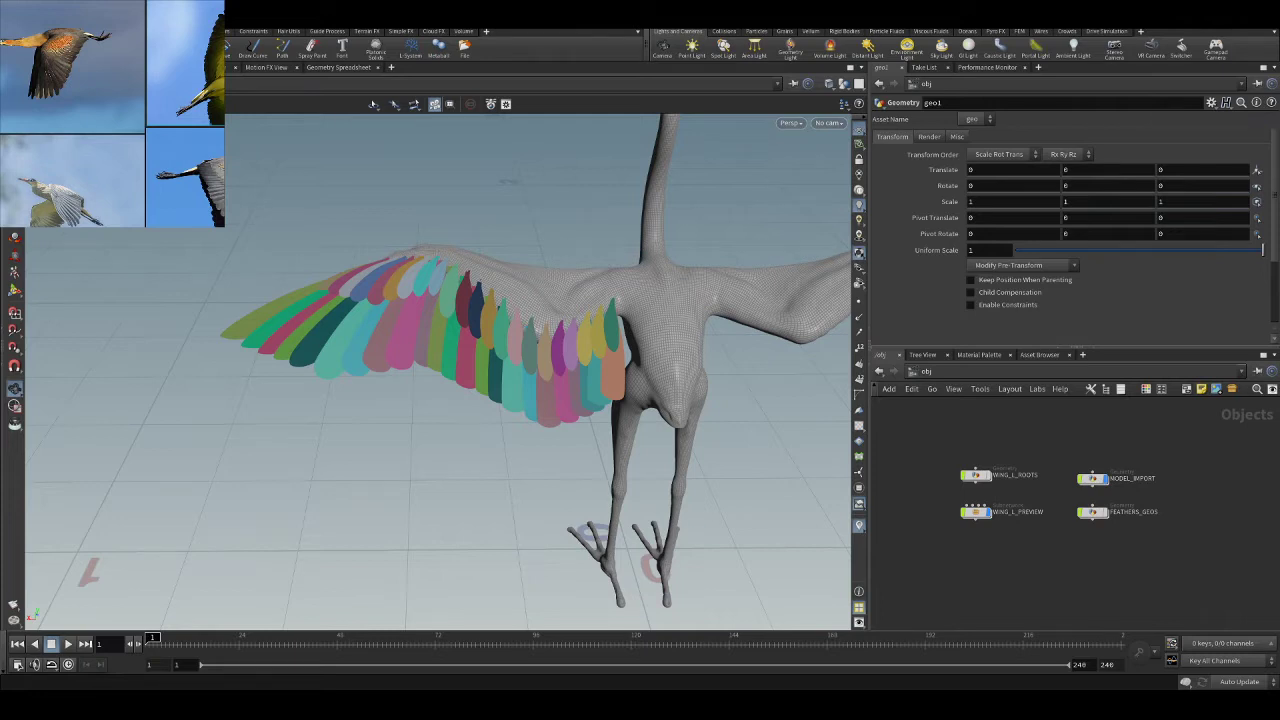
- Examine the existing feather rows along the bird's left wing from several angles
scroll(1045, 562, "up", 2)
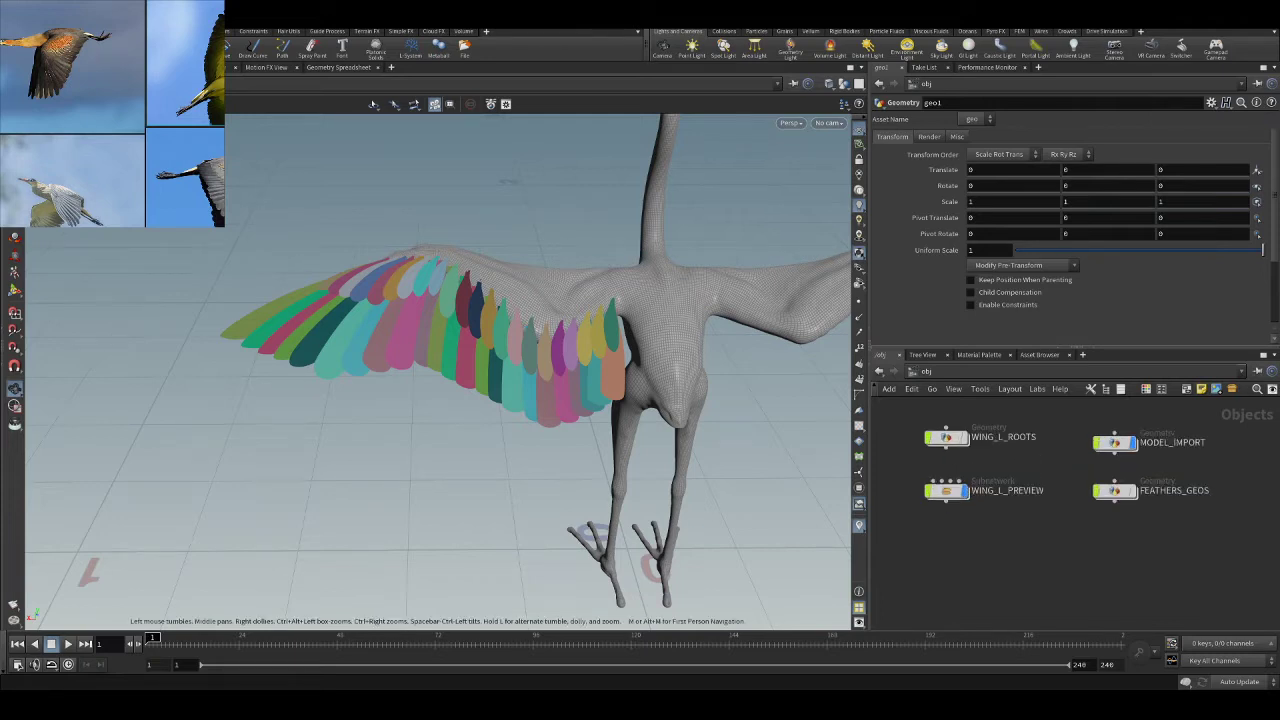
scroll(456, 411, "up", 4)
left_click_drag(466, 396, 504, 452)
left_click_drag(545, 396, 314, 283)
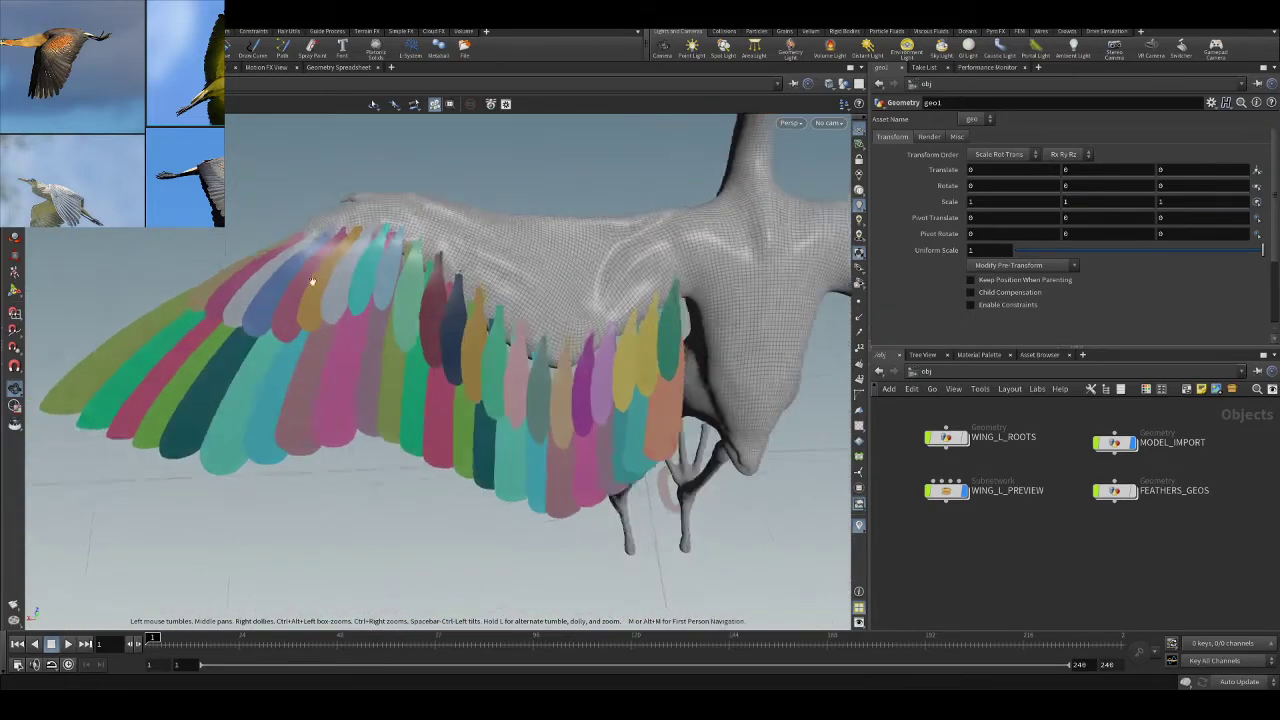
scroll(282, 270, "up", 3)
left_click_drag(712, 408, 551, 271)
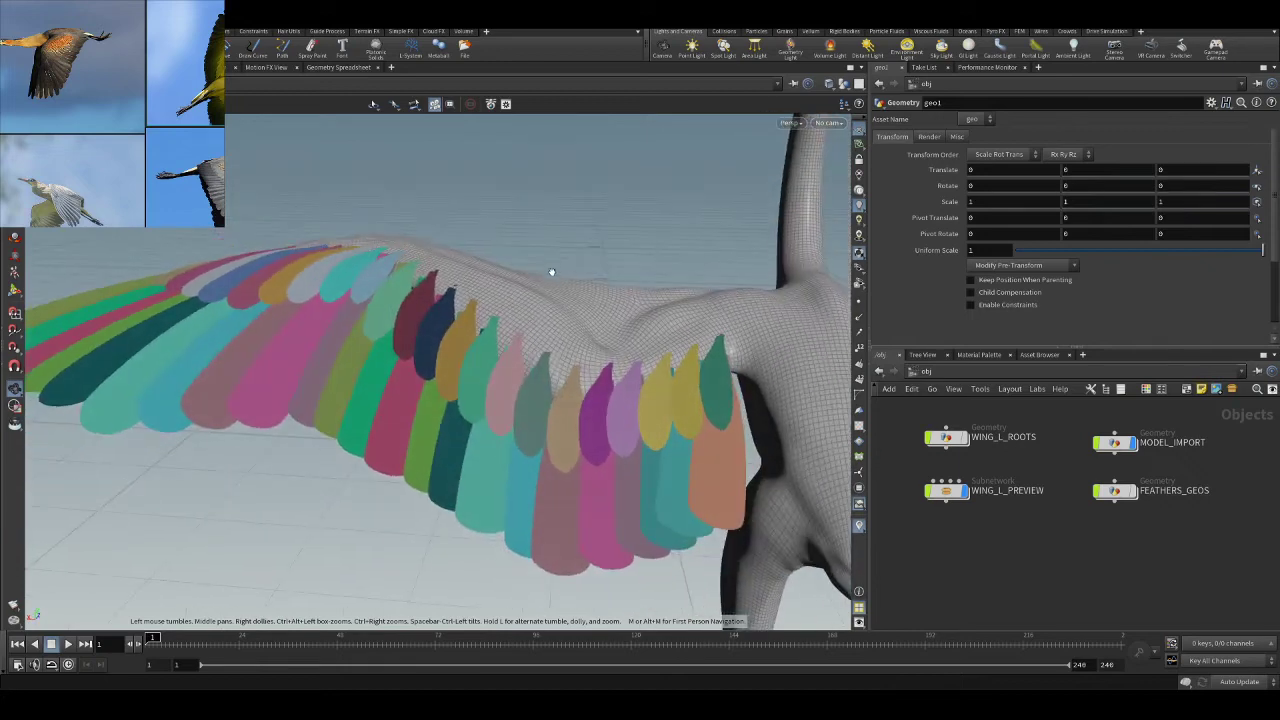
scroll(586, 320, "up", 3)
left_click_drag(683, 319, 606, 360)
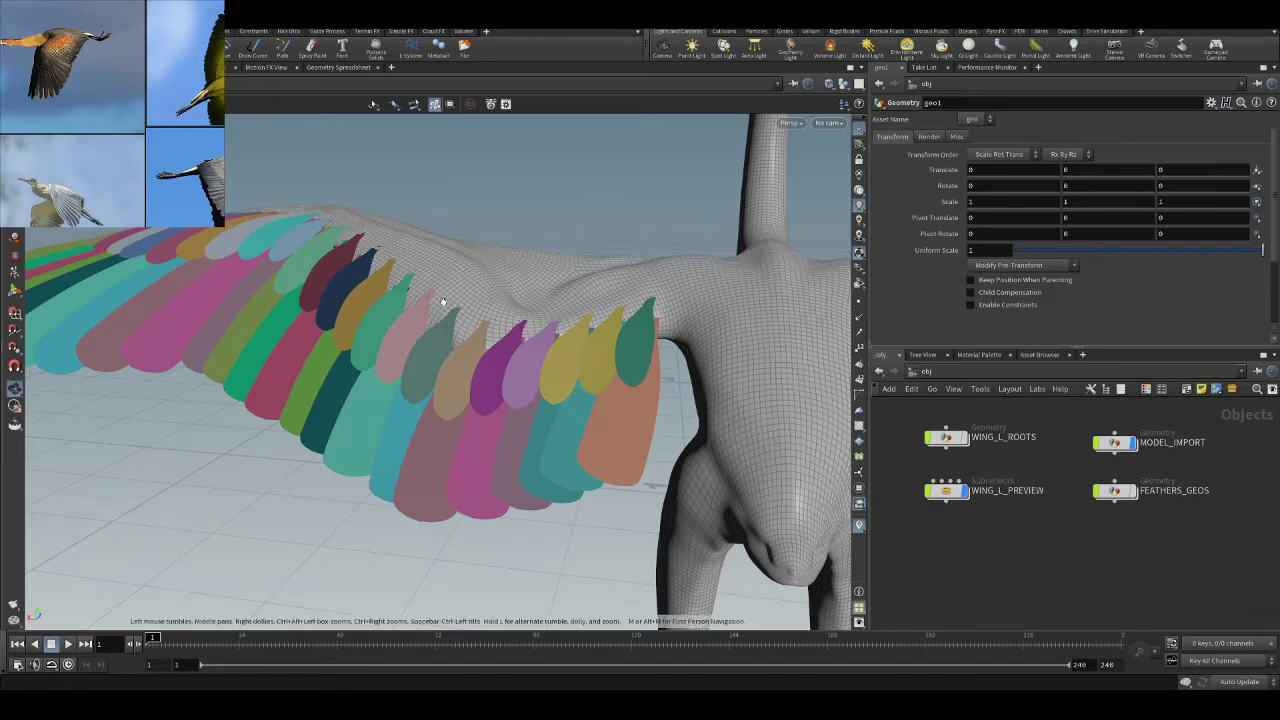
left_click_drag(508, 289, 567, 368)
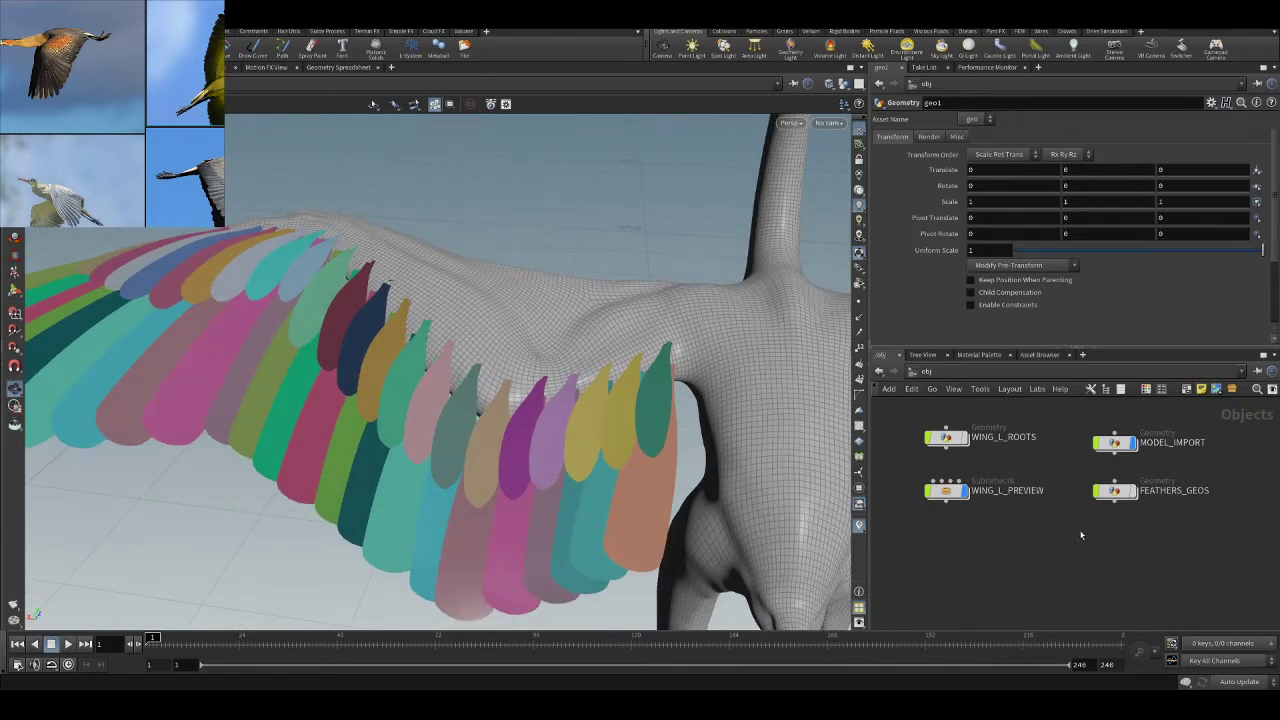
- Open the FEATHERS_GEOS network at its wing covert node groups
double_click(1115, 490)
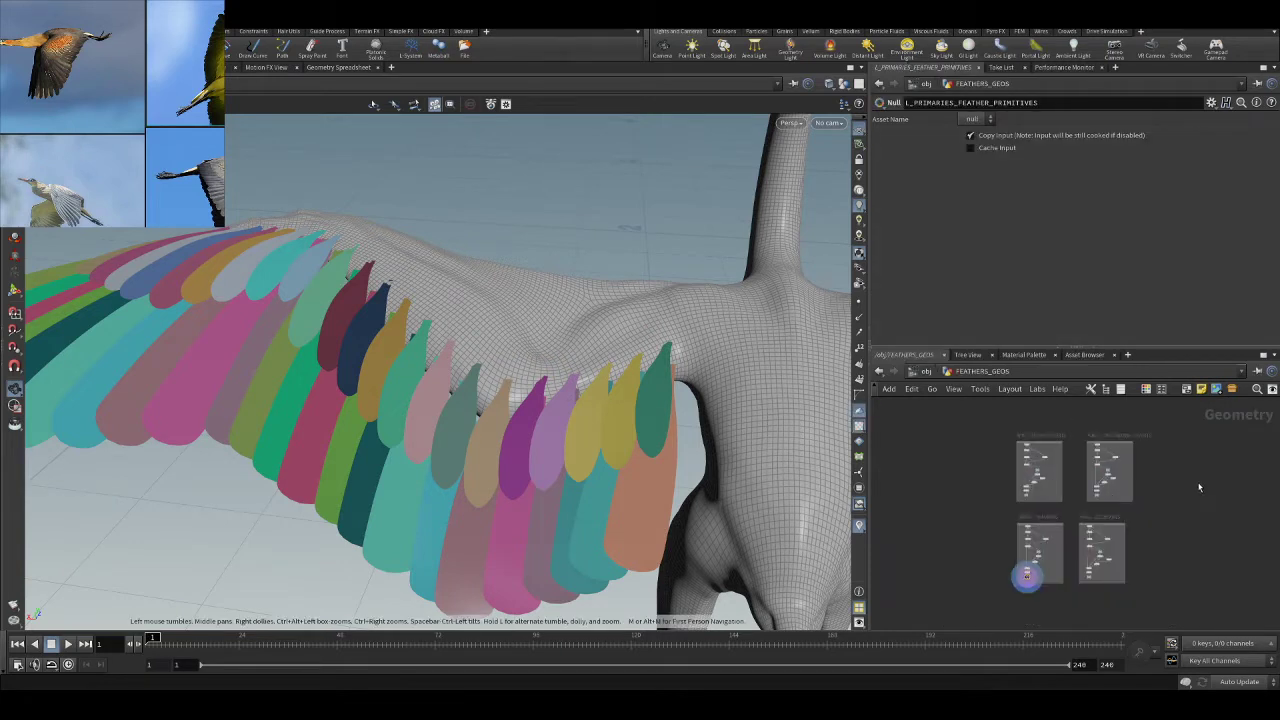
middle_click_drag(1190, 464, 1111, 563)
scroll(1028, 512, "up", 2)
scroll(1046, 442, "up", 2)
middle_click_drag(1000, 522, 1014, 433)
scroll(1024, 462, "up", 1)
scroll(1013, 432, "down", 1)
- Duplicate the WING L SECONDARY COVERTS network box with its nodes and title note, placing the copy above the original
left_click_drag(1010, 421, 1209, 578)
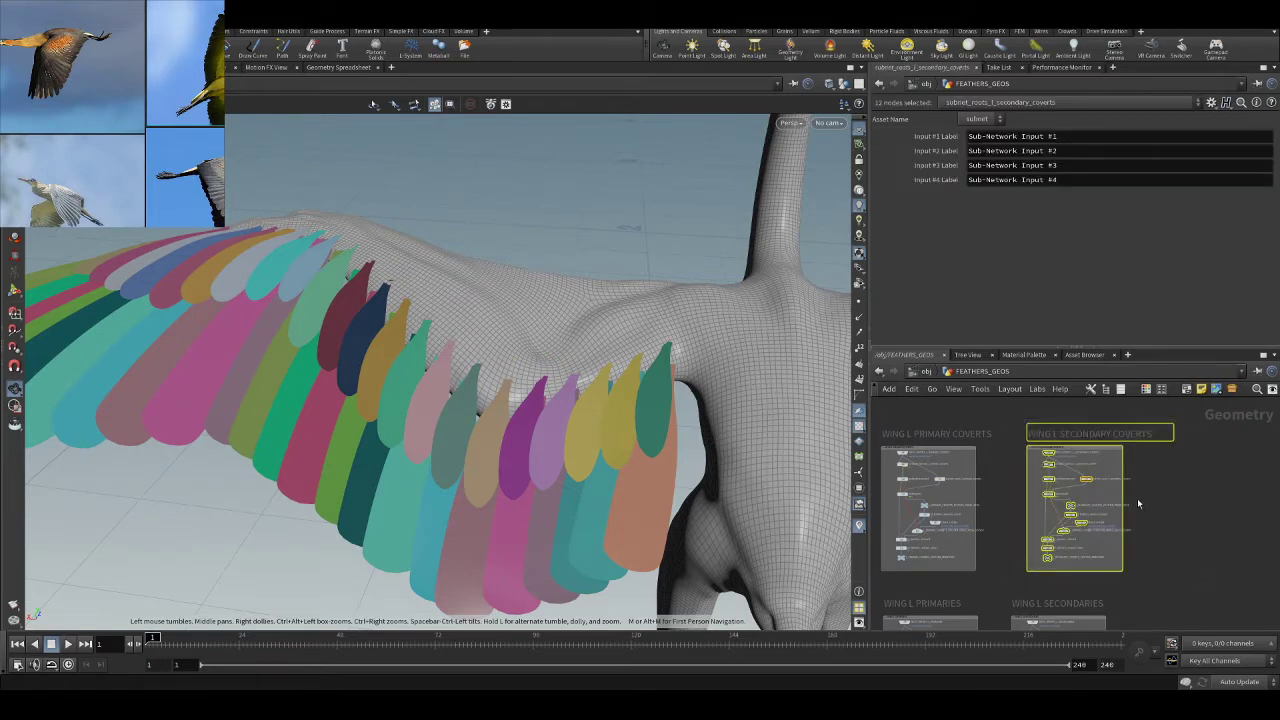
scroll(1138, 503, "down", 2)
scroll(1145, 512, "up", 2)
scroll(1145, 512, "down", 2)
middle_click_drag(1211, 523, 1118, 562)
scroll(1042, 553, "down", 1)
scroll(1055, 554, "up", 1)
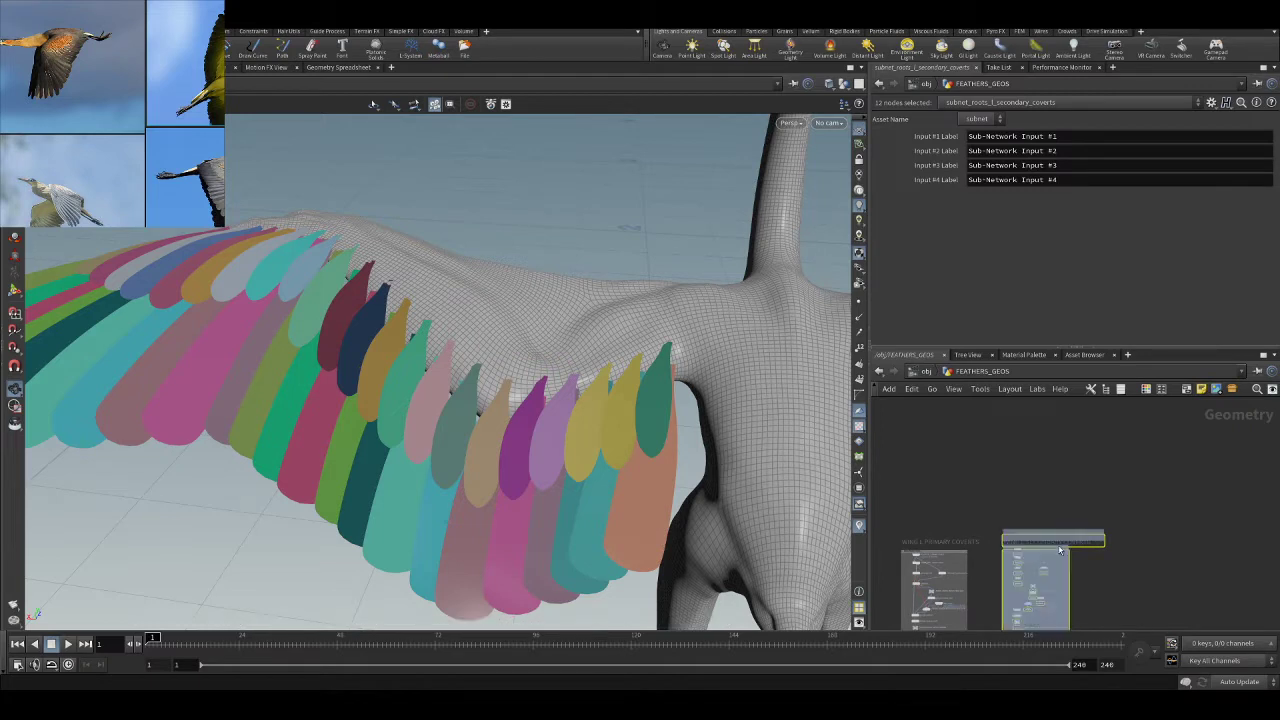
left_click_drag(1058, 551, 1060, 437, "alt")
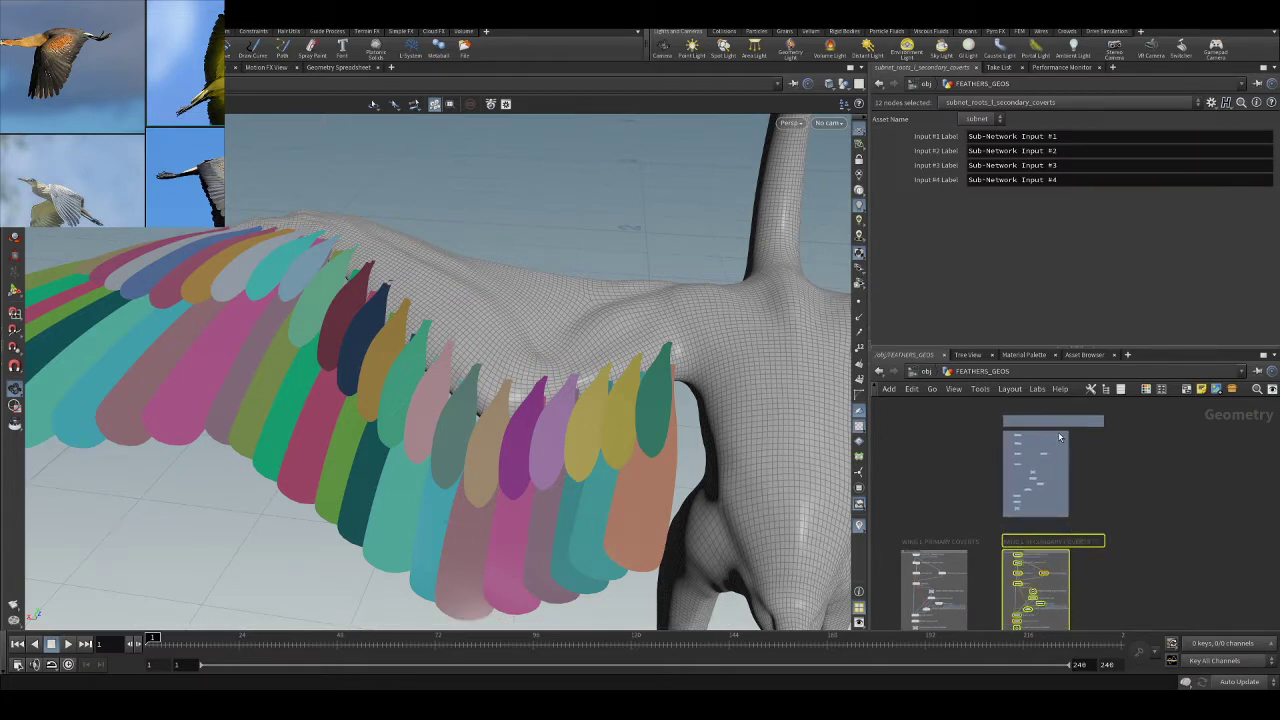
left_click(1133, 479)
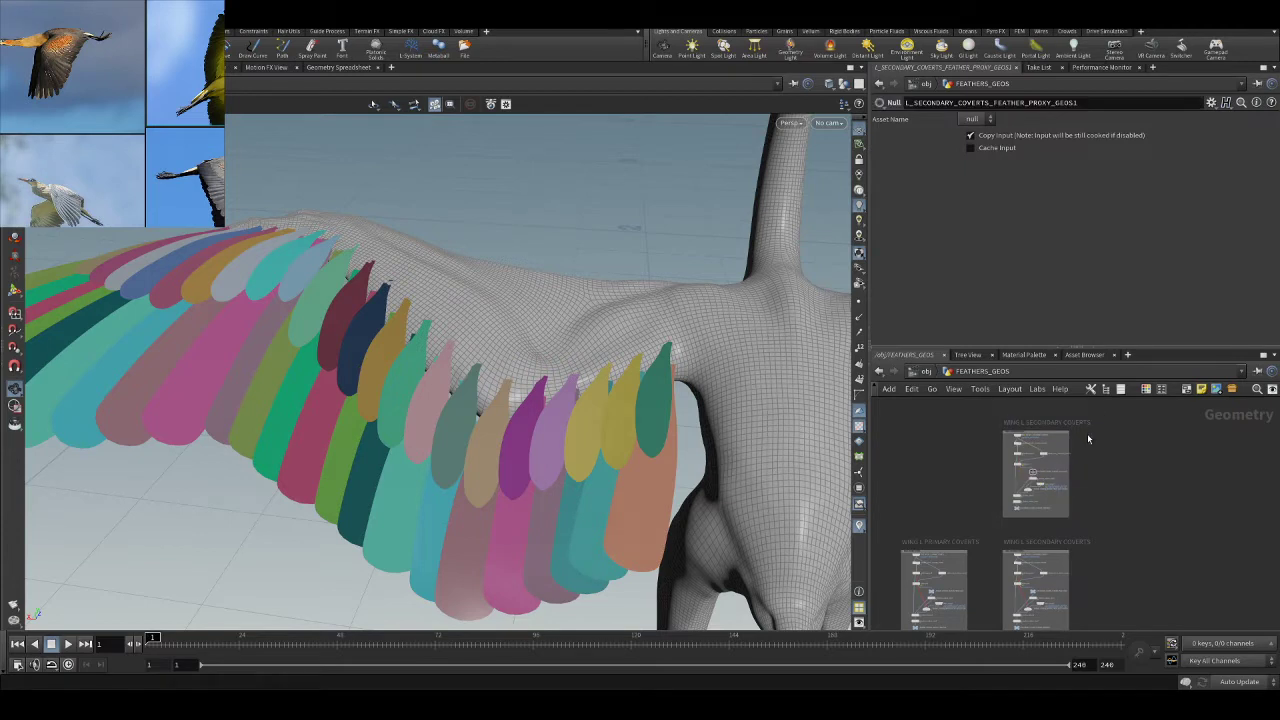
- Examine the primary, secondary and covert node groups in the feather network and compare them with the new copy
scroll(1071, 463, "down", 2)
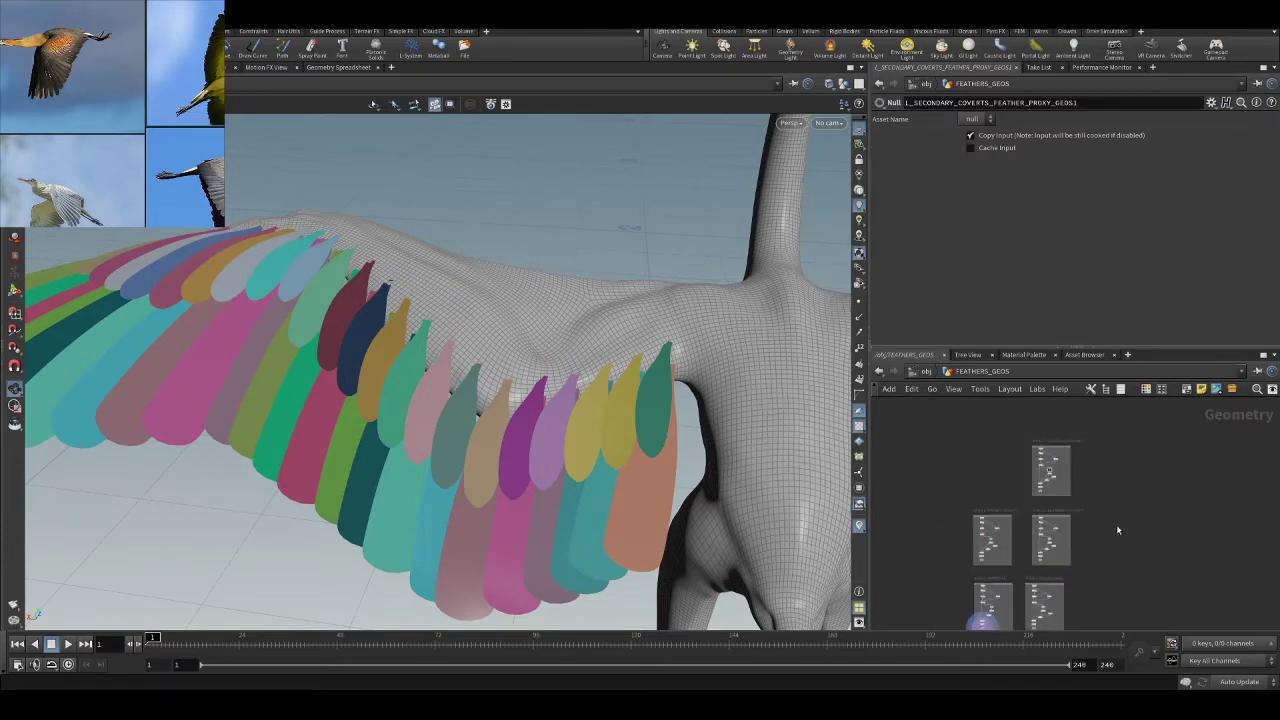
scroll(1095, 487, "up", 3)
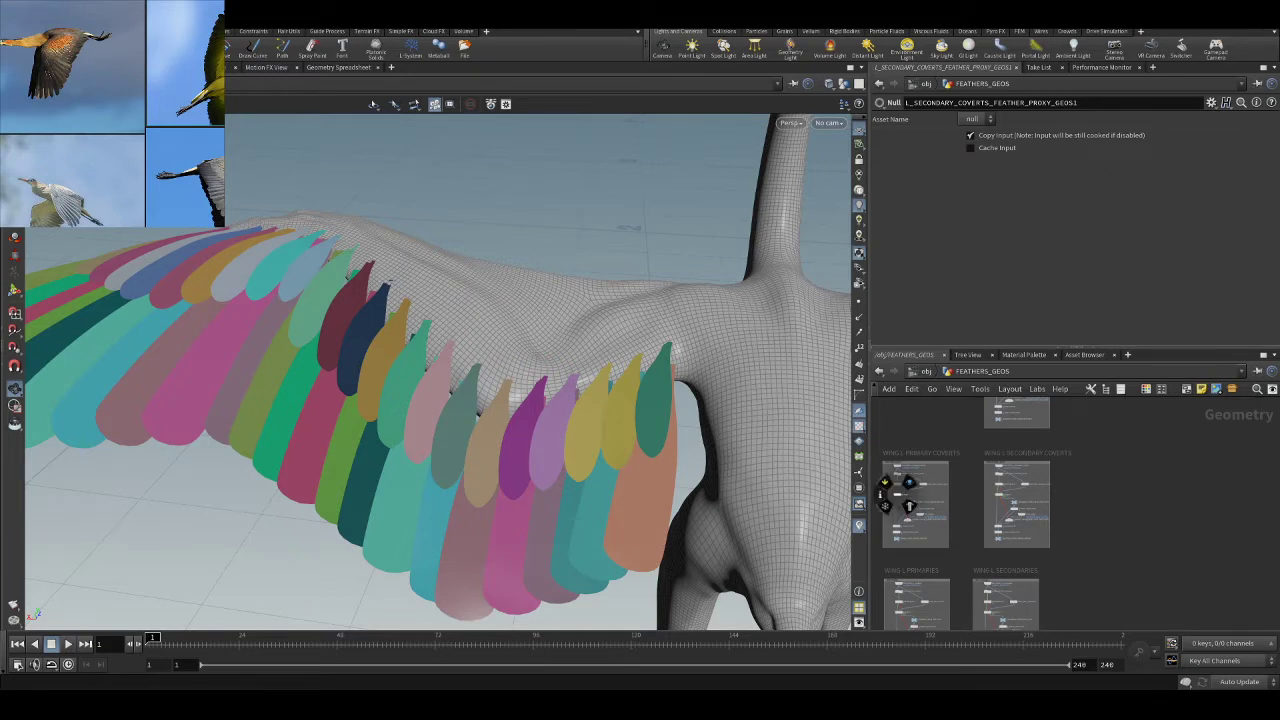
scroll(994, 486, "up", 3)
middle_click_drag(1083, 556, 1131, 506)
scroll(1131, 506, "down", 4)
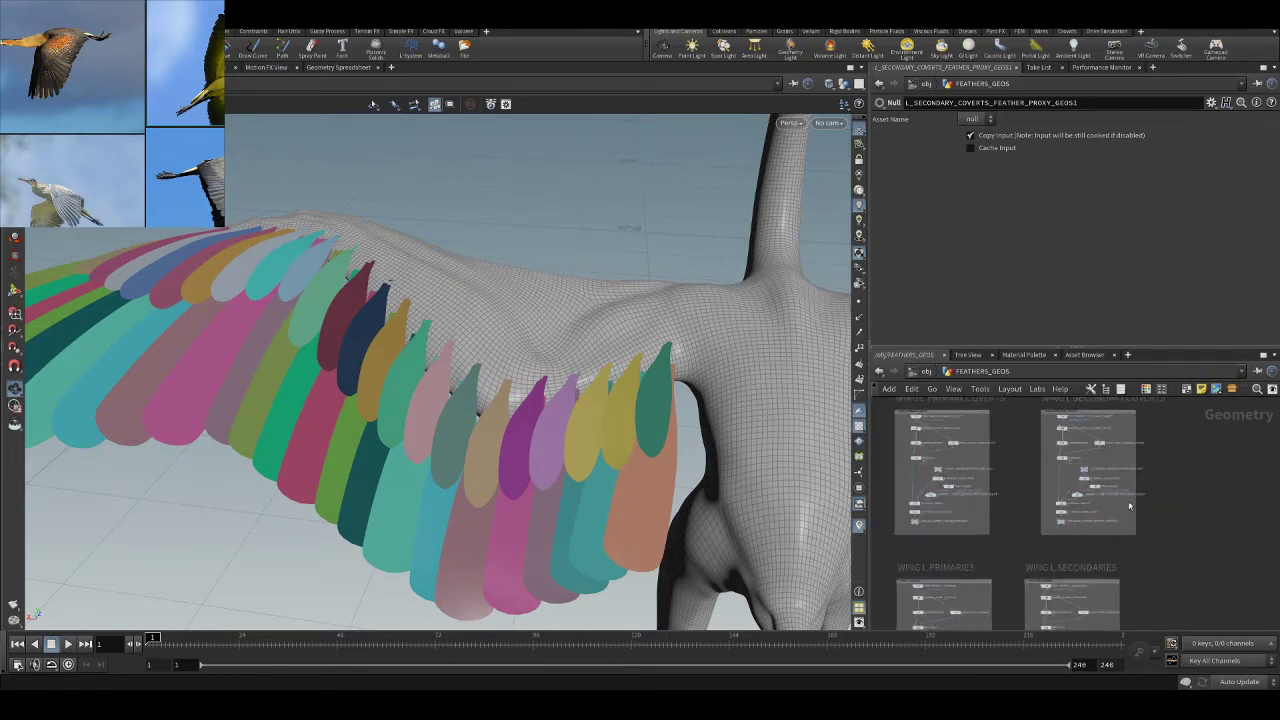
middle_click_drag(1158, 573, 1149, 487)
scroll(1006, 510, "down", 2)
scroll(978, 497, "up", 5)
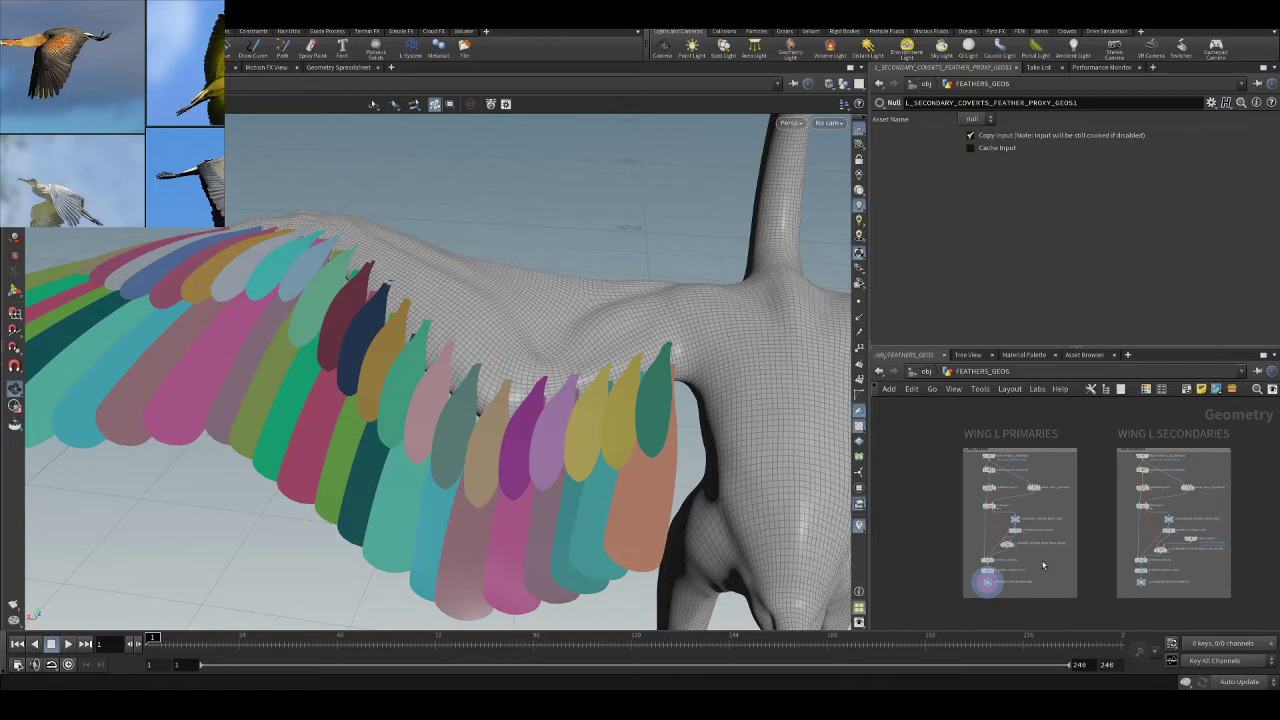
middle_click_drag(933, 511, 874, 519)
middle_click_drag(1197, 461, 1187, 573)
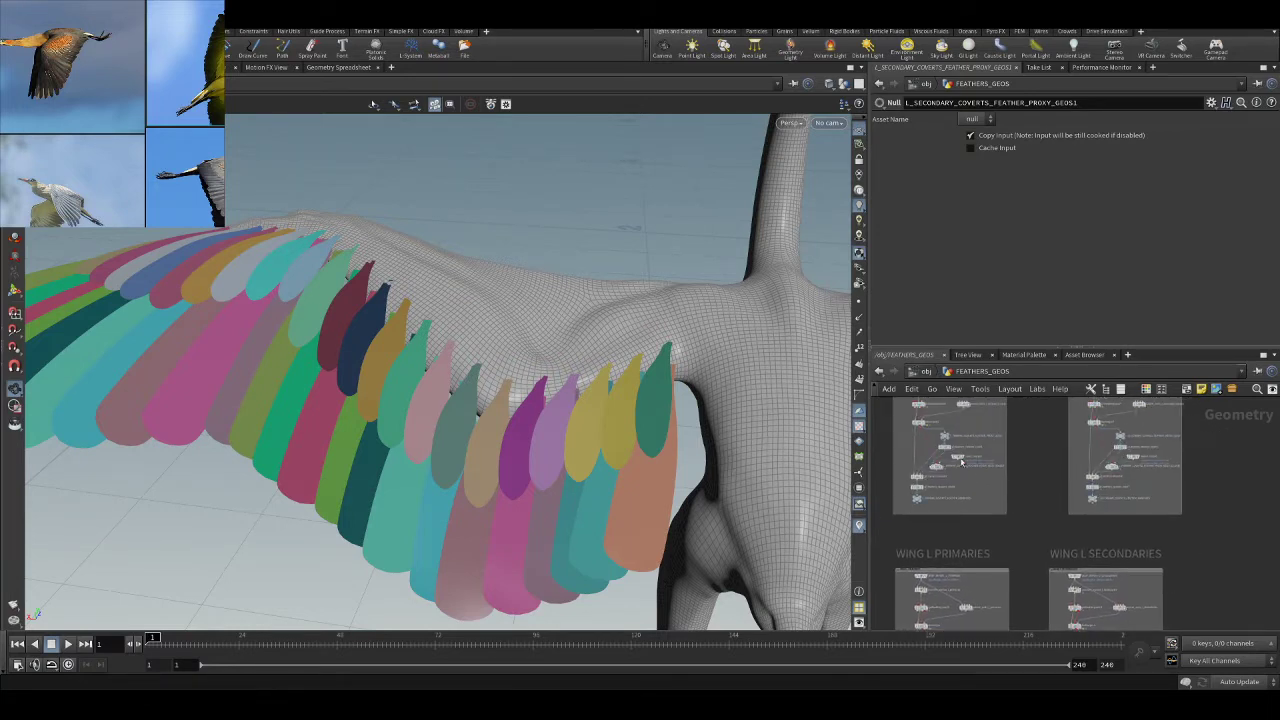
middle_click_drag(1160, 466, 1079, 596)
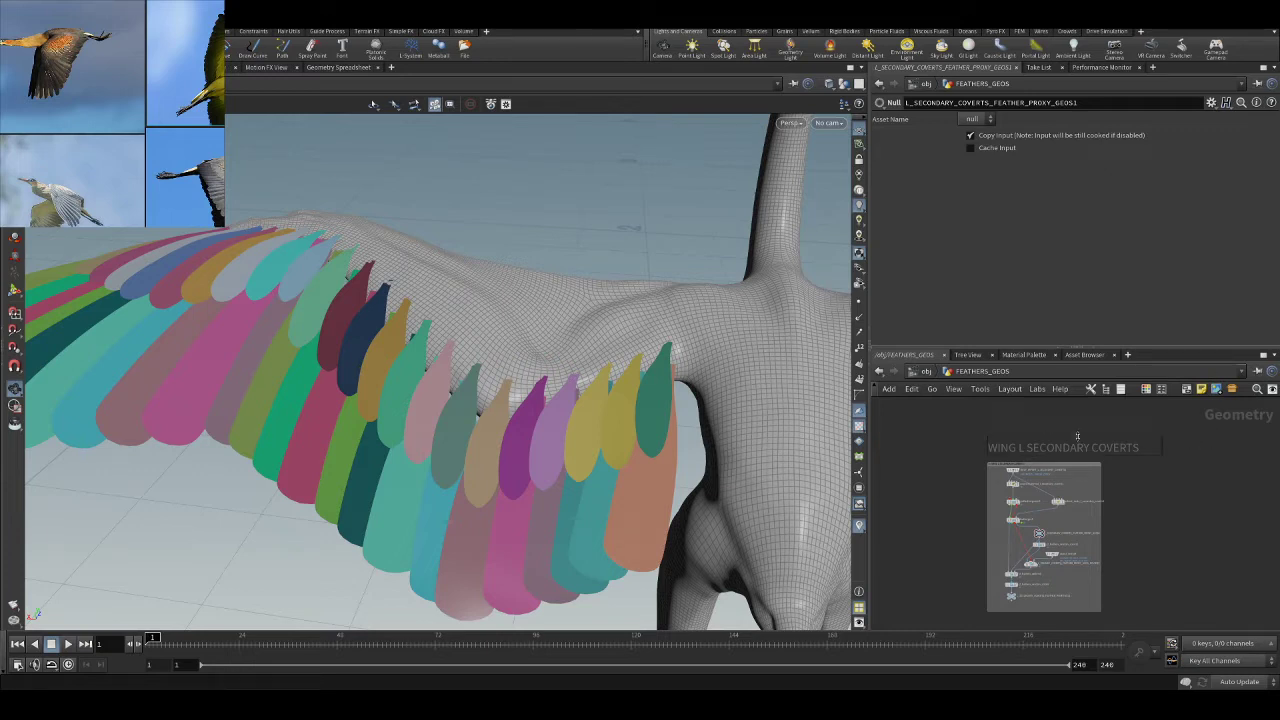
scroll(1129, 464, "up", 3)
scroll(1000, 432, "down", 5)
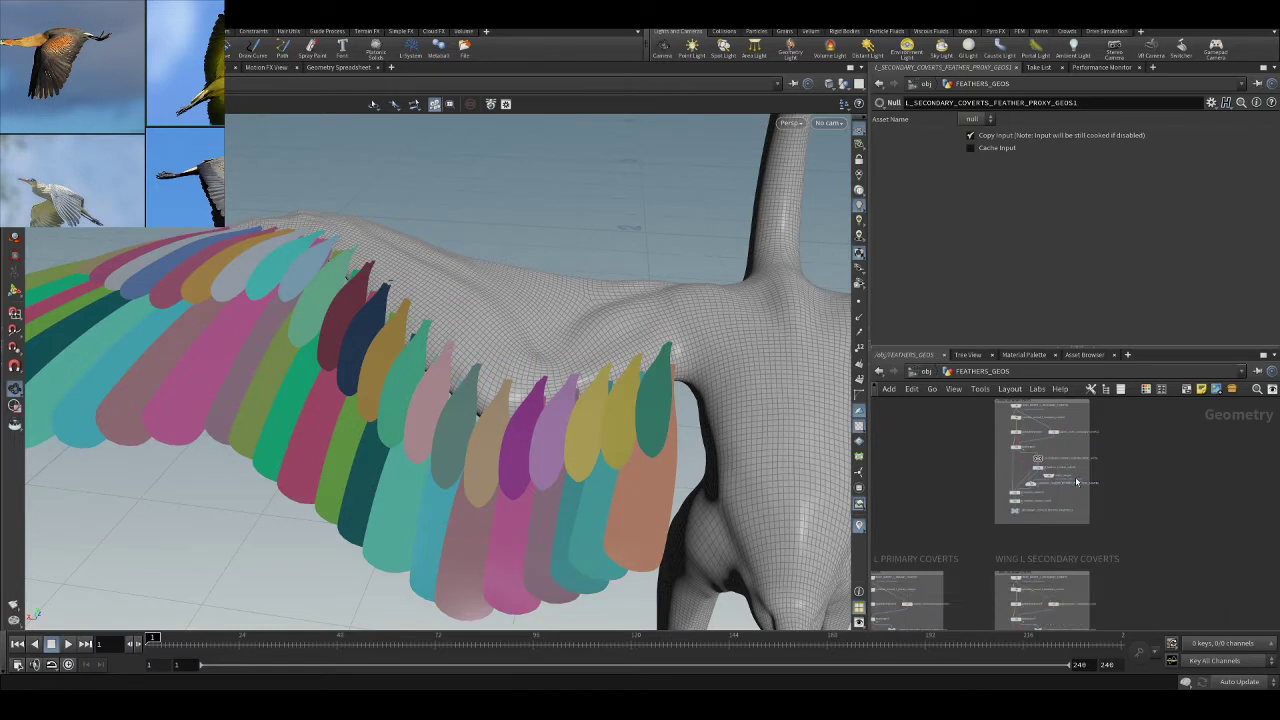
- Reposition the copied secondary coverts group and change its title note to WING L SMALL COVERTS
left_click_drag(921, 434, 1168, 605)
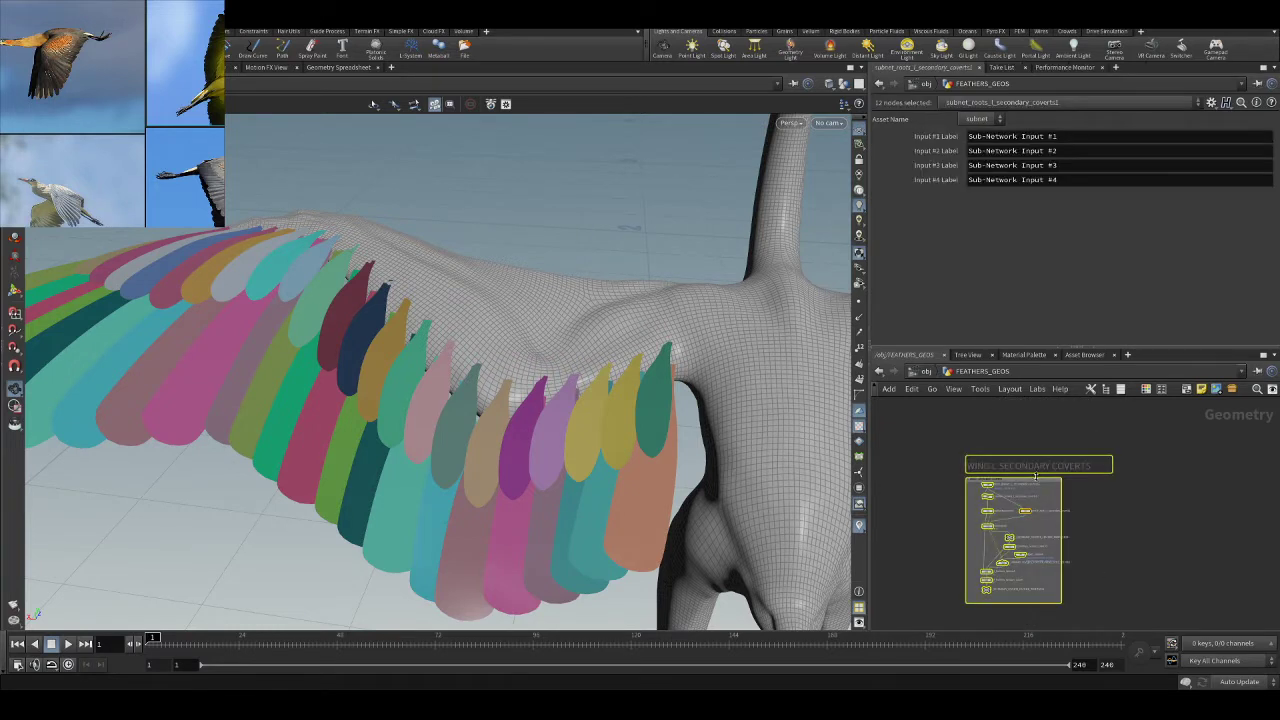
left_click_drag(1036, 483, 1035, 502)
scroll(1088, 463, "up", 1)
mouse_move(1099, 576)
middle_mouse_down()
mouse_move(1088, 463)
mouse_move(1117, 577)
middle_mouse_up()
scroll(1040, 482, "up", 2)
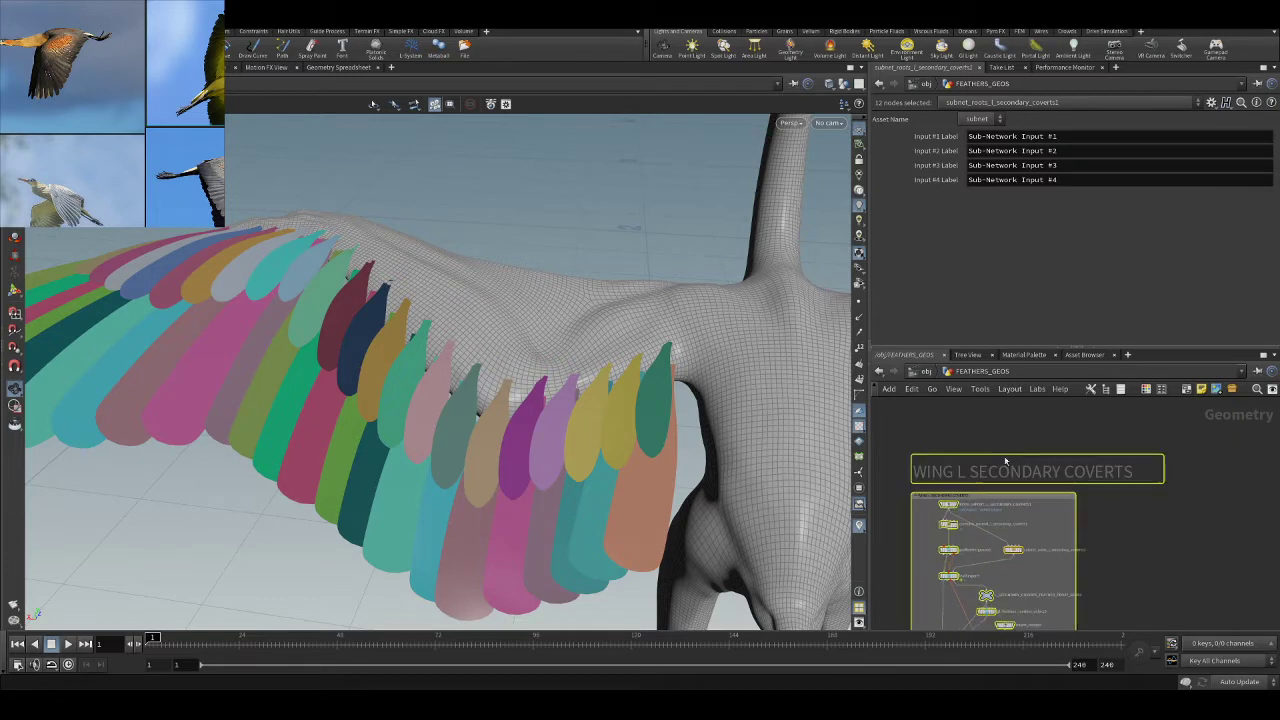
double_click(1028, 466)
left_click_drag(970, 469, 1192, 467)
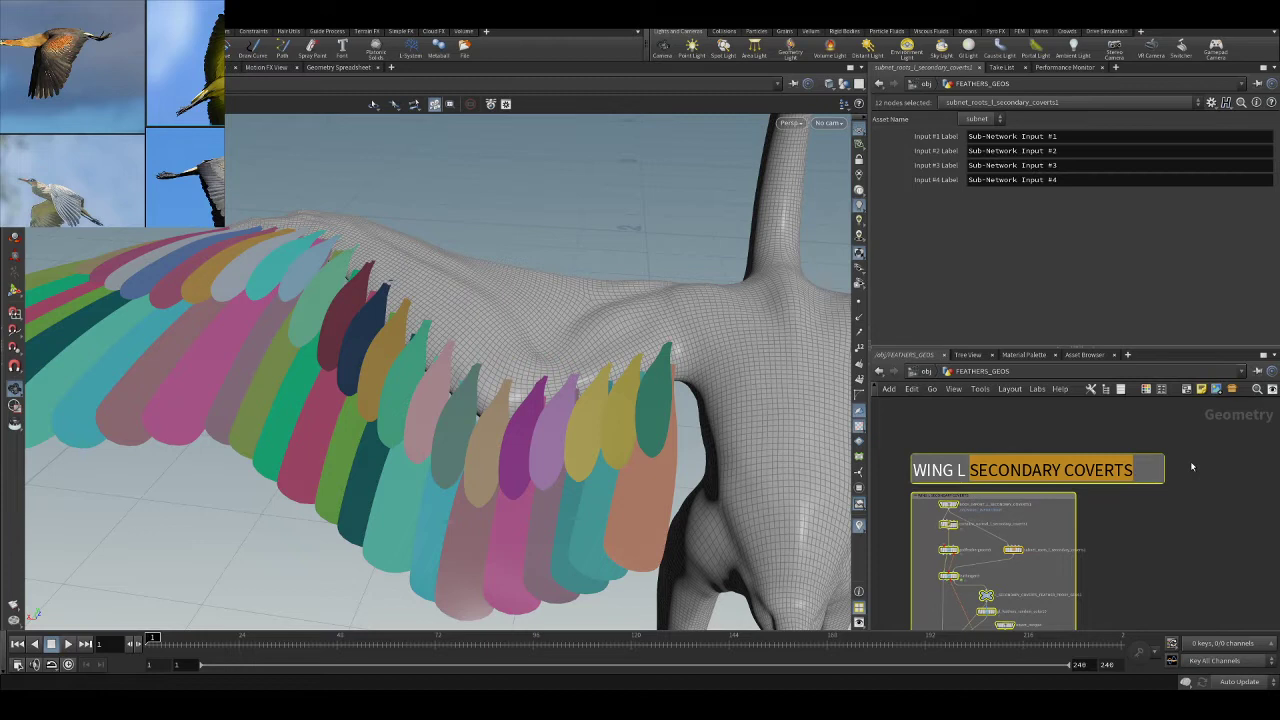
type("SMALL")
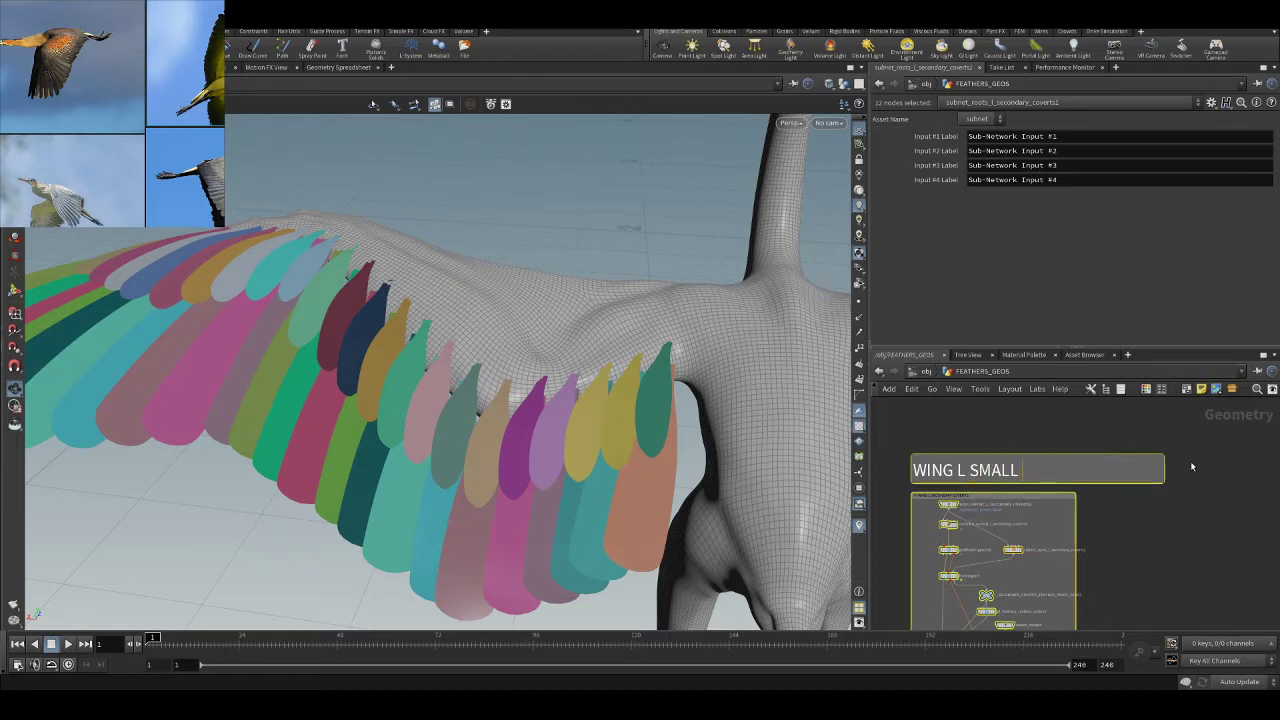
type(" COVERTS")
left_click(1169, 530)
- Rename the copied group's body import node as BODY_IMPORT_L_SMALL_COVERTS
scroll(1001, 513, "up", 8)
double_click(1003, 506)
key("End")
key("BackSpace")
key("Left")
key("Left")
key("Left")
key("Left")
key("Left")
key("Left")
key("Left")
key("Left")
key("shift+Left")
key("shift+Left")
key("shift+Left")
key("shift+Left")
key("shift+Left")
key("shift+Left")
key("shift+Left")
key("shift+Left")
type("SMALL")
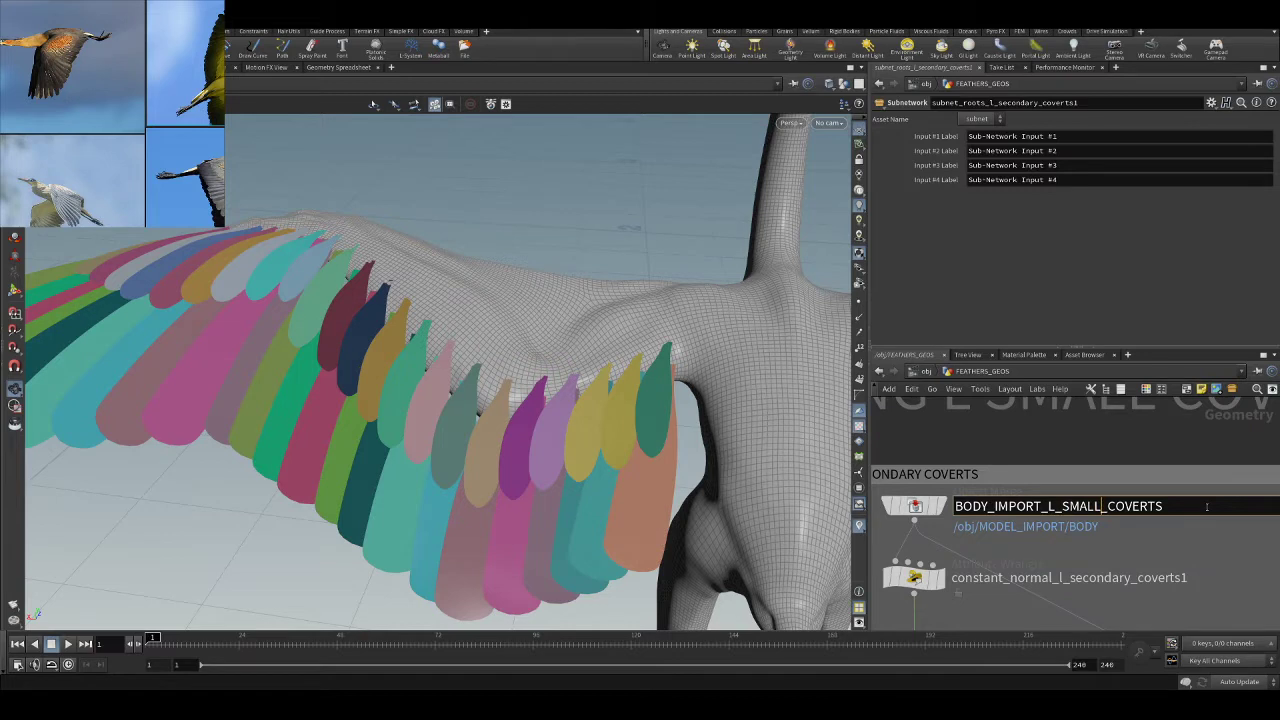
key("Return")
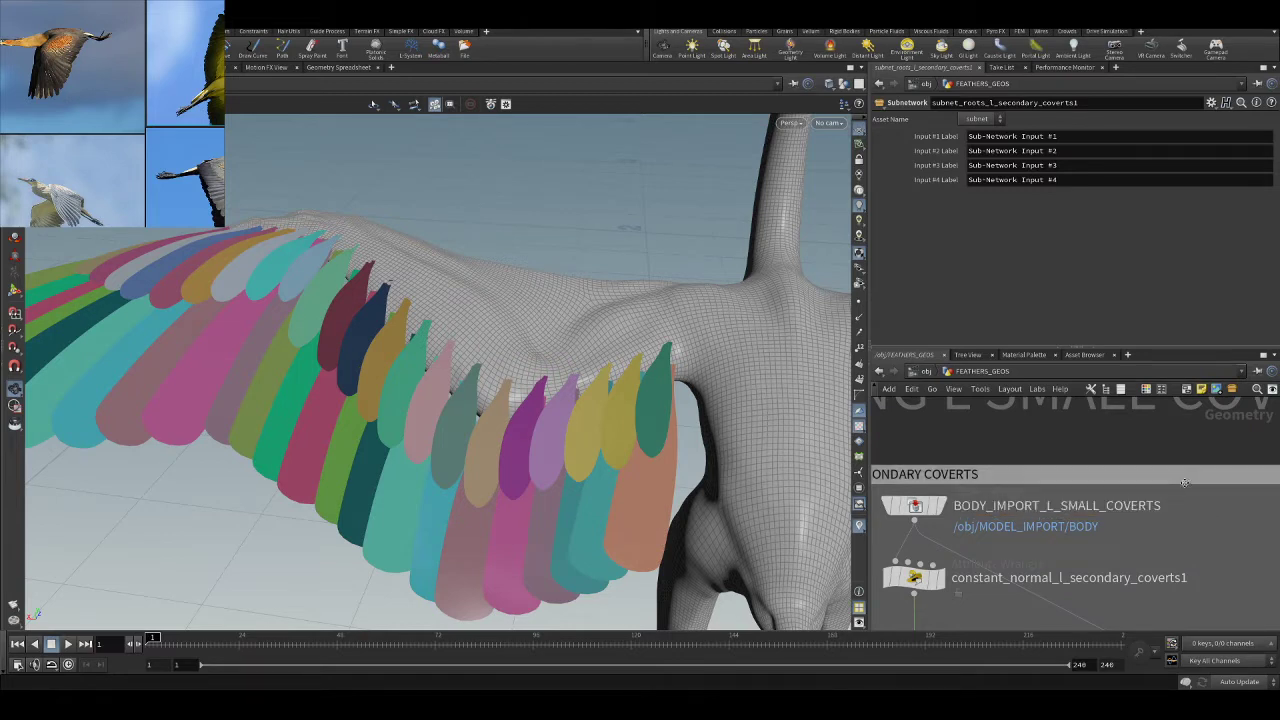
- Try to remove the number suffix from the copied constant_normal_l_secondary_coverts1 wrangle's name
middle_click_drag(1192, 545, 1181, 510)
scroll(1117, 500, "down", 2)
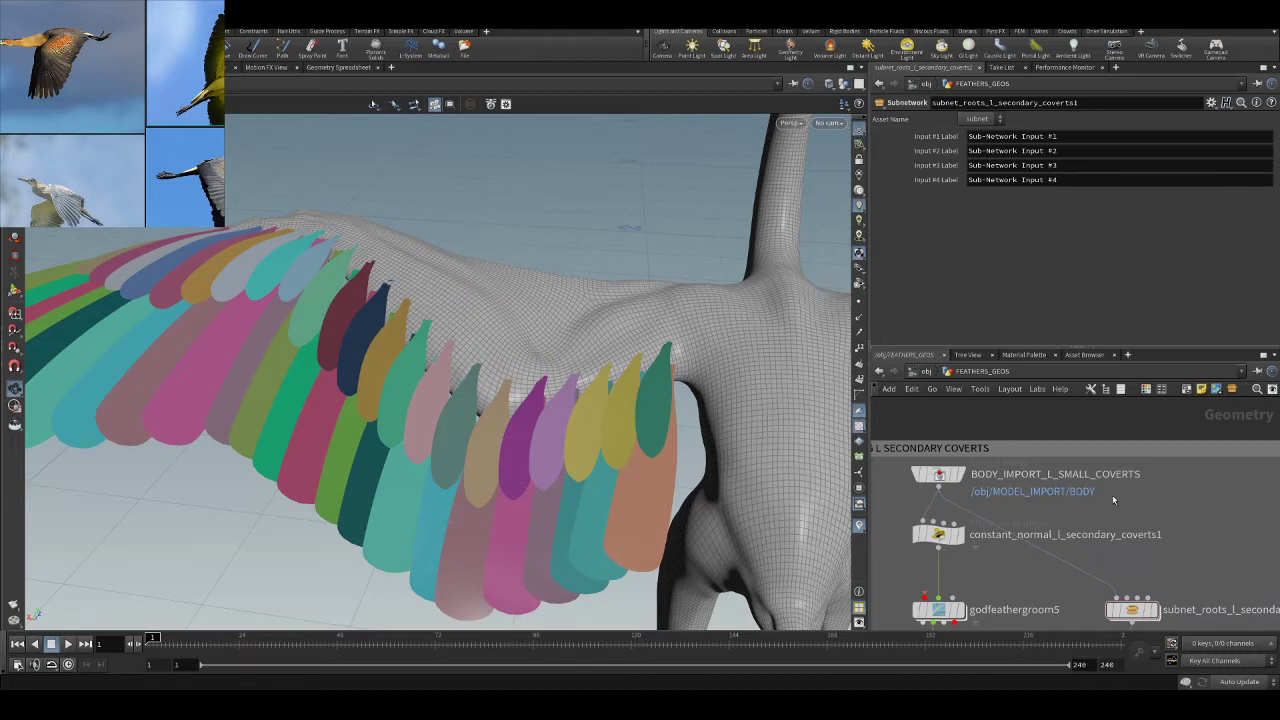
scroll(1105, 500, "up", 3)
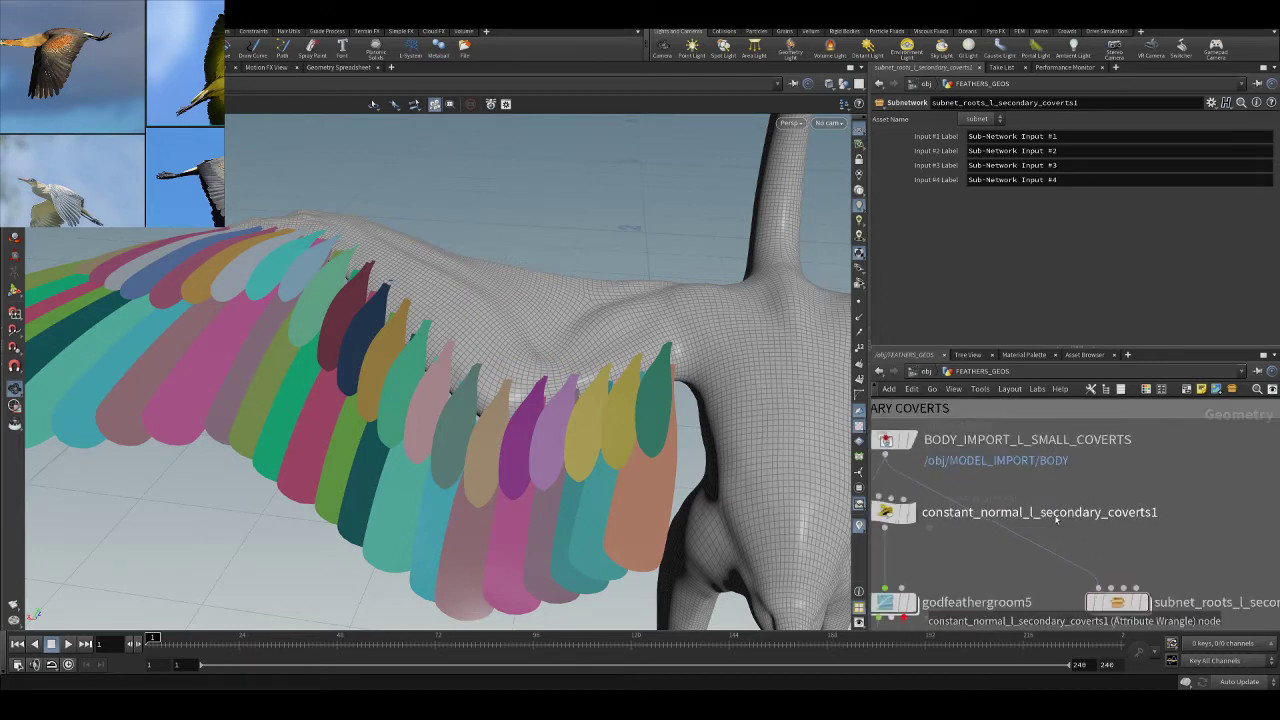
double_click(1124, 512)
key("BackSpace")
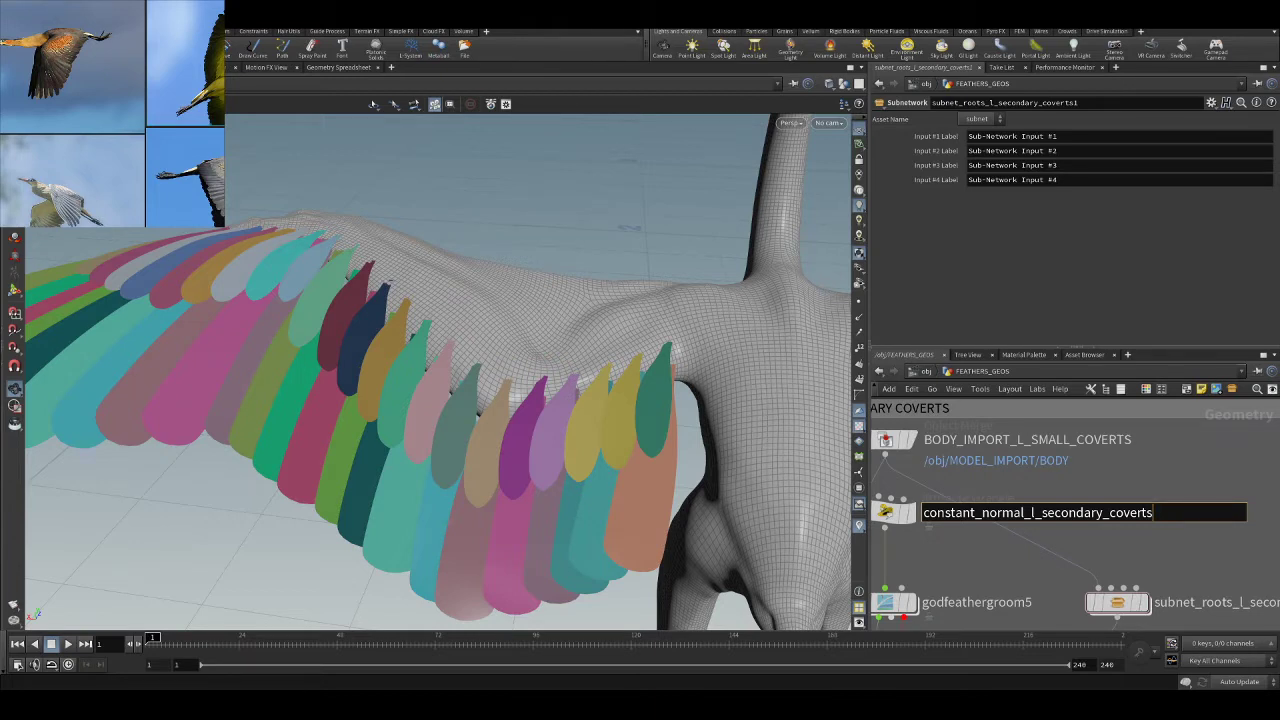
key("Return")
left_click(1106, 518)
left_click(1156, 510)
key("Return")
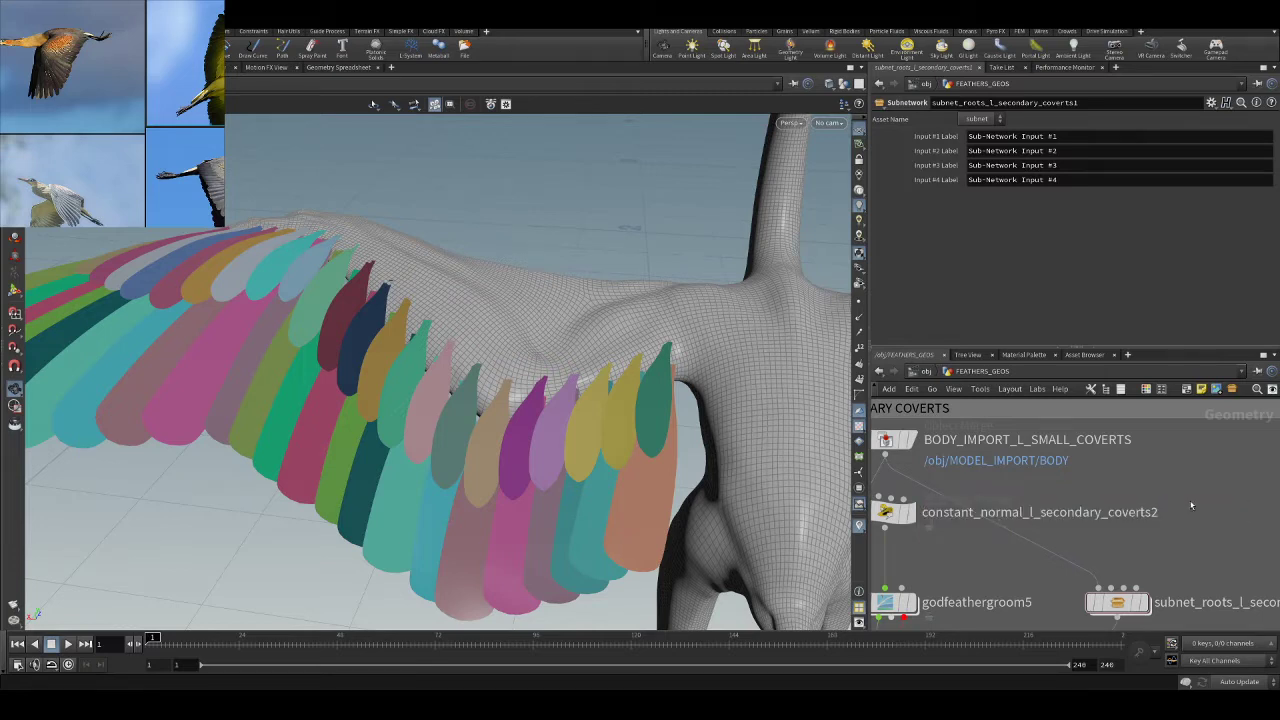
- Rename the copied constant normal wrangle as constant_normal_l_small_coverts
left_click(1150, 512)
left_click(1188, 515)
key("BackSpace")
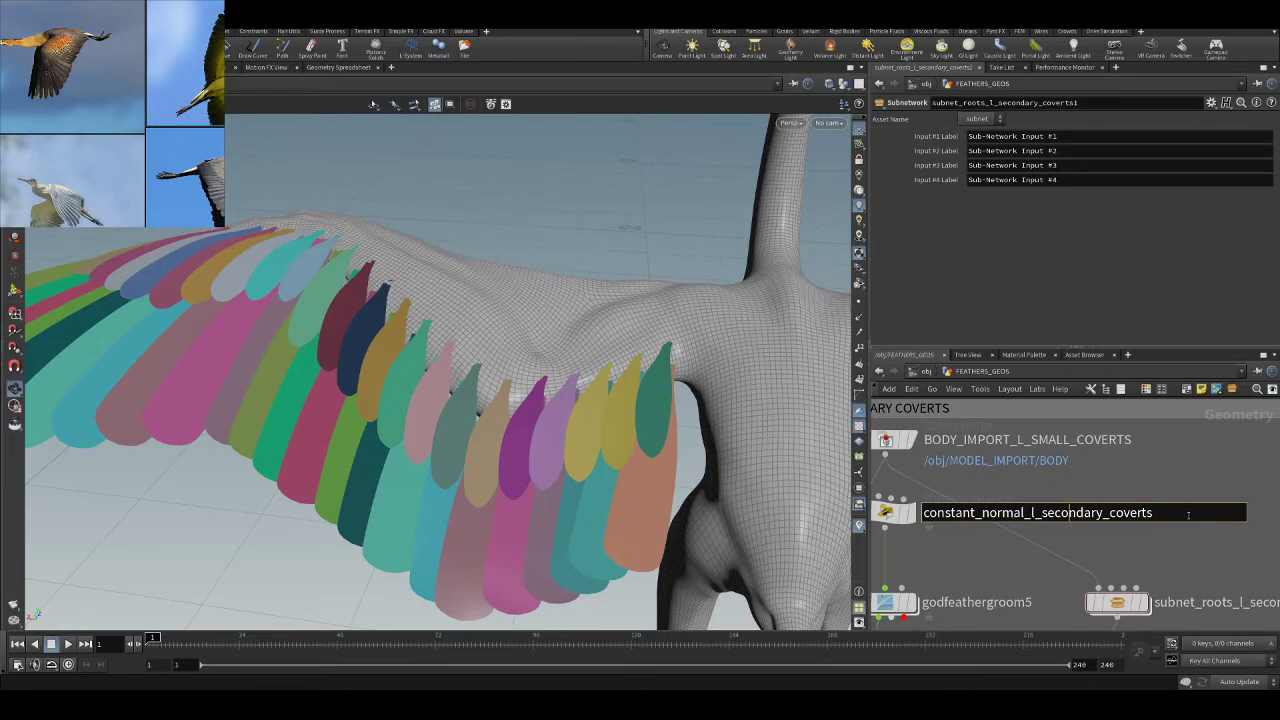
key("Right")
key("Right")
key("Right")
key("Right")
key("Right")
key("Right")
key("shift+Left")
key("shift+Left")
key("shift+Left")
key("shift+Left")
key("shift+Left")
key("shift+Left")
key("shift+Left")
key("shift+Left")
key("shift+Left")
key("BackSpace")
type("small")
key("Return")
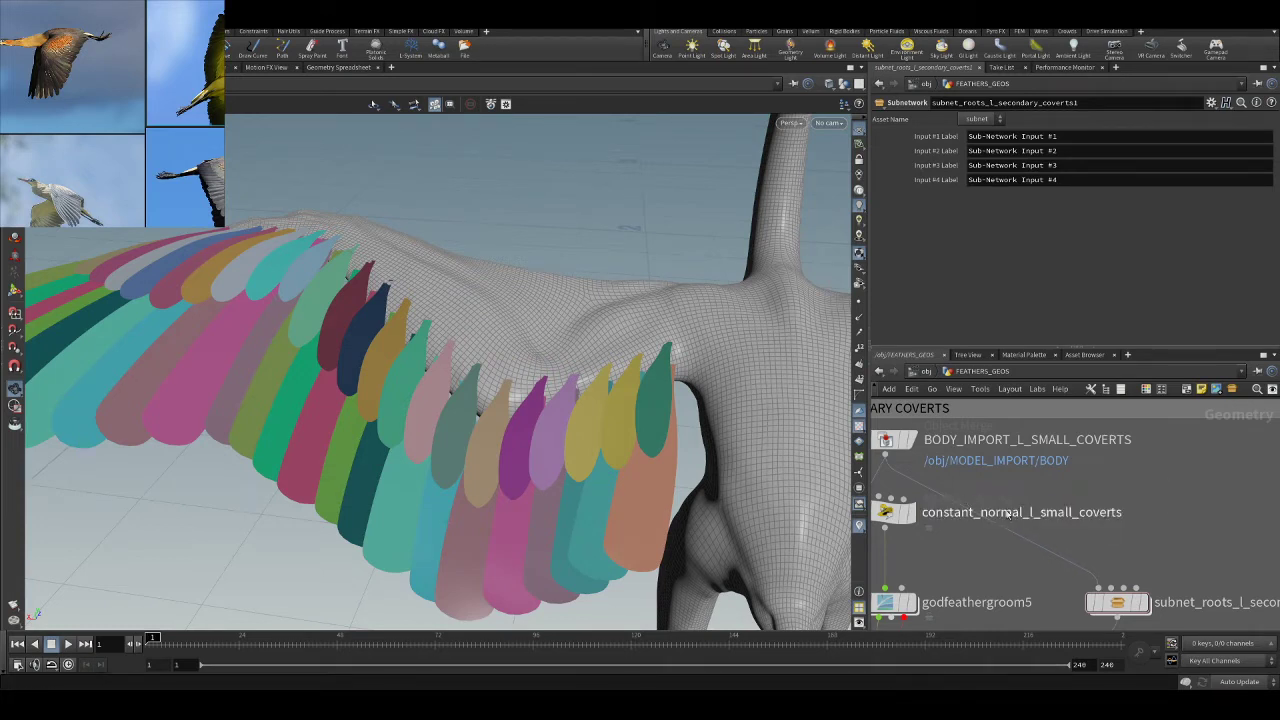
- Display the BODY_IMPORT_L_SMALL_COVERTS node's body mesh in the viewport
middle_click_drag(917, 449, 1062, 461)
left_click(1057, 453)
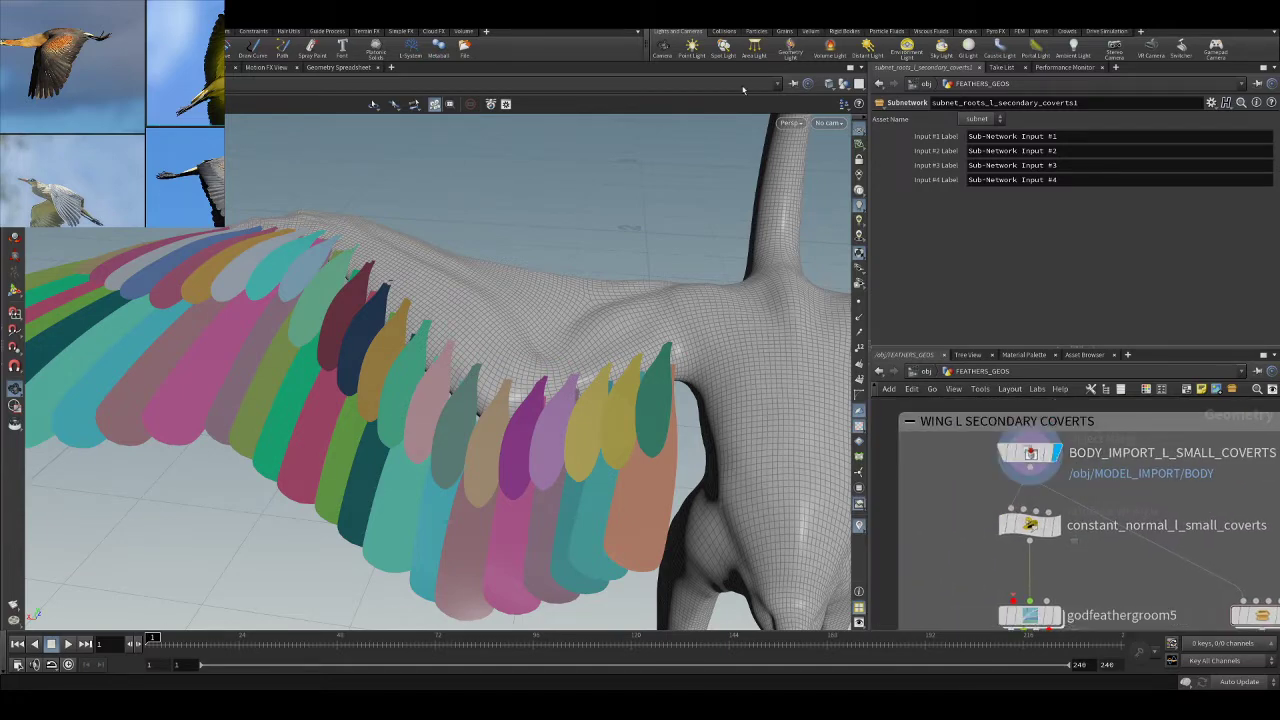
left_click_drag(570, 360, 575, 328)
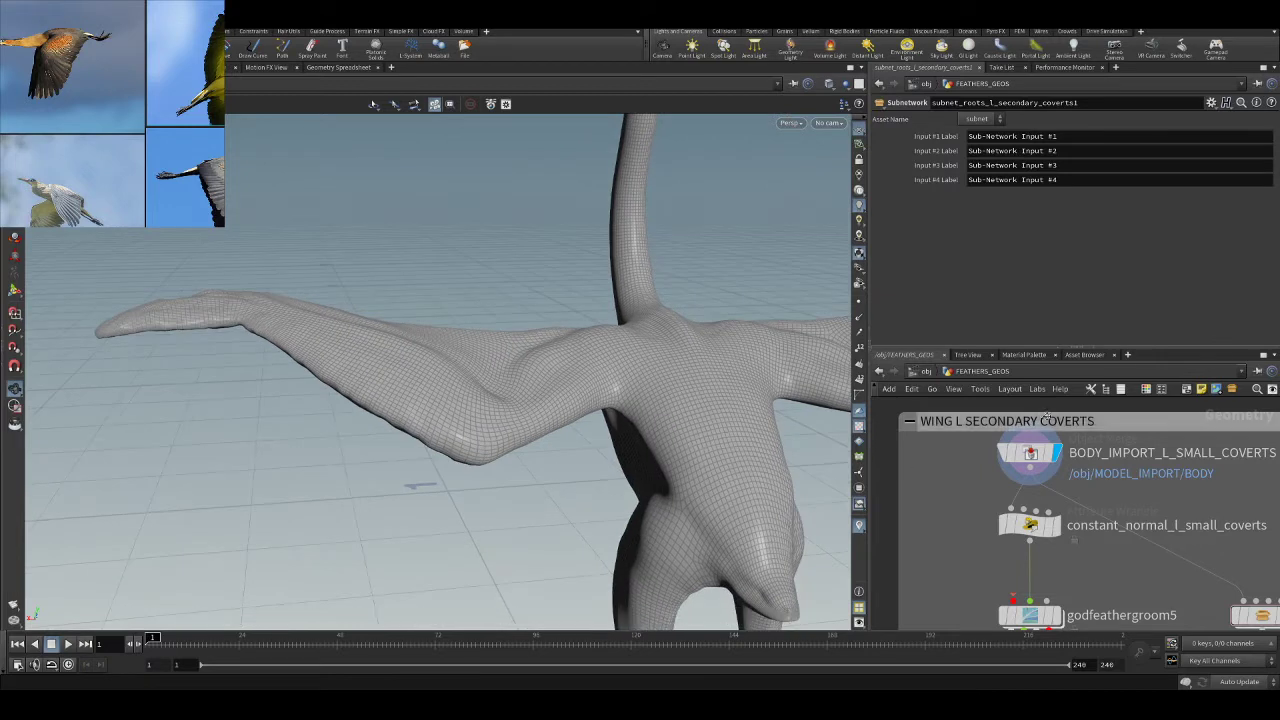
- Inspect the body import's source settings and the small coverts wrangle's normal expression against the wing mesh
left_click(1034, 455)
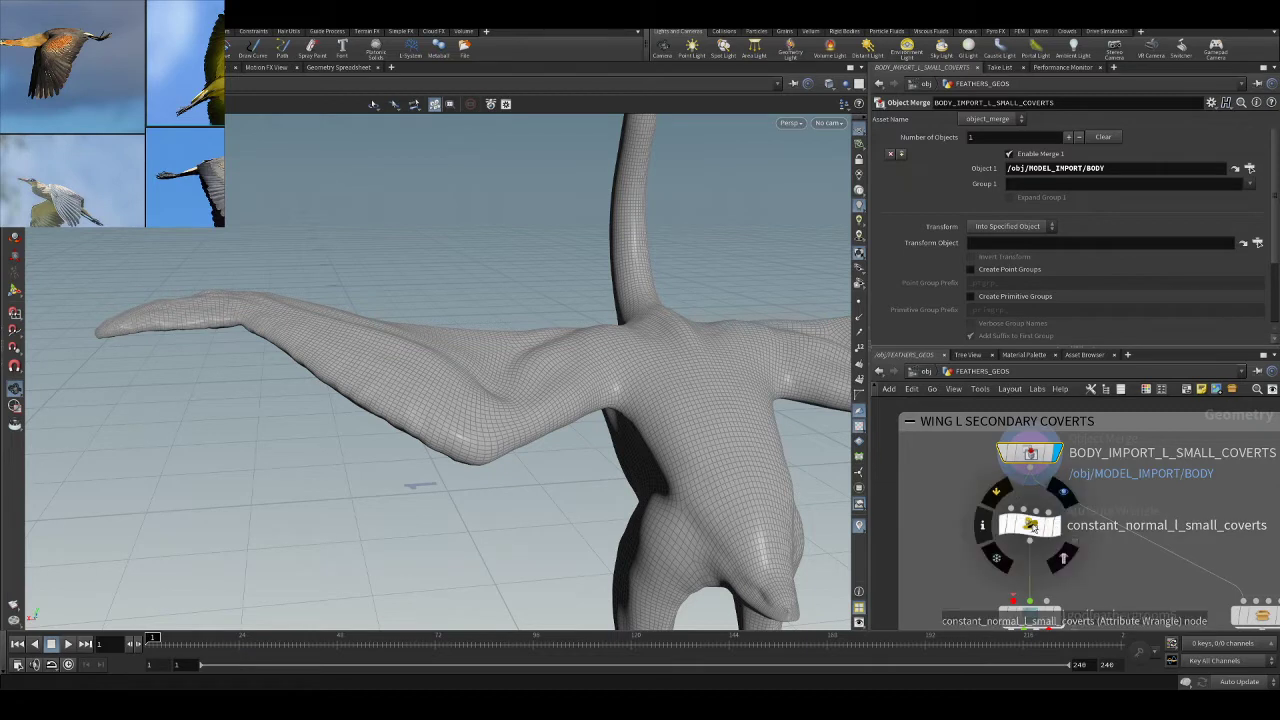
left_click(1031, 526)
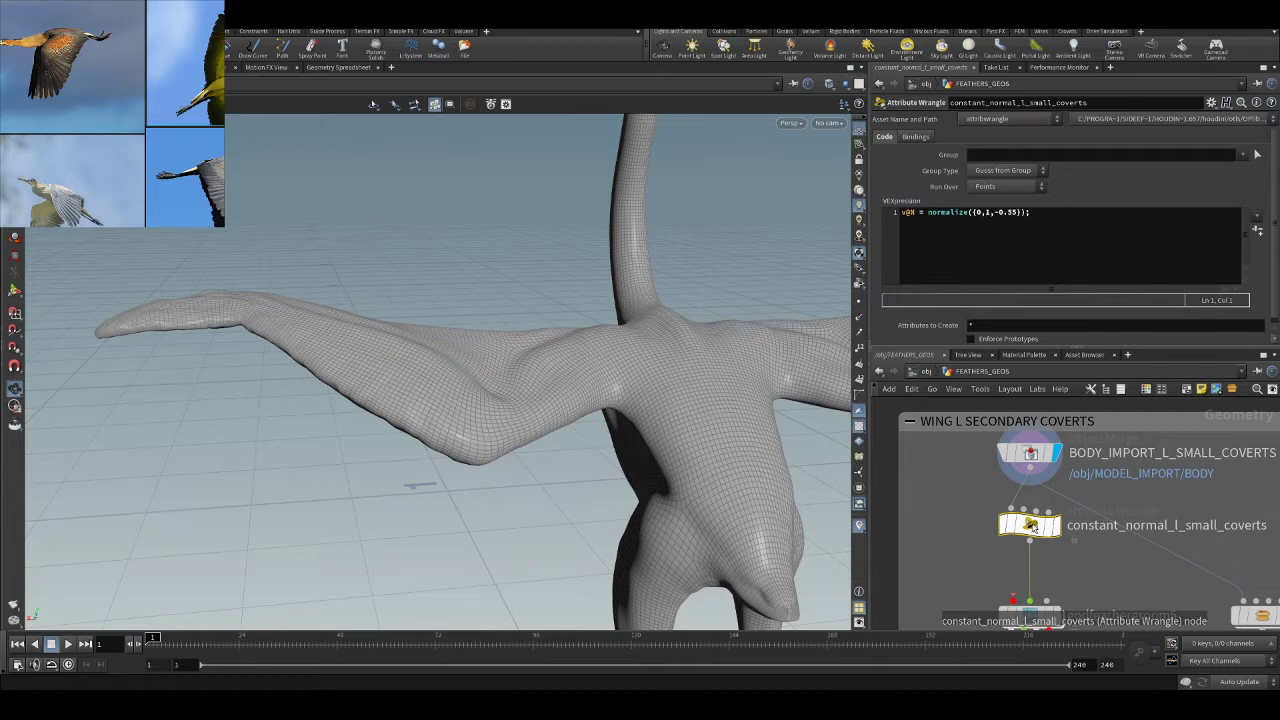
mouse_move(1033, 530)
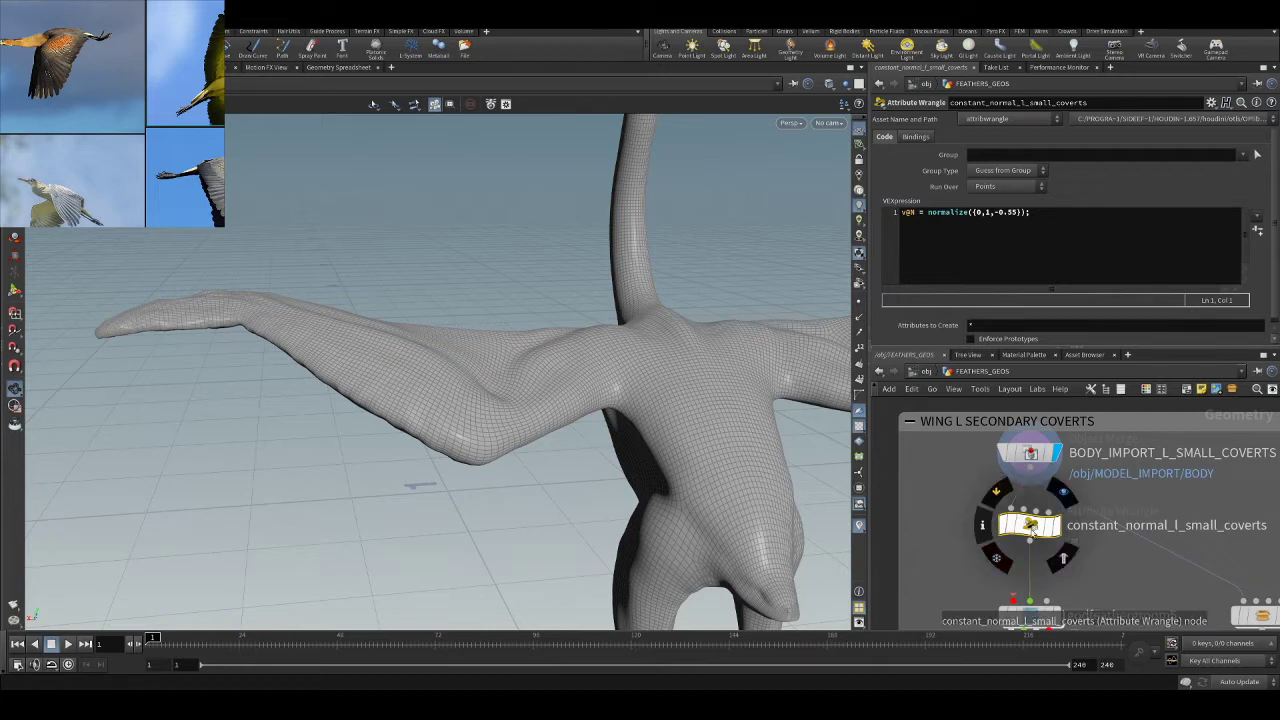
left_click_drag(471, 322, 534, 334)
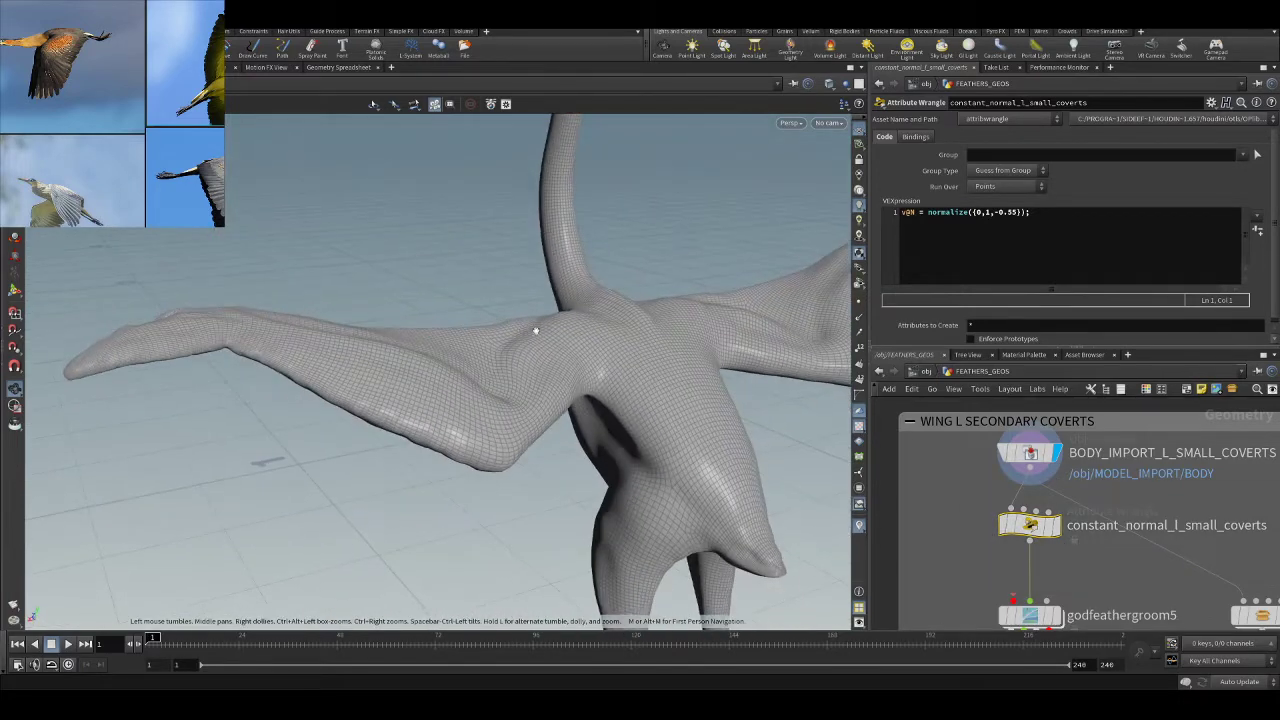
- Display the constant_normal_l_small_coverts wrangle and check its point normals on the body mesh
left_click(1058, 525)
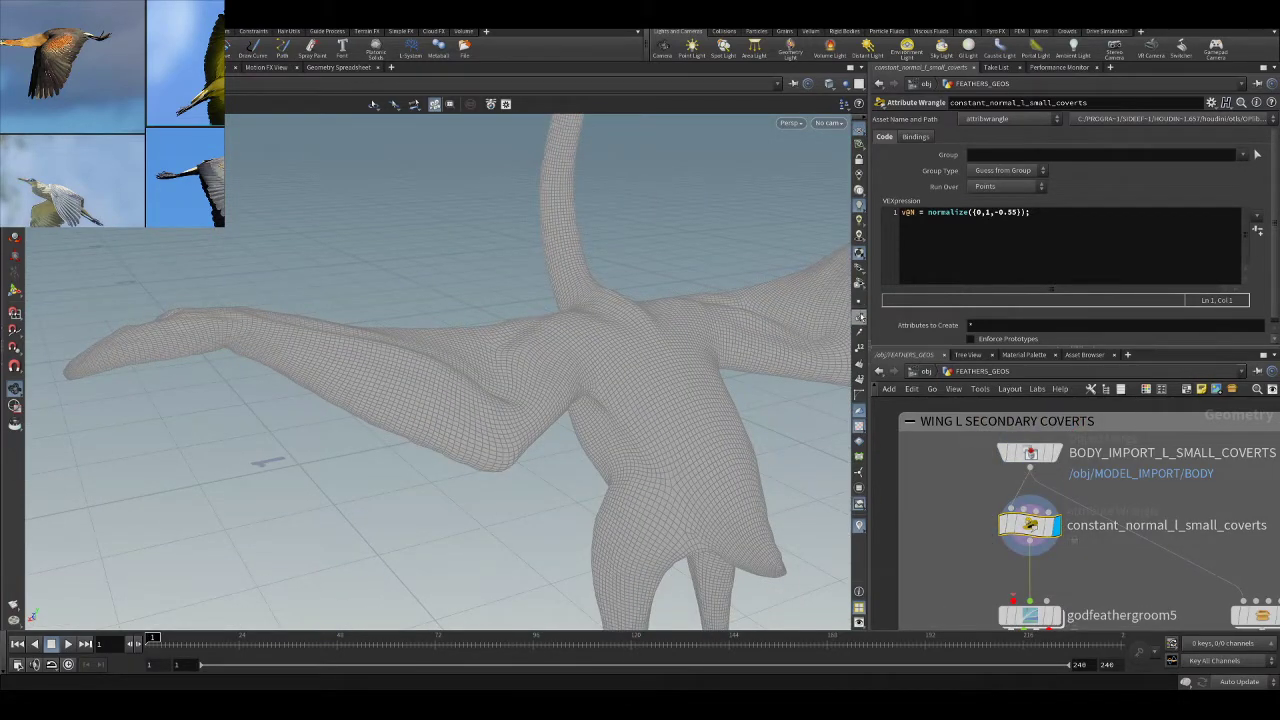
left_click(858, 318)
left_click_drag(760, 326, 571, 371)
scroll(571, 371, "up", 2)
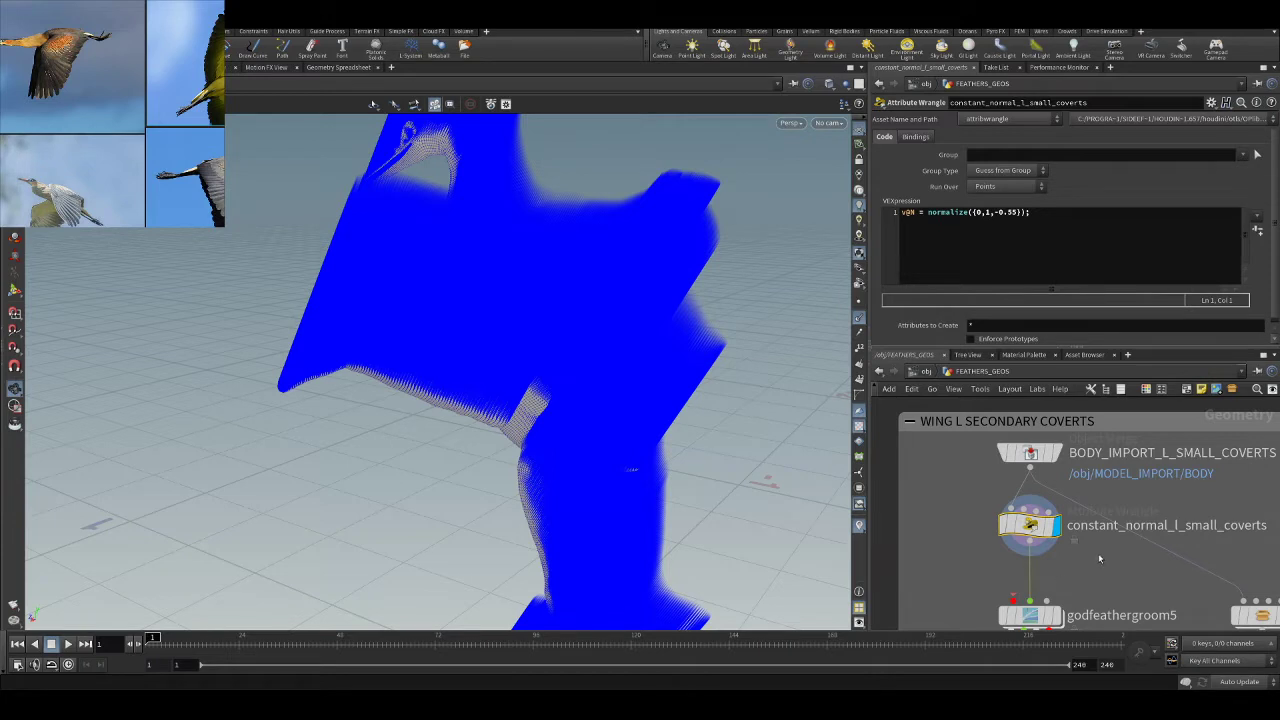
left_click(858, 322)
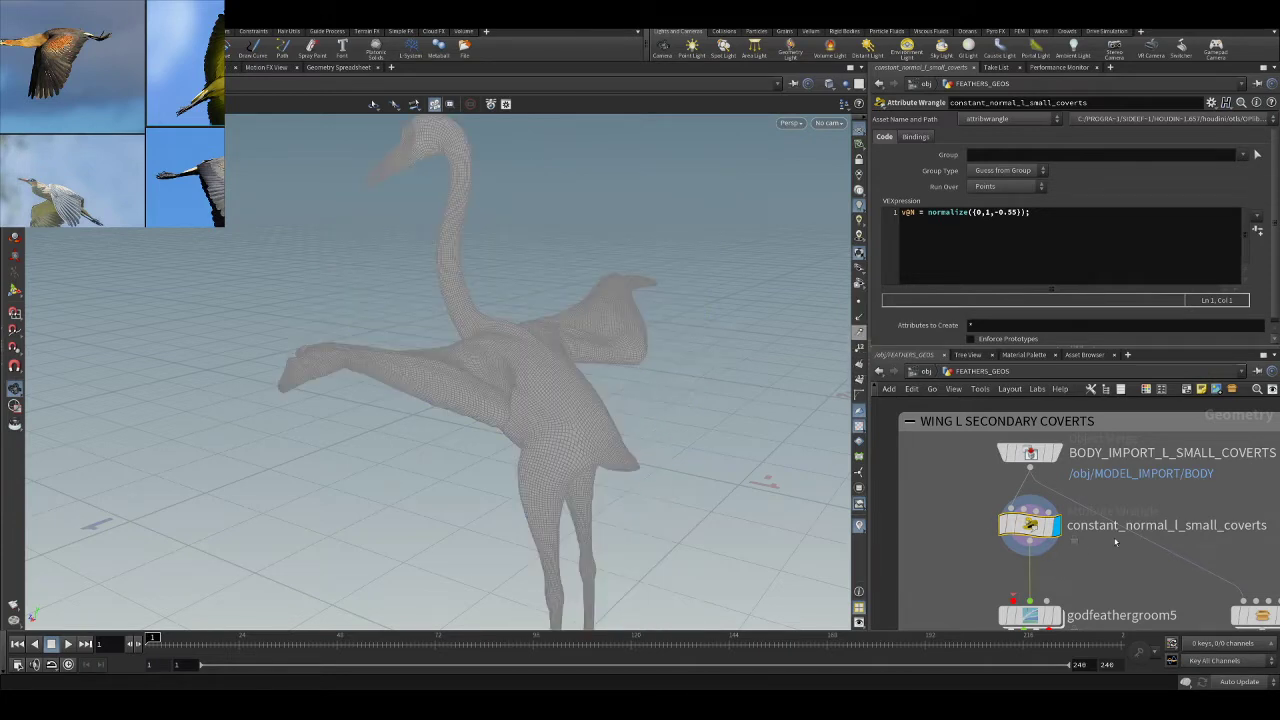
- Open the settings of the godfeathergroom5 node below the small coverts normal wrangle
middle_click_drag(1114, 589, 1091, 506)
scroll(1072, 498, "down", 3)
left_click(1026, 525)
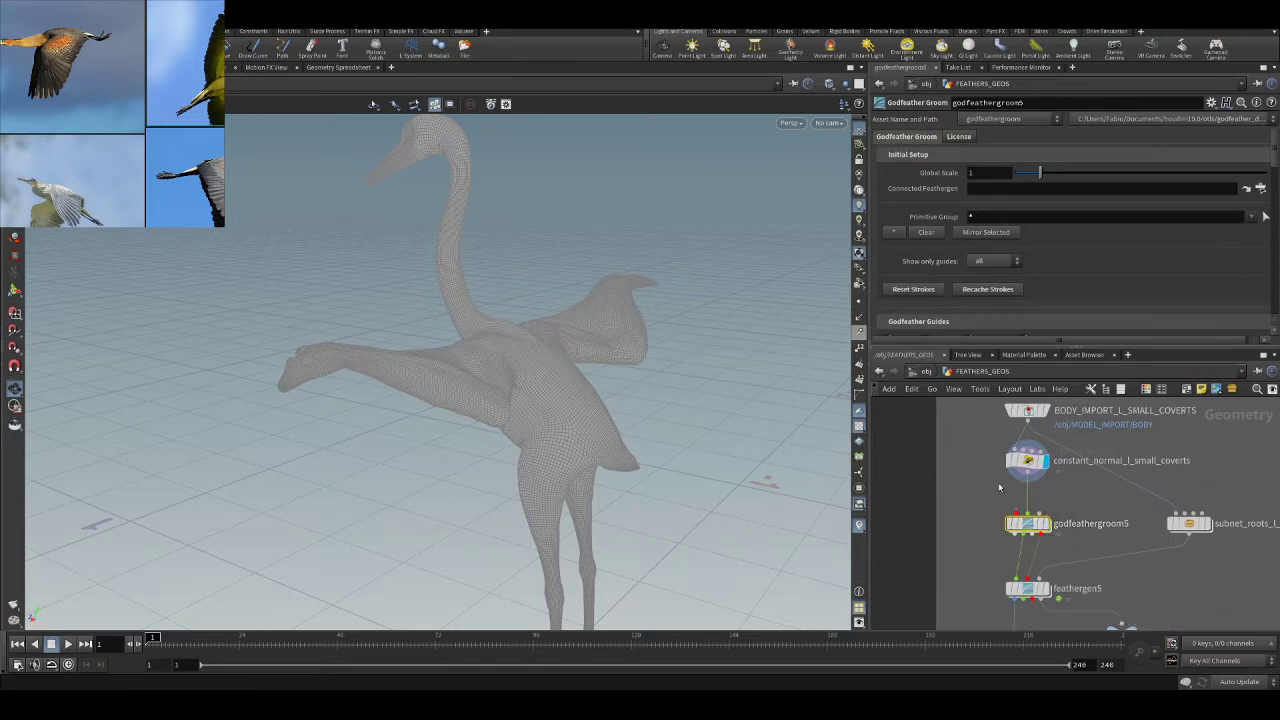
- Rename the copied roots subnet as subnet_roots_l_small_coverts
middle_click_drag(1101, 575, 1032, 534)
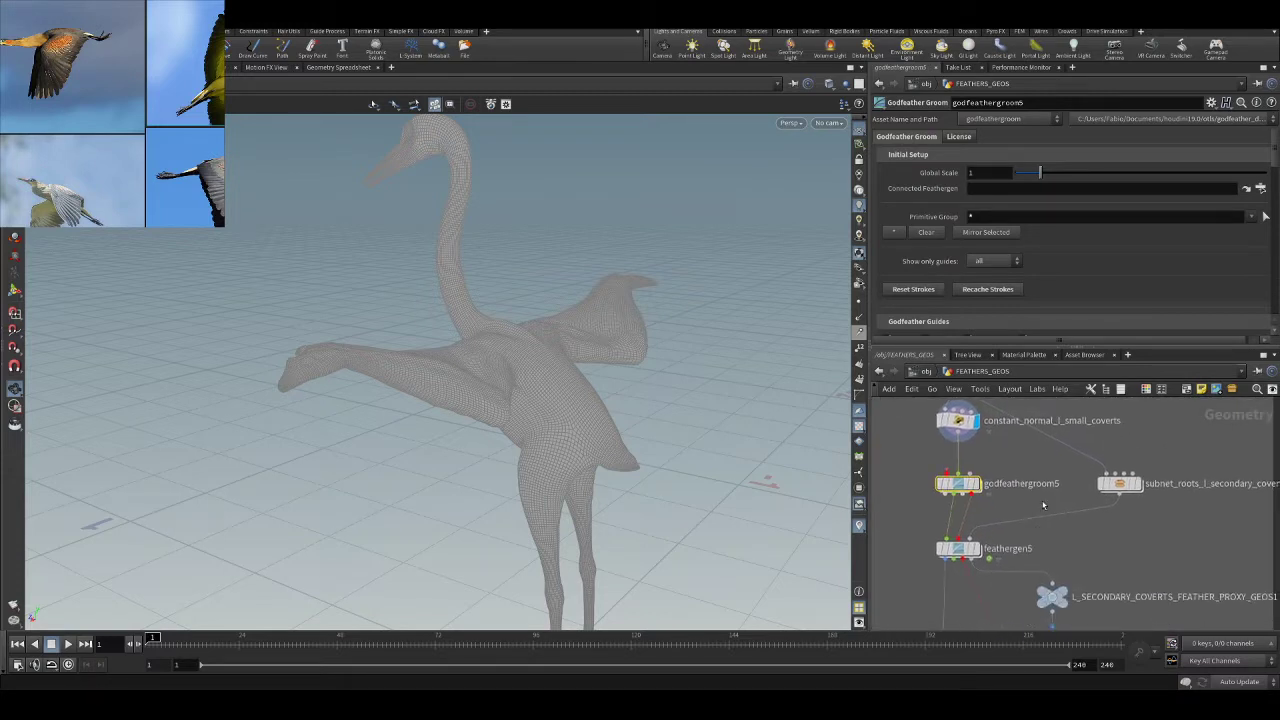
scroll(1094, 519, "down", 3)
scroll(1118, 506, "up", 3)
middle_click_drag(1116, 505, 1026, 543)
scroll(1026, 543, "up", 3)
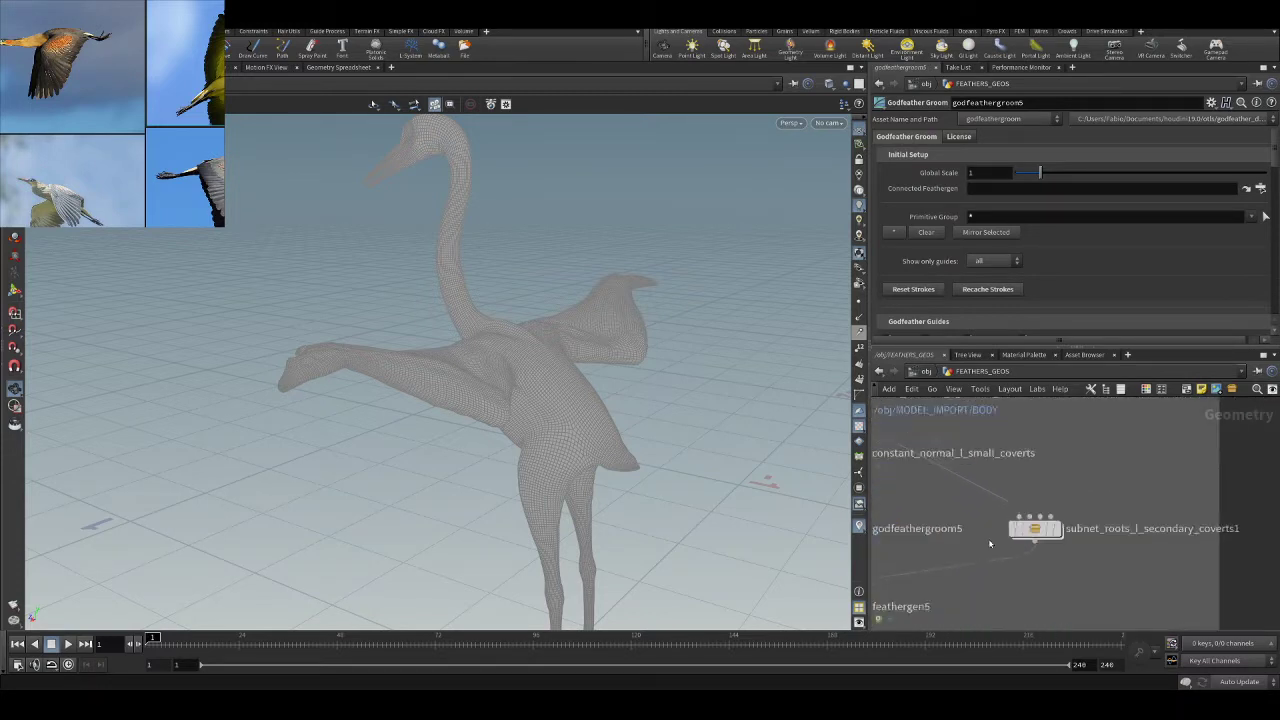
left_click_drag(537, 363, 750, 461)
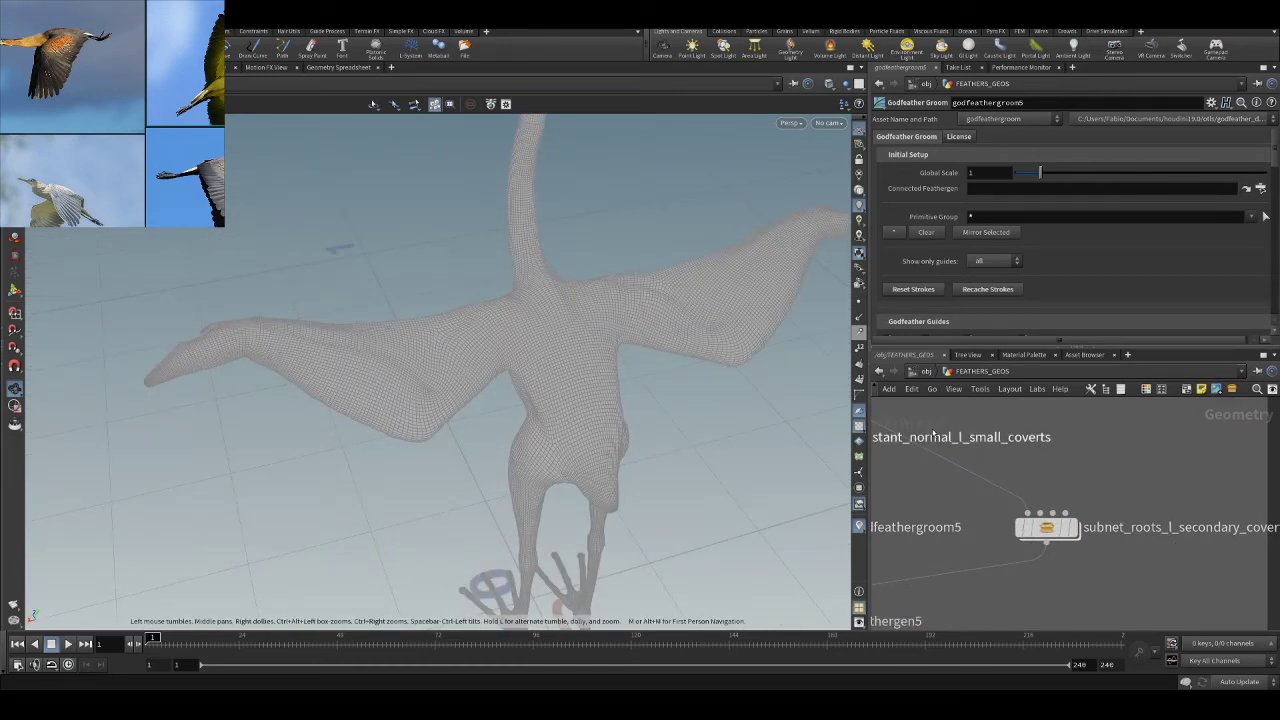
scroll(1150, 540, "down", 3)
double_click(1175, 507)
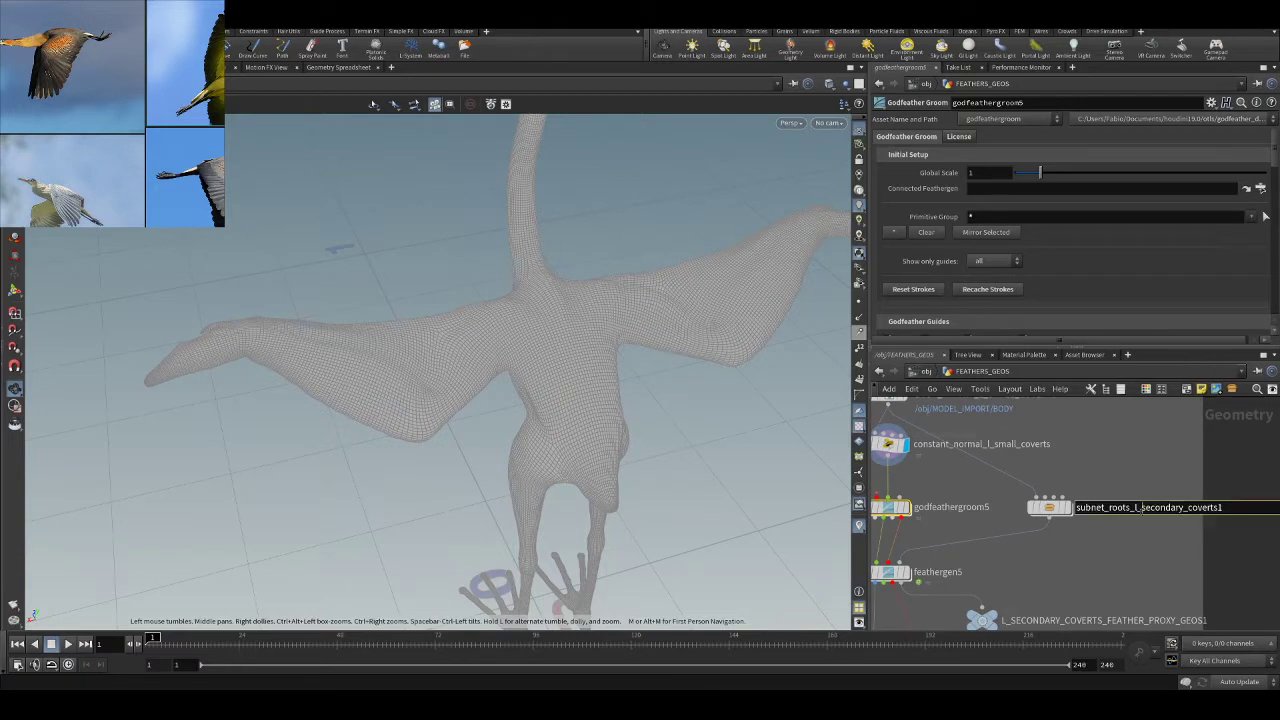
key("BackSpace")
key("shift+Left")
key("shift+Left")
key("shift+Left")
key("shift+Left")
key("shift+Left")
key("shift+Left")
key("shift+Left")
key("shift+Left")
key("shift+Left")
key("shift+Left")
key("shift+Left")
key("shift+Left")
key("shift+Left")
key("shift+Left")
key("shift+Left")
key("shift+Left")
key("shift+Left")
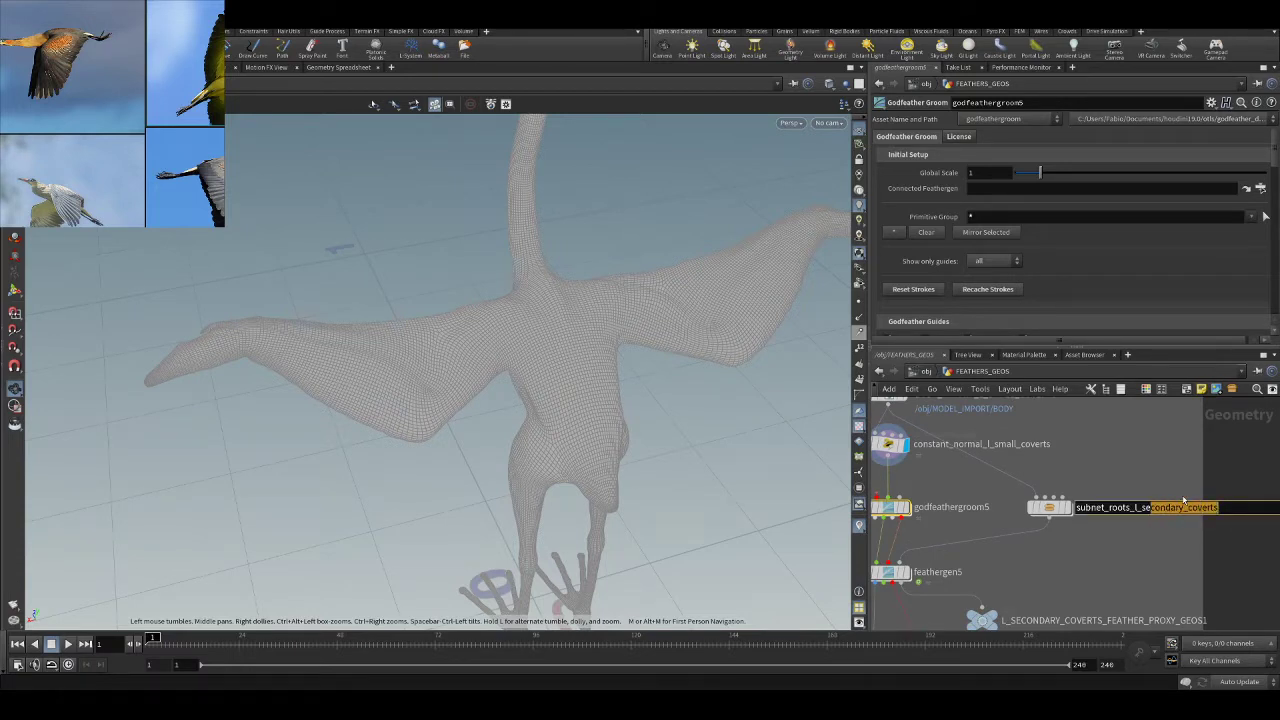
type("small_coverts")
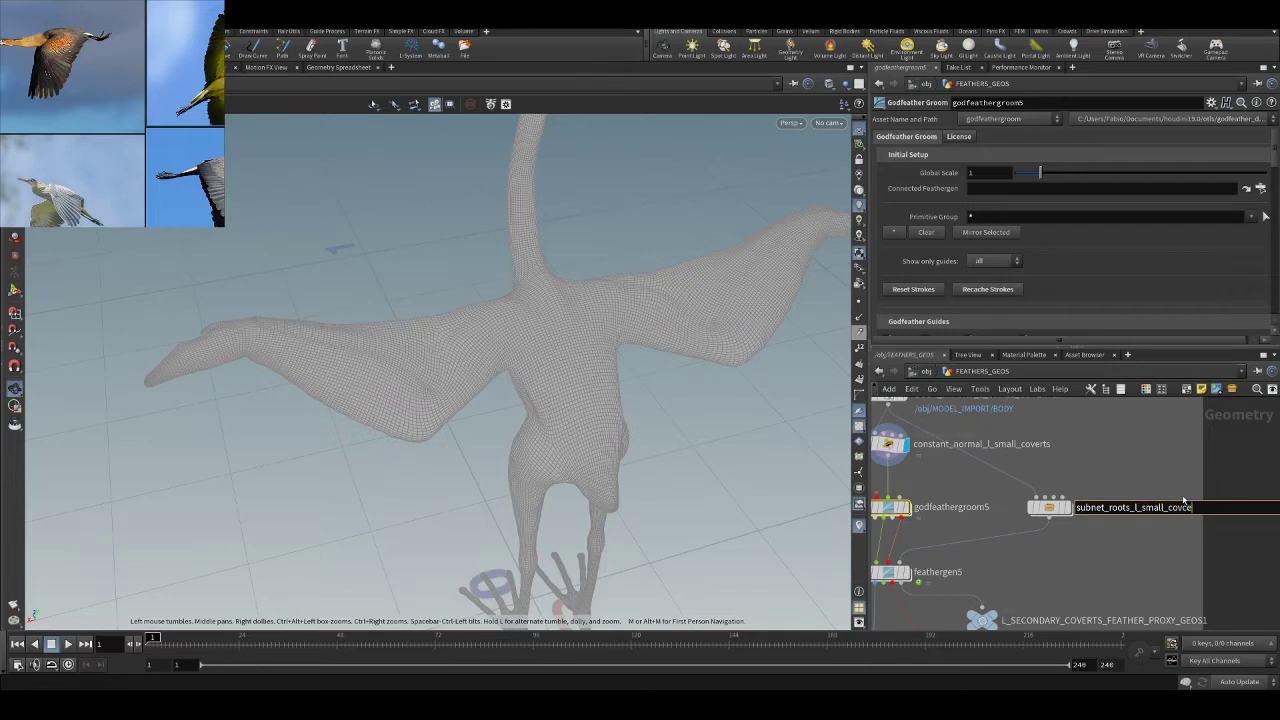
key("Return")
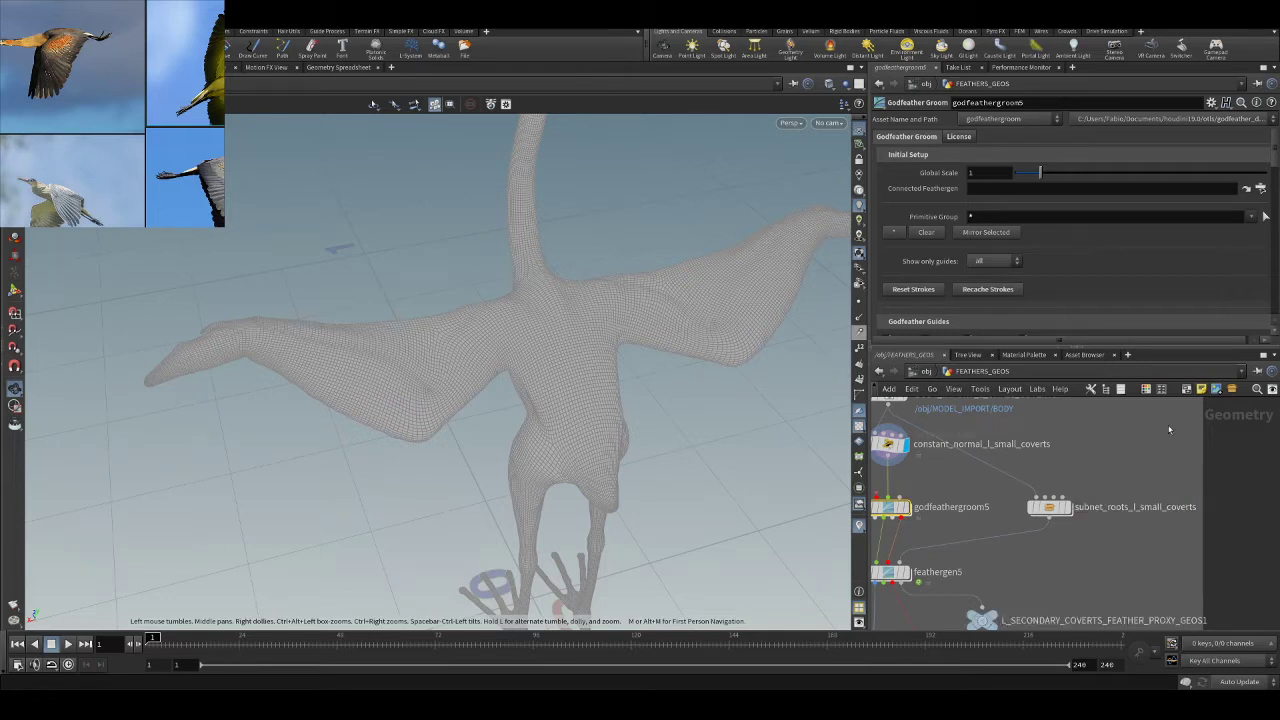
- Inspect the stroke1, resample1 and output0 results inside subnet_roots_l_small_coverts, with points shown
double_click(1047, 508)
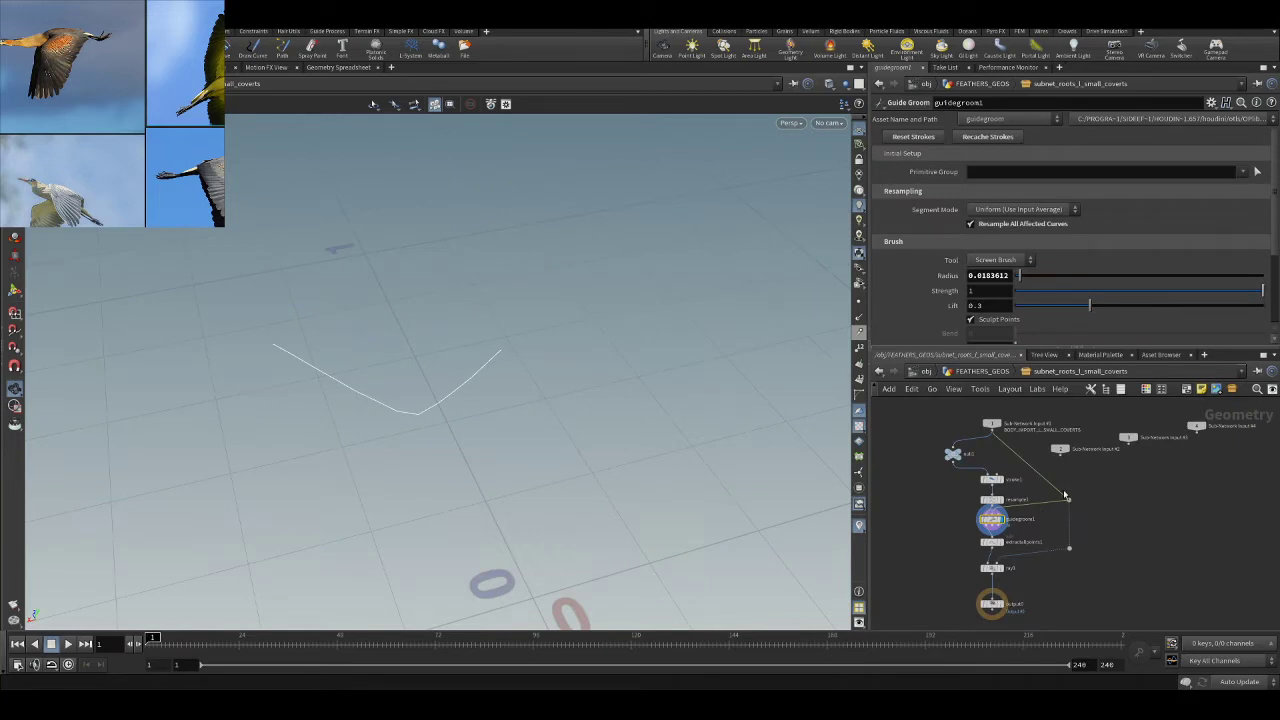
scroll(935, 467, "up", 5)
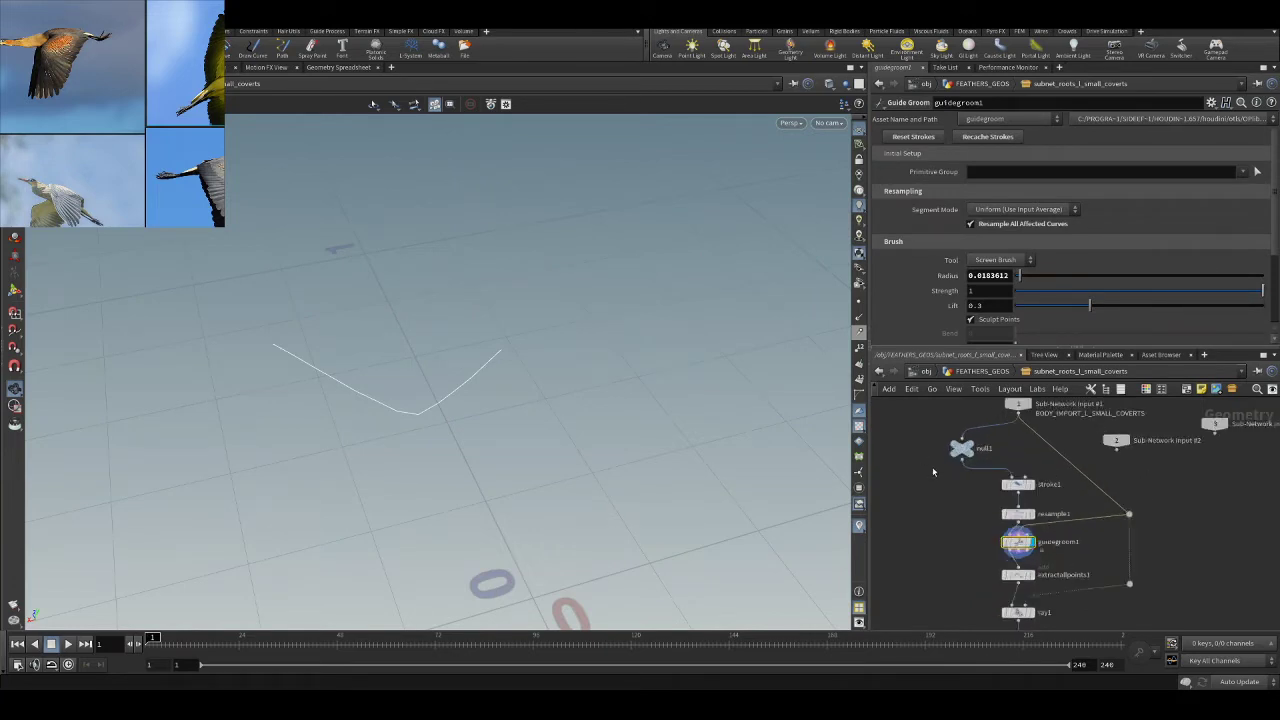
left_click(1074, 491)
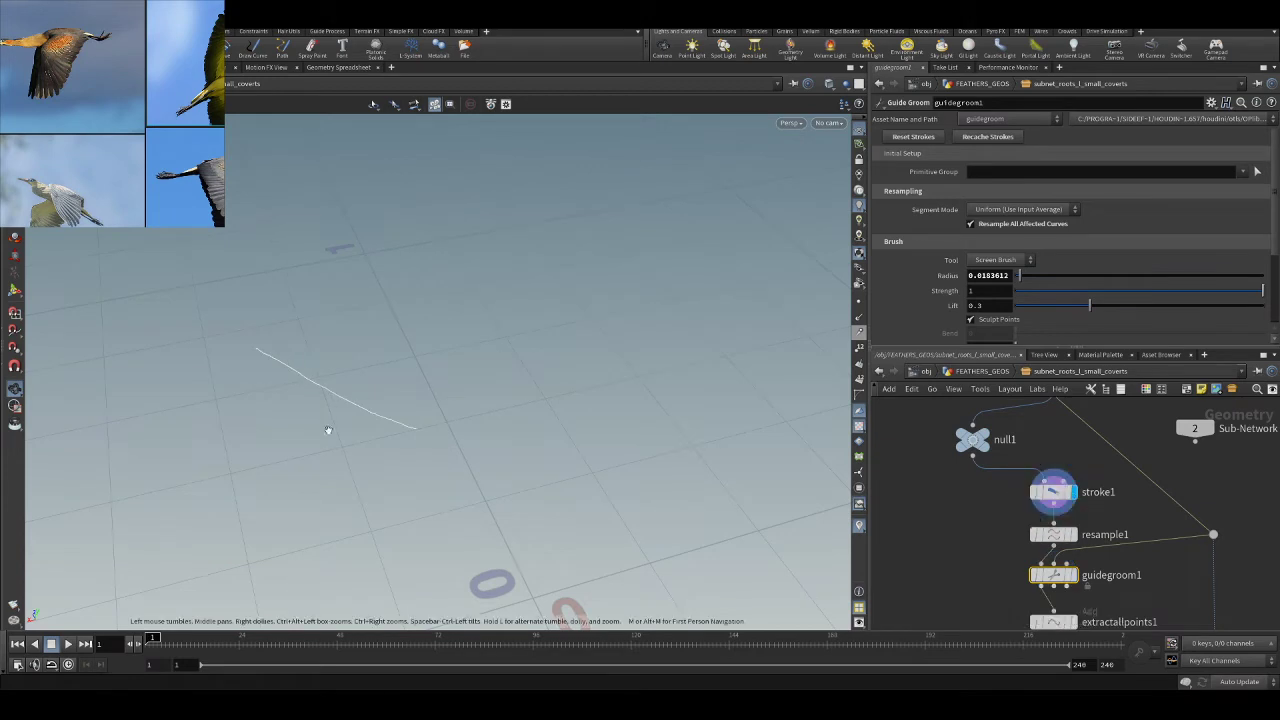
middle_click_drag(1127, 557, 1093, 509)
left_click(1037, 486)
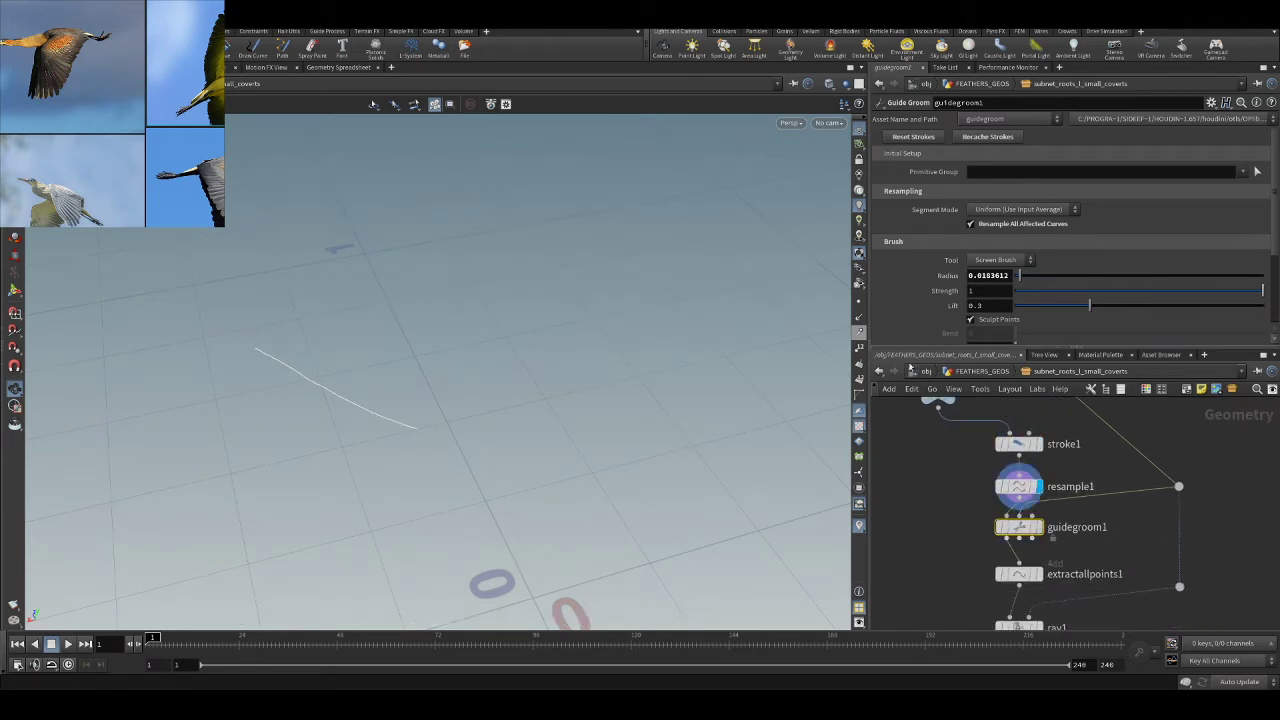
left_click(858, 302)
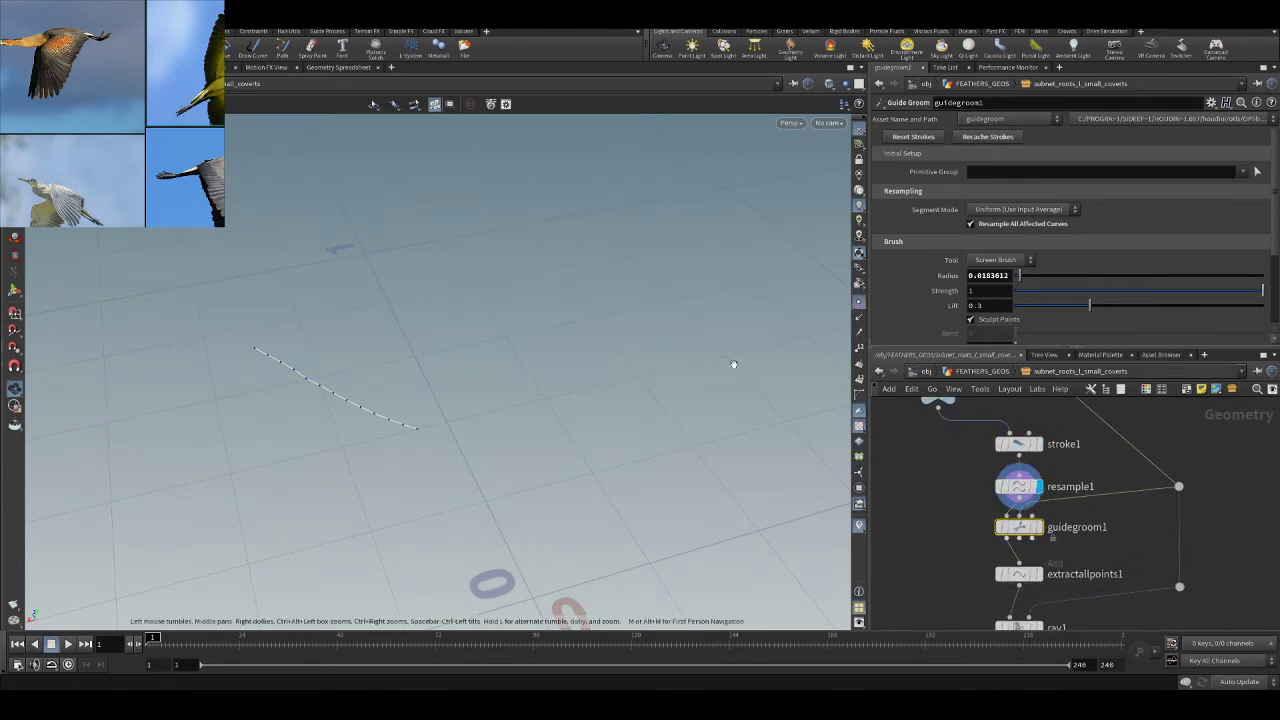
middle_click_drag(1121, 628, 1101, 543)
left_click(1018, 605)
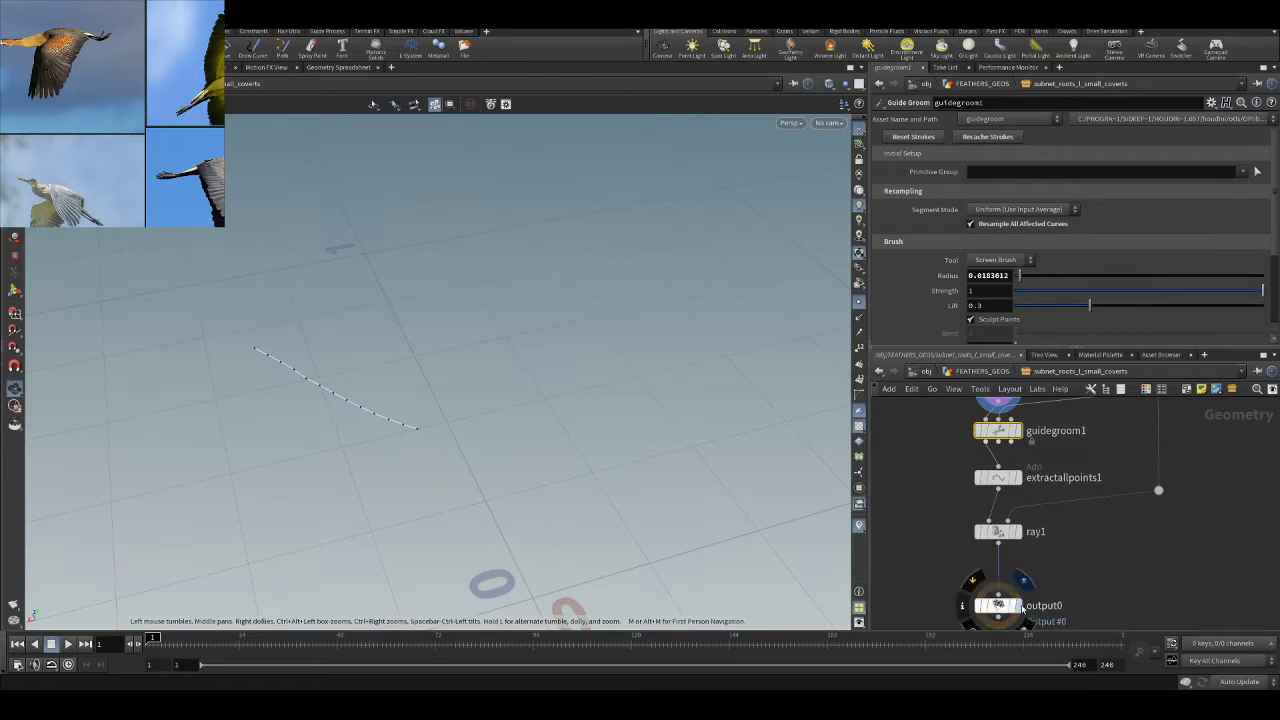
left_click_drag(610, 465, 538, 361)
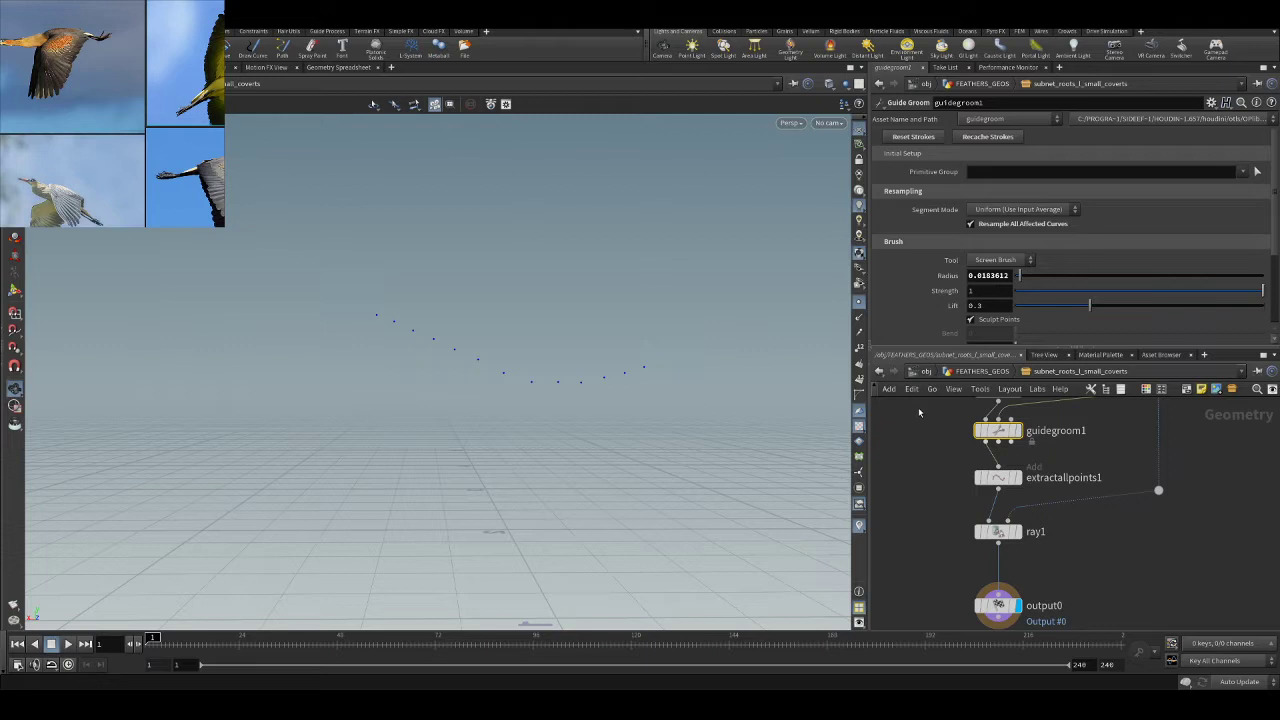
- Return to the FEATHERS_GEOS network and examine the upper surface of the left wing
left_click(973, 371)
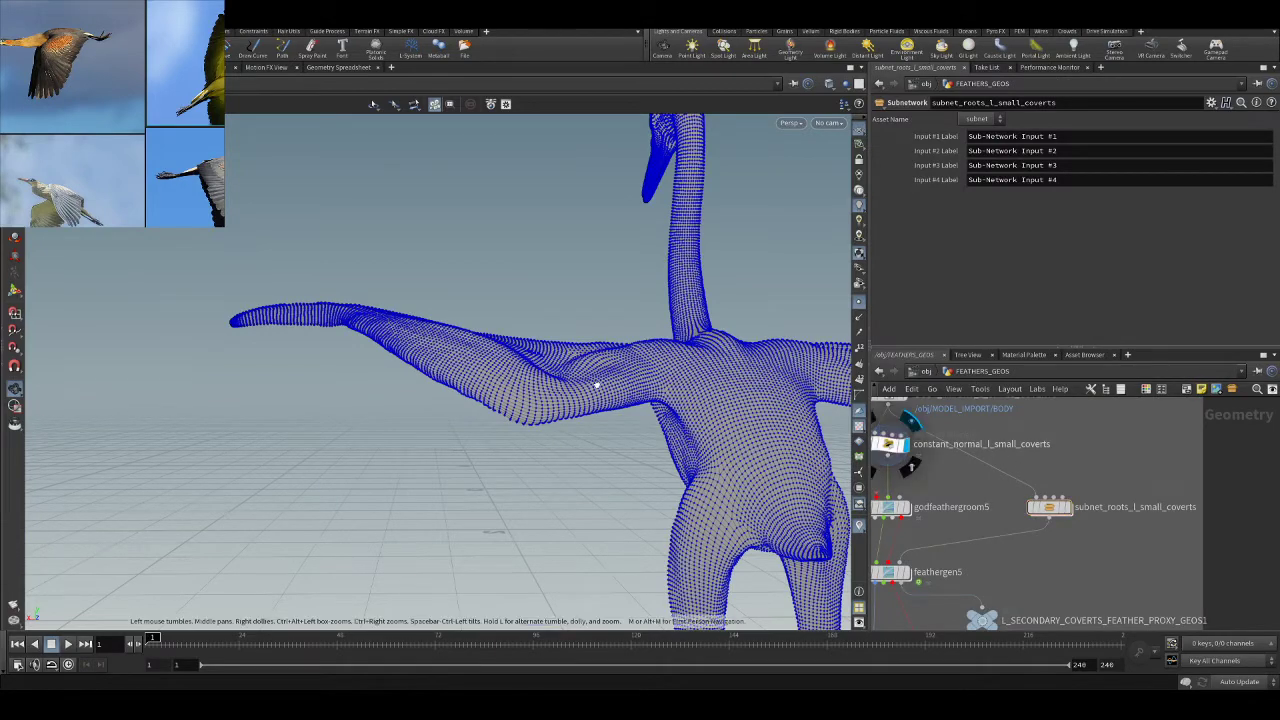
left_click_drag(548, 248, 543, 297)
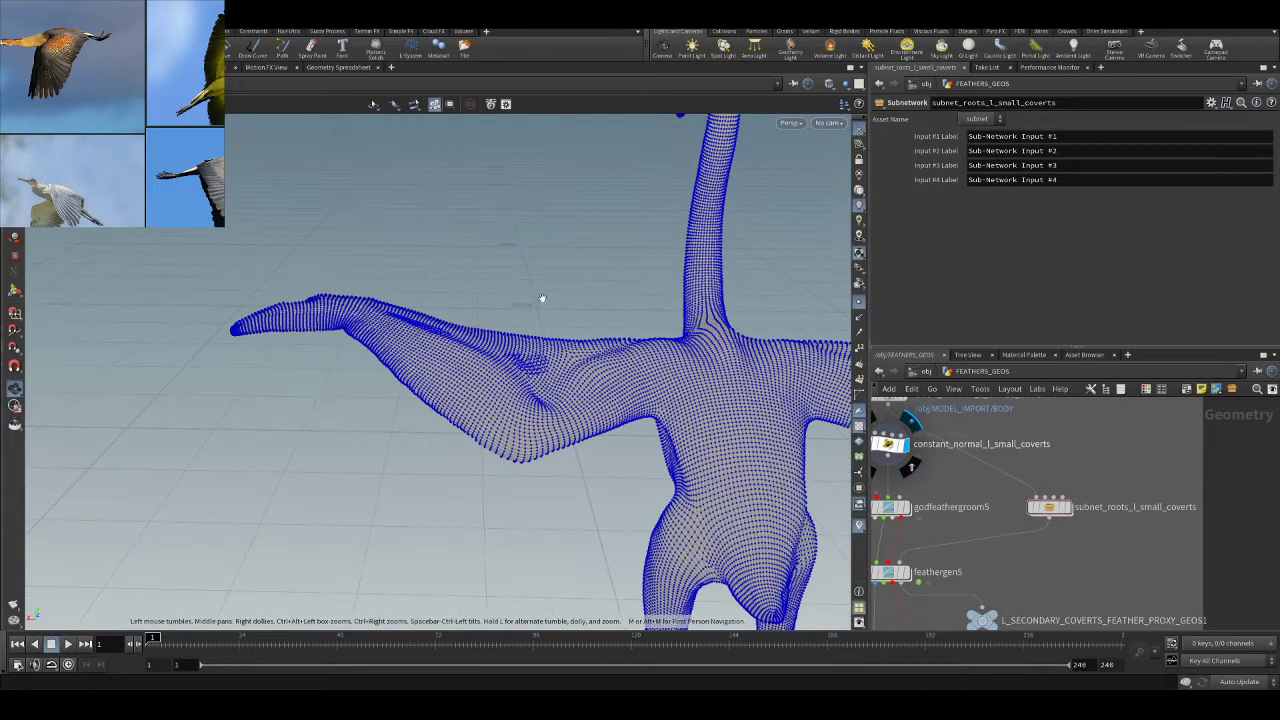
scroll(536, 271, "up", 2)
middle_click_drag(534, 271, 586, 272)
scroll(586, 272, "up", 4)
left_click_drag(575, 293, 528, 421)
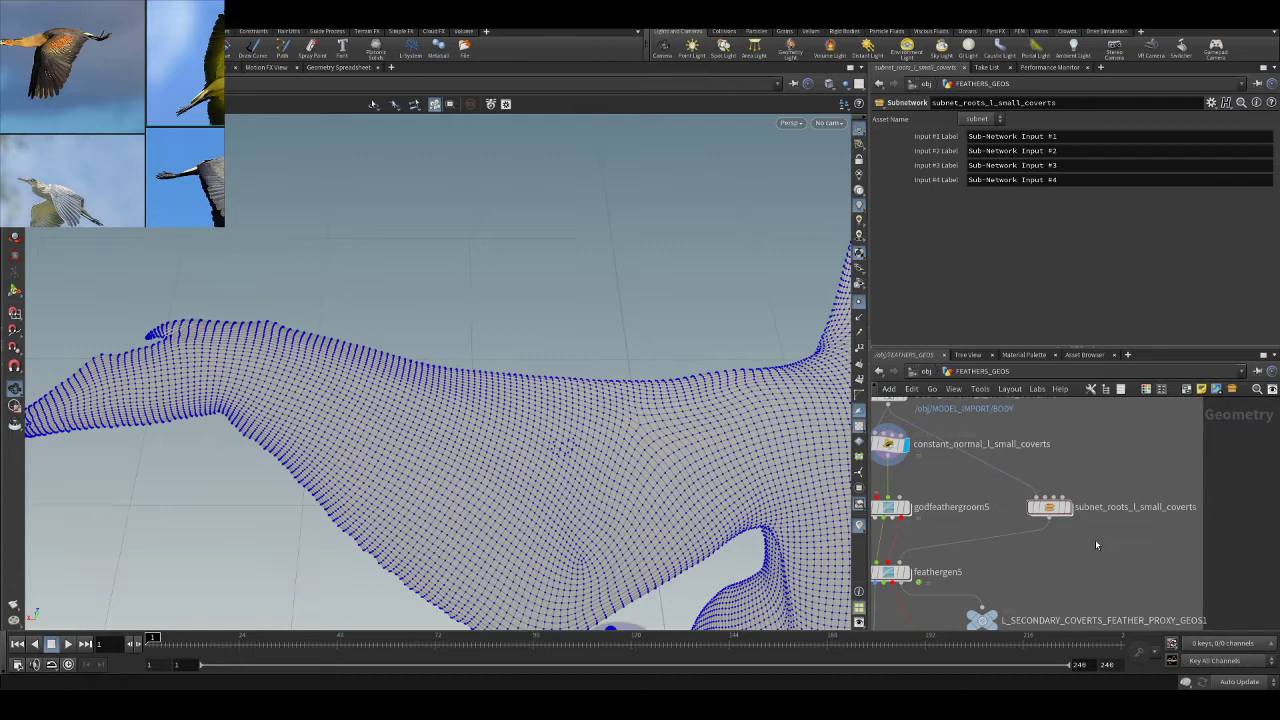
- In subnet_roots_l_small_coverts, display the null1 node and rename it BODY
double_click(1040, 506)
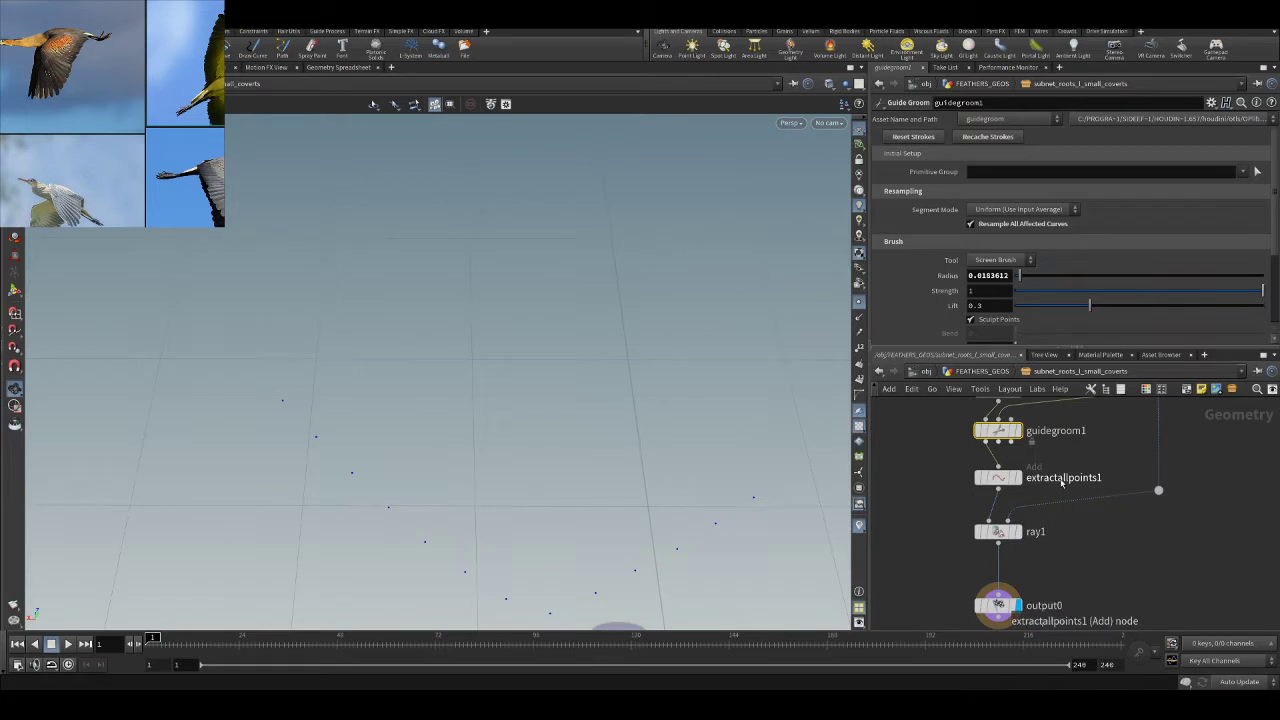
scroll(1099, 519, "down", 4)
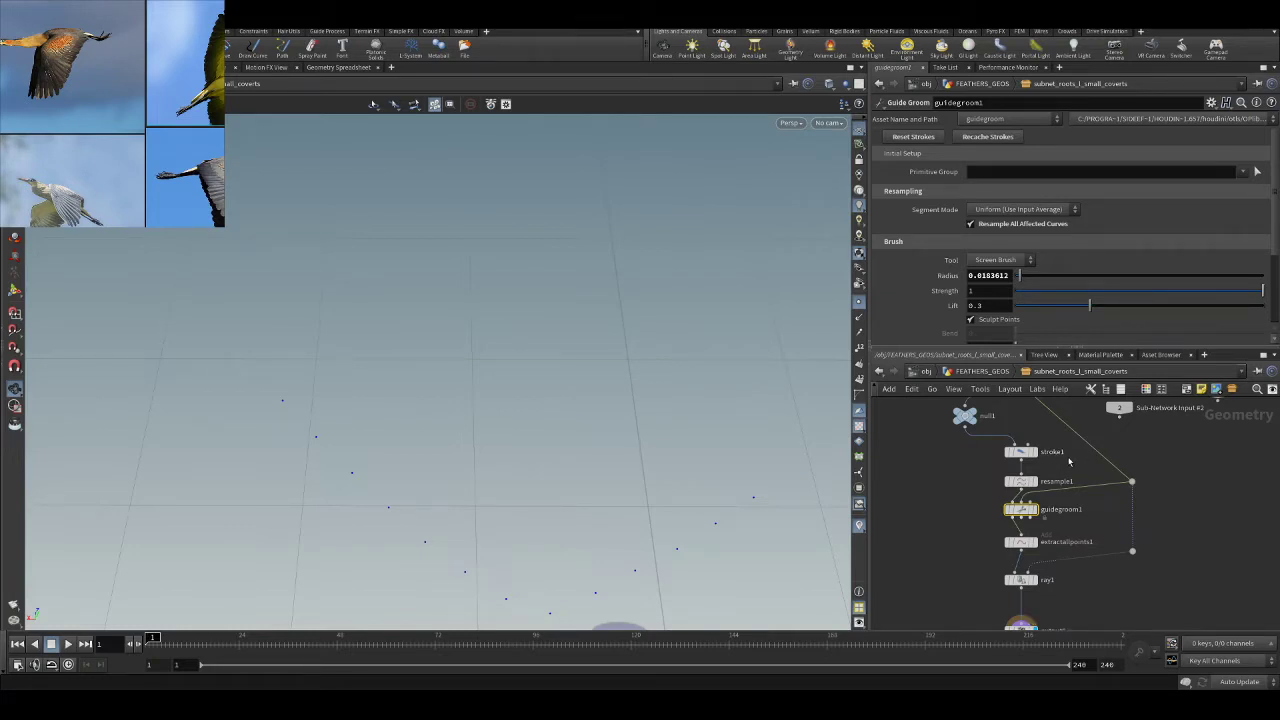
middle_click_drag(1188, 453, 1197, 579)
scroll(1017, 588, "up", 3)
middle_click_drag(1017, 590, 1014, 566)
scroll(966, 555, "up", 1)
scroll(987, 540, "down", 3)
scroll(997, 537, "up", 2)
mouse_move(967, 552)
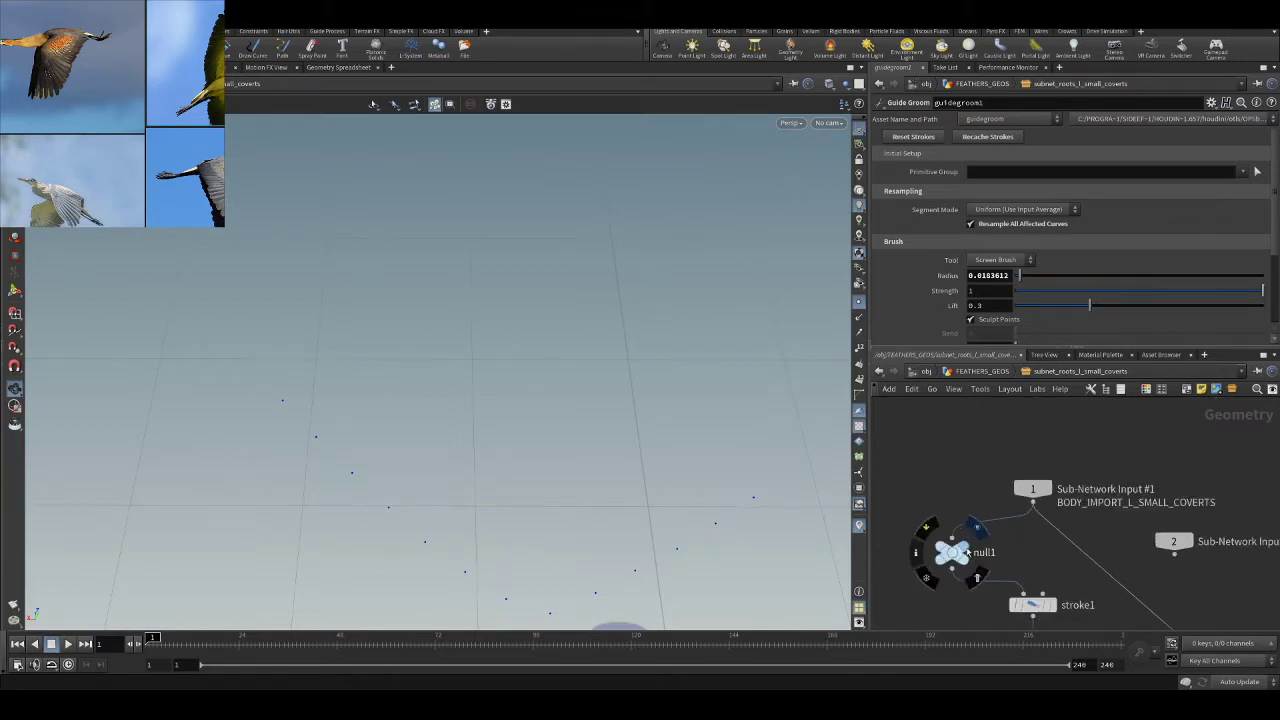
left_click(977, 529)
double_click(984, 552)
type("BODY")
key("Return")
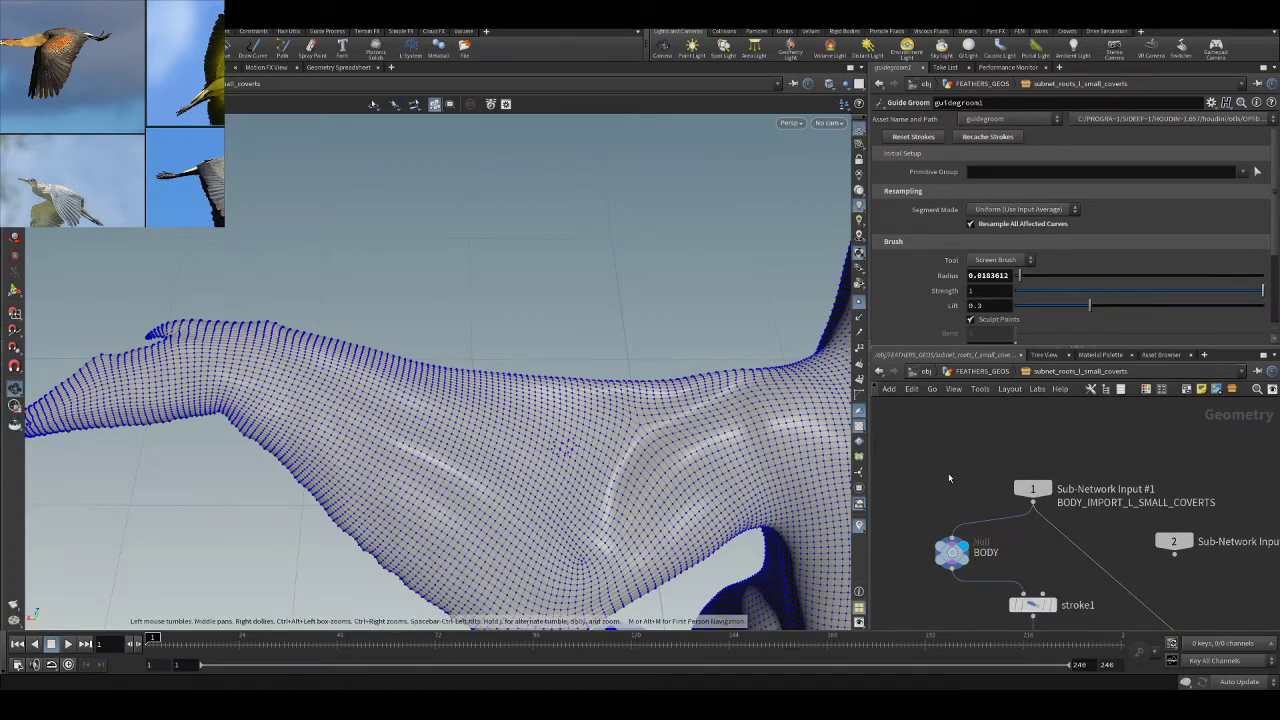
- Delete the copied processing nodes downstream of stroke1, starting with resample1
middle_click_drag(949, 477, 953, 415)
left_click_drag(622, 375, 730, 343)
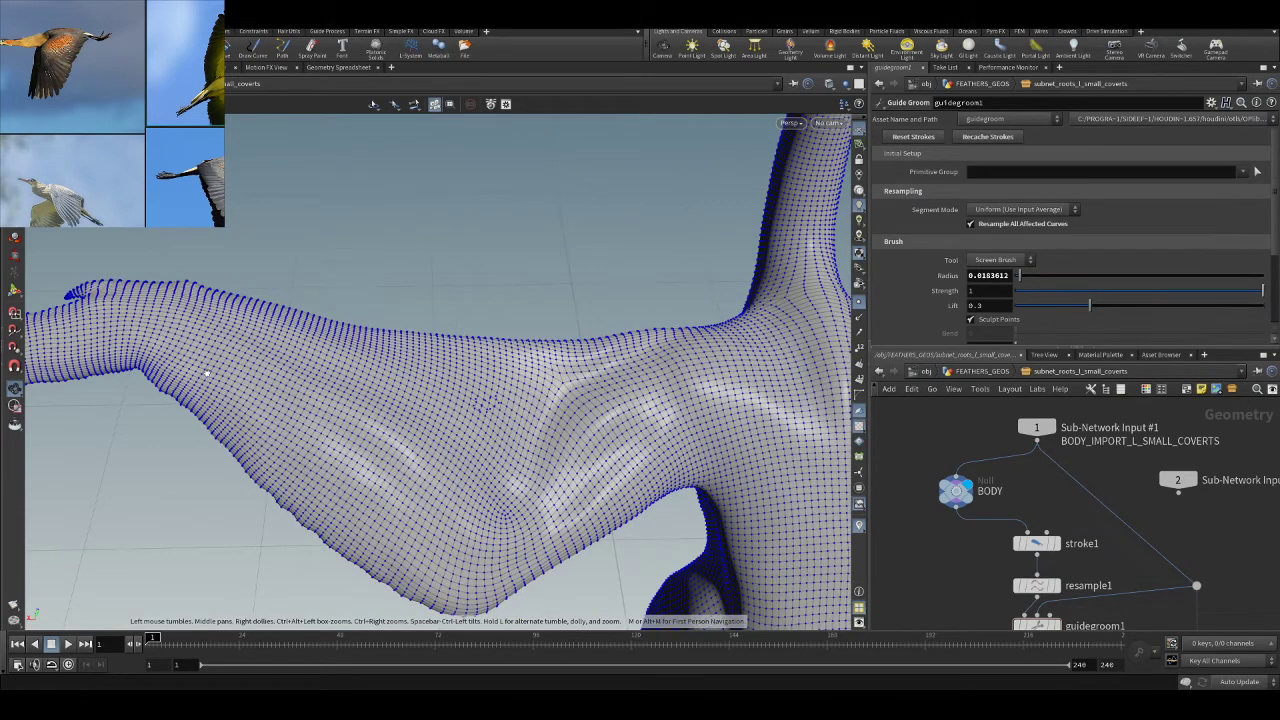
left_click_drag(586, 372, 550, 378)
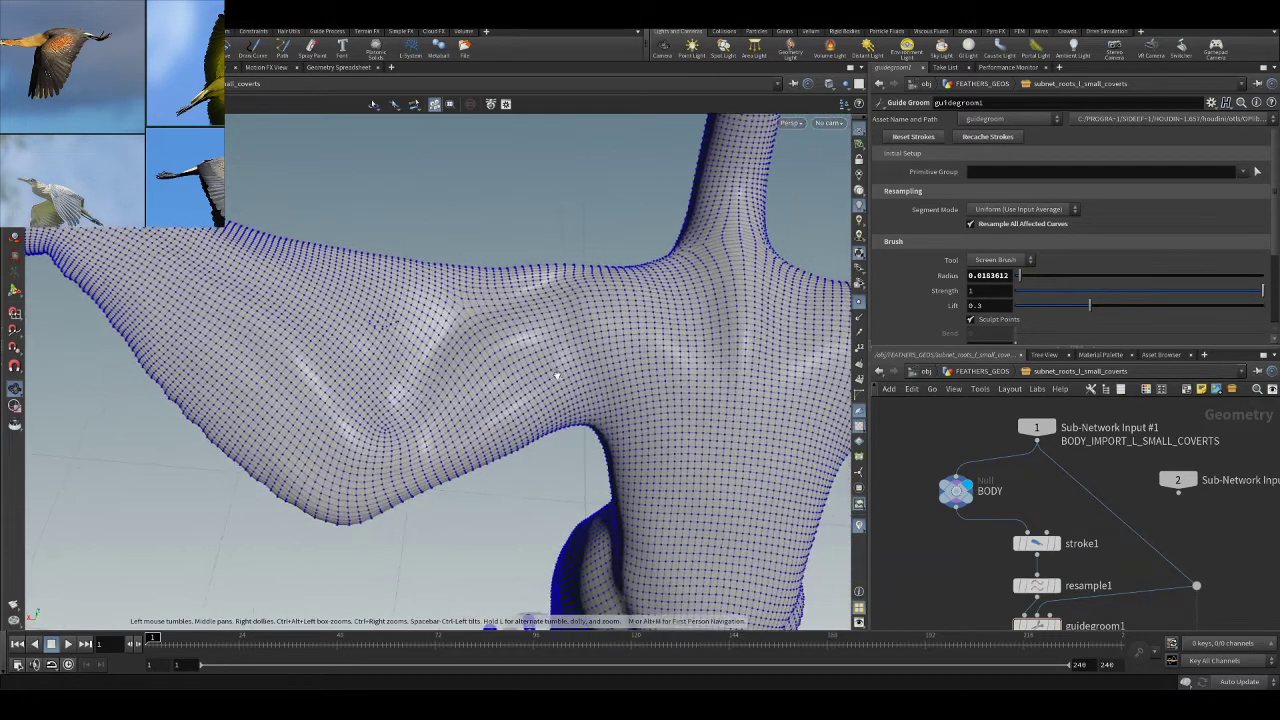
scroll(1020, 488, "down", 5)
left_click_drag(911, 443, 1098, 604)
left_click_drag(941, 464, 1030, 578)
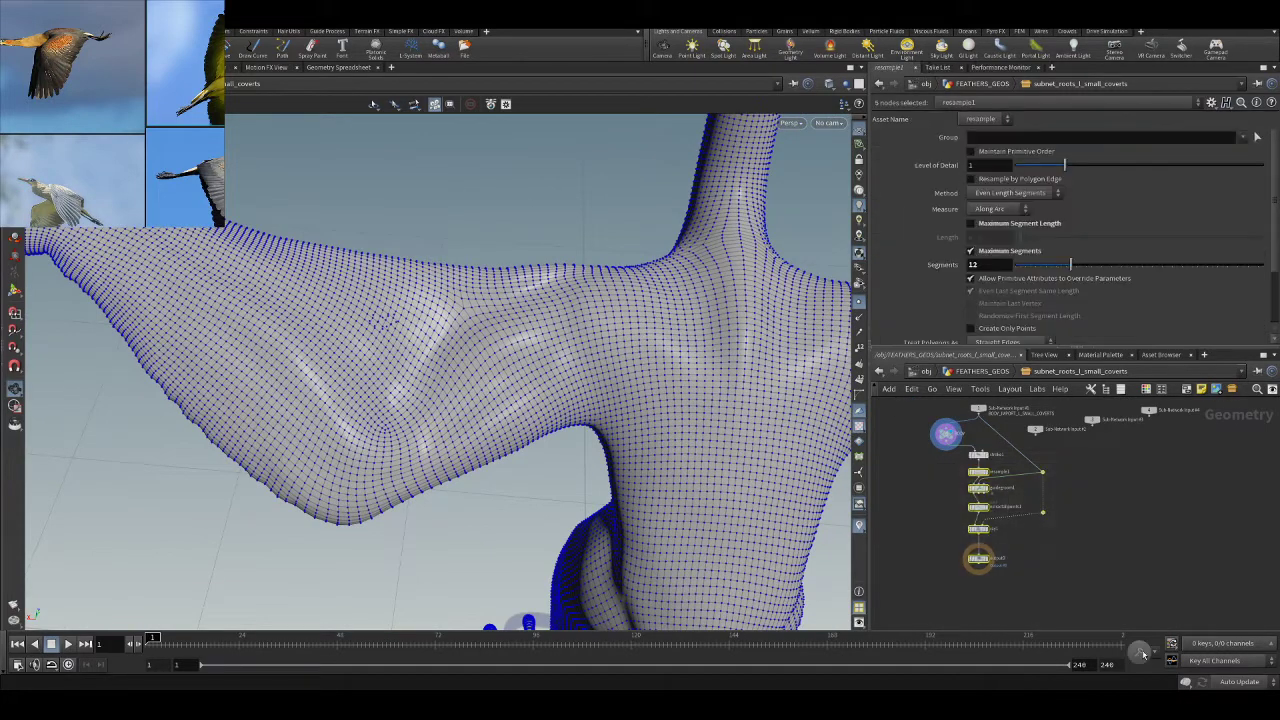
key("Delete")
- Clear all existing strokes from the stroke1 node
scroll(968, 453, "up", 5)
left_click(994, 462)
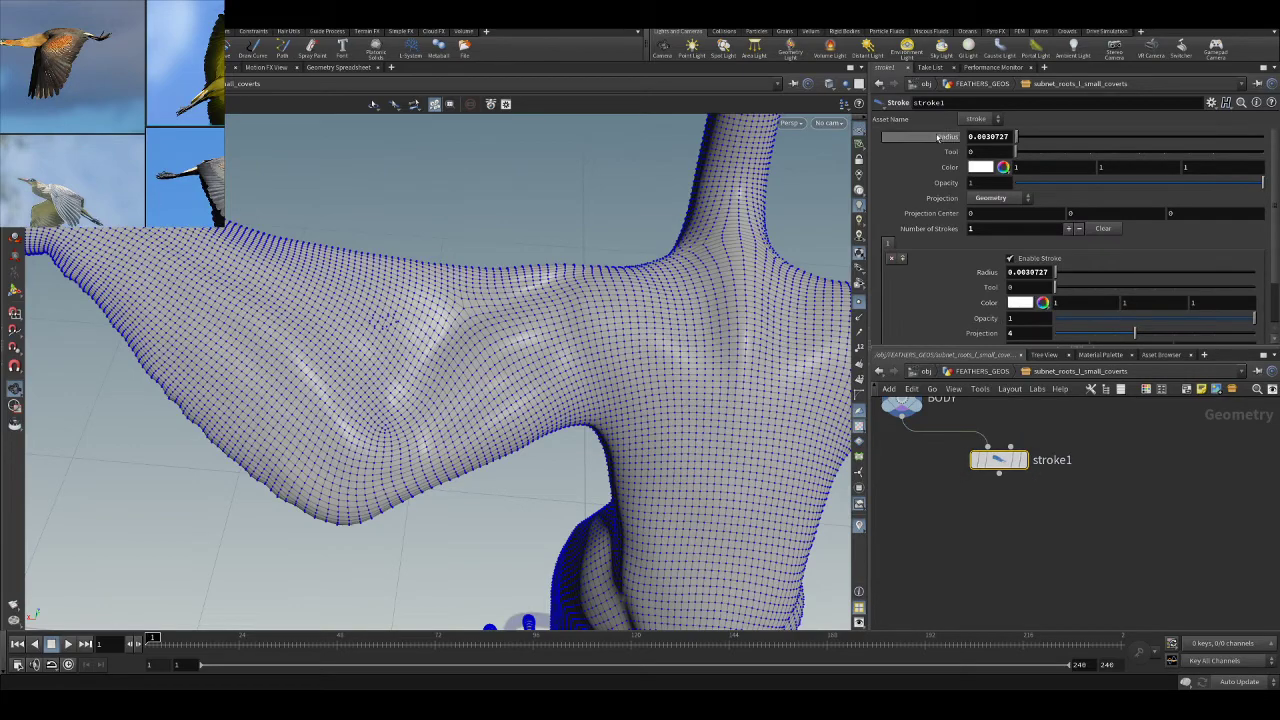
left_click(1102, 232)
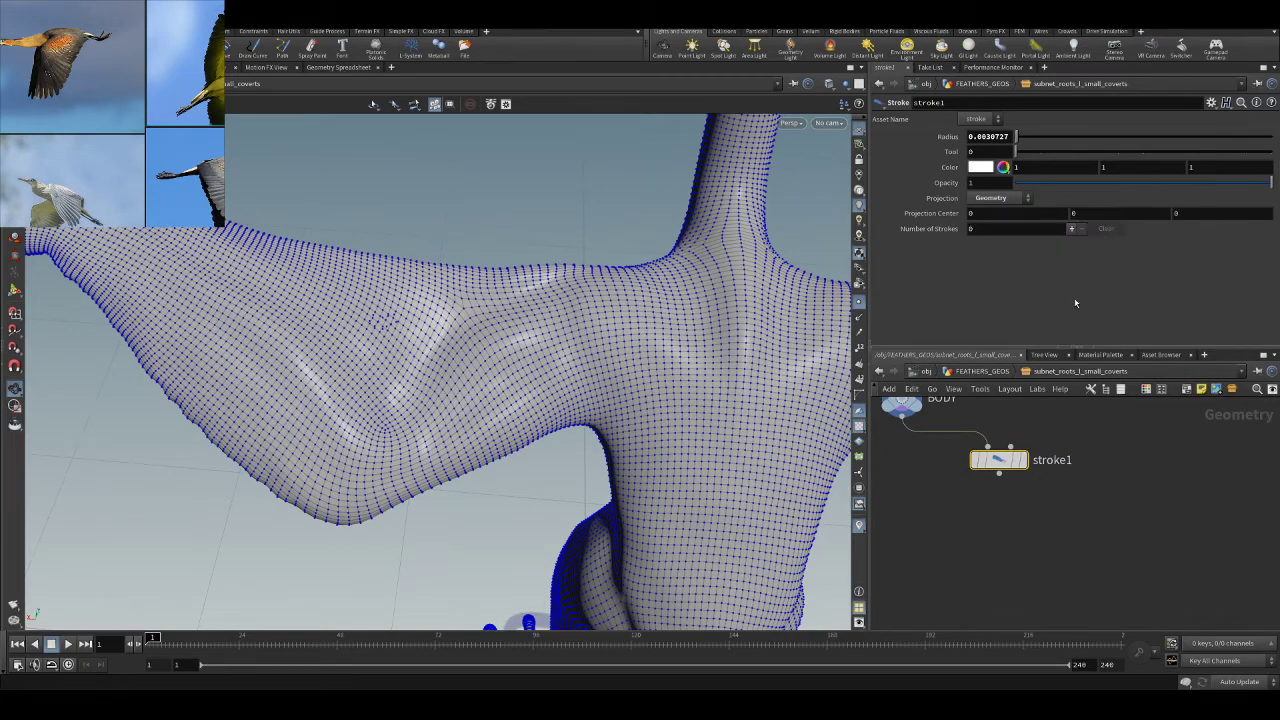
- Hide the point display, look through wings_top_cam and frame the left wing with 2D panning and zooming
mouse_move(500, 300)
left_mouse_down()
mouse_move(562, 324)
mouse_move(644, 291)
left_mouse_up()
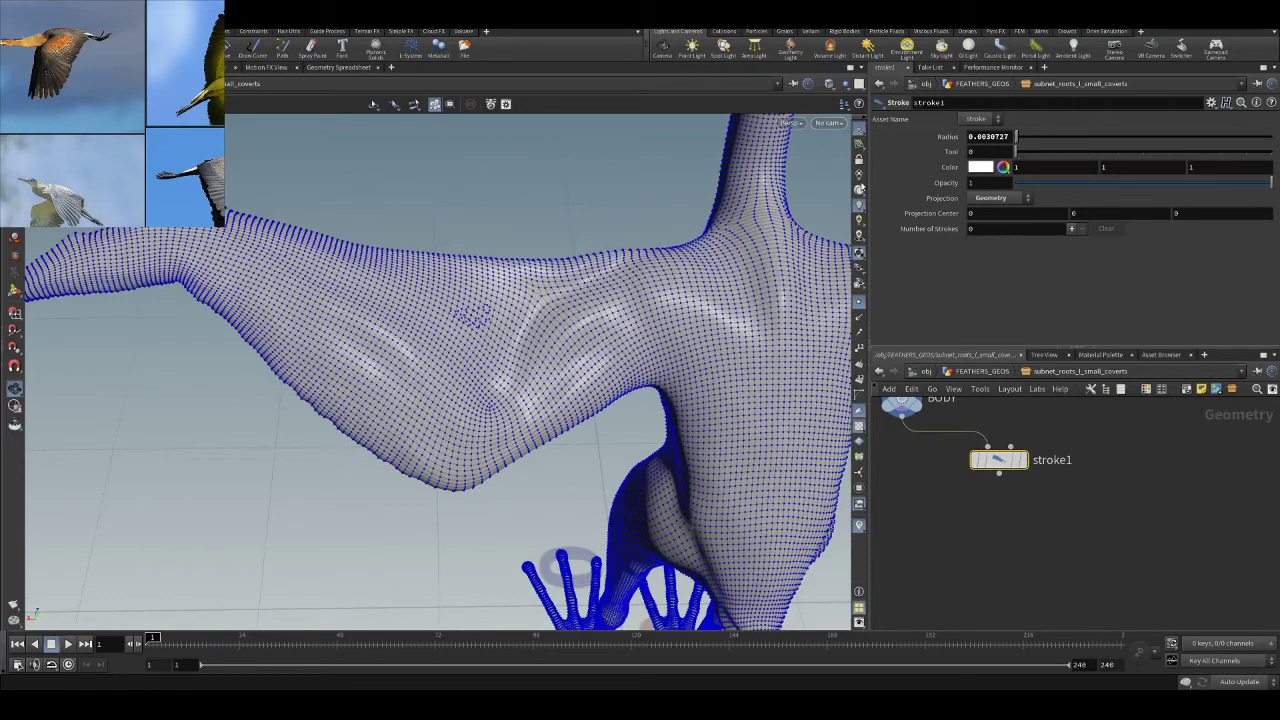
left_click(858, 198)
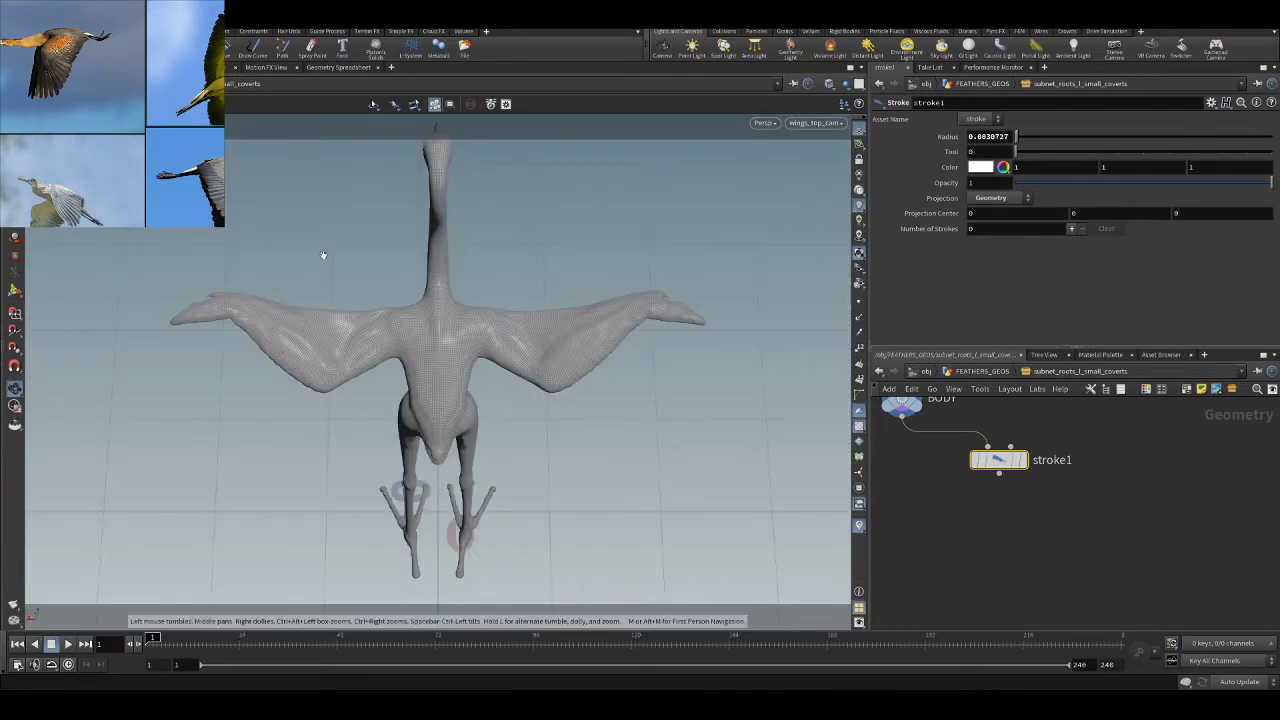
left_click(451, 105)
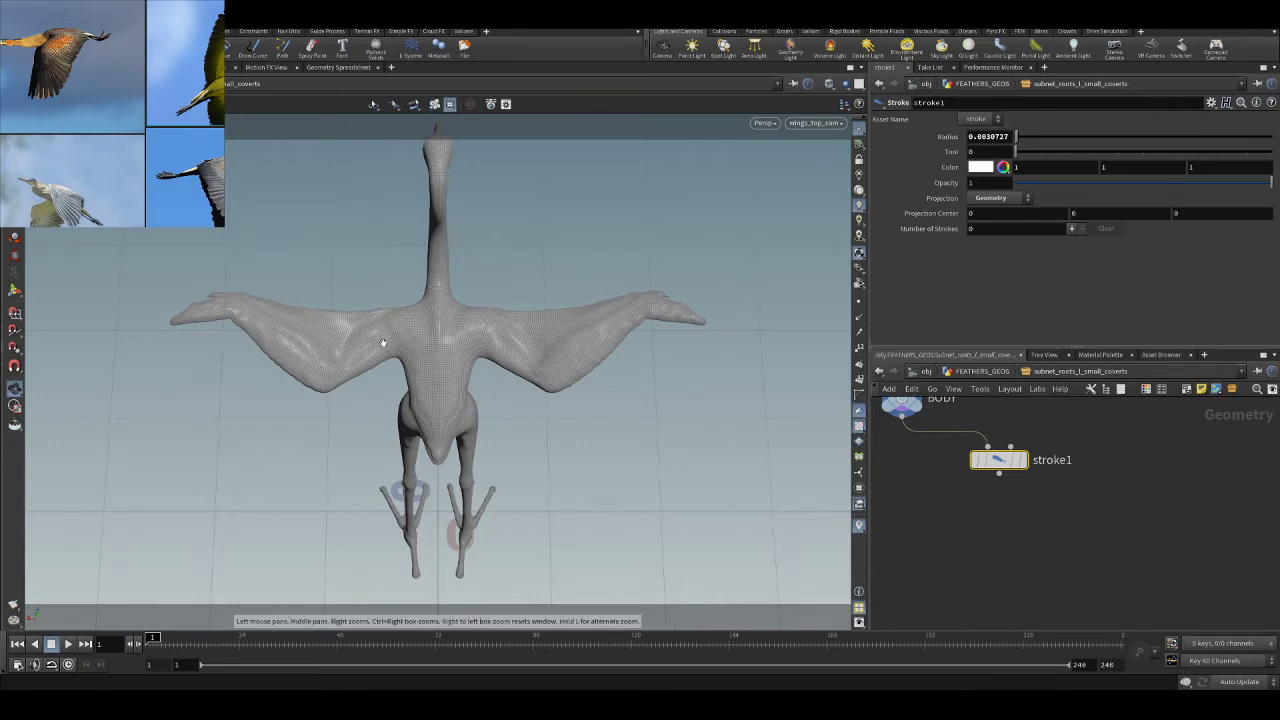
scroll(383, 344, "up", 5)
left_click_drag(314, 357, 570, 375)
scroll(570, 375, "up", 3)
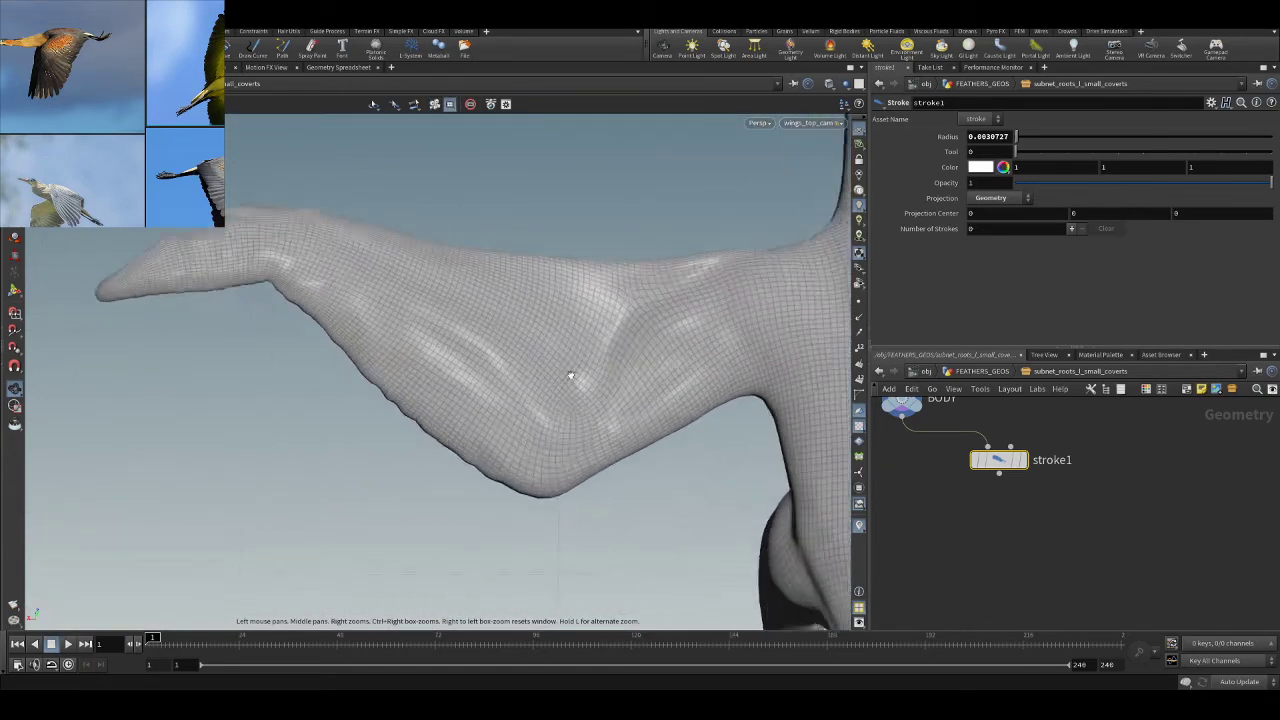
scroll(565, 395, "up", 5)
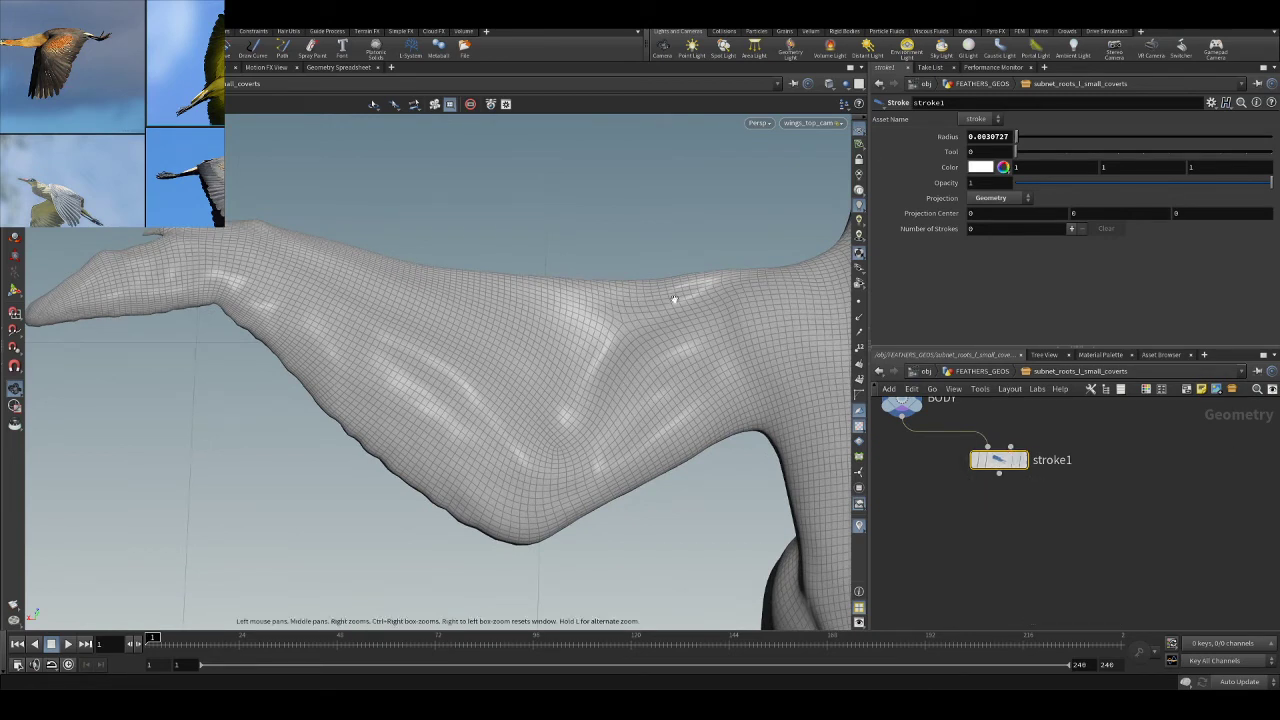
- Draw the first root stroke down the left wing beside the body, and show the geometry as wireframe with points
key("Return")
scroll(752, 338, "down", 2)
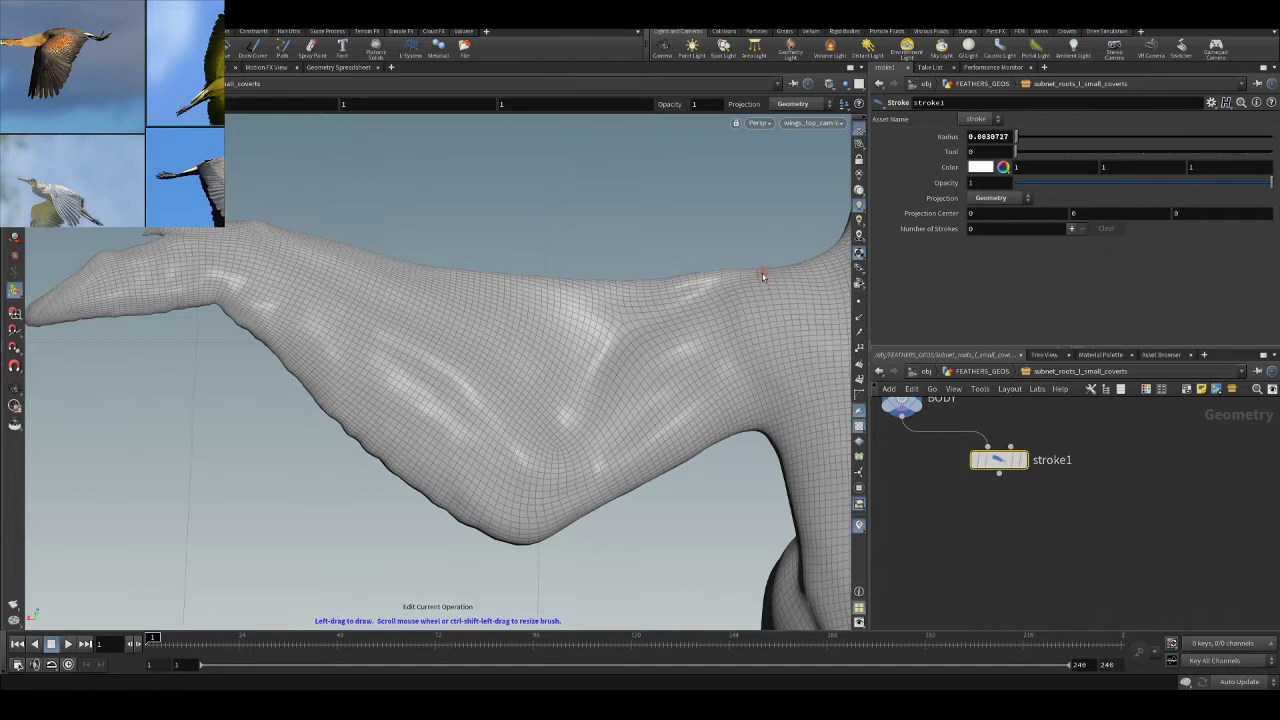
left_click_drag(762, 277, 766, 296)
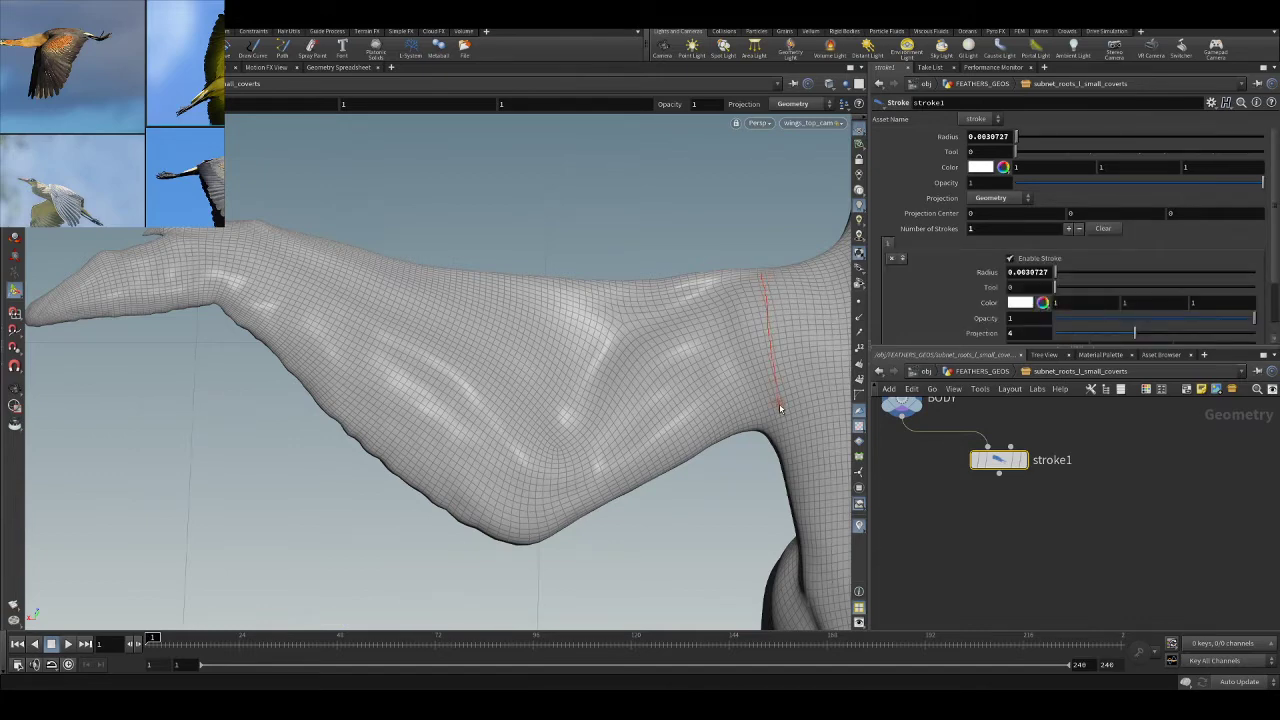
key("w")
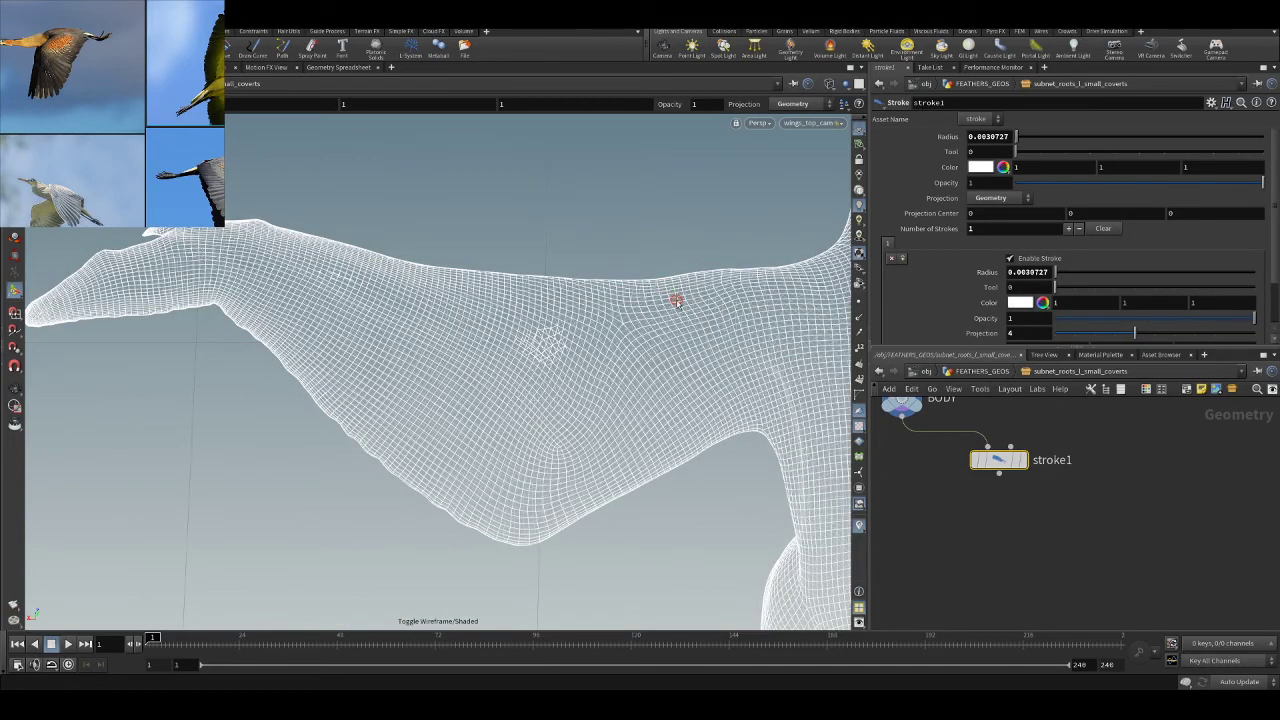
left_click(858, 317)
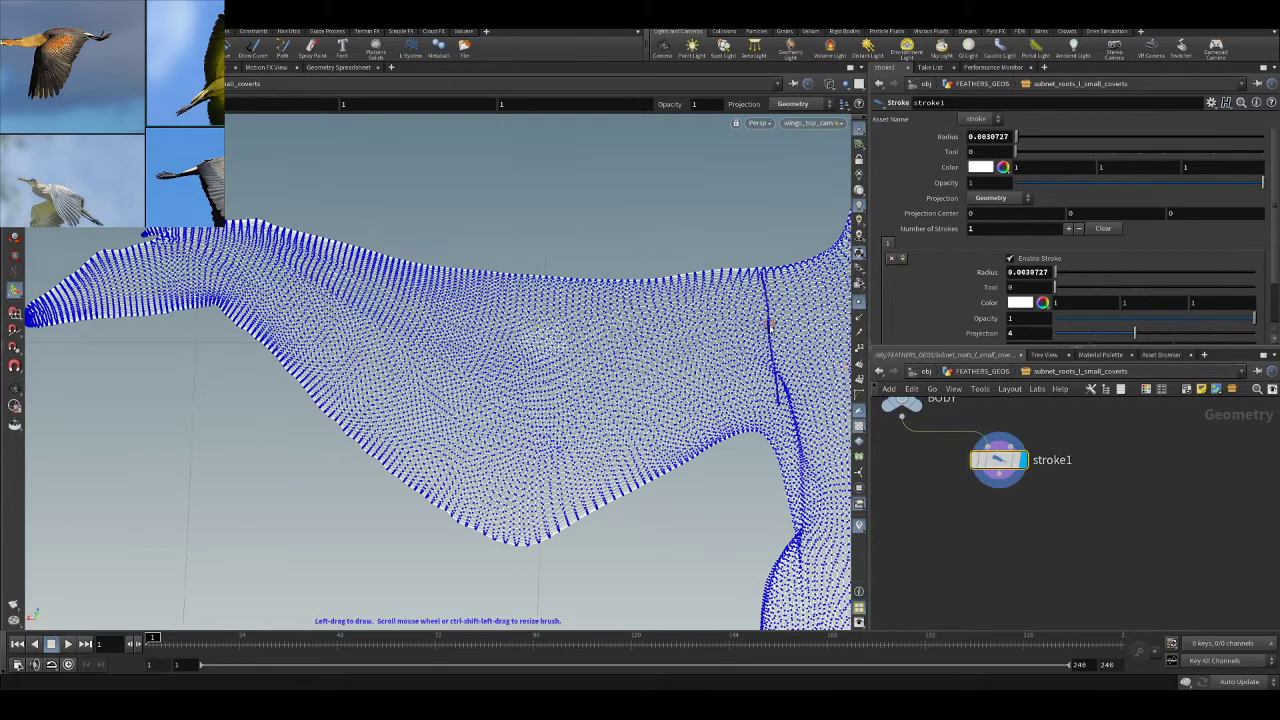
key("w")
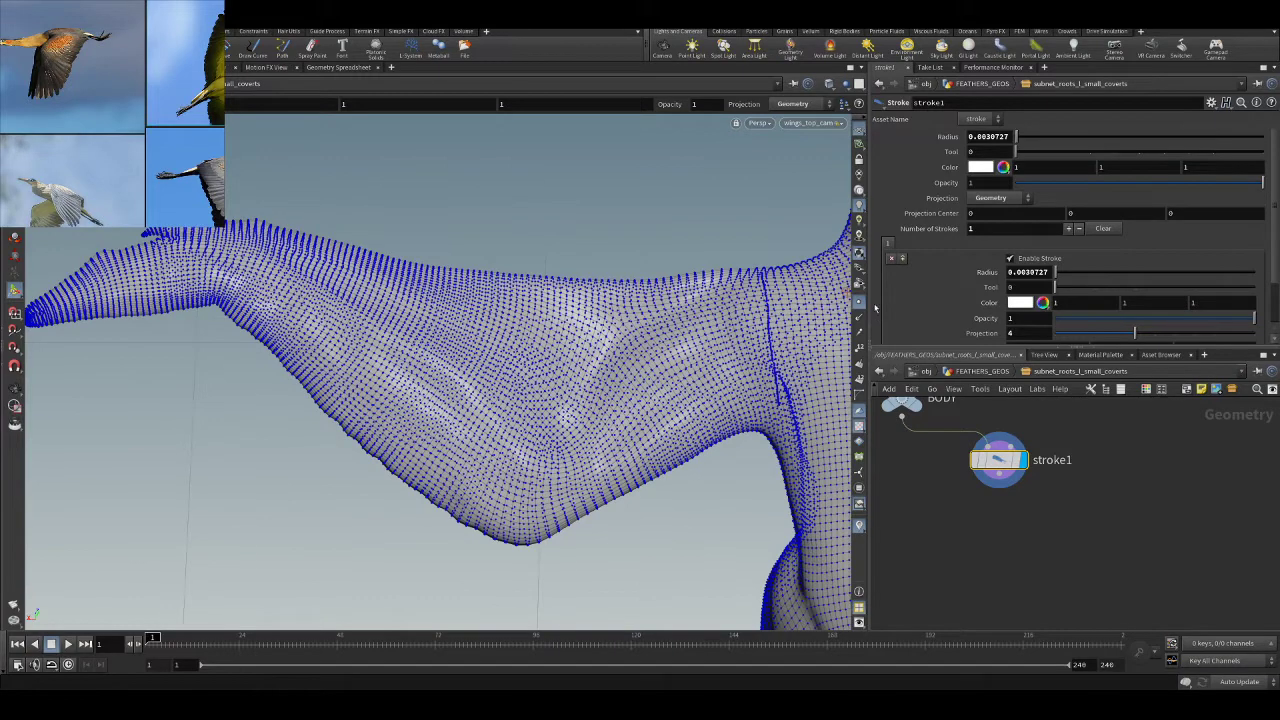
key("w")
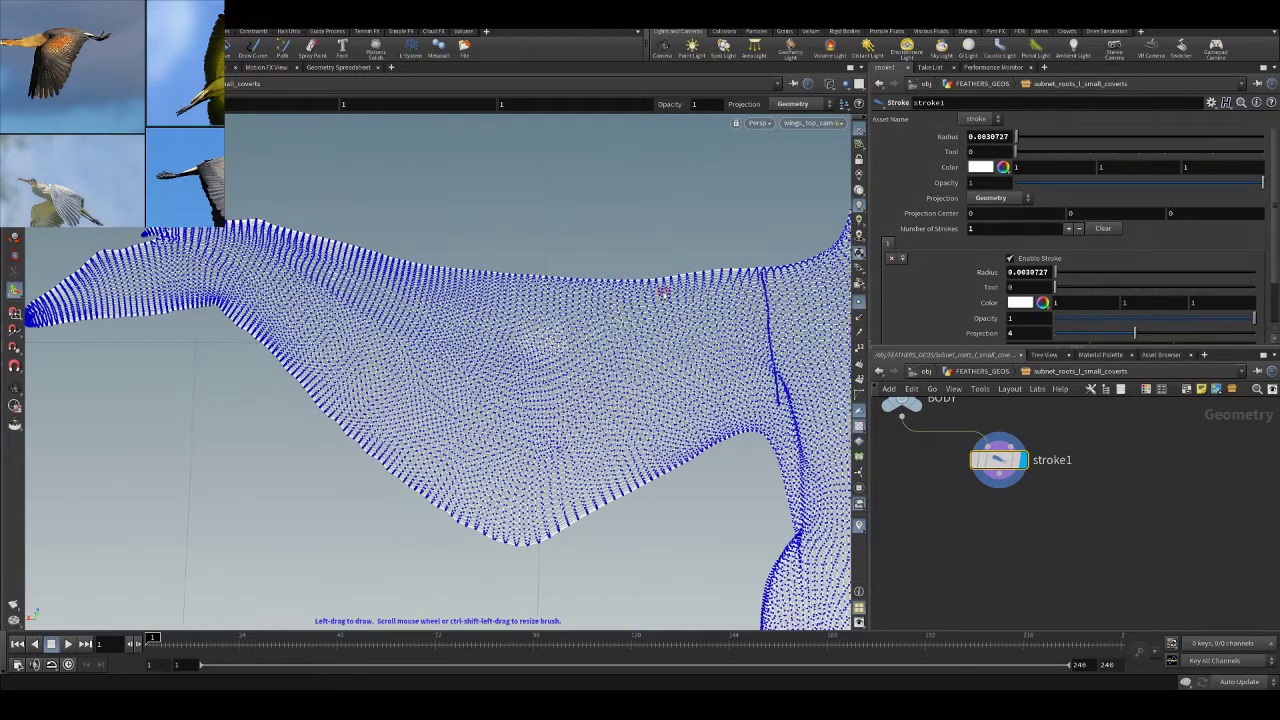
- Draw five more root strokes across the left wing out to the wrist, and restore shaded display without points
left_click_drag(658, 280, 660, 312)
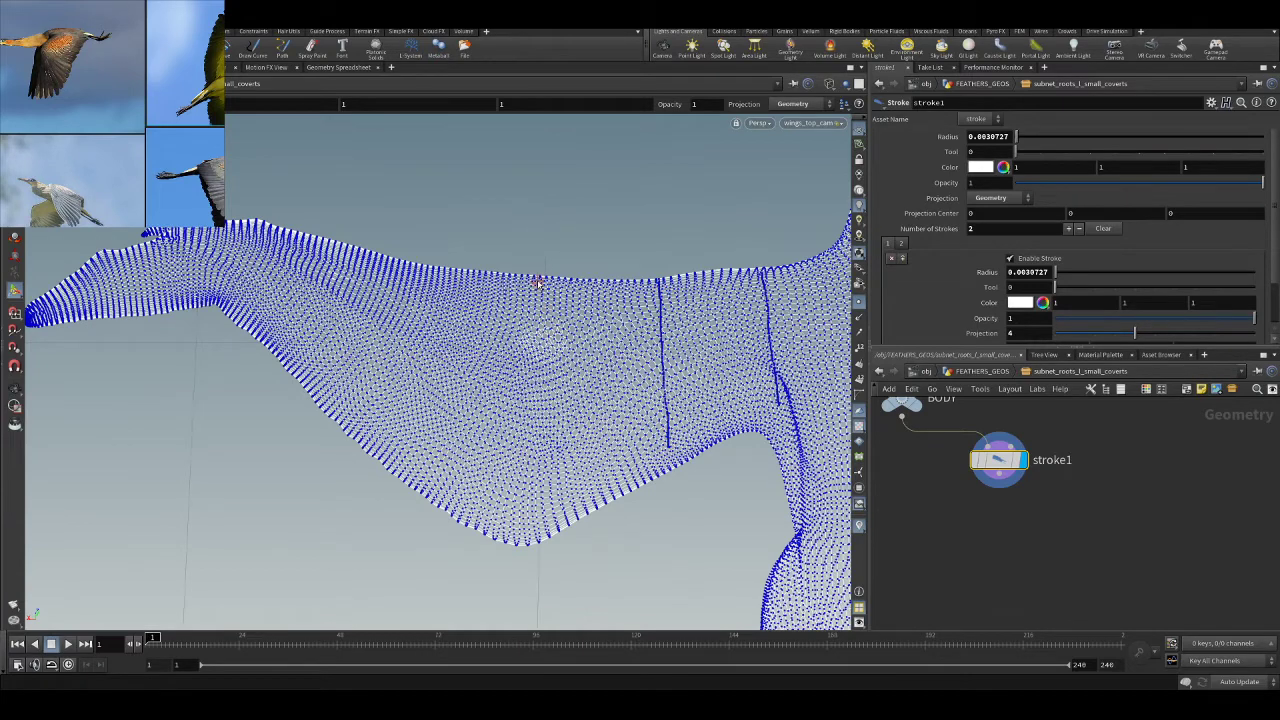
left_click_drag(402, 310, 381, 434)
left_click_drag(326, 246, 313, 288)
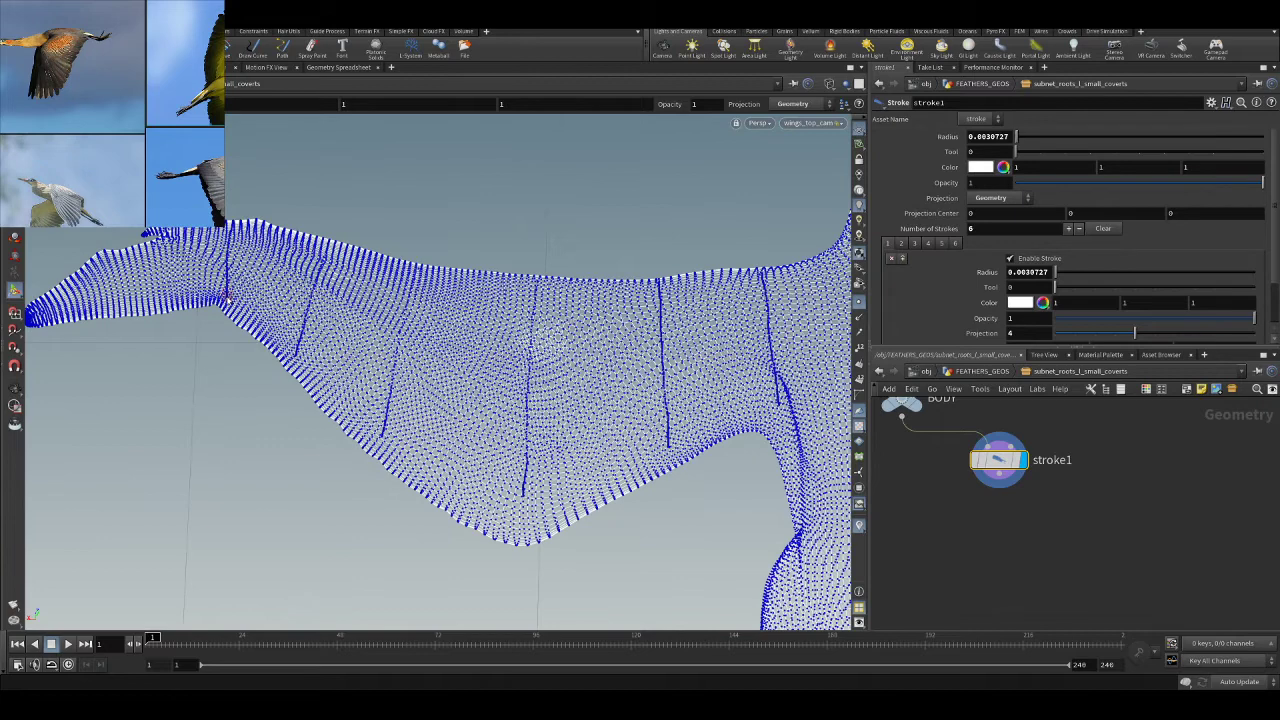
key("Escape")
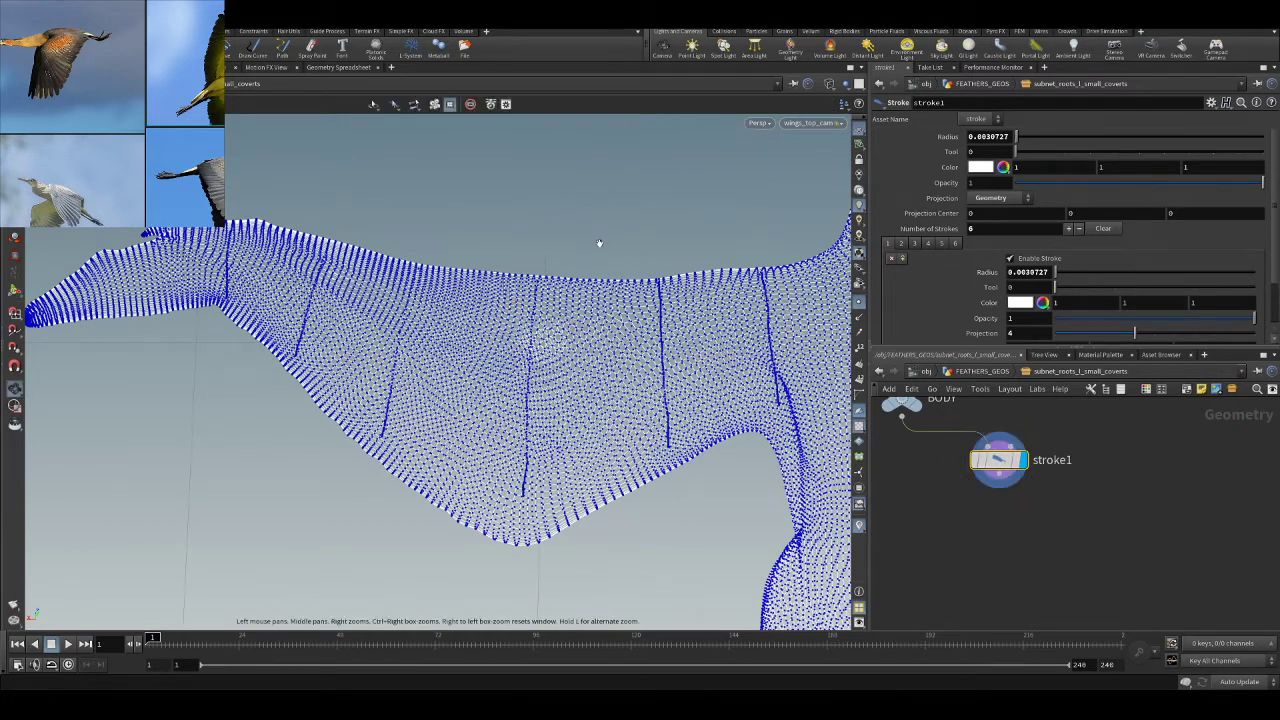
key("w")
middle_click_drag(947, 453, 971, 526)
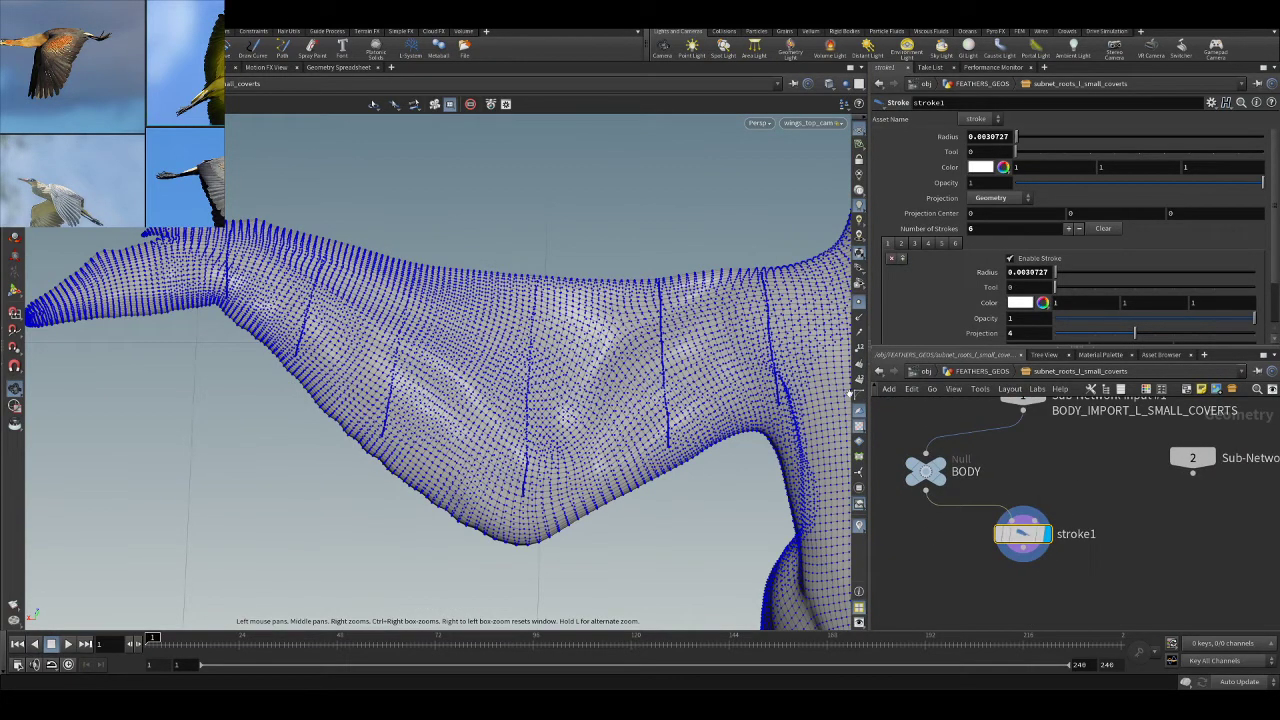
left_click(859, 303)
- Add a Guide Groom node below stroke1, leaving room between them for another node
scroll(1105, 541, "down", 3)
scroll(1080, 546, "up", 3)
middle_click_drag(992, 601, 992, 566)
left_click(992, 566)
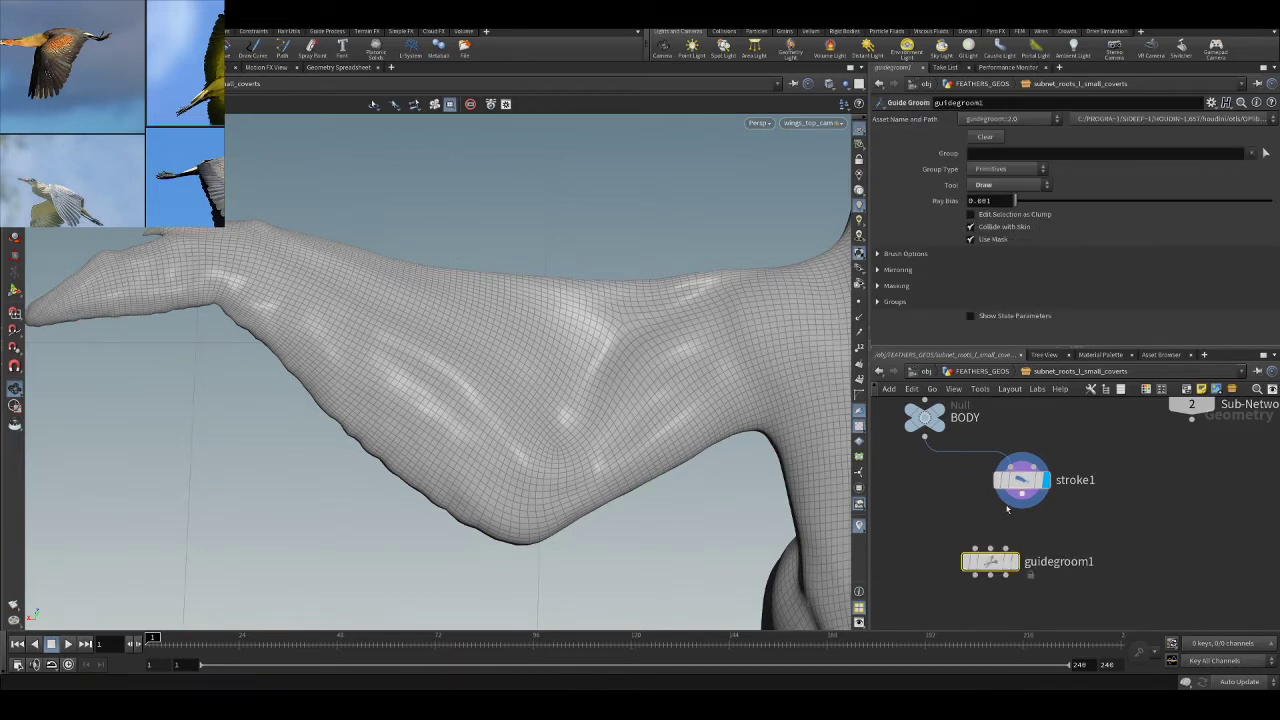
left_click_drag(989, 561, 998, 595)
middle_click_drag(1085, 547, 1083, 523)
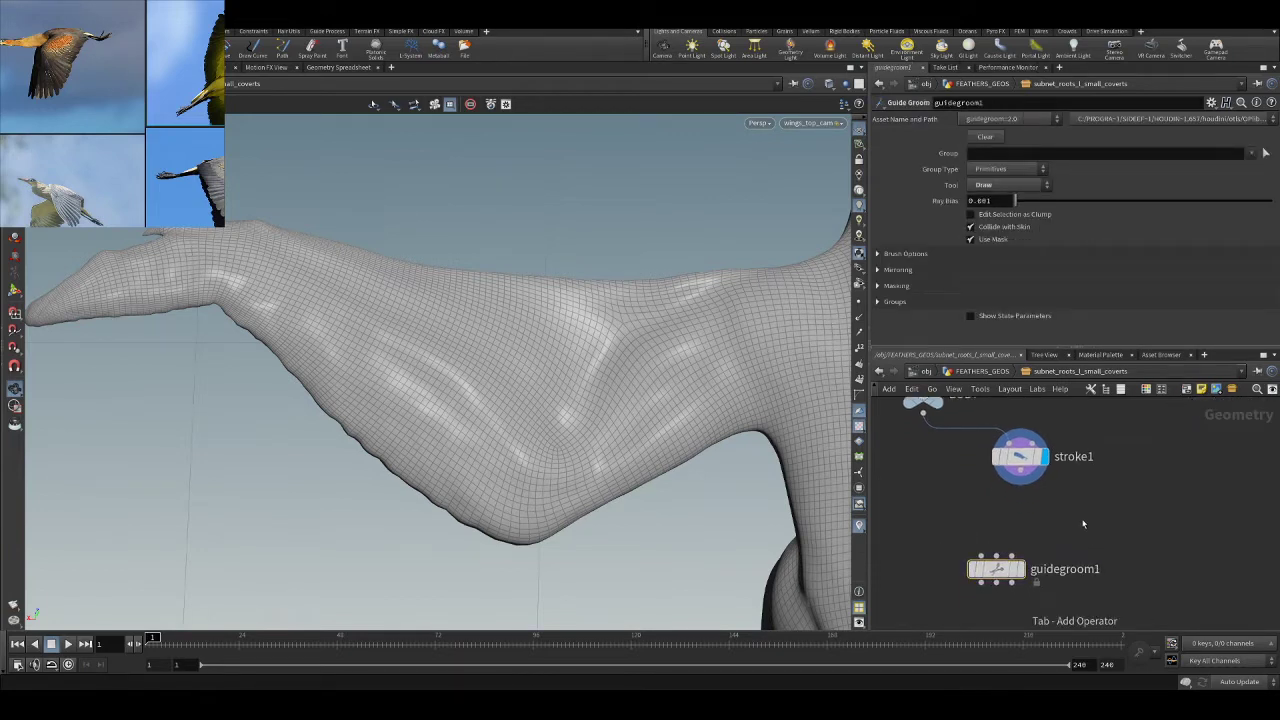
- Add a Resample node directly after stroke1 and display its output
left_click(1015, 140)
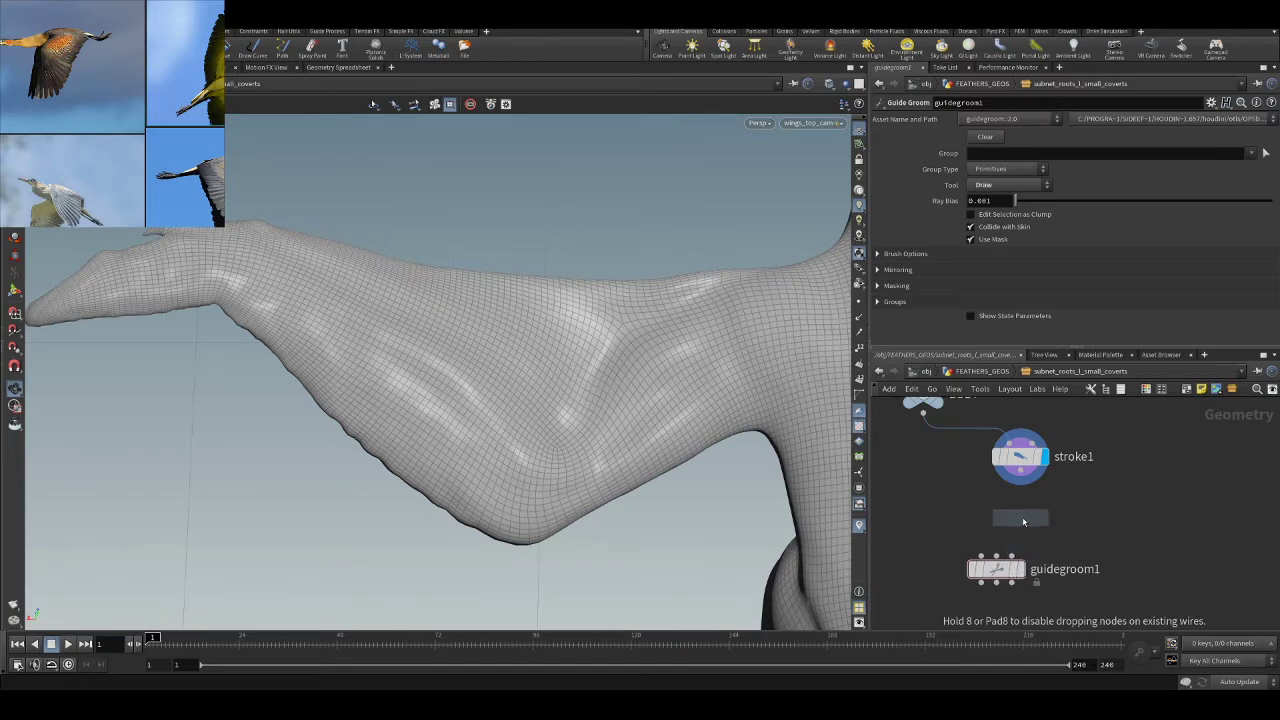
left_click(1021, 519)
left_click(1043, 518)
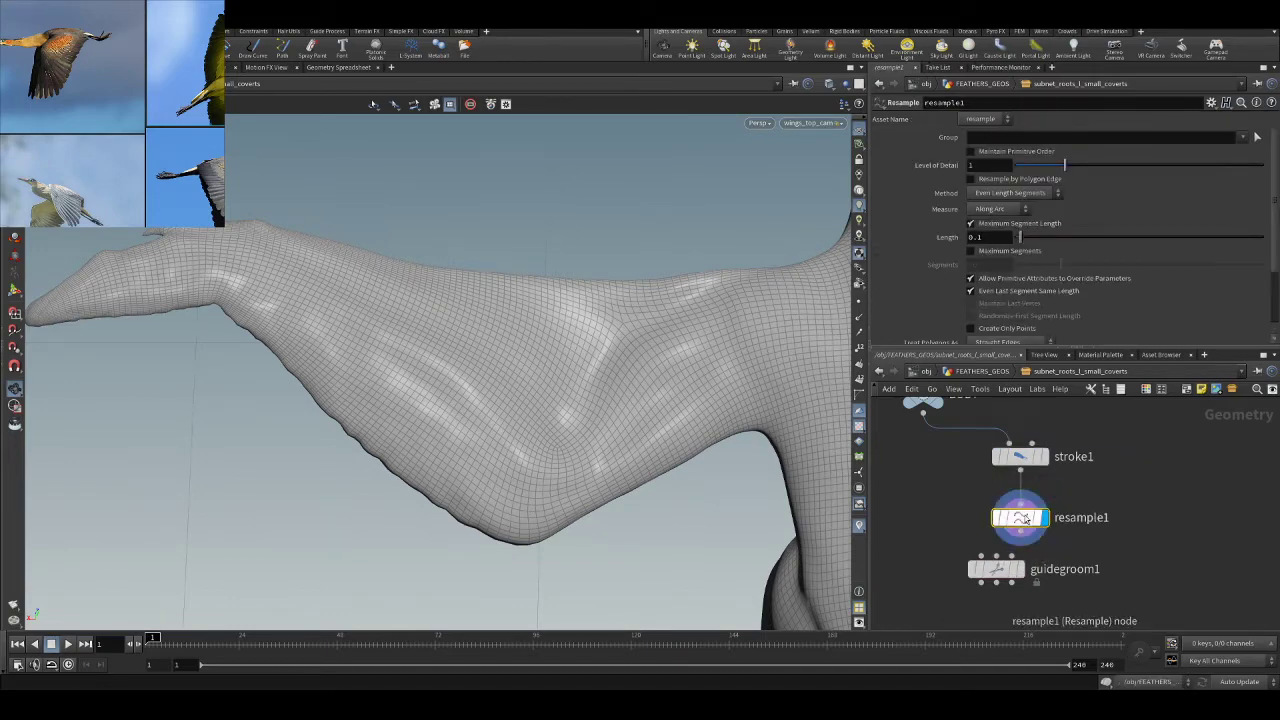
- Leave wings_top_cam for a free perspective view and show the output of stroke1 on the bird
left_click(473, 107)
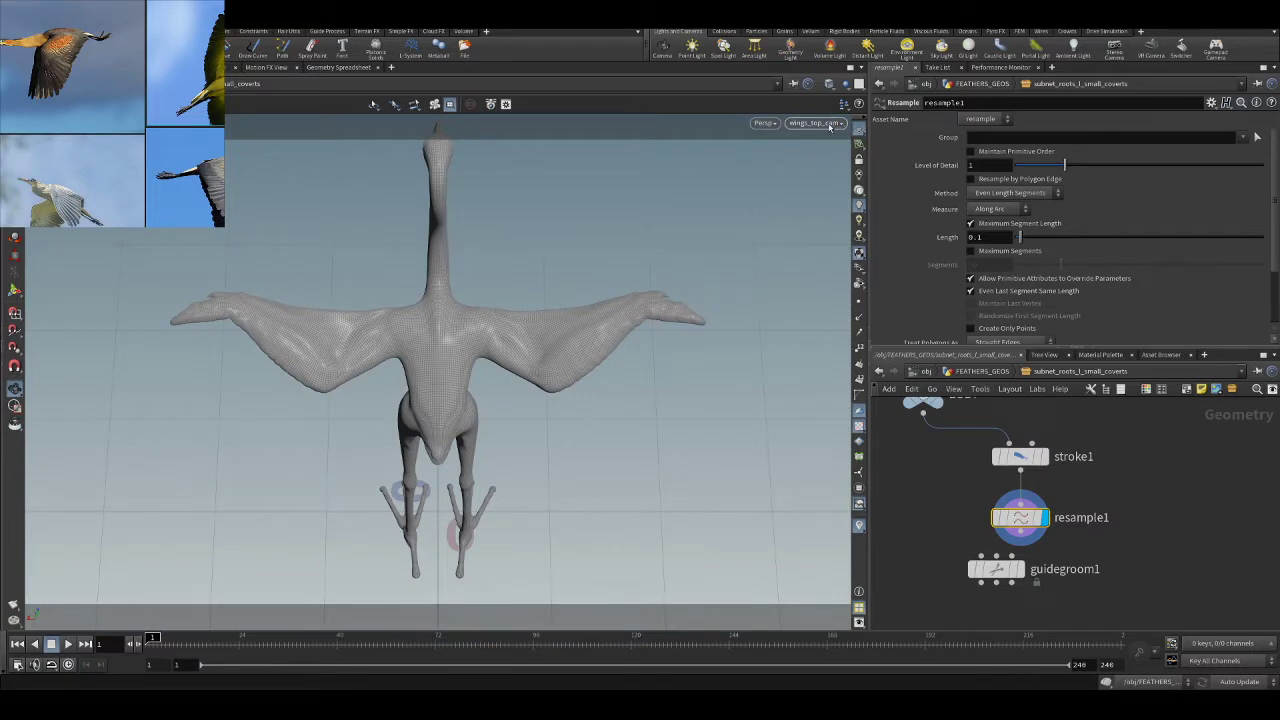
left_click(434, 105)
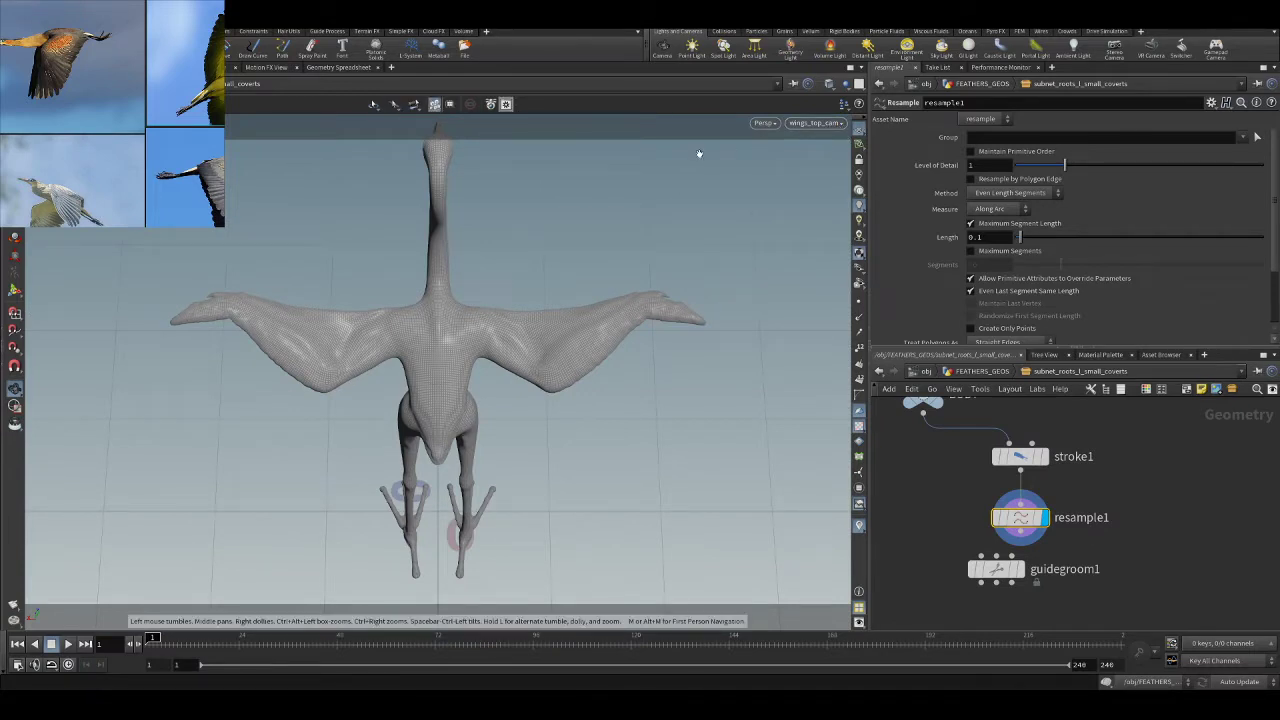
left_click_drag(738, 184, 738, 186)
left_click_drag(639, 320, 690, 370)
scroll(1025, 465, "up", 3)
mouse_move(1063, 456)
left_click_drag(480, 403, 484, 310)
right_click_drag(484, 310, 408, 465)
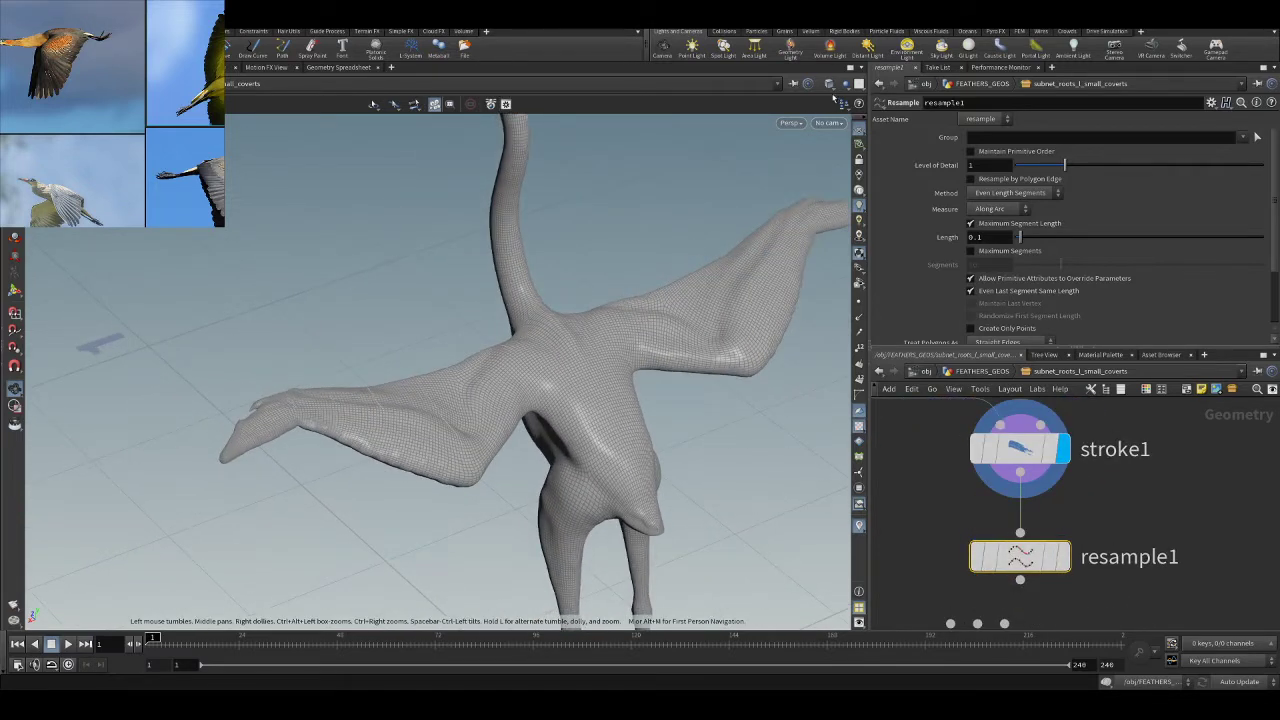
- Examine the left wing surface from several angles, briefly toggling a viewport display option
scroll(984, 511, "down", 5)
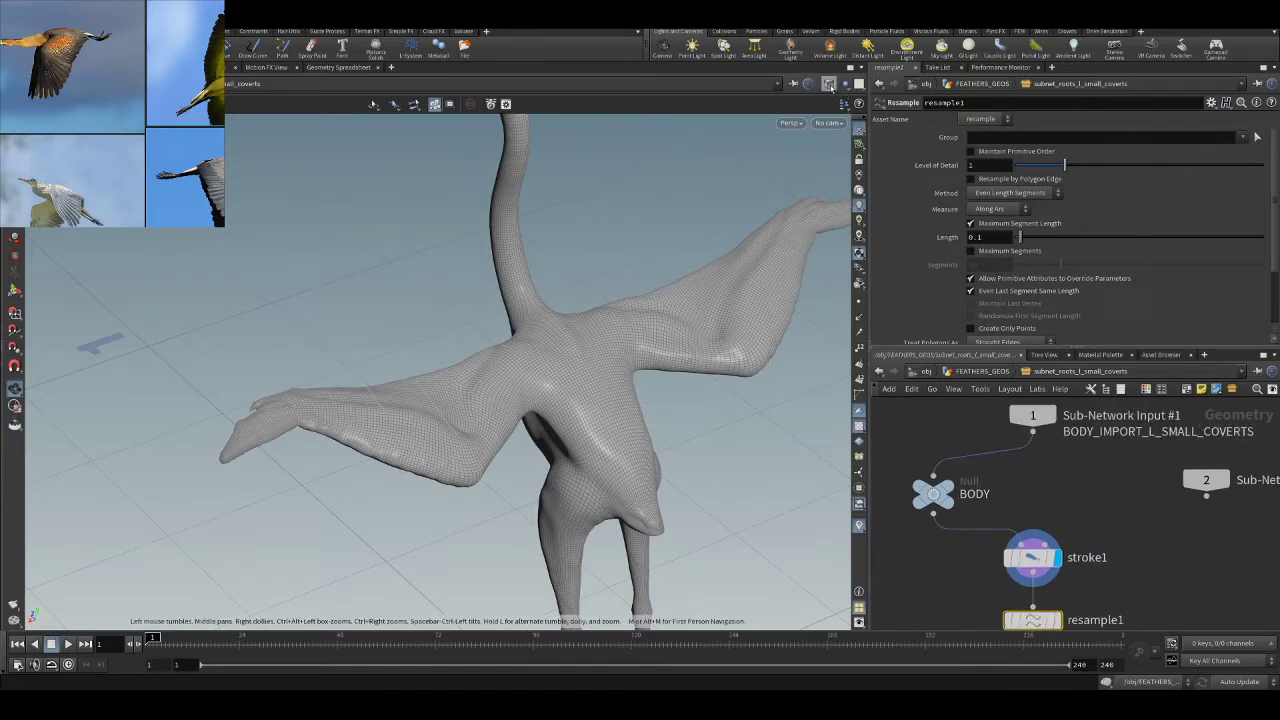
middle_click_drag(461, 432, 577, 334)
right_click_drag(577, 334, 551, 349)
left_click_drag(551, 349, 503, 402)
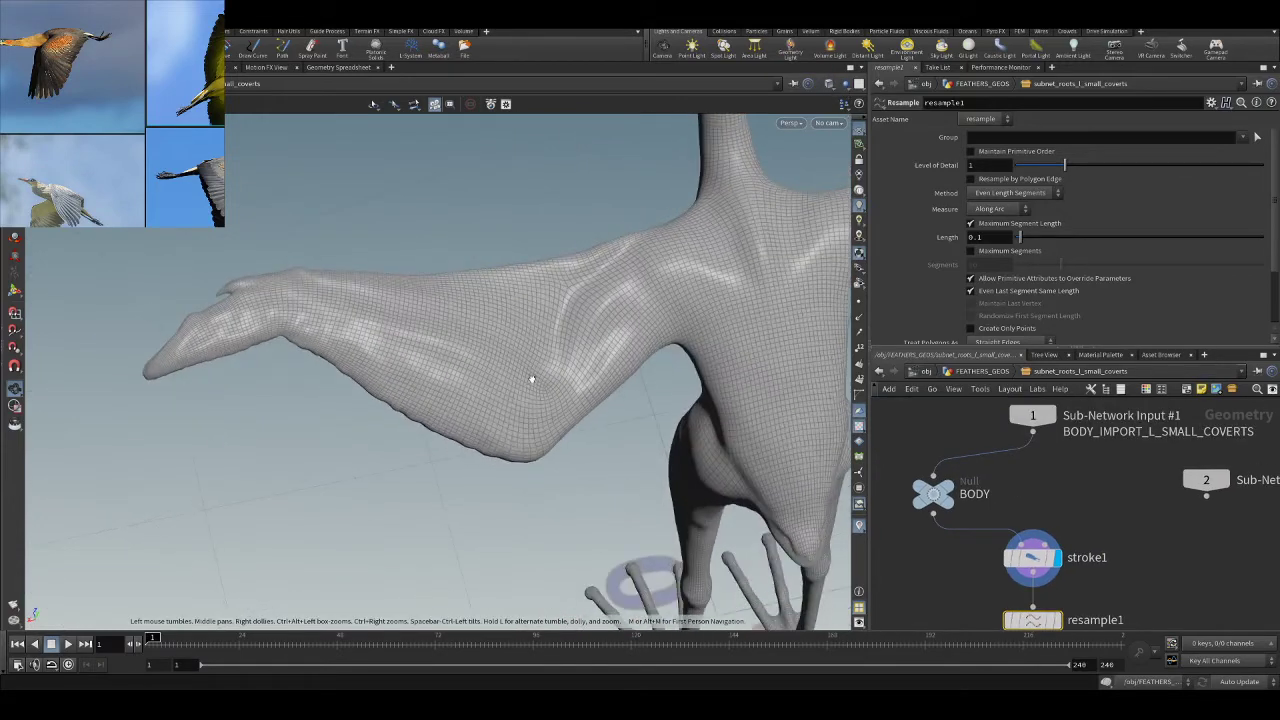
middle_click_drag(531, 377, 493, 408)
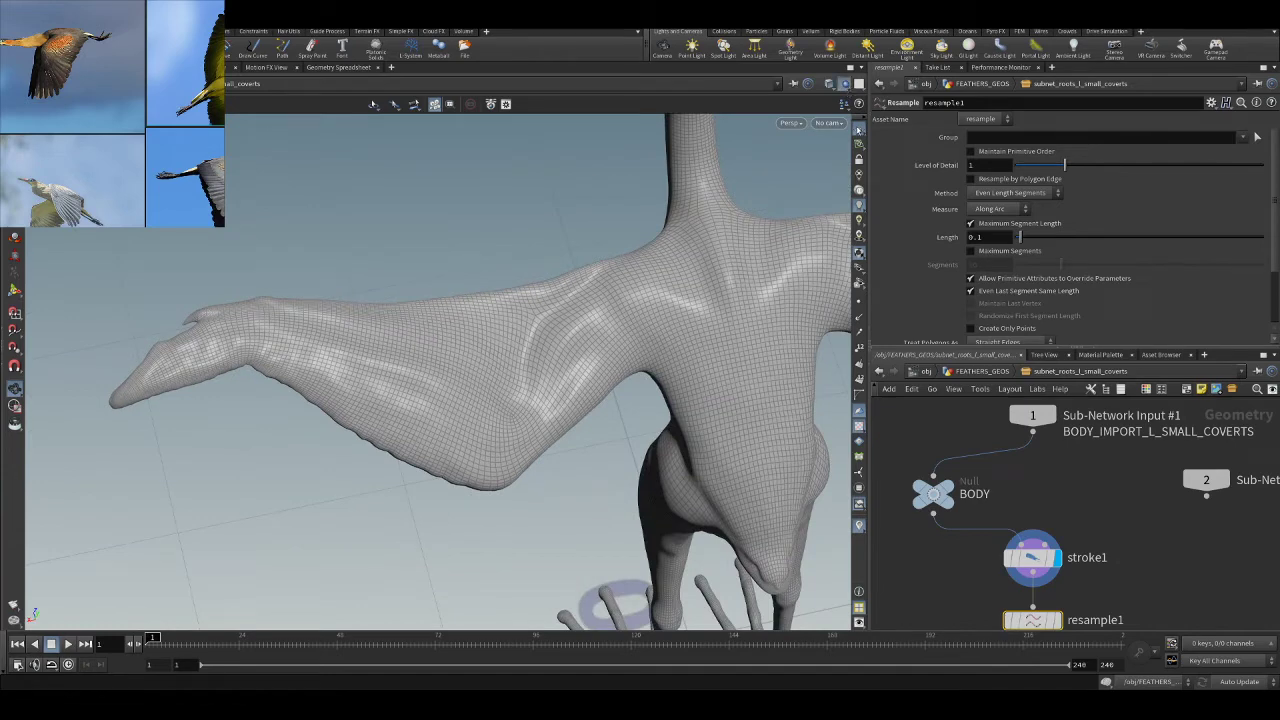
left_click(844, 84)
left_click(844, 84)
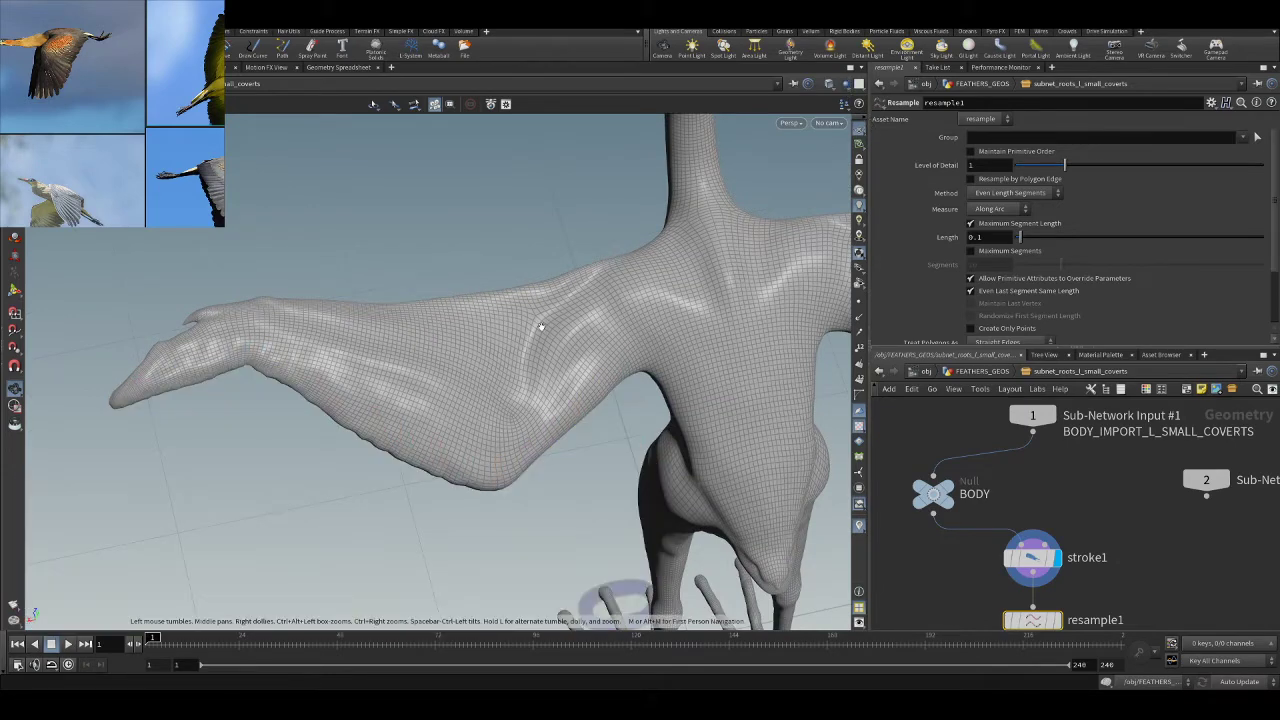
middle_click_drag(645, 435, 545, 415)
right_click_drag(545, 415, 505, 395)
left_click_drag(505, 395, 482, 405)
middle_click_drag(1157, 545, 1169, 494)
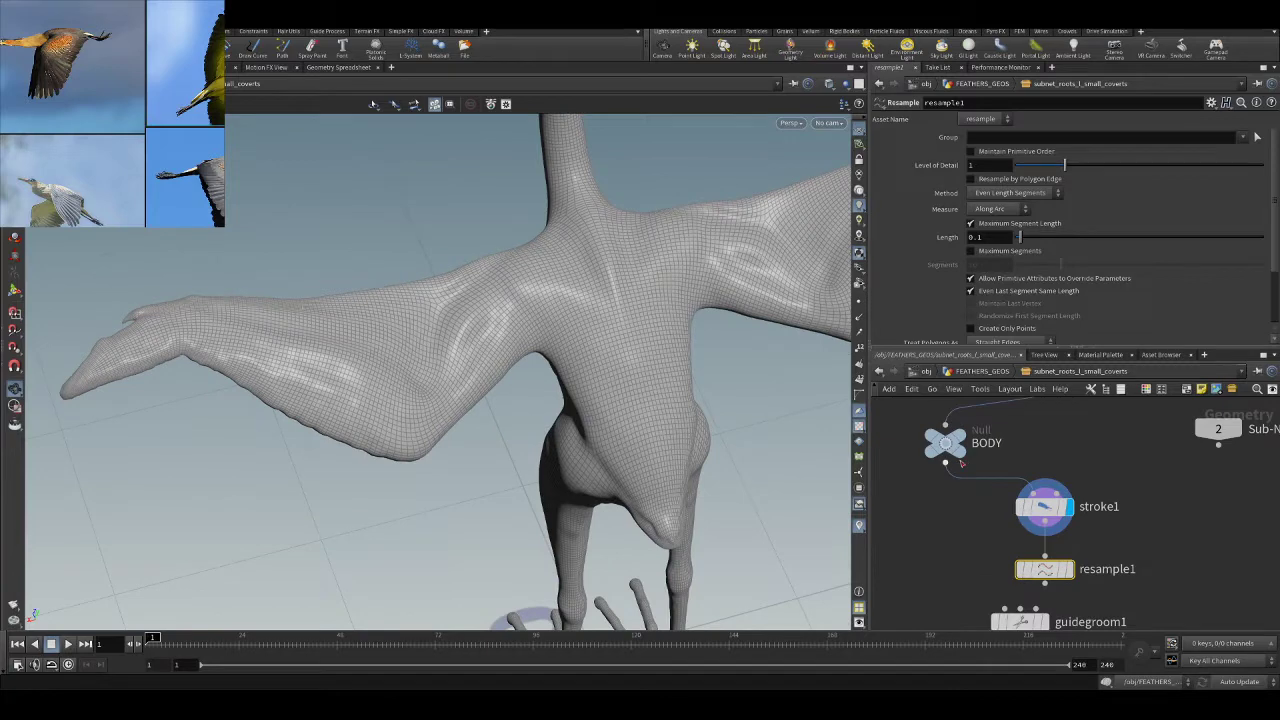
scroll(612, 352, "down", 3)
left_click_drag(611, 349, 470, 330)
- Check the feathers at object level, return to subnet_roots_l_small_coverts and inspect the whole BODY geometry
left_click(926, 372)
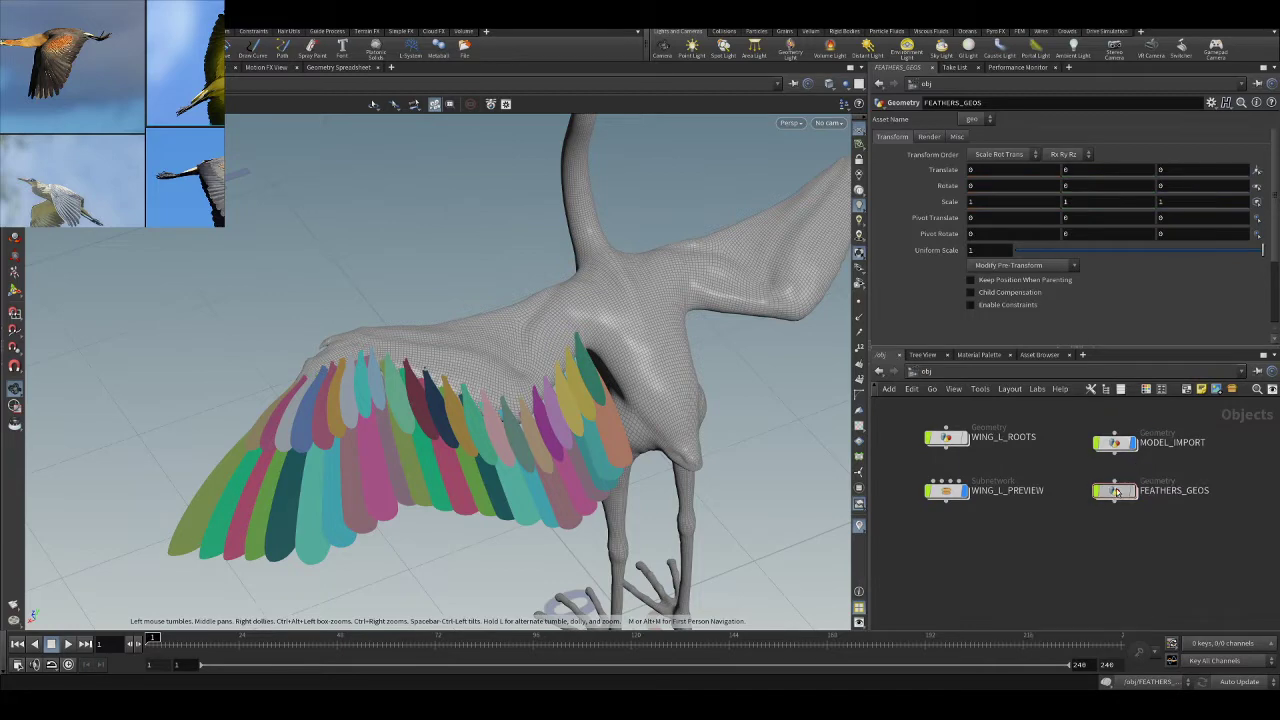
double_click(1101, 491)
double_click(1072, 491)
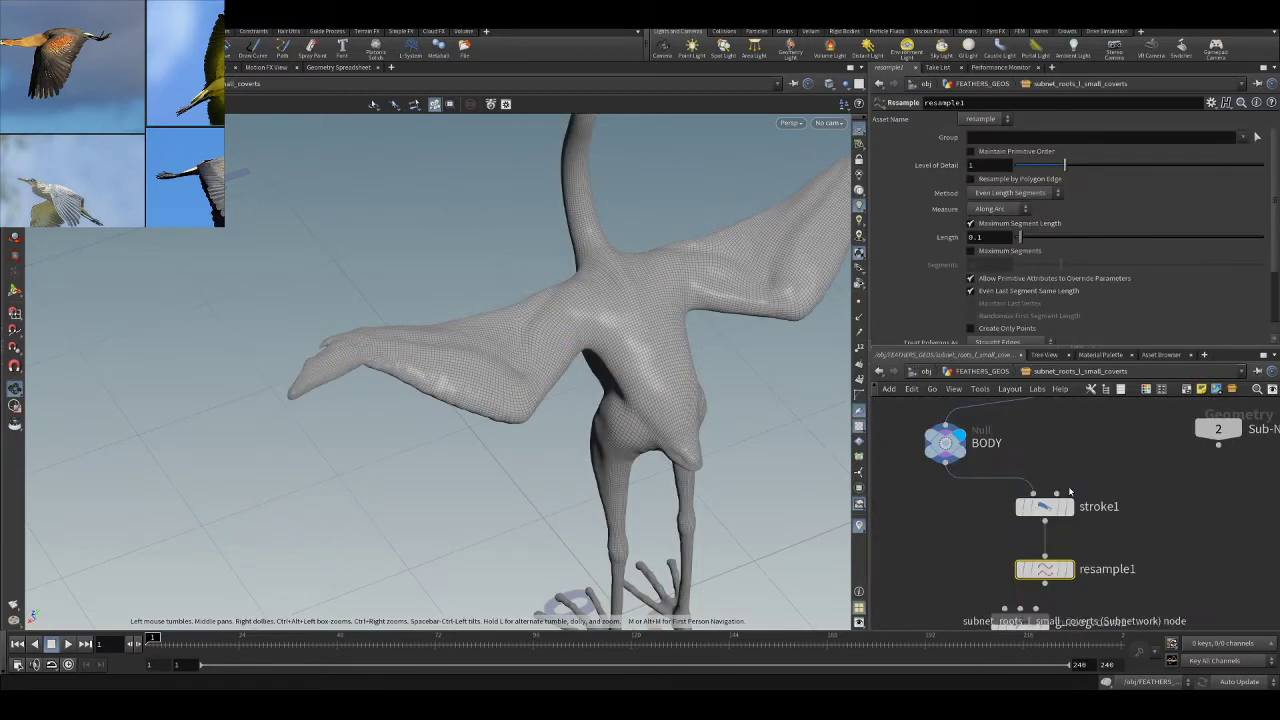
scroll(940, 447, "up", 3)
left_click_drag(950, 450, 940, 459)
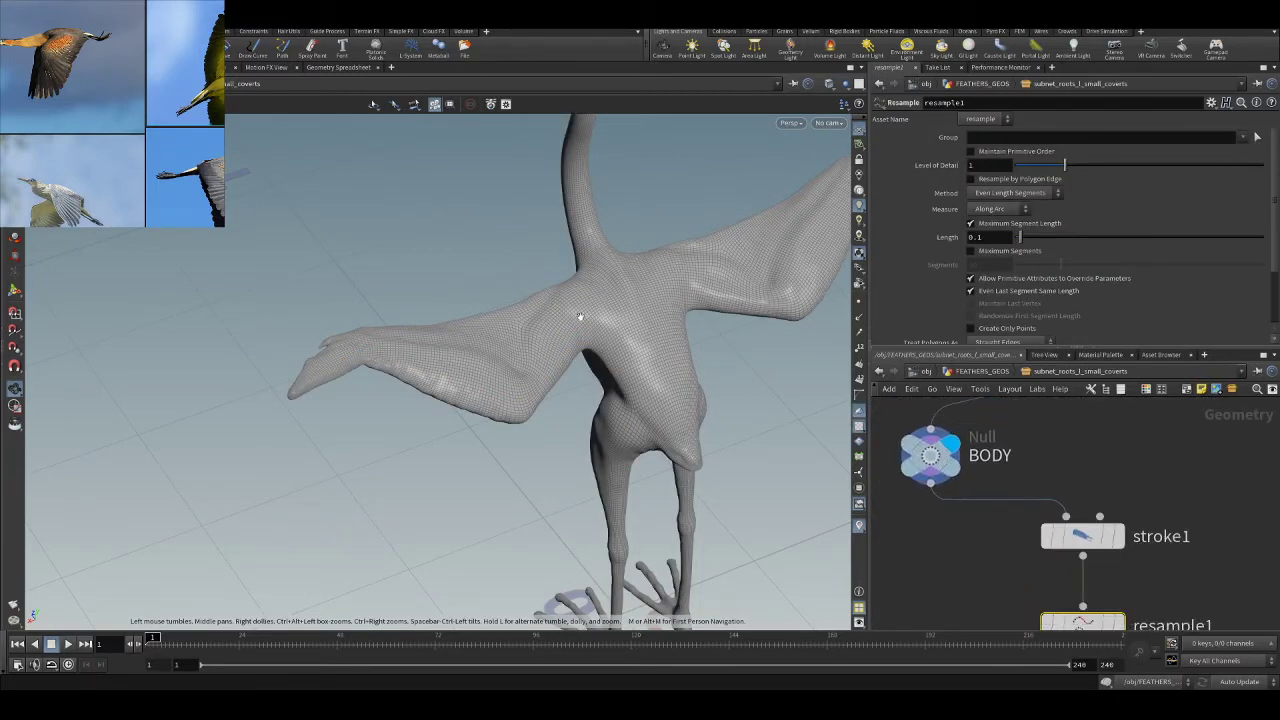
scroll(580, 314, "down", 2)
middle_click_drag(580, 314, 438, 322)
left_click_drag(438, 322, 476, 292)
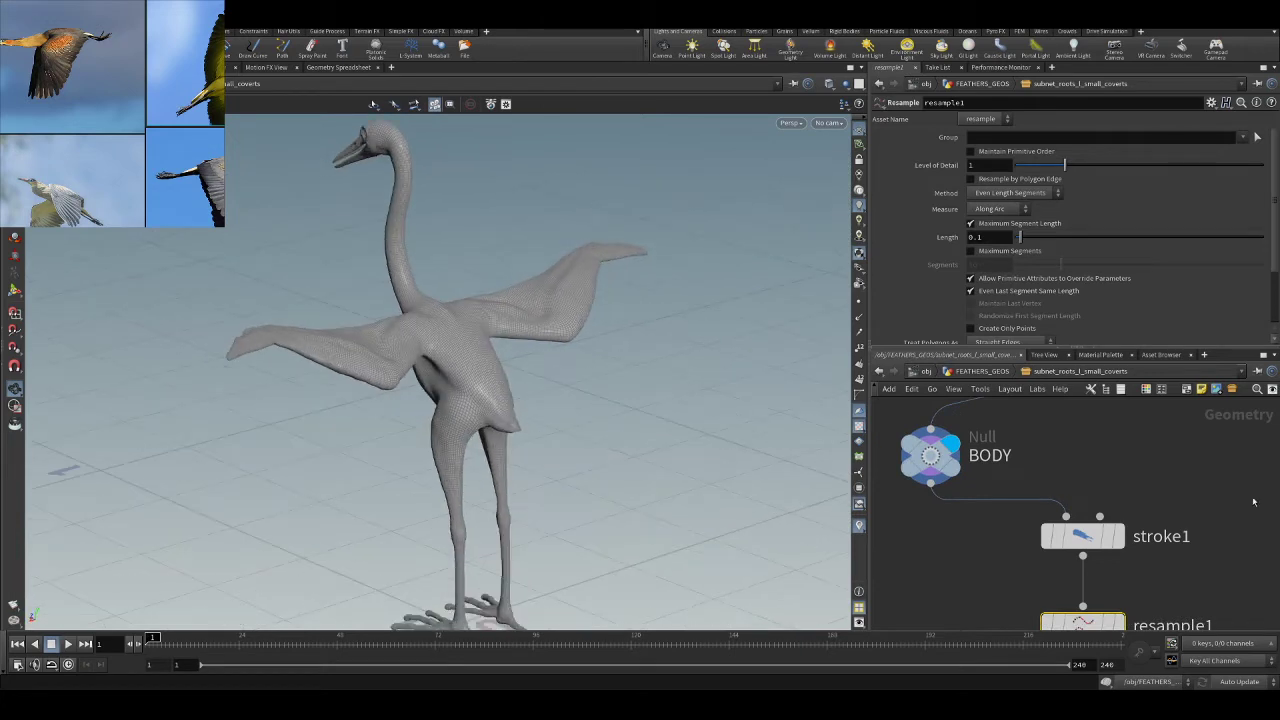
- Display stroke1 and compare its output in wireframe and shaded mode
left_click(1118, 538)
left_click_drag(530, 334, 558, 343)
key("w")
key("w")
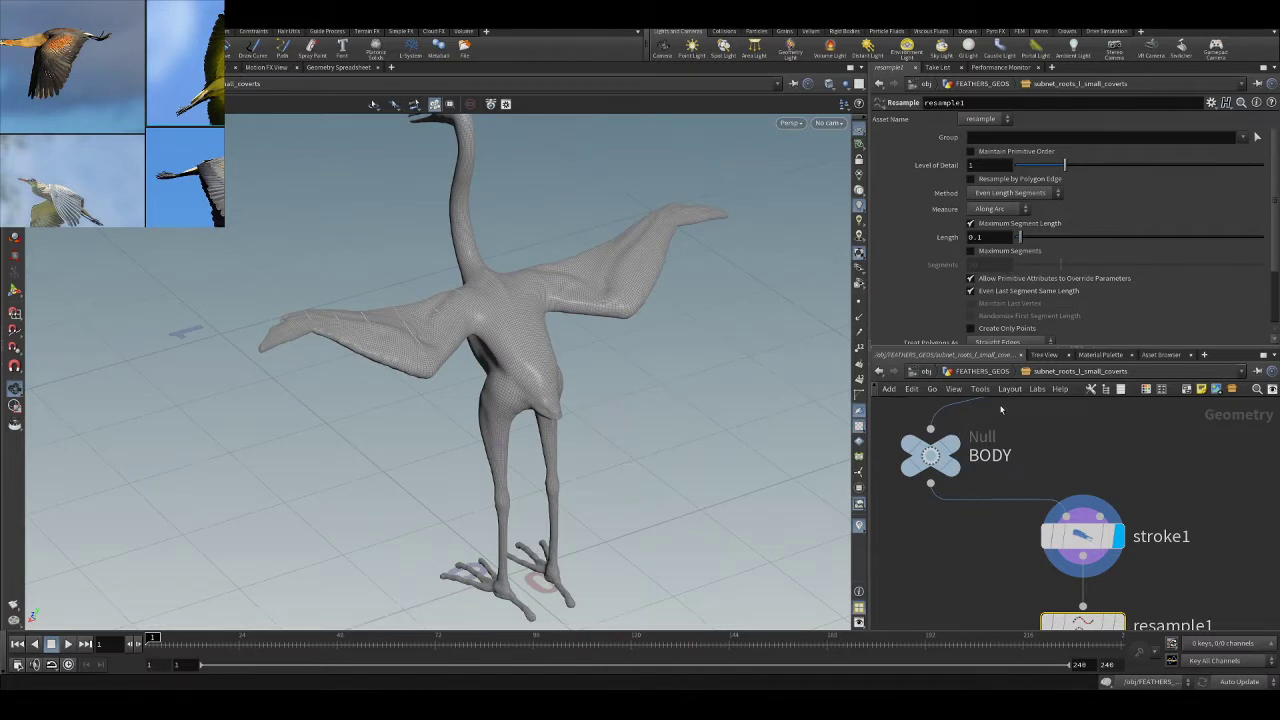
- Display the resample1 output in wireframe mode
middle_click_drag(1197, 564, 1179, 440)
left_click(1101, 503)
mouse_move(482, 295)
left_mouse_down()
mouse_move(457, 291)
mouse_move(451, 363)
mouse_move(452, 306)
mouse_move(519, 285)
left_mouse_up()
key("w")
scroll(450, 315, "up", 3)
middle_click_drag(1122, 468, 1132, 616)
scroll(985, 489, "down", 3)
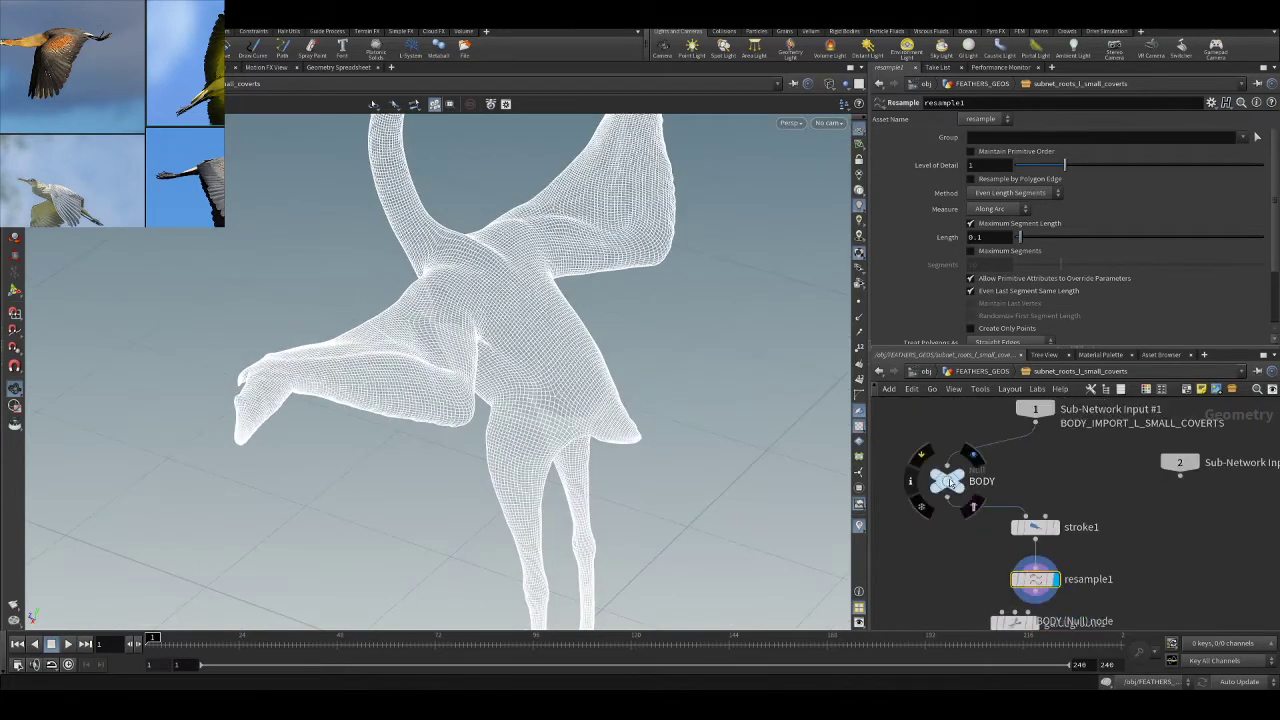
- Review the parameters of BODY, stroke1 and resample1, and inspect the resampled curves from another angle
left_click(949, 482)
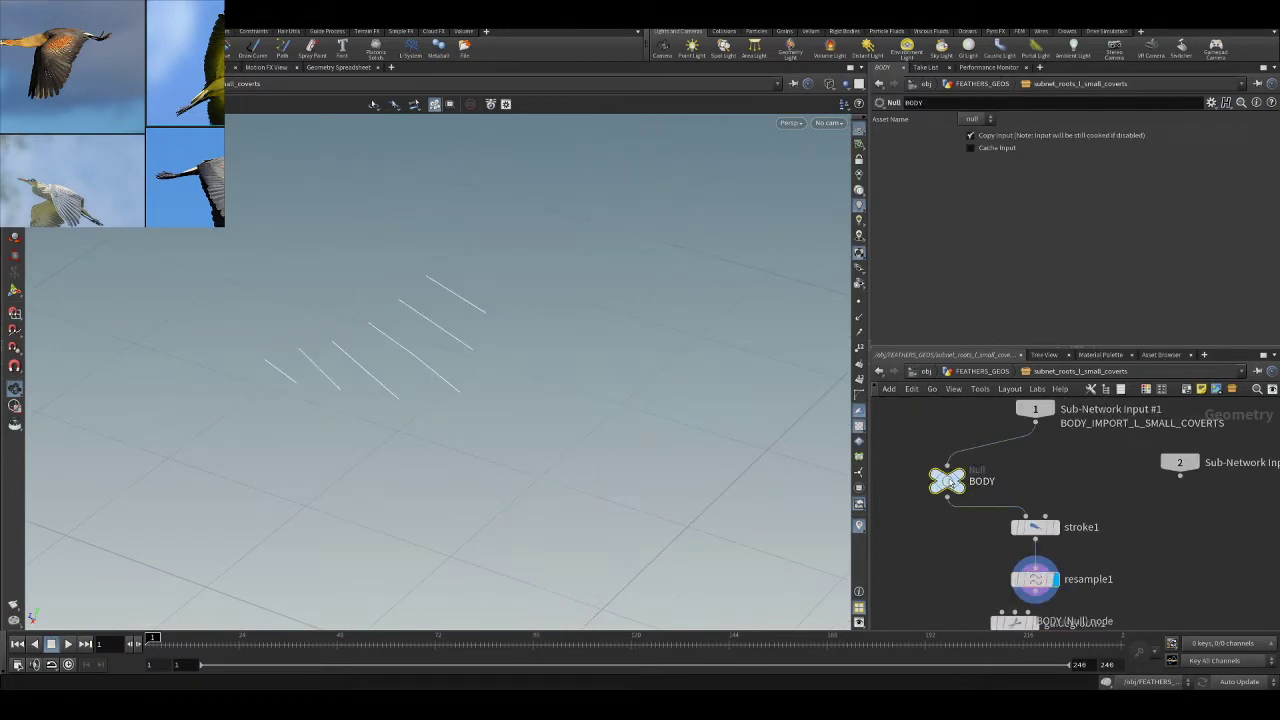
left_click(1040, 527)
mouse_move(626, 357)
left_mouse_down()
mouse_move(580, 329)
mouse_move(592, 370)
left_mouse_up()
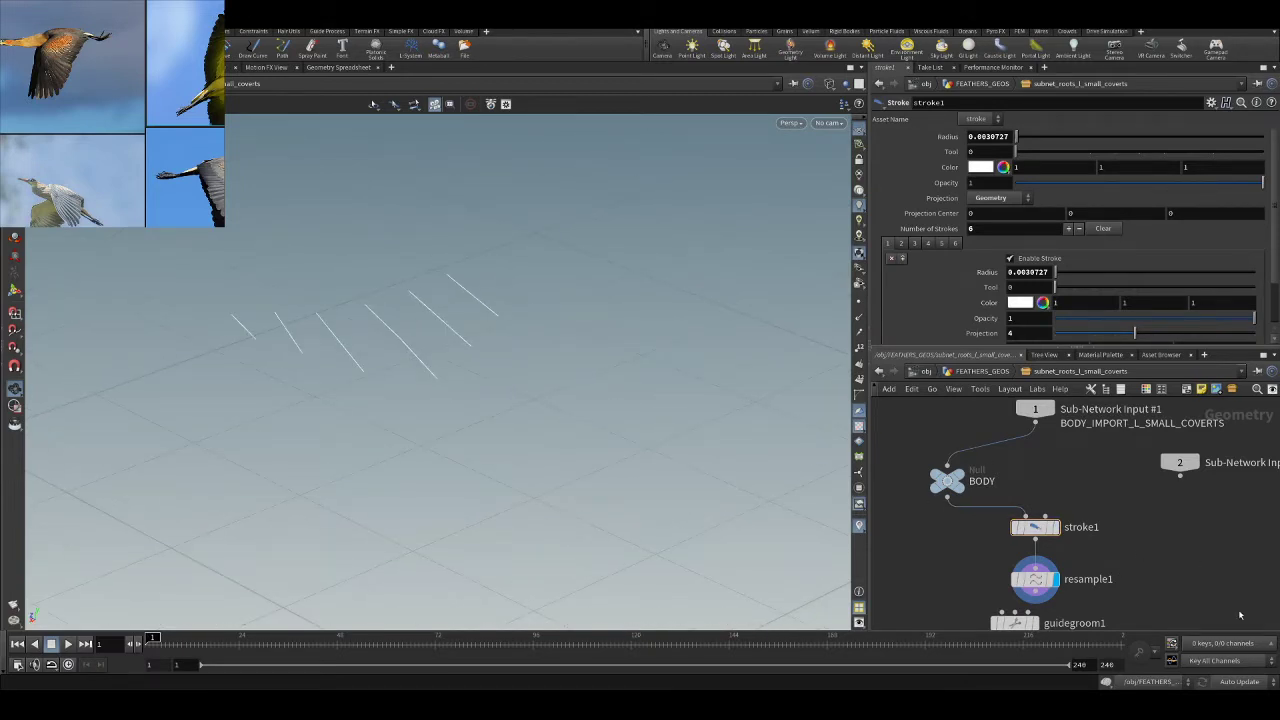
scroll(1100, 545, "down", 1)
left_click(1031, 540)
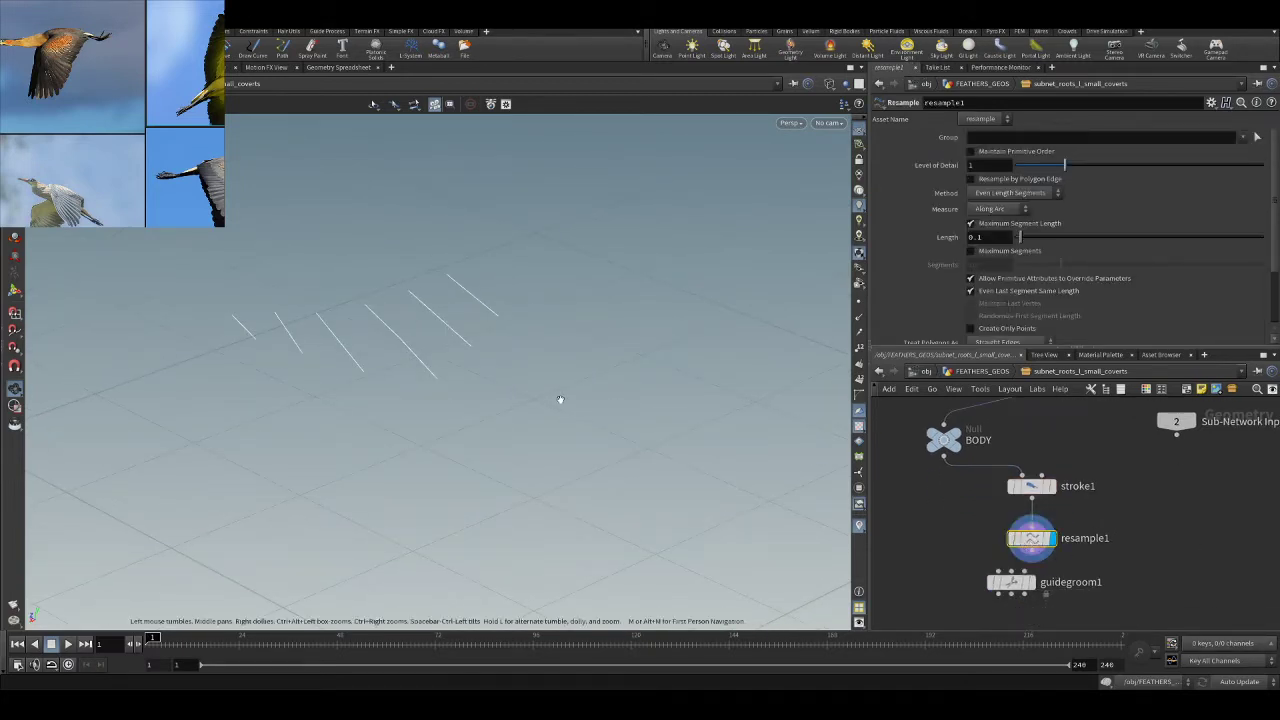
mouse_move(519, 361)
left_mouse_down()
mouse_move(457, 354)
mouse_move(437, 377)
mouse_move(514, 391)
mouse_move(499, 363)
mouse_move(509, 306)
mouse_move(503, 400)
mouse_move(500, 380)
left_mouse_up()
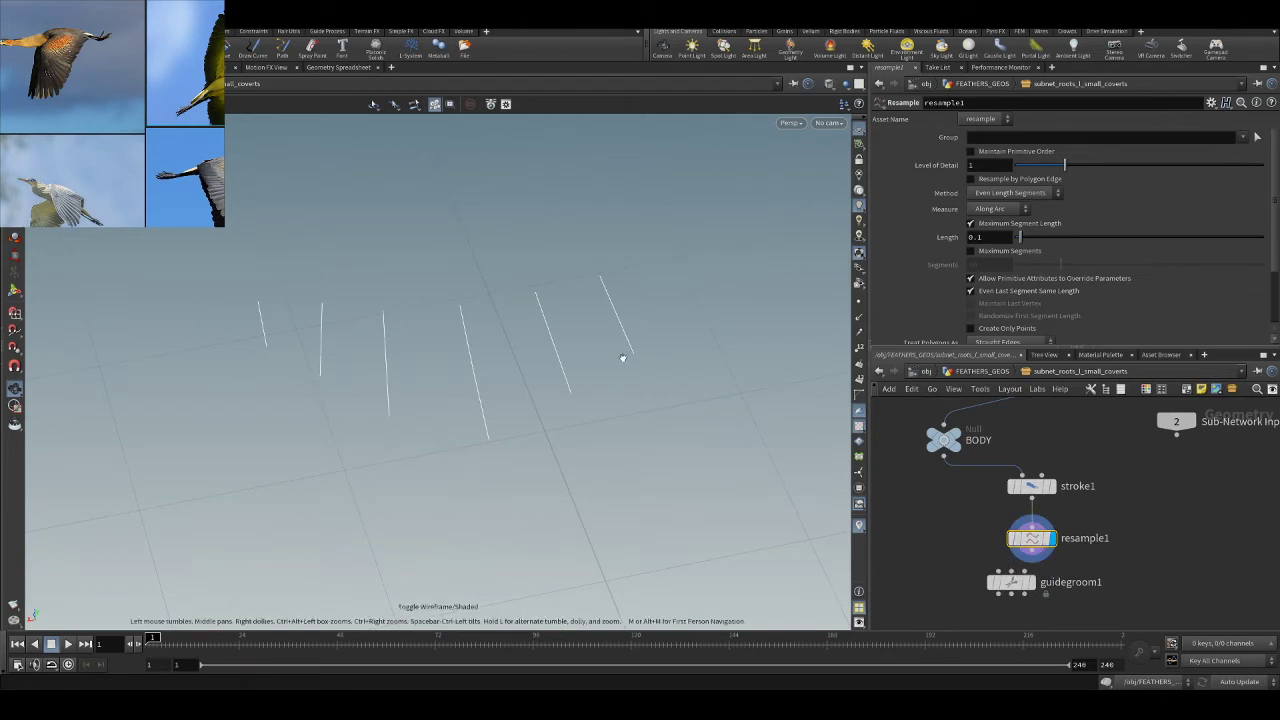
- Show the curve points and switch resample1 from maximum segment length to maximum segments, at 10 segments
left_click(858, 301)
left_click(1020, 224)
left_click(993, 252)
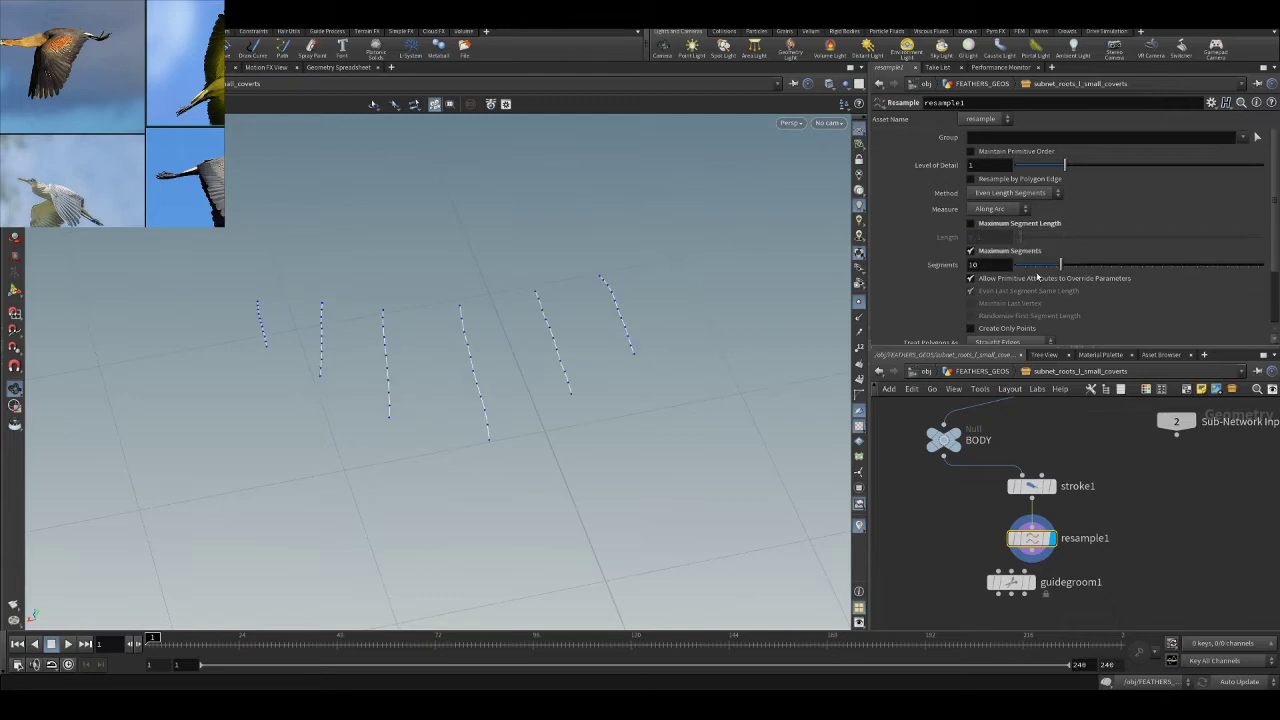
left_click_drag(413, 343, 667, 355)
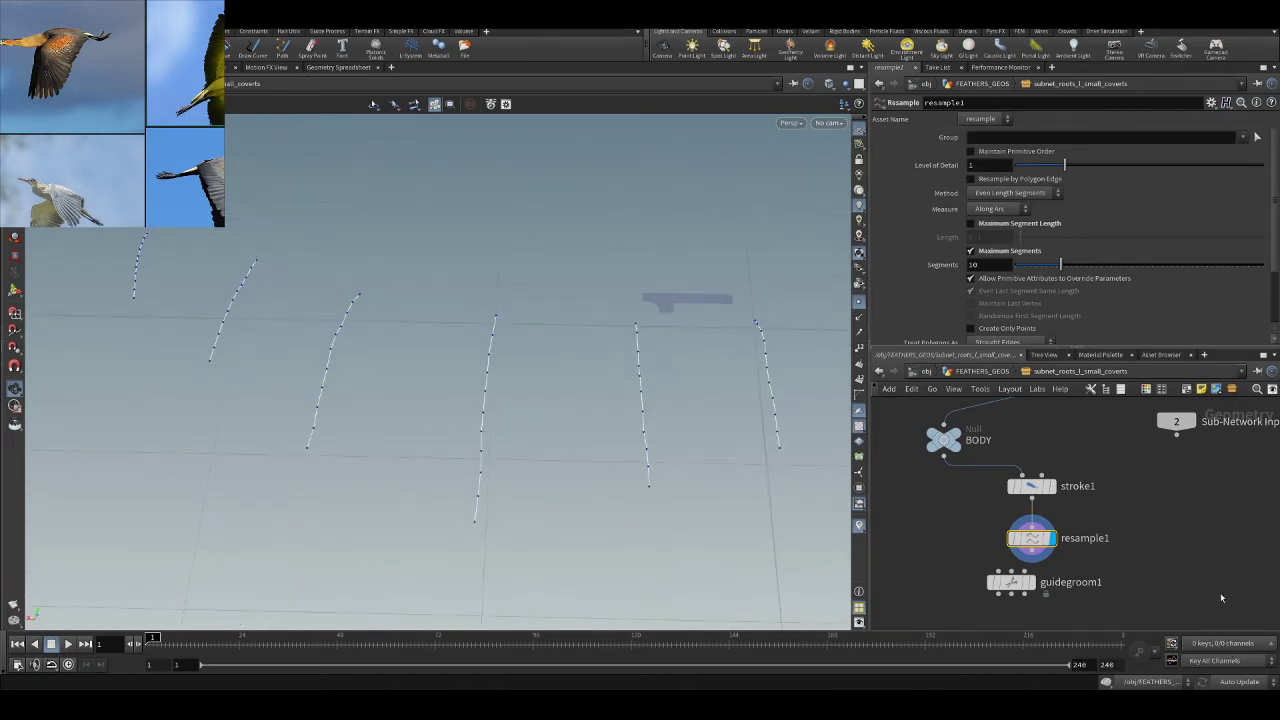
- Connect resample1 into guidegroom1 and switch the Guide Groom node from version 2.0 to the plain guidegroom version
middle_click_drag(1220, 592, 1207, 497)
mouse_move(995, 494)
left_mouse_down()
mouse_move(1021, 521)
mouse_move(1004, 511)
left_mouse_up()
mouse_move(1046, 526)
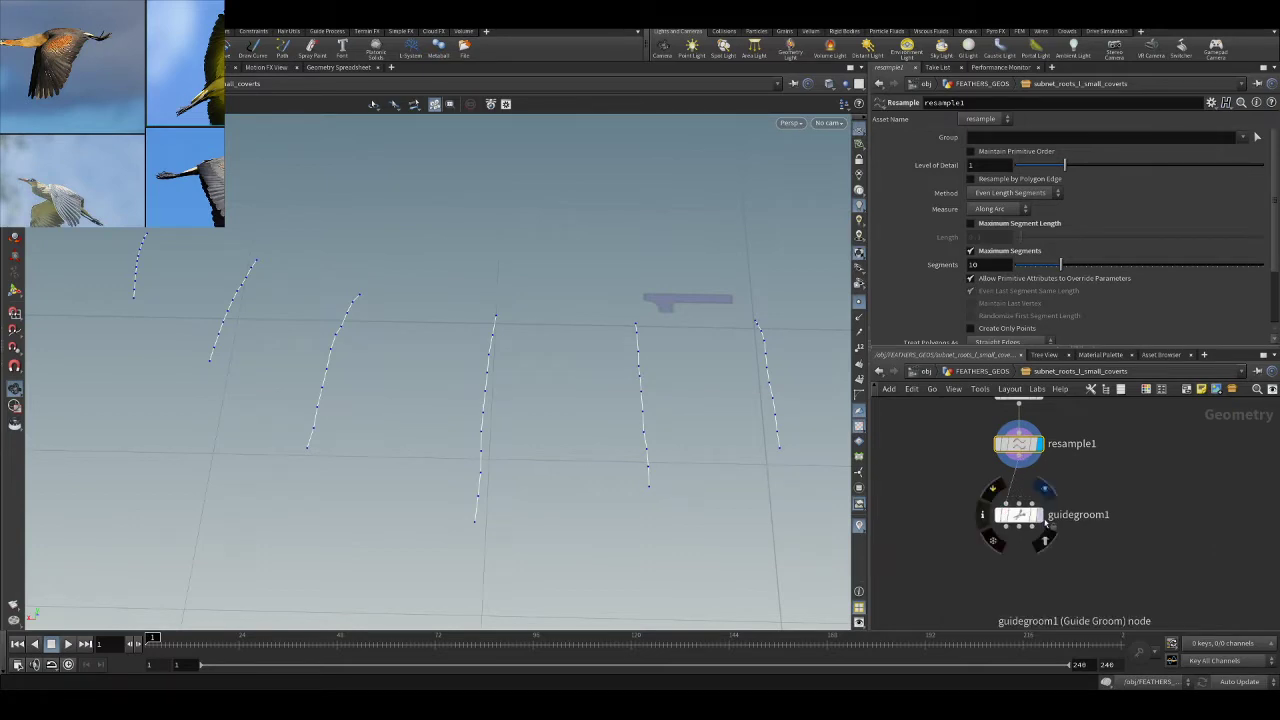
left_click_drag(463, 337, 452, 278)
left_click(1016, 515)
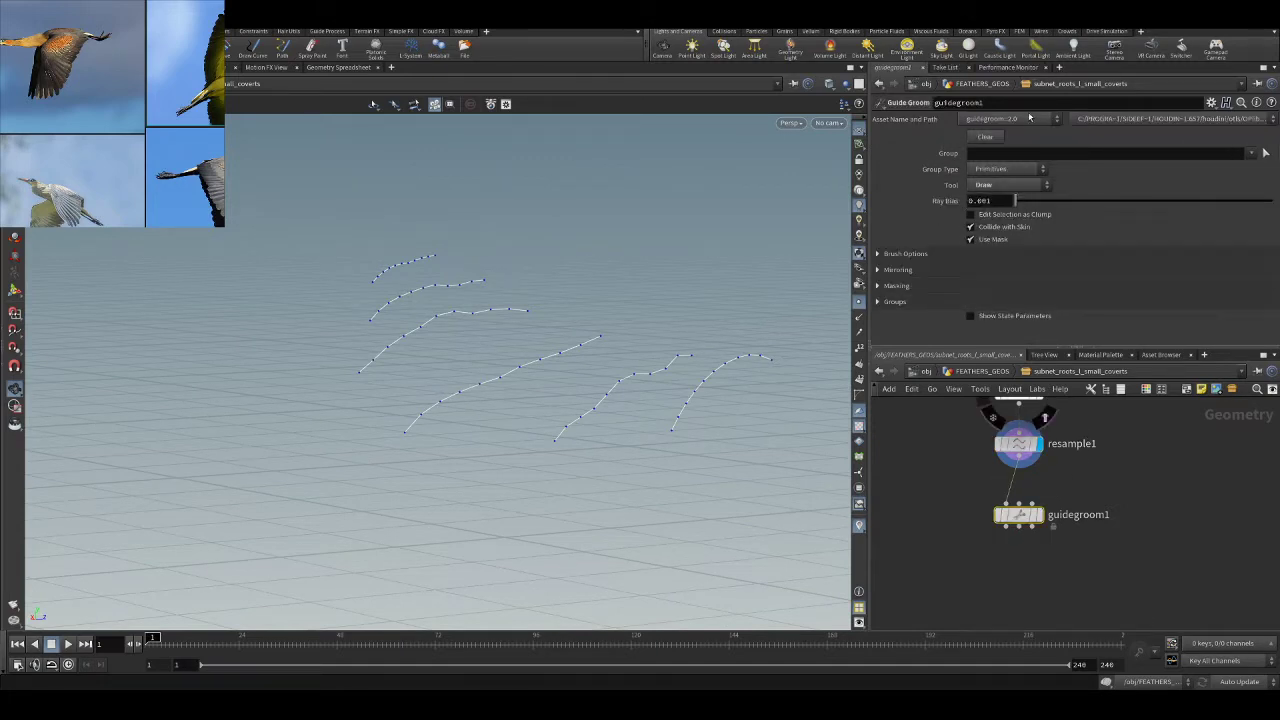
left_click(994, 146)
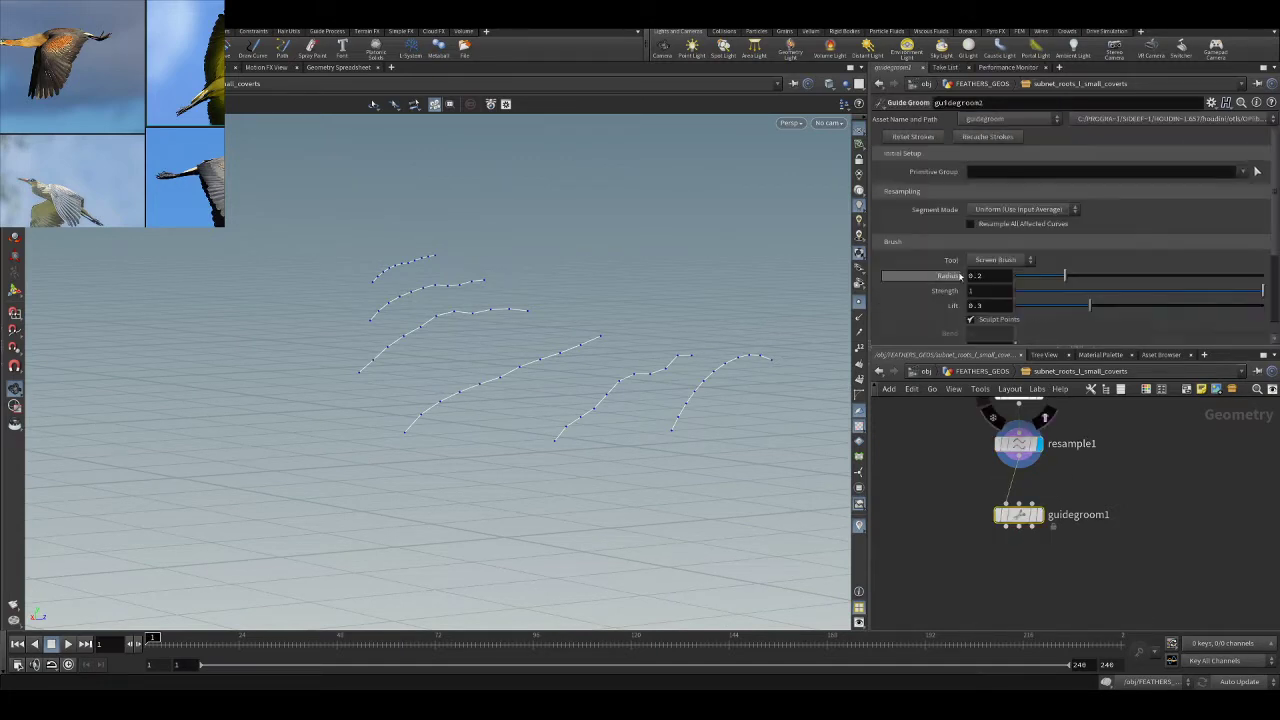
- Add a Sort node below guidegroom1
left_click_drag(653, 253, 654, 300)
middle_click_drag(1163, 582, 1162, 566)
left_click_drag(1028, 498, 1028, 486)
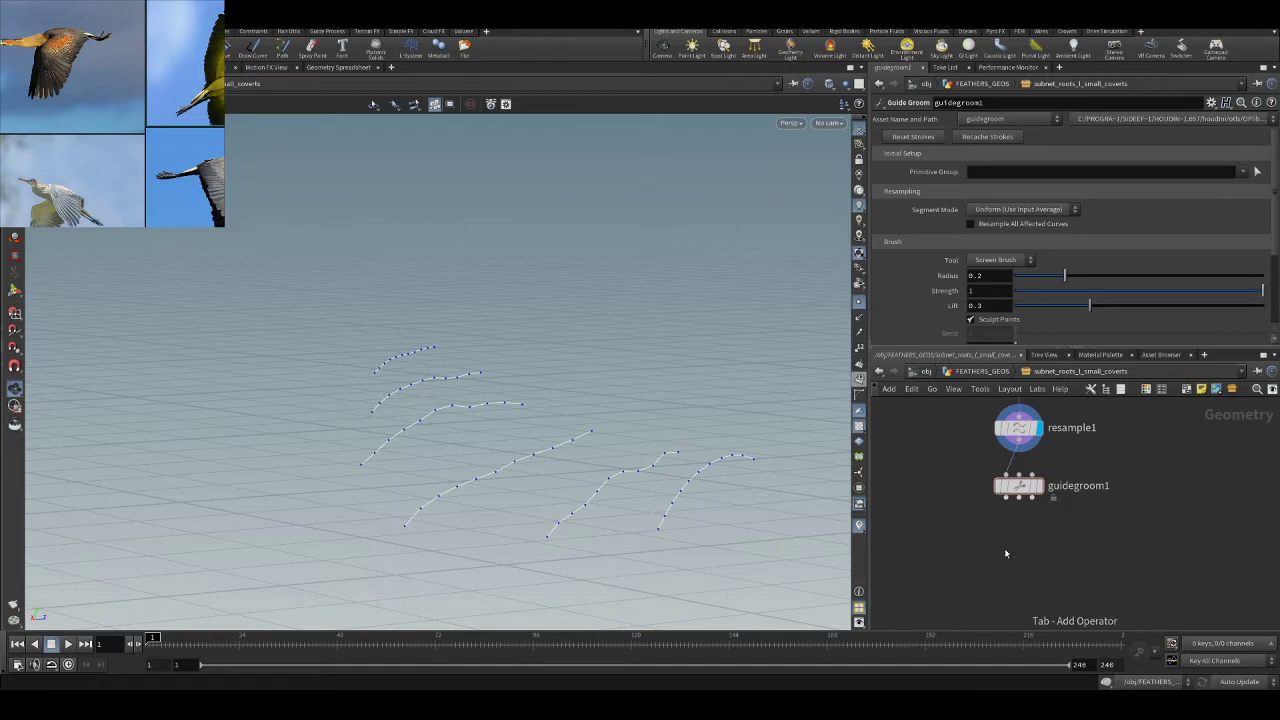
key("Tab")
type("sort")
key("Return")
left_click(1021, 556)
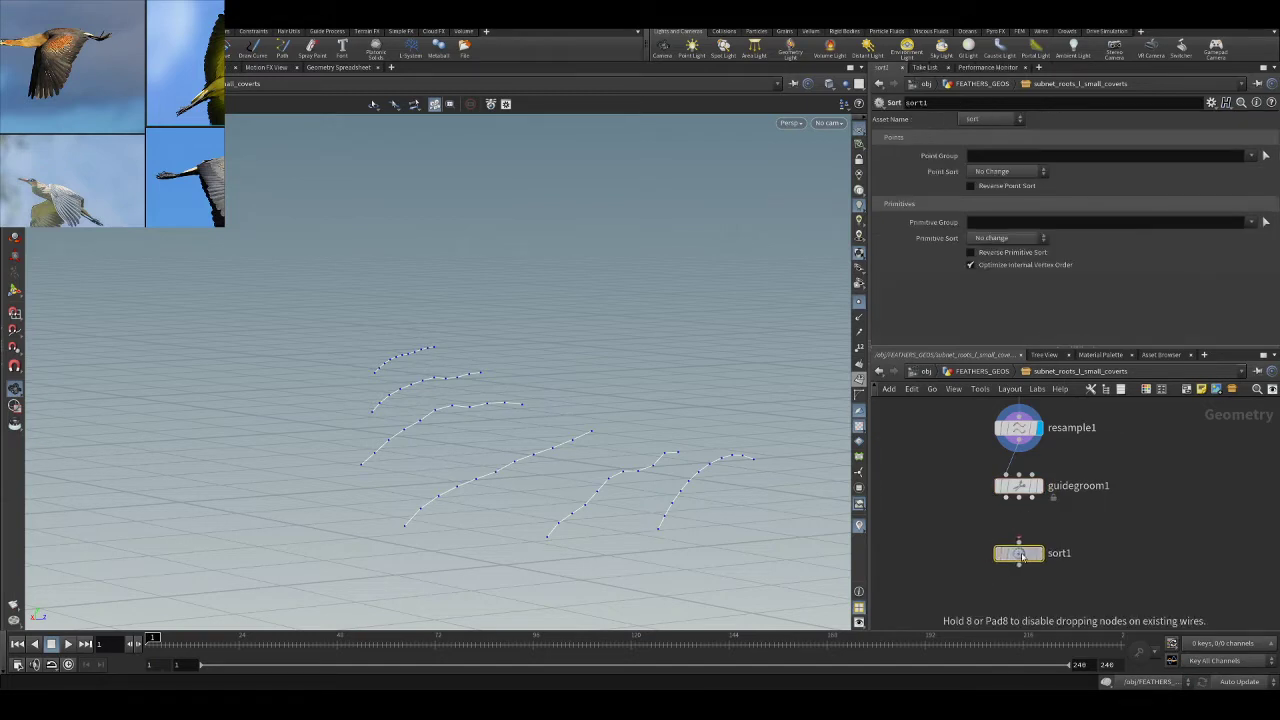
- Feed guidegroom1 into sort1, display it and set its primitive sort to By X
left_click_drag(1006, 498, 1019, 542)
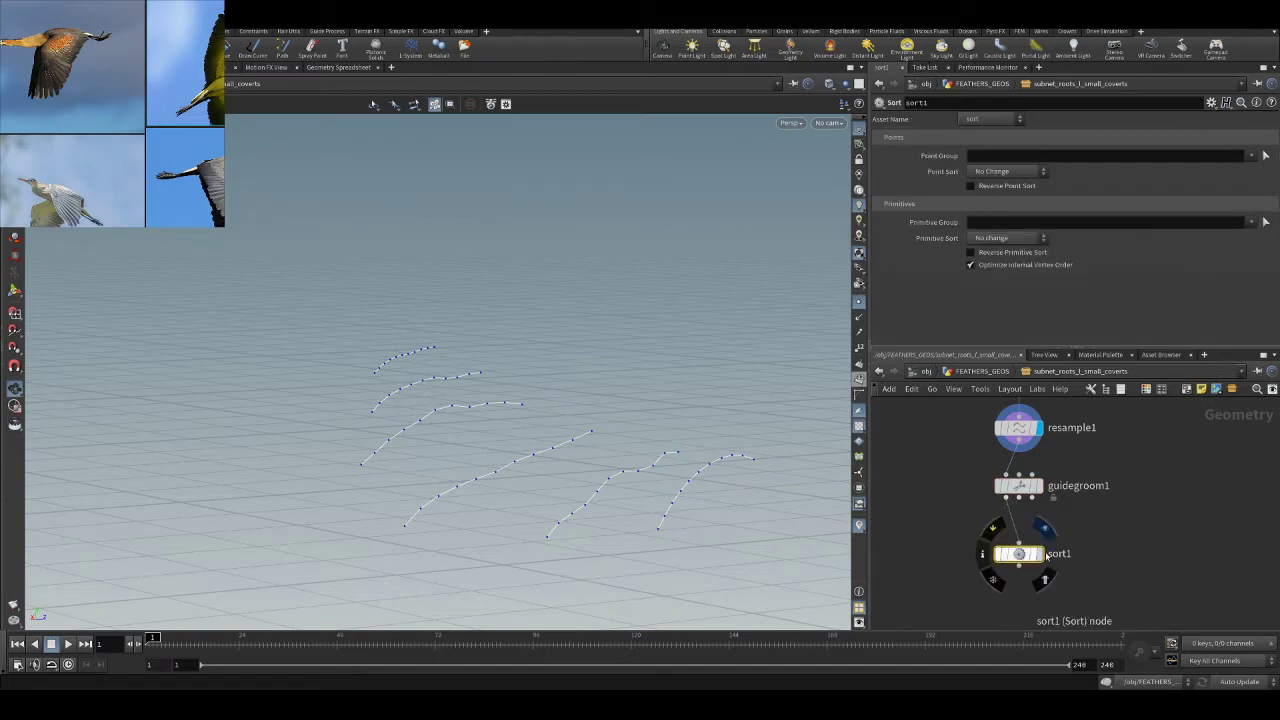
left_click(1044, 529)
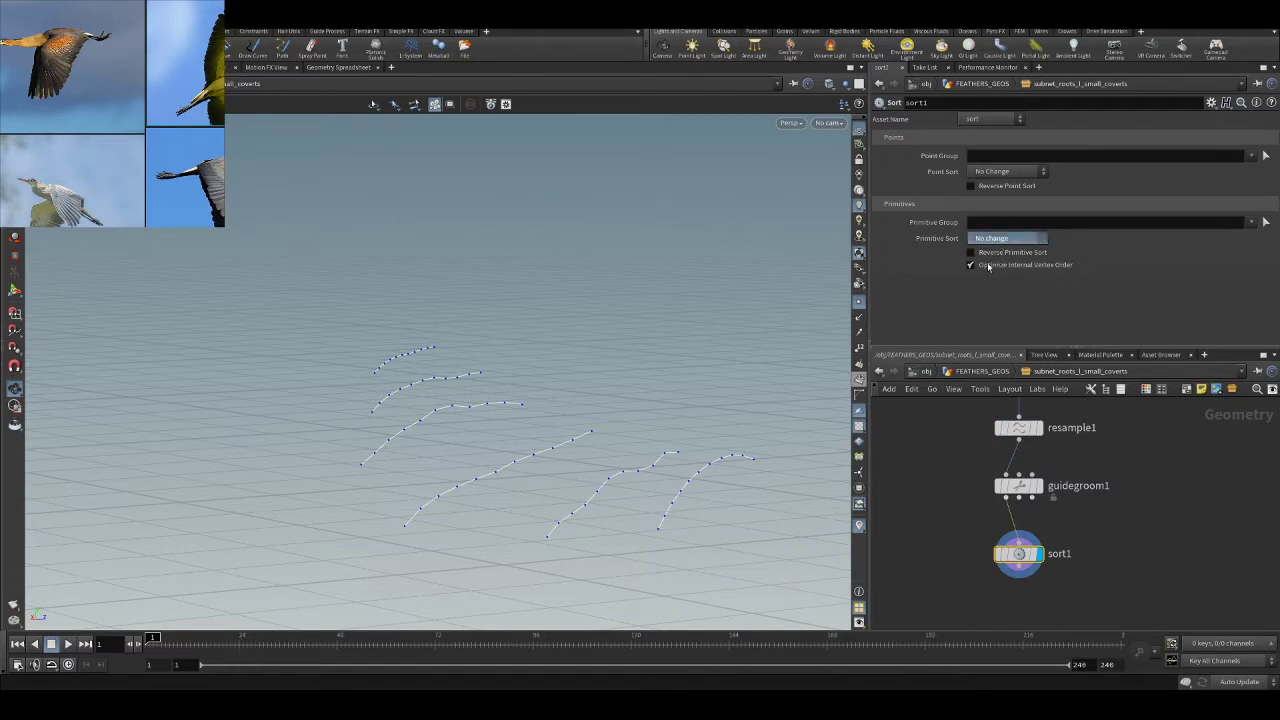
left_click(988, 267)
left_click_drag(566, 272, 677, 380, "alt")
- Add a Skin node after sort1 and display the surface spanning the curves
left_click_drag(1019, 553, 1011, 521)
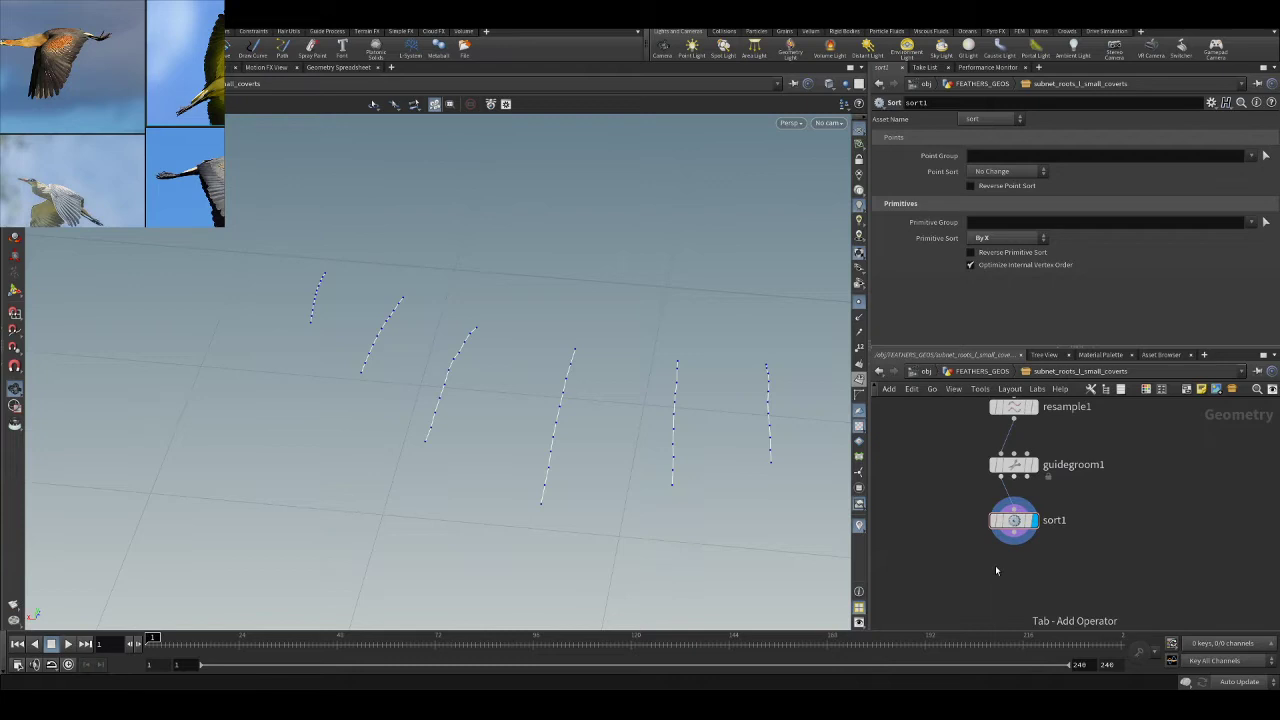
key("Tab")
left_click(1149, 121)
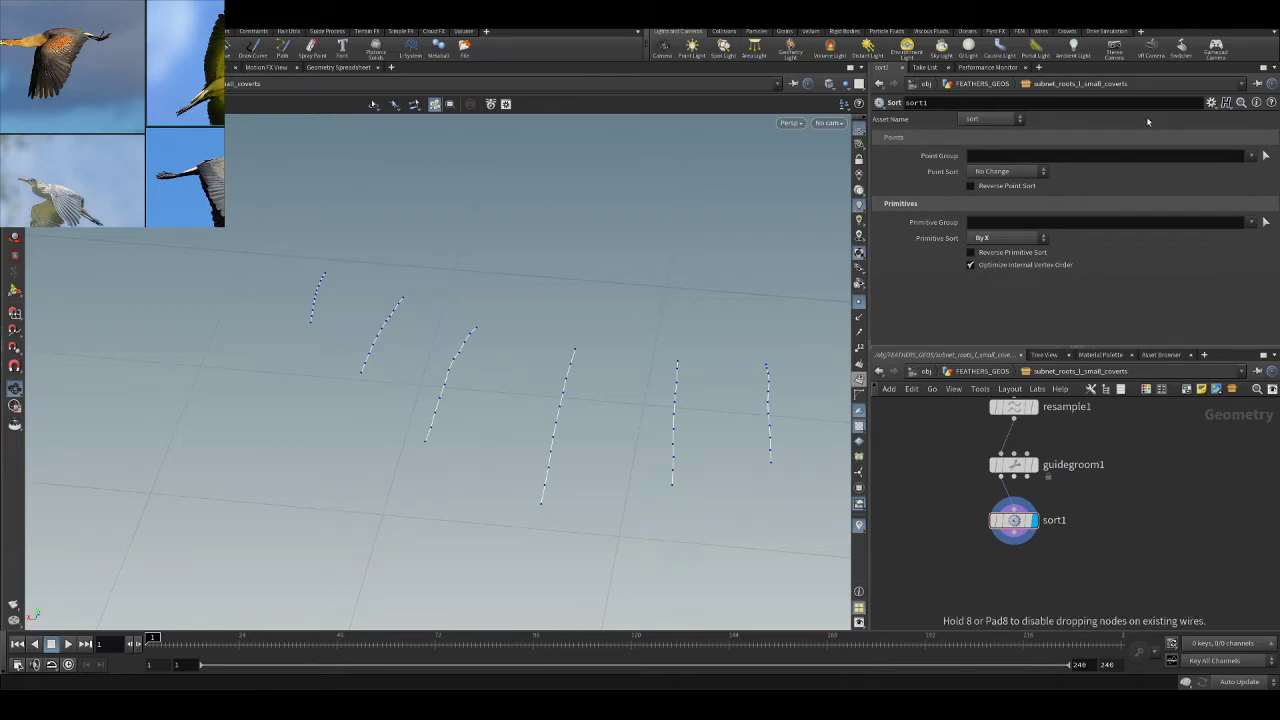
left_click(1012, 571)
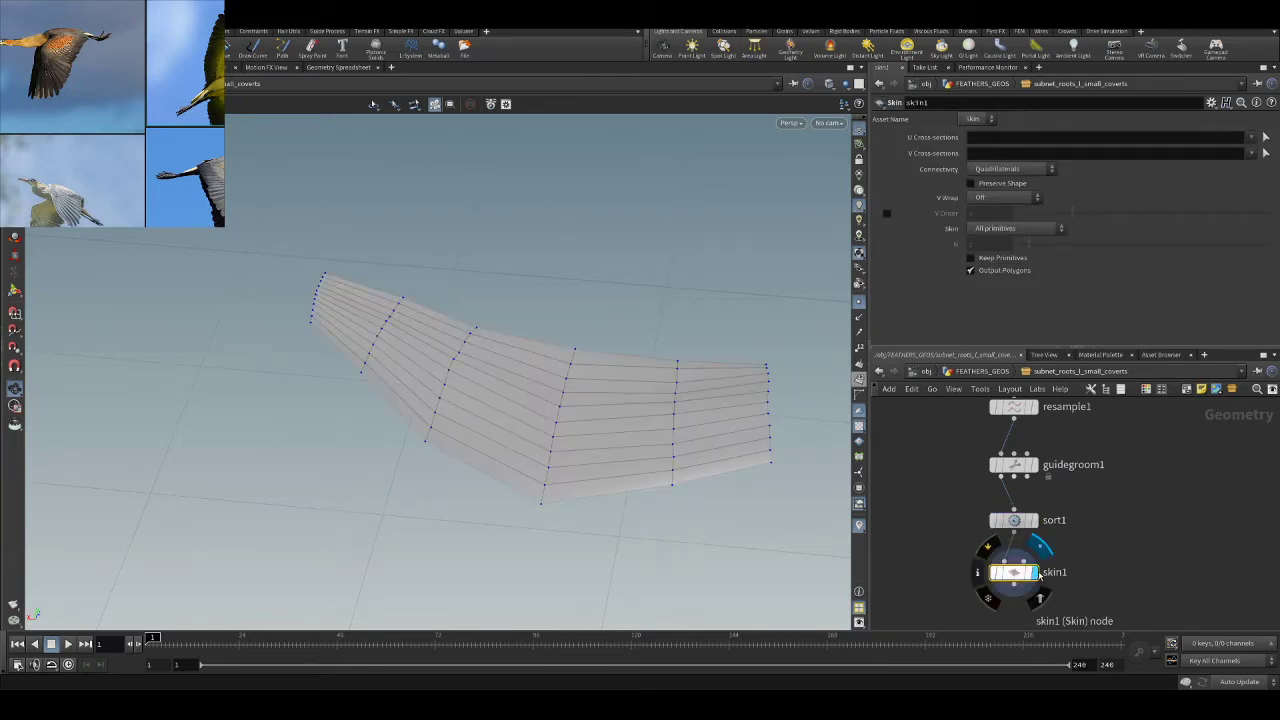
left_click_drag(654, 289, 617, 337)
scroll(617, 337, "down", 1)
middle_click_drag(1109, 503, 1109, 477)
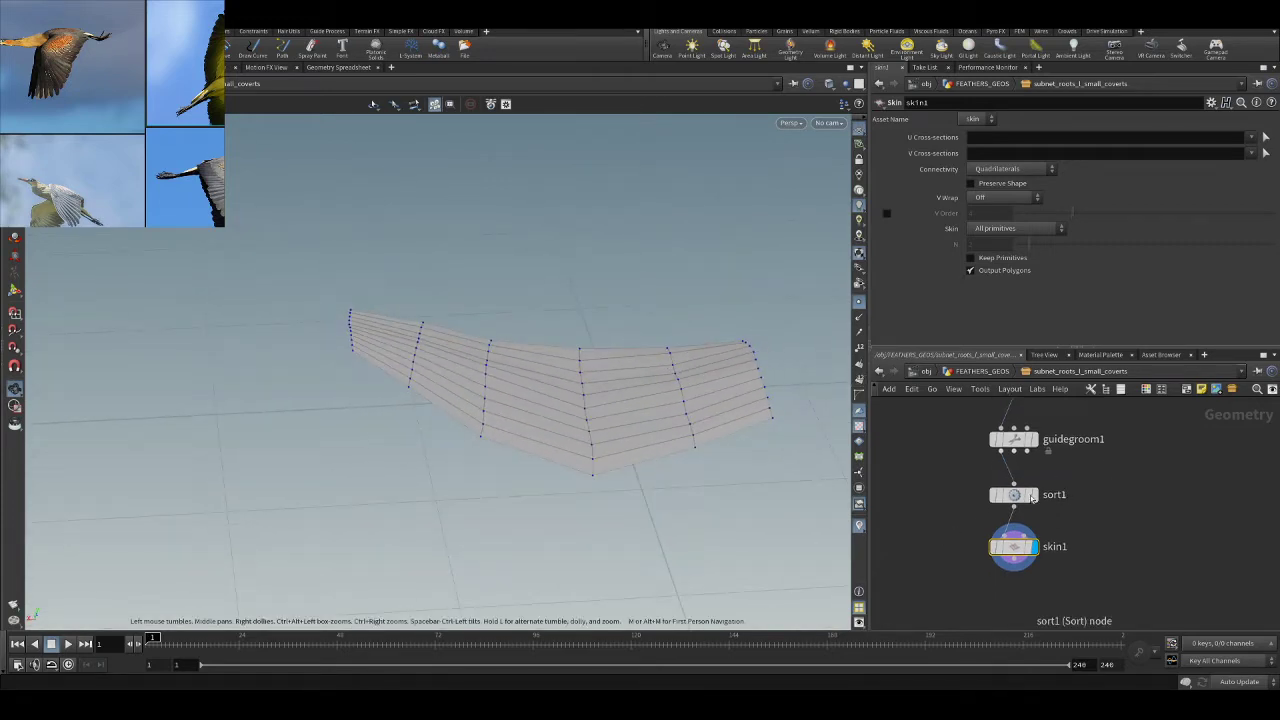
- Add a Subdivide node after skin1 and display its output
scroll(606, 354, "up", 2)
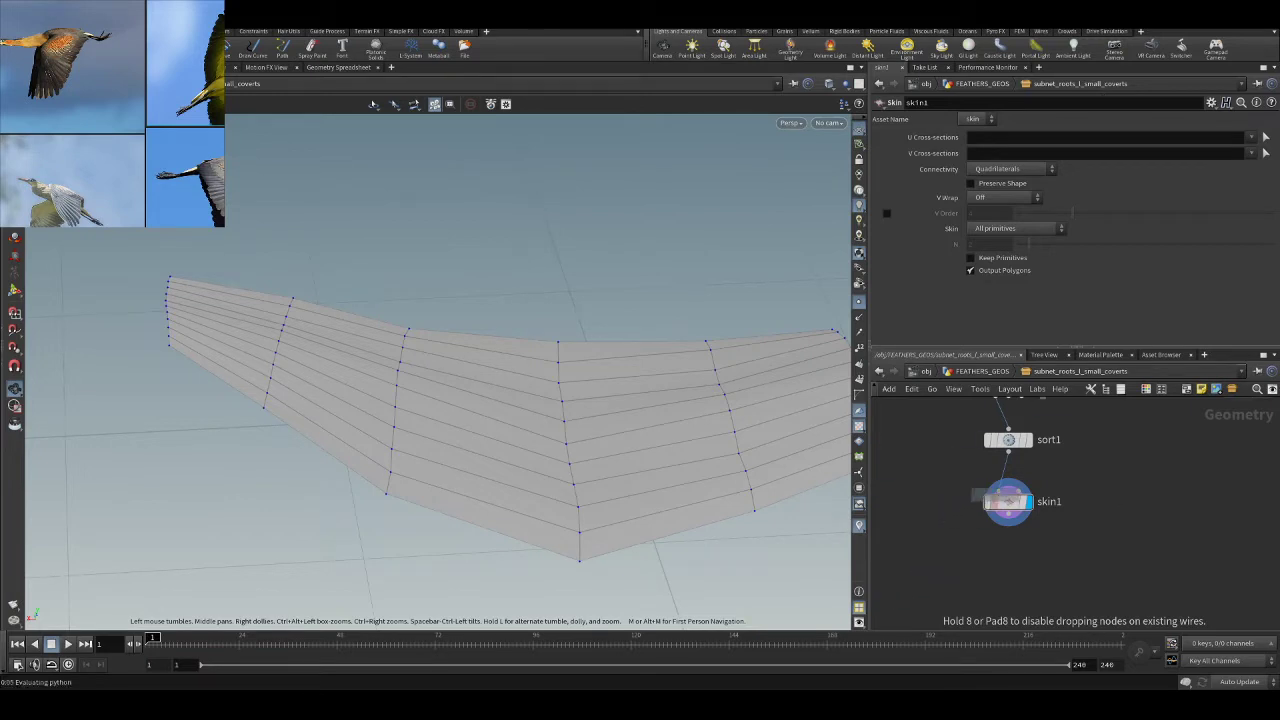
left_click(1012, 552)
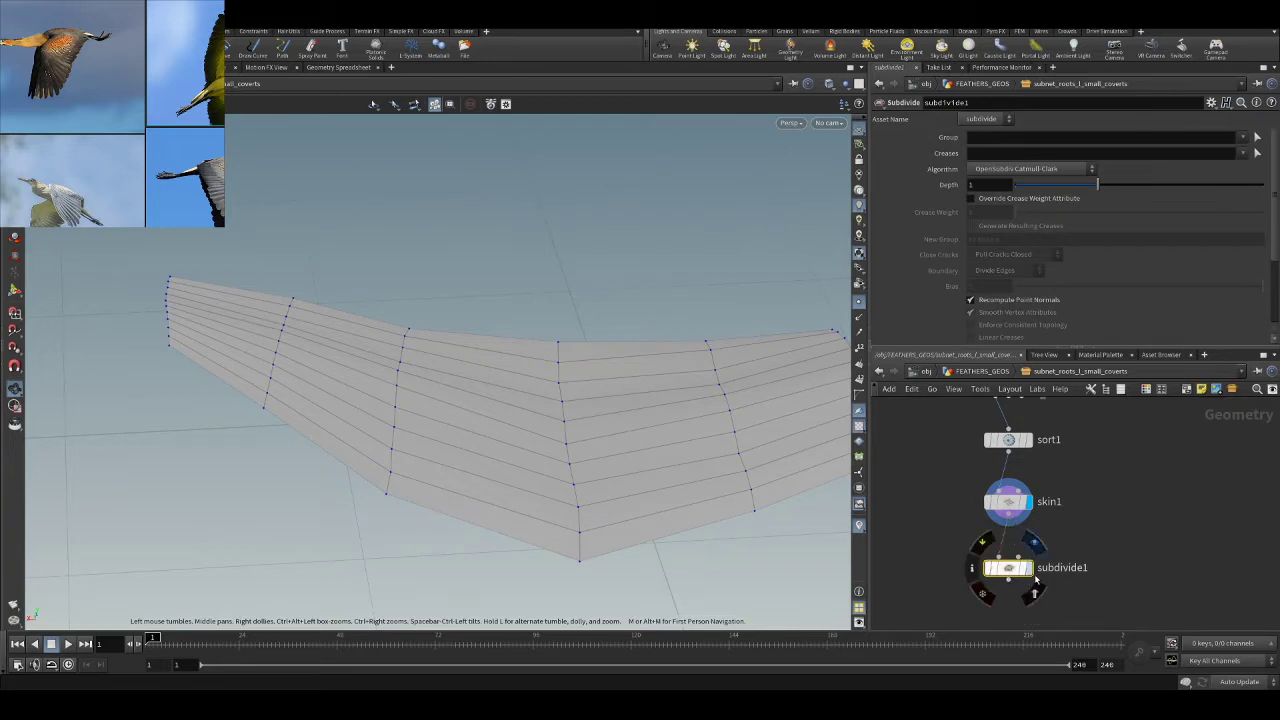
left_click(1028, 567)
scroll(583, 445, "up", 4)
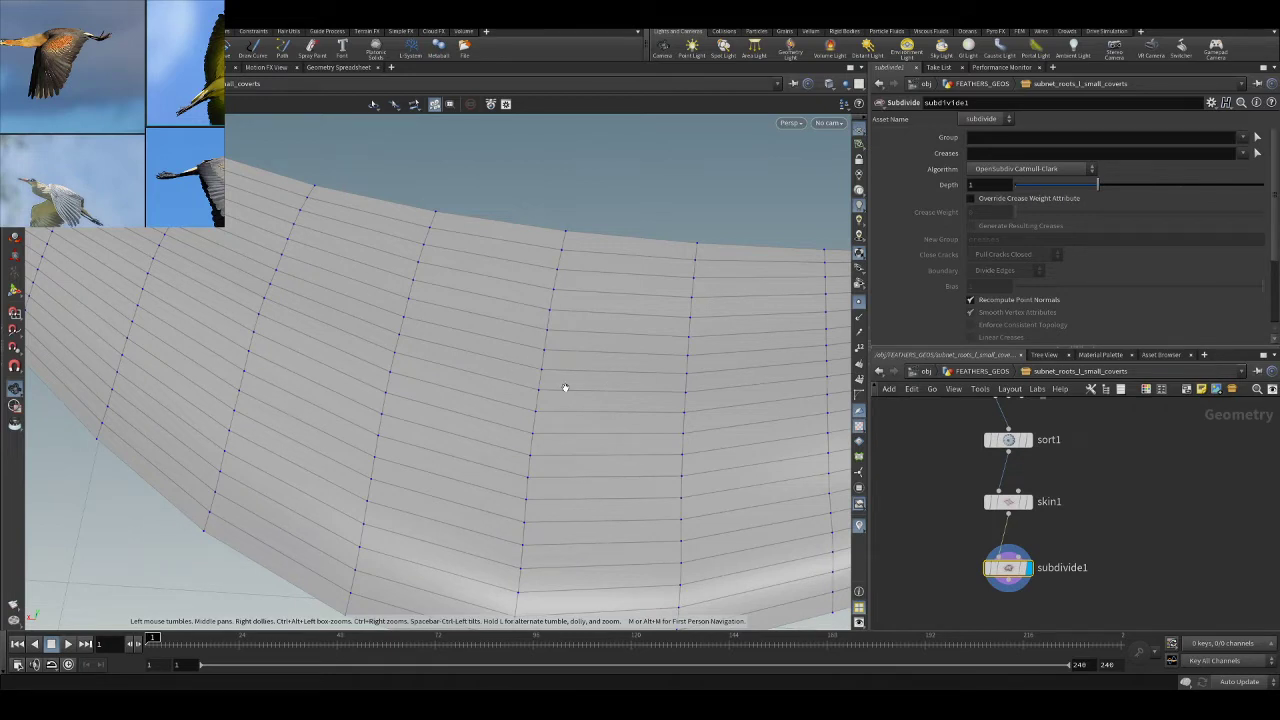
- Compare the guidegroom1 curves with the subdivided surface, ending on the subdivide1 display
scroll(1095, 477, "down", 3)
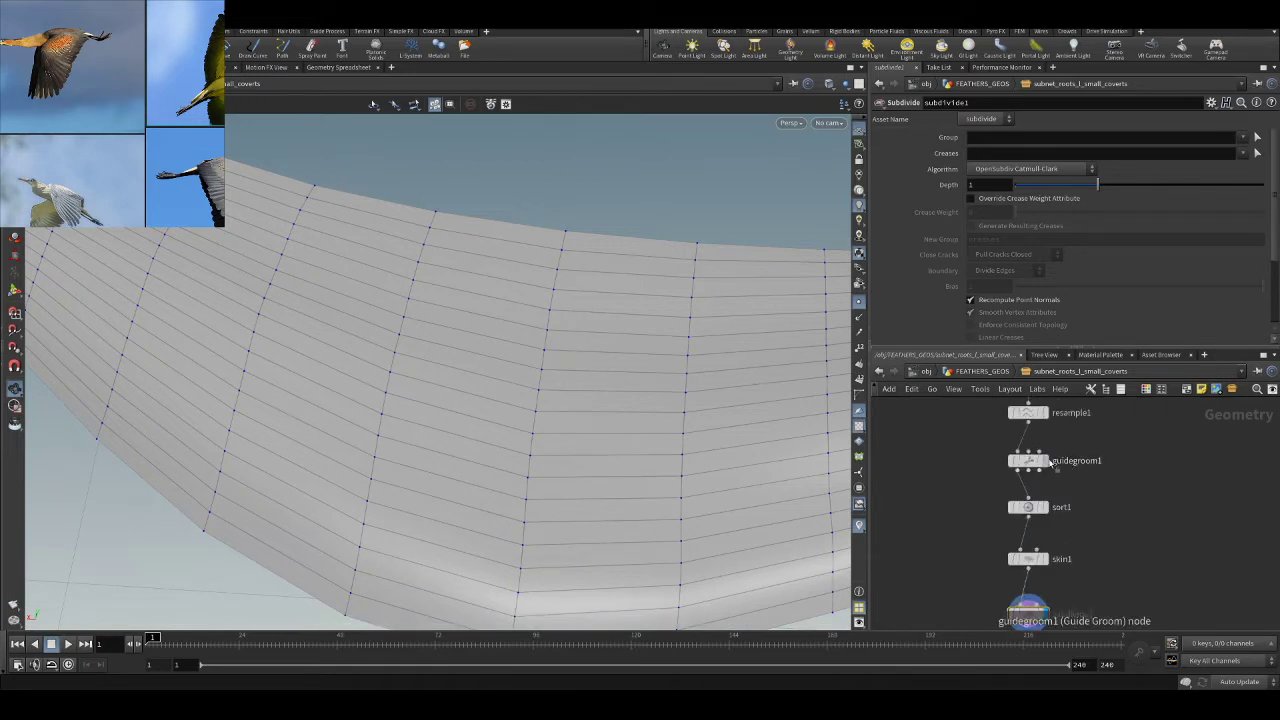
left_click(1045, 462)
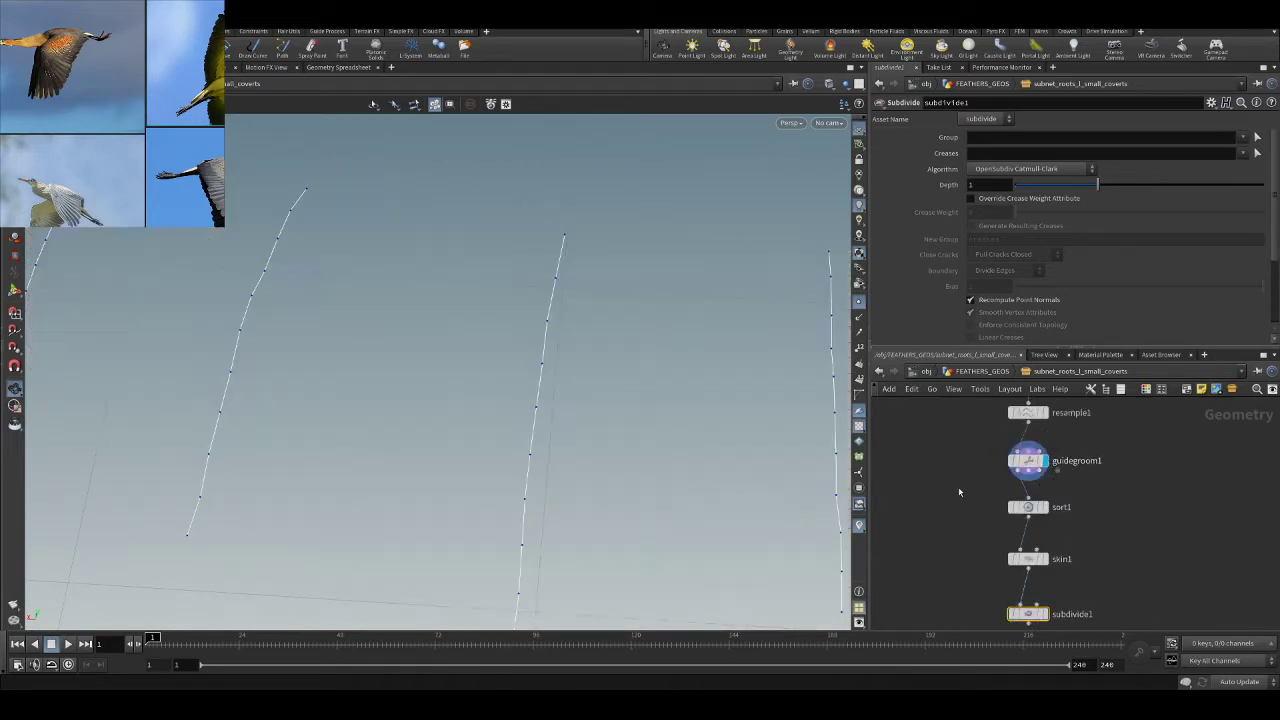
left_click(1046, 615)
left_click_drag(489, 234, 441, 304)
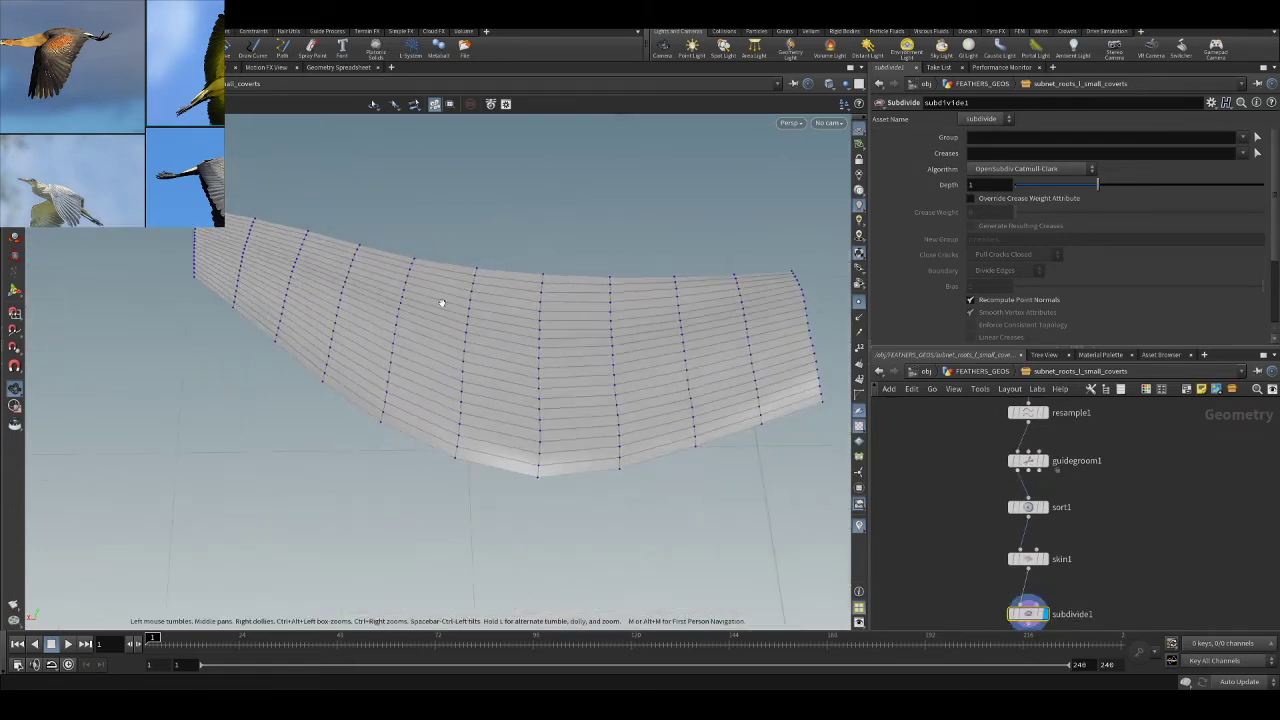
- Set the Subdivide depth to 2 and show the other objects ghosted to check the surface against the wing
left_click(1176, 184)
left_click_drag(494, 380, 566, 325)
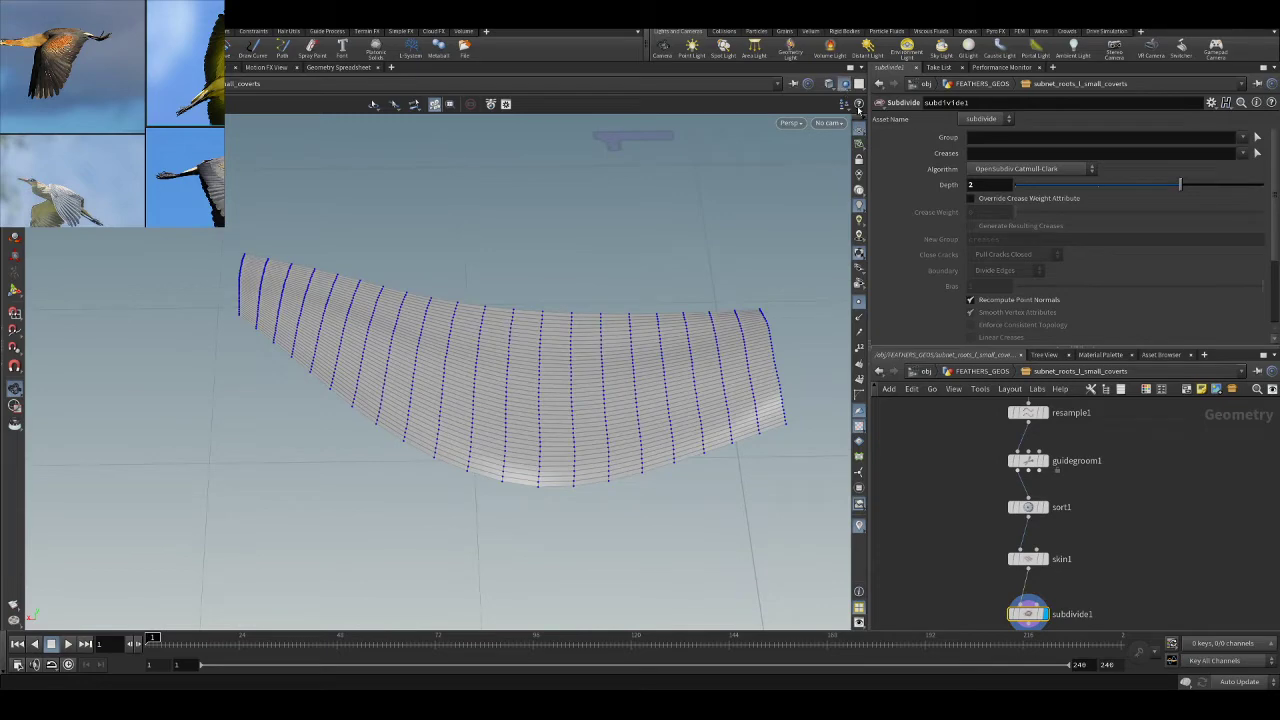
left_click(857, 108)
left_click_drag(551, 286, 508, 357)
right_click_drag(508, 357, 537, 317)
left_click_drag(537, 317, 526, 268)
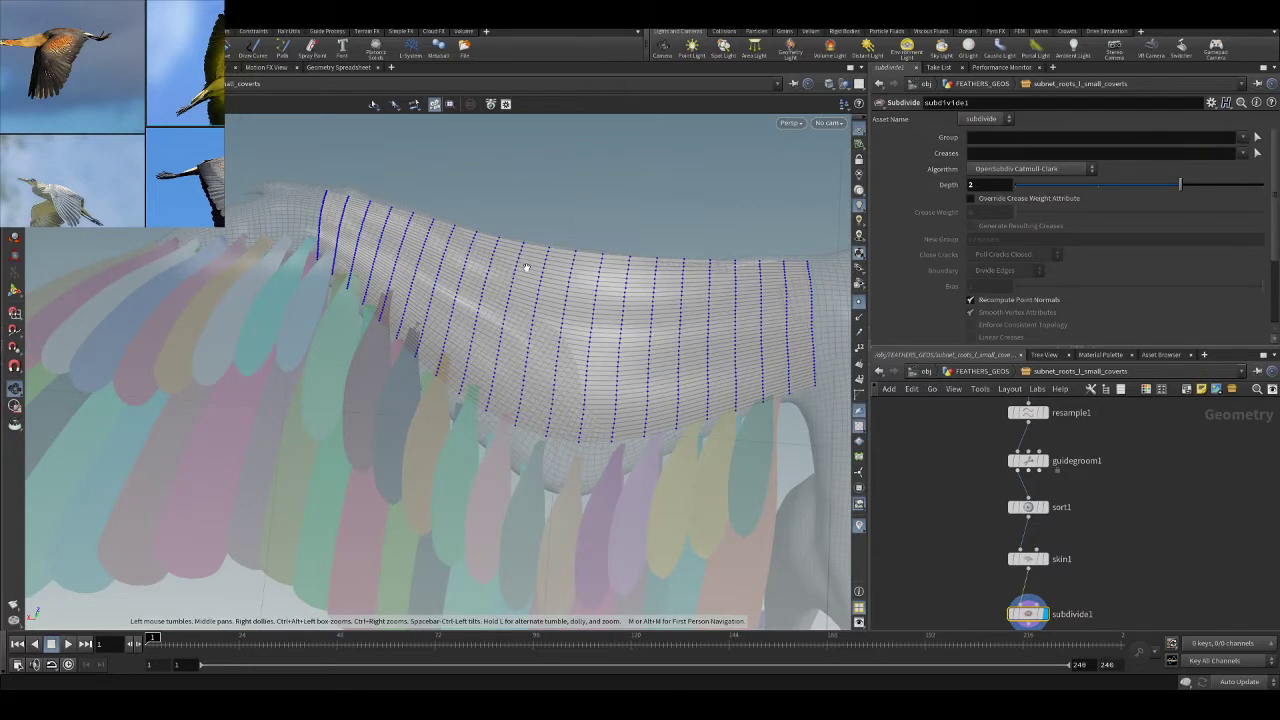
- Add a Convert node below subdivide1 and feed the subdivided surface into it
middle_click_drag(1139, 524, 1152, 462)
left_click_drag(1040, 552, 1040, 537)
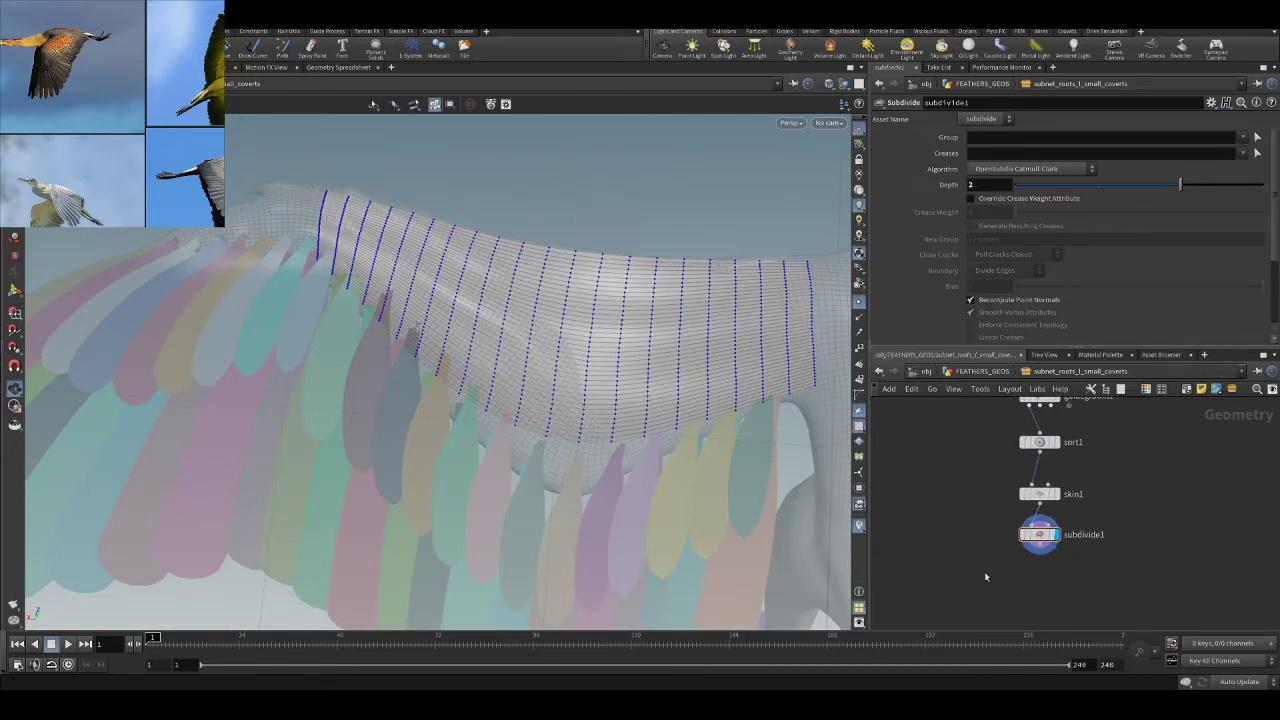
key("Tab")
type("convert")
key("Return")
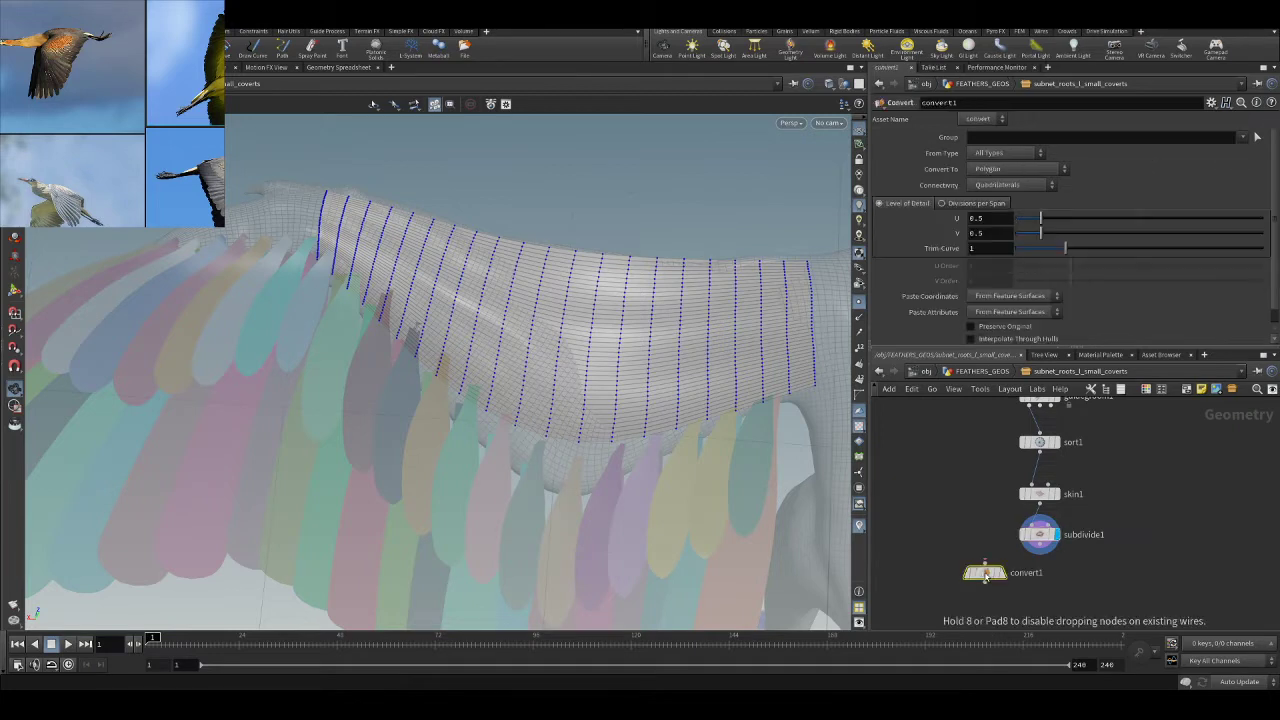
left_click(977, 589)
middle_click_drag(1137, 572, 1143, 531)
scroll(1048, 535, "up", 3)
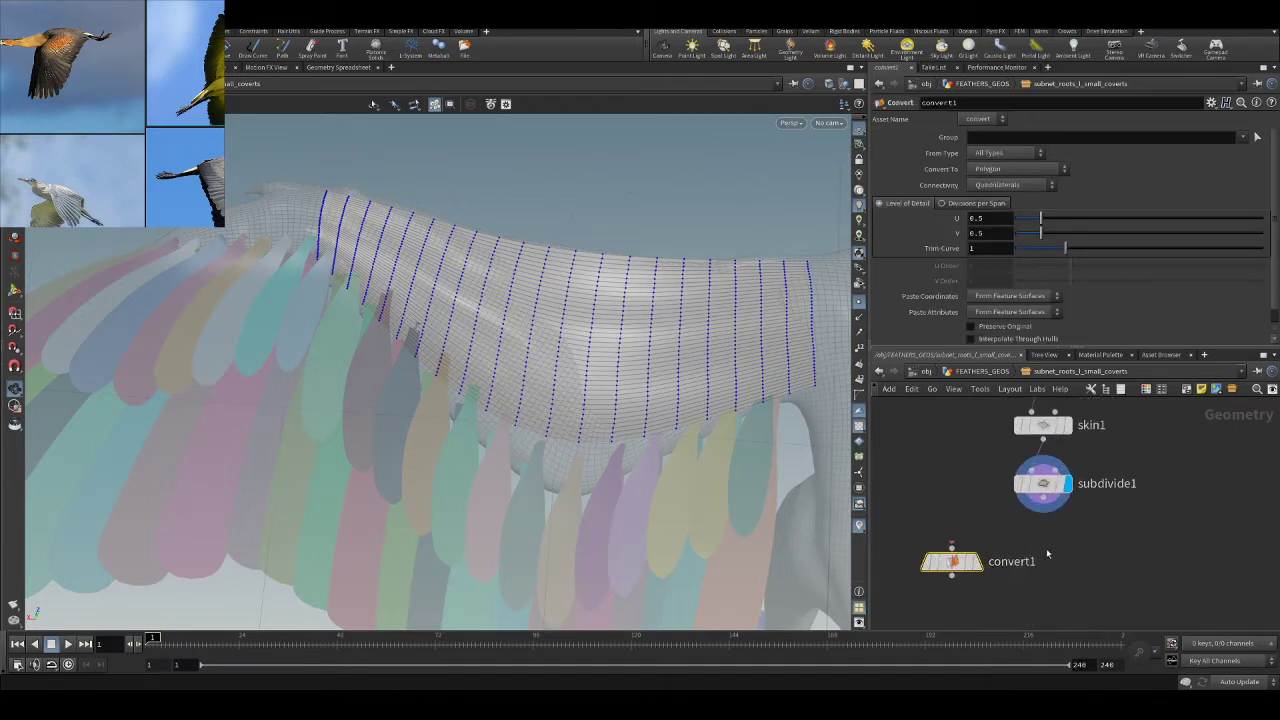
left_click_drag(951, 563, 947, 579)
left_click_drag(1041, 508, 947, 566)
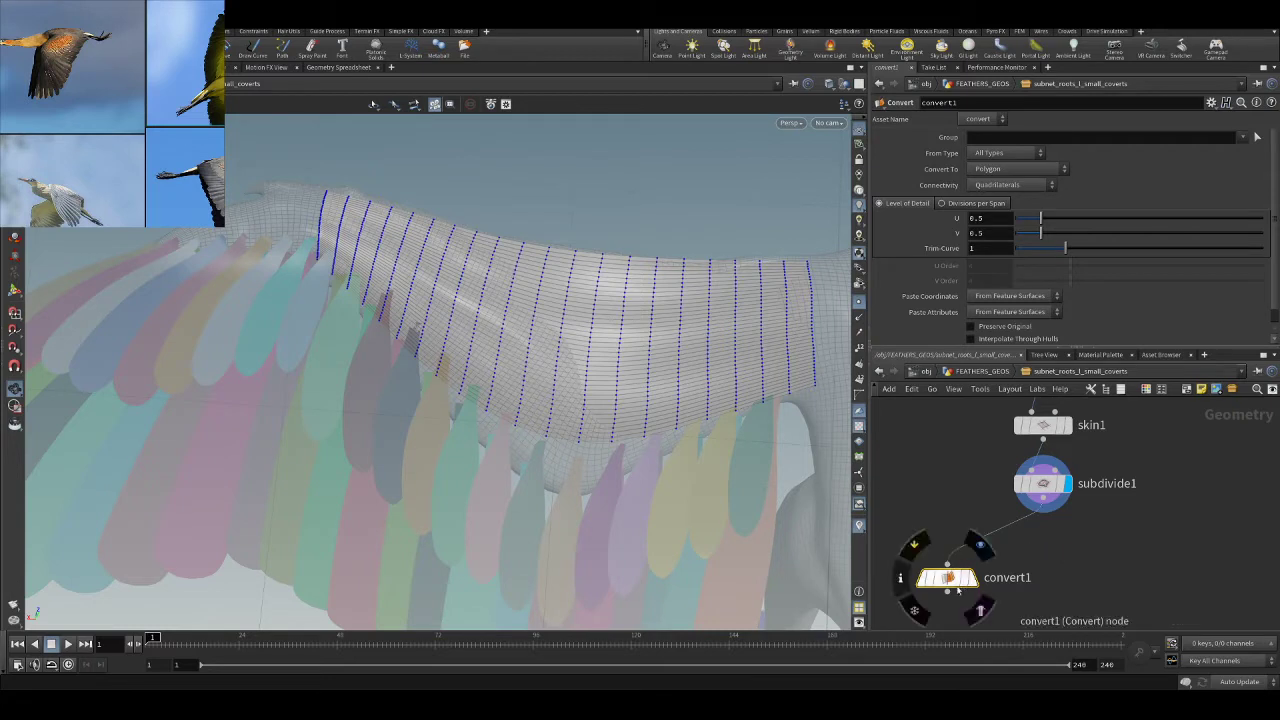
- Set convert1 to output a NURBS Surface and align the node under subdivide1
left_click(990, 170)
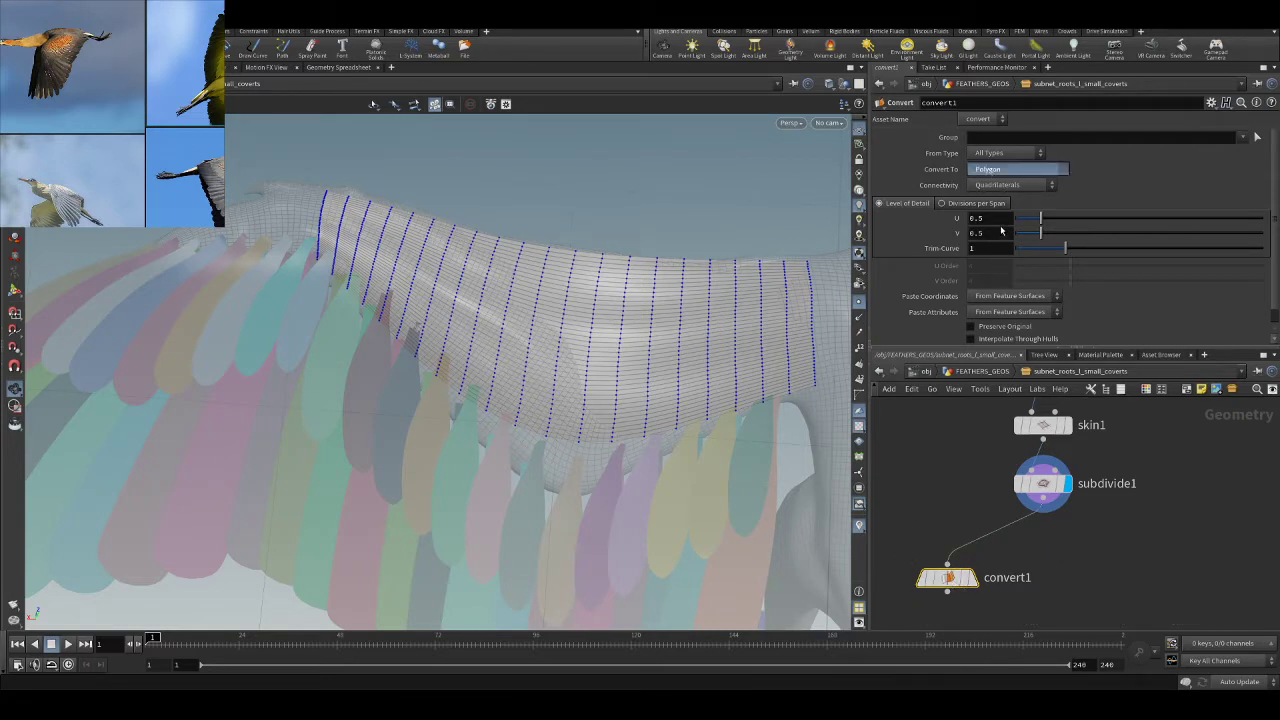
left_click(992, 248)
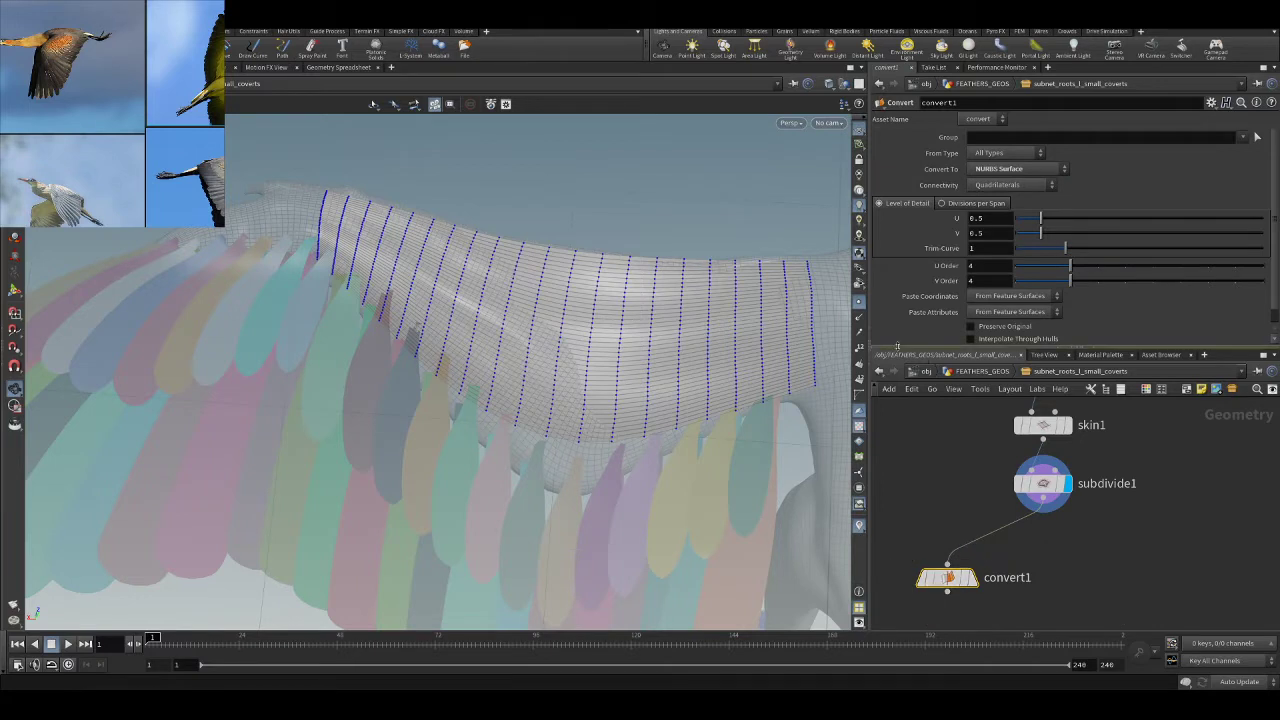
middle_click_drag(1000, 560, 974, 491)
left_click_drag(918, 510, 1018, 485)
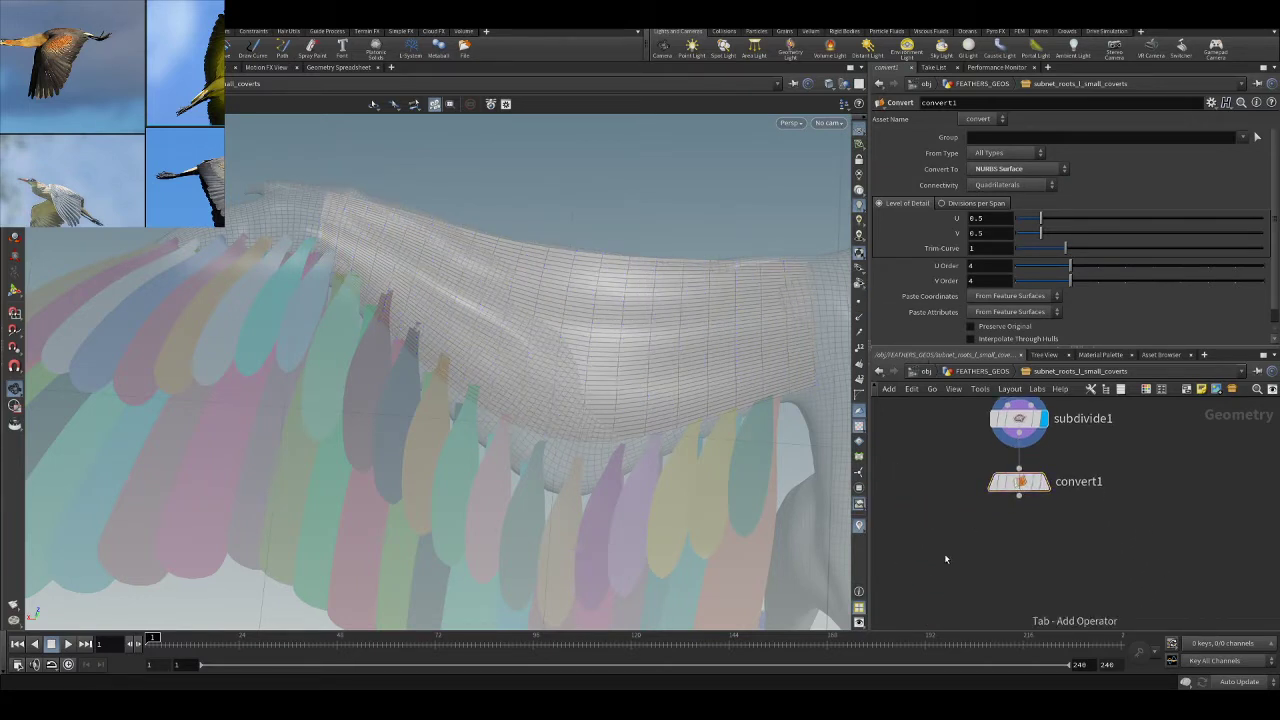
- Paste the gf_scatter_by_rows node below convert1 and hide the other objects around the surface
key("ctrl+v")
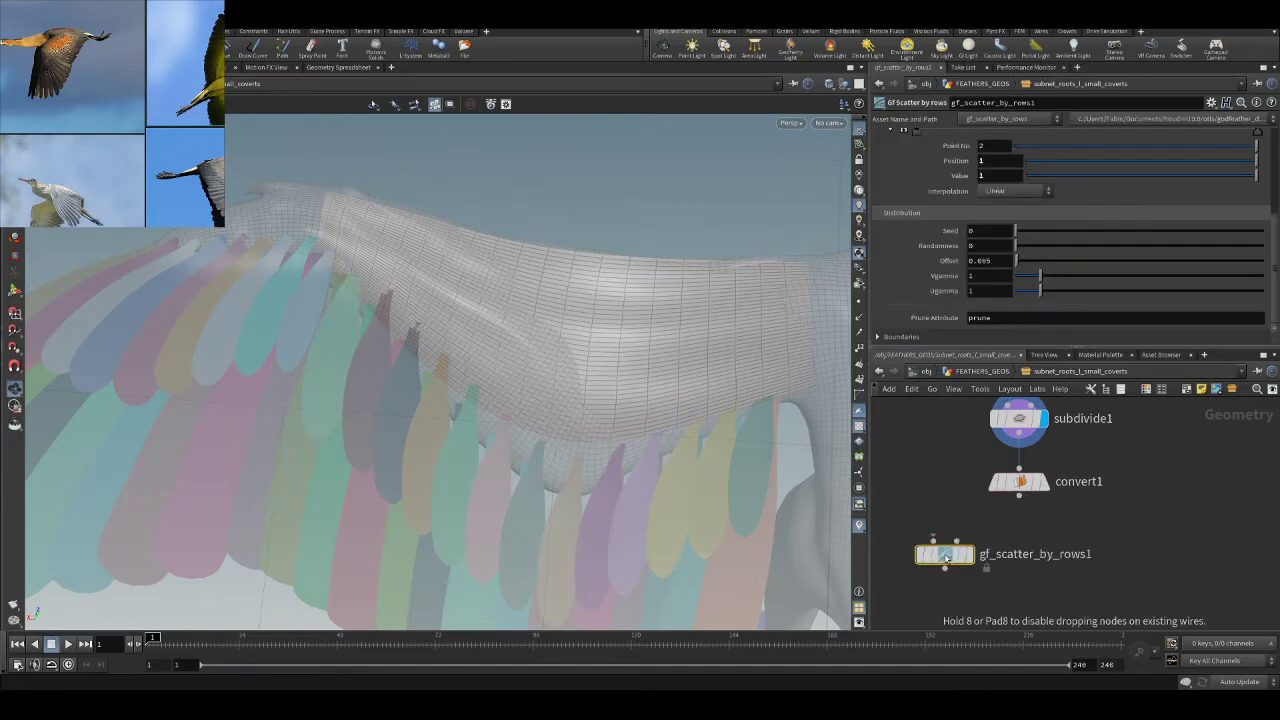
left_click_drag(946, 557, 962, 561)
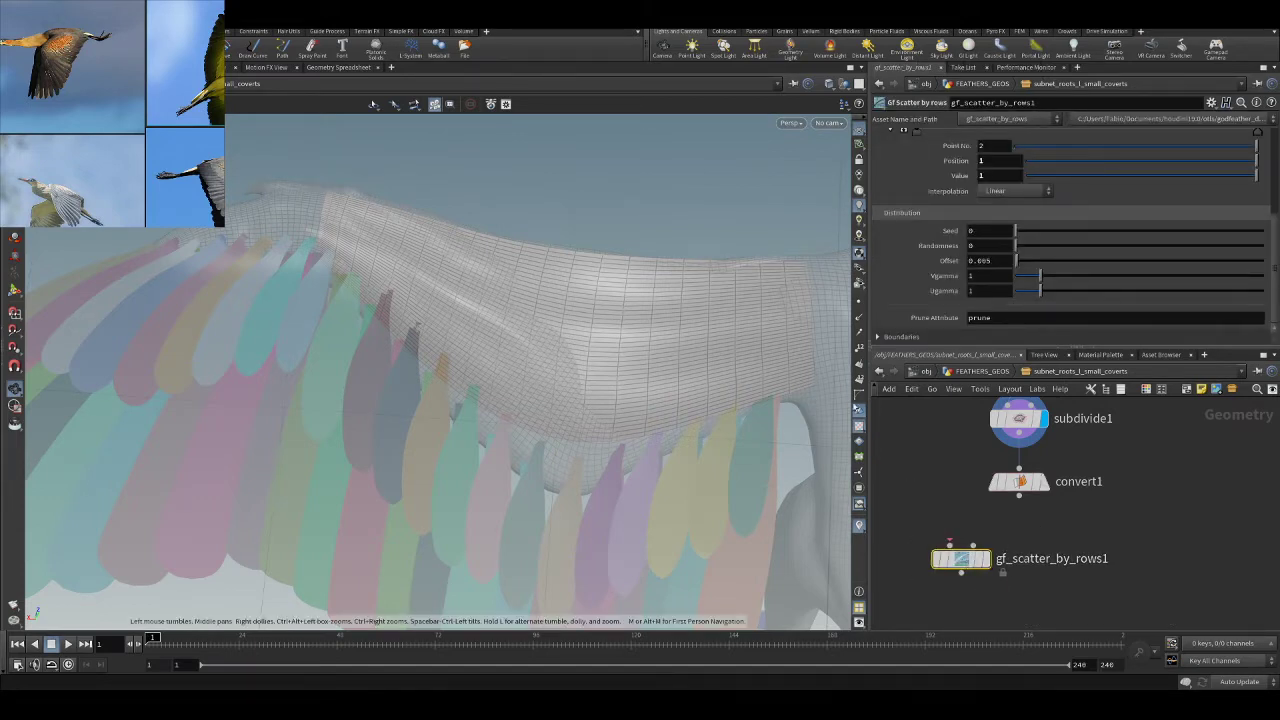
left_click_drag(534, 358, 743, 186)
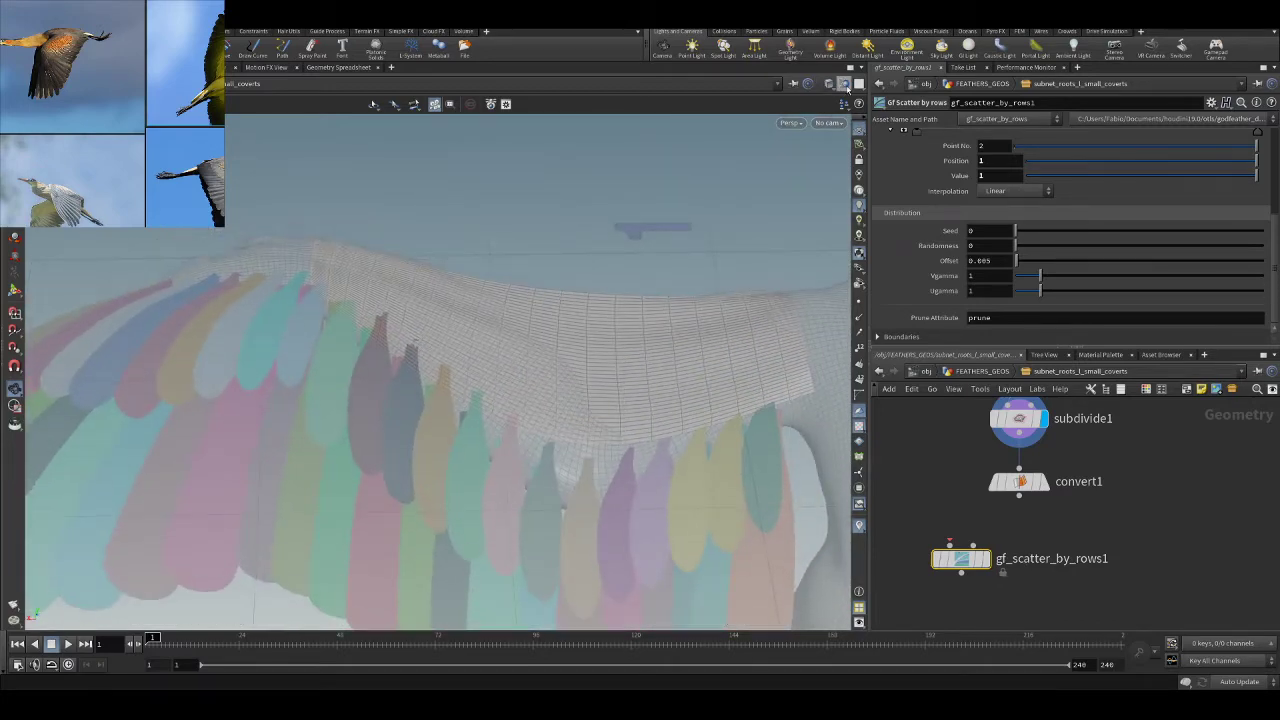
left_click(829, 84)
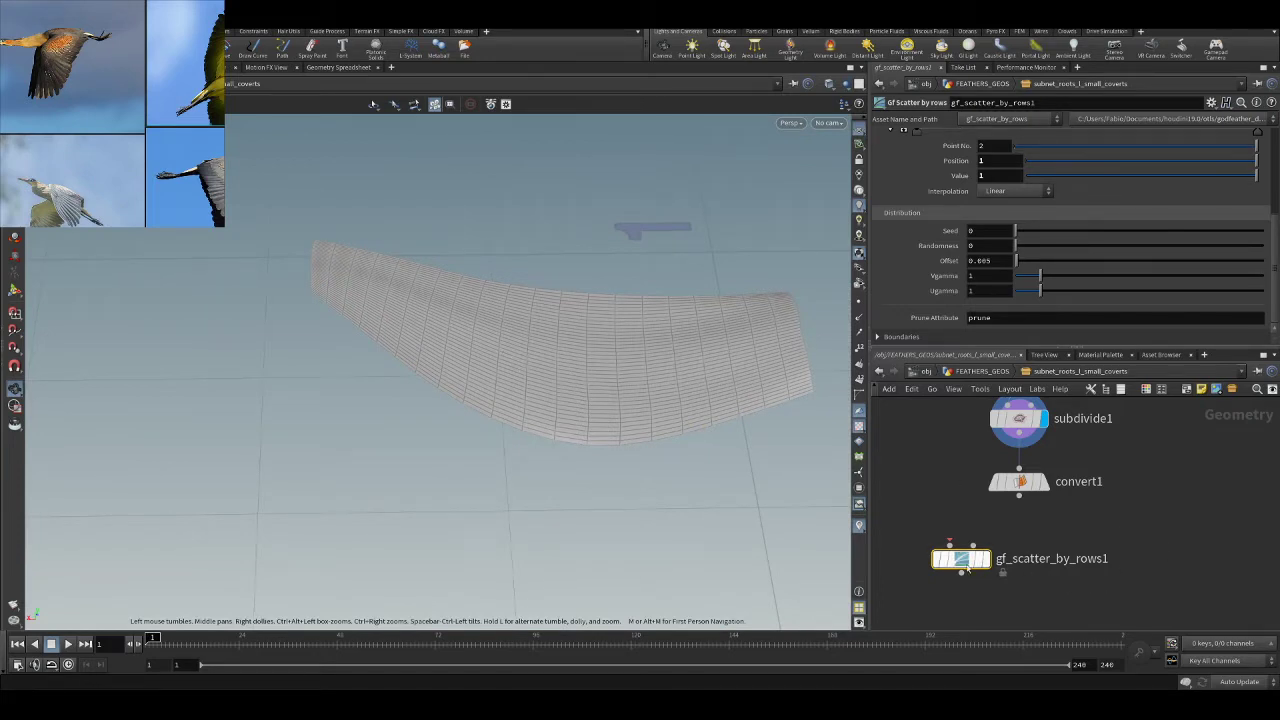
- Connect convert1 to the first input of gf_scatter_by_rows1 and rearrange both nodes
left_click_drag(962, 560, 966, 568)
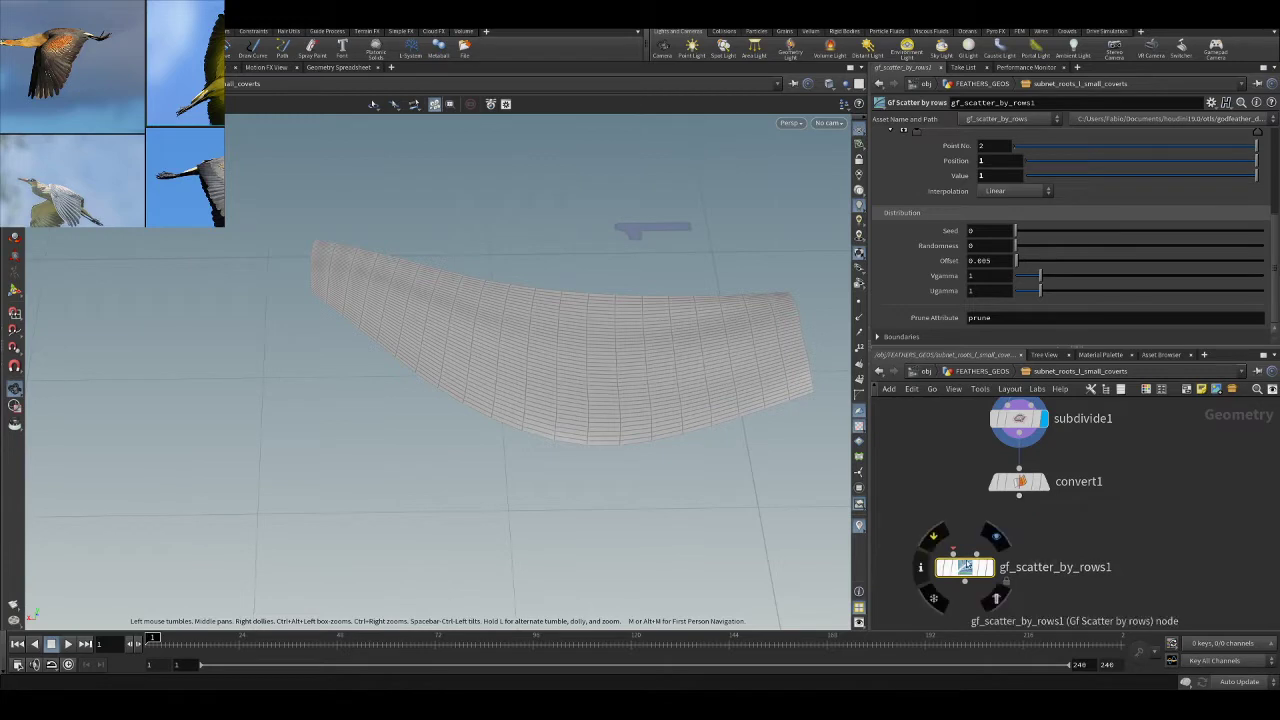
mouse_move(1022, 498)
left_click_drag(1017, 501, 968, 492)
left_click_drag(972, 578, 1014, 576)
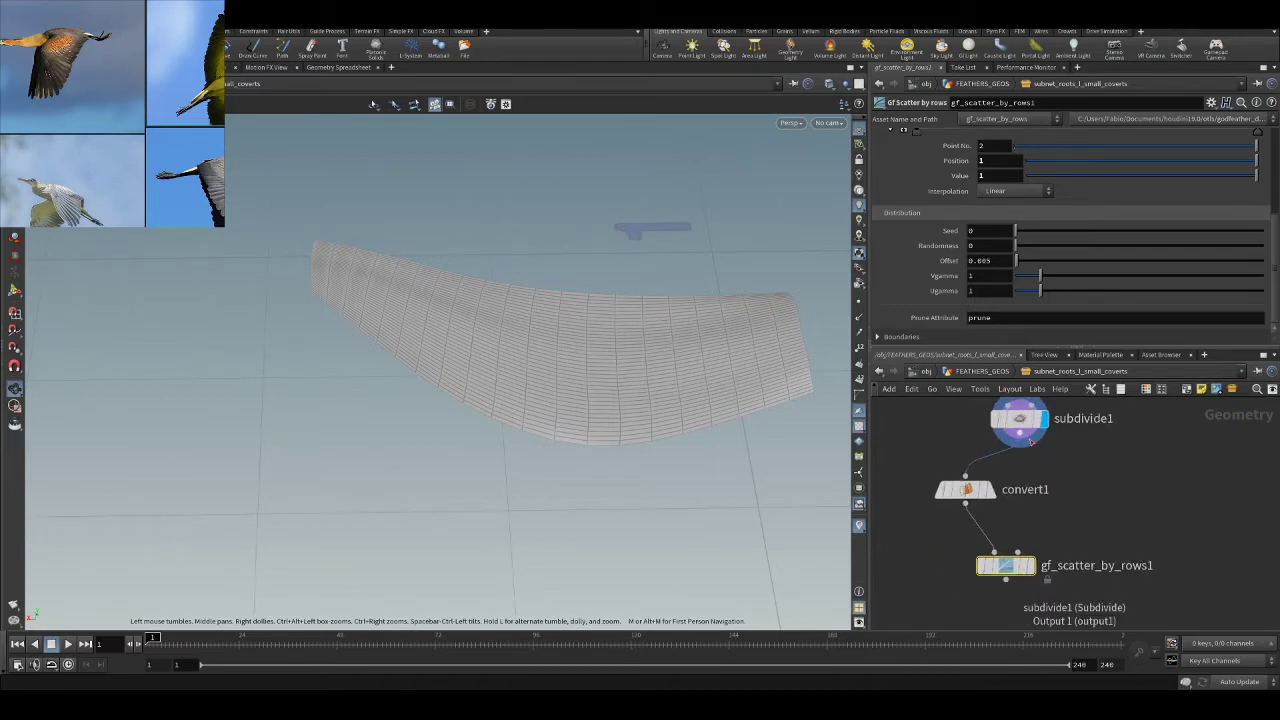
- Look back through the node chain from gf_scatter_by_rows1 up to BODY
middle_click_drag(1097, 457, 1058, 545)
scroll(1060, 538, "down", 2)
scroll(1062, 528, "up", 1)
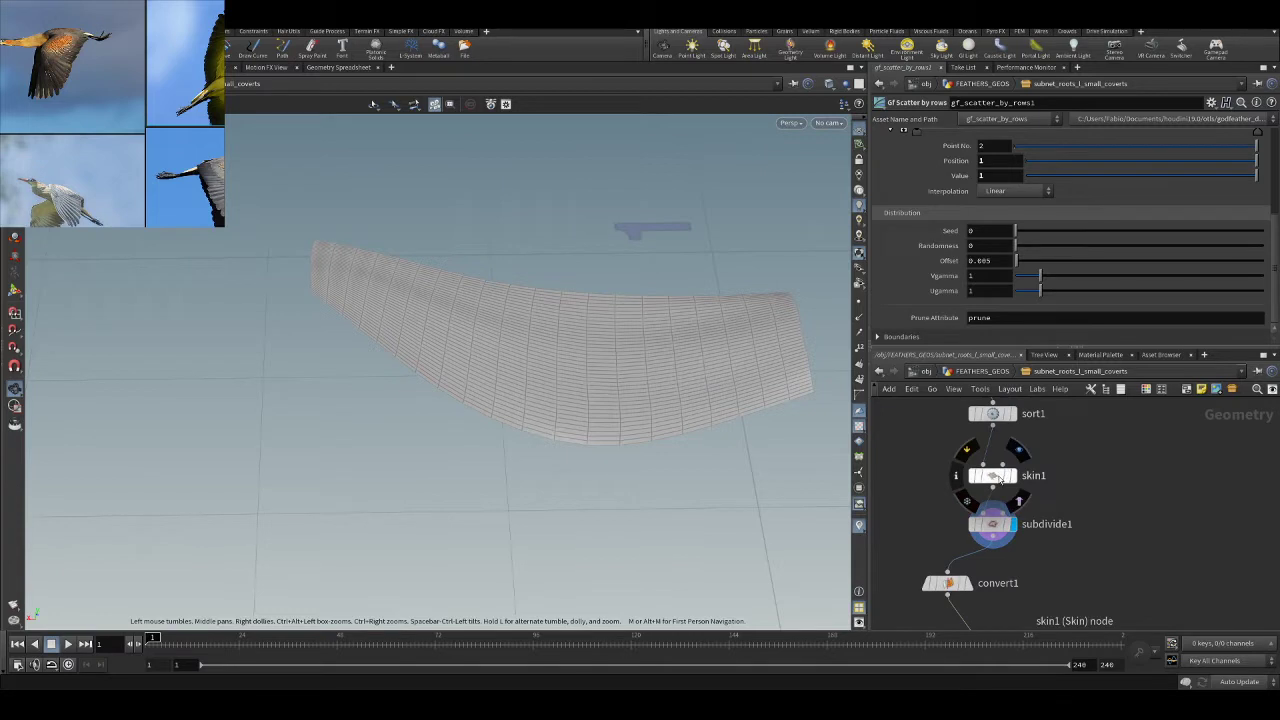
middle_click_drag(1067, 578, 1065, 524)
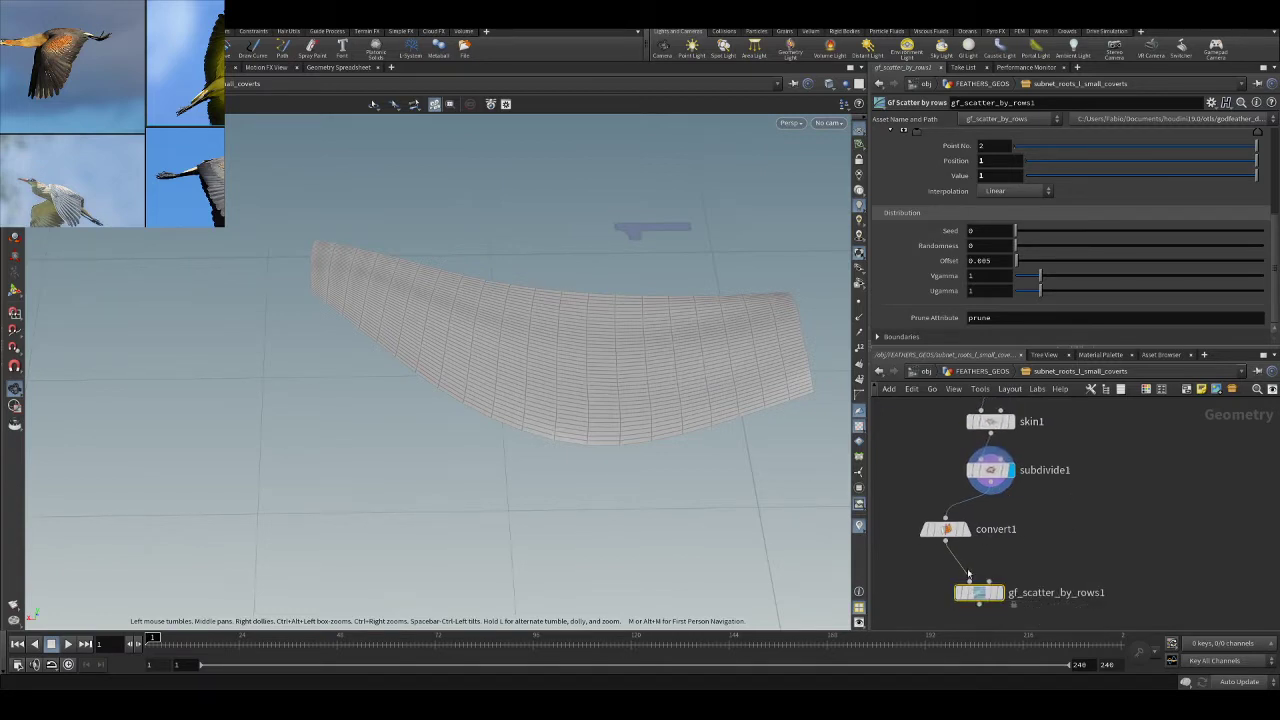
middle_click_drag(1064, 448, 1056, 541)
scroll(1060, 530, "down", 2)
scroll(1045, 456, "up", 1)
middle_click_drag(1067, 416, 1064, 501)
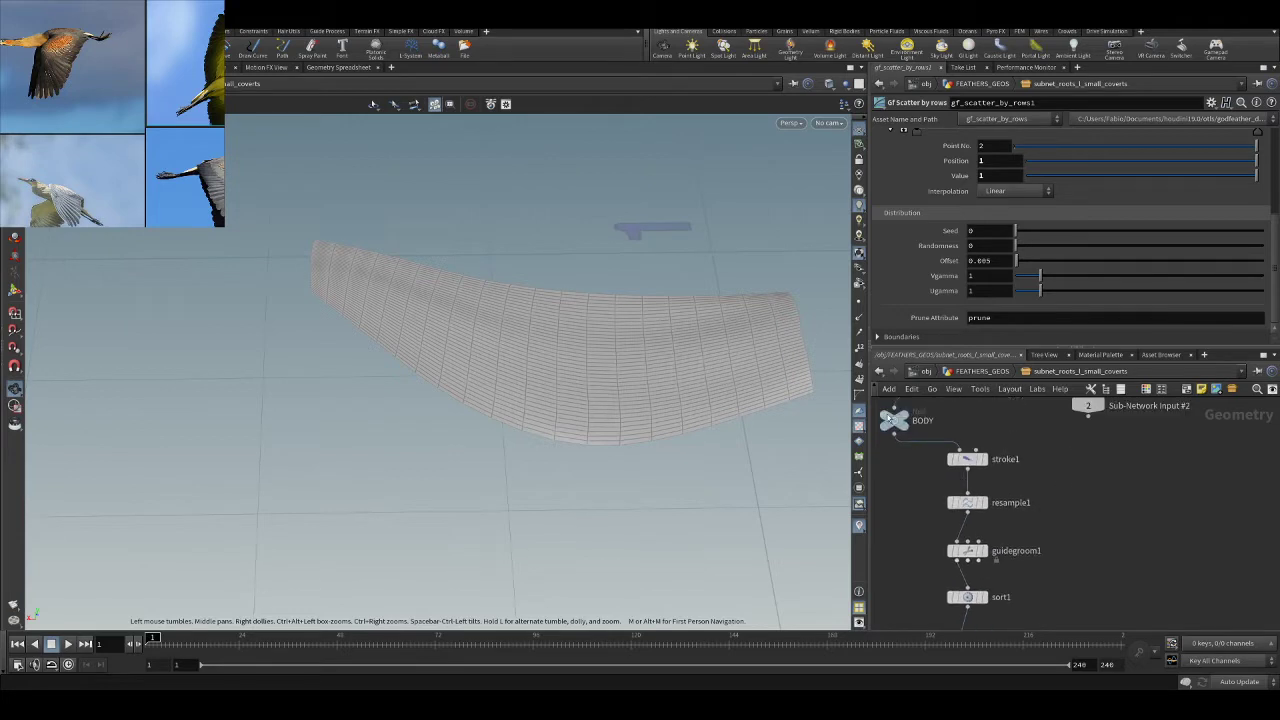
- Reposition convert1 above gf_scatter_by_rows1 and display the scatter node's output in the viewport
left_click(893, 438)
middle_click_drag(1080, 612, 1112, 463)
left_click(999, 575)
middle_click_drag(1048, 560, 1083, 496)
scroll(1083, 496, "up", 2)
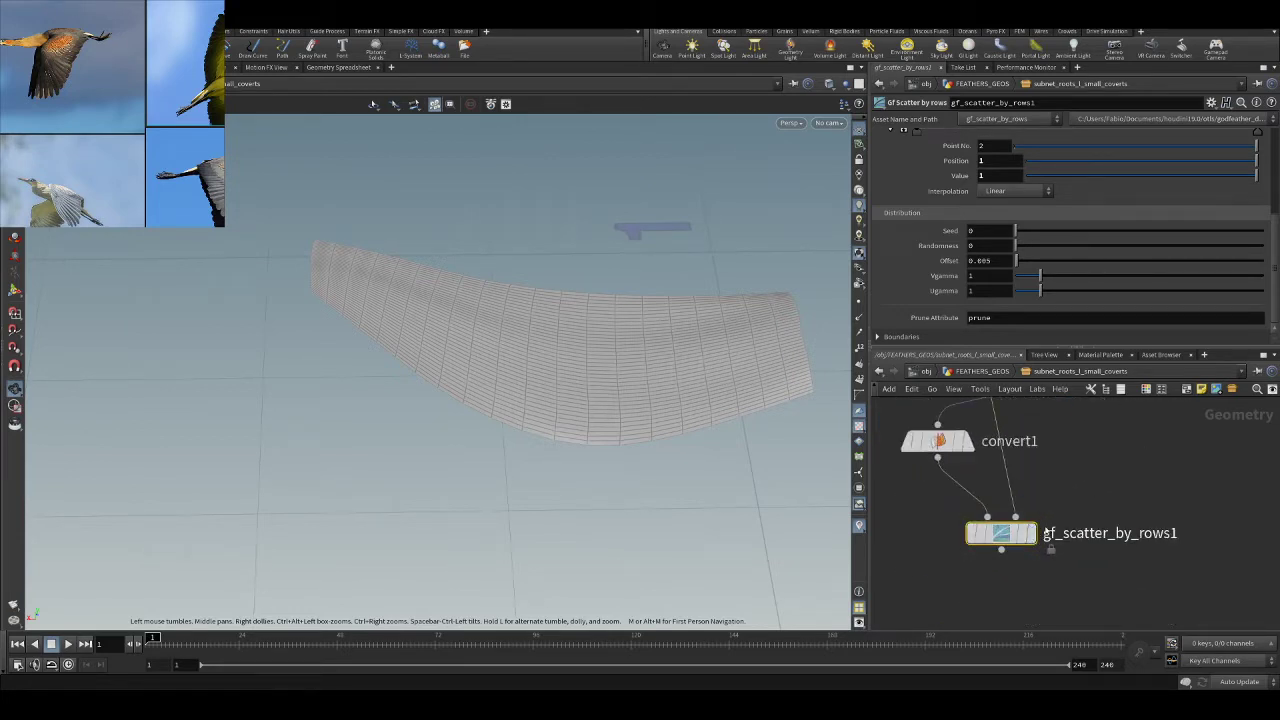
mouse_move(938, 441)
left_mouse_down()
mouse_move(922, 460)
mouse_move(934, 461)
left_mouse_up()
mouse_move(937, 463)
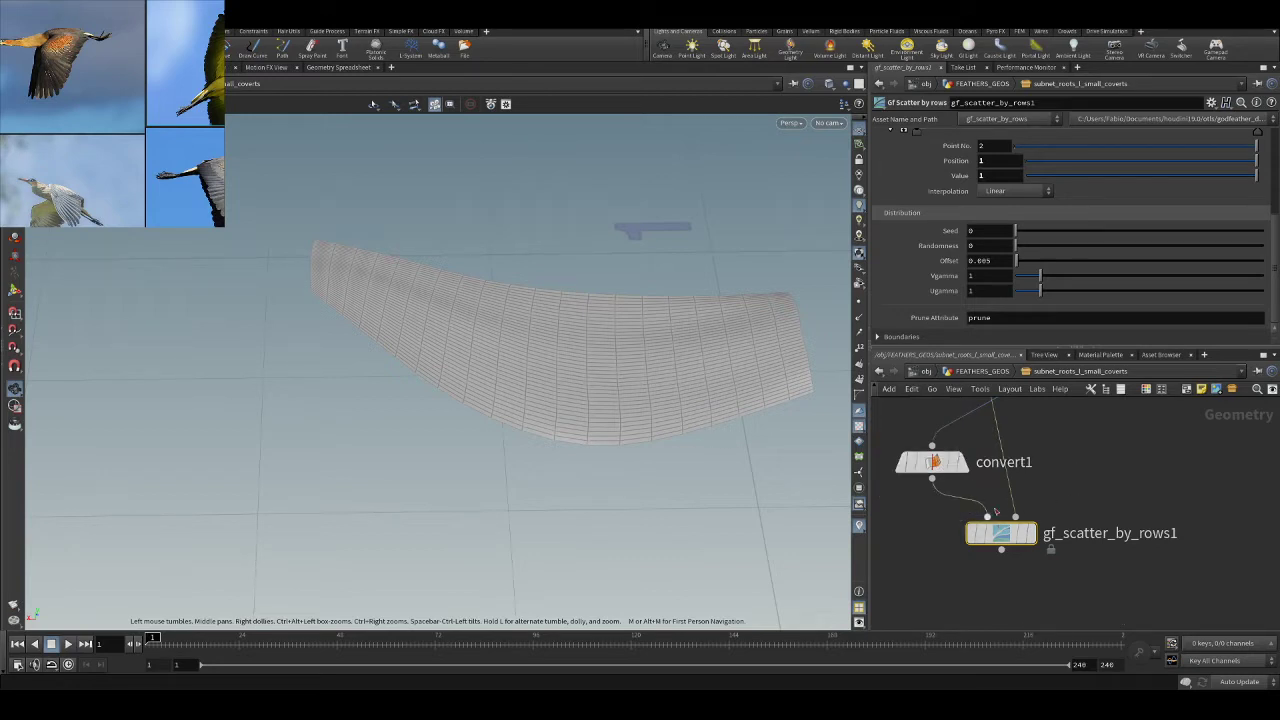
mouse_move(1031, 540)
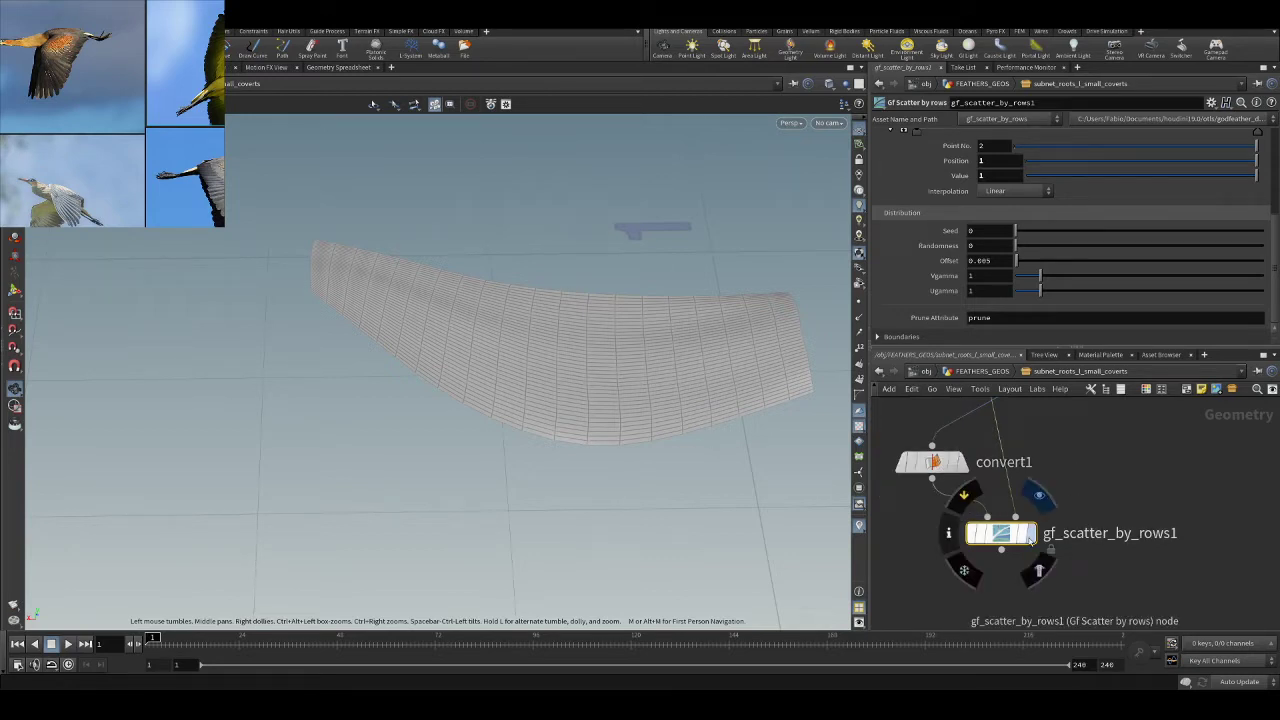
left_click(1030, 538)
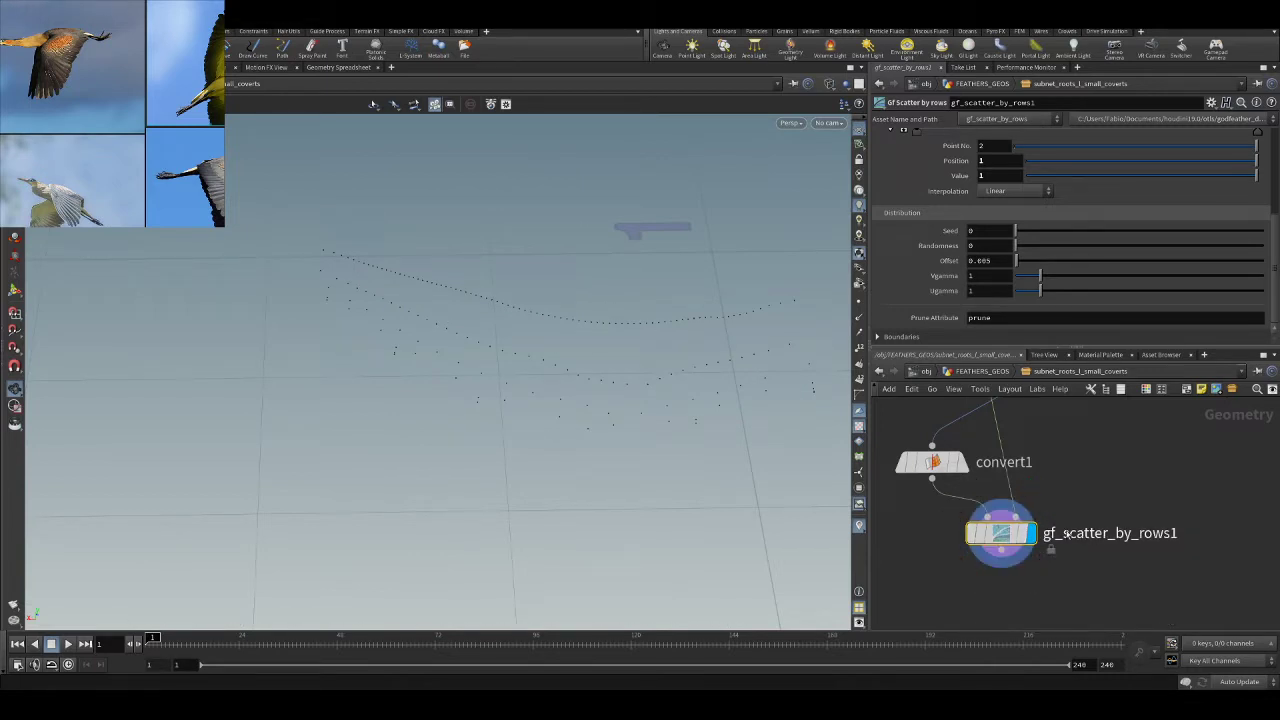
- Enlarge the U Density and V Density ramps of gf_scatter_by_rows1 and give the parameters more room
scroll(1150, 253, "up", 3)
scroll(1146, 256, "up", 2)
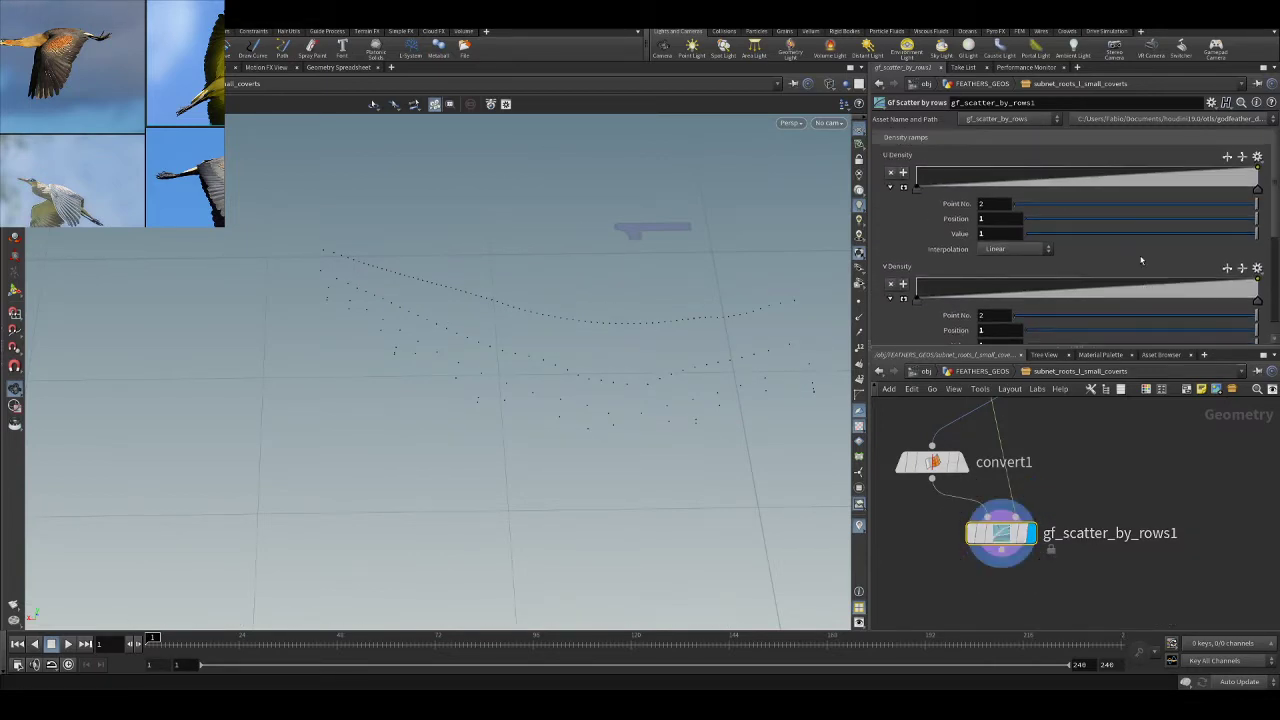
left_click(904, 188)
scroll(912, 288, "down", 2)
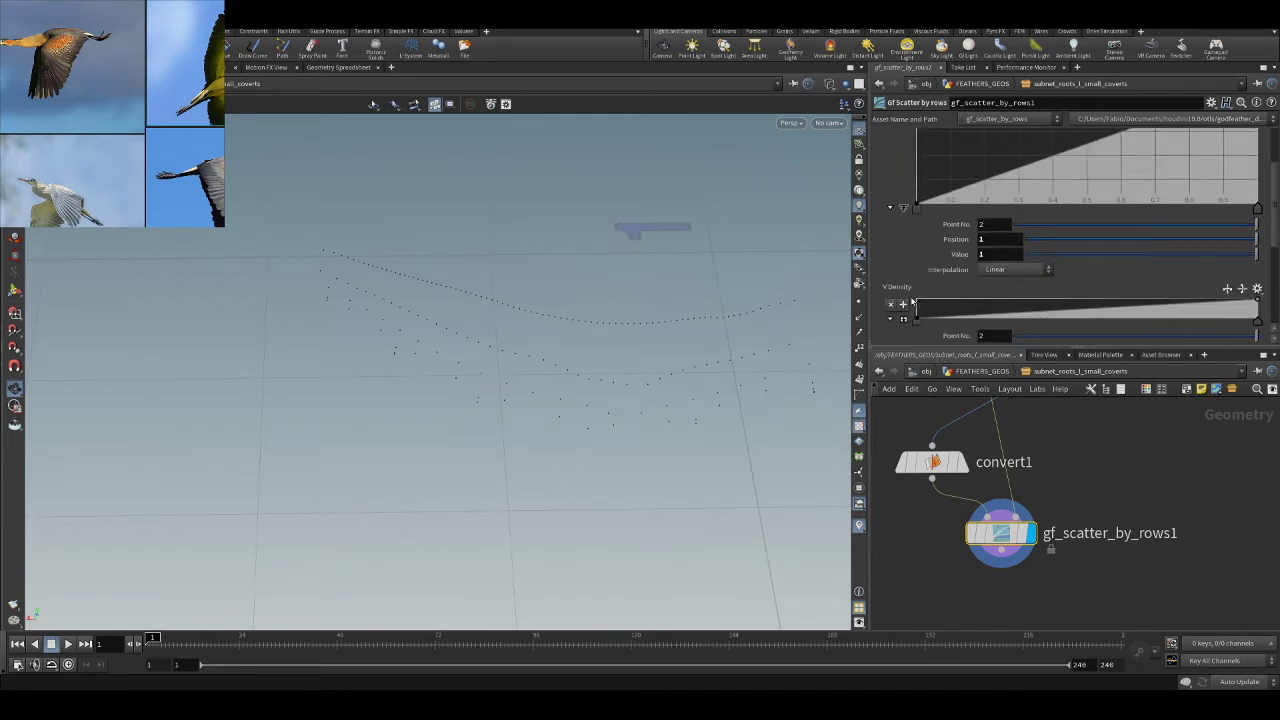
left_click(904, 319)
left_click_drag(1065, 345, 1065, 397)
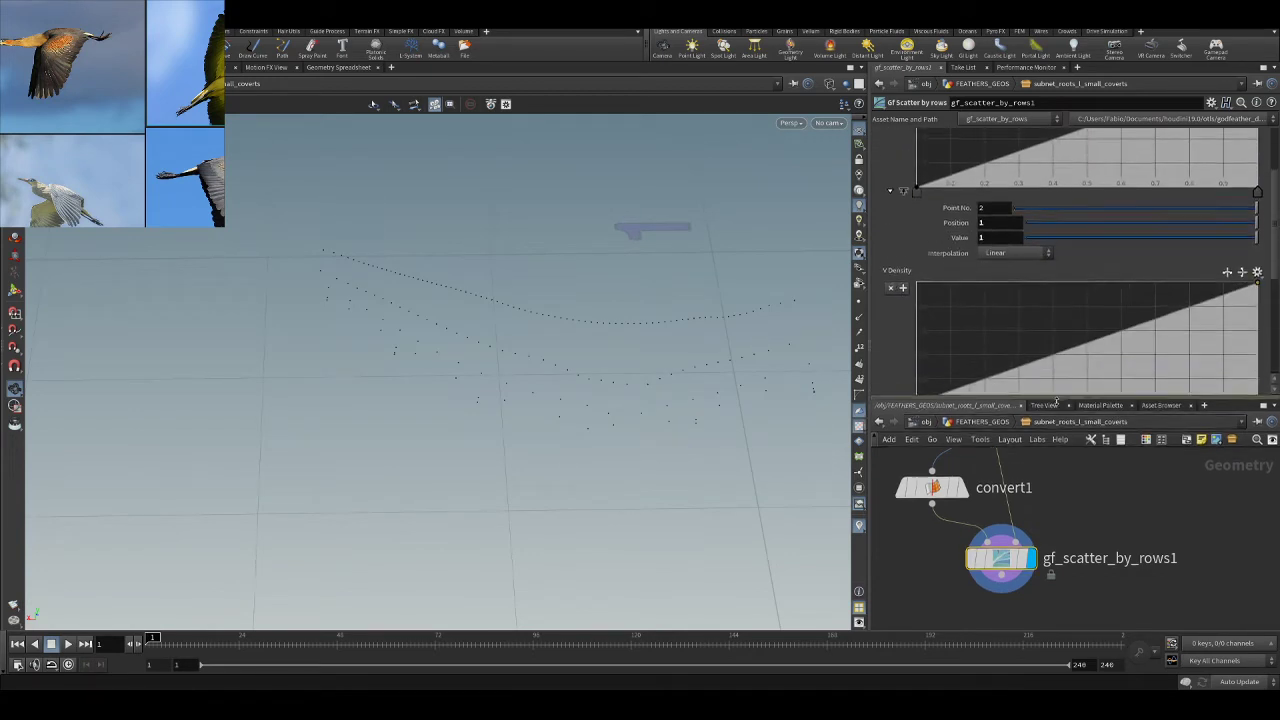
- Make the scattered points visible as markers and show convert1's surface as a template beneath them
left_click_drag(607, 286, 629, 334)
scroll(1079, 339, "up", 3)
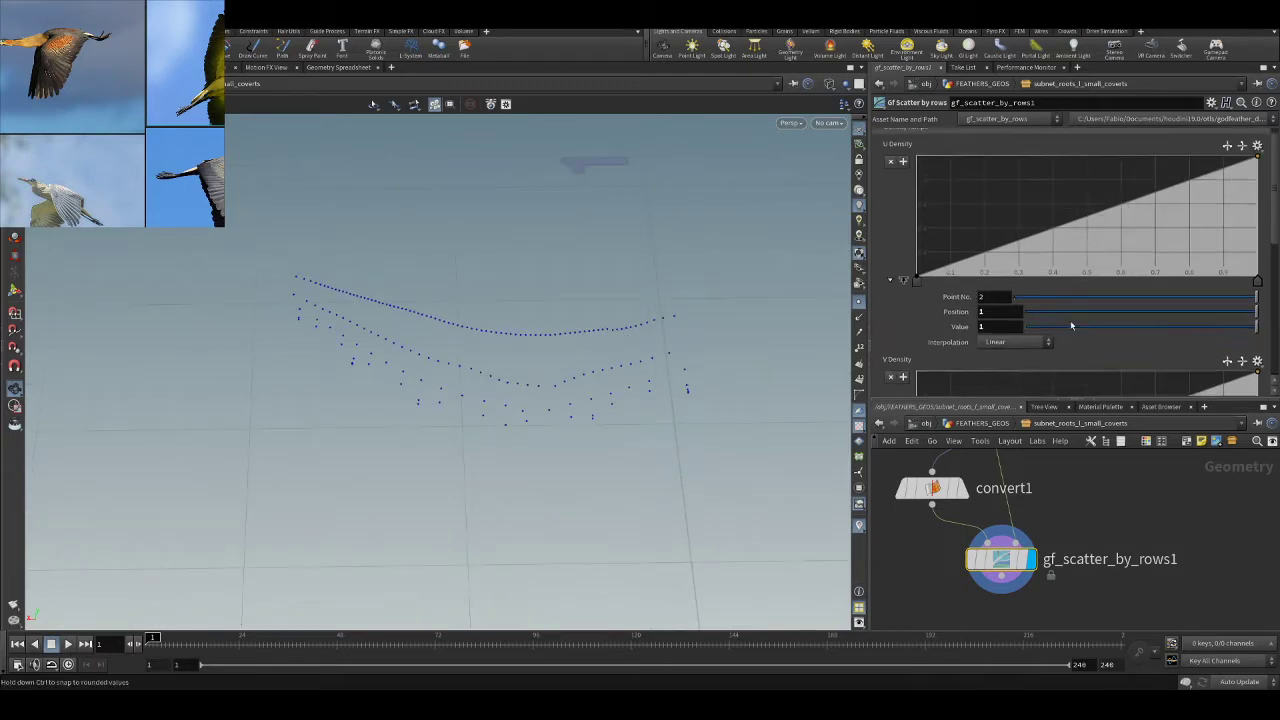
scroll(499, 366, "up", 2)
scroll(499, 366, "up", 2)
mouse_move(940, 490)
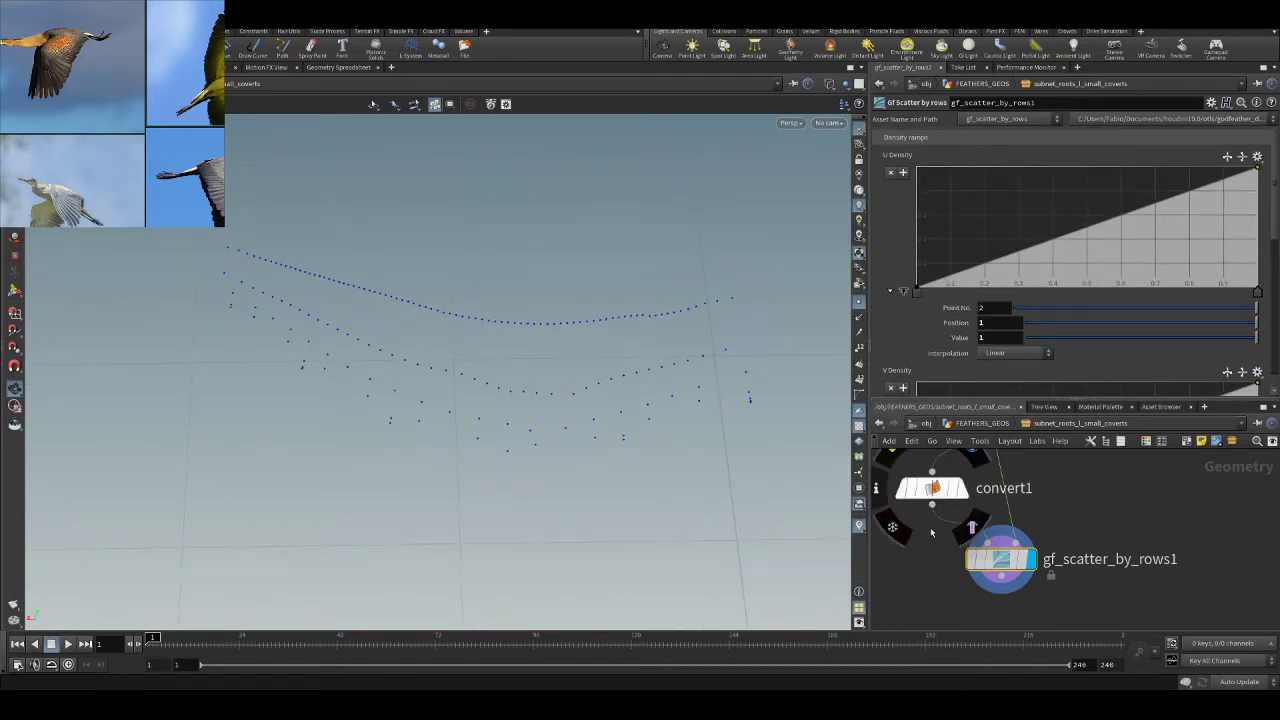
left_click(971, 527)
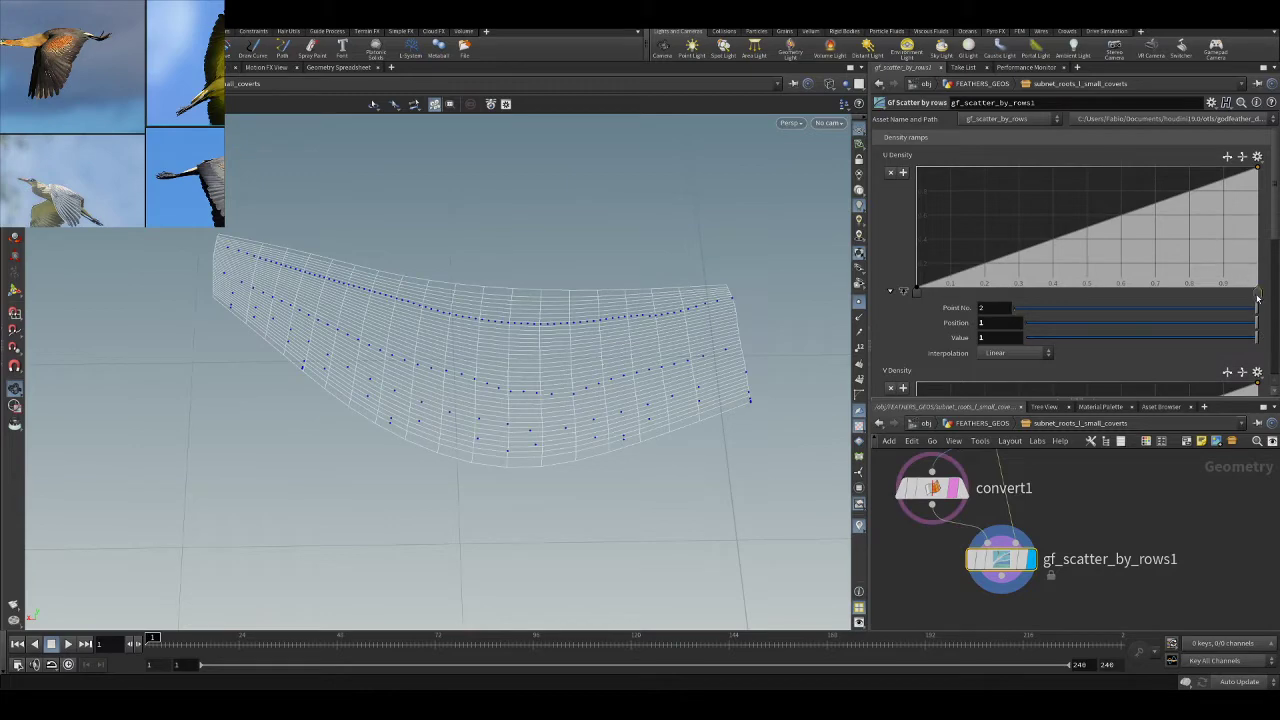
- Flatten the U Density ramp to a constant 0.4875 and the V Density ramp to a constant of about 0.096
left_click_drag(1257, 296, 1237, 84)
left_click_drag(918, 290, 889, 236)
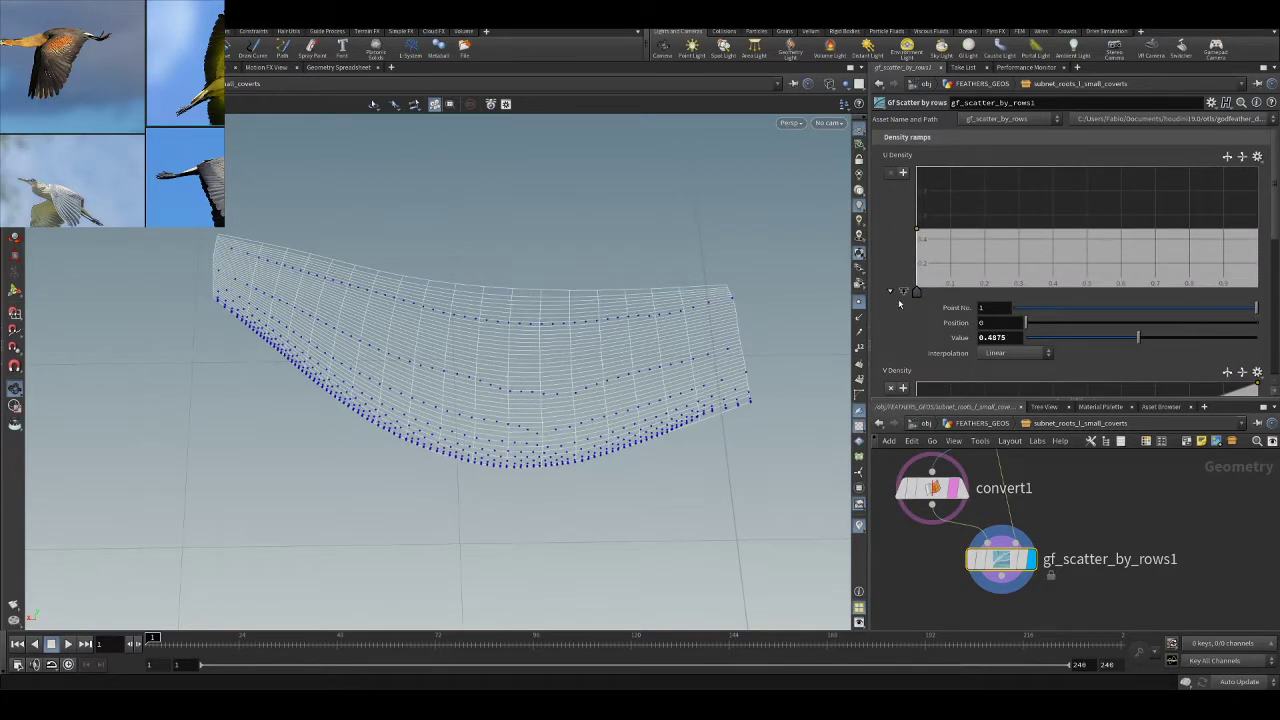
scroll(900, 290, "down", 4)
left_click_drag(917, 345, 915, 400)
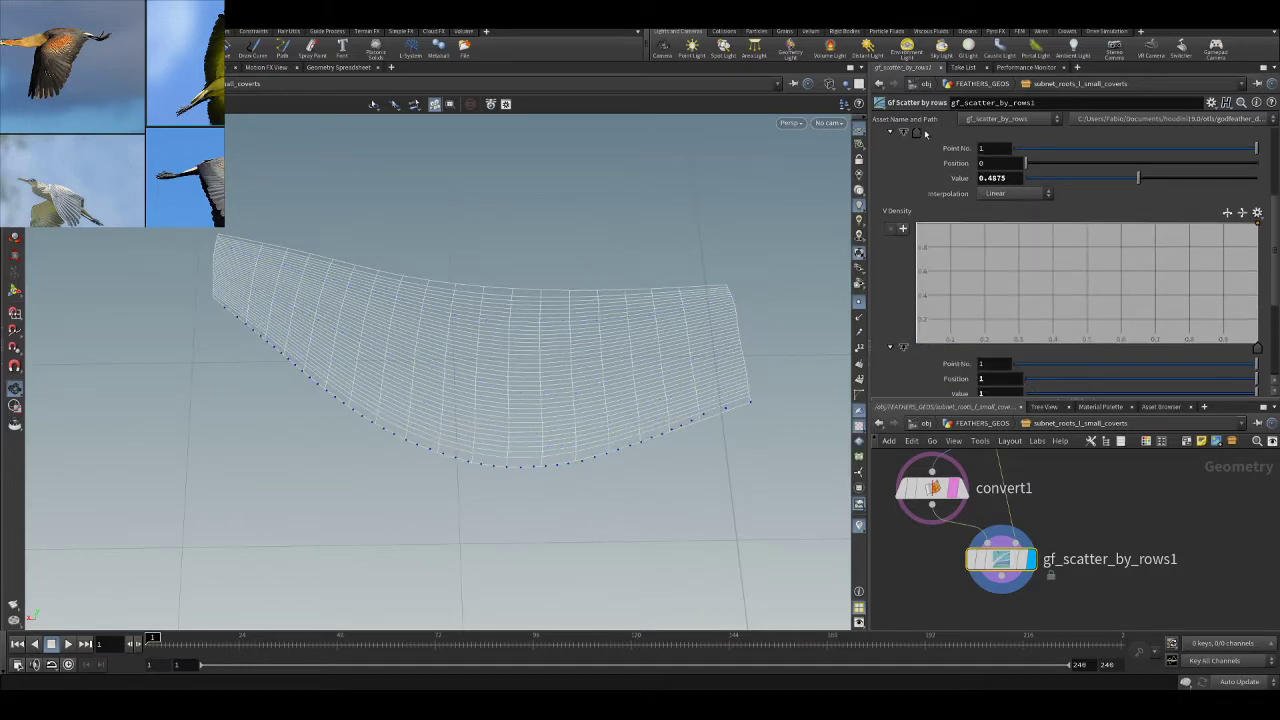
left_click_drag(1262, 226, 1257, 321)
left_click_drag(686, 418, 605, 378)
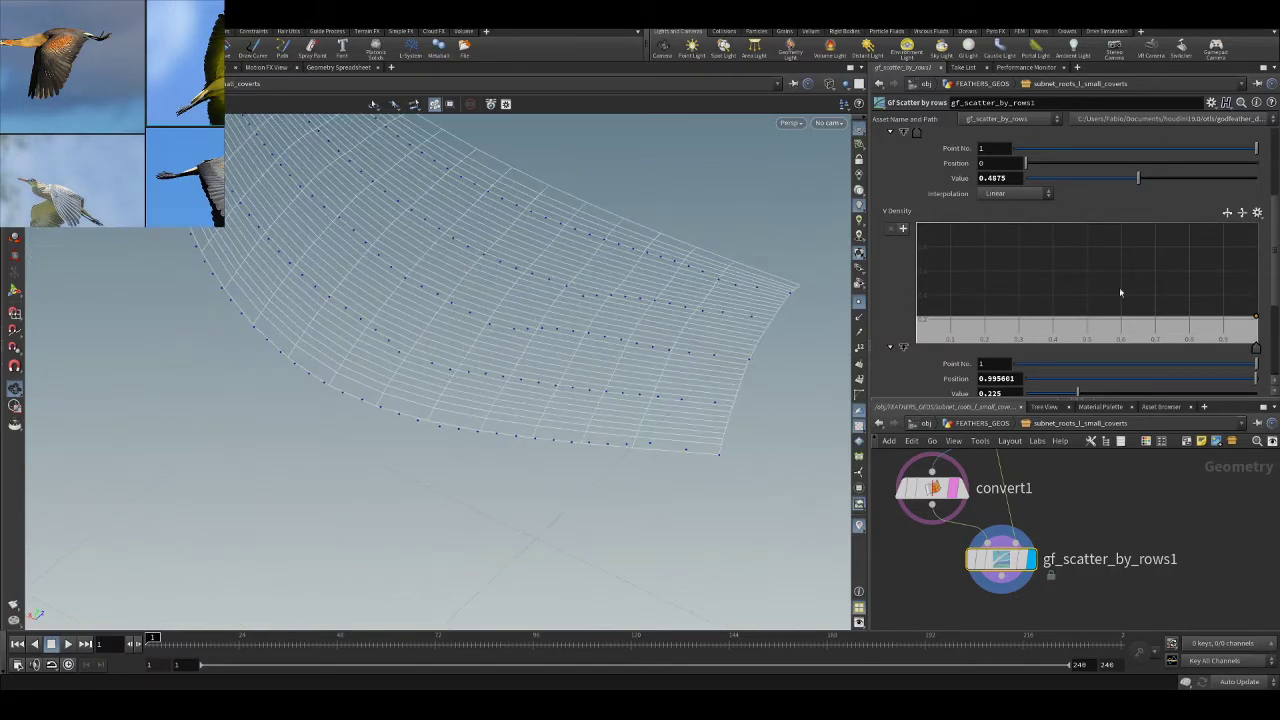
mouse_move(1258, 320)
left_mouse_down()
mouse_move(1257, 306)
mouse_move(1255, 336)
left_mouse_up()
left_click_drag(720, 320, 655, 323)
middle_click_drag(655, 323, 605, 333)
- Make room below convert1 and insert a Reverse node between it and gf_scatter_by_rows1
scroll(1117, 523, "down", 4)
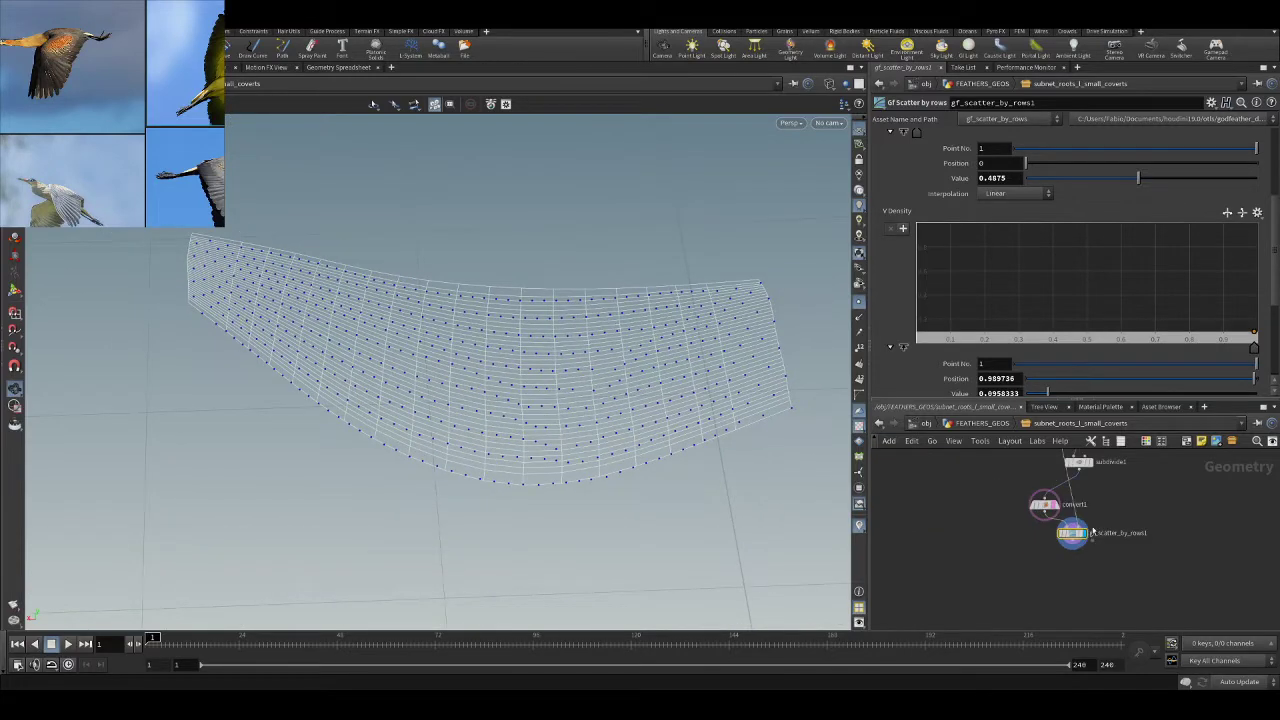
left_click_drag(1072, 534, 1070, 564)
scroll(1054, 538, "up", 1)
scroll(1050, 538, "up", 3)
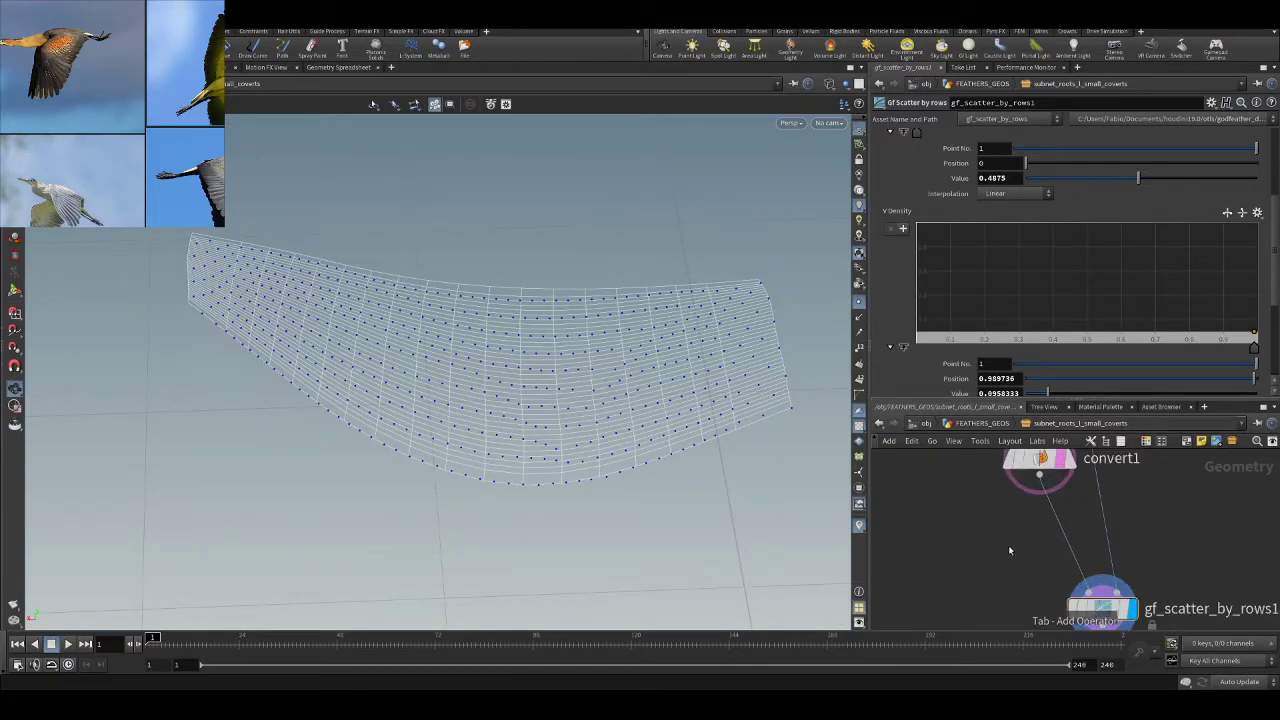
key("Tab")
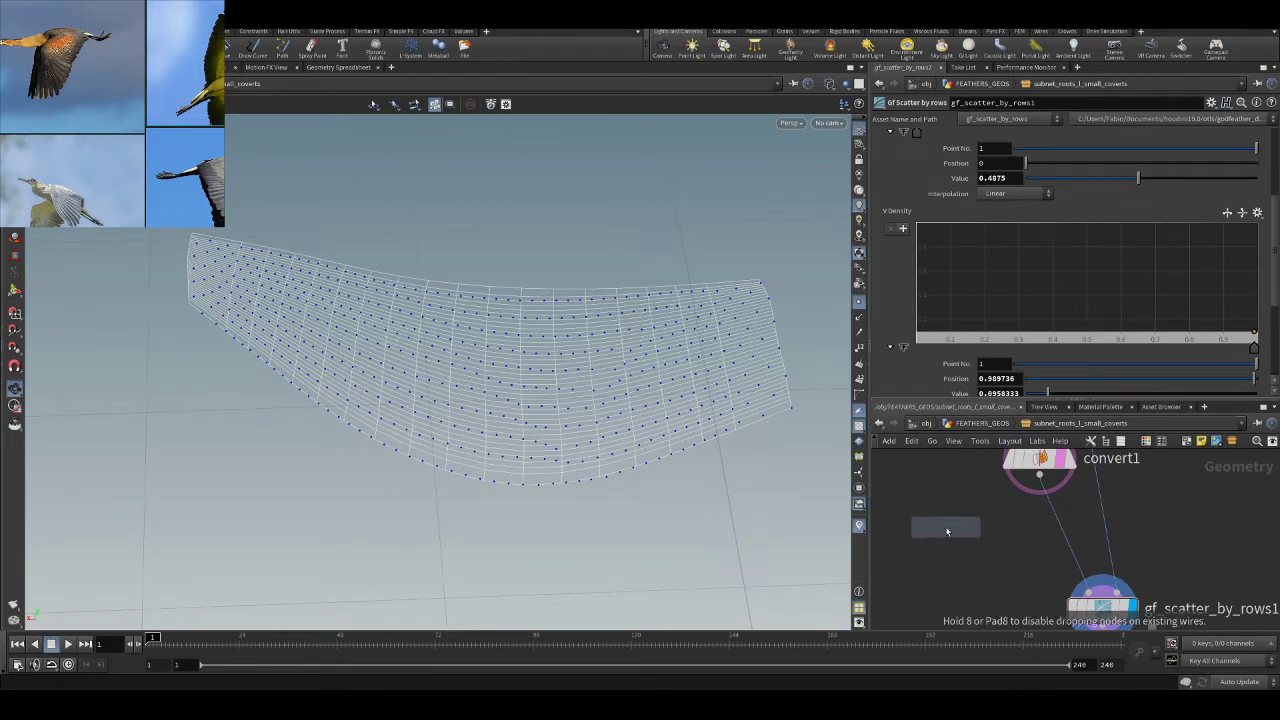
type("reverse")
key("Return")
left_click(1027, 525)
left_click_drag(1022, 528, 1035, 525)
- Change the Vertex operation of reverse1 so that the scattered rows start from the surface's upper edge
left_click(1001, 155)
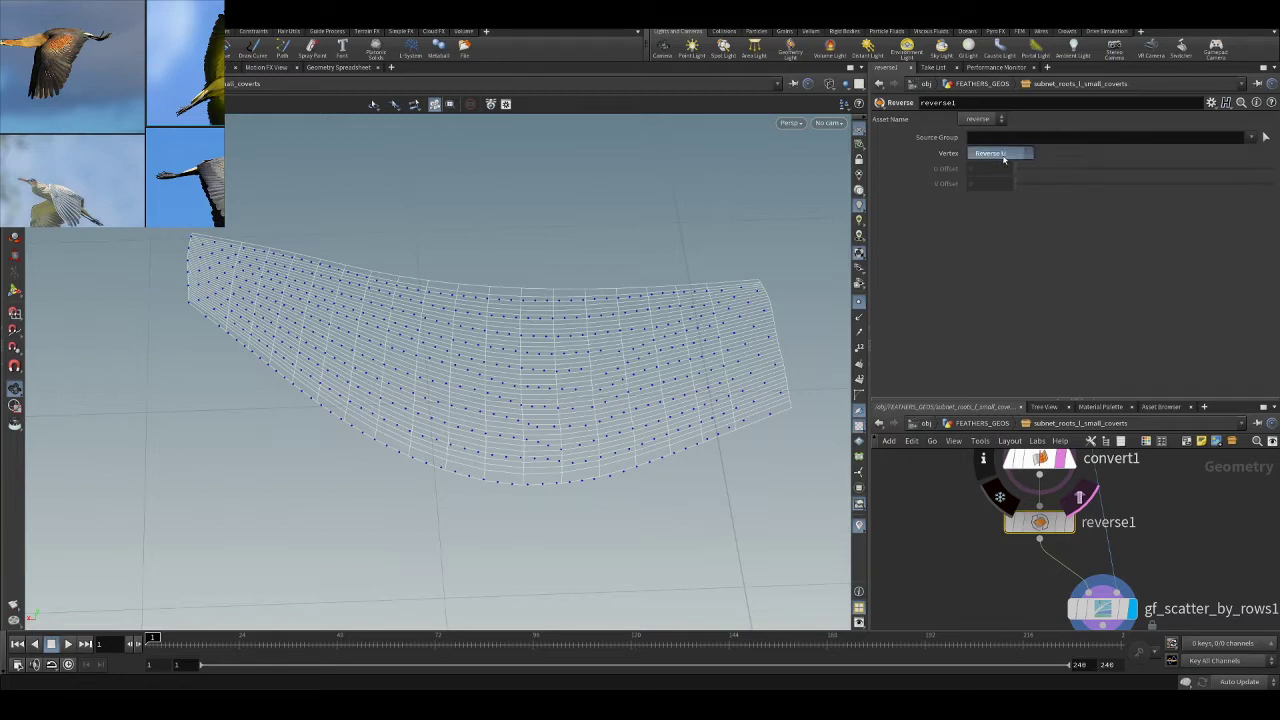
left_click(989, 200)
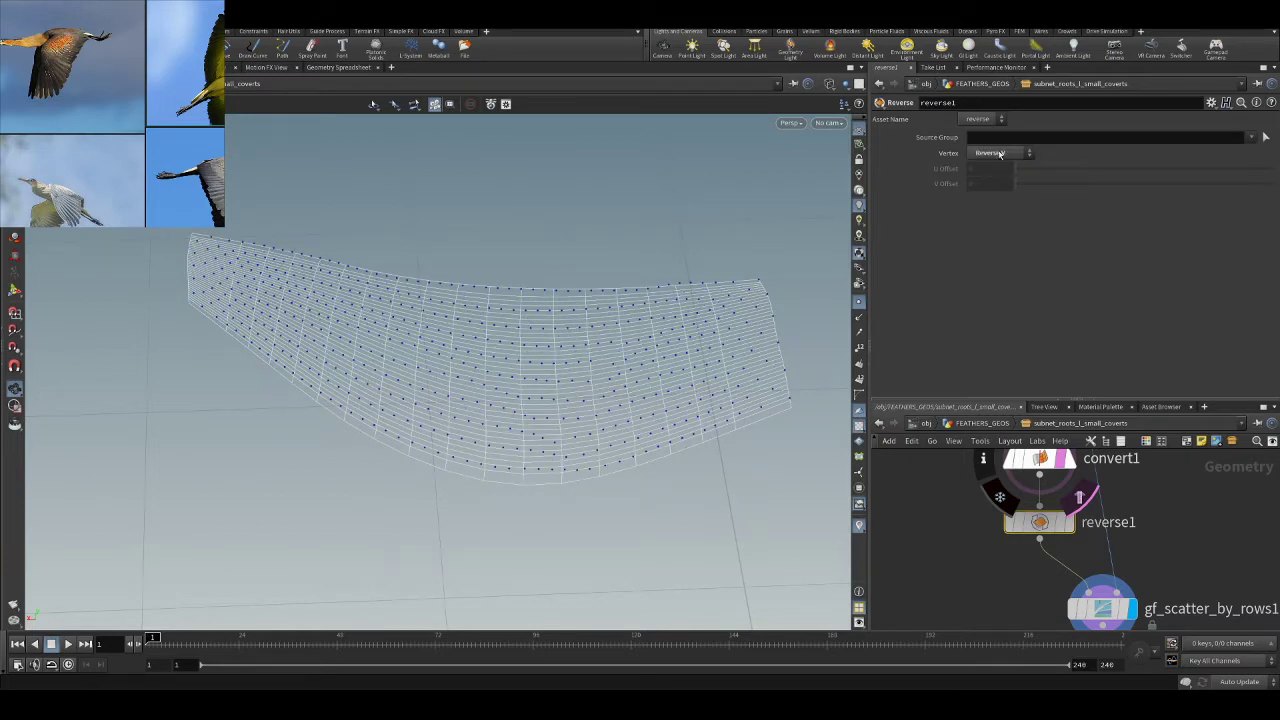
left_click(1000, 156)
left_click(992, 198)
left_click(994, 155)
left_click(988, 200)
scroll(1070, 610, "down", 3)
- Set gf_scatter_by_rows1's U Density to 0.5 and its V Density ramp point to position 1, value about 0.096
left_click(1070, 612)
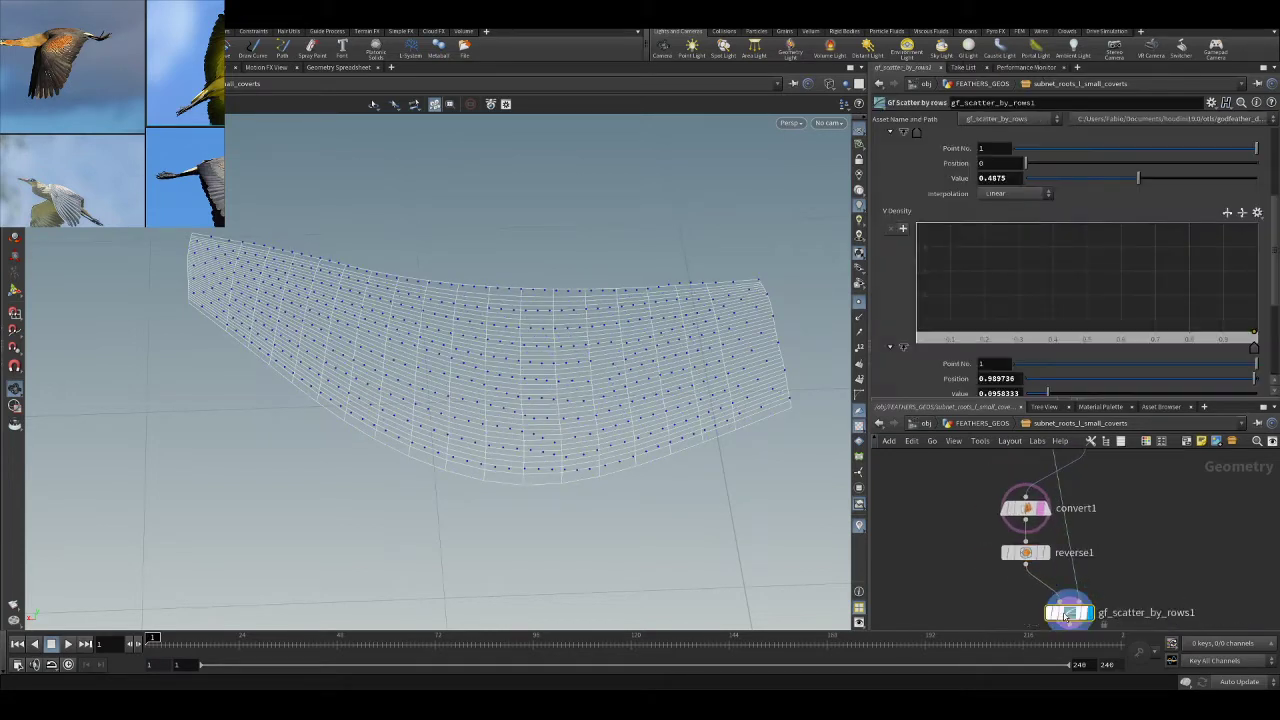
scroll(1147, 247, "up", 4)
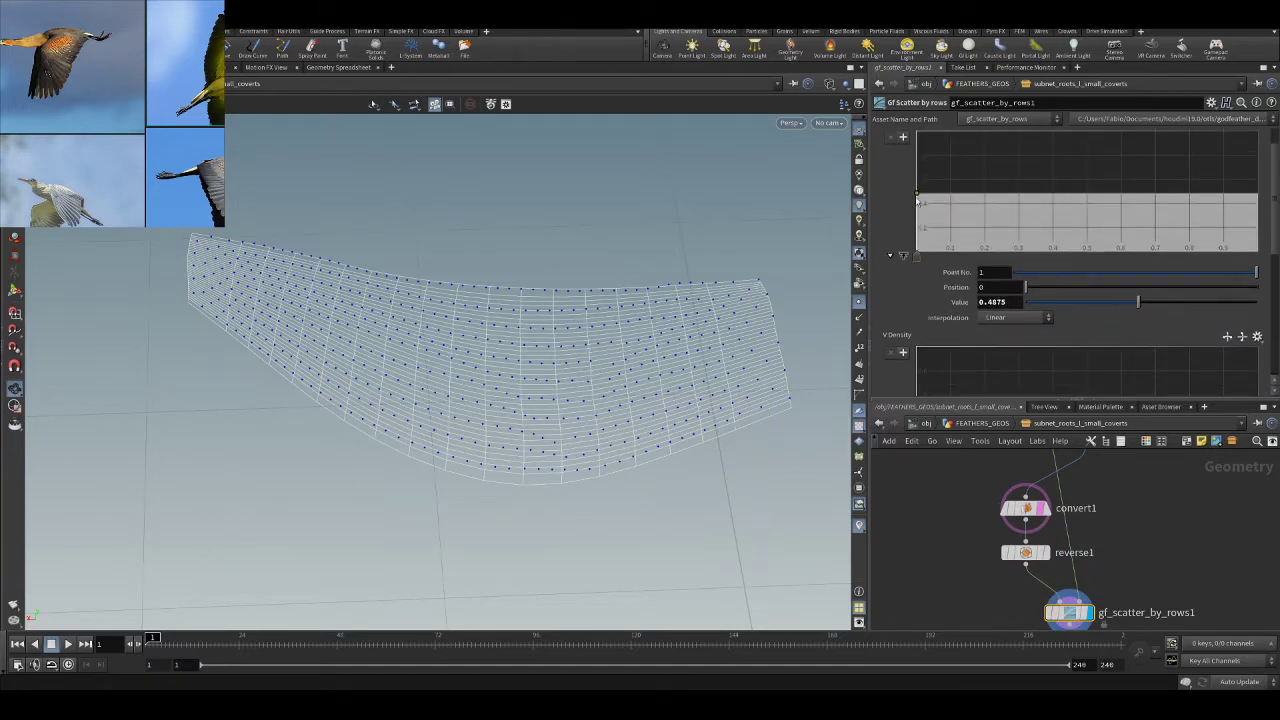
mouse_move(920, 198)
left_mouse_down()
mouse_move(920, 213)
mouse_move(920, 196)
left_mouse_up()
scroll(918, 210, "down", 3)
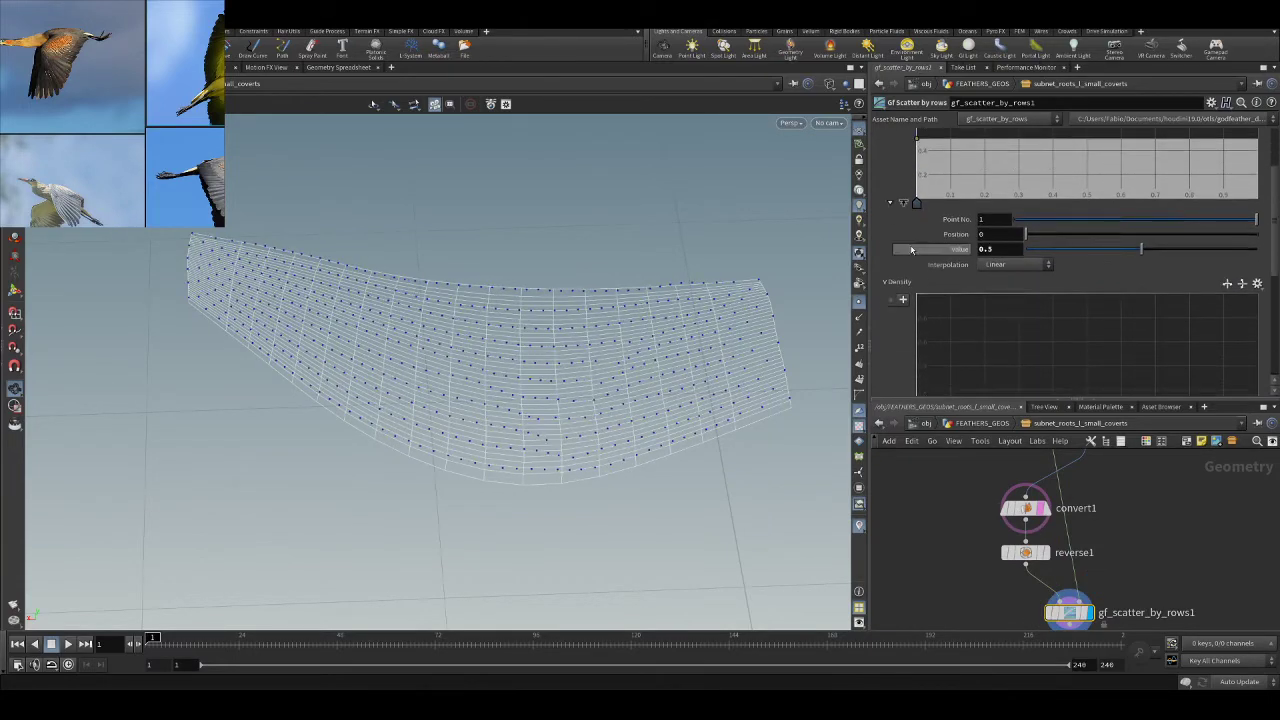
mouse_move(1254, 326)
left_mouse_down()
mouse_move(1255, 306)
mouse_move(1255, 331)
left_mouse_up()
scroll(453, 326, "up", 5)
left_click_drag(453, 326, 463, 357)
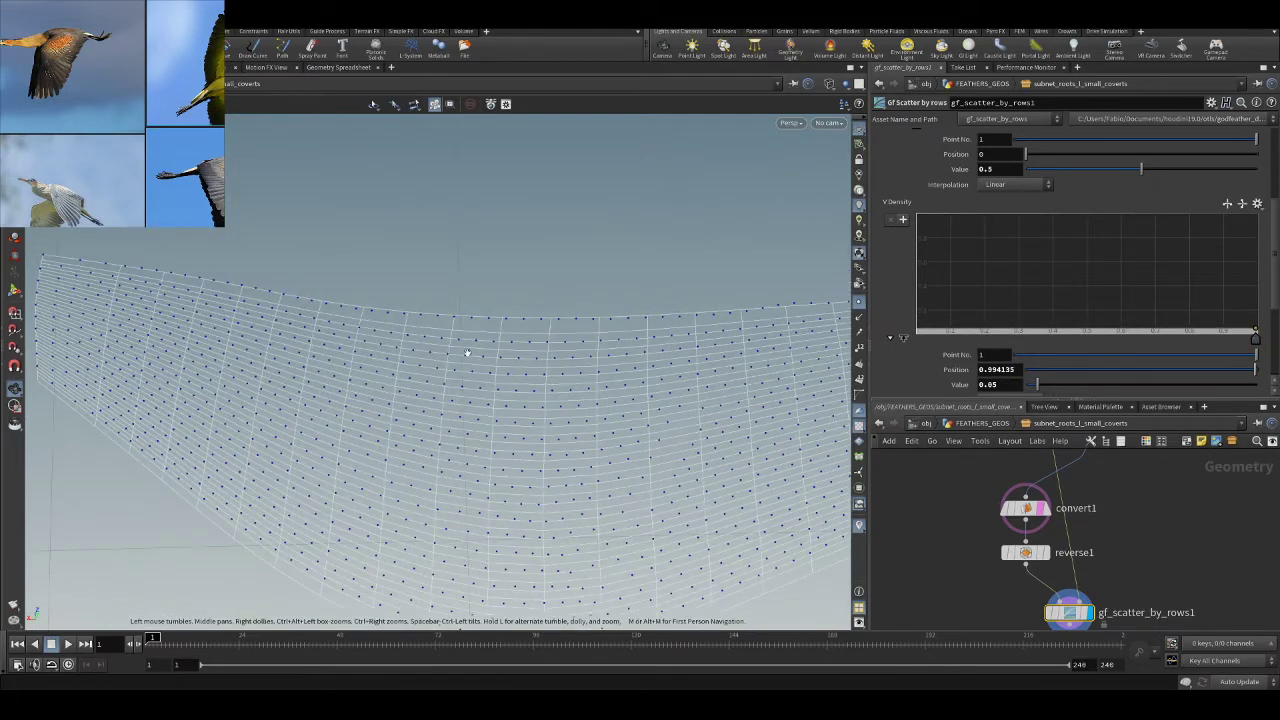
mouse_move(1256, 333)
left_mouse_down()
mouse_move(1264, 310)
mouse_move(1258, 325)
left_mouse_up()
left_click_drag(700, 300, 630, 279)
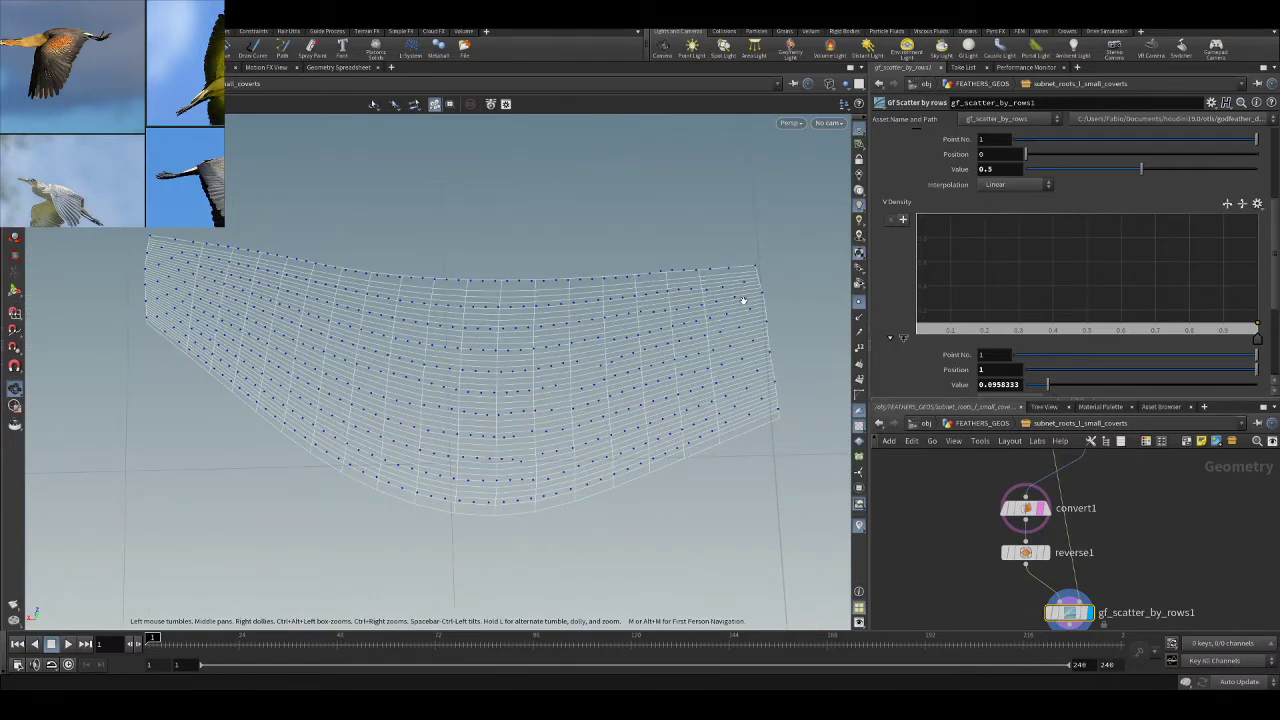
- Lower the constant U Density to 0.425 and check the row spacing across the surface
scroll(931, 247, "up", 4)
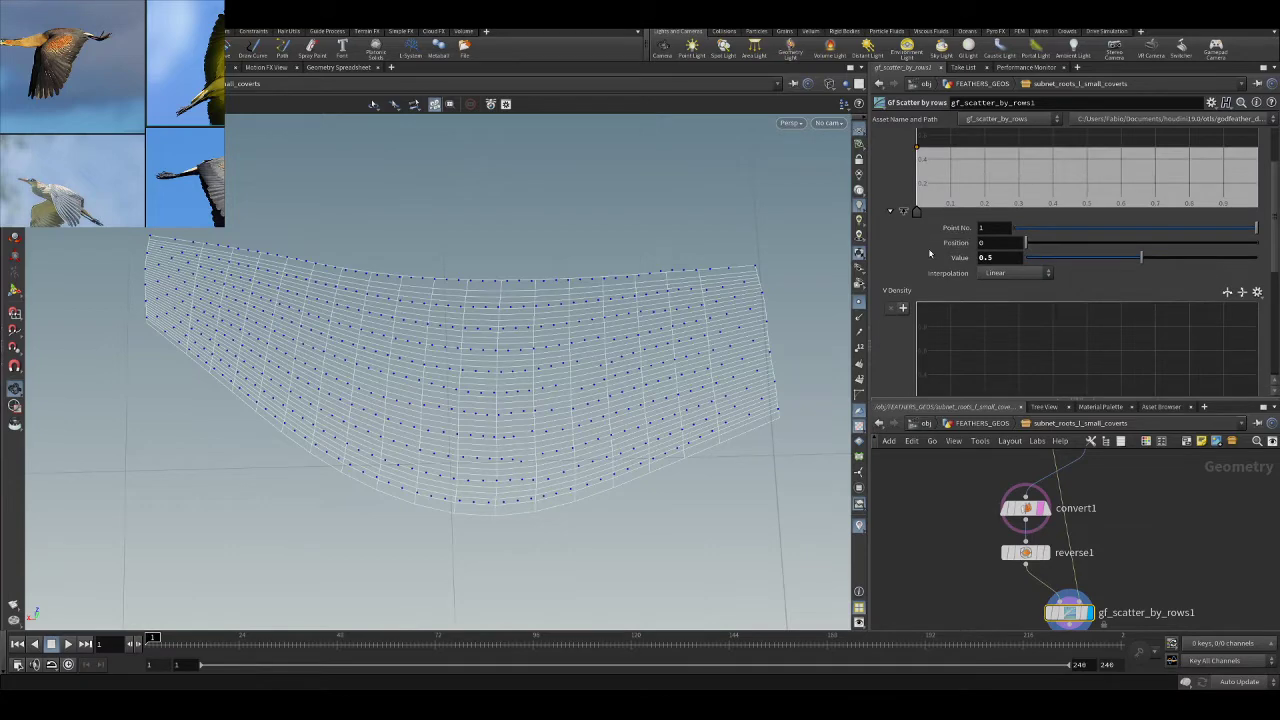
left_click_drag(917, 229, 885, 241)
scroll(517, 329, "down", 2)
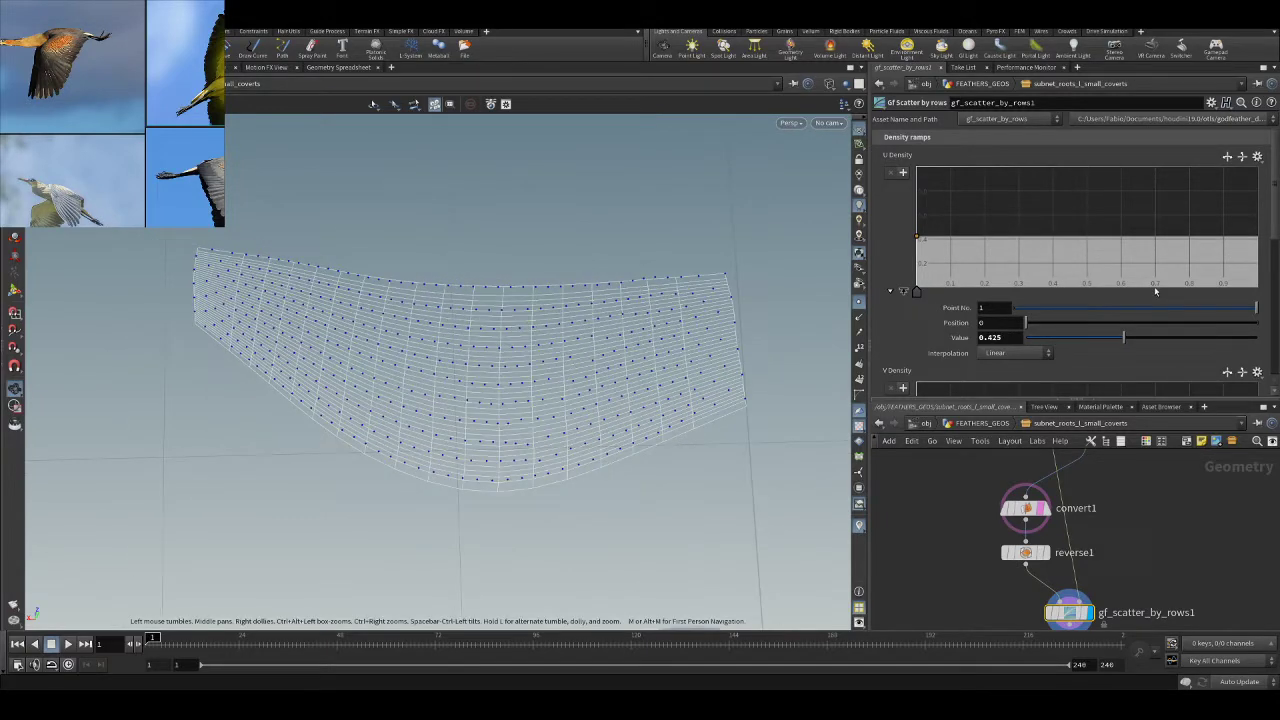
scroll(1067, 314, "down", 5)
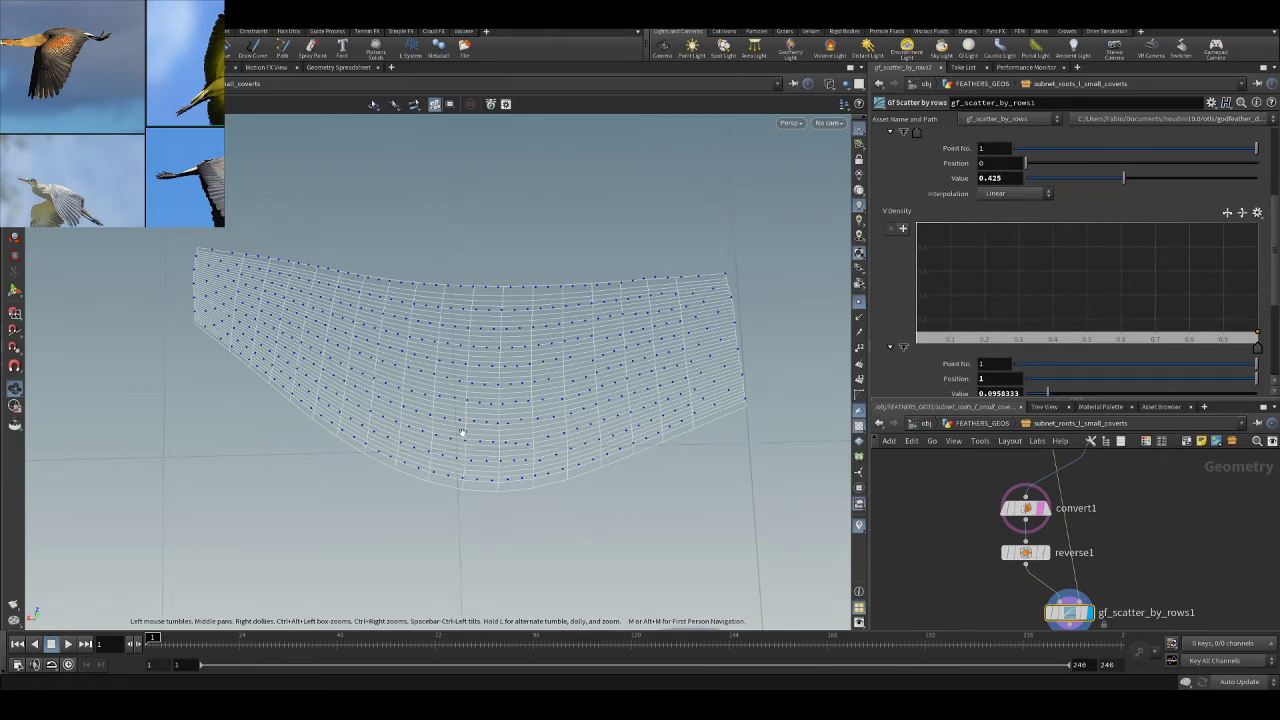
scroll(480, 404, "up", 4)
scroll(749, 332, "down", 3)
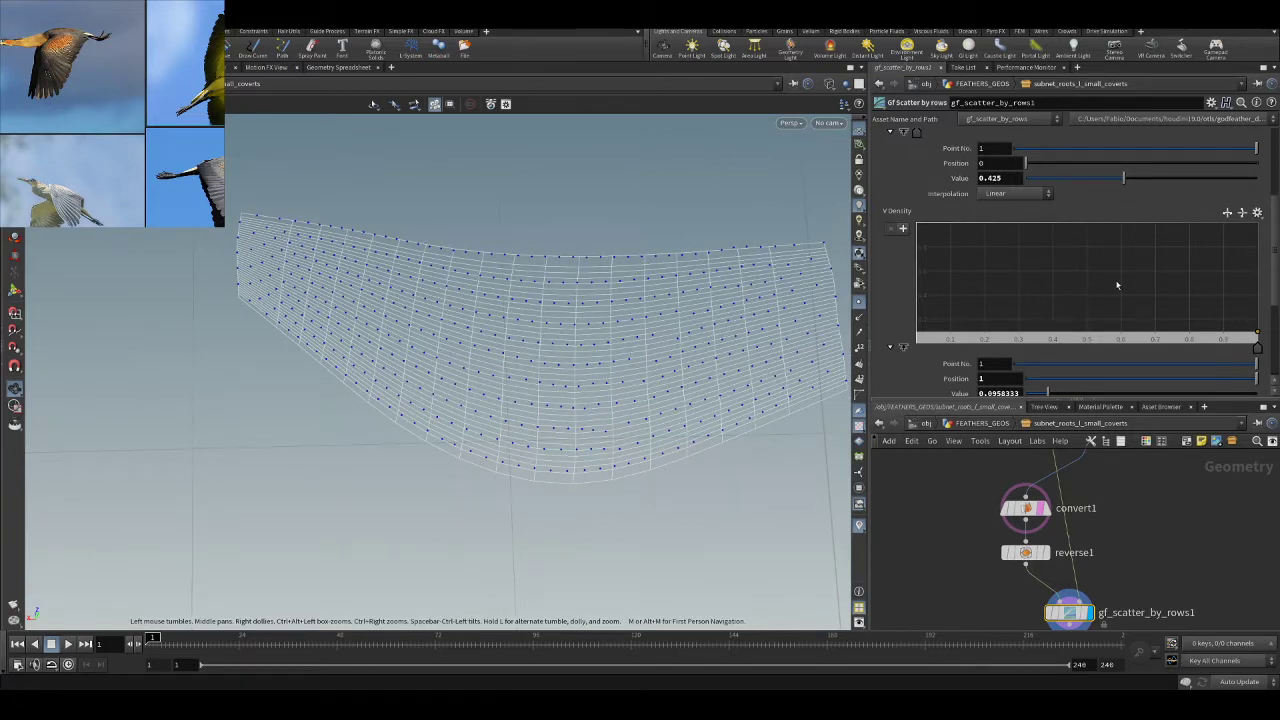
scroll(1117, 286, "up", 2)
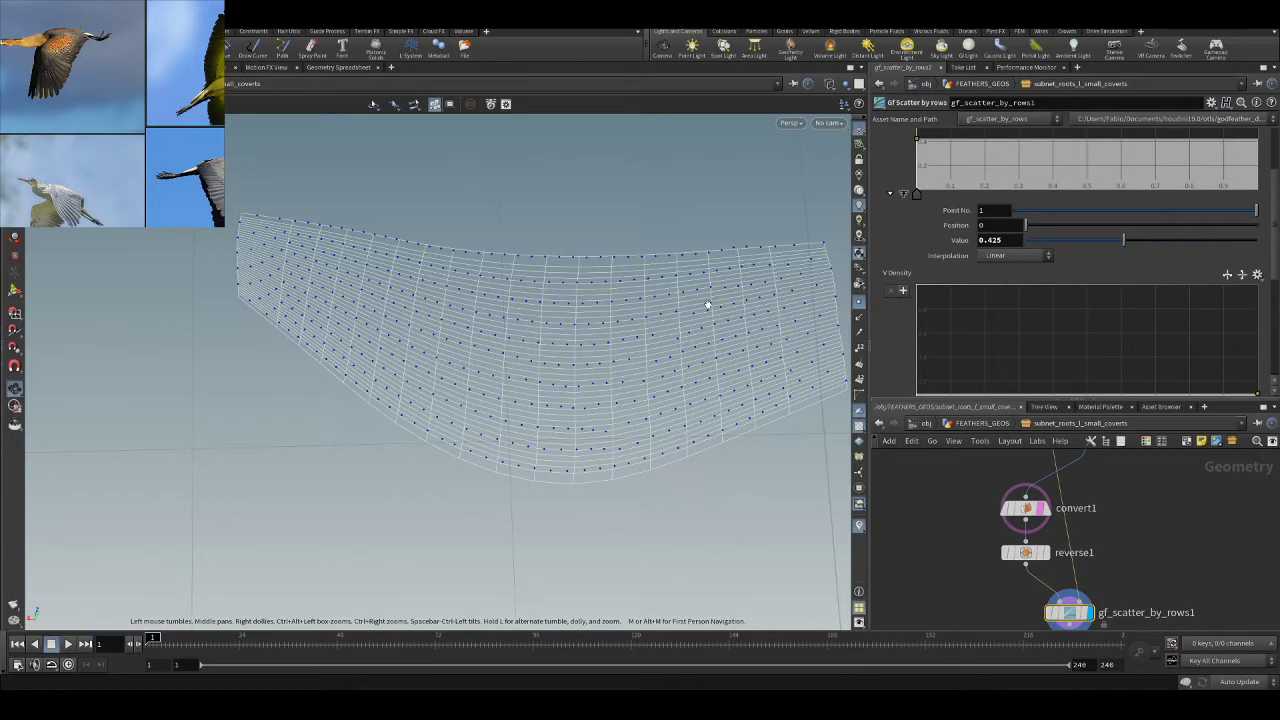
left_click_drag(700, 275, 657, 300)
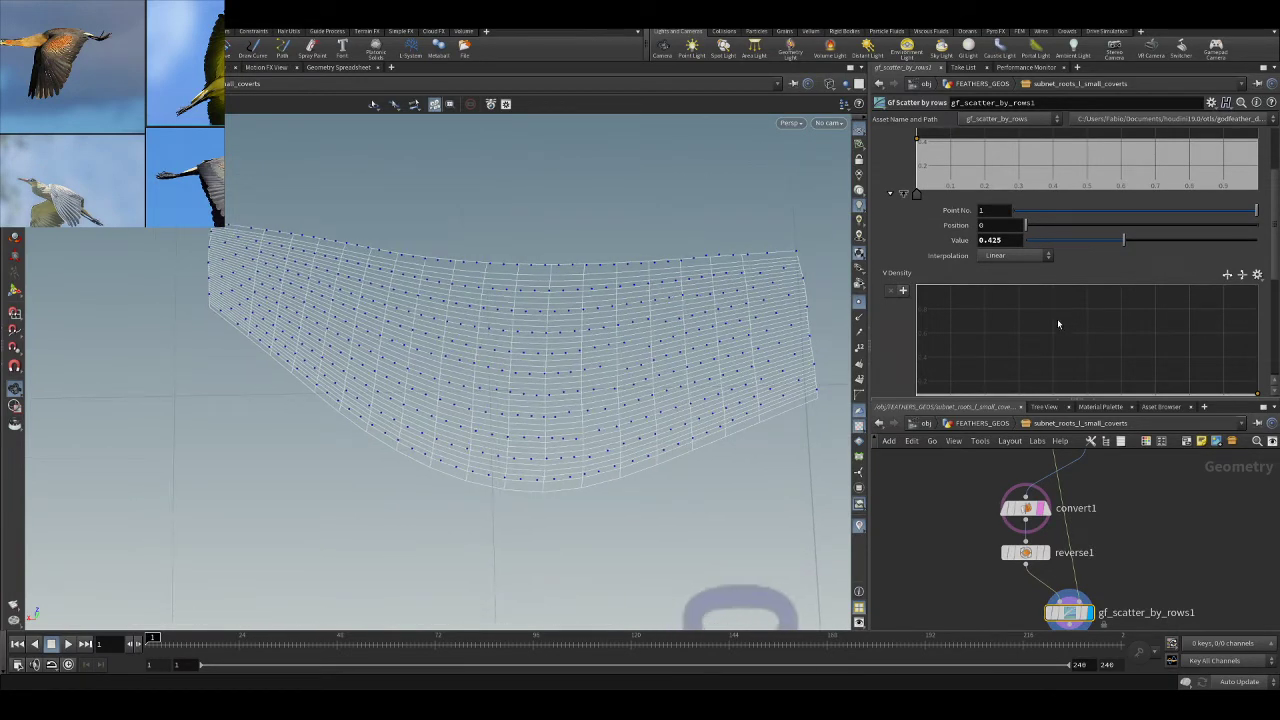
- Slope the V Density ramp by adding a start point at about 0.079 and raising the end point to 0.5
scroll(1091, 259, "up", 3)
scroll(1008, 290, "down", 5)
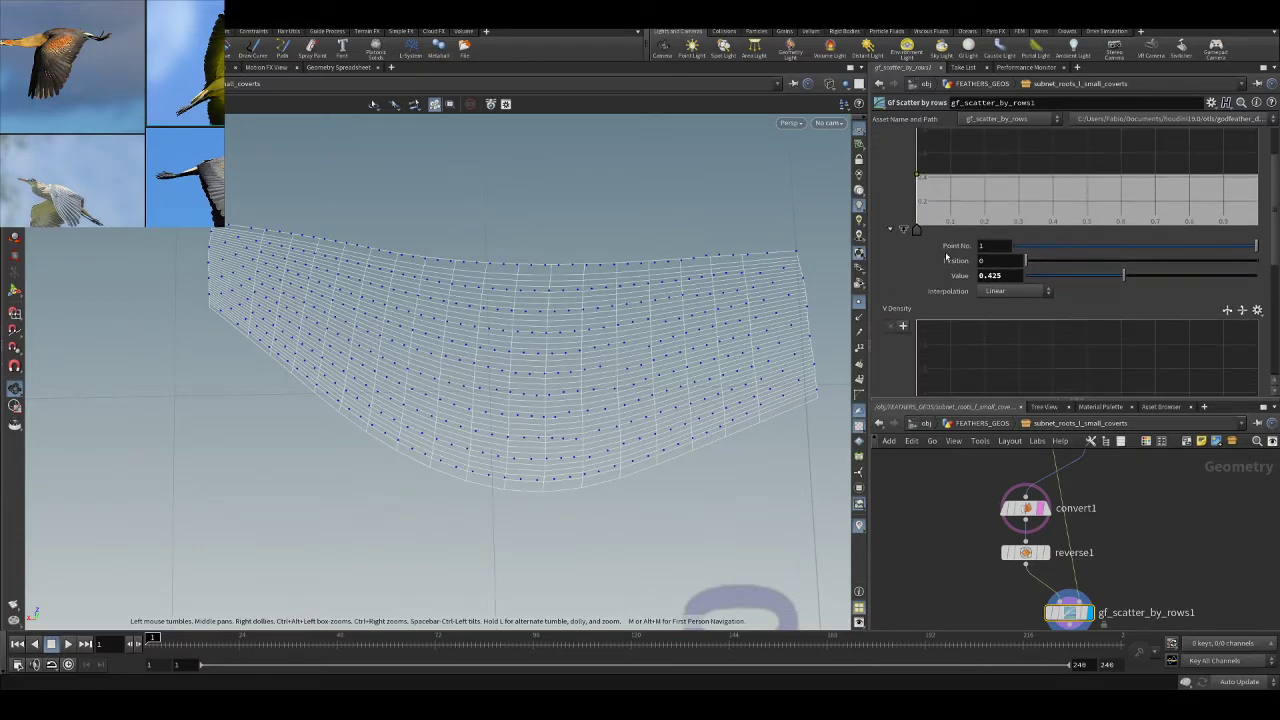
left_click_drag(918, 316, 911, 324)
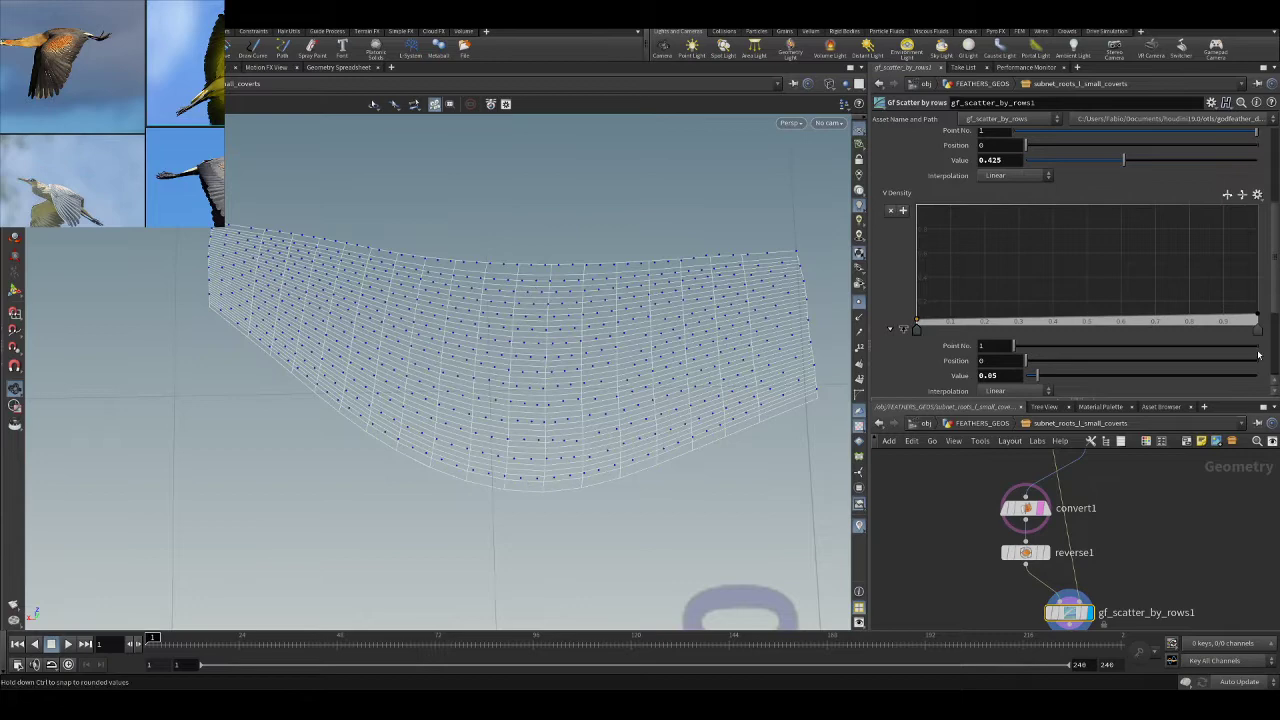
left_click_drag(1258, 317, 1262, 299)
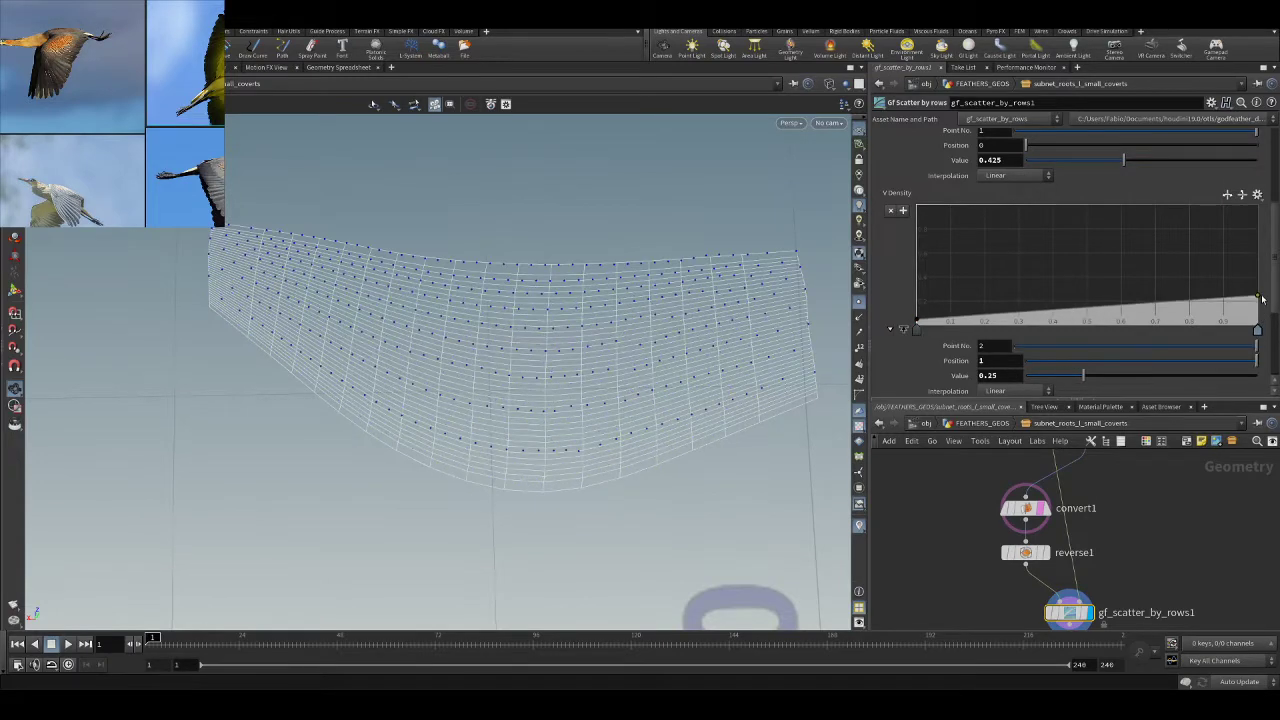
left_click_drag(1259, 297, 1269, 268)
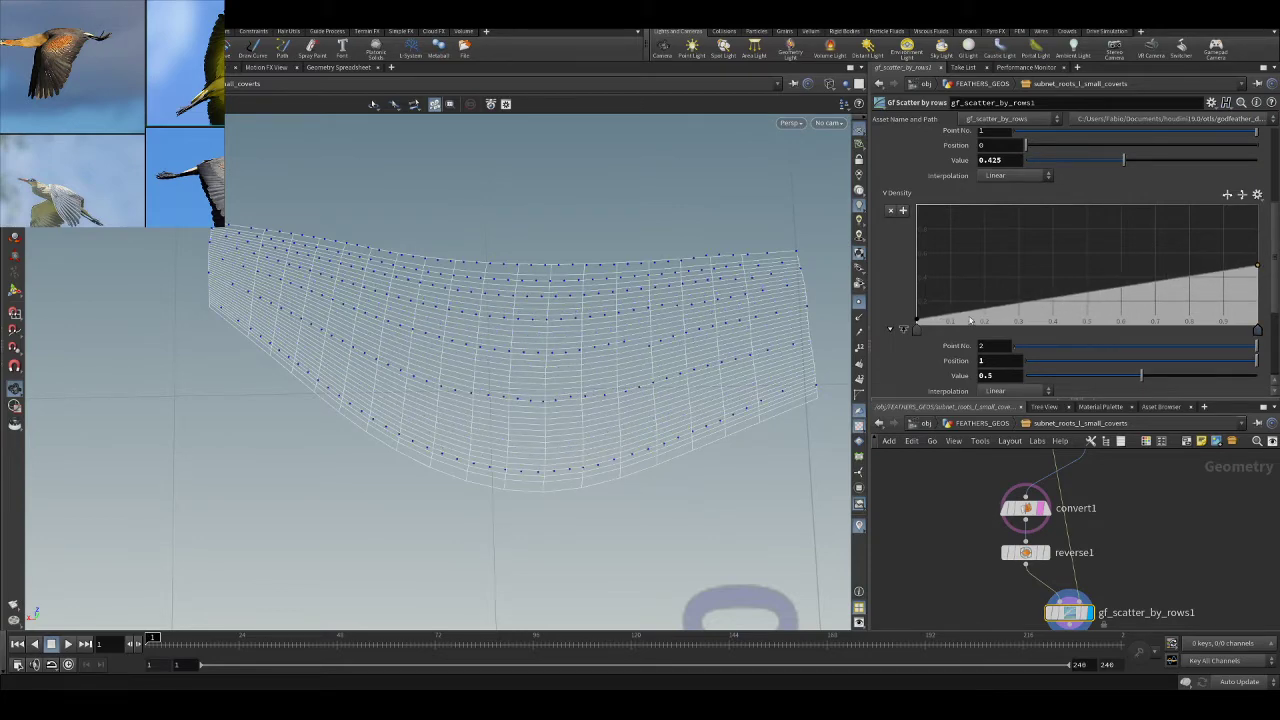
mouse_move(917, 319)
left_mouse_down()
mouse_move(915, 308)
mouse_move(912, 318)
left_mouse_up()
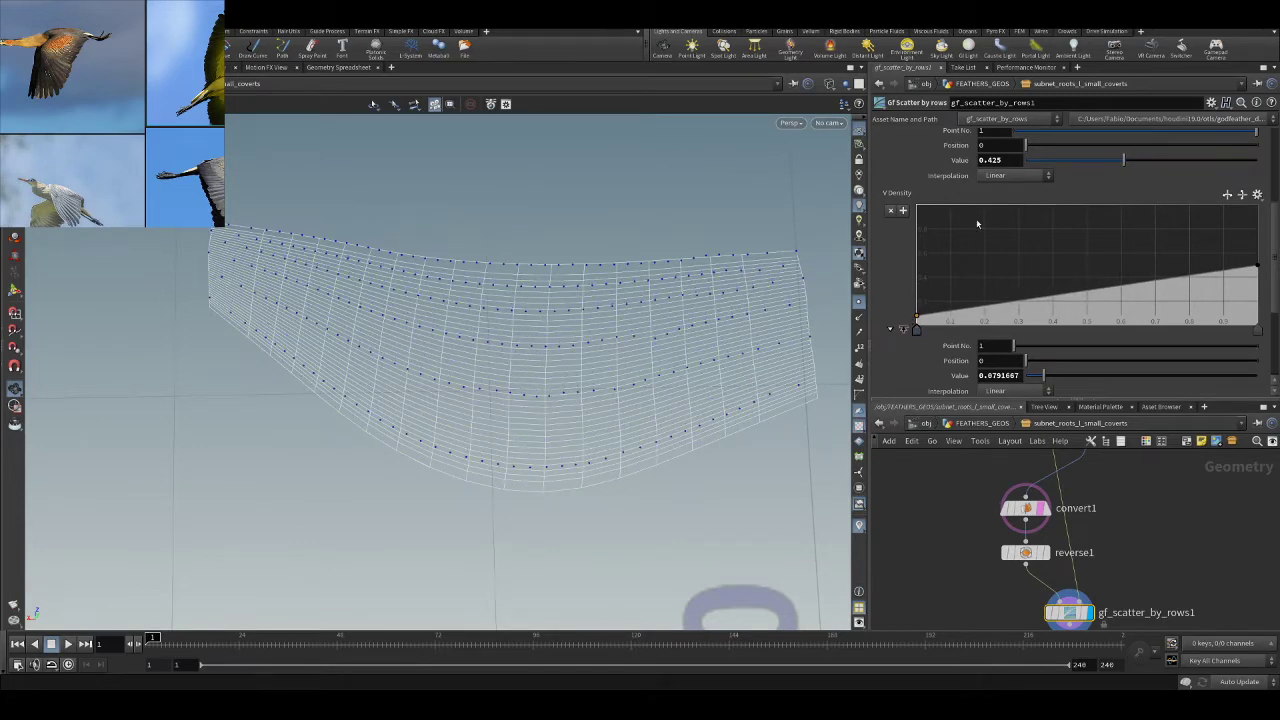
scroll(985, 225, "up", 3)
scroll(996, 249, "up", 1)
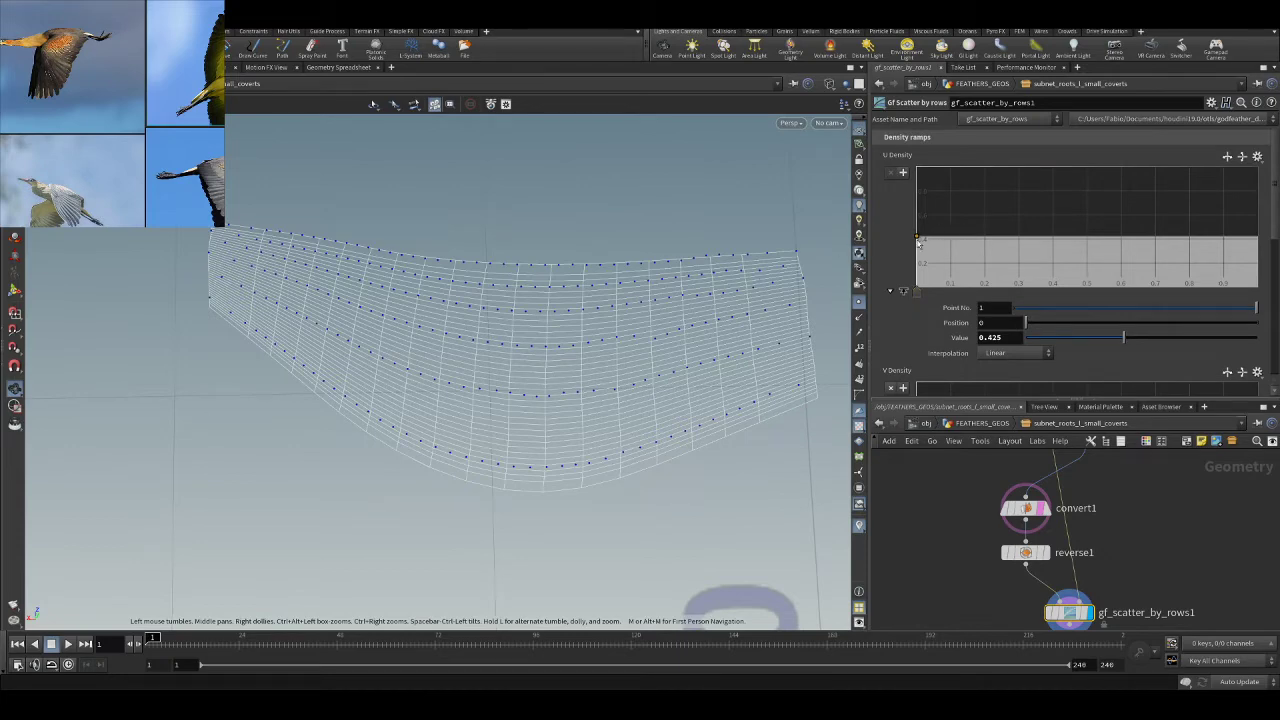
- Slope gf_scatter_by_rows1's U Density ramp from about 0.704 at its start point down to 0.1375 at position 1
left_click_drag(920, 240, 912, 215)
left_click_drag(1224, 216, 1261, 268)
left_click_drag(916, 214, 917, 204)
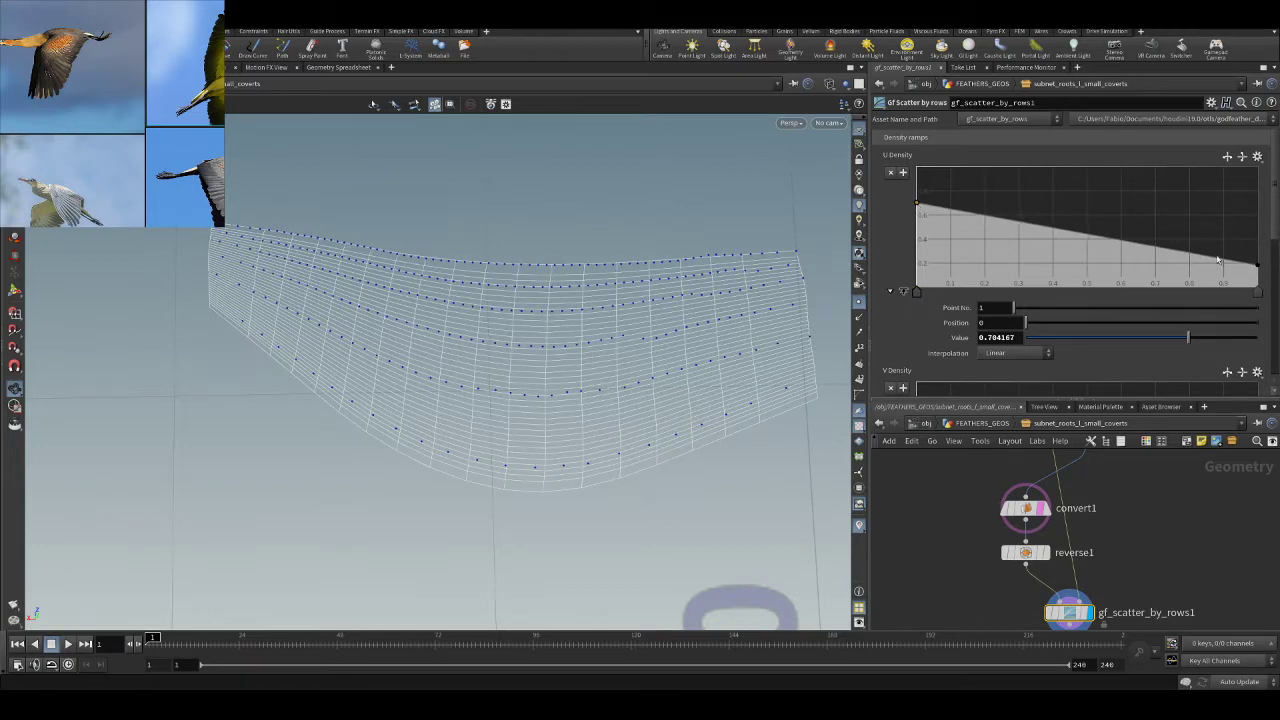
left_click_drag(1259, 267, 1262, 273)
left_click_drag(743, 343, 656, 310)
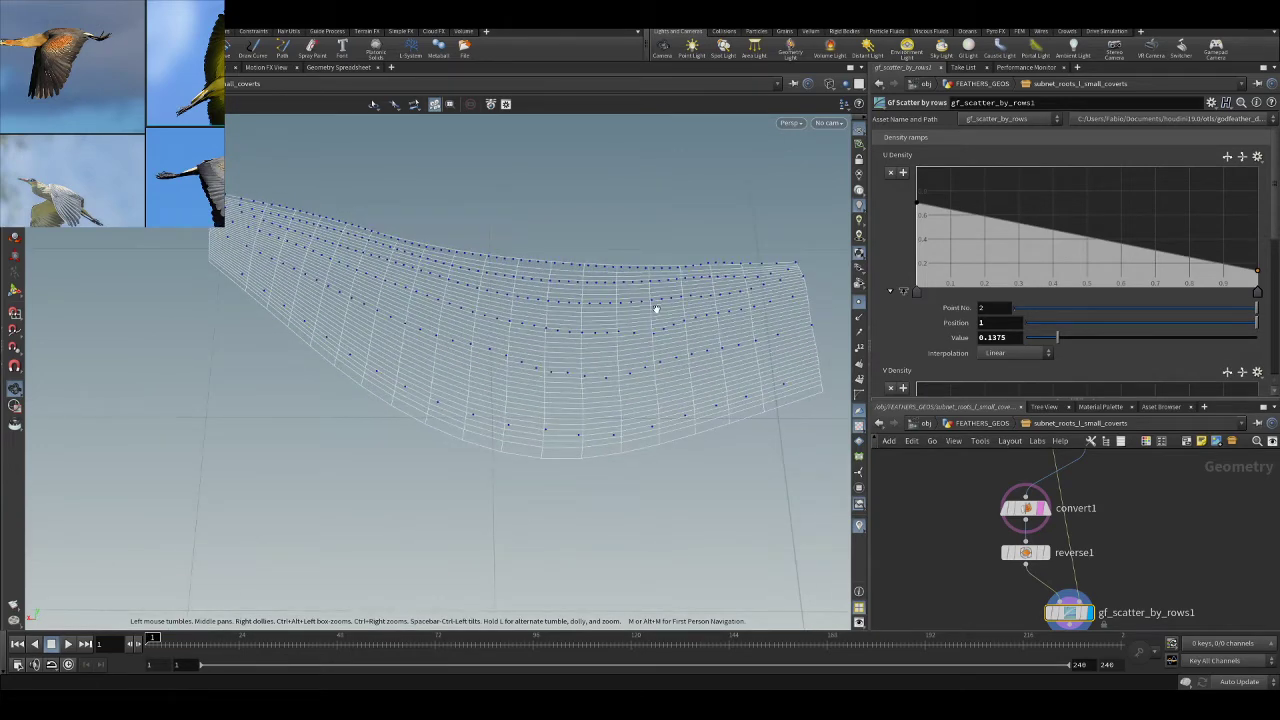
left_click_drag(652, 307, 517, 345)
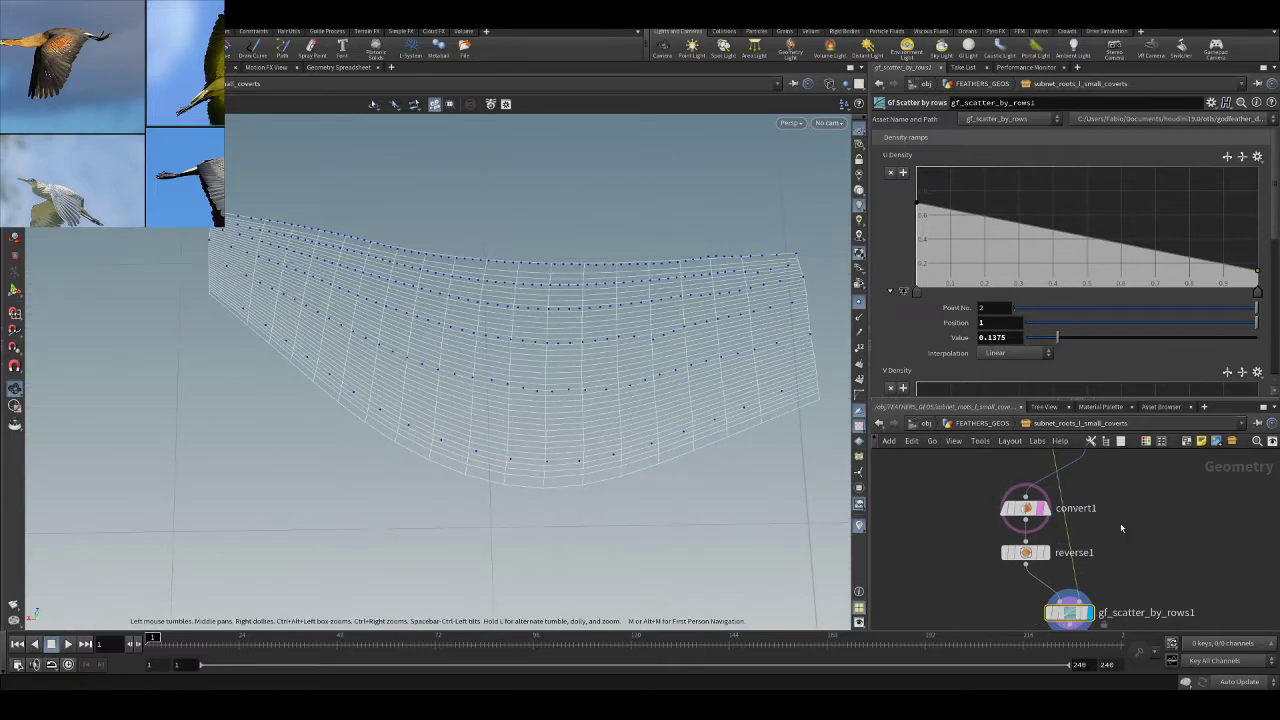
- Set both the U Order and V Order of convert1 to 2
scroll(1010, 505, "up", 2)
left_click(1003, 503)
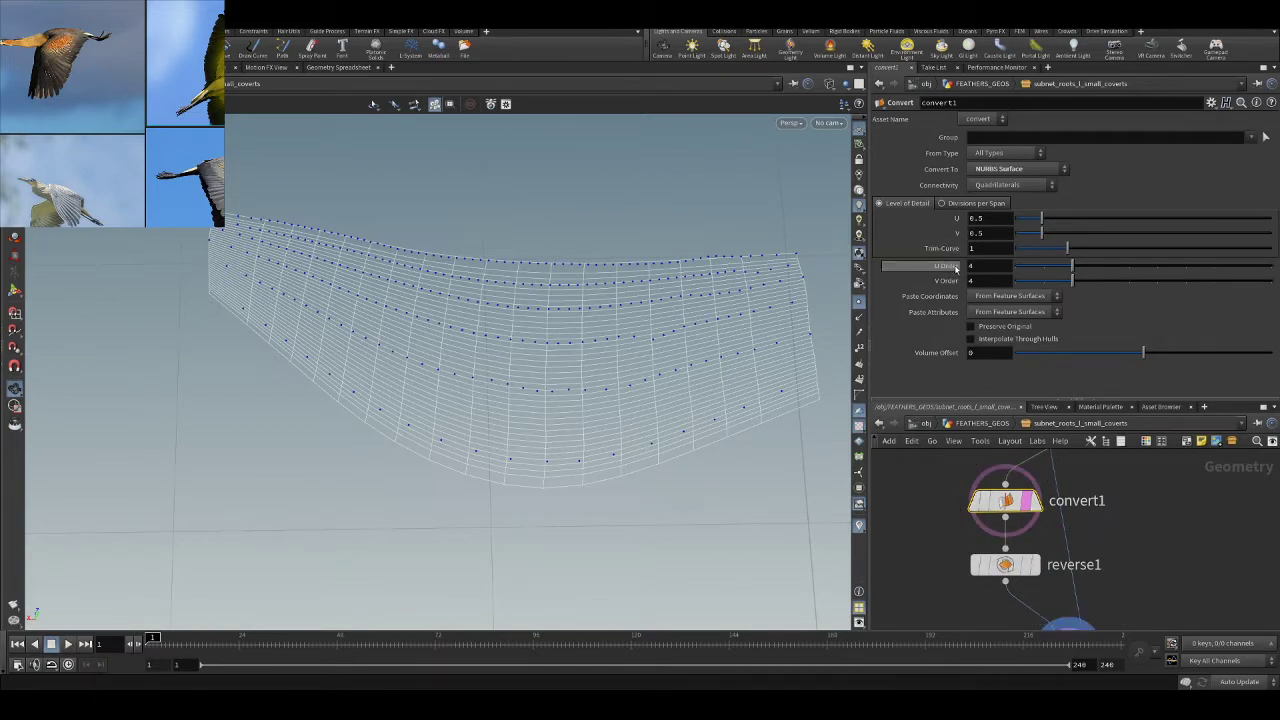
left_click_drag(1068, 269, 998, 284)
left_click_drag(540, 408, 605, 374)
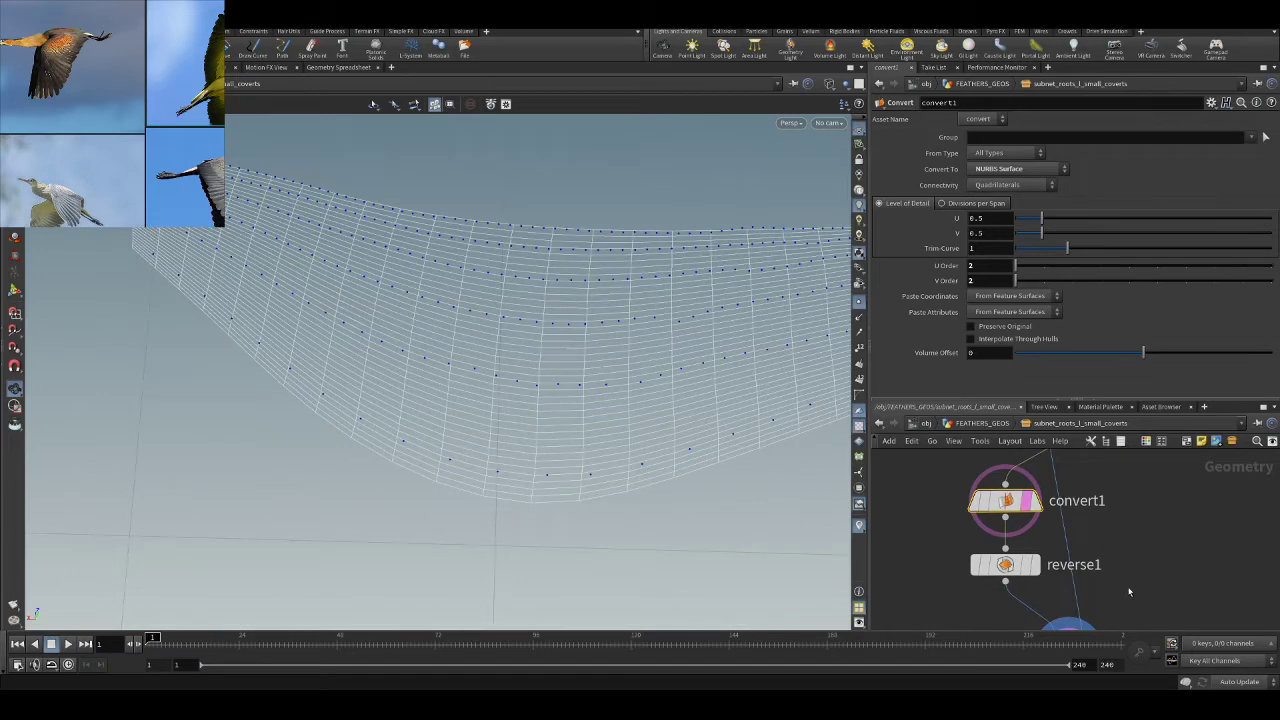
- Examine how the scattered points sit along the surface from the side, and trace the network from BODY down to gf_scatter_by_rows1
scroll(1130, 582, "down", 3)
left_click_drag(500, 297, 806, 449)
scroll(560, 364, "up", 1)
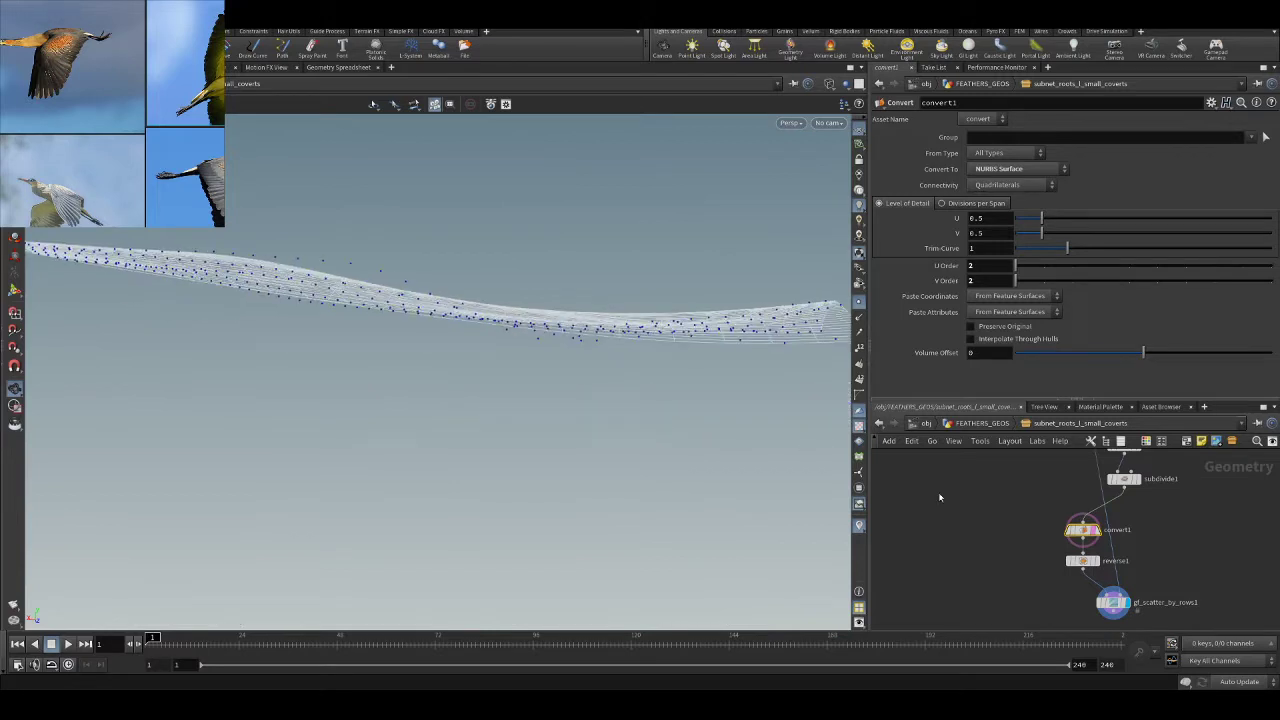
scroll(1117, 509, "down", 4)
scroll(1040, 524, "up", 4)
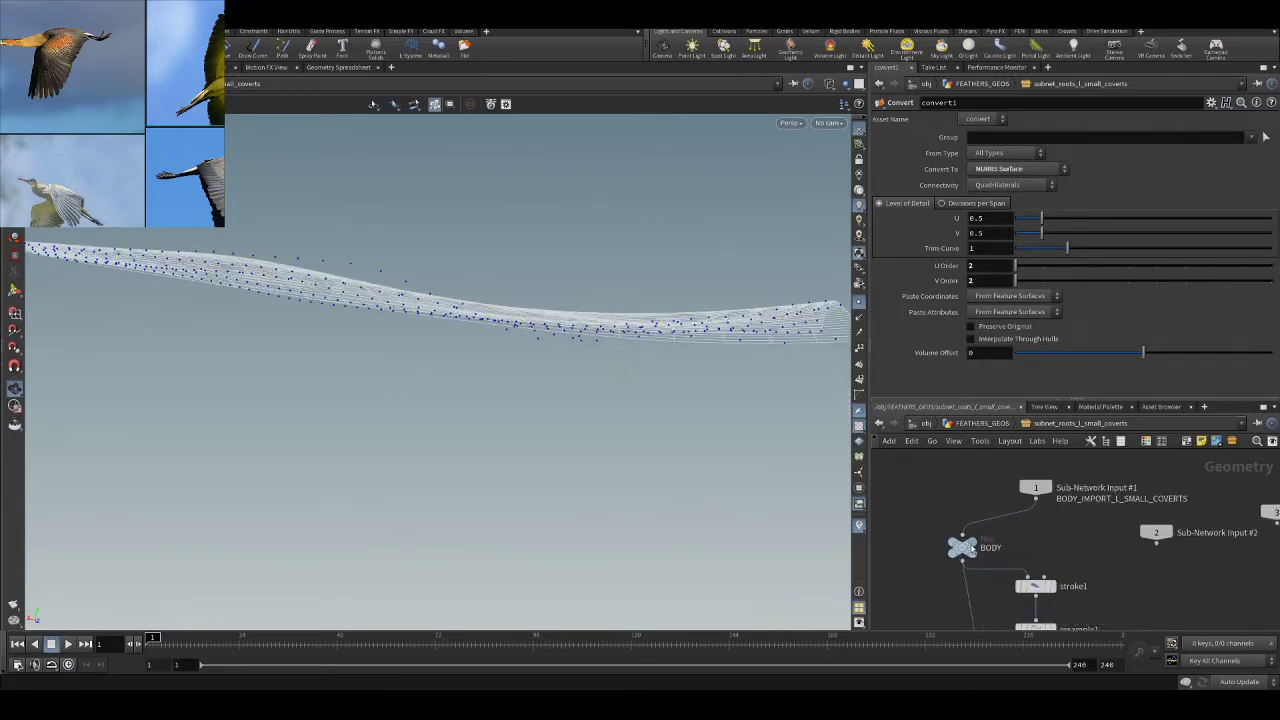
left_click(984, 527)
scroll(977, 549, "down", 5)
scroll(1091, 588, "up", 4)
left_click(1072, 601)
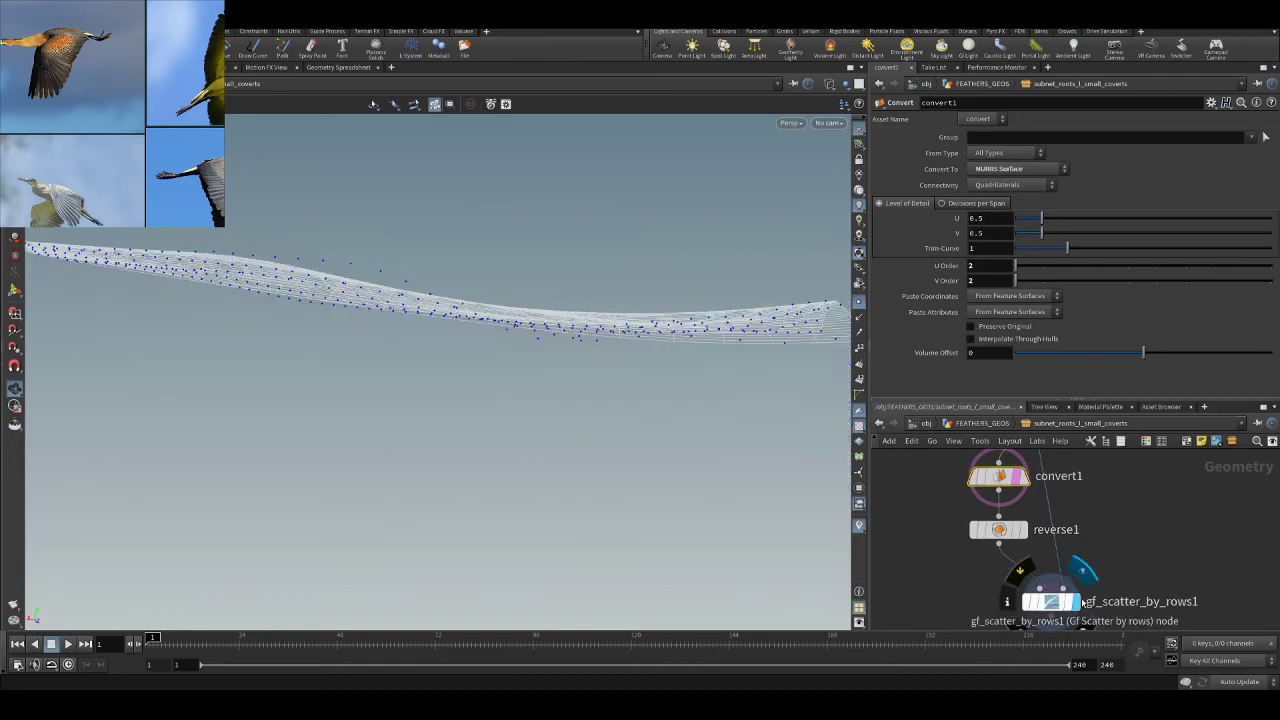
left_click_drag(523, 303, 575, 398)
- Try out the gamma and Randomness distribution settings of gf_scatter_by_rows1
left_click(1052, 603)
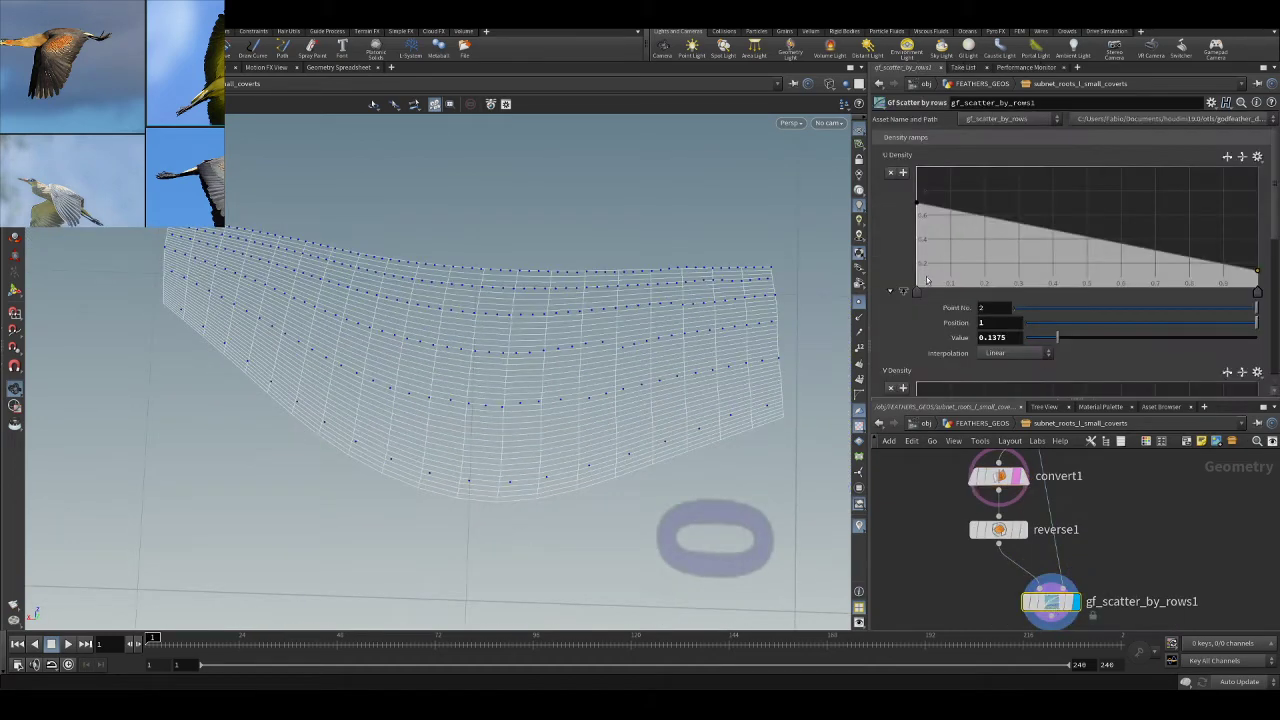
scroll(927, 280, "down", 8)
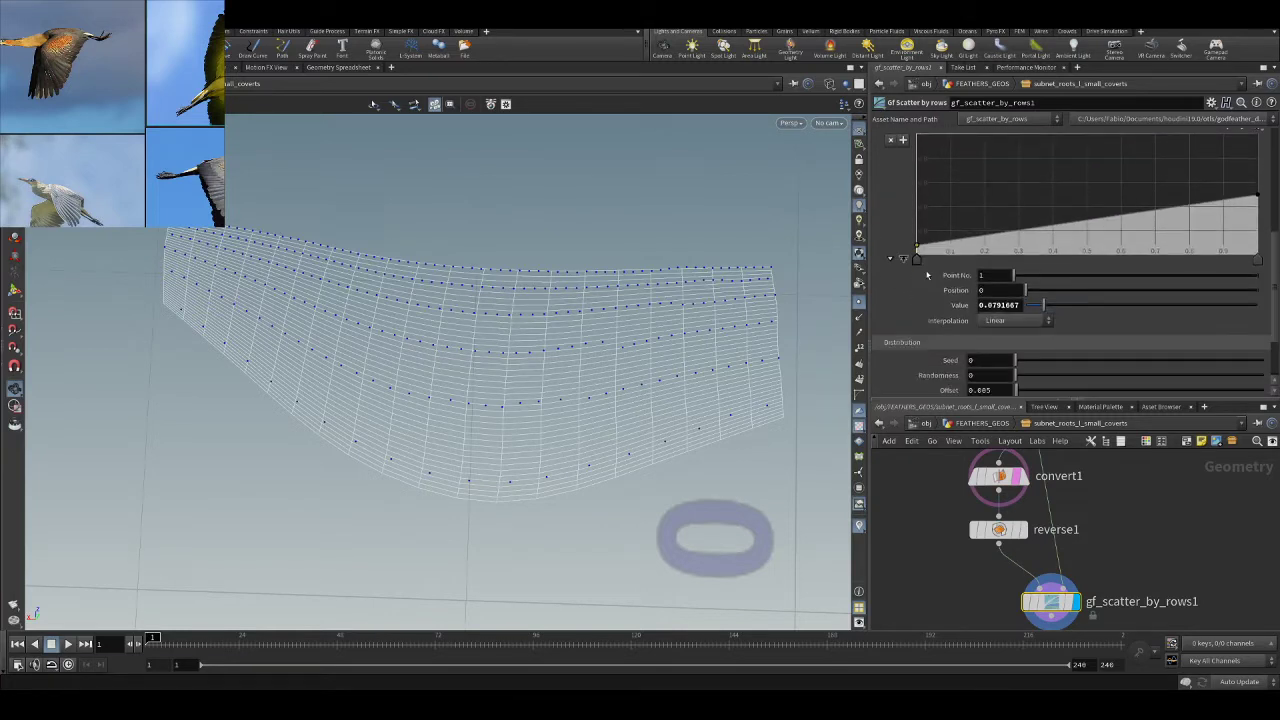
scroll(927, 275, "down", 1)
scroll(929, 278, "down", 2)
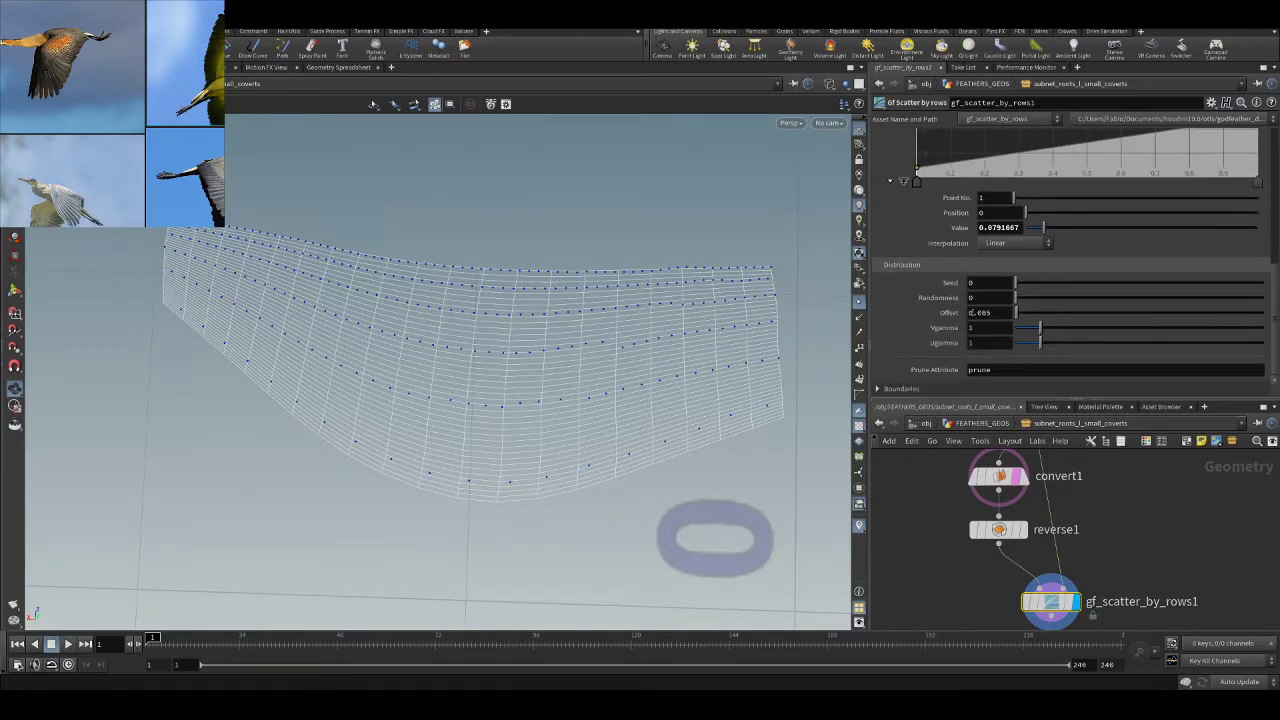
mouse_move(1051, 332)
left_mouse_down()
mouse_move(1086, 328)
mouse_move(1026, 327)
mouse_move(1058, 330)
mouse_move(1050, 343)
mouse_move(1118, 343)
mouse_move(1041, 343)
left_mouse_up()
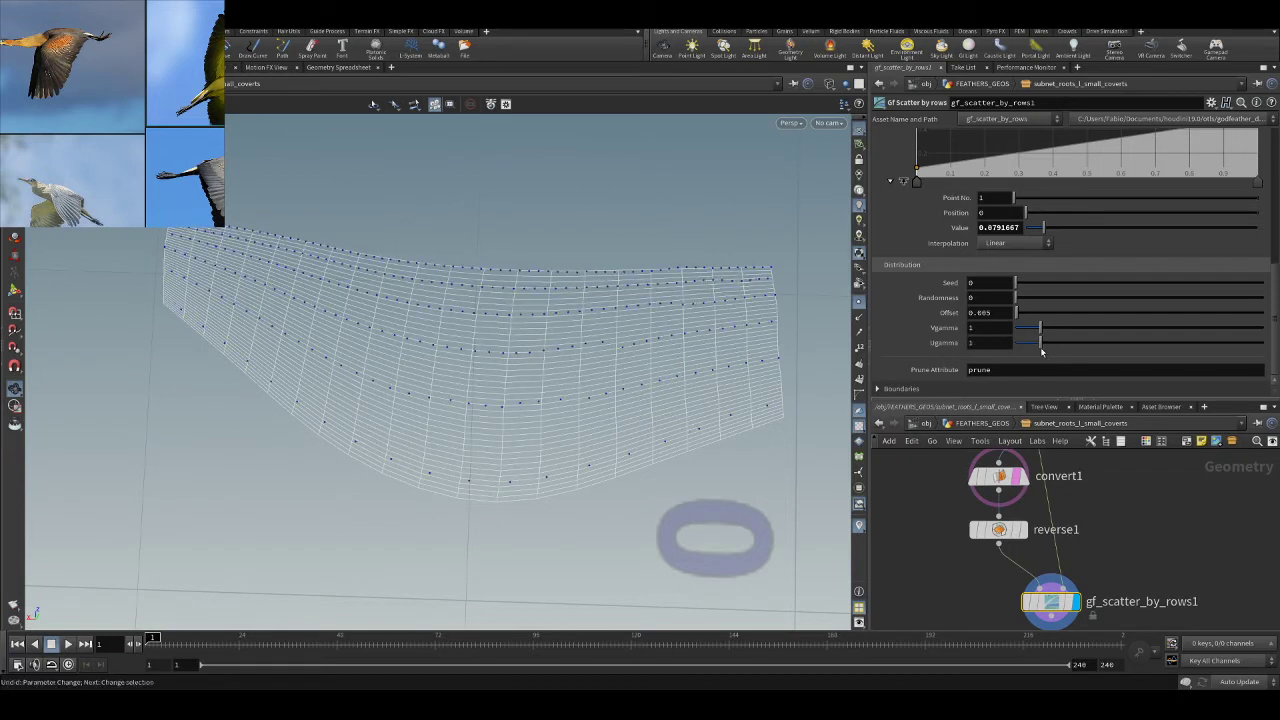
mouse_move(1016, 298)
left_mouse_down()
mouse_move(1077, 297)
mouse_move(1016, 298)
left_mouse_up()
- Set the distribution Offset of gf_scatter_by_rows1 to about 0.008 and check the row placement on the surface
right_click_drag(554, 286, 674, 294)
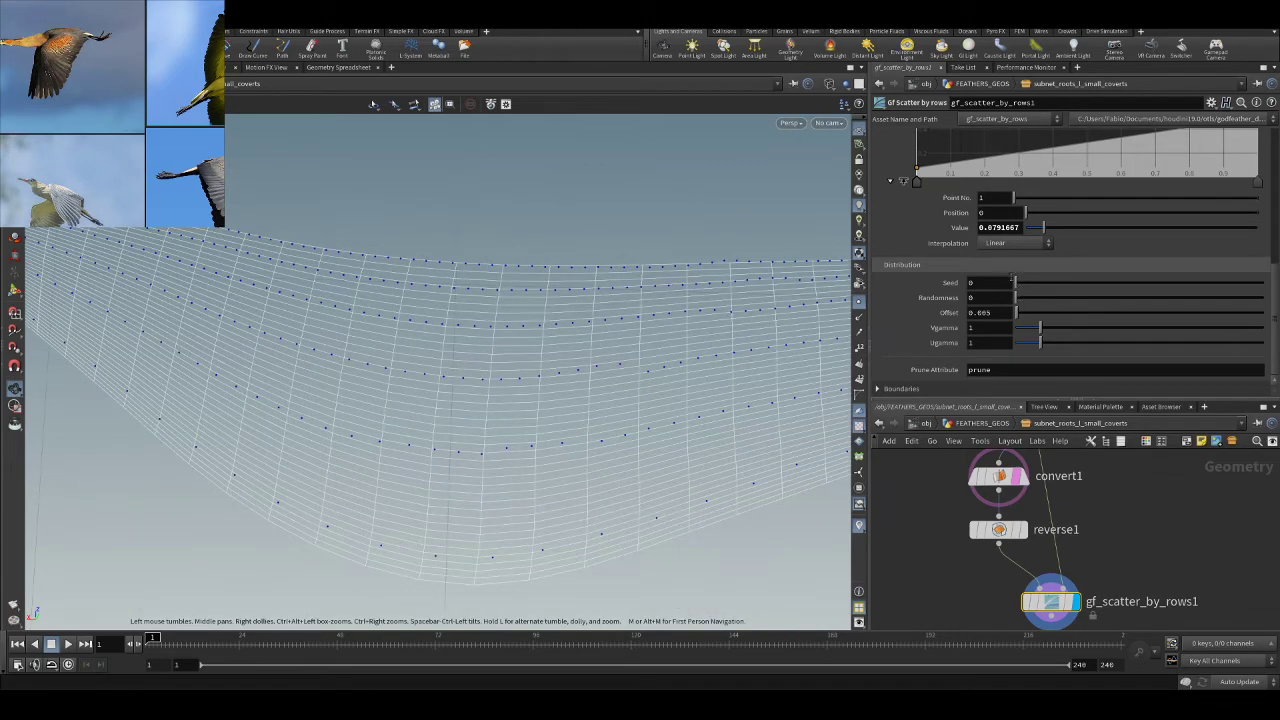
scroll(770, 340, "down", 2)
left_click_drag(738, 392, 776, 397)
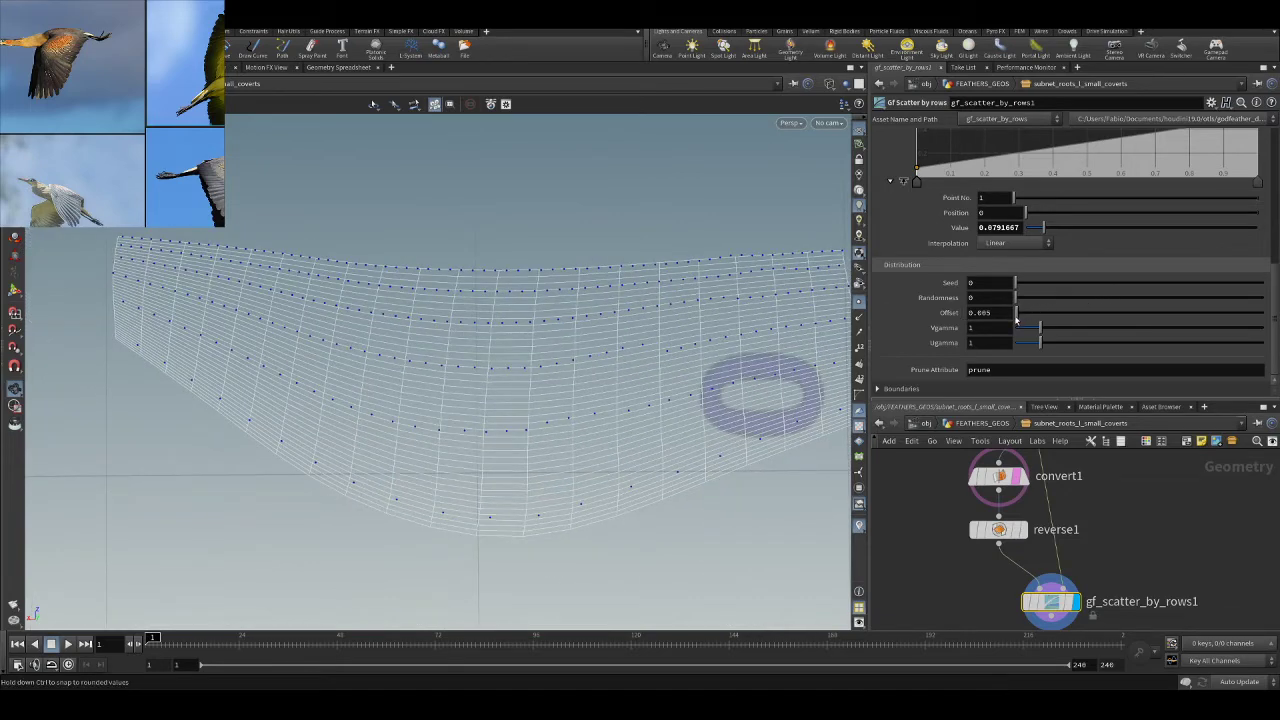
left_click_drag(1018, 314, 1018, 319)
left_click_drag(1017, 319, 1018, 319)
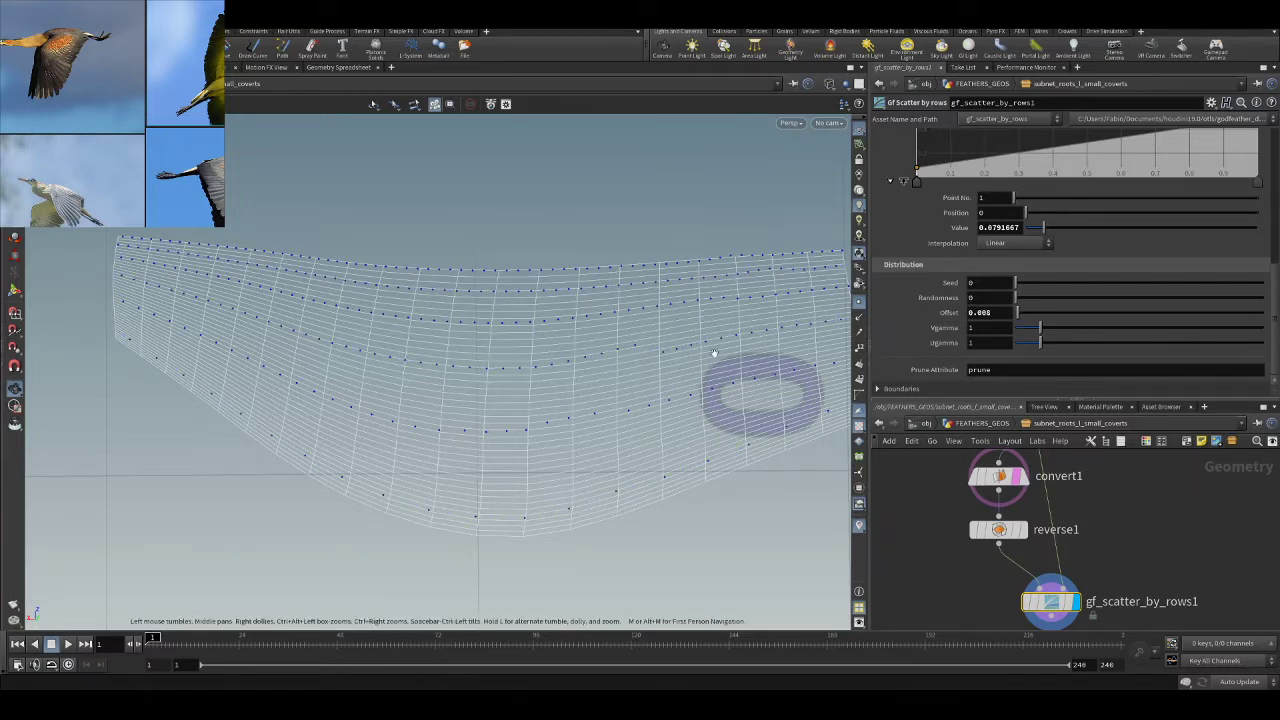
left_click_drag(675, 347, 648, 367)
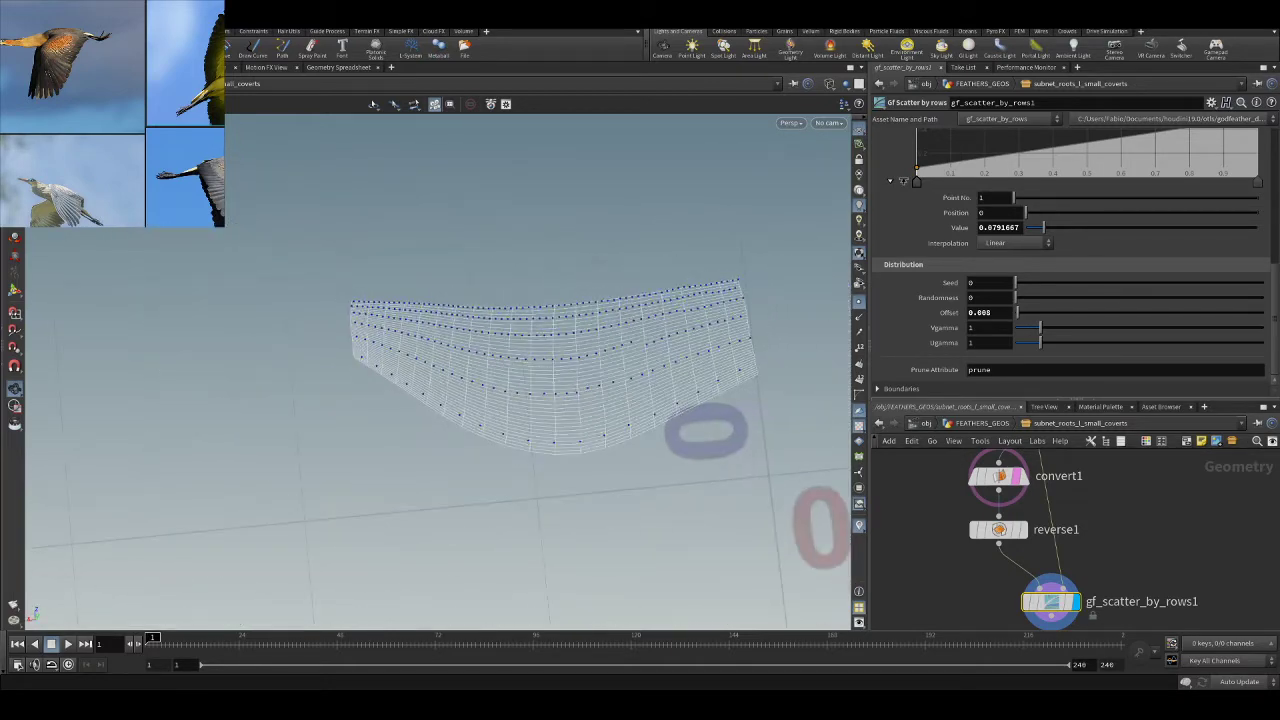
left_click_drag(543, 406, 324, 318)
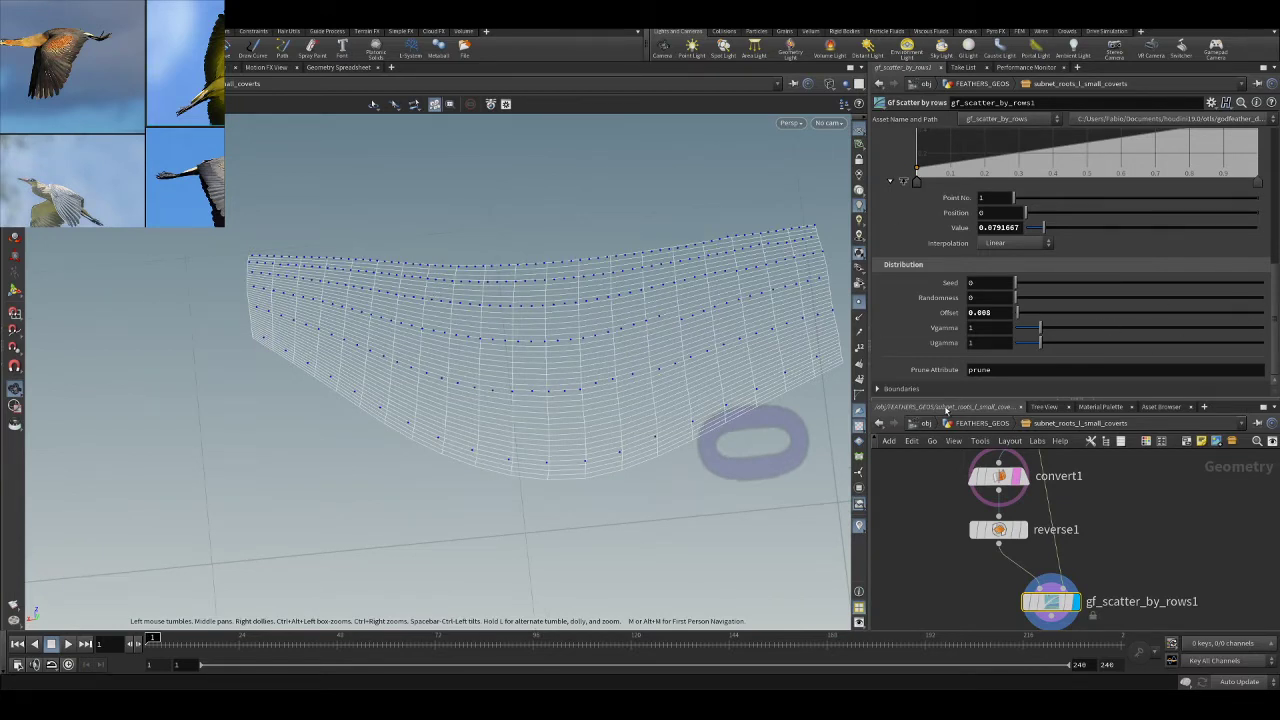
- Try raising the U Low Boundary ramp in constant steps, with a second point at position 0.279 and value 0.679
left_click(900, 388)
scroll(908, 324, "down", 4)
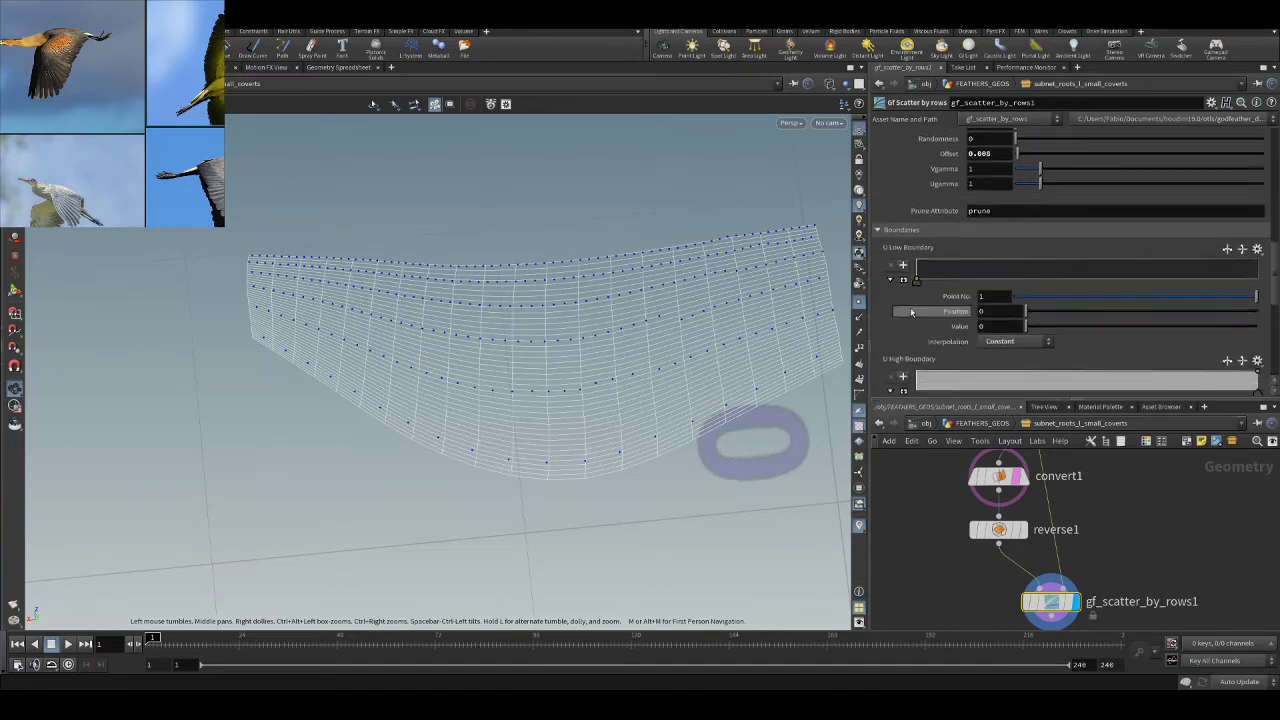
left_click(906, 246)
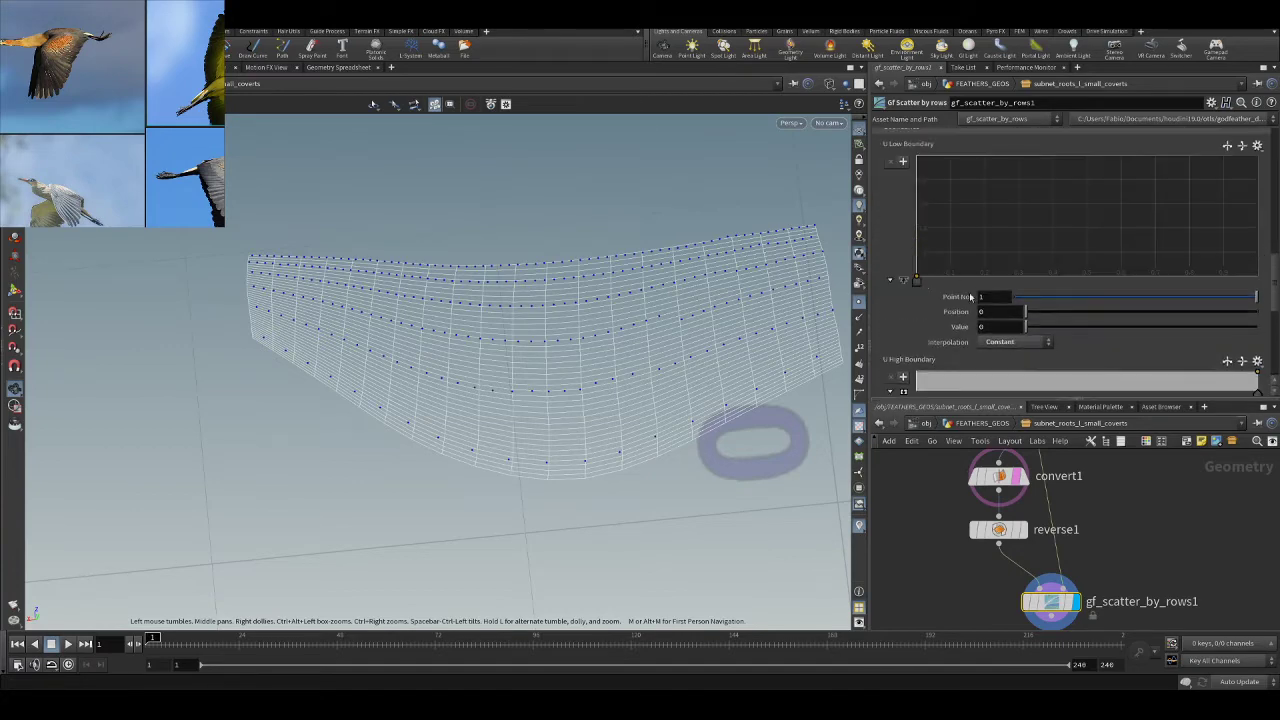
left_click_drag(916, 279, 917, 240)
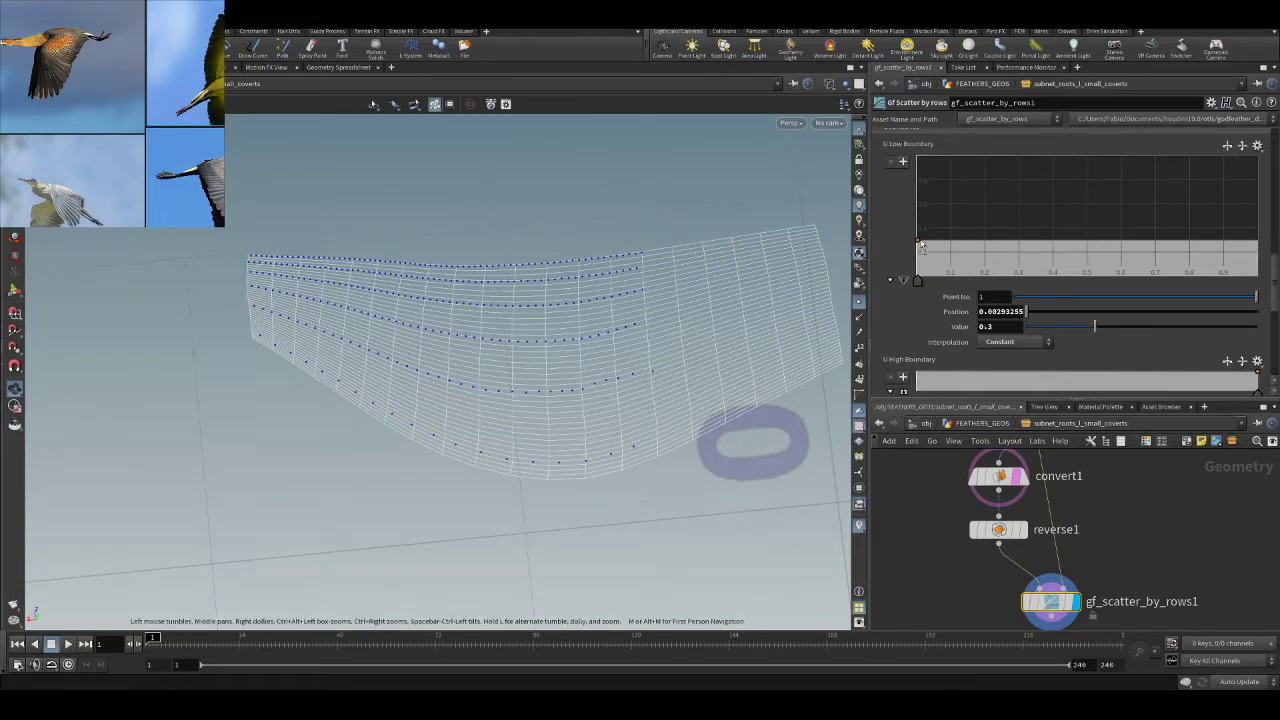
left_click_drag(918, 243, 966, 250)
left_click(1011, 196)
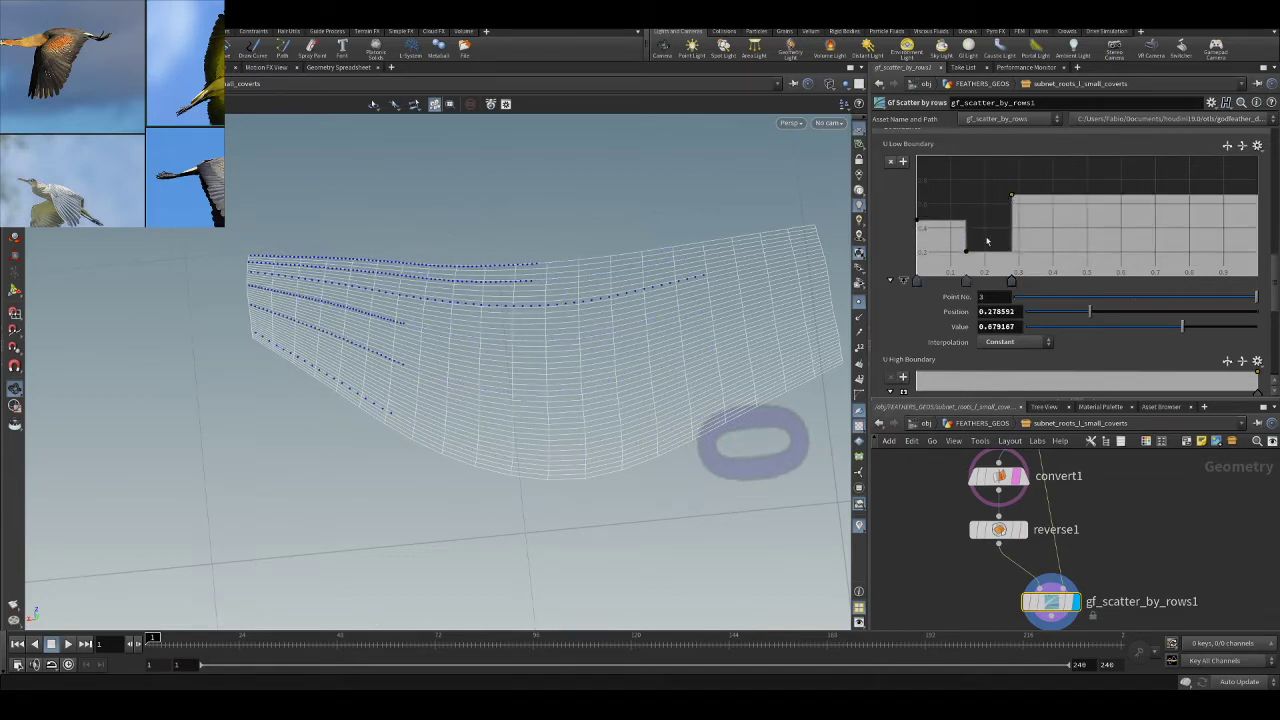
left_click(966, 252, "ctrl")
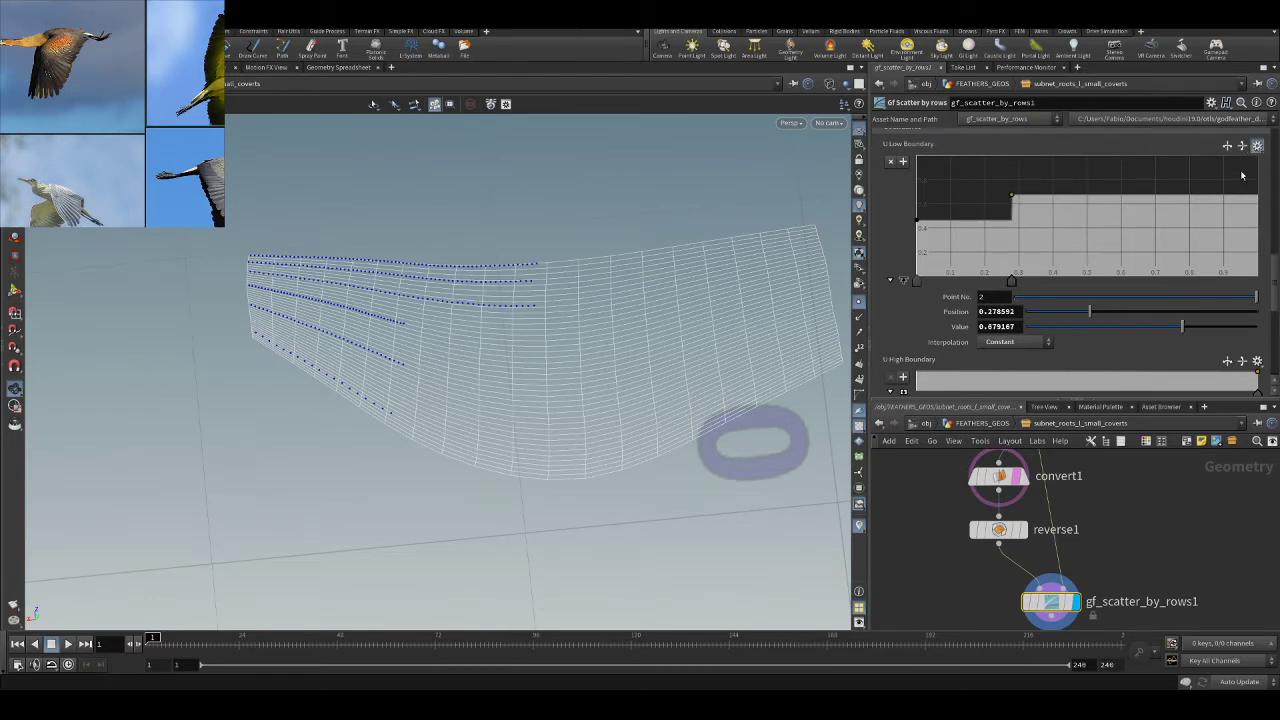
- Switch the U Low Boundary ramp to a Monotone Cubic hill preset, then remove its middle point to keep the boundary flat at 0
left_click(1242, 177)
left_click_drag(1088, 158, 1084, 267)
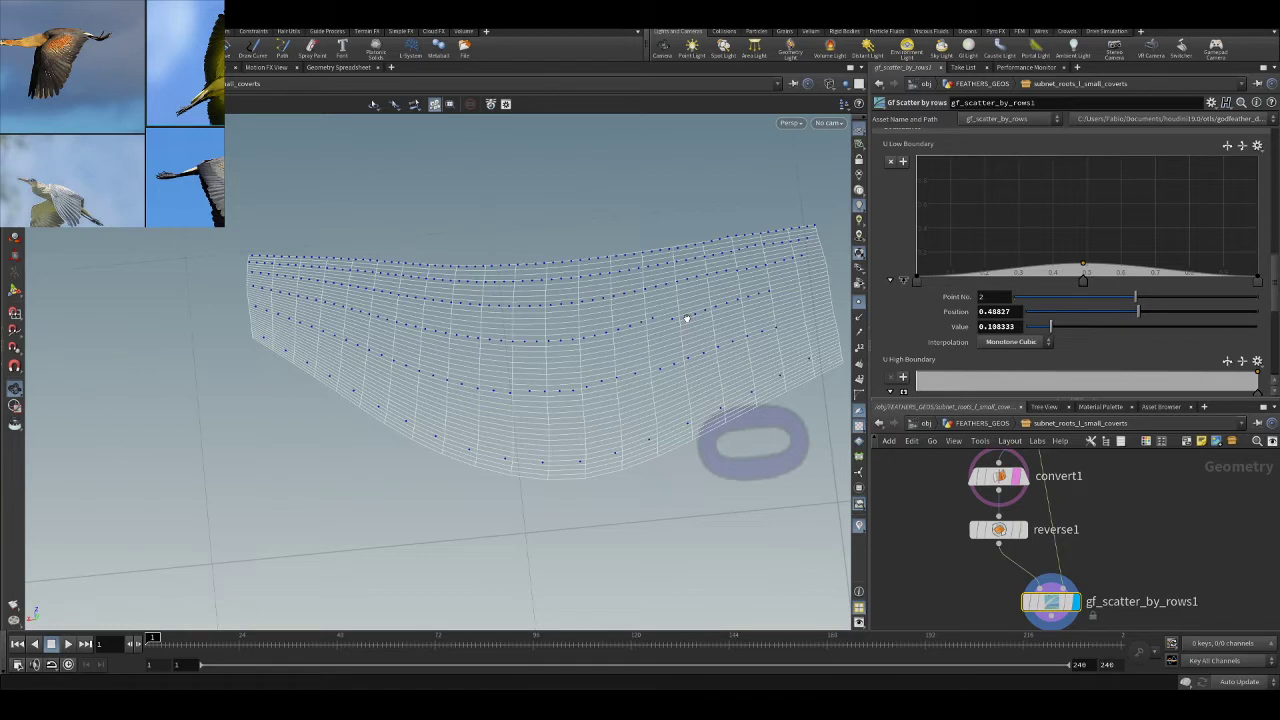
left_click_drag(1084, 282, 1098, 71)
left_click_drag(634, 366, 680, 317)
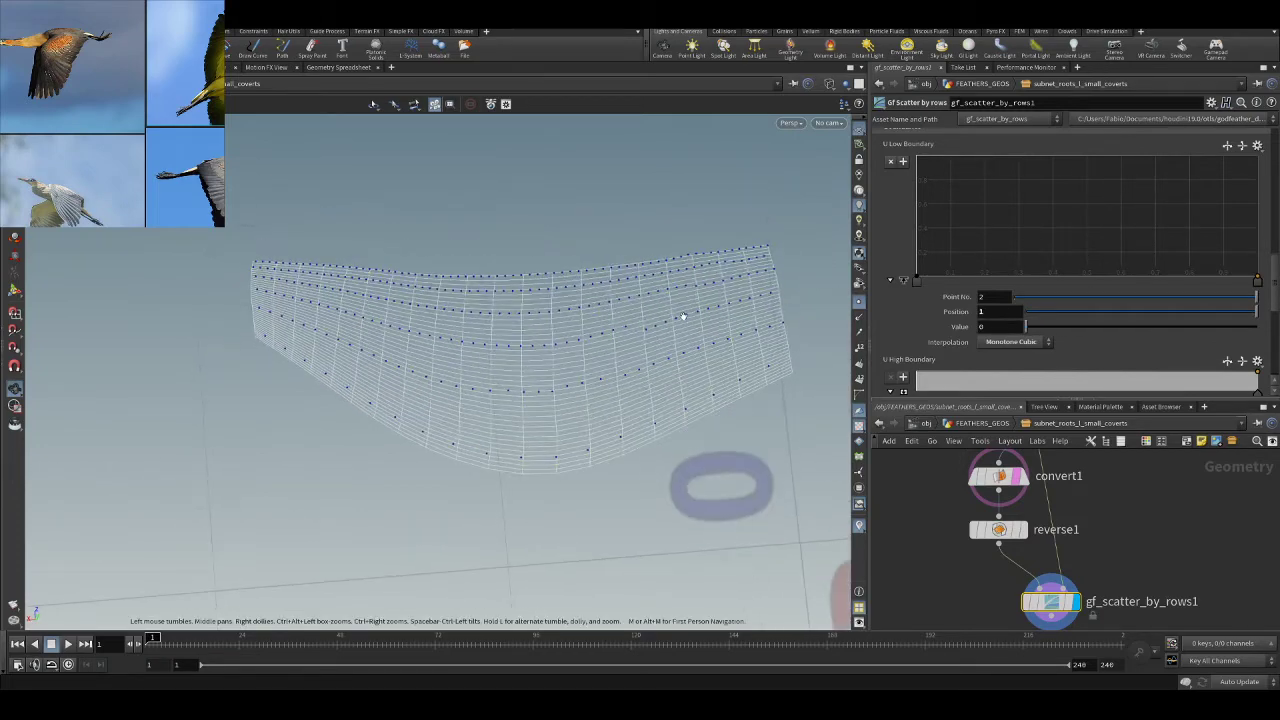
- Insert an Attribute Paint node on the wire between BODY and gf_scatter_by_rows1 and display it
middle_click_drag(1096, 596, 1064, 493)
scroll(1050, 514, "down", 1)
scroll(1038, 529, "down", 2)
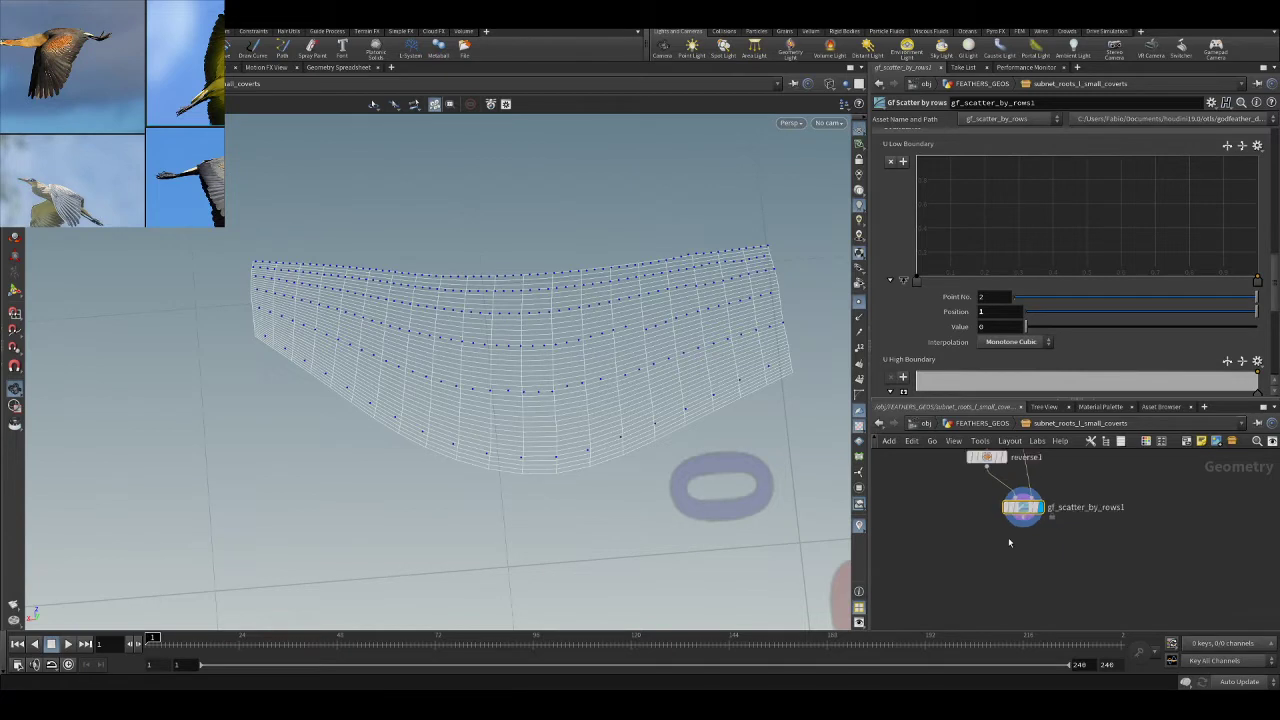
middle_click_drag(1012, 548, 951, 607)
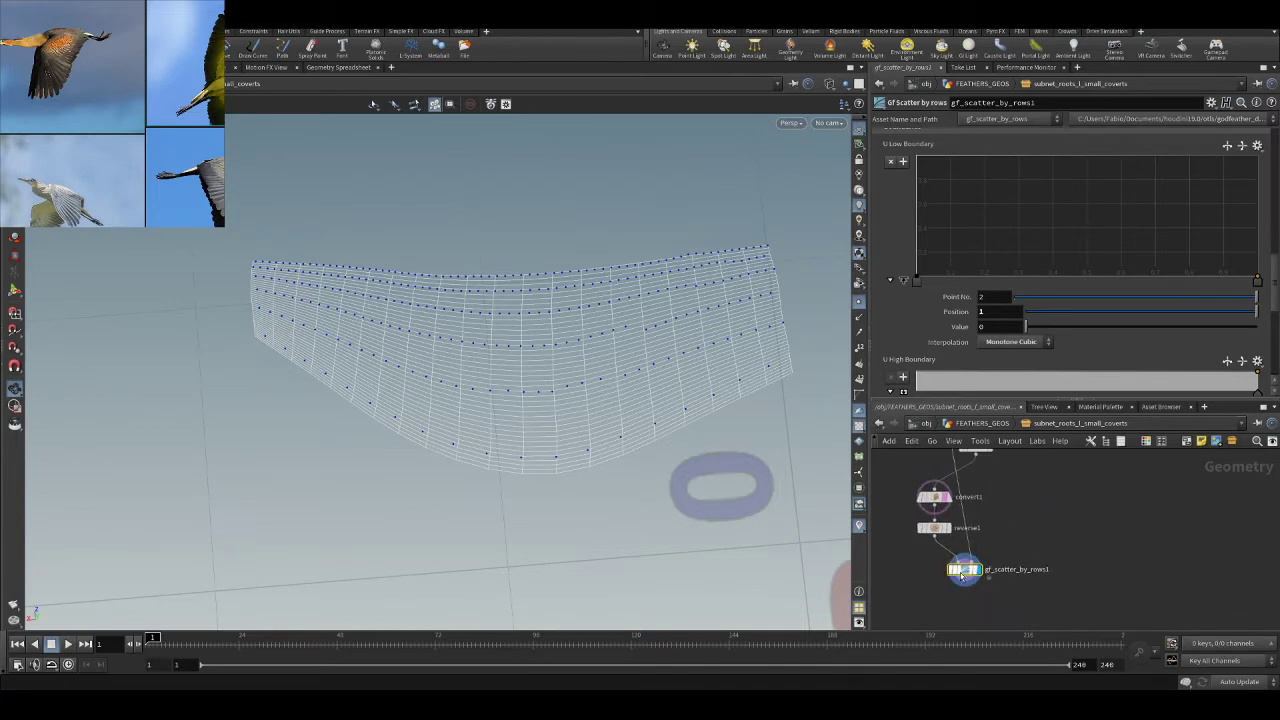
middle_click_drag(1012, 515, 1021, 581)
scroll(990, 522, "up", 2)
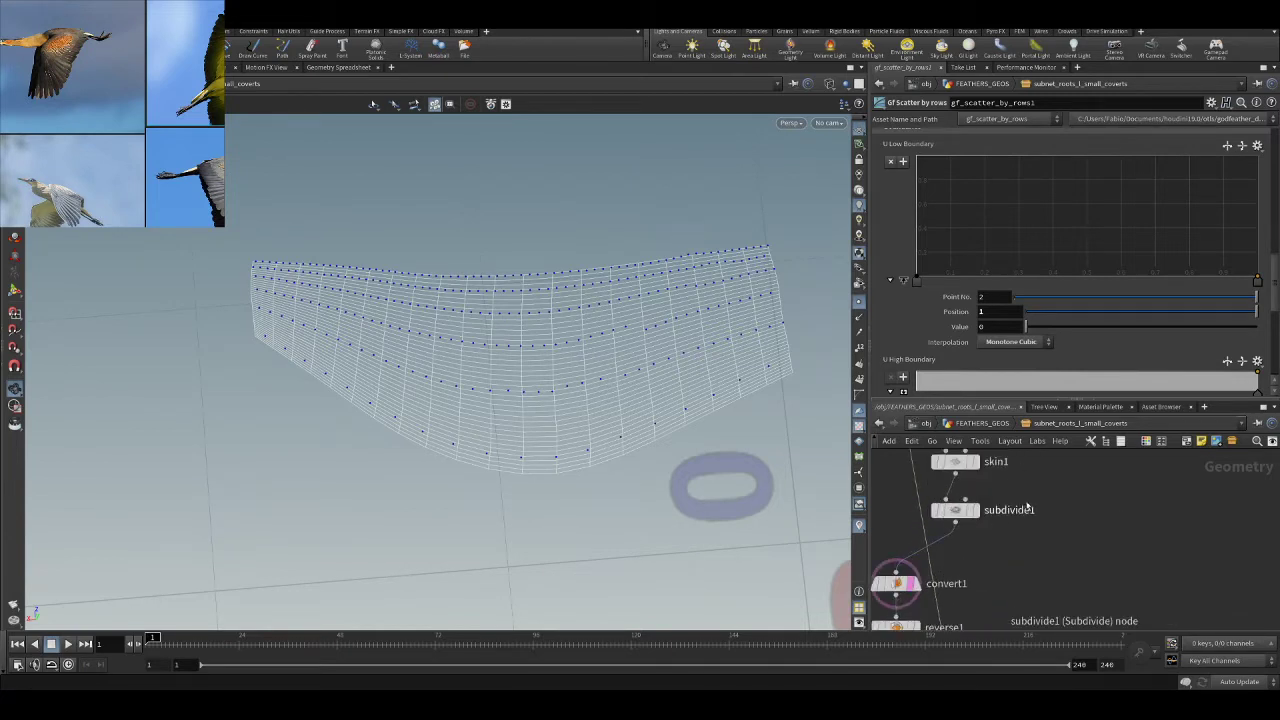
scroll(1030, 500, "down", 2)
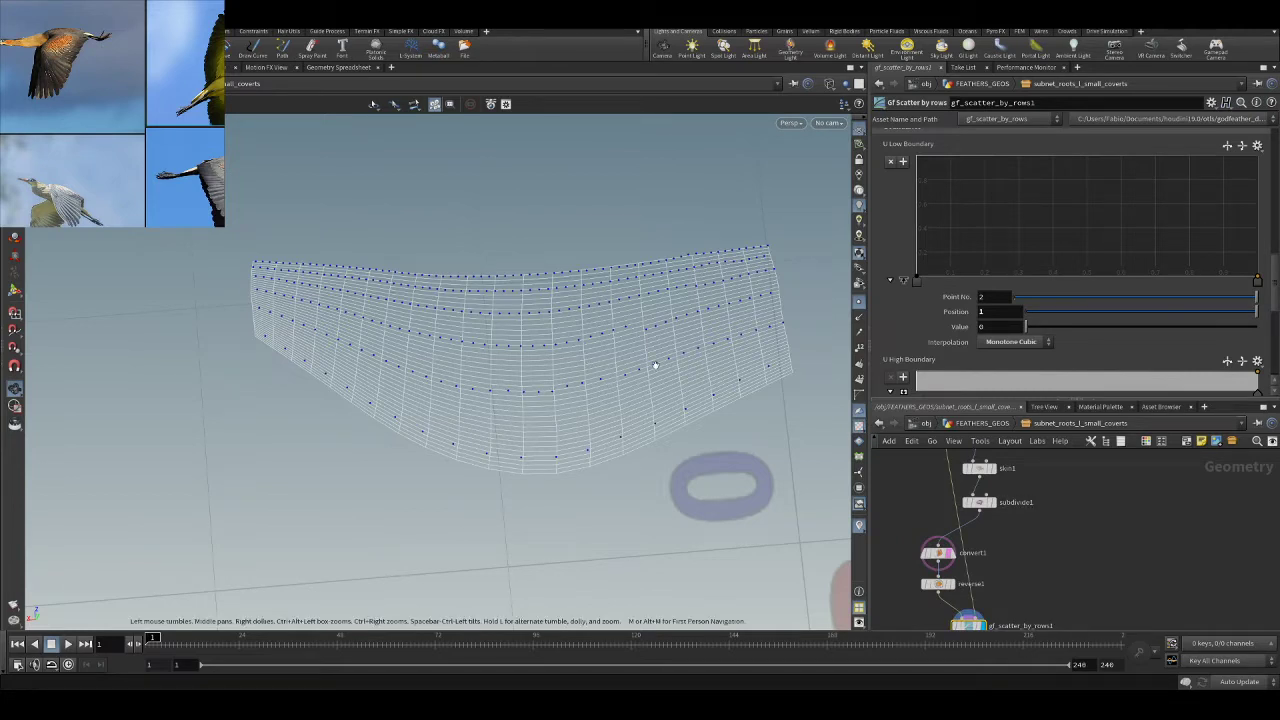
scroll(1132, 604, "down", 3)
middle_click_drag(1135, 487, 1097, 574)
scroll(990, 523, "up", 5)
middle_click_drag(993, 549, 1071, 476)
middle_click_drag(944, 588, 950, 541)
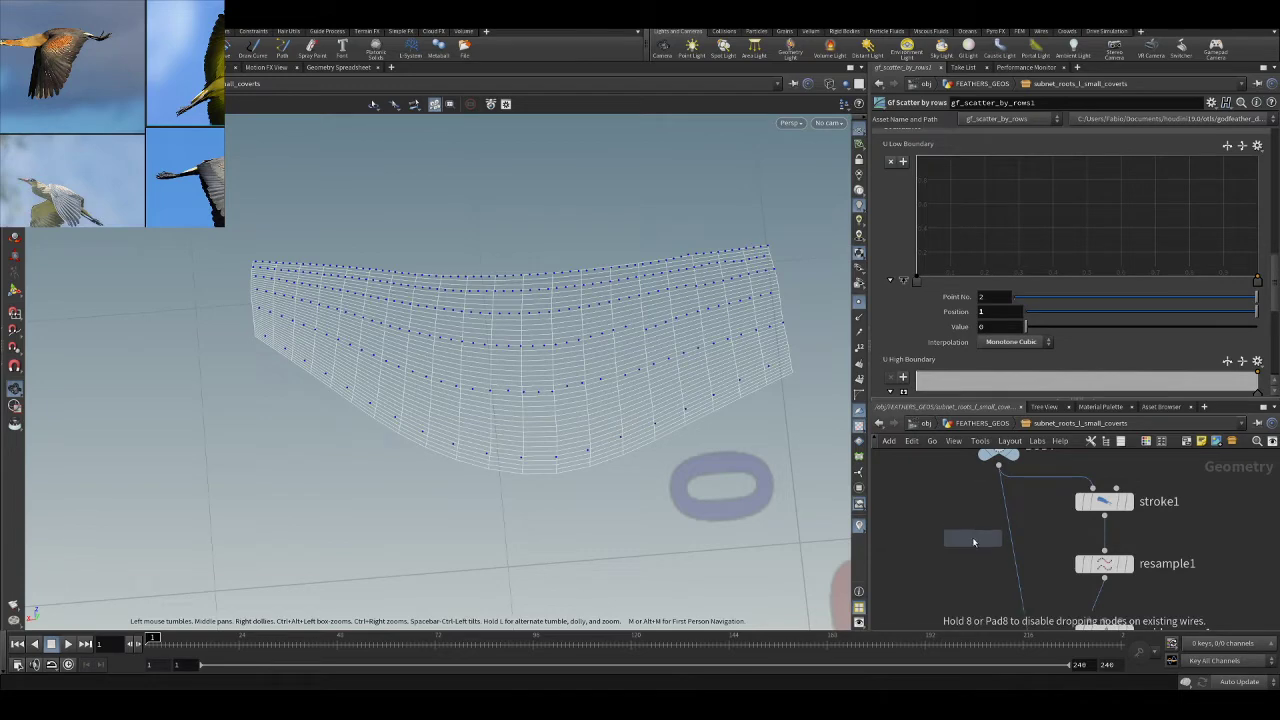
left_click(995, 532)
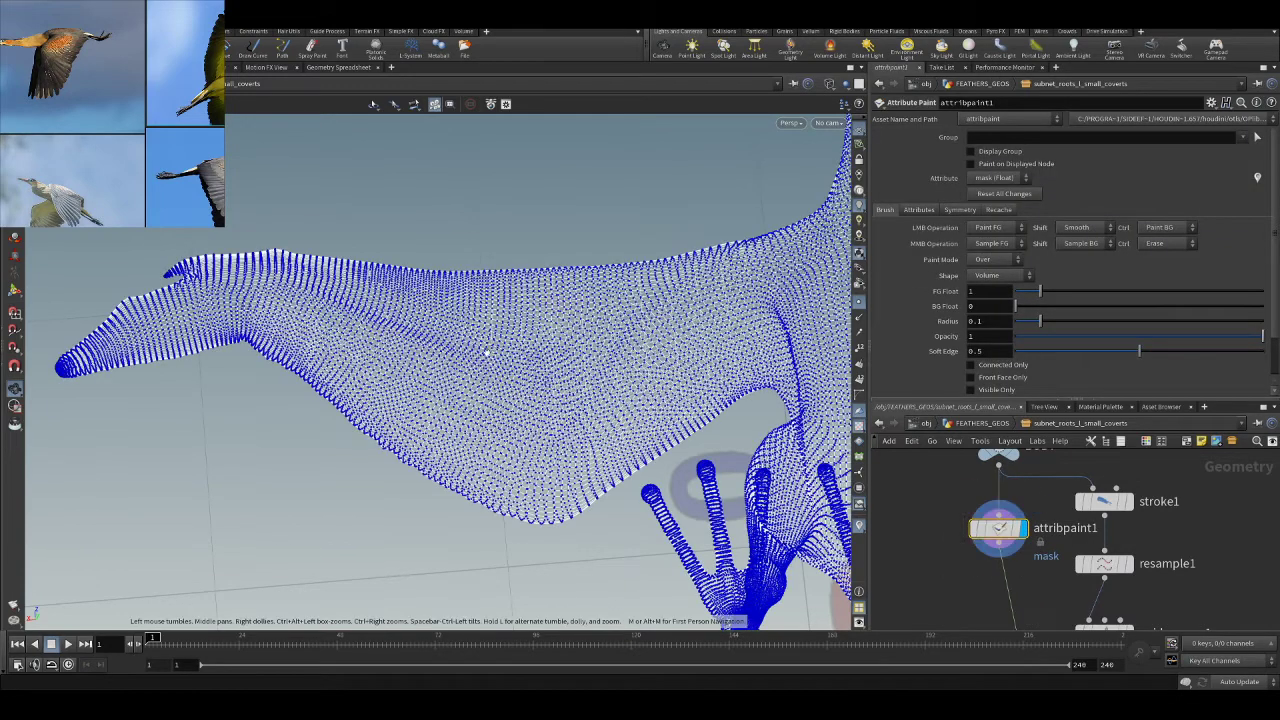
- View the body shaded and change attribpaint1's attribute name to prune
key("w")
left_click_drag(569, 287, 505, 242)
left_click_drag(553, 277, 520, 300)
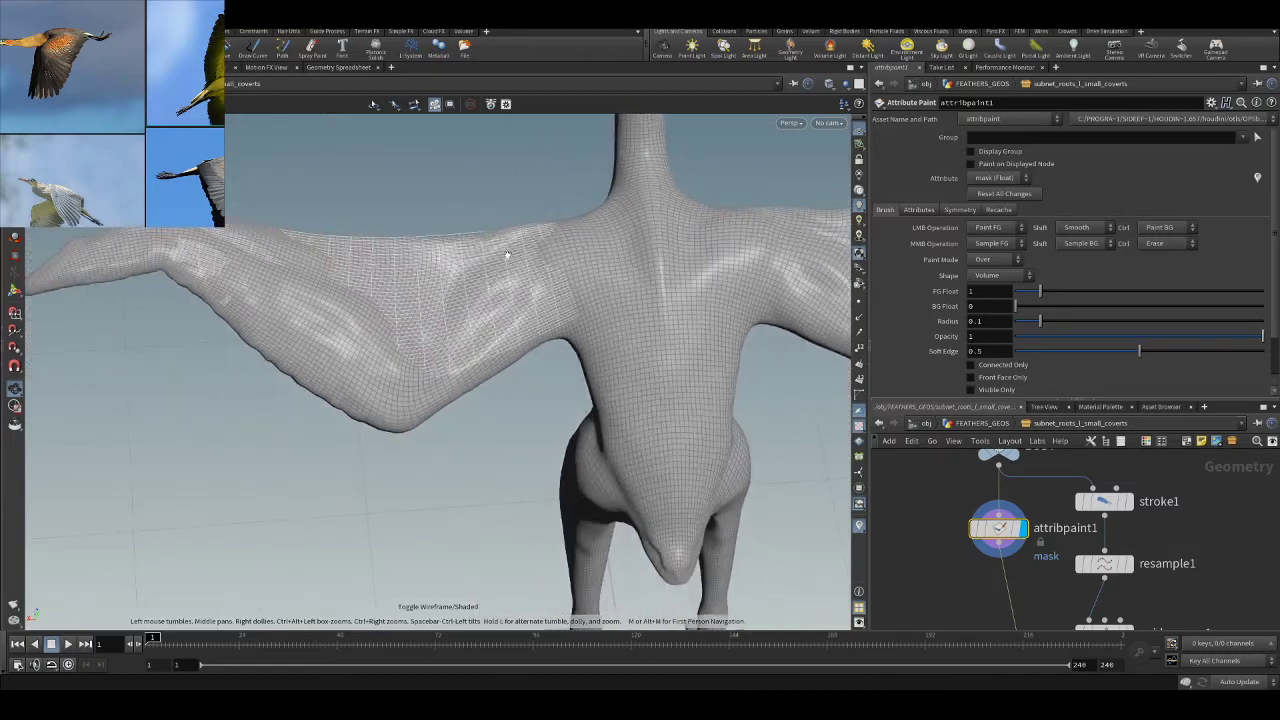
left_click(918, 210)
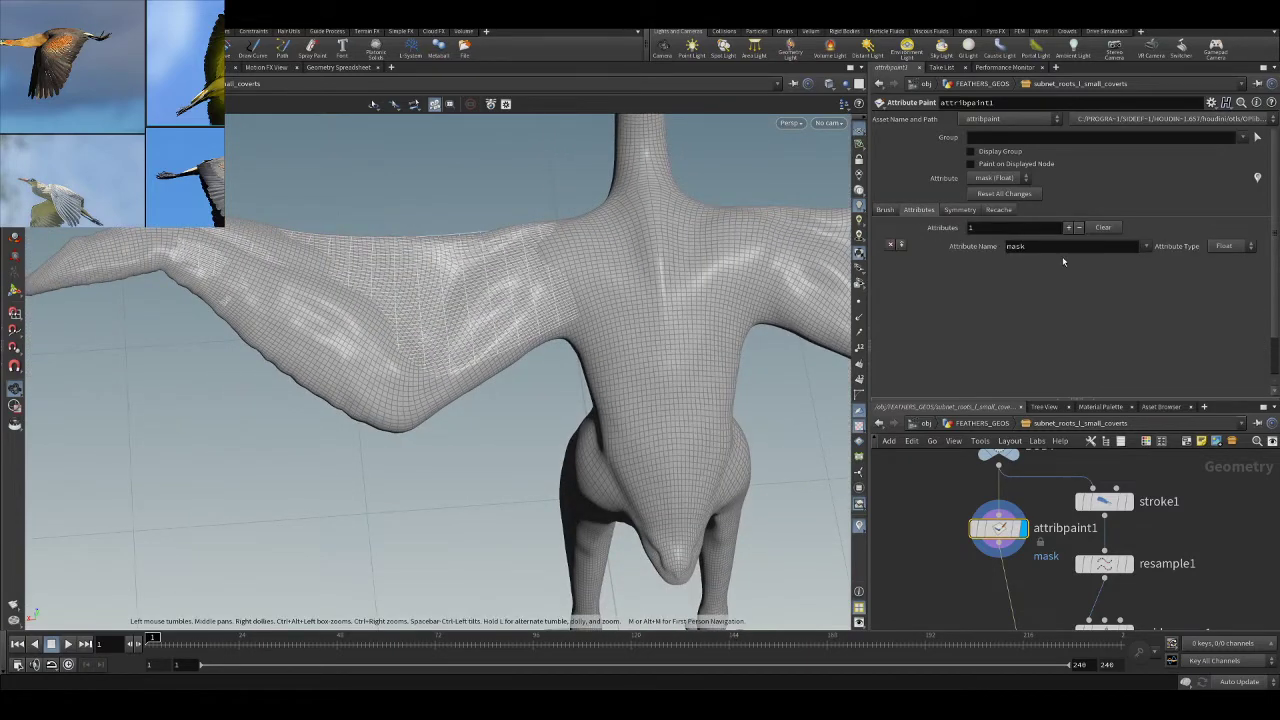
type("prune")
key("Return")
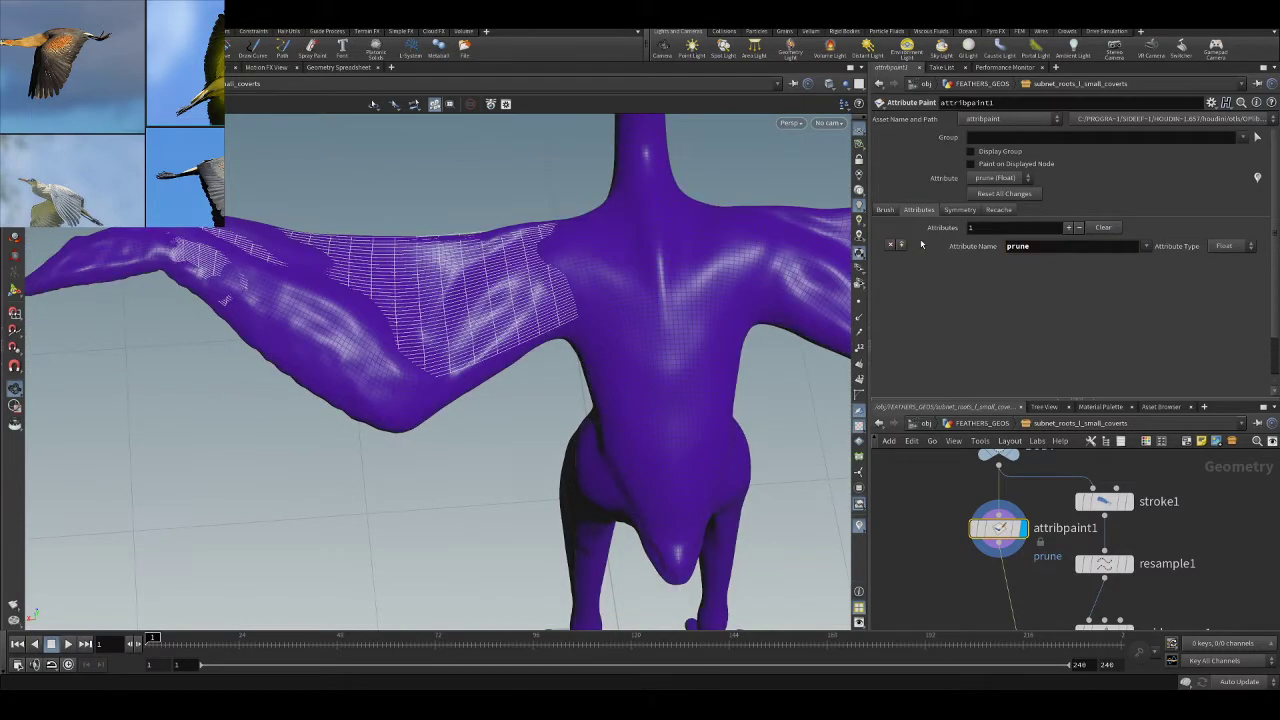
- Paint two prune patches with value 1 on the left wing's coverts area, using a brush radius of about 0.016
left_click(885, 210)
left_click(14, 290)
scroll(440, 300, "down", 5)
scroll(470, 300, "down", 4)
left_click_drag(445, 311, 455, 305)
left_click_drag(318, 264, 327, 268)
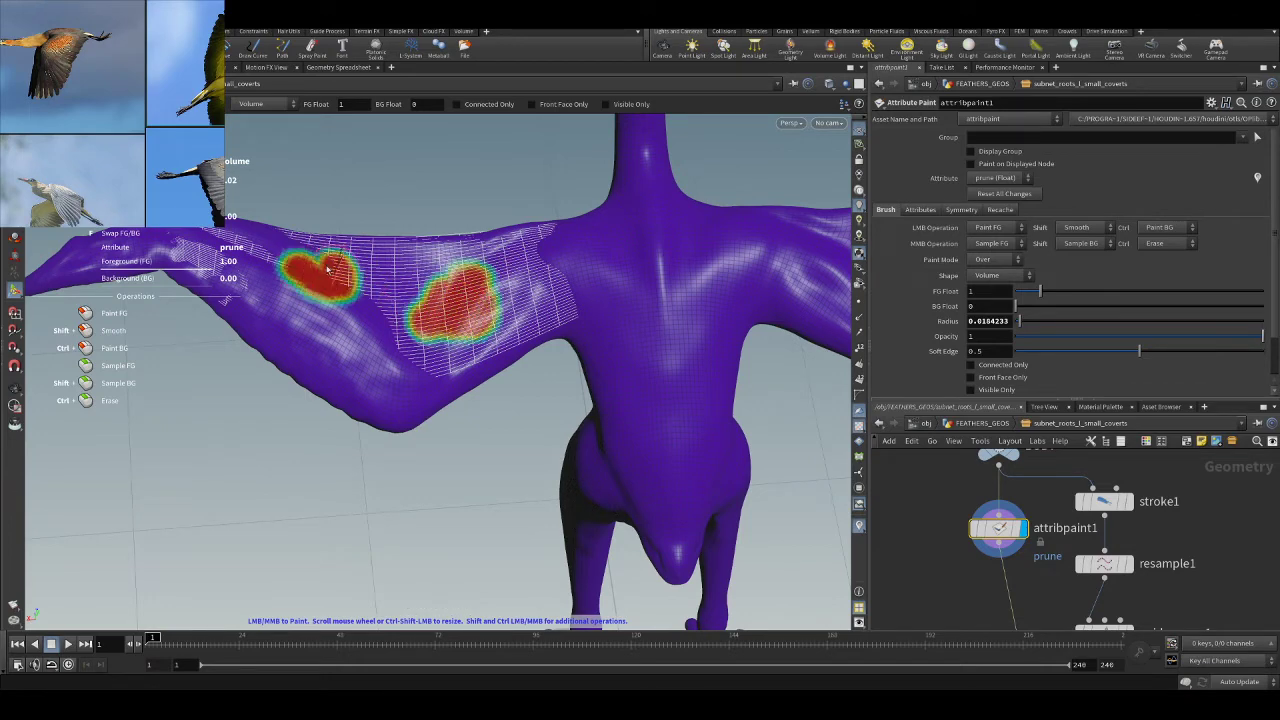
key("Escape")
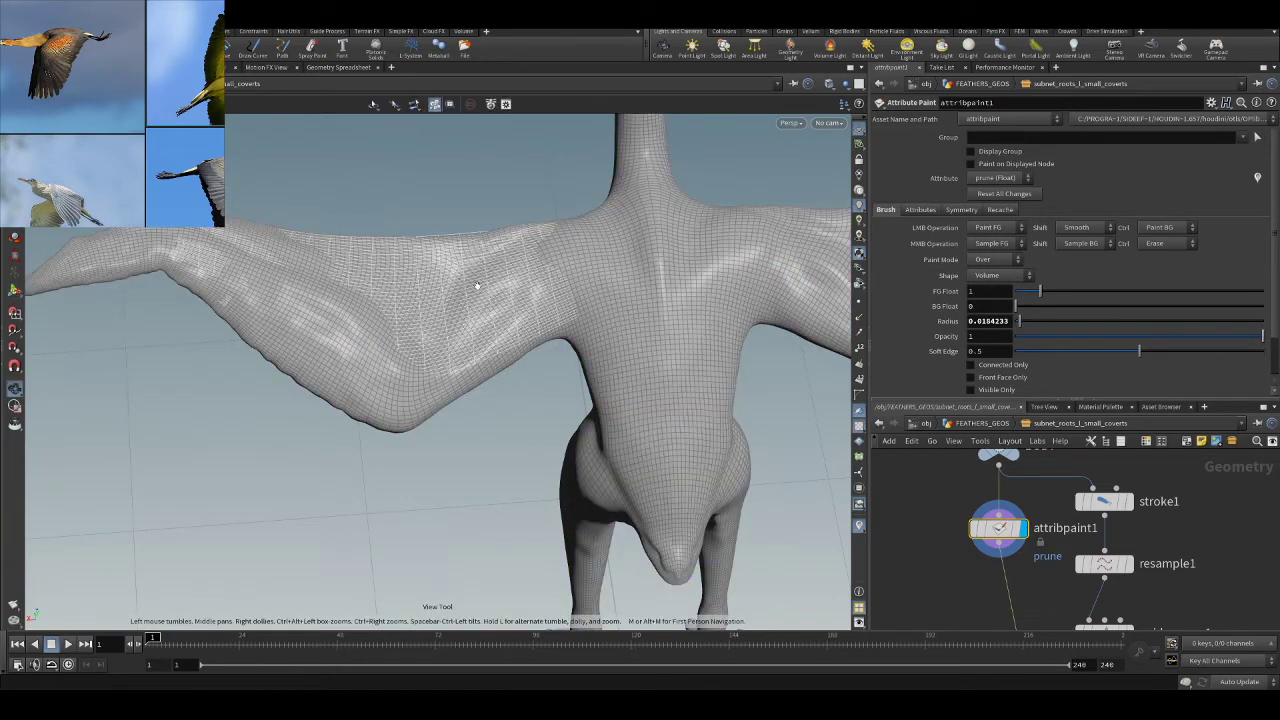
- Display gf_scatter_by_rows1 and show its scattered roots framed as a wireframe with points visible
scroll(1000, 530, "down", 6)
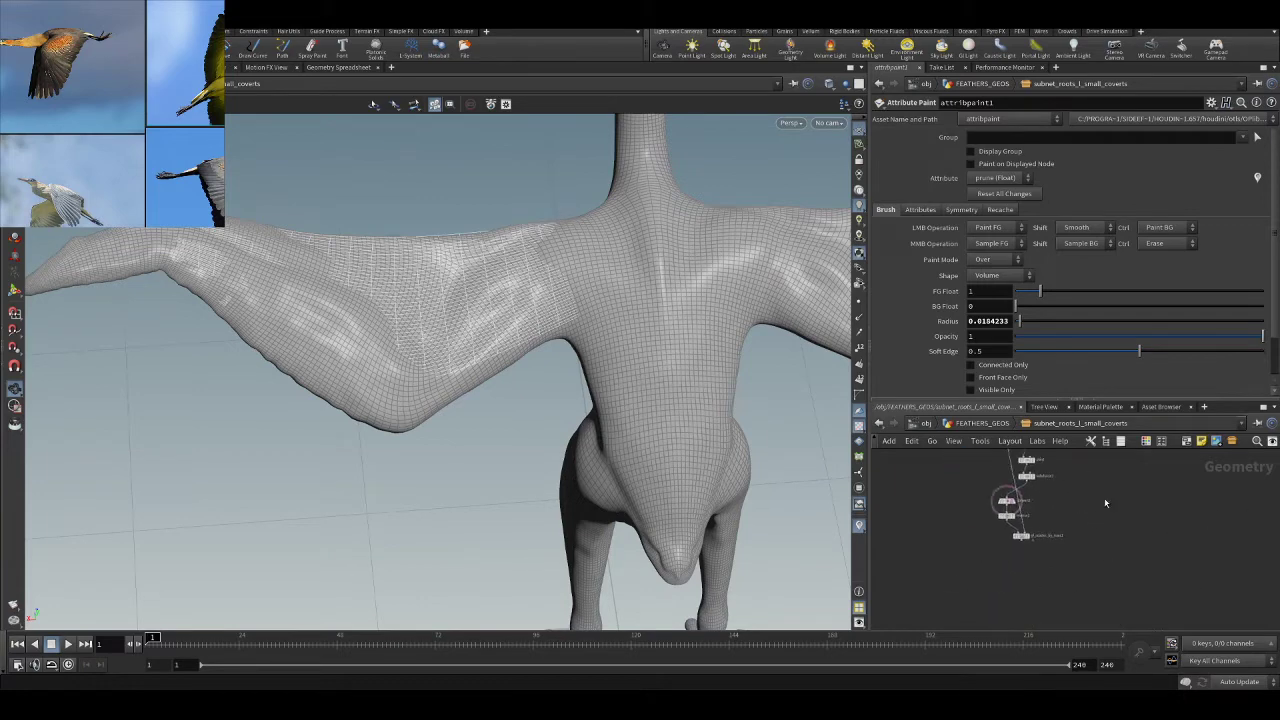
scroll(1040, 530, "up", 6)
left_click(994, 560)
key("h")
scroll(485, 336, "up", 1)
key("shift+w")
scroll(612, 404, "up", 4)
mouse_move(617, 400)
left_mouse_down()
mouse_move(580, 300)
mouse_move(561, 385)
mouse_move(458, 355)
mouse_move(548, 421)
left_mouse_up()
left_click(860, 302)
scroll(543, 369, "down", 3)
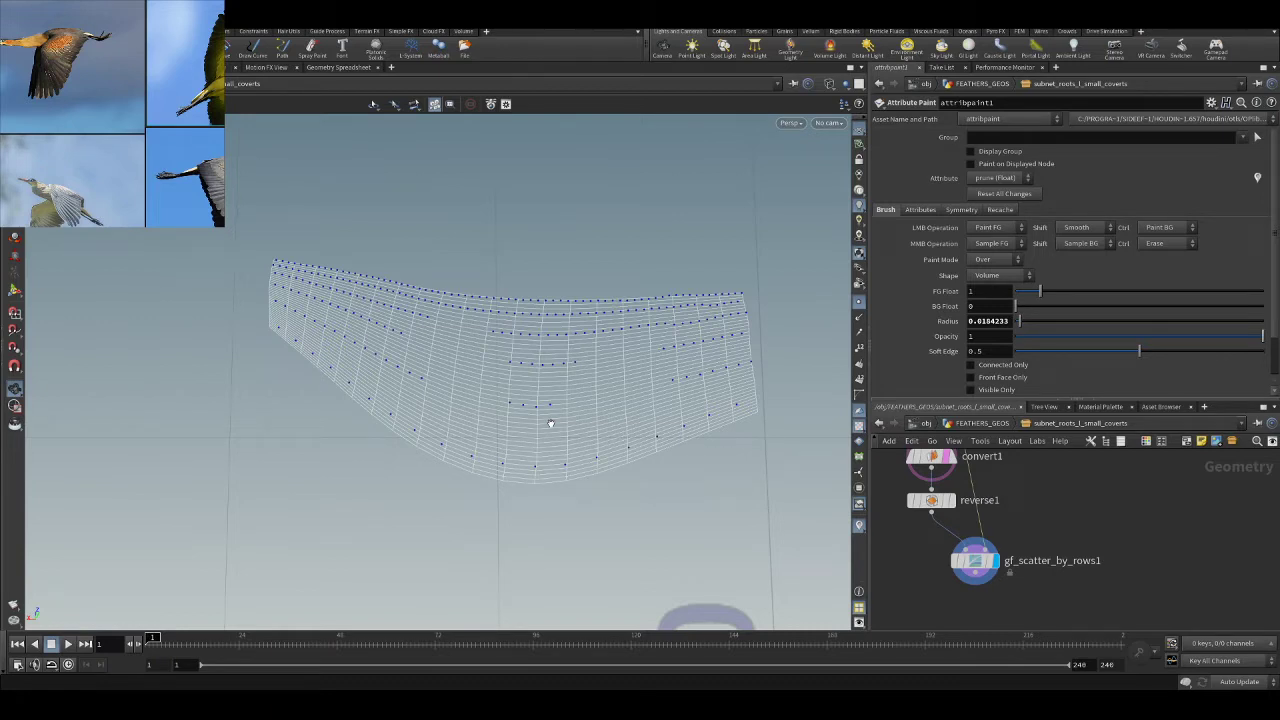
- Bypass attribpaint1 to disable the painted prune mask and reposition gf_scatter_by_rows1 in the network
scroll(1068, 540, "down", 5)
middle_click_drag(1073, 512, 1080, 568)
scroll(945, 592, "up", 5)
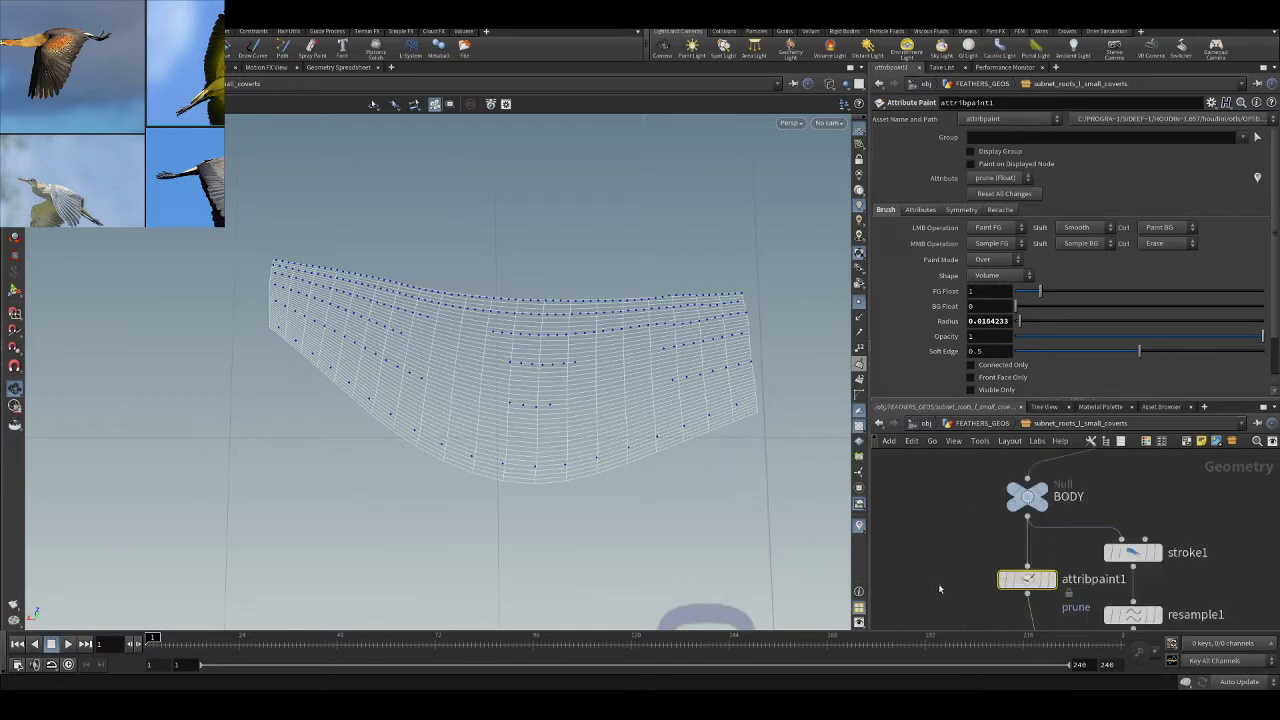
scroll(985, 578, "up", 1)
mouse_move(1003, 583)
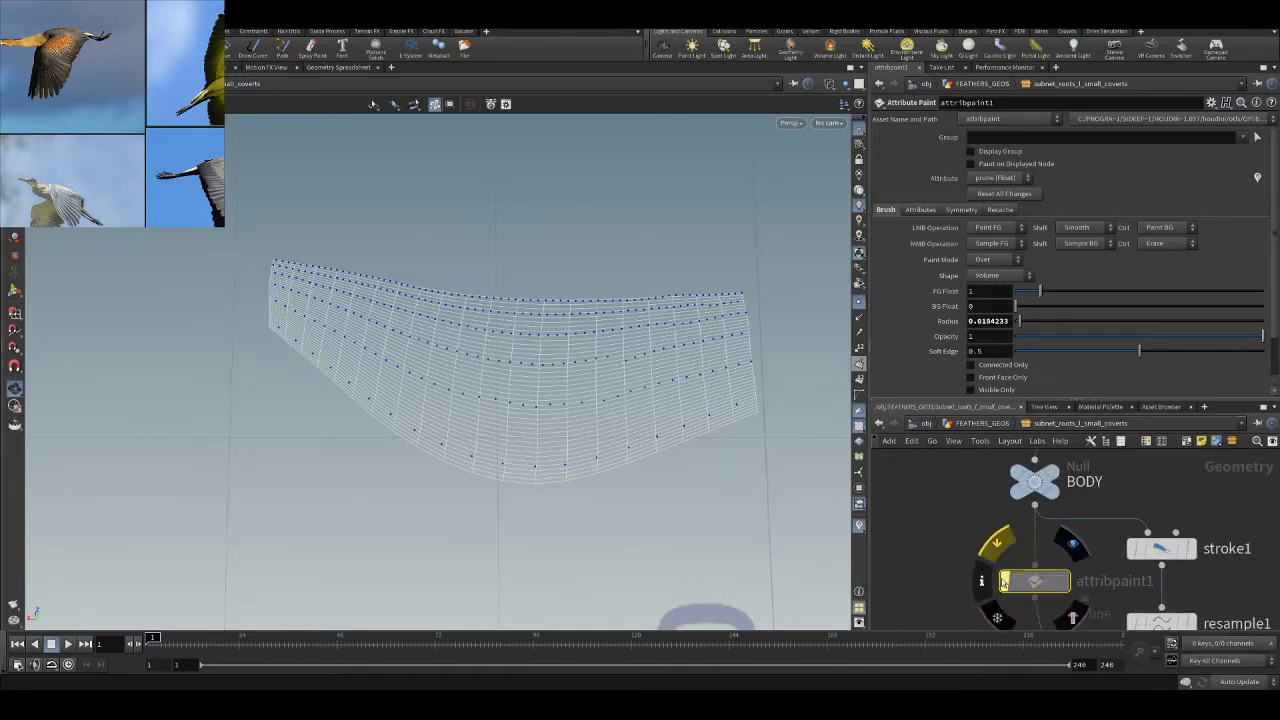
left_click_drag(1033, 583, 999, 578)
scroll(981, 579, "down", 5)
scroll(979, 580, "down", 3)
scroll(1020, 560, "up", 5)
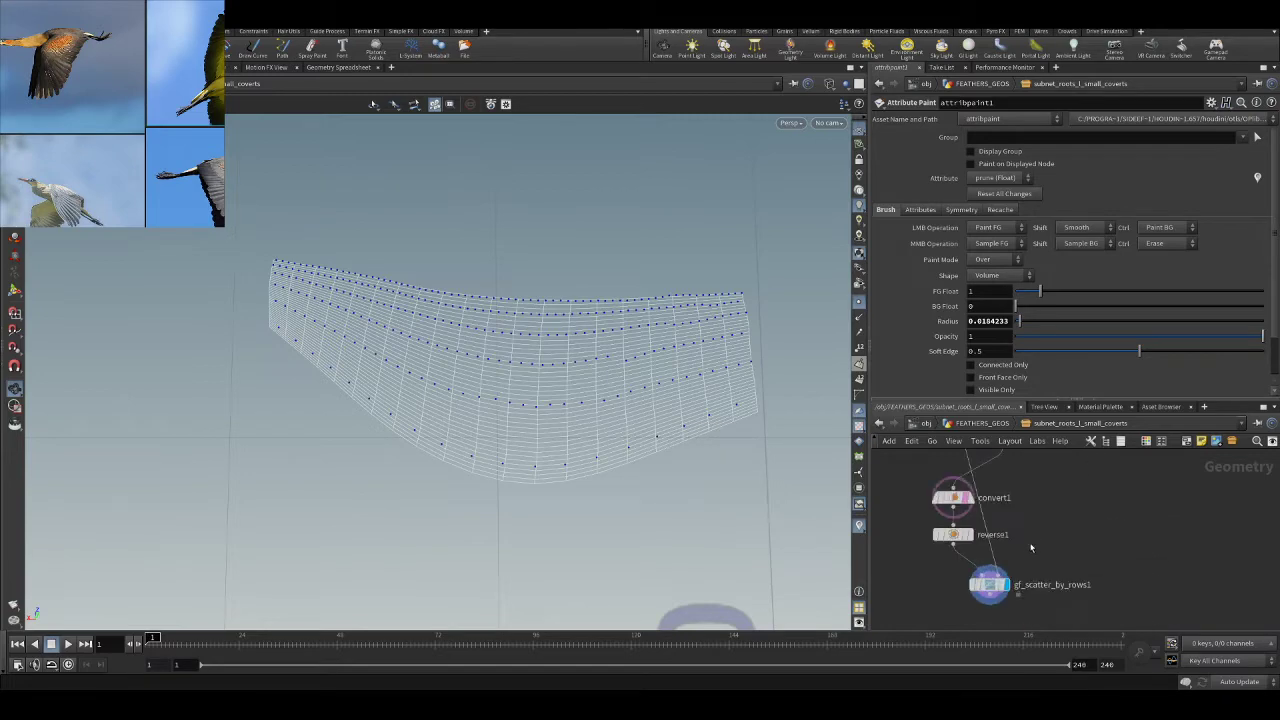
left_click_drag(993, 590, 1004, 587)
scroll(1061, 515, "down", 5)
- Examine gf_scatter_by_rows1's point attributes in the Geometry Spreadsheet and its root rows from several angles
left_click_drag(586, 424, 714, 394, "alt")
scroll(1020, 560, "up", 4)
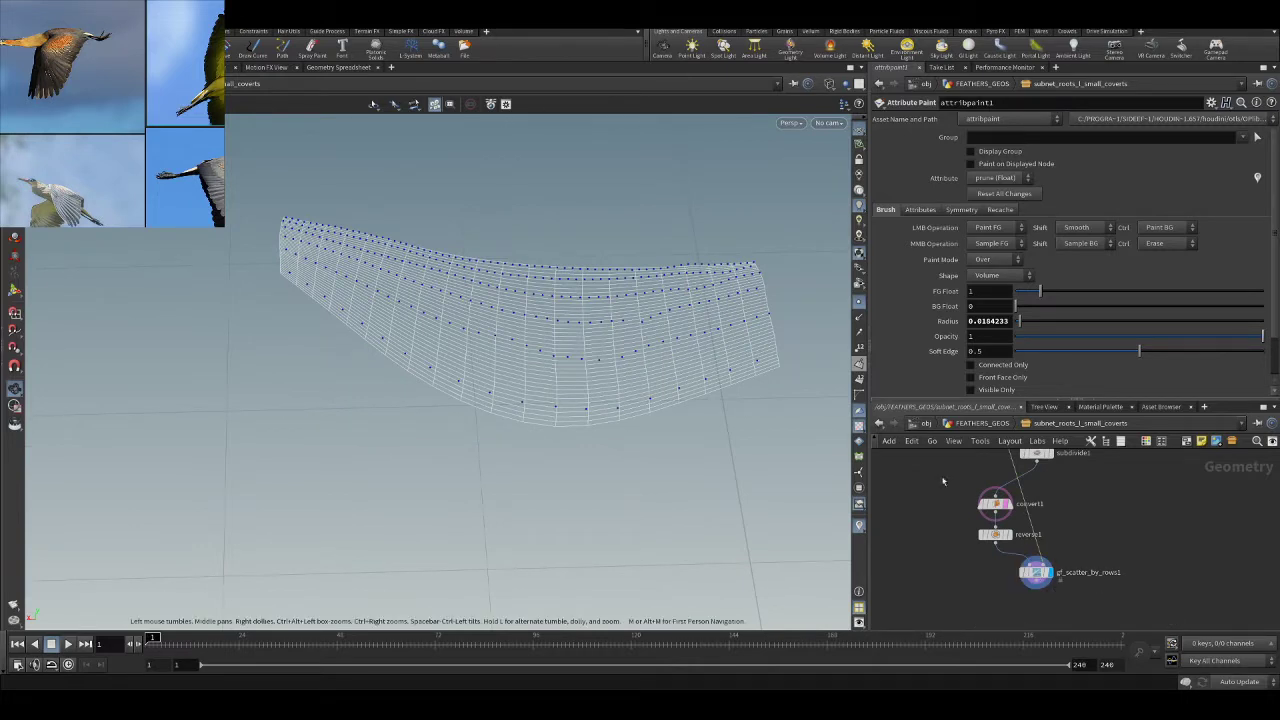
left_click(339, 67)
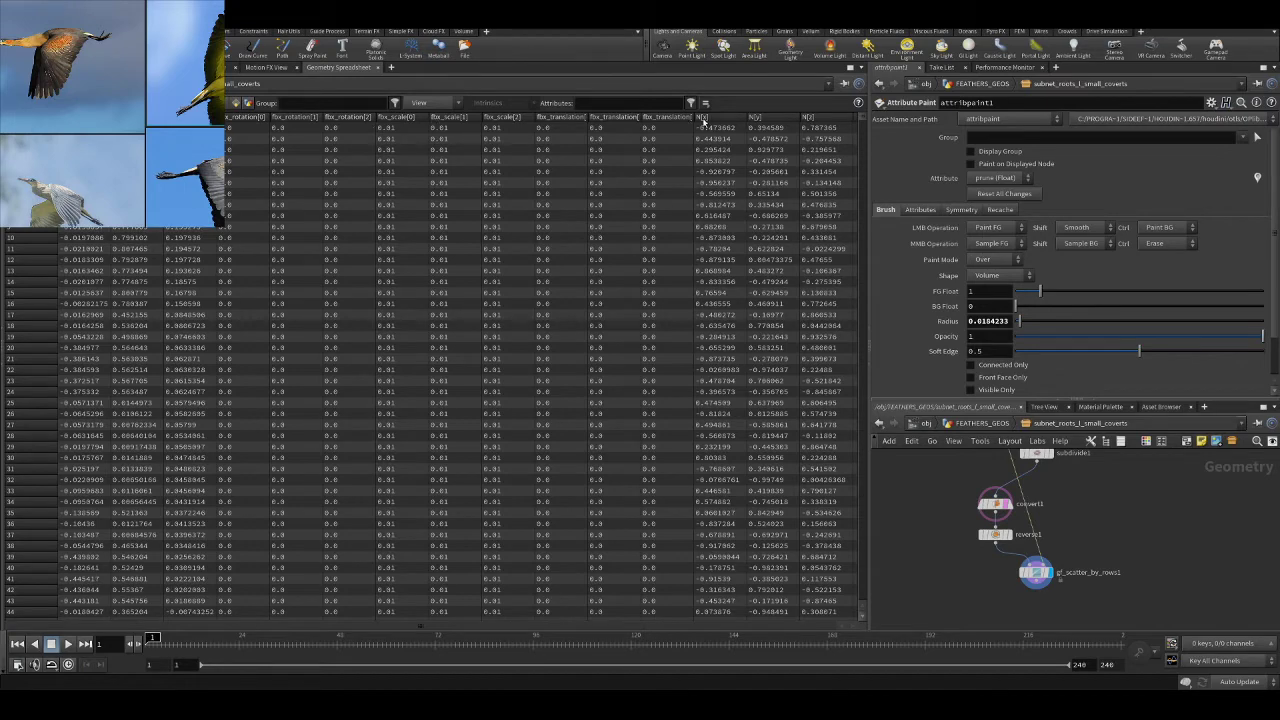
scroll(638, 328, "down", 2)
scroll(638, 328, "down", 2)
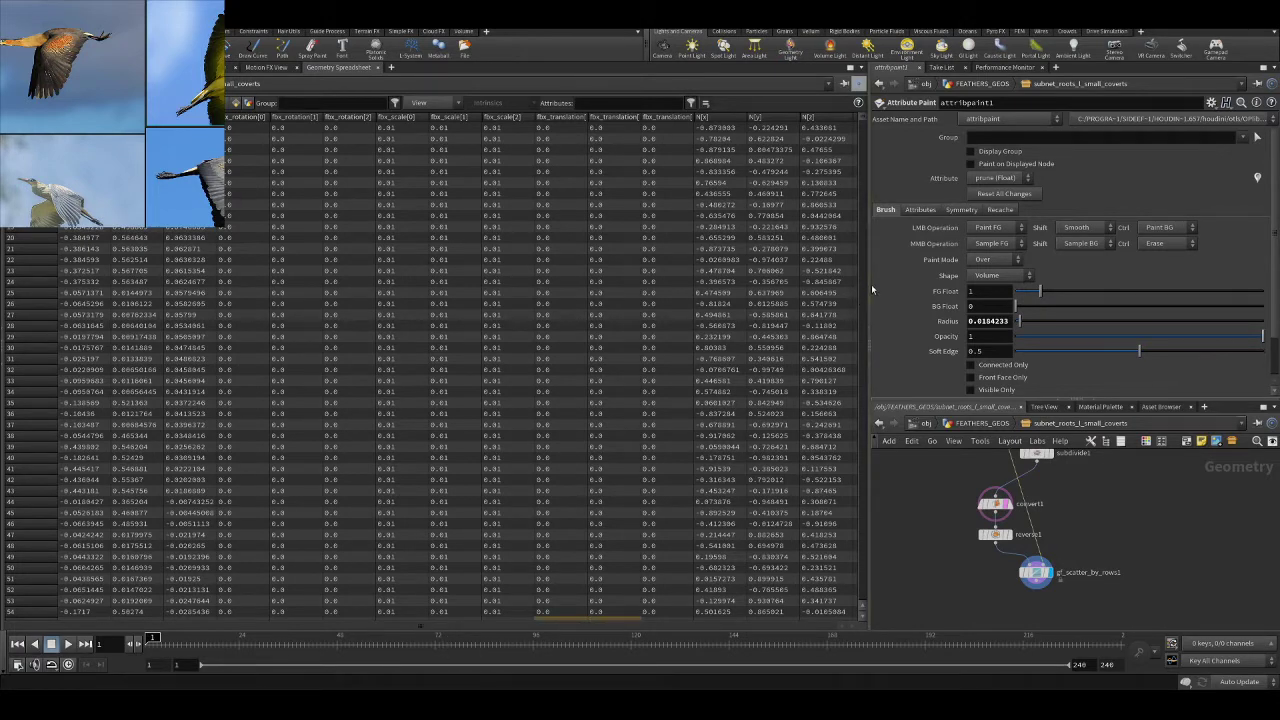
left_click_drag(865, 292, 808, 289)
left_click(1007, 574)
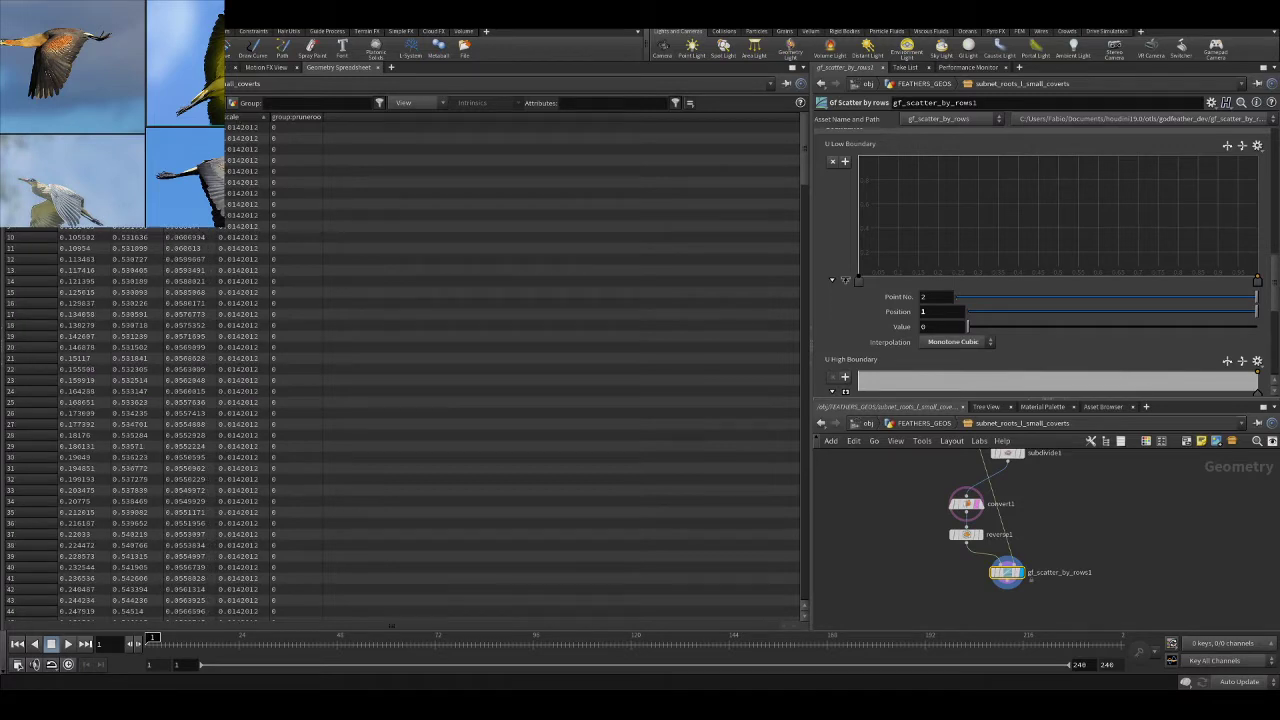
left_click(30, 67)
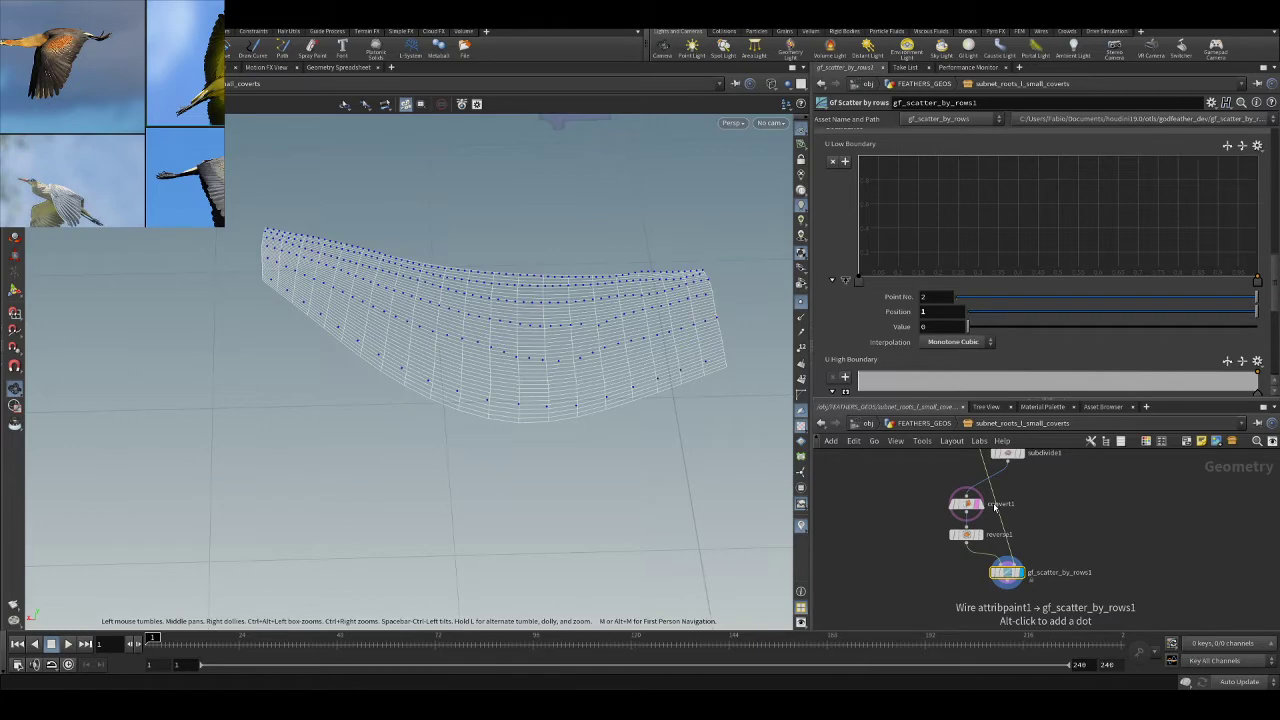
right_click_drag(414, 189, 605, 340)
left_click_drag(491, 311, 359, 299)
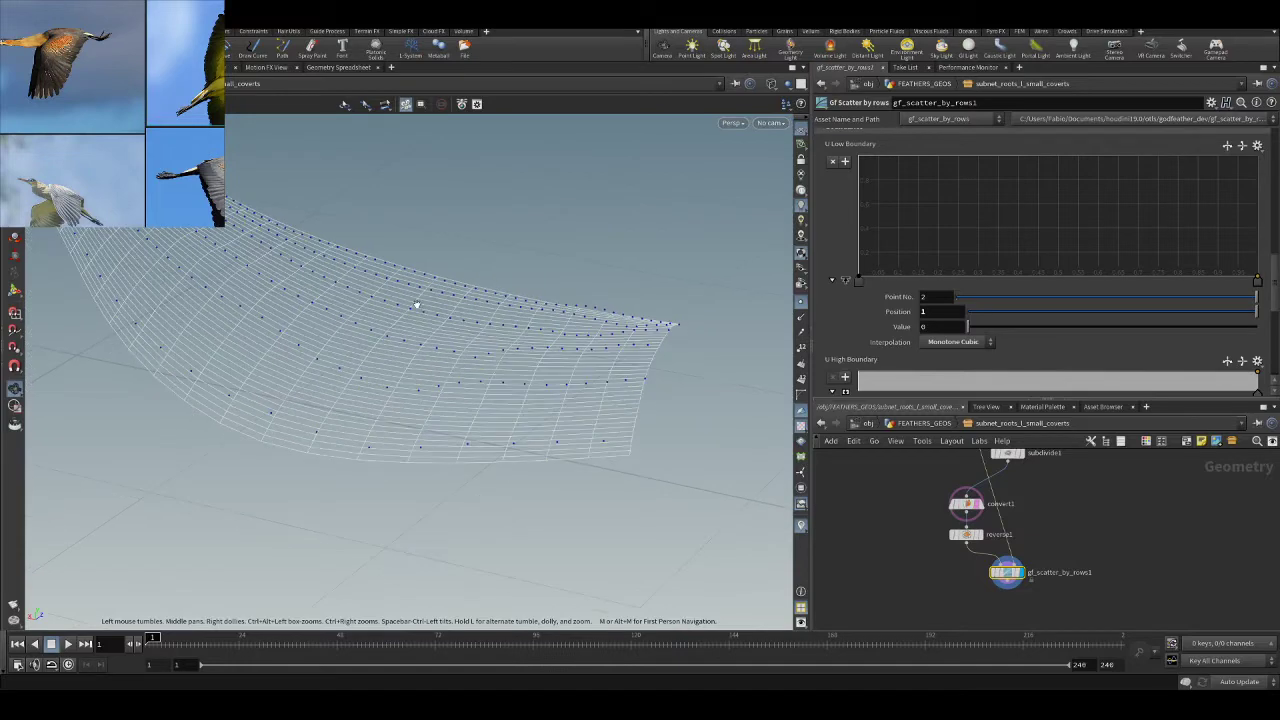
mouse_move(466, 331)
left_mouse_down()
mouse_move(380, 320)
mouse_move(464, 339)
left_mouse_up()
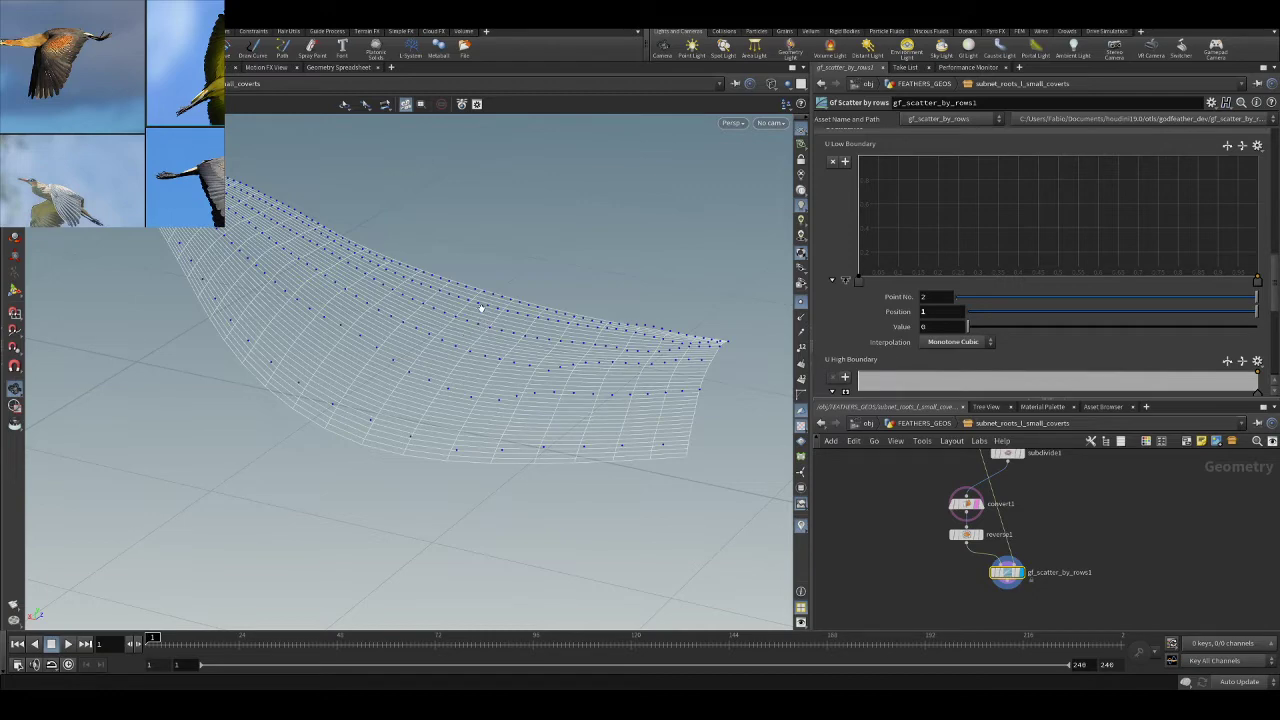
left_click_drag(566, 329, 549, 349)
left_click(1097, 526)
left_click_drag(1016, 580, 1010, 579)
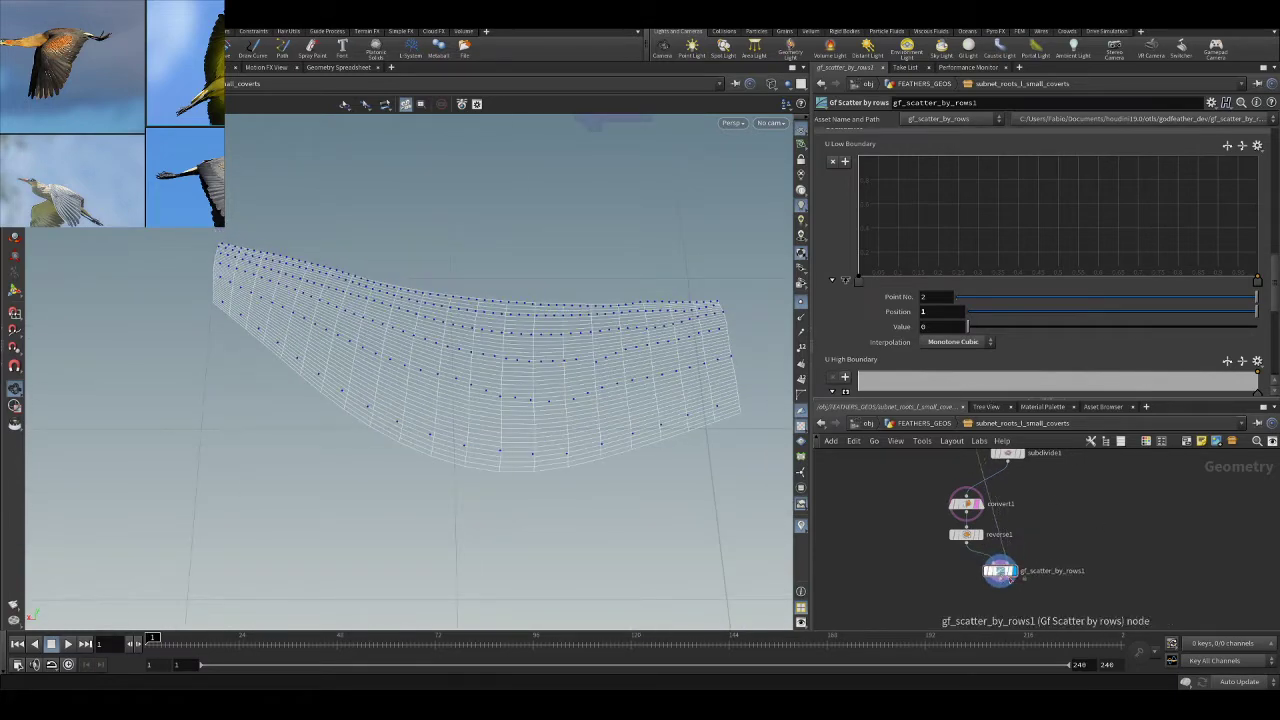
- Add an Output node wired from gf_scatter_by_rows1 inside subnet_roots_l_small_coverts and display it
left_click(926, 423)
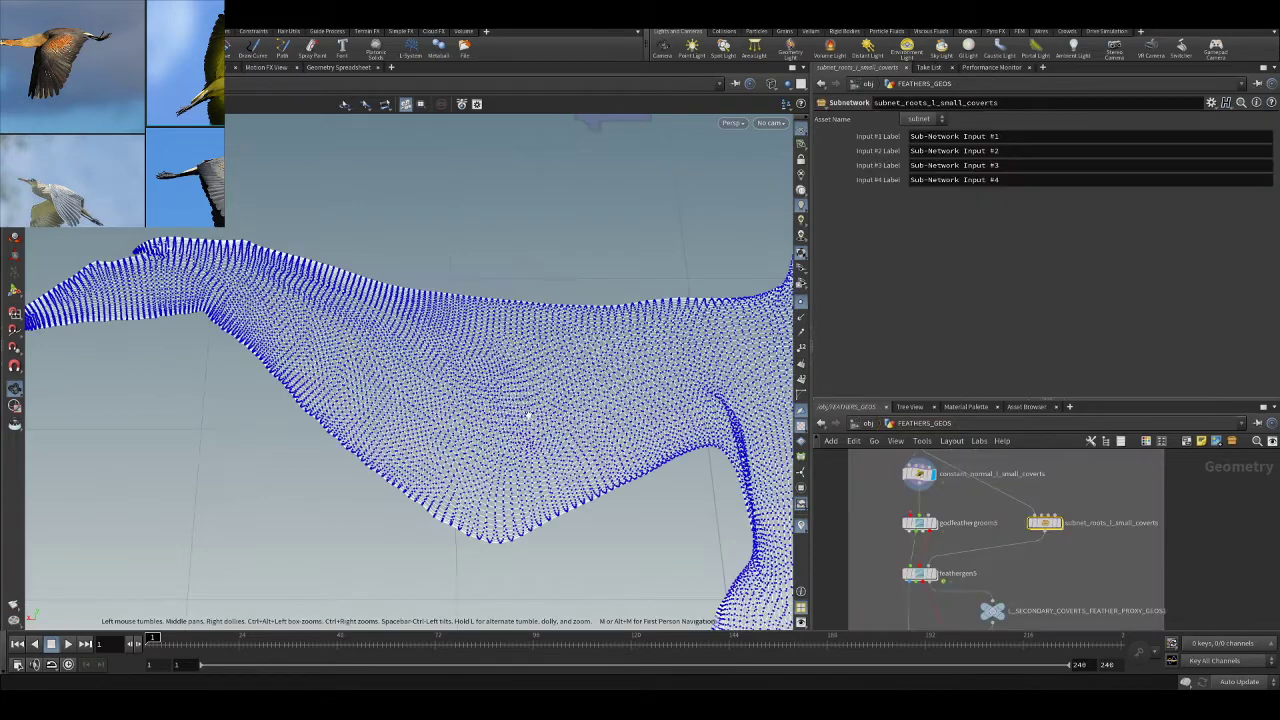
scroll(1074, 562, "up", 2)
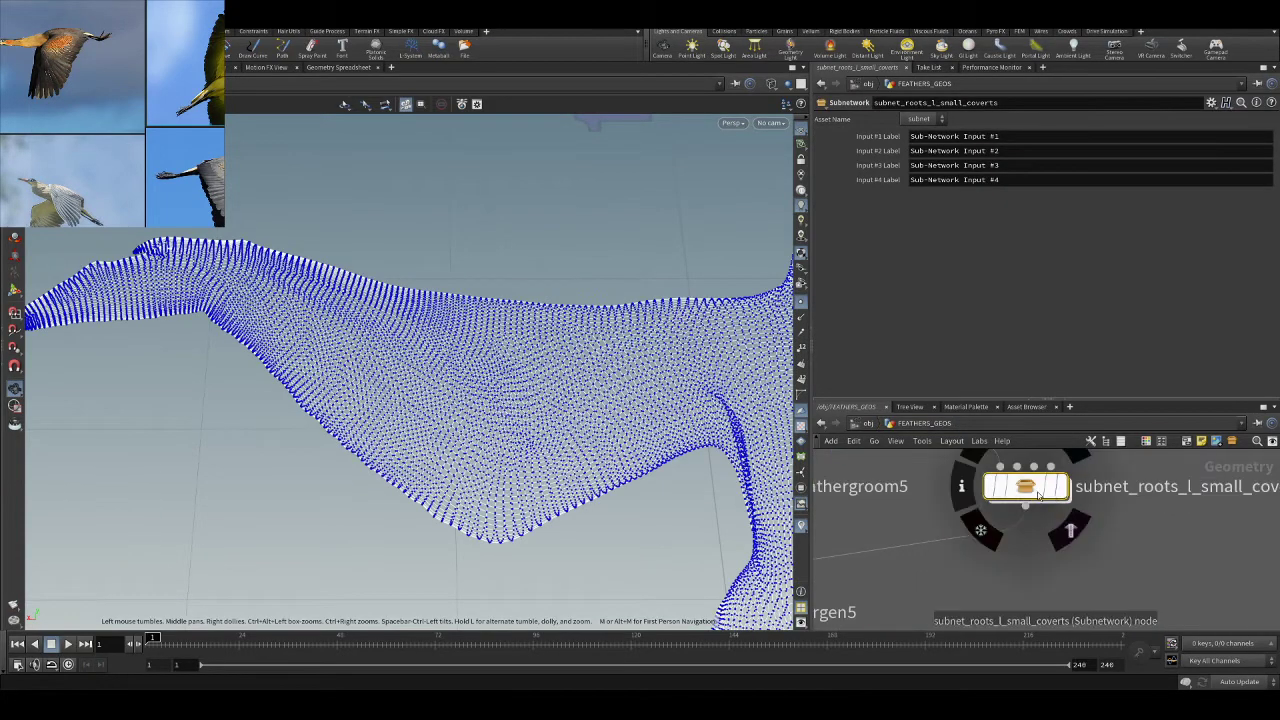
double_click(1036, 494)
key("Tab")
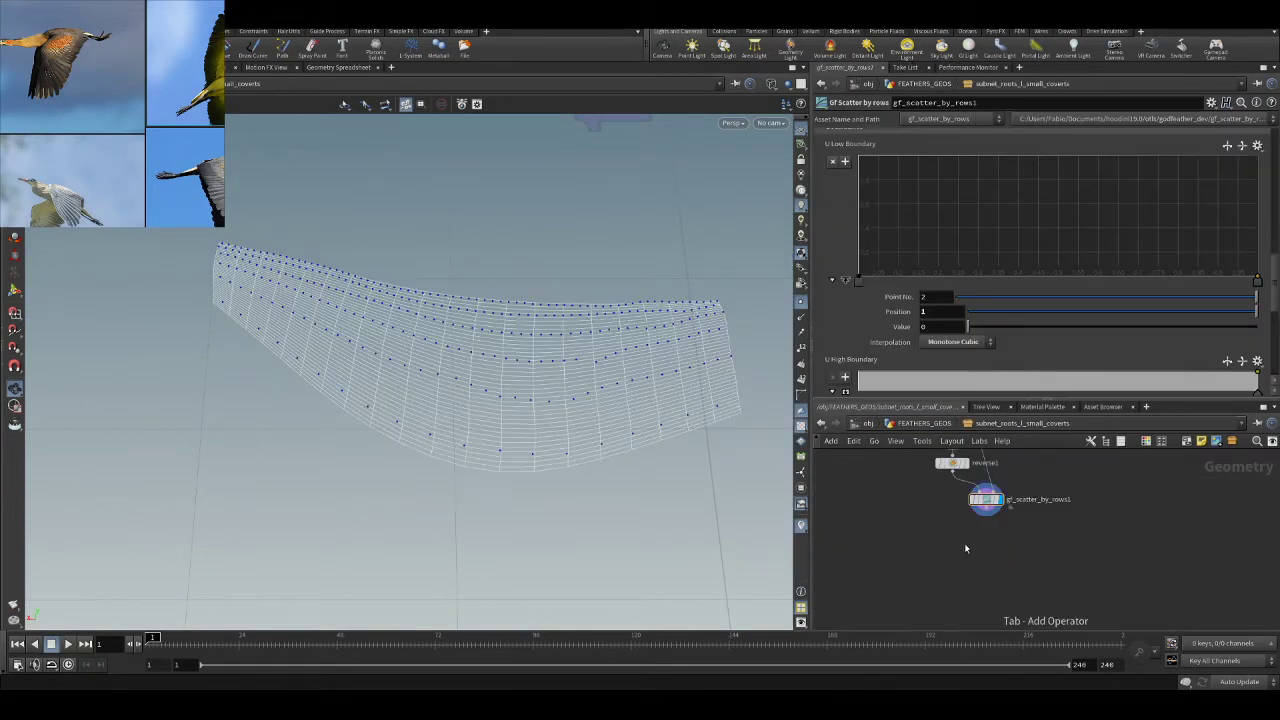
key("Return")
left_click(965, 545)
left_click_drag(965, 545, 1004, 548)
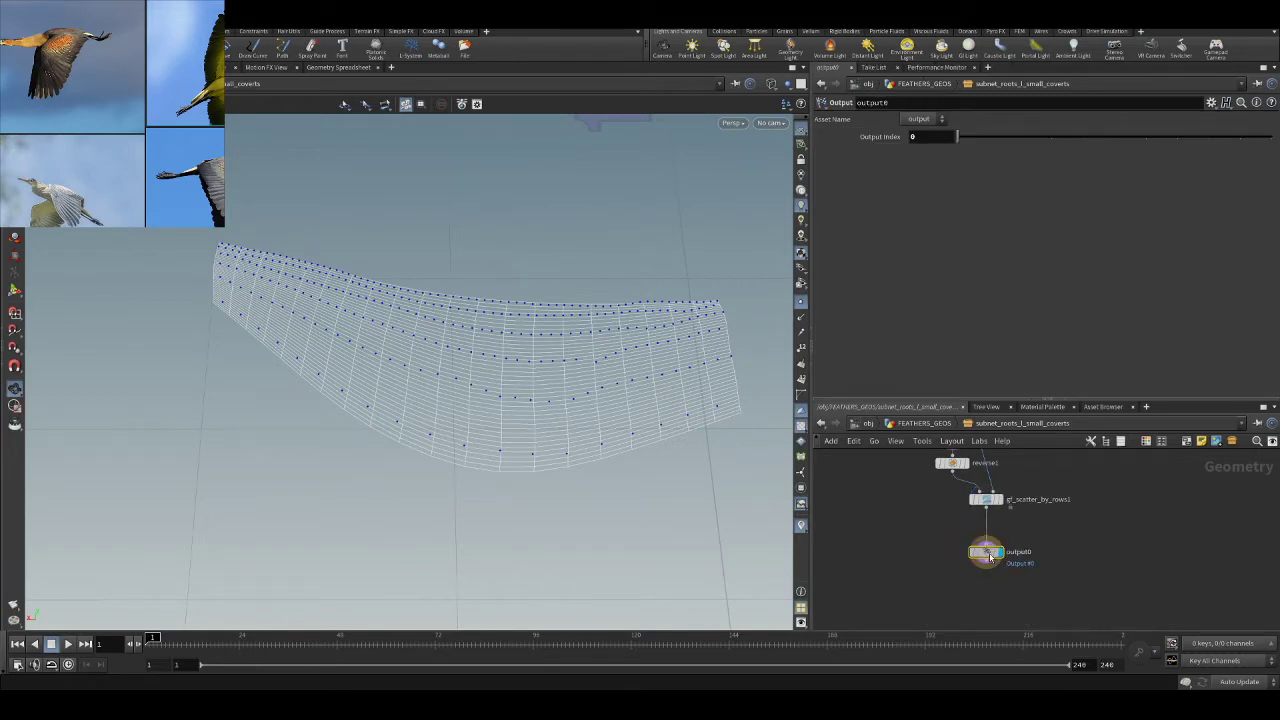
- Return to FEATHERS_GEOS, then display and select feathergen5 with its generated feathers shown shaded
left_click(938, 425)
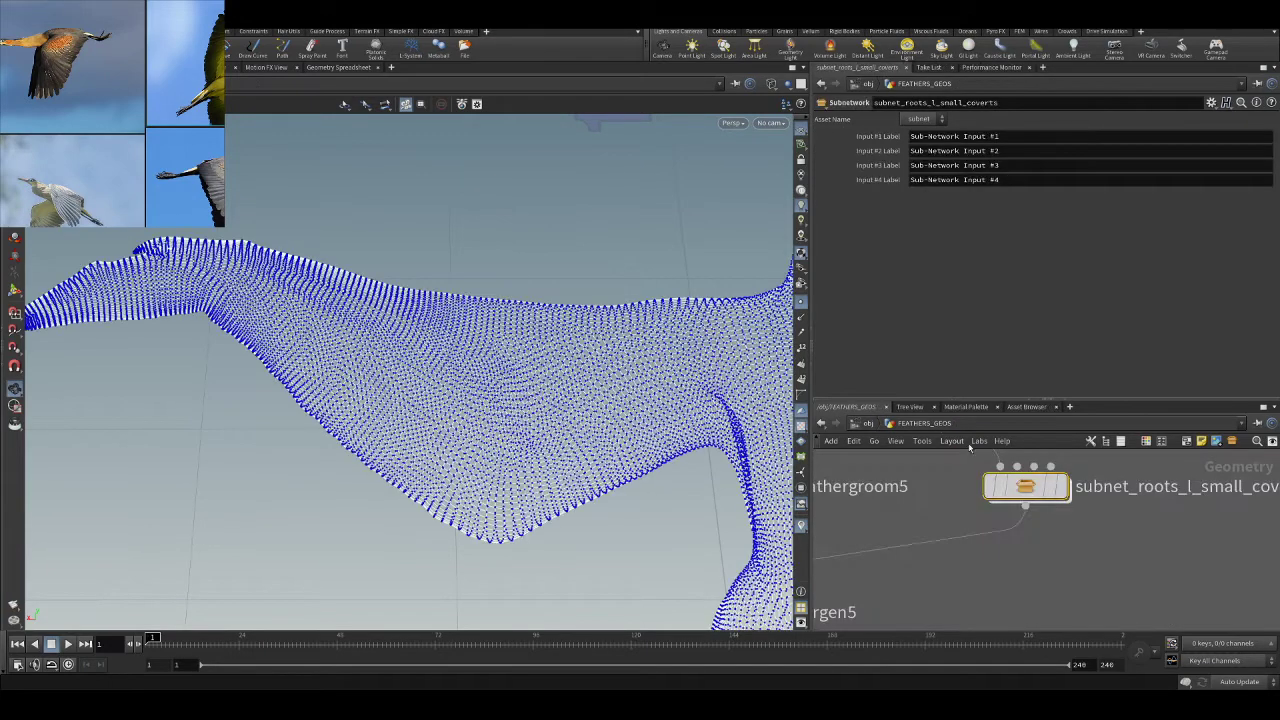
scroll(1063, 577, "down", 2)
scroll(927, 577, "up", 3)
middle_click_drag(927, 582, 1016, 539)
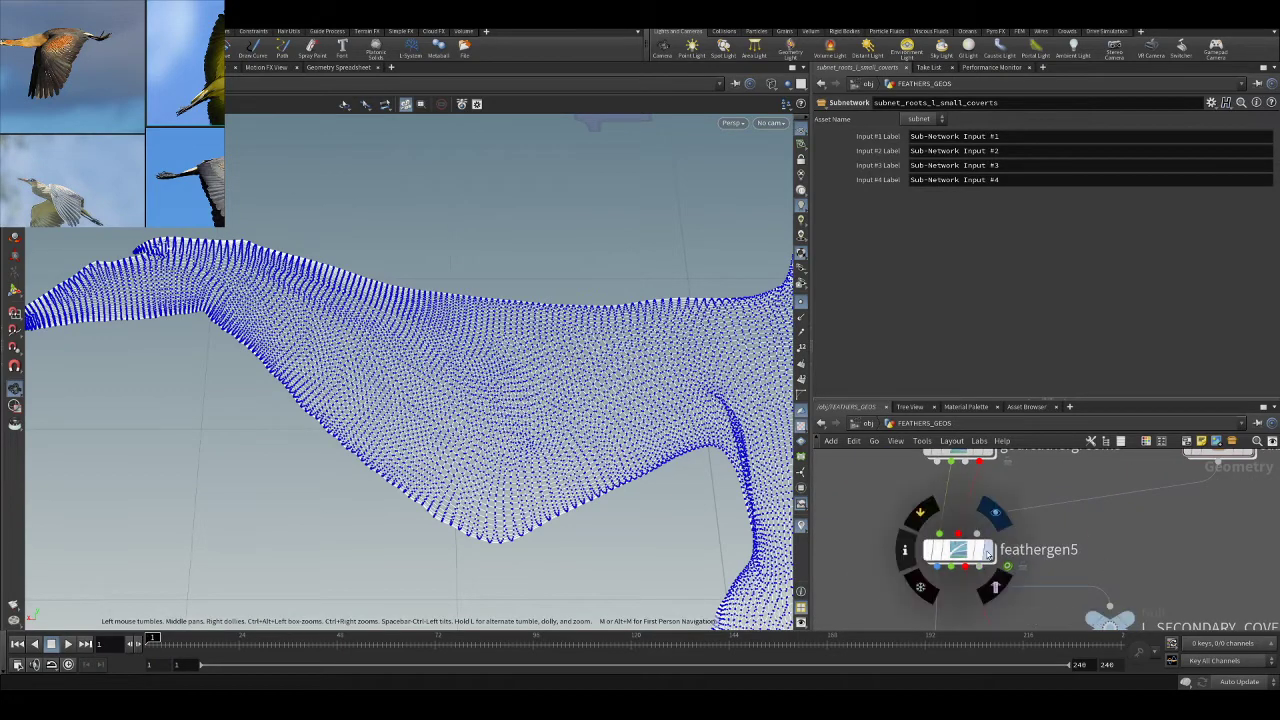
left_click(983, 554)
left_click(955, 550)
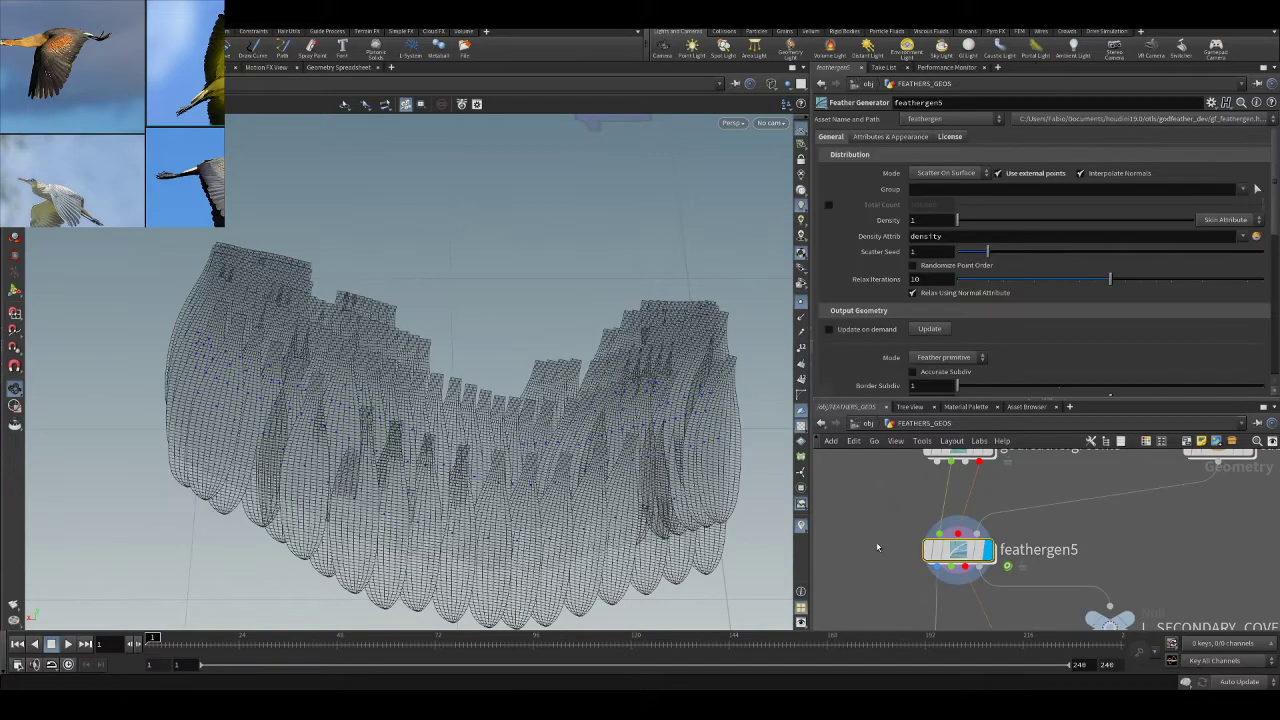
key("w")
mouse_move(486, 263)
left_mouse_down()
mouse_move(351, 286)
mouse_move(486, 243)
mouse_move(448, 309)
mouse_move(486, 314)
mouse_move(477, 349)
mouse_move(528, 376)
mouse_move(545, 405)
left_mouse_up()
- Display and select godfeathergroom5 and show the other scene objects around its guide feathers
scroll(993, 483, "up", 1)
middle_click_drag(993, 483, 985, 567)
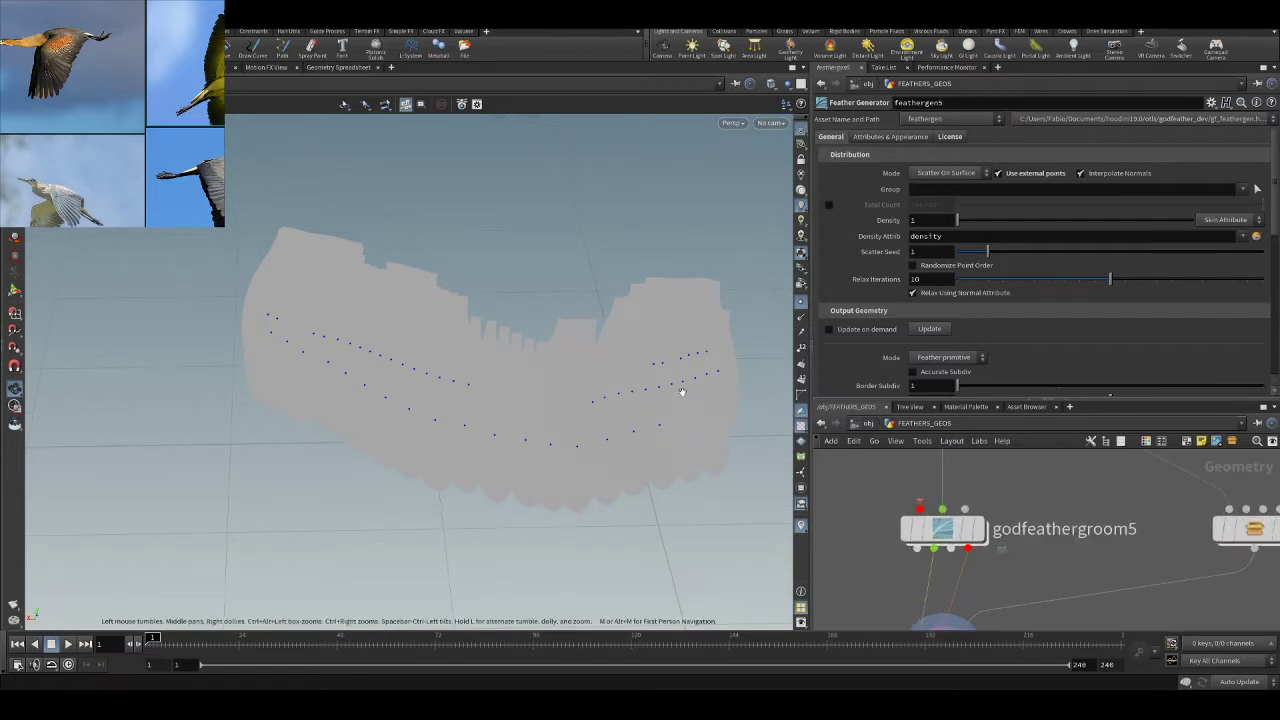
left_click(975, 532)
left_click(955, 533)
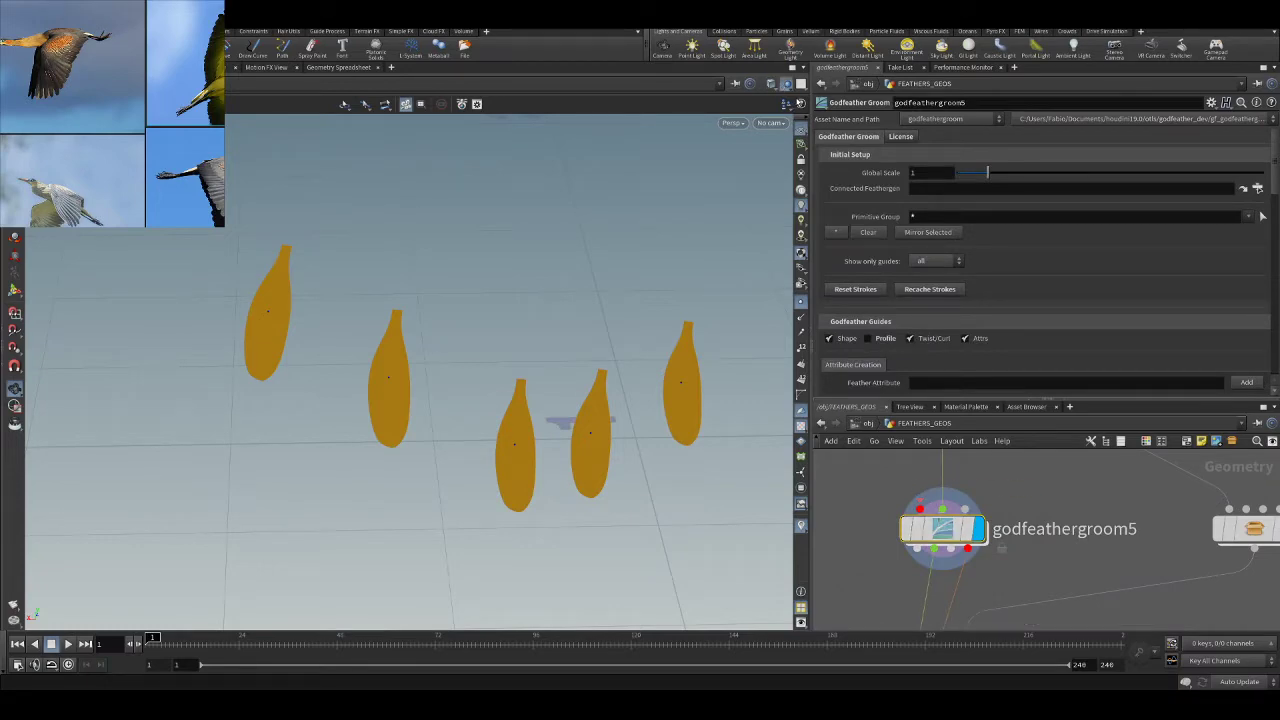
left_click(786, 84)
left_click_drag(523, 298, 545, 352)
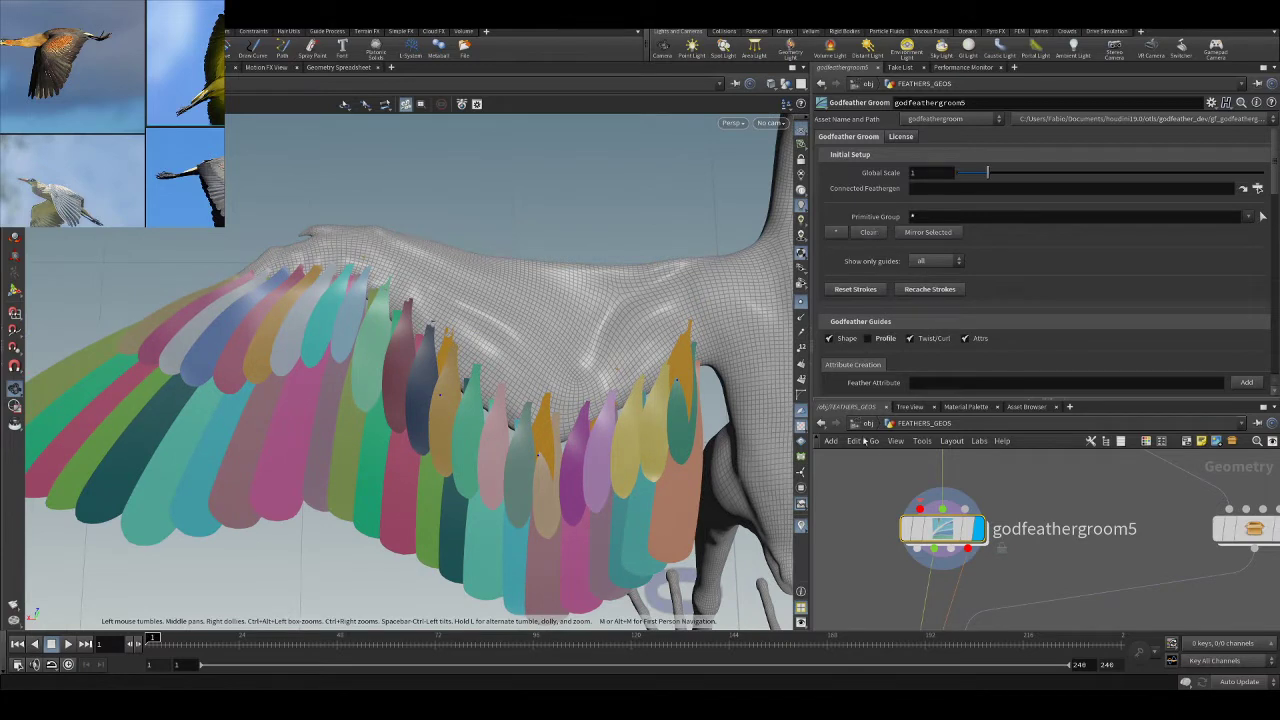
- Hide the WING_L_PREVIEW object at the obj level and go back into FEATHERS_GEOS
left_click(862, 423)
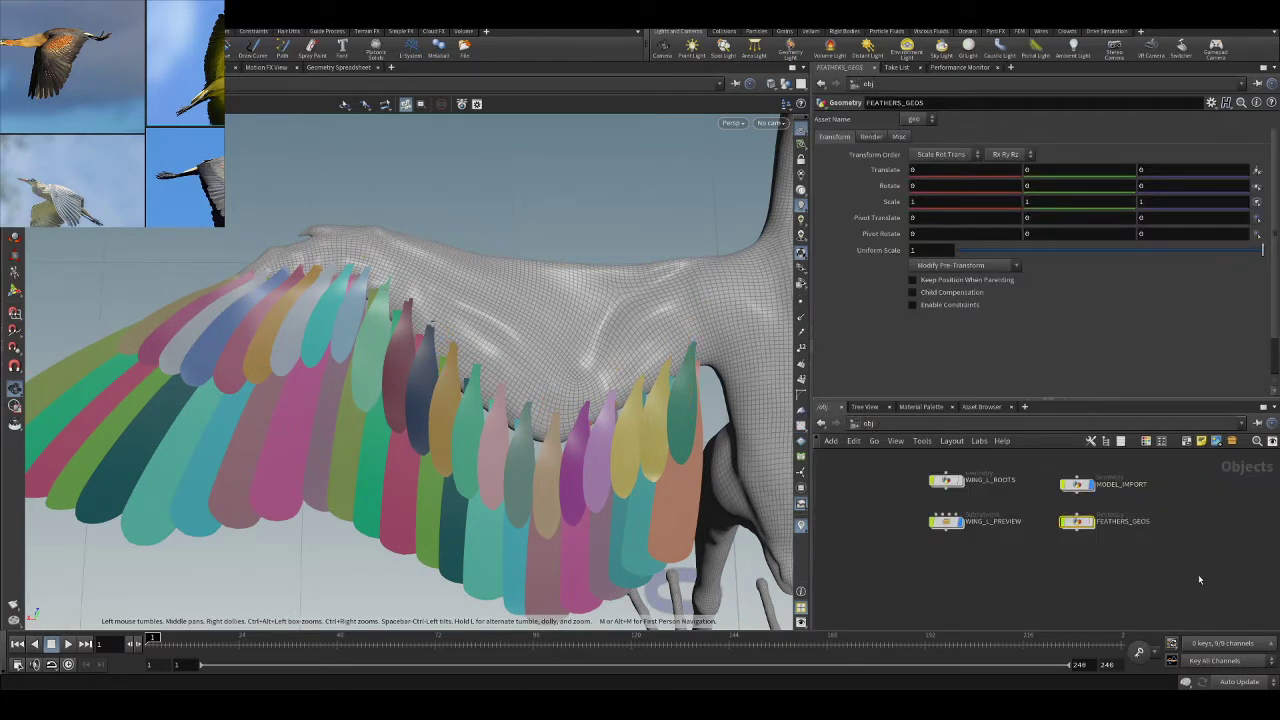
left_click(963, 527)
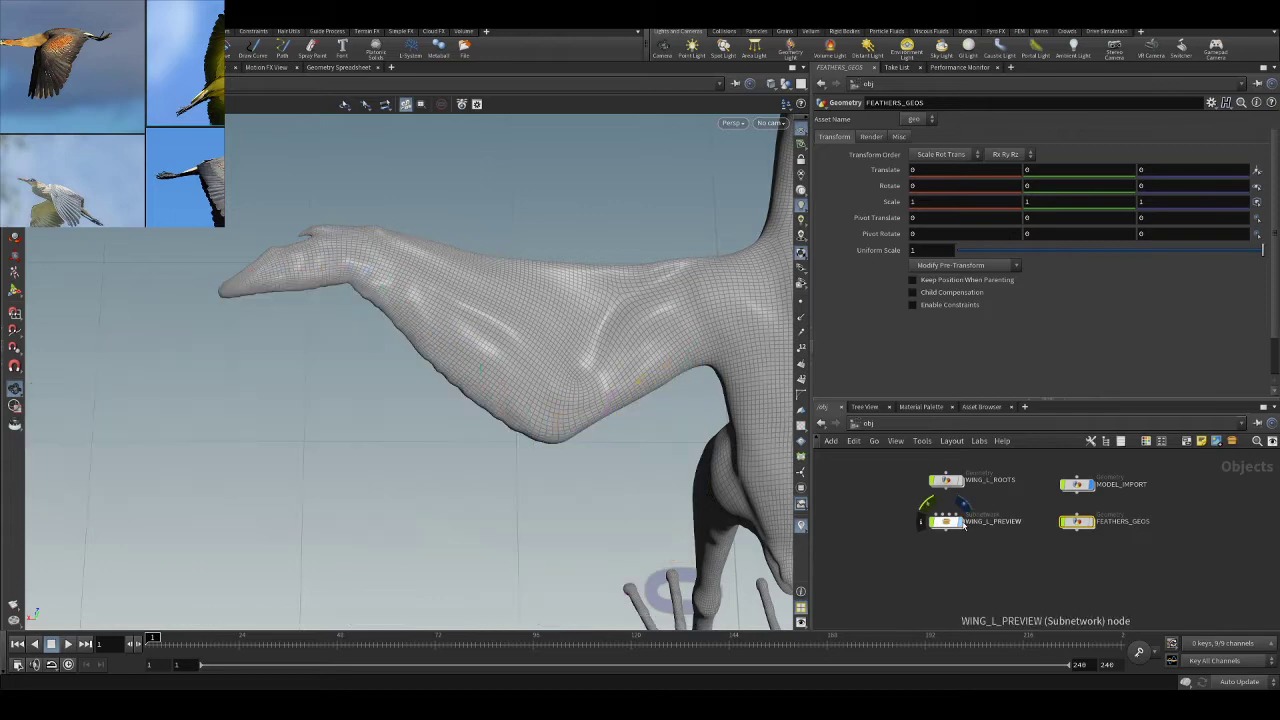
double_click(1078, 521)
scroll(1013, 526, "down", 7)
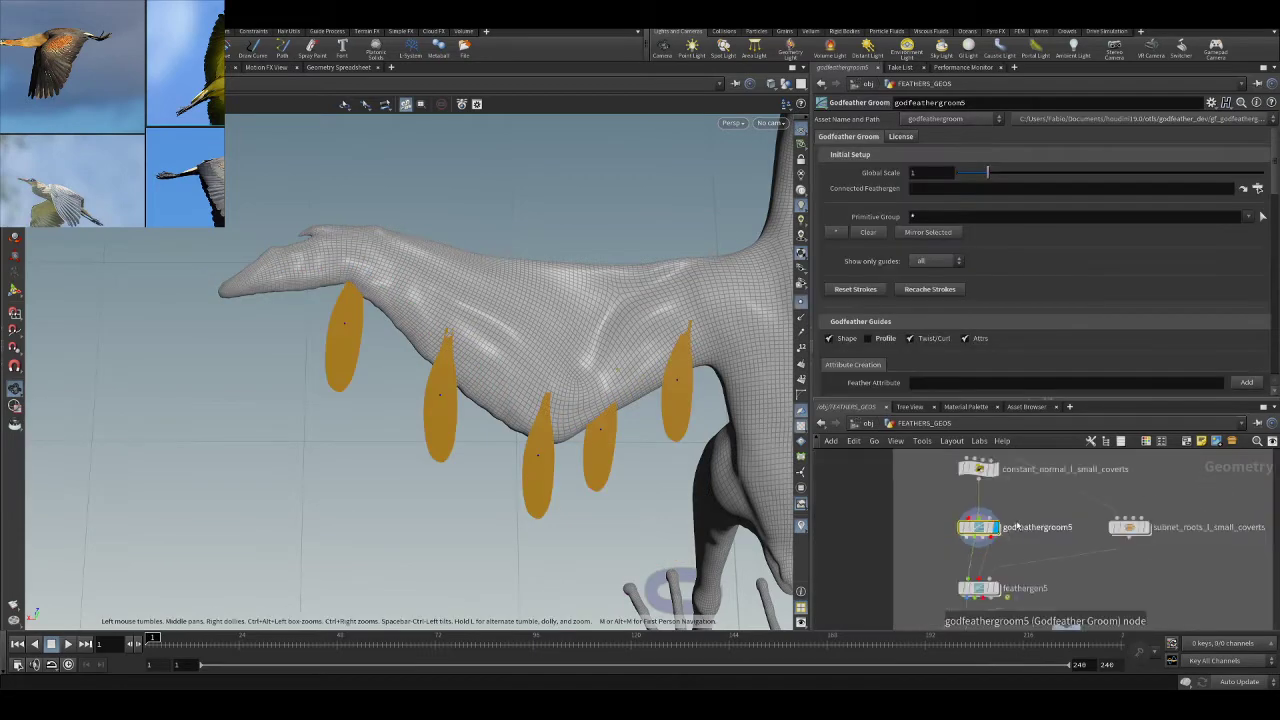
- Remove all existing guide feathers of godfeathergroom5 from the left wing with the Cut tool
scroll(1133, 527, "up", 5)
scroll(1055, 569, "down", 1)
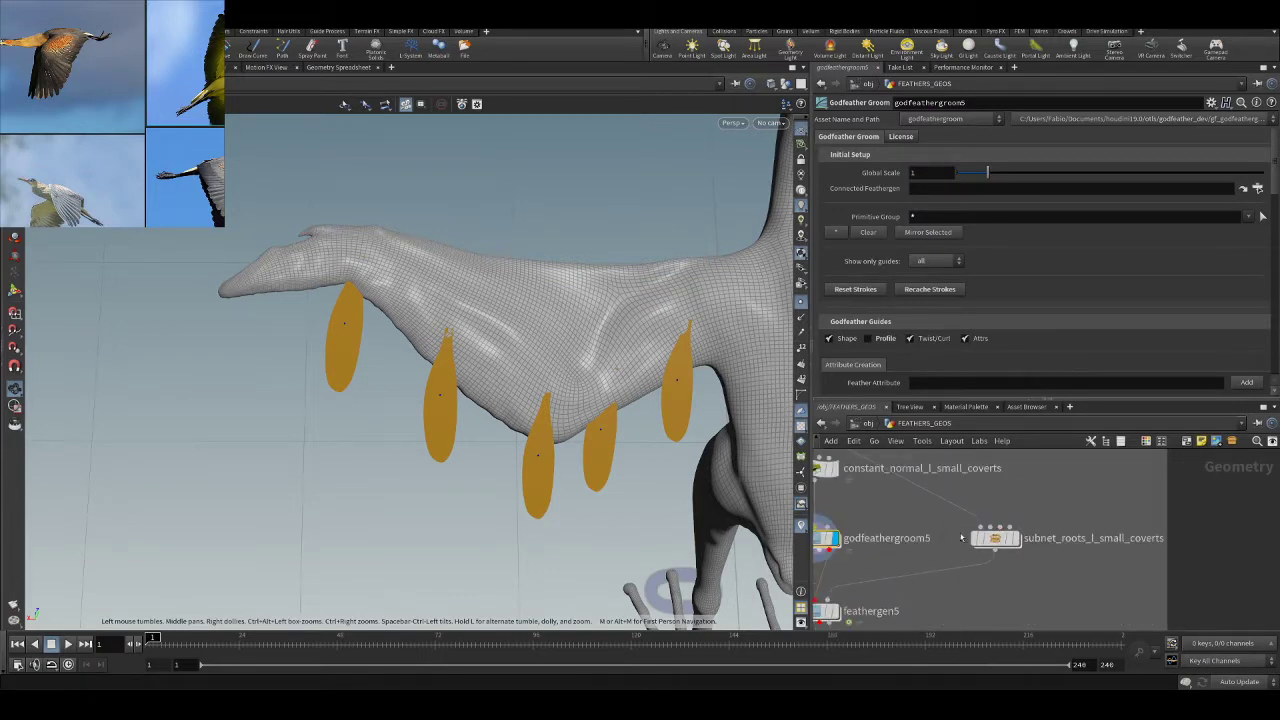
middle_click_drag(971, 525, 1119, 511)
key("Return")
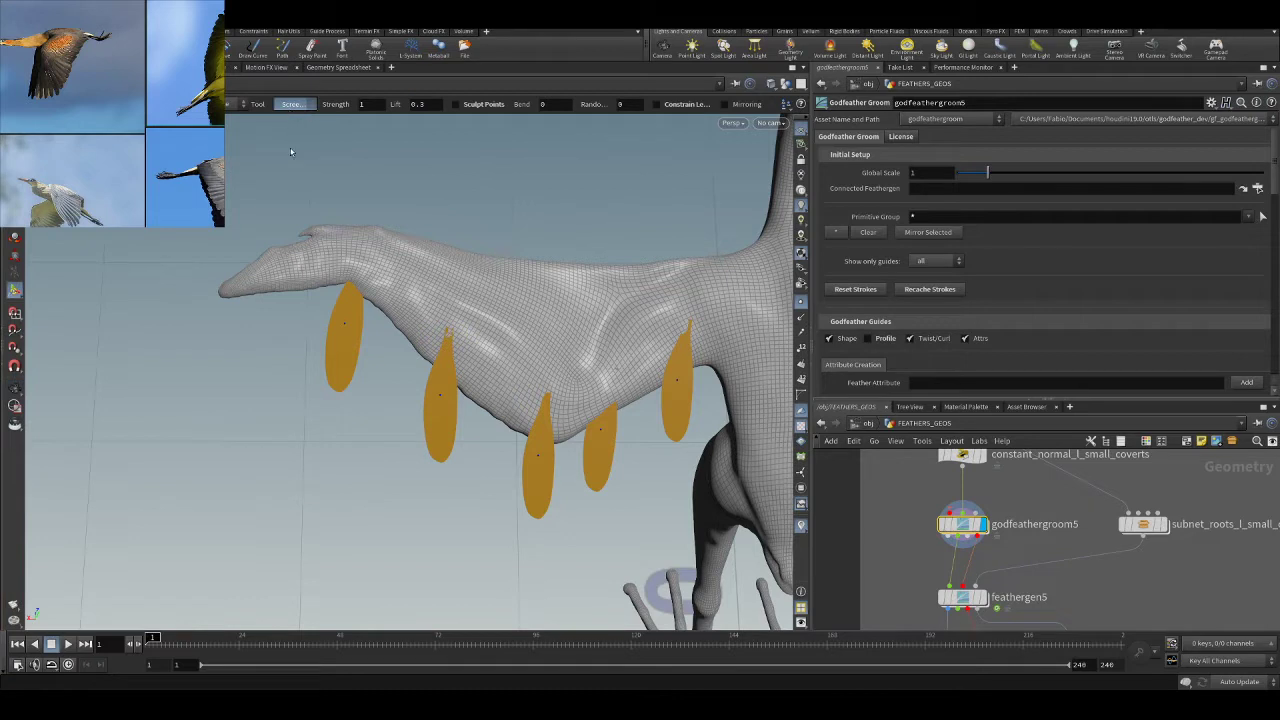
left_click(290, 146)
left_click_drag(367, 298, 330, 288)
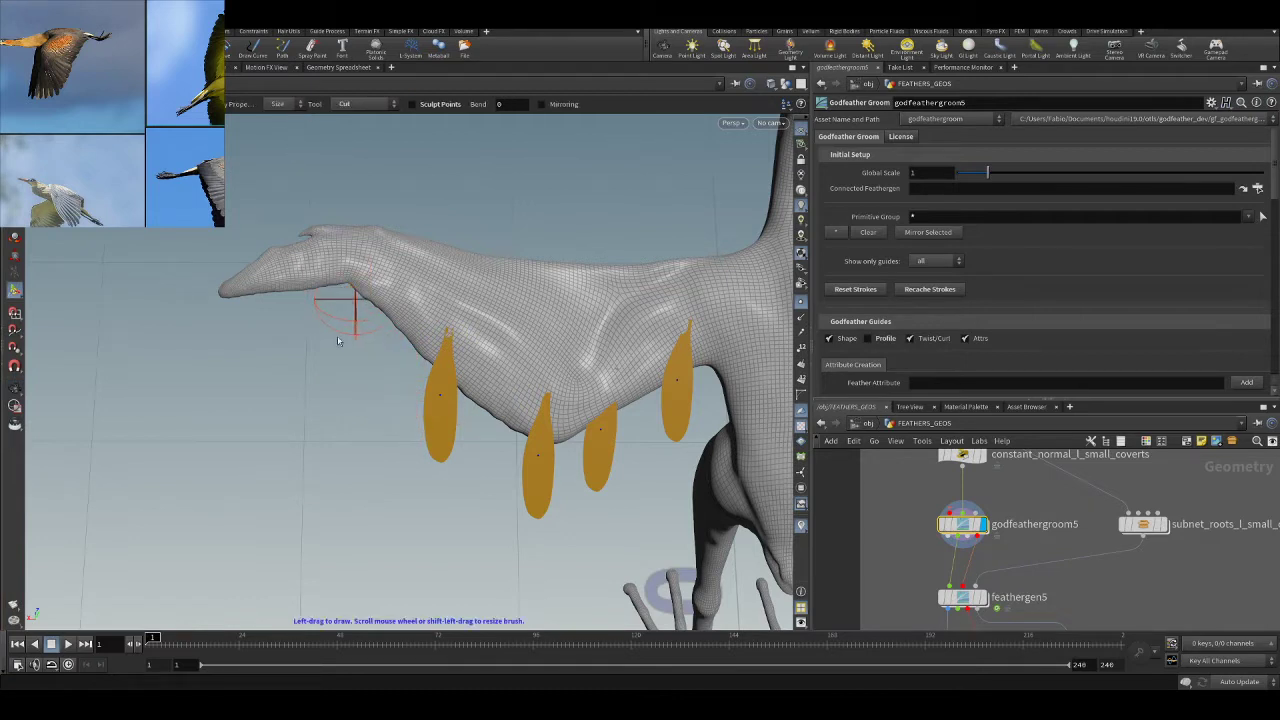
left_click_drag(538, 424, 684, 320)
scroll(604, 400, "up", 1, "alt")
mouse_move(585, 420)
middle_mouse_down("alt")
mouse_move(604, 400)
mouse_move(579, 455)
middle_mouse_up("alt")
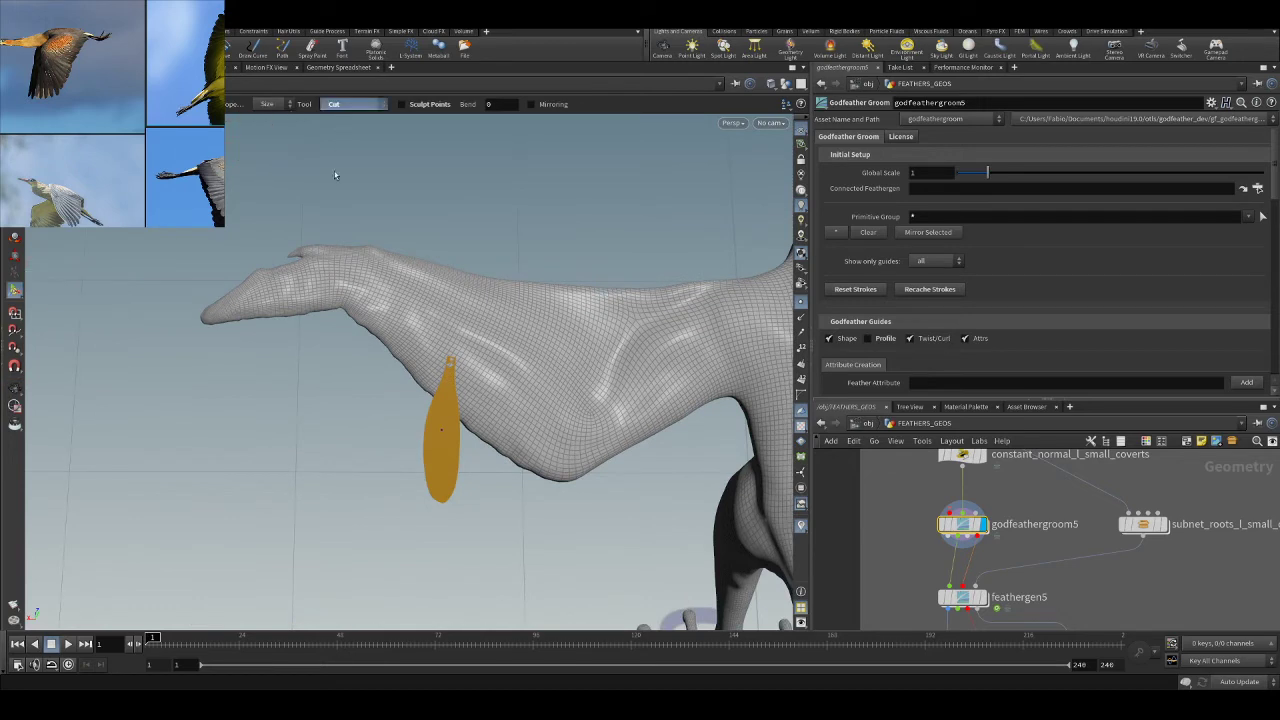
left_click(329, 234)
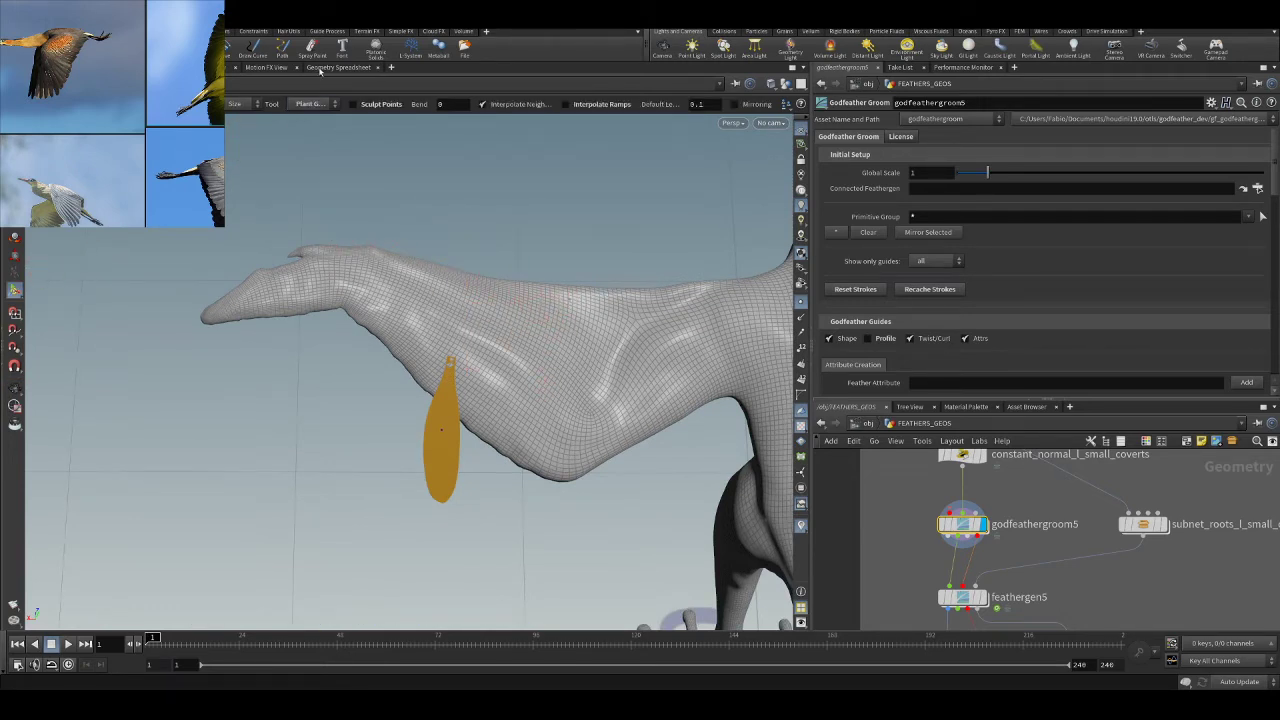
left_click(302, 155)
left_click_drag(473, 364, 432, 362)
- Cut away the guide feather hanging off the wing edge and set the Screen Brush's Ray Bias to 4.89
left_click(337, 104)
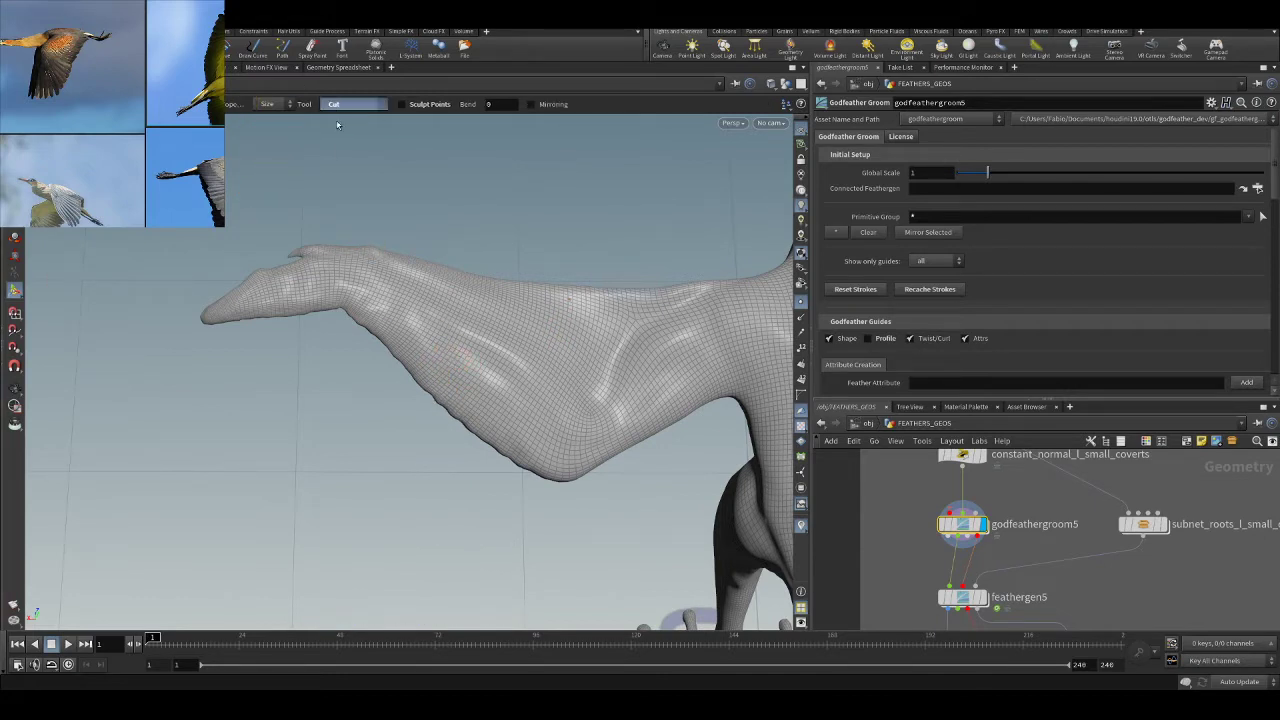
left_click(338, 124)
mouse_move(506, 243)
left_mouse_down("alt")
mouse_move(583, 180)
mouse_move(537, 289)
mouse_move(573, 282)
left_mouse_up("alt")
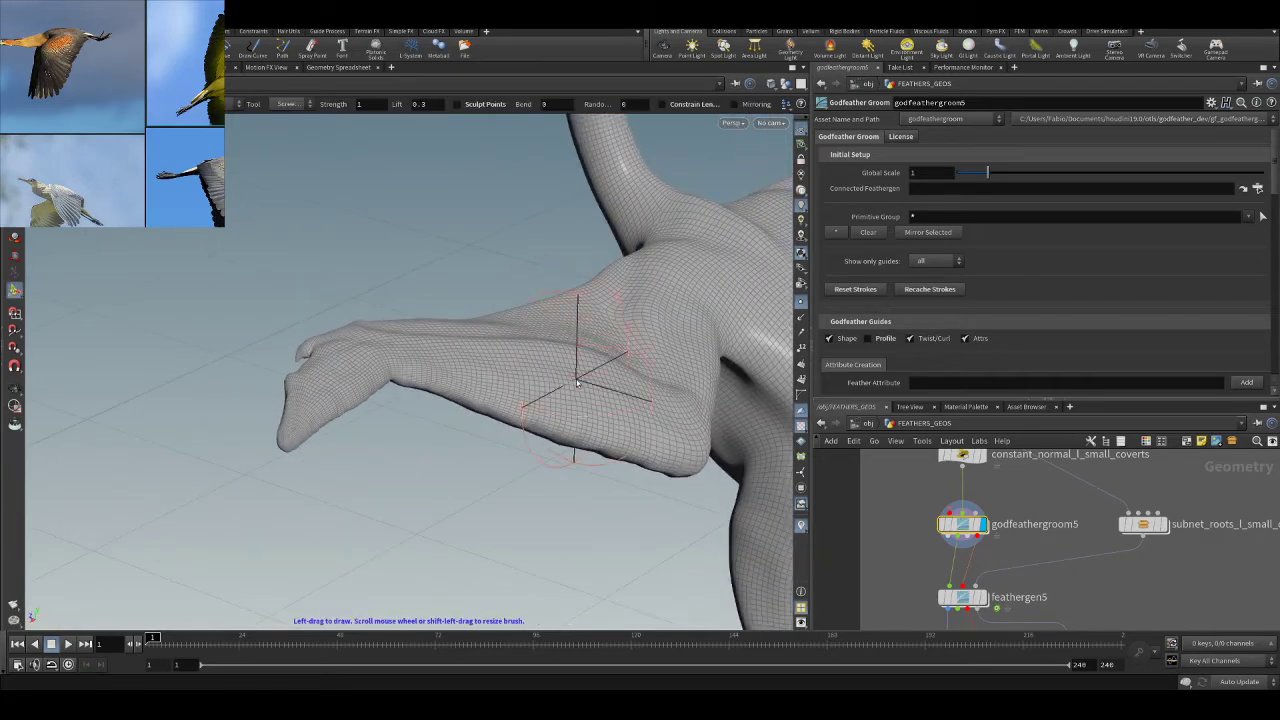
scroll(1012, 298, "down", 10)
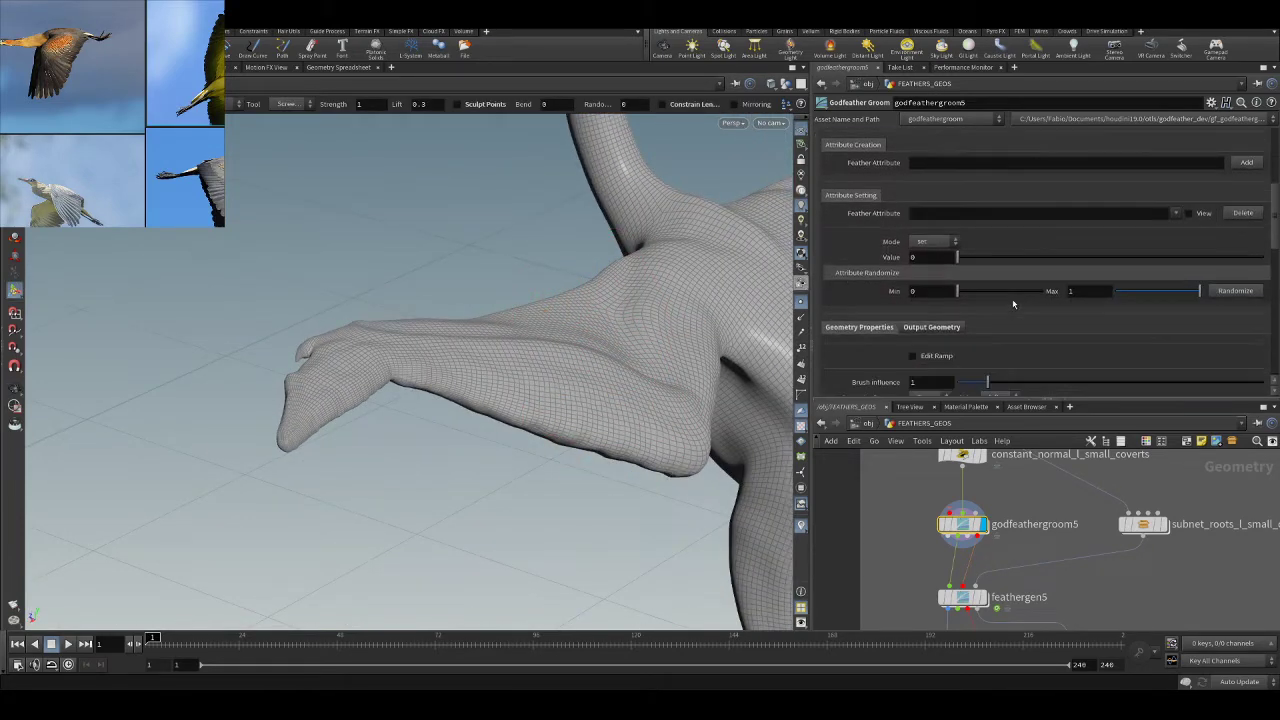
scroll(990, 324, "down", 8)
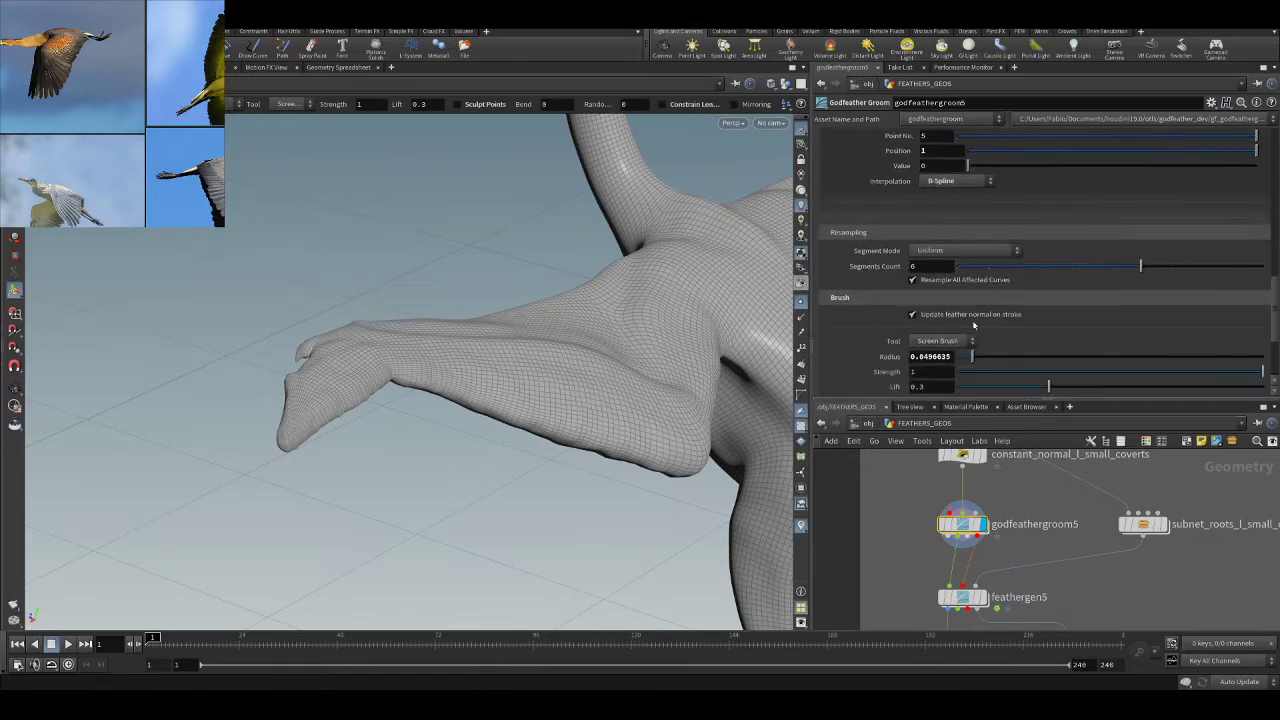
left_click_drag(968, 339, 1106, 337)
scroll(596, 365, "up", 1)
scroll(596, 365, "up", 1)
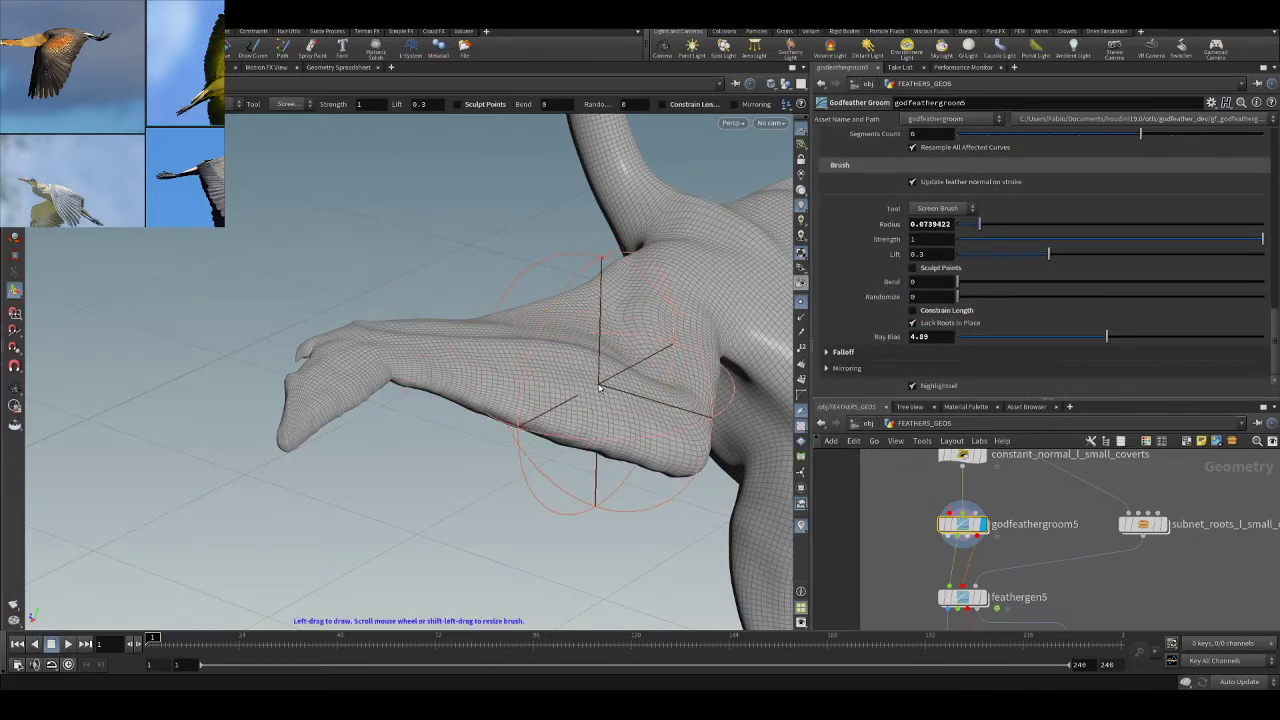
- Plant one guide feather mid-wing, enable Constrain Length and Sculpt Points, and brush it straight with the Screen Brush
left_click(614, 336)
mouse_move(648, 345)
left_mouse_down()
mouse_move(591, 350)
mouse_move(563, 334)
mouse_move(517, 346)
mouse_move(566, 432)
mouse_move(474, 366)
mouse_move(471, 380)
left_mouse_up()
key("Escape")
key("Return")
scroll(493, 329, "down", 1)
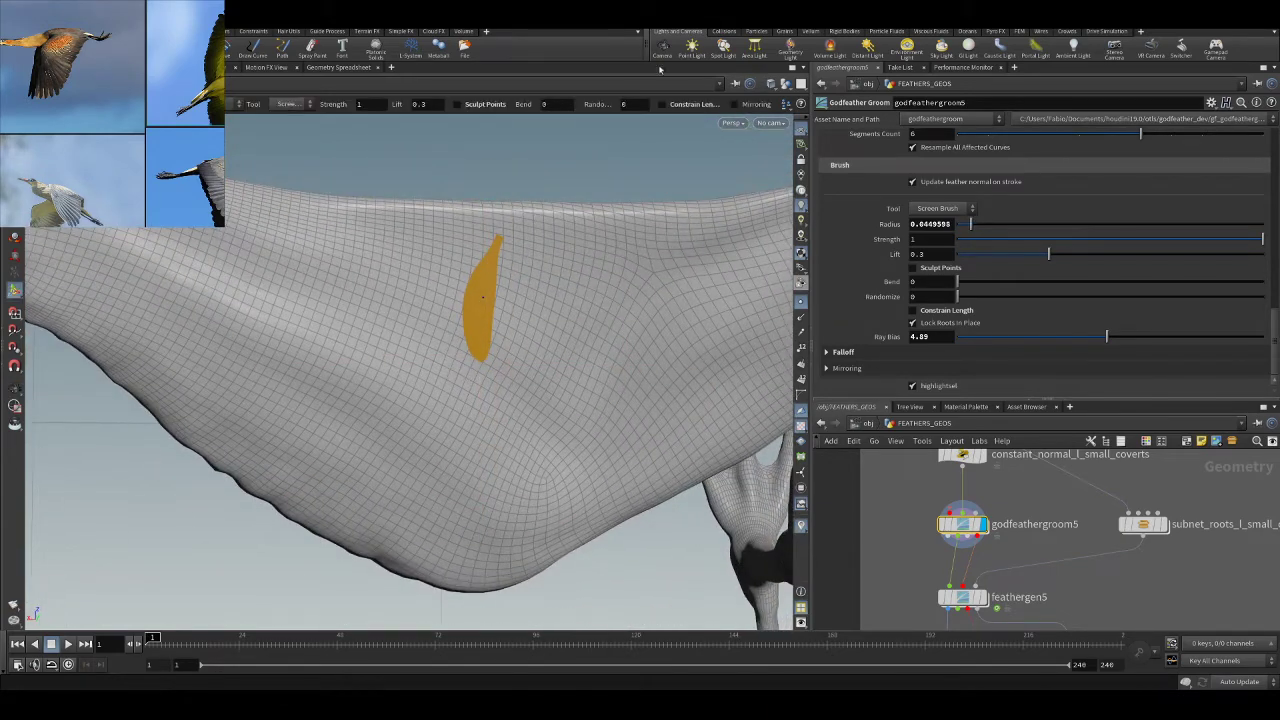
left_click(663, 104)
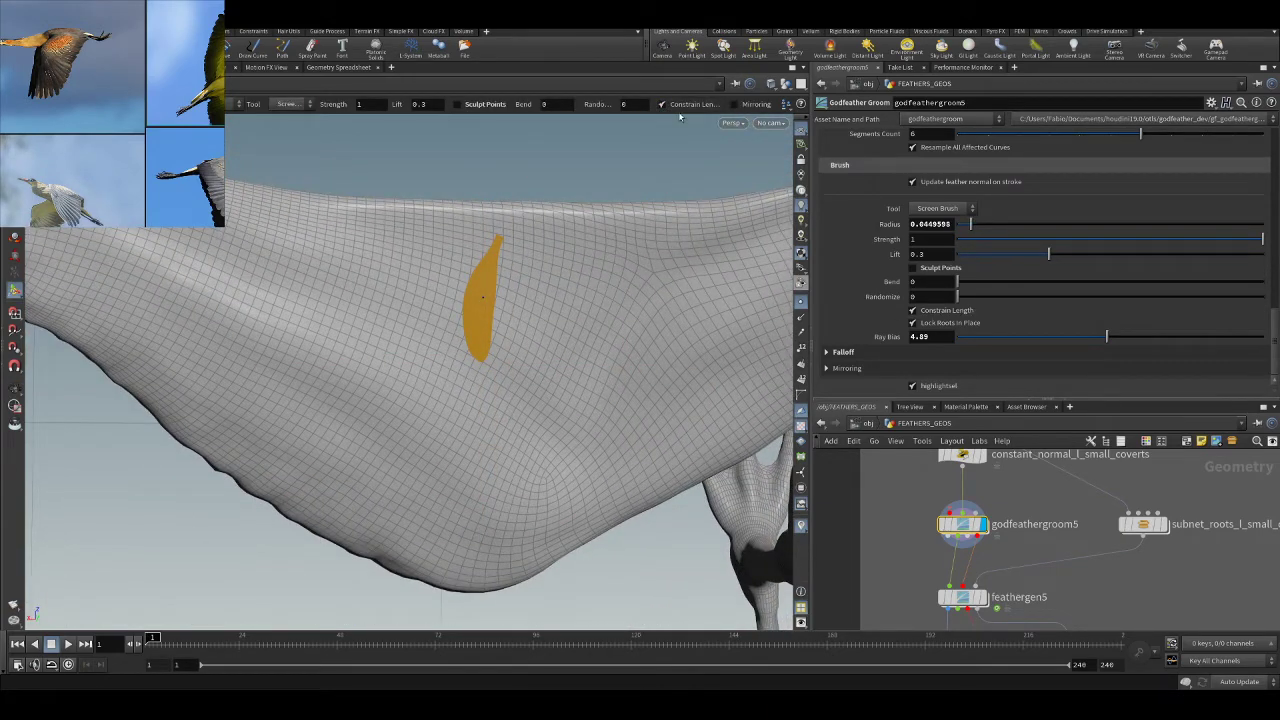
left_click(457, 104)
mouse_move(510, 430)
left_mouse_down()
mouse_move(497, 366)
mouse_move(503, 429)
left_mouse_up()
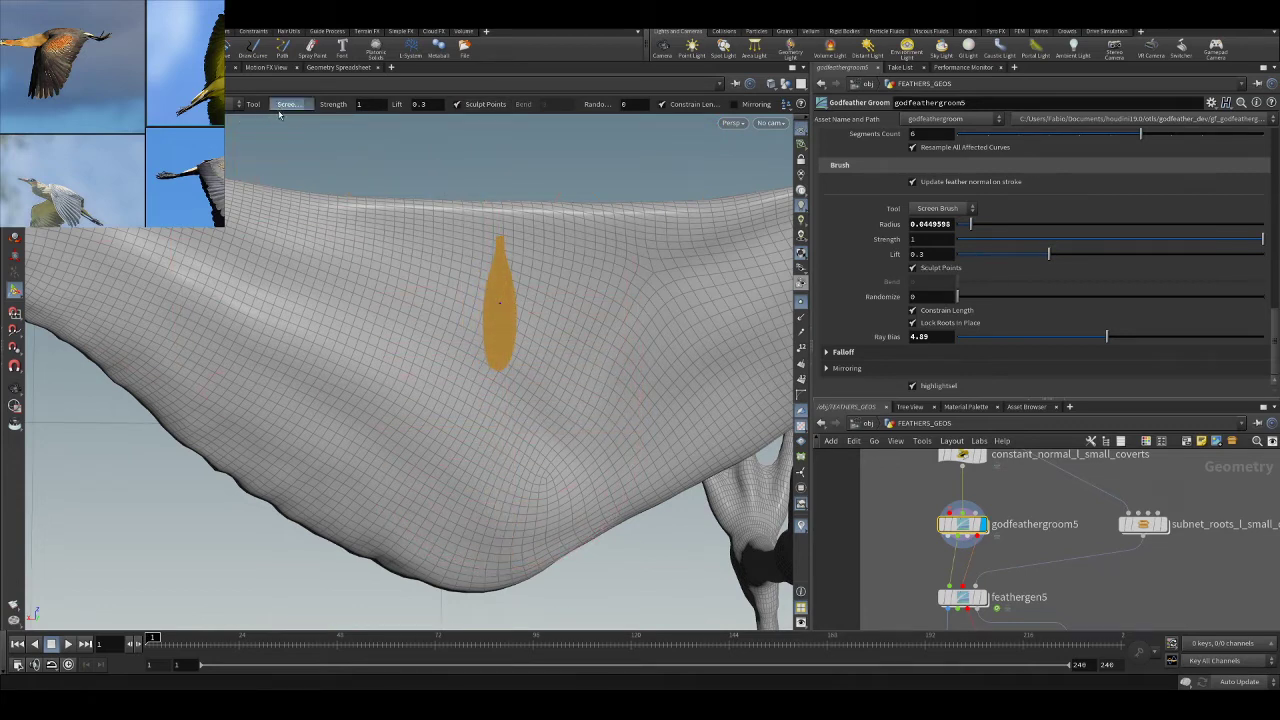
- Shorten the mid-wing guide feather by trimming its tip with the Cut tool
left_click(299, 151)
scroll(507, 373, "down", 8)
left_click_drag(504, 376, 503, 366)
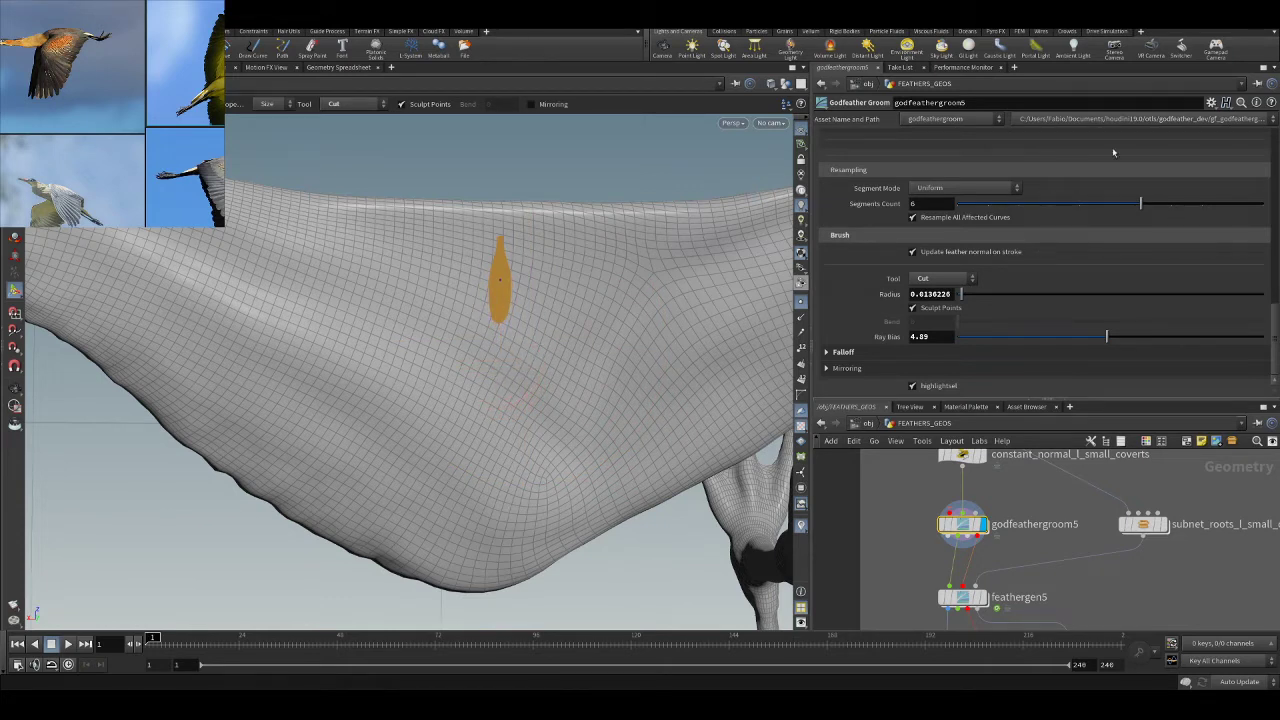
- Choose the width feather attribute and set its value to 0.391 for the guide feather
scroll(1008, 239, "up", 6)
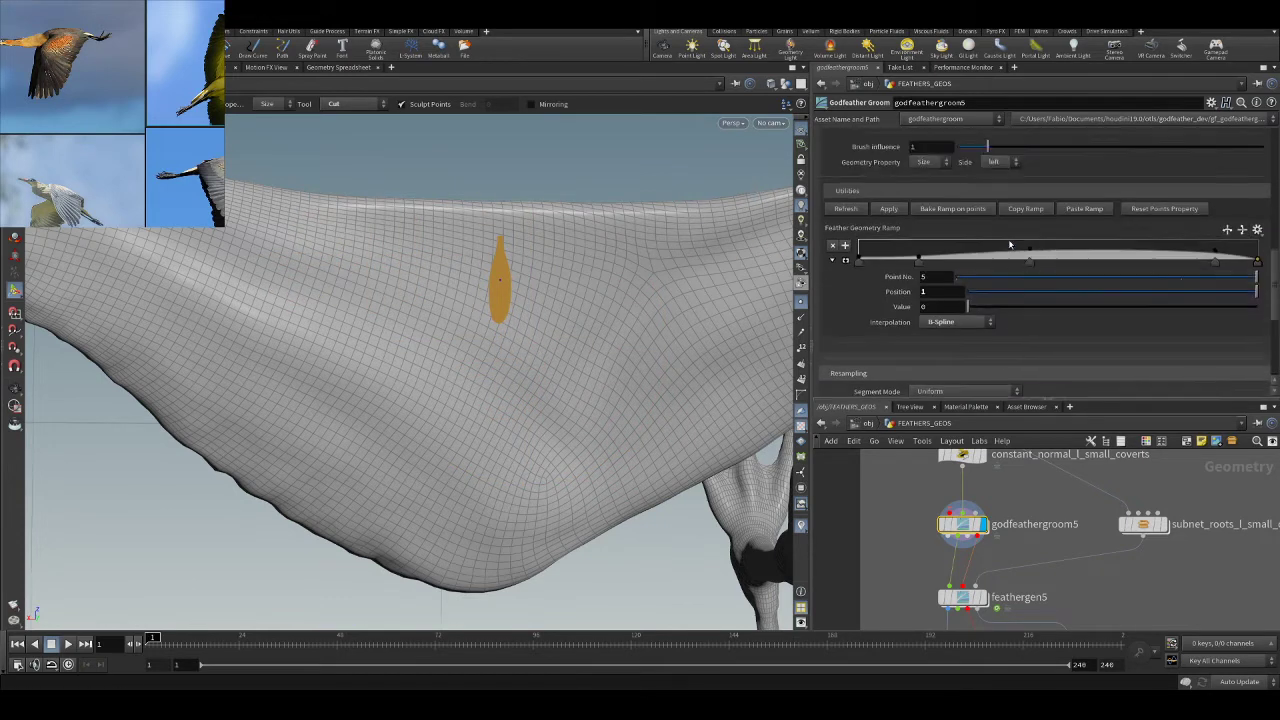
scroll(1022, 314, "up", 10)
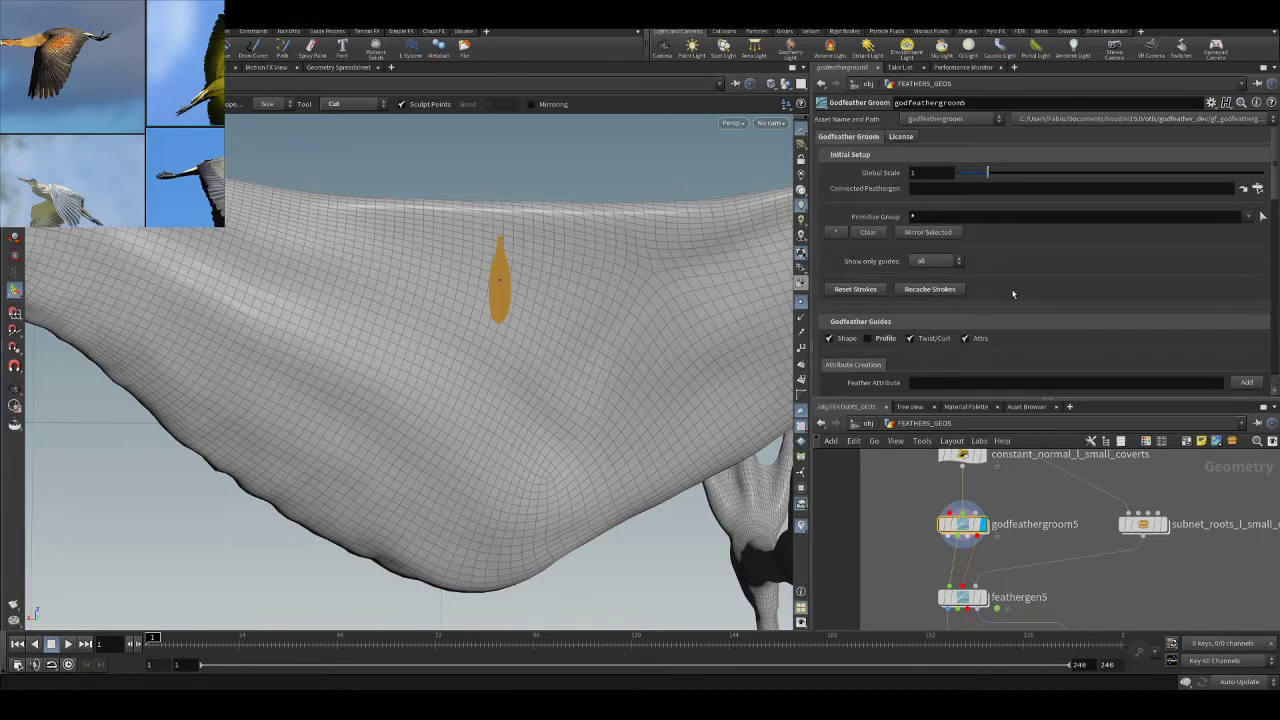
scroll(942, 208, "down", 5)
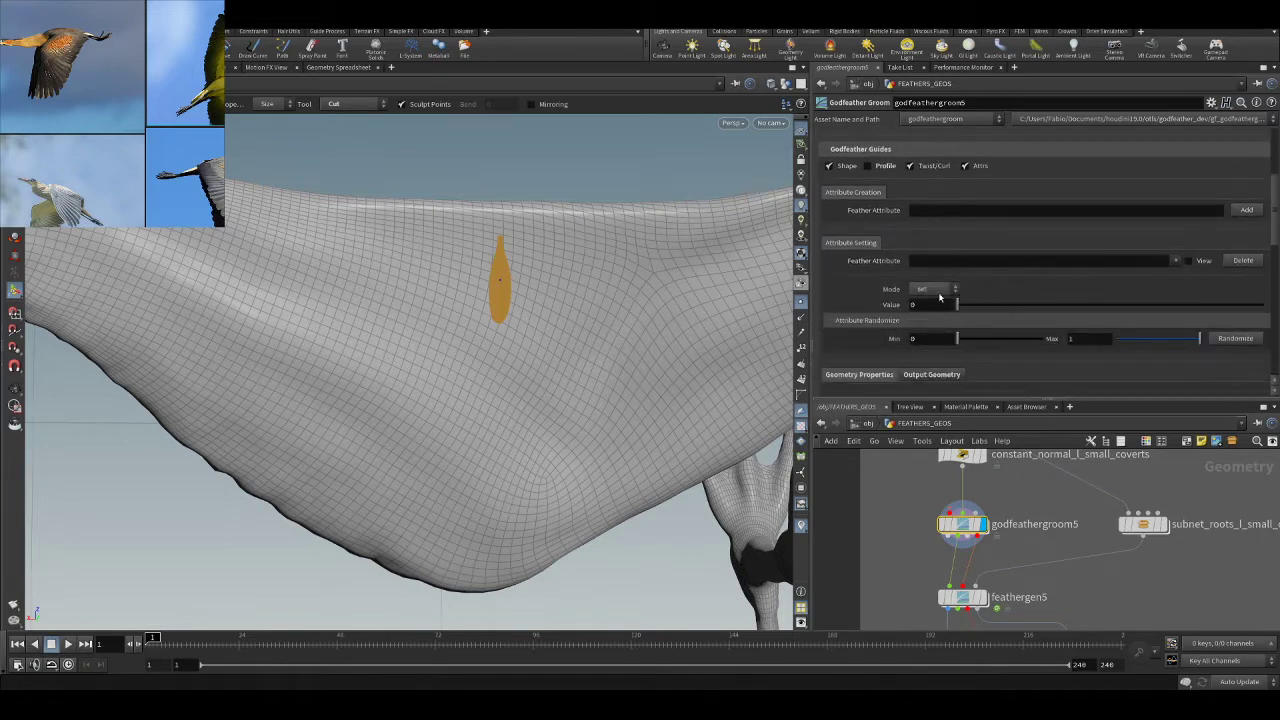
left_click(1175, 260)
left_click(1179, 279)
left_click_drag(957, 304, 1069, 312)
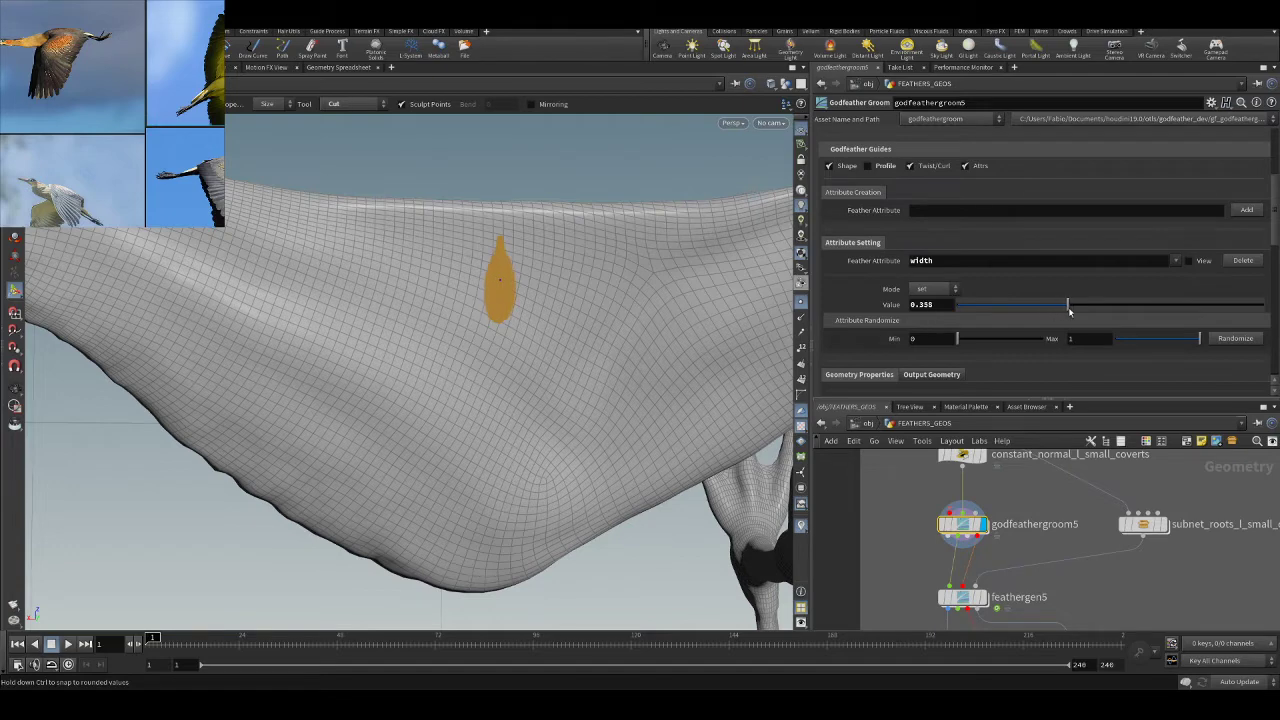
- Try reshaping the left-side Size ramp by raising its middle point toward the root and lowering the point near the tip
scroll(1000, 290, "down", 10)
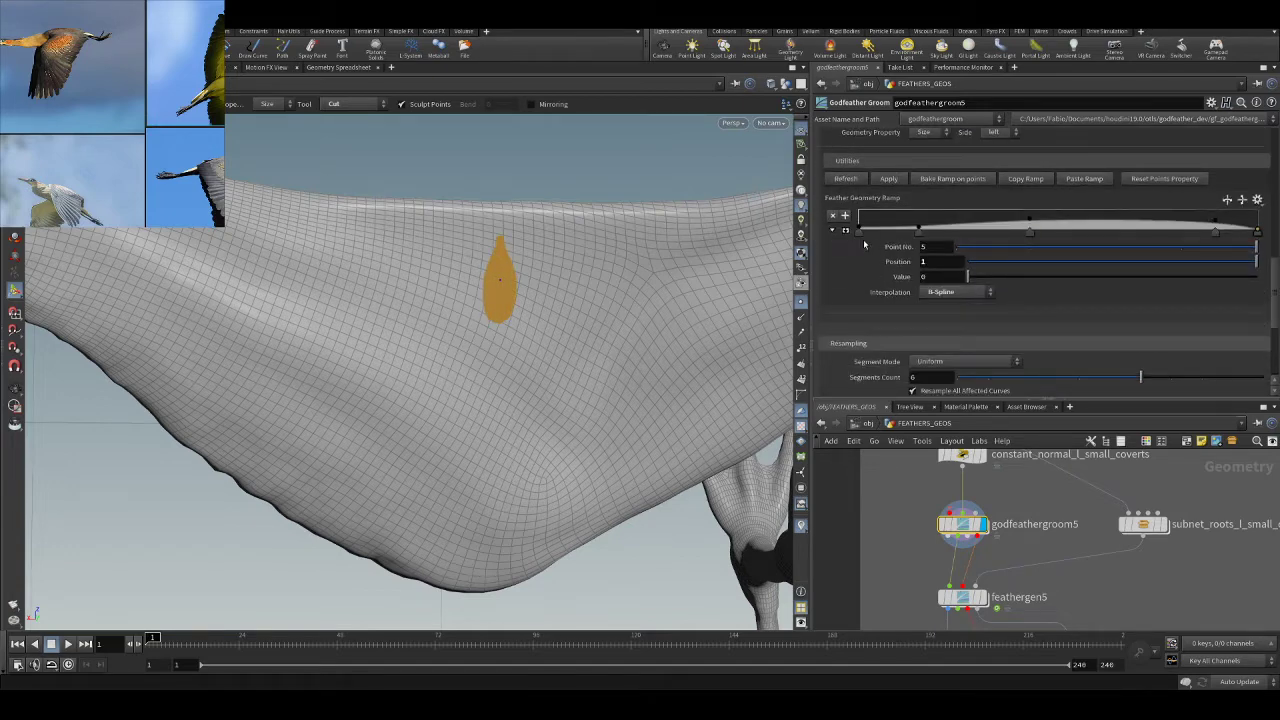
scroll(880, 225, "up", 5)
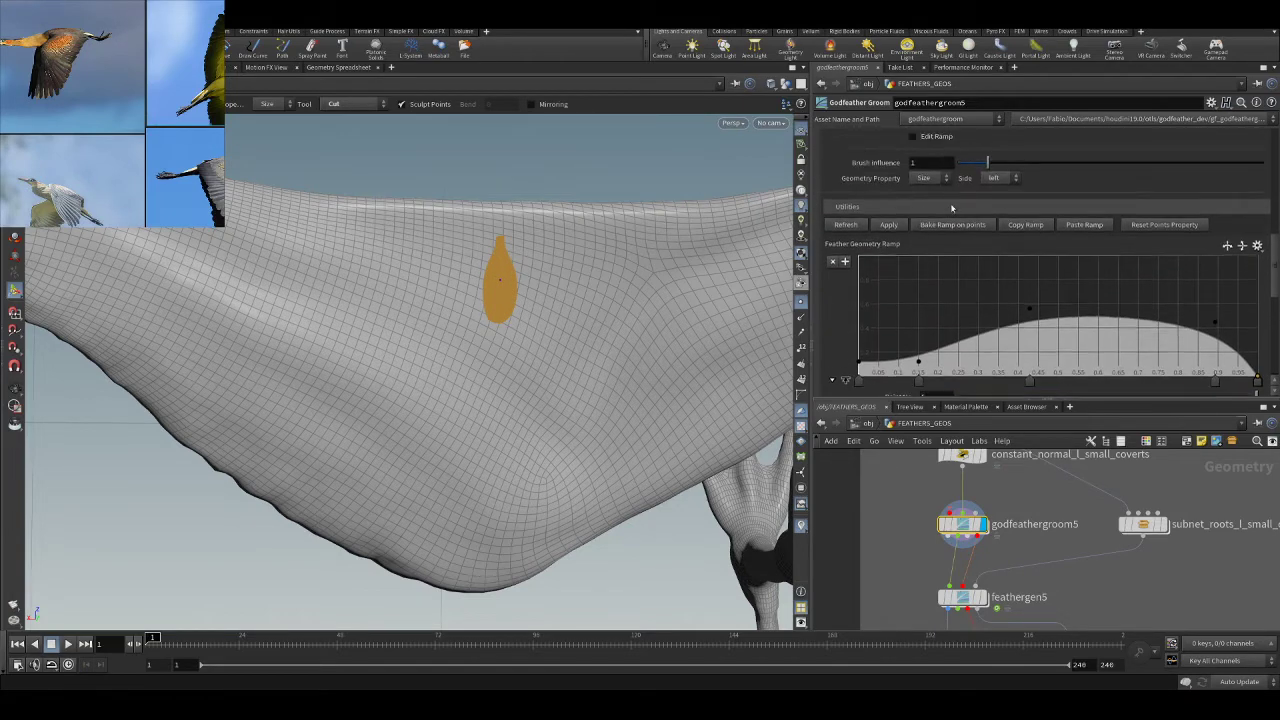
scroll(948, 212, "up", 1)
scroll(1056, 269, "down", 3)
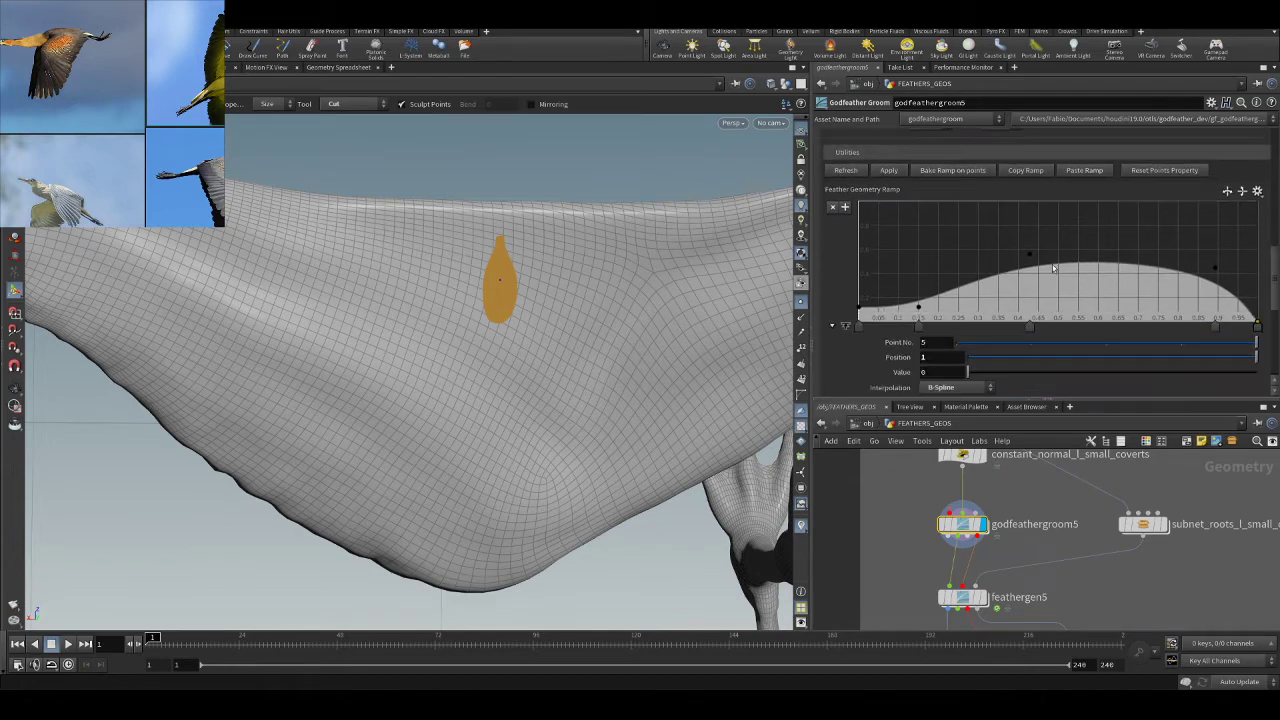
left_click(1031, 326)
left_click(1216, 326)
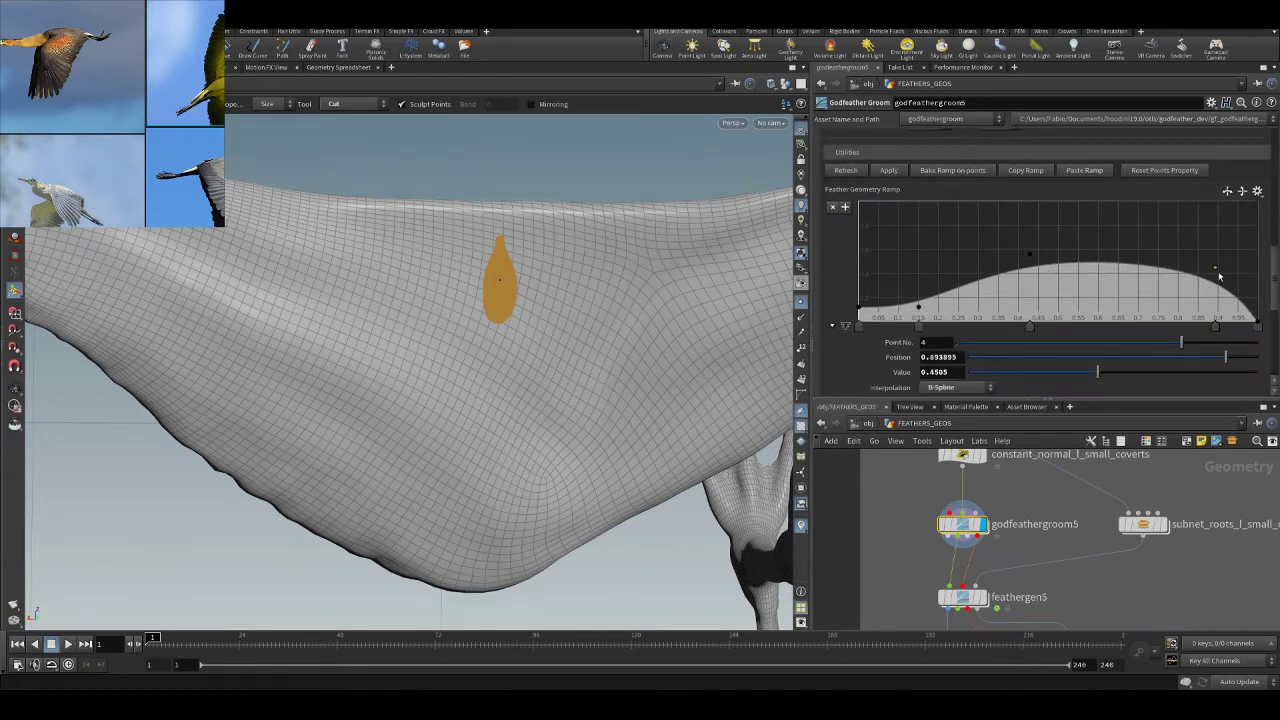
left_click_drag(1219, 272, 1219, 248)
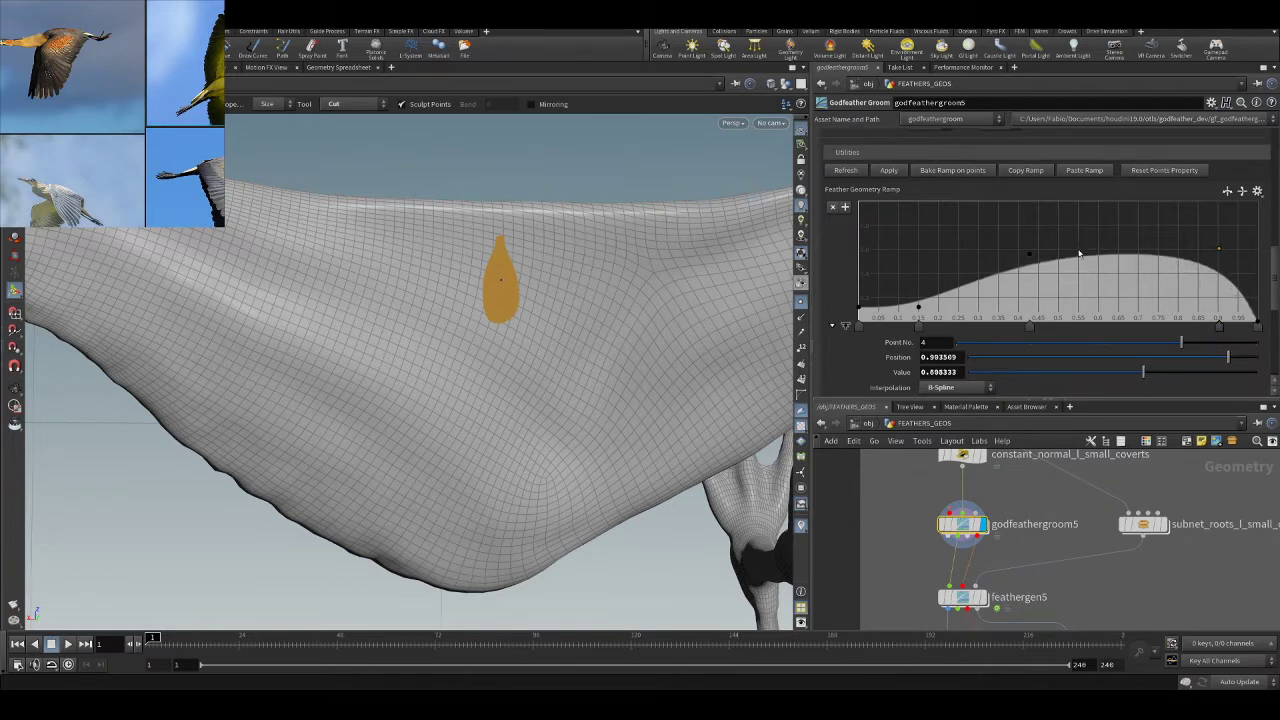
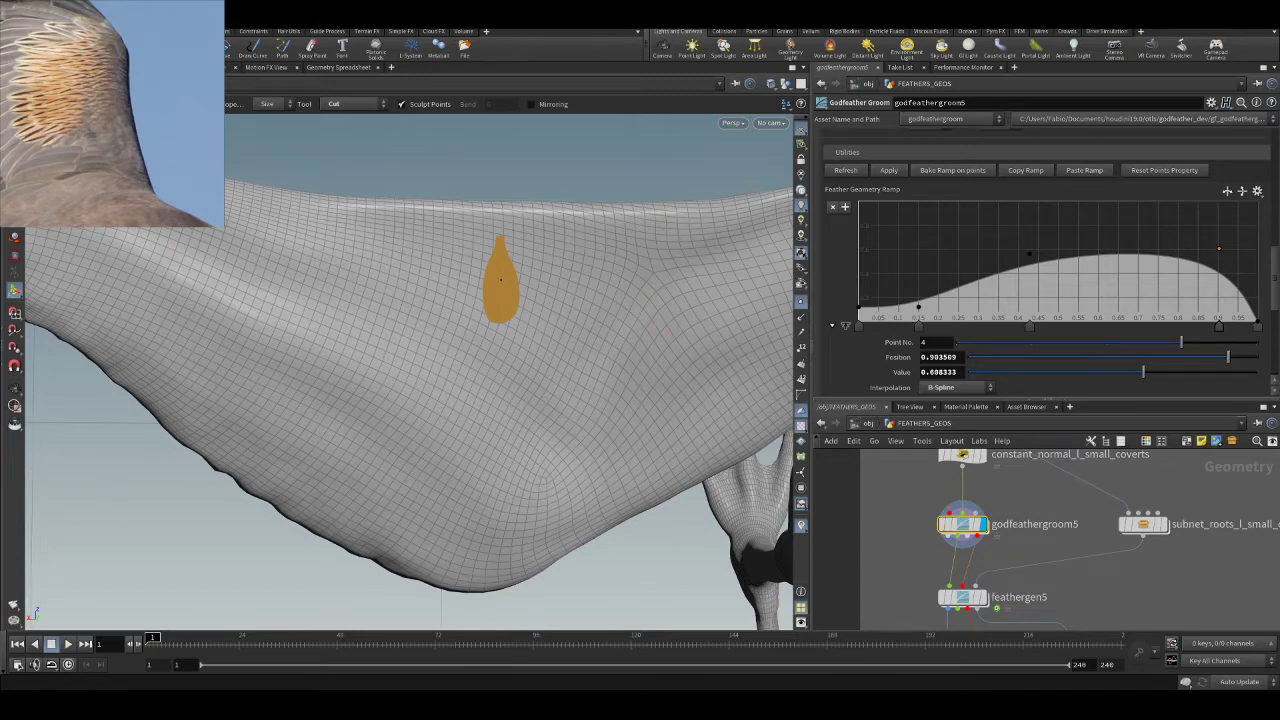
left_click_drag(1030, 254, 1014, 241)
left_click_drag(1218, 252, 1236, 303)
- Set the Size ramp's Side to both, then move its middle point toward the root and taper the feather tip
scroll(980, 216, "up", 2)
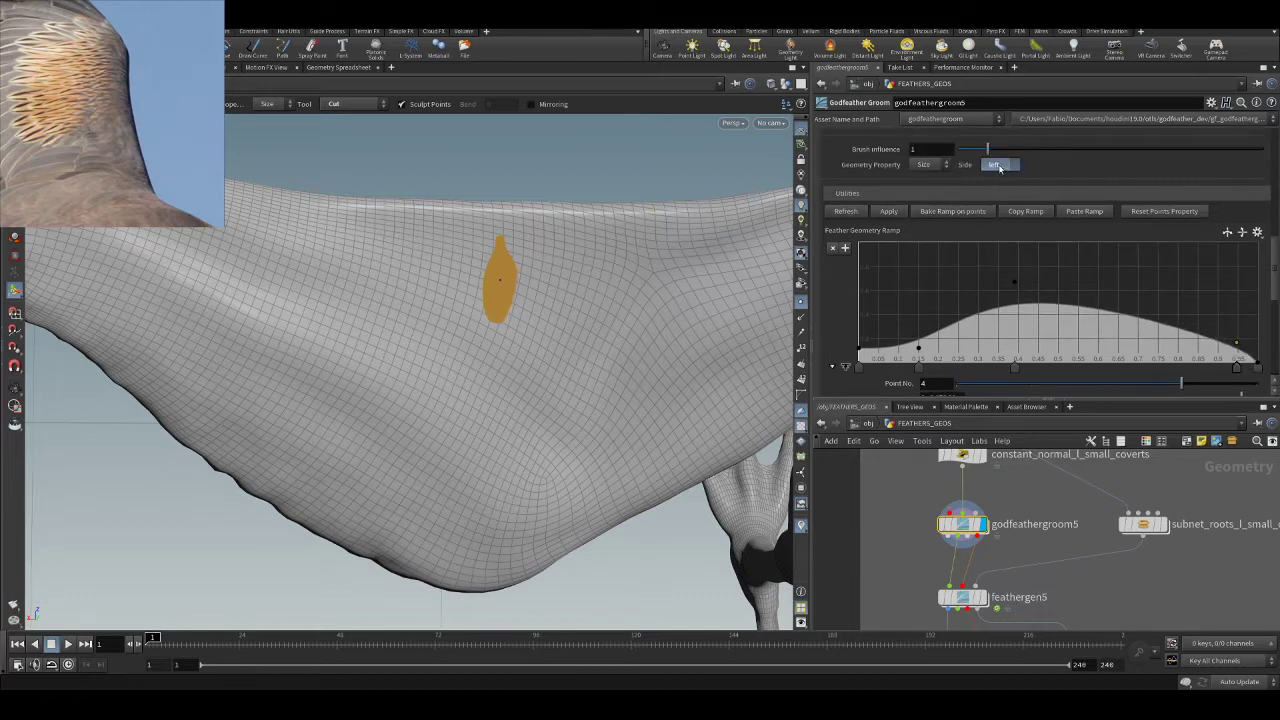
left_click(991, 207)
left_click_drag(1030, 297, 969, 282)
left_click_drag(1256, 312, 1214, 284)
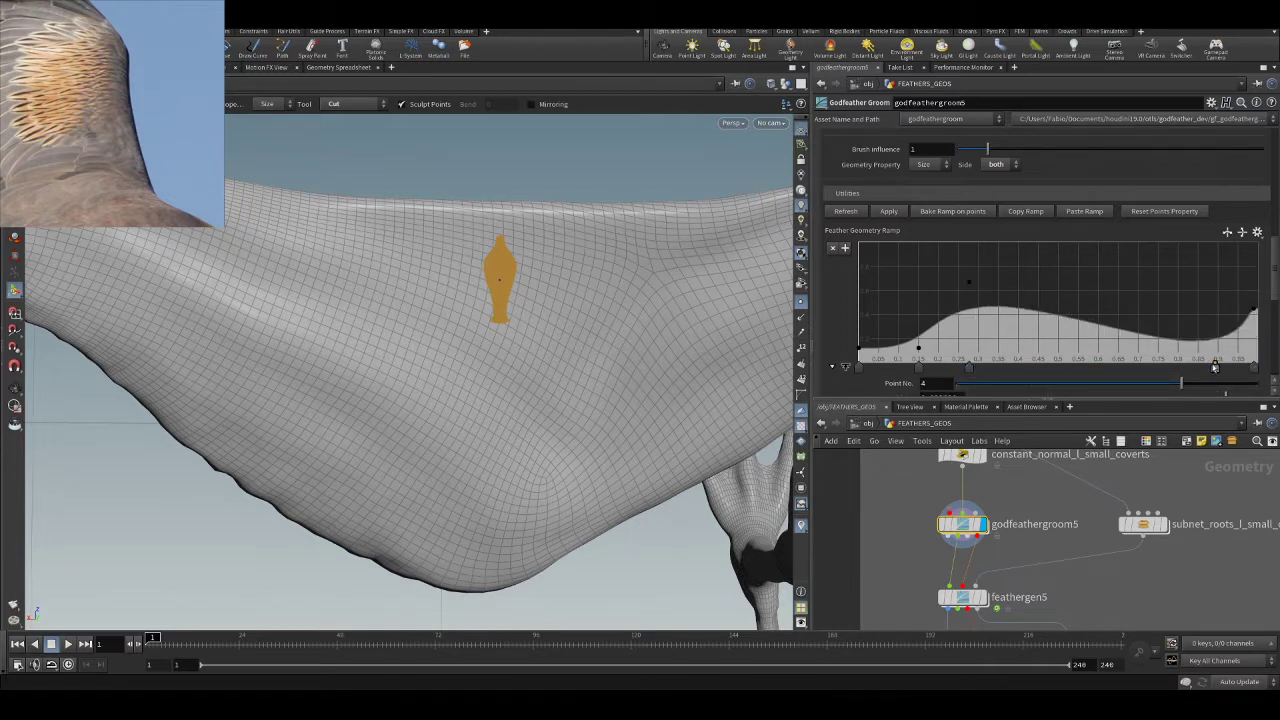
left_click_drag(1214, 371, 1203, 230)
left_click_drag(1256, 313, 1229, 337)
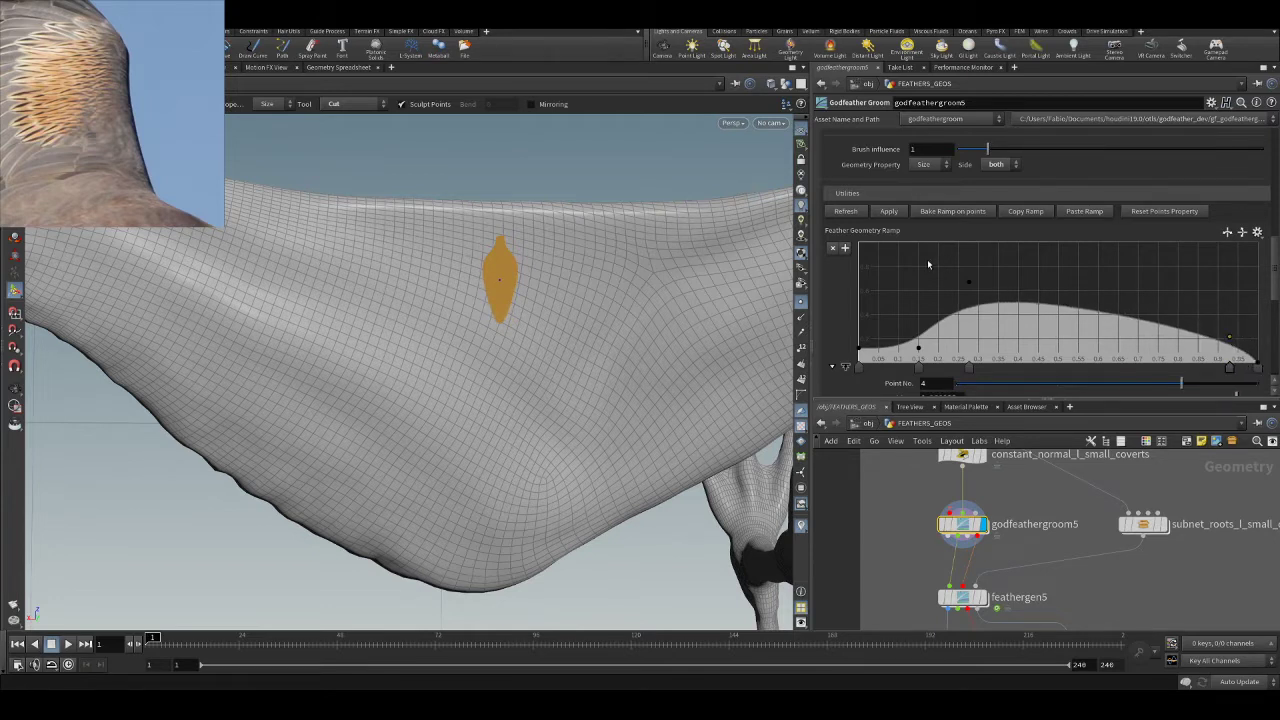
- Add a Size ramp point near position 0.6 and lower the point near 0.27 for a slimmer leaf-shaped feather
mouse_move(968, 286)
left_mouse_down()
mouse_move(970, 325)
mouse_move(974, 297)
left_mouse_up()
left_click_drag(1073, 319, 1096, 313)
mouse_move(975, 301)
left_mouse_down()
mouse_move(966, 335)
mouse_move(965, 323)
left_mouse_up()
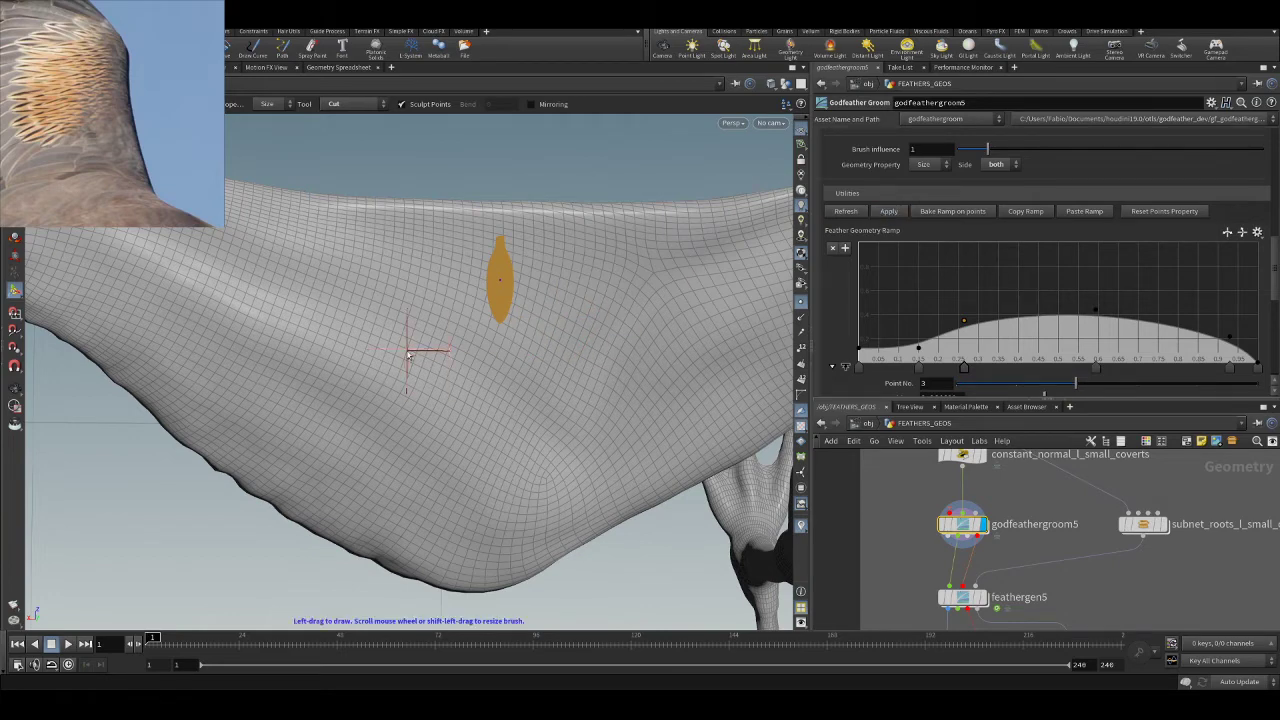
- Switch to the Plant Guide tool and plant three more guide feathers along the wing's upper row
key("Escape")
mouse_move(448, 354)
left_mouse_down()
mouse_move(417, 343)
mouse_move(445, 358)
left_mouse_up()
scroll(1013, 567, "down", 2)
scroll(1013, 567, "up", 2)
left_click_drag(429, 243, 143, 283)
left_click(11, 297)
middle_click_drag(529, 280, 500, 349, "alt")
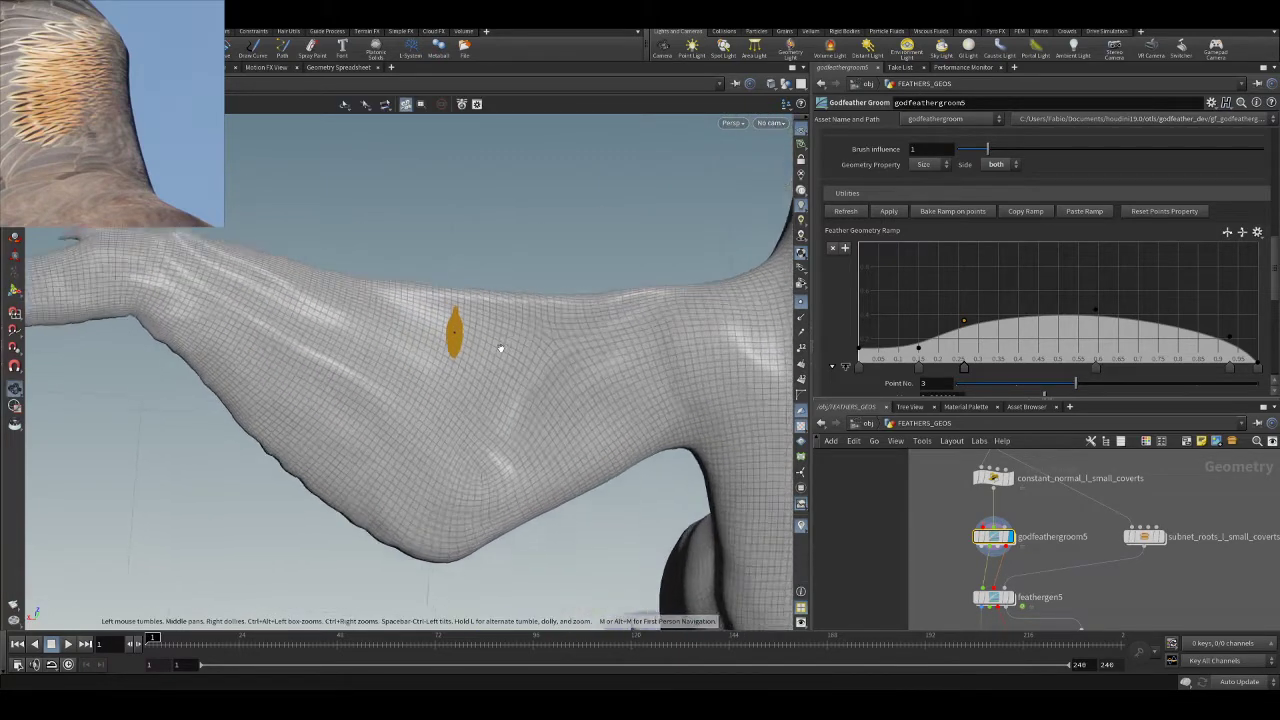
left_click_drag(500, 349, 455, 335, "alt")
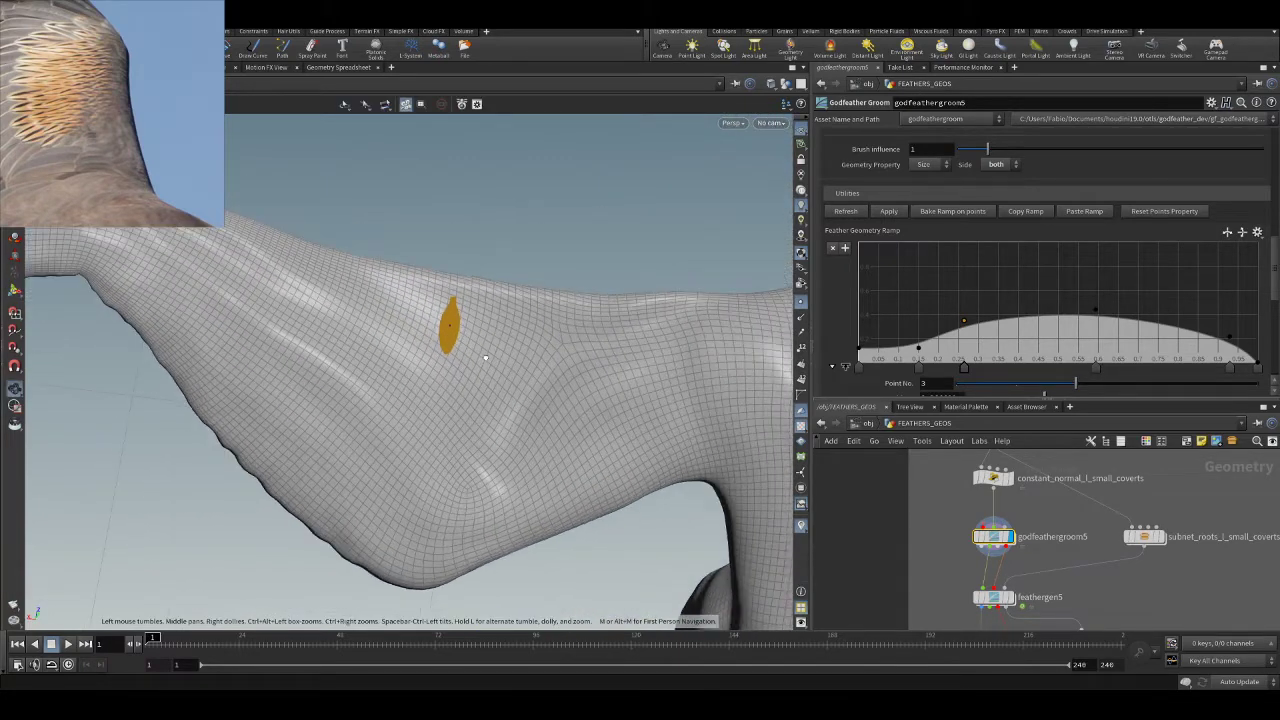
left_click(345, 232)
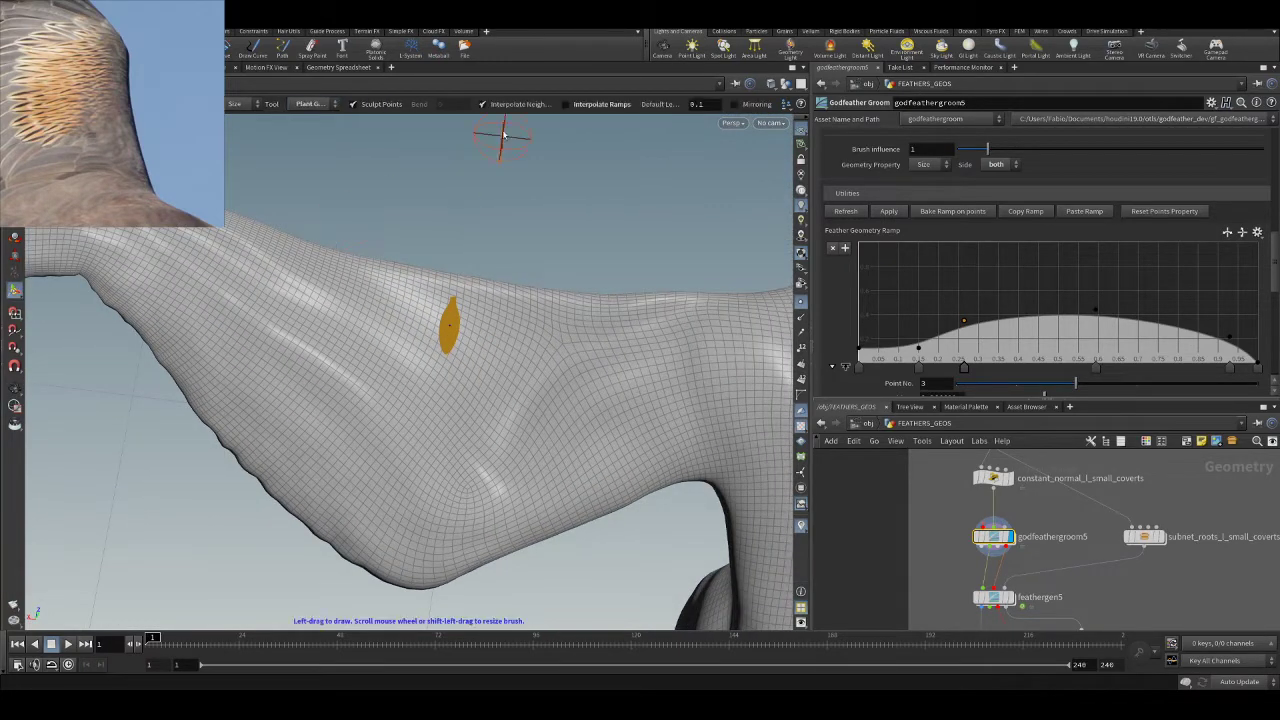
left_click(577, 318)
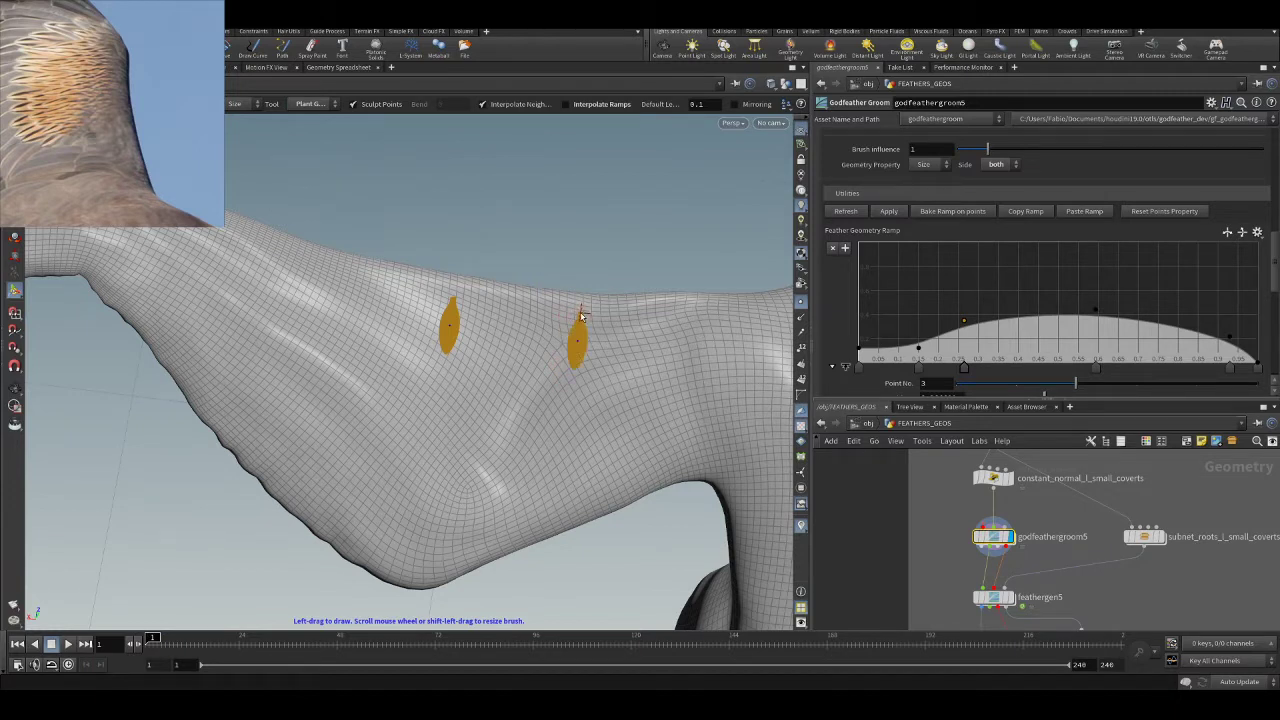
left_click(323, 270)
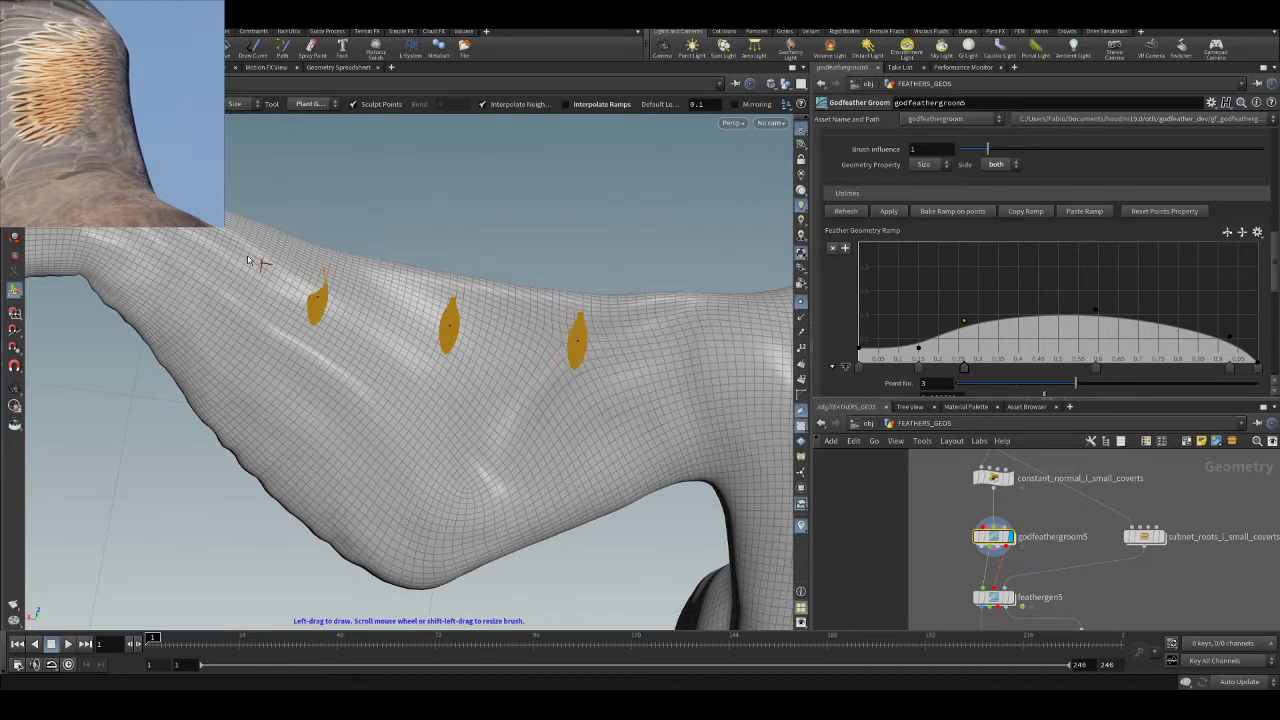
left_click(186, 228)
- Plant four guide feathers in a lower row from the wrist to the body and one more near the shoulder
left_click(238, 340)
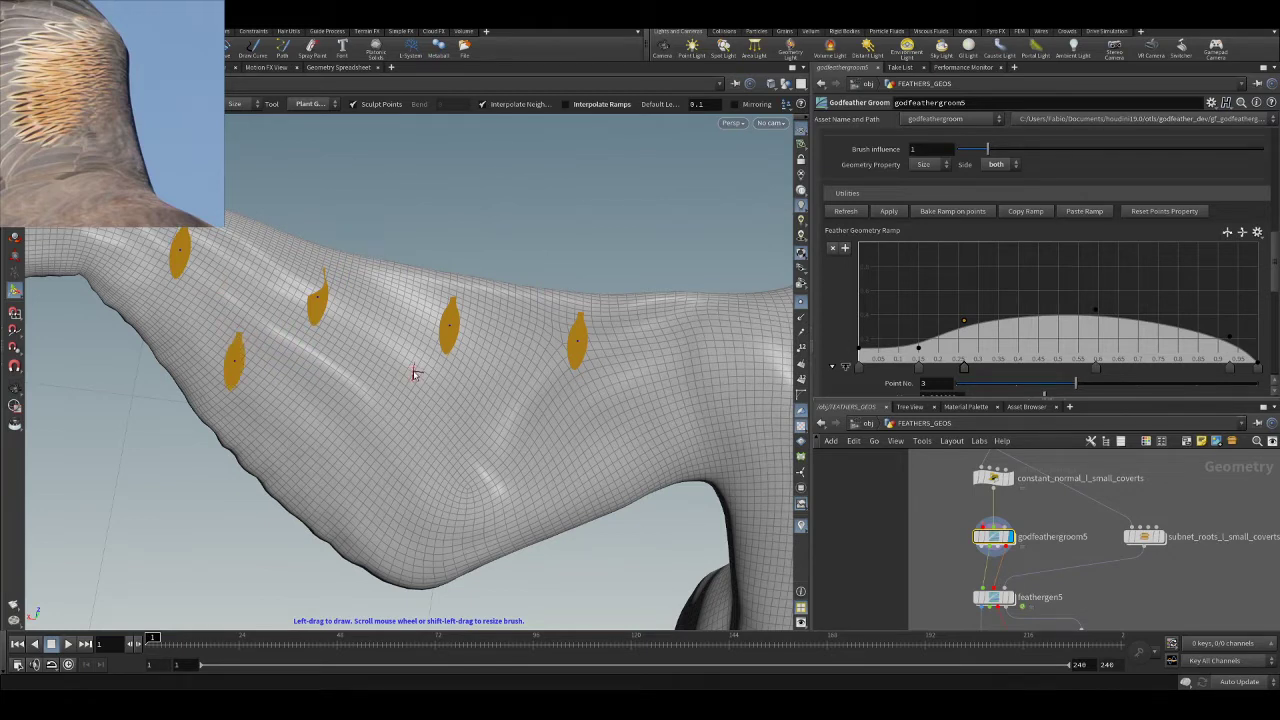
left_click(368, 370)
left_click(502, 393)
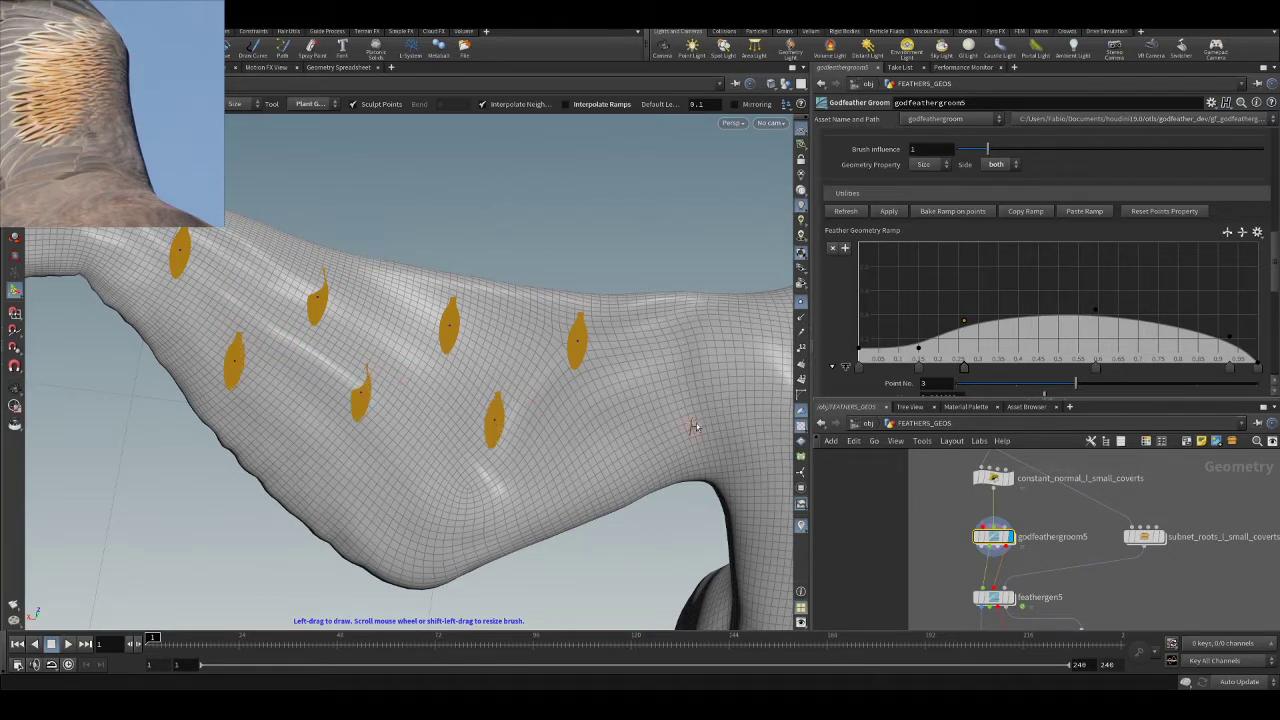
left_click(670, 402)
left_click(708, 352)
- Display and select feathergen5, then examine its generated feathers across the wing in wireframe
left_click_drag(614, 290, 649, 240, "alt")
right_click_drag(649, 240, 486, 211, "alt")
left_click_drag(486, 211, 529, 260, "alt")
middle_click_drag(1120, 580, 1127, 524)
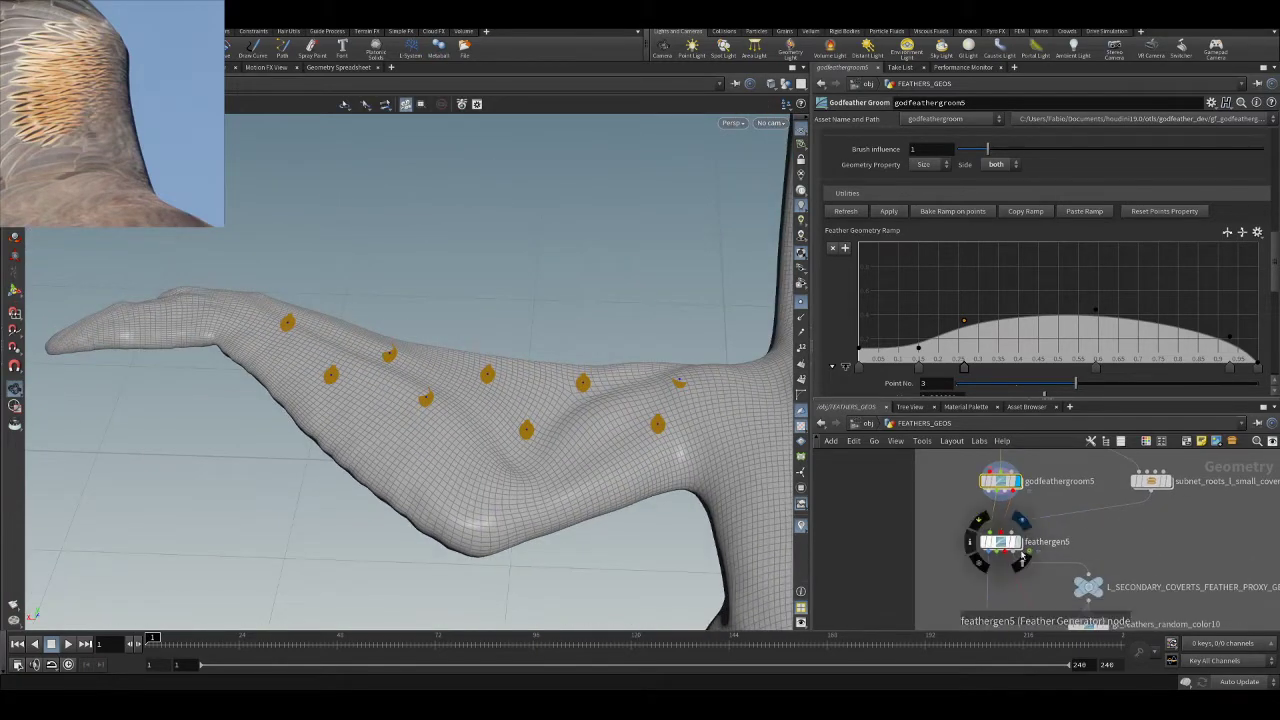
left_click(1014, 541)
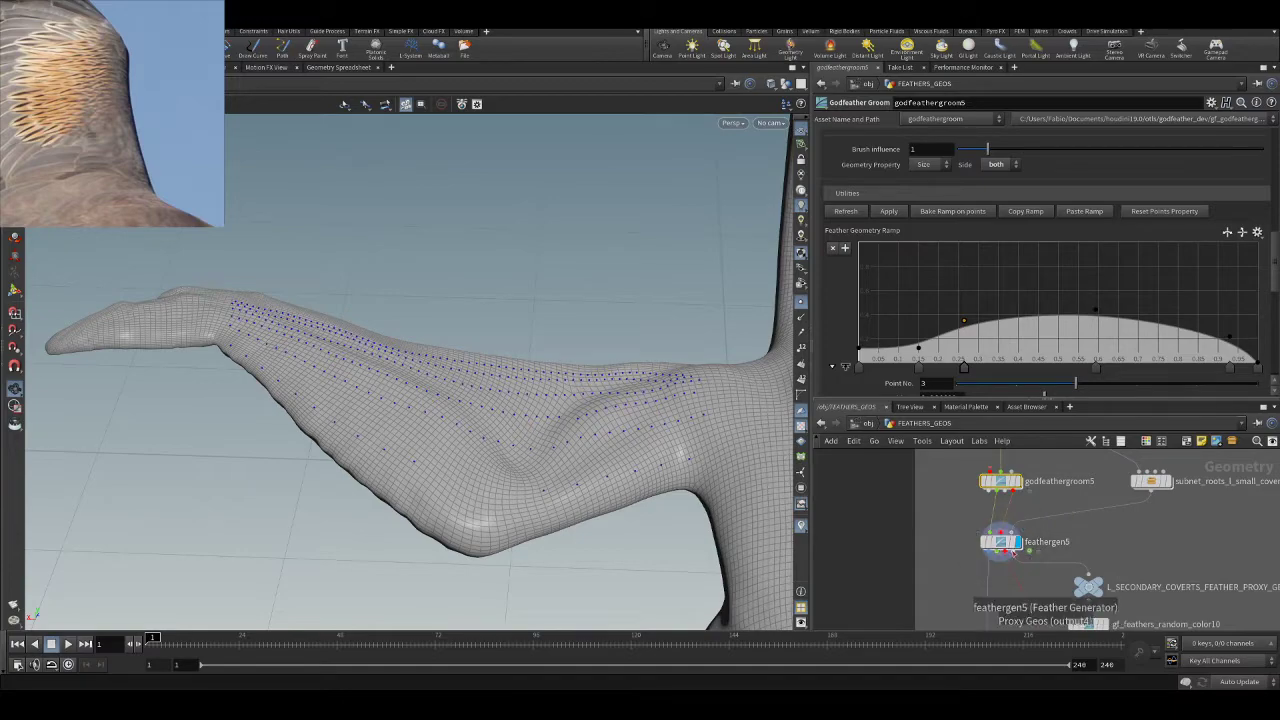
left_click(1000, 541)
key("w")
left_click_drag(519, 346, 590, 365)
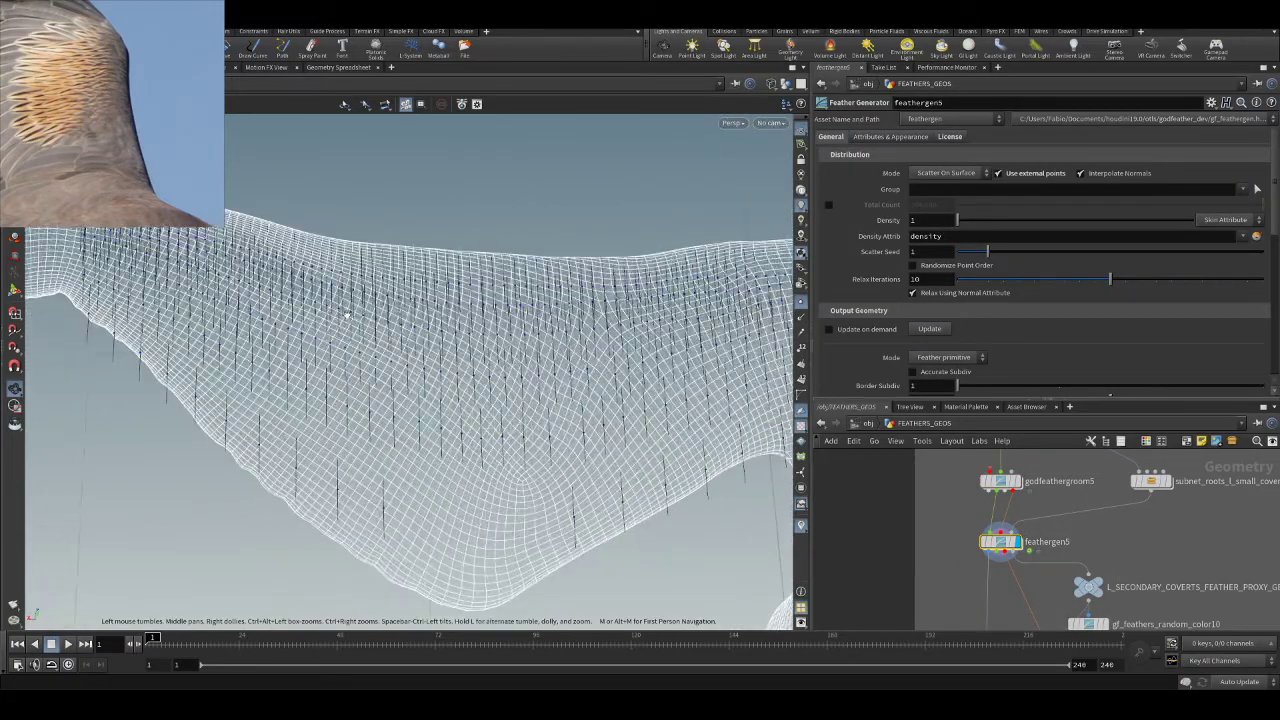
scroll(492, 310, "up", 2)
- Display and select godfeathergroom5 again and bring up its feather attribute settings
left_click(1016, 481)
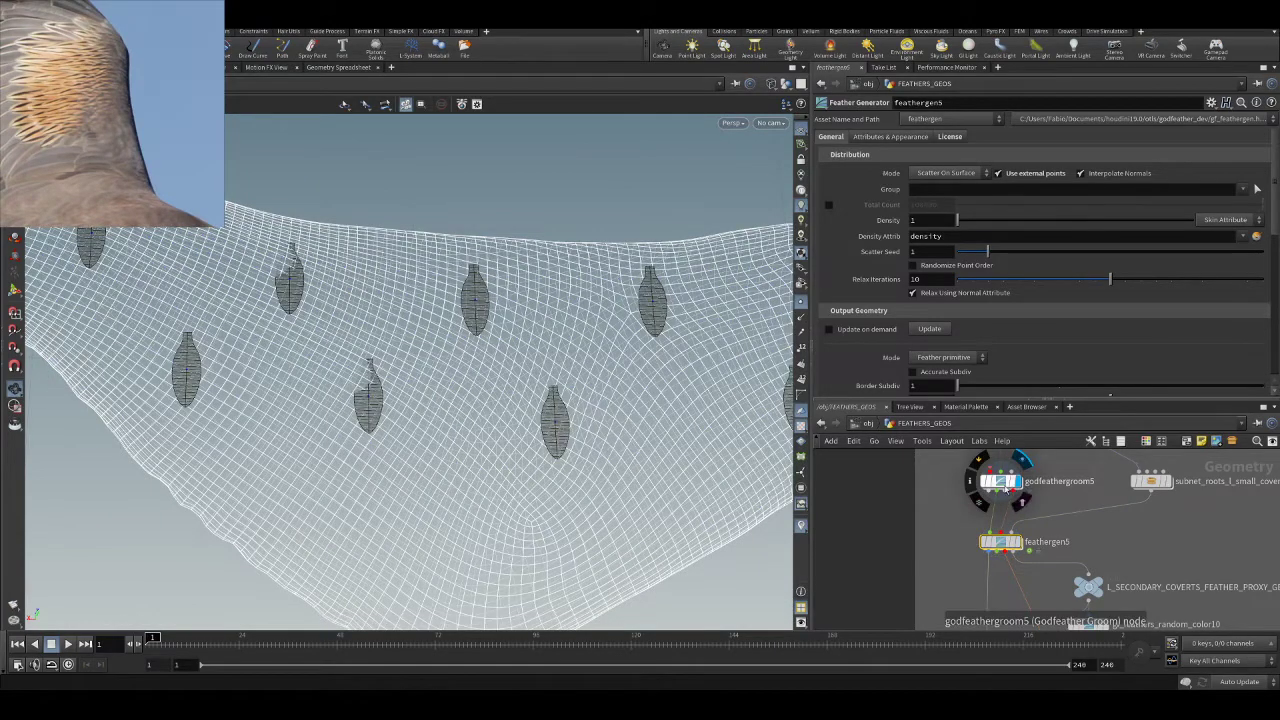
left_click(1000, 481)
left_click_drag(520, 332, 600, 347)
scroll(1009, 284, "up", 6)
scroll(1009, 285, "up", 1)
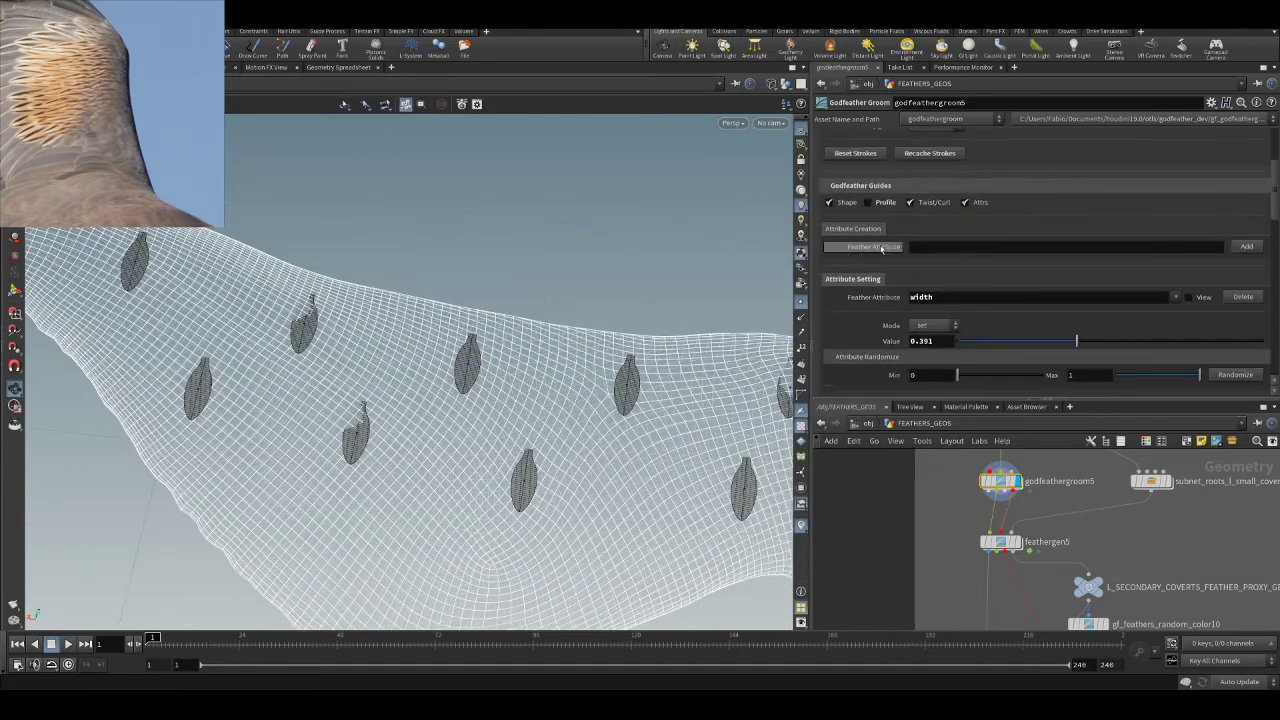
- Activate the groom's viewport tool and set the guide feathers' width attribute value to 0.37
left_click(15, 290)
scroll(970, 216, "up", 3)
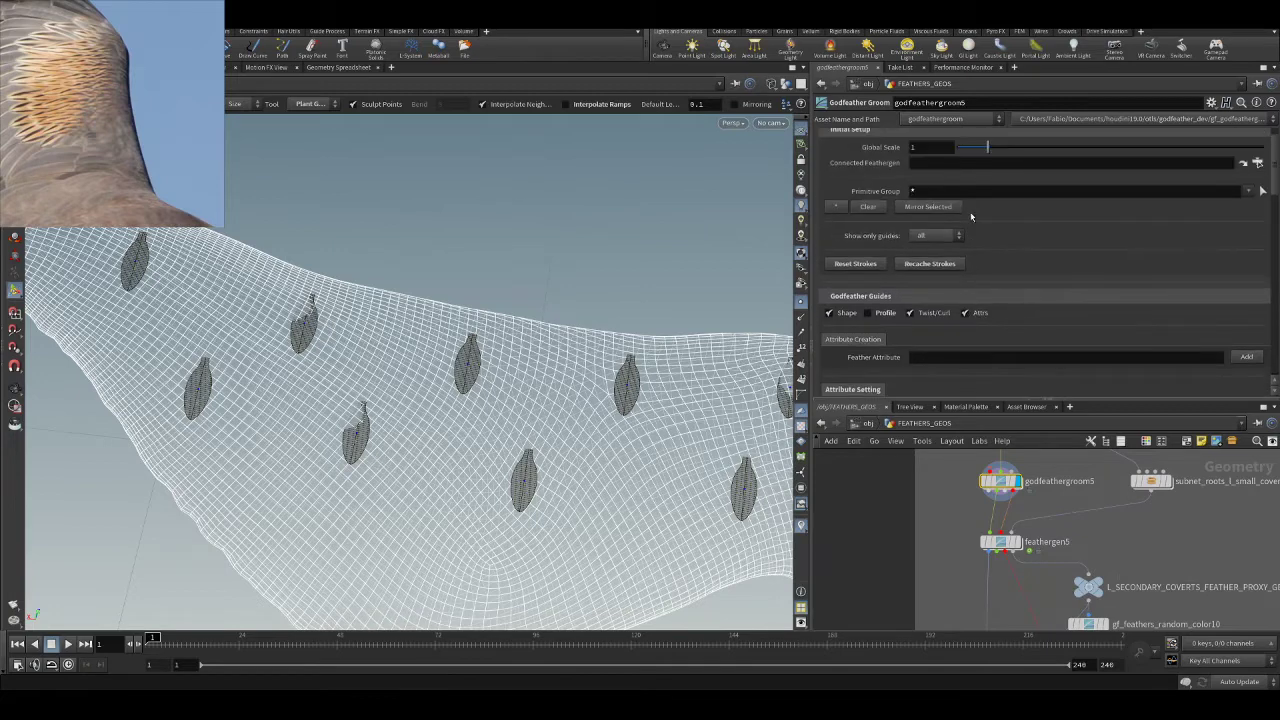
scroll(950, 250, "down", 4)
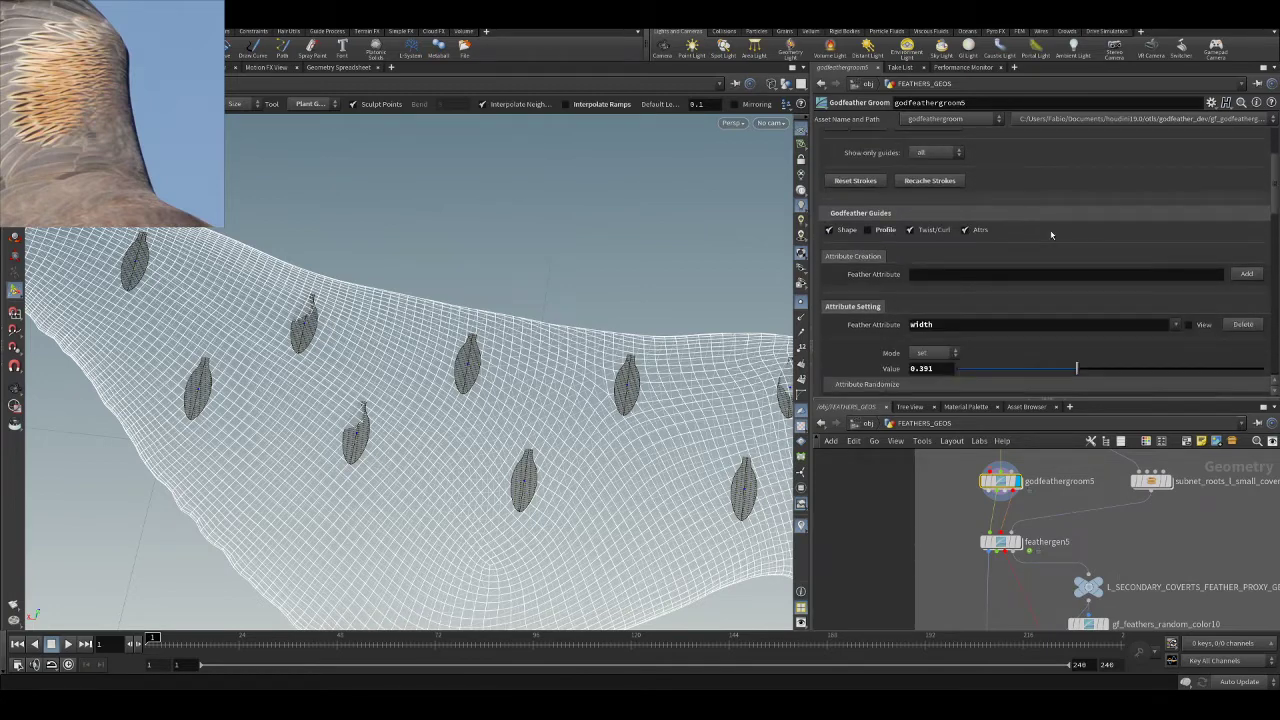
mouse_move(1080, 300)
left_mouse_down()
mouse_move(1058, 300)
mouse_move(1071, 304)
left_mouse_up()
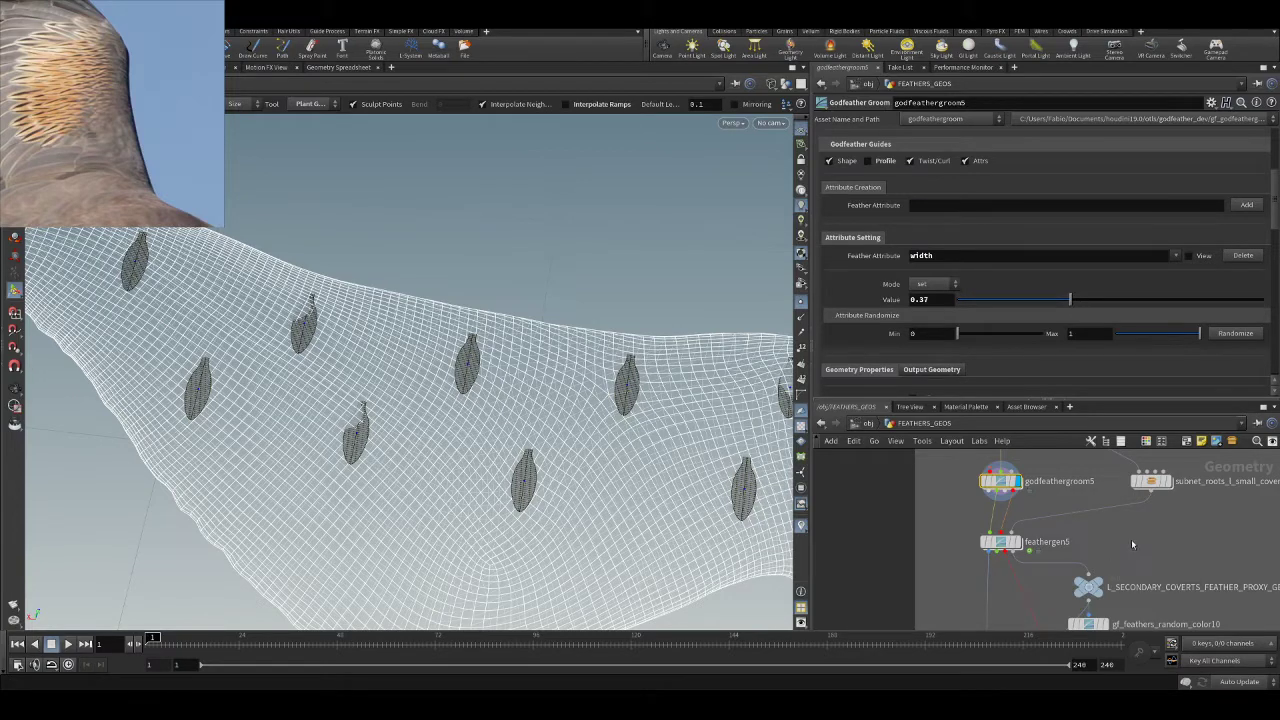
- Display and select feathergen5 to check its feathers in wireframe, and save the scene
middle_click_drag(1131, 543, 1127, 491)
scroll(1005, 482, "up", 2)
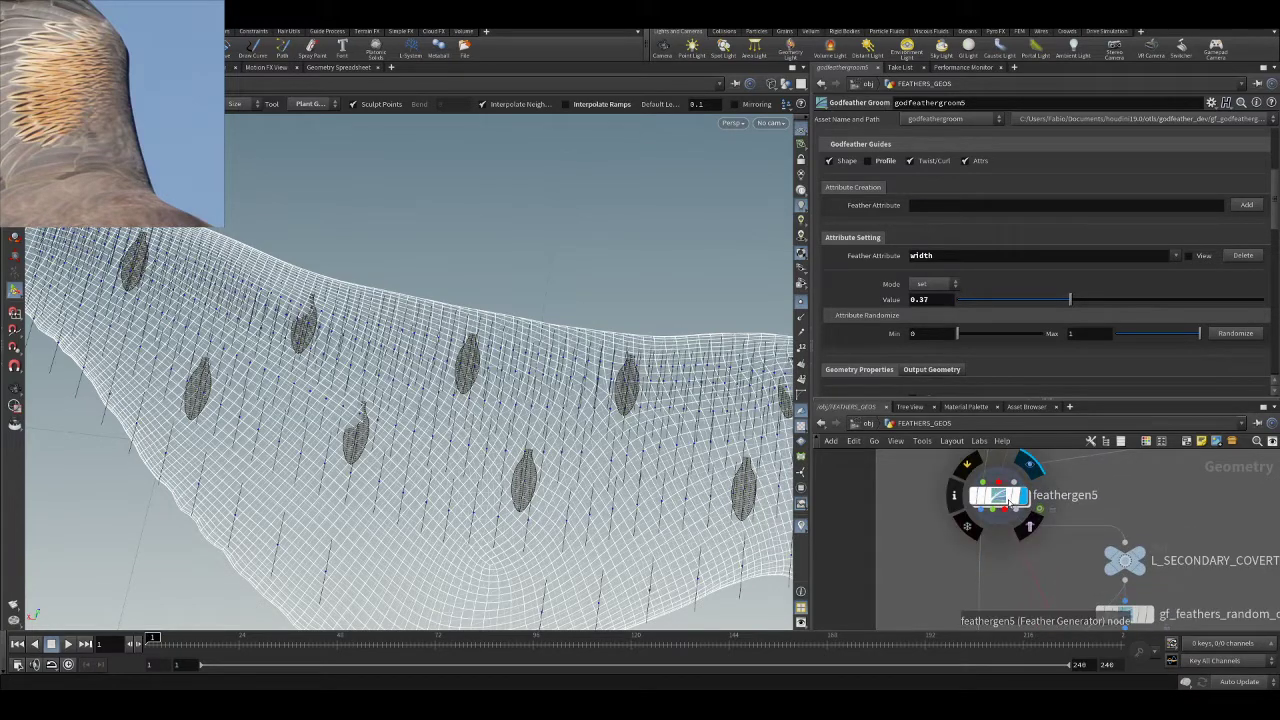
left_click(1028, 500)
key("w")
key("w")
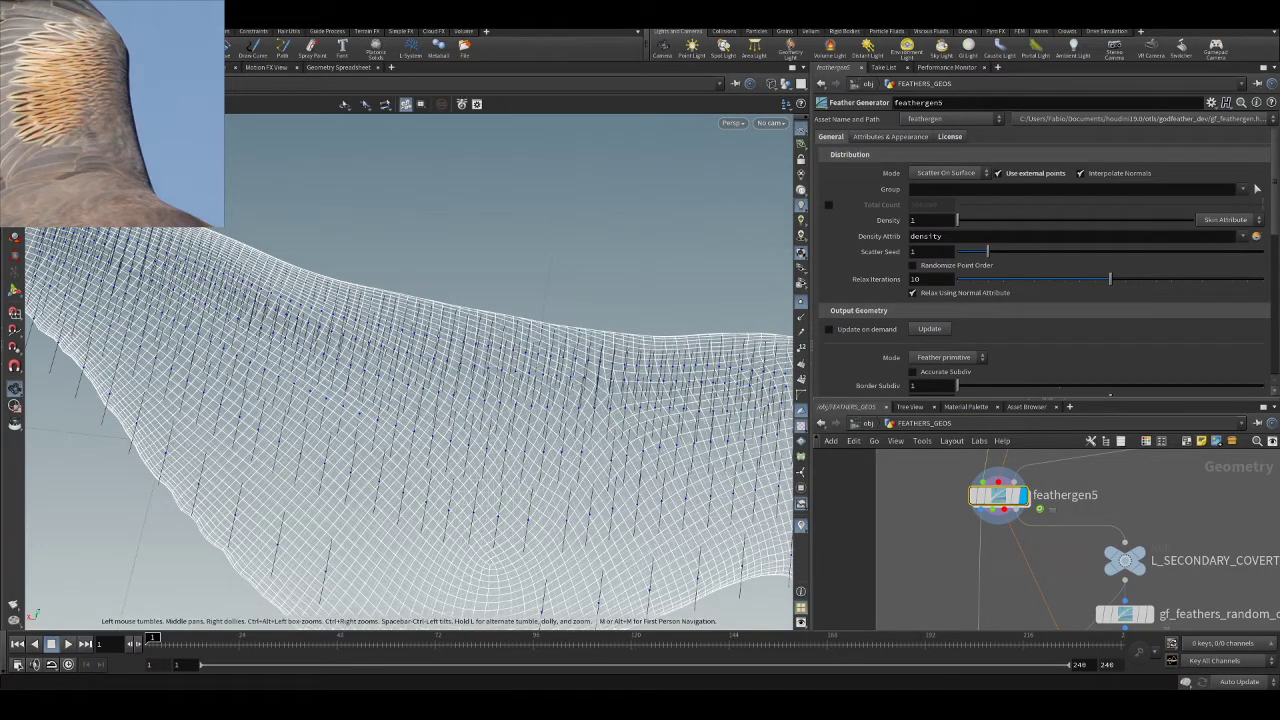
key("ctrl+s")
- Display and select godfeathergroom5 again and activate its guide planting tool in the viewport
middle_click_drag(1042, 480, 1026, 565)
scroll(1026, 545, "down", 2)
left_click(1020, 527)
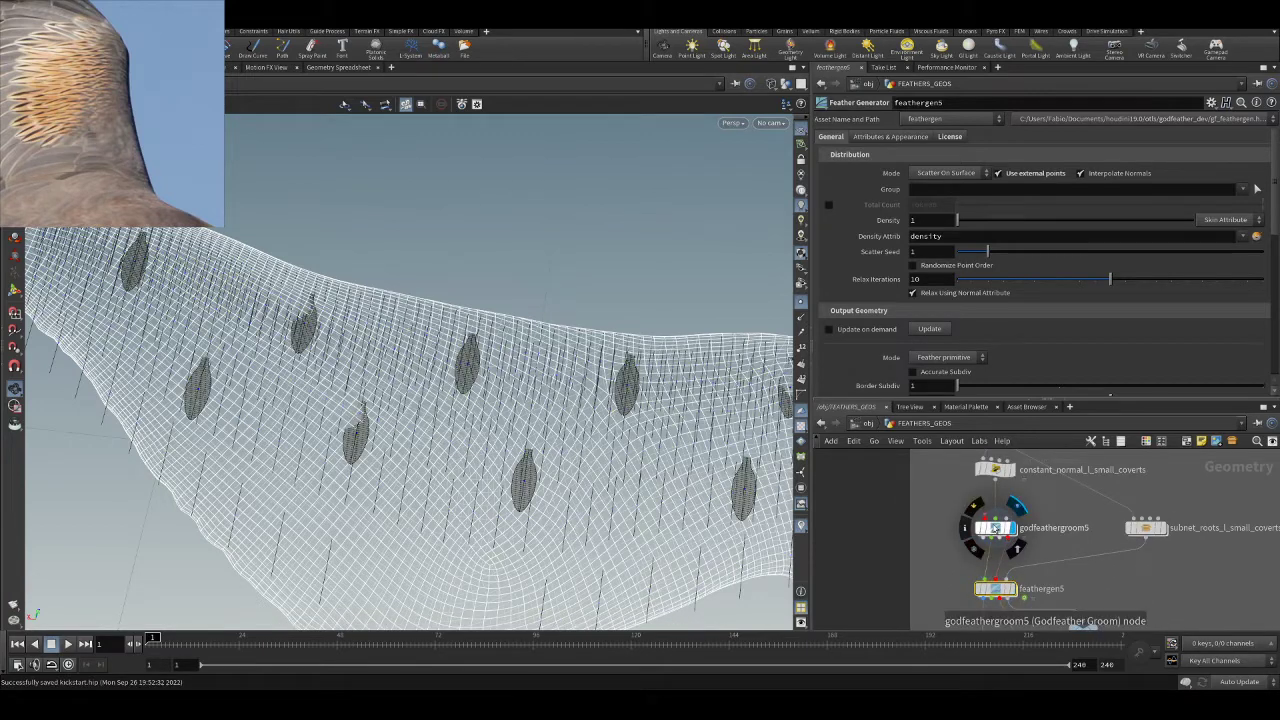
left_click(995, 527)
left_click_drag(264, 151, 449, 280)
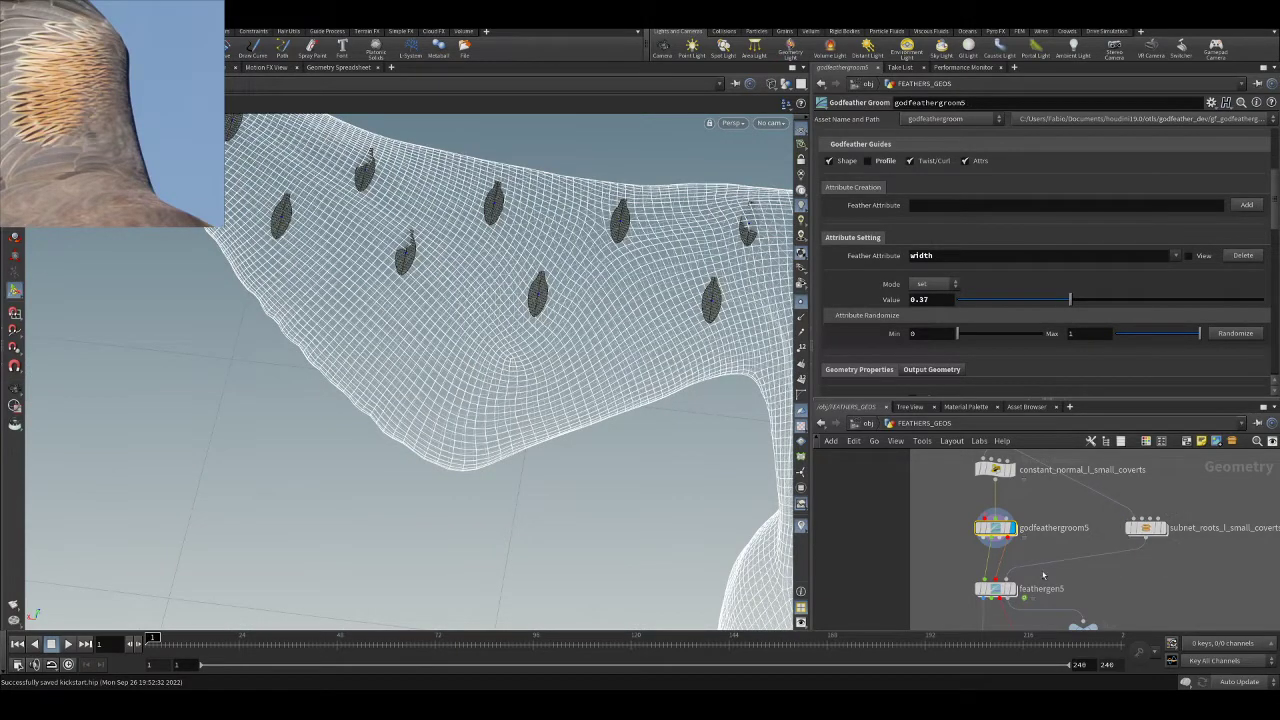
key("Return")
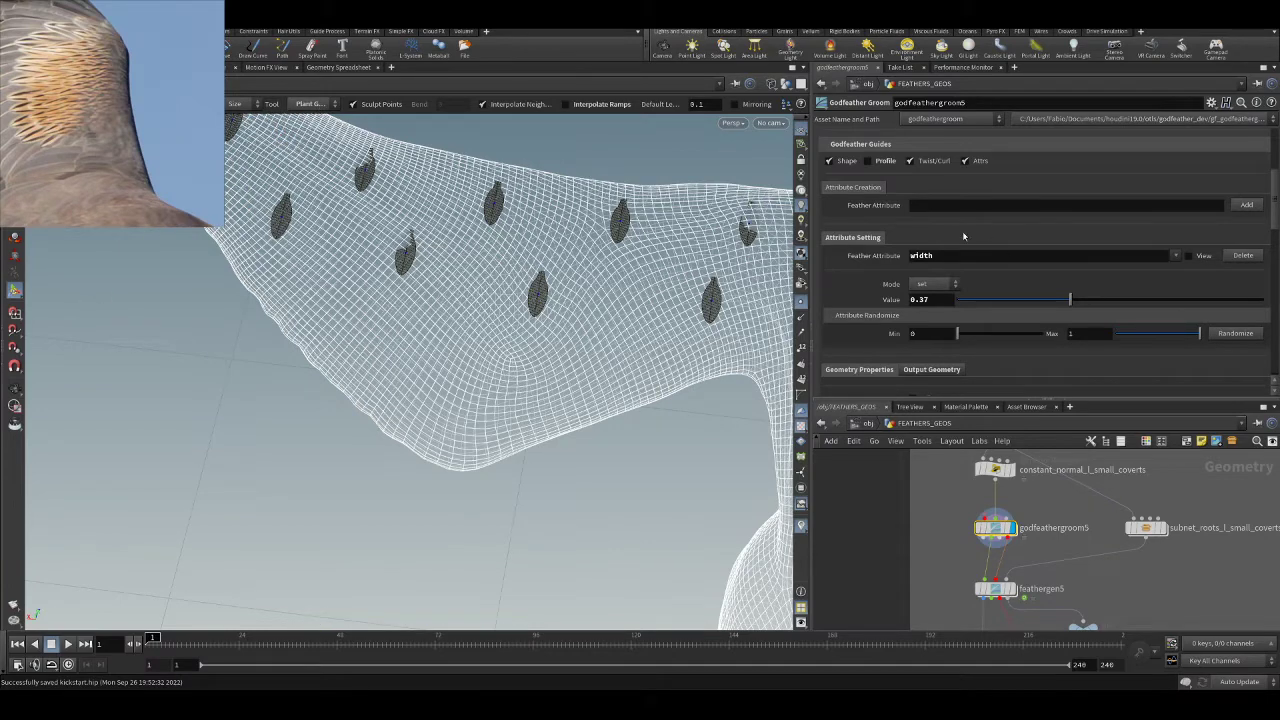
- Try resetting all of the groom's strokes and plant one trial guide feather on the wing's upper edge
scroll(973, 243, "up", 5)
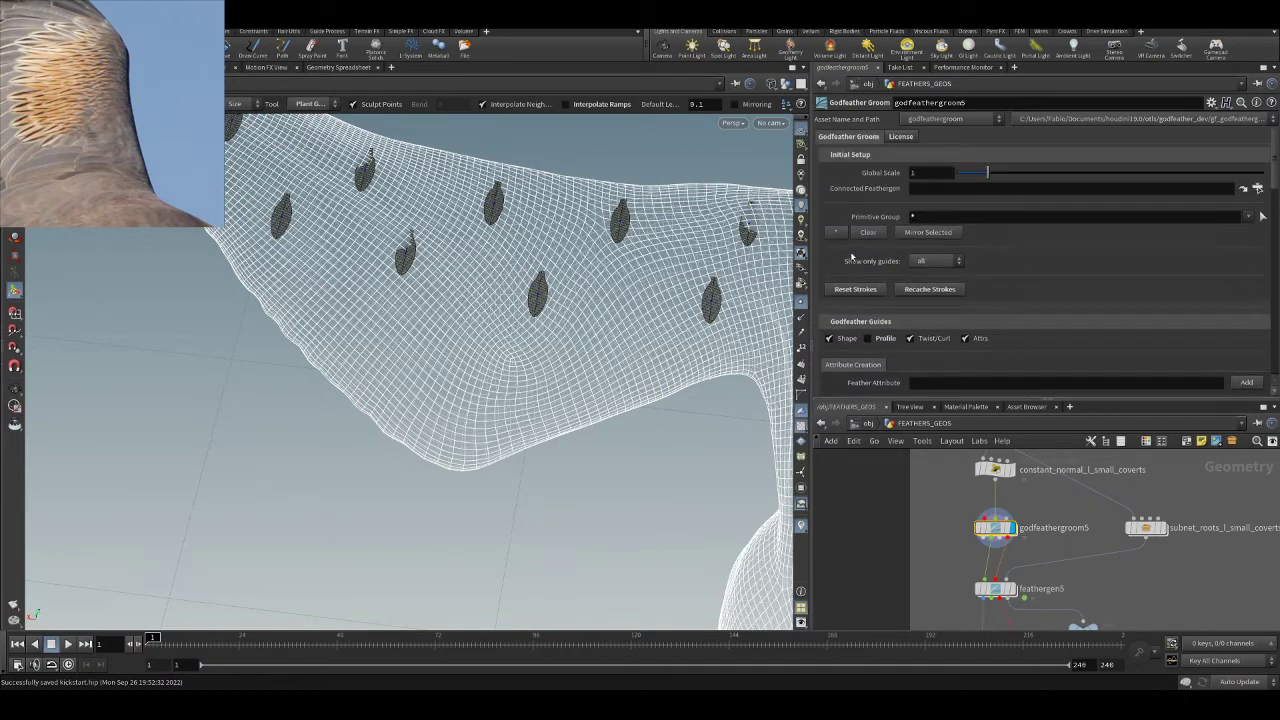
left_click(856, 290)
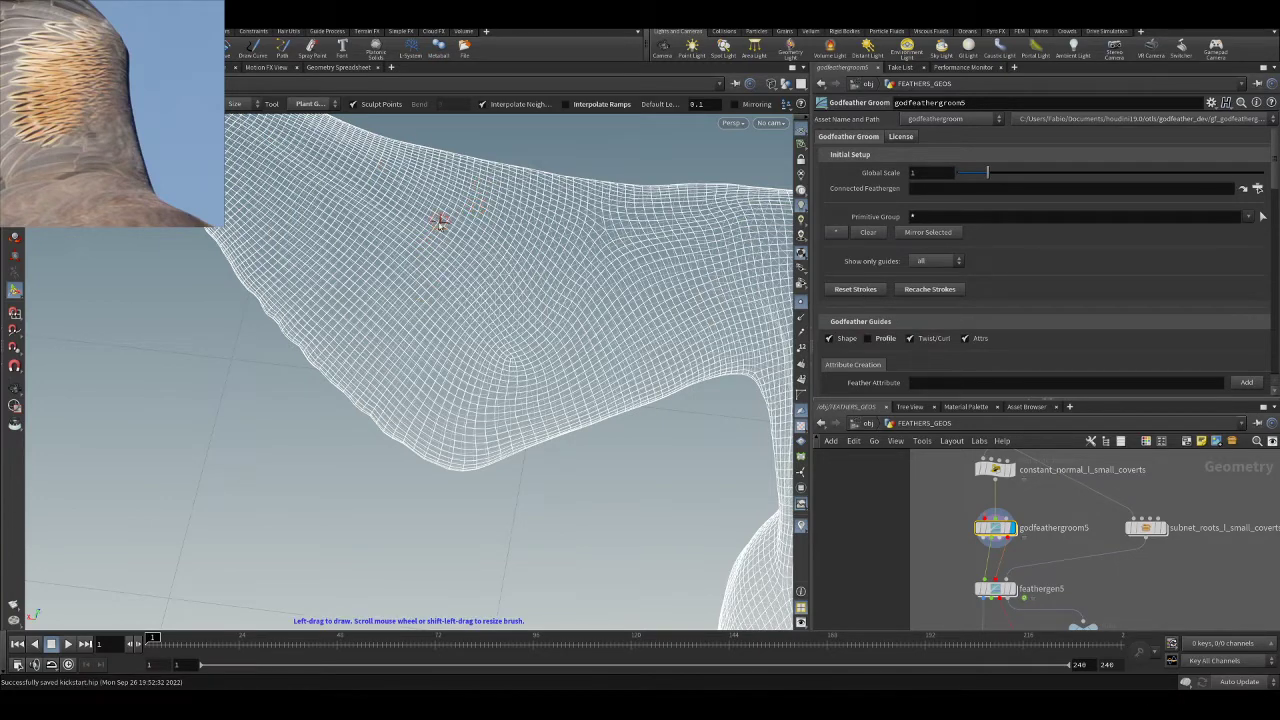
left_click(500, 217)
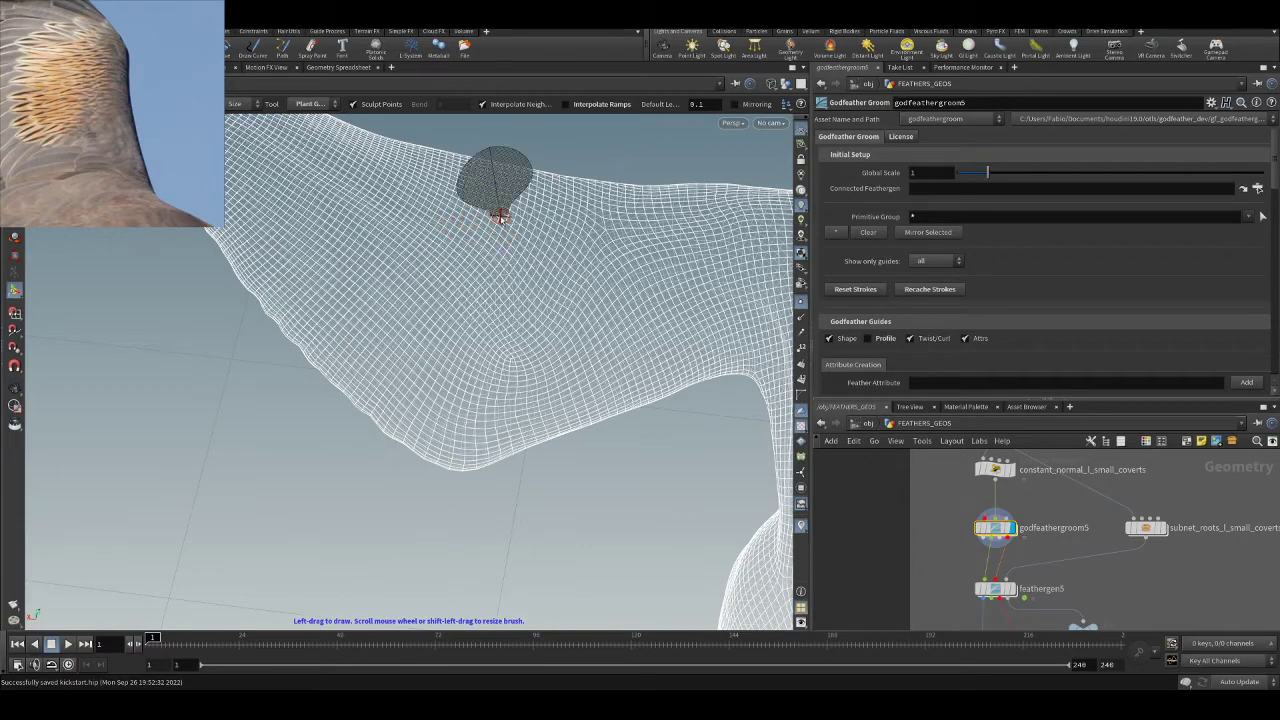
left_click_drag(505, 274, 592, 245, "alt")
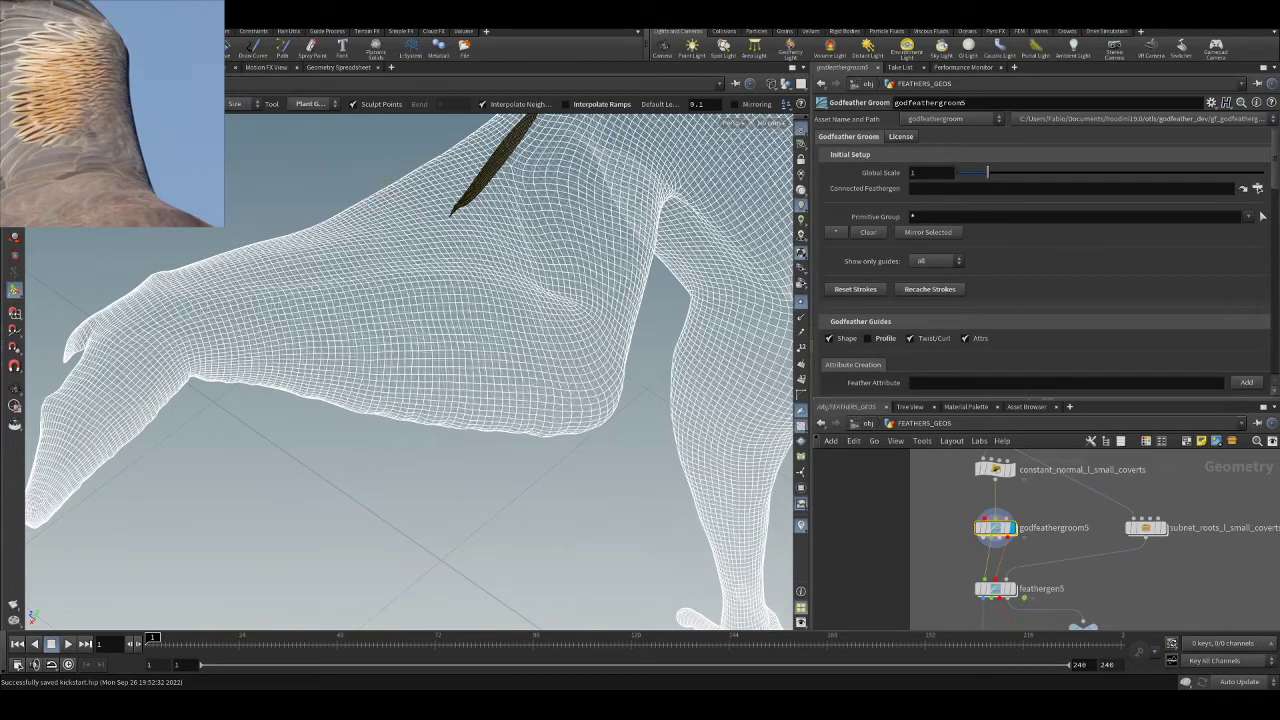
- Undo the trial guide feather and the stroke reset on godfeathergroom5
key("ctrl+z")
key("ctrl+z")
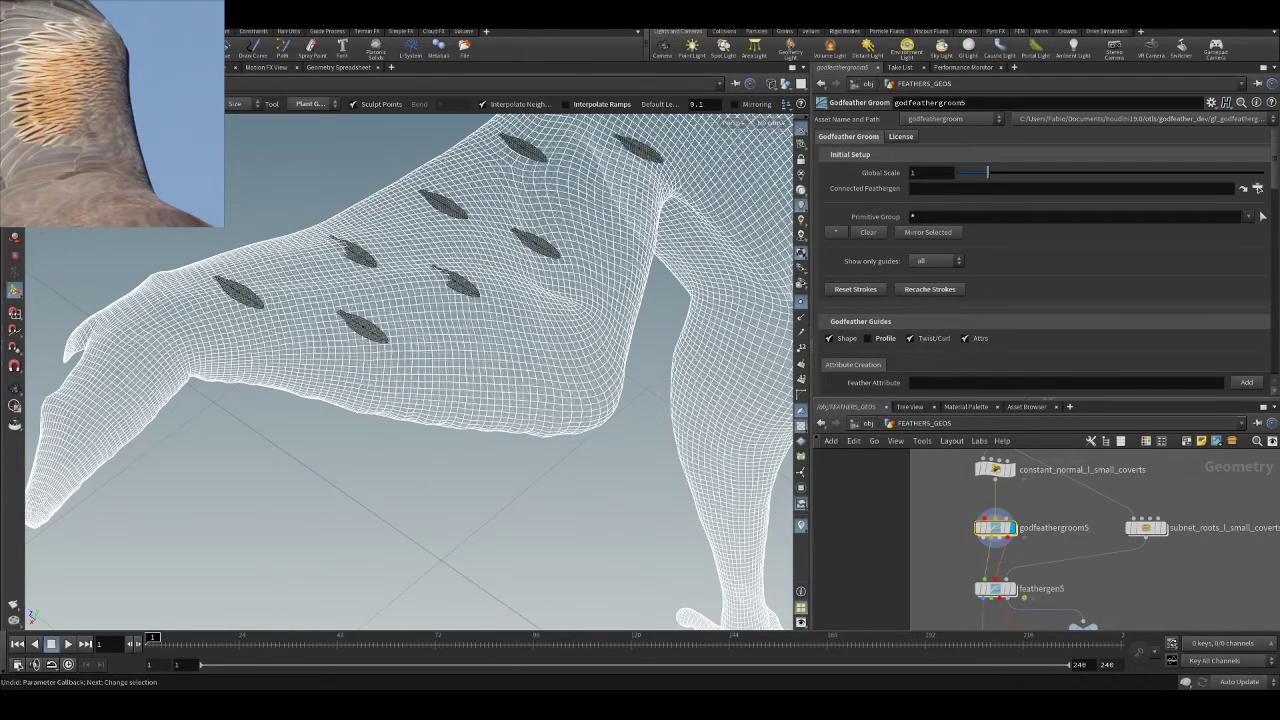
left_click_drag(420, 390, 486, 354, "alt")
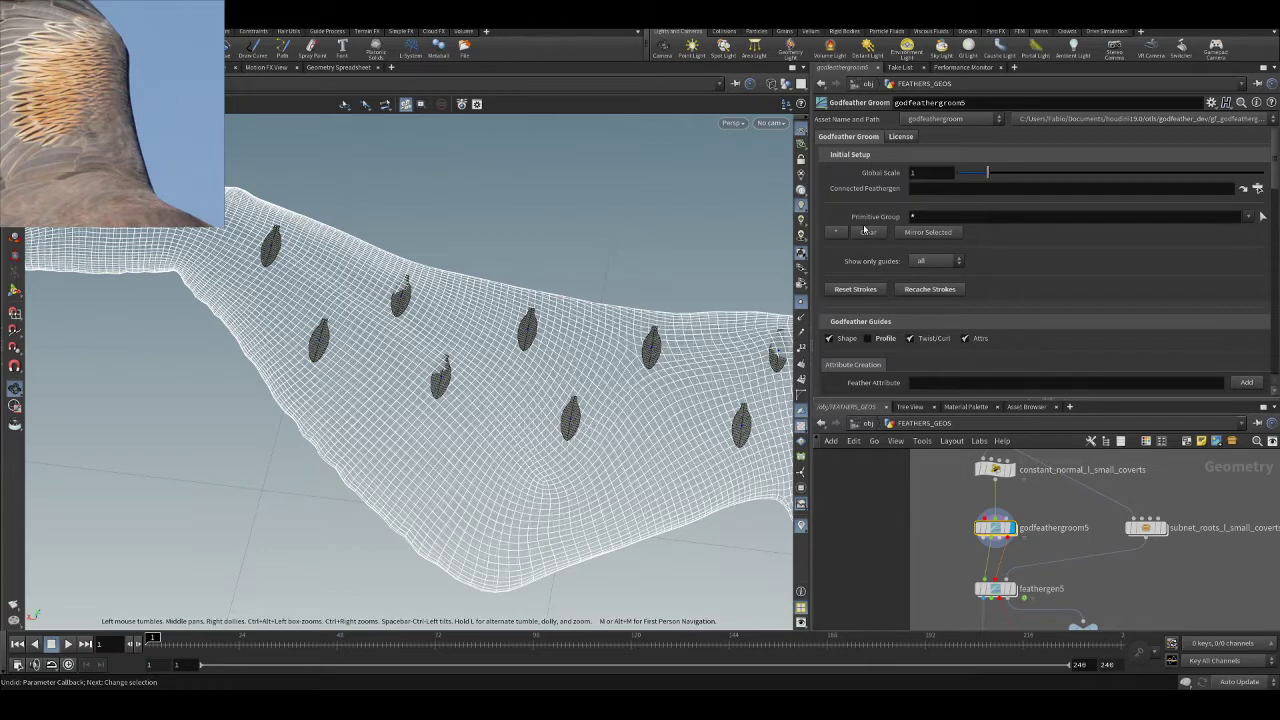
- Enable Profile for the Godfeather guides, and display and select feathergen5 to check the generated feathers along the wing
scroll(894, 319, "down", 1)
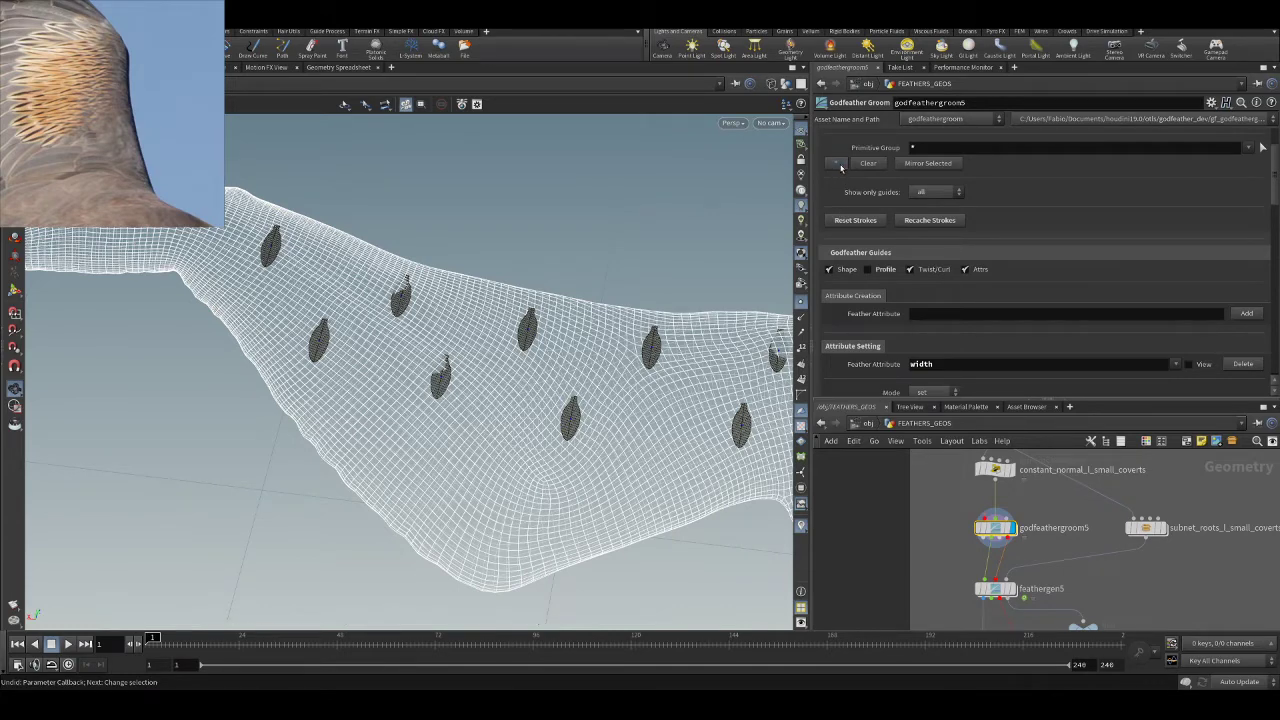
left_click(868, 271)
middle_click_drag(997, 562, 997, 500)
left_click(1011, 529)
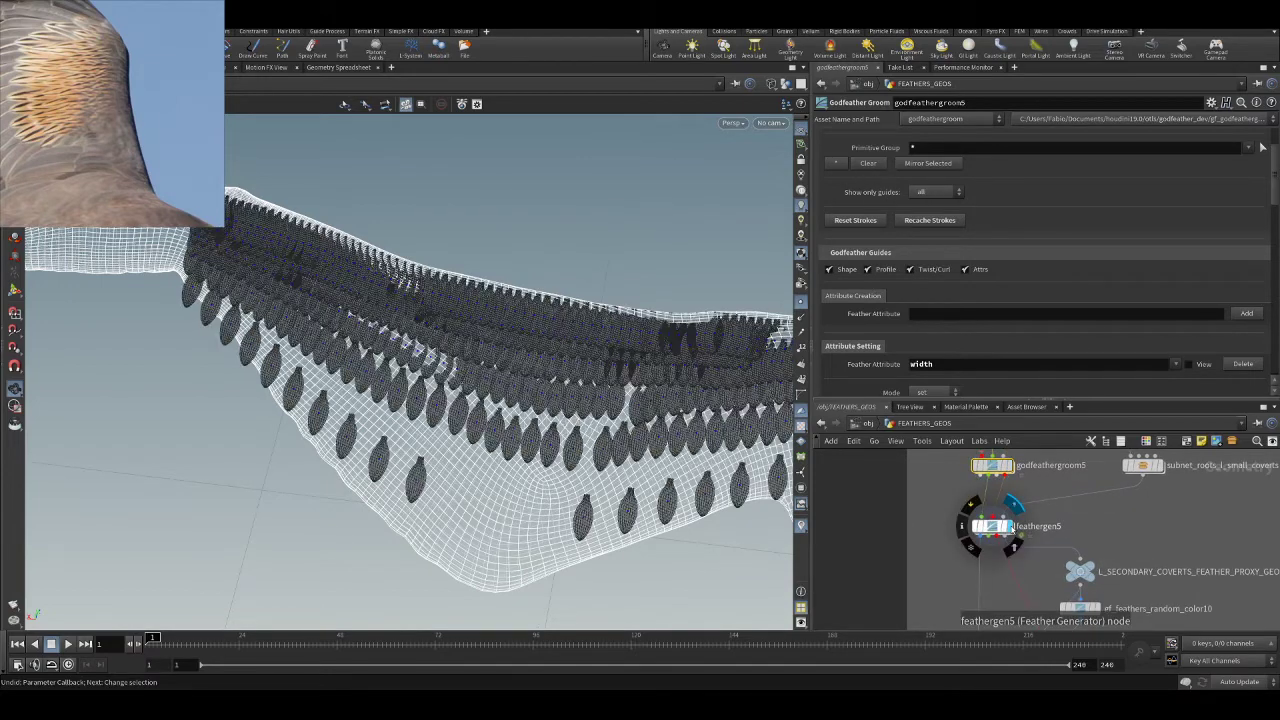
left_click(990, 526)
left_click_drag(546, 396, 475, 385)
scroll(1033, 328, "down", 4)
scroll(1034, 326, "down", 1)
left_click_drag(484, 452, 580, 432)
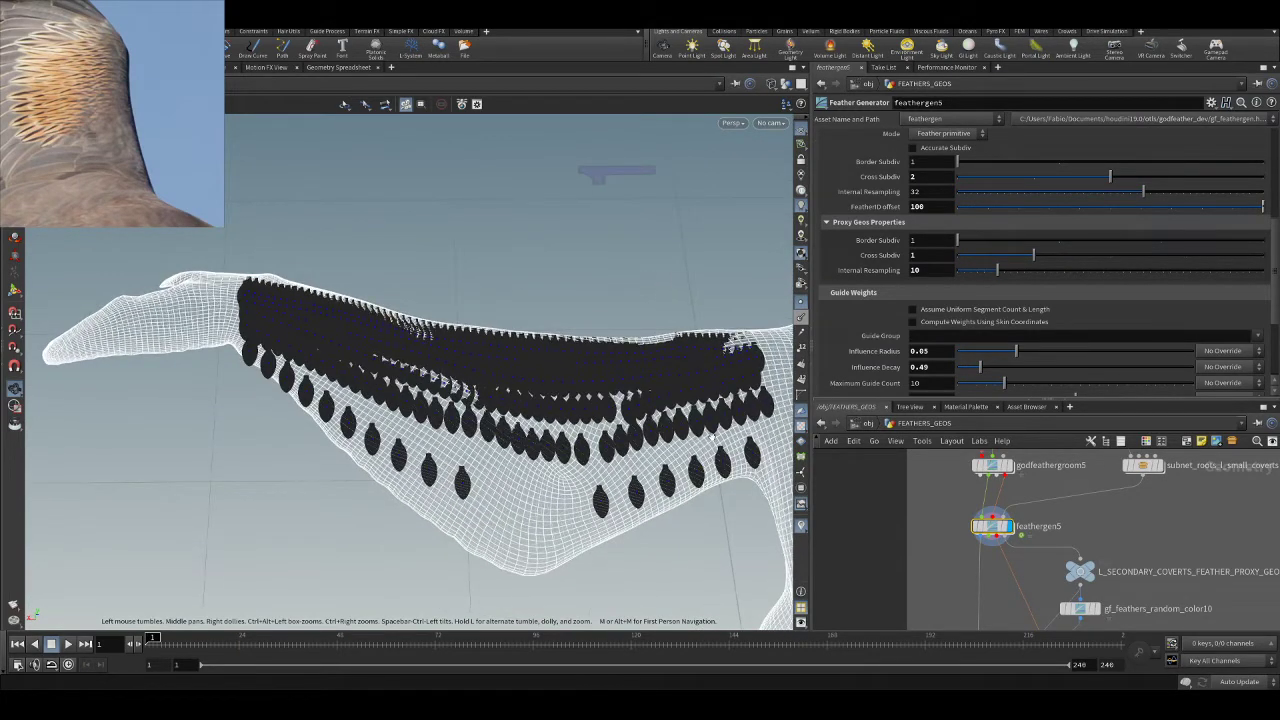
- Go up to object level, open the WING_L_ROOTS network and select its object_merge1 node
scroll(948, 506, "down", 2)
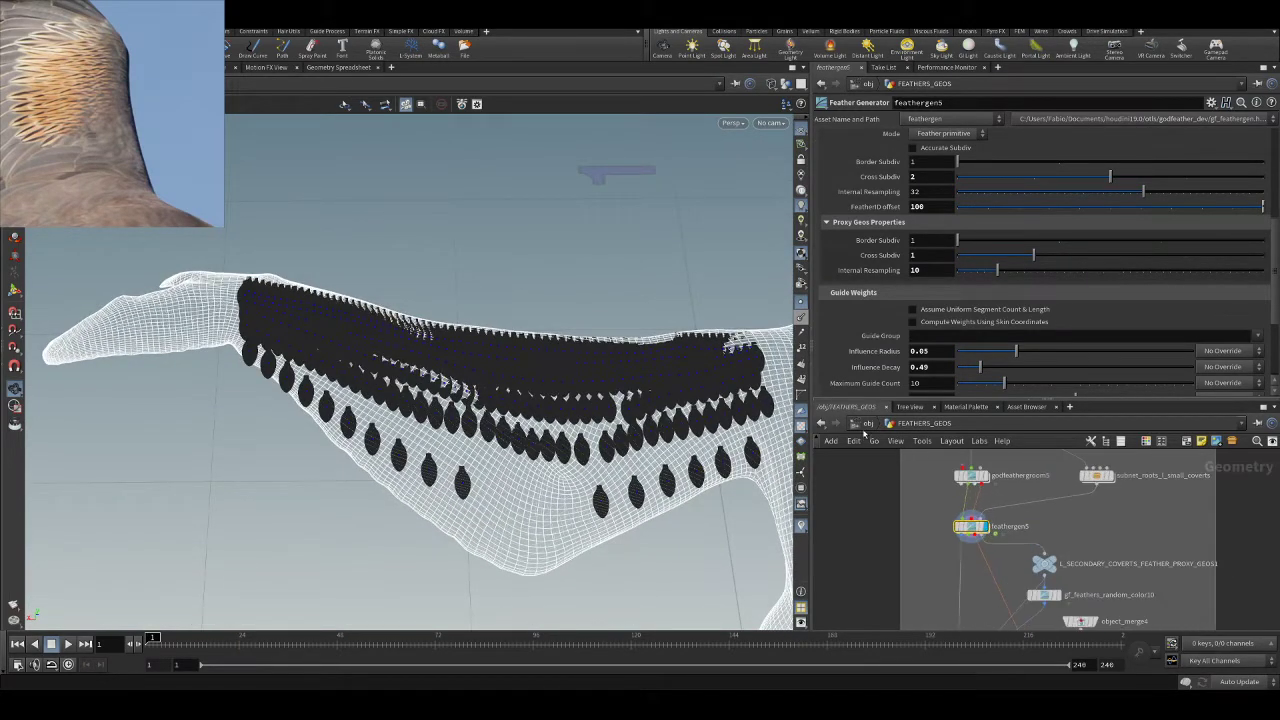
left_click(869, 424)
scroll(947, 547, "up", 5)
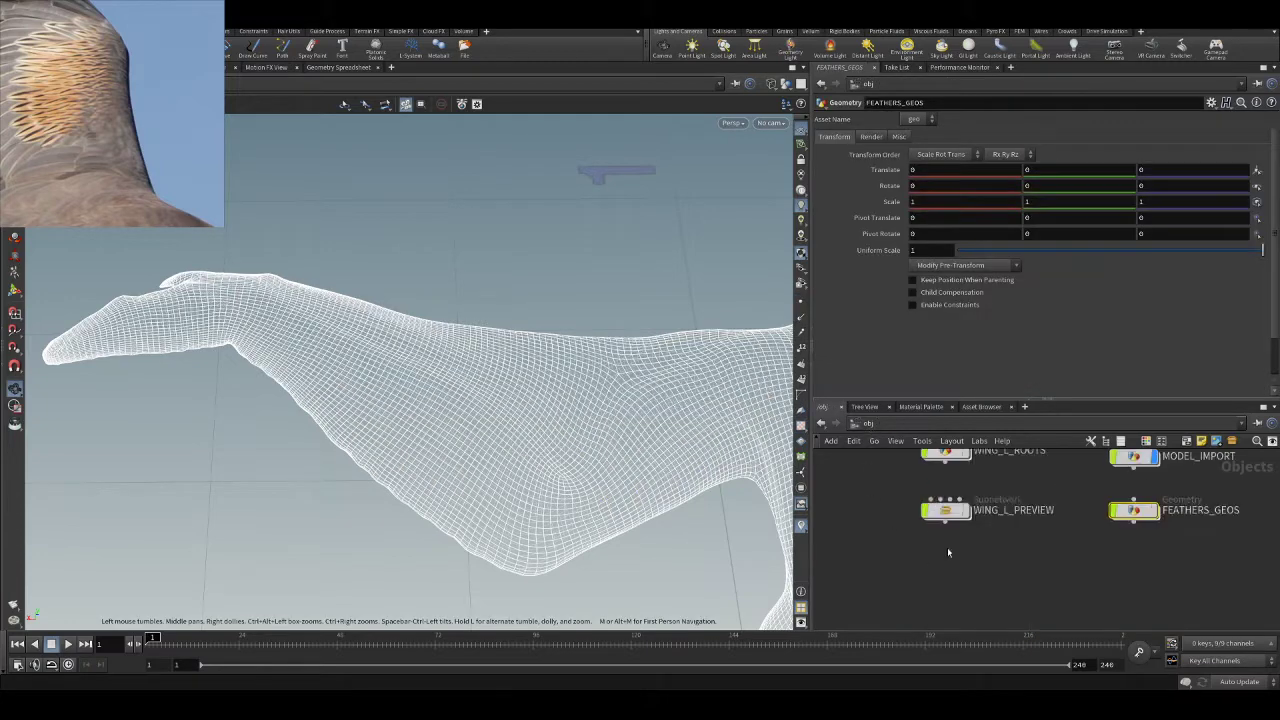
double_click(923, 487)
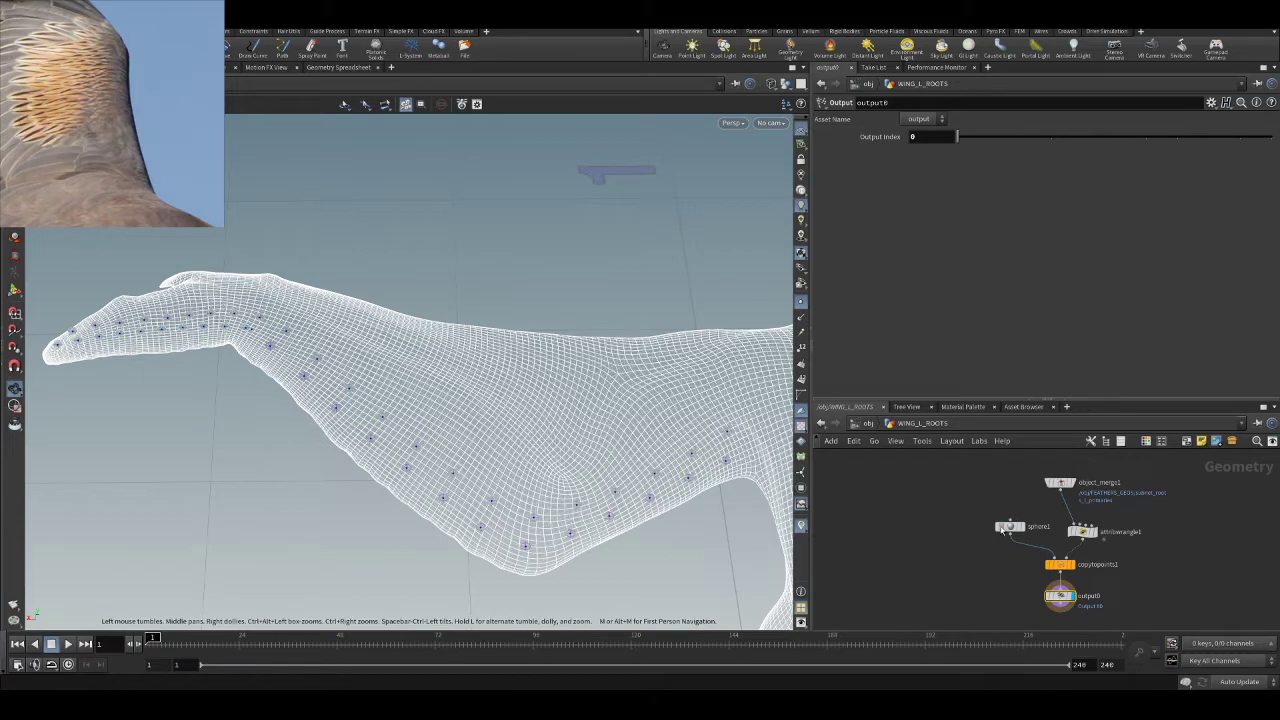
left_click_drag(400, 390, 525, 411)
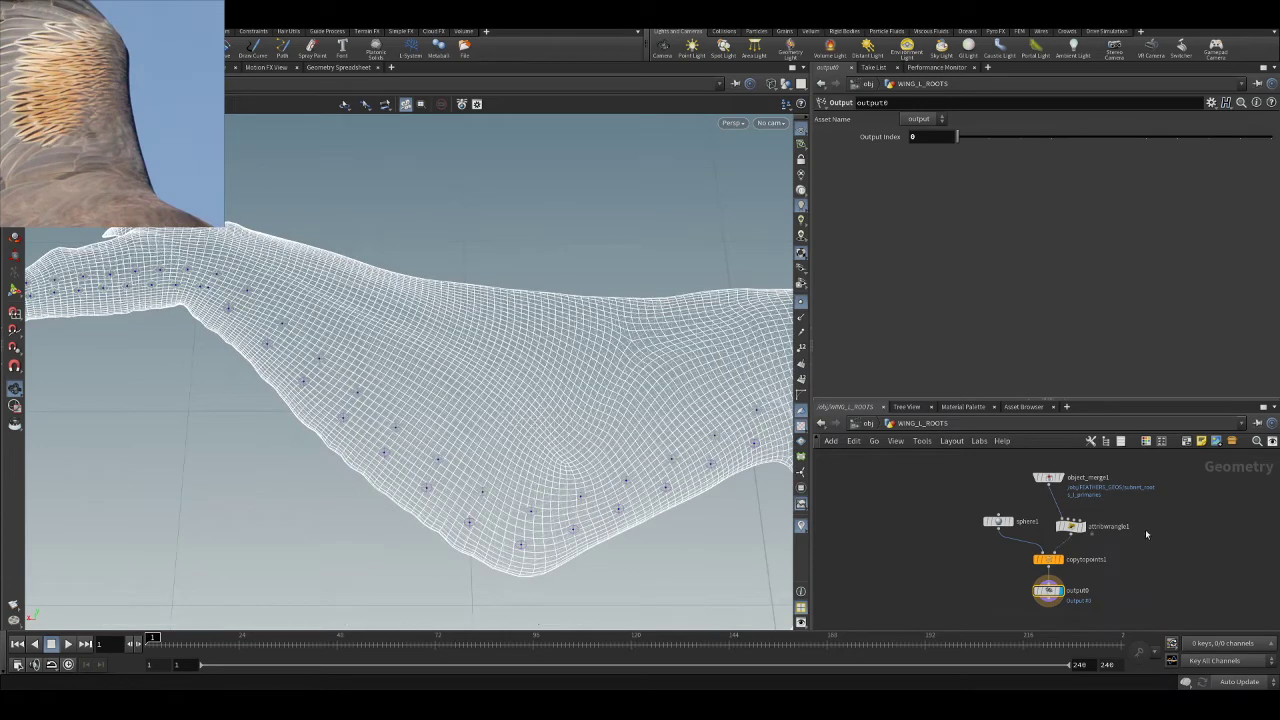
scroll(1057, 500, "up", 5)
left_click(1057, 500)
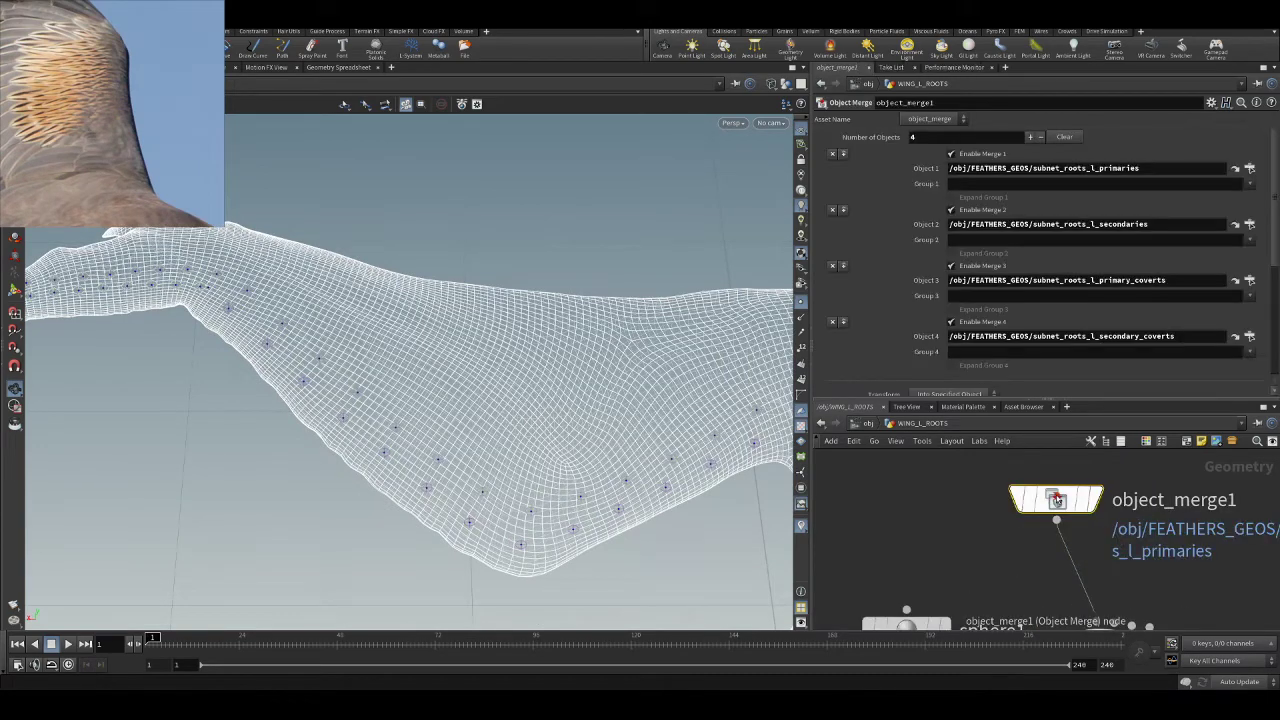
scroll(968, 237, "down", 2)
scroll(966, 245, "up", 2)
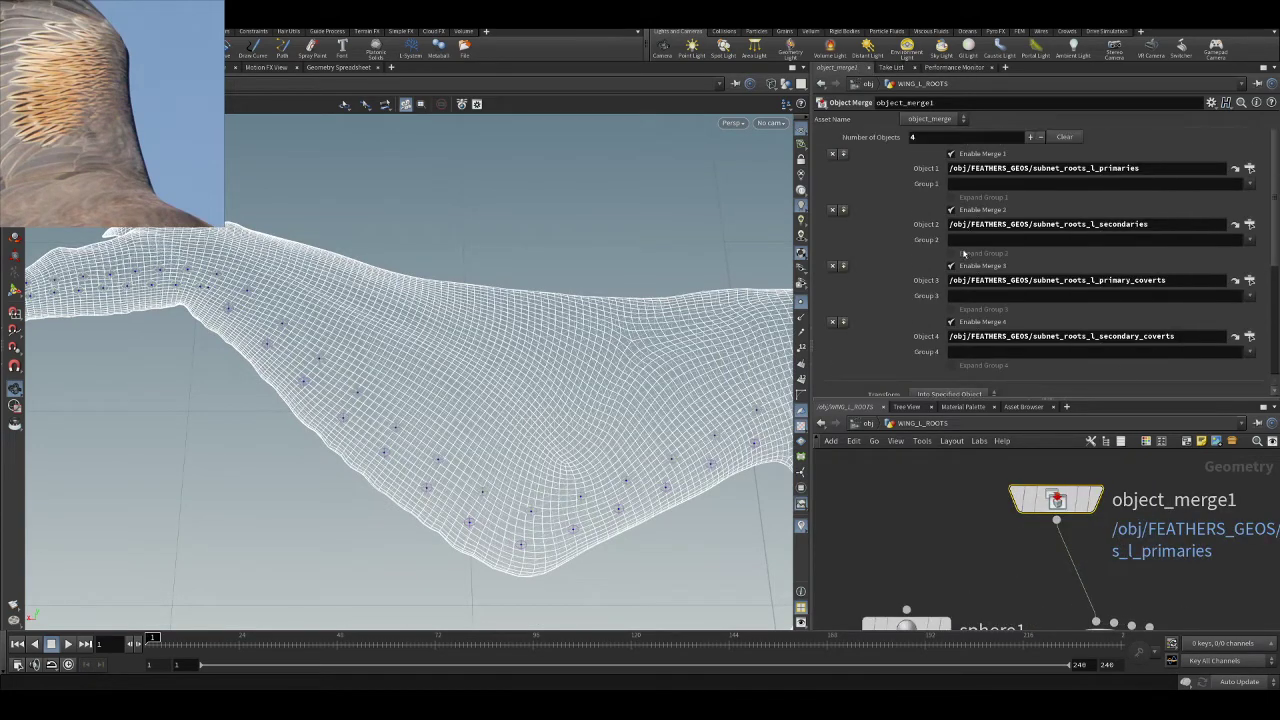
- Add a fifth object entry to object_merge1 and copy the Object 4 secondary coverts path into it
left_click(1032, 137)
scroll(1055, 259, "down", 2)
triple_click(1055, 224)
key("ctrl+c")
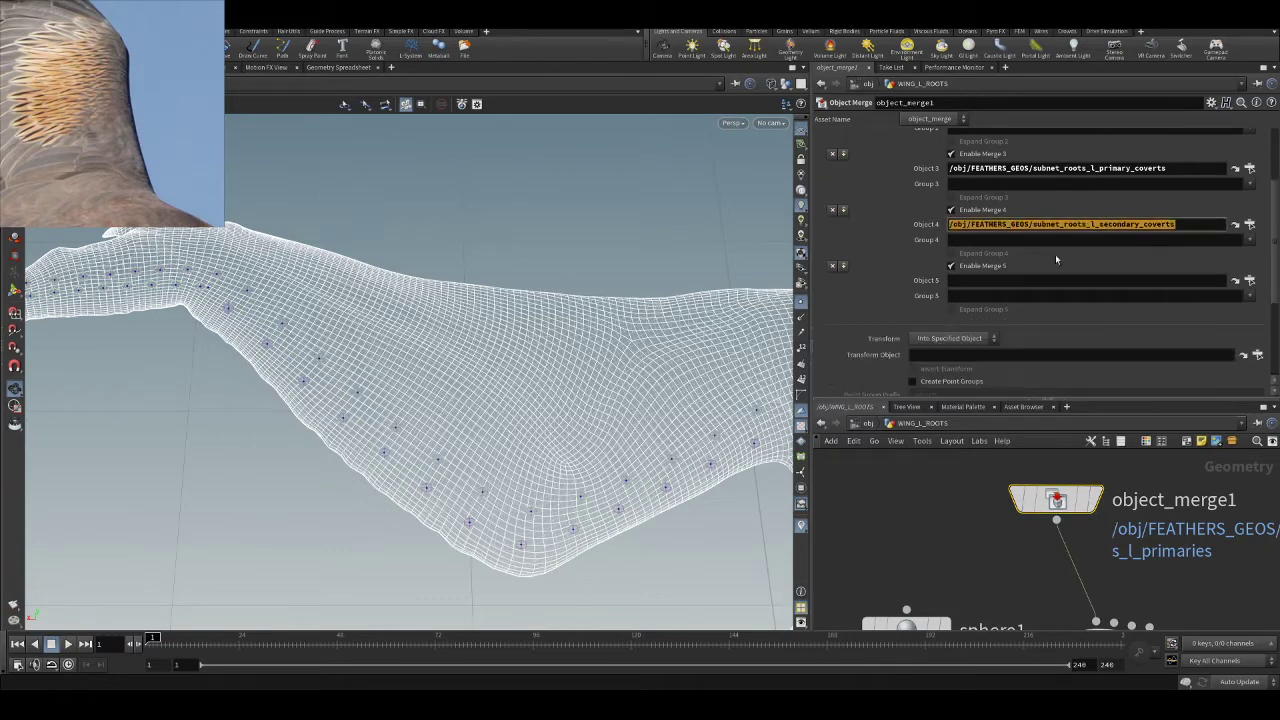
left_click(1069, 284)
key("ctrl+v")
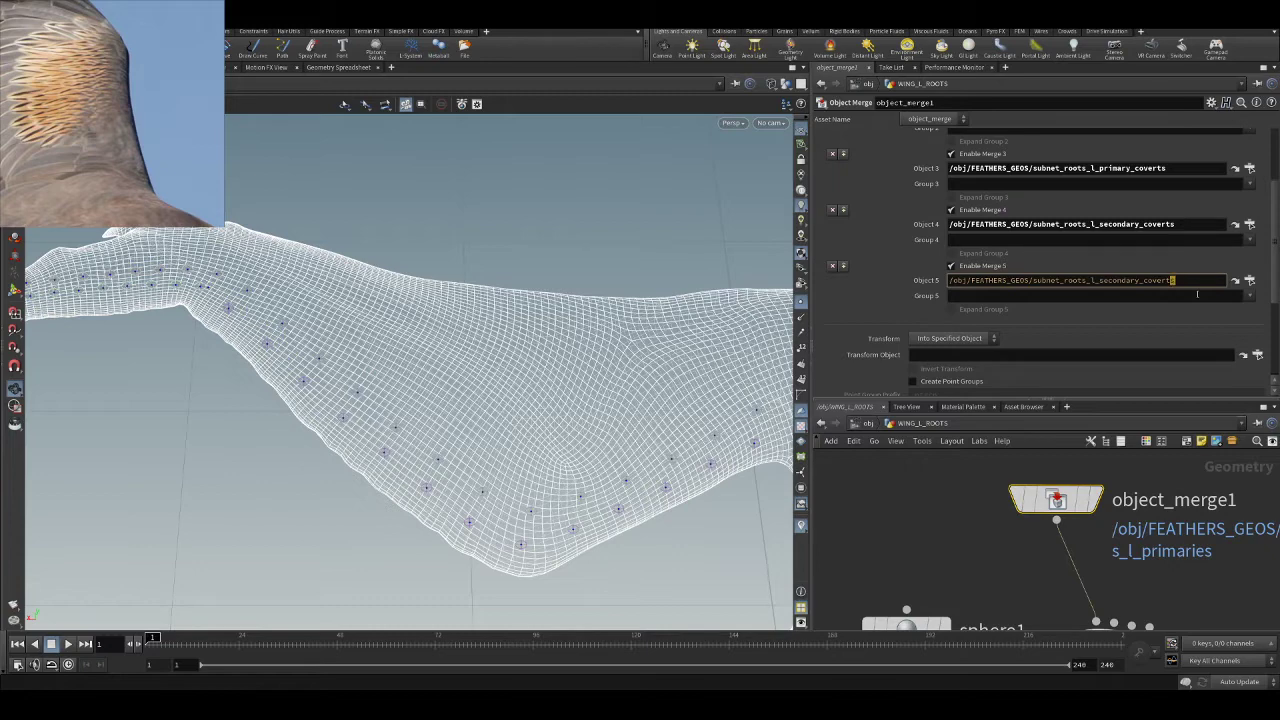
- Change the Object 5 path to /obj/FEATHERS_GEOS/subnet_roots_l_small_coverts/
key("shift+Left")
key("shift+Left")
key("shift+Left")
key("shift+Left")
key("shift+Left")
key("shift+Left")
key("shift+Left")
key("shift+Left")
key("shift+Left")
key("shift+Left")
key("shift+Left")
key("shift+Left")
key("shift+Left")
type("tail")
type("_coverts/")
key("Return")
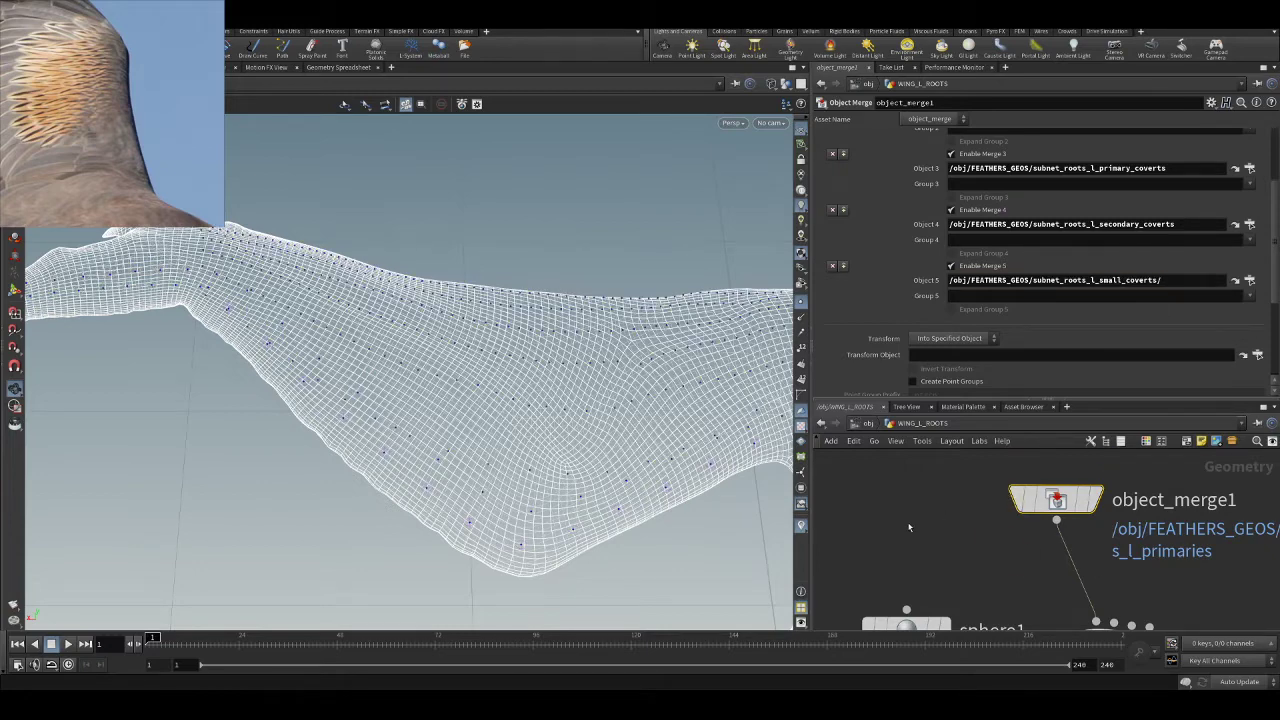
- Switch the viewport to shaded display and check the merged root points across the whole left wing
scroll(489, 331, "down", 3)
scroll(983, 517, "down", 5)
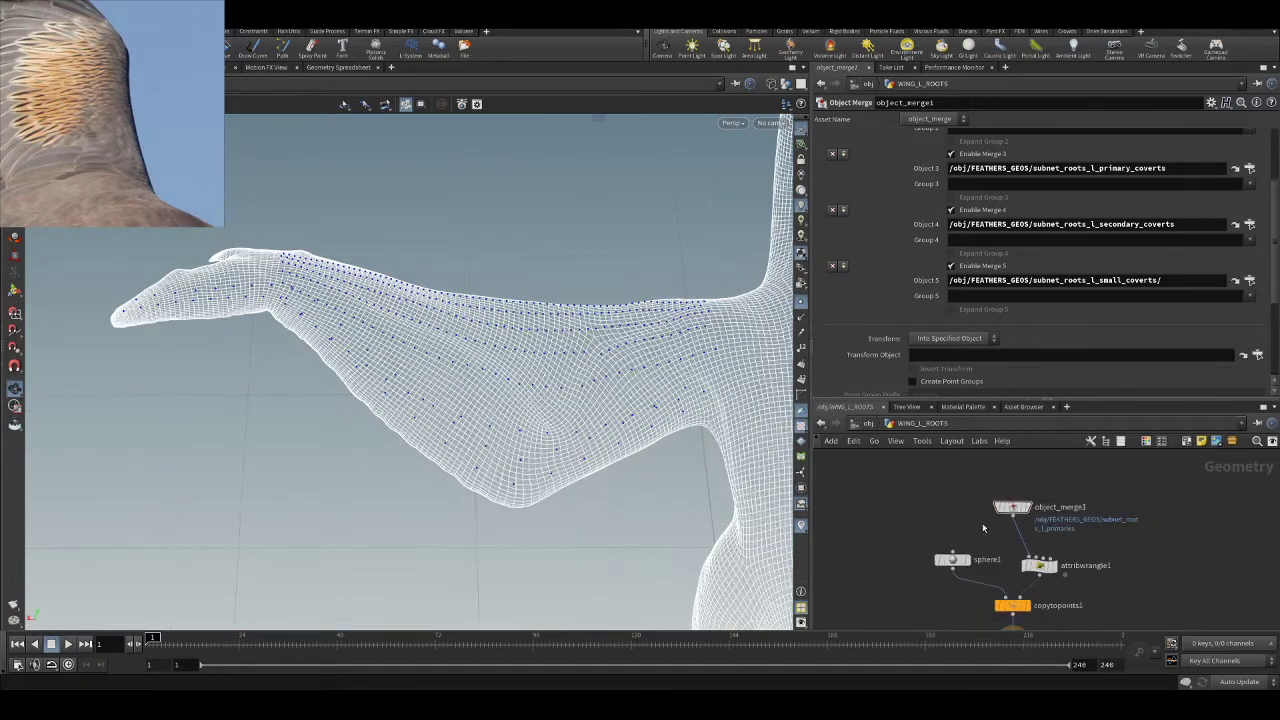
key("w")
middle_click_drag(1047, 599, 1063, 566)
scroll(1028, 477, "up", 3)
middle_click_drag(1062, 489, 1066, 543)
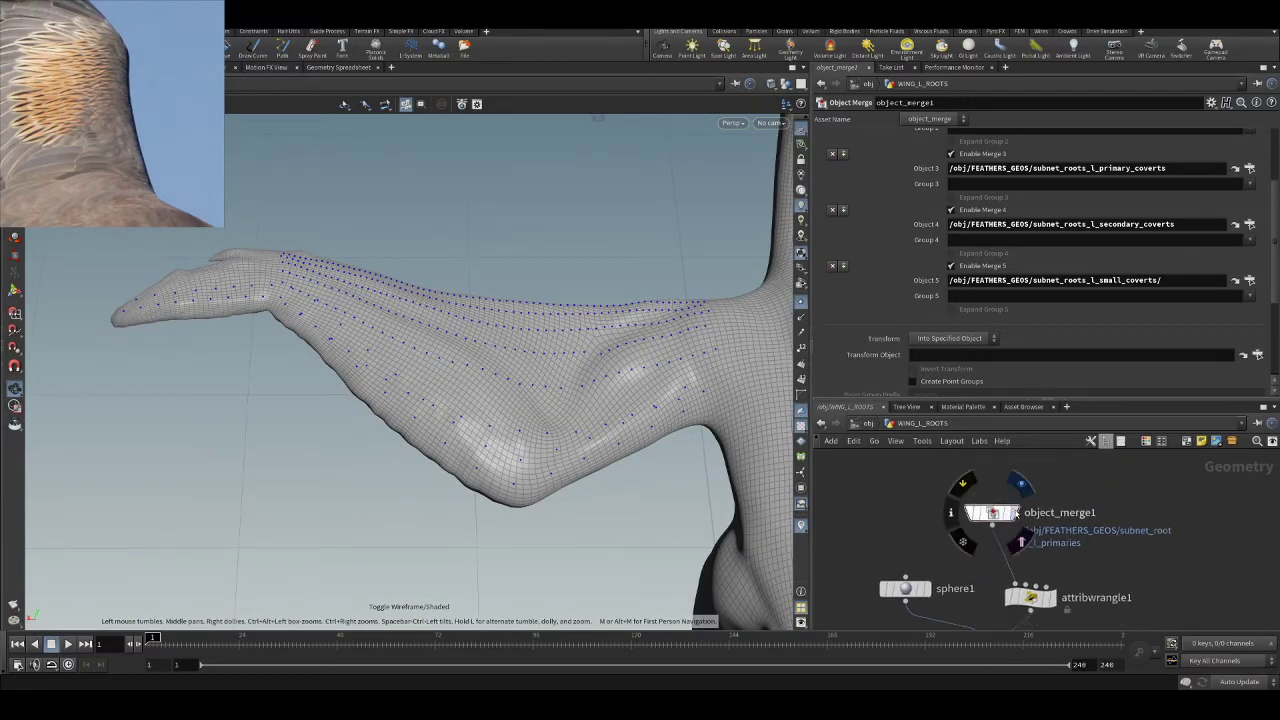
- Return to object level and open FEATHERS_GEOS to locate the small coverts roots subnetwork
left_click(864, 424)
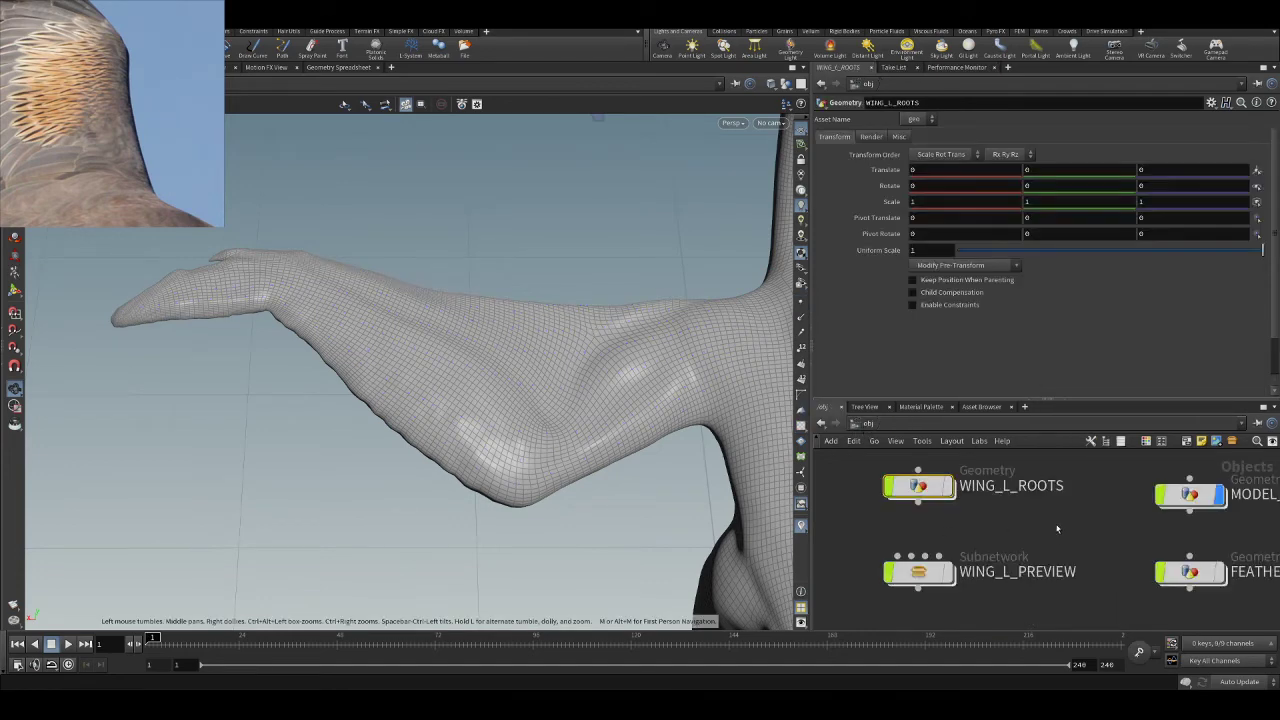
scroll(1057, 528, "down", 3)
scroll(1150, 528, "up", 3)
double_click(971, 529)
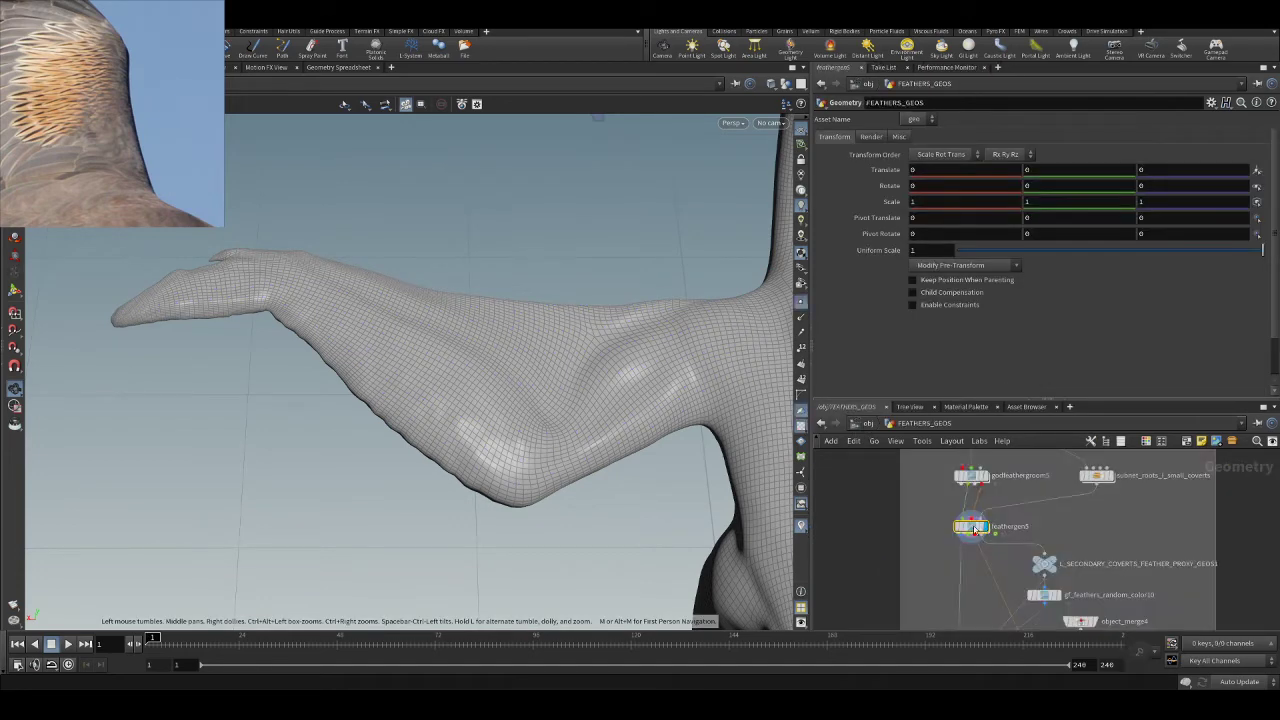
scroll(1094, 545, "up", 3)
middle_click_drag(1094, 560, 1099, 450)
middle_click_drag(1150, 540, 1099, 599)
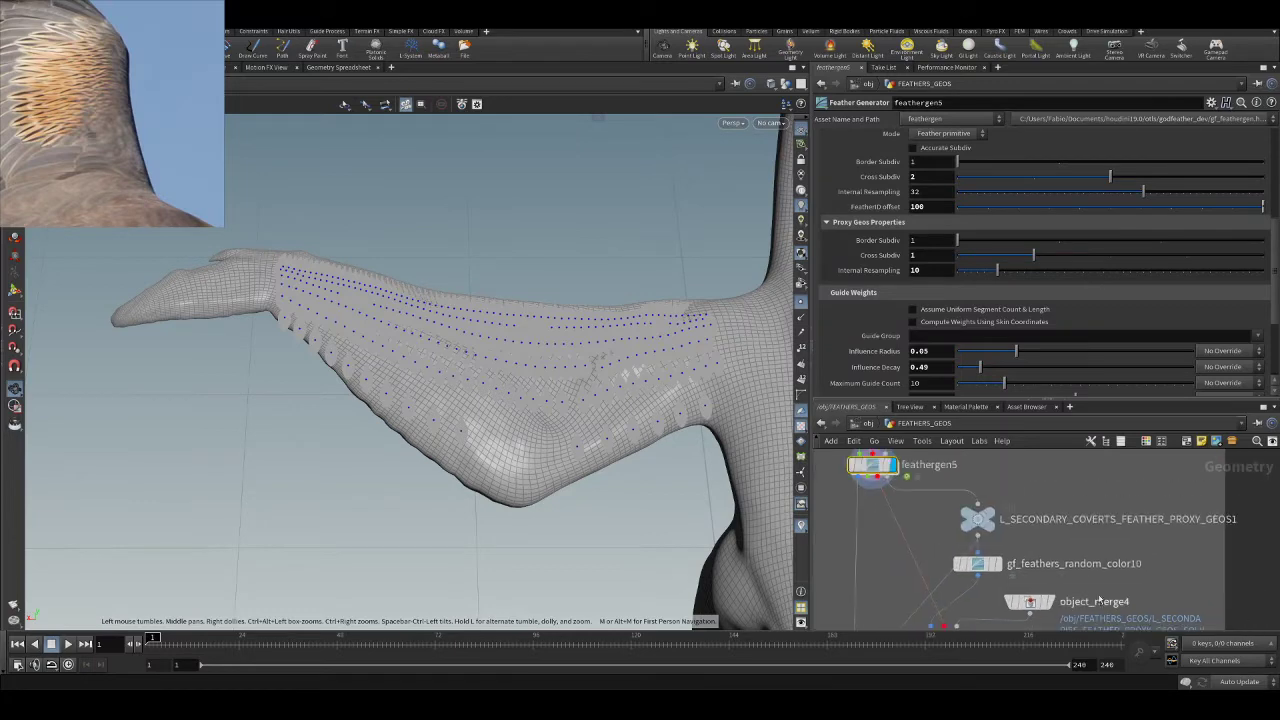
scroll(1088, 534, "down", 4)
middle_click_drag(1094, 491, 1086, 537)
scroll(1076, 530, "up", 4)
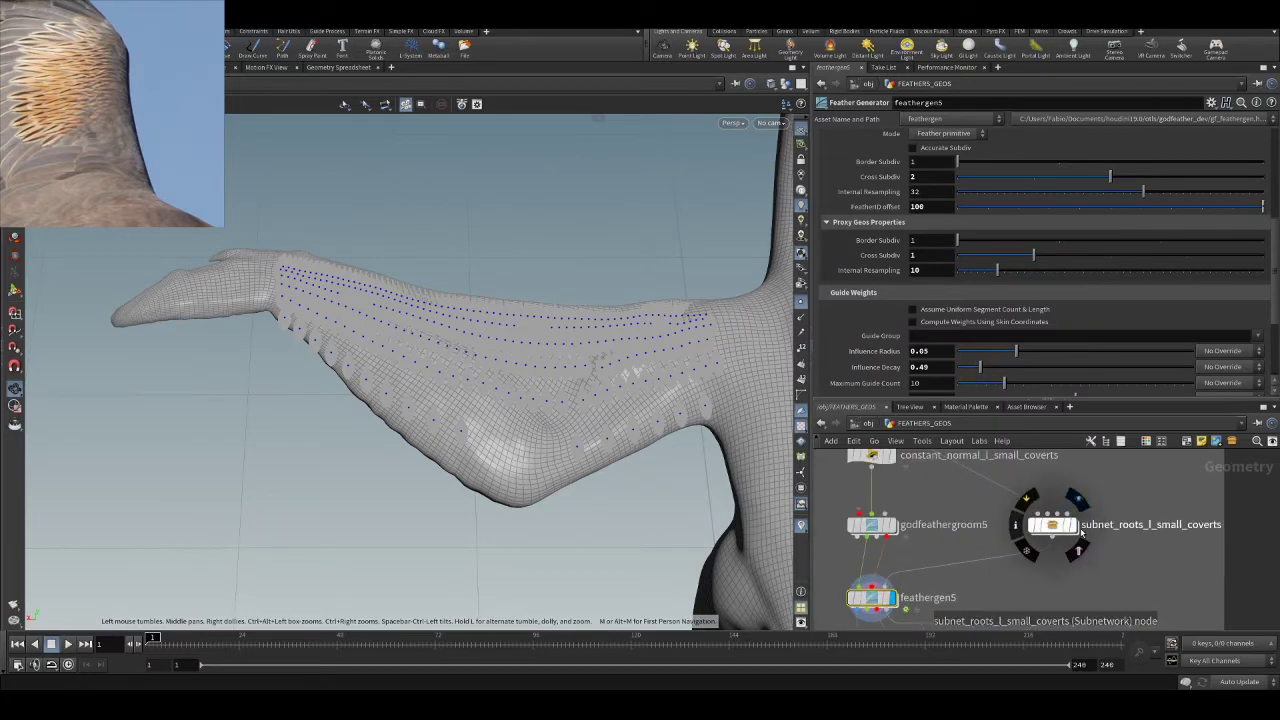
- Display and select subnet_roots_l_small_coverts to check the small coverts root points on the shaded wing
left_click(1078, 528)
key("w")
key("w")
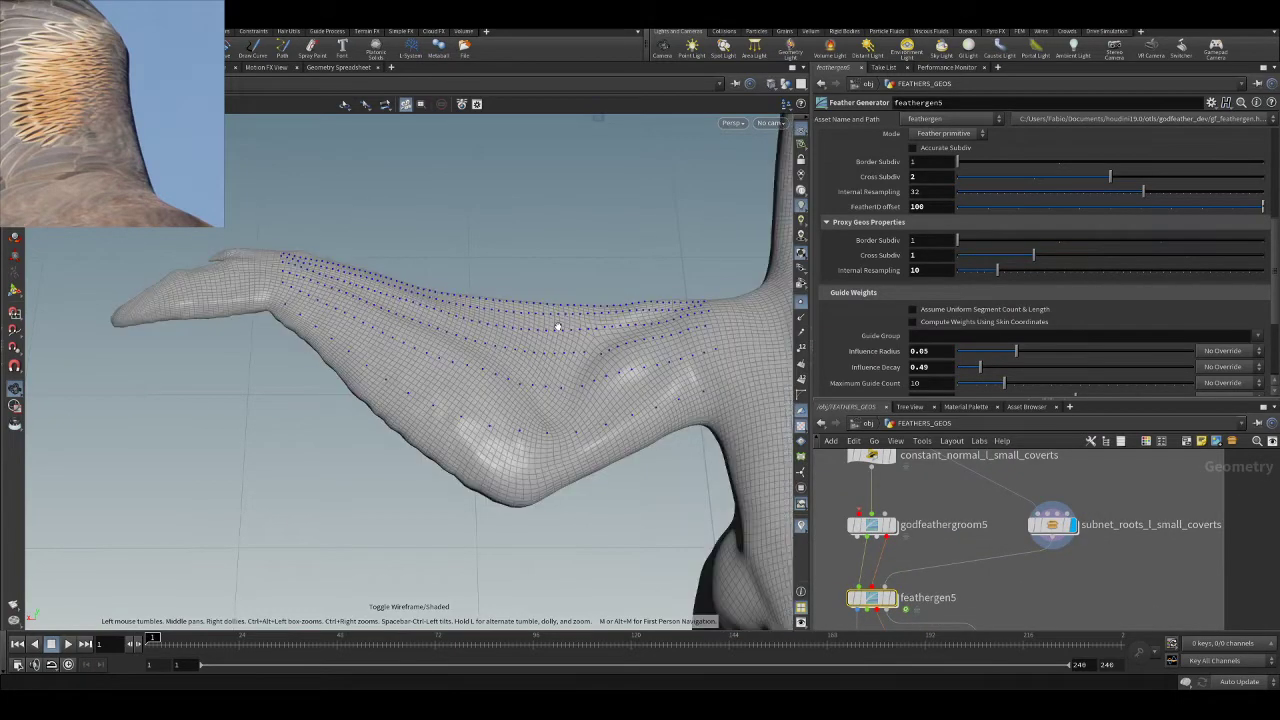
scroll(1060, 530, "up", 2)
left_click(1068, 530)
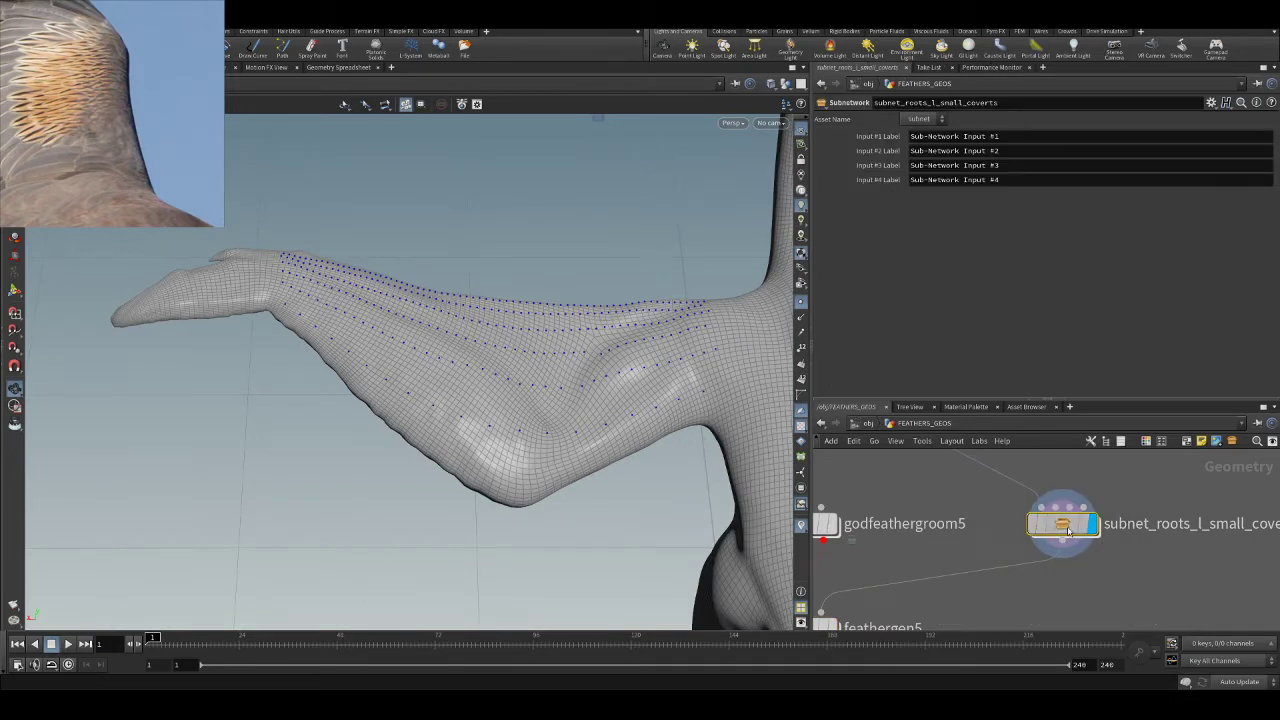
scroll(927, 482, "down", 3)
scroll(927, 543, "up", 2)
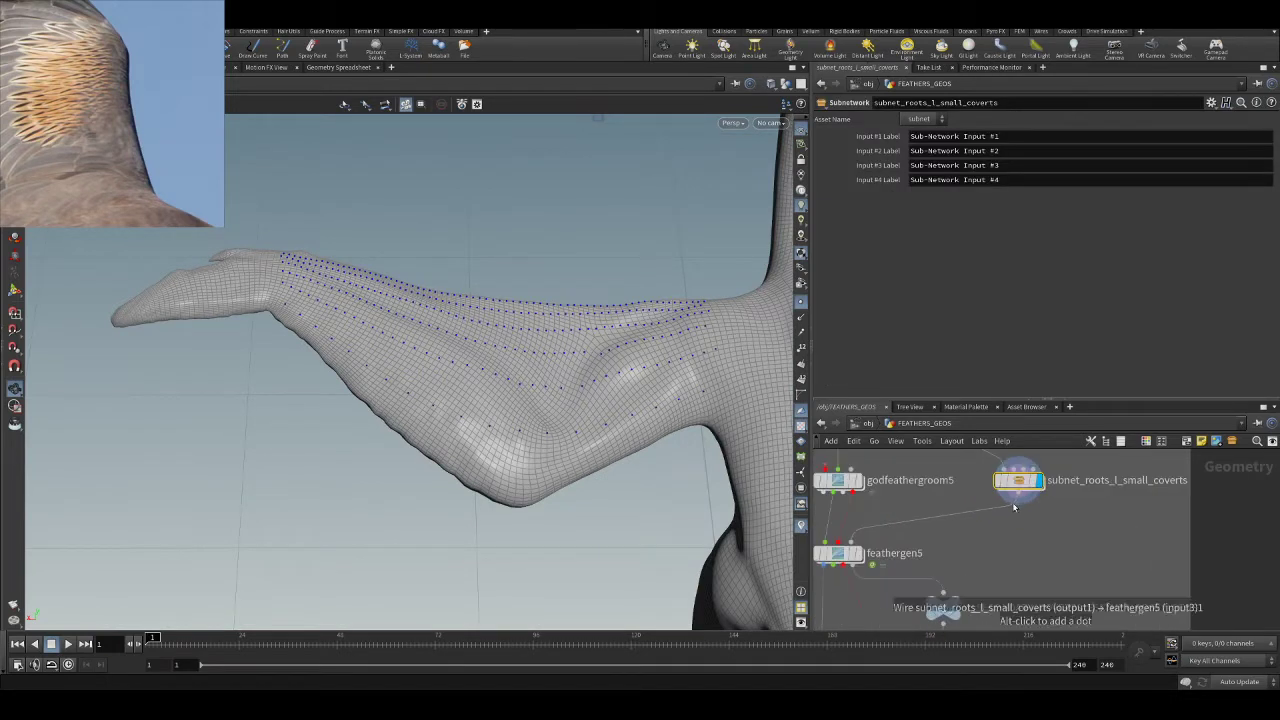
- Go back up to object level and reopen the WING_L_ROOTS network
left_click(868, 424)
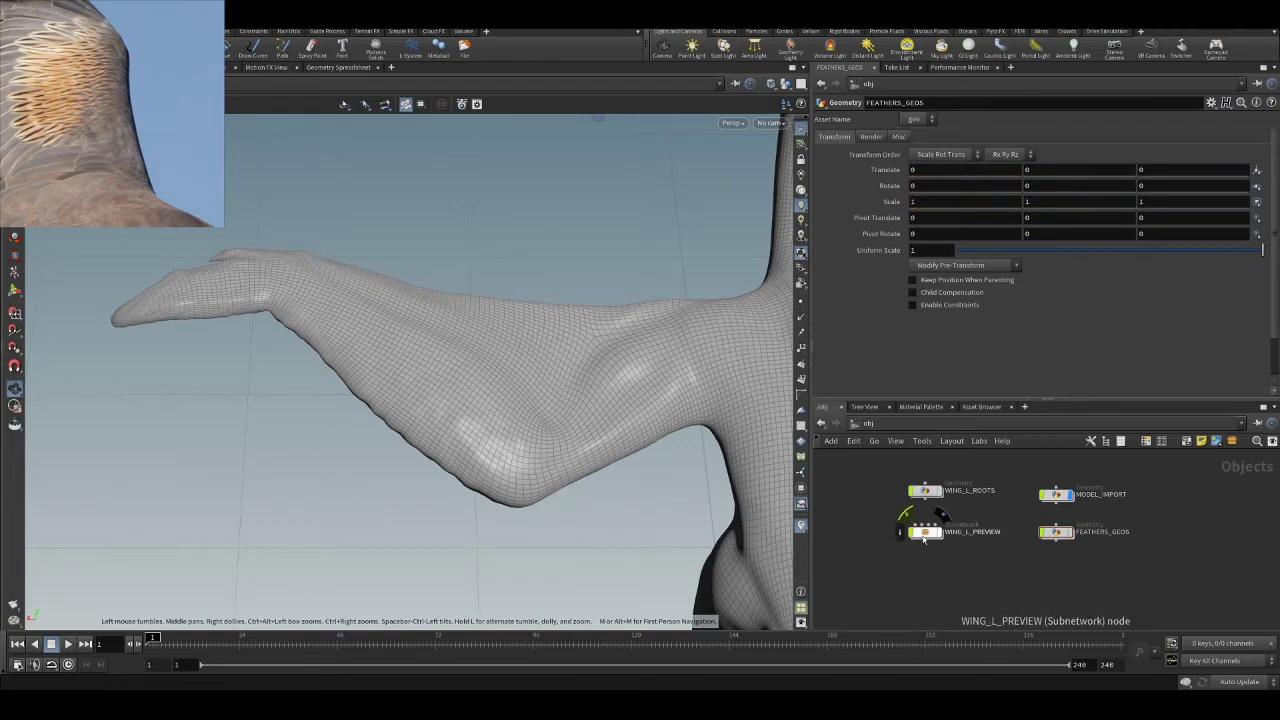
double_click(931, 496)
scroll(1048, 540, "down", 1)
middle_click_drag(1080, 555, 1074, 493)
scroll(1030, 556, "up", 2)
middle_click_drag(1088, 578, 1094, 465)
left_click(1010, 529)
- Move object_merge1 into line above attribwrangle1 and inspect the merged root points on the wing up close
left_click_drag(527, 346, 470, 375)
middle_click_drag(1117, 471, 1087, 670)
left_click_drag(980, 531, 1028, 526)
scroll(1097, 537, "down", 4)
middle_click_drag(1110, 548, 1096, 512)
mouse_move(1045, 493)
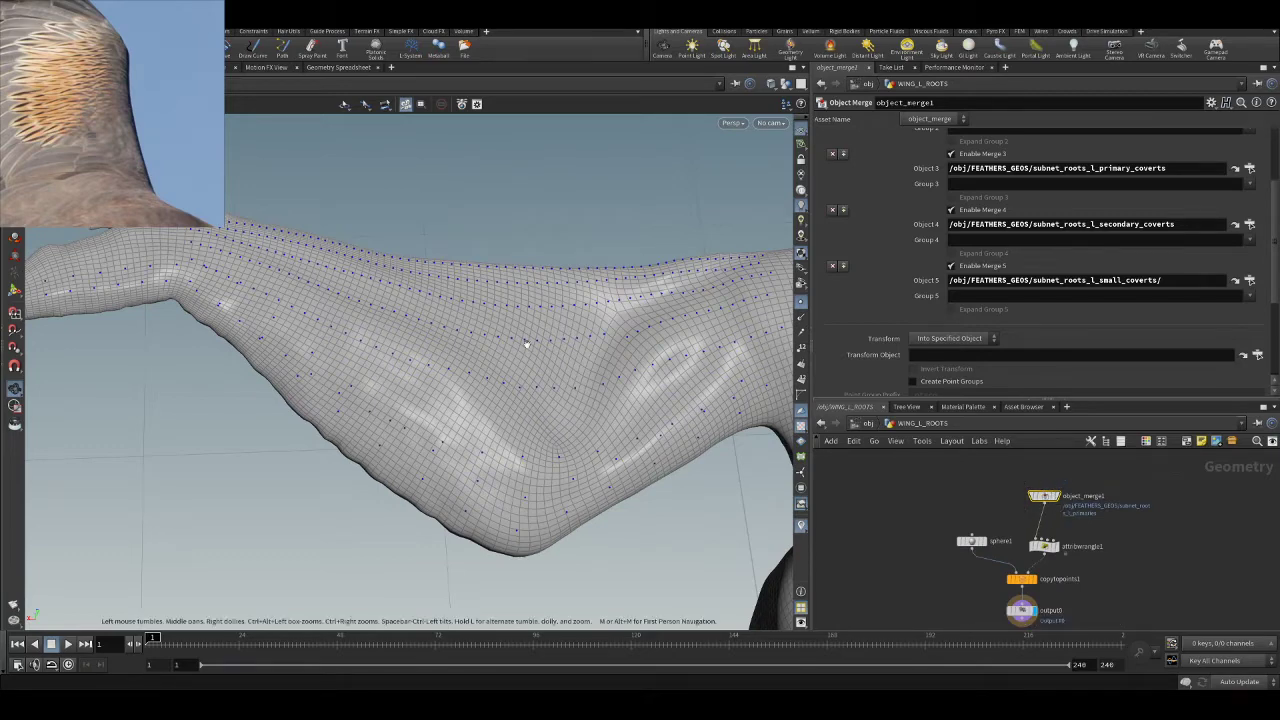
right_click_drag(514, 354, 554, 366)
mouse_move(554, 366)
left_mouse_down()
mouse_move(589, 249)
mouse_move(554, 346)
mouse_move(566, 364)
left_mouse_up()
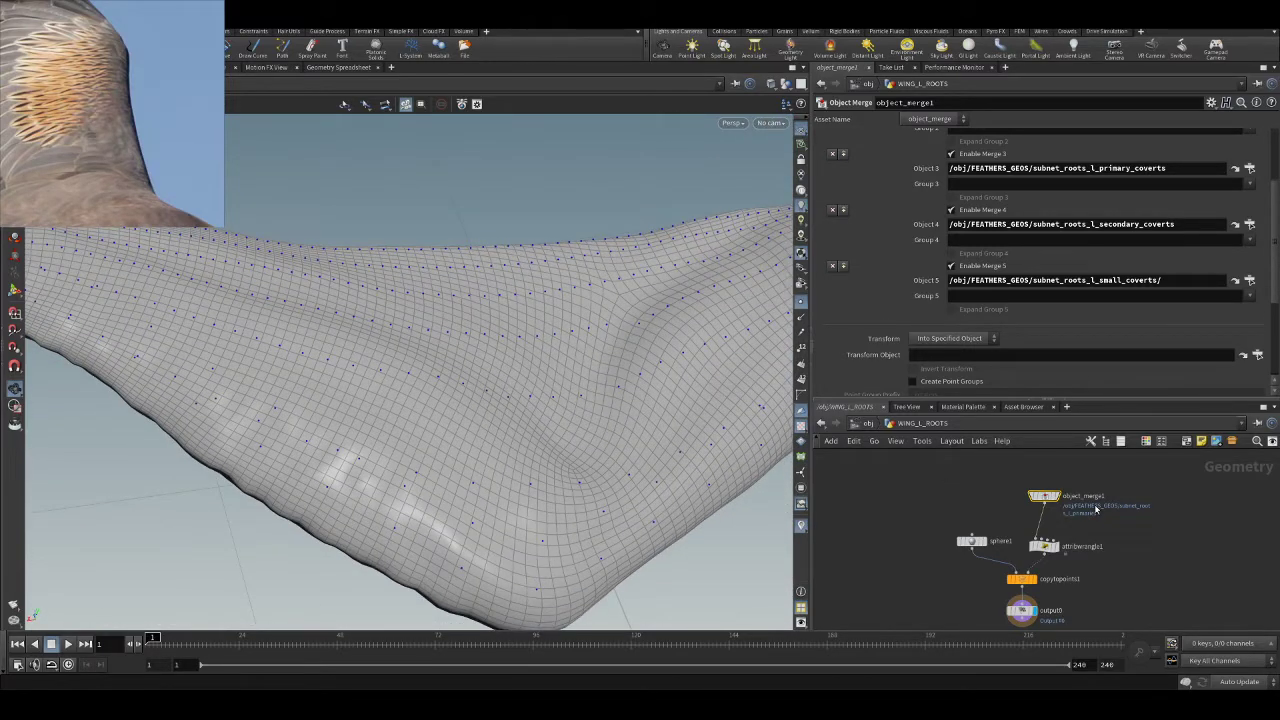
scroll(1091, 524, "up", 3)
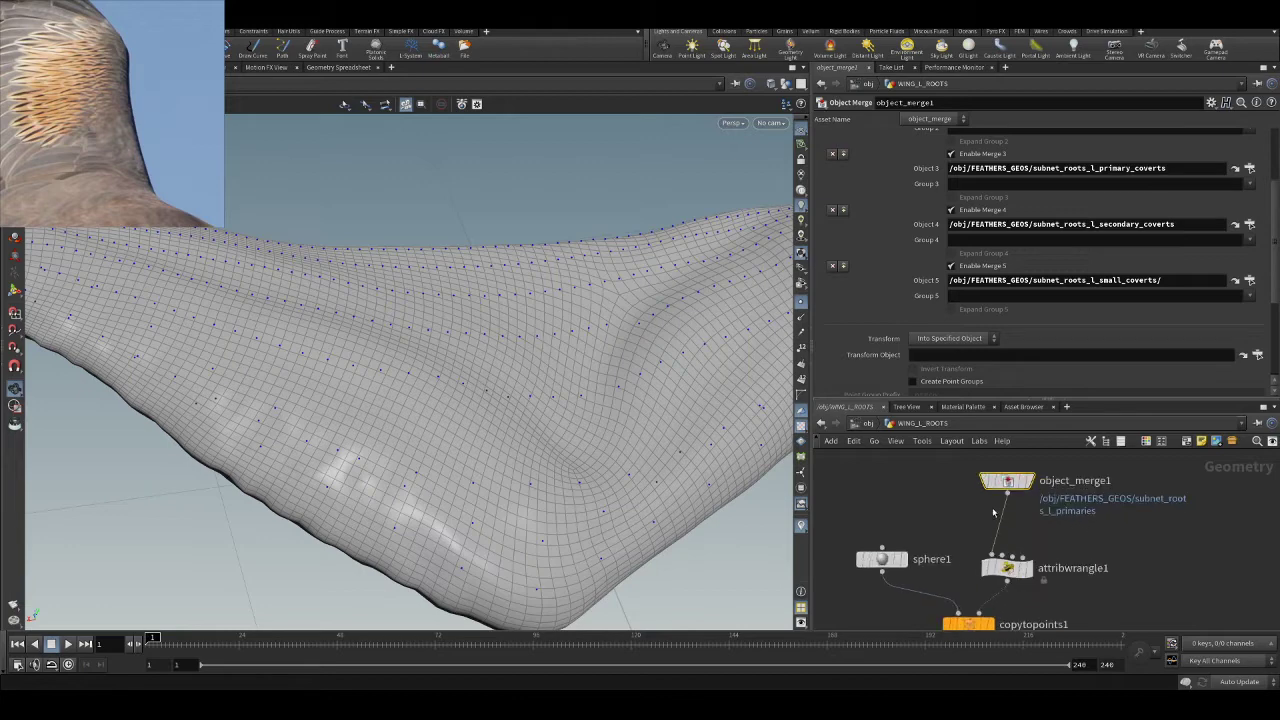
- Insert an Attribute Delete node between object_merge1 and attribwrangle1 that removes the pscale point attribute
left_click_drag(1016, 485, 1016, 481)
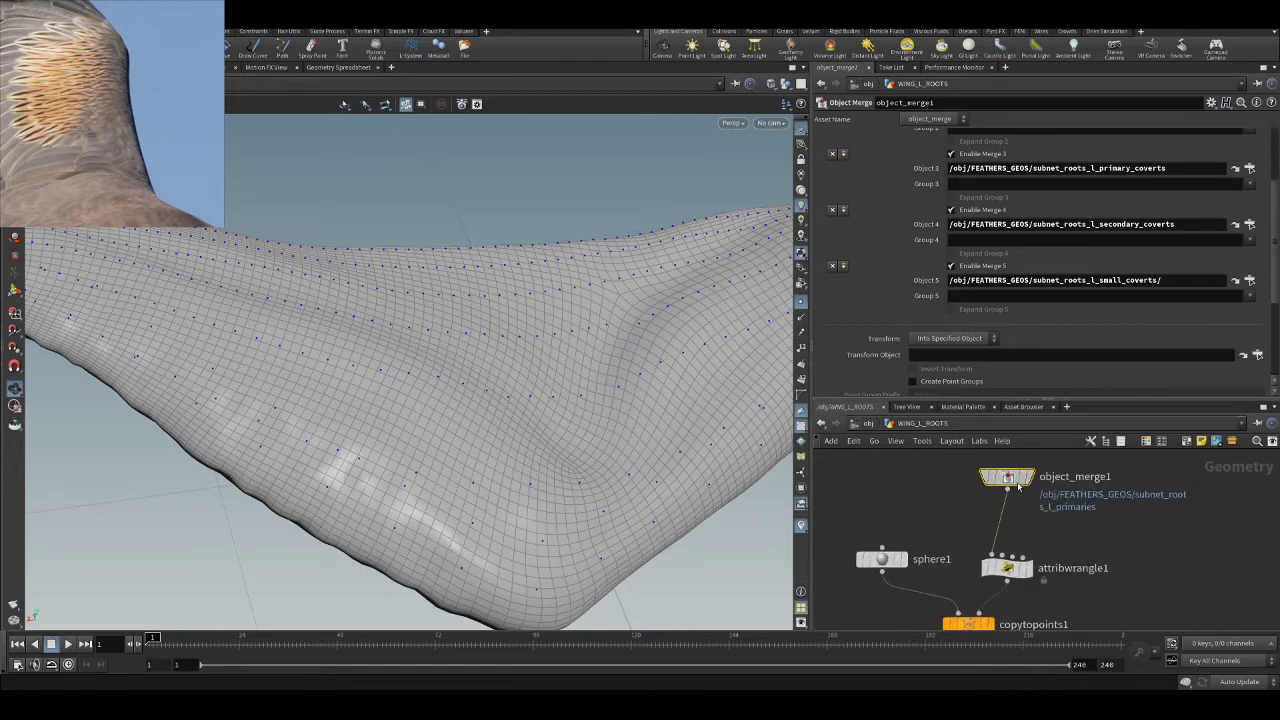
key("Return")
left_click(1084, 527)
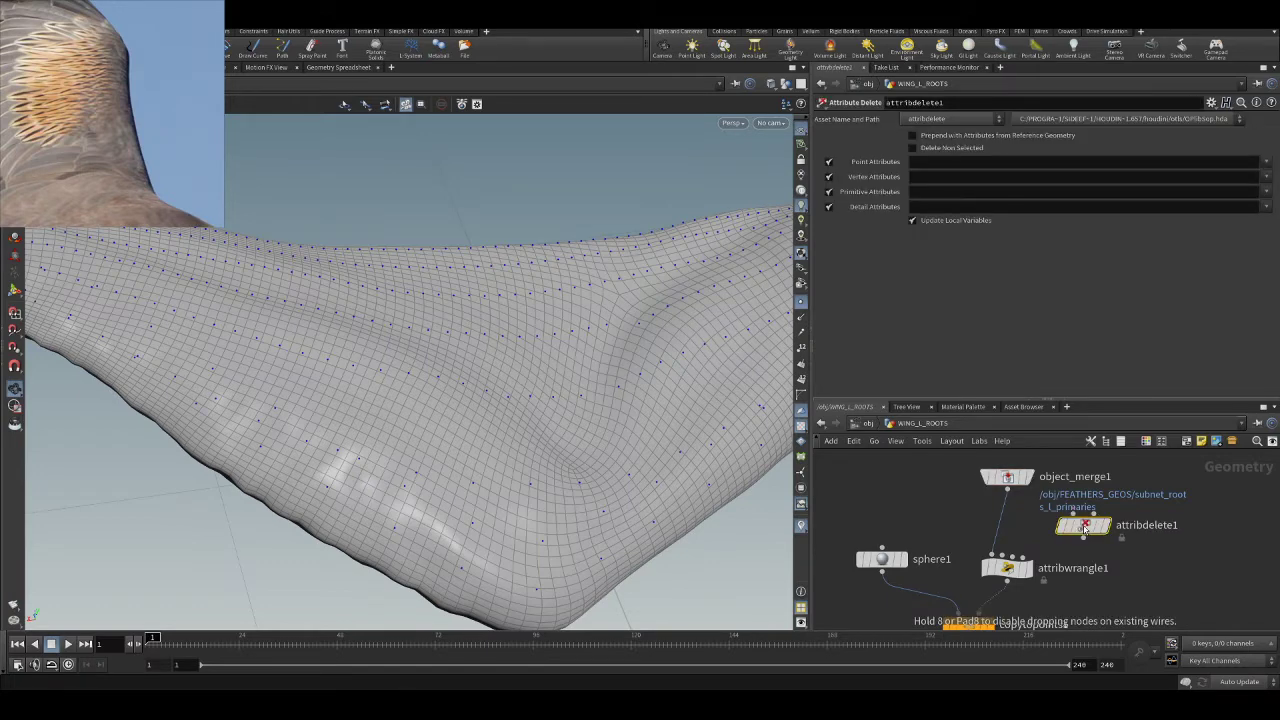
left_click_drag(1084, 527, 1010, 527)
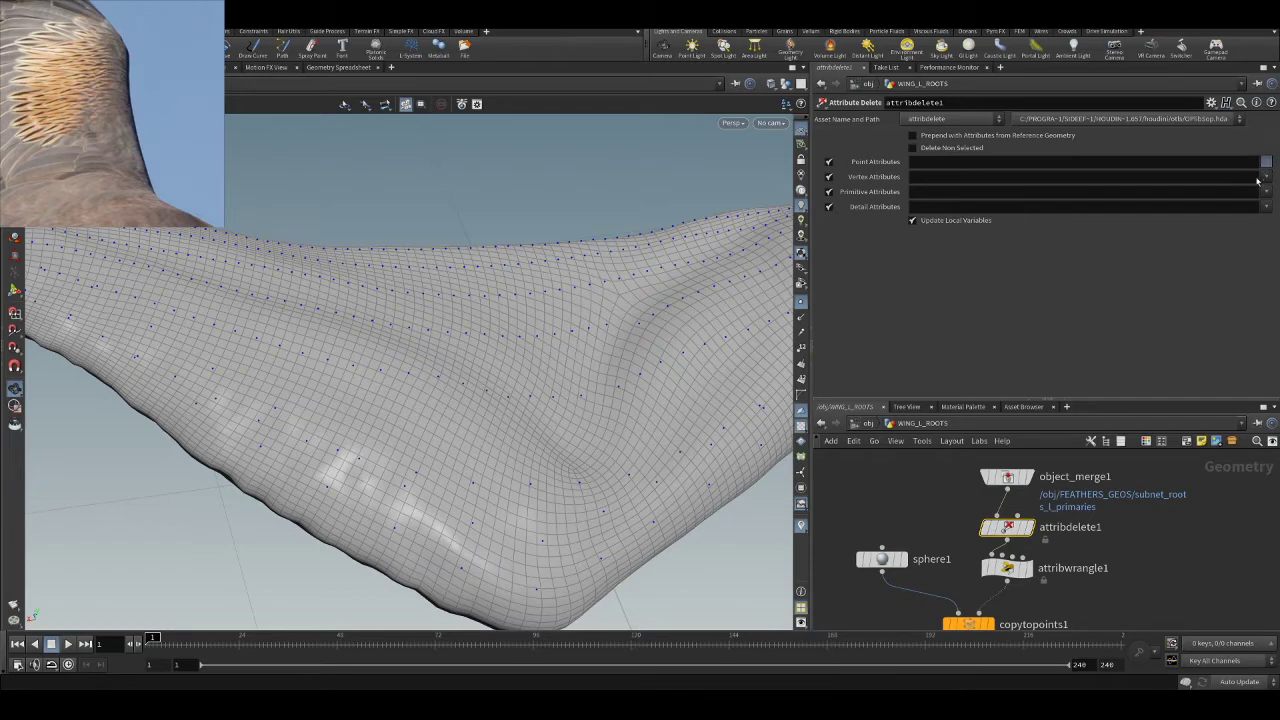
left_click(1233, 204)
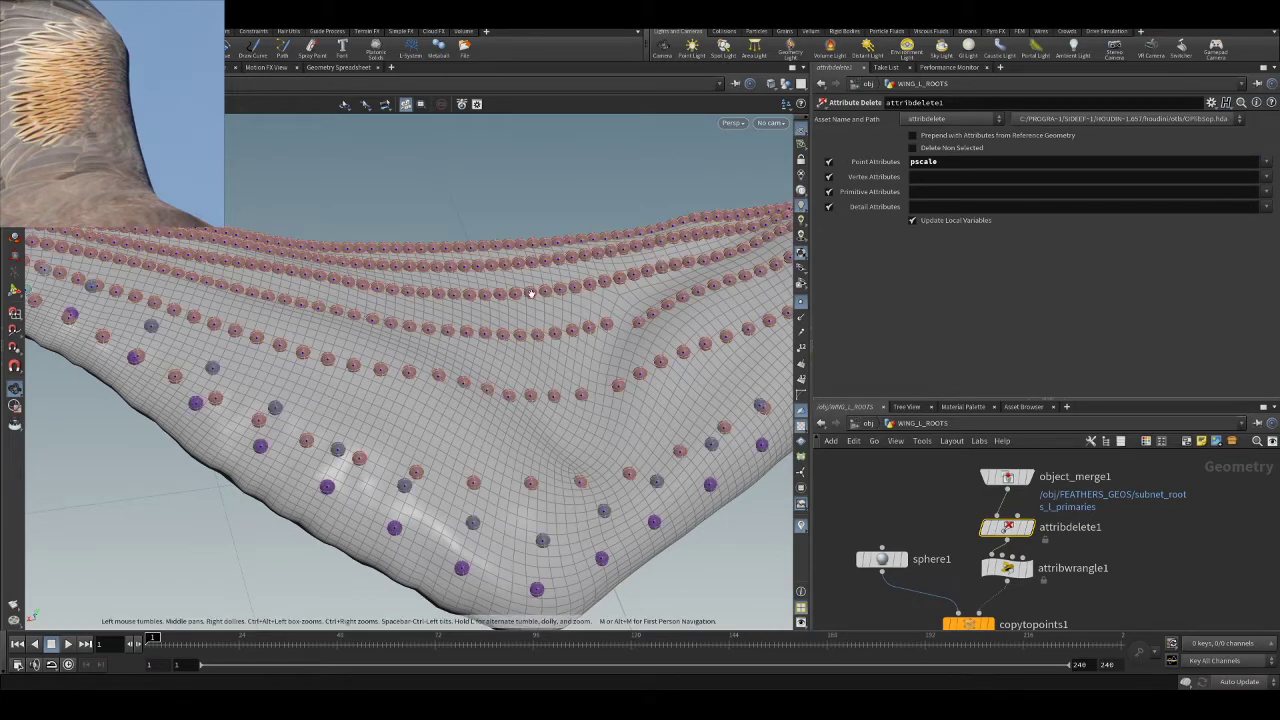
left_click_drag(540, 350, 465, 395)
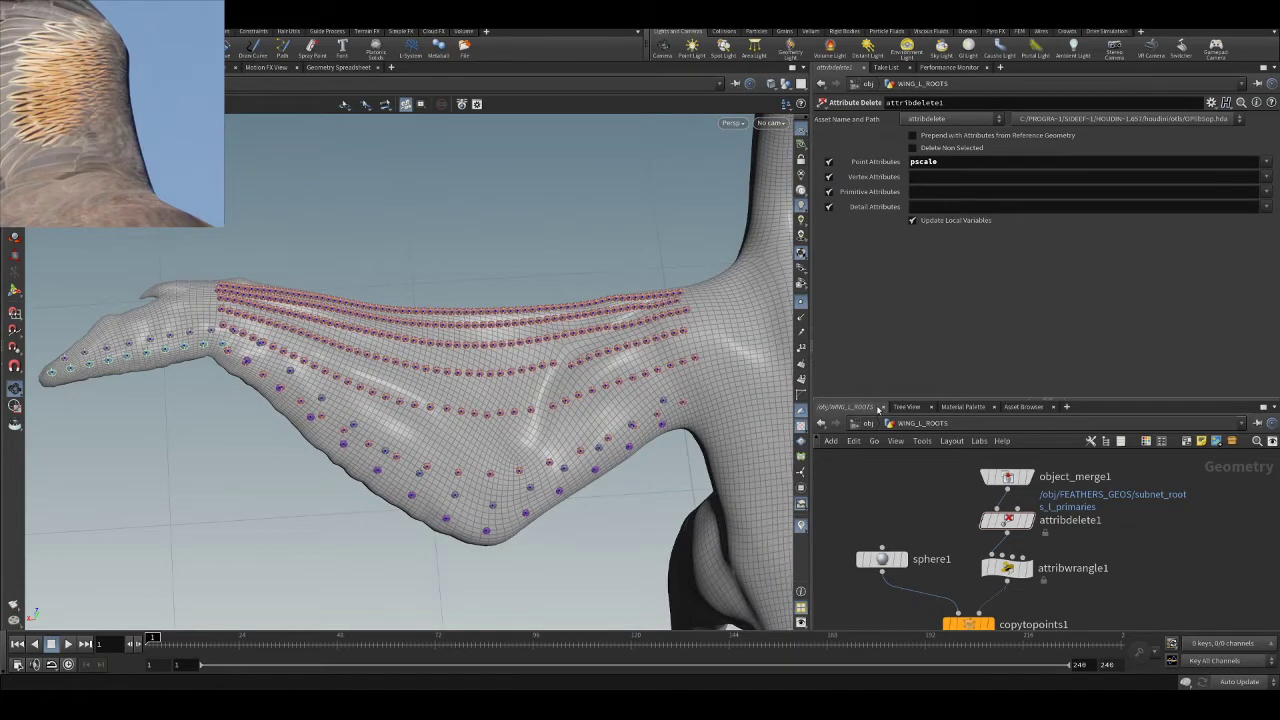
- Leave the WING_L_ROOTS network and open the subnet_roots_l_small_coverts network inside FEATHERS_GEOS
left_click(863, 424)
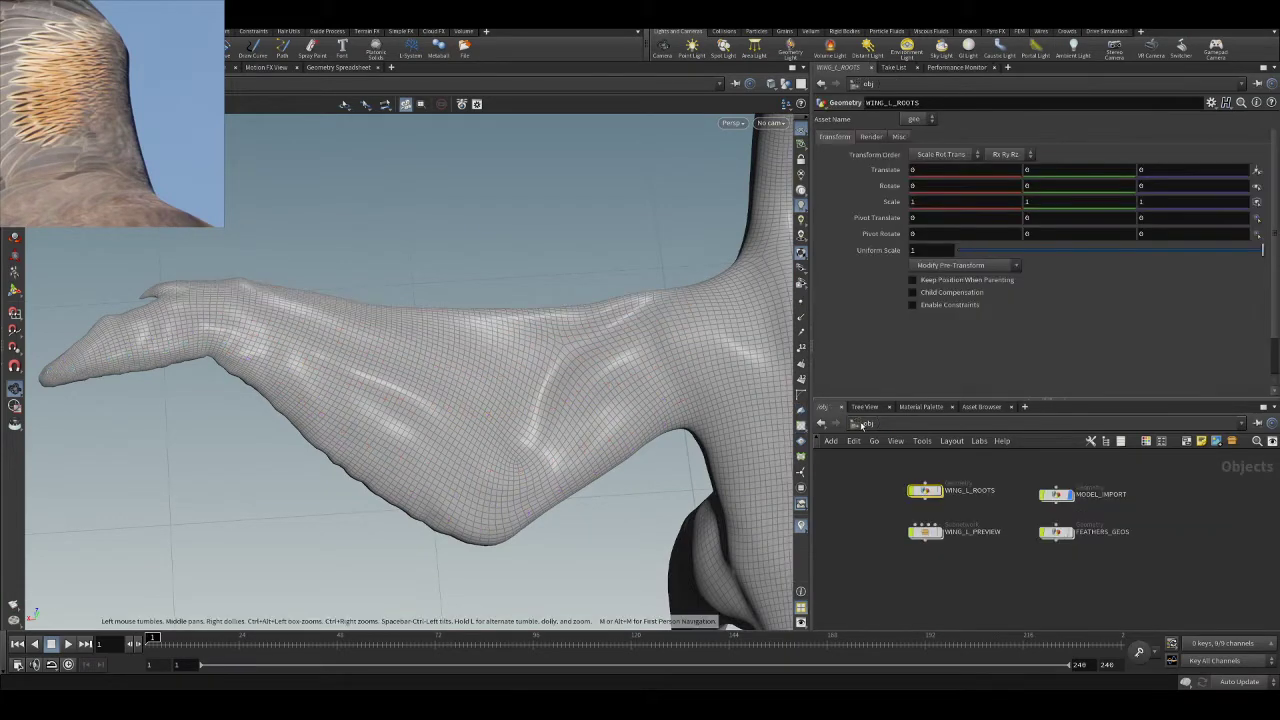
left_click(921, 556)
left_click(939, 491)
scroll(1048, 517, "up", 3)
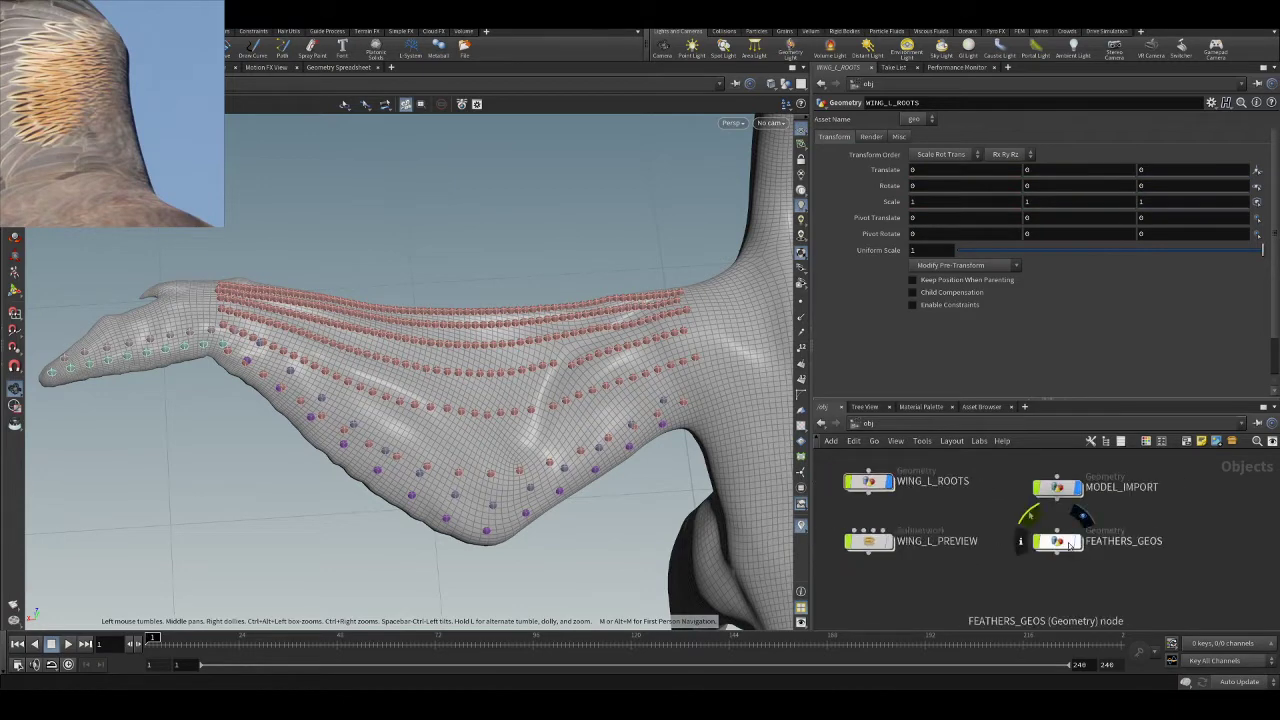
double_click(1065, 547)
double_click(1020, 481)
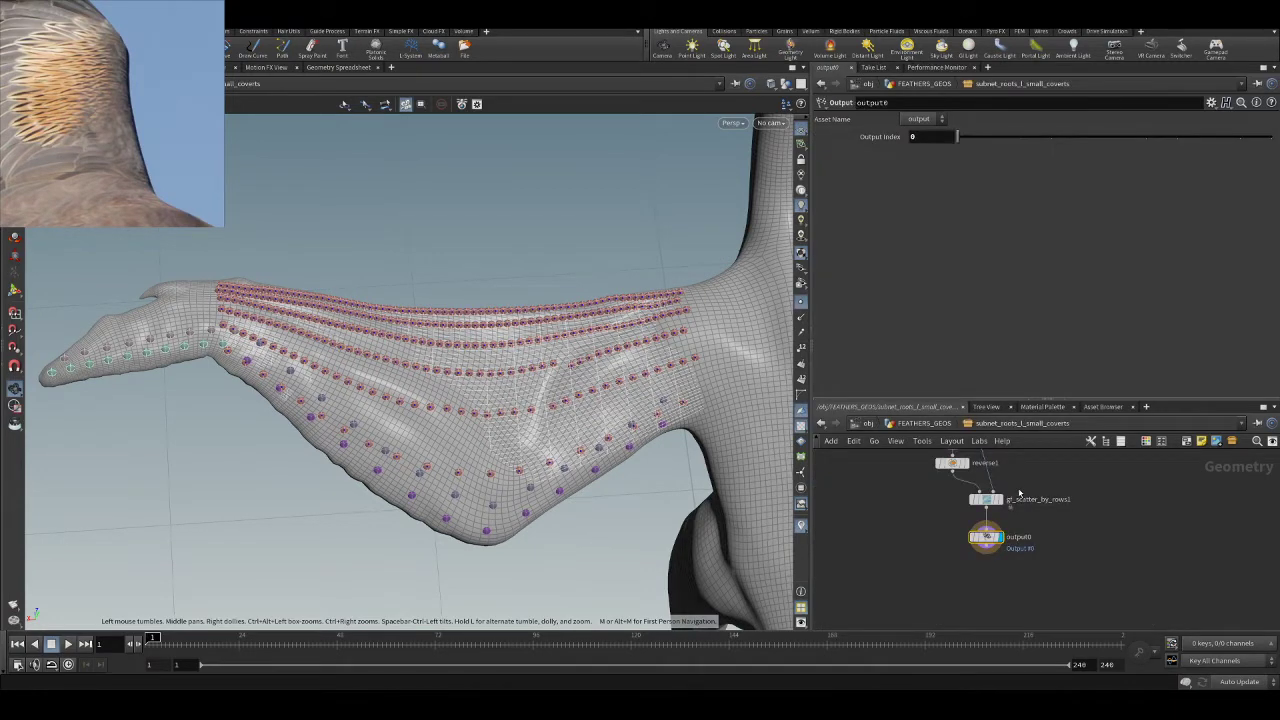
- Bring up the parameters of the gf_scatter_by_rows1 node in the small coverts network
middle_click_drag(1044, 463, 1045, 585)
scroll(1000, 547, "up", 3)
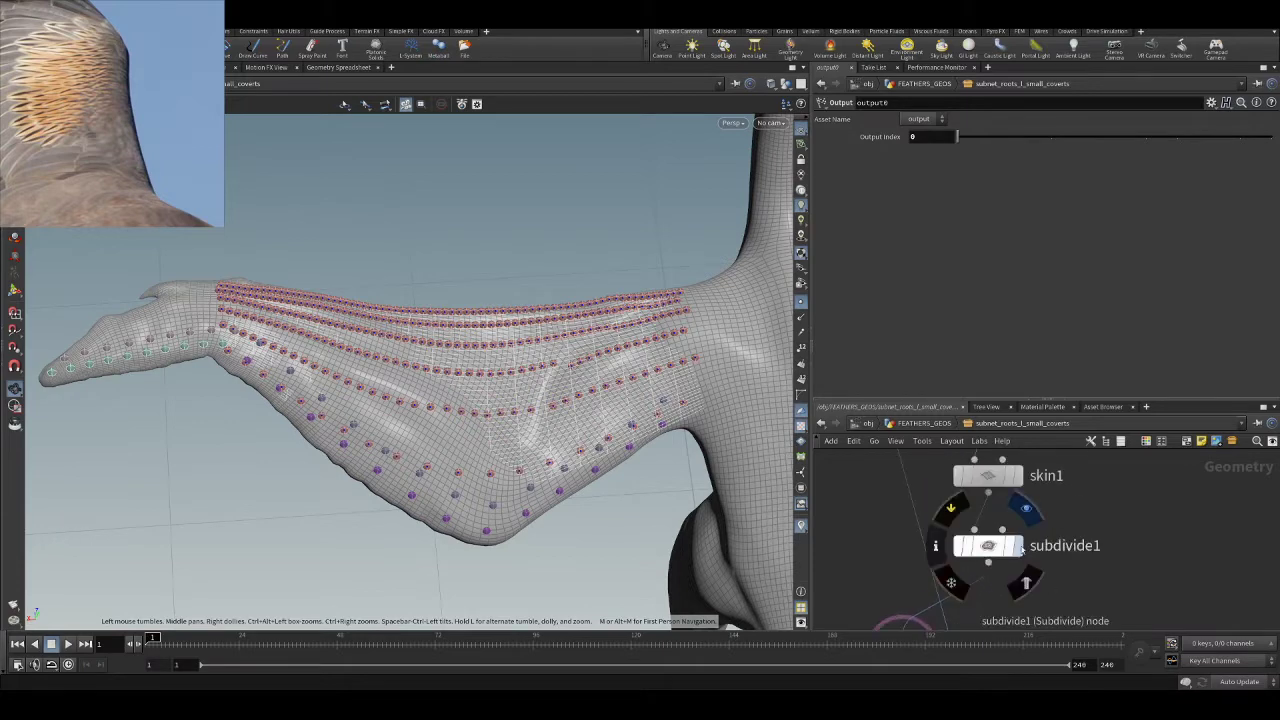
scroll(535, 415, "up", 5)
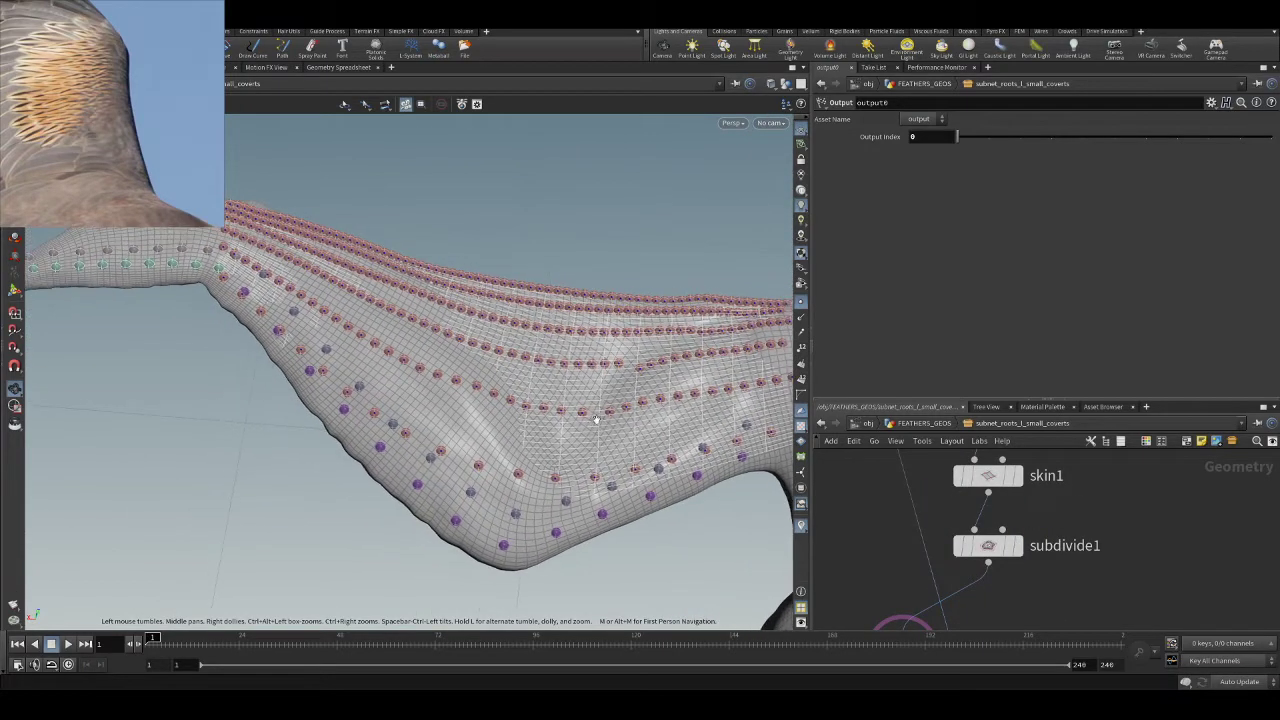
left_click_drag(590, 444, 338, 326)
scroll(1054, 491, "down", 4)
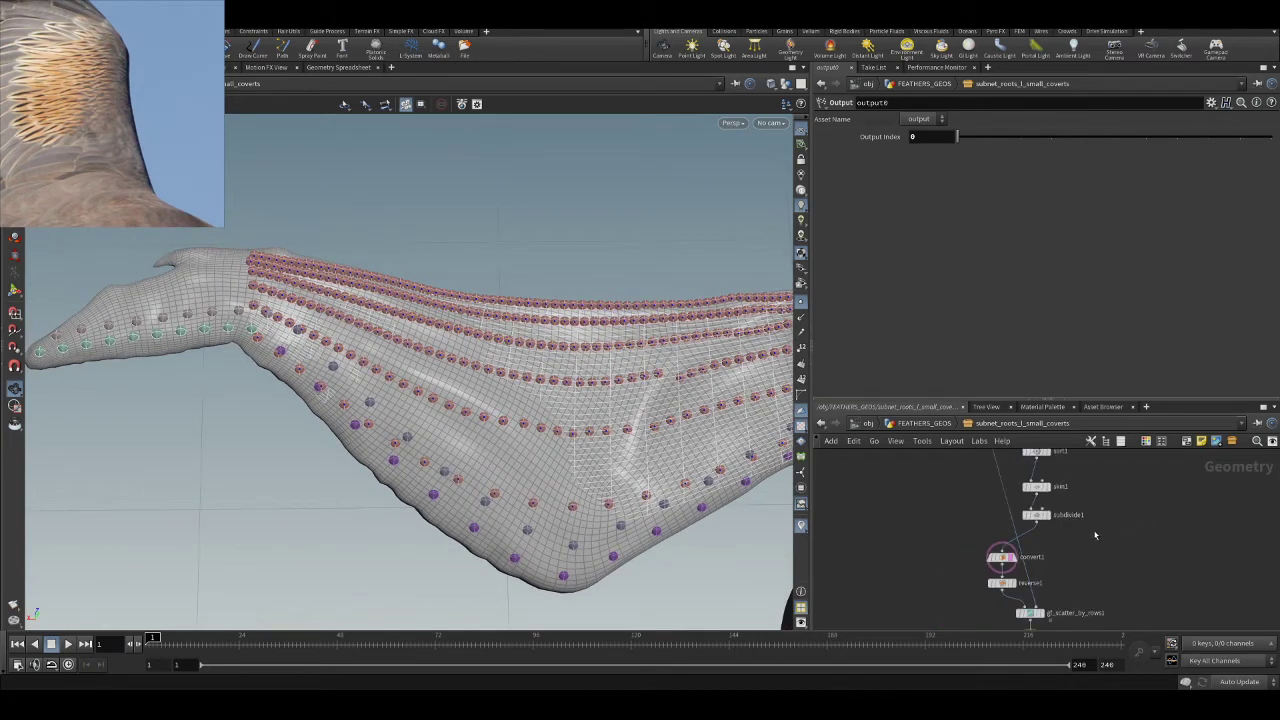
middle_click_drag(1099, 577, 1108, 477)
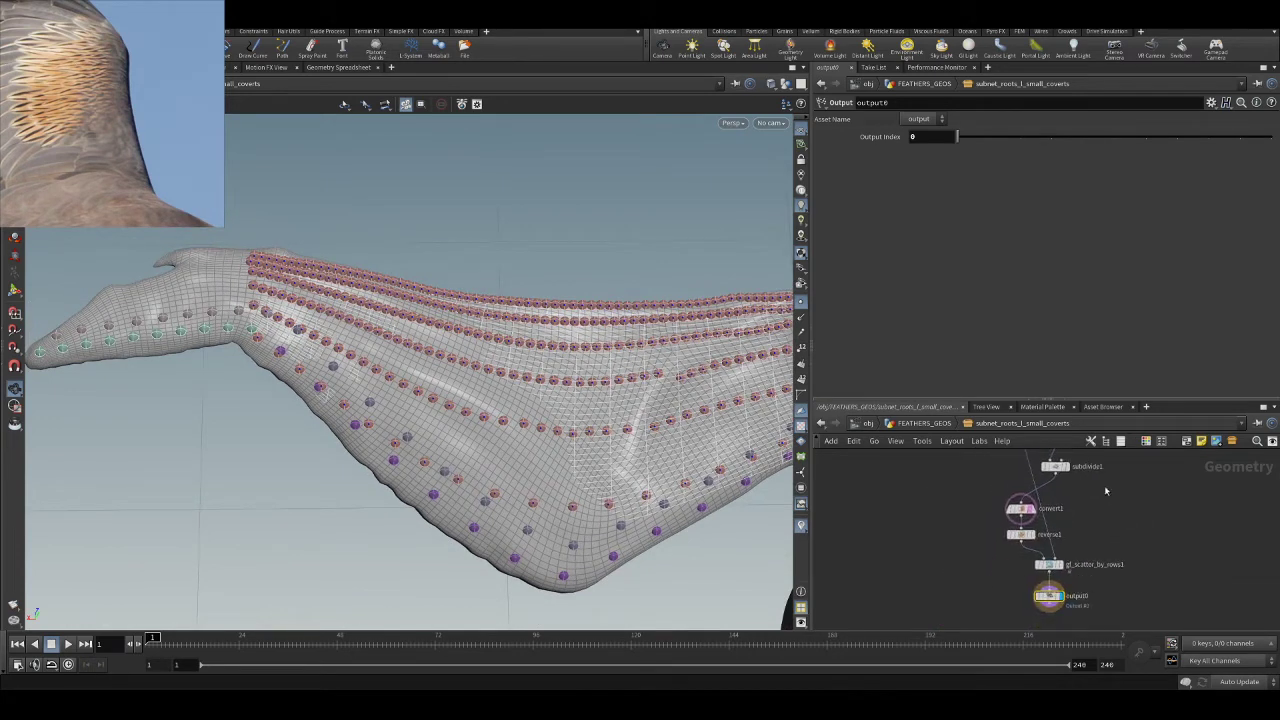
scroll(1066, 568, "up", 3)
left_click(1036, 552)
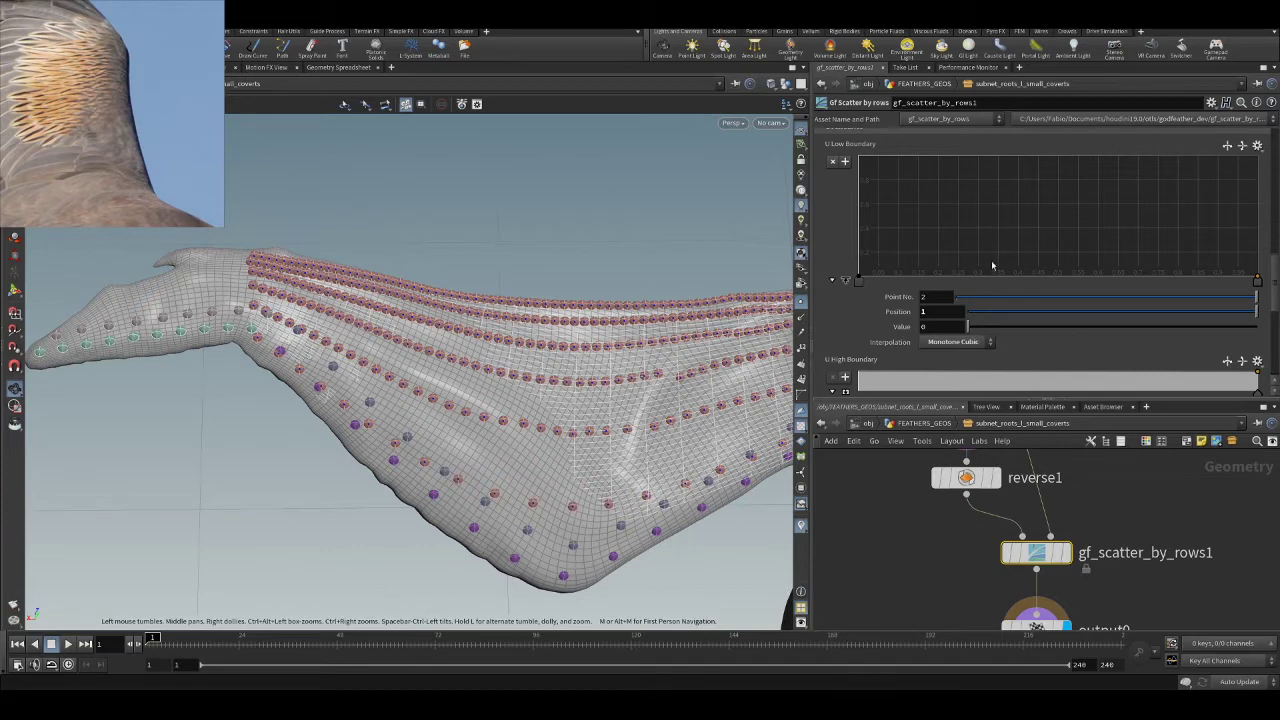
- Expand the V High Boundary ramp, remove its first point and lower the remaining point to about 0.83
scroll(992, 265, "down", 10)
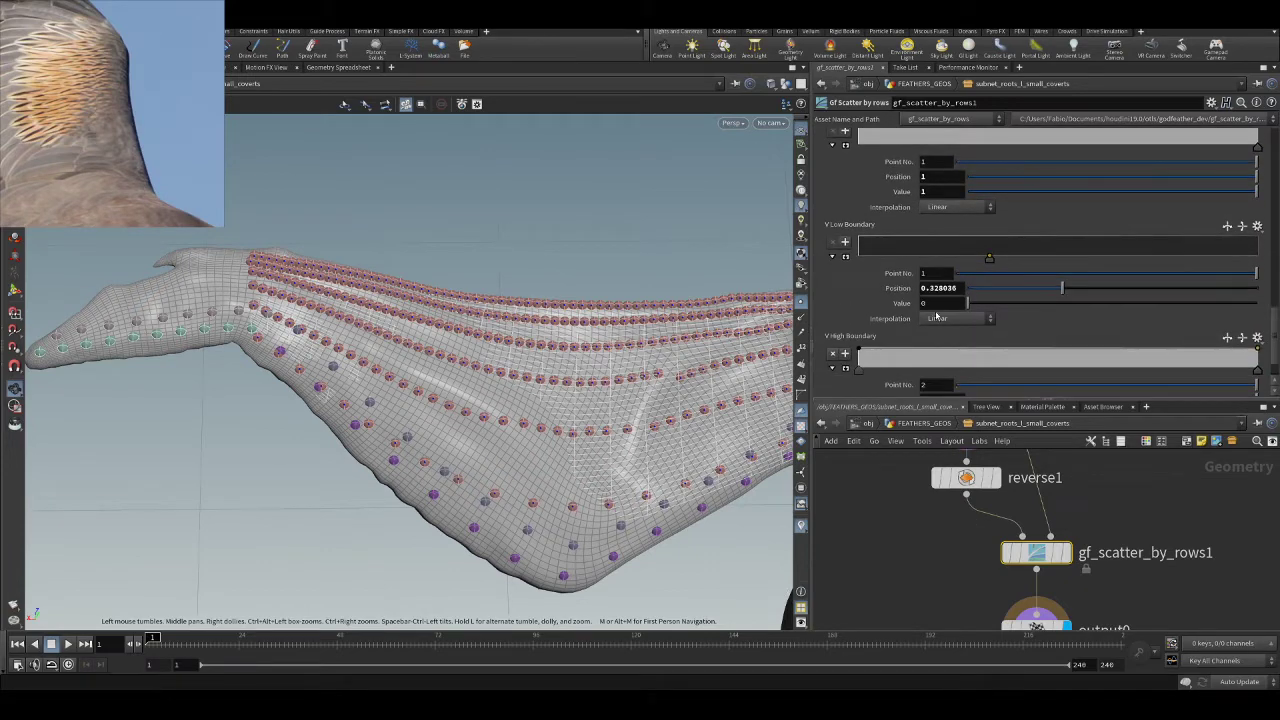
scroll(830, 354, "down", 1)
left_click(846, 337)
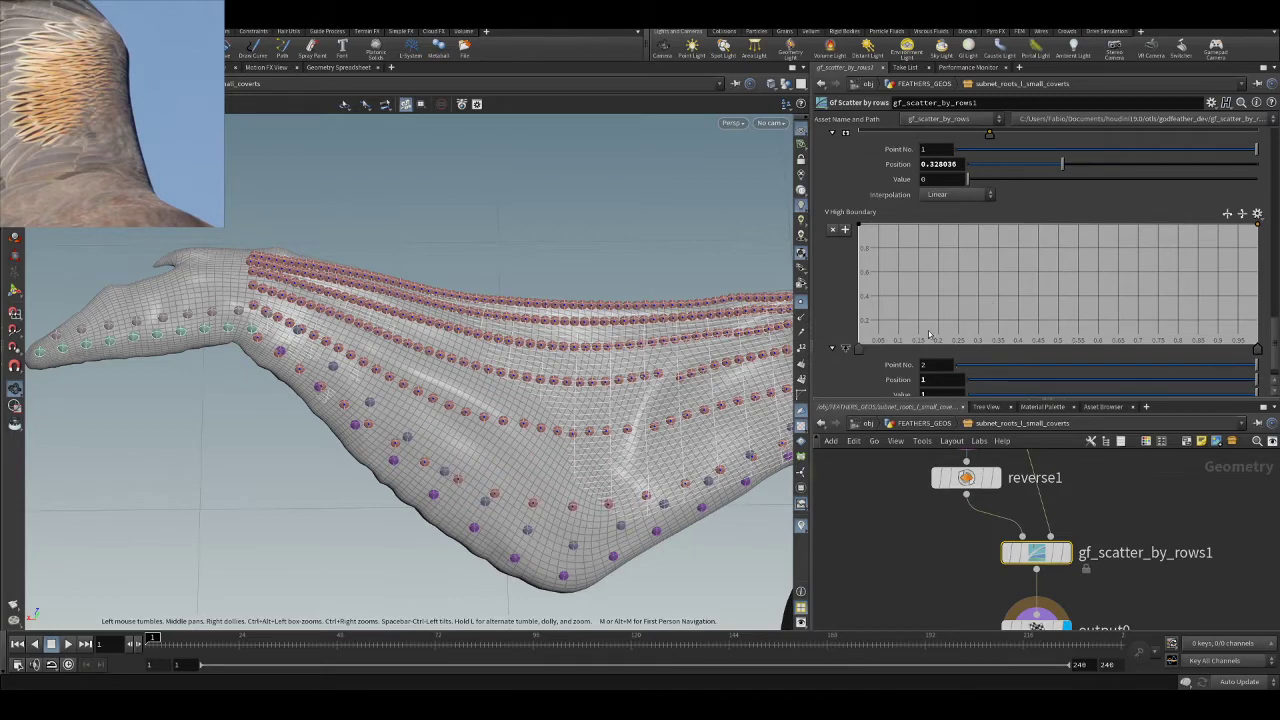
left_click_drag(861, 349, 868, 170)
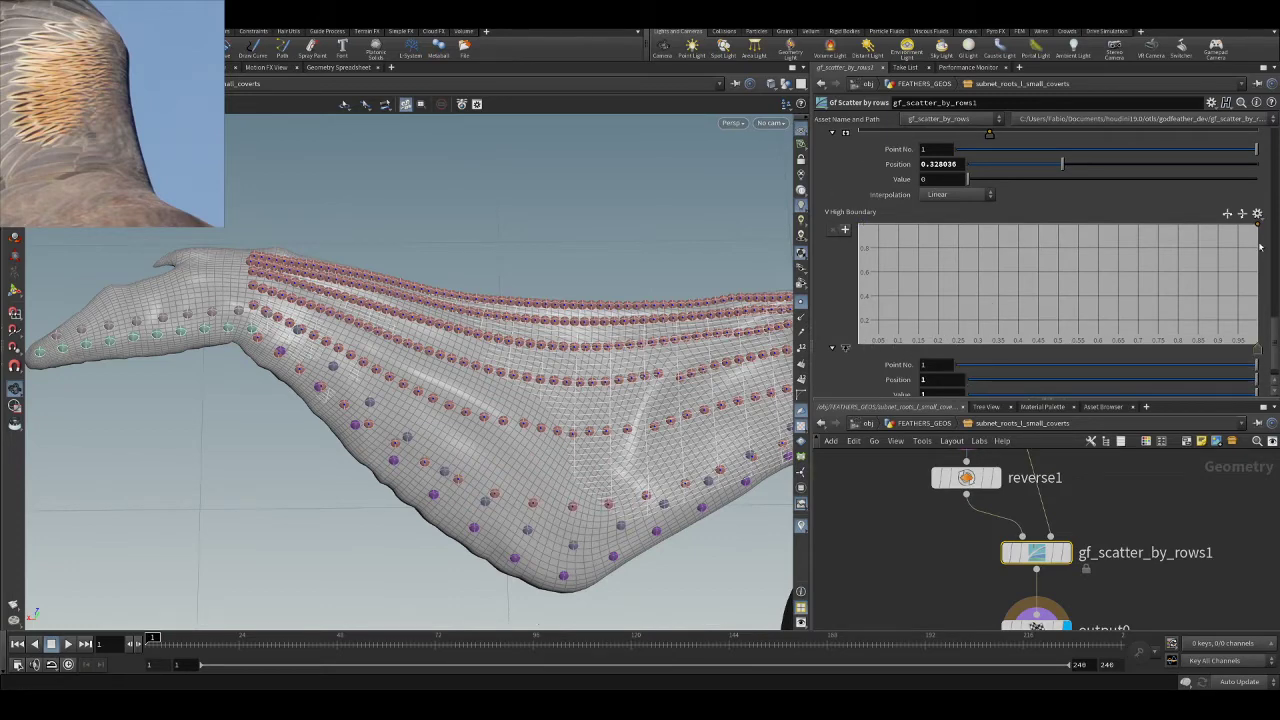
left_click_drag(1258, 228, 1256, 248)
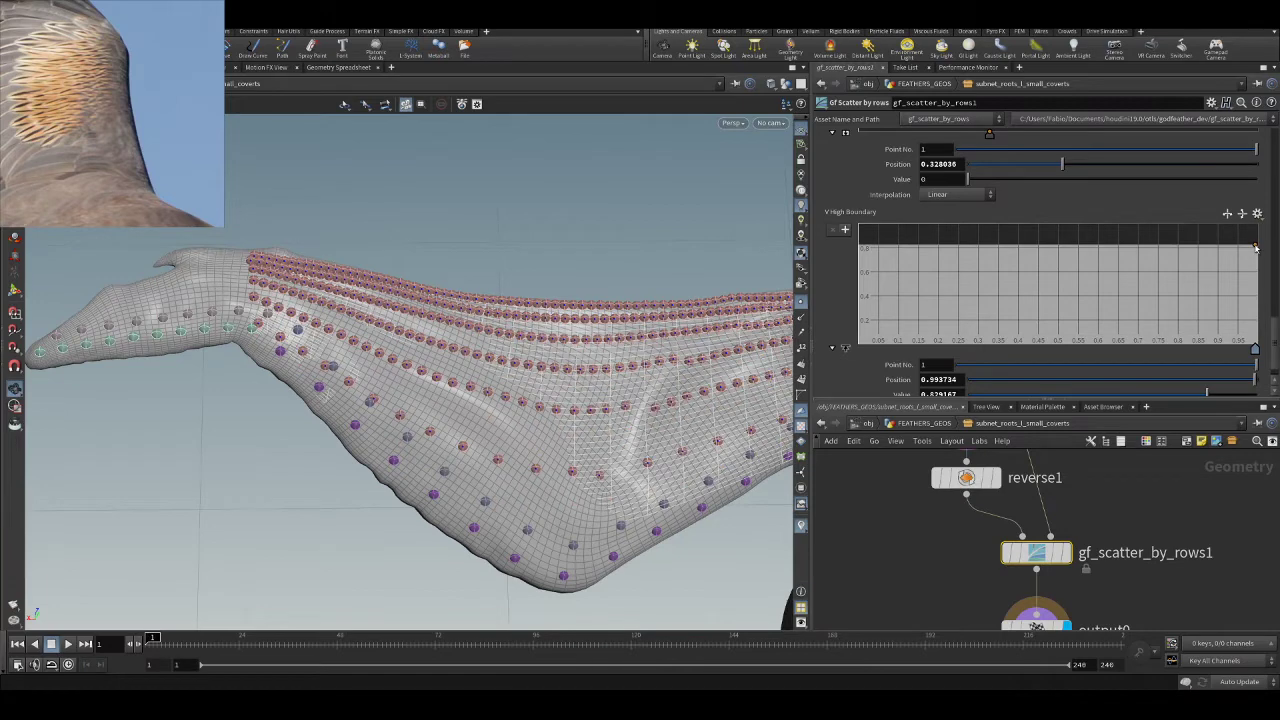
- Set the V High Boundary ramp to B-Spline interpolation, add points at about 0.36 and 0.6, and drop the end point to about 0.35
scroll(1021, 320, "down", 1)
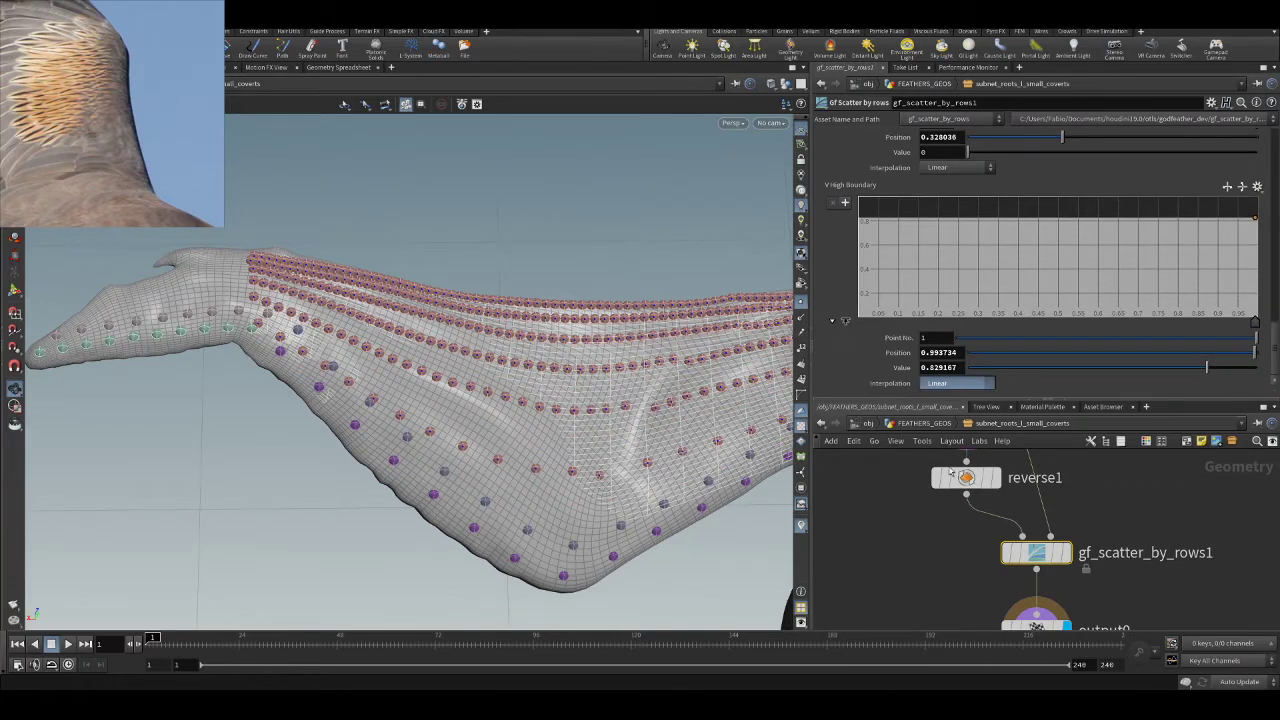
left_click(961, 463)
left_click_drag(425, 353, 458, 321)
middle_click_drag(464, 324, 362, 338)
left_click_drag(1255, 220, 1268, 231)
left_click_drag(1166, 236, 1100, 218)
mouse_move(1010, 224)
left_mouse_down()
mouse_move(1001, 232)
mouse_move(1002, 207)
left_mouse_up()
left_click(1257, 230)
left_click_drag(1257, 230, 1261, 280)
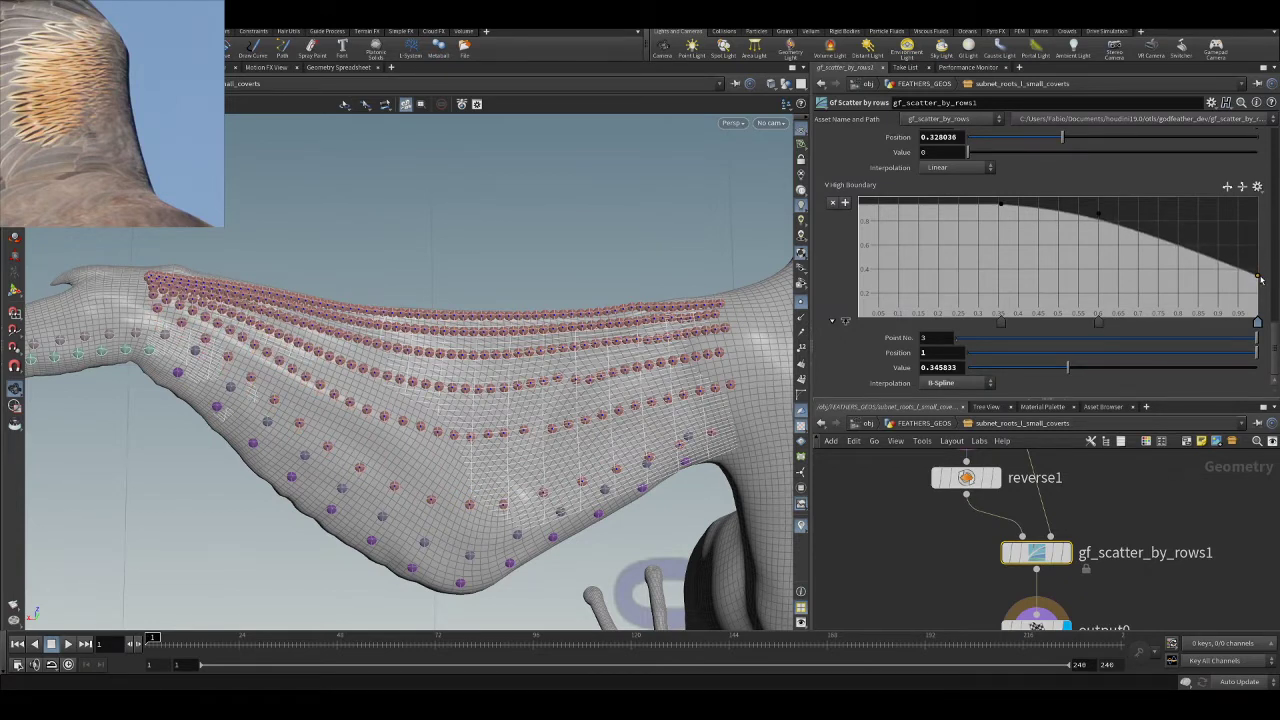
- Add a lowered start point to the V High Boundary ramp and shape its middle with points near 0.33, 0.40 and 0.59
left_click_drag(862, 206, 842, 238)
mouse_move(999, 210)
left_mouse_down()
mouse_move(996, 224)
mouse_move(992, 203)
left_mouse_up()
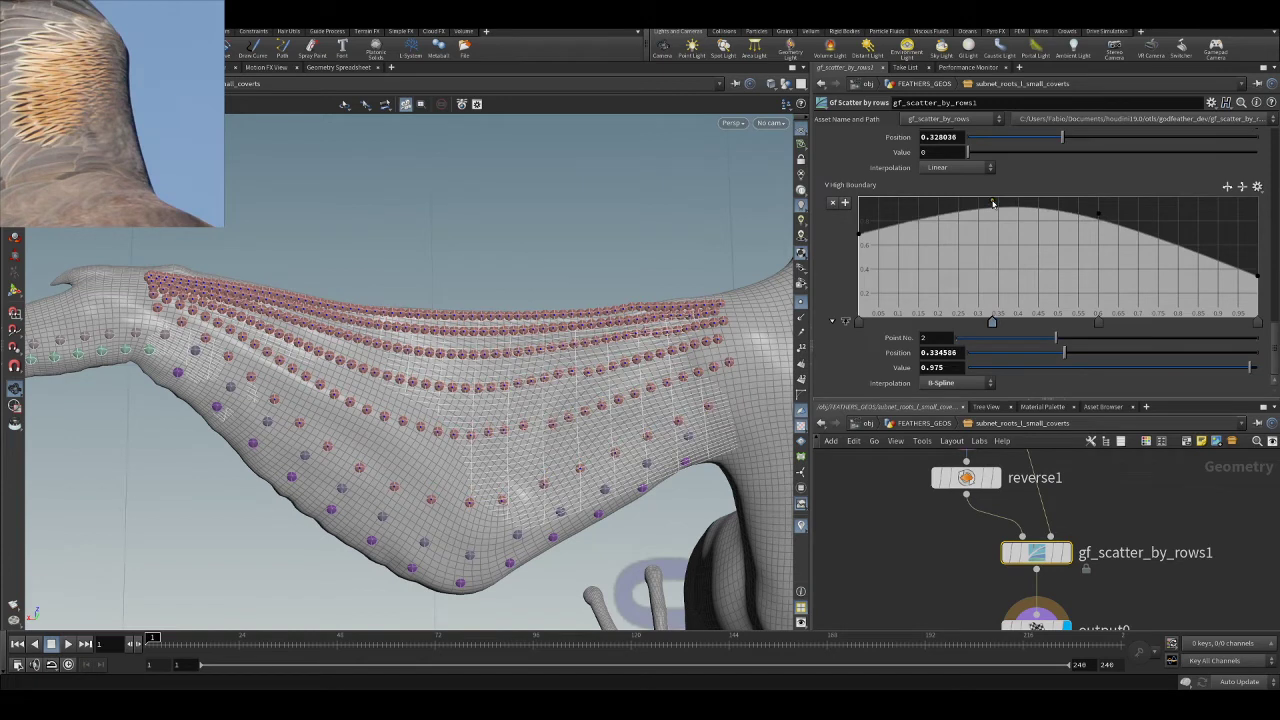
left_click_drag(1086, 212, 1019, 202)
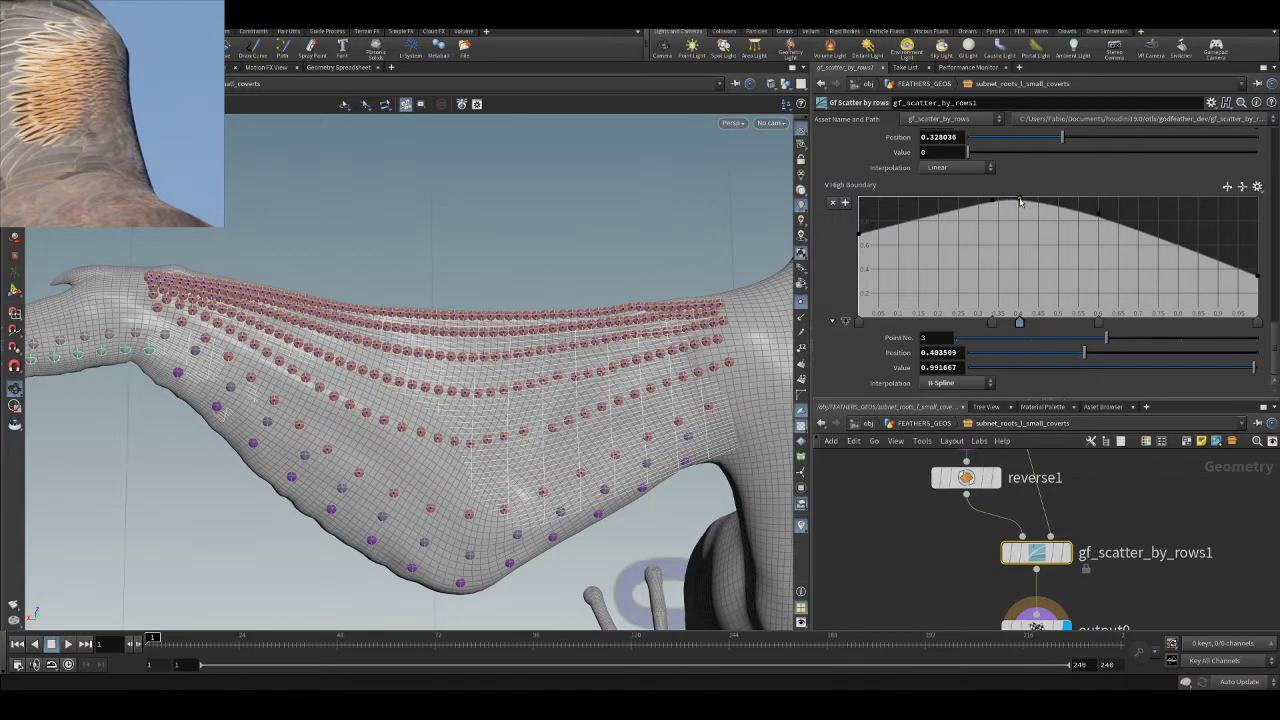
left_click(1097, 217)
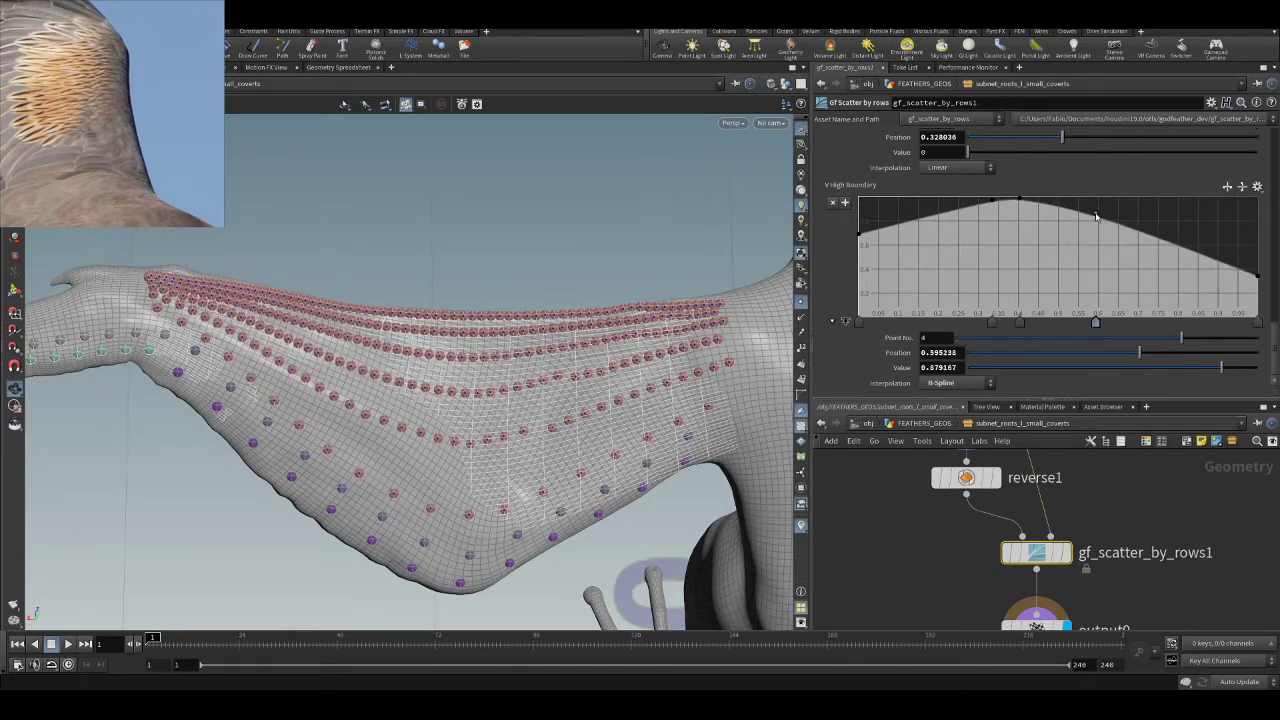
left_click_drag(1096, 217, 1094, 222)
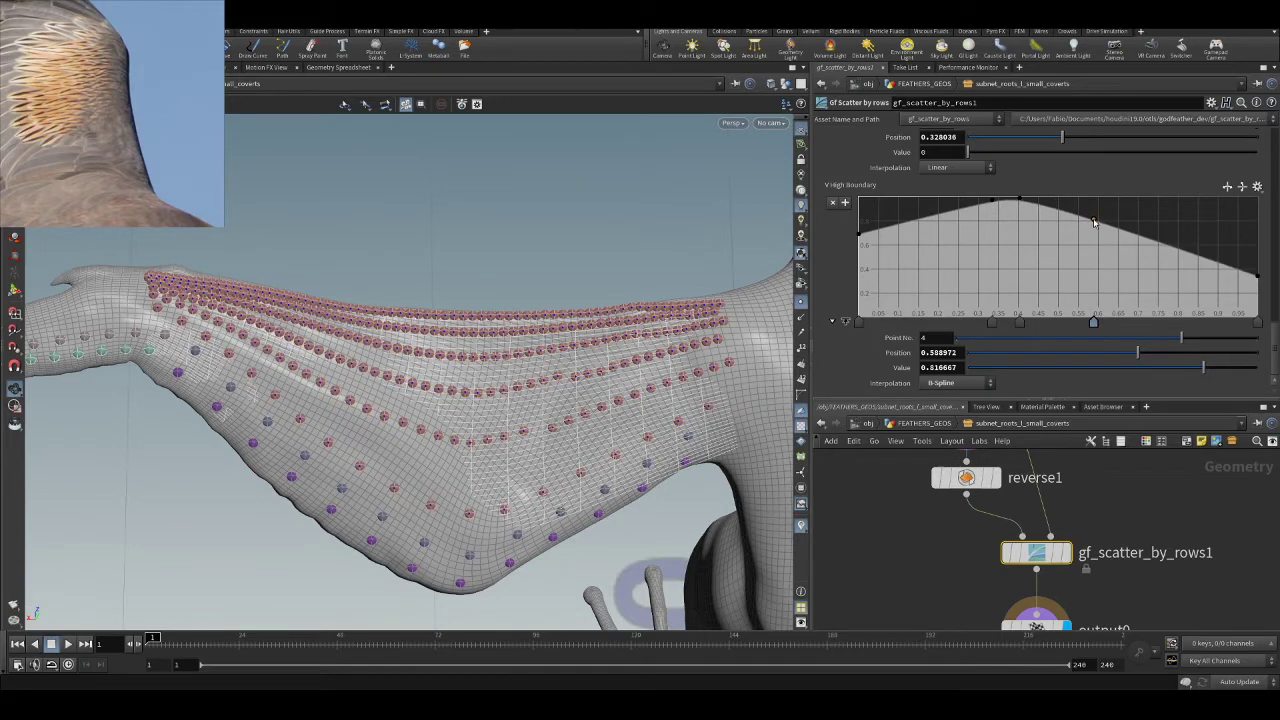
- Examine the small covert point rows across the wing and the U boundary ramps of the scatter node
left_click_drag(520, 260, 436, 282)
scroll(905, 237, "up", 5)
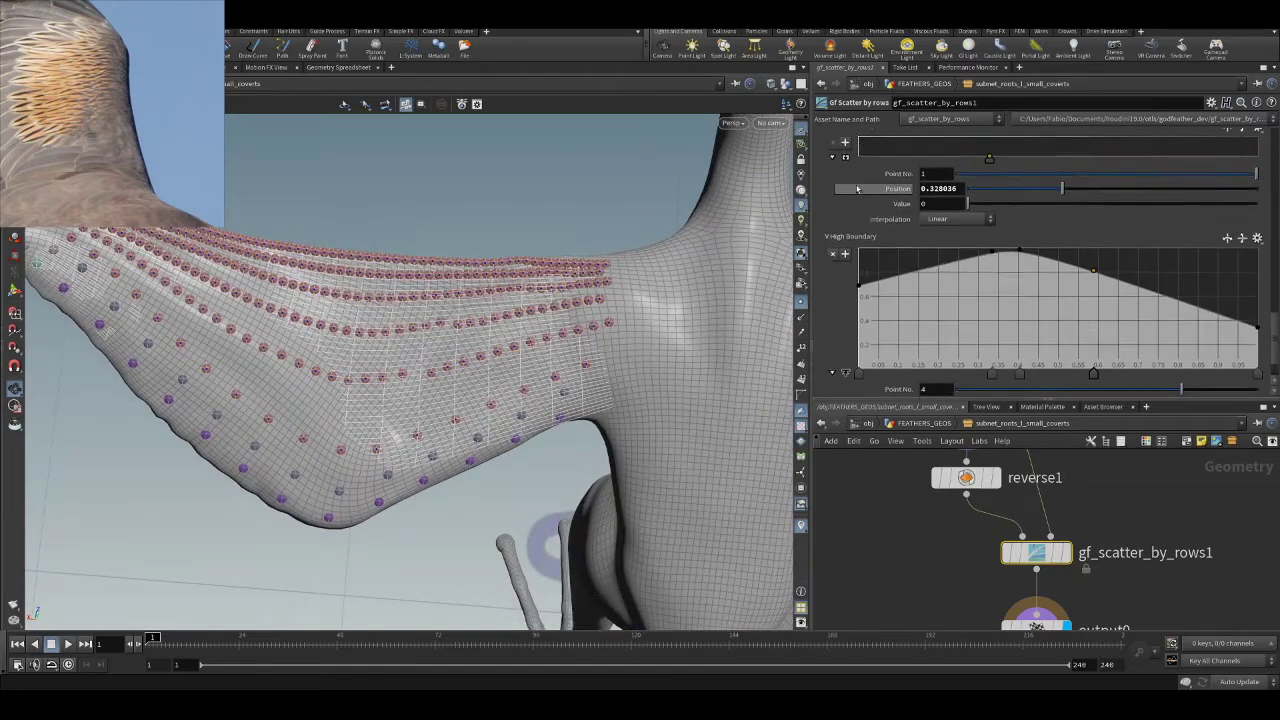
scroll(855, 193, "up", 6)
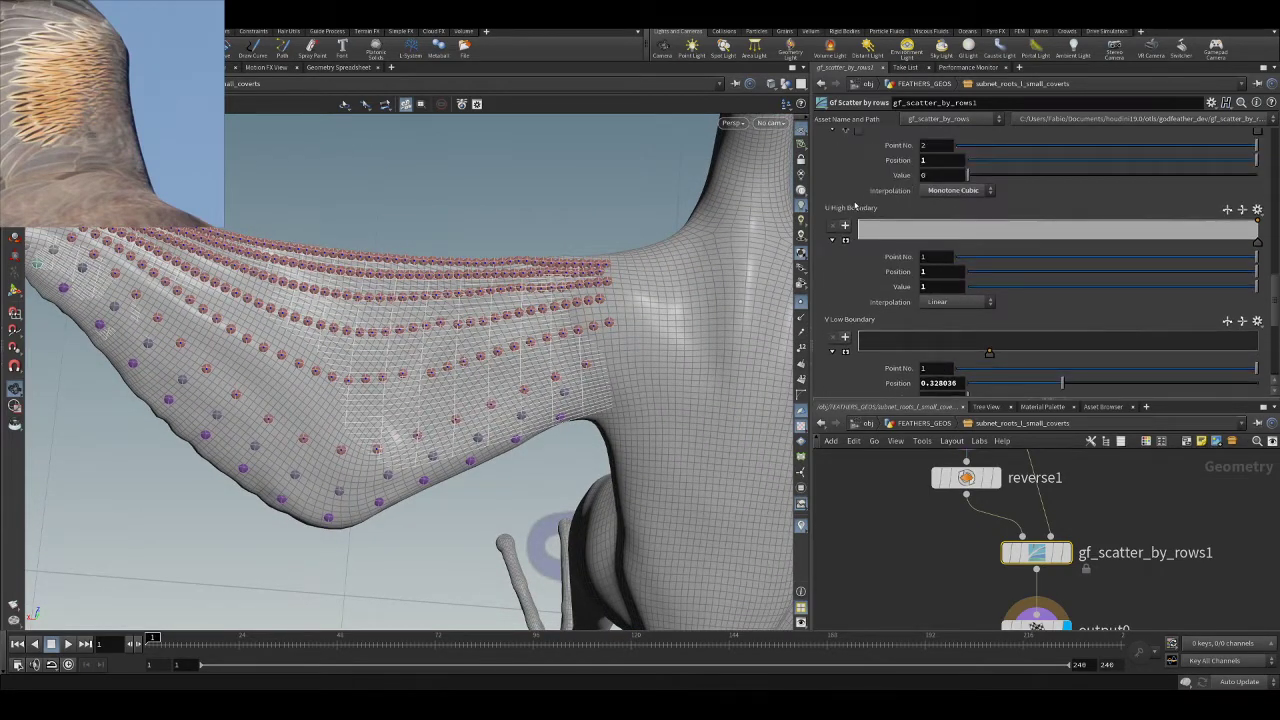
left_click_drag(548, 350, 475, 277)
scroll(475, 277, "up", 6)
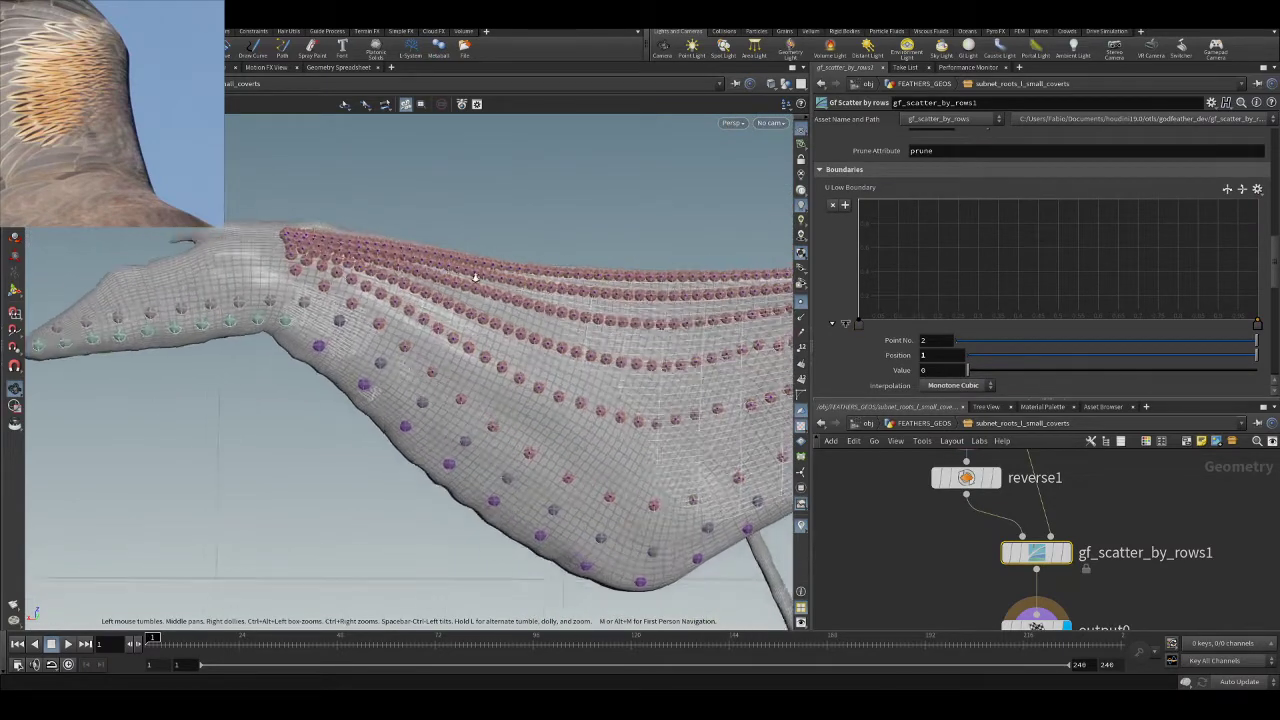
scroll(559, 262, "down", 5)
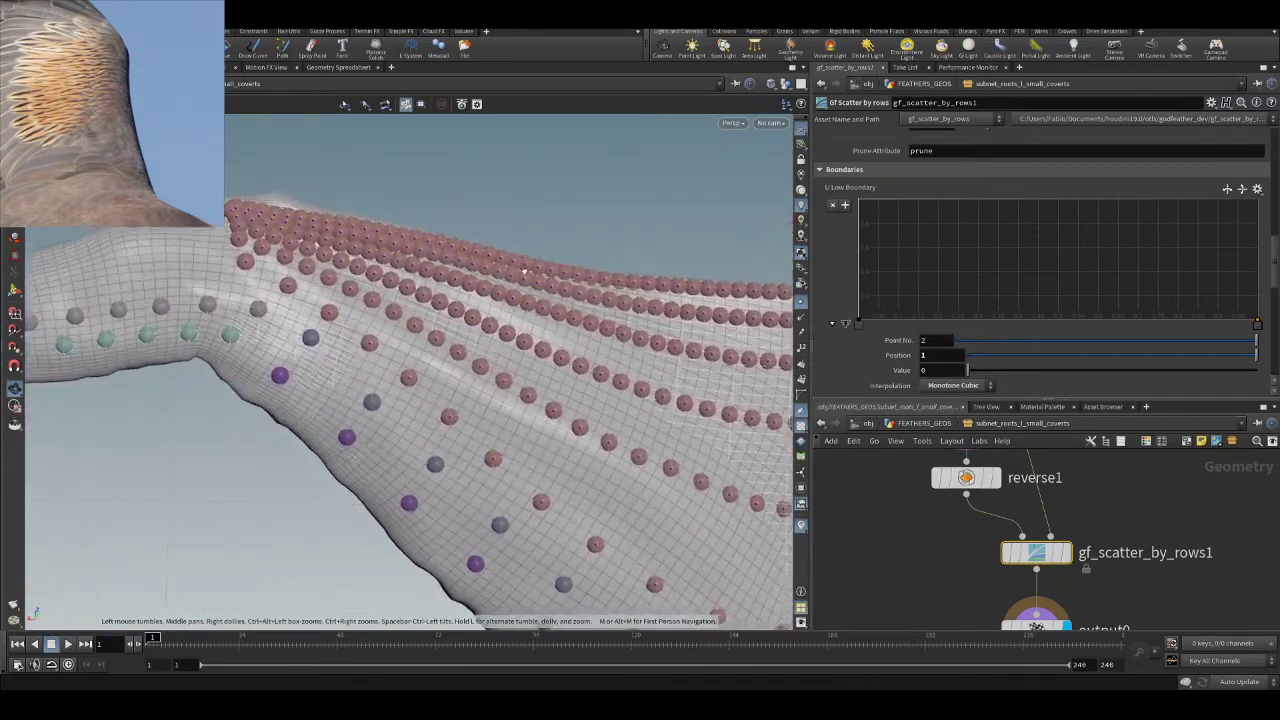
scroll(452, 318, "down", 4)
left_click_drag(451, 318, 520, 400)
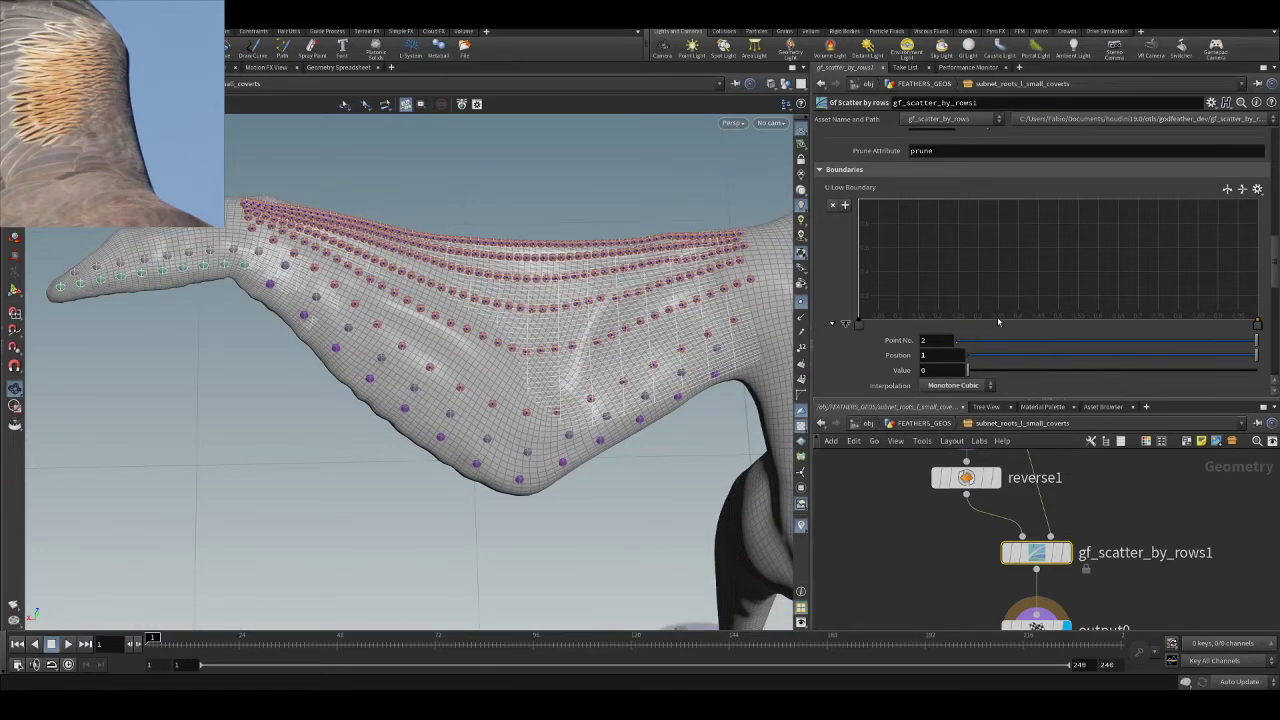
- Select all five points of the V High Boundary ramp and lower them together, bringing the first point's value to 0.641
scroll(977, 334, "down", 5)
scroll(1037, 289, "down", 2)
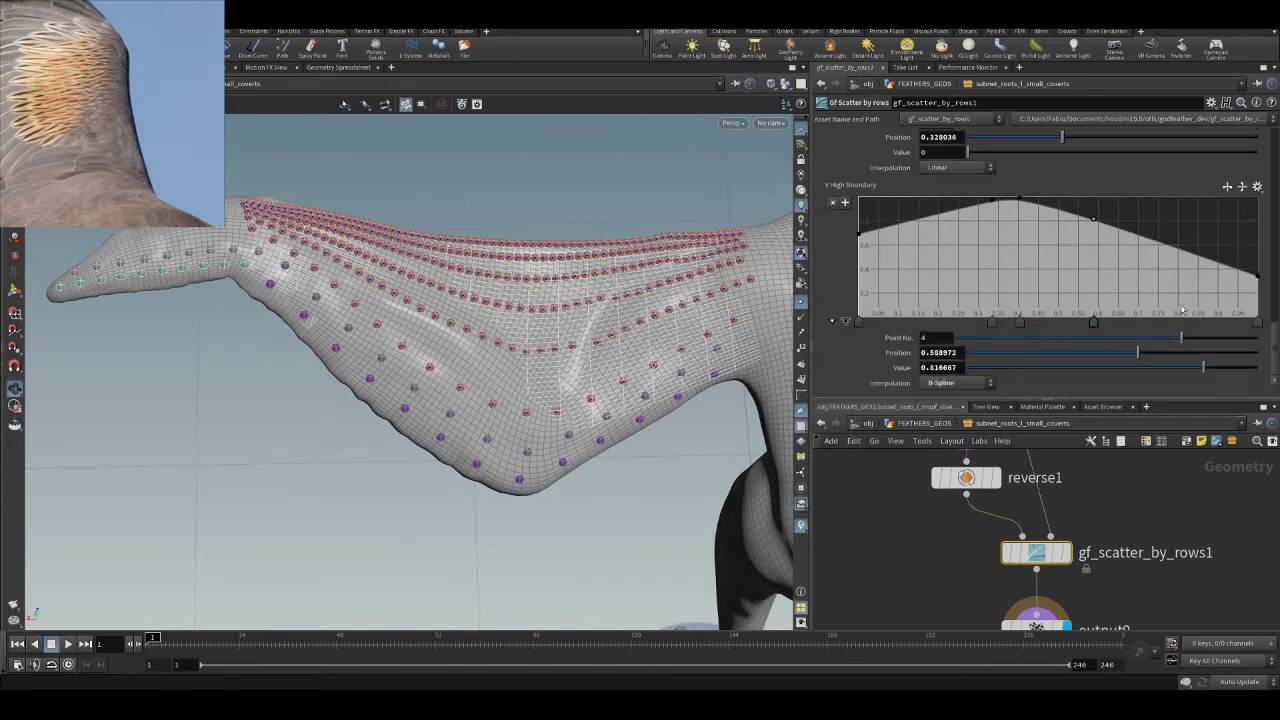
left_click(1259, 325)
left_click(859, 322)
mouse_move(1167, 369)
left_mouse_down()
mouse_move(1143, 359)
mouse_move(1154, 363)
left_mouse_up()
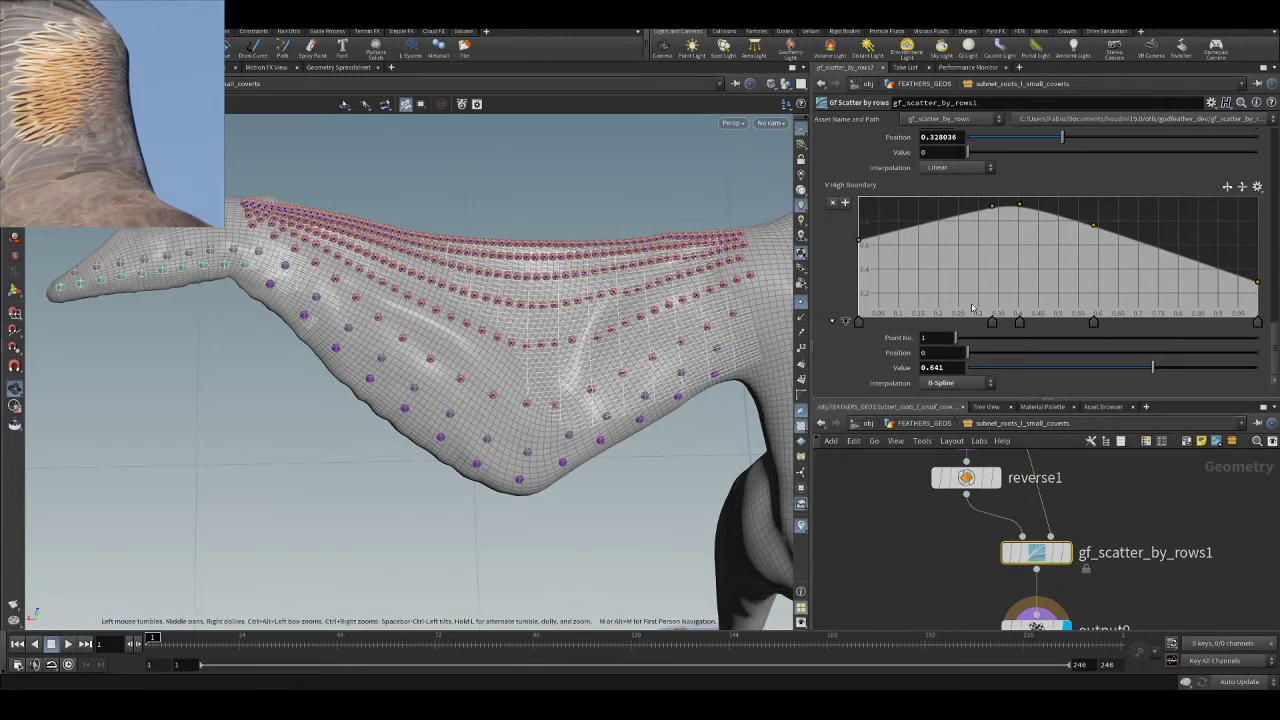
- Set the scatter distribution's Vgamma to 0.74
scroll(1090, 259, "up", 8)
scroll(1046, 273, "up", 10)
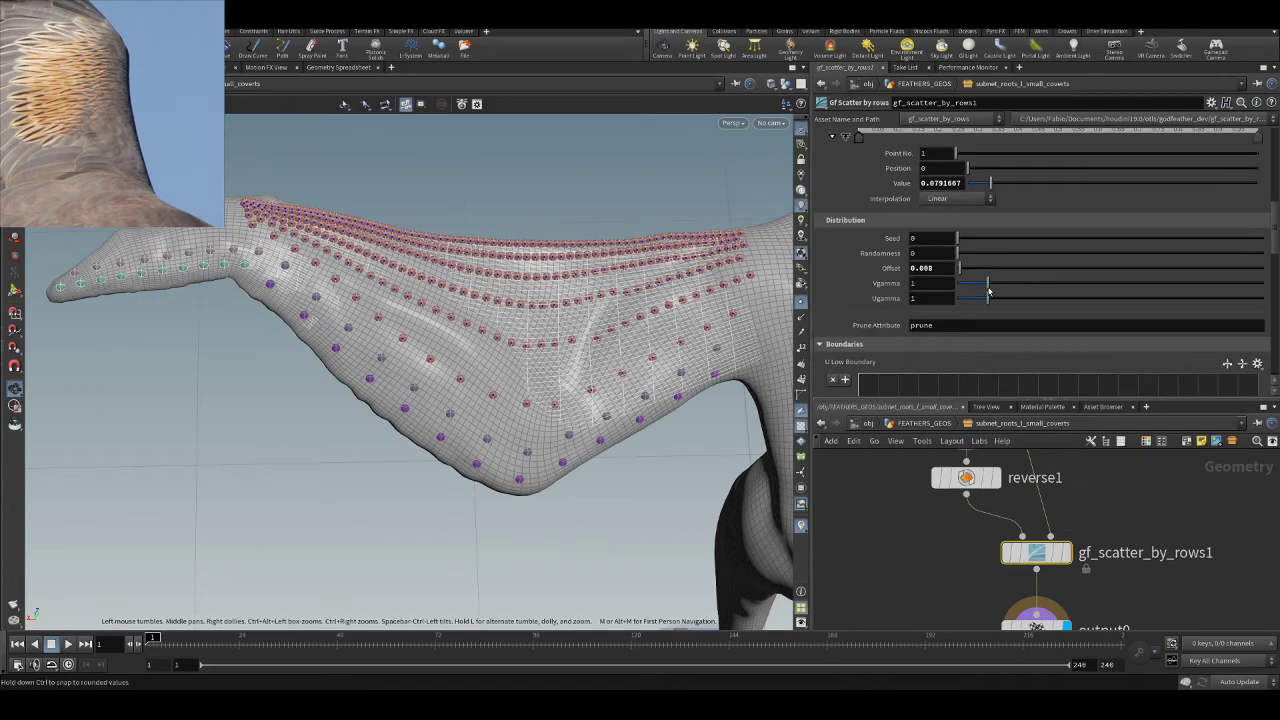
left_click_drag(988, 287, 980, 286)
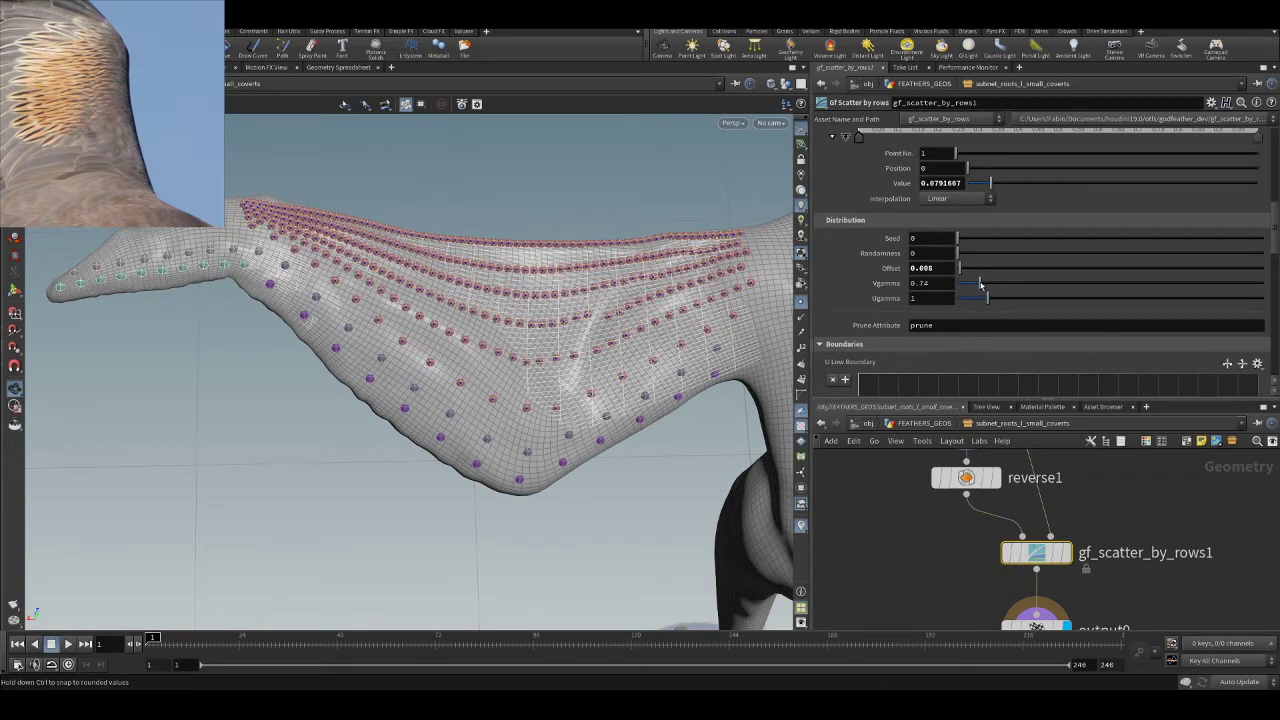
- Try raising the last point of the U Density ramp to a value of 0.2875
left_click_drag(733, 320, 504, 240)
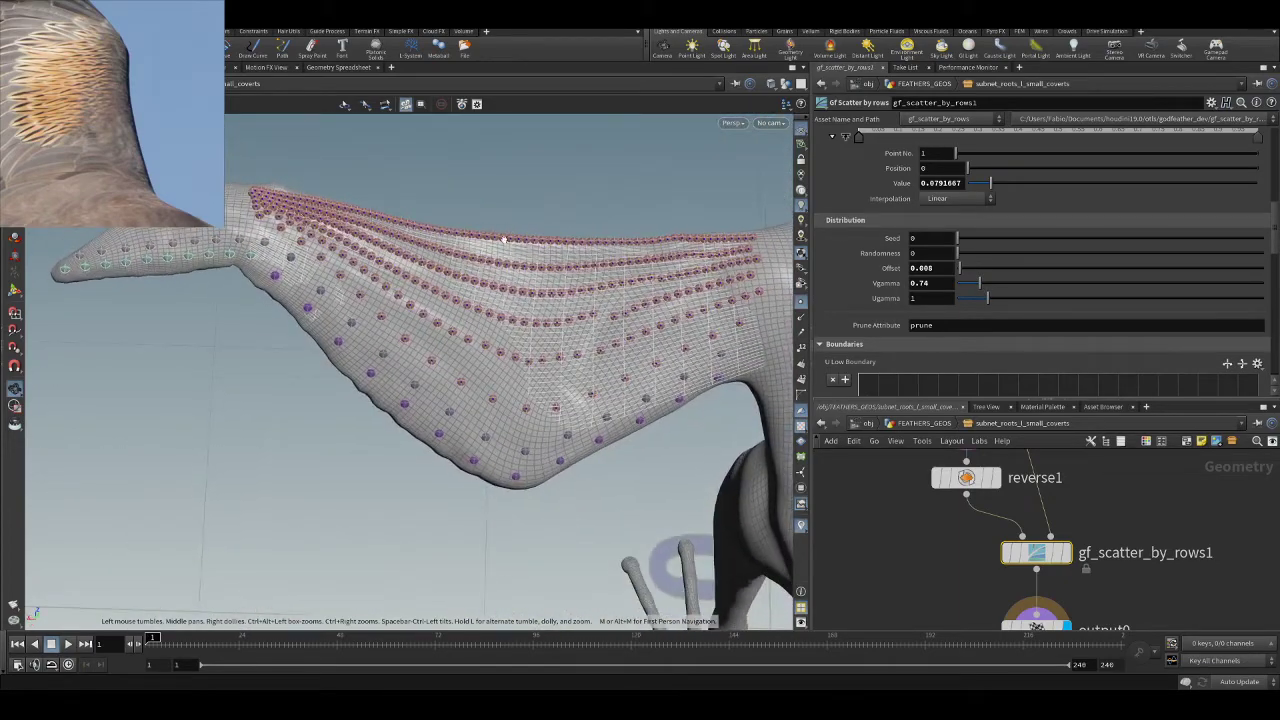
left_click_drag(325, 205, 600, 314)
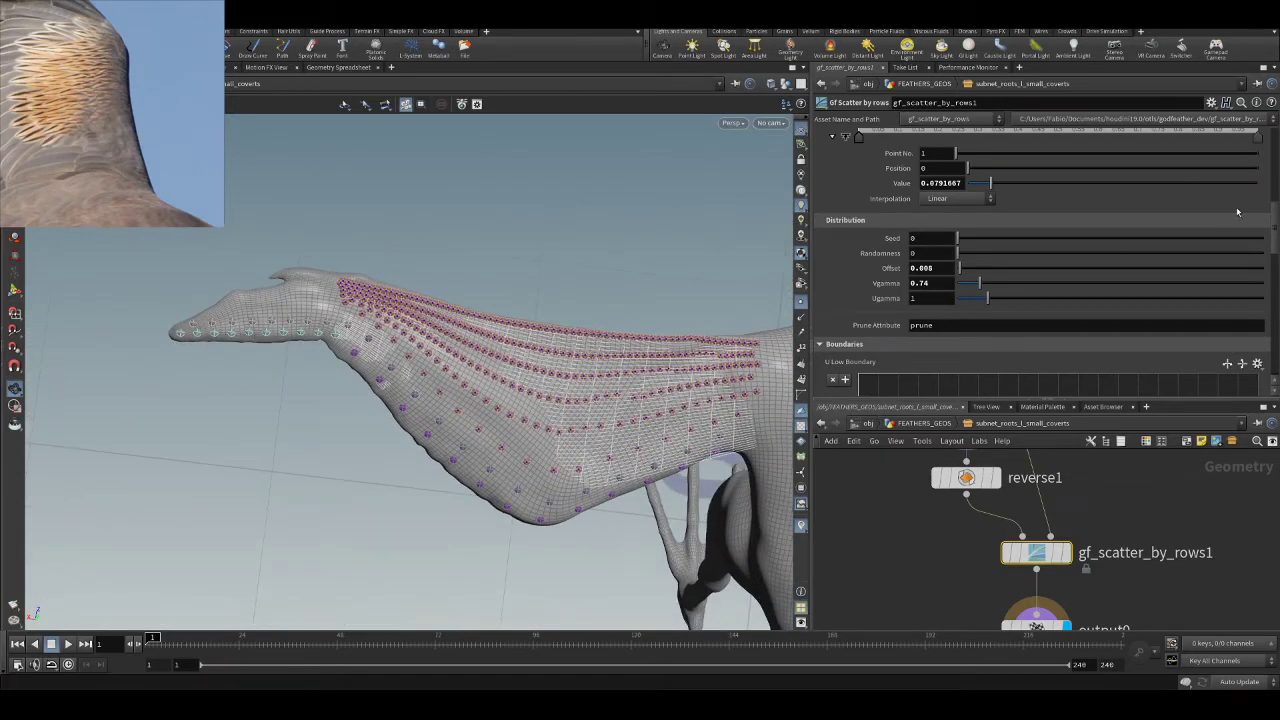
left_click_drag(1273, 218, 1273, 127)
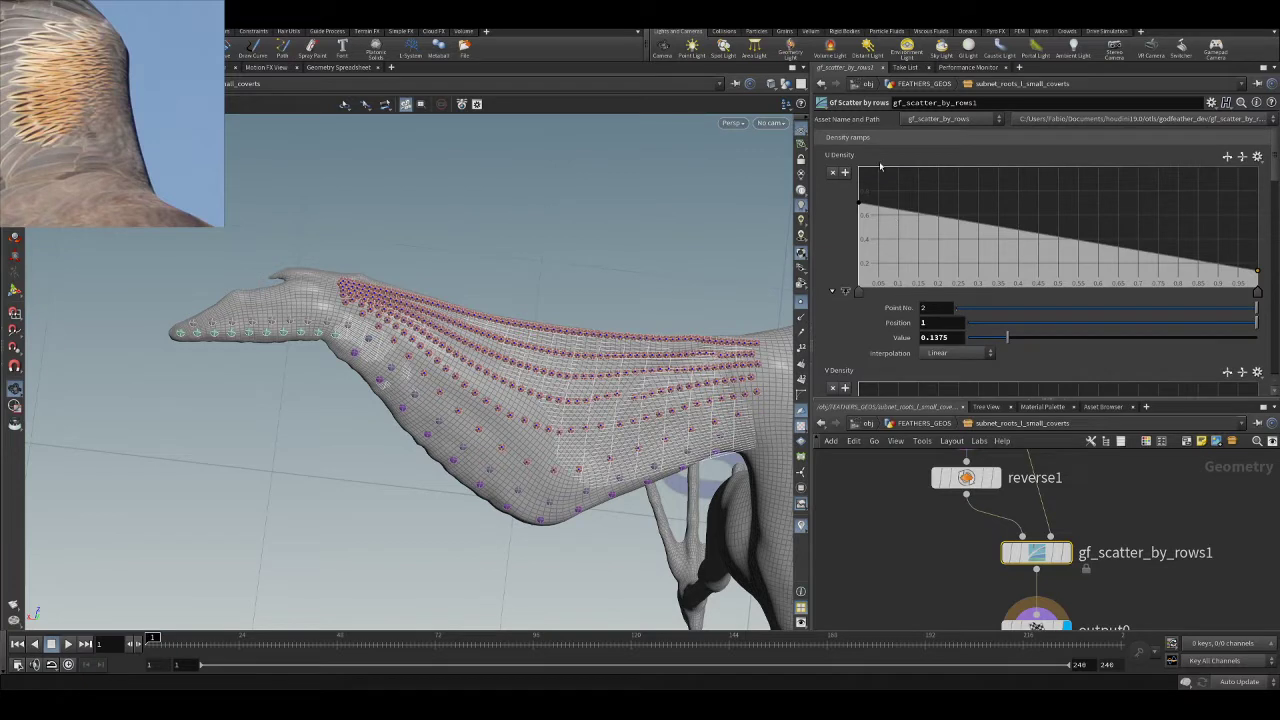
left_click(858, 206)
key("ctrl+z")
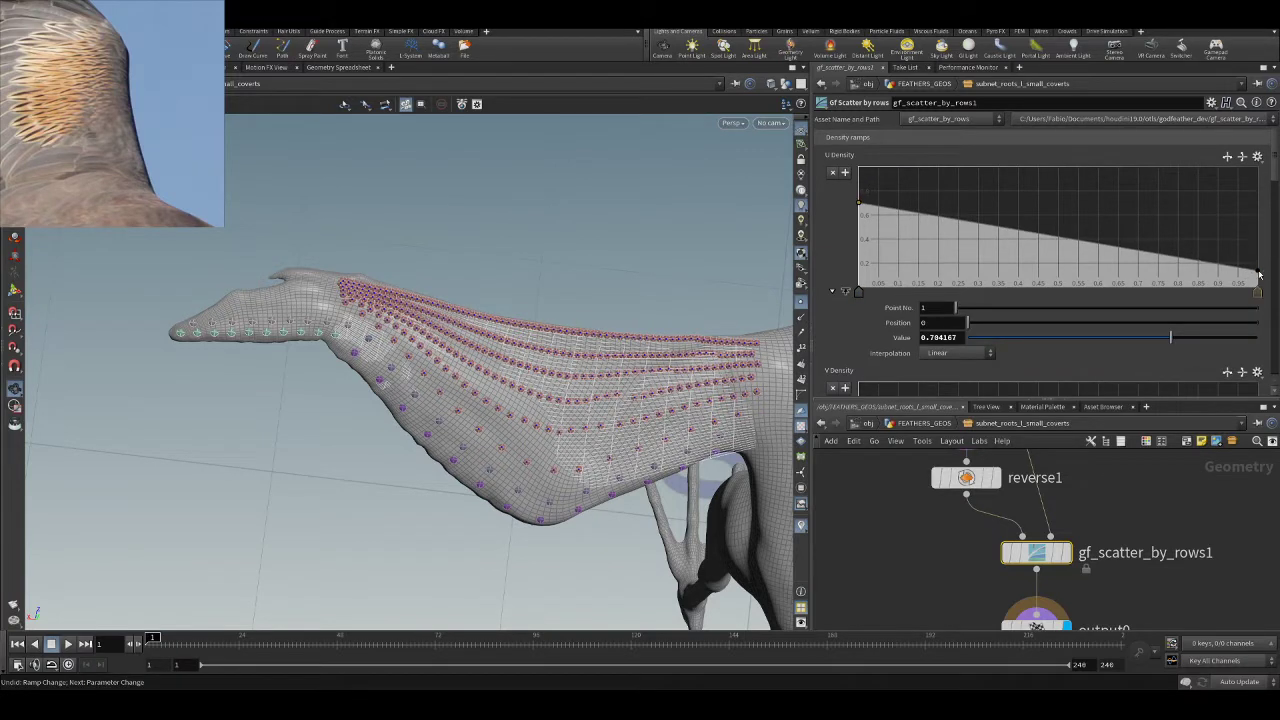
left_click_drag(1260, 272, 1267, 255)
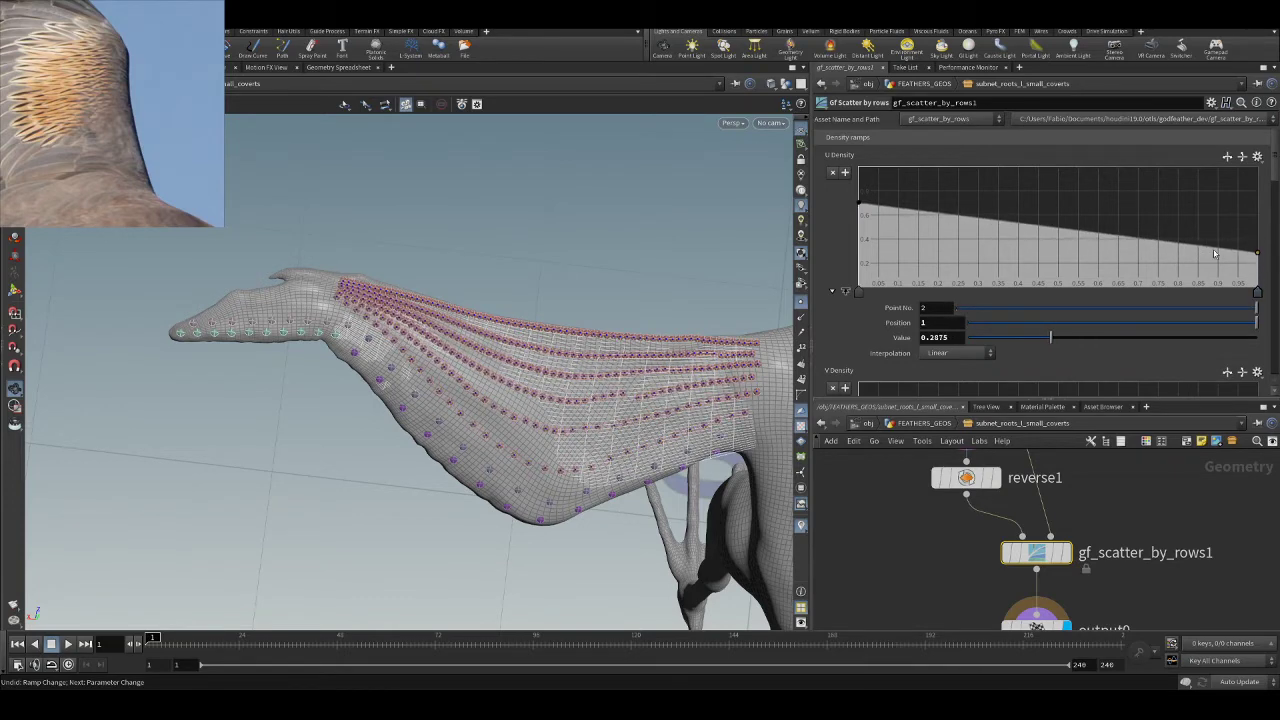
key("ctrl+z")
- Lower the first point of the U Density ramp to a value of 0.520833
left_click_drag(858, 205, 856, 227)
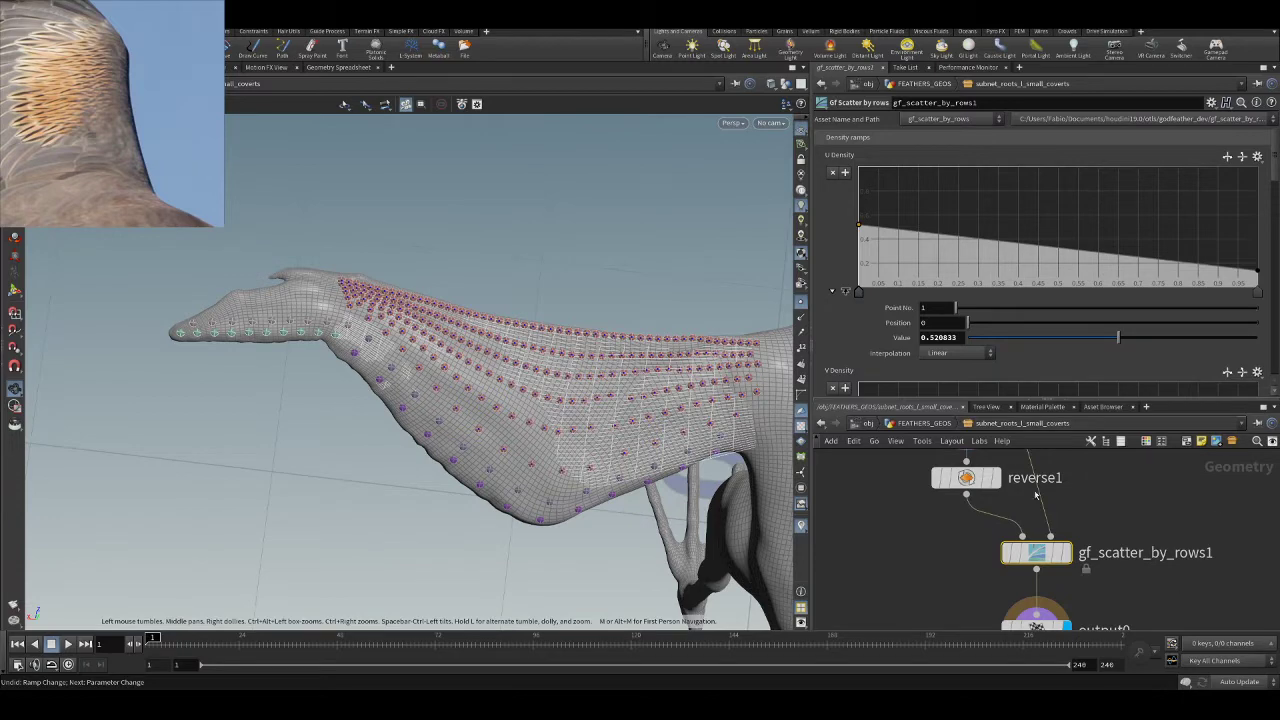
- Return to the FEATHERS_GEOS network and display the output of feathergen5 on the wing
left_click(918, 427)
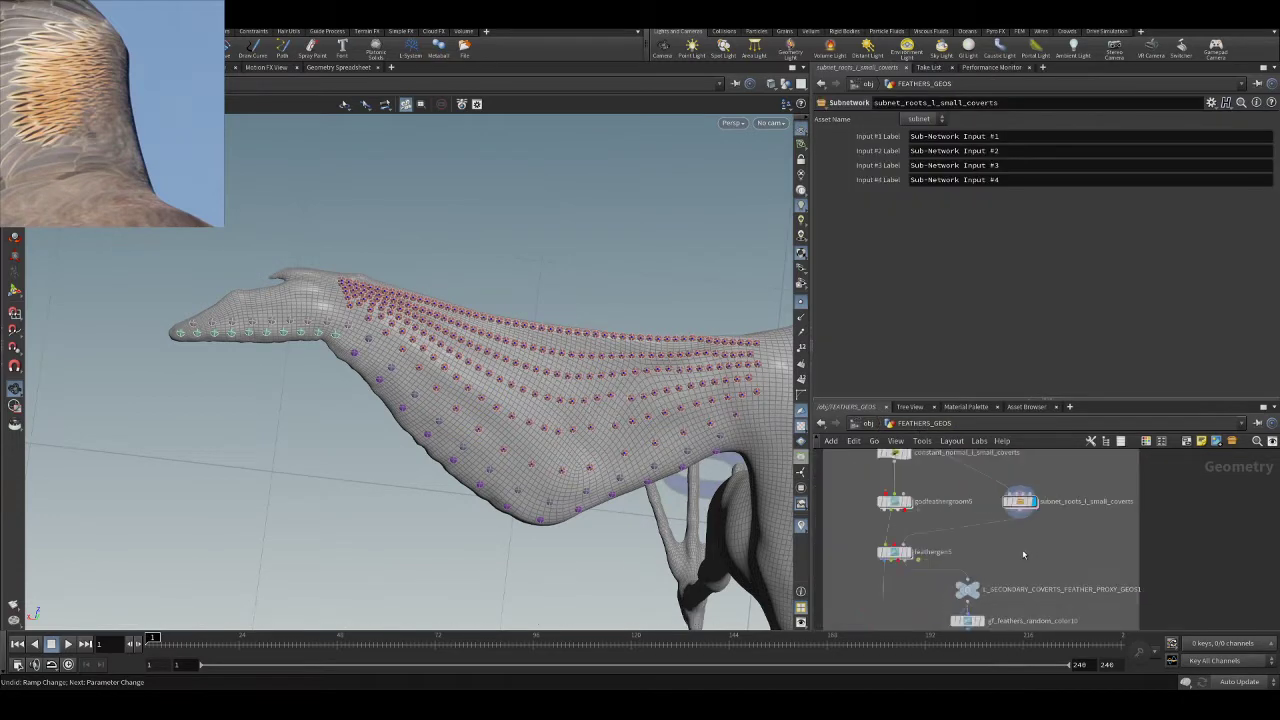
scroll(945, 535, "up", 5)
mouse_move(938, 548)
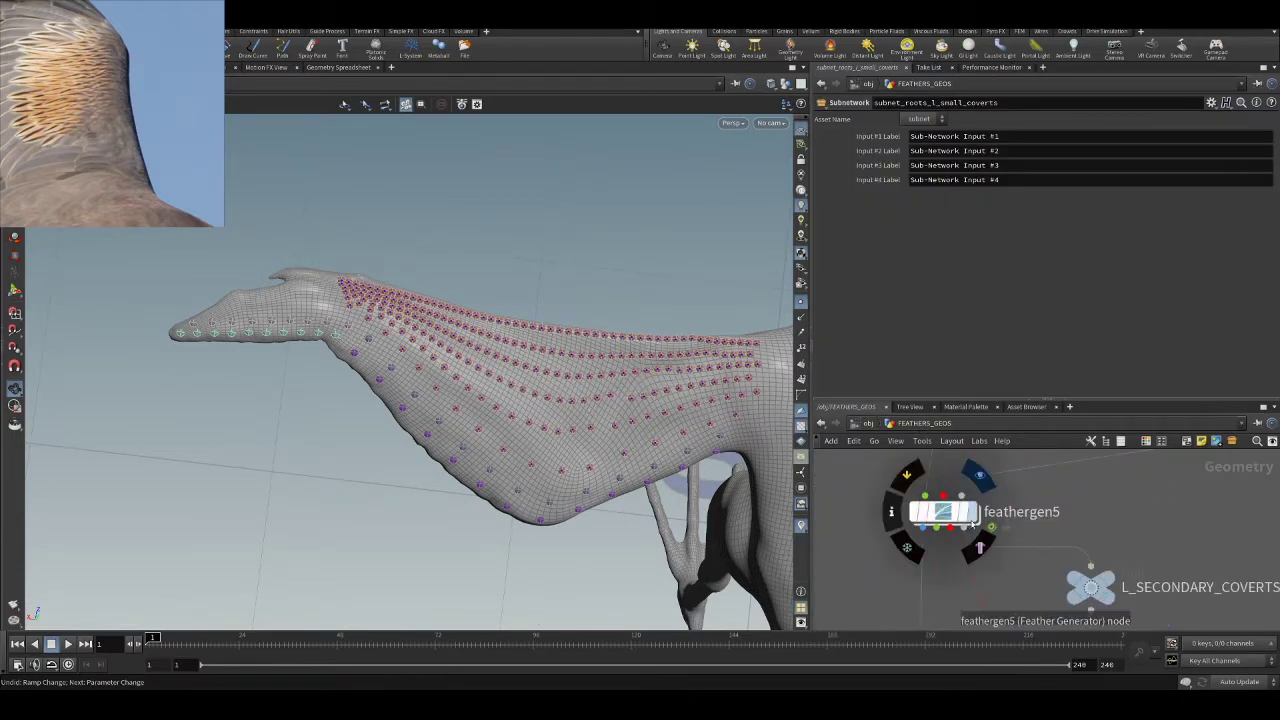
mouse_move(600, 364)
left_mouse_down()
mouse_move(617, 314)
mouse_move(606, 345)
left_mouse_up()
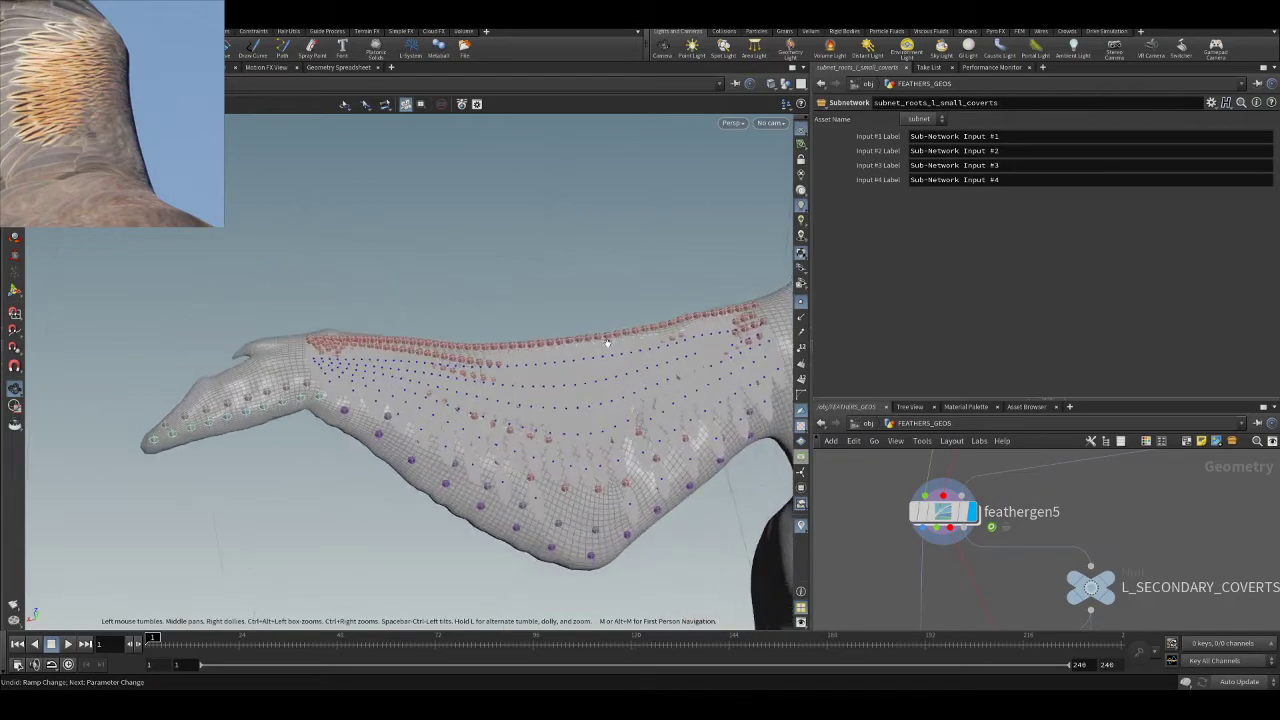
scroll(606, 345, "up", 1)
- Set the guide weights' Influence Radius on feathergen5 to 0.15
left_click(946, 512)
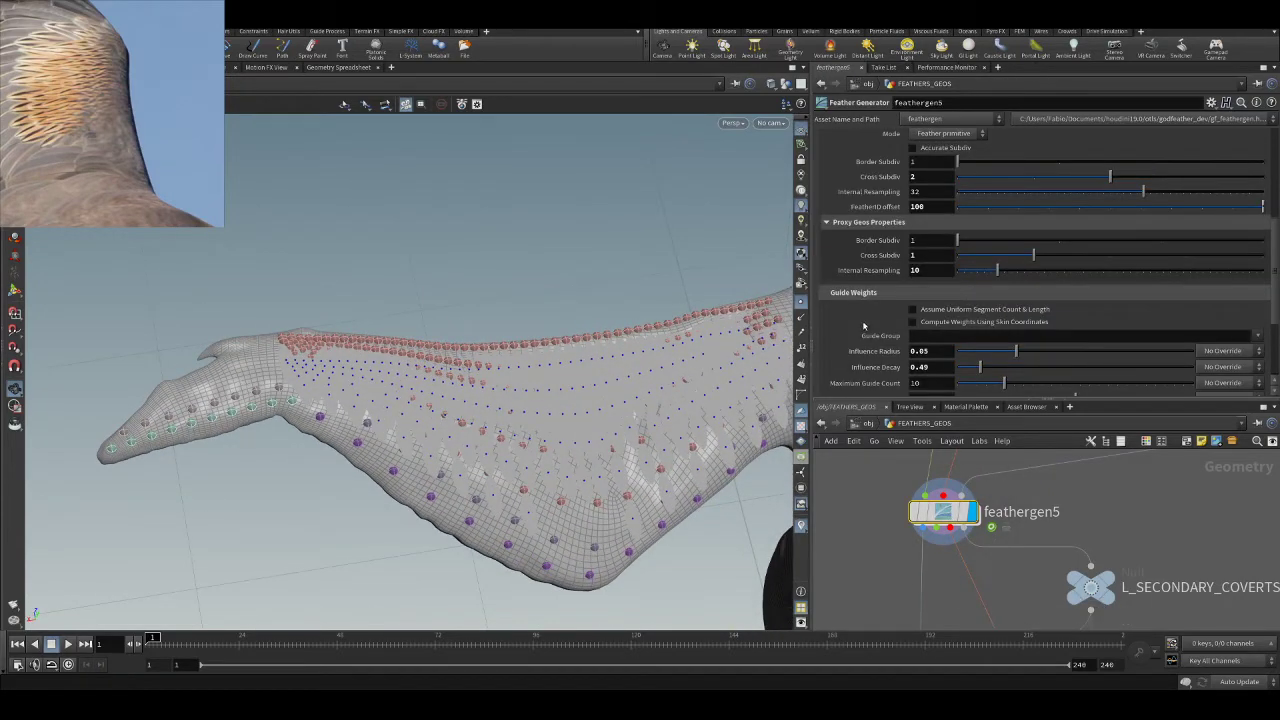
scroll(862, 313, "up", 1)
scroll(862, 313, "down", 4)
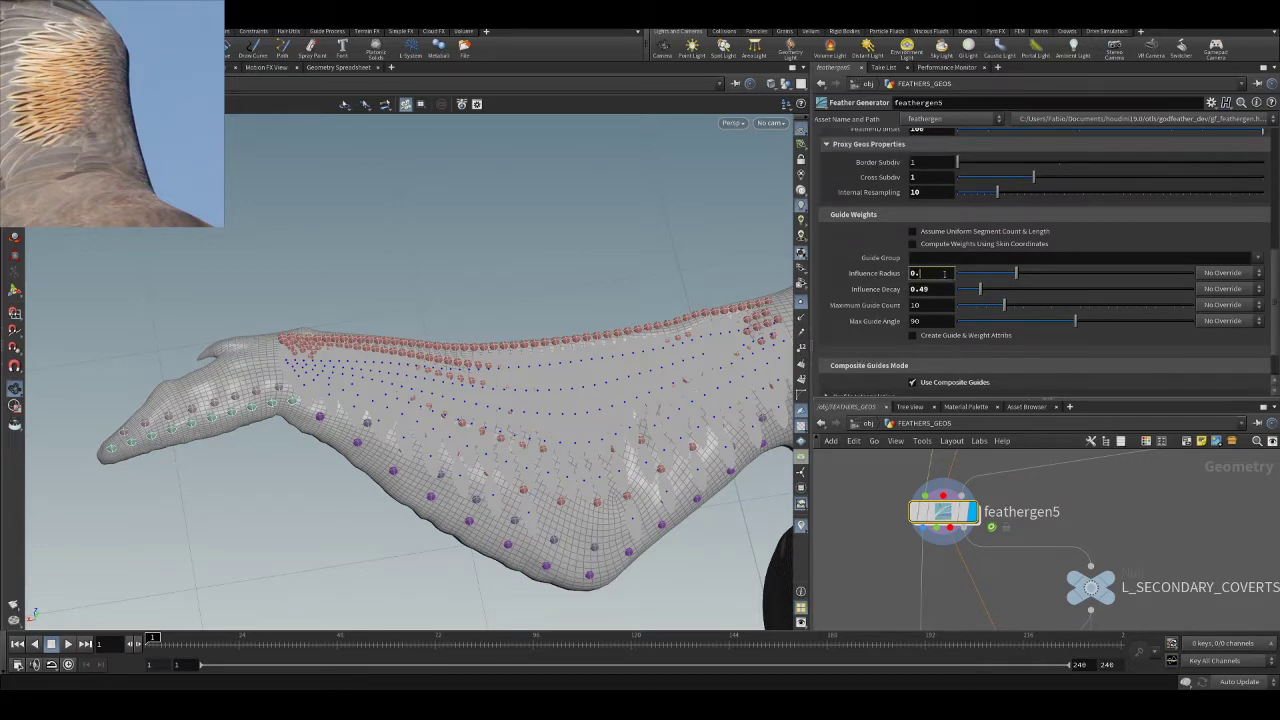
key("Return")
left_click_drag(495, 376, 471, 333)
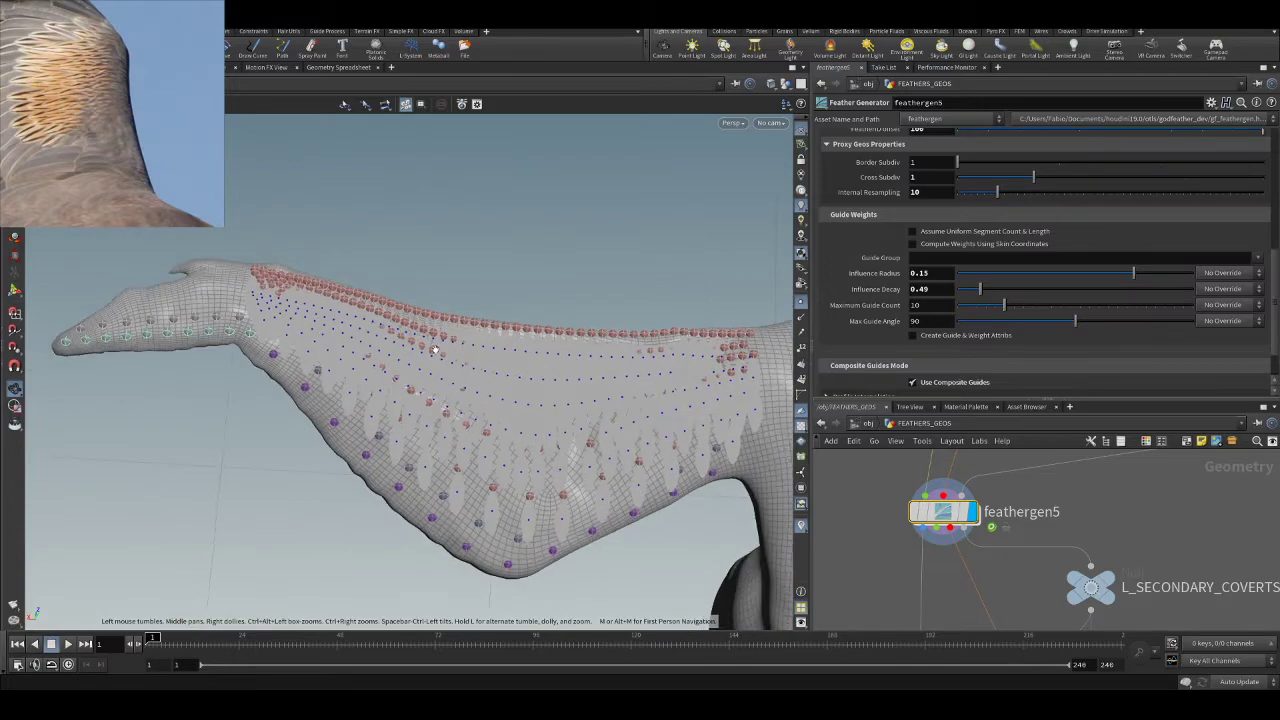
right_click_drag(471, 333, 433, 329)
left_click_drag(433, 329, 575, 415)
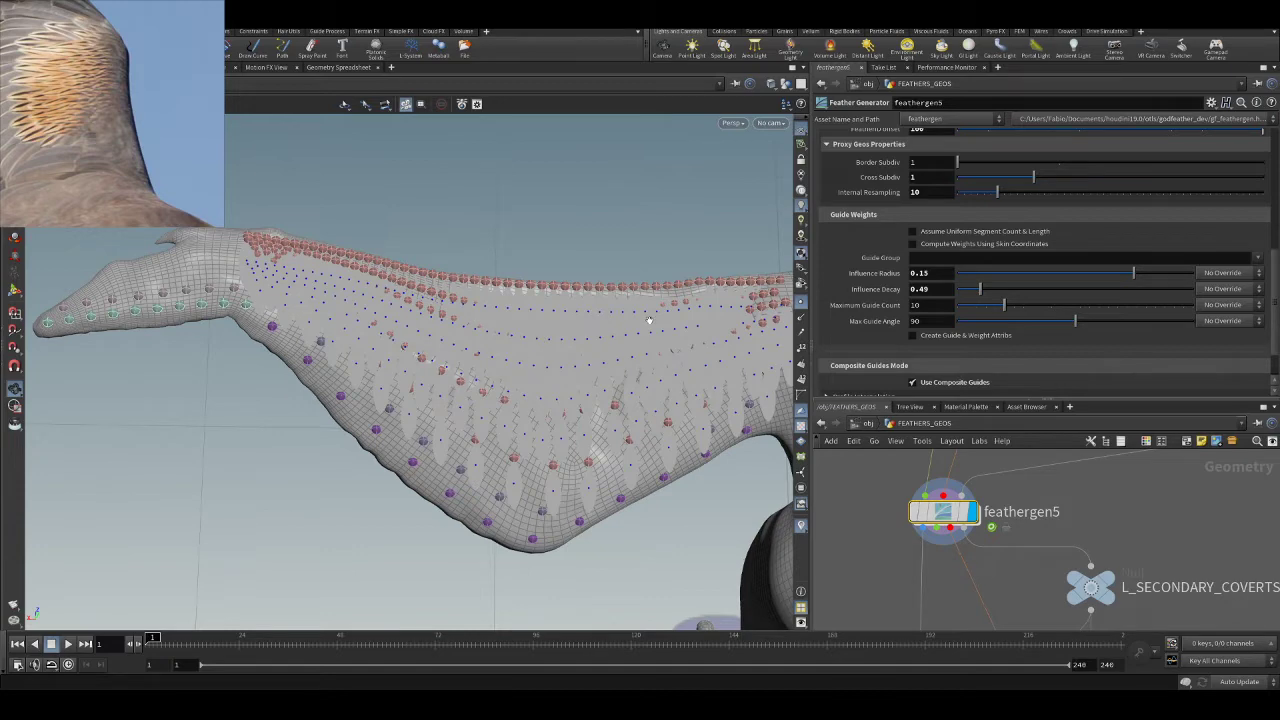
- Hide the WING_L_ROOTS object at object level and go back into the FEATHERS_GEOS network
key("u")
scroll(879, 479, "down", 4)
scroll(879, 479, "up", 2)
left_click(884, 480)
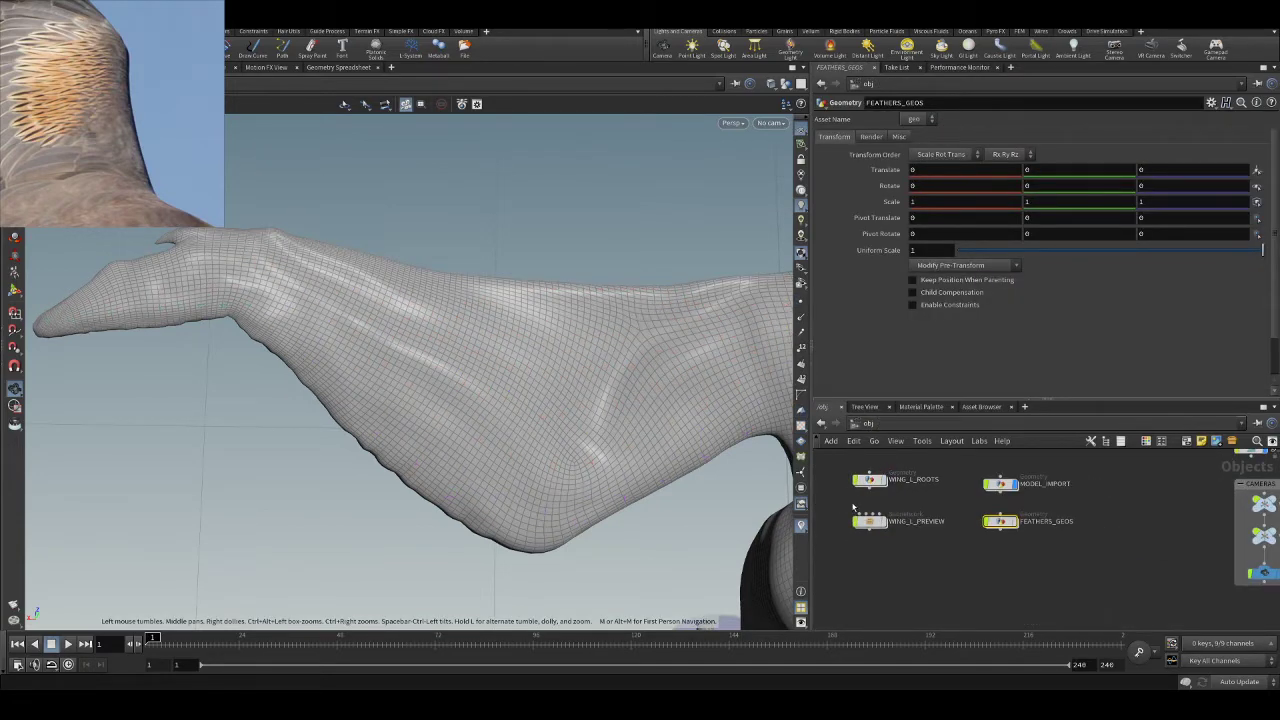
double_click(1000, 521)
- Inspect the small covert feathers on the wing in wireframe, then restore shaded display
key("w")
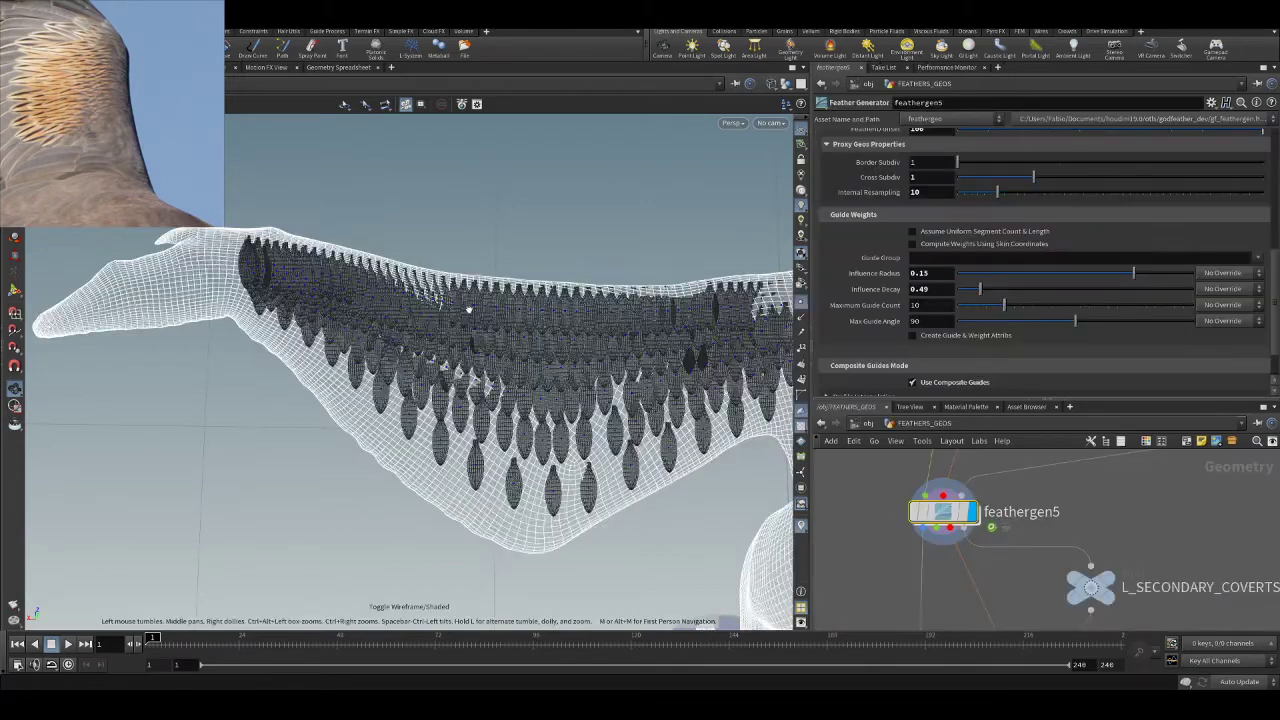
key("w")
key("w")
mouse_move(515, 320)
left_mouse_down()
mouse_move(499, 239)
mouse_move(500, 363)
mouse_move(562, 364)
mouse_move(517, 361)
left_mouse_up()
key("w")
scroll(822, 485, "up", 3)
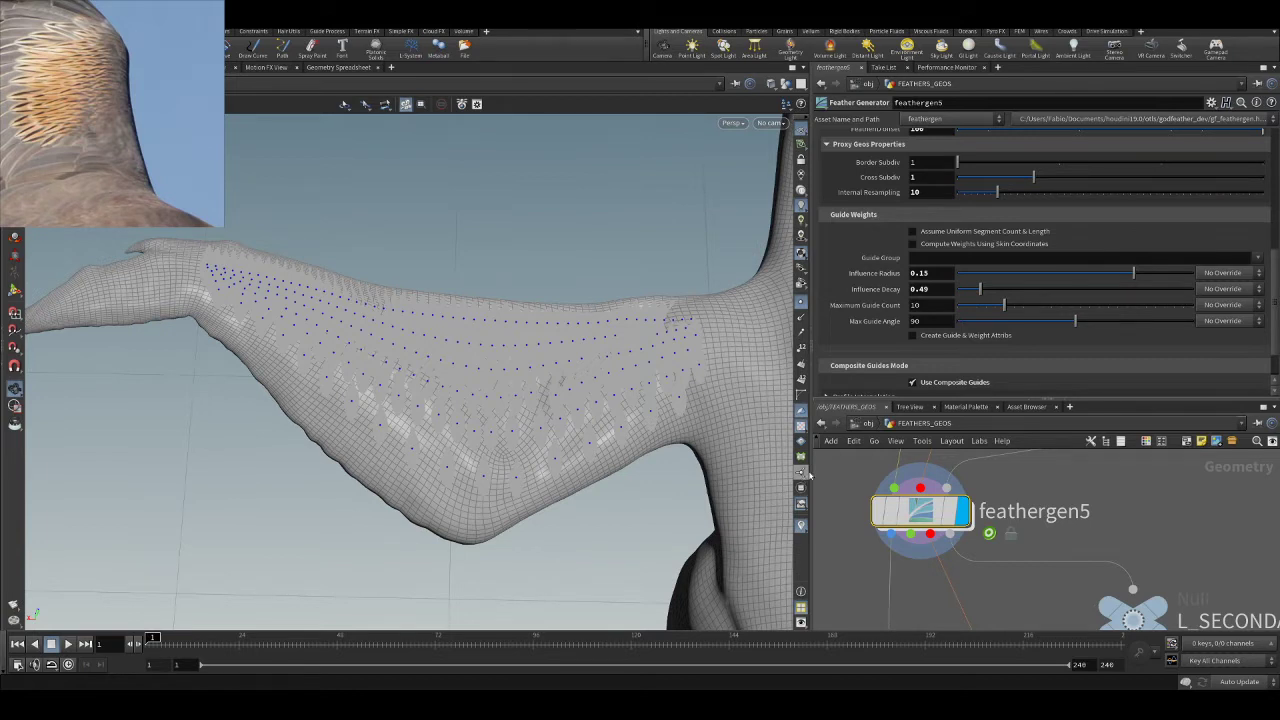
- Insert a Null node on the connection between subnet_roots_l_small_coverts and feathergen5
mouse_move(941, 515)
scroll(926, 514, "down", 5)
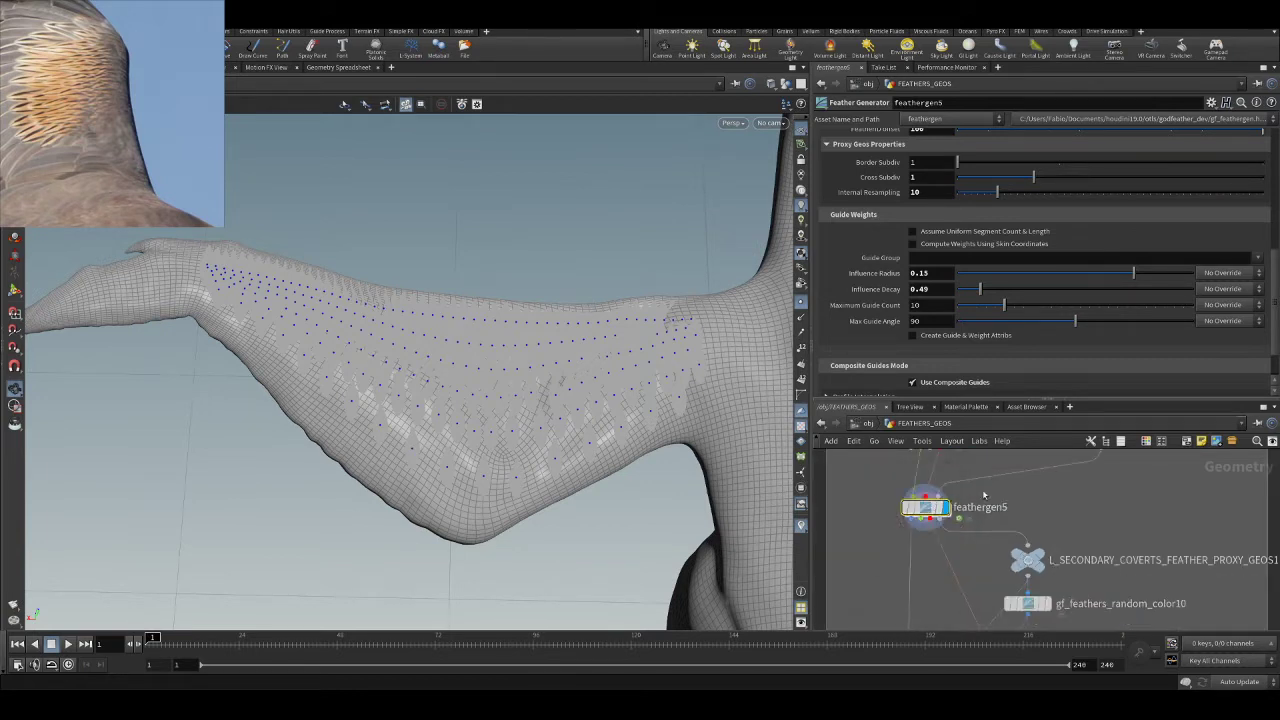
scroll(1082, 520, "up", 2)
middle_click_drag(1082, 520, 1096, 566)
scroll(1099, 521, "down", 3)
scroll(1095, 510, "up", 5)
scroll(1172, 515, "down", 4)
middle_click_drag(1170, 515, 1106, 525)
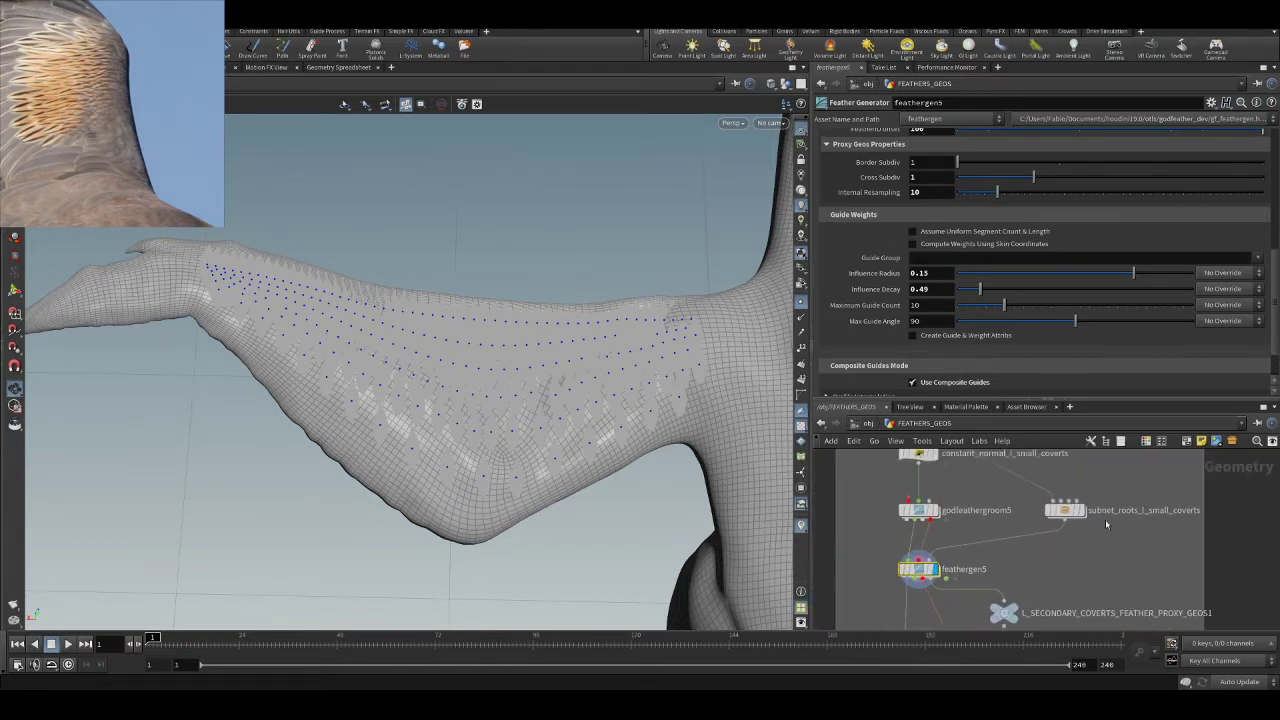
scroll(1087, 540, "up", 2)
key("Tab")
type("null")
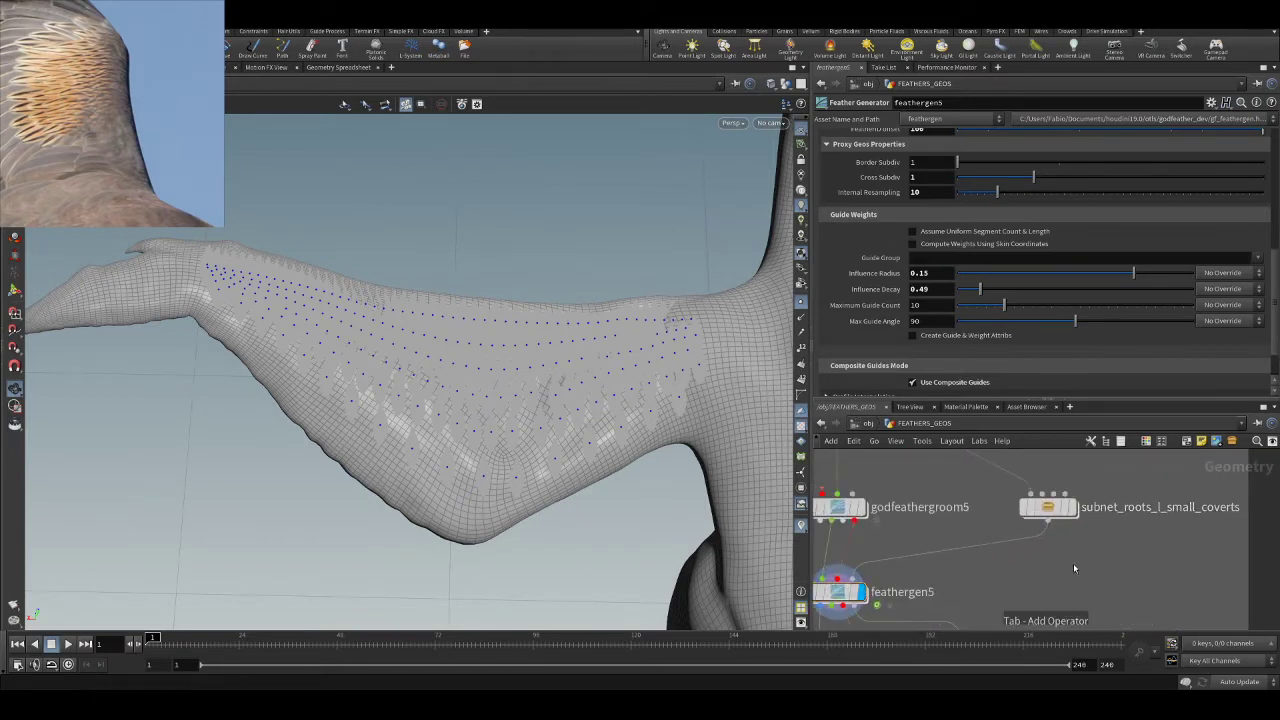
key("Return")
left_click(1074, 566)
left_click_drag(1074, 567, 1009, 555)
- Rename the new Null node as L_SMALL_COVERTS_ROOTS
double_click(1142, 509)
double_click(1049, 554)
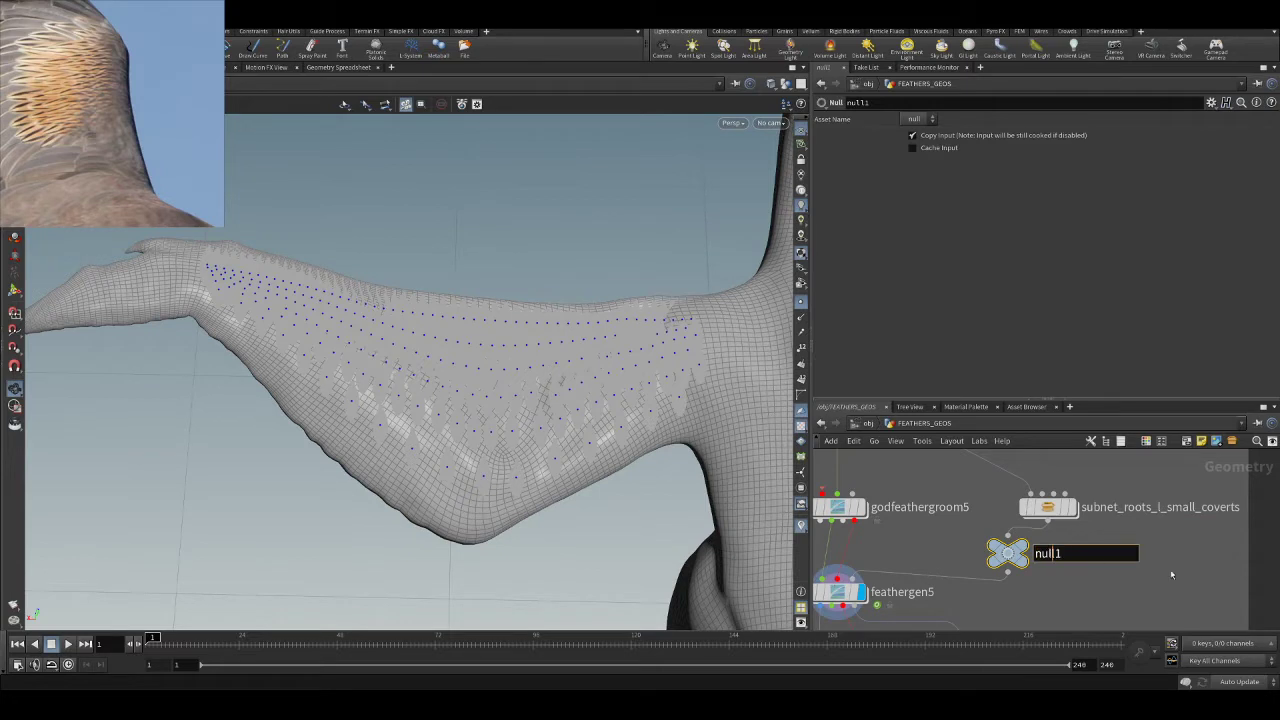
key("ctrl+a")
type("S_L")
key("BackSpace")
key("BackSpace")
type("MALL_COVERTS_rOOTS")
key("Return")
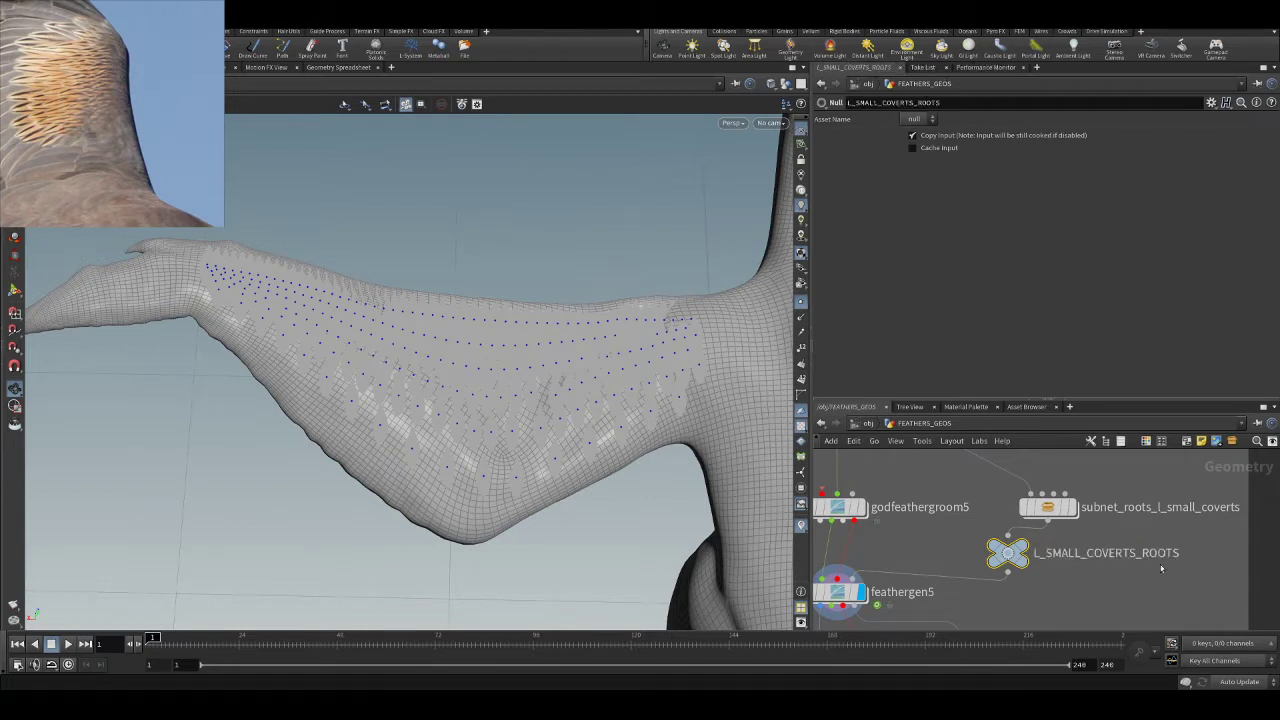
- Open the guide_process network inside feathergen5 and turn off the viewport's point display
scroll(1067, 565, "down", 3)
scroll(1040, 600, "up", 2)
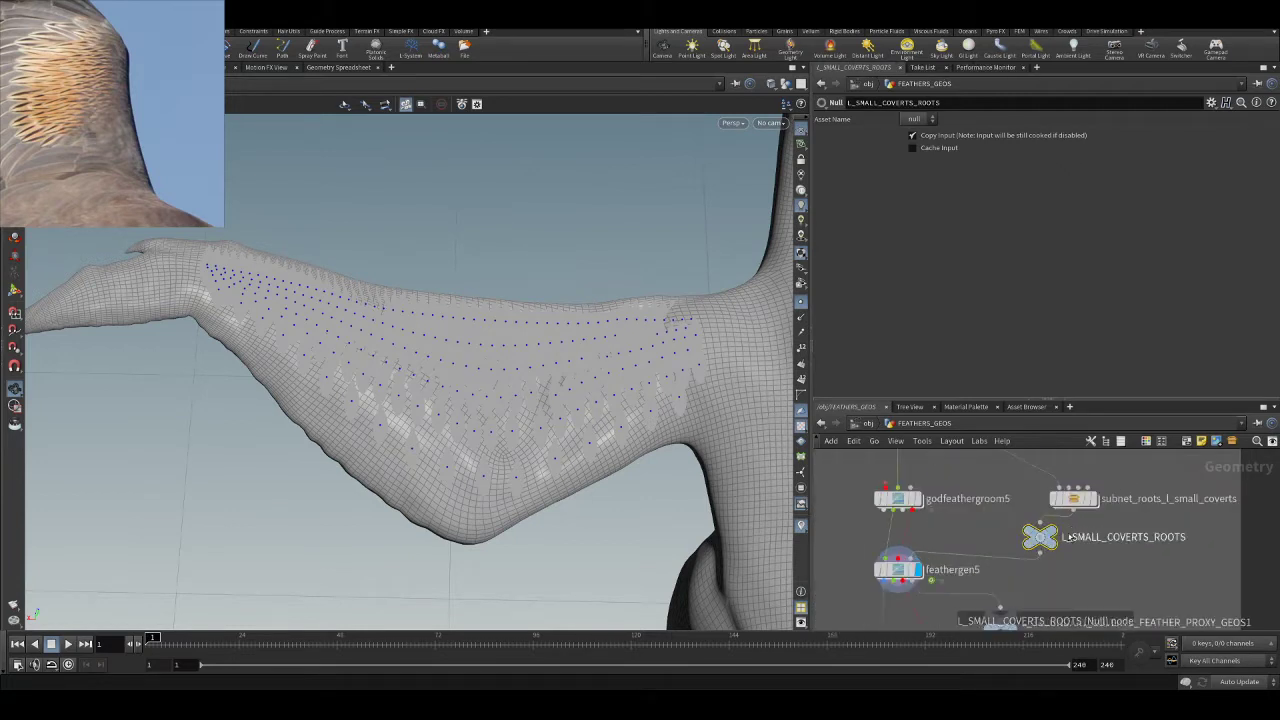
double_click(897, 570)
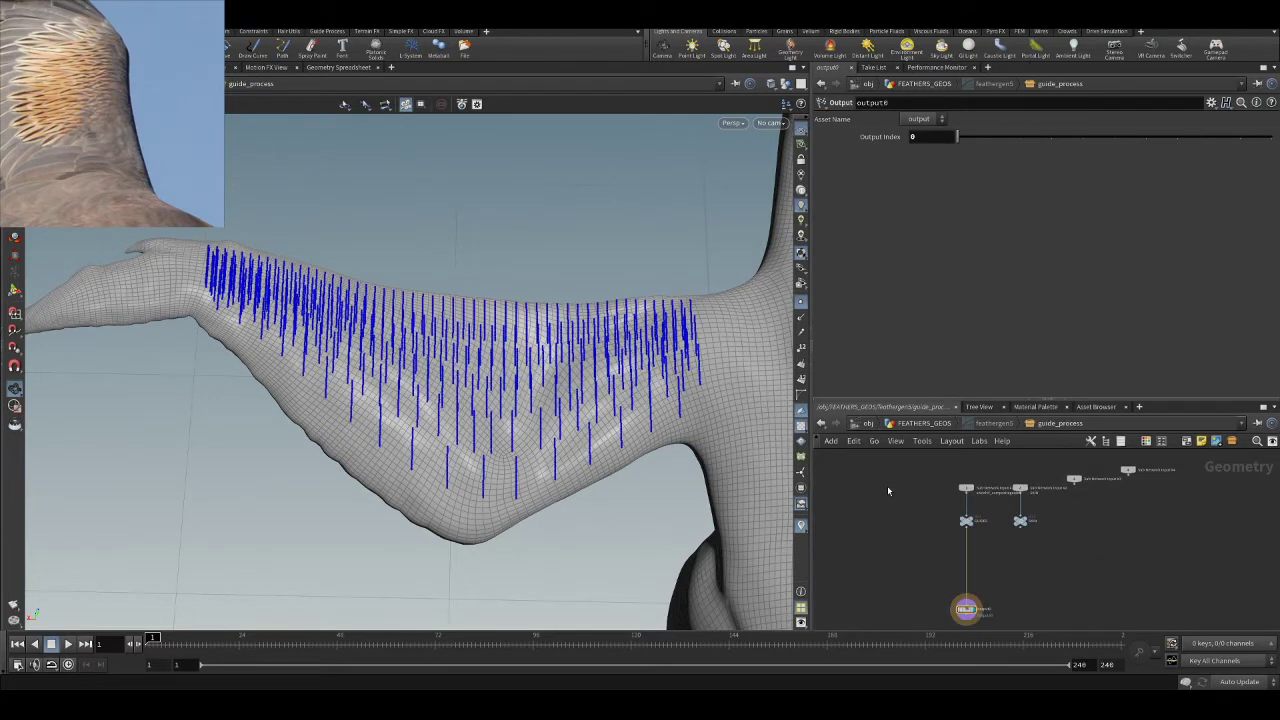
scroll(975, 538, "up", 3)
mouse_move(948, 508)
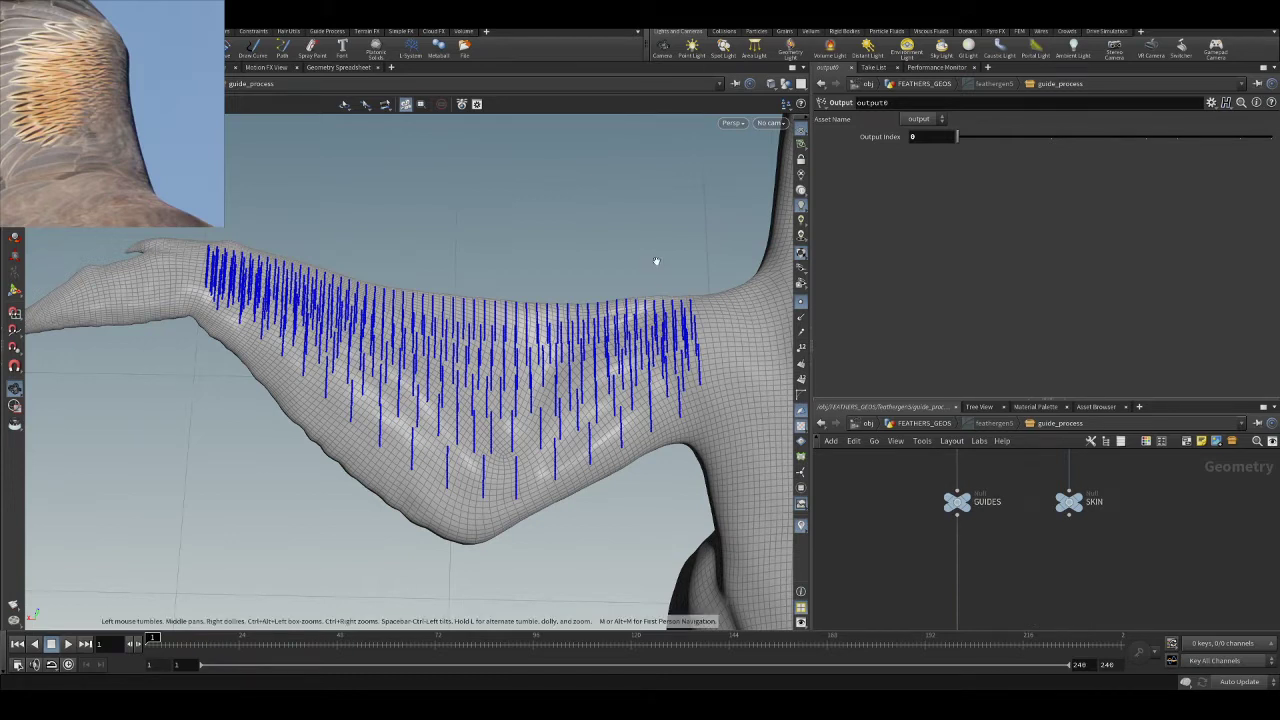
left_click(804, 304)
middle_click_drag(1019, 526, 1006, 552)
scroll(1028, 573, "down", 1)
scroll(1027, 528, "up", 1)
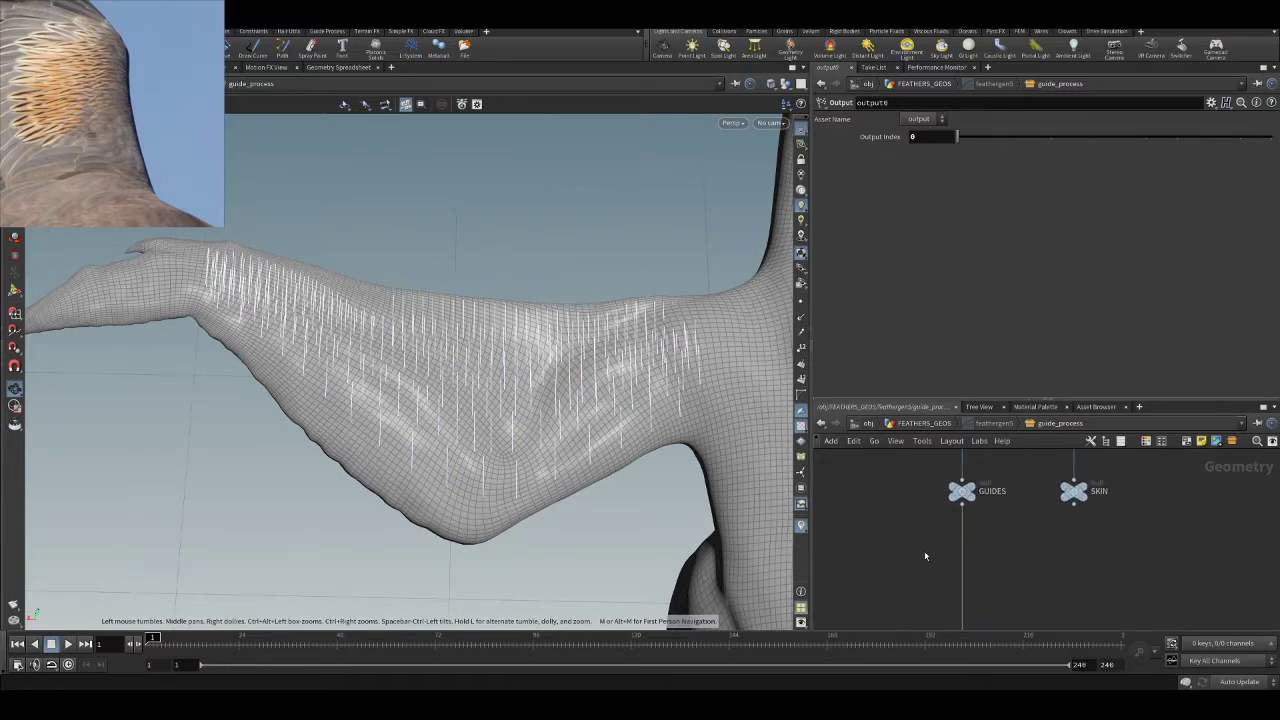
- Add an Object Merge node beside the guides stream and reference /obj/FEATHERS_GEOS/L_SMALL_COVERTS_ROOTS as its object
key("z")
left_click(872, 541)
left_click_drag(872, 538, 1058, 563)
key("Delete")
key("Tab")
key("Return")
left_click(1063, 564)
left_click_drag(1062, 563, 1037, 551)
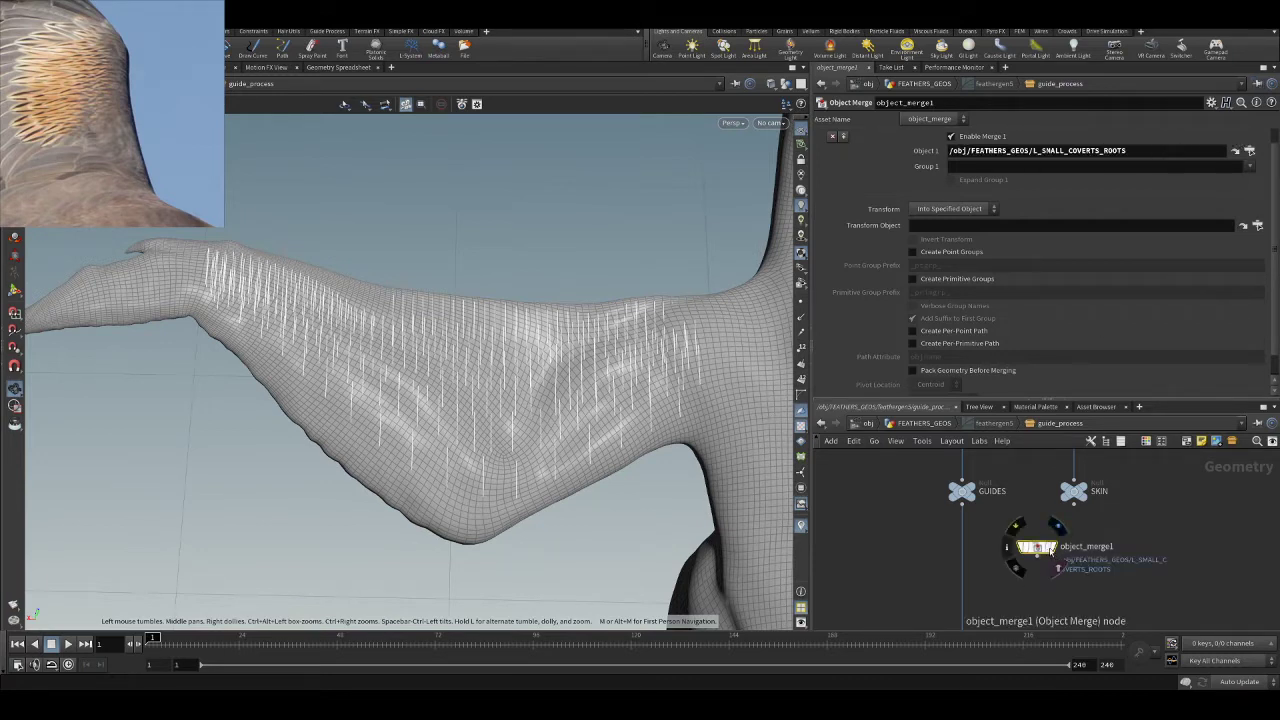
- Display the Object Merge output with point display turned on and reposition the node below SKIN
left_click(1050, 548)
left_click(801, 302)
mouse_move(1072, 569)
left_mouse_down()
mouse_move(1044, 563)
mouse_move(1064, 553)
left_mouse_up()
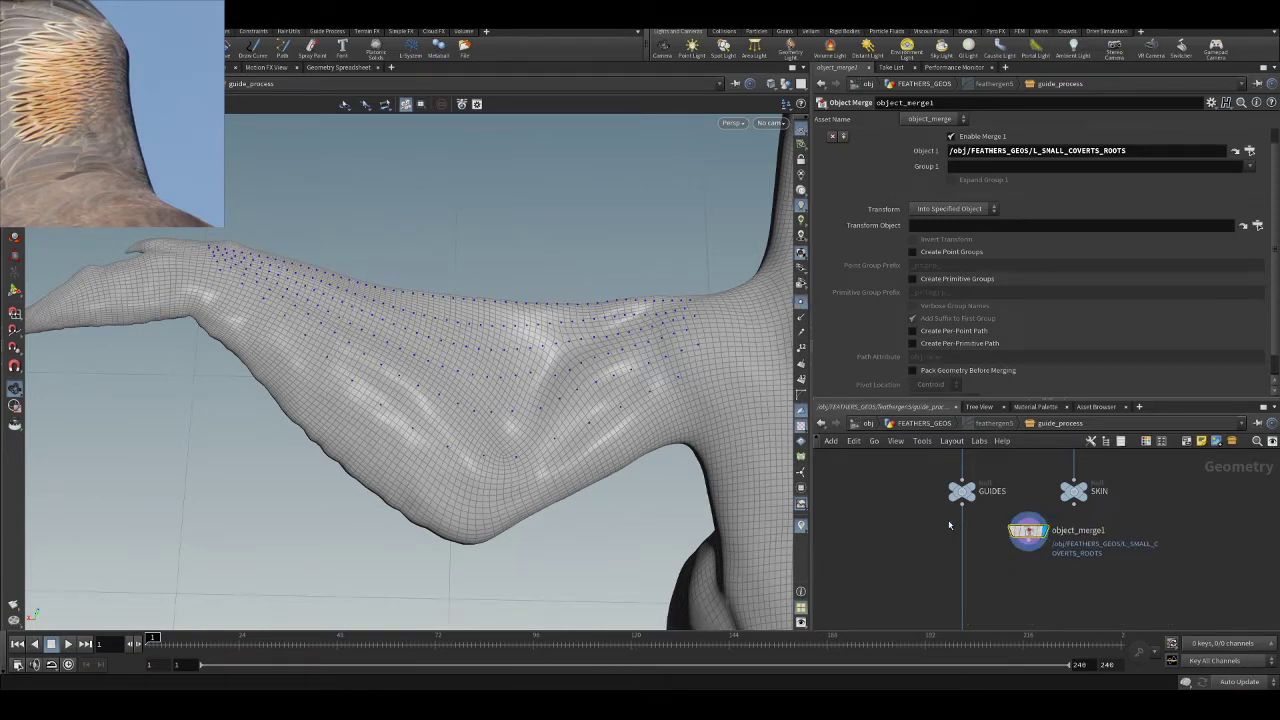
- Insert an Attribute Wrangle below GUIDES and connect the Object Merge to its second input
scroll(920, 538, "up", 2)
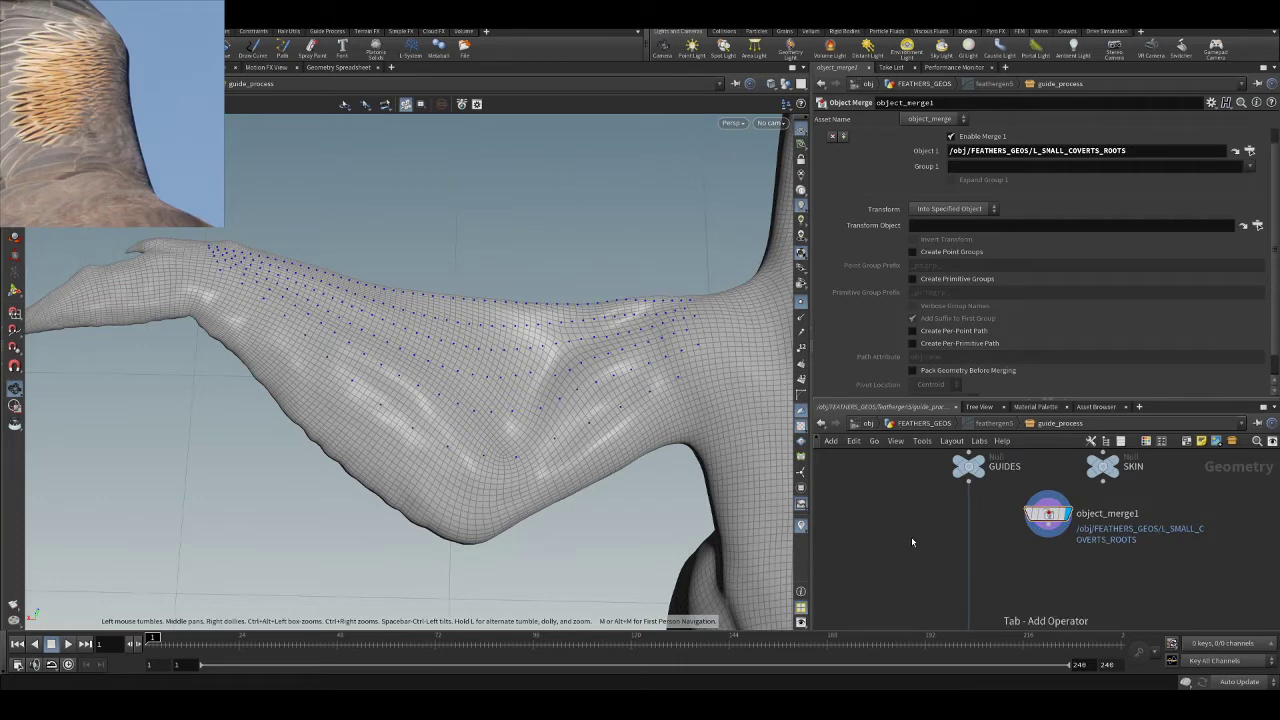
left_click(930, 546)
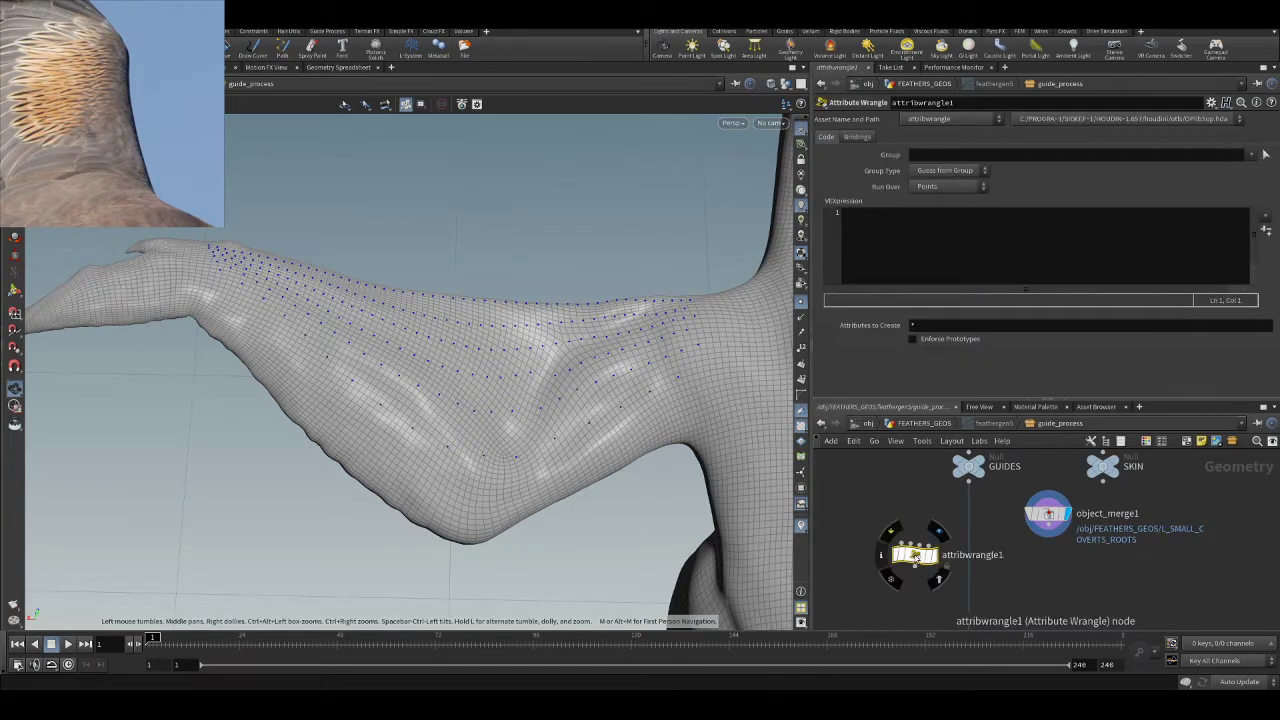
left_click_drag(915, 554, 968, 568)
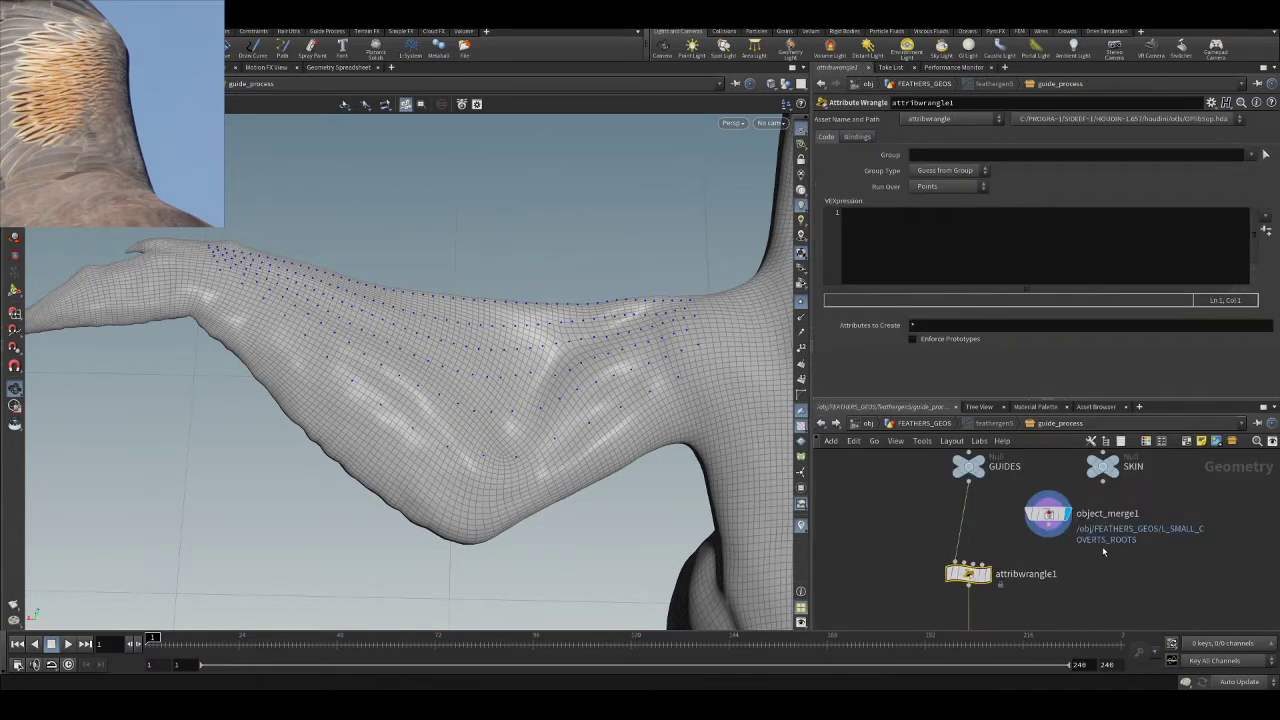
middle_click_drag(1102, 546, 1072, 512)
left_click_drag(1040, 494, 1005, 554)
scroll(1100, 567, "up", 2)
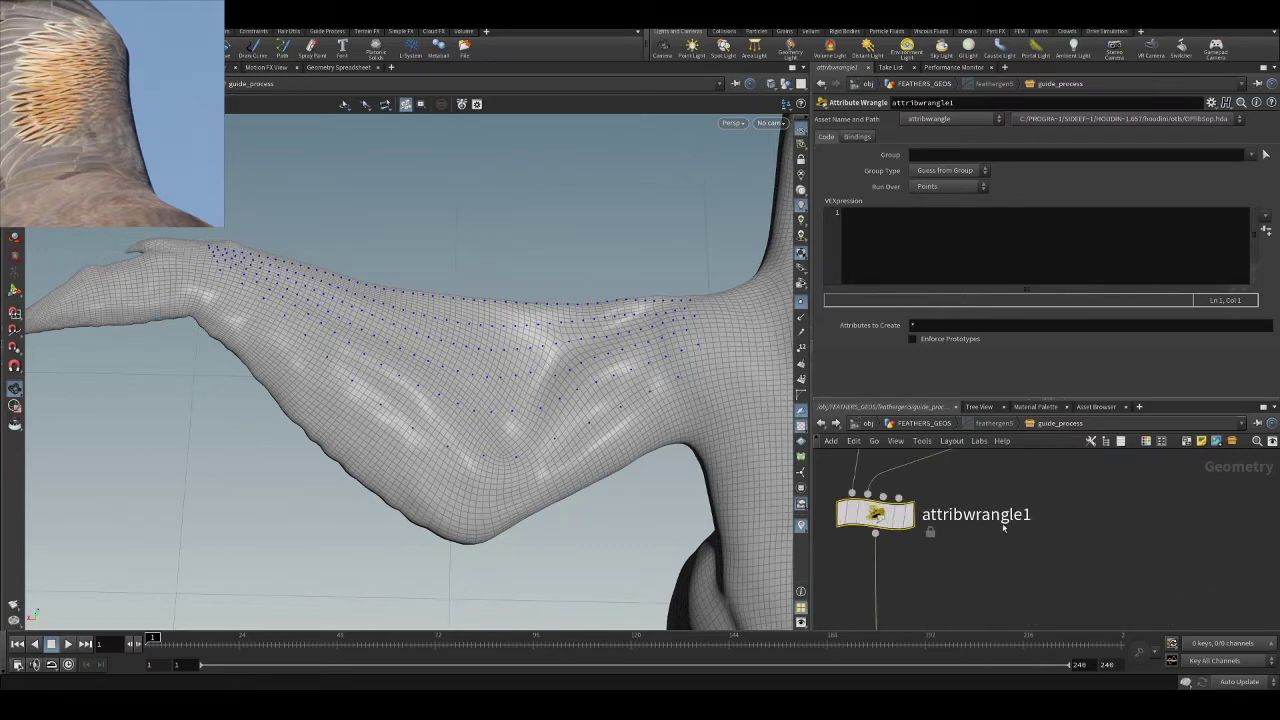
- Rename the Attribute Wrangle as copy_pscale_to_primitives
double_click(990, 516)
type("copy_")
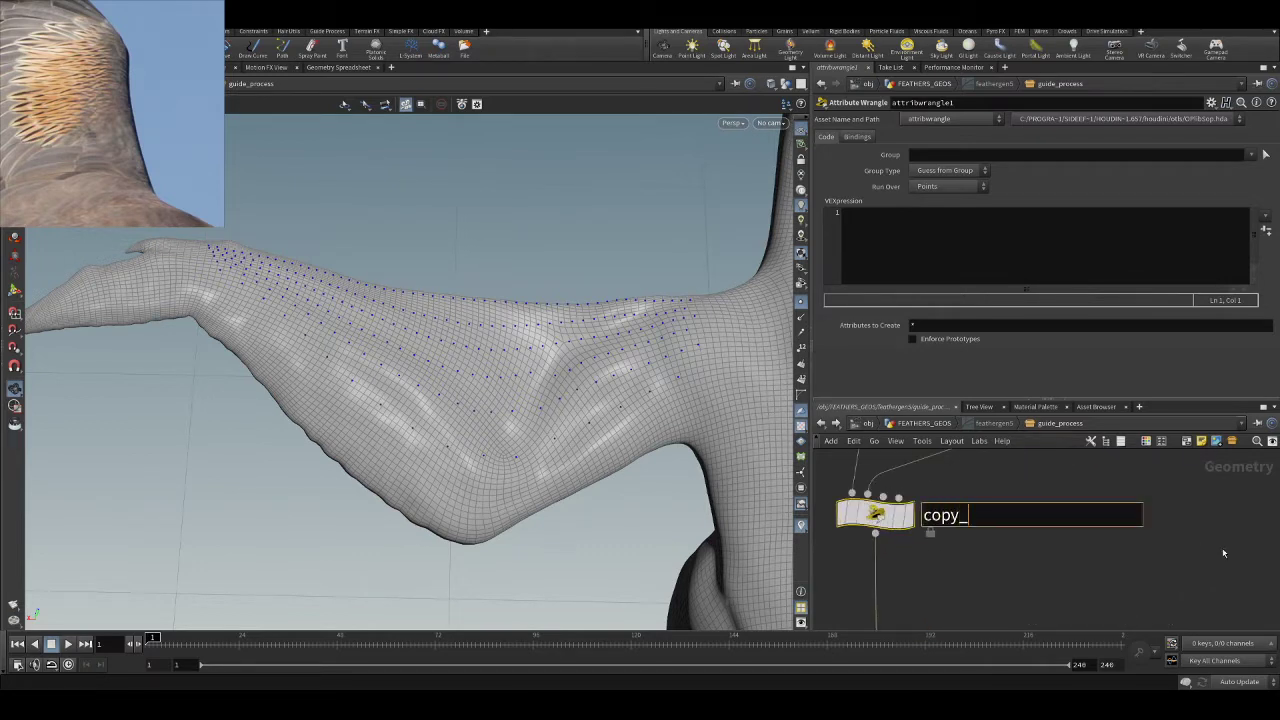
type("pscale_to_primtive")
key("BackSpace")
key("BackSpace")
type("ves")
key("Return")
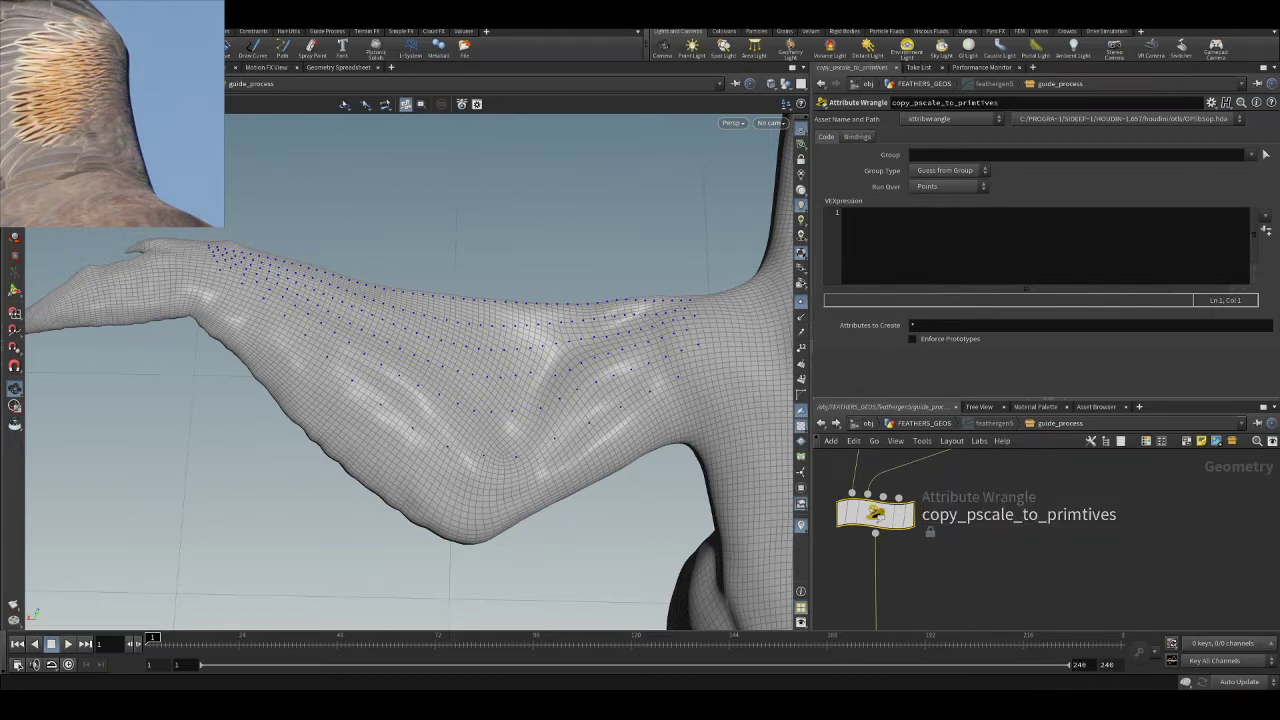
double_click(1020, 514)
left_click(1085, 514)
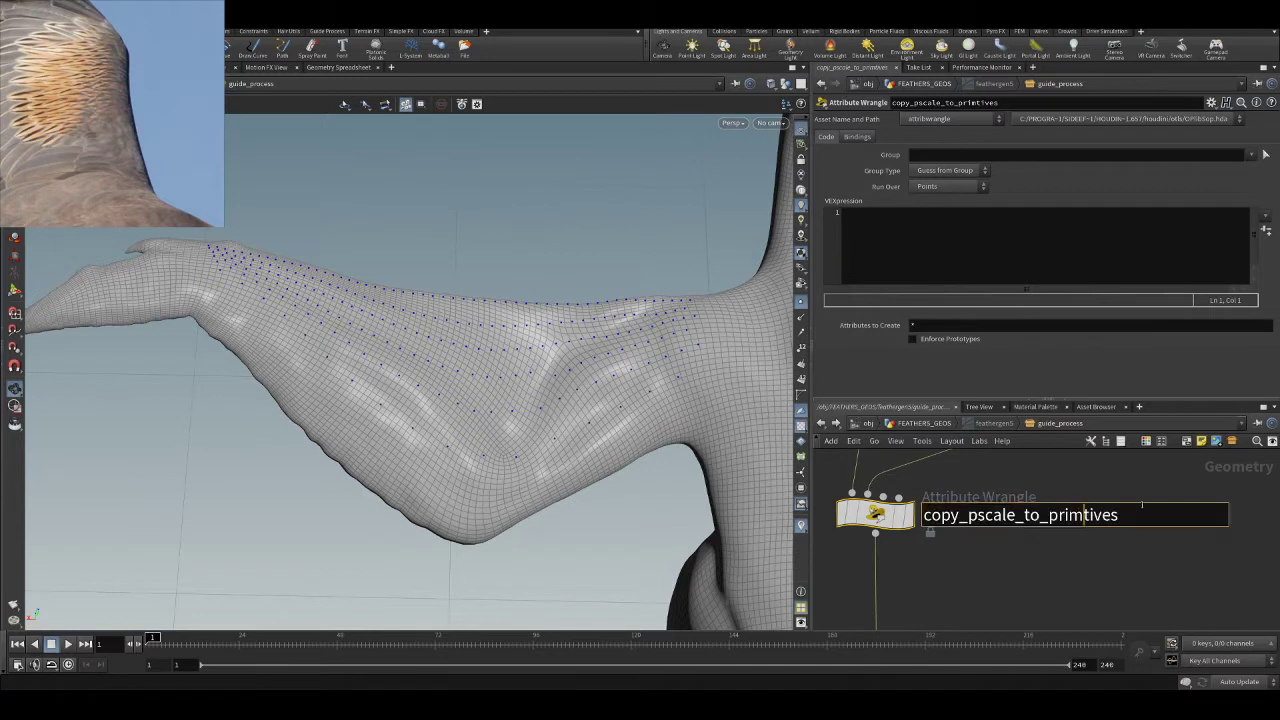
type("i")
key("Return")
scroll(1090, 558, "down", 3)
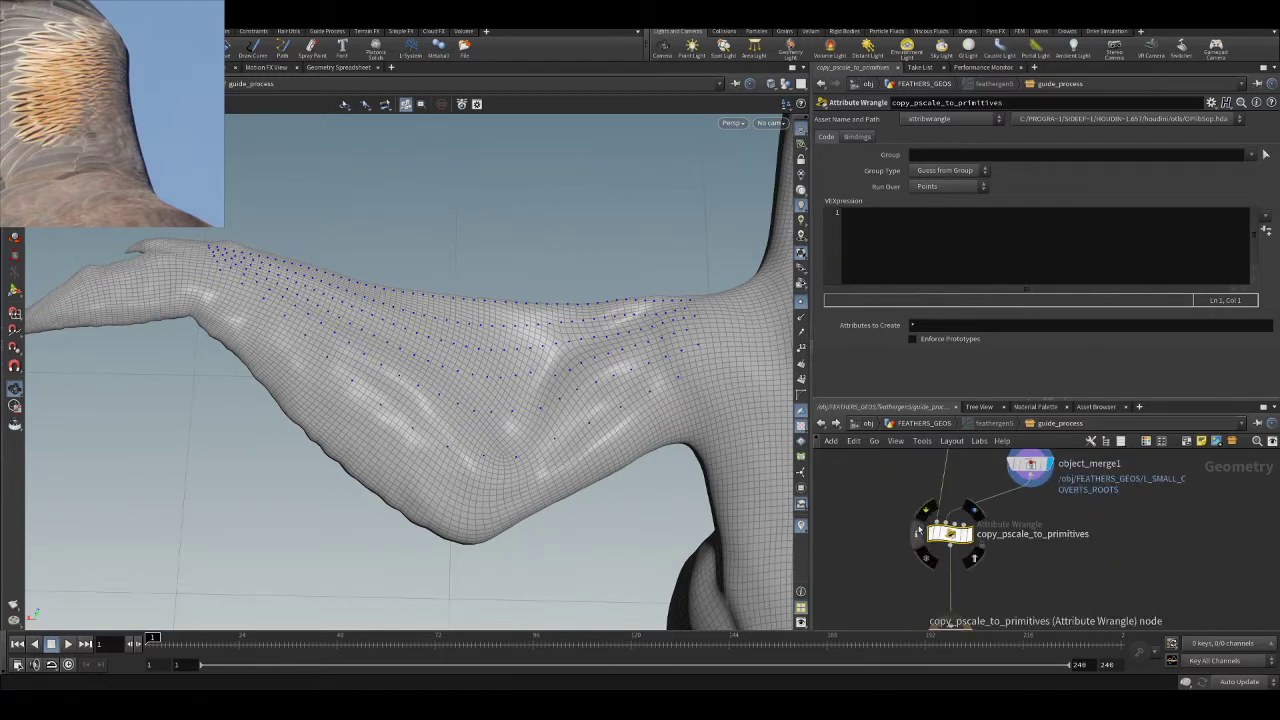
left_click(908, 245)
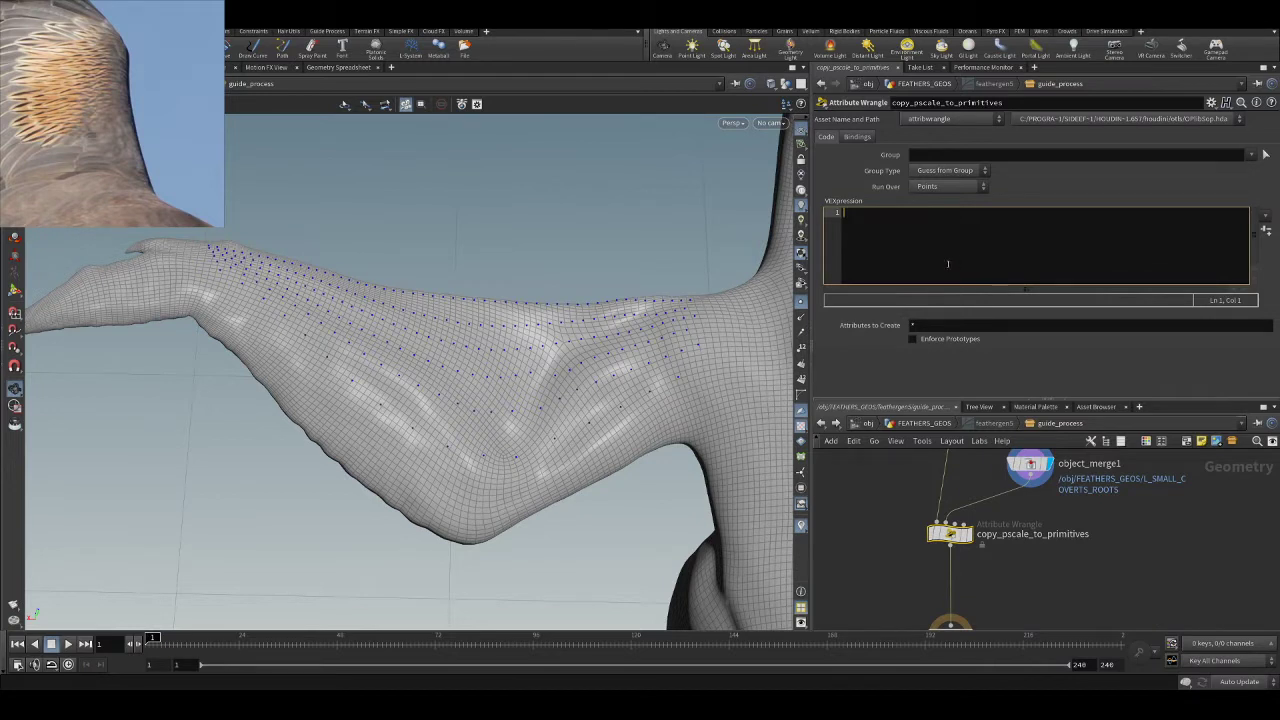
type("@featherscale =")
left_click(948, 190)
left_click(938, 228)
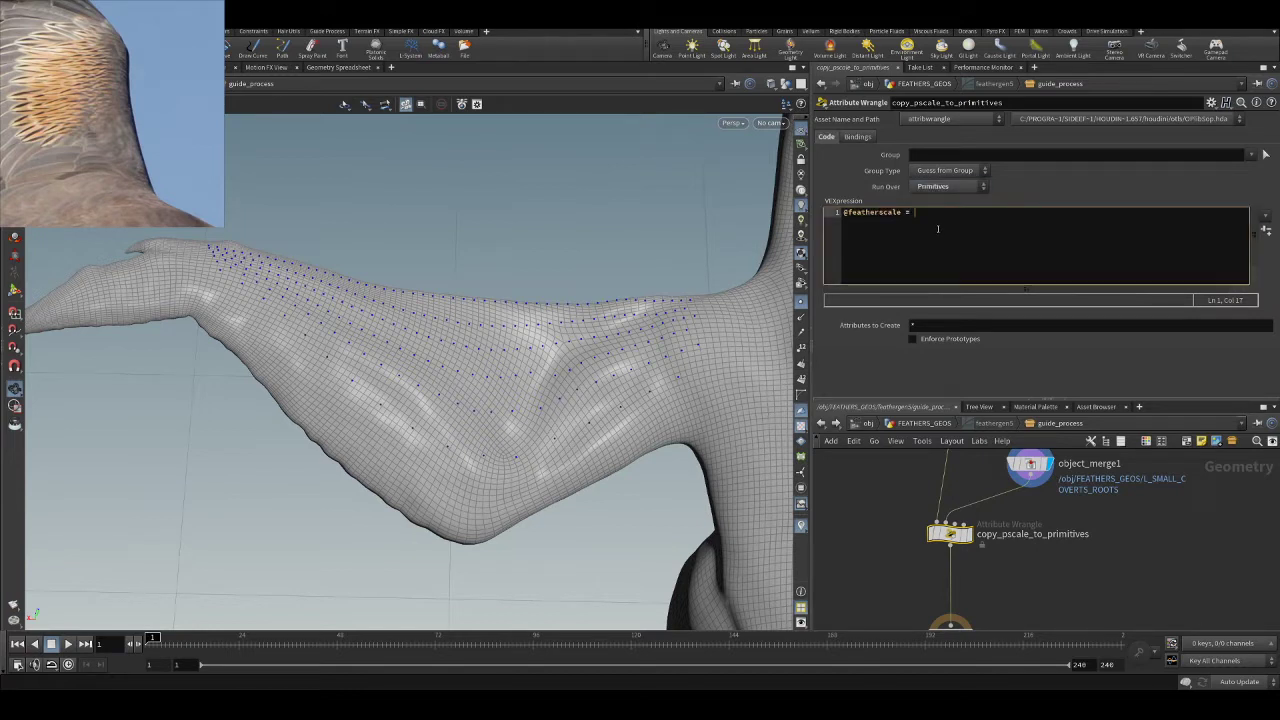
type("point(")
type("1, \"pscale\", @primnum)")
type(";")
left_click(958, 535)
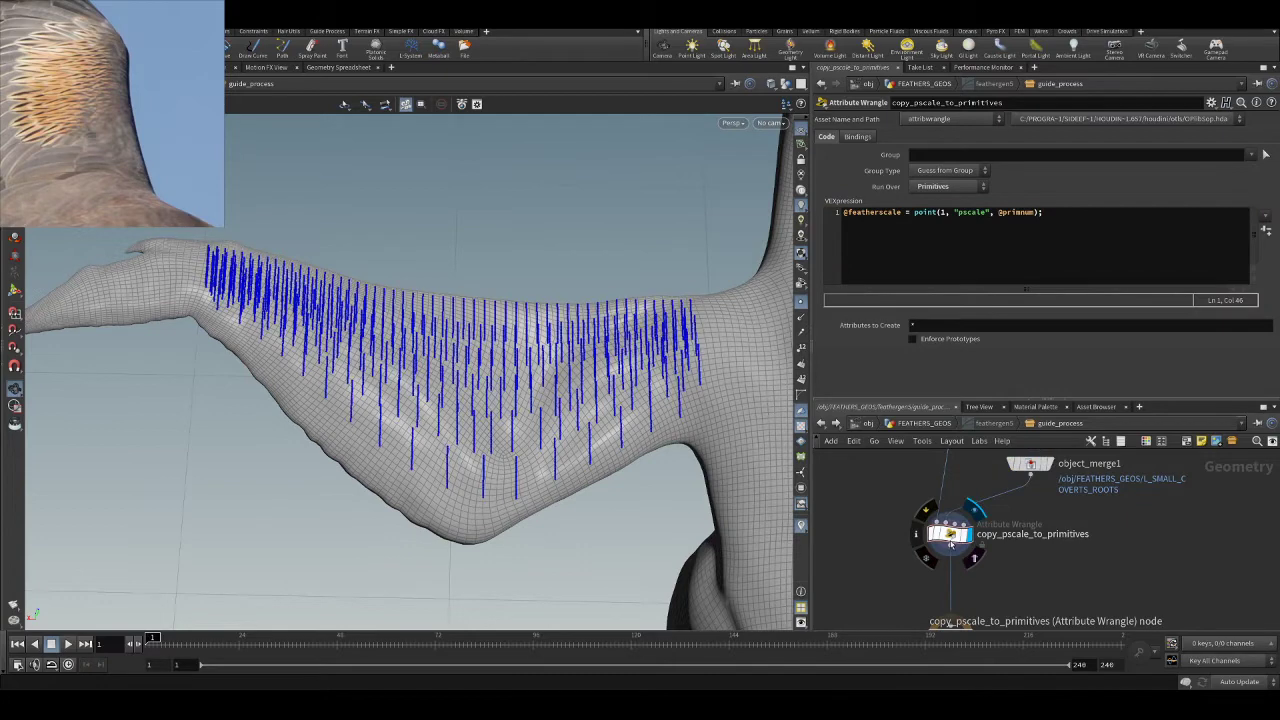
left_click(801, 302)
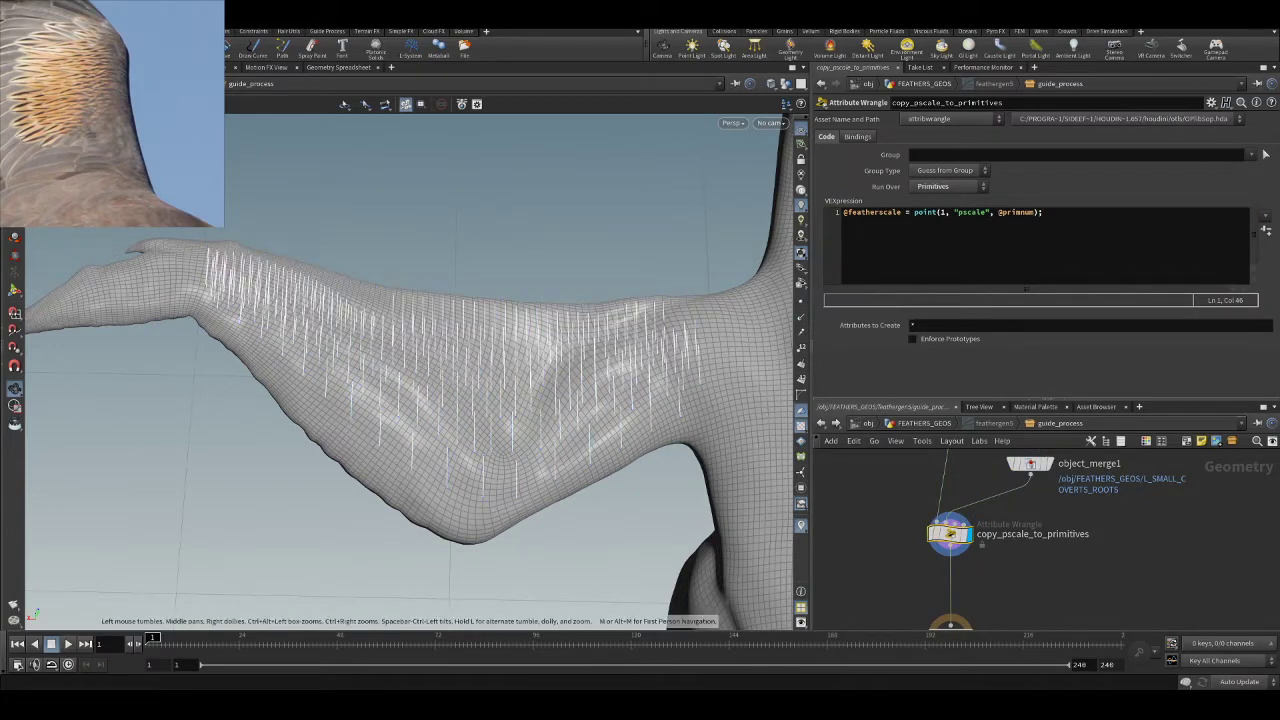
- Examine the wrangle's primitive attributes in the geometry spreadsheet, sorted in primitive order, and return to the 3D view
left_click(323, 67)
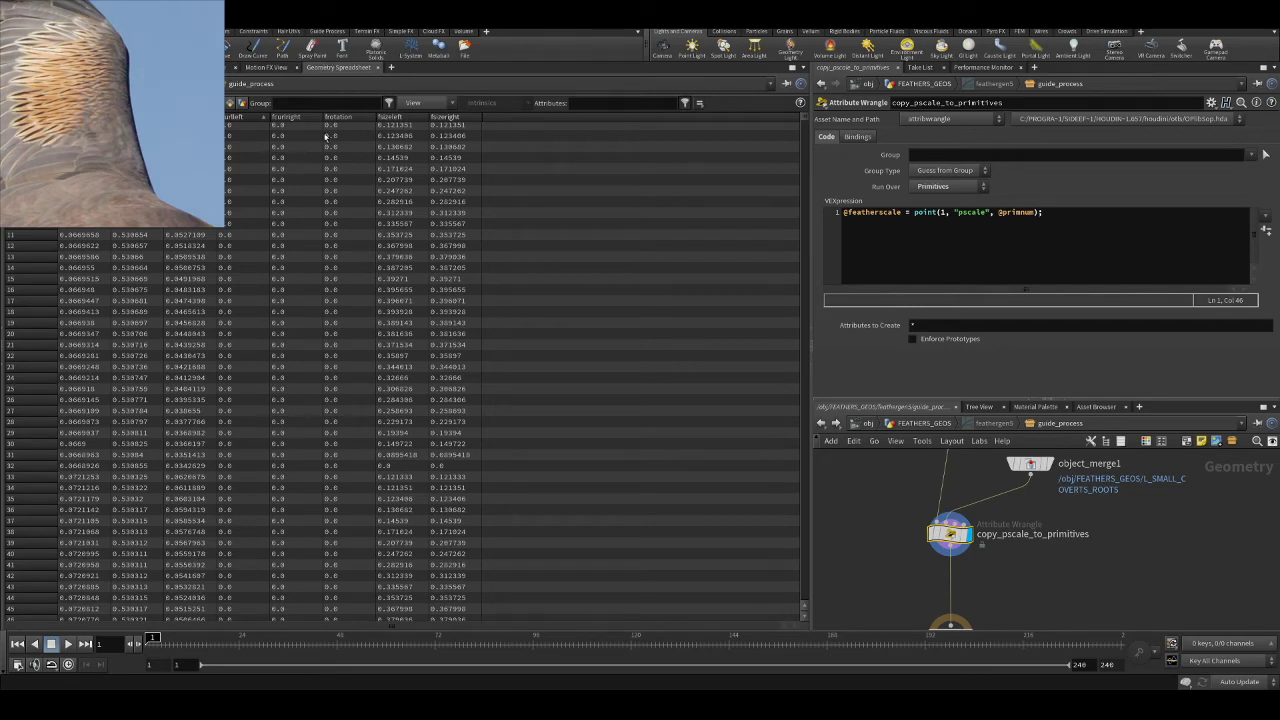
left_click(233, 104)
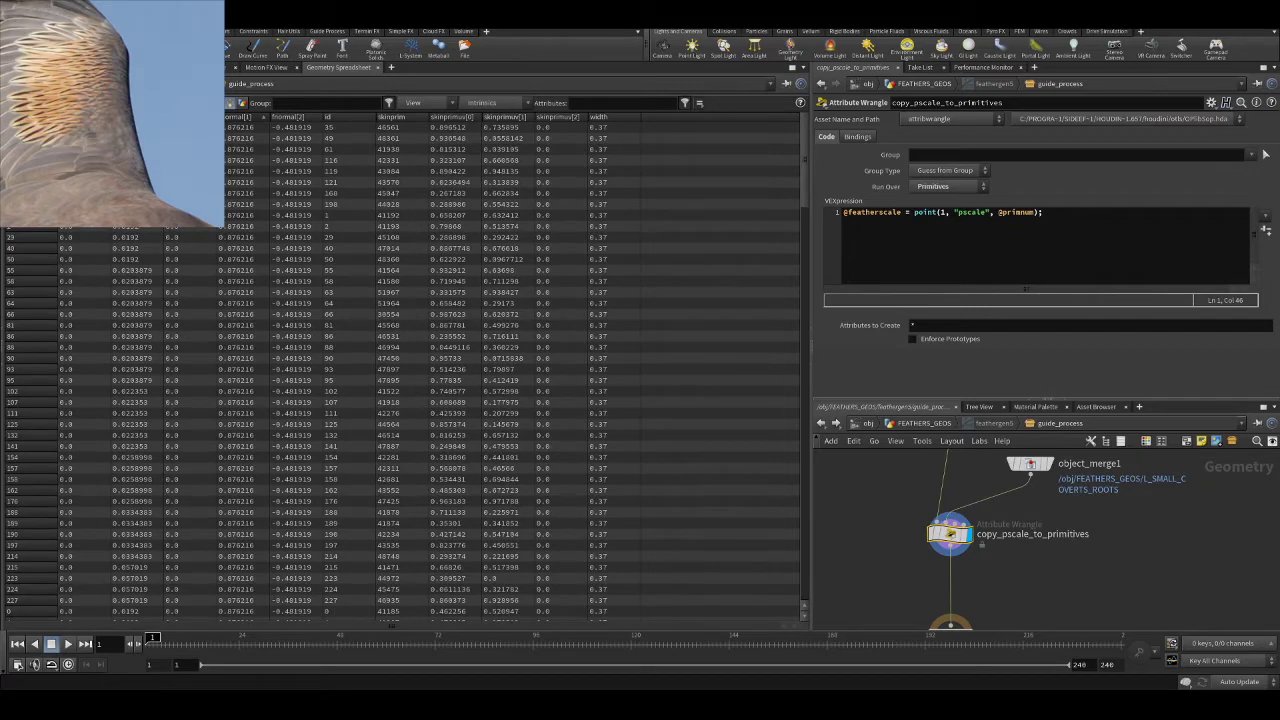
left_click(242, 117)
left_click(242, 117)
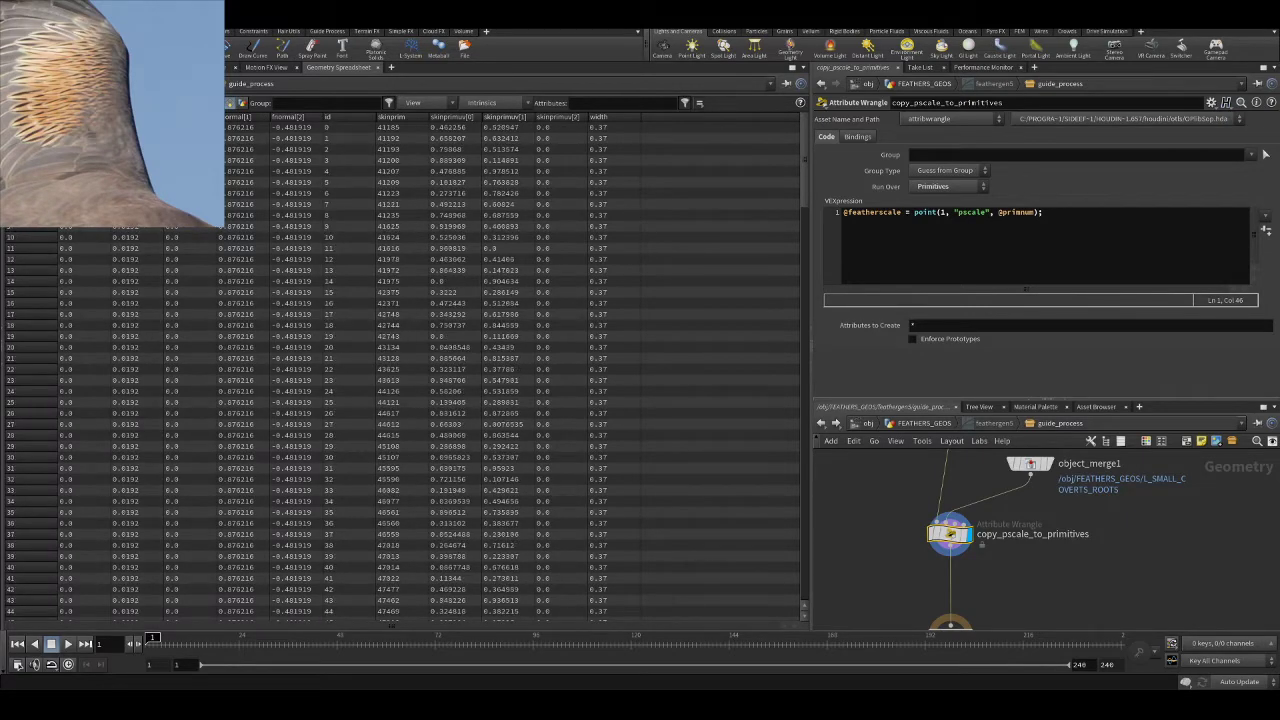
left_click(30, 67)
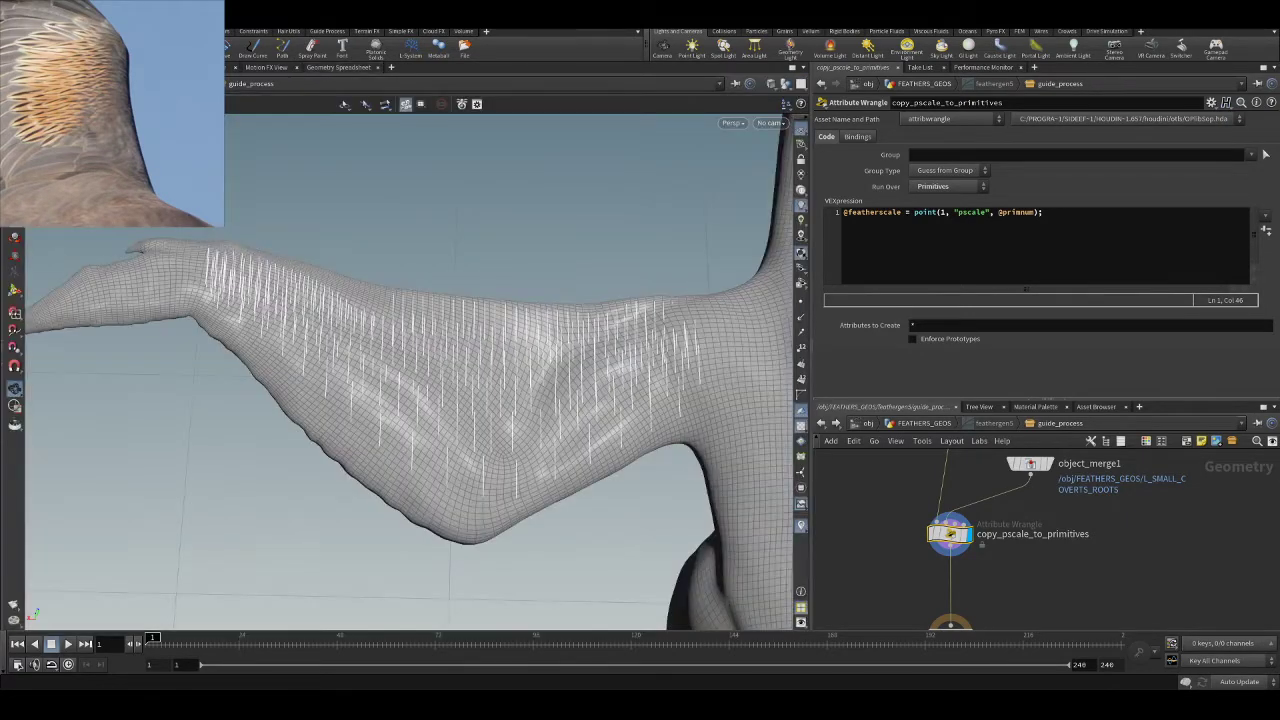
- Move output0 down and insert a Guide Process node between copy_pscale_to_primitives and output0
scroll(1077, 575, "down", 2)
middle_click_drag(1079, 557, 1068, 498)
scroll(1068, 498, "up", 1)
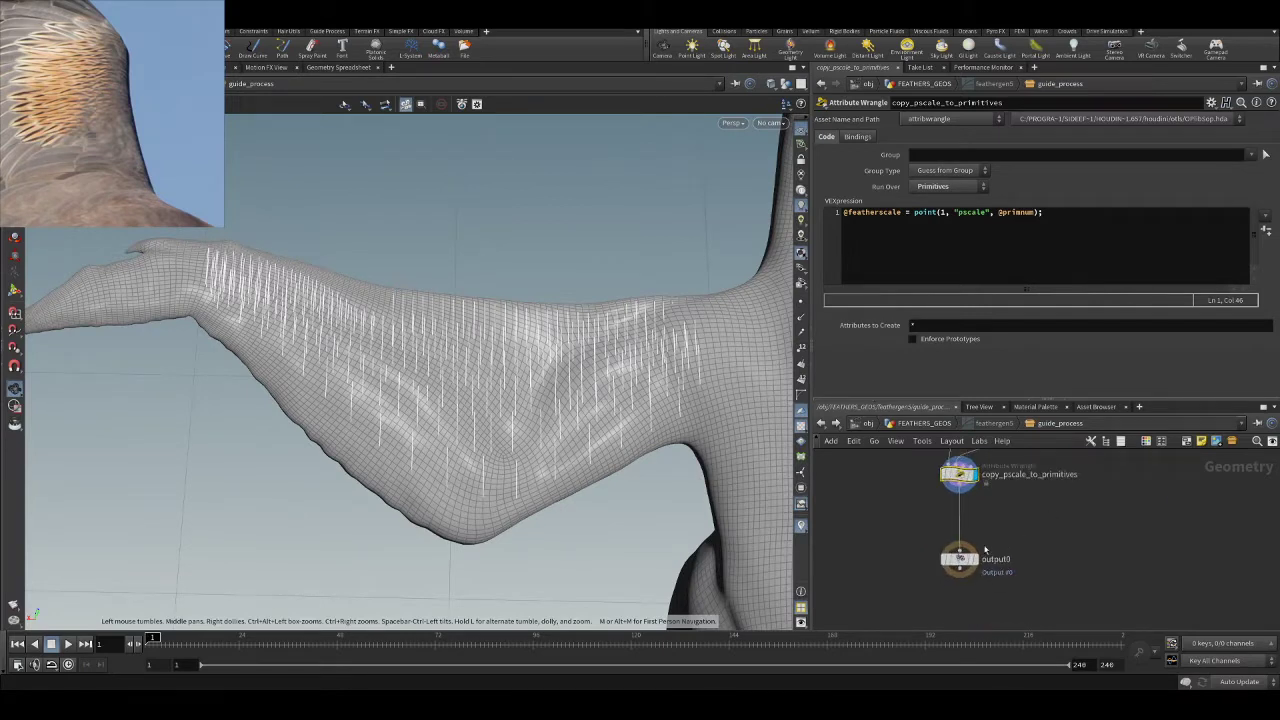
left_click_drag(961, 559, 960, 602)
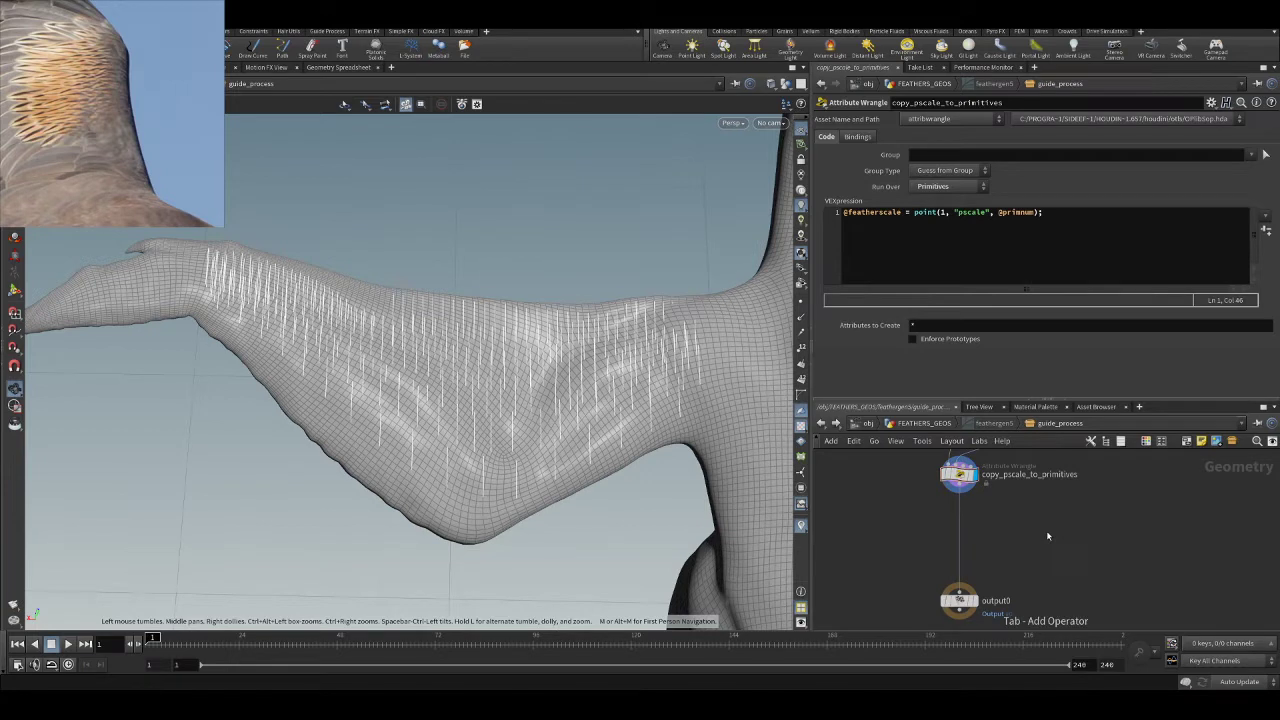
left_click(1047, 531)
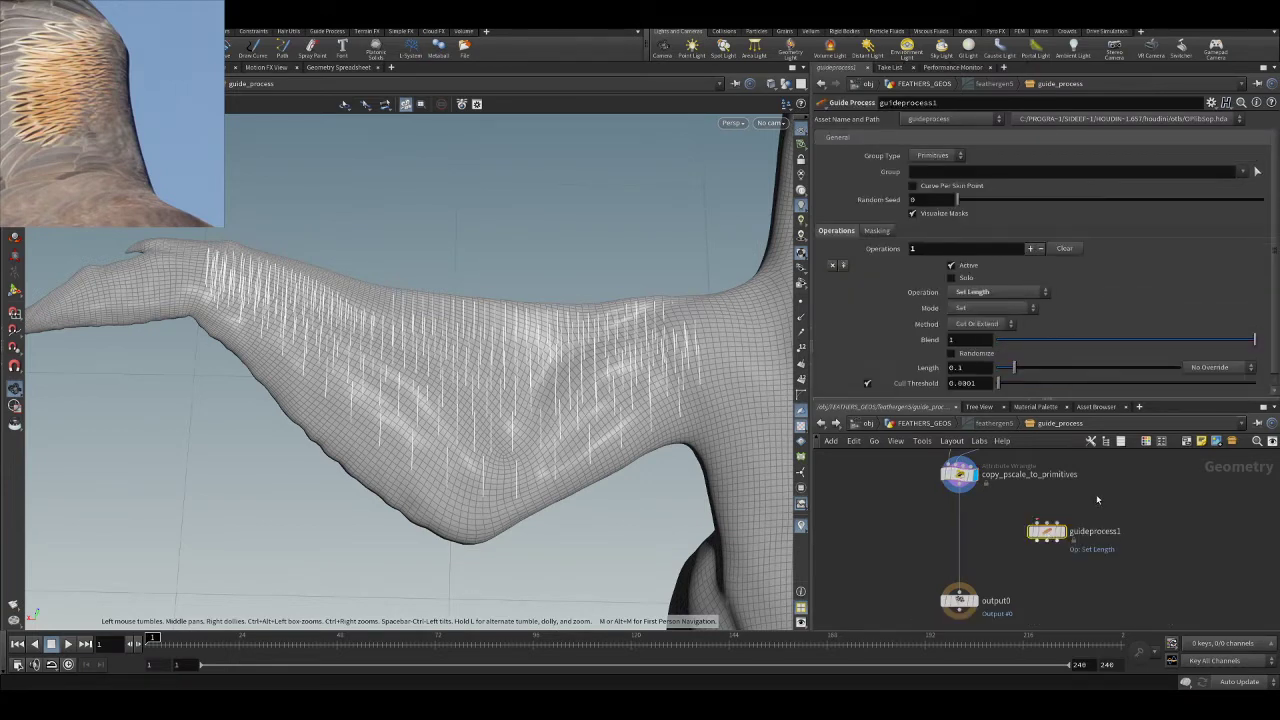
left_click_drag(1047, 533, 961, 540)
scroll(1040, 514, "down", 2)
middle_click_drag(1090, 488, 1031, 563)
scroll(1031, 563, "up", 2)
scroll(1007, 543, "down", 2)
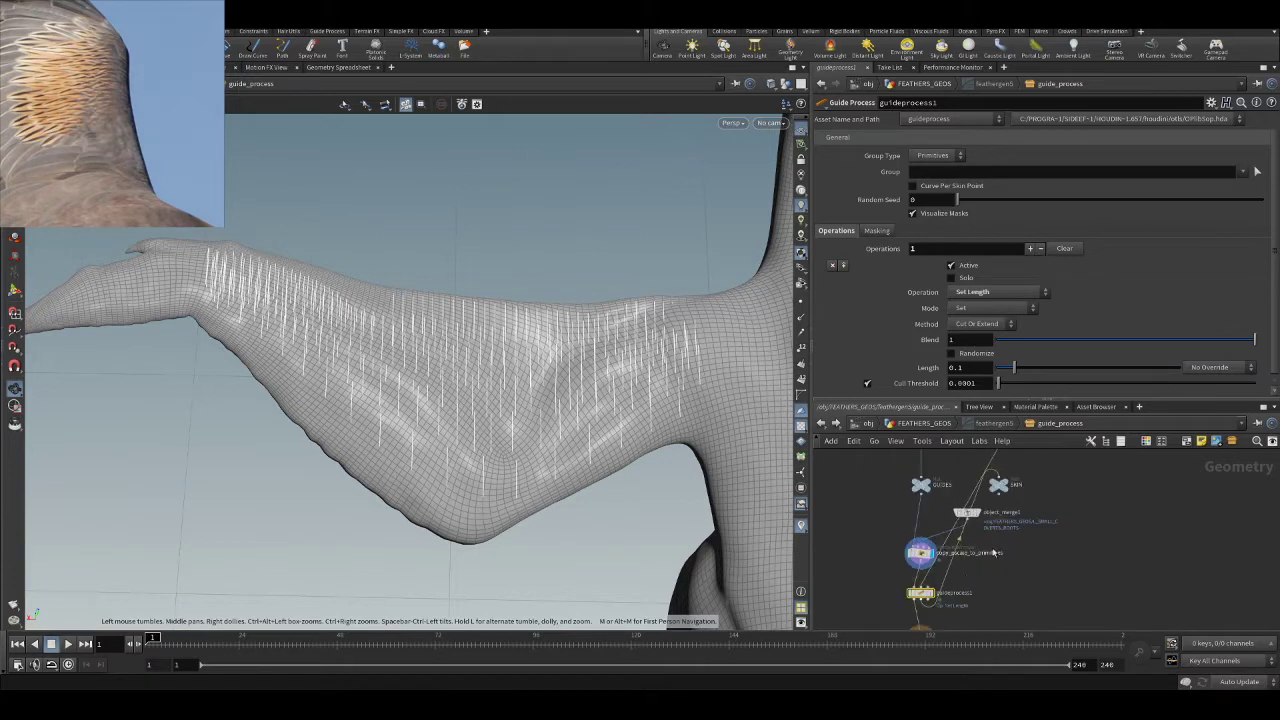
- Cut the extra wire coming into guideprocess1 from above and move the node closer below copy_pscale_to_primitives
key("y")
left_click_drag(966, 578, 930, 582)
scroll(927, 600, "up", 3)
middle_click_drag(926, 602, 942, 558)
left_click_drag(938, 556, 938, 543)
middle_click_drag(988, 584, 995, 544)
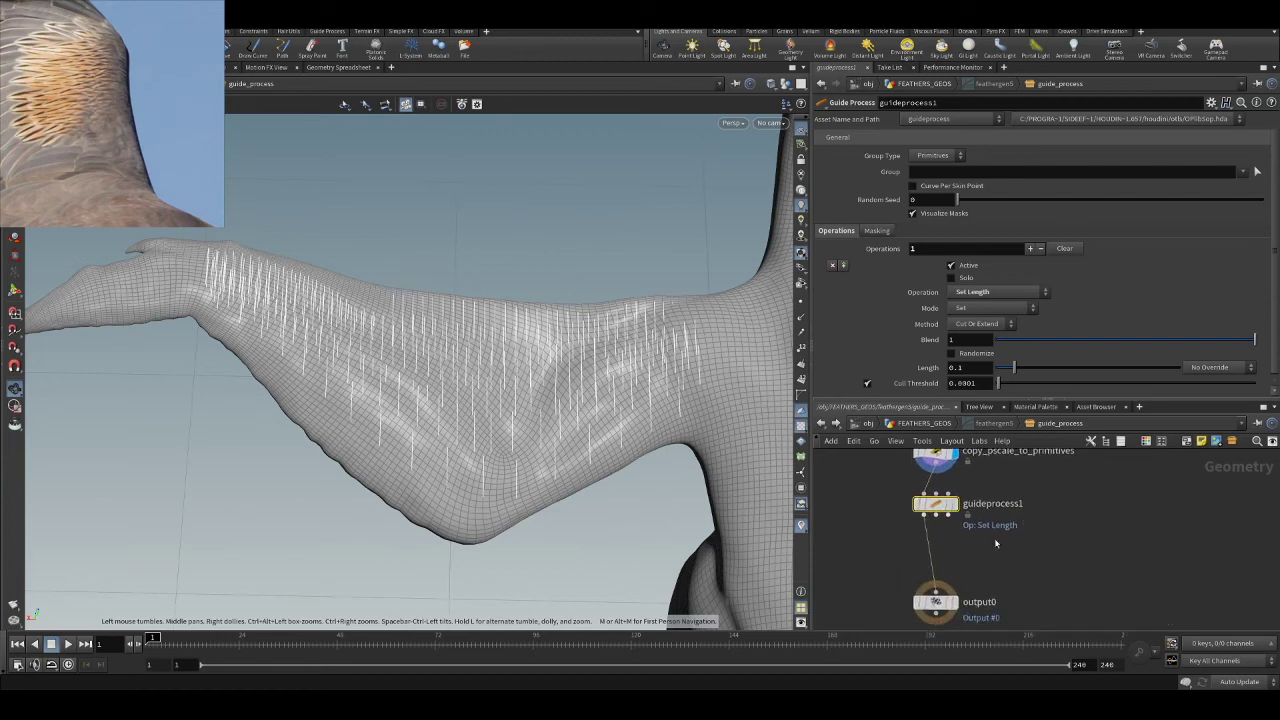
middle_click_drag(1022, 495, 1014, 528)
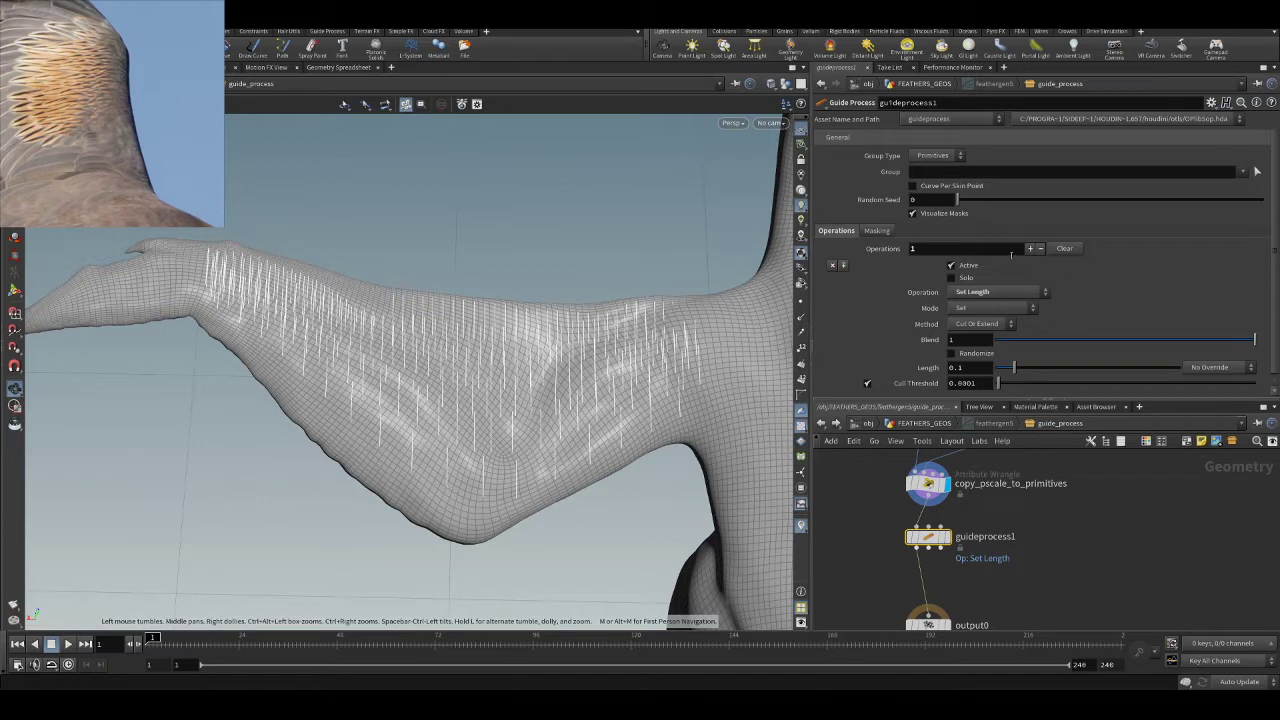
- Configure guideprocess1's Set Length operation with Multiply mode, Scale method and the guide attribute featherscale as scale factor override
left_click(992, 308)
left_click(1000, 341)
left_click(985, 330)
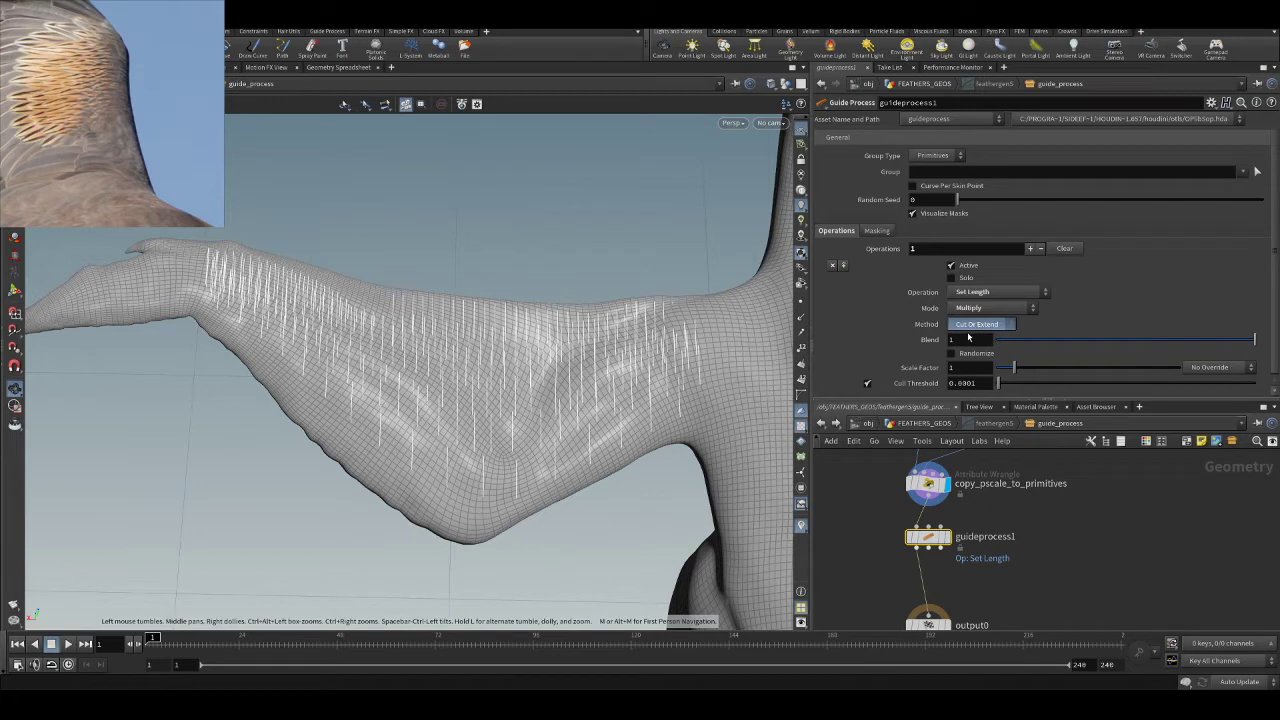
left_click(978, 320)
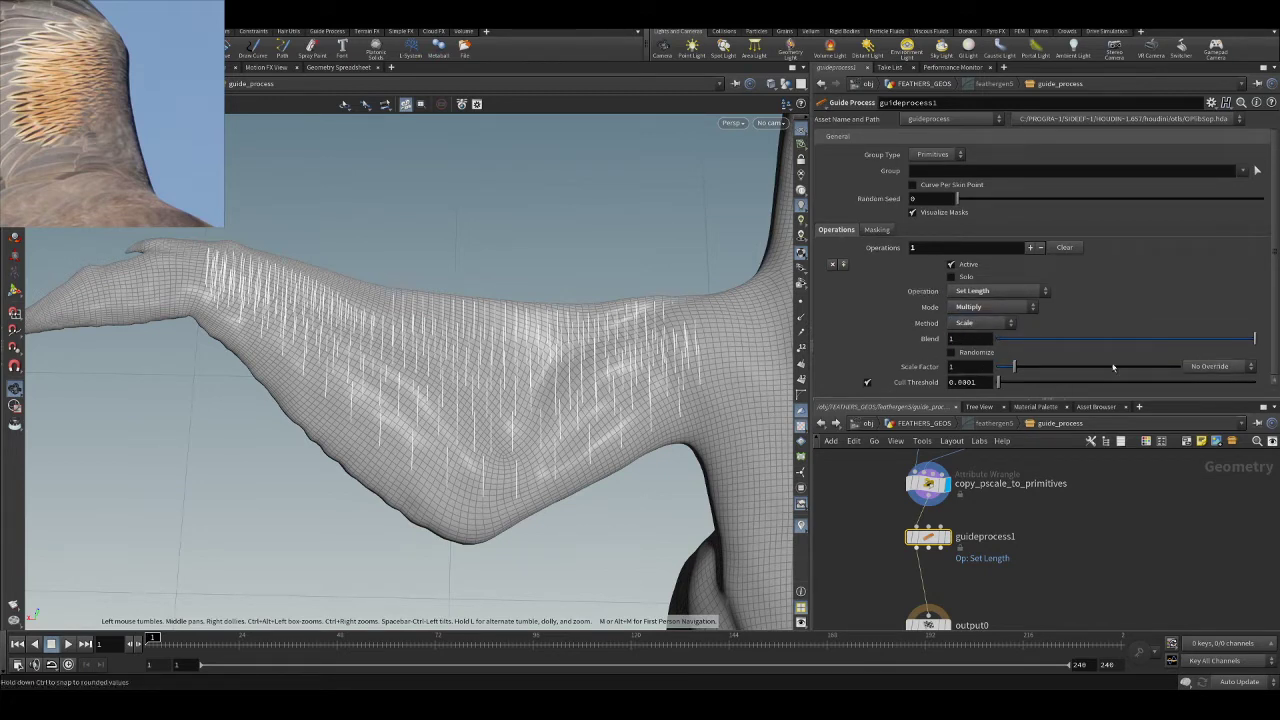
left_click(1213, 368)
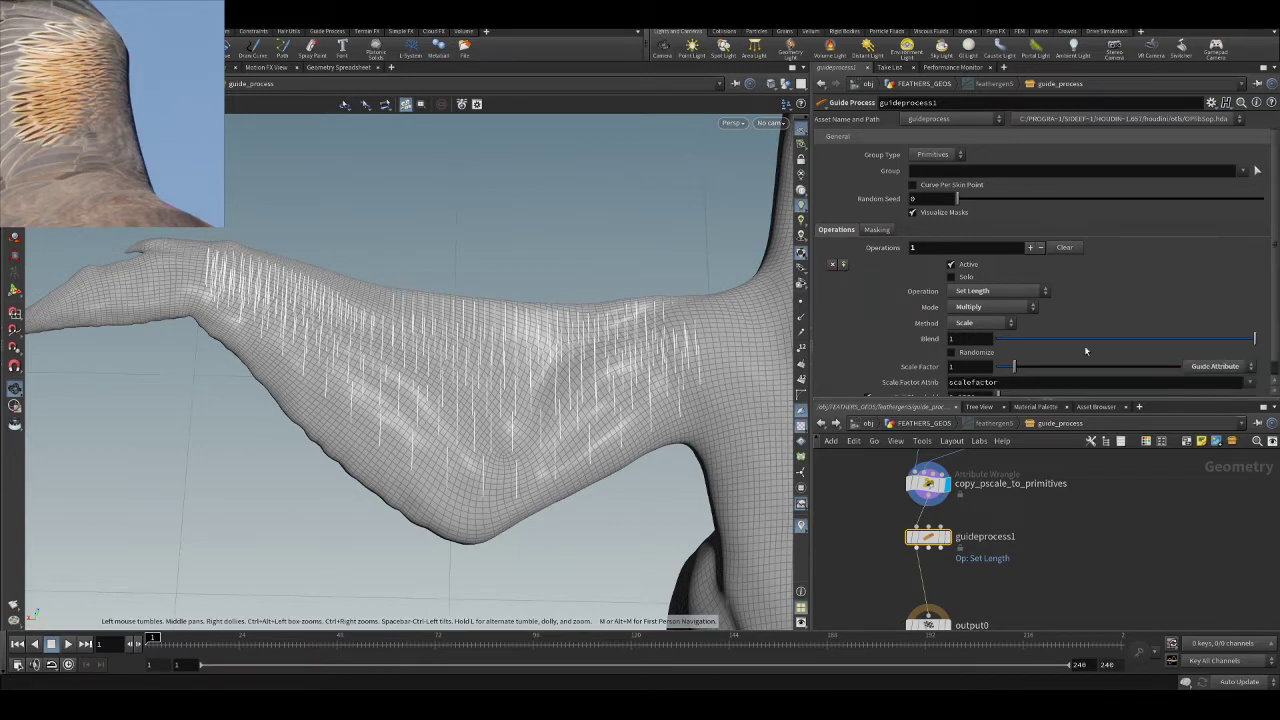
left_click(1214, 381)
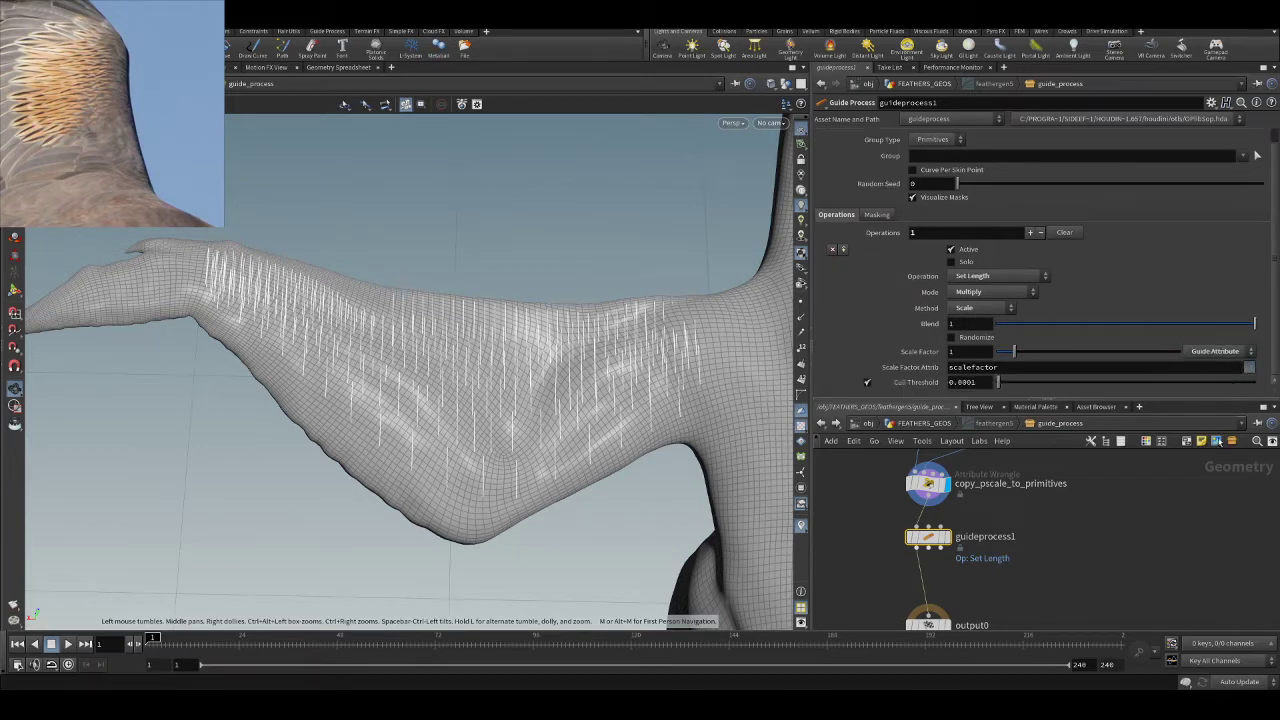
left_click(1222, 469)
- Display guideprocess1 and set its Scale Factor to 10
left_click(949, 540)
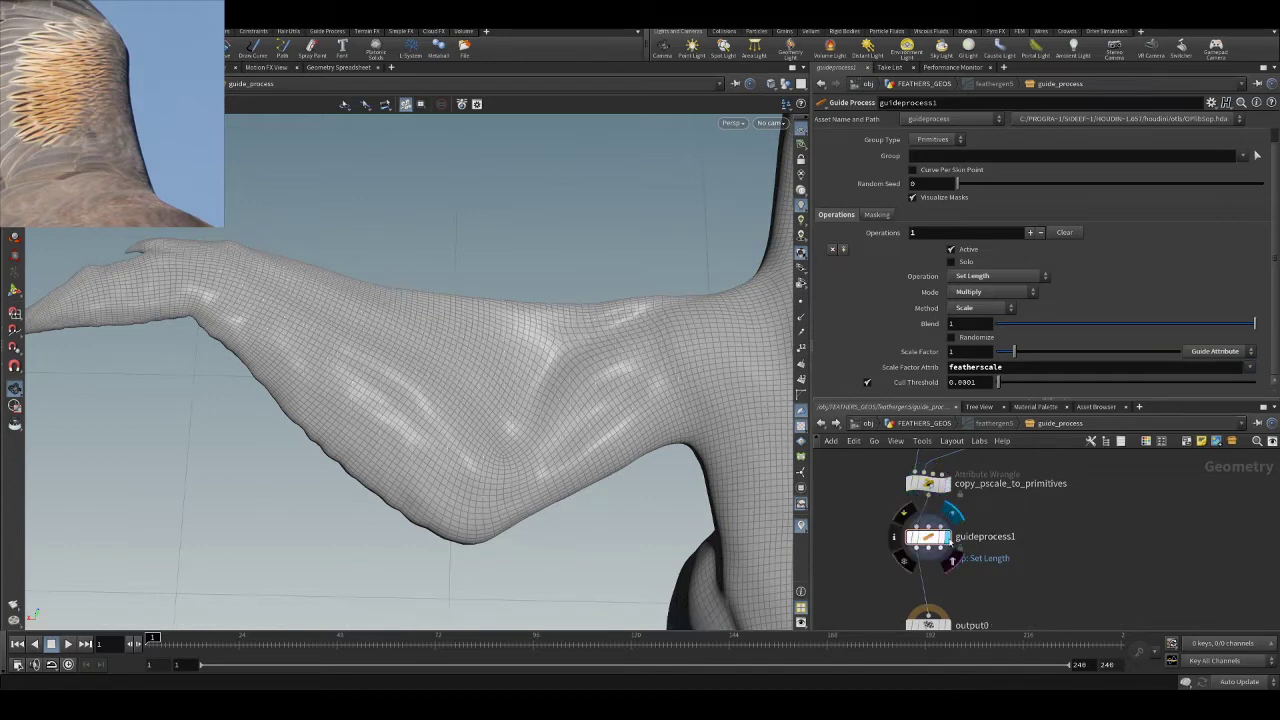
scroll(471, 294, "up", 3)
key("w")
key("w")
left_click_drag(543, 449, 589, 366)
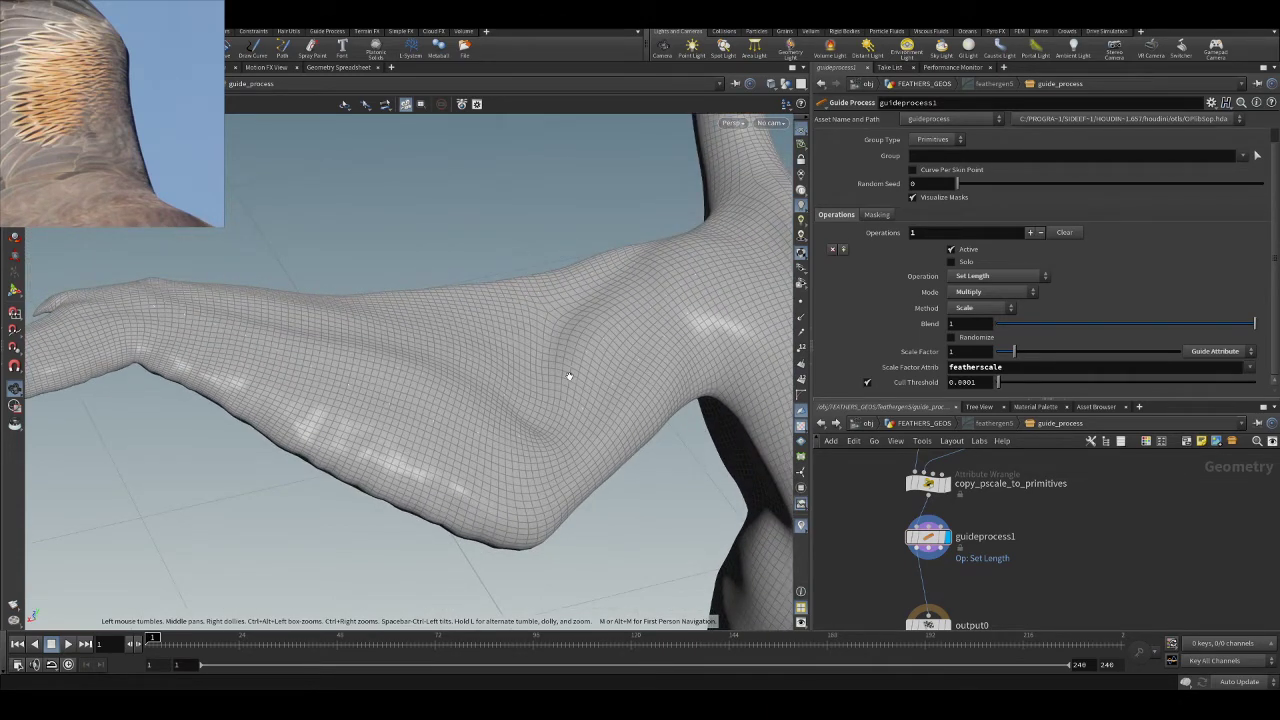
left_click_drag(508, 449, 596, 359)
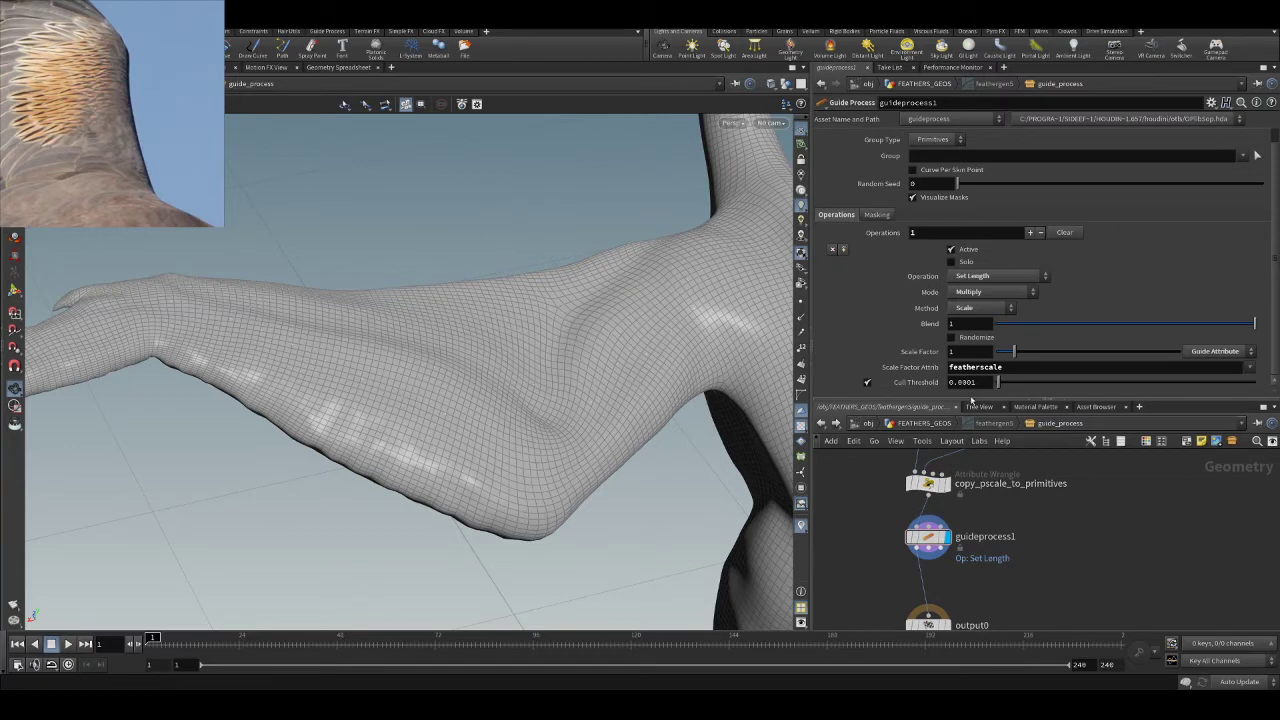
left_click(968, 353)
type("10")
key("Return")
left_click_drag(505, 340, 482, 307)
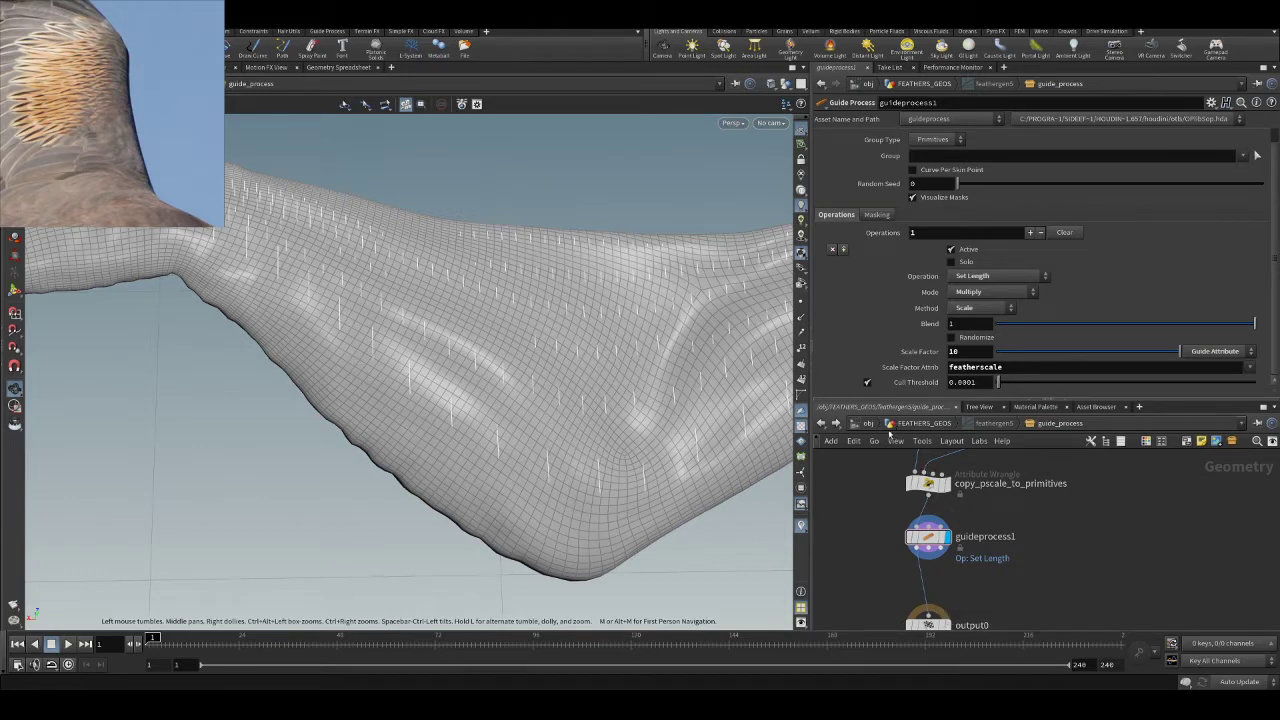
left_click_drag(929, 540, 929, 558)
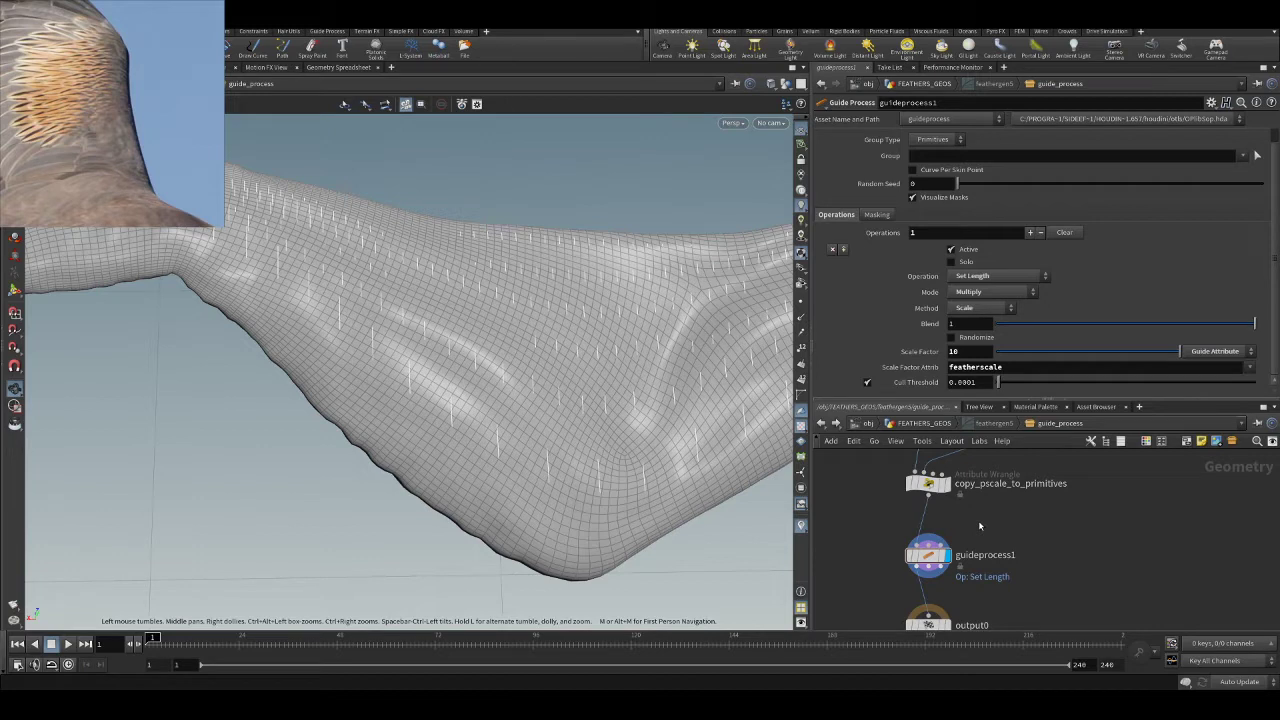
left_click(928, 483)
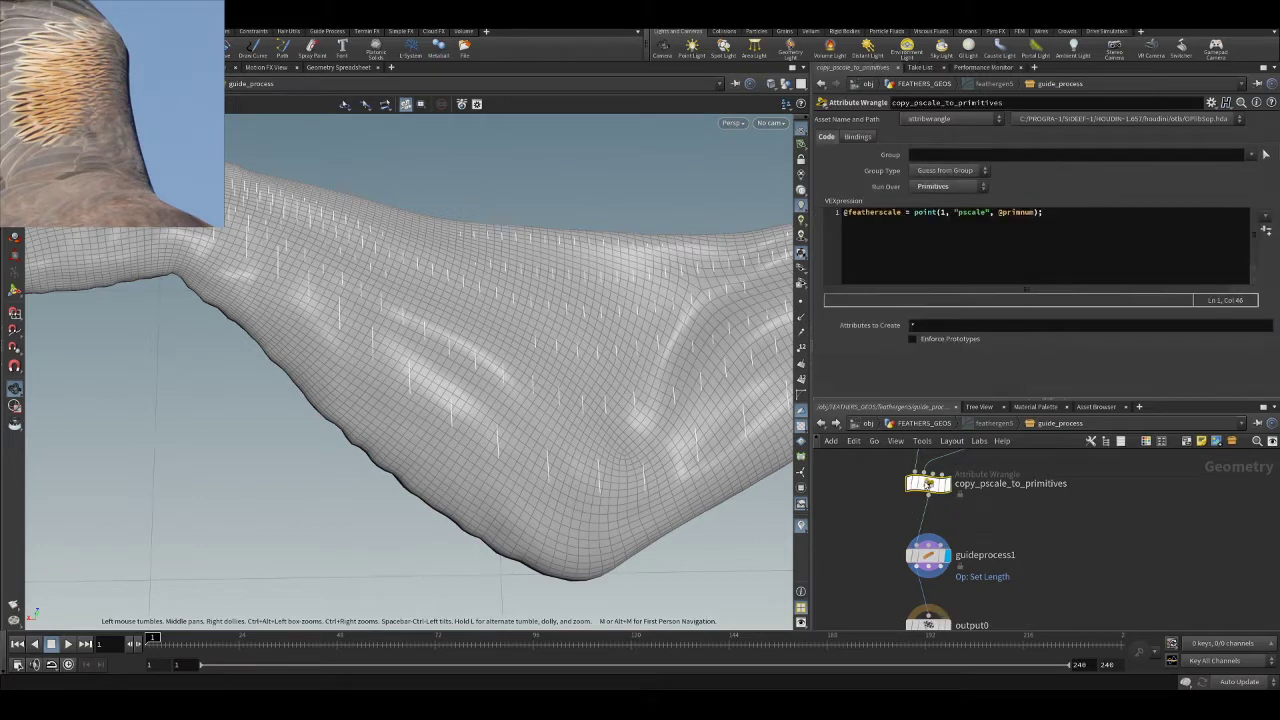
left_click(1069, 234)
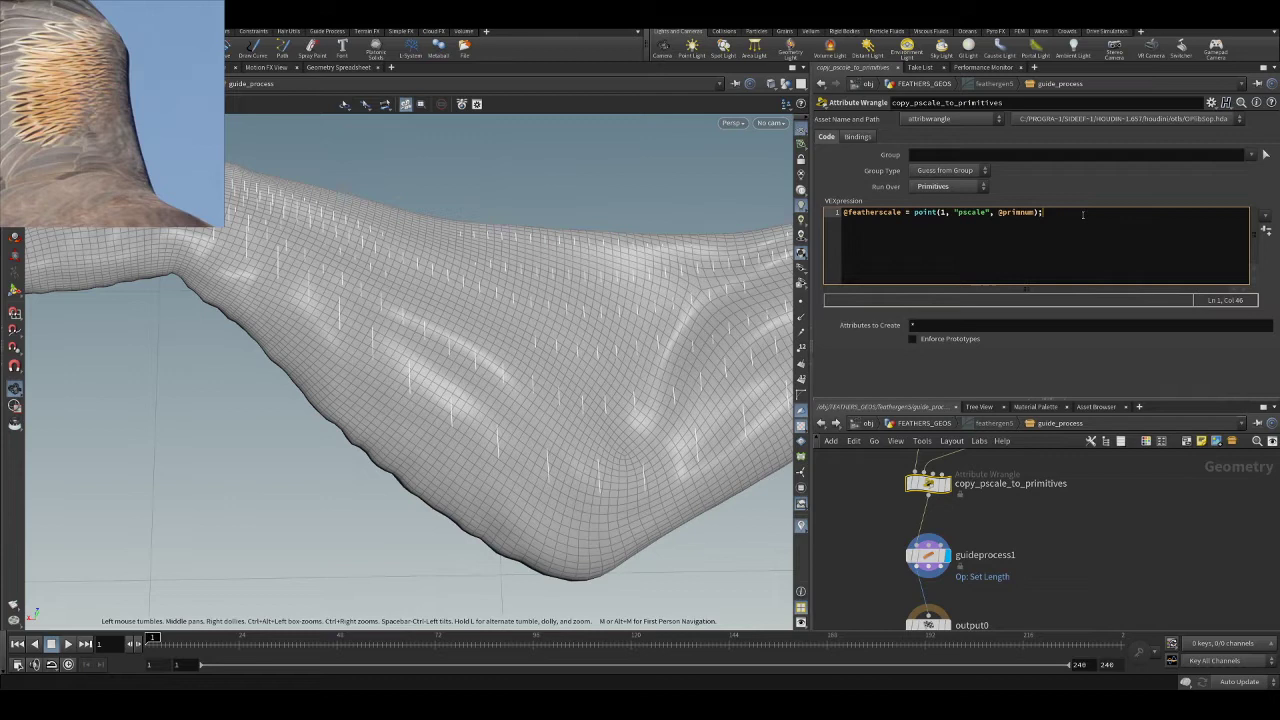
key("Return")
type("@featherscale = pow(")
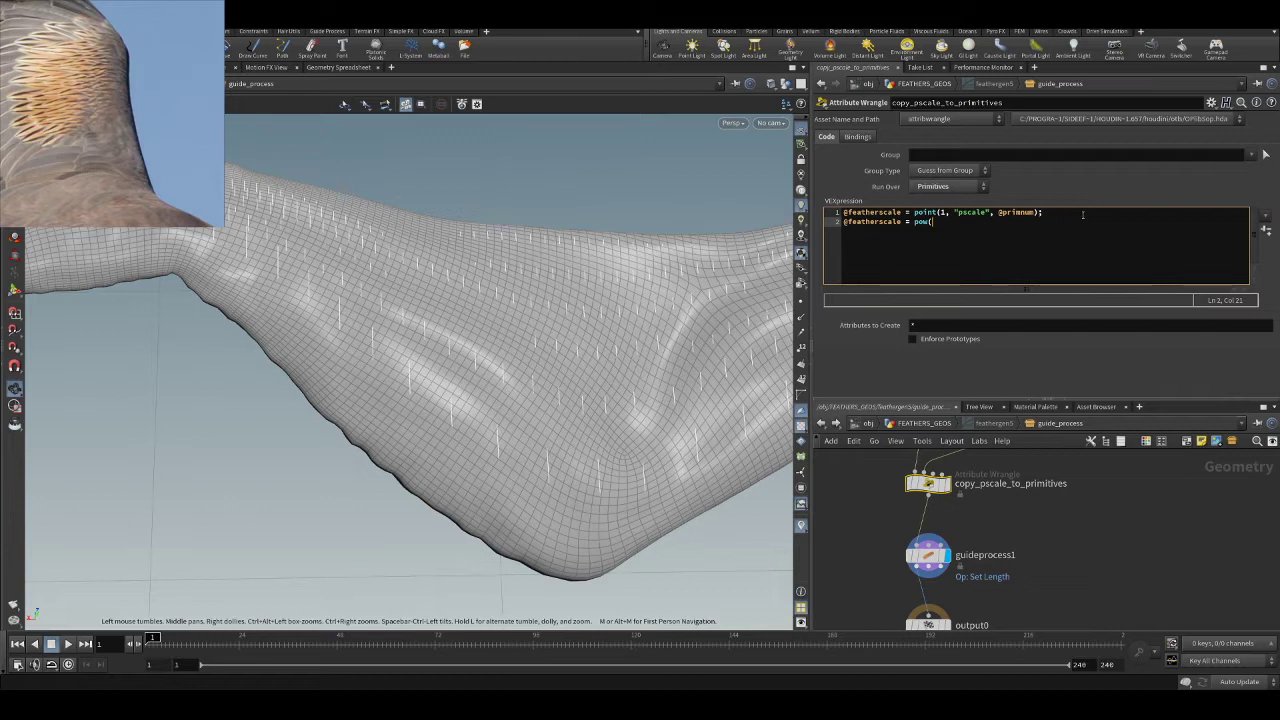
type("feathersca")
type("le, ch(\"gar")
type(" ch(")
type(";")
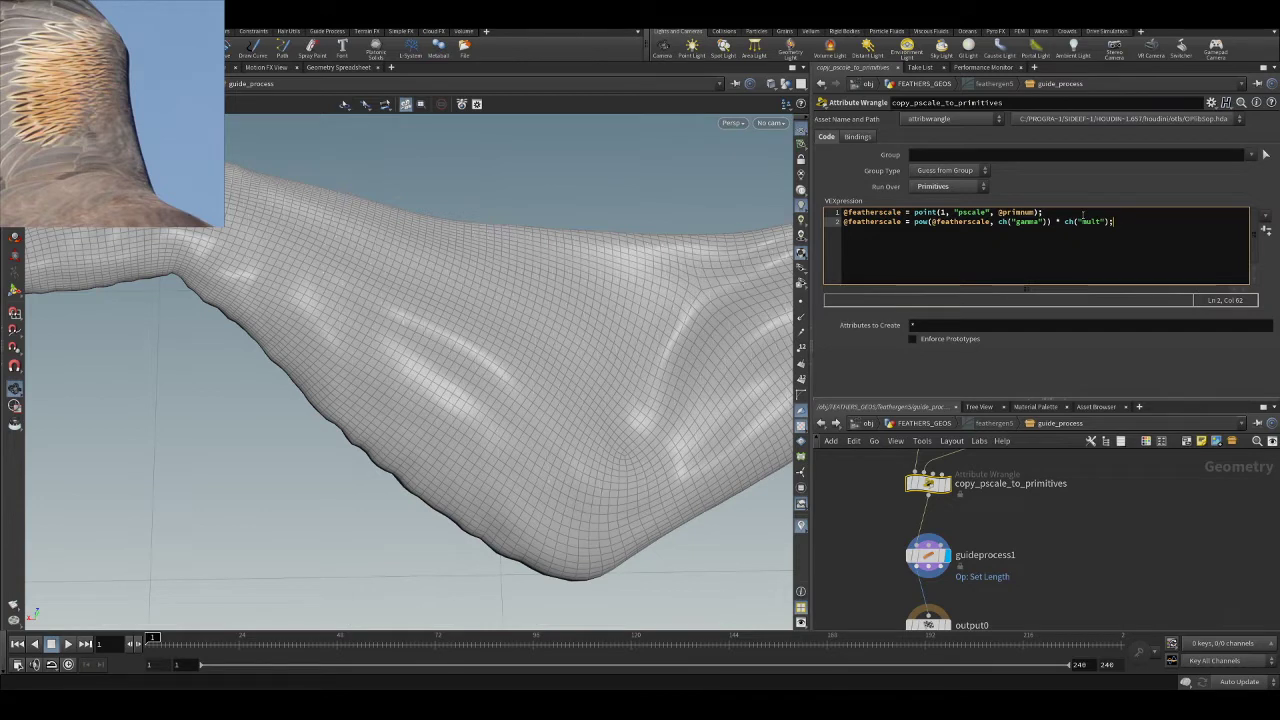
- Create the wrangle's Gamma and Mult parameters from the code and set both to 1
left_click(1265, 230)
left_click(933, 356)
type("1")
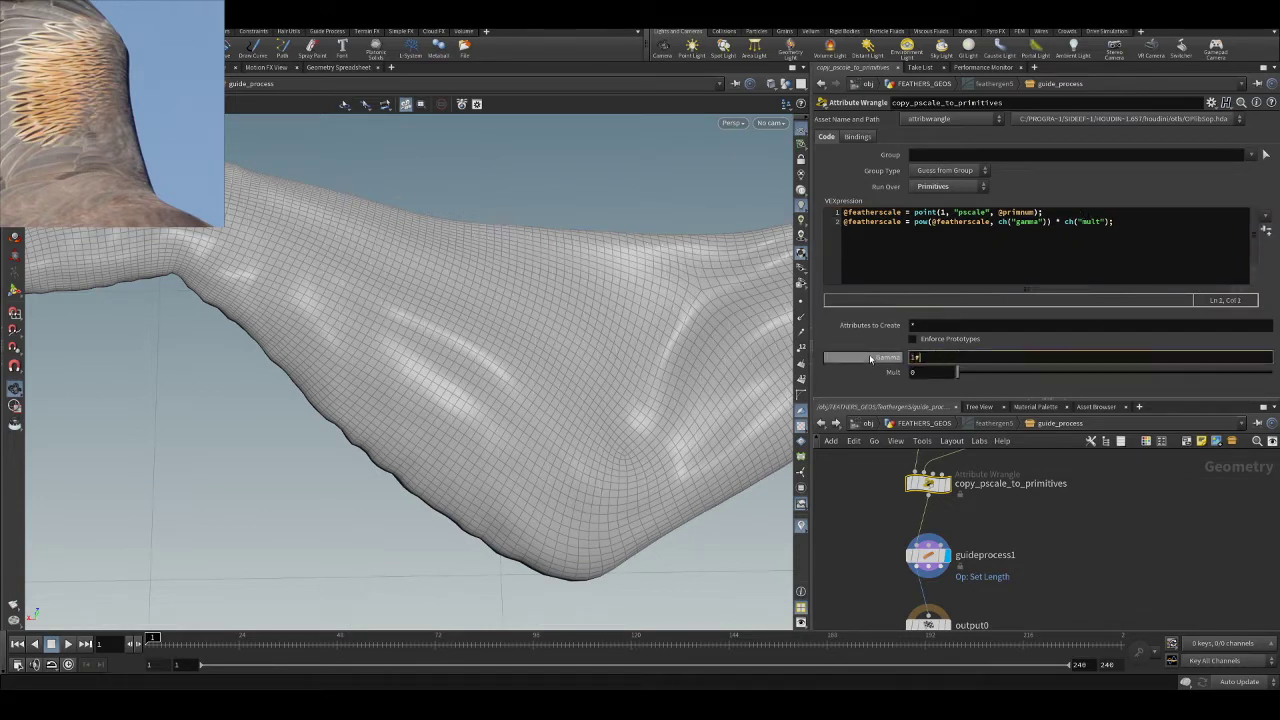
left_click(929, 371)
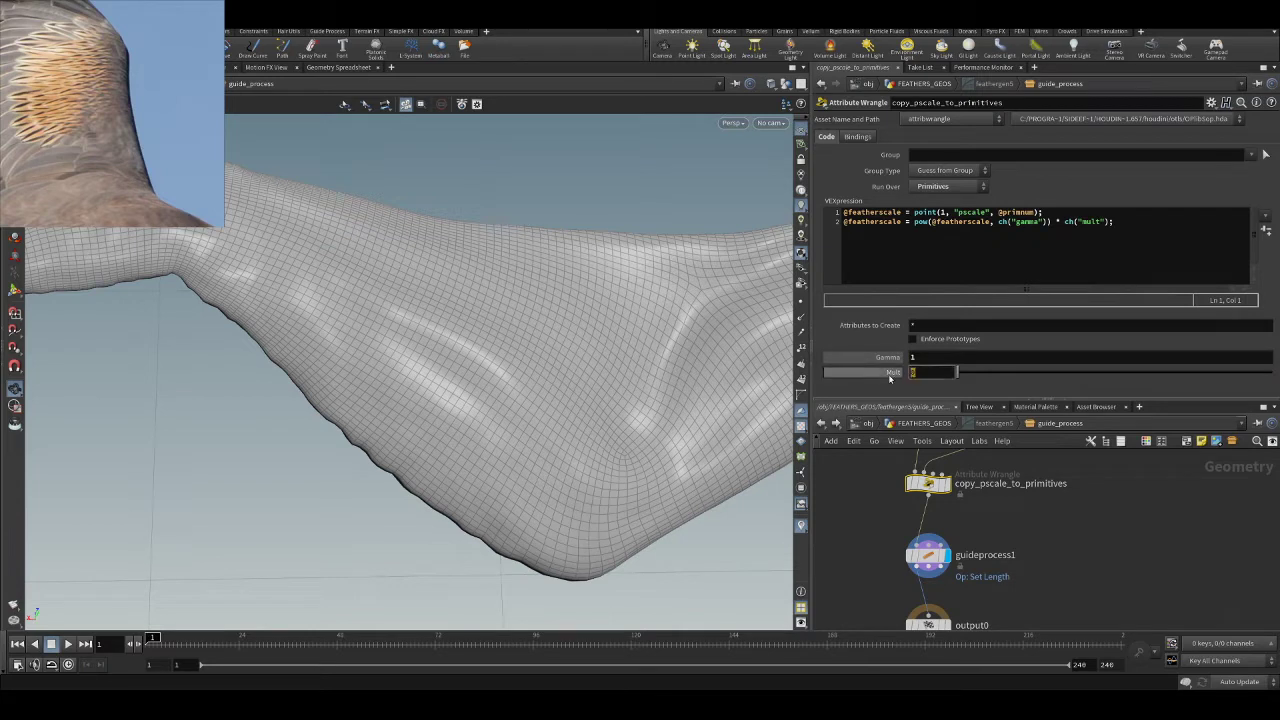
type("1")
key("Return")
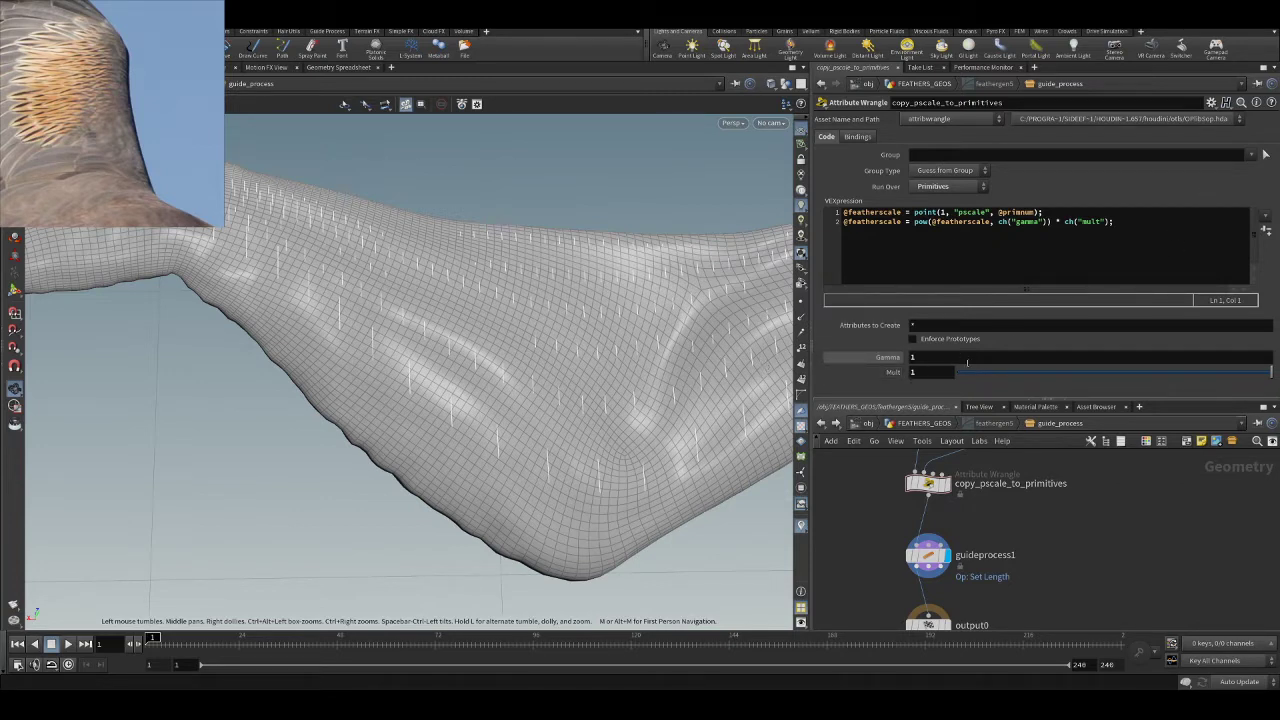
- Set the wrangle's Gamma to 2 and raise Mult to 34
middle_click_drag(976, 382, 1254, 367)
left_click(928, 357)
key("Return")
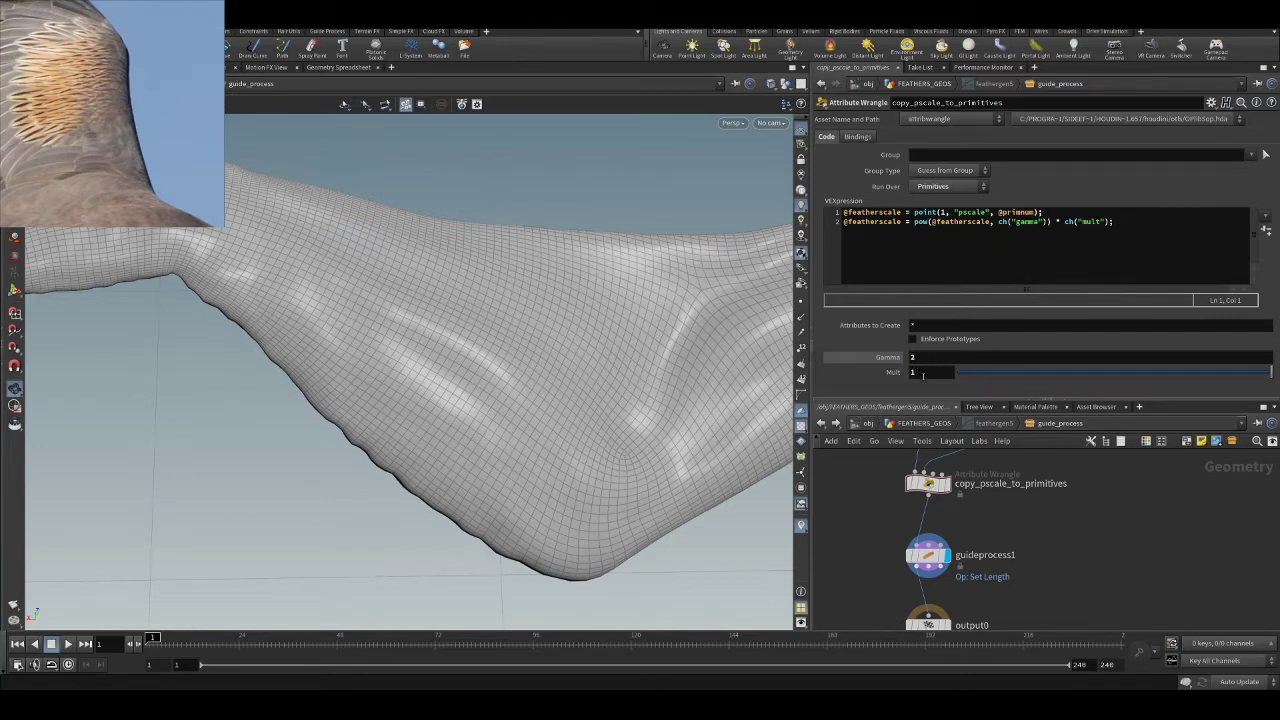
middle_click_drag(923, 376, 924, 376)
middle_click_drag(950, 389, 926, 349)
middle_click_drag(1013, 341, 1108, 343)
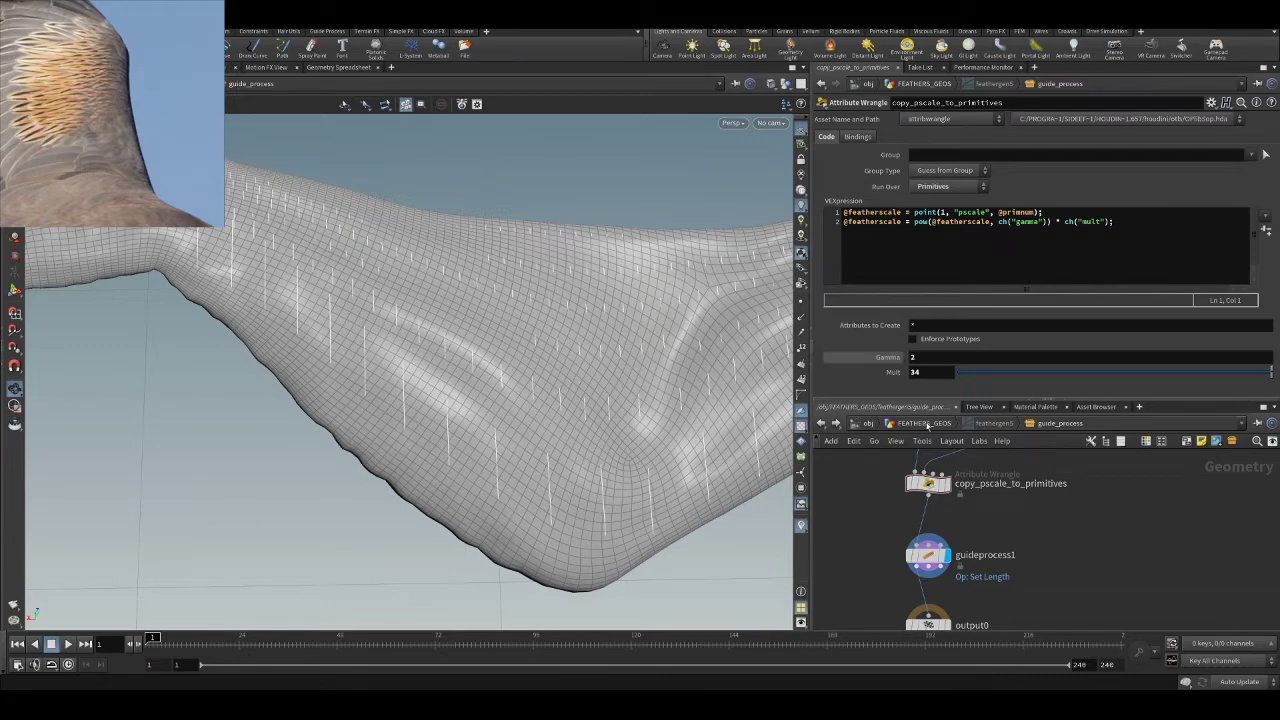
- Return to the FEATHERS_GEOS network and inspect the size variation of feathergen5's feathers on the wing in wireframe
left_click(928, 424)
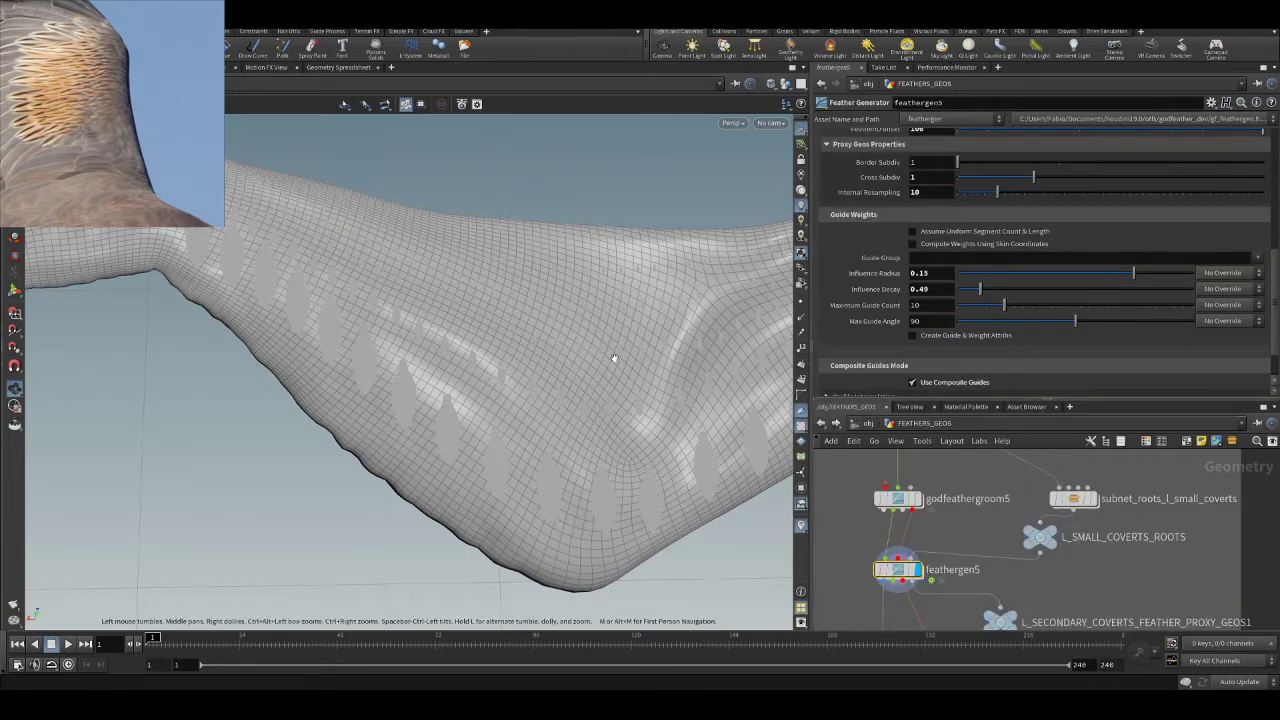
key("w")
mouse_move(614, 358)
left_mouse_down()
mouse_move(357, 280)
mouse_move(485, 356)
mouse_move(542, 351)
left_mouse_up()
scroll(542, 351, "up", 4)
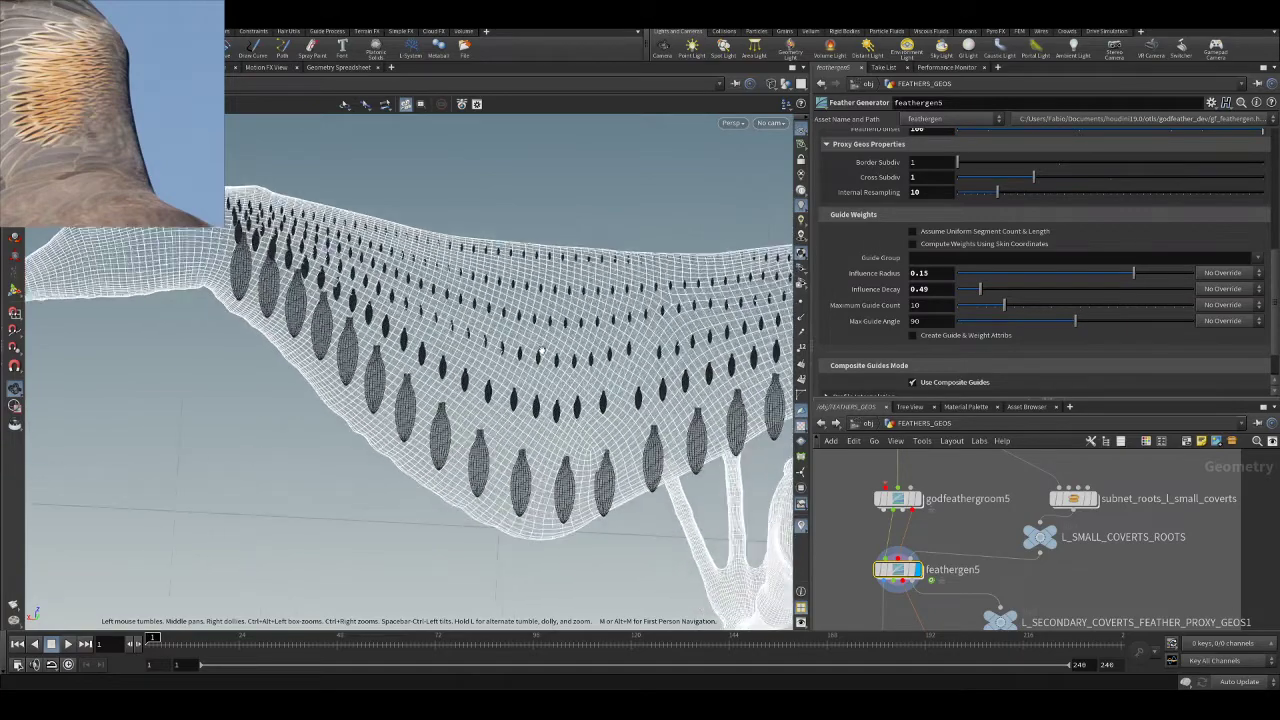
scroll(540, 352, "up", 6)
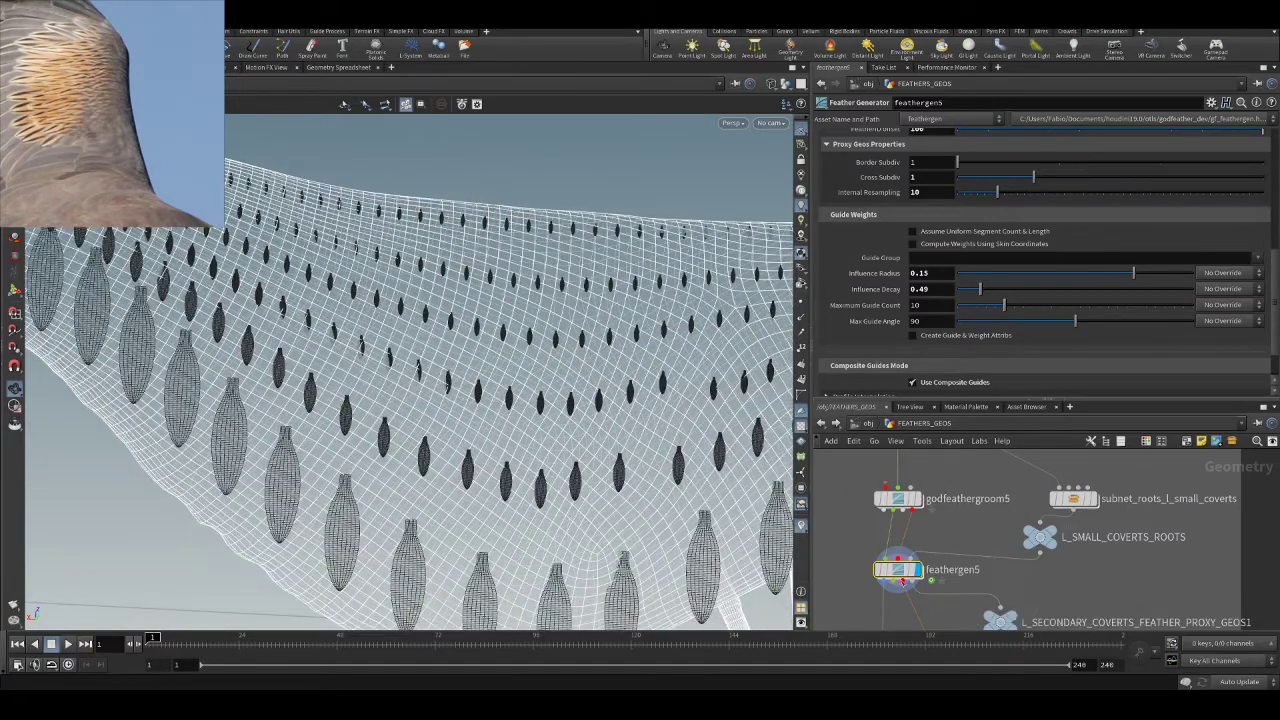
- Reopen feathergen5's guide_process network and set the copy_pscale_to_primitives wrangle's Gamma to 1.3
double_click(900, 572)
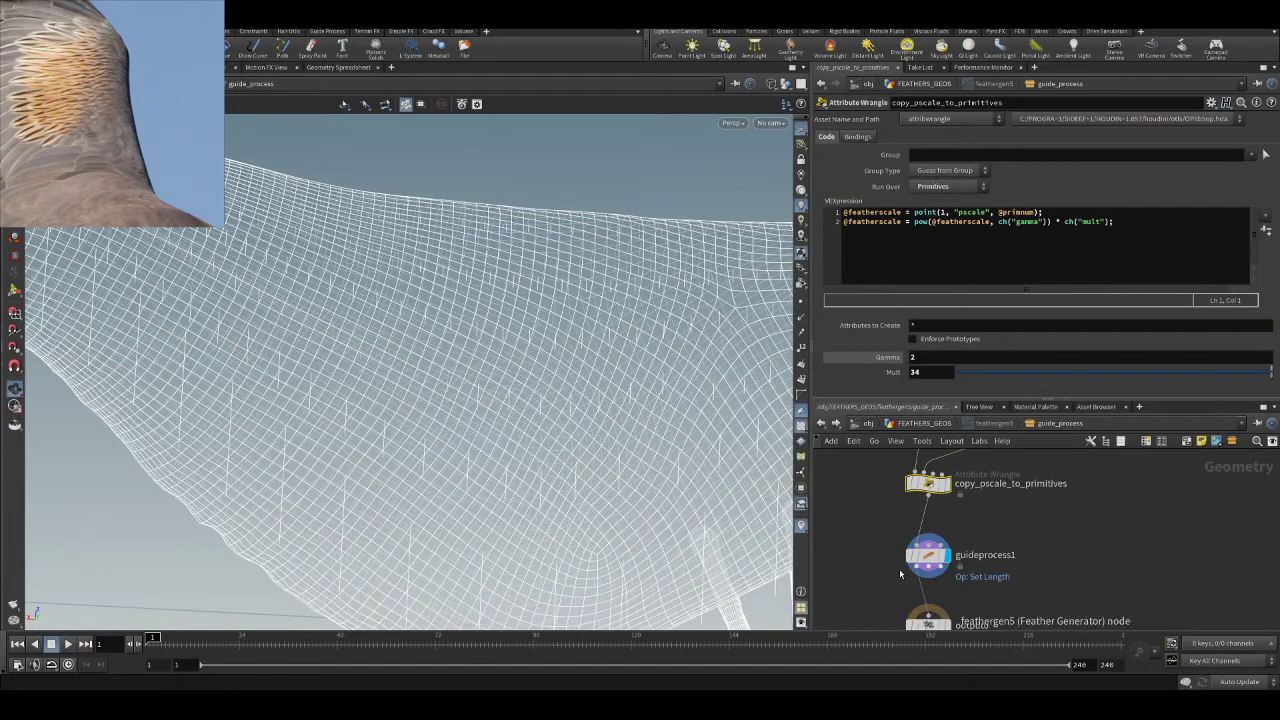
left_click(921, 357)
key("Return")
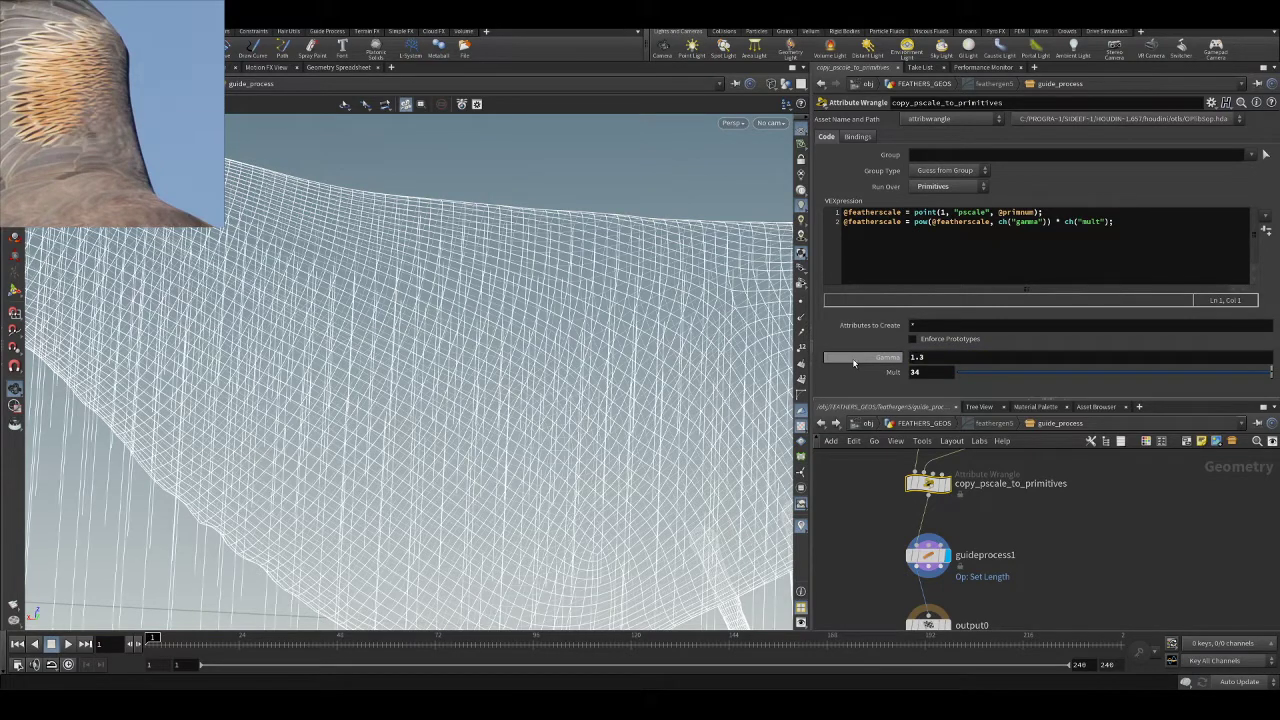
scroll(299, 290, "down", 3)
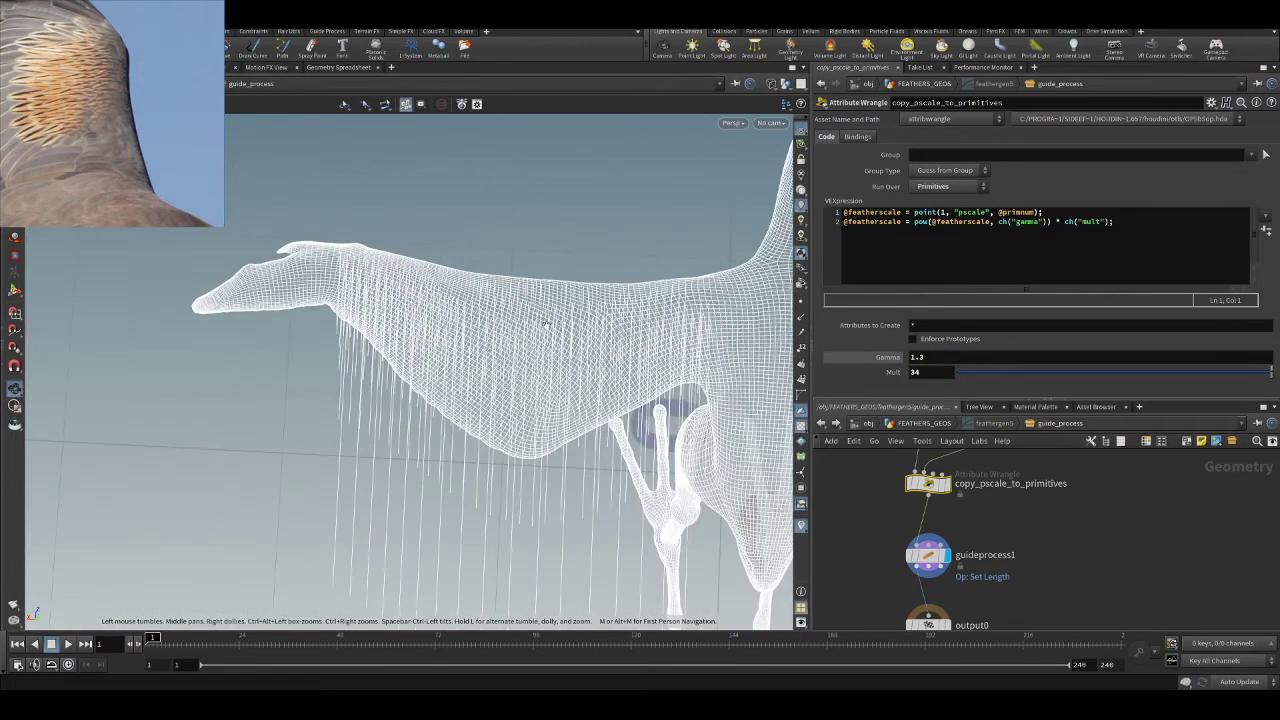
- Set the wrangle's Mult to 20, and reduce it further to 17
left_click_drag(933, 373, 845, 380)
type("20")
key("Return")
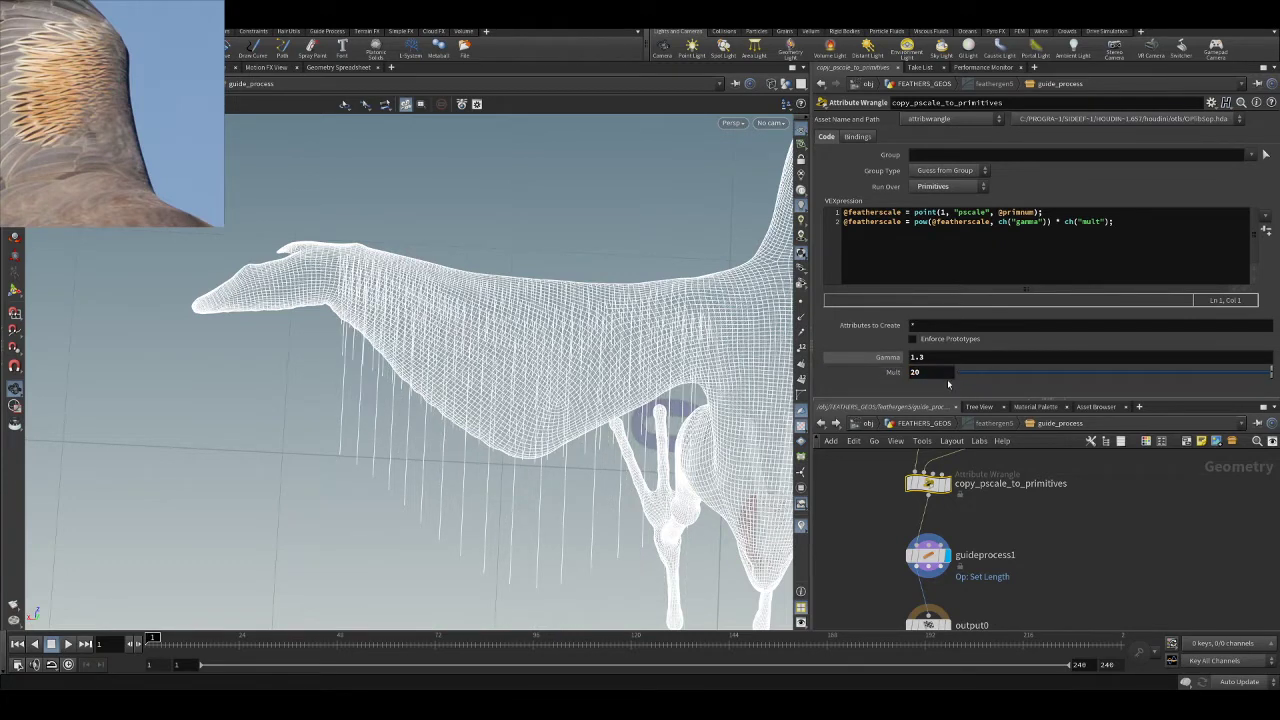
middle_click_drag(938, 356, 926, 396)
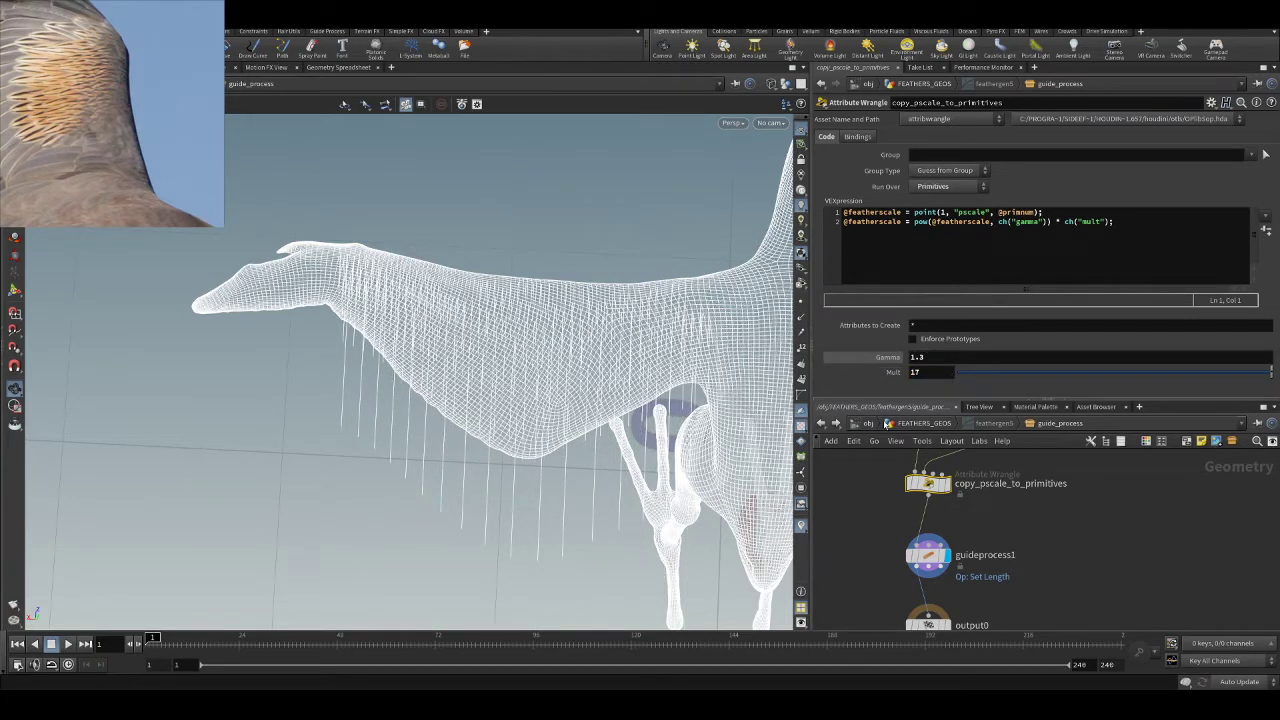
- Keep the viewport pinned to the generated feathers in FEATHERS_GEOS while lowering the guide_process wrangle's Mult to 15, and check the feather coverage up close
left_click(915, 424)
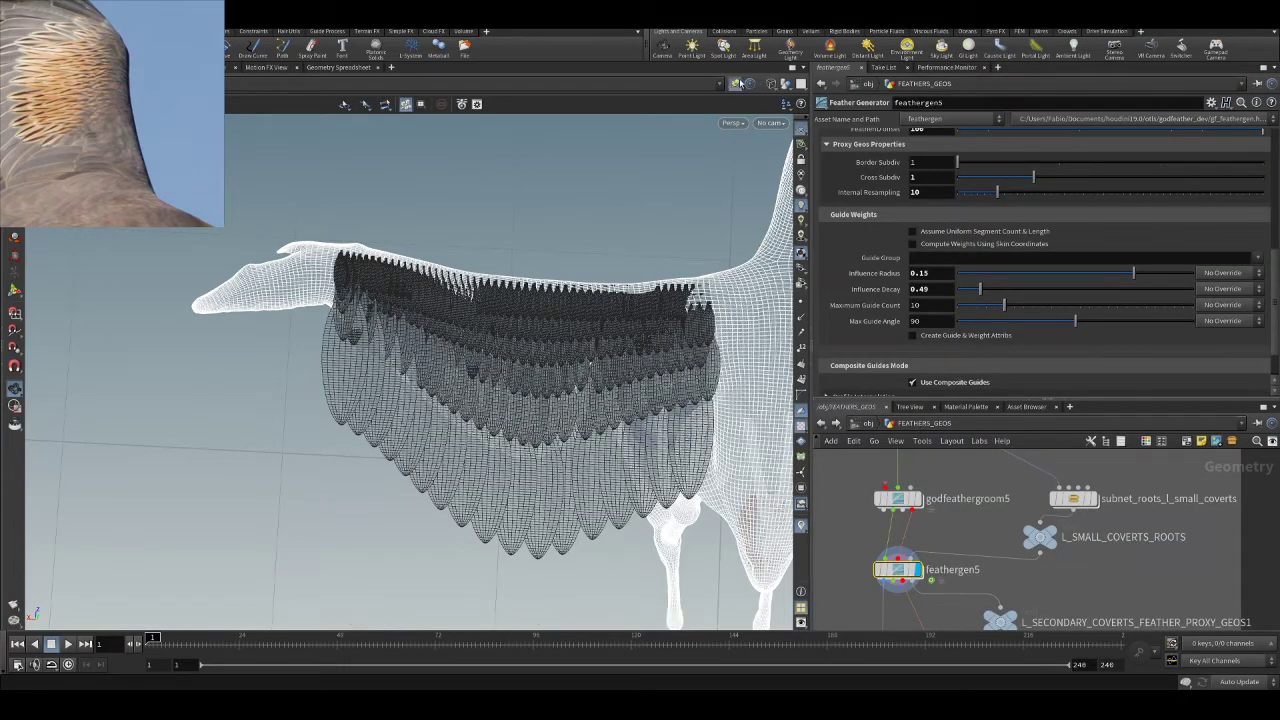
left_click(821, 423)
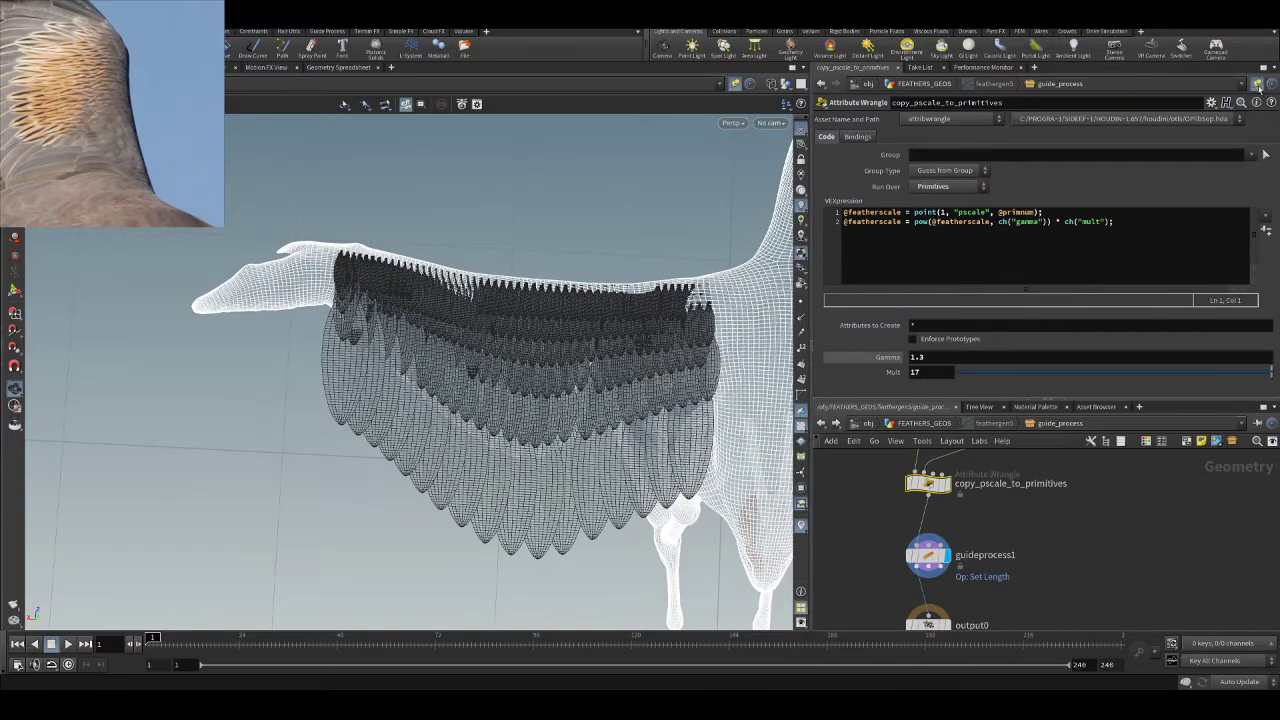
left_click(1259, 87)
left_click_drag(562, 334, 650, 350)
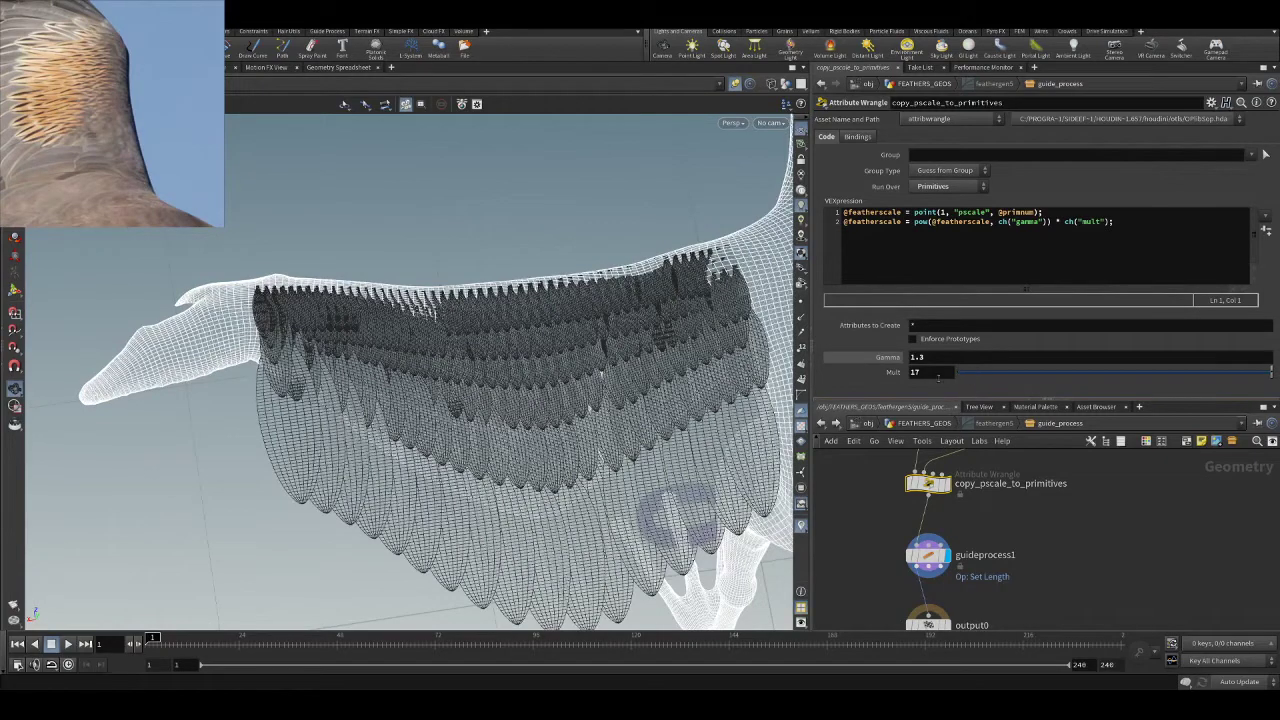
mouse_move(925, 344)
middle_mouse_down()
mouse_move(894, 346)
mouse_move(913, 346)
middle_mouse_up()
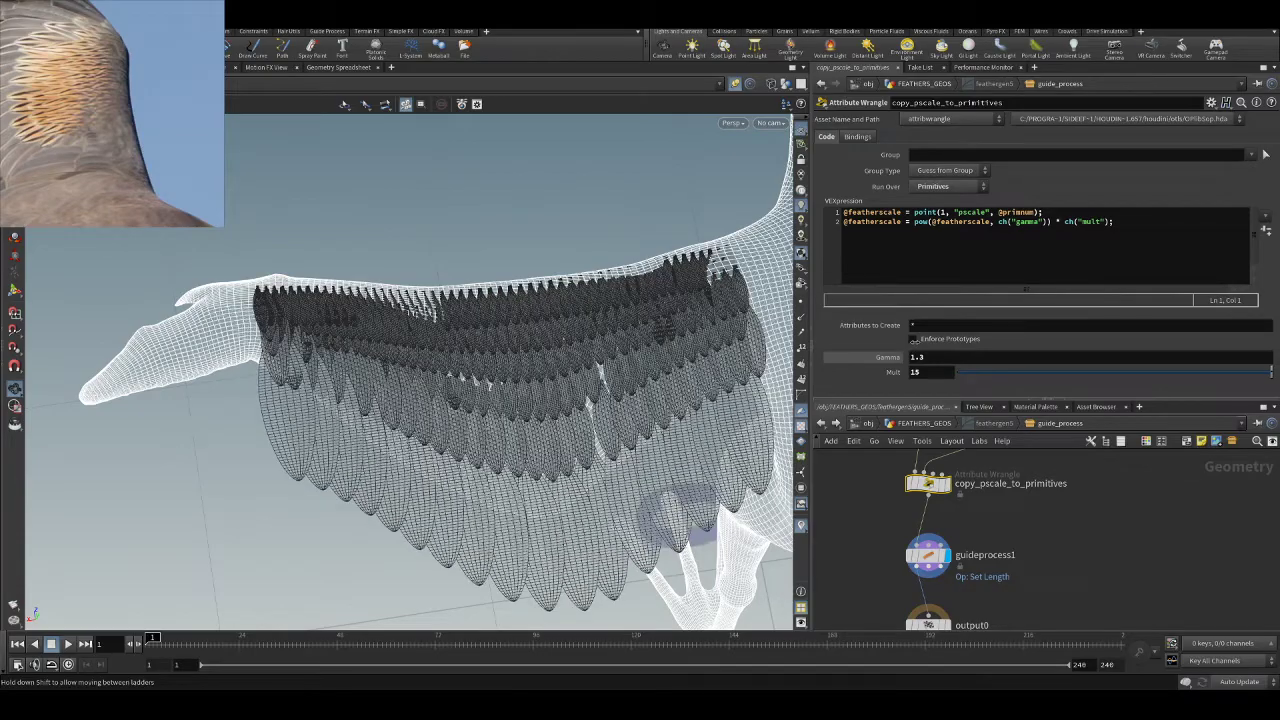
left_click_drag(603, 395, 660, 380)
mouse_move(675, 325)
left_mouse_down()
mouse_move(711, 335)
mouse_move(662, 358)
mouse_move(498, 233)
mouse_move(610, 333)
mouse_move(524, 330)
mouse_move(697, 323)
left_mouse_up()
right_click_drag(725, 360, 627, 263)
left_click_drag(627, 263, 545, 290)
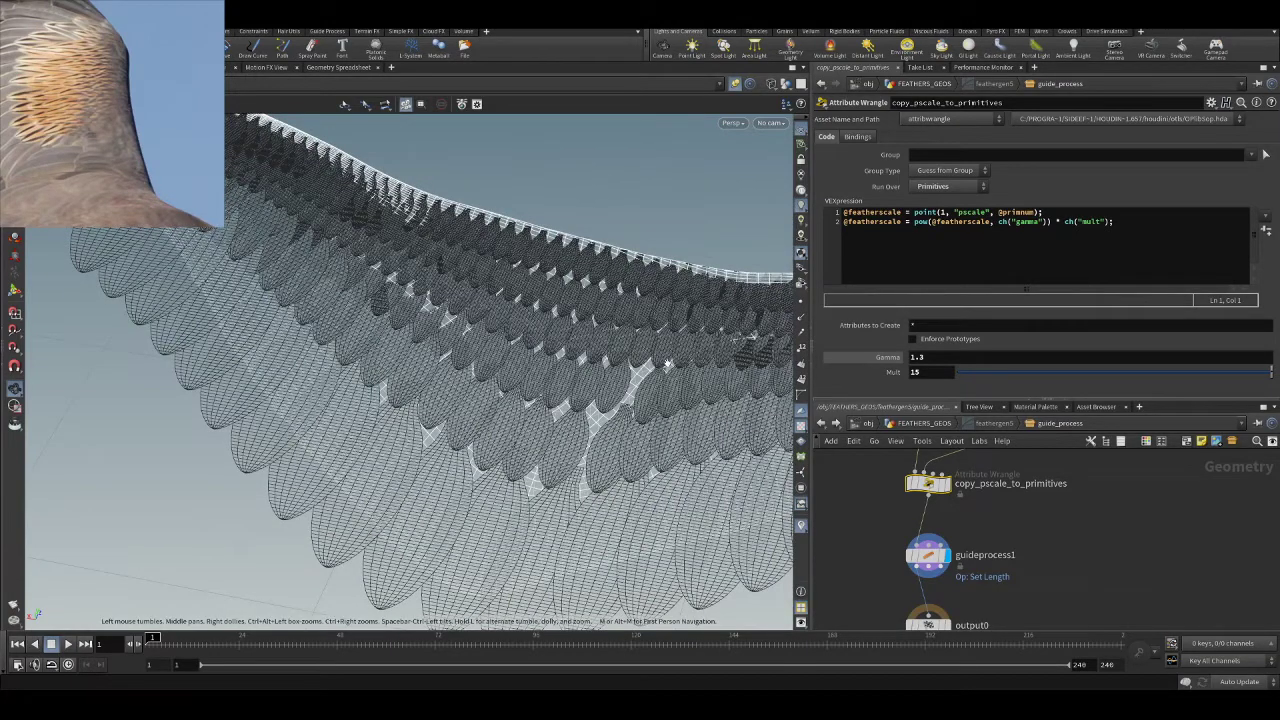
- Return to the FEATHERS_GEOS network and display the groomed guide feathers of godfeathergroom5
left_click(920, 424)
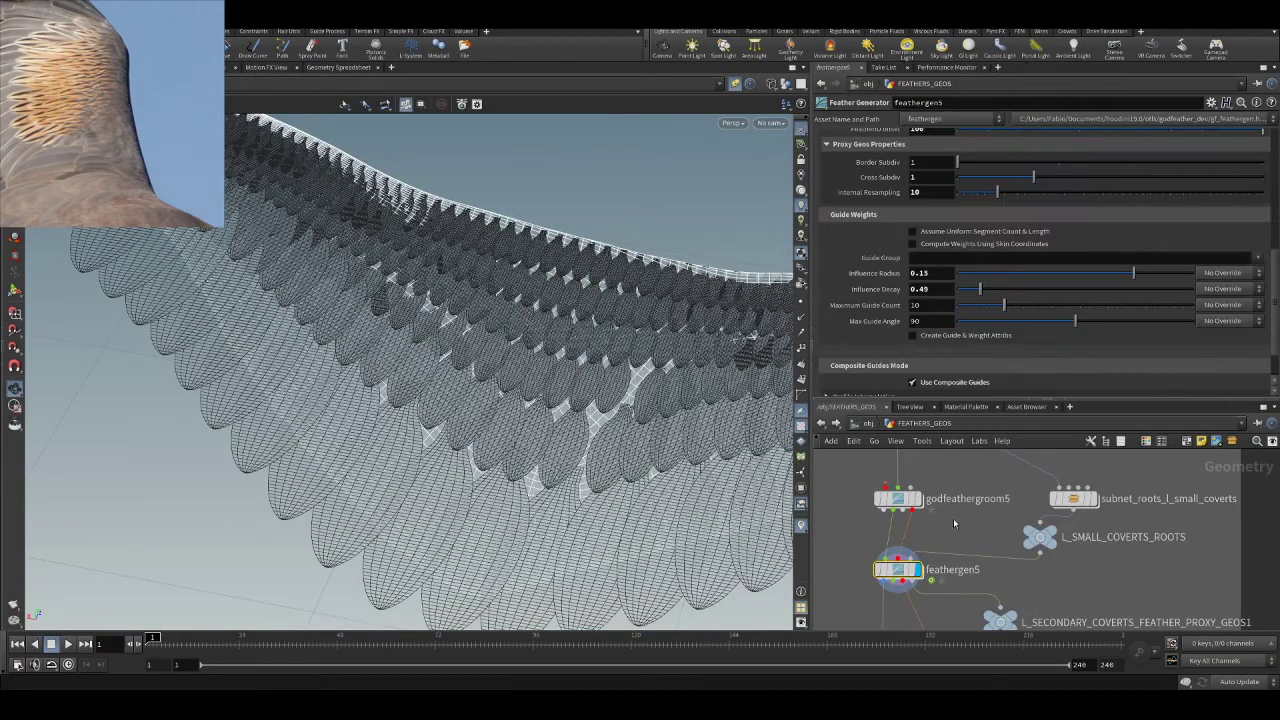
scroll(954, 523, "down", 2)
left_click(917, 505)
scroll(514, 375, "down", 2)
left_click_drag(455, 355, 534, 438)
left_click(919, 508)
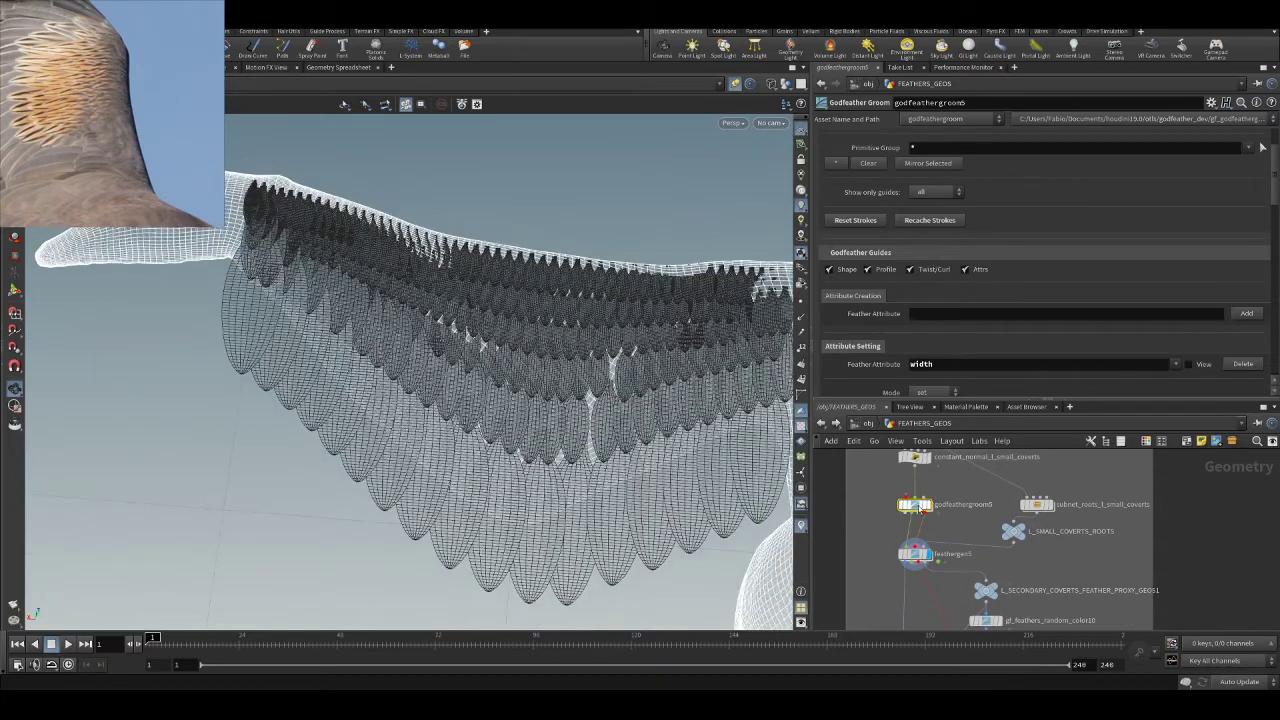
left_click(932, 505)
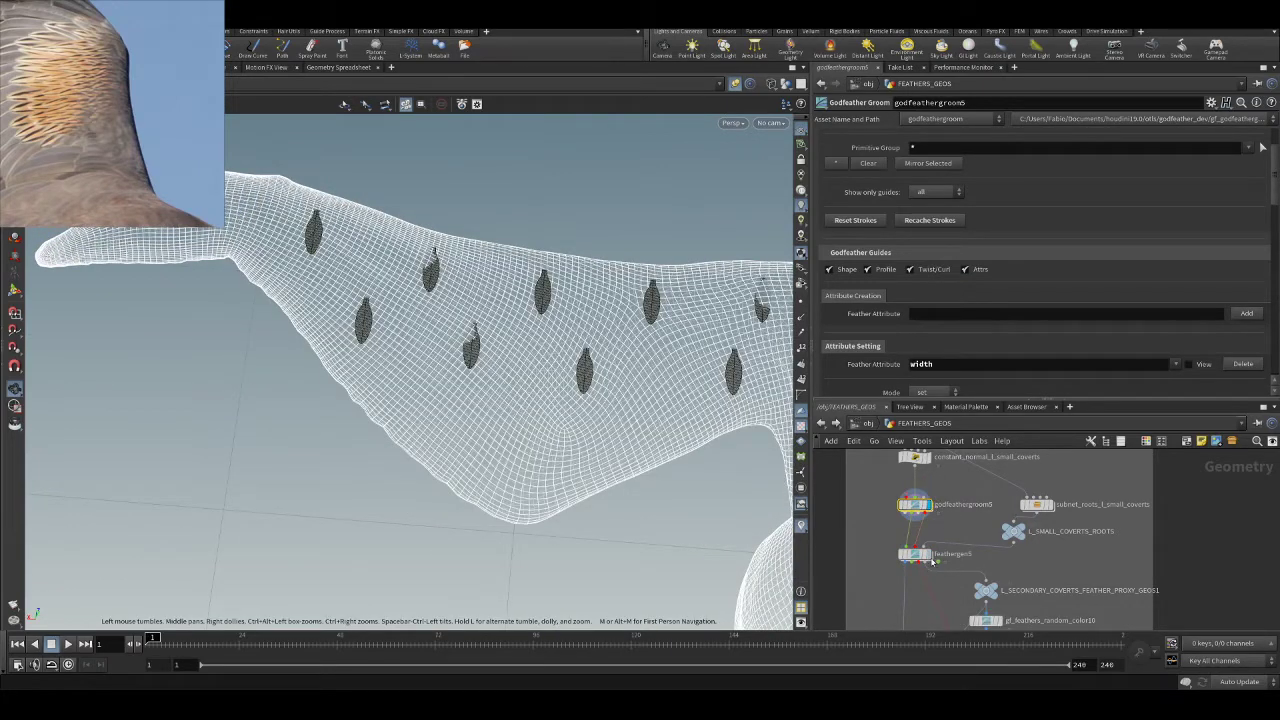
- Rename the null below gf_feathers_random_color9 as L_SMALL_COVERTS_FEATHER_PRIMITIVES
scroll(942, 533, "down", 4)
scroll(1030, 598, "up", 5)
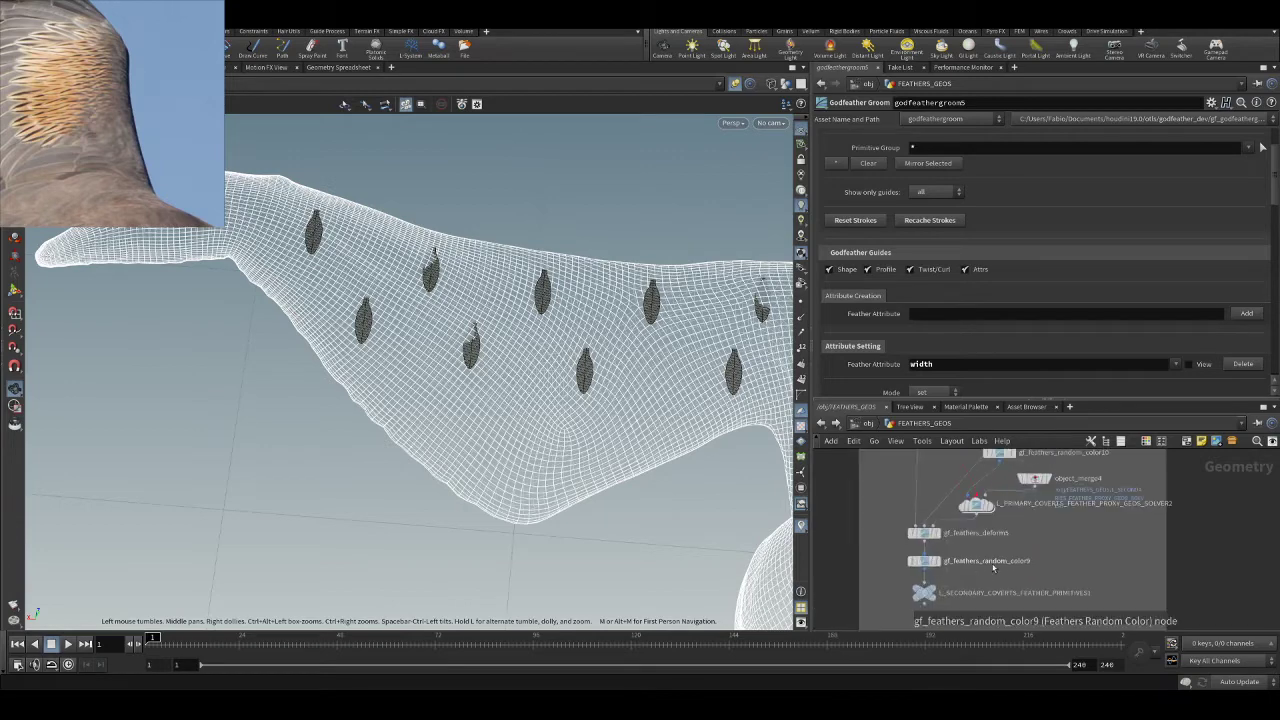
middle_click_drag(1025, 587, 1017, 571)
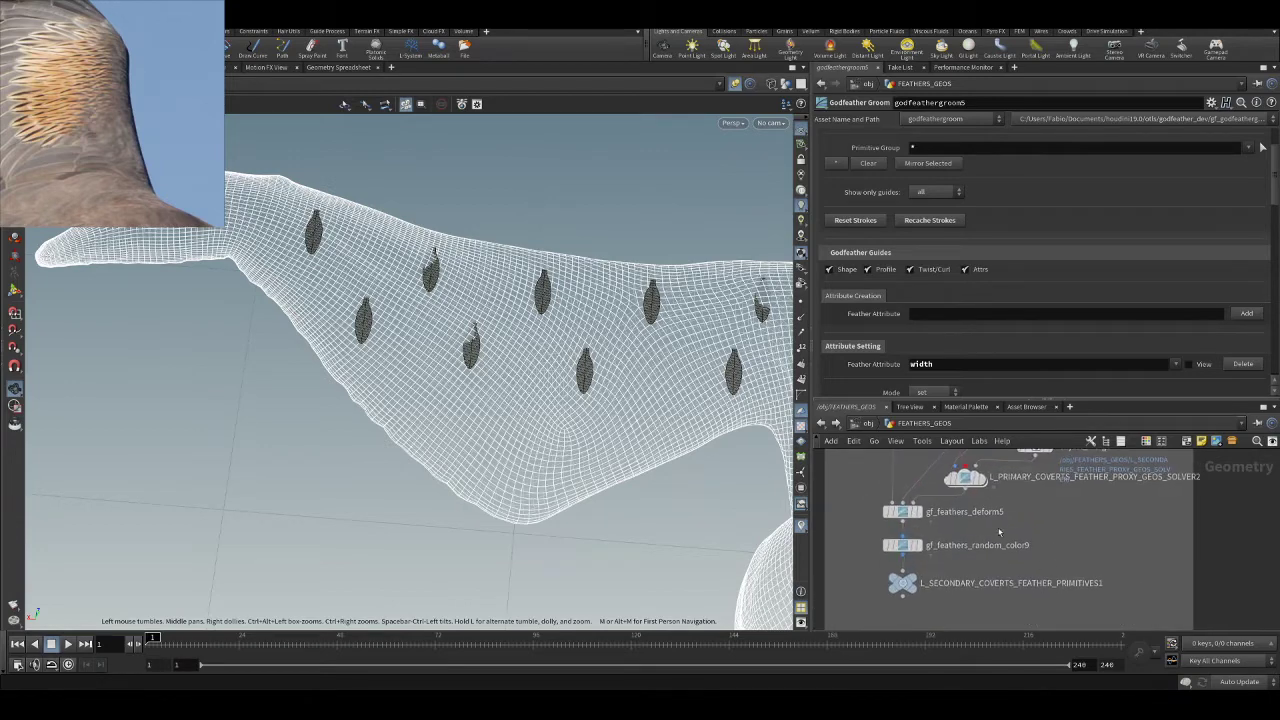
double_click(1005, 583)
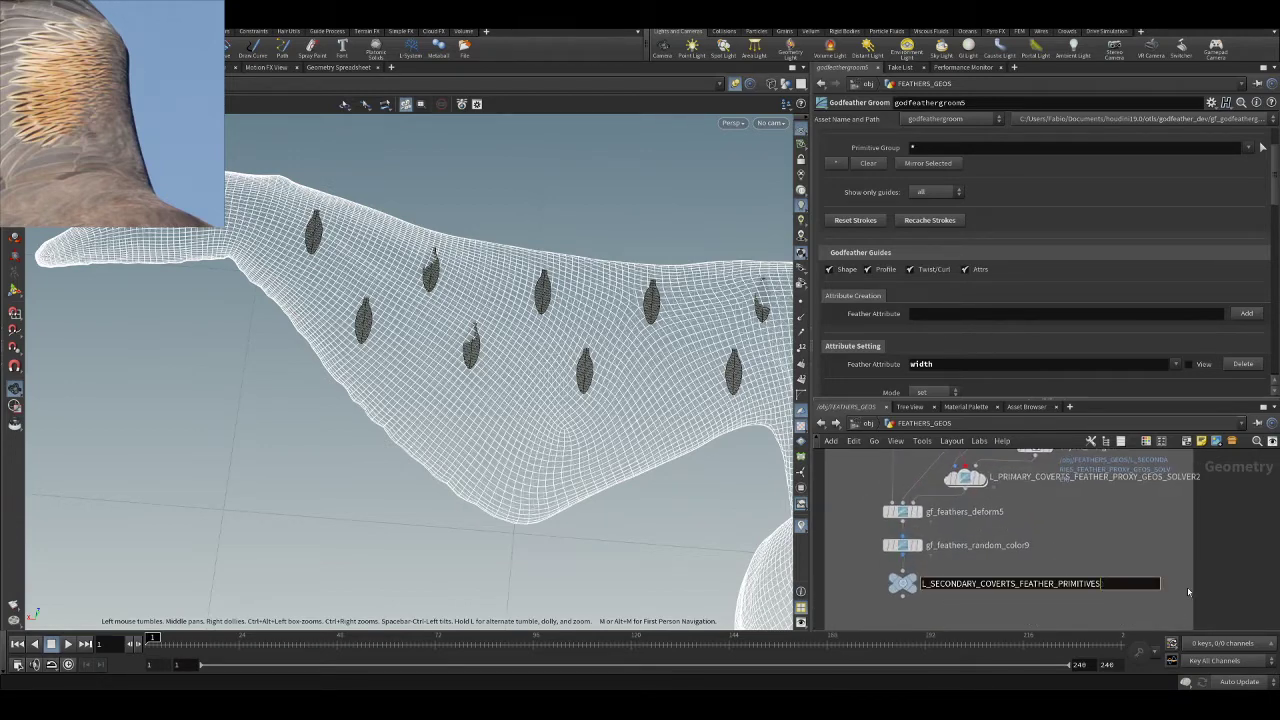
key("shift+Right")
key("shift+Right")
key("shift+Right")
key("shift+Right")
key("shift+Right")
key("shift+Right")
key("shift+Right")
key("shift+Right")
key("shift+Right")
key("shift+Right")
type("SMALL")
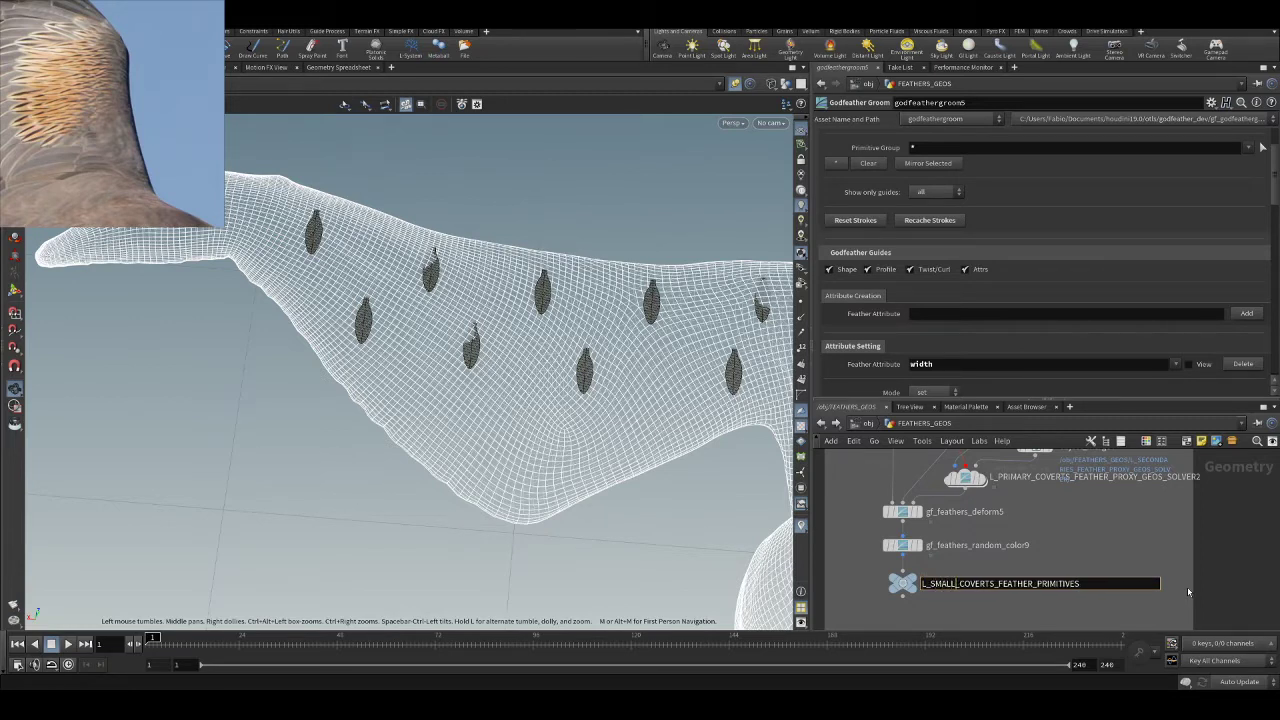
key("Return")
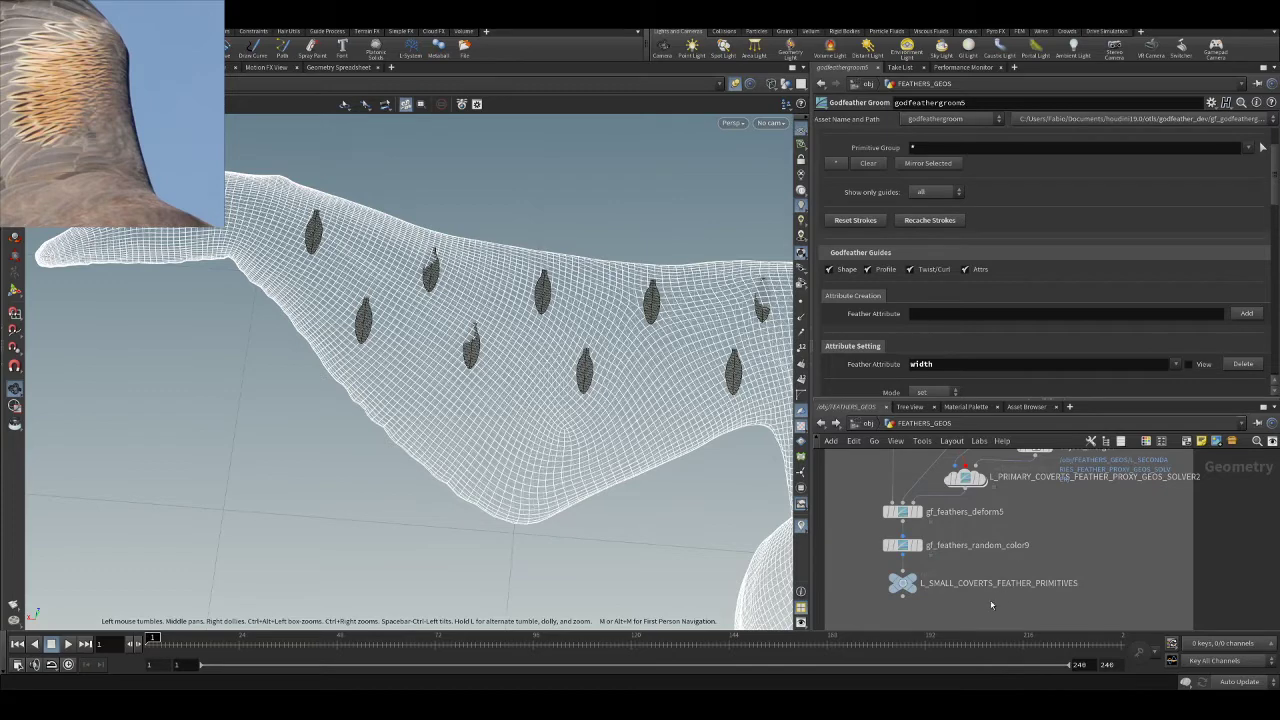
- Duplicate the secondary coverts preview object inside WING_L_PREVIEW and name the copy WING_L_SMALL_COVERTS_PREVIEW
left_click(866, 427)
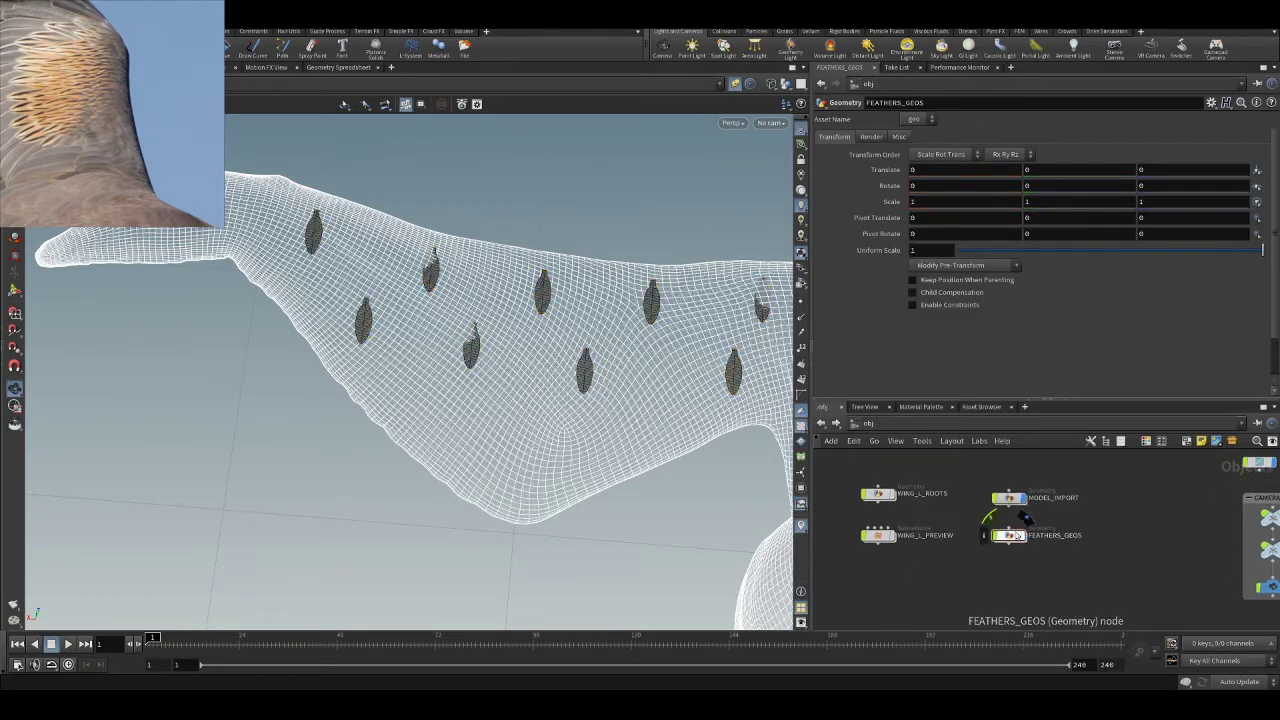
left_click(893, 535)
double_click(880, 537)
middle_click_drag(906, 542, 881, 453)
scroll(940, 530, "up", 3)
middle_click_drag(963, 506, 1020, 575)
scroll(1040, 501, "up", 1)
left_click_drag(993, 540, 1188, 477, "alt")
double_click(1082, 477)
type("MALL_")
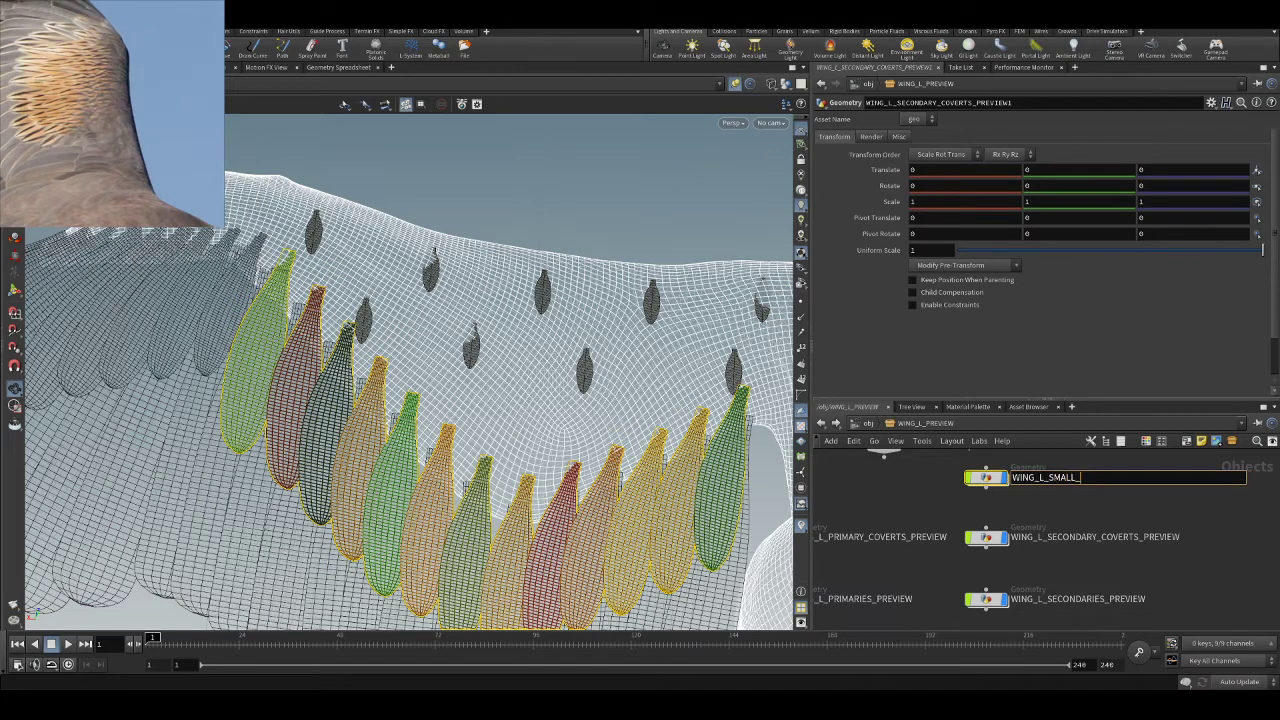
type("COVERTS_PREVIEW")
key("Return")
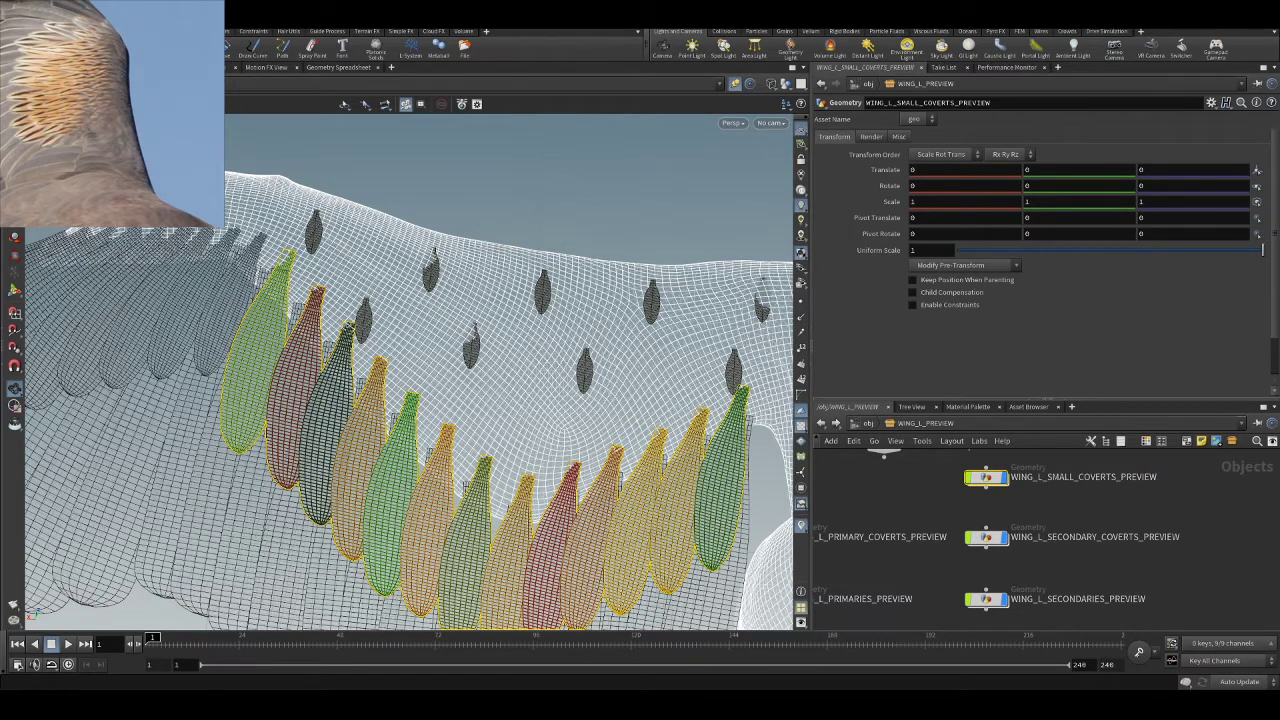
- Point object_merge1 inside WING_L_SMALL_COVERTS_PREVIEW to /obj/FEATHERS_GEOS/L_SMALL_COVERTS_FEATHER_PRIMITIVES/
double_click(987, 478)
left_click(1045, 151)
key("shift+End")
type("SMA")
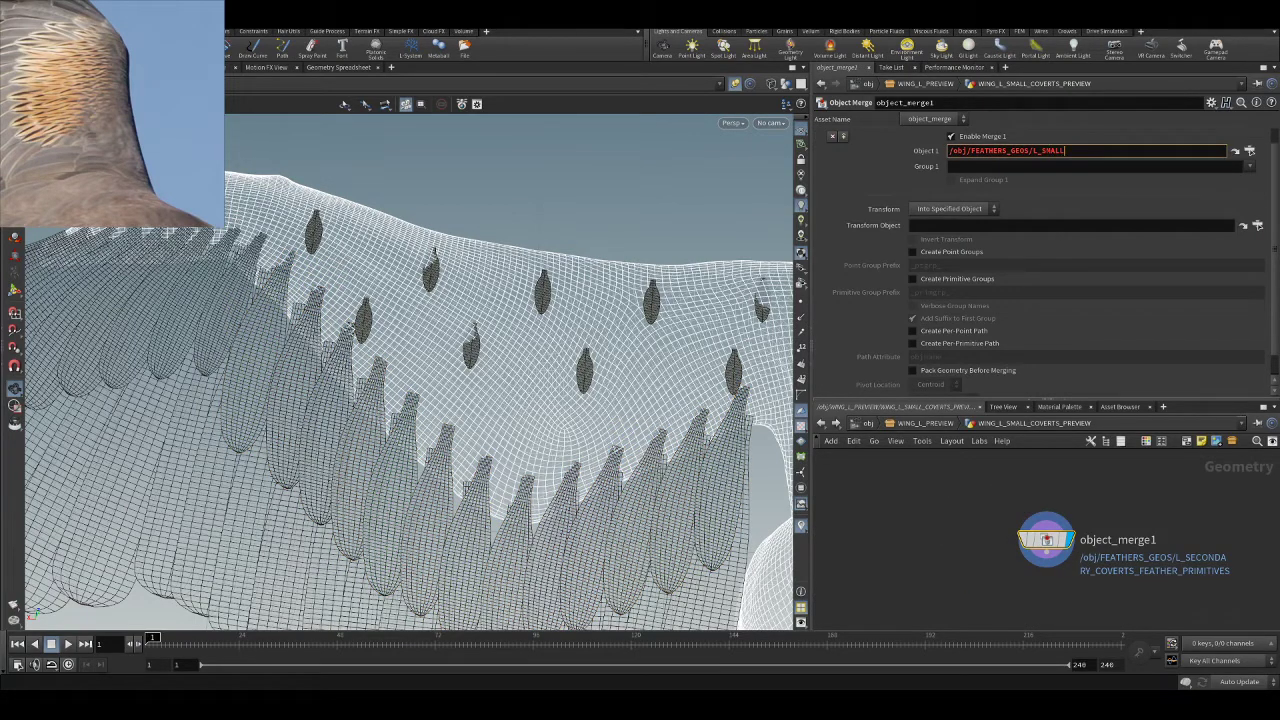
type("LL")
key("Tab")
key("Return")
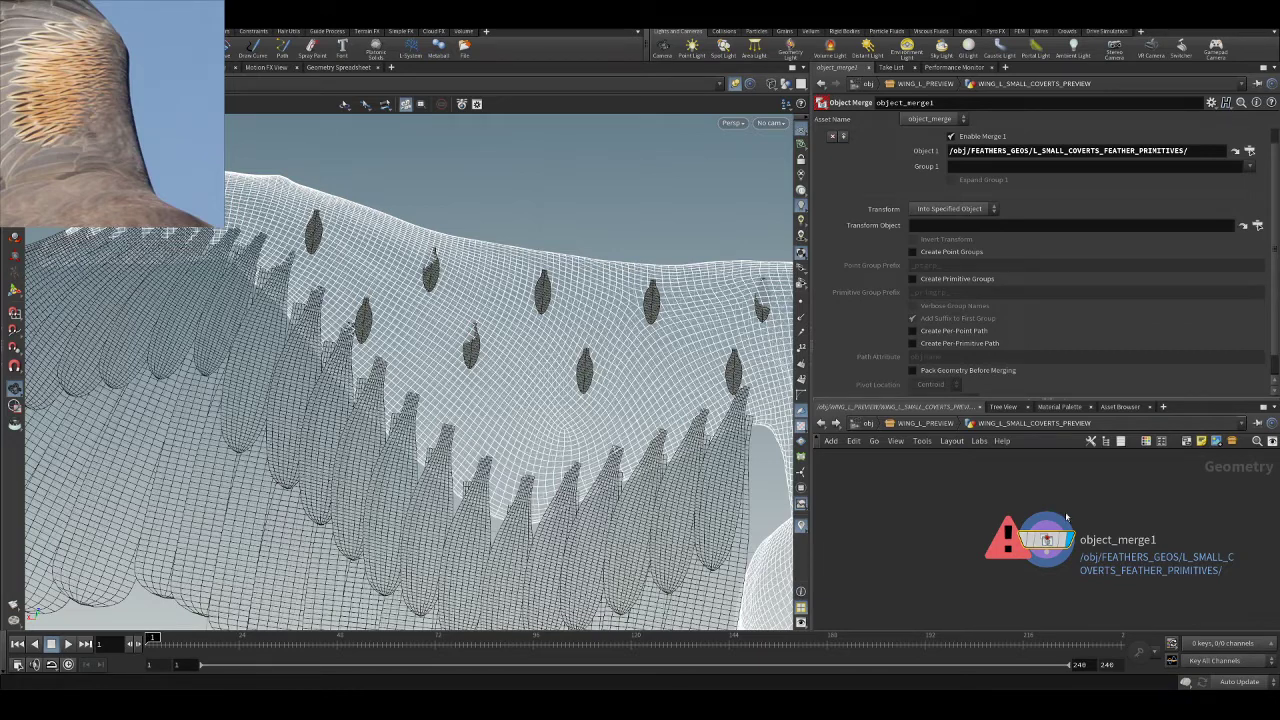
- Follow the merge's error to its source in FEATHERS_GEOS and bypass the gf_feathers_deform5 node
left_click(910, 425)
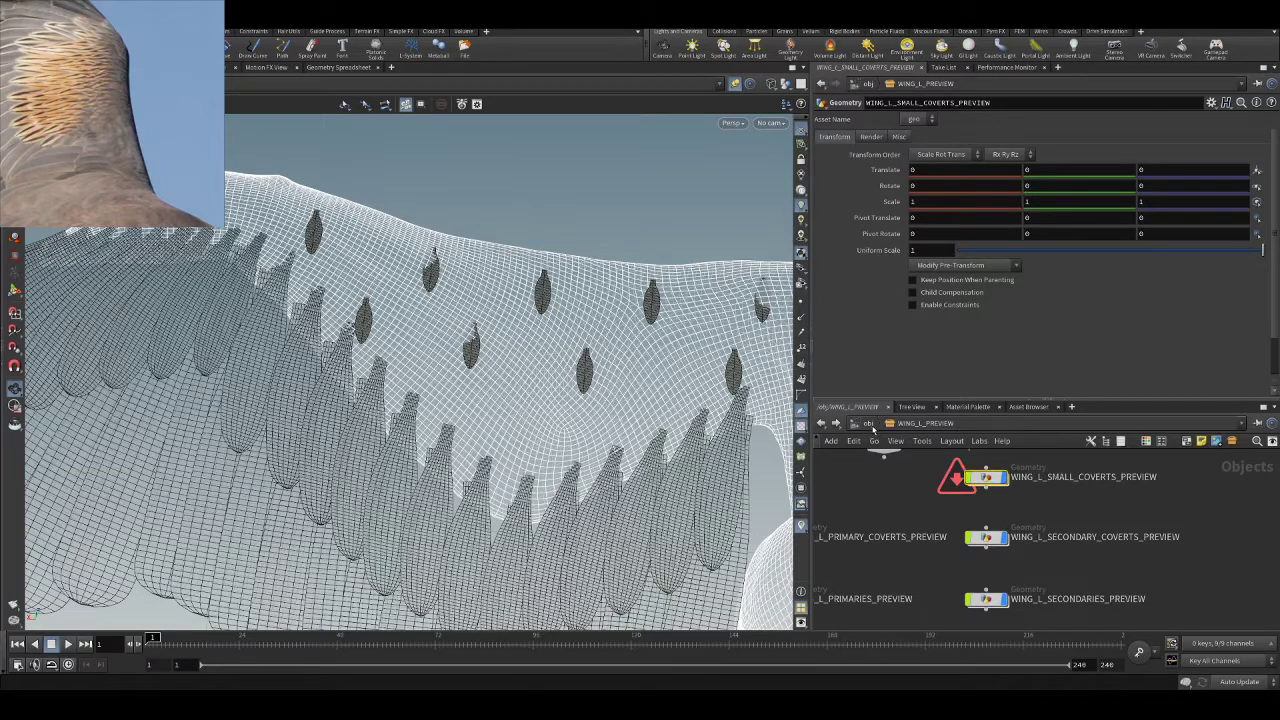
double_click(987, 479)
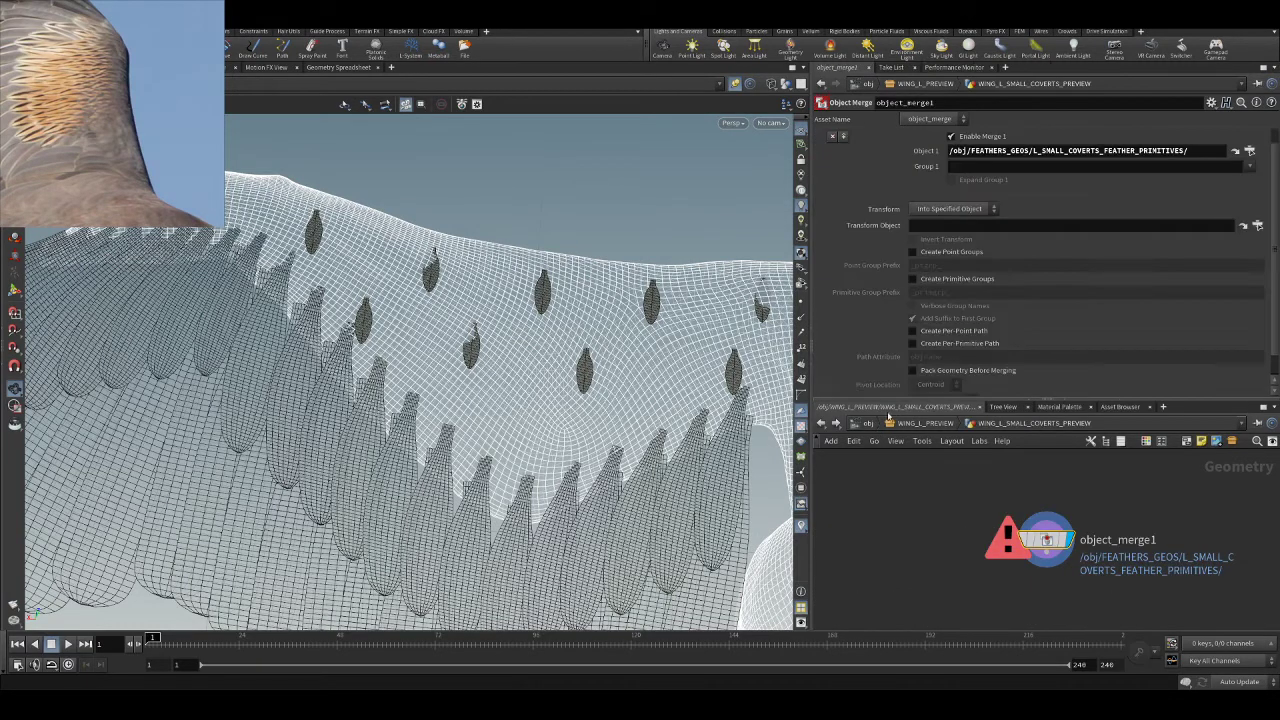
left_click(1235, 151)
middle_click_drag(1009, 496, 1038, 571)
scroll(1036, 568, "up", 1)
scroll(1026, 524, "down", 2)
scroll(993, 568, "up", 1)
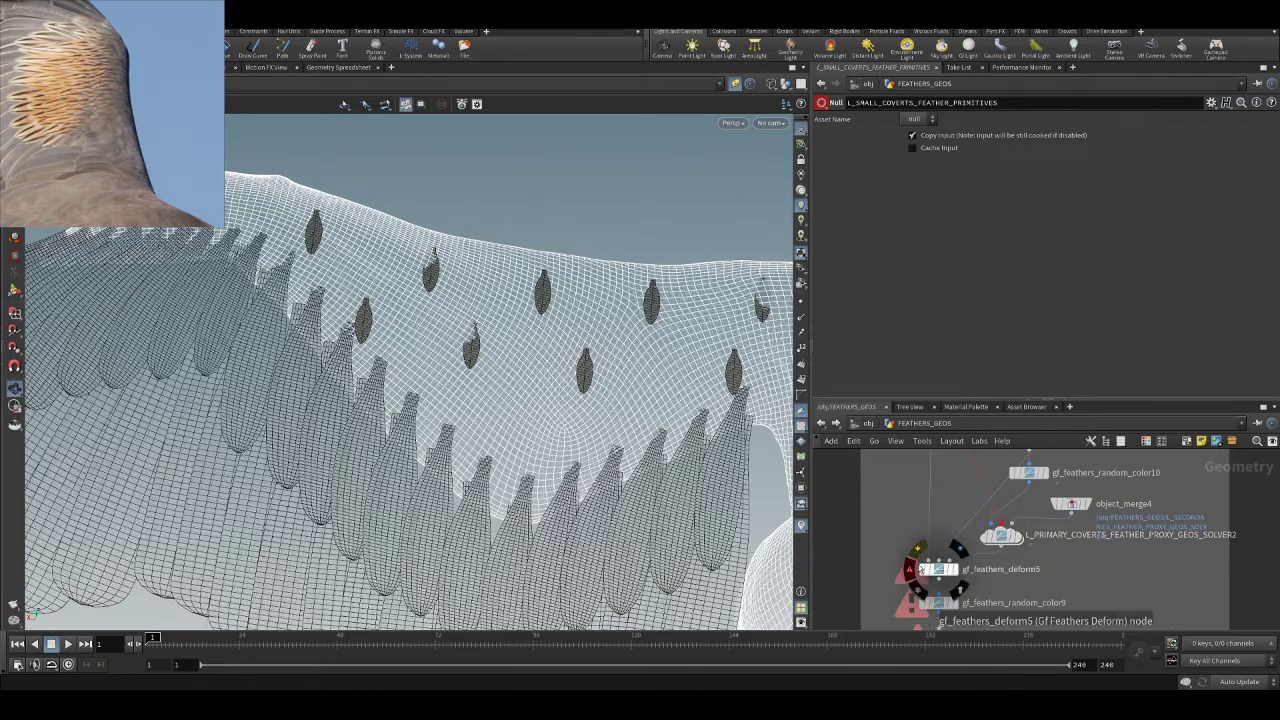
left_click(926, 571)
middle_click_drag(1082, 583, 1085, 571)
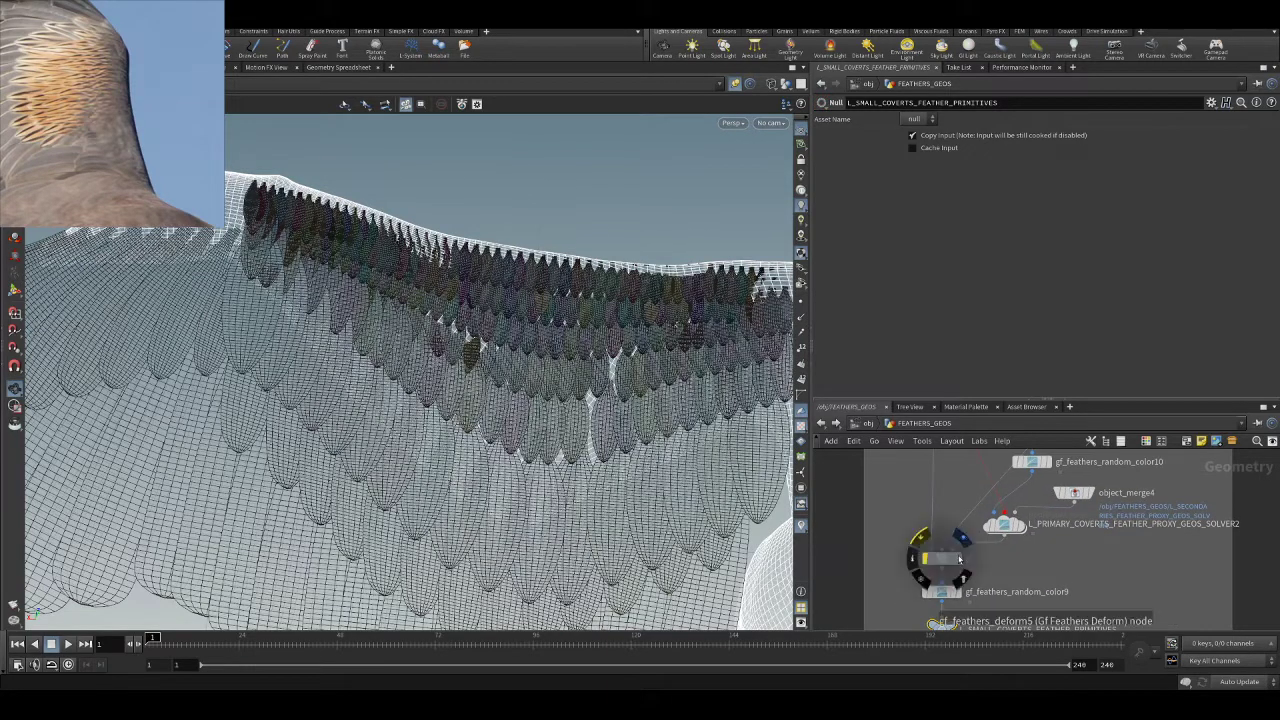
- Inspect how the small coverts layer over the other left wing feathers, both from a distance and up close
right_click_drag(418, 343, 349, 343)
left_click_drag(349, 343, 430, 291)
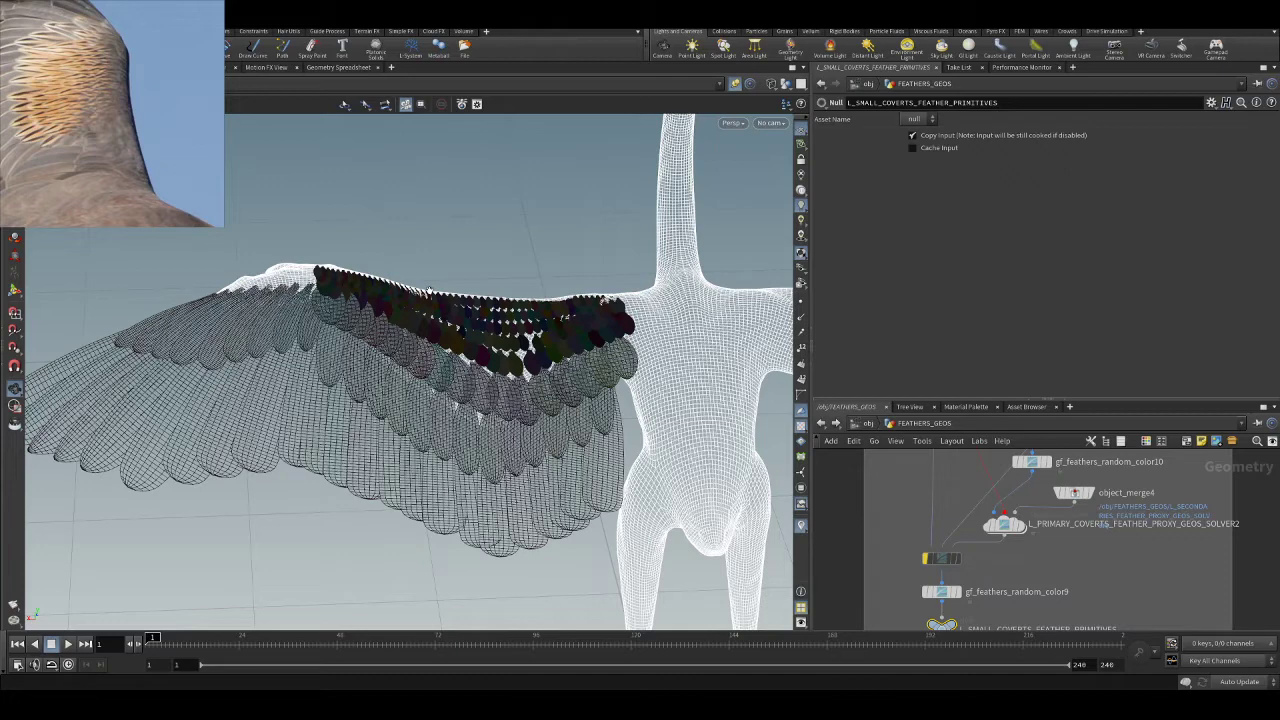
scroll(1137, 574, "down", 5)
scroll(1190, 509, "up", 5)
scroll(1130, 522, "up", 3)
scroll(1140, 560, "up", 6)
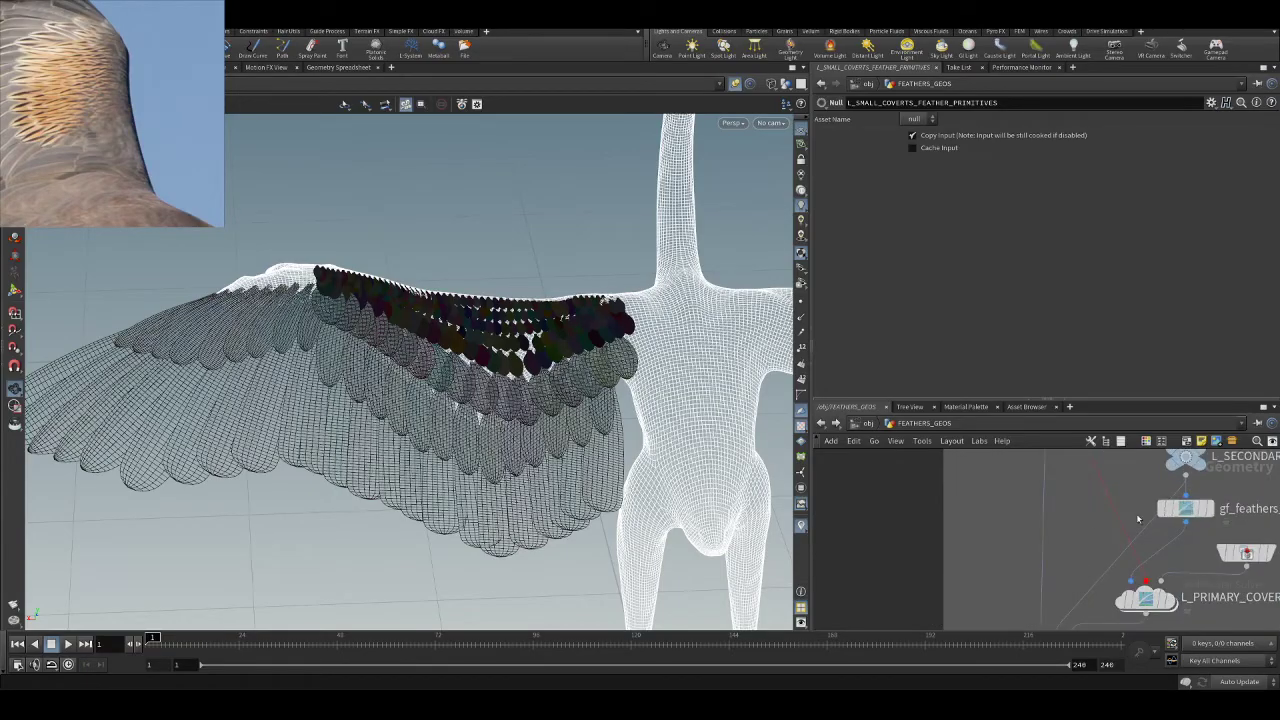
left_click_drag(401, 330, 581, 365)
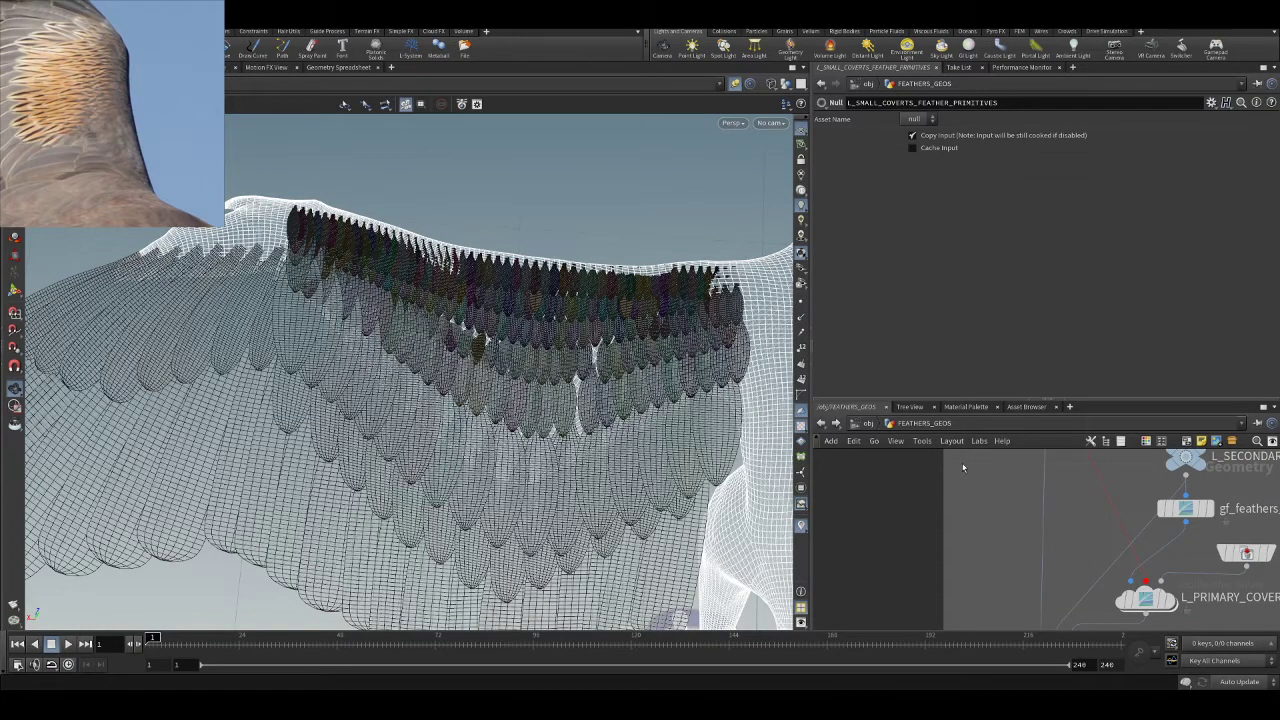
- Review the wrangle and its root points input in feathergen5's guide_process network, and return to FEATHERS_GEOS
scroll(1116, 583, "down", 6)
middle_click_drag(1100, 565, 1071, 517)
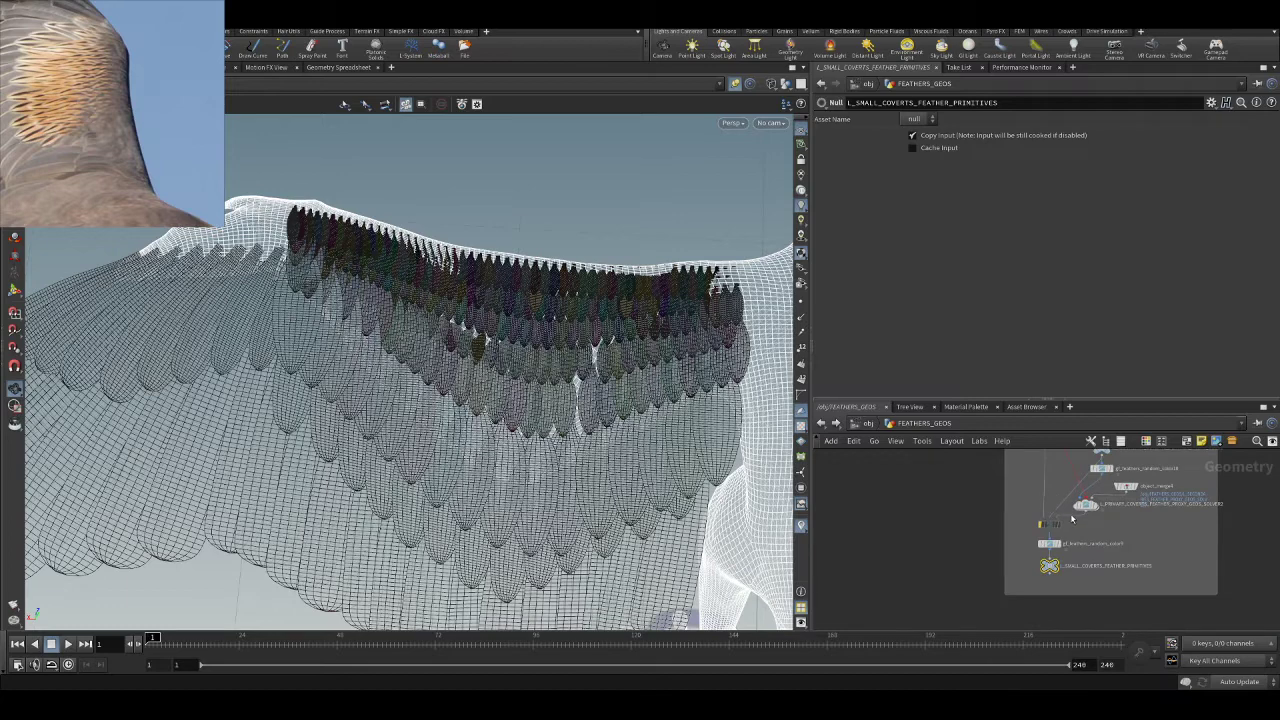
scroll(1071, 517, "up", 5)
middle_click_drag(1056, 460, 1040, 530)
middle_click_drag(1040, 486, 1027, 540)
double_click(971, 528)
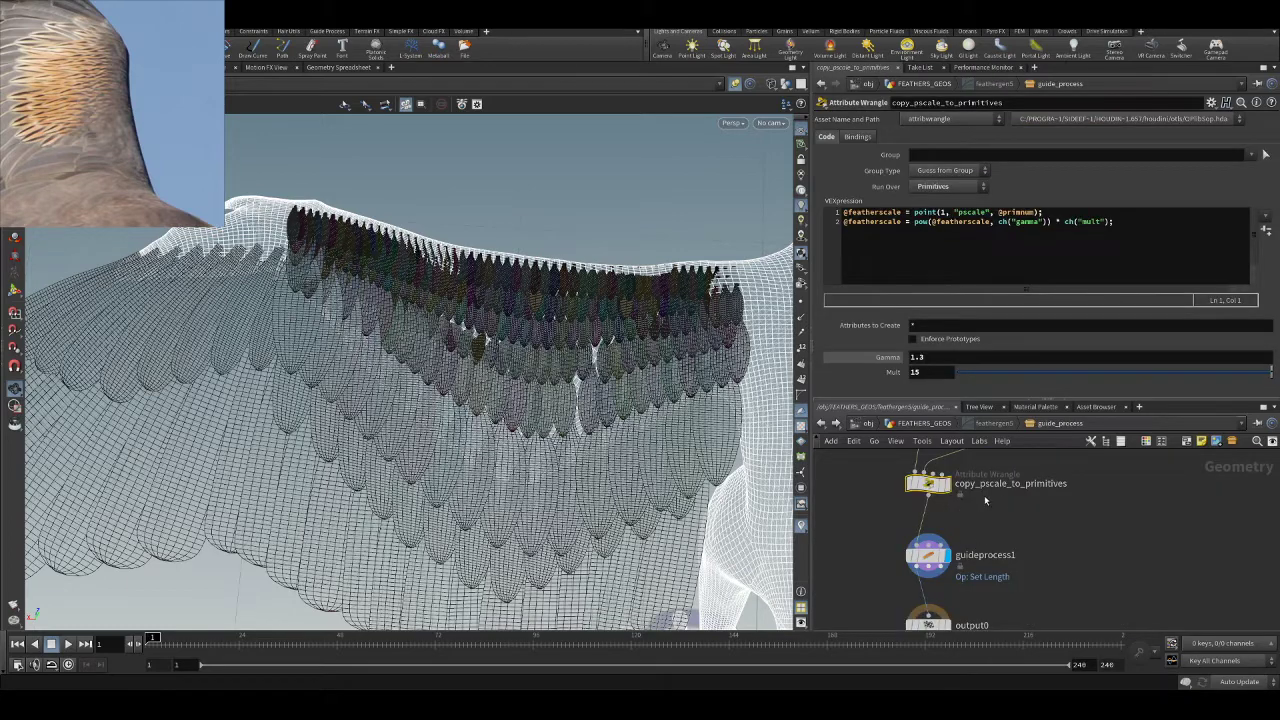
scroll(960, 510, "down", 4)
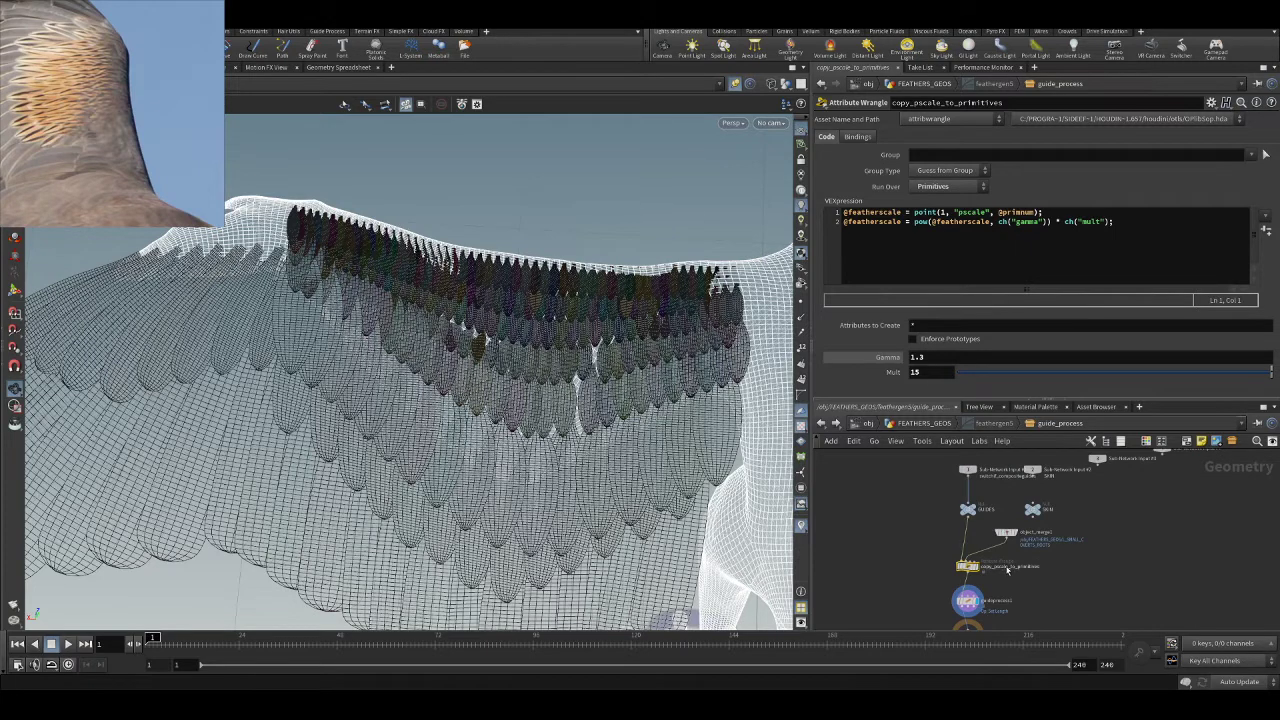
scroll(1007, 570, "up", 3)
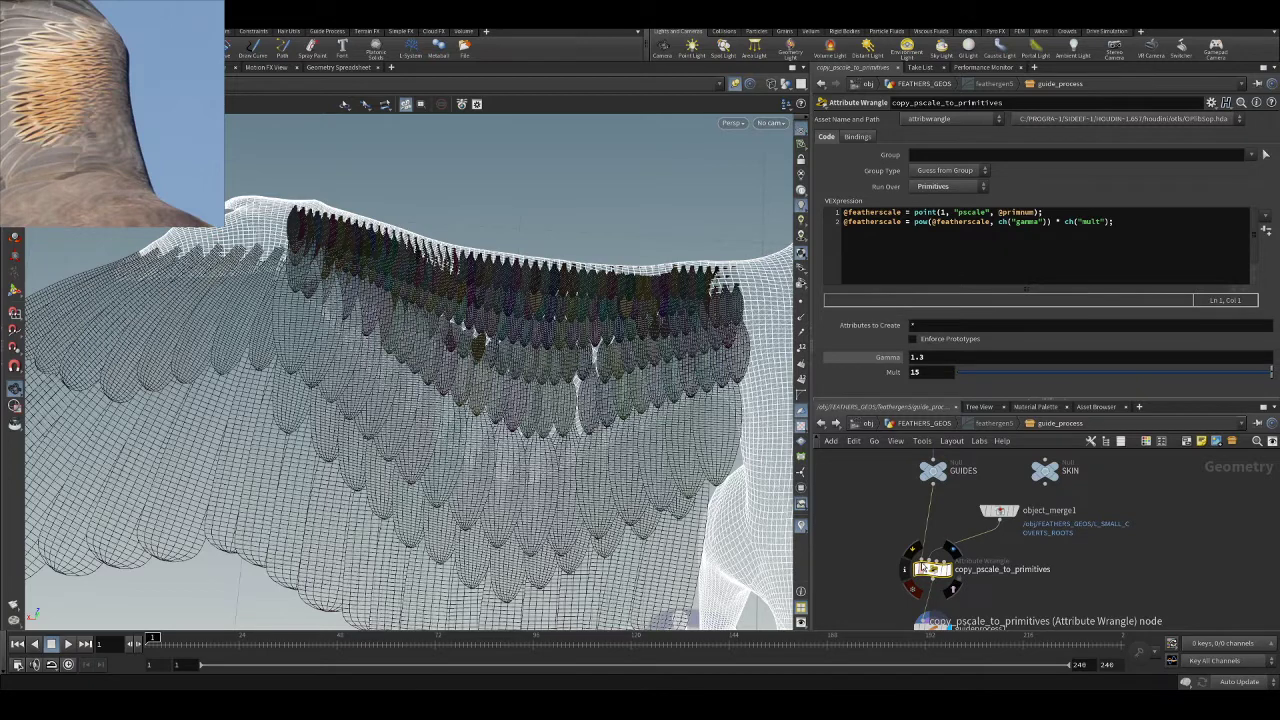
left_click(913, 425)
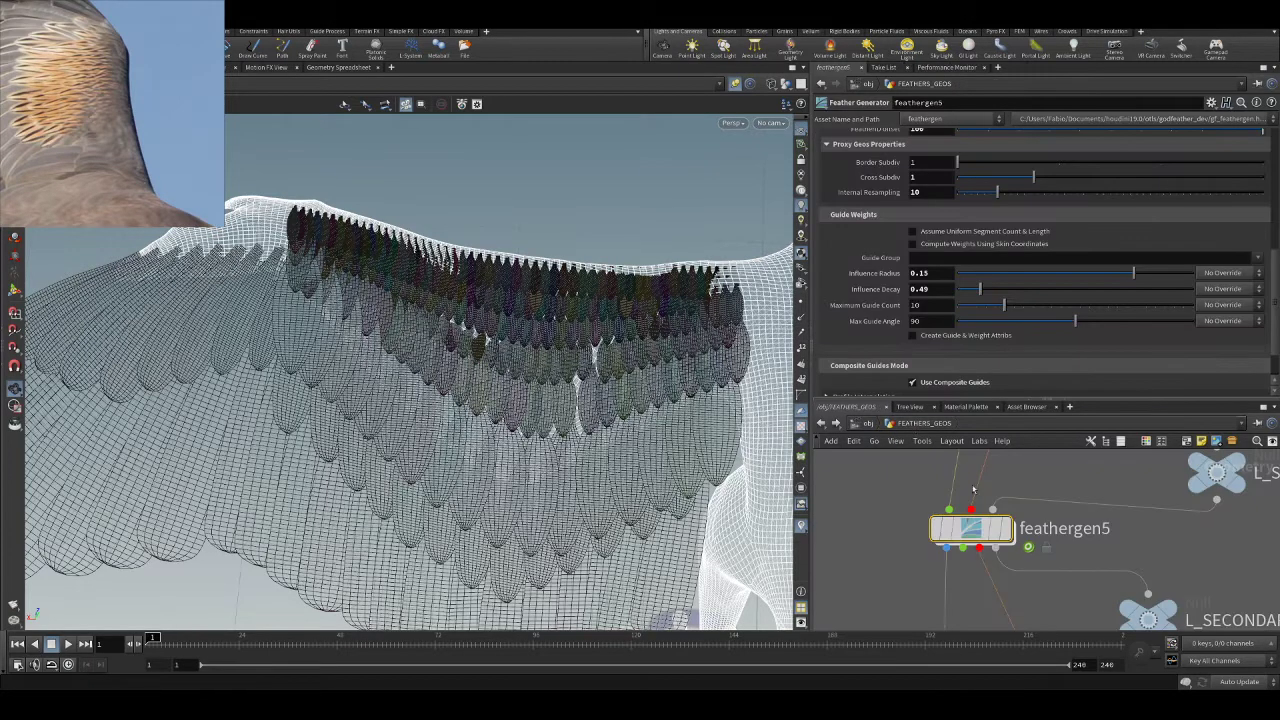
- Display godfeathergroom5 in the unpinned viewport and examine its guide feathers over the other wing feathers from several angles
scroll(963, 523, "down", 4)
middle_click_drag(963, 523, 945, 614)
left_click(962, 550)
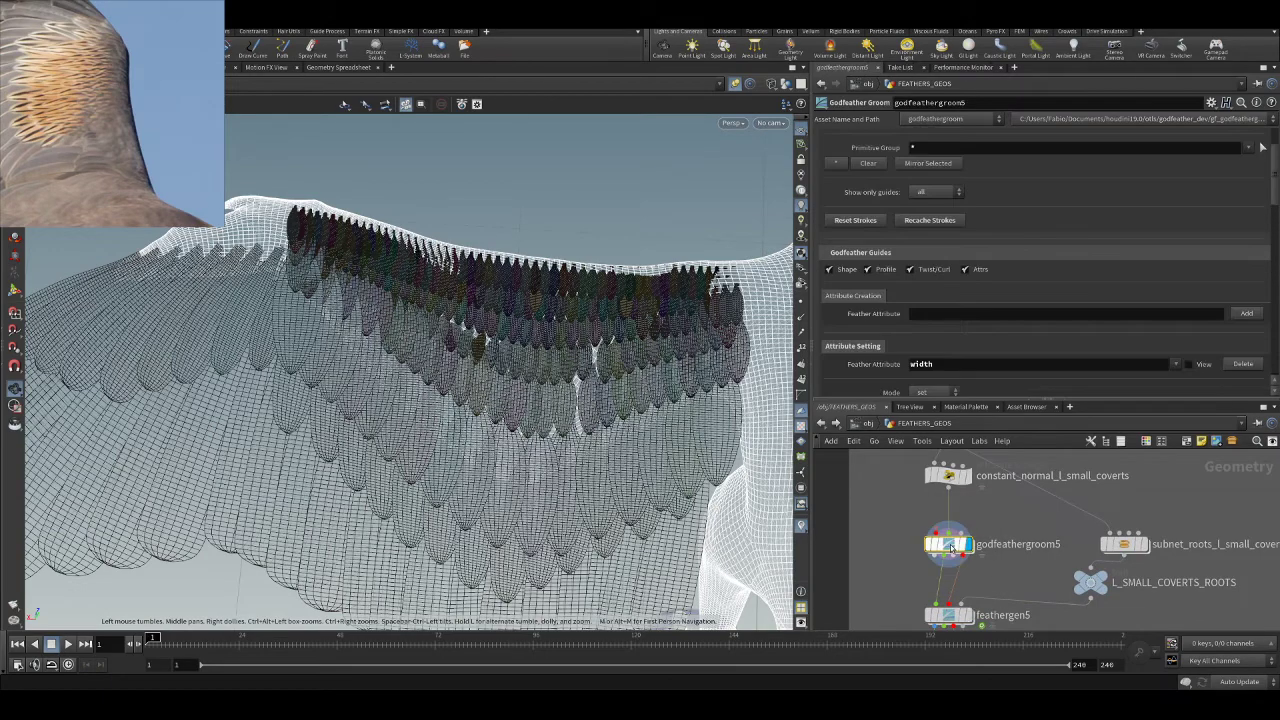
left_click_drag(481, 378, 455, 366)
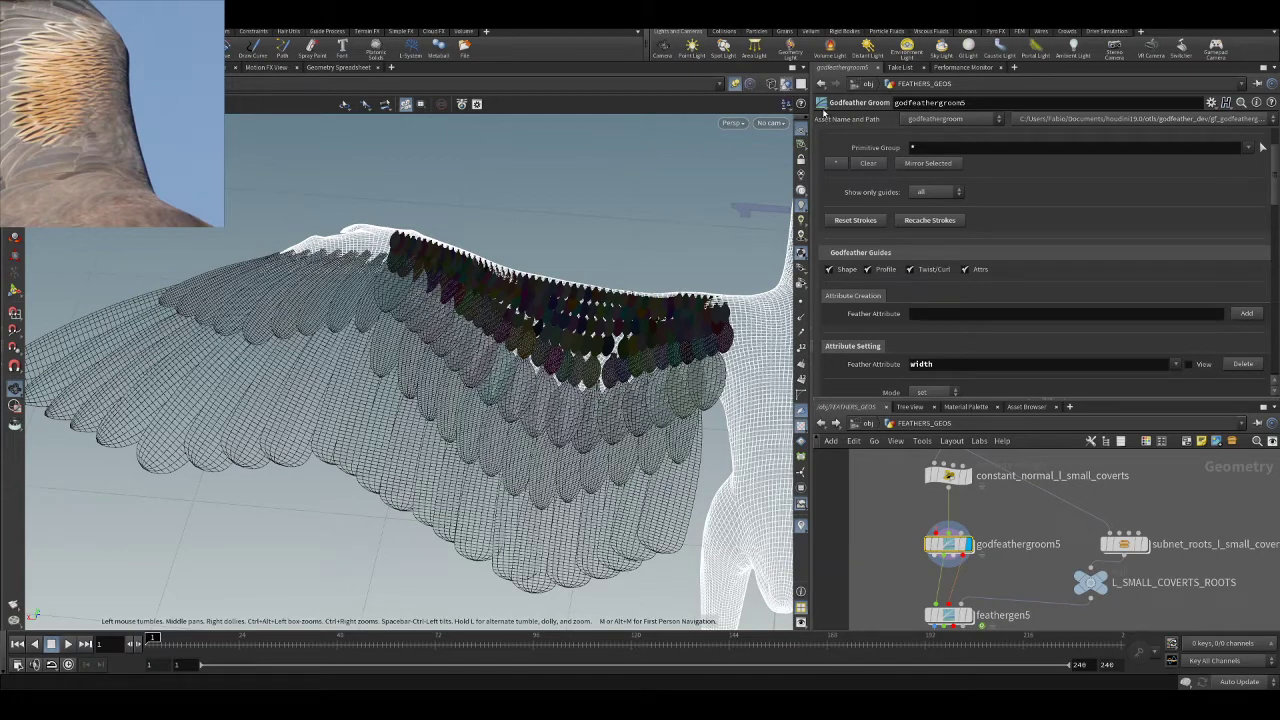
left_click(733, 84)
scroll(560, 360, "up", 5)
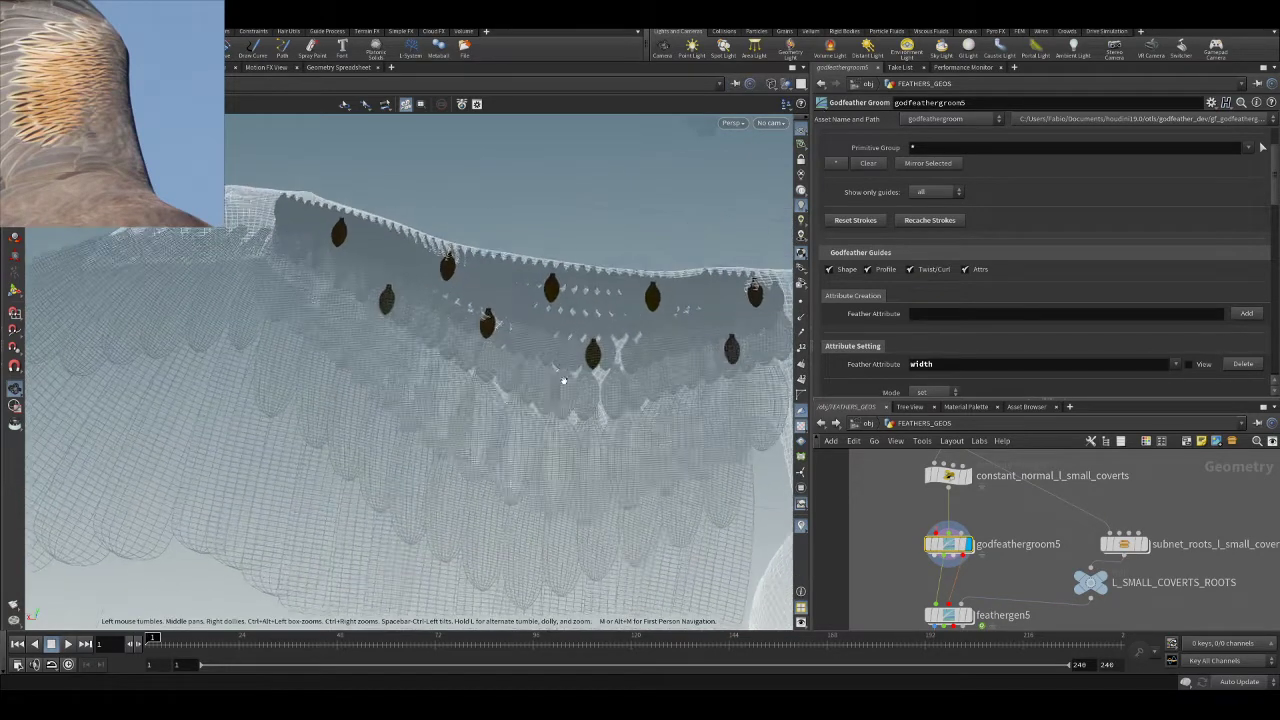
middle_click_drag(563, 377, 577, 346)
left_click_drag(577, 346, 565, 284)
middle_click_drag(565, 284, 512, 259)
scroll(512, 259, "down", 2)
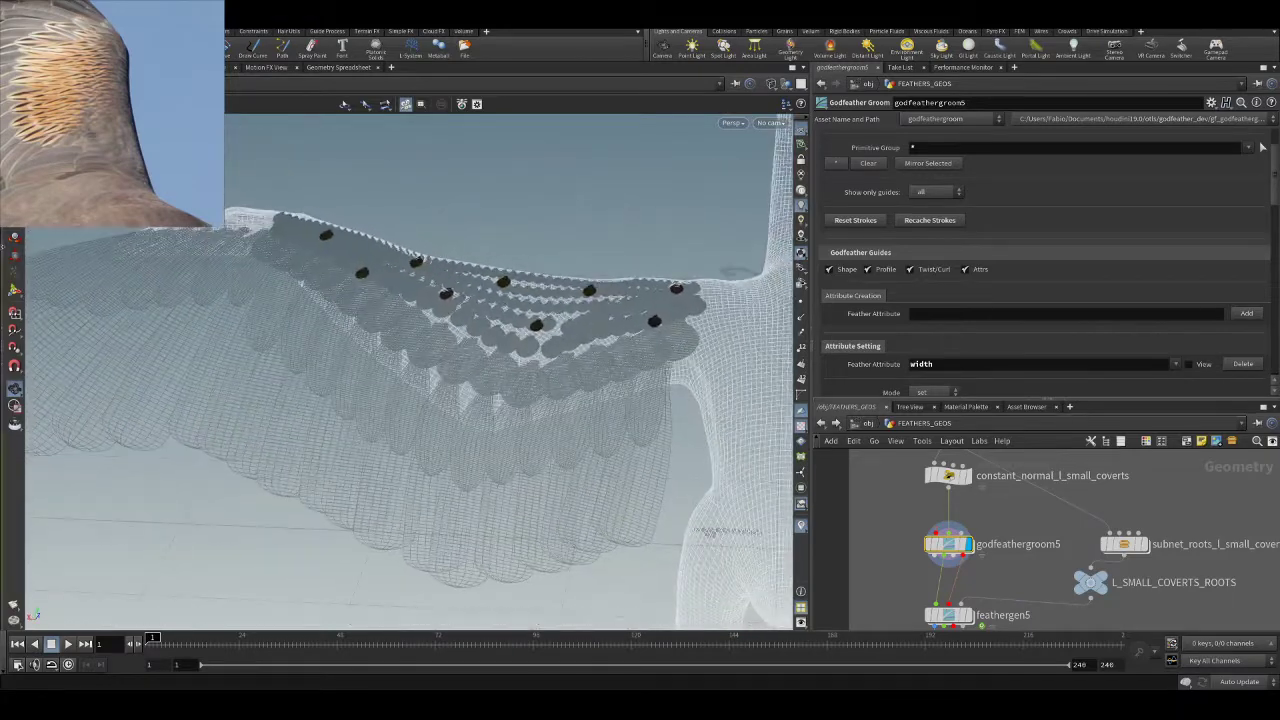
left_click_drag(551, 306, 557, 351)
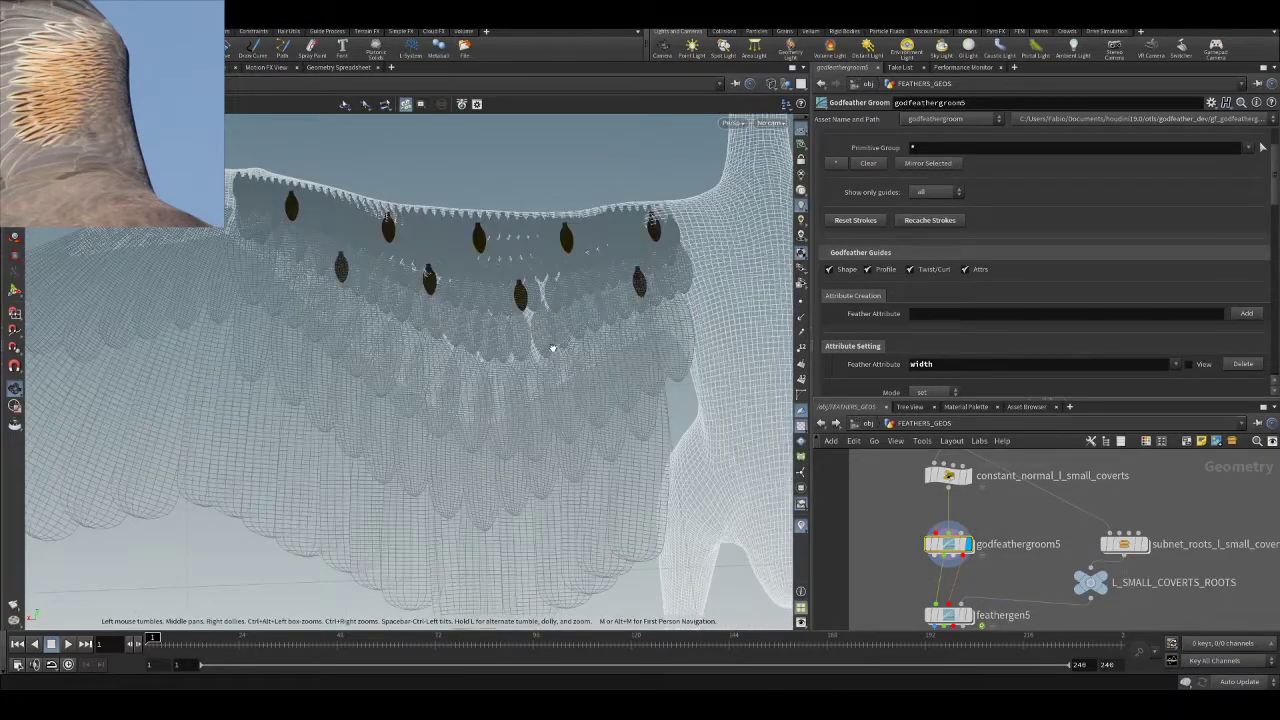
middle_click_drag(557, 351, 594, 391)
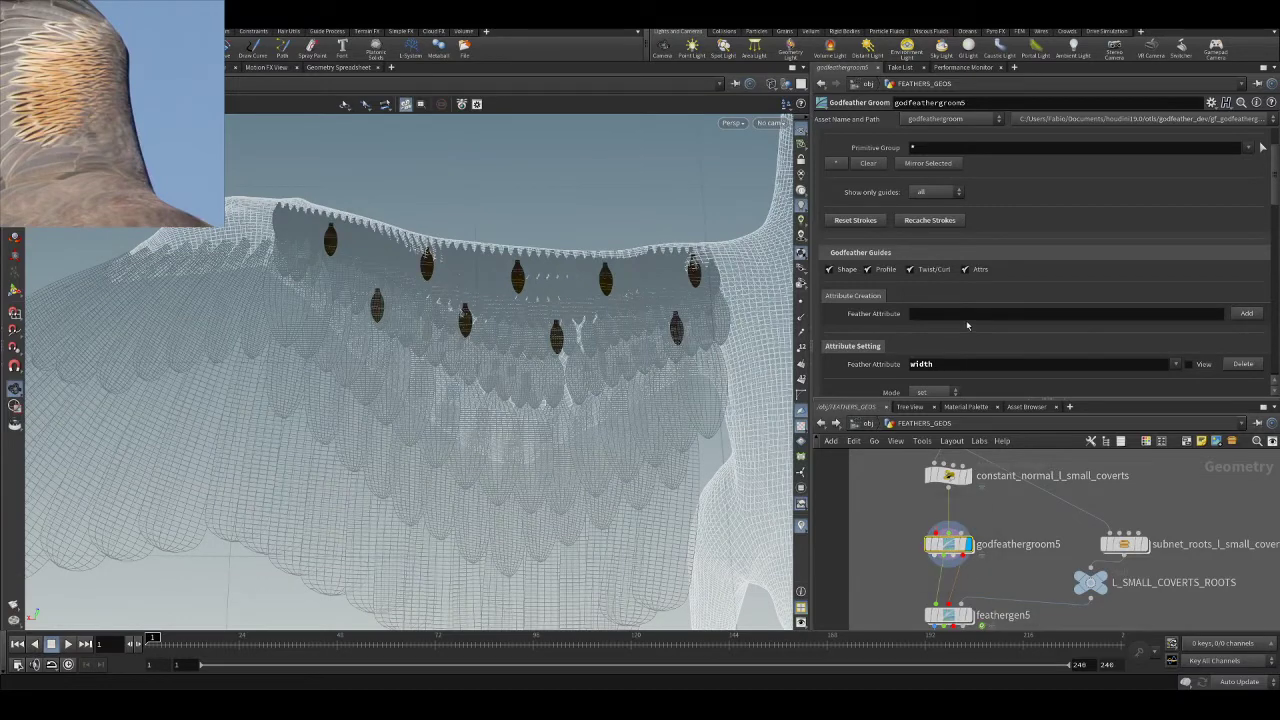
- Check feathergen5's guide weight and composite guide settings, and reselect godfeathergroom5
middle_click_drag(970, 624, 979, 518)
scroll(979, 518, "up", 2)
left_click(965, 505)
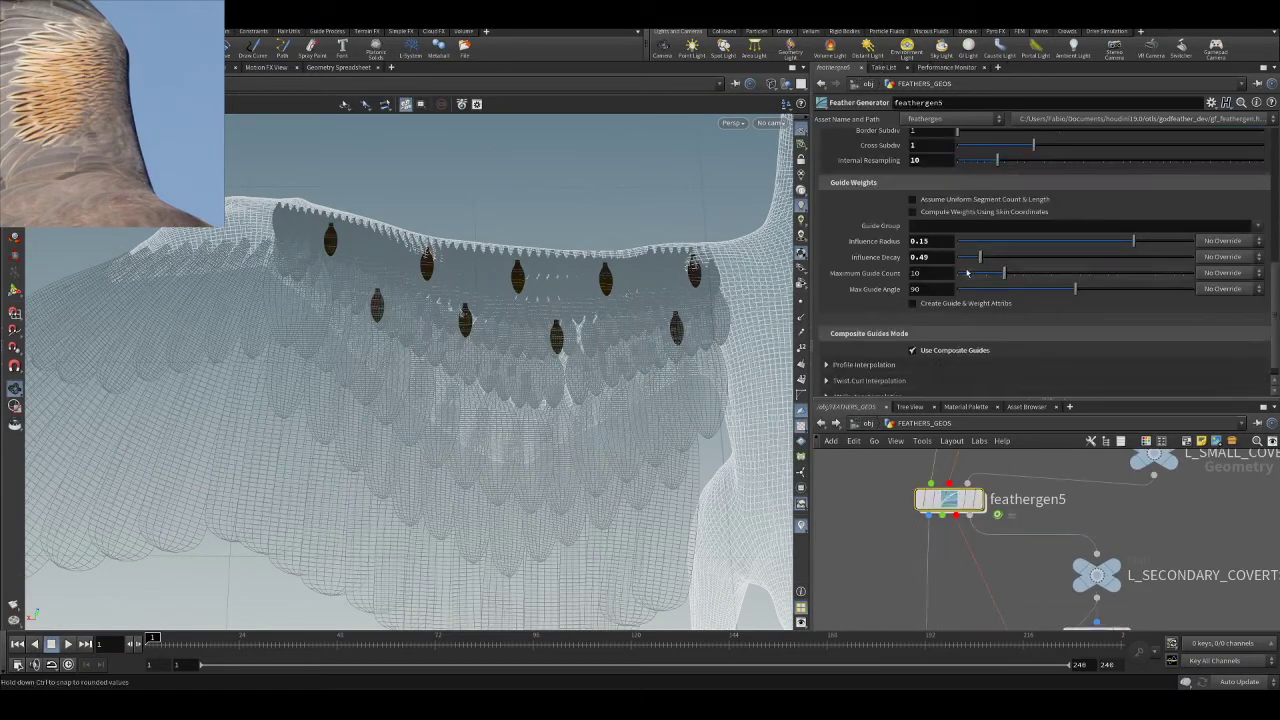
scroll(939, 337, "down", 1)
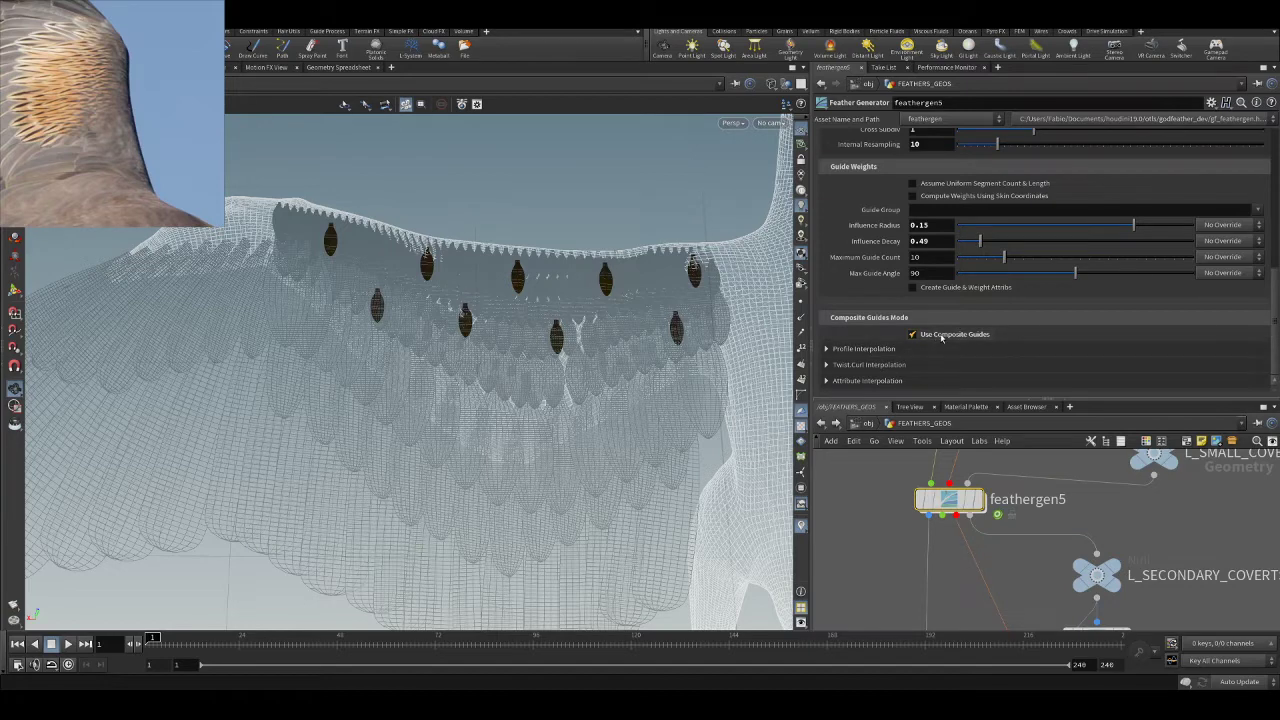
middle_click_drag(945, 470, 943, 618)
left_click(950, 546)
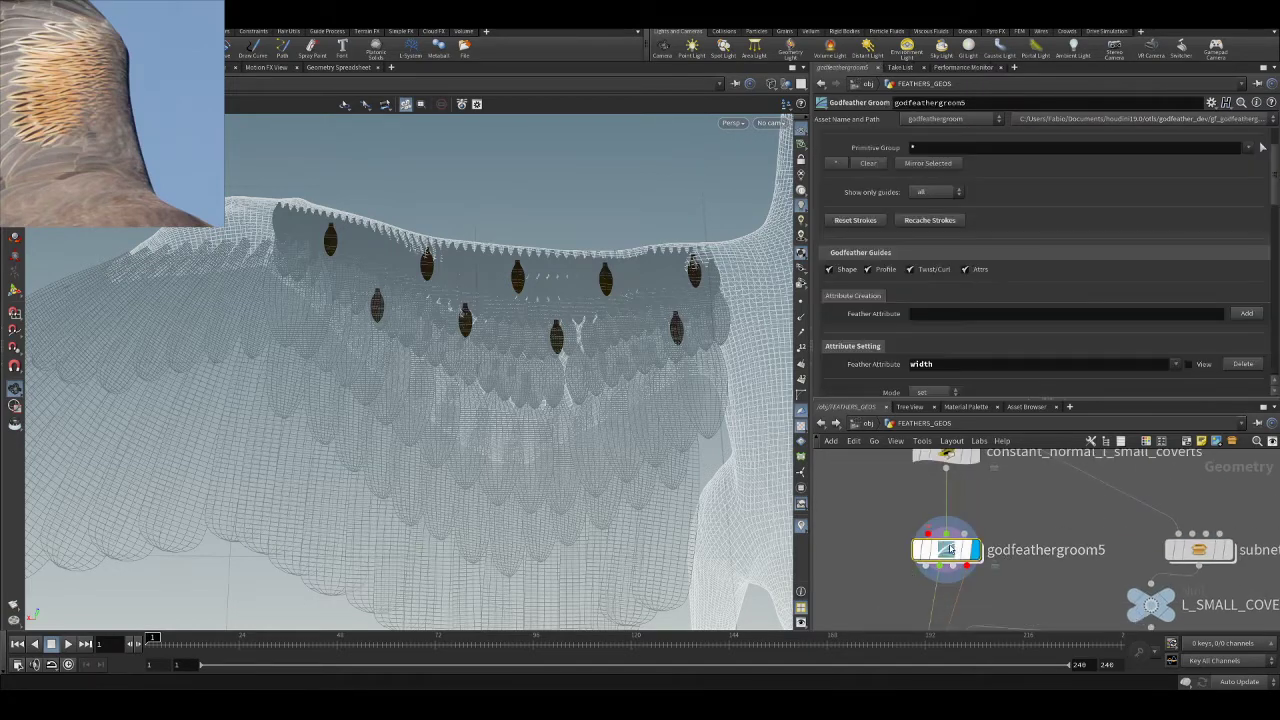
- Set godfeathergroom5's primitive group to all guides except the middle one of the upper row, and disable their Profile guides
scroll(930, 240, "up", 3)
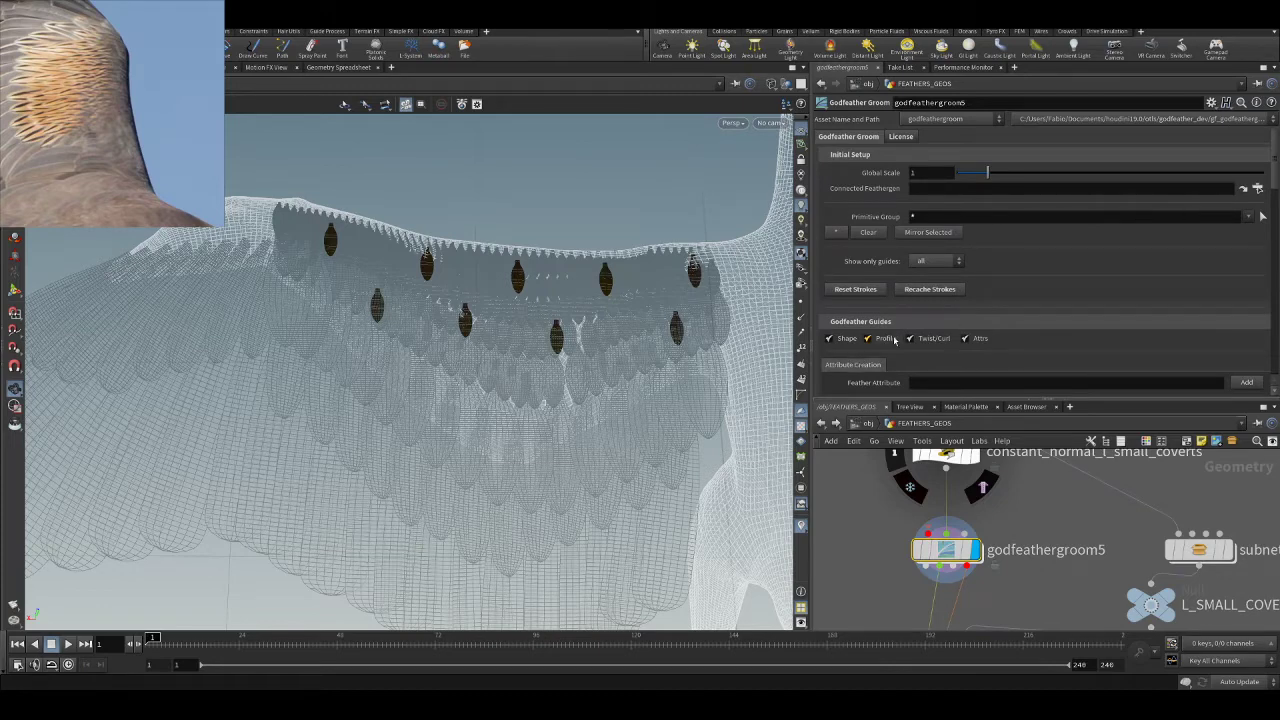
left_click(1262, 216)
left_click_drag(501, 243, 541, 291)
left_click_drag(290, 177, 815, 482)
left_click_drag(543, 250, 491, 299, "ctrl")
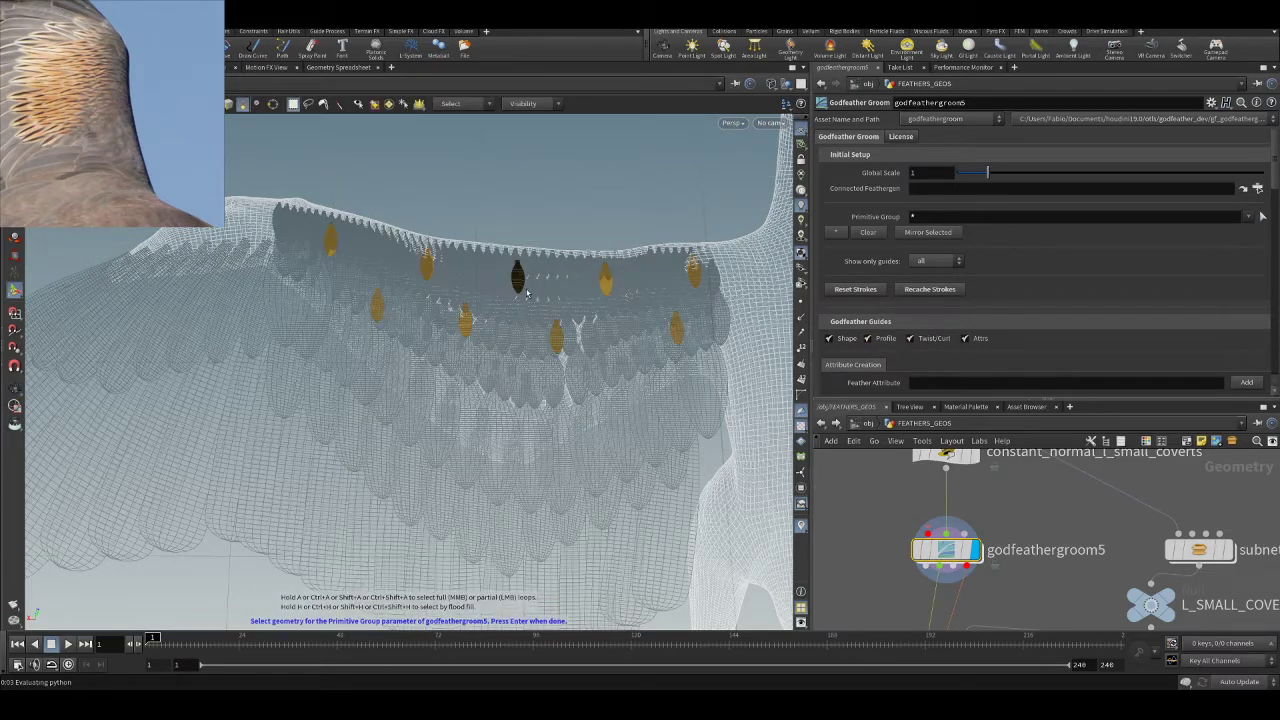
key("Return")
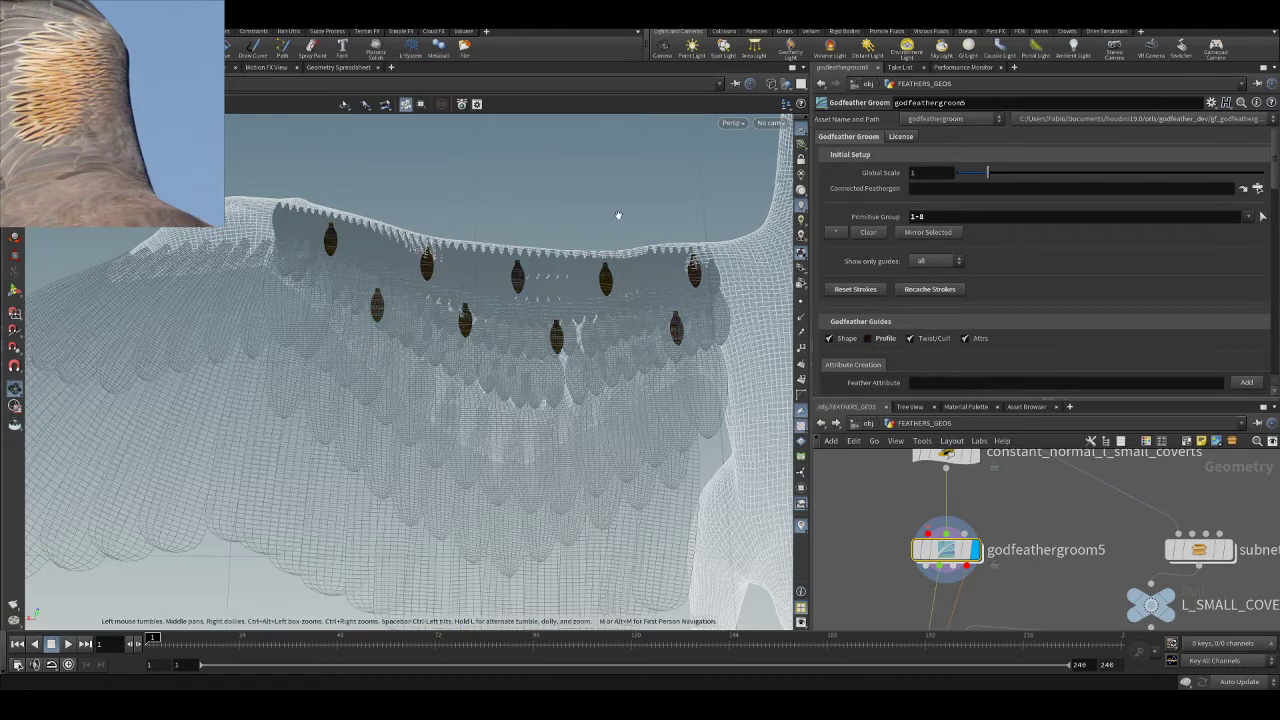
key("Escape")
- Plant a guide feather at the lower edge of the small coverts, next to the body
left_click_drag(570, 245, 590, 326)
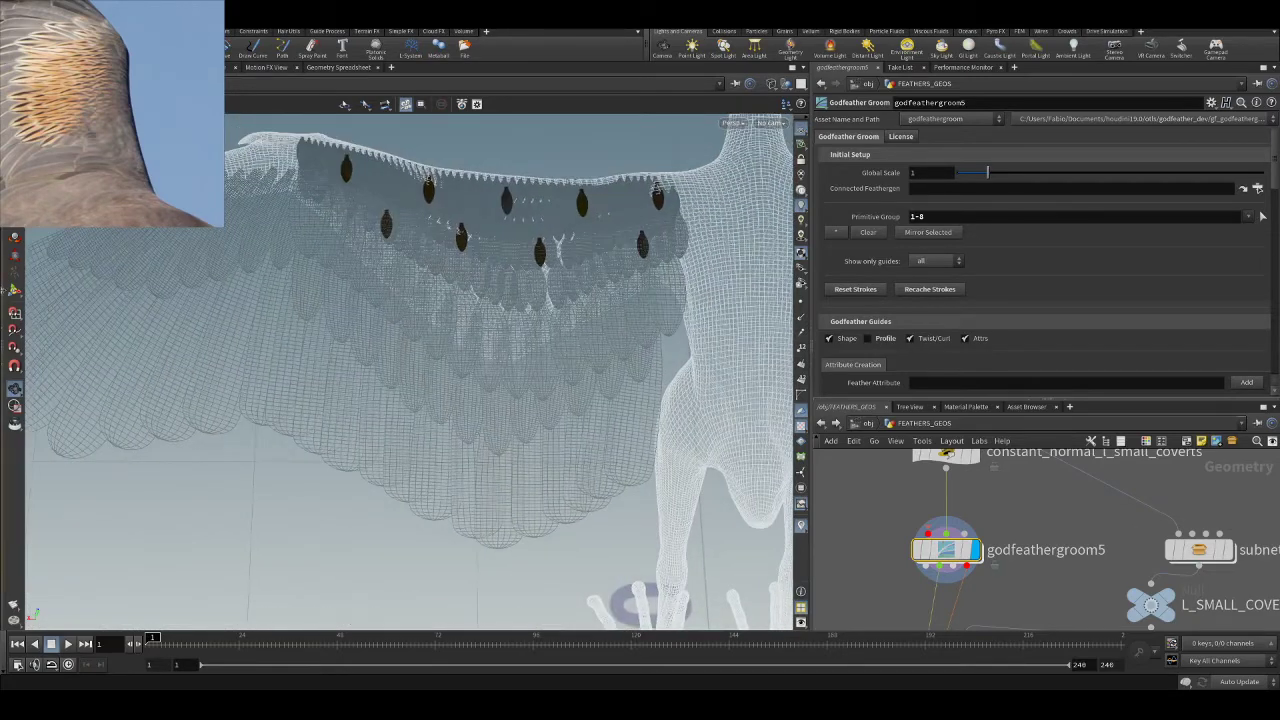
key("Return")
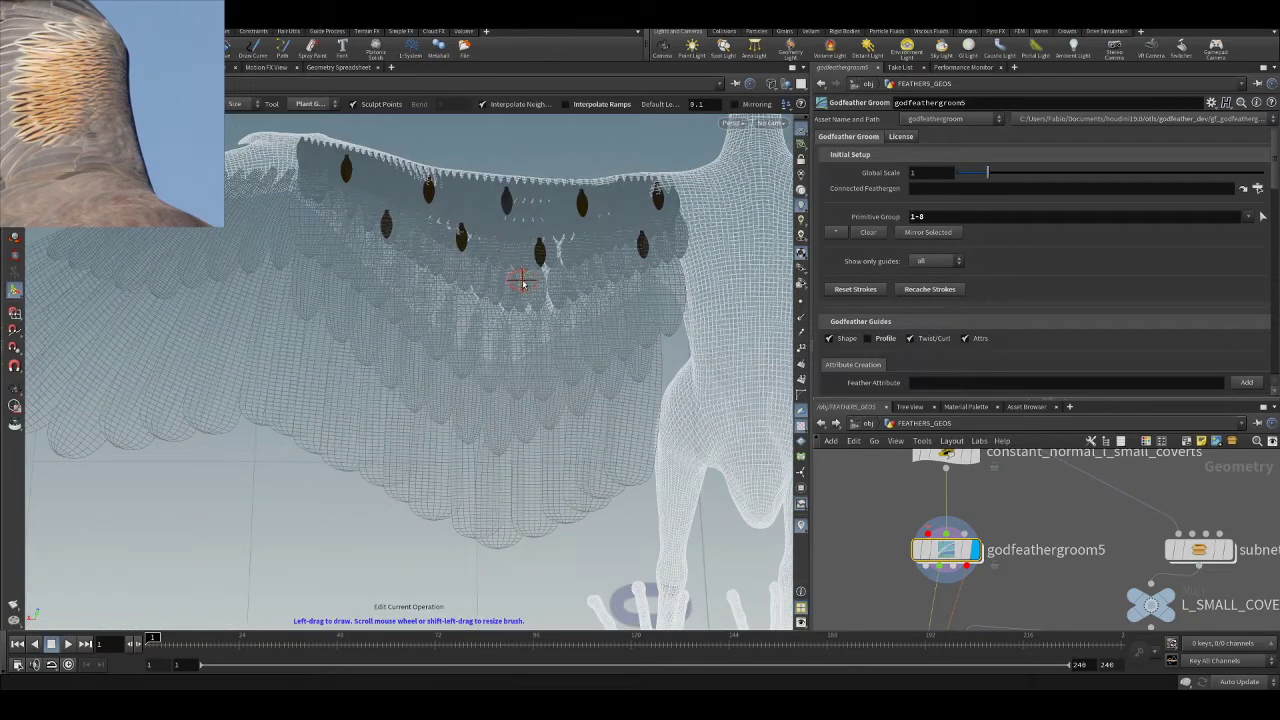
middle_click_drag(520, 280, 523, 337, "alt")
right_click_drag(523, 337, 649, 349, "alt")
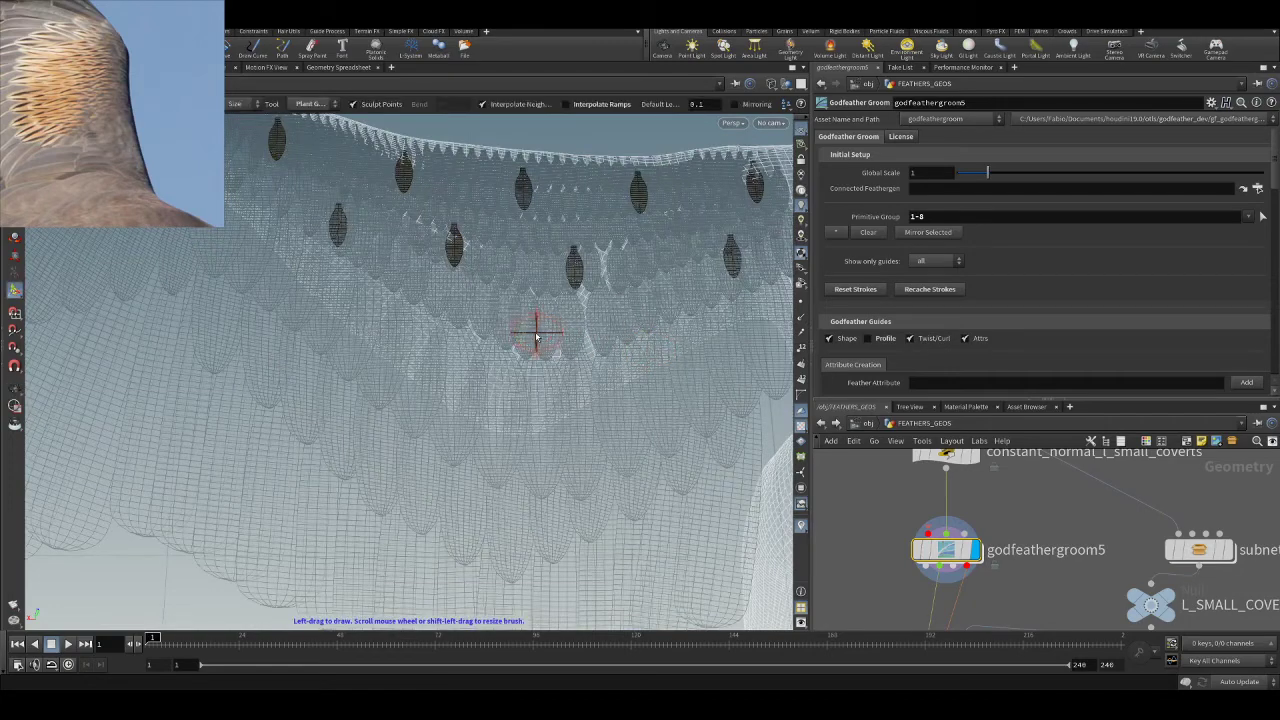
middle_click_drag(655, 347, 562, 355, "alt")
right_click_drag(562, 355, 535, 340, "alt")
mouse_move(535, 340)
left_mouse_down("alt")
mouse_move(529, 229)
mouse_move(514, 234)
mouse_move(620, 345)
mouse_move(676, 349)
mouse_move(663, 323)
left_mouse_up("alt")
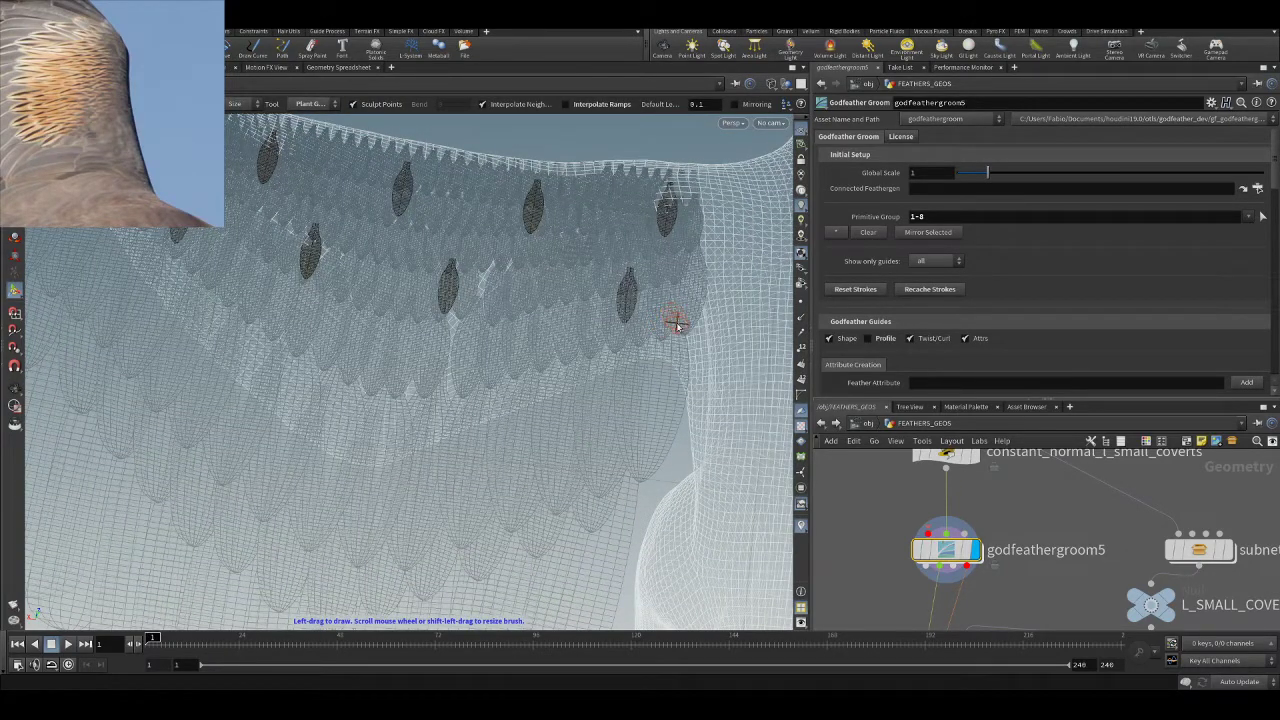
left_click(676, 321)
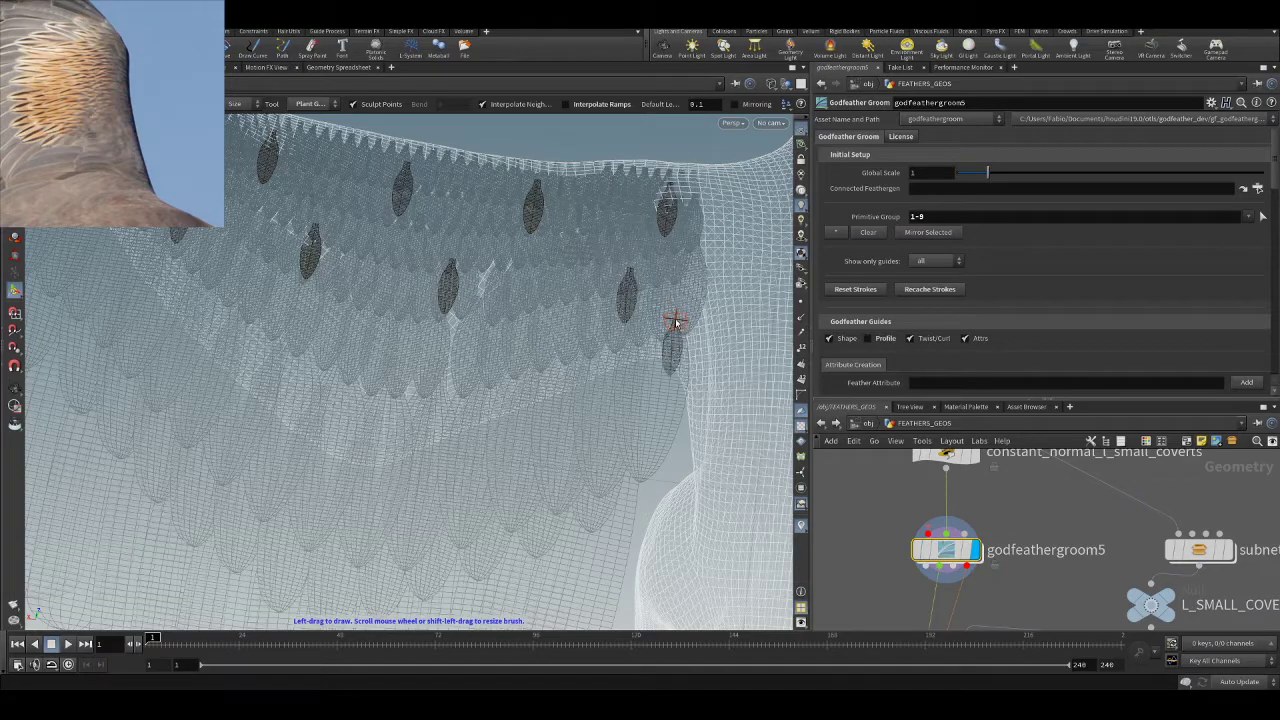
- Plant more guide feathers along the lower edge of the small coverts, working outward from the body
left_click(530, 359)
mouse_move(530, 360)
left_mouse_down("alt")
mouse_move(588, 374)
mouse_move(491, 377)
mouse_move(546, 348)
mouse_move(629, 348)
mouse_move(546, 328)
left_mouse_up("alt")
left_click(502, 352)
left_click(507, 334)
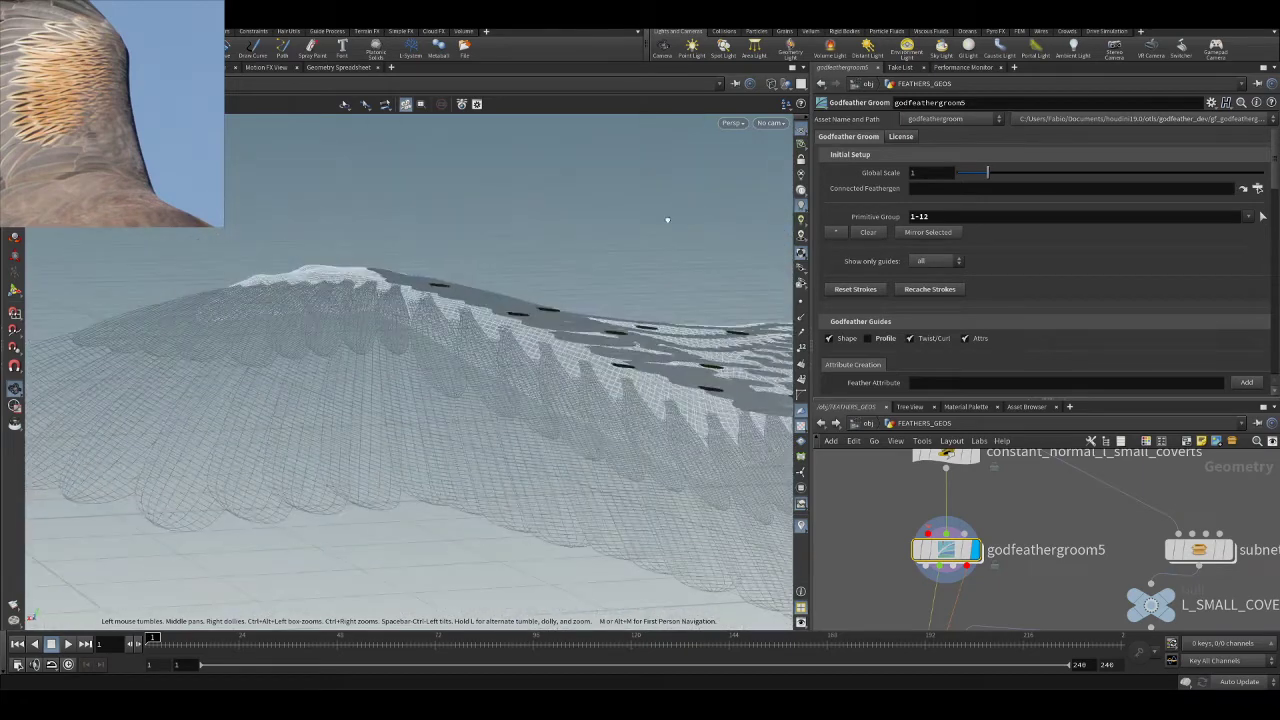
mouse_move(472, 333)
left_mouse_down("alt")
mouse_move(518, 346)
mouse_move(534, 326)
left_mouse_up("alt")
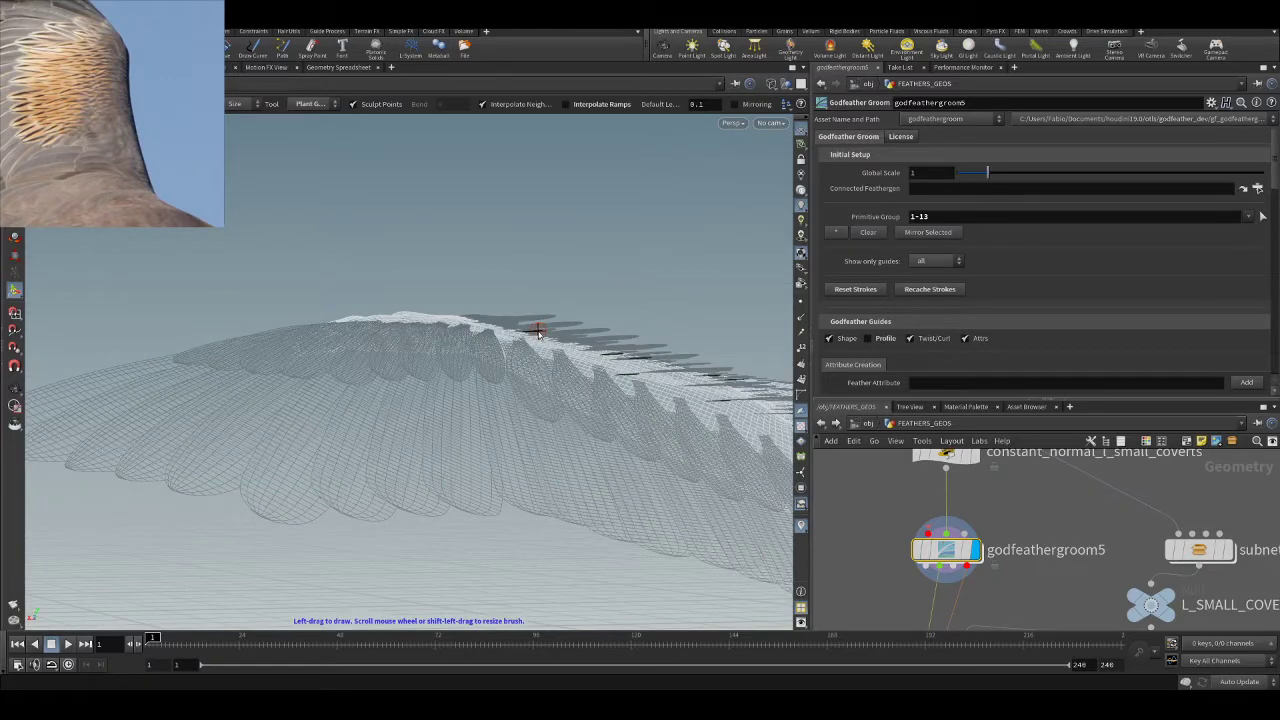
- Undo the last guide stroke and plant a guide at the outer end of the small coverts
mouse_move(578, 262)
left_mouse_down("alt")
mouse_move(529, 334)
mouse_move(536, 412)
mouse_move(520, 300)
left_mouse_up("alt")
key("ctrl+z")
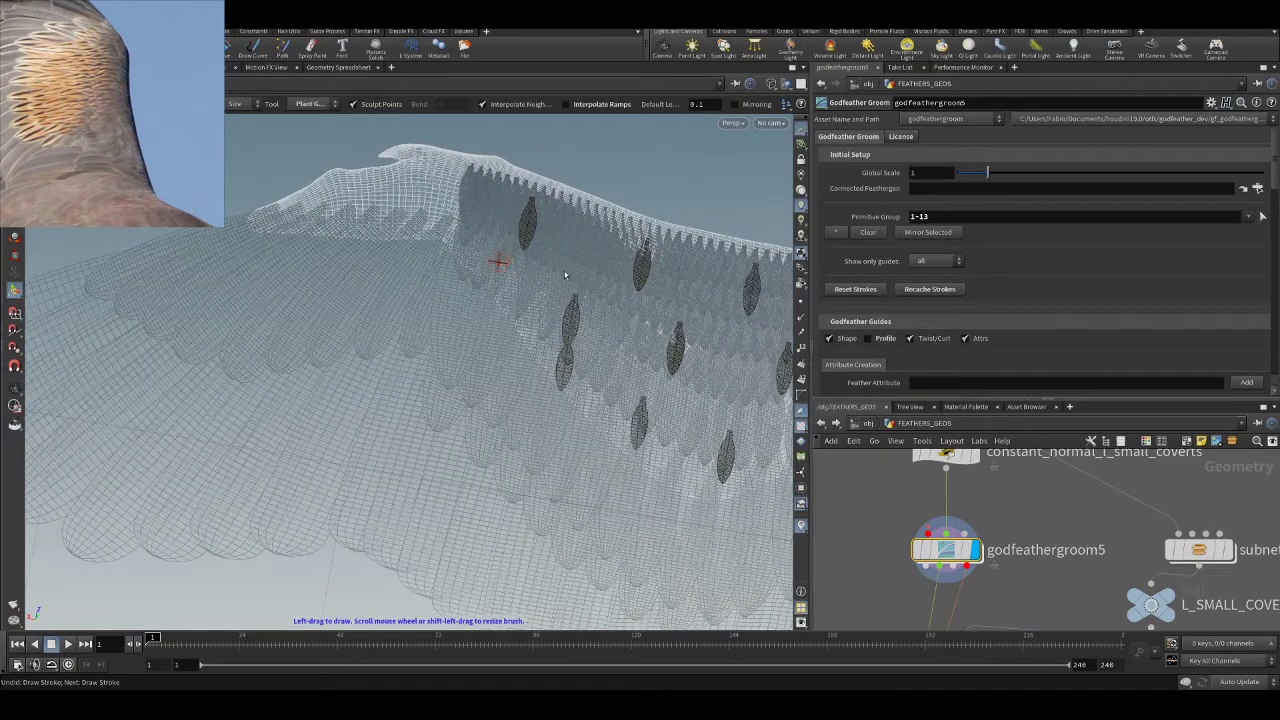
middle_click_drag(670, 355, 595, 322, "alt")
right_click_drag(595, 322, 546, 274, "alt")
middle_click_drag(612, 282, 527, 284, "alt")
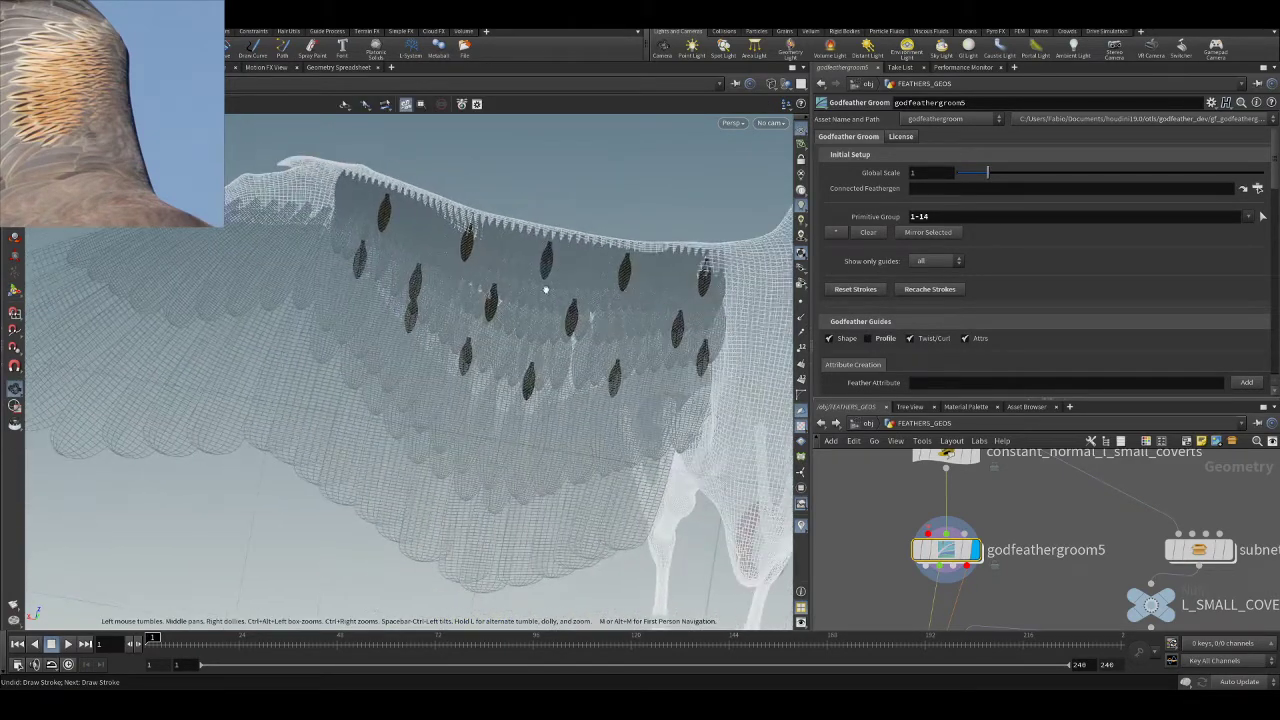
left_click_drag(526, 284, 561, 265, "alt")
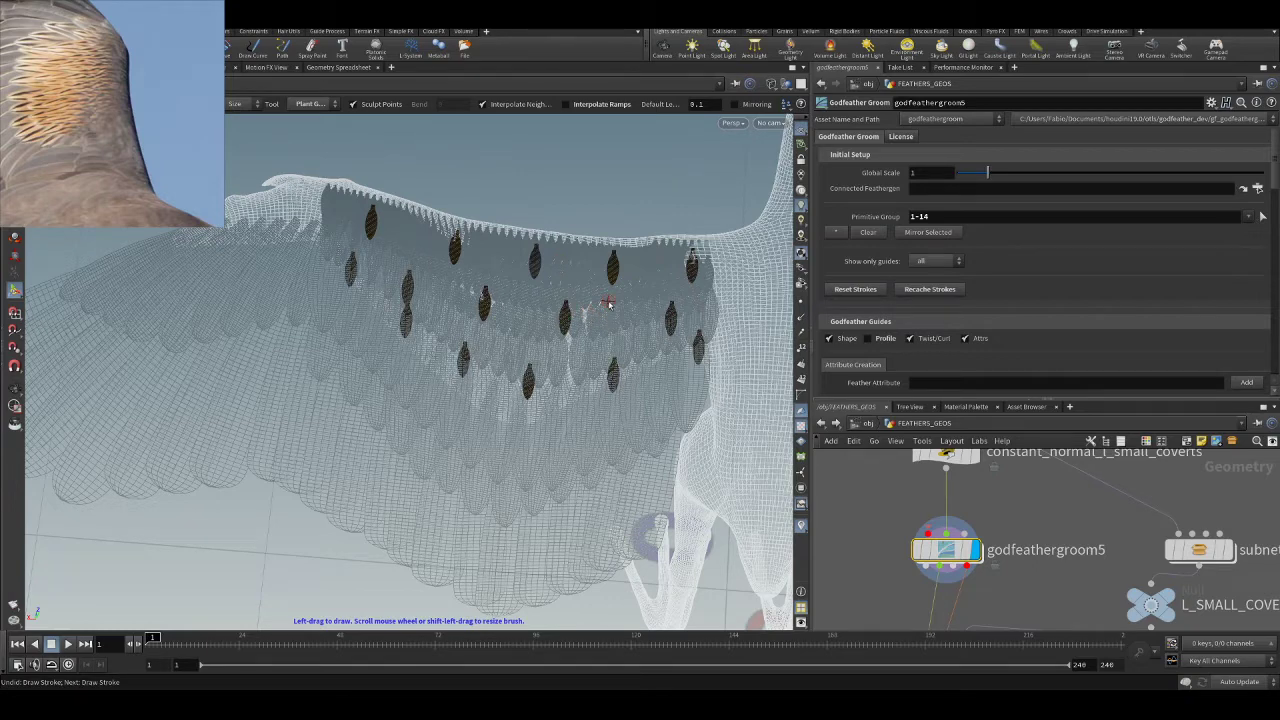
- Set godfeathergroom5's primitive group to the six newly planted guides along the lower edge of the coverts
key("Escape")
mouse_move(489, 186)
left_mouse_down()
mouse_move(563, 223)
mouse_move(631, 229)
mouse_move(592, 260)
mouse_move(600, 292)
left_mouse_up()
left_click(1262, 217)
left_click_drag(691, 442, 724, 419, "alt")
left_click(727, 380)
left_click(628, 398, "shift")
left_click(530, 402, "shift")
left_click(461, 377, "shift")
left_click(398, 328, "shift")
left_click(339, 273, "shift")
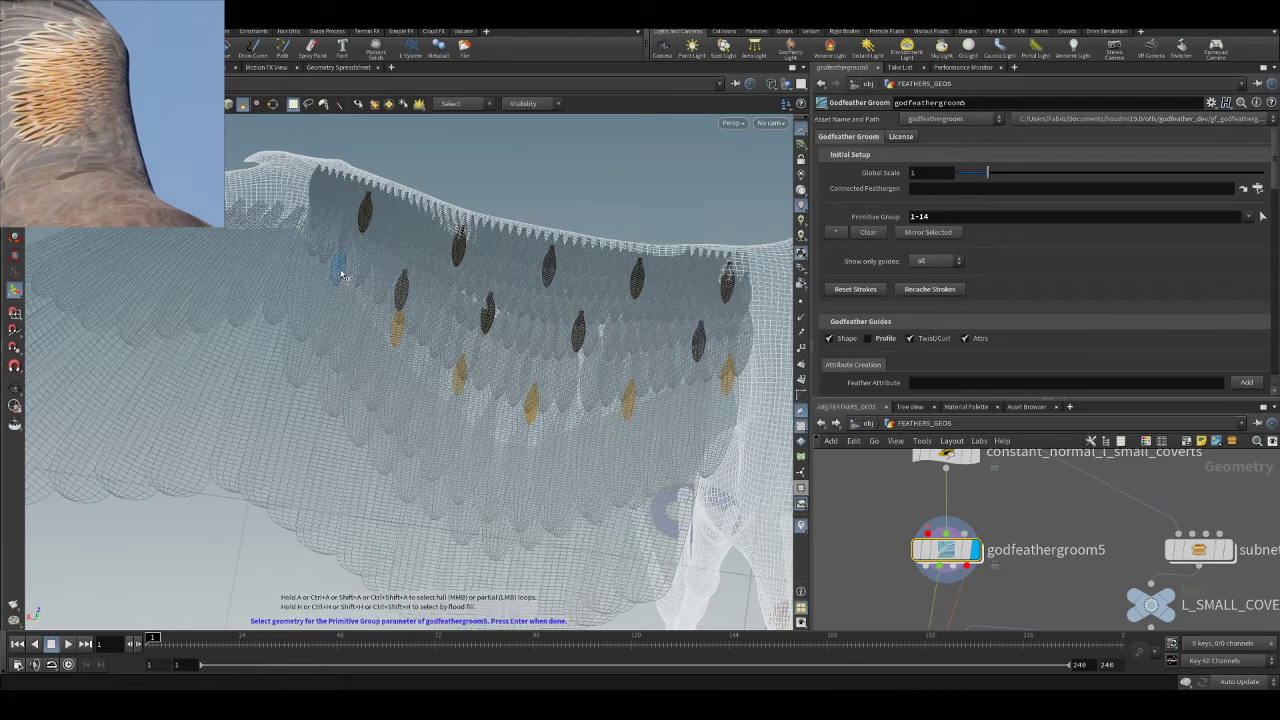
left_click_drag(340, 275, 347, 291, "alt")
key("Return")
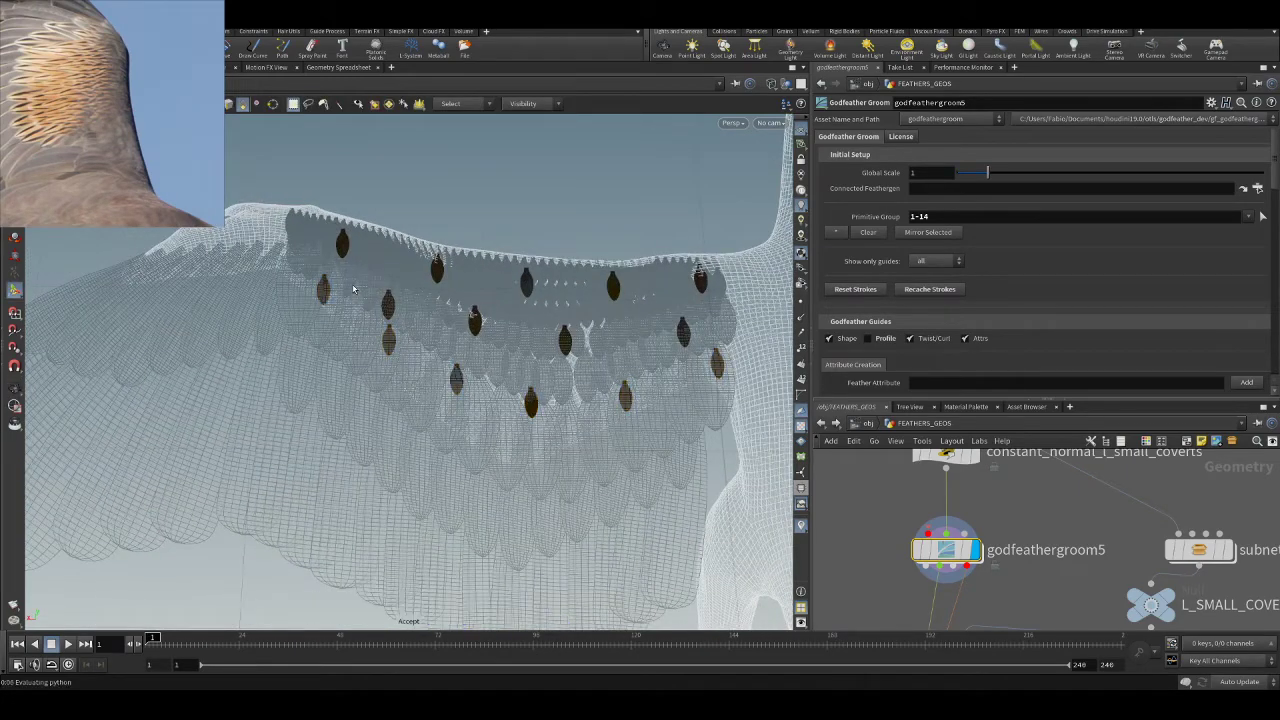
- Shorten the newly planted guide next to the body with Adjust Length at a target length of 0.015
left_click_drag(593, 385, 491, 354, "alt")
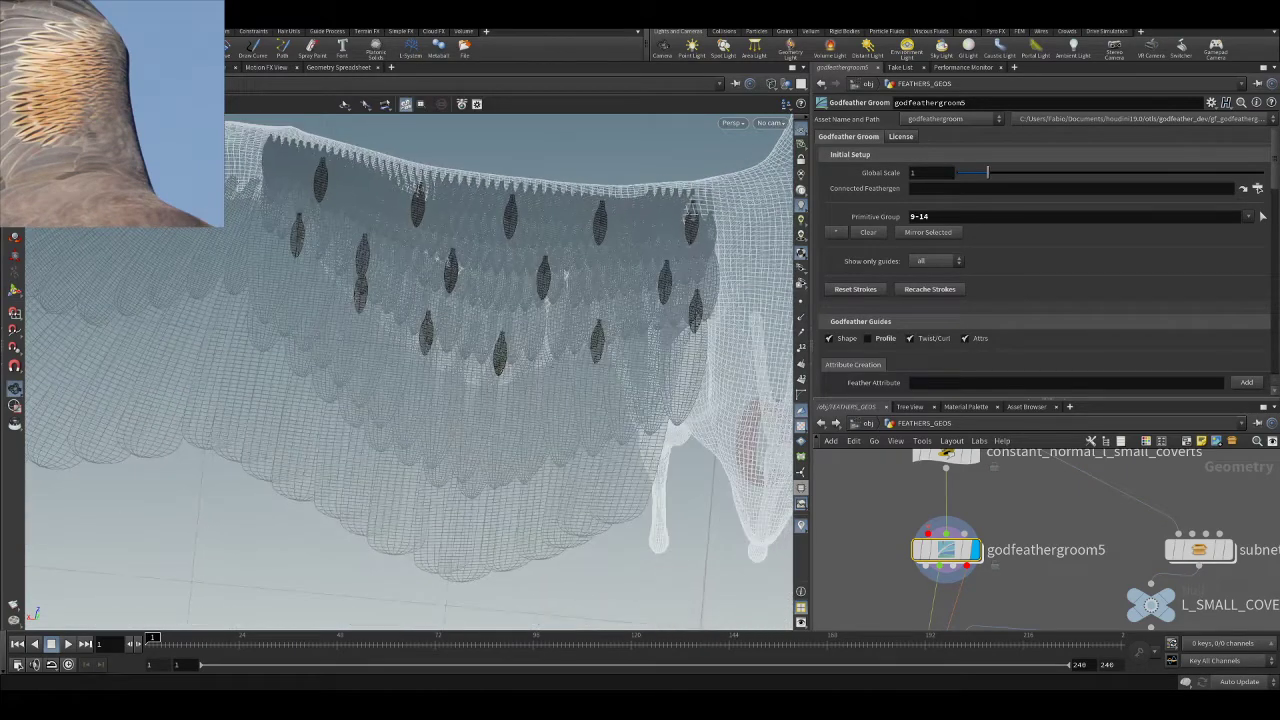
left_click(16, 289)
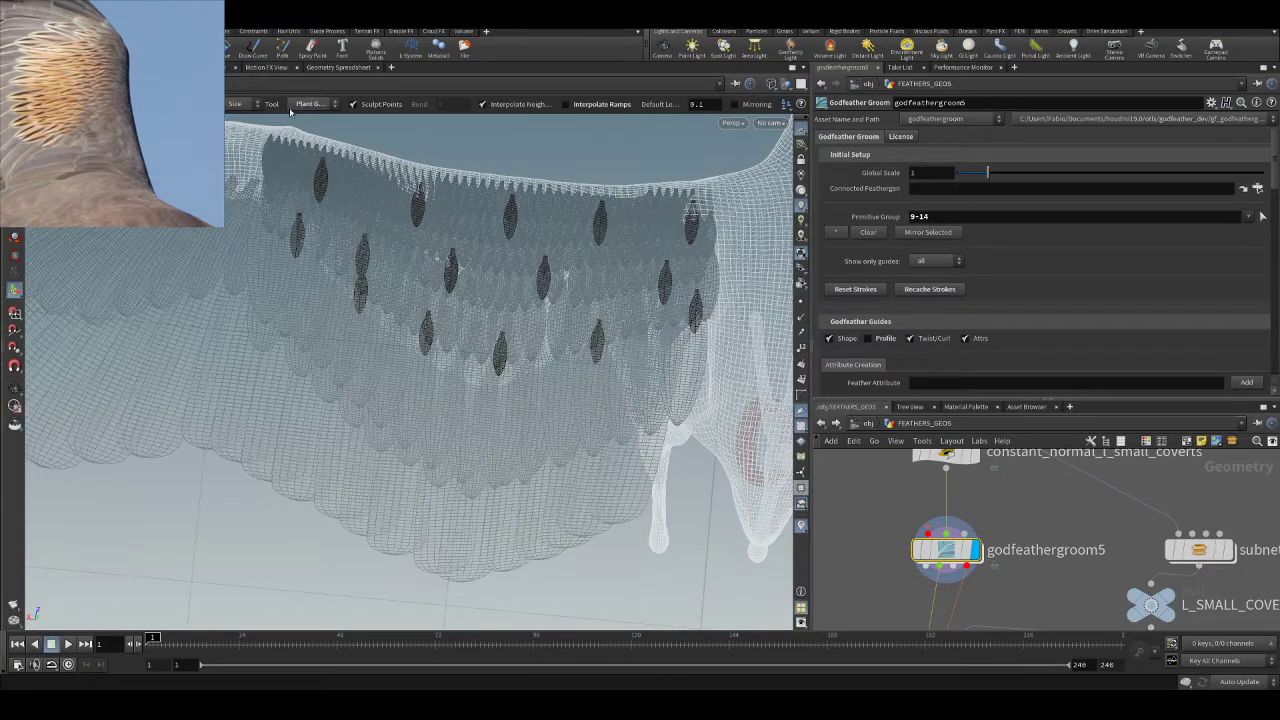
left_click(327, 202)
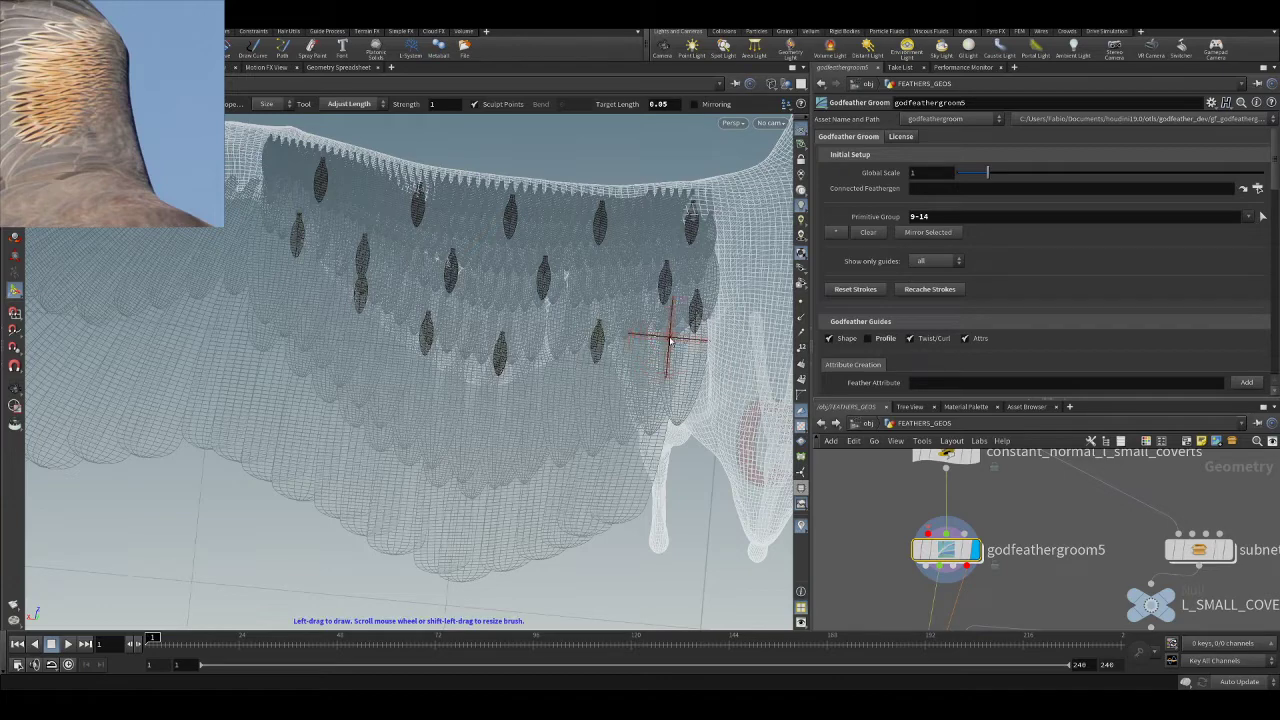
left_click_drag(698, 318, 699, 330)
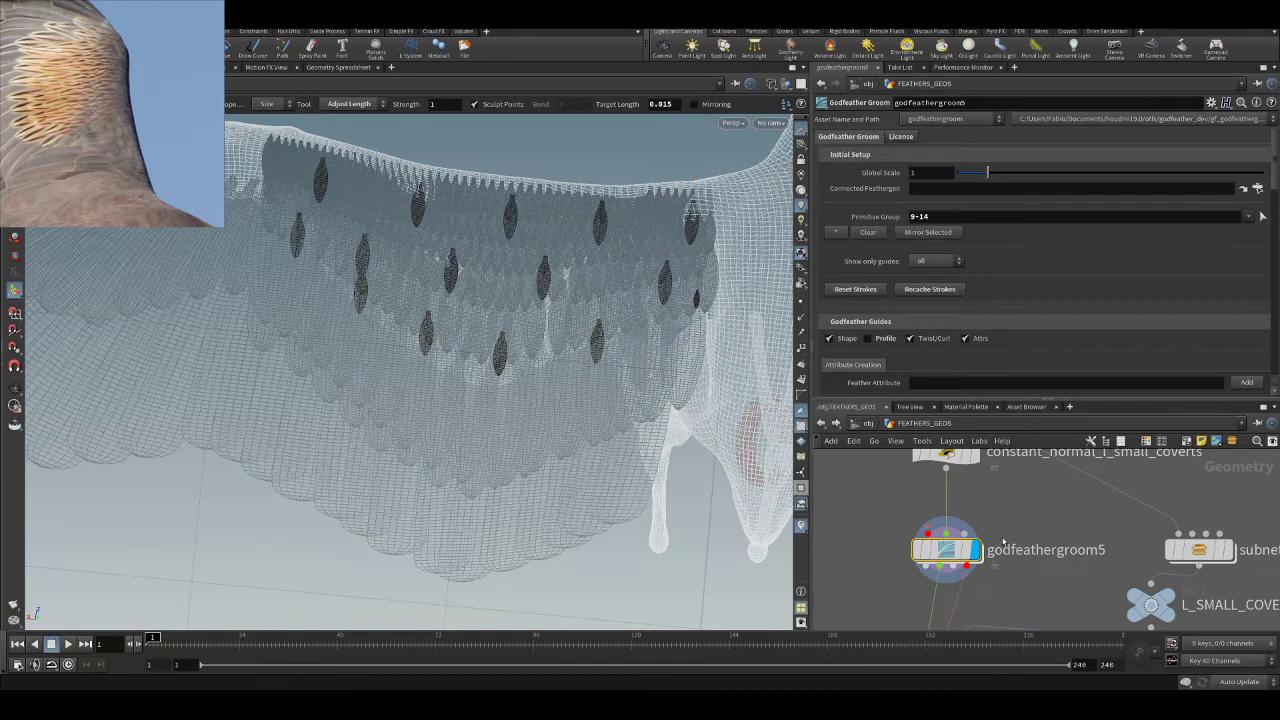
- Hide the other objects and shorten the remaining new guides to the 0.015 target length
mouse_move(967, 552)
left_click(772, 84)
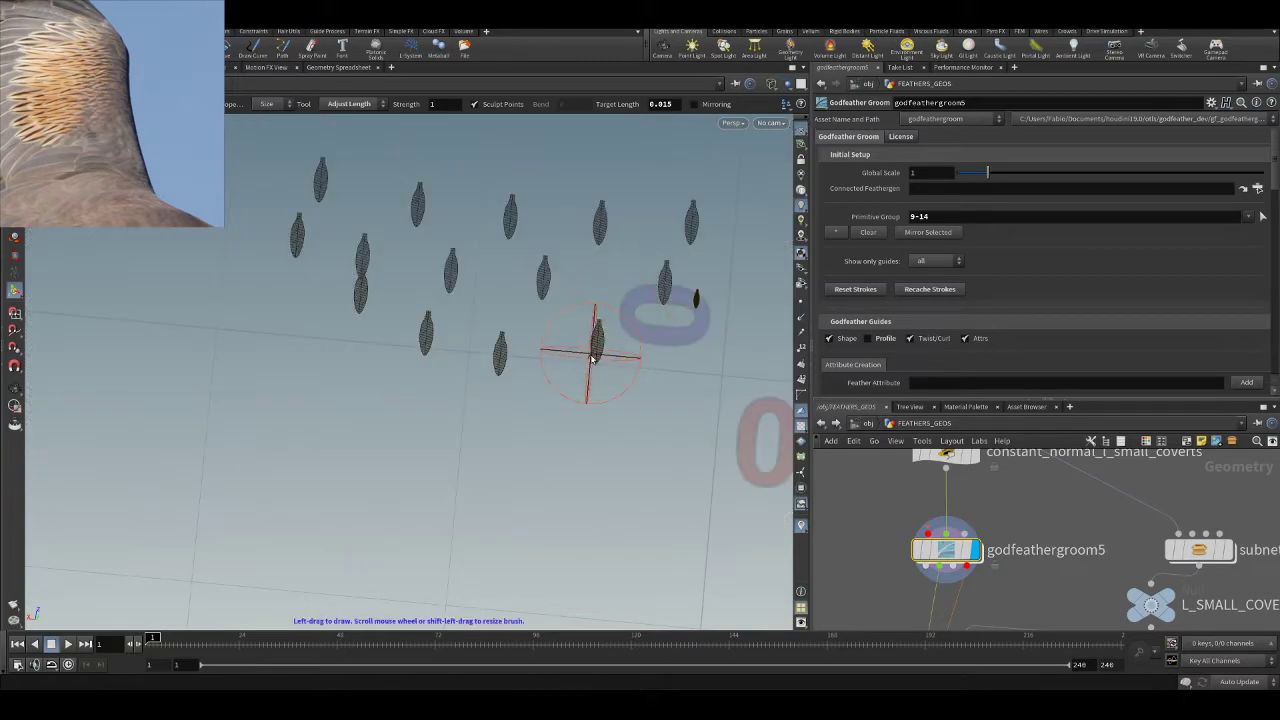
mouse_move(615, 352)
left_mouse_down()
mouse_move(423, 366)
mouse_move(309, 286)
mouse_move(257, 229)
mouse_move(541, 346)
left_mouse_up()
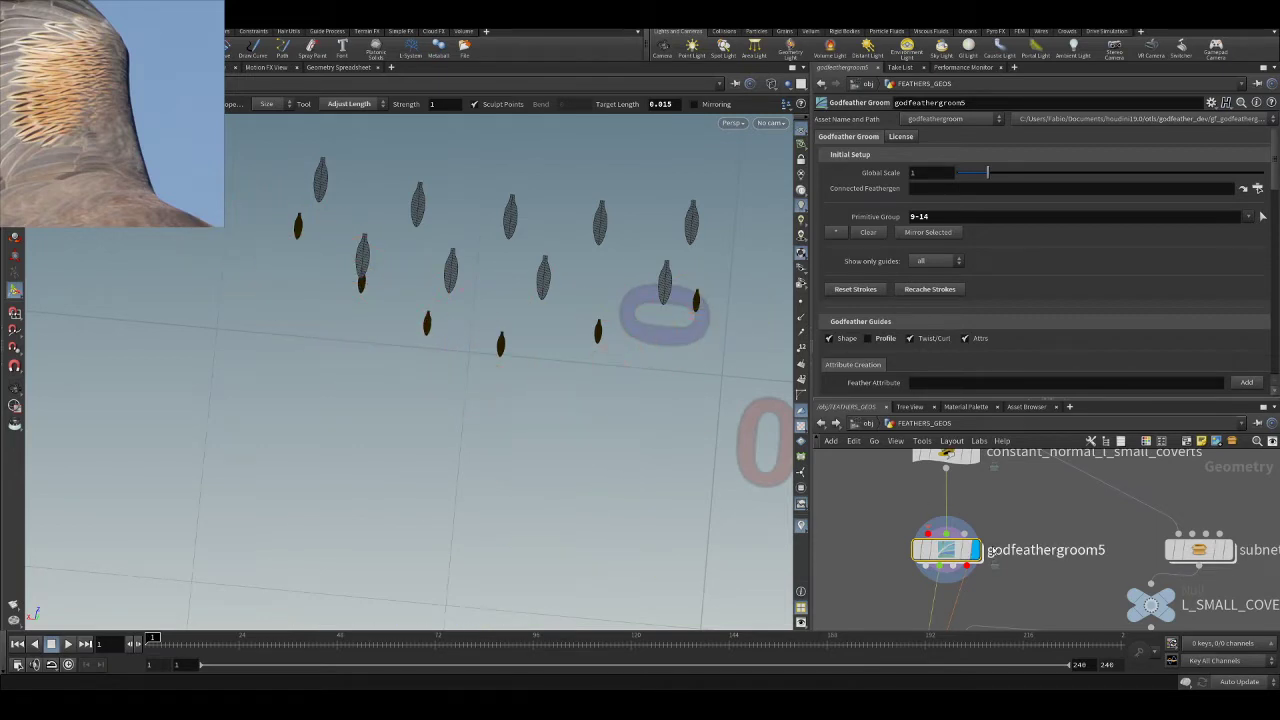
- Display feathergen5's generated small coverts, view them up close, and select the node for editing
scroll(1010, 559, "down", 3)
middle_click_drag(1006, 614, 997, 565)
scroll(997, 565, "up", 4)
left_click(965, 566)
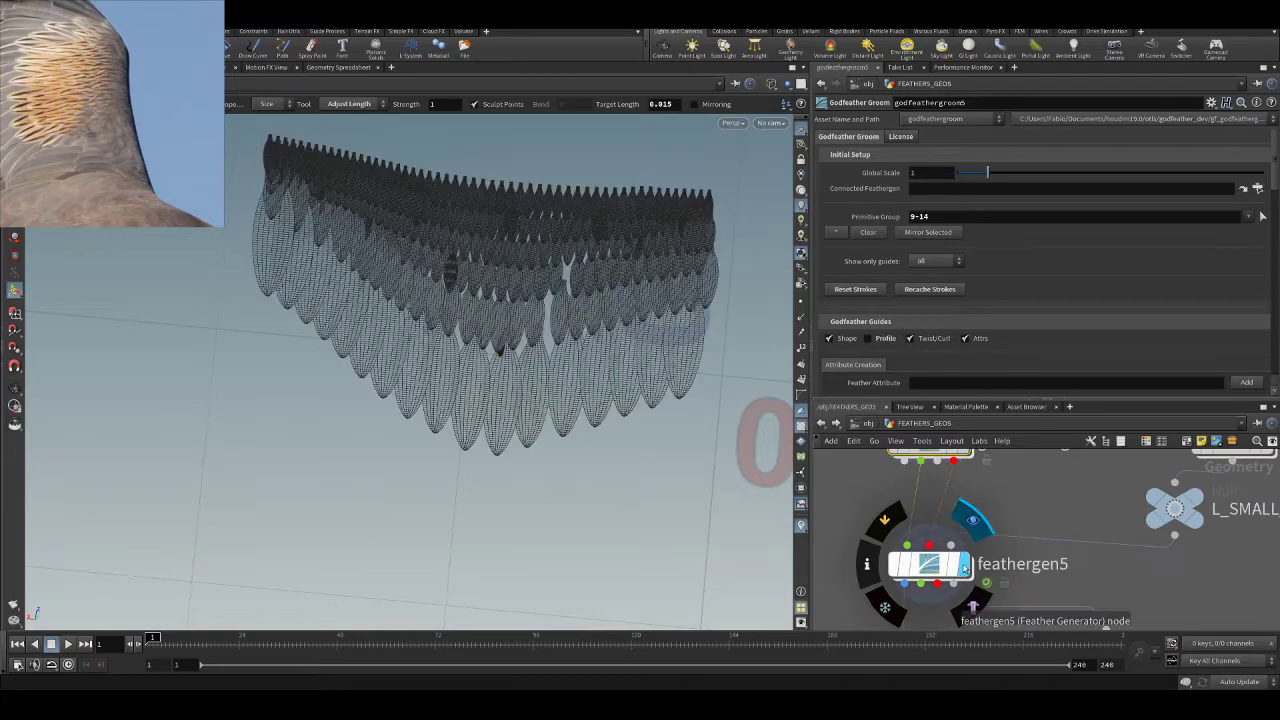
key("Escape")
left_click_drag(578, 341, 757, 412)
left_click(930, 563)
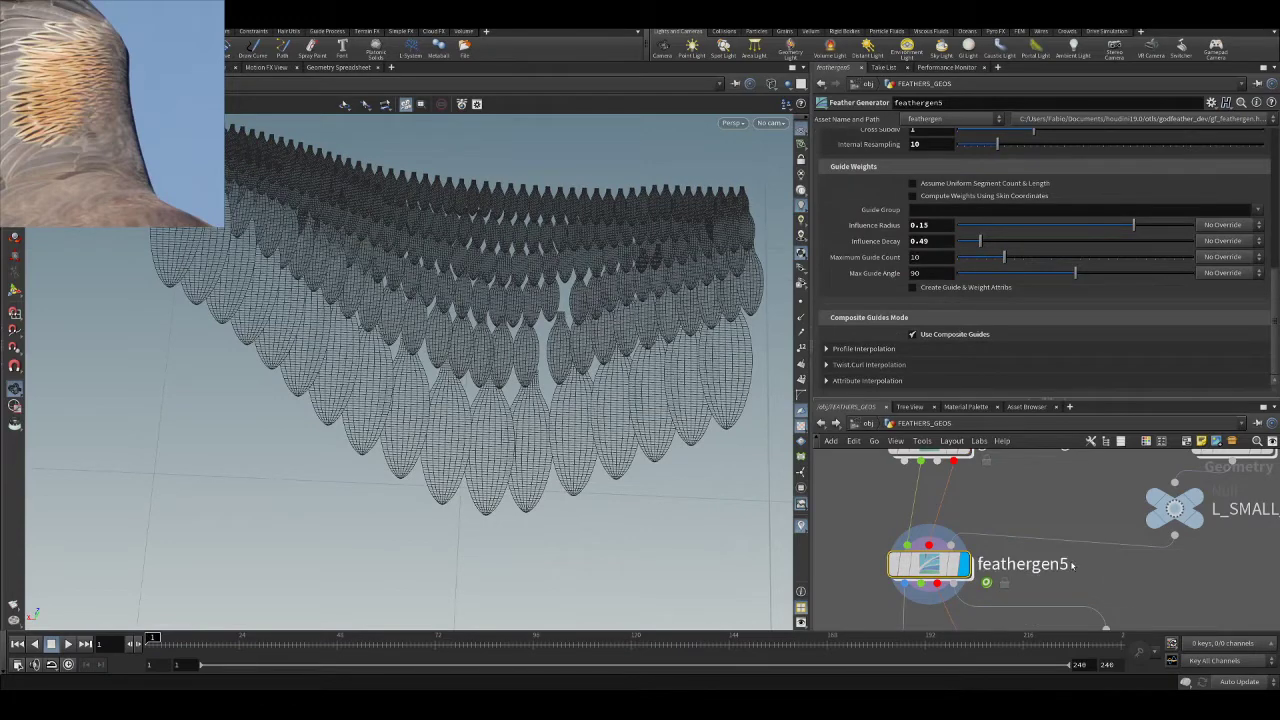
- Try a larger Influence Radius in feathergen5's guide weights, and undo the change
left_click_drag(1133, 224, 1158, 224)
left_click_drag(484, 244, 527, 372)
key("ctrl+z")
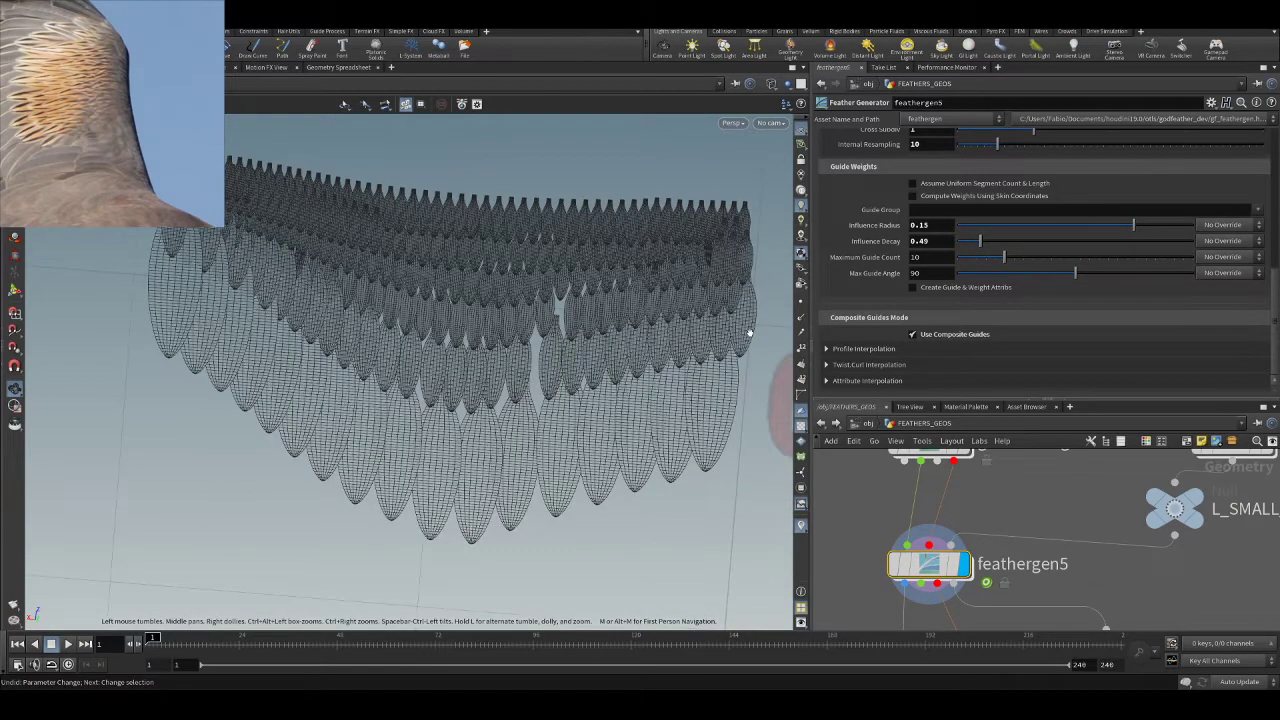
- Raise Influence Decay in feathergen5's guide weights to 4.89
left_click_drag(977, 246, 1189, 238)
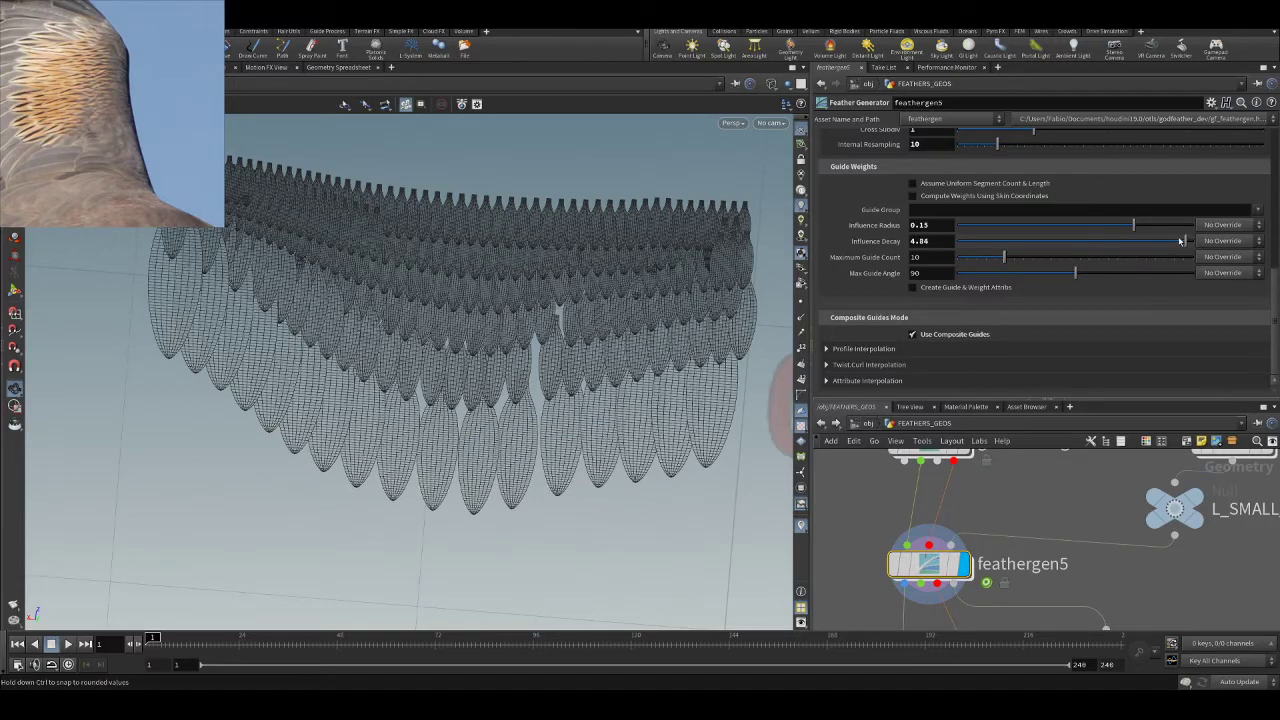
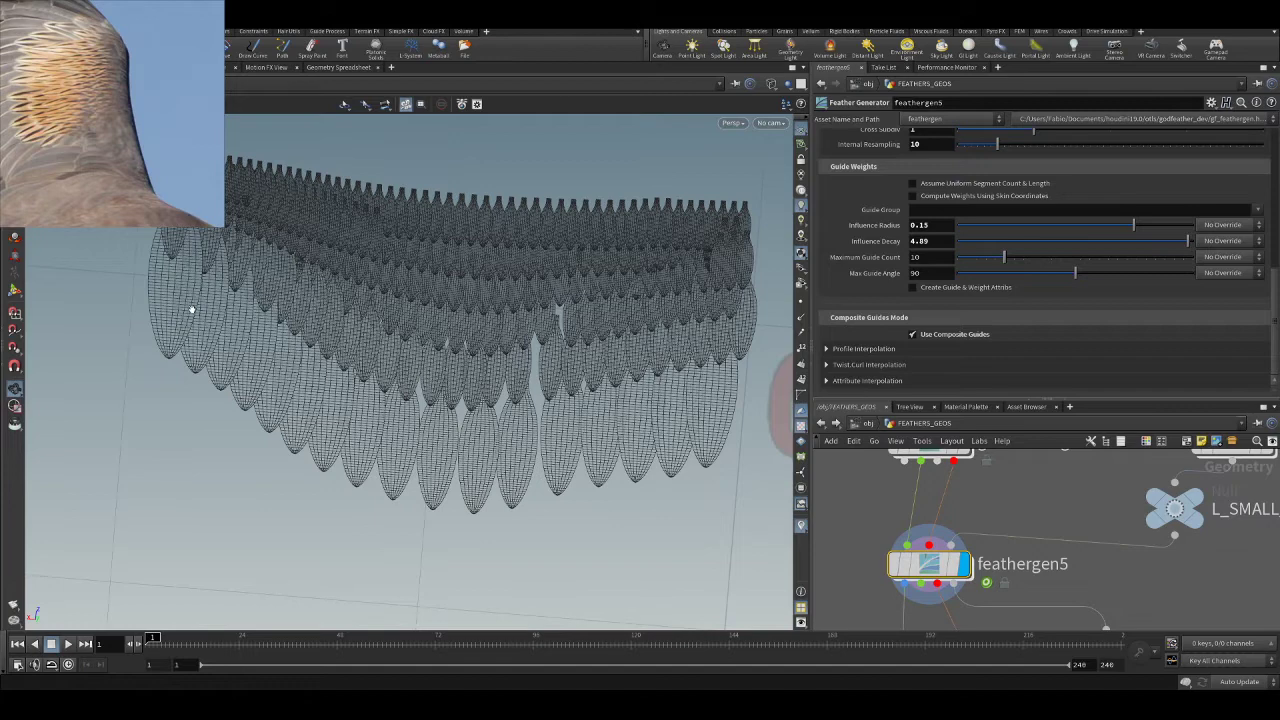
- Set feathergen5's Influence Decay to 15 and check the feather layering
left_click(918, 241)
type("15")
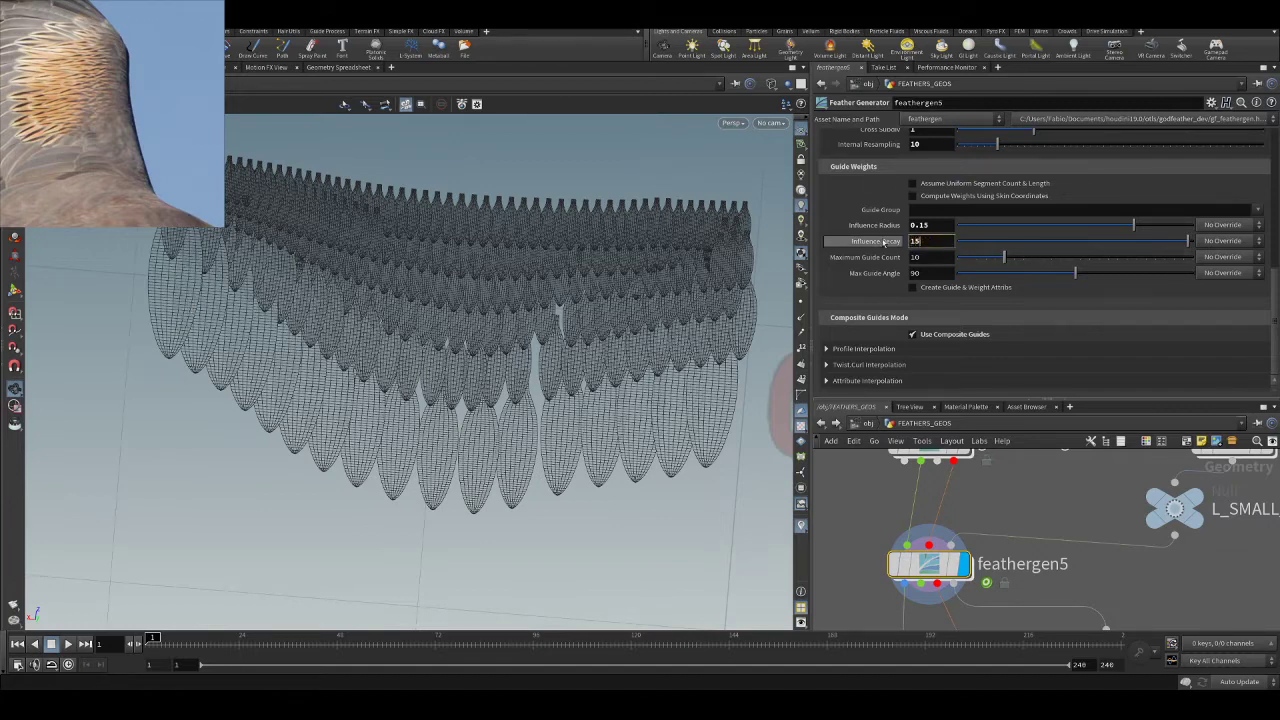
key("Return")
left_click_drag(640, 320, 527, 452)
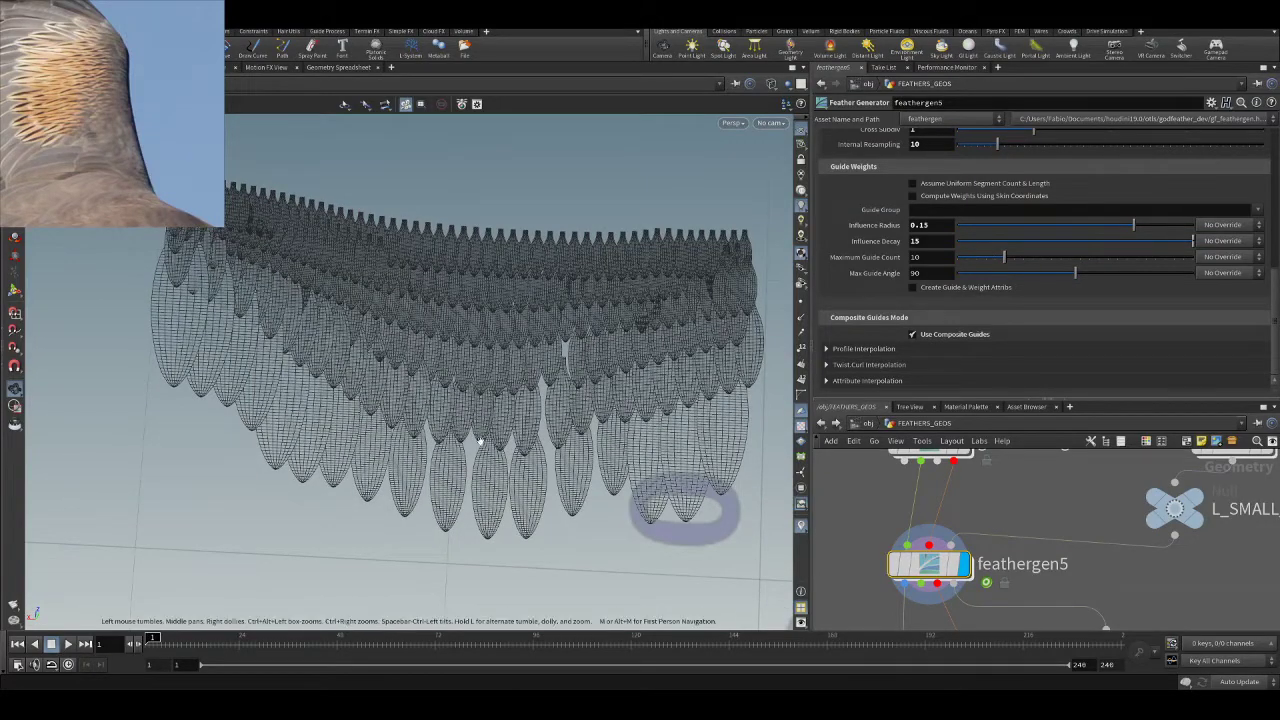
left_click_drag(626, 425, 311, 362)
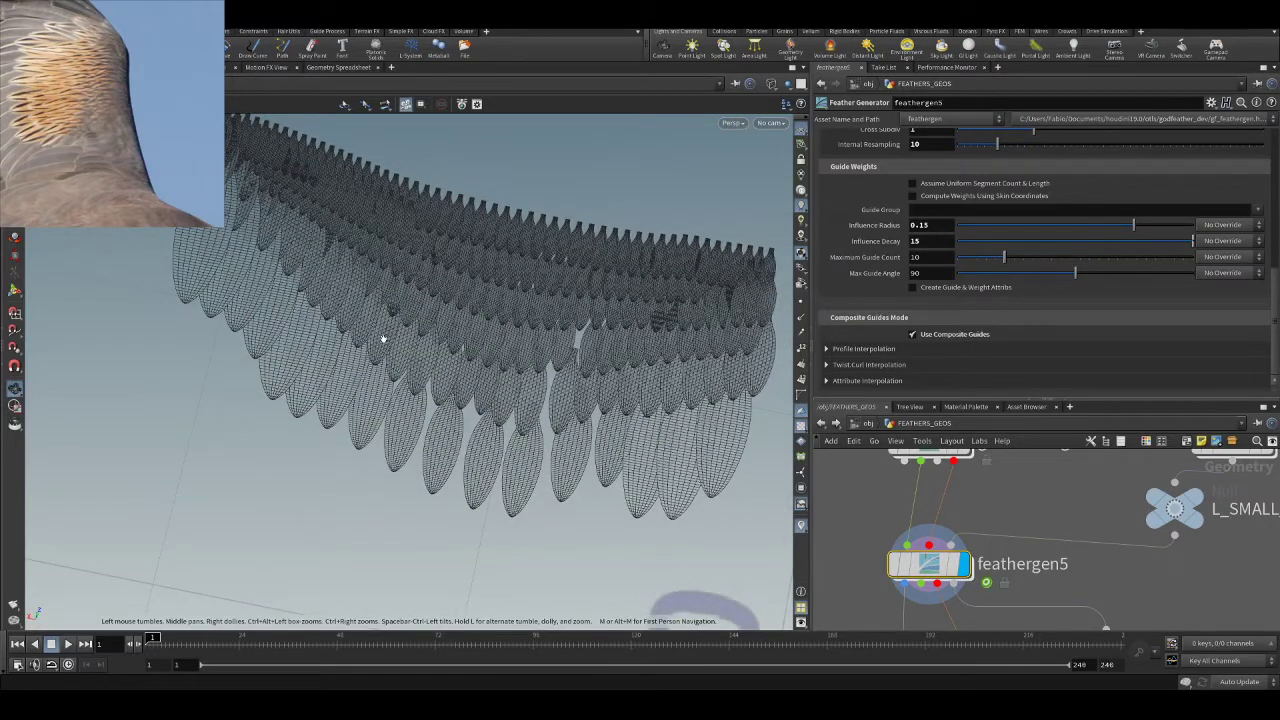
- Pin the viewport on the generated feathers and open gf_scatter_by_rows1's U Density ramp inside subnet_roots_l_small_coverts
scroll(1113, 506, "down", 4)
middle_click_drag(1203, 565, 1151, 597)
scroll(1140, 511, "up", 2)
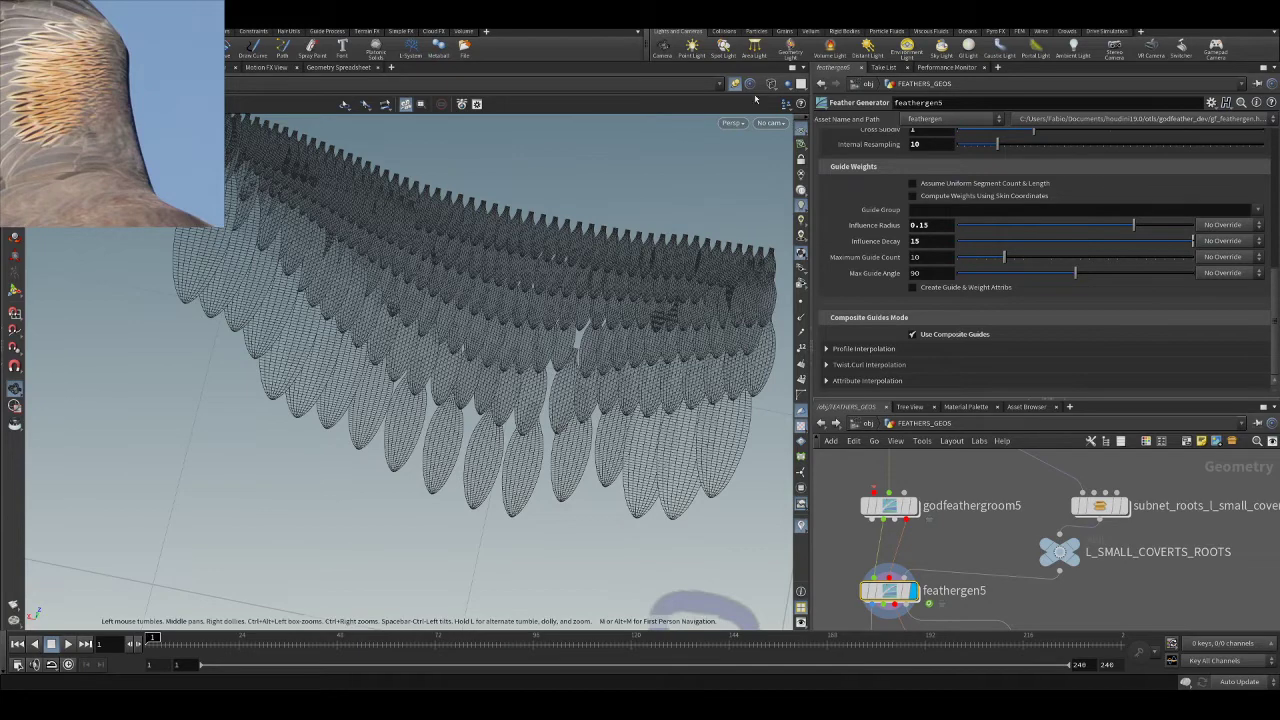
double_click(1107, 507)
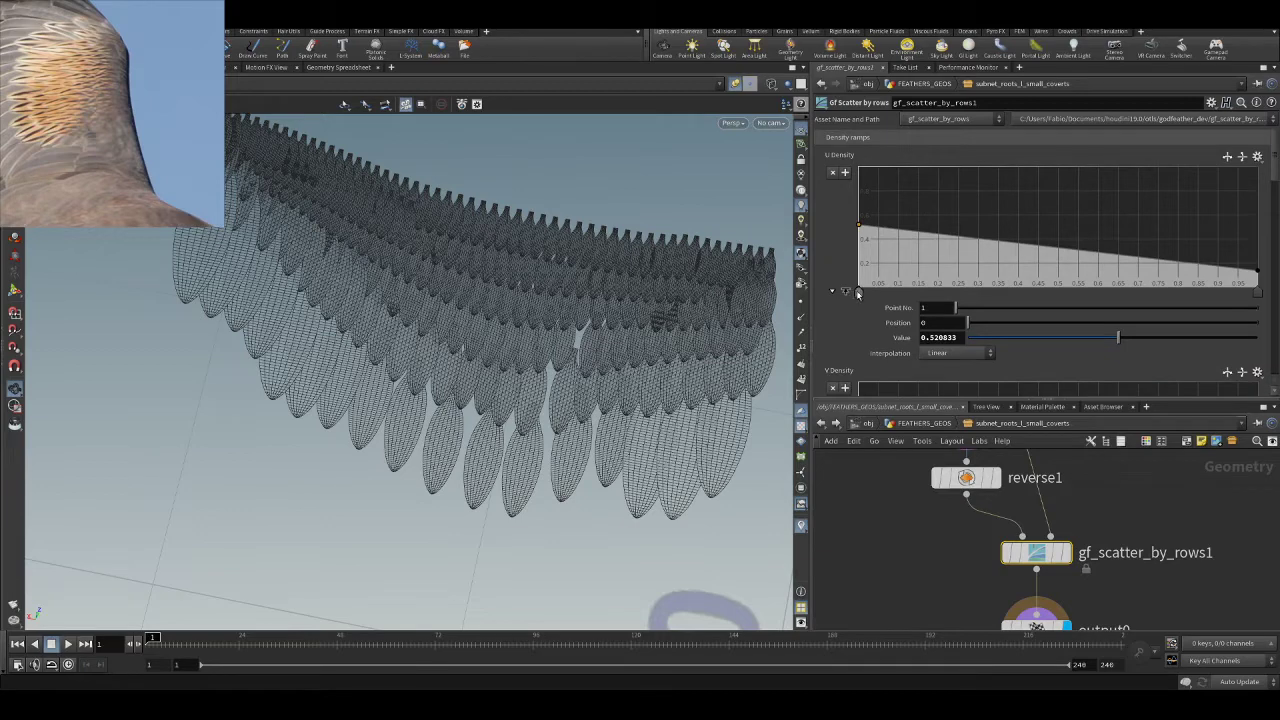
- Try raising both ends of the U Density ramp, with the end point at 0.22, 0.237 and 0.196, and undo the changes
left_click(1257, 292)
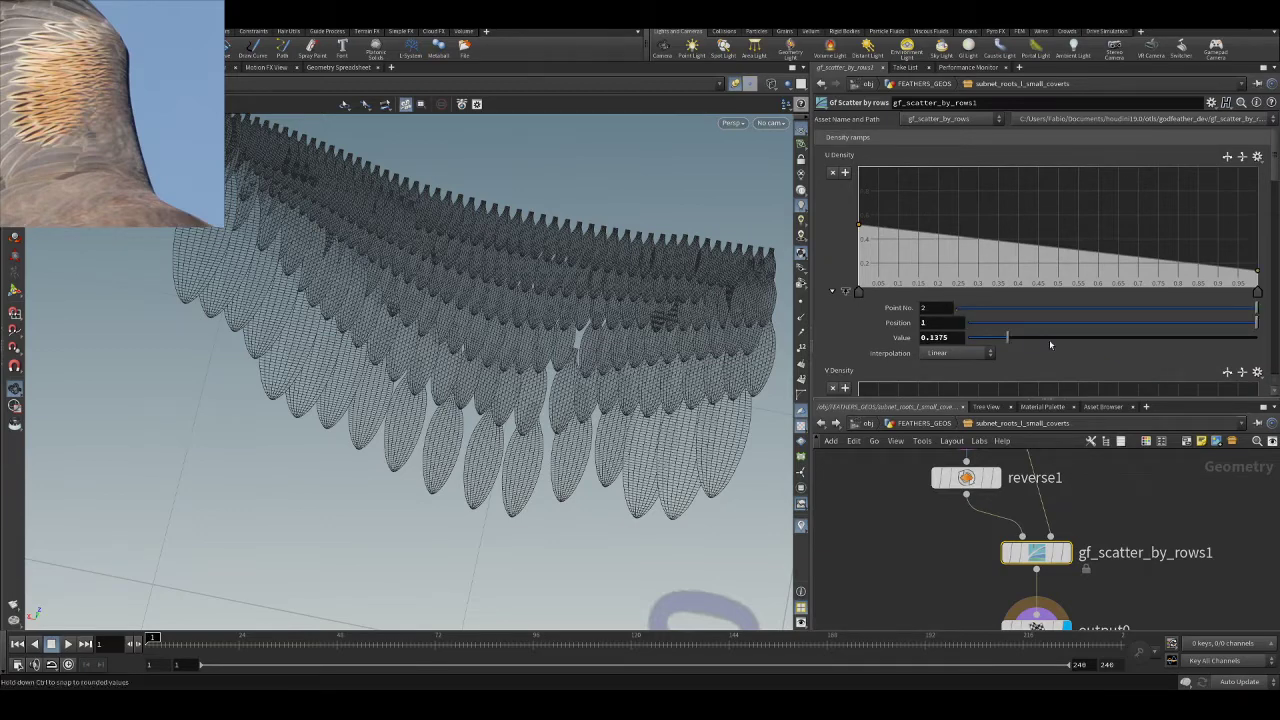
left_click(1014, 340)
left_click_drag(1024, 343, 1040, 341)
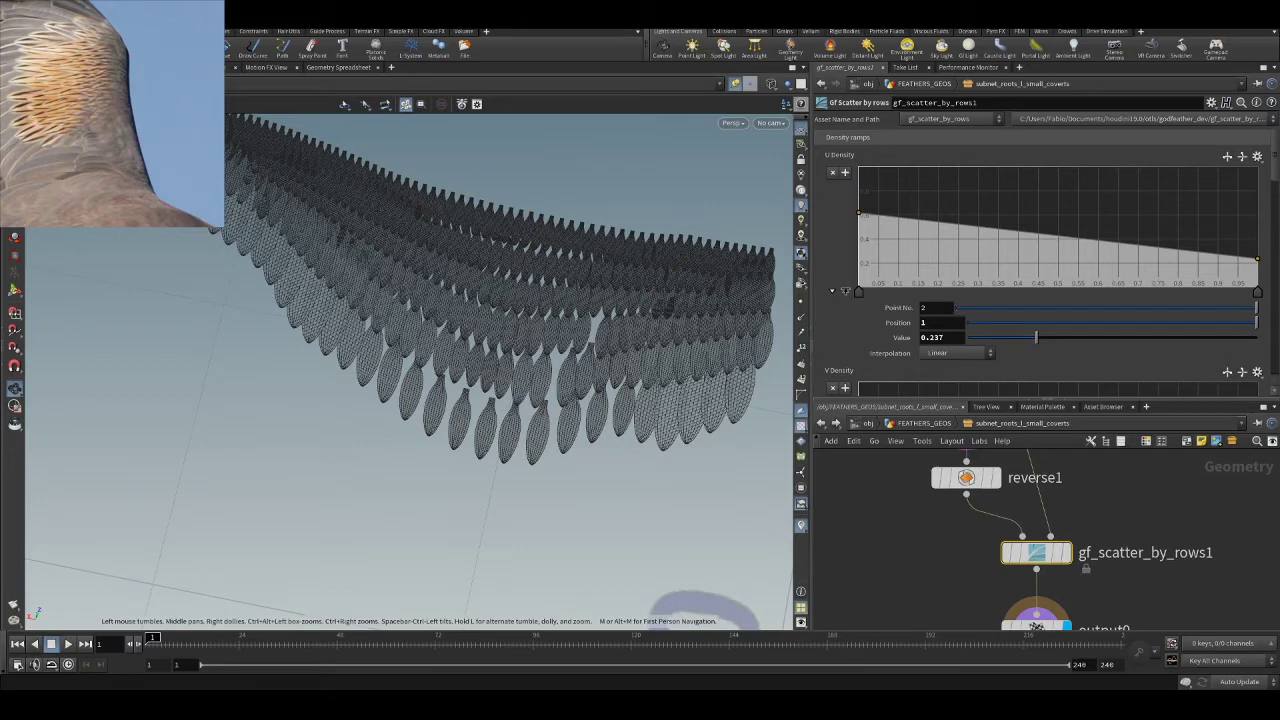
key("ctrl+z")
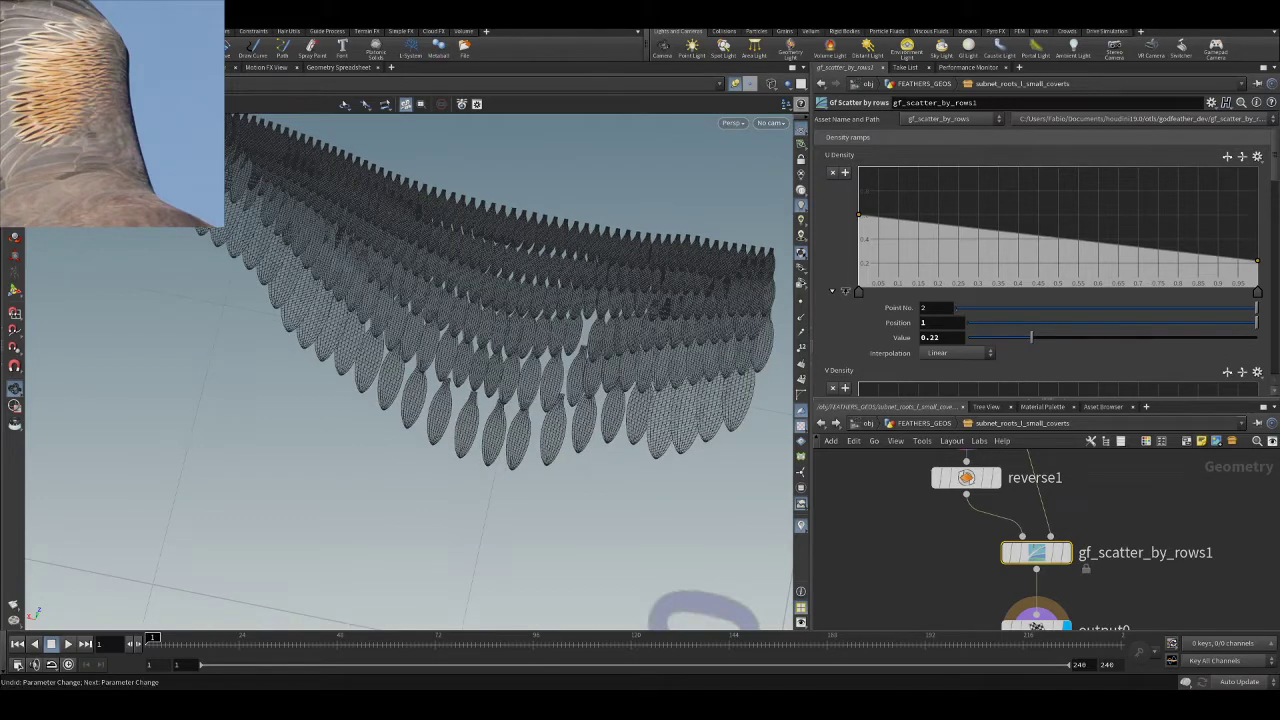
left_click_drag(1031, 338, 1024, 338)
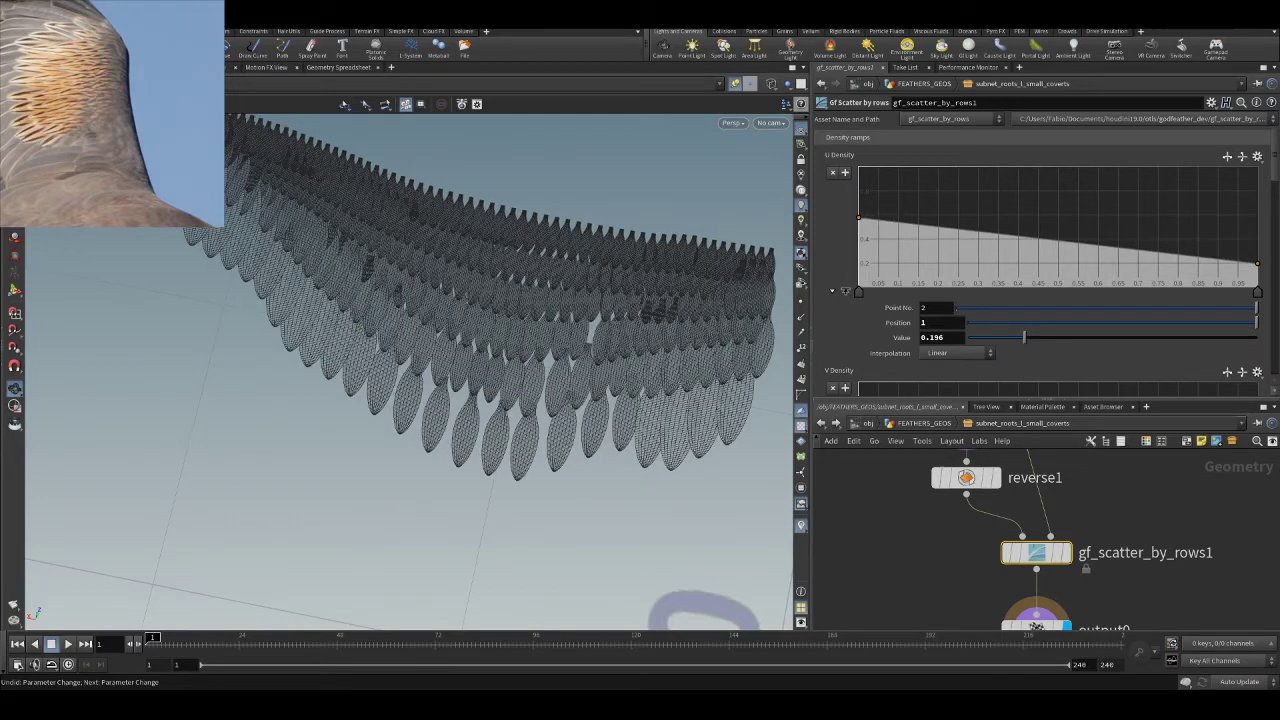
key("ctrl+z")
key("ctrl+z")
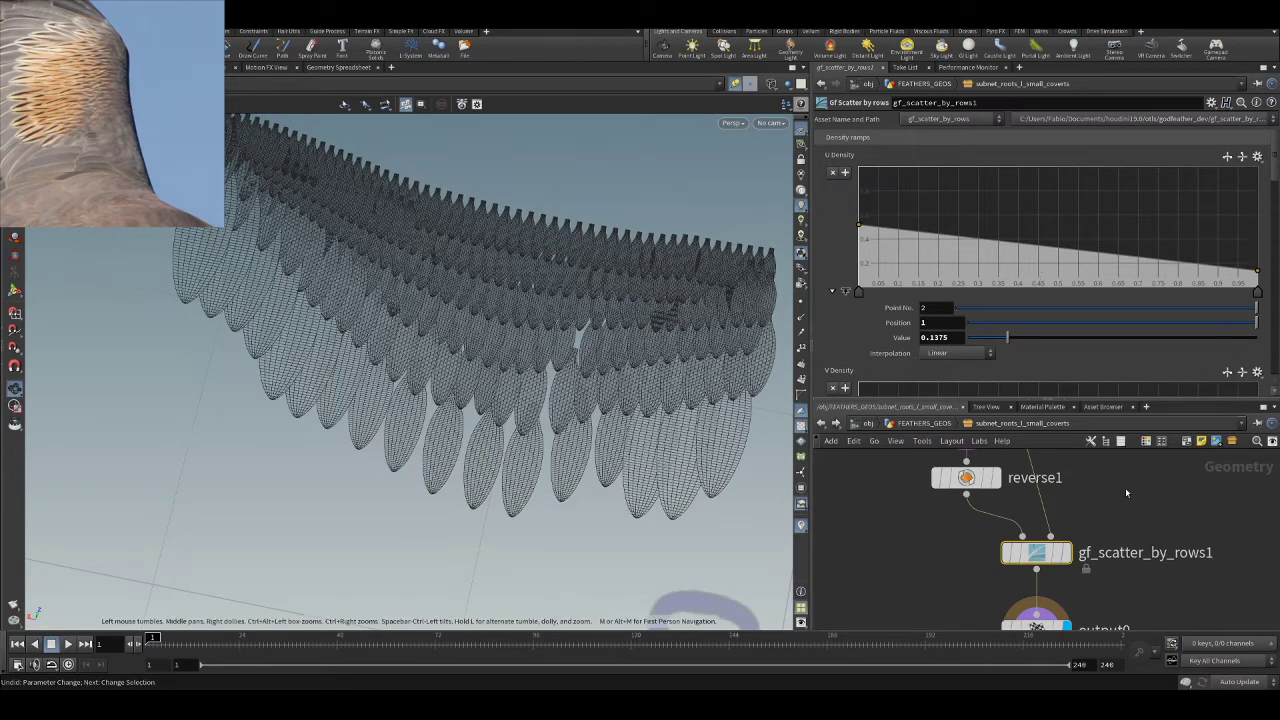
- Try a lower U Density ramp for sparser, larger feathers, and undo the change
left_click_drag(617, 398, 620, 366)
left_click(858, 291)
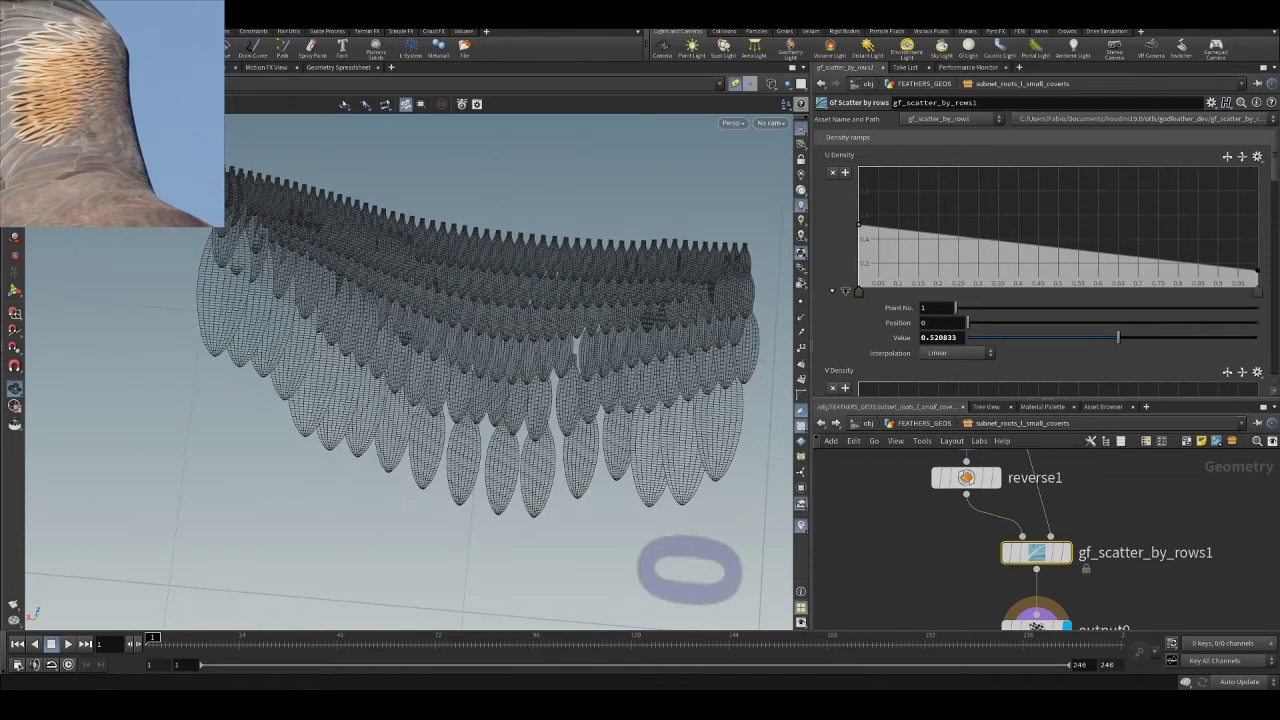
left_click(1257, 291)
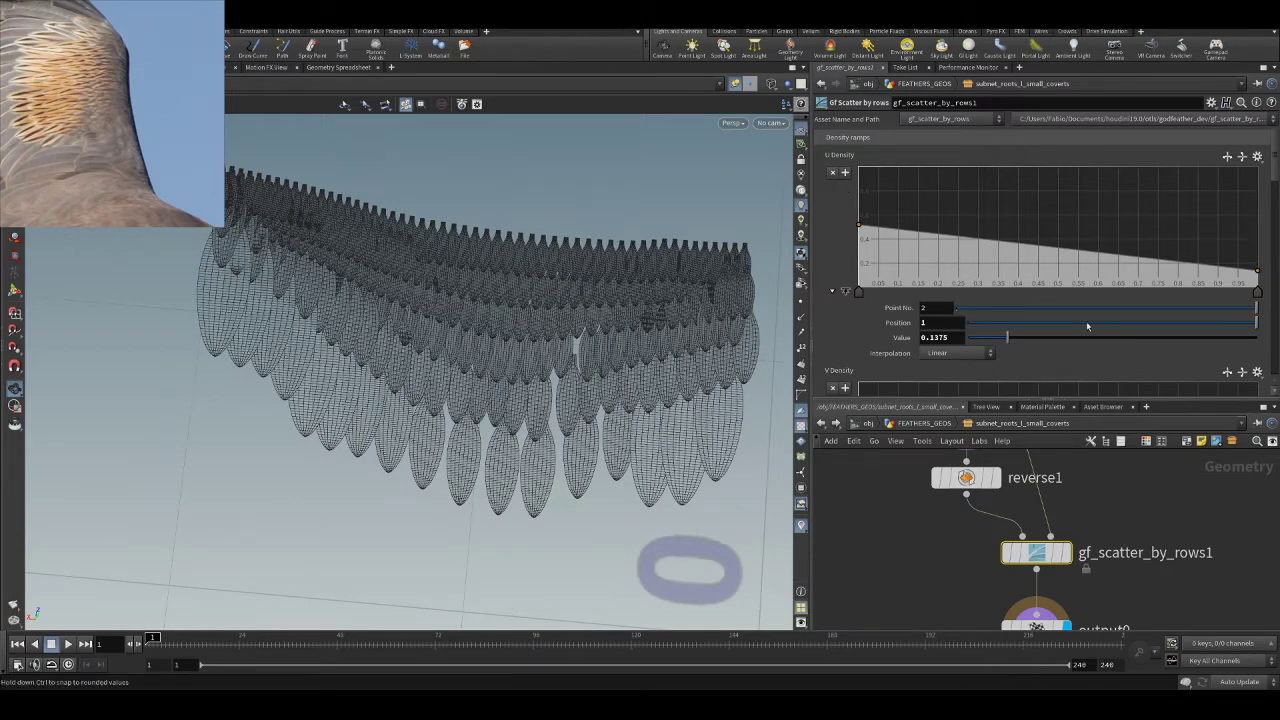
left_click_drag(1005, 338, 1007, 338)
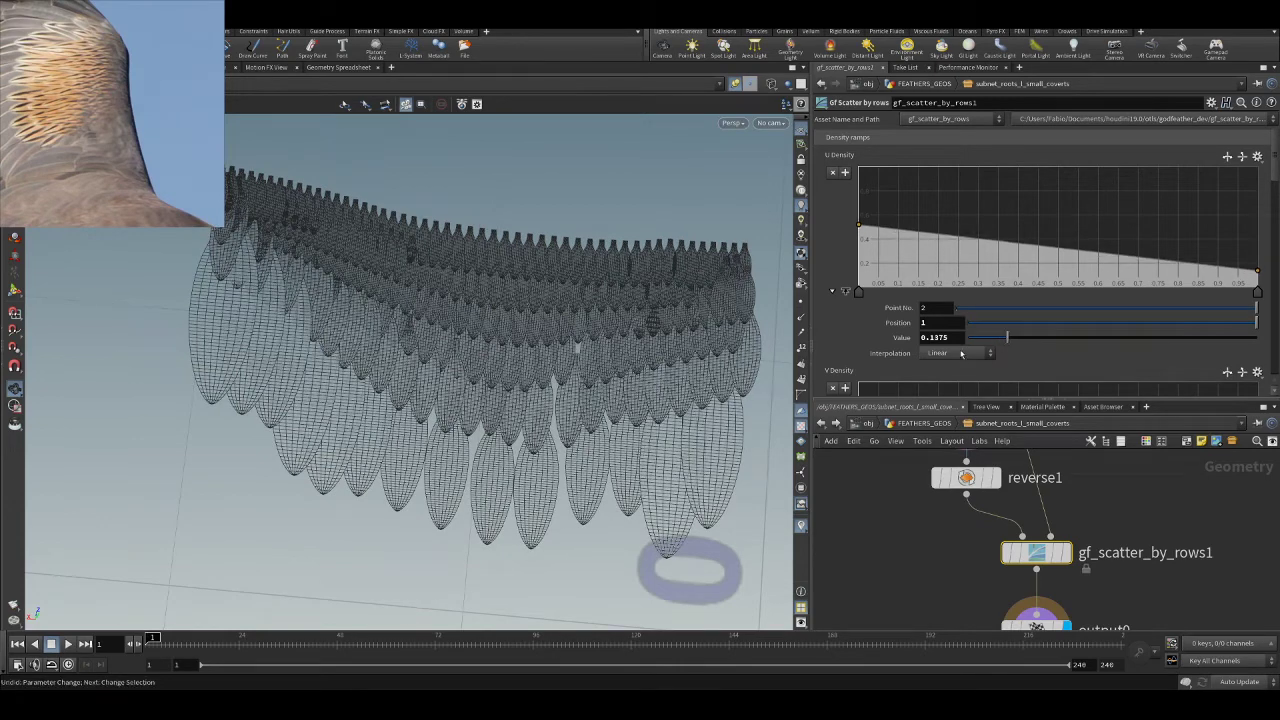
- Unpin the viewport and display gf_scatter_by_rows1's scattered root points on the wing surface
scroll(1012, 511, "down", 2)
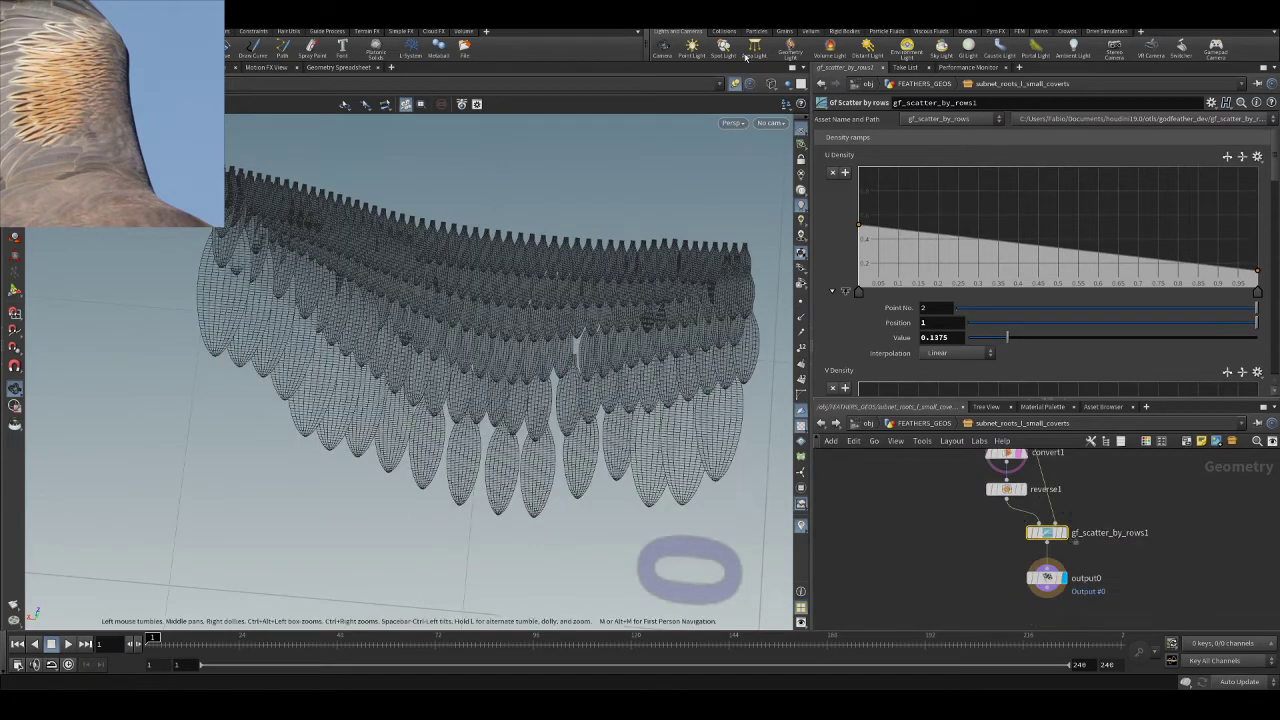
left_click(735, 84)
left_click(1063, 532)
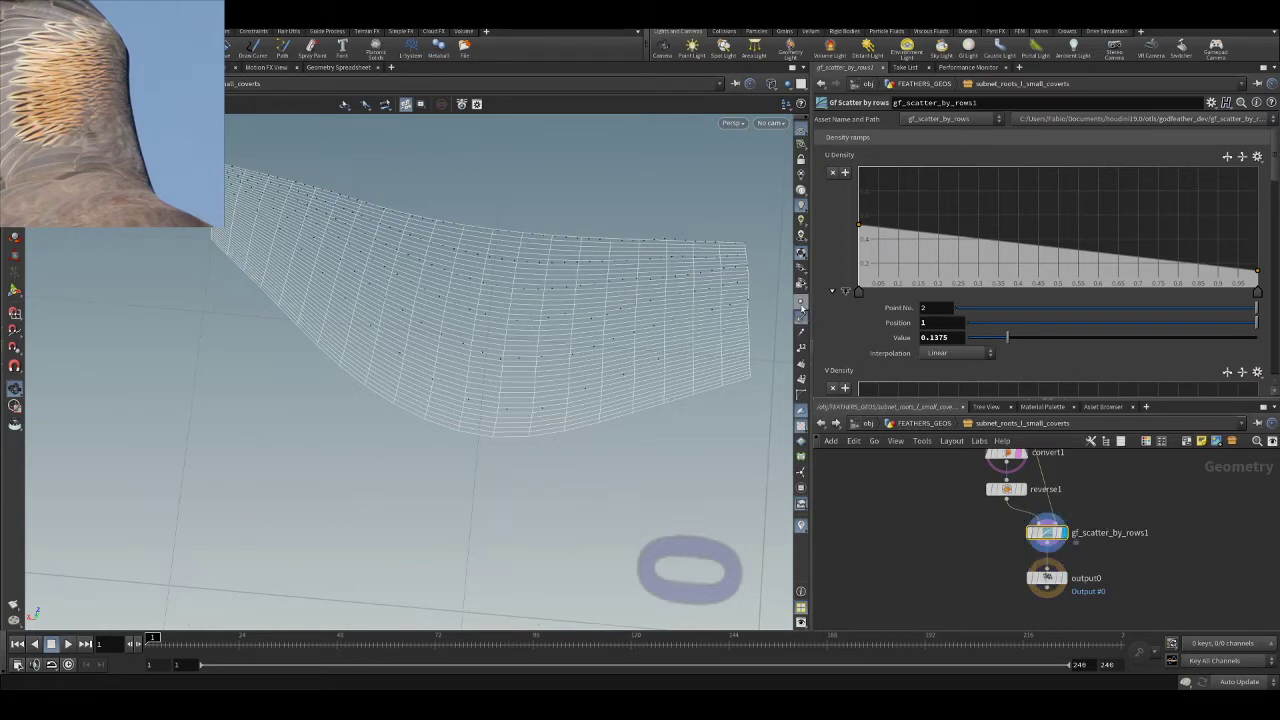
left_click_drag(586, 337, 574, 280)
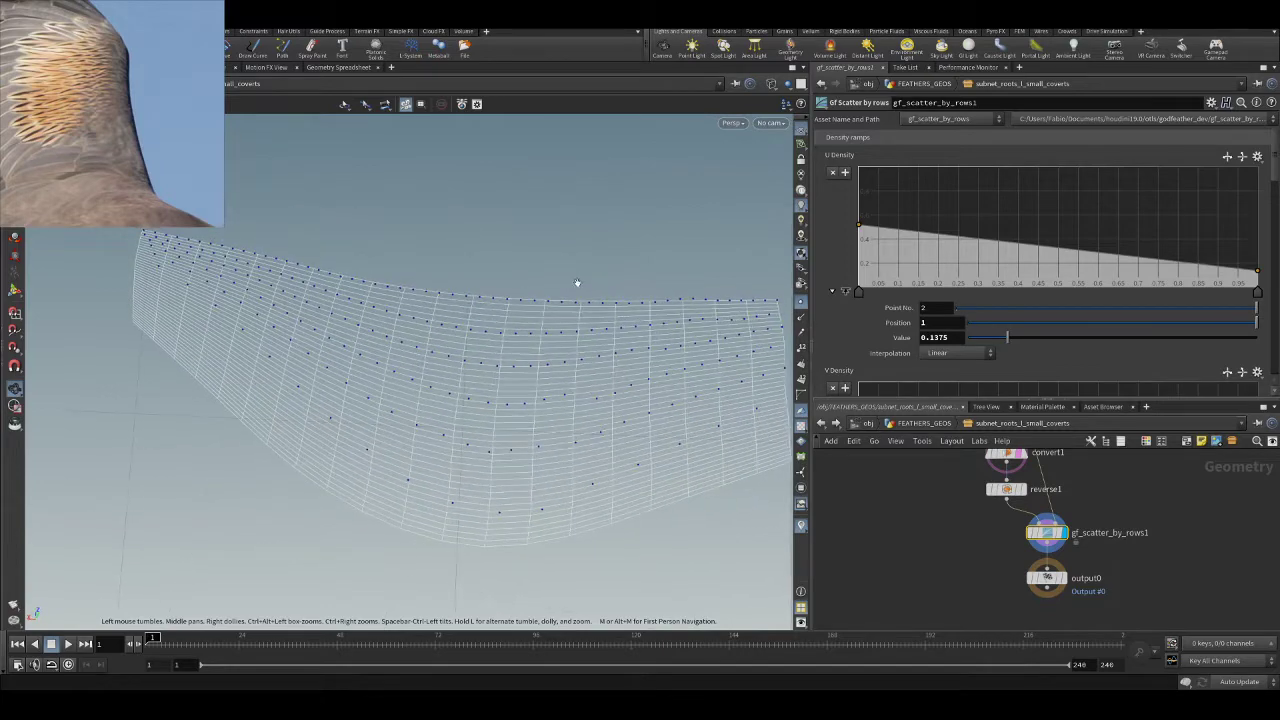
- Try changing the U Density end value and raising the V Density start point, and undo both changes
left_click_drag(1006, 337, 980, 330)
key("ctrl+z")
scroll(1000, 214, "down", 5)
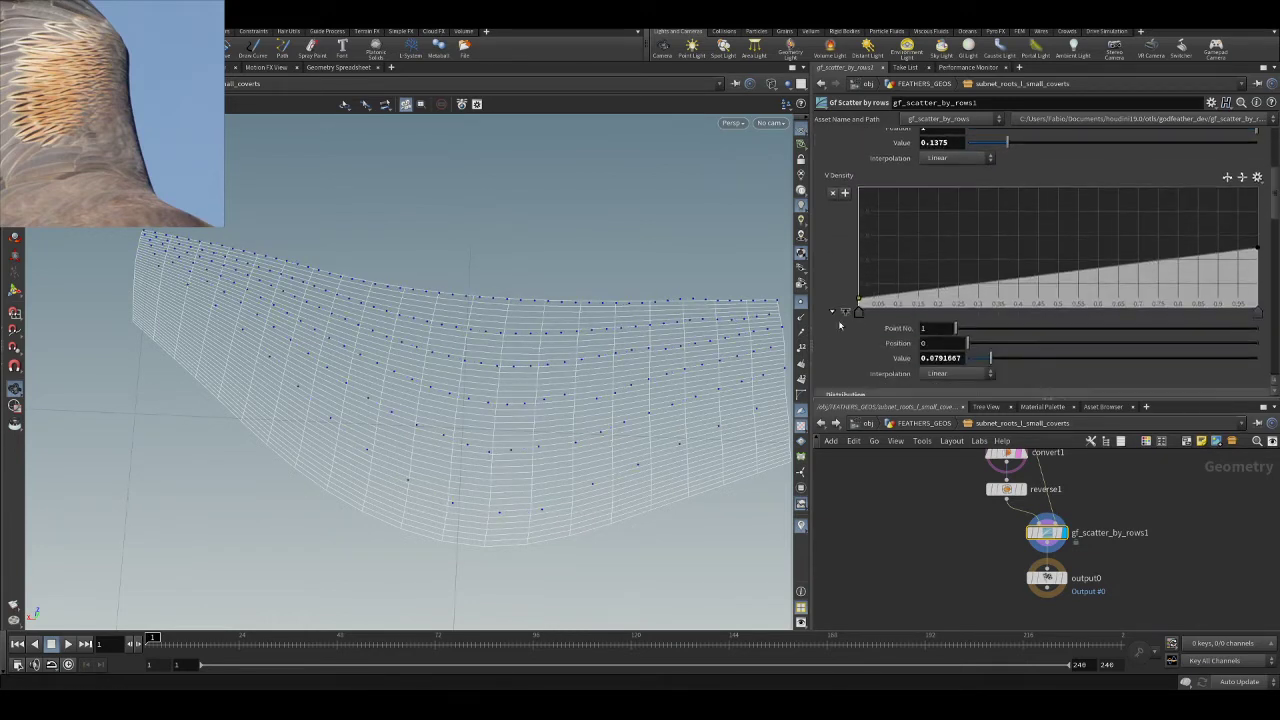
left_click_drag(858, 297, 862, 192)
key("ctrl+z")
scroll(855, 226, "up", 5)
key("ctrl+z")
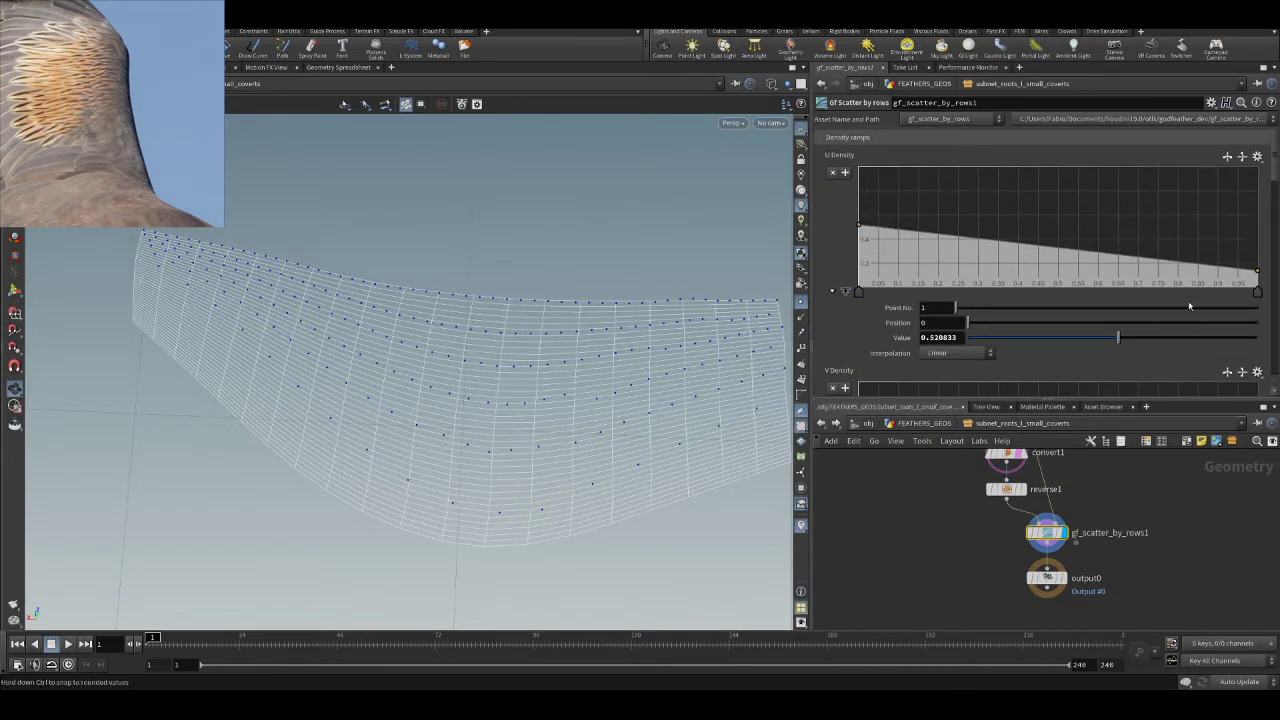
- Raise both ends of the U Density ramp, setting the start point's value to 0.676
left_click(1259, 292)
left_click(858, 291)
left_click_drag(1118, 338, 1164, 349)
scroll(531, 306, "down", 4)
mouse_move(531, 306)
left_mouse_down()
mouse_move(535, 390)
mouse_move(538, 318)
left_mouse_up()
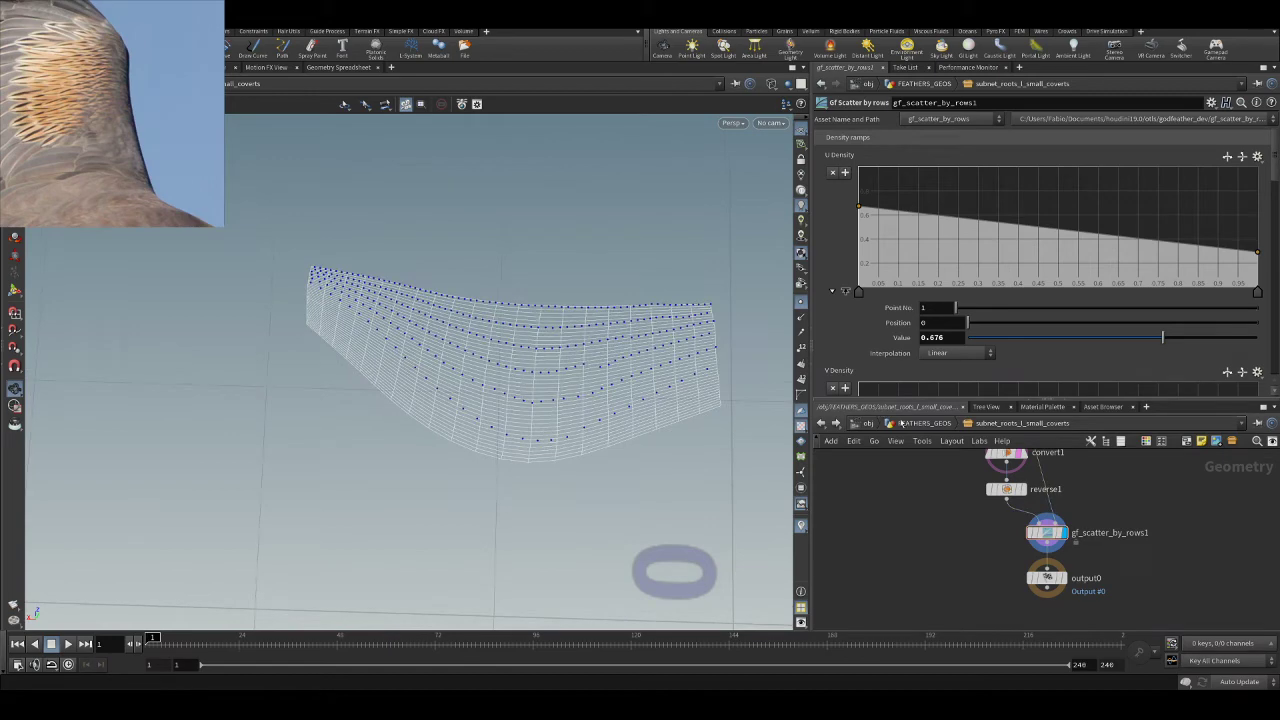
- Pin the parameters of copy_pscale_to_primitives from feathergen5's guide_process and return to the FEATHERS_GEOS network
left_click(897, 423)
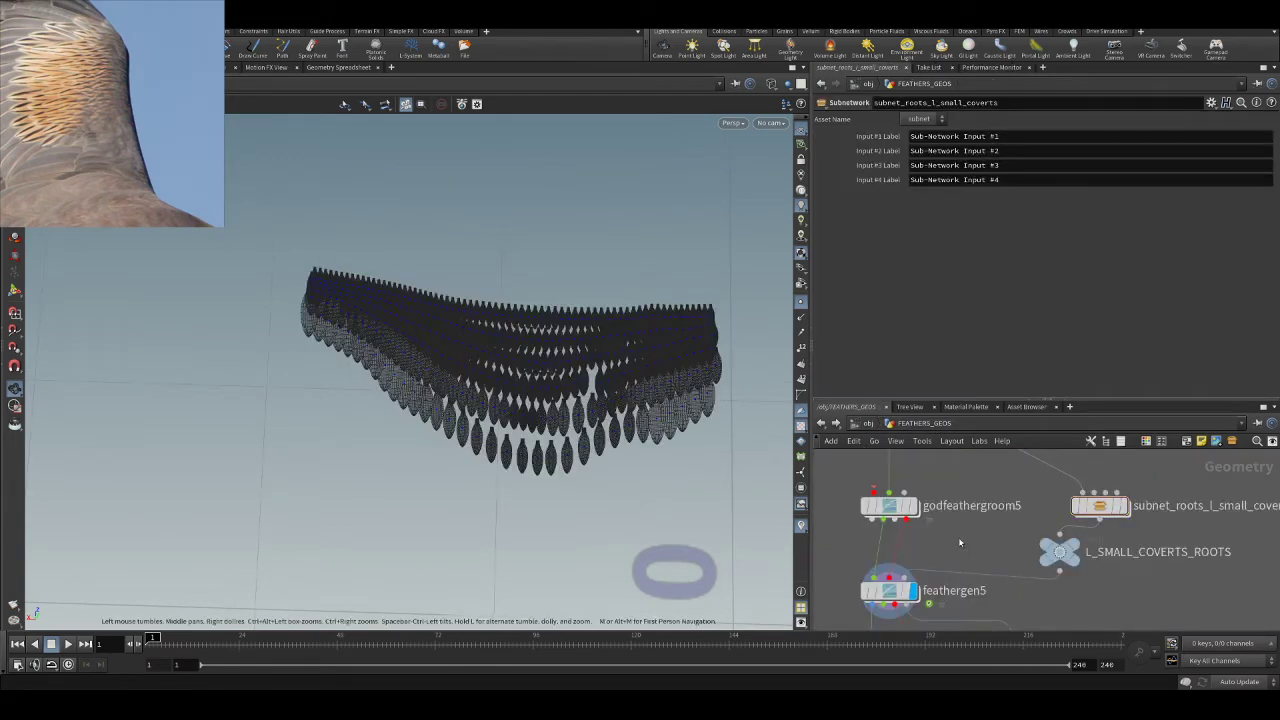
scroll(948, 557, "up", 2)
double_click(890, 572)
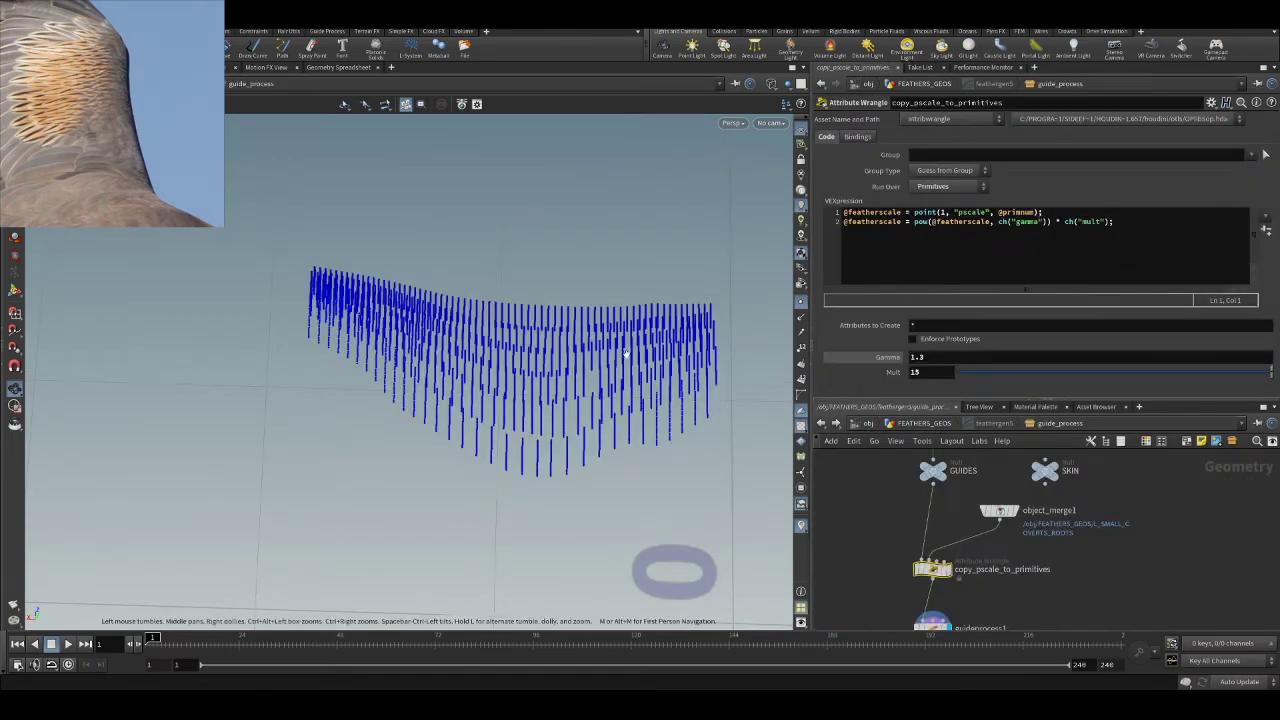
scroll(998, 518, "up", 2)
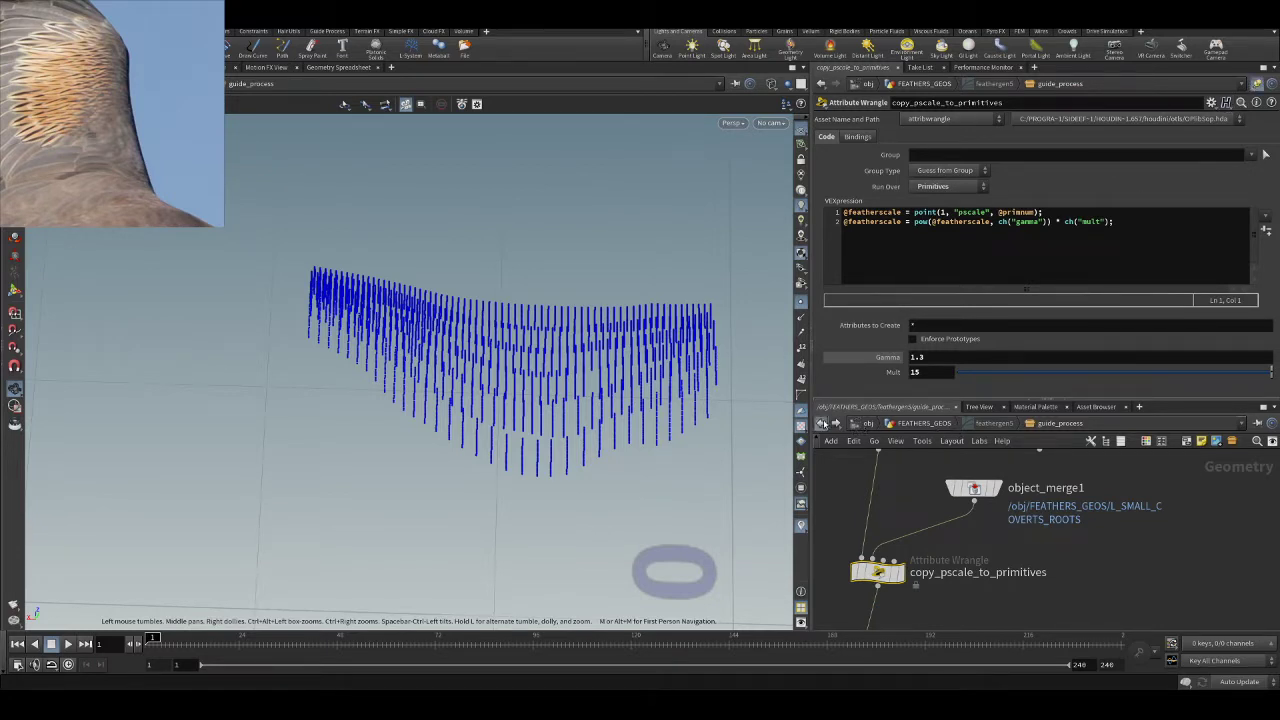
left_click(852, 425)
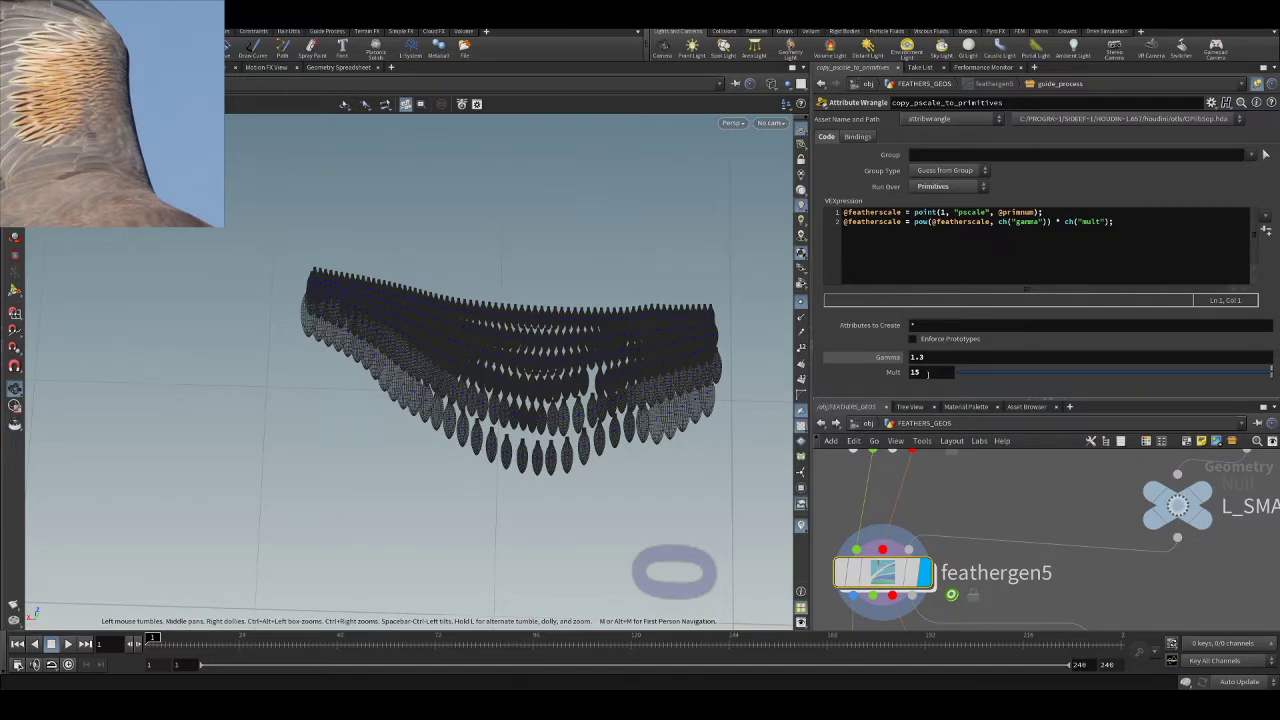
- Raise the wrangle's Mult to 26 and view the coverts closer
left_click_drag(947, 342, 1005, 338)
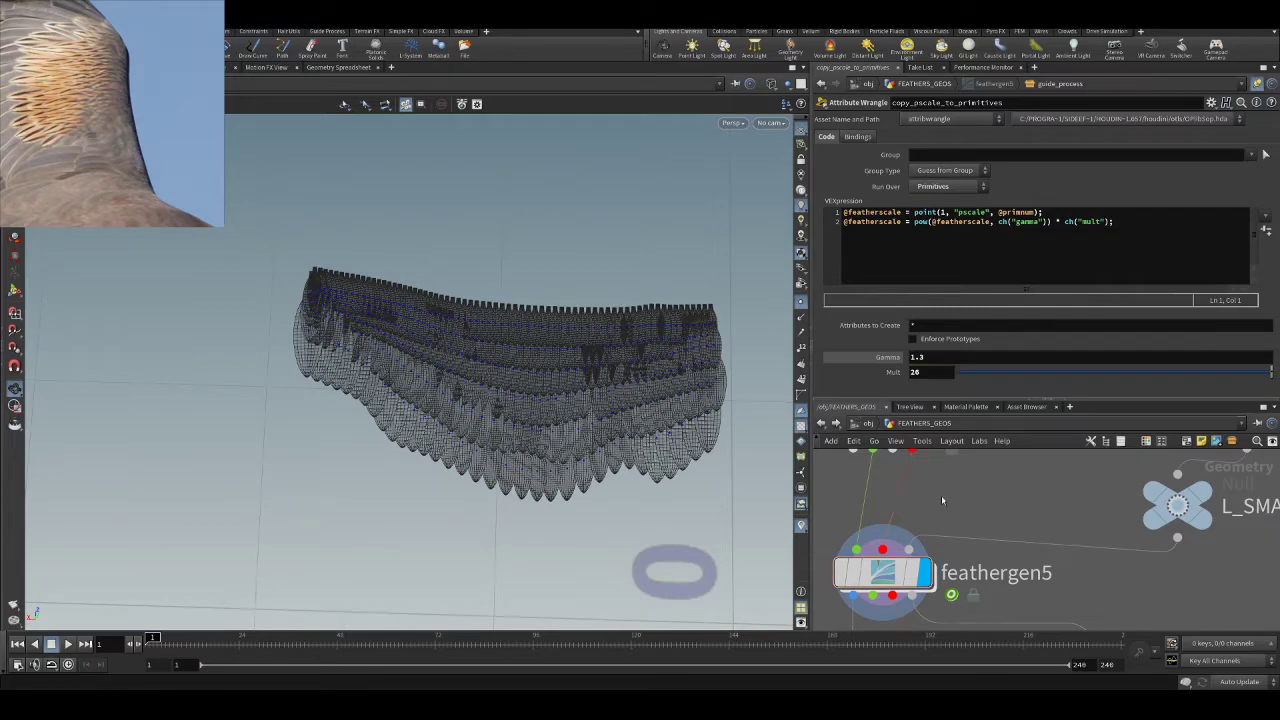
mouse_move(563, 391)
left_mouse_down()
mouse_move(566, 338)
mouse_move(567, 374)
left_mouse_up()
scroll(567, 374, "up", 2)
scroll(567, 374, "up", 3)
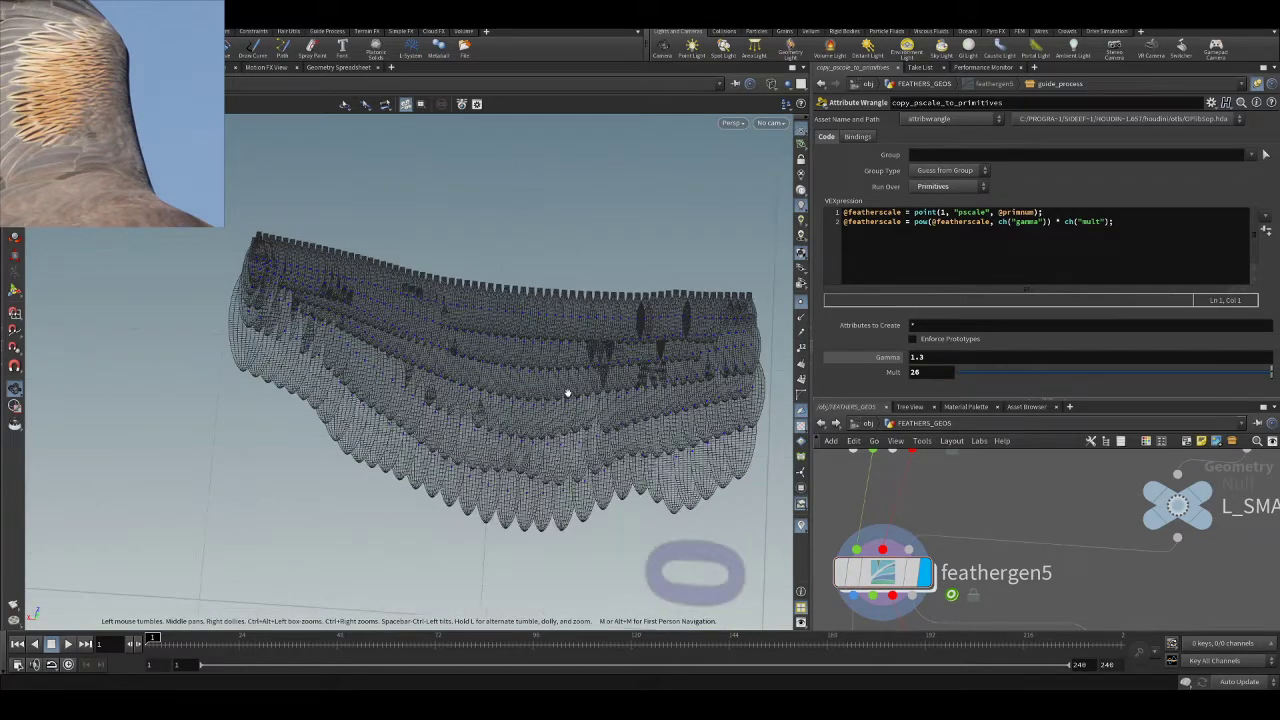
- Try a Gamma of 1.5 with Mult at 35 in copy_pscale_to_primitives
left_click(948, 357)
type("5")
key("Return")
middle_click_drag(971, 348, 988, 347)
left_click(935, 357)
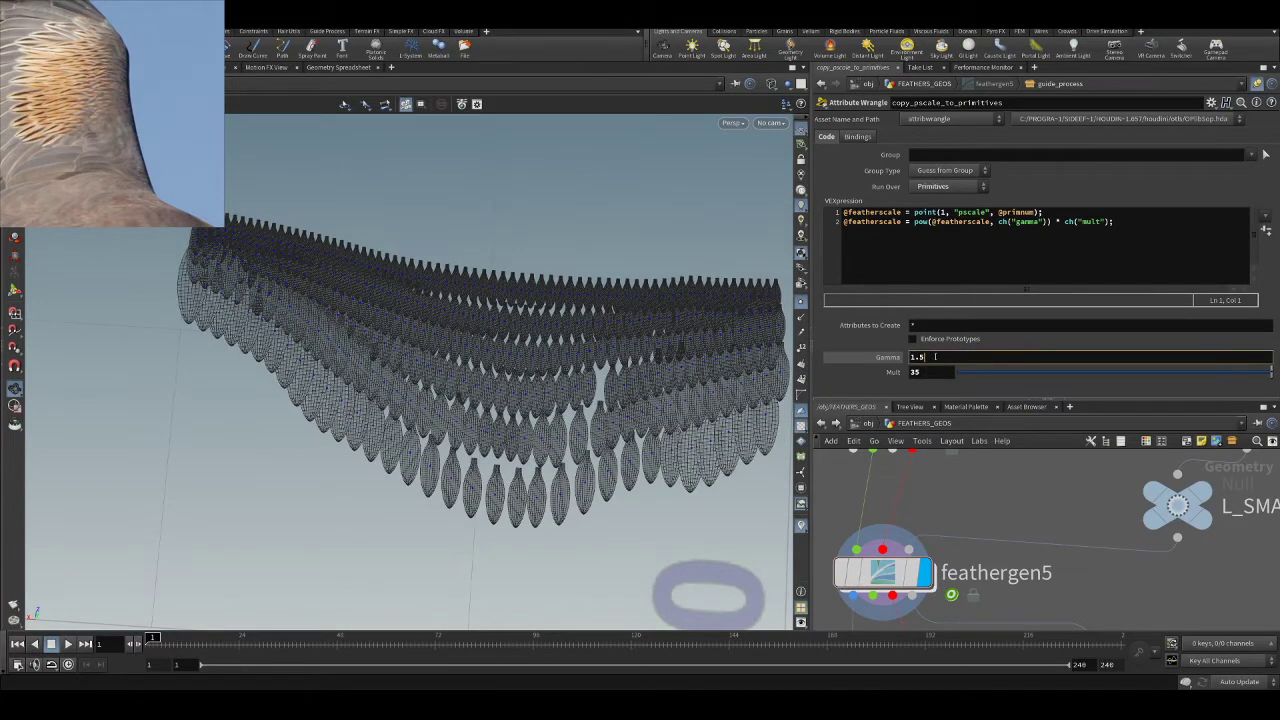
key("Return")
- Try Gamma values of 1.8 and 1.7 and raise Mult to 45
left_click(936, 357)
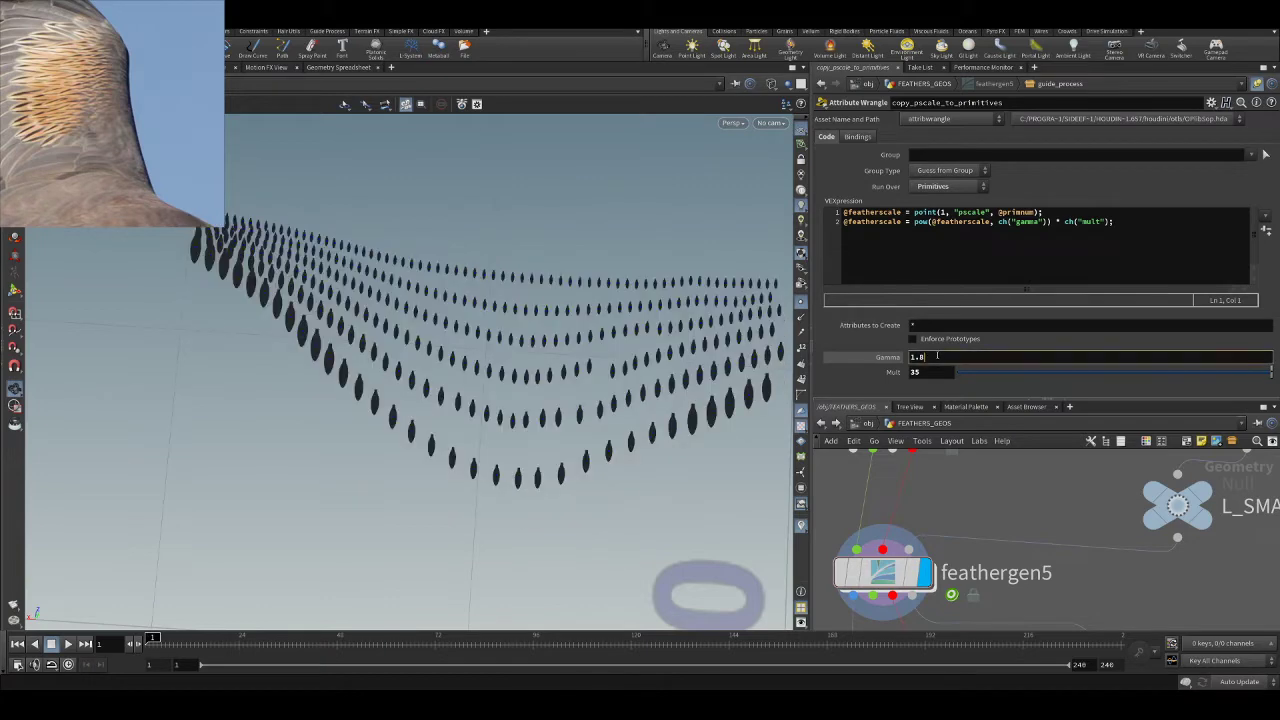
key("BackSpace")
type("7")
key("Return")
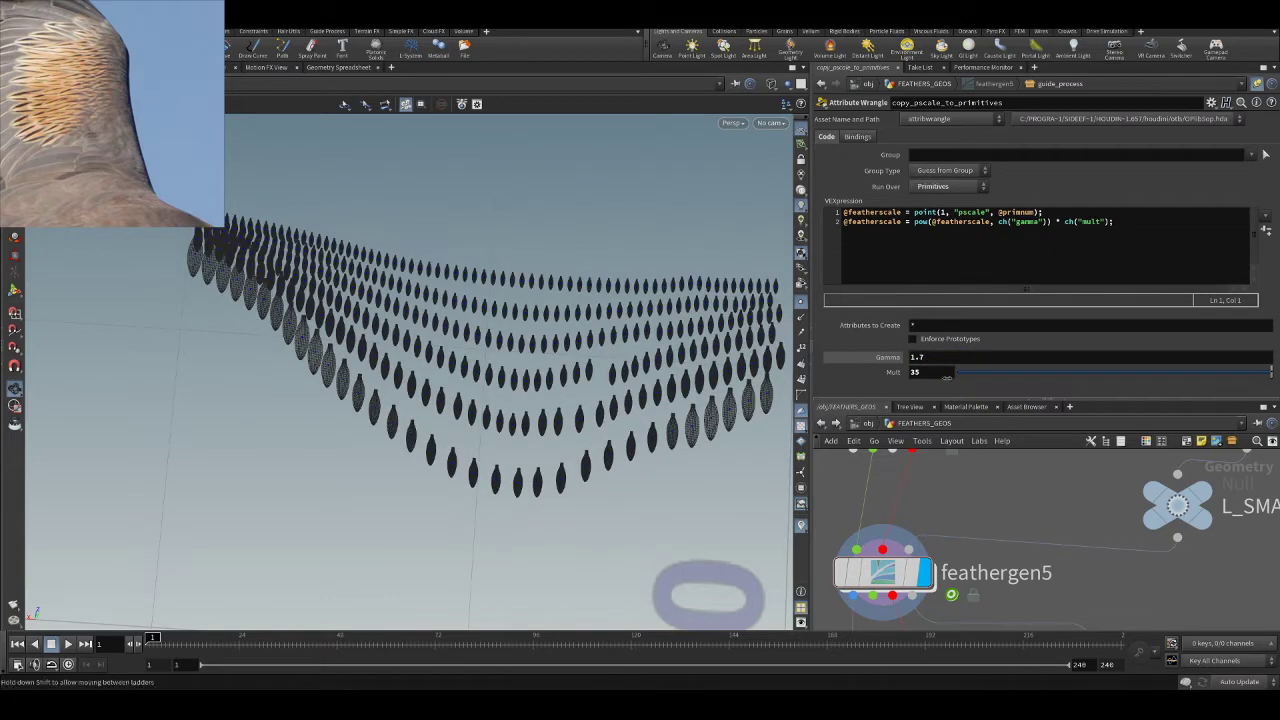
middle_click_drag(952, 357, 1028, 352)
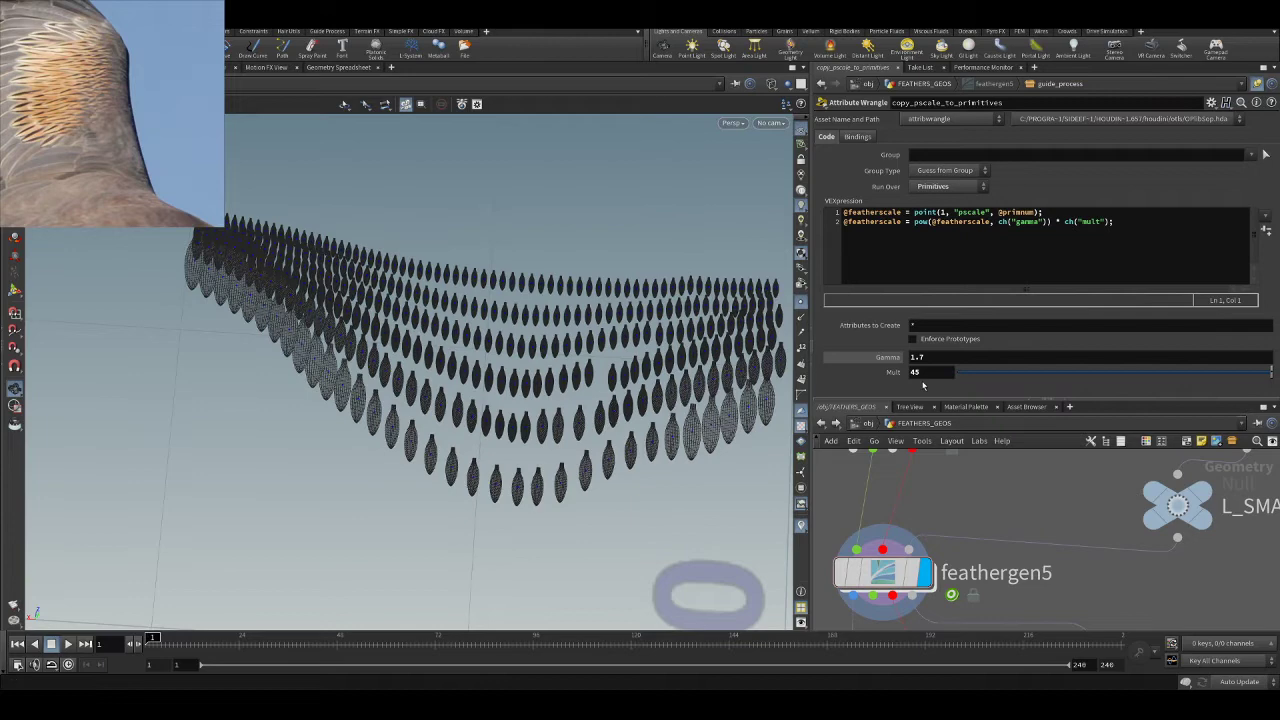
- Set Gamma to 1.3 and Mult to 29, and show the other objects around the small coverts
key("Return")
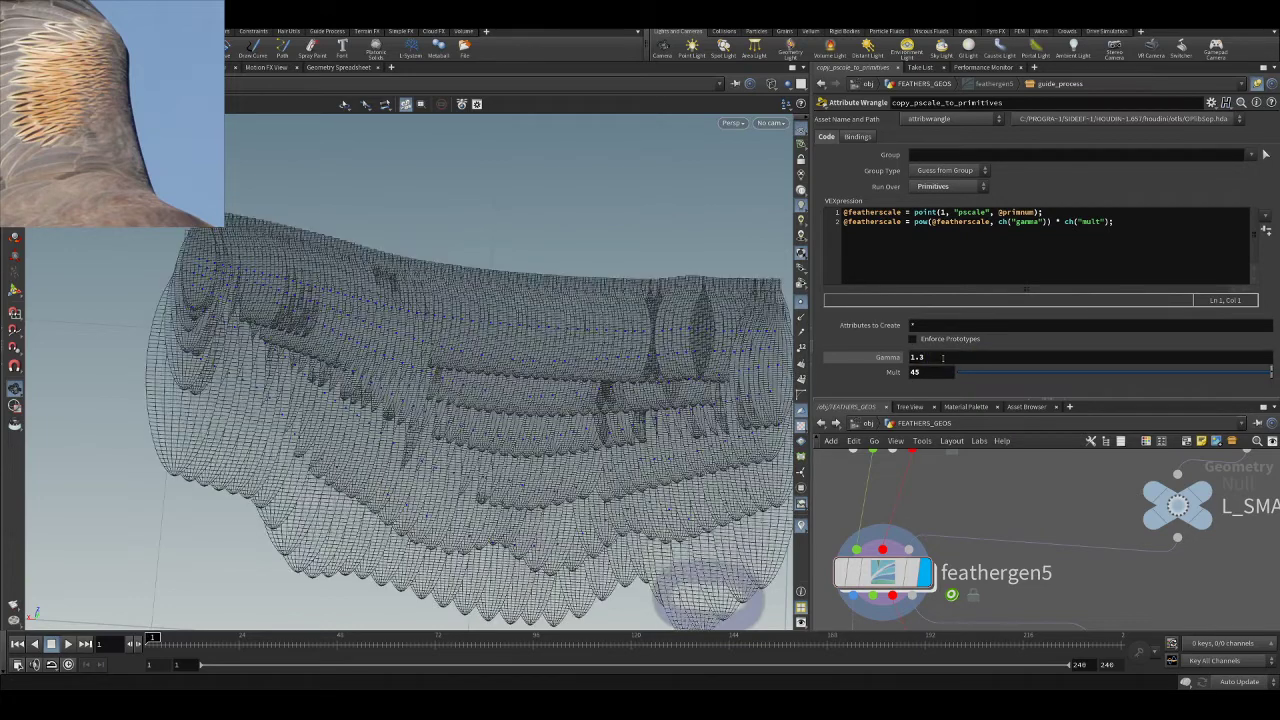
middle_click_drag(876, 349, 830, 349)
left_click(789, 85)
scroll(461, 348, "down", 4)
left_click_drag(440, 363, 472, 278)
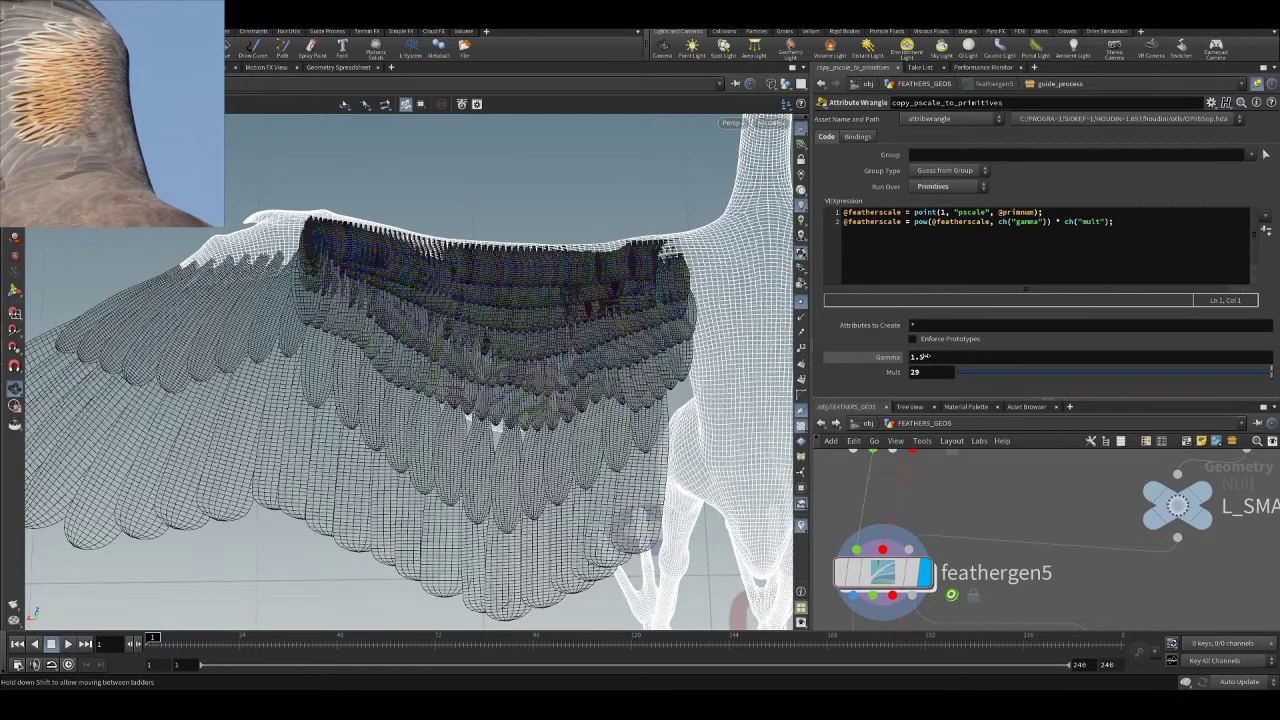
- Raise Mult to 37 and check the small coverts against the body and larger feathers
middle_click_drag(921, 356, 994, 358)
left_click_drag(530, 300, 616, 364)
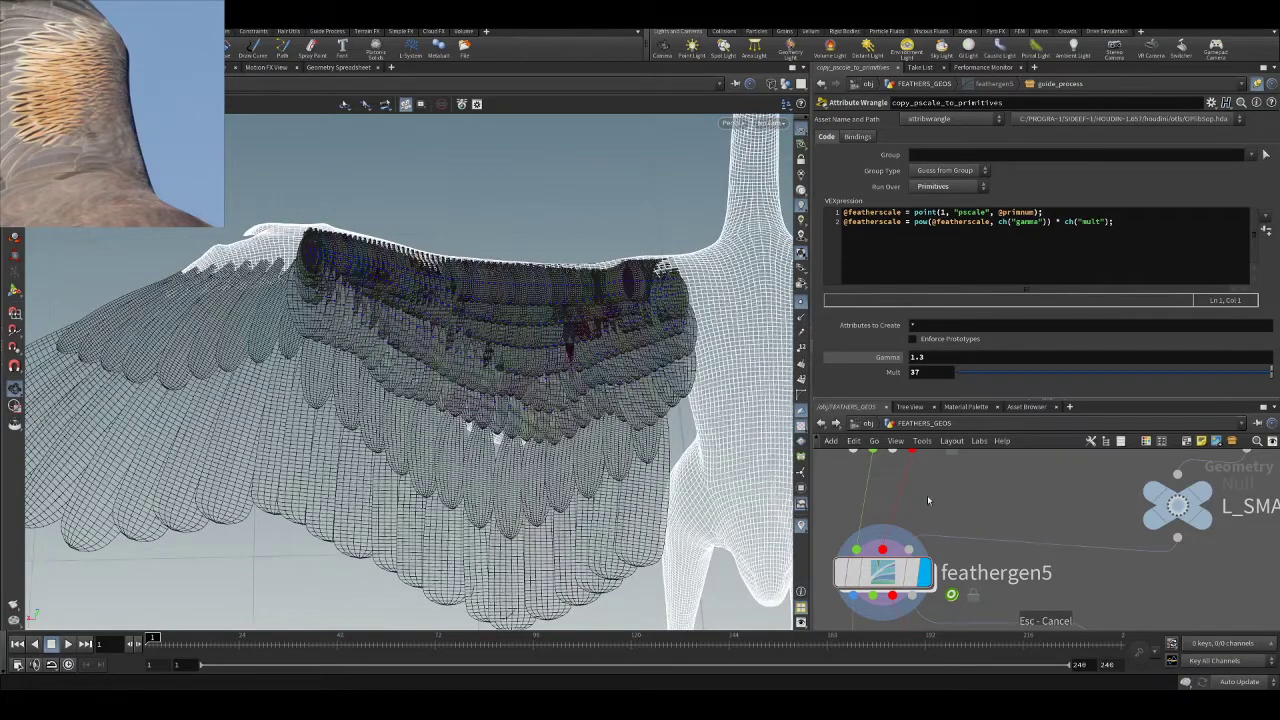
left_click_drag(295, 190, 350, 273)
left_click_drag(530, 154, 780, 330)
- Display godfeathergroom5's guide feathers on the wing and check their coverage from several angles
middle_click_drag(962, 490, 983, 571)
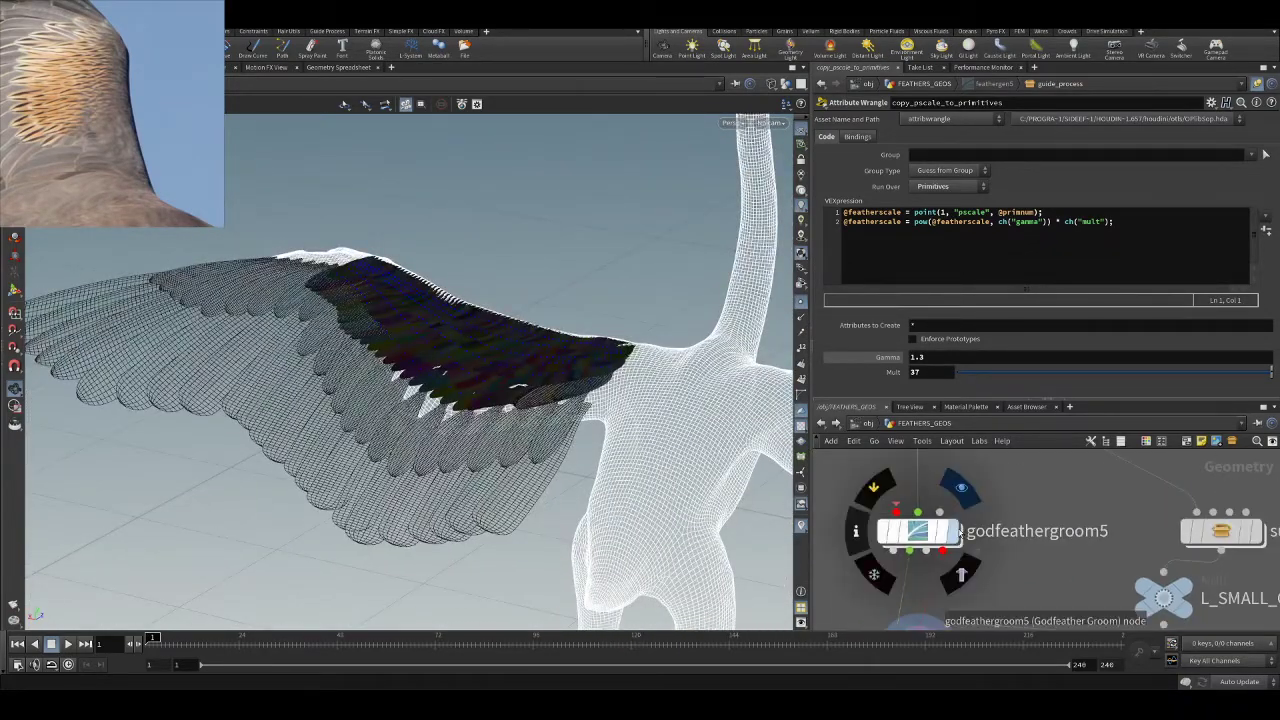
left_click(908, 529)
left_click_drag(400, 340, 452, 208)
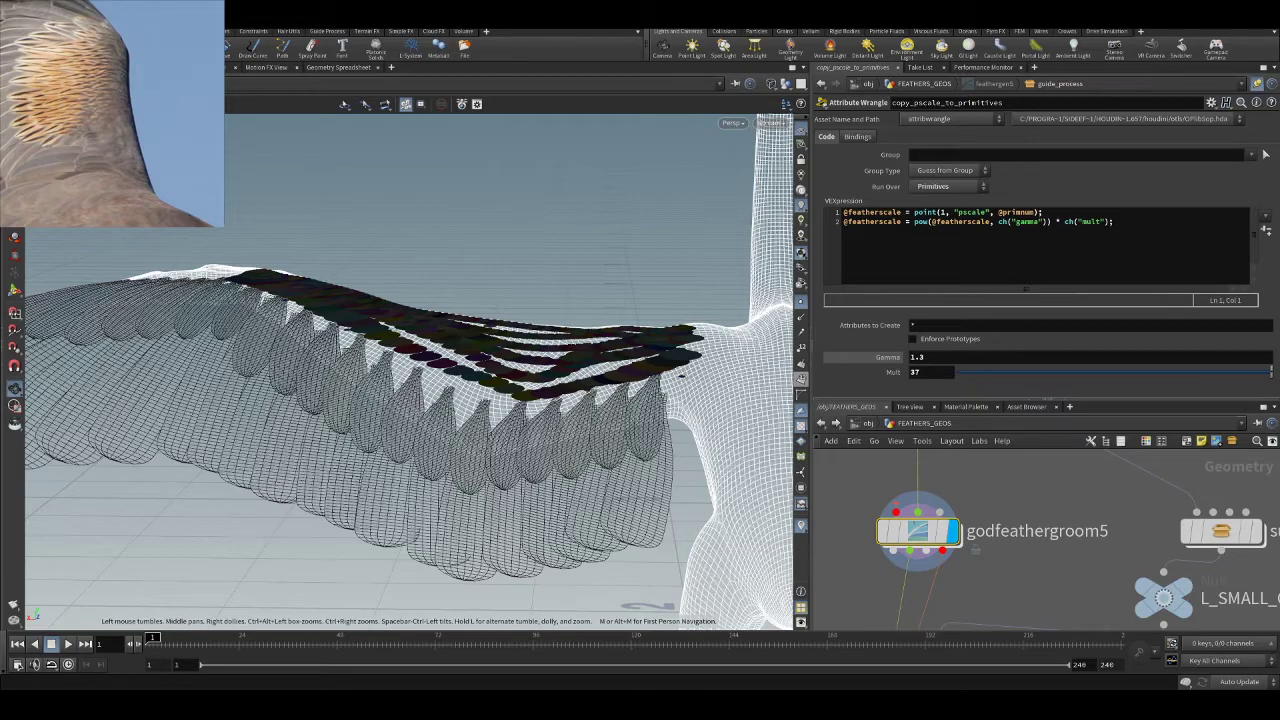
left_click_drag(450, 330, 488, 300)
left_click_drag(420, 330, 375, 400)
left_click_drag(510, 222, 762, 408)
mouse_move(918, 531)
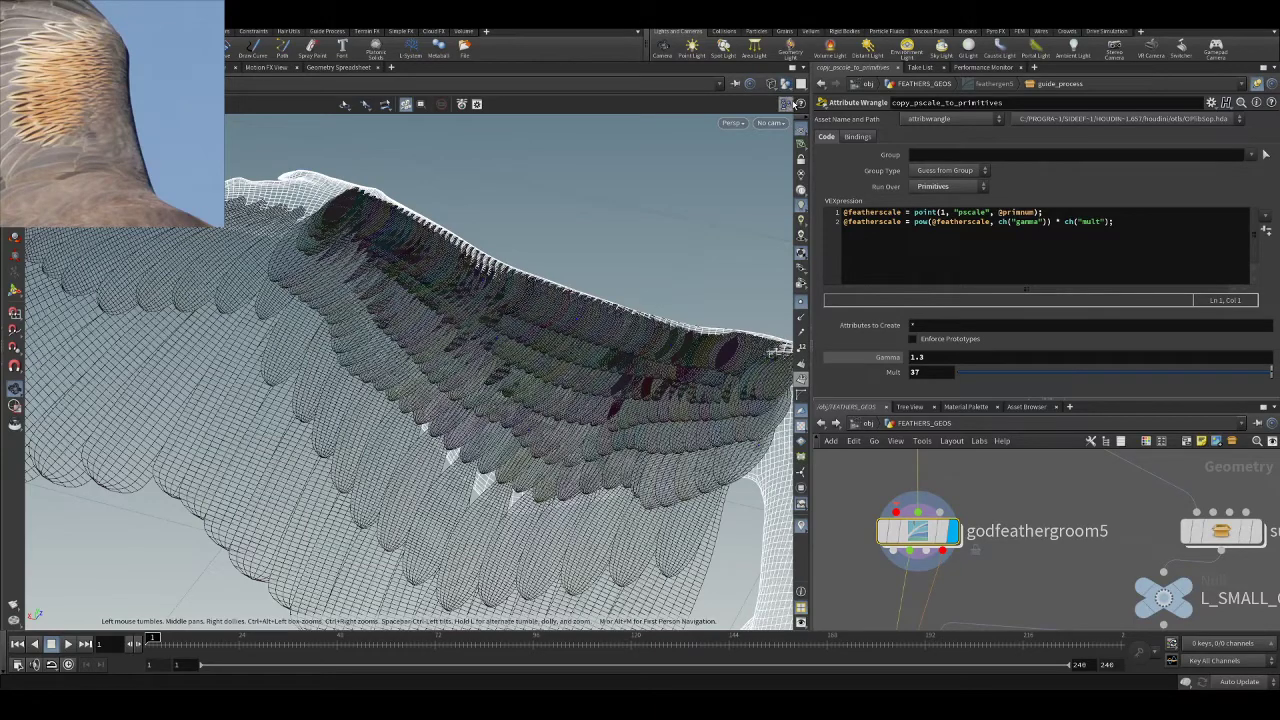
- Shade the feathers without wireframe and ghost the other objects behind godfeathergroom5's guides
key("w")
mouse_move(645, 246)
left_mouse_down()
mouse_move(534, 229)
mouse_move(715, 151)
left_mouse_up()
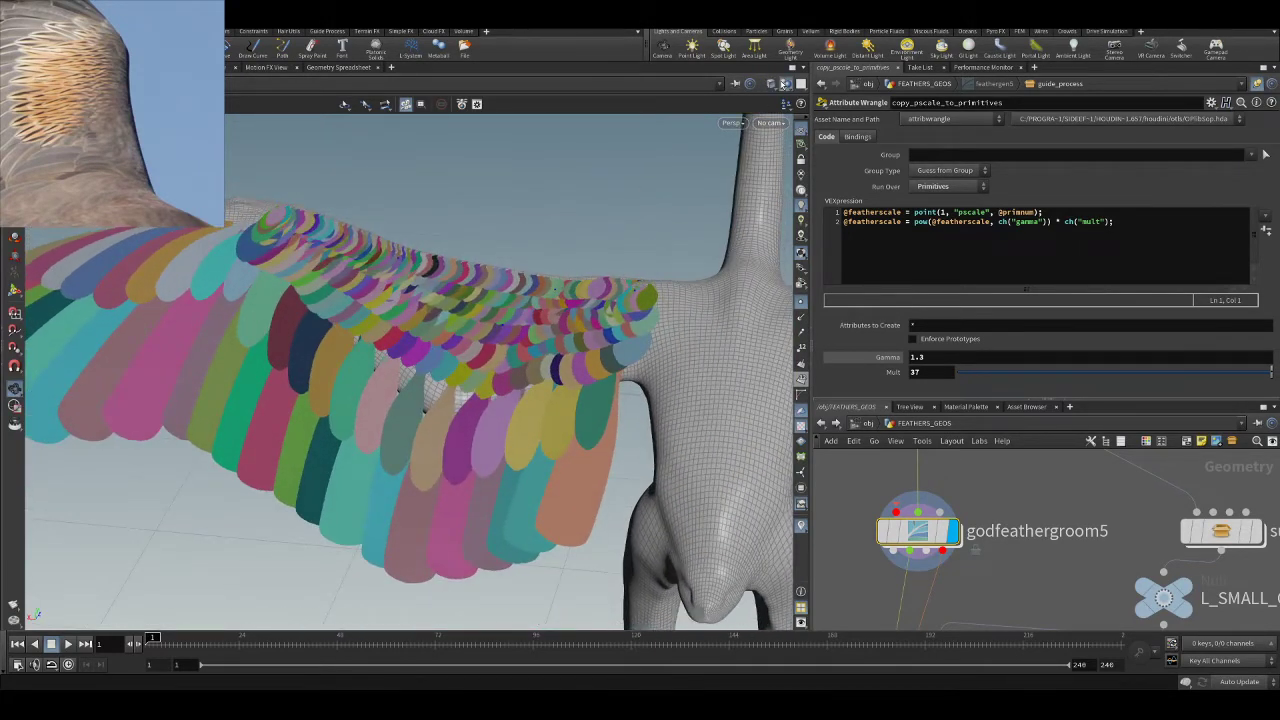
left_click(786, 84)
left_click_drag(506, 300, 549, 340)
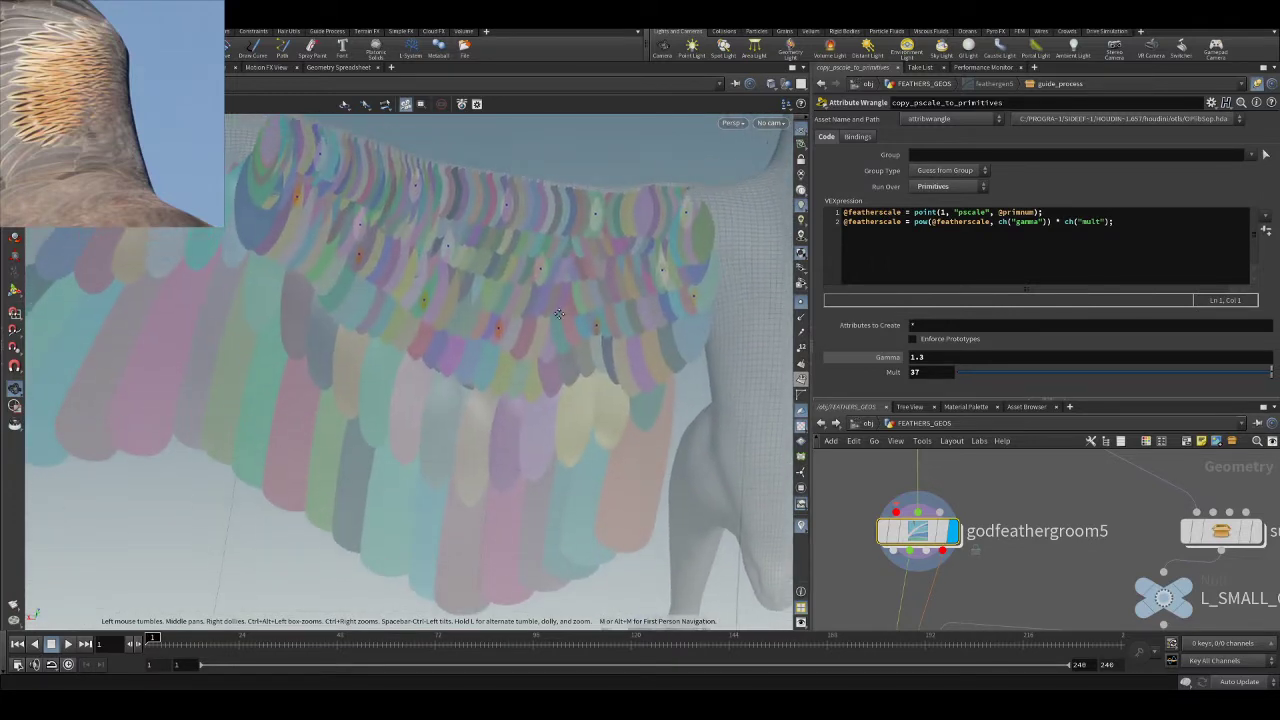
- Activate godfeathergroom5's grooming in the viewport and change the brush from Adjust Length to the Screen combing tool
left_click(15, 291)
left_click(476, 105)
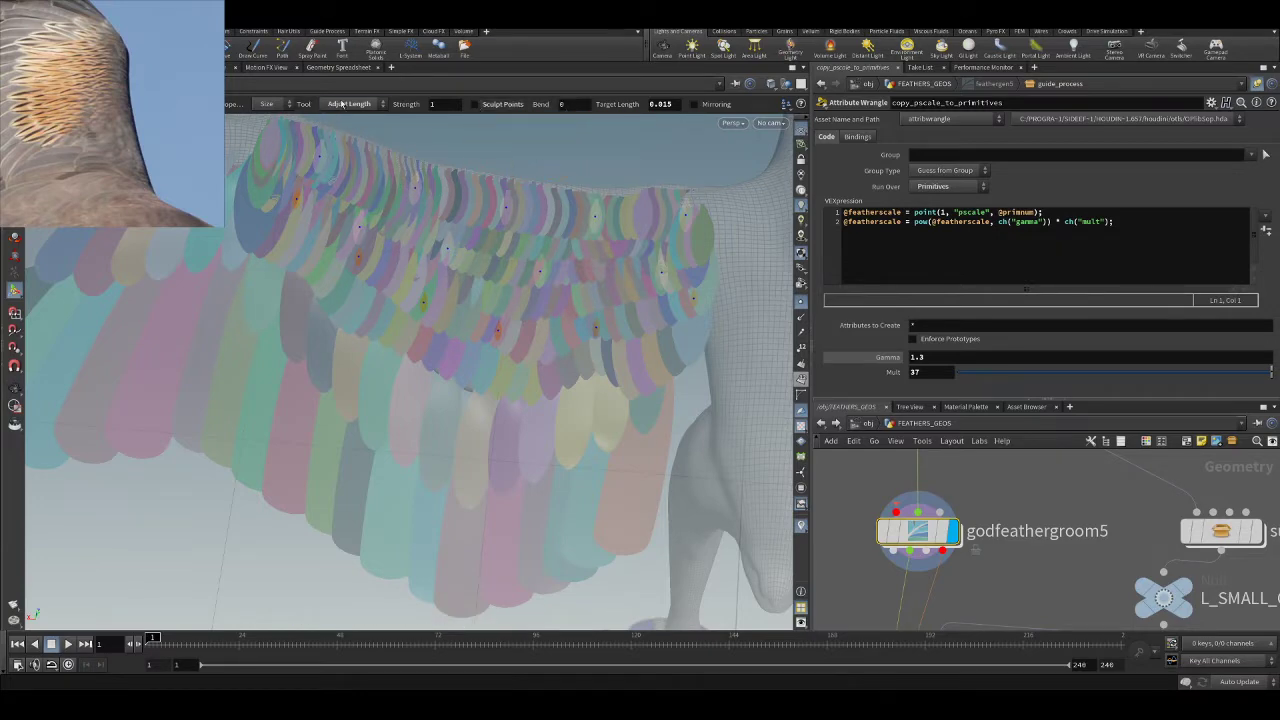
key("Escape")
mouse_move(536, 358)
left_mouse_down()
mouse_move(584, 291)
mouse_move(563, 337)
mouse_move(523, 346)
mouse_move(540, 395)
mouse_move(535, 370)
left_mouse_up()
key("Return")
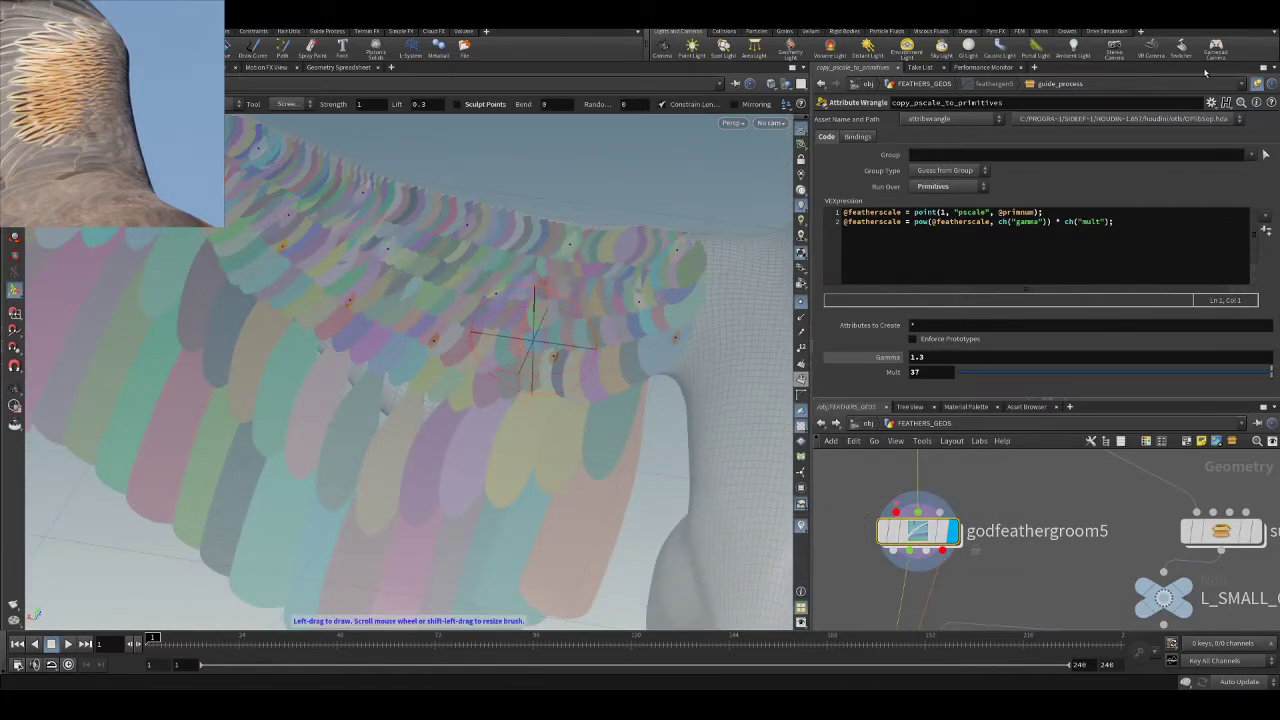
- Set godfeathergroom5's Primitive Group to all guides (*) and try a combing stroke near the wing base
left_click(1257, 84)
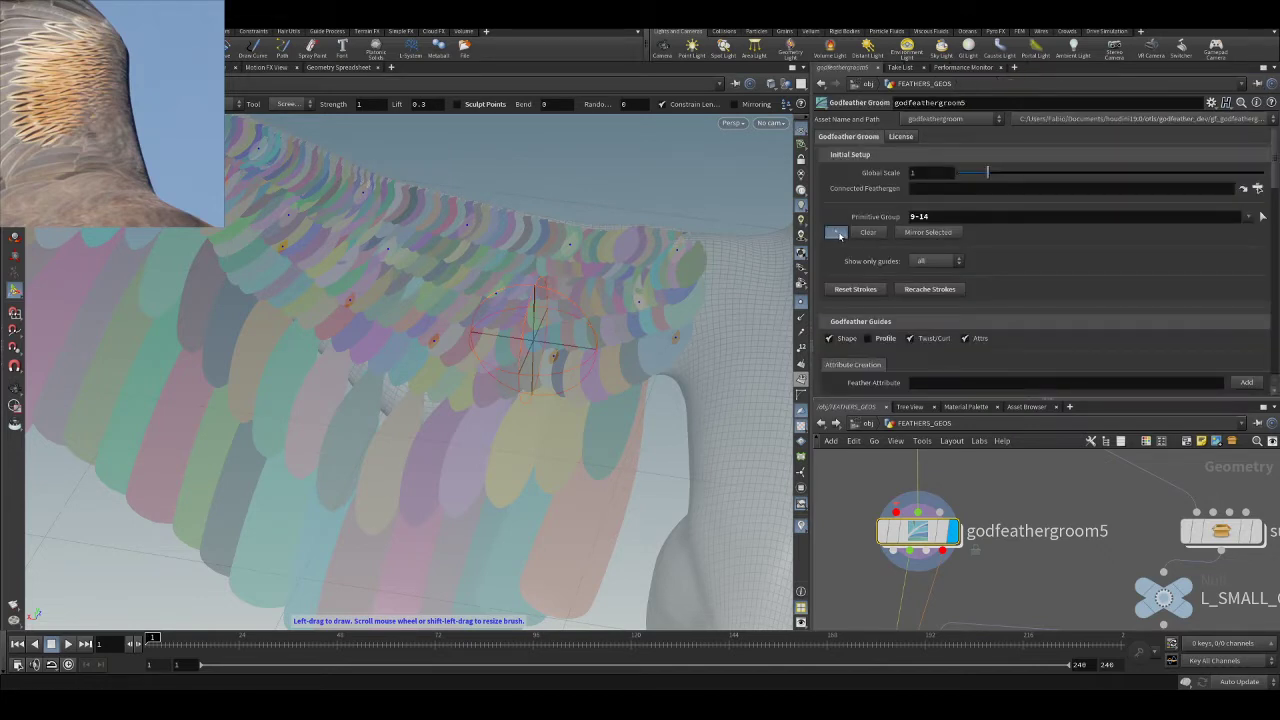
left_click(840, 236)
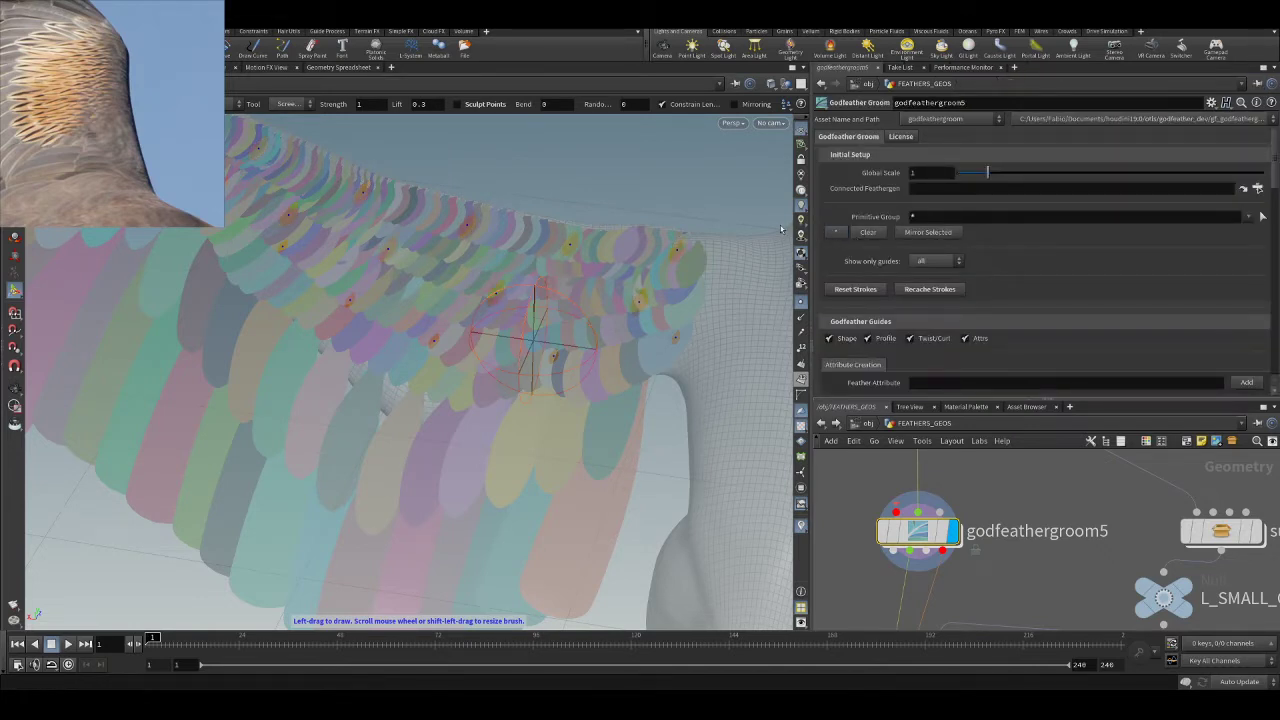
mouse_move(626, 366)
left_mouse_down("alt")
mouse_move(644, 299)
mouse_move(607, 322)
mouse_move(600, 289)
mouse_move(623, 337)
mouse_move(669, 352)
mouse_move(637, 319)
mouse_move(640, 331)
left_mouse_up("alt")
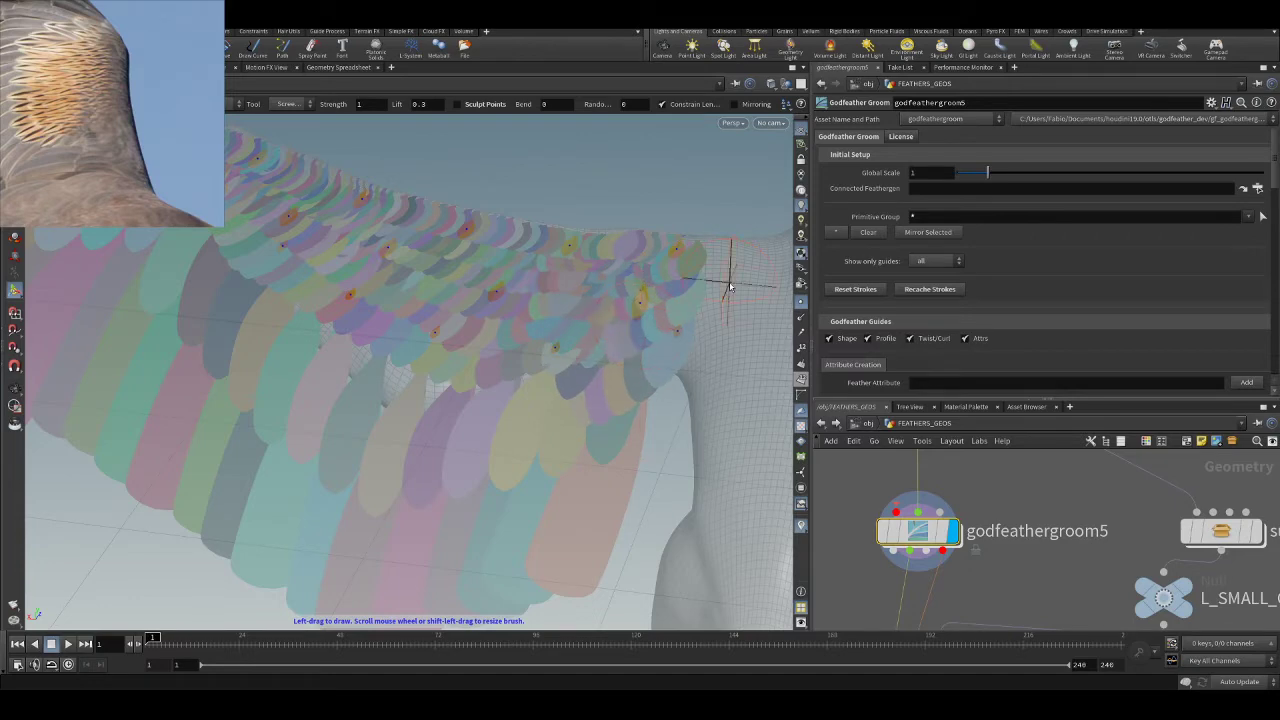
left_click_drag(709, 289, 720, 246, "alt")
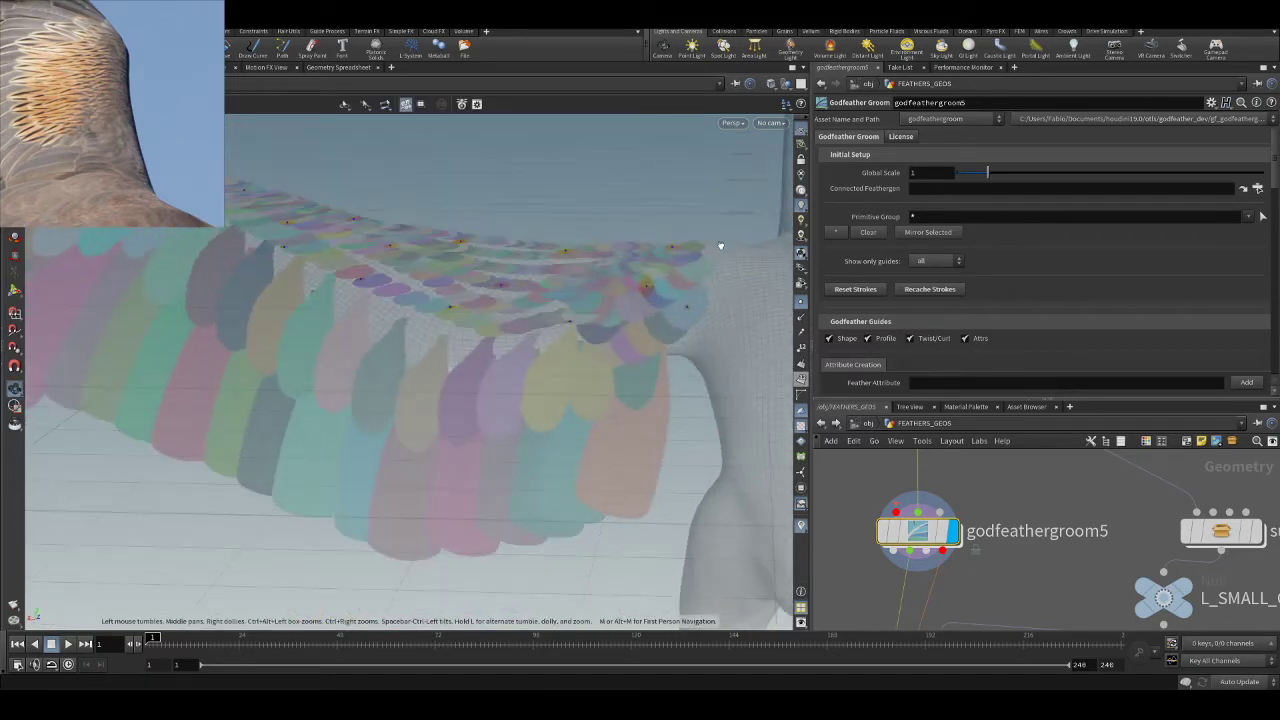
key("ctrl+z")
- Link godfeathergroom5's Connected Feathergen to /obj/FEATHERS_GEOS/feathergen5
scroll(1015, 519, "down", 3)
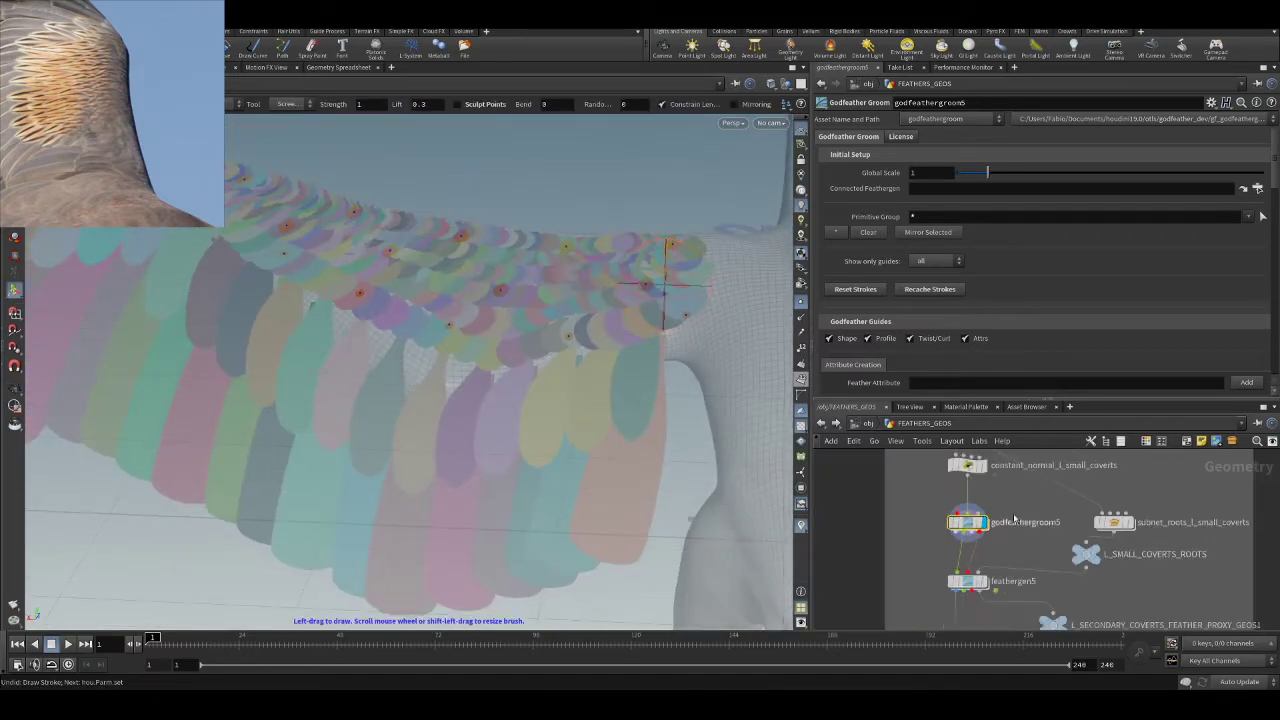
scroll(998, 537, "up", 3)
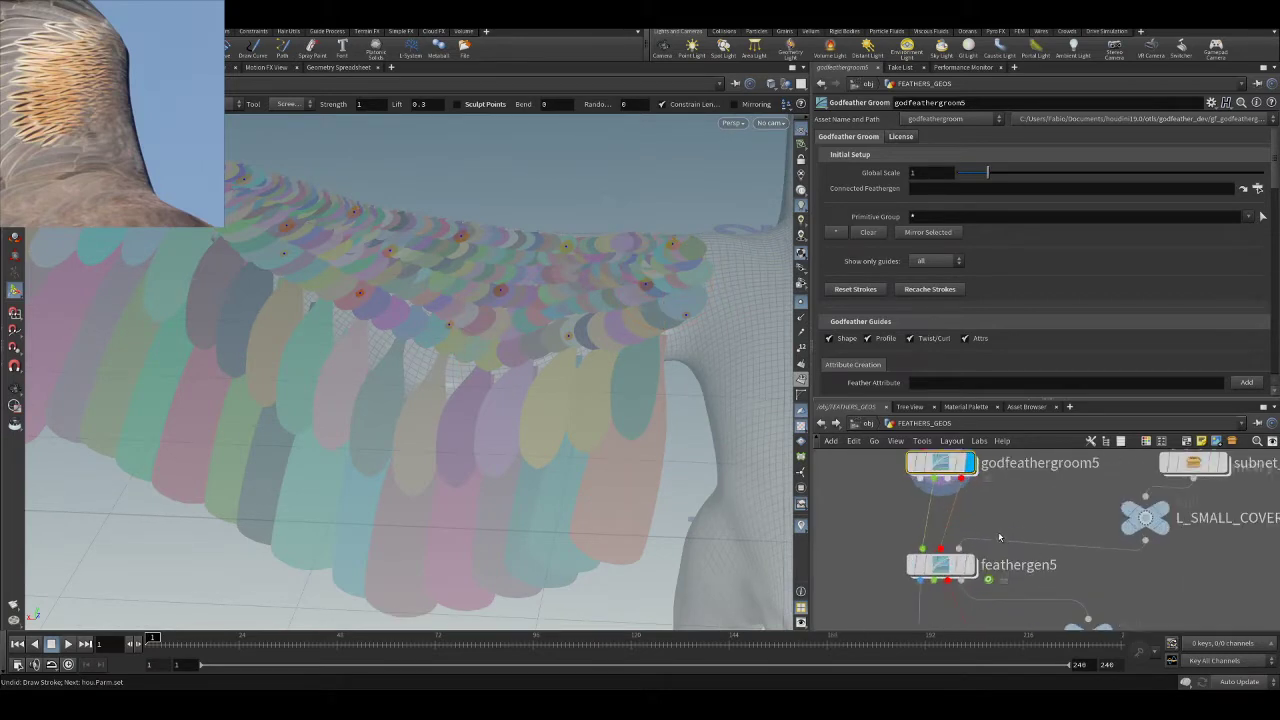
middle_click_drag(999, 500, 981, 532)
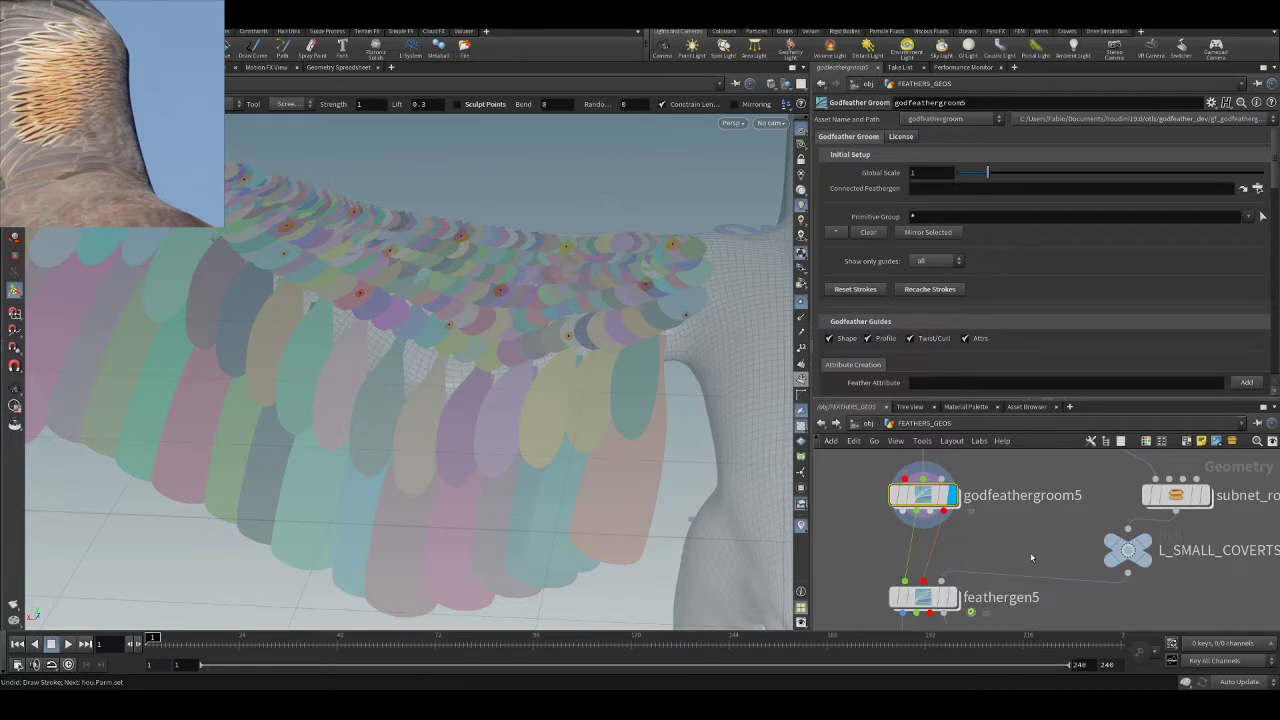
middle_click_drag(1028, 563, 1022, 517)
mouse_move(930, 553)
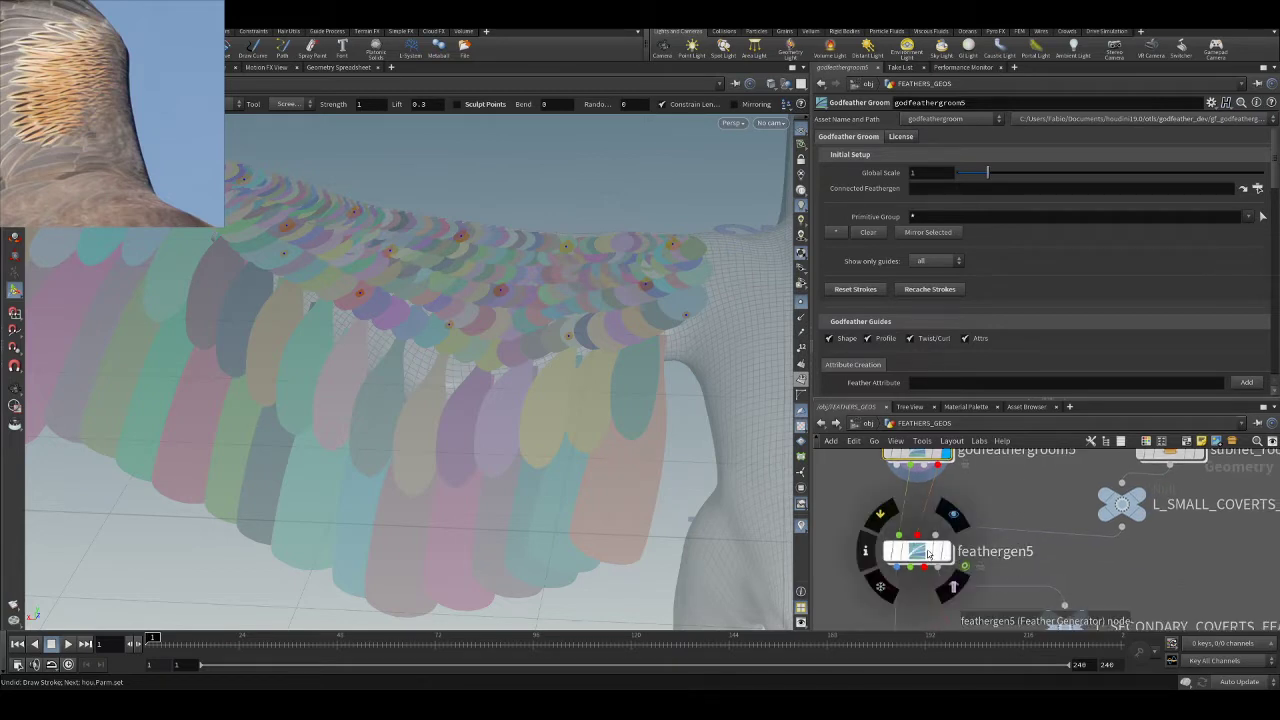
middle_click_drag(1013, 553, 1007, 607)
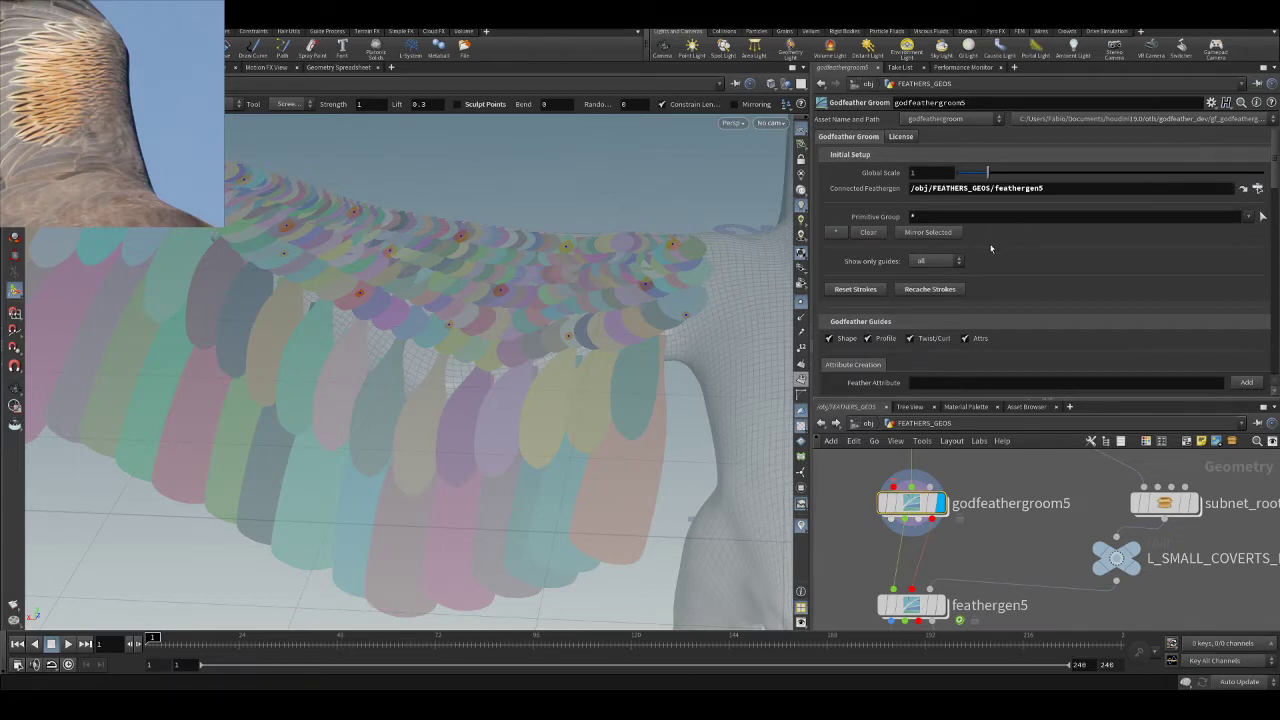
- Enable Update on demand for feathergen5's output geometry and reselect godfeathergroom5
middle_click_drag(1006, 562, 1025, 502)
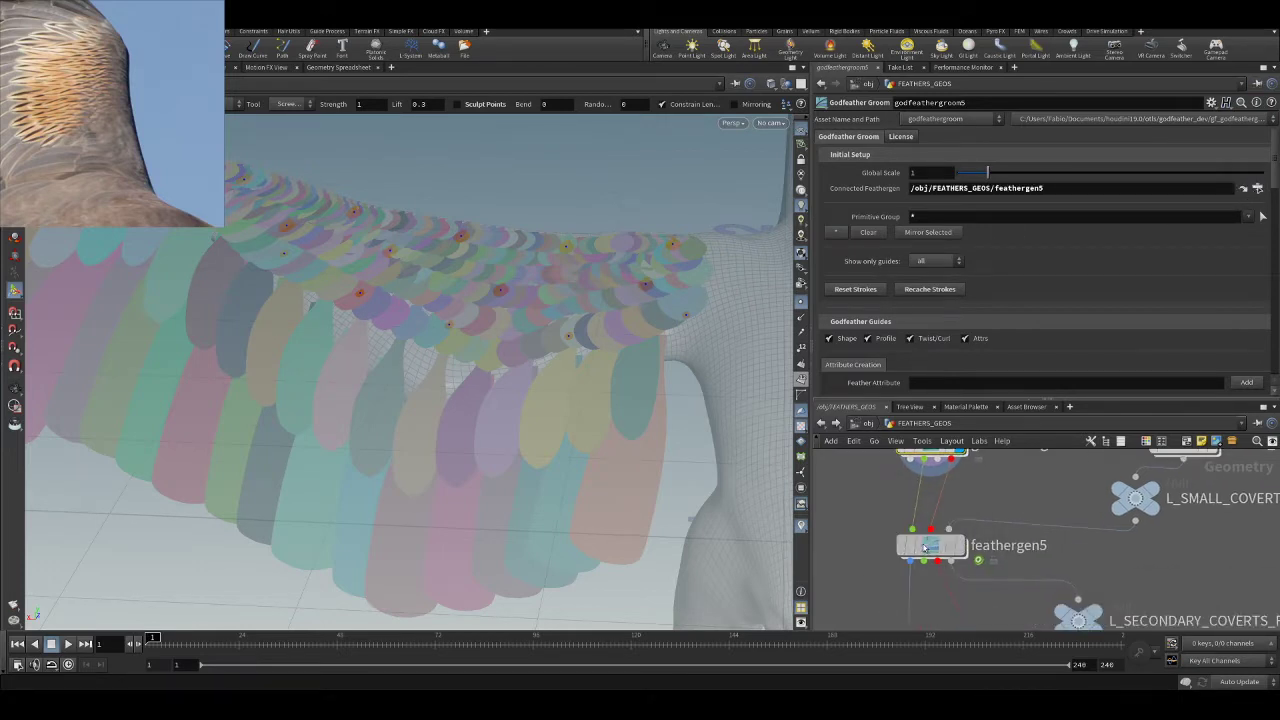
left_click(928, 548)
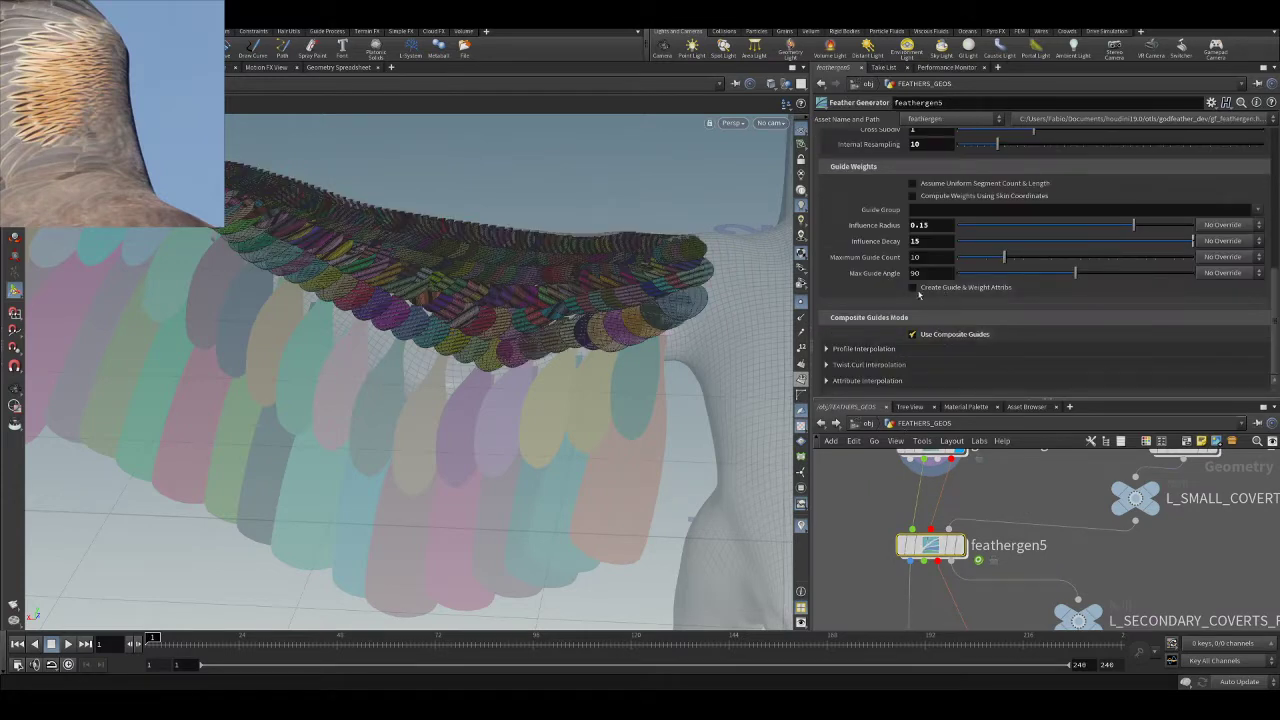
scroll(919, 294, "up", 10)
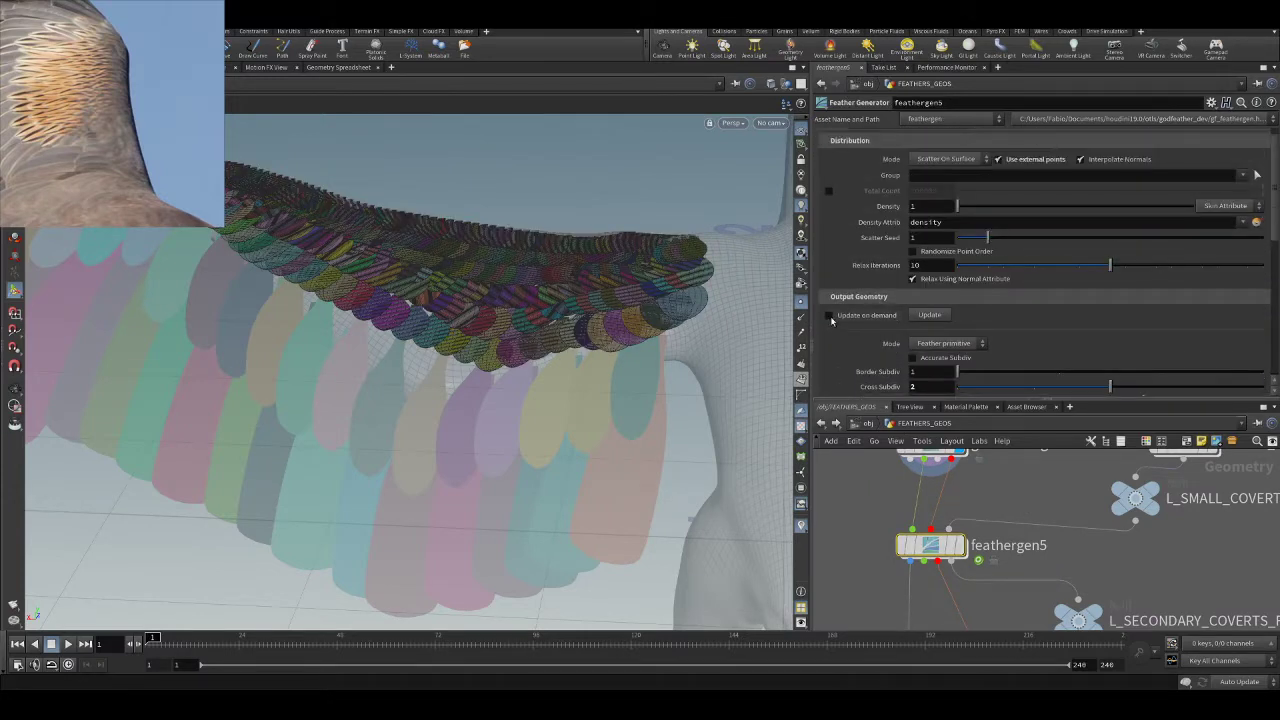
left_click(828, 315)
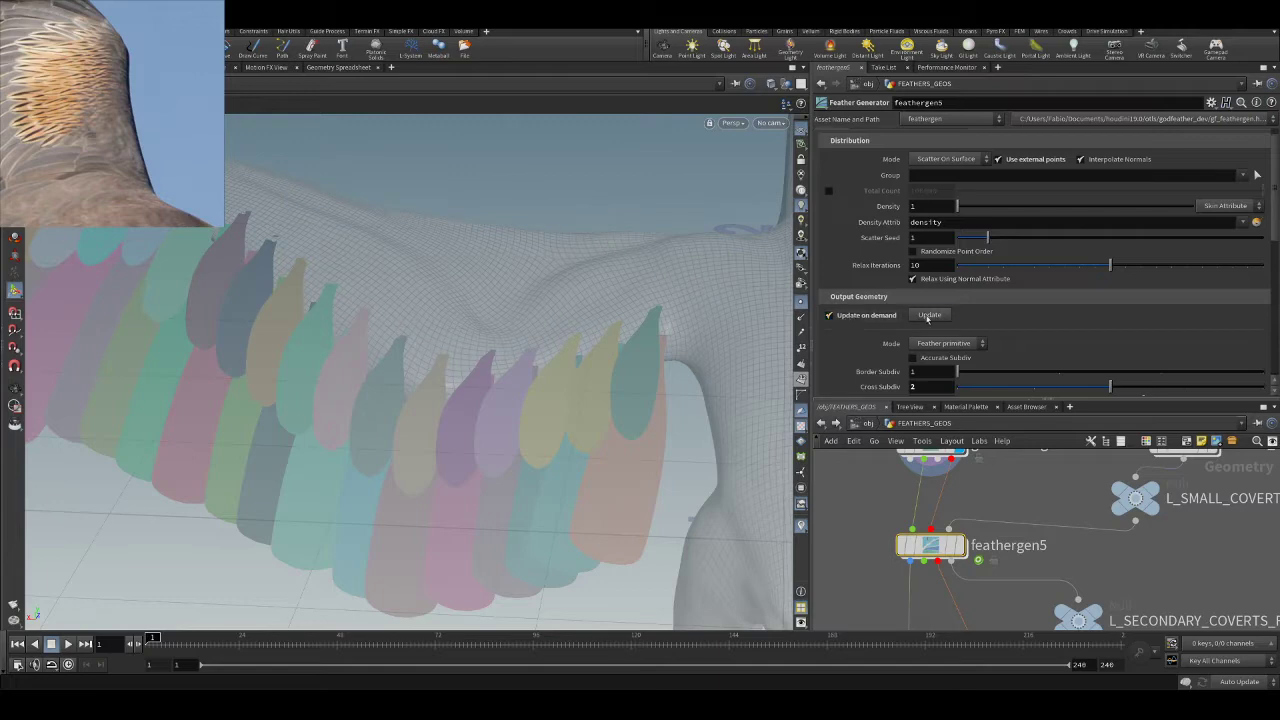
middle_click_drag(930, 485, 923, 538)
left_click(923, 497)
- Hide the WING_L_PREVIEW object and return to FEATHERS_GEOS to see the bare guides on the wing
left_click_drag(651, 383, 541, 263, "alt")
right_click_drag(542, 263, 606, 331, "alt")
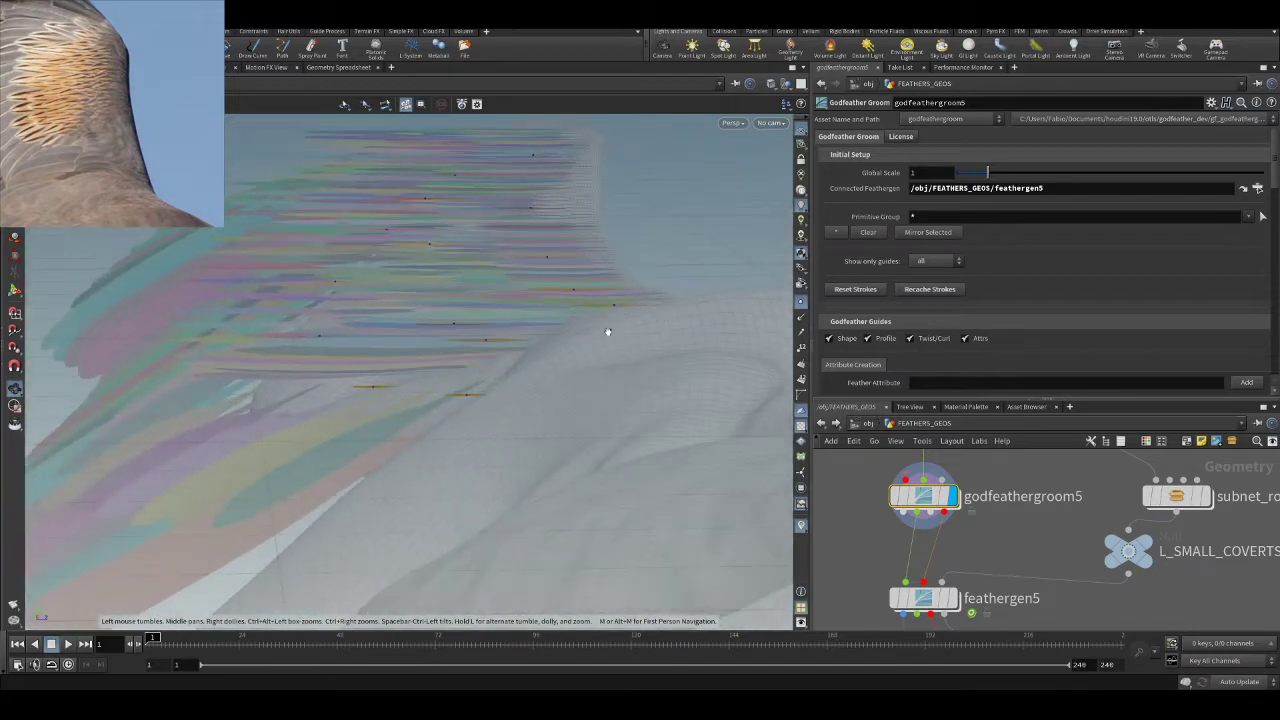
left_click_drag(606, 331, 649, 337, "alt")
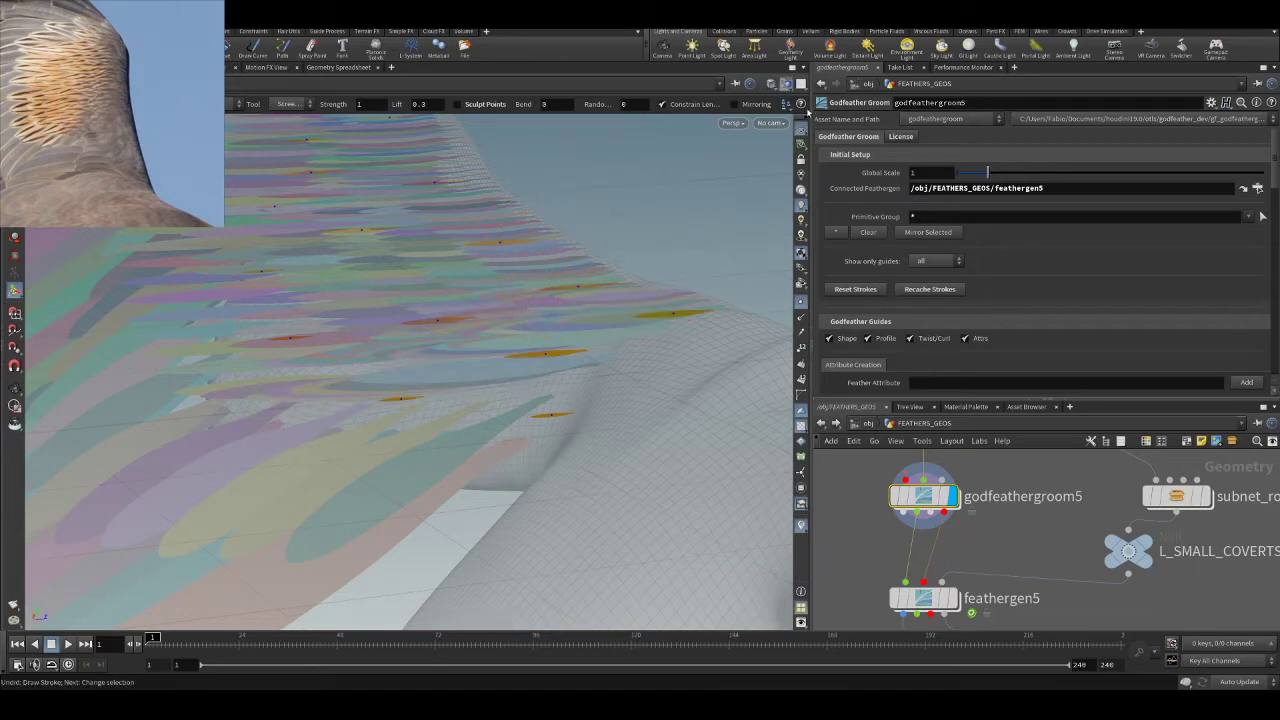
left_click(866, 427)
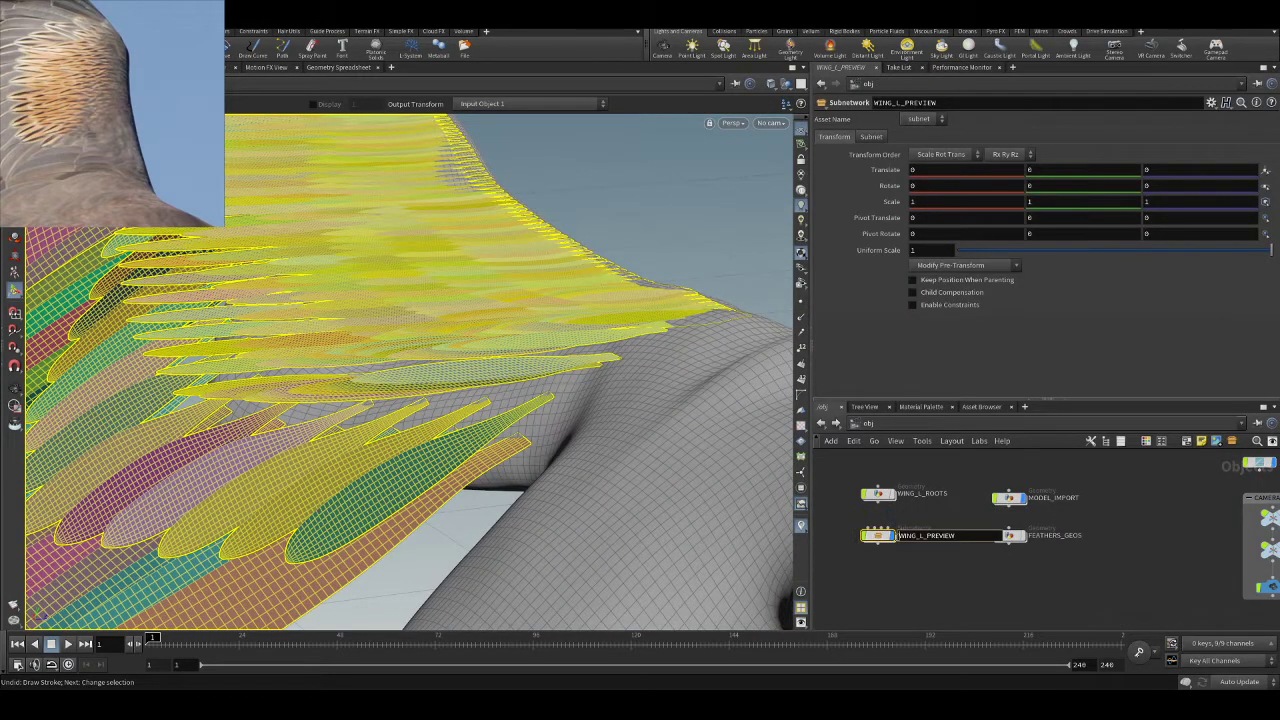
left_click(892, 536)
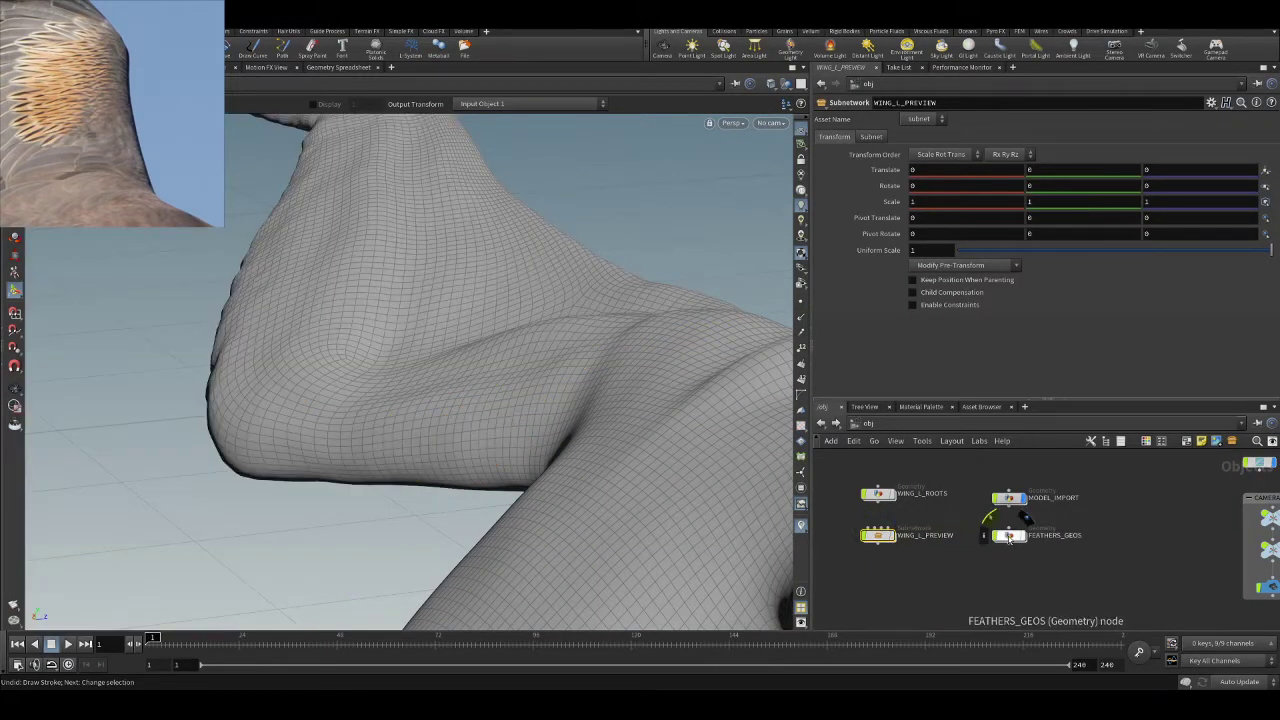
double_click(1010, 536)
mouse_move(531, 234)
left_mouse_down("alt")
mouse_move(589, 260)
mouse_move(511, 246)
mouse_move(400, 260)
mouse_move(420, 280)
mouse_move(526, 209)
mouse_move(603, 243)
mouse_move(601, 279)
mouse_move(571, 277)
mouse_move(611, 257)
mouse_move(349, 263)
mouse_move(530, 253)
mouse_move(510, 300)
mouse_move(478, 315)
mouse_move(540, 250)
mouse_move(484, 234)
mouse_move(637, 286)
left_mouse_up("alt")
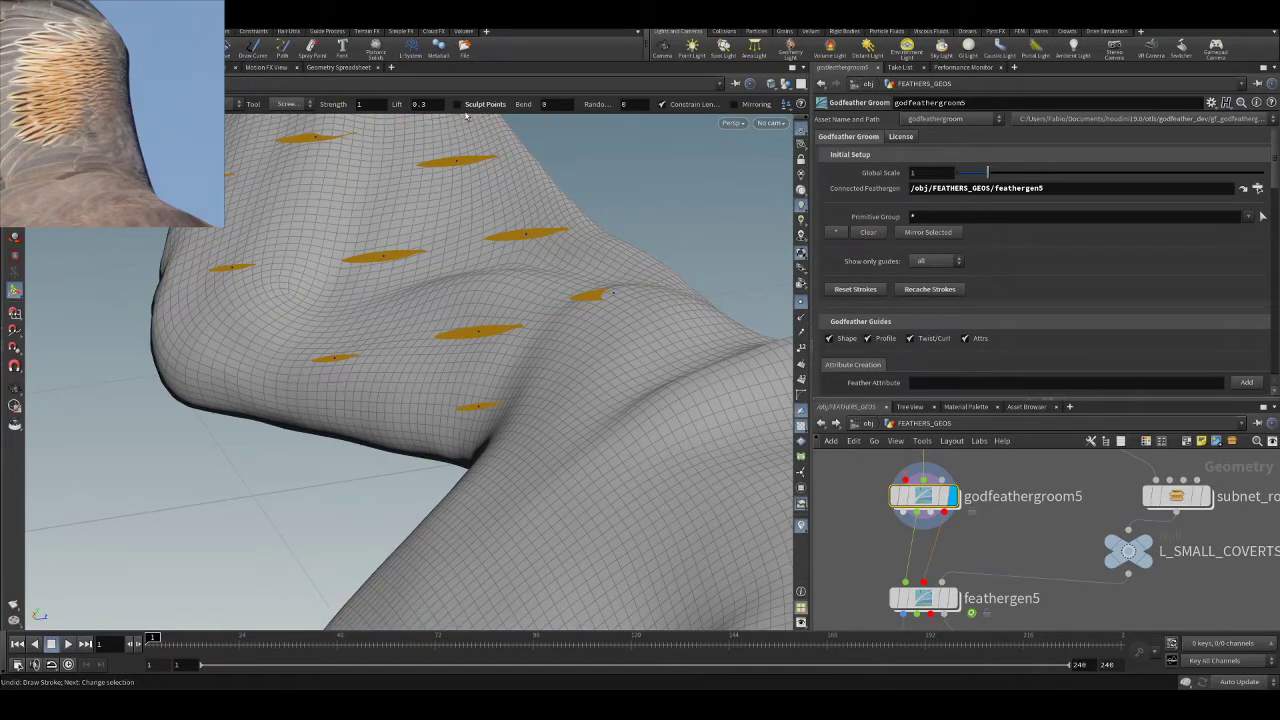
- Enable Sculpt Points for the groom brush and view the guides around the shoulder
left_click(456, 104)
mouse_move(633, 333)
left_mouse_down("alt")
mouse_move(580, 351)
mouse_move(560, 400)
mouse_move(391, 354)
mouse_move(621, 349)
left_mouse_up("alt")
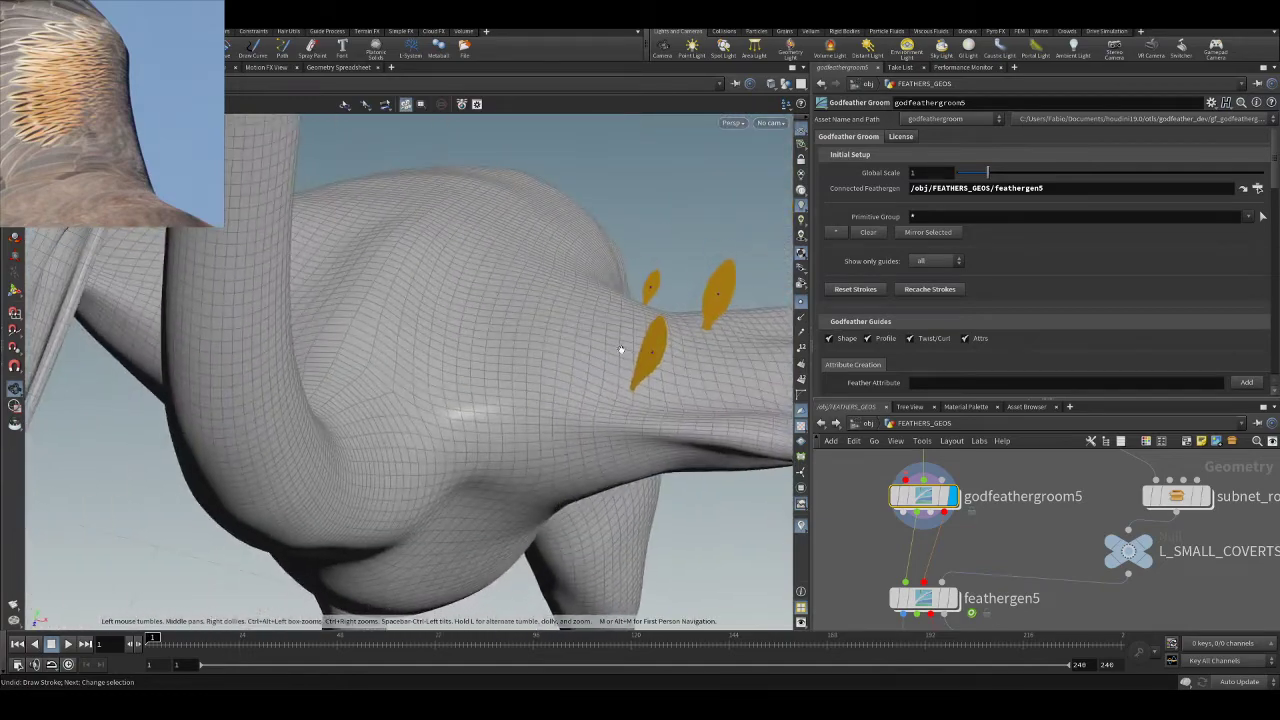
mouse_move(635, 355)
left_mouse_down("alt")
mouse_move(383, 286)
mouse_move(517, 306)
mouse_move(480, 250)
mouse_move(463, 183)
mouse_move(331, 171)
mouse_move(400, 183)
mouse_move(591, 263)
left_mouse_up("alt")
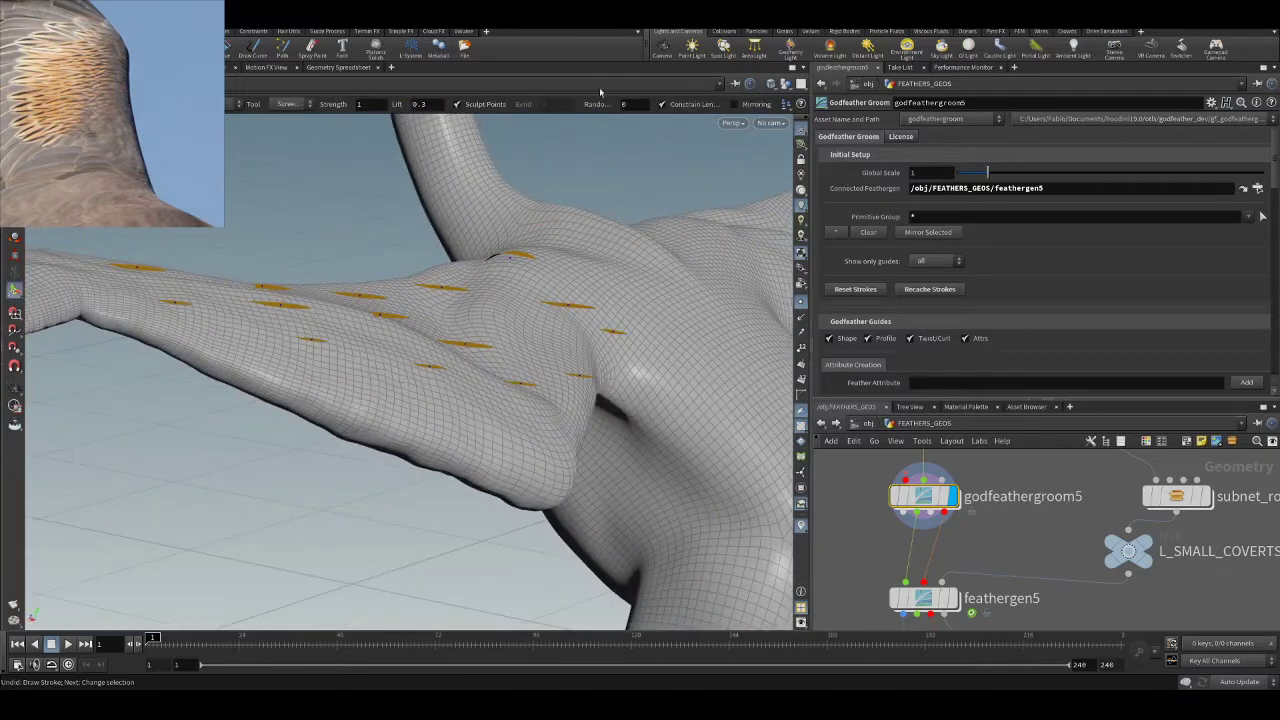
- Try combing the guide nearest the body with Constrain Length off, isolating guide 14 in the Primitive Group
left_click(663, 106)
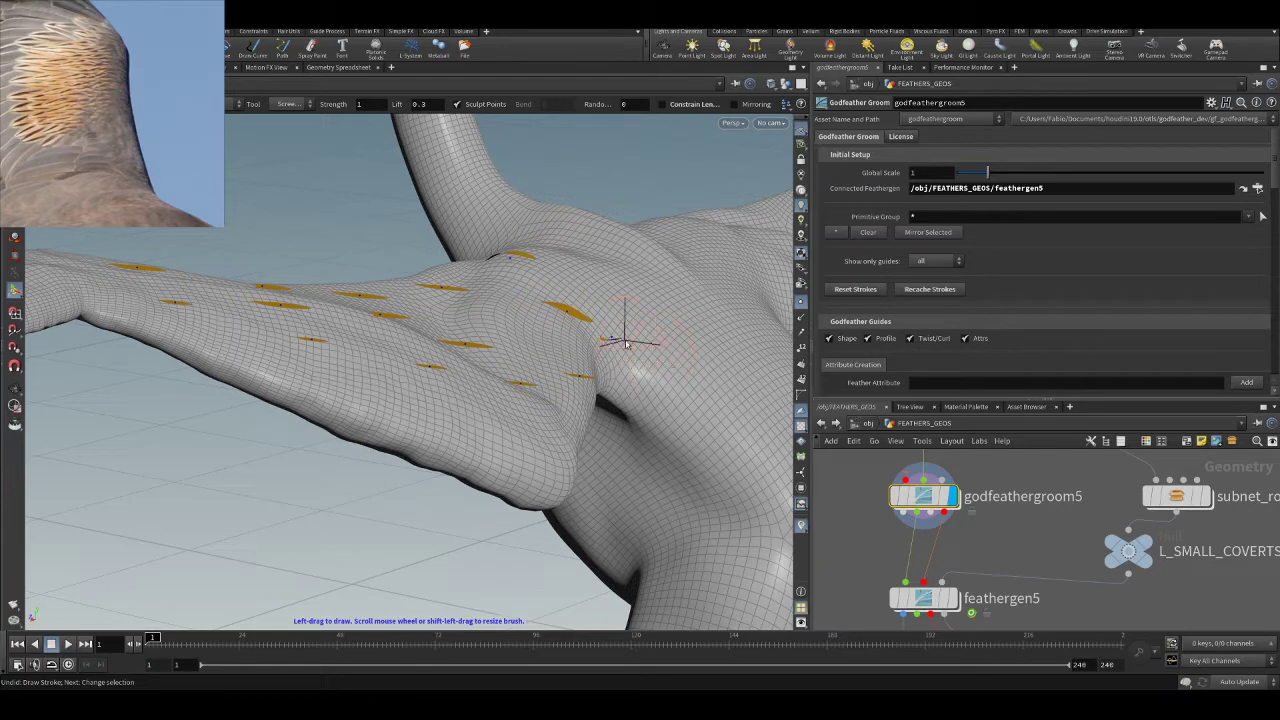
mouse_move(639, 369)
left_mouse_down()
mouse_move(657, 340)
mouse_move(590, 345)
mouse_move(620, 350)
left_mouse_up()
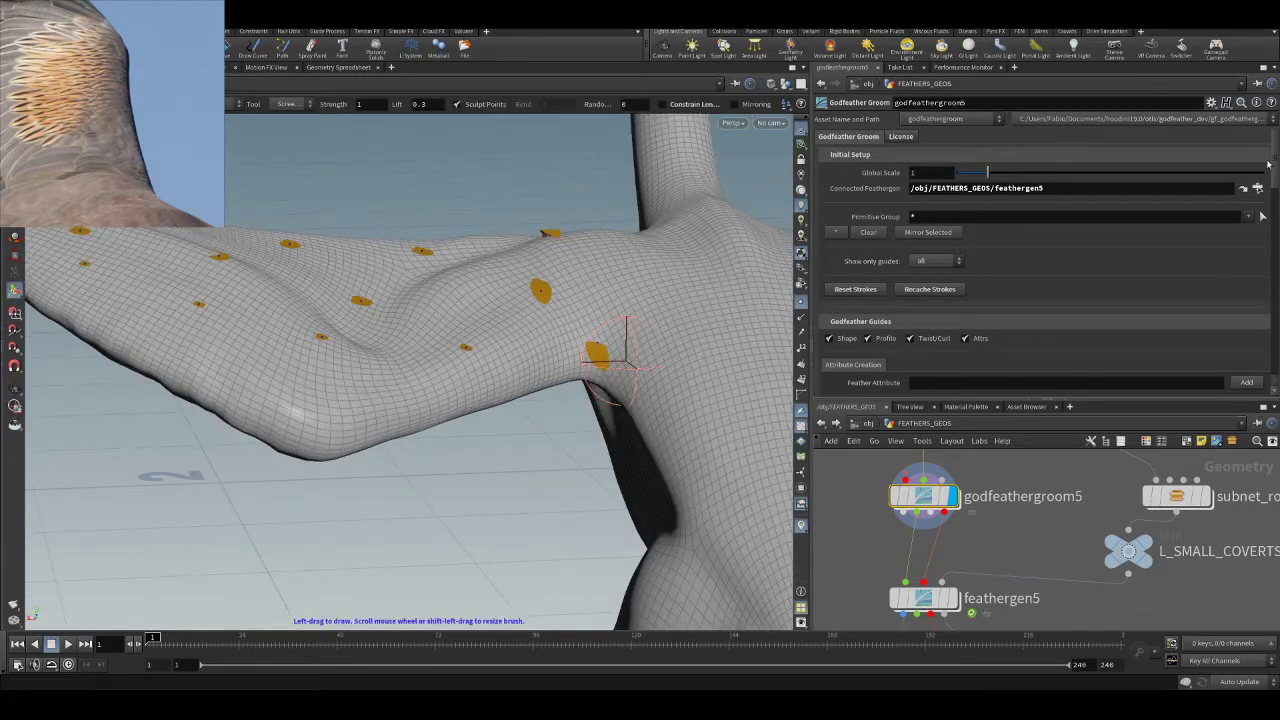
left_click(1262, 216)
left_click(597, 354)
key("Return")
mouse_move(597, 354)
left_mouse_down("alt")
mouse_move(557, 357)
mouse_move(566, 337)
mouse_move(625, 386)
mouse_move(617, 437)
left_mouse_up("alt")
key("ctrl+z")
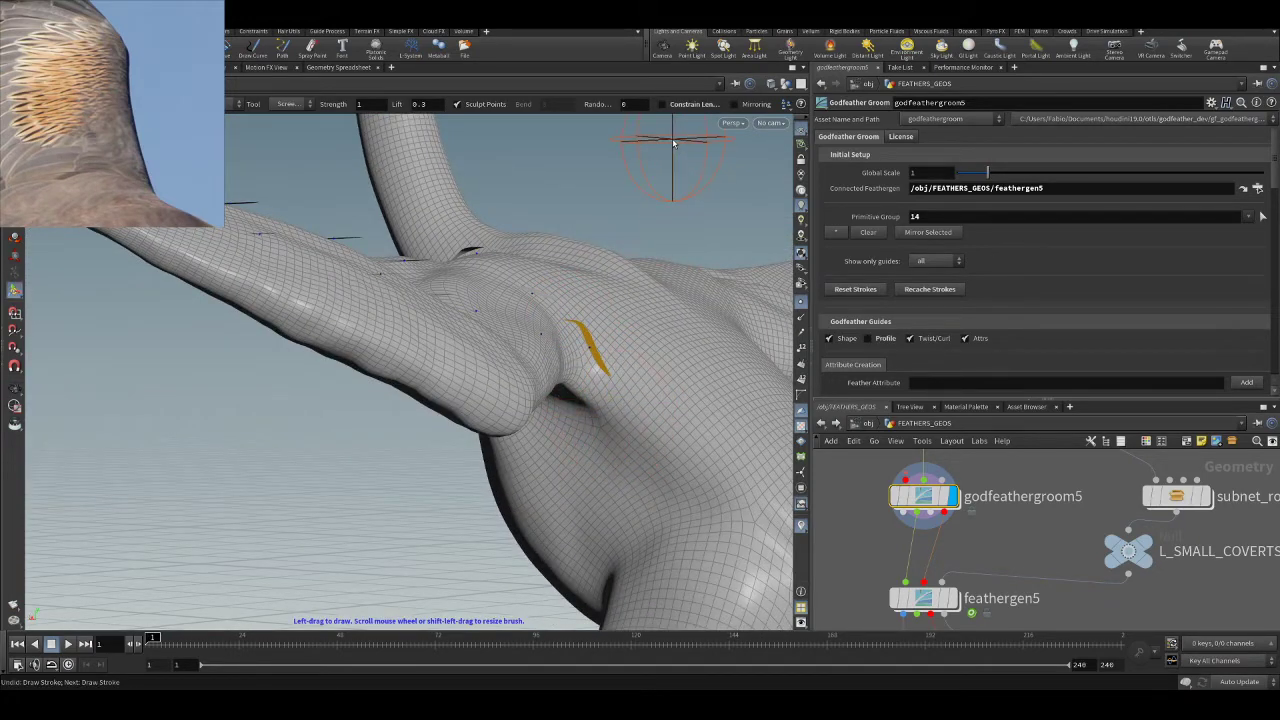
- Undo the strokes on guide 14 and restore the Primitive Group to all guides
left_click_drag(580, 431, 540, 386, "alt")
key("ctrl+z")
key("ctrl+z")
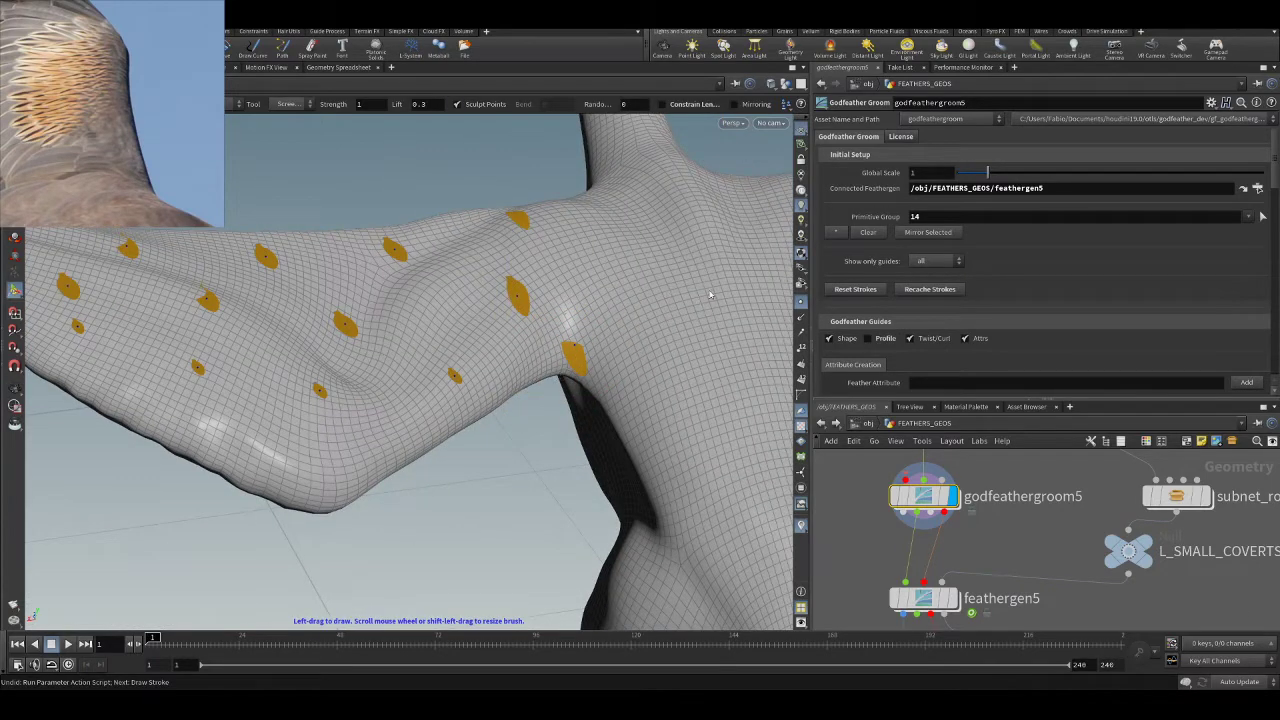
key("ctrl+z")
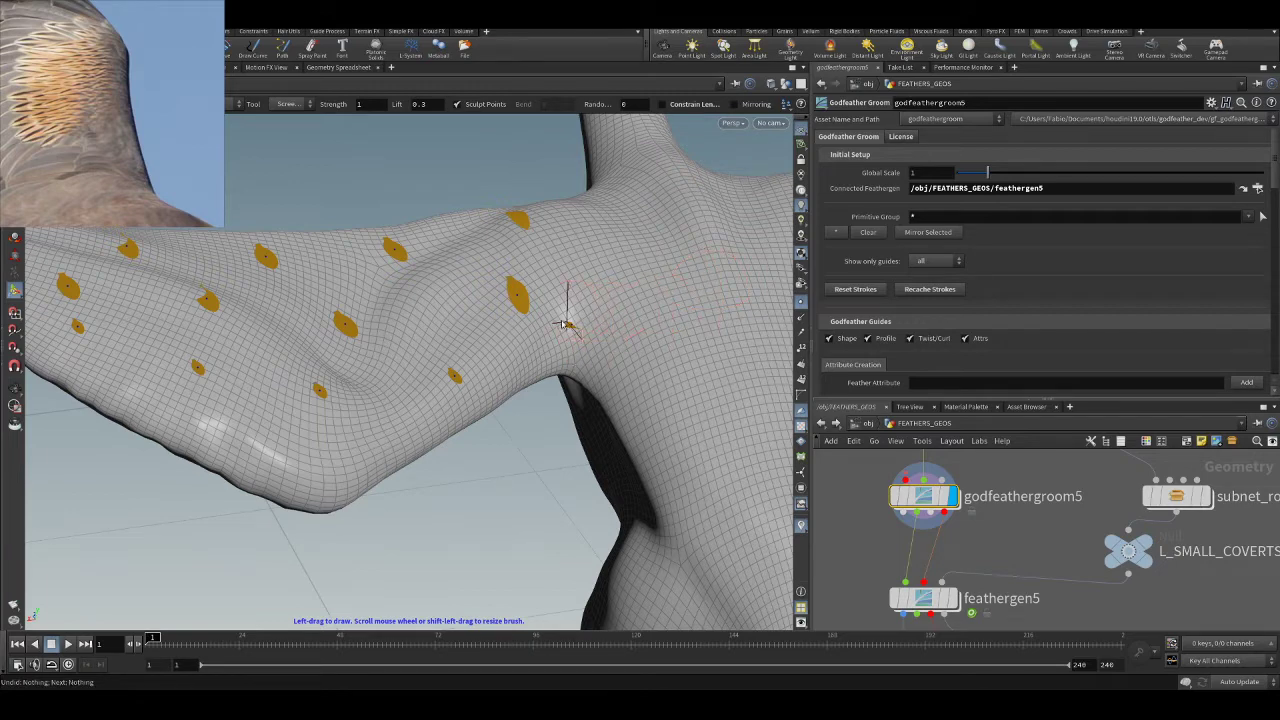
- Reactivate the groom brush with both Sculpt Points and Constrain Length enabled
key("Escape")
left_click_drag(565, 323, 570, 388)
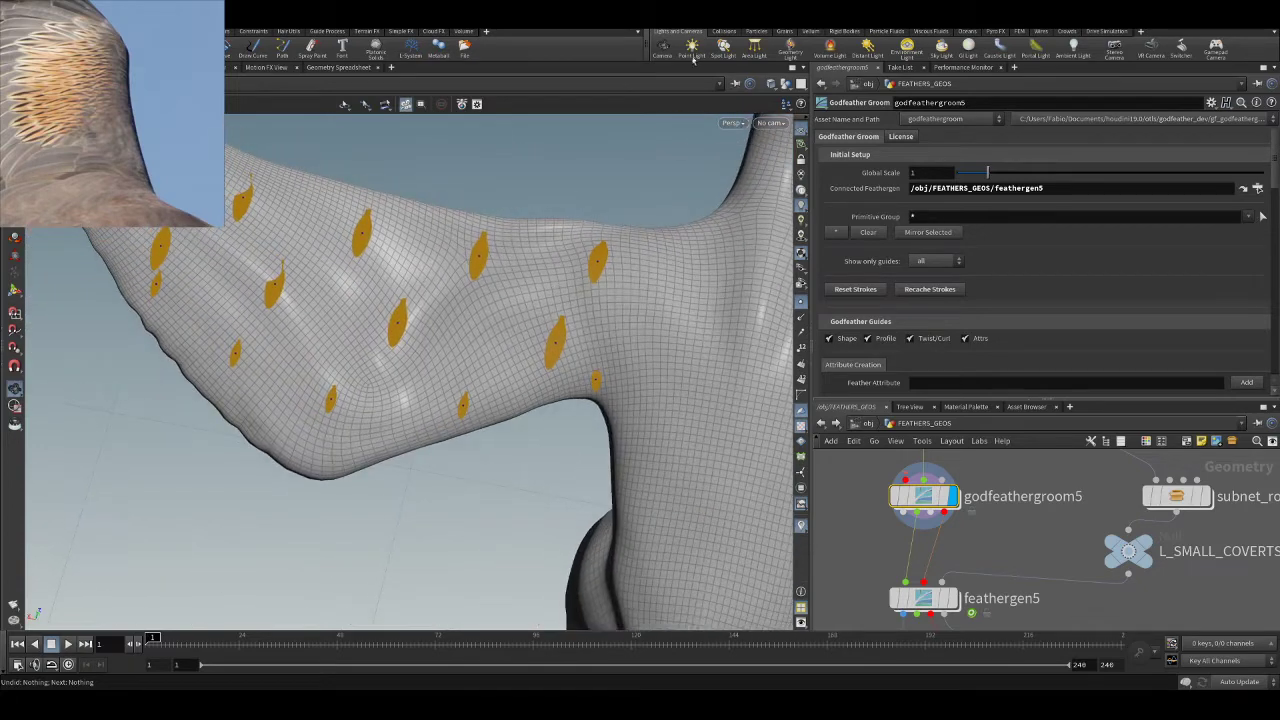
left_click(15, 290)
mouse_move(627, 330)
left_mouse_down("alt")
mouse_move(640, 280)
mouse_move(615, 328)
left_mouse_up("alt")
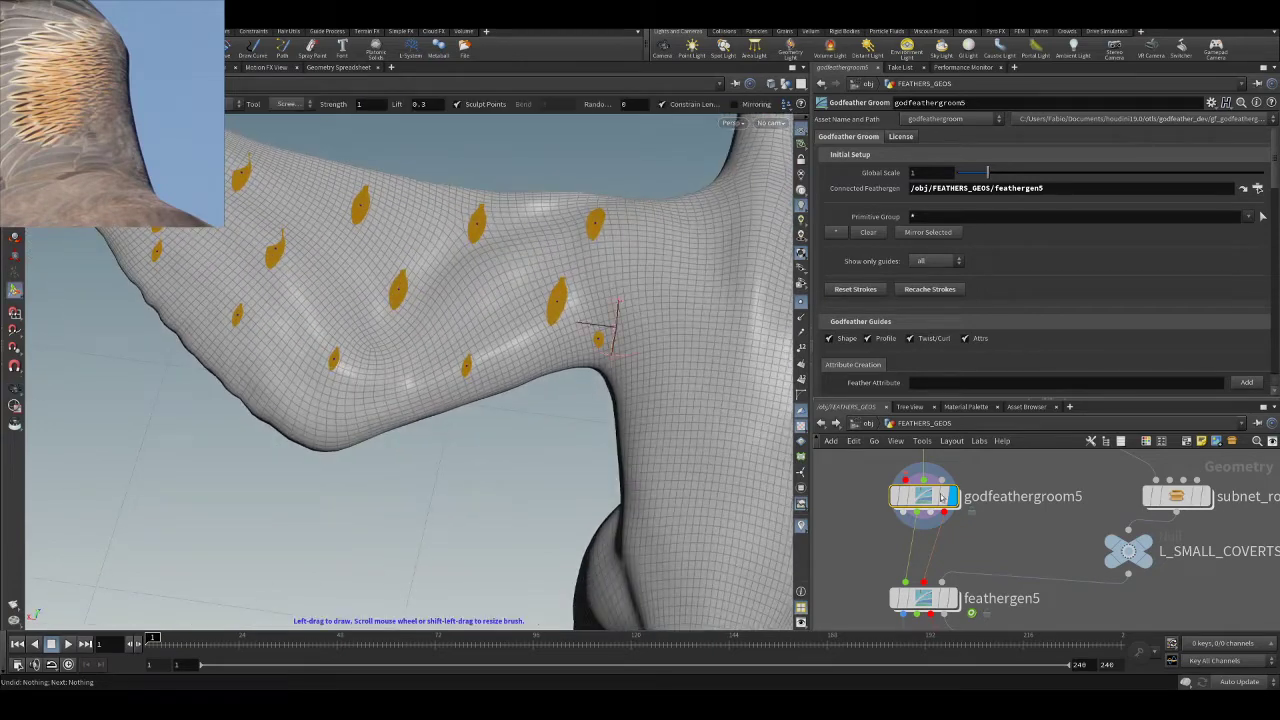
- Examine the groom guides along the left wing's outer part and elbow from several angles
left_click(944, 604)
left_click(944, 604)
middle_click_drag(332, 121, 477, 180, "alt")
left_click_drag(477, 180, 517, 222, "alt")
key("Return")
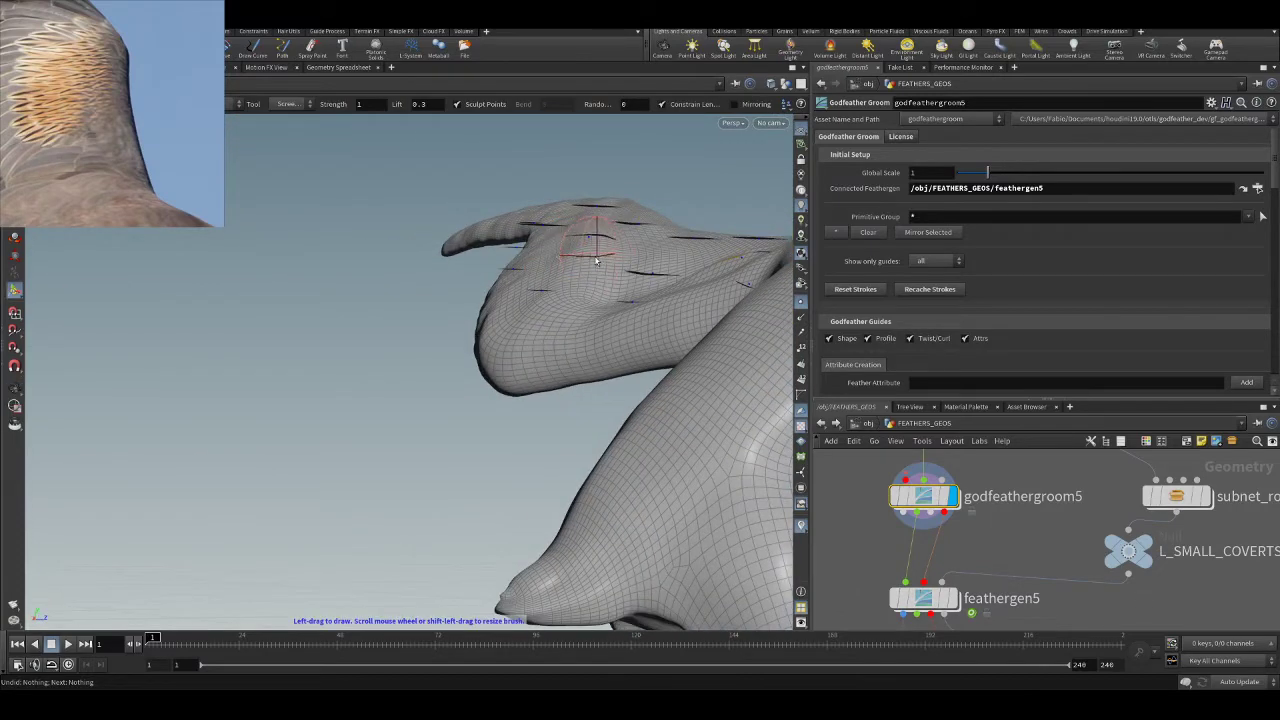
left_click_drag(577, 259, 447, 243, "alt")
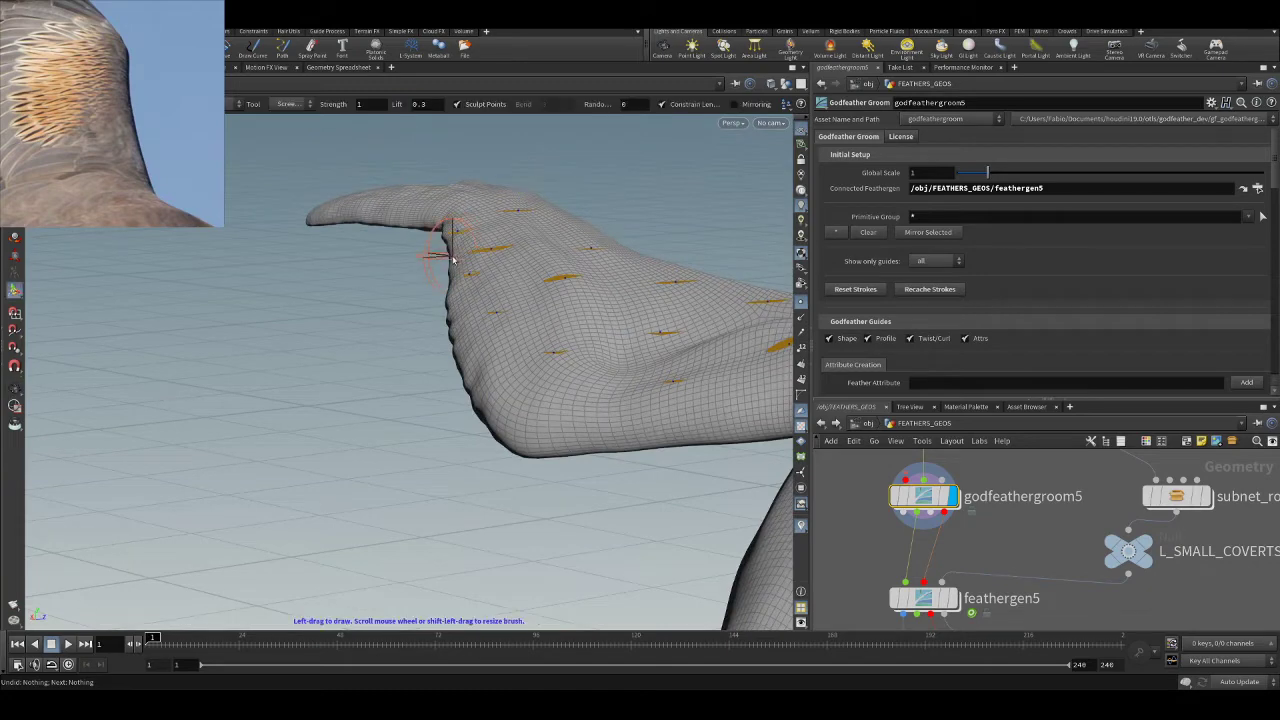
mouse_move(462, 318)
left_mouse_down("alt")
mouse_move(491, 360)
mouse_move(475, 343)
left_mouse_up("alt")
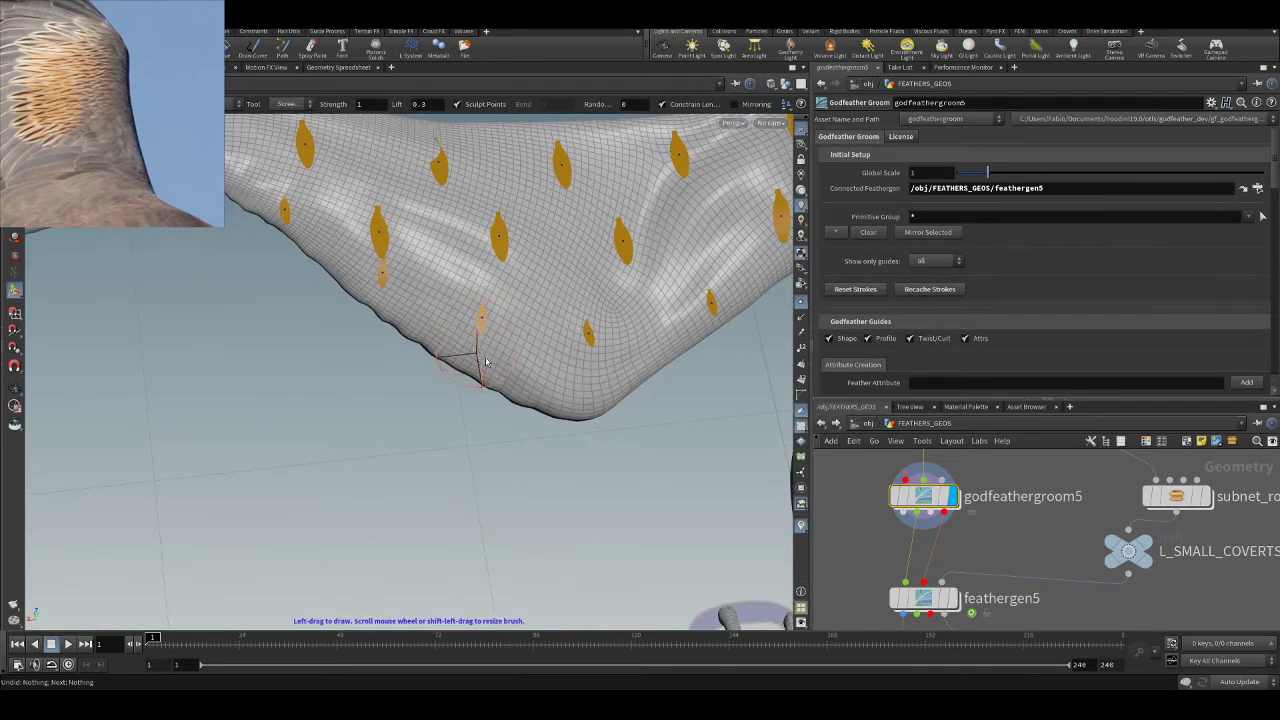
mouse_move(654, 366)
left_mouse_down("alt")
mouse_move(420, 297)
mouse_move(421, 320)
mouse_move(313, 262)
mouse_move(346, 325)
mouse_move(329, 297)
mouse_move(266, 263)
mouse_move(267, 293)
left_mouse_up("alt")
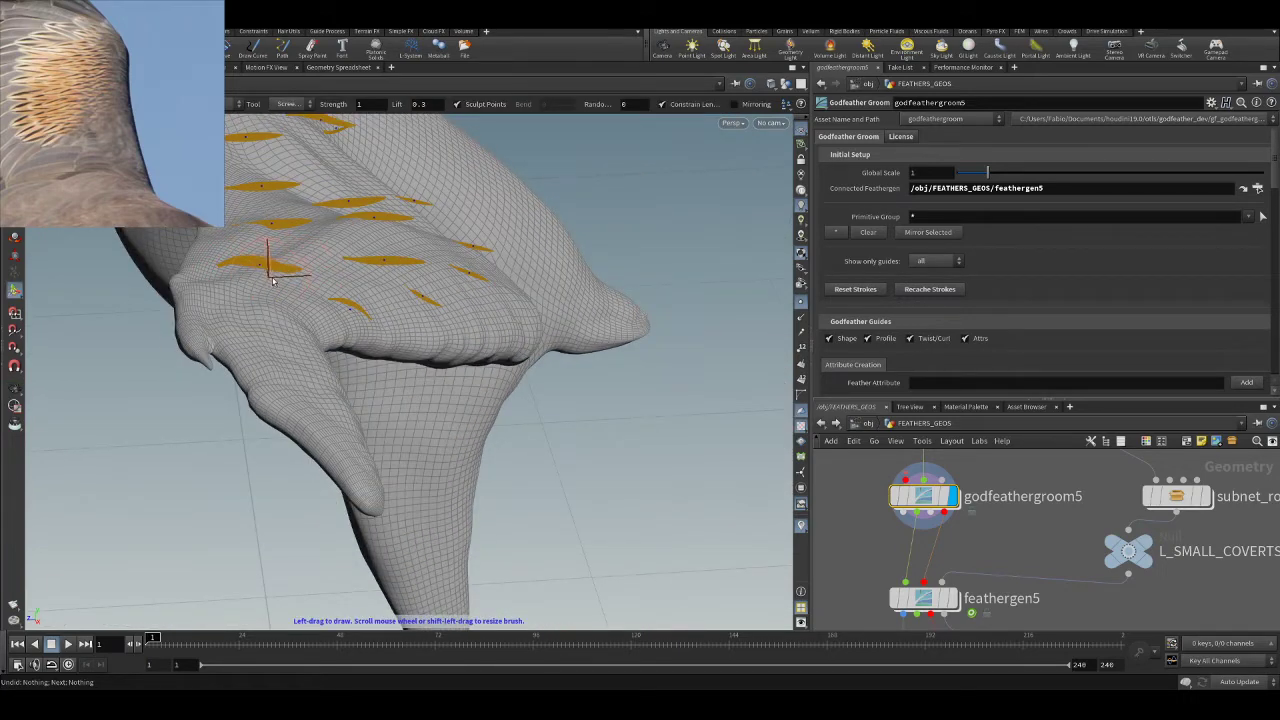
- Check how the guides sit against the wing surface between the wingtip and shoulder, and leave the groom brush
mouse_move(276, 281)
left_mouse_down()
mouse_move(325, 262)
mouse_move(380, 300)
mouse_move(331, 255)
mouse_move(395, 255)
left_mouse_up()
key("Return")
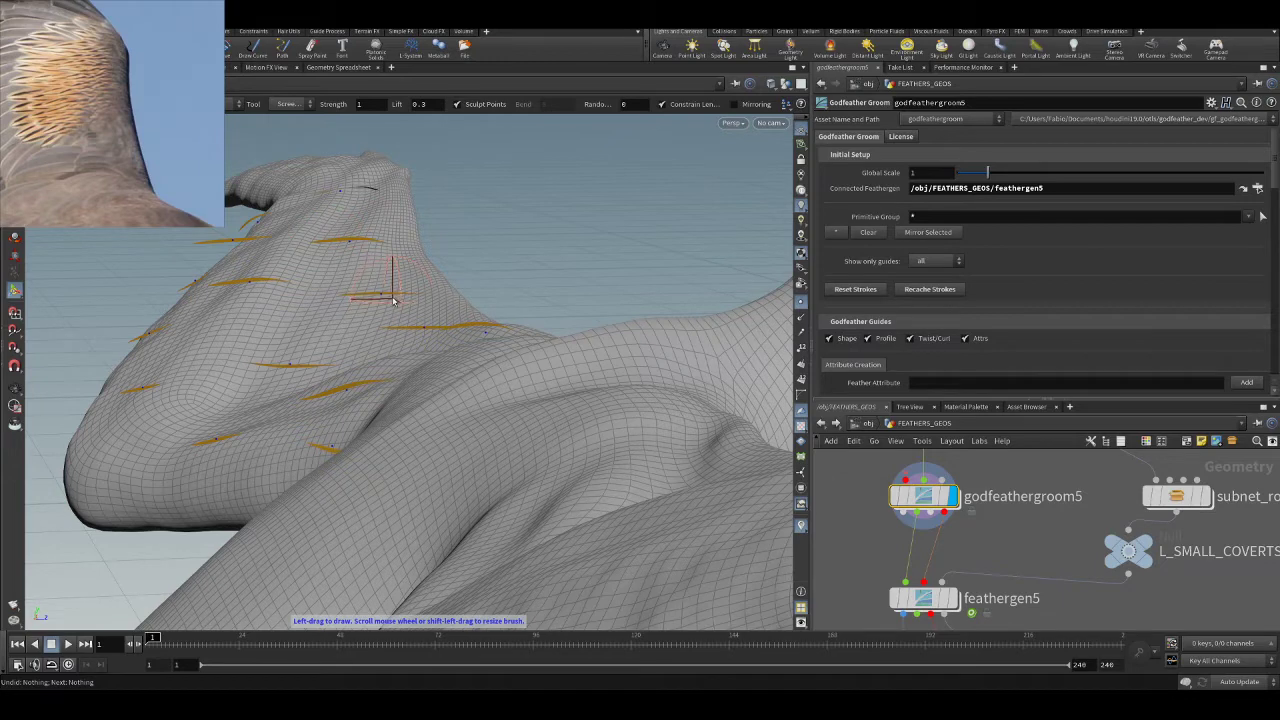
key("Escape")
mouse_move(388, 298)
left_mouse_down()
mouse_move(337, 303)
mouse_move(406, 337)
mouse_move(509, 286)
mouse_move(529, 308)
mouse_move(505, 292)
left_mouse_up()
key("Return")
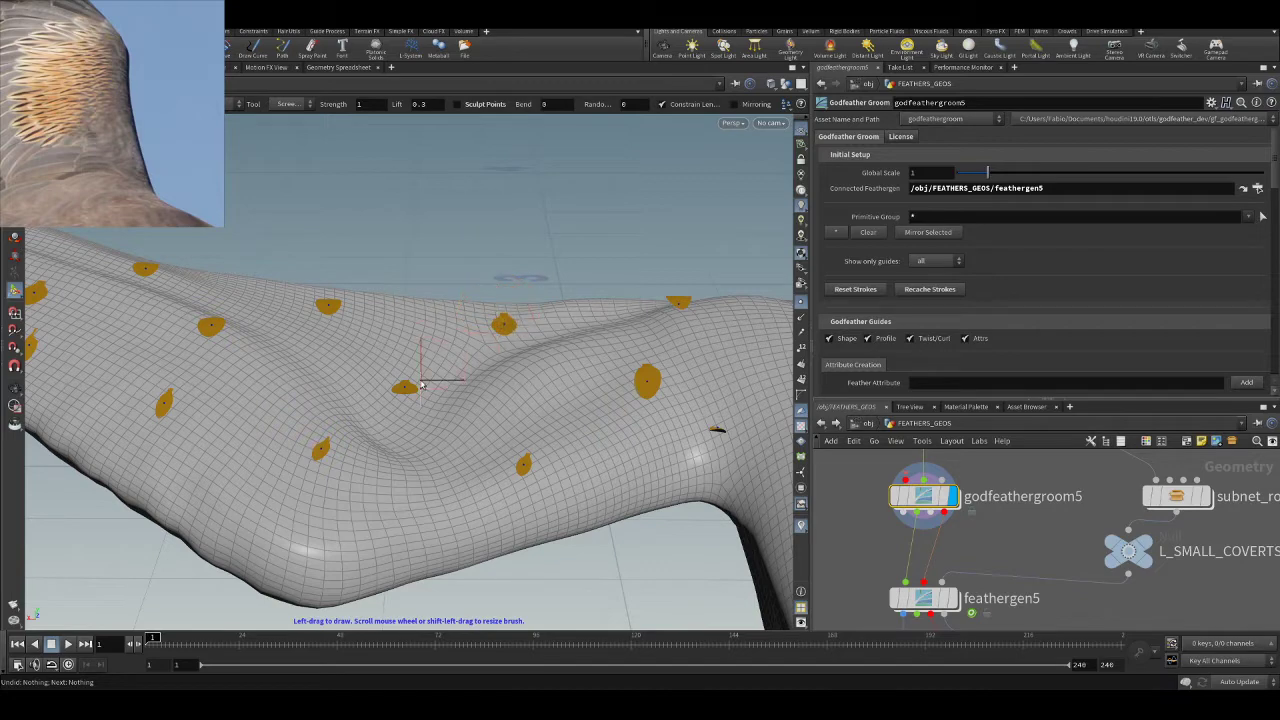
mouse_move(414, 409)
left_mouse_down("alt")
mouse_move(437, 423)
mouse_move(486, 289)
mouse_move(494, 163)
mouse_move(697, 353)
left_mouse_up("alt")
mouse_move(646, 320)
left_mouse_down("alt")
mouse_move(560, 340)
mouse_move(639, 303)
mouse_move(609, 297)
left_mouse_up("alt")
key("Escape")
mouse_move(690, 252)
left_mouse_down()
mouse_move(537, 249)
mouse_move(560, 300)
mouse_move(603, 283)
mouse_move(518, 305)
mouse_move(514, 286)
mouse_move(414, 274)
mouse_move(457, 286)
mouse_move(432, 271)
mouse_move(397, 207)
mouse_move(376, 277)
mouse_move(423, 271)
mouse_move(537, 354)
left_mouse_up()
key("Return")
key("Escape")
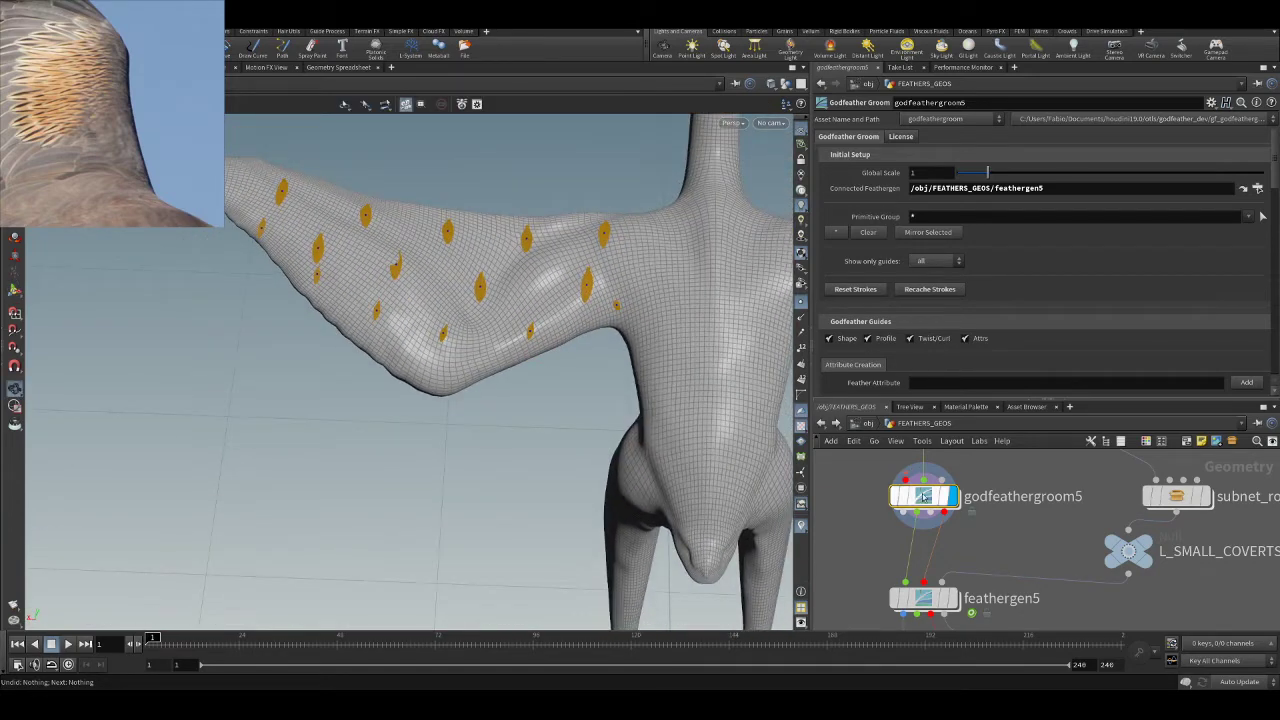
- Display the small covert feathers from feathergen5 in wireframe shading
middle_click_drag(930, 600, 930, 505)
scroll(970, 515, "down", 3)
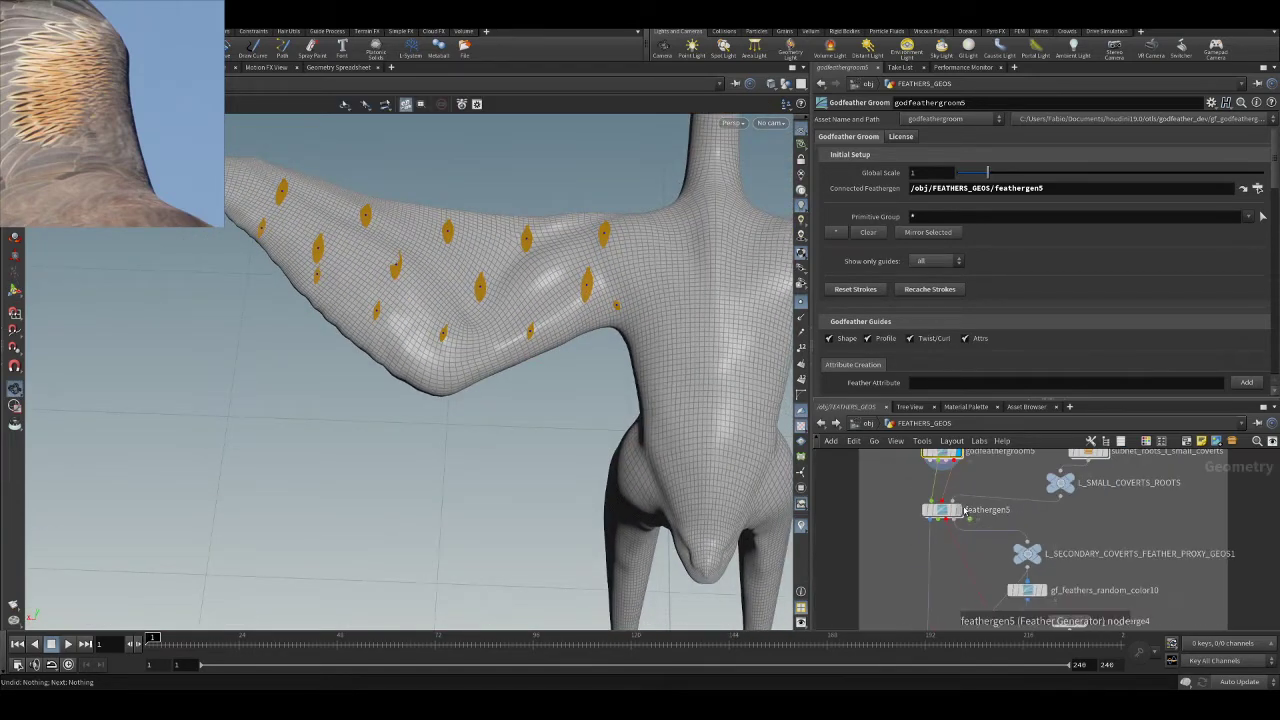
left_click(960, 510)
mouse_move(499, 293)
left_mouse_down()
mouse_move(554, 117)
mouse_move(540, 274)
mouse_move(496, 316)
left_mouse_up()
key("shift+w")
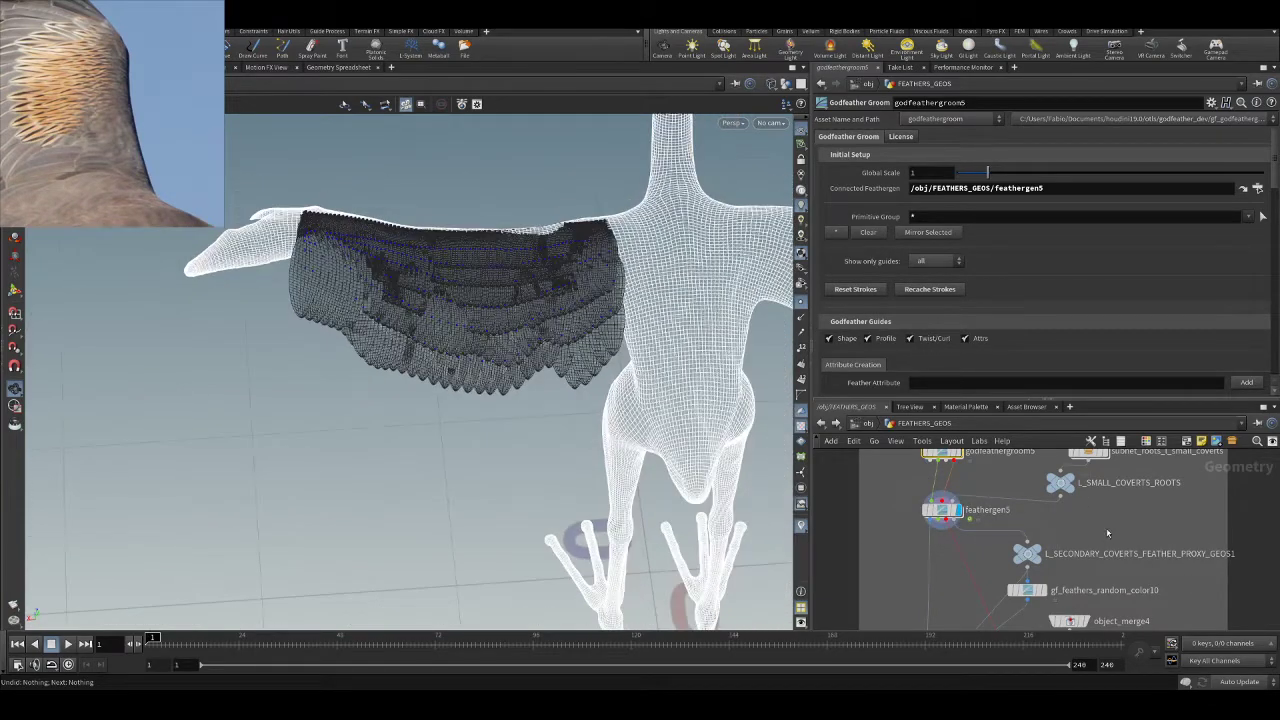
- Open subnet_roots_l_small_coverts and examine how the scattered root rows run along the wing
scroll(1060, 488, "down", 3)
scroll(1065, 490, "up", 5)
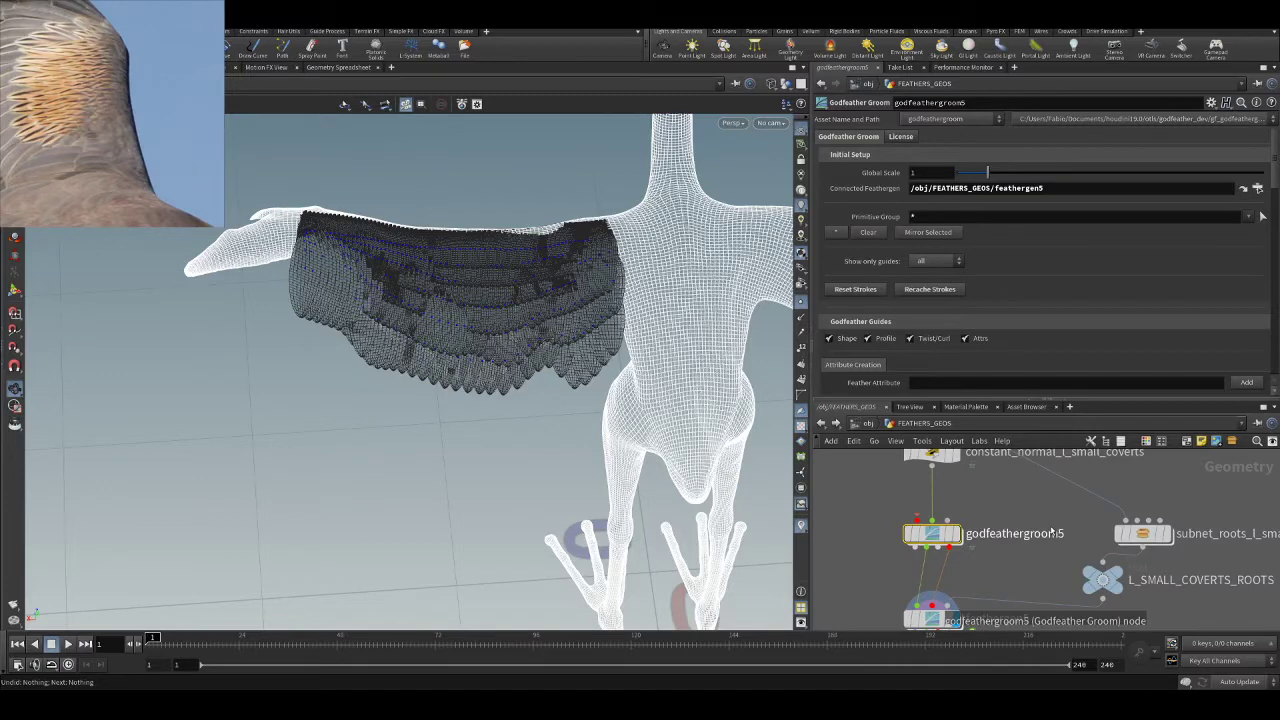
scroll(1114, 485, "up", 1)
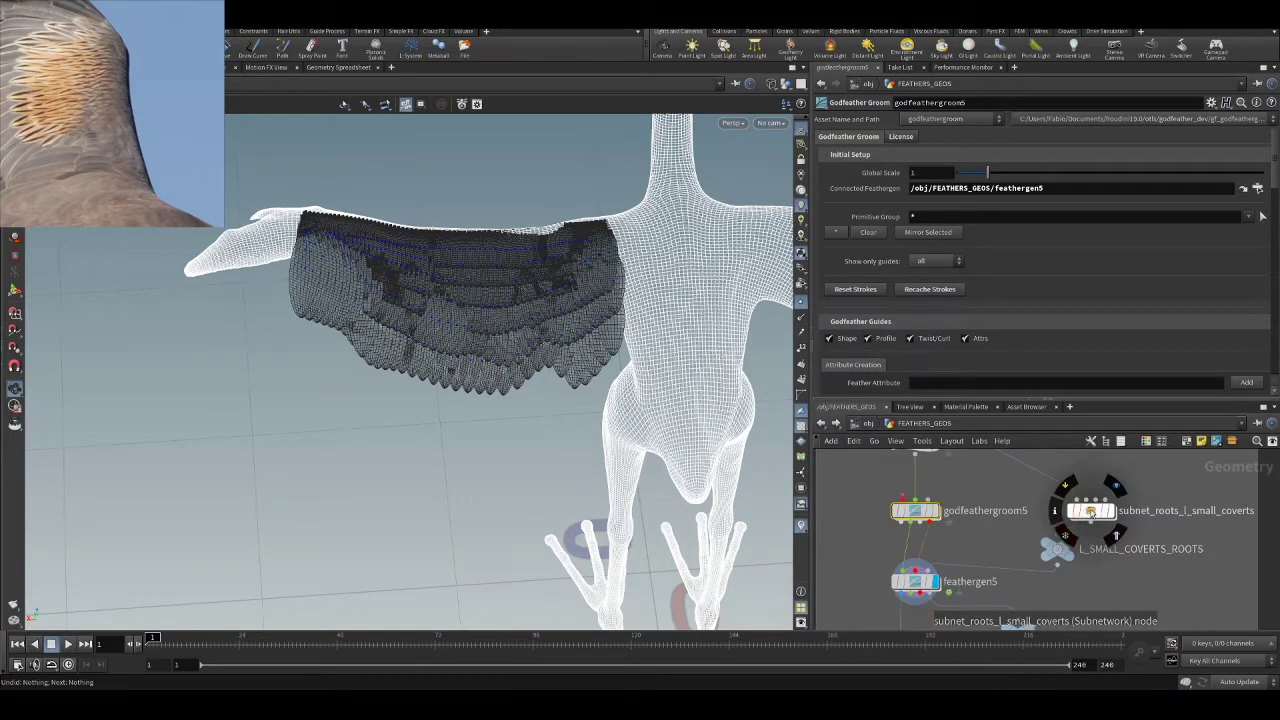
double_click(1088, 510)
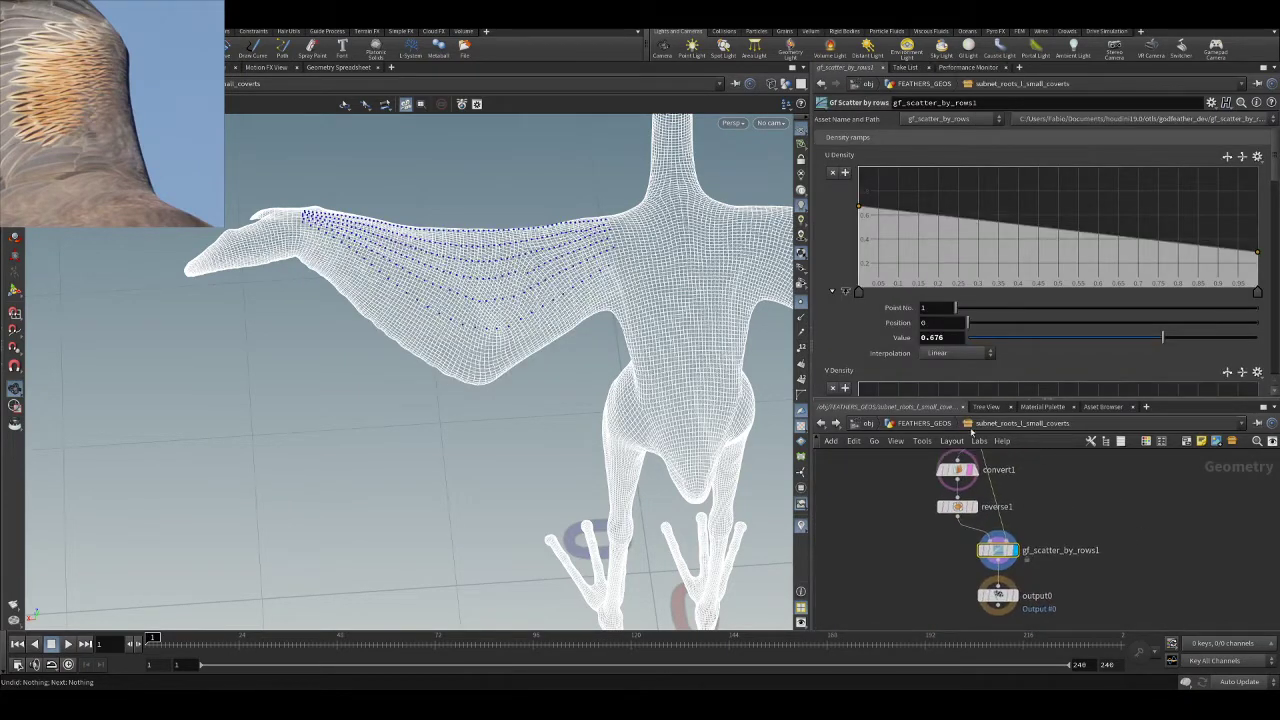
key("h")
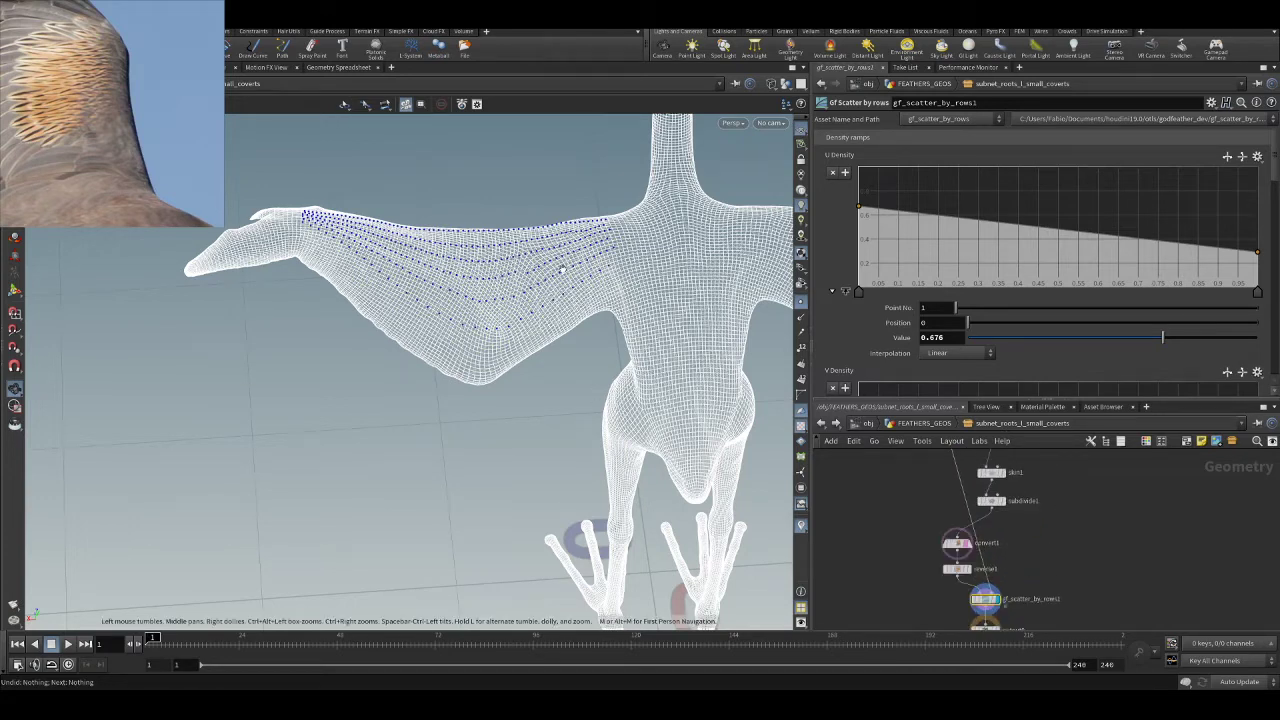
- Return to the object level and display the WING_L_PREVIEW subnetwork
left_click(867, 423)
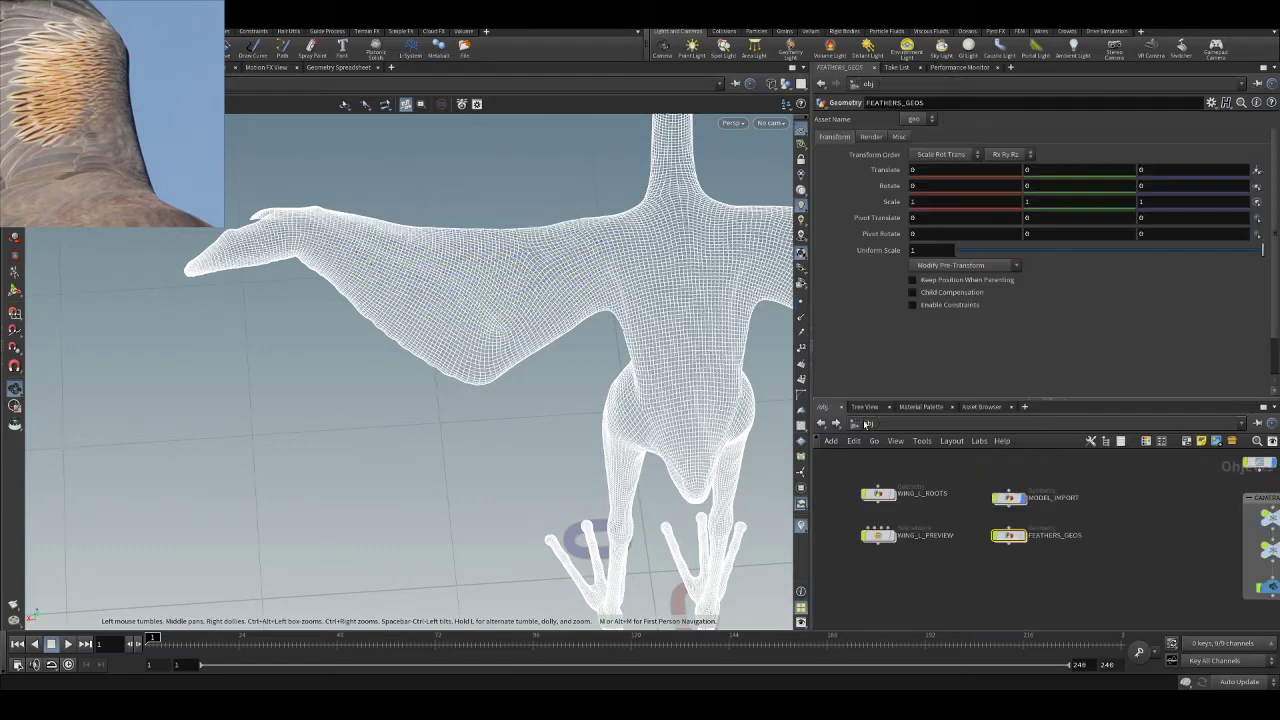
scroll(903, 490, "up", 3)
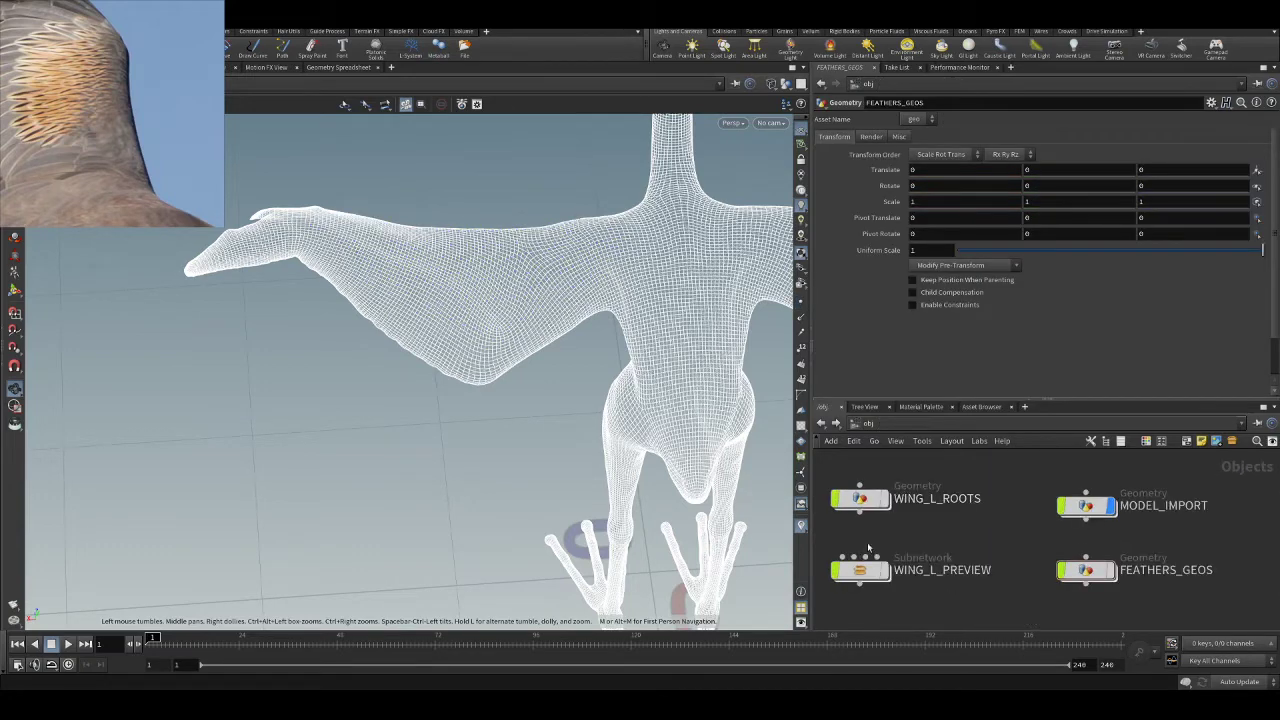
left_click(868, 572)
left_click(882, 571)
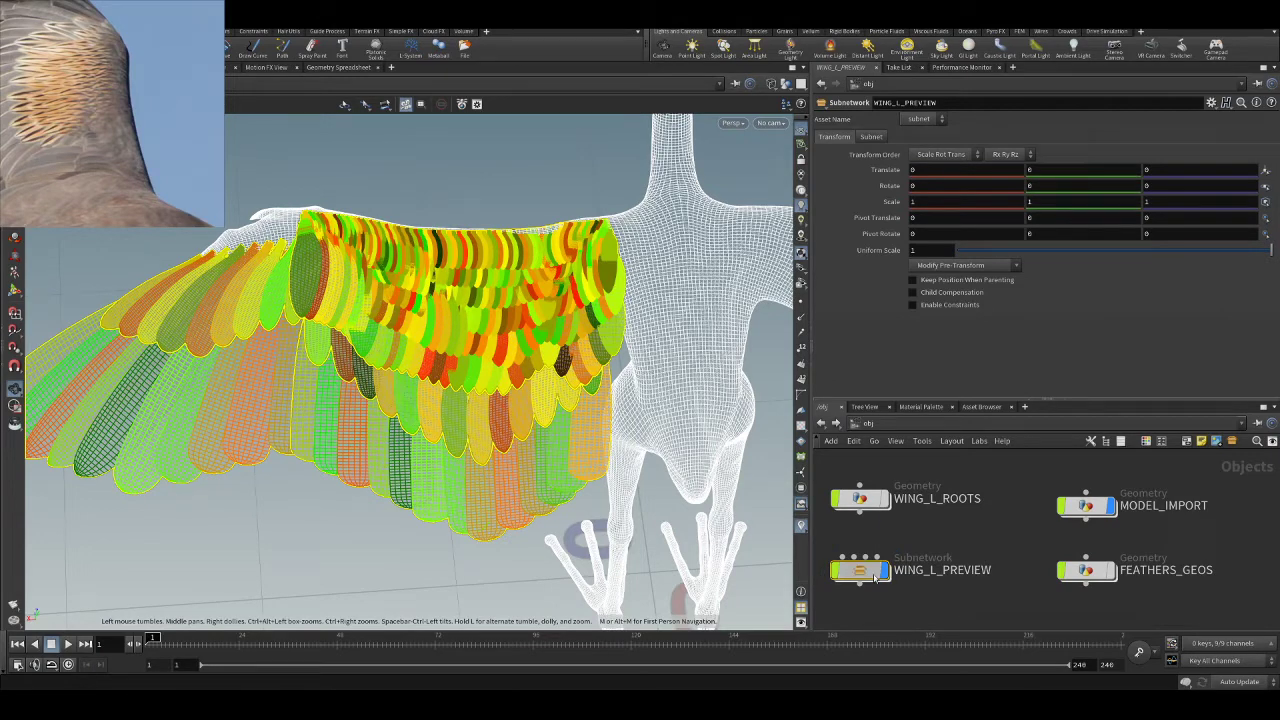
- Inside WING_L_PREVIEW, hide WING_L_SMALL_COVERTS_PREVIEW while keeping the other feather previews displayed
double_click(874, 577)
left_click_drag(522, 341, 590, 305)
scroll(1060, 520, "down", 3)
scroll(972, 511, "up", 3)
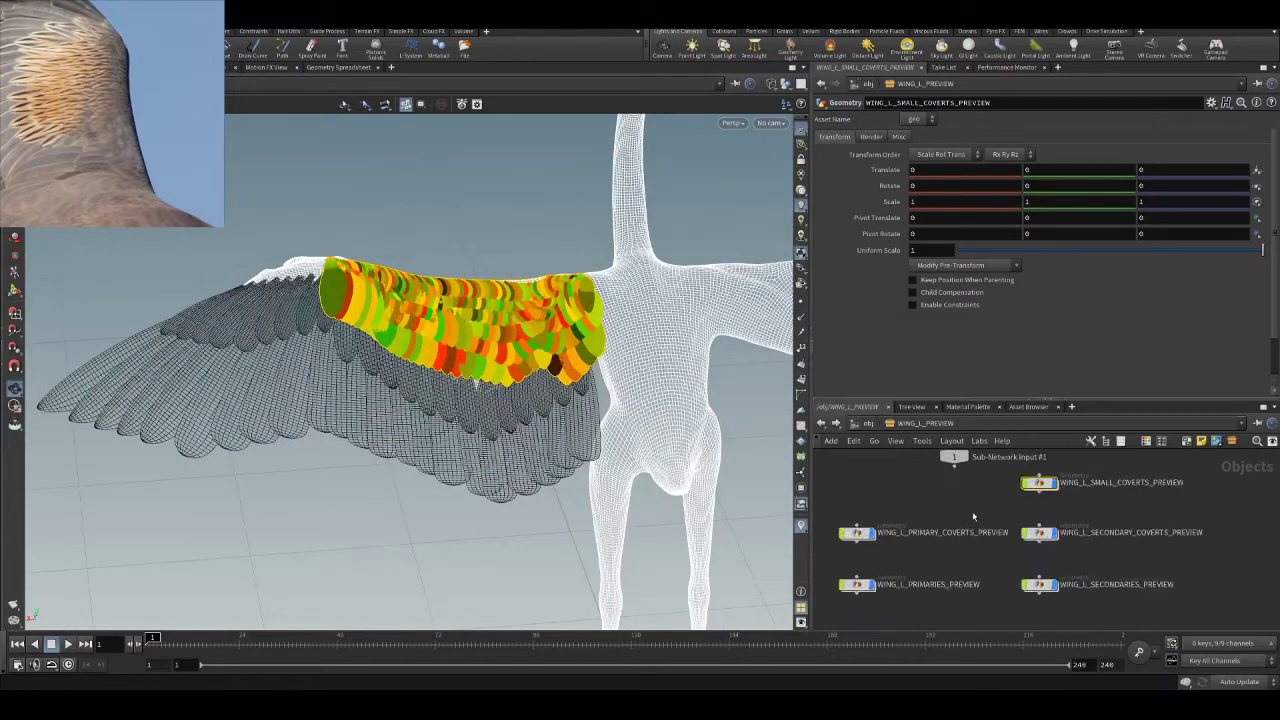
left_click_drag(452, 345, 448, 280)
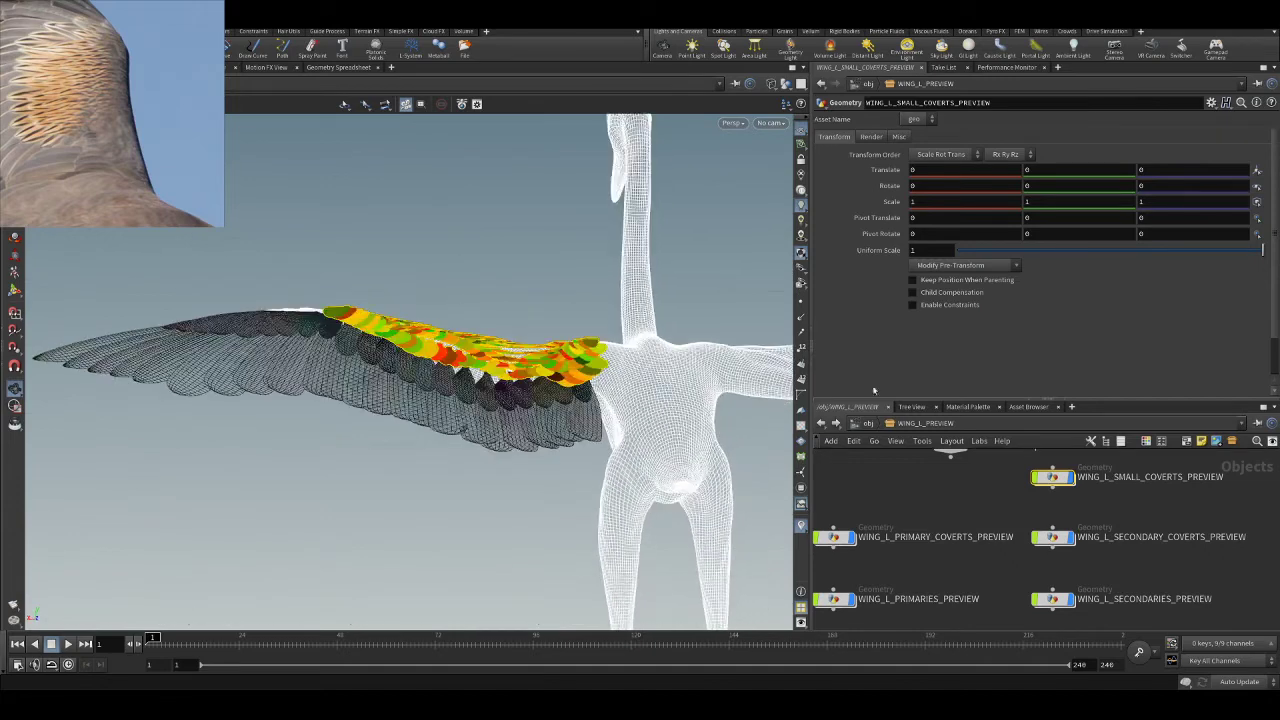
left_click(1070, 478)
left_click_drag(453, 277, 427, 402)
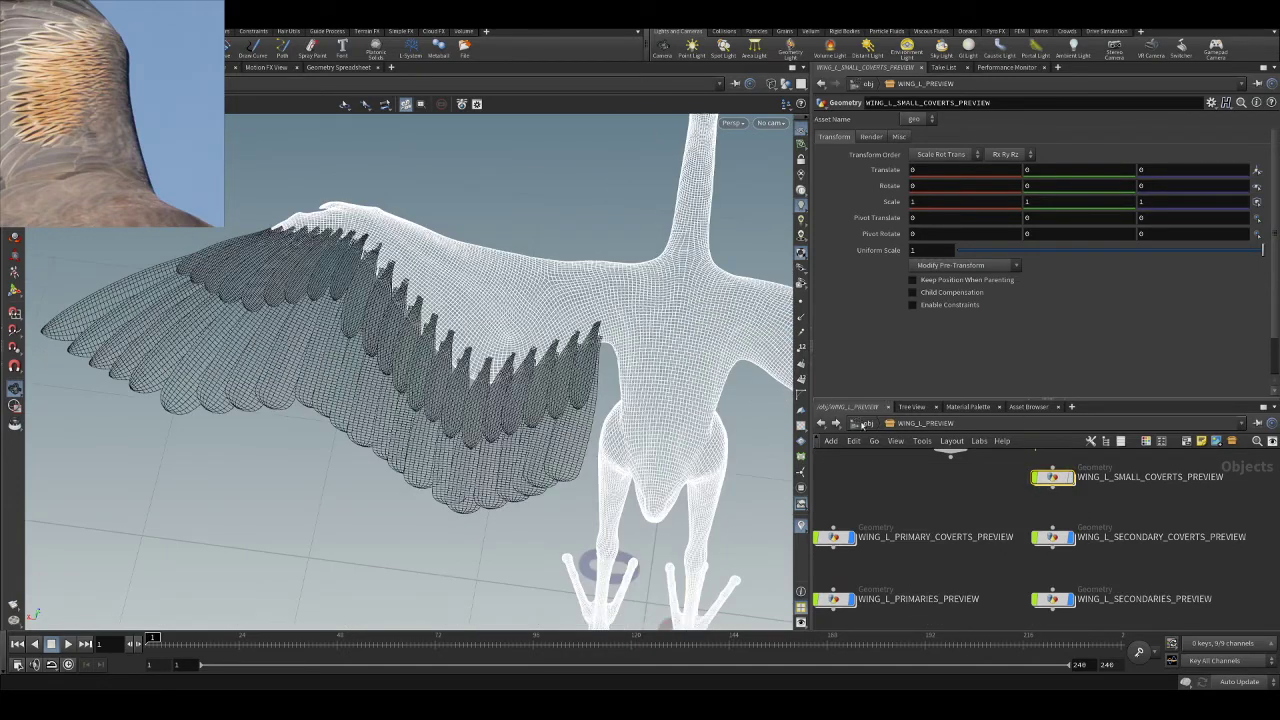
- Go back through FEATHERS_GEOS into the subnet_roots_l_small_coverts network
left_click(869, 424)
scroll(418, 323, "up", 2)
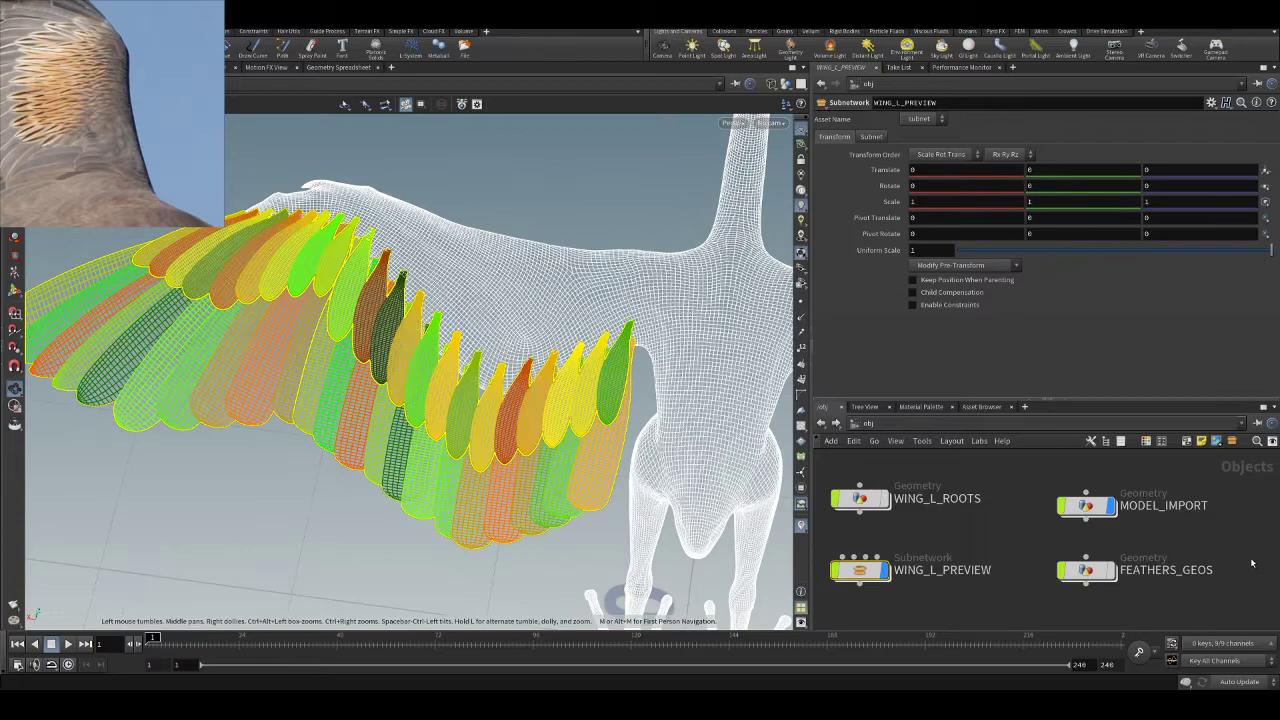
left_click(1250, 565)
scroll(1208, 532, "down", 3)
scroll(1140, 543, "up", 3)
double_click(1152, 554)
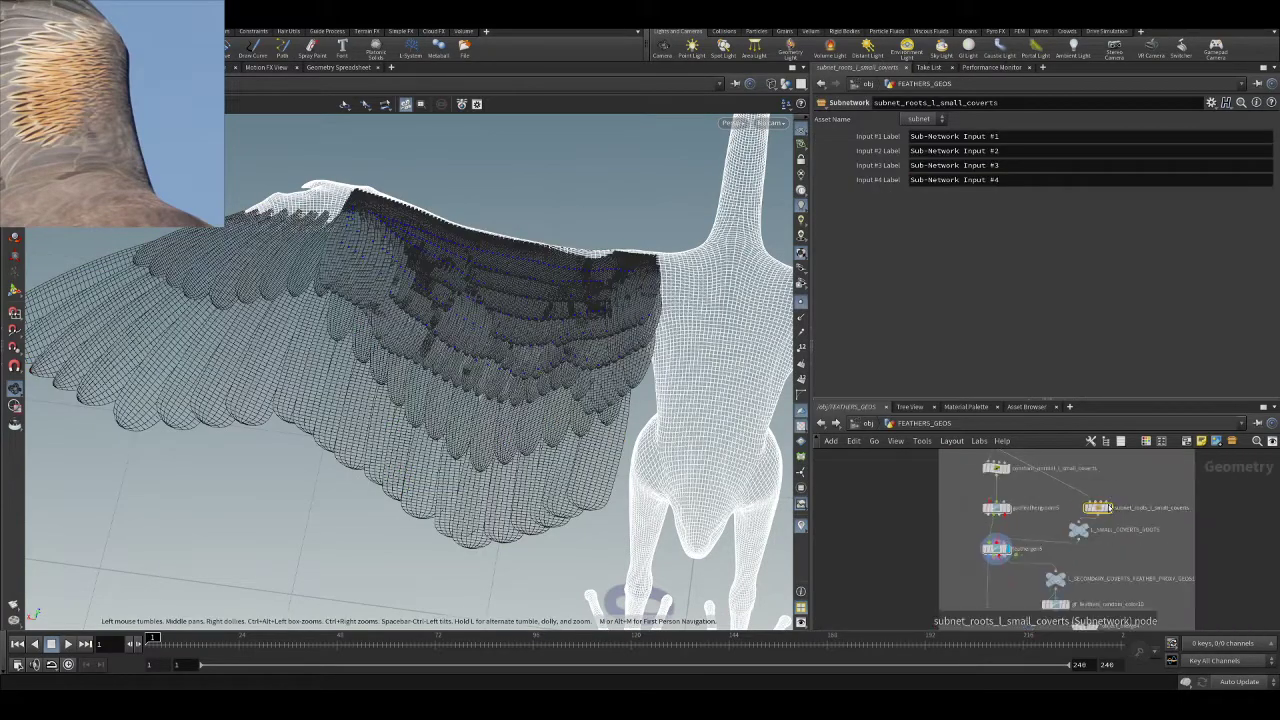
double_click(1095, 509)
- Display the resample1 curves to show the original root guides across the wing
scroll(531, 304, "up", 3)
middle_click_drag(1103, 529, 1072, 506)
scroll(1062, 506, "down", 2)
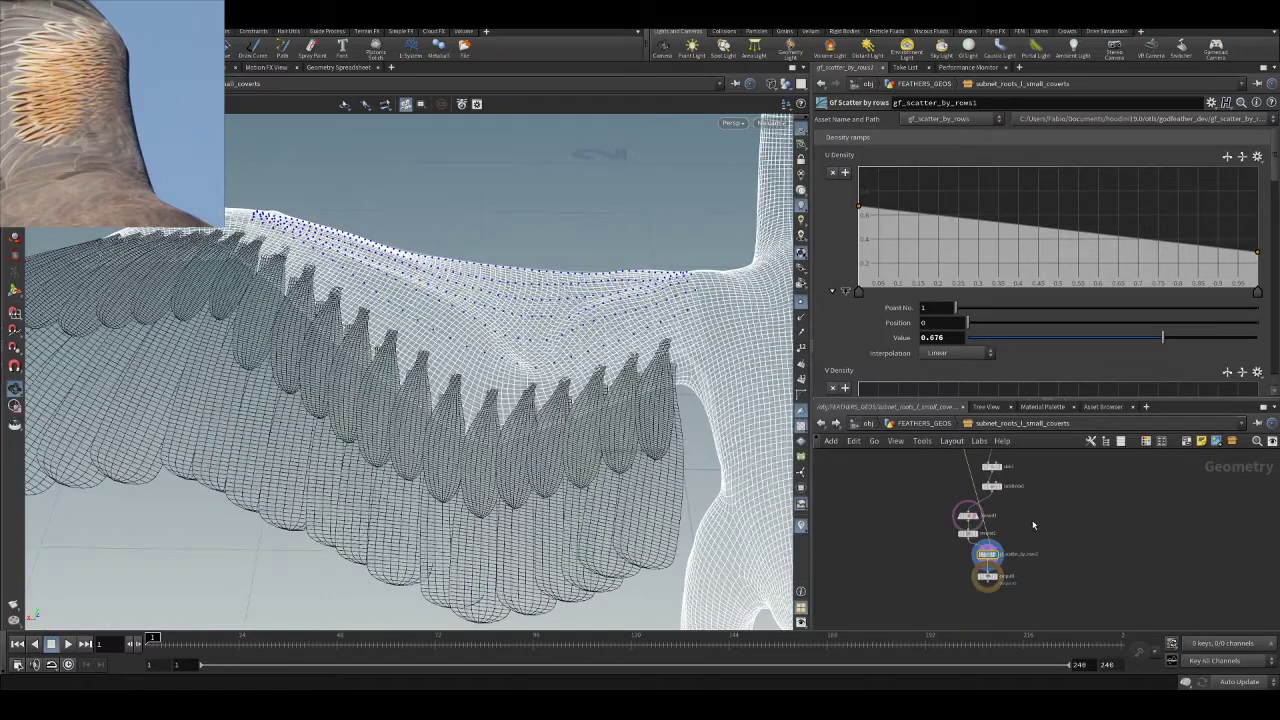
scroll(1054, 502, "up", 5)
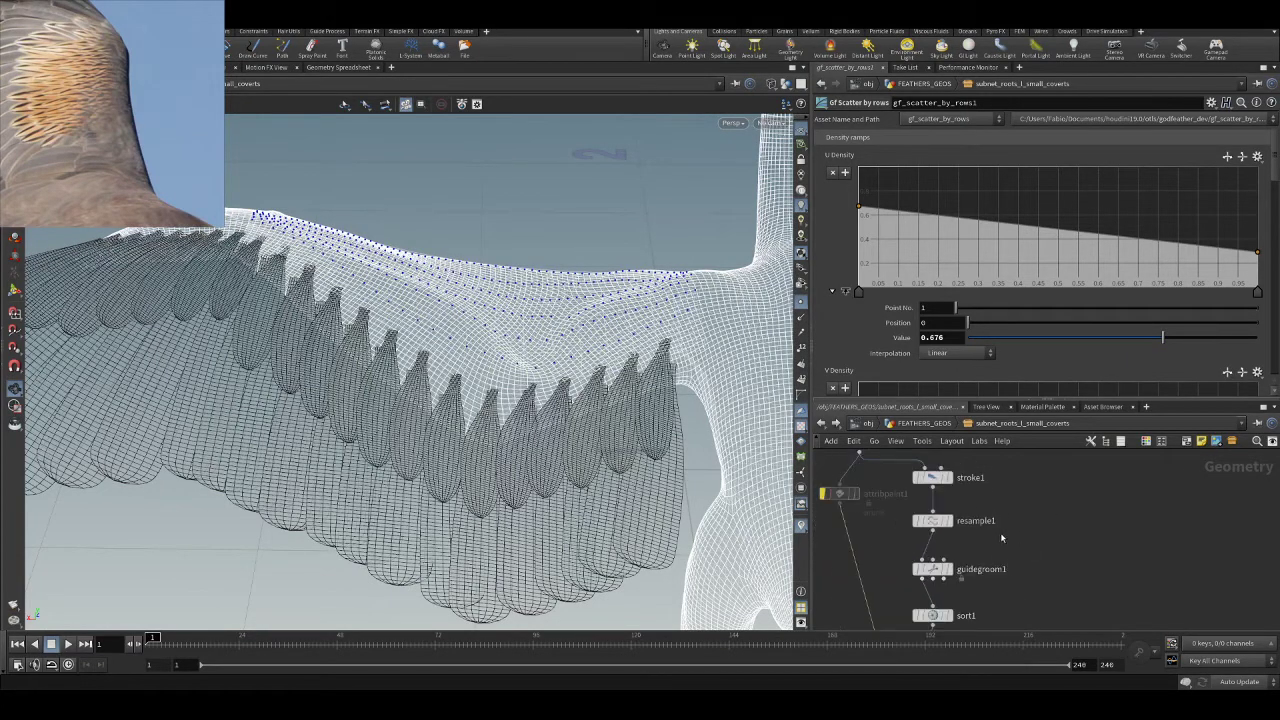
mouse_move(955, 524)
left_click_drag(492, 285, 466, 203)
- Duplicate guidegroom1 as a parallel branch fed by resample1, and display the copy
middle_click_drag(933, 581, 875, 545)
left_click_drag(875, 537, 1039, 538, "alt")
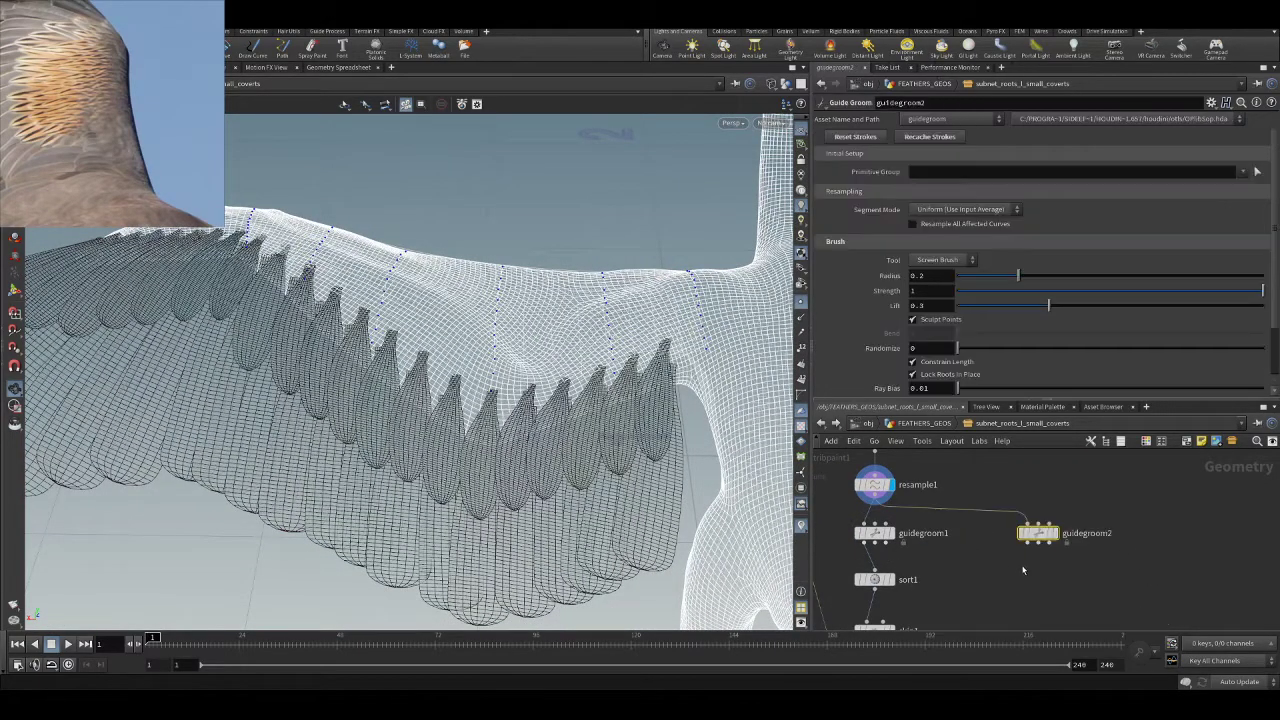
scroll(1040, 545, "up", 3)
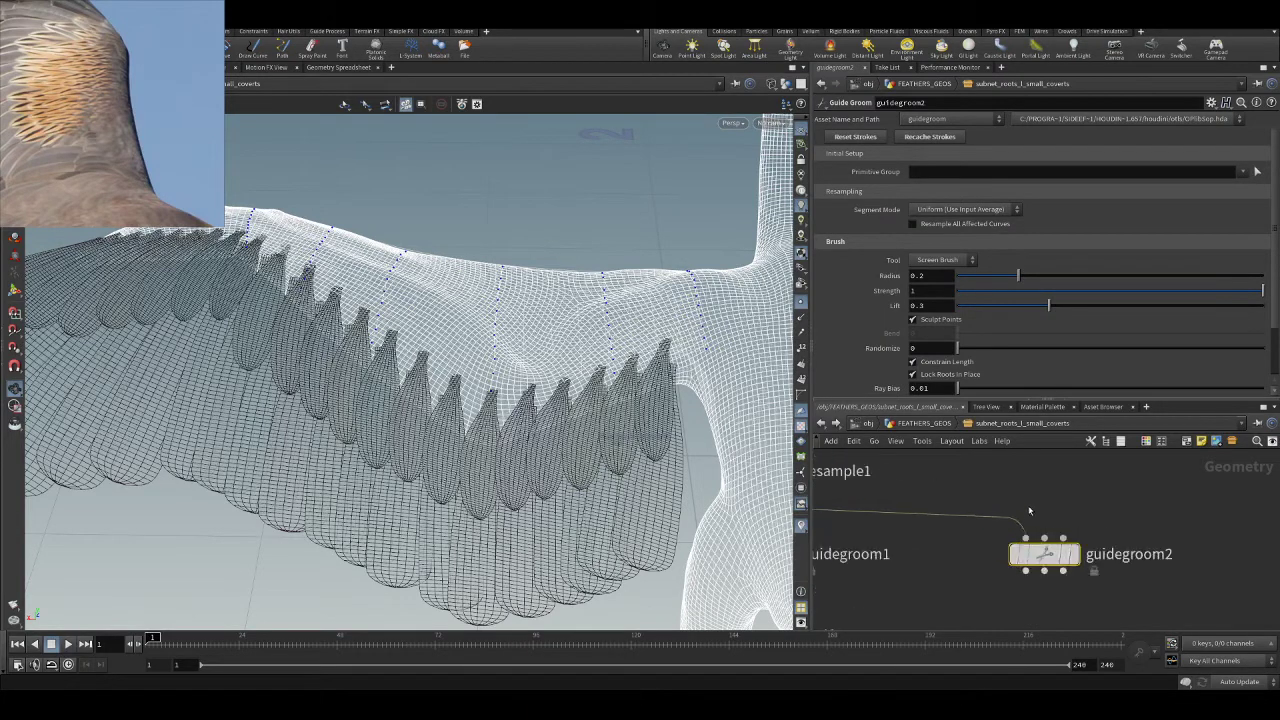
scroll(1000, 472, "down", 3)
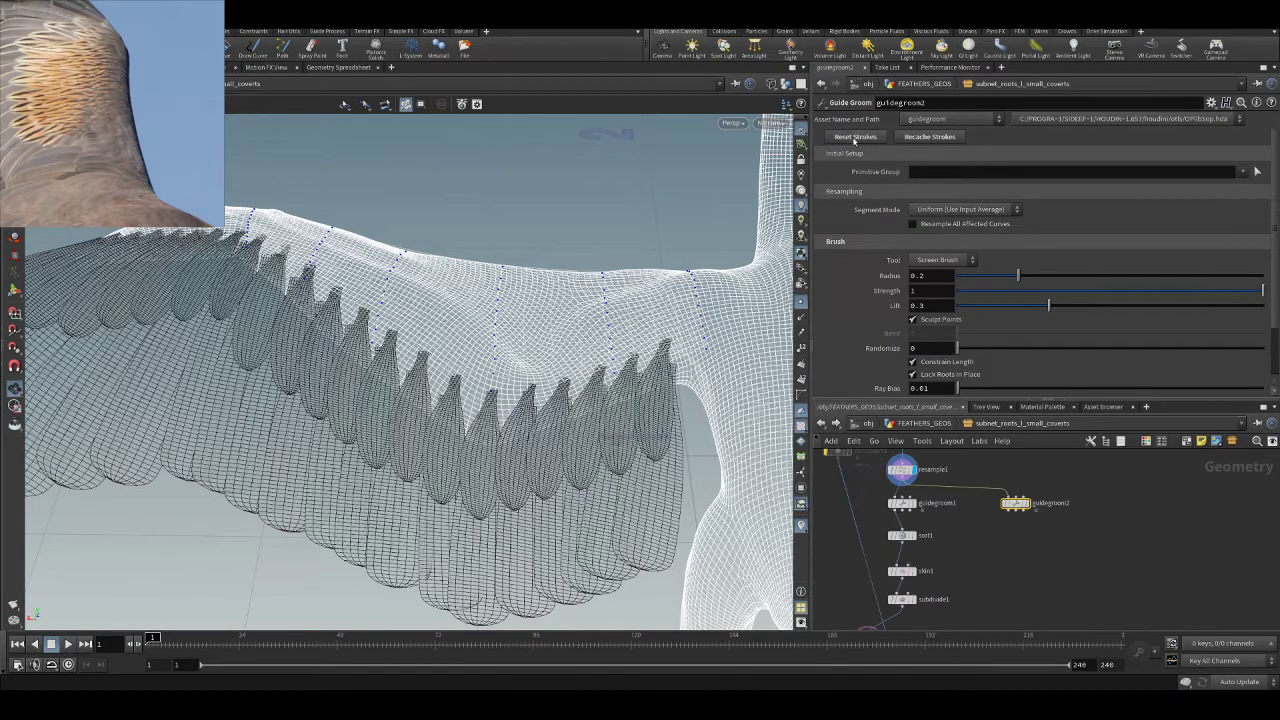
middle_click_drag(1117, 506, 1135, 510)
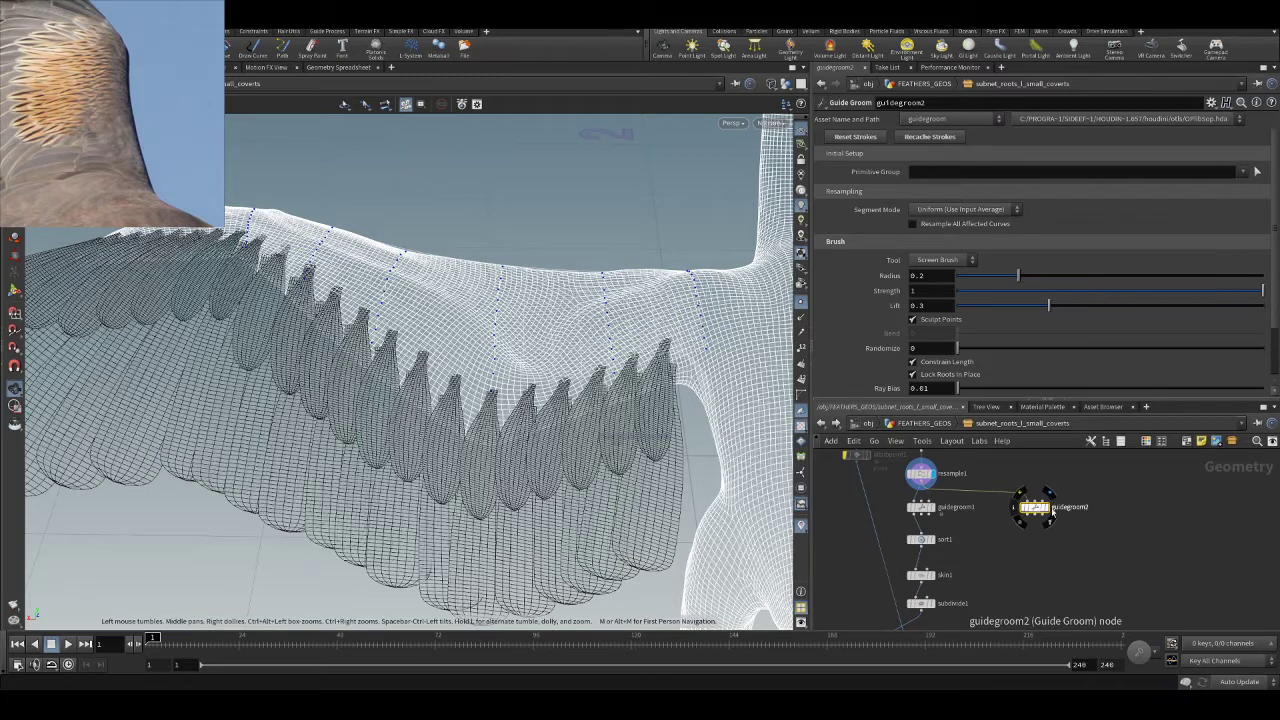
left_click_drag(1039, 509, 1057, 511)
- Duplicate the sort1, skin1 and subdivide1 nodes beside the originals, below guidegroom2
middle_click_drag(1025, 566, 995, 554)
scroll(1020, 520, "up", 2)
left_click_drag(883, 533, 1043, 540, "alt")
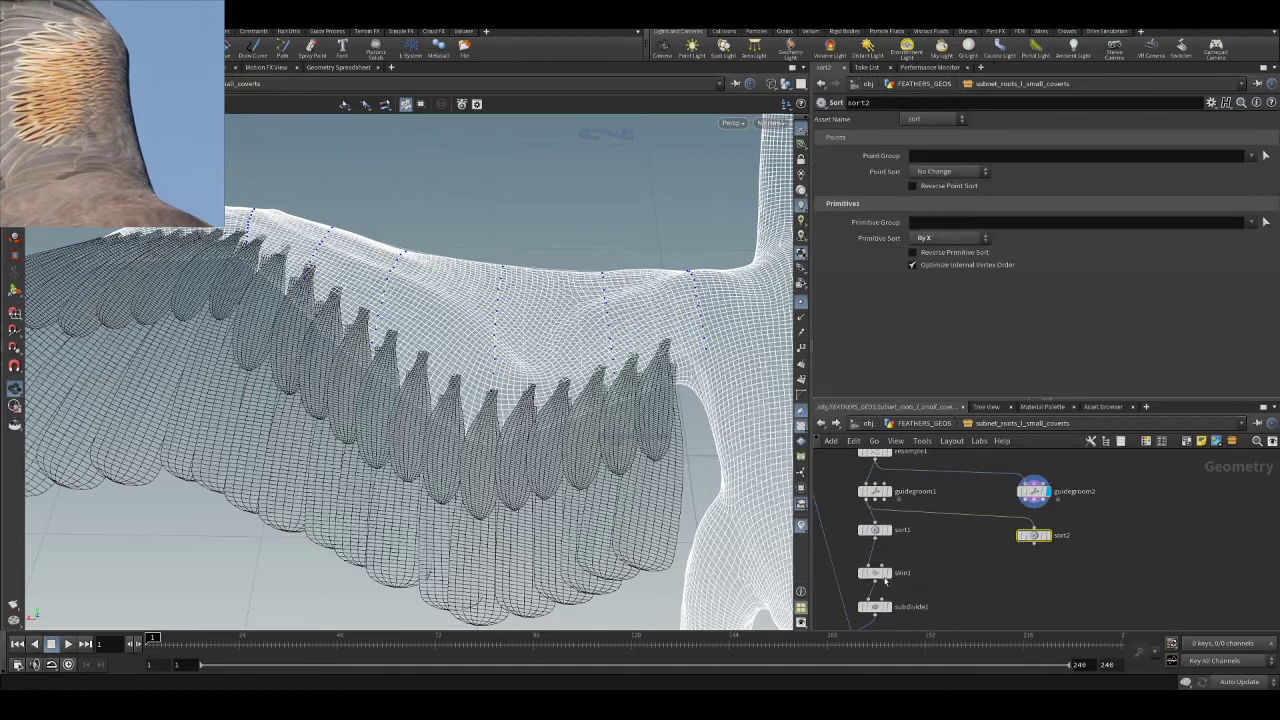
left_click_drag(873, 575, 1035, 578, "alt")
left_click_drag(903, 608, 1036, 612, "alt")
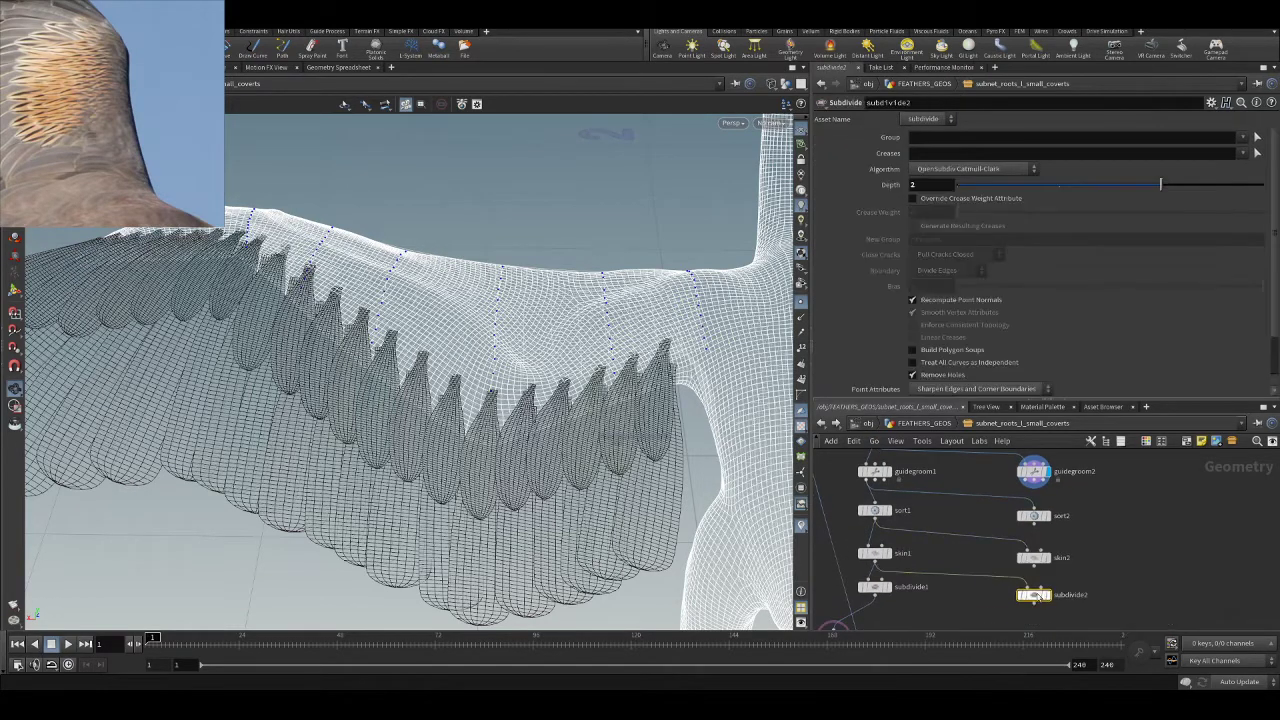
- Wire guidegroom2, sort2, skin2 and subdivide2 into one chain and line the nodes up vertically
scroll(1065, 535, "up", 1)
left_click_drag(1030, 561, 1020, 559)
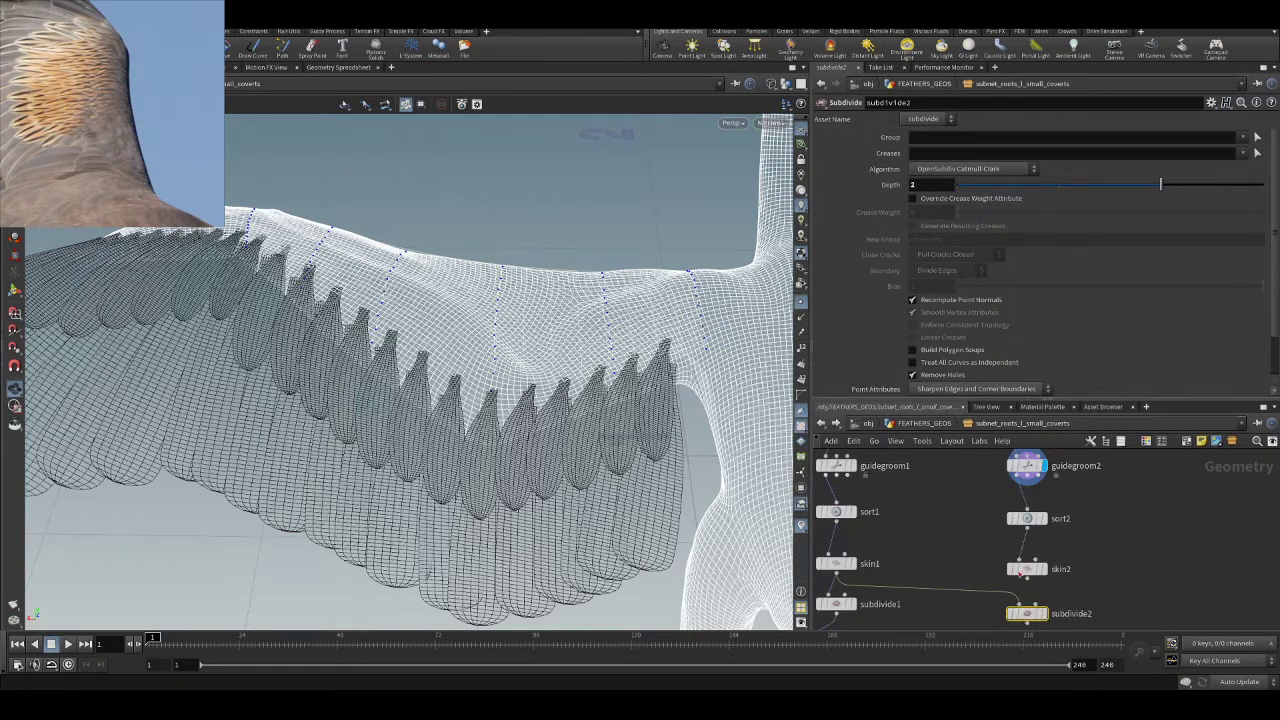
middle_click_drag(1080, 582, 1082, 537)
left_click_drag(1023, 565, 1029, 560)
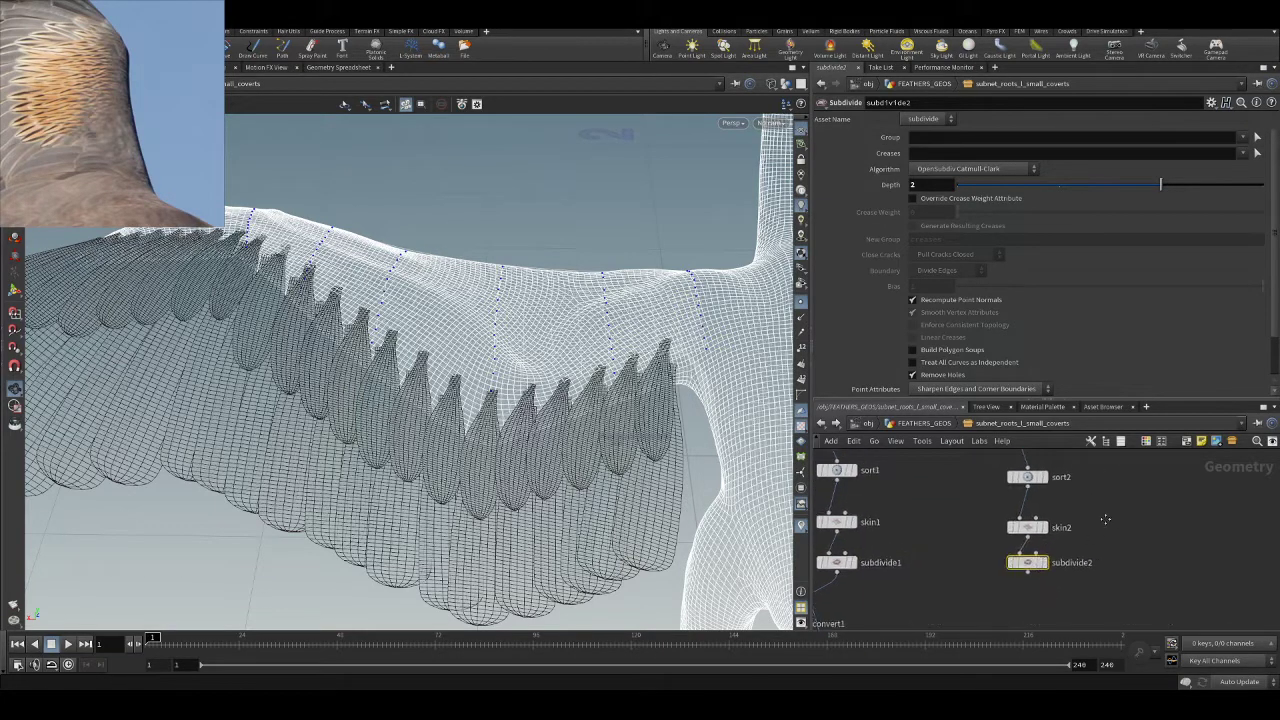
middle_click_drag(990, 452, 986, 521)
scroll(986, 521, "down", 2)
left_click_drag(999, 488, 999, 487)
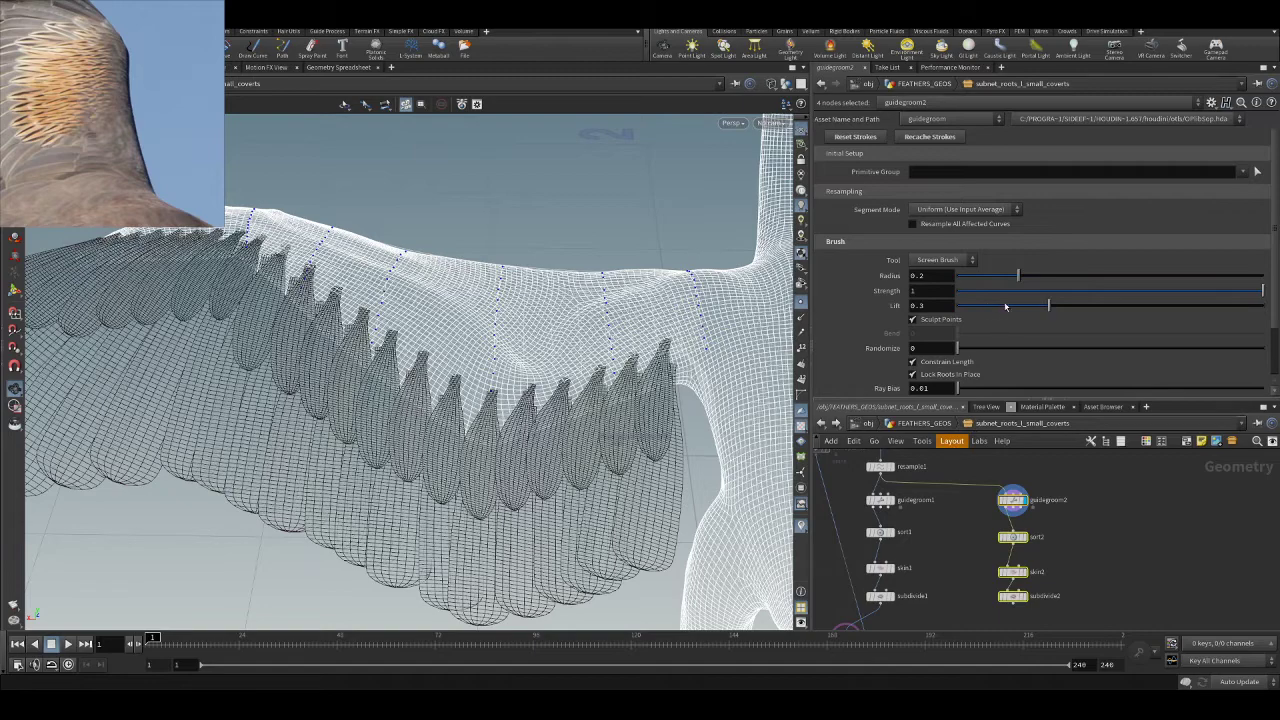
left_click(1189, 589)
middle_click_drag(1031, 584, 1047, 566)
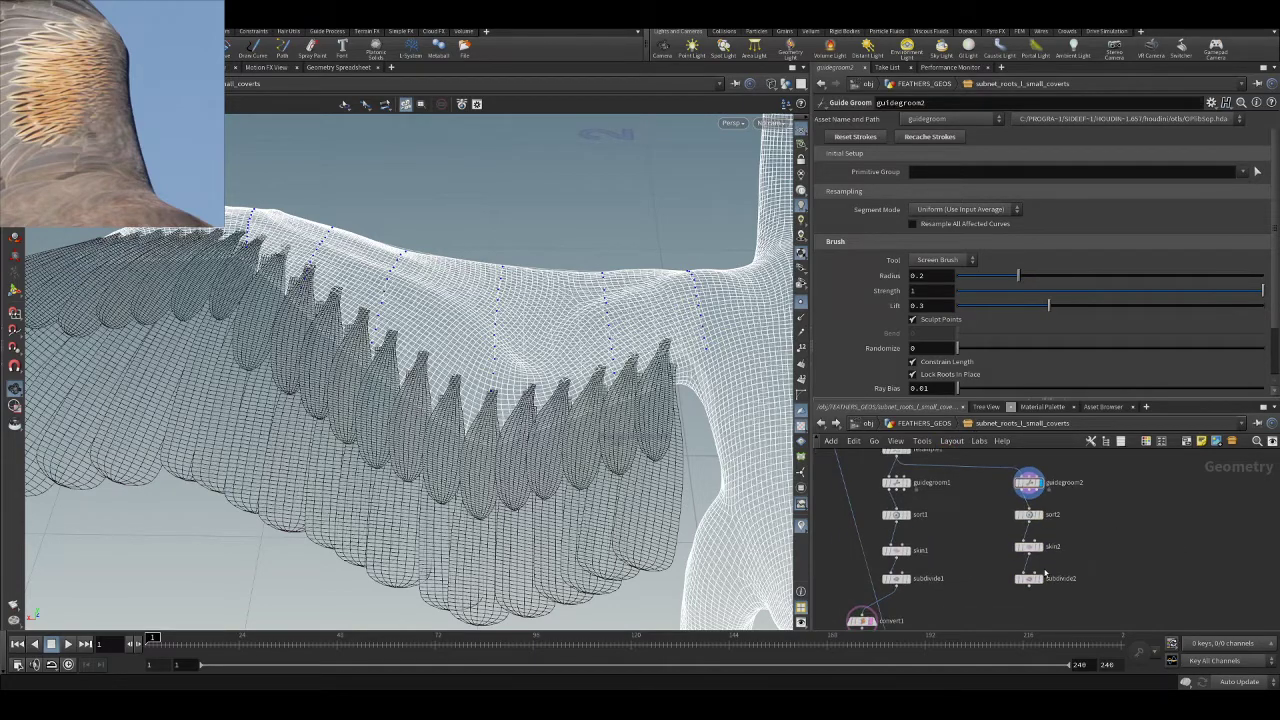
- Display the subdivide2 surface in shaded mode and select guidegroom2 for editing
left_click(1045, 579)
mouse_move(589, 162)
left_mouse_down()
mouse_move(480, 160)
mouse_move(600, 194)
mouse_move(608, 296)
mouse_move(585, 290)
left_mouse_up()
key("w")
scroll(1083, 507, "up", 3)
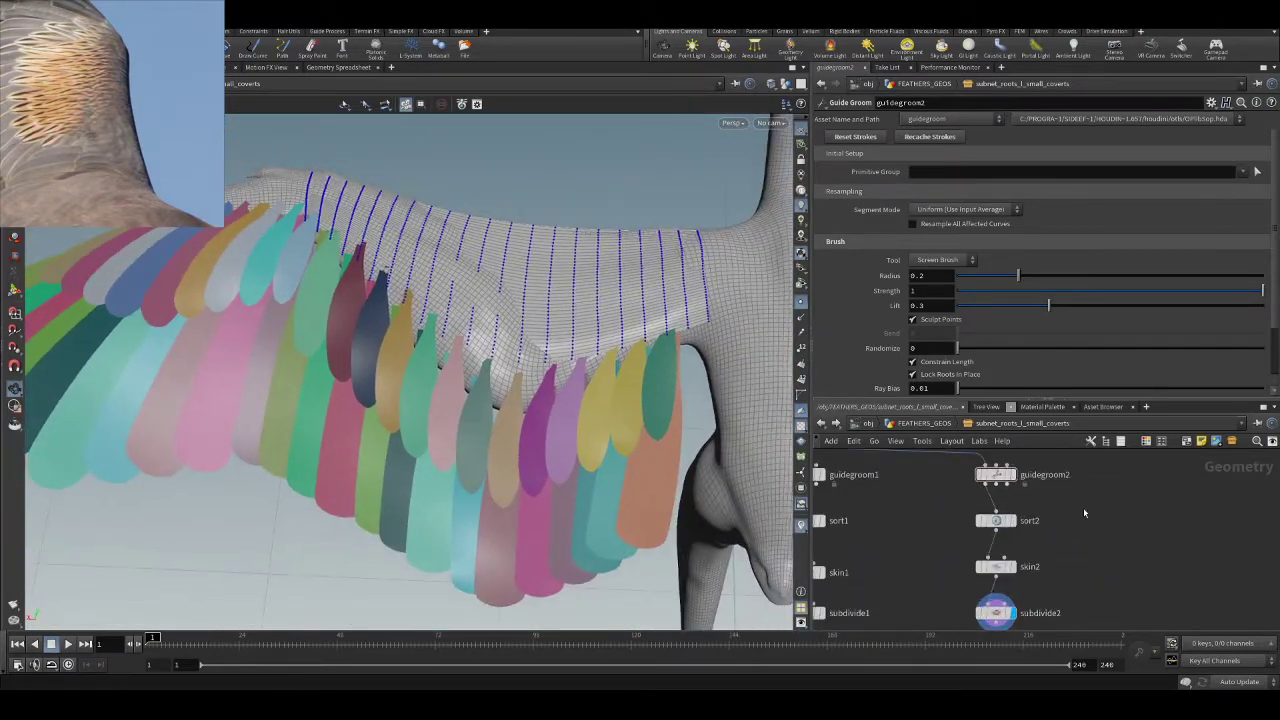
left_click(996, 476)
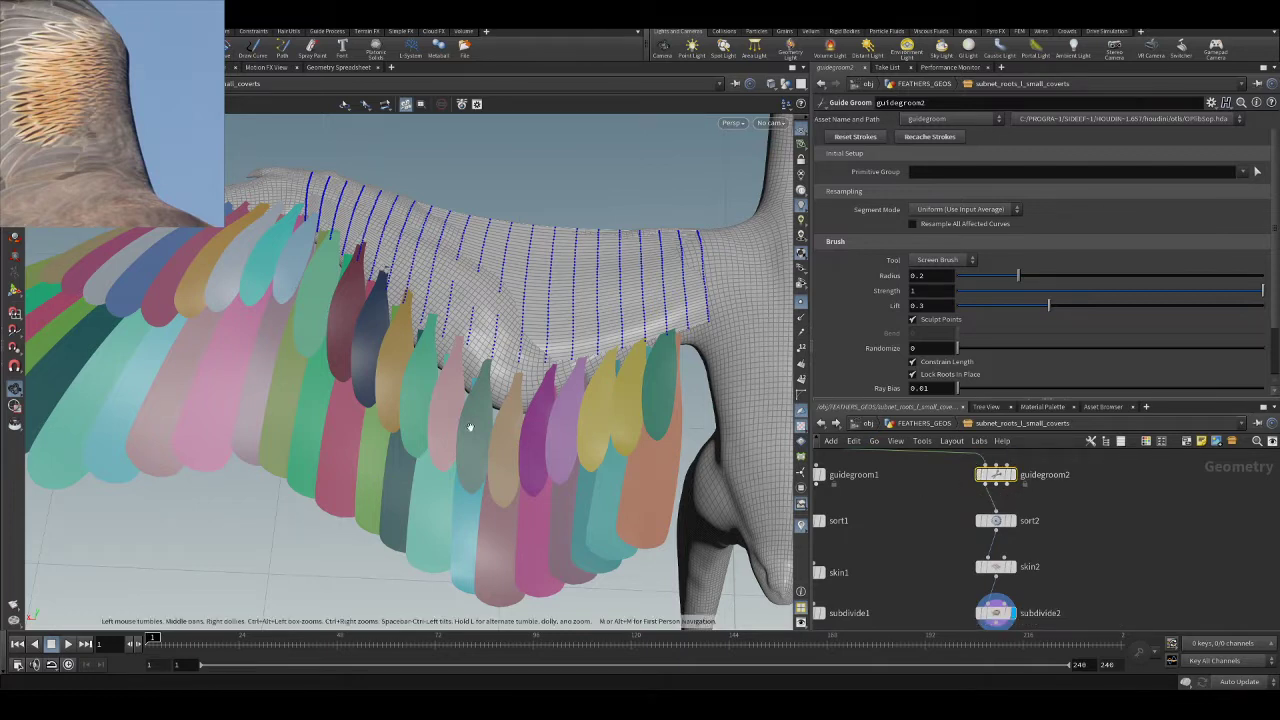
- Reduce the Guide Groom brush radius to about 0.074 and limit the groom to the outermost guide curve, primitive group 5
left_click(16, 290)
scroll(669, 345, "down", 4)
scroll(663, 345, "down", 1)
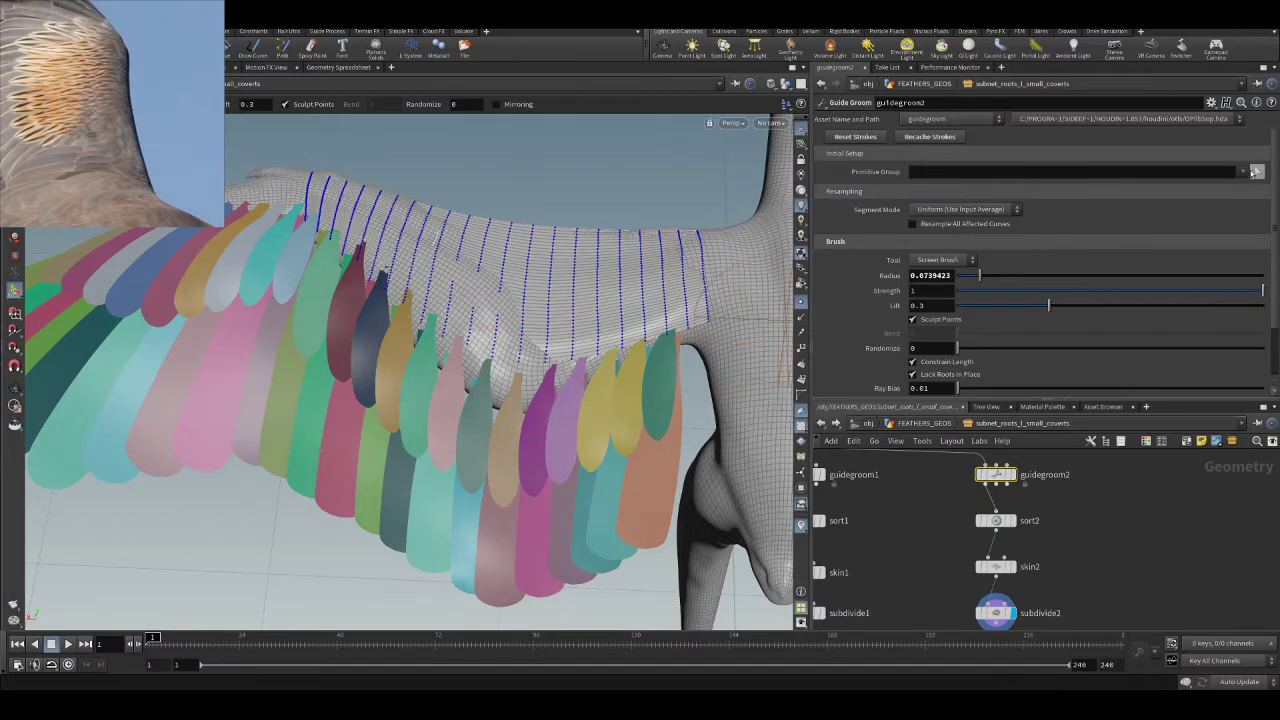
left_click(1256, 172)
left_click_drag(320, 215, 478, 296, "alt")
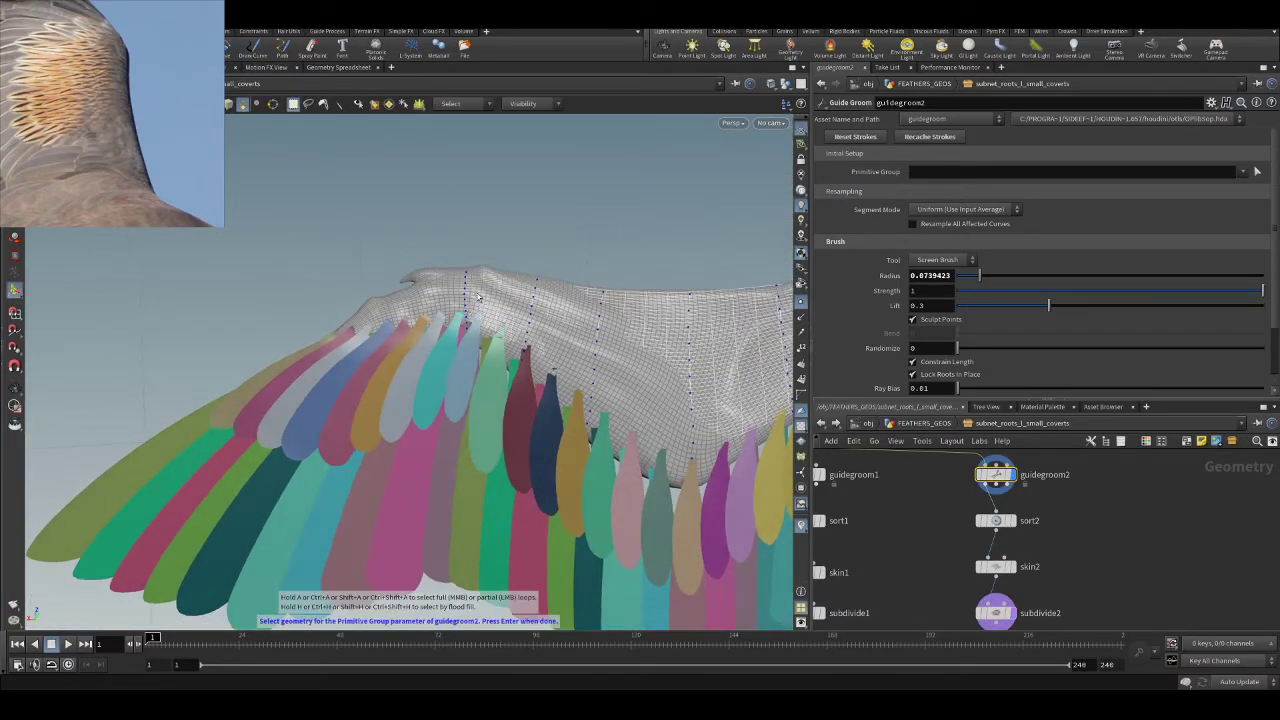
left_click(464, 312)
key("Return")
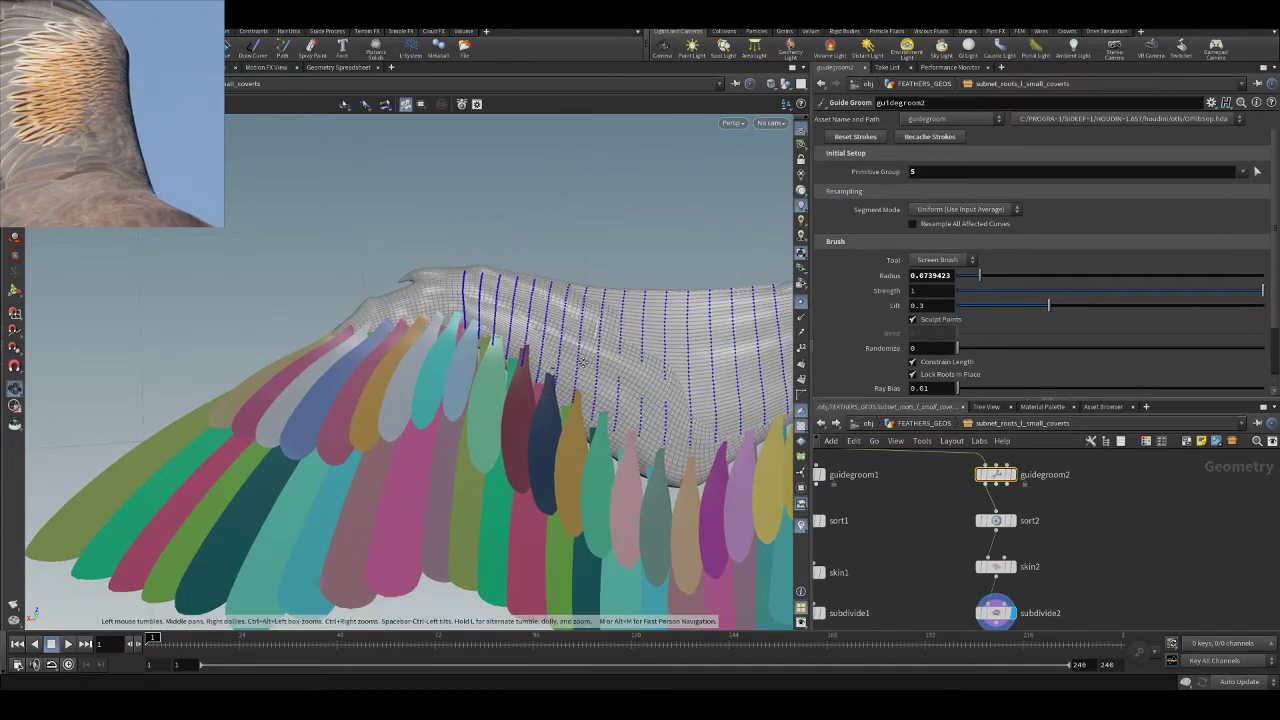
- Limit the groom to the middle guide curve, primitive group 2, and reduce the brush radius to about 0.045
middle_click_drag(648, 388, 486, 343, "alt")
left_click_drag(486, 343, 480, 388, "alt")
left_click(1256, 172)
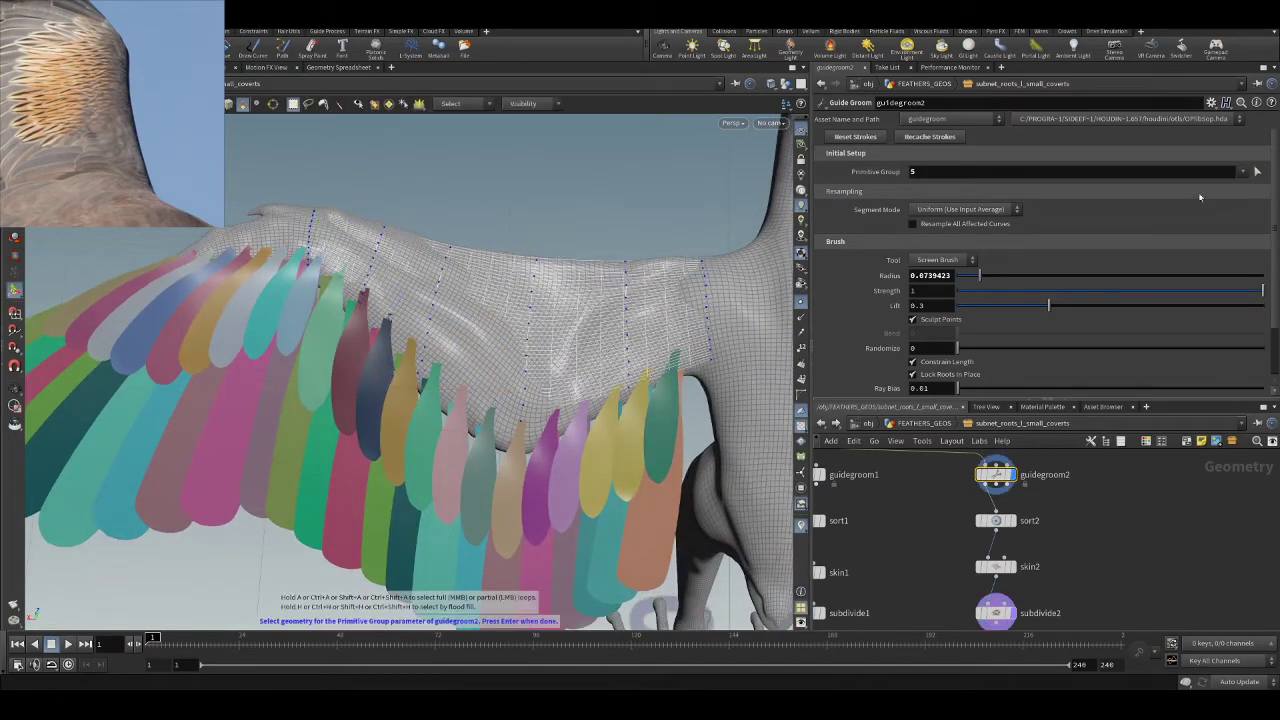
left_click(528, 357)
key("Return")
mouse_move(532, 350)
left_mouse_down("alt")
mouse_move(489, 285)
mouse_move(543, 320)
mouse_move(500, 360)
mouse_move(602, 365)
mouse_move(660, 330)
mouse_move(563, 372)
left_mouse_up("alt")
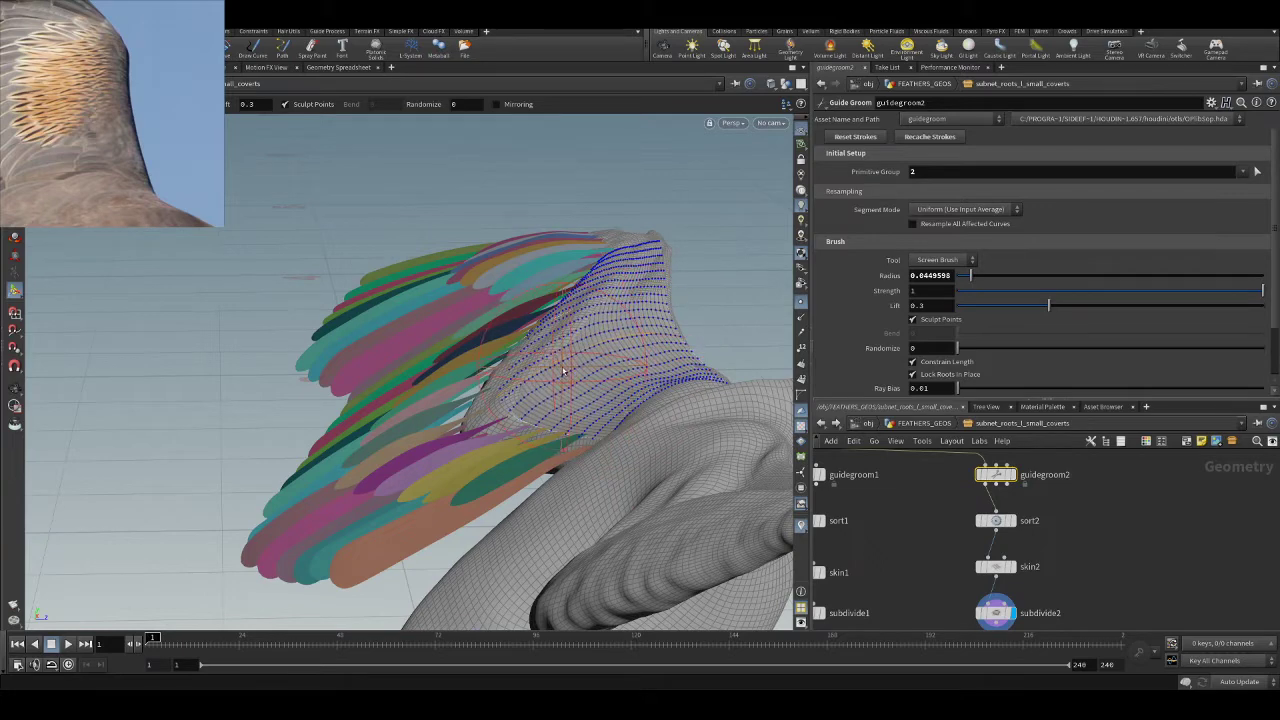
left_click_drag(497, 398, 606, 472, "alt")
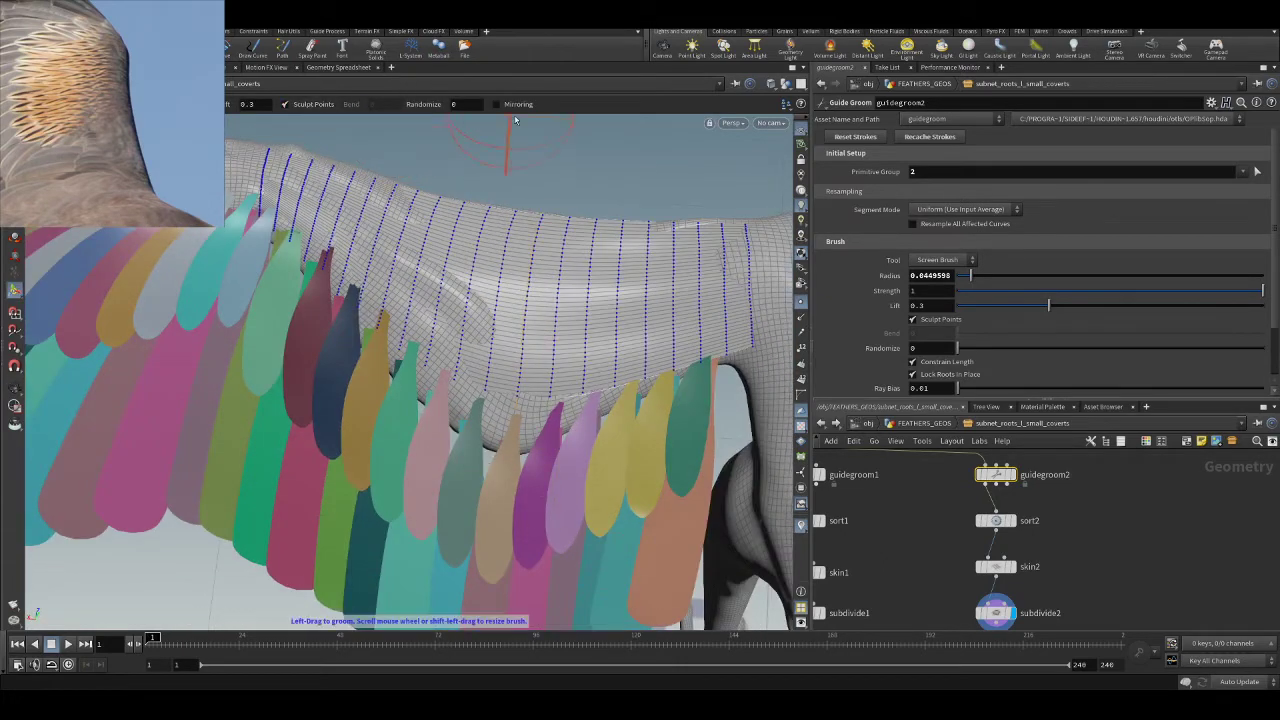
- Turn off Constrain Length and pull the middle guide's tip down over the covert feathers
scroll(1056, 330, "down", 3)
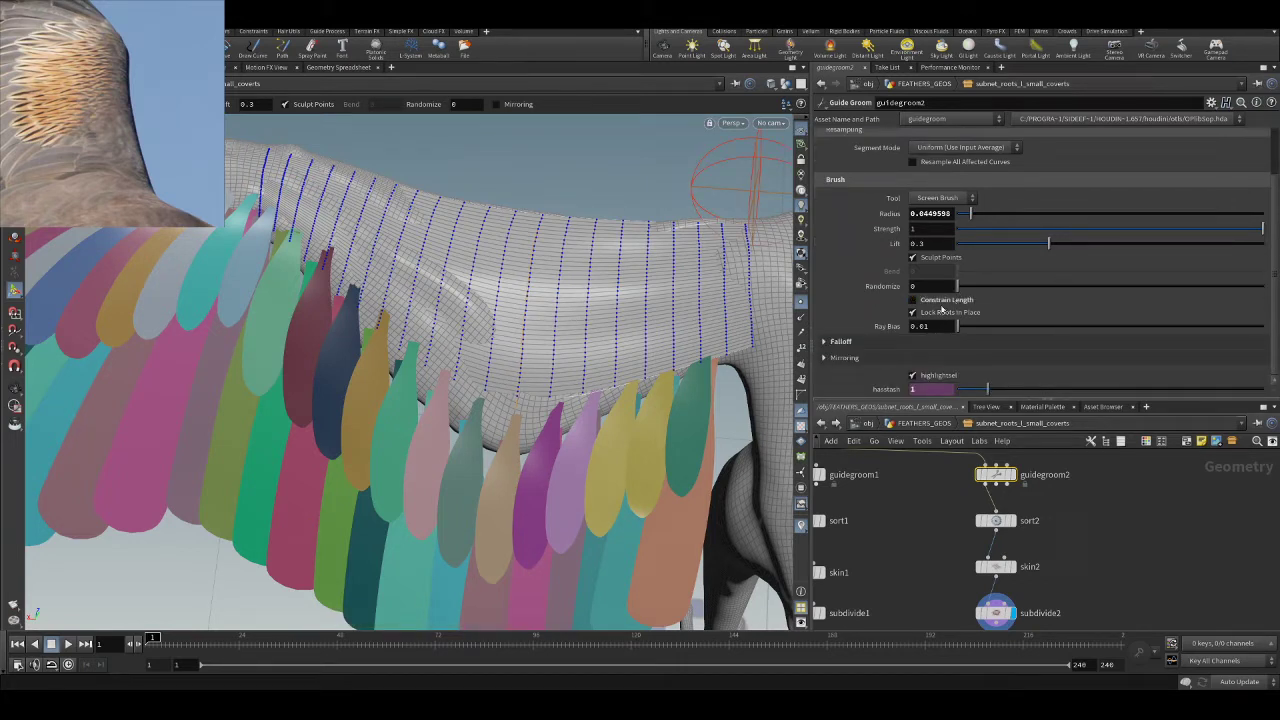
mouse_move(528, 392)
left_mouse_down()
mouse_move(505, 533)
mouse_move(558, 450)
mouse_move(543, 424)
mouse_move(651, 455)
mouse_move(538, 424)
mouse_move(494, 496)
mouse_move(505, 466)
left_mouse_up()
mouse_move(516, 416)
left_mouse_down("alt")
mouse_move(443, 289)
mouse_move(546, 284)
left_mouse_up("alt")
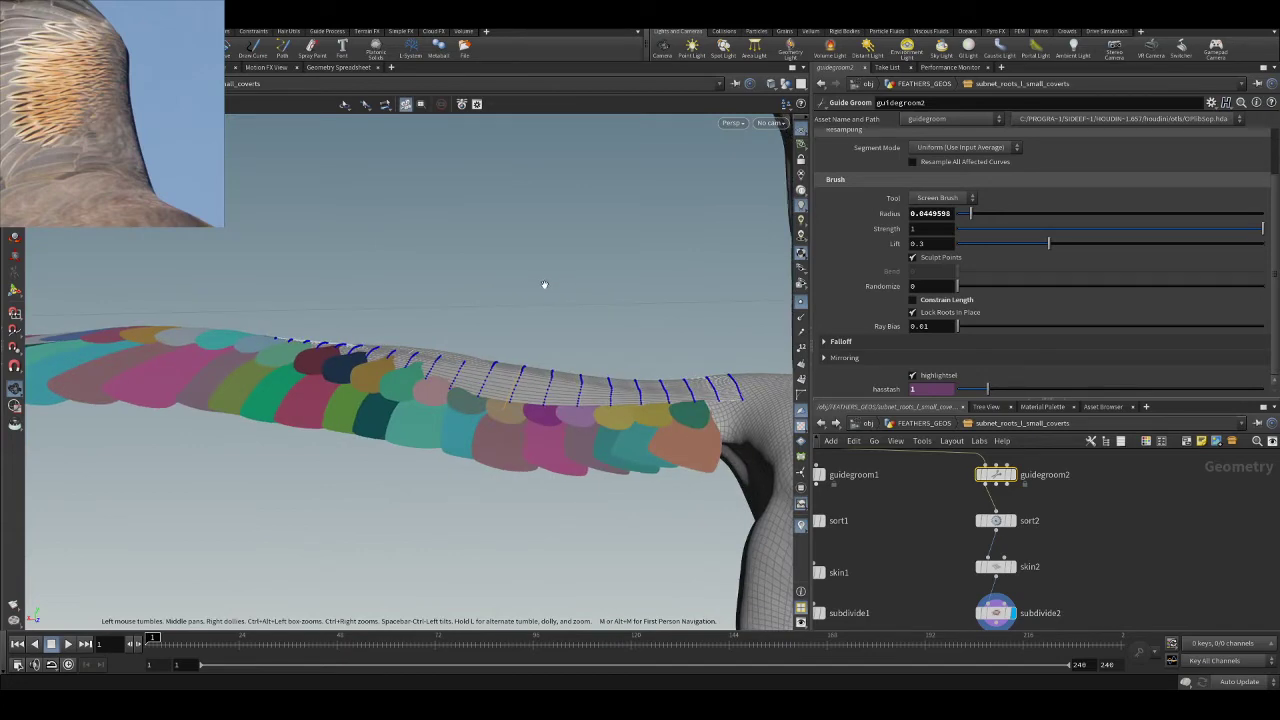
left_click_drag(561, 351, 588, 370, "alt")
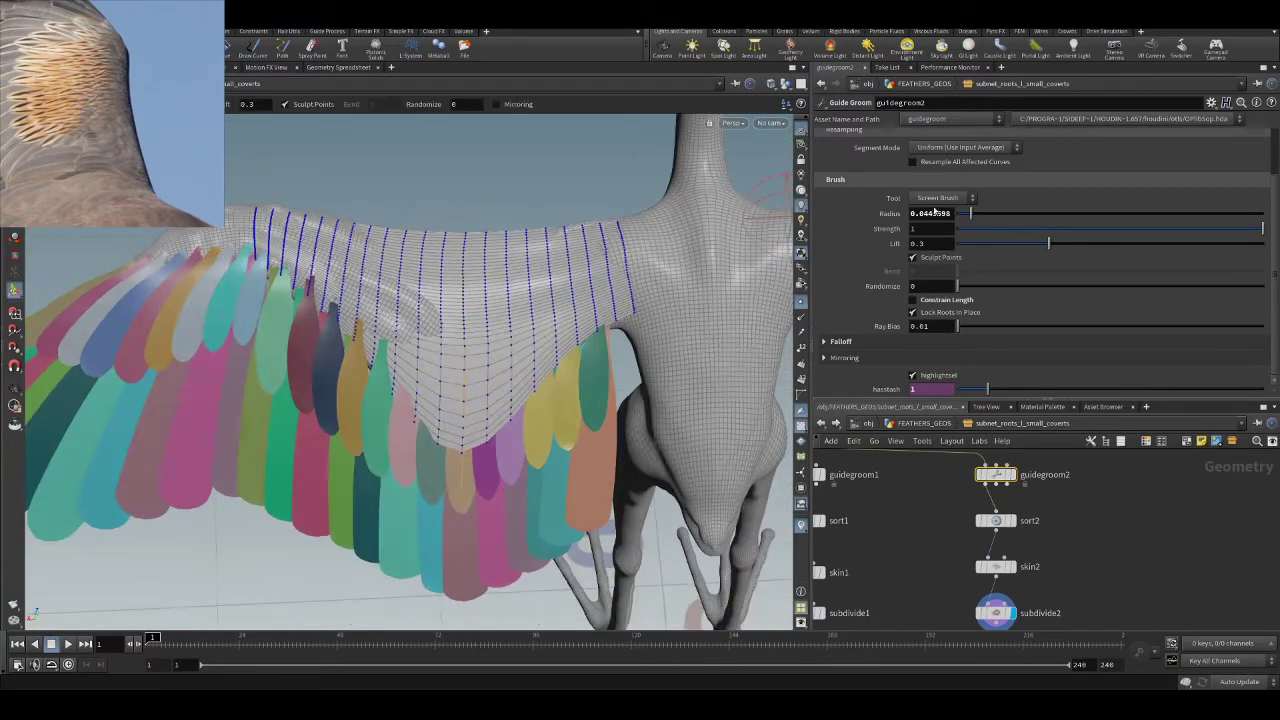
- Set the primitive group to * and pull the neighbouring guides down over the coverts, enlarging the brush radius to about 0.09
scroll(1028, 210, "up", 2)
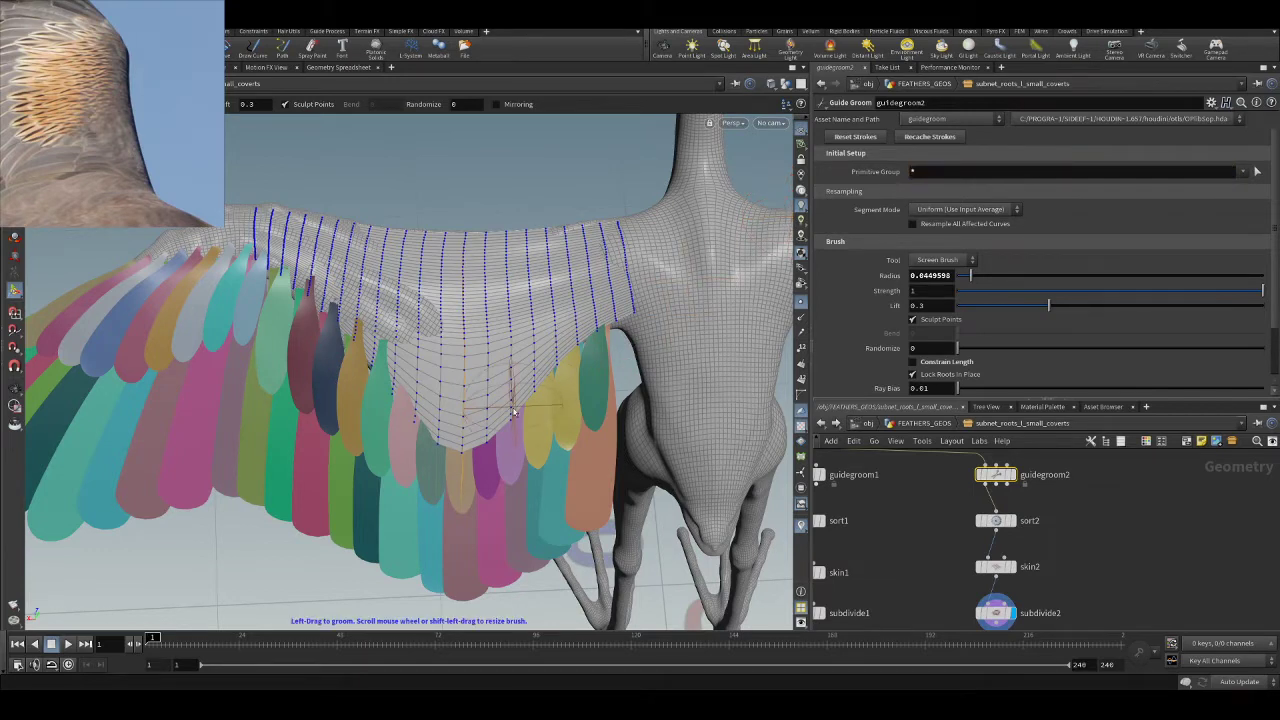
mouse_move(522, 404)
left_mouse_down()
mouse_move(566, 412)
mouse_move(627, 341)
mouse_move(598, 358)
left_mouse_up()
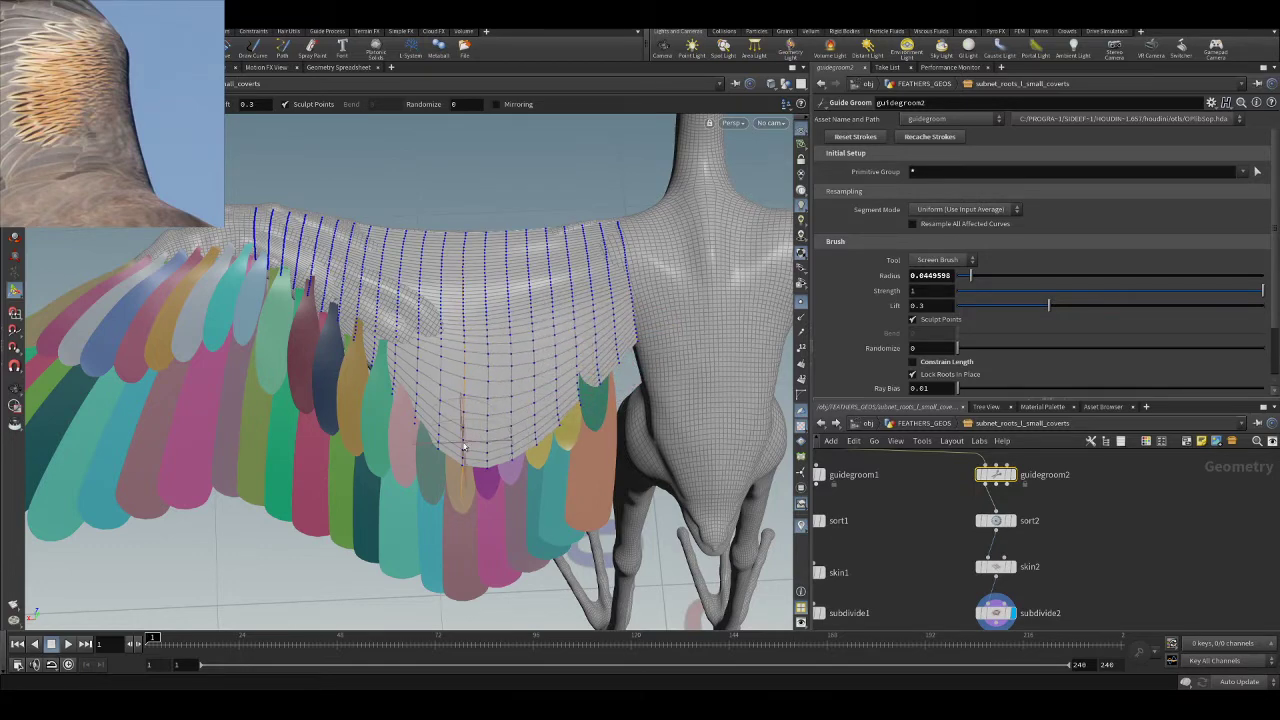
middle_click_drag(468, 366, 557, 367, "alt")
left_click_drag(467, 340, 449, 388)
mouse_move(400, 318)
left_mouse_down()
mouse_move(395, 342)
mouse_move(447, 229)
left_mouse_up()
scroll(406, 449, "up", 5)
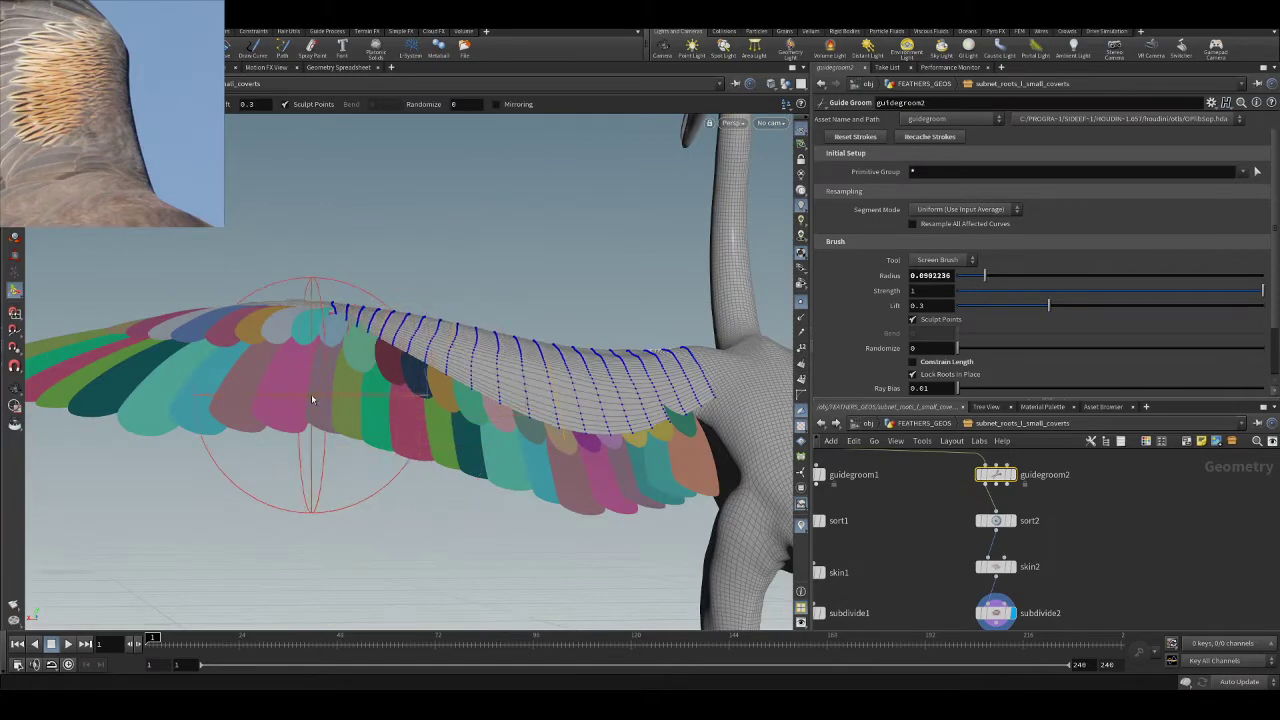
- Enable Resample All Affected Curves and comb the guides near the body with a brush radius of about 0.03
mouse_move(306, 383)
left_mouse_down("alt")
mouse_move(380, 426)
mouse_move(534, 443)
mouse_move(320, 431)
mouse_move(346, 480)
left_mouse_up("alt")
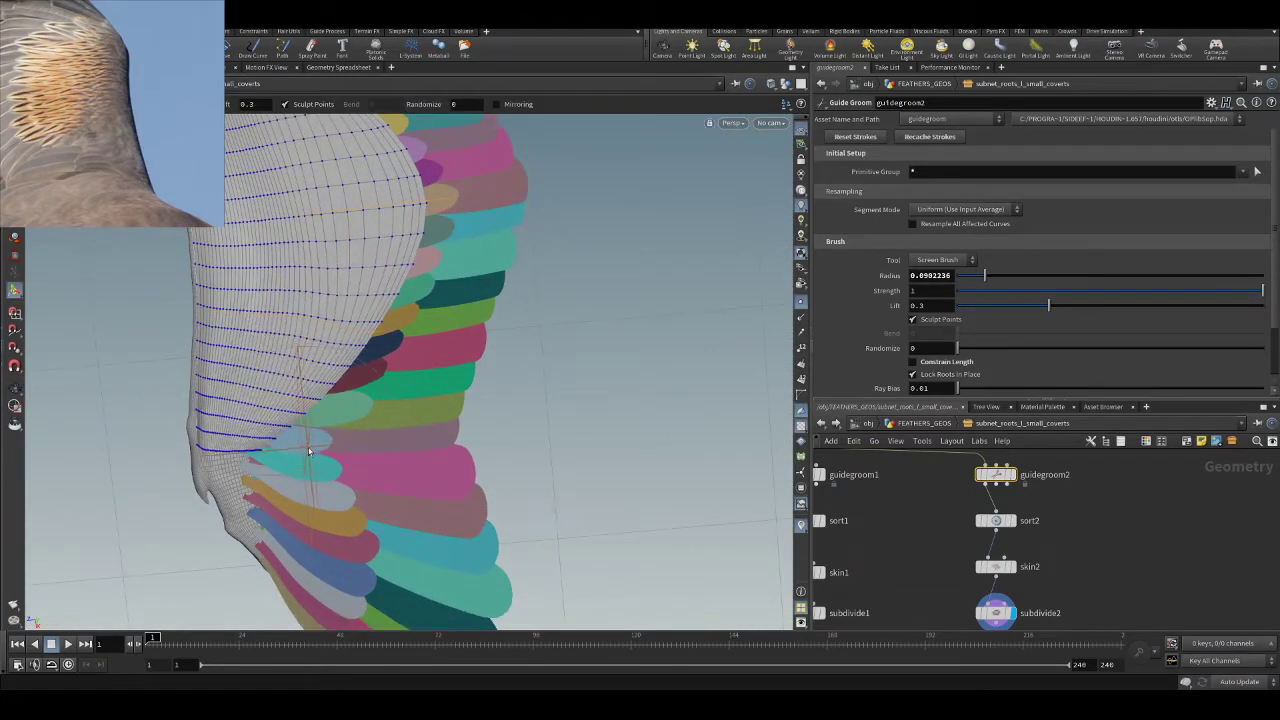
mouse_move(394, 354)
left_mouse_down("alt")
mouse_move(313, 277)
mouse_move(414, 530)
left_mouse_up("alt")
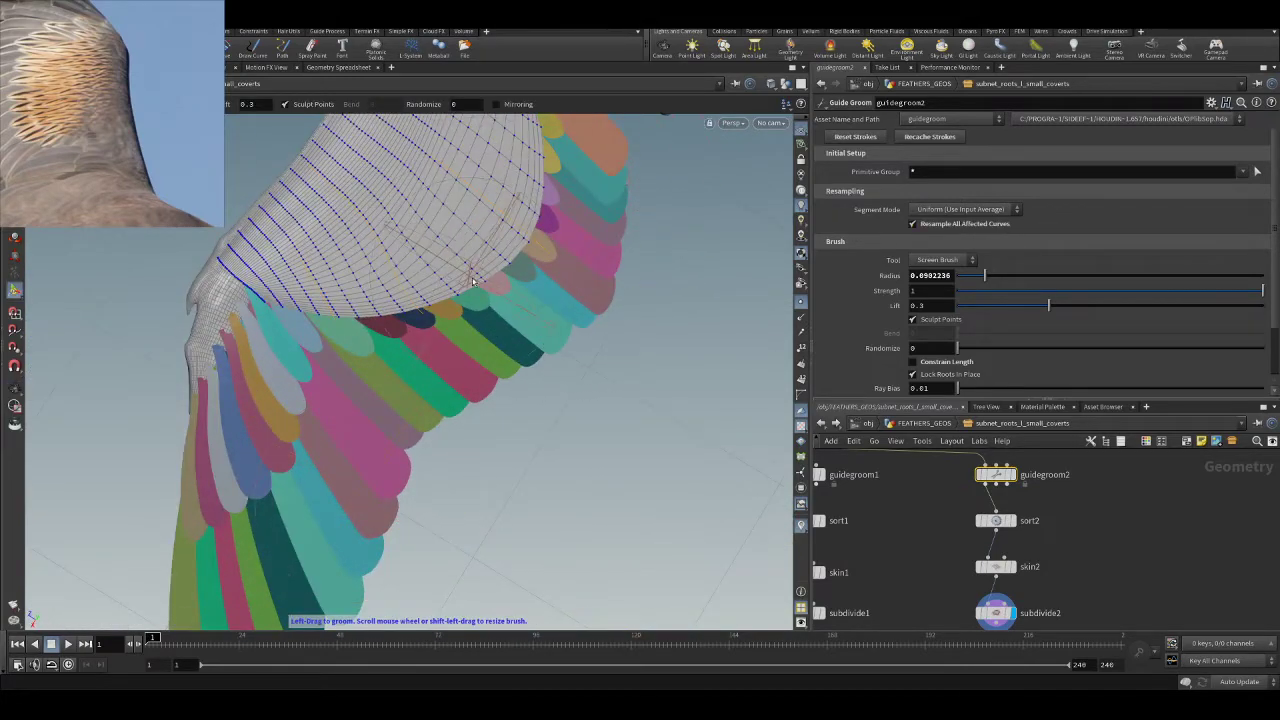
mouse_move(505, 307)
left_mouse_down("alt")
mouse_move(581, 316)
mouse_move(446, 325)
mouse_move(500, 354)
mouse_move(514, 334)
mouse_move(487, 457)
mouse_move(563, 467)
mouse_move(531, 449)
mouse_move(579, 445)
left_mouse_up("alt")
scroll(487, 457, "down", 5)
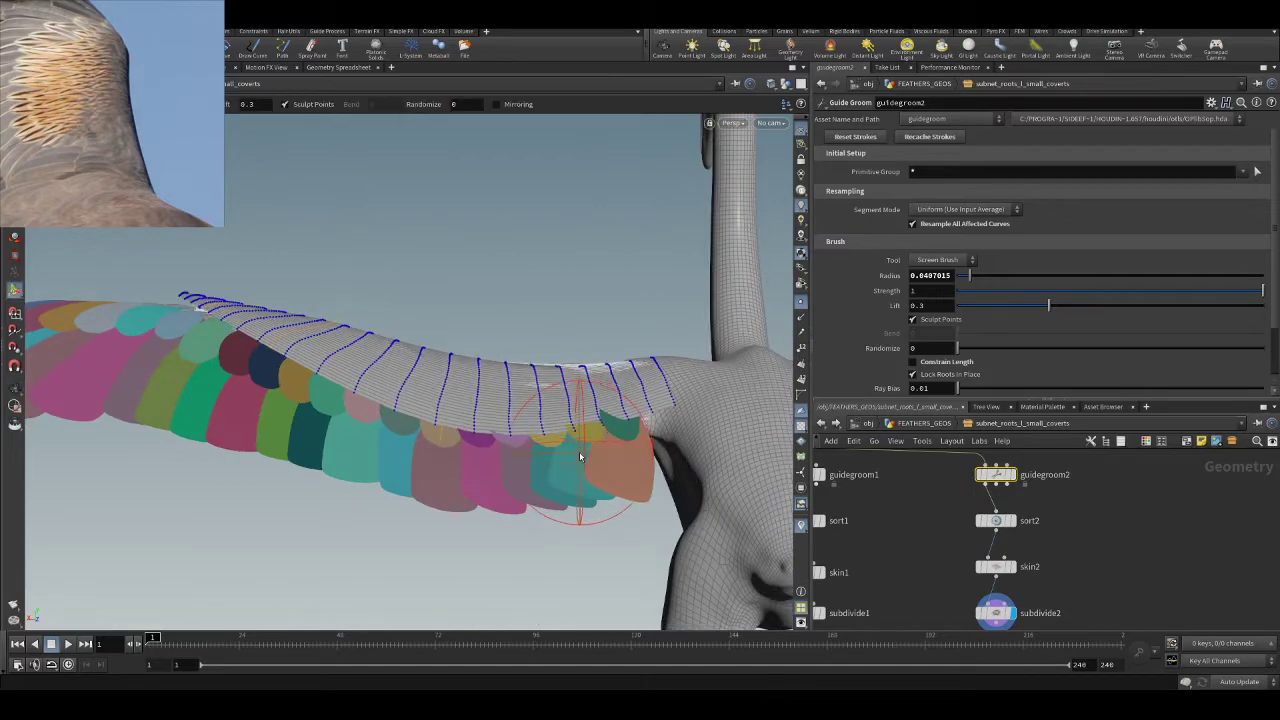
mouse_move(631, 444)
left_mouse_down("alt")
mouse_move(507, 467)
mouse_move(509, 449)
mouse_move(471, 443)
mouse_move(625, 391)
left_mouse_up("alt")
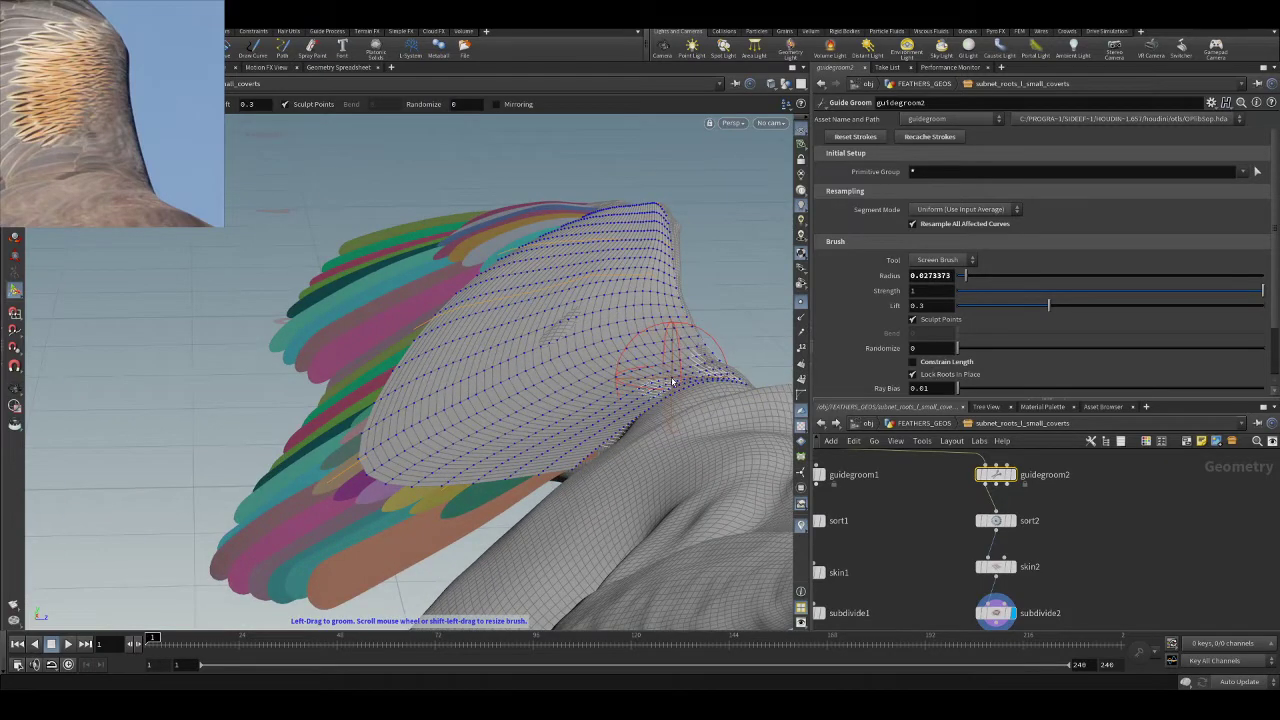
left_click_drag(672, 381, 676, 374)
scroll(590, 338, "up", 2)
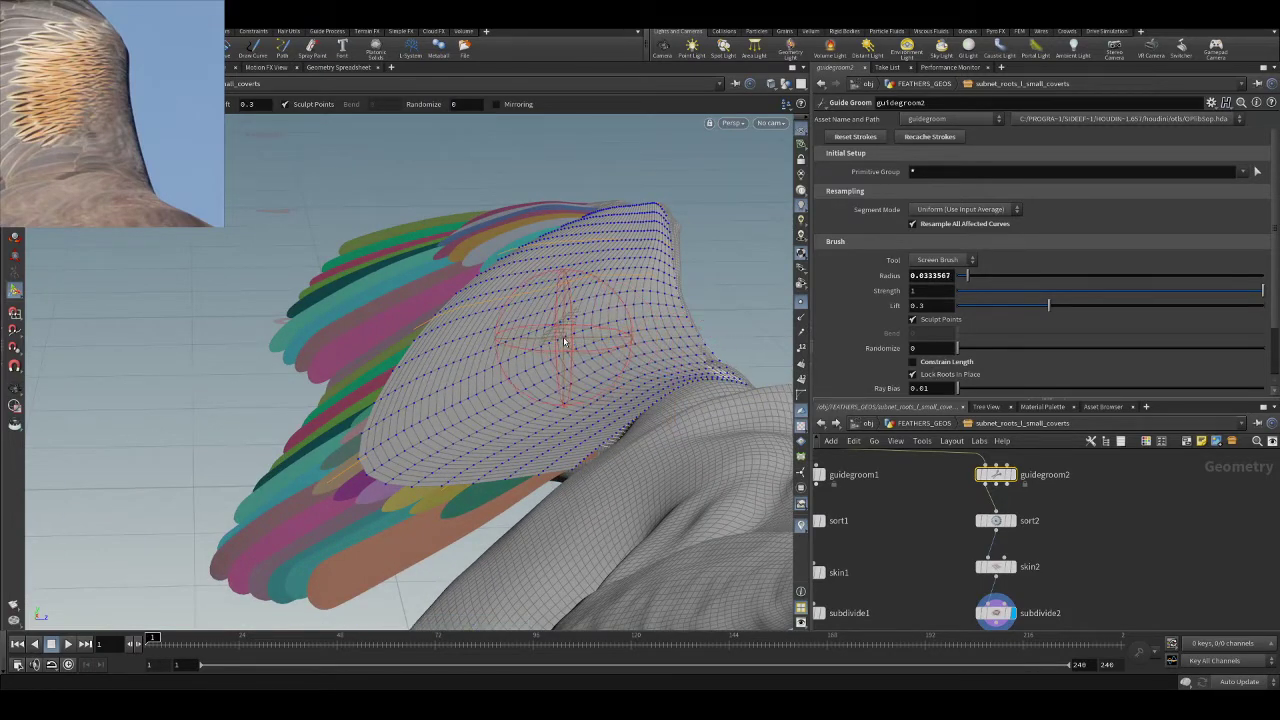
- Examine the groomed guide surface at the shoulder, edge-on above the coverts, and from the front
key("Escape")
mouse_move(673, 314)
left_mouse_down()
mouse_move(586, 363)
mouse_move(666, 349)
mouse_move(628, 436)
mouse_move(615, 388)
mouse_move(648, 395)
left_mouse_up()
key("Return")
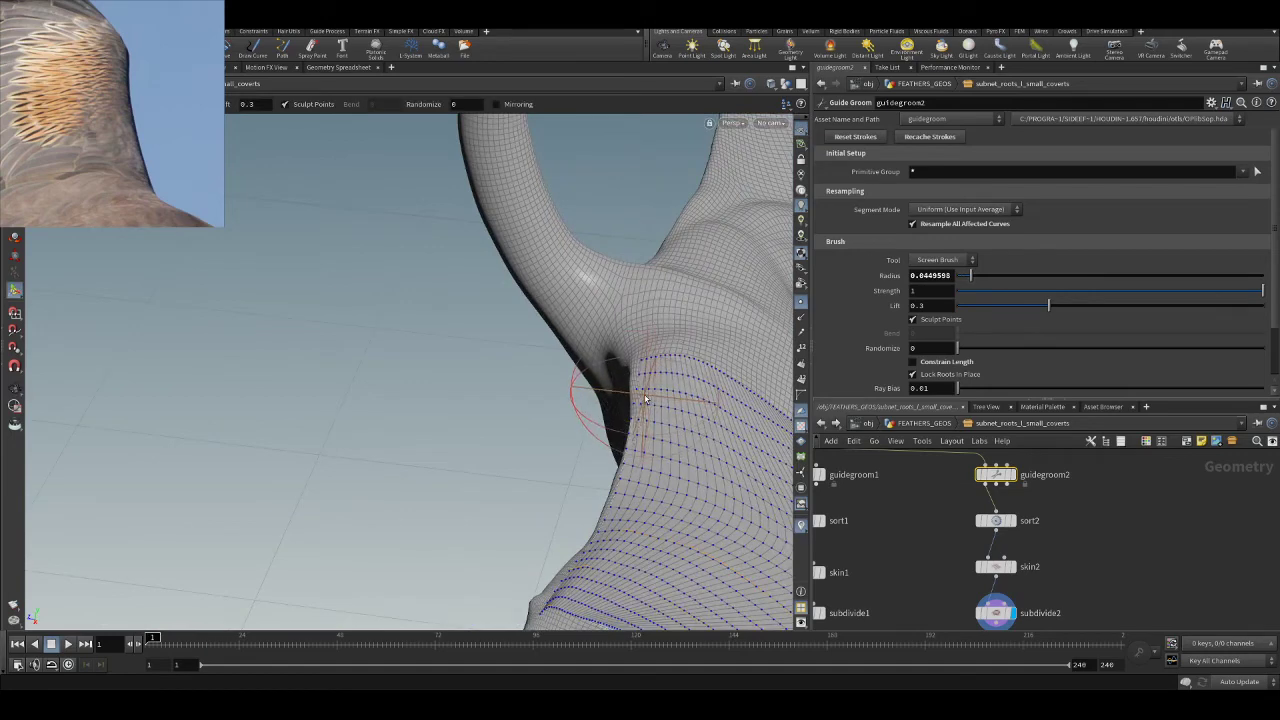
key("Escape")
mouse_move(650, 403)
left_mouse_down()
mouse_move(547, 355)
mouse_move(460, 286)
mouse_move(503, 277)
mouse_move(560, 320)
mouse_move(557, 357)
left_mouse_up()
key("Return")
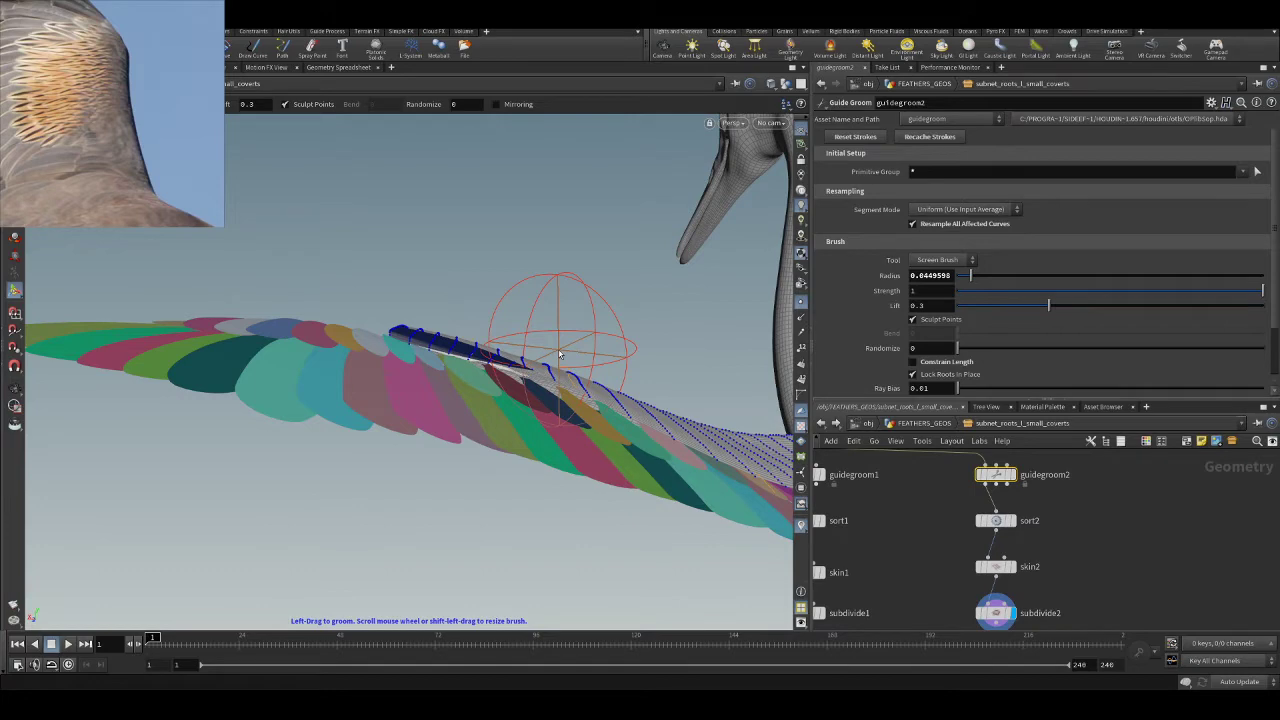
key("Escape")
mouse_move(507, 392)
left_mouse_down()
mouse_move(491, 423)
mouse_move(517, 349)
mouse_move(535, 420)
mouse_move(523, 454)
mouse_move(566, 523)
mouse_move(527, 491)
left_mouse_up()
scroll(558, 425, "up", 4)
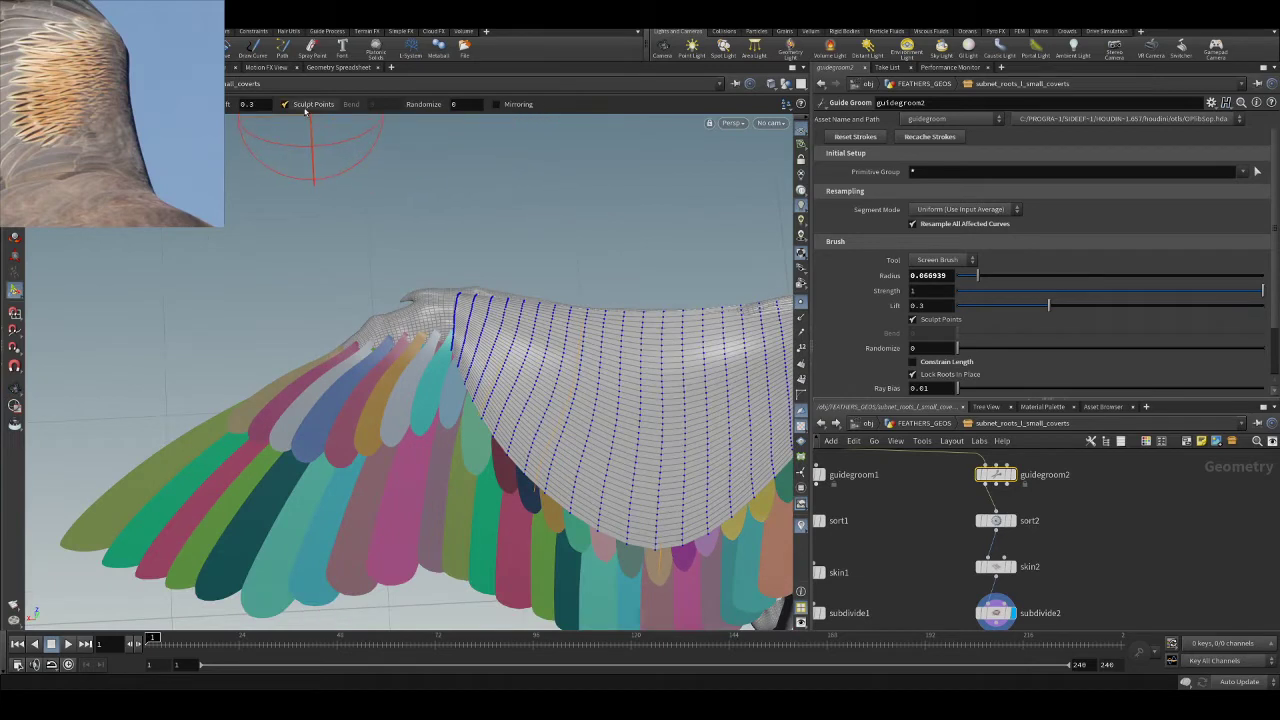
- Try combing the outermost guides with Constrain Length on, and undo the change
scroll(947, 318, "down", 2)
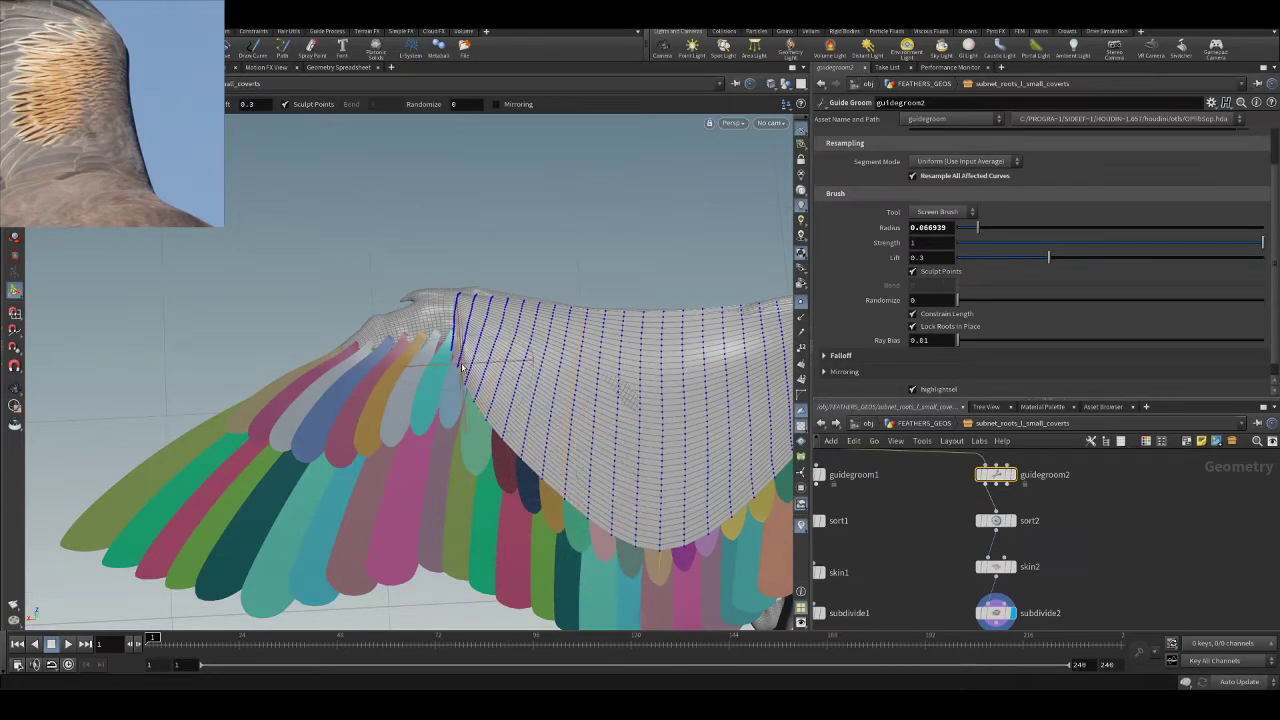
key("space")
mouse_move(462, 368)
left_mouse_down()
mouse_move(476, 216)
mouse_move(589, 385)
mouse_move(593, 415)
mouse_move(571, 443)
mouse_move(543, 443)
mouse_move(575, 330)
mouse_move(666, 314)
left_mouse_up()
key("ctrl+z")
left_click_drag(560, 330, 460, 272)
scroll(1232, 177, "up", 2)
scroll(1232, 177, "up", 1)
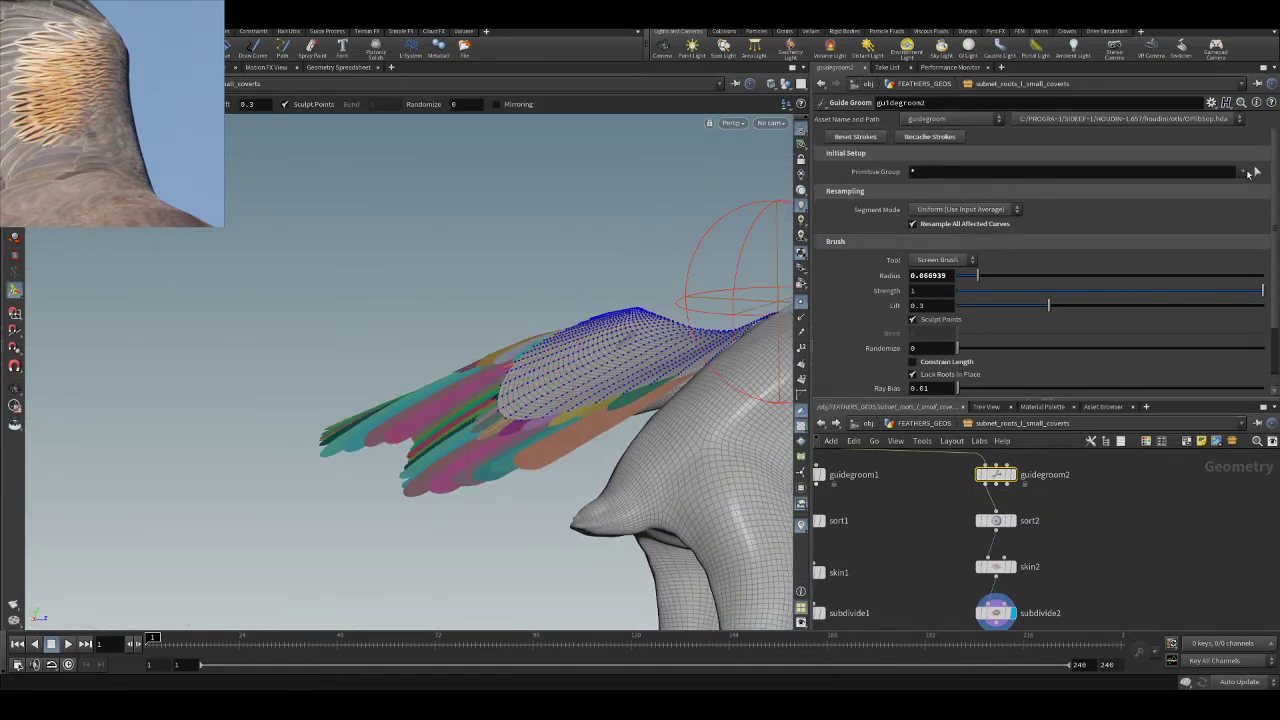
- Limit the groom to the outermost guide, primitive group 5, and check how the guides lie over the coverts
left_click(1257, 171)
left_click_drag(700, 350, 536, 407)
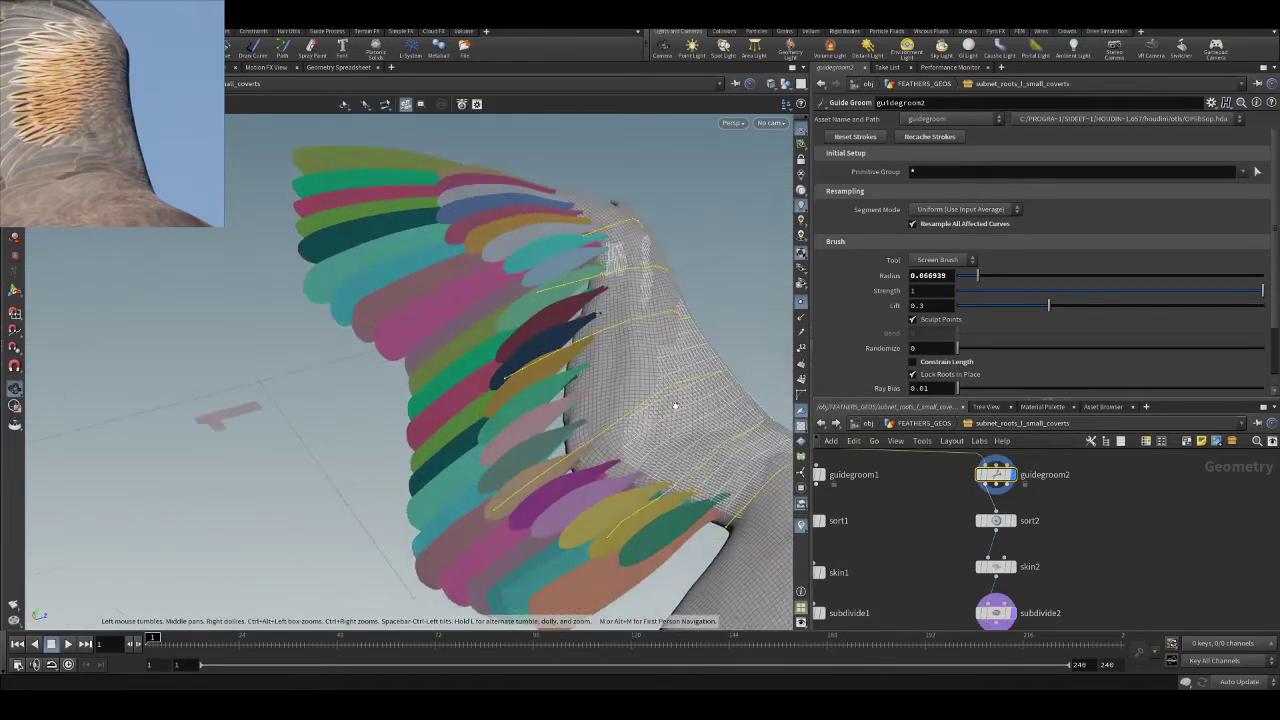
left_click(584, 383)
key("Return")
left_click_drag(523, 394, 523, 314)
left_click(481, 414)
key("Return")
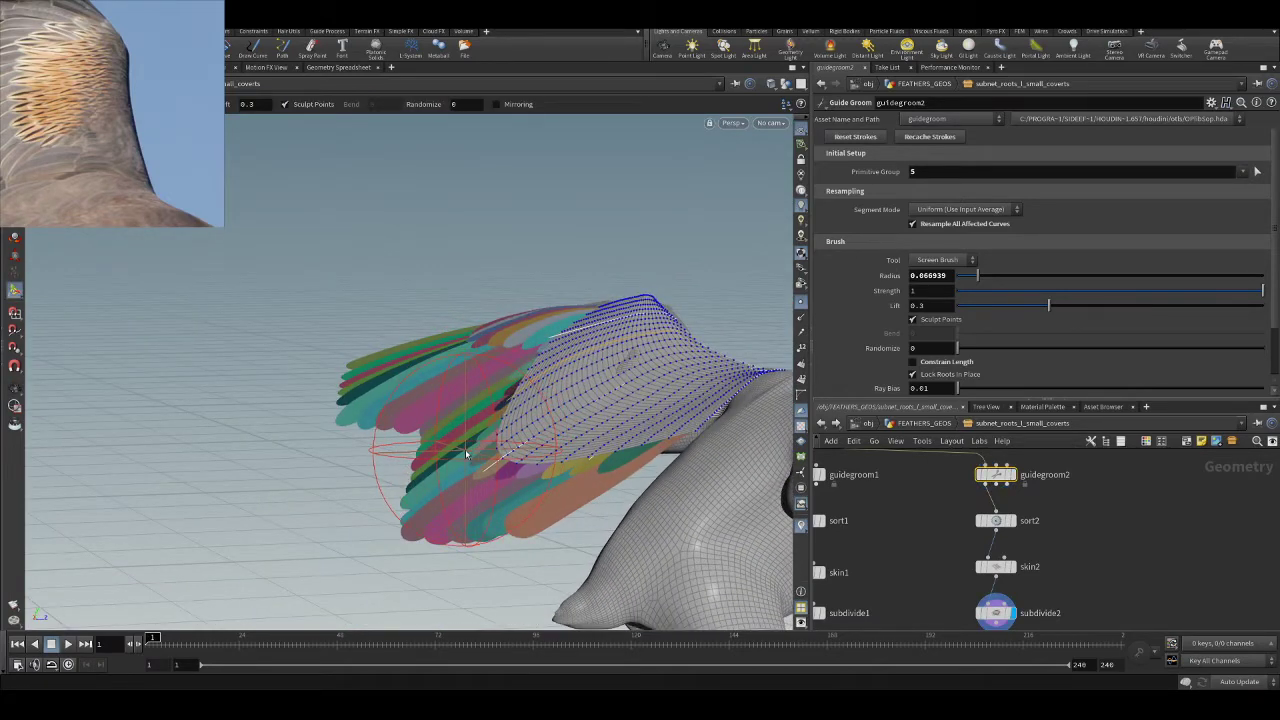
key("Escape")
mouse_move(620, 400)
left_mouse_down()
mouse_move(723, 350)
mouse_move(563, 366)
mouse_move(526, 400)
left_mouse_up()
key("Return")
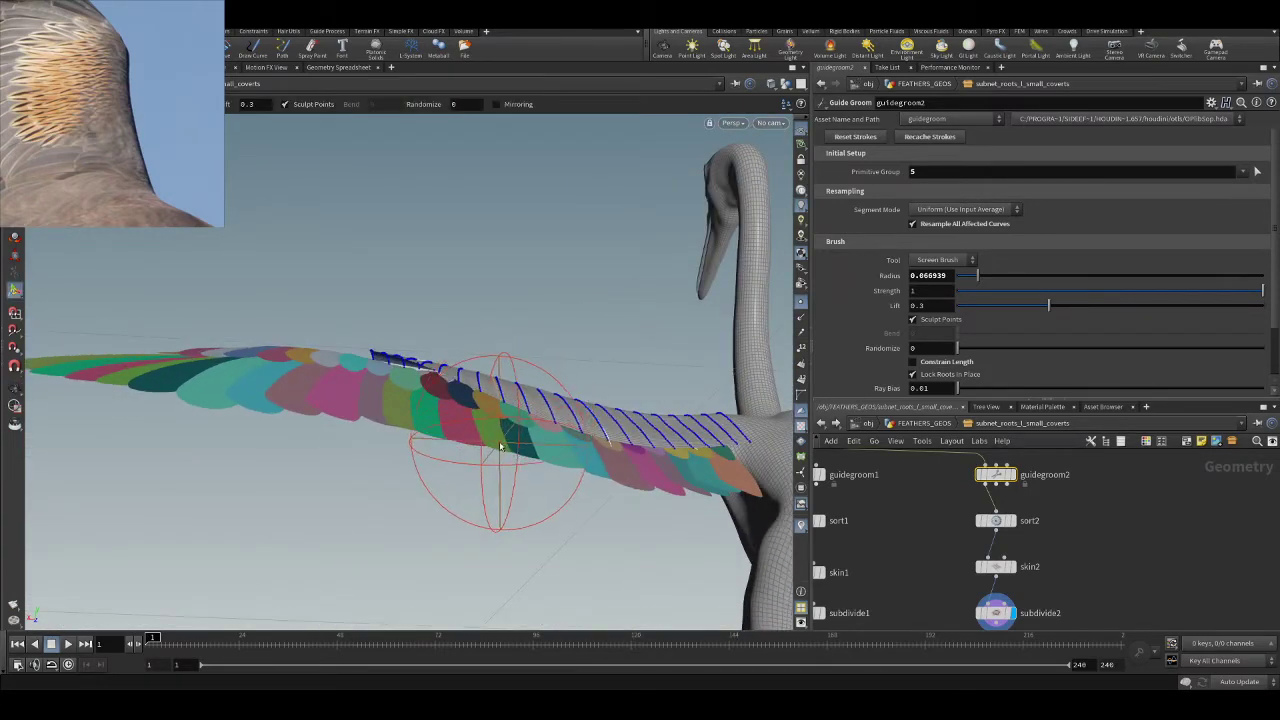
- Limit the groom to the middle guide, primitive group 2, with a brush radius of about 0.055, and undo the last change
left_click_drag(499, 449, 517, 377, "alt")
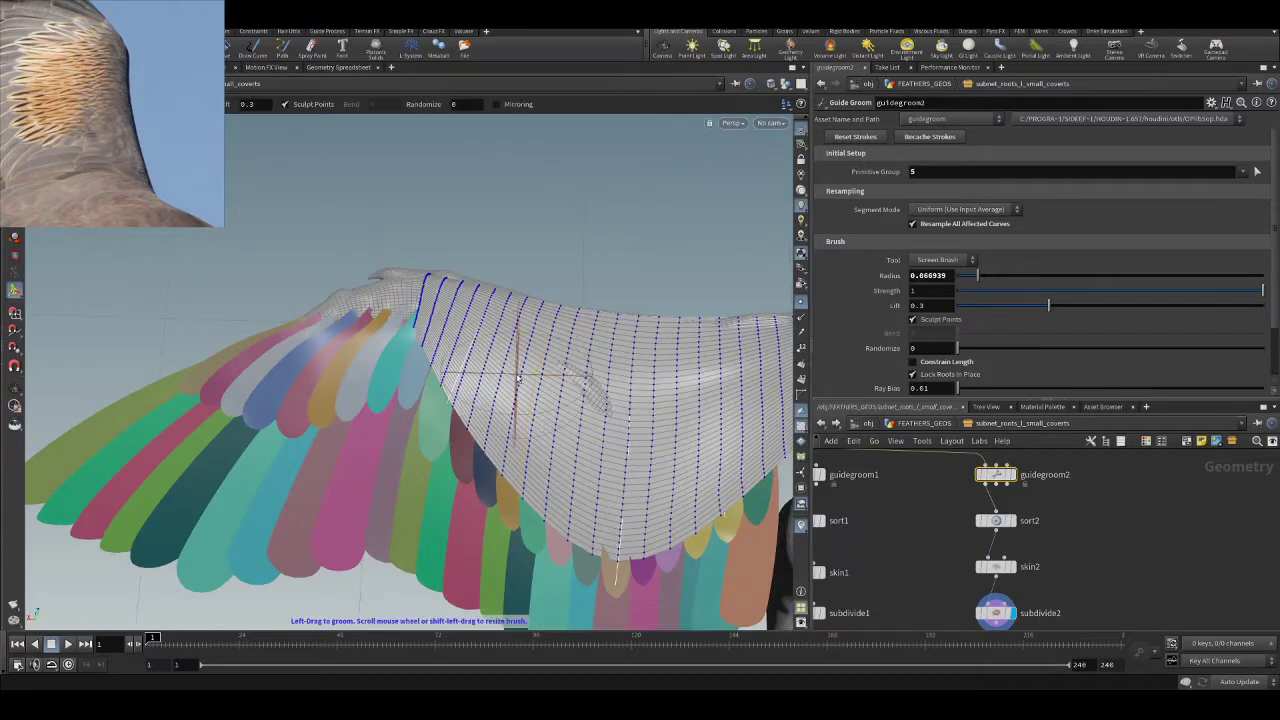
left_click_drag(591, 383, 500, 262, "alt")
left_click(1258, 172)
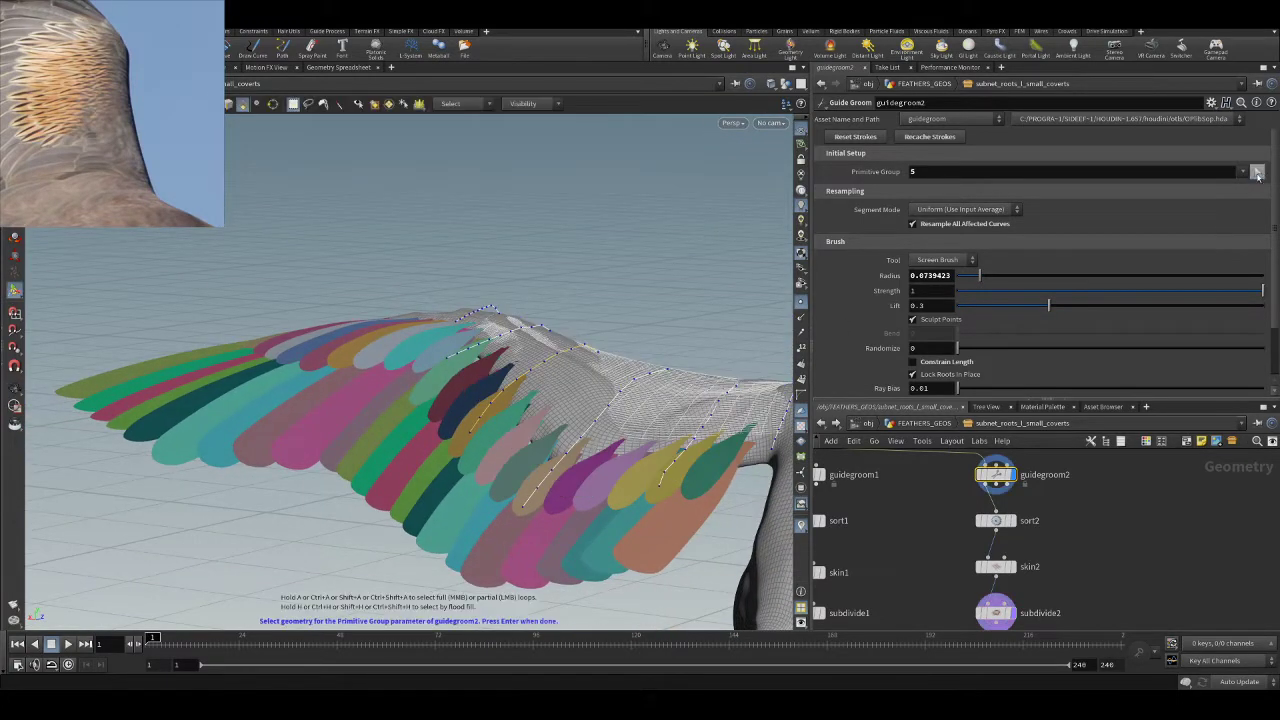
left_click(597, 436)
key("Return")
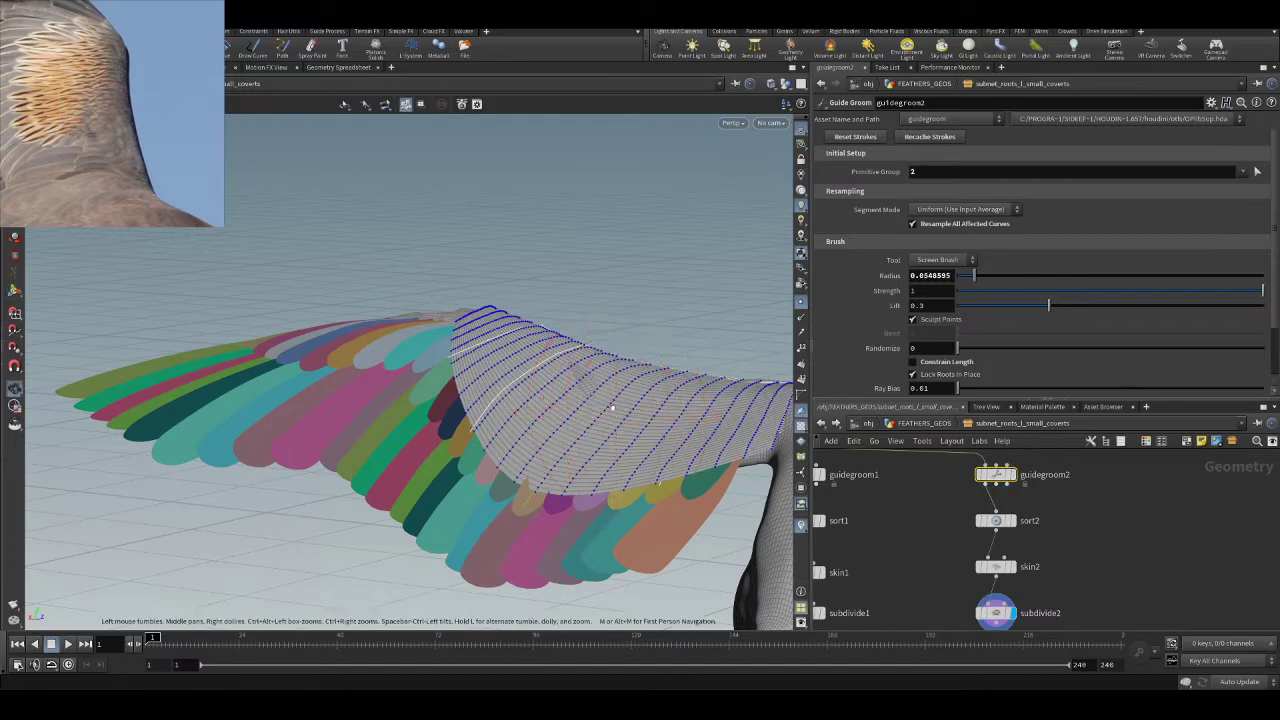
left_click_drag(609, 404, 603, 414, "alt")
key("ctrl+z")
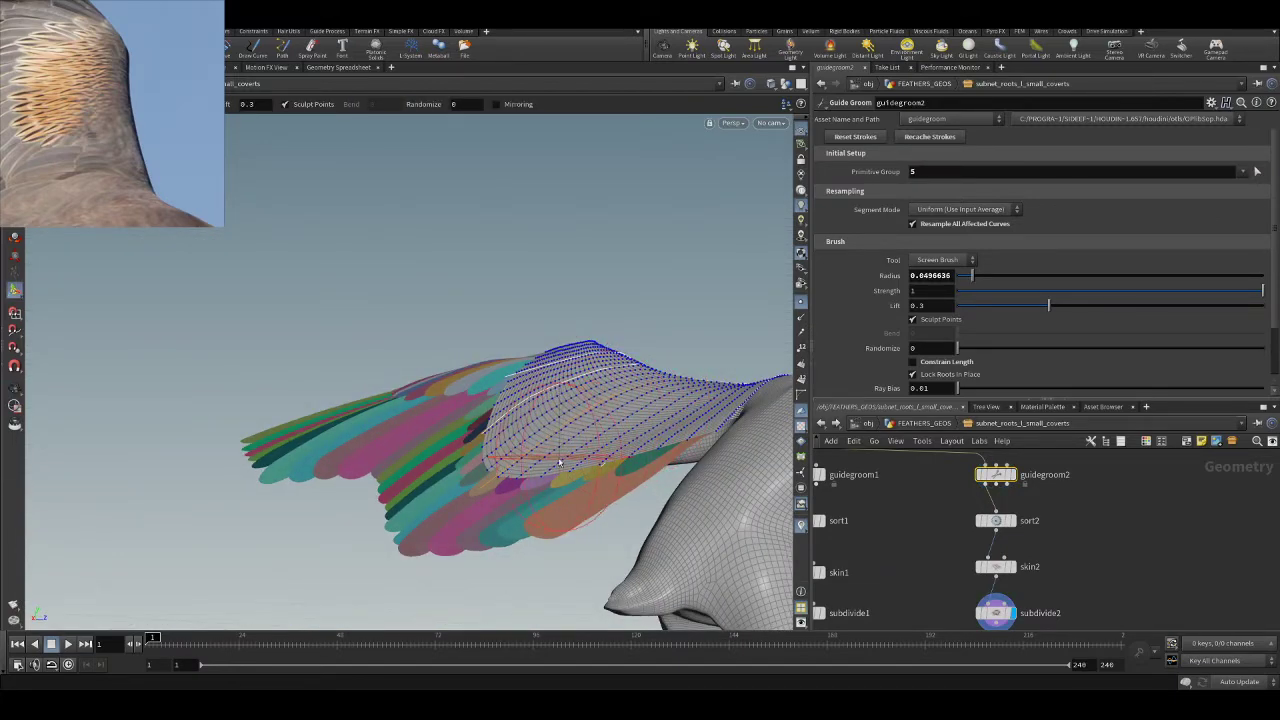
- Pick a guide near the wing tip as the primitive group and check edge-on how the guides sit above the coverts
left_click_drag(506, 488, 694, 315)
left_click(1257, 171)
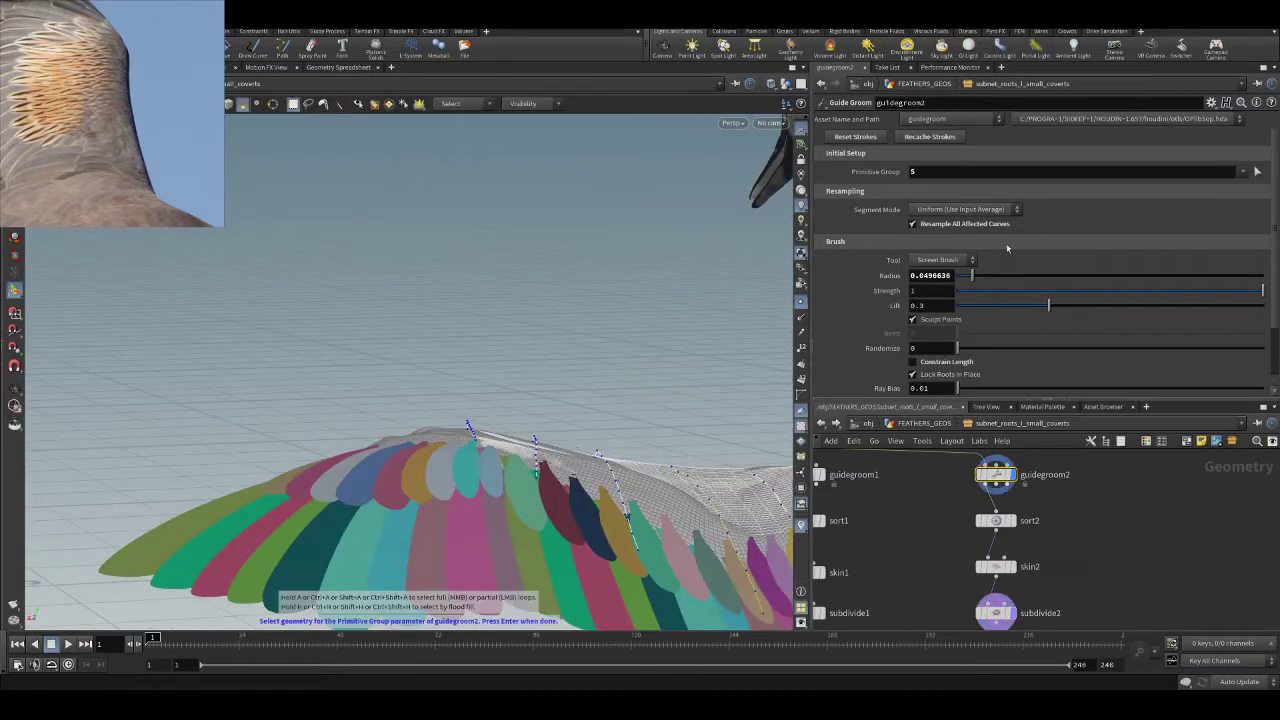
left_click(534, 478)
key("Return")
mouse_move(533, 478)
left_mouse_down("alt")
mouse_move(693, 515)
mouse_move(335, 437)
mouse_move(358, 408)
left_mouse_up("alt")
mouse_move(548, 518)
left_mouse_down("alt")
mouse_move(486, 557)
mouse_move(509, 451)
mouse_move(543, 429)
mouse_move(477, 446)
mouse_move(486, 466)
mouse_move(789, 437)
mouse_move(614, 357)
mouse_move(591, 376)
left_mouse_up("alt")
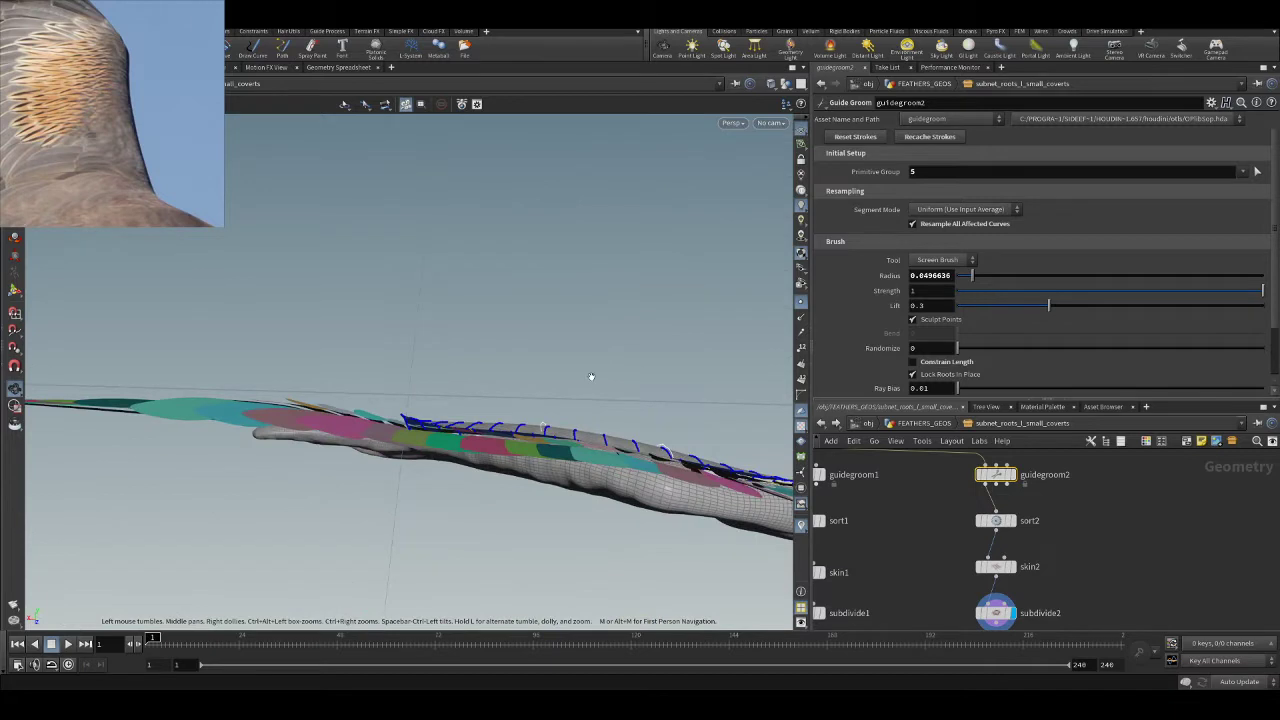
mouse_move(507, 443)
left_mouse_down("alt")
mouse_move(457, 362)
mouse_move(494, 386)
left_mouse_up("alt")
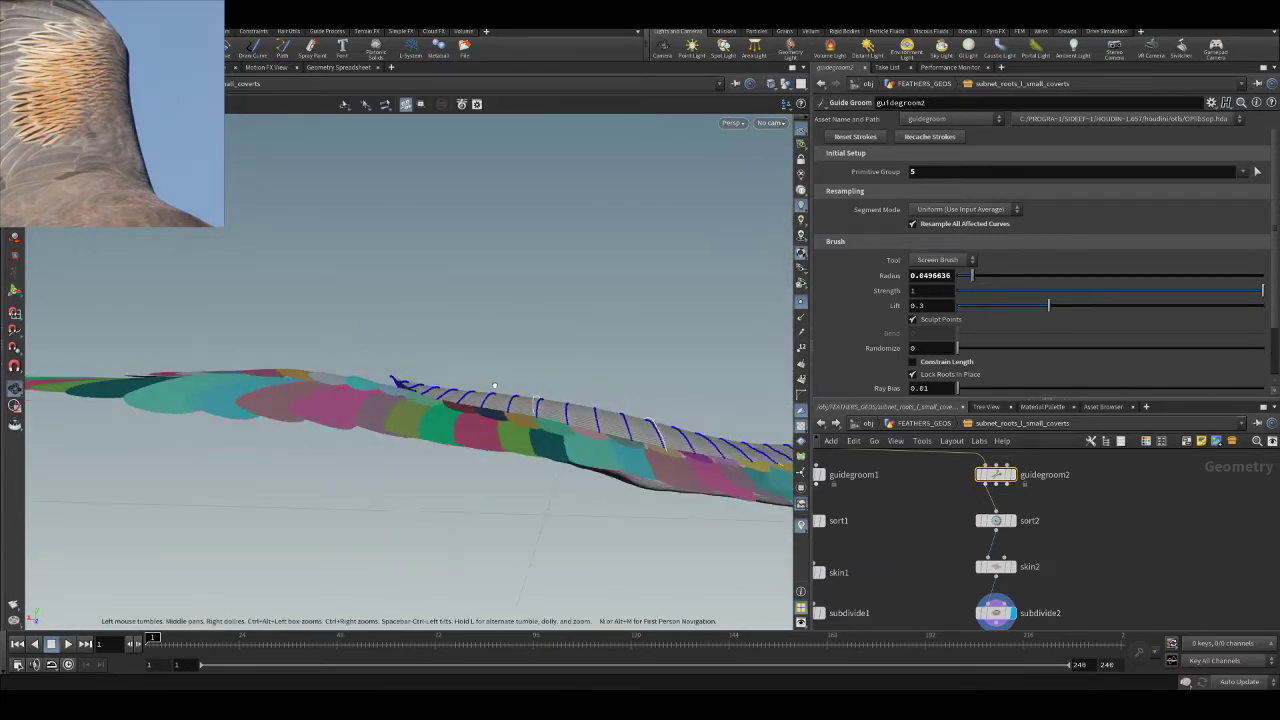
- Limit the groom to the third guide from the wing tip, primitive group 3, and reduce the brush radius to about 0.033
left_click(1257, 171)
left_click(563, 396)
key("Return")
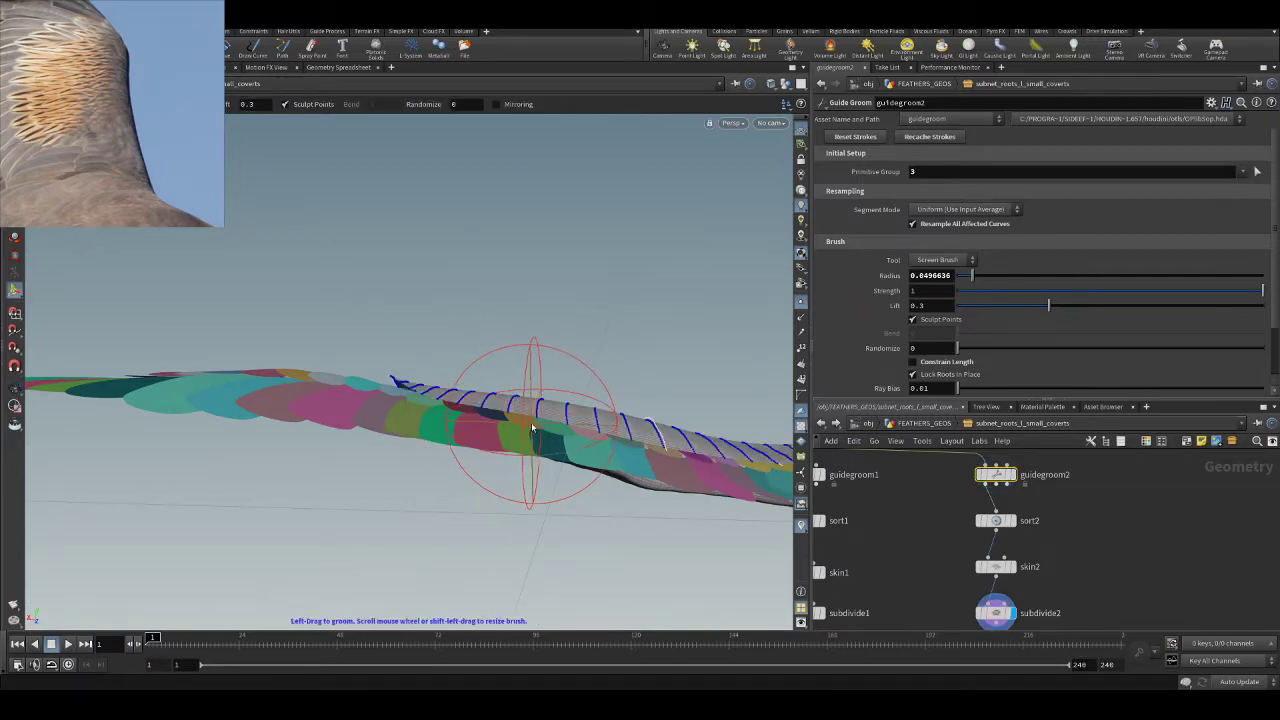
left_click_drag(537, 429, 550, 455, "alt")
scroll(550, 407, "down", 4)
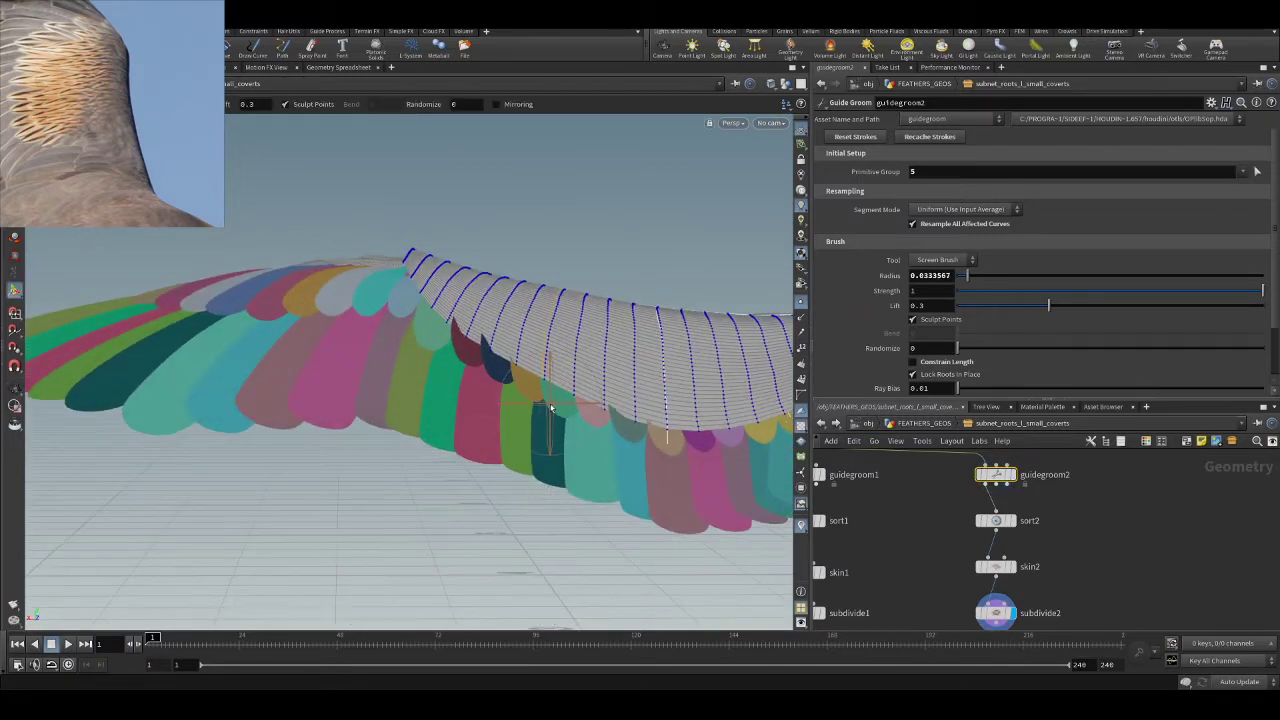
- Pick a different guide on the left wing to limit the groom to primitive group 2
left_click_drag(466, 337, 462, 503, "alt")
left_click(1256, 172)
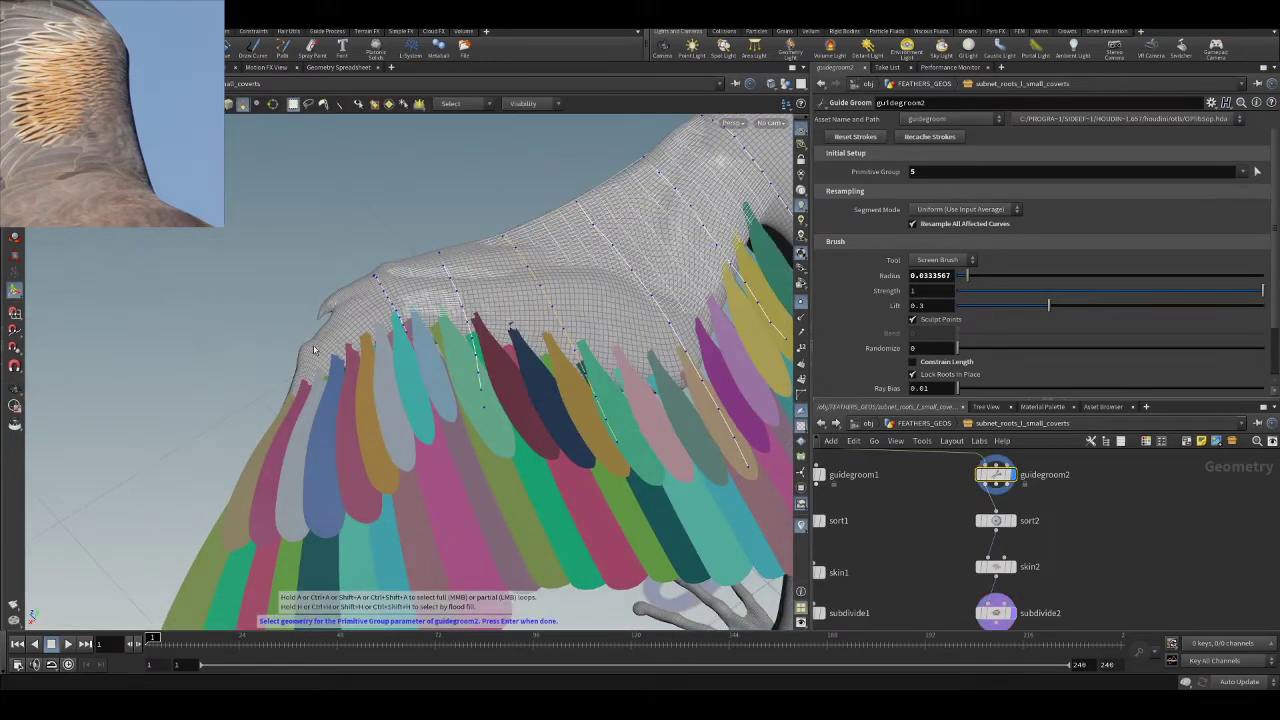
left_click(354, 366)
key("Return")
mouse_move(356, 364)
left_mouse_down("alt")
mouse_move(559, 262)
mouse_move(390, 330)
left_mouse_up("alt")
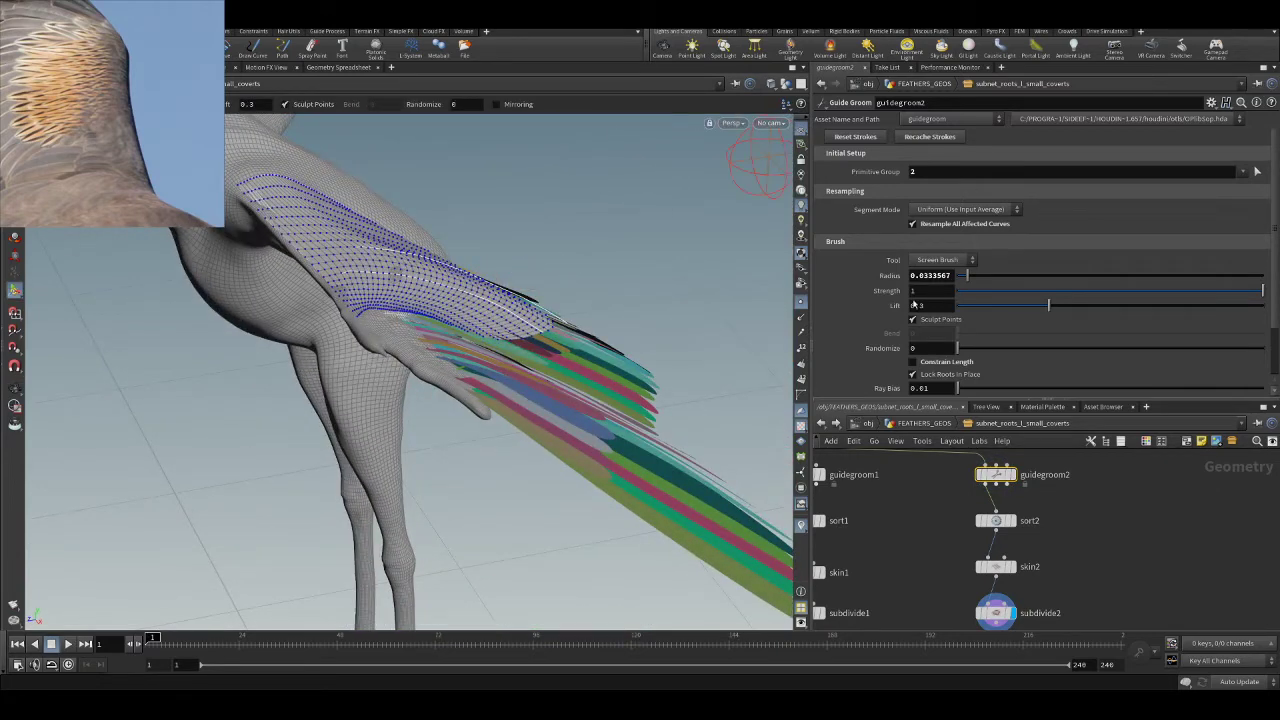
- Constrain the guides' length, enlarge the brush radius to about 0.06, comb the selected guide and check the surface over the coverts
scroll(940, 315, "down", 2)
left_click_drag(389, 367, 469, 355)
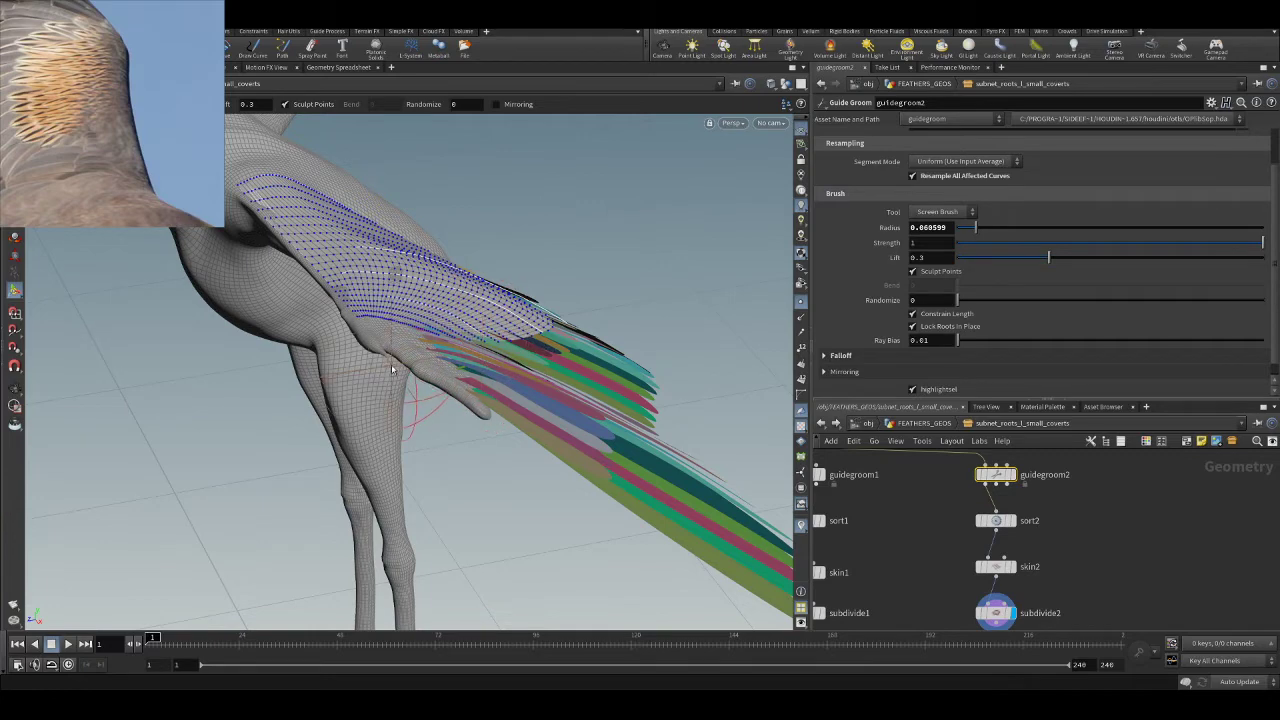
left_click_drag(397, 366, 449, 299, "alt")
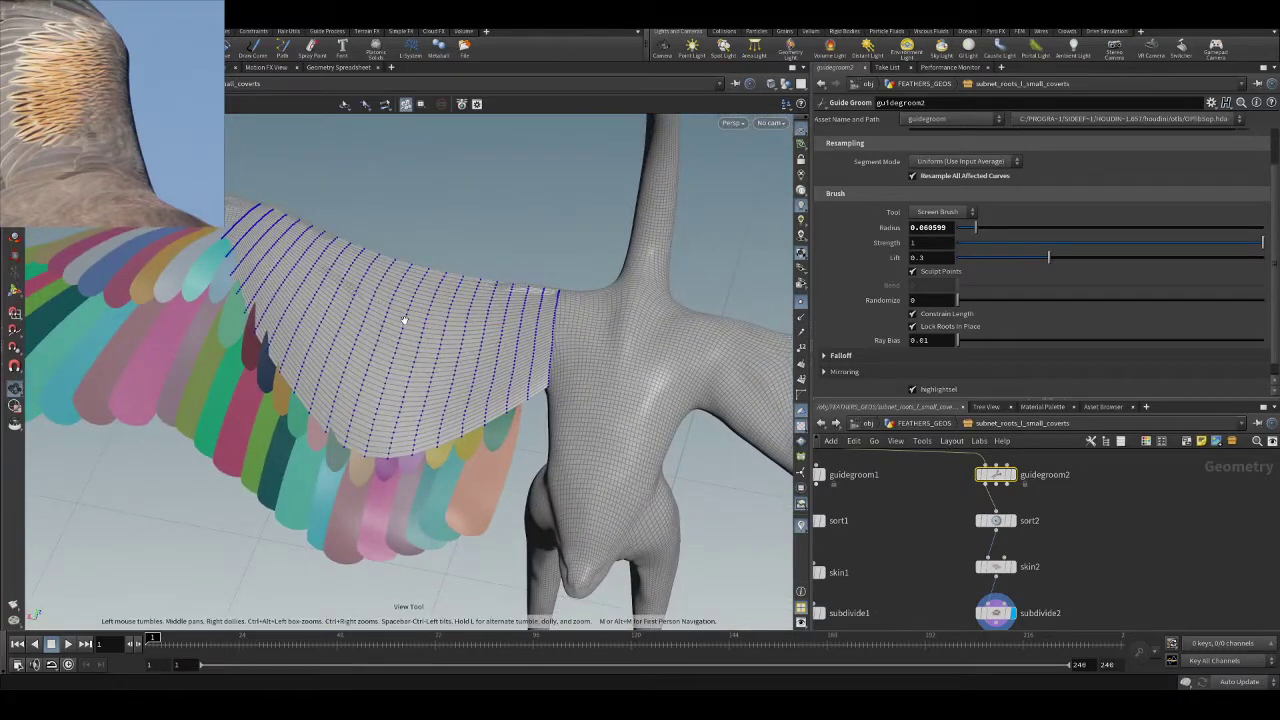
scroll(1043, 478, "down", 1)
scroll(1082, 518, "up", 3)
left_click_drag(484, 382, 526, 390, "alt")
scroll(1006, 546, "down", 2)
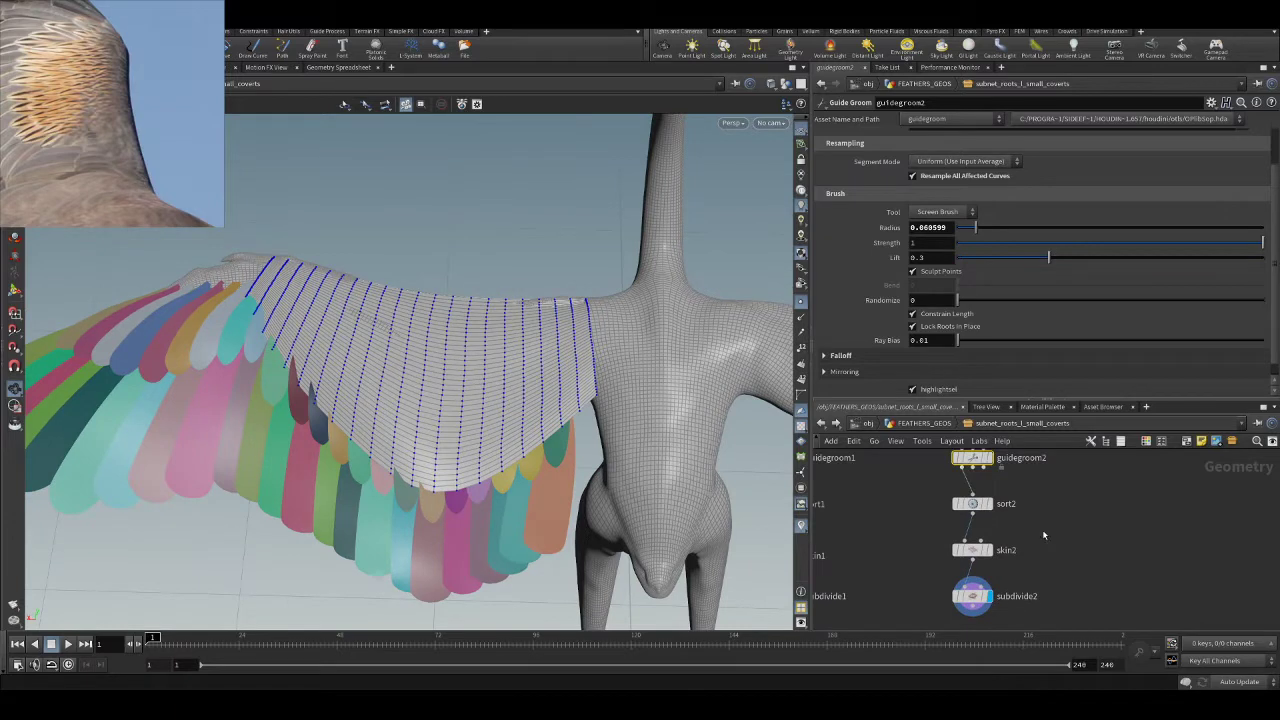
- Move the skin2 node down toward subdivide2 to make room beneath sort2 in the network
scroll(990, 585, "up", 3)
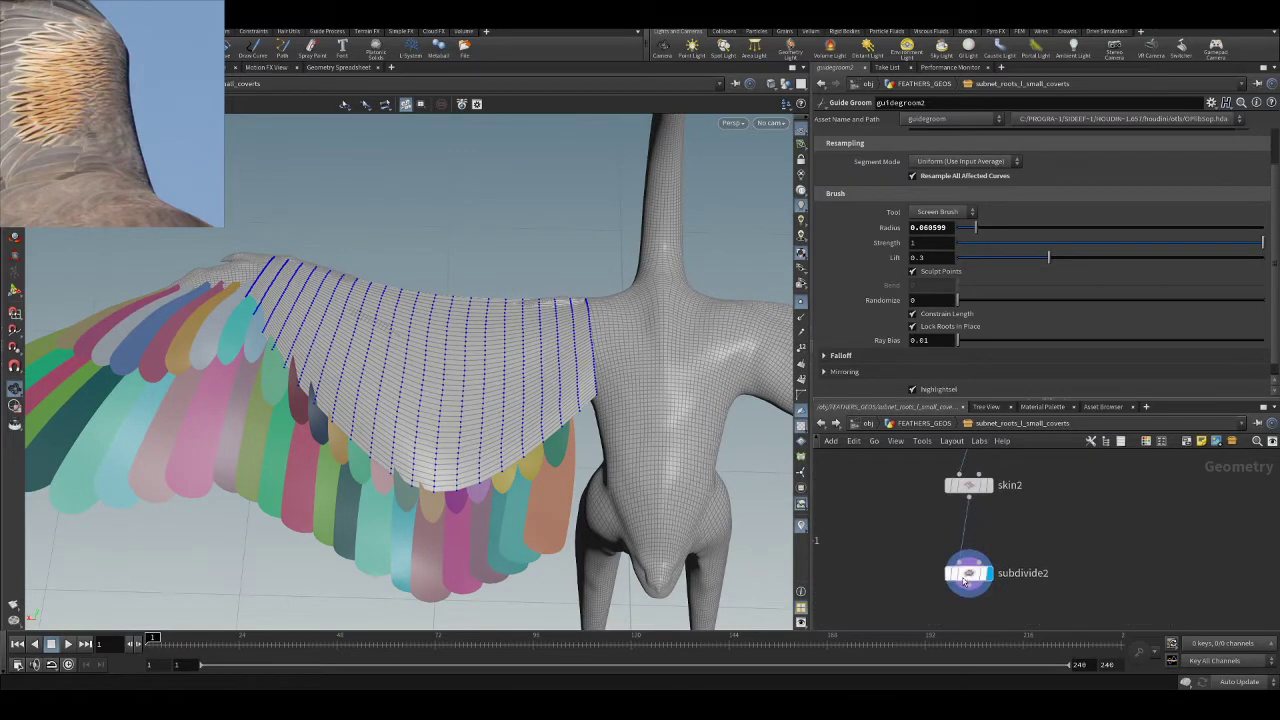
left_click_drag(968, 483, 970, 542)
middle_click_drag(1046, 503, 1034, 562)
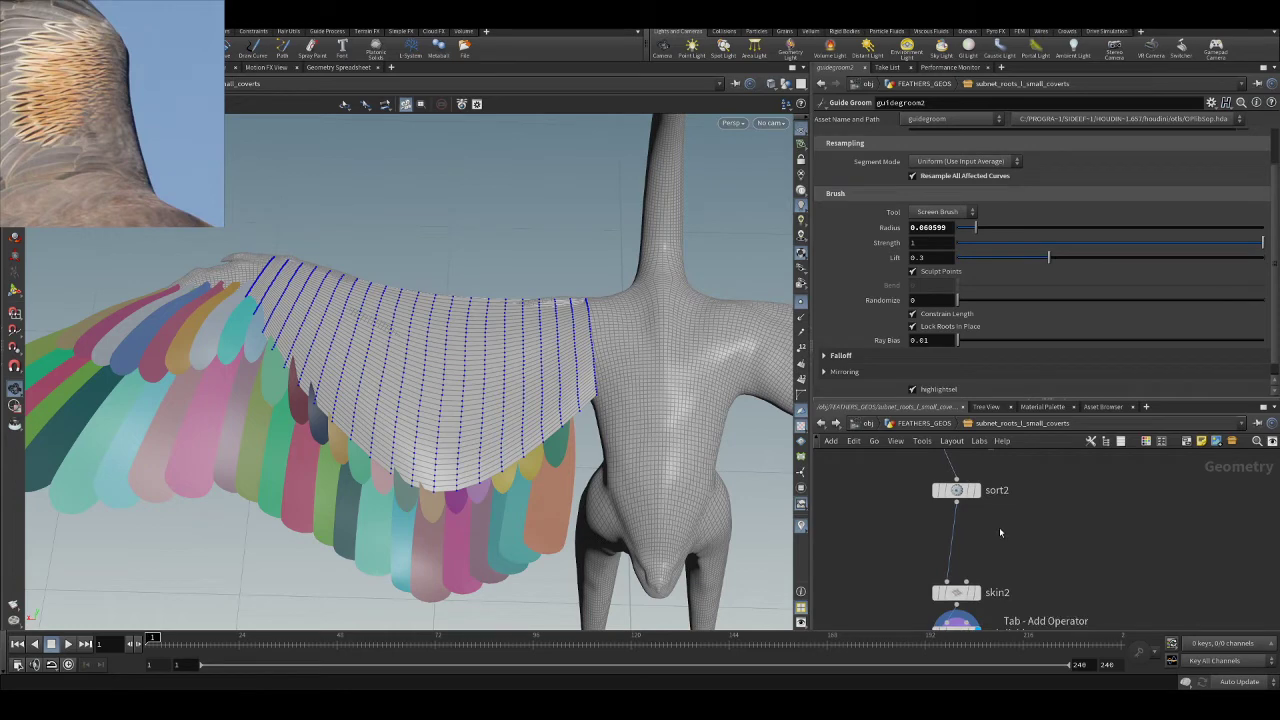
- Insert a Resample node between sort2 and skin2, with maximum segment length off and the curveu Curve U attribute enabled
key("Return")
left_click_drag(1000, 530, 957, 542)
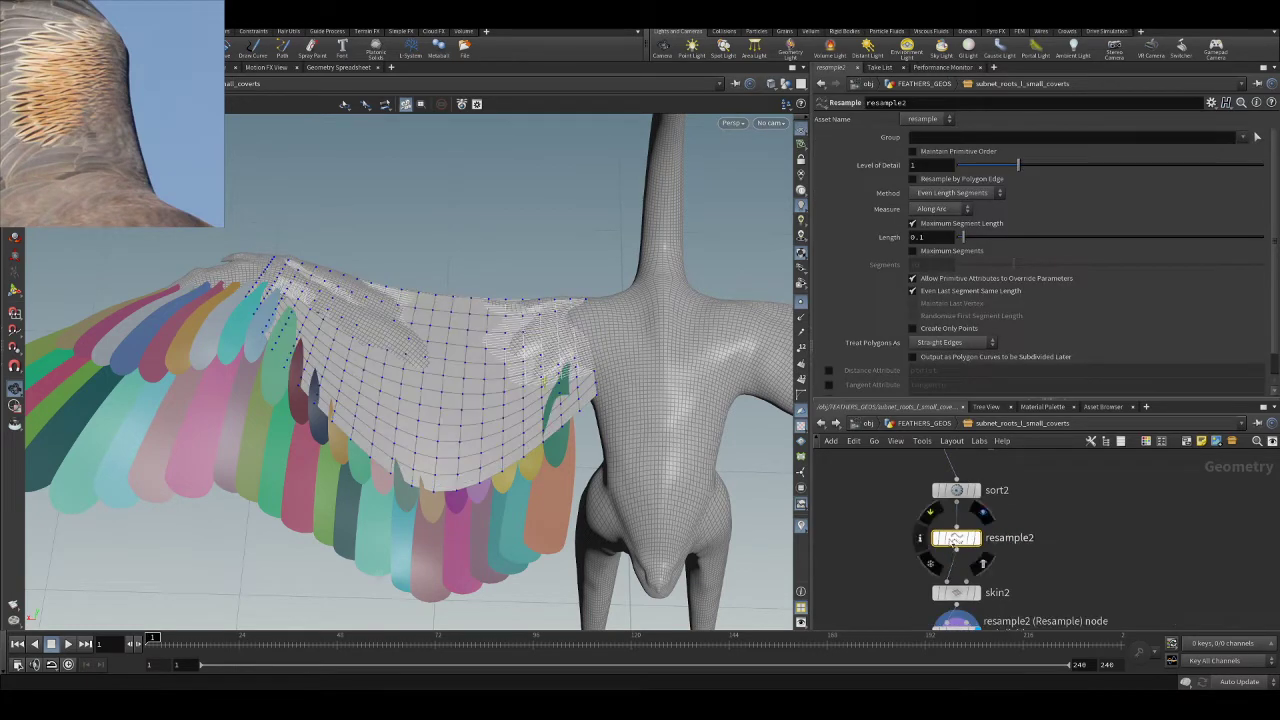
left_click(937, 228)
scroll(920, 305, "down", 1)
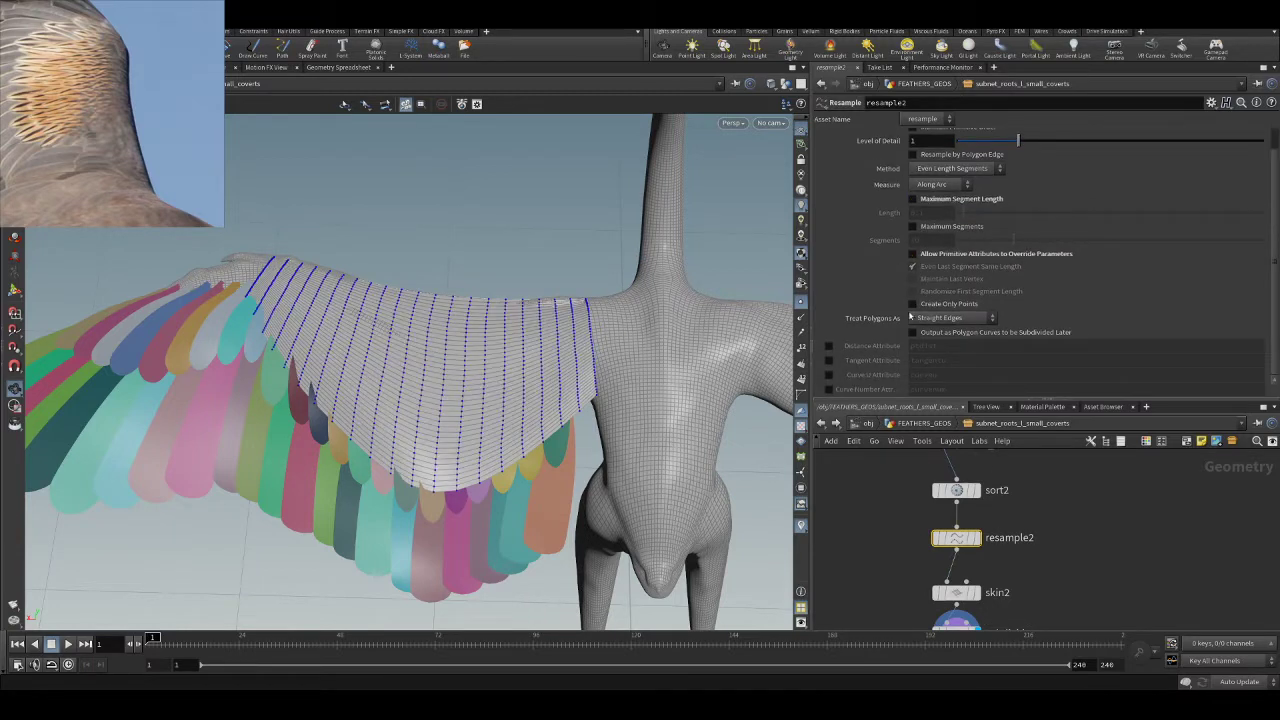
left_click(829, 374)
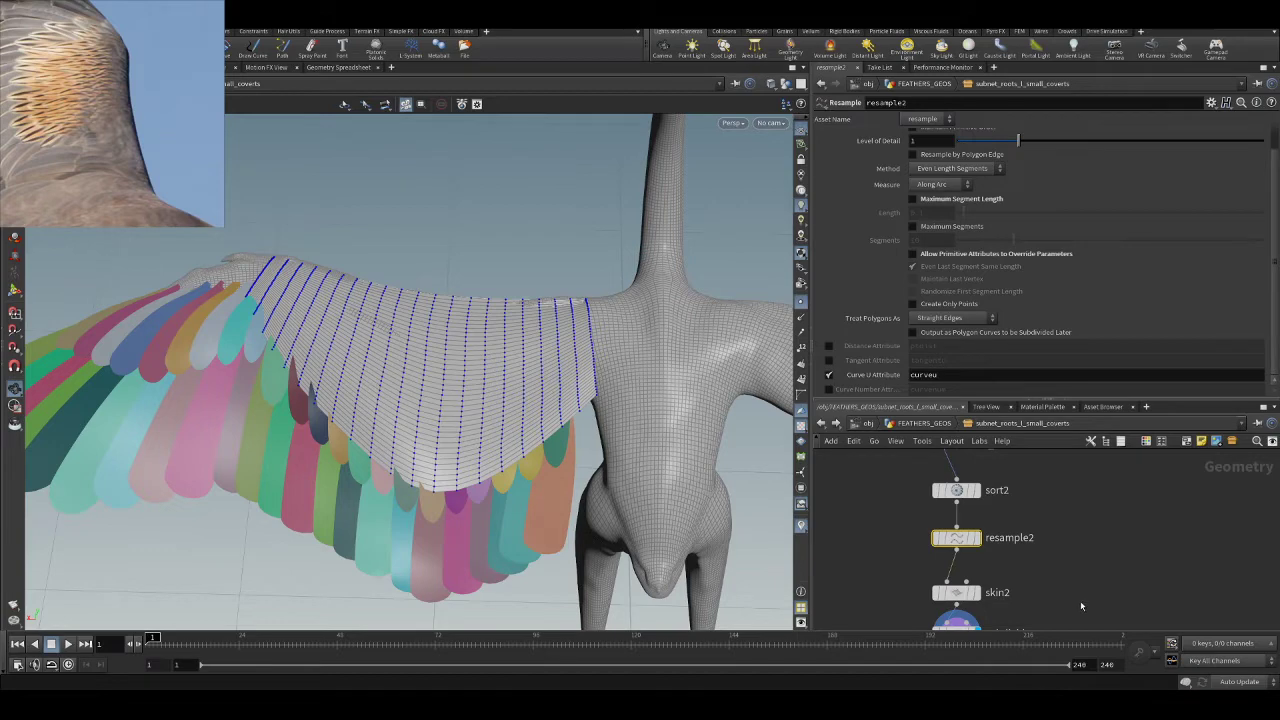
- Examine the skinned wing surface from several angles and compare the skin2 and subdivide2 results
middle_click_drag(1056, 580, 1072, 485)
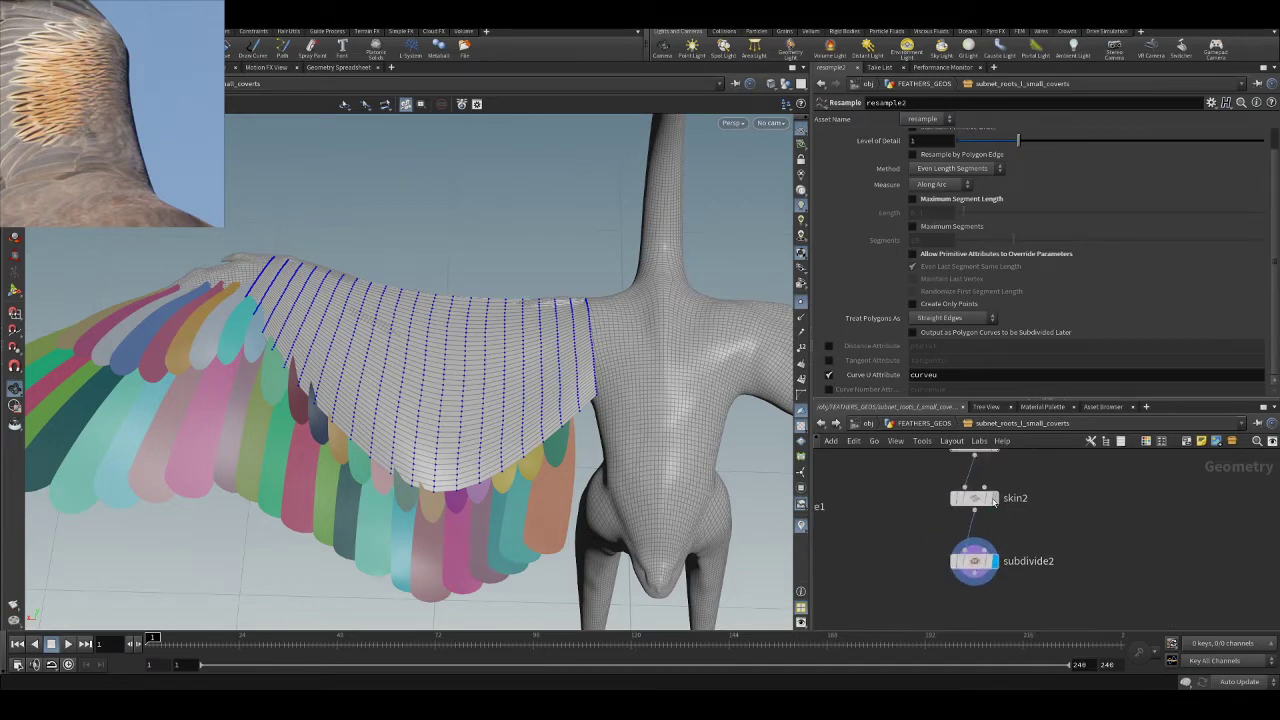
left_click(979, 500)
mouse_move(419, 332)
left_mouse_down()
mouse_move(371, 291)
mouse_move(440, 318)
left_mouse_up()
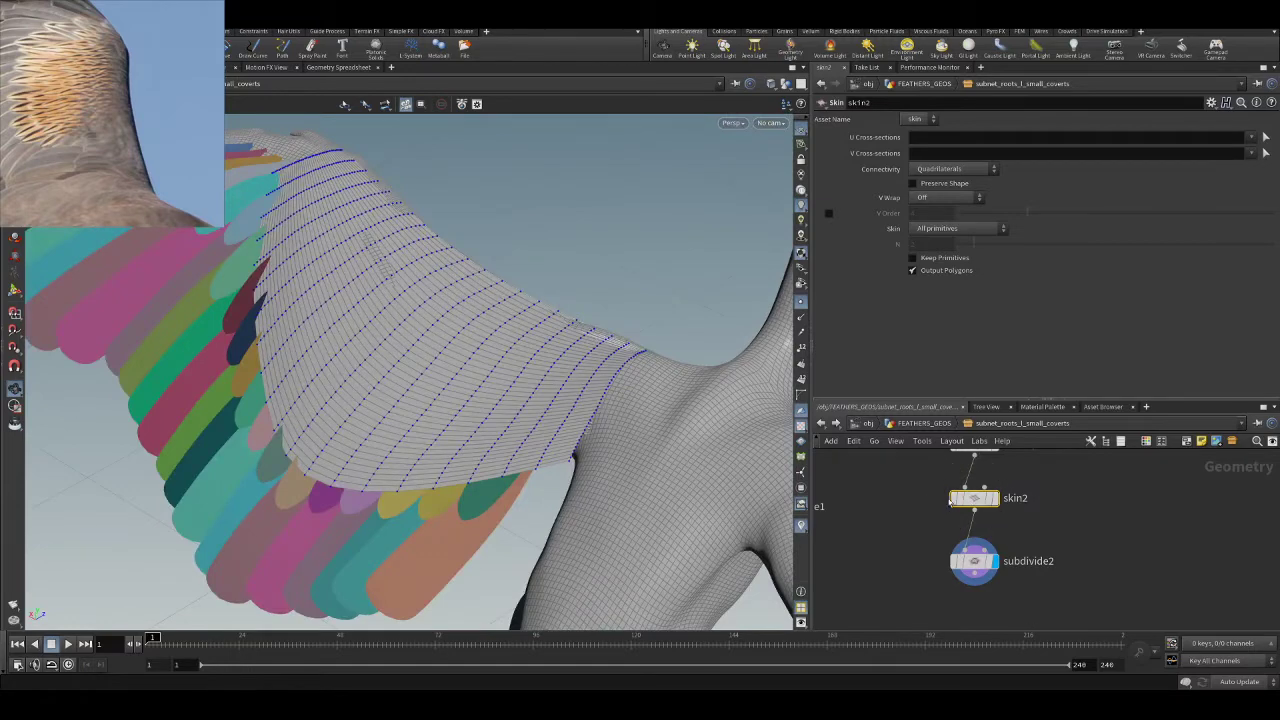
left_click_drag(571, 289, 640, 373)
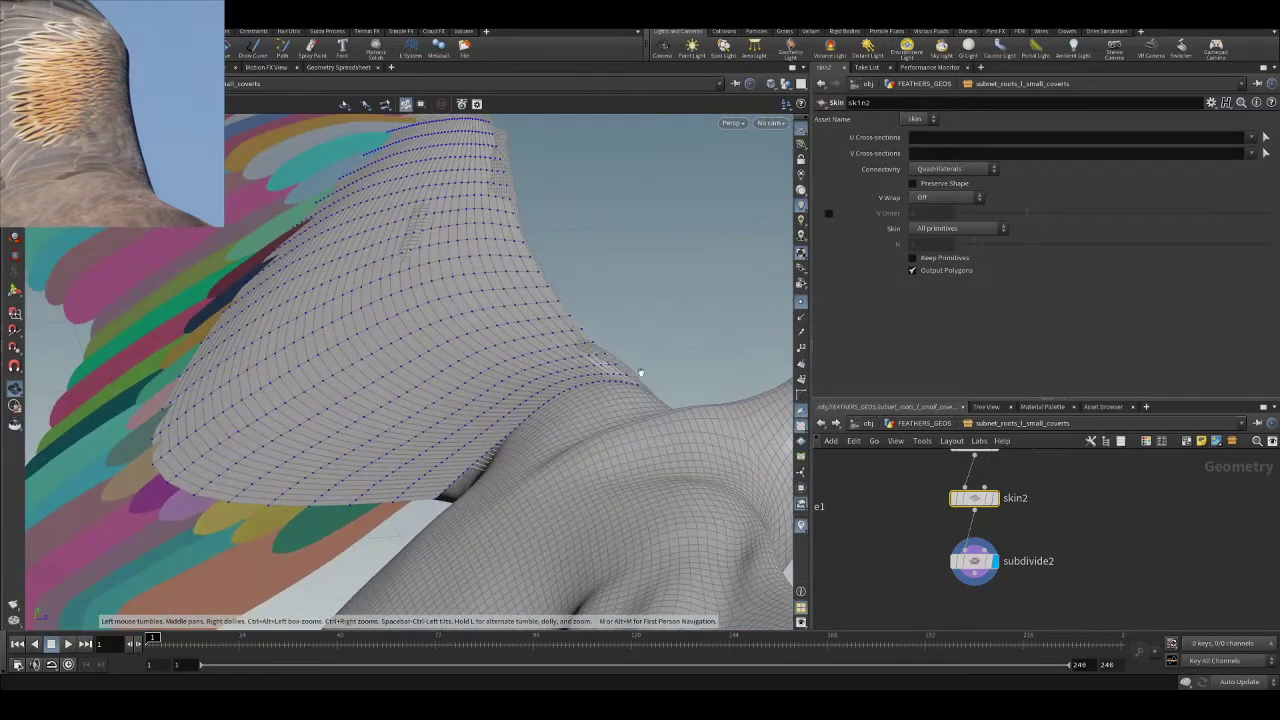
left_click_drag(588, 325, 515, 390)
scroll(1068, 543, "down", 2)
scroll(1068, 543, "up", 2)
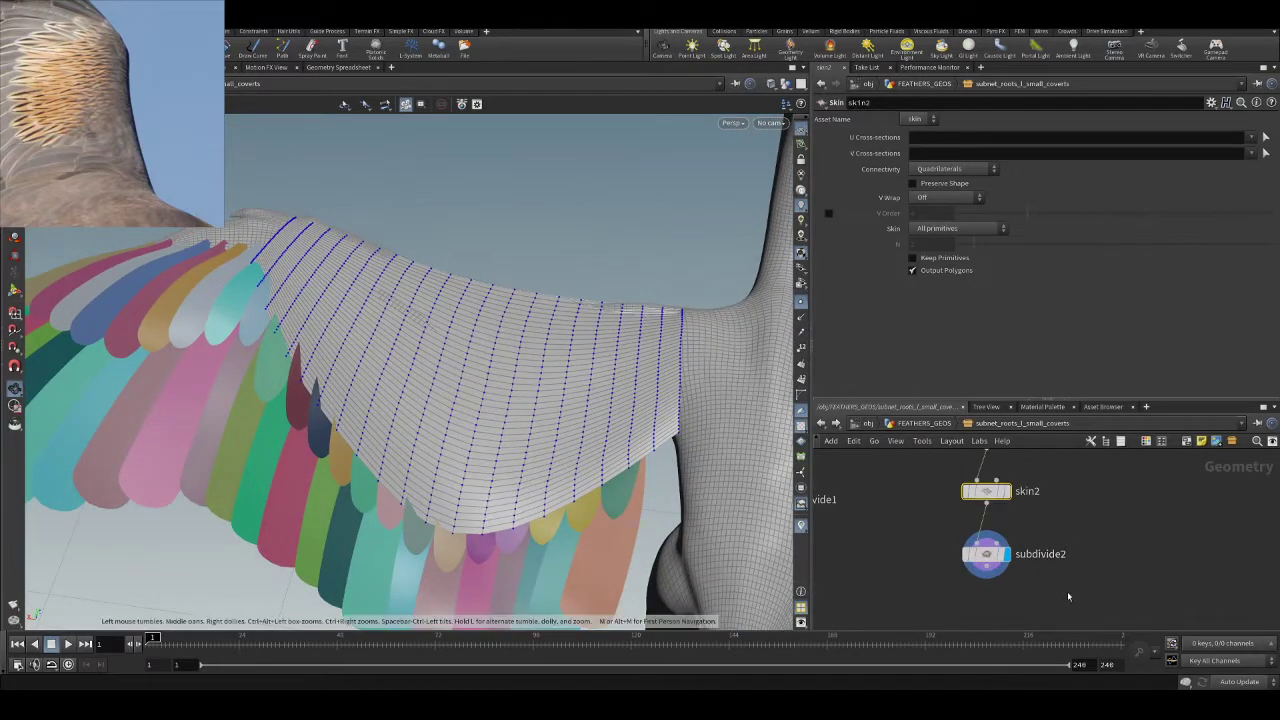
left_click_drag(995, 556, 995, 603)
scroll(566, 274, "up", 3)
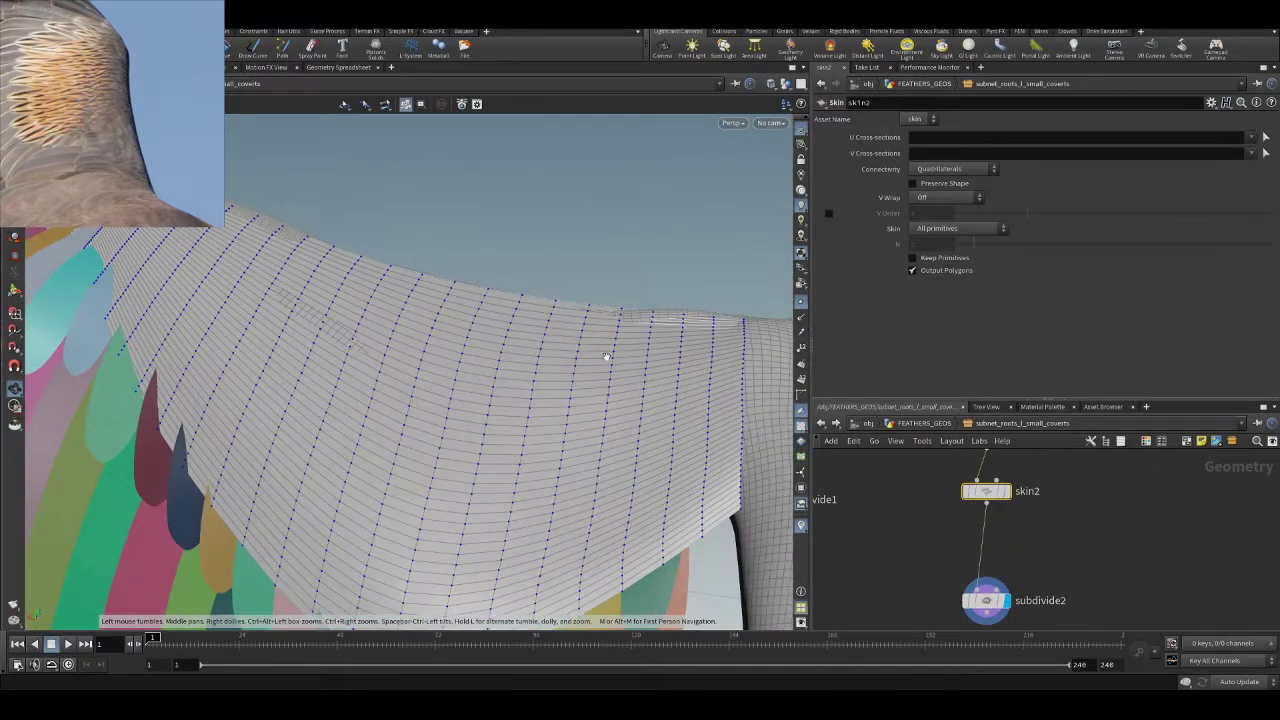
left_click_drag(580, 357, 671, 335)
left_click(1008, 493)
left_click_drag(491, 371, 443, 391)
left_click(1010, 602)
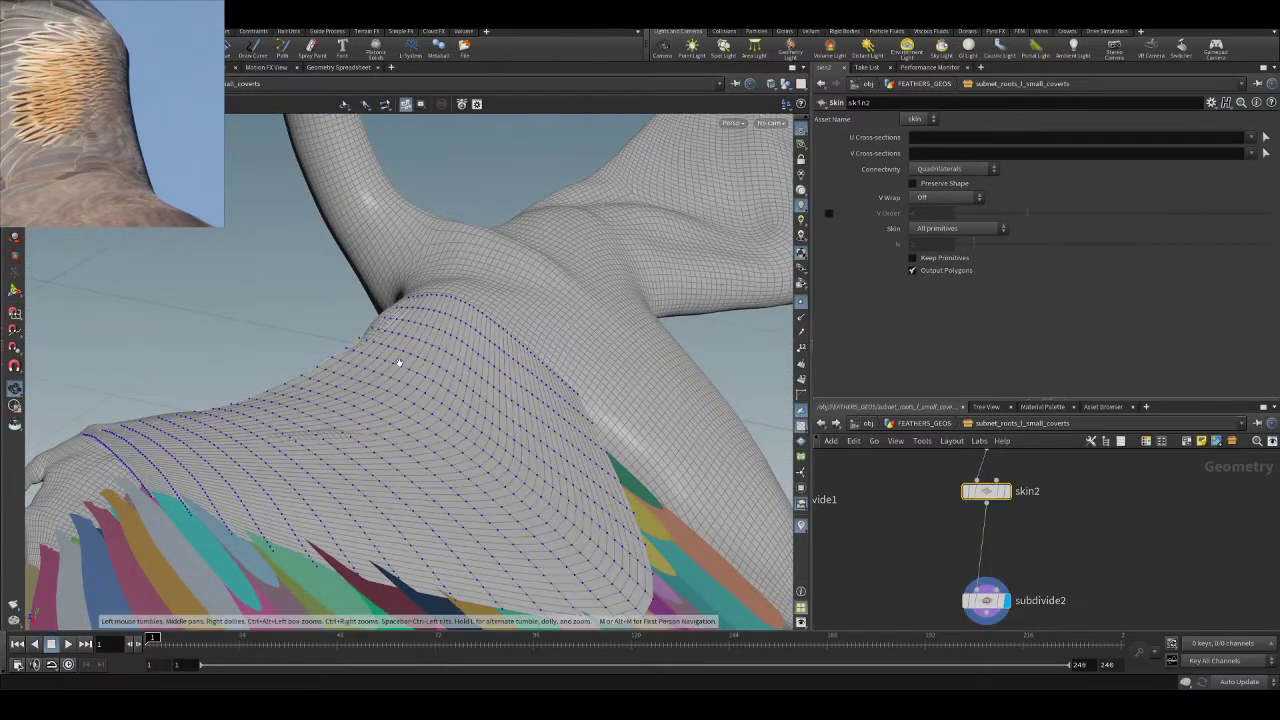
- Examine up close where the wing surface intersects the body mesh around the shoulder
left_click_drag(570, 468, 395, 289)
scroll(409, 303, "up", 4)
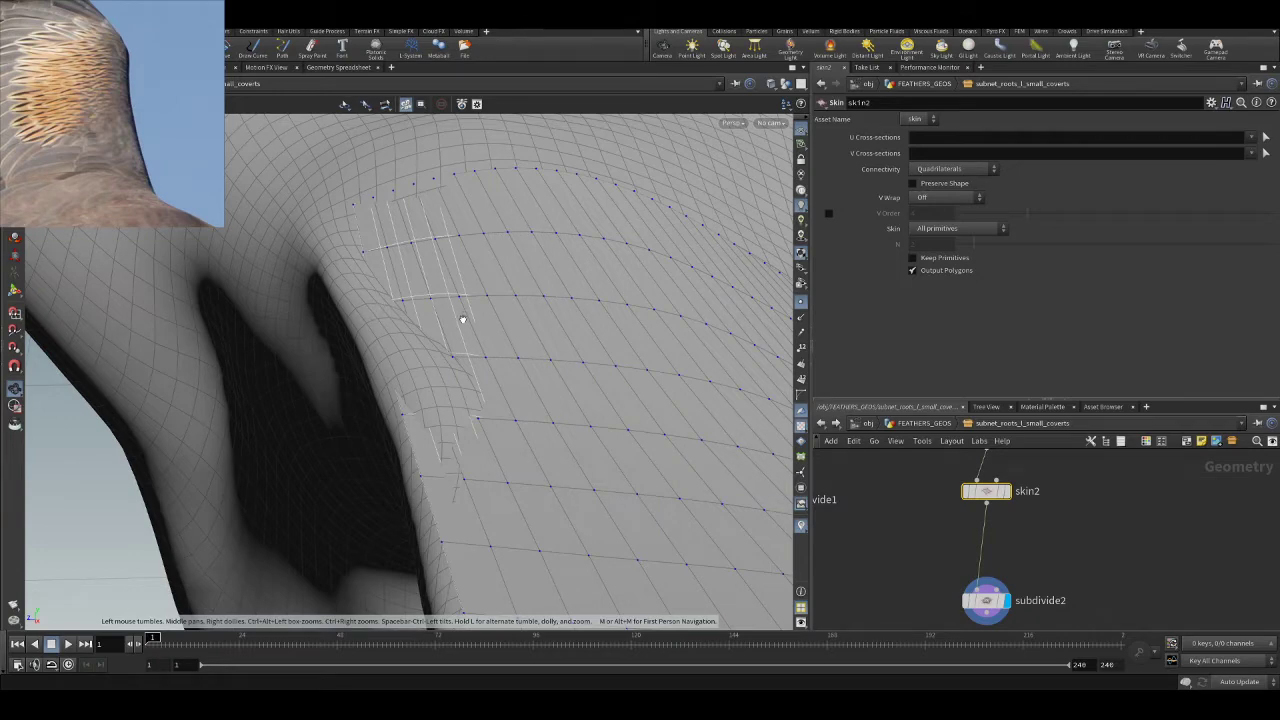
left_click_drag(497, 320, 364, 338)
right_click_drag(364, 338, 483, 318)
right_click_drag(683, 301, 540, 333)
middle_click_drag(610, 347, 533, 340)
- Add a Ray node fed by skin2 with the body mesh as its second input, and display it
middle_click_drag(1046, 527, 975, 556)
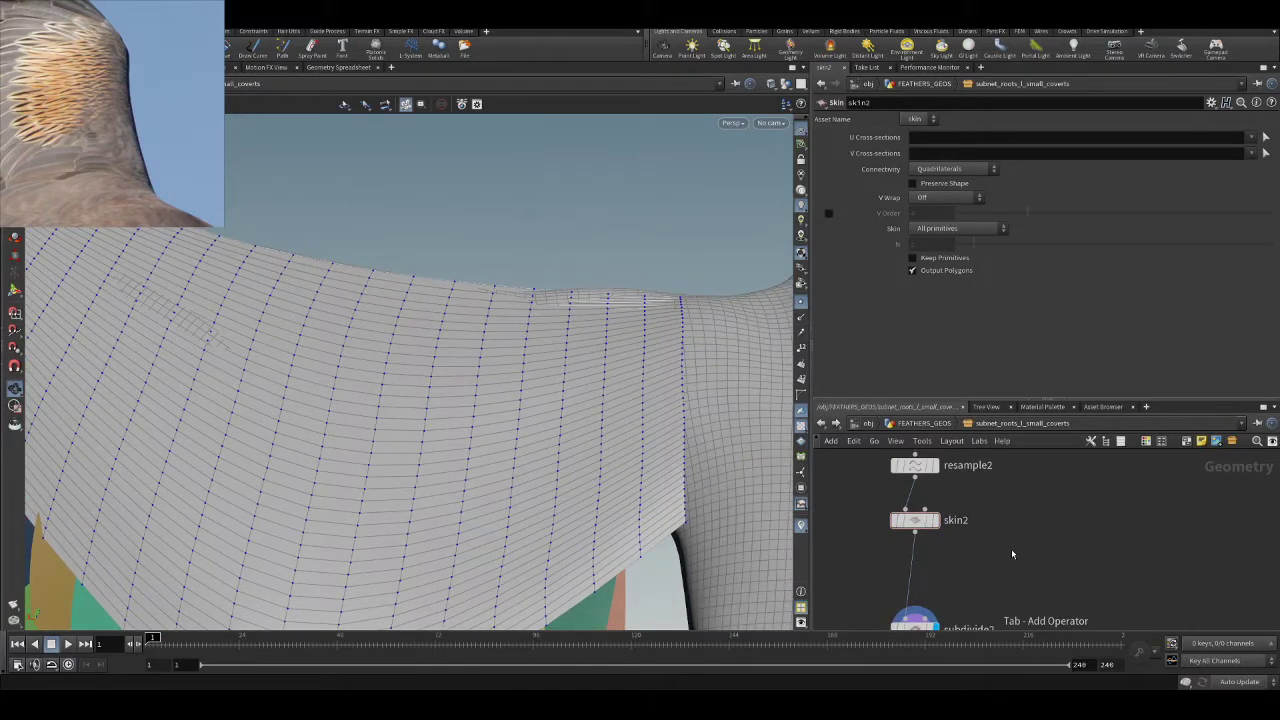
key("Tab")
type("ray")
key("Return")
left_click_drag(918, 535, 1019, 557)
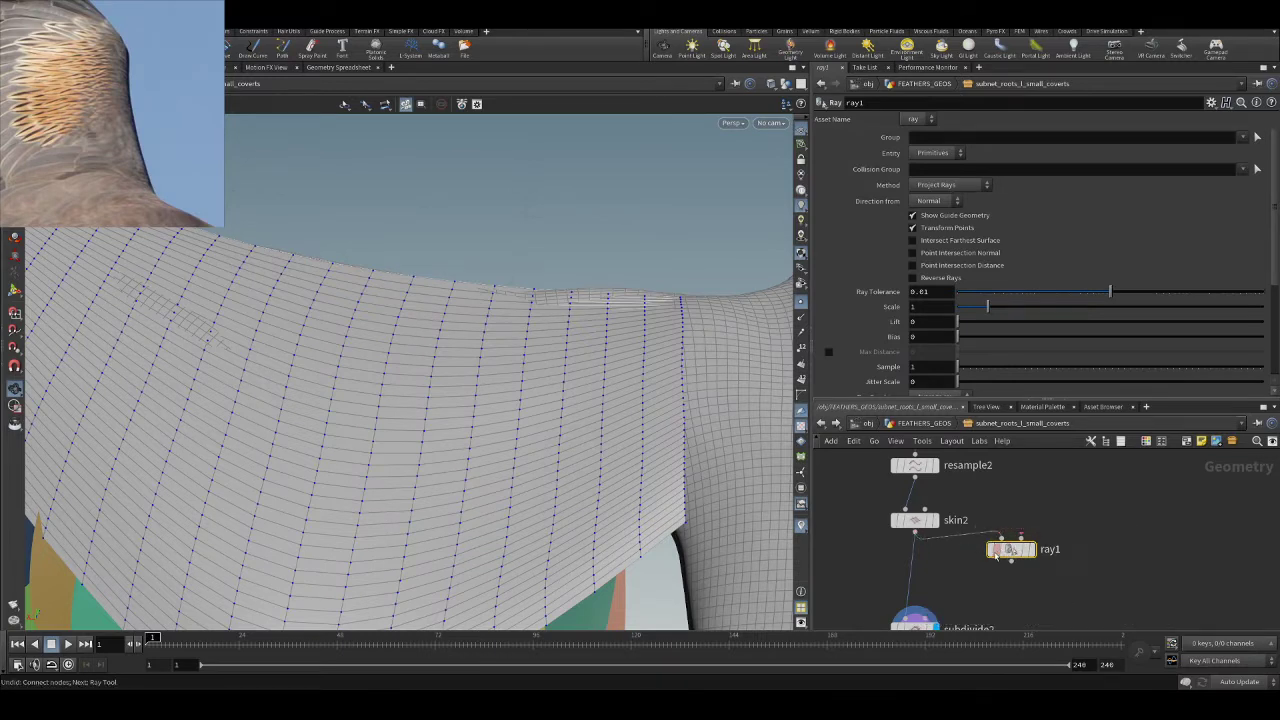
scroll(1030, 556, "down", 5)
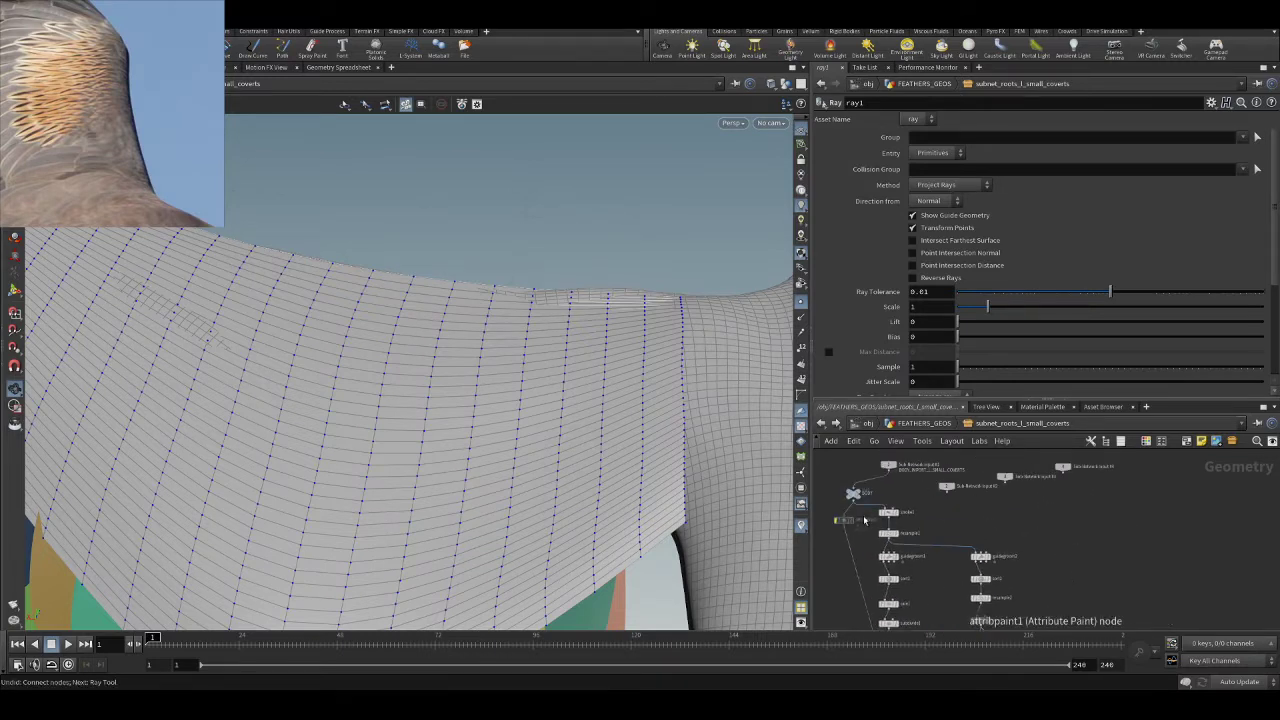
scroll(1037, 539, "up", 6)
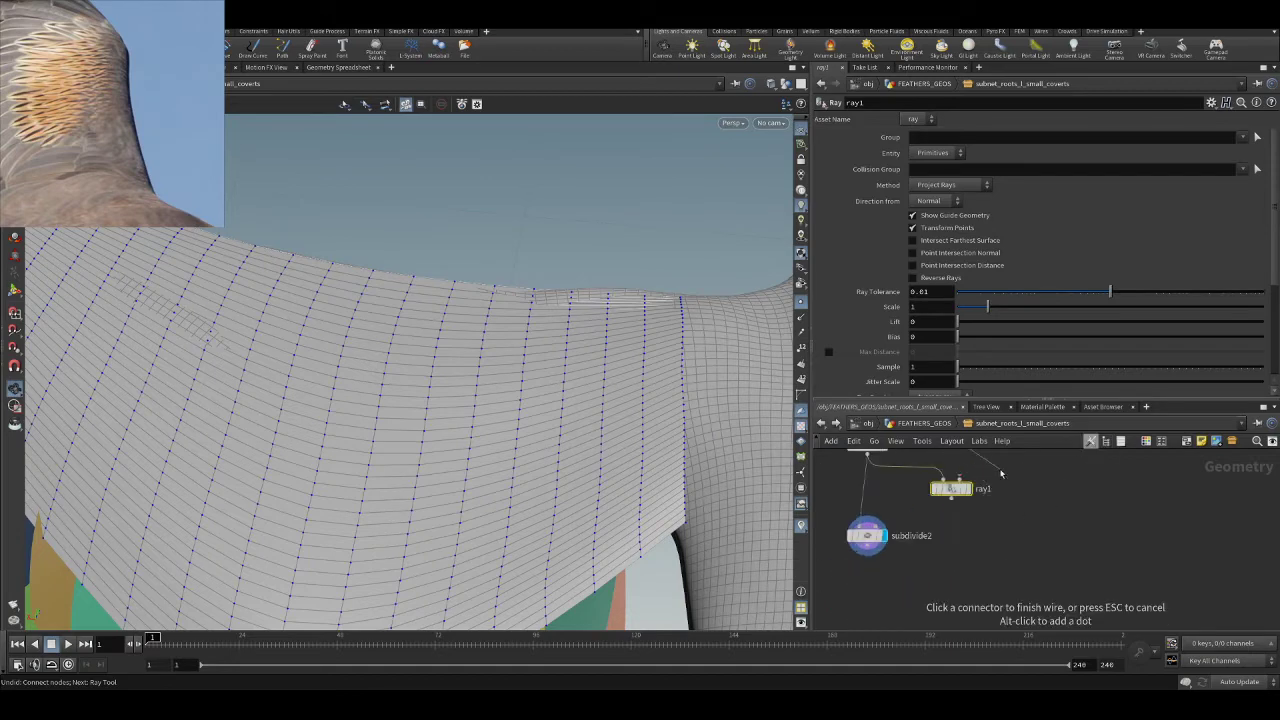
left_click(1019, 554)
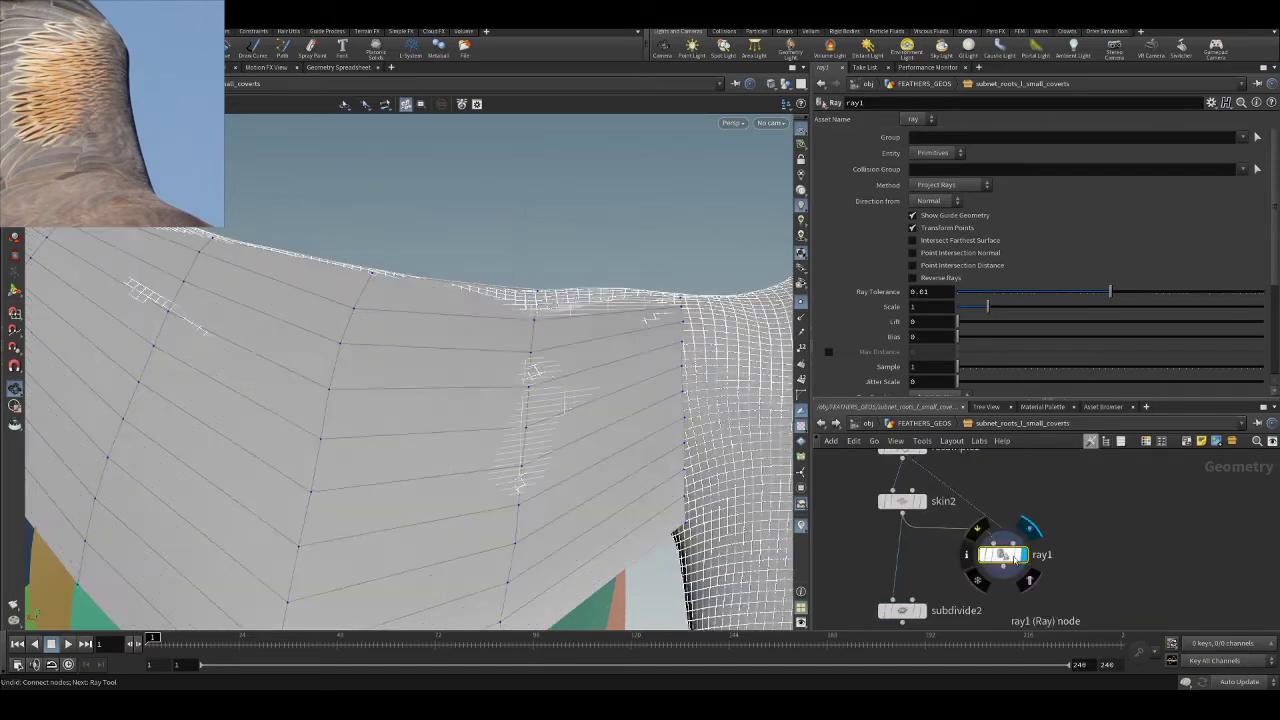
- Place ray1 below subdivide2 and rewire its first input to subdivide2's output
middle_click_drag(1105, 592, 1072, 600)
left_click_drag(1019, 554, 1021, 624)
middle_click_drag(1024, 573, 1032, 492)
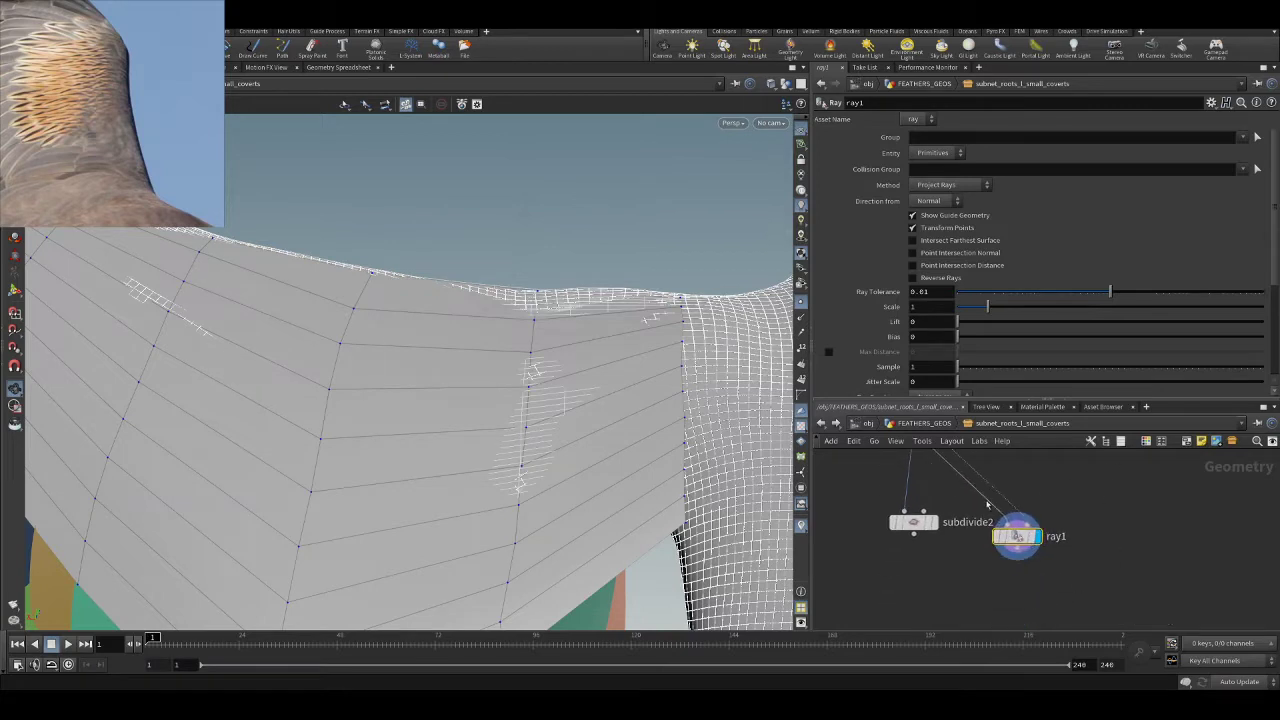
left_click_drag(914, 537, 1022, 585)
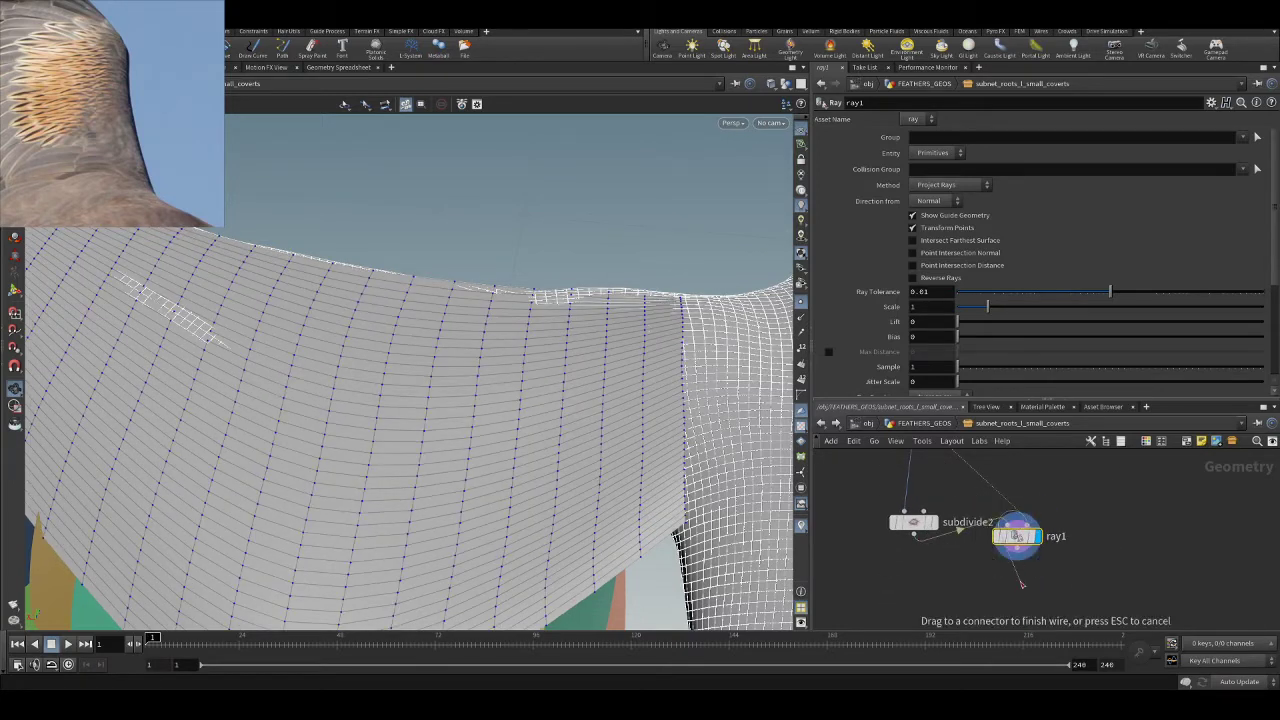
left_click_drag(1013, 536, 1013, 585)
- Set ray1's method to Minimum Distance and check how the wing surface snaps onto the body
scroll(1060, 503, "down", 5)
scroll(1042, 516, "up", 5)
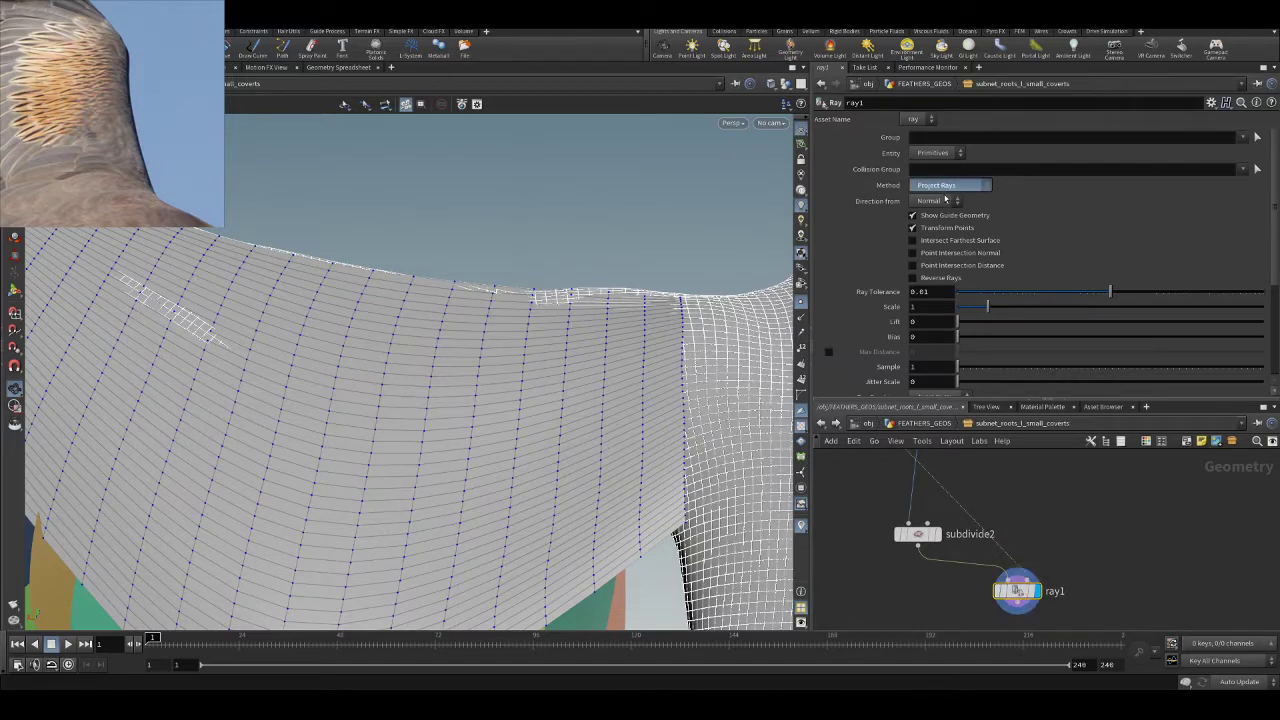
left_click(945, 200)
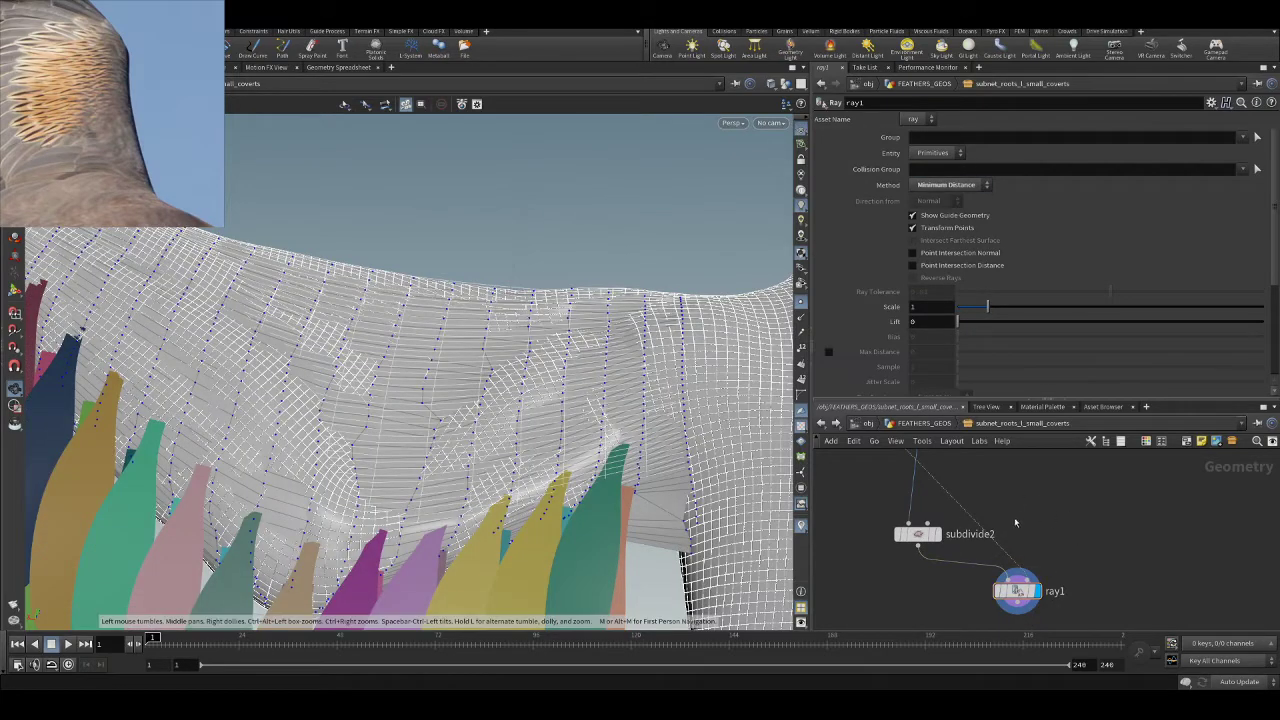
middle_click_drag(1072, 540, 1083, 521)
left_click_drag(1030, 570, 1058, 562)
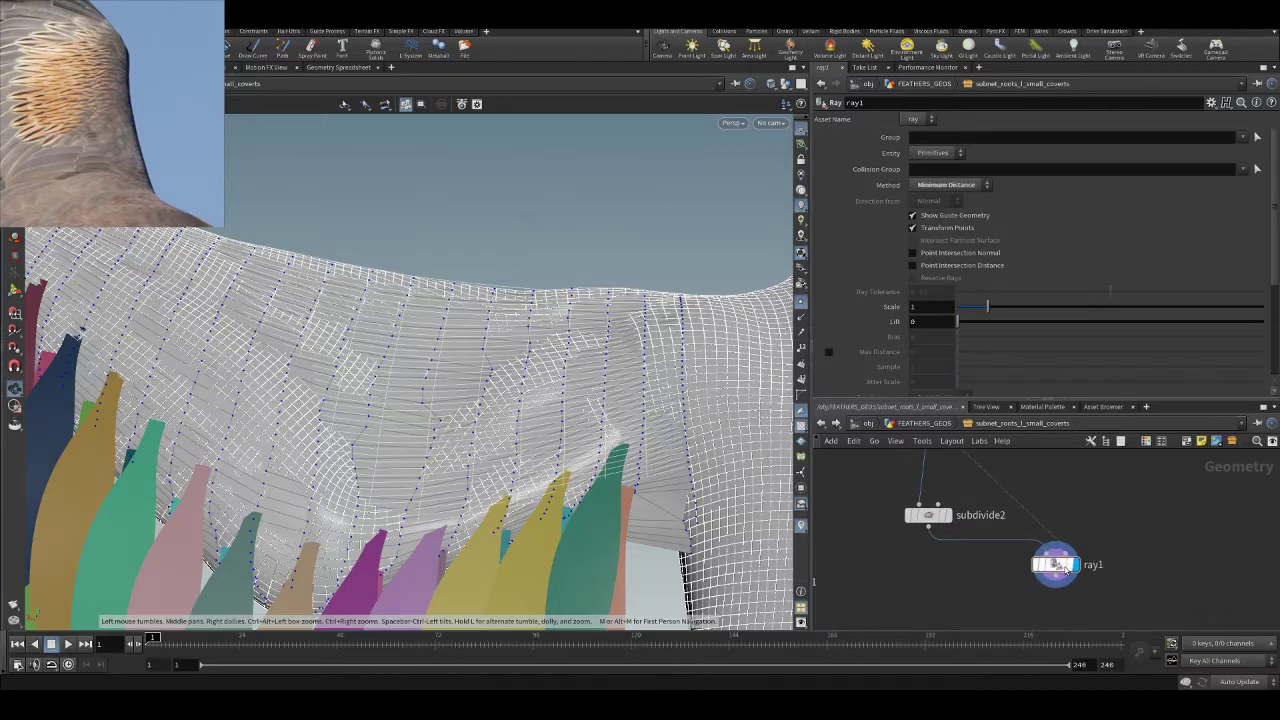
left_click_drag(941, 516, 930, 516)
left_click_drag(532, 315, 663, 323)
right_click_drag(617, 351, 571, 430)
left_click_drag(571, 430, 670, 392)
- Add an Attribute Wrangle below subdivide2 and connect subdivide2 to its first input
middle_click_drag(1127, 523, 1128, 508)
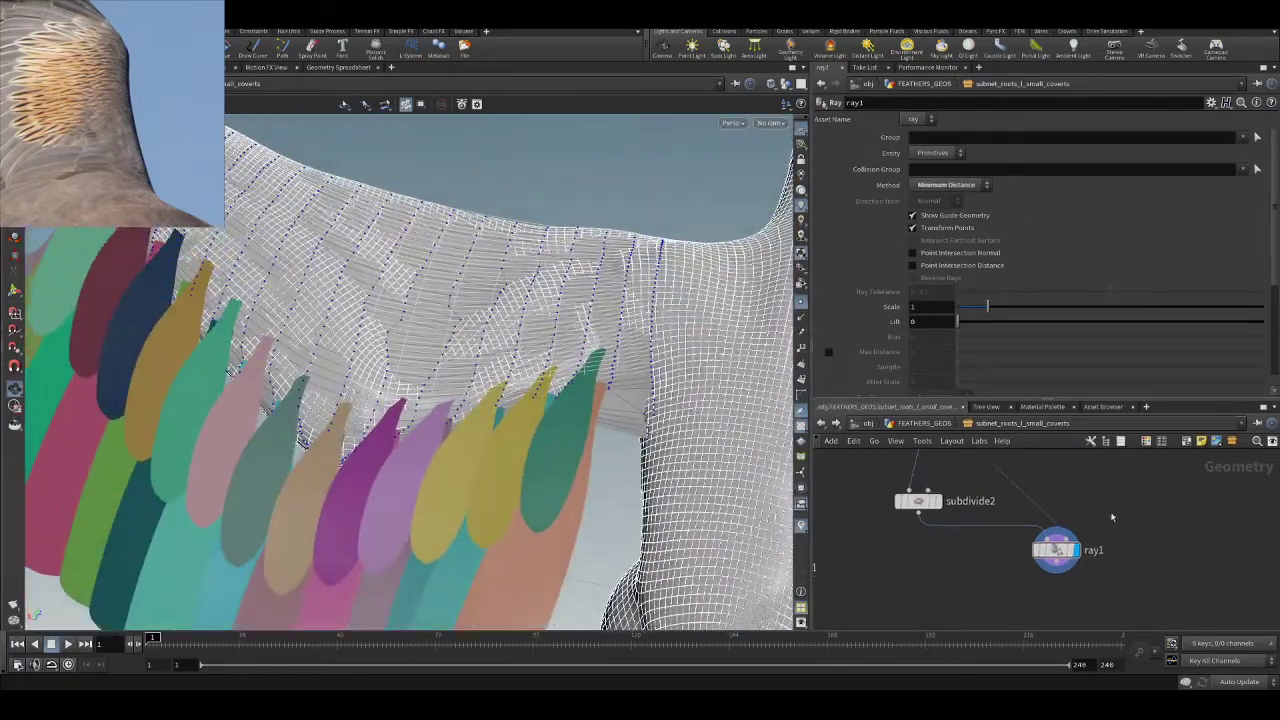
key("Tab")
key("Return")
left_click(957, 604)
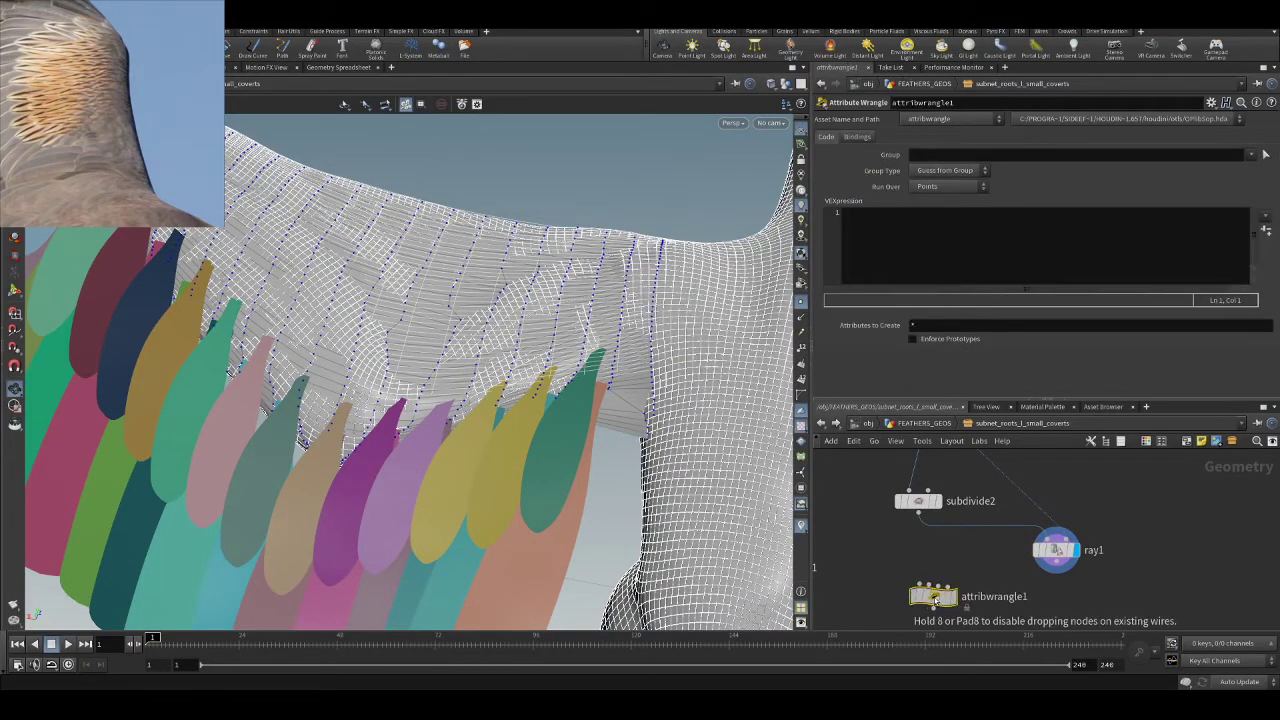
left_click(920, 593)
left_click_drag(918, 584, 920, 512)
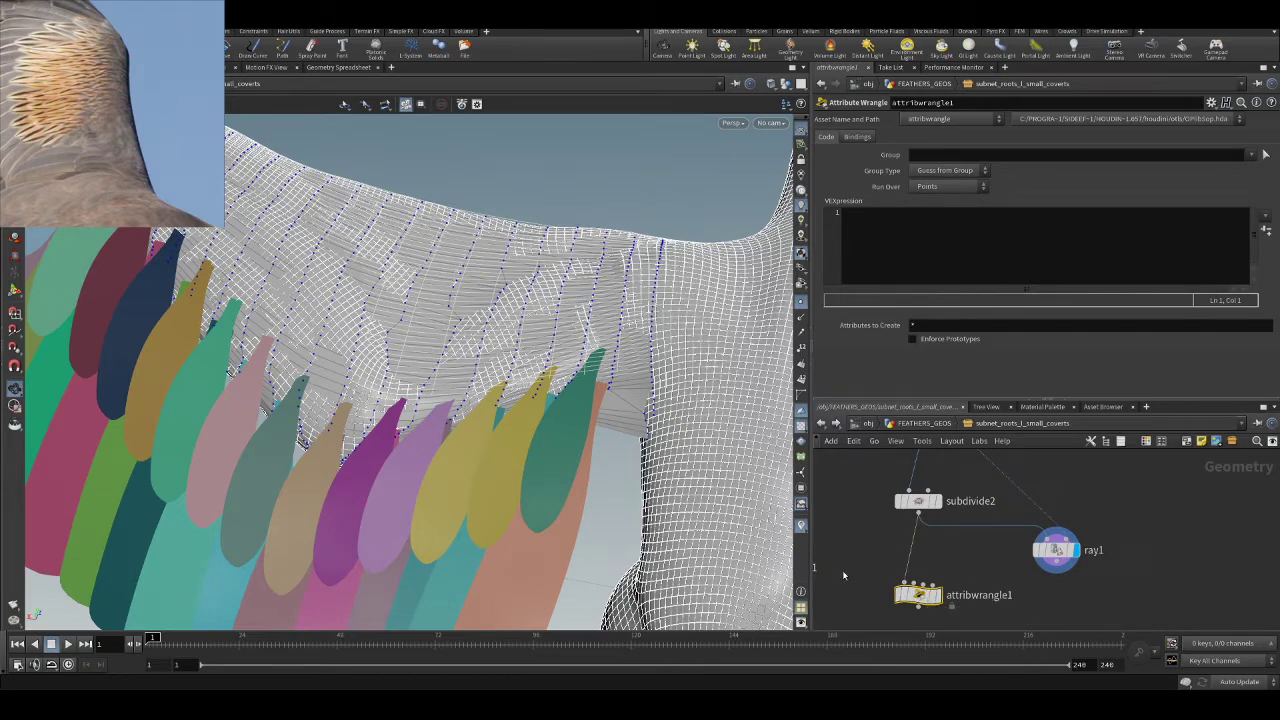
middle_click_drag(929, 604, 936, 526)
scroll(936, 526, "up", 2)
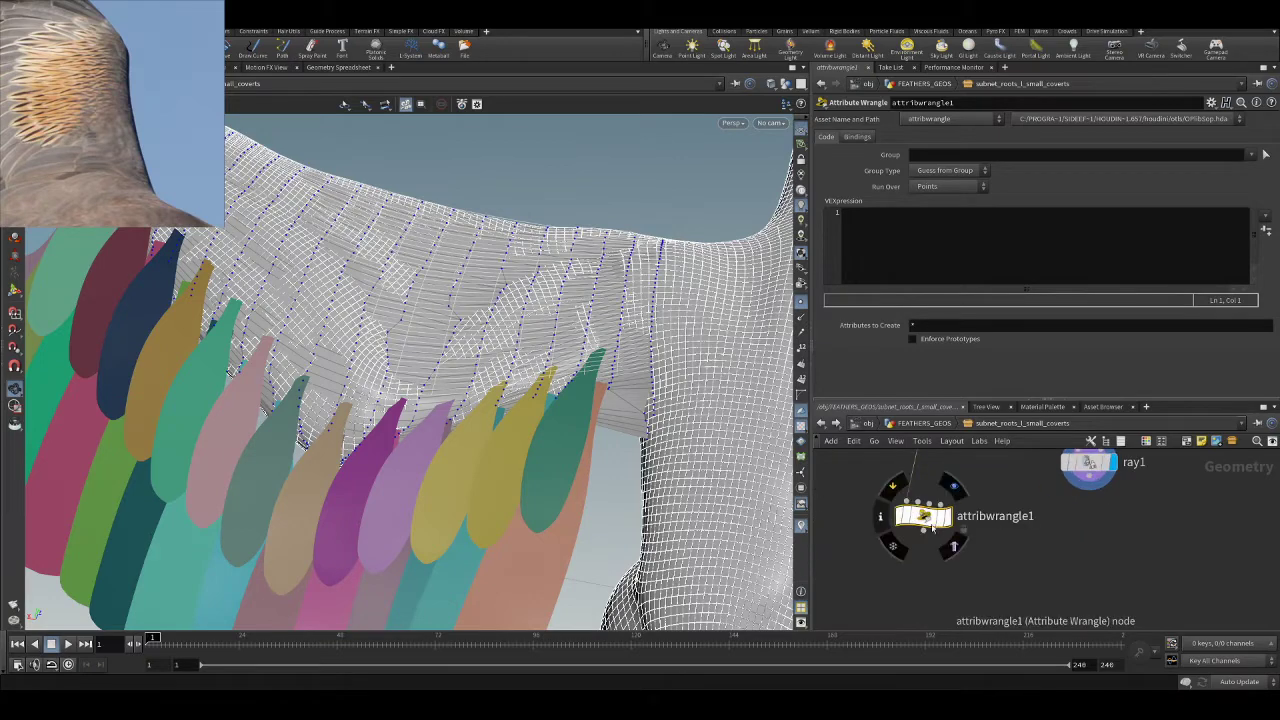
left_click(923, 531)
key("Escape")
left_click_drag(923, 516, 926, 592)
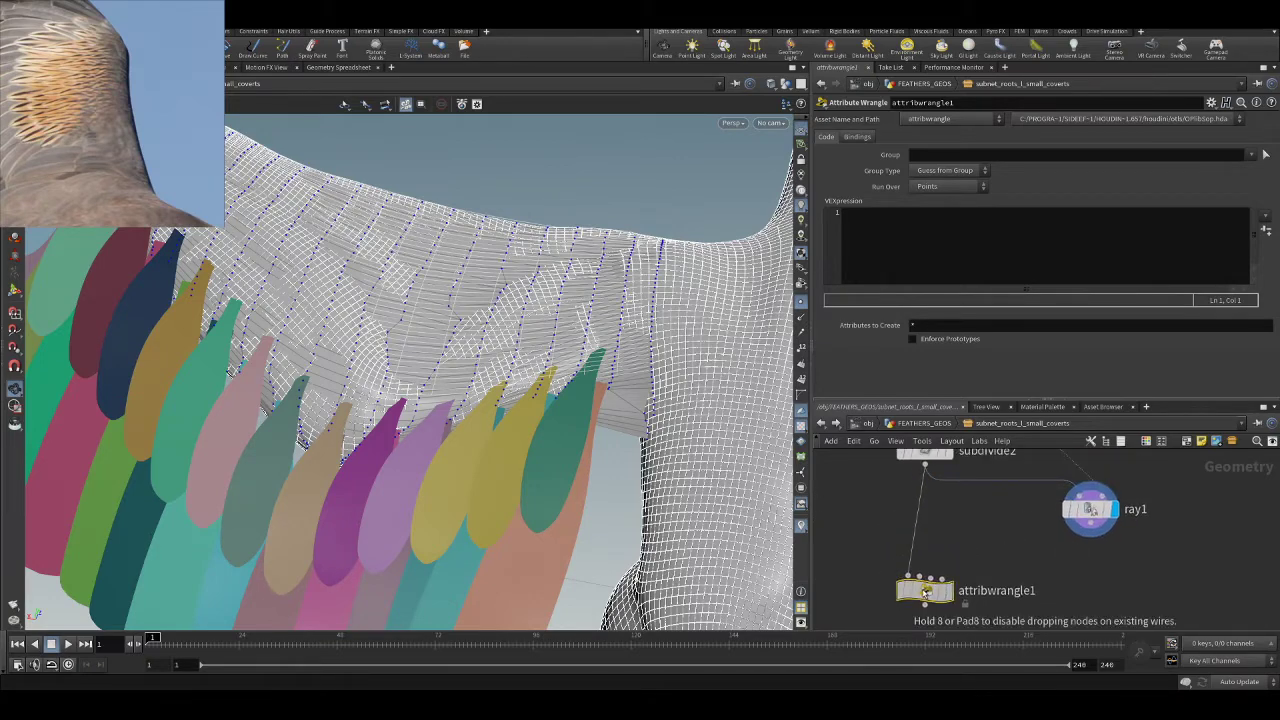
left_click(934, 245)
type("float ")
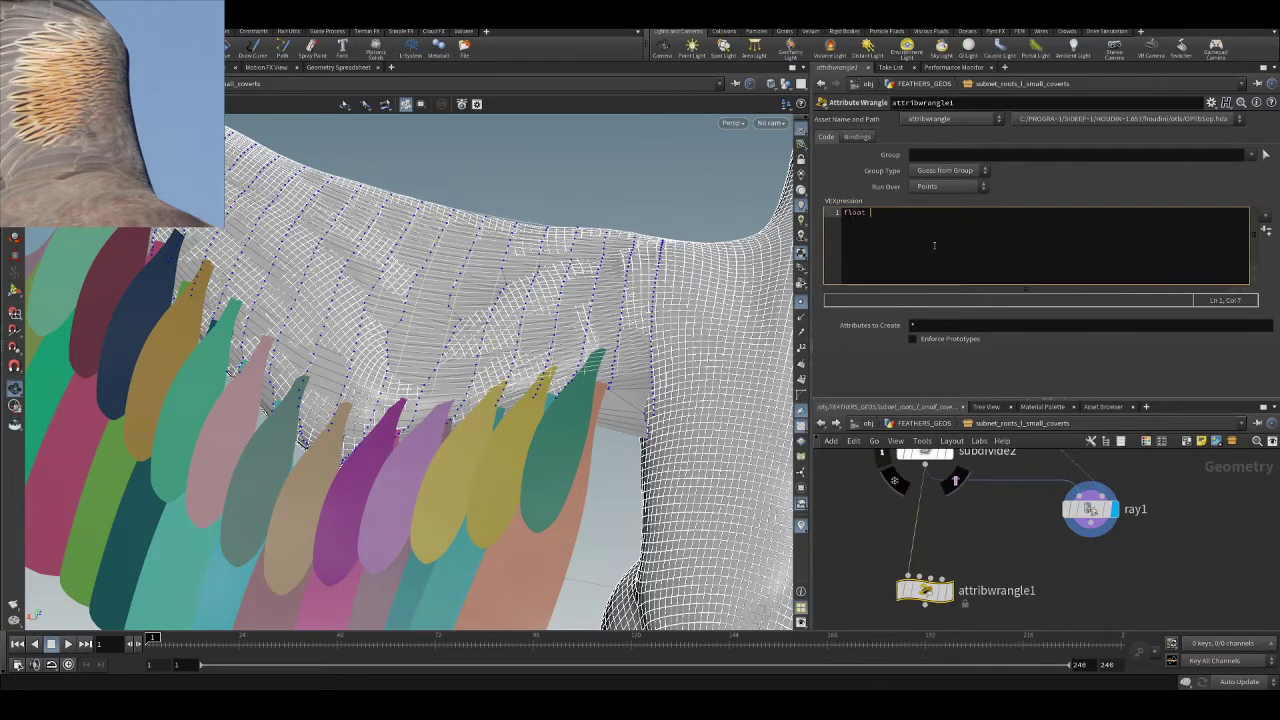
type("blend =")
type("chramp(\"blend\", @spi")
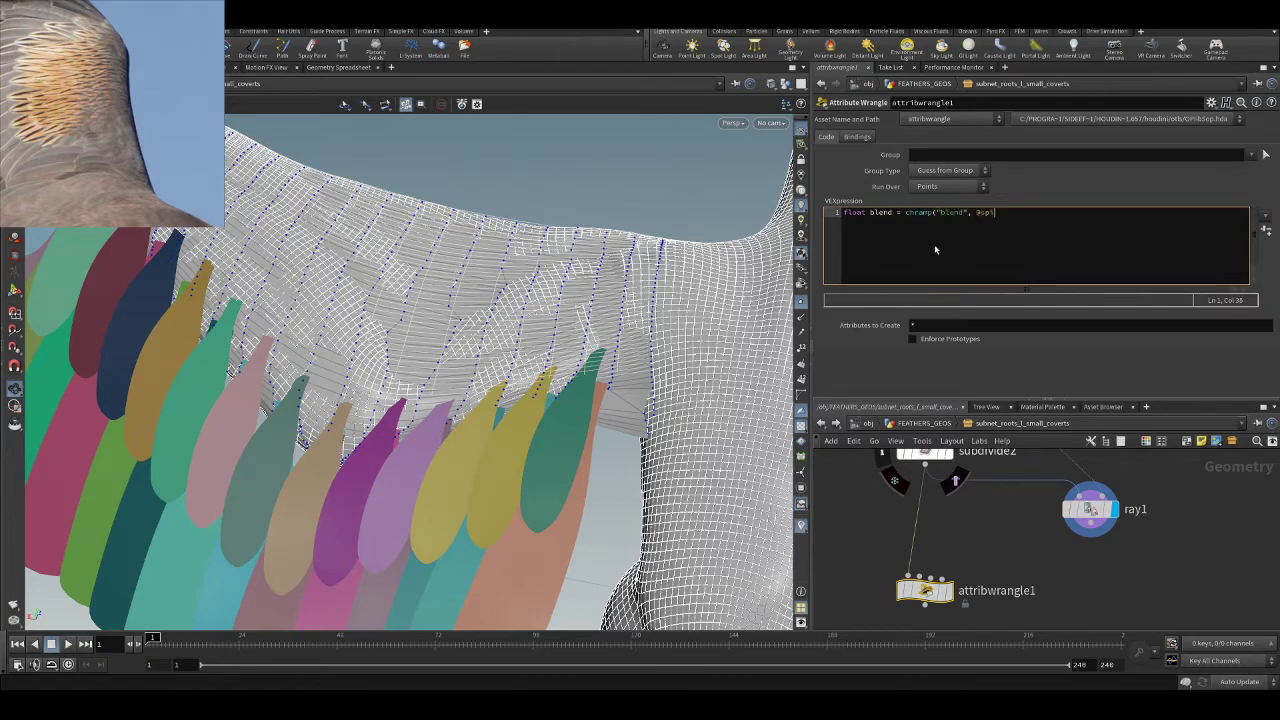
type("neu);")
key("Return")
type("@P -")
type(" blend(")
key("BackSpace")
type("* @P + (1-blend) *")
type("vector")
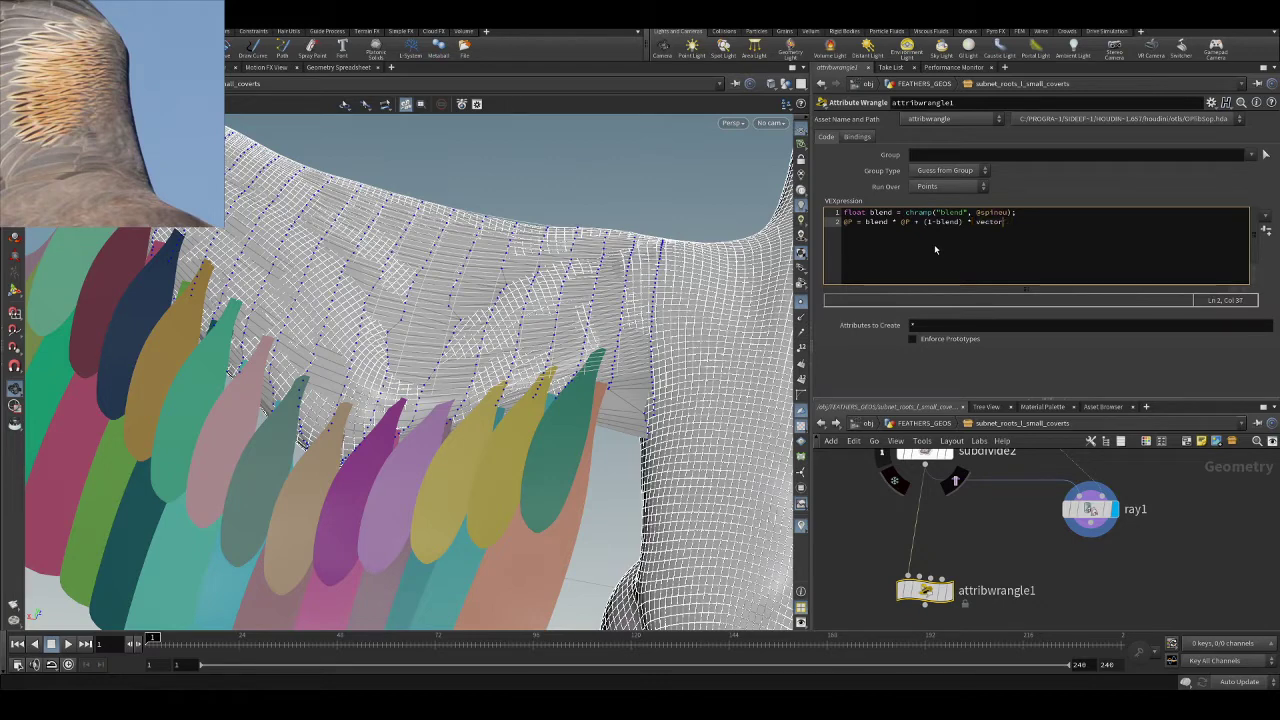
type("(point(1")
type(",\"P\"")
type(", @ptnum))")
type(");")
- Connect ray1 to the wrangle's second input, display the wrangle and generate its Blend ramp parameter
left_click_drag(1090, 537, 925, 578)
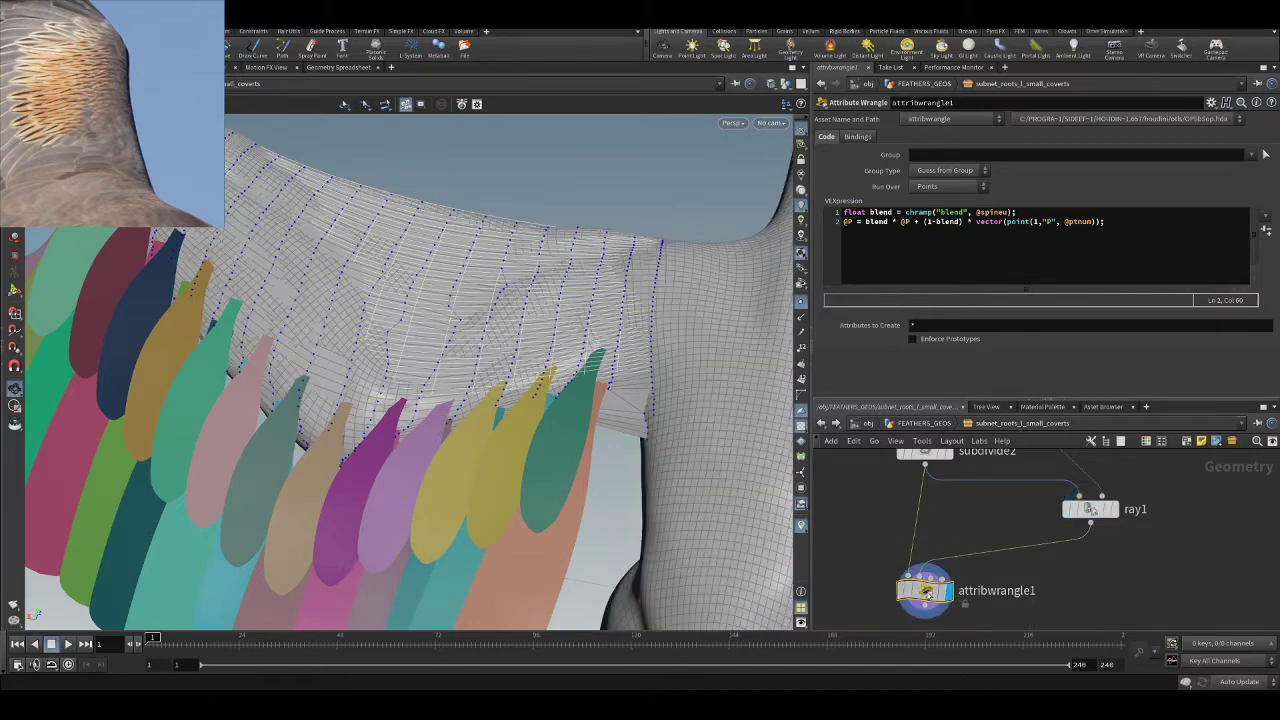
left_click(1265, 230)
left_click_drag(606, 297, 525, 283)
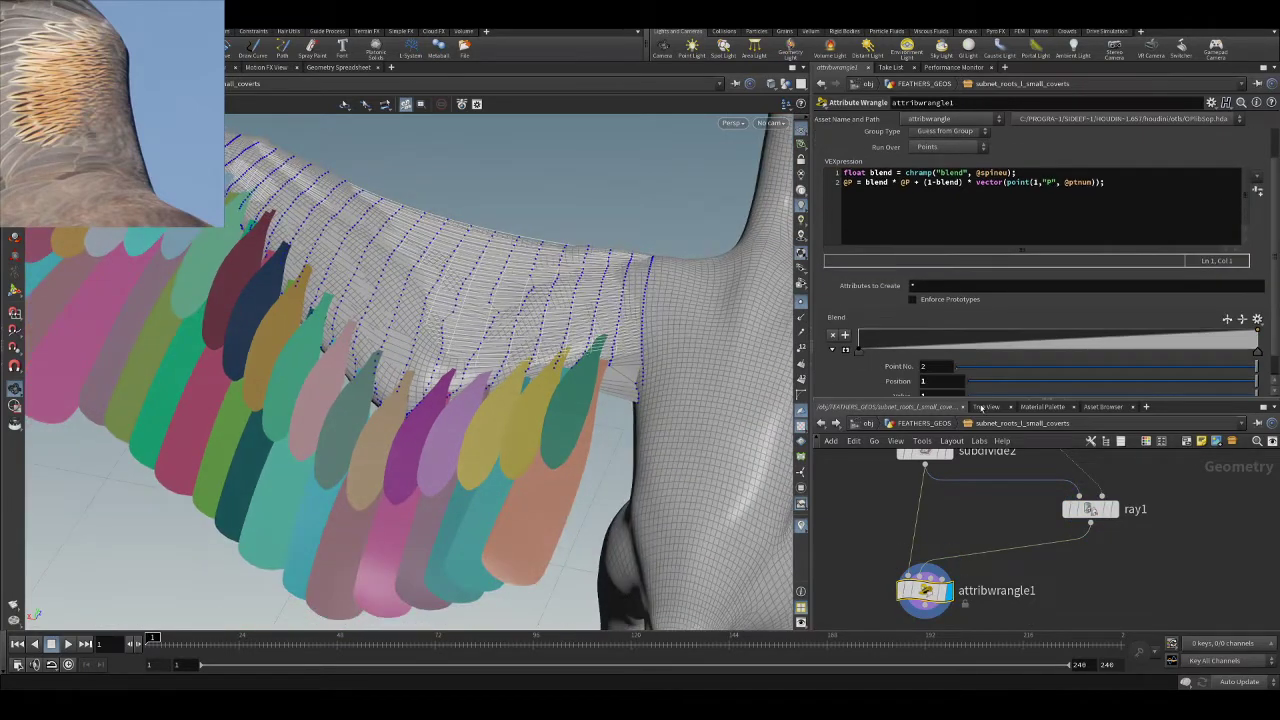
- Enlarge the Blend ramp, reduce it to a single point at position 0 and check the wing surface
left_click(832, 349)
scroll(1031, 281, "down", 1)
left_click(1256, 221)
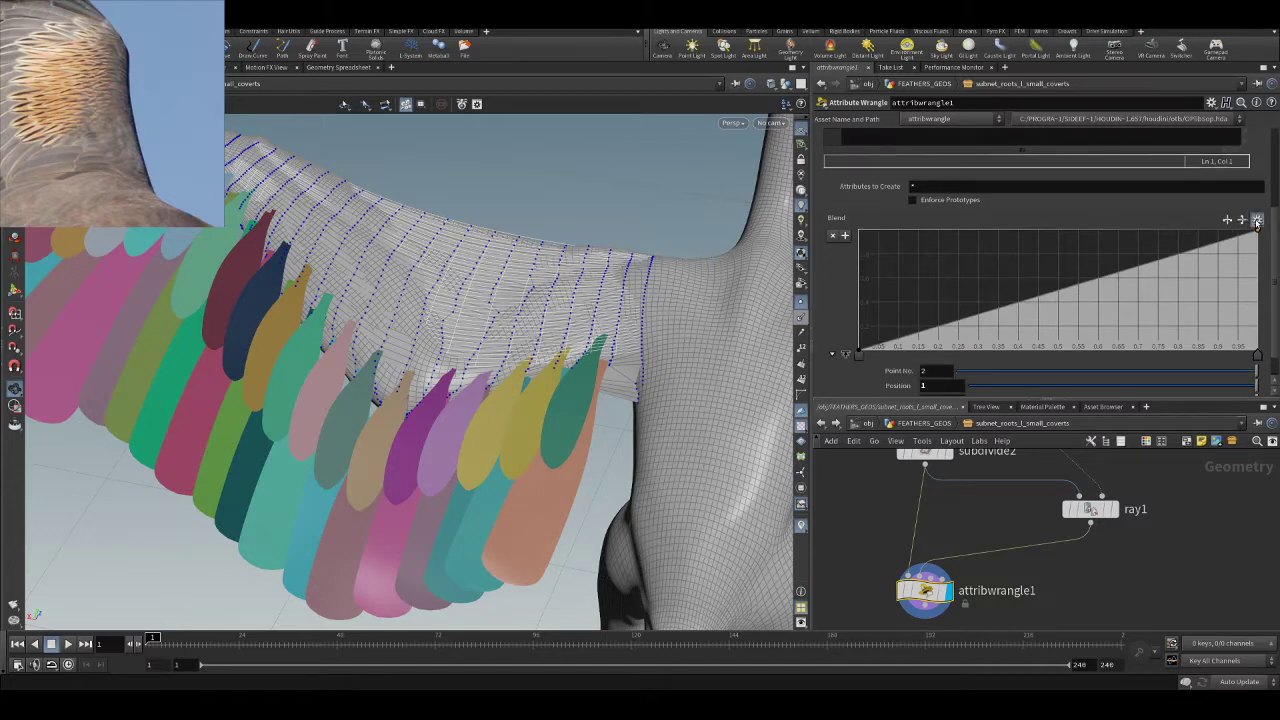
left_click(1246, 235)
left_click_drag(858, 231, 832, 372)
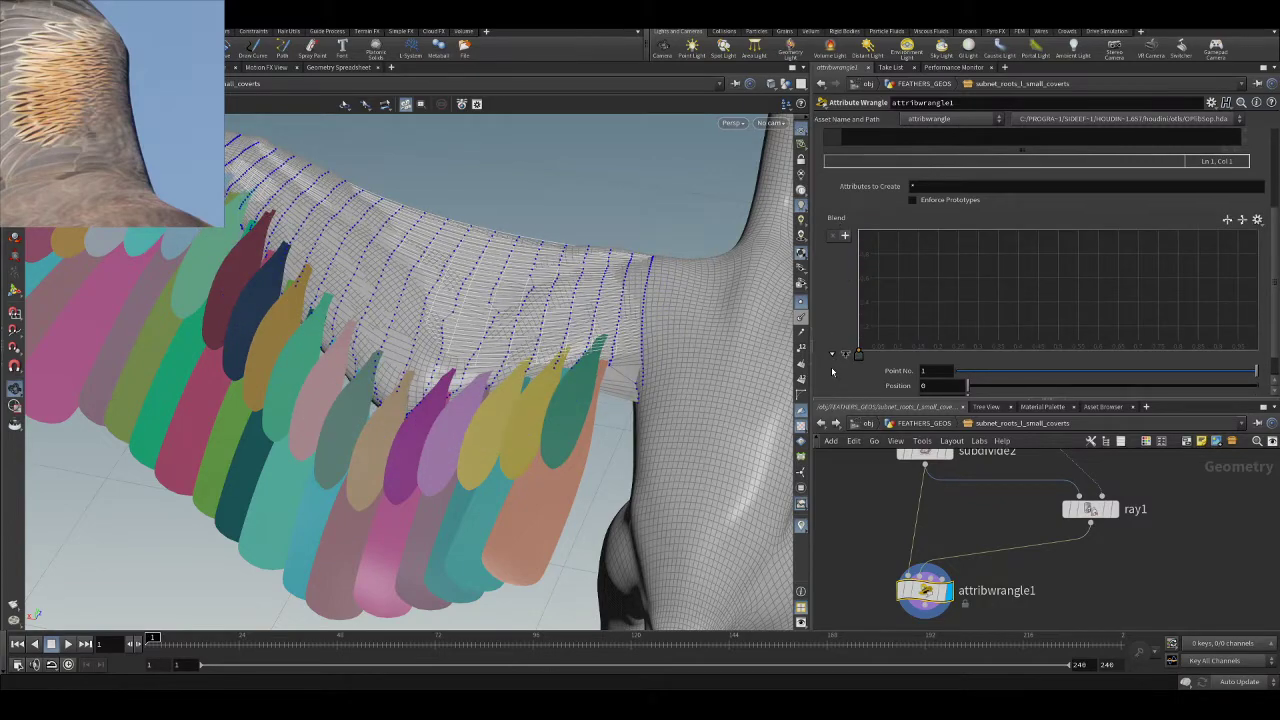
scroll(494, 217, "up", 10)
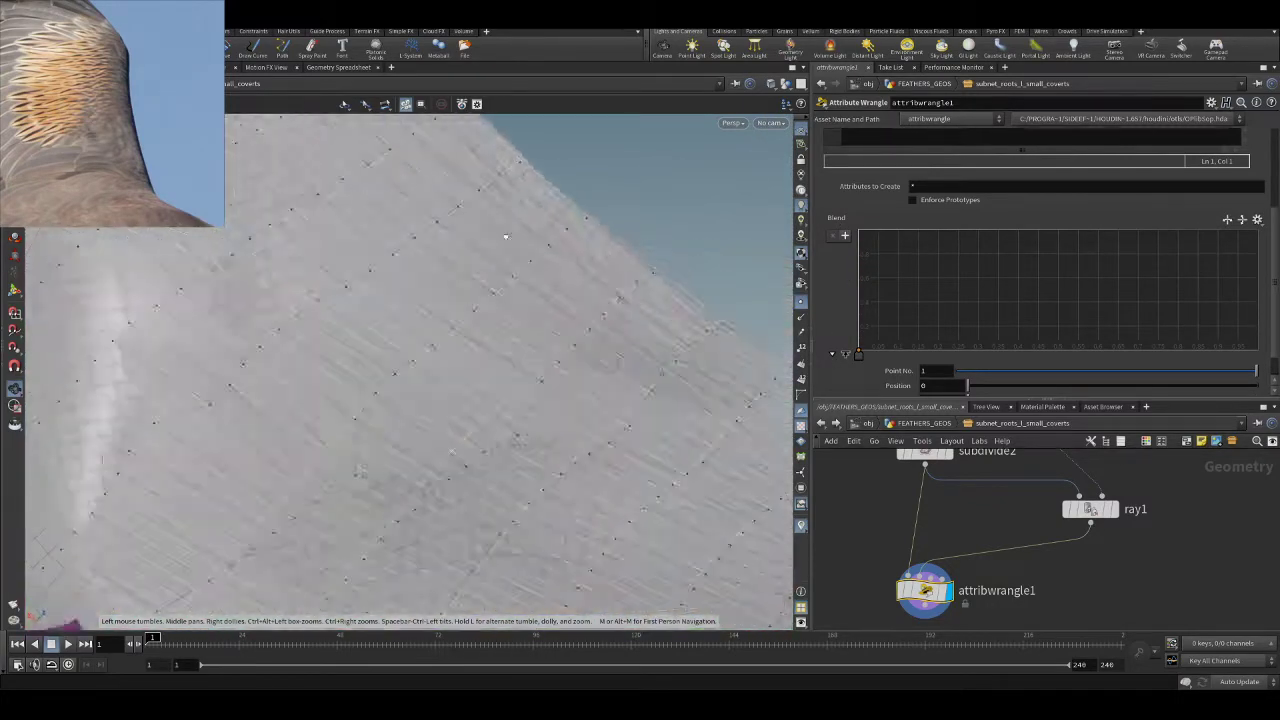
scroll(506, 237, "down", 8)
left_click_drag(506, 237, 538, 220)
scroll(538, 220, "up", 6)
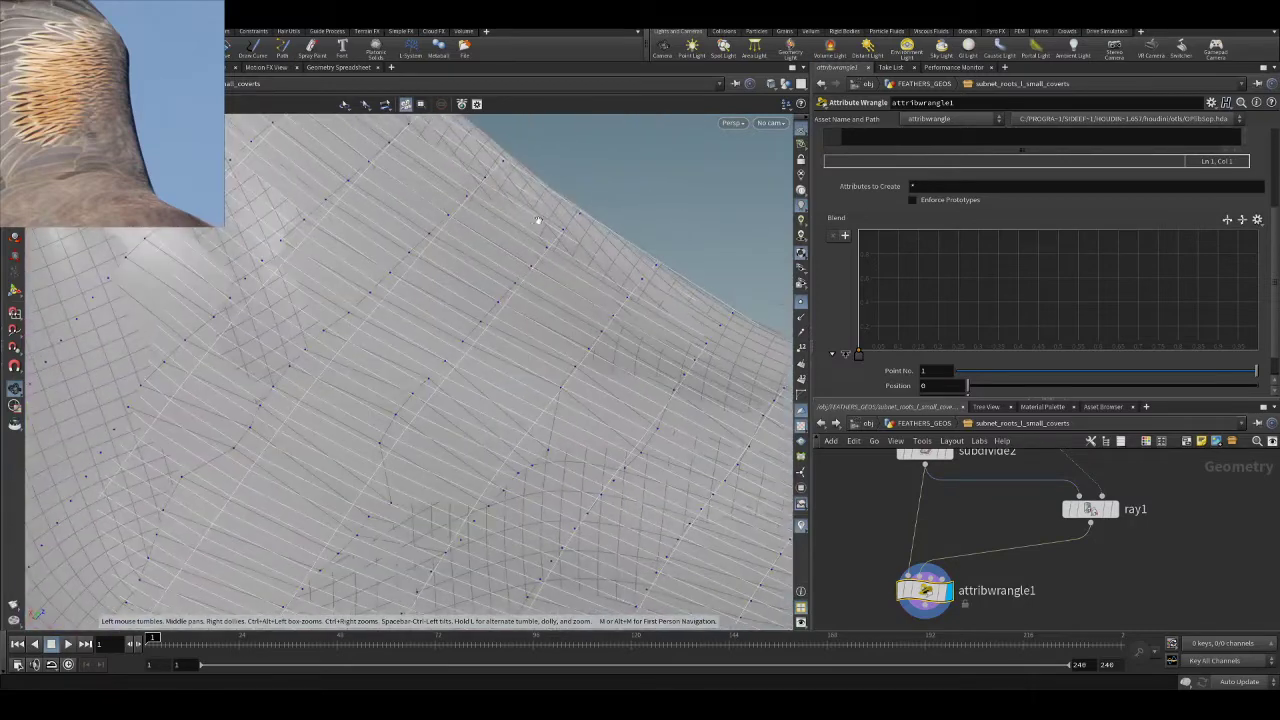
middle_click_drag(538, 220, 535, 226)
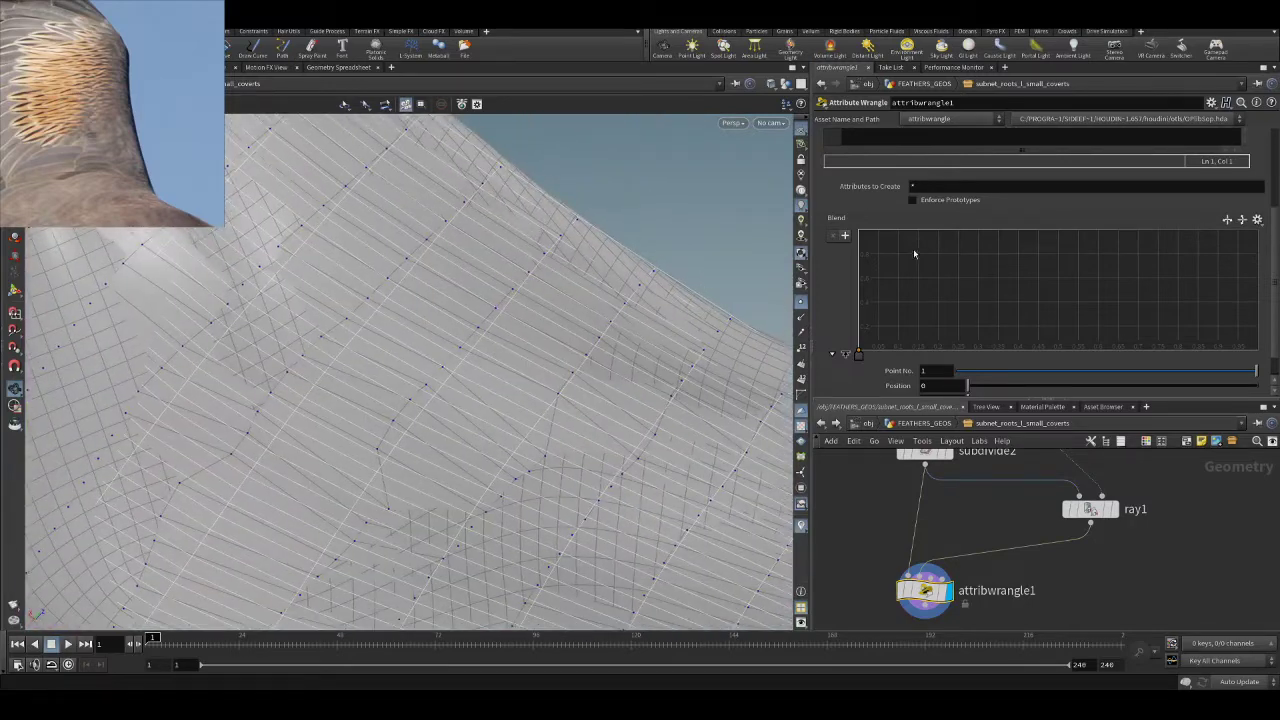
- Try a falling Blend ramp with an extra point near 0.26, and flatten it to a single full-value point at position 0
left_click(1245, 256)
scroll(405, 262, "down", 6)
left_click_drag(405, 262, 477, 261)
left_click(1242, 219)
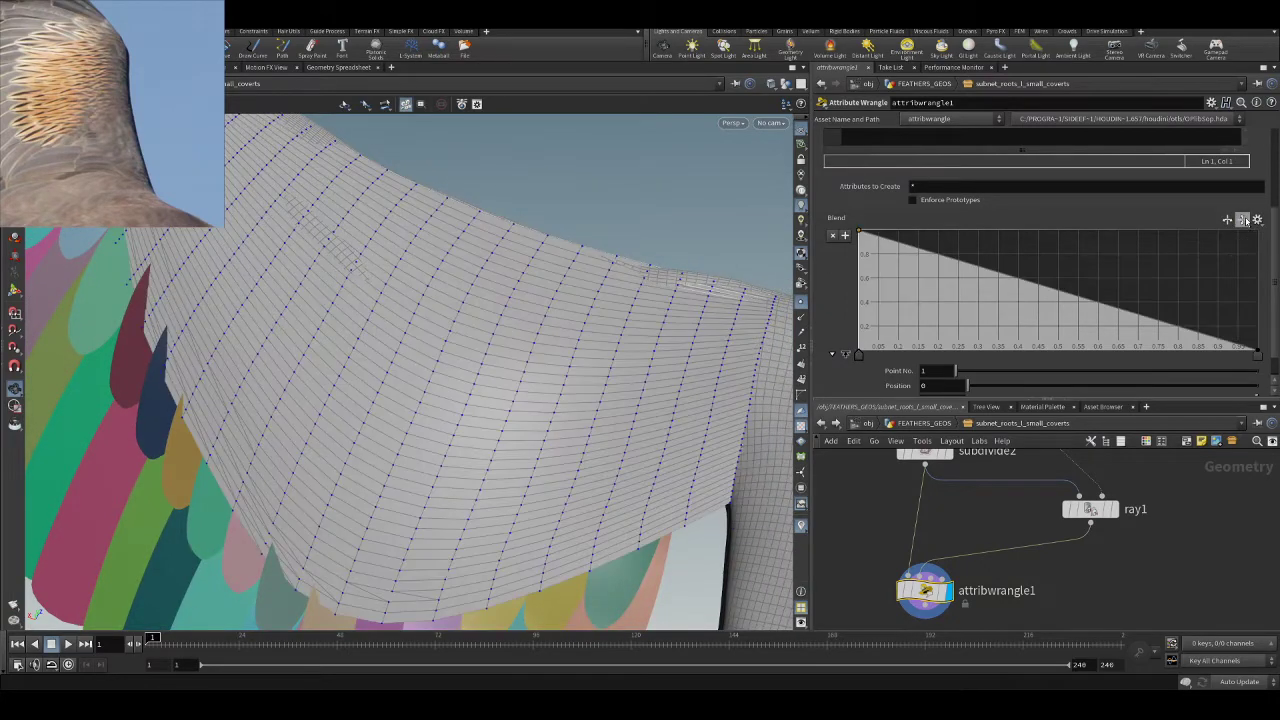
left_click_drag(954, 288, 966, 231)
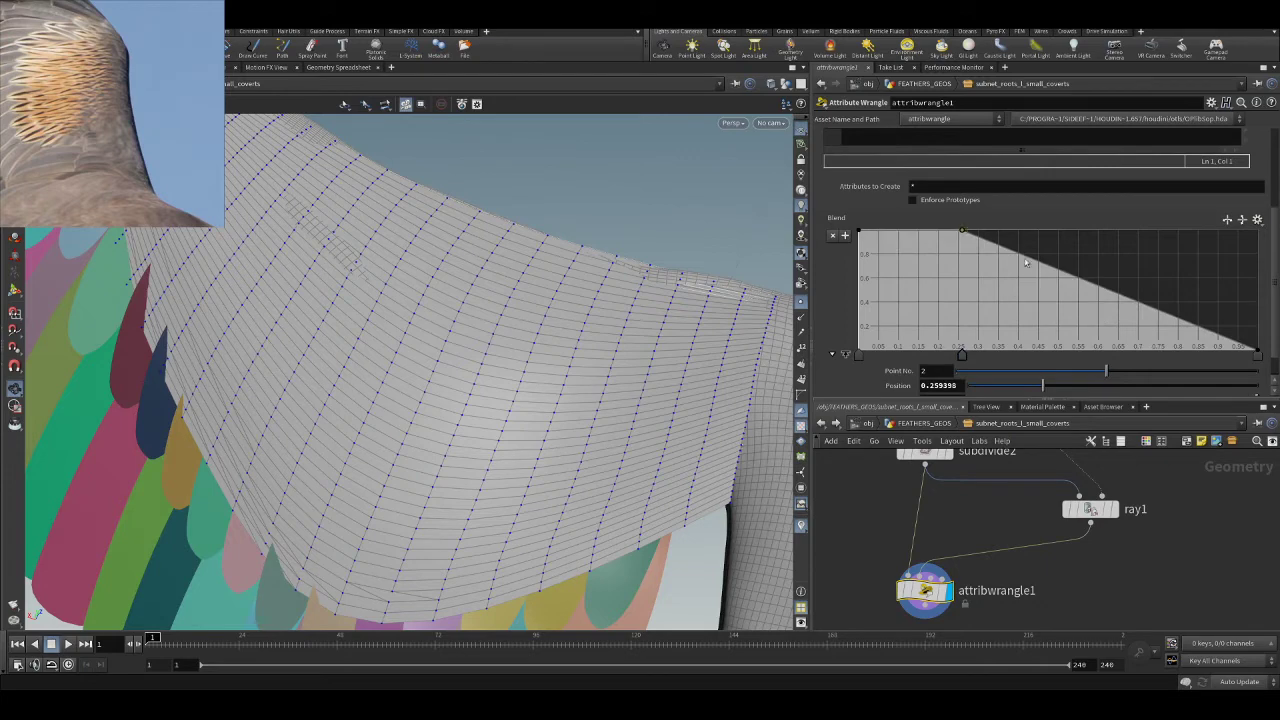
left_click_drag(1258, 354, 1258, 229)
left_click(962, 232)
key("Delete")
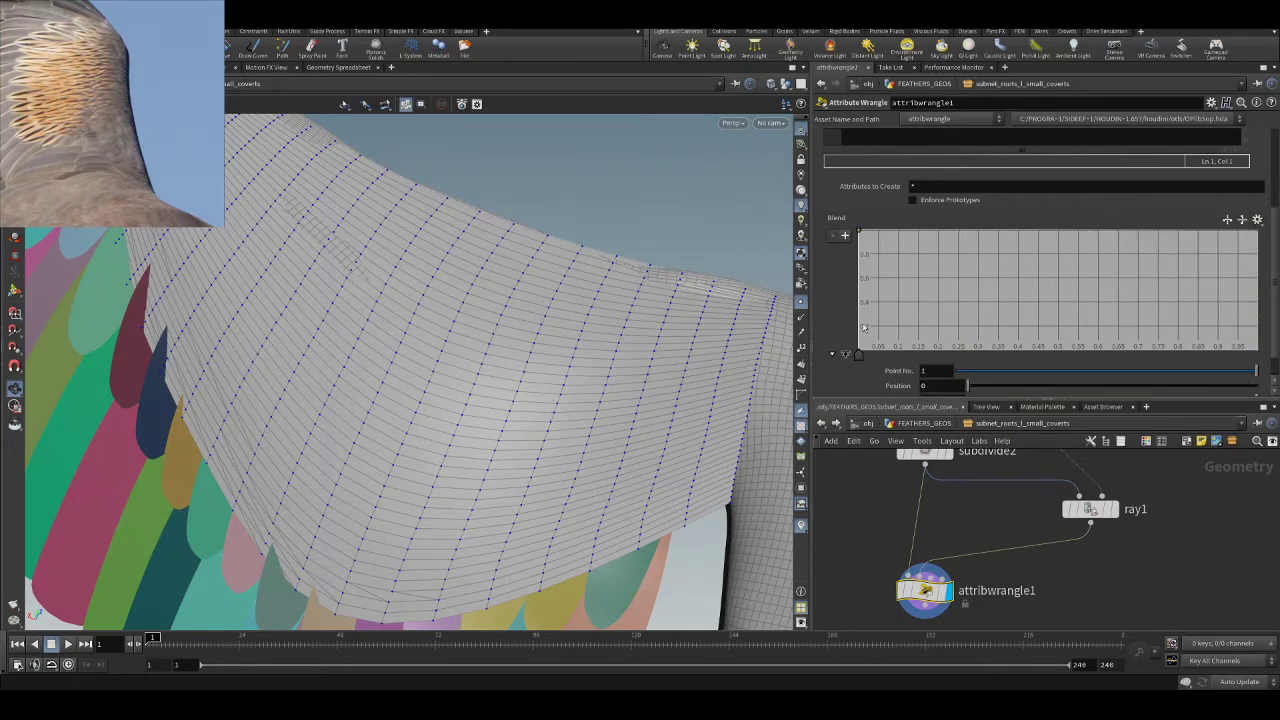
right_click_drag(603, 271, 460, 241)
left_click_drag(702, 276, 685, 300)
scroll(1040, 260, "up", 3)
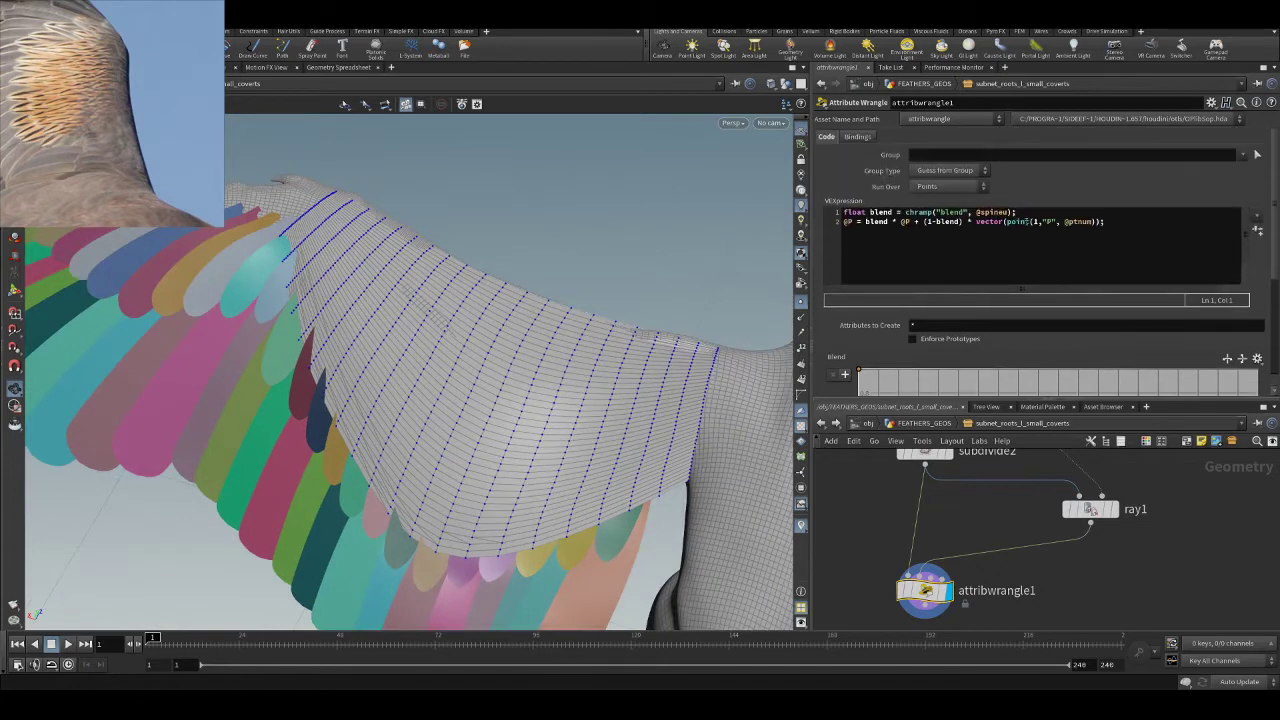
left_click_drag(977, 212, 993, 212)
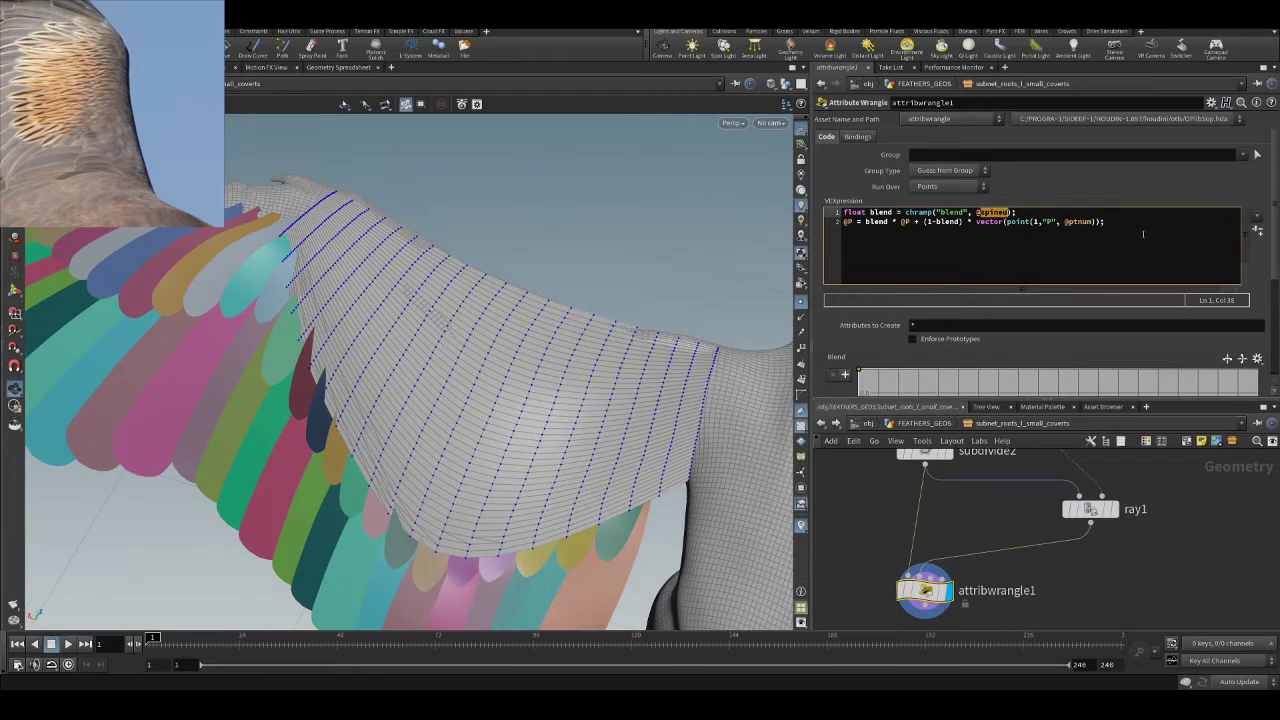
type("@cru")
type("urveu")
scroll(1277, 280, "down", 3)
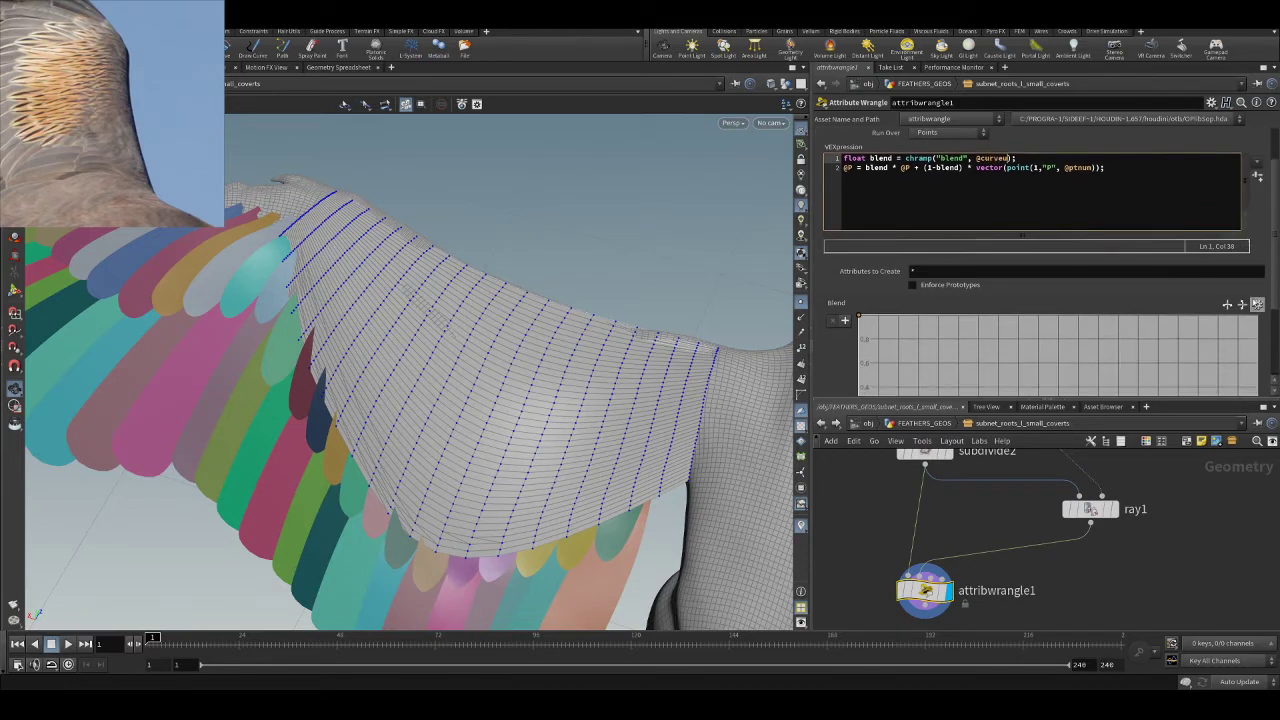
- Give the Blend ramp a reversed, rising falloff and steepen it between about 0.75 and 0.85
scroll(1100, 297, "down", 4)
left_click_drag(986, 277, 1257, 366)
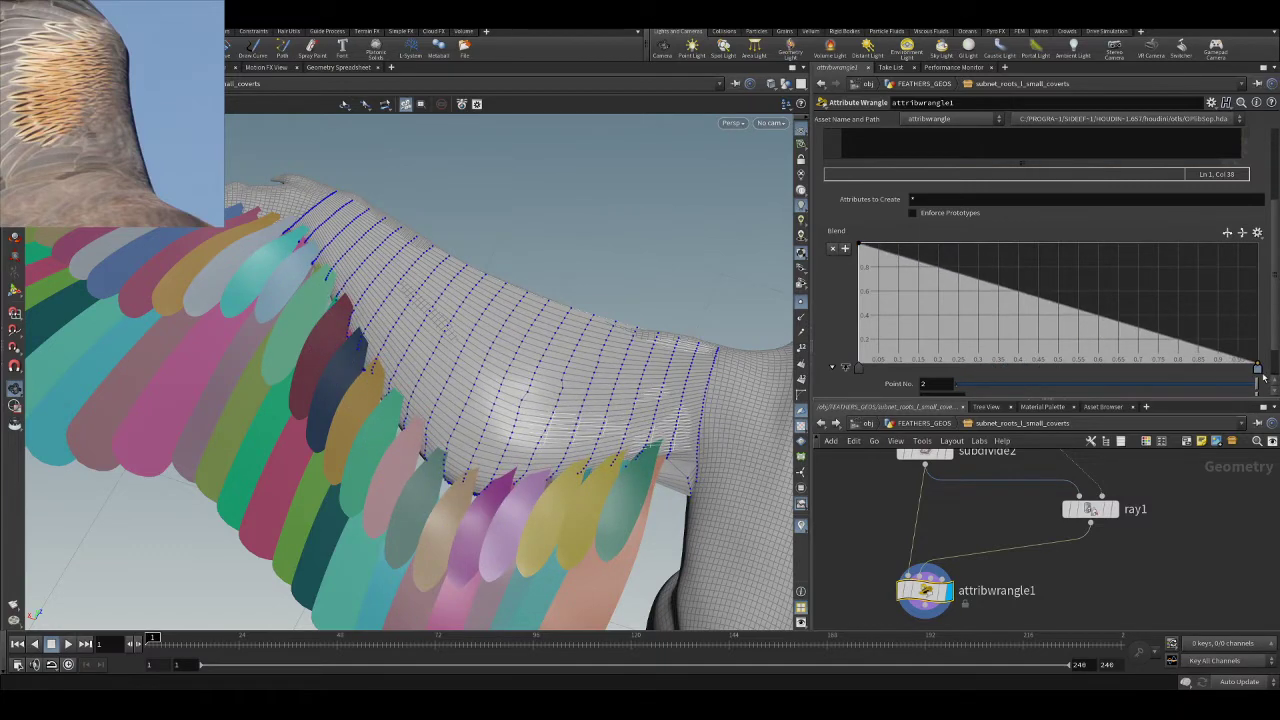
left_click(1243, 232)
scroll(591, 277, "up", 5)
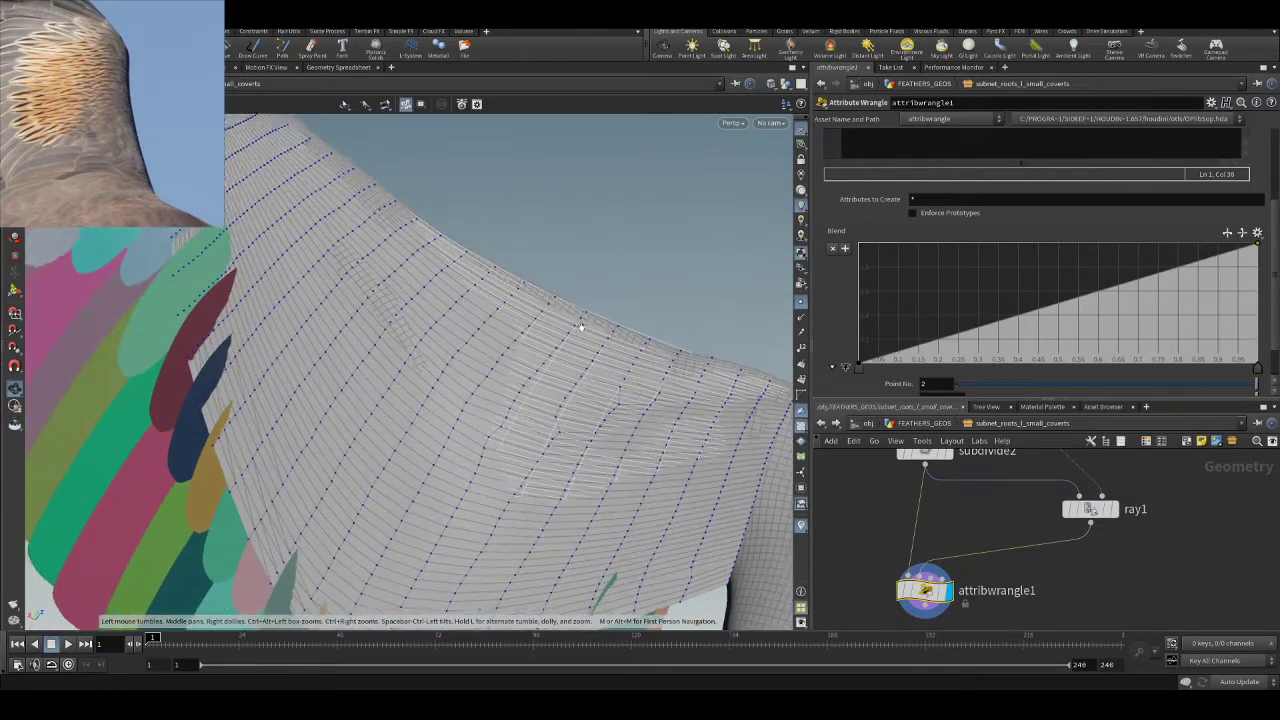
left_click_drag(1200, 267, 1201, 243)
left_click_drag(1190, 300, 1160, 375)
left_click_drag(346, 380, 440, 305, "alt")
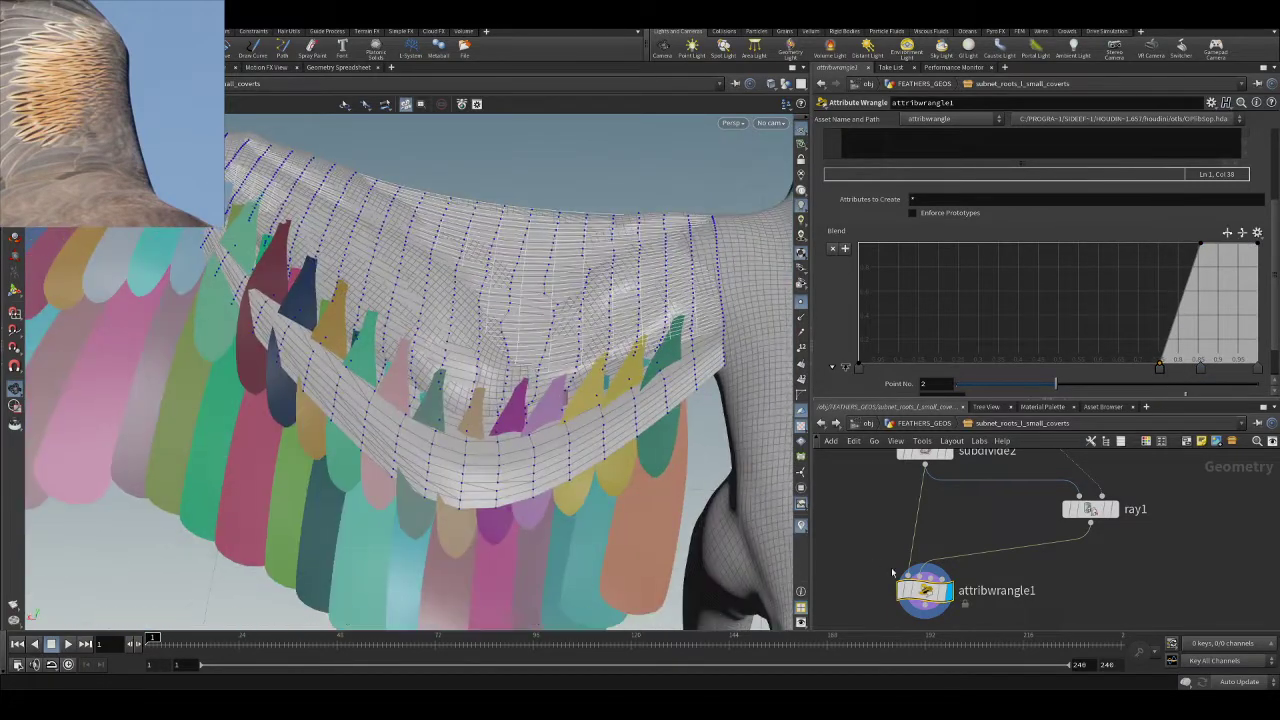
- Isolate the coverts surface in the viewport and widen the Blend falloff so its rise starts at about 0.47
left_click(785, 84)
left_click_drag(530, 270, 551, 354)
left_click_drag(1161, 377, 1049, 370)
left_click_drag(590, 372, 529, 334)
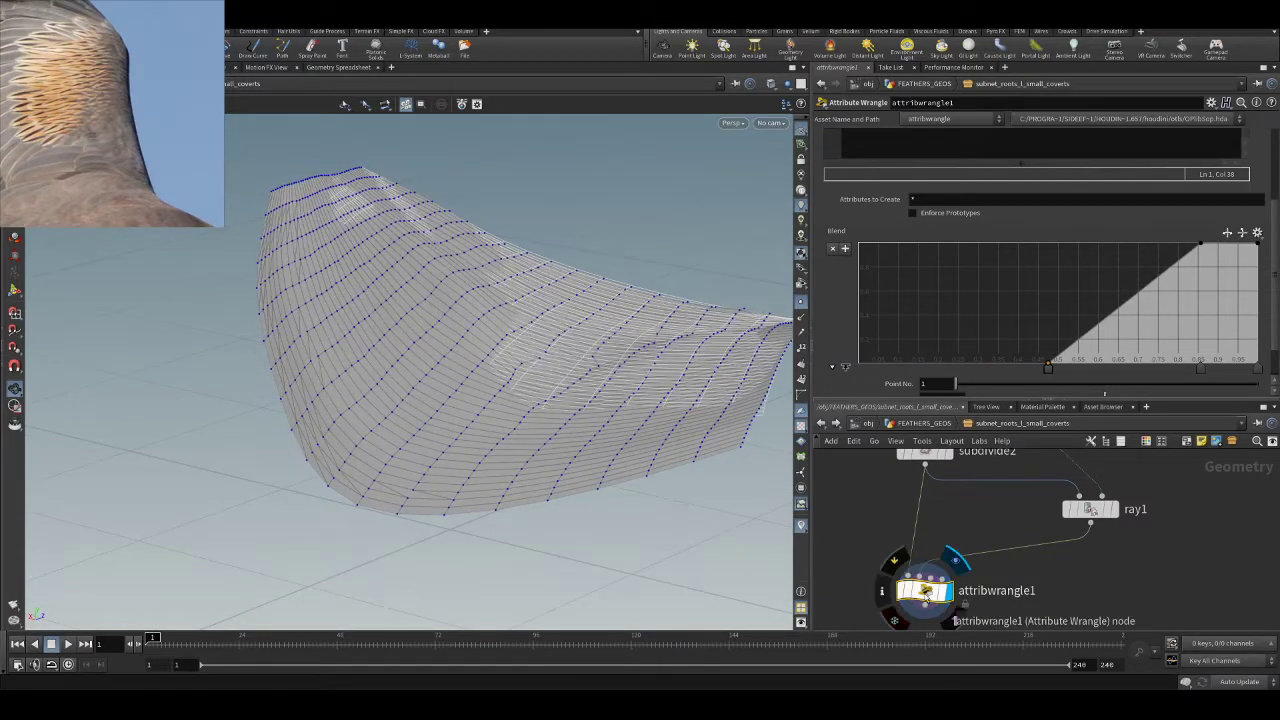
left_click_drag(666, 309, 689, 266)
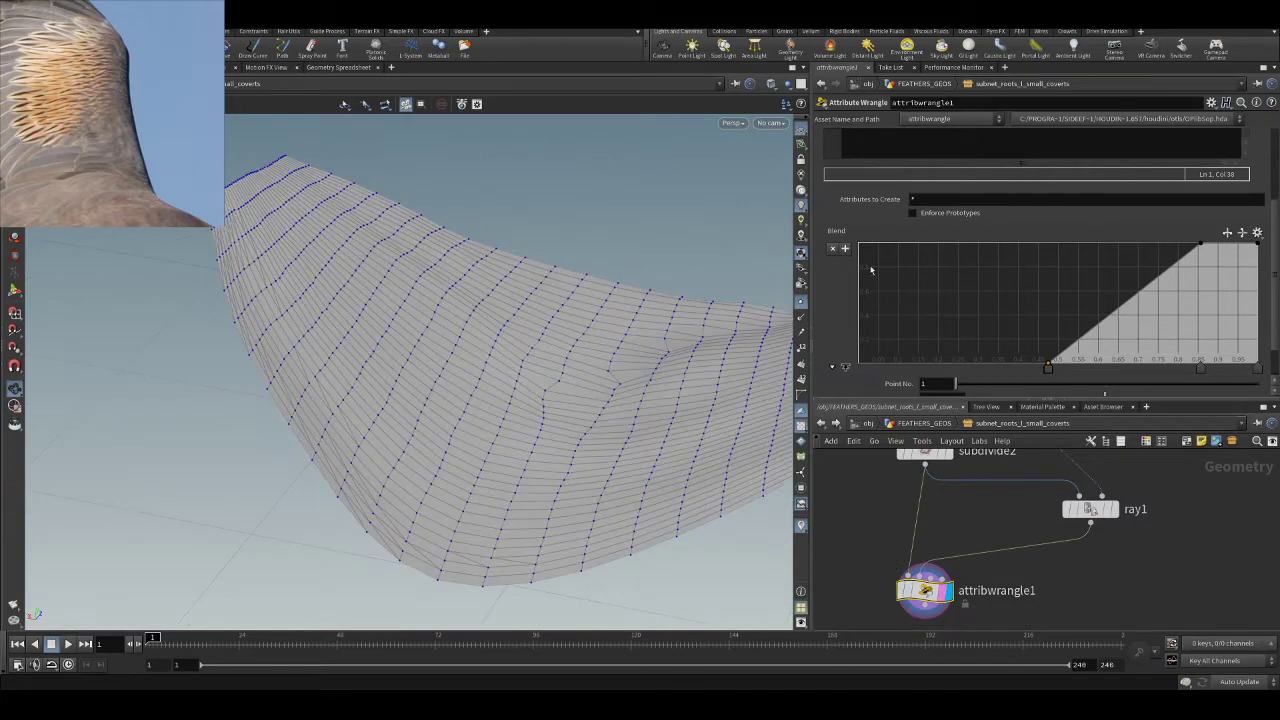
- Clear the existing Blend ramp points and build a steep rise between about 0.12 and 0.24
left_click_drag(1047, 372, 1054, 83)
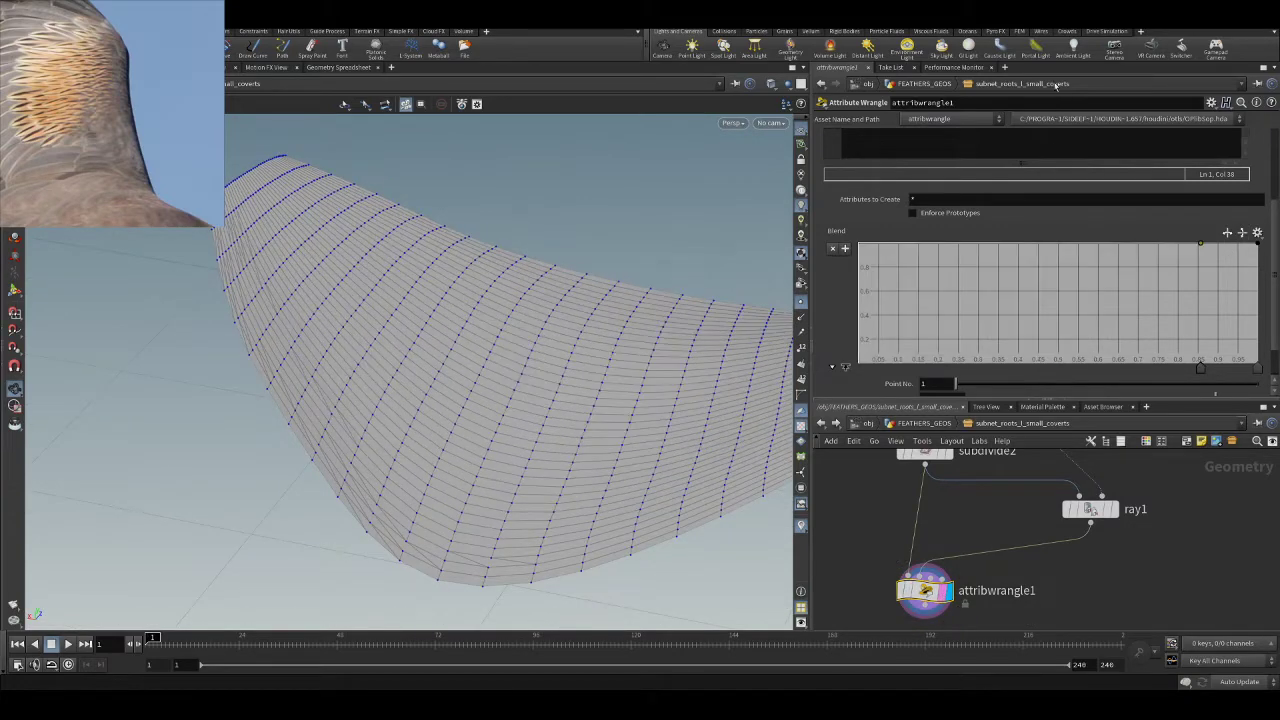
left_click_drag(1200, 368, 1205, 155)
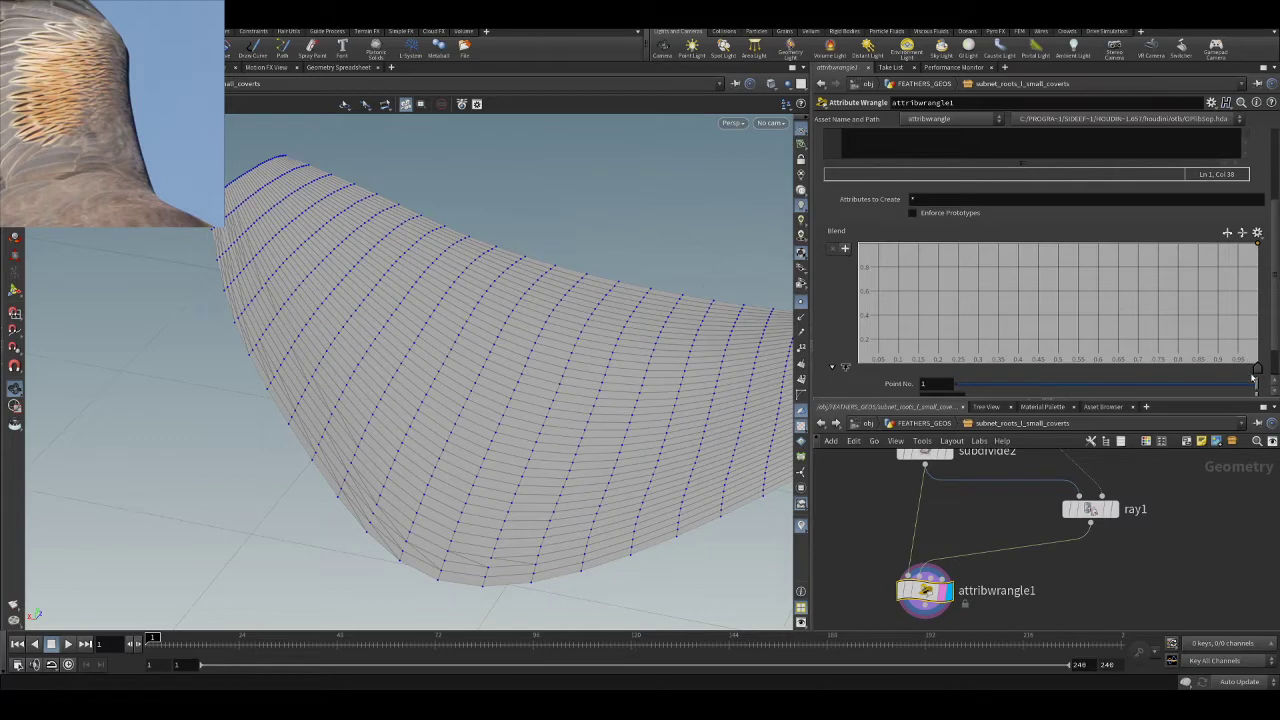
left_click_drag(1257, 368, 838, 381)
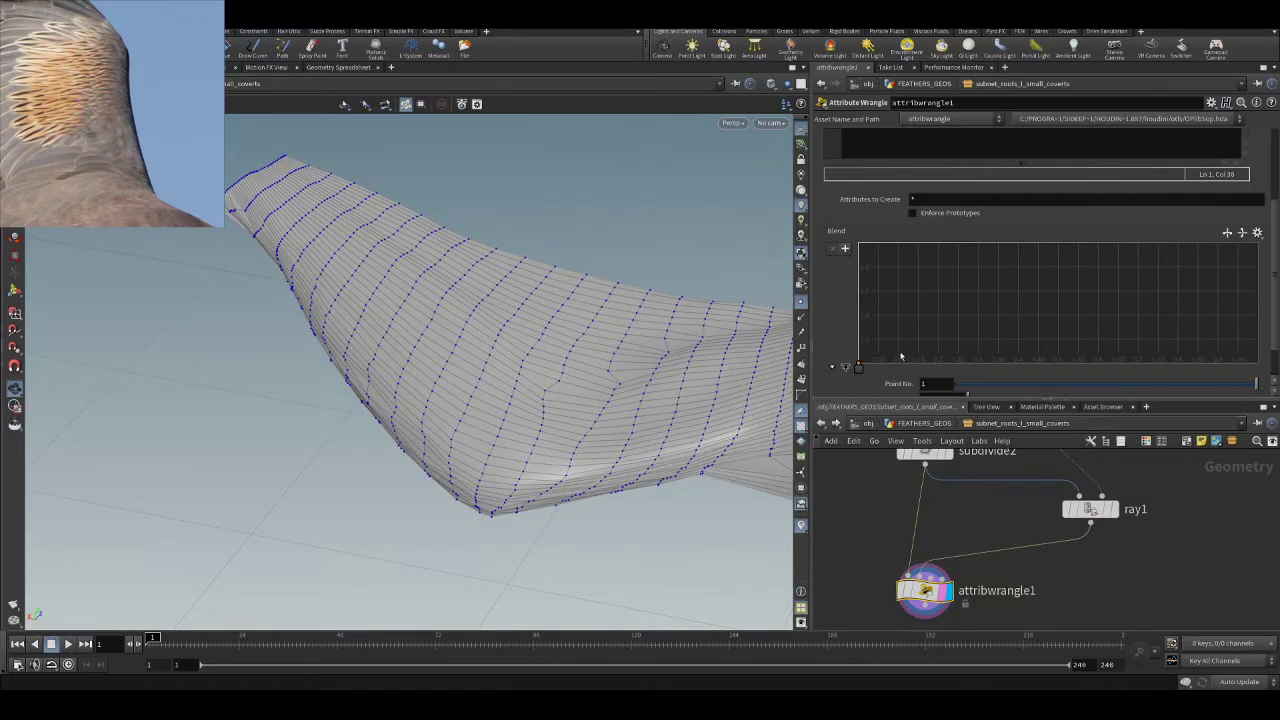
left_click_drag(858, 370, 923, 224)
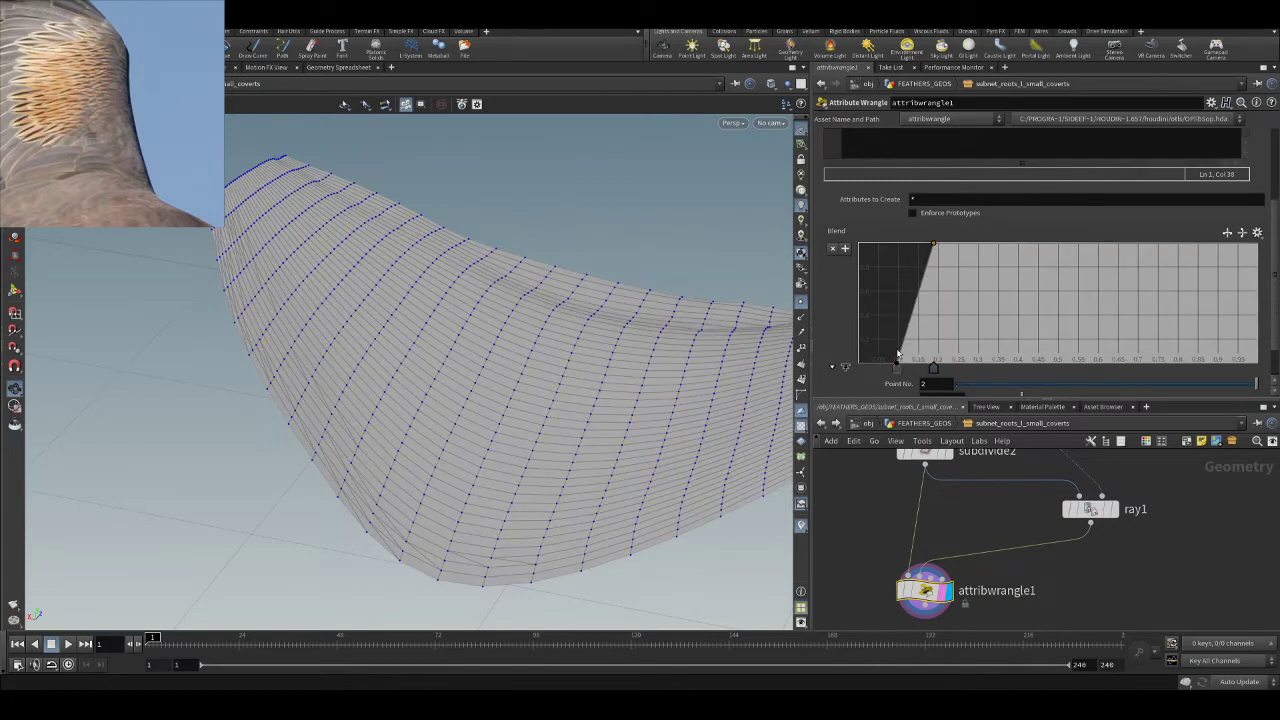
left_click_drag(936, 368, 892, 368)
left_click_drag(400, 255, 655, 290)
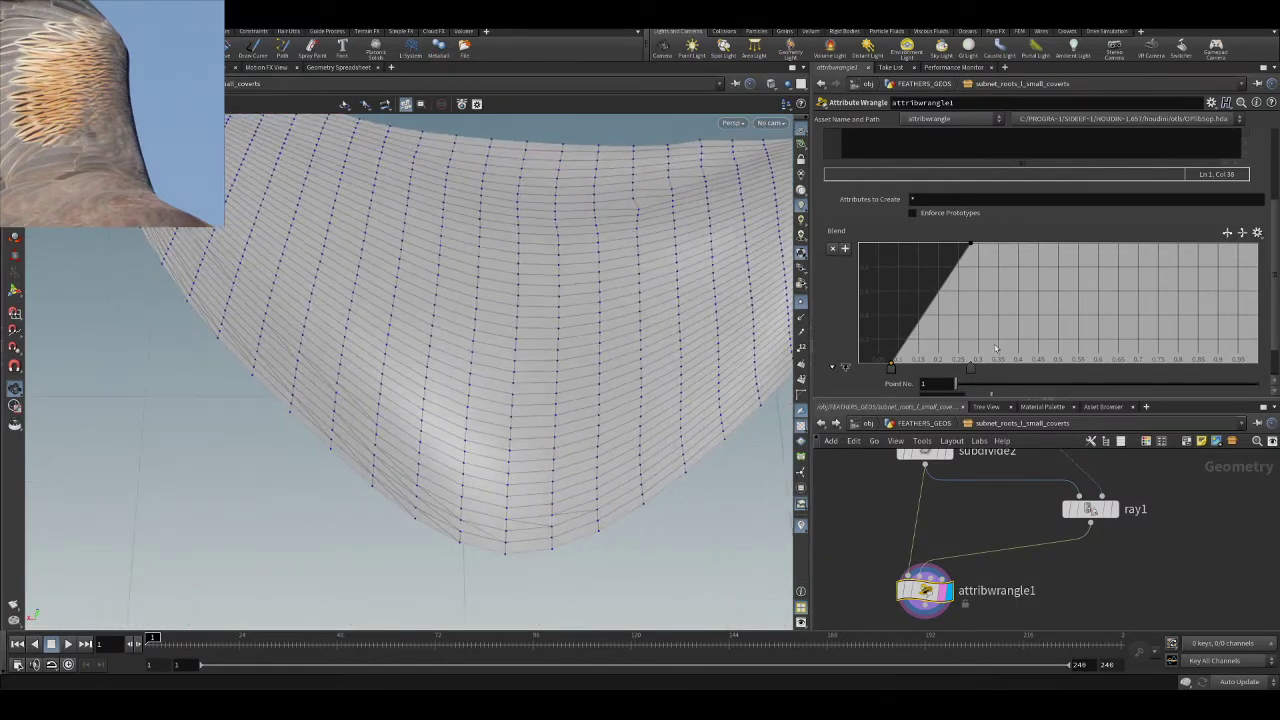
left_click_drag(897, 368, 952, 368)
- Compare the blended surface with the subdivide2 surface in wireframe against the bird's body and feathers
mouse_move(531, 253)
left_mouse_down()
mouse_move(543, 220)
mouse_move(646, 237)
mouse_move(677, 217)
mouse_move(604, 292)
mouse_move(460, 258)
mouse_move(440, 291)
left_mouse_up()
key("w")
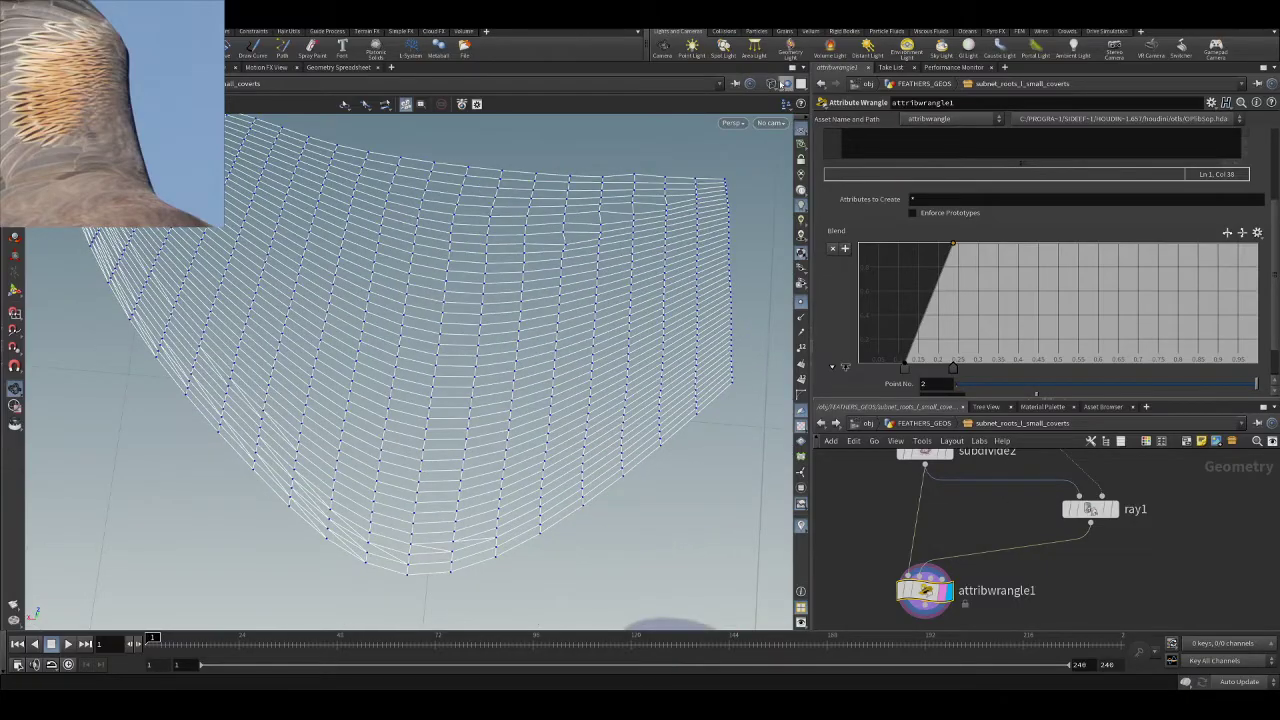
left_click(787, 85)
mouse_move(527, 288)
left_mouse_down()
mouse_move(383, 277)
mouse_move(500, 262)
mouse_move(550, 278)
left_mouse_up()
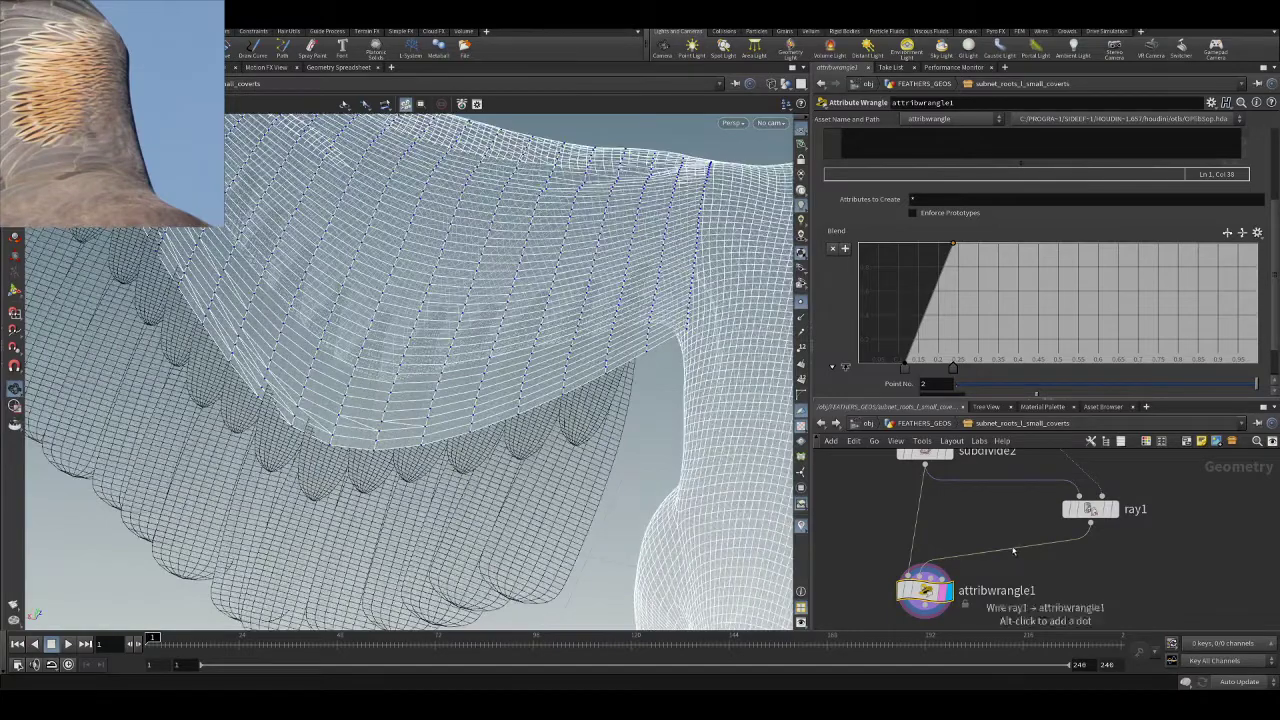
left_click(945, 453)
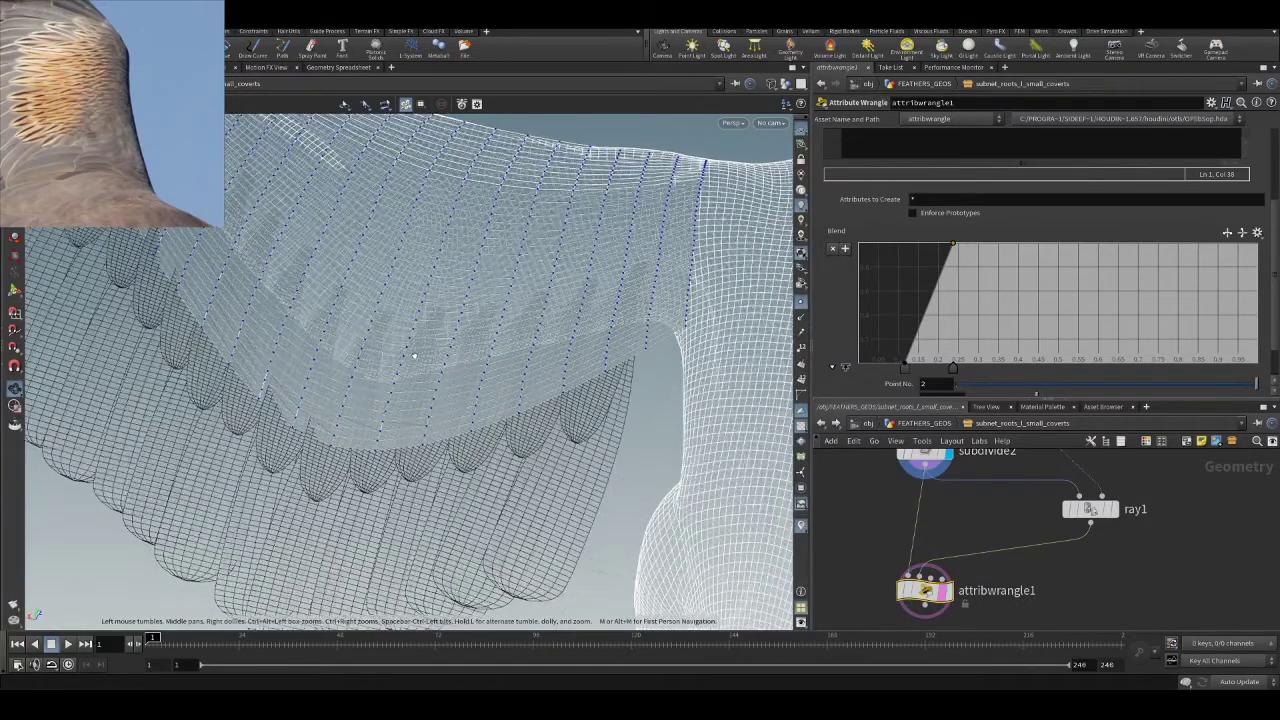
left_click_drag(414, 356, 451, 363)
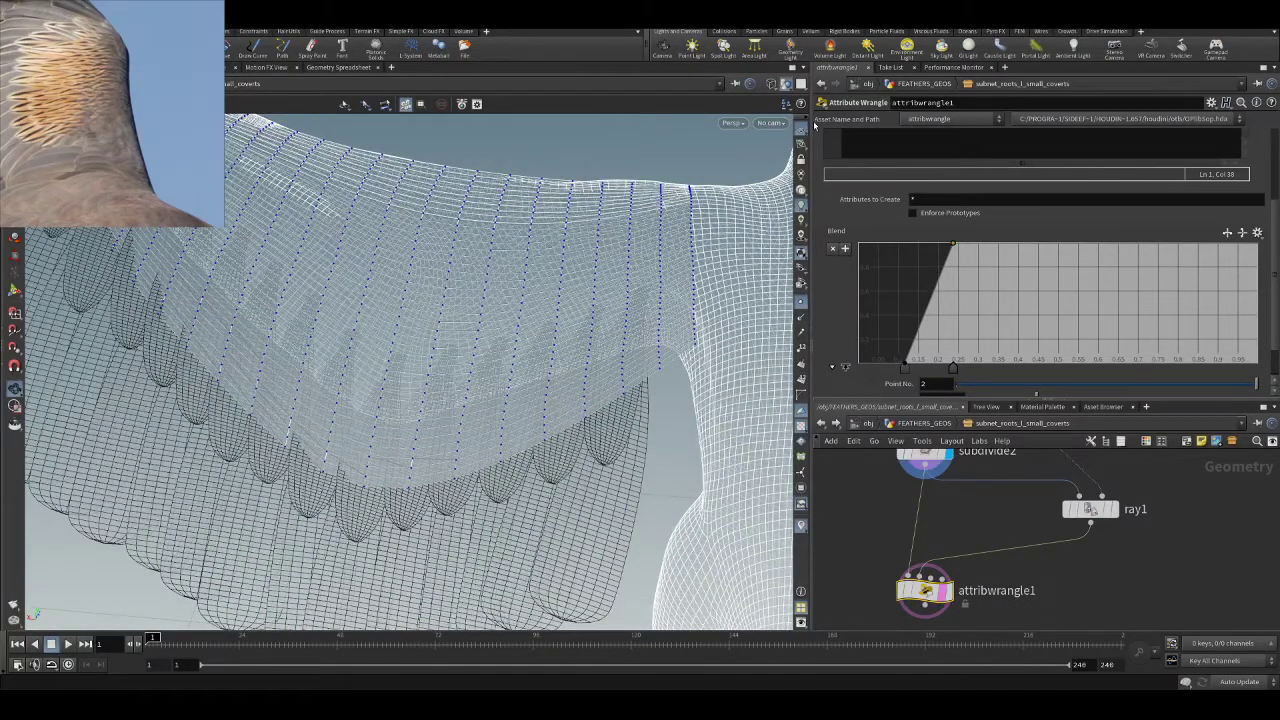
- Hide the surrounding geometry and examine the shaded subdivide2 surface, especially its lower edge and end nearest the body
left_click(786, 84)
mouse_move(424, 336)
left_mouse_down()
mouse_move(523, 209)
mouse_move(703, 154)
mouse_move(766, 161)
mouse_move(643, 280)
mouse_move(380, 437)
left_mouse_up()
mouse_move(940, 598)
left_click_drag(585, 300, 560, 350)
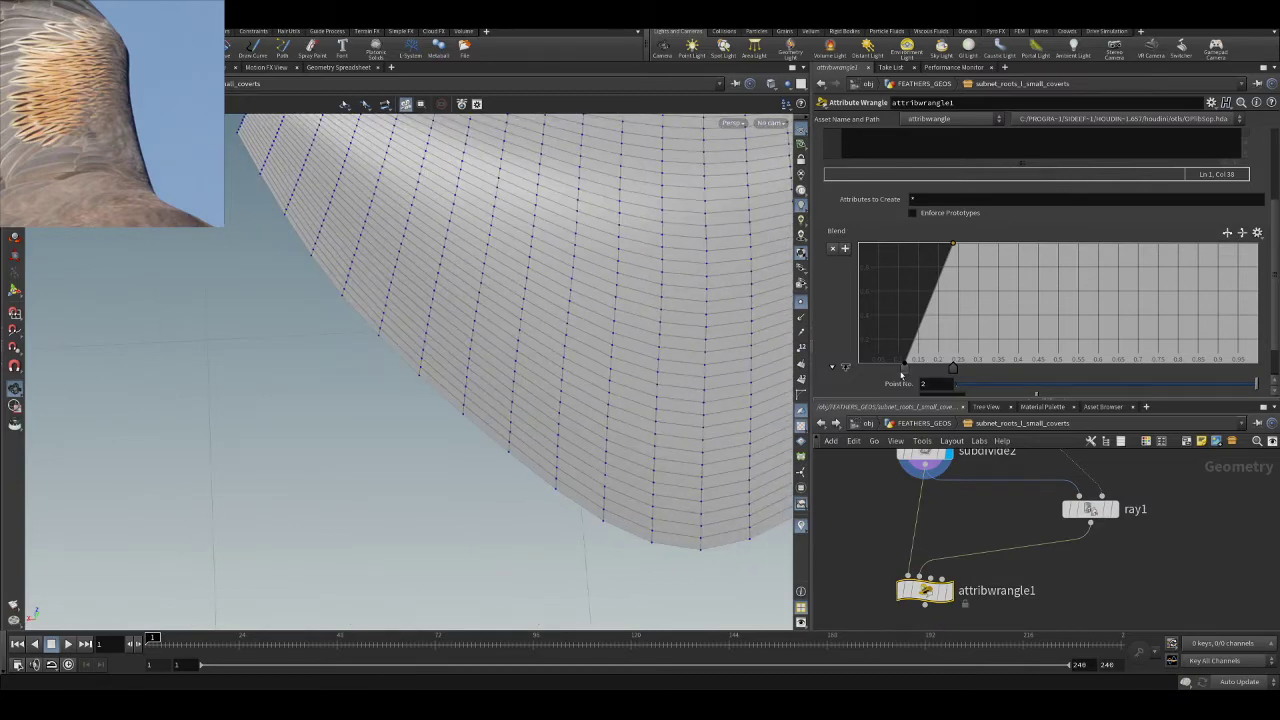
middle_click_drag(659, 295, 591, 352)
right_click_drag(591, 352, 555, 311)
middle_click_drag(555, 311, 443, 309)
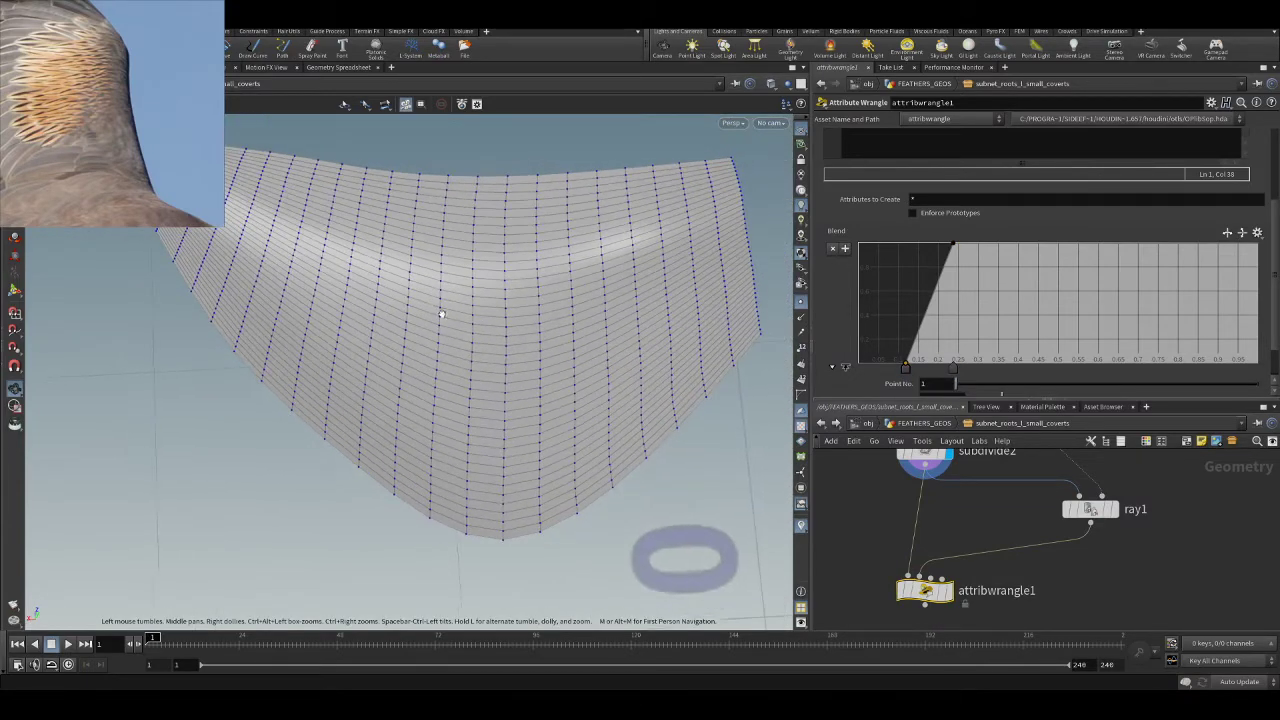
left_click_drag(600, 320, 540, 380)
mouse_move(926, 599)
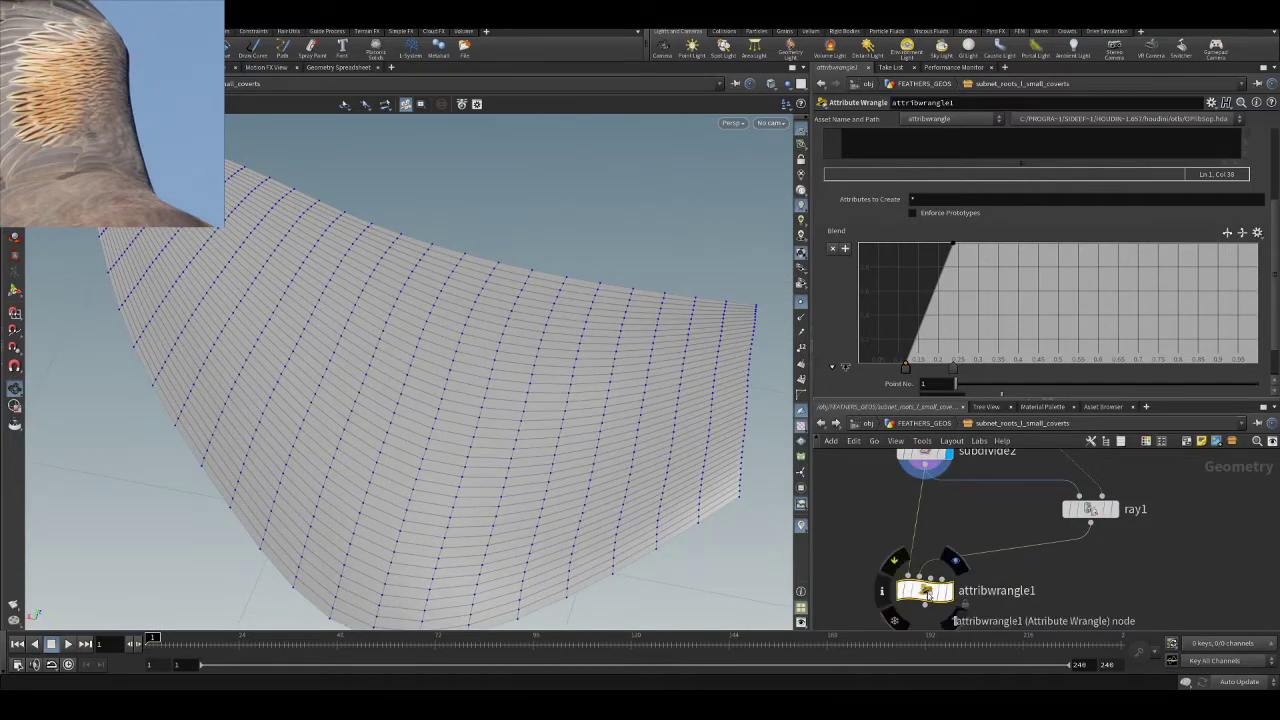
left_click_drag(598, 310, 642, 301)
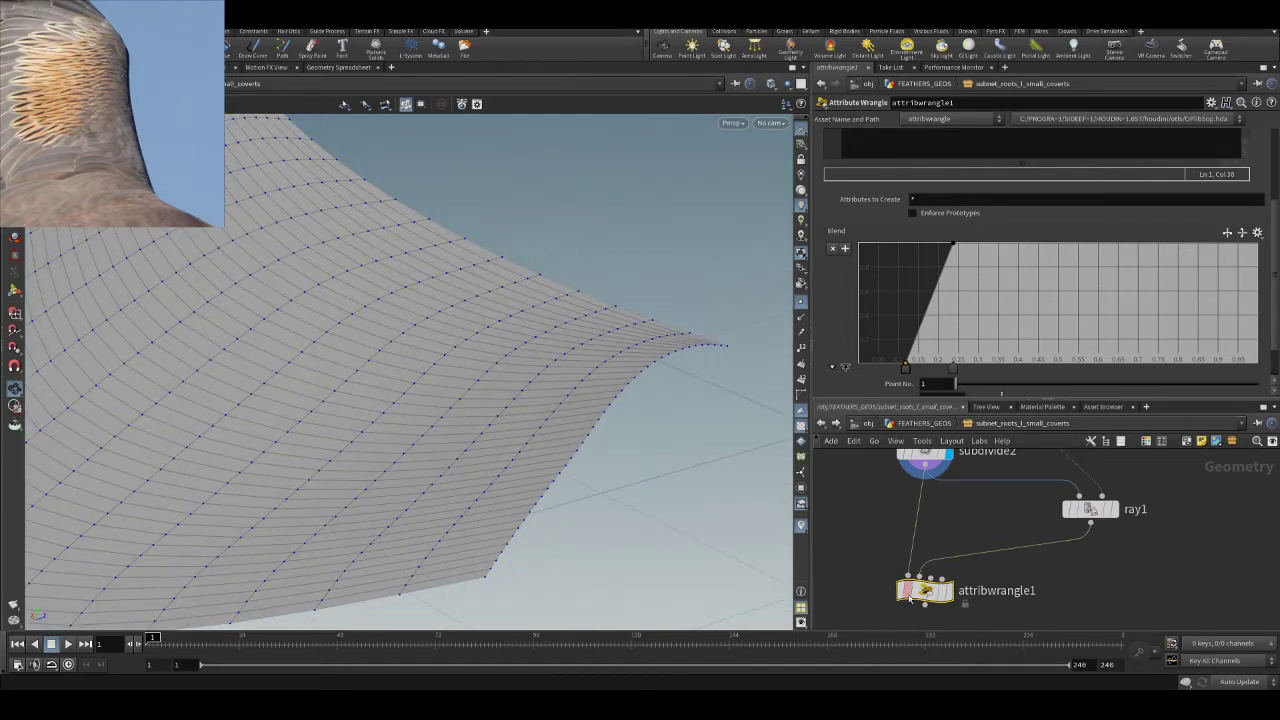
- Delete the attribwrangle1 and ray1 nodes, keeping subdivide2 as the final coverts surface
key("Delete")
key("Delete")
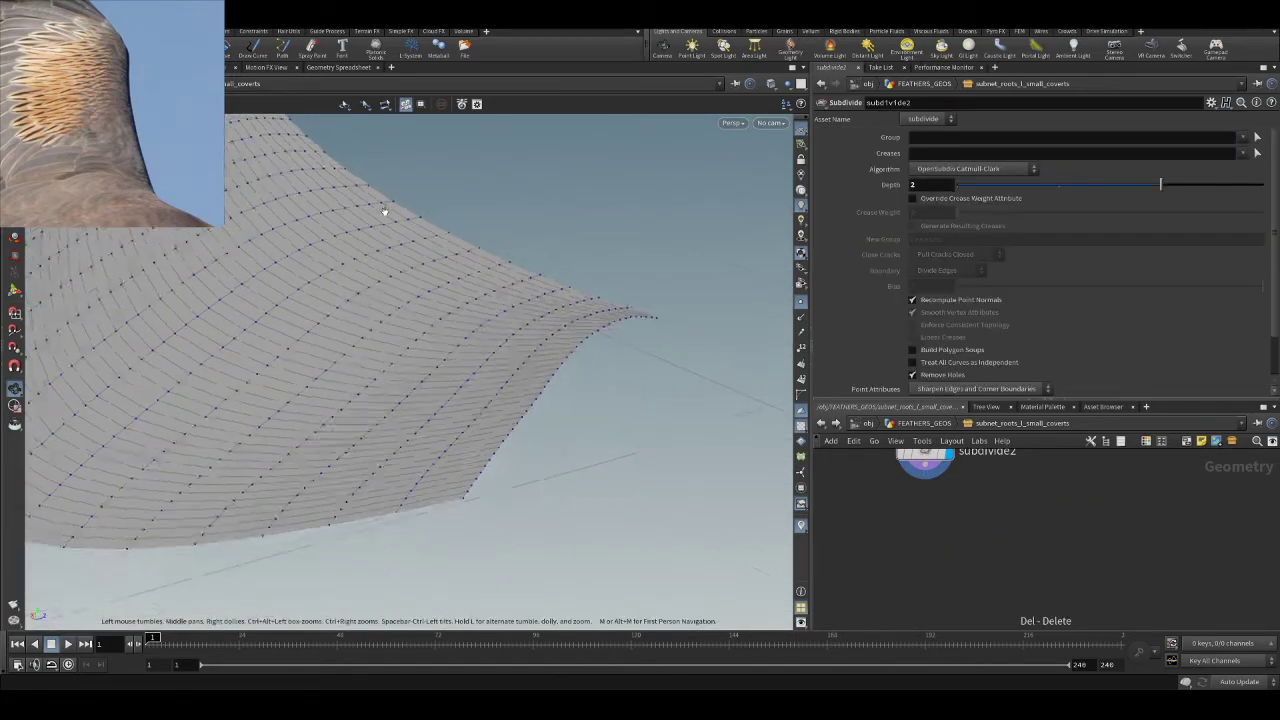
key("w")
mouse_move(425, 298)
left_mouse_down()
mouse_move(491, 277)
mouse_move(349, 251)
mouse_move(669, 320)
left_mouse_up()
key("w")
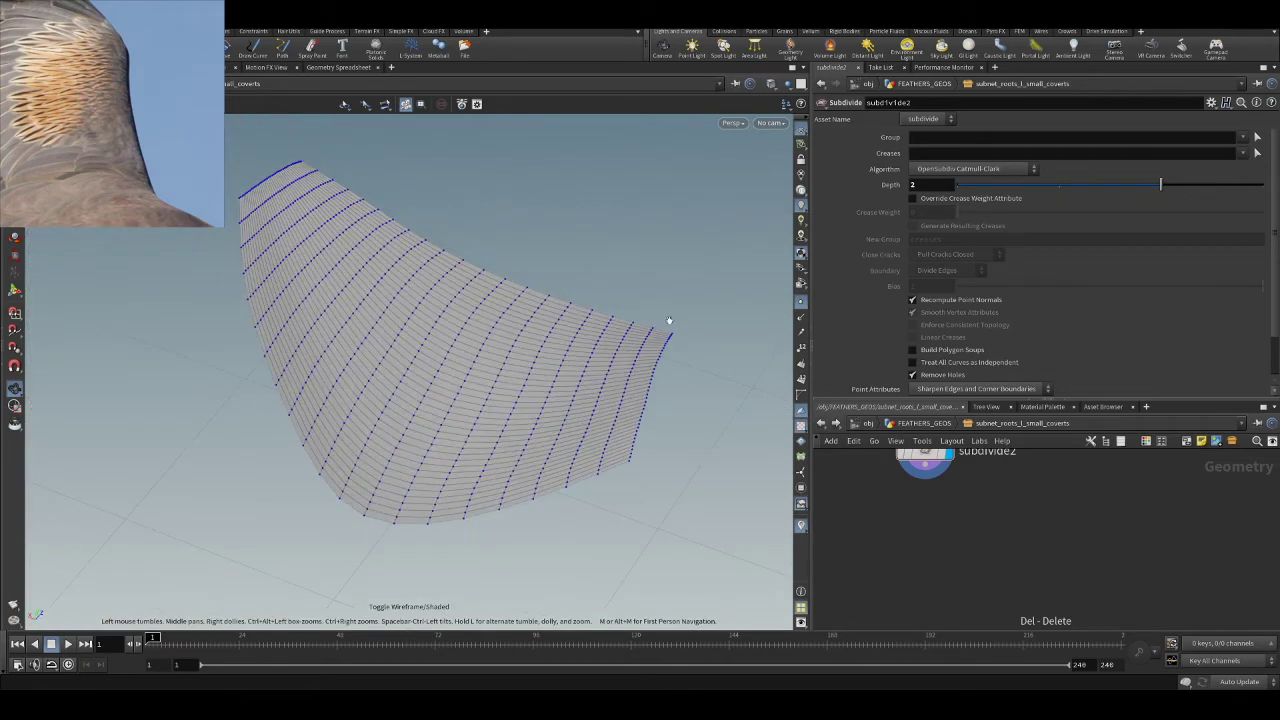
left_click_drag(777, 309, 596, 381)
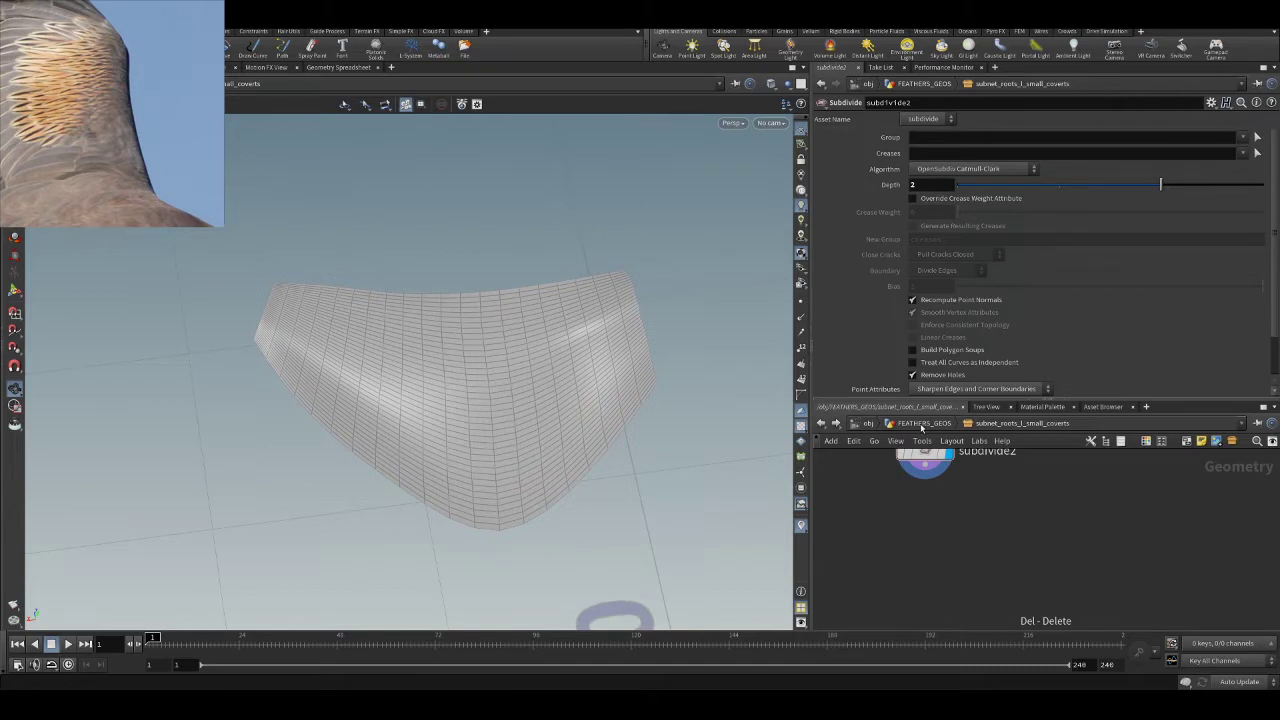
- Add an Output node with index 1 inside subnet_roots_l_small_coverts and connect it beneath subdivide2
left_click(924, 424)
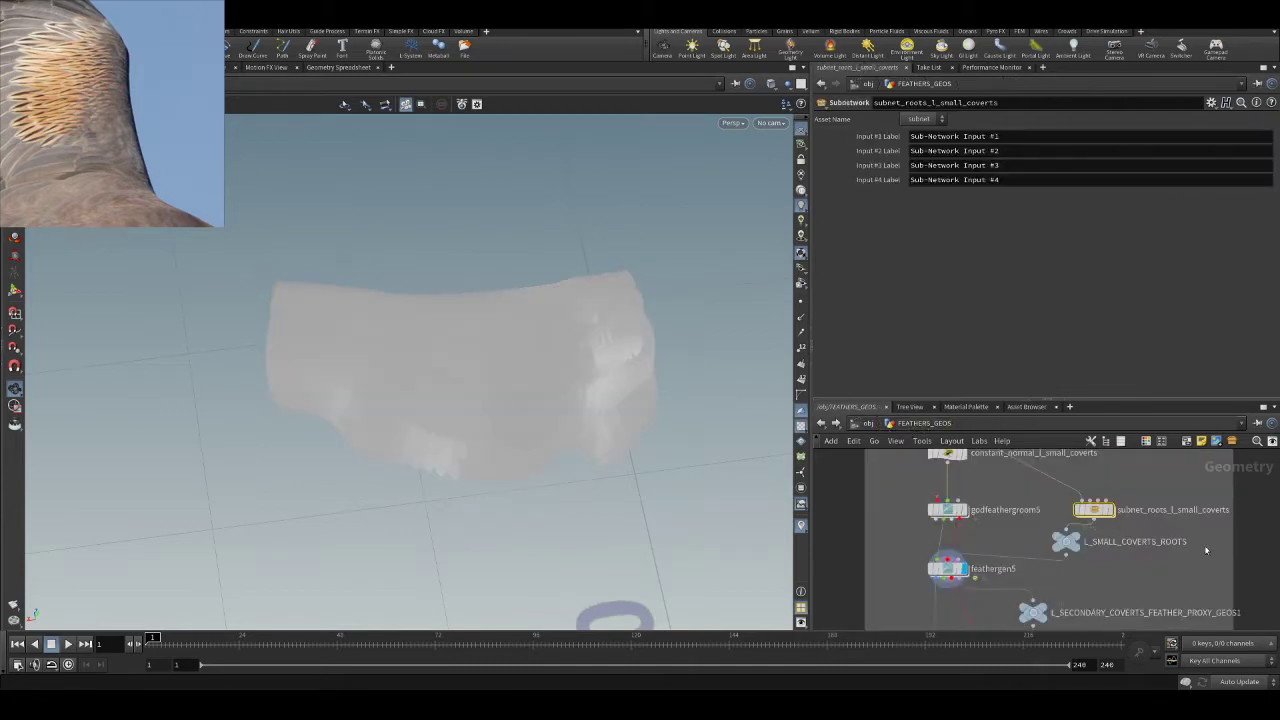
double_click(1093, 510)
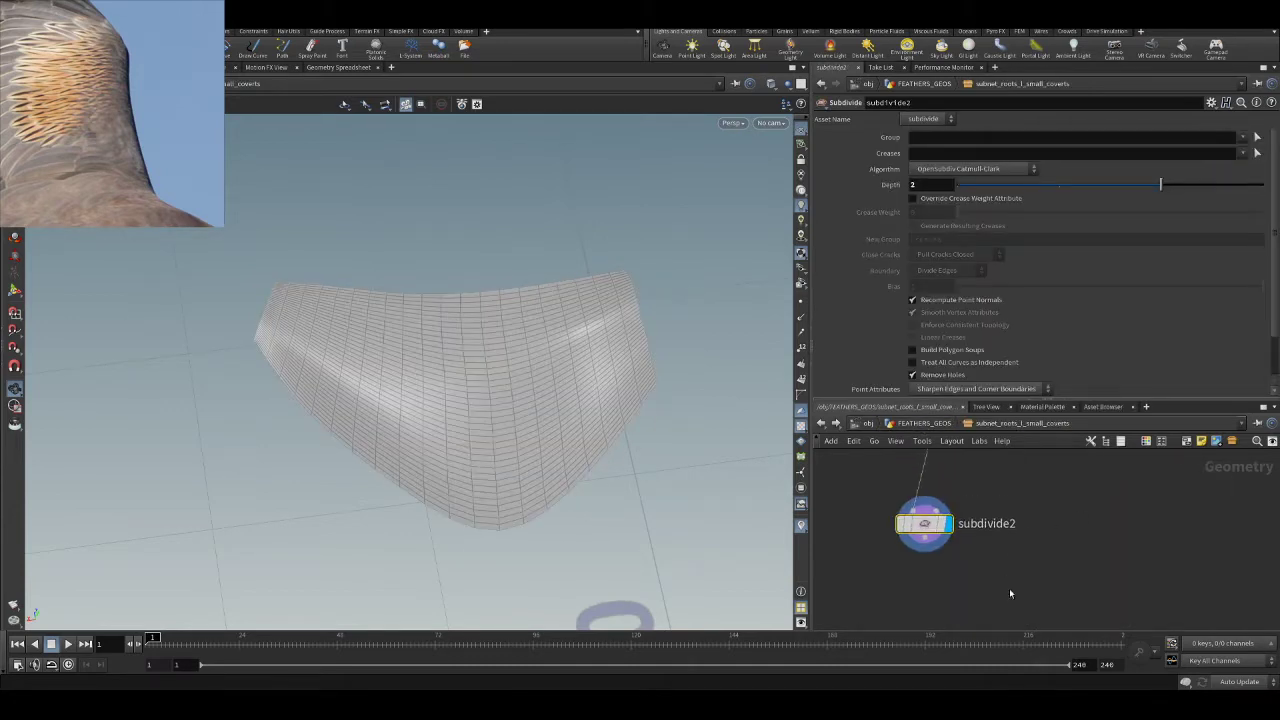
left_click_drag(959, 508, 978, 485)
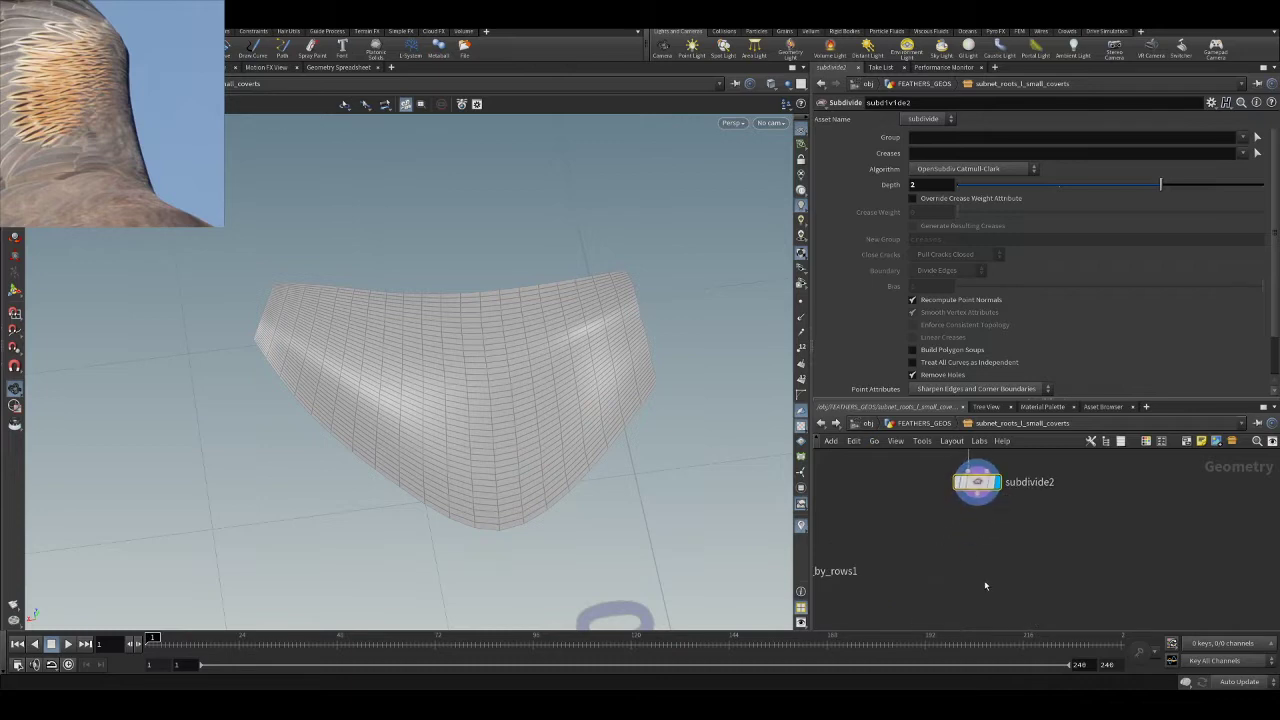
key("Tab")
type("output")
key("Return")
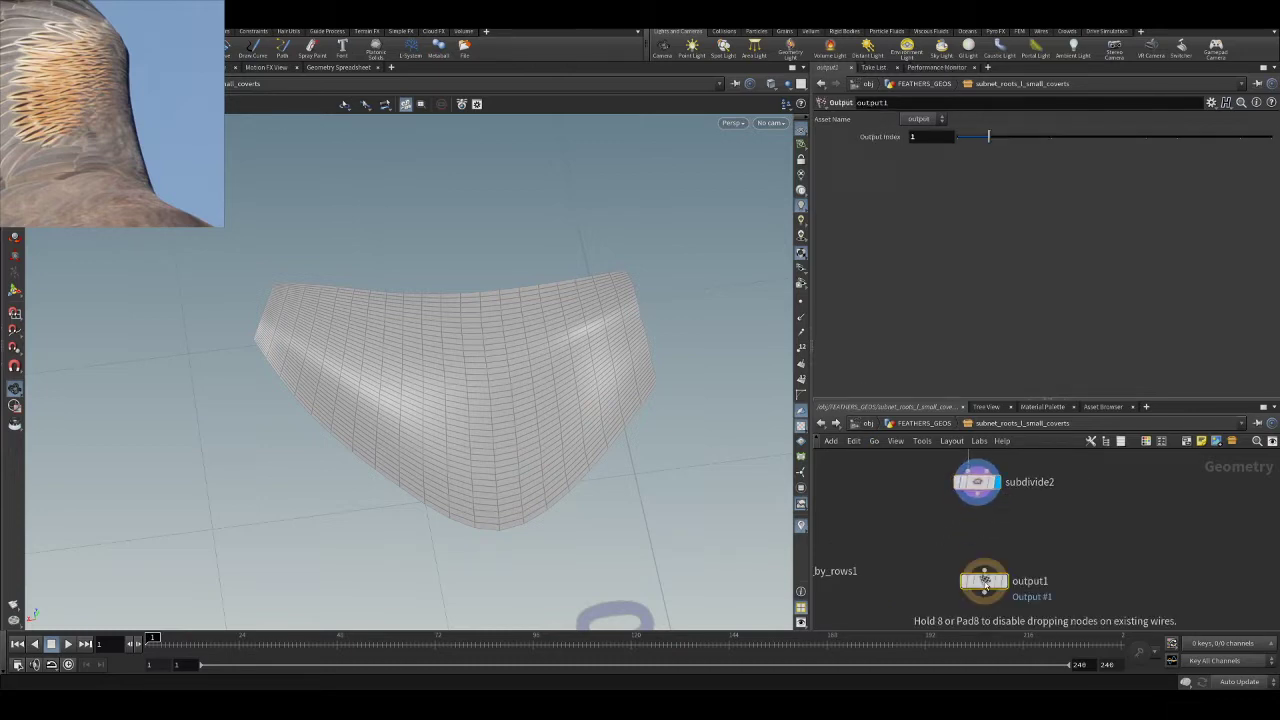
left_click(977, 545)
left_click_drag(977, 506, 977, 535)
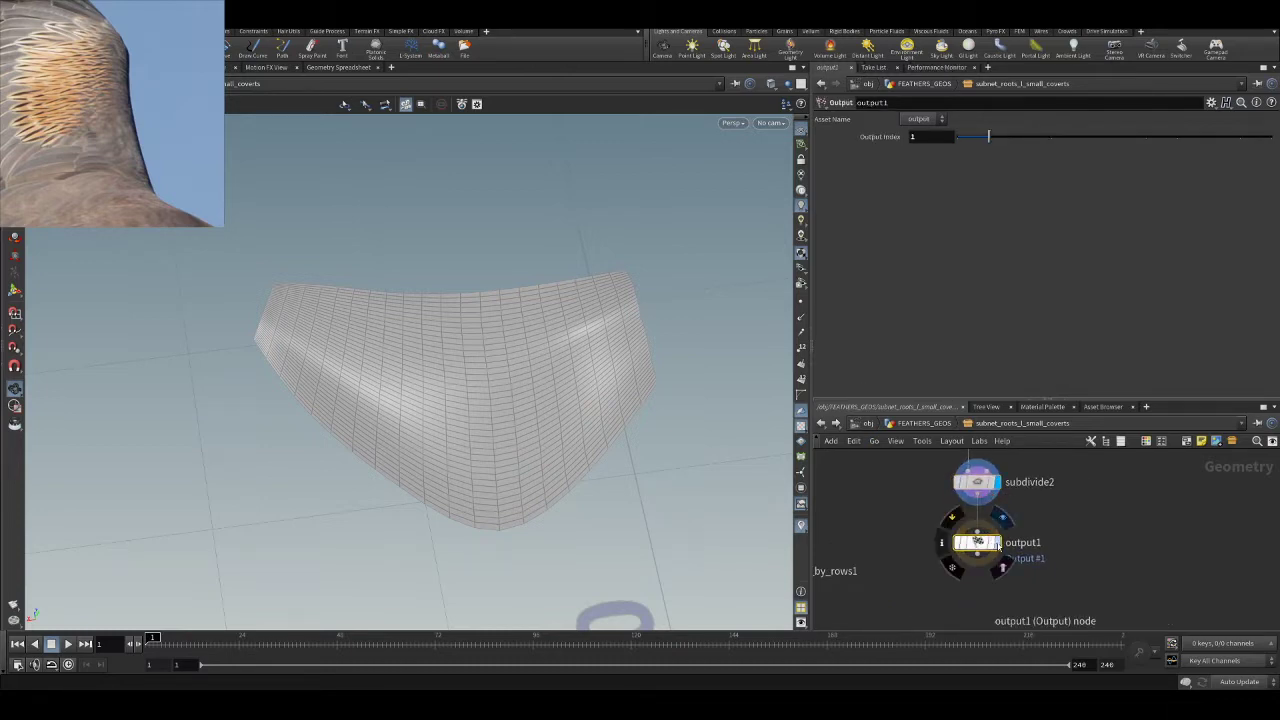
- Back in the FEATHERS_GEOS network, delete the L_SECONDARY_COVERTS_FEATHER_PROXY_GEOS1 null and the gf_feathers_random_color10 node below feathergen5
left_click(933, 424)
middle_click_drag(1097, 586, 1071, 530)
left_click(1008, 553)
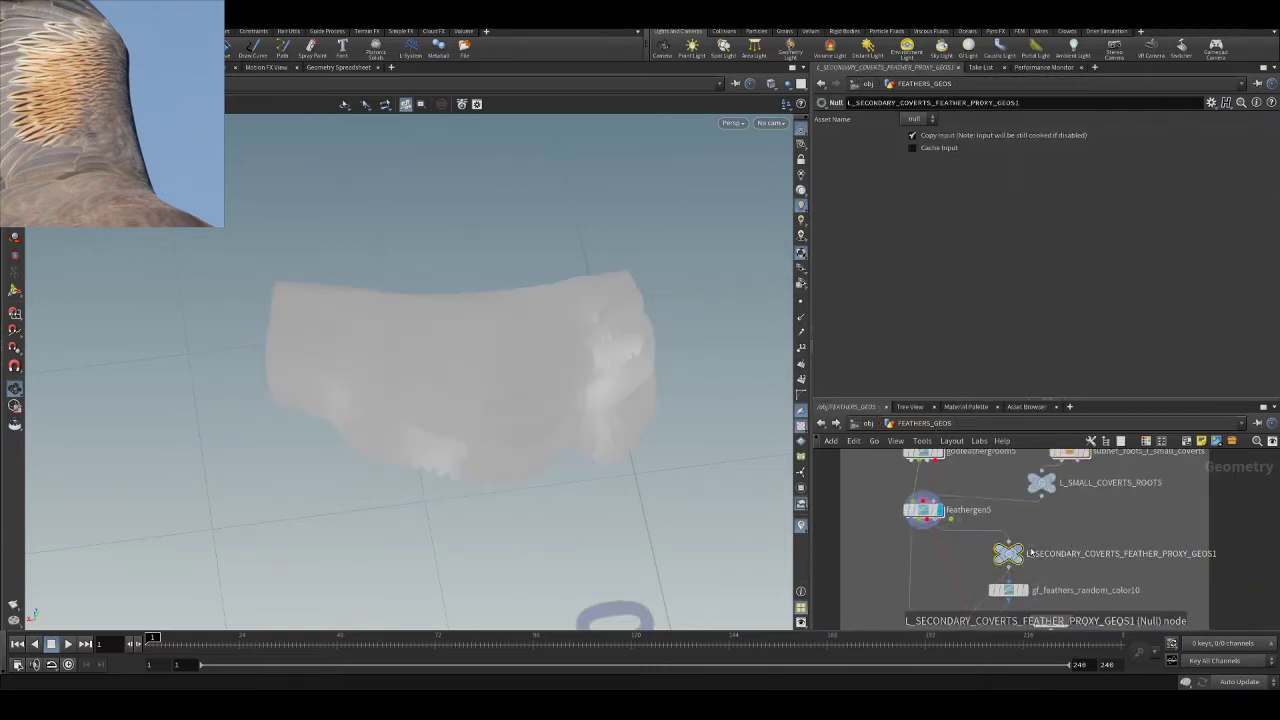
key("Delete")
left_click_drag(937, 508, 937, 508)
key("Delete")
mouse_move(980, 598)
left_mouse_down()
mouse_move(980, 477)
mouse_move(979, 490)
left_mouse_up()
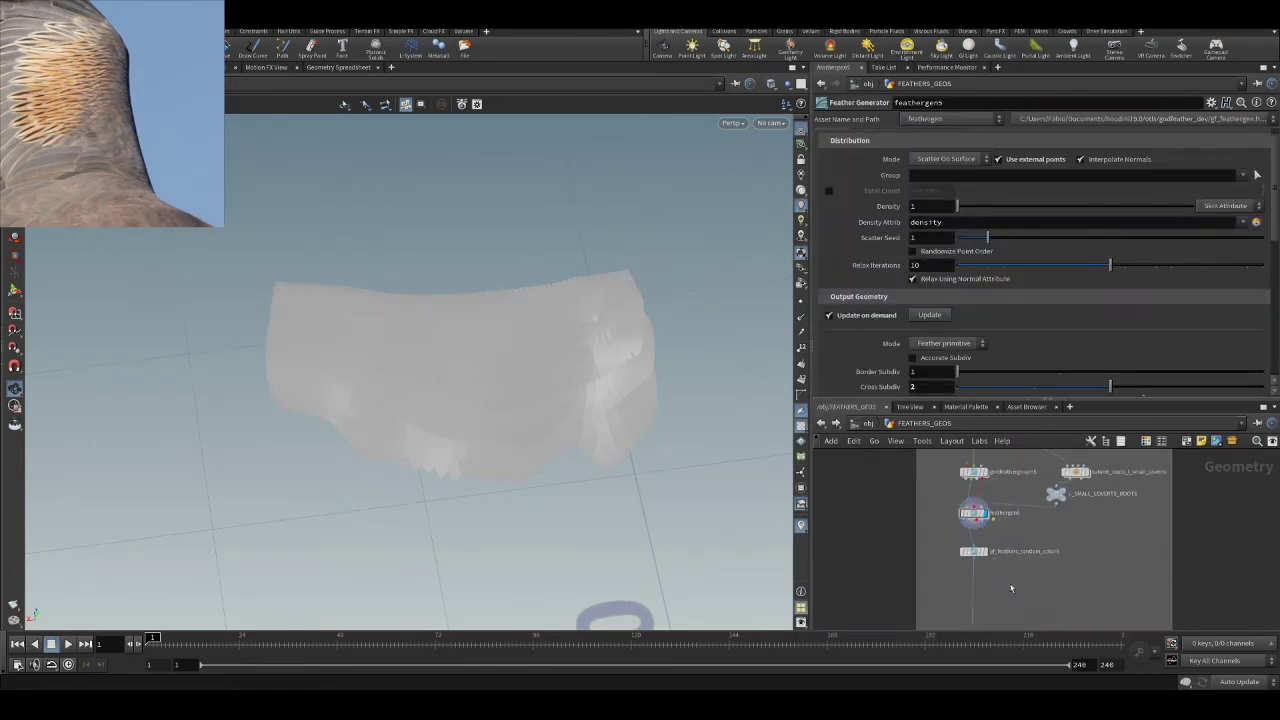
- Create a second null under subnet_roots_l_small_coverts, fed by its second output, and name it L_SMALL_COVERTS_WRAP
key("w")
left_click_drag(575, 435, 717, 457)
scroll(1071, 565, "up", 3)
left_click_drag(1045, 541, 1031, 551)
middle_click_drag(1031, 551, 1031, 506)
left_click_drag(1031, 504, 1075, 537, "alt")
left_click(1153, 537)
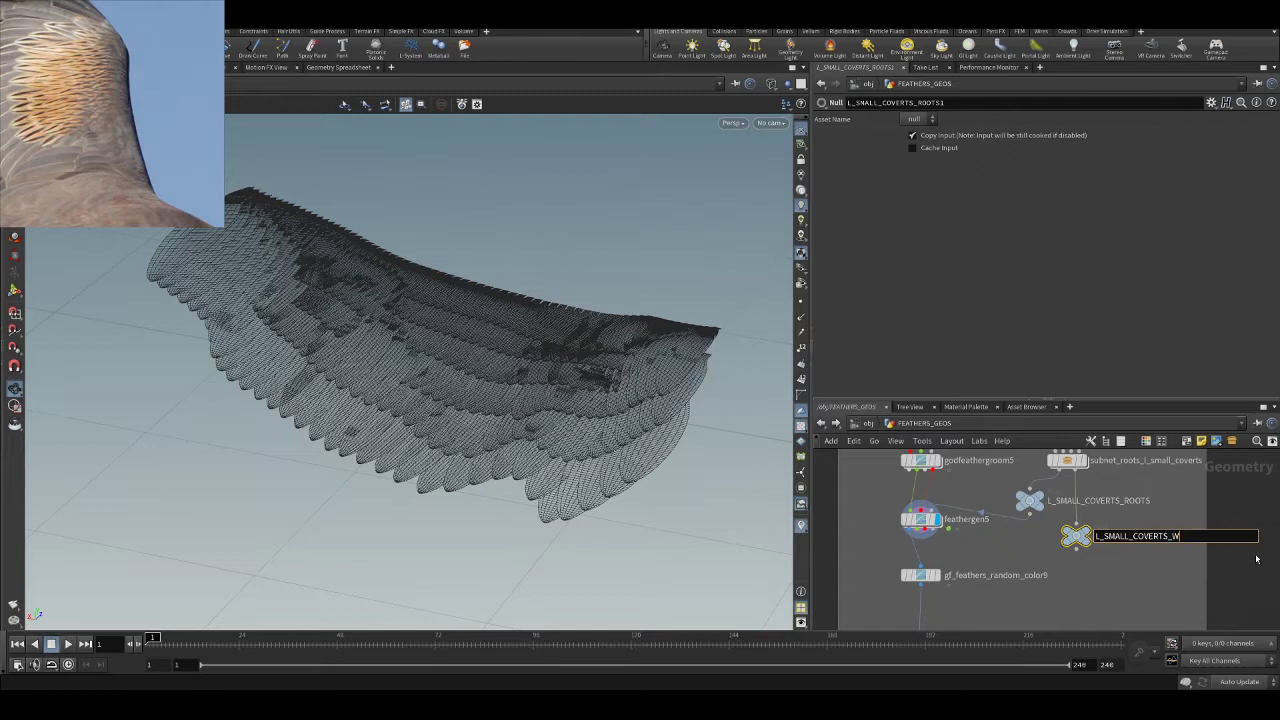
key("Return")
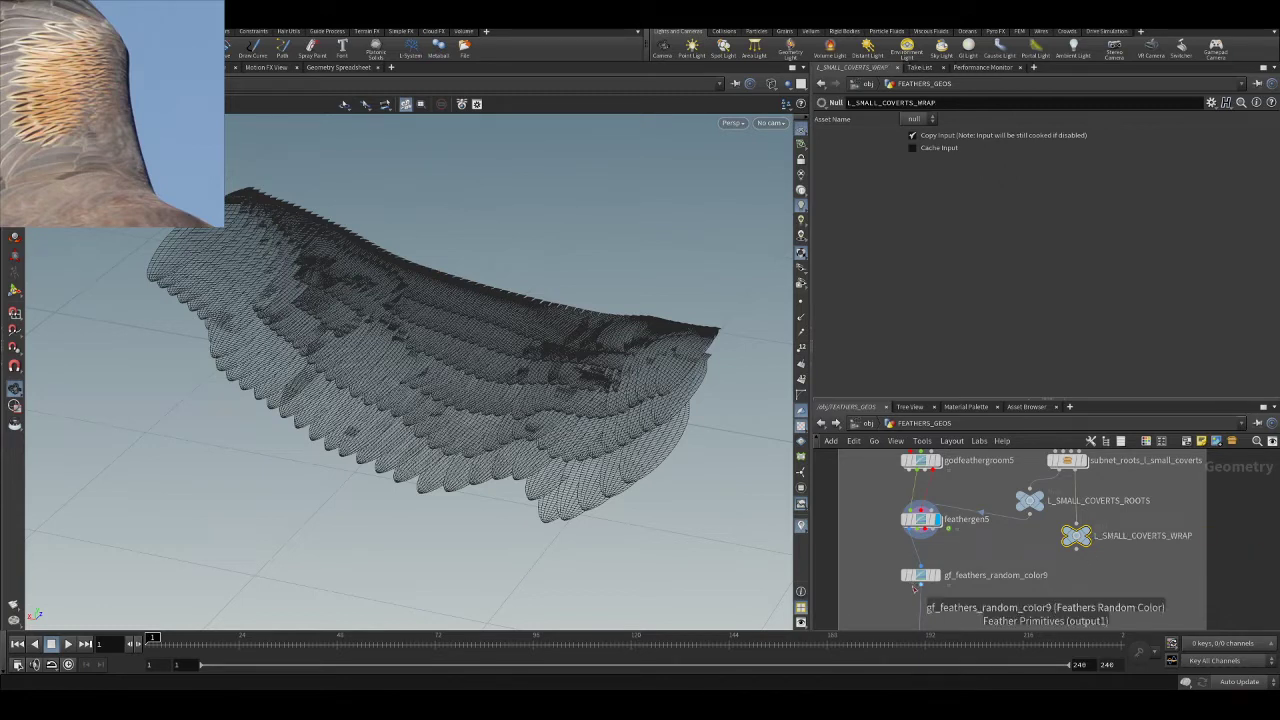
- Duplicate gf_feathers_random_color9 beside the original, connect the copy to feathergen5's output and display it
left_click_drag(923, 578, 899, 577)
middle_click_drag(944, 563, 942, 521)
scroll(942, 521, "up", 2)
left_click_drag(882, 536, 964, 536, "alt")
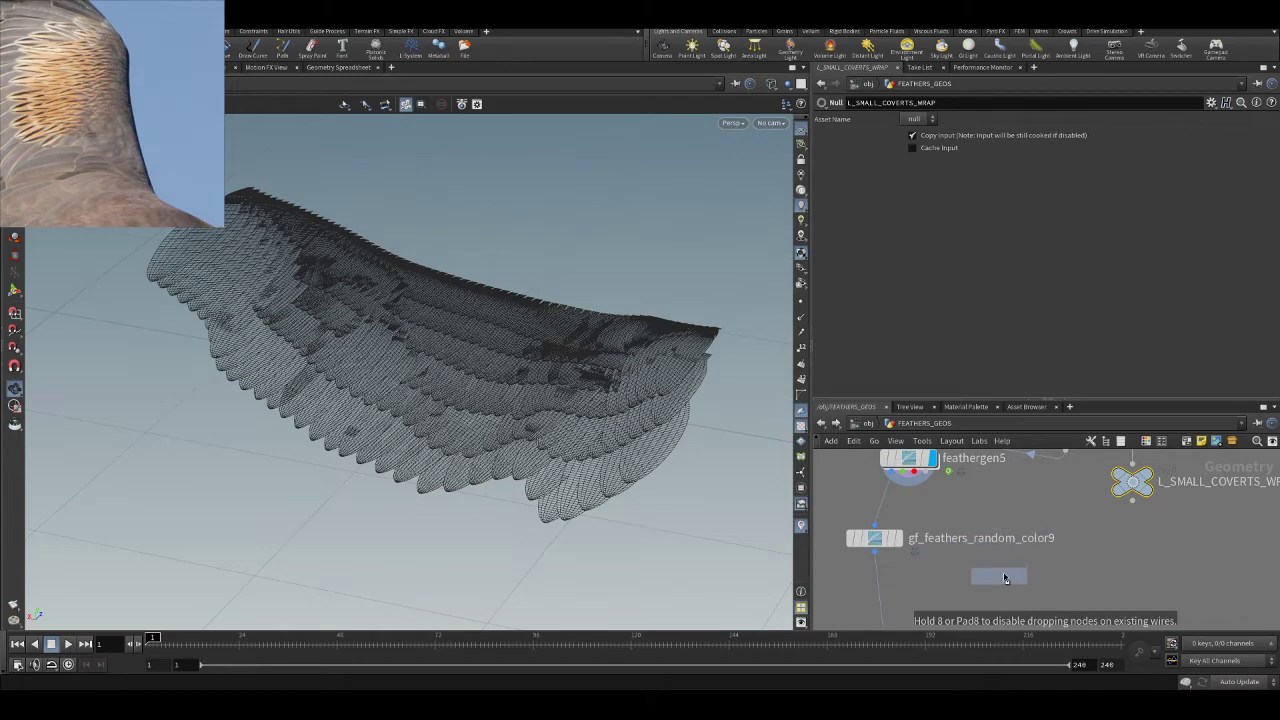
left_click_drag(1005, 578, 998, 577, "alt")
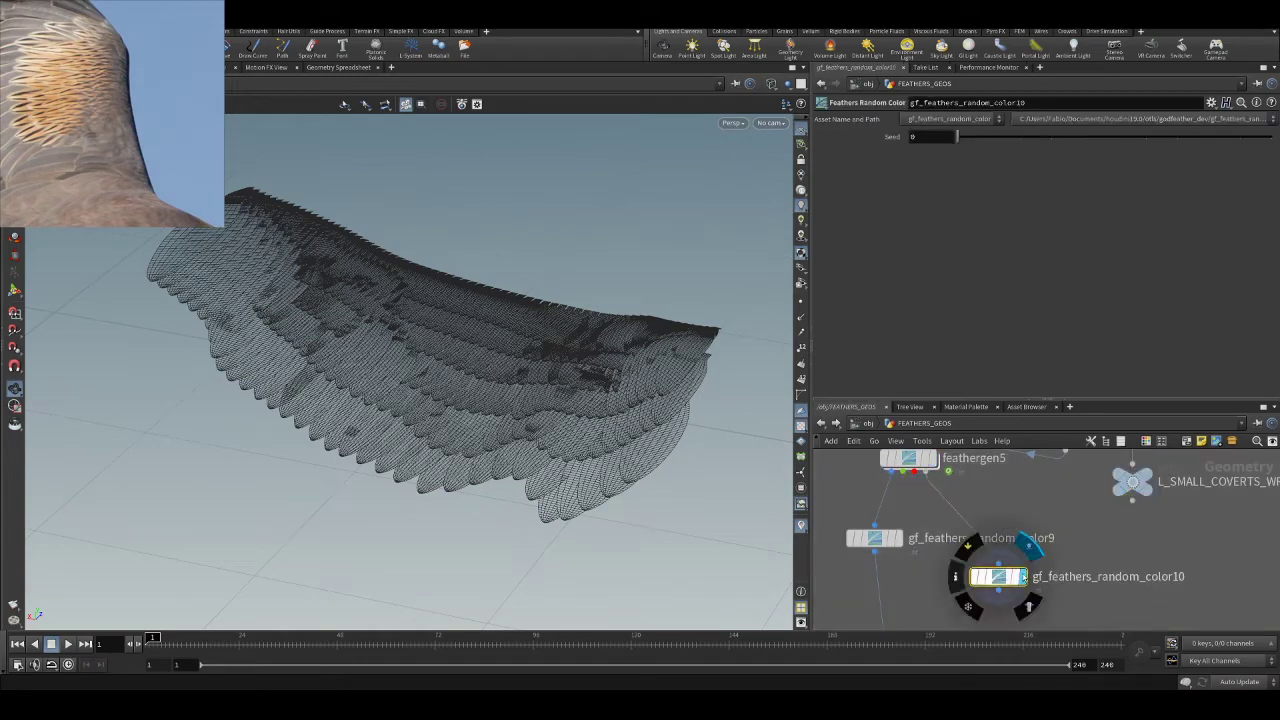
left_click(1020, 577)
left_click_drag(442, 394, 437, 307)
- Add a gf featherprimitives wrap node directly beneath gf_feathers_random_color10
middle_click_drag(1125, 553, 1110, 521)
scroll(1108, 521, "down", 1)
middle_click_drag(1045, 605, 1035, 579)
scroll(1030, 583, "up", 1)
left_click(1030, 583)
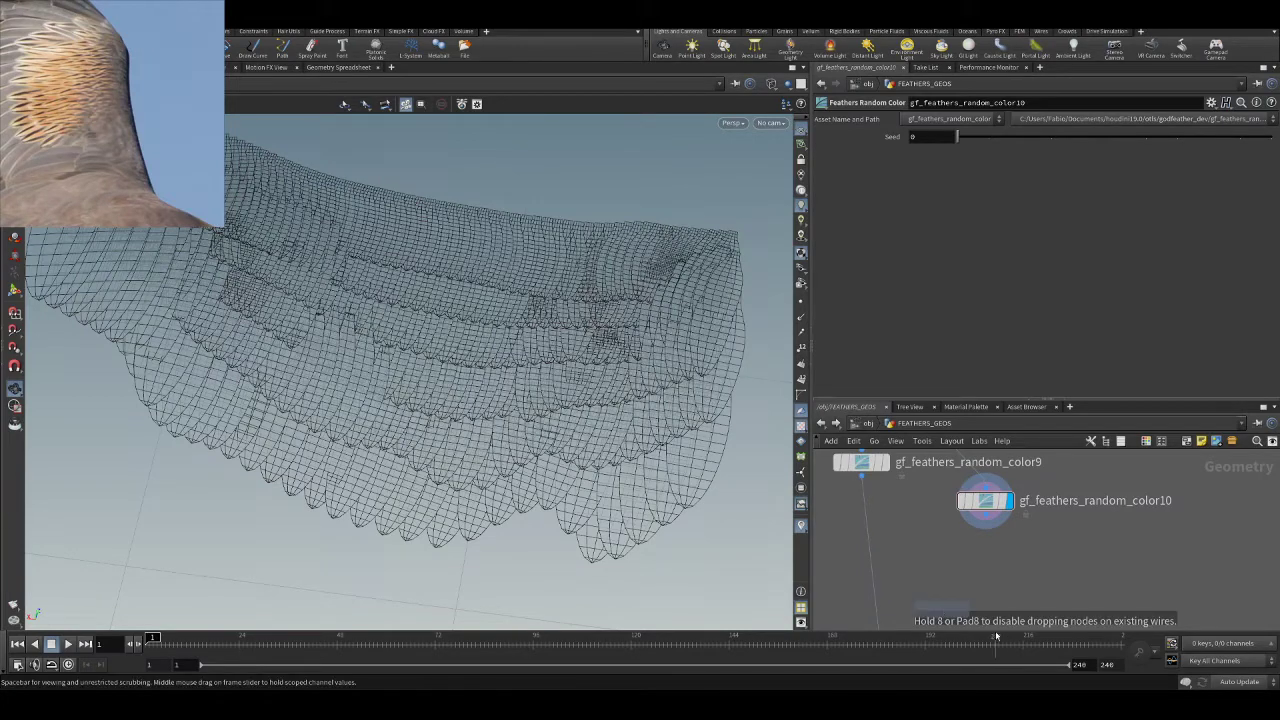
left_click(998, 568)
left_click_drag(996, 572, 986, 578)
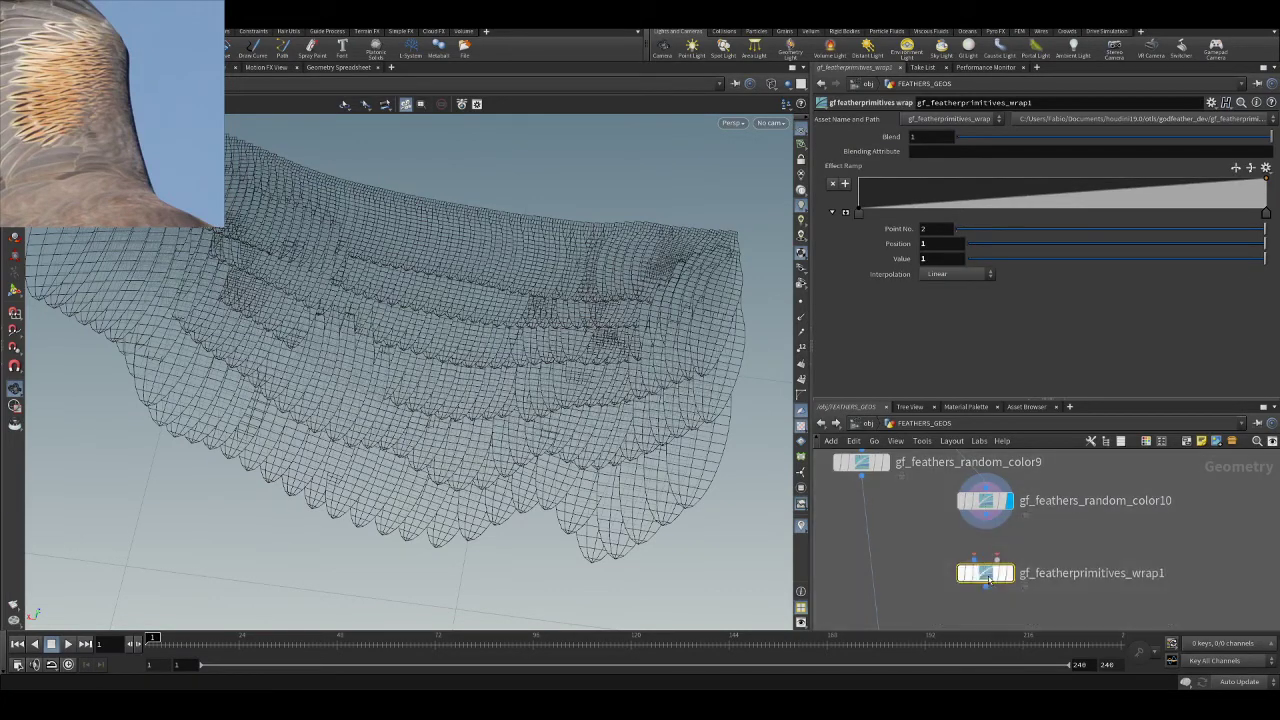
- Show L_SMALL_COVERTS_WRAP as a template and examine how far its surface extends past the feathers
scroll(688, 384, "down", 1)
middle_click_drag(1118, 486, 1096, 528)
scroll(1096, 528, "down", 2)
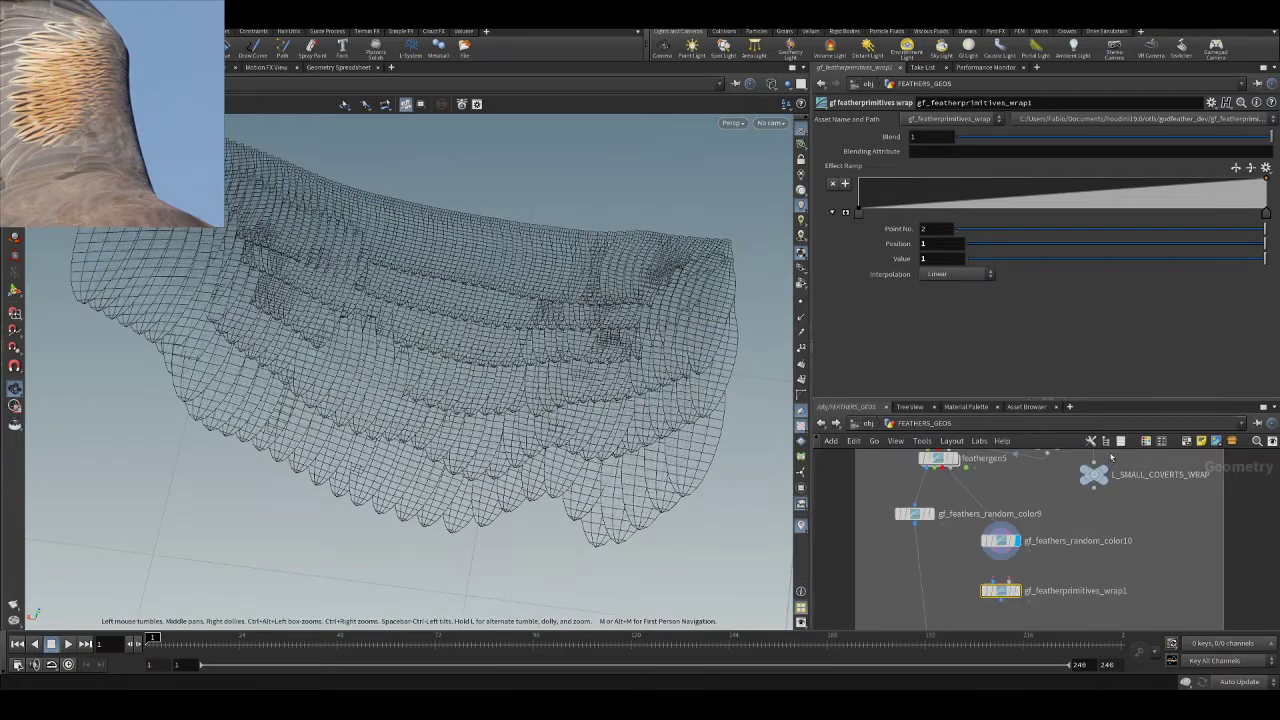
left_click(1112, 492)
left_click_drag(473, 409, 352, 297)
middle_click_drag(1017, 489, 1023, 553)
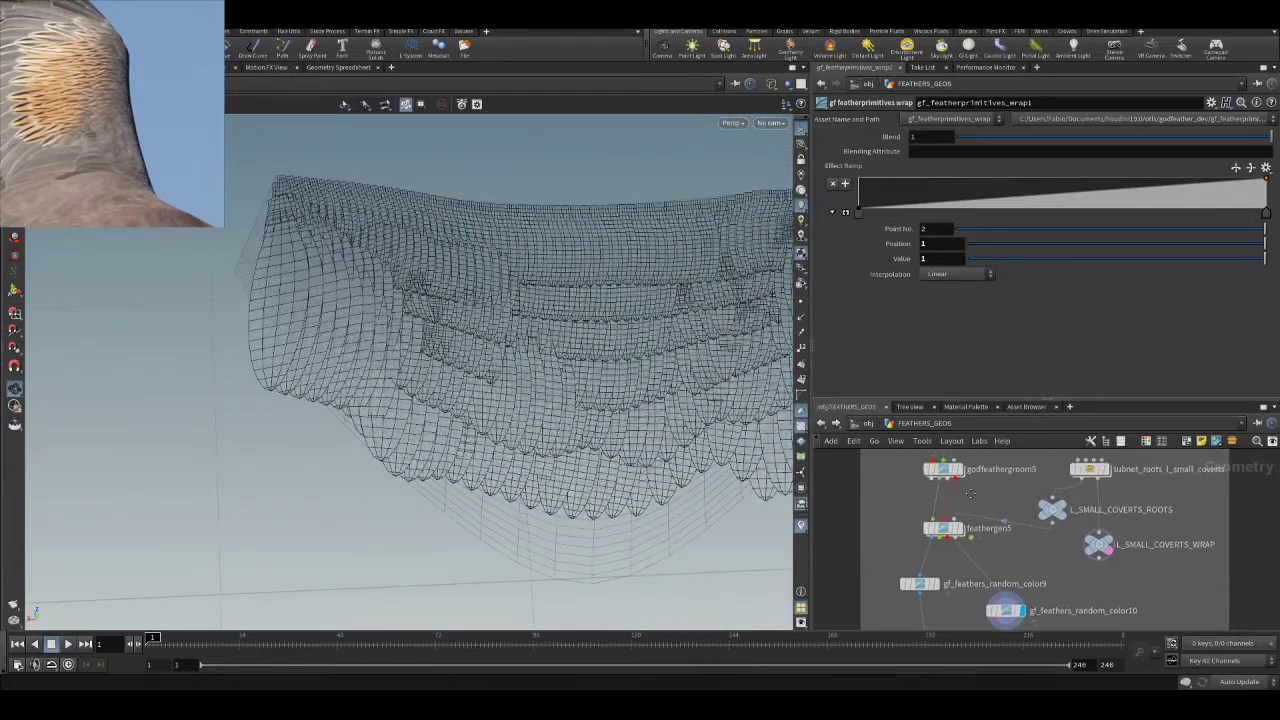
- Display godfeathergroom5 with feathergen5 as the template instead of the wrap null, and start grooming its guides in the viewport
middle_click_drag(971, 489, 978, 535)
scroll(976, 512, "up", 1)
left_click(966, 508)
left_click(947, 508)
left_click_drag(287, 301, 380, 337)
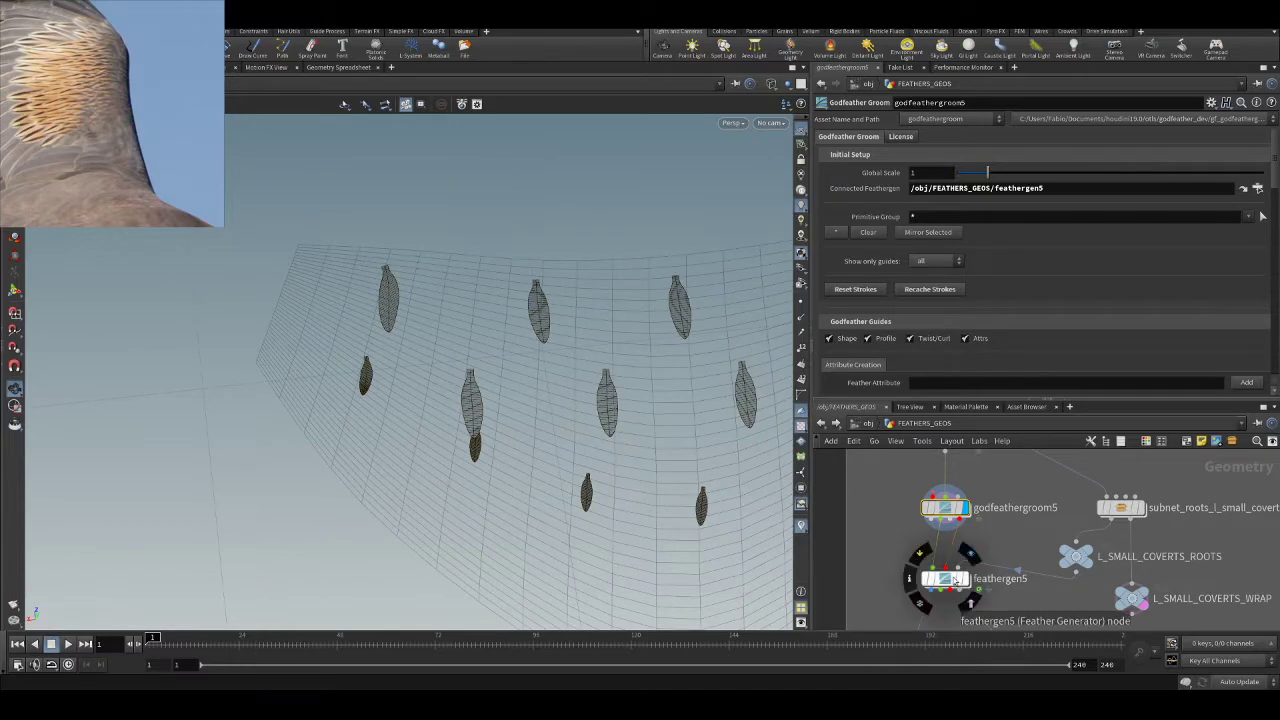
left_click(969, 553)
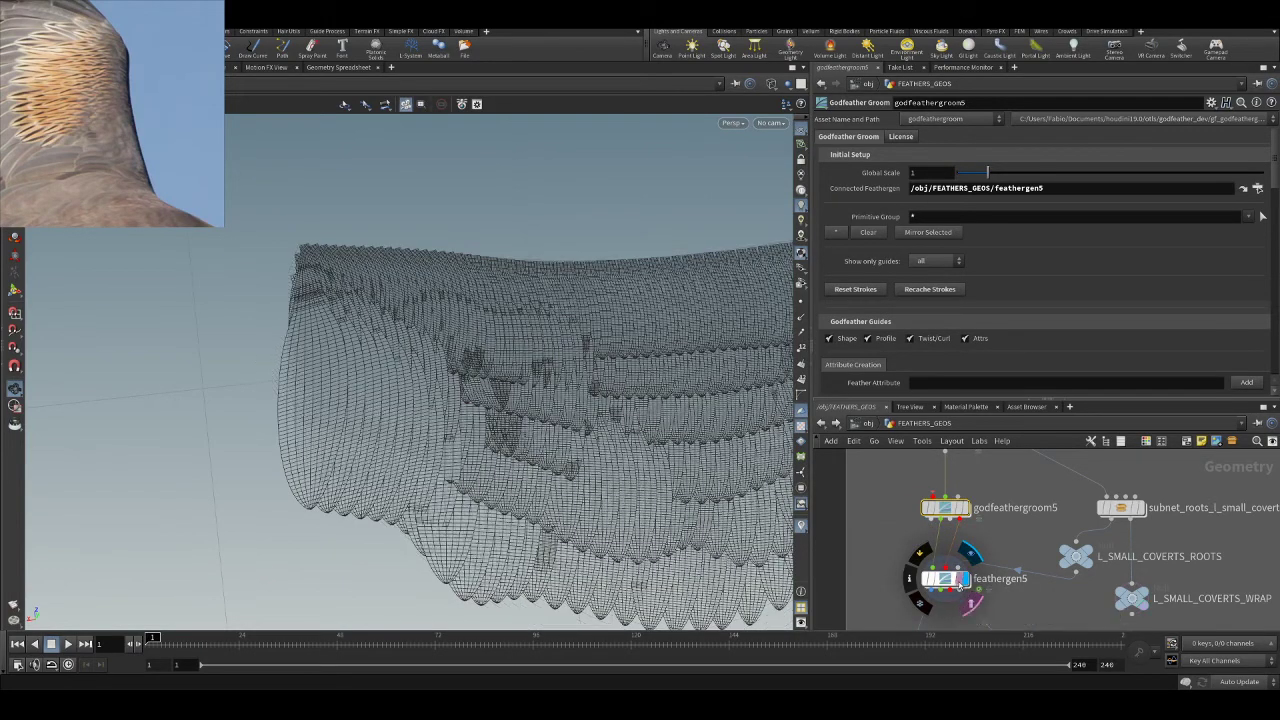
left_click(966, 508)
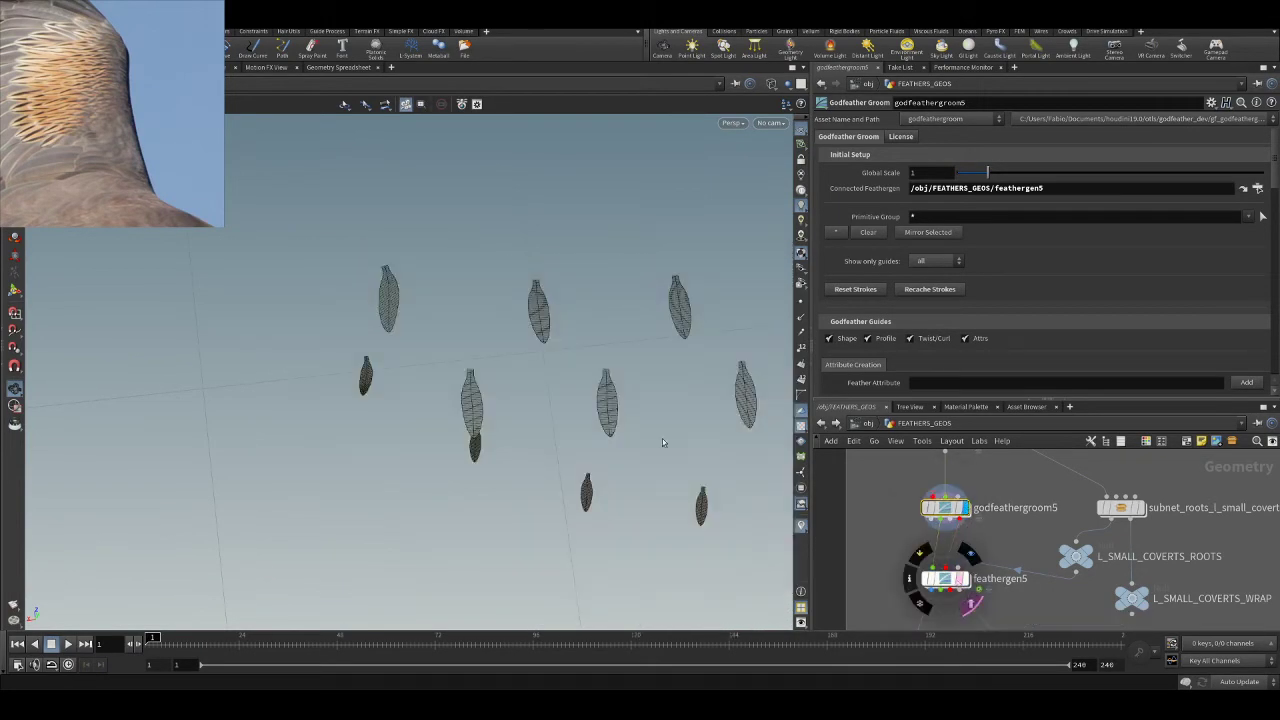
left_click(969, 599)
key("Return")
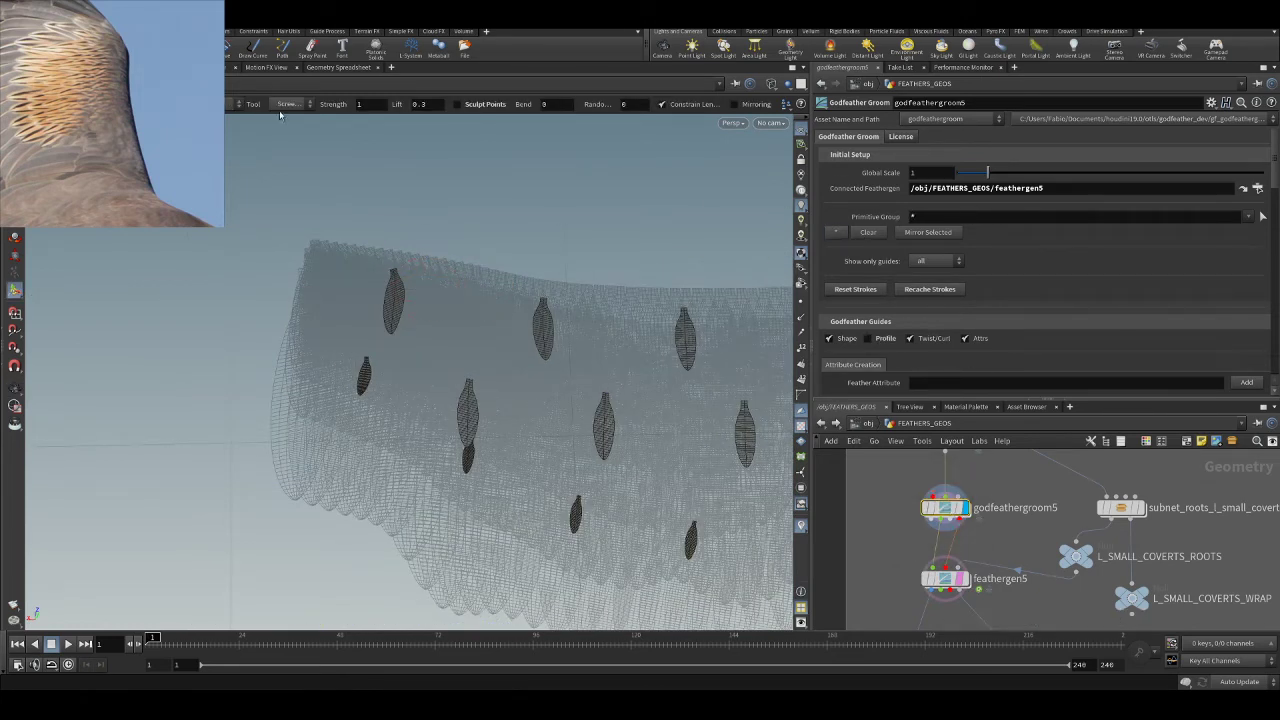
- Shorten the two guide feathers at the wing's narrow end with the Cut tool, then adjust their lengths with Constrain Length off
left_click(297, 142)
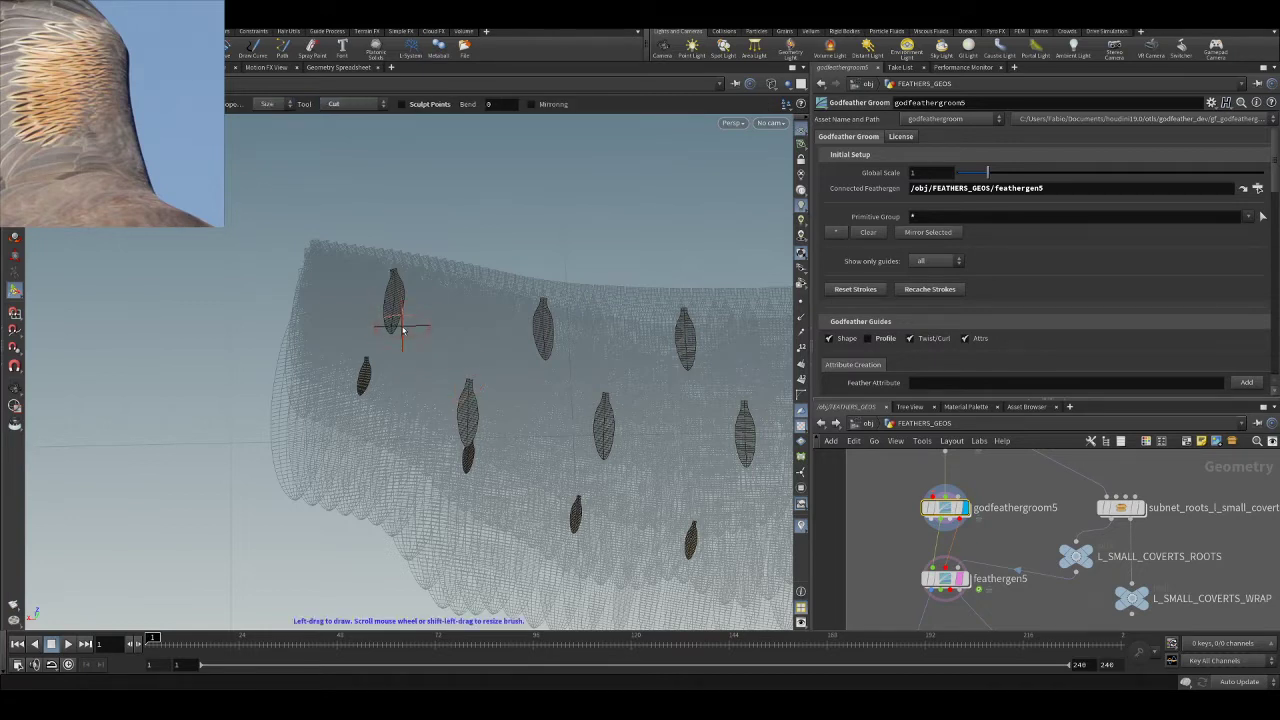
mouse_move(383, 370)
left_mouse_down()
mouse_move(351, 392)
mouse_move(367, 400)
mouse_move(400, 329)
left_mouse_up()
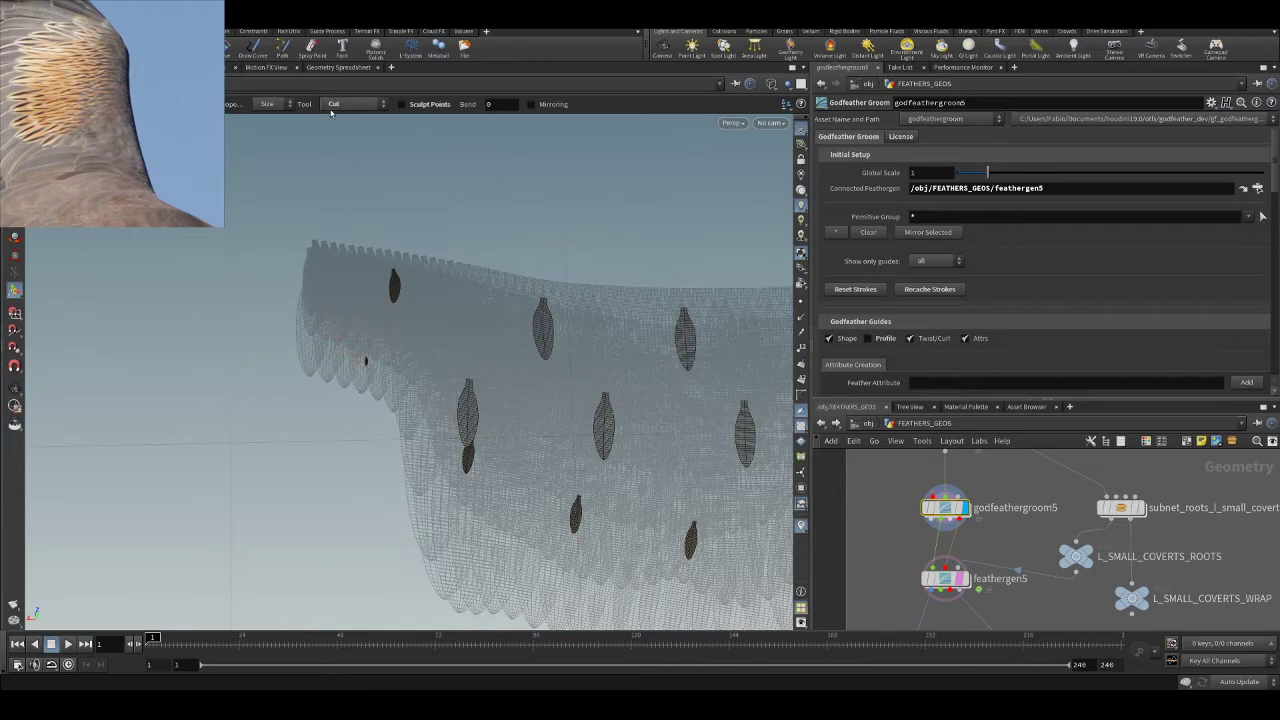
left_click(356, 128)
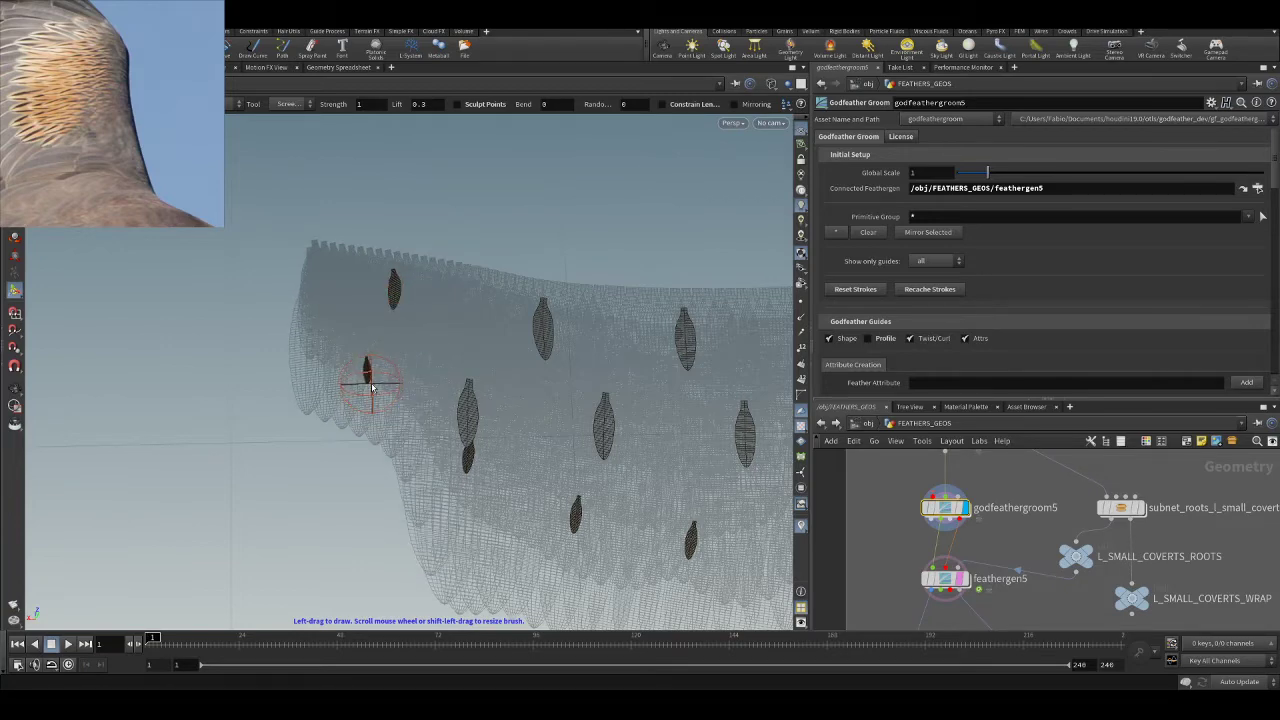
left_click_drag(412, 393, 331, 303, "alt")
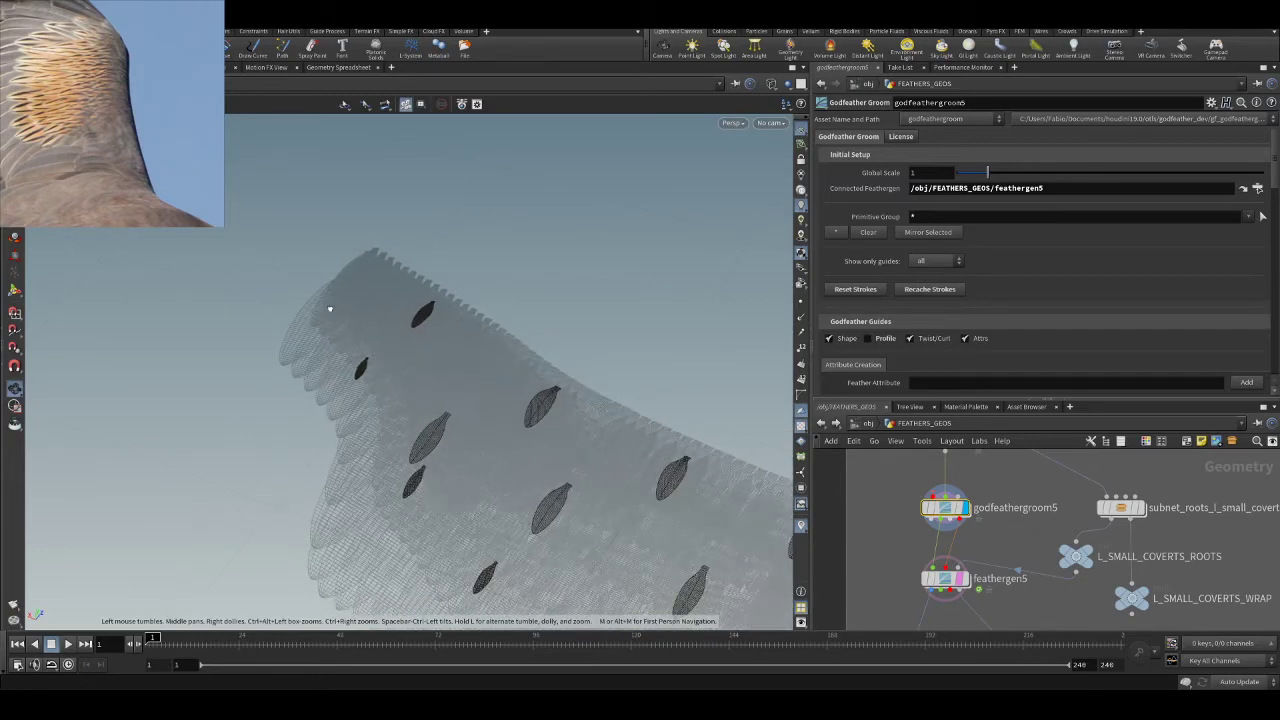
- Trim the remaining guide feathers along the wing's lower edge with the Cut tool so they are shorter
left_click(280, 142)
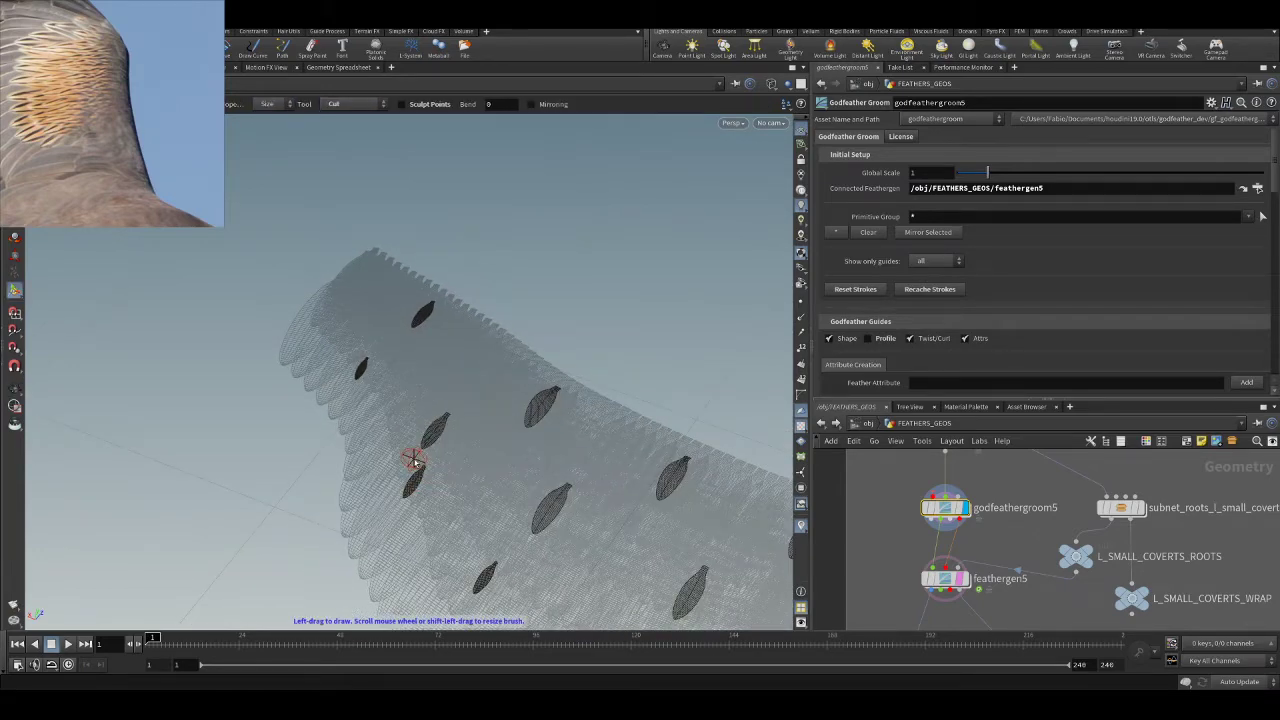
mouse_move(378, 475)
left_mouse_down("alt")
mouse_move(286, 414)
mouse_move(443, 474)
mouse_move(434, 457)
left_mouse_up("alt")
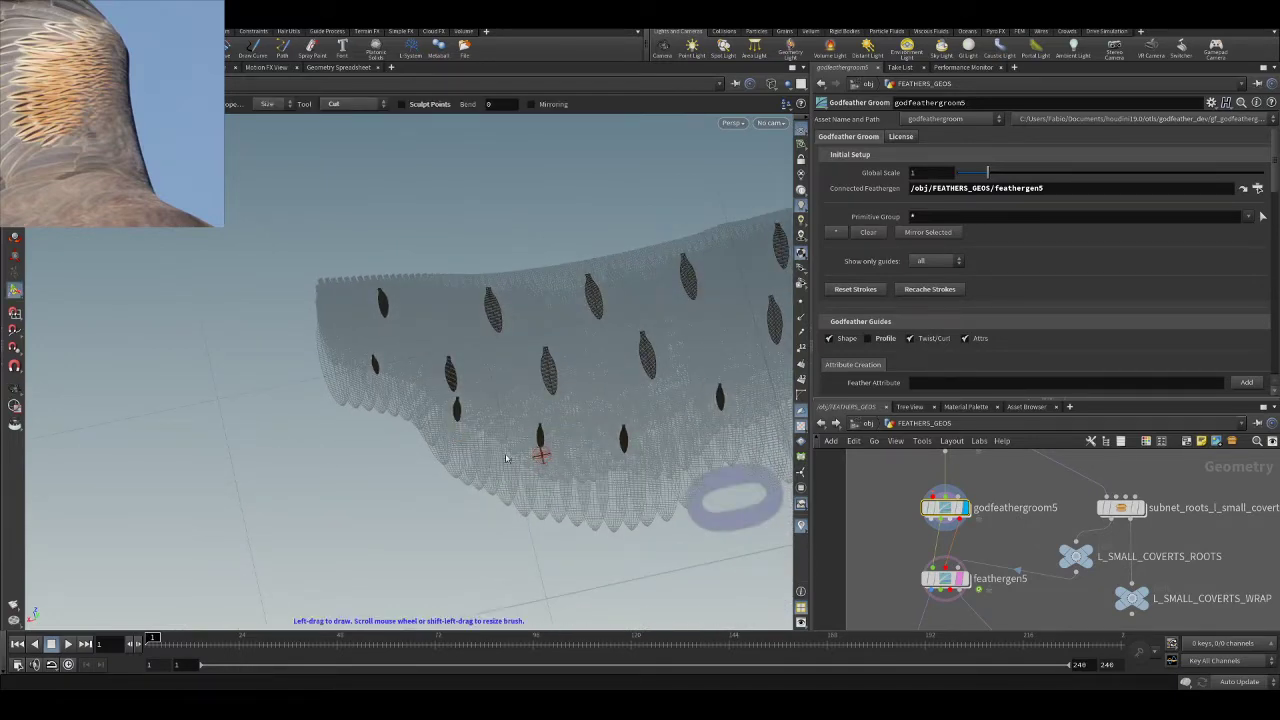
left_click_drag(538, 420, 487, 362, "alt")
middle_click_drag(516, 405, 483, 297)
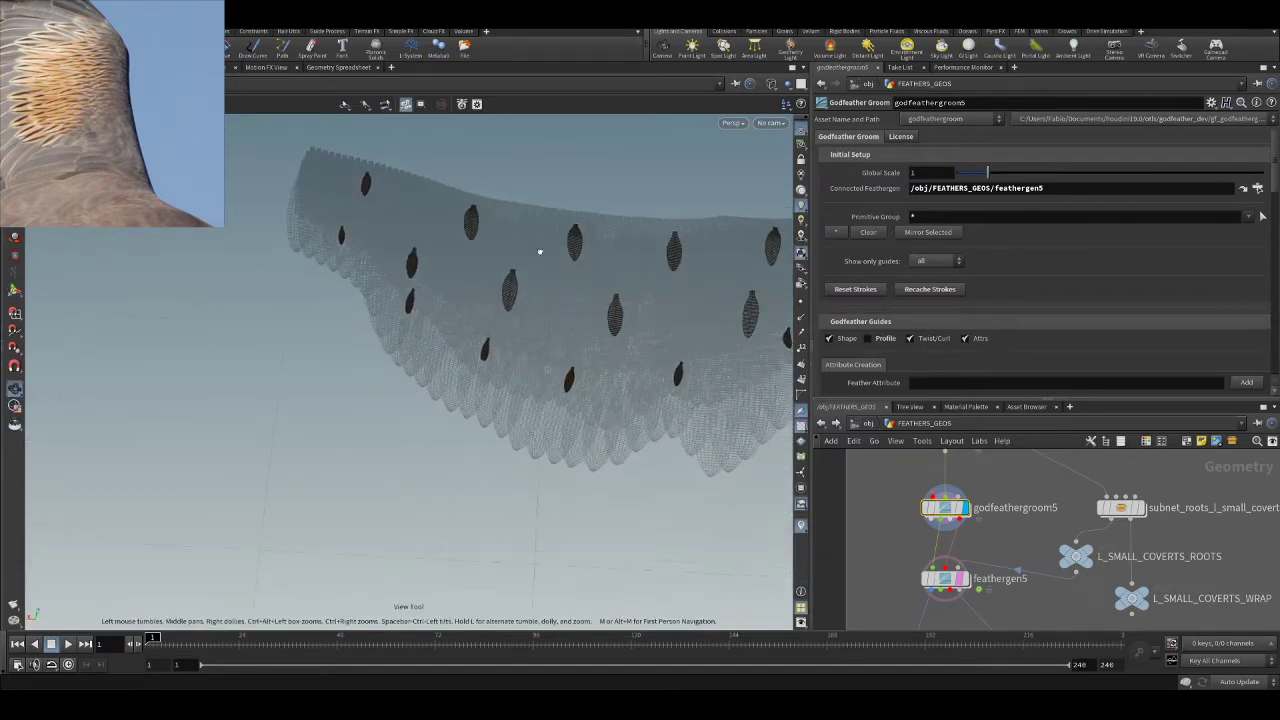
left_click_drag(540, 251, 590, 270)
- Connect gf_feathers_random_color10 and L_SMALL_COVERTS_WRAP to gf_featherprimitives_wrap1 as feathers and wrap geometry, and display the wrapped feathers
scroll(1006, 561, "down", 3)
middle_click_drag(1014, 612, 982, 466)
scroll(997, 544, "up", 2)
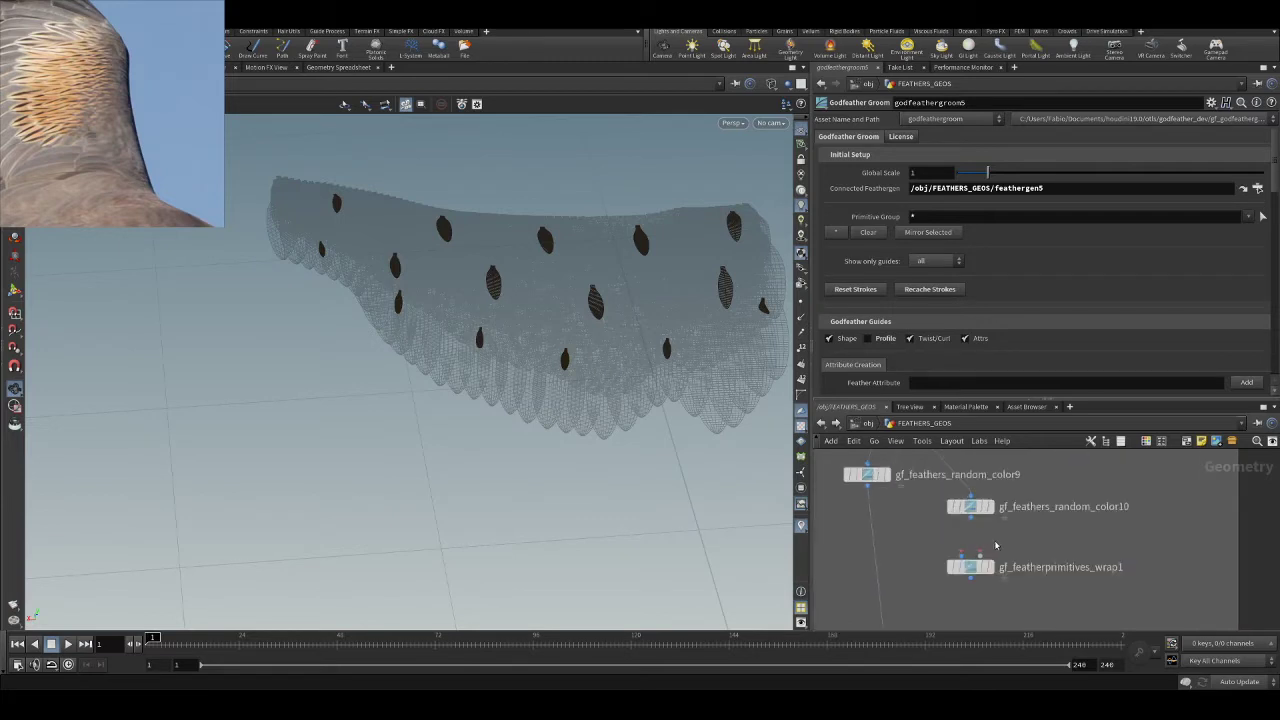
middle_click_drag(1085, 507, 1051, 549)
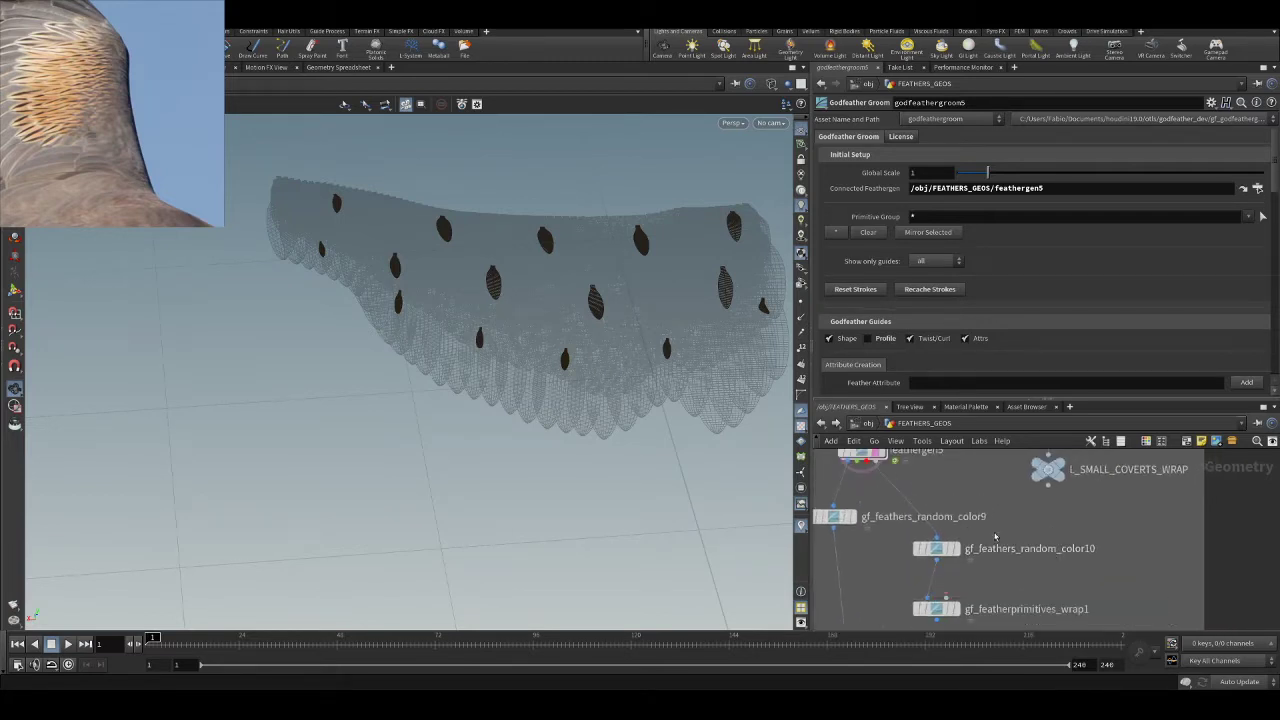
left_click(960, 548)
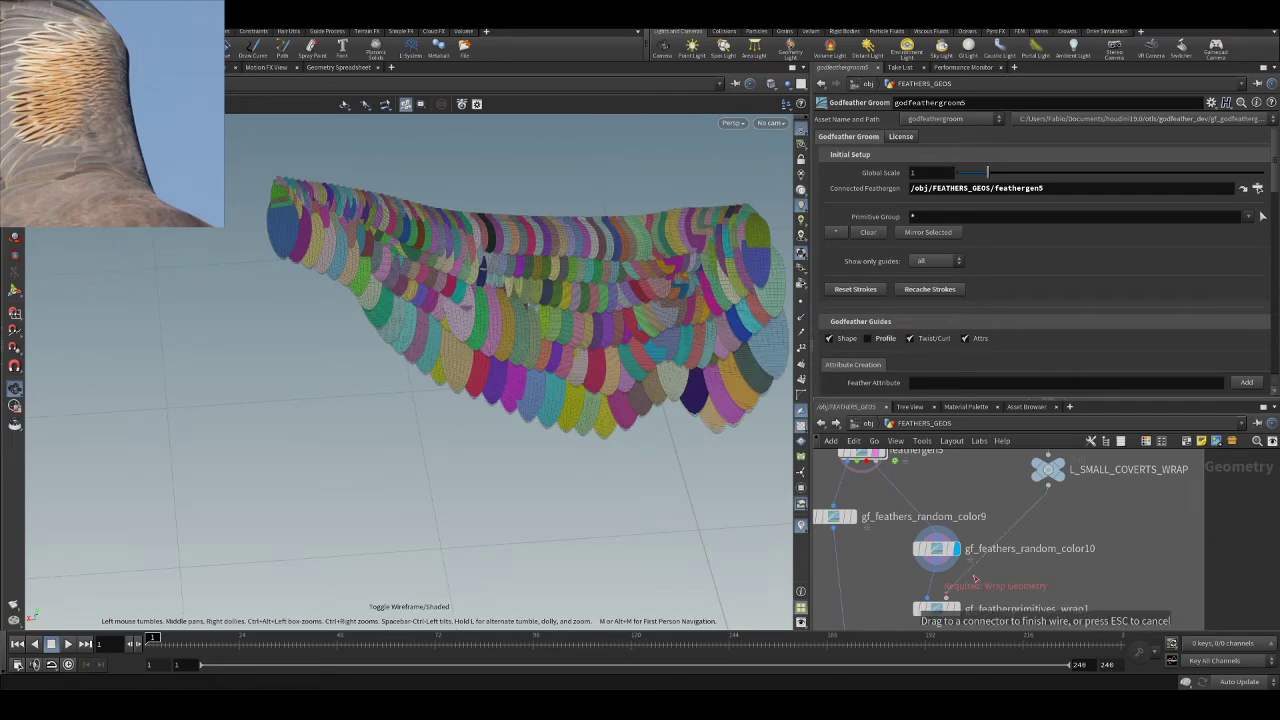
middle_click_drag(1004, 603, 994, 539)
left_click(948, 545)
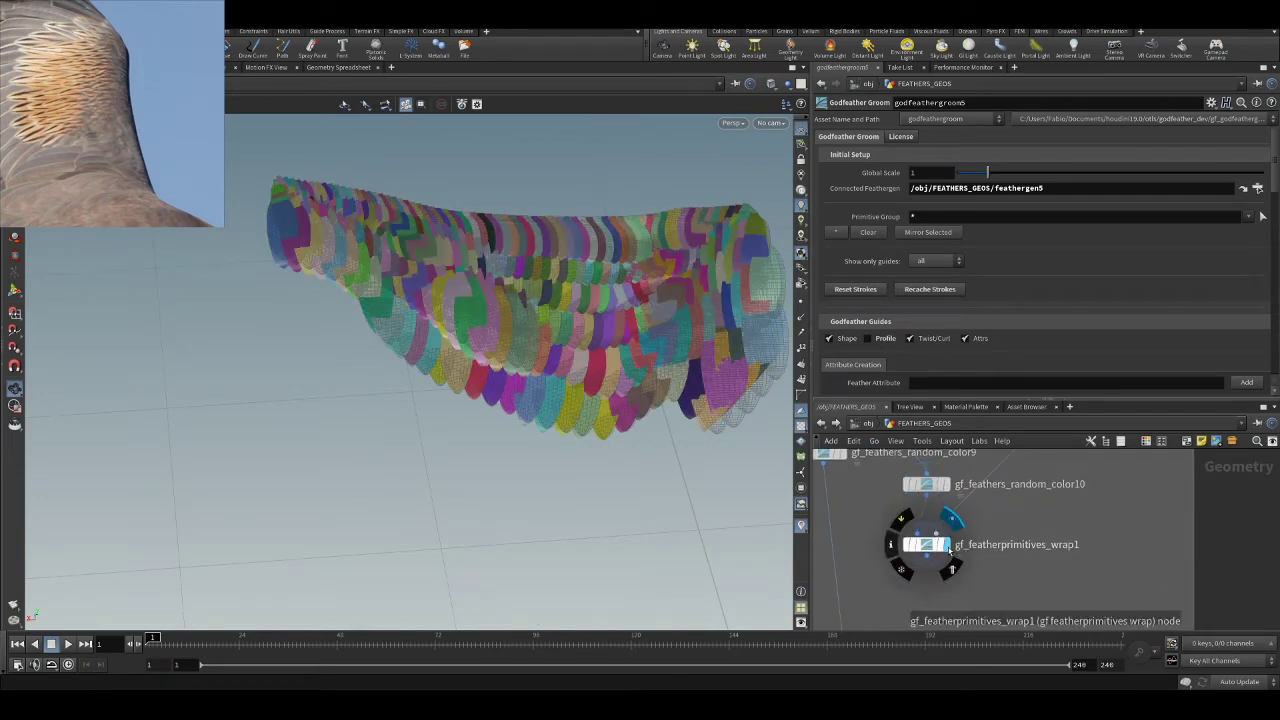
mouse_move(580, 310)
left_mouse_down()
mouse_move(537, 241)
mouse_move(480, 272)
mouse_move(555, 315)
left_mouse_up()
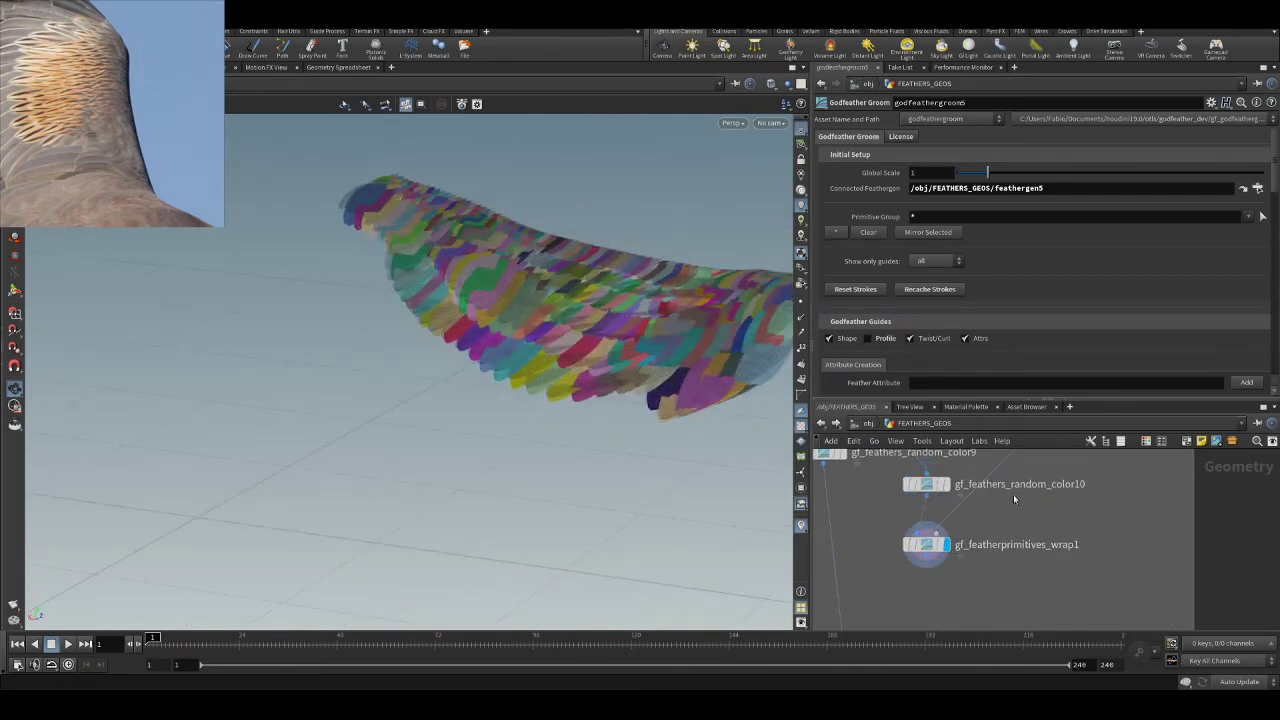
- Set the first point of gf_featherprimitives_wrap1's Effect Ramp to a value of 1
left_click(931, 549)
left_click_drag(577, 187, 540, 300)
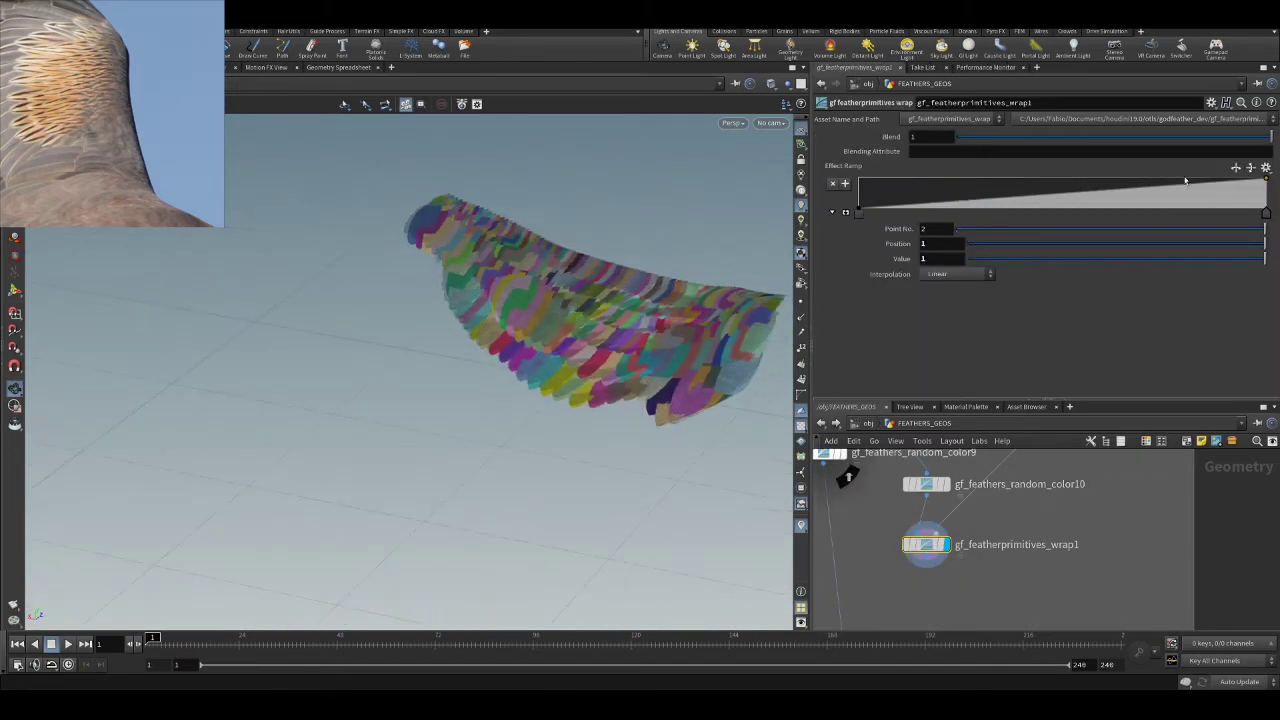
left_click_drag(858, 196, 858, 182)
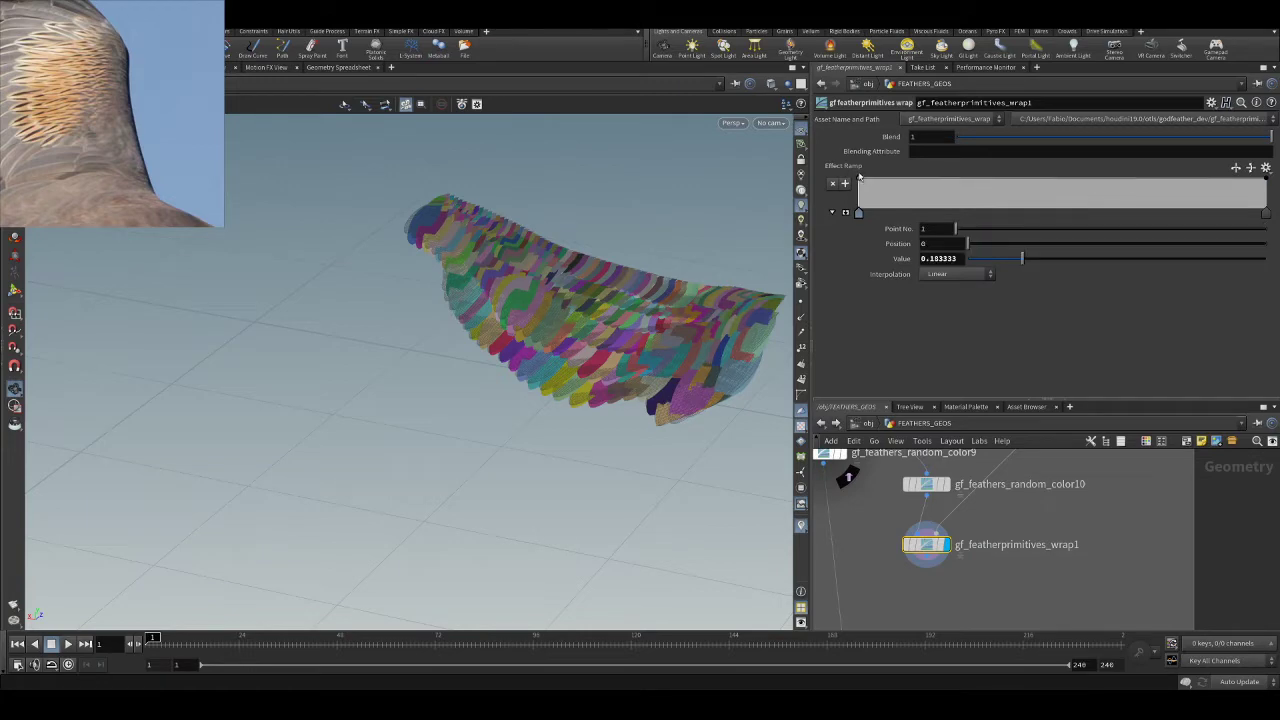
scroll(542, 238, "up", 5)
mouse_move(538, 274)
left_mouse_down()
mouse_move(583, 271)
mouse_move(554, 277)
left_mouse_up()
- Check the wrap surface's mesh density and set the Depth of subdivide2 inside subnet_roots_l_small_coverts to 3
scroll(1146, 528, "down", 2)
middle_click_drag(1147, 531, 1100, 606)
scroll(1080, 560, "up", 2)
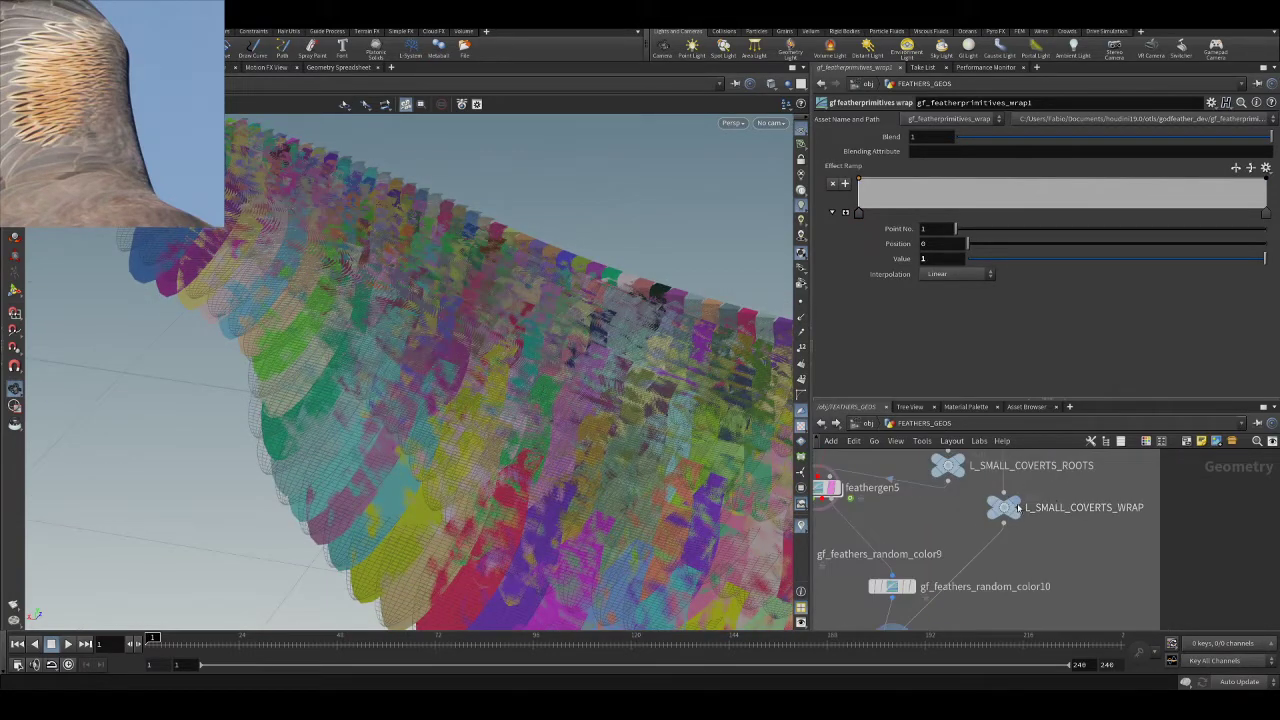
left_click(1016, 501)
scroll(405, 313, "up", 4)
left_click_drag(405, 313, 420, 345)
middle_click_drag(969, 487, 959, 548)
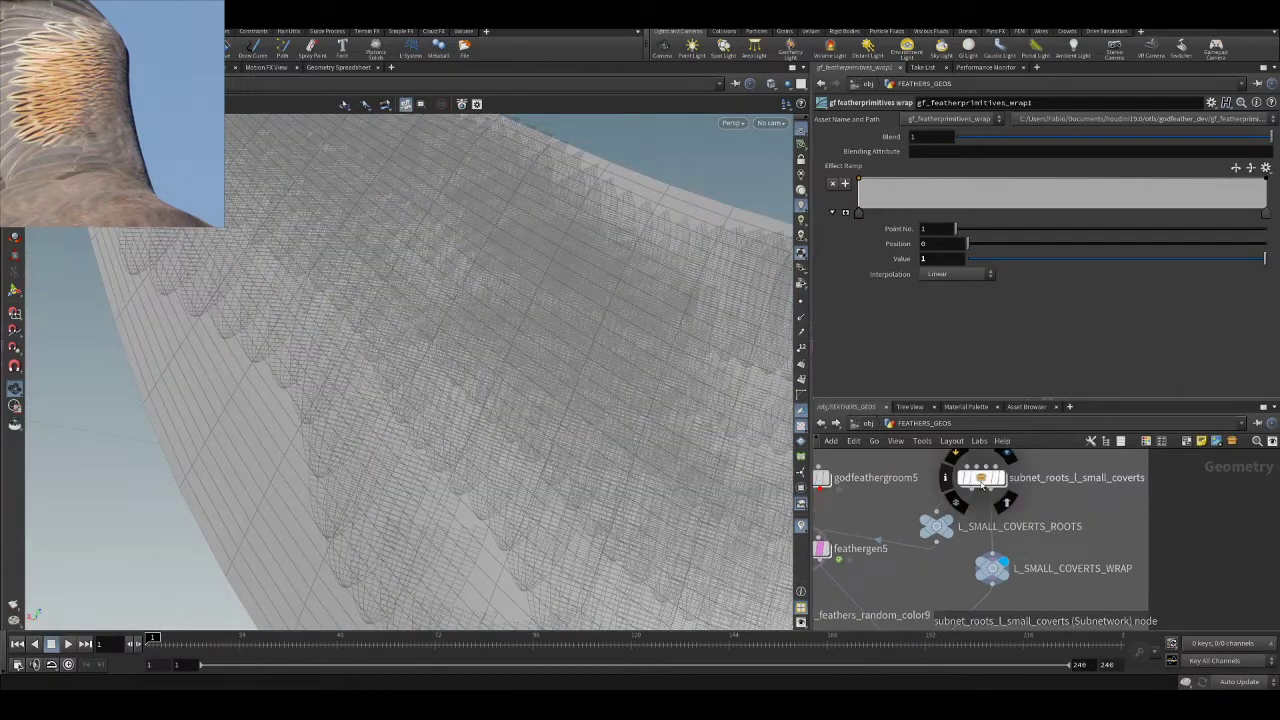
double_click(985, 483)
left_click(990, 484)
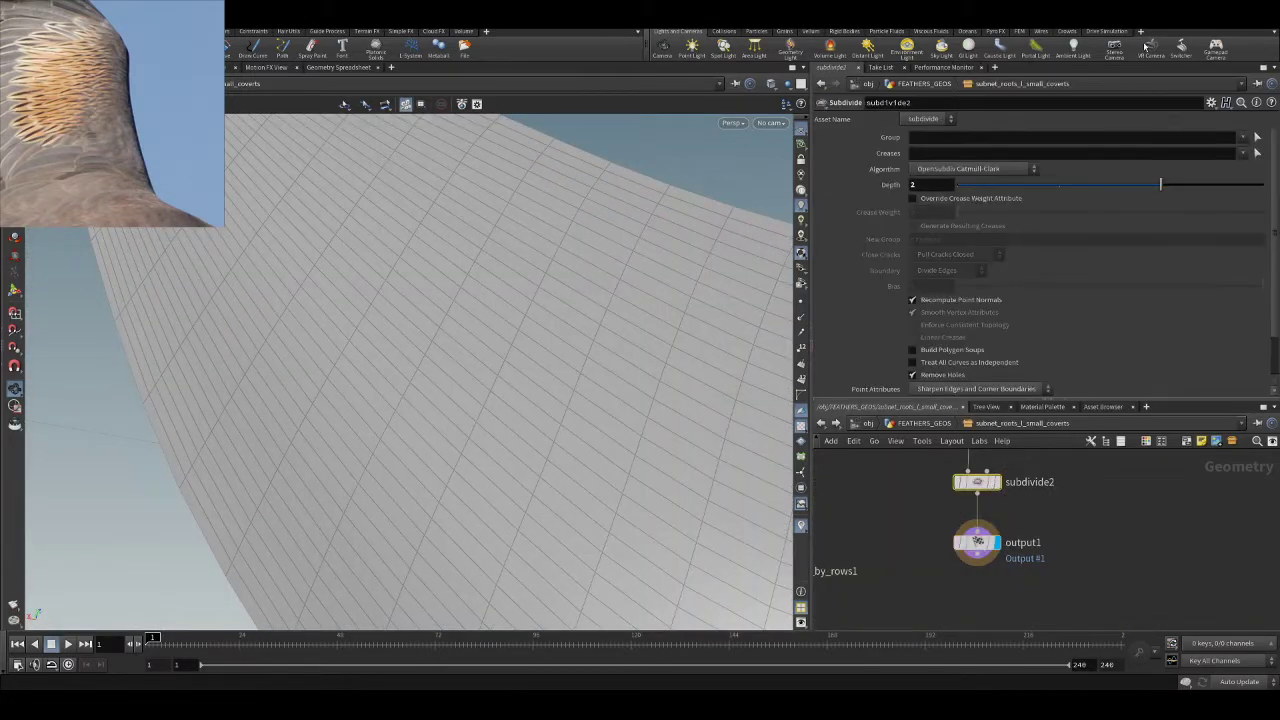
left_click_drag(1220, 211, 1265, 205)
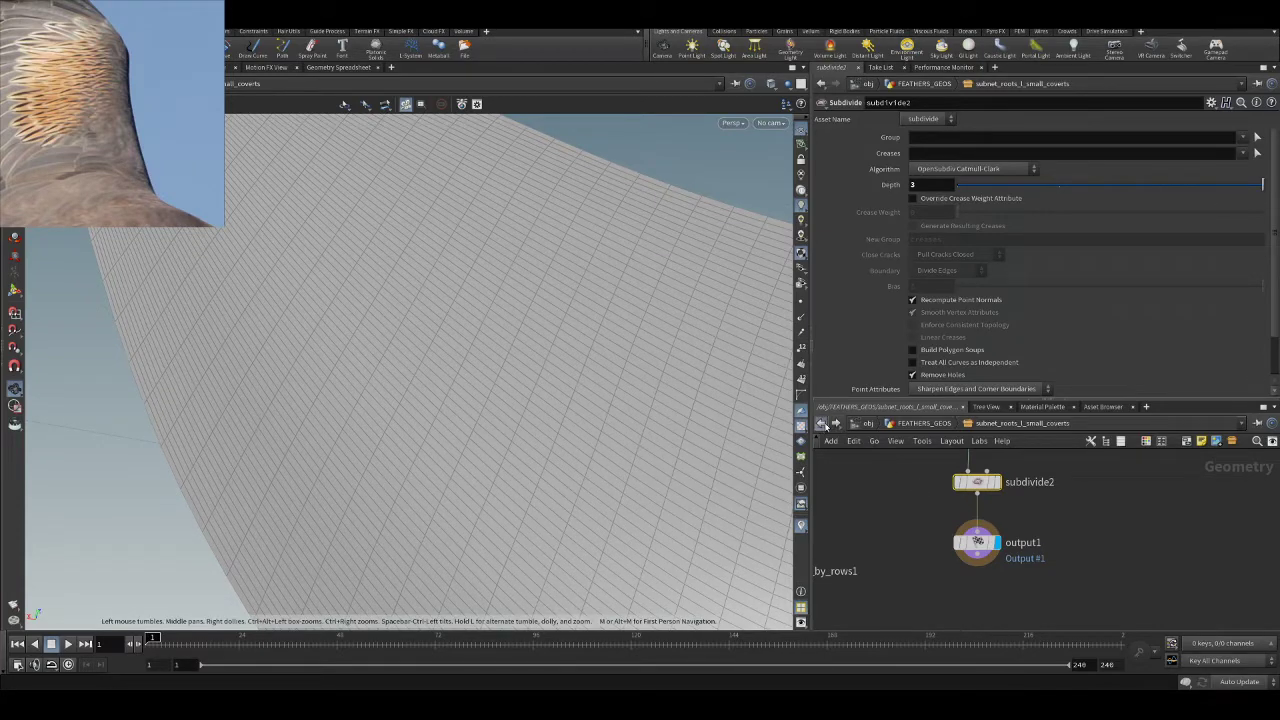
left_click(822, 423)
- Display gf_featherprimitives_wrap1 again and examine the wrapped feathers up close
left_click_drag(329, 313, 434, 309)
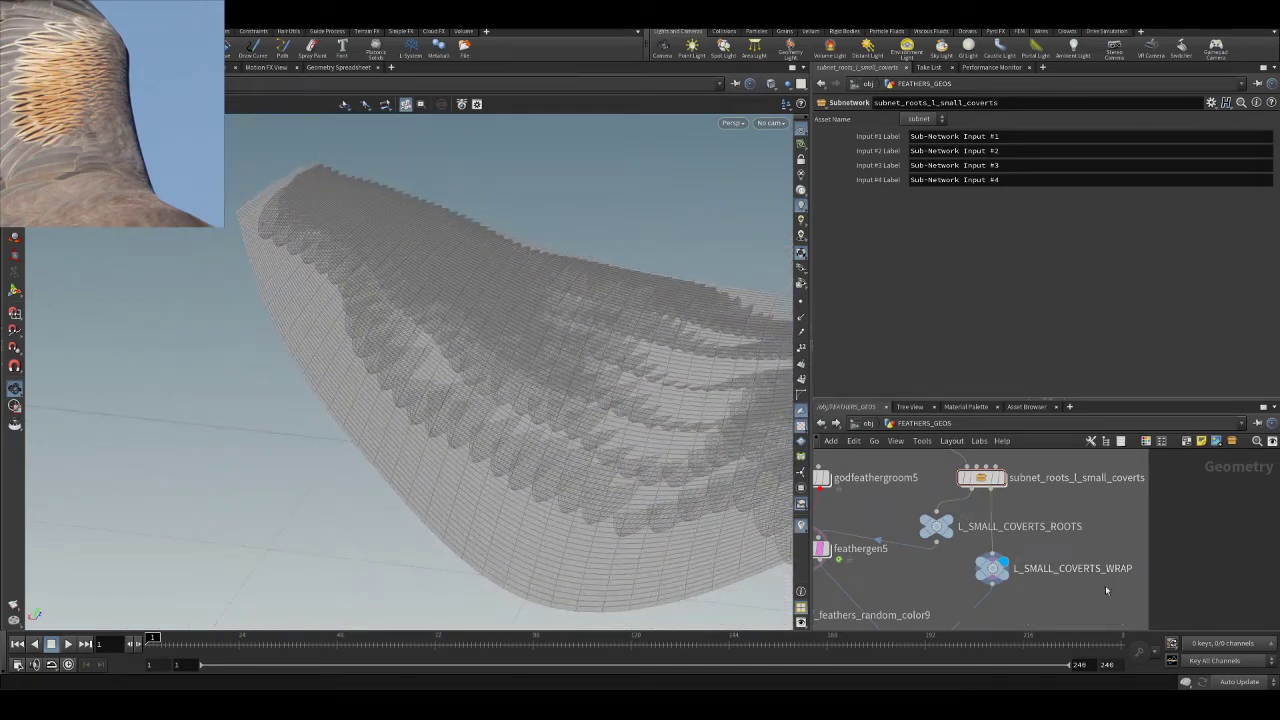
middle_click_drag(1107, 584, 1132, 505)
middle_click_drag(932, 626, 970, 530)
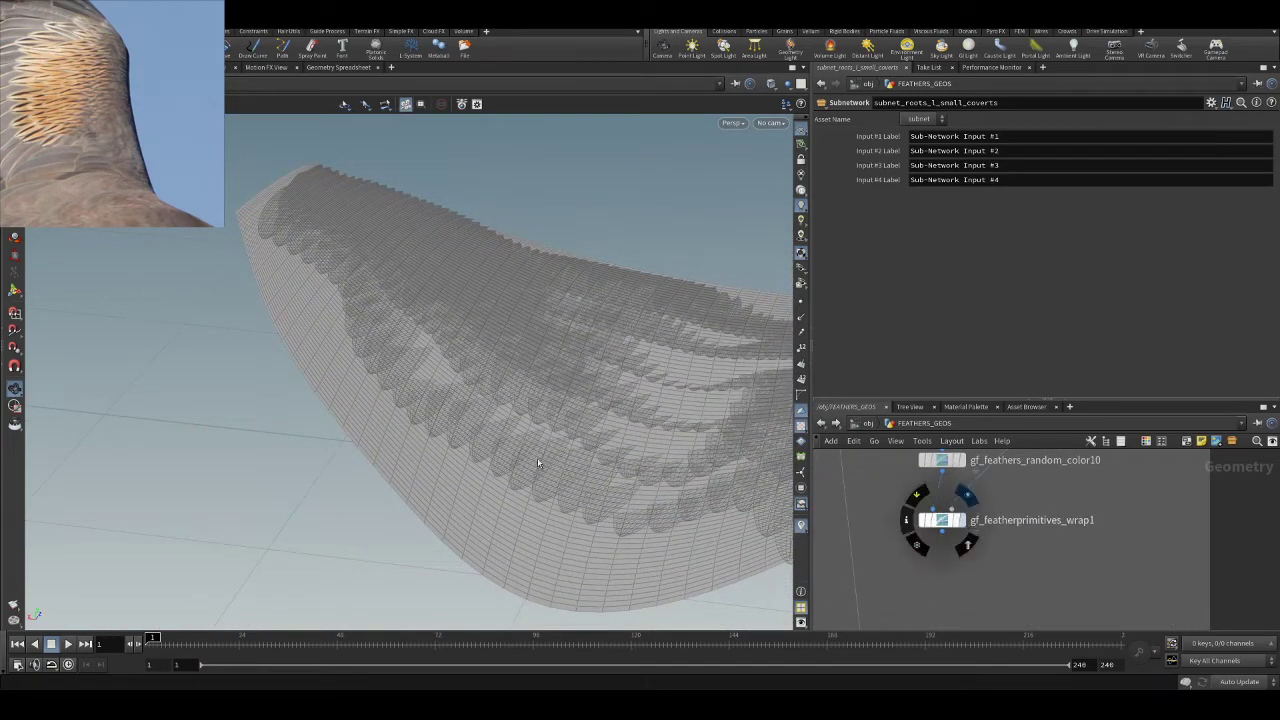
mouse_move(464, 339)
left_mouse_down()
mouse_move(432, 346)
mouse_move(471, 357)
mouse_move(535, 322)
mouse_move(534, 340)
mouse_move(366, 343)
mouse_move(370, 424)
mouse_move(392, 362)
mouse_move(444, 337)
left_mouse_up()
scroll(533, 344, "up", 5)
left_click(968, 545)
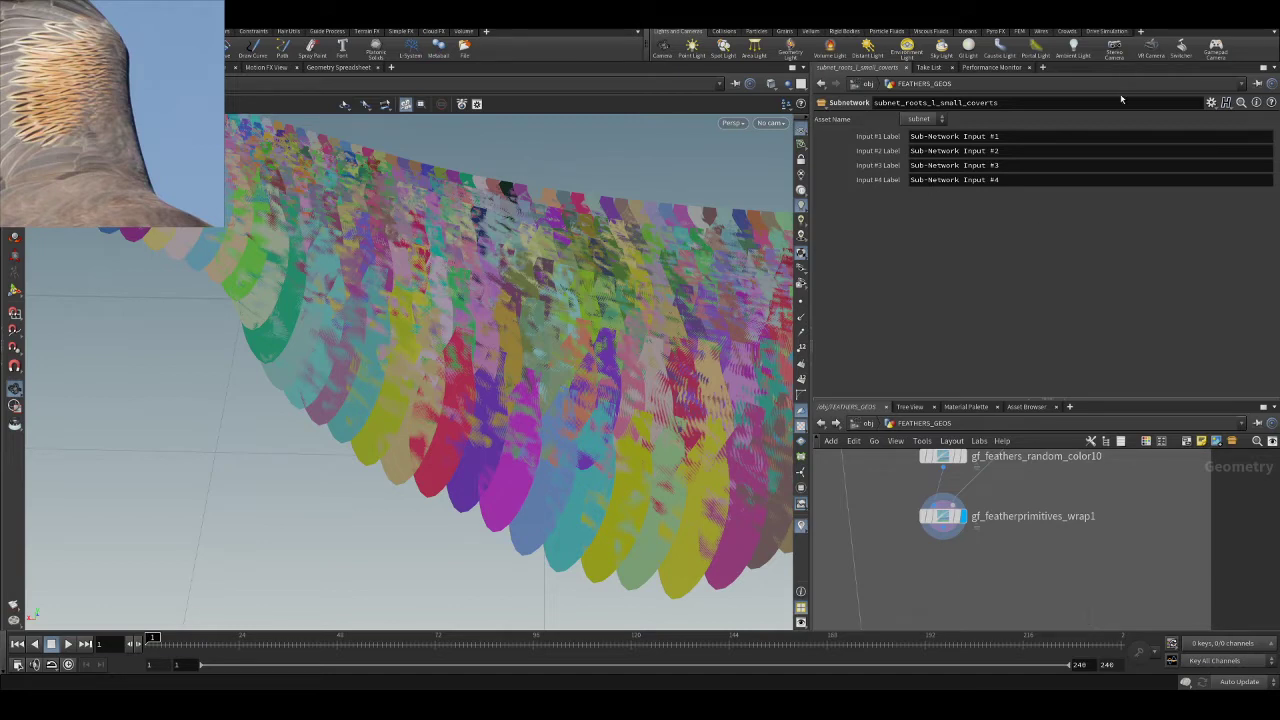
- Add a Feather Prims Lift Scale node beneath gf_featherprimitives_wrap1, display it and open its Lift value for editing
left_click(935, 601)
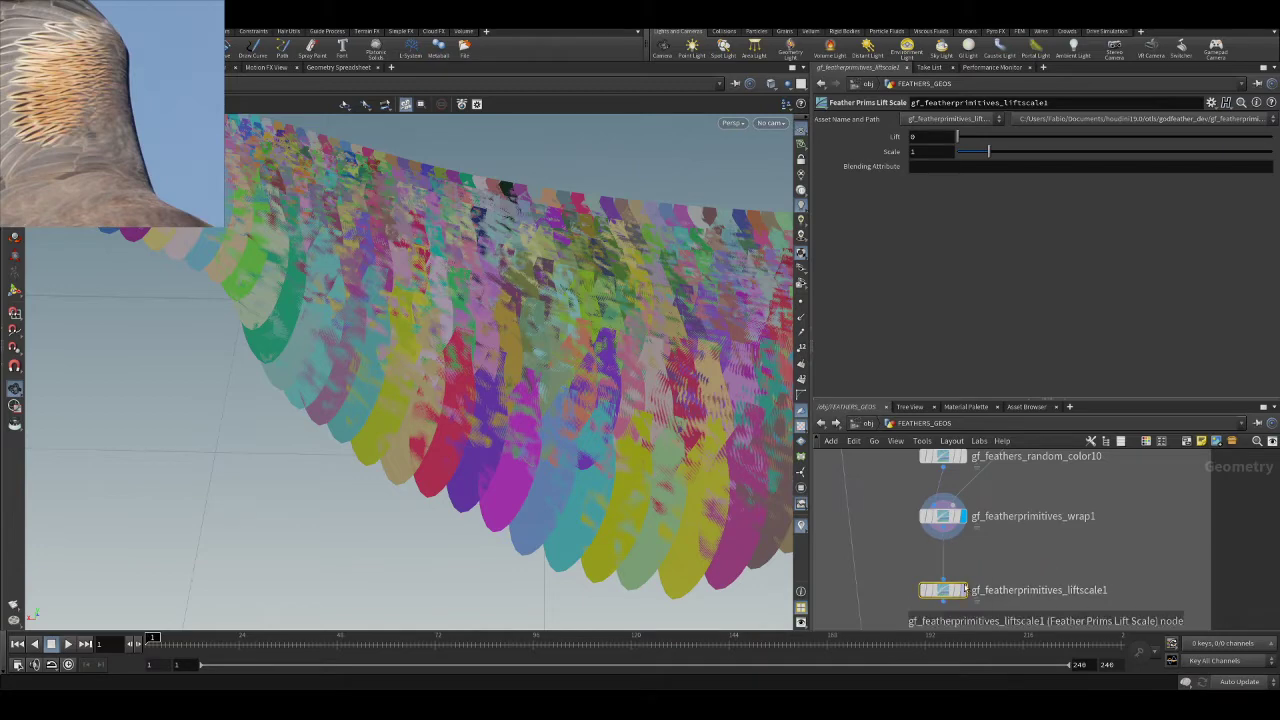
left_click(962, 591)
left_click(963, 592)
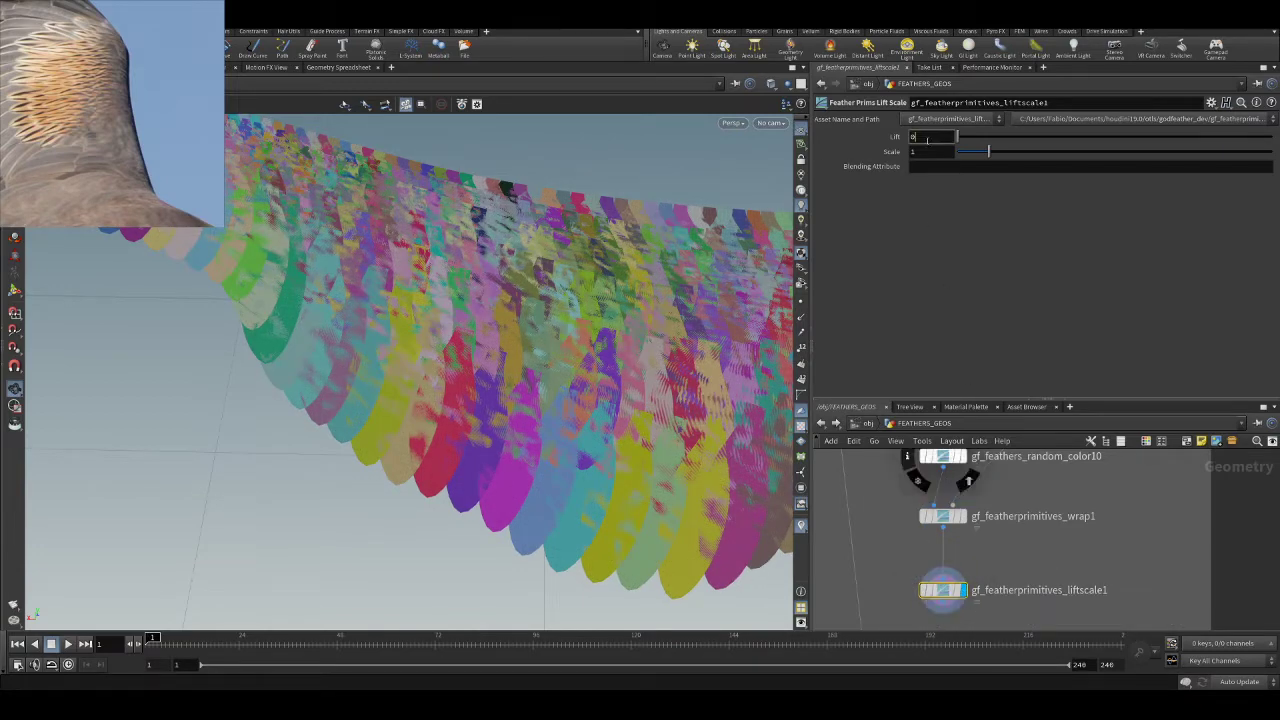
- Test Lift values of 0.02 and 0.04 on gf_featherprimitives_liftscale1 and settle on 0.05
key("Return")
double_click(943, 136)
type("0.02")
key("Return")
double_click(942, 136)
type("0.04")
key("Return")
double_click(945, 136)
type("0.05")
key("Return")
left_click_drag(571, 323, 436, 360)
- Add a Godfeather Solver node between gf_featherprimitives_liftscale1 and L_SMALL_COVERTS_FEATHER_PRIMITIVES
scroll(958, 525, "down", 3)
left_click_drag(946, 558, 951, 560)
scroll(922, 556, "up", 2)
middle_click_drag(941, 596, 899, 557)
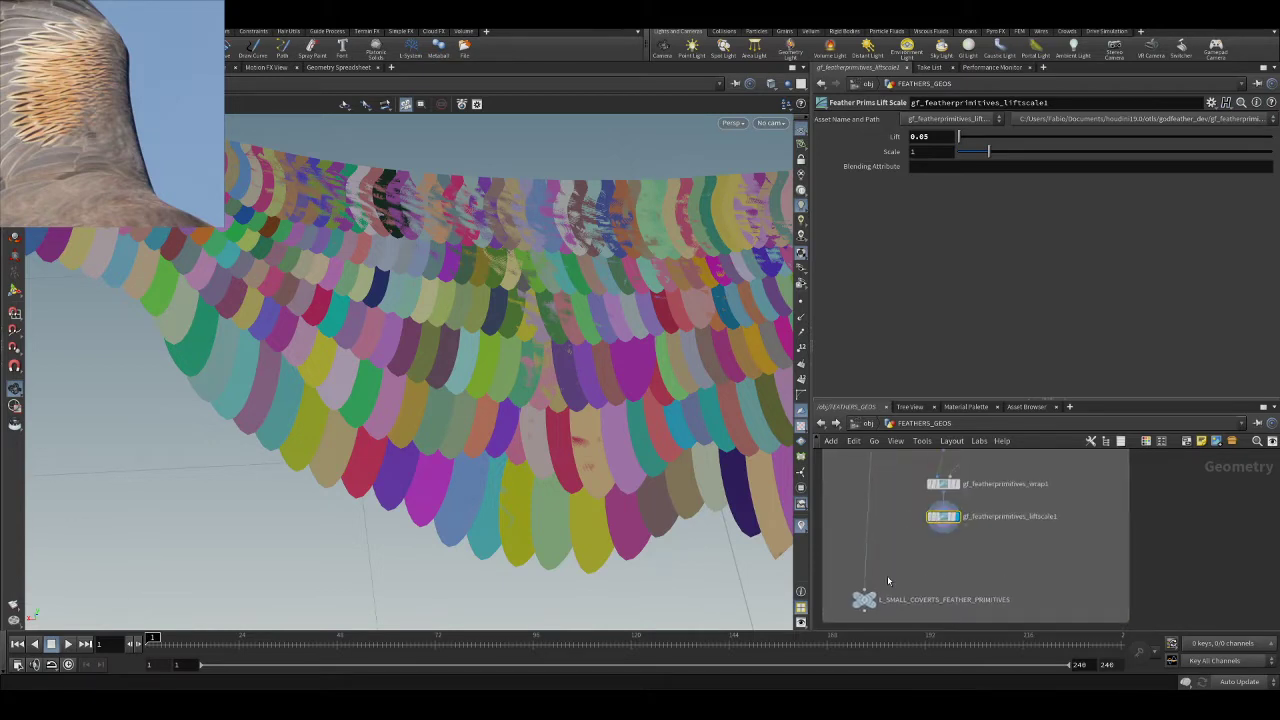
key("Tab")
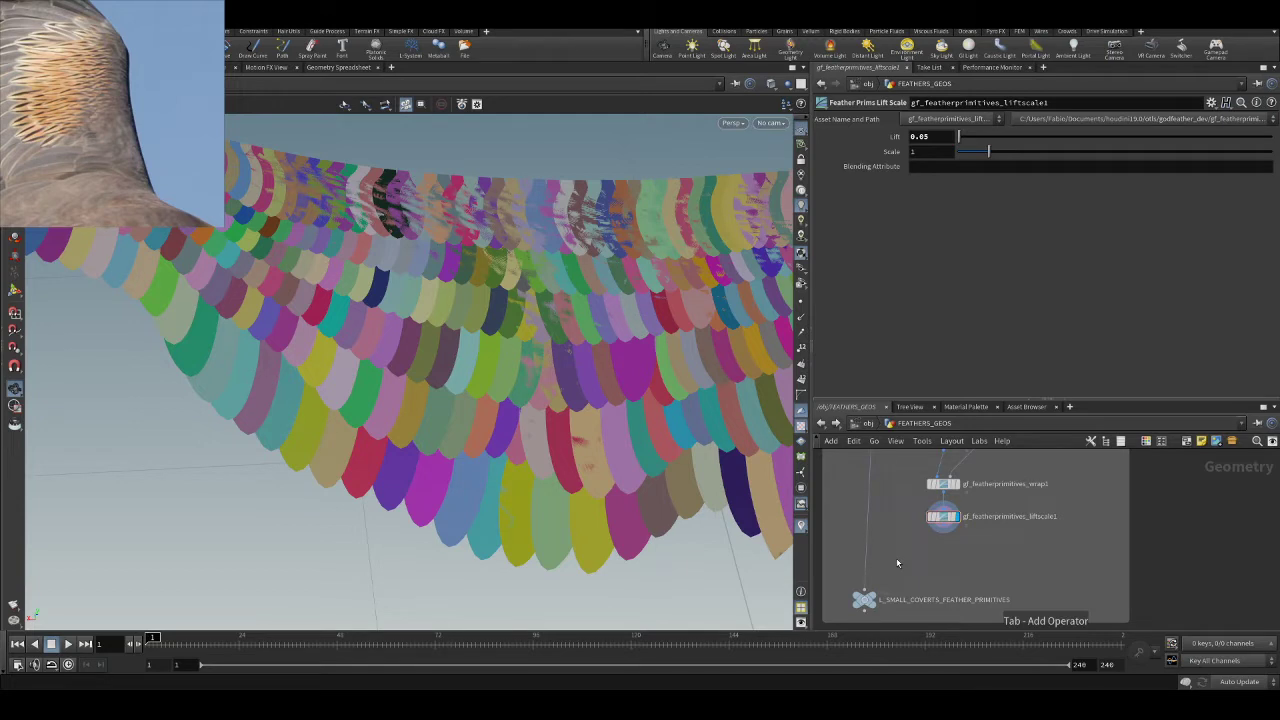
type("feather solver")
key("Return")
left_click(910, 557)
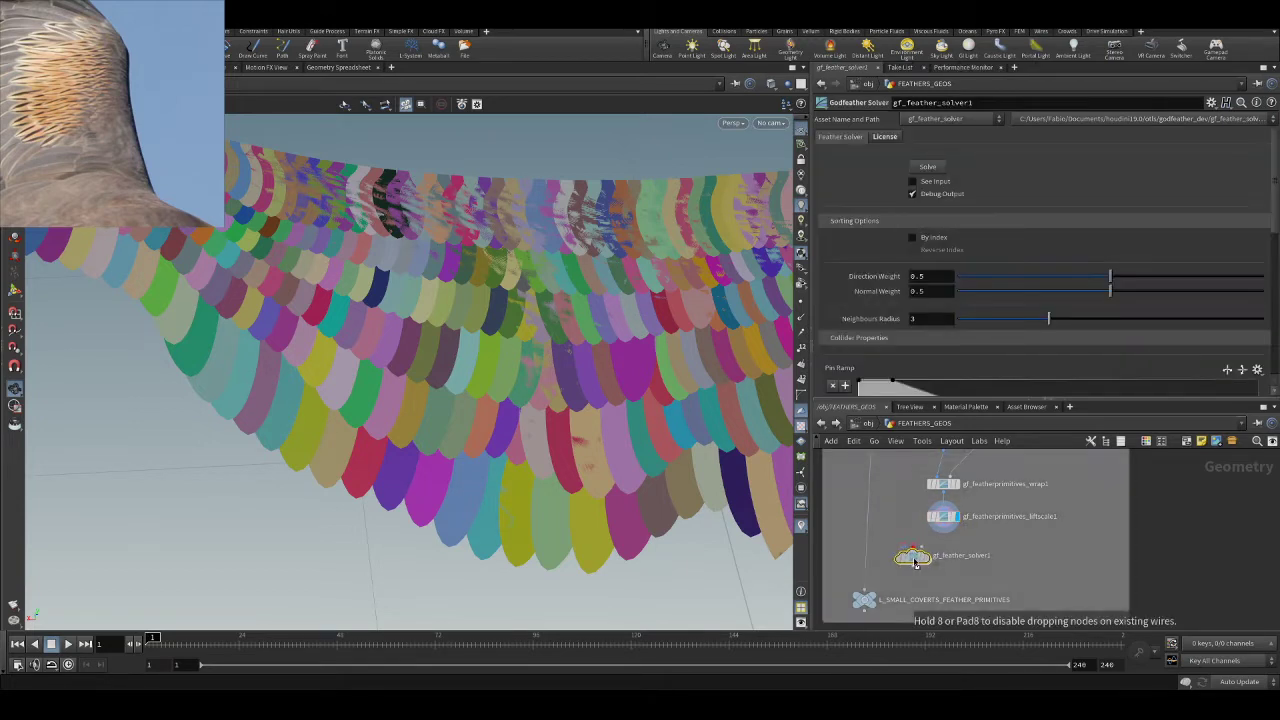
- Set gf_feather_solver1's License Manager to /obj/gf_godfeather_license_checker_unit1 and wire gf_featherprimitives_liftscale1 into its first input
left_click(886, 136)
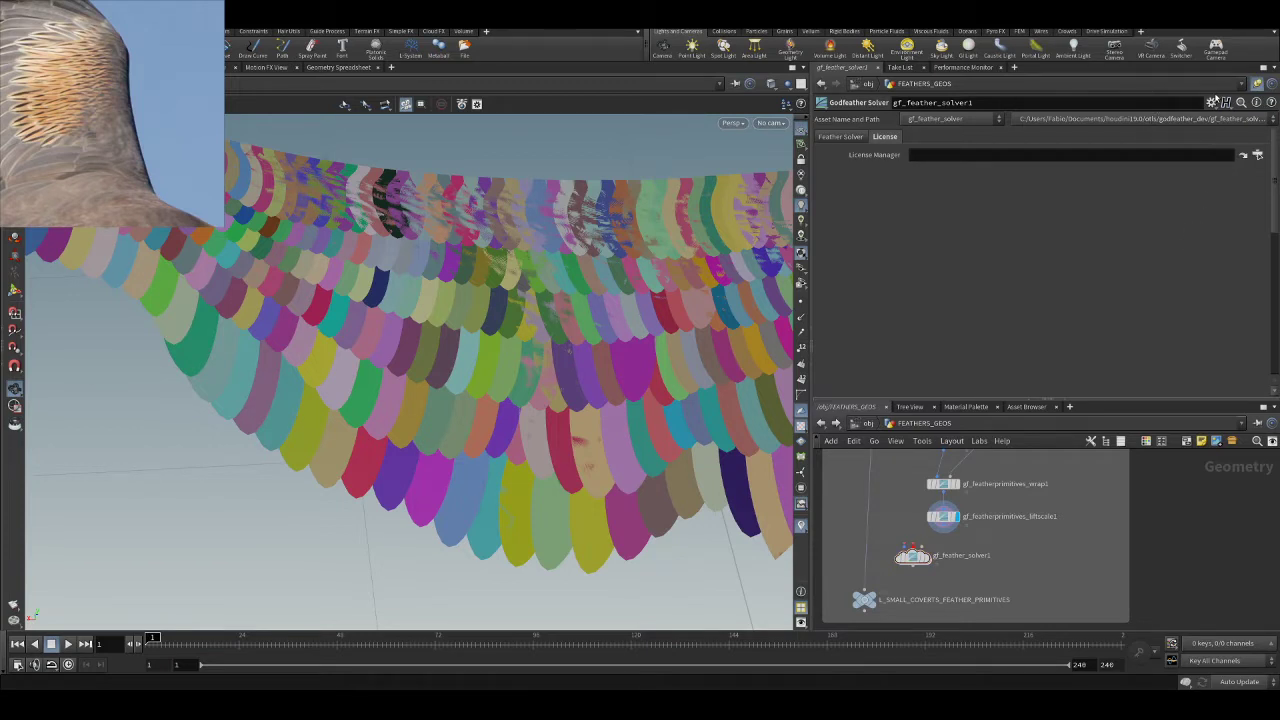
scroll(931, 542, "up", 2)
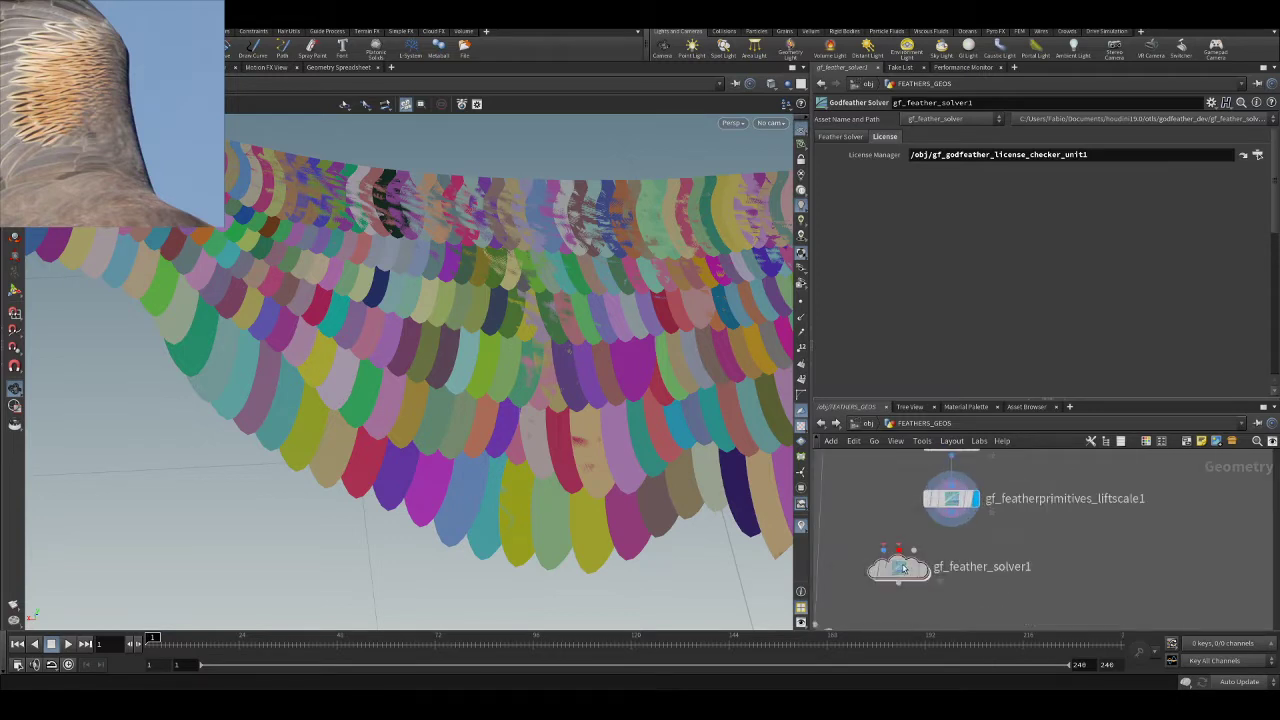
left_click_drag(903, 568, 917, 575)
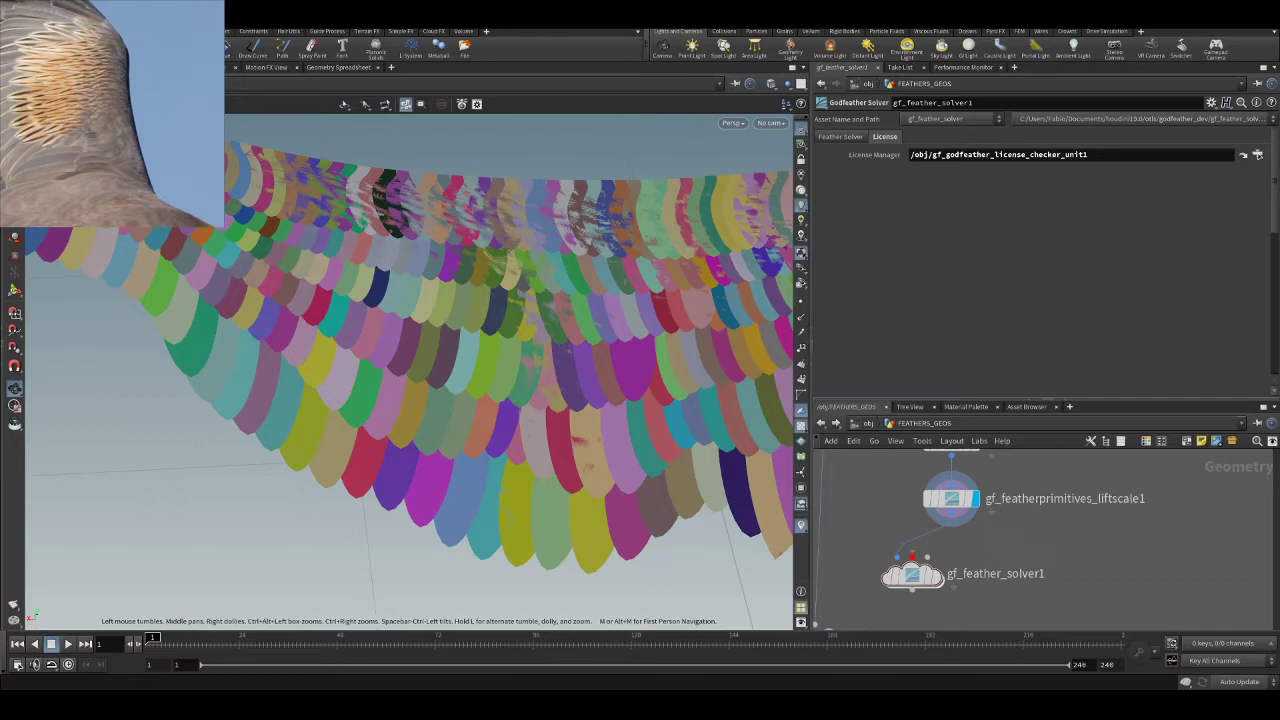
- Save the scene and connect feathergen5's third output to the second input of gf_feather_solver1
key("ctrl+s")
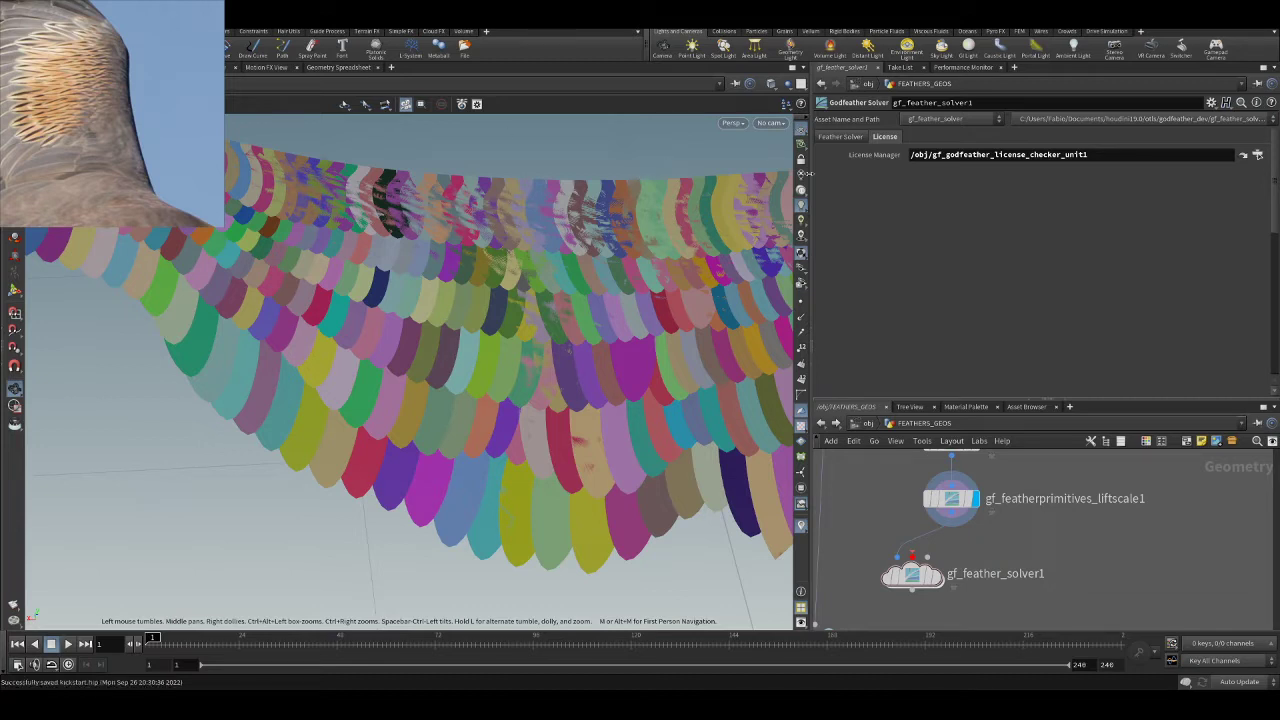
scroll(1021, 551, "down", 2)
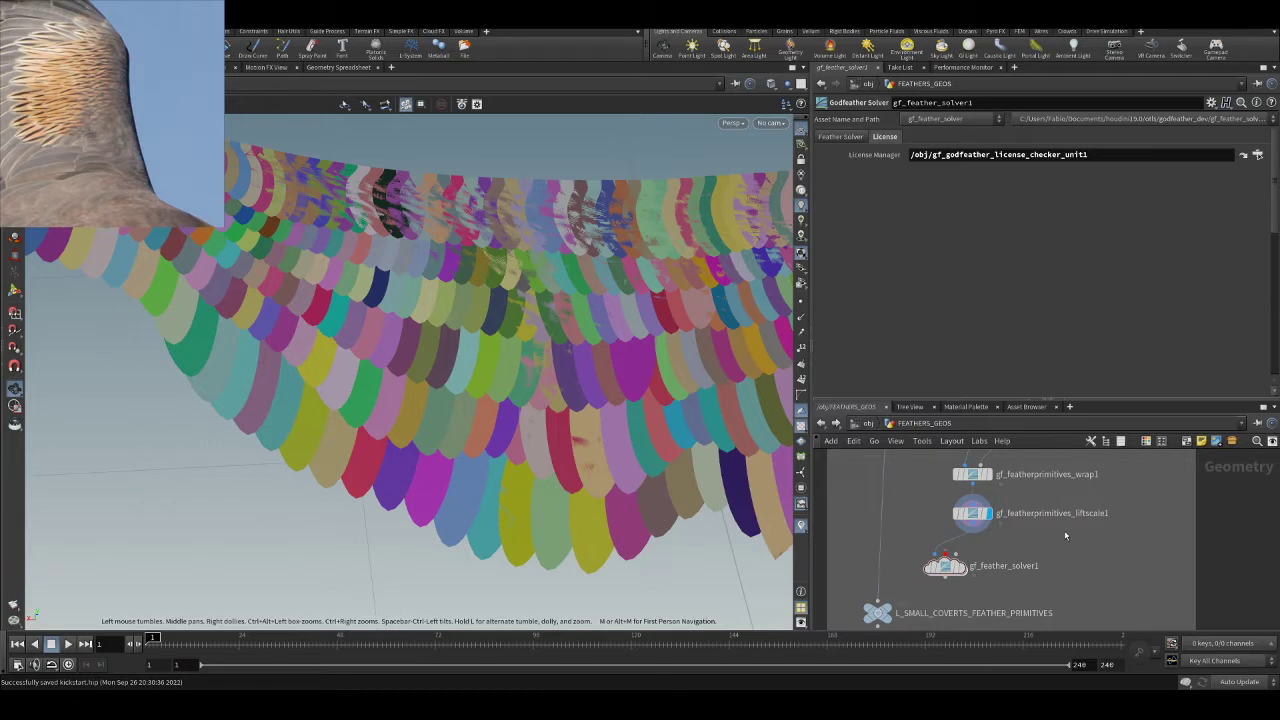
left_click_drag(947, 570, 960, 572)
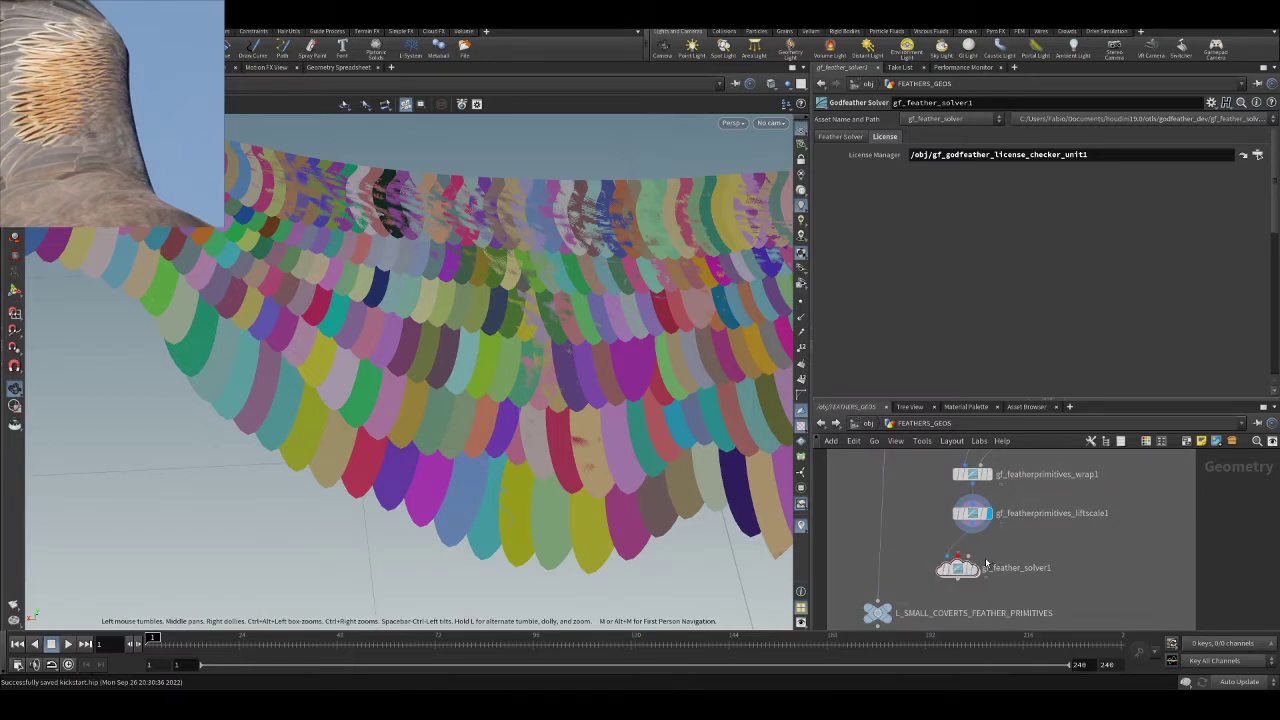
scroll(1008, 563, "down", 3)
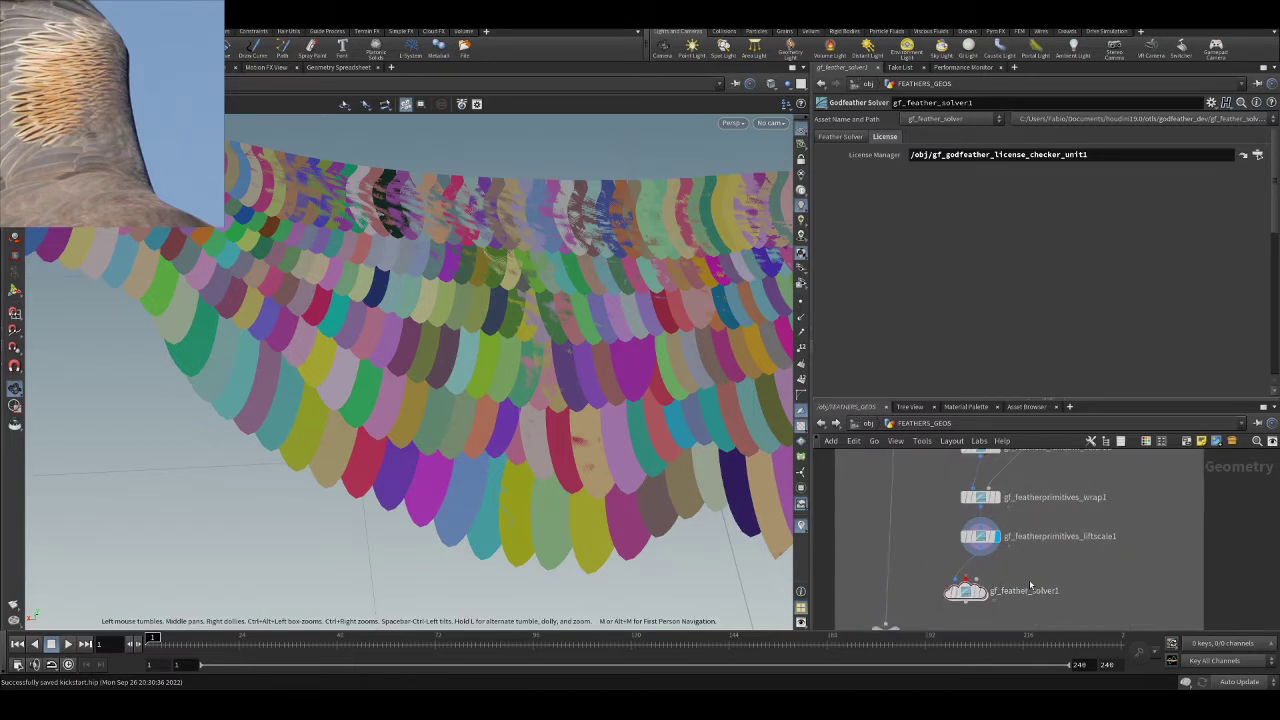
scroll(919, 507, "up", 3)
left_click(943, 459)
middle_click_drag(960, 556, 965, 498)
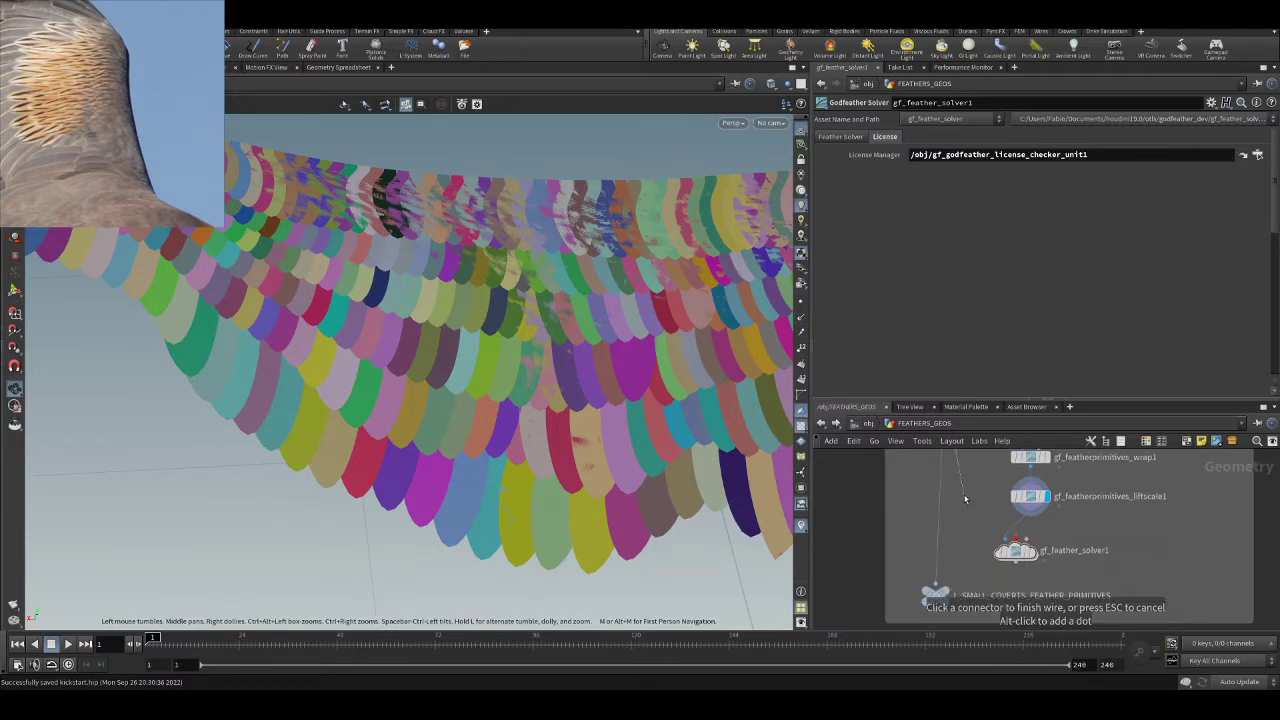
middle_click_drag(1142, 507, 1116, 538)
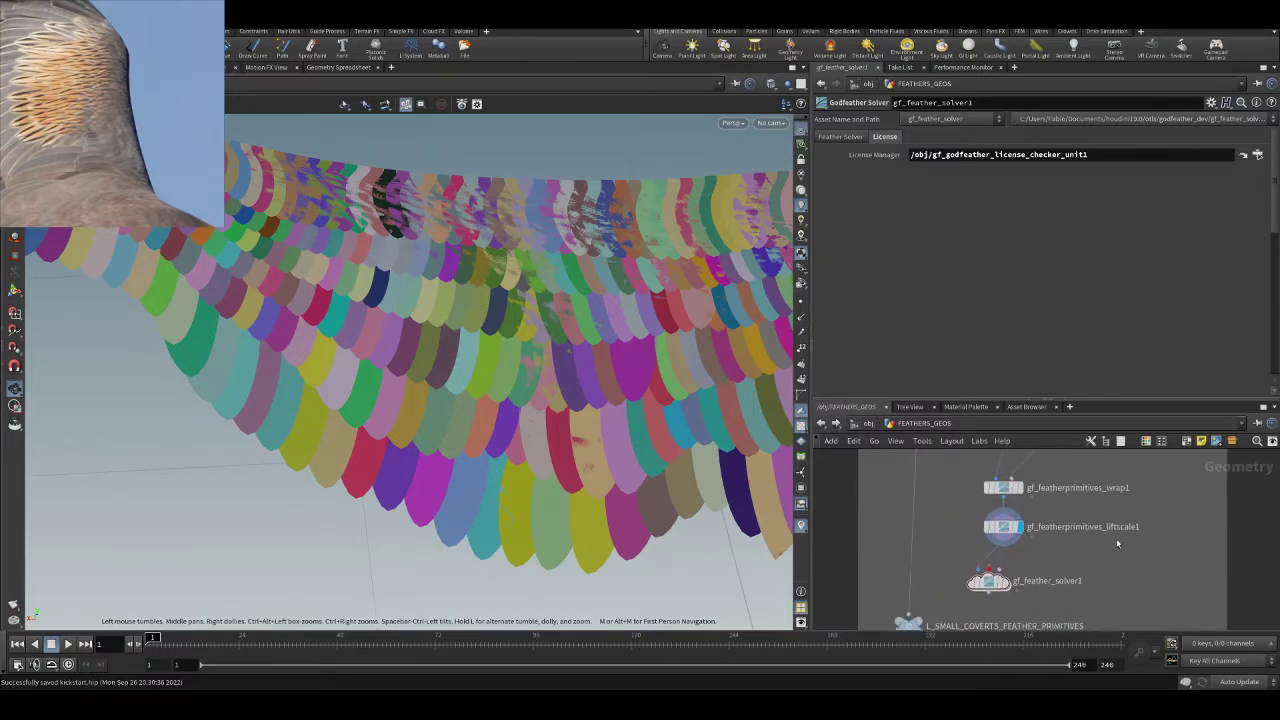
middle_click_drag(963, 468, 960, 585)
left_click(940, 543)
middle_click_drag(1095, 597, 1094, 462)
middle_click_drag(1050, 560, 1060, 506)
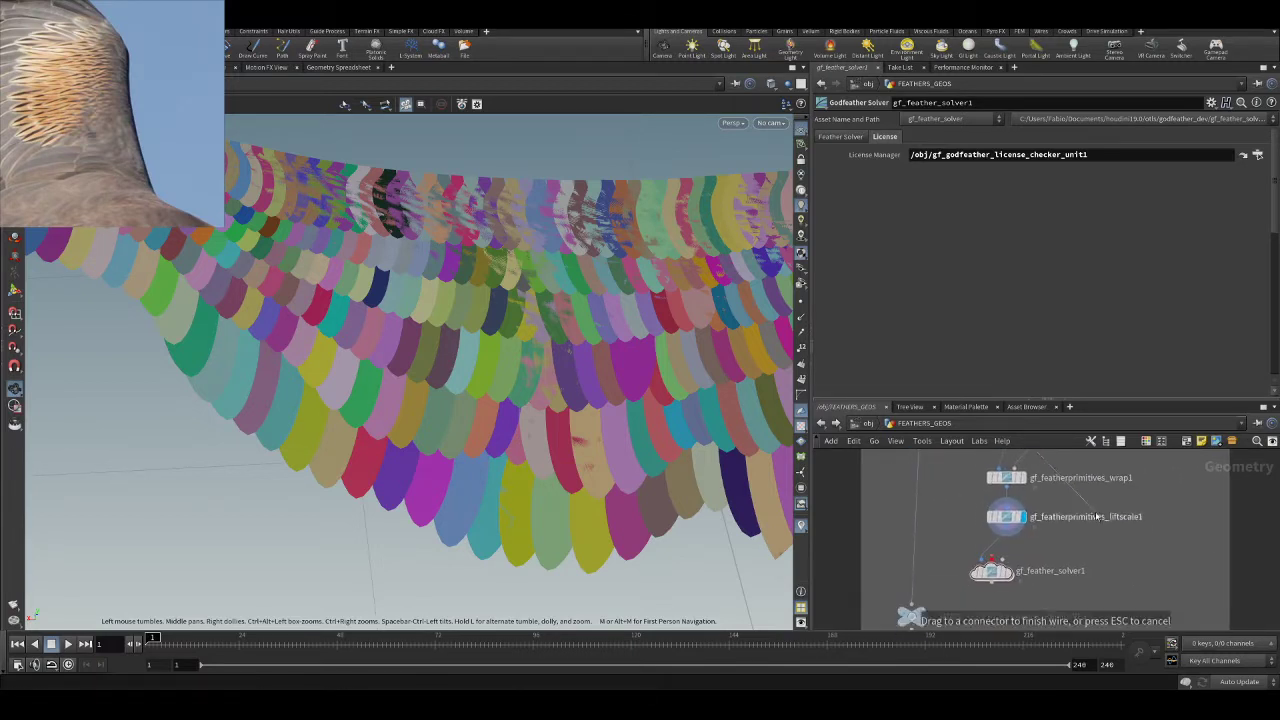
left_click(992, 562)
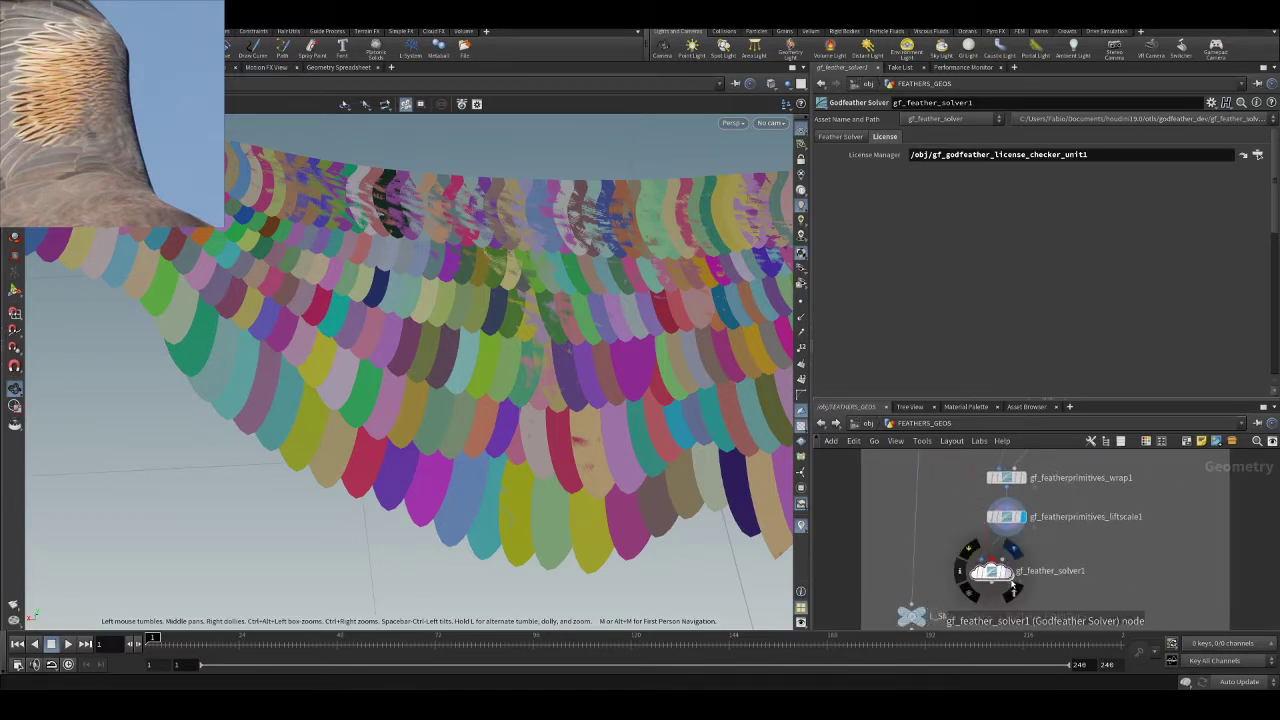
- Display gf_feather_solver1 and bring up its Feather Solver settings
scroll(488, 284, "up", 2)
left_click_drag(488, 284, 501, 309)
left_click(1005, 571)
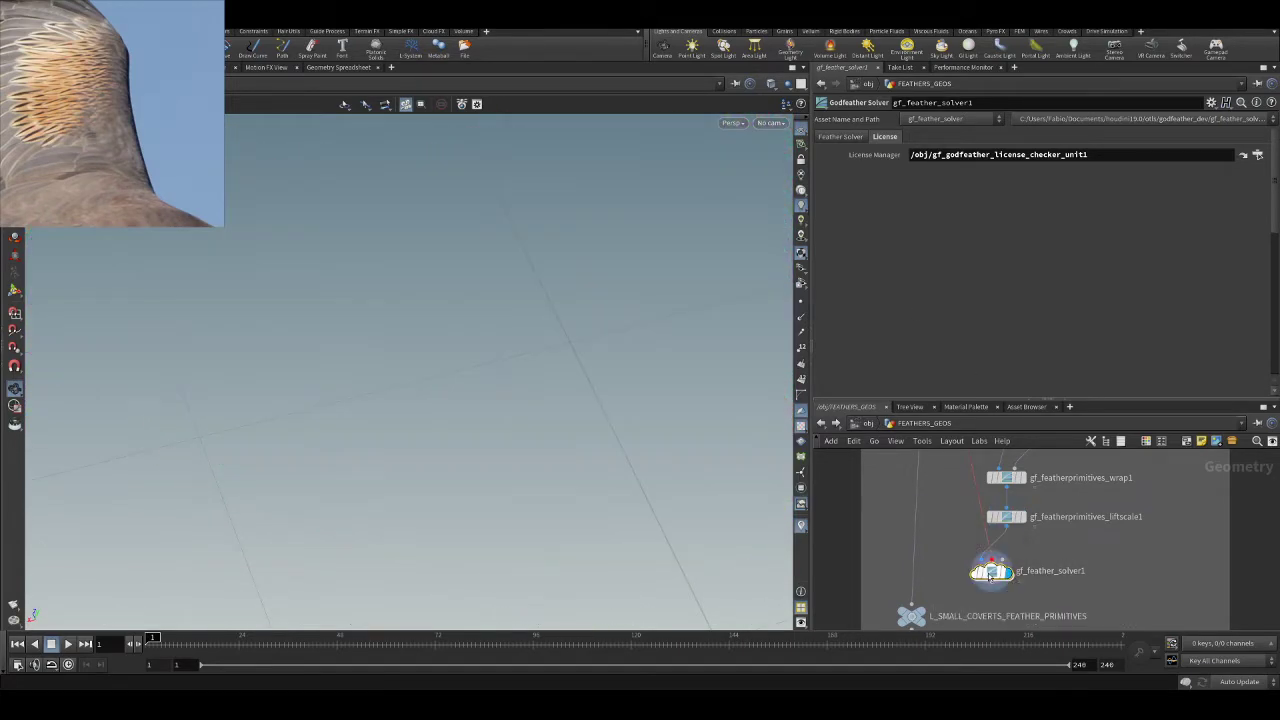
left_click(843, 137)
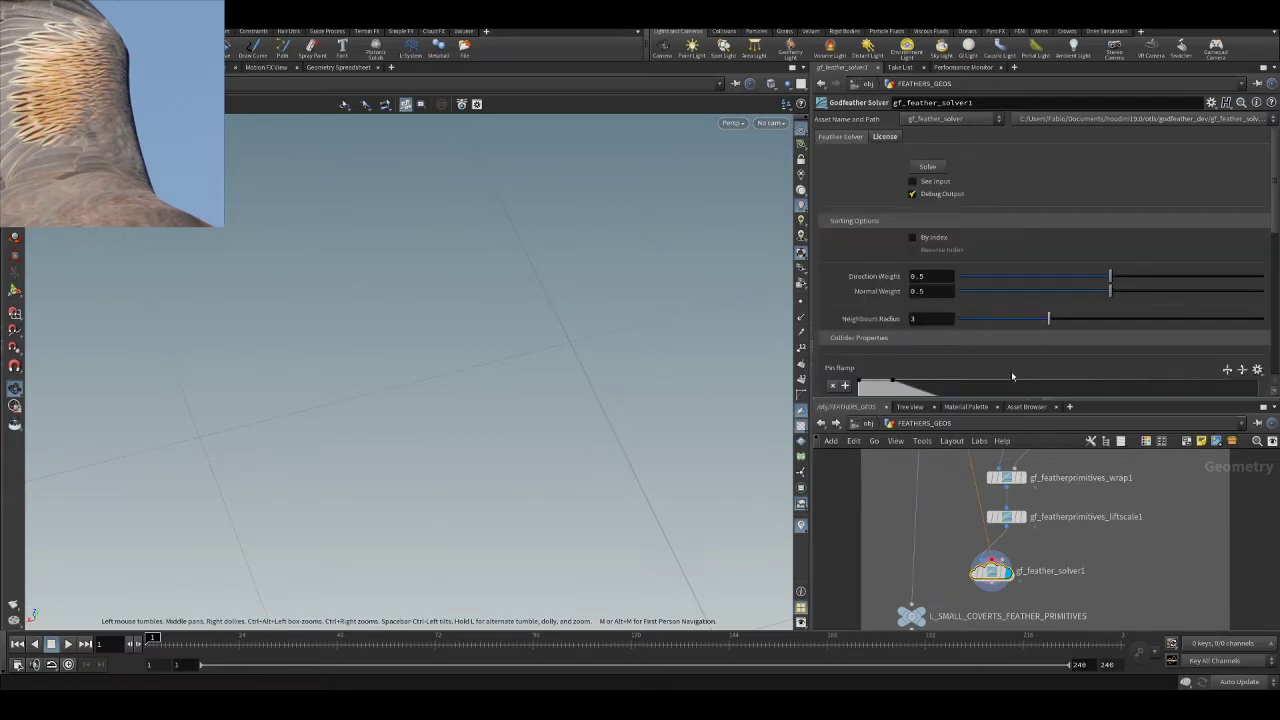
- Display gf_featherprimitives_liftscale1 with point numbers on and examine the numbering across the feather rows
left_click(1021, 516)
left_click(1003, 516)
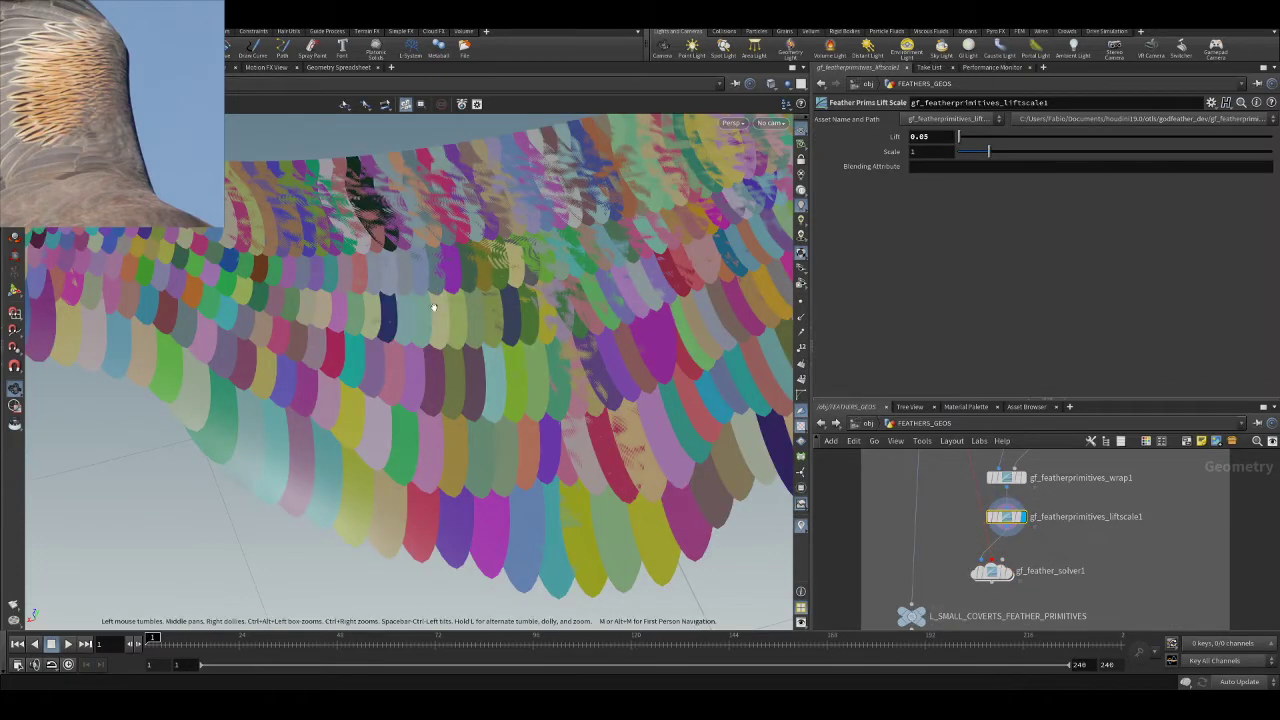
left_click(801, 348)
scroll(602, 411, "up", 1)
scroll(605, 410, "up", 6)
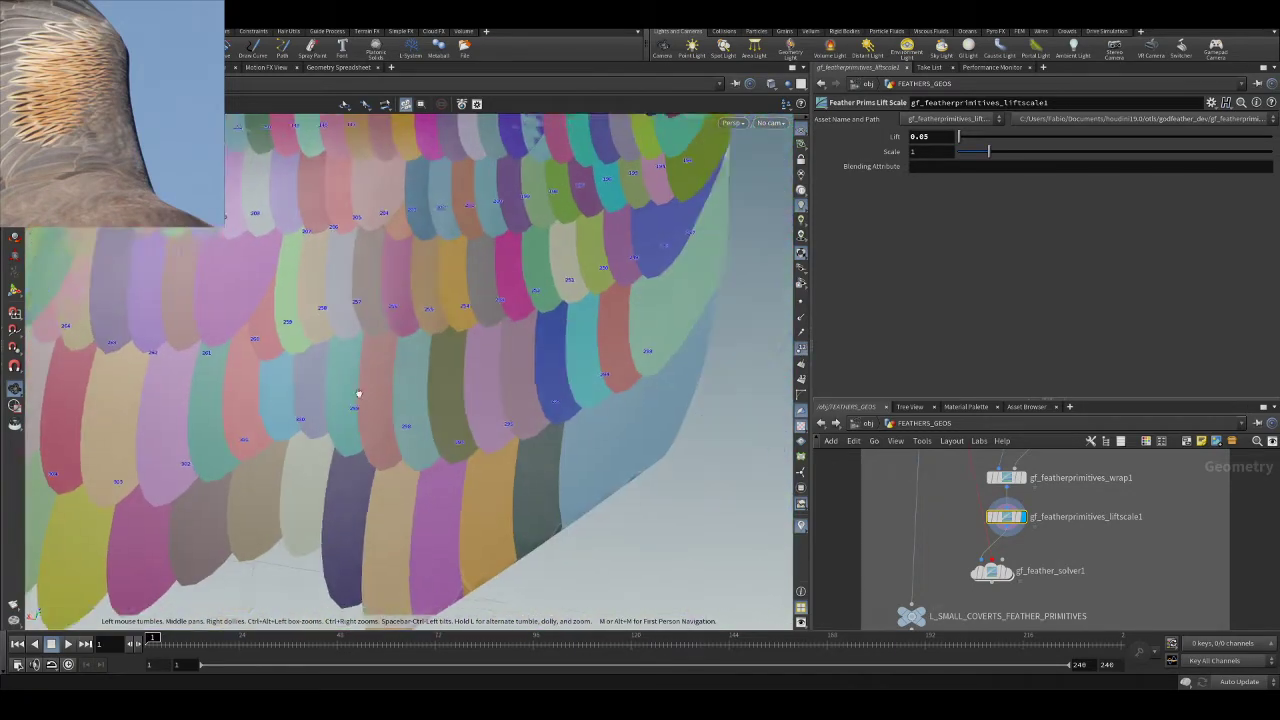
middle_click_drag(623, 326, 640, 520)
middle_click_drag(655, 190, 614, 363)
scroll(621, 420, "up", 2)
scroll(615, 428, "down", 3)
middle_click_drag(577, 497, 621, 323)
scroll(620, 323, "down", 8)
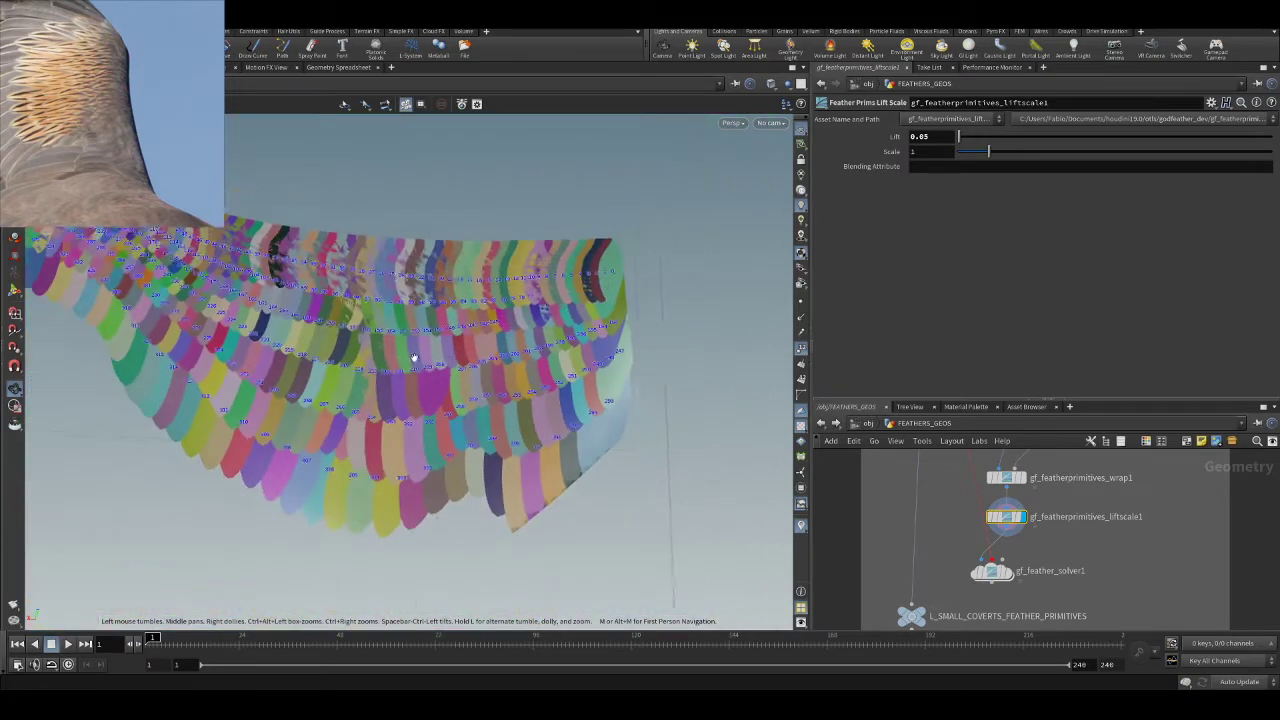
left_click_drag(582, 392, 658, 290)
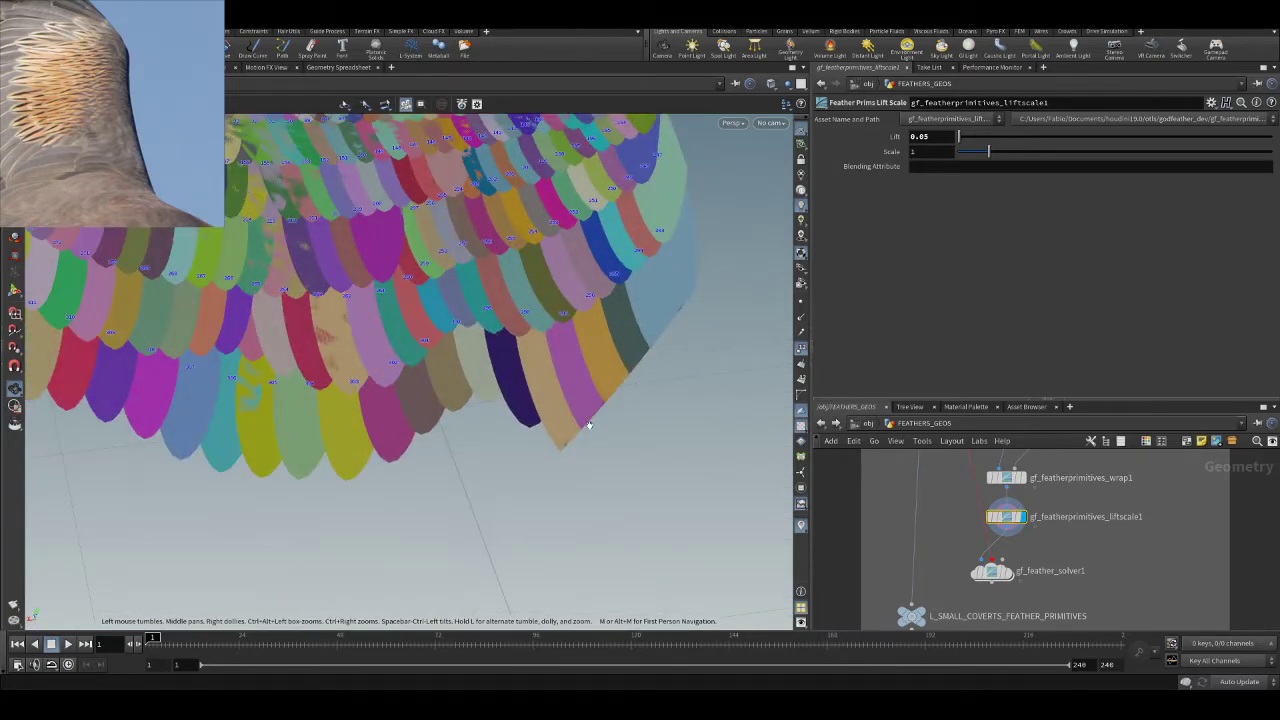
- Display L_SMALL_COVERTS_WRAP to inspect the point numbers of the wrap surface
scroll(1120, 528, "down", 4)
middle_click_drag(1123, 520, 1089, 598)
scroll(1092, 516, "up", 5)
mouse_move(1060, 536)
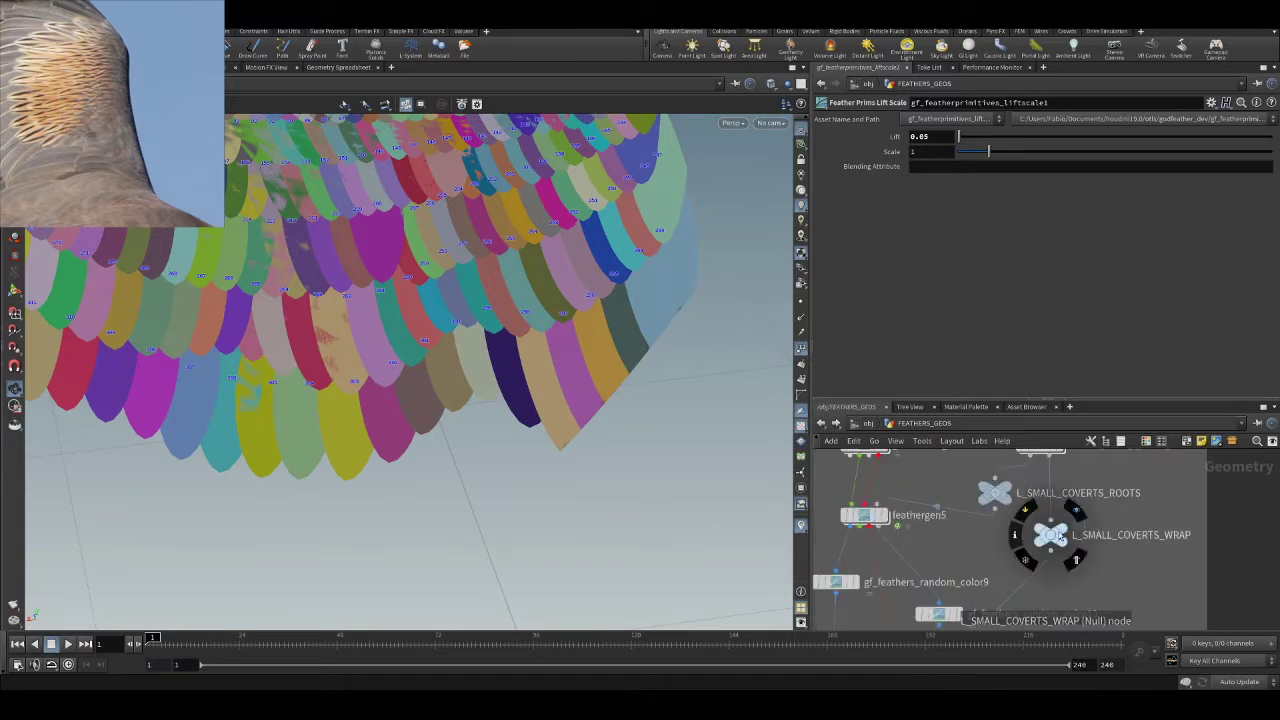
left_click(1074, 511)
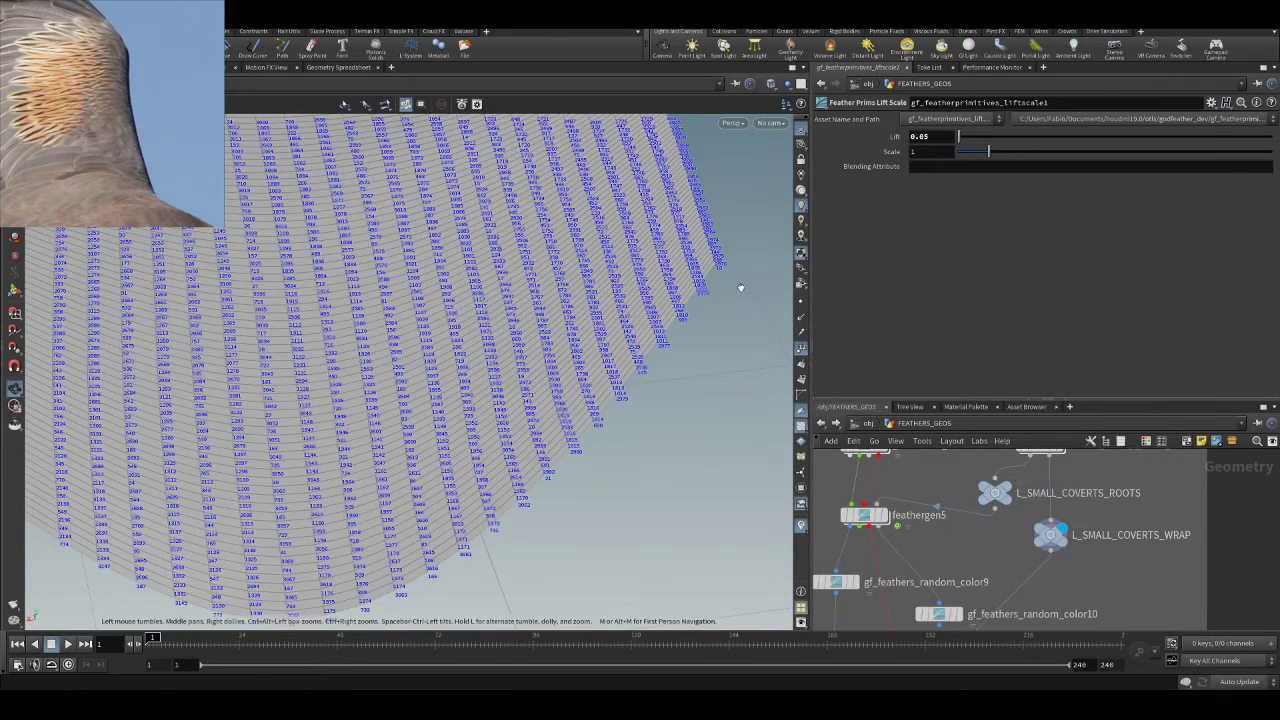
- Display gf_feather_solver1 and enable its See Input option to show the incoming feathers
middle_click_drag(1142, 592, 1183, 441)
middle_click_drag(1074, 559, 1083, 511)
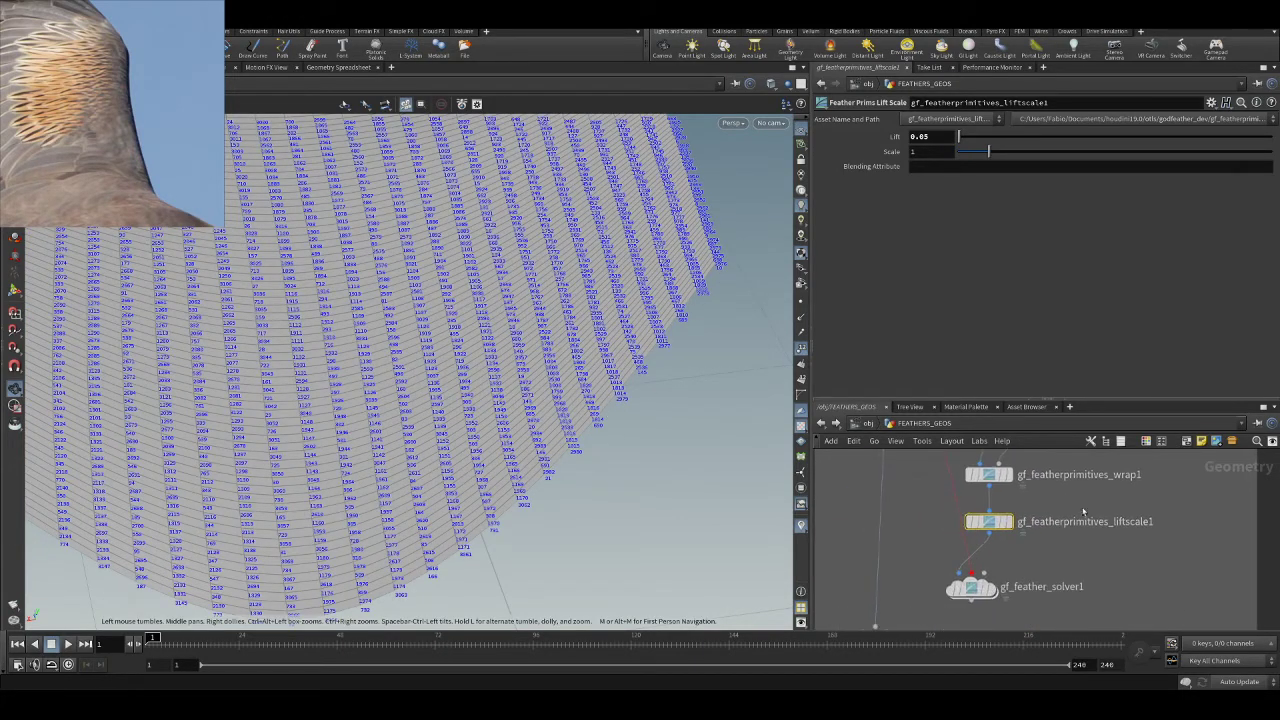
left_click(991, 593)
left_click(986, 590)
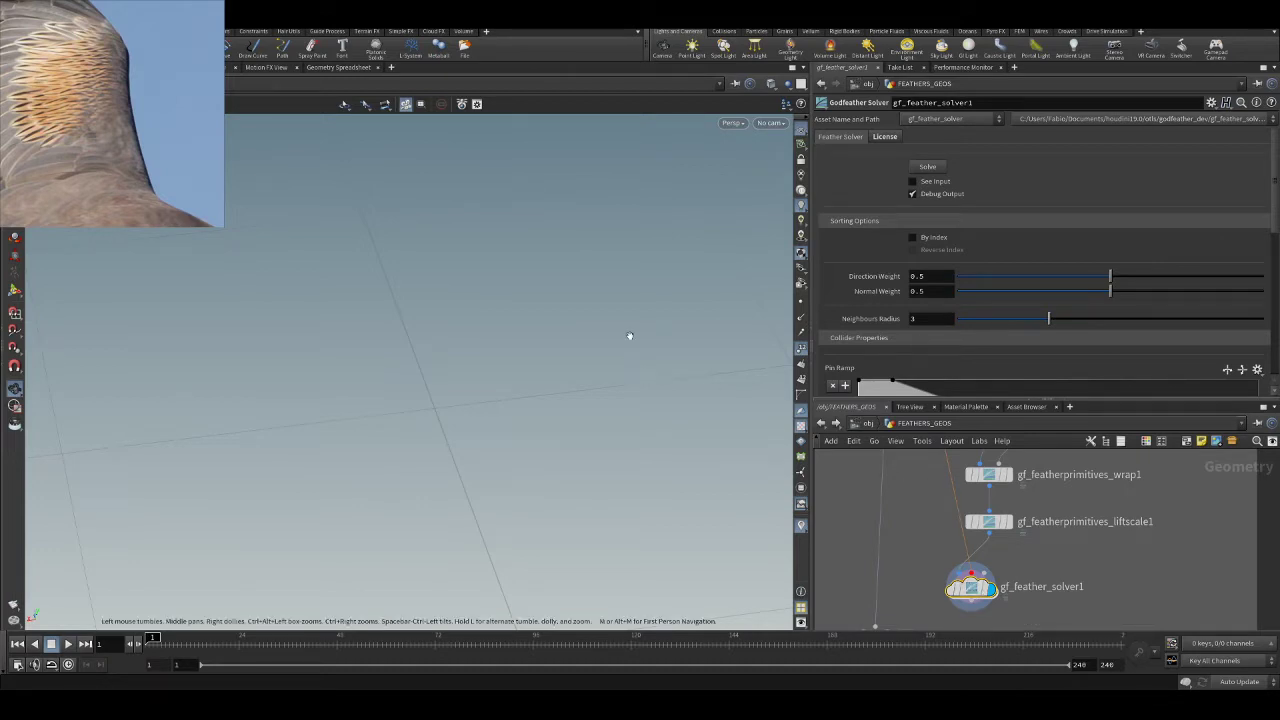
left_click(921, 182)
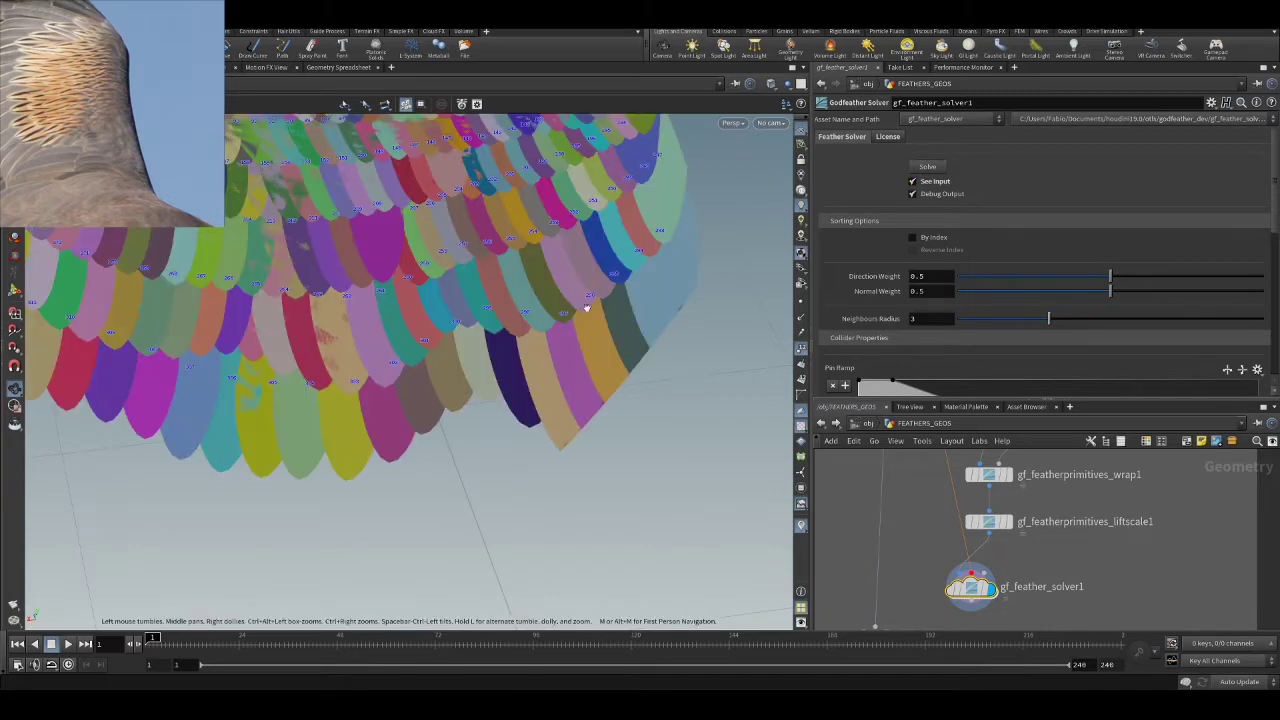
left_click_drag(590, 296, 564, 349)
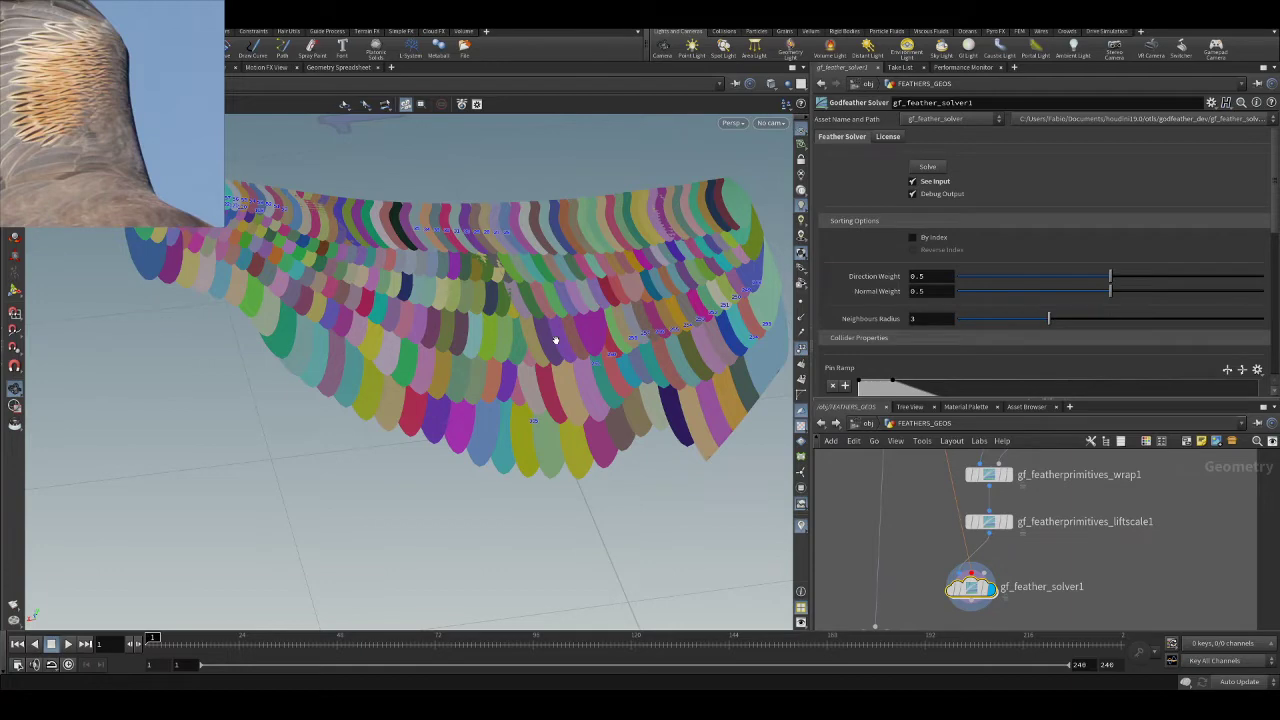
- Open feathergen5's guide_process network and inspect the guide curves with point numbers and point markers turned off
scroll(1110, 542, "down", 3)
middle_click_drag(1110, 543, 1115, 620)
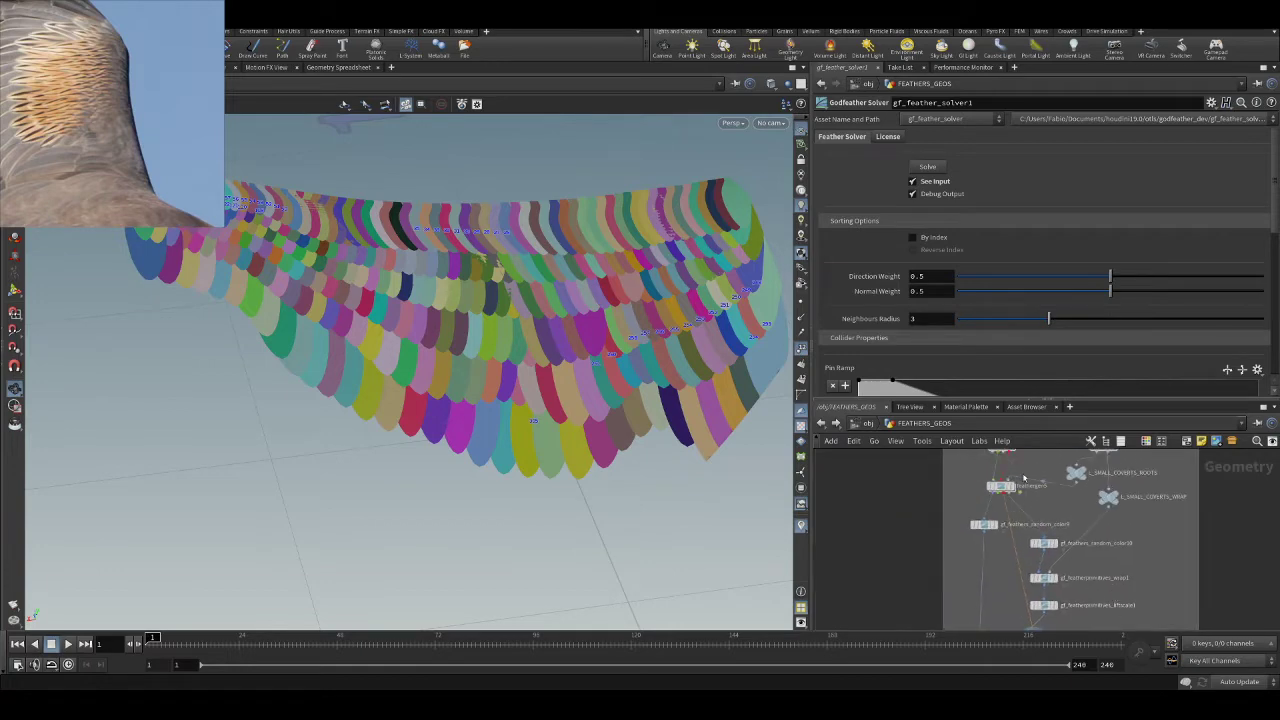
scroll(1024, 480, "up", 3)
scroll(1014, 516, "up", 2)
double_click(968, 497)
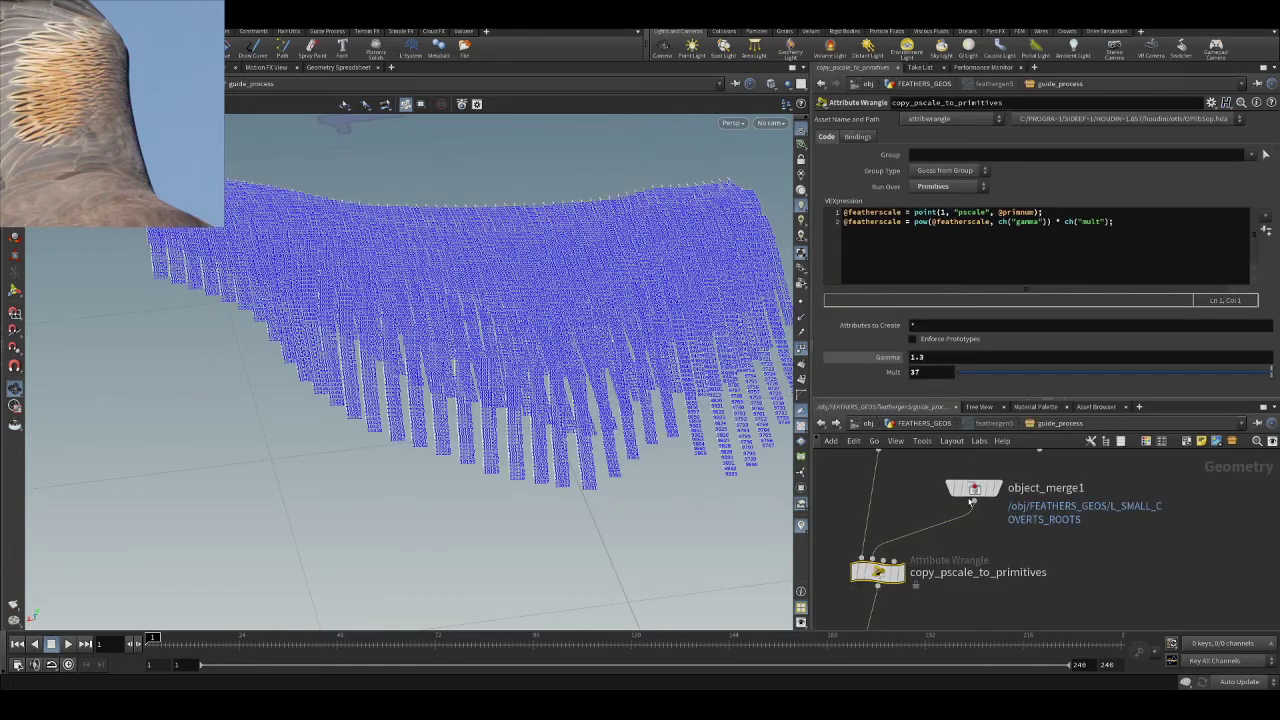
scroll(937, 565, "up", 1)
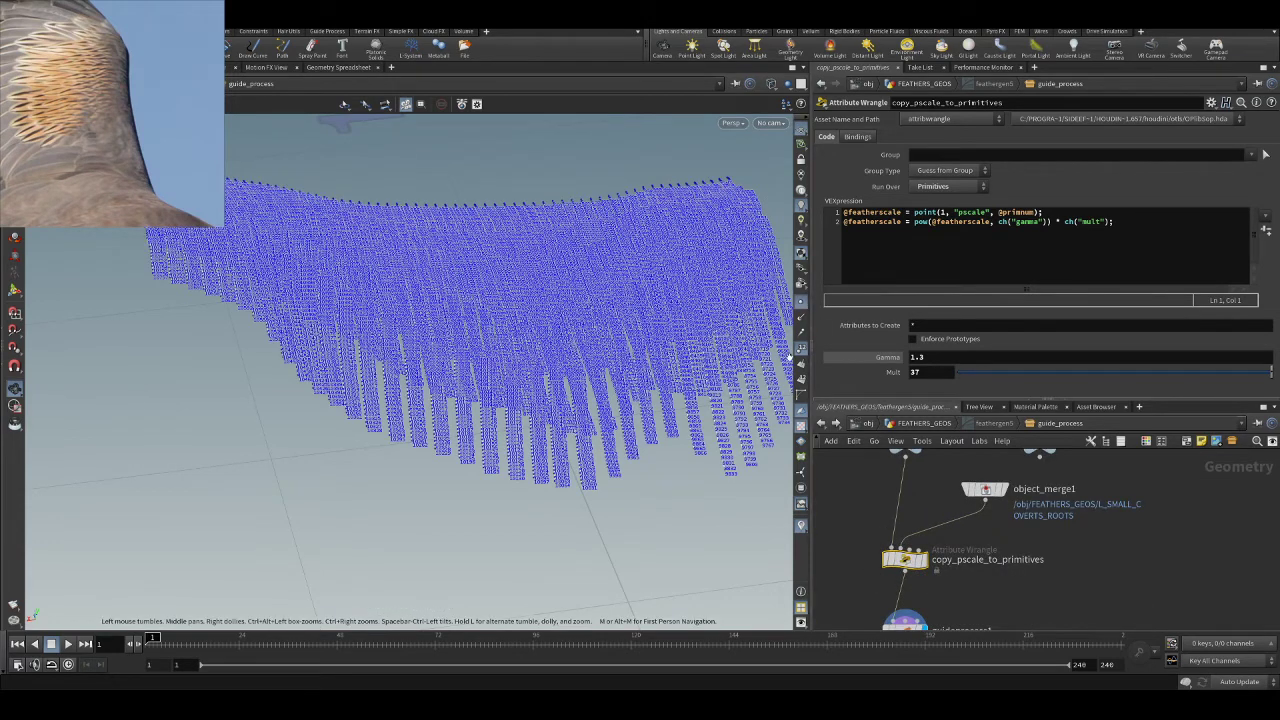
left_click(801, 349)
left_click_drag(682, 345, 658, 315)
left_click(801, 301)
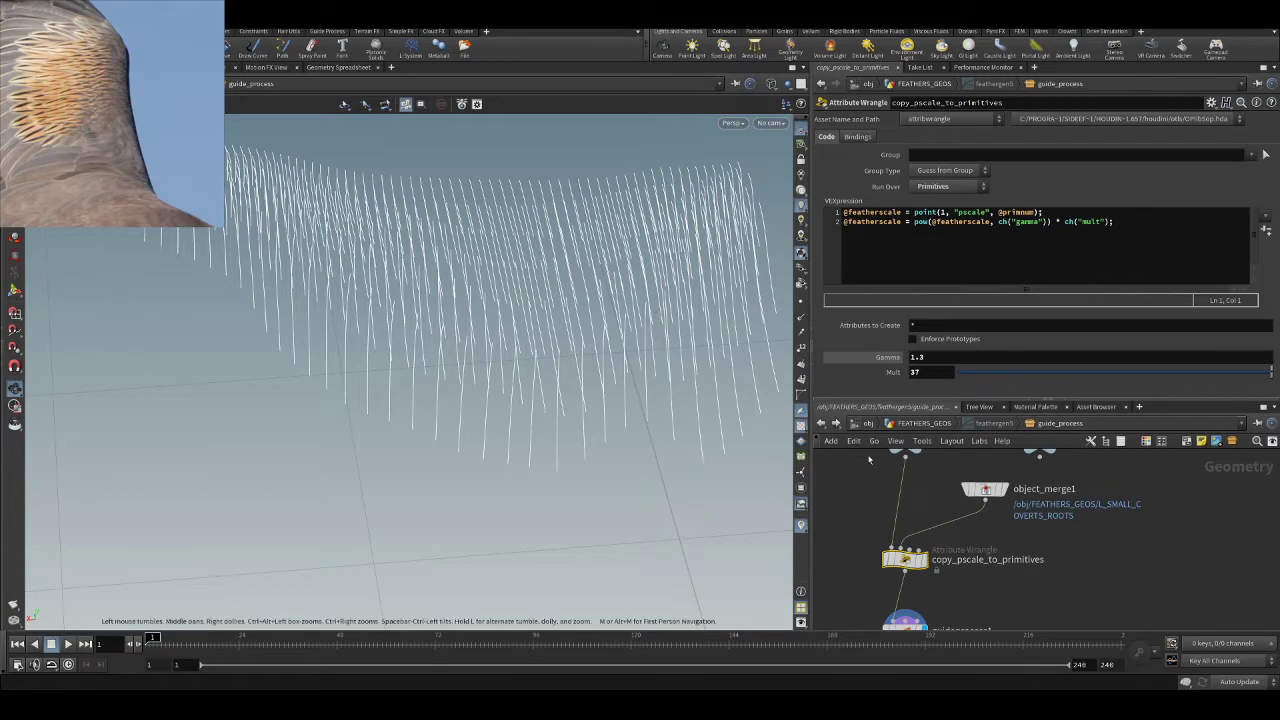
- Recheck copy_pscale_to_primitives inside feathergen5's guide_process and return to gf_feather_solver1 in FEATHERS_GEOS
left_click(826, 431)
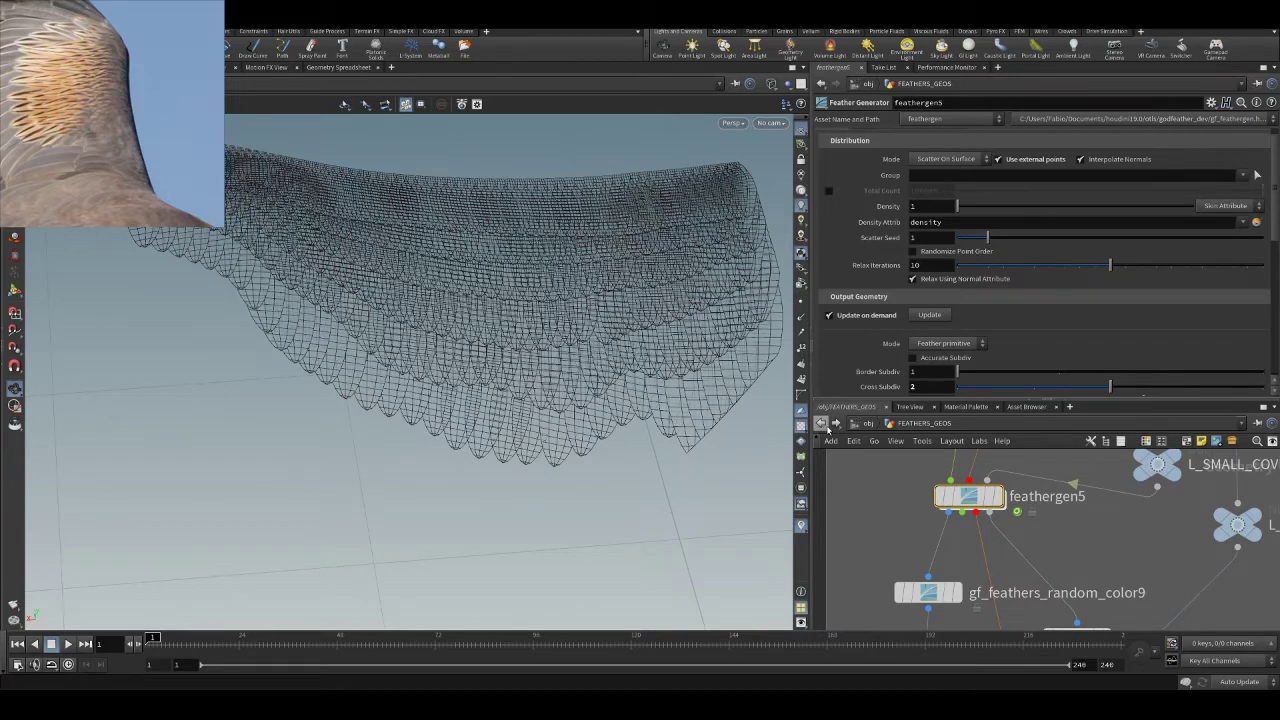
mouse_move(967, 497)
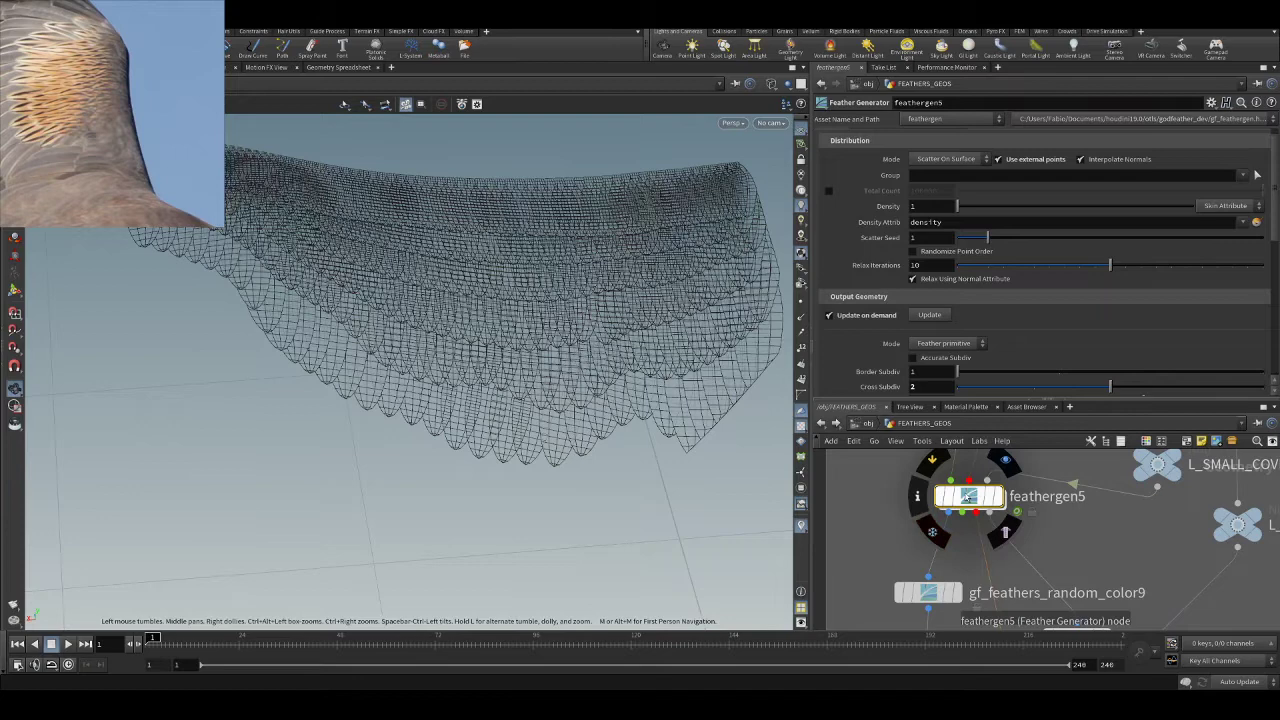
double_click(967, 497)
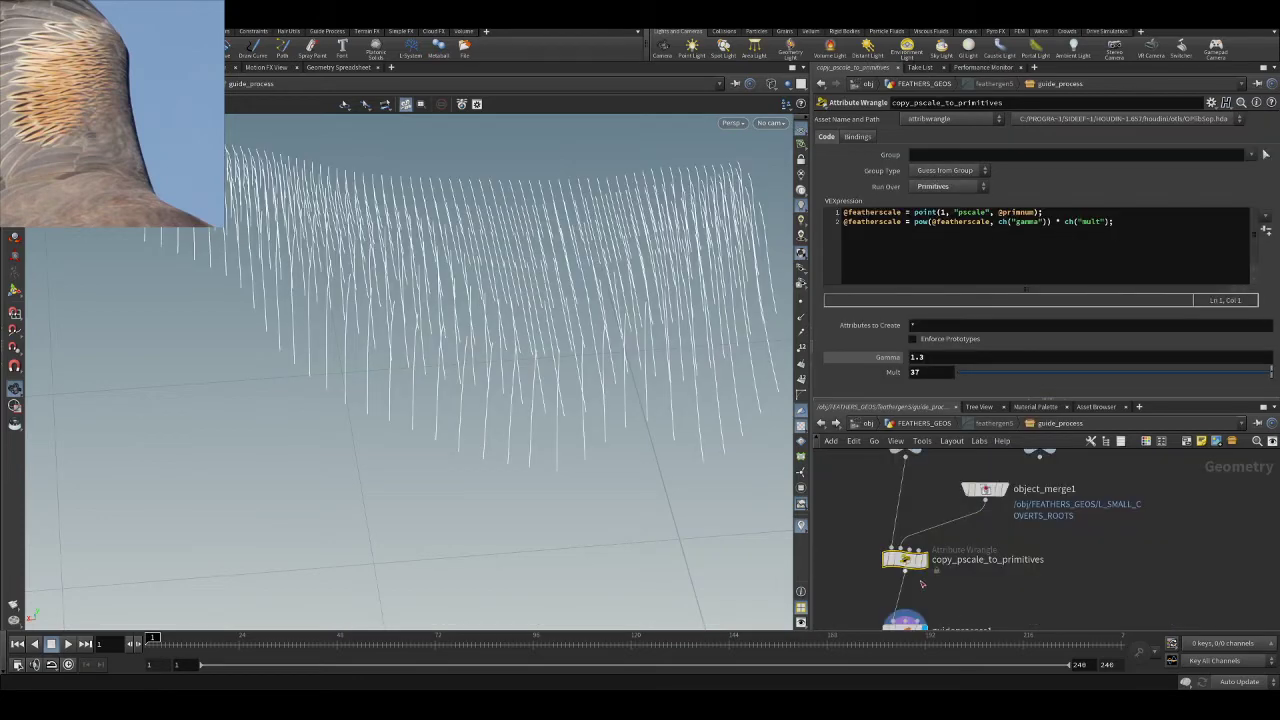
mouse_move(905, 566)
left_mouse_down()
mouse_move(908, 552)
mouse_move(910, 585)
mouse_move(907, 570)
left_mouse_up()
scroll(910, 534, "down", 3)
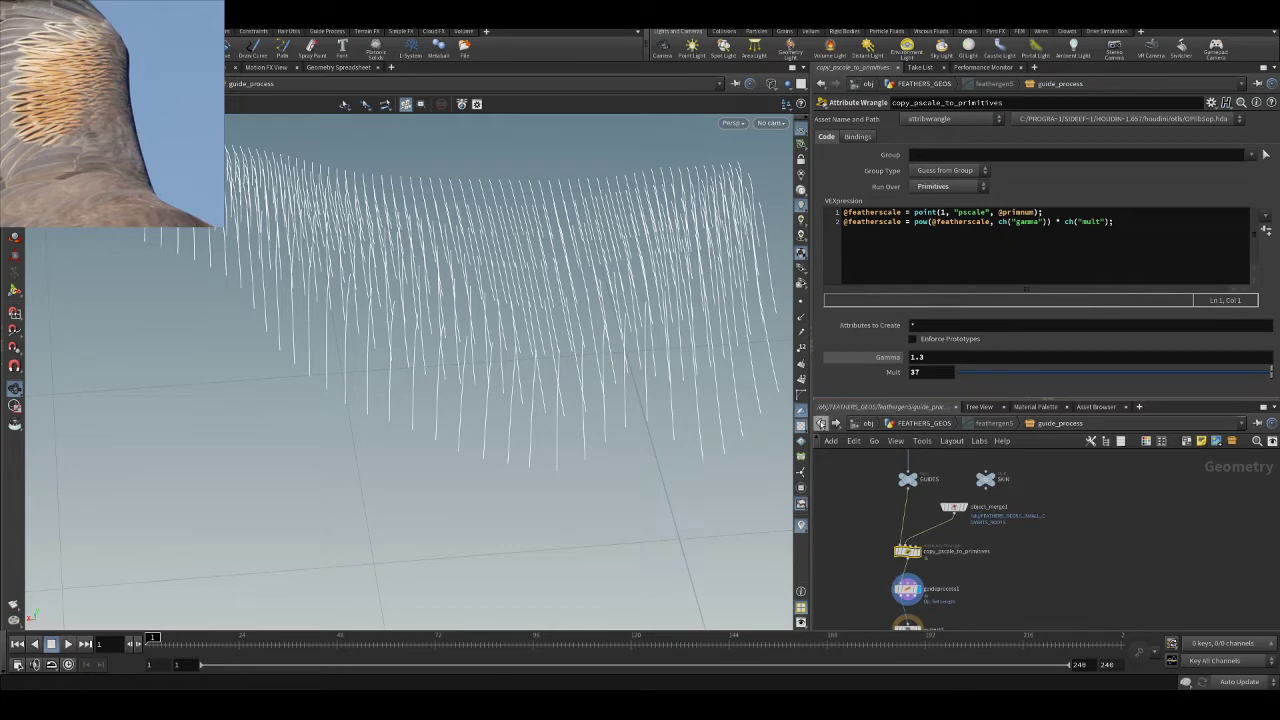
left_click(820, 423)
scroll(1000, 520, "down", 3)
scroll(1020, 570, "up", 4)
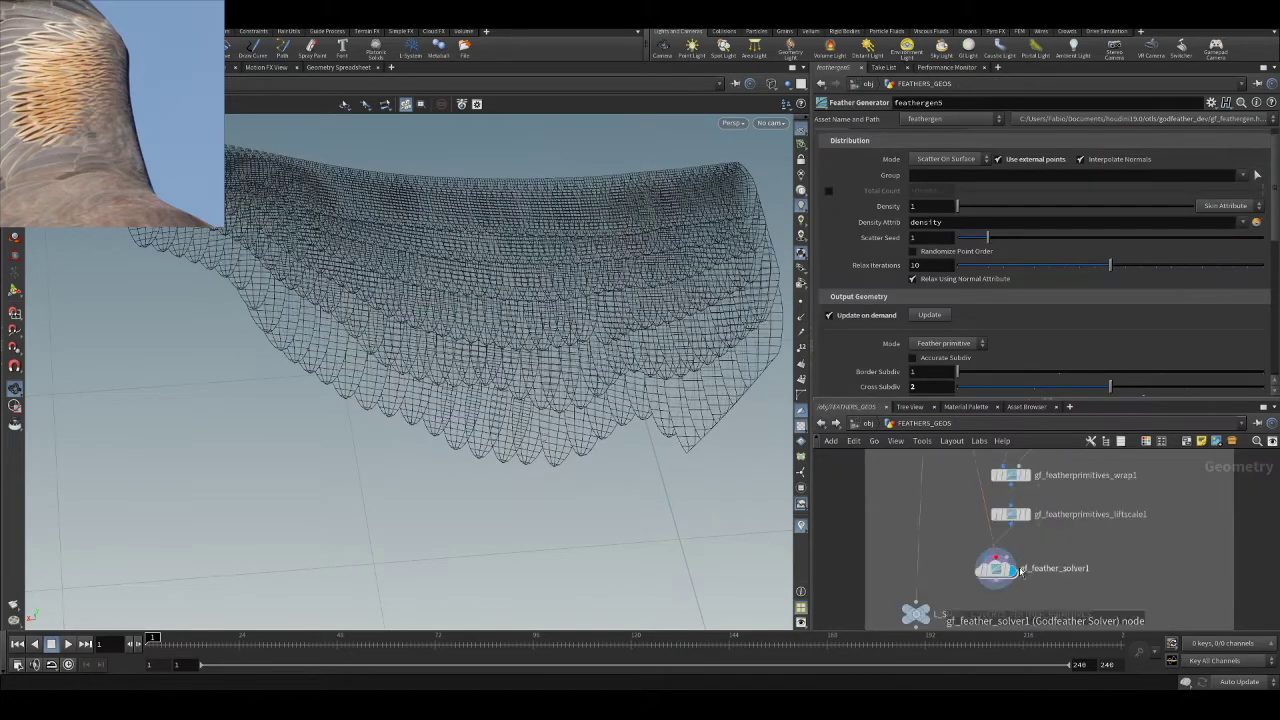
- Enable By Index sorting on gf_feather_solver1 and reduce its Pin Ramp to two points, the last at position 0.107769
left_click(1018, 569)
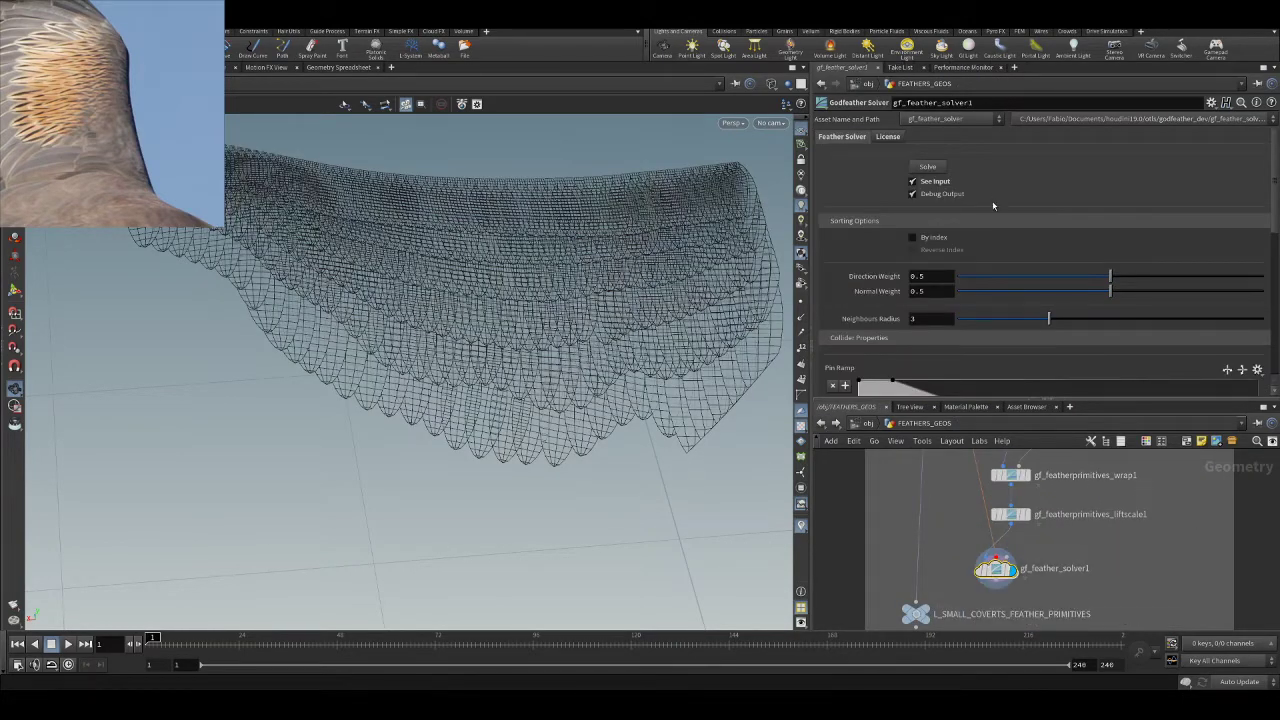
left_click(925, 239)
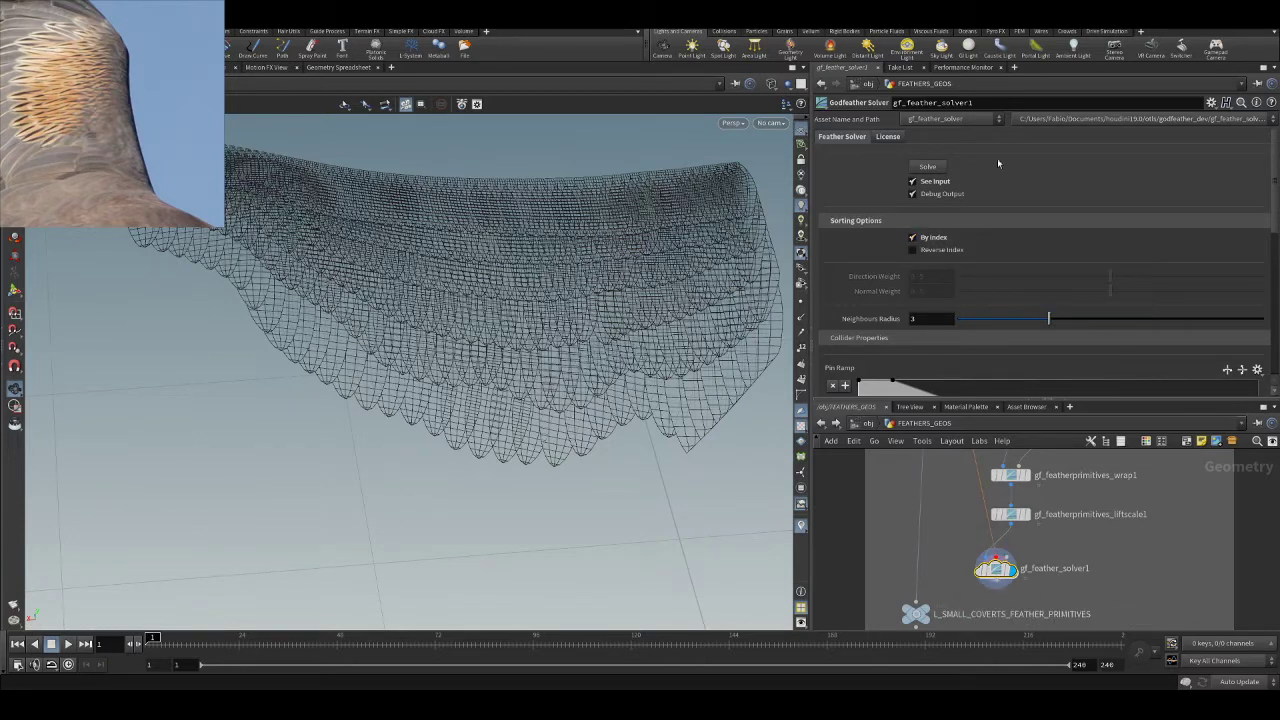
scroll(945, 193, "down", 5)
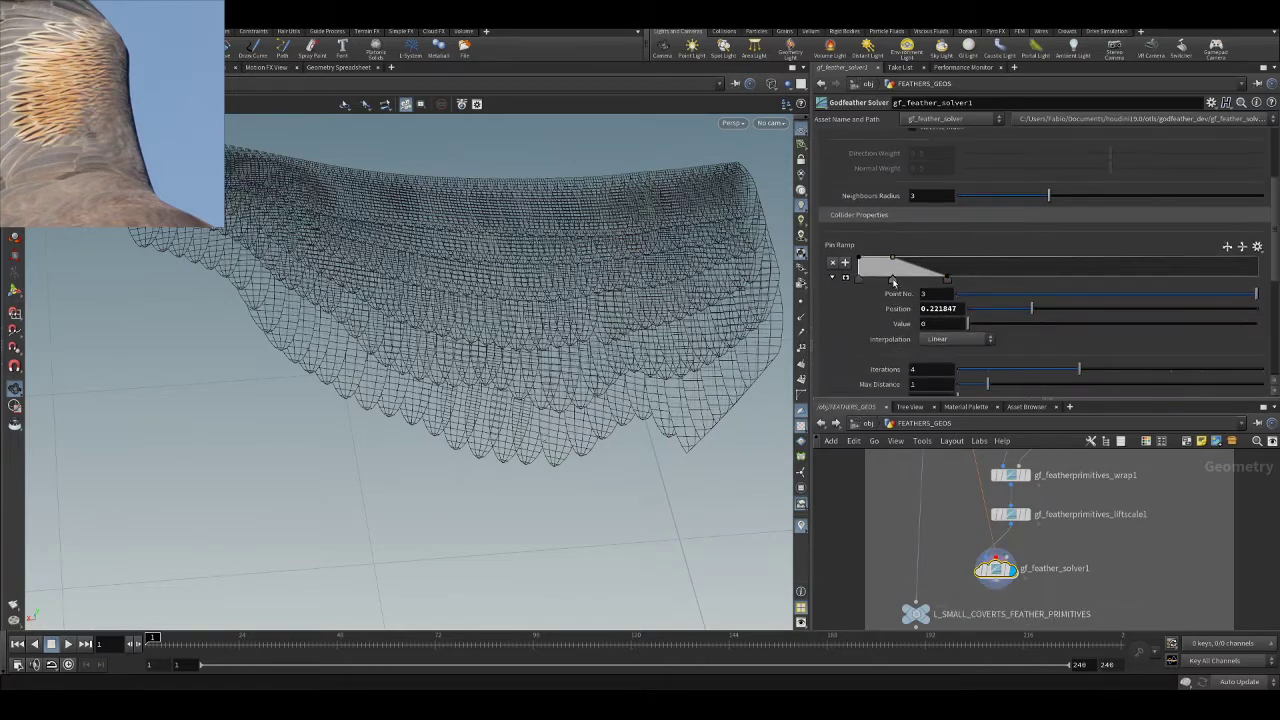
left_click_drag(947, 279, 901, 279)
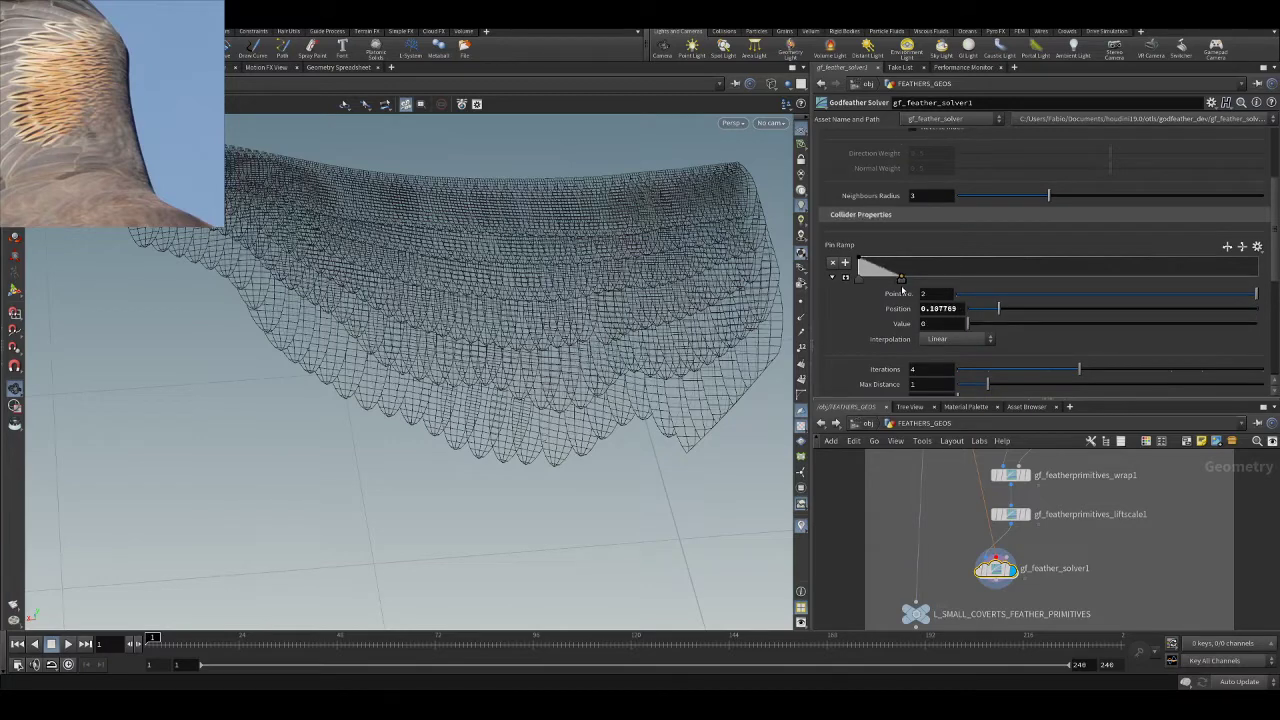
- Switch the feathers from wireframe to shaded display and set the solver's collider Iterations to 1
scroll(1009, 226, "down", 4)
mouse_move(660, 285)
left_mouse_down()
mouse_move(611, 274)
mouse_move(623, 240)
mouse_move(583, 314)
mouse_move(665, 281)
left_mouse_up()
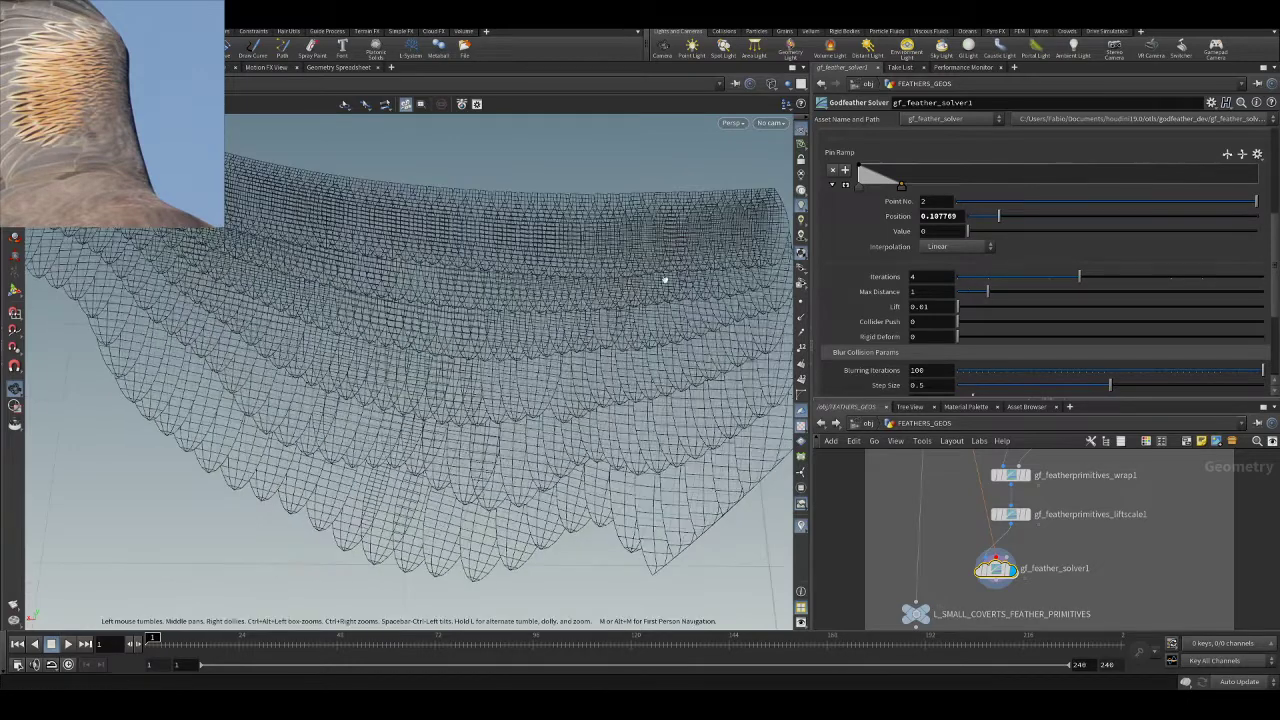
key("w")
left_click_drag(1079, 277, 975, 283)
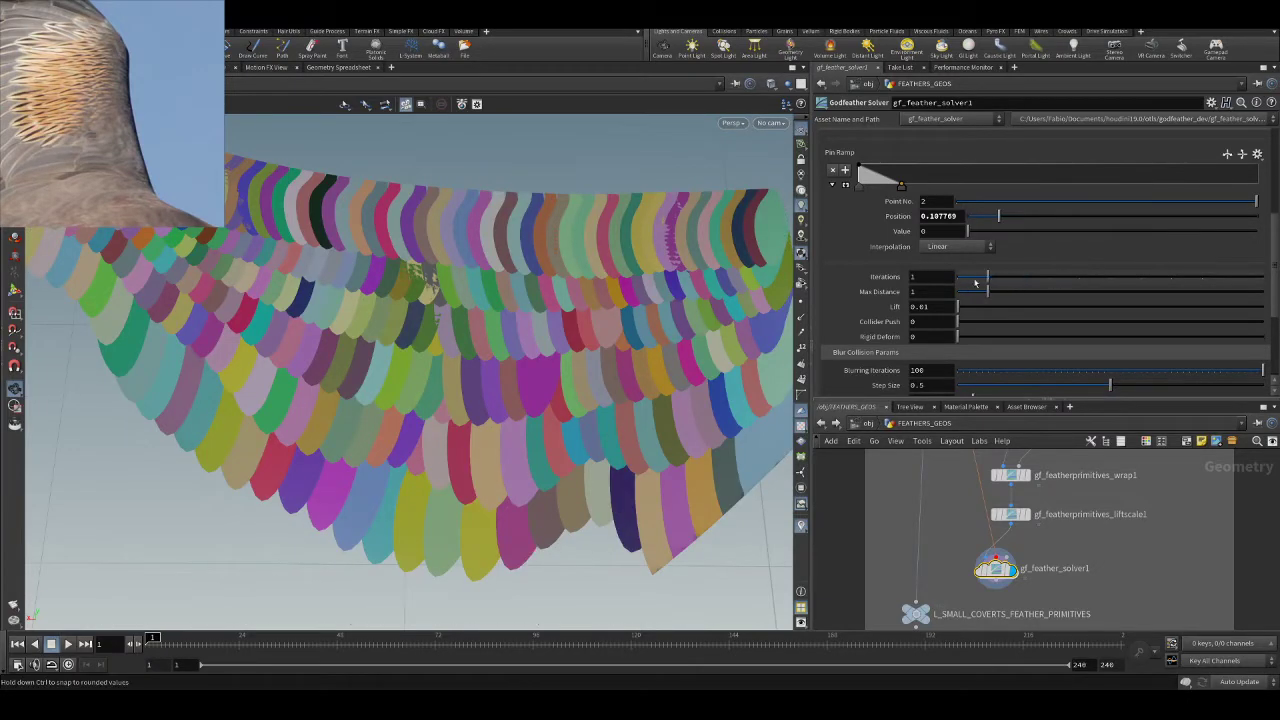
scroll(999, 288, "down", 2)
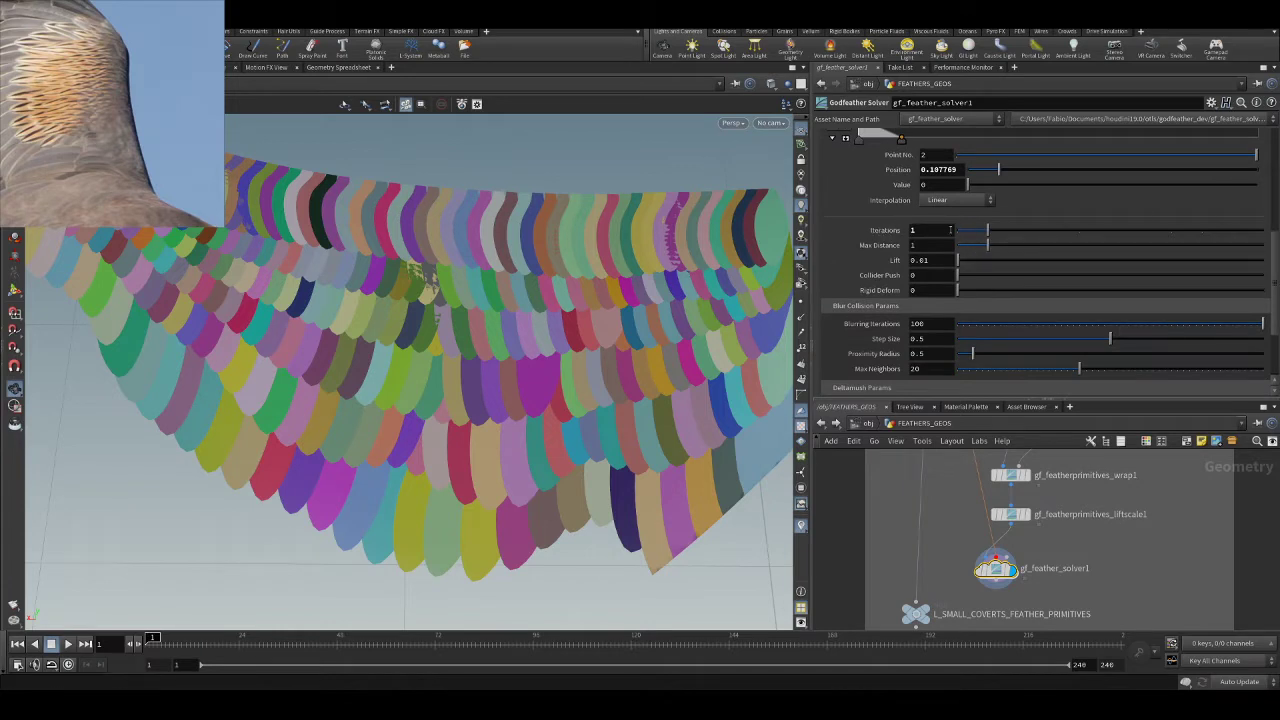
- Set the solver's Blurring Iterations to 70 and its Deltamush Iterations to 80
scroll(1230, 300, "down", 2)
left_click_drag(1260, 277, 1170, 284)
scroll(1150, 300, "down", 2)
left_click_drag(1025, 338, 1202, 345)
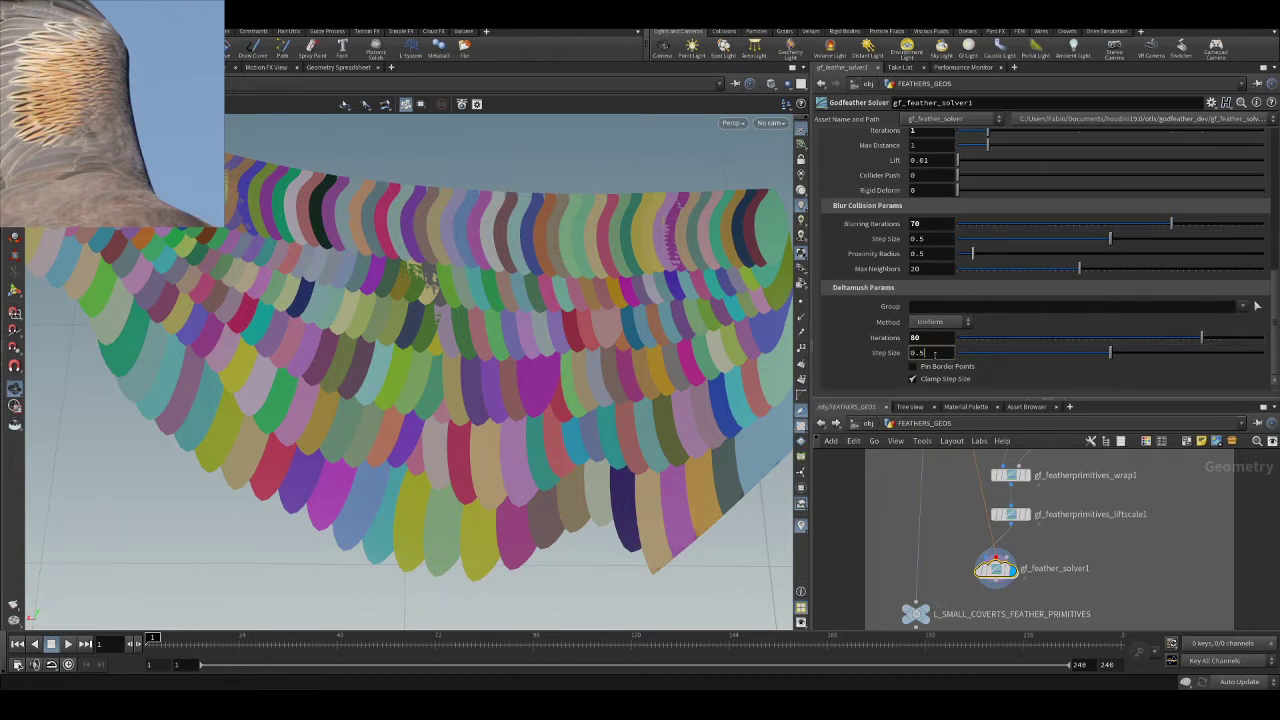
key("Return")
- Solve the feathers and turn off See Input to view the solved small coverts
scroll(1028, 323, "up", 1)
scroll(884, 268, "up", 10)
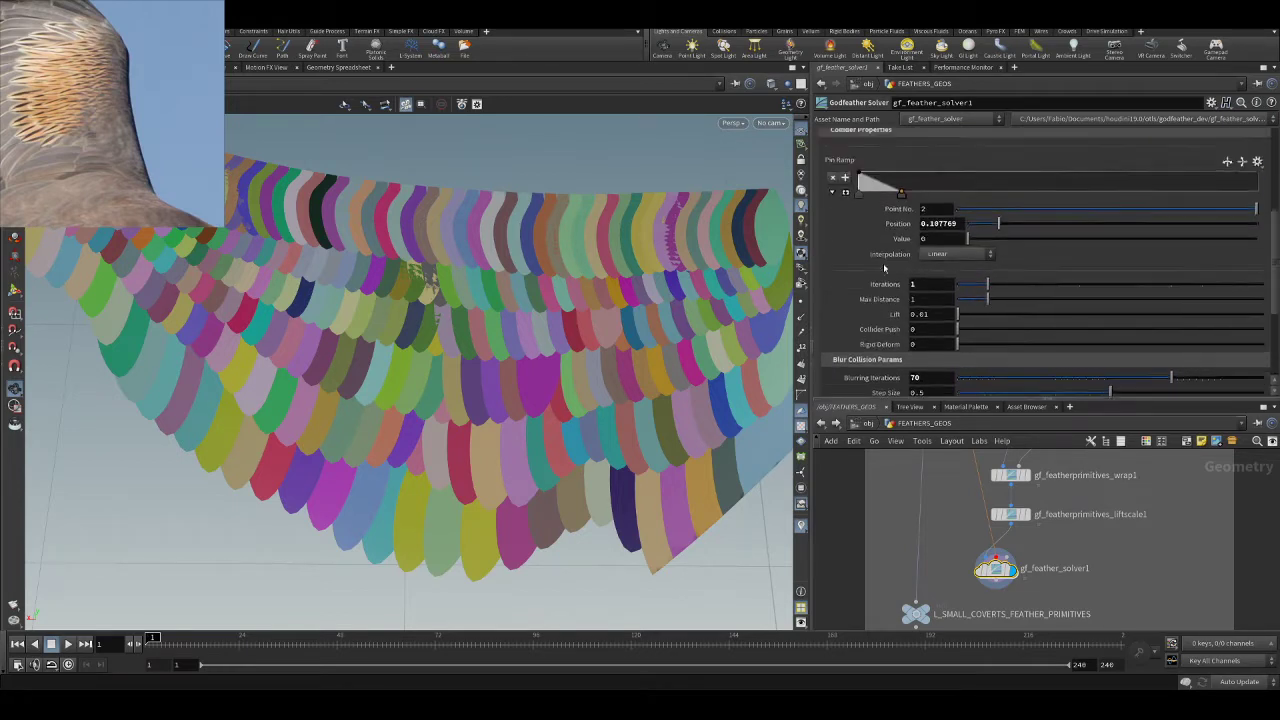
left_click(927, 143)
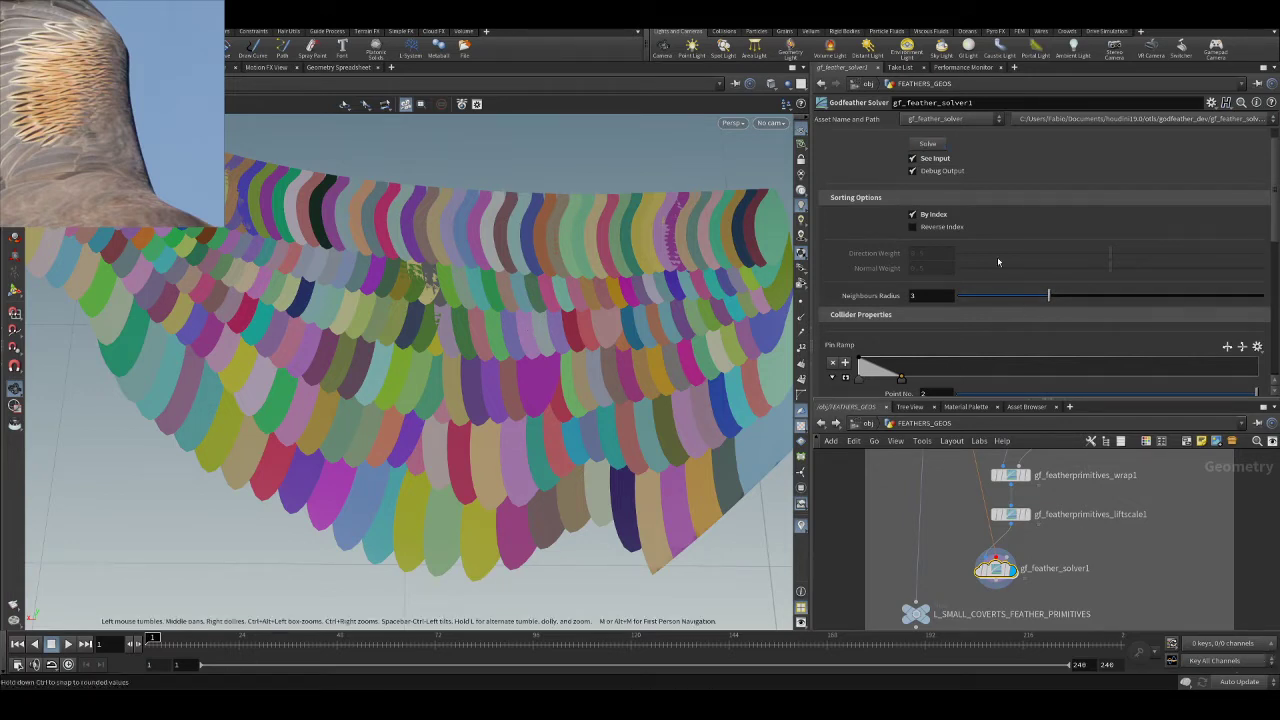
left_click(931, 159)
left_click_drag(668, 268, 665, 310)
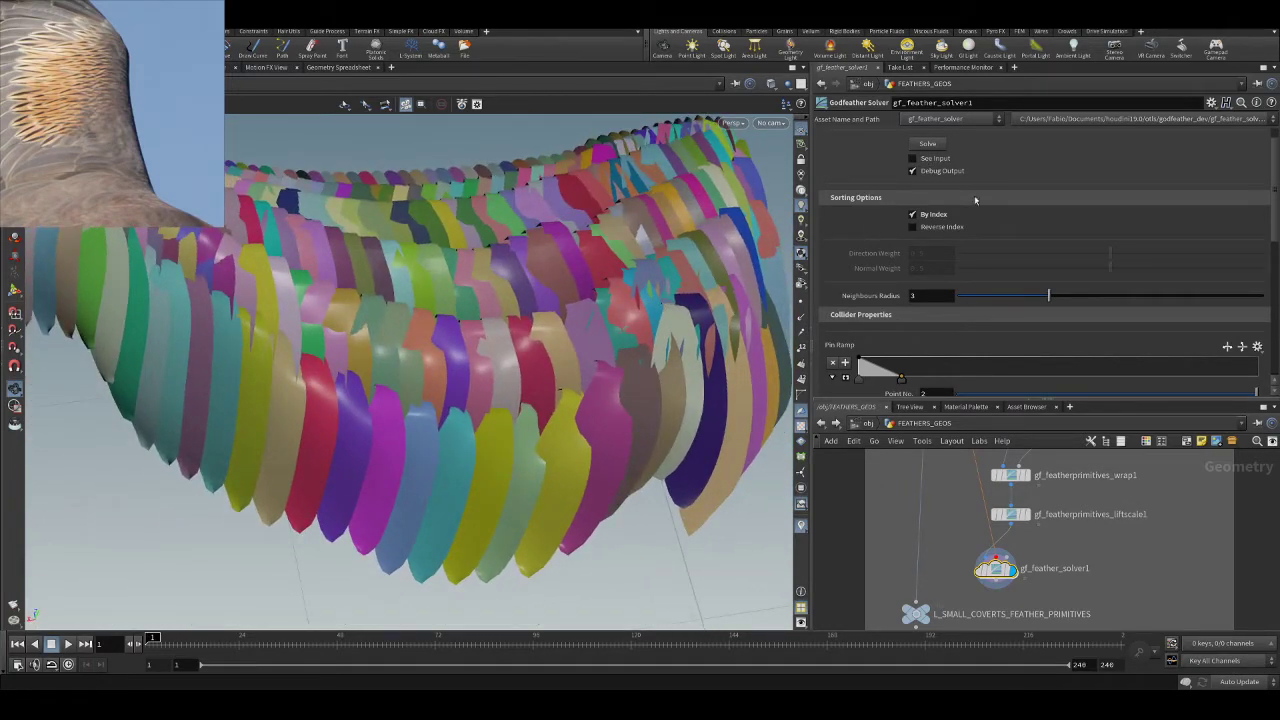
- Enable Reverse Index in the sorting options, solve the feathers again and look at them from the side
left_click(934, 228)
left_click(945, 143)
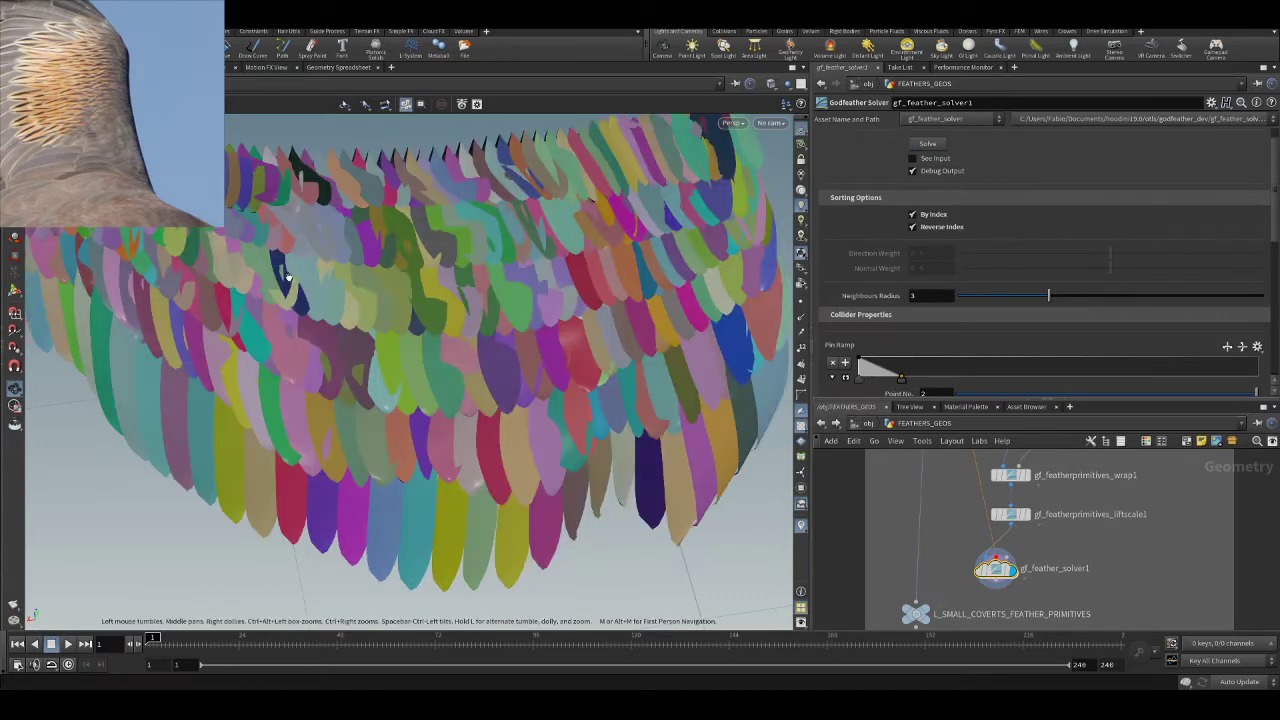
left_click_drag(483, 318, 352, 314)
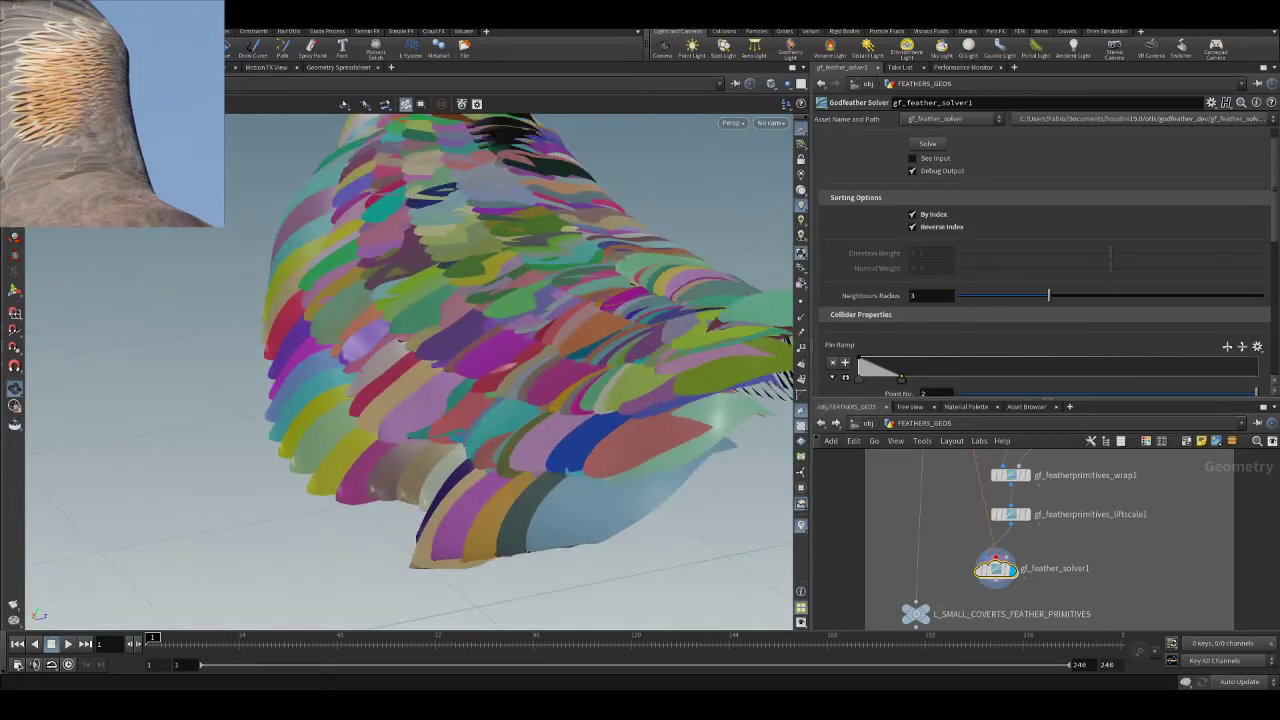
- Set the collider Lift to 0.001, rerun the solve and view the small coverts from the front
scroll(1001, 258, "down", 5)
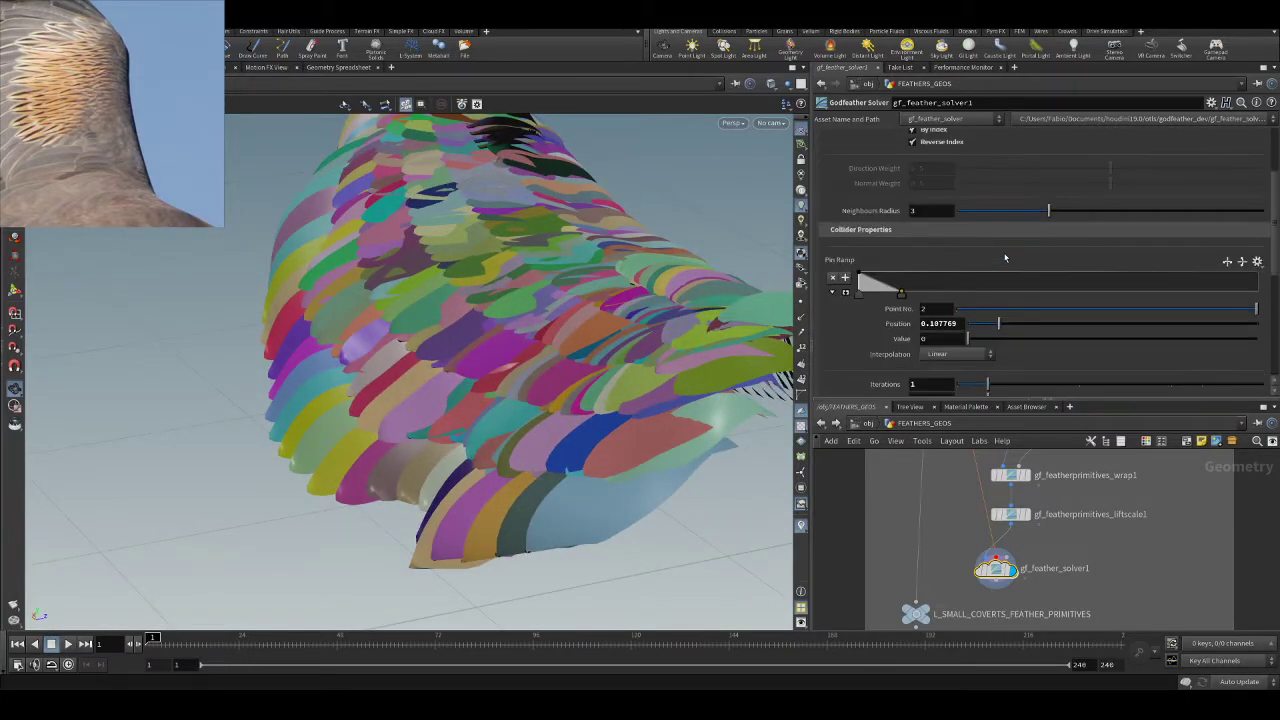
scroll(960, 280, "up", 1)
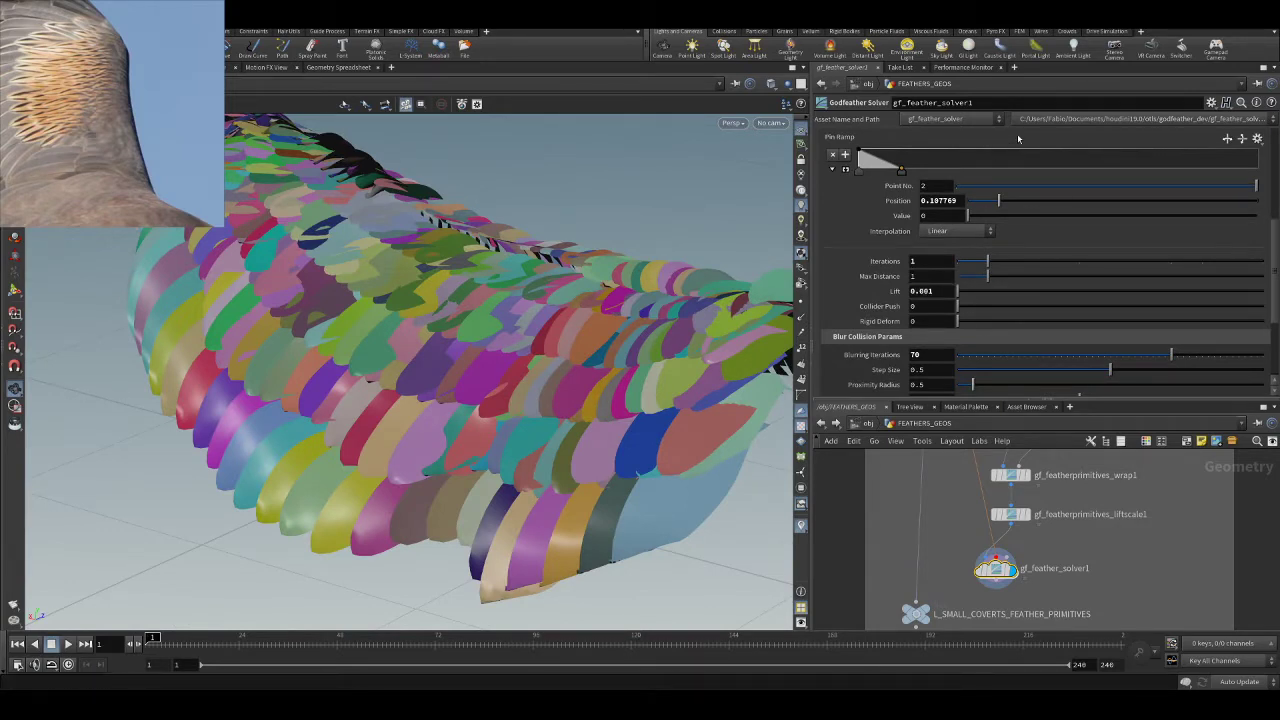
scroll(986, 304, "up", 5)
left_click(922, 168)
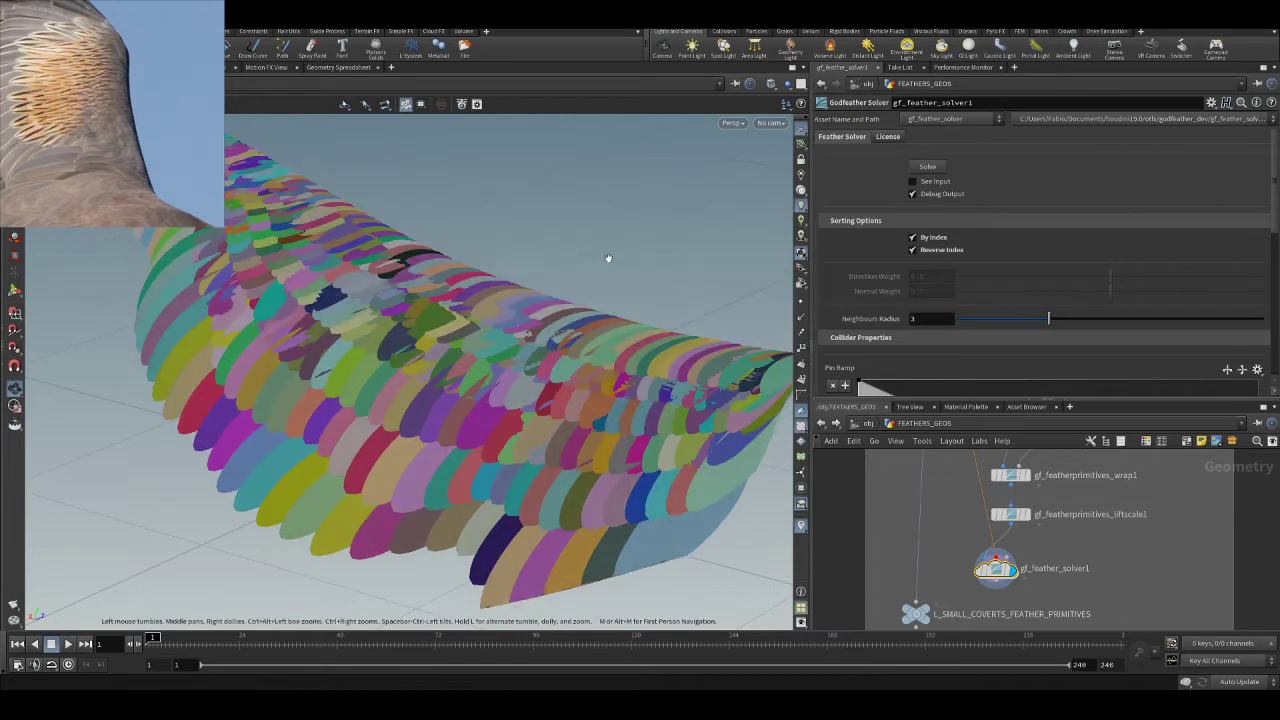
left_click_drag(613, 256, 525, 430)
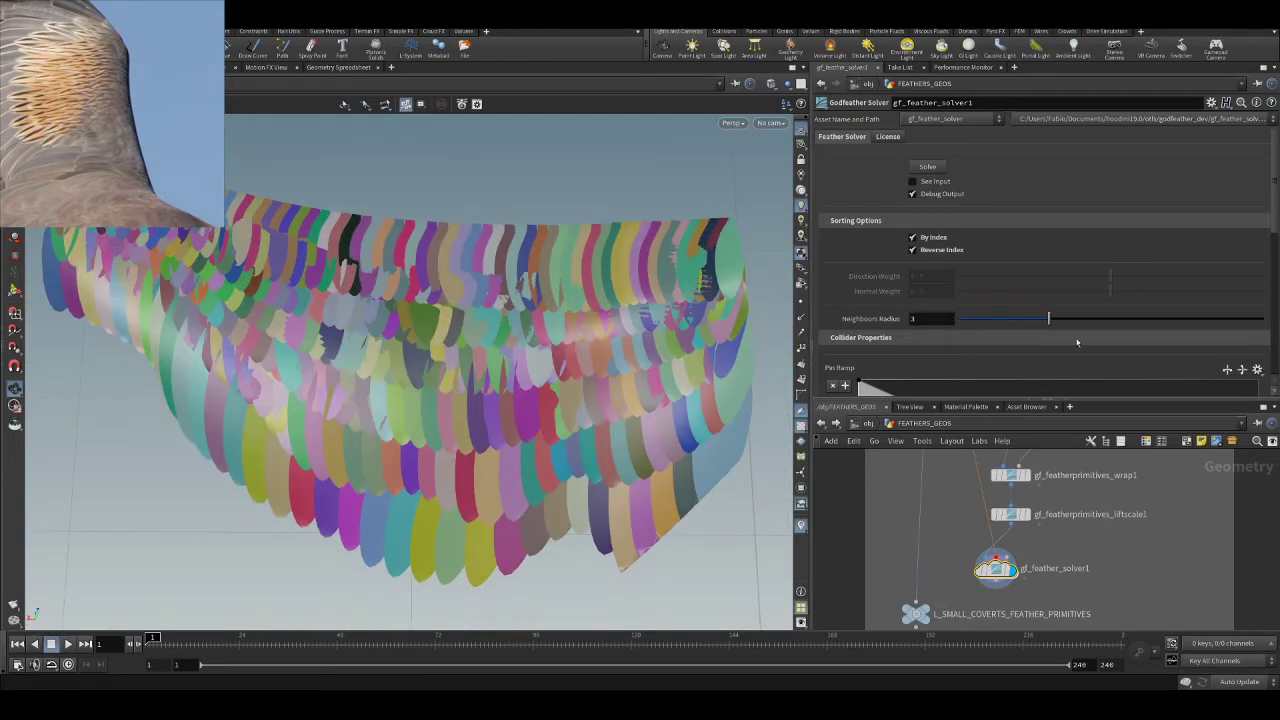
- Set the collider Iterations to 4 and solve the feathers with the reduced lift
scroll(1077, 342, "down", 5)
left_click_drag(1054, 297, 1081, 298)
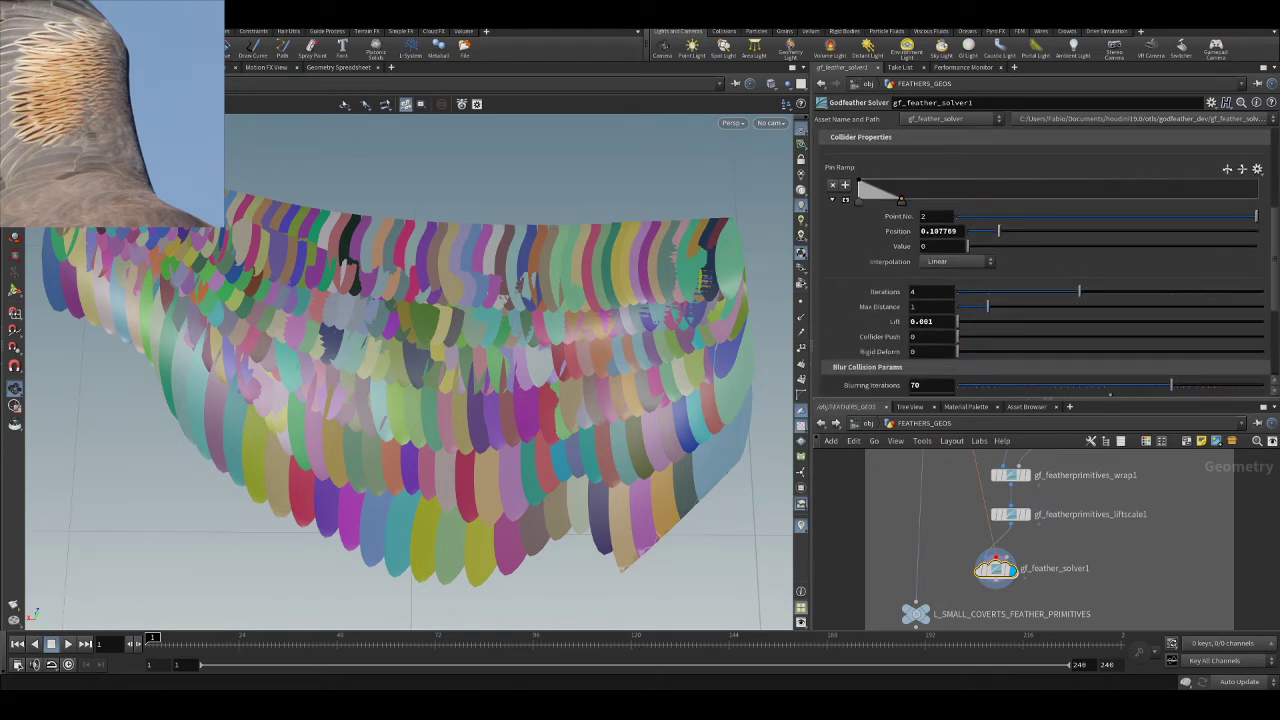
scroll(1248, 160, "up", 5)
left_click(924, 168)
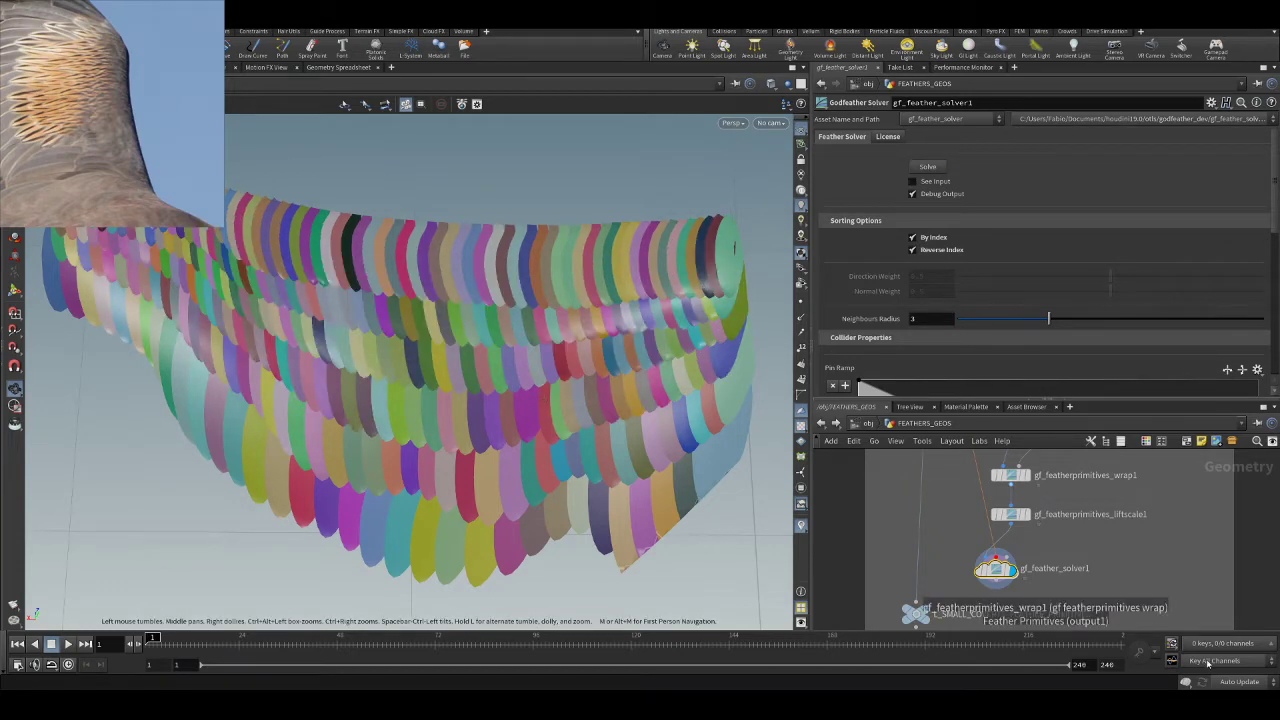
left_click_drag(650, 290, 503, 357)
- Show the other objects and examine how the solved small coverts sit over the rest of the wing feathers
scroll(503, 357, "down", 2)
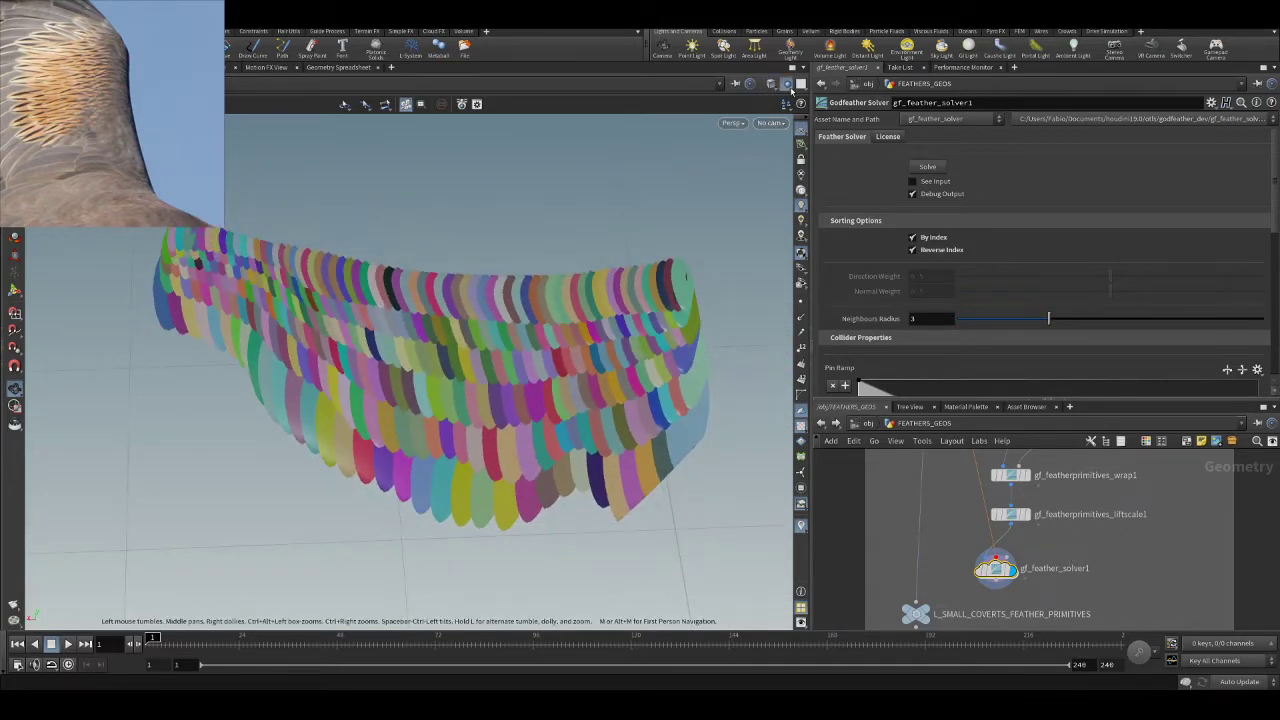
left_click_drag(584, 346, 565, 326)
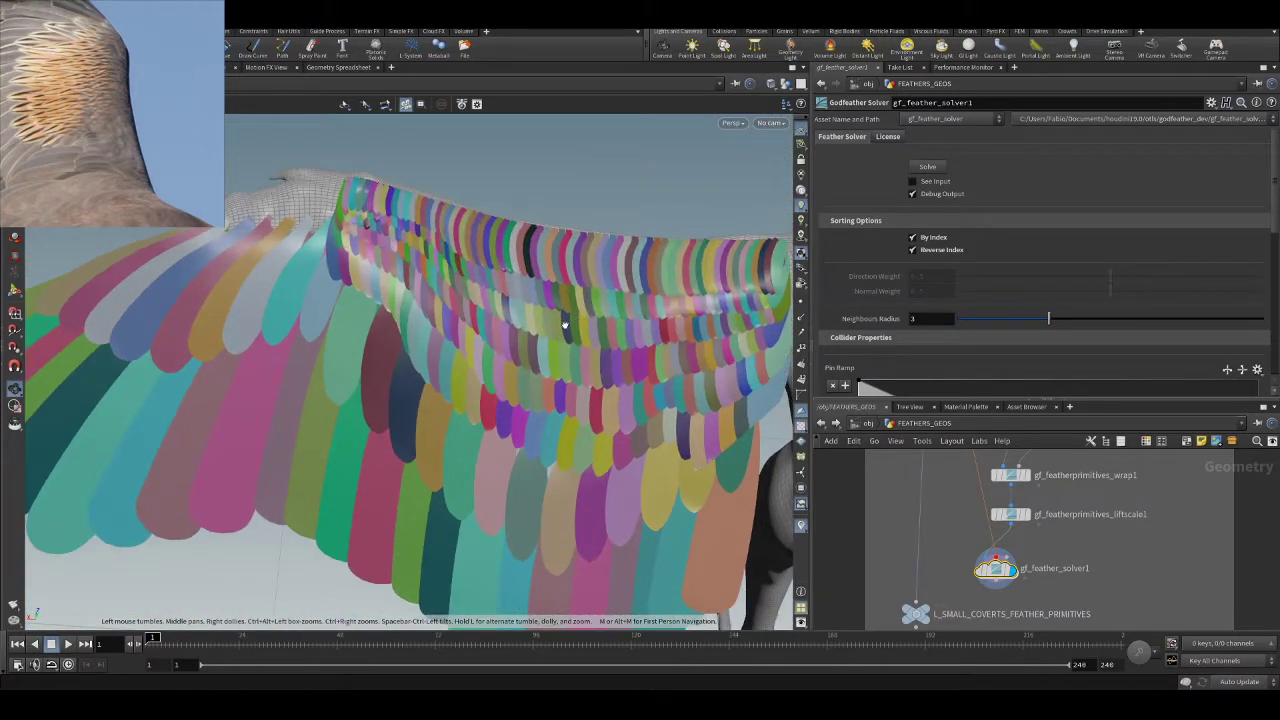
left_click_drag(563, 334, 564, 324)
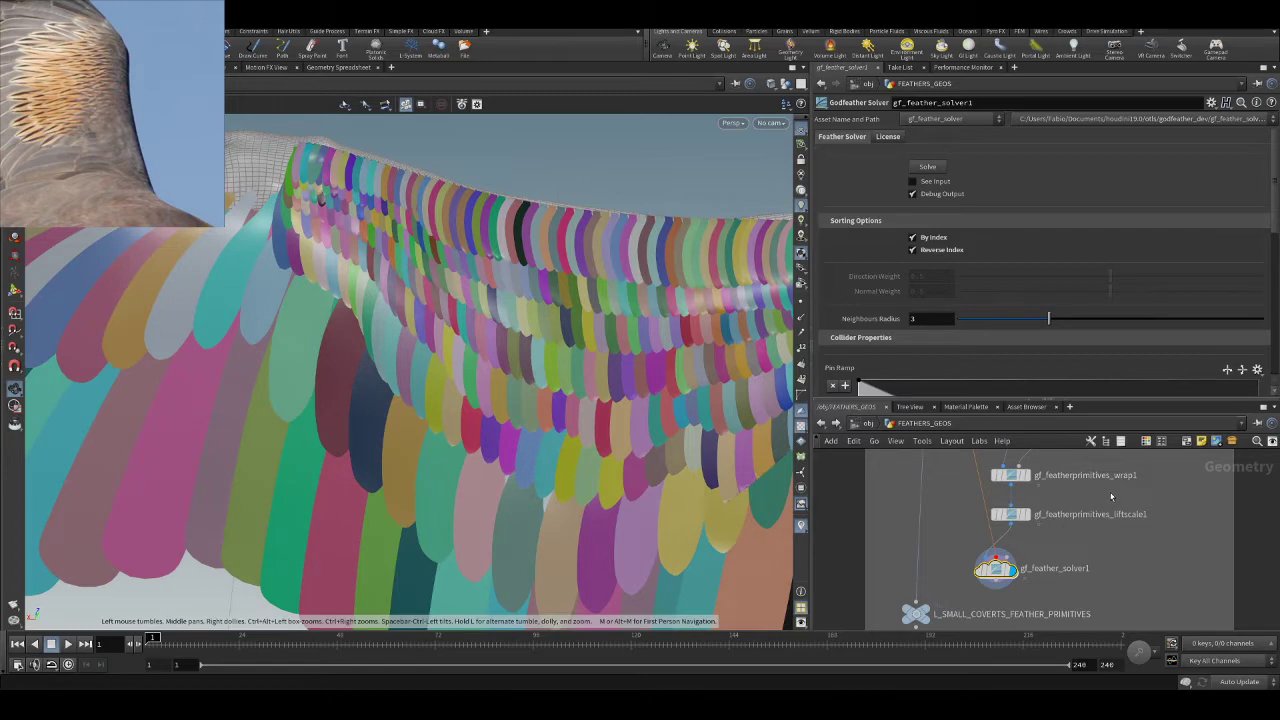
left_click_drag(571, 345, 521, 432)
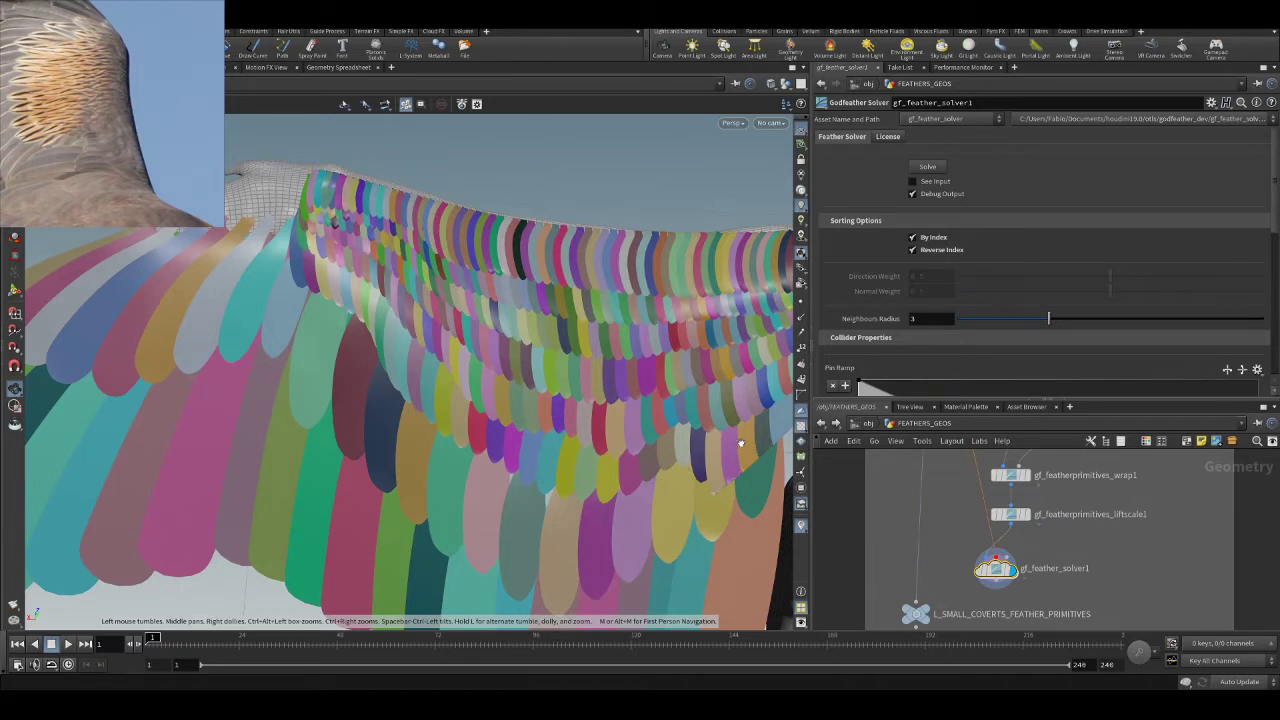
left_click_drag(615, 396, 668, 383)
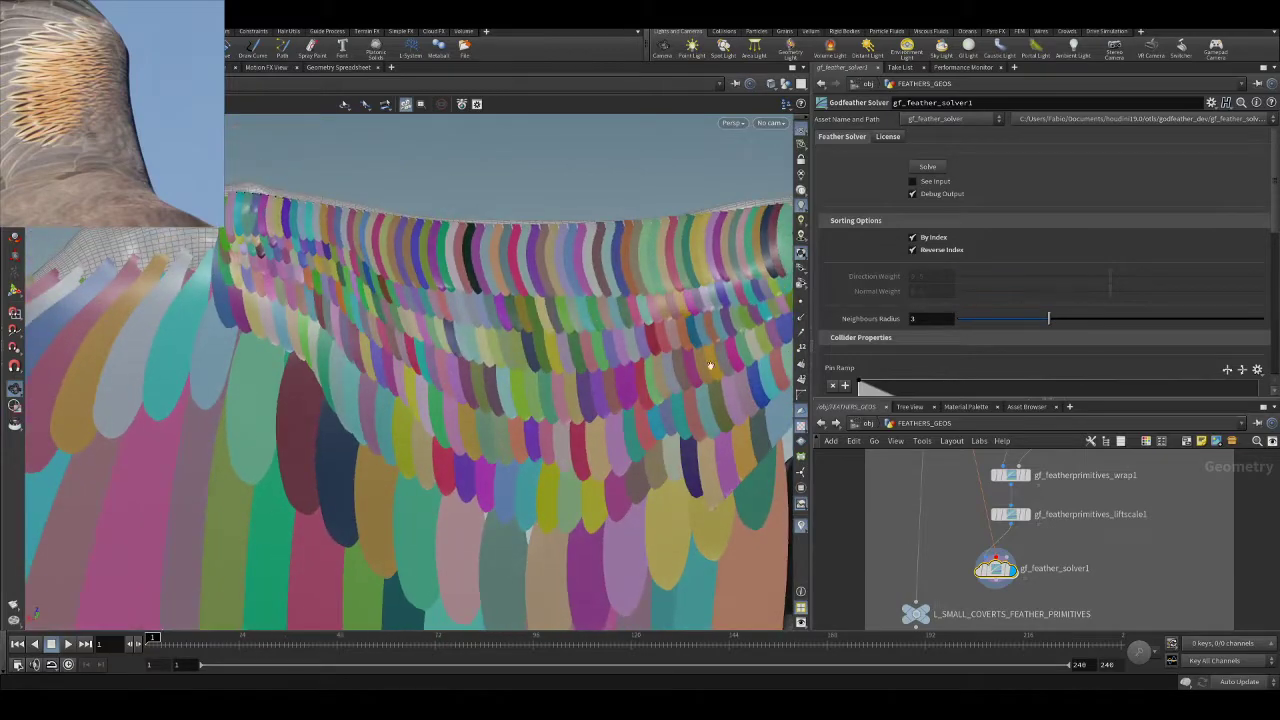
- Open subnet_roots_l_small_coverts and display gf_scatter_by_rows1 on its own with point markers shown
middle_click_drag(990, 478, 930, 557)
scroll(1000, 494, "up", 1)
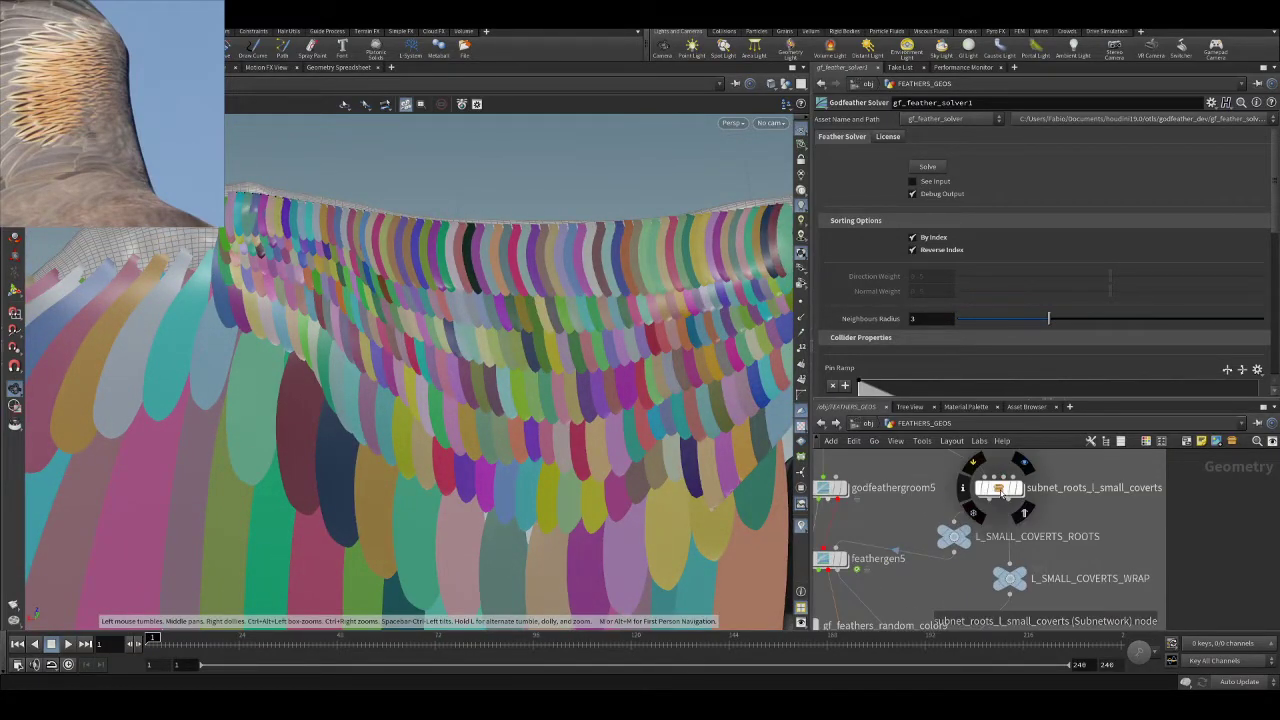
double_click(1000, 490)
scroll(983, 498, "down", 3)
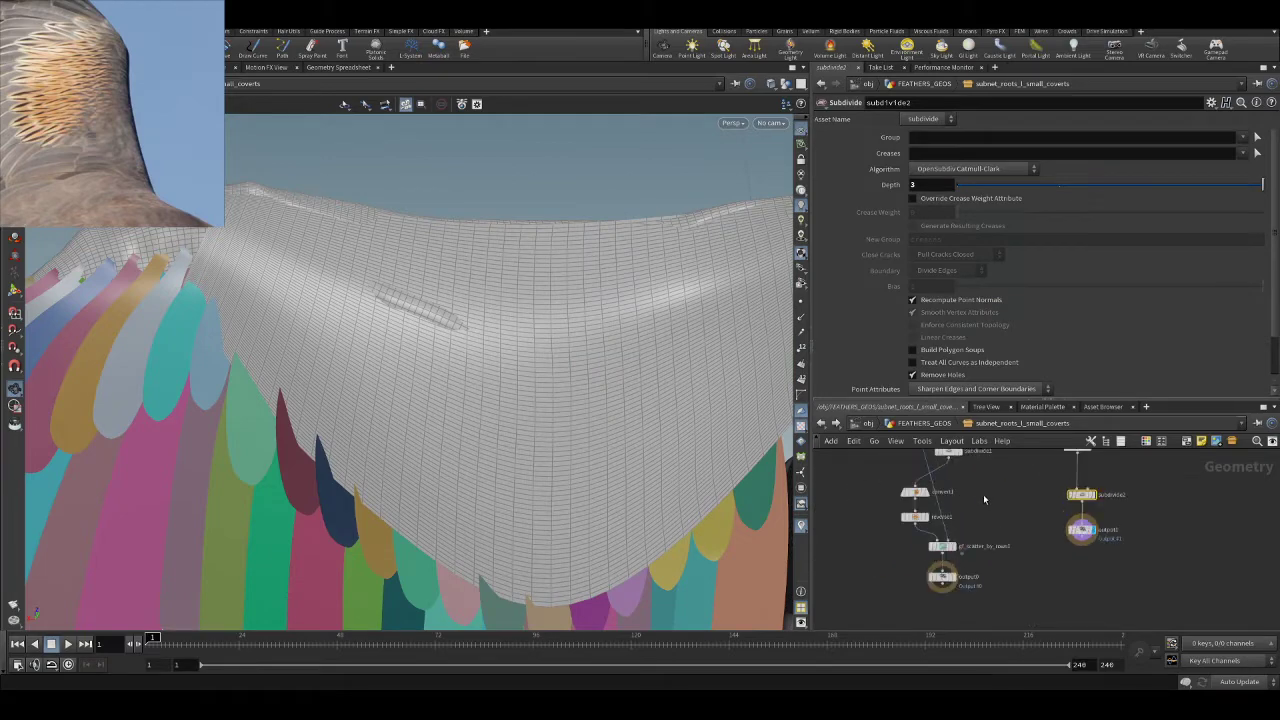
scroll(981, 497, "up", 3)
left_click(945, 573)
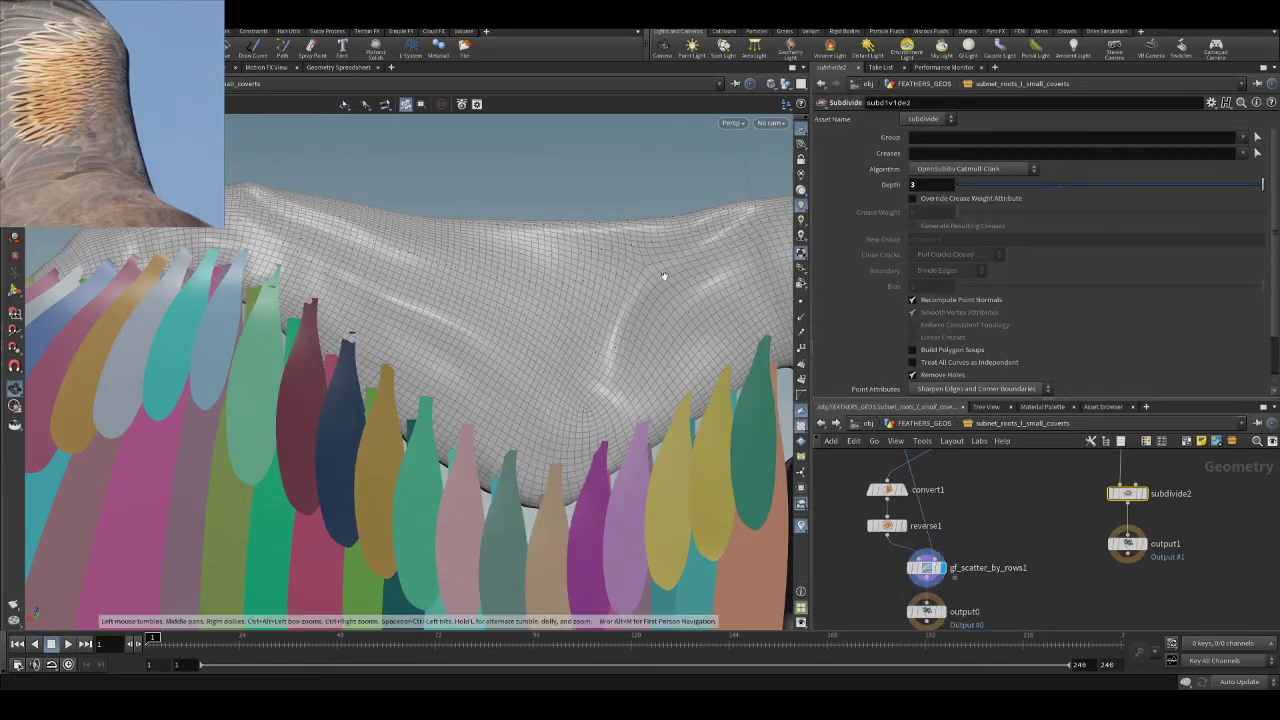
right_click_drag(593, 349, 507, 349)
left_click(801, 301)
middle_click_drag(710, 284, 605, 375)
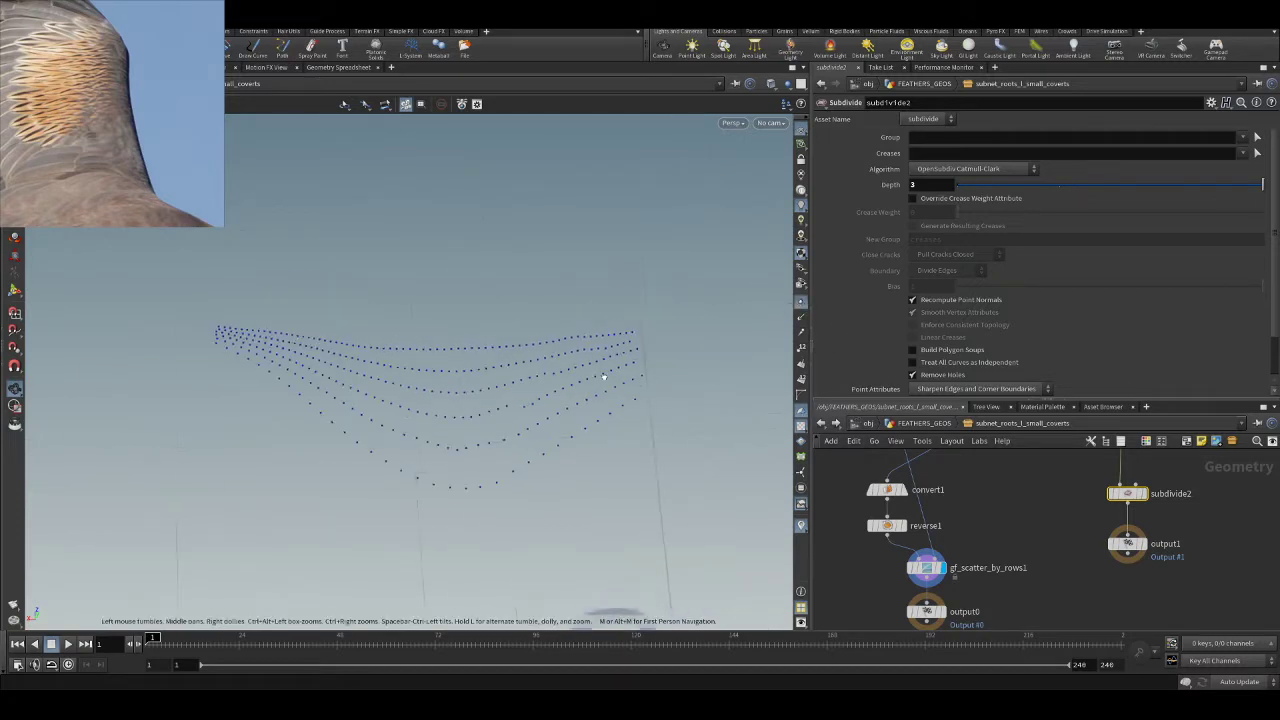
- Lower the whole U Density ramp of gf_scatter_by_rows1, bringing its end point's value to 0.0791667
left_click(926, 567)
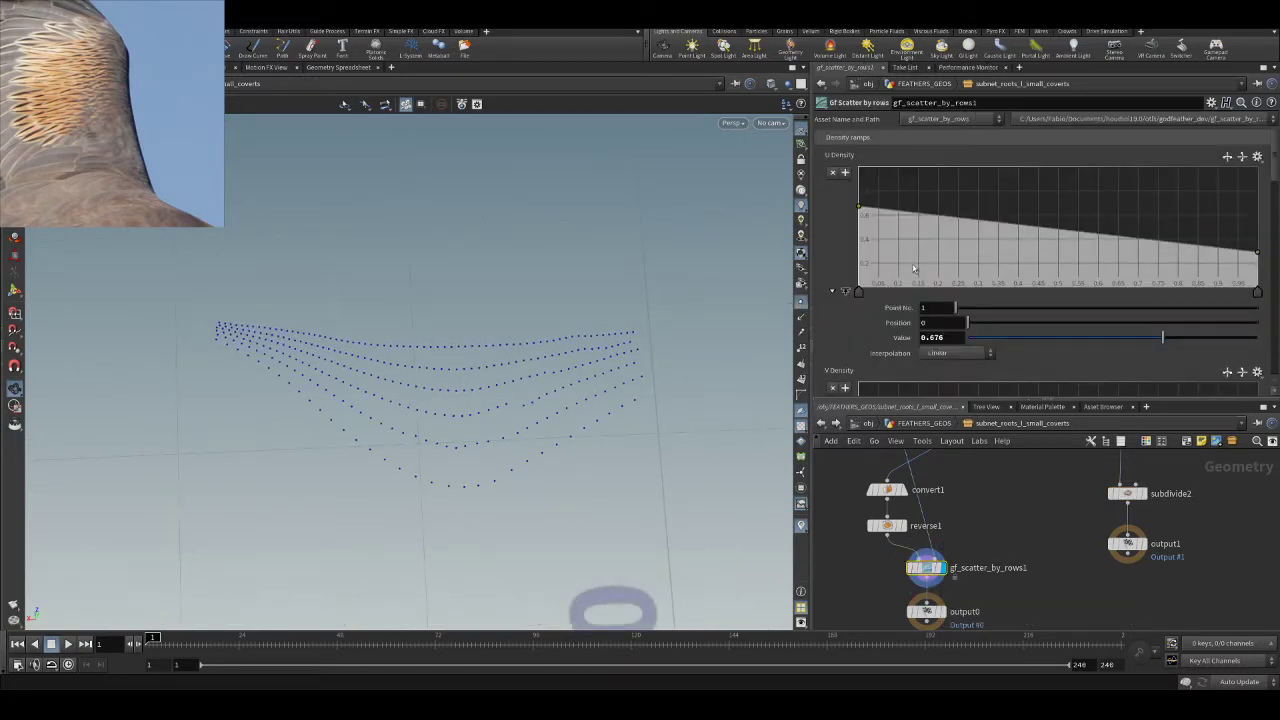
left_click(1258, 292)
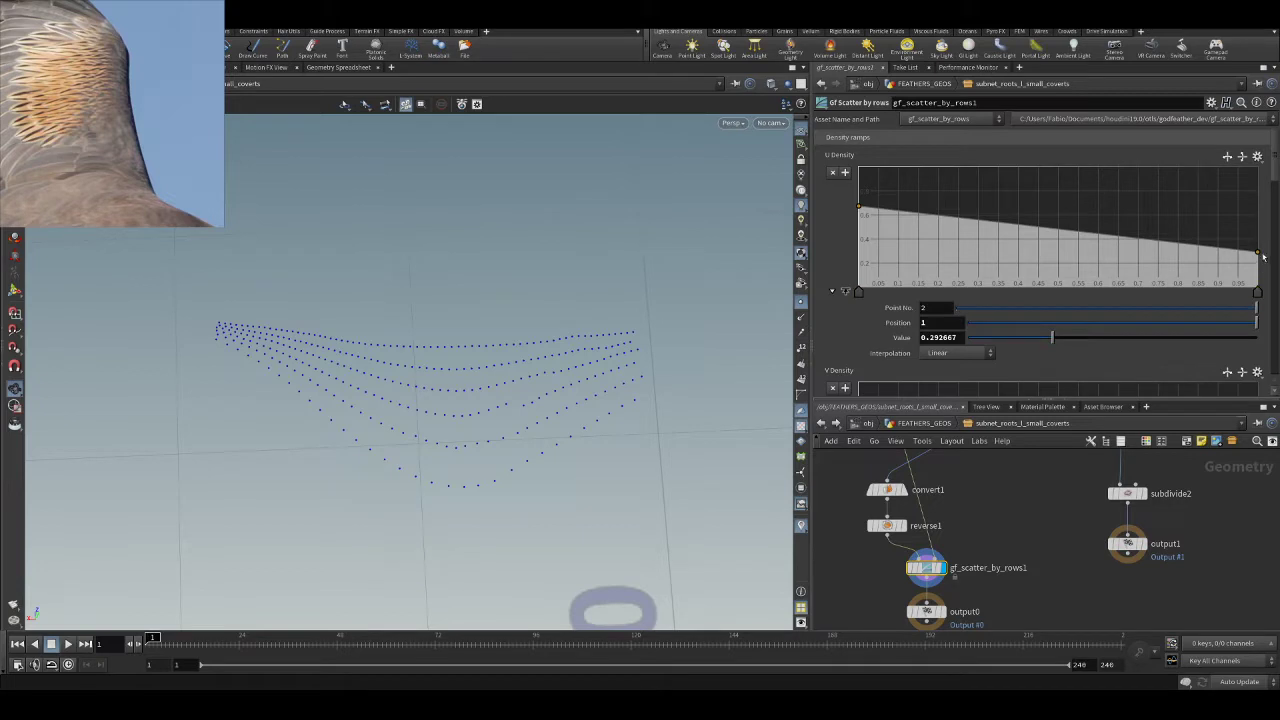
left_click_drag(1260, 255, 1268, 284)
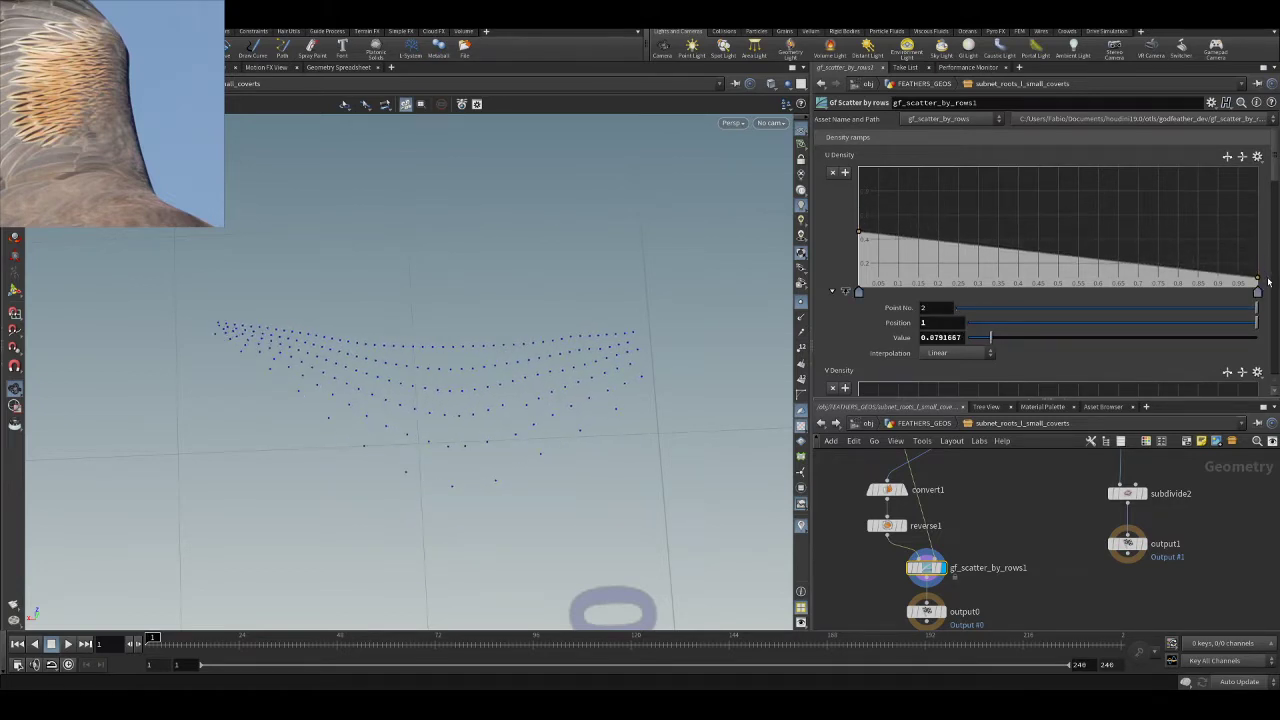
- Return to FEATHERS_GEOS and display feathergen5 to view the feathers grown from the sparser roots
left_click(928, 423)
middle_click_drag(836, 517, 903, 521)
left_click(911, 563)
left_click_drag(438, 344, 500, 277)
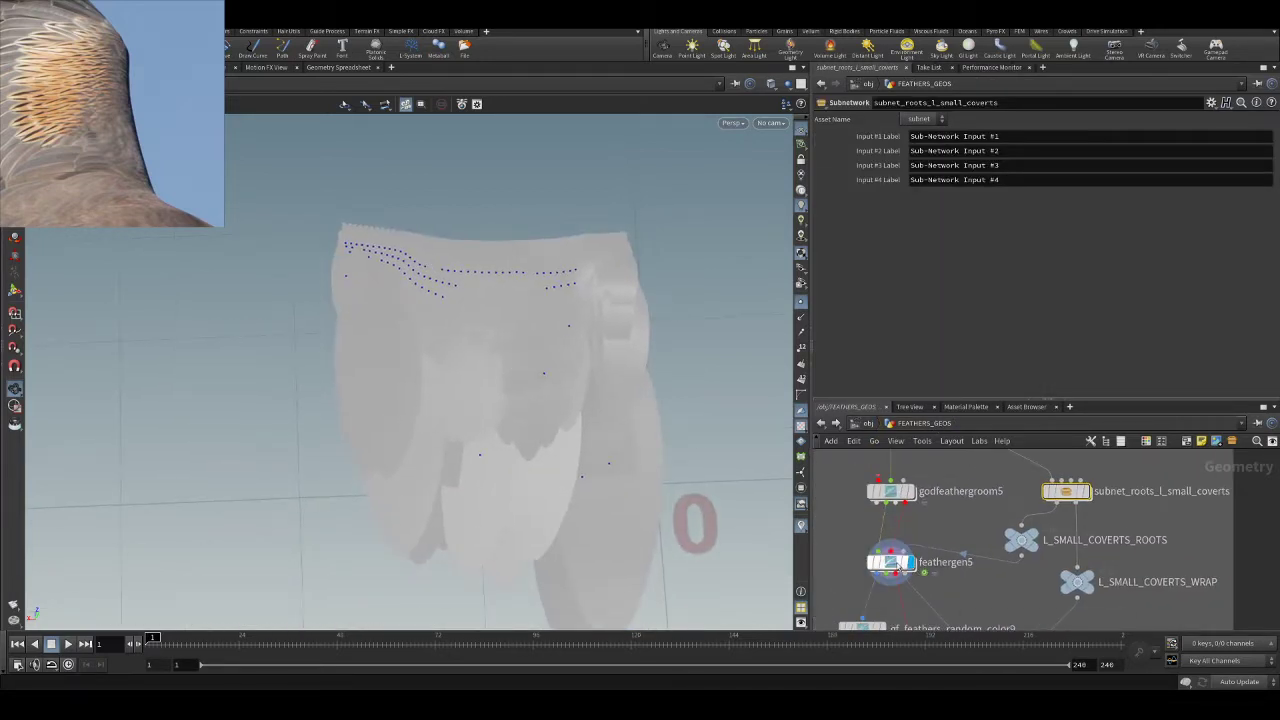
- Set Mult to 2.1 on copy_pscale_to_primitives inside feathergen5's guide_process to shorten the guide curves
double_click(893, 563)
scroll(855, 562, "up", 5)
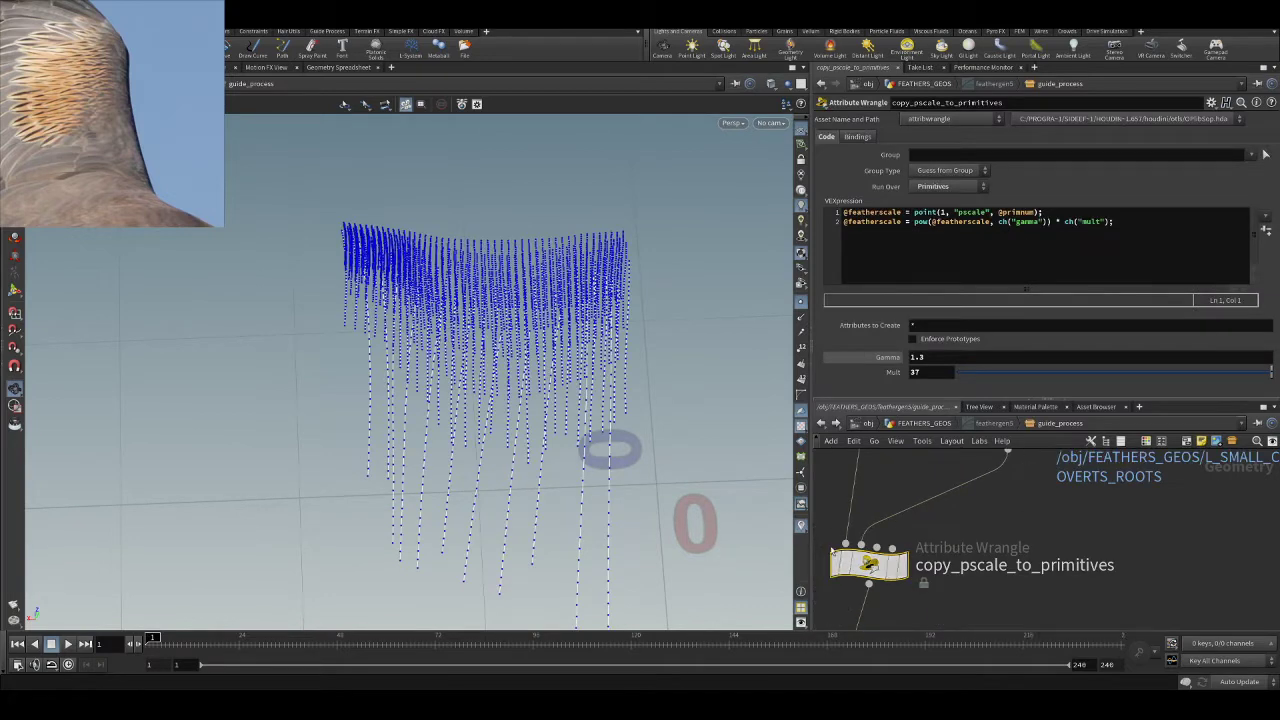
mouse_move(872, 564)
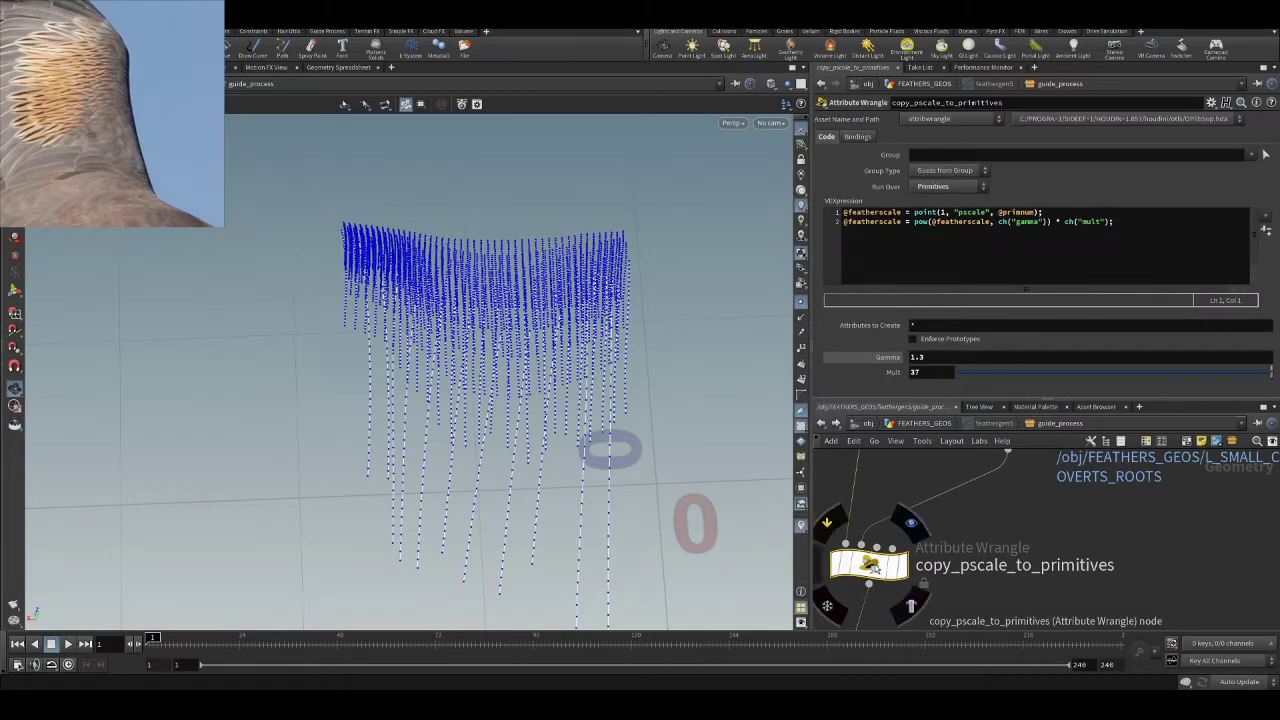
mouse_move(1265, 374)
left_mouse_down()
mouse_move(1252, 374)
mouse_move(1272, 376)
left_mouse_up()
left_click(944, 376)
middle_click_drag(944, 376, 945, 339)
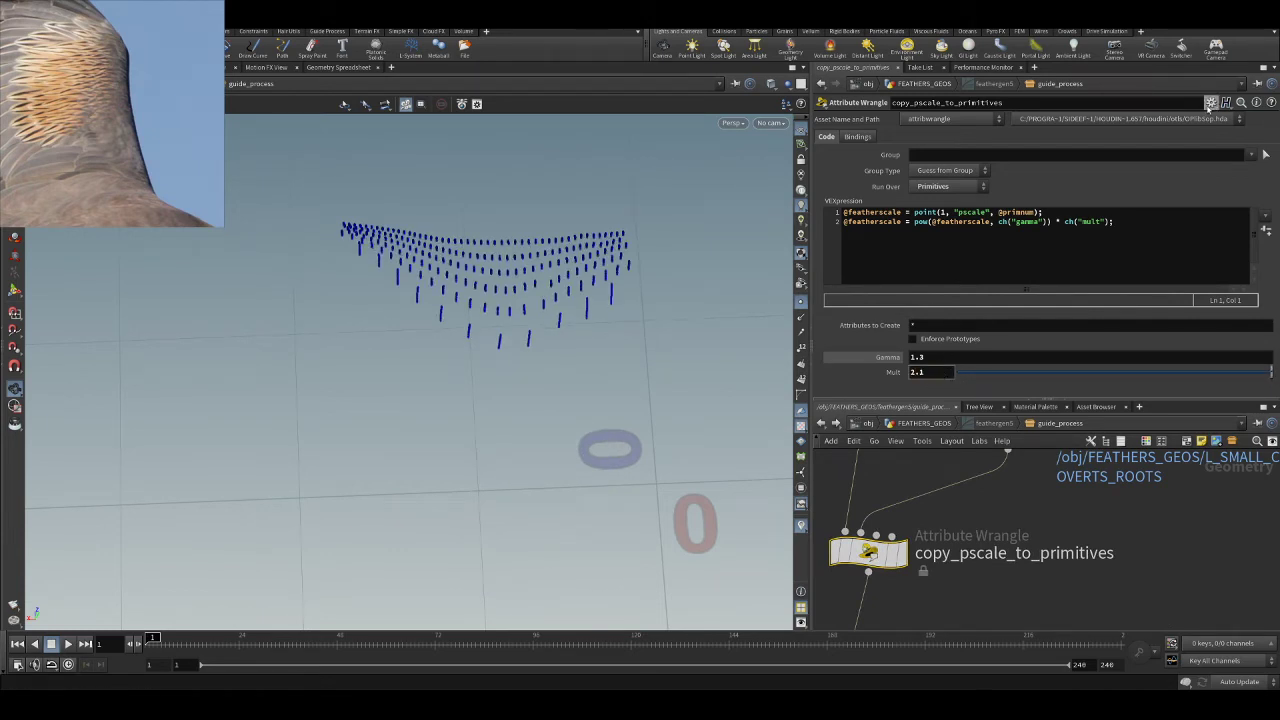
- Pin the parameters of copy_pscale_to_primitives, return to FEATHERS_GEOS and raise Mult to 10 while viewing the feathers
left_click(1257, 84)
left_click(924, 423)
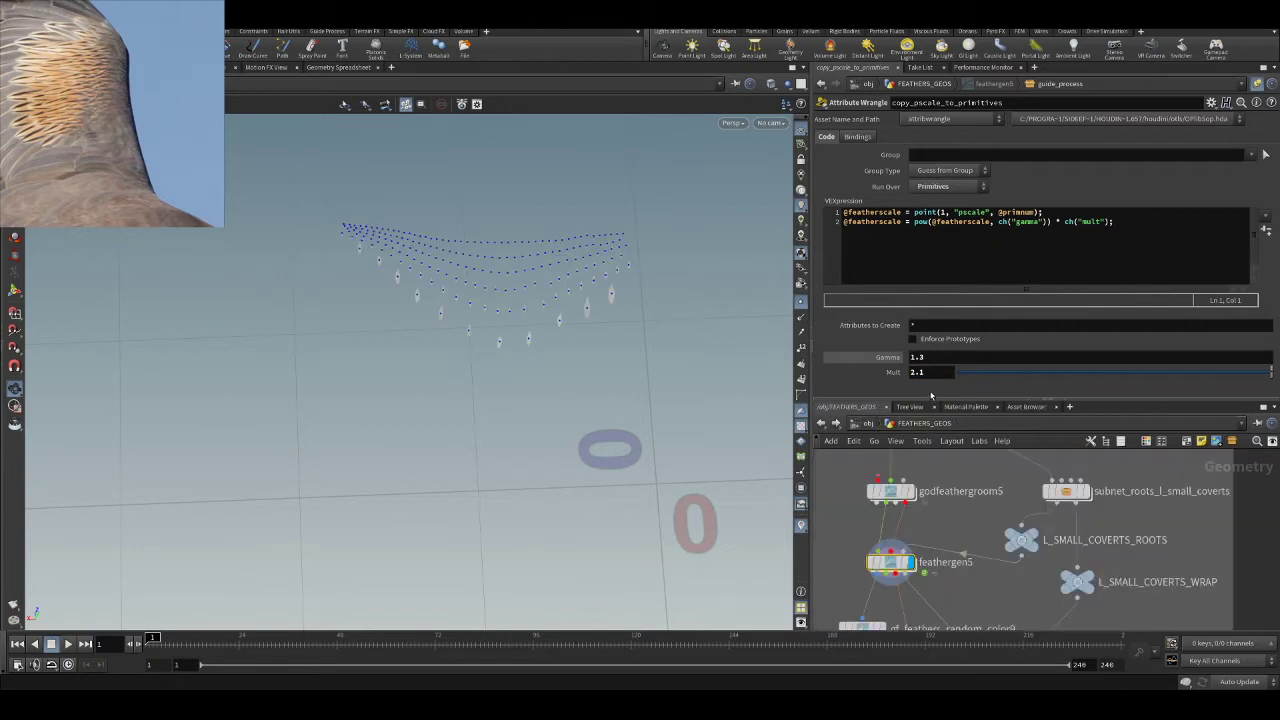
middle_click_drag(953, 355, 1022, 356)
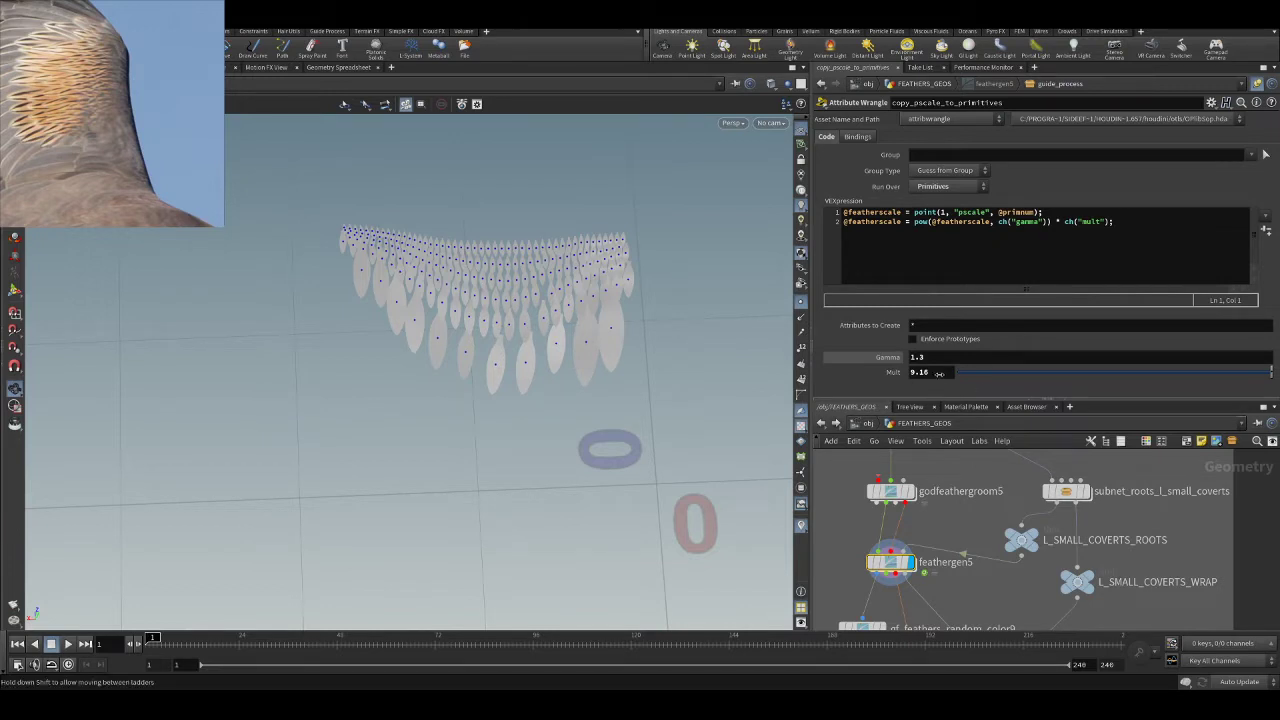
middle_click_drag(1012, 360, 960, 362)
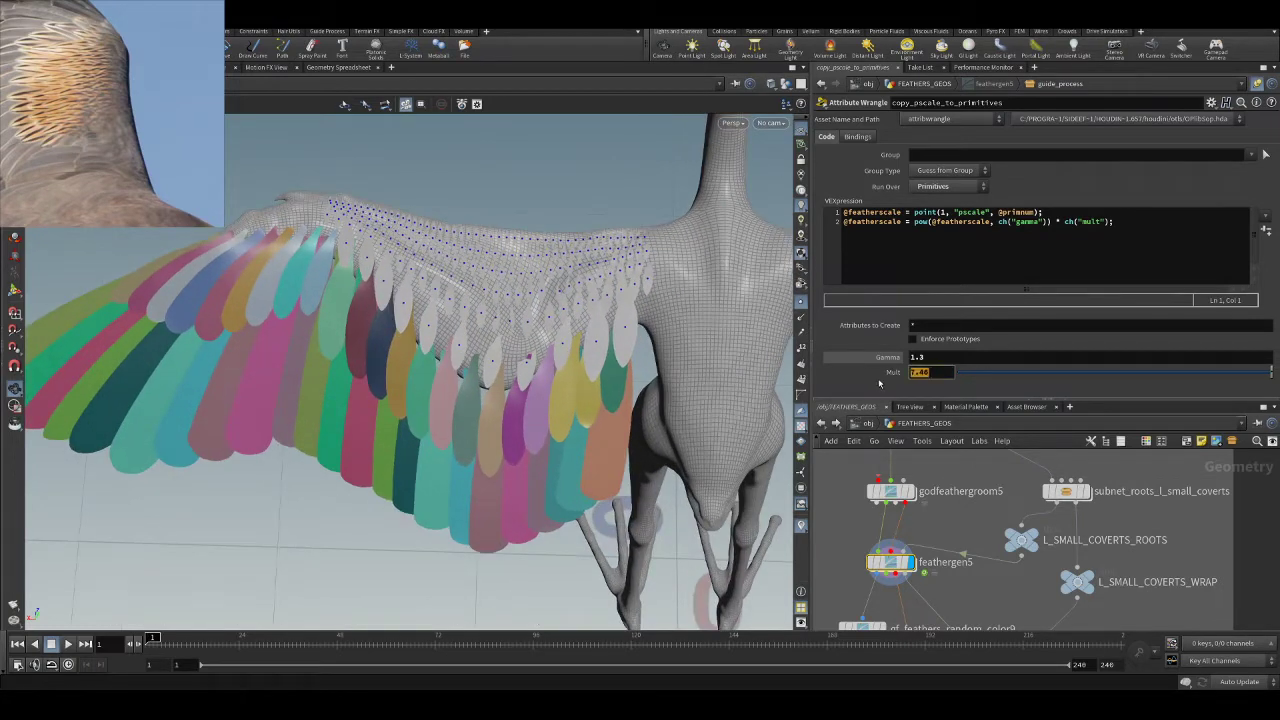
type("10")
key("Return")
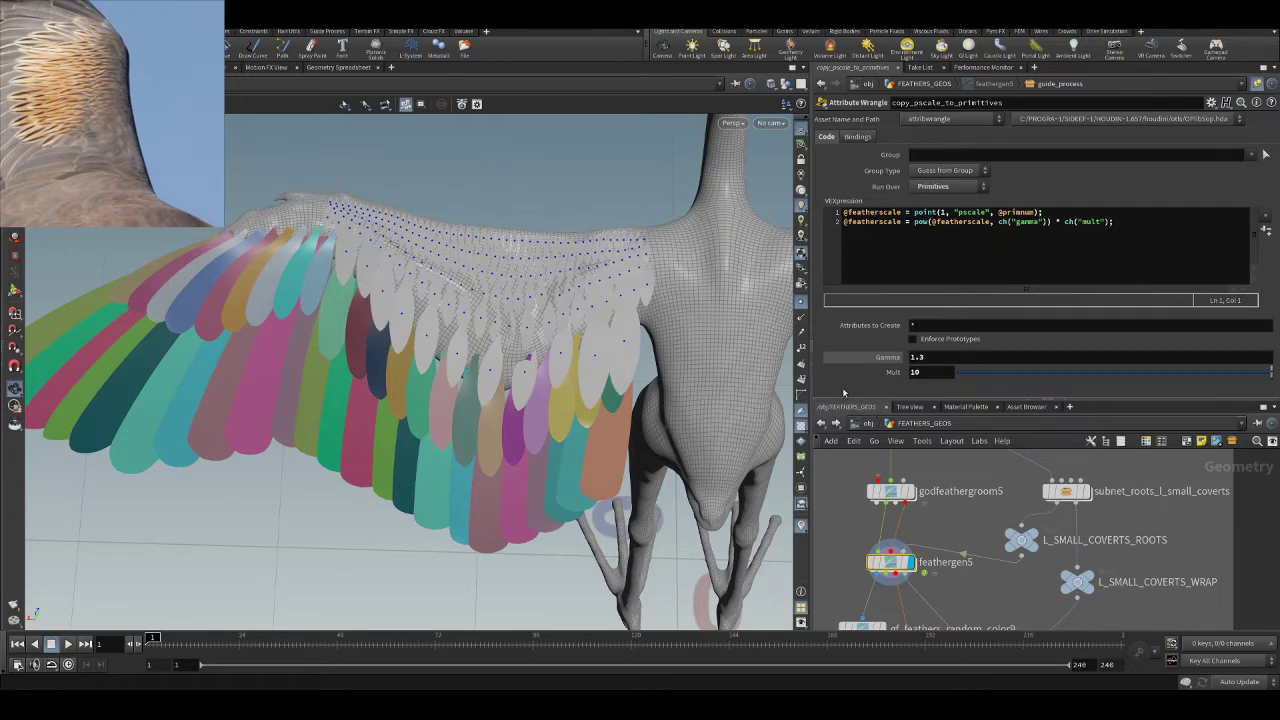
- Try Mult at 15, set it to 13, and inspect how the small coverts cover the wing
double_click(922, 372)
type("15")
key("Return")
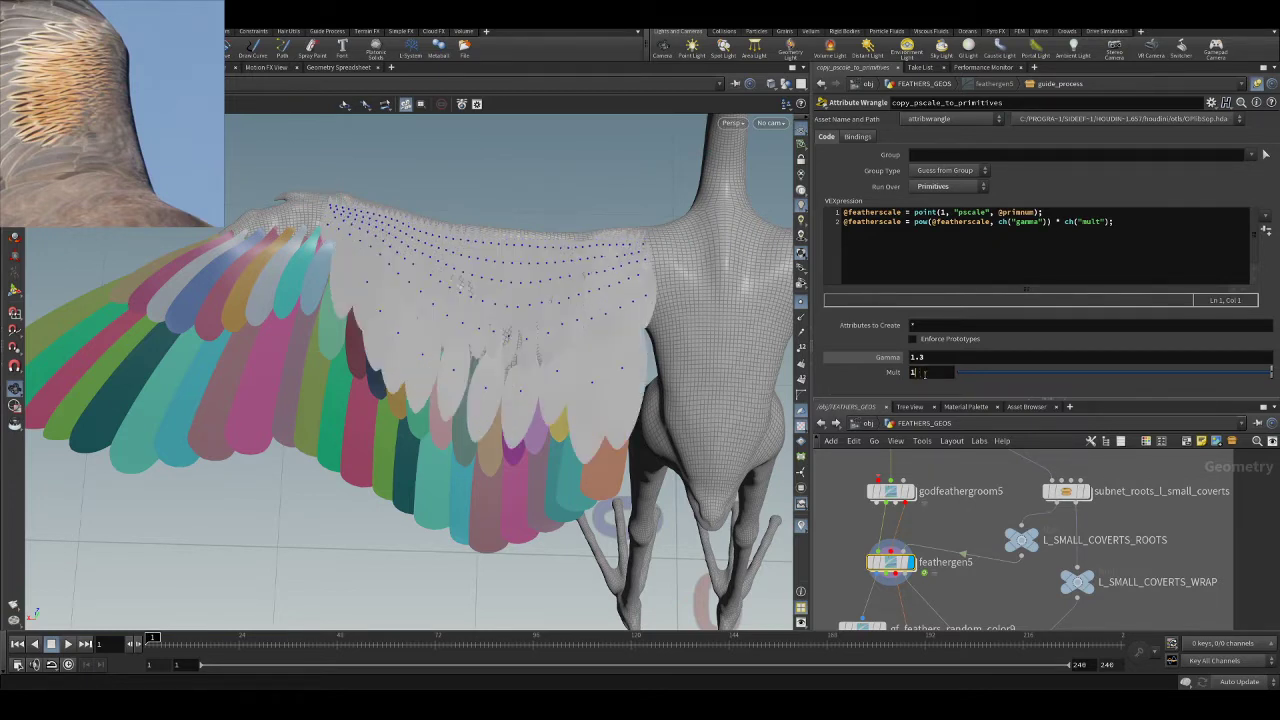
key("Return")
left_click_drag(625, 360, 527, 348)
right_click_drag(527, 348, 486, 315)
left_click_drag(486, 315, 554, 312)
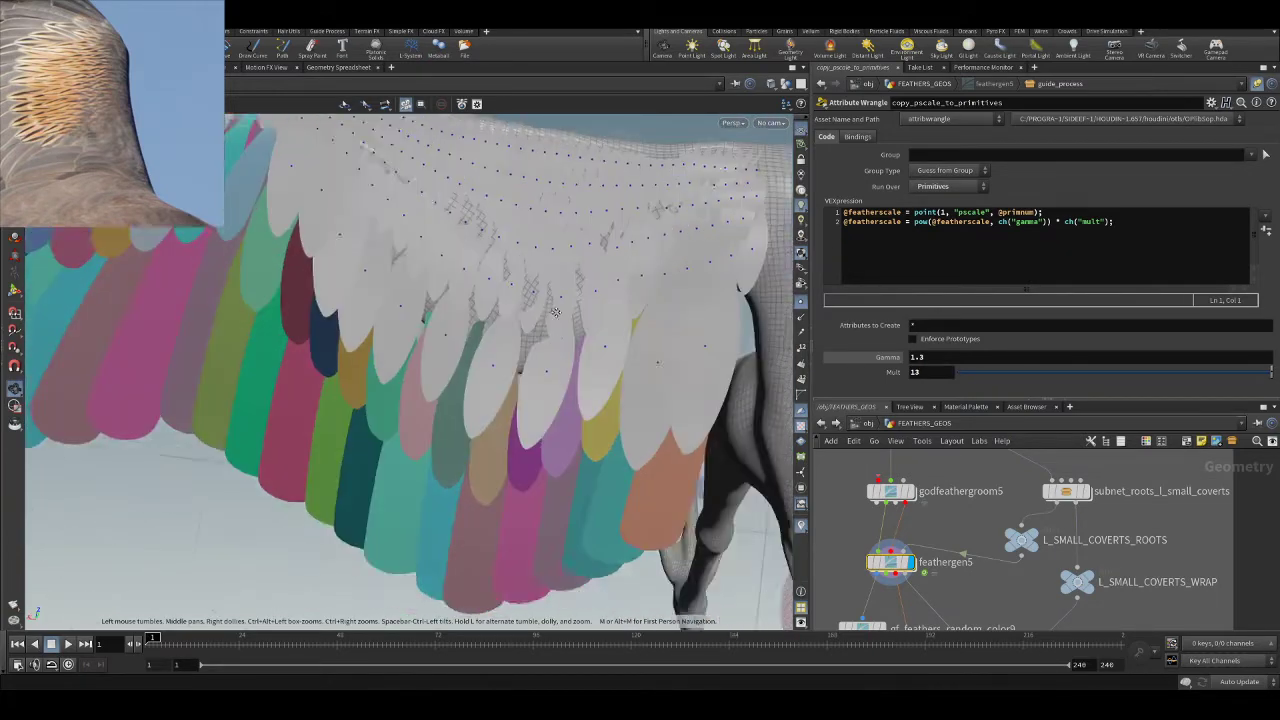
right_click_drag(554, 312, 546, 362)
mouse_move(546, 362)
left_mouse_down()
mouse_move(554, 332)
mouse_move(538, 350)
left_mouse_up()
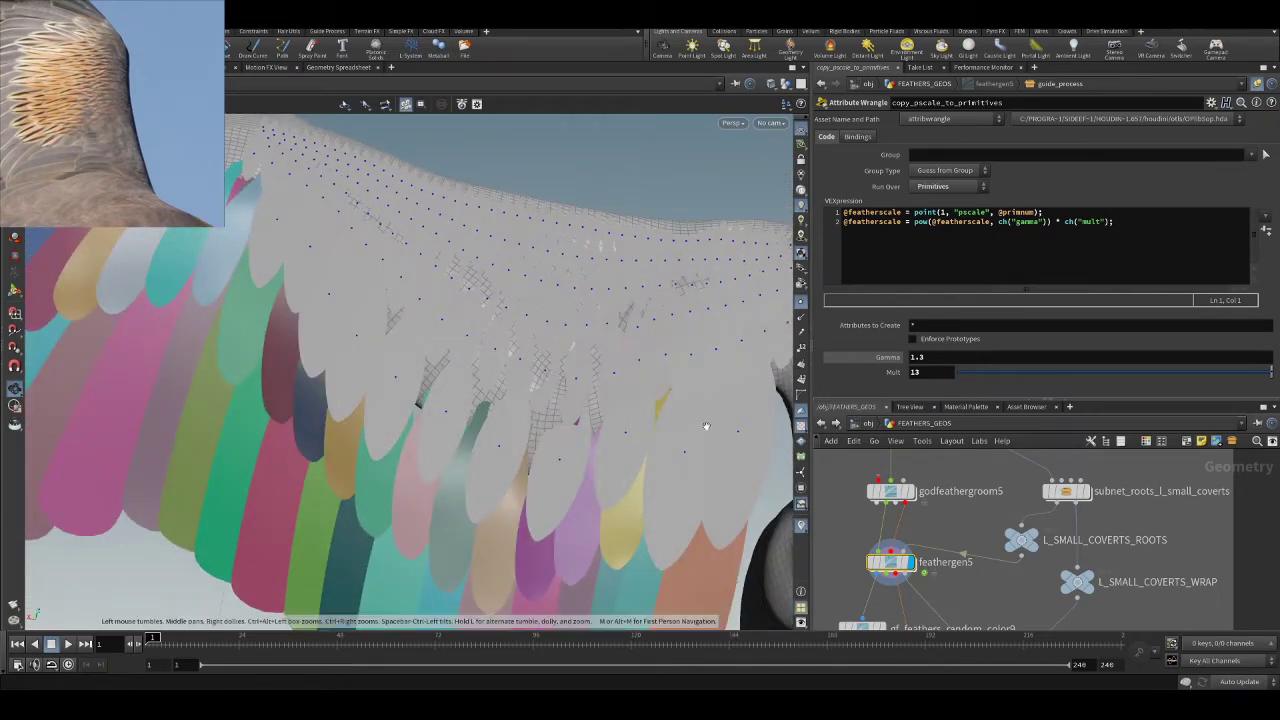
- Inside subnet_roots_l_small_coverts, raise the U Density ramp of gf_scatter_by_rows1, bringing its end point's value to 0.1375
double_click(1066, 490)
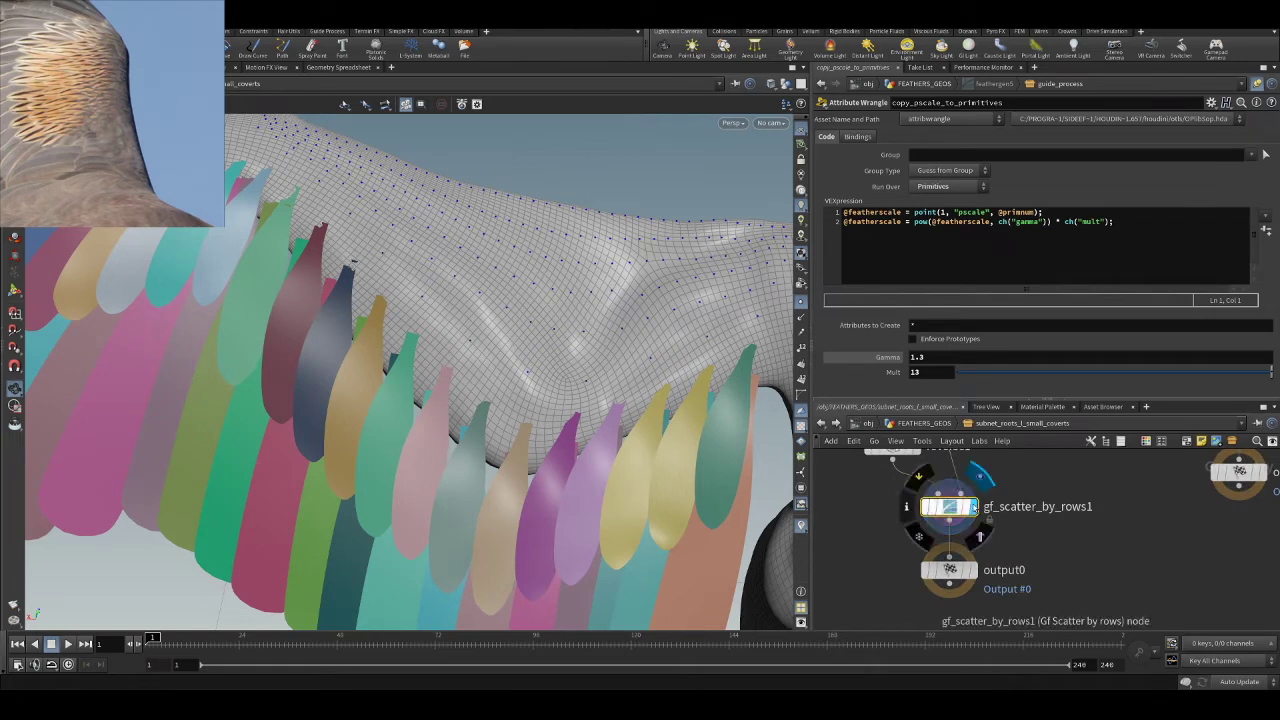
left_click(1258, 85)
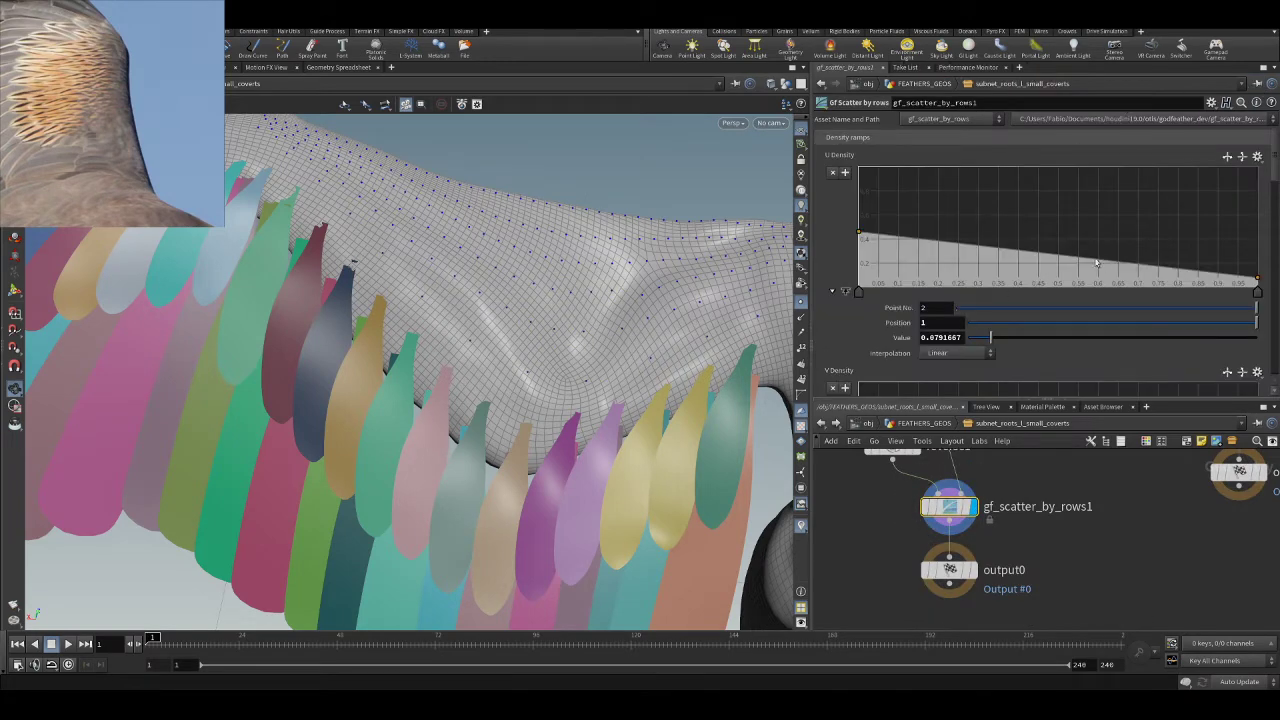
left_click_drag(858, 231, 859, 239)
key("ctrl+z")
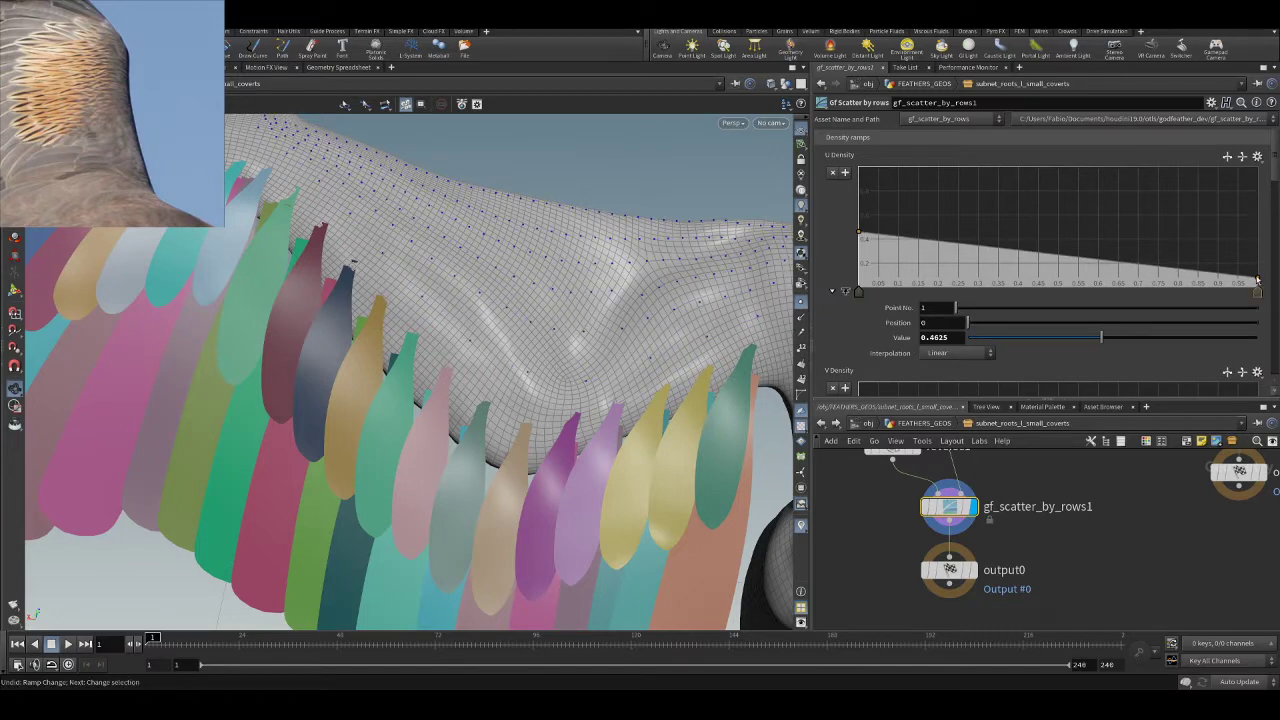
left_click_drag(1258, 279, 1265, 275)
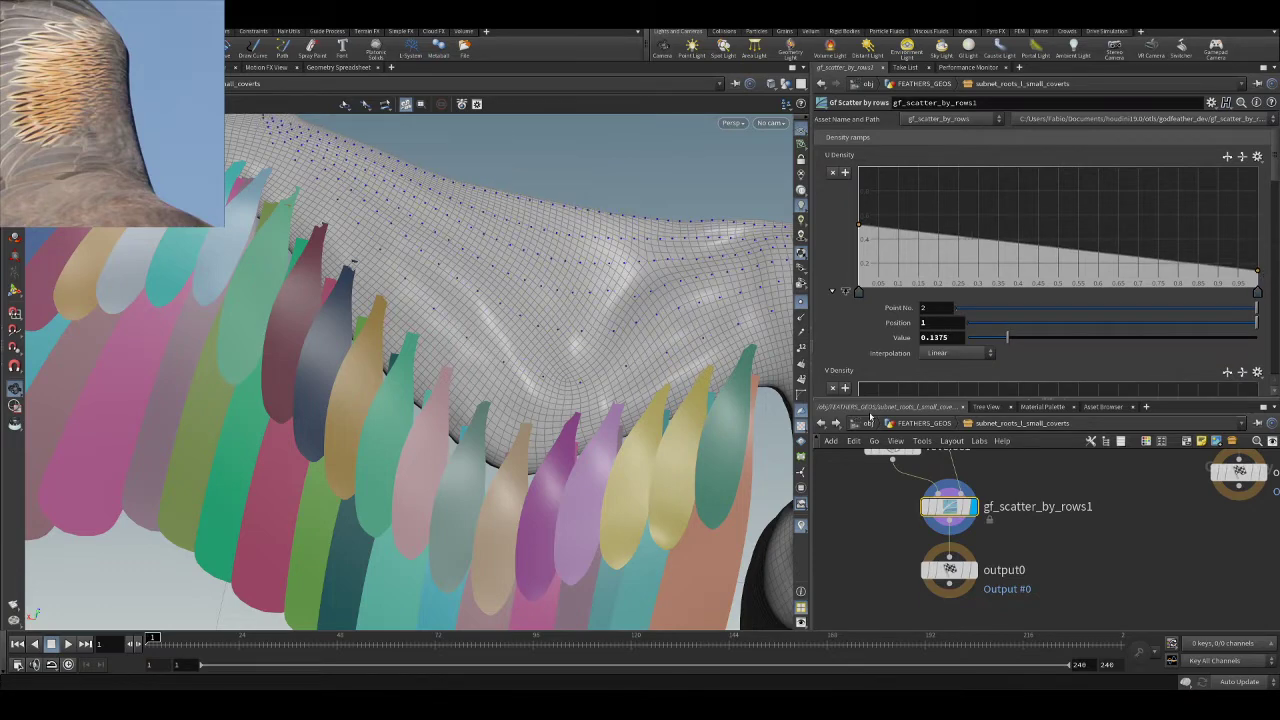
- Set Mult to 15 on copy_pscale_to_primitives inside feathergen5's guide_process, and return to FEATHERS_GEOS
left_click(820, 423)
left_click_drag(572, 374, 508, 328)
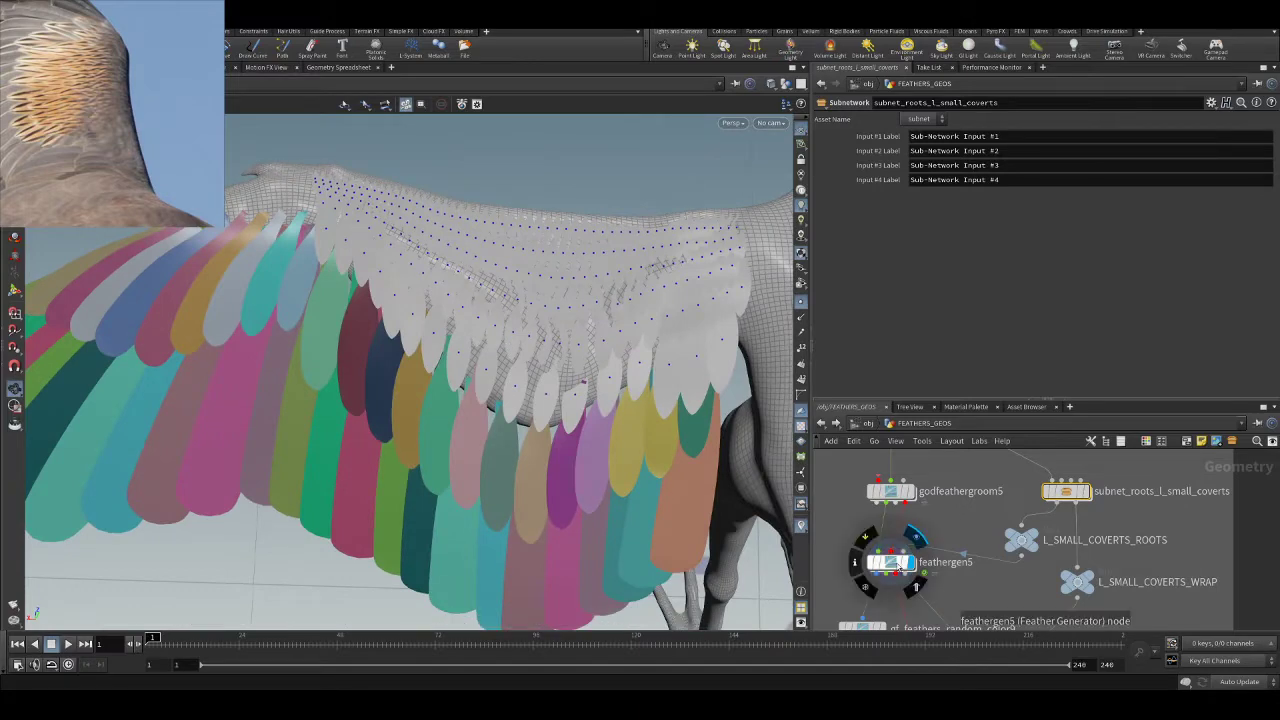
double_click(891, 562)
left_click(934, 374)
scroll(935, 375, "up", 9)
double_click(934, 373)
type("15")
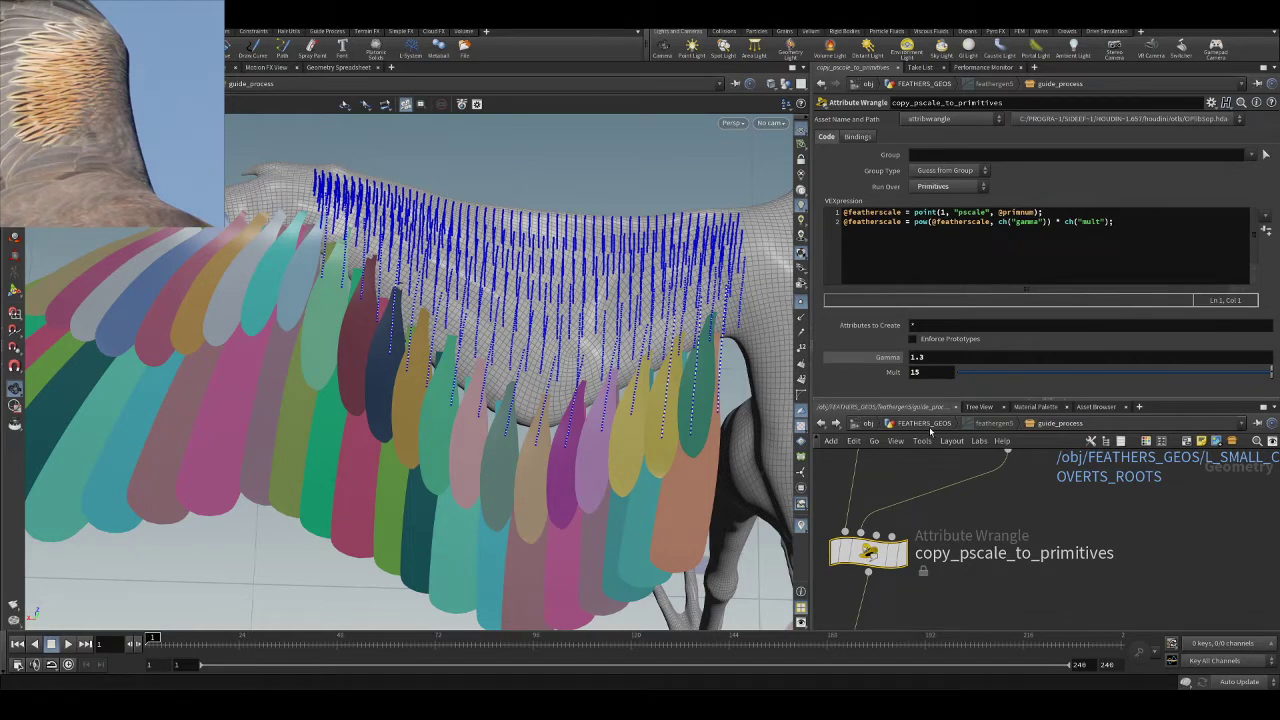
left_click(929, 428)
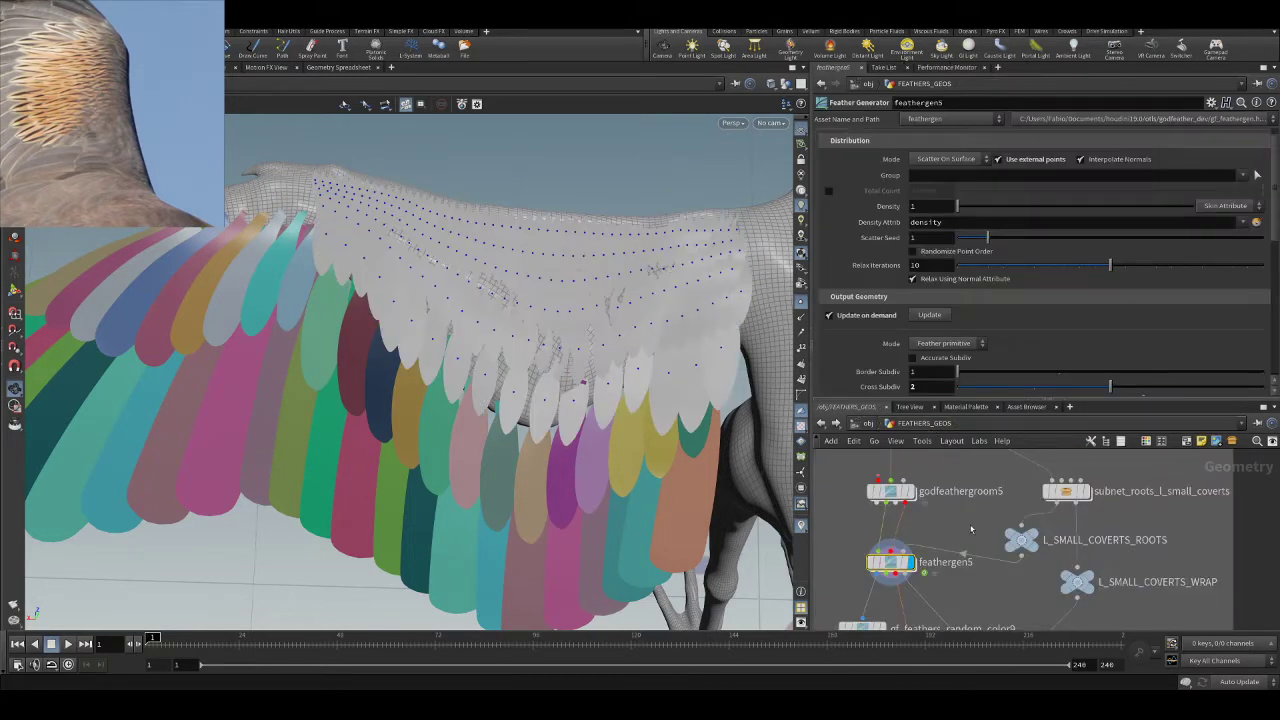
- Set the width feather attribute to 0.398 on godfeathergroom5 to widen the small coverts
left_click_drag(534, 328, 489, 320)
left_click_drag(526, 363, 549, 366)
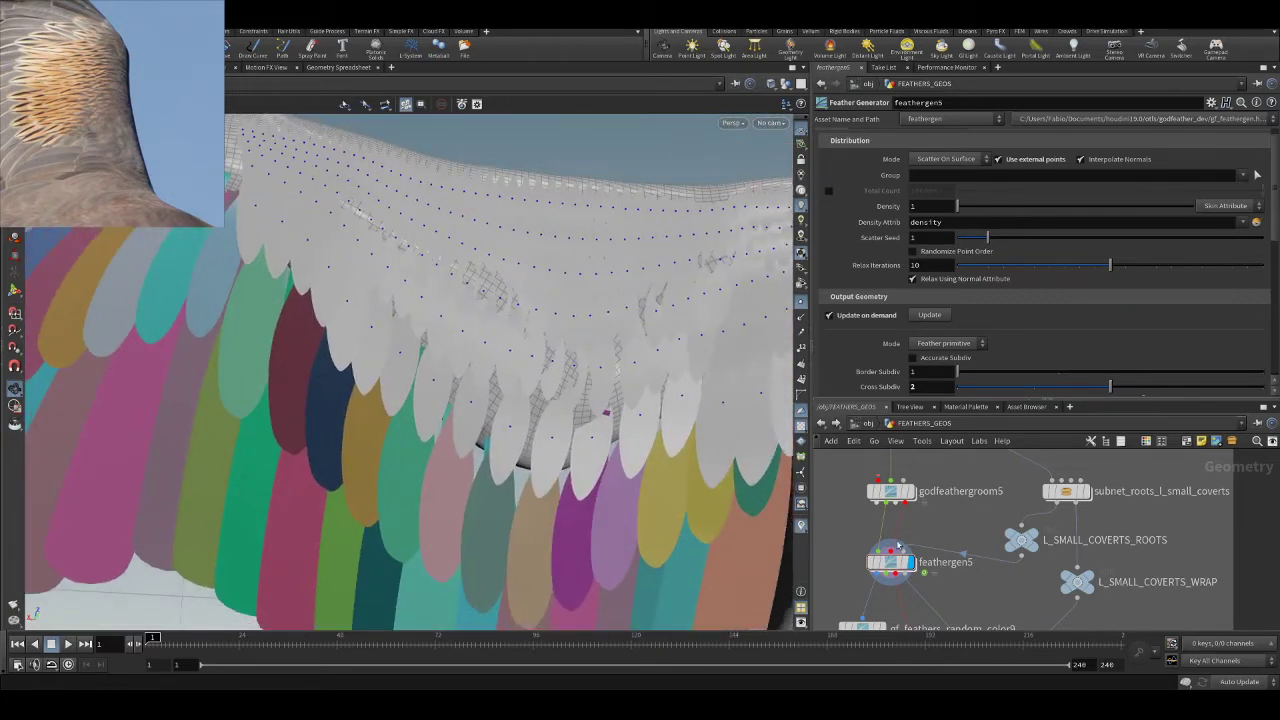
mouse_move(903, 562)
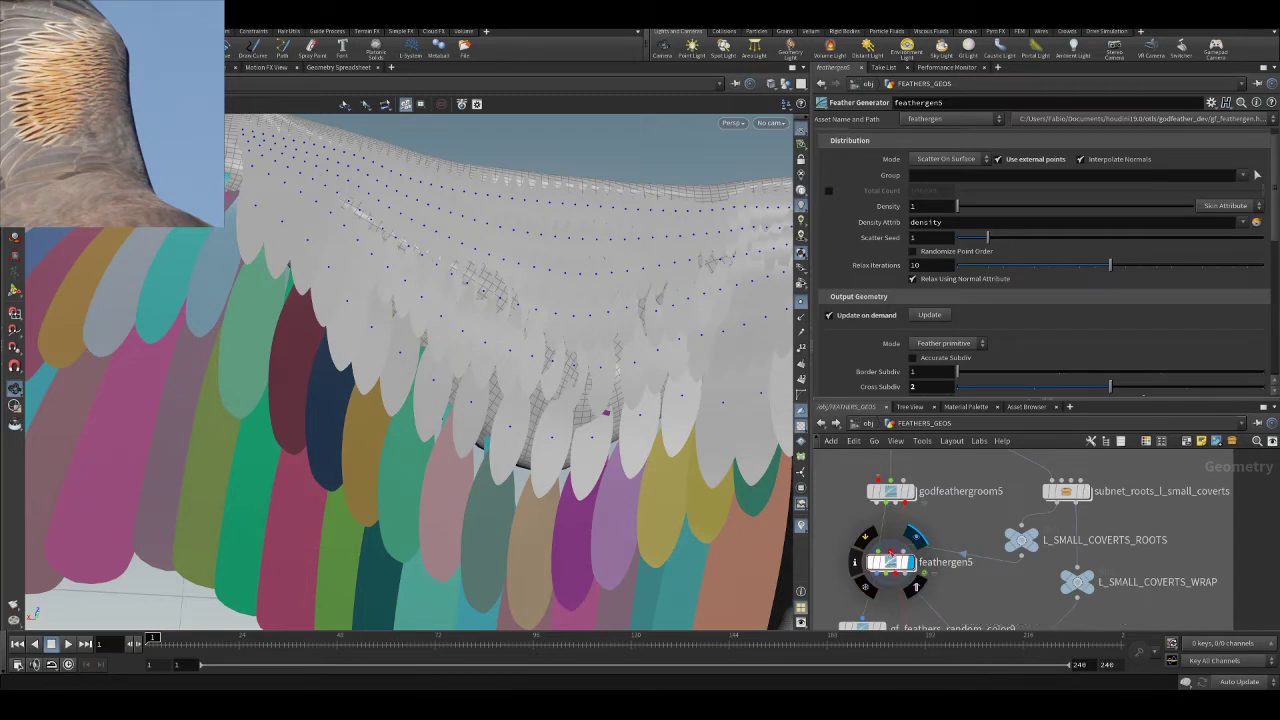
left_click(898, 494)
scroll(949, 220, "down", 5)
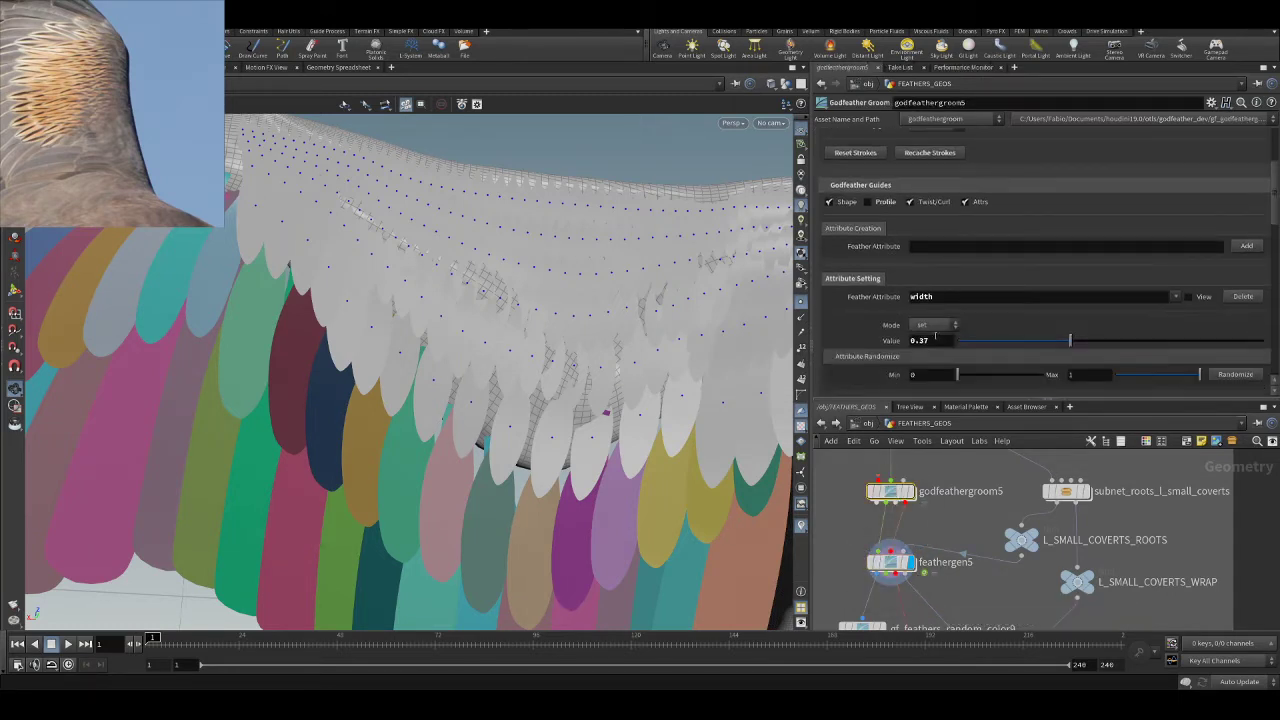
left_click_drag(1087, 345, 1078, 343)
left_click_drag(735, 370, 560, 300)
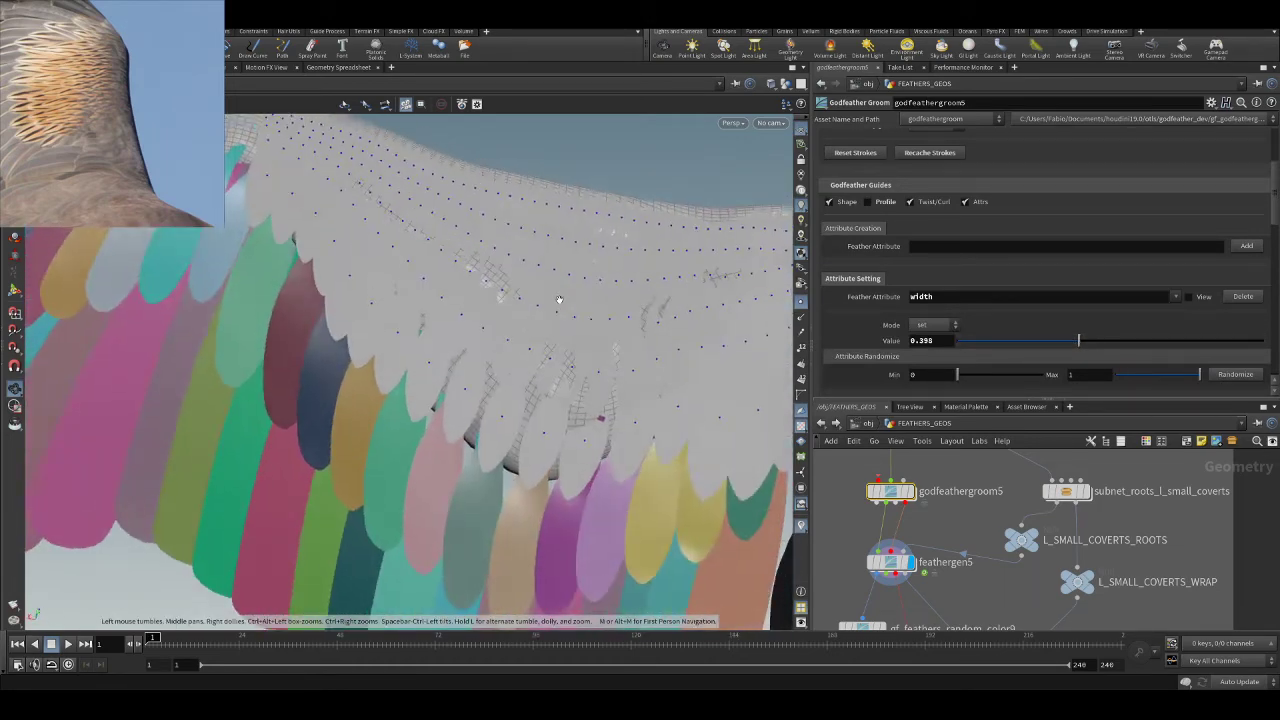
- Display gf_feathers_random_color10, gf_featherprimitives_wrap1 and gf_featherprimitives_liftscale1 in turn to check the colored and wrapped feathers
scroll(992, 503, "down", 3)
scroll(992, 503, "up", 2)
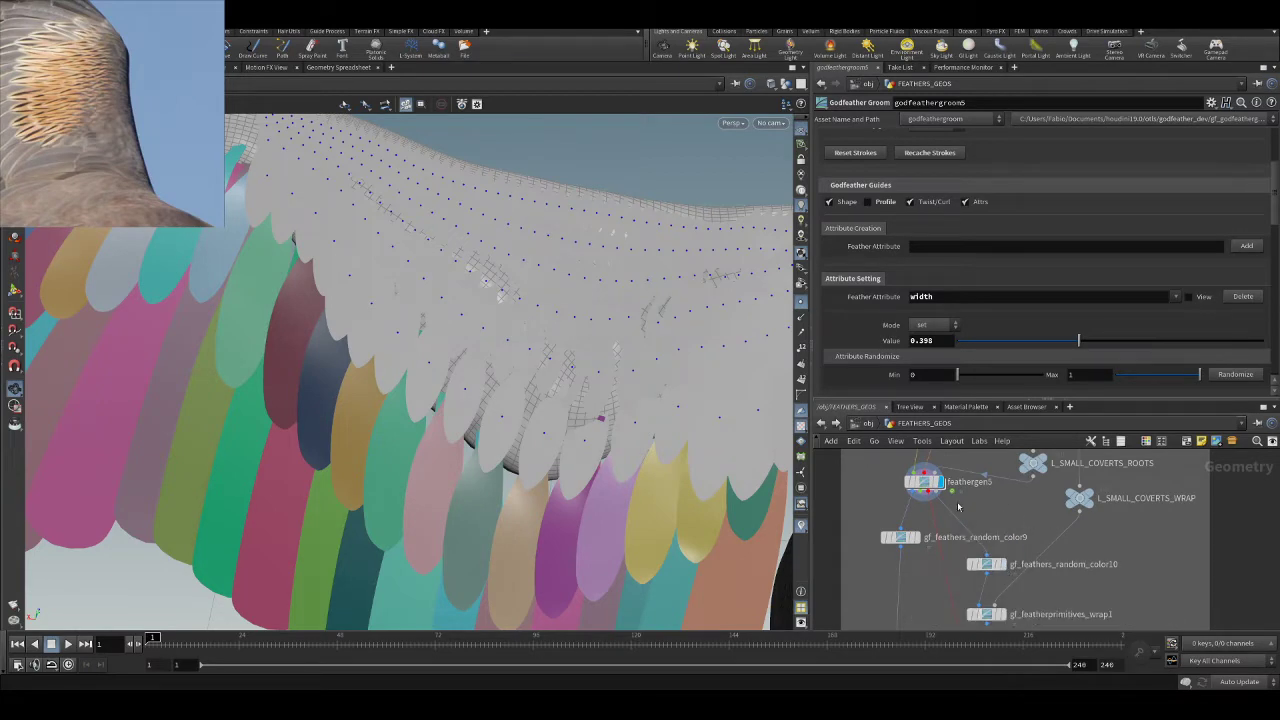
left_click_drag(589, 367, 594, 294)
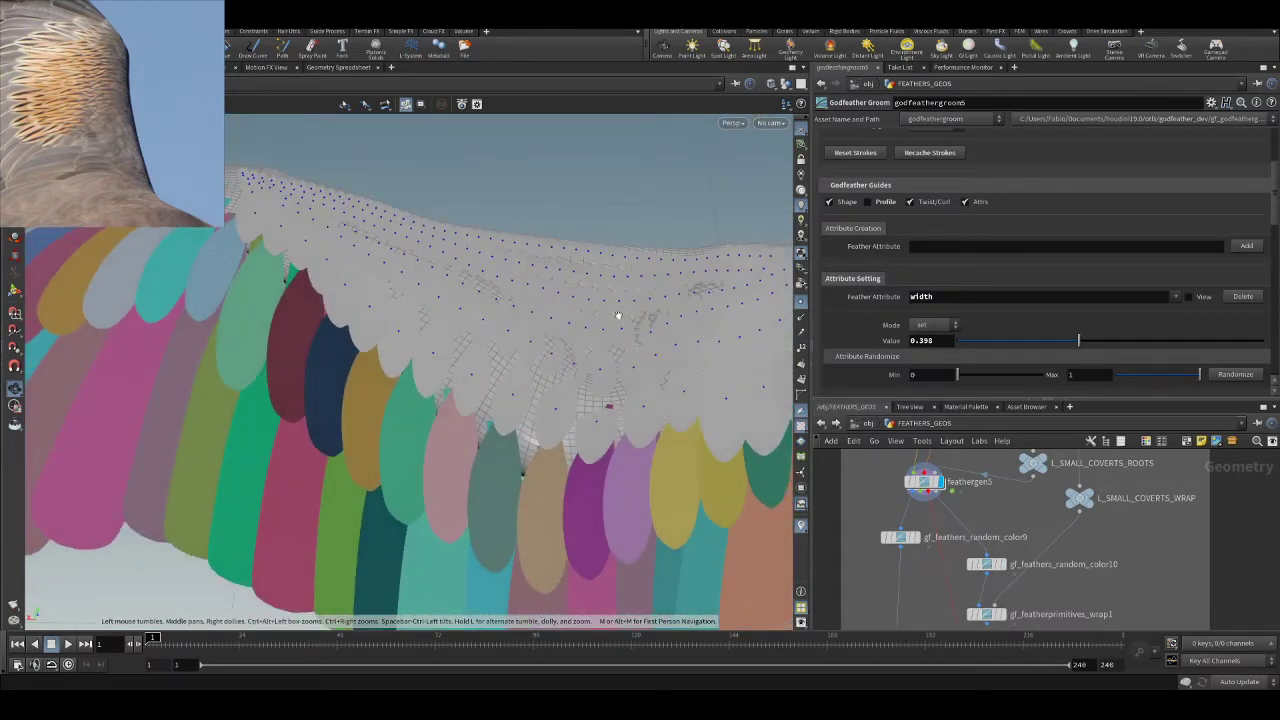
left_click(1010, 570)
middle_click_drag(999, 621, 997, 567)
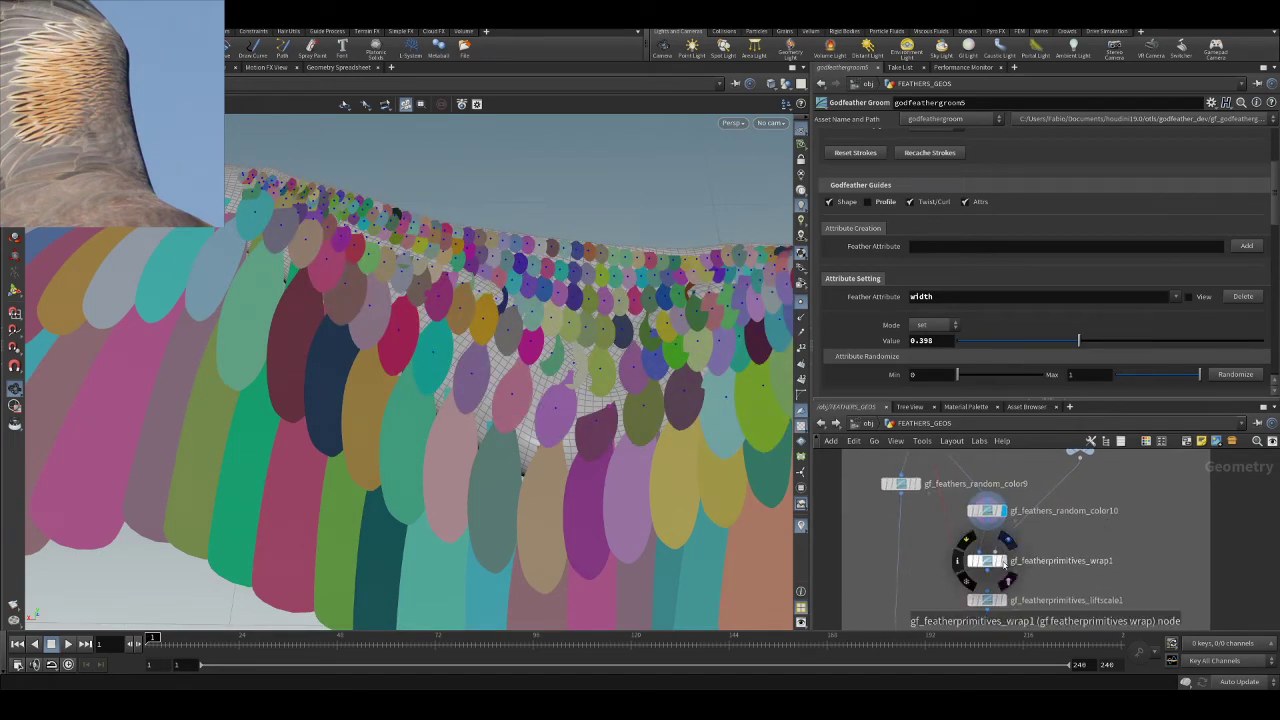
left_click(1001, 563)
middle_click_drag(1091, 529, 1088, 466)
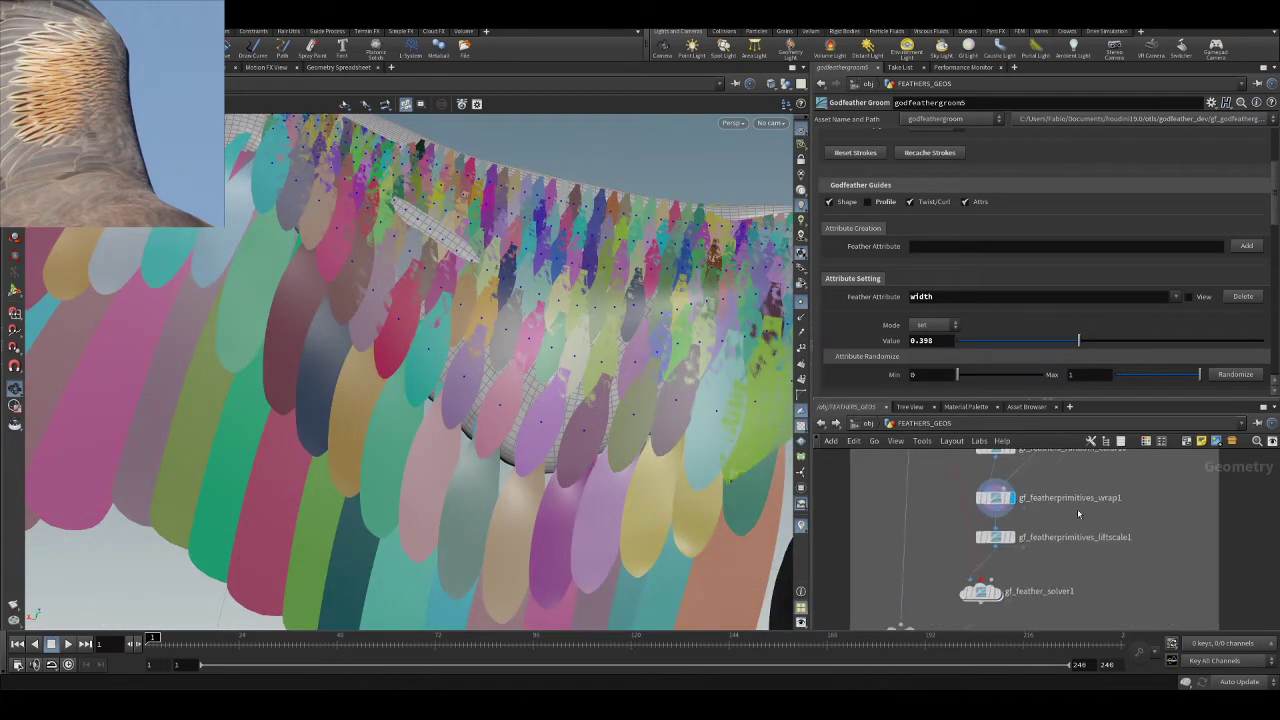
left_click(1003, 537)
left_click_drag(650, 260, 457, 391)
- Display gf_feather_solver1, show its parameters and examine the feather layering on the wing
left_click(998, 598)
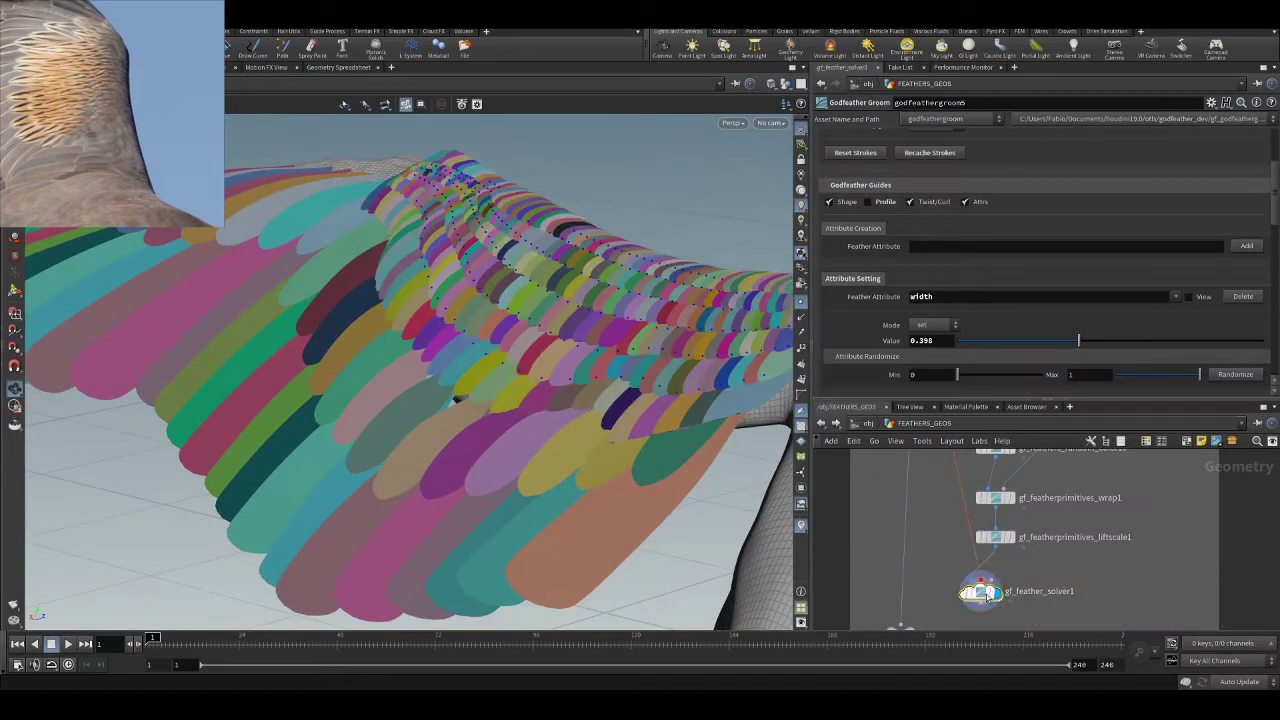
left_click(980, 592)
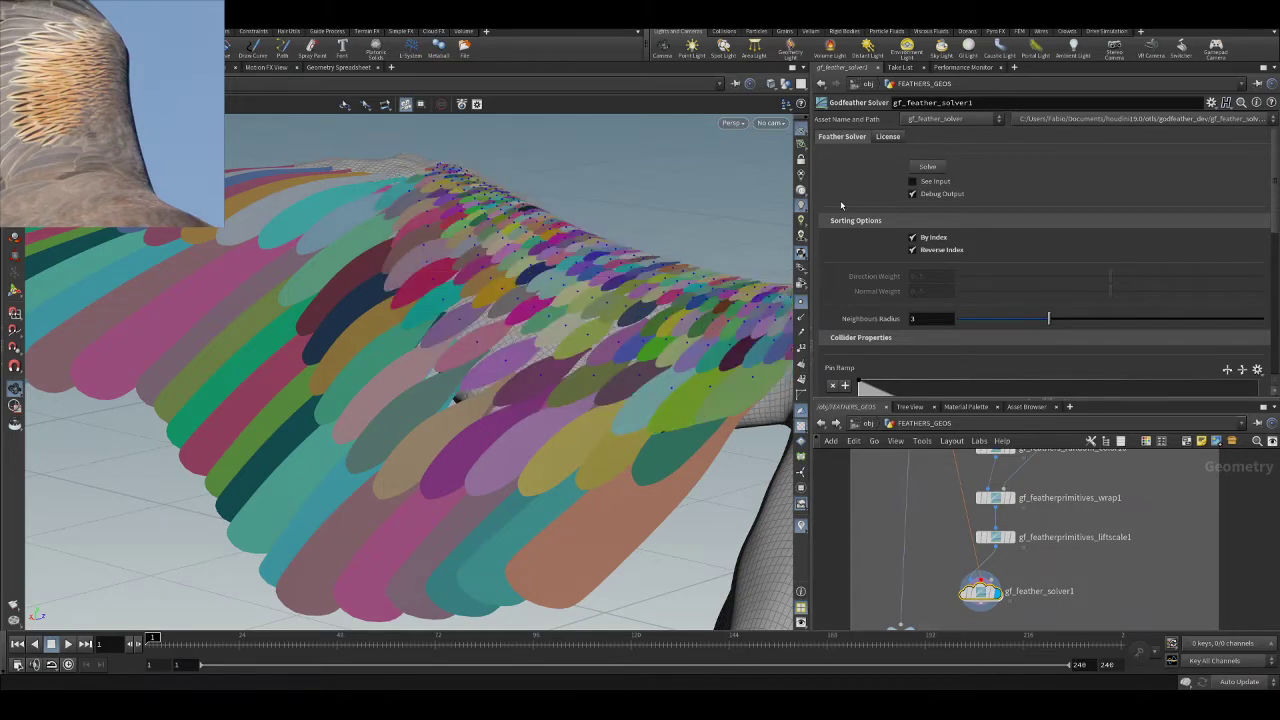
left_click_drag(307, 259, 488, 345)
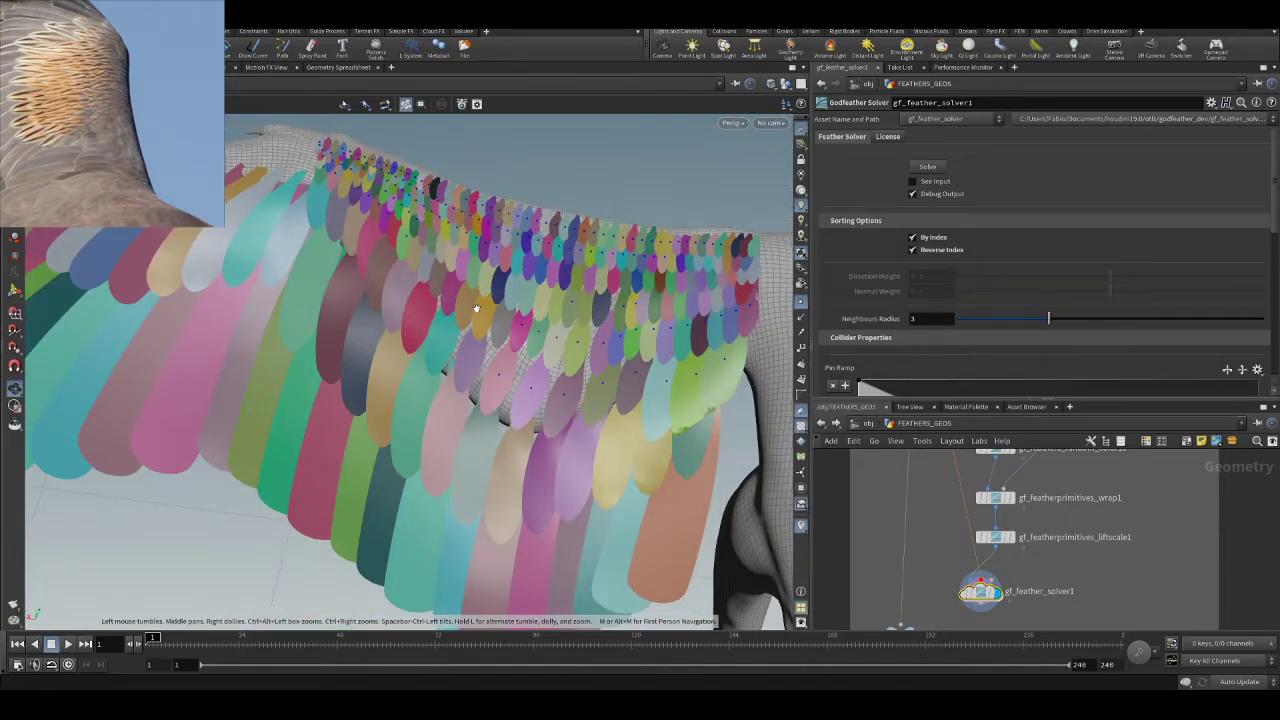
left_click_drag(507, 320, 570, 310)
- Open feathergen5's guide_process network and move output0 down to make room below guideprocess1
middle_click_drag(955, 504, 984, 613)
scroll(960, 535, "up", 2)
scroll(1058, 502, "up", 3)
middle_click_drag(1058, 502, 1025, 503)
double_click(946, 518)
scroll(987, 507, "down", 4)
scroll(1018, 530, "down", 2)
scroll(1017, 540, "up", 2)
left_click_drag(931, 562, 932, 614)
scroll(986, 548, "up", 4)
scroll(982, 550, "down", 2)
scroll(974, 563, "up", 2)
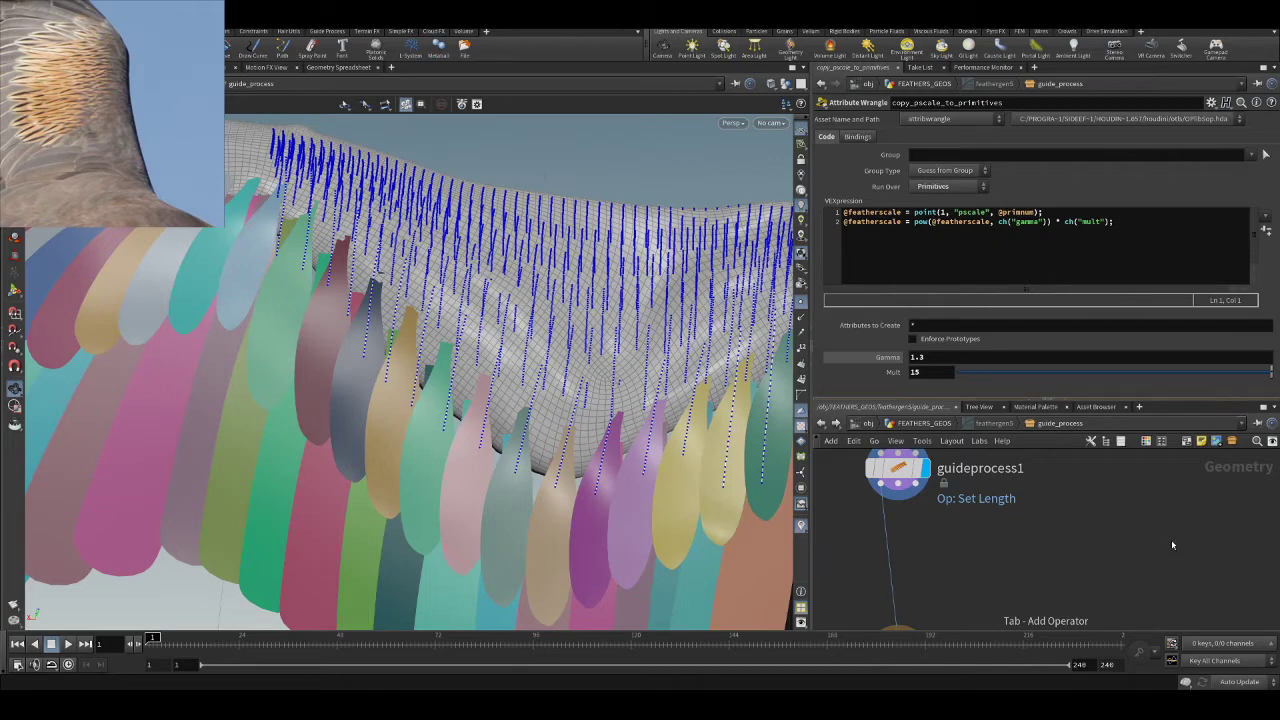
- Insert a second Guide Process node between guideprocess1 and output0, and display it
key("ctrl+v")
left_click_drag(1171, 544, 899, 558)
left_click(926, 554)
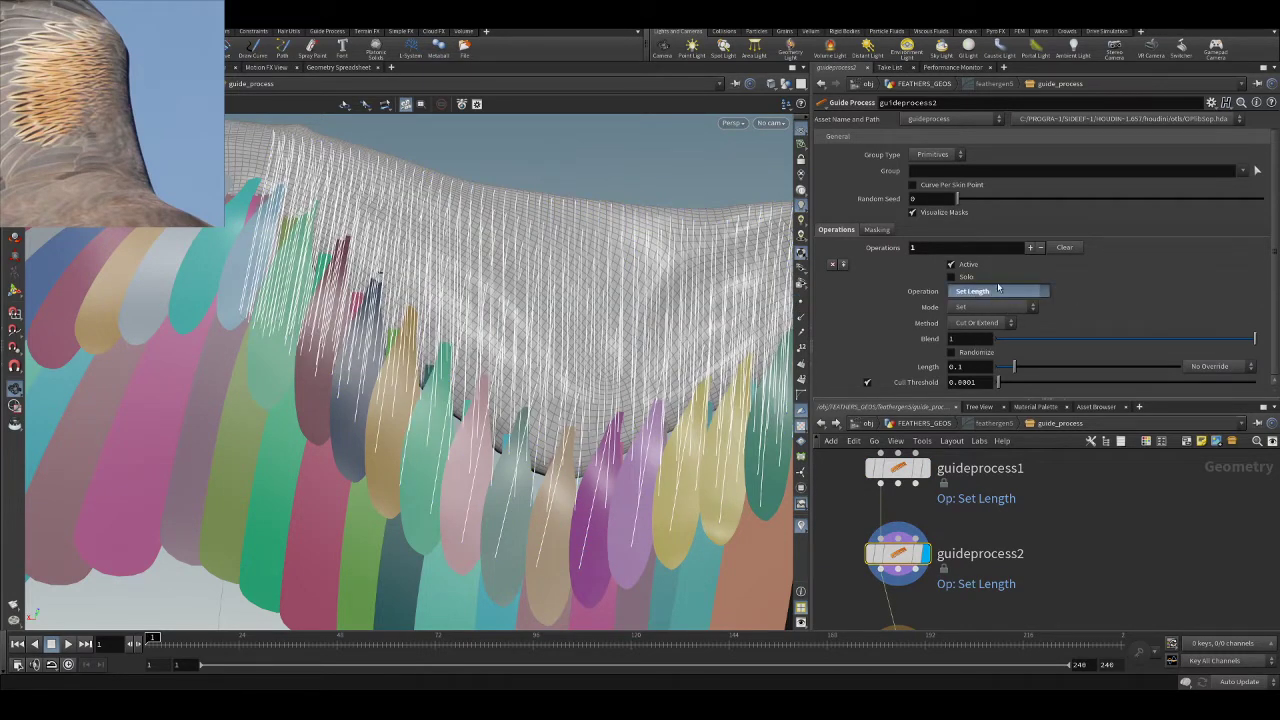
- Set guideprocess2's Set Length operation to Multiply mode with the Scale method, and enable Randomize
left_click(993, 307)
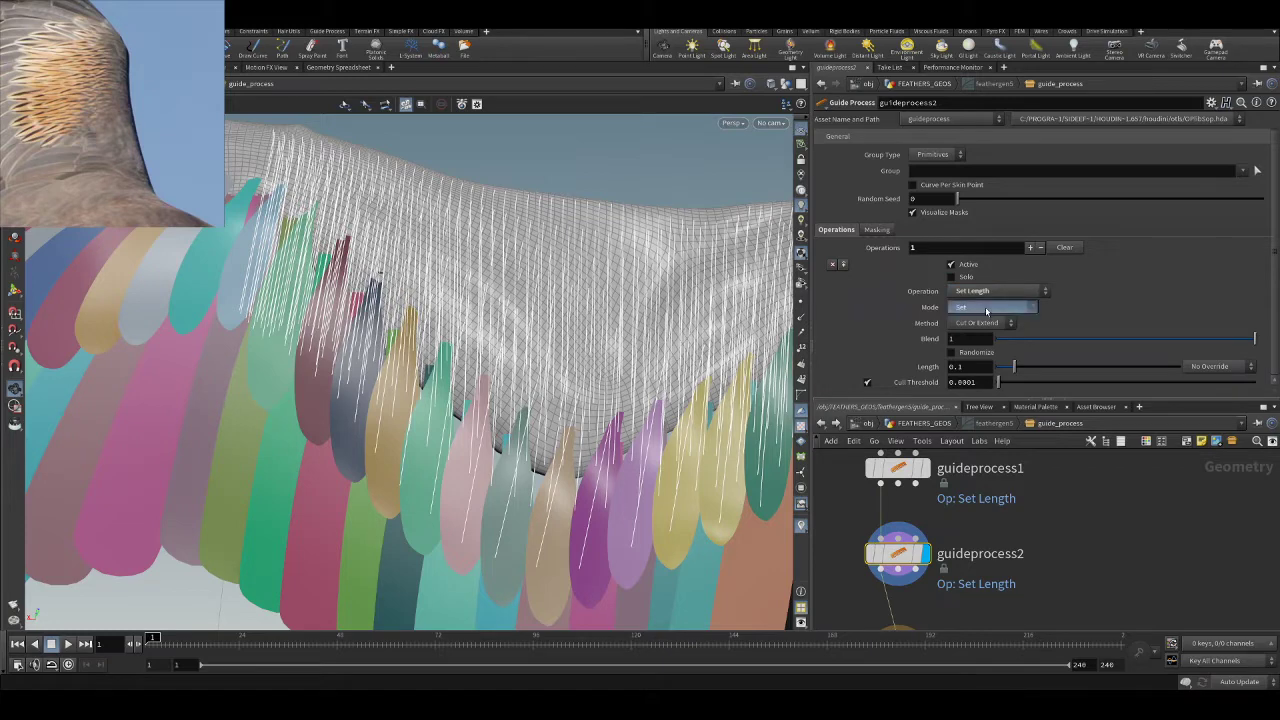
left_click(981, 323)
left_click(981, 339)
left_click(981, 353)
scroll(1022, 362, "down", 1)
left_click(953, 351)
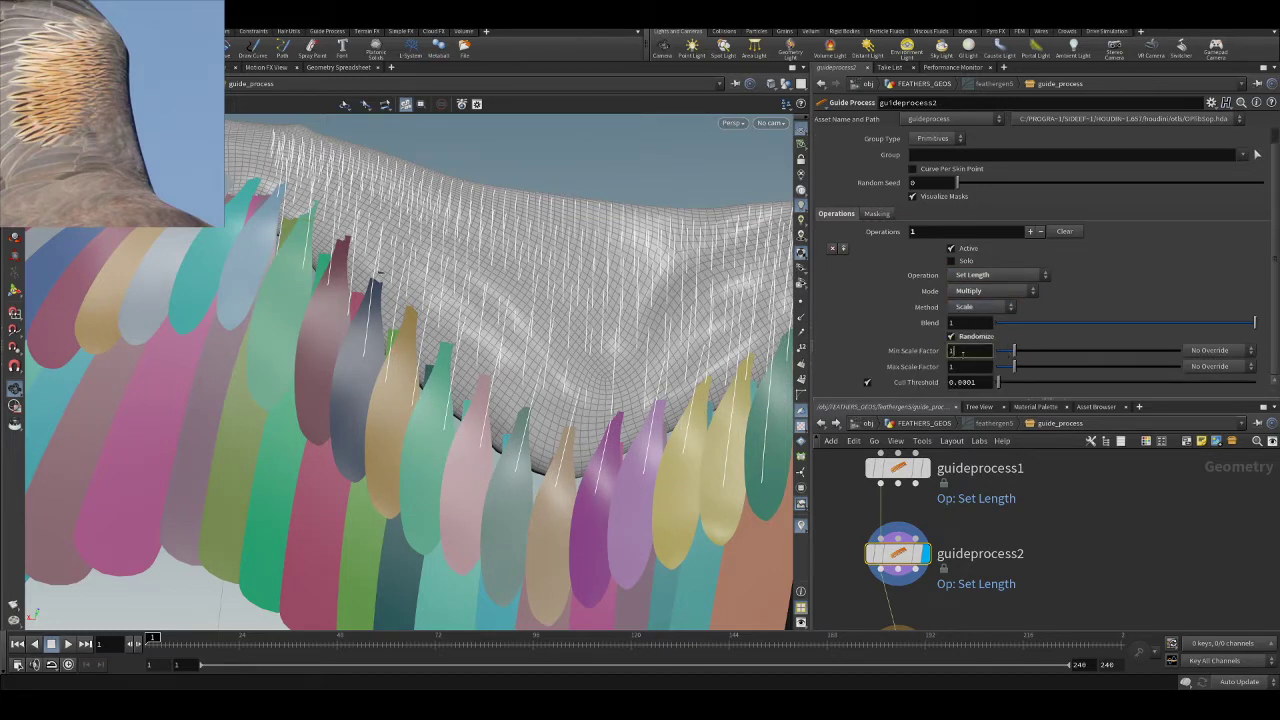
- Try a Min Scale Factor of 1.05 and a Max Scale Factor of 0.95 on guideprocess2
type("1.05")
key("Return")
left_click(959, 367)
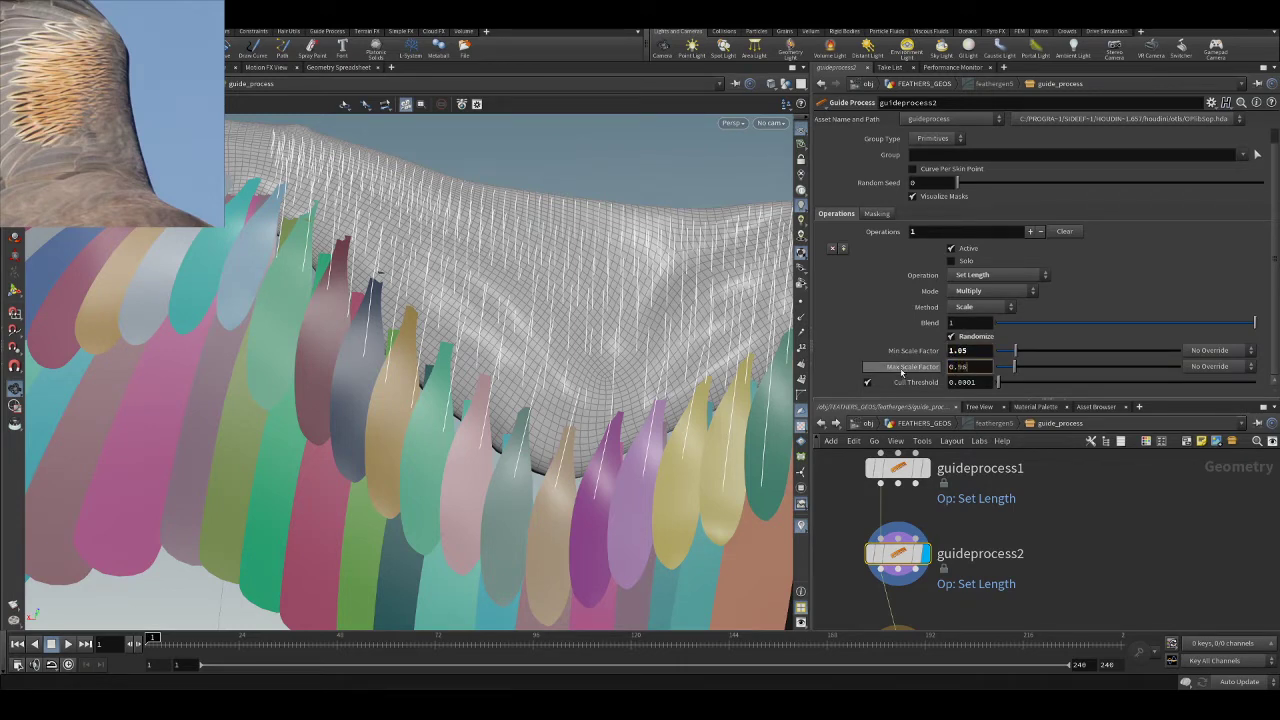
key("Return")
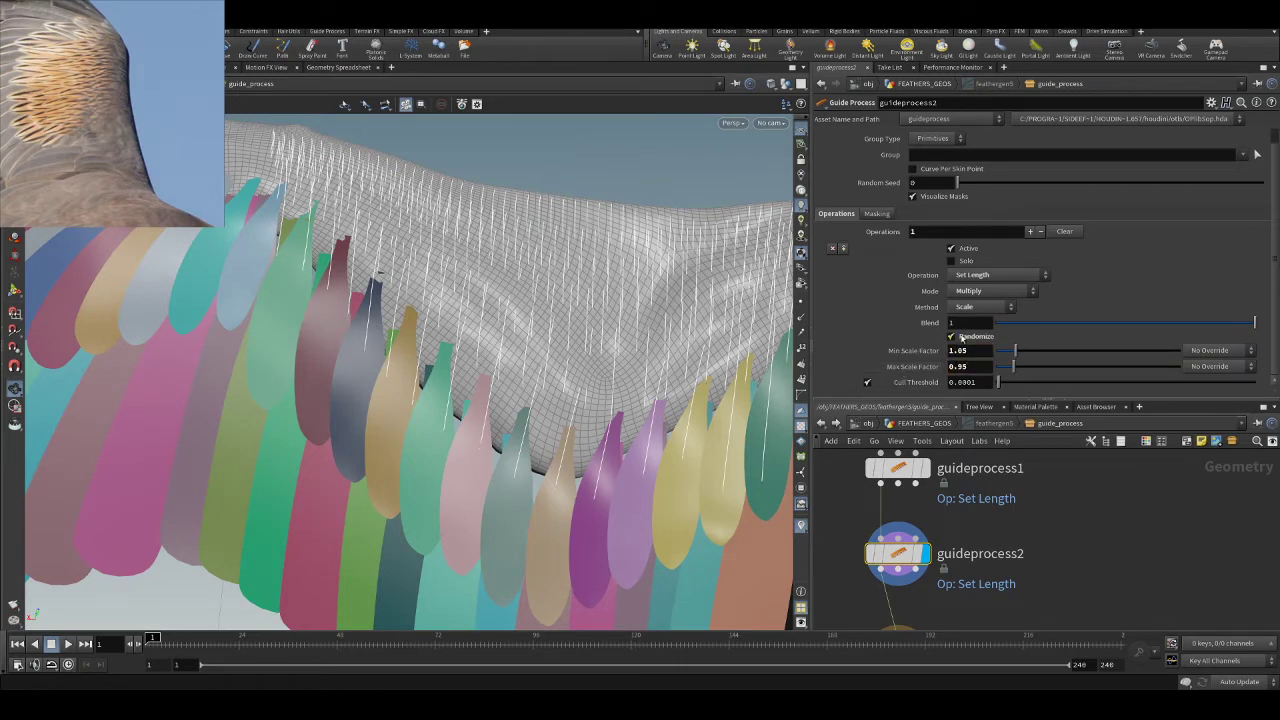
- Set guideprocess2's Min Scale Factor to 0.9 and Max Scale Factor to 1.1
left_click(958, 351)
type("1.1")
key("Return")
key("shift+Tab")
type("0,")
key("Tab")
key("shift+Tab")
type("0.9")
key("Tab")
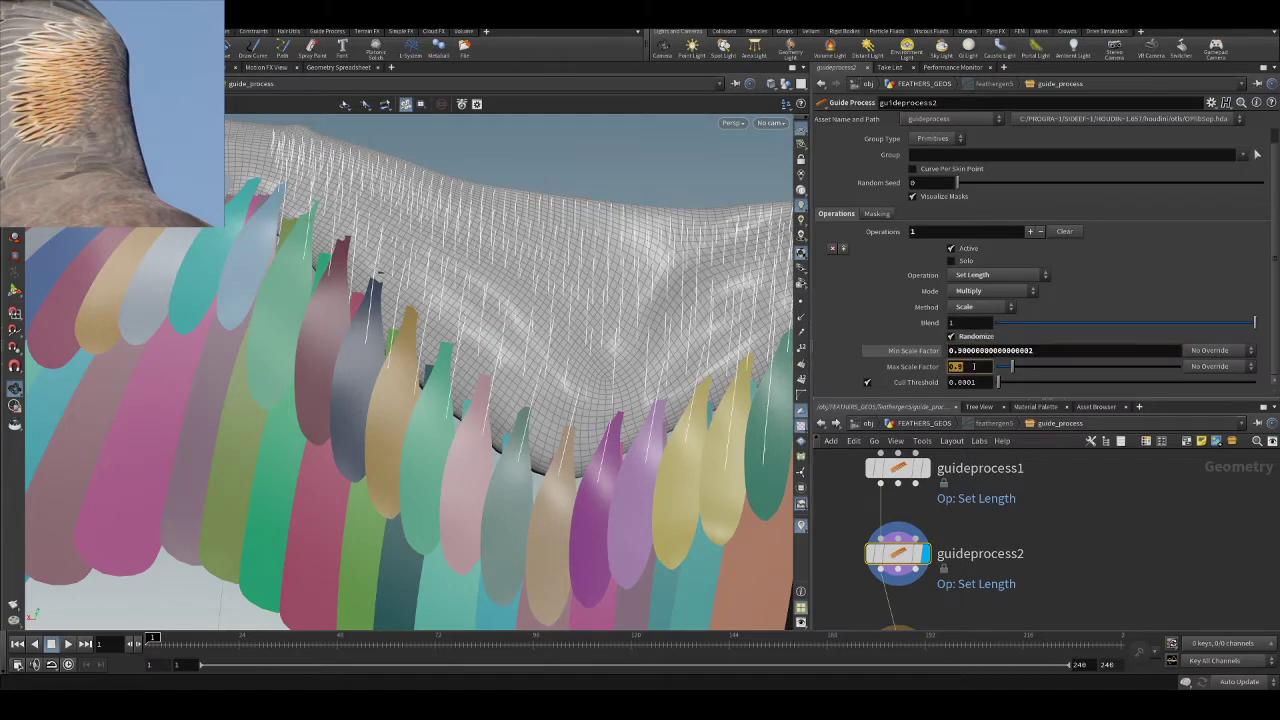
type("1.1")
key("Return")
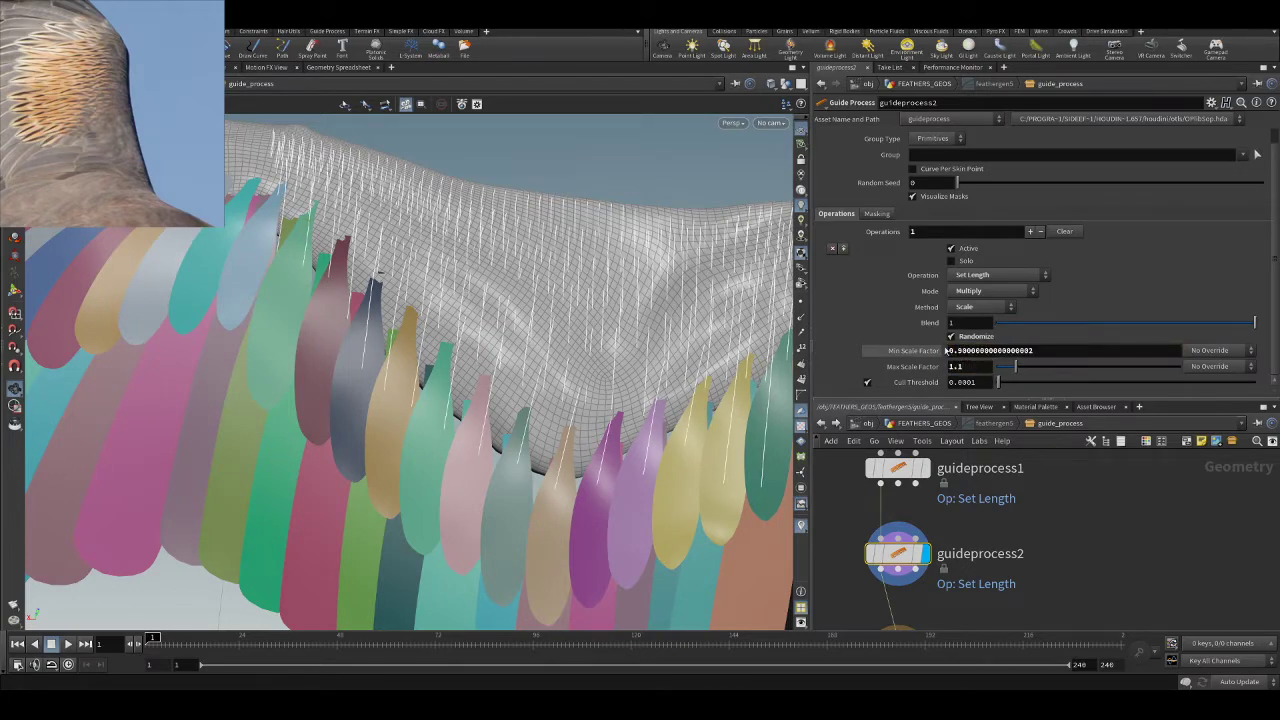
- Insert a Godfeather Guides Roll node between guideprocess2 and output0, and display it
middle_click_drag(1072, 569, 1047, 498)
scroll(1078, 518, "down", 3)
left_click_drag(959, 523, 959, 579)
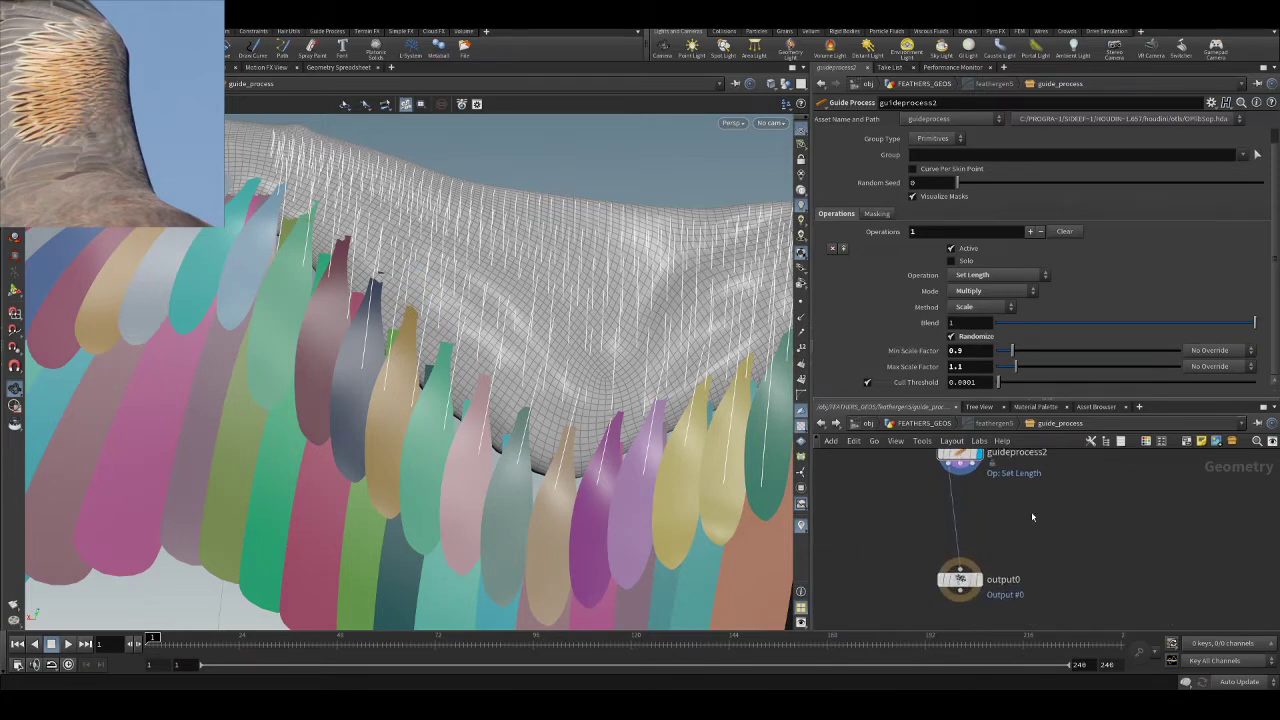
middle_click_drag(1028, 519, 1008, 561)
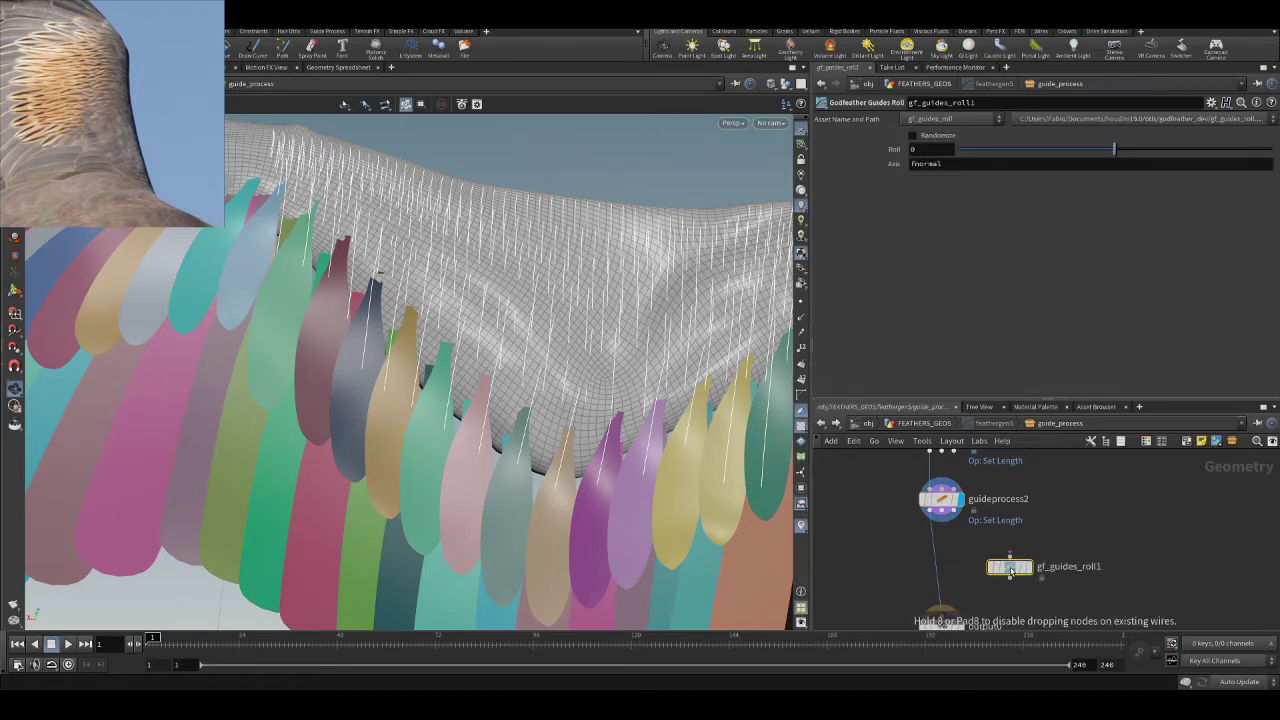
left_click(945, 555)
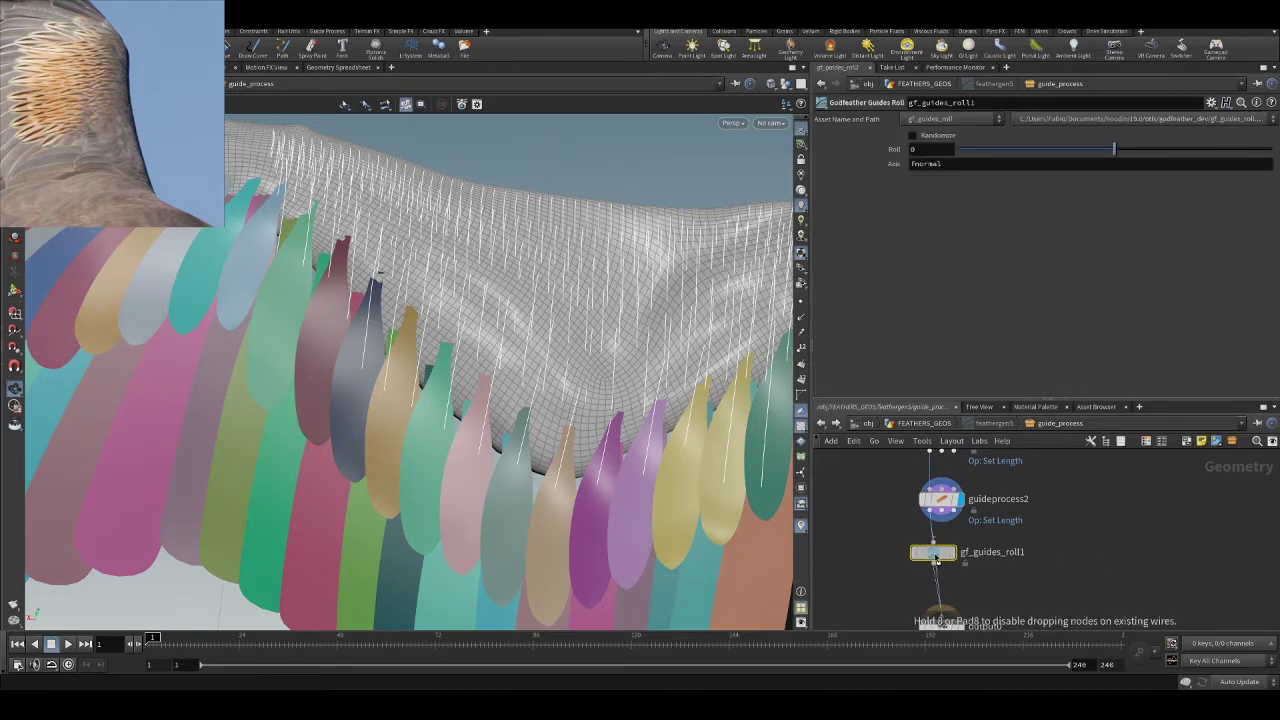
left_click(958, 556)
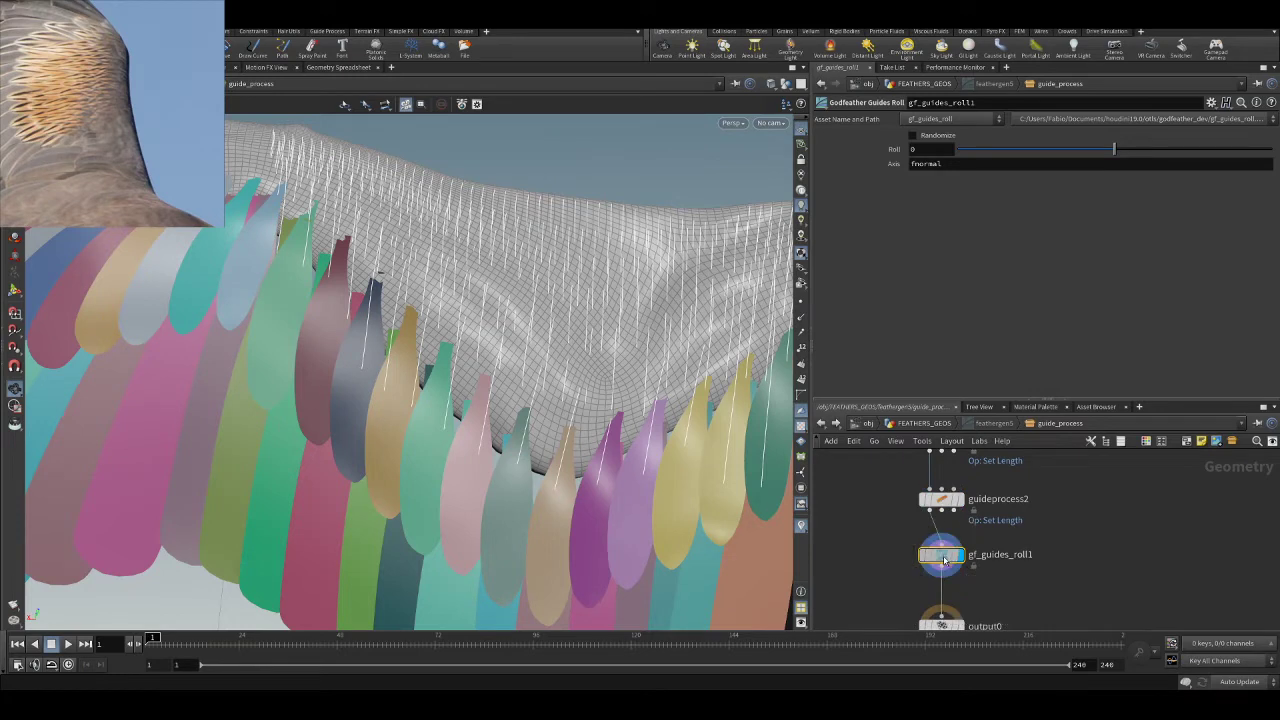
- Try a Roll of 0.268 on gf_guides_roll1, then enable Randomize with Seed 1.1, Min Roll -0.051 and Max Roll 0.045
mouse_move(944, 562)
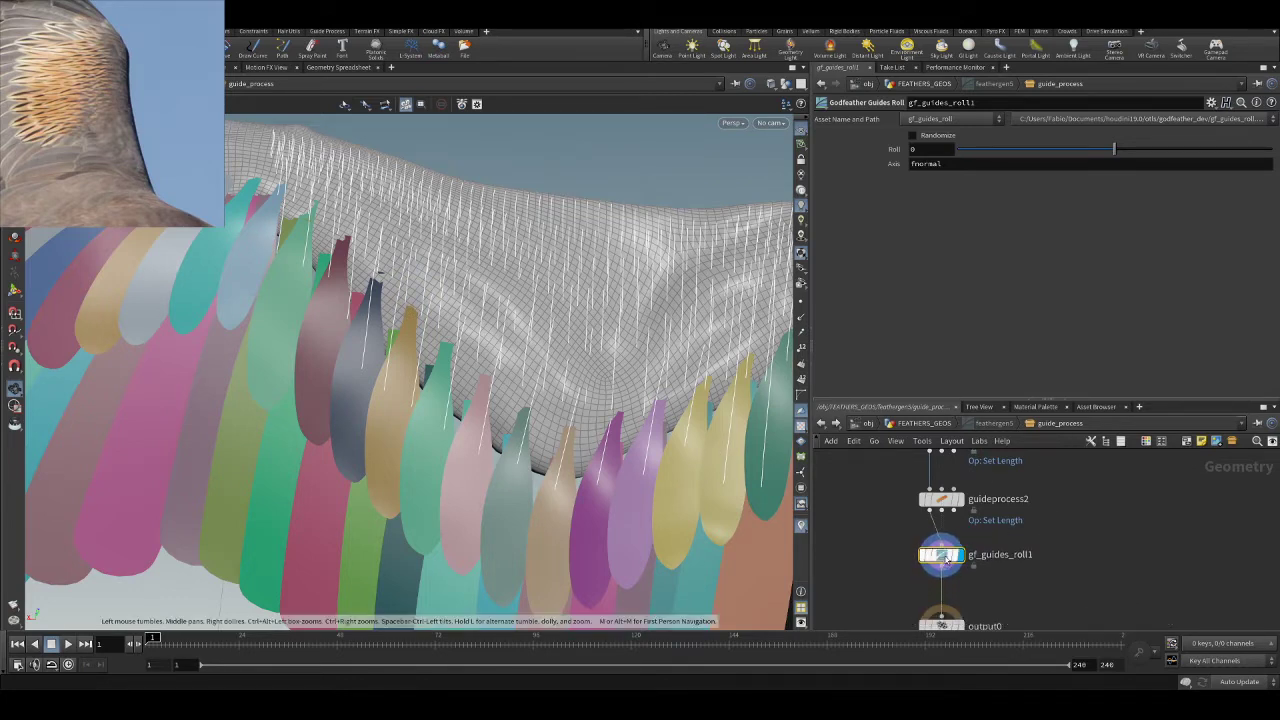
left_click_drag(1114, 149, 1140, 163)
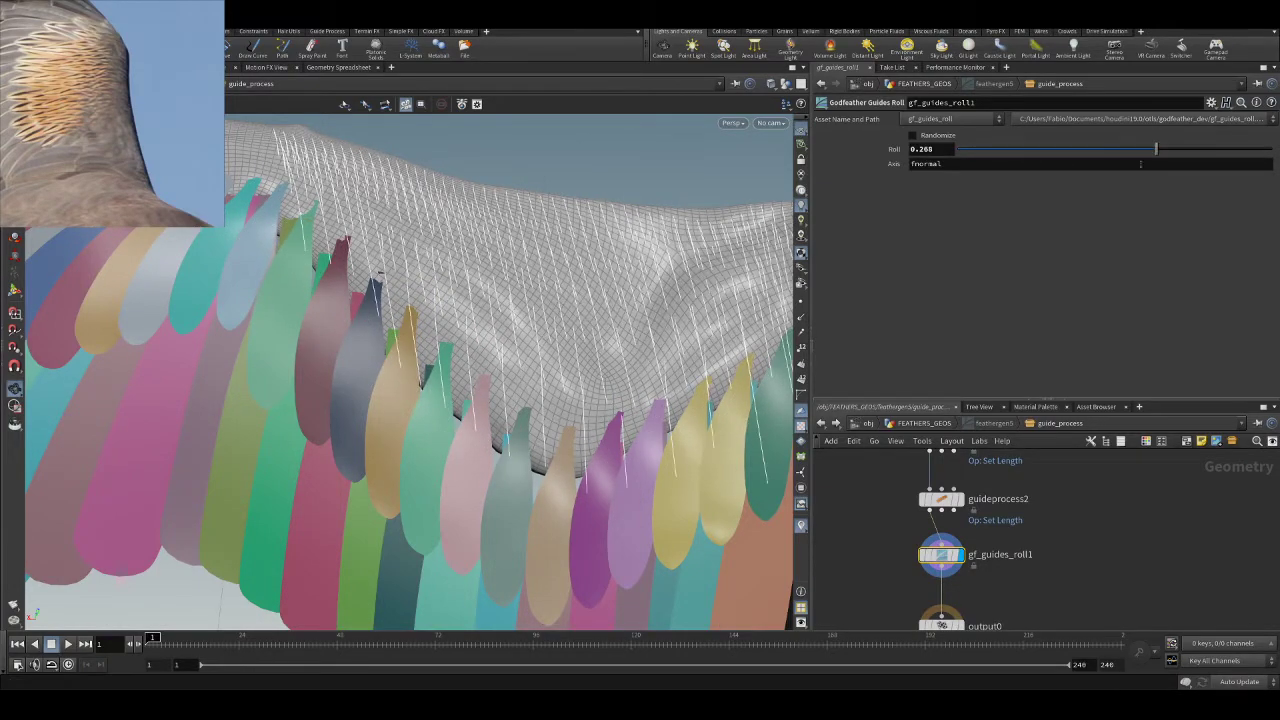
left_click(937, 134)
mouse_move(1114, 165)
left_mouse_down()
mouse_move(1122, 184)
mouse_move(1106, 164)
left_mouse_up()
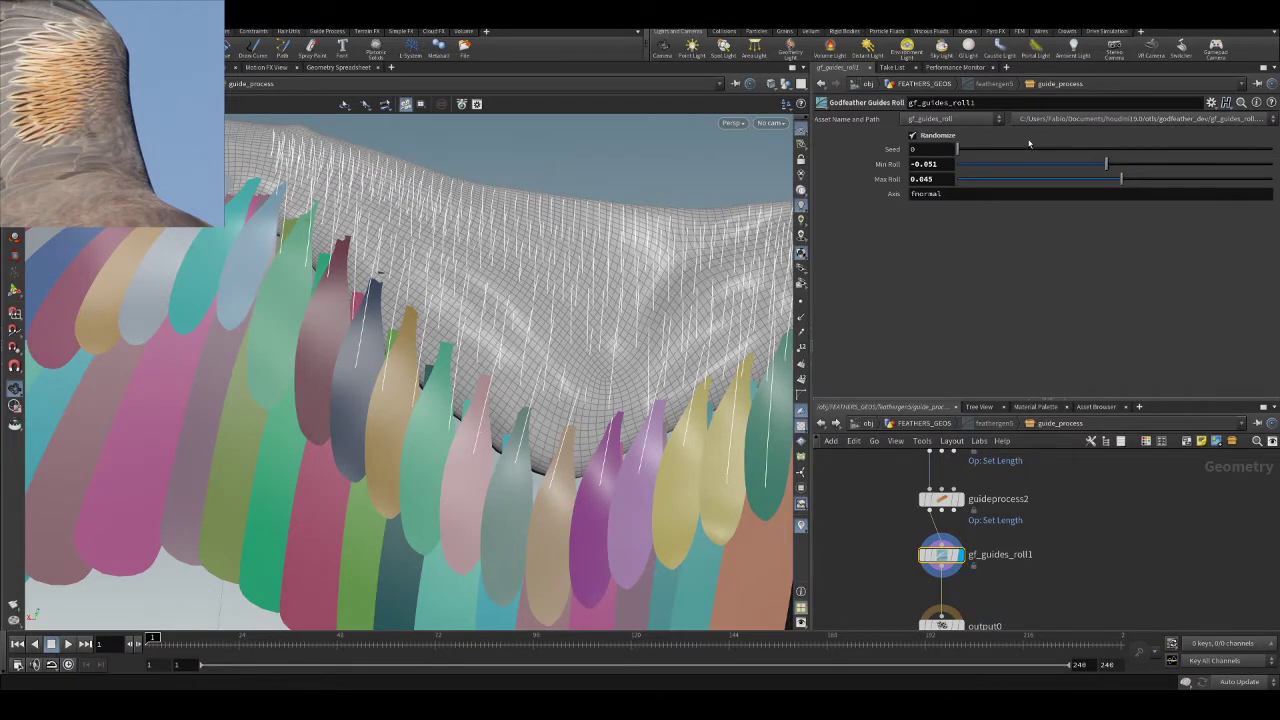
left_click_drag(960, 149, 991, 149)
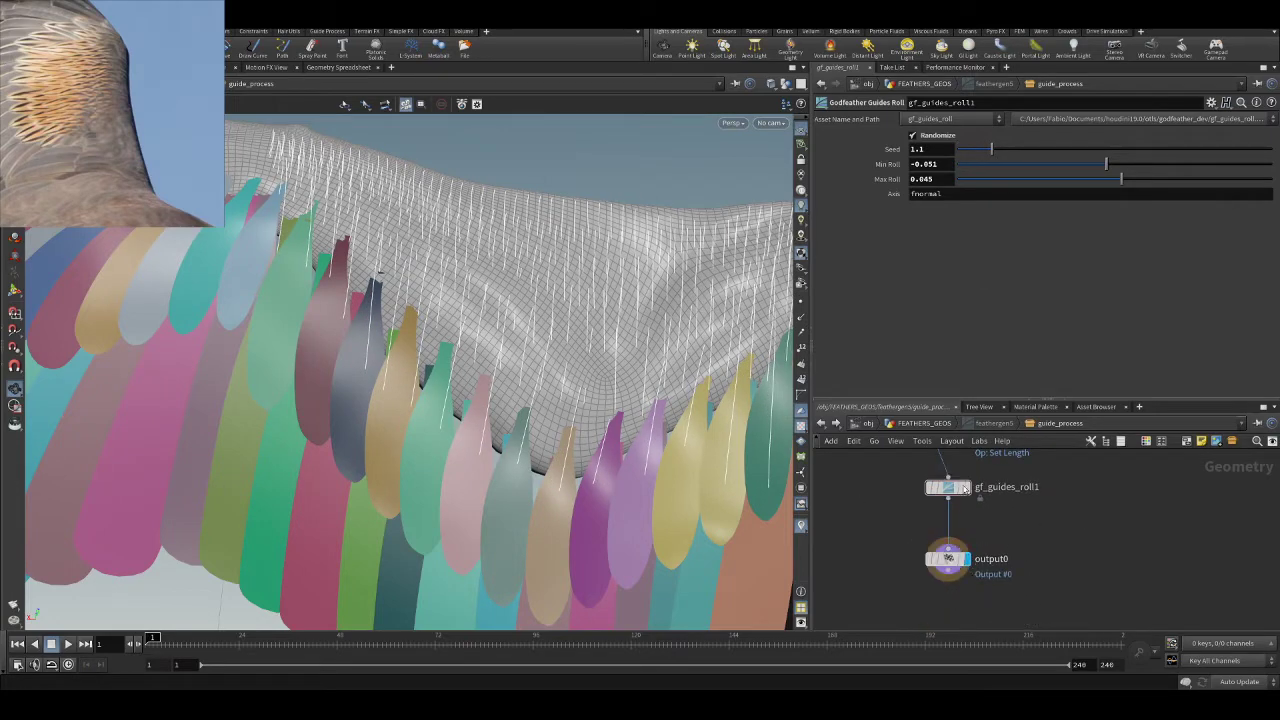
- Inspect the small coverts at the FEATHERS_GEOS level with the randomized guides, then return to the guide_process network
left_click(940, 424)
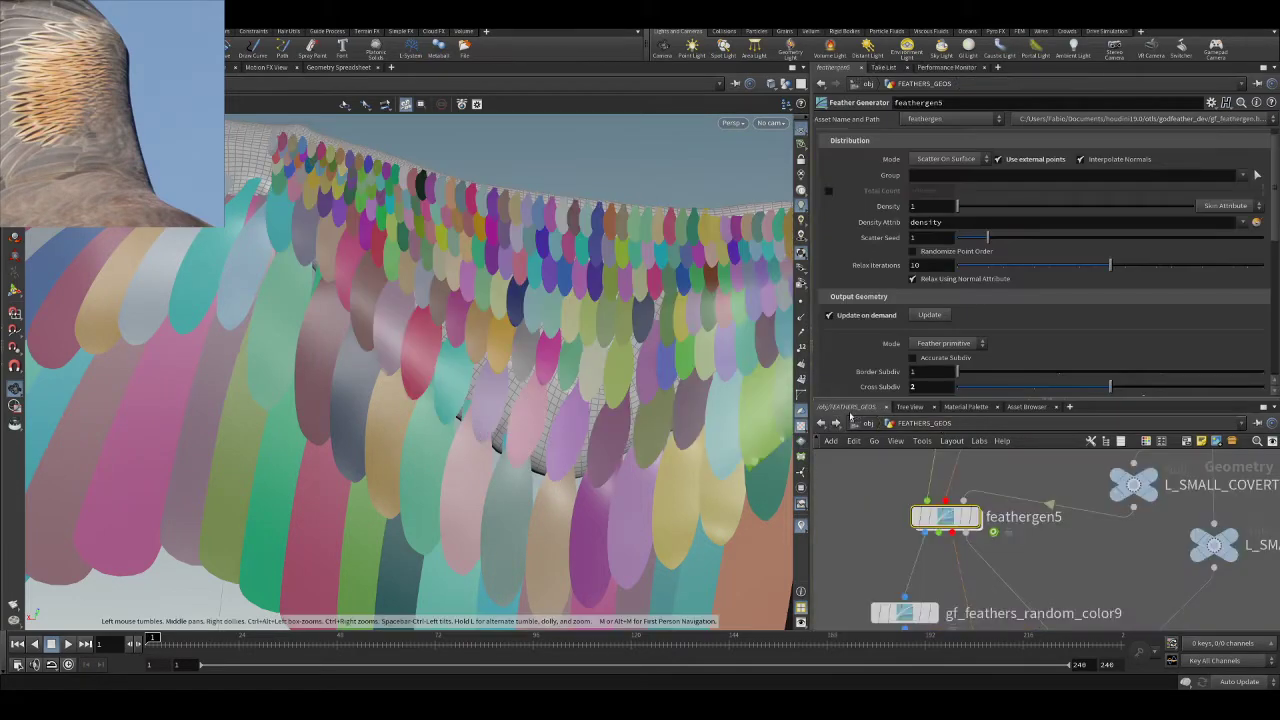
left_click_drag(593, 318, 613, 322)
right_click_drag(618, 333, 487, 320)
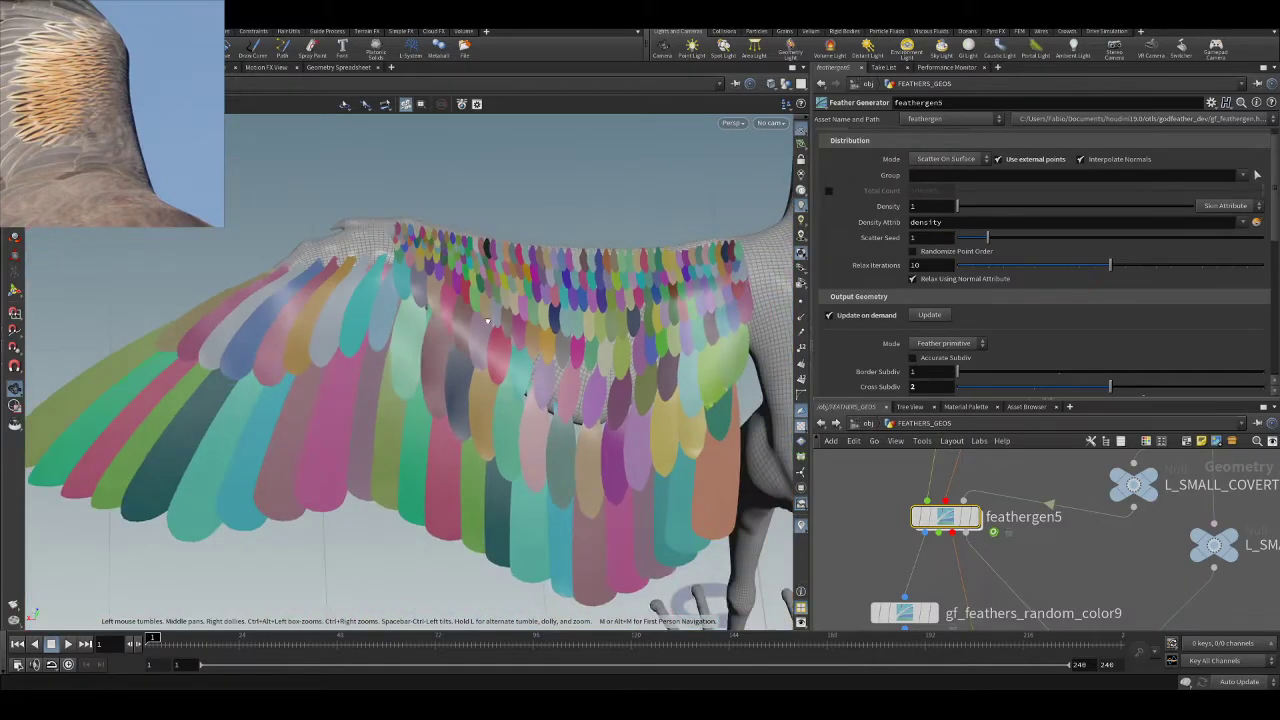
left_click_drag(487, 320, 471, 334)
left_click(820, 423)
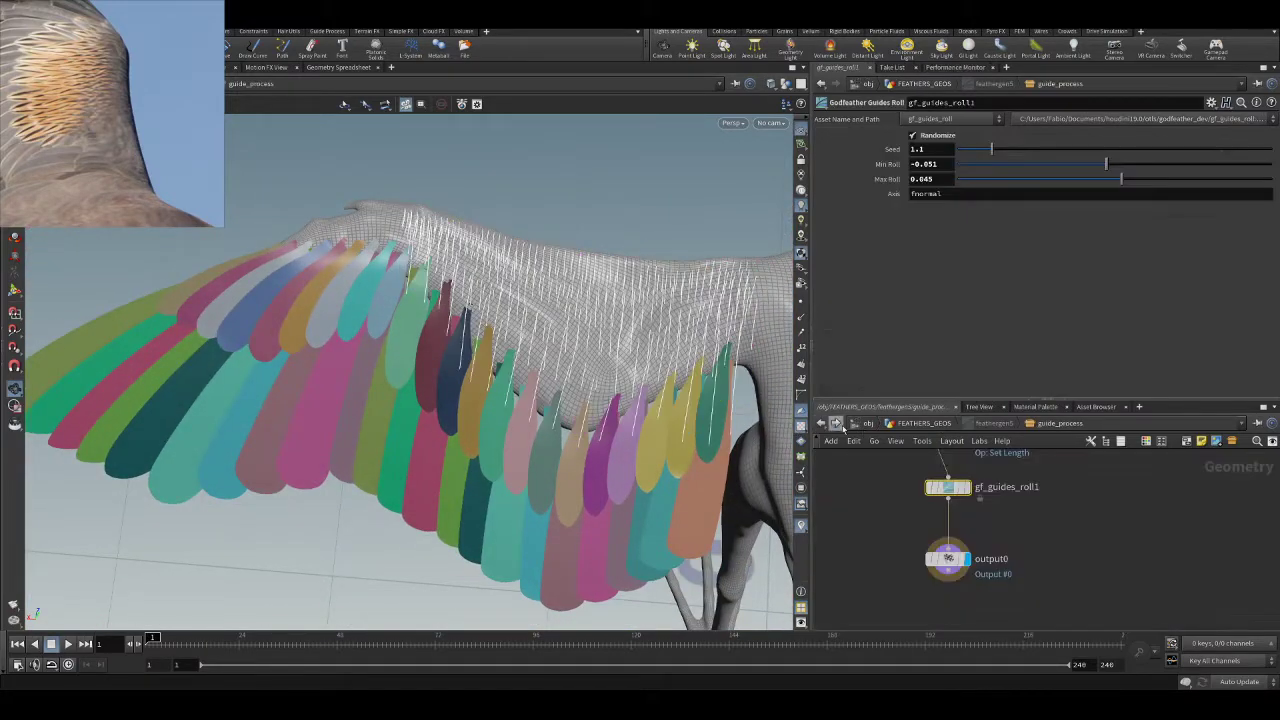
- Set guideprocess2's Min Scale Factor to 0.8 and Max Scale Factor to 1.2
left_click(962, 506)
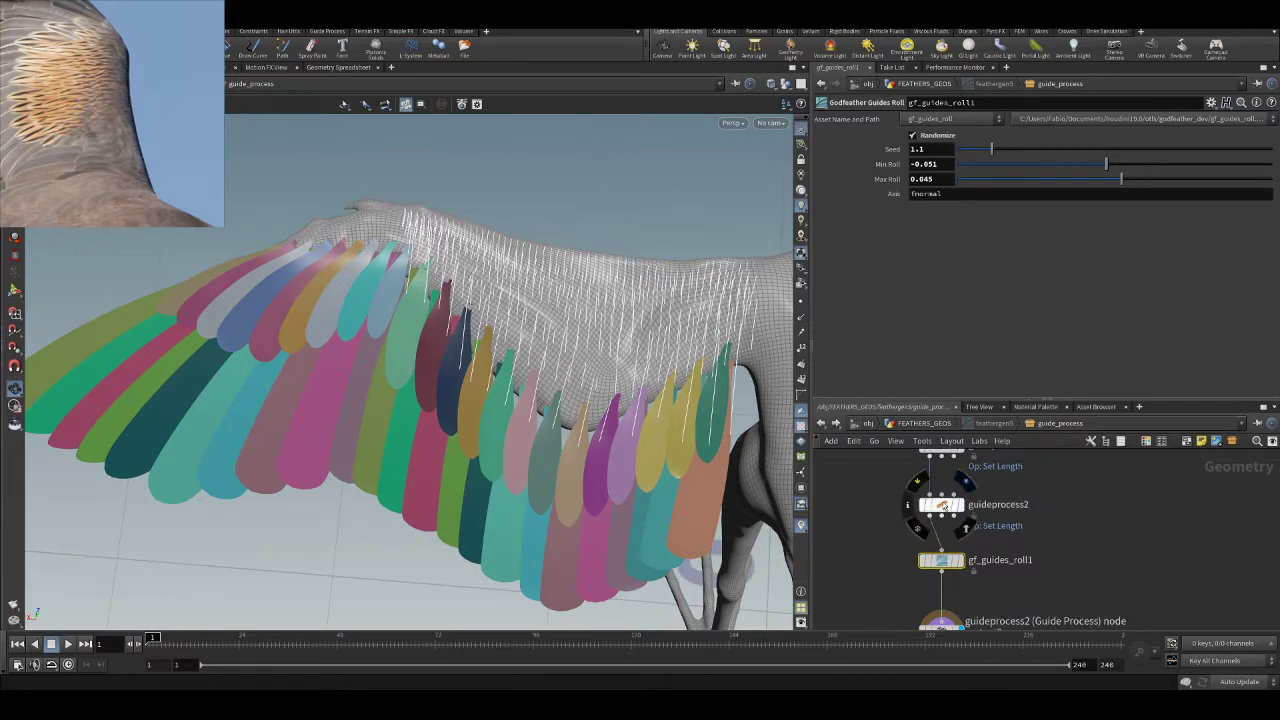
type("0.8")
key("Tab")
type("1.2")
key("Return")
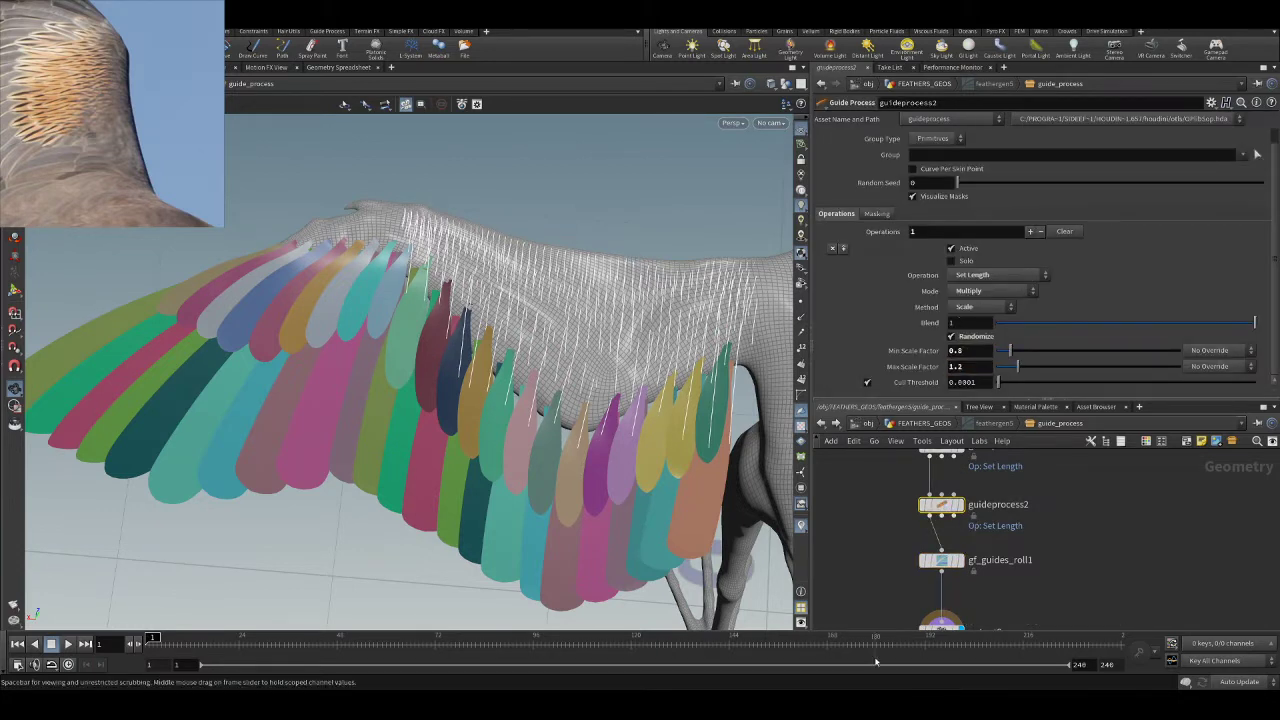
- Set gf_guides_roll1's Min Roll to -0.099 and Max Roll to 0.08, and return to FEATHERS_GEOS
left_click(940, 560)
left_click_drag(1103, 163, 1127, 184)
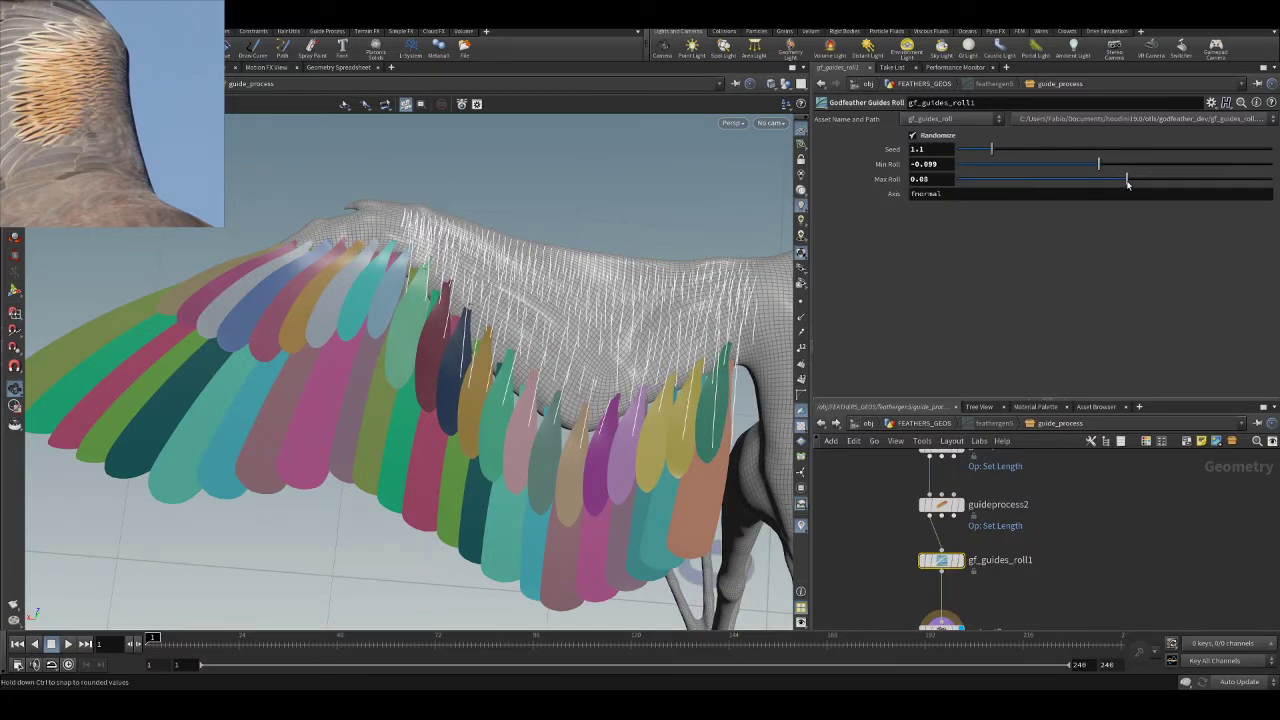
left_click(935, 423)
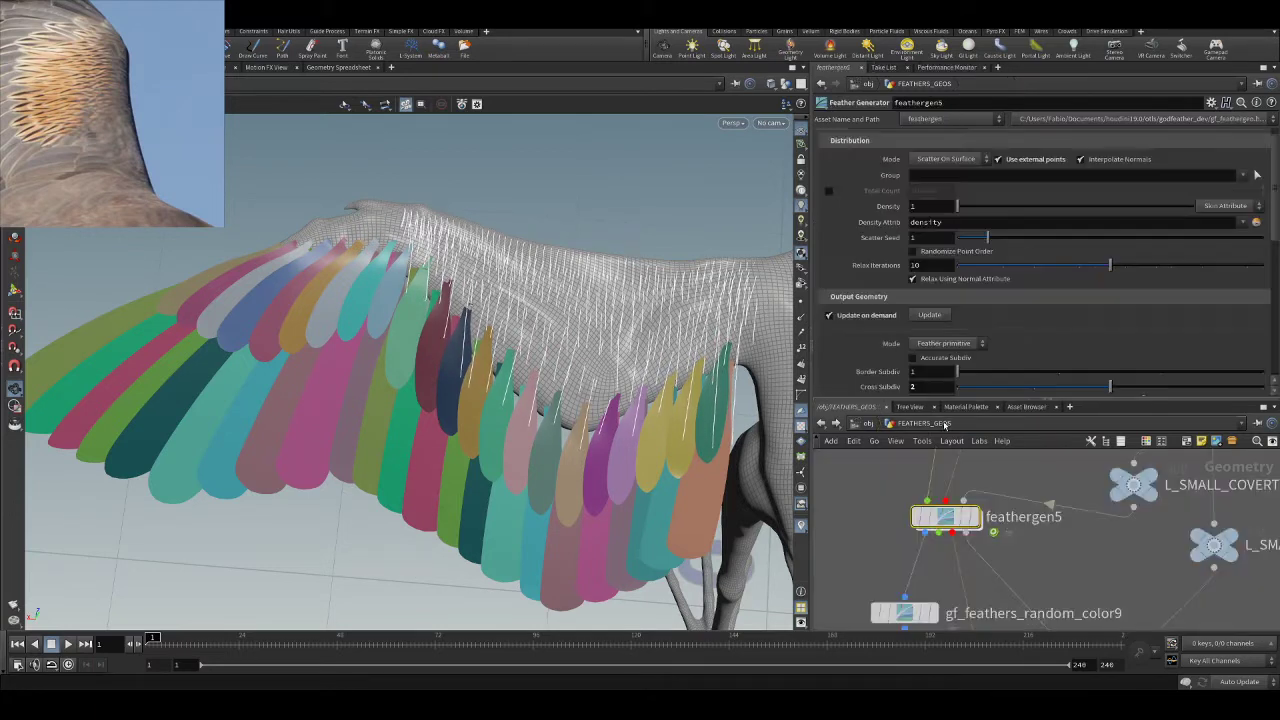
- Turn off See Input on gf_feather_solver1
scroll(1068, 569, "down", 3)
middle_click_drag(1045, 577, 1047, 506)
scroll(1075, 518, "down", 3)
middle_click_drag(1136, 582, 1122, 540)
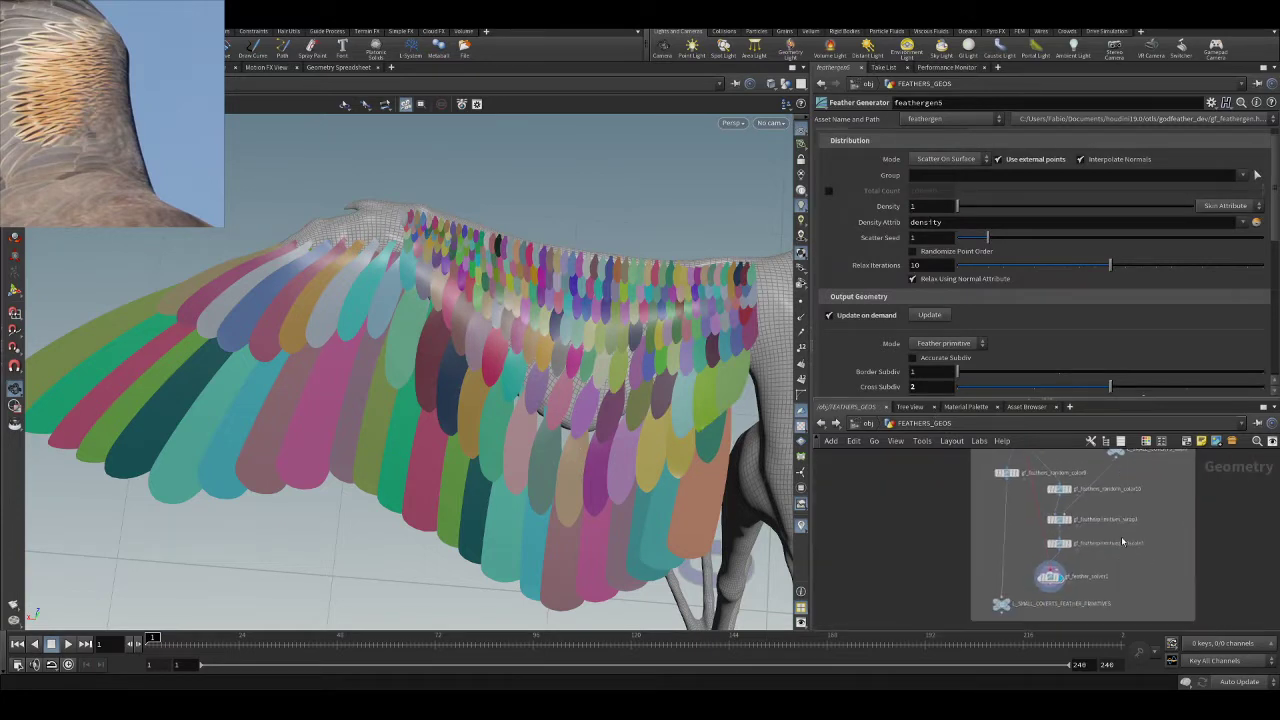
scroll(1087, 551, "up", 3)
left_click(1012, 586)
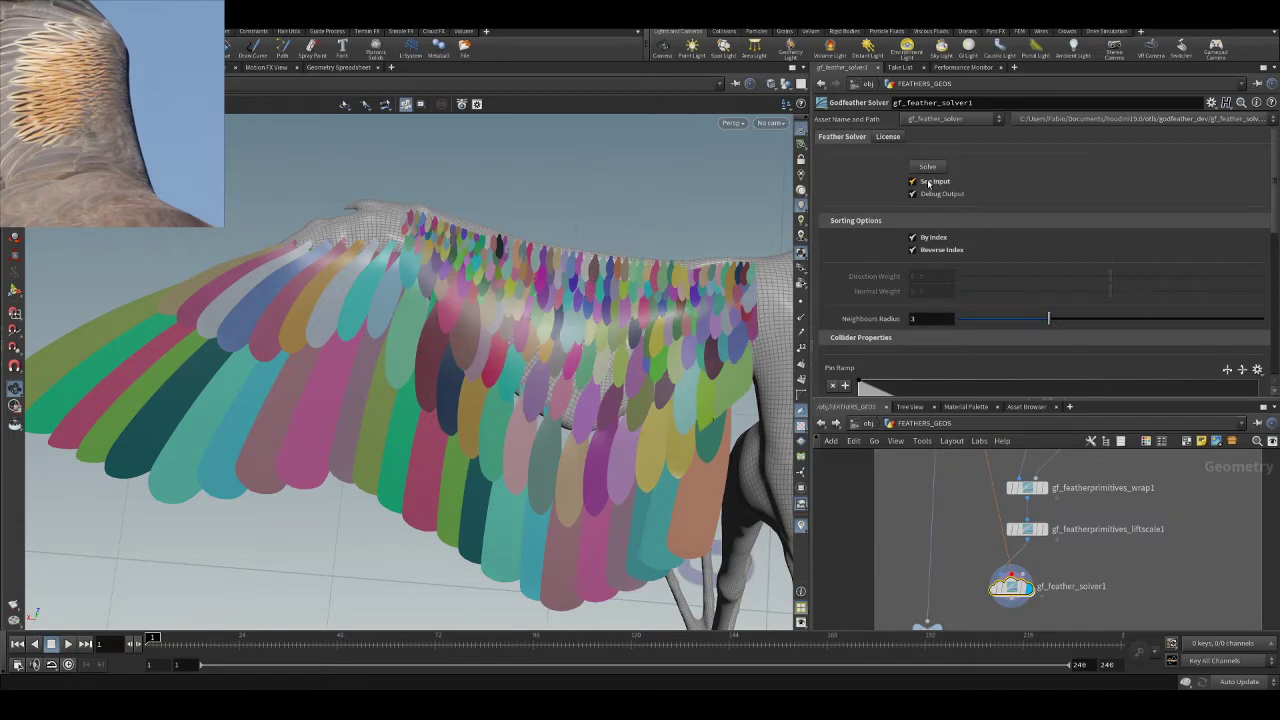
scroll(557, 386, "up", 2)
left_click_drag(557, 387, 517, 323)
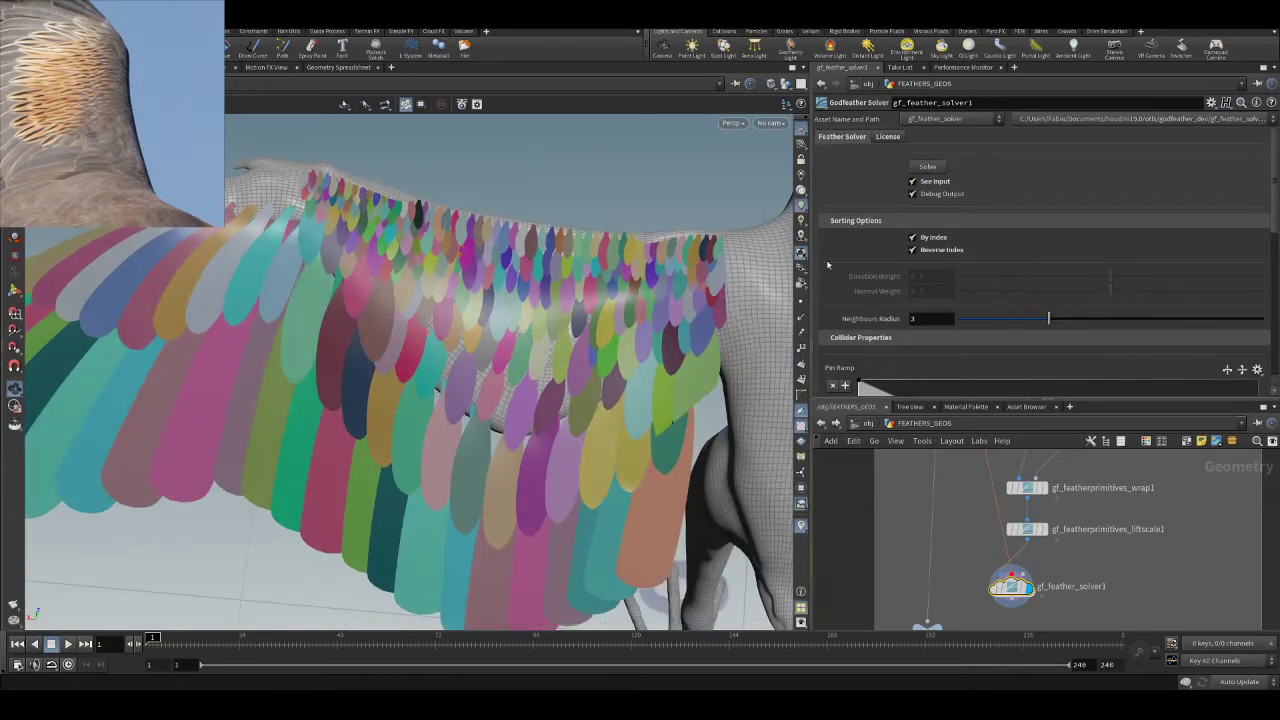
left_click(933, 182)
left_click(934, 183)
left_click(934, 183)
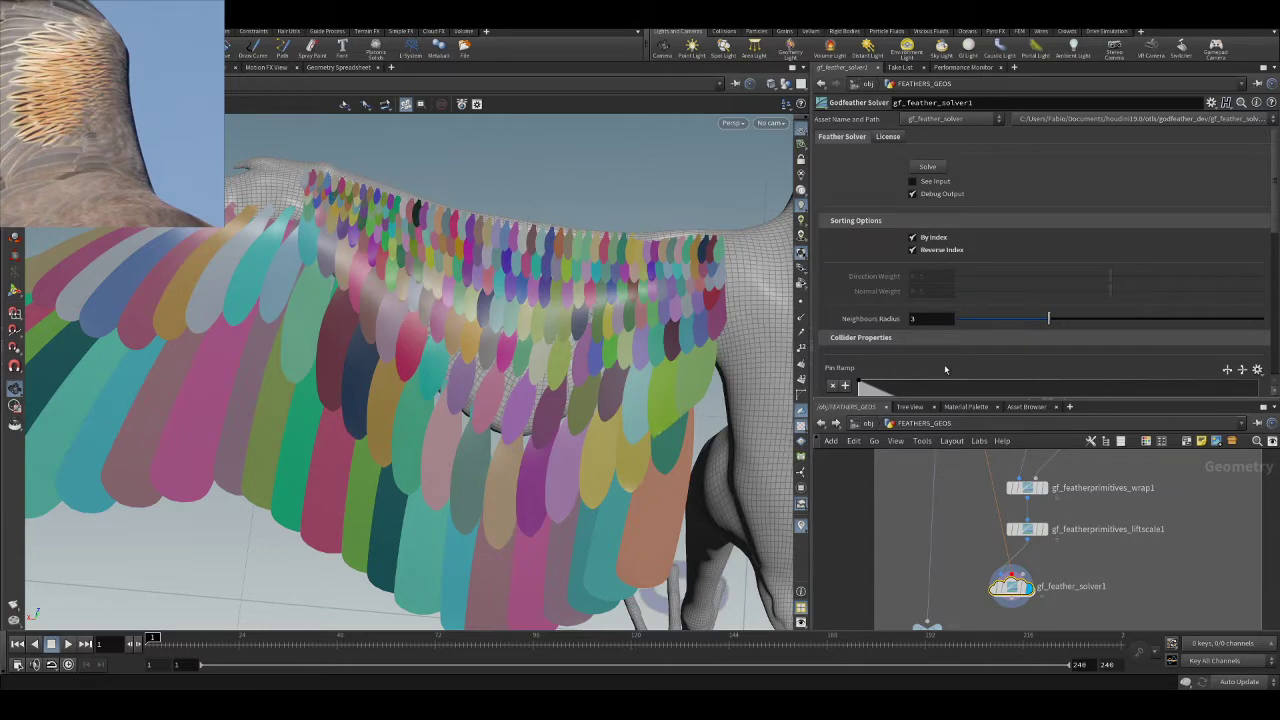
- Examine the small coverts along the wing surface, and display L_SMALL_COVERTS_WRAP to check the wrap geometry
left_click_drag(490, 405, 517, 332)
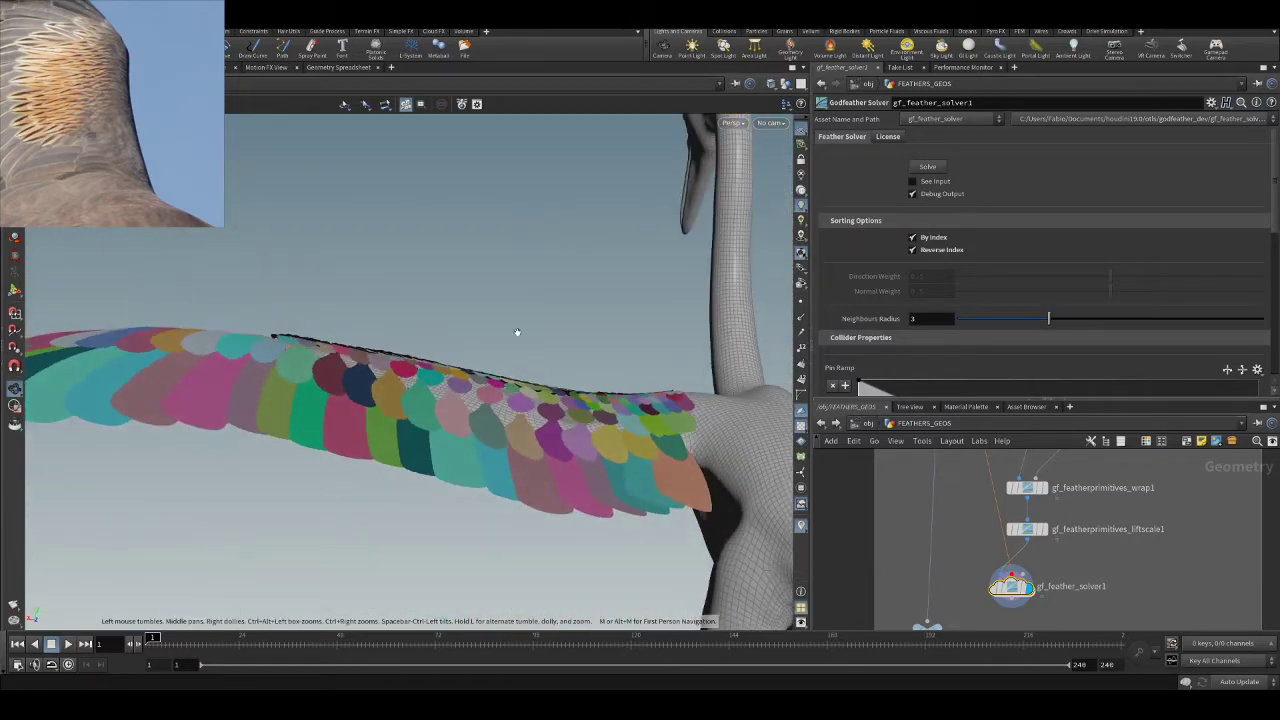
right_click_drag(528, 355, 526, 380)
left_click_drag(526, 380, 530, 345)
middle_click_drag(1237, 463, 1185, 638)
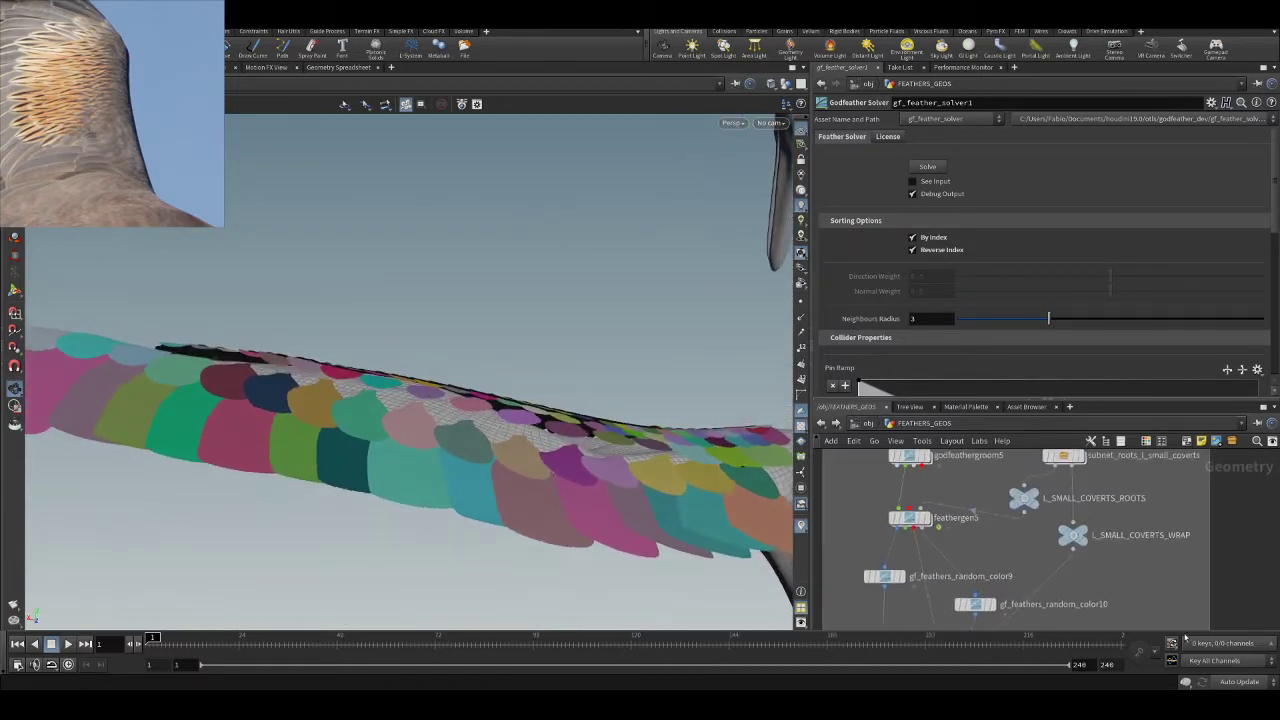
left_click(1080, 533)
left_click_drag(405, 324, 633, 389)
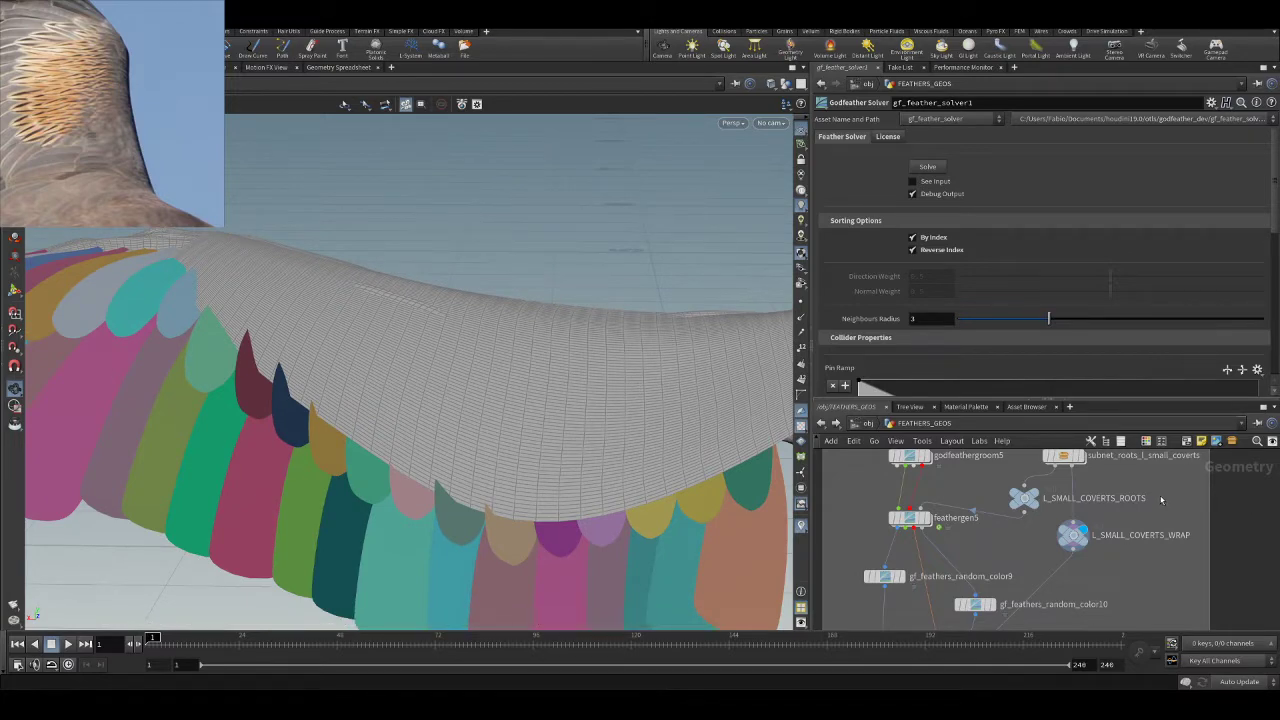
- Display guidegroom2 inside subnet_roots_l_small_coverts and examine the guide curves that shape the wrap surface
middle_click_drag(1157, 500, 1160, 565)
left_click(1066, 458)
double_click(1066, 521)
scroll(1111, 539, "down", 3)
scroll(1110, 480, "up", 3)
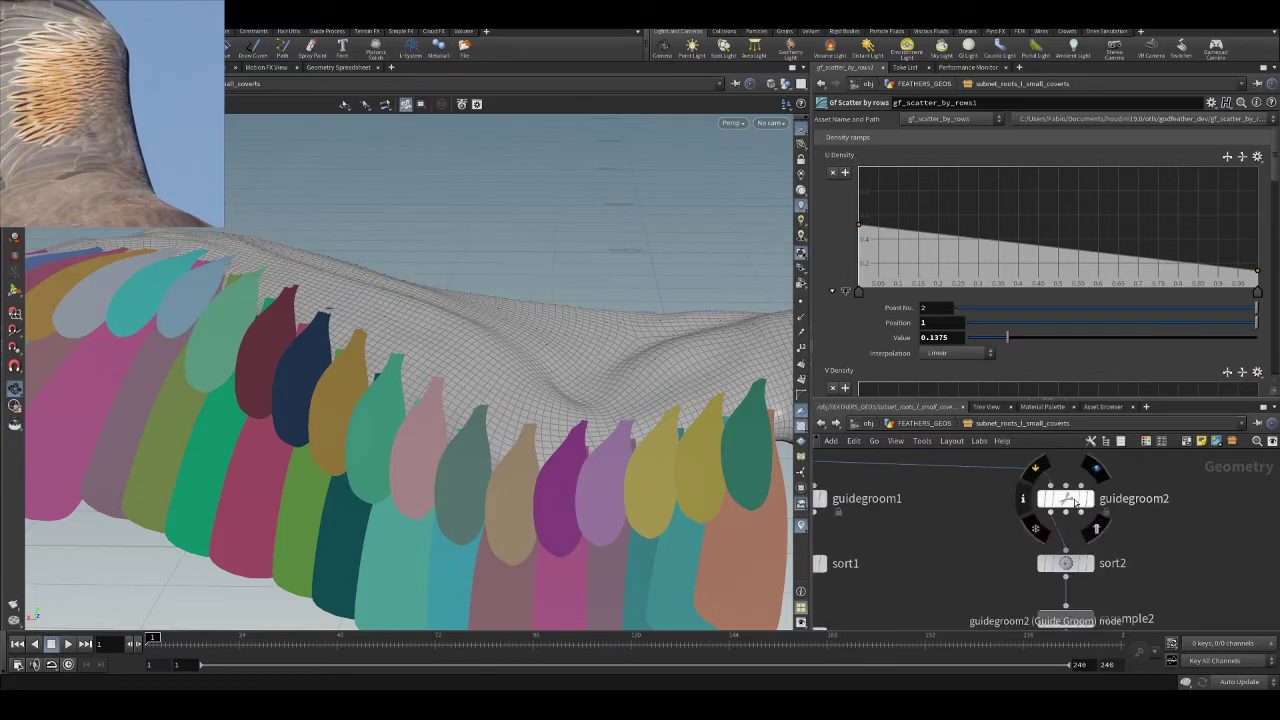
left_click(1082, 502)
left_click(1088, 506)
left_click_drag(481, 406, 515, 383)
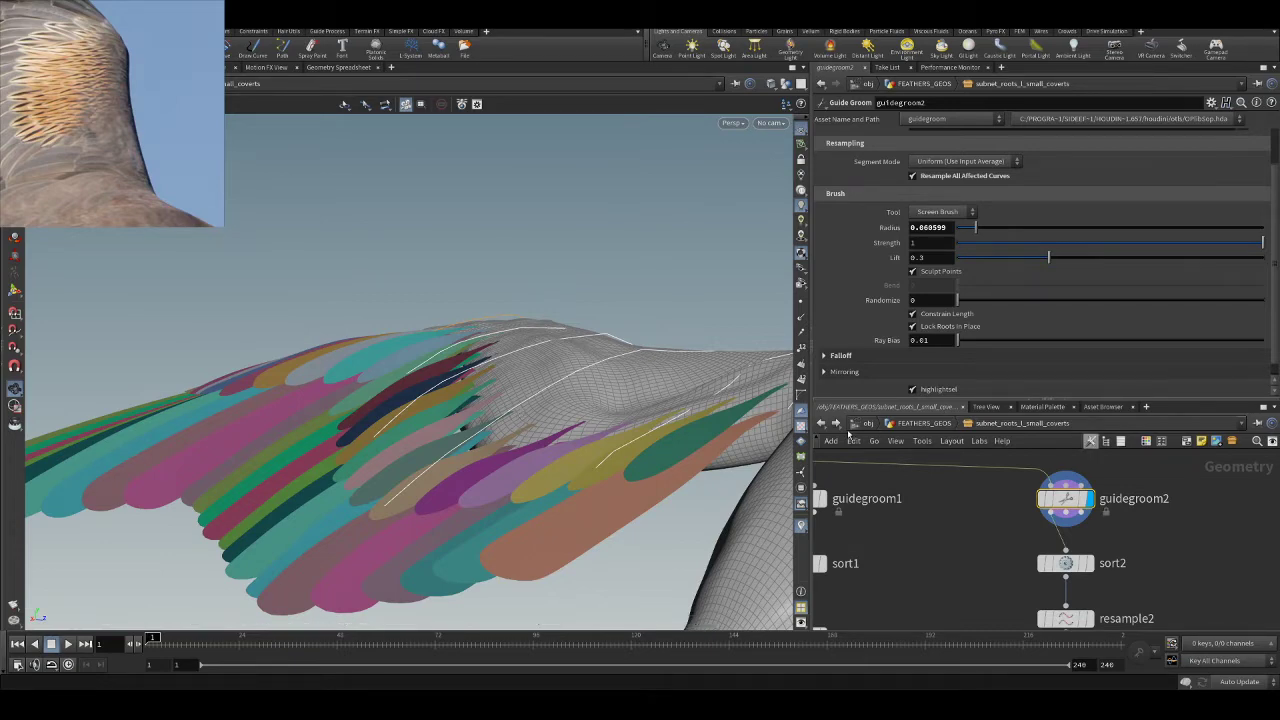
- Return to FEATHERS_GEOS and run Solve on gf_feather_solver1
left_click(822, 423)
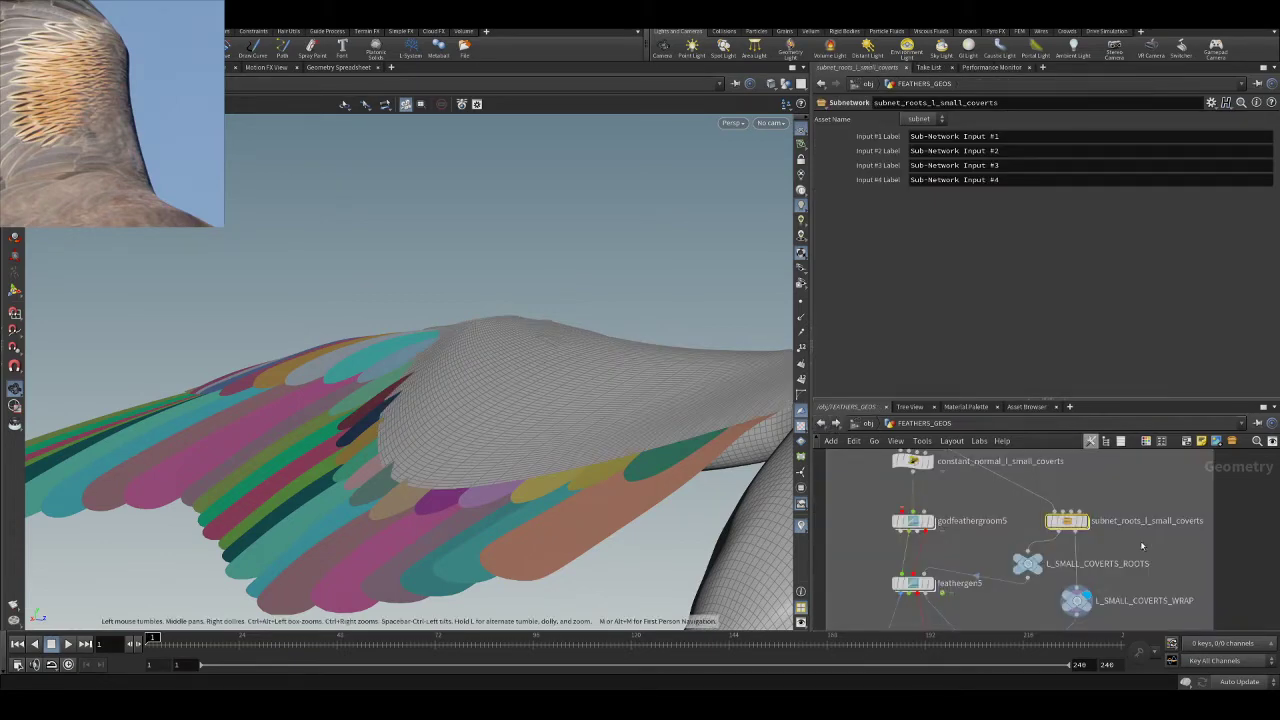
scroll(1100, 544, "down", 3)
left_click_drag(314, 294, 420, 345)
scroll(420, 345, "up", 4)
scroll(1182, 598, "down", 1)
middle_click_drag(1140, 612, 1085, 518)
scroll(1068, 550, "up", 3)
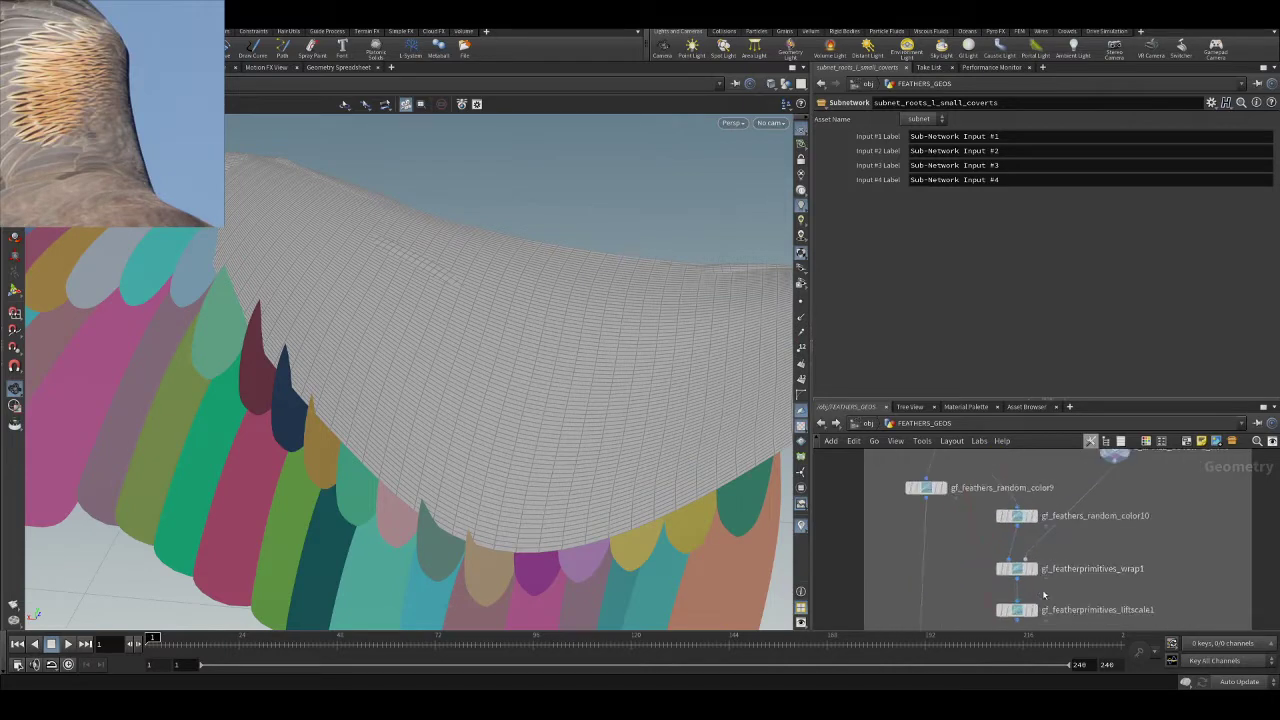
middle_click_drag(1020, 605, 1036, 490)
scroll(1034, 548, "up", 2)
left_click(1019, 545)
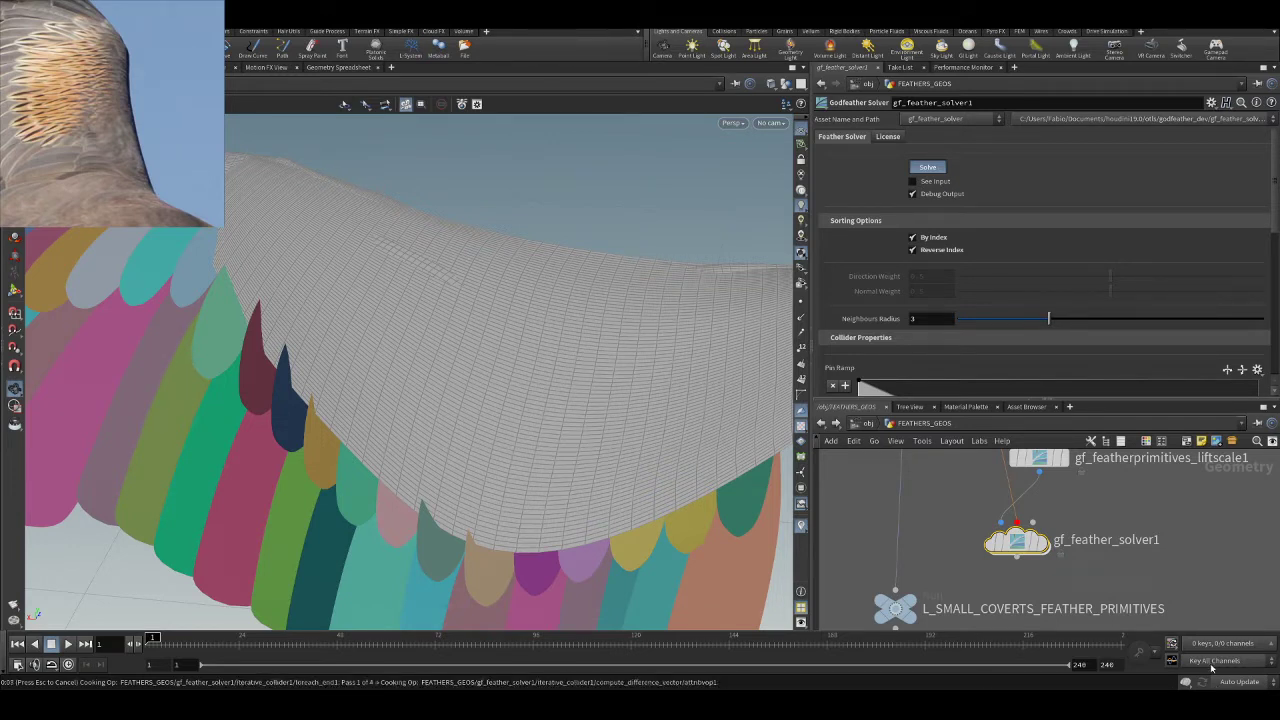
- Display gf_feather_solver1 and inspect the solved small coverts over the wing
left_click(1043, 546)
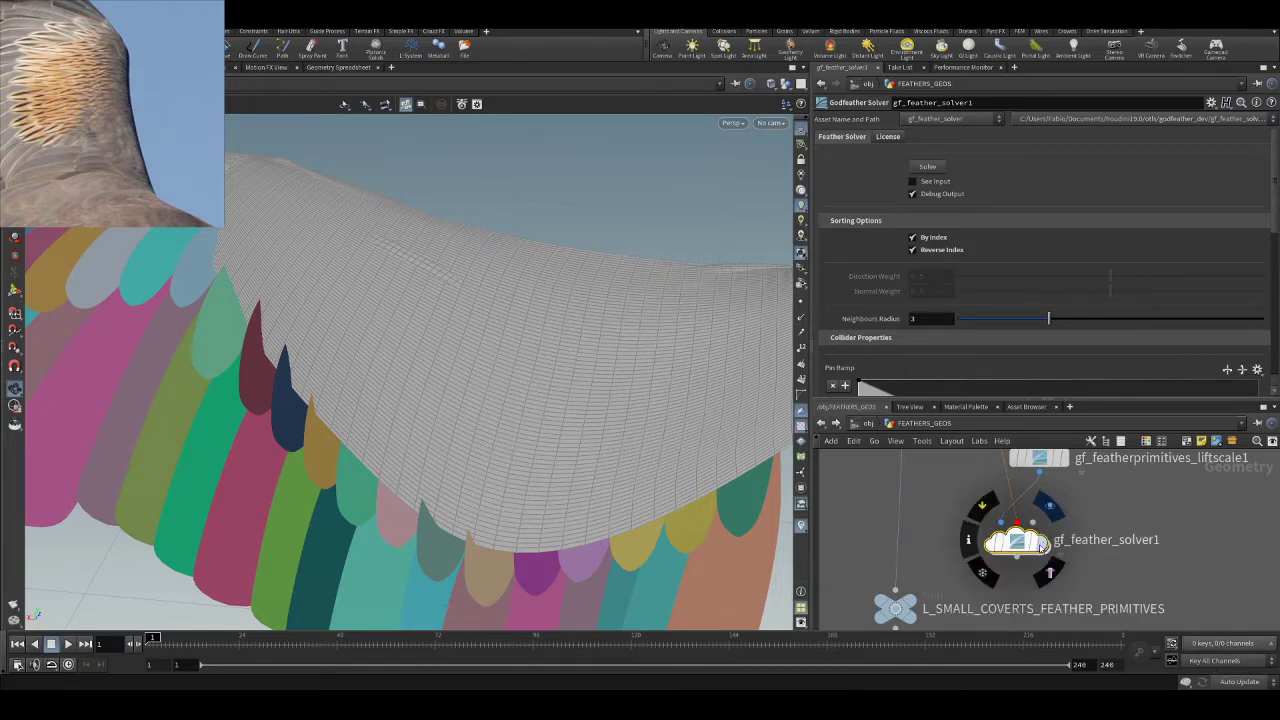
left_click_drag(507, 290, 511, 346)
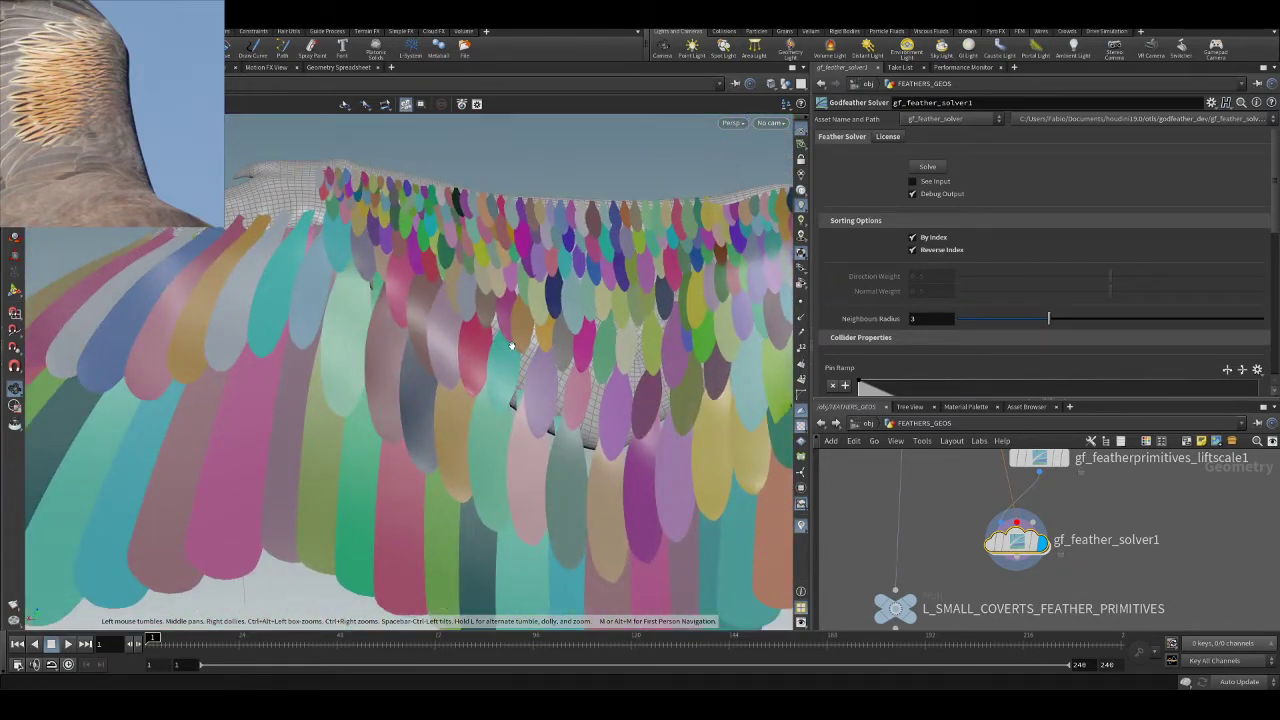
left_click_drag(511, 345, 490, 330)
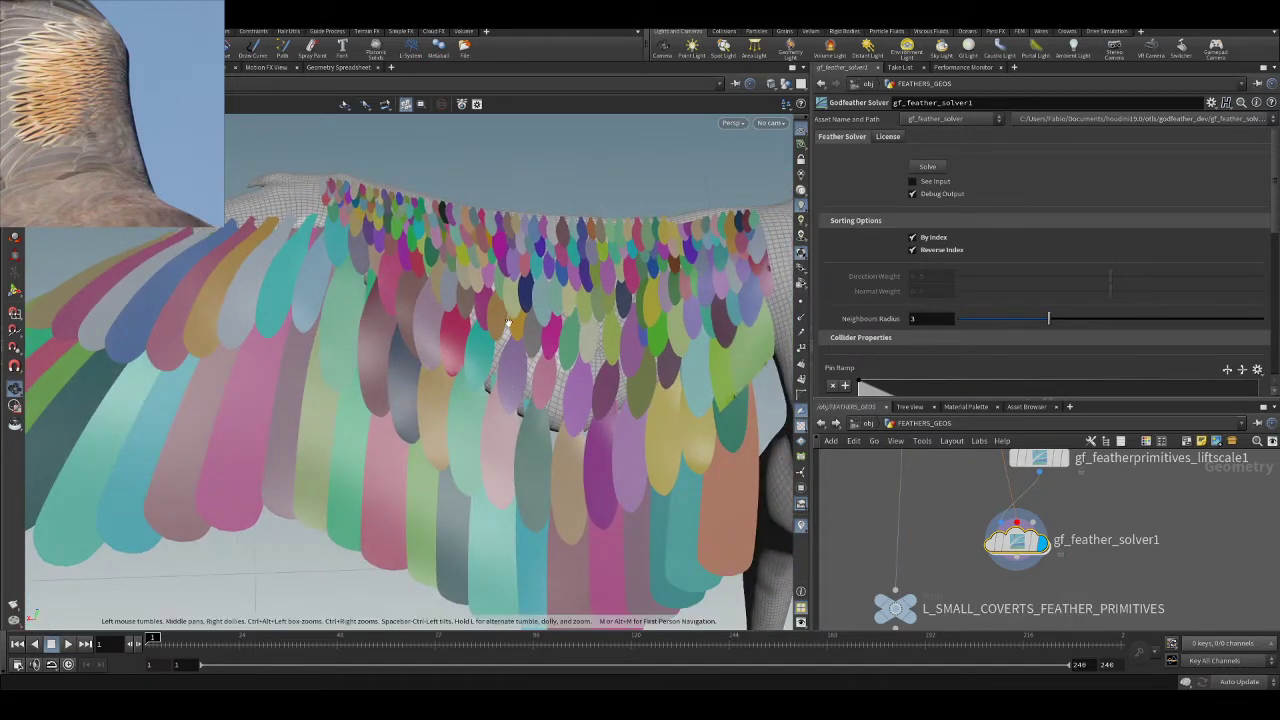
- Select and display godfeathergroom5 to work on the small coverts' groom
middle_click_drag(1000, 480, 1010, 640)
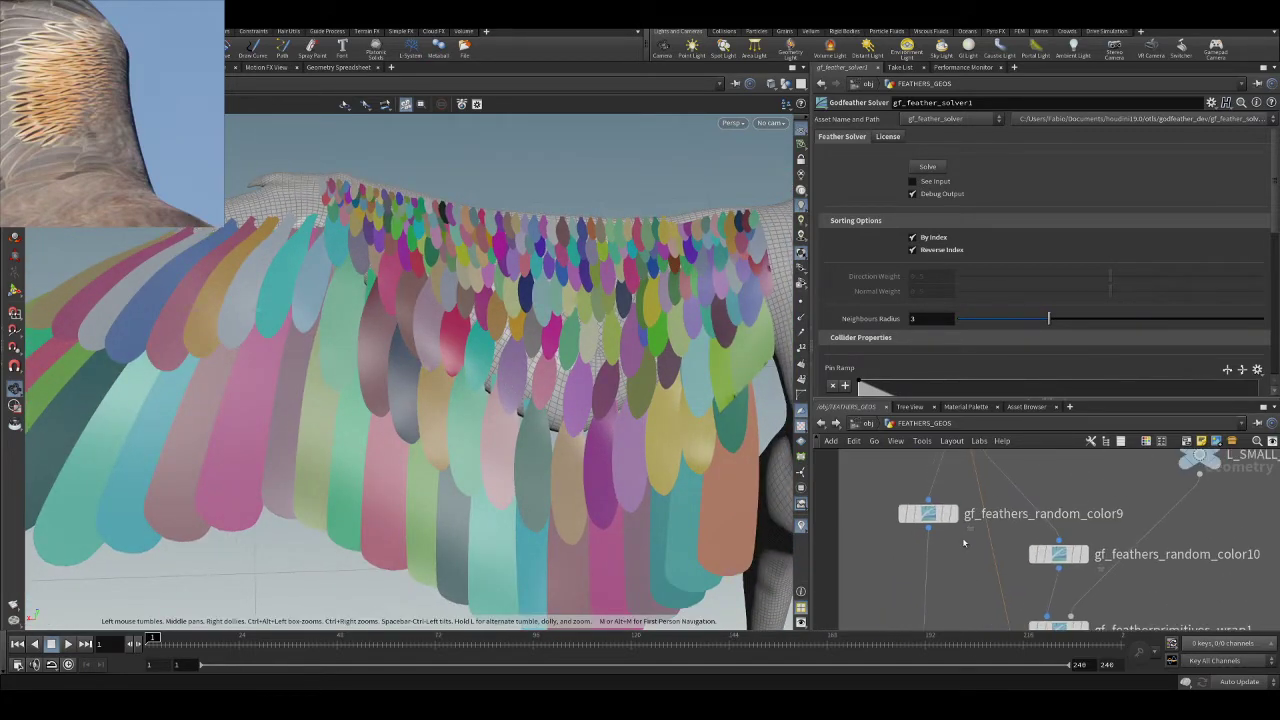
left_click(955, 515)
middle_click_drag(930, 452, 1000, 603)
left_click(992, 502)
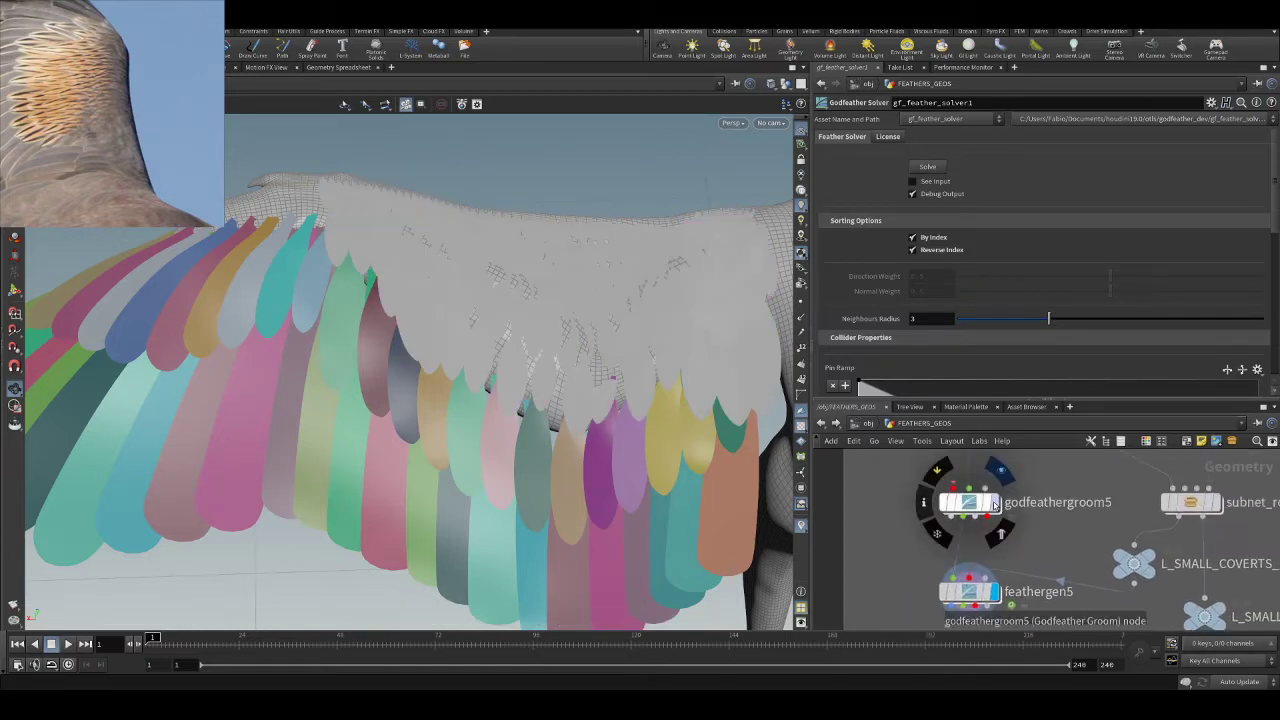
left_click(977, 506)
- Activate godfeathergroom5's viewport grooming tool, and show feathergen5 as a template overlay
scroll(565, 376, "up", 2)
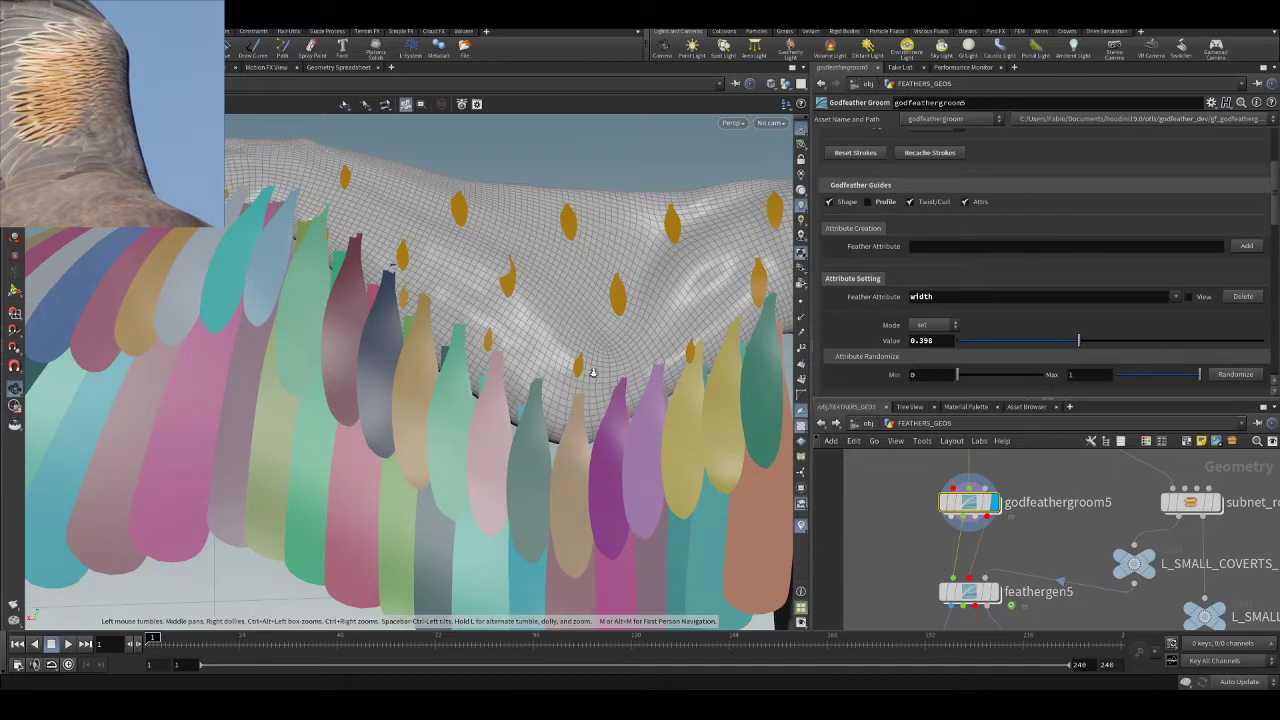
scroll(597, 372, "down", 2)
left_click(14, 290)
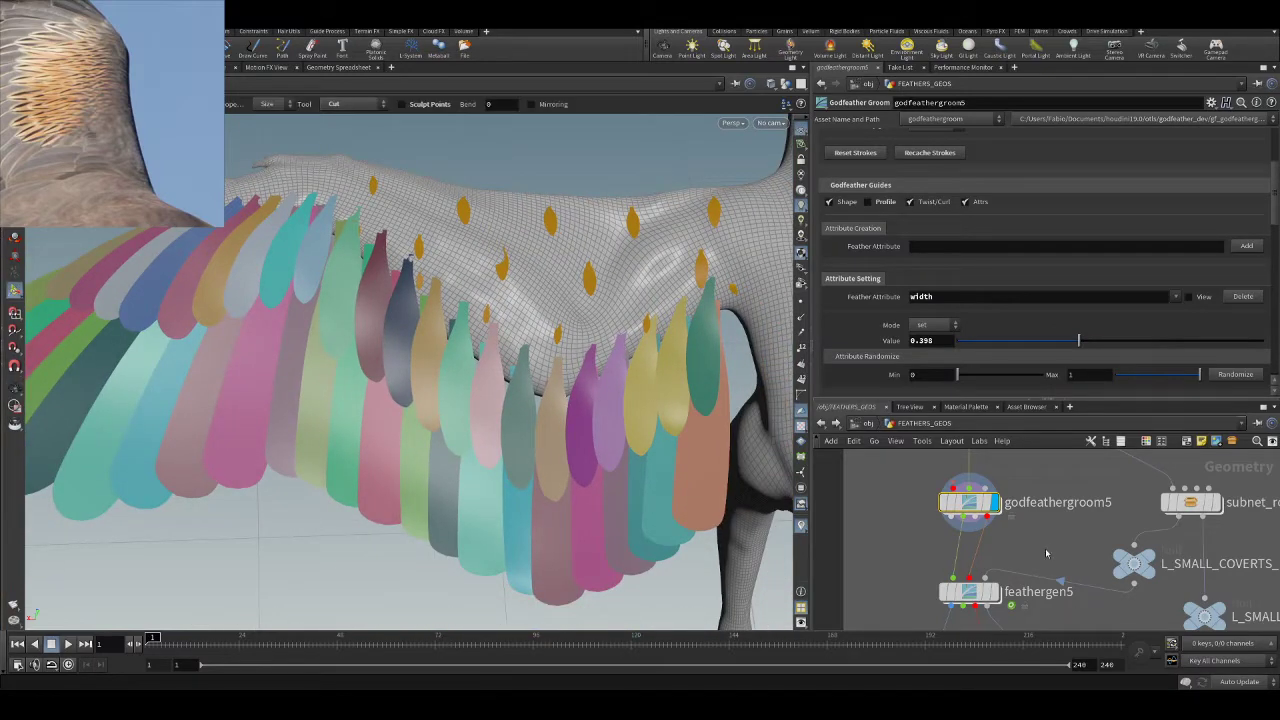
middle_click_drag(1045, 550, 1046, 504)
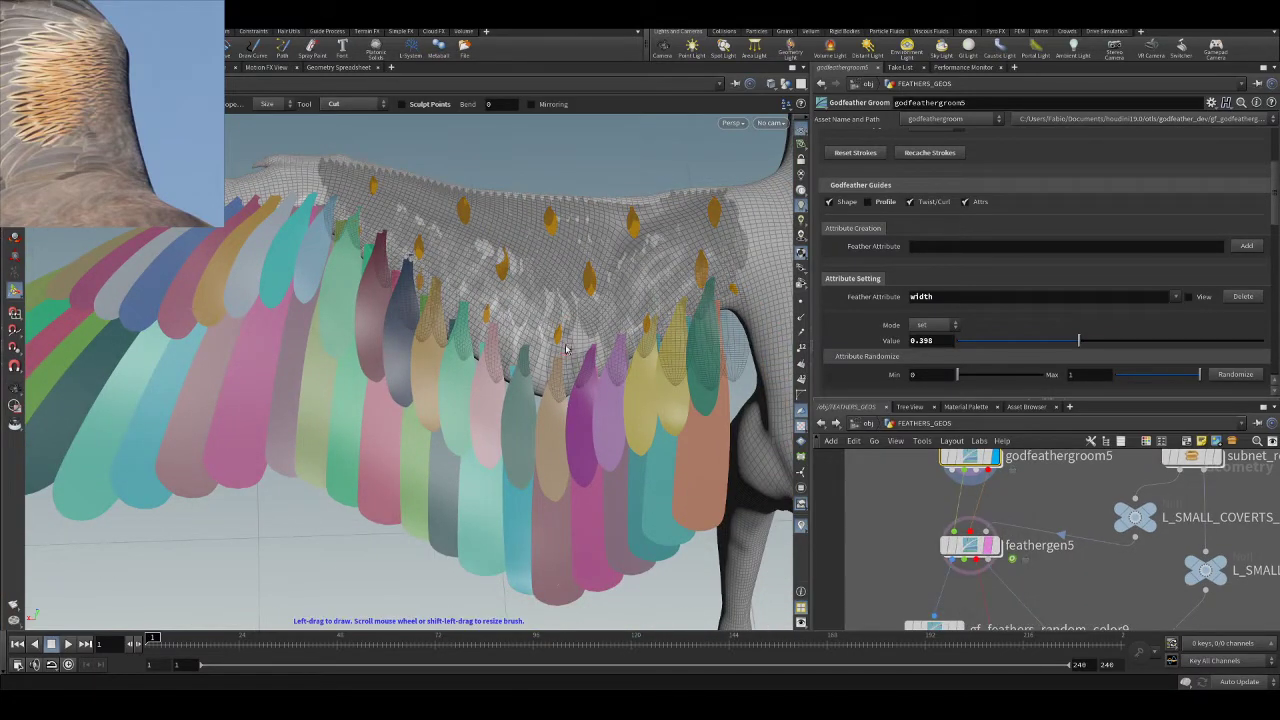
- Switch godfeathergroom5's grooming tool to the Screen brush and toggle its Constrain Length option
left_click(340, 104)
left_click(681, 108)
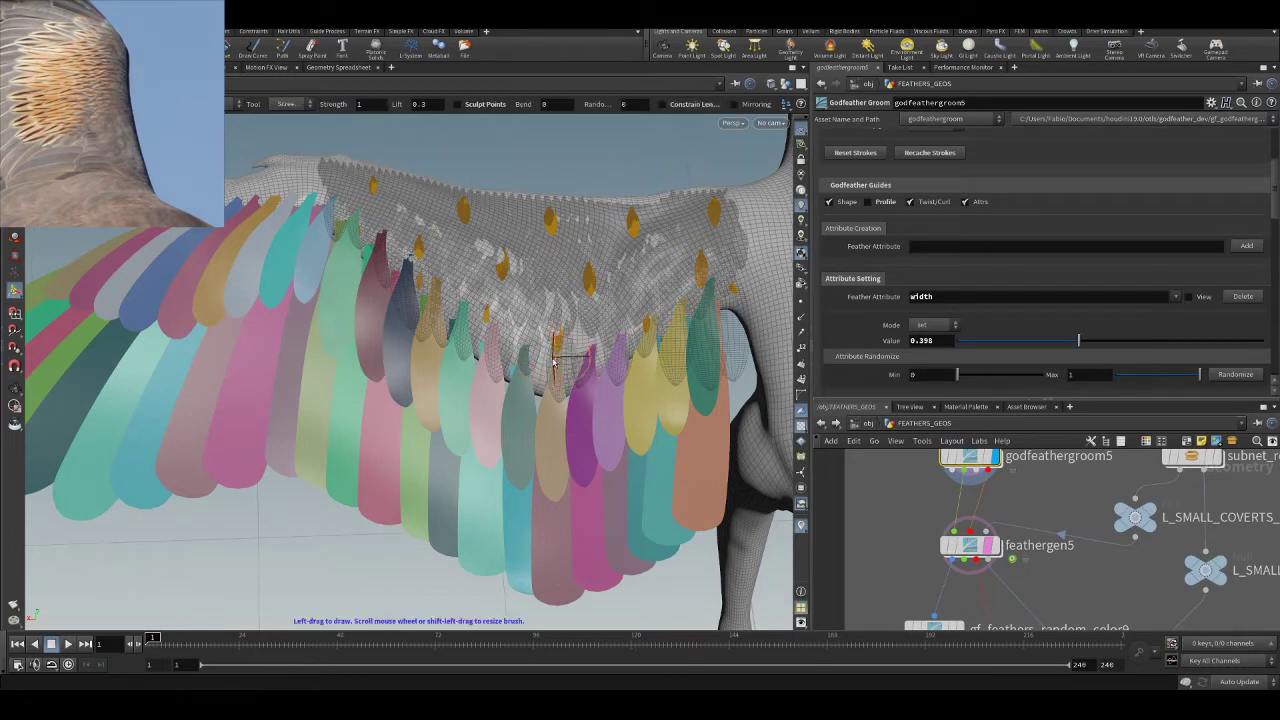
mouse_move(553, 366)
left_mouse_down()
mouse_move(555, 381)
mouse_move(570, 360)
mouse_move(478, 313)
left_mouse_up()
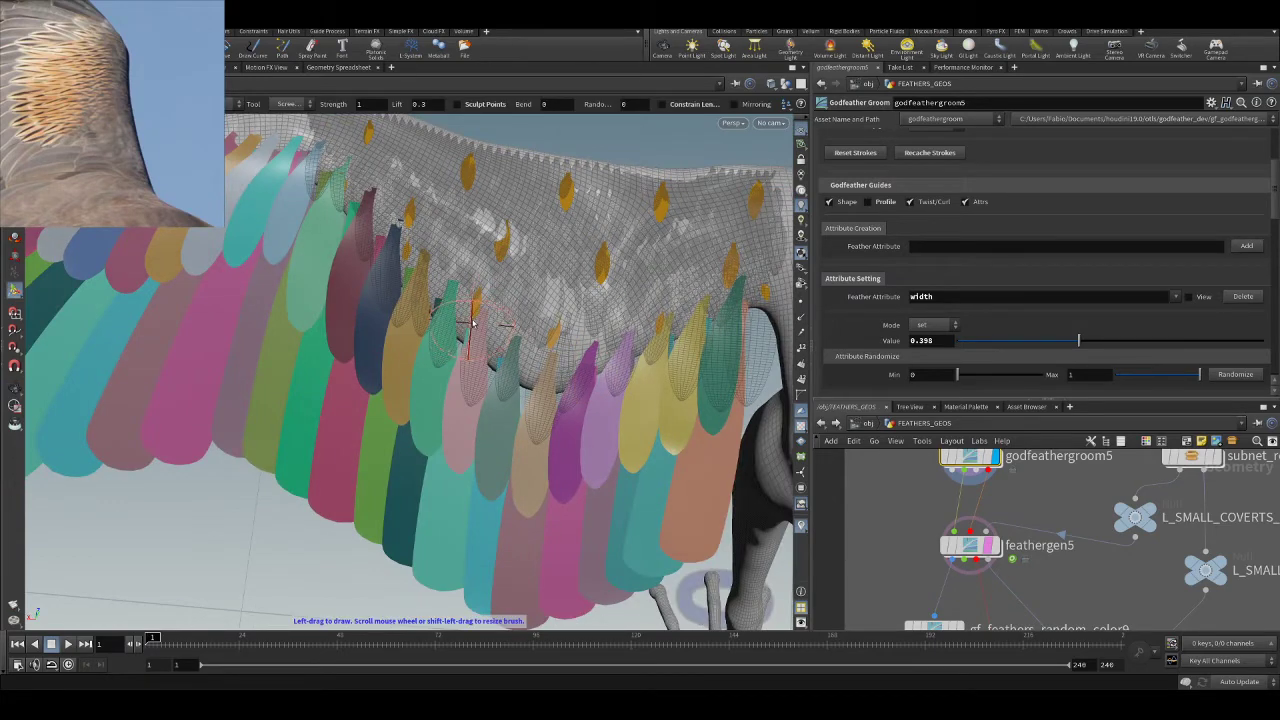
- Examine the small coverts' guides and template feathers on the wing from several angles
key("Escape")
left_click_drag(470, 320, 524, 343)
key("Return")
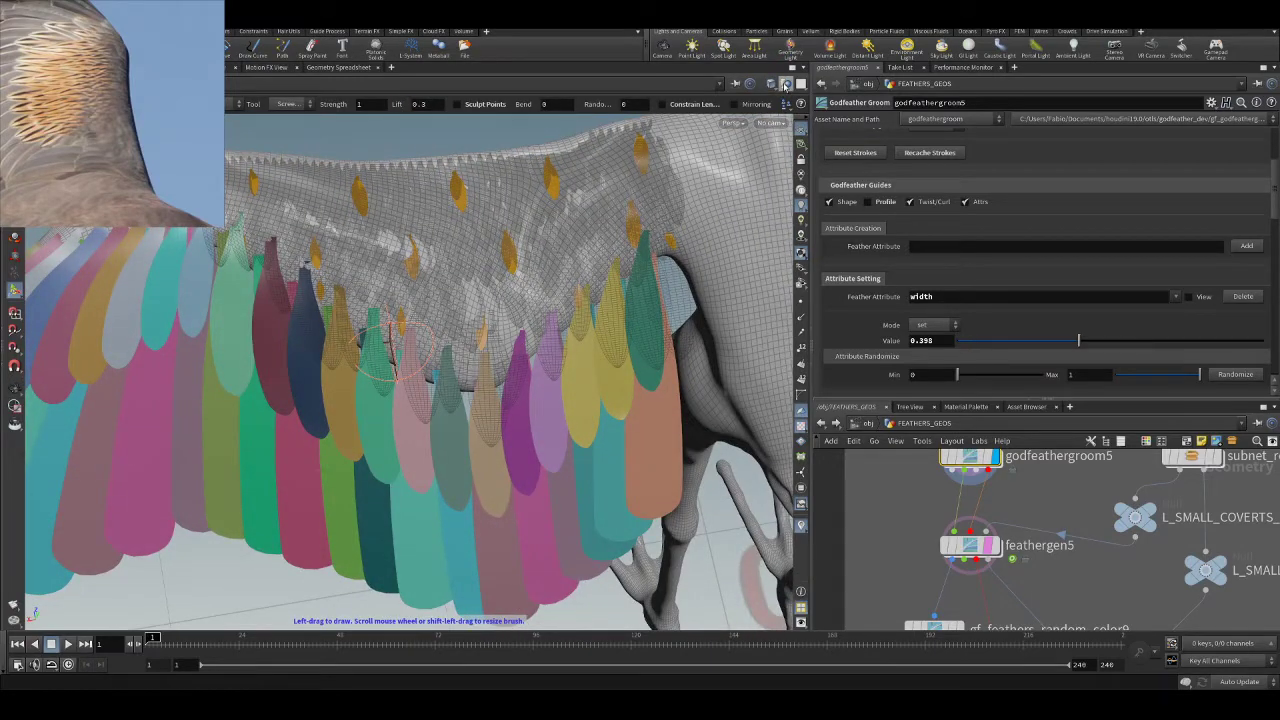
key("Escape")
mouse_move(398, 351)
left_mouse_down()
mouse_move(306, 201)
mouse_move(508, 313)
left_mouse_up()
key("Return")
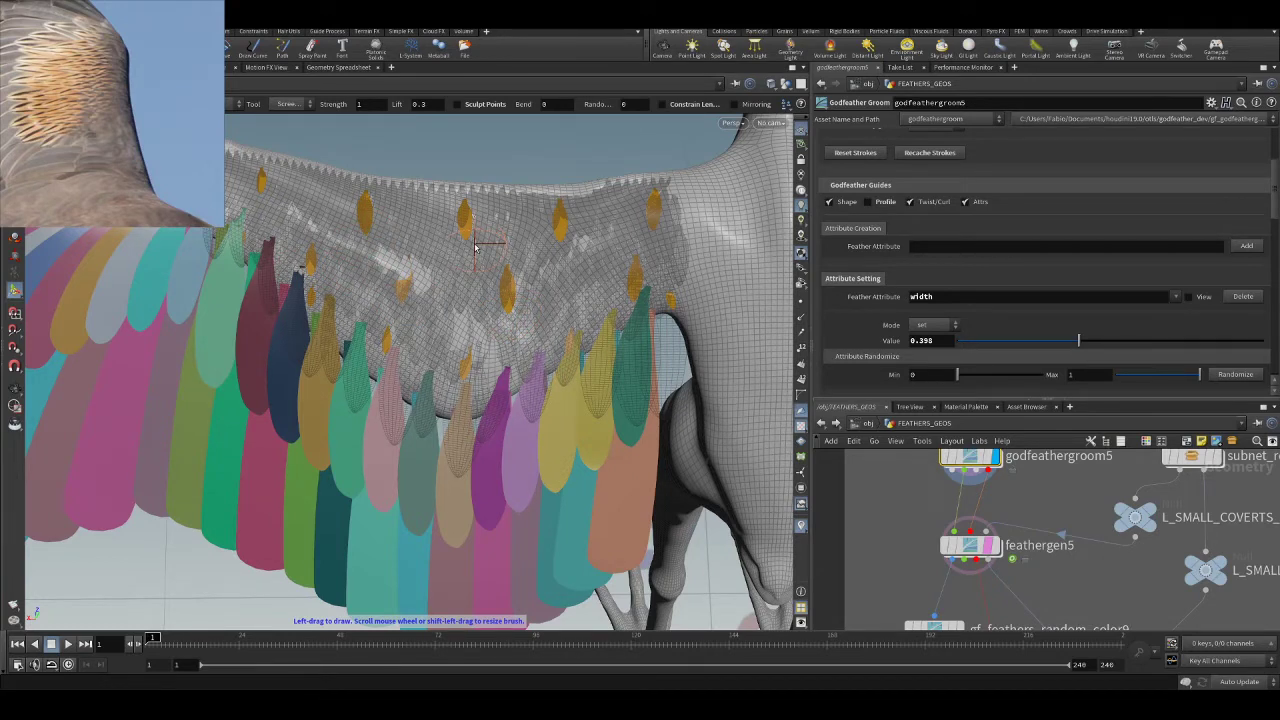
middle_click_drag(374, 236, 384, 268, "alt")
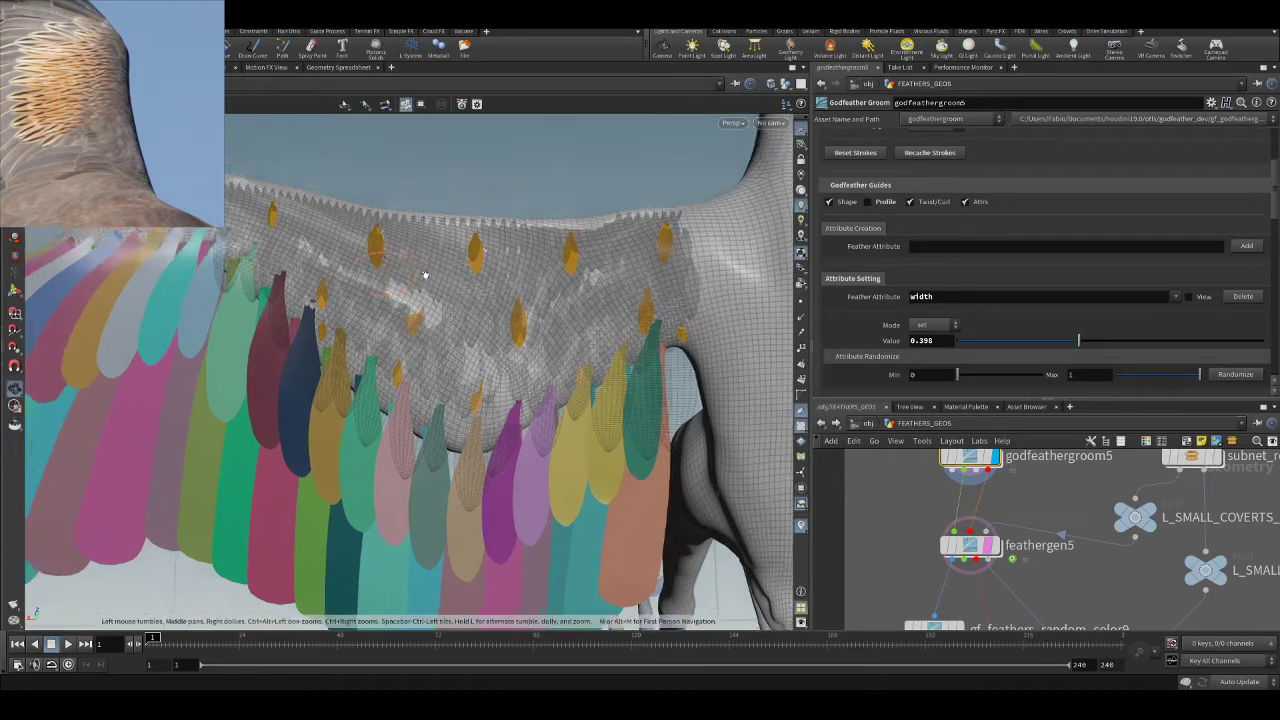
right_click_drag(384, 268, 429, 269, "alt")
left_click_drag(429, 269, 449, 197, "alt")
key("Escape")
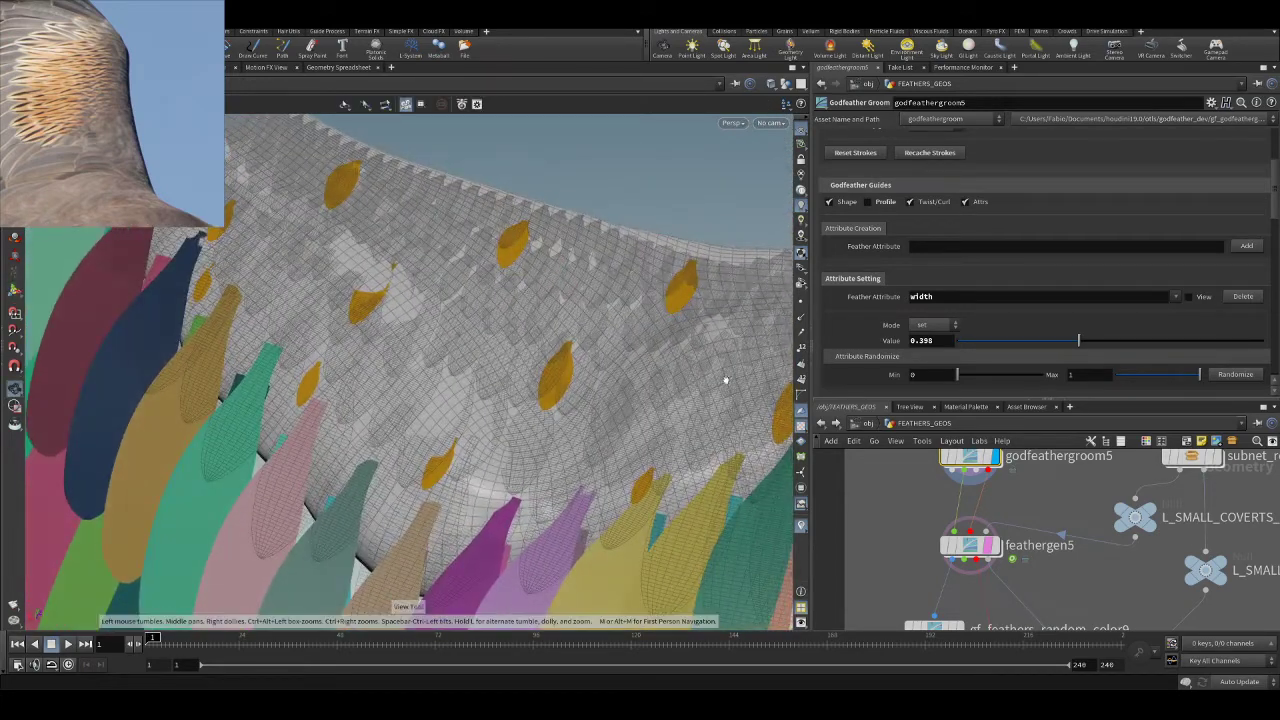
- Open the subnet_roots_l_small_coverts subnetwork
scroll(1018, 491, "down", 5)
scroll(1083, 477, "up", 3)
mouse_move(1113, 515)
middle_mouse_down()
mouse_move(1083, 477)
mouse_move(1051, 520)
middle_mouse_up()
scroll(1051, 520, "up", 3)
double_click(1000, 470)
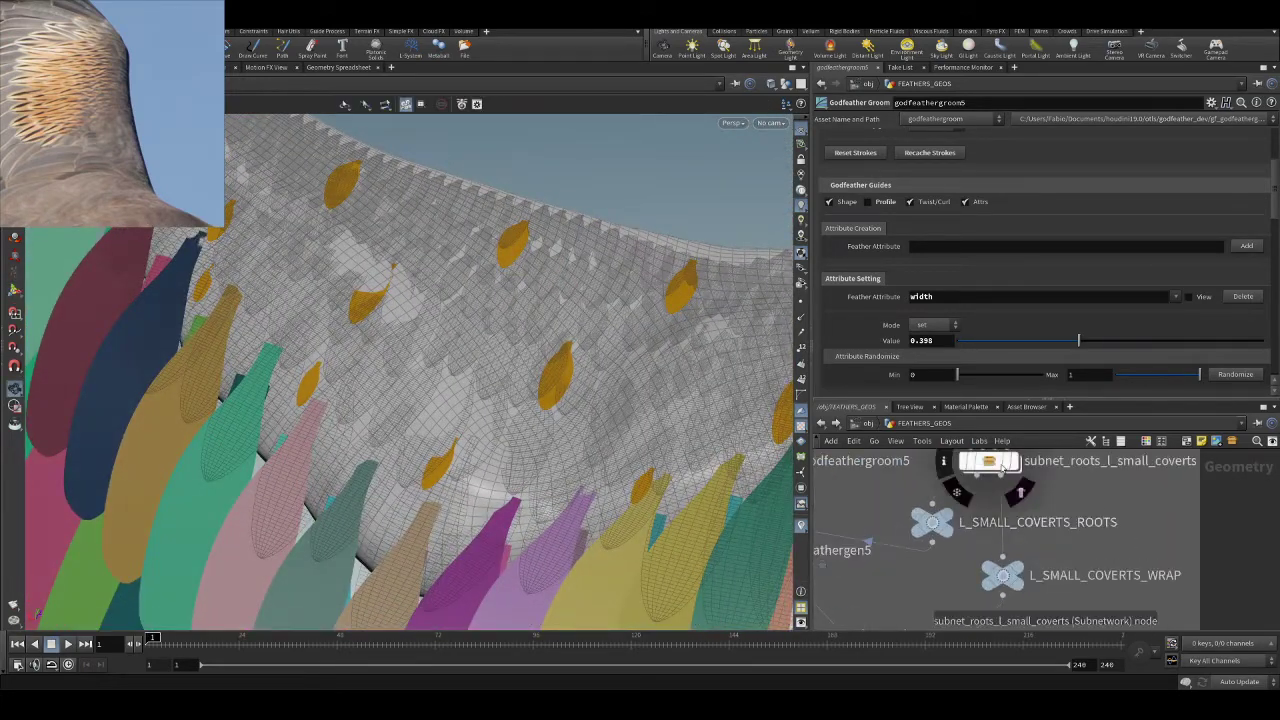
- Select and display gf_scatter_by_rows1, and show its scattered root points in the viewport
scroll(1020, 562, "down", 6)
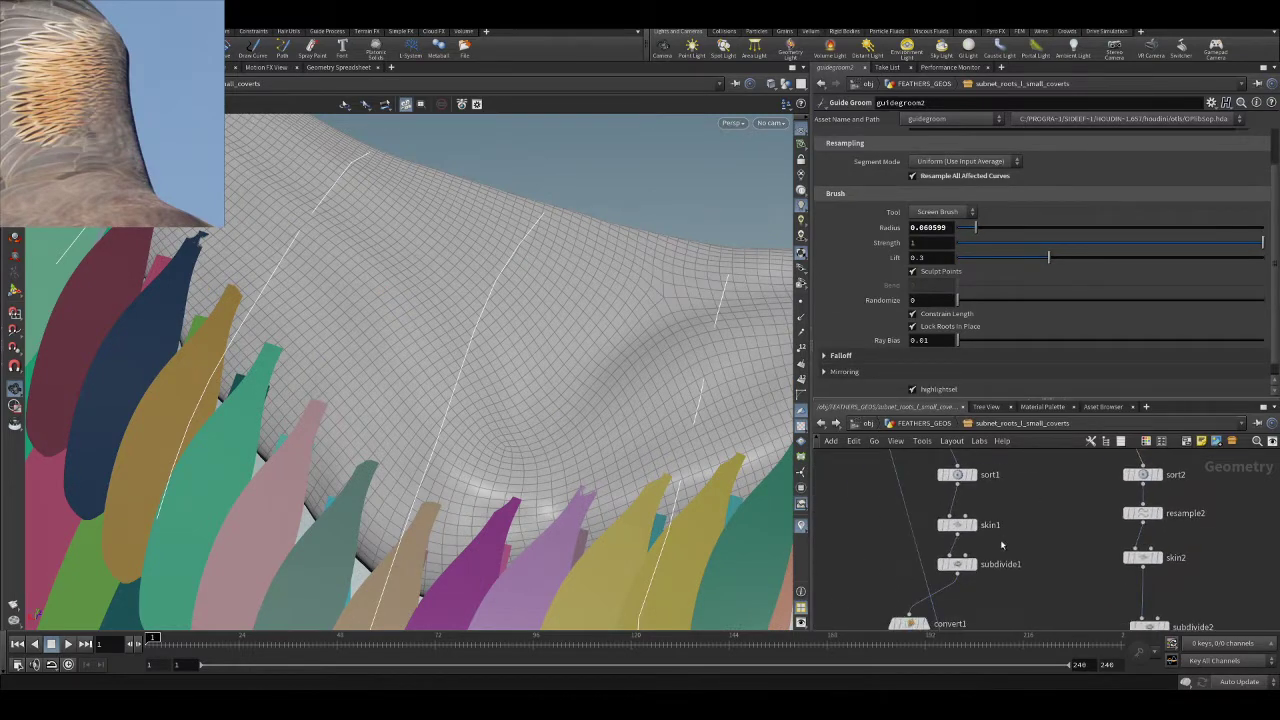
scroll(996, 575, "up", 4)
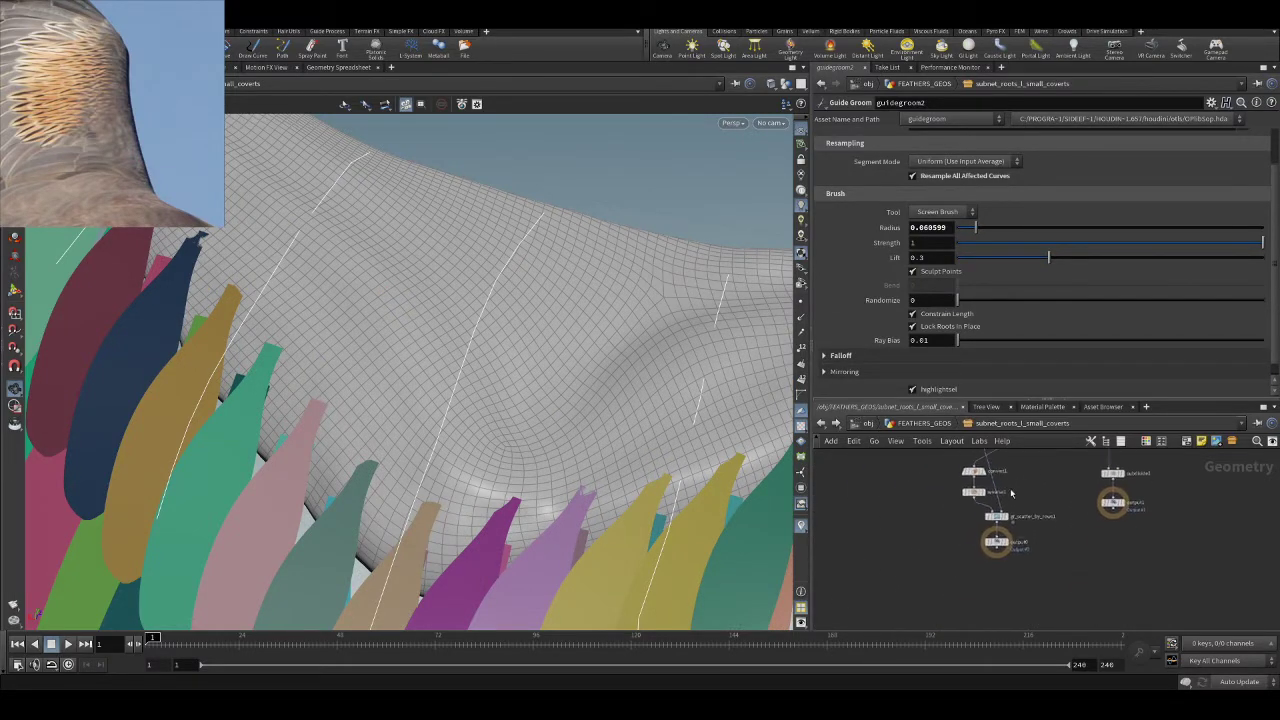
left_click(998, 511)
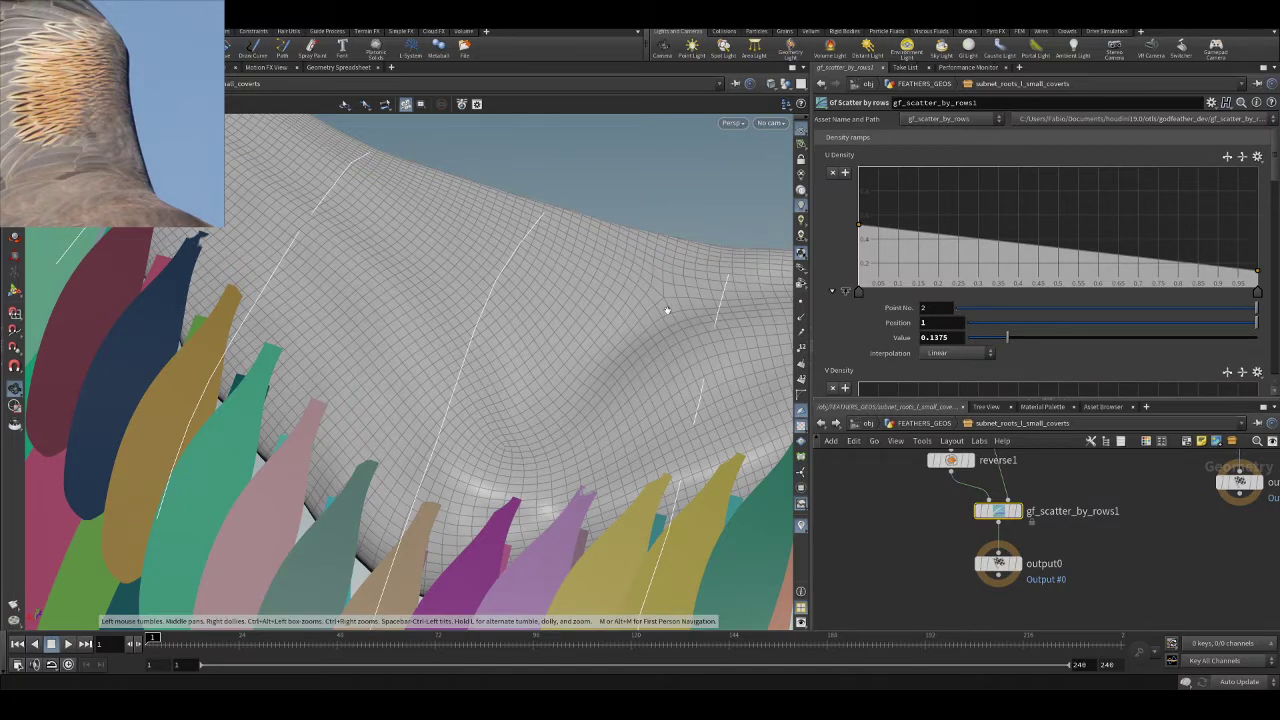
left_click(1012, 511)
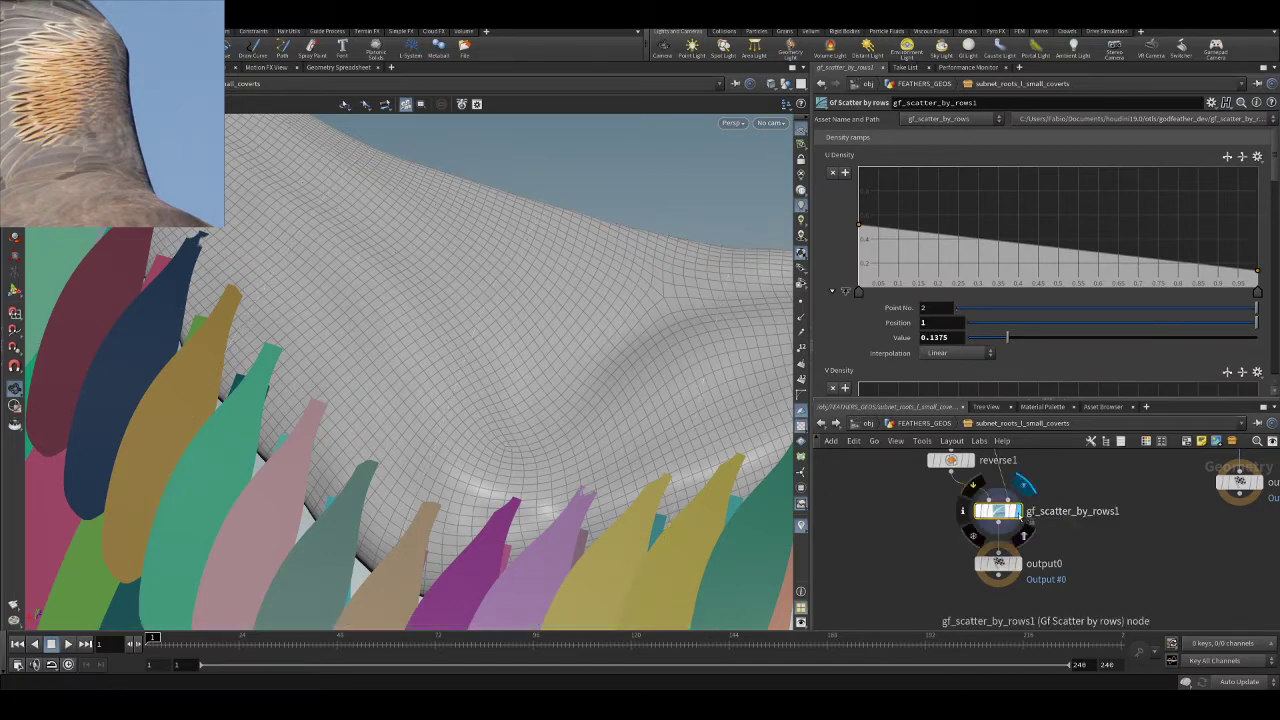
left_click(804, 301)
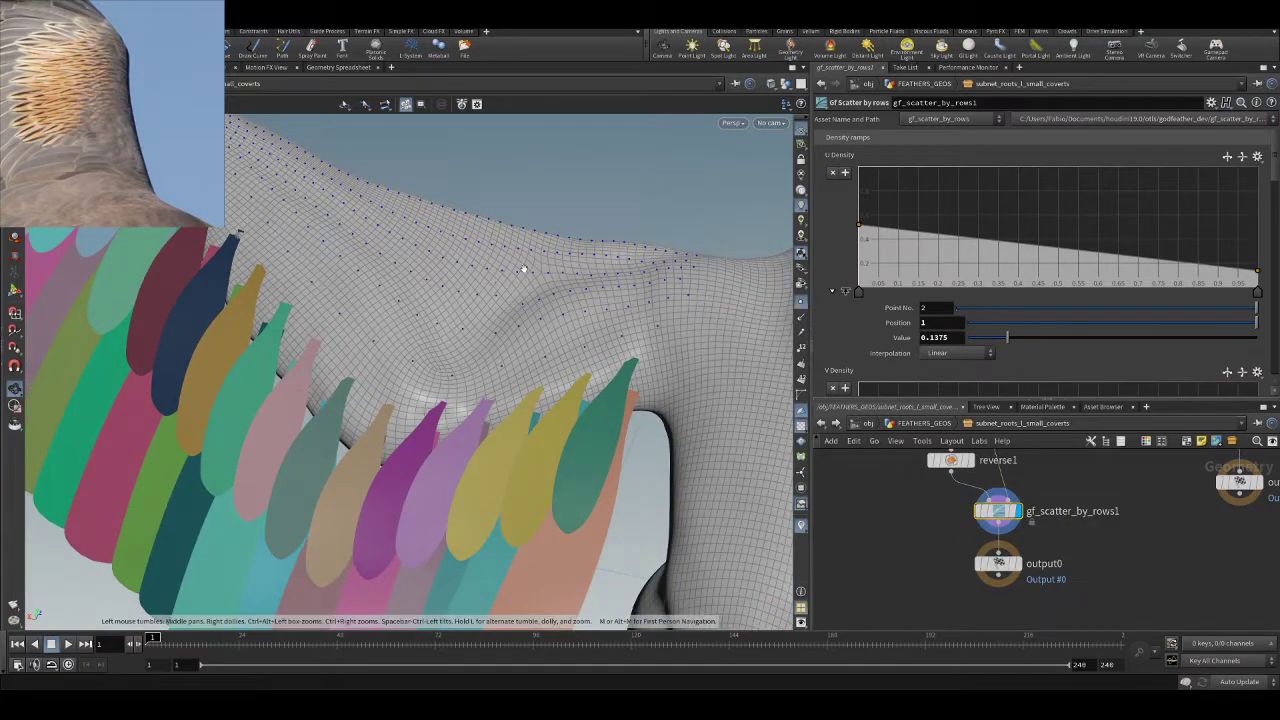
left_click_drag(523, 268, 425, 308)
- Raise the U Density ramp's start point slightly and set its end point's value to 0.189
left_click(859, 291)
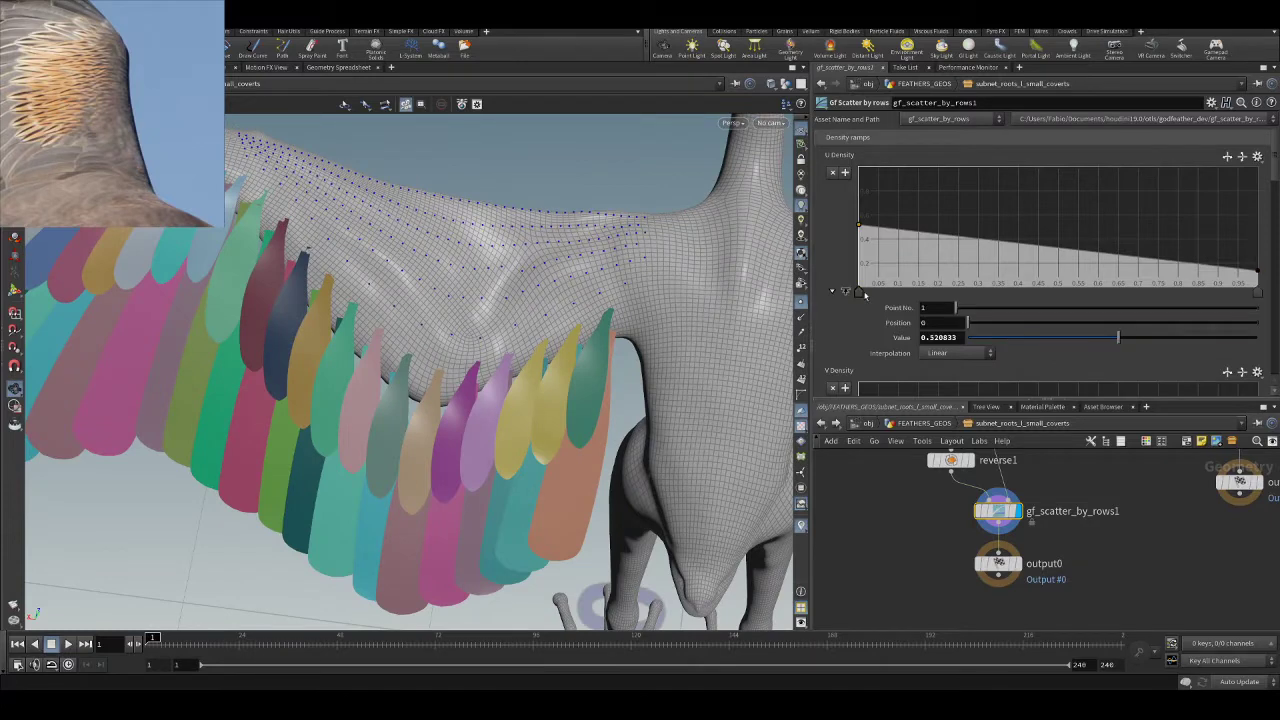
left_click(1258, 291)
left_click_drag(1008, 338, 1022, 342)
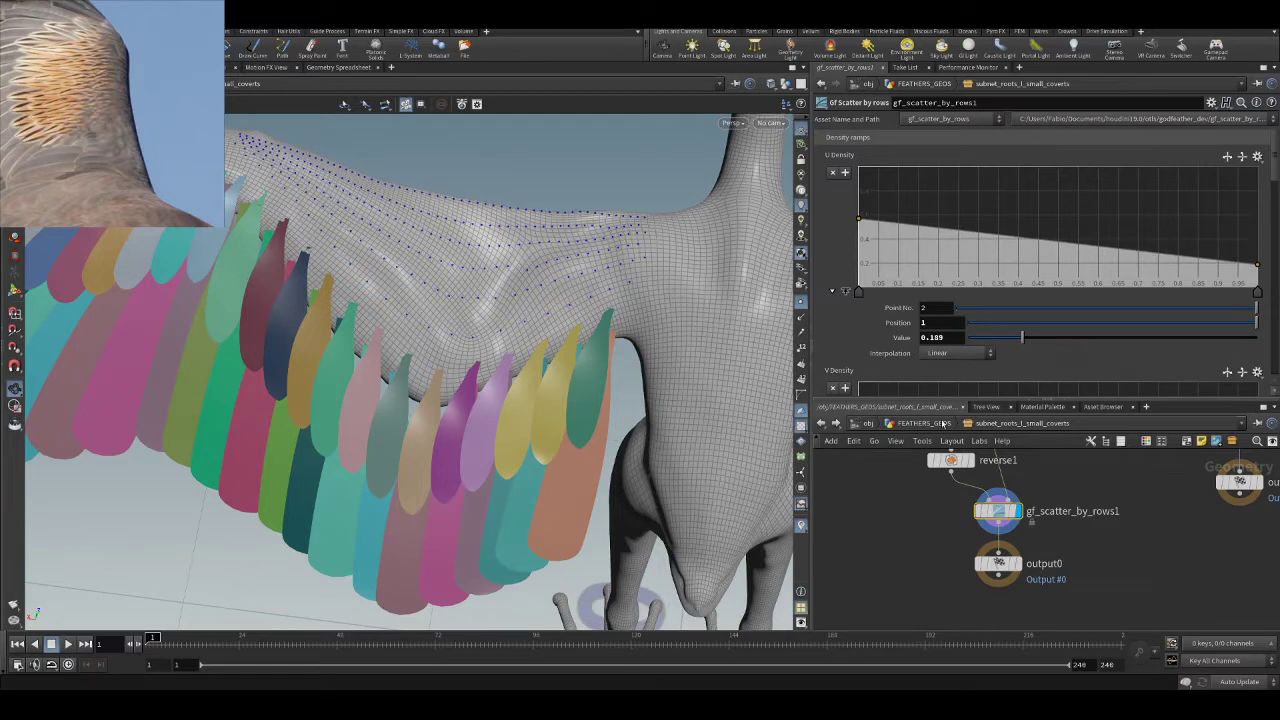
- Return to FEATHERS_GEOS and display gf_feather_solver1
left_click(920, 423)
scroll(1023, 532, "down", 6)
middle_click_drag(1080, 603, 1085, 520)
scroll(1000, 578, "up", 2)
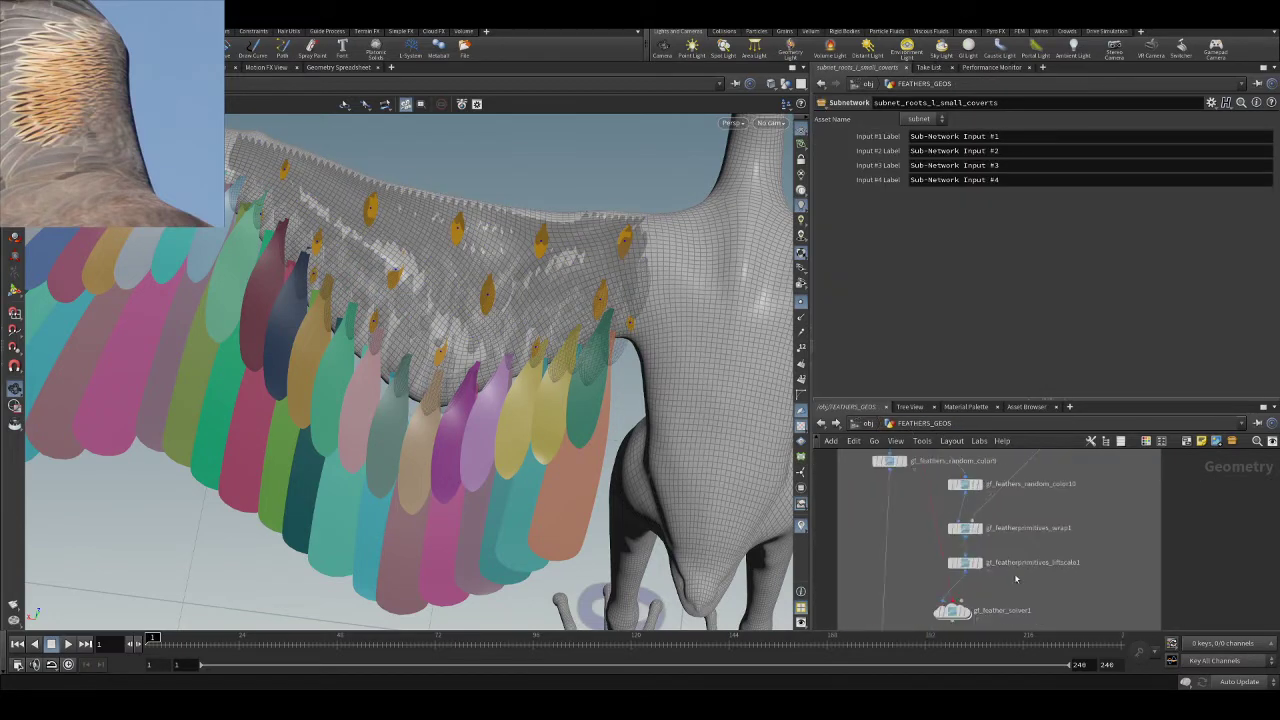
left_click(970, 595)
scroll(985, 560, "up", 3)
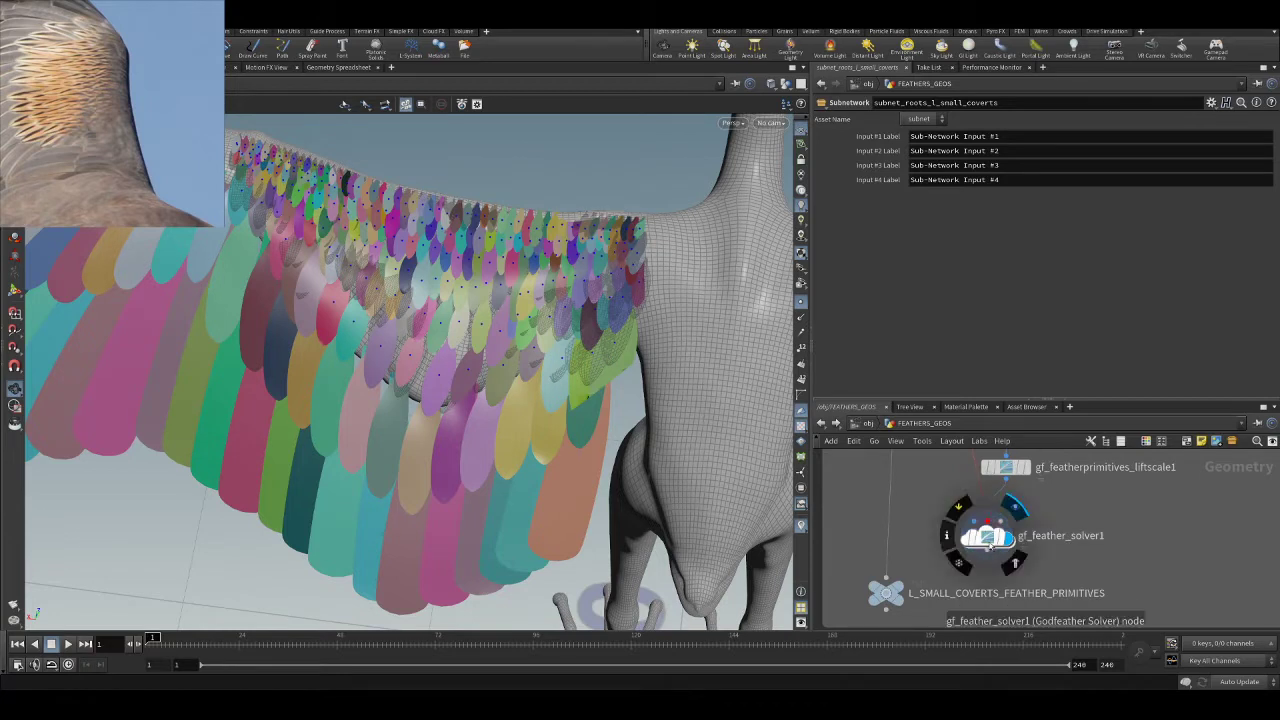
- Run Solve on gf_feather_solver1 and inspect the solved small coverts on the wing
left_click(987, 537)
left_click(940, 168)
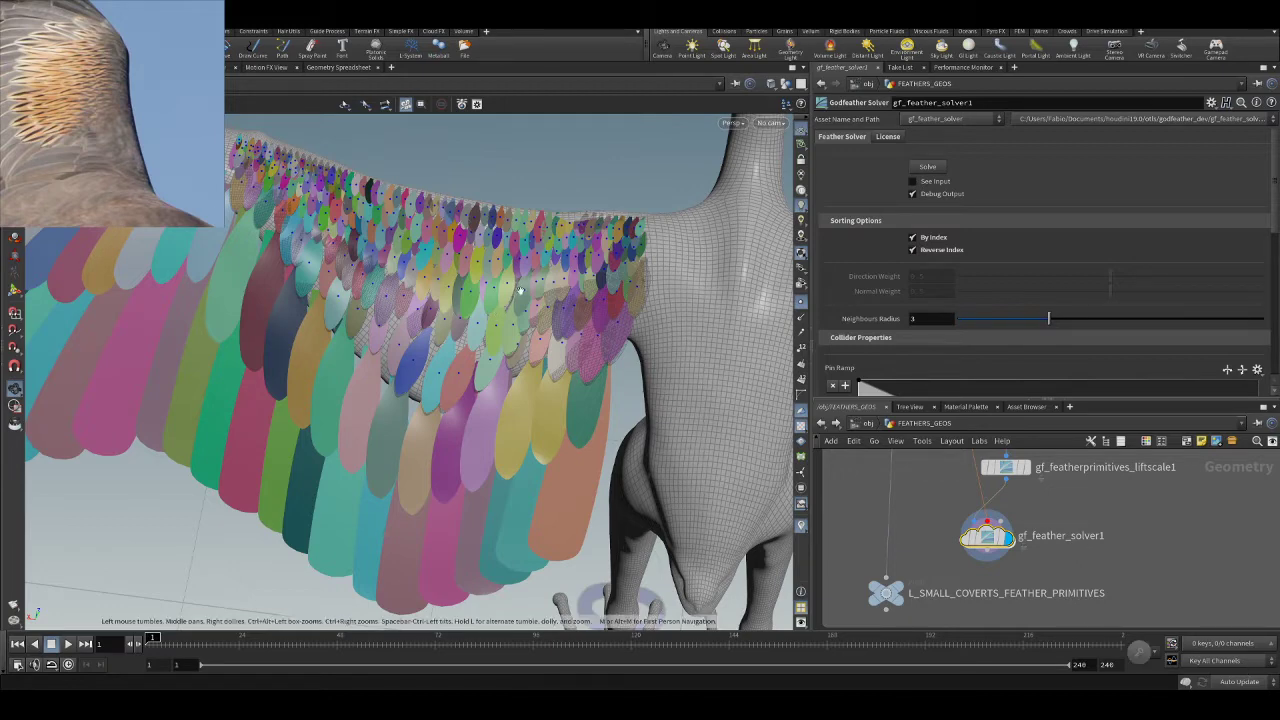
left_click_drag(546, 268, 510, 280)
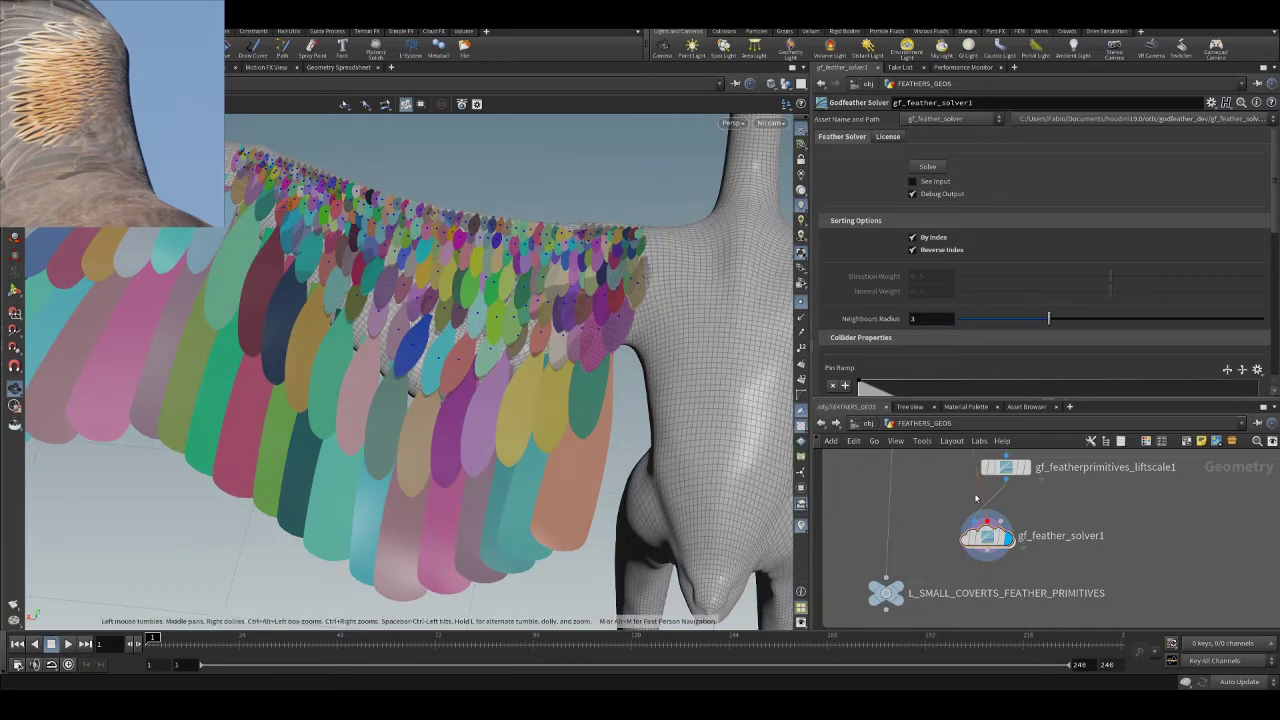
left_click_drag(540, 420, 500, 310)
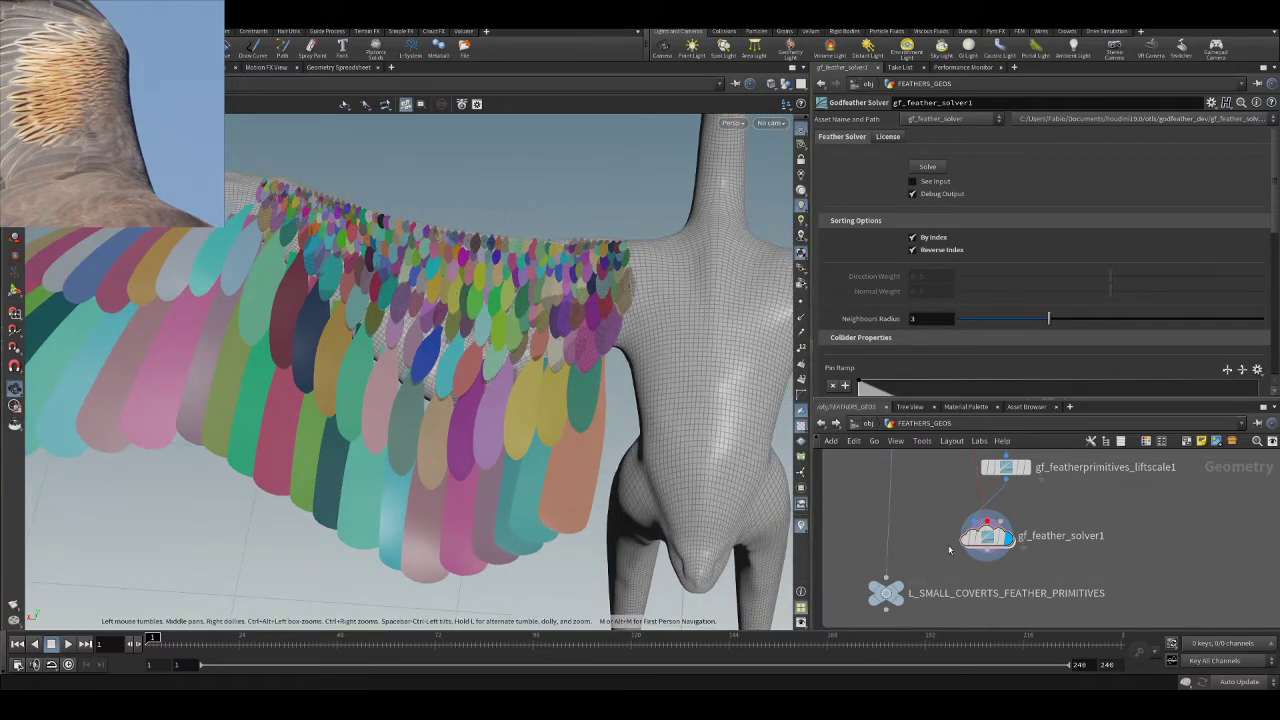
left_click_drag(540, 330, 470, 280)
scroll(472, 314, "up", 4)
- Go to the object level, show WING_L_ROOTS, and switch WING_L_PREVIEW off and back on while examining the root points
left_click(868, 424)
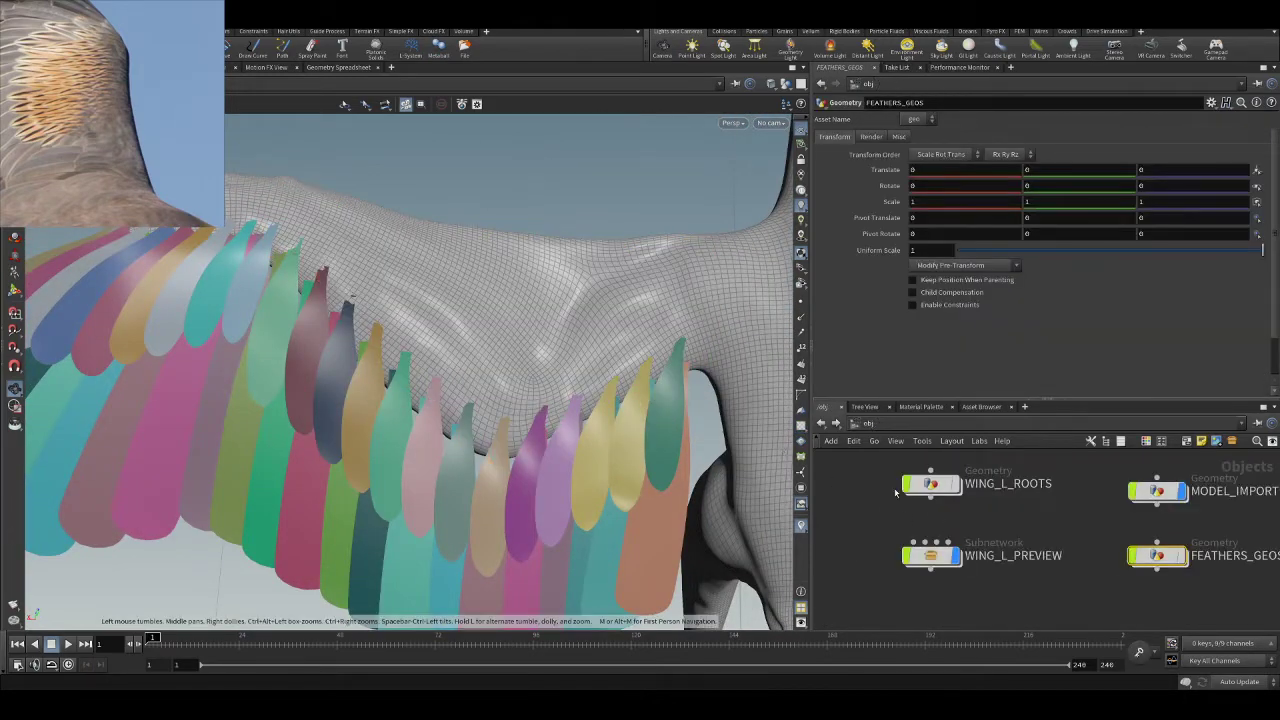
left_click(956, 556)
left_click(956, 484)
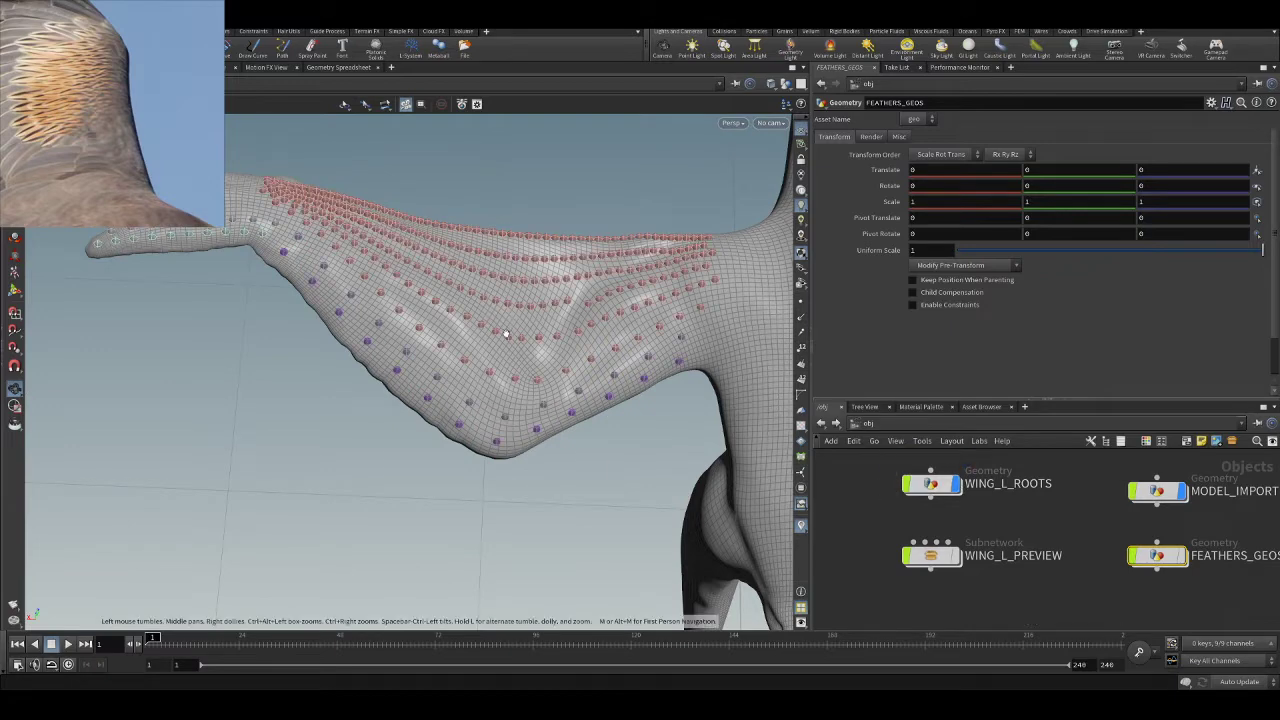
right_click_drag(505, 330, 500, 361)
left_click_drag(500, 361, 489, 311)
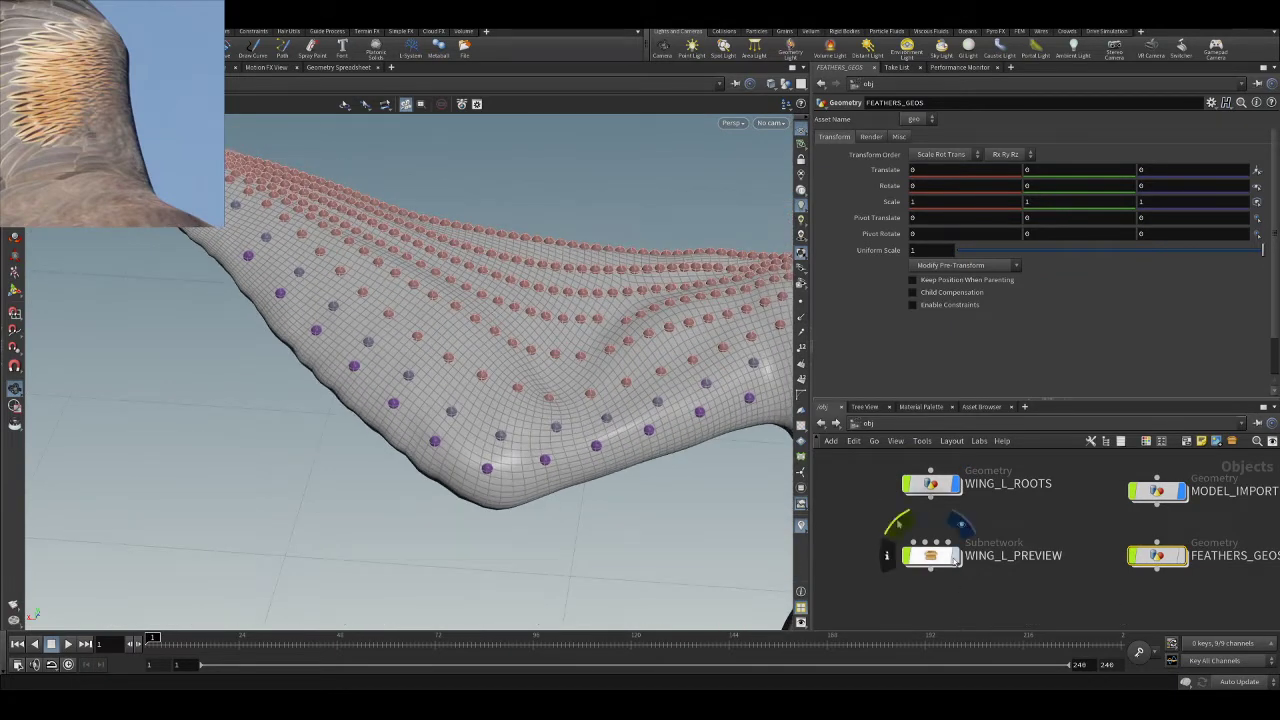
left_click(956, 556)
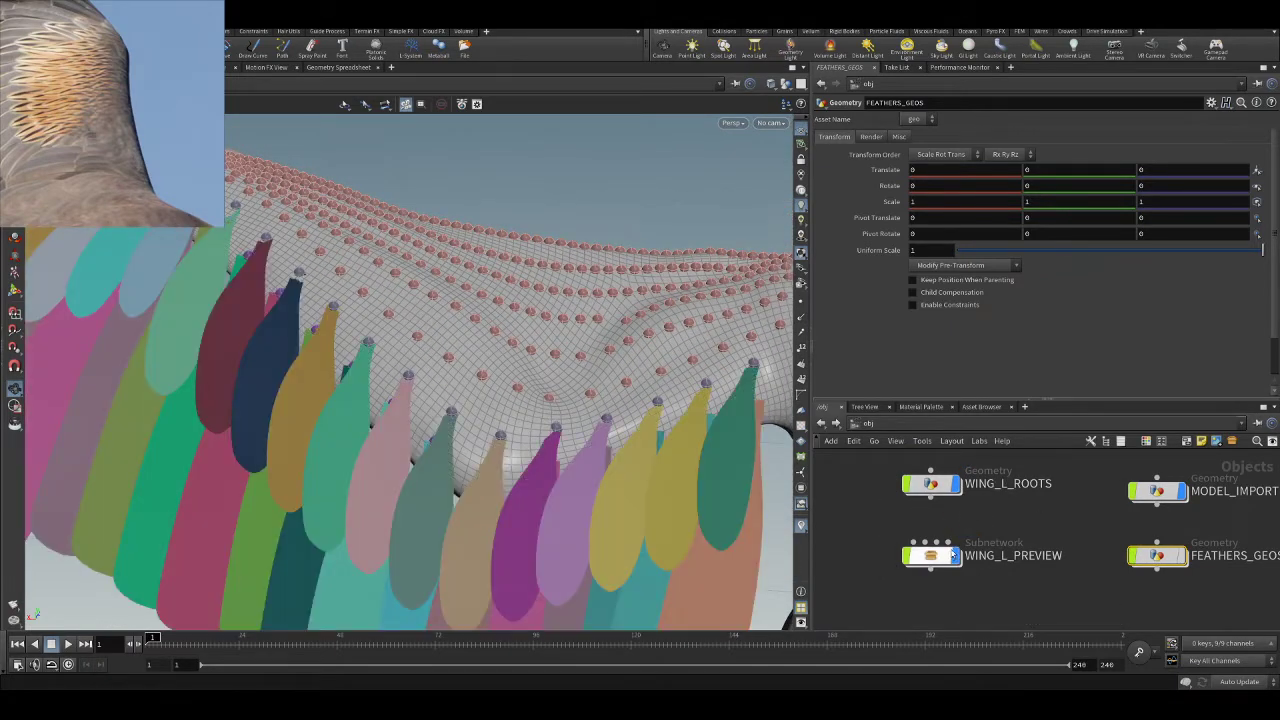
left_click_drag(486, 363, 557, 368)
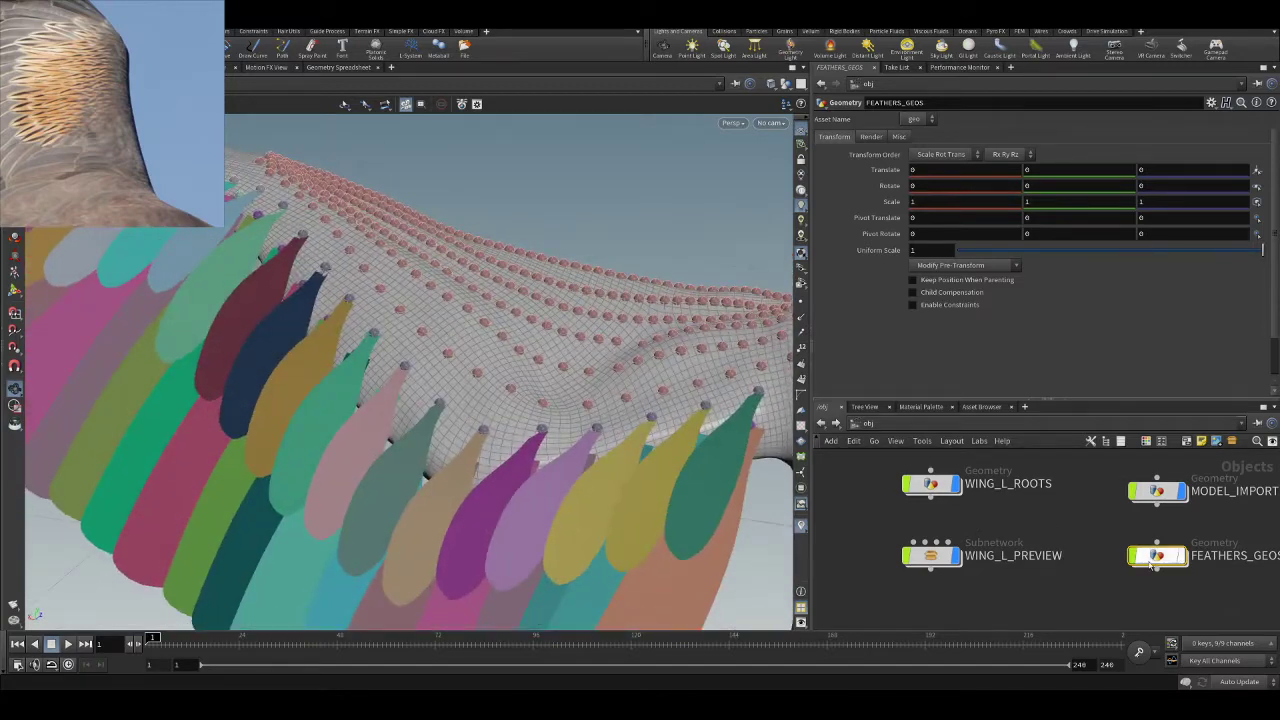
- Open WING_L_PREVIEW and turn on the display of WING_L_SMALL_COVERTS_PREVIEW
double_click(930, 557)
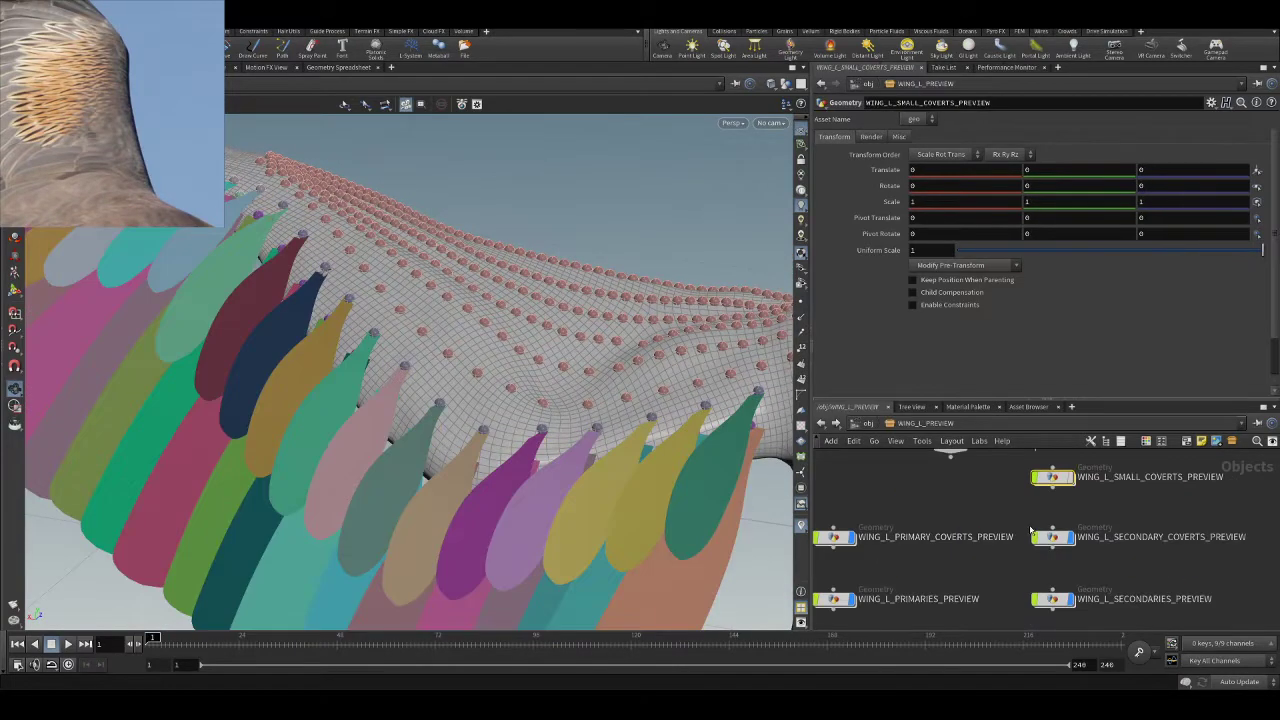
left_click(1052, 520)
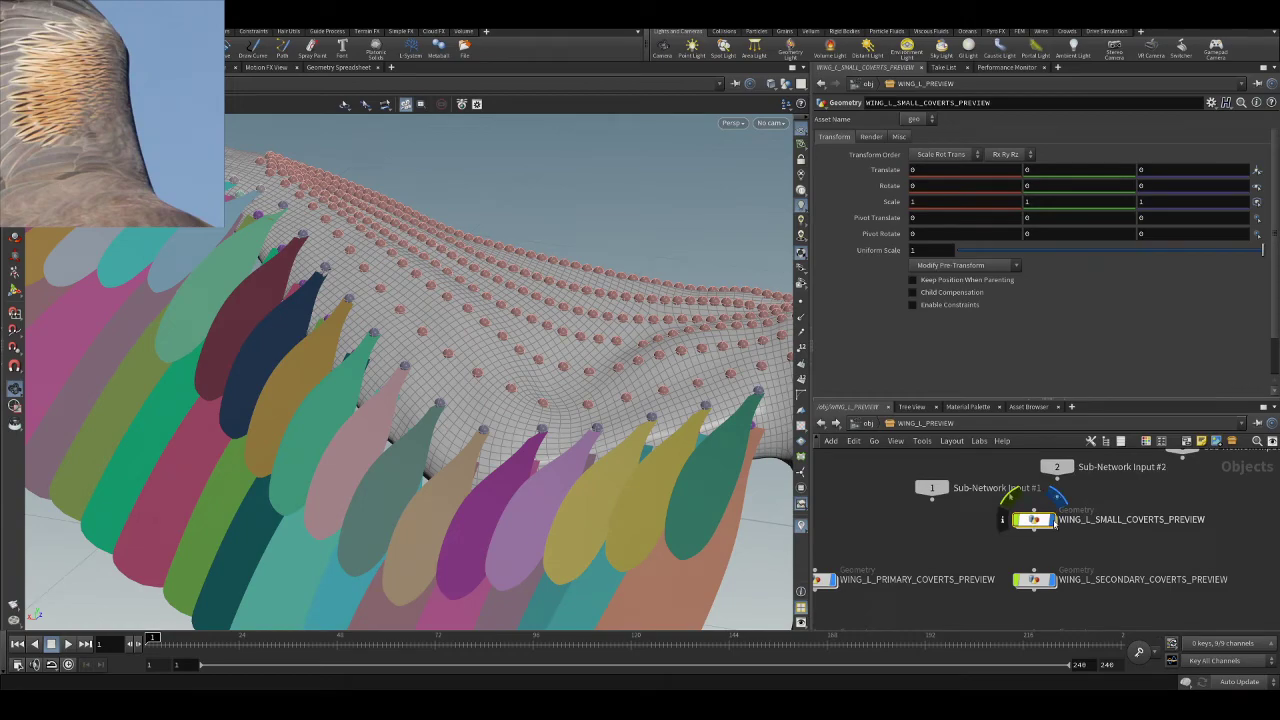
left_click_drag(449, 374, 634, 386)
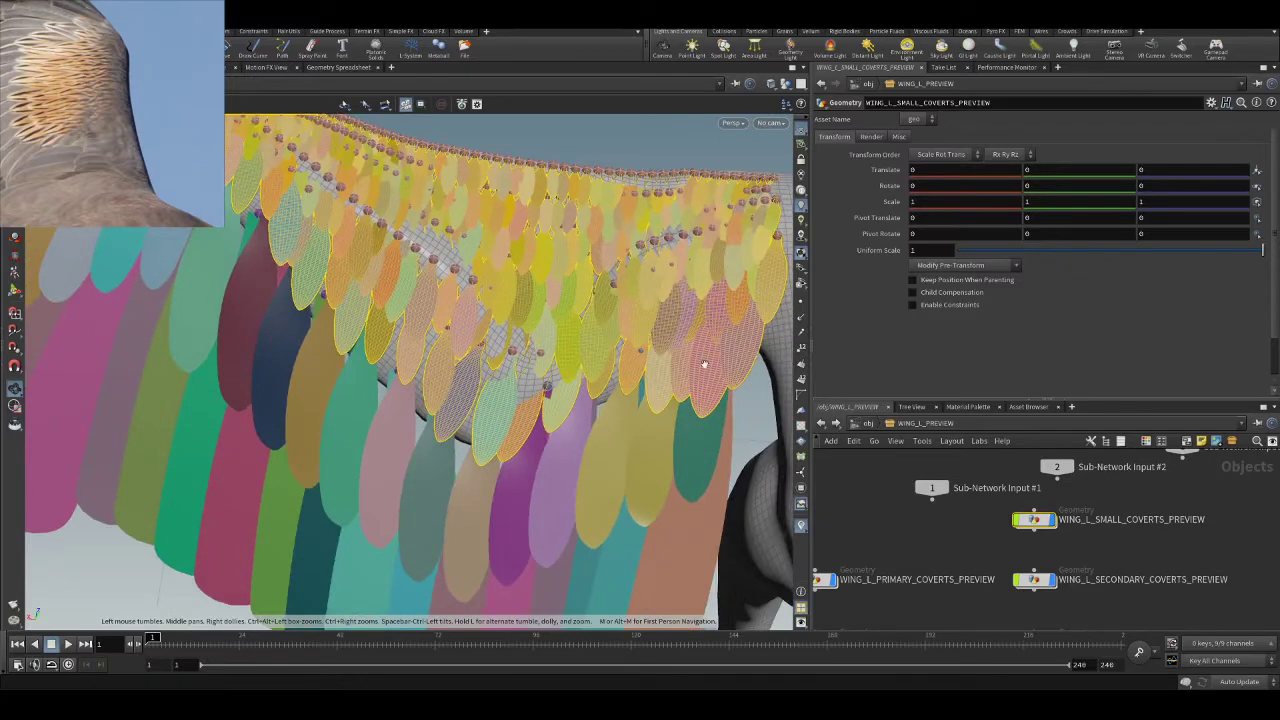
- Return to the object level and examine the left wing's combined feather layers for gaps and coverage
left_click(868, 423)
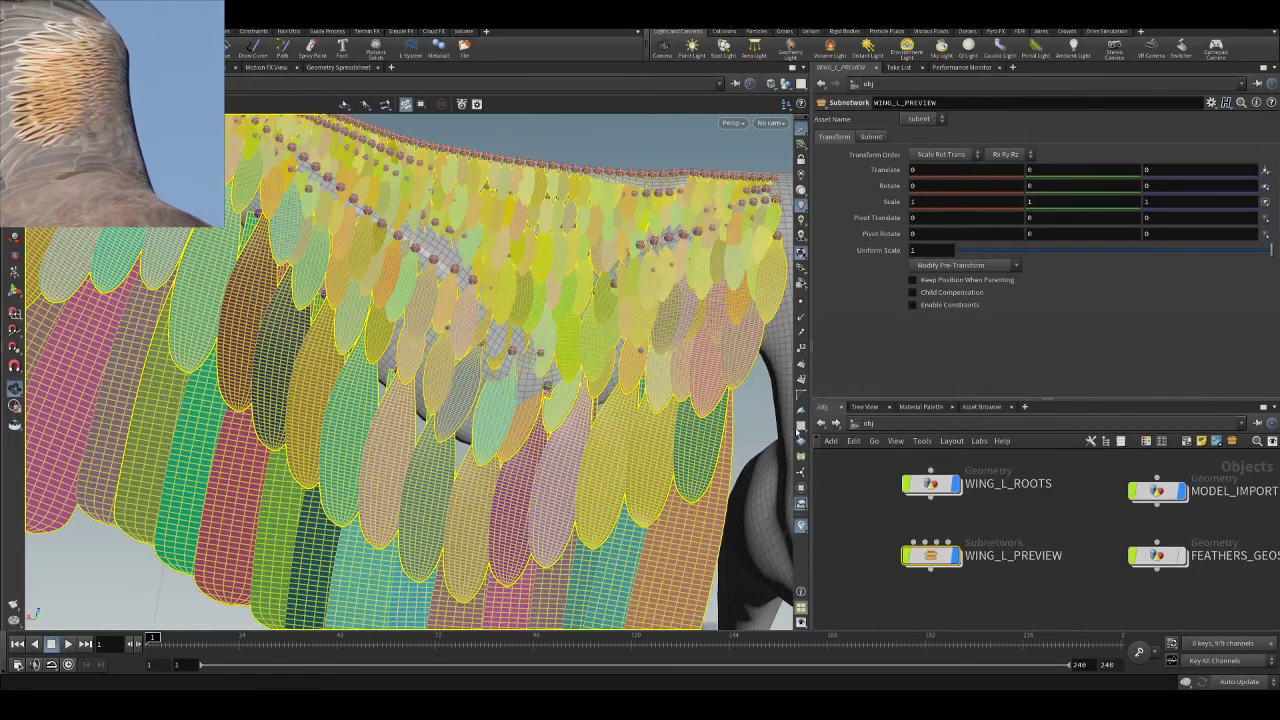
scroll(430, 335, "down", 5)
left_click(1025, 601)
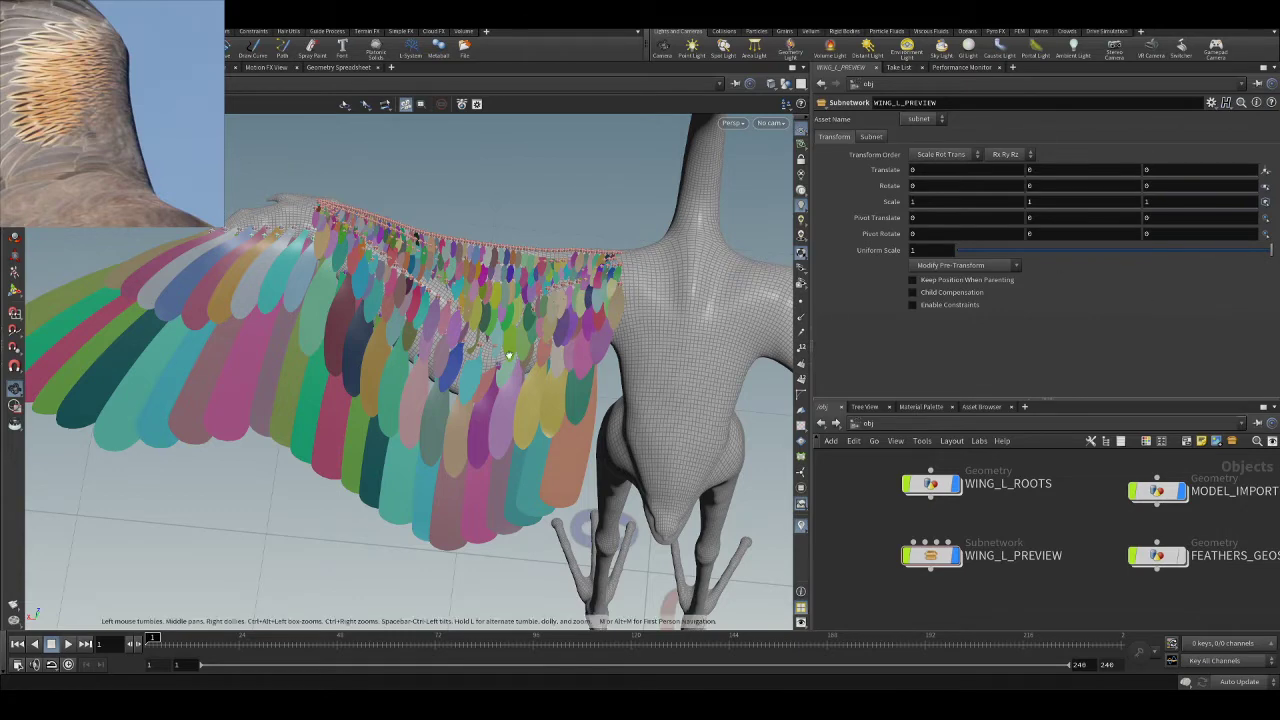
mouse_move(524, 337)
left_mouse_down()
mouse_move(449, 231)
mouse_move(472, 372)
mouse_move(508, 343)
left_mouse_up()
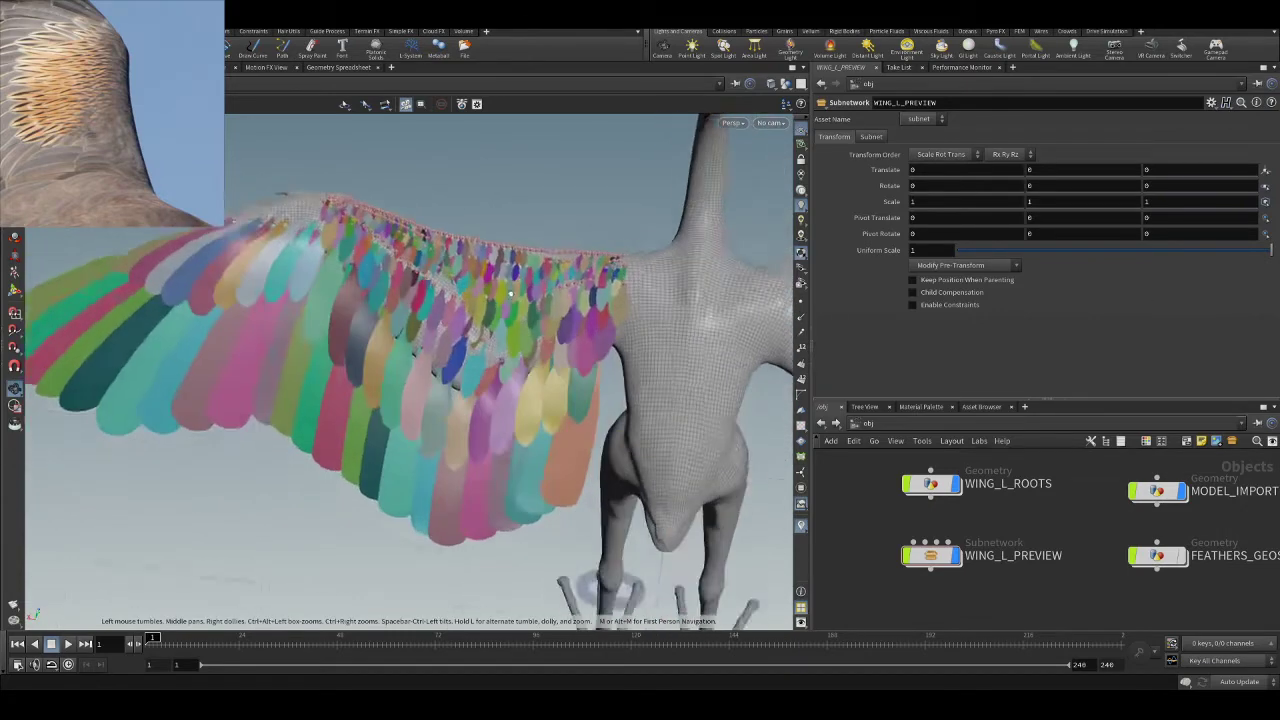
right_click_drag(508, 343, 501, 364)
left_click_drag(501, 364, 546, 334)
scroll(1053, 543, "down", 3)
scroll(1116, 568, "up", 3)
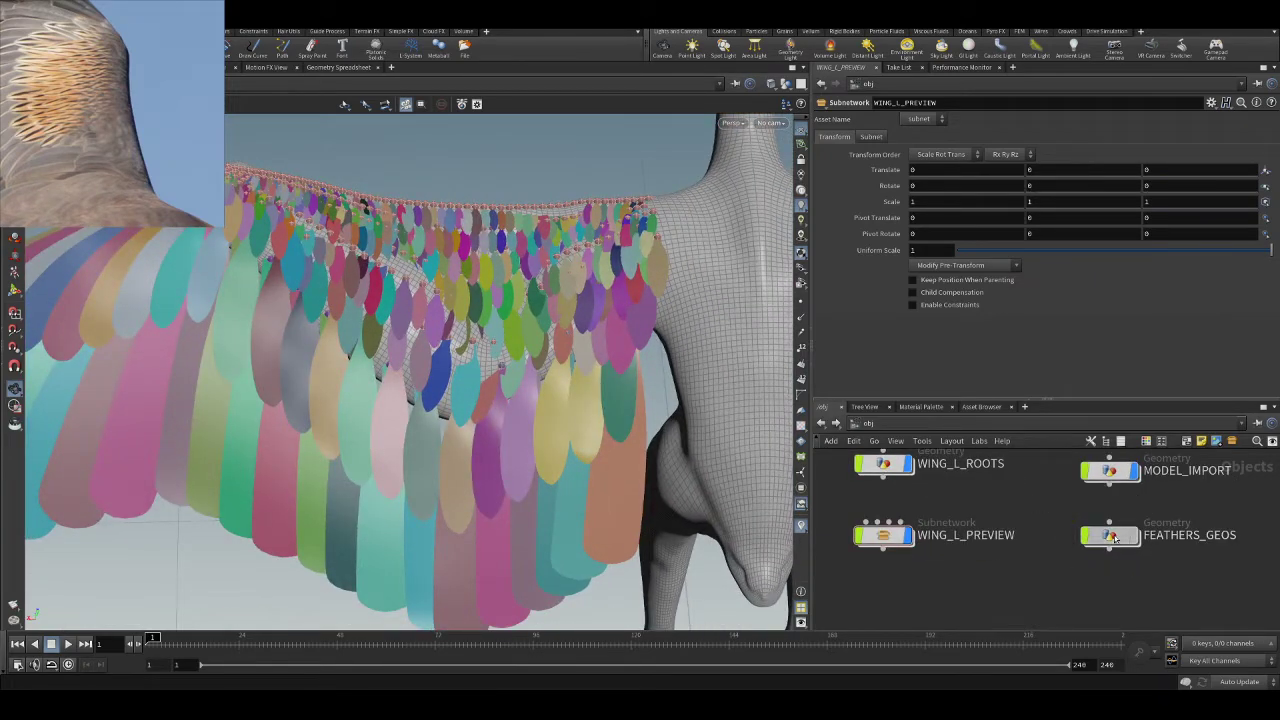
- Open FEATHERS_GEOS and enter the guide_process network of feathergen5
double_click(1112, 537)
scroll(1012, 507, "up", 2)
middle_click_drag(1007, 453, 997, 528)
scroll(990, 522, "up", 5)
double_click(926, 543)
- Bypass the copy_pscale_to_primitives Attribute Wrangle in feathergen5's guide_process network
scroll(1012, 525, "down", 4)
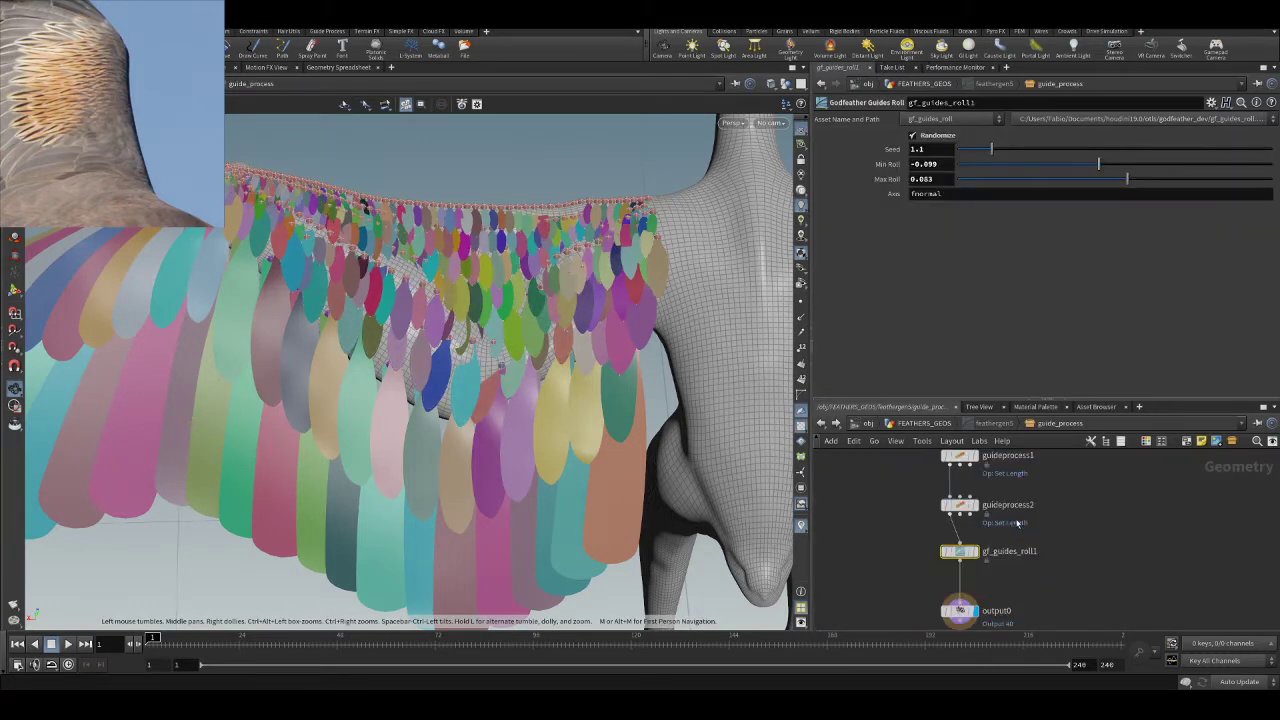
middle_click_drag(1037, 503, 1027, 570)
scroll(1010, 530, "up", 5)
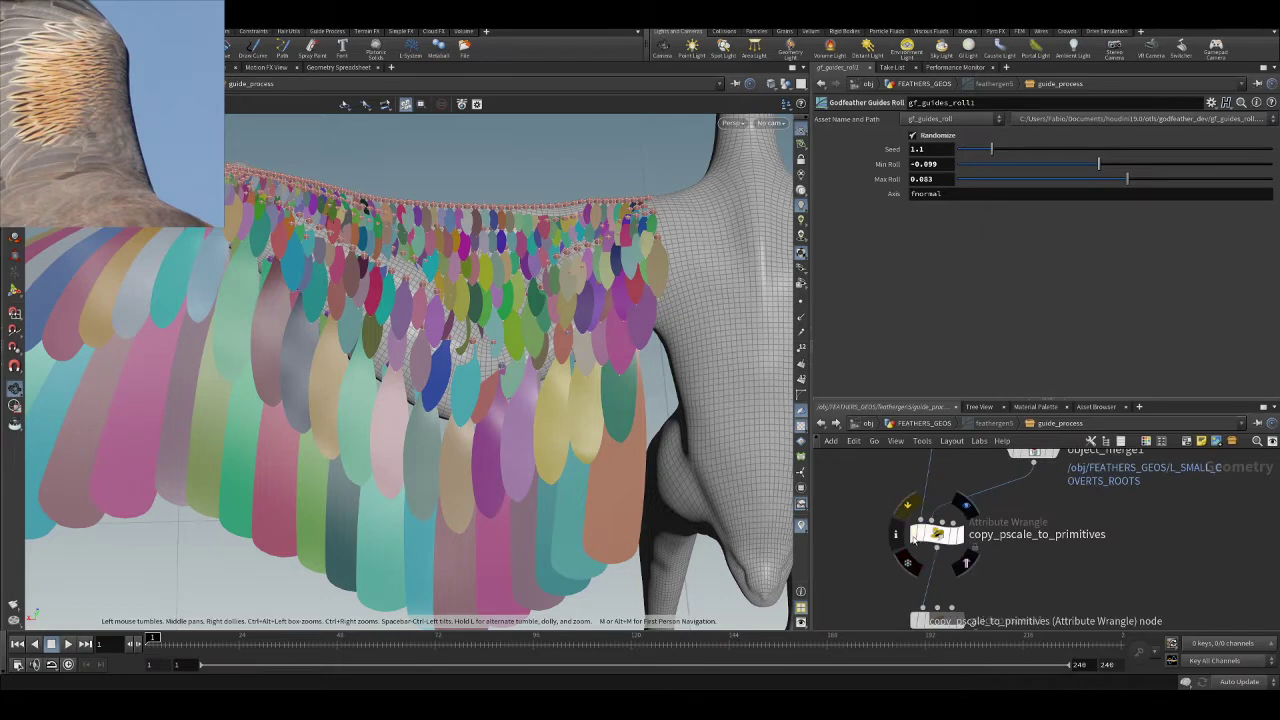
left_click(955, 536)
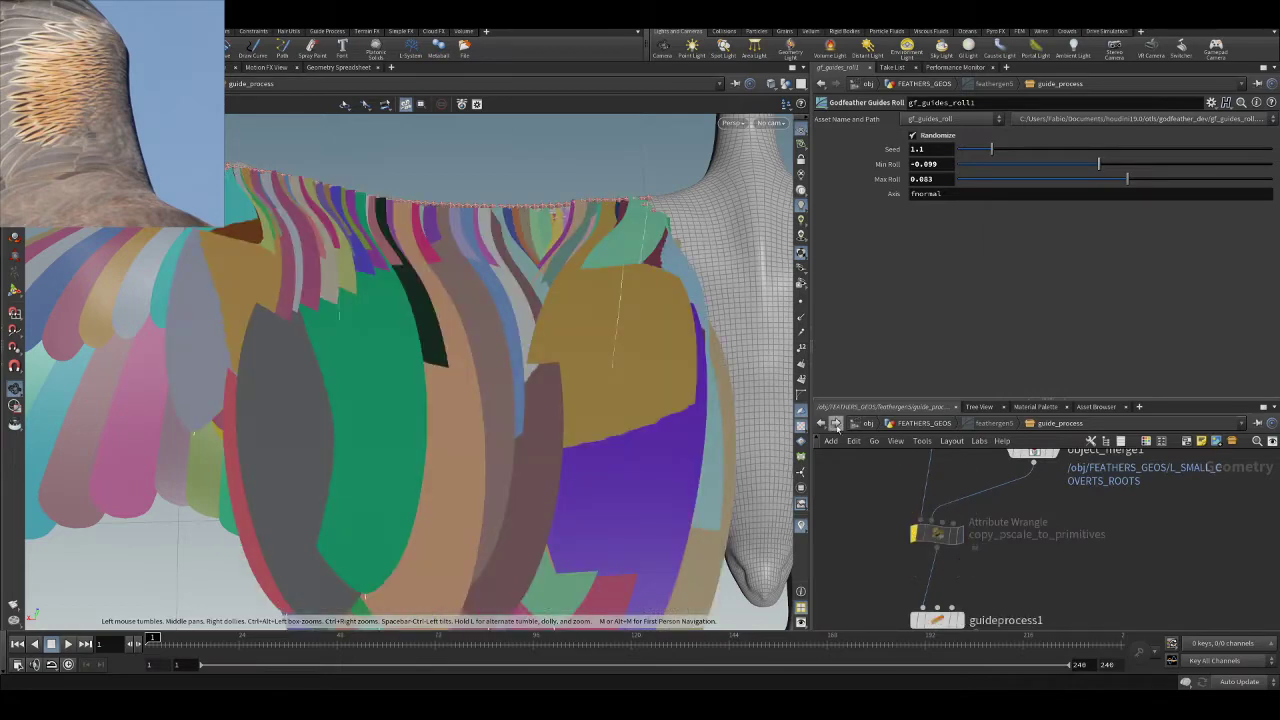
scroll(993, 529, "down", 3)
middle_click_drag(1039, 560, 1029, 603)
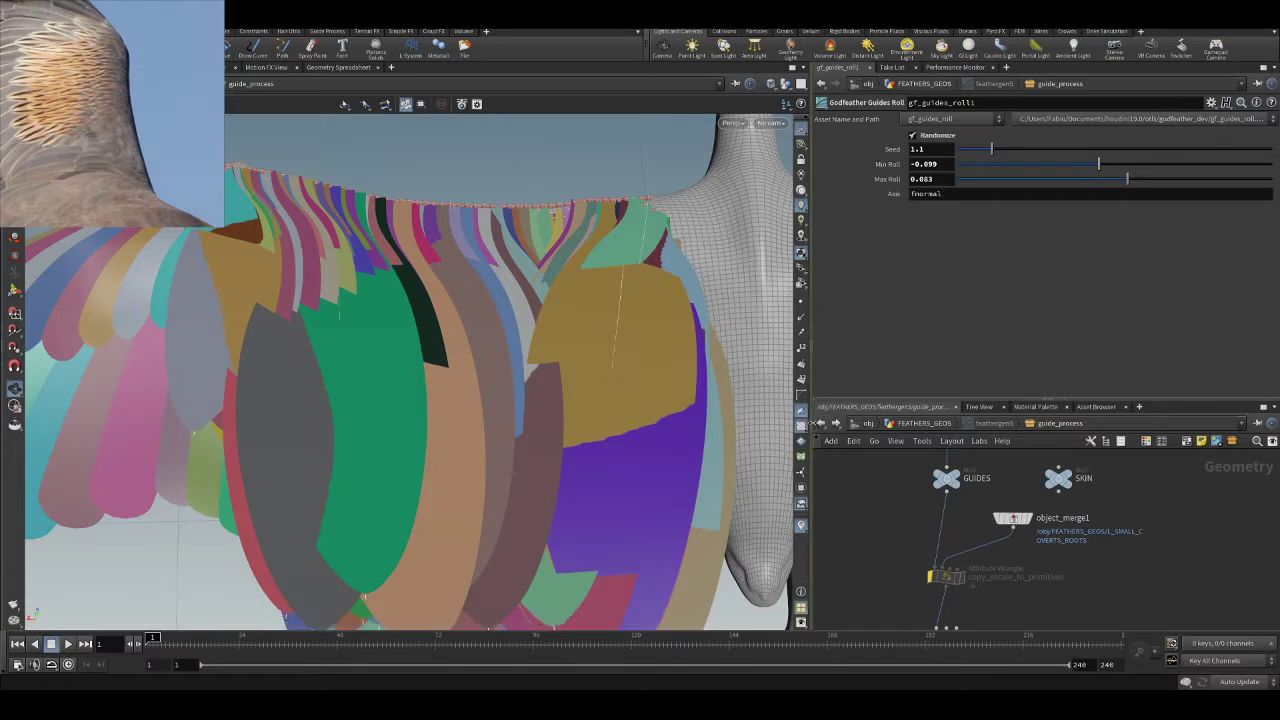
- Bypass the guideprocess1 Set Length node in feathergen5's guide_process network
middle_click_drag(971, 565, 967, 487)
scroll(966, 513, "up", 3)
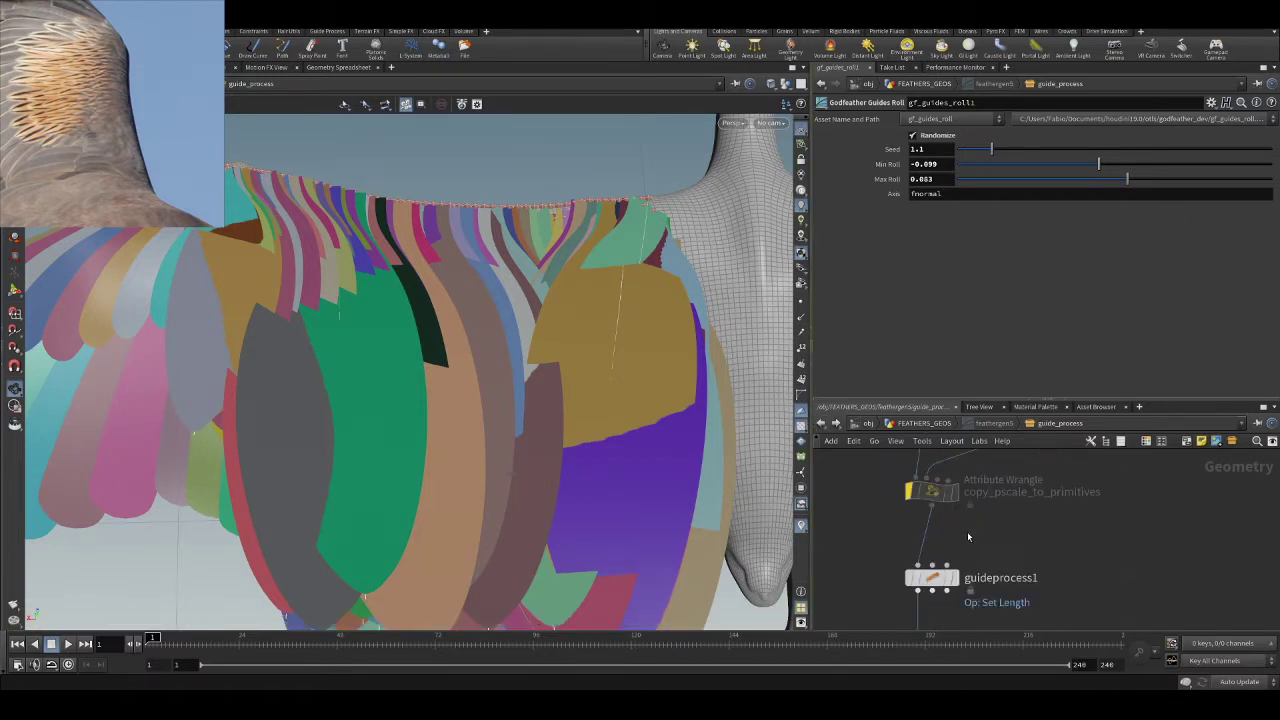
left_click(932, 577)
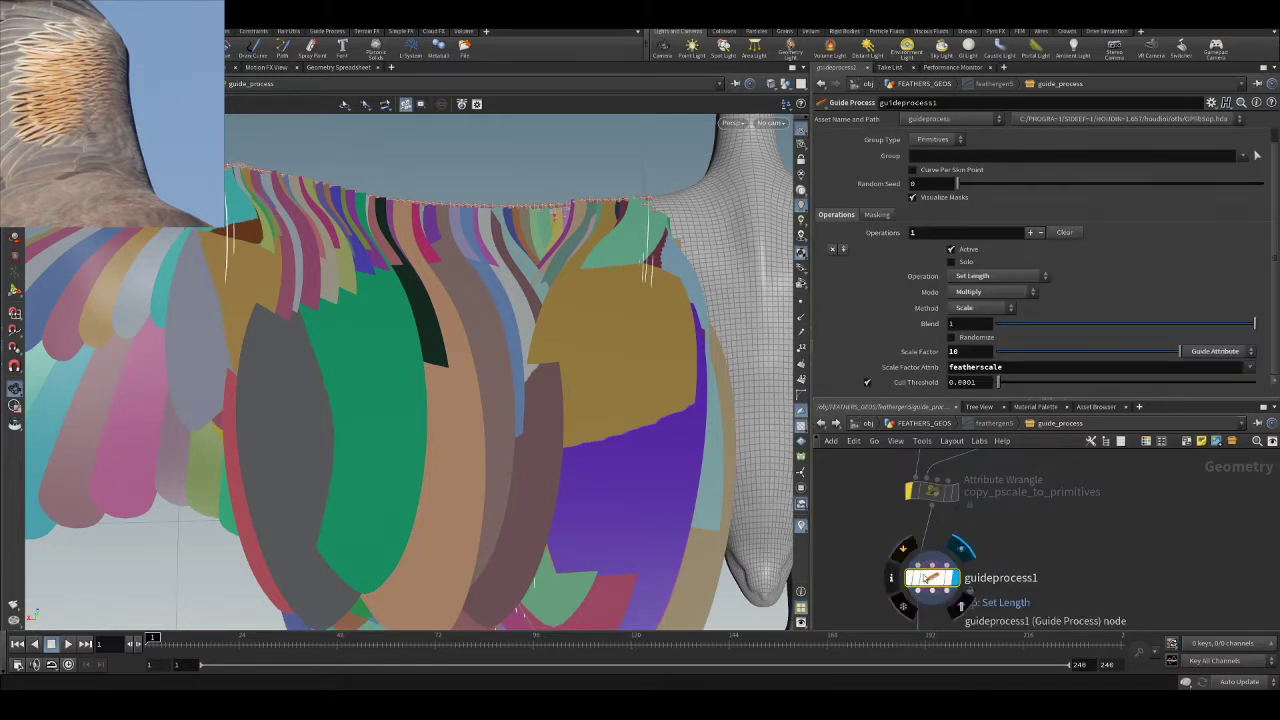
left_click(909, 578)
middle_click_drag(1009, 515, 1006, 484)
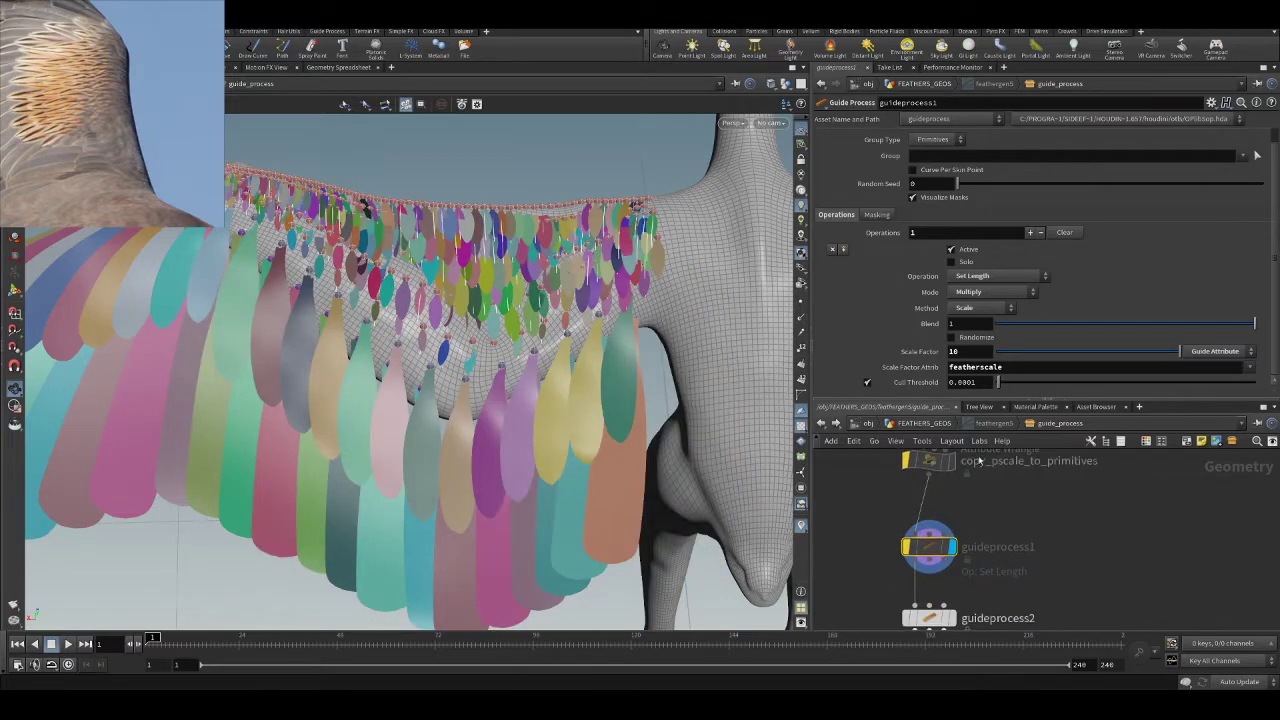
- Return to the FEATHERS_GEOS network and display the godfeathergroom5 node
left_click(921, 424)
left_click_drag(528, 321, 503, 338)
middle_click_drag(968, 491, 965, 553)
left_click(925, 514)
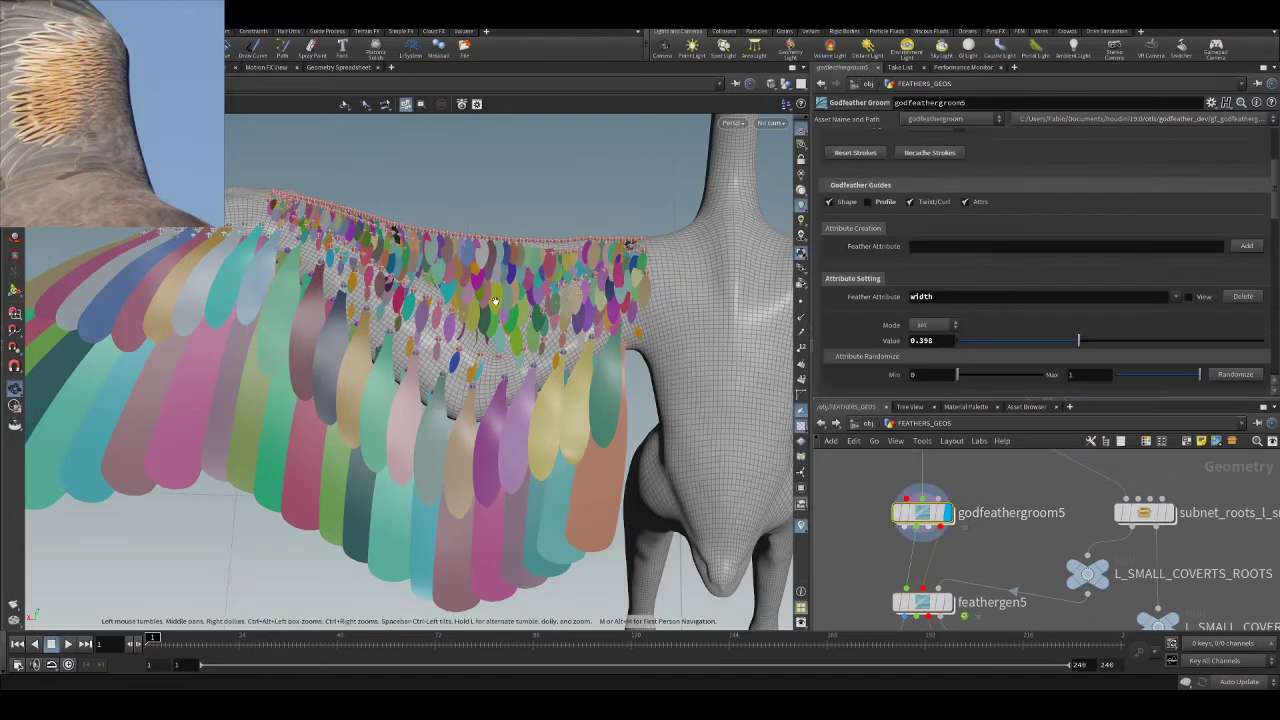
middle_click_drag(1006, 562, 1012, 485)
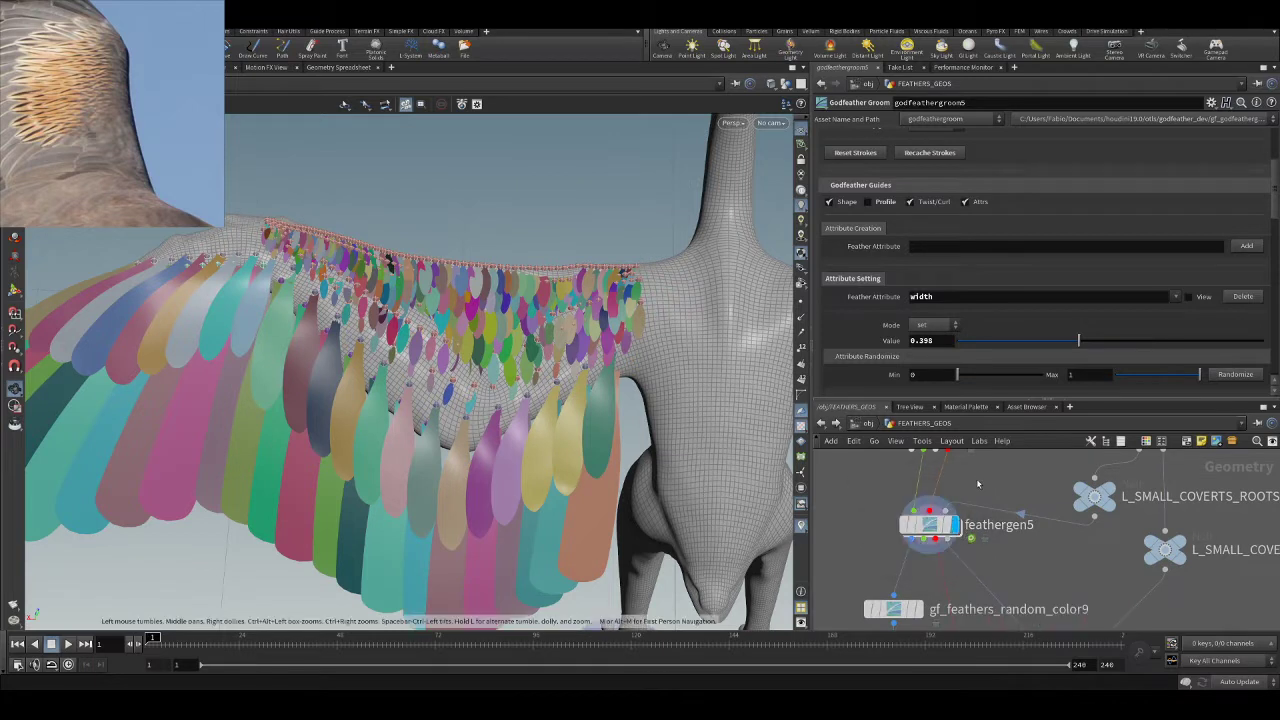
middle_click_drag(906, 506, 906, 582)
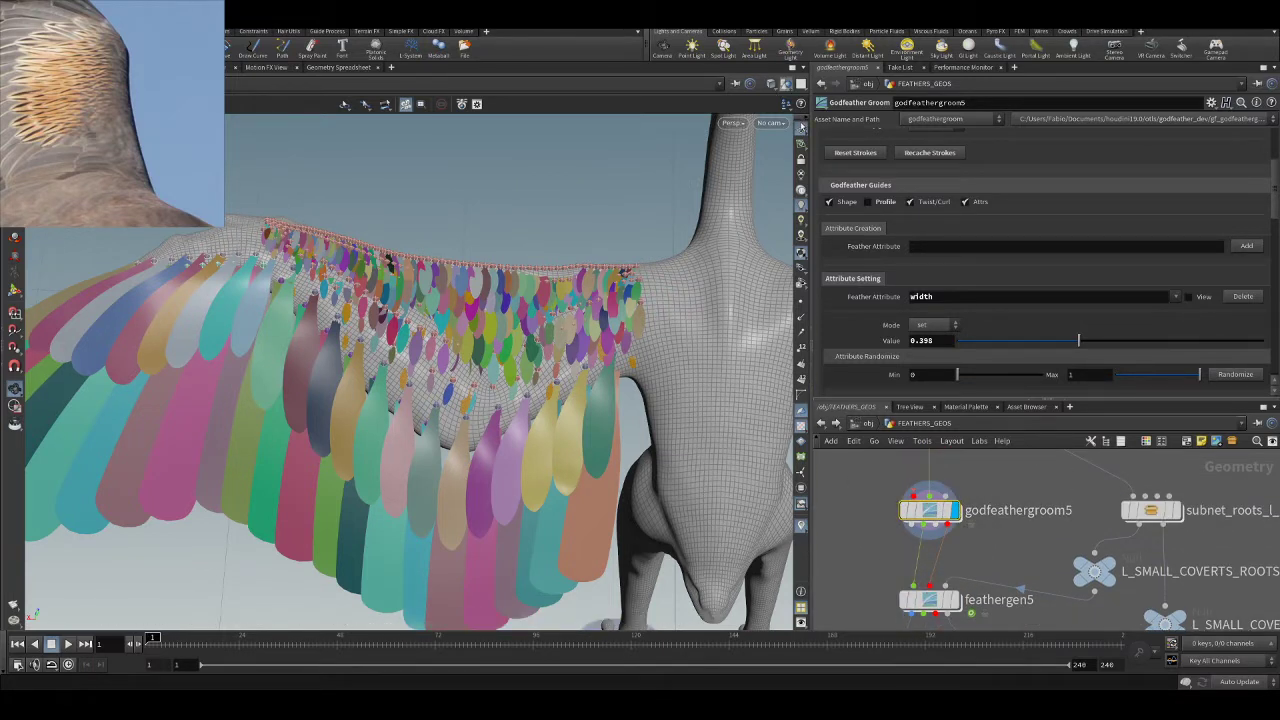
- Hide the other objects and brush all small covert guides with the Adjust Length tool at a target length of 0.02
left_click(802, 127)
left_click_drag(523, 249, 459, 310)
left_click(14, 291)
mouse_move(526, 437)
middle_mouse_down("alt")
mouse_move(531, 326)
mouse_move(508, 389)
mouse_move(542, 361)
mouse_move(523, 368)
middle_mouse_up("alt")
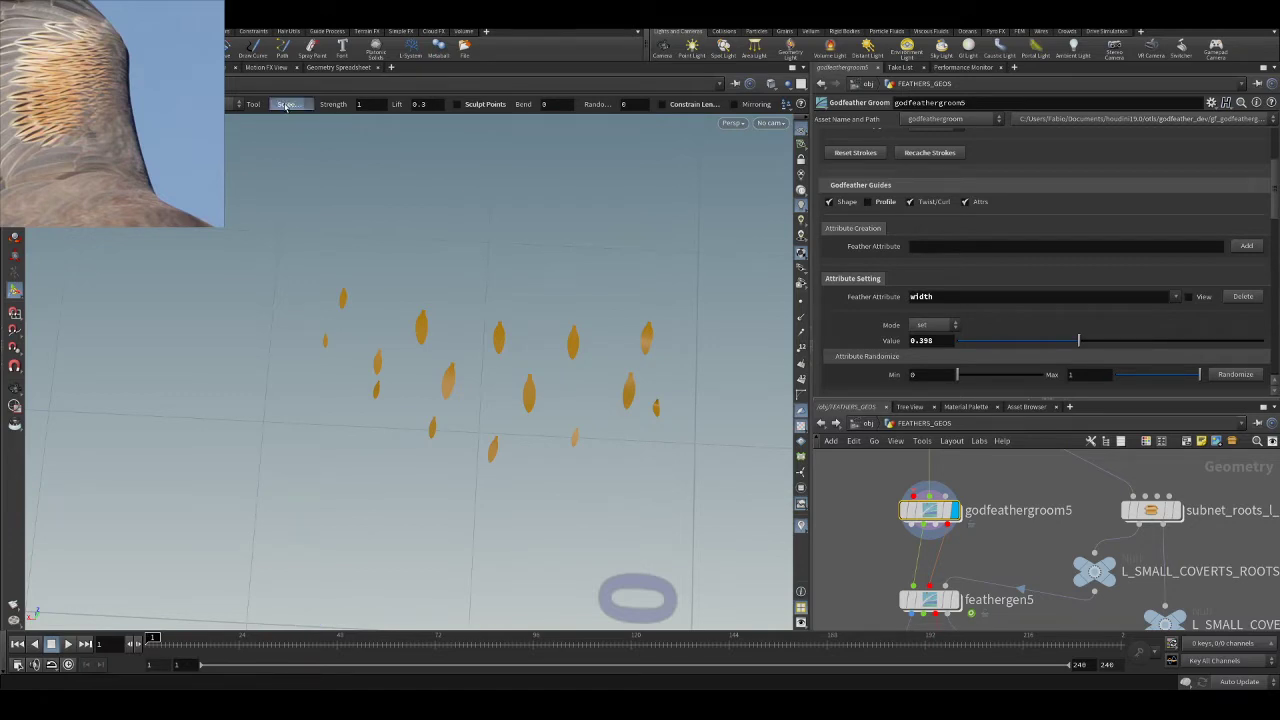
left_click(305, 196)
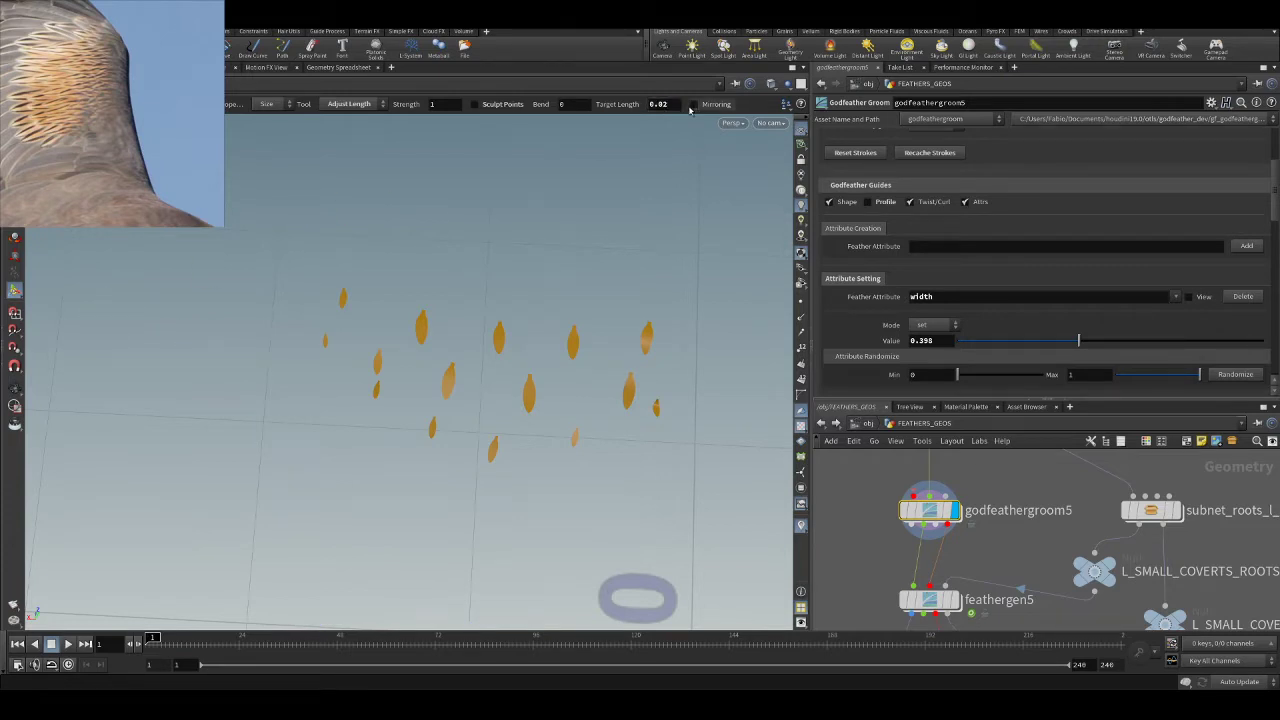
mouse_move(347, 288)
left_mouse_down()
mouse_move(343, 337)
mouse_move(429, 357)
mouse_move(580, 434)
mouse_move(557, 415)
left_mouse_up()
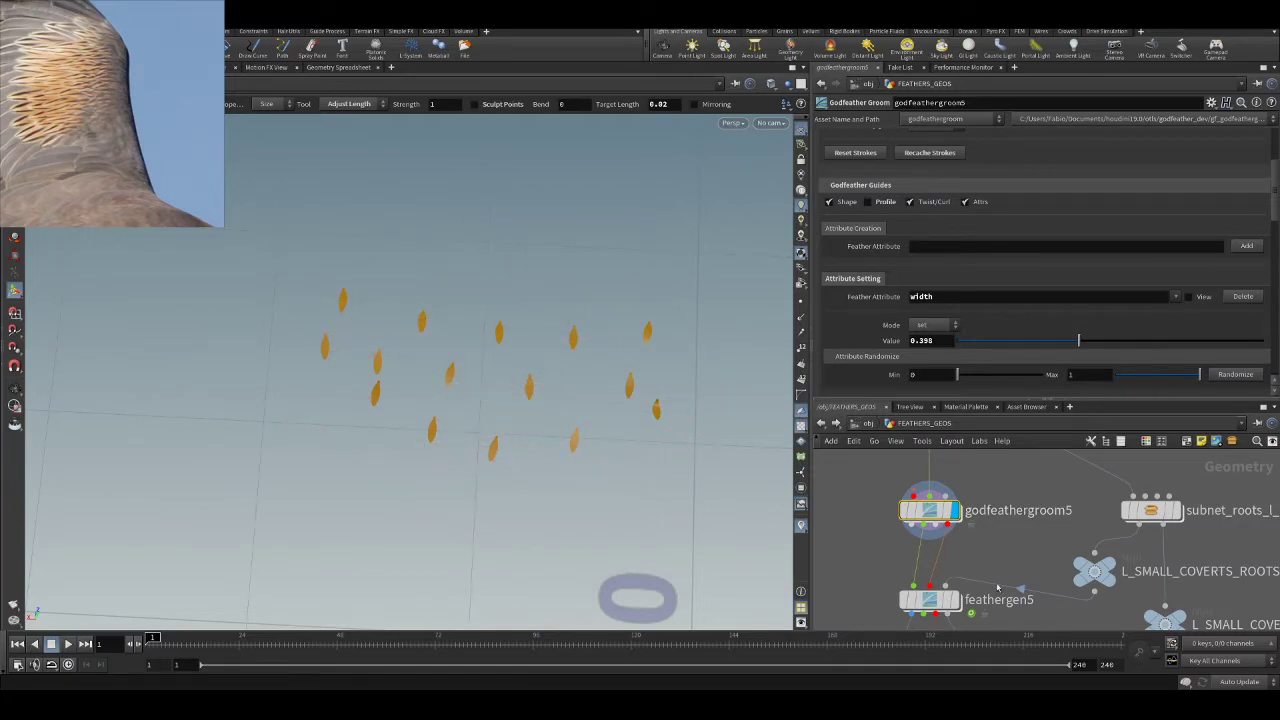
- Display feathergen5's generated feathers and change the groom brush from Adjust Length to the screen-space sculpt tool
middle_click_drag(963, 567, 957, 515)
left_click(957, 515)
left_click_drag(568, 285, 551, 372, "alt")
right_click_drag(551, 372, 614, 360, "alt")
left_click_drag(614, 360, 594, 347, "alt")
middle_click_drag(600, 339, 592, 465, "alt")
left_click(350, 104)
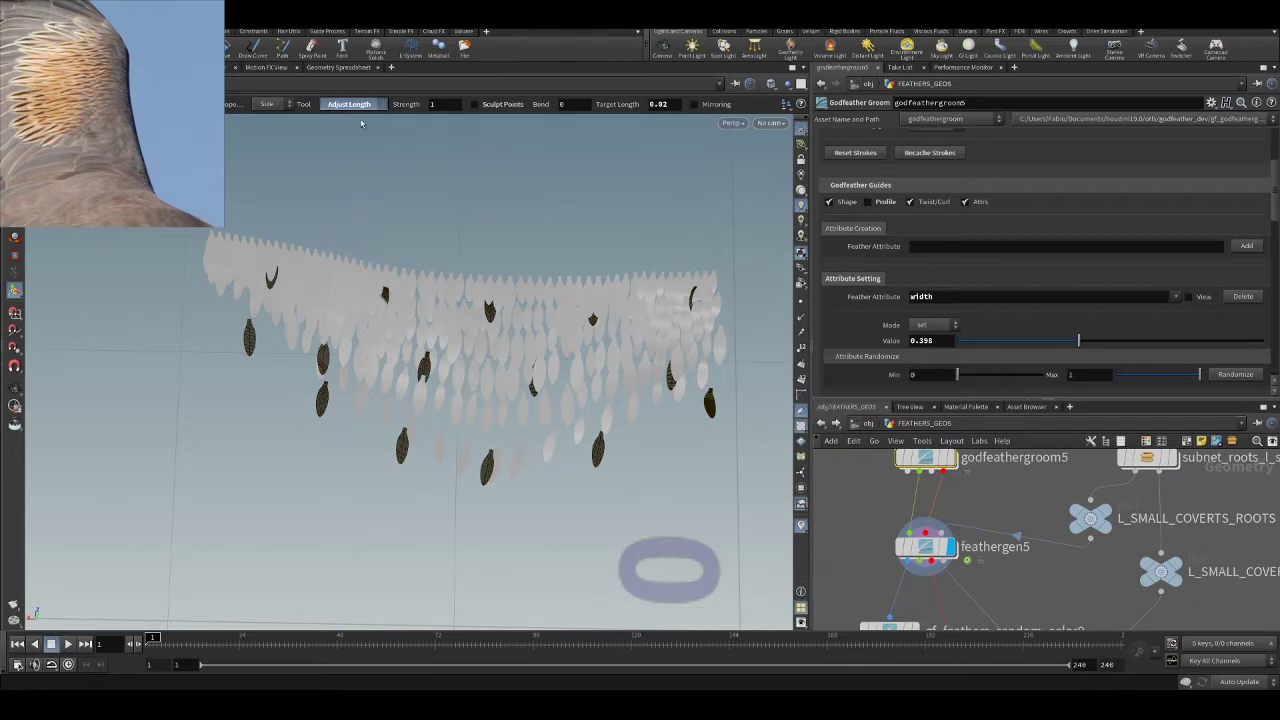
left_click(362, 124)
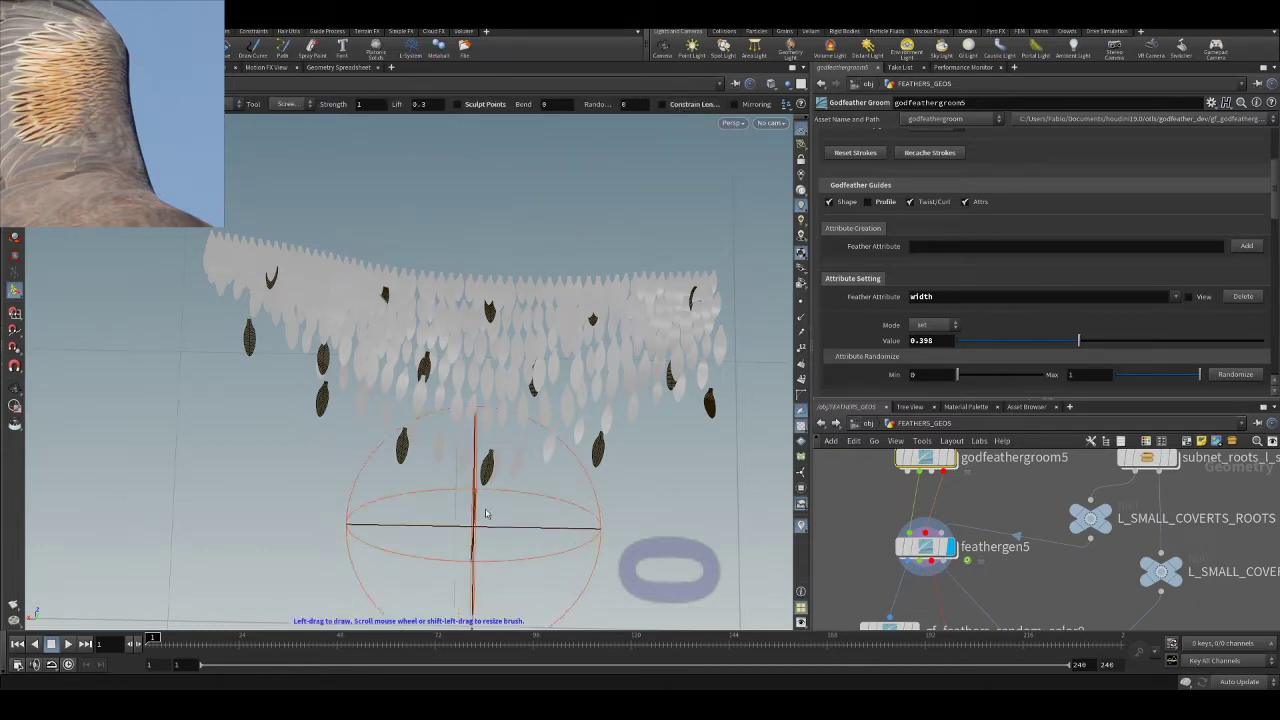
- Sculpt the guides along the lower edge of the small coverts outward with a smaller brush to make them longer
left_click_drag(557, 477, 577, 448, "alt")
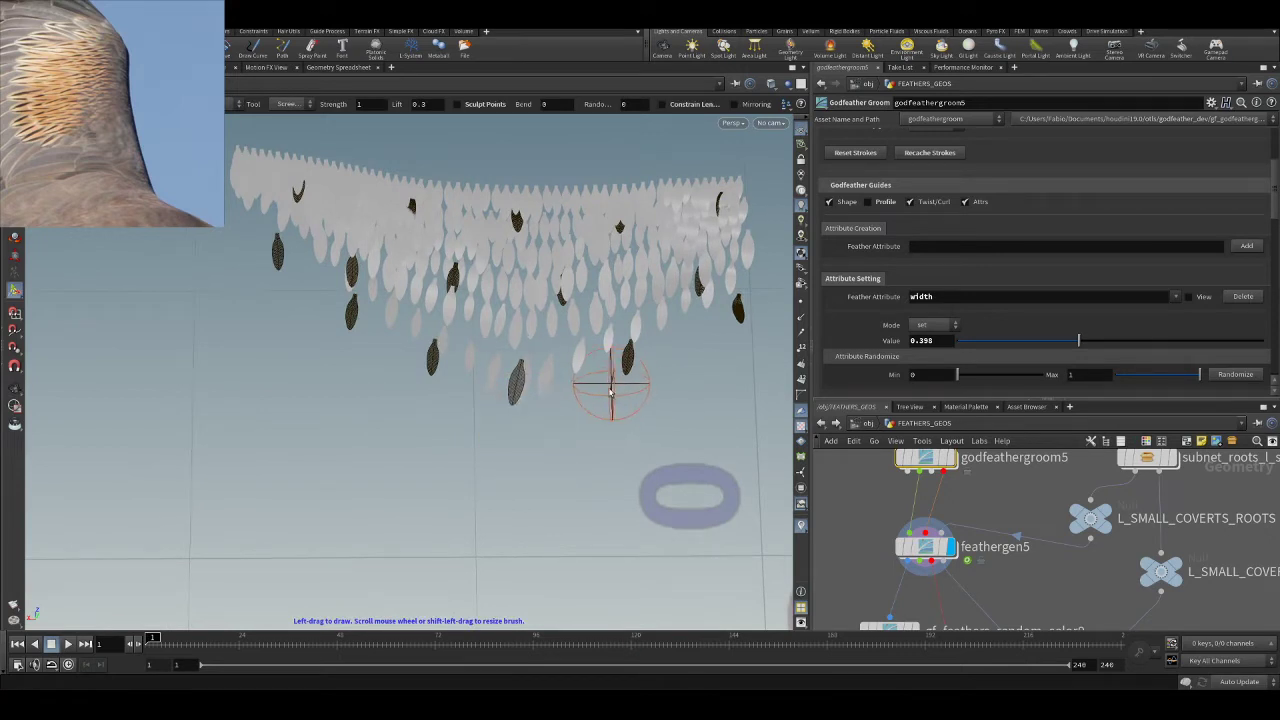
left_click_drag(636, 388, 620, 414)
left_click_drag(513, 412, 508, 429)
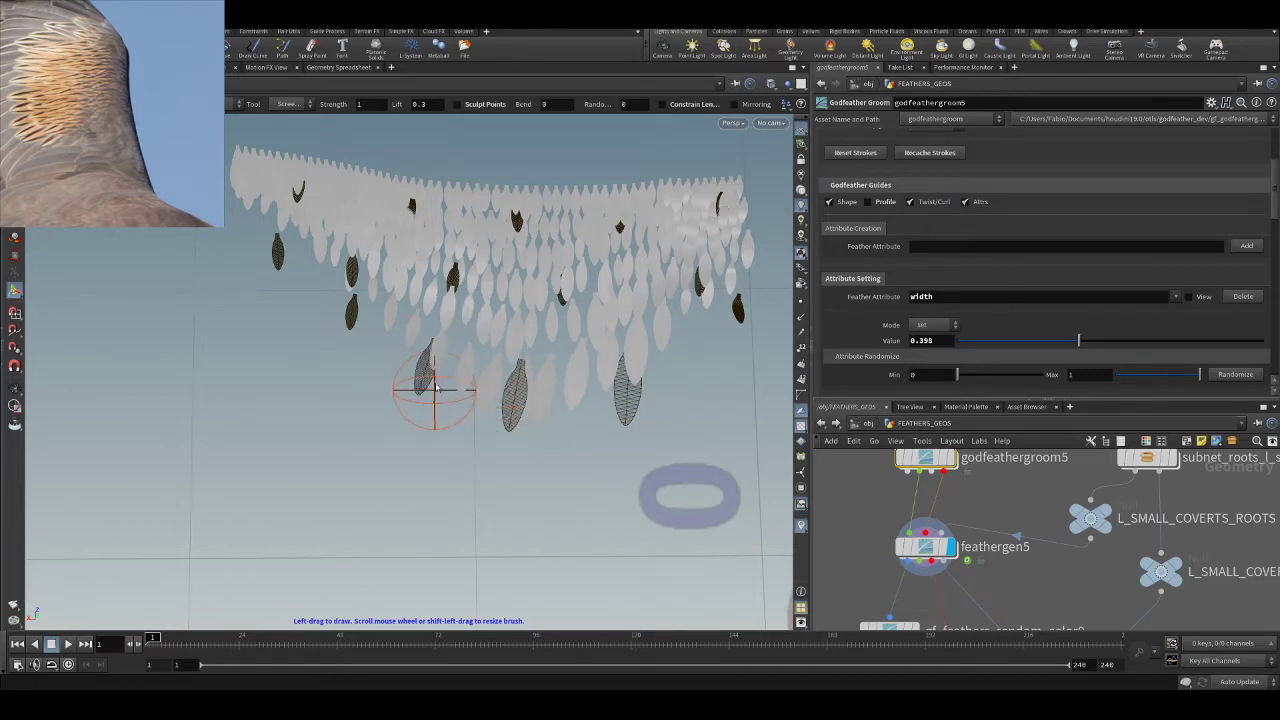
left_click_drag(349, 363, 344, 353)
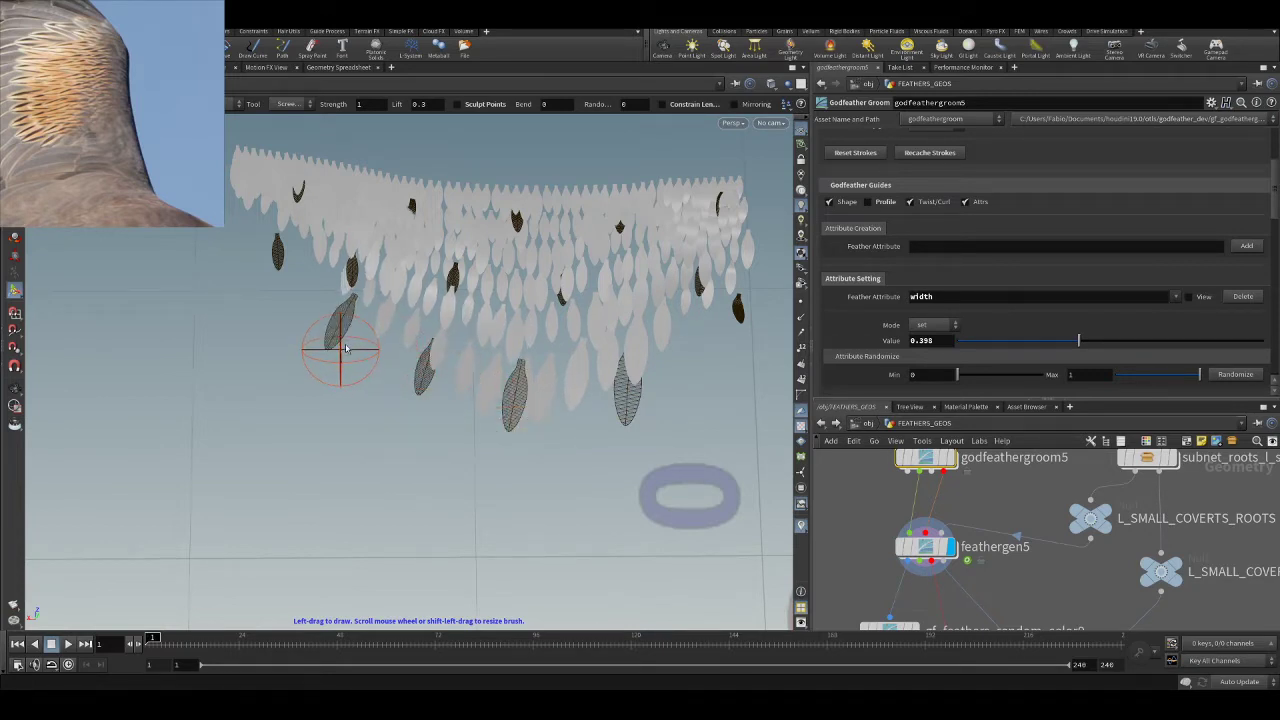
key("Escape")
left_click_drag(714, 349, 693, 362)
key("Return")
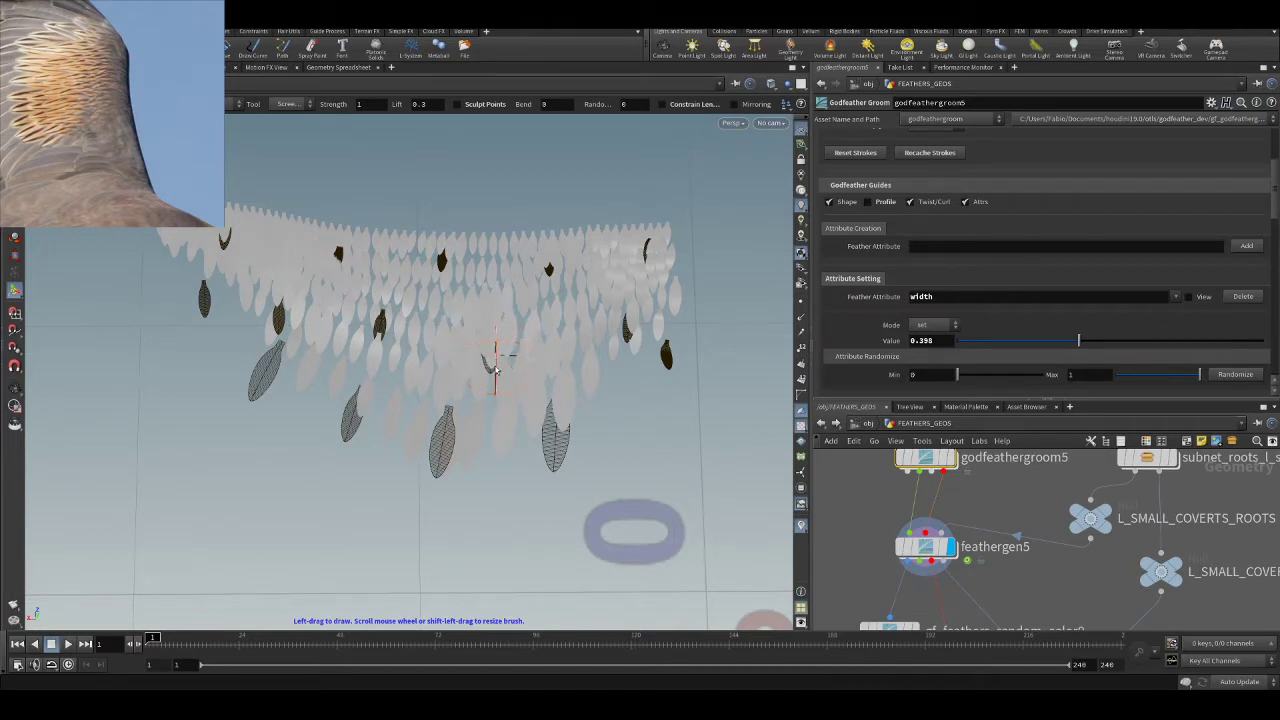
- Display gf_feathers_random_color9 to show the small coverts in random colours
middle_click_drag(959, 611, 971, 539)
scroll(971, 539, "down", 2)
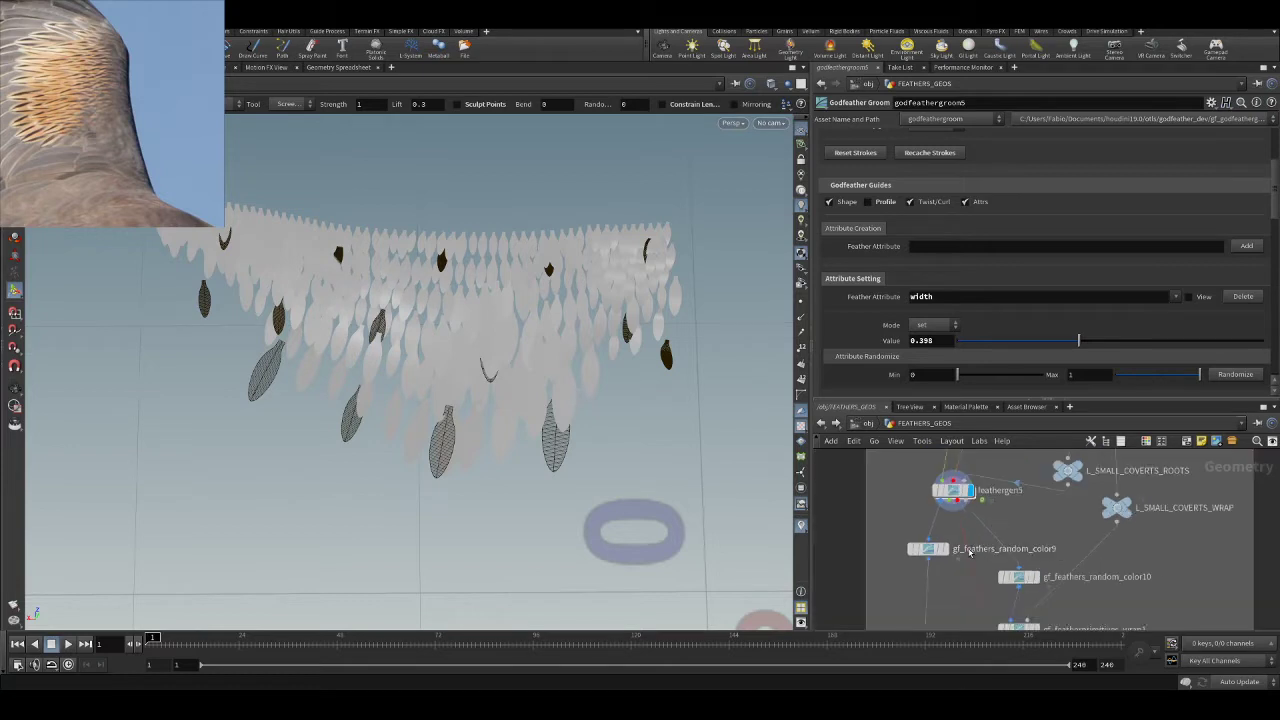
left_click(916, 548)
right_click_drag(397, 334, 466, 346, "alt")
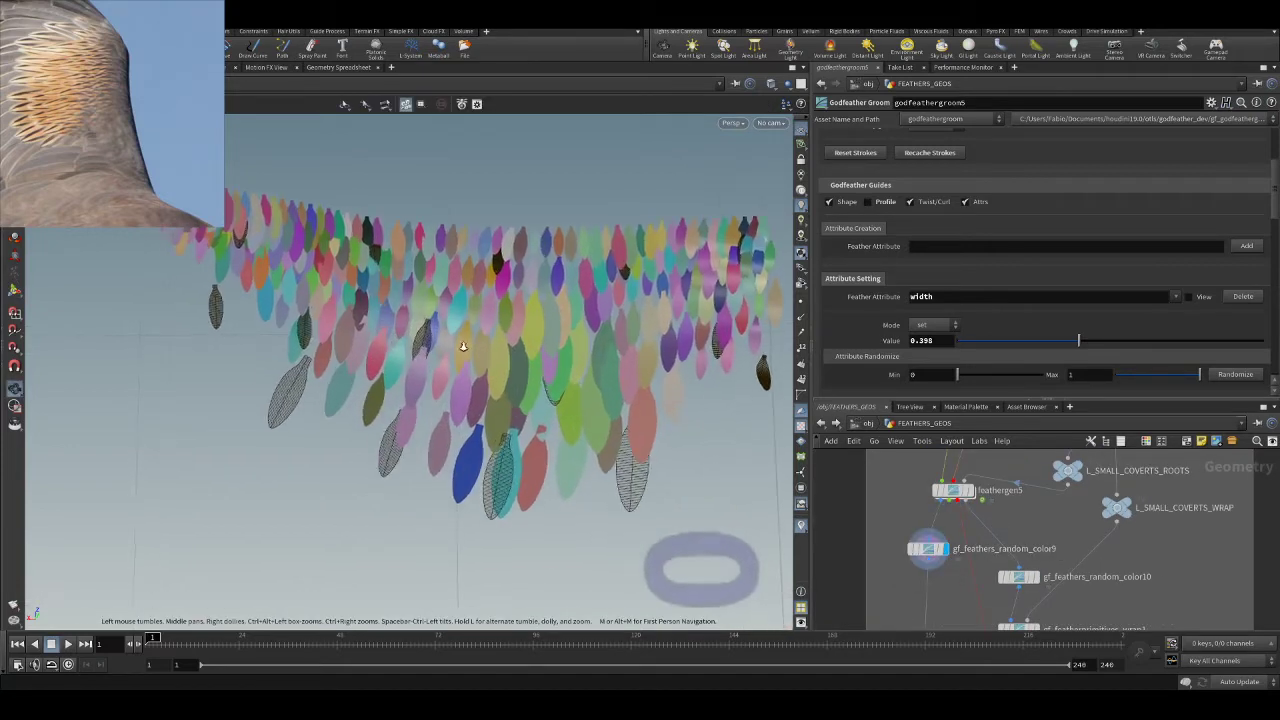
left_click_drag(466, 346, 423, 366, "alt")
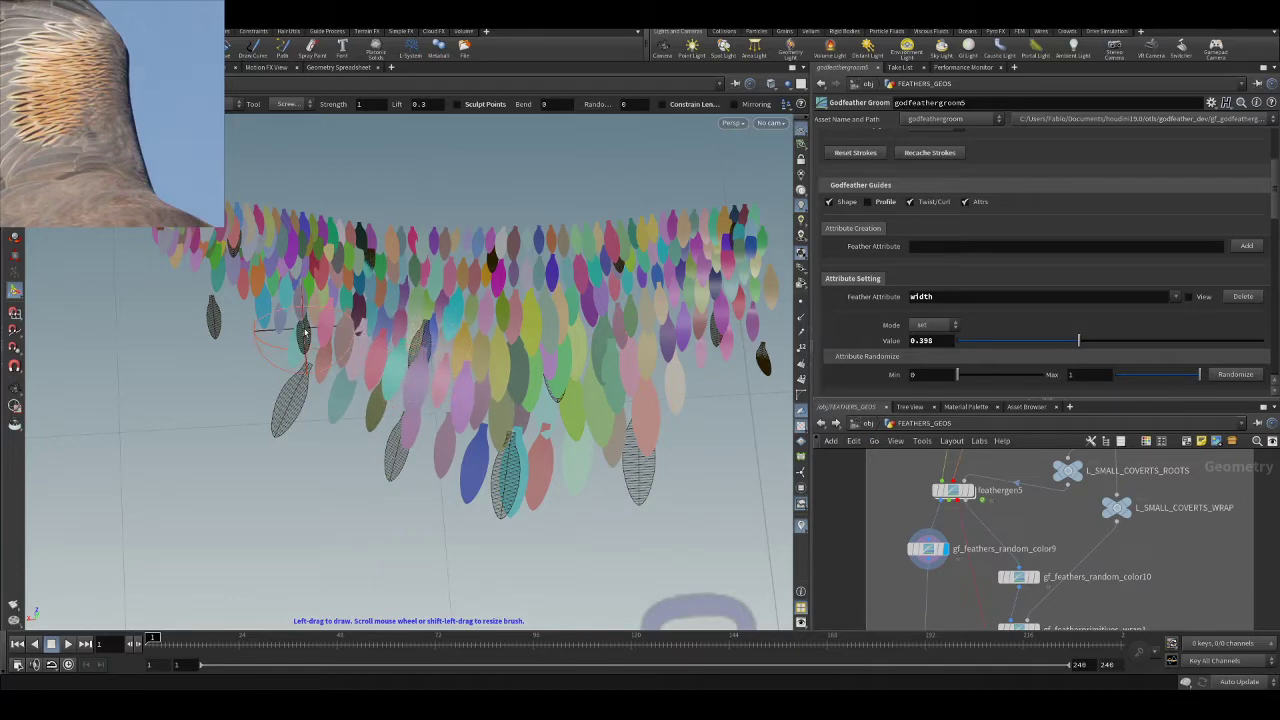
- Restrict the groom to primitive group 14, the middle-row guide near the outer end, and sculpt that guide longer
mouse_move(307, 337)
left_mouse_down("alt")
mouse_move(366, 251)
mouse_move(211, 286)
left_mouse_up("alt")
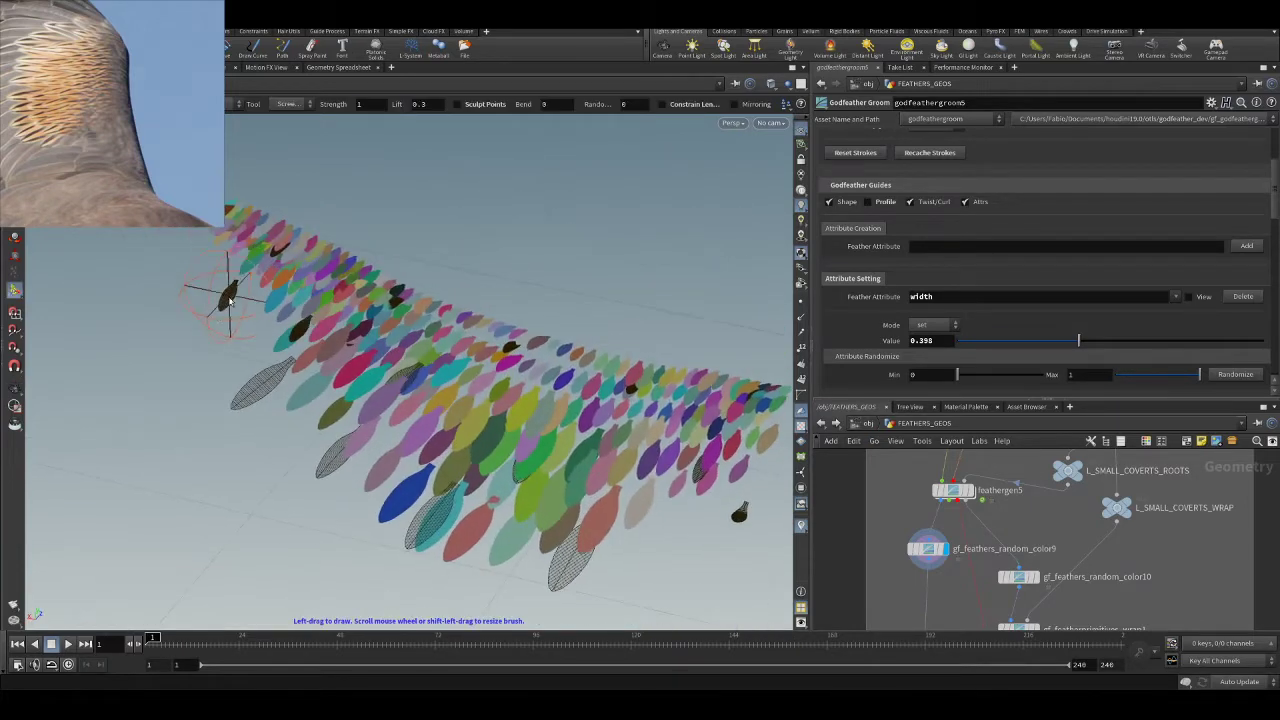
left_click_drag(225, 316, 335, 262, "alt")
scroll(1258, 213, "up", 1)
scroll(1262, 203, "up", 3)
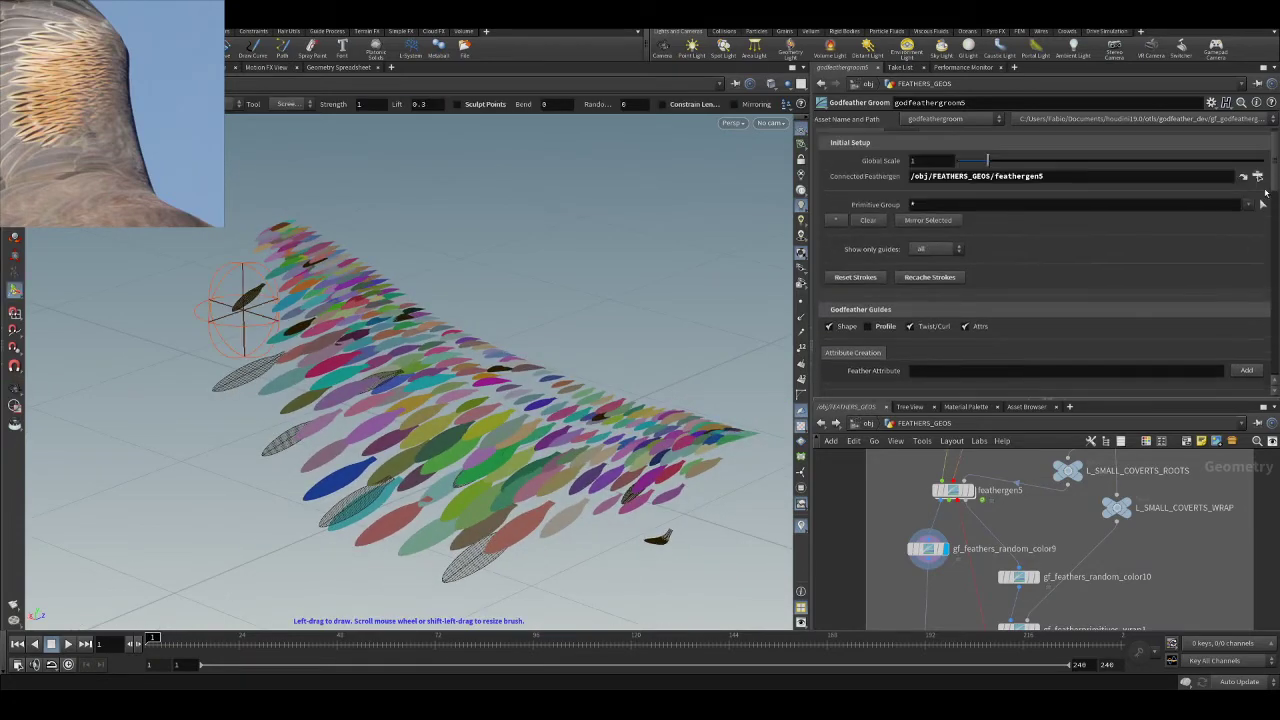
left_click(1262, 204)
left_click(306, 336)
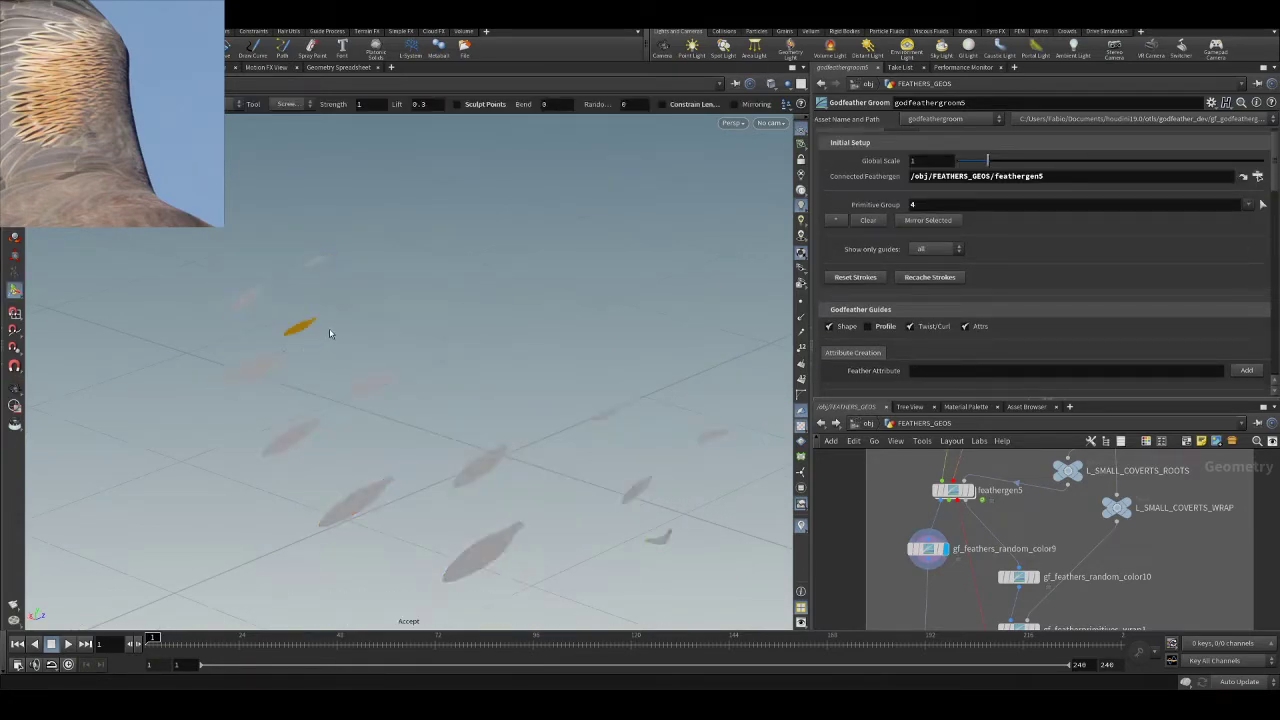
key("Return")
left_click_drag(299, 347, 451, 377)
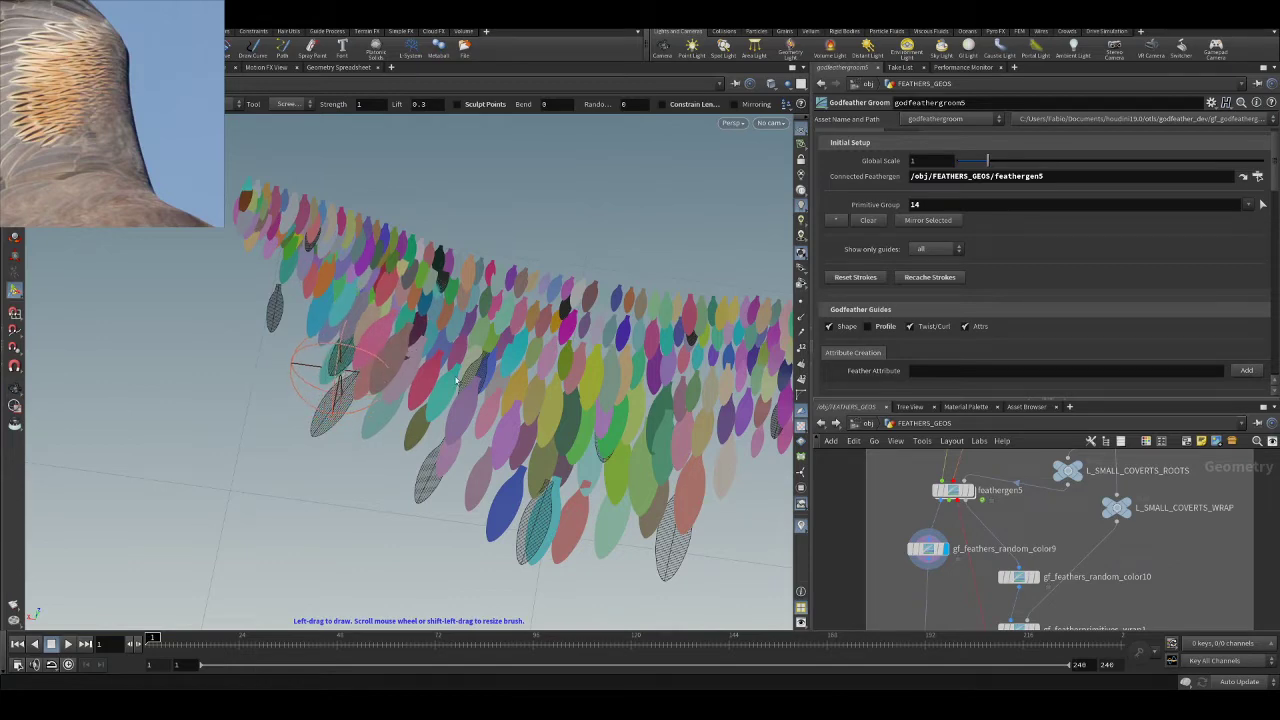
key("Escape")
left_click_drag(474, 366, 517, 380)
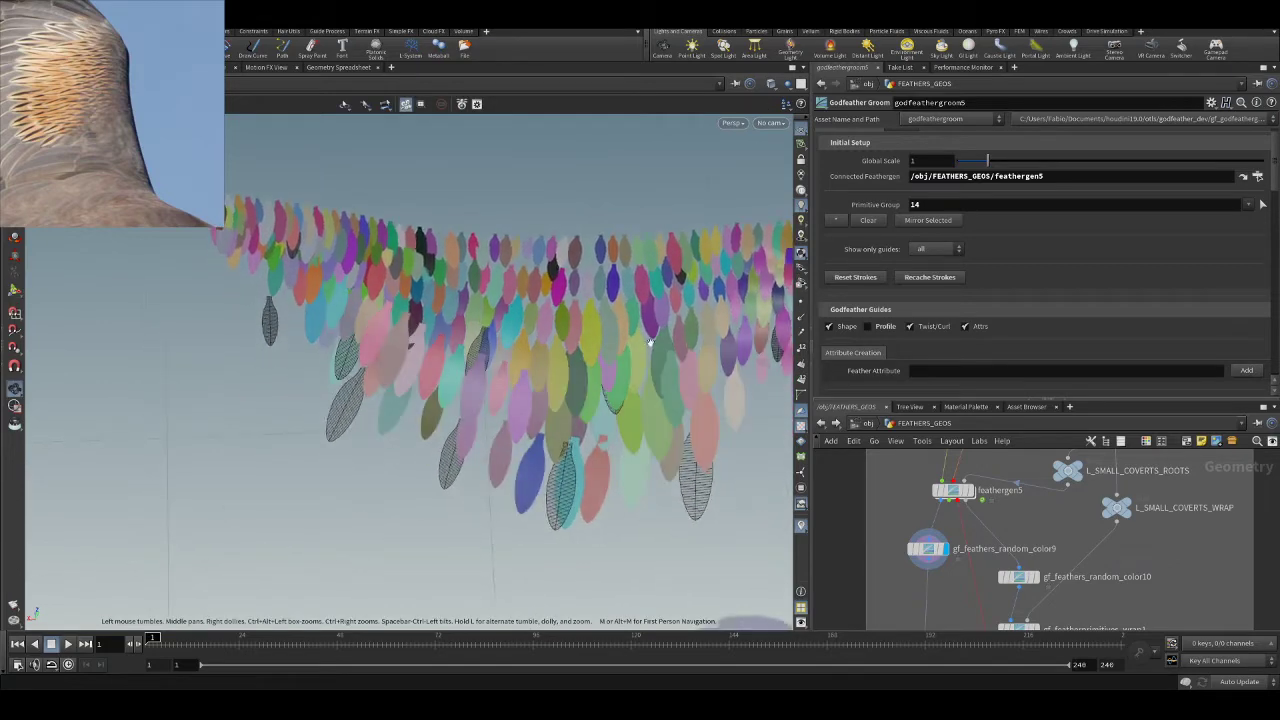
- Pick the next middle-row guide towards the body and sculpt it slightly longer
left_click(1261, 206)
left_click(477, 383)
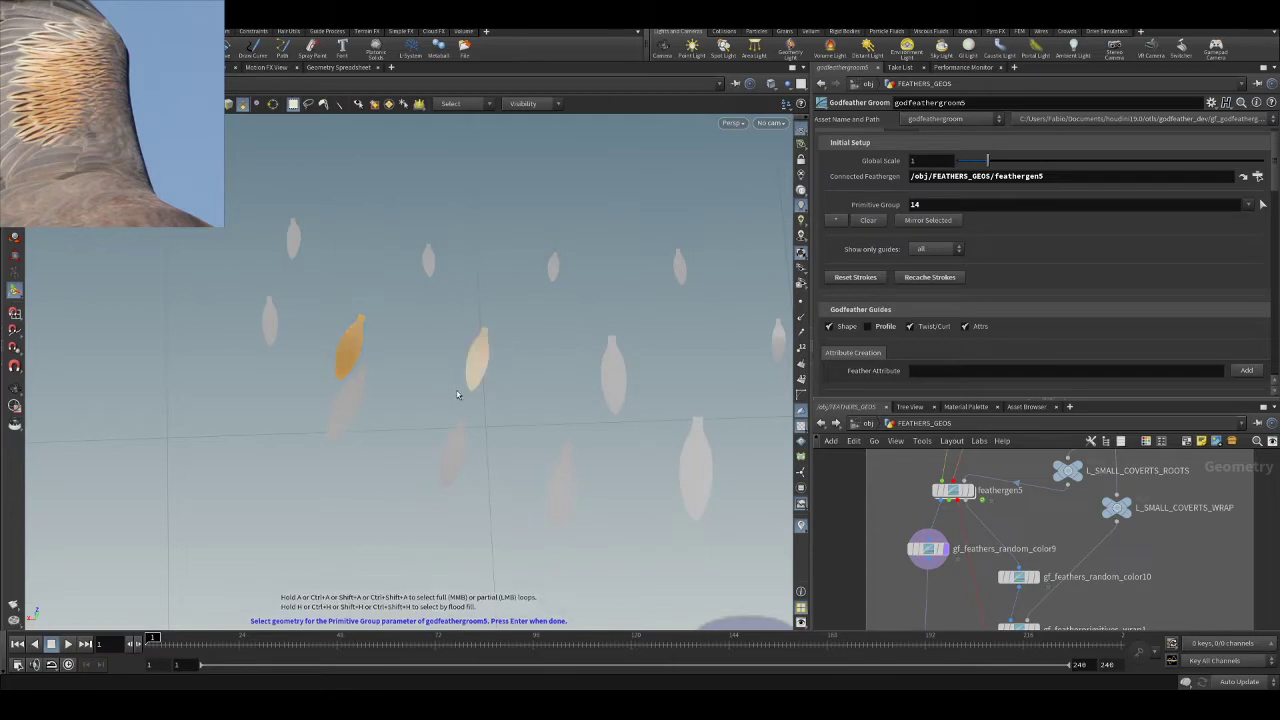
key("Return")
key("ctrl+z")
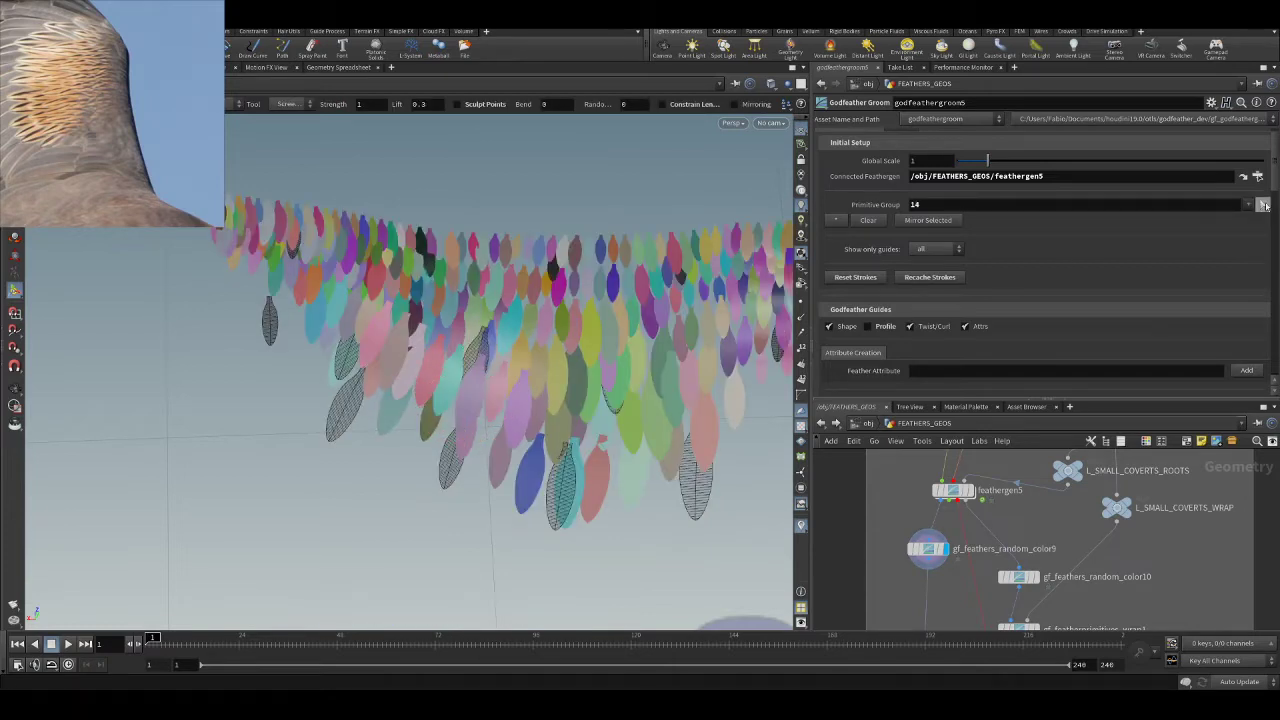
- Pick guide 11 on the lower edge of the coverts and sculpt it longer towards the wing's outer end
left_click(1264, 206)
left_click(449, 455)
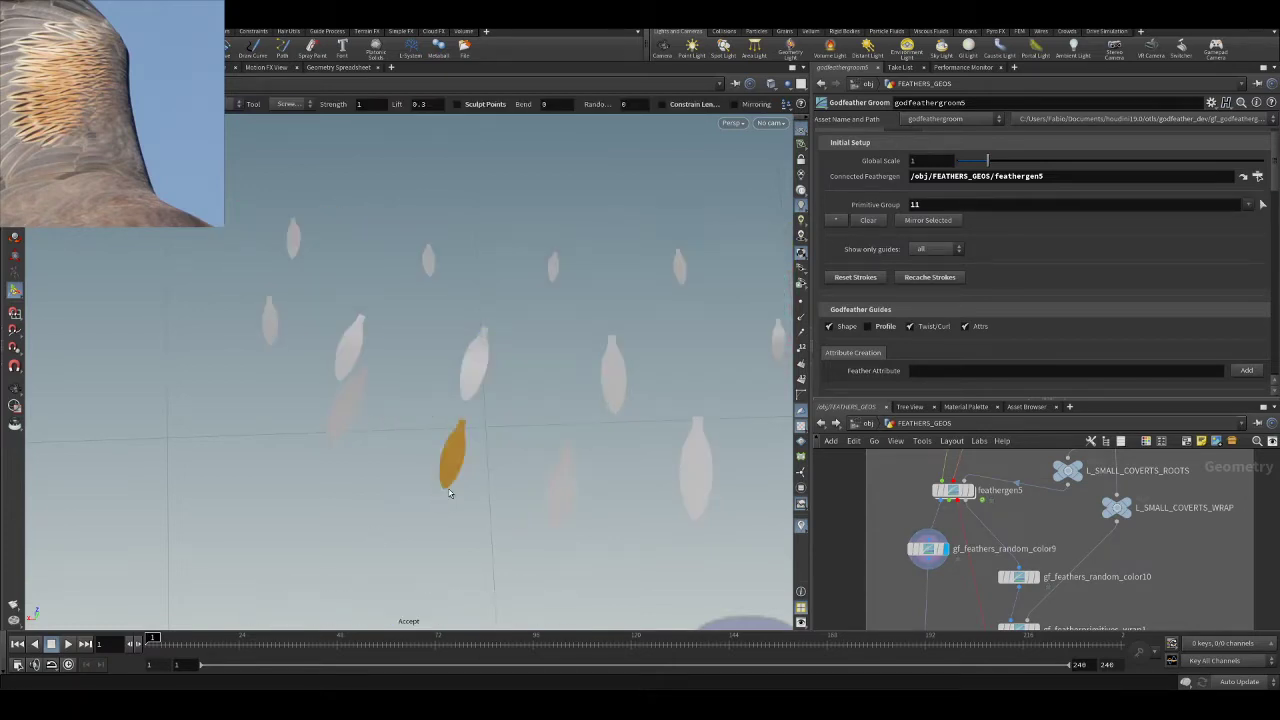
key("Return")
key("ctrl+z")
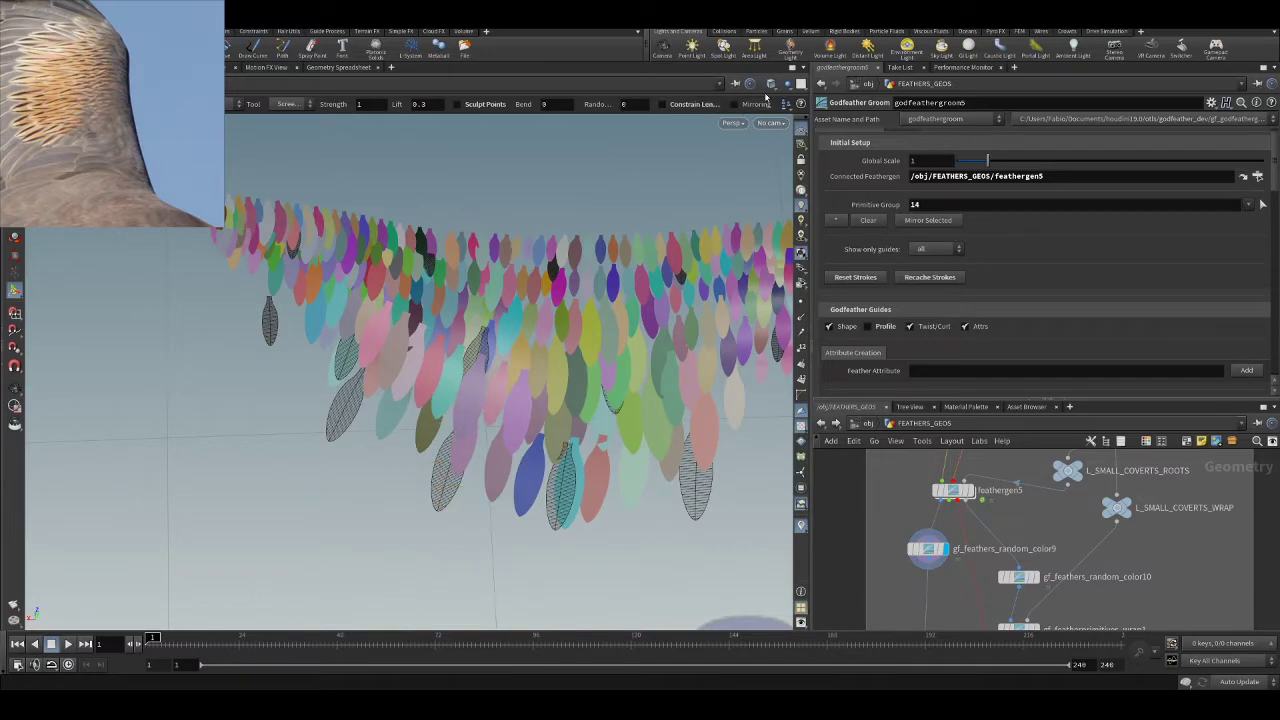
- Show the surrounding wing objects and examine how the small coverts sit against the skin and the larger feathers
left_click(799, 101)
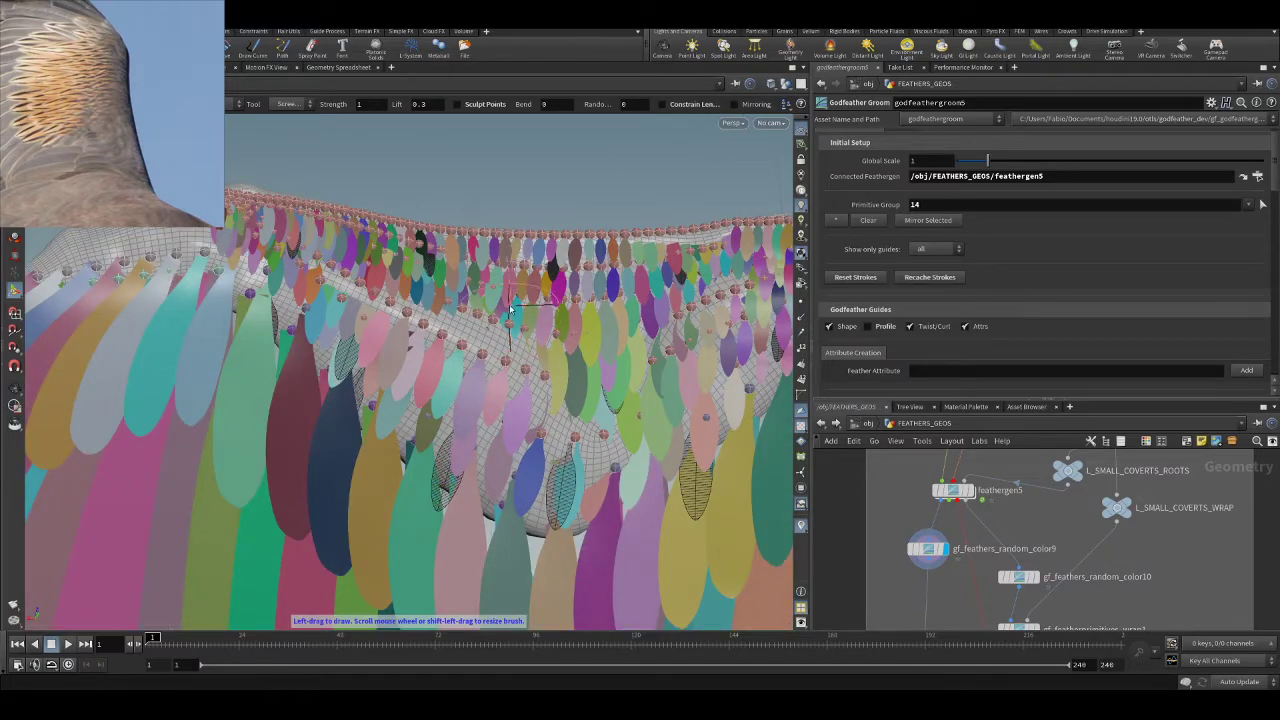
scroll(1123, 473, "down", 5)
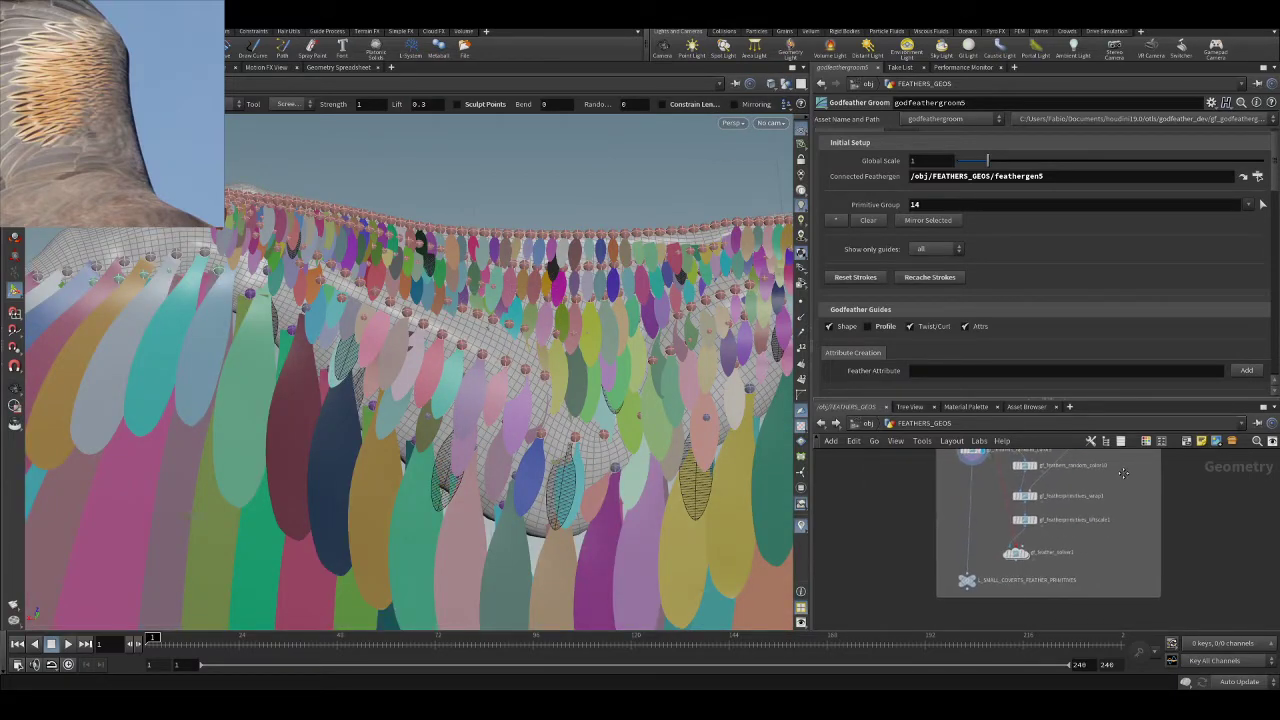
key("Escape")
mouse_move(381, 455)
left_mouse_down()
mouse_move(395, 400)
mouse_move(368, 290)
mouse_move(309, 277)
mouse_move(323, 263)
left_mouse_up()
key("Return")
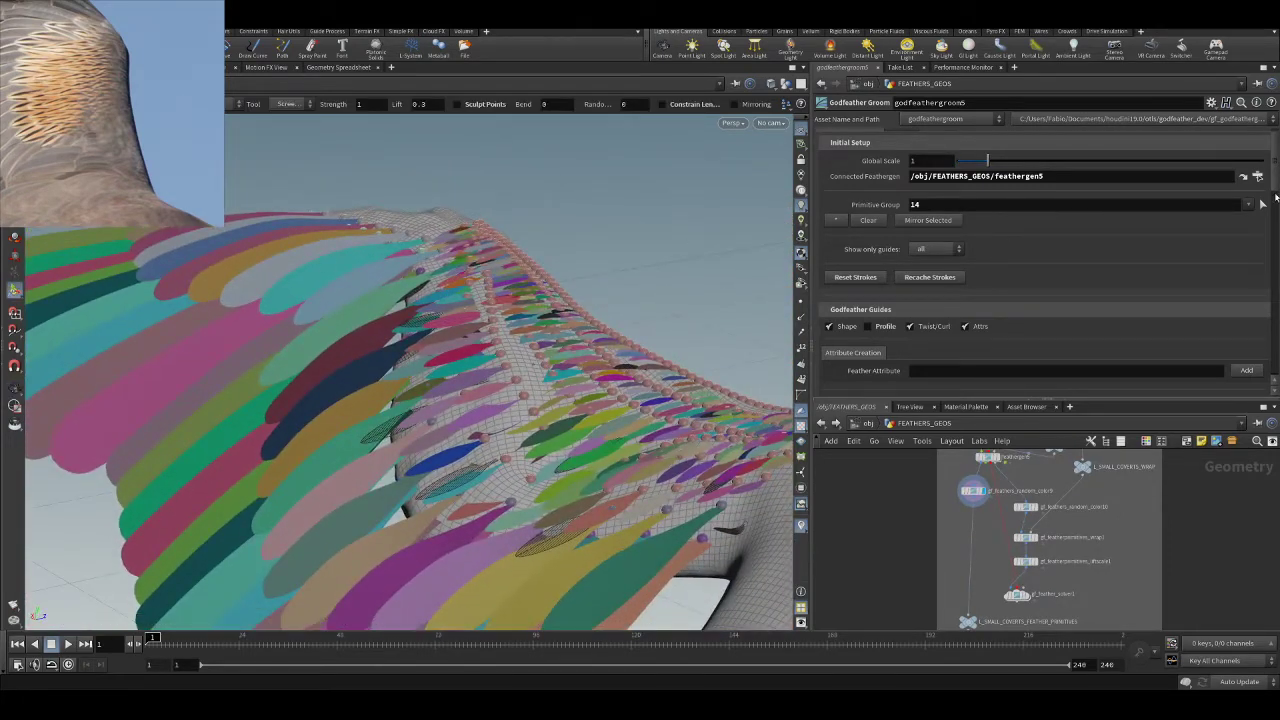
- Hide the other wing objects and restrict the groom to guide 13 in the middle row for sculpting from the side
left_click(1266, 206)
left_click_drag(548, 372, 572, 357, "alt")
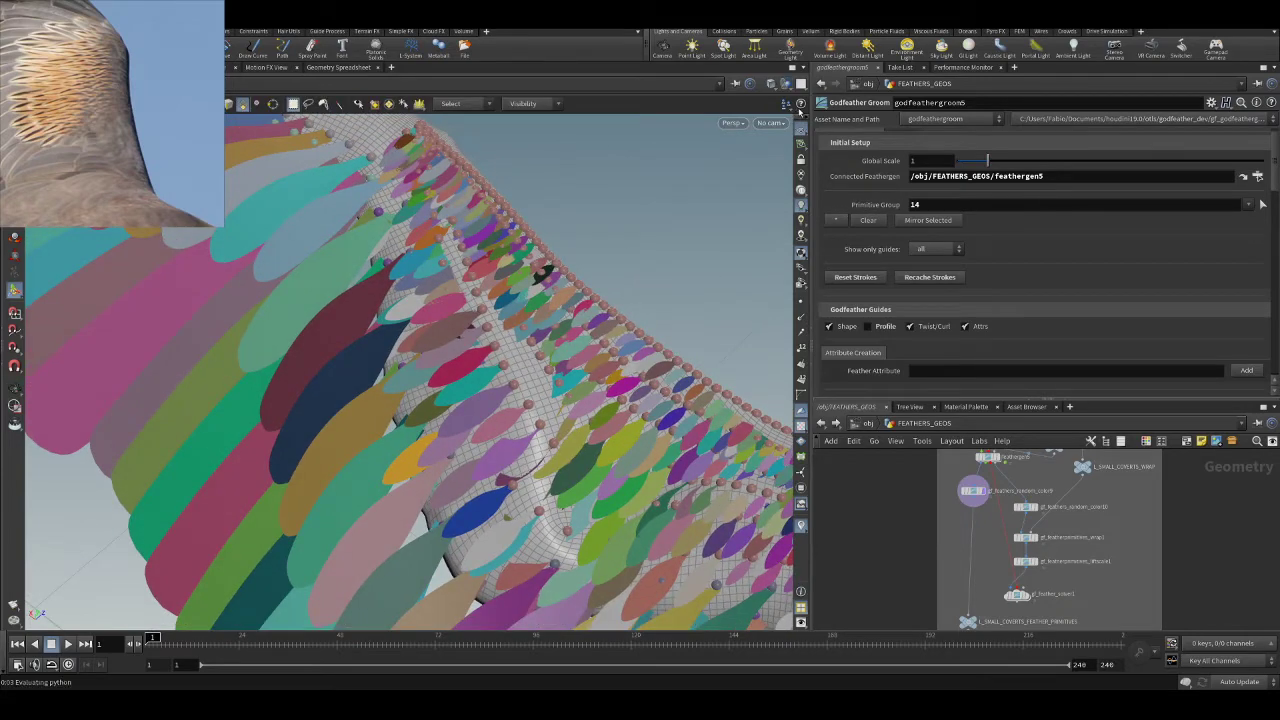
left_click_drag(531, 314, 640, 350, "alt")
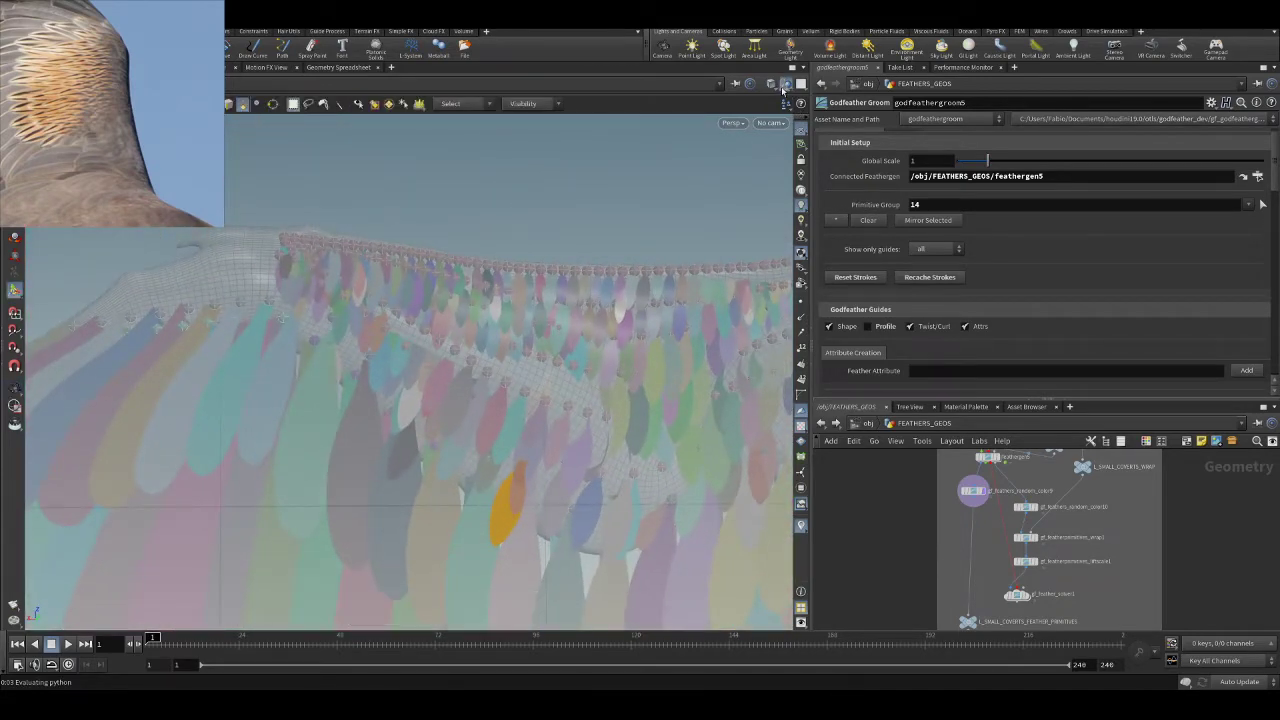
left_click_drag(503, 406, 545, 340, "alt")
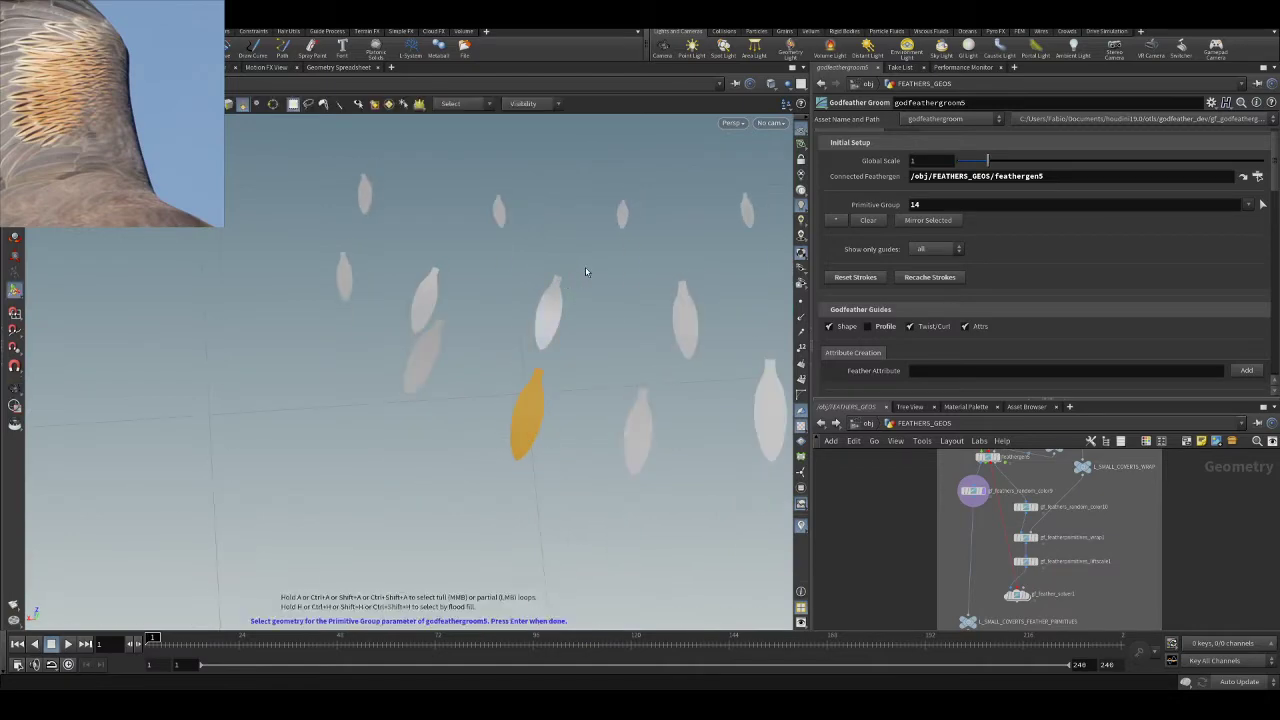
left_click(534, 313)
key("Return")
mouse_move(651, 211)
left_mouse_down()
mouse_move(608, 251)
mouse_move(518, 152)
mouse_move(506, 294)
left_mouse_up()
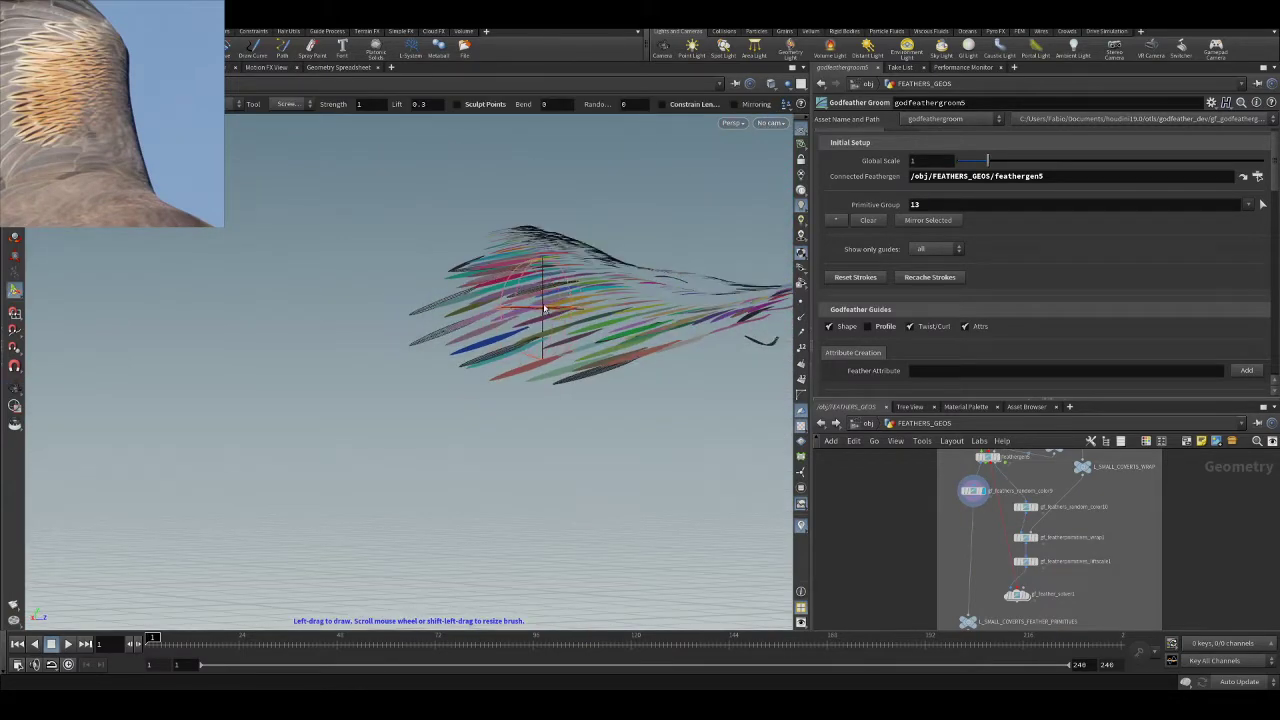
left_click(540, 306)
- Set the groom's primitive group back to all guides (*) and resume sculpting the small coverts from the front
mouse_move(540, 306)
left_mouse_down("alt")
mouse_move(589, 306)
mouse_move(634, 356)
mouse_move(629, 312)
mouse_move(546, 335)
mouse_move(583, 307)
mouse_move(494, 384)
mouse_move(514, 383)
mouse_move(480, 357)
left_mouse_up("alt")
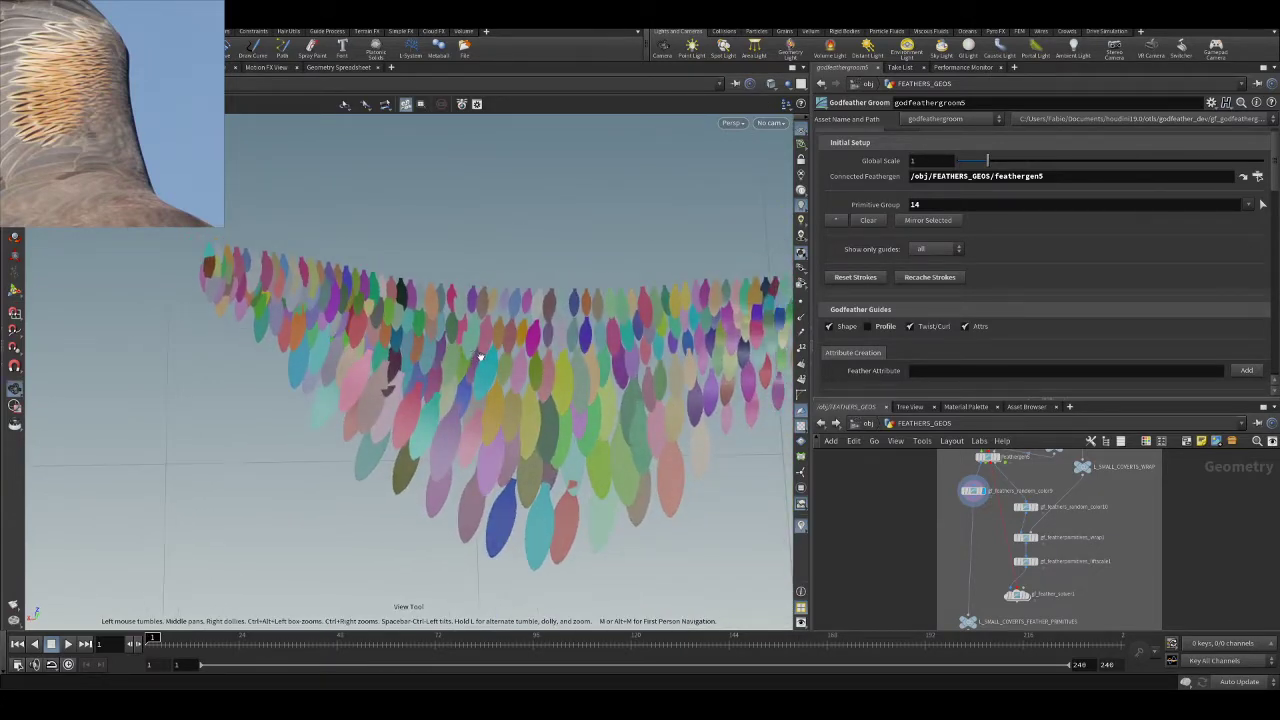
right_click_drag(480, 357, 506, 357)
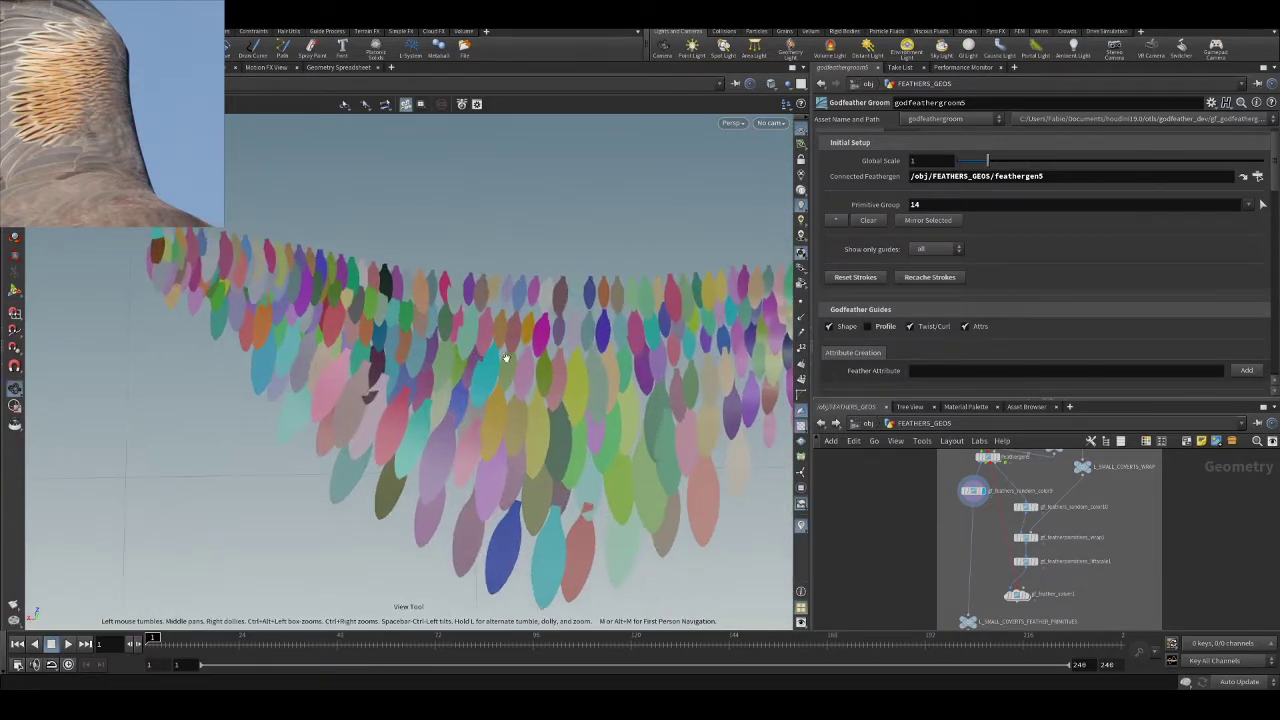
left_click(14, 291)
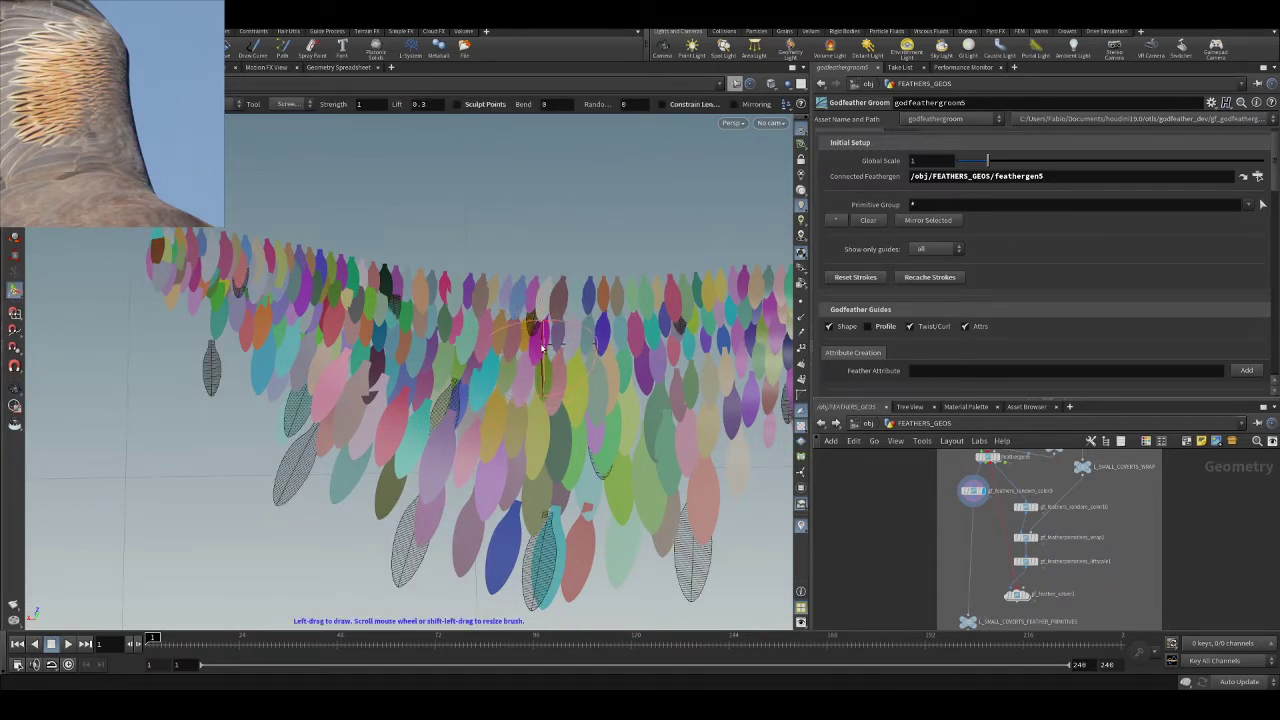
- Brush the small covert guide feathers at the wing's inner end and in its middle to adjust their length and direction
mouse_move(543, 346)
left_mouse_down("alt")
mouse_move(564, 320)
mouse_move(547, 342)
left_mouse_up("alt")
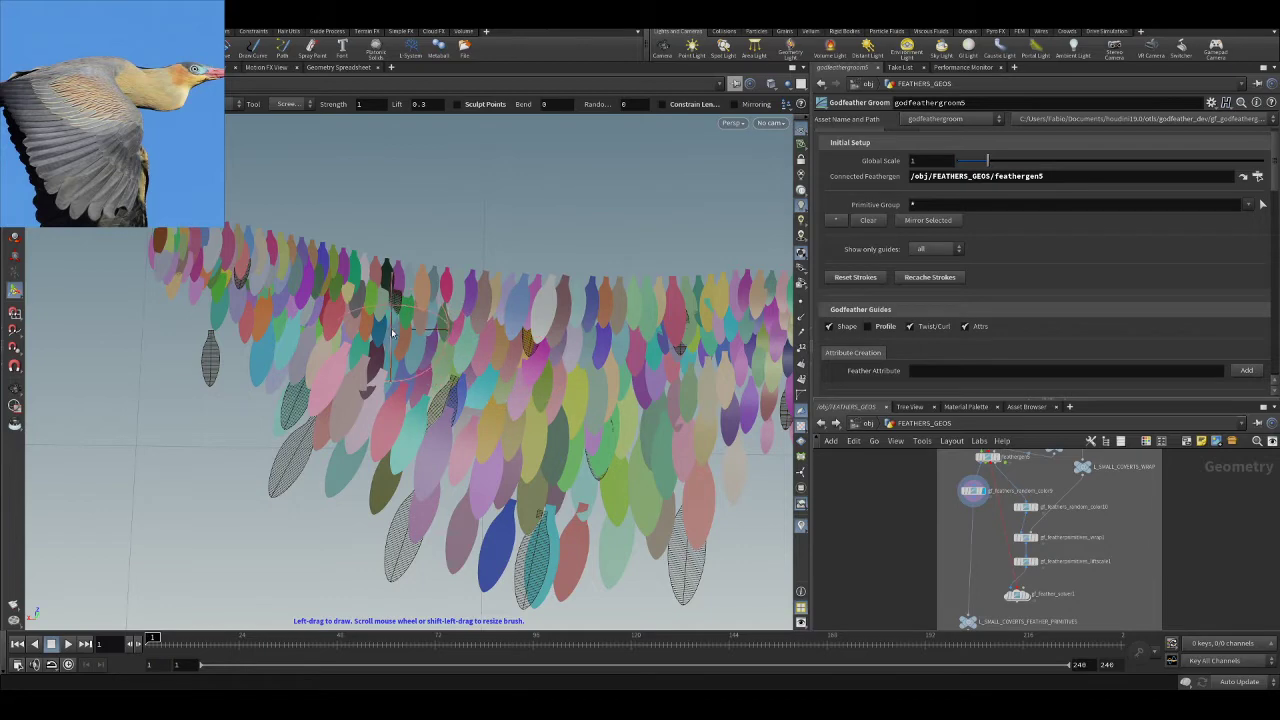
mouse_move(415, 333)
left_mouse_down("alt")
mouse_move(286, 209)
mouse_move(535, 362)
mouse_move(466, 251)
mouse_move(462, 212)
mouse_move(548, 397)
left_mouse_up("alt")
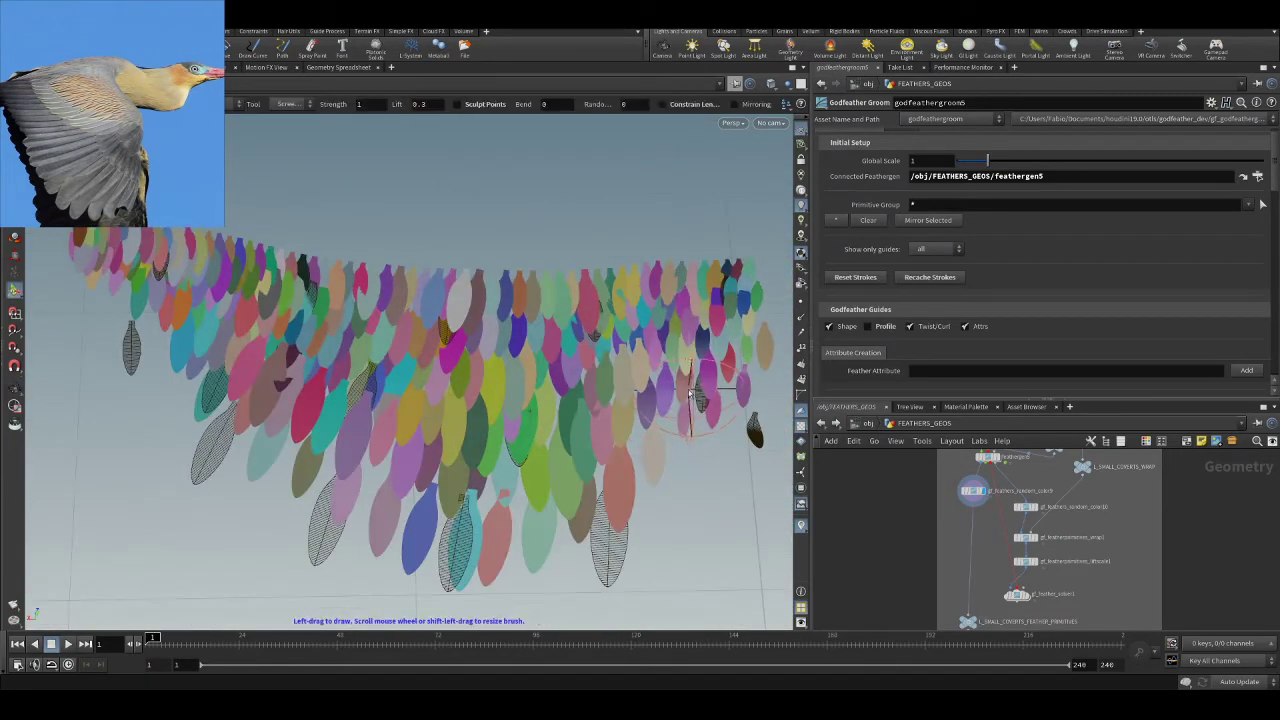
left_click_drag(756, 439, 757, 459)
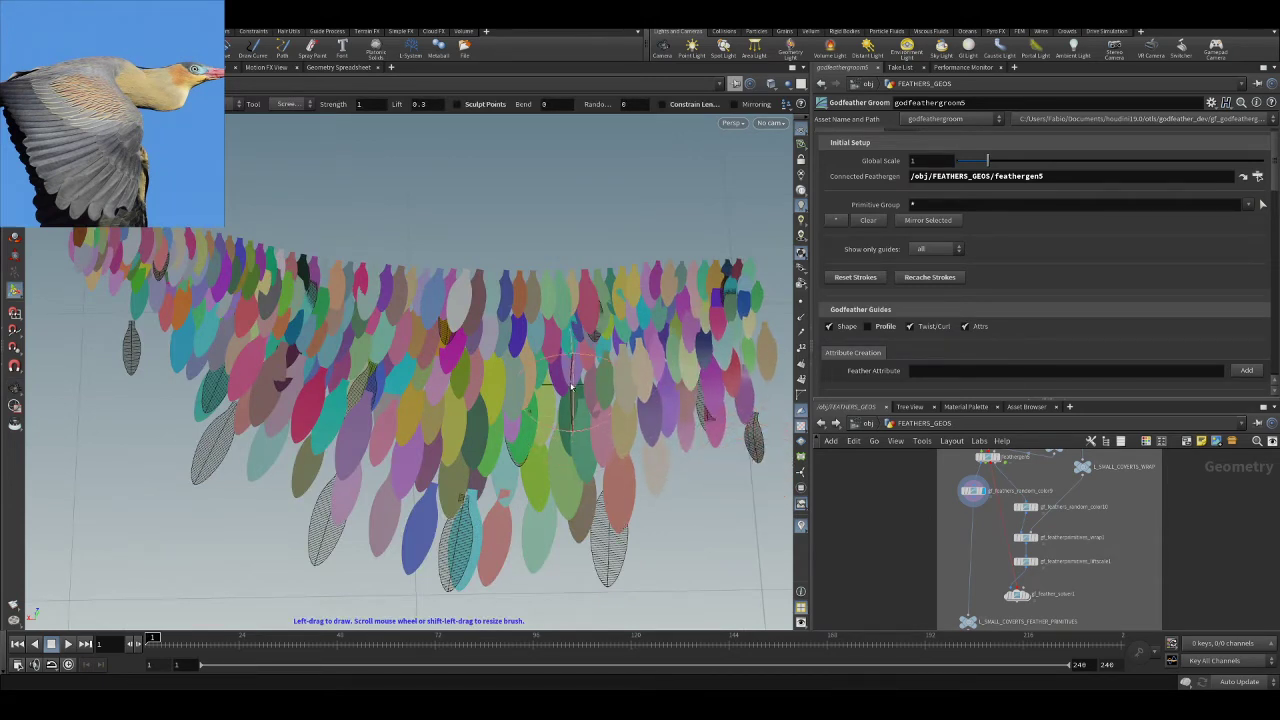
left_click_drag(573, 395, 524, 444)
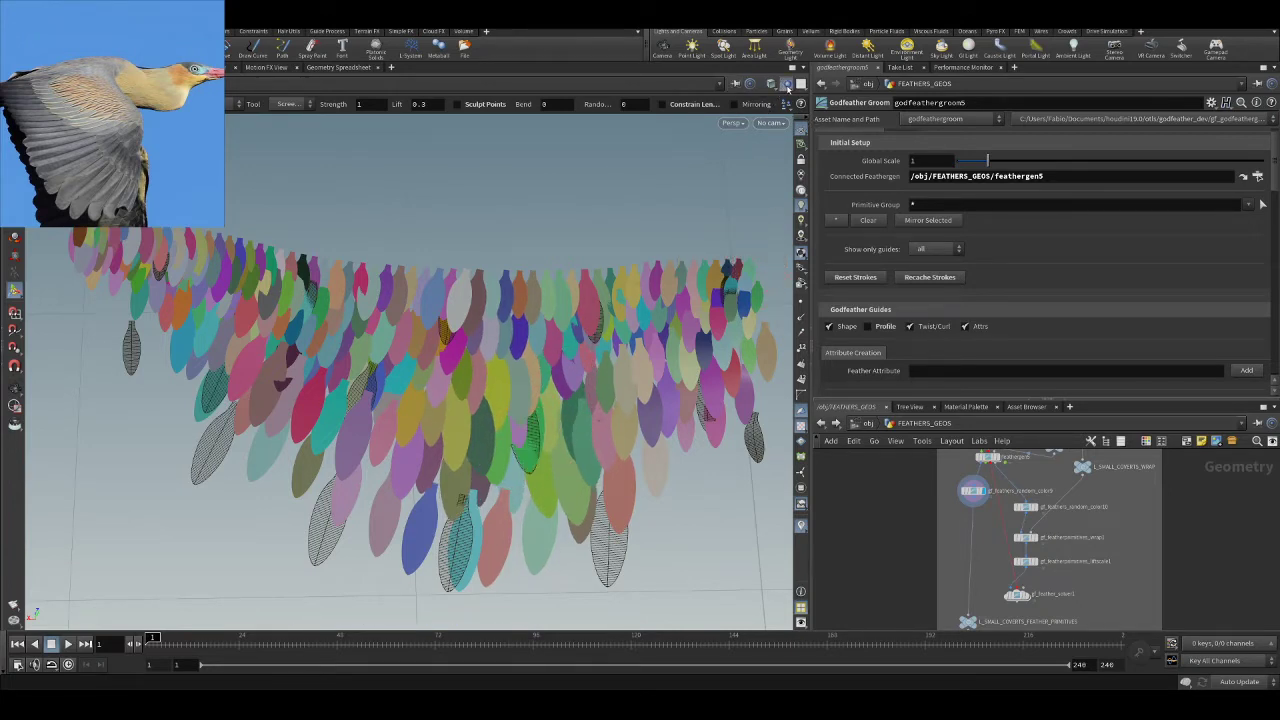
- Display the godfeathergroom5 node and plant a new guide feather in the gap near the inner end of the middle row
scroll(976, 482, "up", 3)
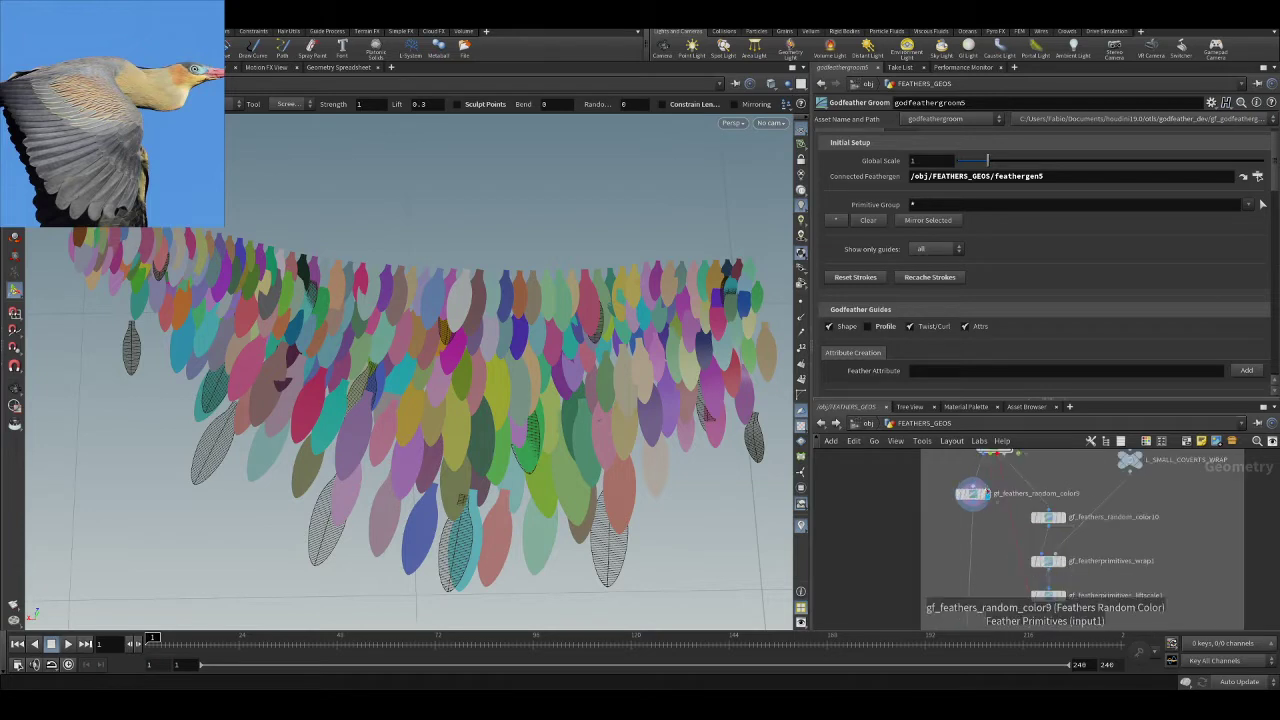
middle_click_drag(1037, 478, 1023, 592)
left_click(995, 509)
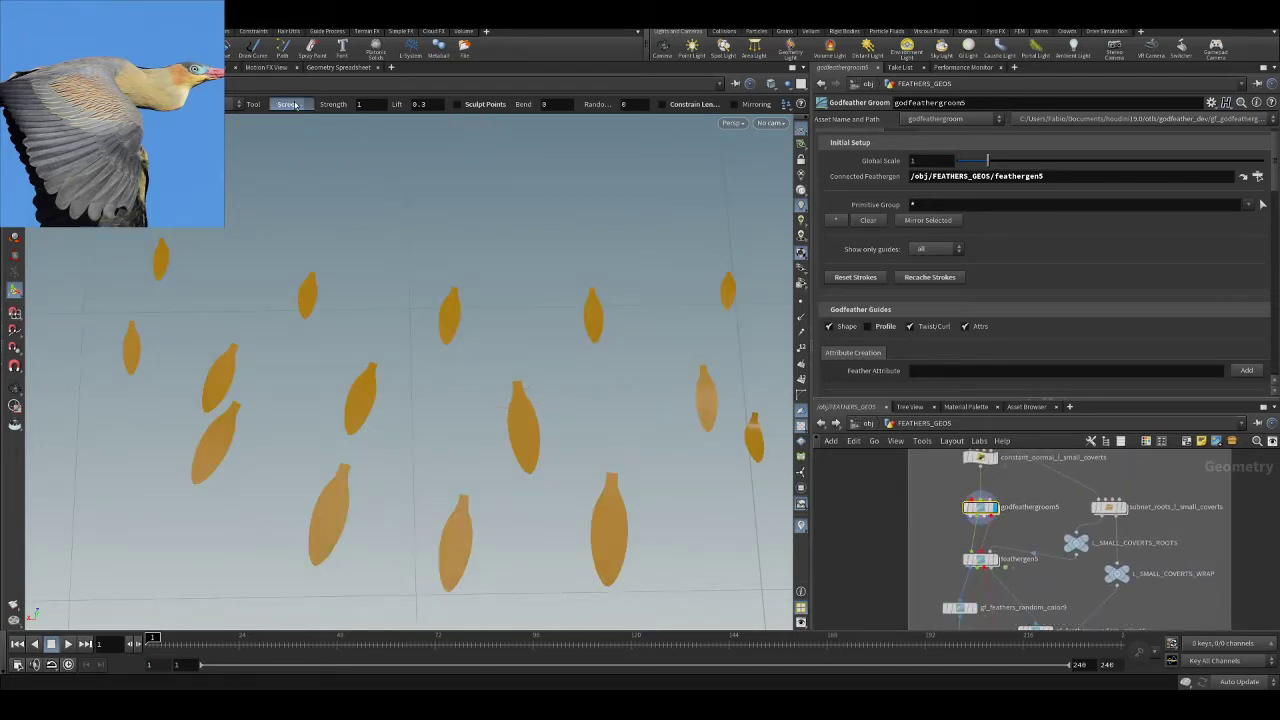
left_click(283, 229)
left_click(614, 378)
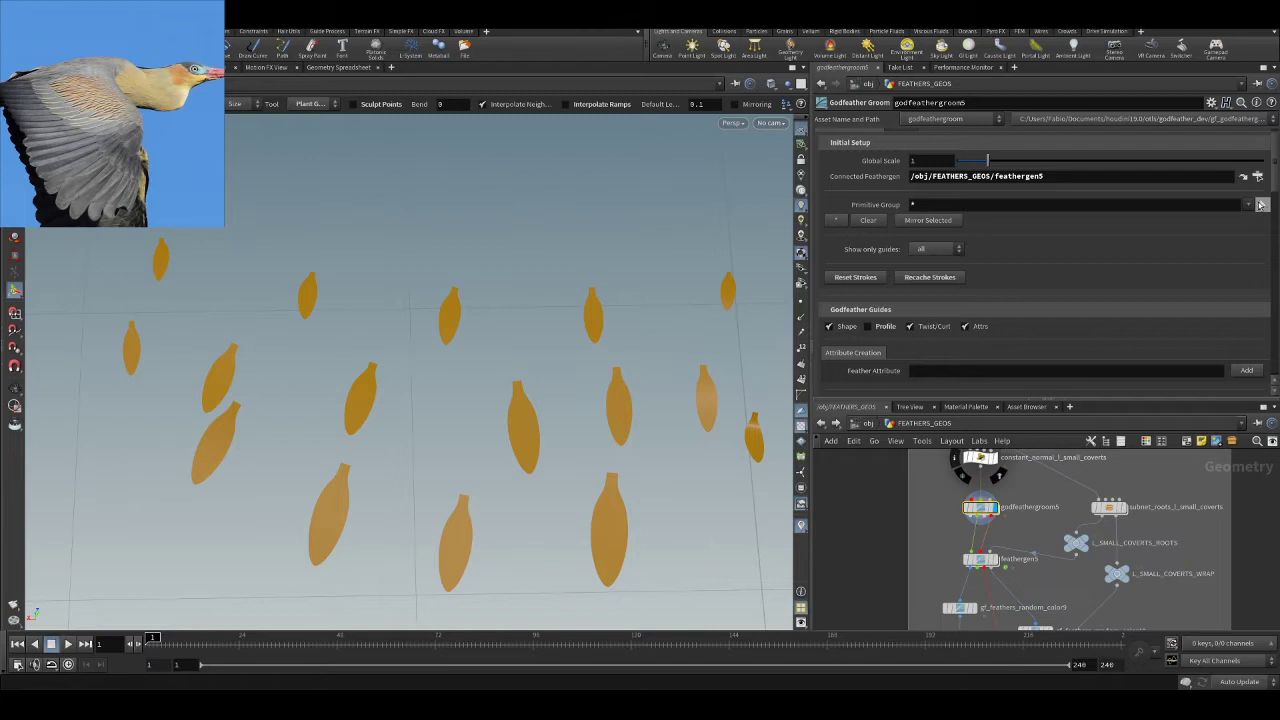
- Restrict the groom's primitive group to the newly planted guide feather and display the gf_feathers_random_color9 node
left_click(1261, 204)
left_click(626, 410)
key("Return")
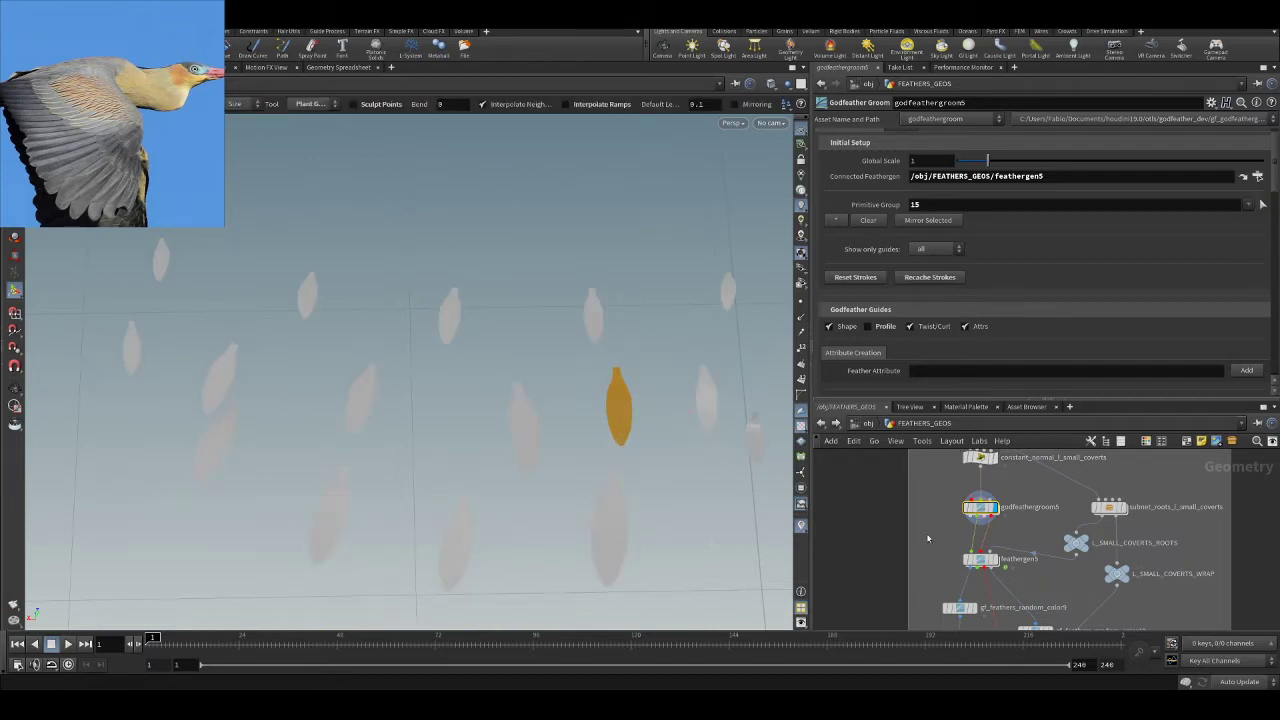
left_click(960, 607)
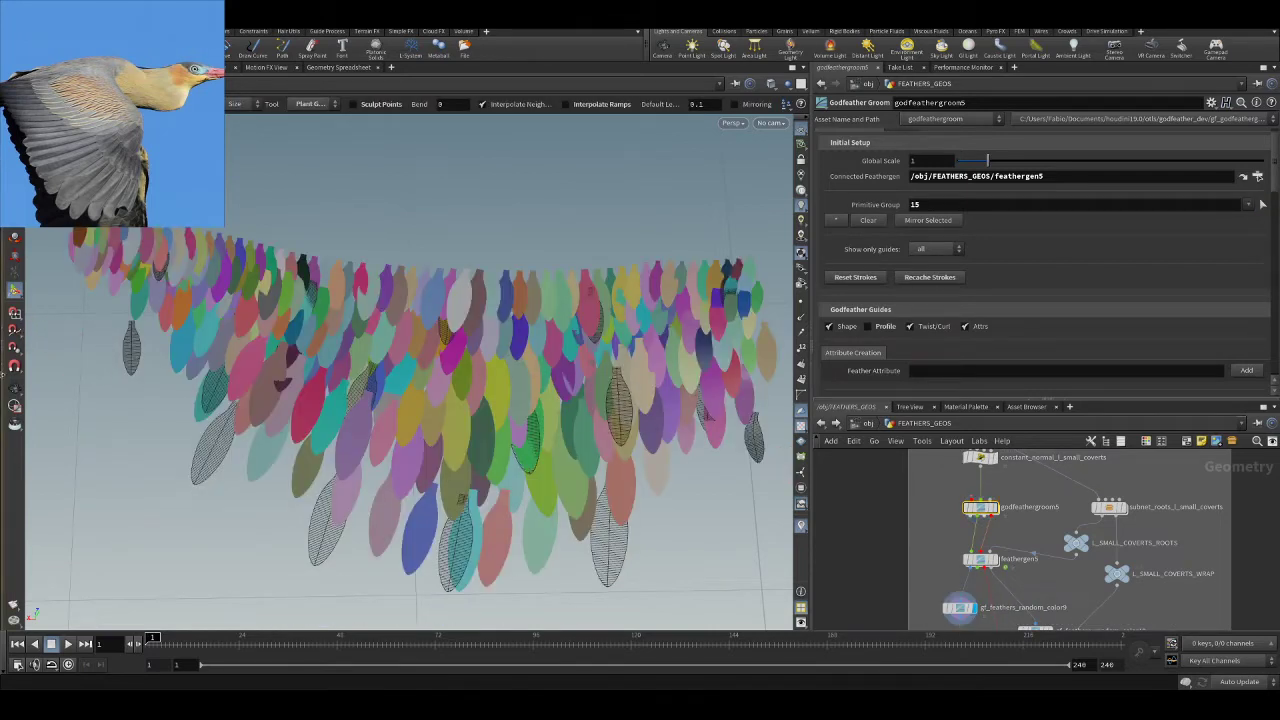
- Lengthen the newly planted guide feather with the Screen brush, and reset the groom's primitive group to all guides (*)
left_click(311, 107)
left_click(315, 140)
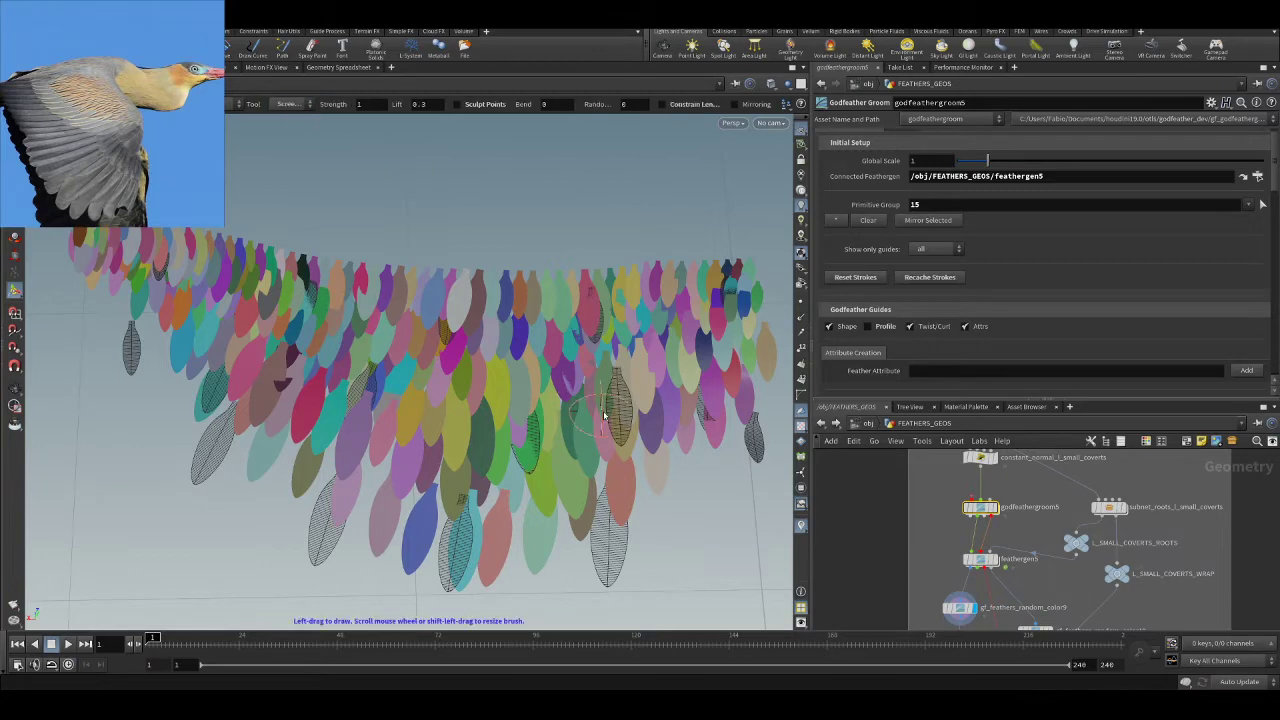
left_click_drag(637, 436, 636, 435)
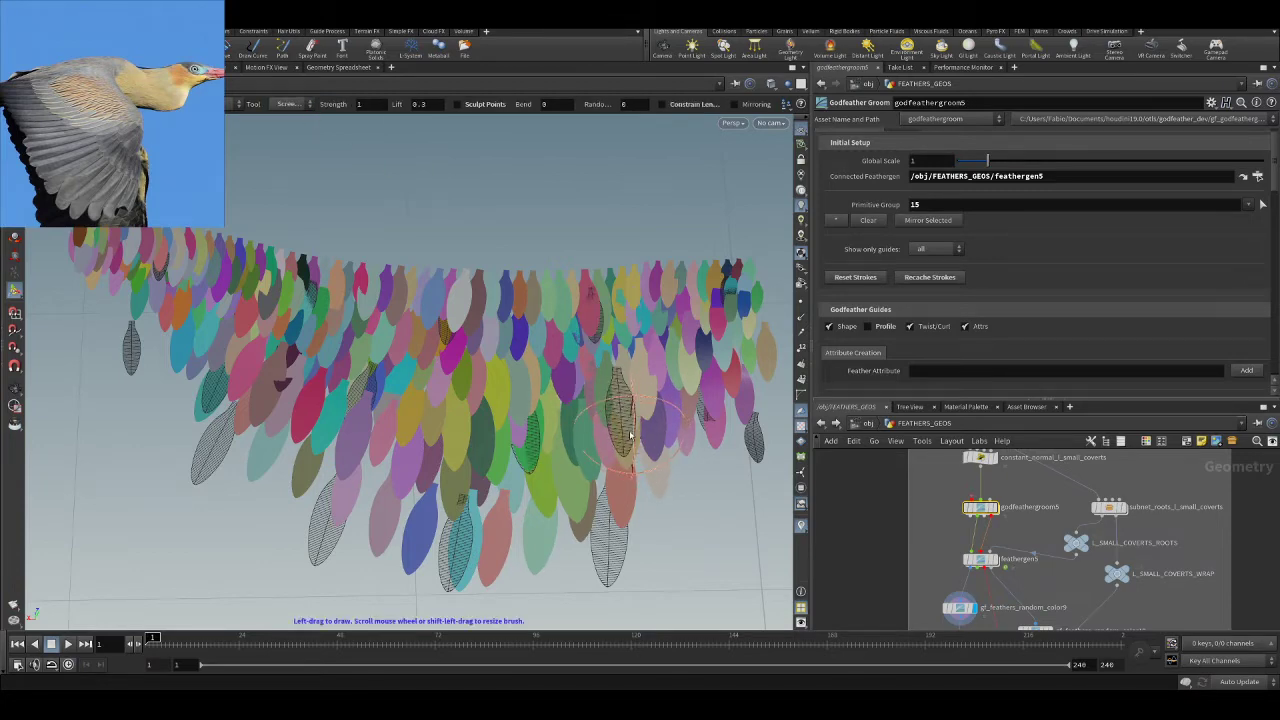
mouse_move(528, 460)
left_mouse_down()
mouse_move(538, 400)
mouse_move(525, 318)
mouse_move(391, 249)
mouse_move(494, 400)
mouse_move(550, 400)
mouse_move(566, 426)
mouse_move(532, 358)
mouse_move(548, 401)
mouse_move(531, 372)
mouse_move(549, 414)
mouse_move(508, 251)
mouse_move(520, 235)
mouse_move(563, 237)
mouse_move(575, 195)
left_mouse_up()
key("Return")
left_click(852, 221)
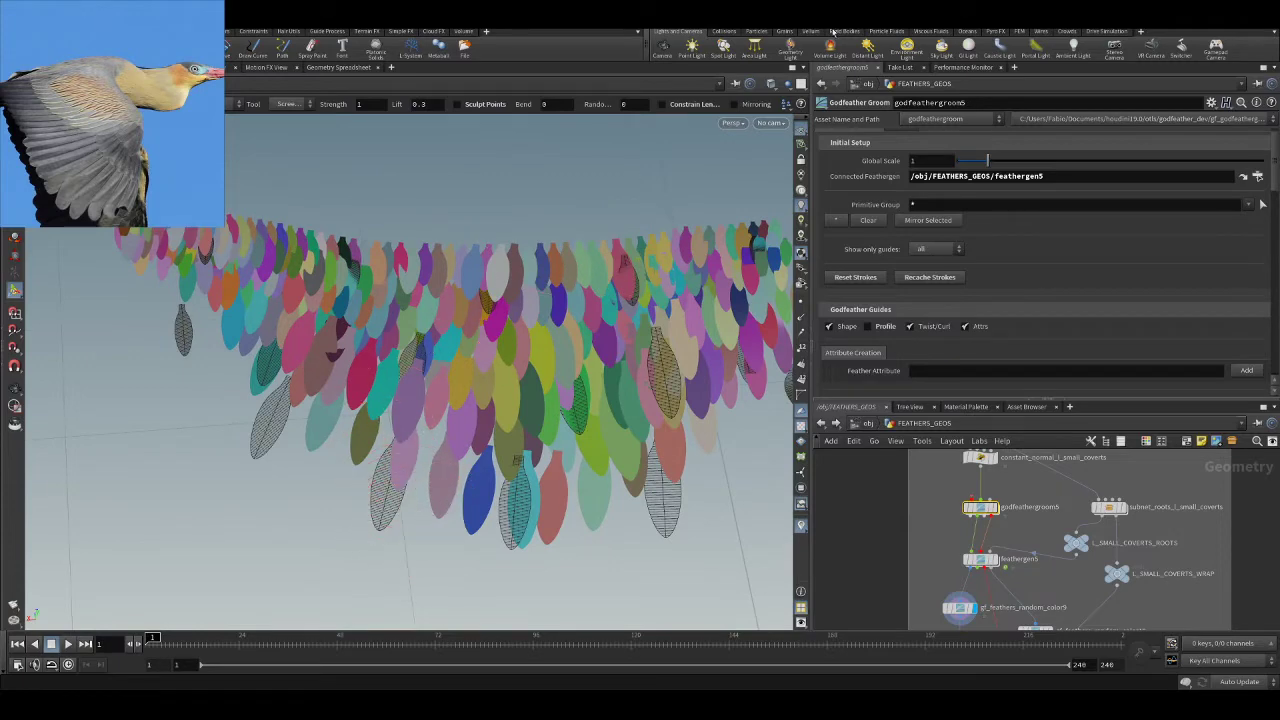
- Show the other objects in the viewport and brush the lowest row of guides longer over the large wing feathers, undoing the last stroke
left_click(787, 84)
middle_click_drag(497, 388, 525, 322, "alt")
mouse_move(402, 469)
left_mouse_down()
mouse_move(402, 487)
mouse_move(463, 462)
left_mouse_up()
key("Escape")
key("Return")
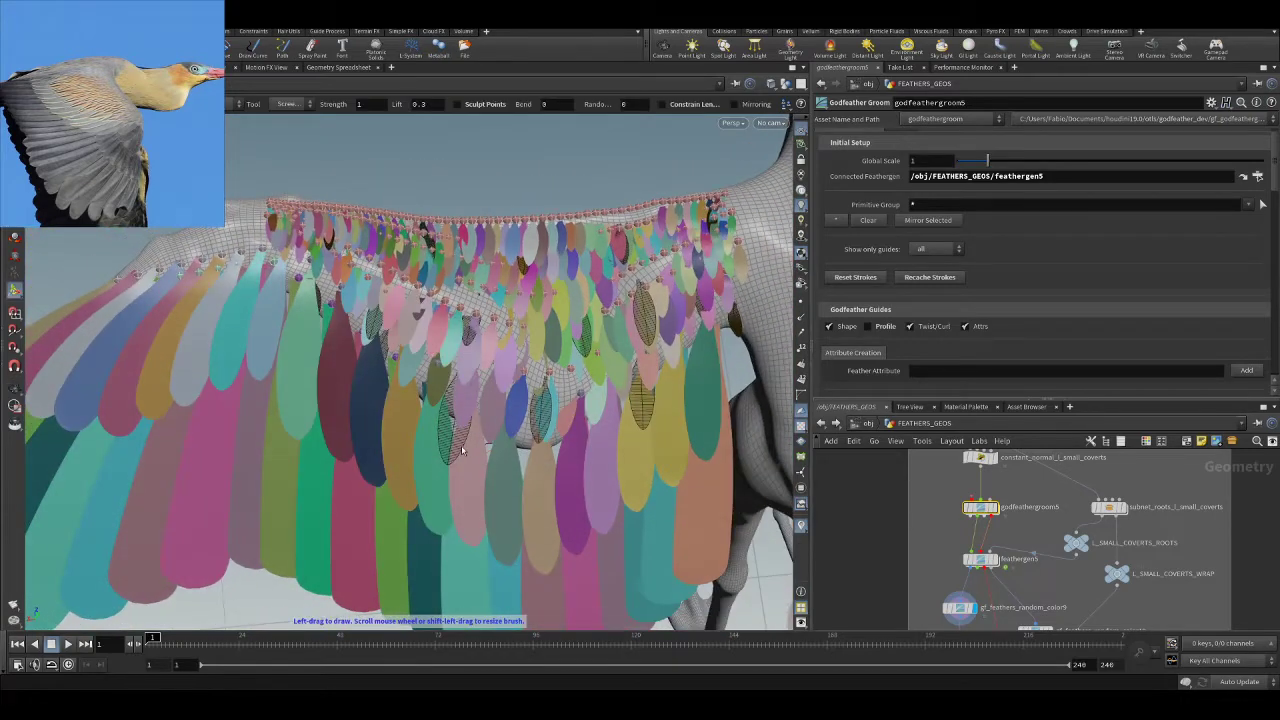
mouse_move(538, 388)
left_mouse_down()
mouse_move(528, 449)
mouse_move(545, 472)
left_mouse_up()
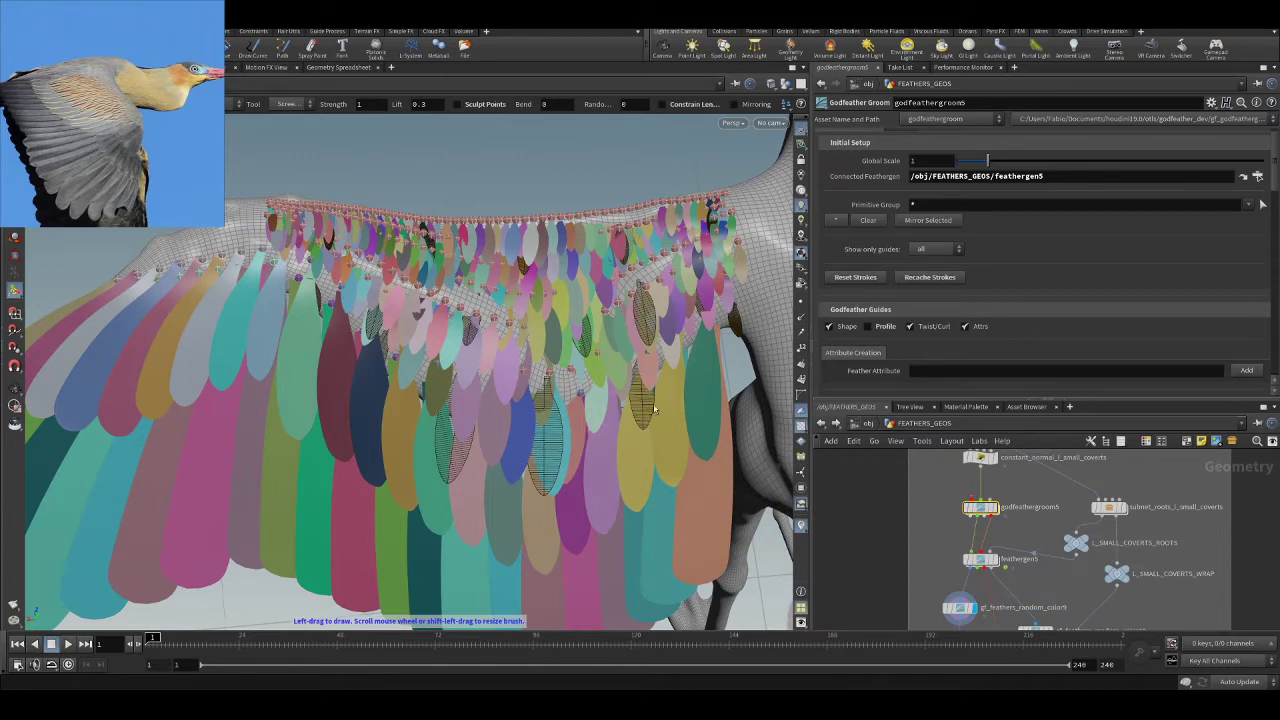
left_click_drag(646, 421, 653, 442)
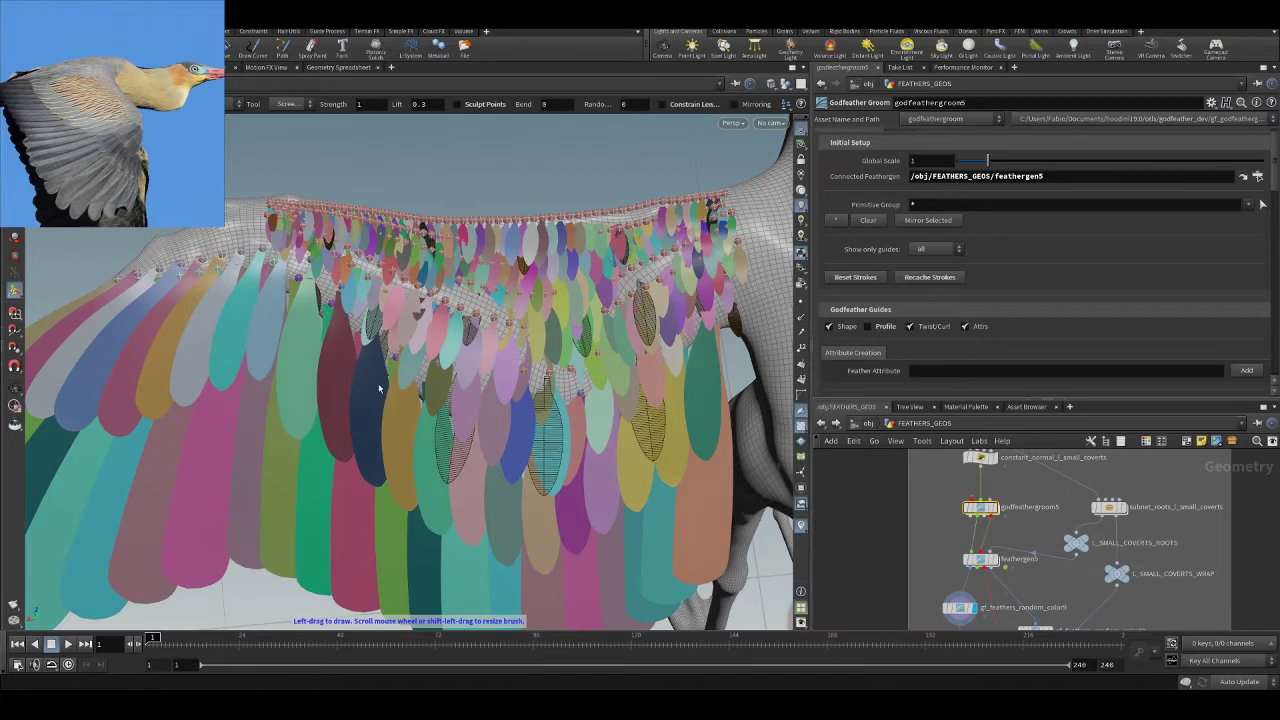
key("ctrl+z")
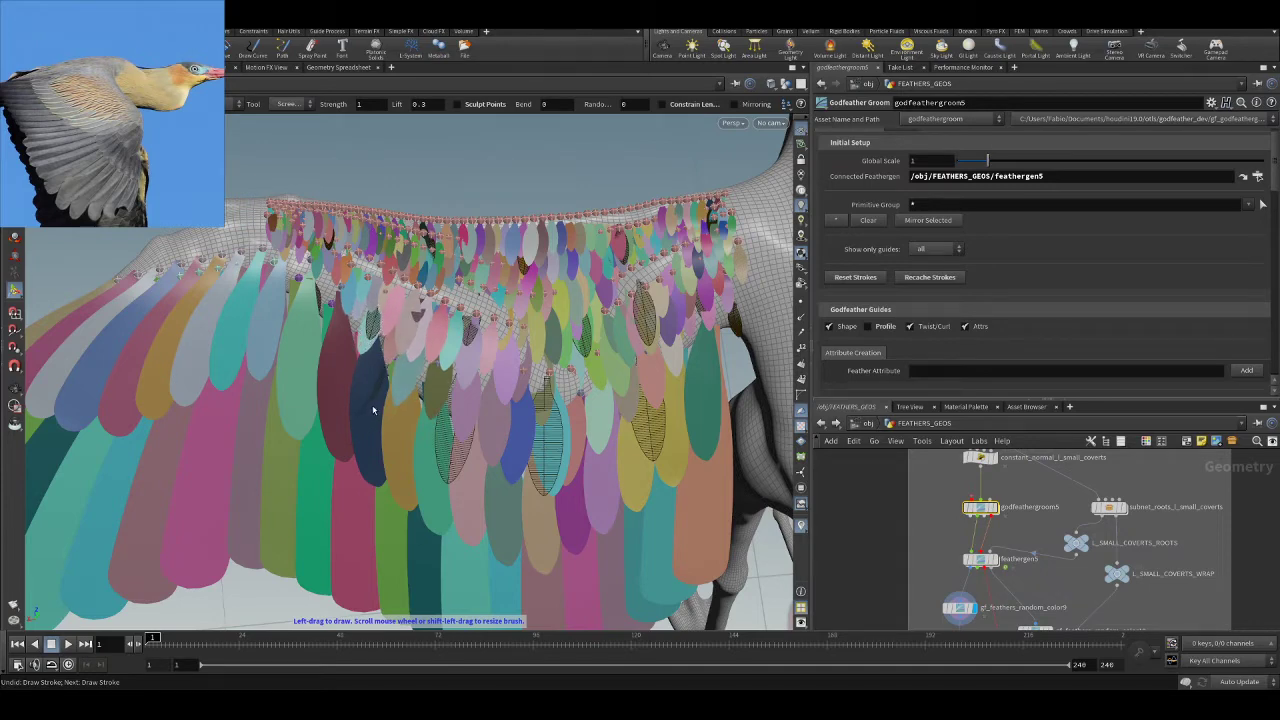
- Open a second scene view beside the grooming view and frame the feathered wing in it
mouse_move(371, 369)
left_mouse_down("alt")
mouse_move(289, 231)
mouse_move(409, 248)
mouse_move(390, 318)
left_mouse_up("alt")
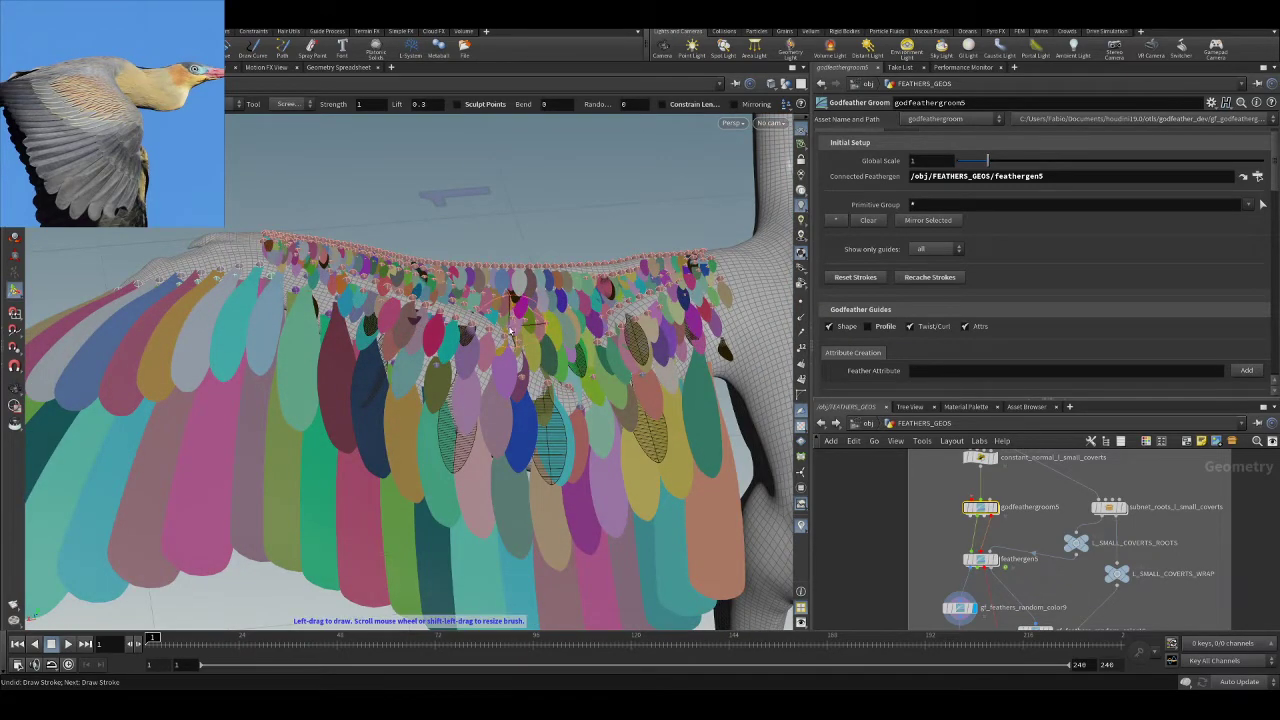
mouse_move(510, 320)
left_mouse_down("alt")
mouse_move(320, 290)
mouse_move(457, 449)
mouse_move(479, 341)
left_mouse_up("alt")
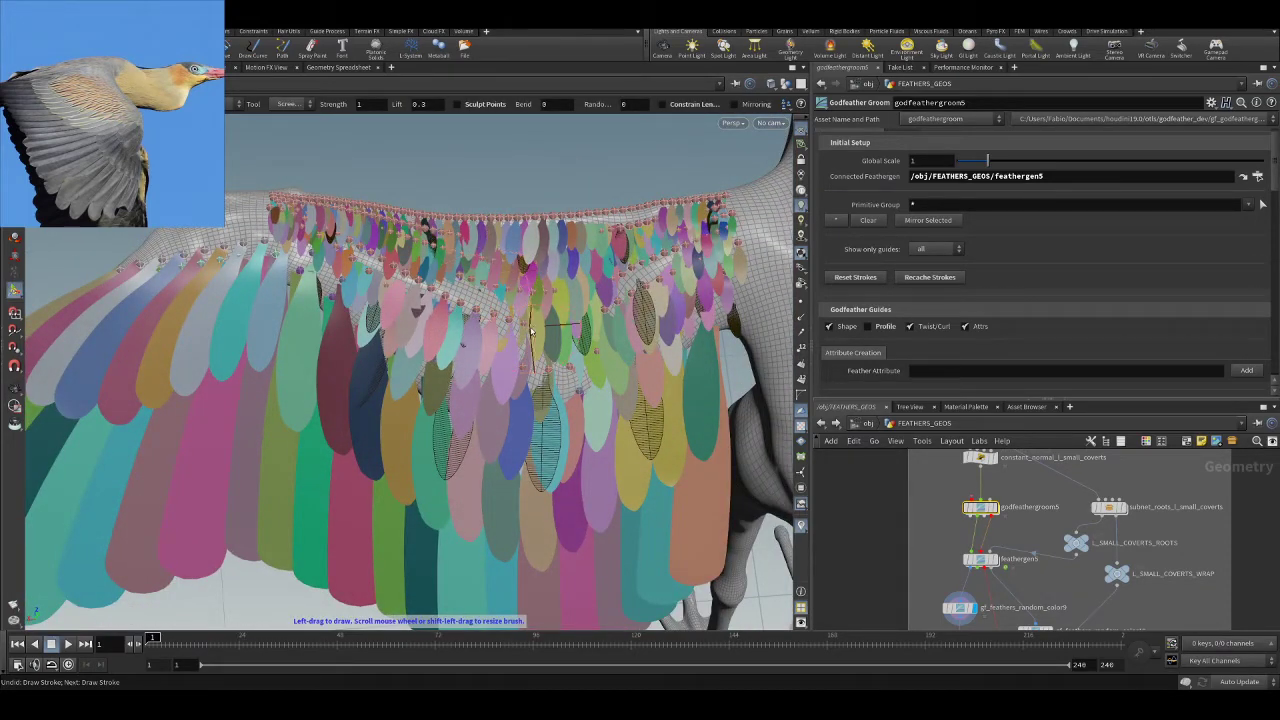
left_click_drag(546, 304, 535, 337, "alt")
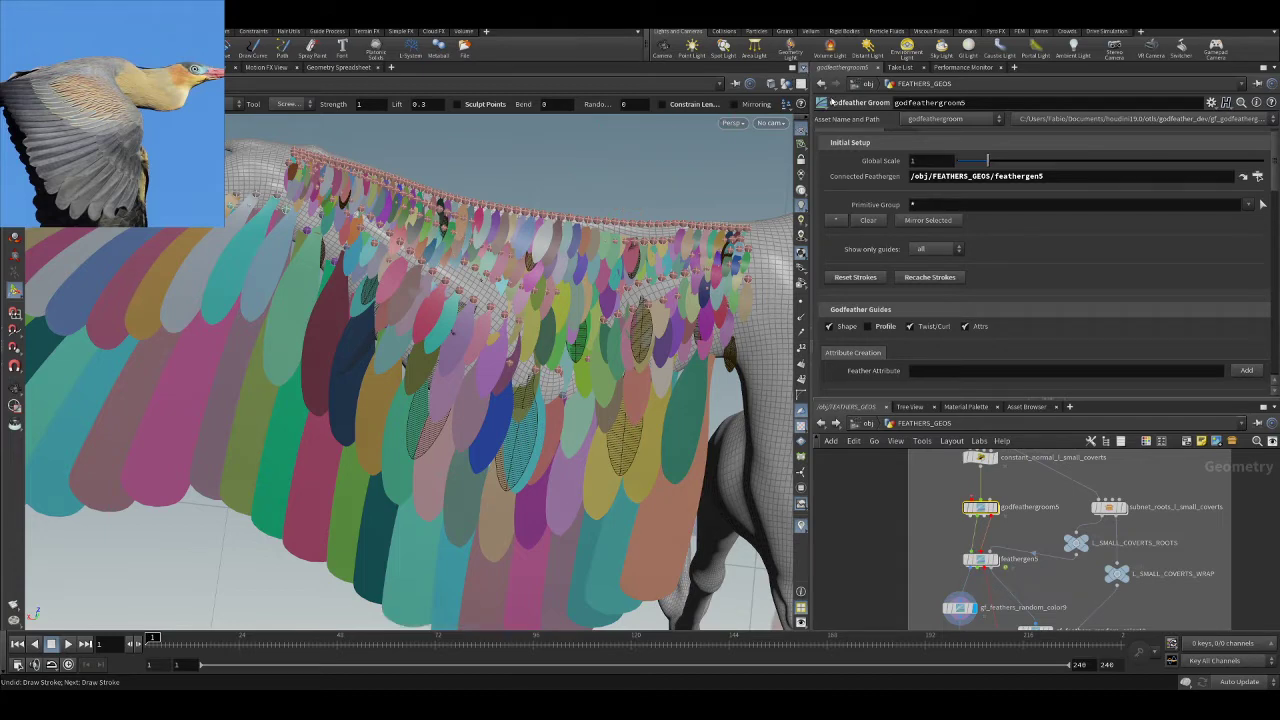
left_click(855, 229)
left_click_drag(811, 226, 984, 230)
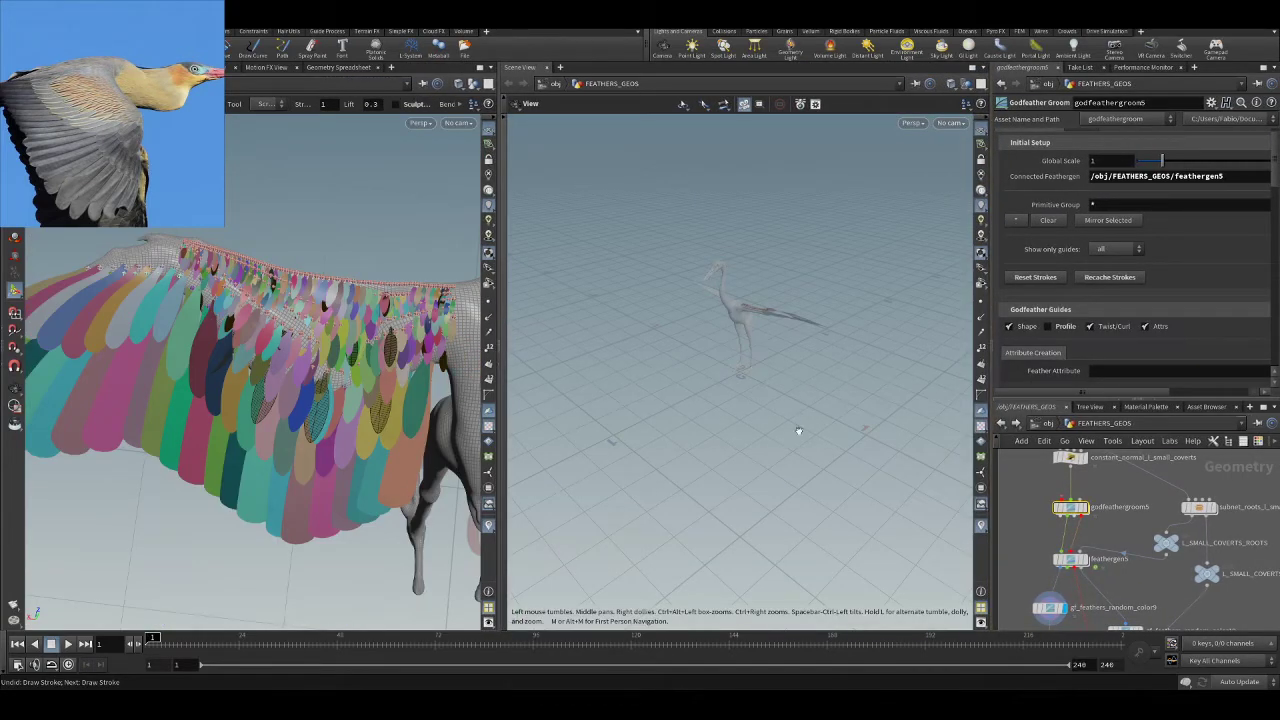
key("Escape")
mouse_move(866, 384)
left_mouse_down()
mouse_move(752, 400)
mouse_move(690, 376)
left_mouse_up()
right_click_drag(691, 376, 871, 294)
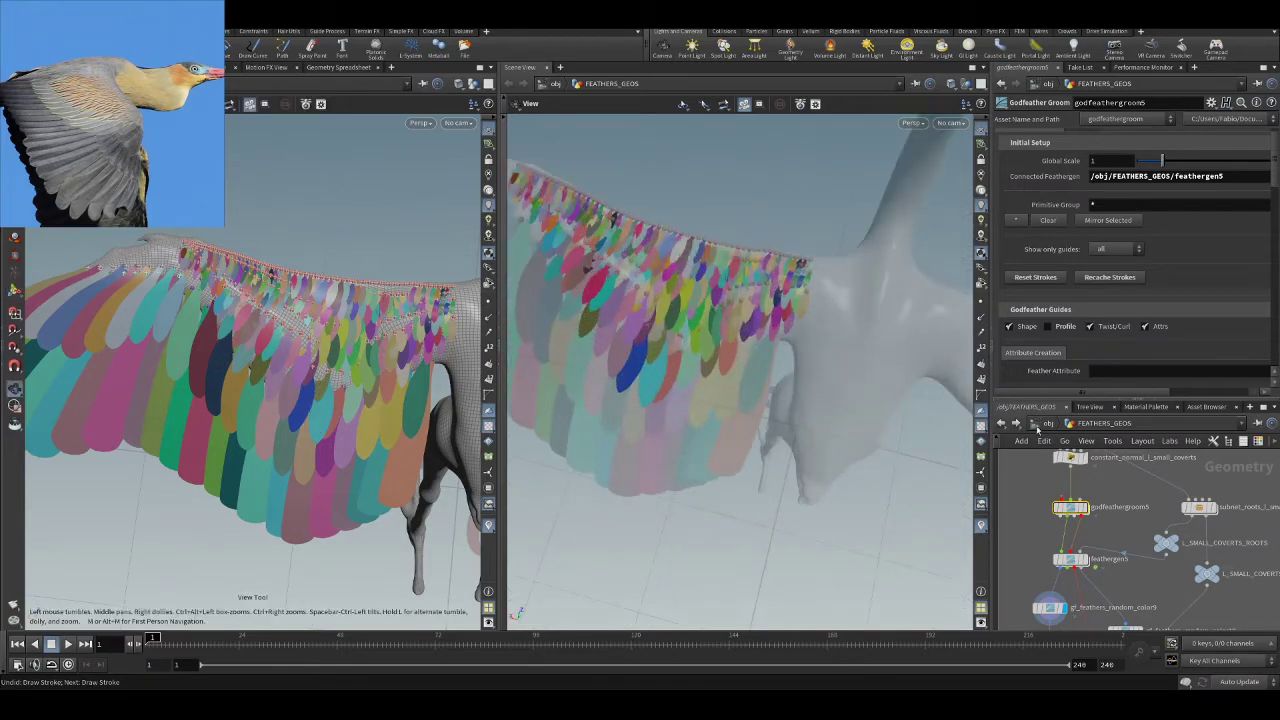
- Pin the second scene view at the obj level and return the network to FEATHERS_GEOS
left_click(1037, 427)
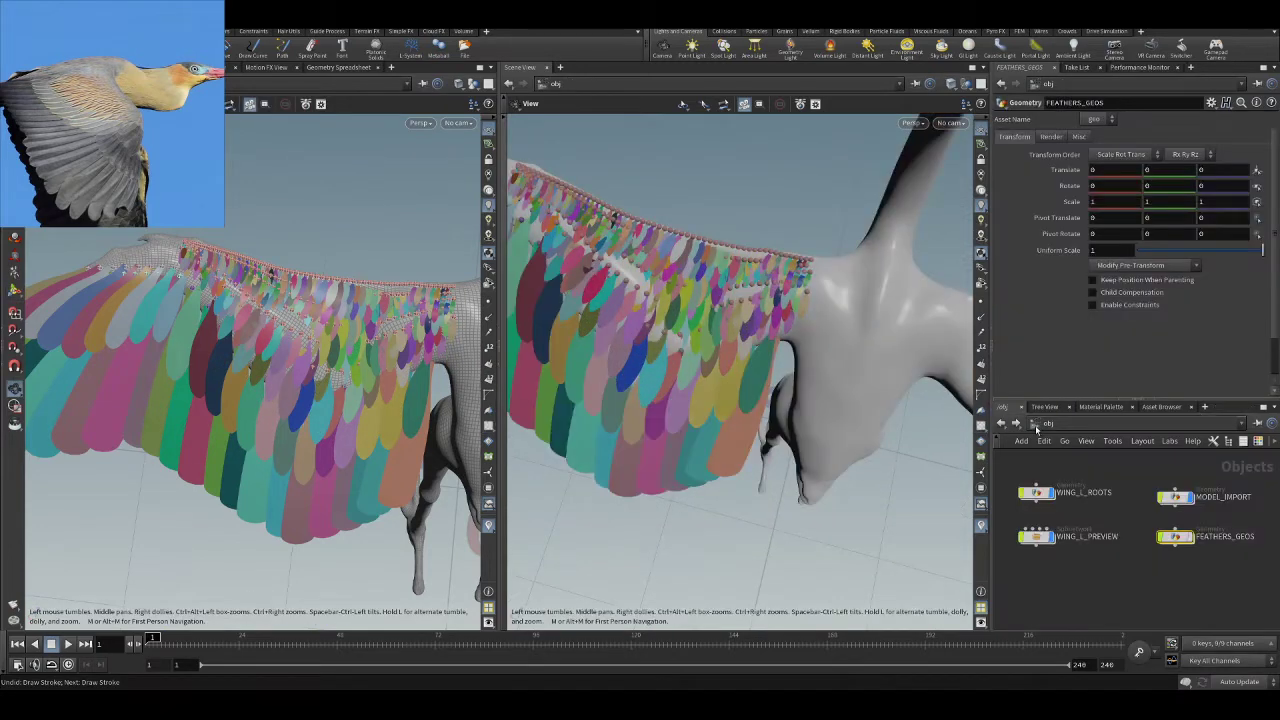
left_click(1051, 493)
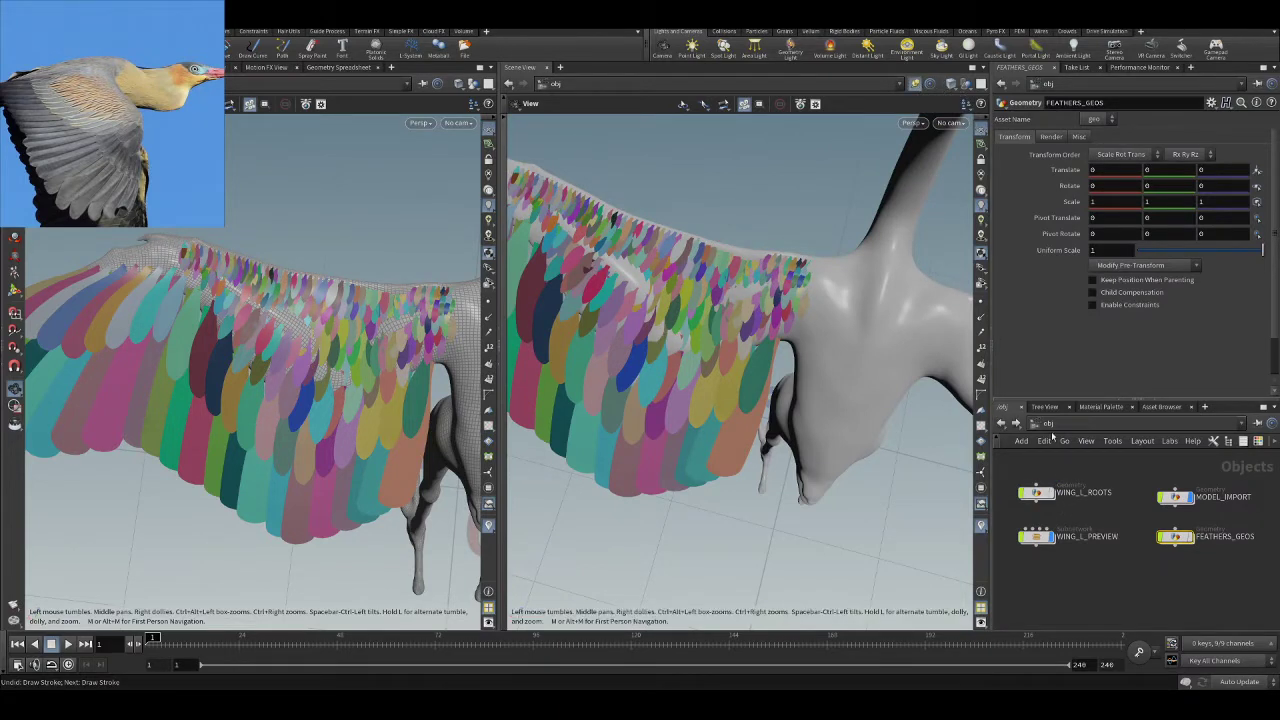
double_click(1177, 539)
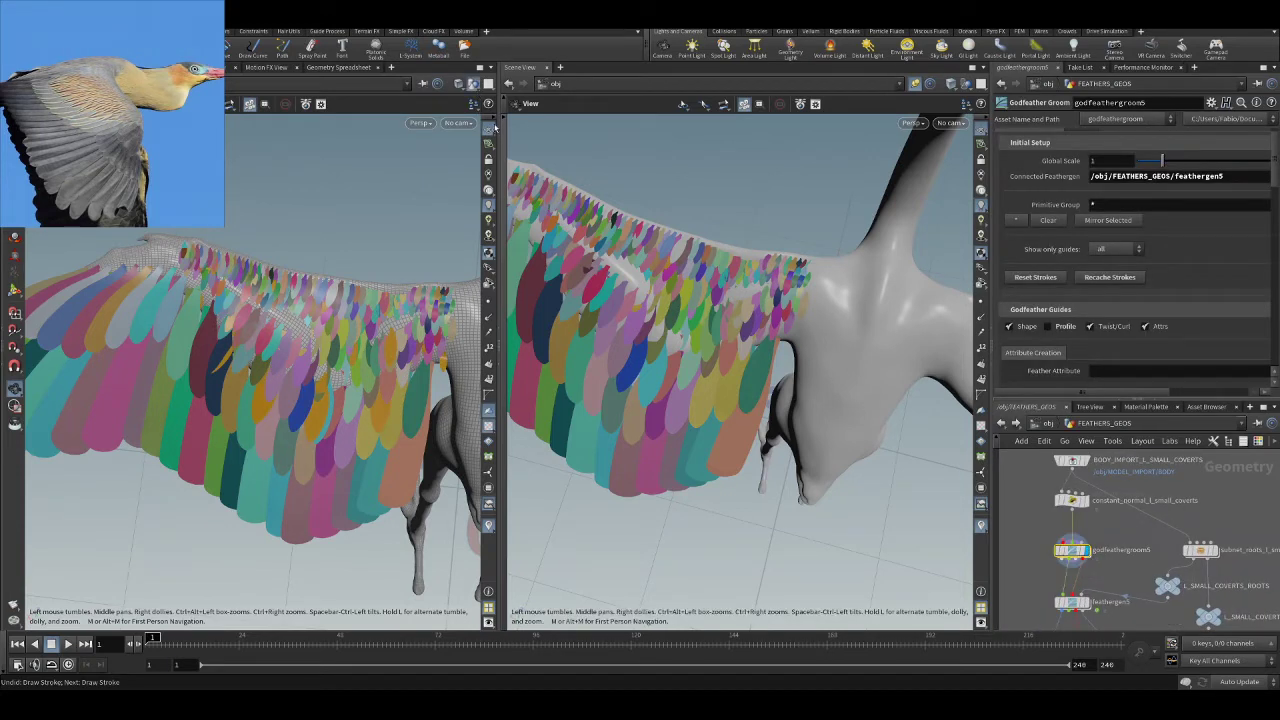
- Hide the other objects in the grooming view so only the guides show, and frame the whole wing in the second view
left_click_drag(360, 281, 304, 284)
left_click_drag(610, 300, 711, 388)
right_click_drag(760, 324, 724, 345)
left_click_drag(724, 345, 831, 445)
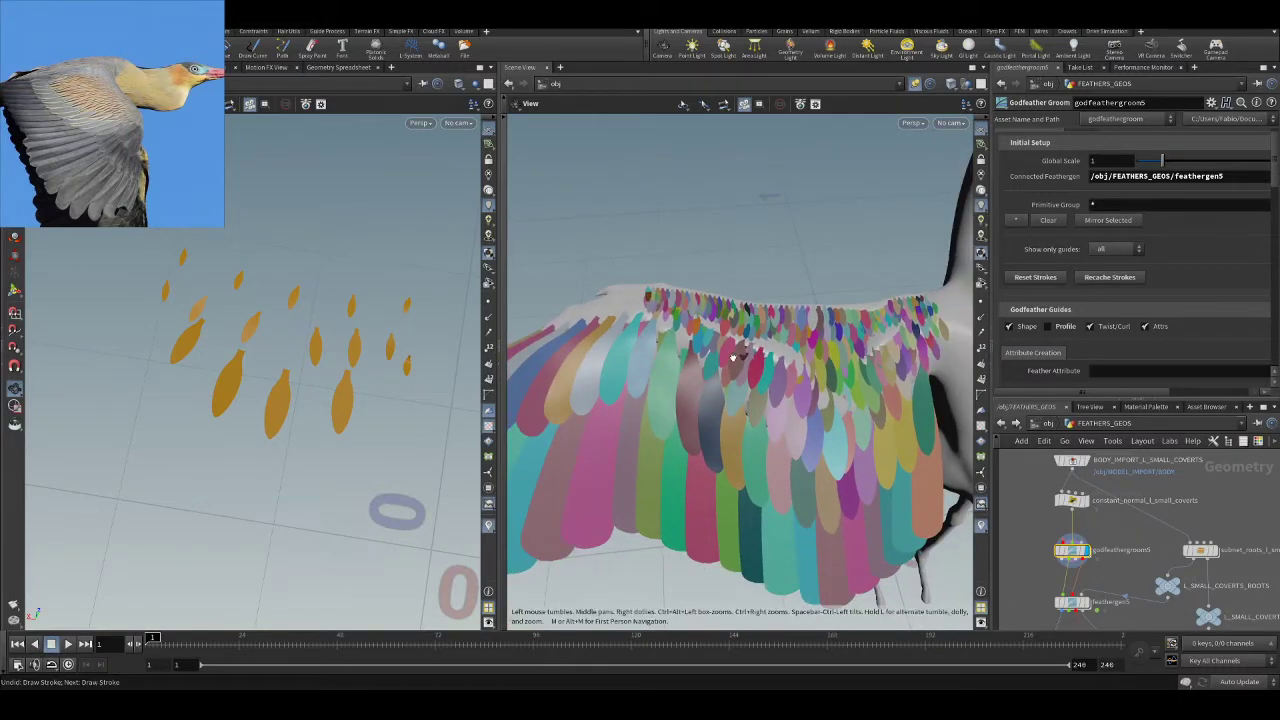
- Close the second scene view and widen the parameter and network panes, with the network framed on the gf_feather_solver1 node
scroll(1163, 471, "down", 3)
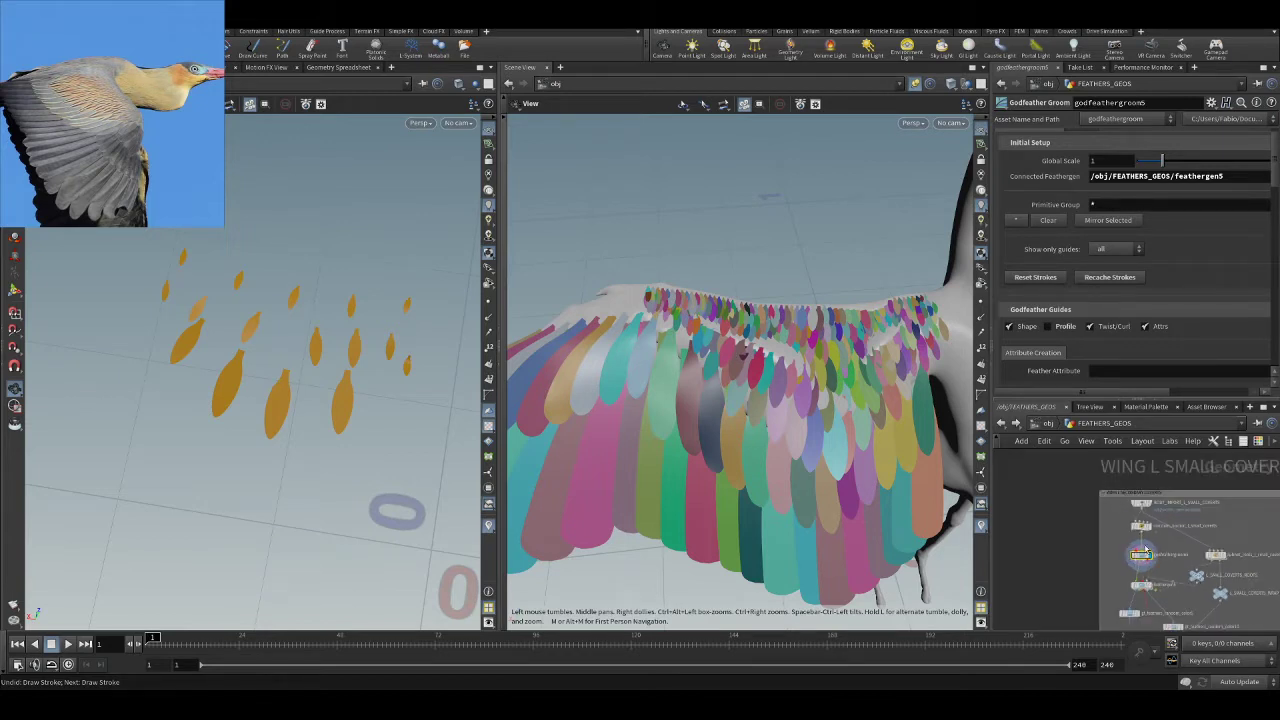
middle_click_drag(1106, 597, 1064, 495)
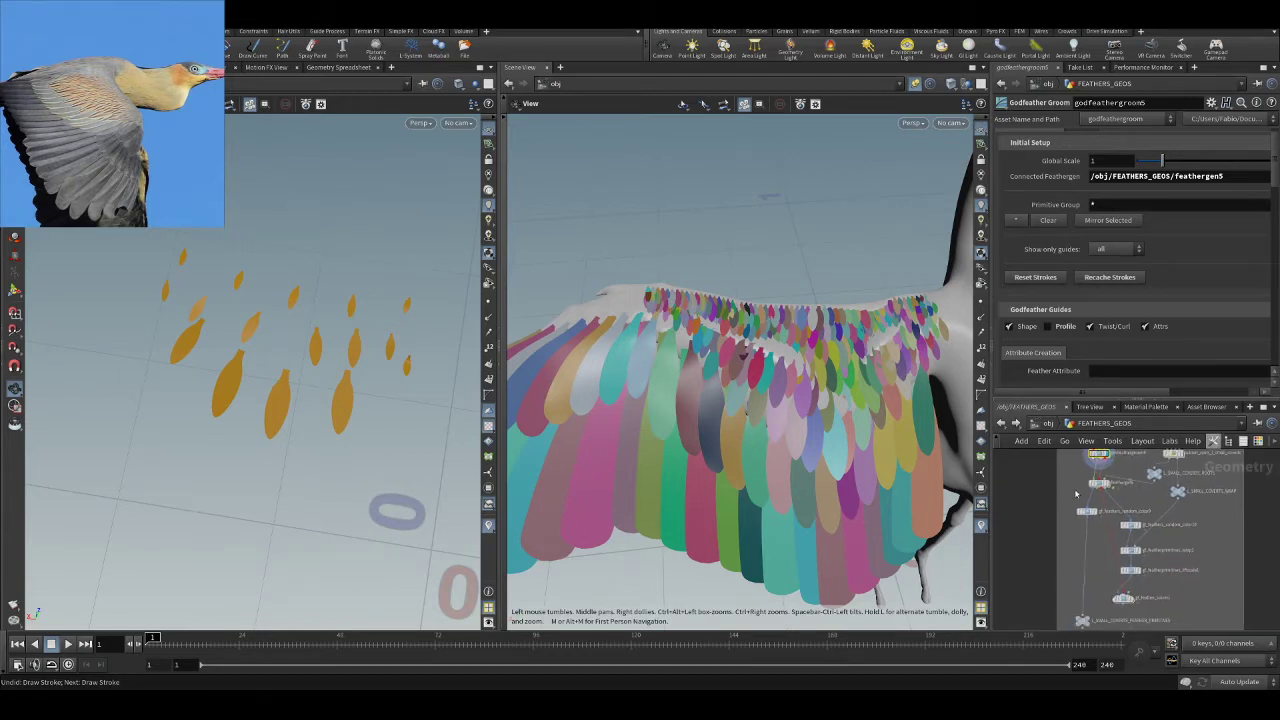
left_click_drag(992, 482, 984, 482)
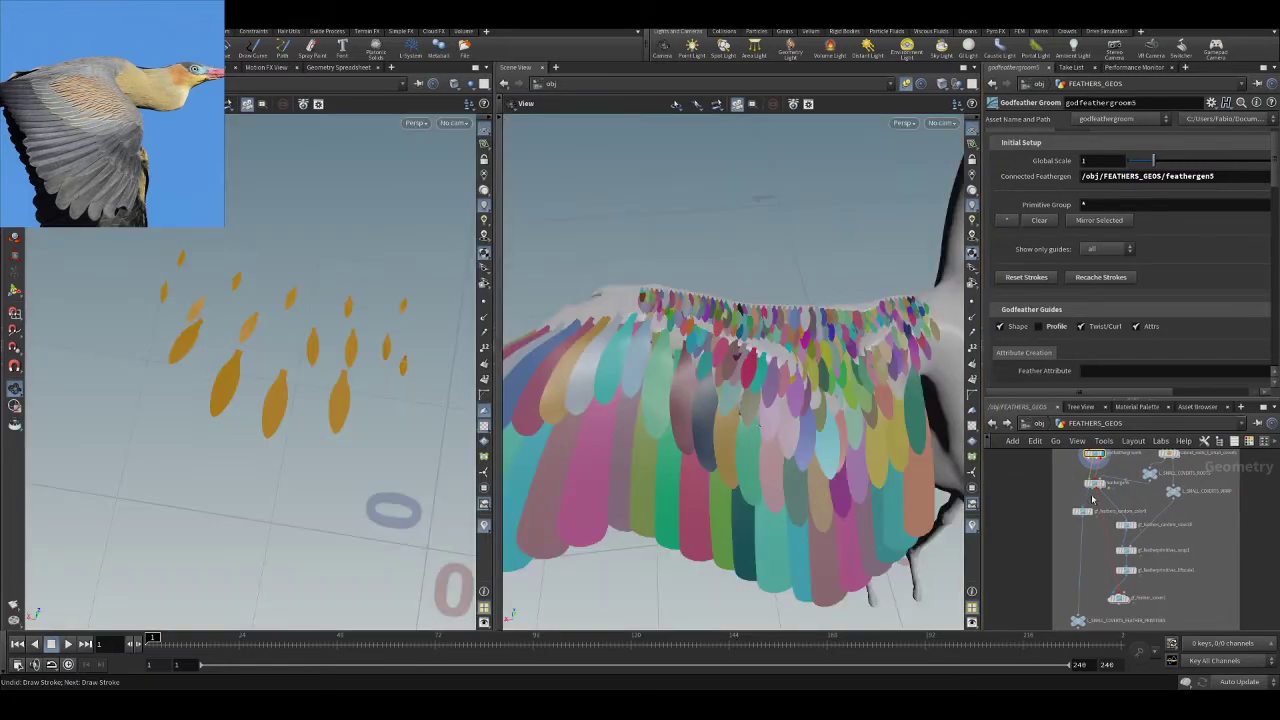
scroll(1172, 522, "up", 3)
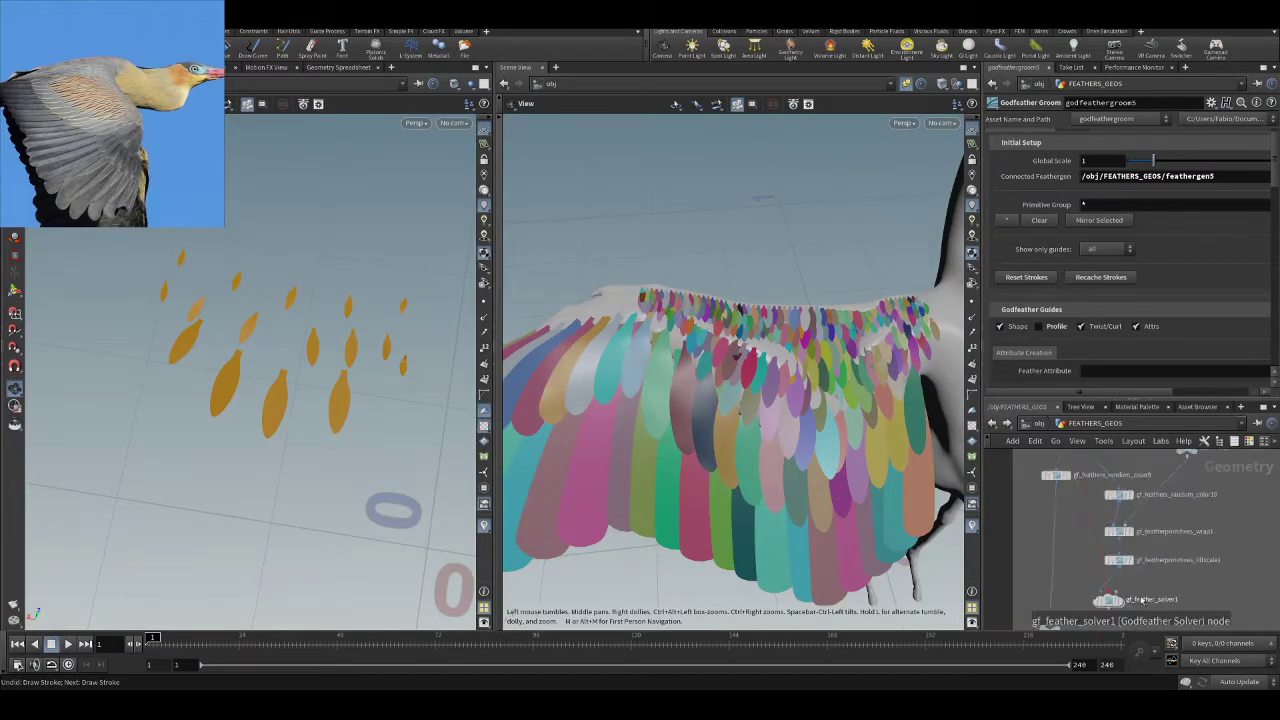
middle_click_drag(1174, 585, 1188, 546)
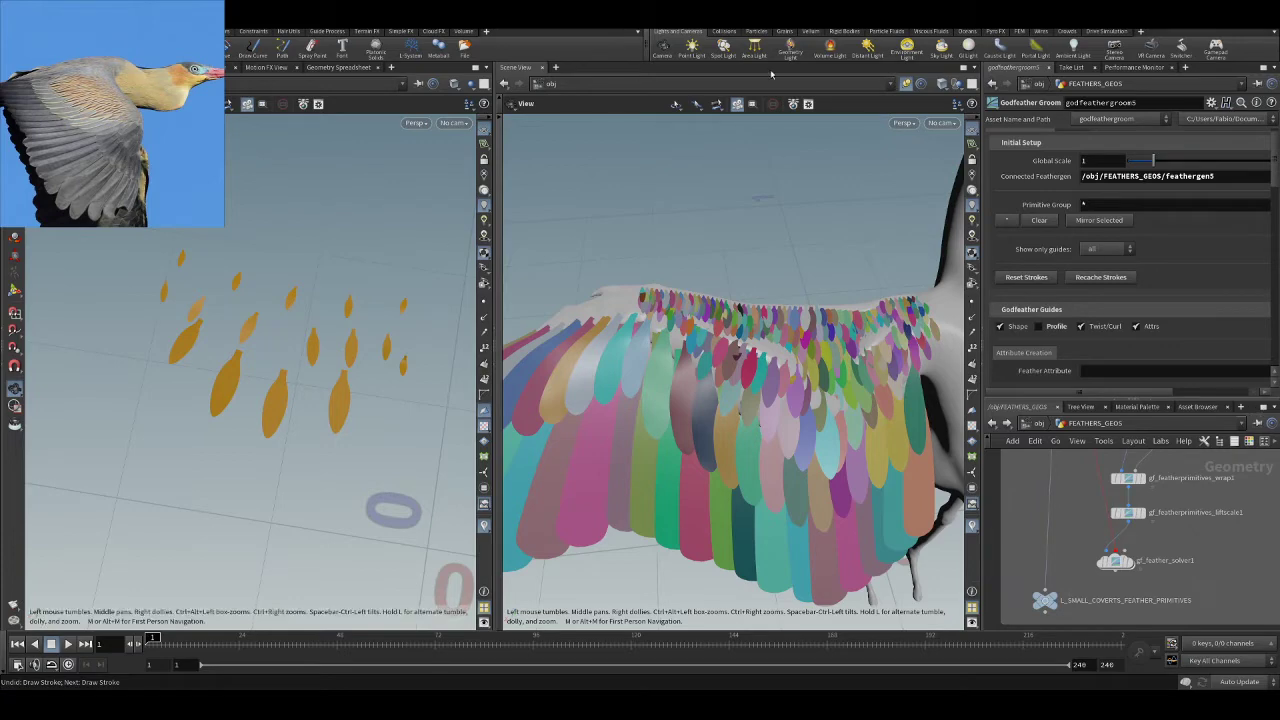
left_click(1010, 158)
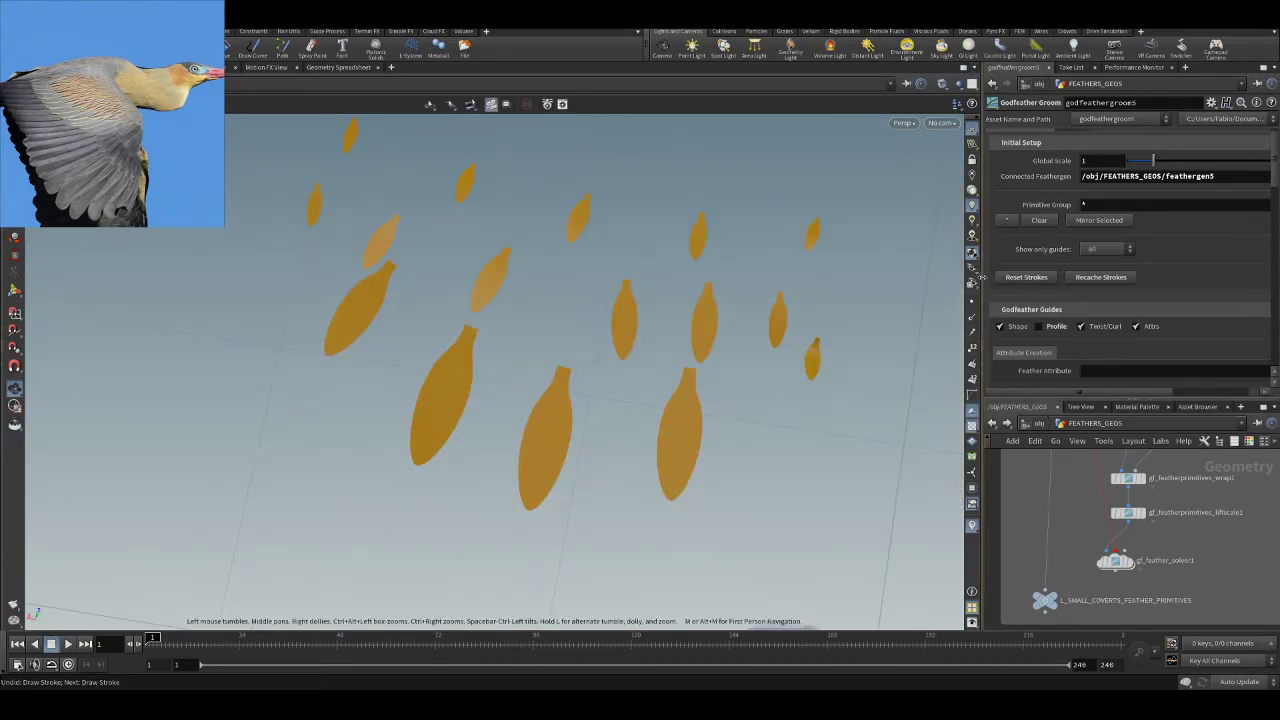
left_click_drag(982, 277, 618, 277)
- Display the gf_feather_solver1 node and run its solve on the small covert feathers
scroll(976, 530, "up", 3)
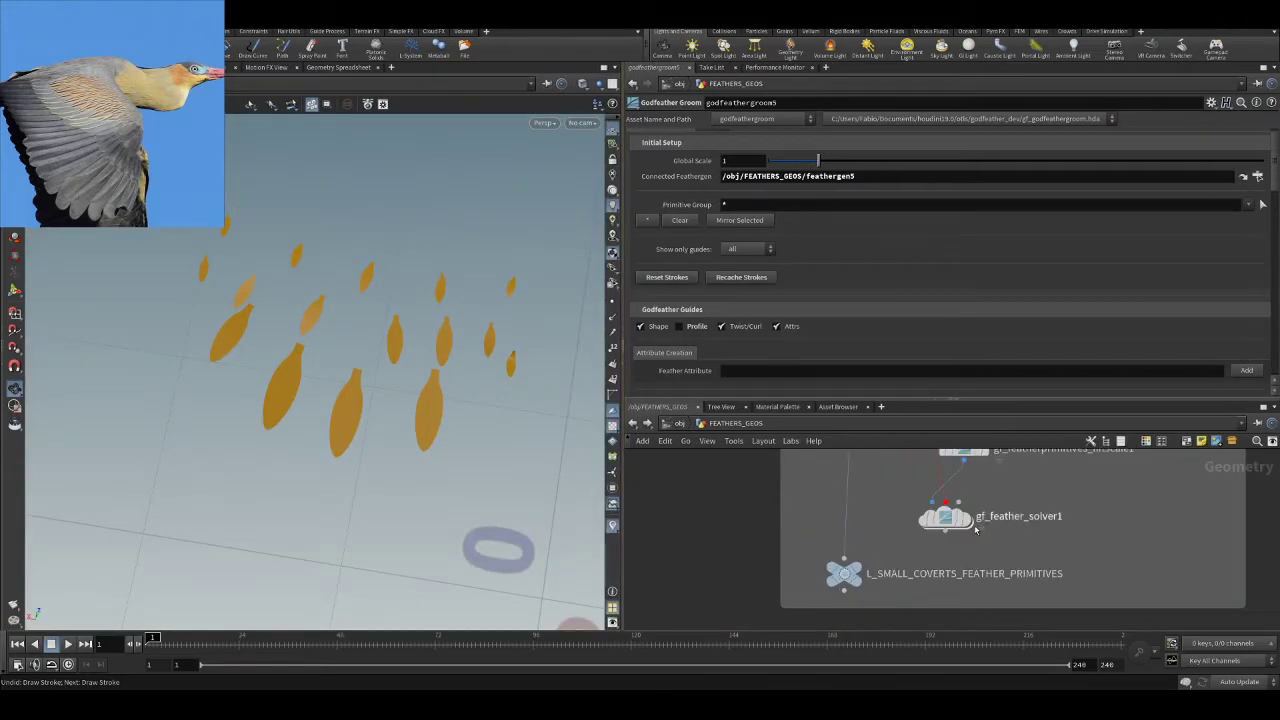
left_click(978, 524)
left_click(944, 518)
left_click_drag(340, 250, 345, 312)
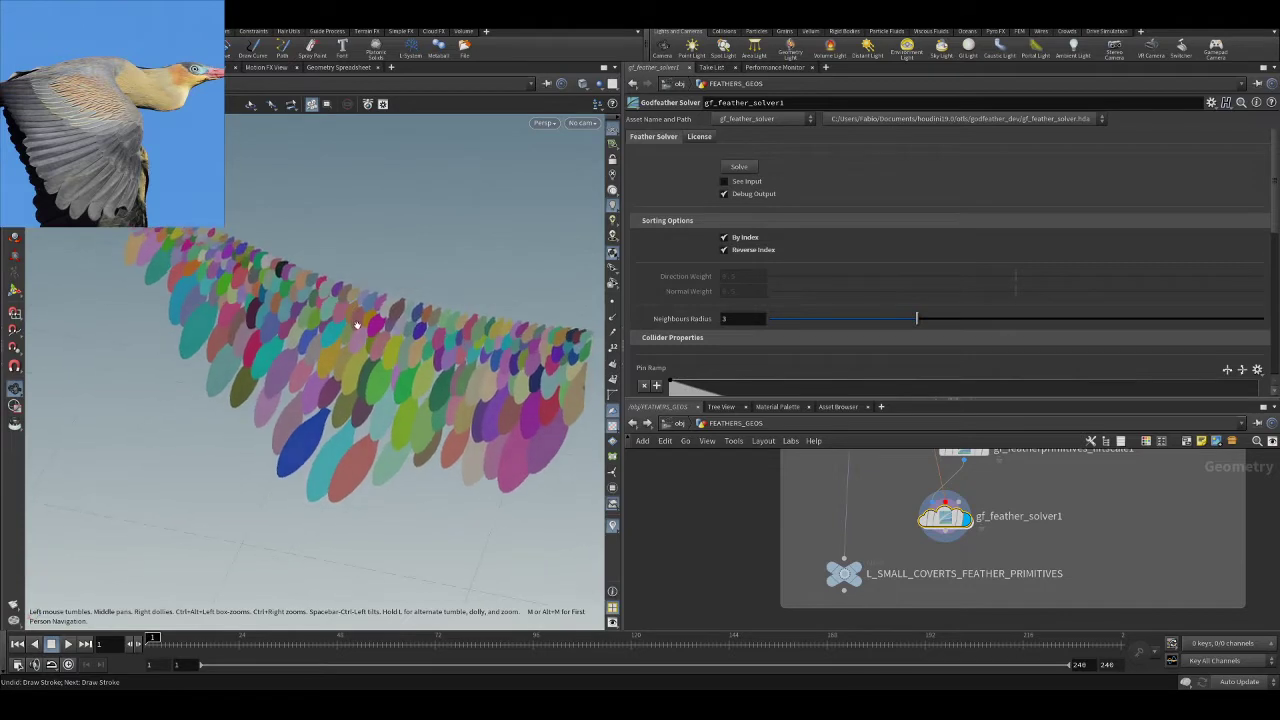
left_click(753, 184)
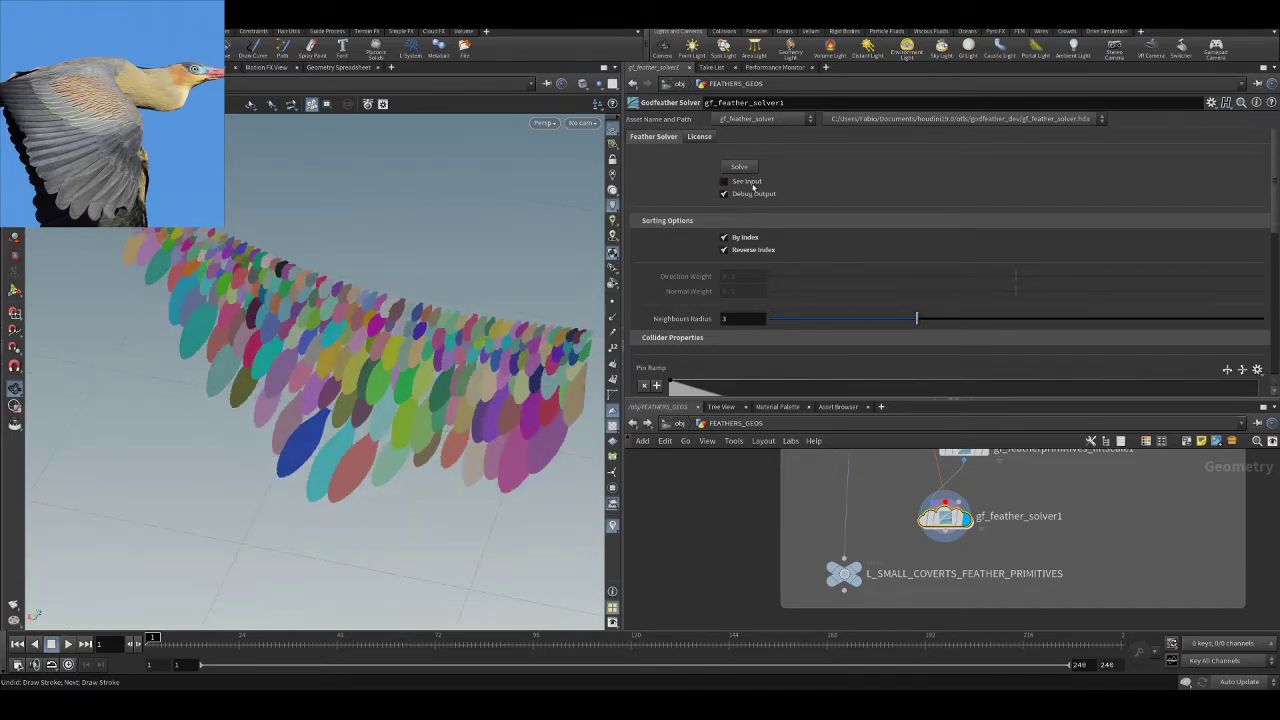
left_click(739, 168)
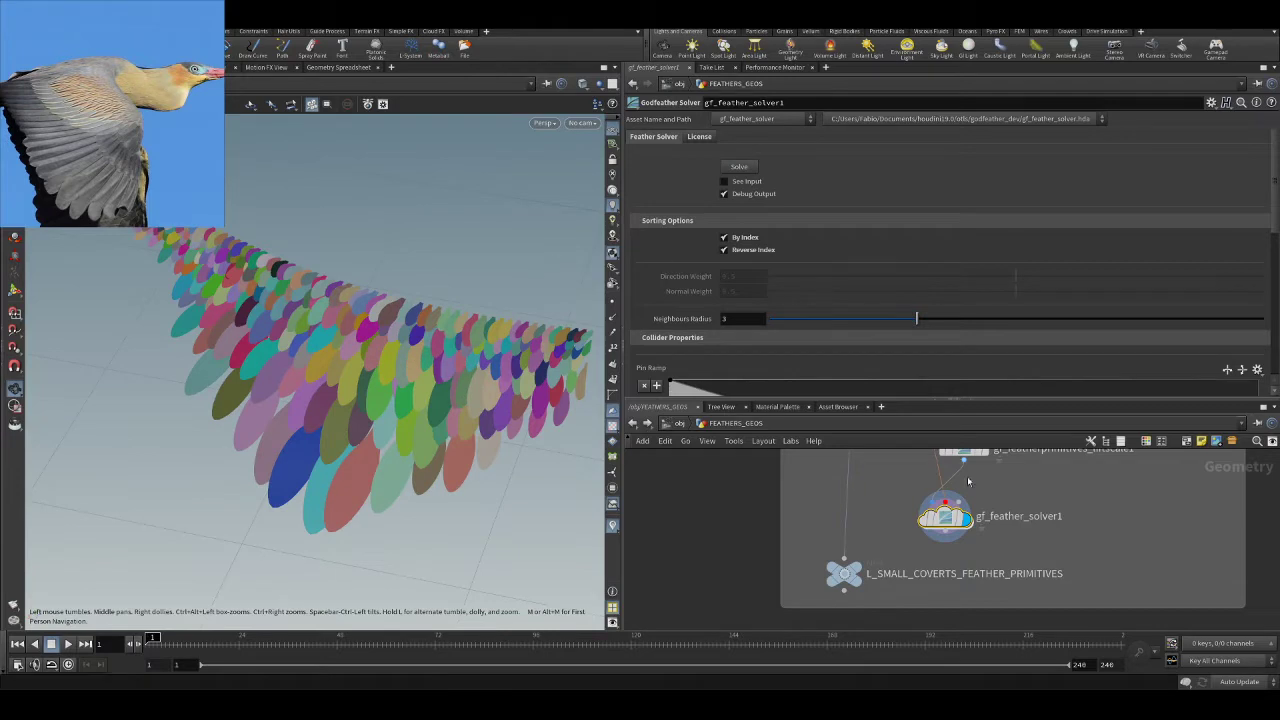
- Insert a Gf Feathers Deform node on the wire into the L_SMALL_COVERTS_FEATHER_PRIMITIVES null
scroll(950, 560, "down", 4)
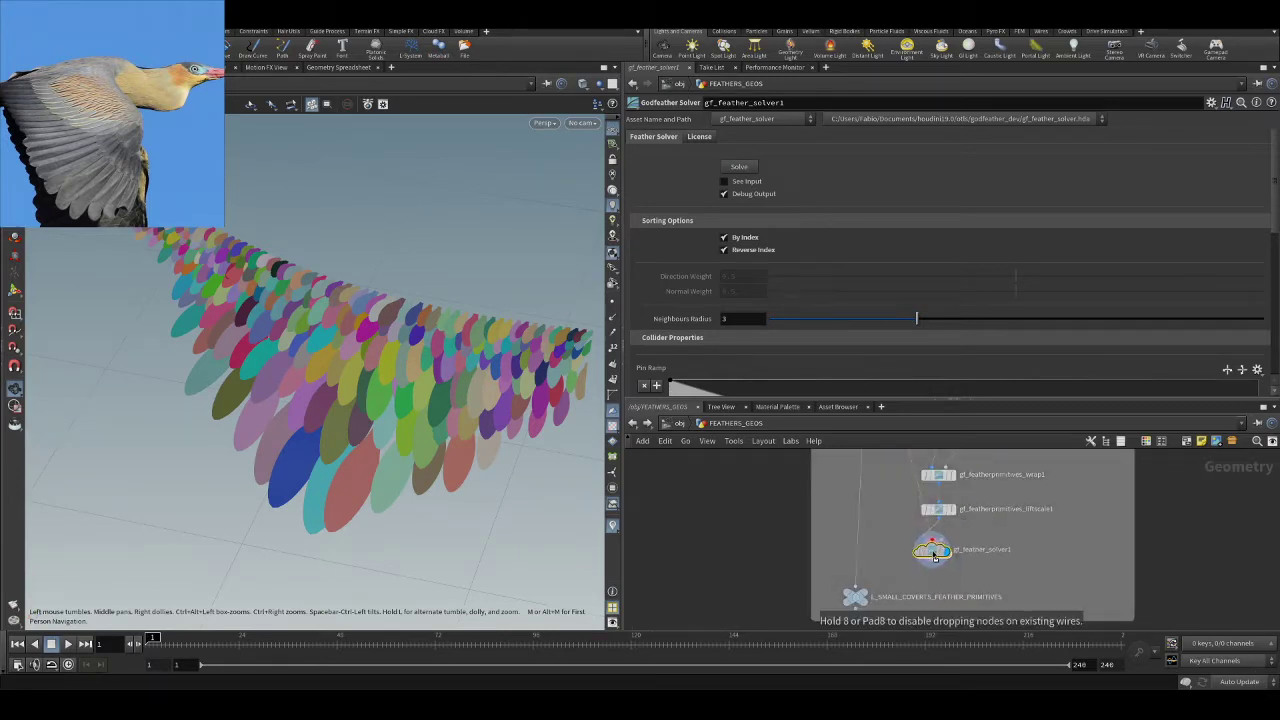
left_click_drag(423, 297, 342, 343)
mouse_move(884, 501)
middle_mouse_down()
mouse_move(896, 557)
mouse_move(896, 519)
middle_mouse_up()
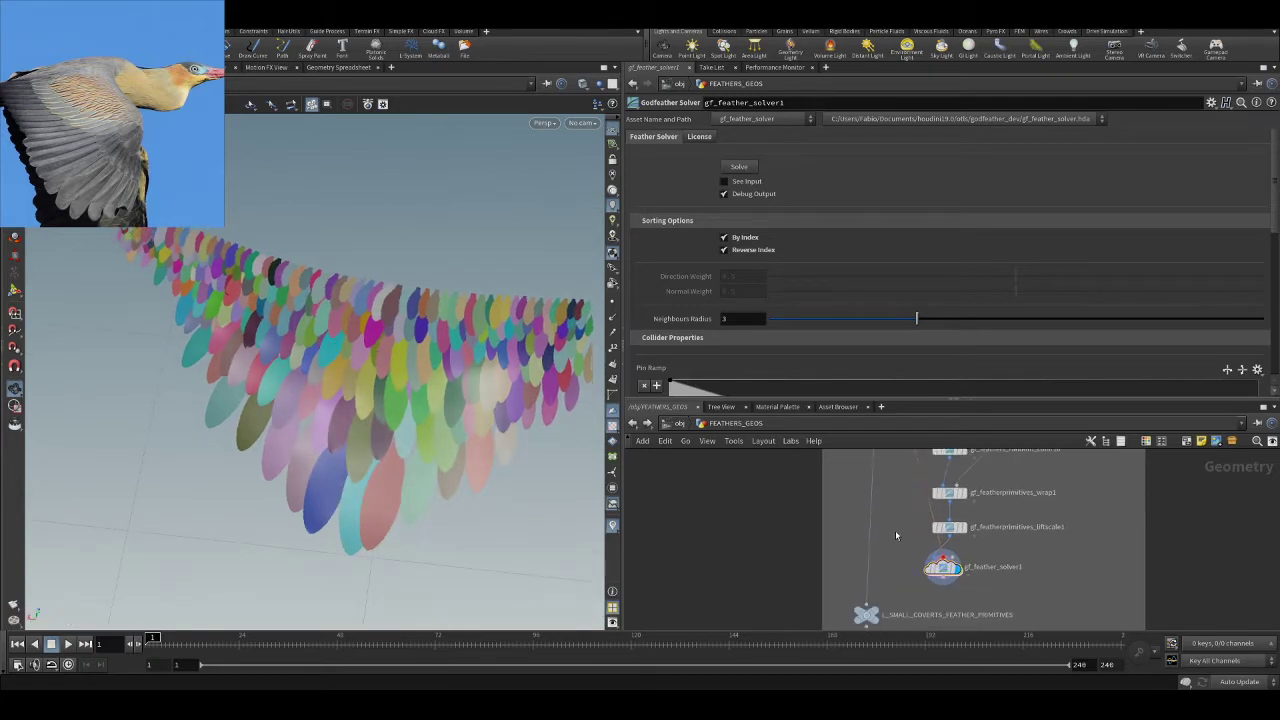
key("Tab")
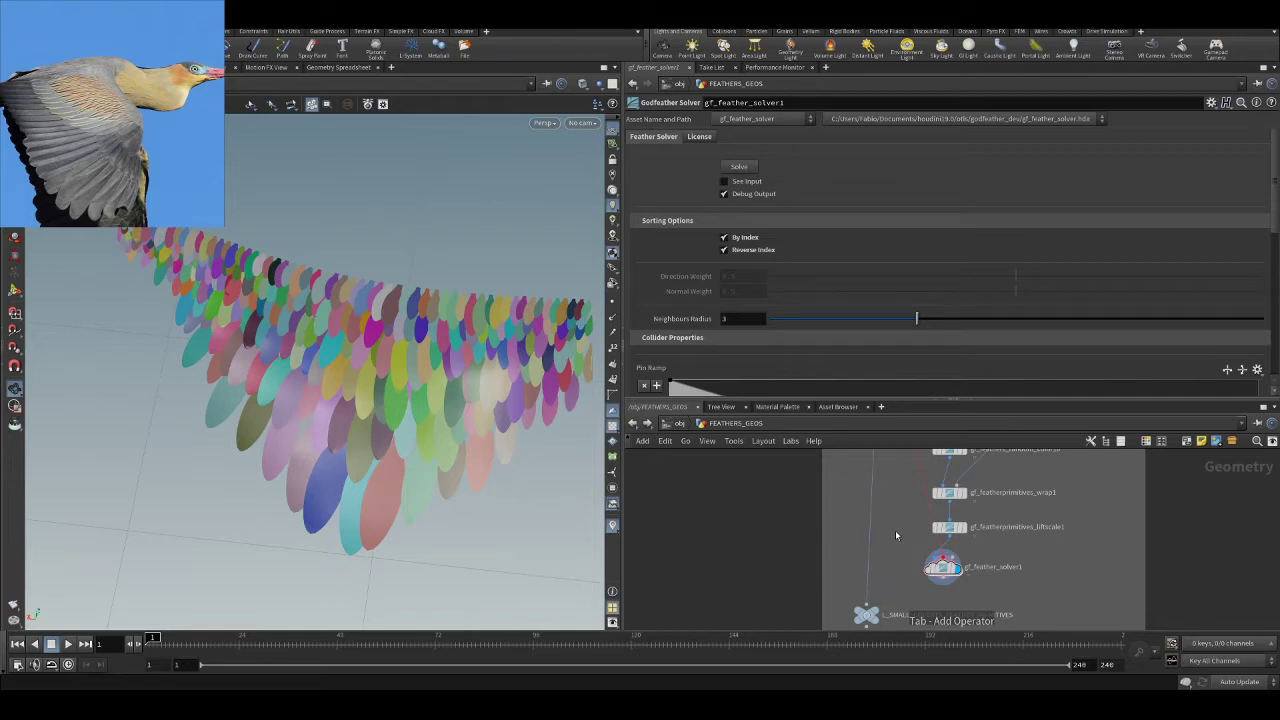
left_click(1042, 214)
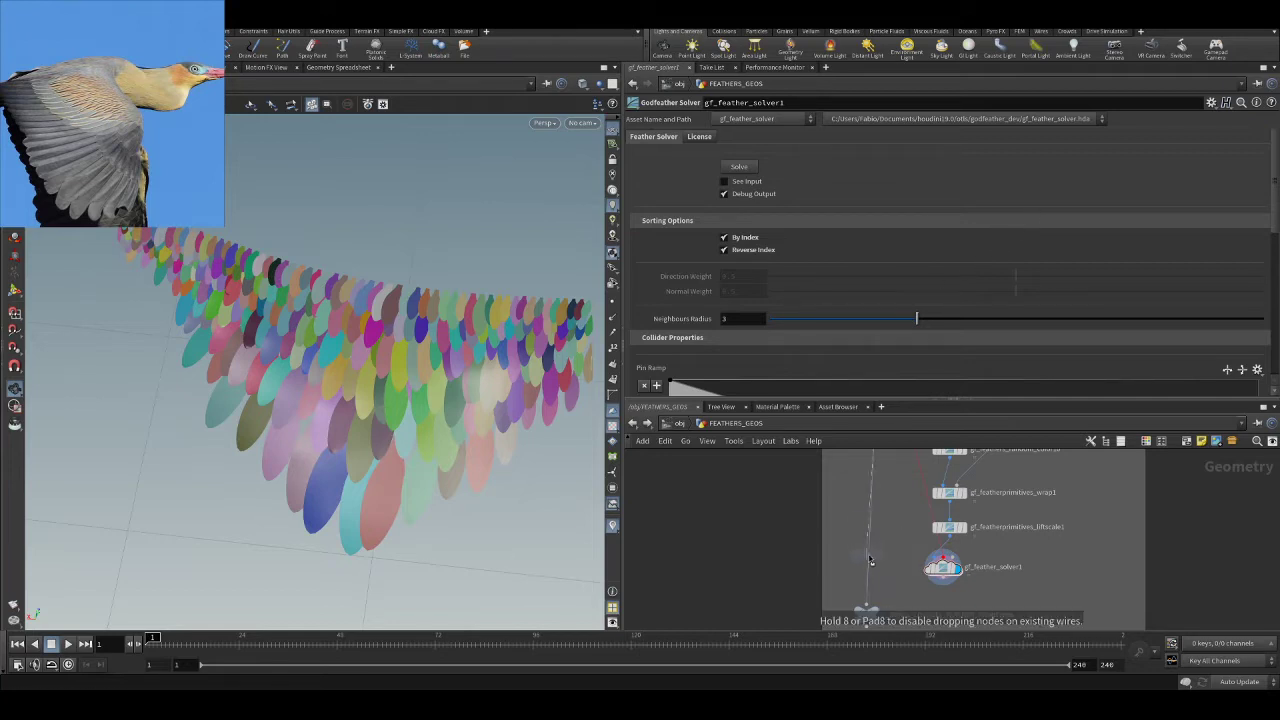
left_click(889, 539)
left_click_drag(889, 539, 877, 577)
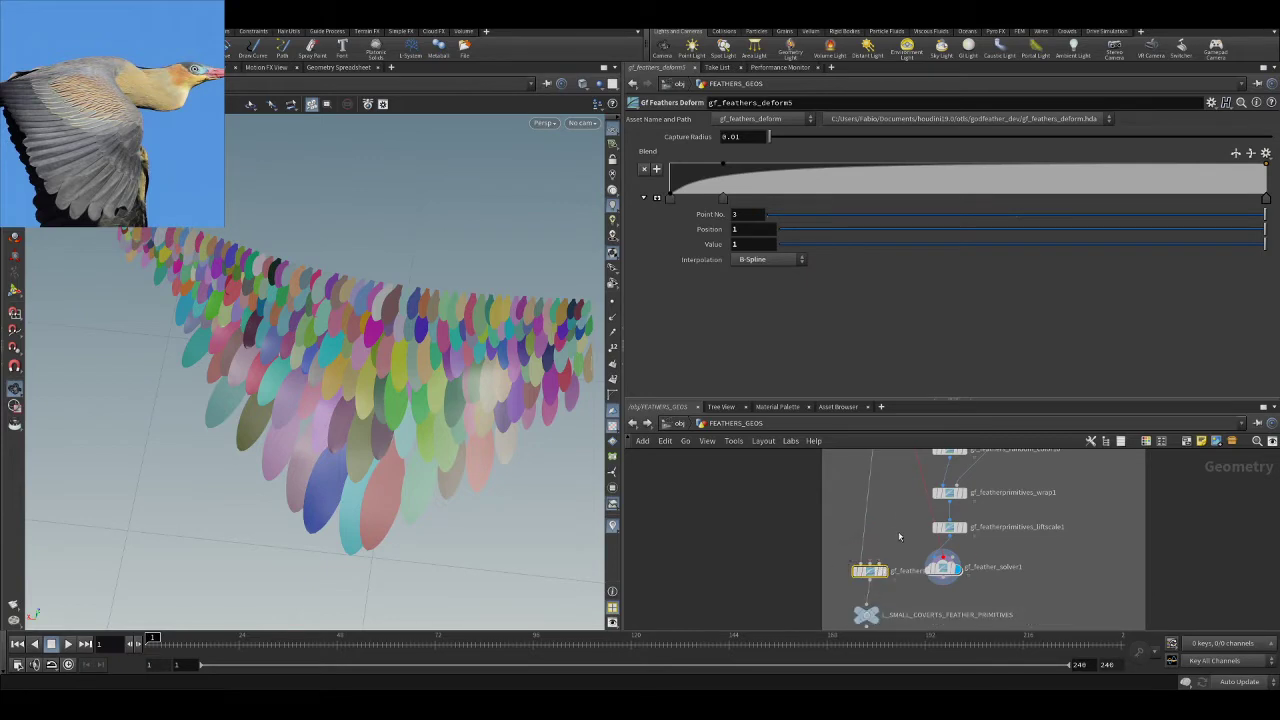
- Wire feathergen5's Guides output and the gf_feather_solver1 output into the second and third inputs of gf_feathers_deform5, and display that node
middle_click_drag(893, 452, 893, 545)
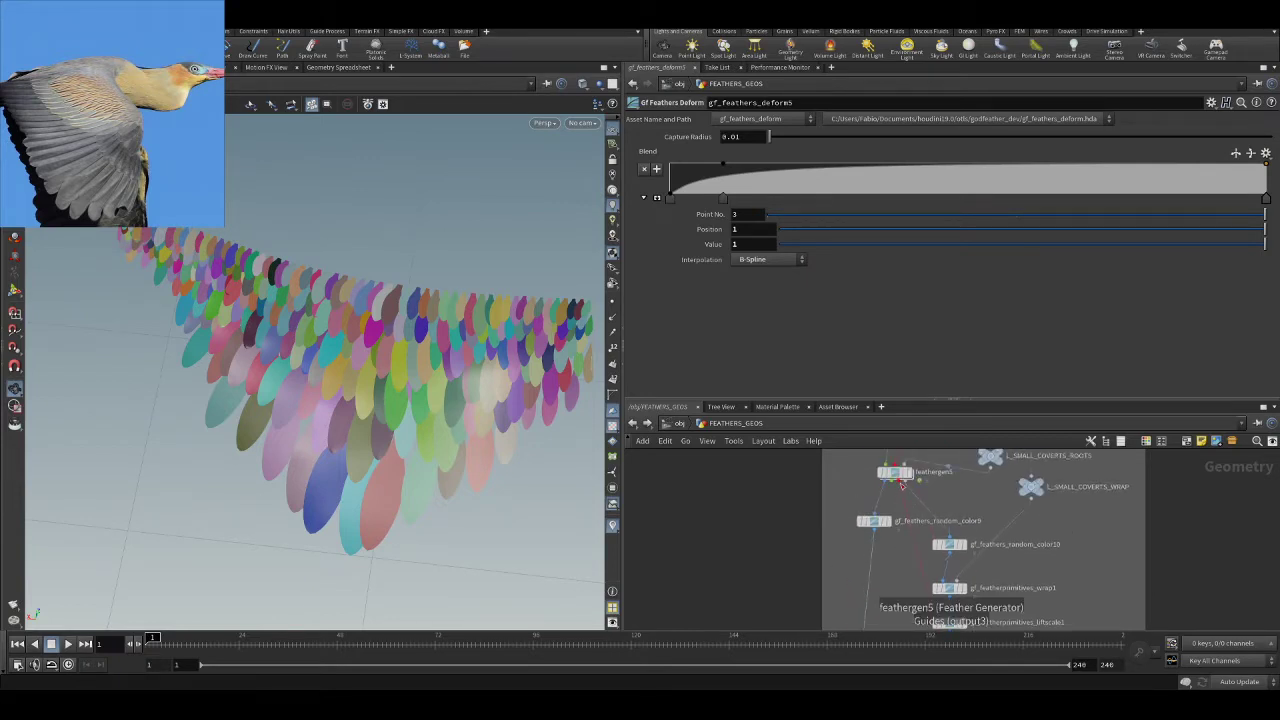
left_click(907, 485)
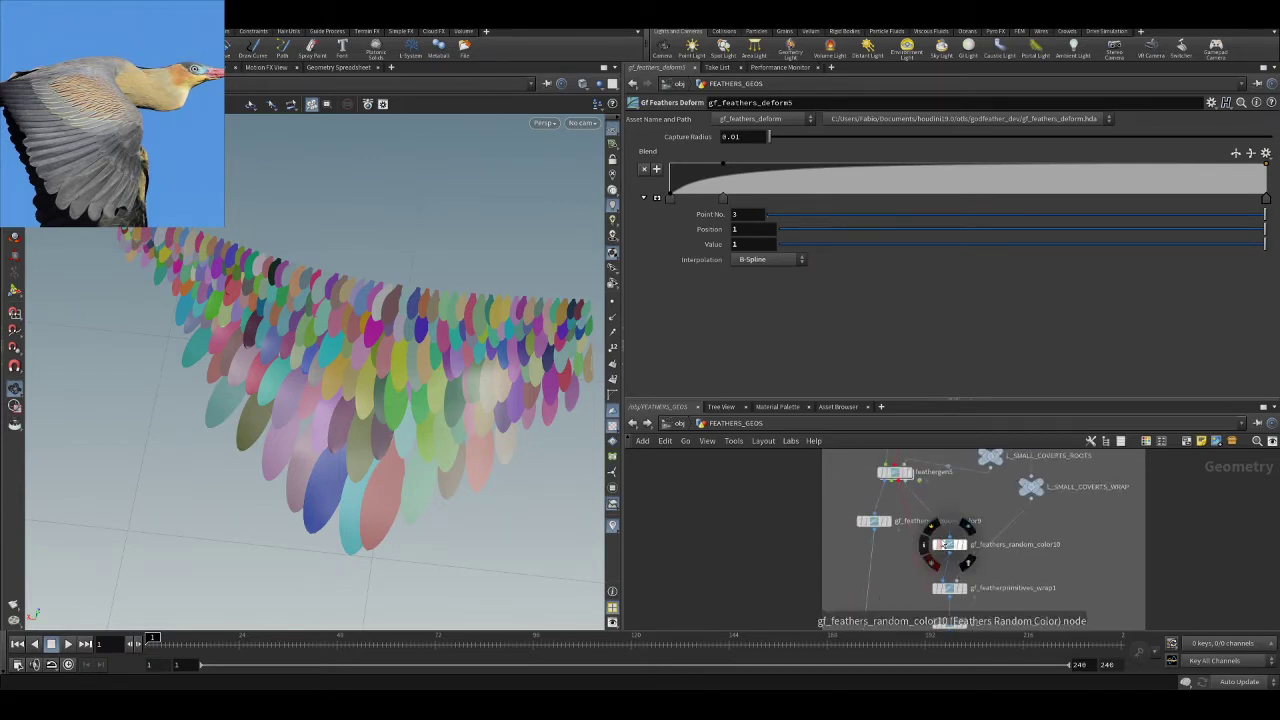
scroll(890, 572, "up", 5)
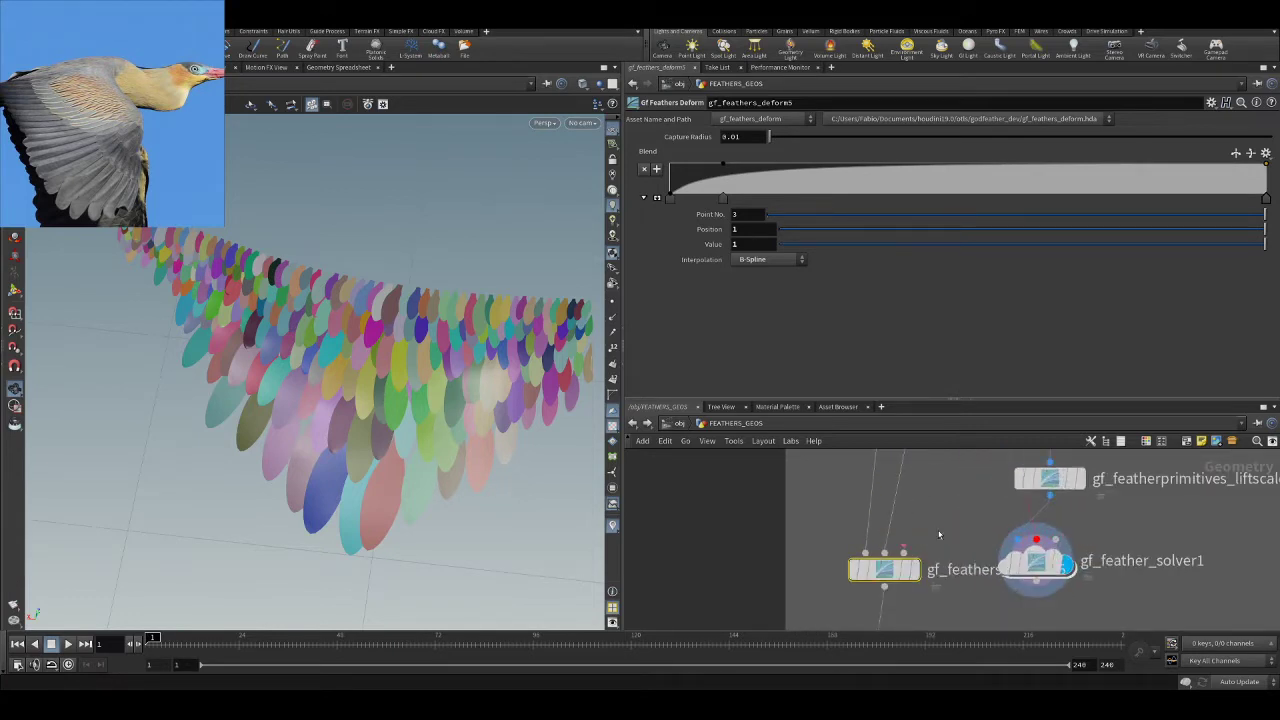
left_click_drag(1037, 582, 904, 553)
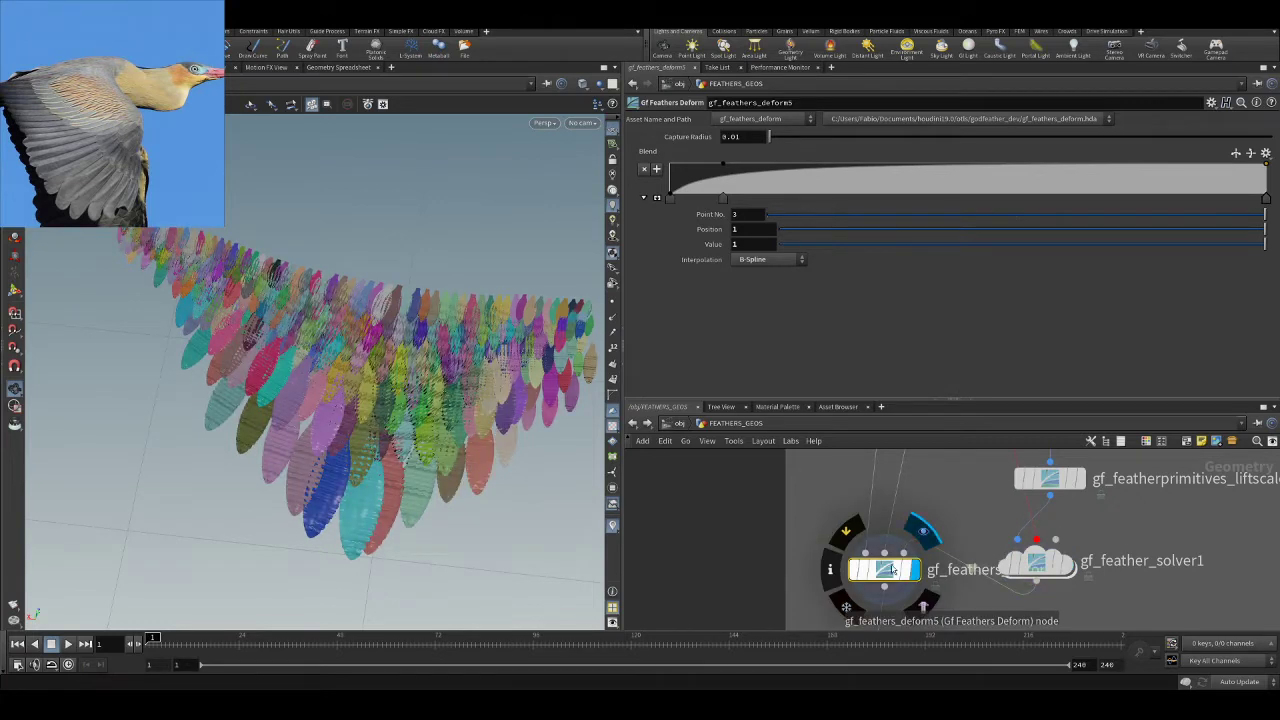
mouse_move(887, 566)
left_mouse_down()
mouse_move(889, 580)
mouse_move(879, 570)
left_mouse_up()
scroll(906, 542, "down", 1)
middle_click_drag(920, 522, 928, 470)
left_click_drag(898, 523, 897, 538)
left_click_drag(1021, 505, 1021, 485)
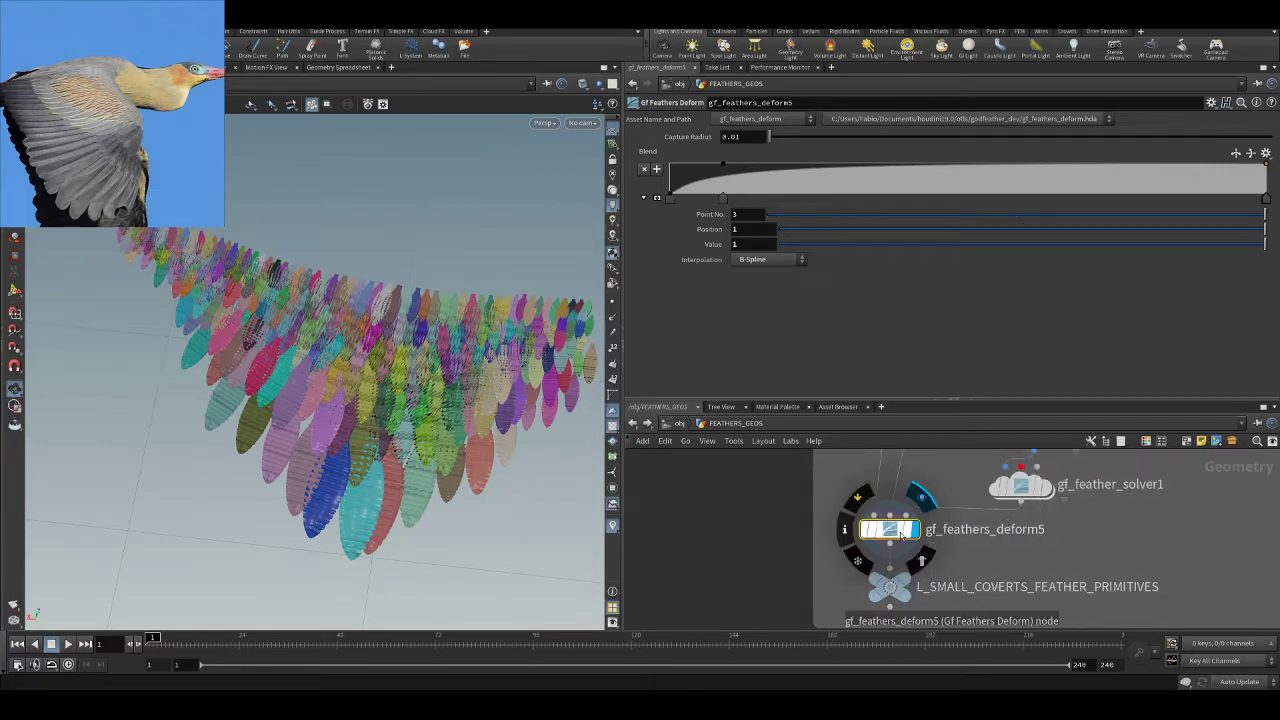
- Set the Capture Radius of gf_feathers_deform5 to 0.05
right_click_drag(321, 411, 332, 371)
left_click_drag(332, 371, 402, 396)
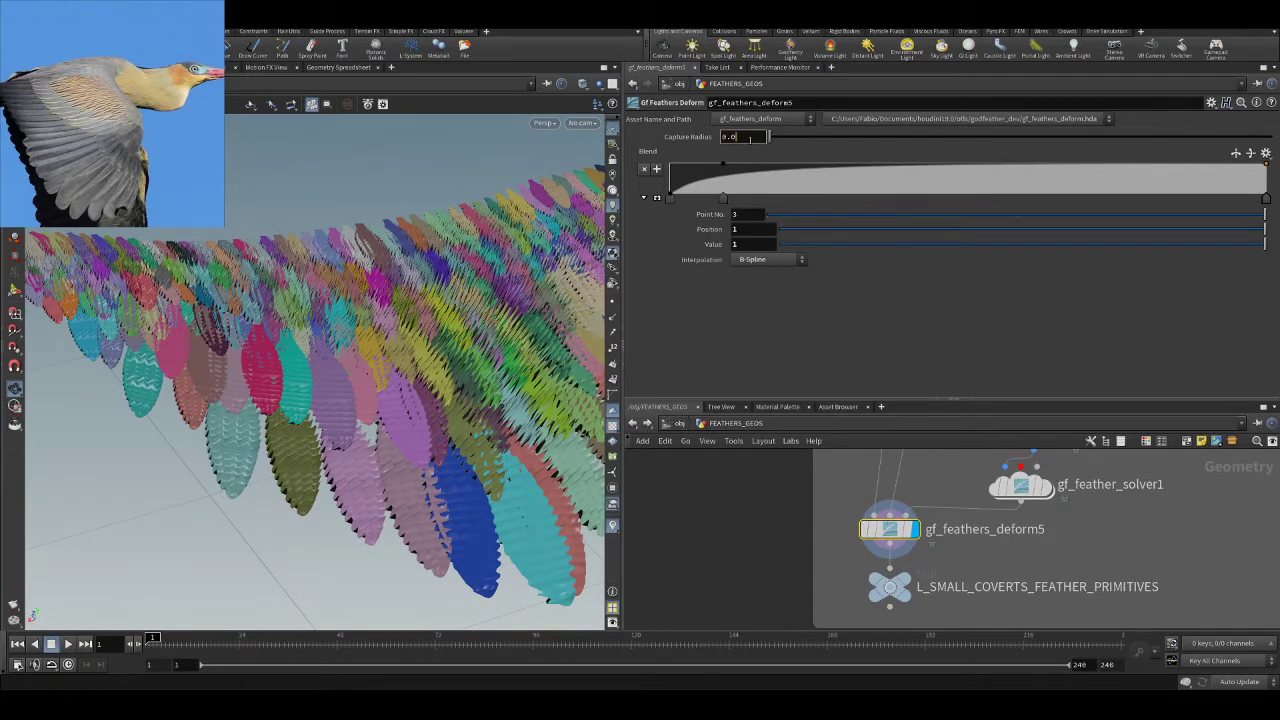
key("Return")
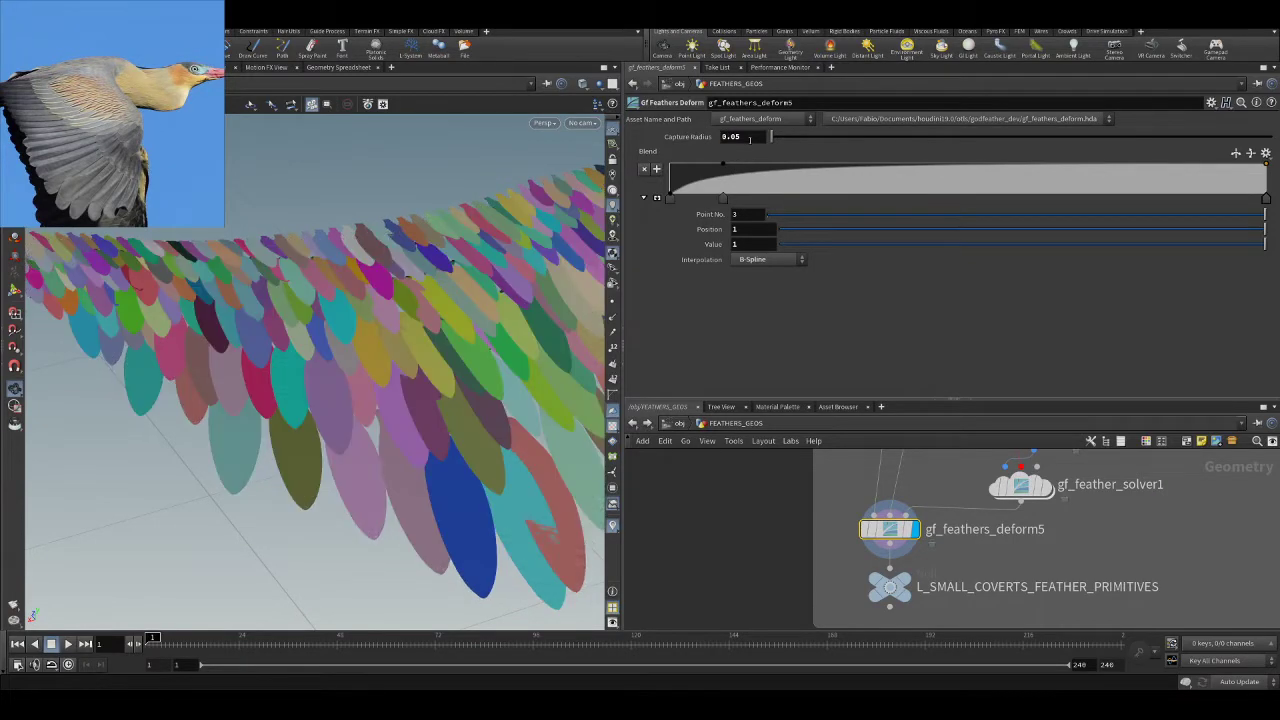
mouse_move(350, 408)
left_mouse_down()
mouse_move(272, 368)
mouse_move(366, 409)
left_mouse_up()
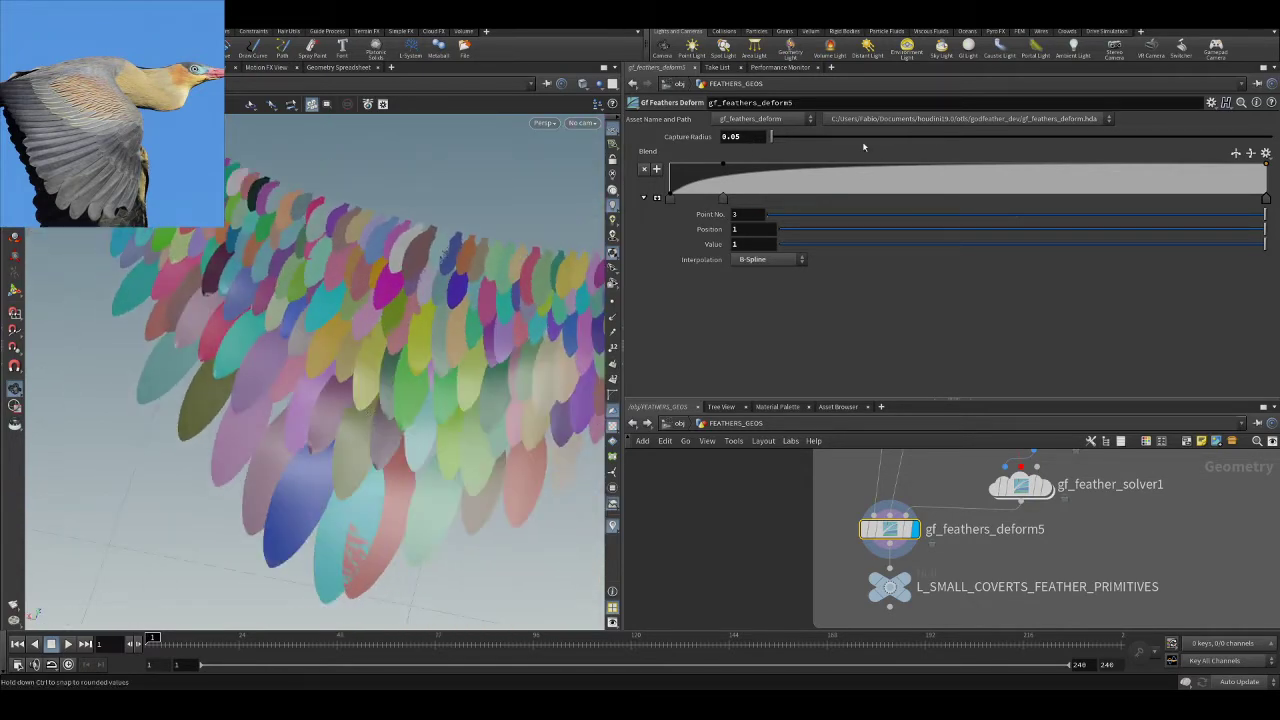
- Steepen the start of the Blend ramp by moving its second point closer to zero and adding a point at position 0.079698 with value 1
left_click_drag(706, 203, 705, 200)
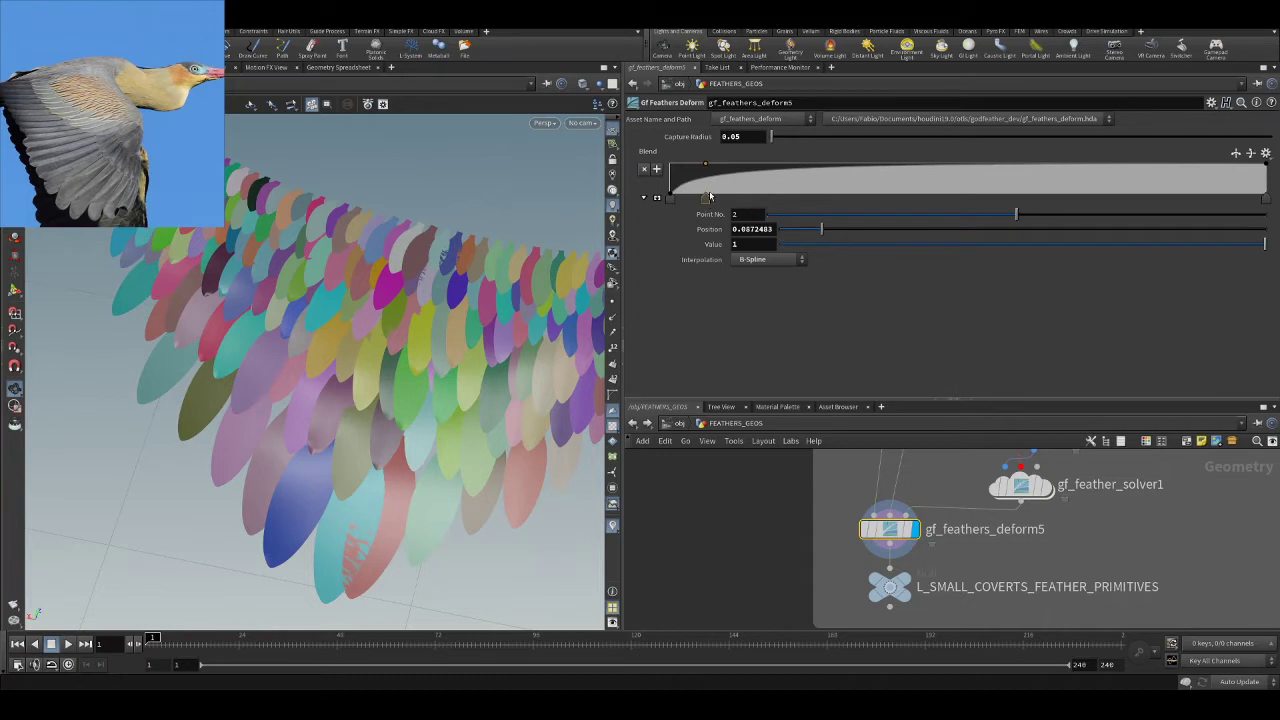
left_click(716, 172)
left_click(705, 199)
left_click_drag(693, 203, 690, 200)
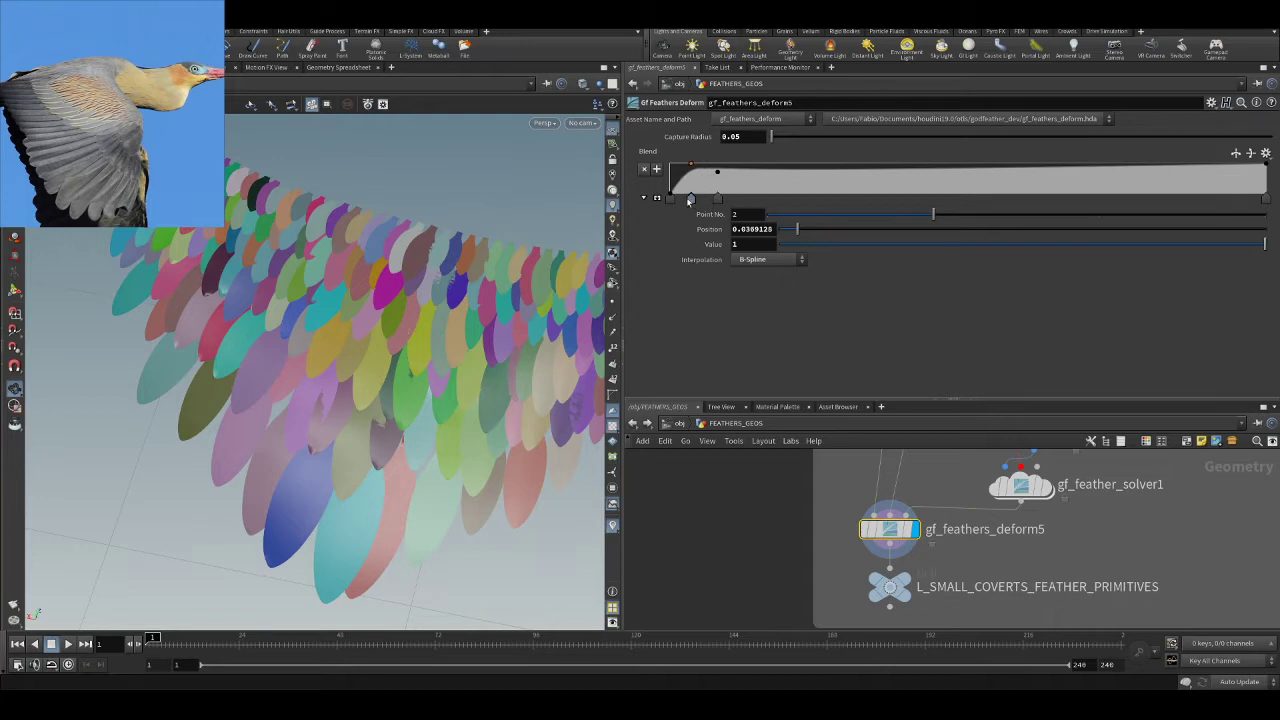
left_click(717, 199)
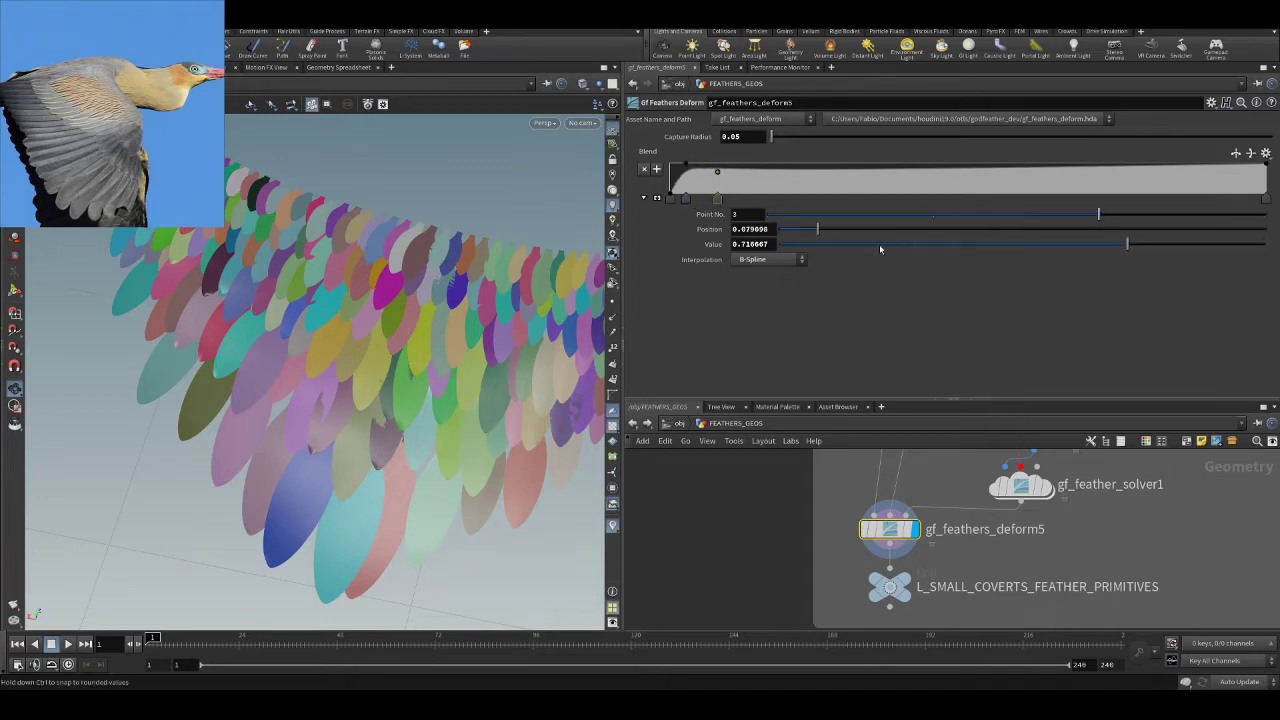
left_click_drag(1177, 248, 1264, 245)
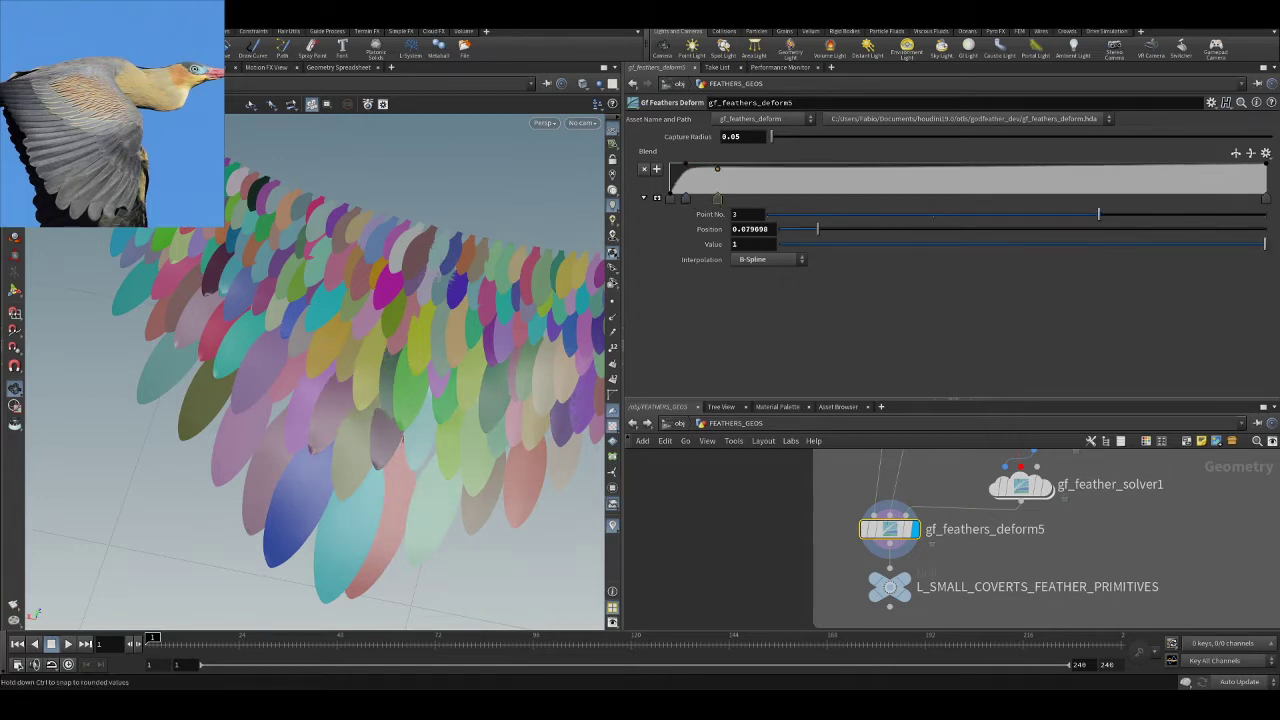
- Try Capture Radius values of 0.04, 0.05 and 0.03 on gf_feathers_deform5
left_click_drag(297, 331, 426, 307)
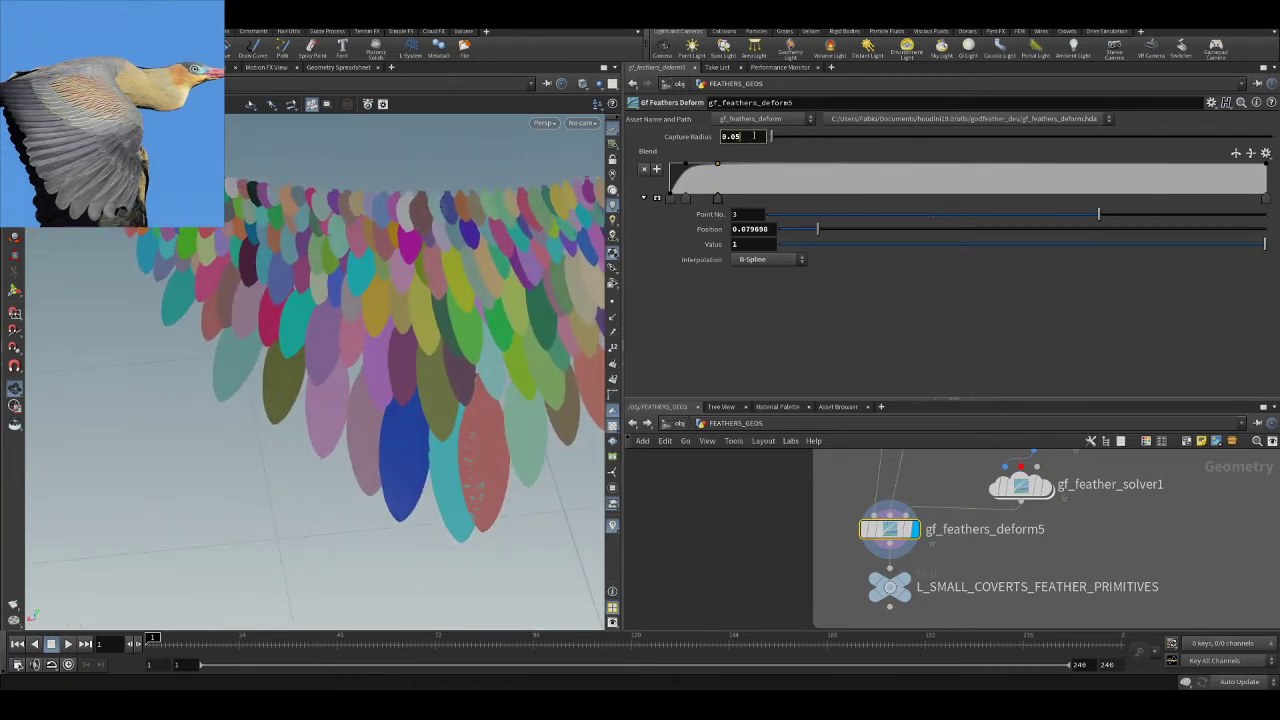
key("Return")
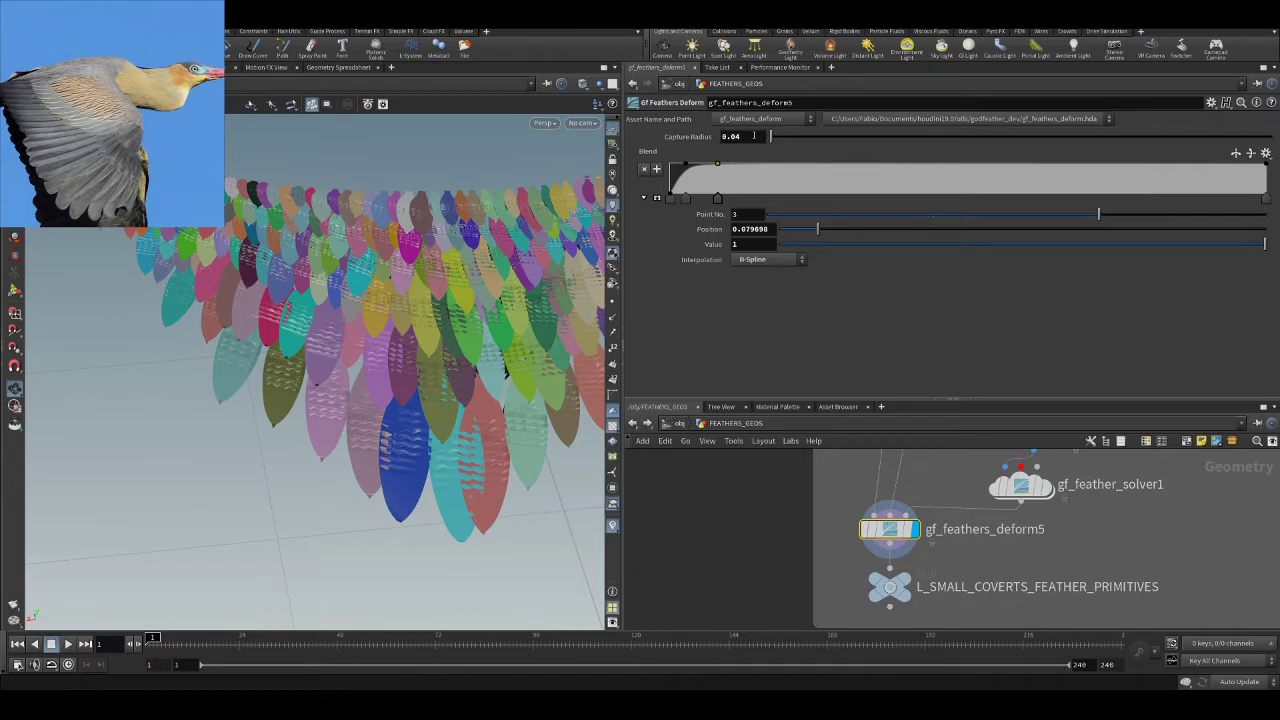
left_click(754, 136)
type("0.05")
key("Return")
type("3")
key("Return")
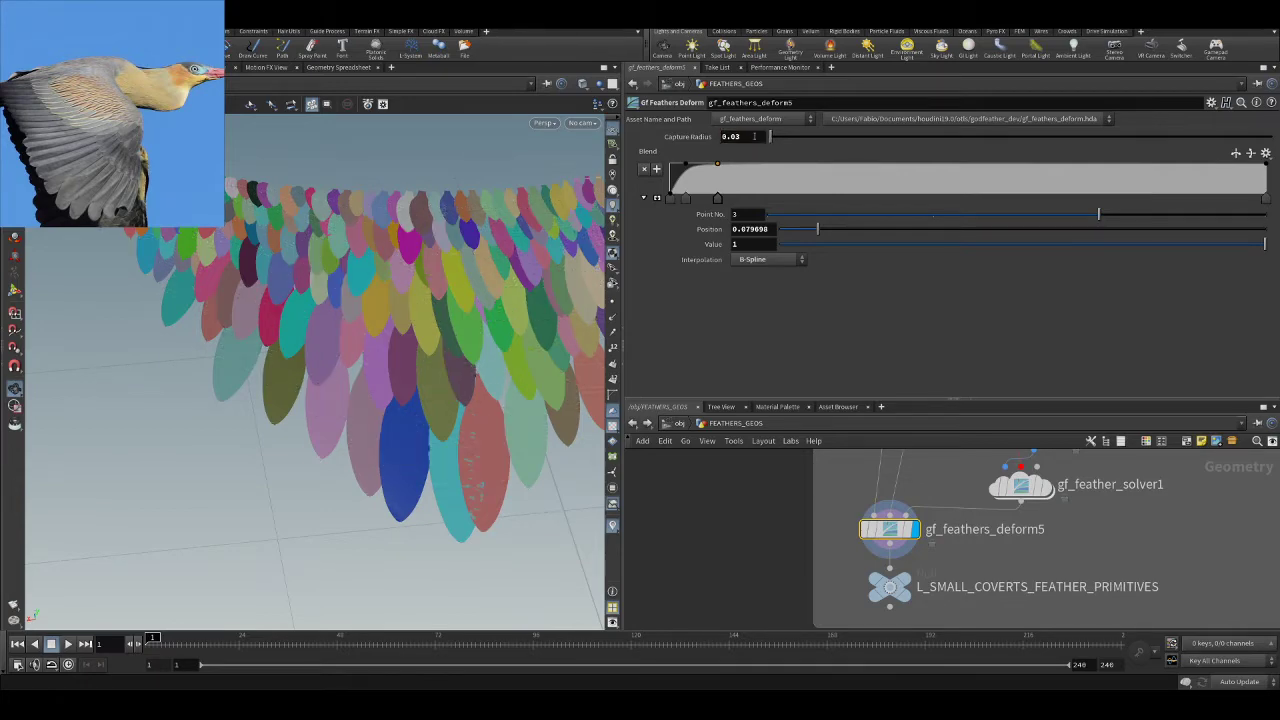
left_click_drag(266, 357, 311, 347)
scroll(311, 347, "down", 5)
- Set the Capture Radius of gf_feathers_deform5 to 0.2 and check the deformed covert feathers
left_click(751, 137)
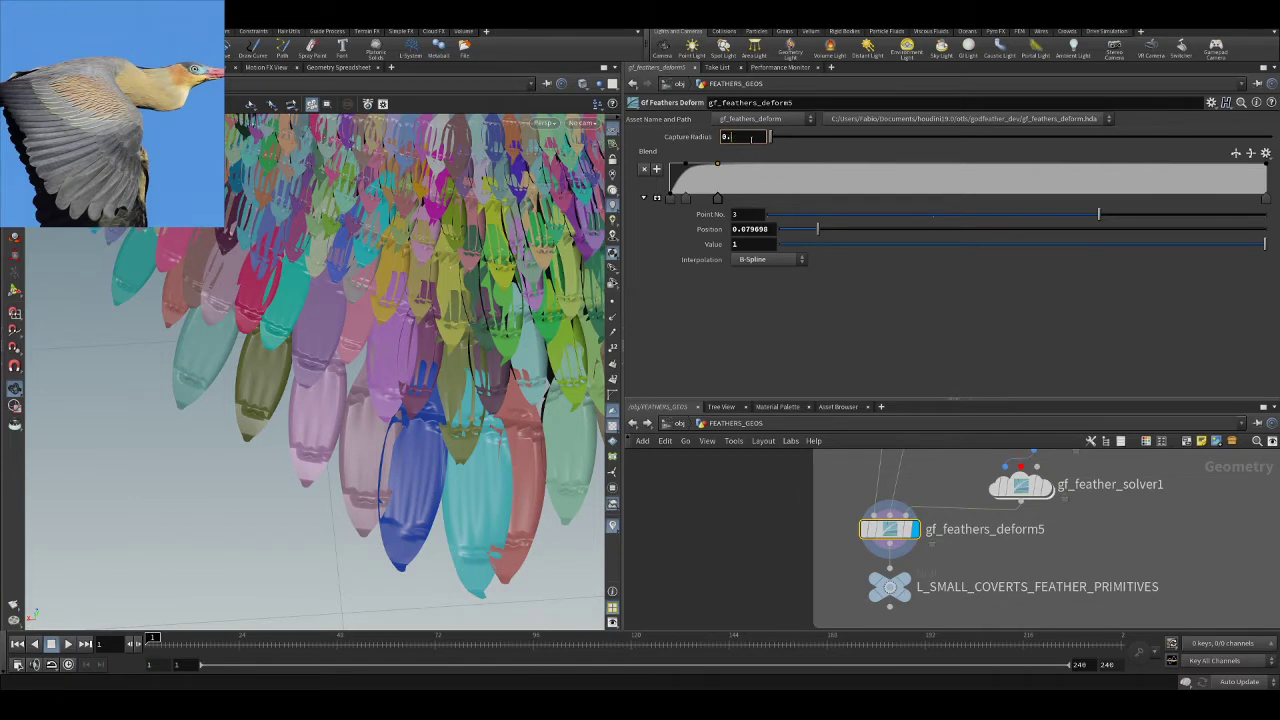
key("BackSpace")
type("2")
key("Return")
left_click_drag(441, 379, 393, 396)
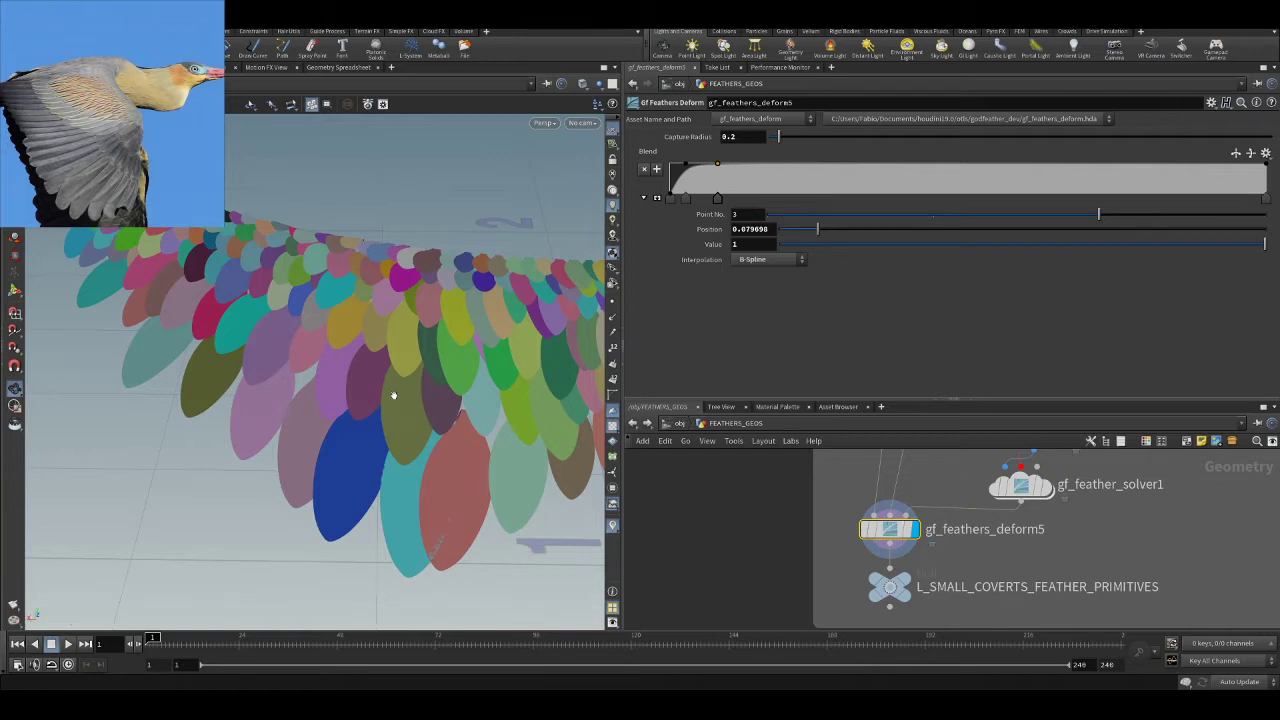
left_click_drag(272, 464, 215, 446)
scroll(215, 444, "down", 3)
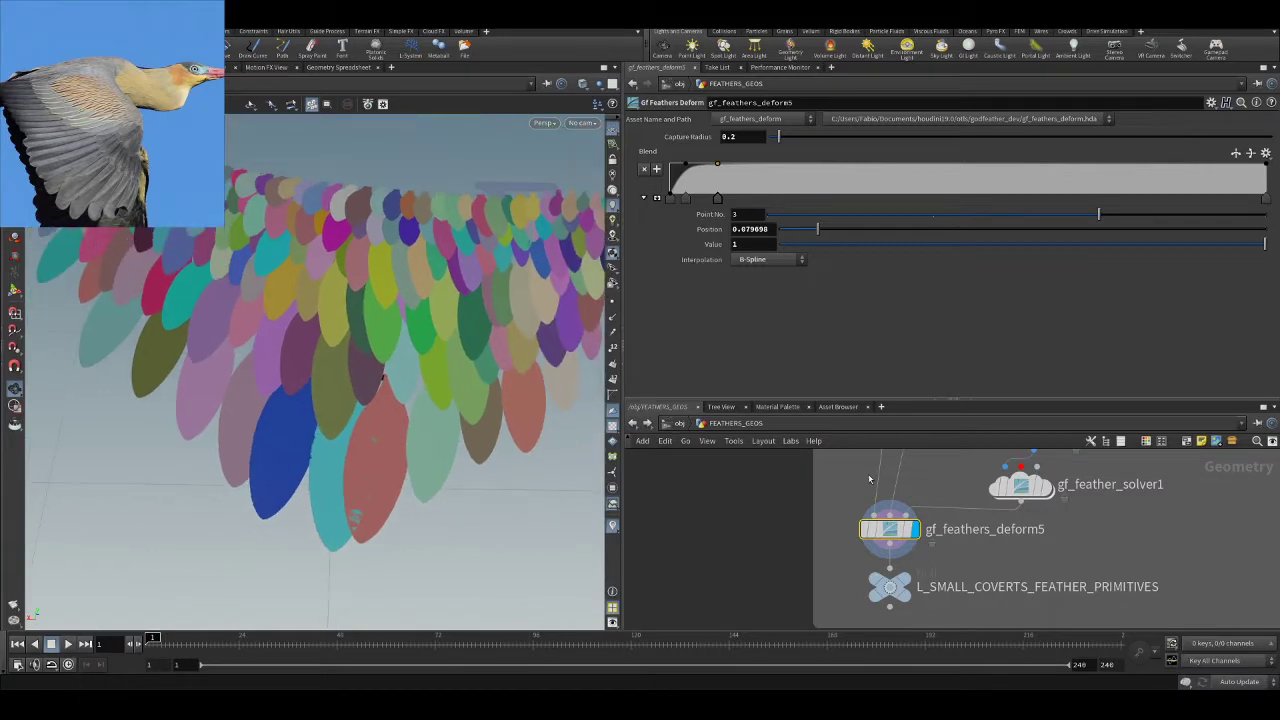
- Show the other objects together with the small coverts in the viewport and frame the whole wing
scroll(912, 556, "down", 1)
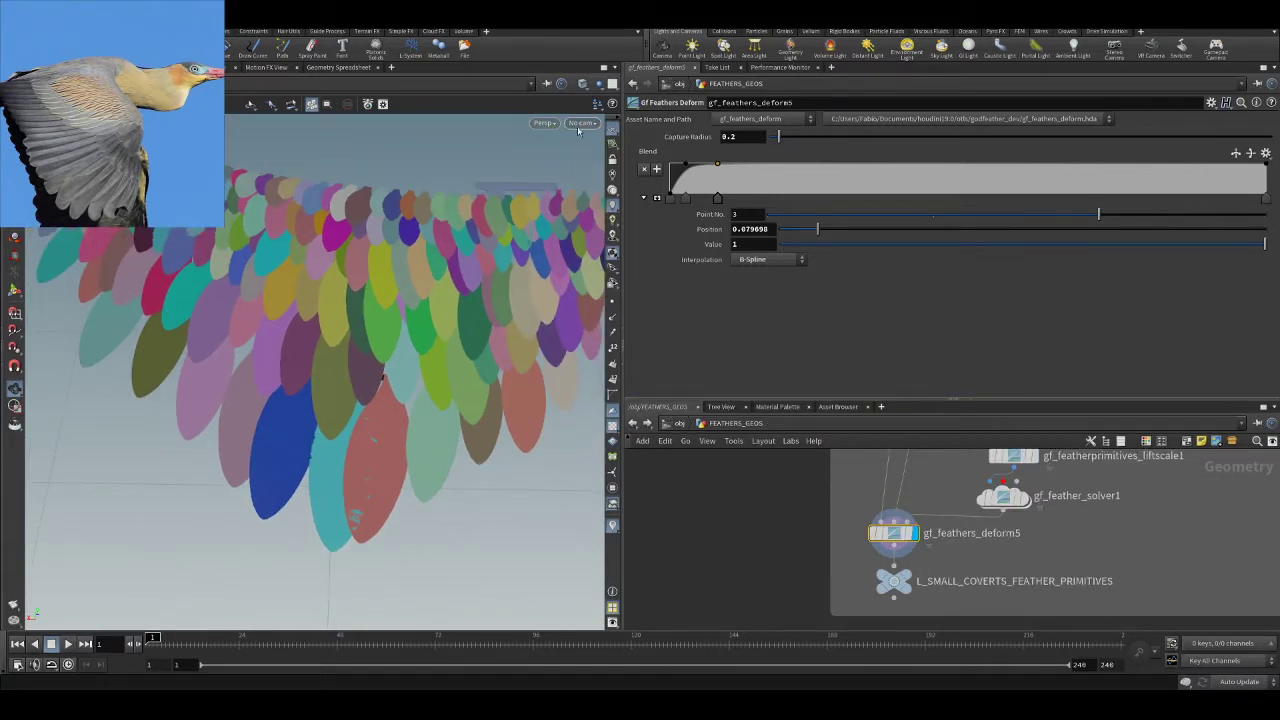
left_click(597, 89)
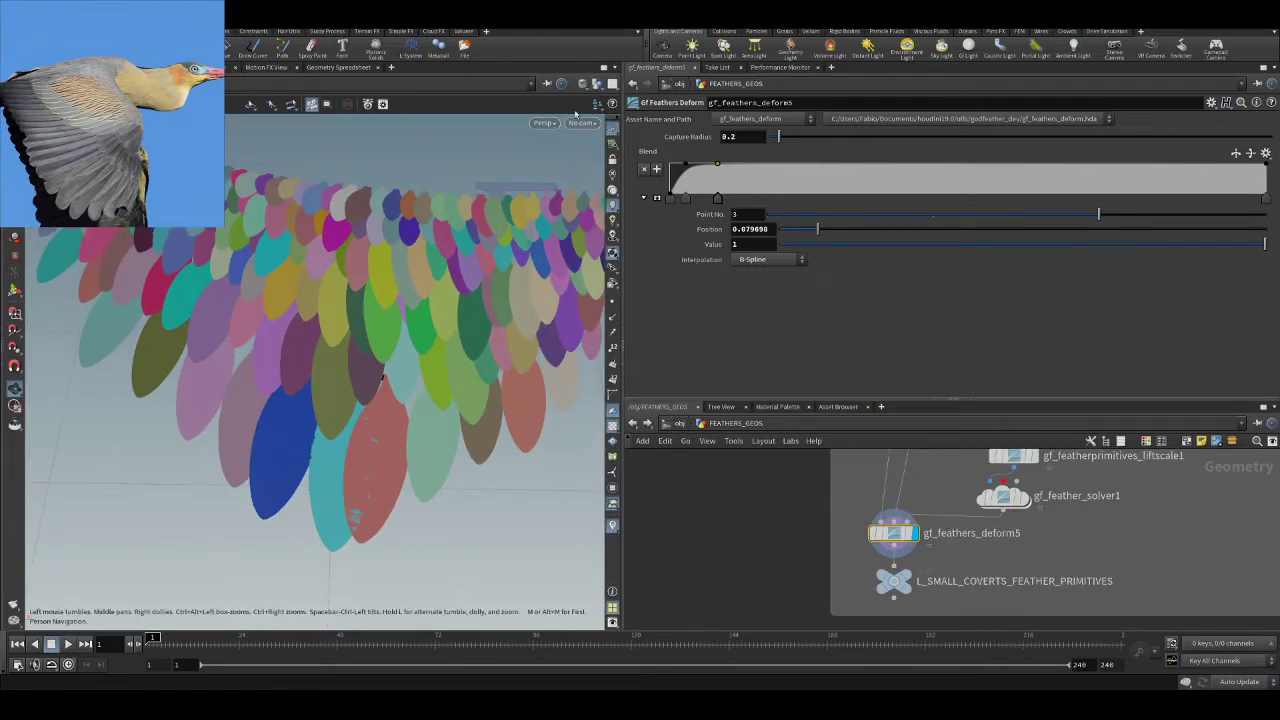
scroll(252, 302, "down", 5)
left_click_drag(252, 302, 237, 354)
middle_click_drag(237, 354, 300, 400)
scroll(302, 399, "up", 2)
left_click_drag(331, 388, 341, 360)
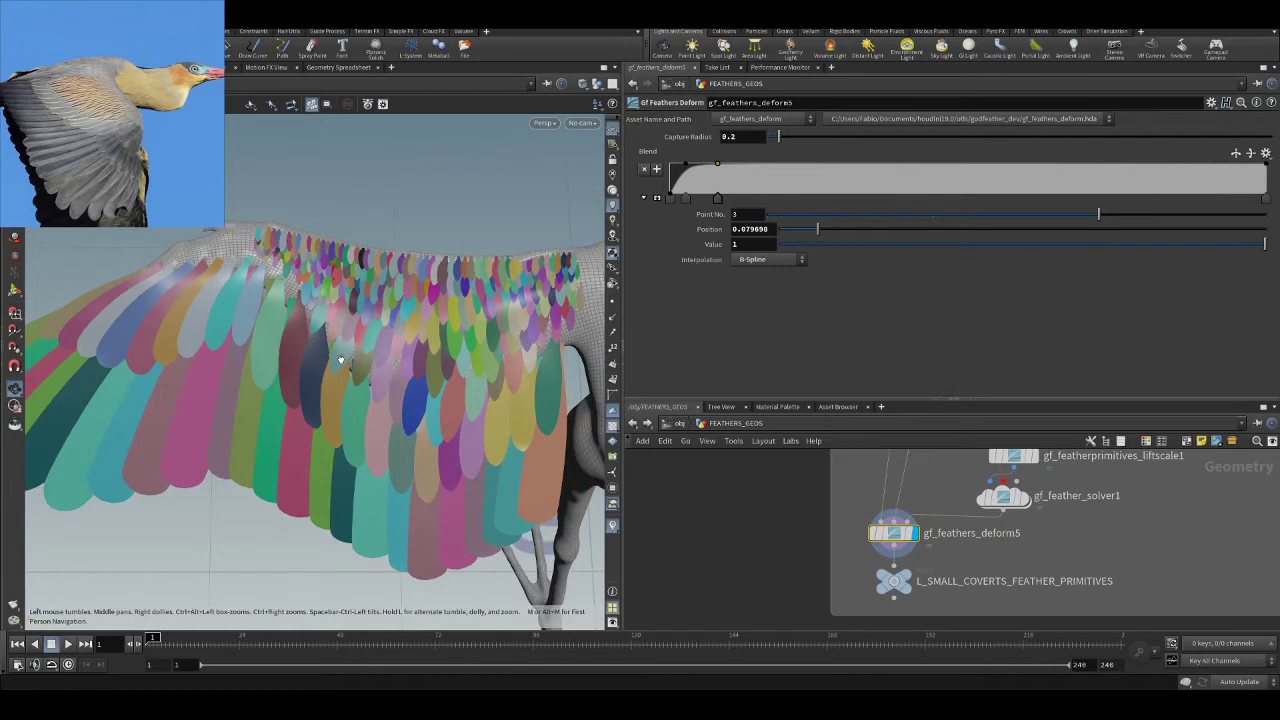
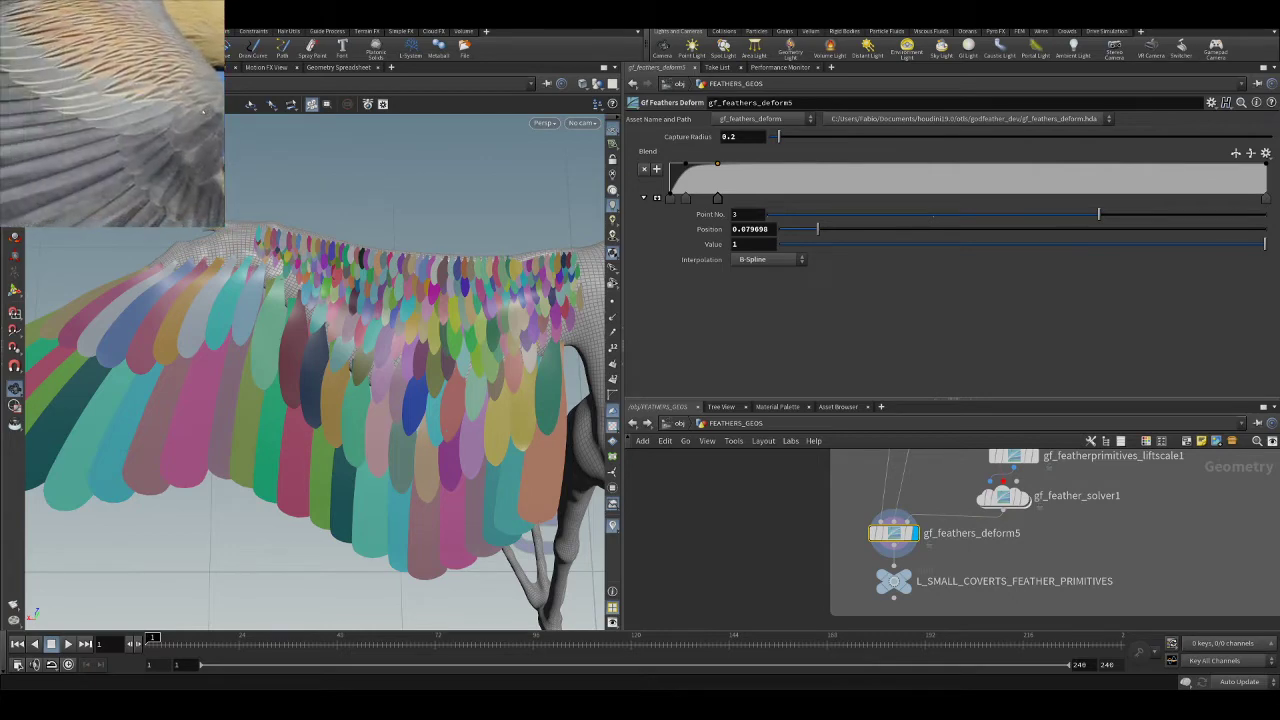
- Examine the small coverts along the wing's leading edge and their roots on the body mesh from several angles
left_click_drag(290, 295, 298, 322)
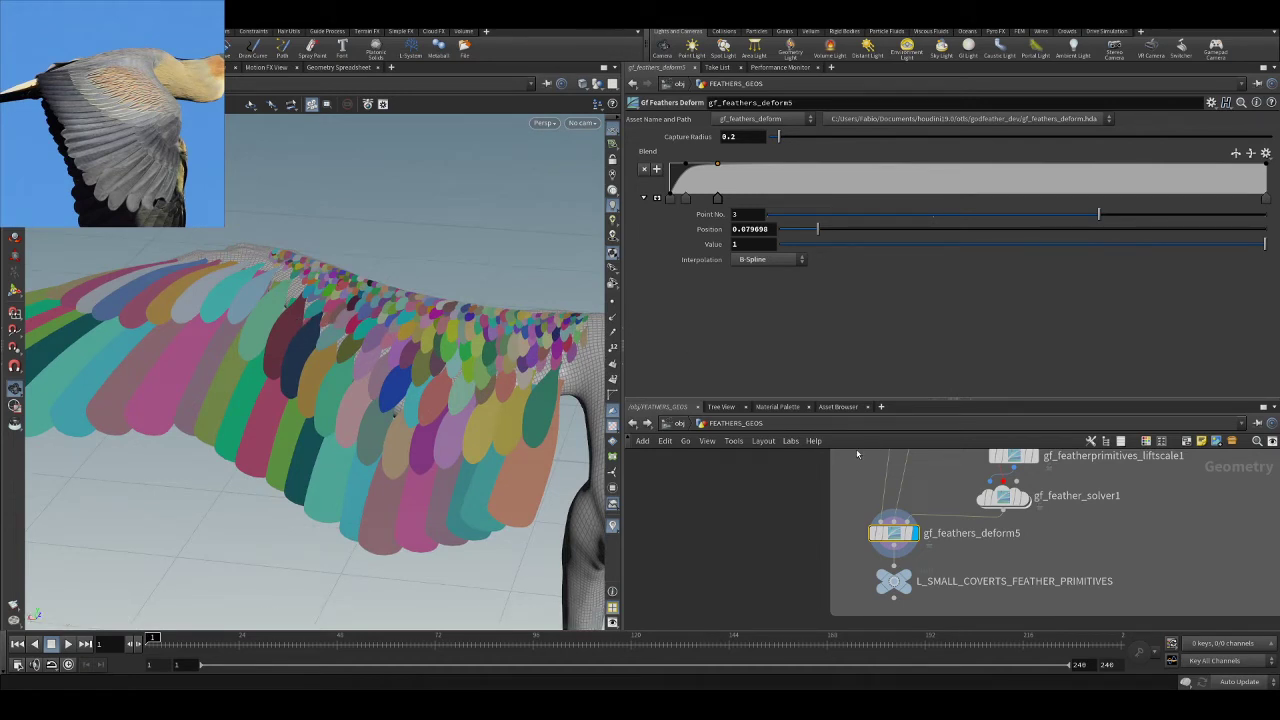
left_click_drag(374, 276, 333, 350)
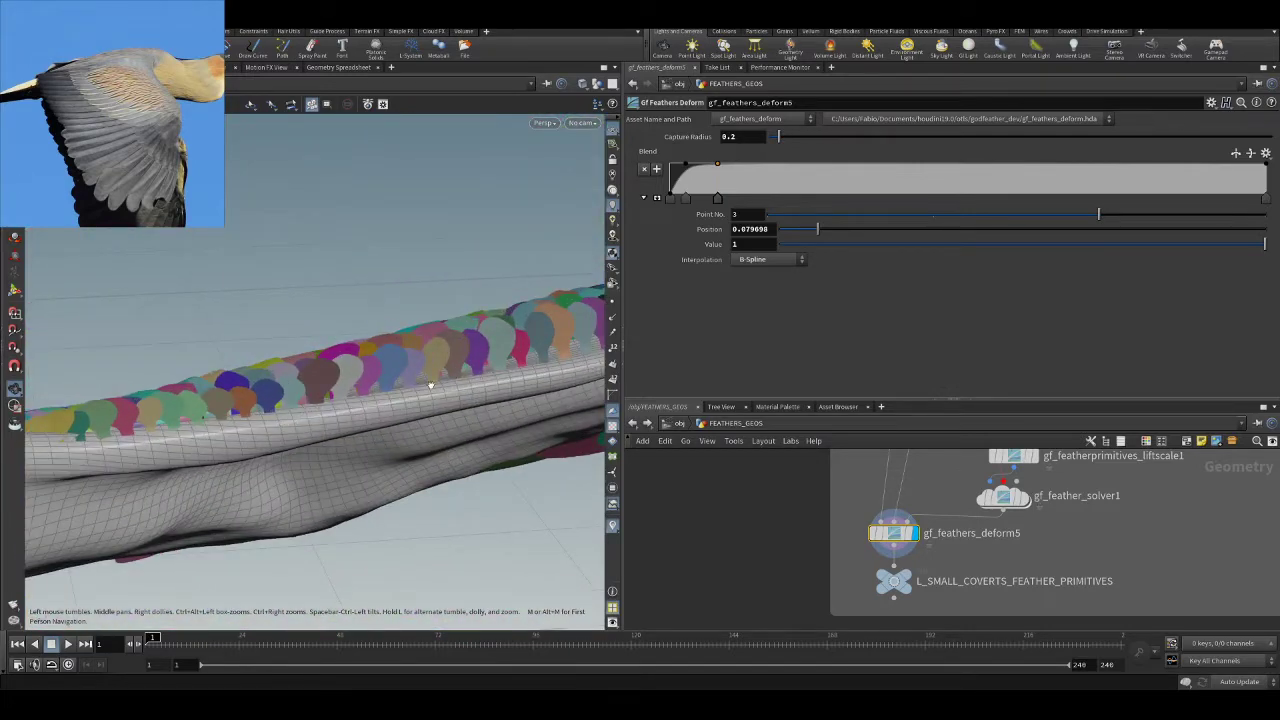
right_click_drag(453, 379, 371, 406)
left_click_drag(371, 406, 409, 420)
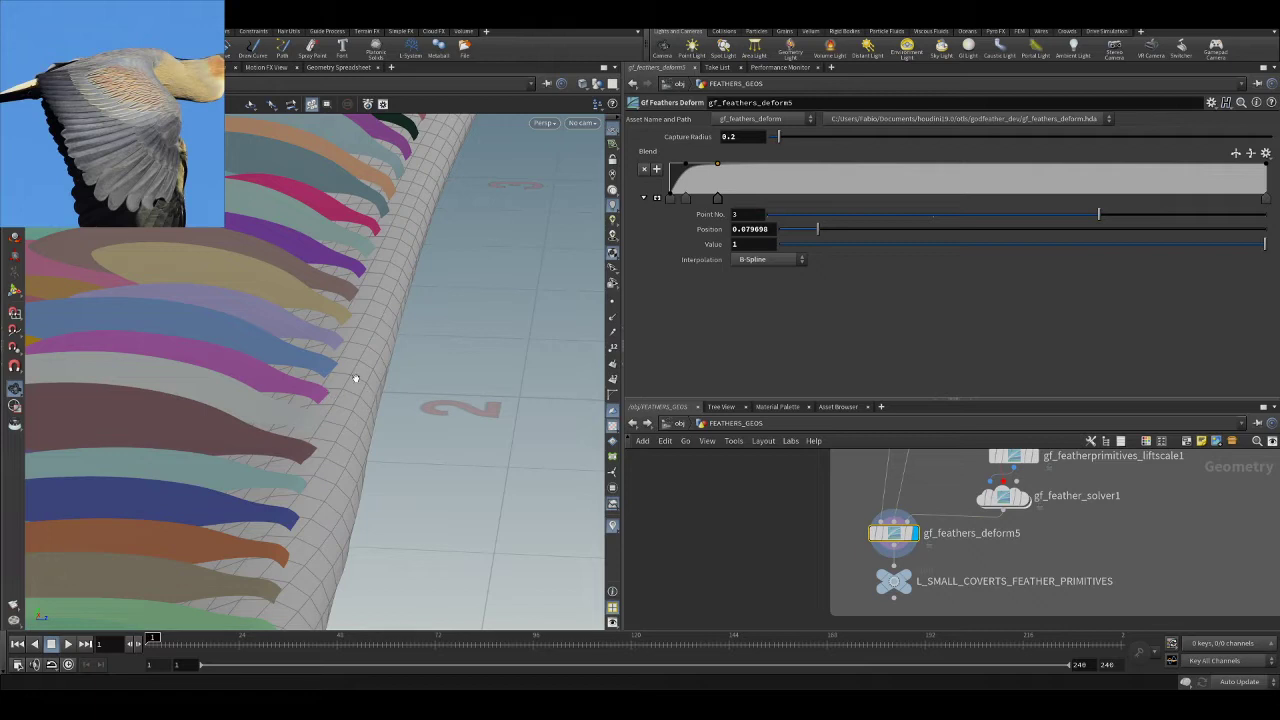
right_click_drag(386, 361, 283, 366)
left_click_drag(283, 366, 383, 406)
right_click_drag(383, 406, 345, 395)
left_click_drag(345, 395, 377, 398)
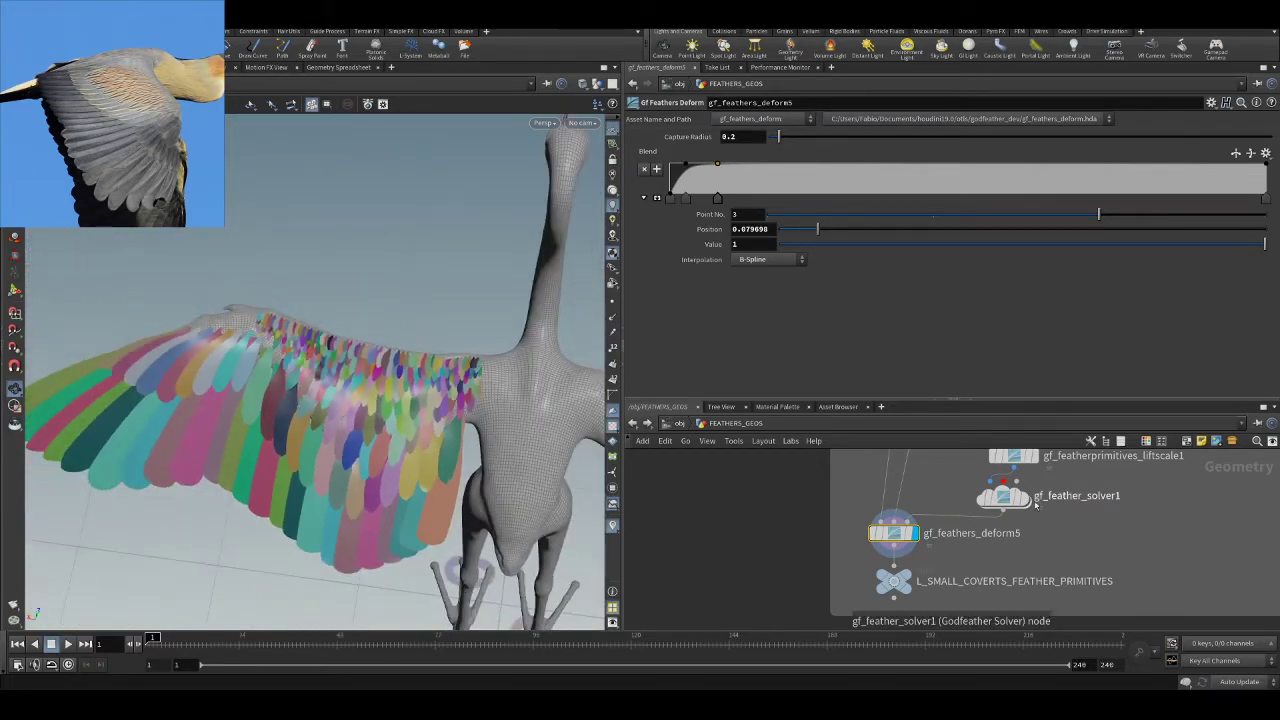
- Open the subnet_roots_l_small_coverts subnetwork and display its BODY null
scroll(1080, 495, "down", 3)
scroll(1080, 495, "up", 5)
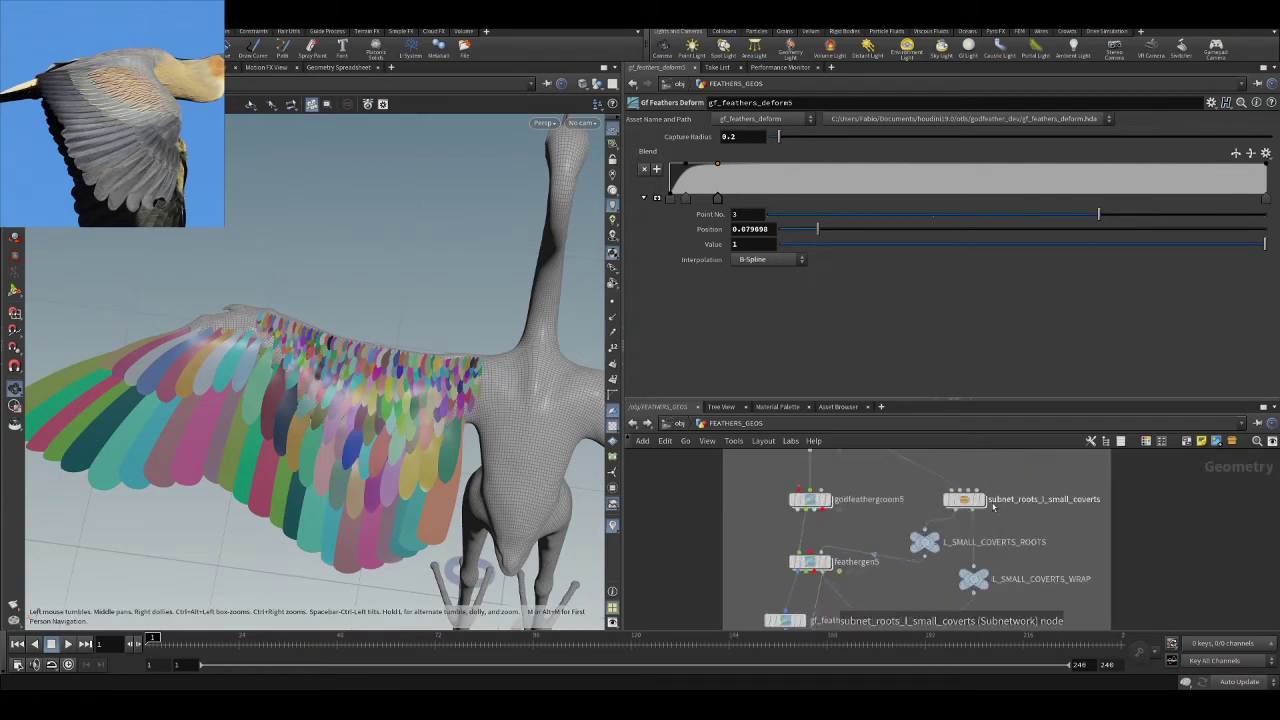
double_click(955, 496)
middle_click_drag(966, 484, 977, 628)
scroll(1008, 543, "down", 6)
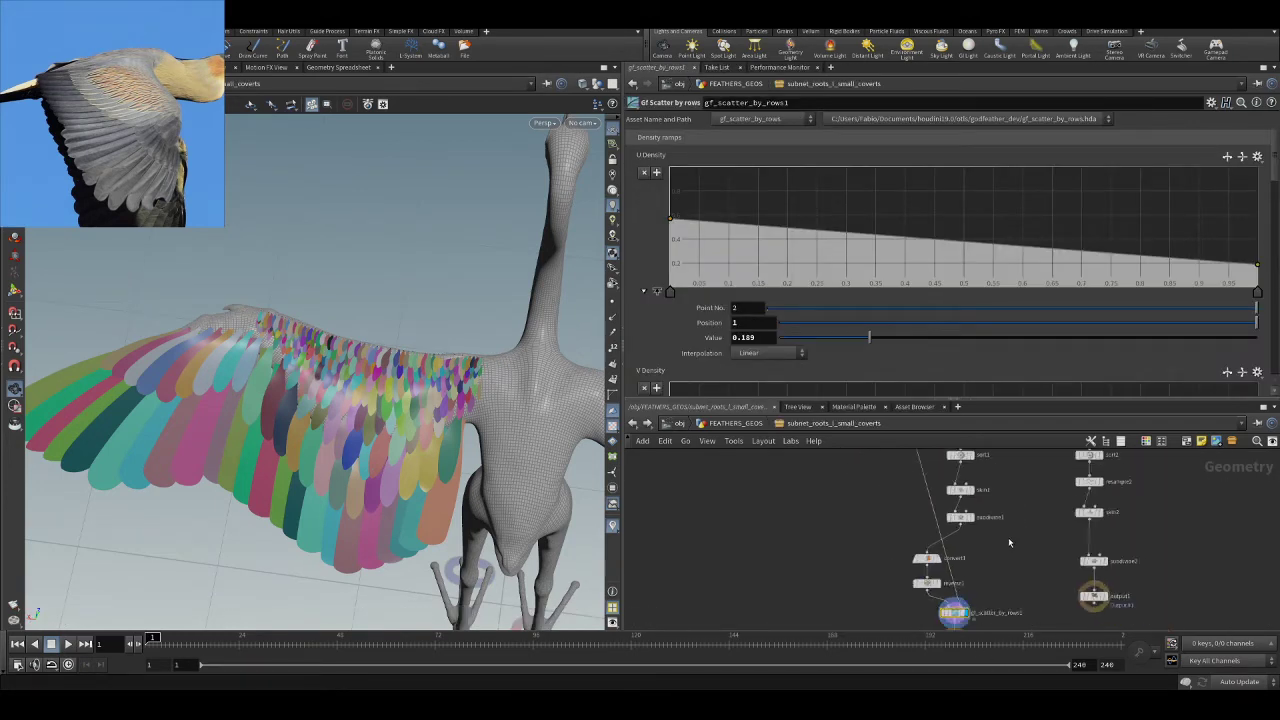
middle_click_drag(1003, 520, 960, 628)
scroll(955, 488, "up", 4)
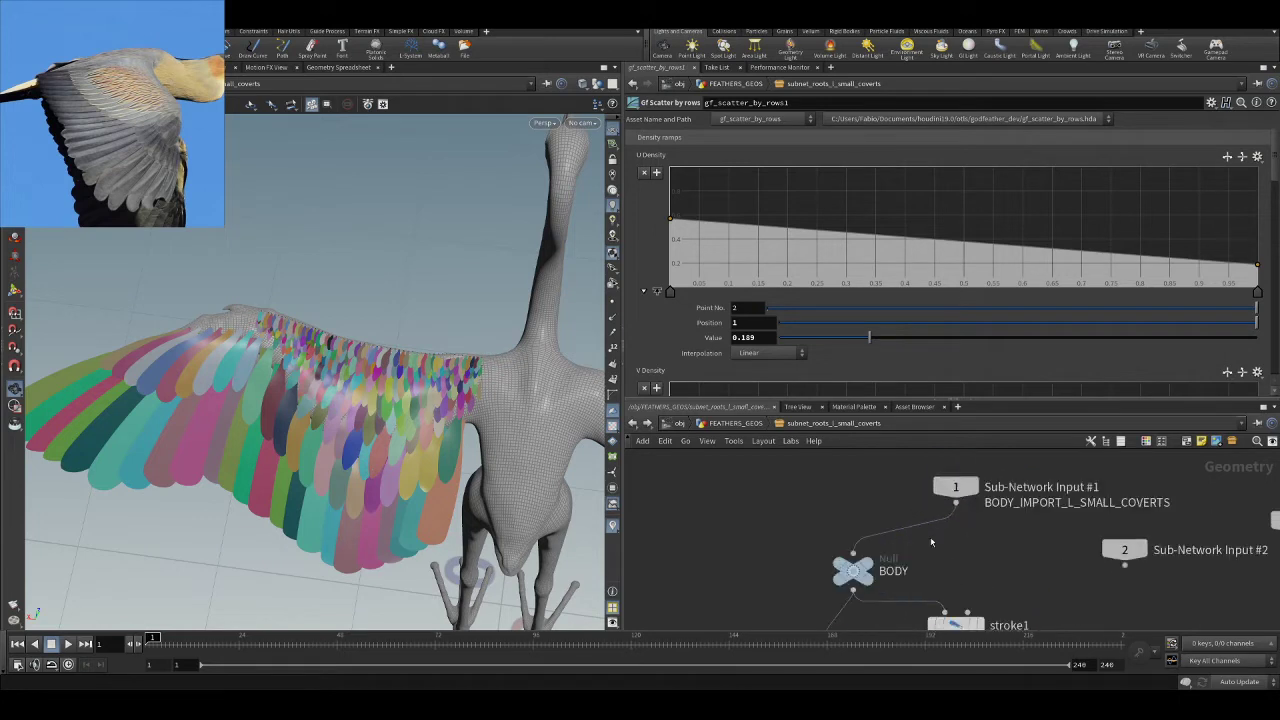
middle_click_drag(930, 536, 927, 504)
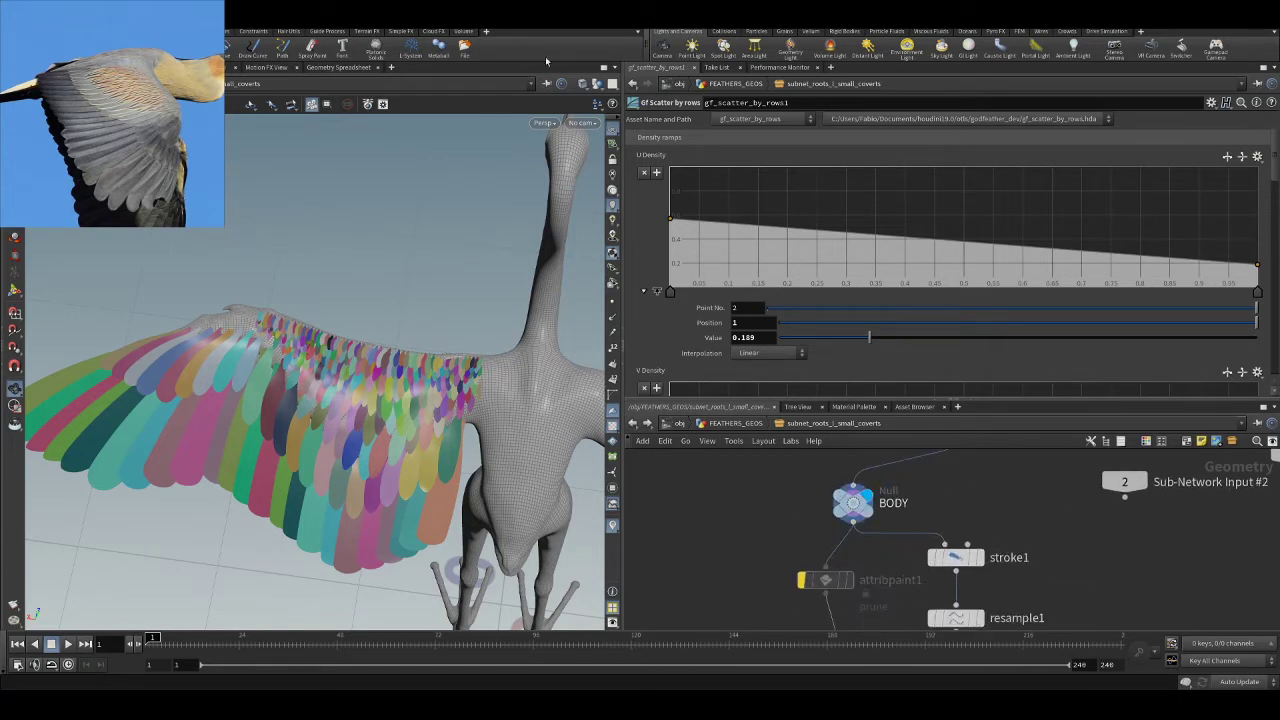
- Hide the other objects in the viewport and frame the left wing of the bare body mesh
left_click(611, 124)
left_click_drag(429, 320, 383, 266)
middle_click_drag(383, 266, 402, 360)
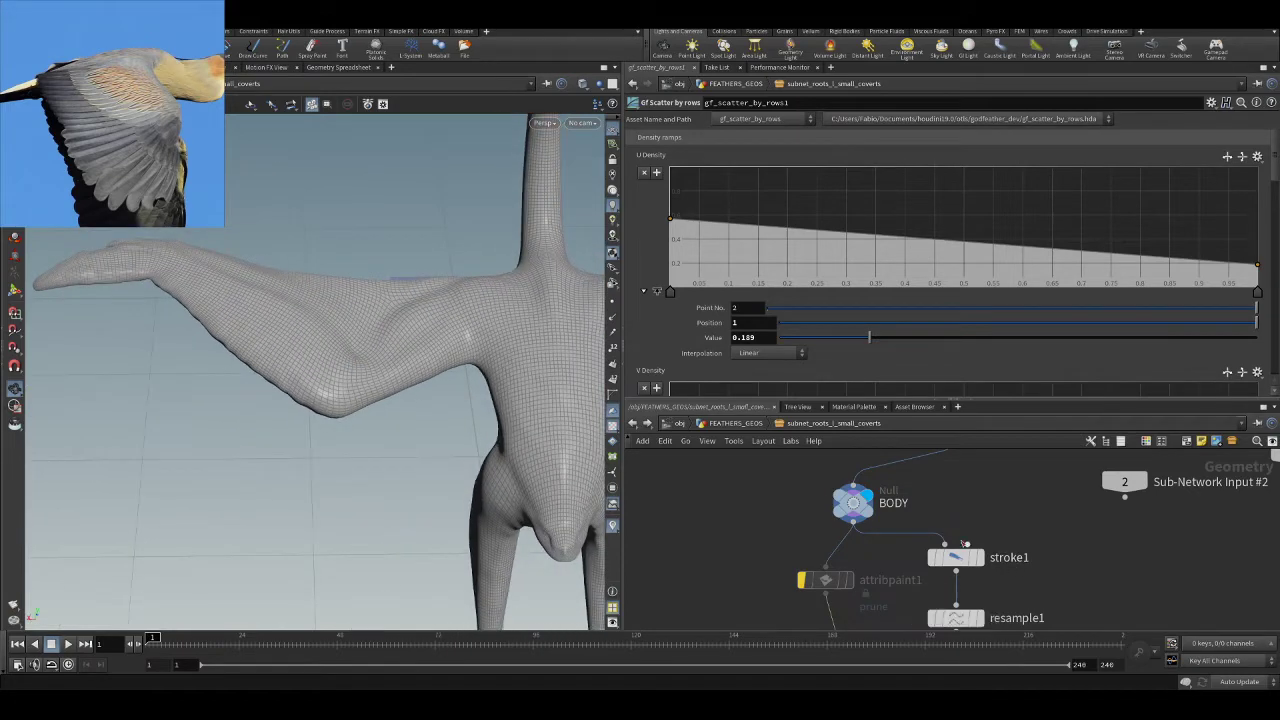
- Display stroke1, resample1, guidegroom1 and sort1 one after another to inspect the guide curves of the small coverts
left_click(981, 563)
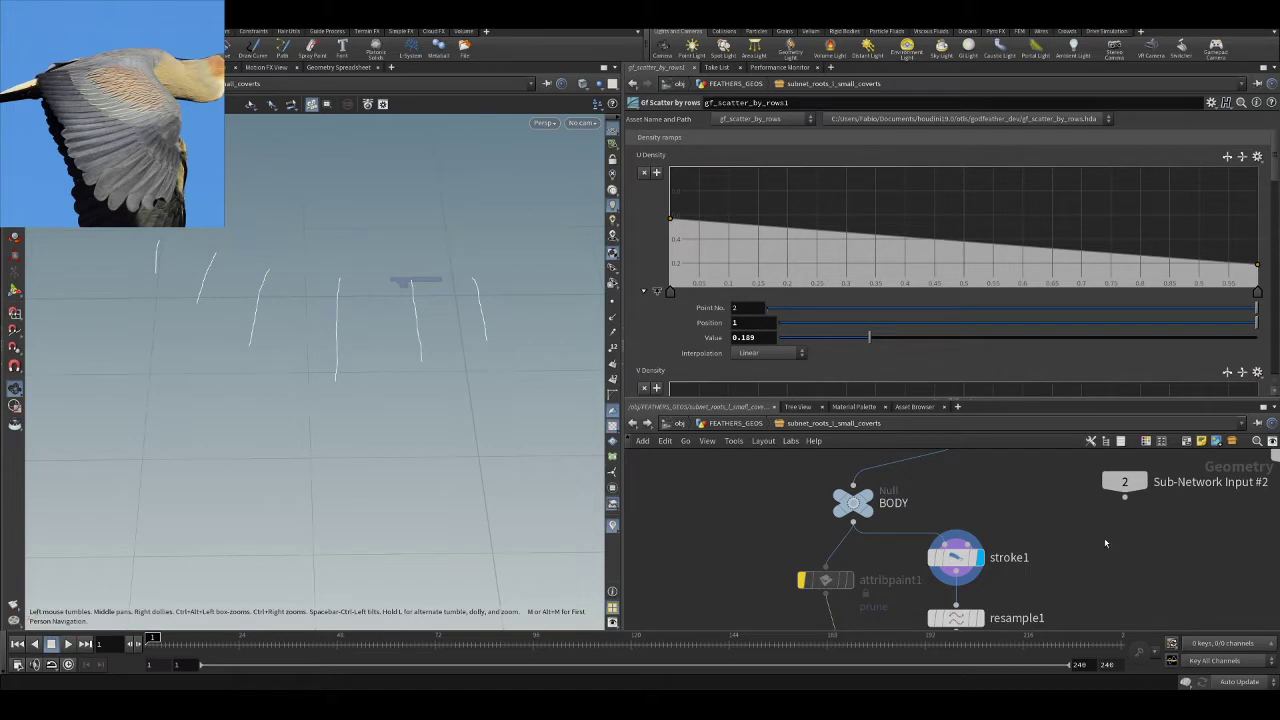
middle_click_drag(1105, 543, 1097, 452)
left_click(973, 528)
middle_click_drag(1028, 562, 1037, 496)
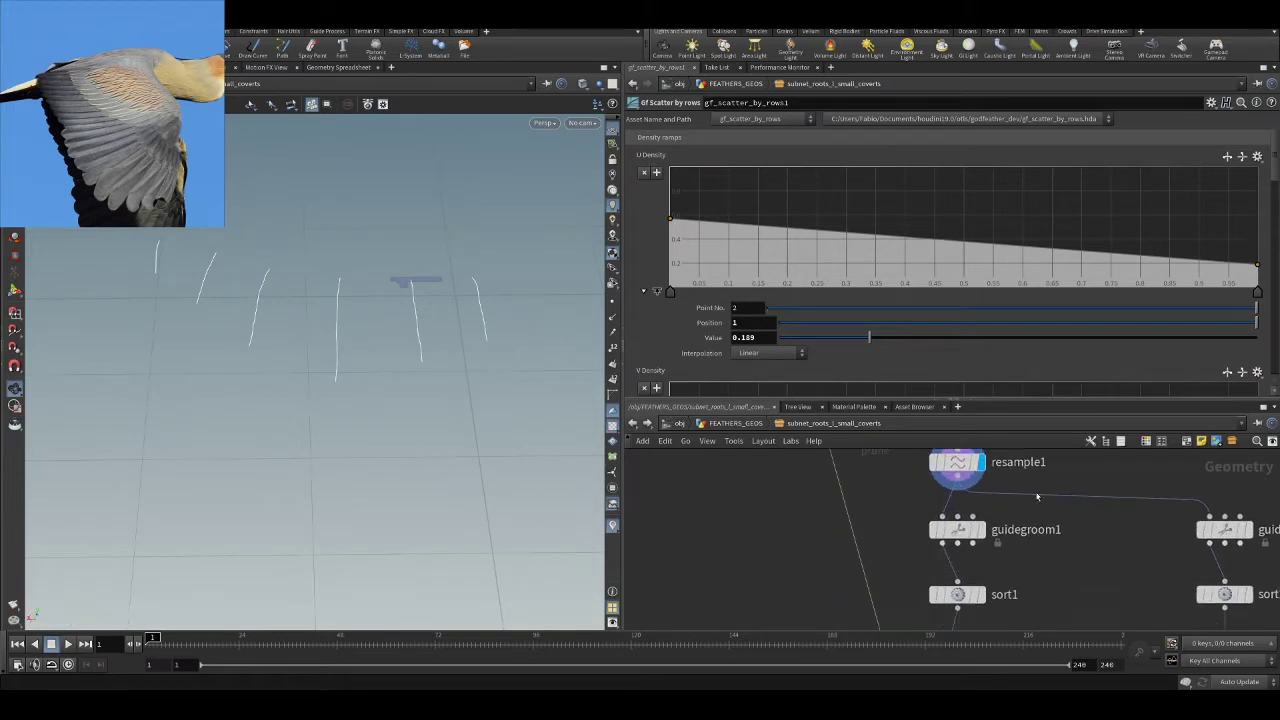
mouse_move(985, 538)
left_click(984, 535)
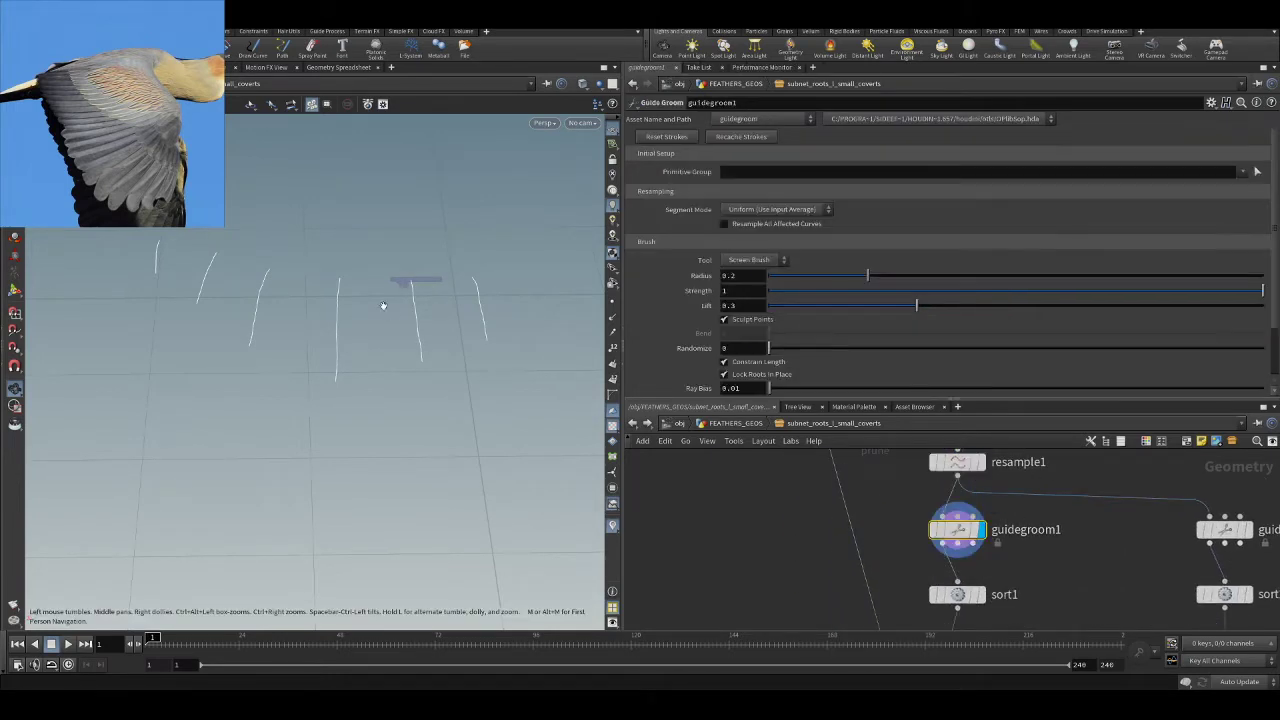
middle_click_drag(1063, 564, 1060, 538)
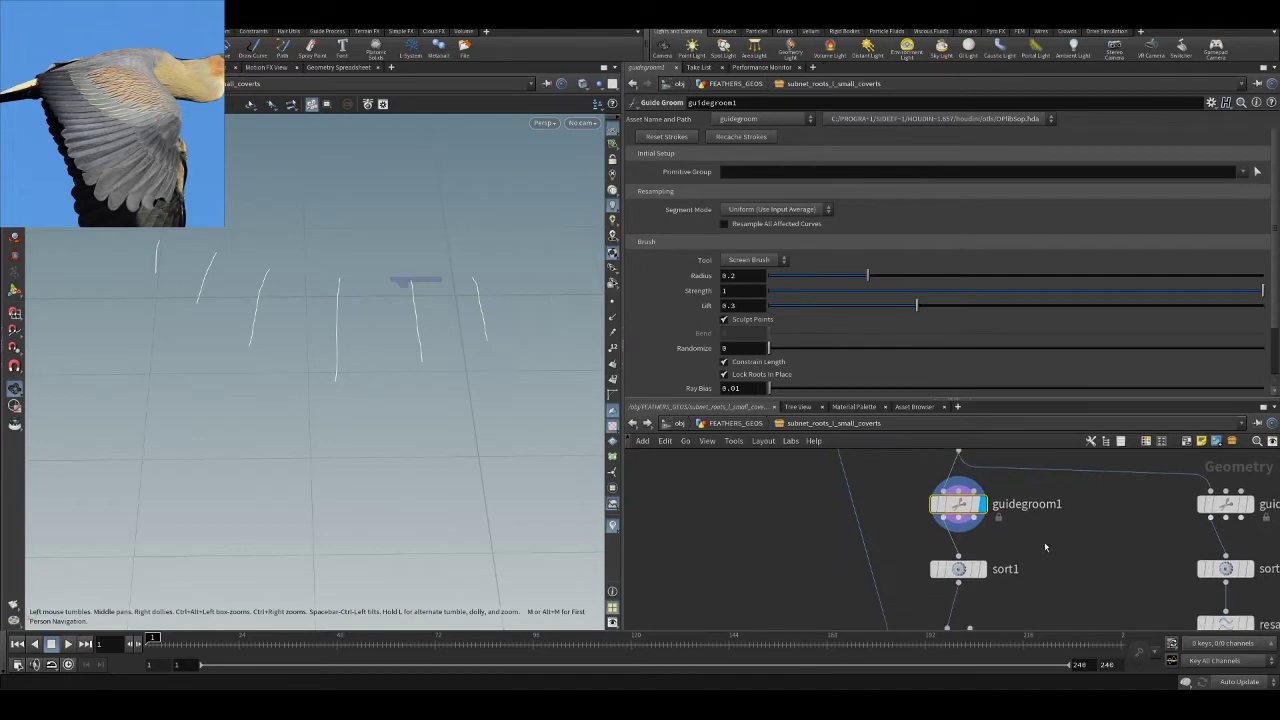
left_click(985, 569)
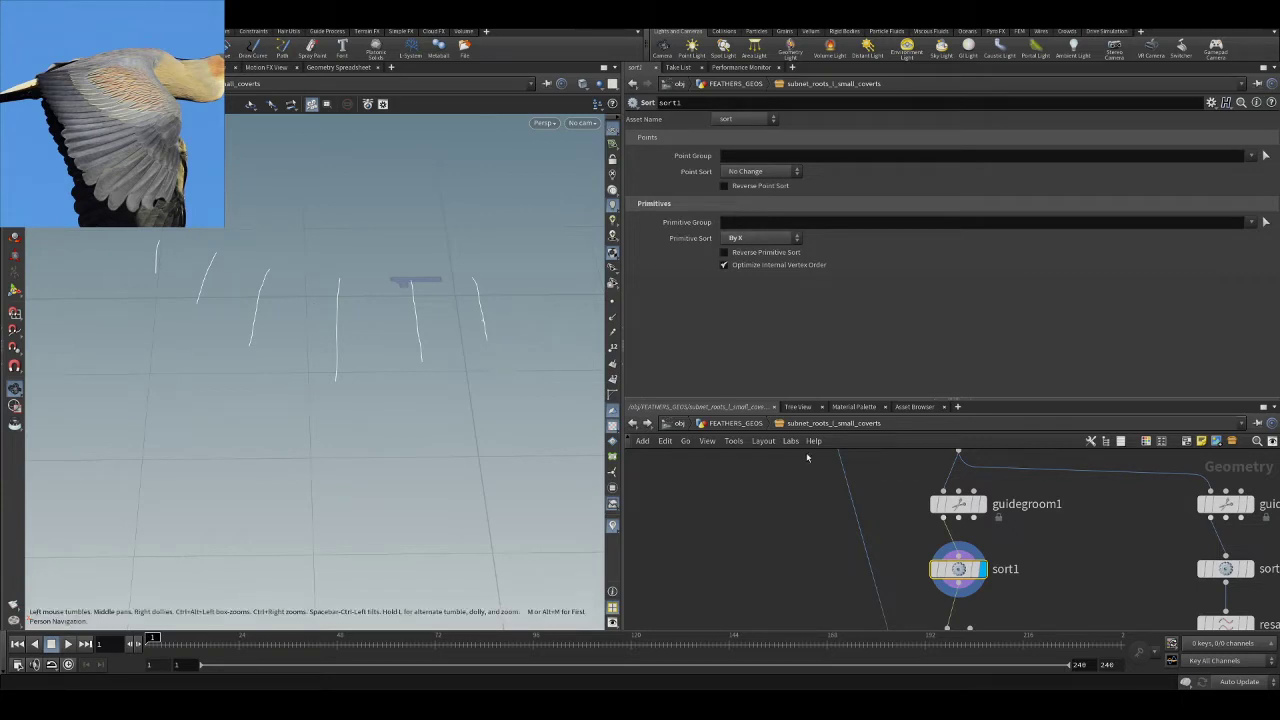
- Display skin1 and subdivide1 in turn and inspect the surface built from the guide curves and its subdivision settings
mouse_move(972, 572)
middle_click_drag(999, 590, 997, 519)
left_click(983, 571)
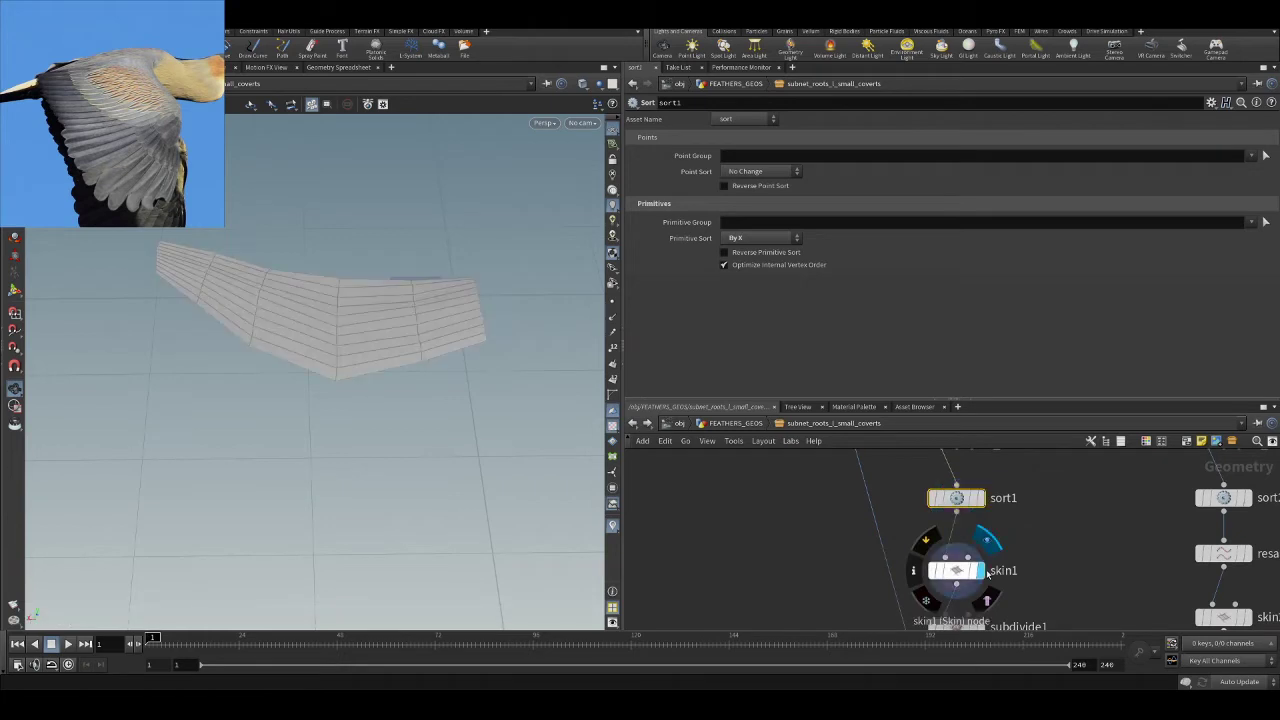
left_click(958, 571)
left_click_drag(374, 279, 306, 357)
middle_click_drag(1063, 565, 1068, 468)
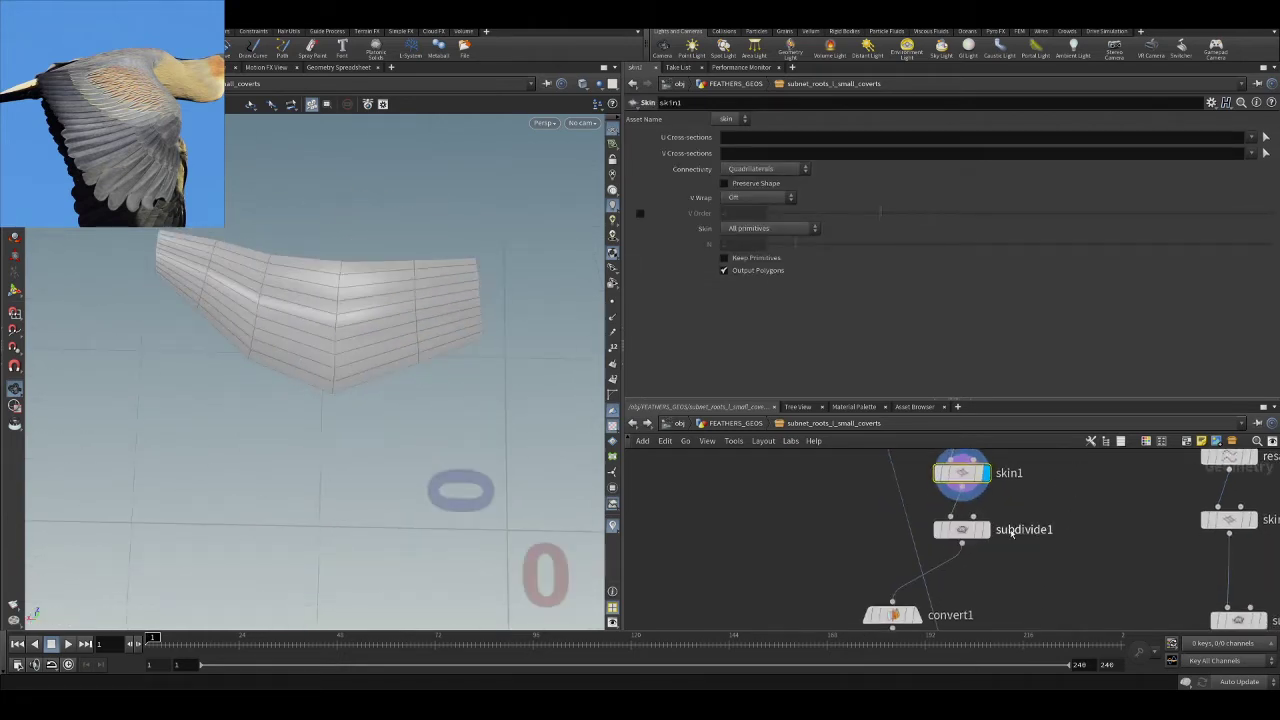
left_click(989, 531)
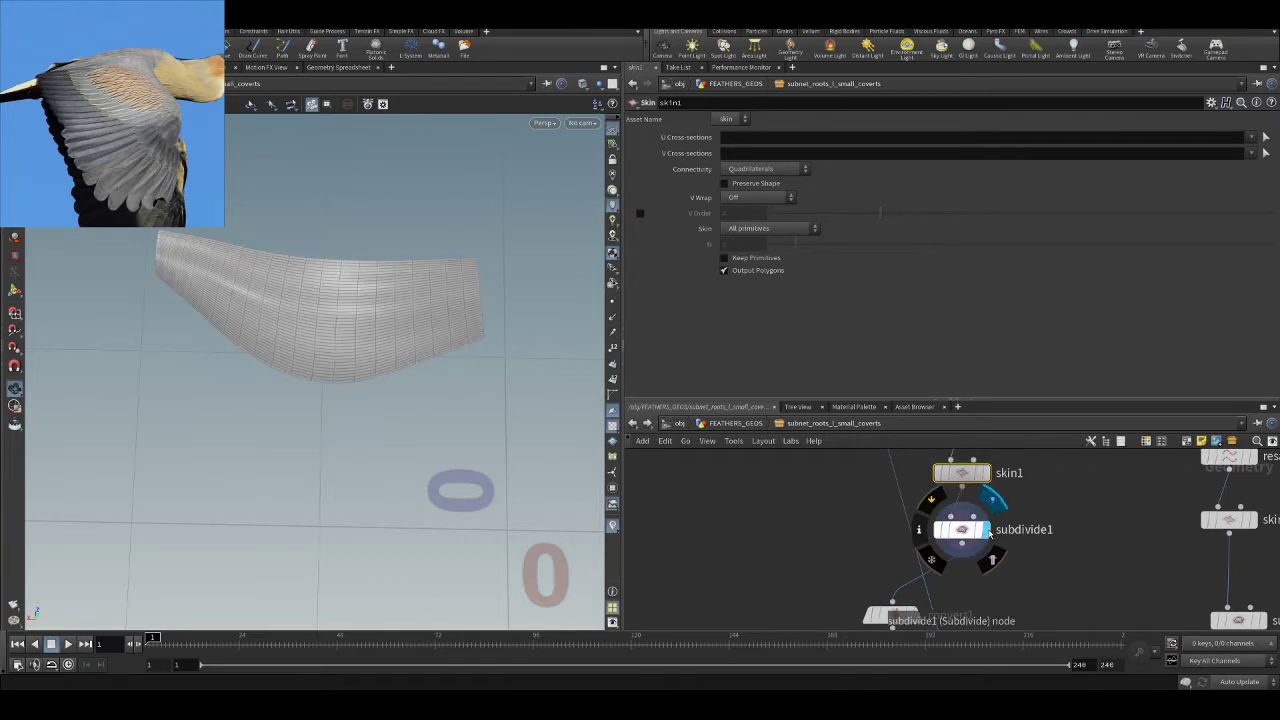
left_click(960, 529)
middle_click_drag(954, 616, 976, 572)
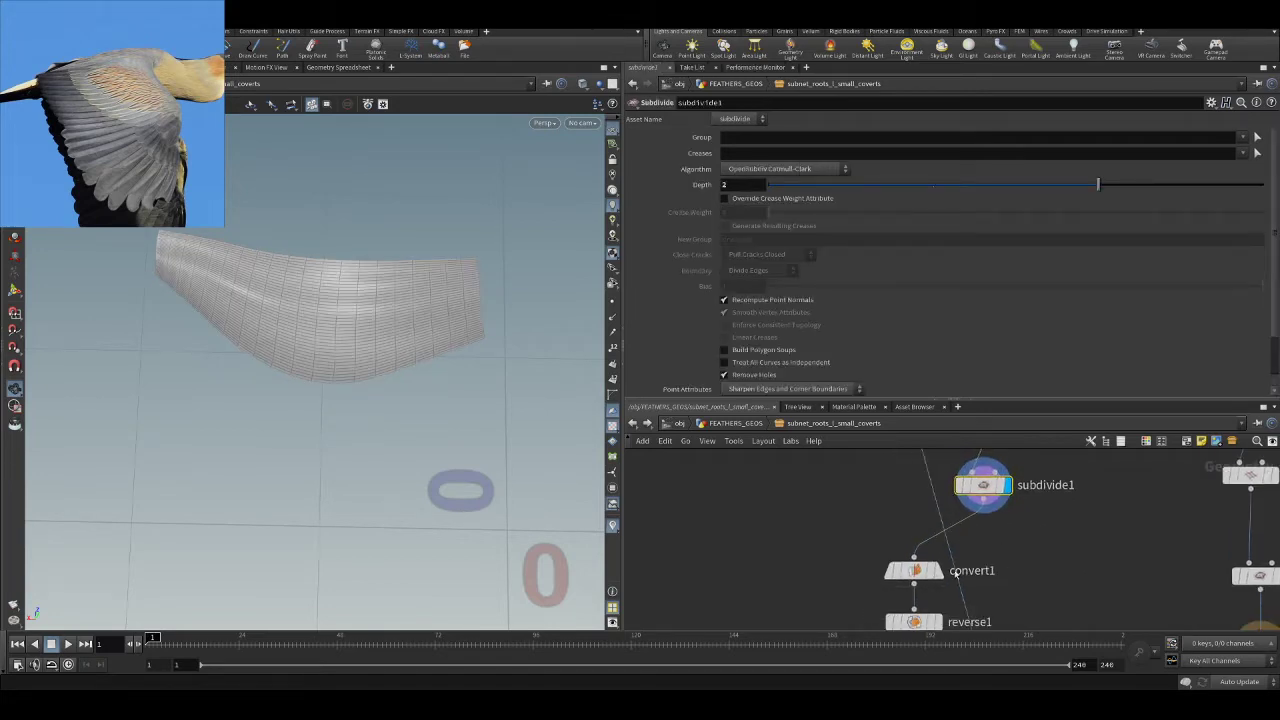
- Display convert1 and reverse1 in turn to review the NURBS surface conversion, its U and V orders and the Reverse V setting
left_click(937, 570)
left_click(905, 570)
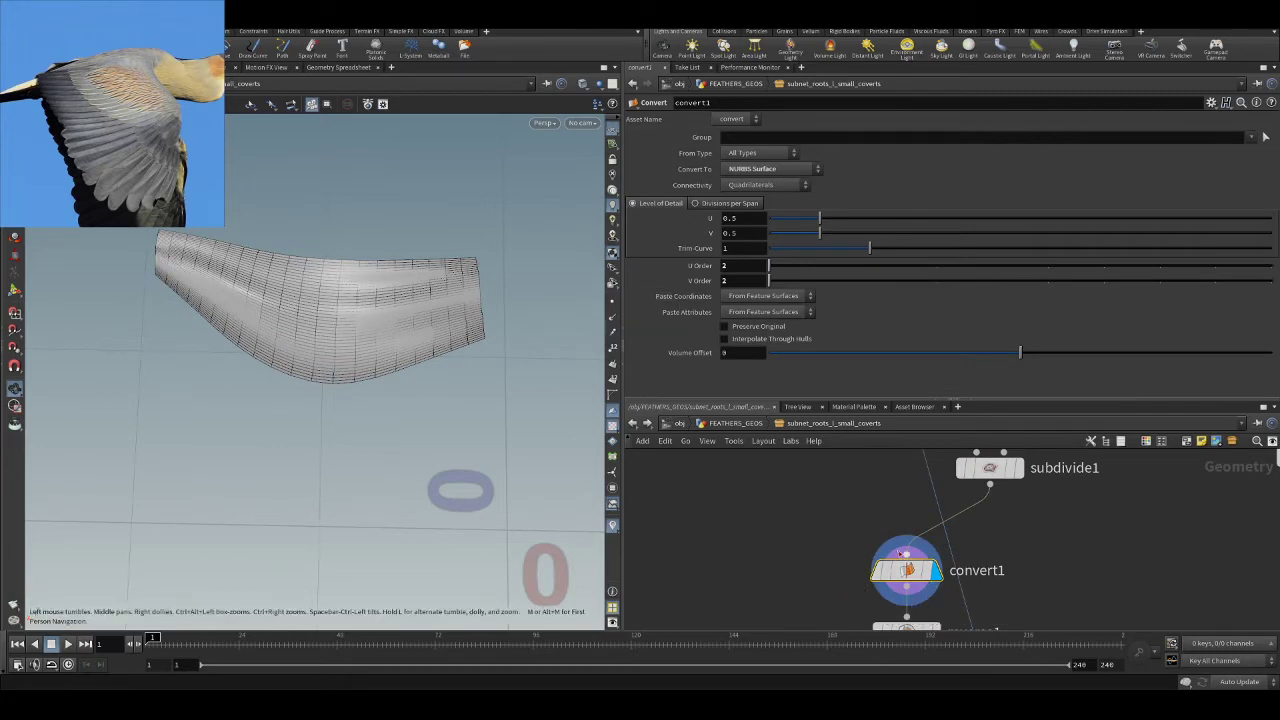
left_click_drag(791, 266, 718, 272)
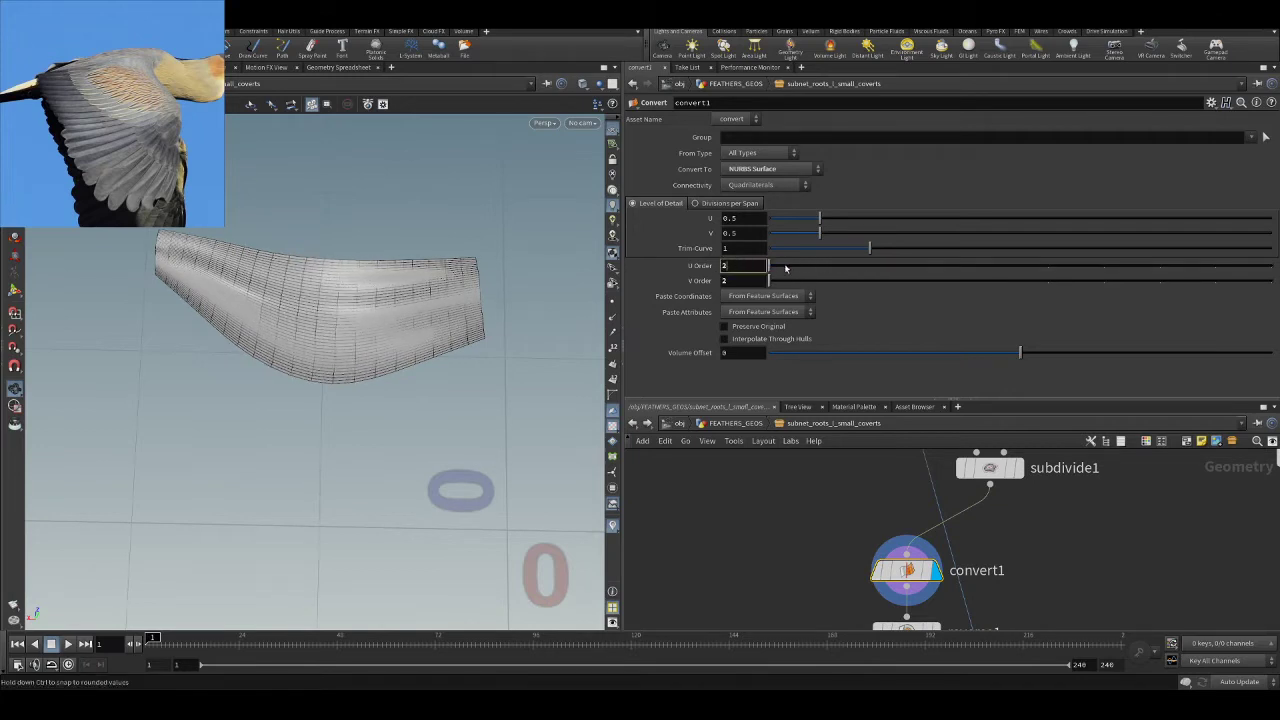
middle_click_drag(1076, 576, 1076, 472)
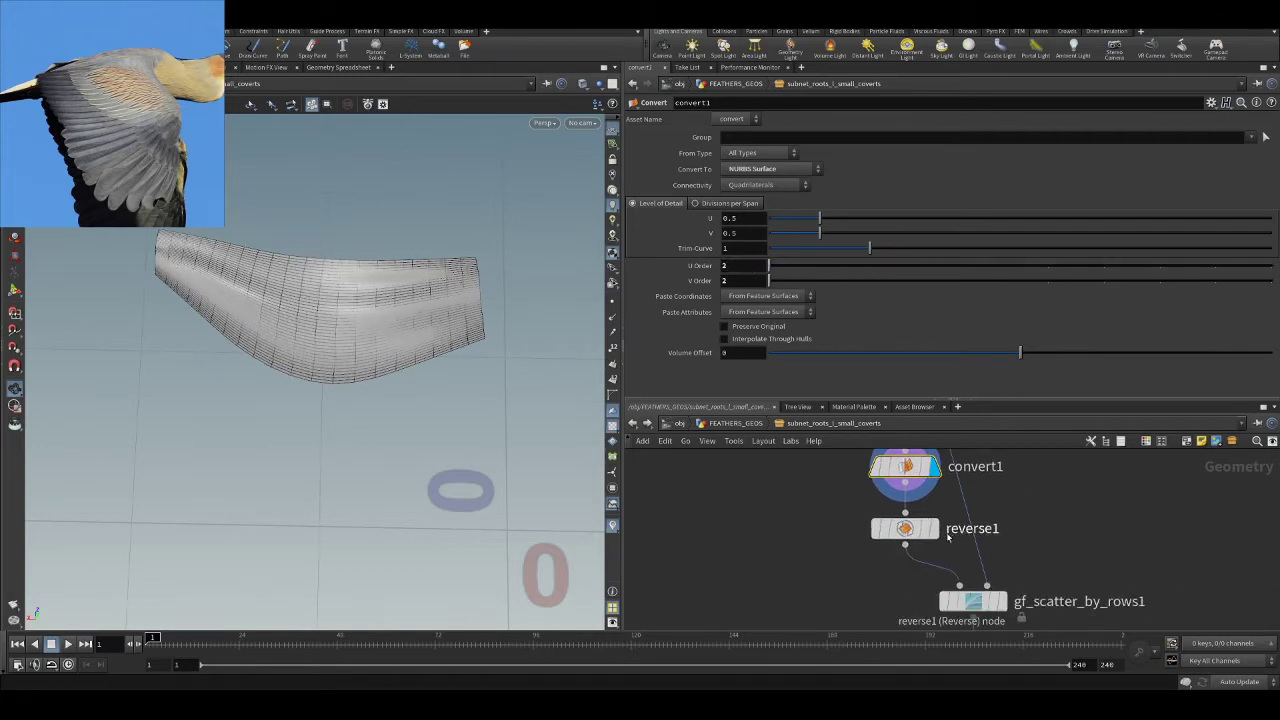
left_click(935, 529)
left_click(905, 529)
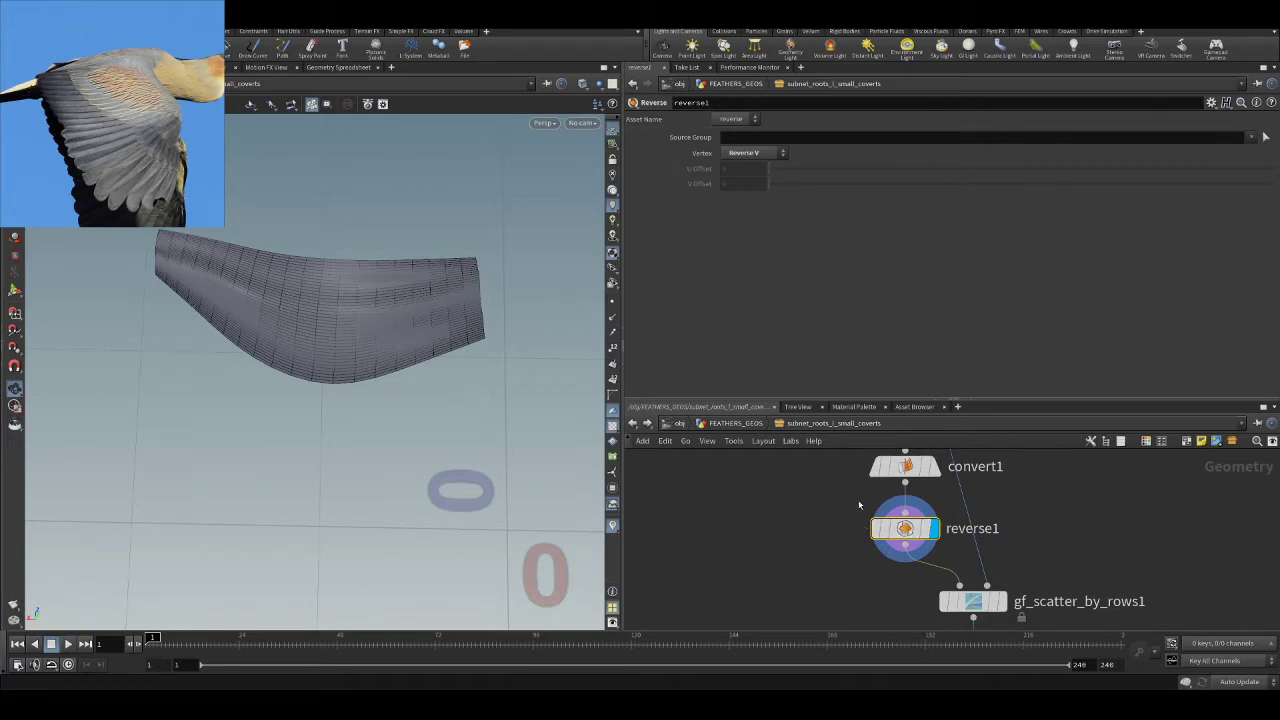
middle_click_drag(1141, 565, 1097, 445)
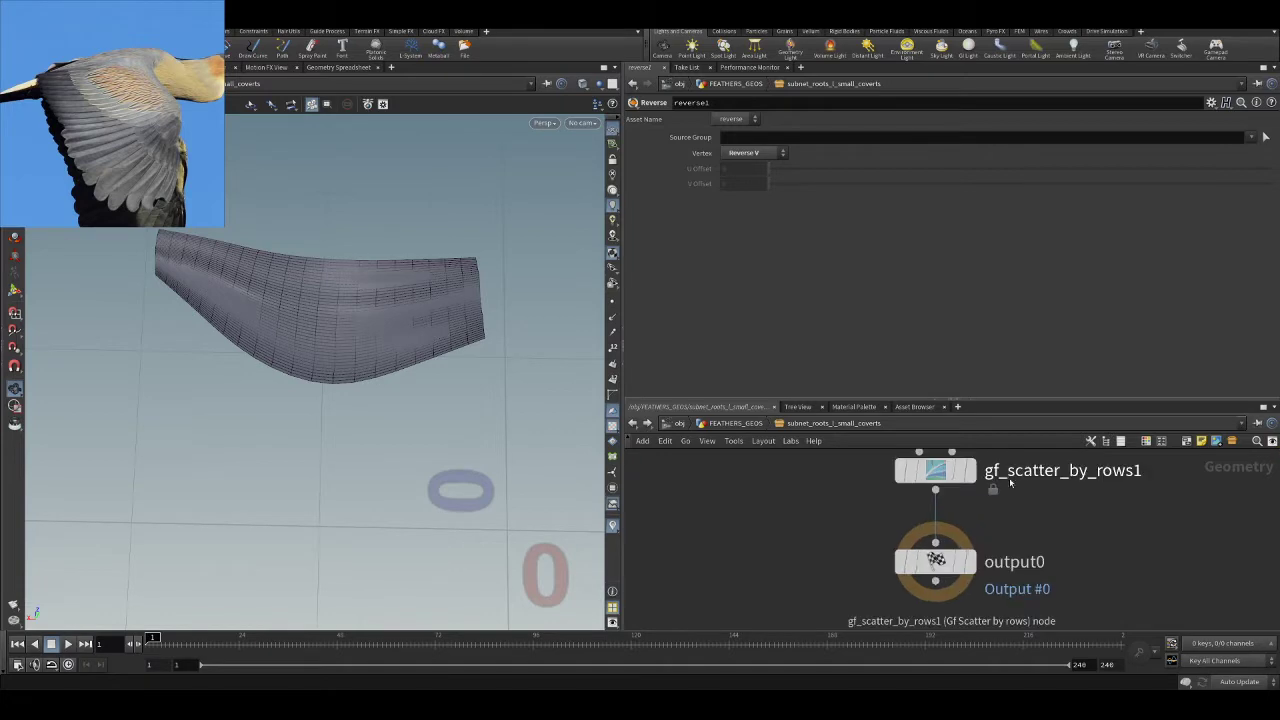
- Display gf_scatter_by_rows1 and examine the rows of root points together with its gamma, prune attribute and U Low Boundary settings
mouse_move(928, 478)
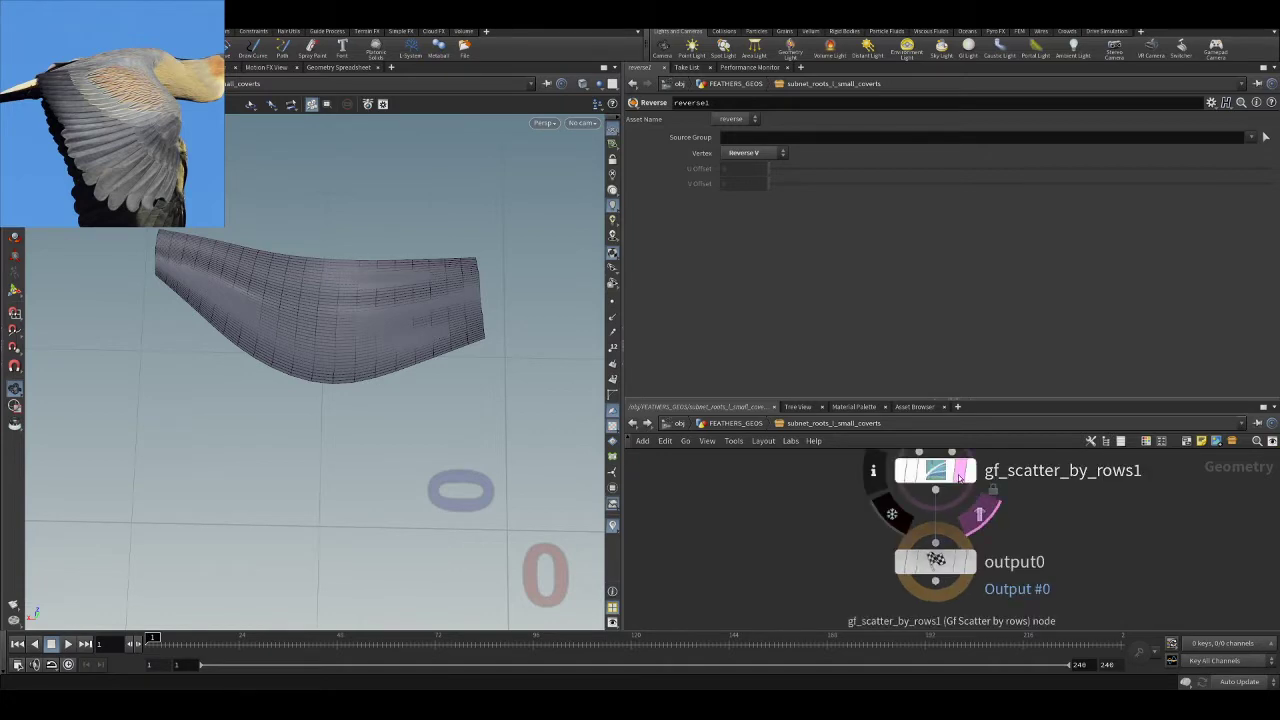
left_click(950, 473)
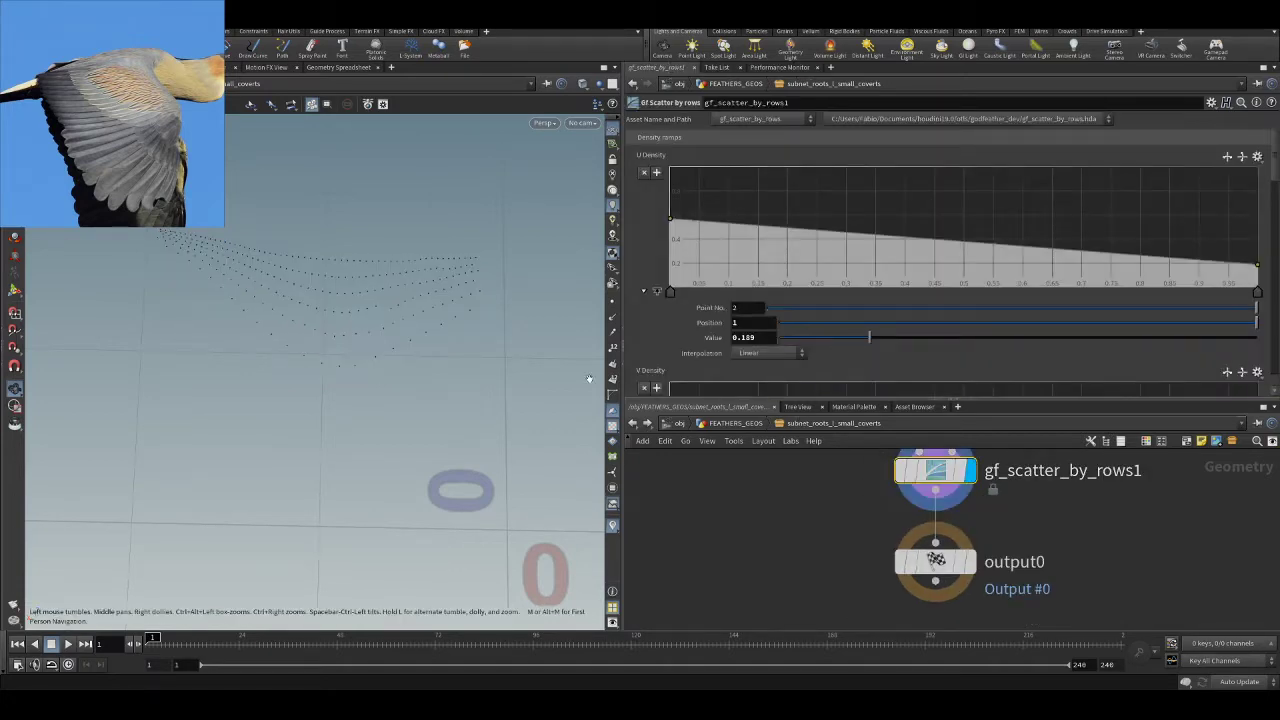
scroll(251, 326, "up", 5)
middle_click_drag(291, 313, 328, 396)
scroll(349, 386, "down", 2)
middle_click_drag(420, 430, 397, 382)
mouse_move(424, 425)
left_mouse_down()
mouse_move(437, 360)
mouse_move(434, 426)
mouse_move(437, 414)
left_mouse_up()
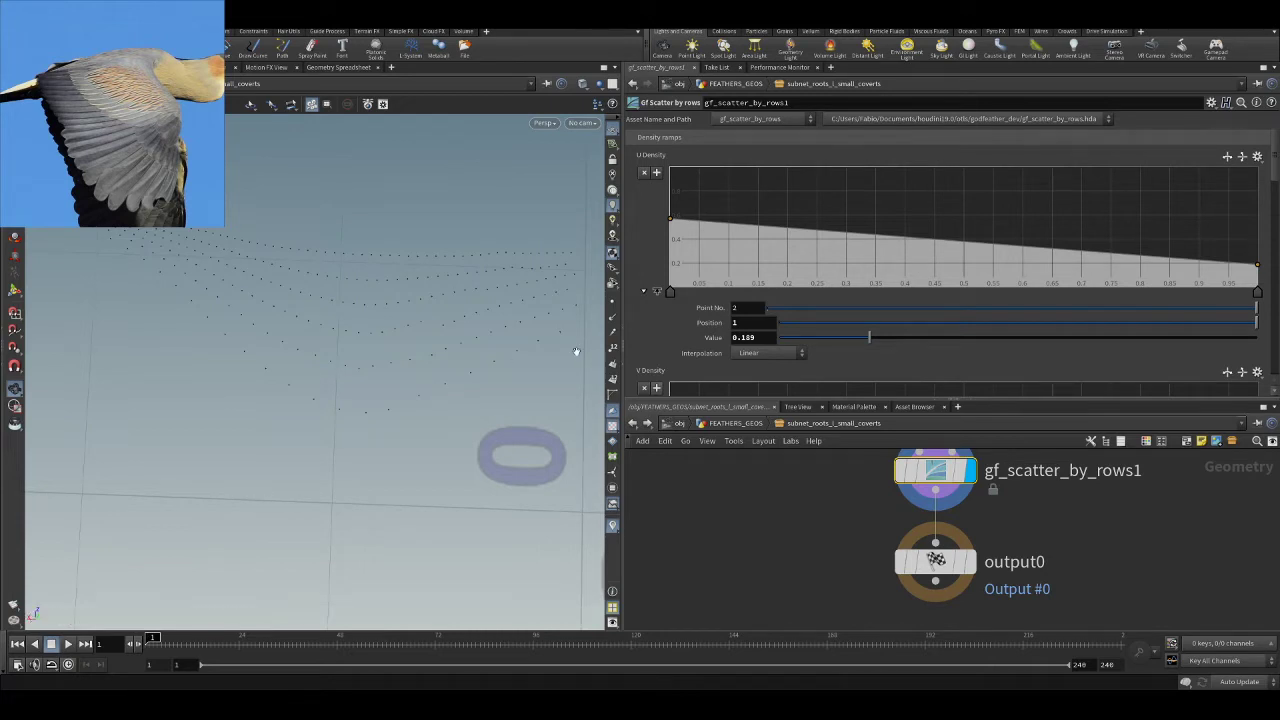
left_click_drag(389, 334, 431, 341)
scroll(1136, 256, "down", 15)
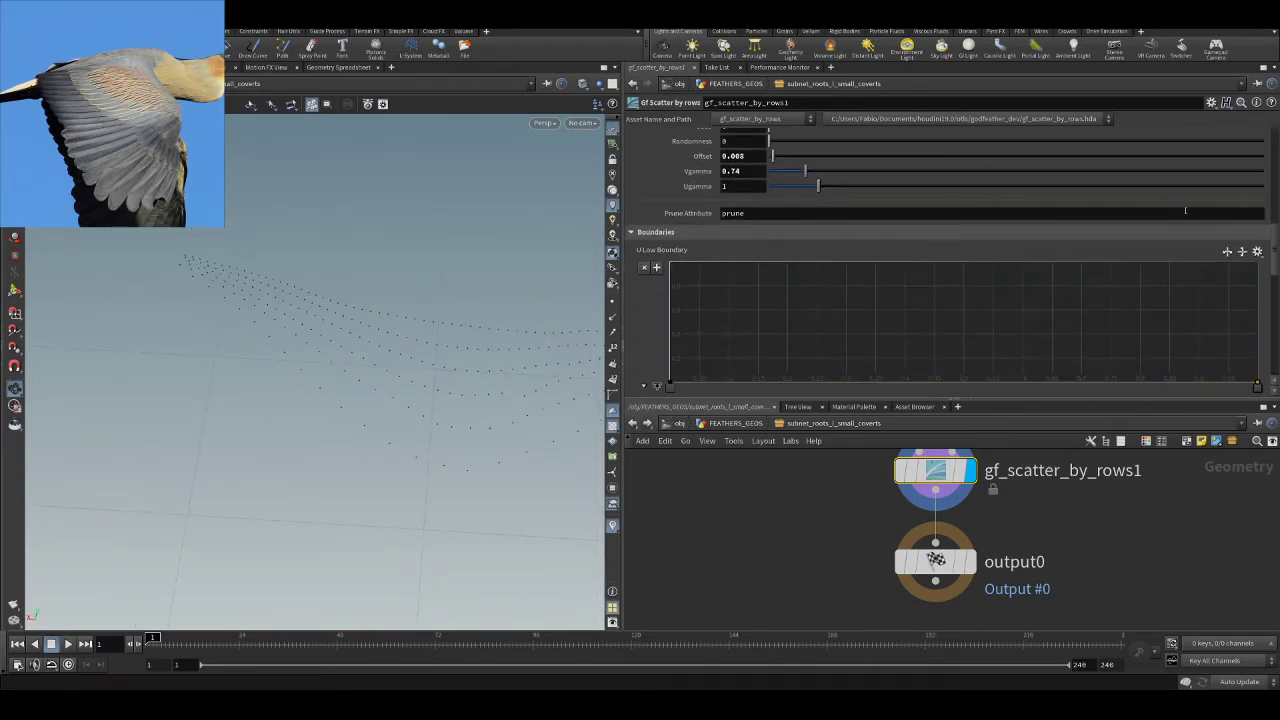
scroll(1185, 210, "down", 1)
left_click_drag(264, 296, 334, 312)
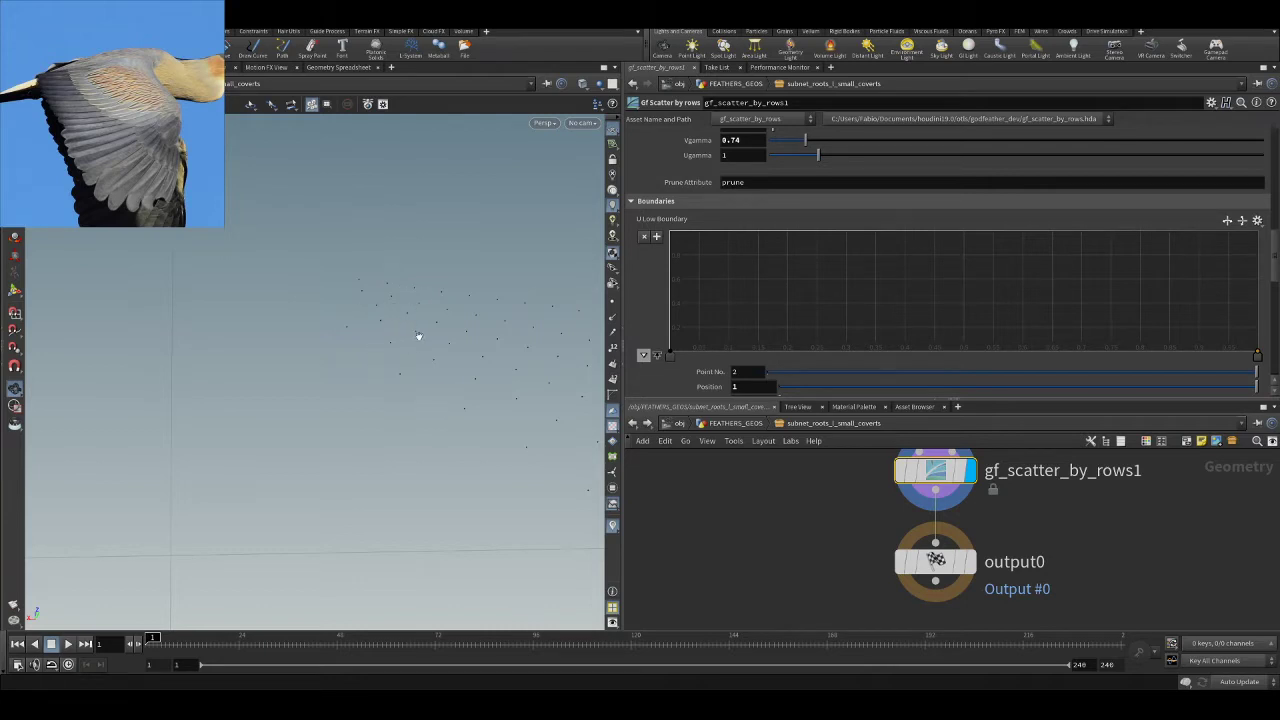
scroll(419, 335, "down", 1)
middle_click_drag(418, 342, 363, 360)
mouse_move(363, 360)
right_mouse_down()
mouse_move(387, 366)
mouse_move(358, 370)
mouse_move(376, 364)
right_mouse_up()
scroll(1009, 489, "down", 3)
- Display guidegroom1 to inspect the guide curves near the wing tip
middle_click_drag(1070, 490, 1072, 618)
middle_click_drag(1010, 508, 1002, 589)
left_click(982, 525)
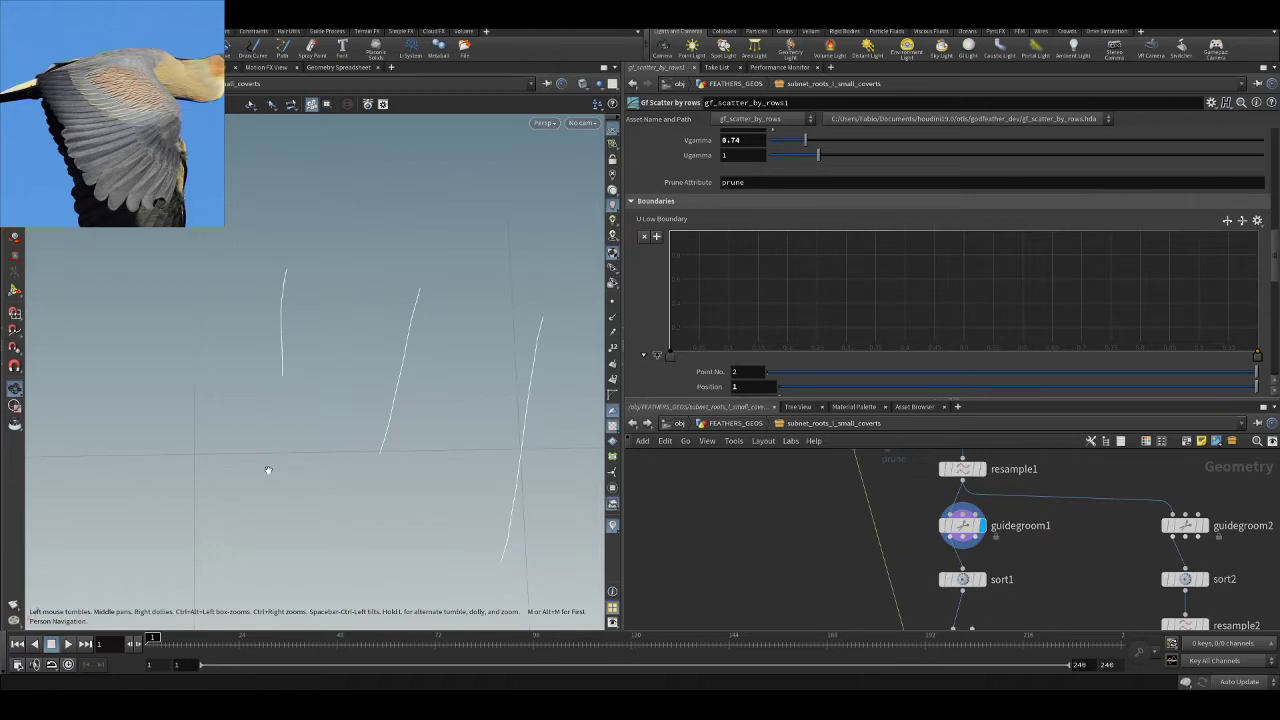
scroll(1055, 485, "down", 3)
- Display gf_scatter_by_rows1 again and view the root point rows across the whole wing
middle_click_drag(1057, 543, 1055, 447)
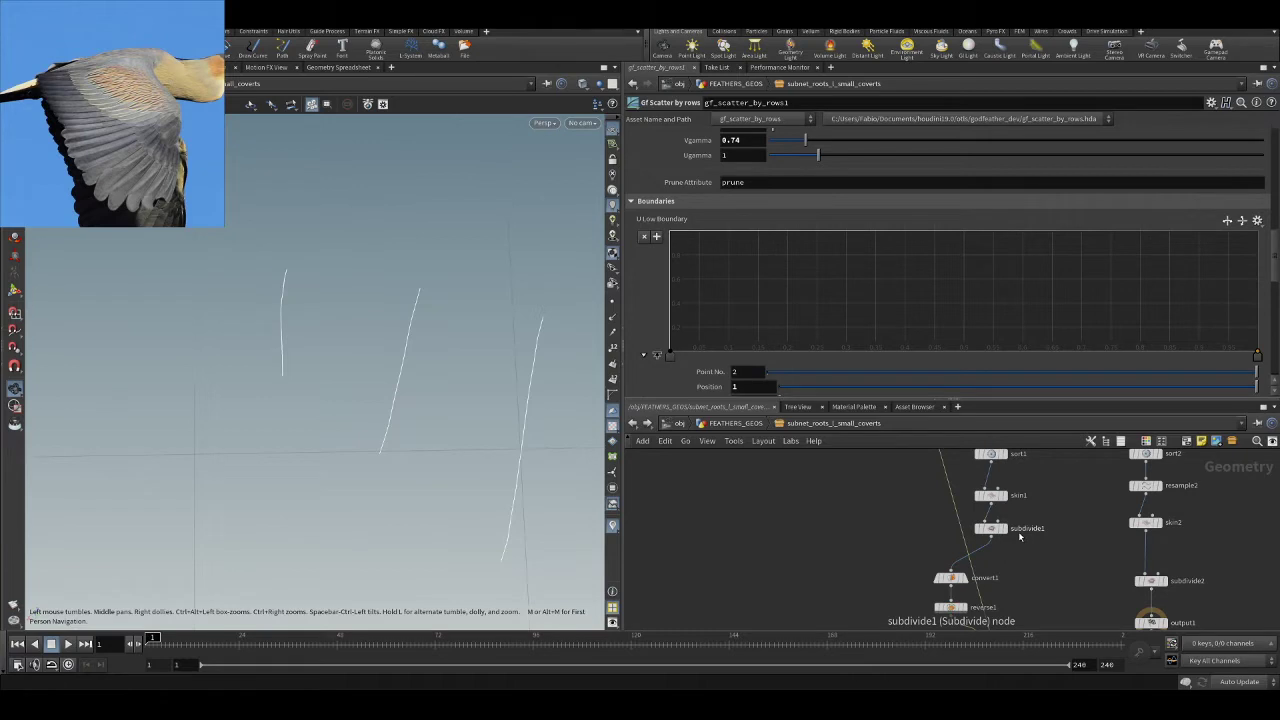
middle_click_drag(1036, 583, 1039, 527)
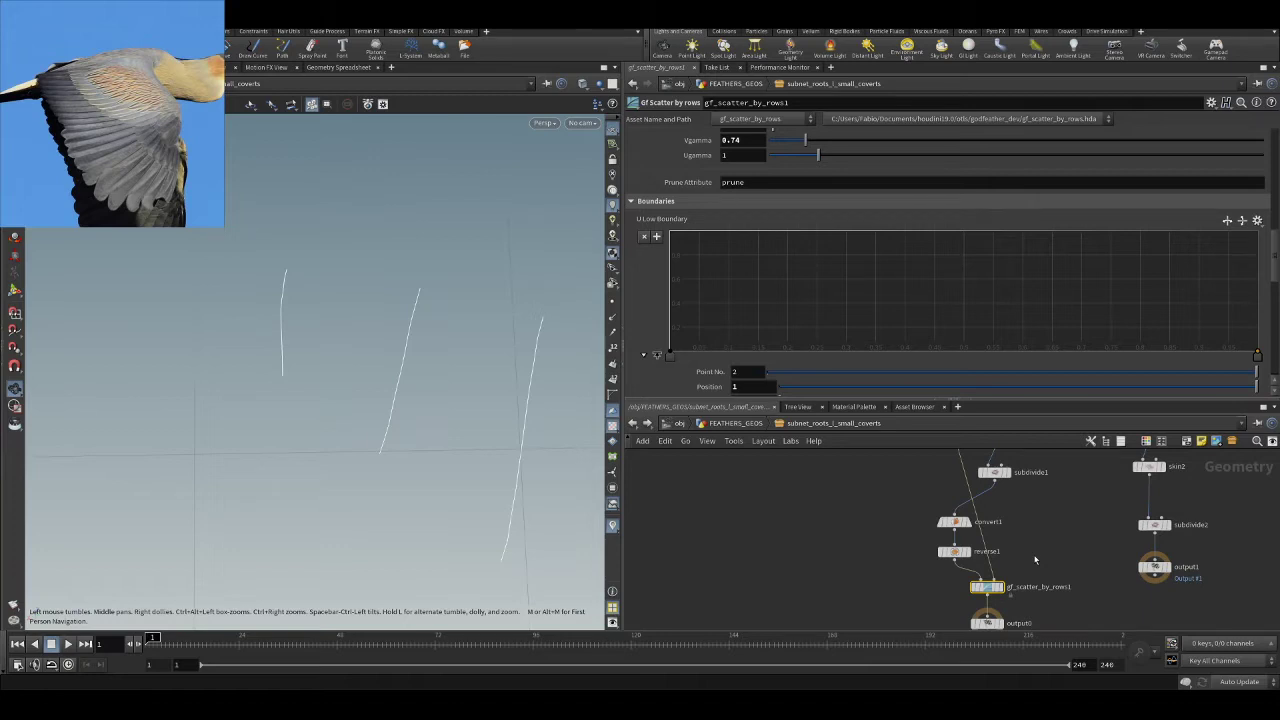
left_click(987, 587)
left_click_drag(269, 315, 300, 330)
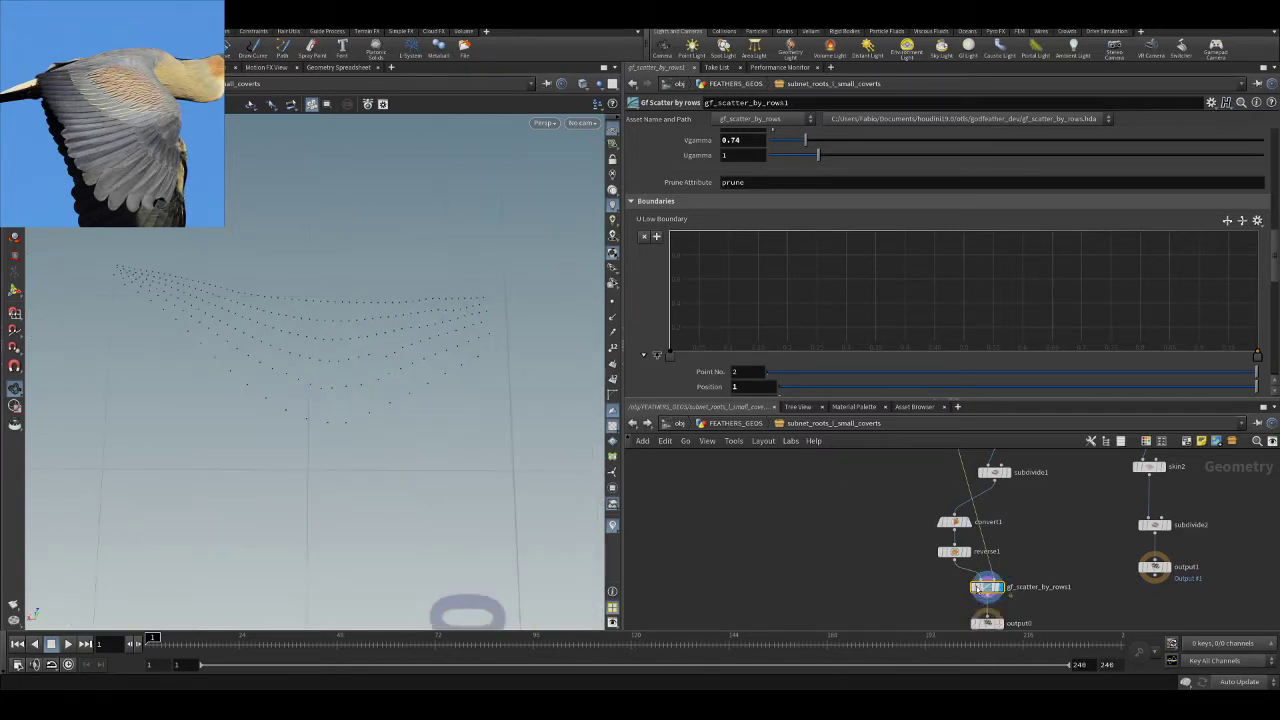
- Display resample1, then select and display guidegroom2 to compare the original curves with the second branch's guides
scroll(1050, 530, "down", 3)
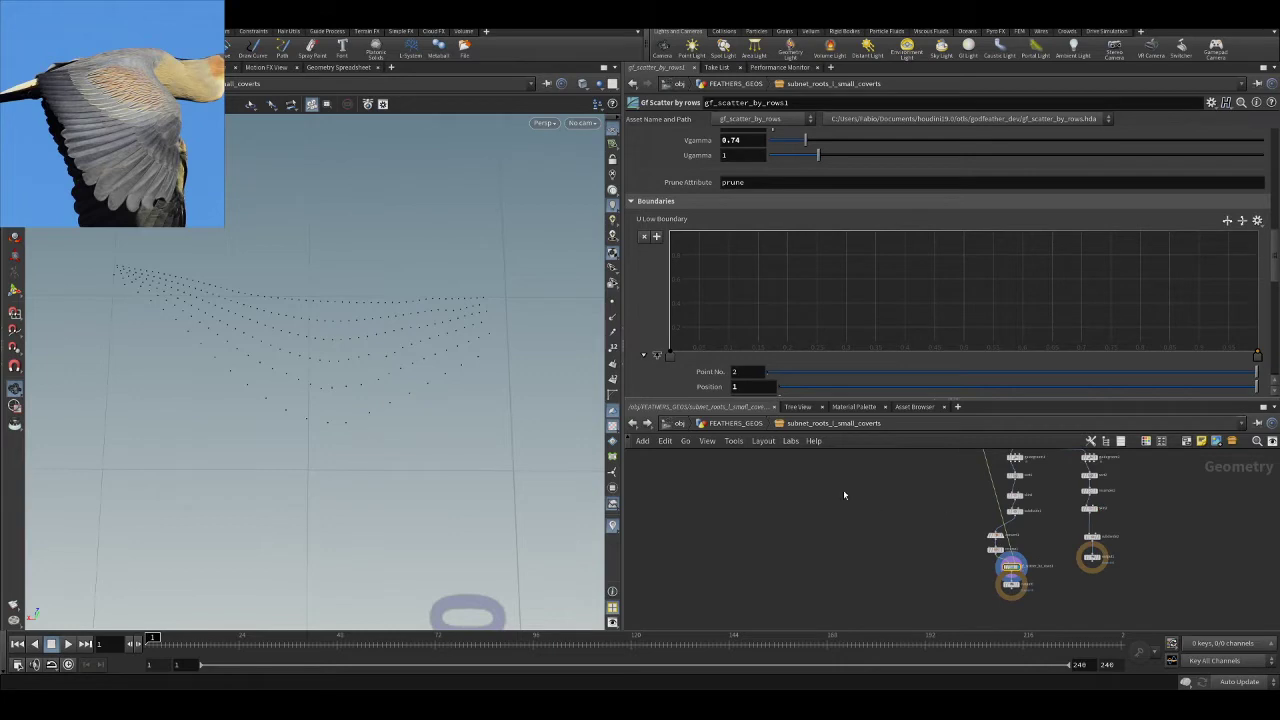
scroll(1067, 505, "up", 4)
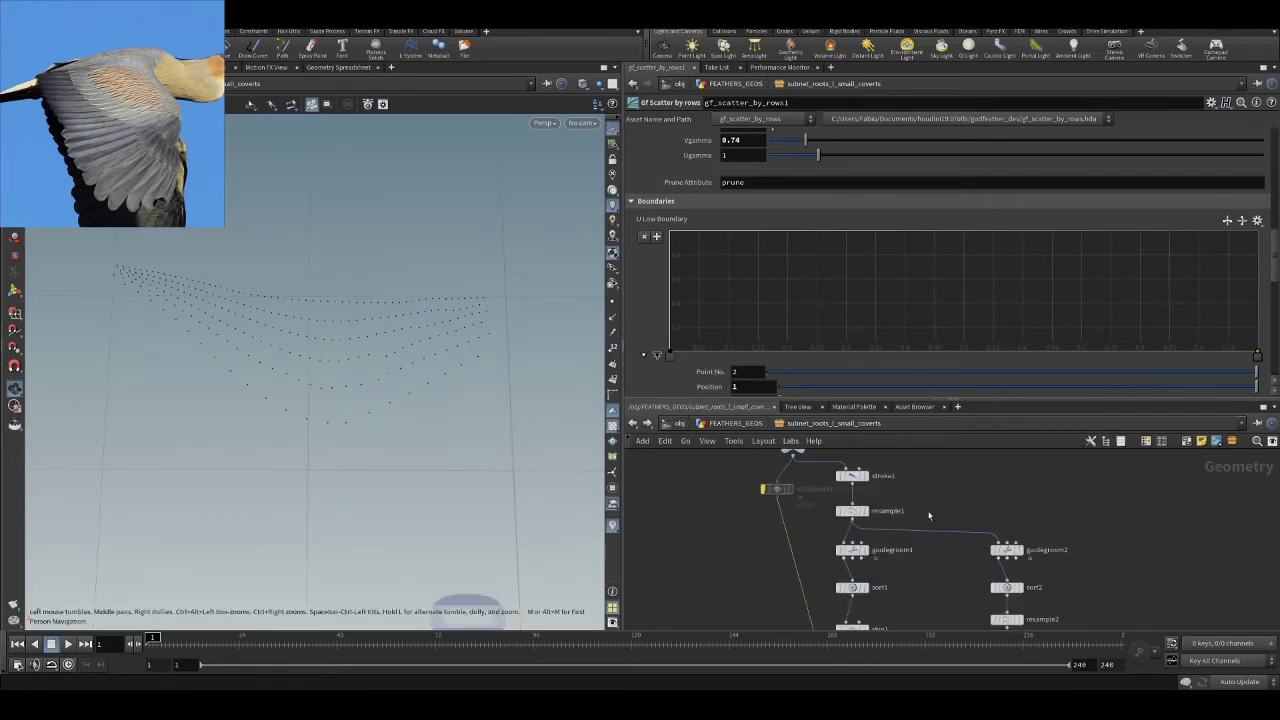
scroll(912, 535, "up", 2)
left_click(837, 506)
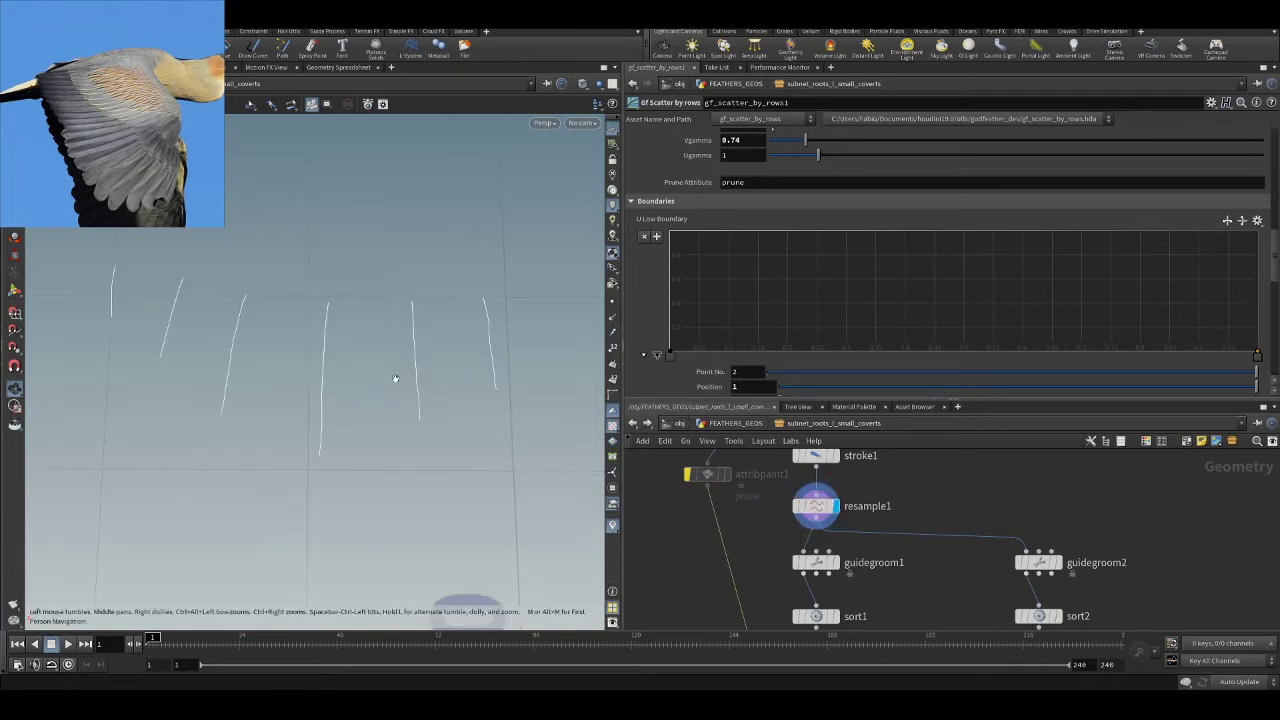
left_click(1058, 562)
left_click(1038, 562)
middle_click_drag(416, 324, 474, 326, "alt")
right_click_drag(474, 326, 411, 331, "alt")
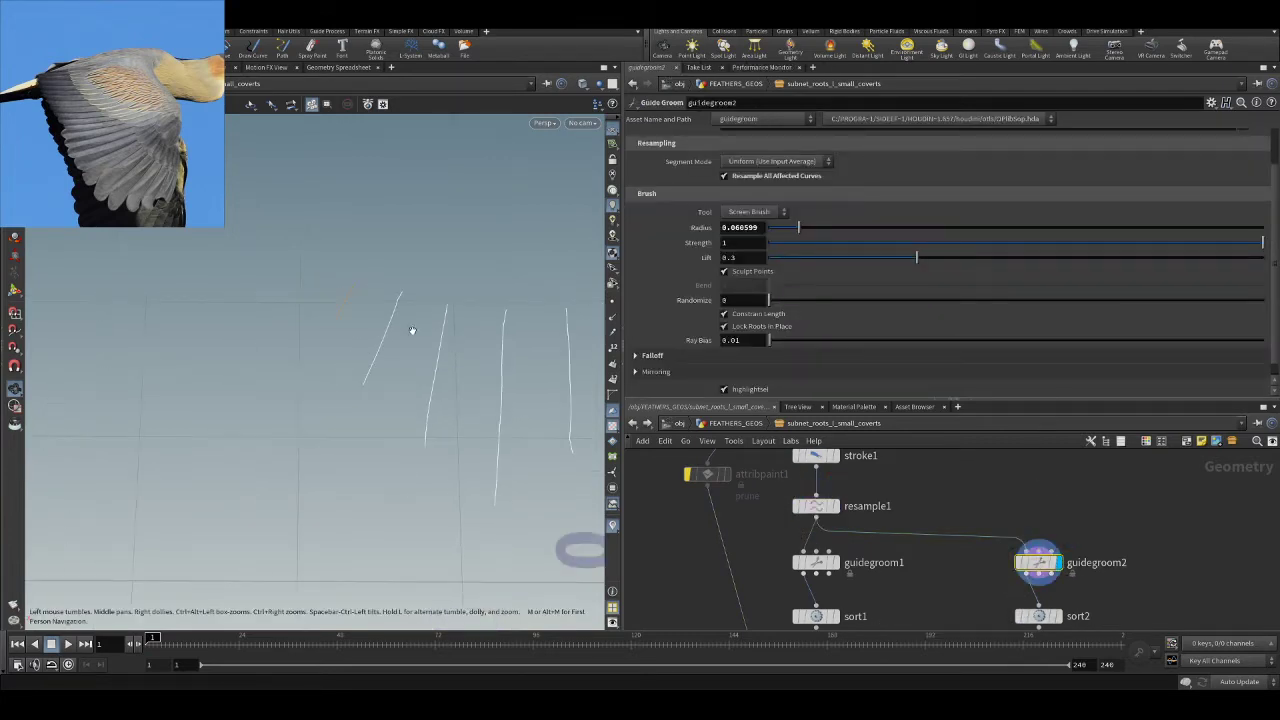
middle_click_drag(411, 331, 371, 332, "alt")
- Display the skinned surface of the second guide branch and view it from another angle
middle_click_drag(1110, 552, 1100, 499)
left_click(1028, 605)
left_click_drag(366, 352, 424, 334, "alt")
middle_click_drag(1087, 494, 1089, 582)
scroll(1089, 582, "up", 1)
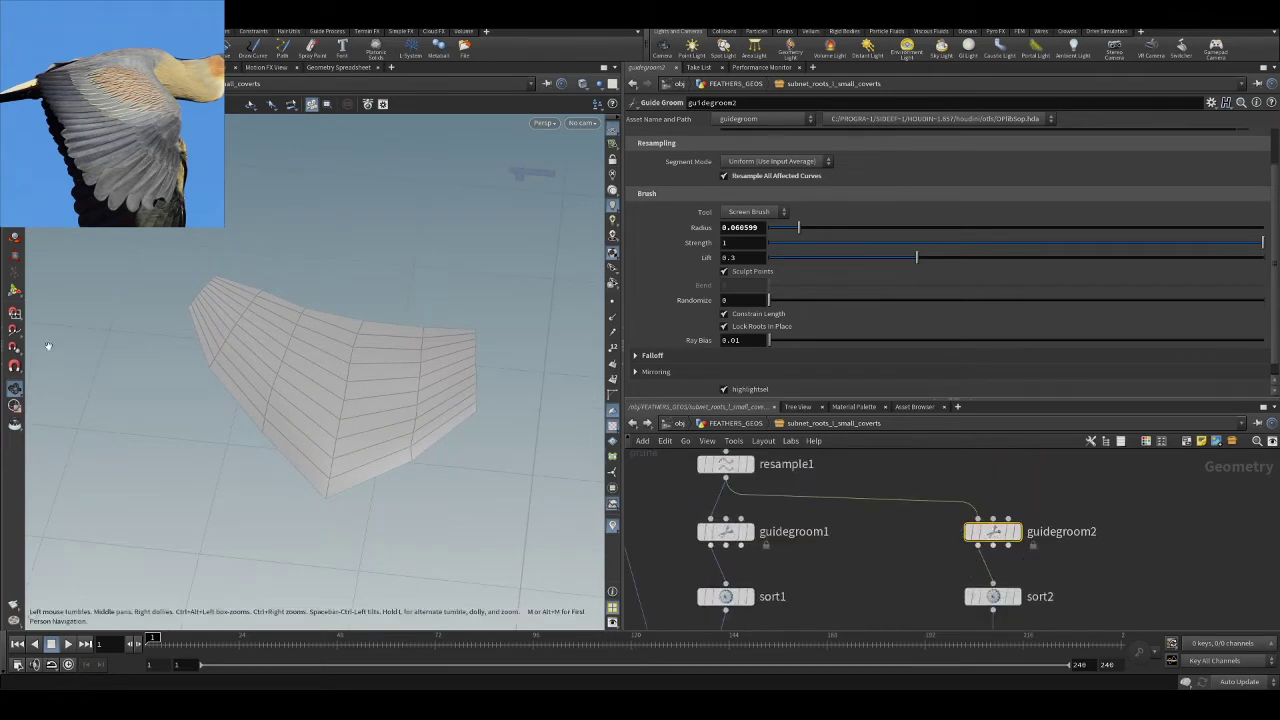
- Activate guidegroom2's brush in the viewport and set its tool to Plant Guides
left_click(15, 290)
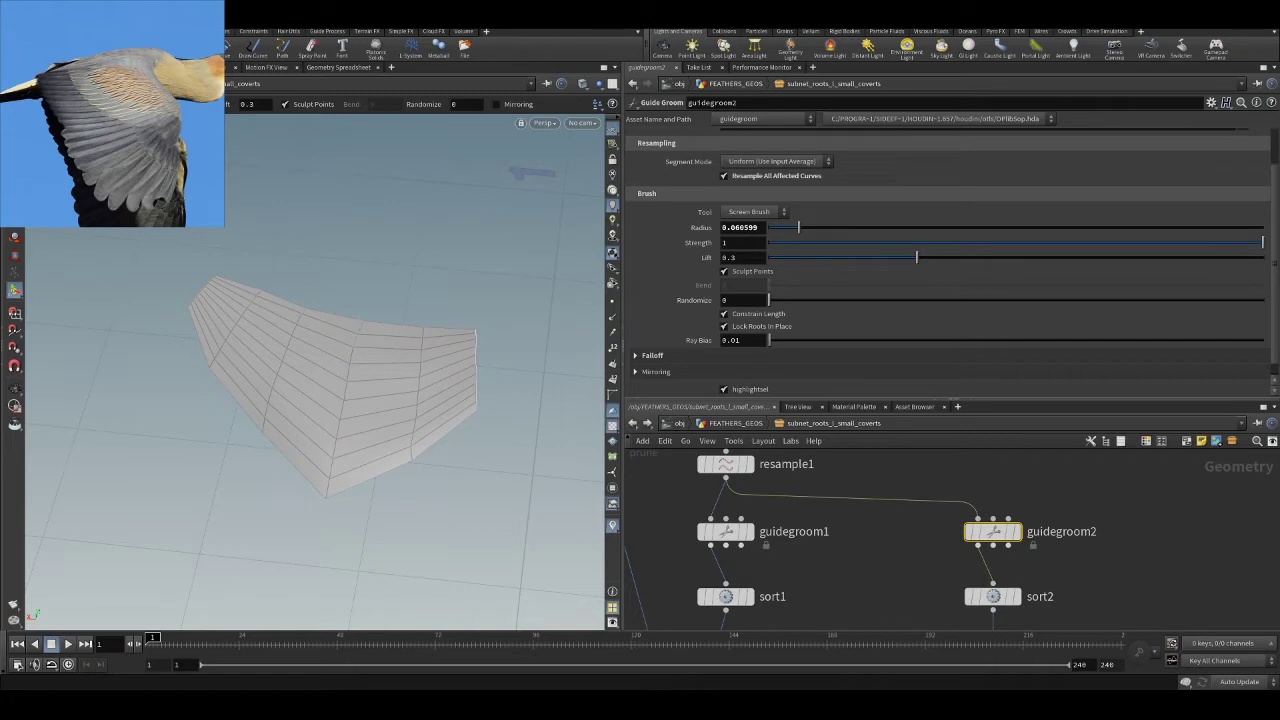
left_click(102, 230)
left_click_drag(348, 286, 374, 311, "alt")
scroll(374, 312, "up", 5)
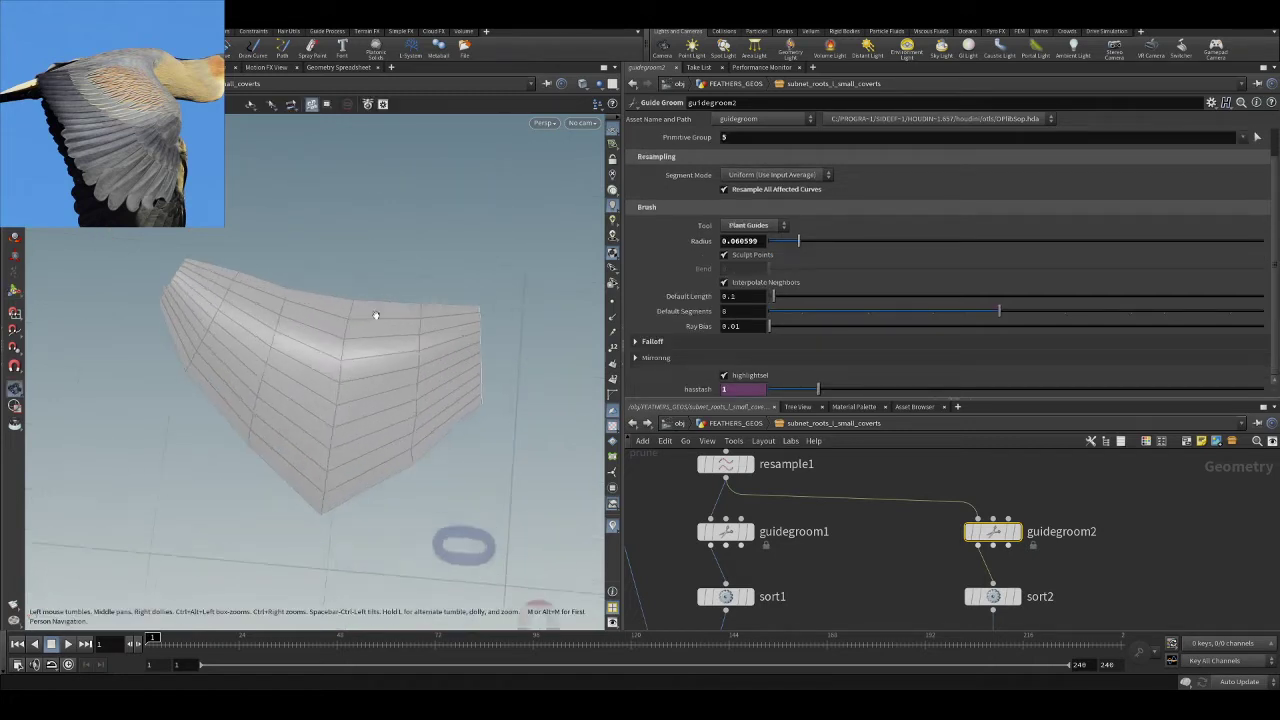
scroll(390, 300, "down", 5)
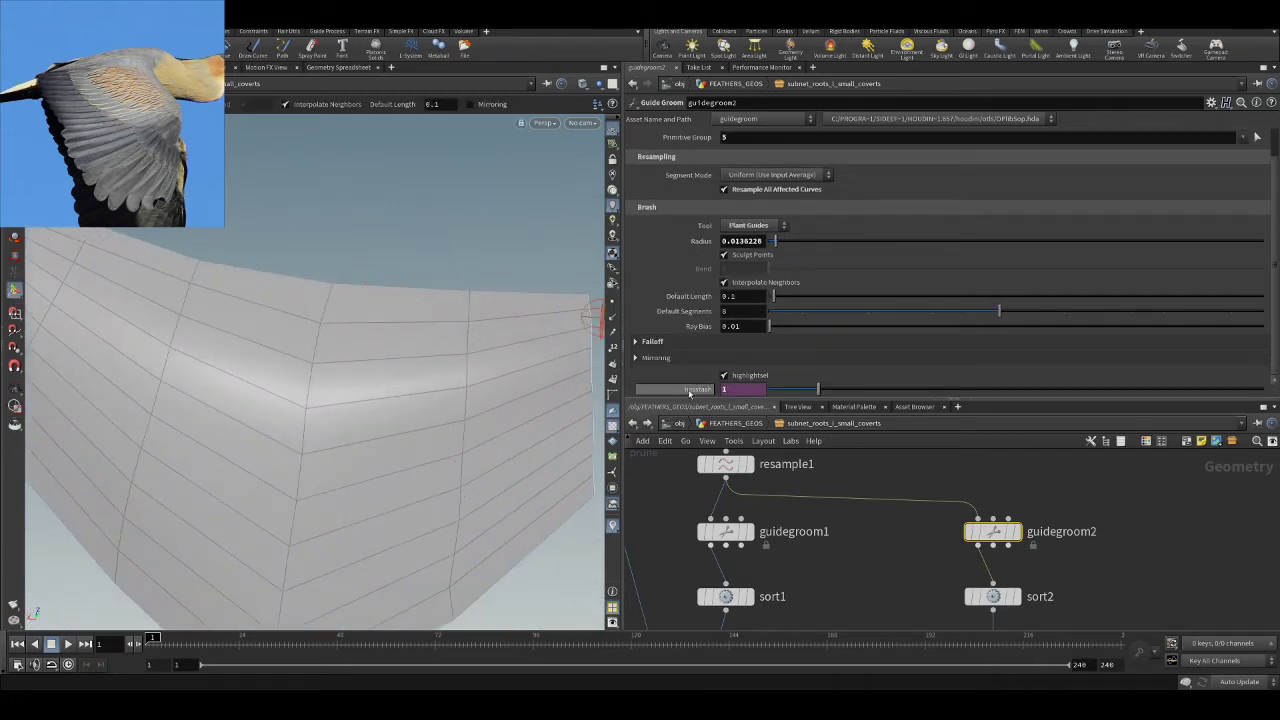
- Template the BODY null so the body mesh shows as a wireframe reference around the skinned surface
middle_click_drag(931, 478, 931, 606)
middle_click_drag(839, 515, 965, 519)
mouse_move(756, 482)
left_click(780, 510)
left_click_drag(394, 226, 418, 316, "alt")
scroll(417, 316, "down", 4)
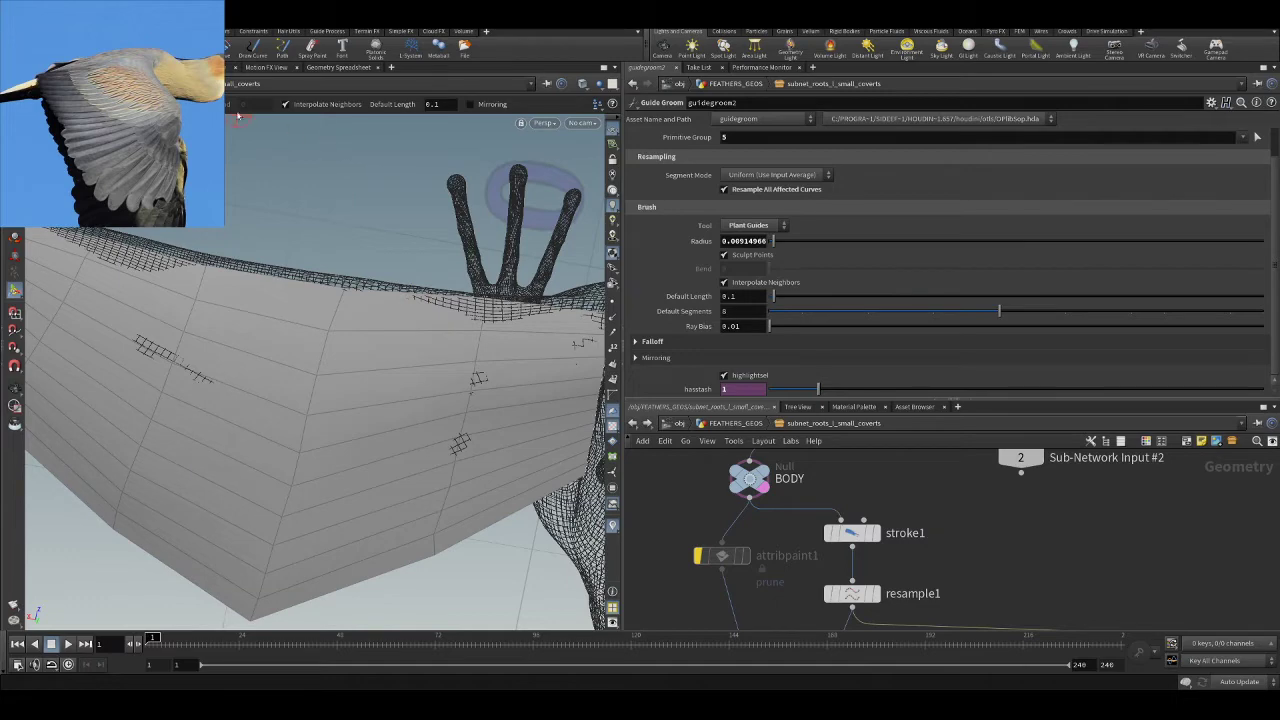
- Display guidegroom2's curves over the templated body and view the guides along the wing underside
scroll(926, 560, "down", 3)
middle_click_drag(932, 563, 923, 466)
scroll(1026, 520, "up", 3)
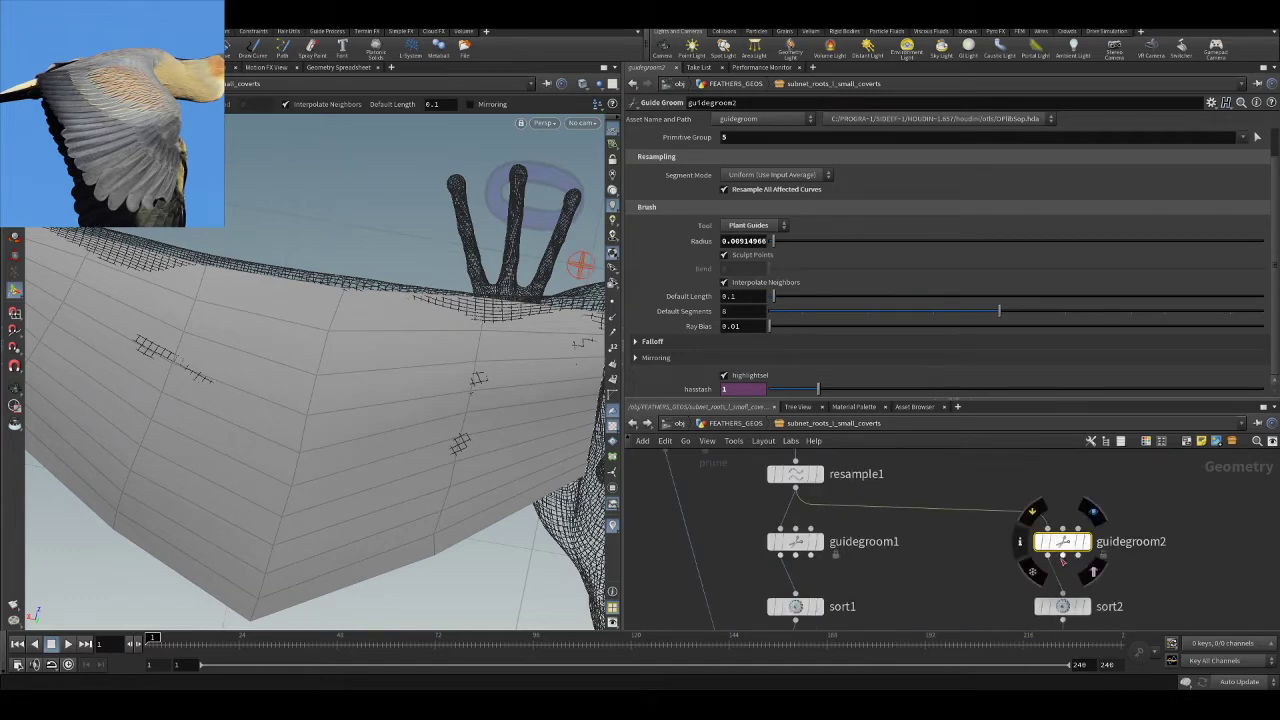
mouse_move(391, 286)
left_mouse_down("alt")
mouse_move(407, 254)
mouse_move(386, 200)
mouse_move(394, 334)
mouse_move(389, 230)
mouse_move(380, 288)
left_mouse_up("alt")
mouse_move(1050, 543)
scroll(399, 284, "down", 4)
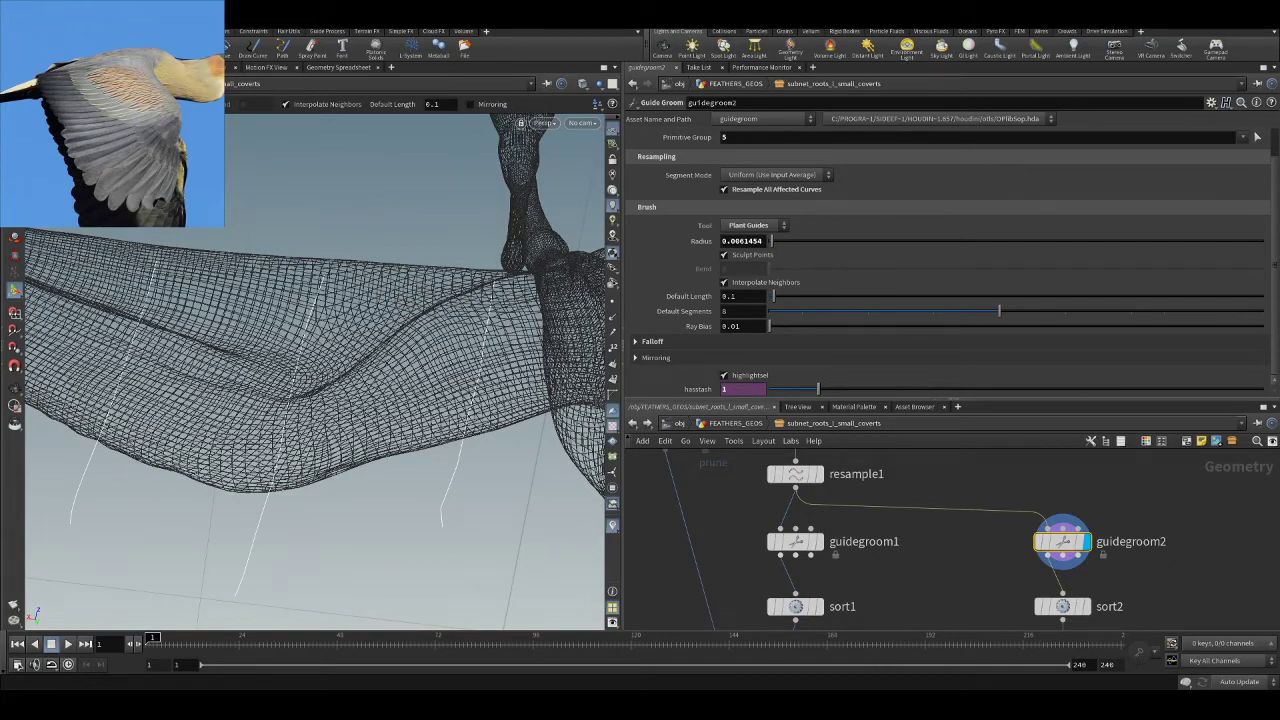
- Wire the BODY null into guidegroom2's second input as its skin geometry
left_click_drag(505, 165, 396, 438, "alt")
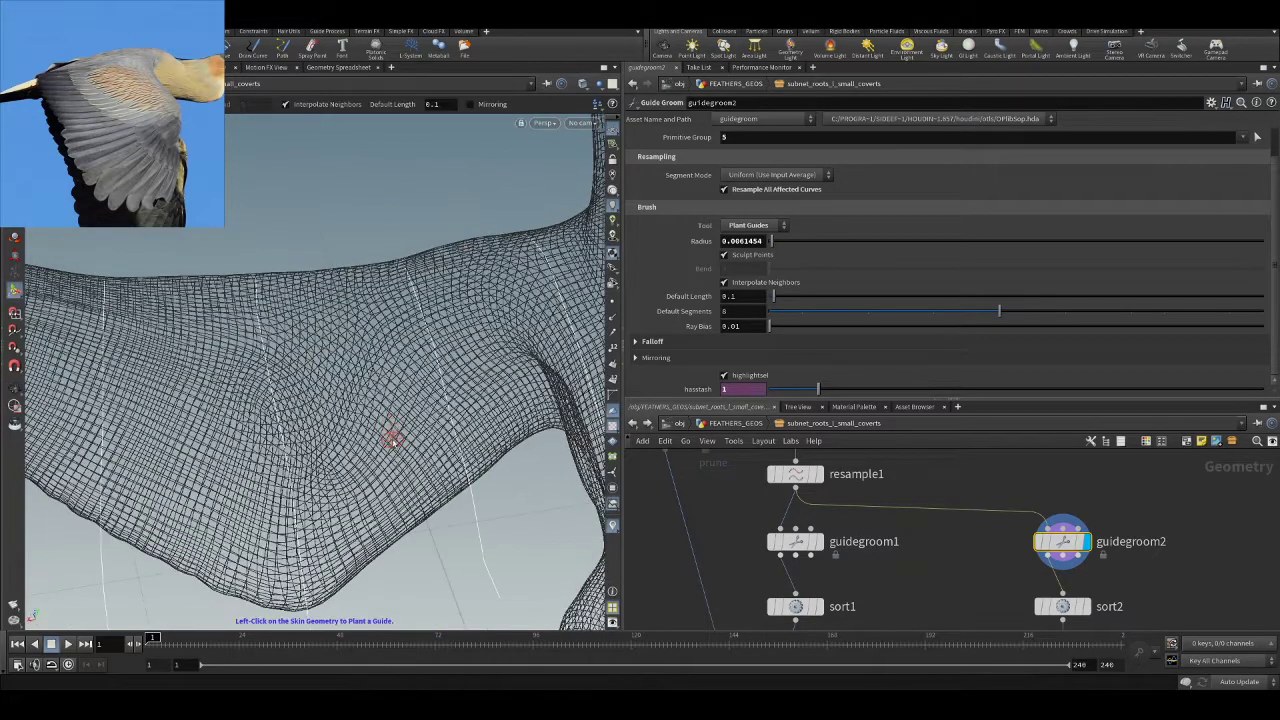
right_click_drag(414, 375, 314, 363, "alt")
middle_click_drag(1096, 493, 1088, 559)
middle_click_drag(814, 504, 842, 554)
left_click(712, 493)
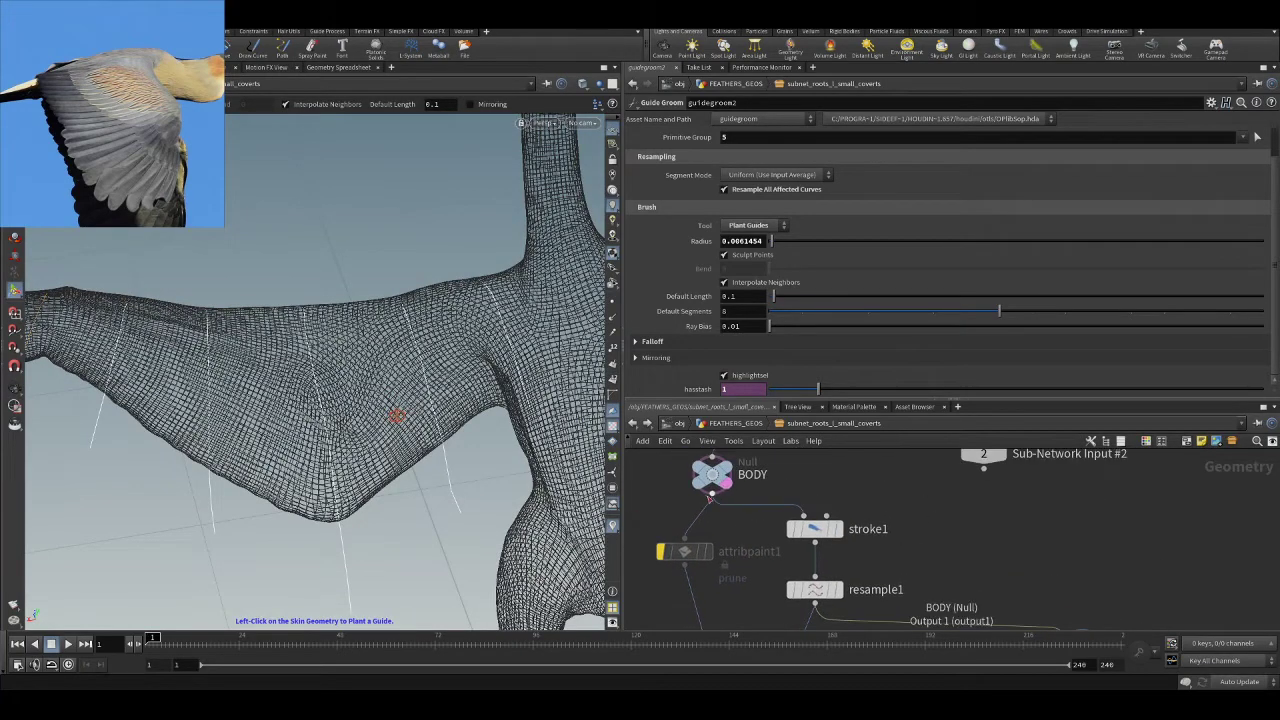
middle_click_drag(1105, 582, 935, 475)
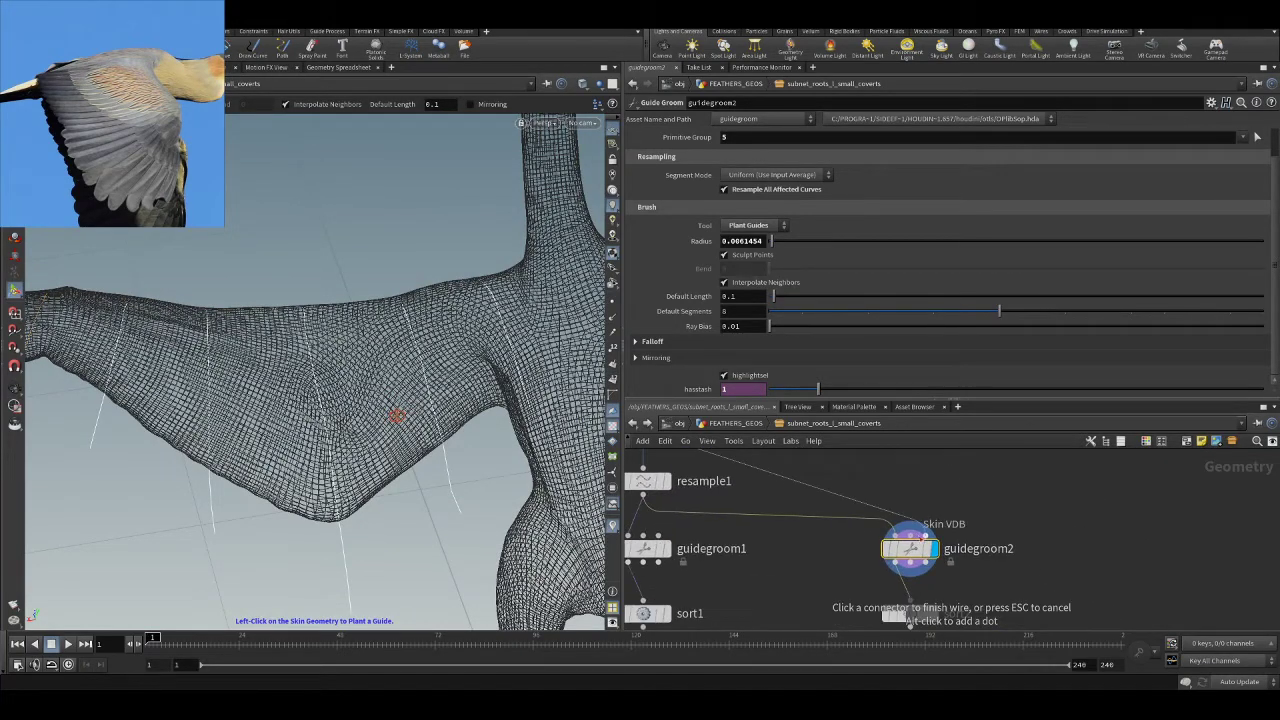
left_click(910, 536)
- Plant an additional guide on the wing skin near the body, between the existing guides
left_click_drag(588, 375, 405, 318, "alt")
left_click(407, 310)
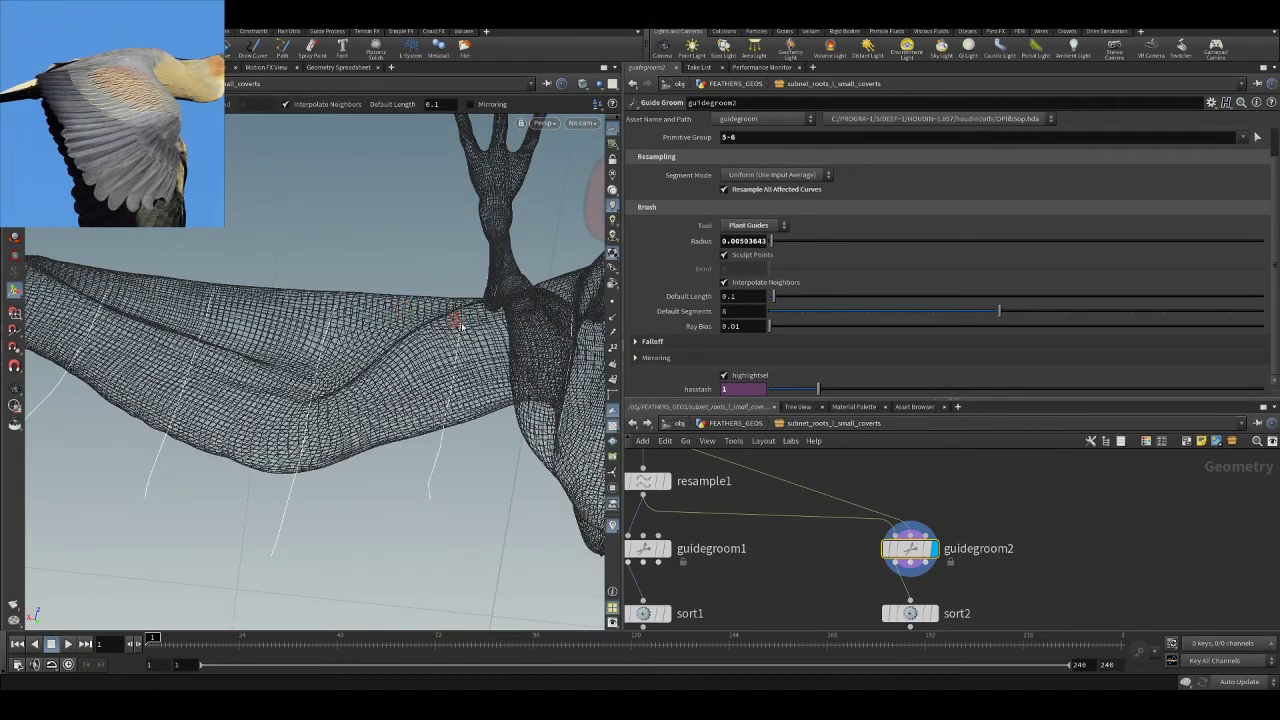
left_click_drag(483, 338, 402, 372, "alt")
middle_click_drag(402, 372, 410, 350, "alt")
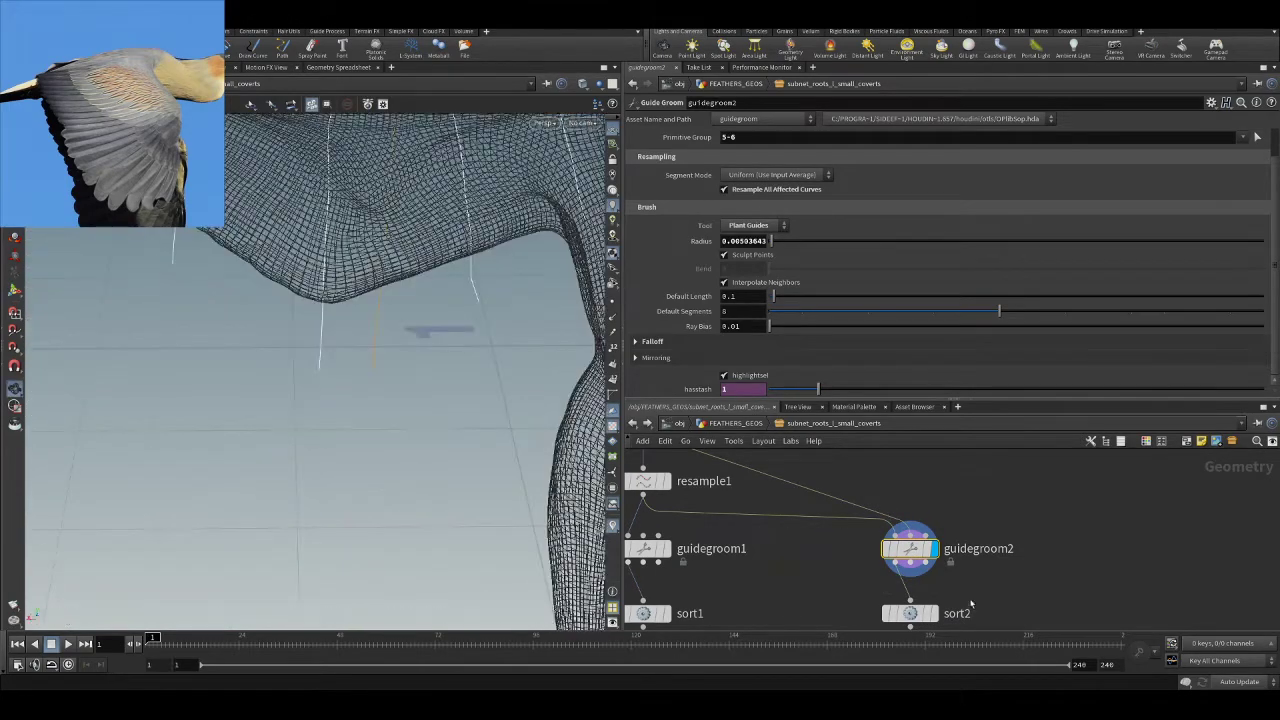
- Display skin2's surface with guidegroom2 kept active, and view how the new guide shapes it
middle_click_drag(1031, 571, 1034, 412)
scroll(988, 506, "down", 2)
left_click(954, 553)
left_click_drag(405, 375, 348, 389, "alt")
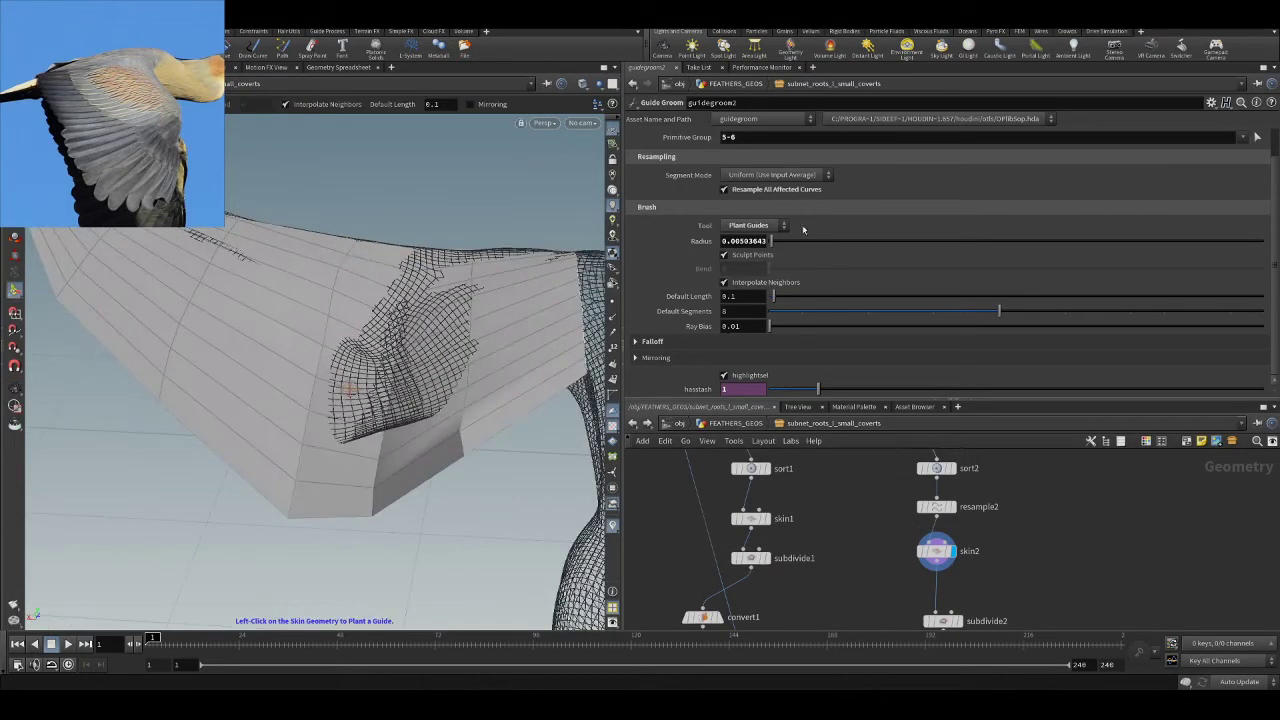
- Restrict guidegroom2's primitive group to the newly planted guide, primitive 6
scroll(1202, 211, "up", 1)
left_click(1257, 171)
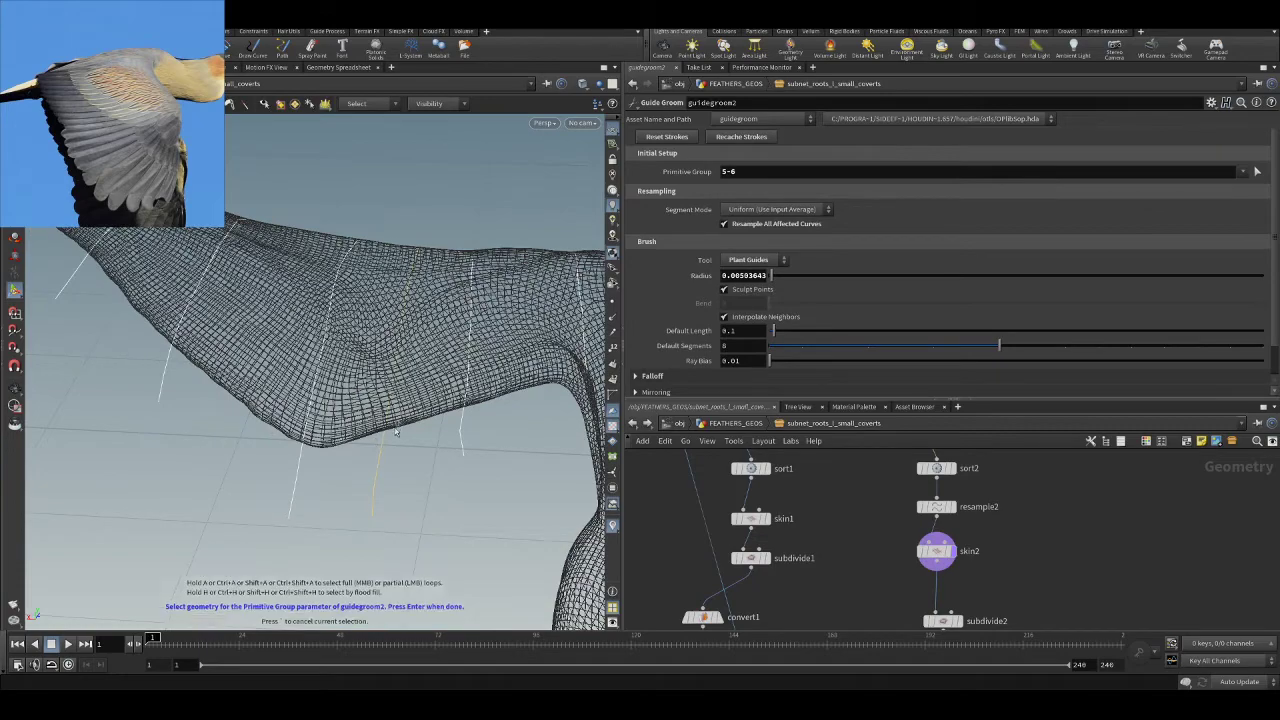
left_click(353, 490)
key("Return")
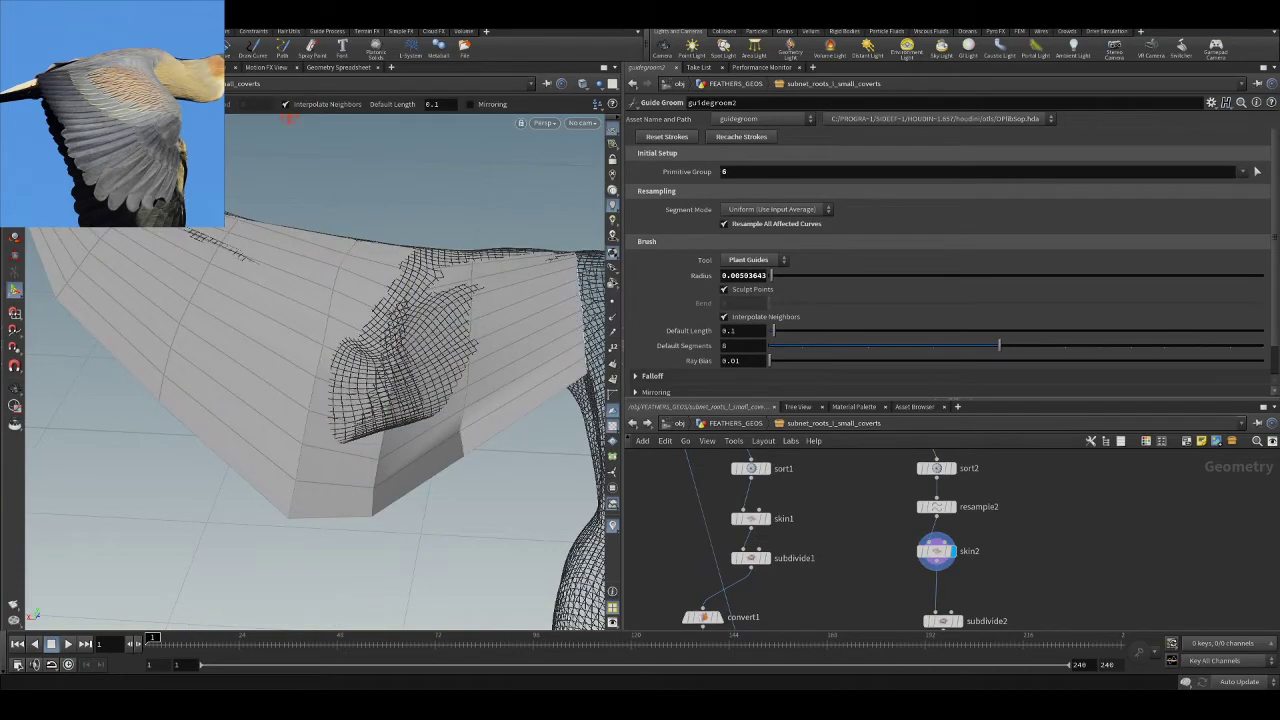
- Groom the new guide with the Screen Brush to align it with the wing surface
mouse_move(287, 187)
left_mouse_down("alt")
mouse_move(312, 251)
mouse_move(211, 280)
mouse_move(391, 254)
mouse_move(396, 276)
left_mouse_up("alt")
scroll(454, 436, "up", 10)
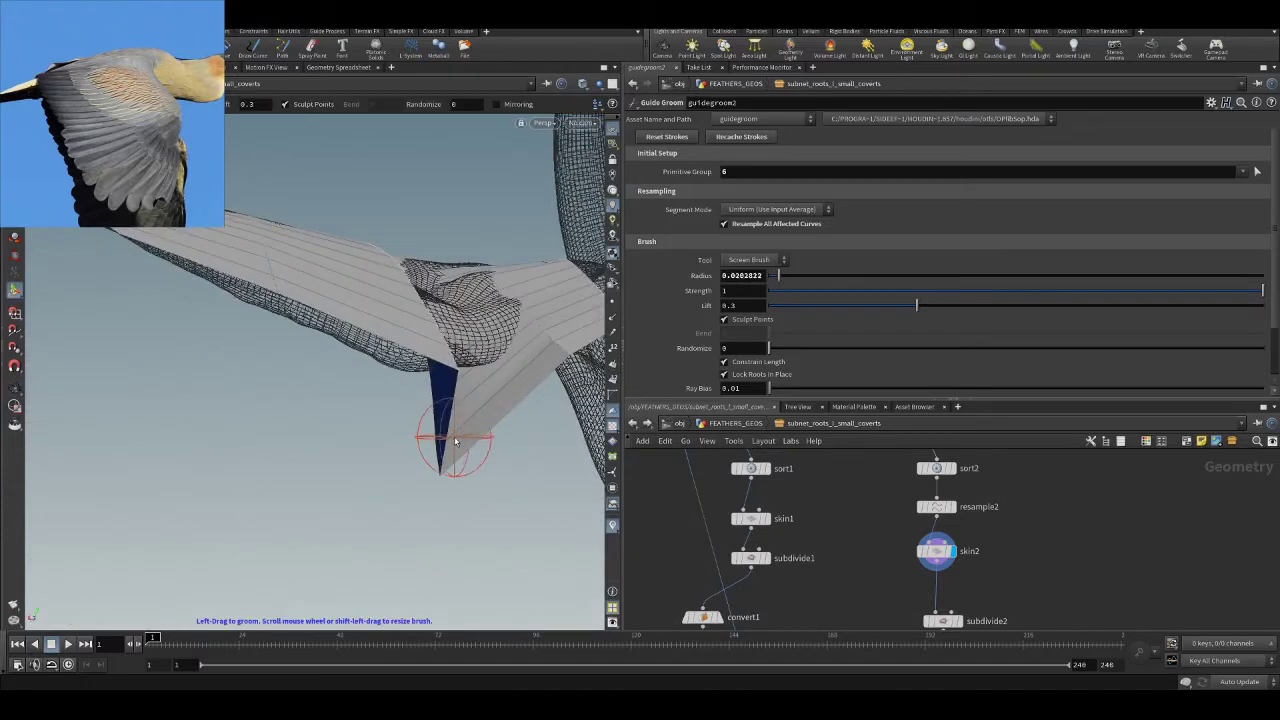
mouse_move(450, 481)
left_mouse_down()
mouse_move(443, 462)
mouse_move(491, 435)
mouse_move(465, 150)
left_mouse_up()
scroll(812, 327, "down", 3)
key("Escape")
left_click_drag(365, 268, 444, 401)
- Set Ray Bias to 3.13, turn off Constrain Length, and brush the new guide's tip out to the surface edge
left_click_drag(768, 326, 922, 326)
key("Return")
mouse_move(431, 235)
left_mouse_down()
mouse_move(466, 346)
mouse_move(458, 432)
left_mouse_up()
left_click(774, 301)
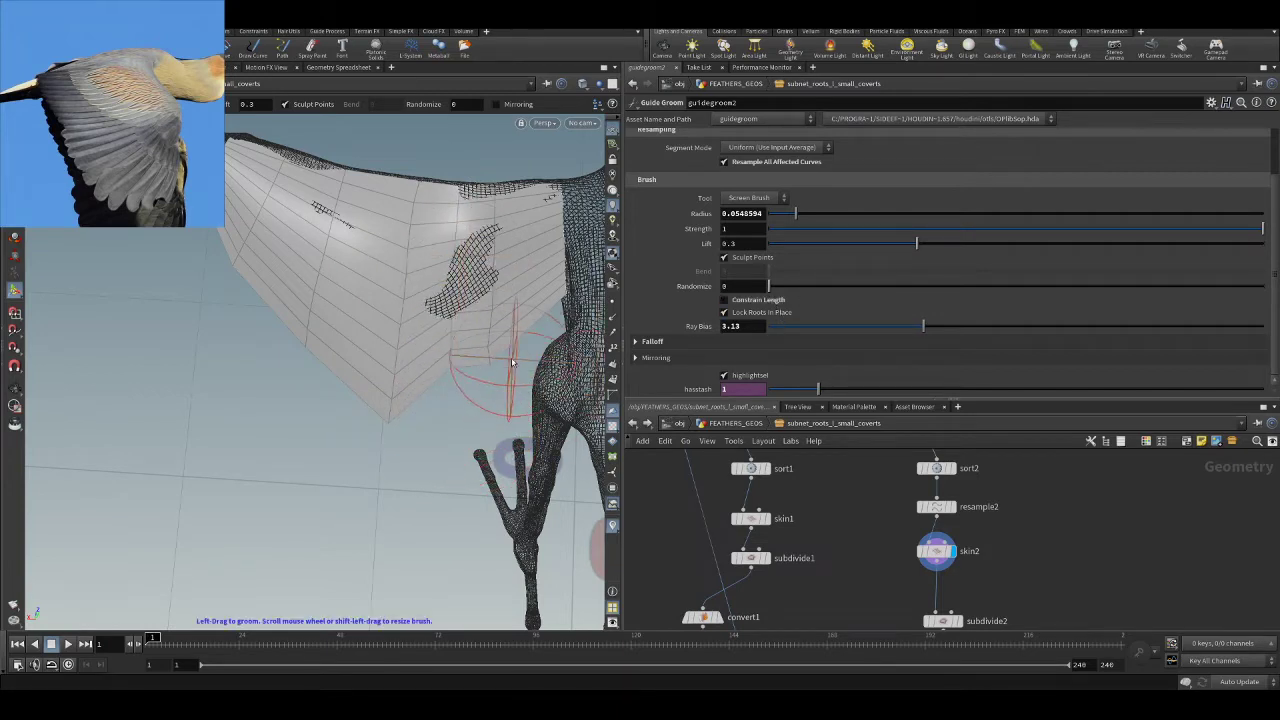
left_click_drag(464, 399, 434, 438)
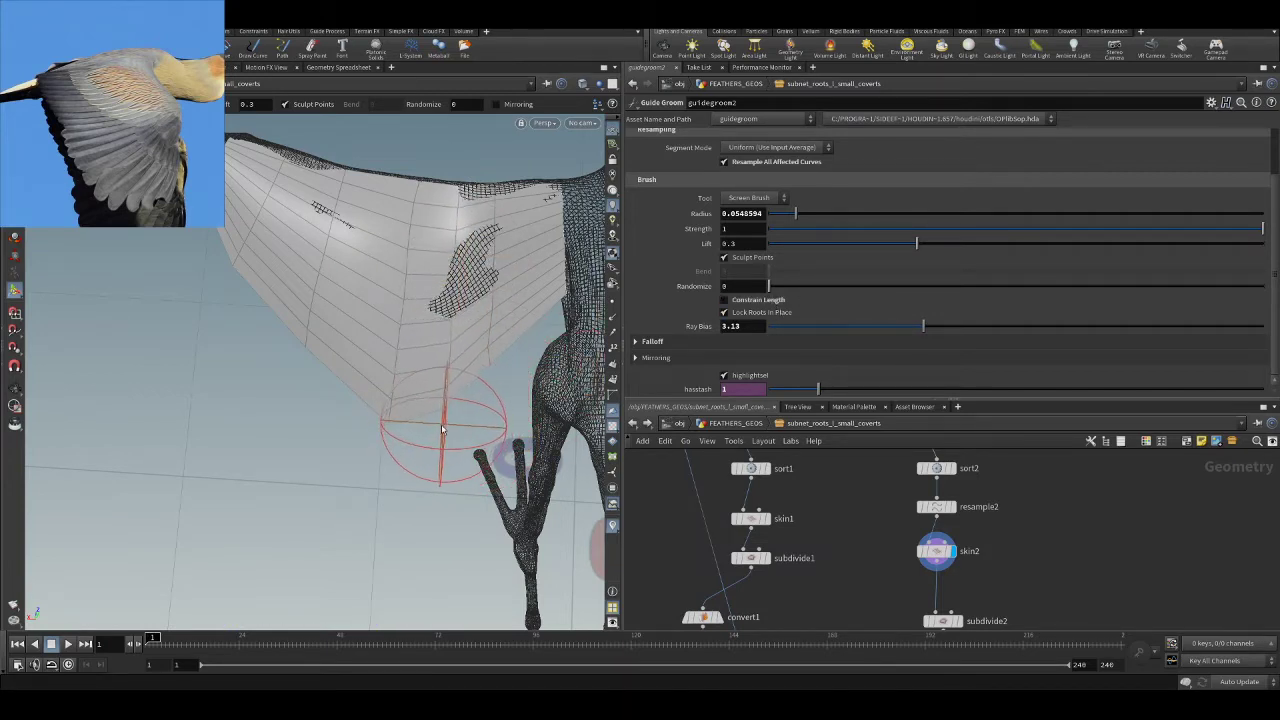
- Reselect primitive 6 as guidegroom2's group and resize the brush to a radius of about 0.033
scroll(1164, 135, "up", 2)
left_click(1257, 171)
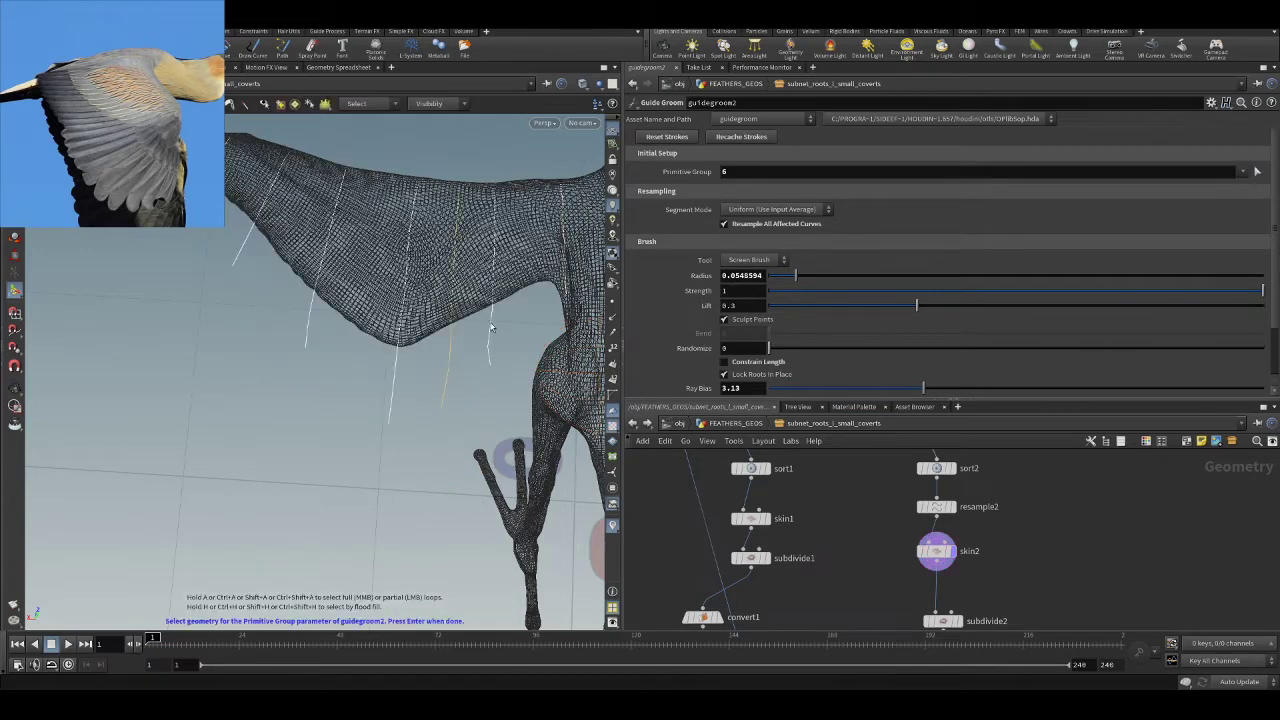
key("Return")
scroll(488, 345, "down", 3)
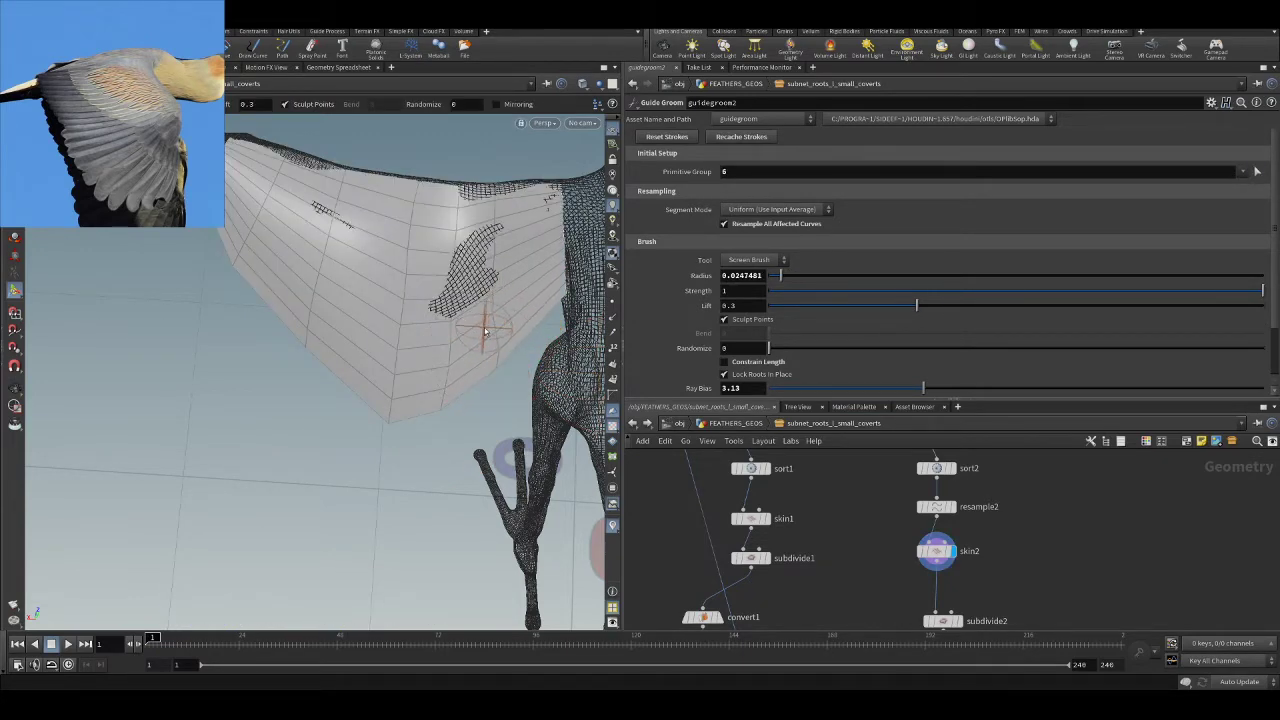
scroll(450, 341, "up", 2)
key("Escape")
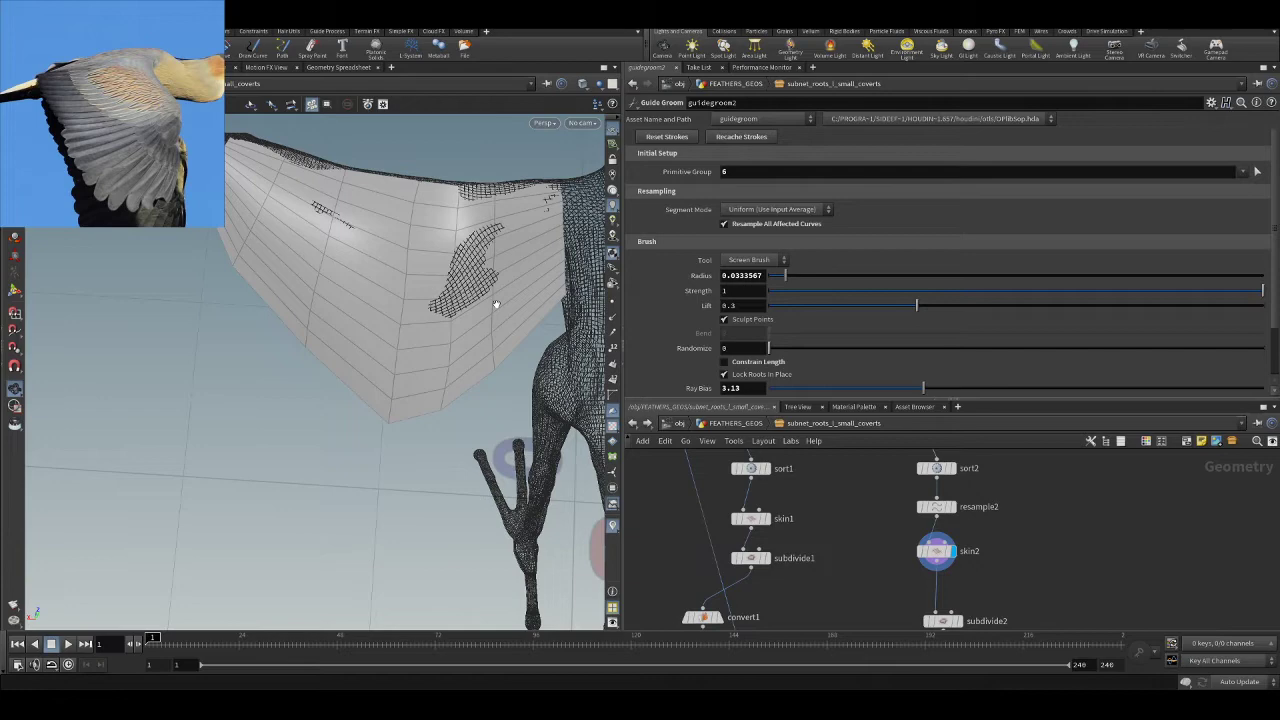
- View the surface along the wing and switch guidegroom2's primitive group to guide 5
left_click_drag(438, 328, 465, 300, "alt")
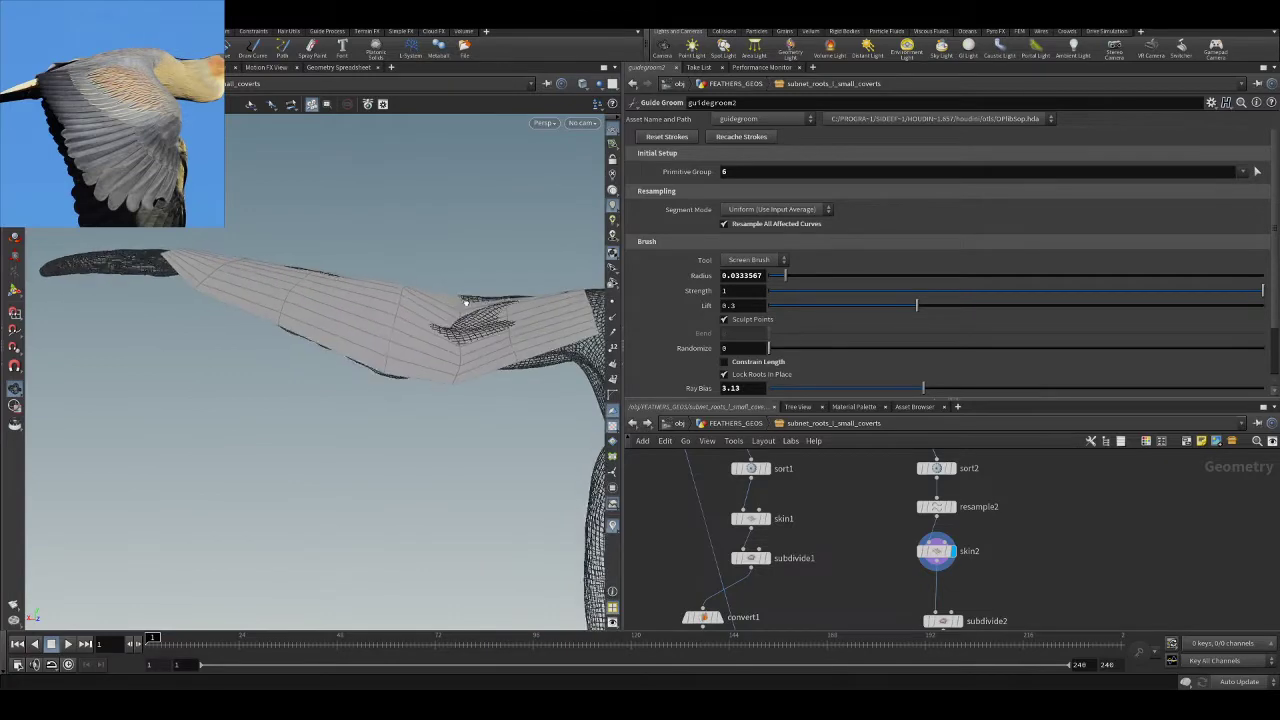
left_click(1257, 171)
mouse_move(480, 322)
left_mouse_down("alt")
mouse_move(471, 331)
mouse_move(466, 300)
mouse_move(471, 329)
mouse_move(492, 317)
left_mouse_up("alt")
left_click(467, 328)
key("Return")
- Display subdivide2's smoothed surface over the body wireframe
middle_click_drag(1000, 612, 996, 540)
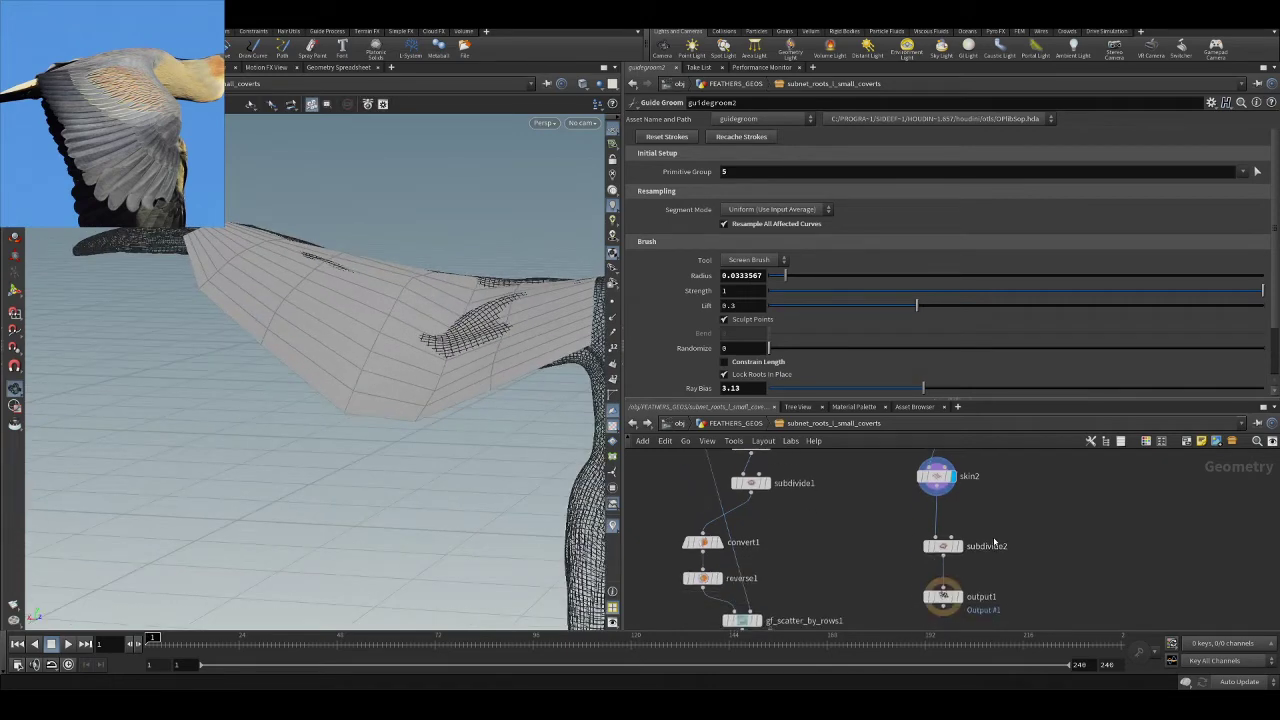
left_click(960, 547)
scroll(403, 296, "up", 2)
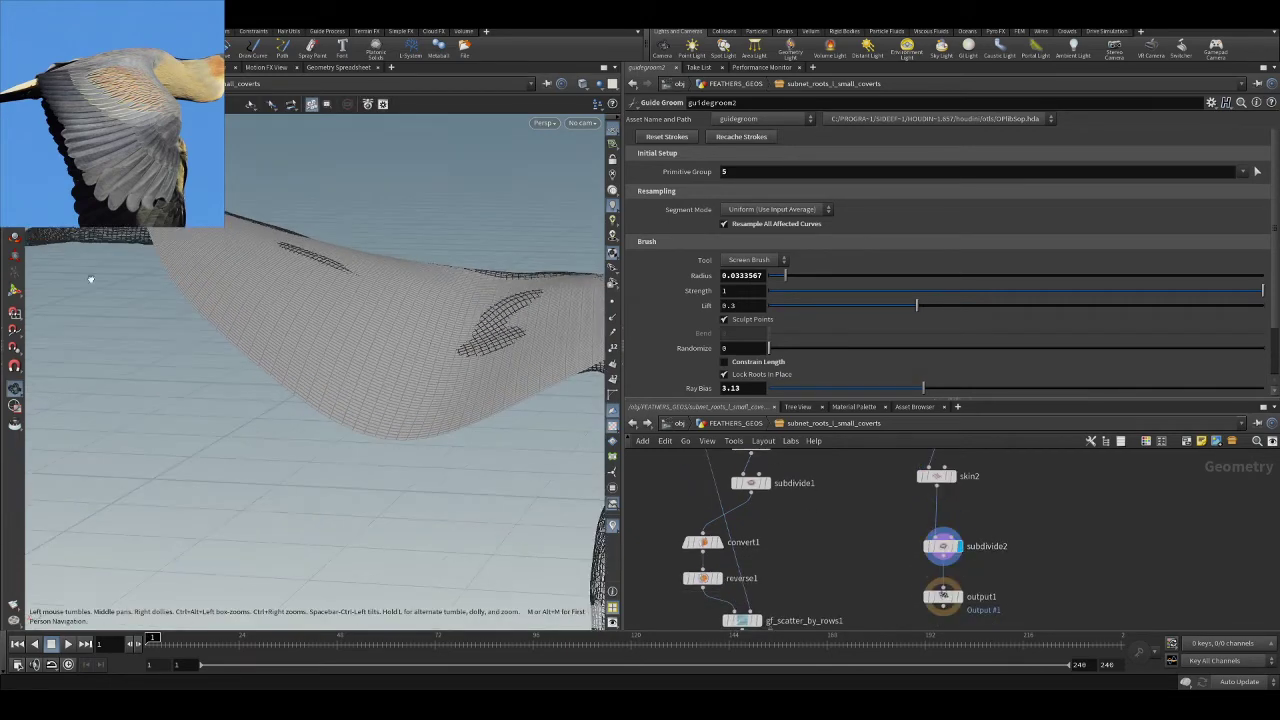
- Reactivate the groom brush on primitive 6 with a radius of about 0.05 and view the surface along the wing
left_click(14, 291)
mouse_move(479, 306)
left_mouse_down("alt")
mouse_move(500, 291)
mouse_move(443, 317)
left_mouse_up("alt")
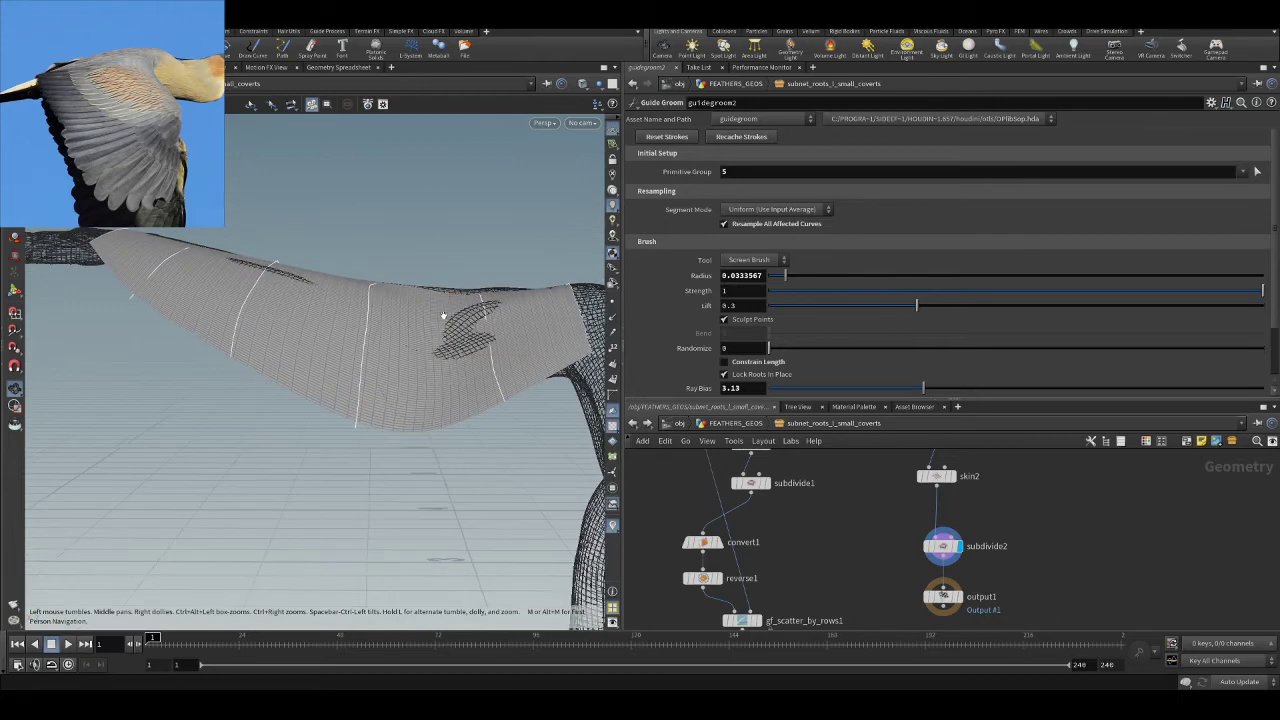
scroll(449, 353, "up", 4)
left_click_drag(451, 367, 368, 334)
key("Escape")
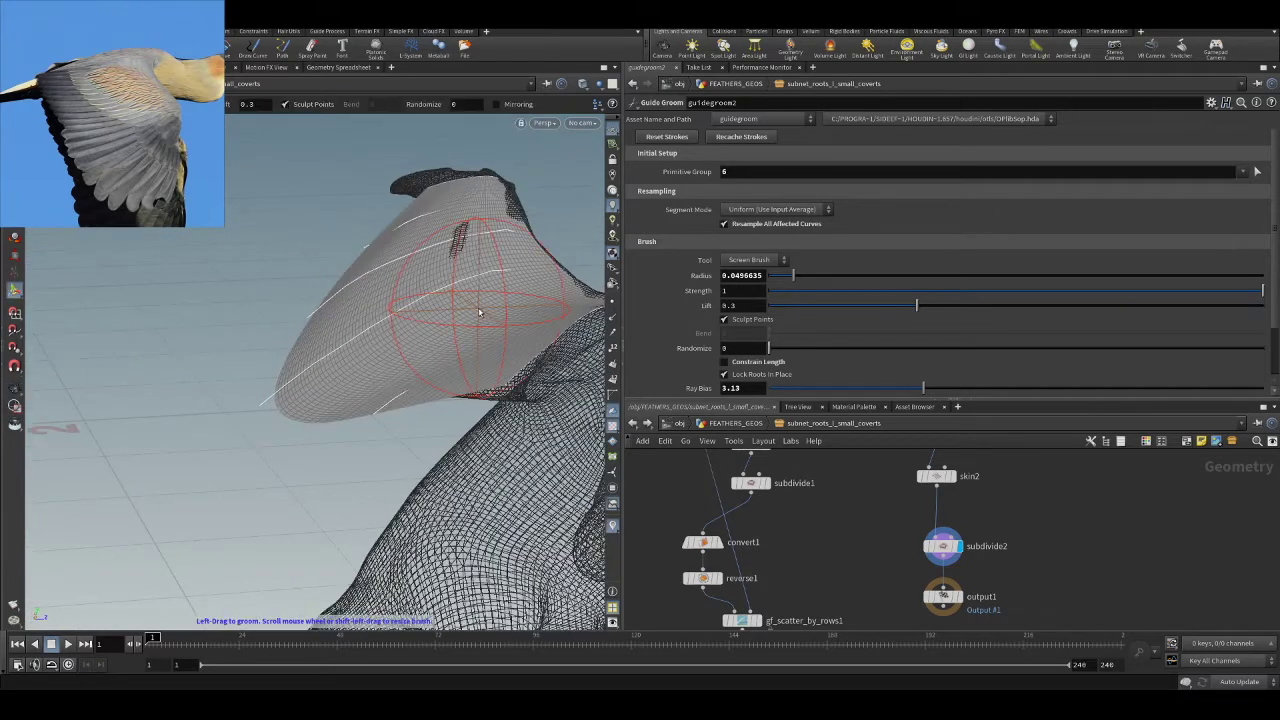
- Display output1, return to the FEATHERS_GEOS network, and view the small covert feathers
scroll(1073, 538, "down", 3)
middle_click_drag(1072, 538, 1045, 517)
scroll(1045, 517, "up", 2)
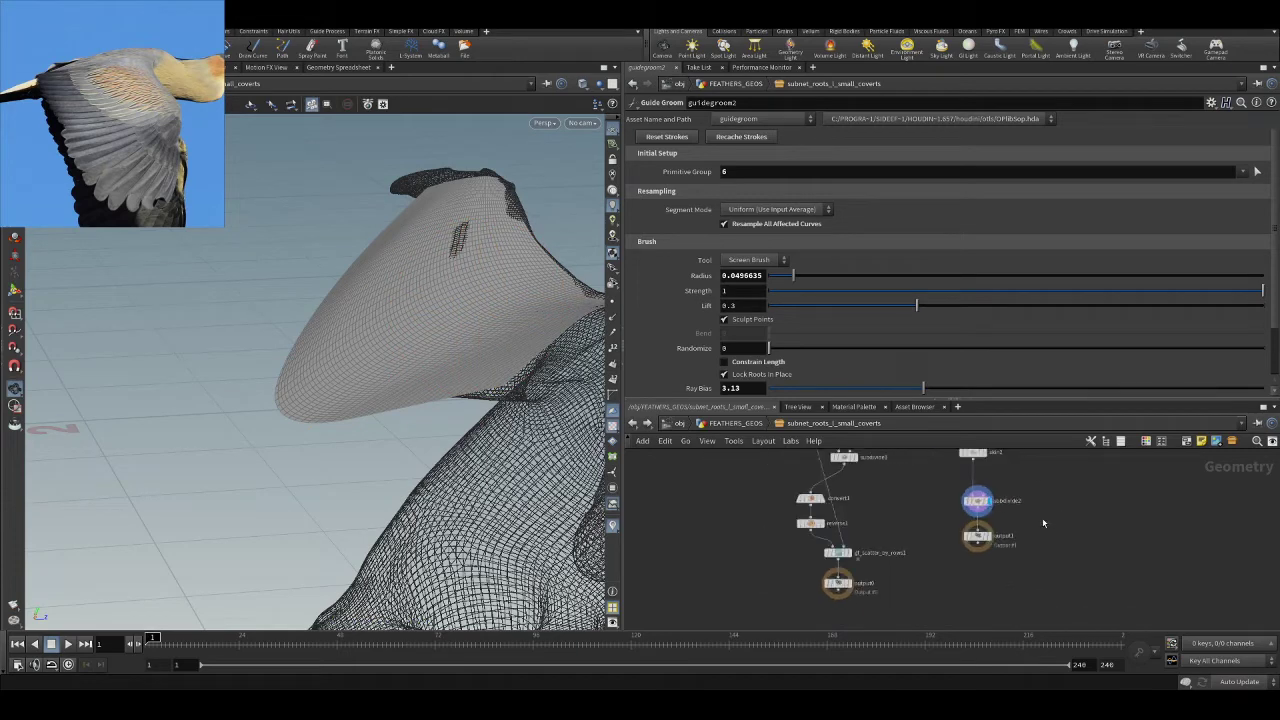
left_click(980, 541)
key("u")
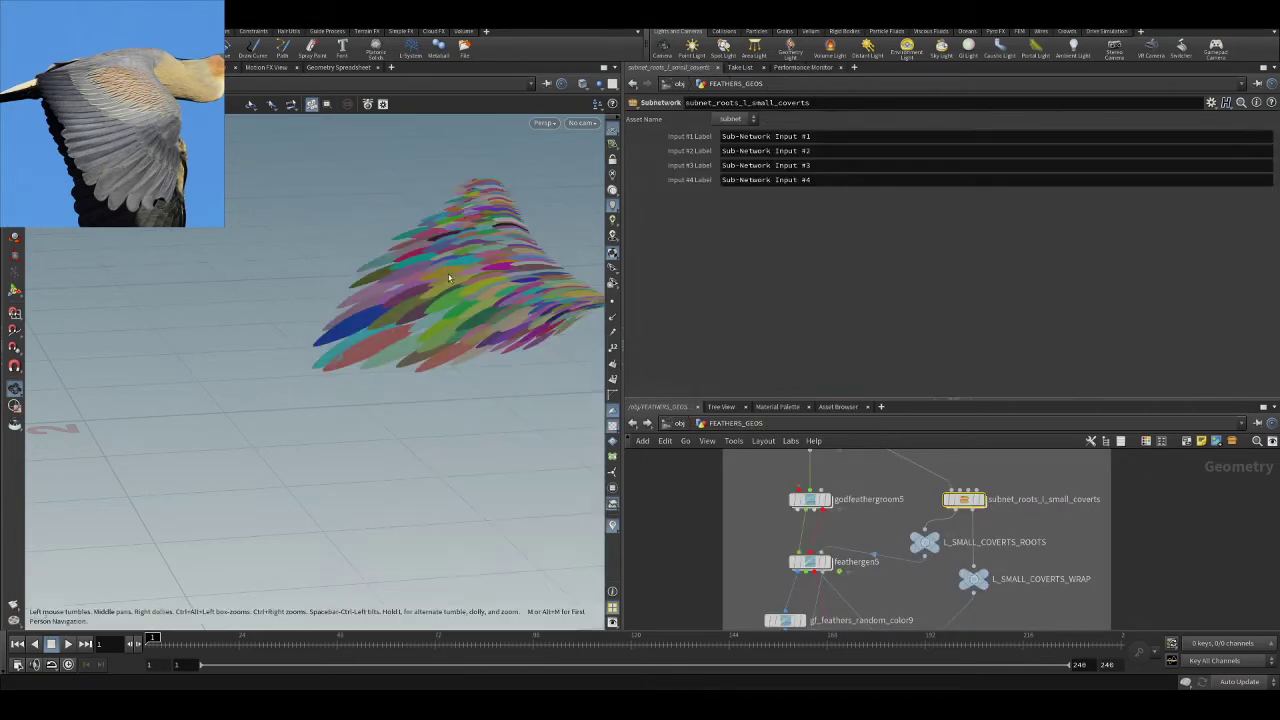
left_click_drag(546, 322, 860, 436)
scroll(1080, 527, "up", 3)
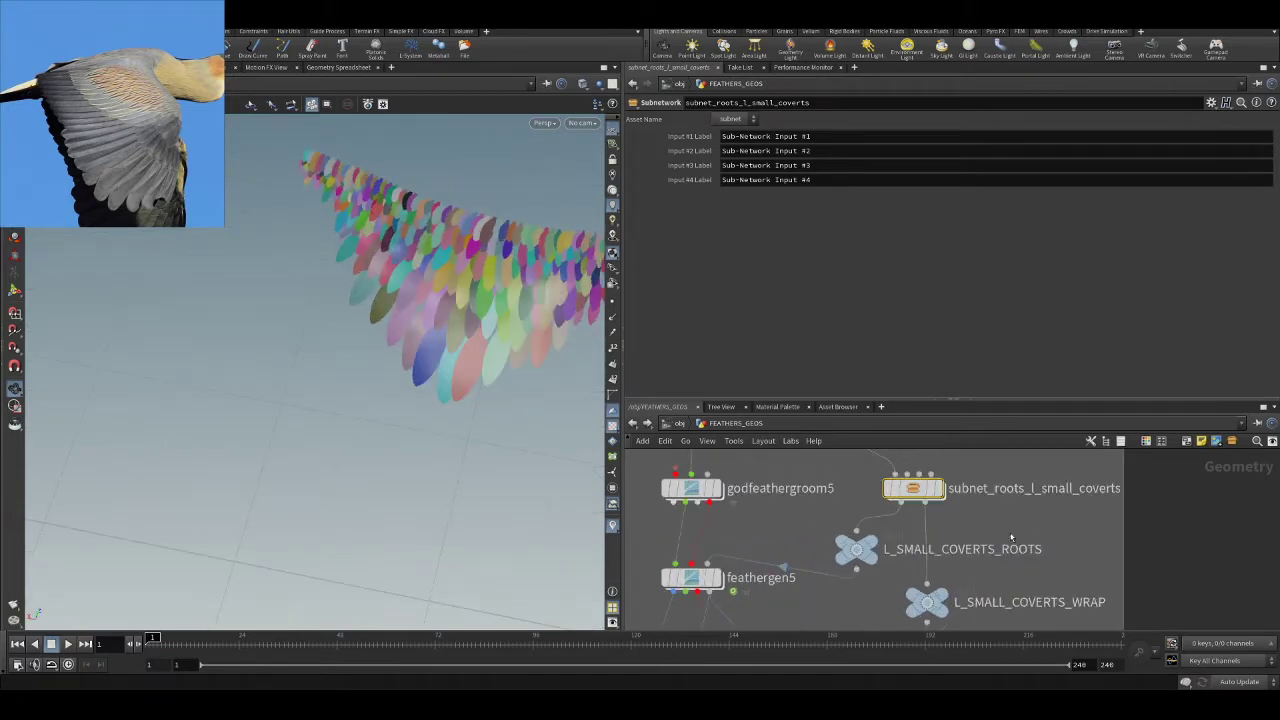
- Display the L_SMALL_COVERTS_ROOTS points and feathergen5's generated feathers in wireframe
left_click(888, 519)
middle_click_drag(775, 570, 828, 558)
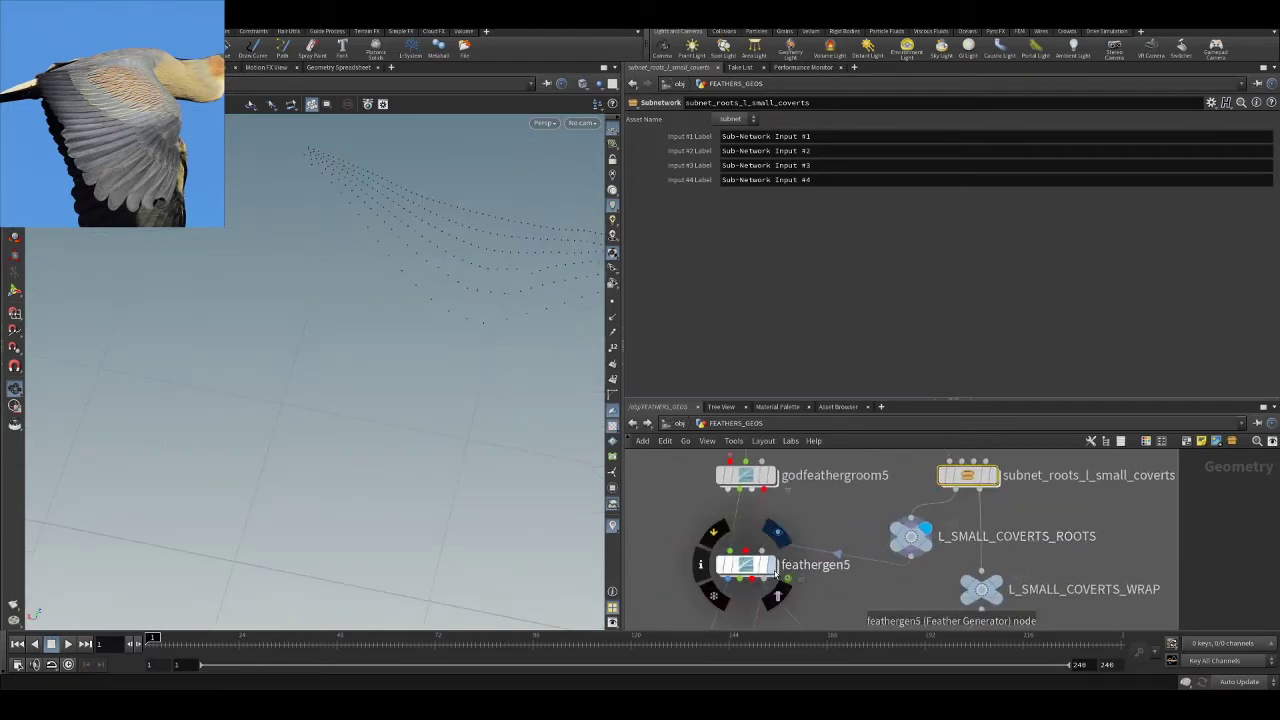
left_click(777, 532)
left_click(748, 565)
mouse_move(430, 400)
left_mouse_down()
mouse_move(414, 386)
mouse_move(429, 346)
left_mouse_up()
key("w")
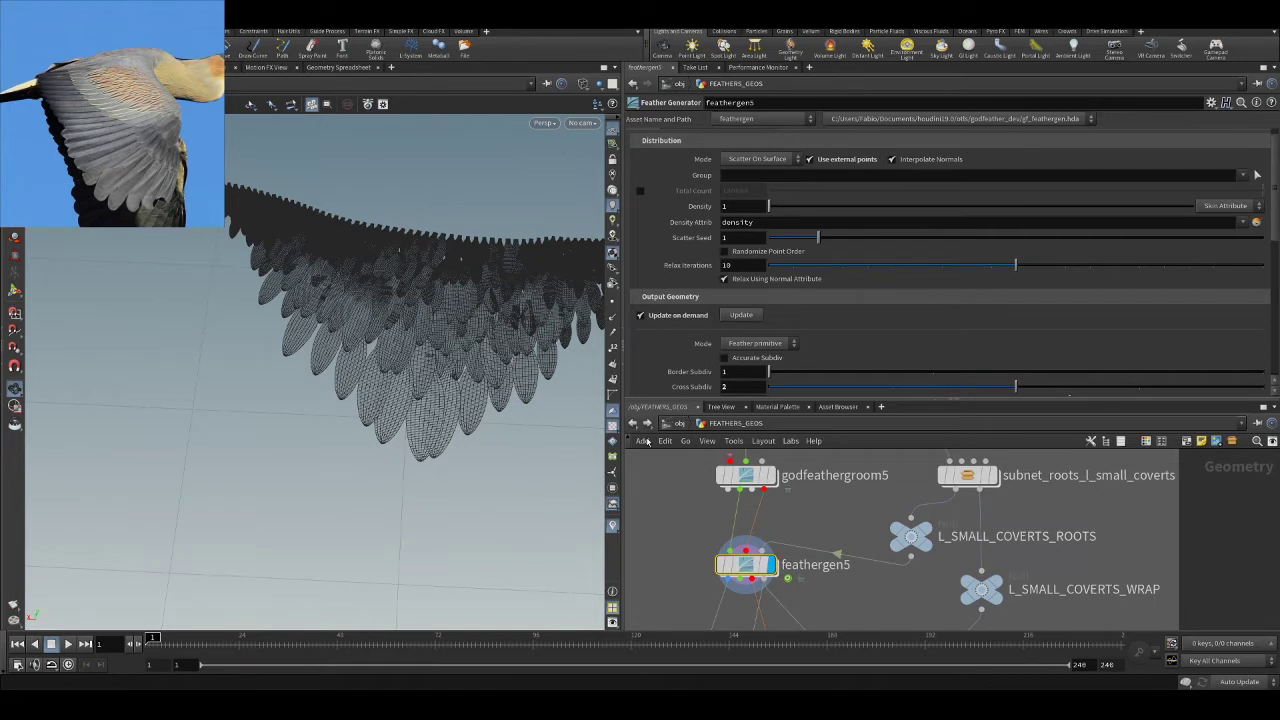
- Nudge the L_SMALL_COVERTS_ROOTS null and display gf_feathers_random_color10's feathers in shaded mode
left_click_drag(924, 550, 912, 556)
scroll(445, 325, "up", 1)
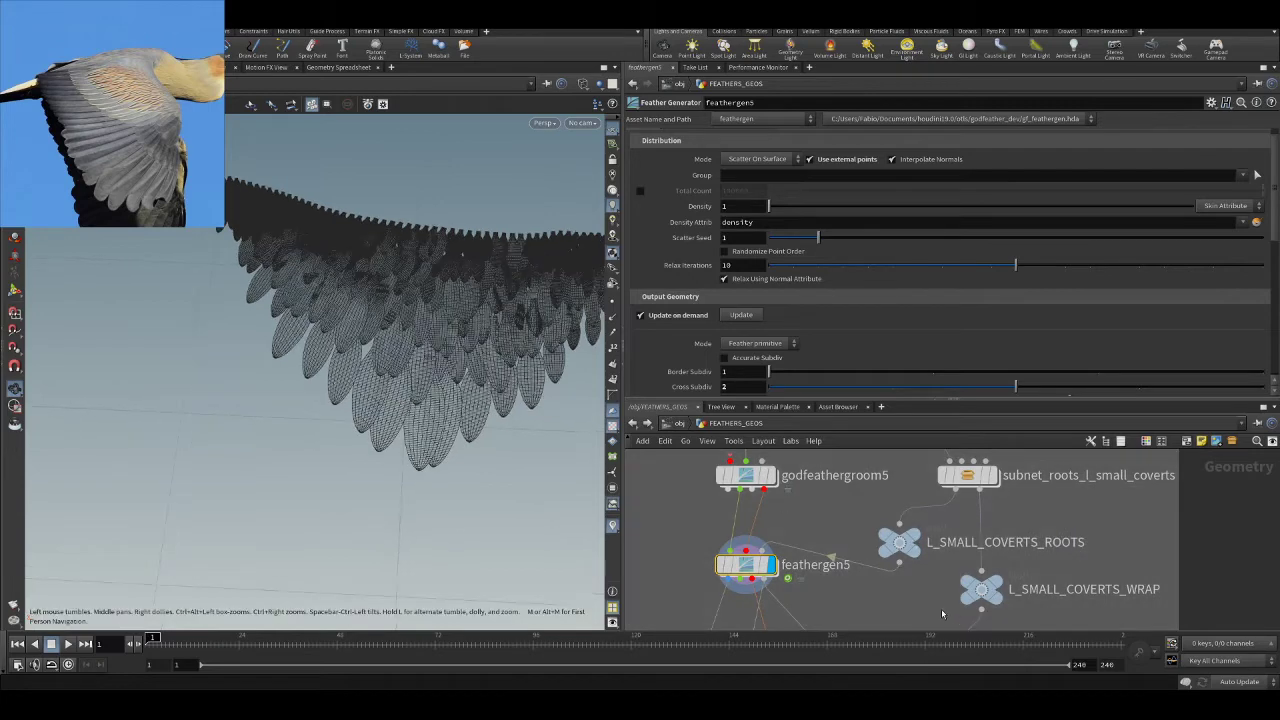
scroll(1036, 582, "down", 2)
middle_click_drag(867, 574, 871, 500)
scroll(869, 498, "up", 1)
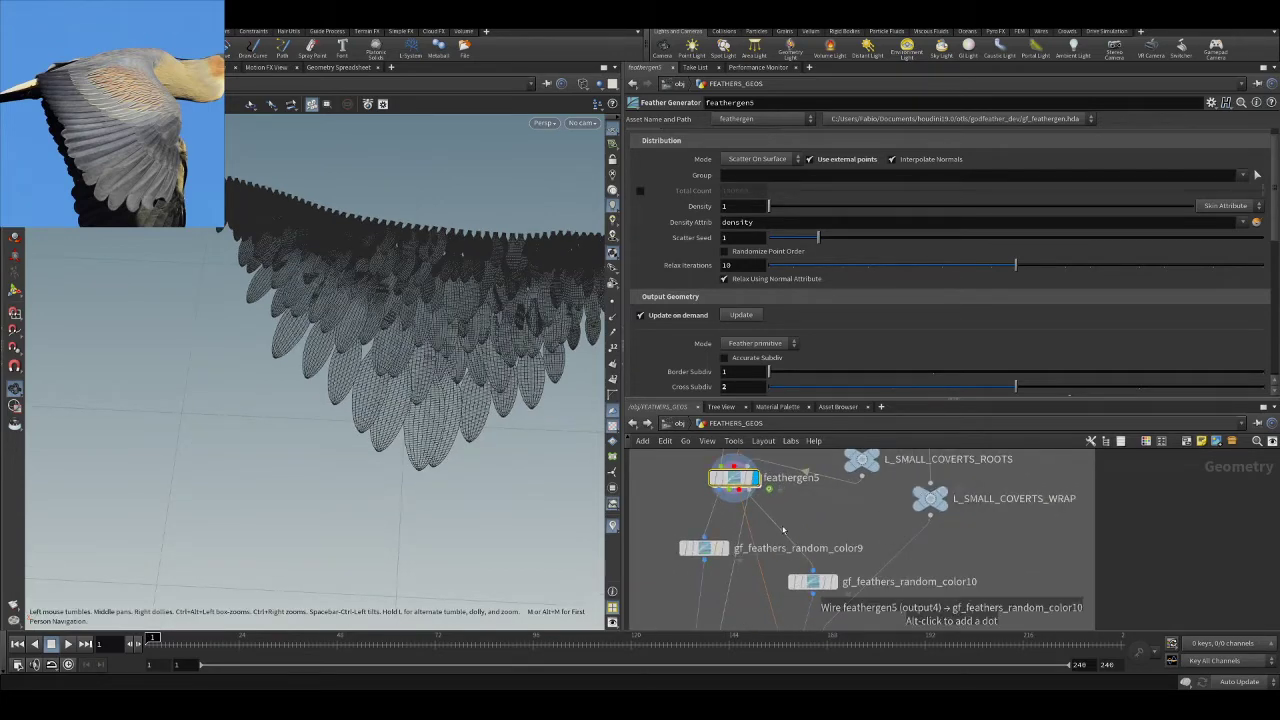
scroll(730, 474, "up", 2)
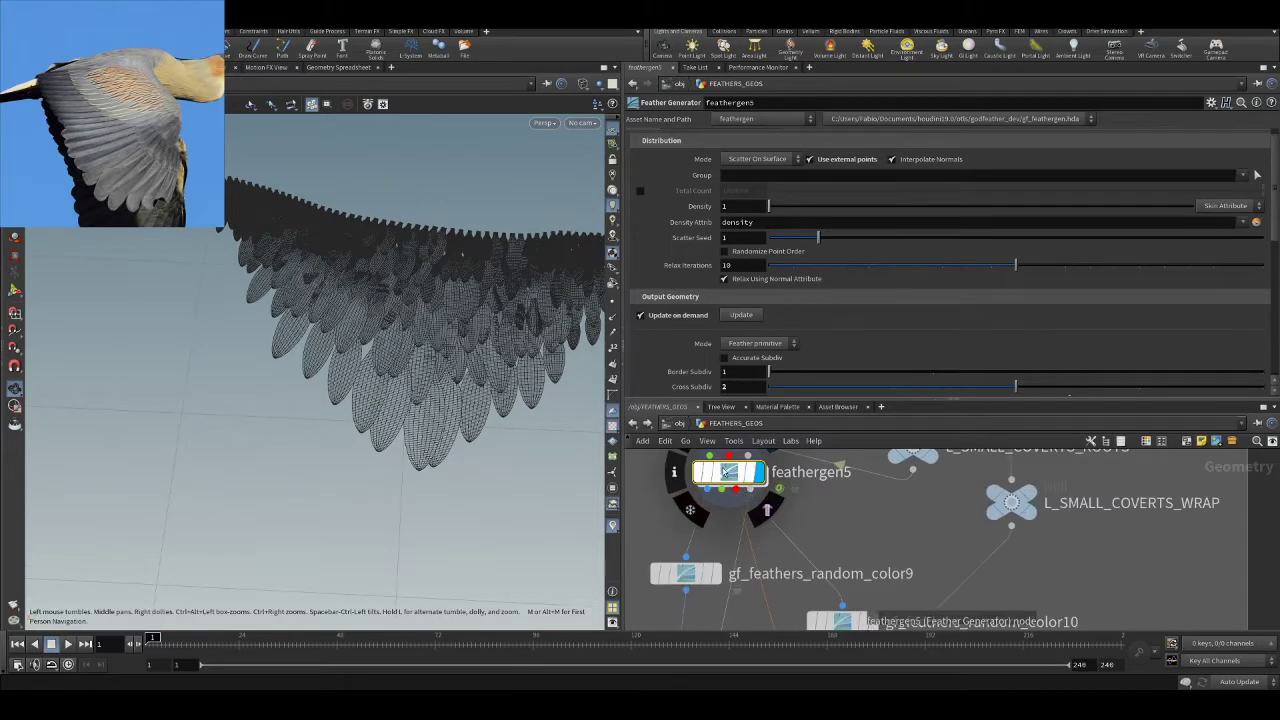
left_click(716, 573)
middle_click_drag(856, 566, 848, 518)
left_click(867, 578)
key("shift+w")
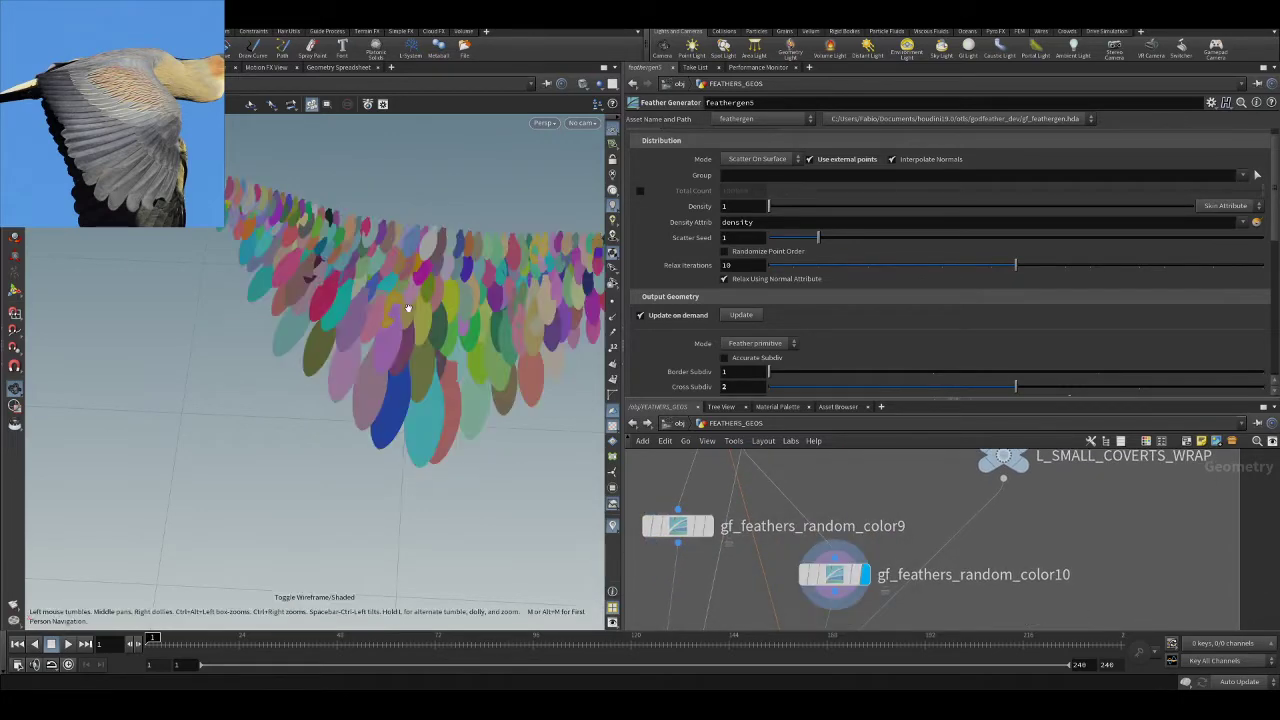
left_click_drag(430, 348, 412, 346)
- Display gf_featherprimitives_wrap1 and examine the wrapped feathers from a low angle
middle_click_drag(880, 574, 877, 493)
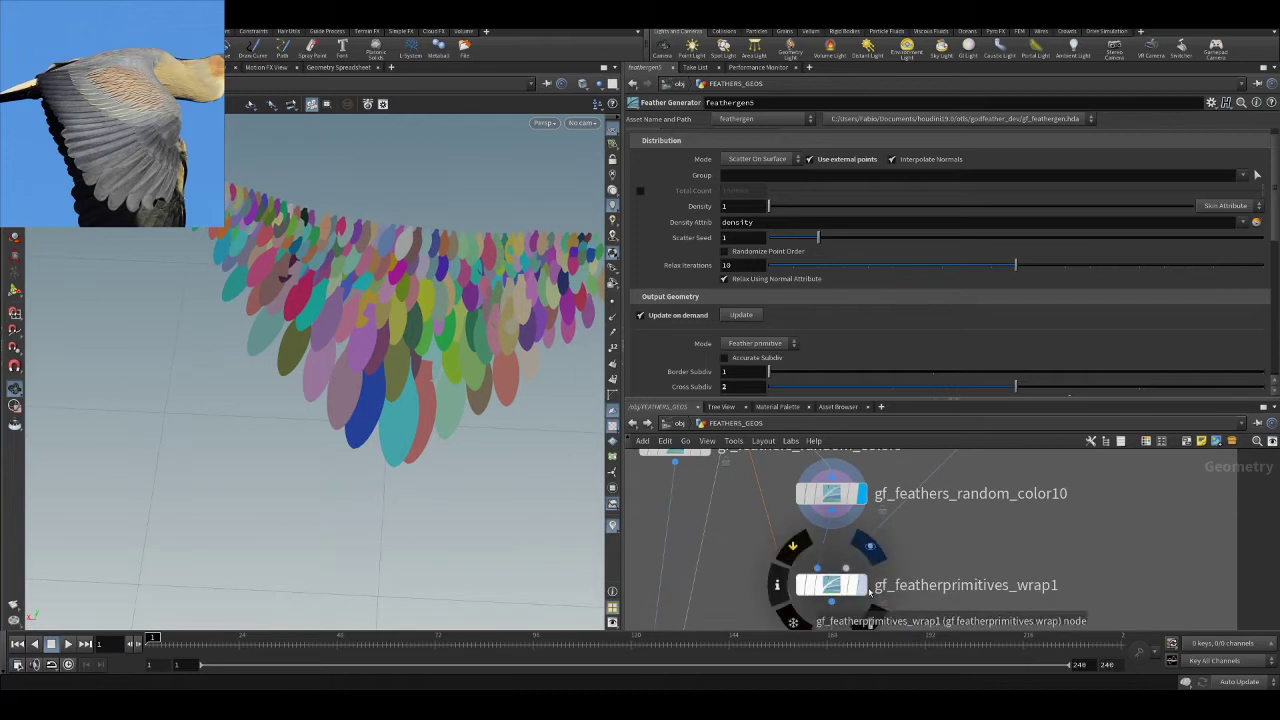
left_click(864, 588)
scroll(1024, 519, "down", 3)
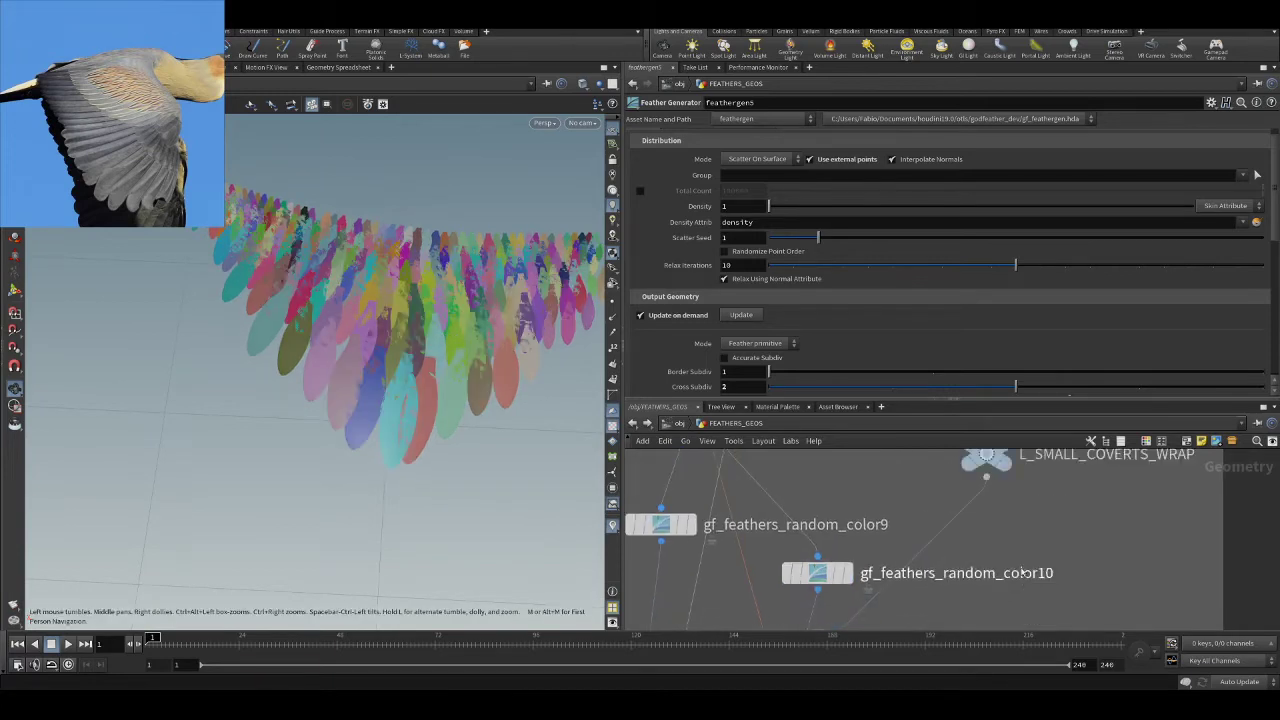
mouse_move(1010, 477)
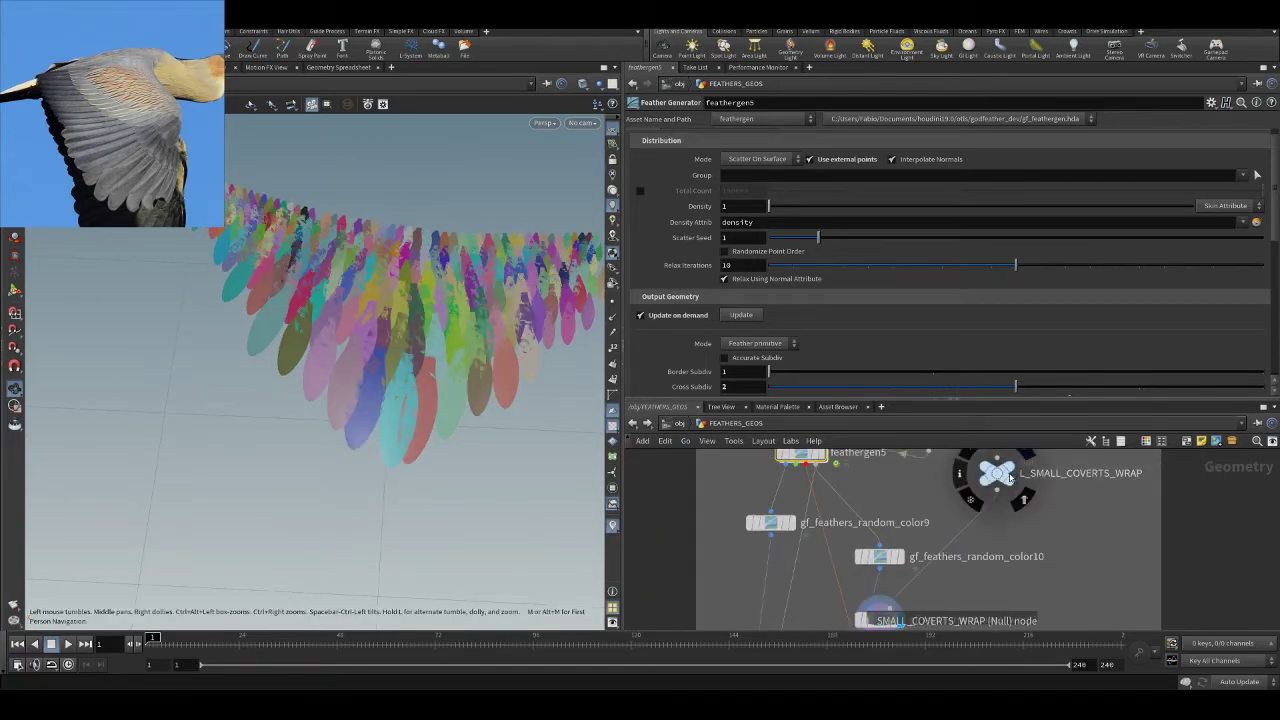
left_click_drag(470, 290, 473, 332)
scroll(1028, 582, "down", 2)
middle_click_drag(1003, 609, 1010, 556)
scroll(988, 587, "up", 3)
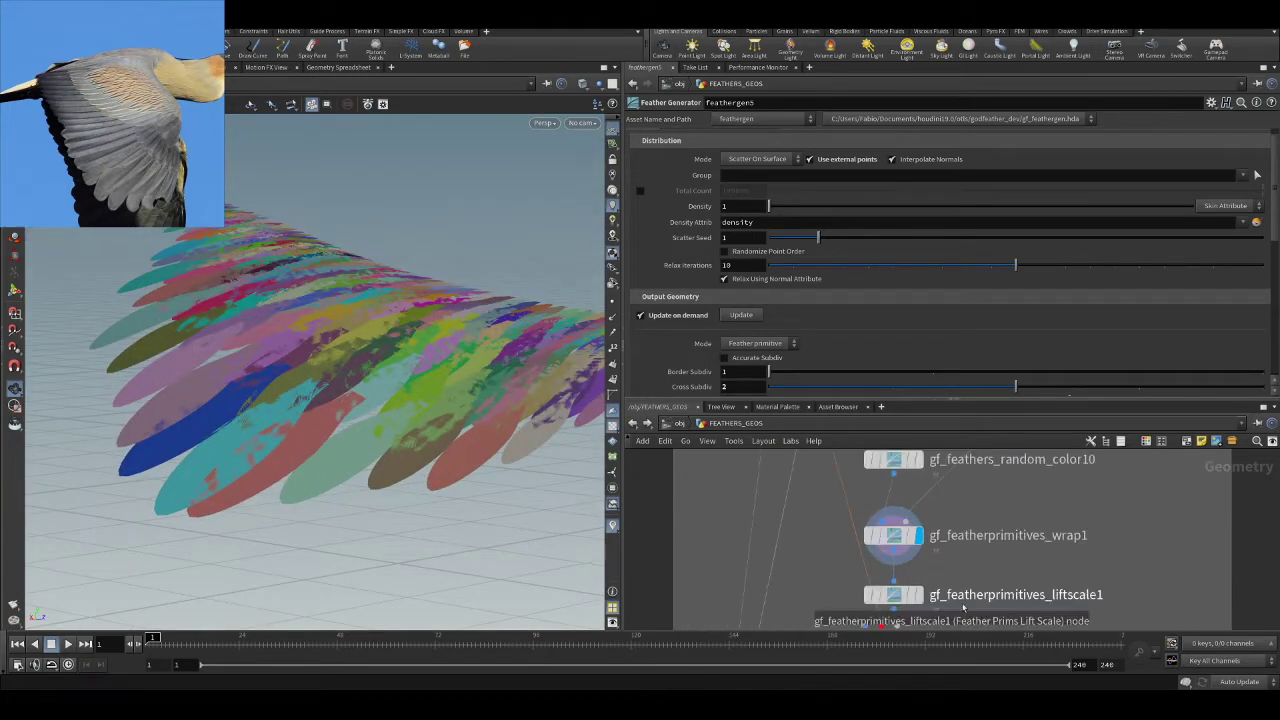
- Display gf_featherprimitives_liftscale1, open its parameters, and view the lifted feathers from above
left_click(917, 595)
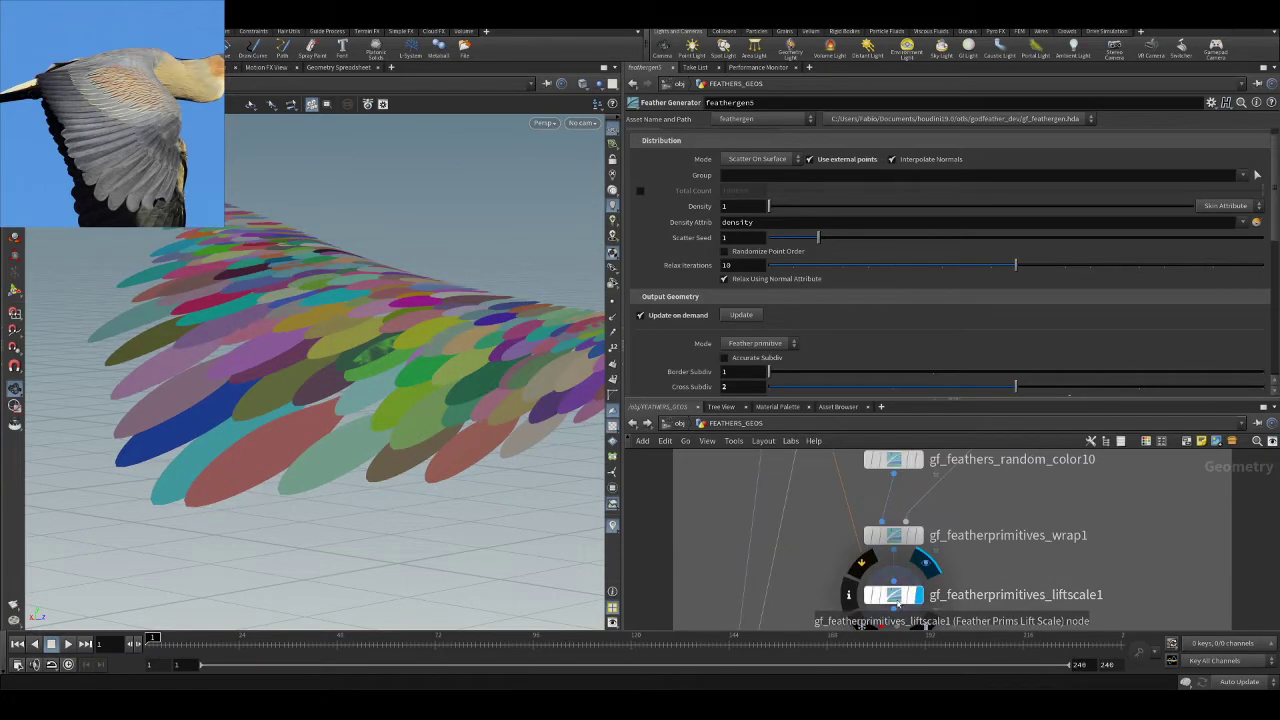
left_click(893, 595)
left_click_drag(335, 378, 410, 432)
- Space out the gf_feather_solver1 and gf_featherprimitives_liftscale1 nodes in the network
scroll(1008, 524, "down", 3)
middle_click_drag(1080, 578, 1069, 512)
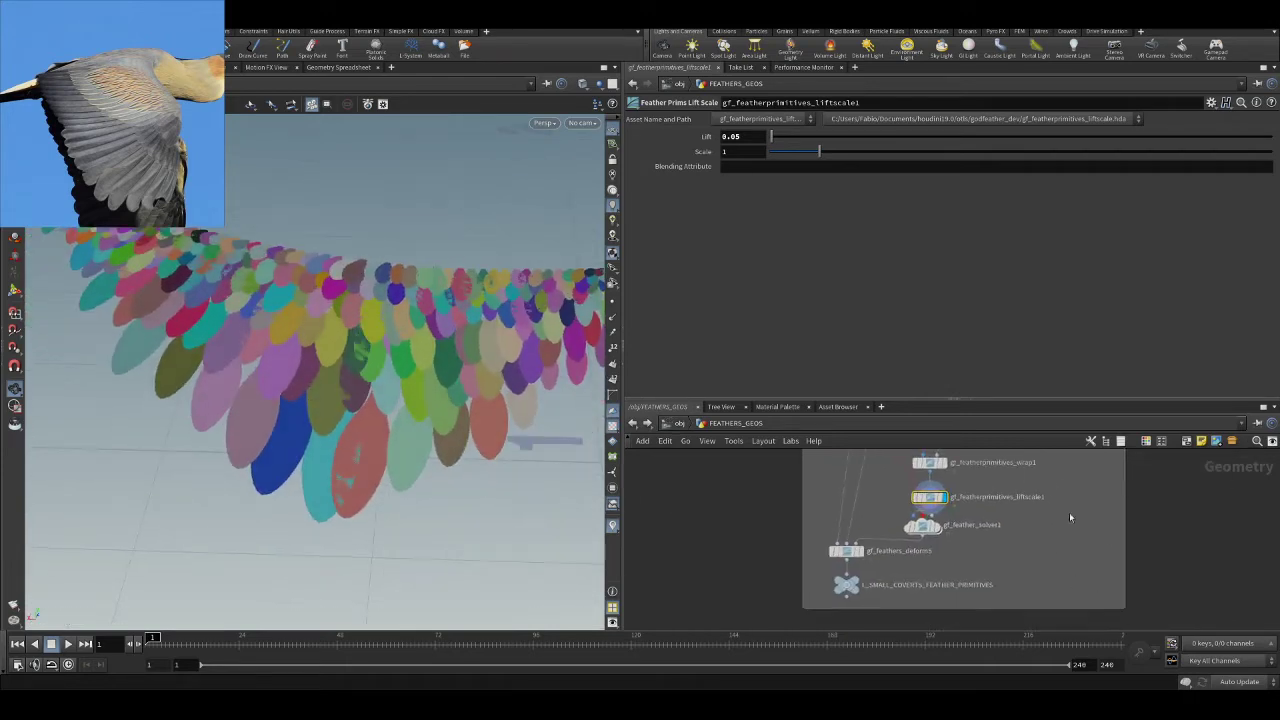
scroll(960, 515, "up", 2)
left_click_drag(903, 530, 908, 545)
left_click_drag(917, 489, 936, 492)
middle_click_drag(985, 489, 995, 533)
scroll(997, 530, "up", 2)
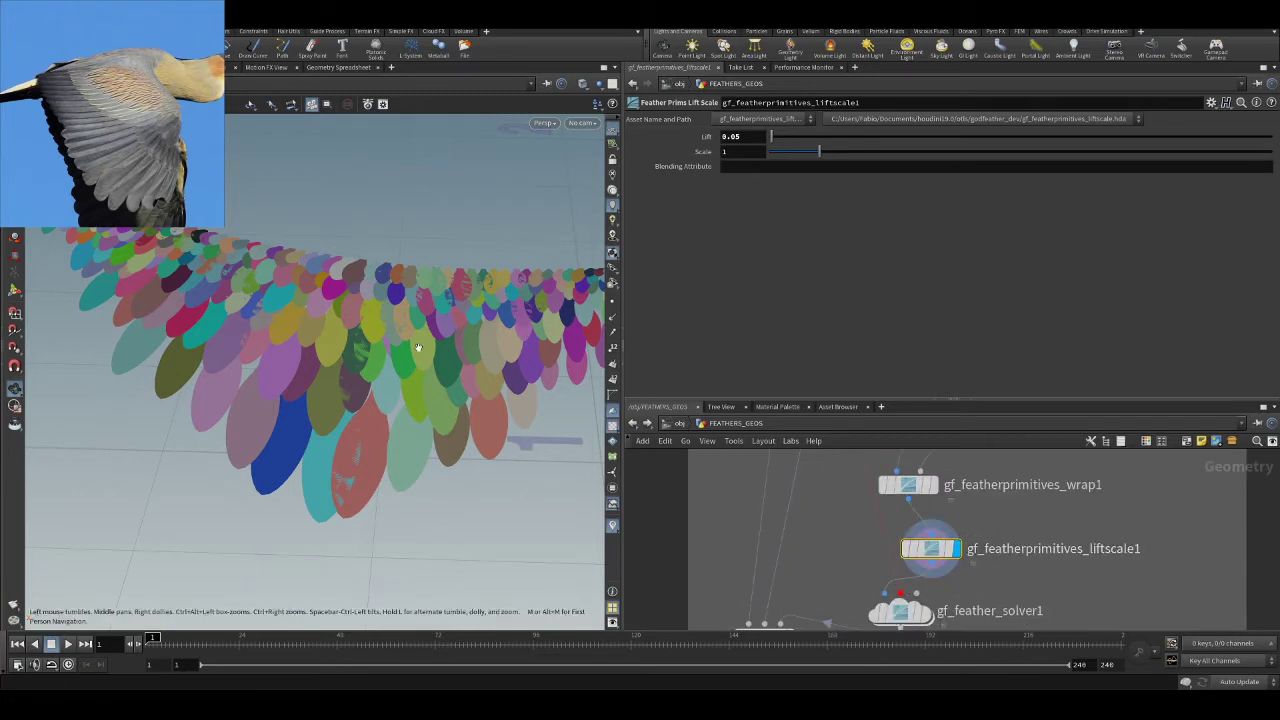
- Examine the lifted feathers from a low angle and open gf_featherprimitives_wrap1's parameters
scroll(418, 351, "up", 2)
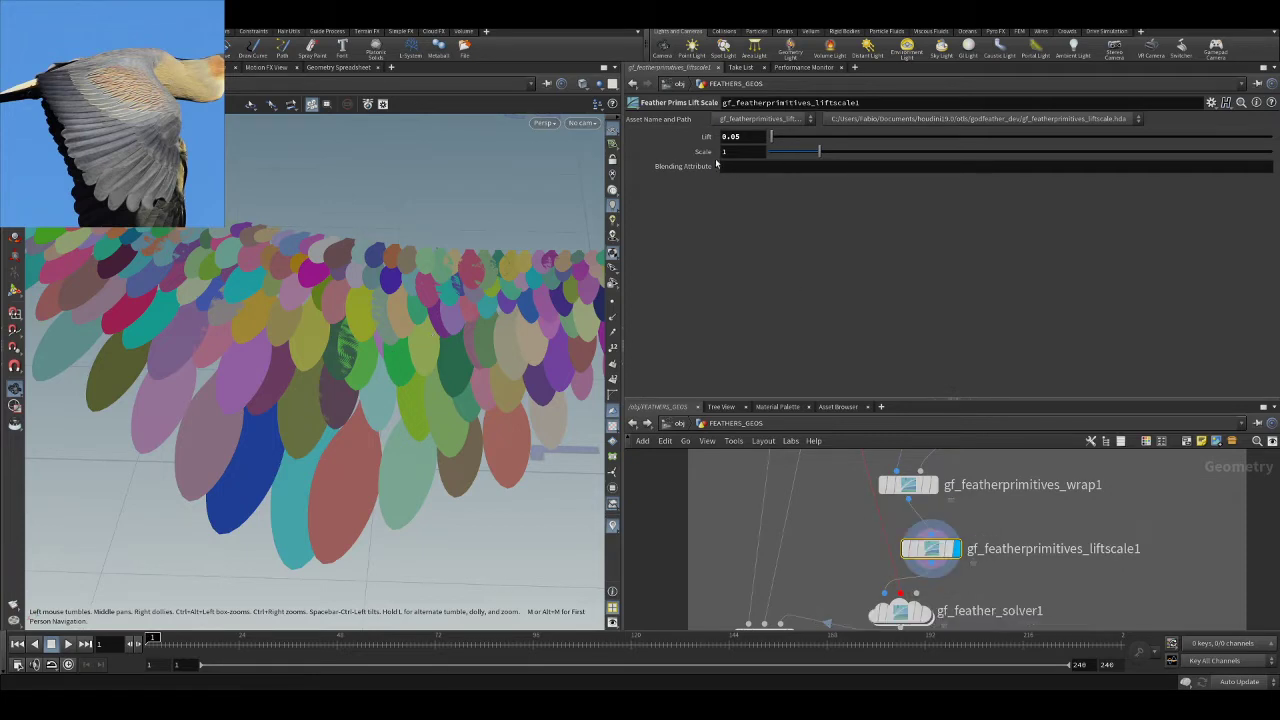
left_click(752, 167)
left_click_drag(353, 412, 299, 420)
left_click_drag(205, 428, 474, 405)
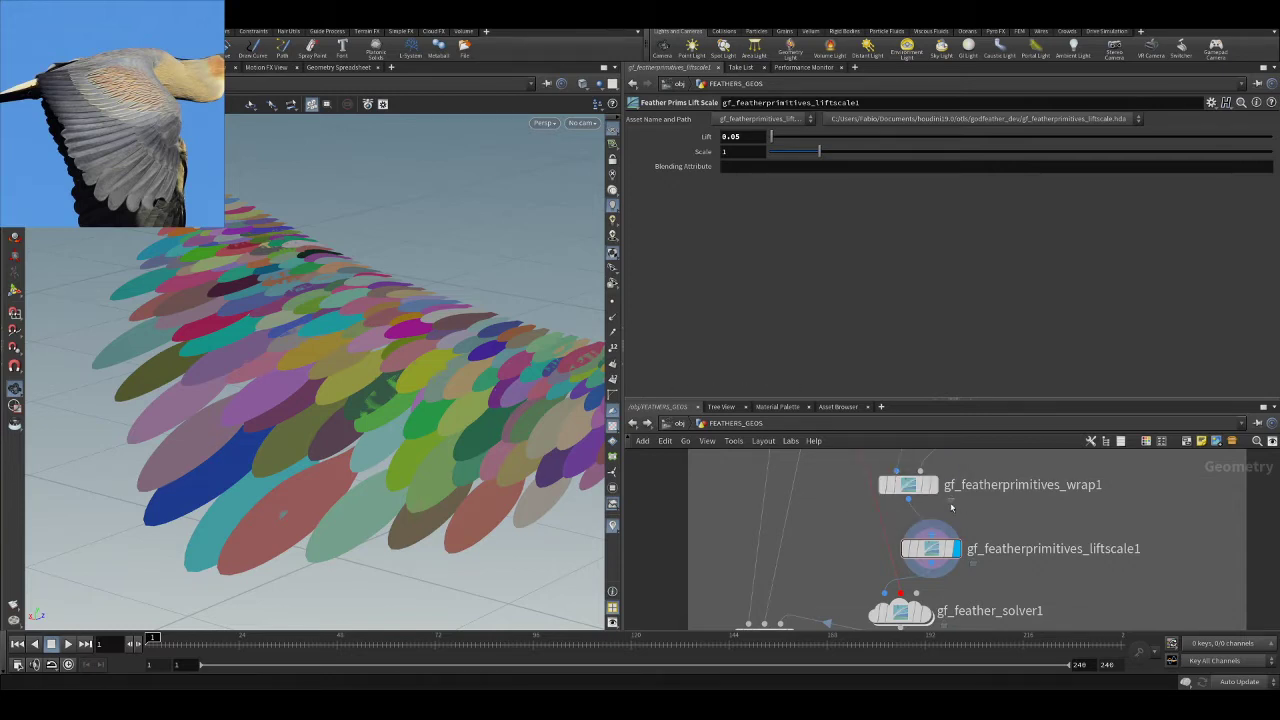
left_click(910, 486)
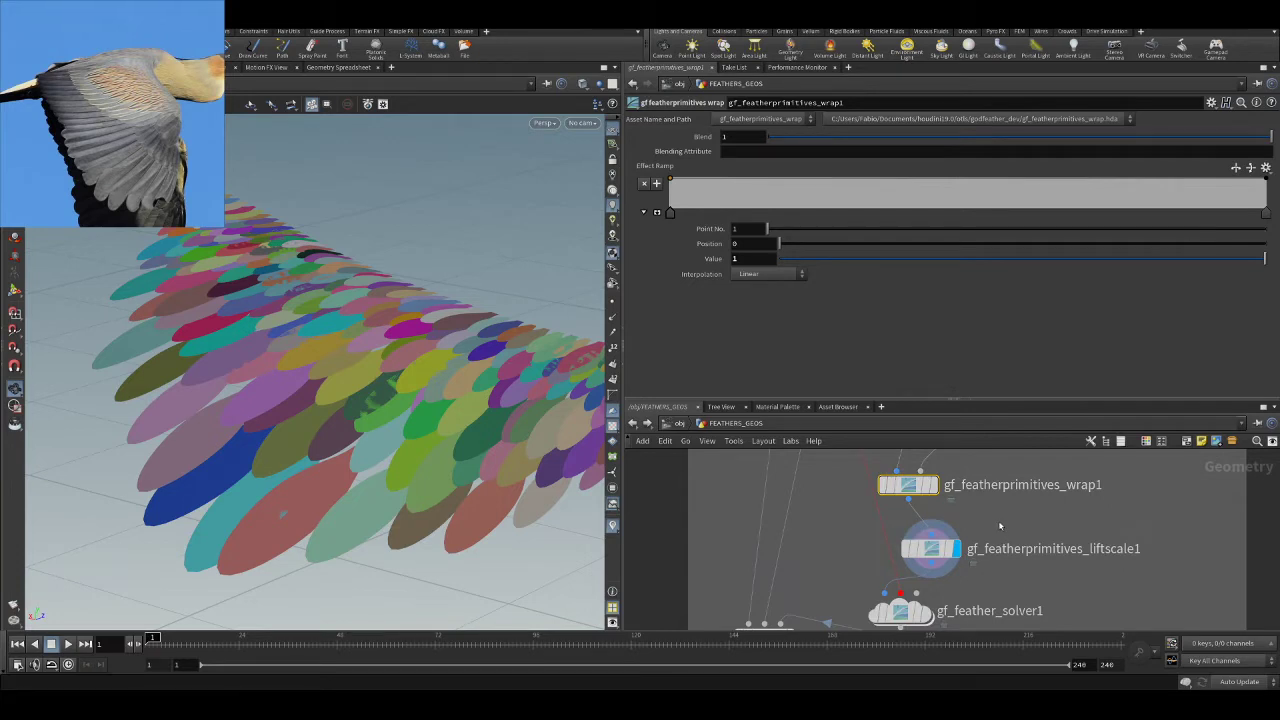
- Nudge gf_featherprimitives_liftscale1 closer to the wrap node, and display gf_feather_solver1 with its parameters open
left_click_drag(936, 553, 921, 540)
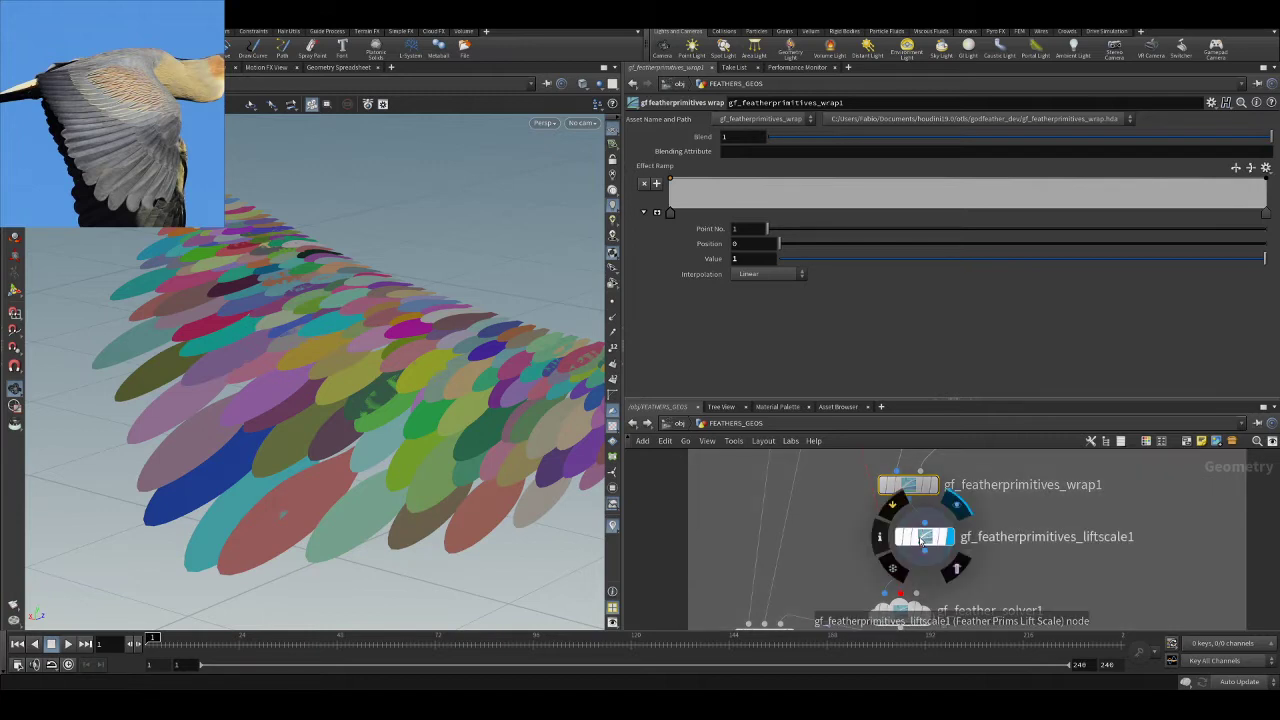
scroll(1011, 577, "down", 2)
middle_click_drag(1011, 577, 1026, 520)
scroll(998, 540, "up", 3)
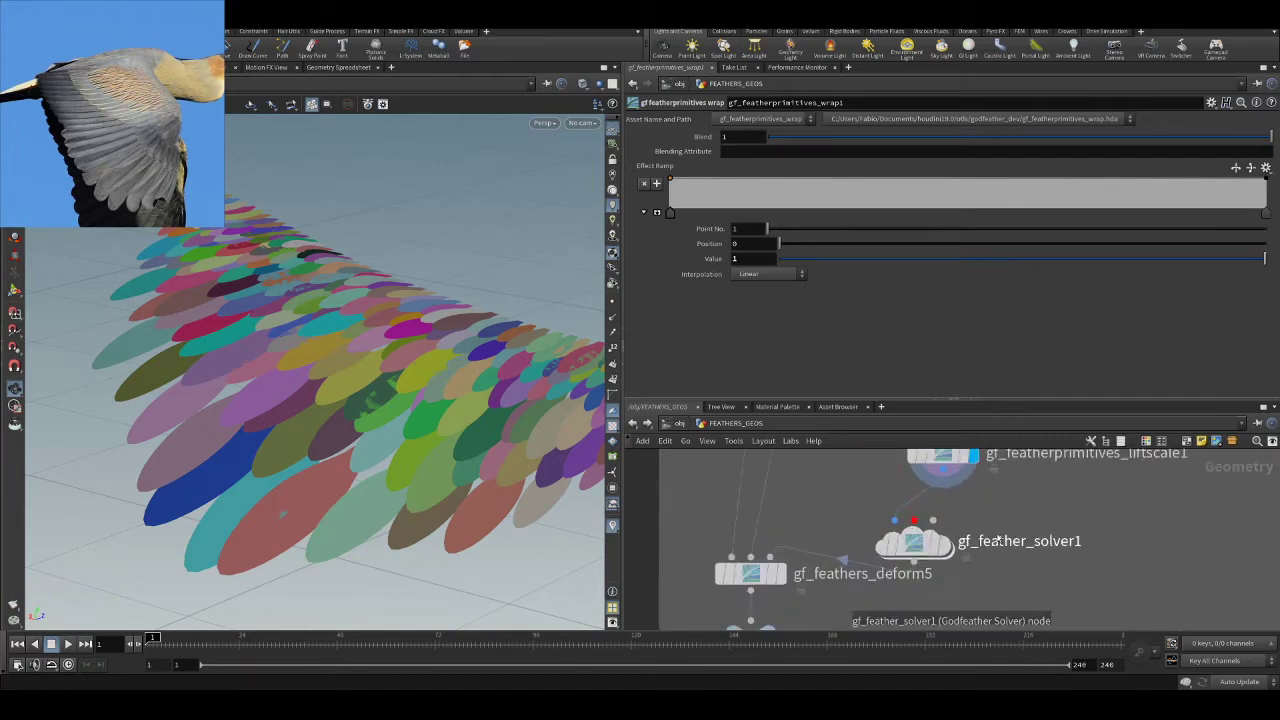
mouse_move(950, 547)
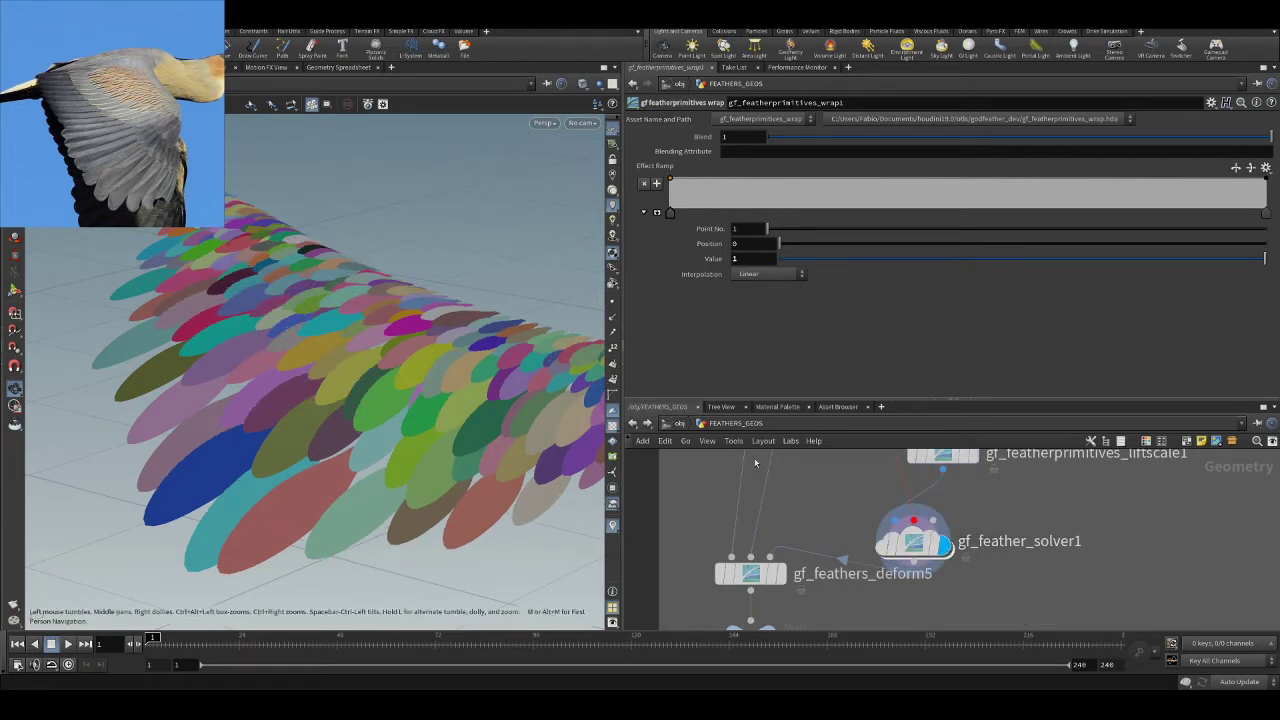
scroll(1062, 536, "down", 3)
scroll(1054, 507, "up", 2)
mouse_move(1054, 507)
middle_mouse_down()
mouse_move(1048, 568)
mouse_move(1065, 486)
middle_mouse_up()
left_click(928, 575)
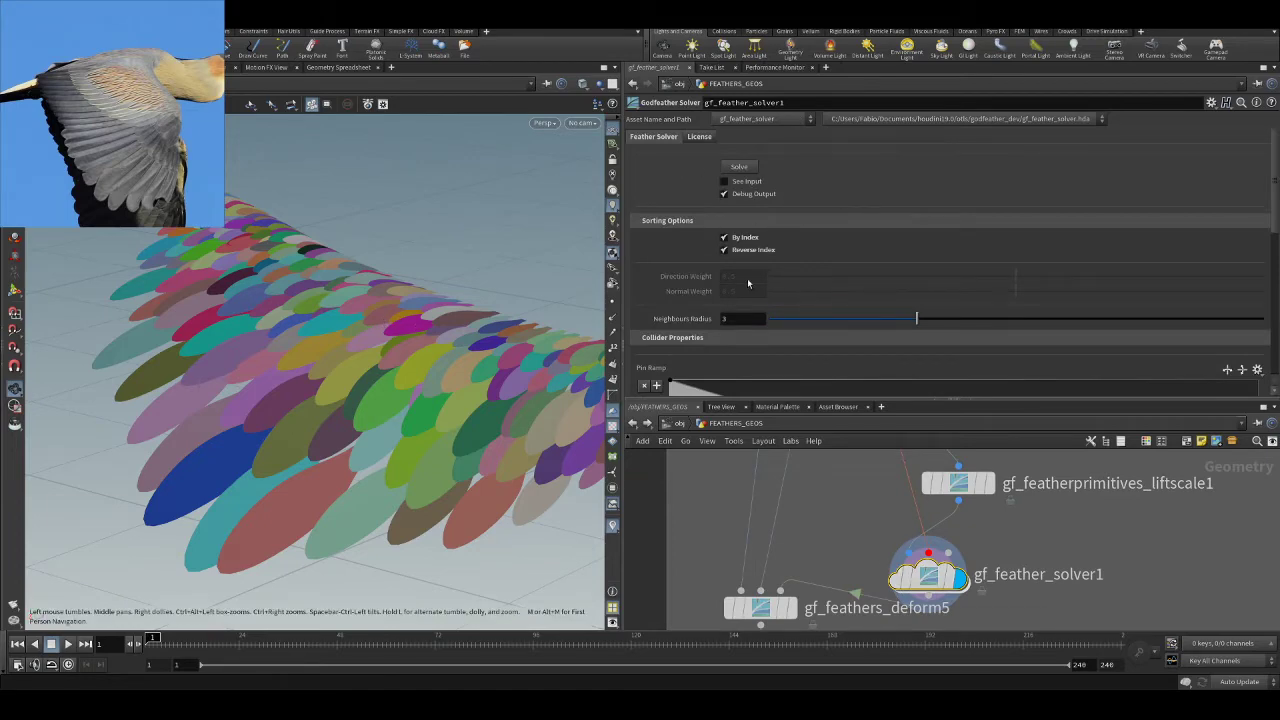
- Examine the solver's feather layering from above, close up at the inner end of the rows and across the whole patch
left_click_drag(506, 229, 632, 256)
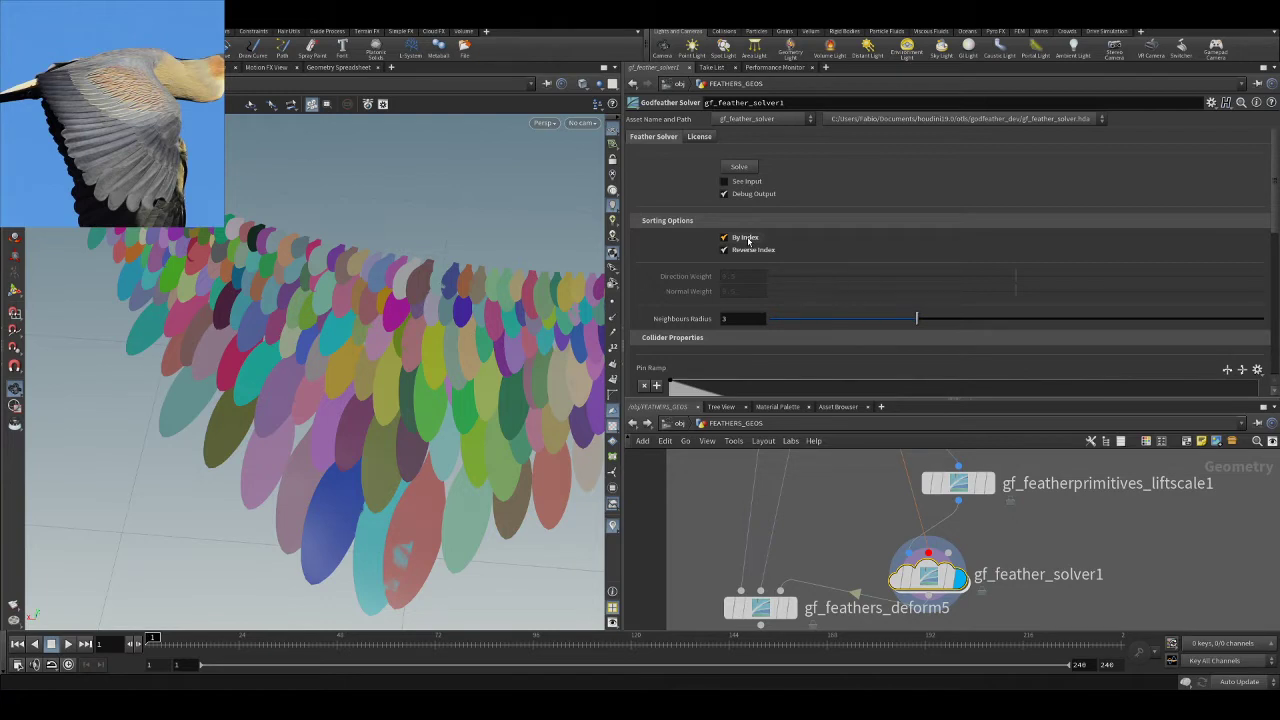
left_click_drag(410, 320, 366, 366)
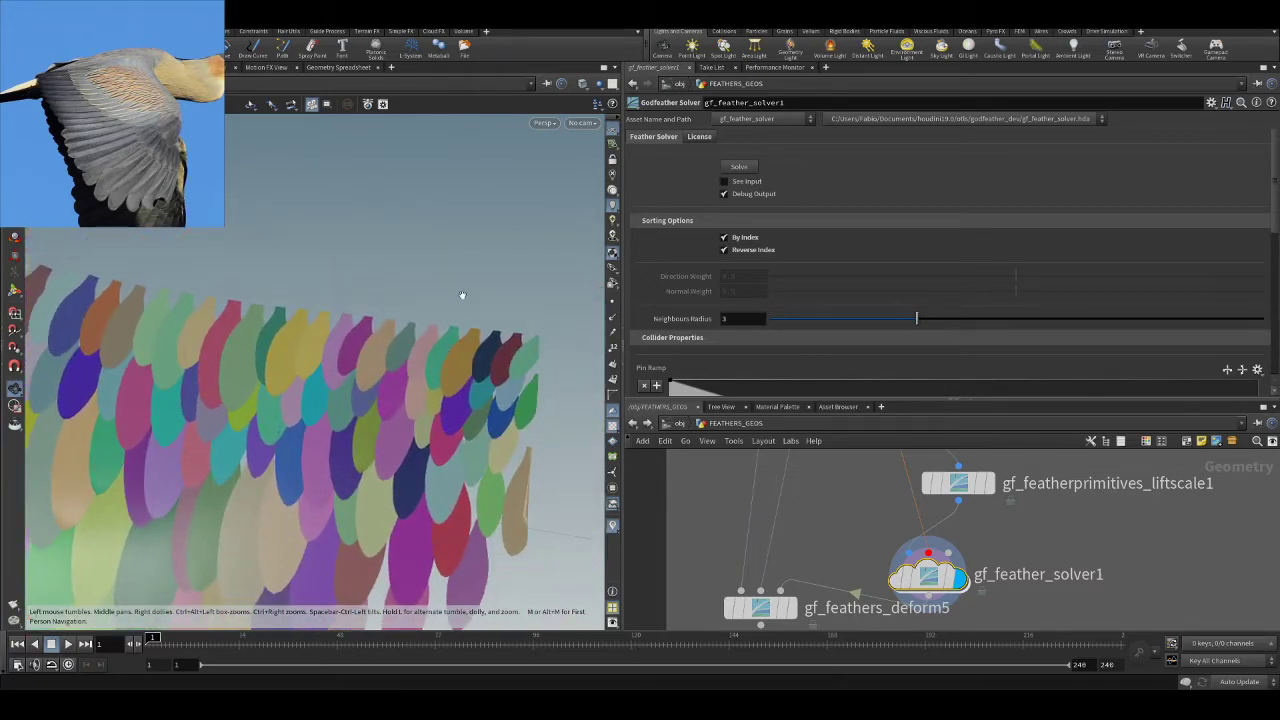
scroll(524, 348, "up", 4)
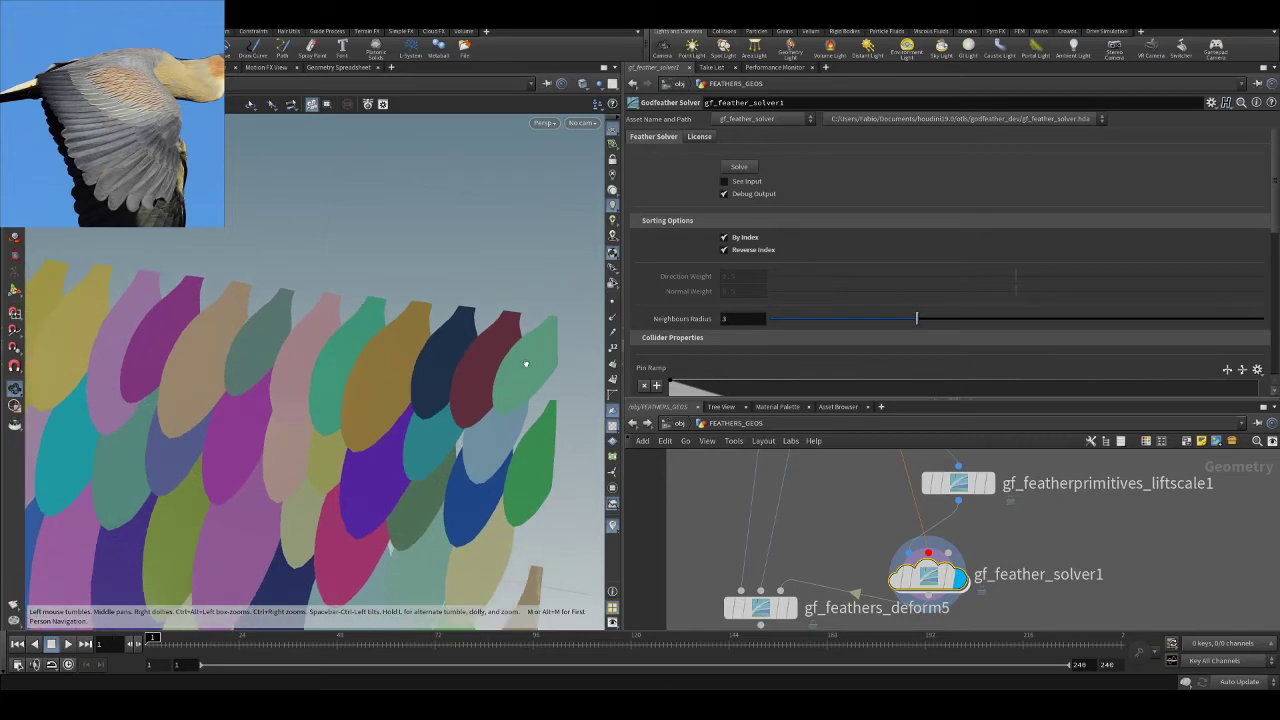
left_click_drag(526, 364, 540, 354)
middle_click_drag(265, 397, 293, 380)
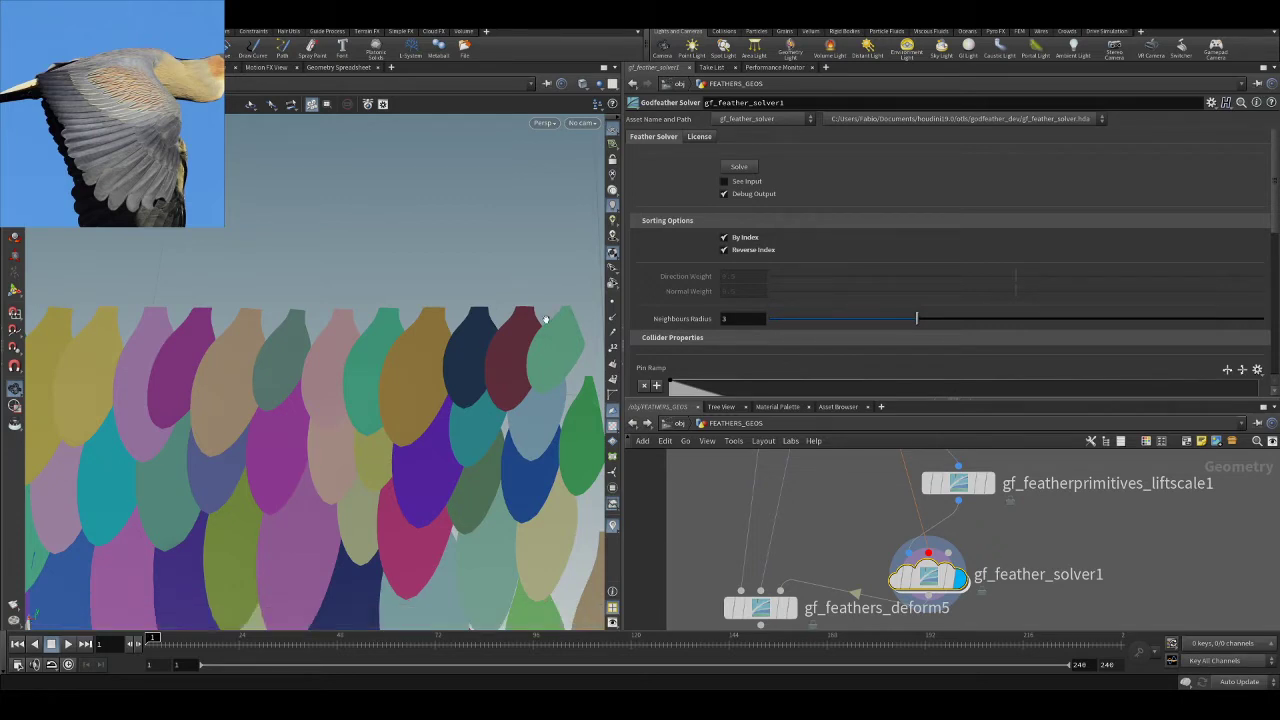
scroll(519, 334, "down", 2)
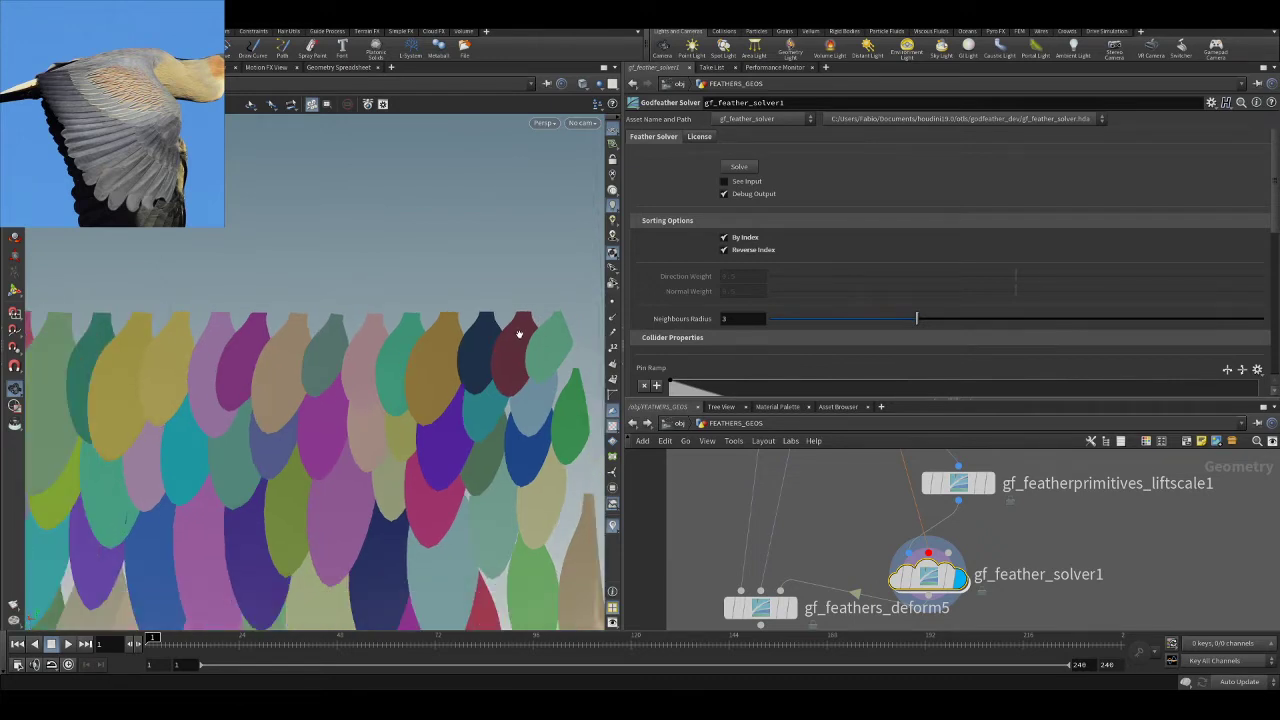
scroll(270, 330, "down", 10)
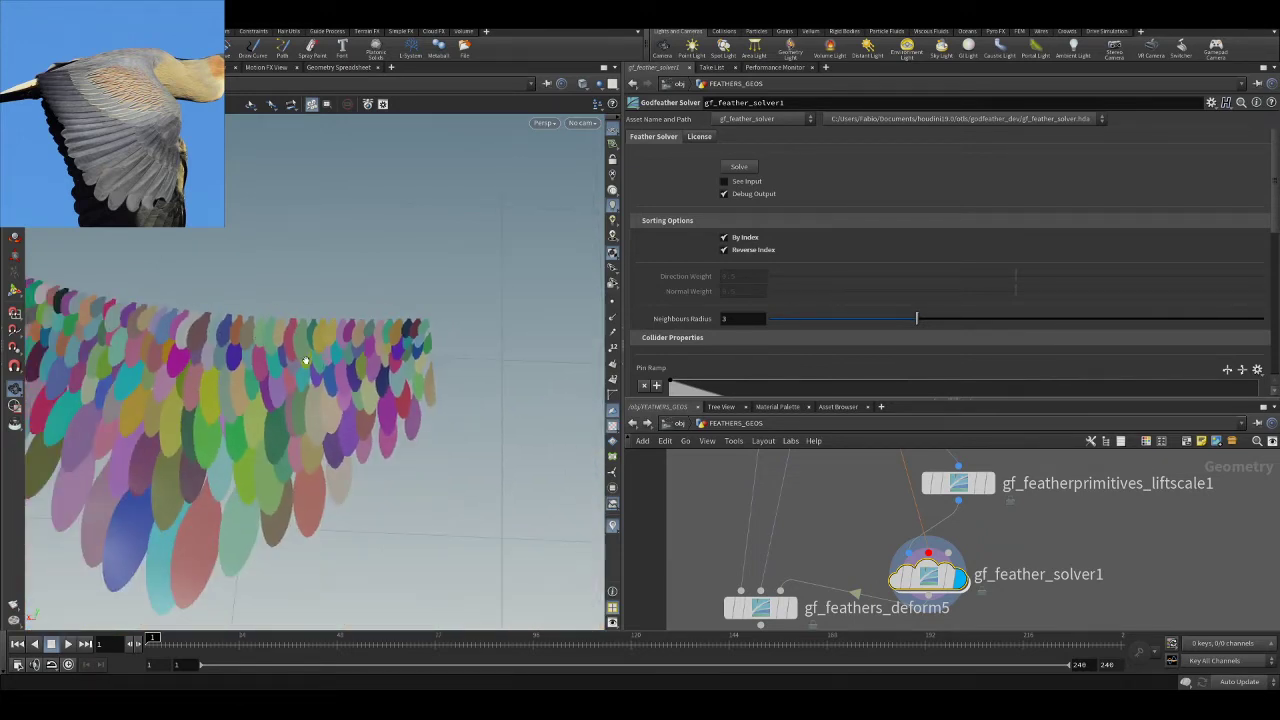
left_click_drag(270, 330, 351, 347)
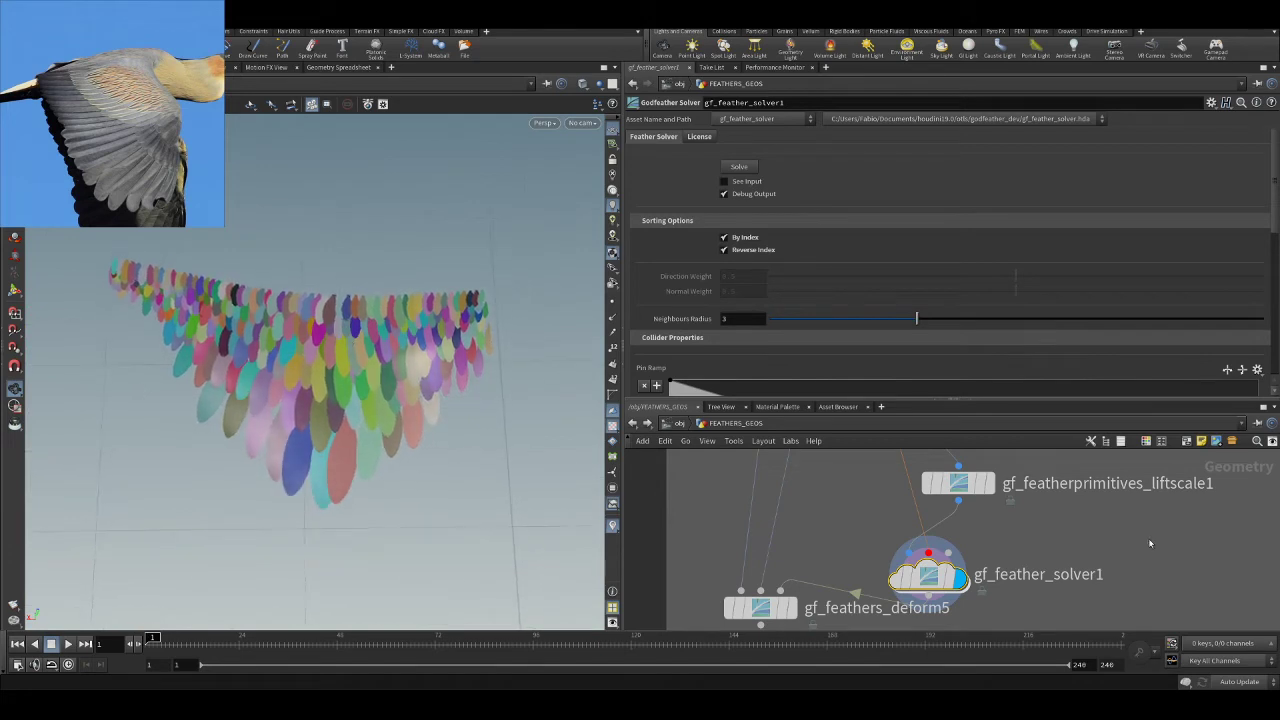
- Display gf_feathers_deform5 and inspect the deformed feather meshes close up in wireframe
middle_click_drag(1072, 575, 1100, 502)
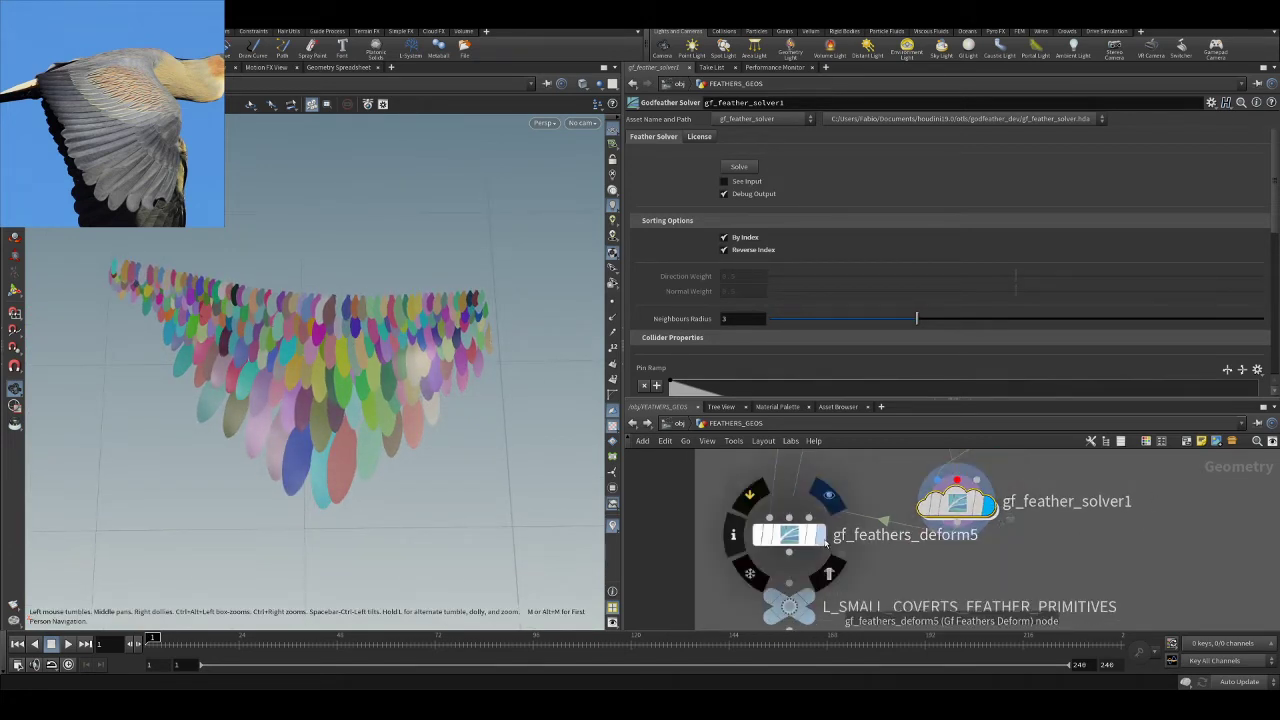
mouse_move(822, 540)
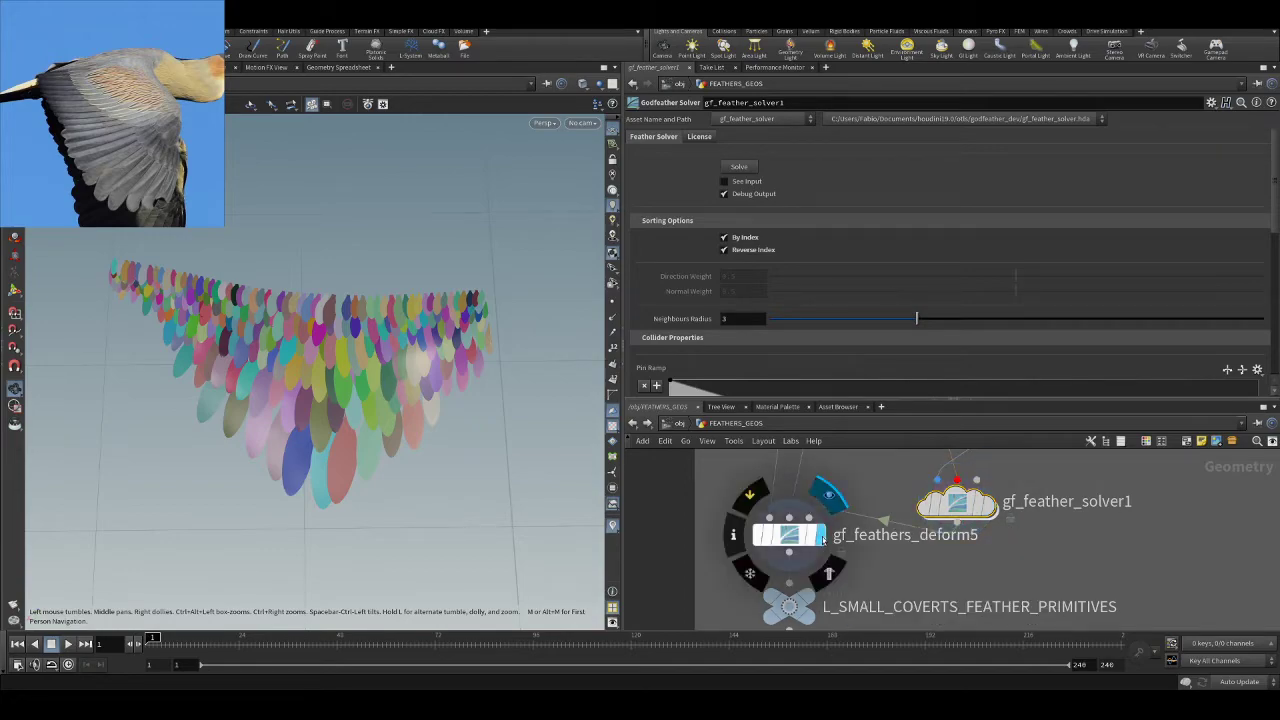
scroll(784, 555, "up", 2)
key("shift+w")
scroll(343, 443, "up", 4)
mouse_move(343, 443)
left_mouse_down()
mouse_move(383, 311)
mouse_move(322, 448)
left_mouse_up()
scroll(322, 448, "up", 3)
scroll(840, 520, "down", 2)
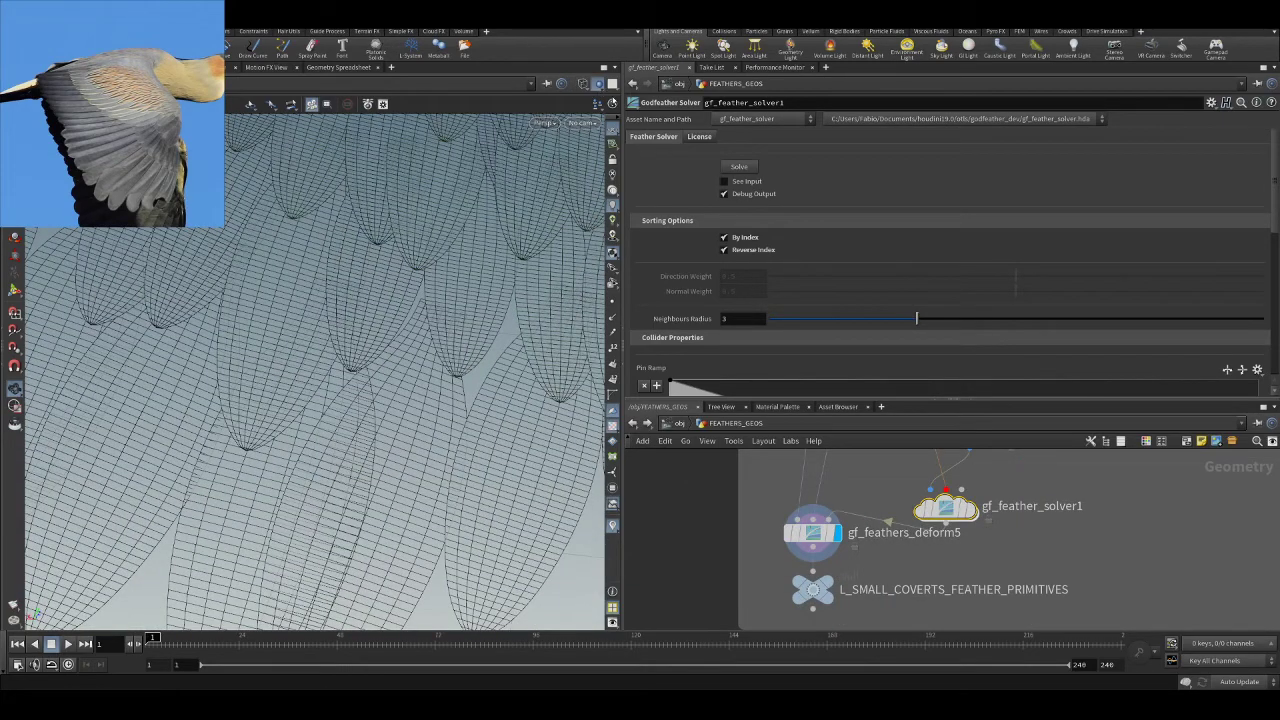
- Return to shaded display with the bird's body and other feathers shown, and view the outer part of the wing
scroll(416, 385, "down", 4)
key("shift+w")
mouse_move(329, 369)
left_mouse_down()
mouse_move(240, 366)
mouse_move(277, 397)
mouse_move(348, 418)
mouse_move(363, 406)
mouse_move(330, 400)
mouse_move(428, 408)
left_mouse_up()
scroll(265, 380, "down", 4)
scroll(298, 400, "up", 1)
scroll(279, 310, "up", 6)
middle_click_drag(262, 294, 303, 283)
left_click_drag(303, 283, 354, 388)
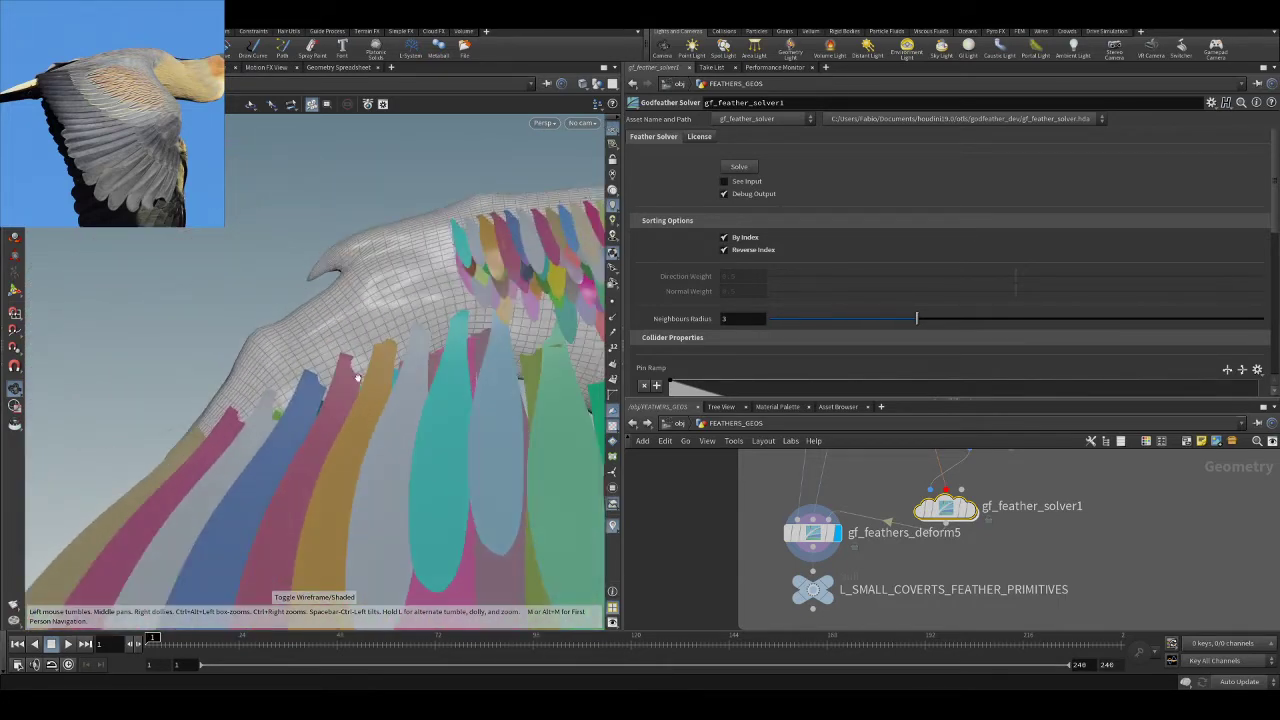
- Examine the bare area around the wing's thumb and how the small coverts sit against the long feathers
left_click_drag(343, 263, 430, 319)
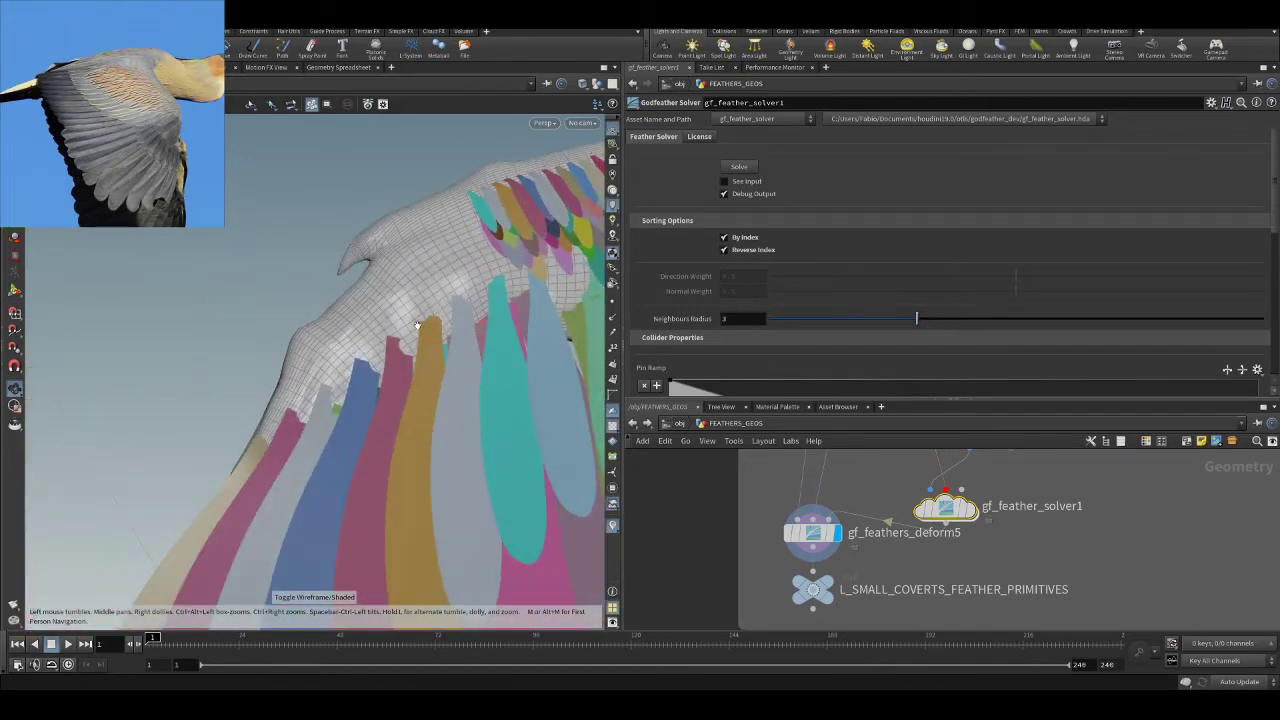
scroll(369, 259, "up", 6)
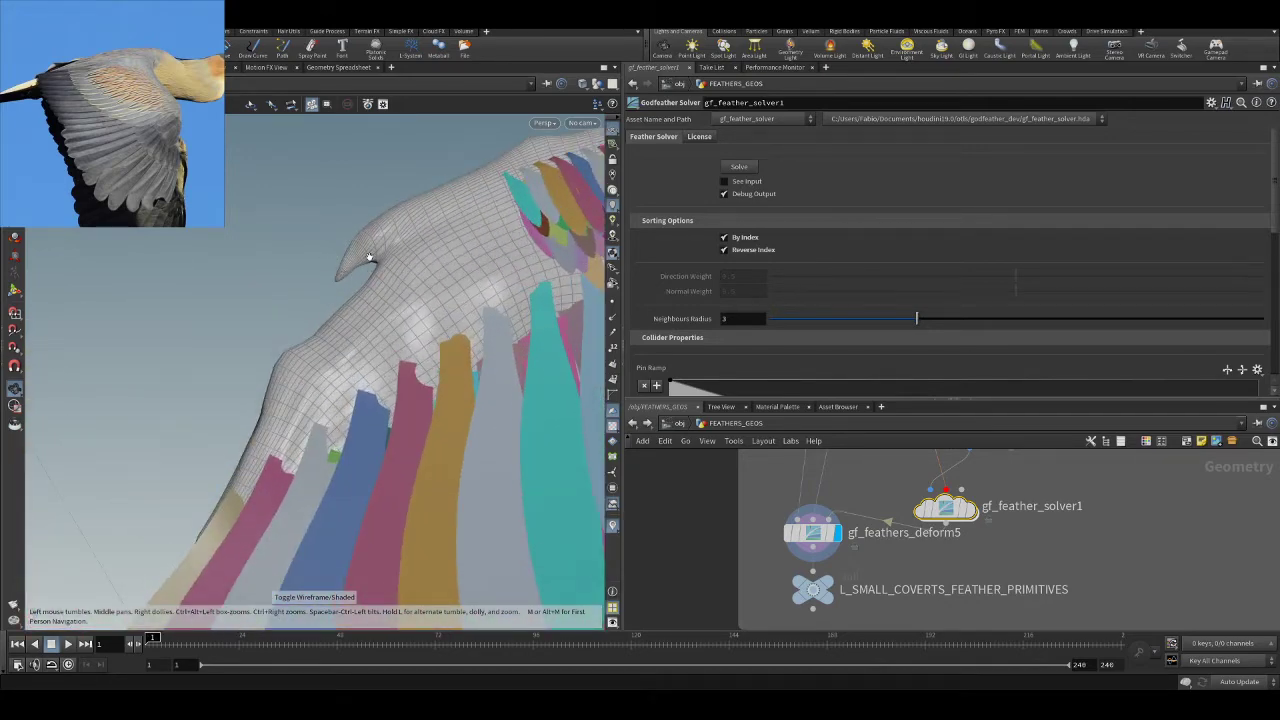
scroll(374, 237, "down", 4)
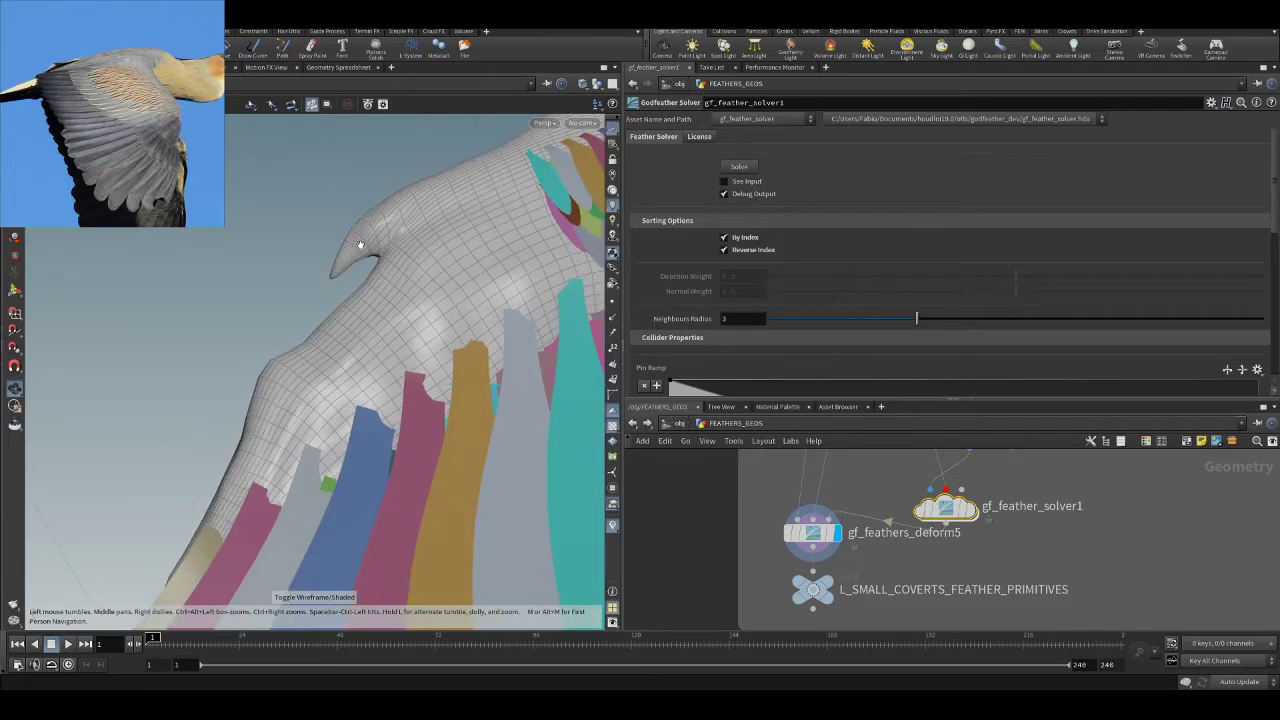
left_click_drag(378, 238, 382, 292)
mouse_move(412, 280)
left_mouse_down()
mouse_move(425, 284)
mouse_move(405, 272)
left_mouse_up()
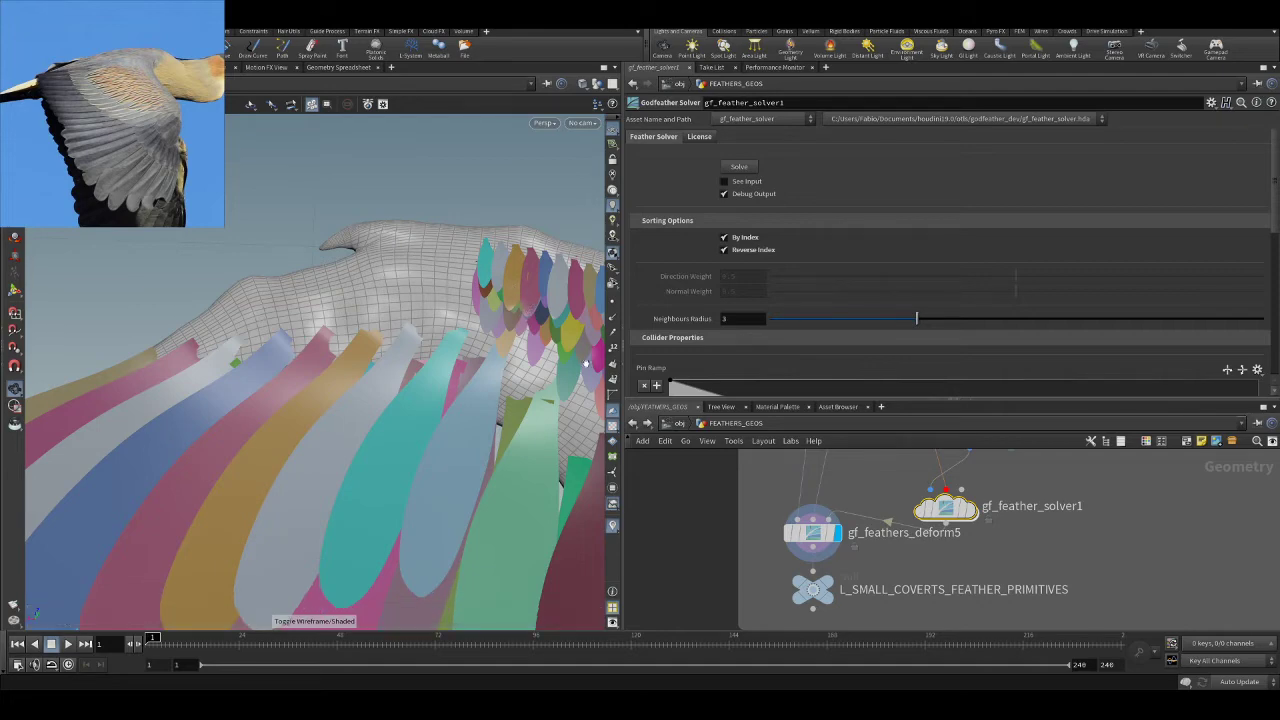
left_click_drag(407, 303, 475, 318, "alt")
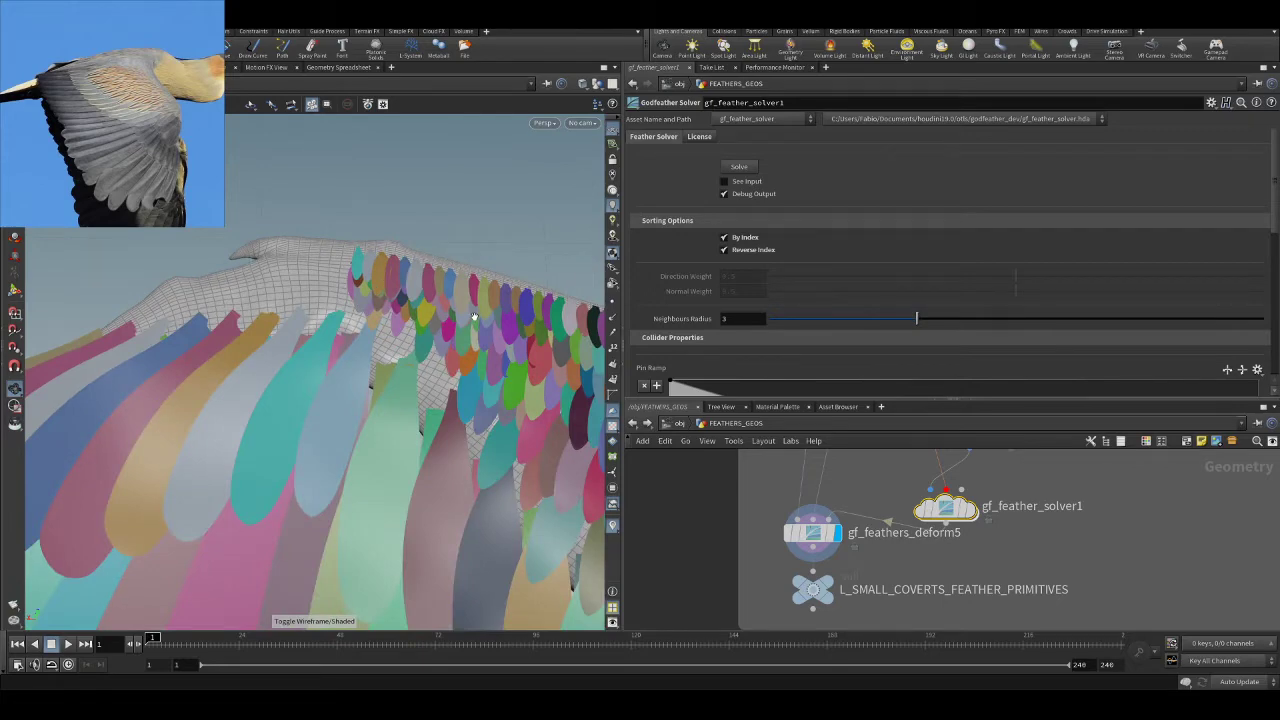
left_click_drag(441, 361, 400, 320, "alt")
- Locate godfeathergroom5 above feathergen5 in the network and set its display and template flags
middle_click_drag(833, 457, 869, 518)
scroll(869, 518, "up", 3)
middle_click_drag(944, 456, 946, 574)
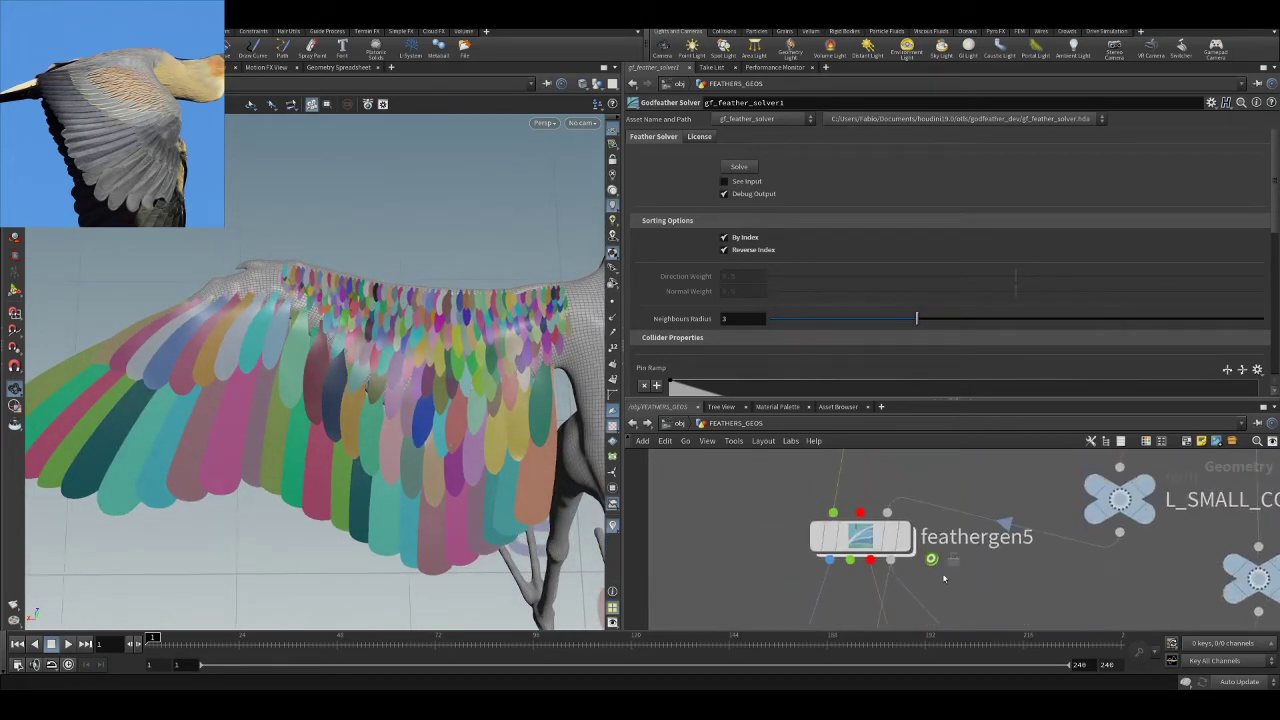
middle_click_drag(958, 493, 955, 620)
left_click(898, 528)
left_click(883, 525)
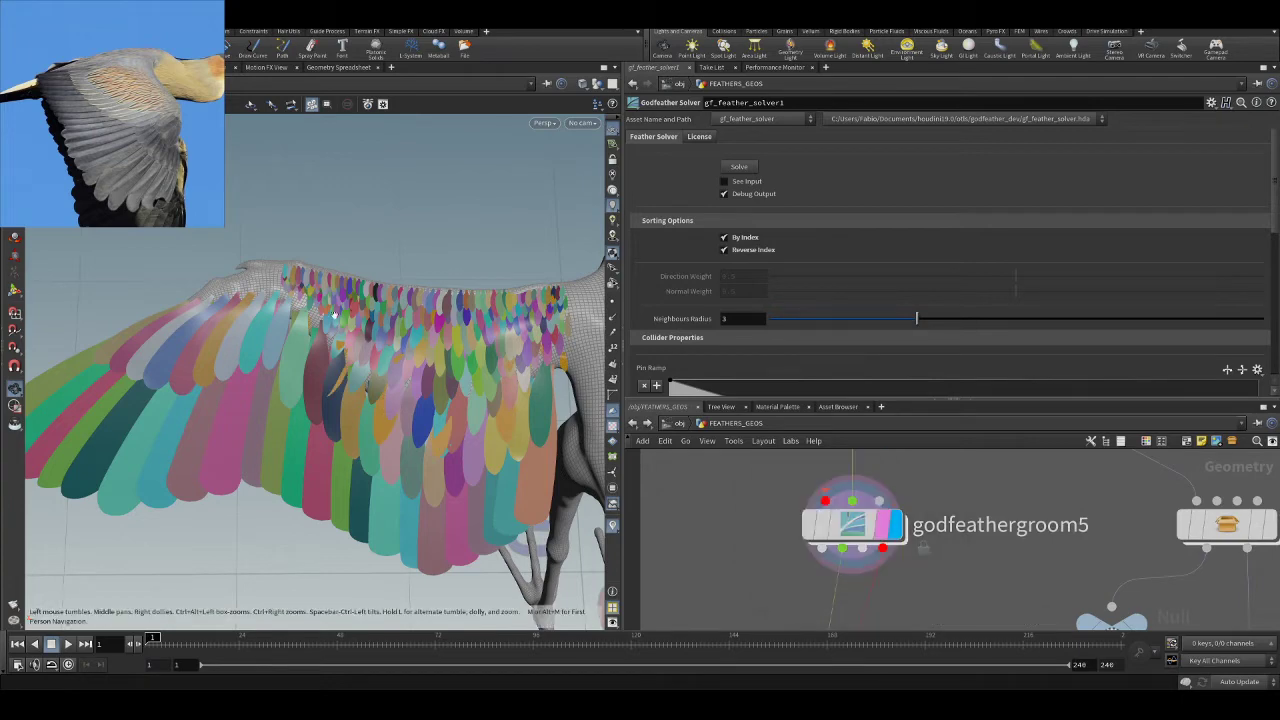
- Isolate godfeathergroom5's guides by clearing its template flag and hiding the other objects, and activate its grooming brush
scroll(297, 286, "up", 6)
left_click_drag(297, 286, 97, 343)
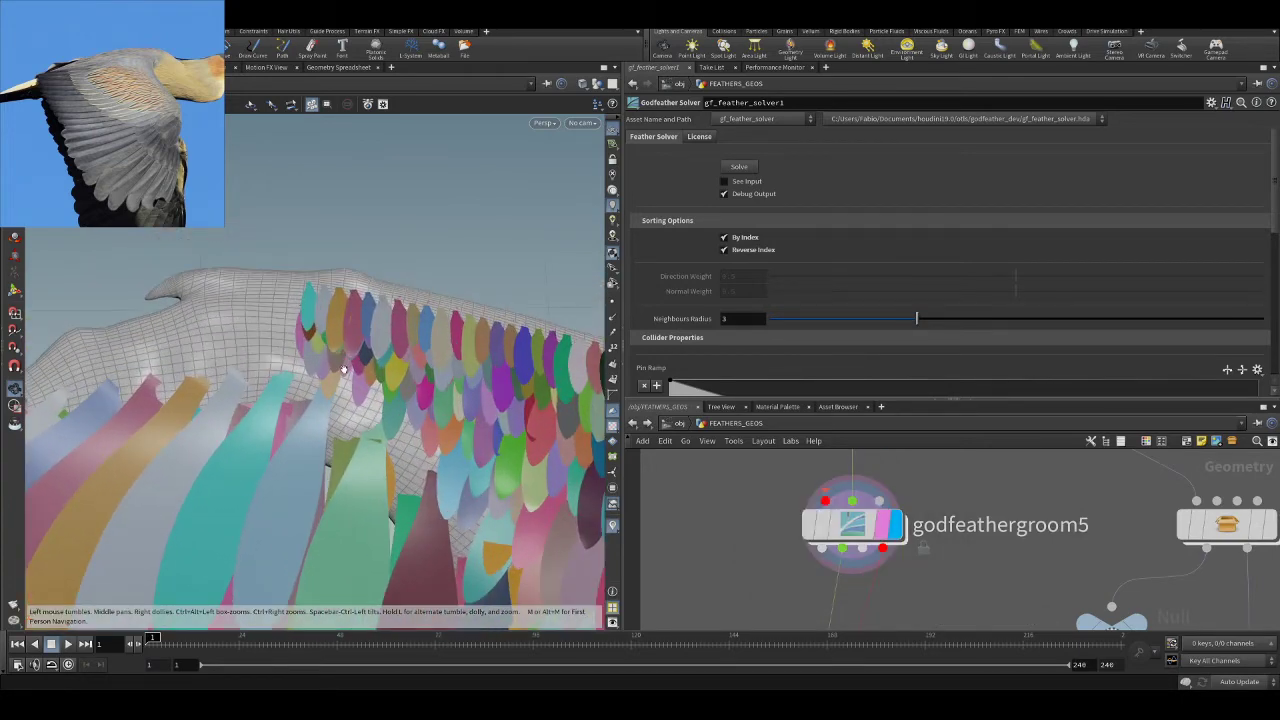
left_click(15, 290)
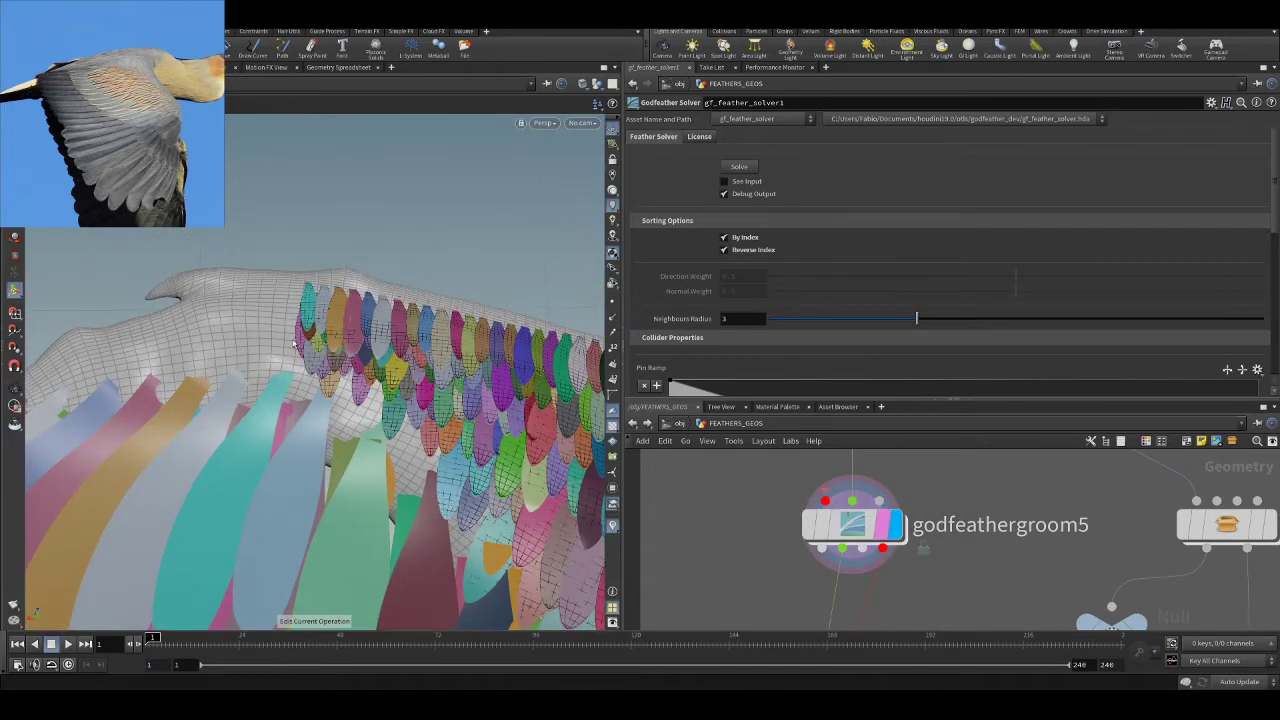
left_click(891, 525)
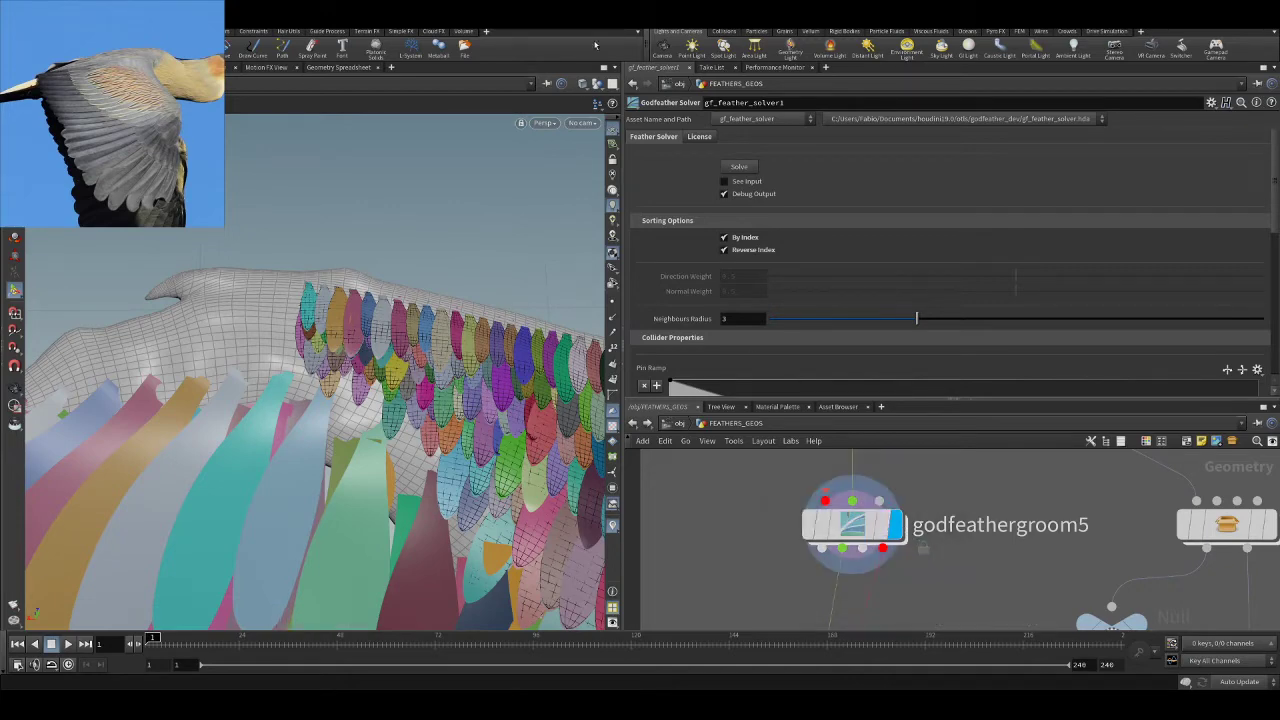
left_click(611, 129)
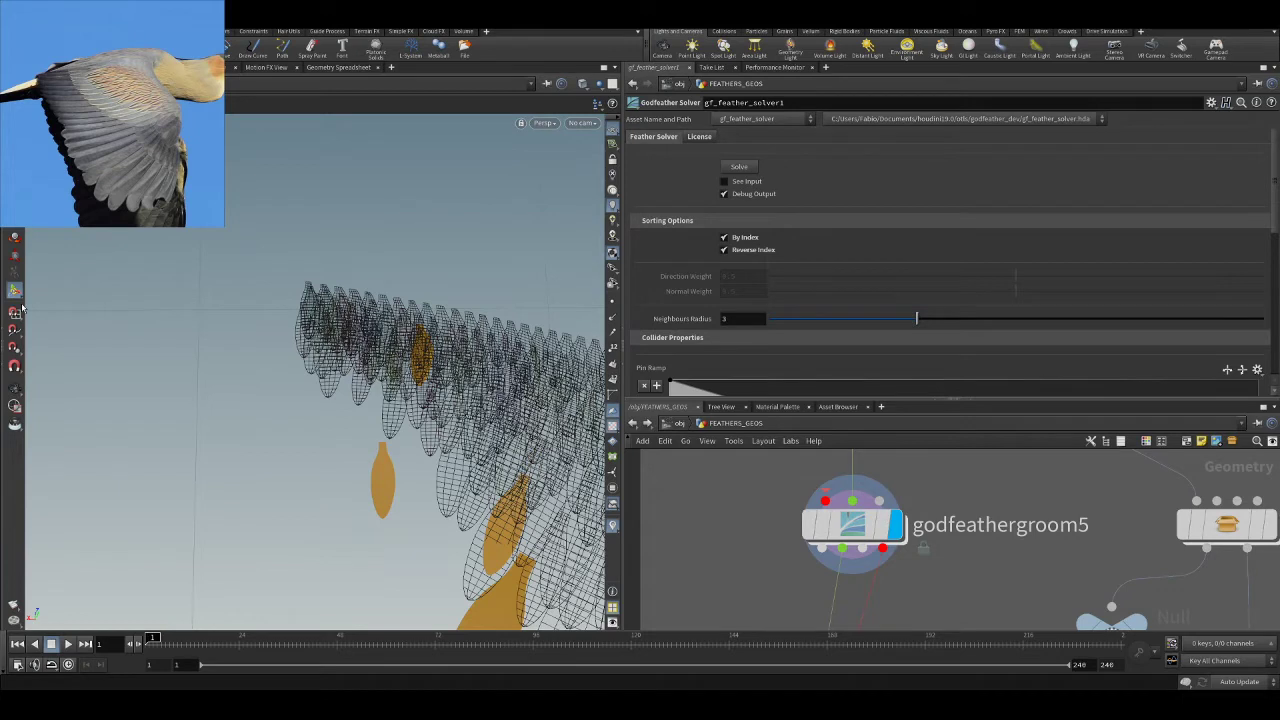
left_click(868, 530)
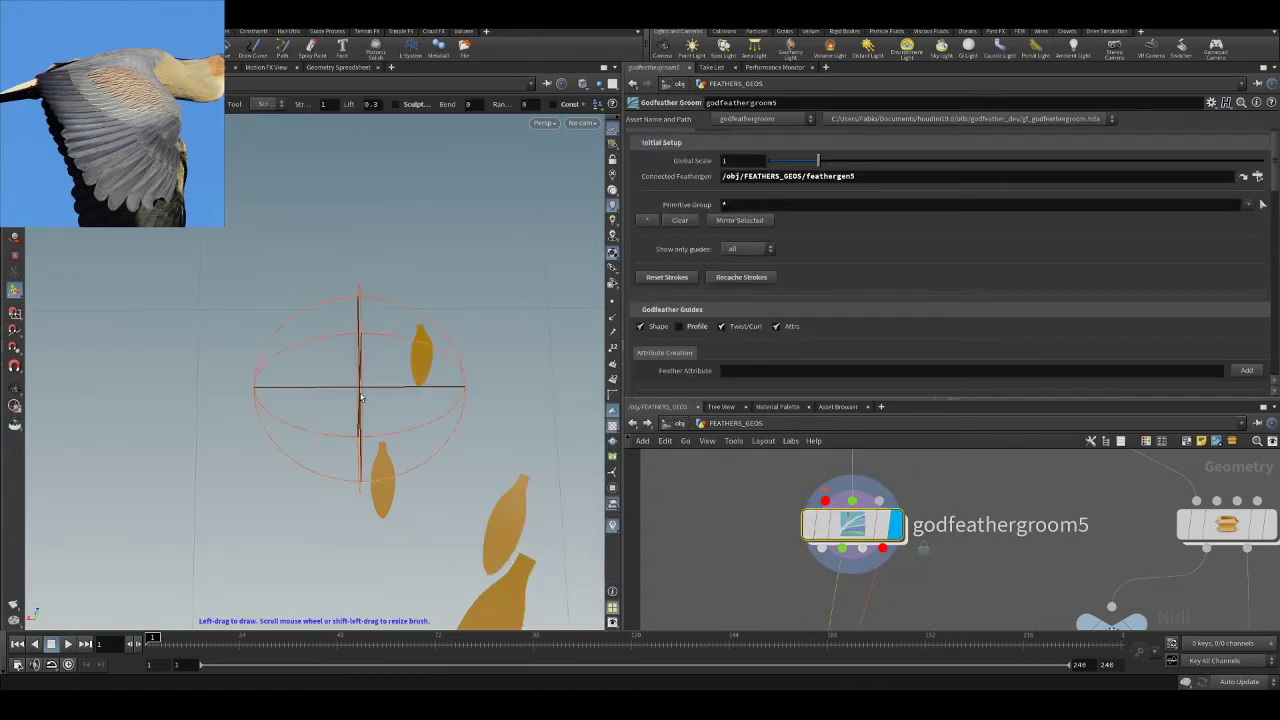
- Comb the two guides nearest the wing tip so their ends sweep outward, and leave the grooming brush
mouse_move(443, 395)
left_mouse_down()
mouse_move(398, 382)
mouse_move(400, 493)
mouse_move(366, 508)
mouse_move(360, 498)
left_mouse_up()
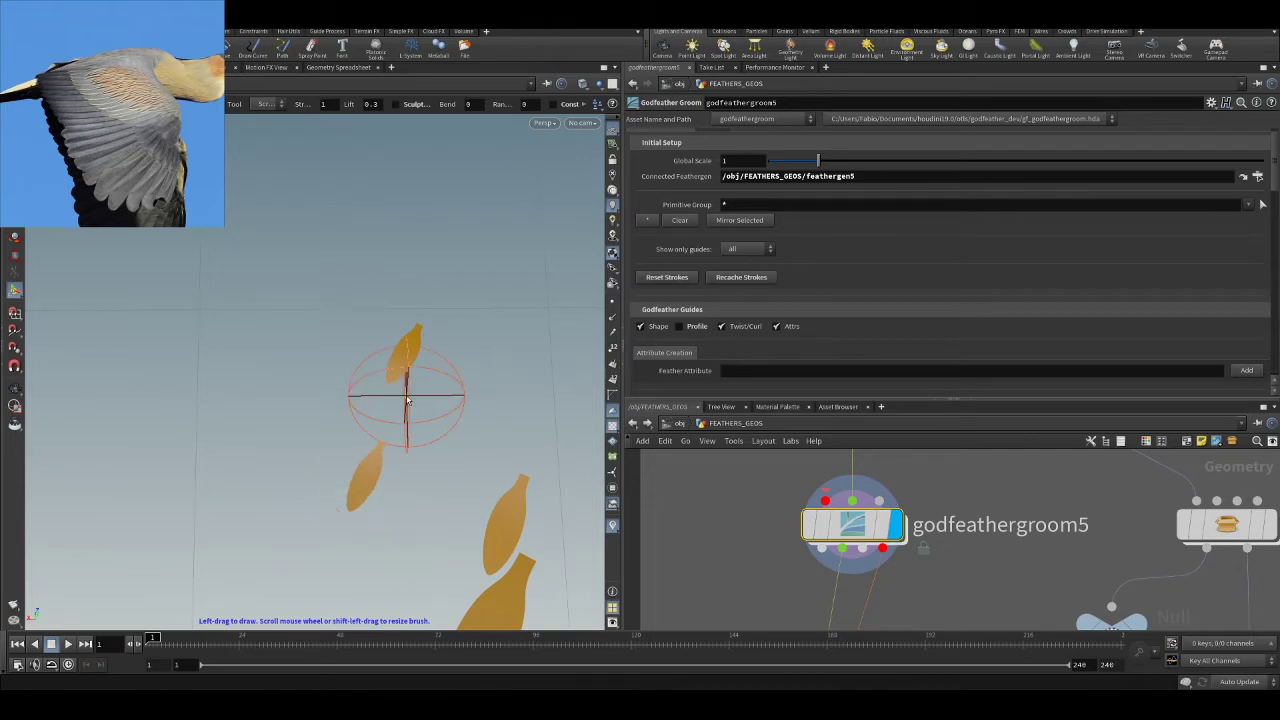
key("Escape")
scroll(405, 366, "down", 3)
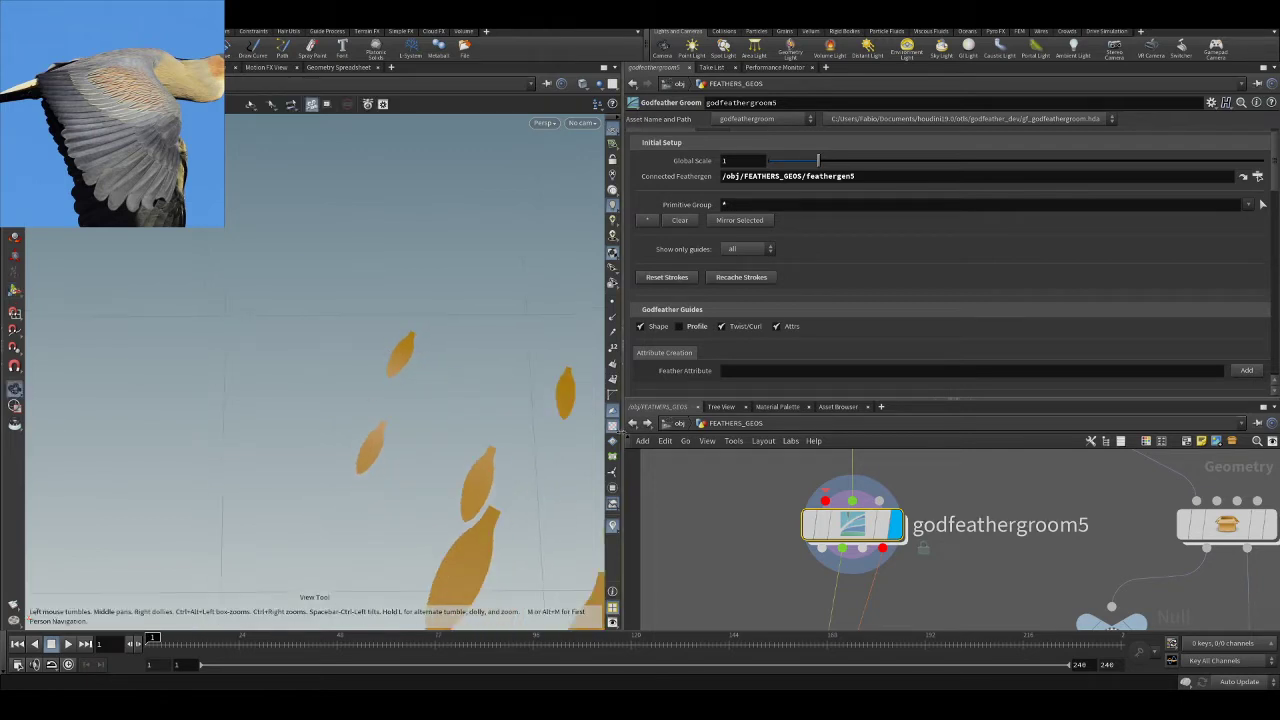
- Display gf_feather_solver1, open its parameters and solve the feathers again with the regroomed guides
scroll(864, 532, "down", 4)
scroll(1001, 554, "down", 4)
scroll(1034, 597, "up", 2)
middle_click_drag(1034, 600, 1052, 522)
scroll(1052, 522, "up", 3)
left_click(955, 532)
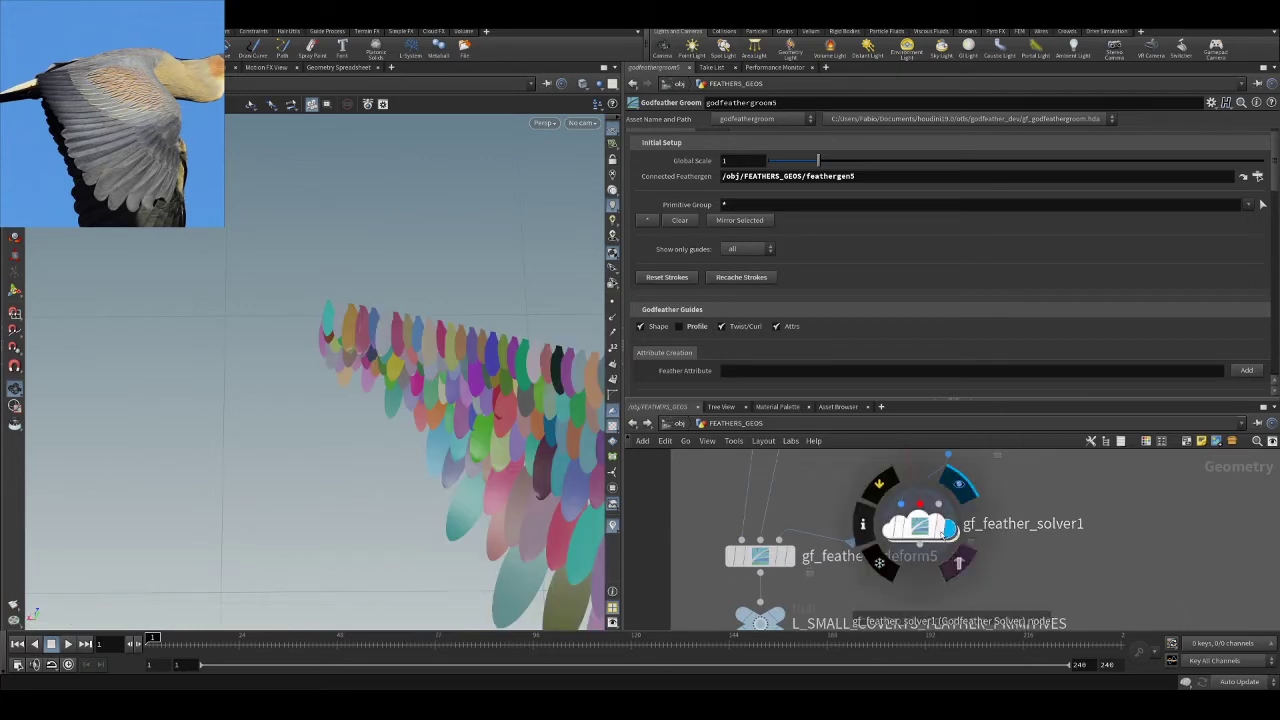
left_click(928, 537)
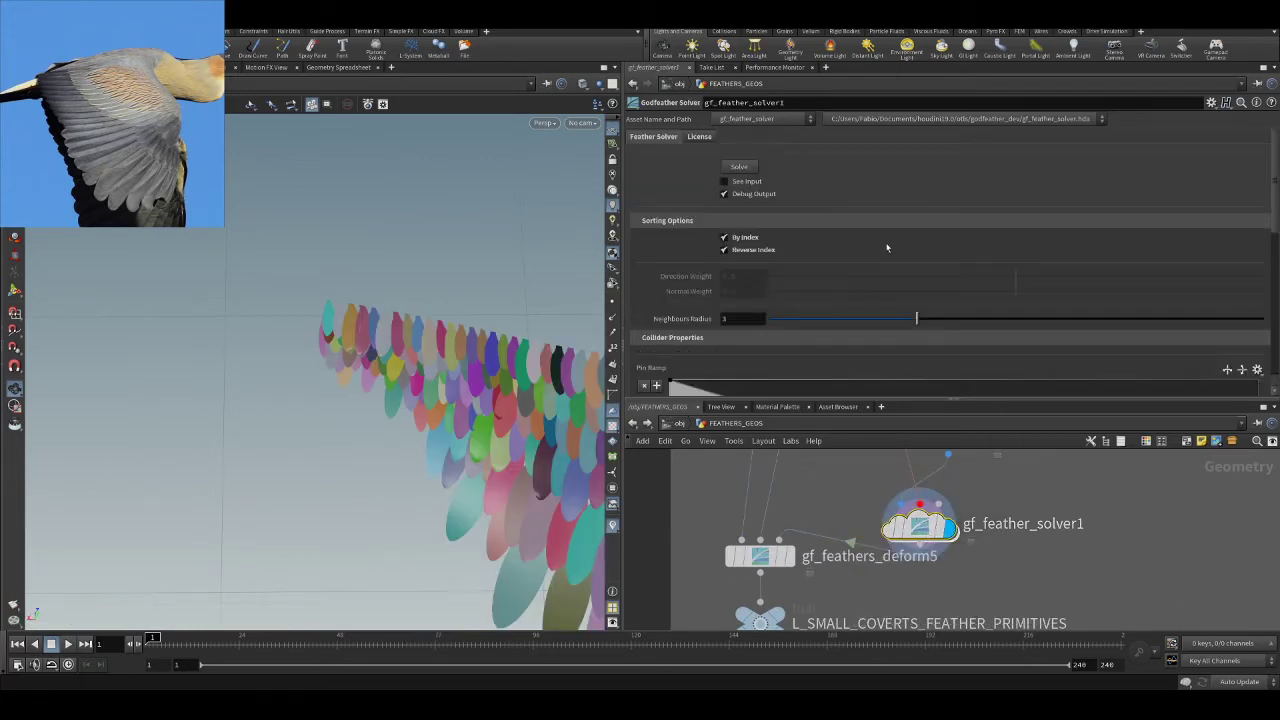
left_click(740, 168)
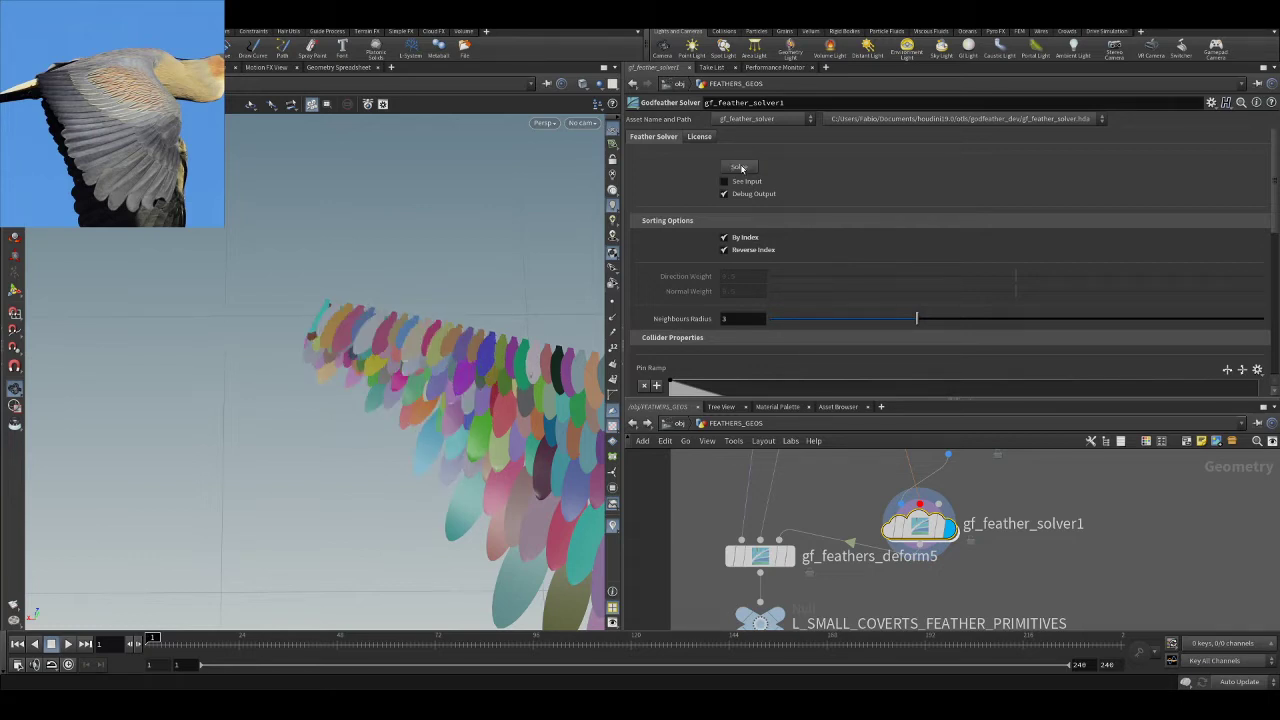
- Re-solve the feathers on gf_feather_solver1, and display gf_feathers_deform5 together with the rest of the bird
left_click(739, 167)
left_click_drag(329, 393, 369, 368)
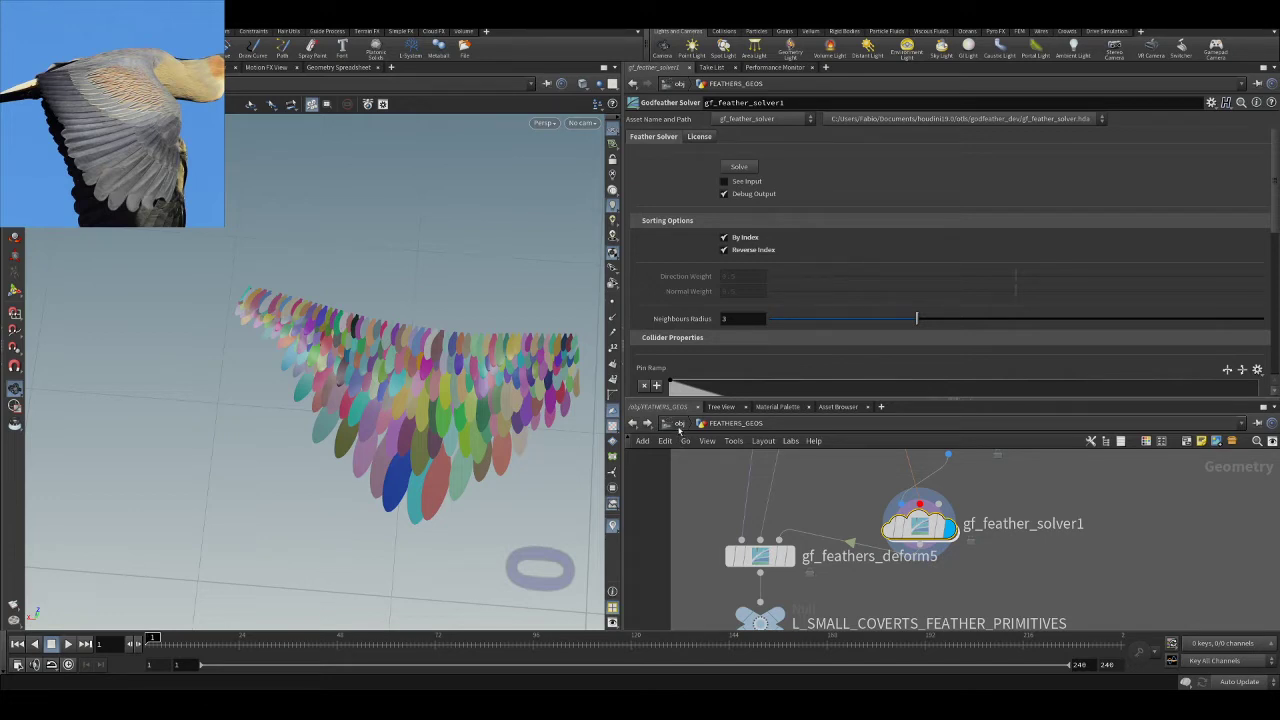
left_click(789, 556)
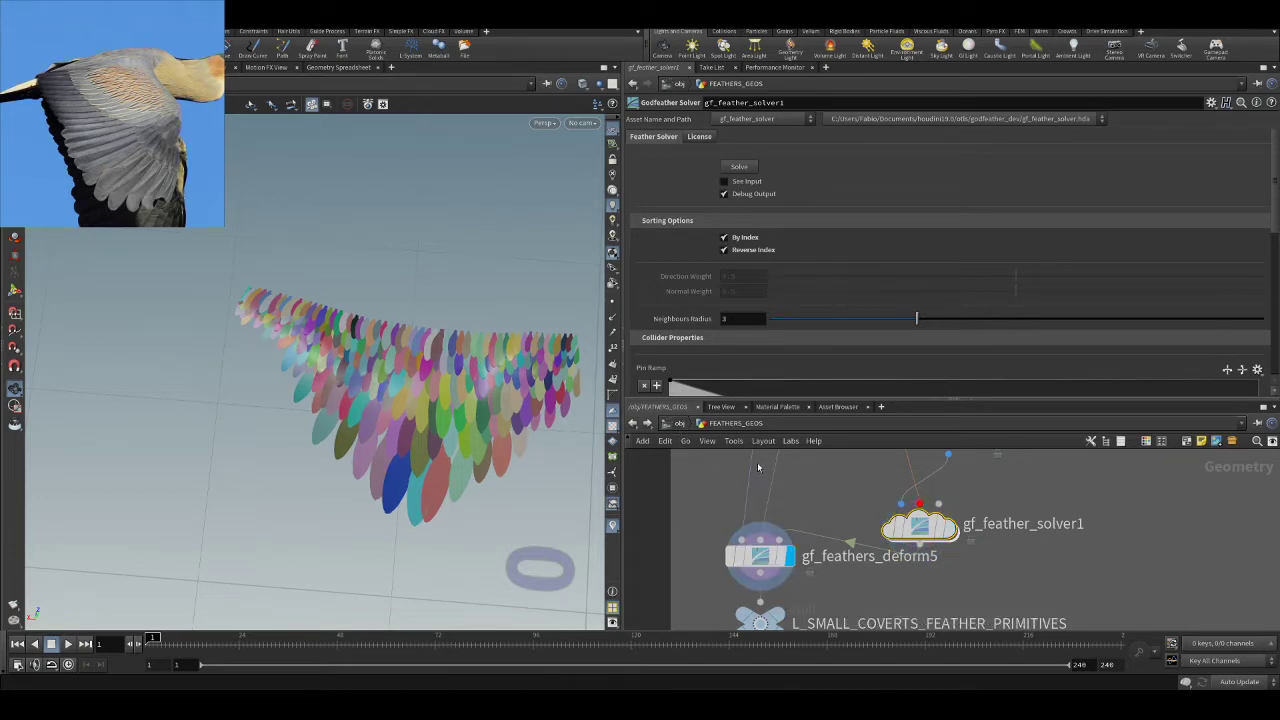
left_click(599, 87)
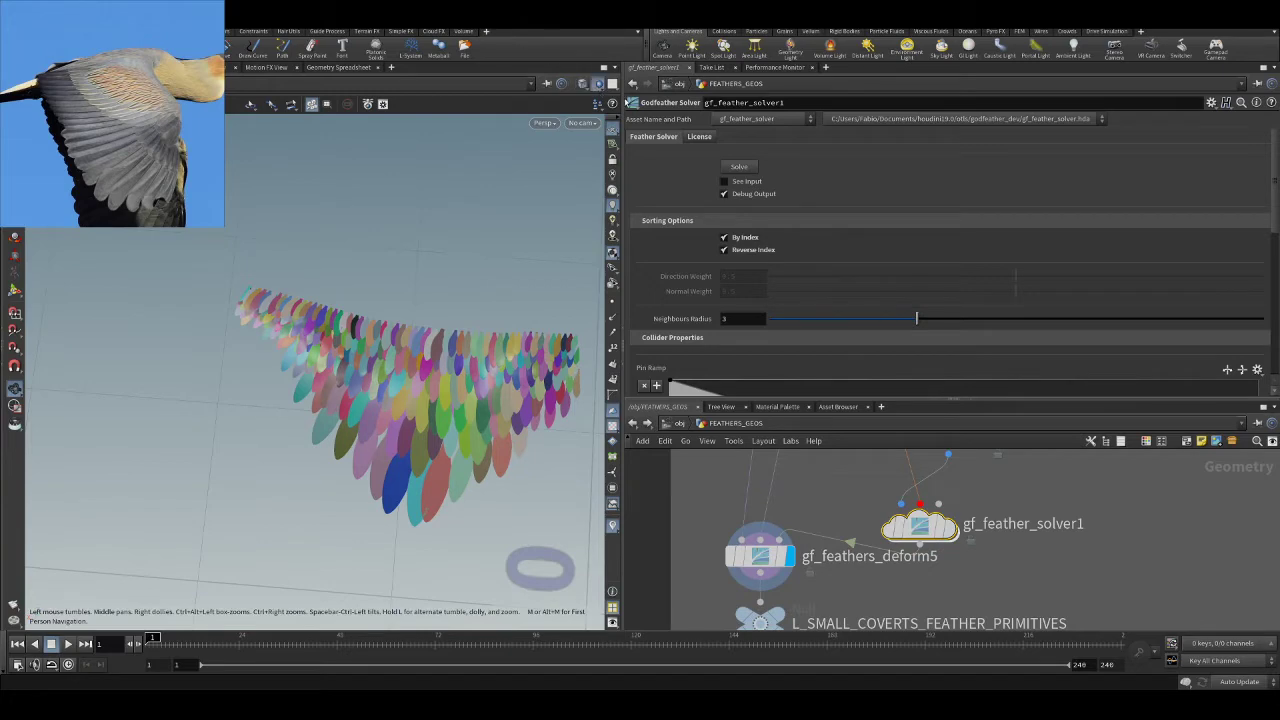
- Examine the left wing's small coverts from several angles, checking the wing tip, the shoulder and the overlap with the longer feathers
right_click_drag(379, 334, 389, 295)
left_click_drag(389, 295, 437, 346)
right_click_drag(437, 346, 428, 400)
mouse_move(428, 400)
left_mouse_down()
mouse_move(440, 405)
mouse_move(431, 411)
left_mouse_up()
right_click_drag(431, 411, 426, 400)
left_click_drag(426, 400, 397, 394)
right_click_drag(397, 394, 405, 360)
mouse_move(405, 360)
left_mouse_down()
mouse_move(400, 345)
mouse_move(386, 374)
mouse_move(404, 346)
left_mouse_up()
scroll(387, 373, "up", 4)
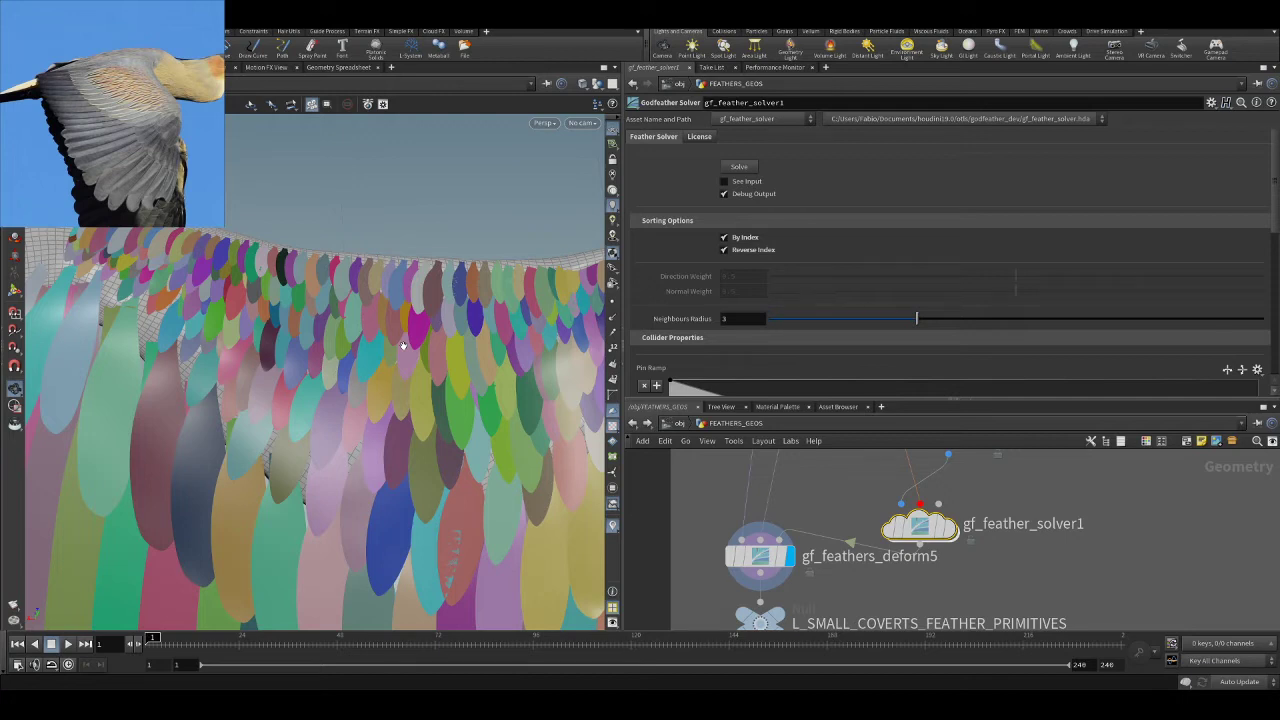
right_click_drag(454, 358, 266, 357)
left_click_drag(266, 357, 335, 356)
right_click_drag(335, 356, 375, 357)
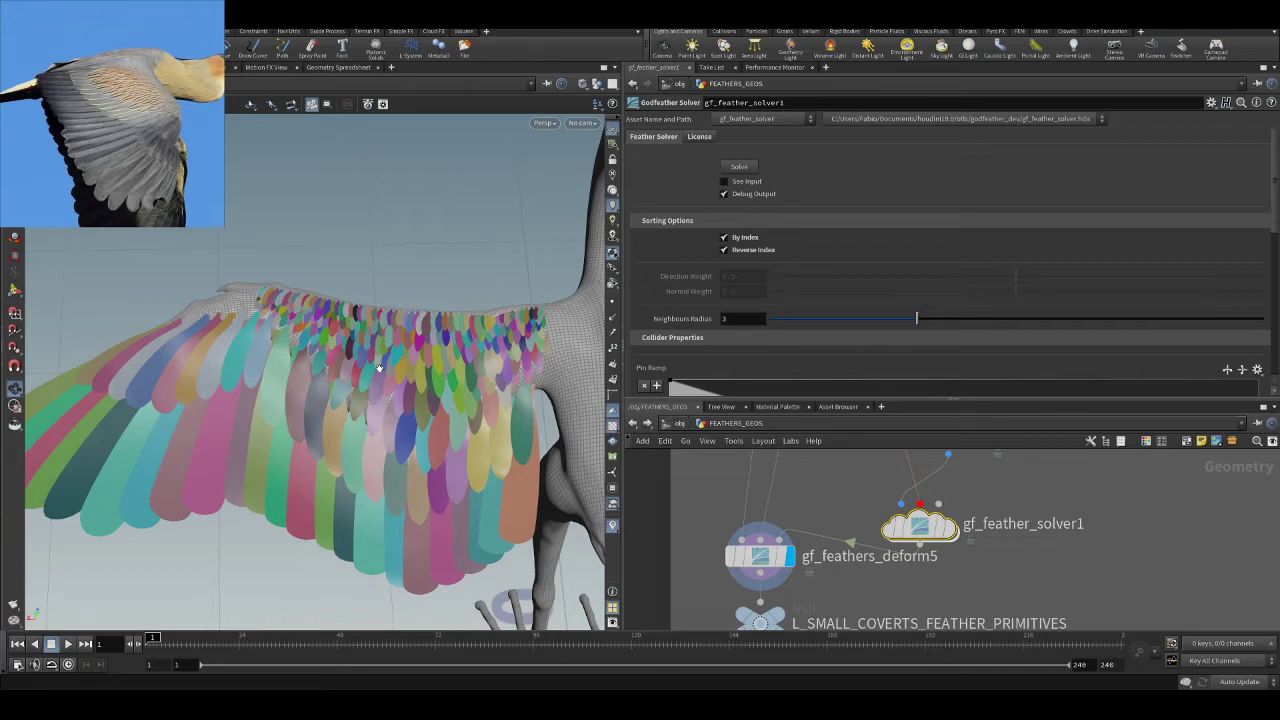
left_click_drag(336, 336, 371, 291)
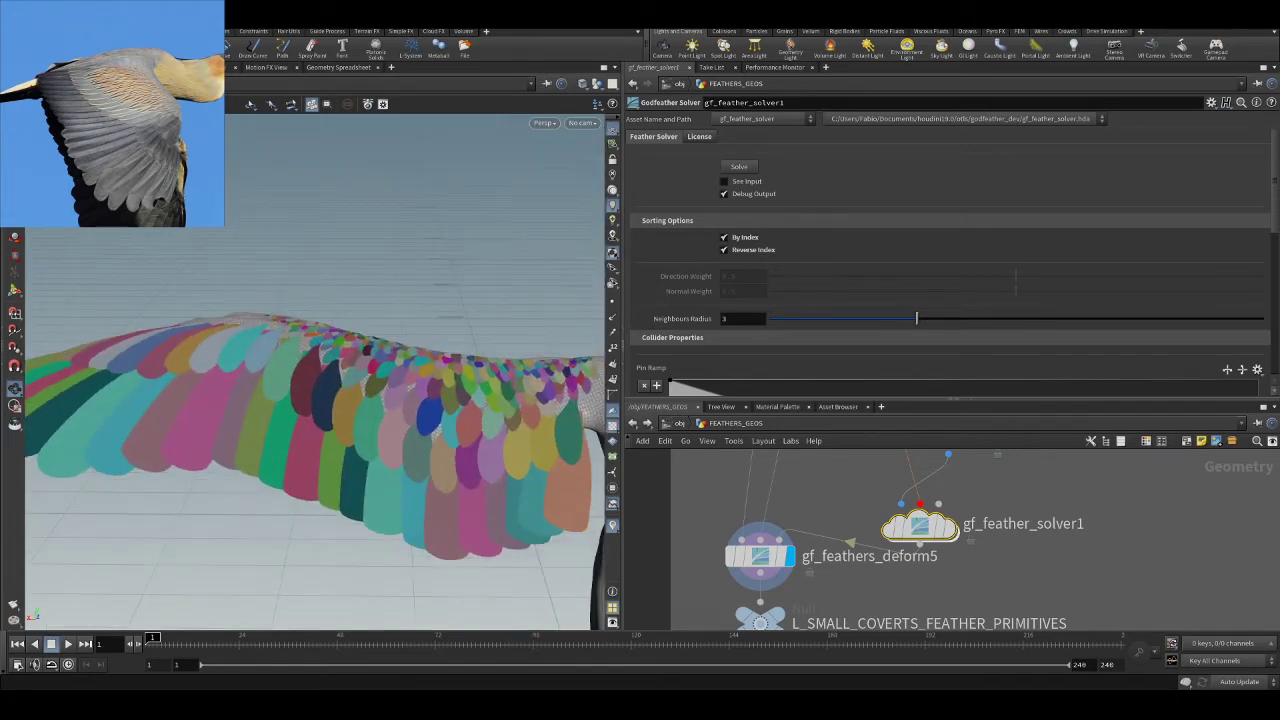
left_click_drag(360, 340, 412, 347)
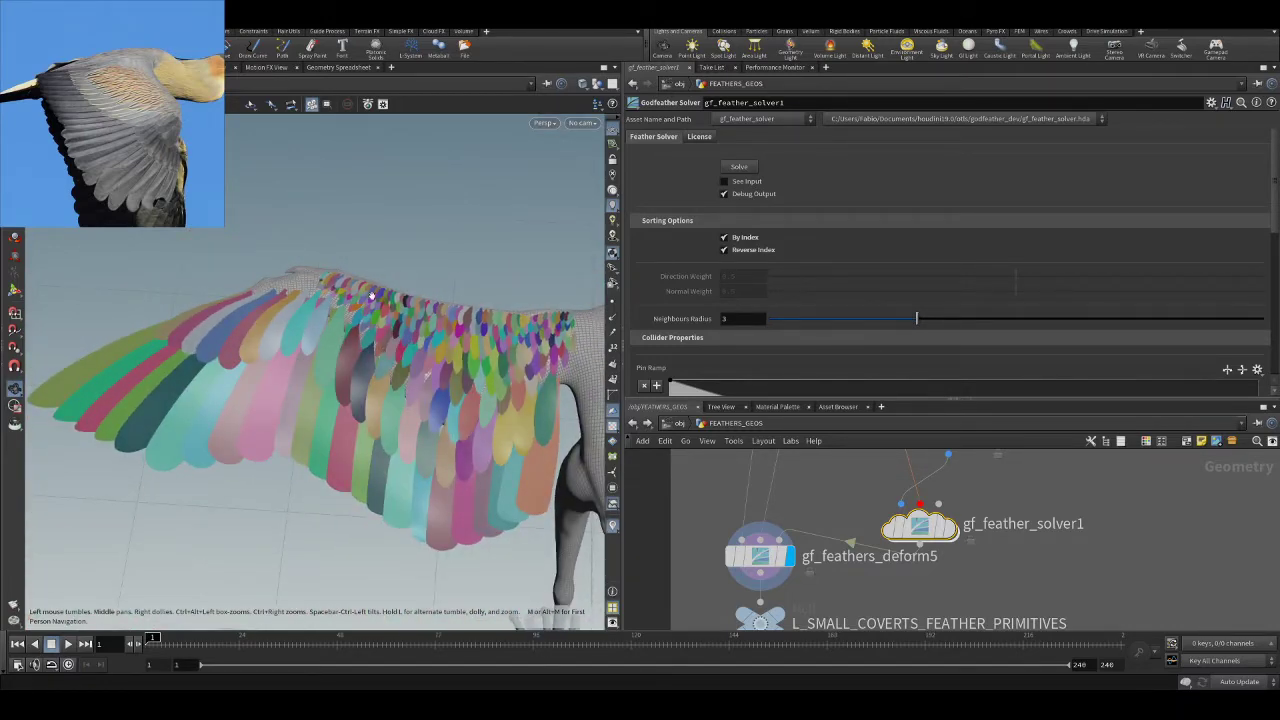
scroll(304, 294, "up", 6)
scroll(290, 283, "up", 2)
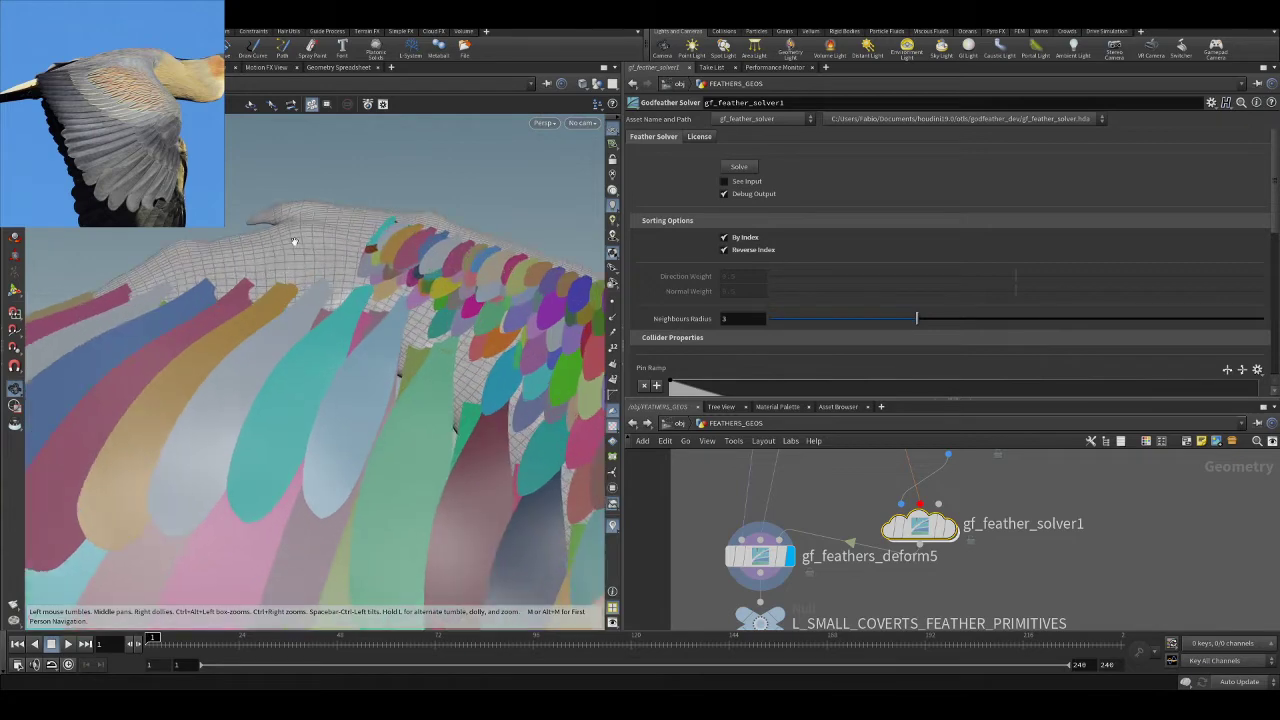
left_click_drag(361, 310, 362, 356)
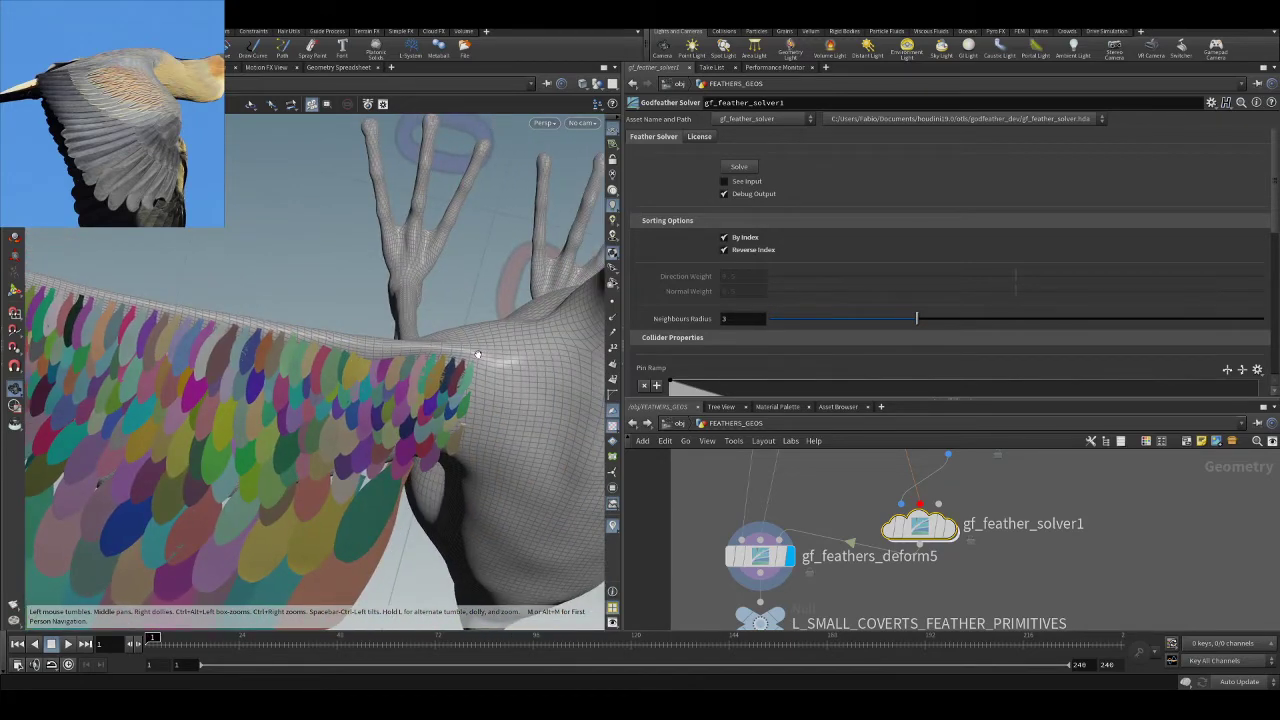
left_click_drag(123, 297, 514, 373)
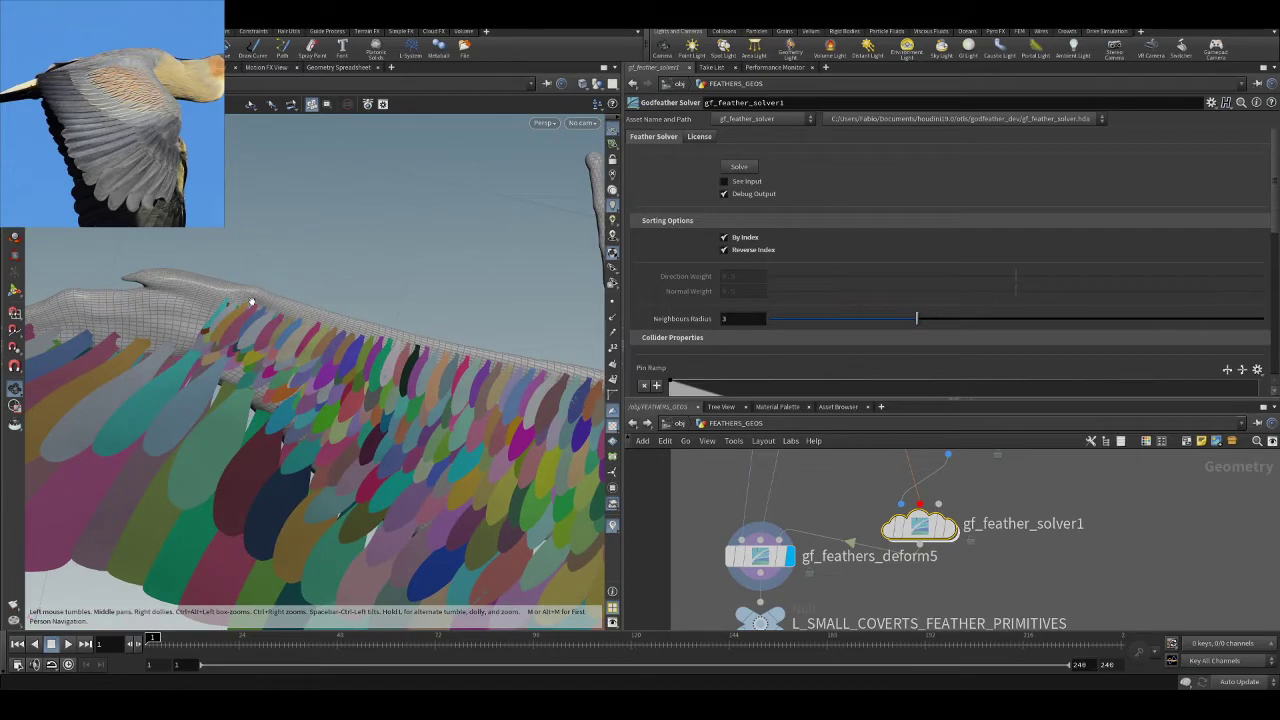
left_click_drag(466, 338, 393, 401)
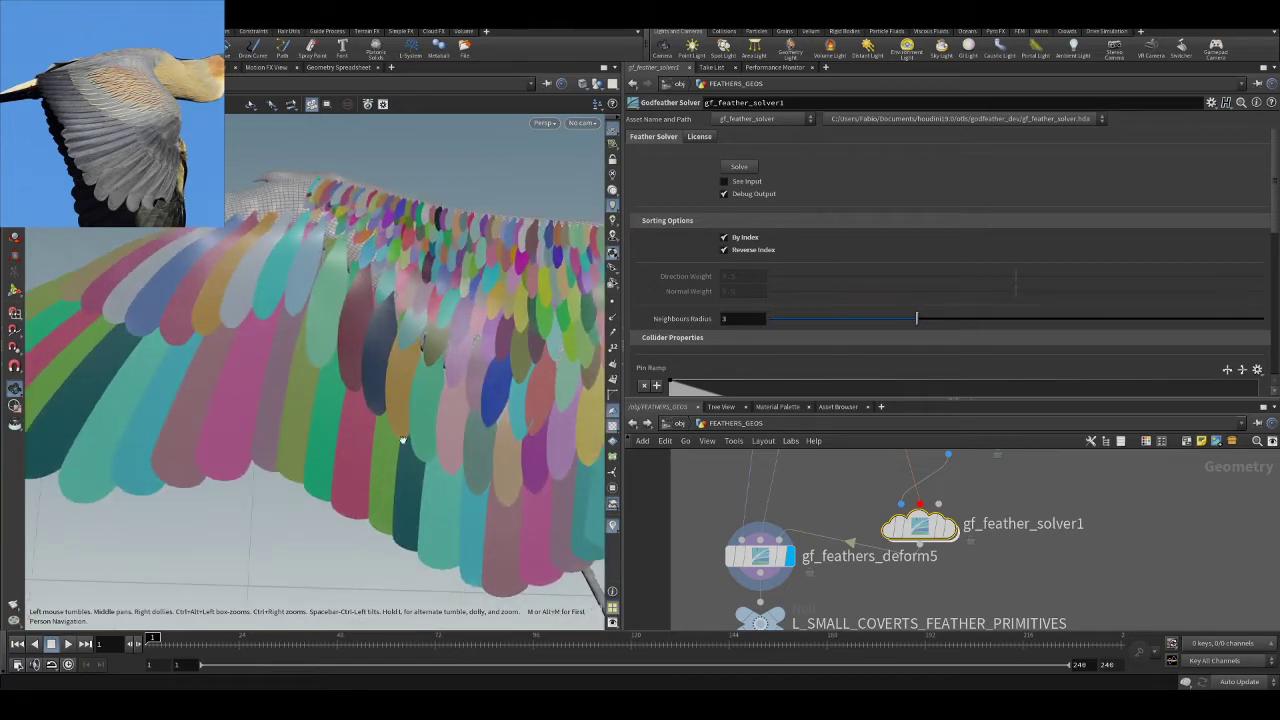
scroll(360, 330, "up", 2)
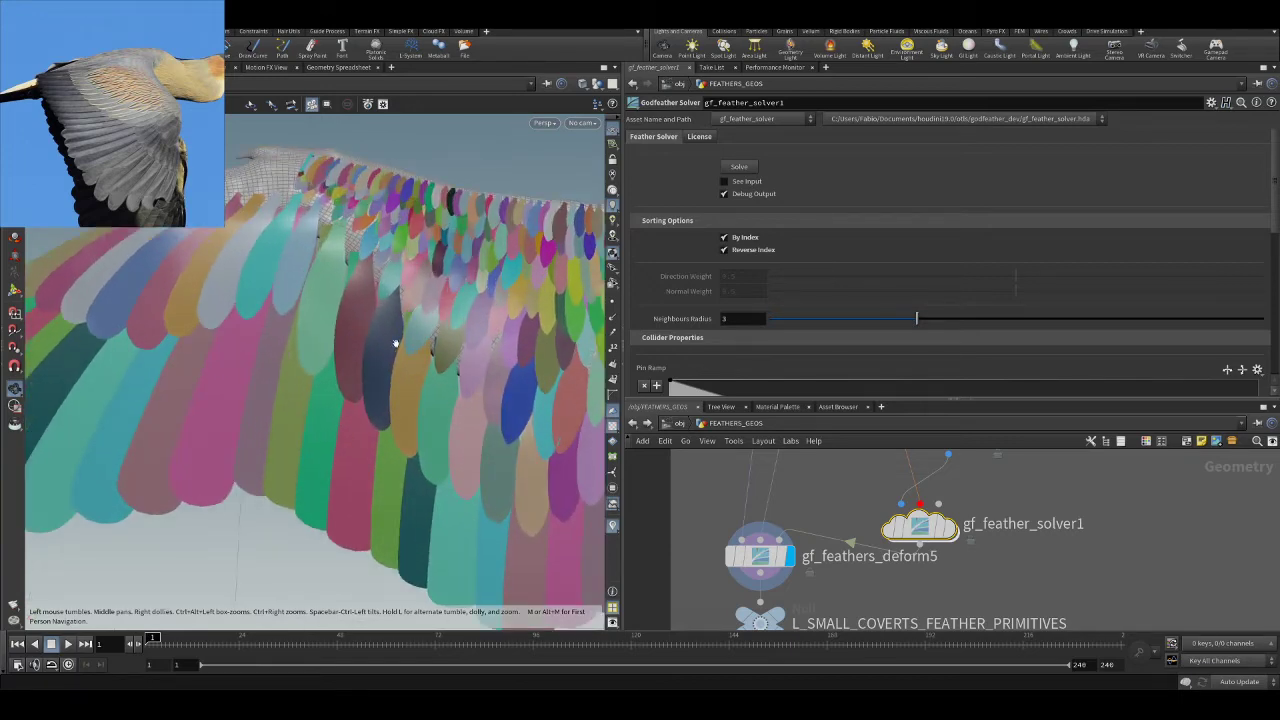
left_click_drag(328, 330, 244, 199)
left_click_drag(321, 303, 573, 394)
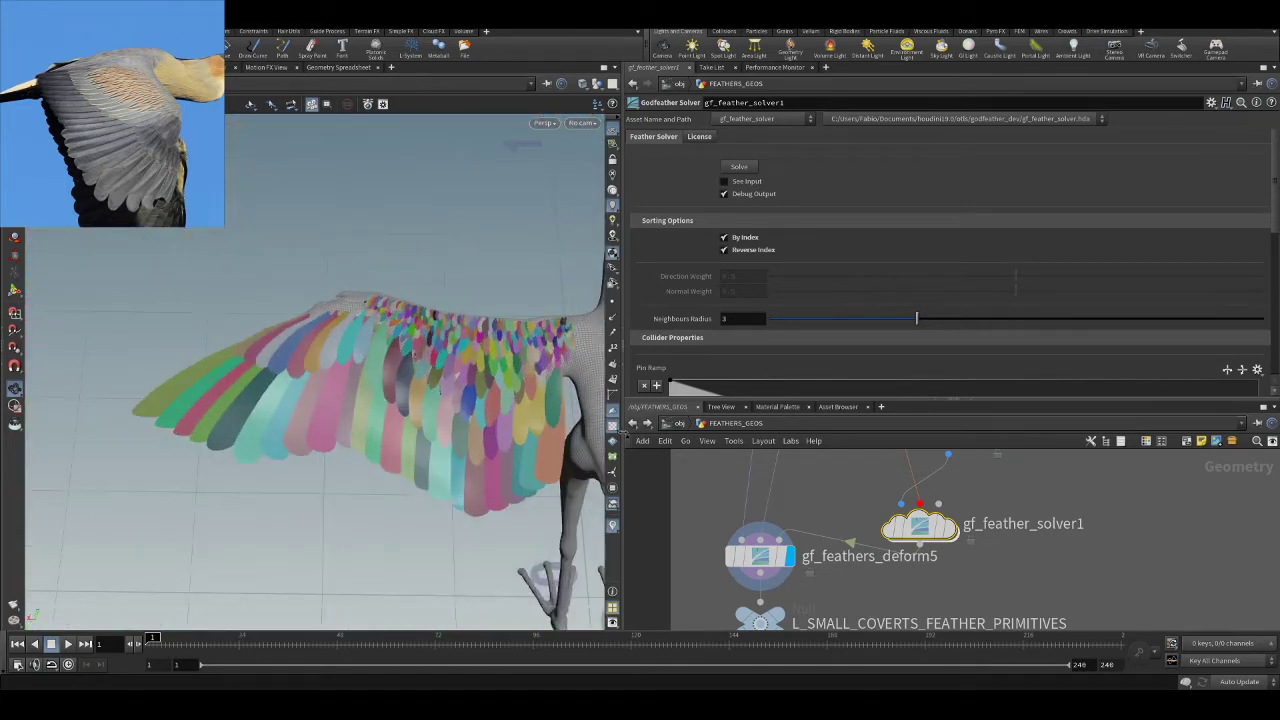
- Return to the object level, save the scene and check the complete left wing
left_click_drag(684, 424, 696, 434)
left_click(681, 423)
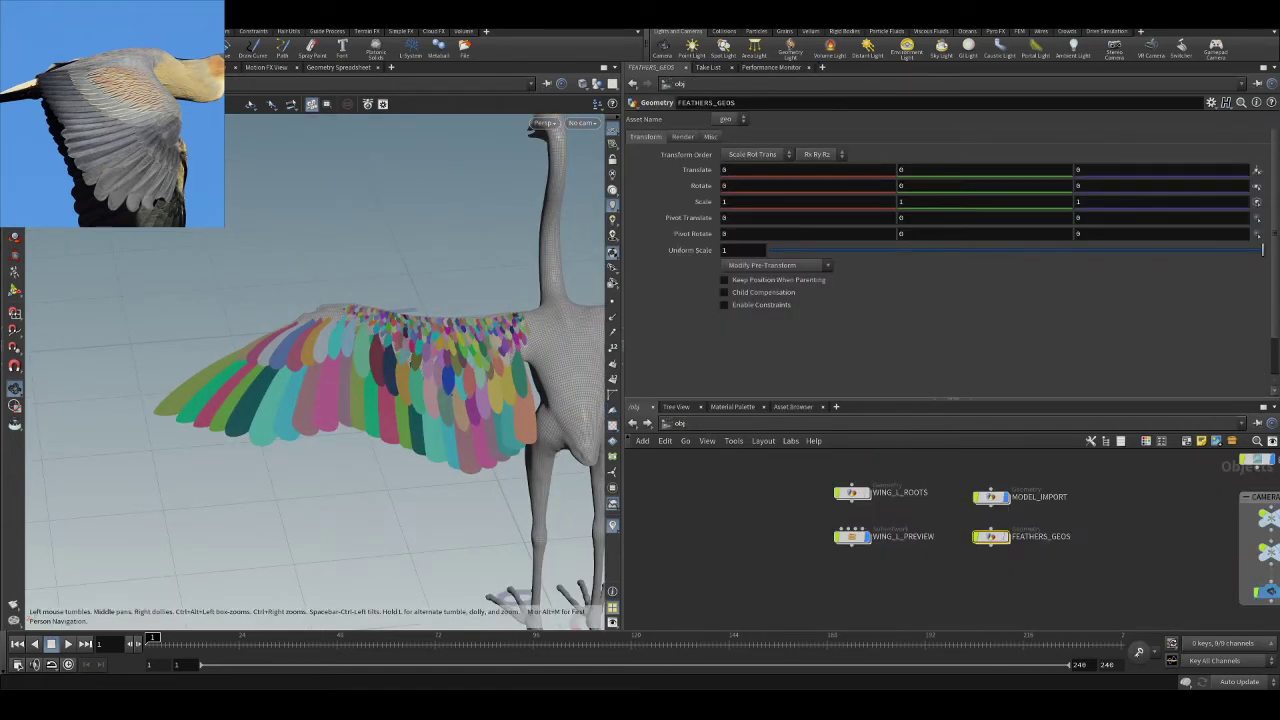
key("ctrl+s")
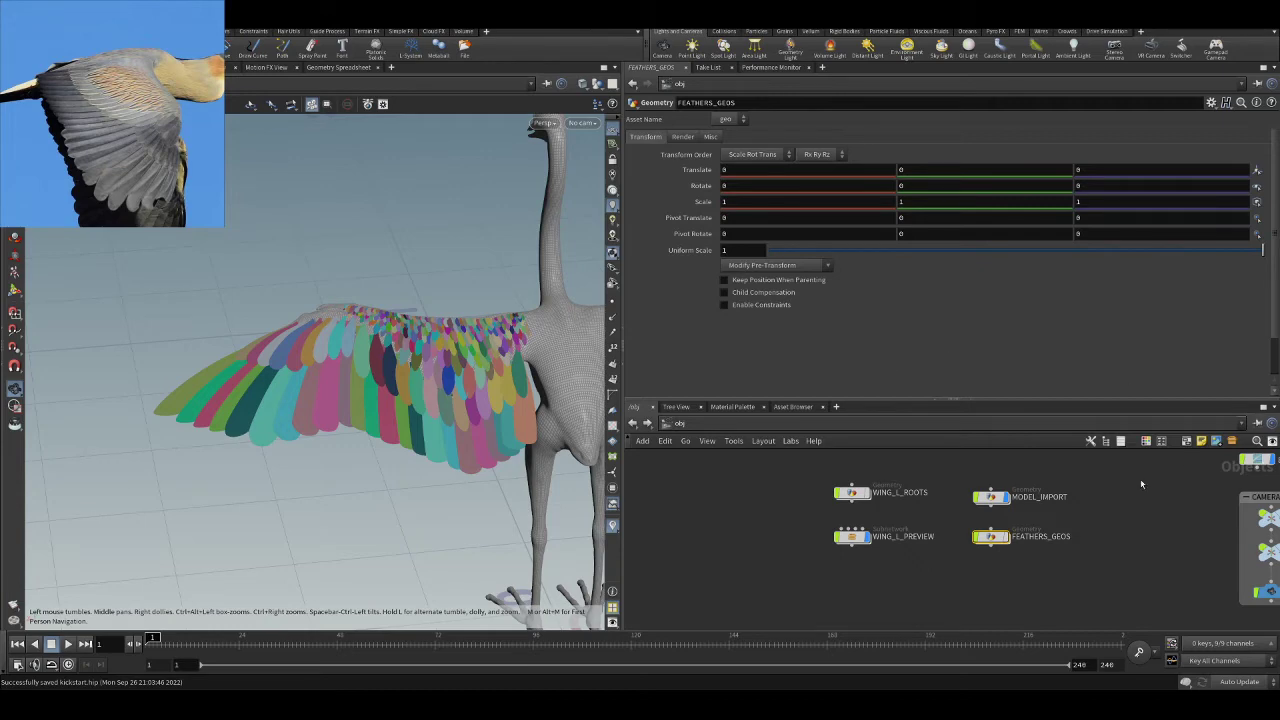
left_click_drag(508, 478, 434, 382)
scroll(438, 390, "up", 5)
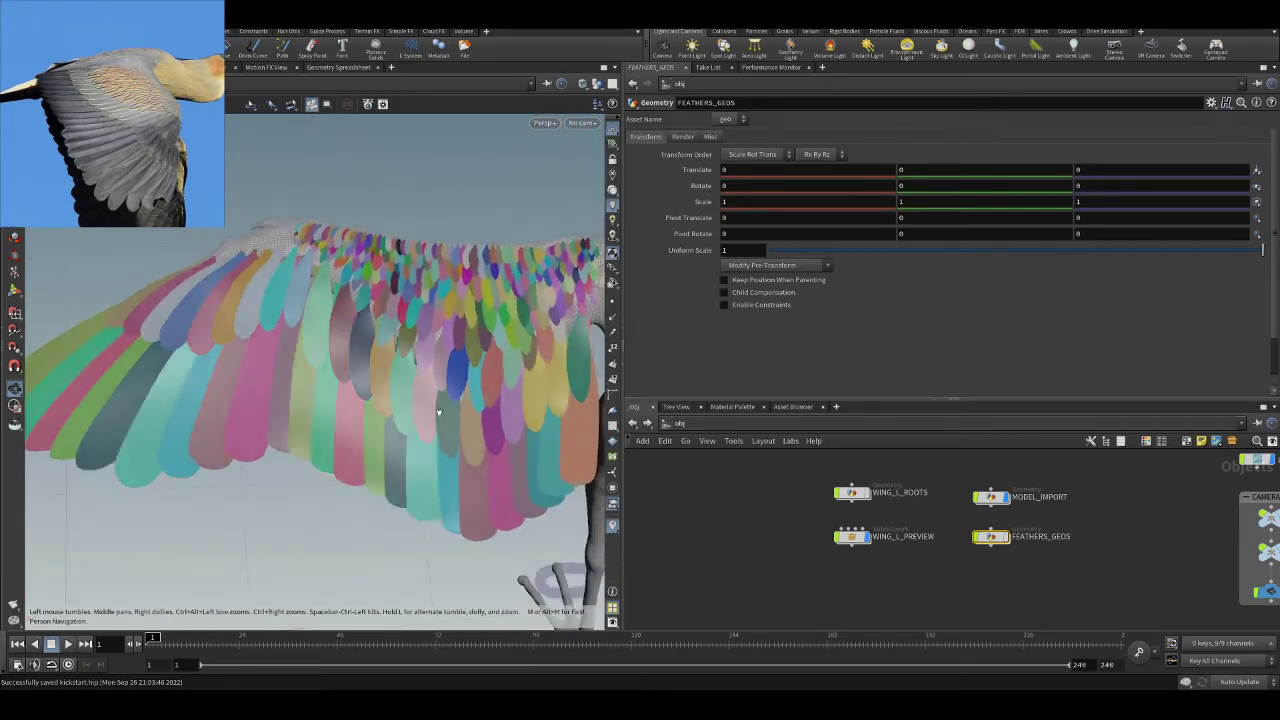
scroll(438, 417, "down", 5)
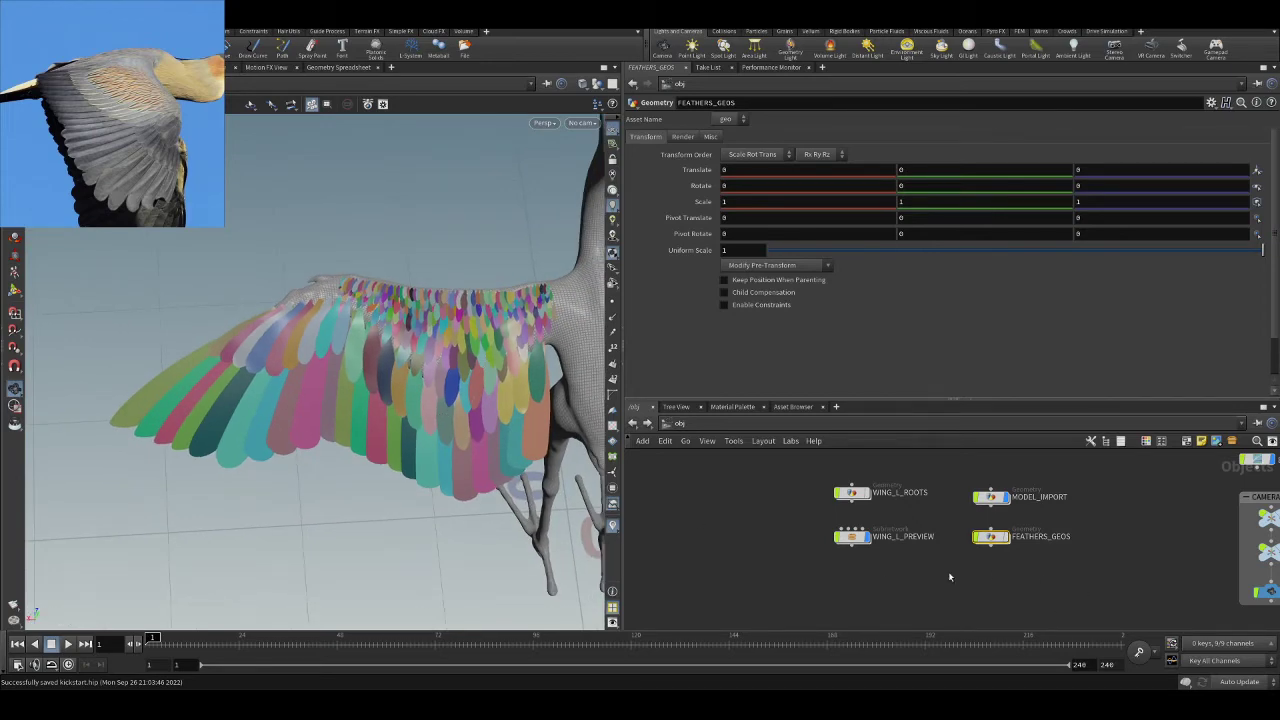
- Shift the WING_L_ROOTS, WING_L_PREVIEW, MODEL_IMPORT and FEATHERS_GEOS nodes together, away from the CAMERAS box, to make room
key("h")
scroll(940, 549, "up", 2)
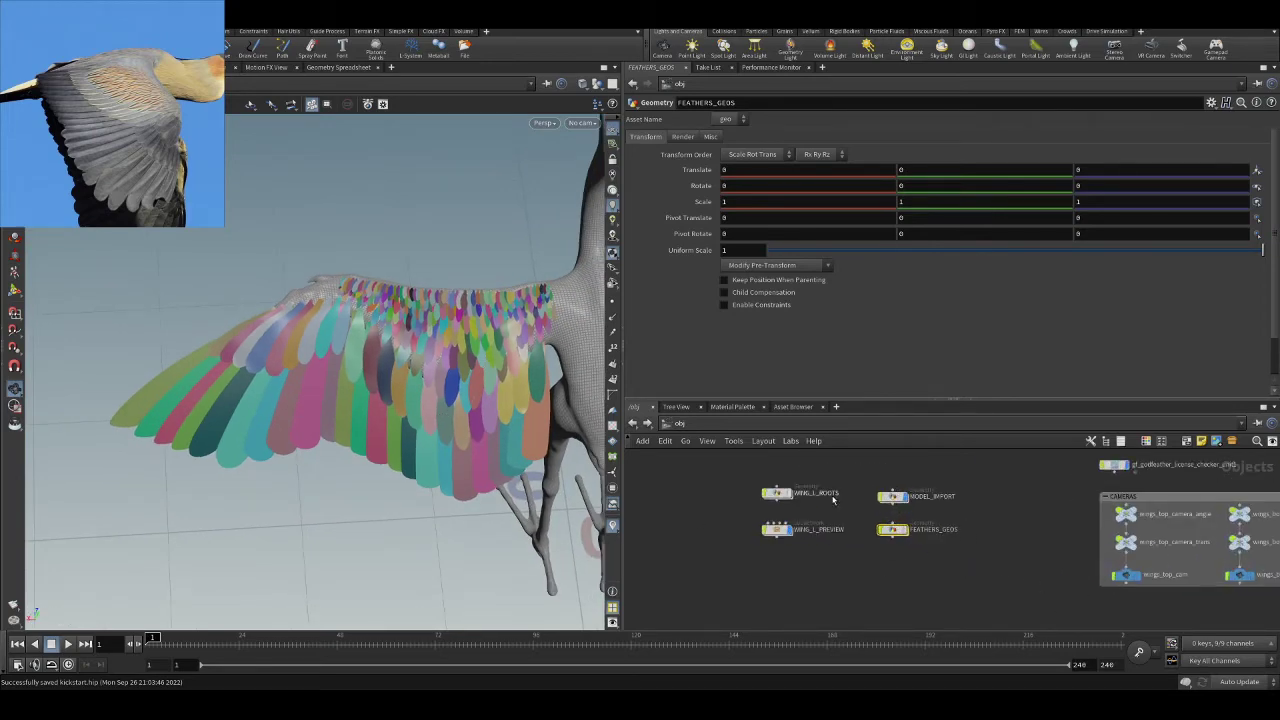
left_click_drag(720, 457, 839, 529)
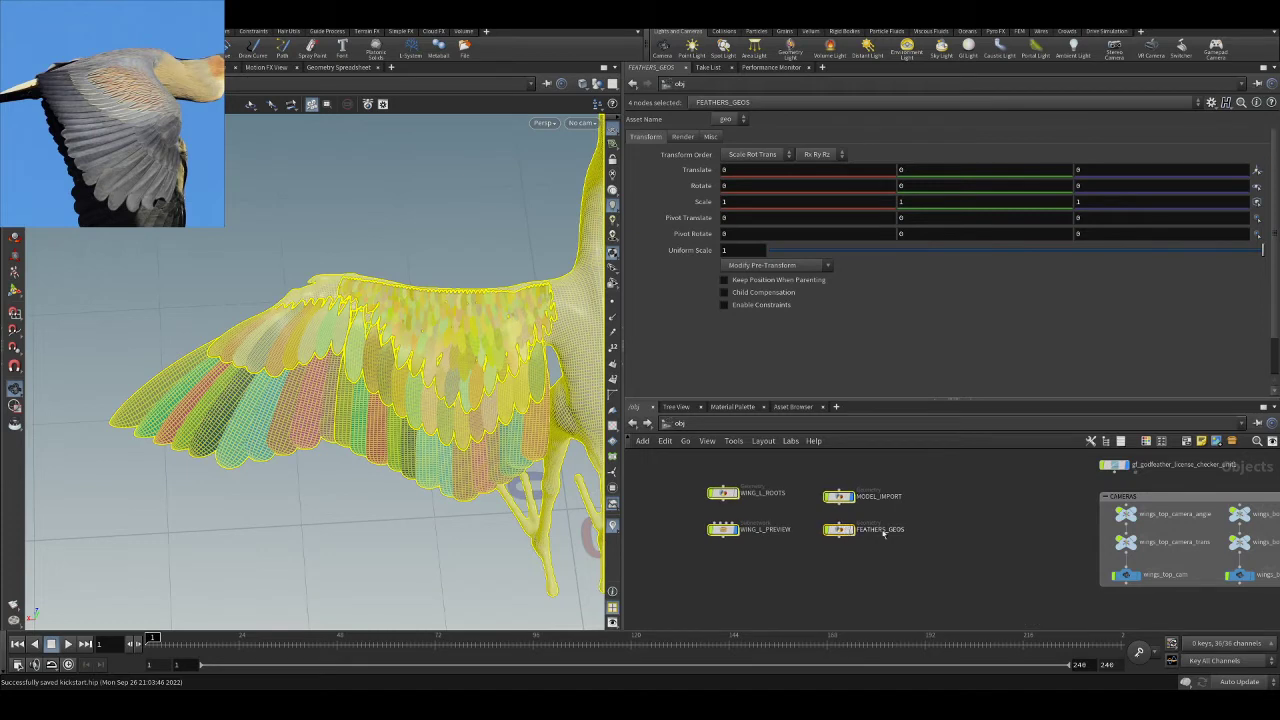
left_click(949, 537)
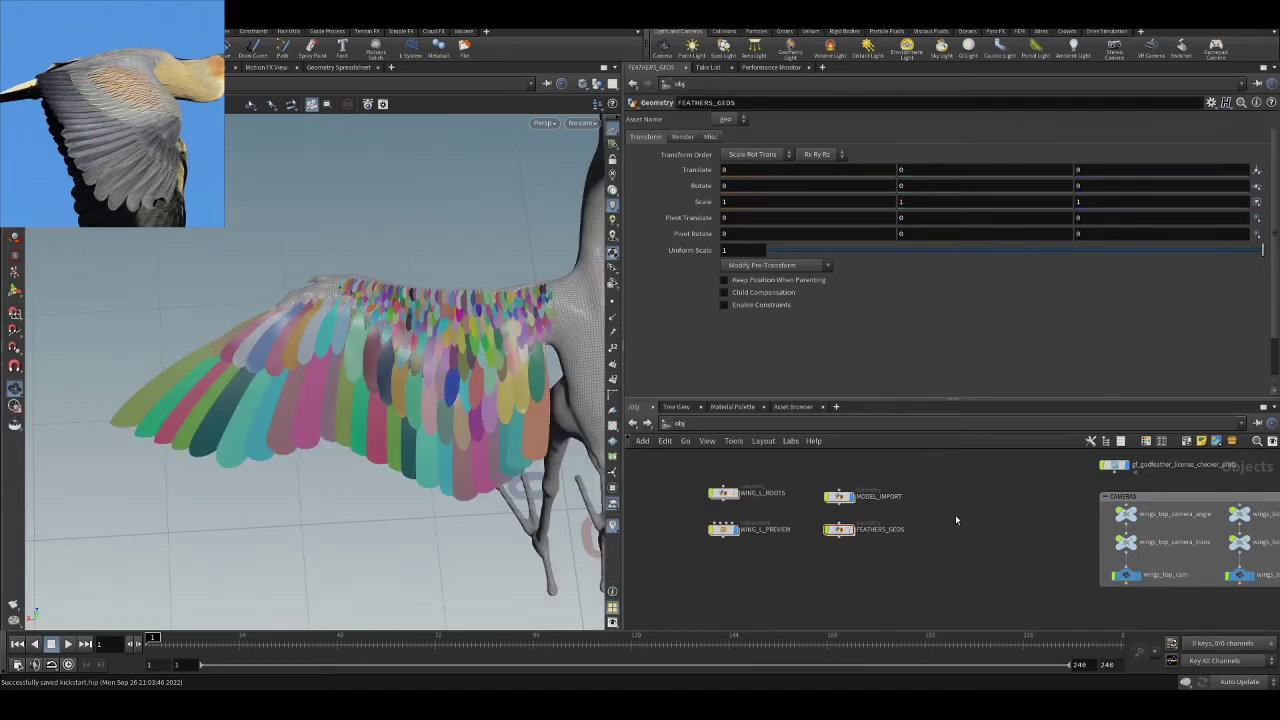
- Add a Feather System node beside MODEL_IMPORT and save the scene
scroll(955, 522, "up", 1)
key("Tab")
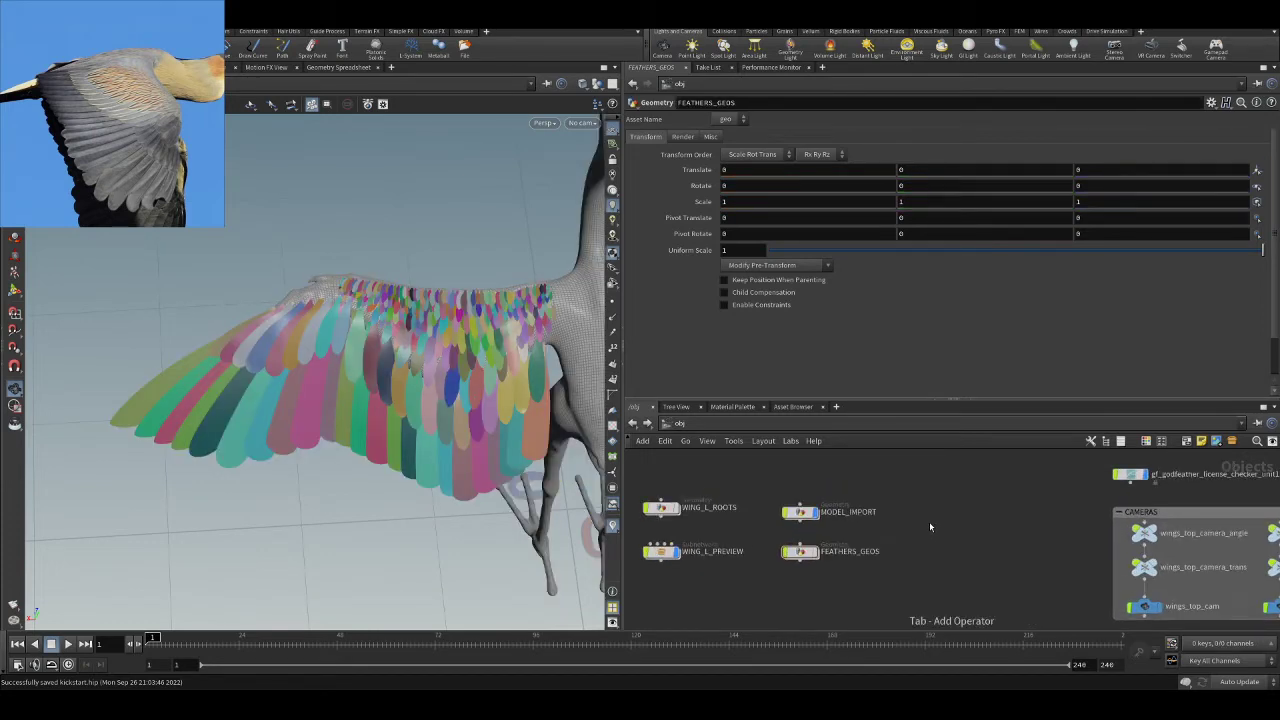
left_click(929, 524)
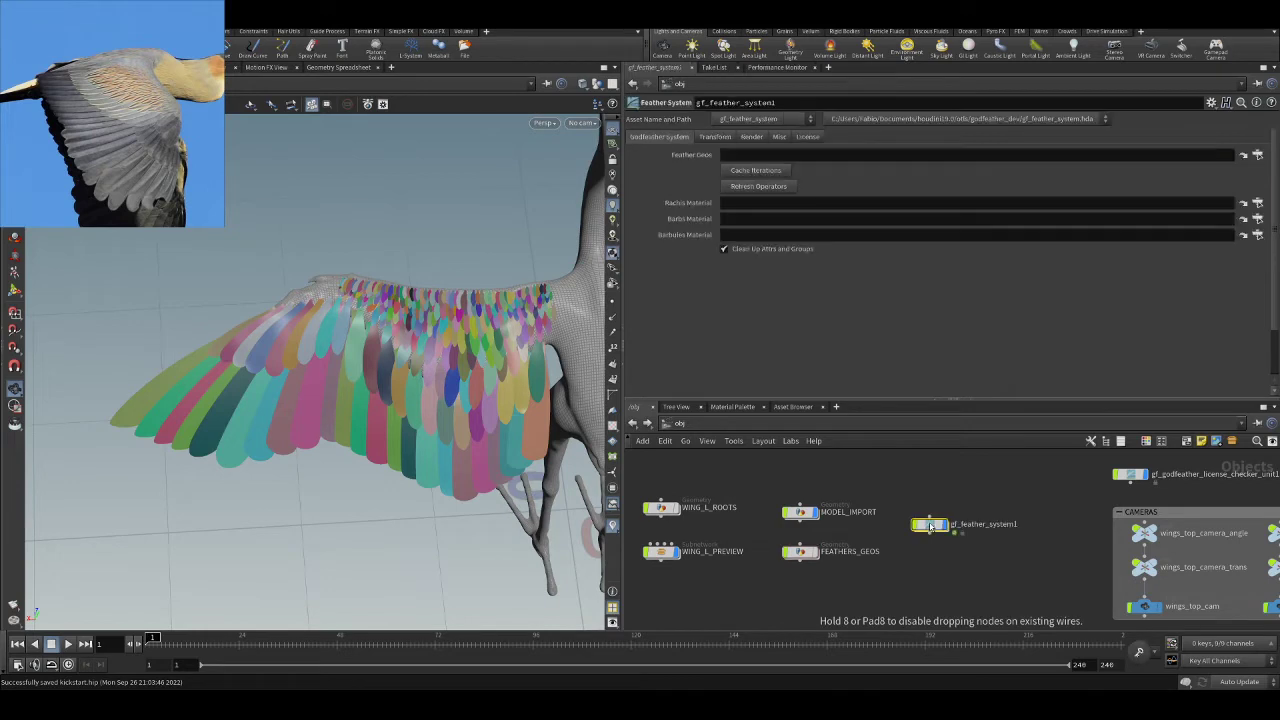
left_click_drag(930, 524, 956, 512)
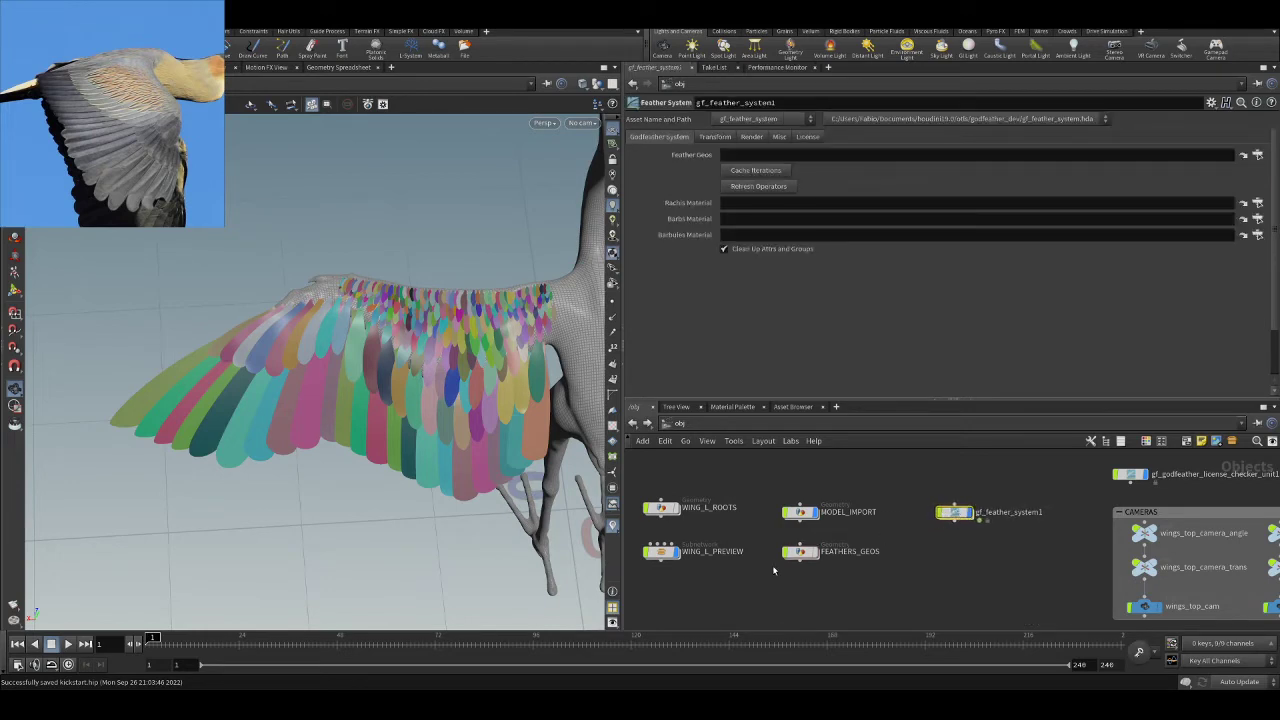
middle_click_drag(715, 597, 782, 557)
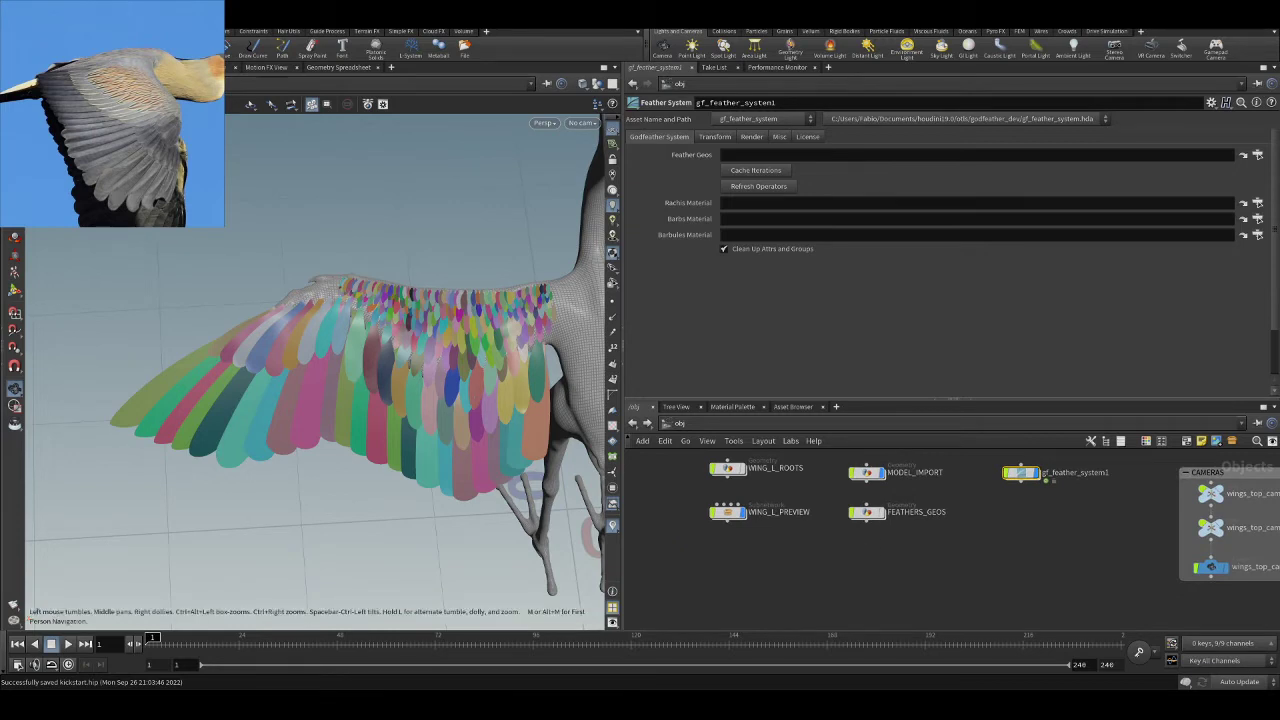
key("ctrl+s")
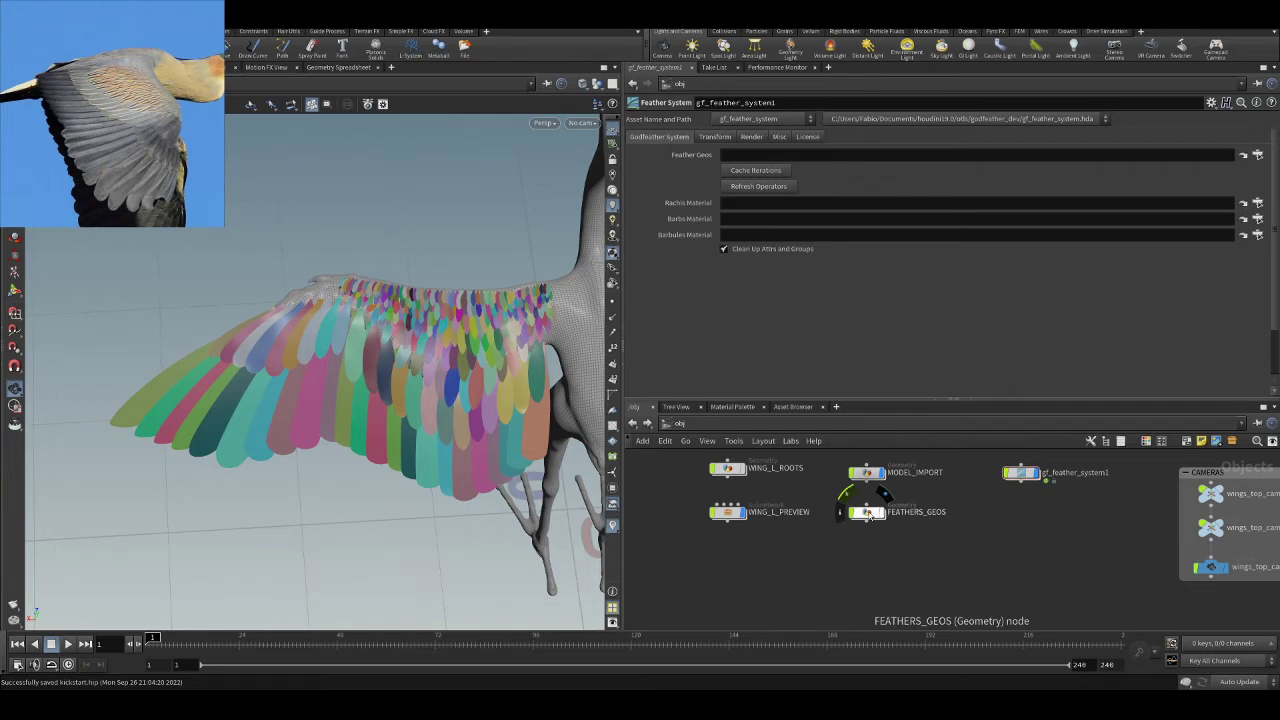
- Enter the FEATHERS_GEOS network and place a Merge node in the empty space beside the secondary coverts box
double_click(868, 512)
scroll(900, 530, "down", 6)
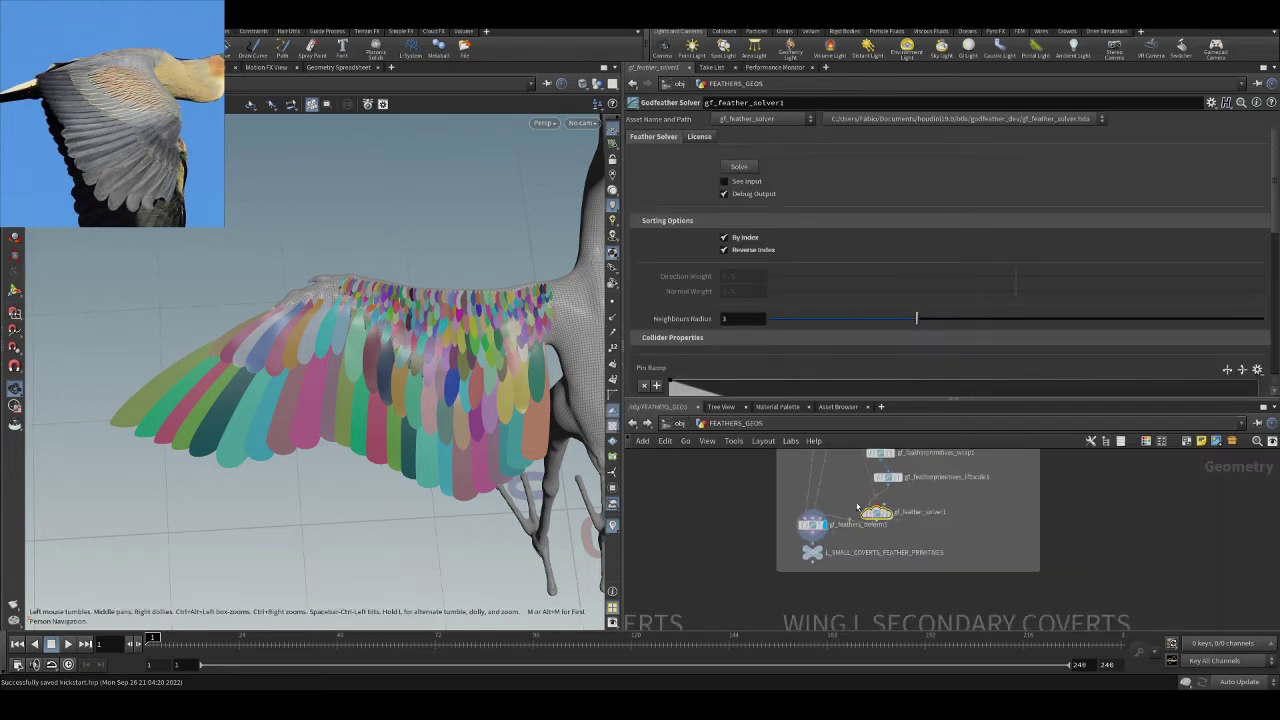
middle_click_drag(1055, 565, 1058, 477)
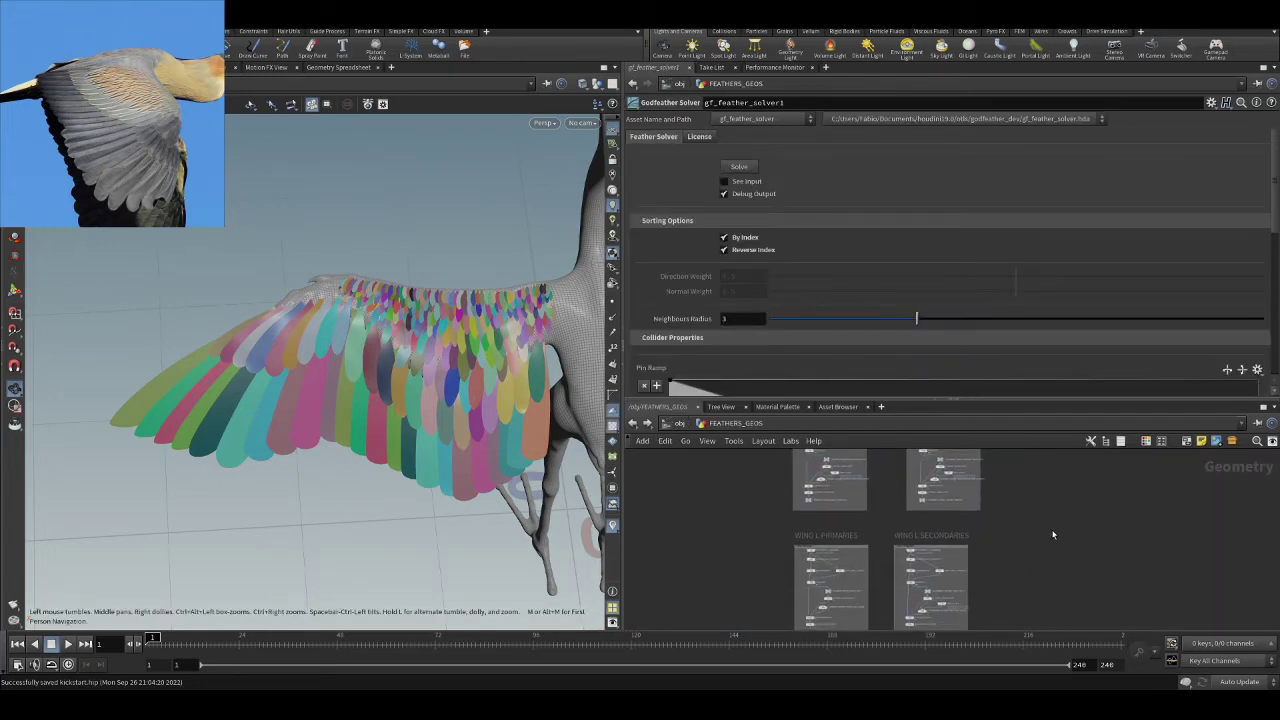
middle_click_drag(1051, 534, 982, 460)
scroll(994, 546, "up", 3)
middle_click_drag(965, 537, 960, 554)
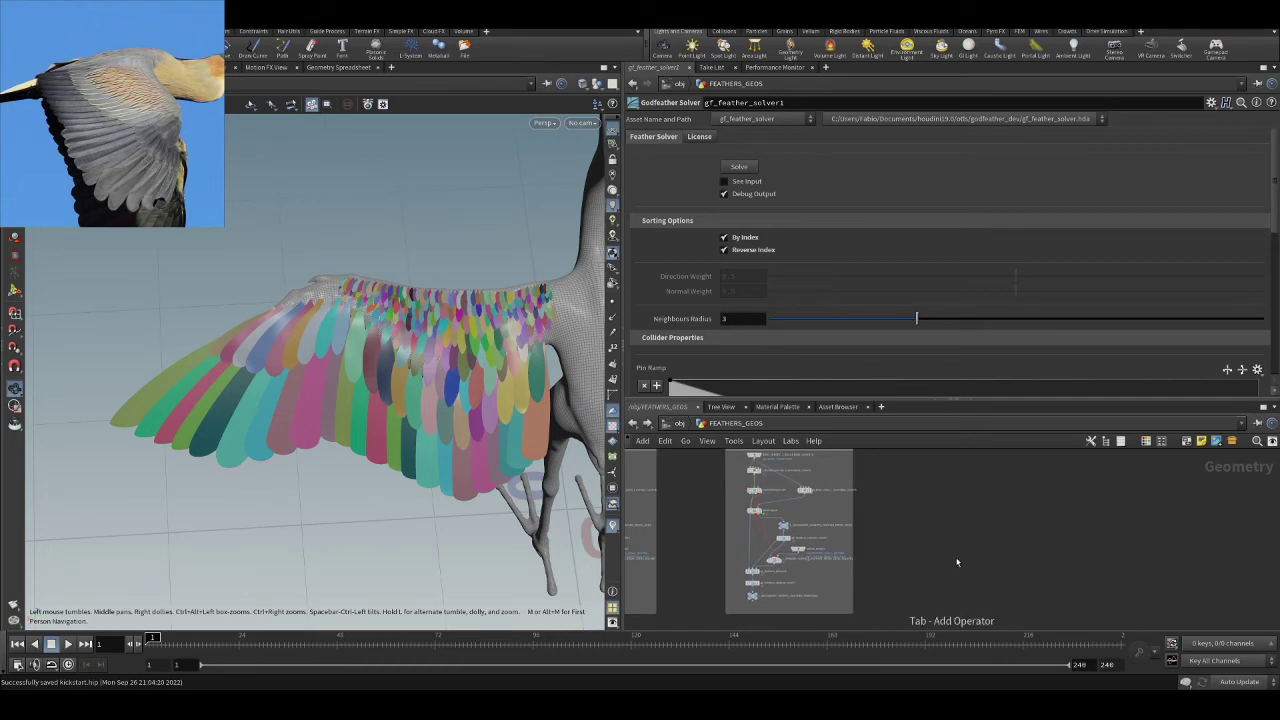
key("Return")
left_click(957, 558)
- Rename the Merge node to ALL_FEATHERS
scroll(959, 555, "up", 5)
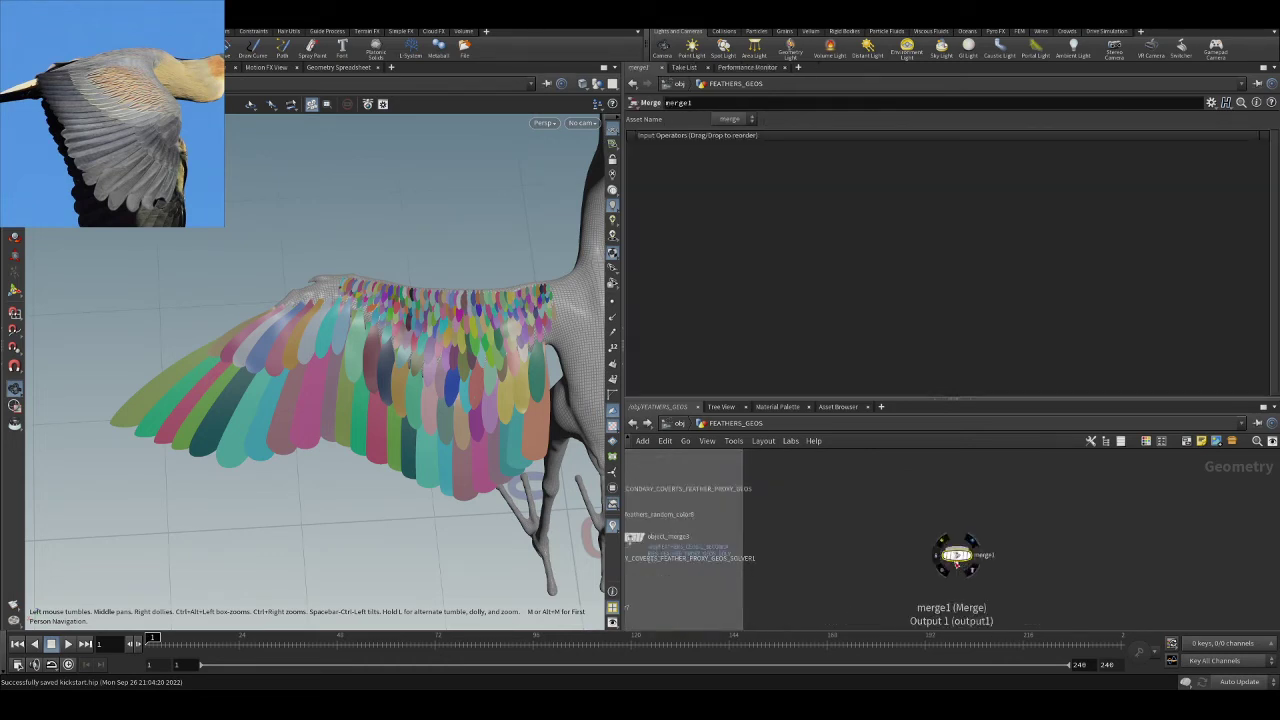
left_click(1020, 549)
type("ALL_FEARTHE")
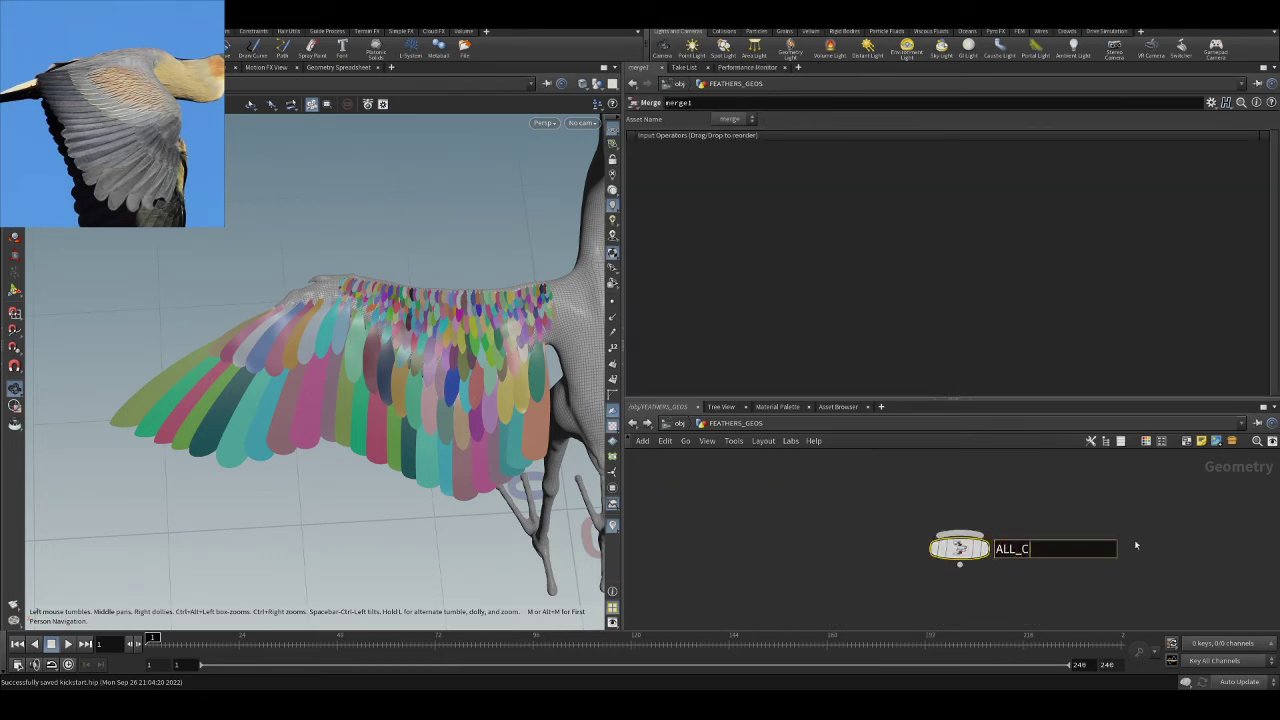
key("BackSpace")
key("BackSpace")
key("BackSpace")
key("BackSpace")
type("THERS")
key("Return")
- Connect the L_SMALL_COVERTS_FEATHER_PRIMITIVES output to the ALL_FEATHERS merge
scroll(1082, 500, "down", 6)
middle_click_drag(963, 526, 959, 683)
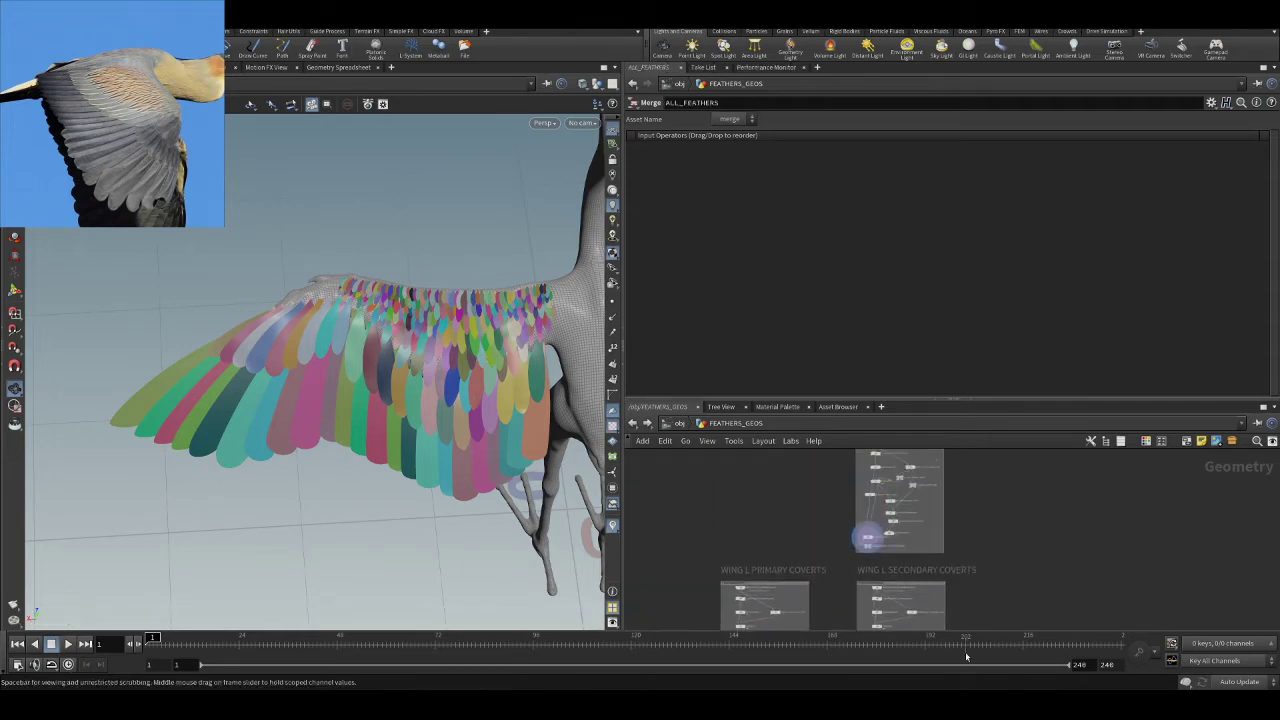
scroll(956, 549, "up", 2)
scroll(832, 551, "up", 2)
left_click(794, 554)
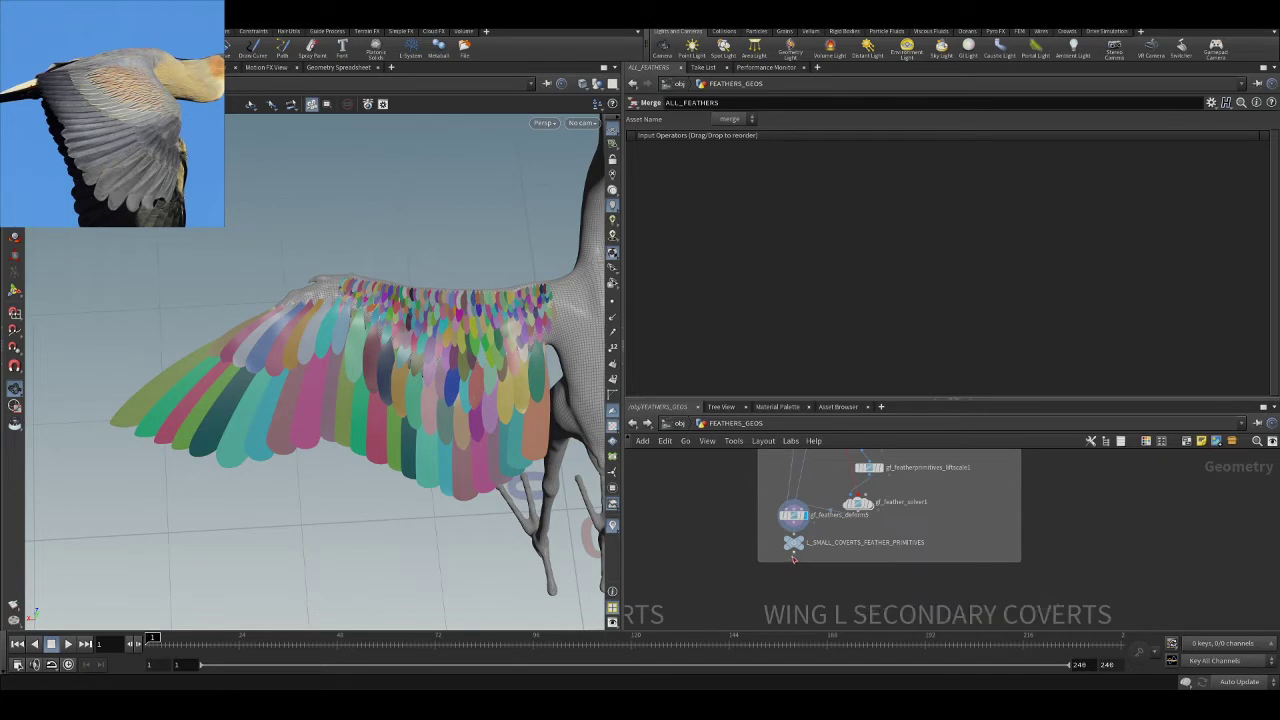
scroll(1020, 563, "down", 2)
middle_click_drag(1130, 590, 1045, 455)
middle_click_drag(1070, 595, 1034, 505)
left_click(1023, 536)
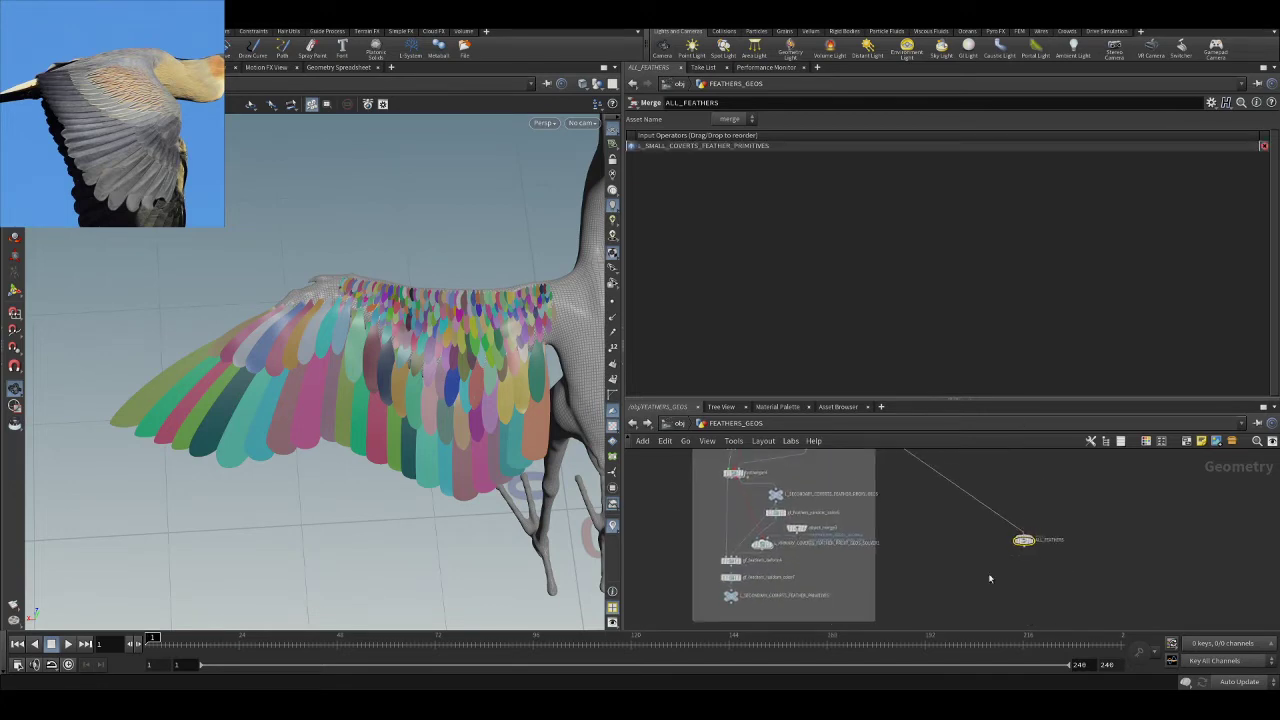
- Connect the L_SECONDARY_COVERTS_FEATHER_PRIMITIVES and L_PRIMARY_COVERTS_FEATHER_PRIMITIVES outputs to the ALL_FEATHERS merge
middle_click_drag(991, 577, 899, 519)
left_click(795, 499)
scroll(1071, 509, "down", 2)
left_click(1026, 540)
scroll(900, 560, "down", 1)
left_click(729, 559)
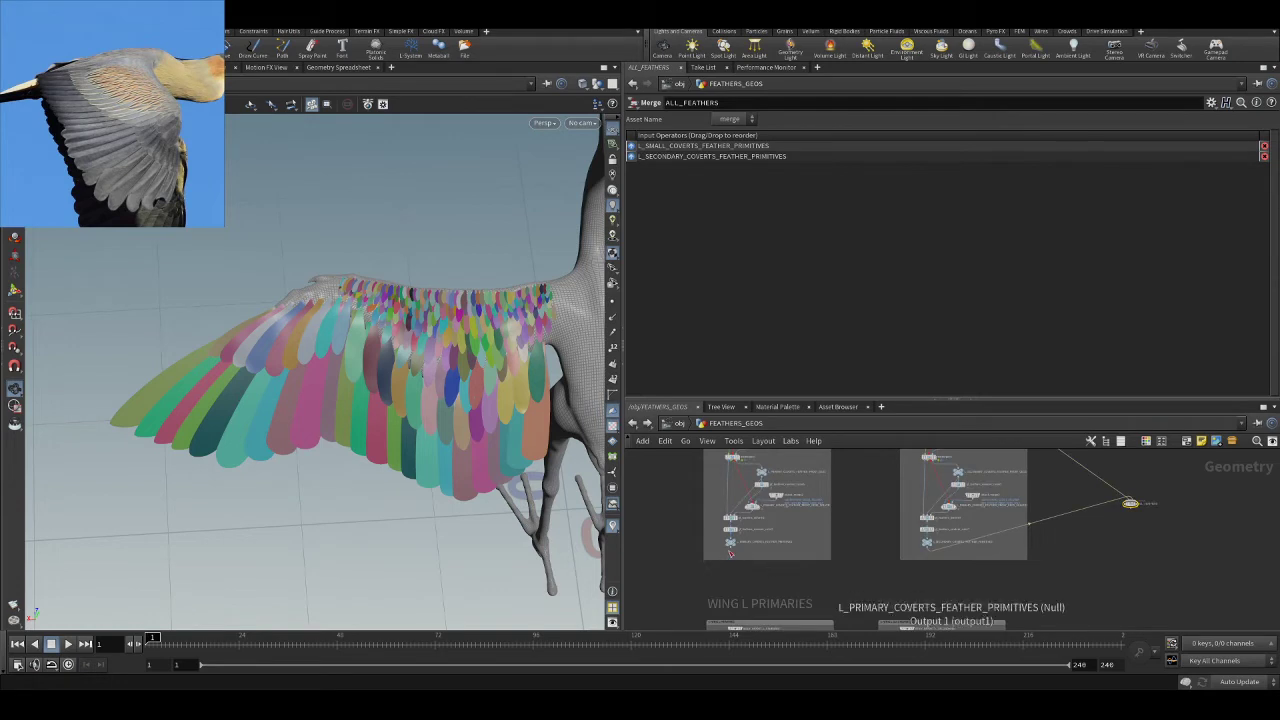
left_click(1130, 503)
middle_click_drag(1111, 572, 1123, 461)
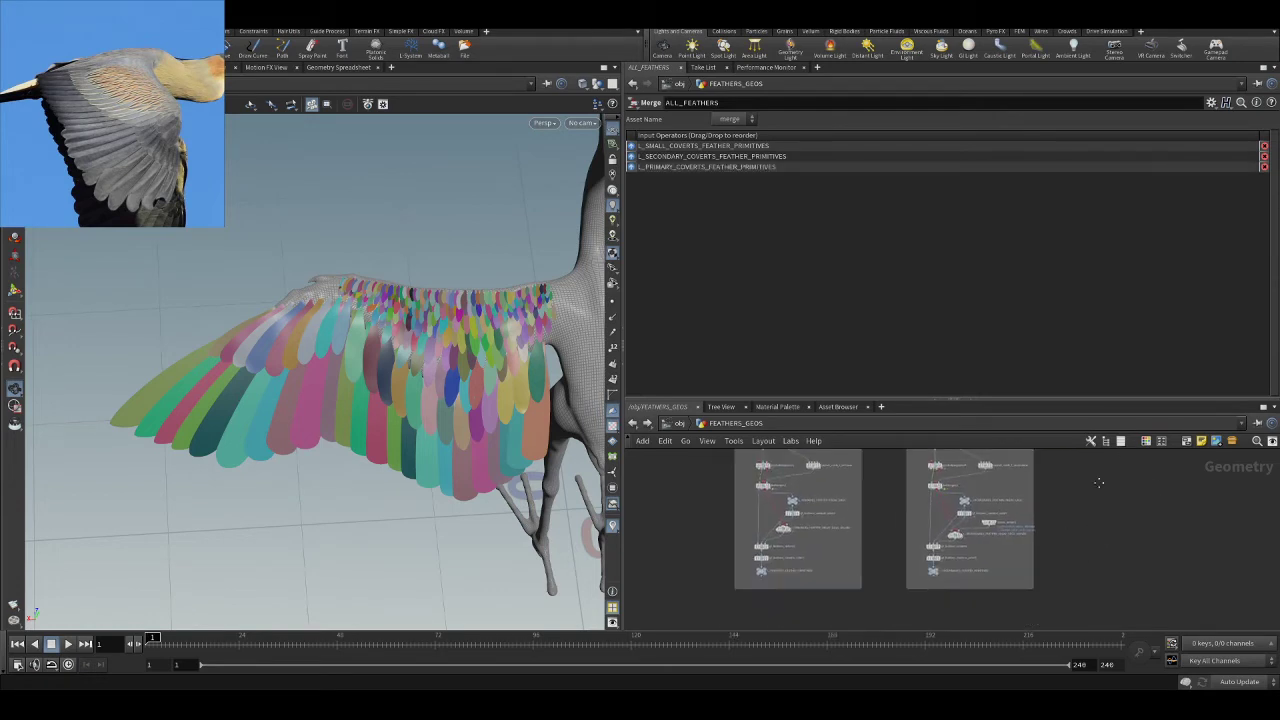
- Connect the L_SECONDARIES_FEATHER_PRIMITIVES output and the other remaining feather primitives output to the ALL_FEATHERS merge
scroll(1000, 536, "up", 5)
left_click_drag(1125, 600, 653, 514)
middle_click_drag(848, 606, 946, 615)
left_click_drag(1156, 585, 688, 515)
scroll(1046, 563, "down", 5)
middle_click_drag(1088, 565, 872, 579)
left_click(868, 570)
middle_click_drag(1080, 458, 945, 694)
scroll(944, 502, "up", 5)
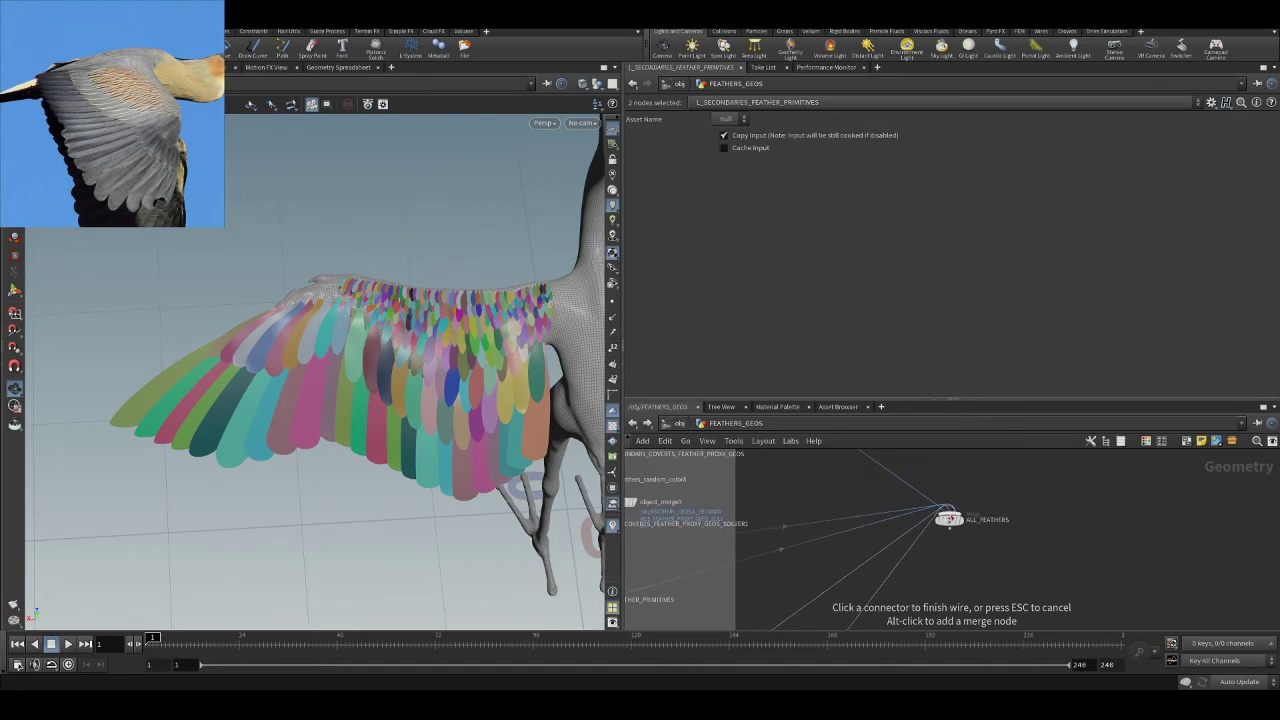
left_click(946, 512)
scroll(1040, 553, "up", 2)
- At object level, assign the license manager on gf_feather_system1 and set its Feather Geos to /obj/FEATHERS_GEOS/ALL_FEATHERS
left_click(686, 424)
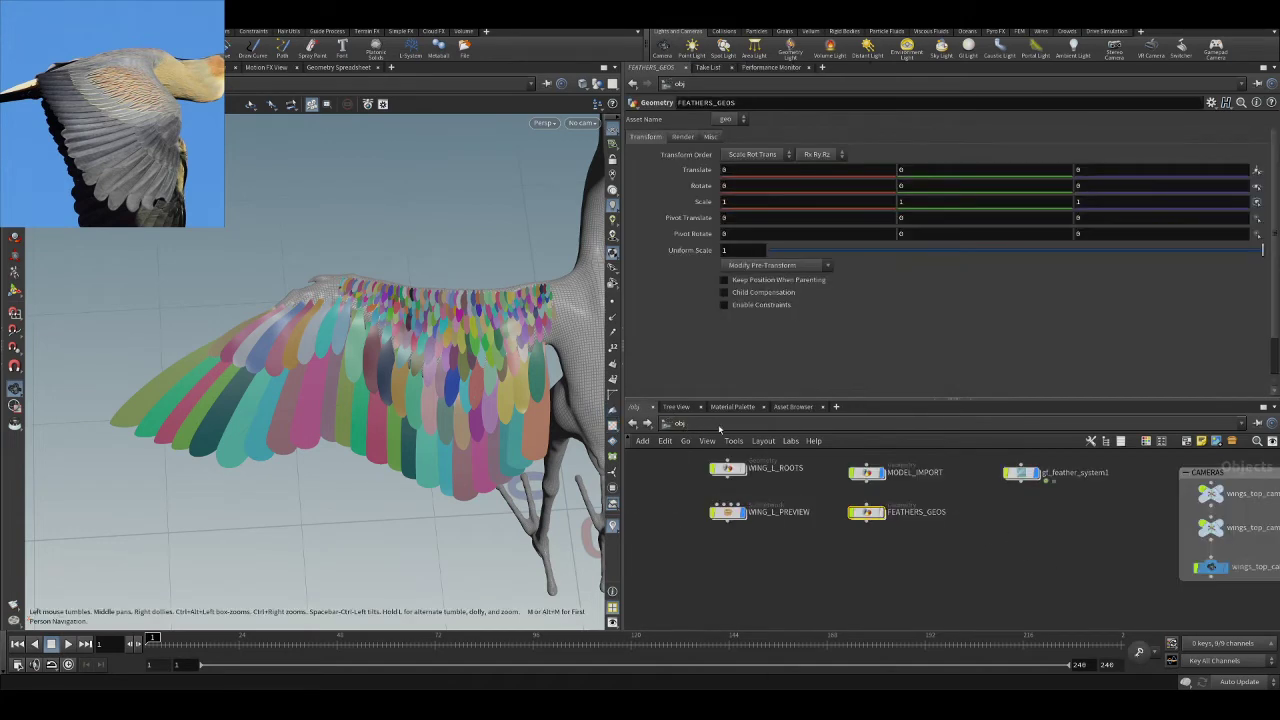
left_click(958, 539)
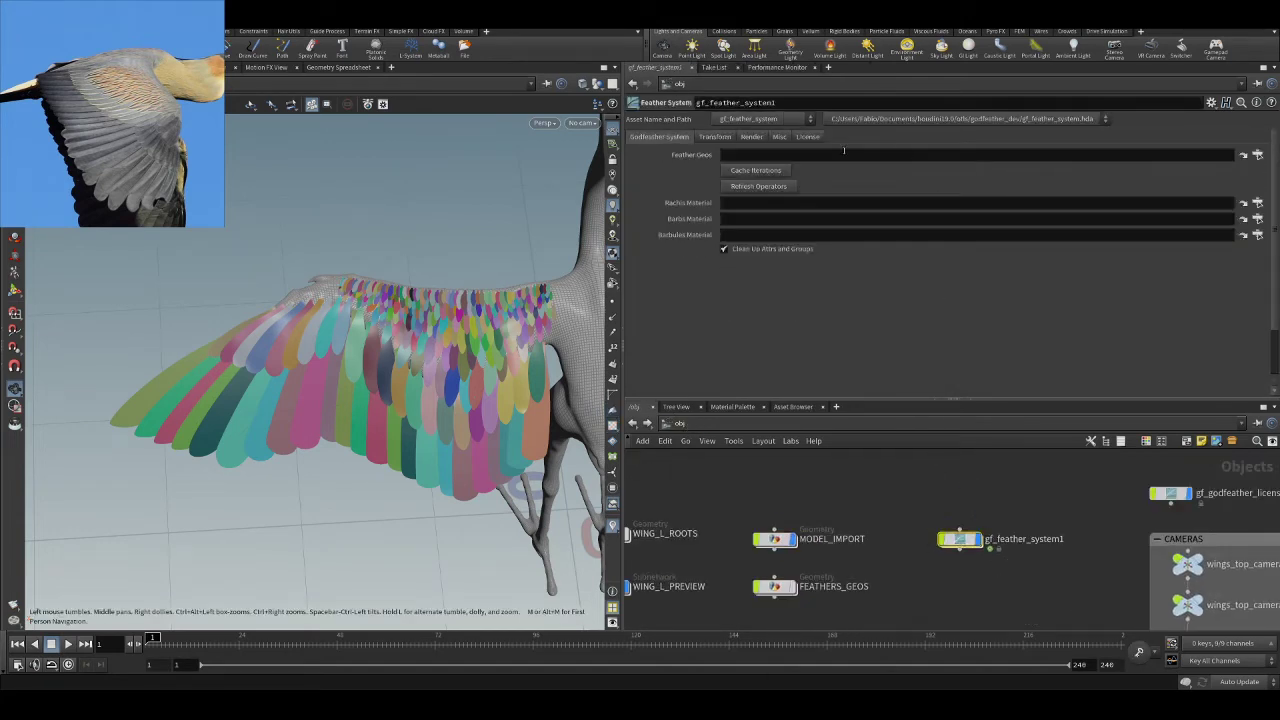
left_click(807, 136)
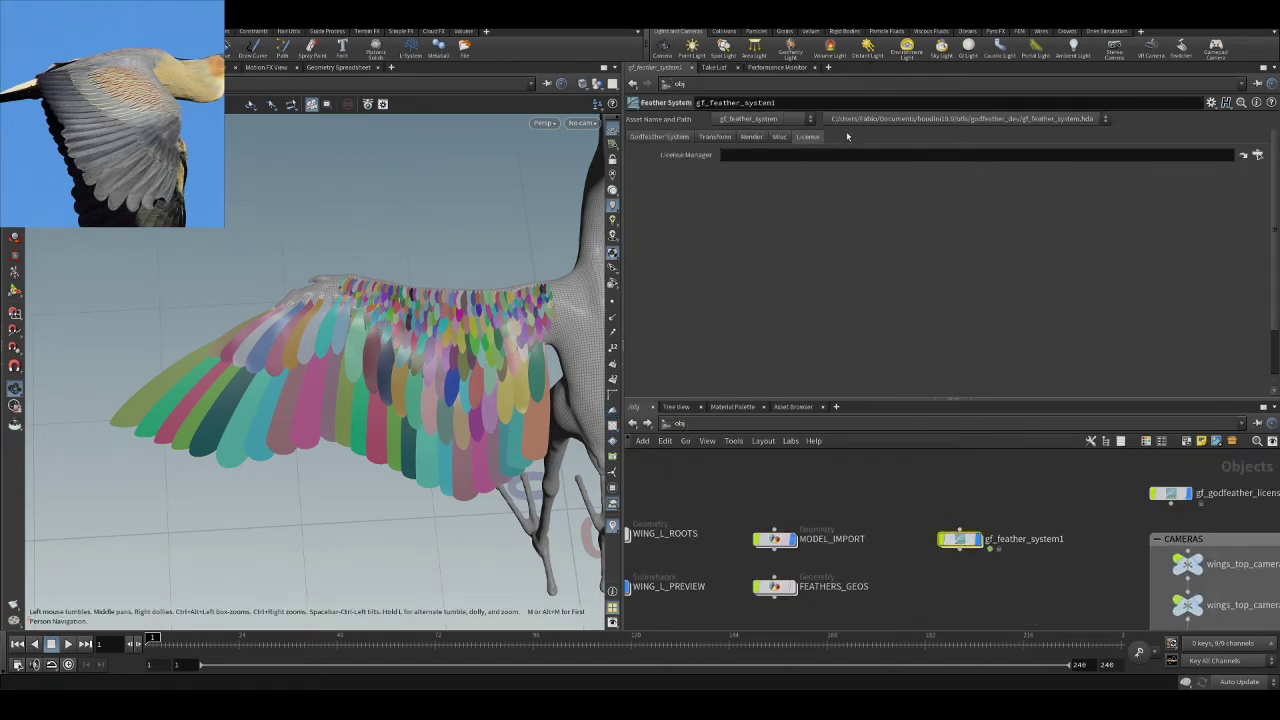
left_click(1185, 97)
left_click(665, 137)
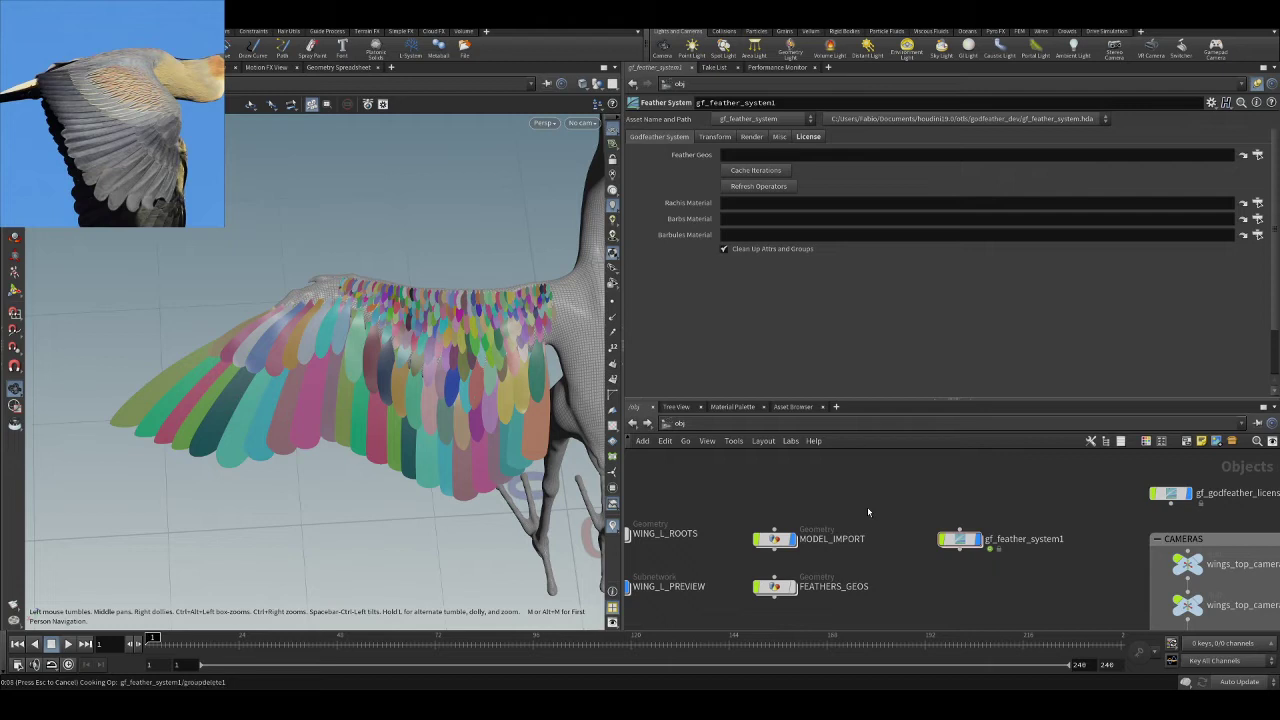
middle_click_drag(860, 523, 996, 479)
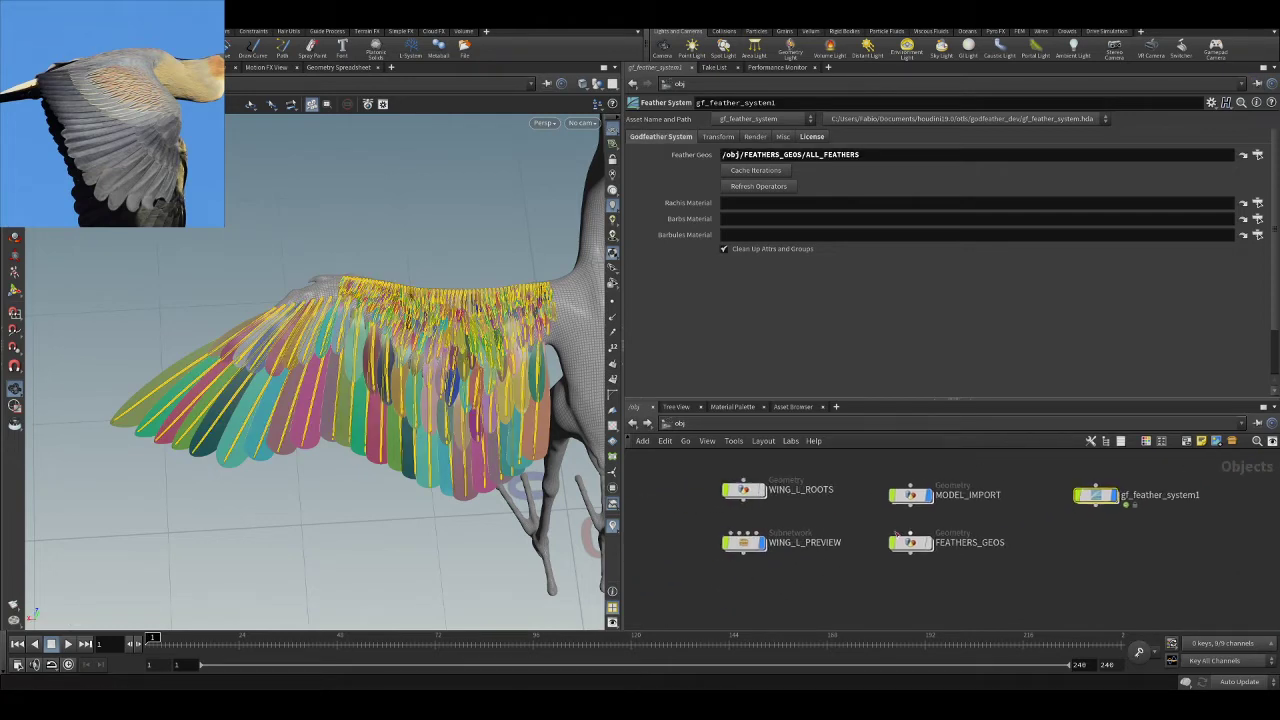
- Hide the WING_L_PREVIEW object and examine the generated wing feathers up close, toggling between wireframe and shaded display
left_click(763, 544)
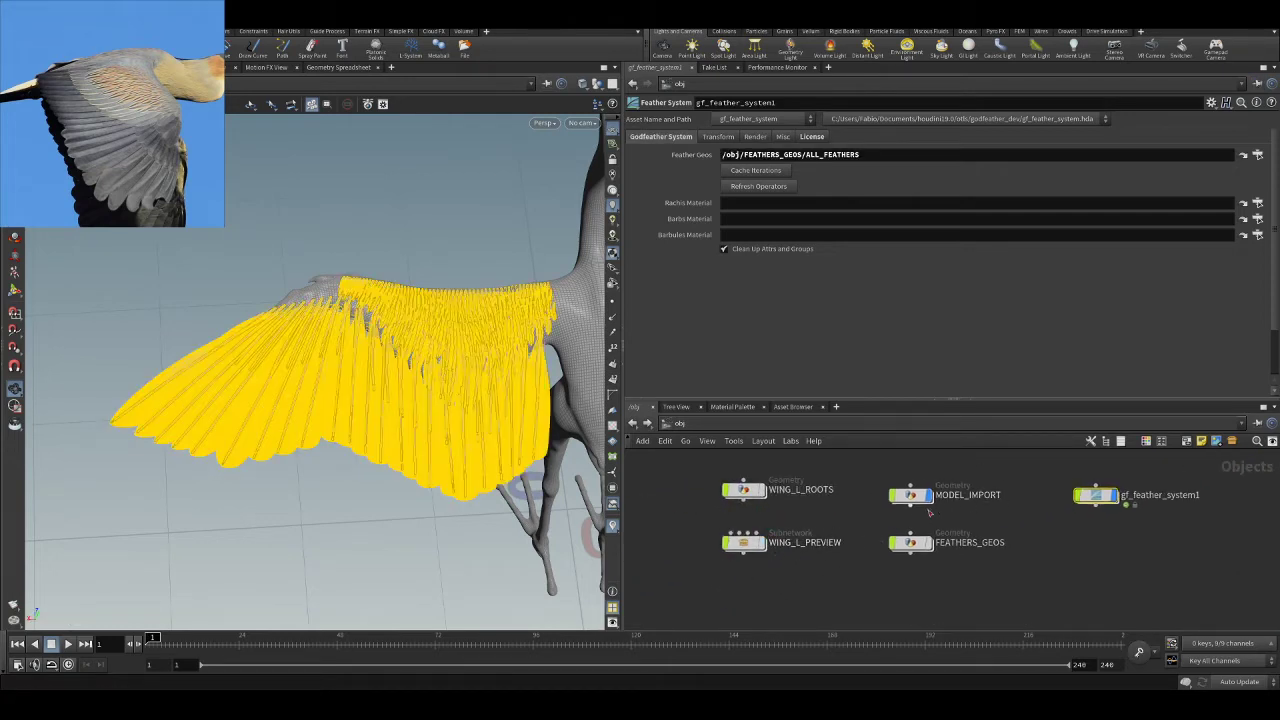
left_click(857, 599)
scroll(400, 380, "up", 5)
left_click_drag(406, 400, 343, 418)
scroll(364, 362, "up", 4)
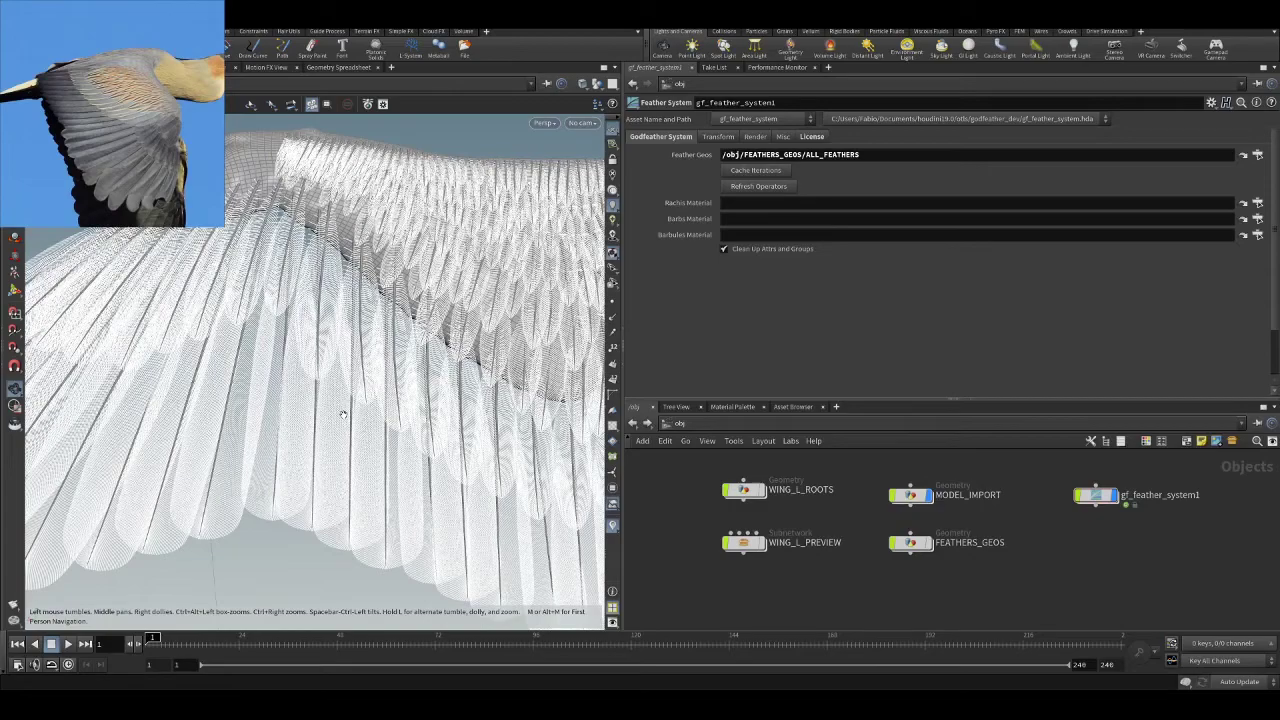
key("w")
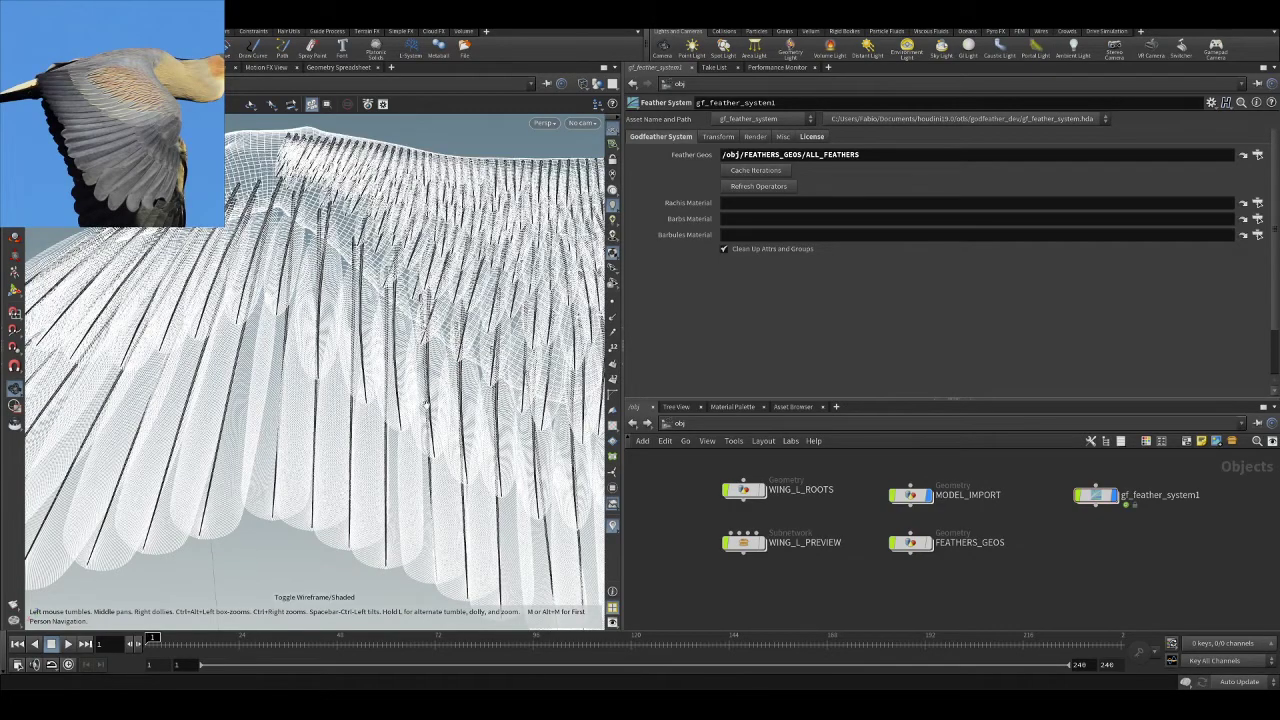
scroll(348, 384, "up", 5)
scroll(348, 385, "down", 6)
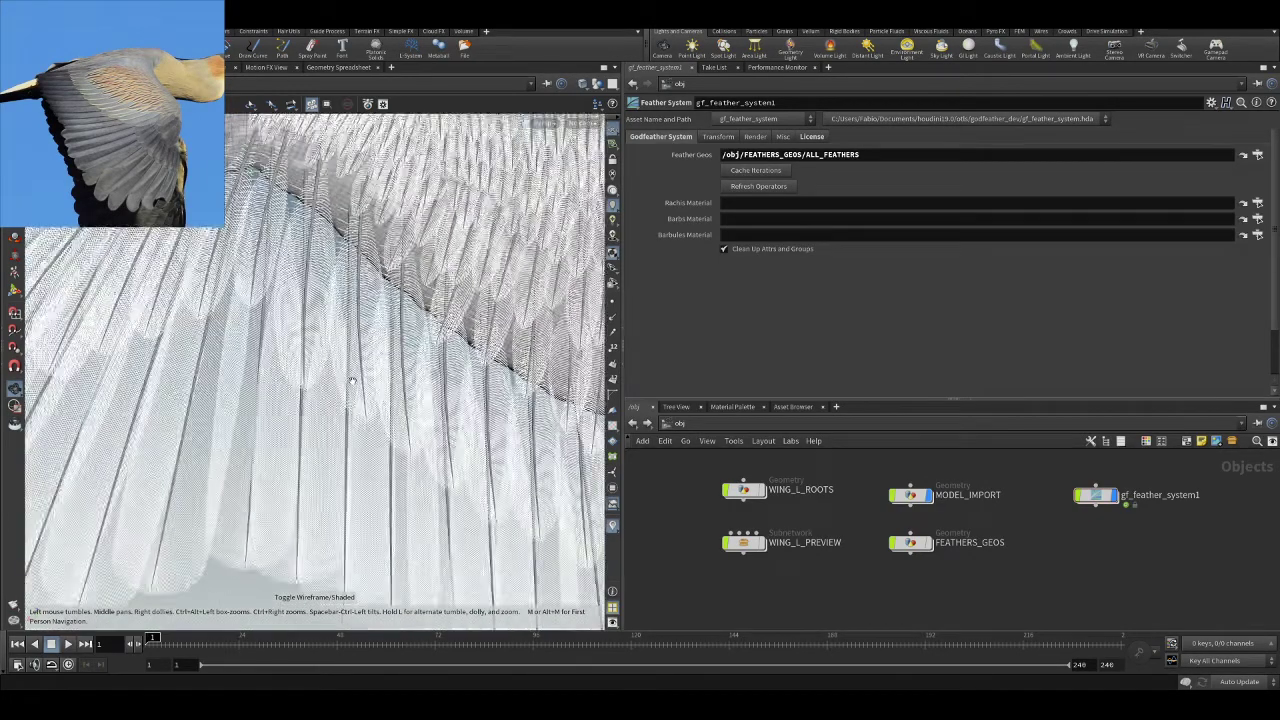
scroll(373, 358, "down", 6)
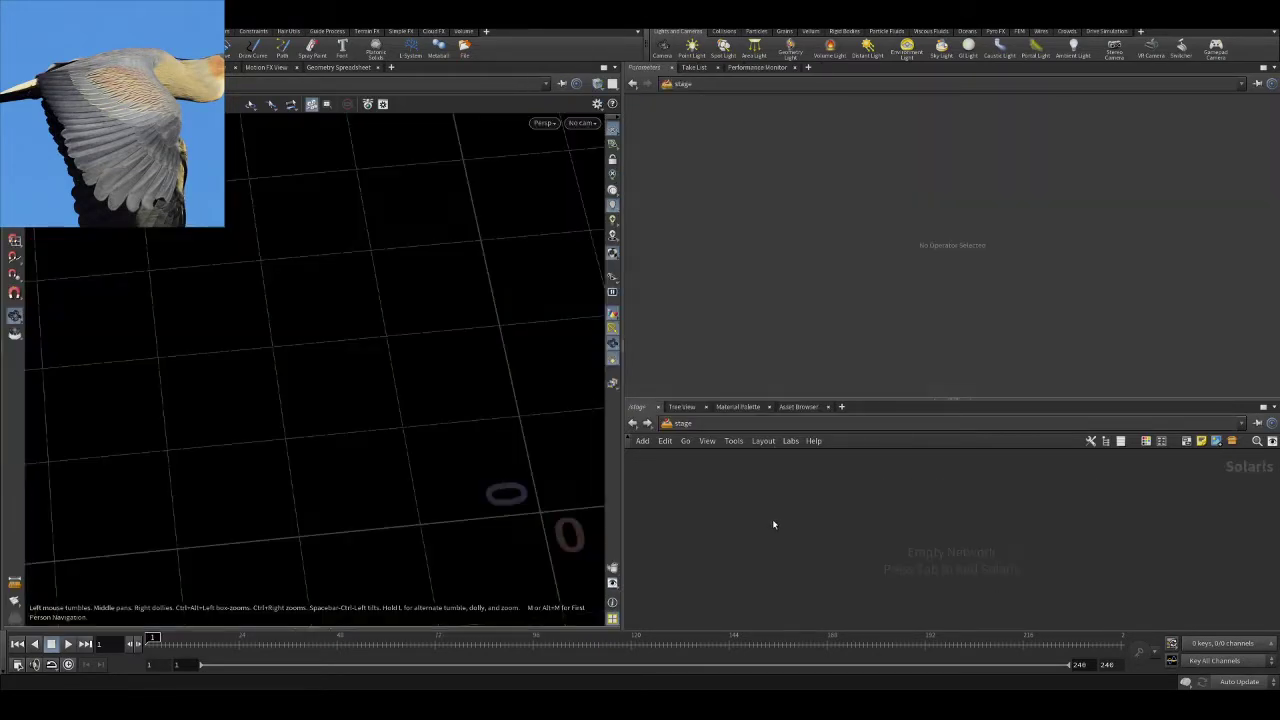
- In the stage network, chain SOP Imports of /obj/MODEL_IMPORT and /obj/gf_feather_system1 and render the viewport with Karma
left_click_drag(619, 258, 737, 260)
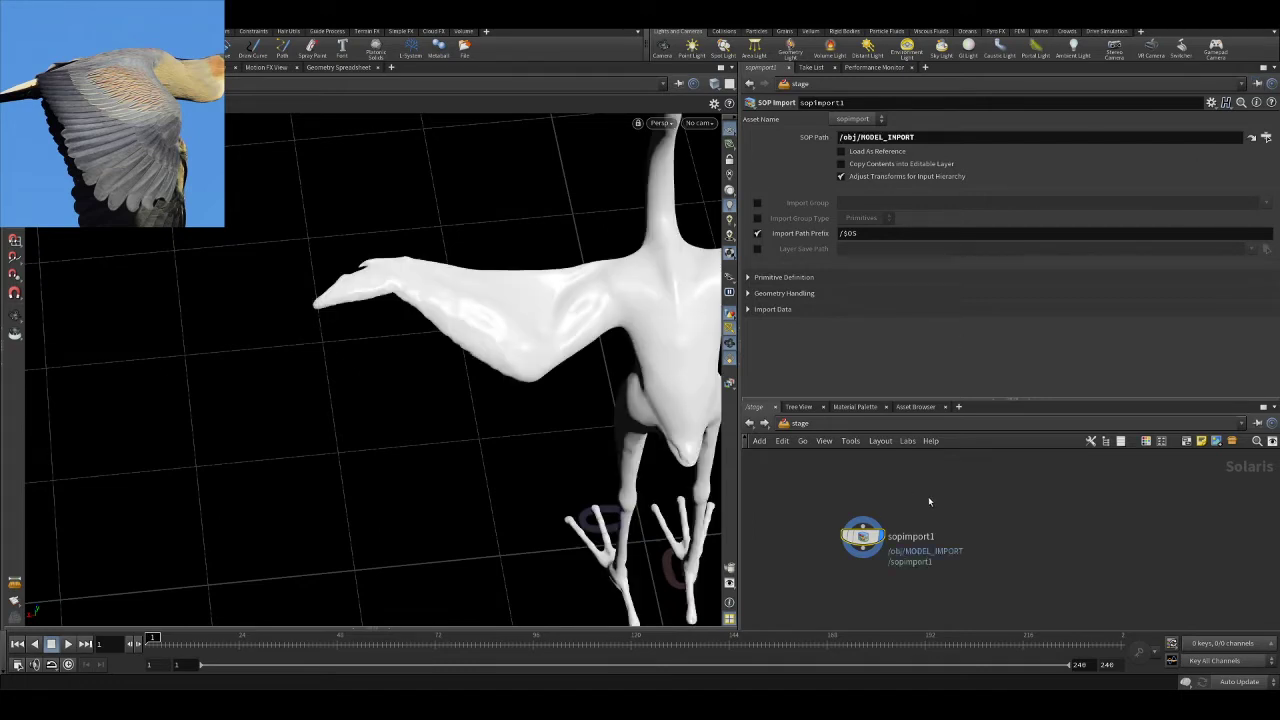
mouse_move(864, 537)
left_mouse_down()
mouse_move(871, 476)
mouse_move(857, 545)
left_mouse_up()
left_click_drag(874, 497, 857, 532)
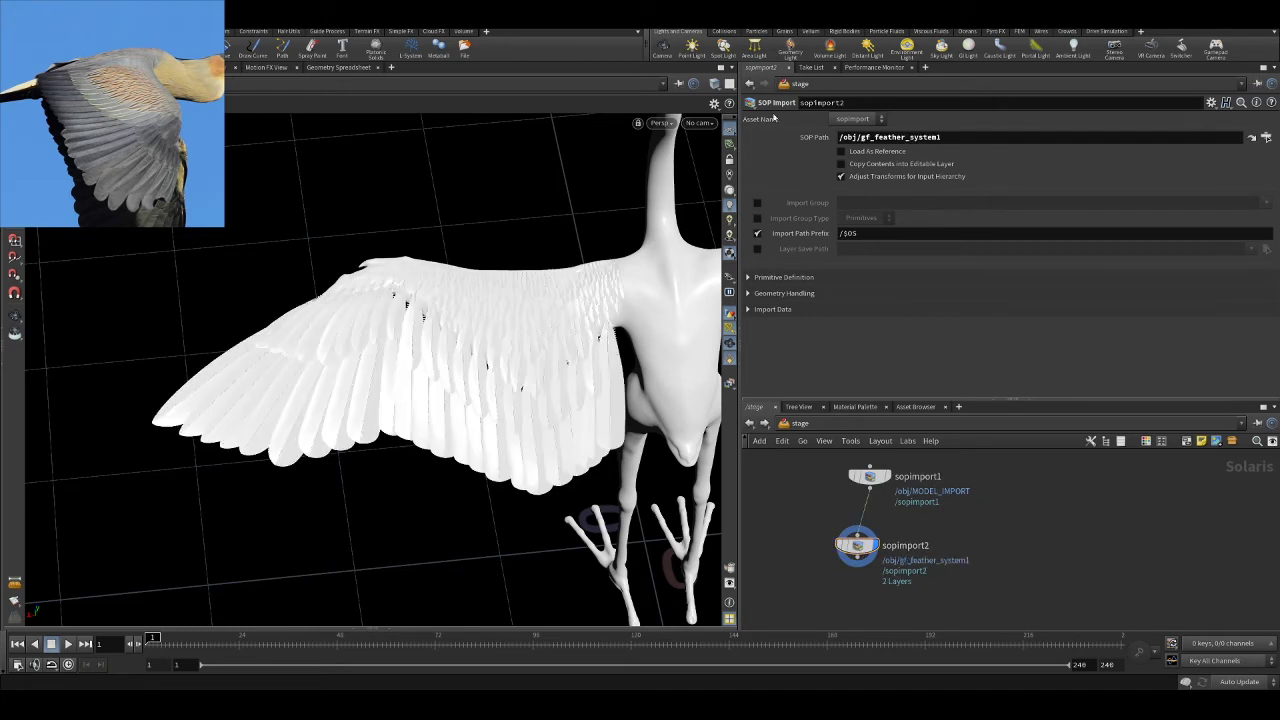
left_click(667, 125)
left_click(690, 188)
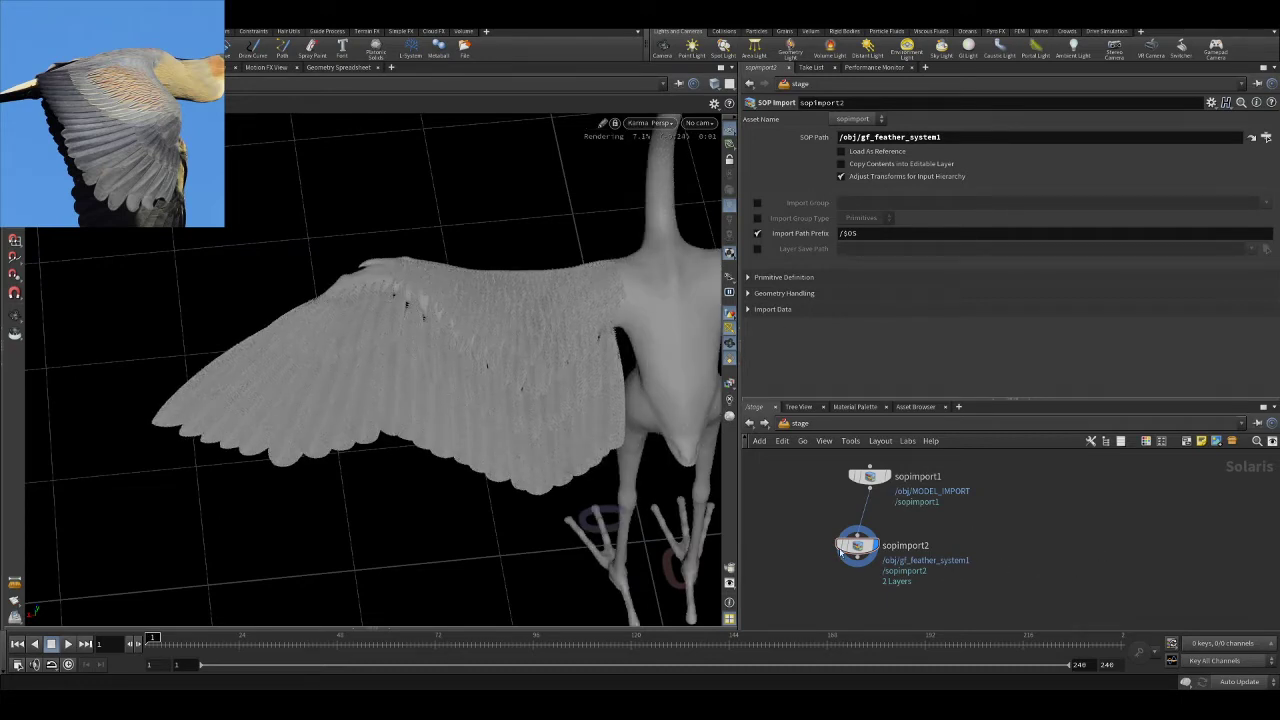
- Add a Light node connected after sopimport2 and set its type to Sphere
middle_click_drag(974, 570, 1011, 491)
key("Tab")
type("light")
key("Return")
left_click(917, 563)
left_click_drag(895, 481, 906, 546)
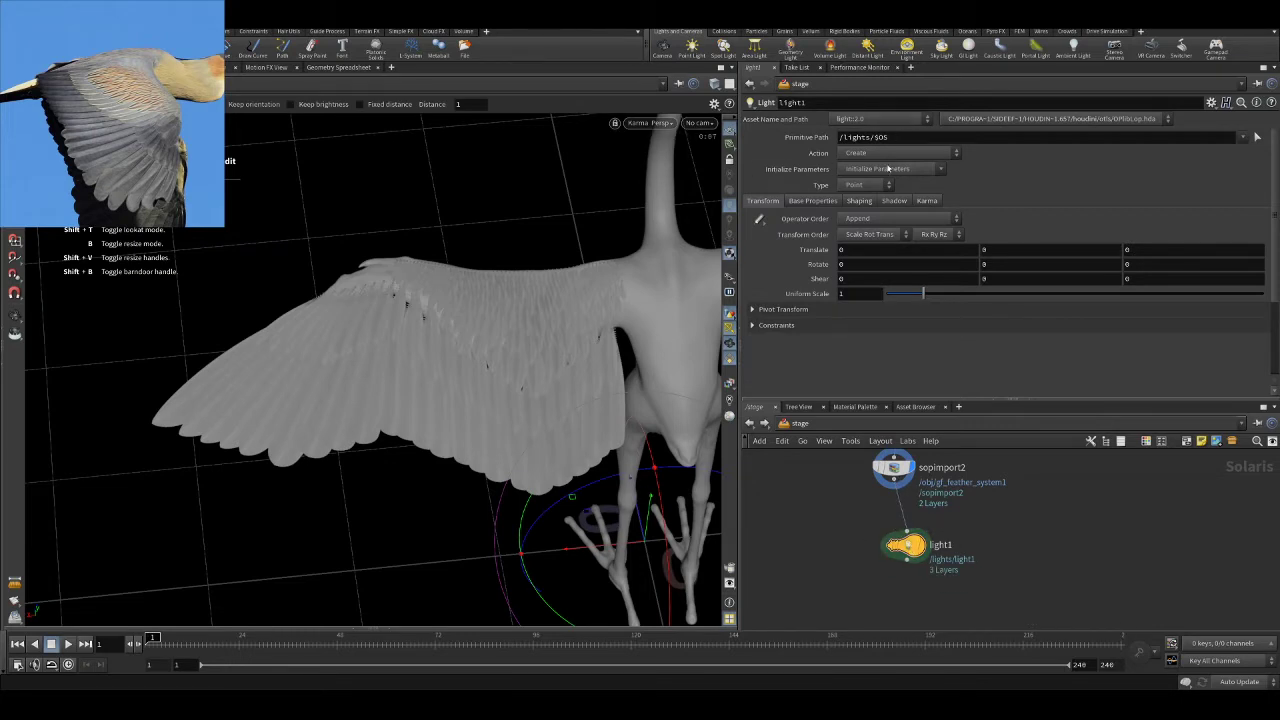
left_click(875, 154)
left_click(868, 186)
left_click(855, 261)
- Move the sphere light to about 0.11, 0.55, 0.42 above the wing and make light1 the displayed node
right_click_drag(583, 374, 422, 378, "alt")
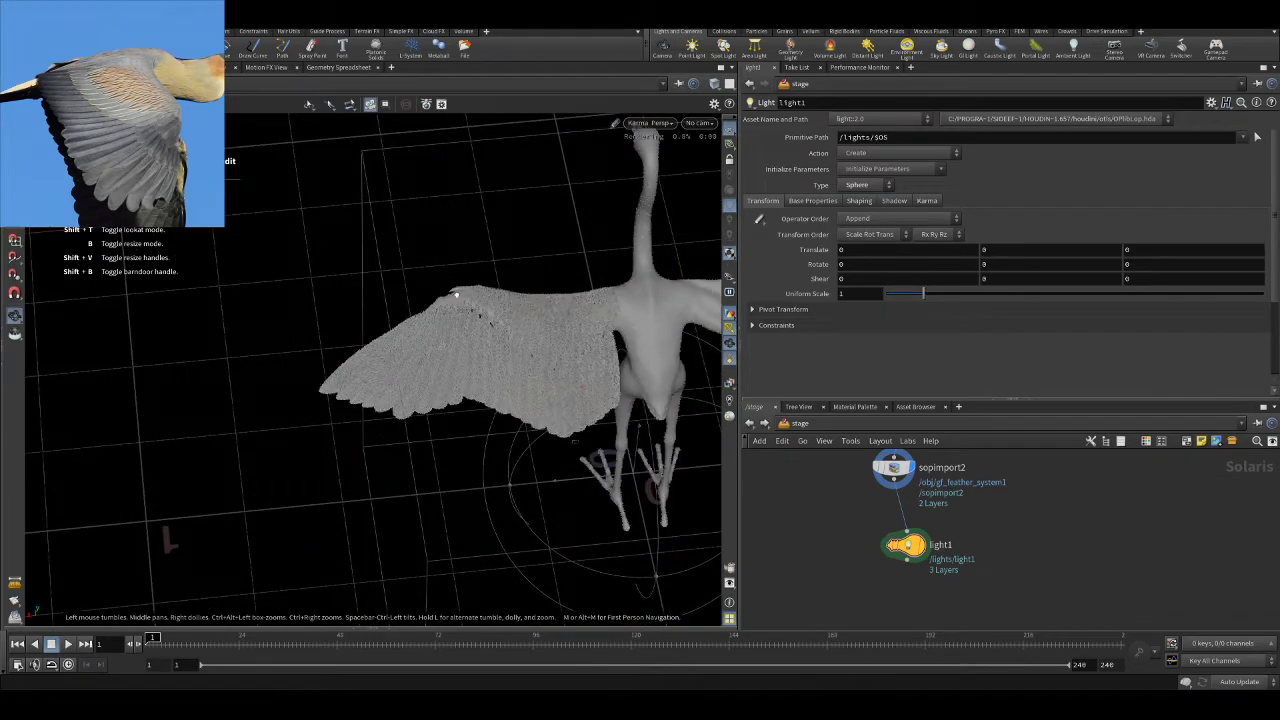
left_click_drag(422, 378, 440, 340, "alt")
left_click_drag(640, 529, 553, 190)
left_click(925, 546)
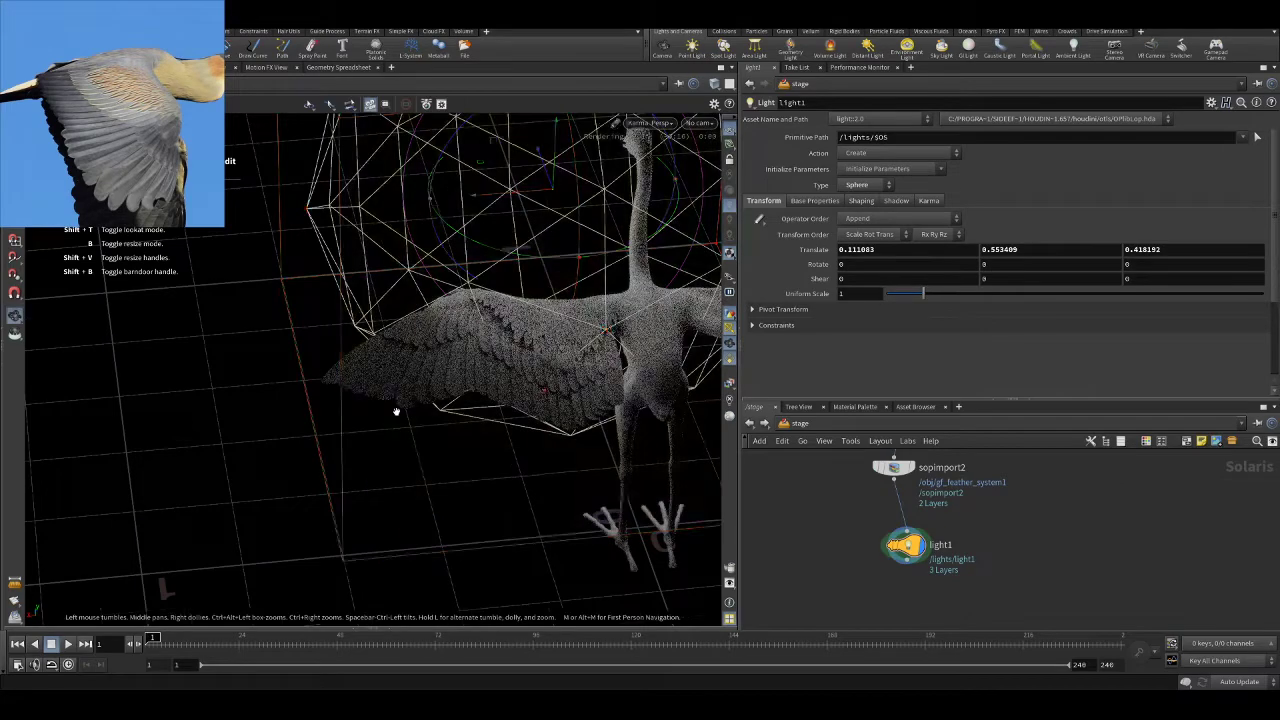
- Raise the sphere light to about 0.085, 0.853, 0.496 and set its uniform scale to 0.52
right_click_drag(397, 411, 374, 394, "alt")
left_click_drag(374, 394, 521, 416, "alt")
right_click_drag(521, 416, 426, 359, "alt")
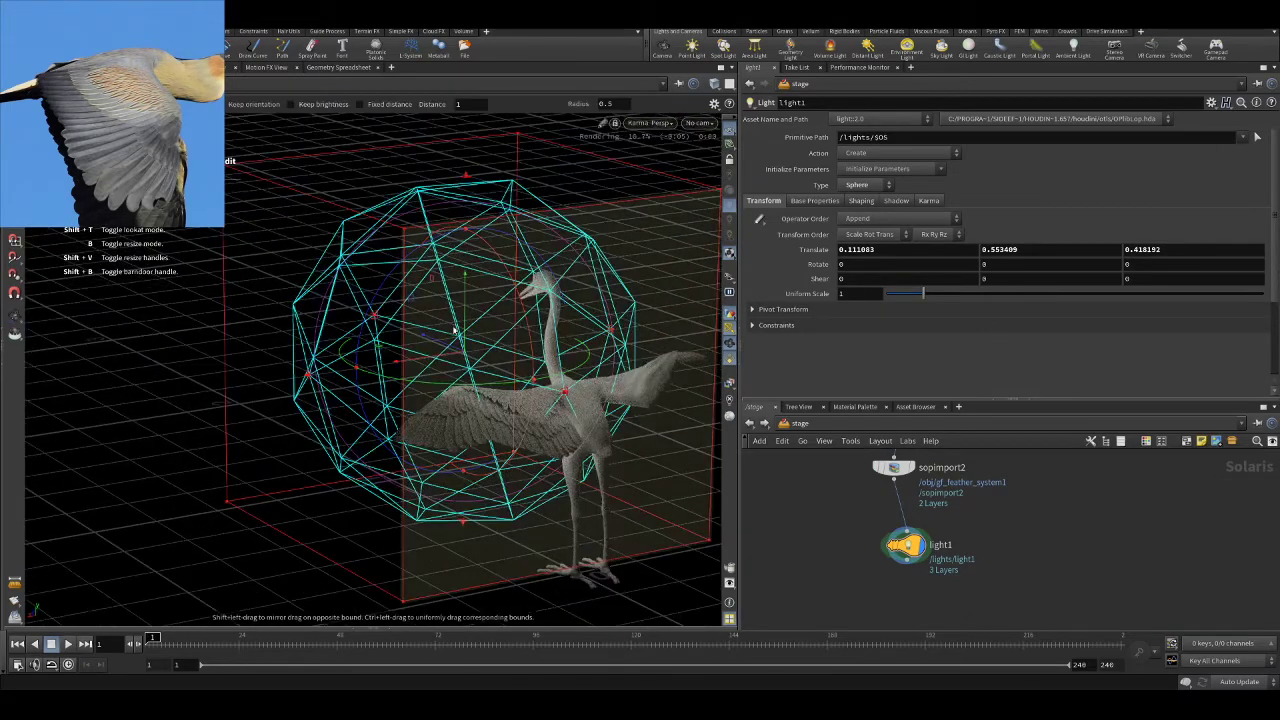
left_click_drag(464, 350, 459, 241)
left_click_drag(922, 294, 905, 295)
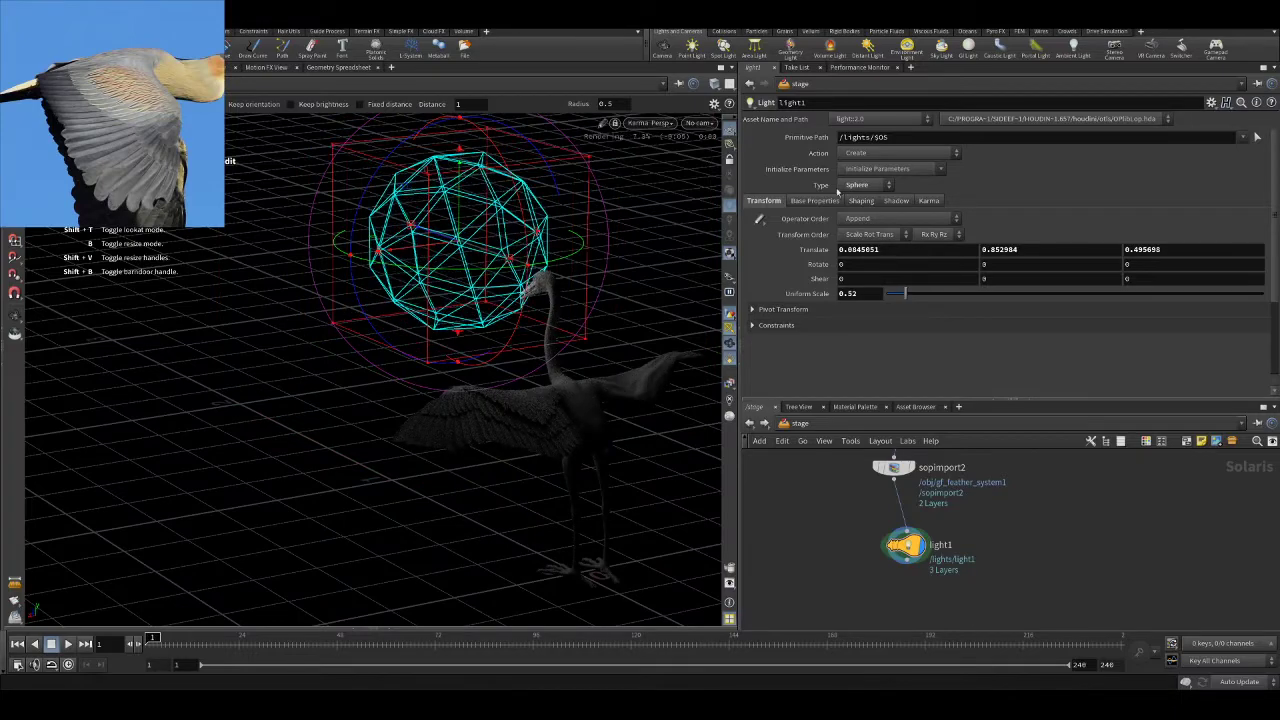
- Set the light's exposure to 4.06 and examine the rendered wing feathers up close
left_click(814, 200)
left_click_drag(1073, 245, 1150, 245)
key("Escape")
left_click_drag(419, 348, 376, 304, "alt")
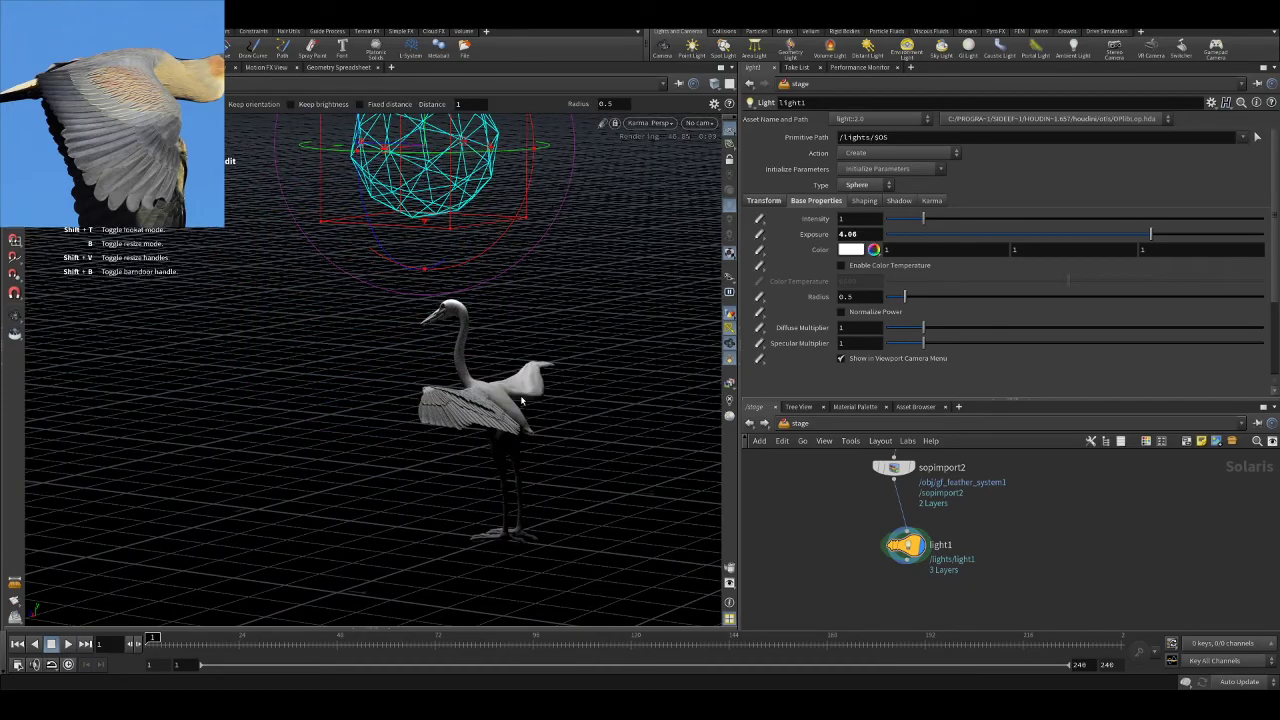
right_click_drag(603, 389, 335, 466, "alt")
left_click_drag(400, 440, 545, 428, "alt")
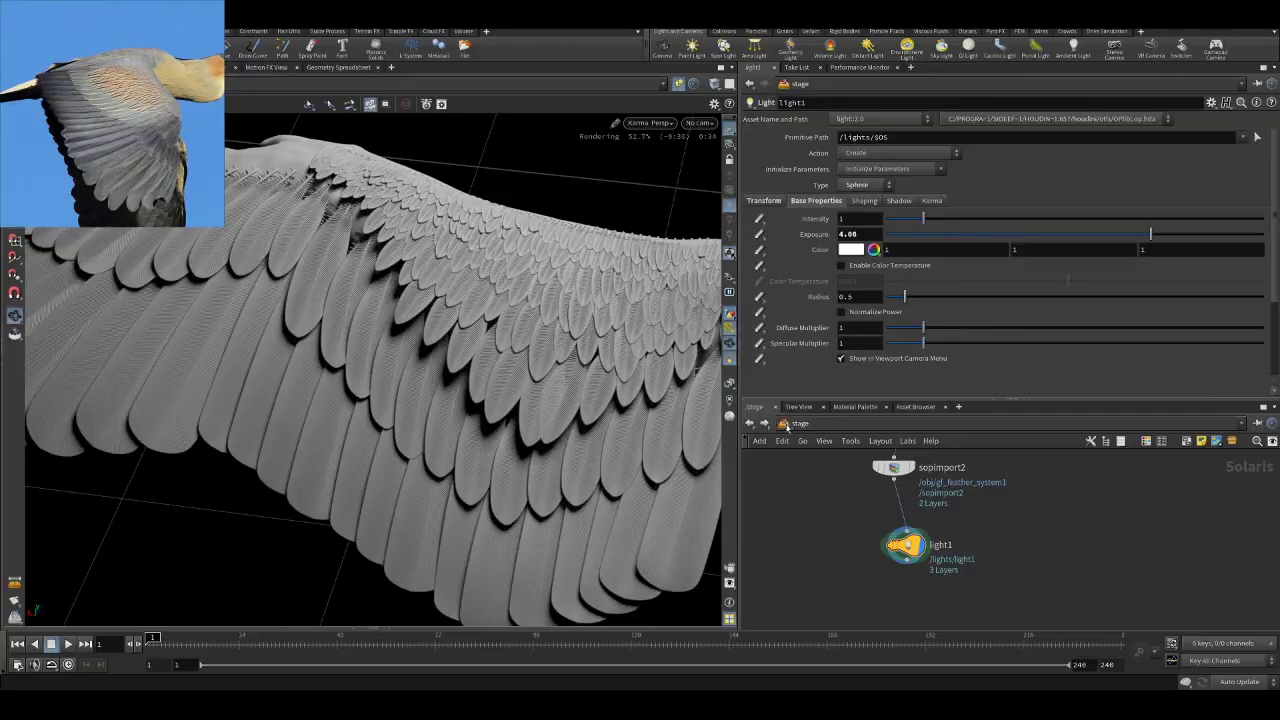
left_click_drag(497, 409, 570, 485)
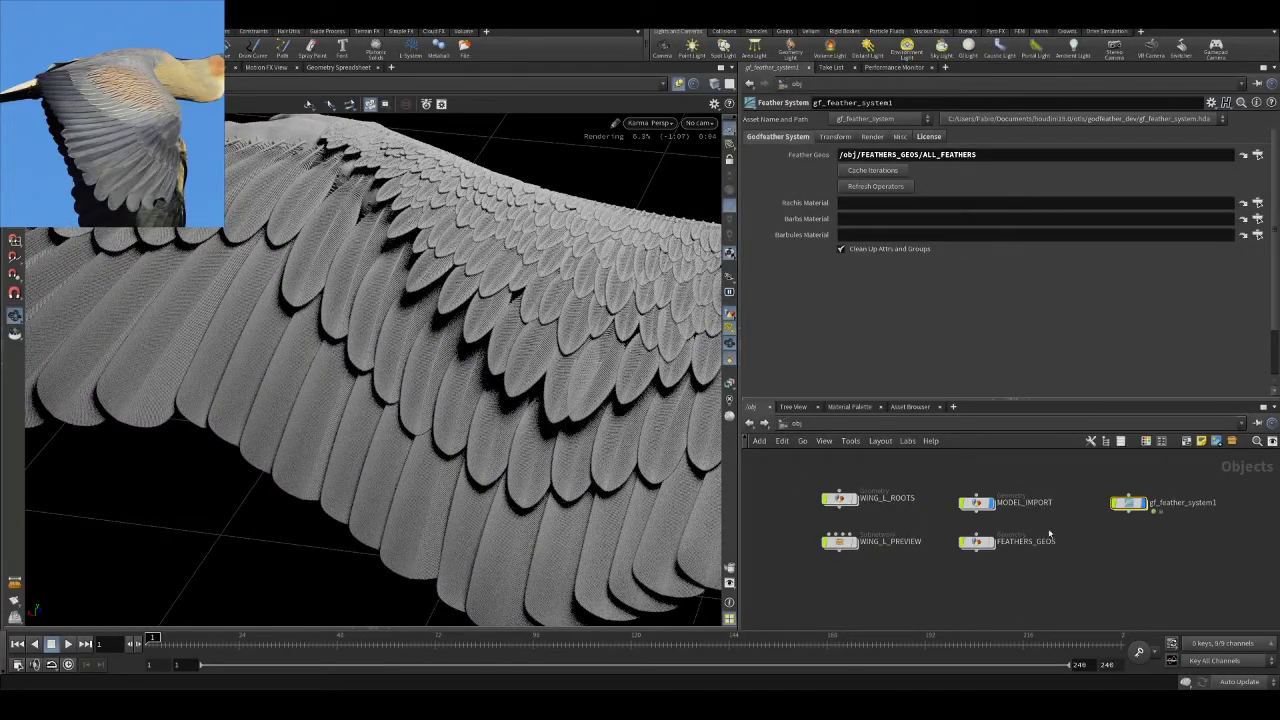
- Unpin the viewport and, at object level, display WING_L_PREVIEW instead of gf_feather_system1
left_click(678, 84)
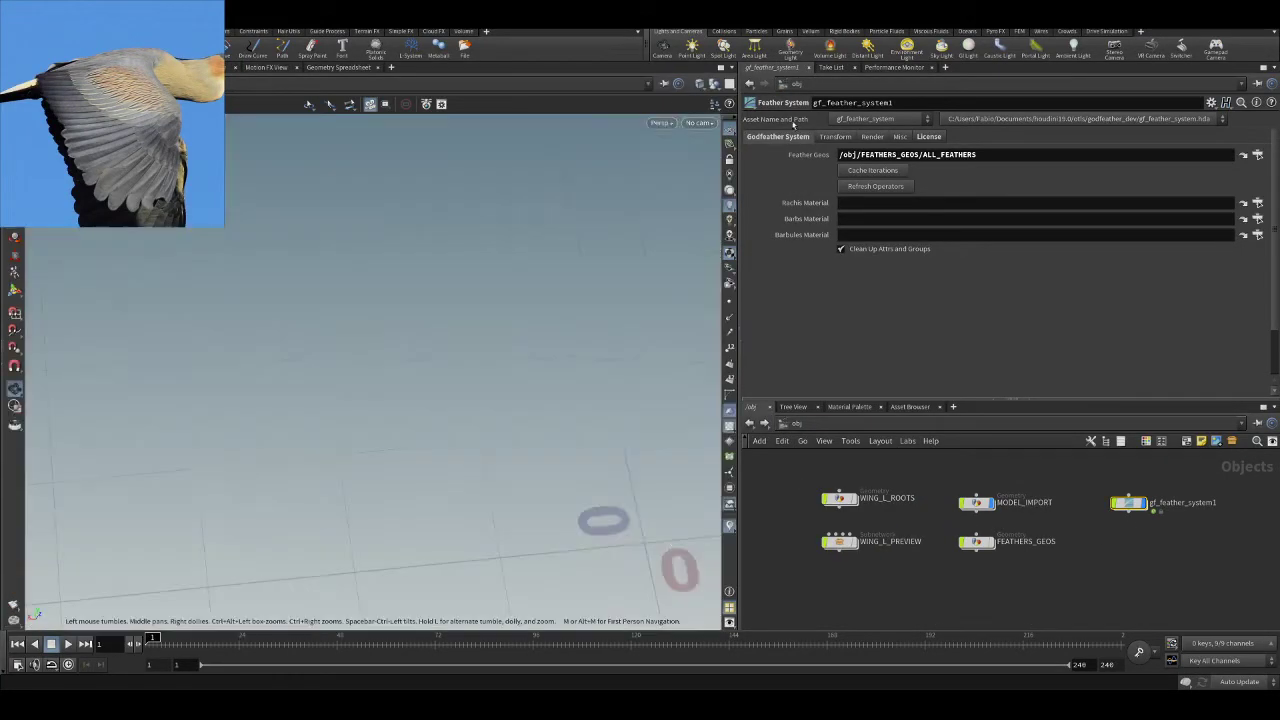
double_click(976, 541)
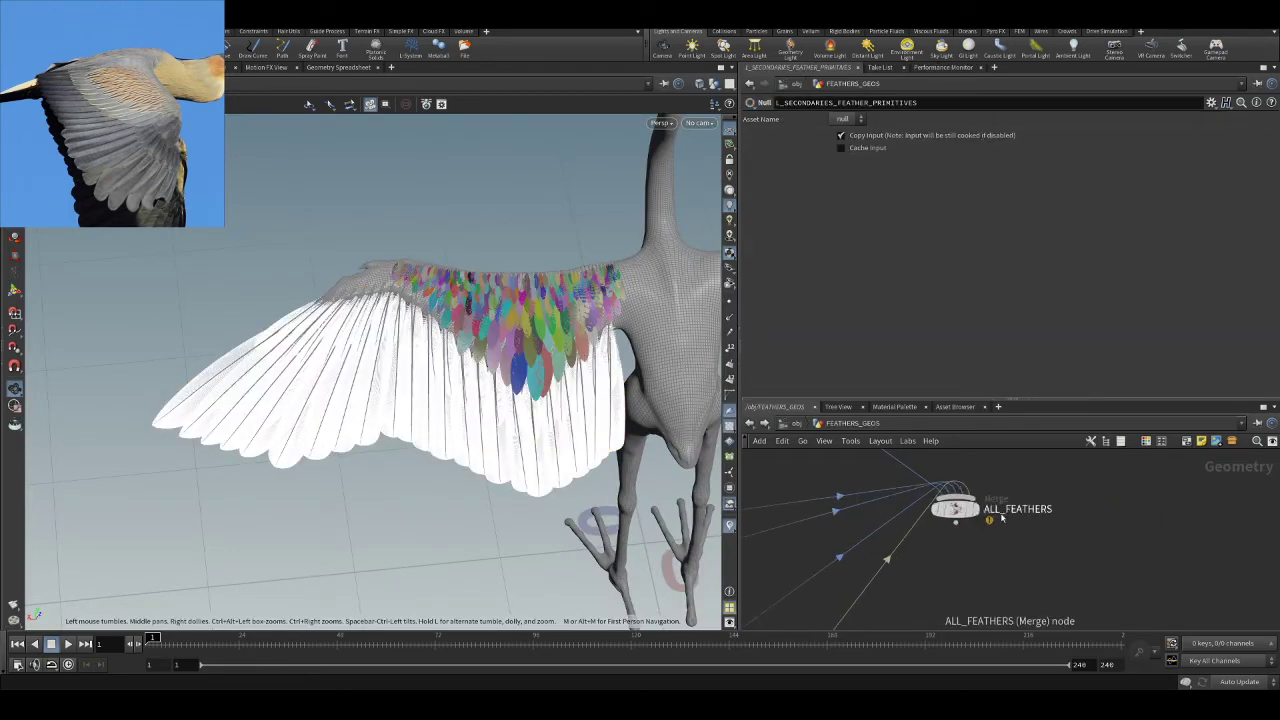
scroll(1010, 516, "down", 6)
middle_click_drag(1045, 496, 1074, 560)
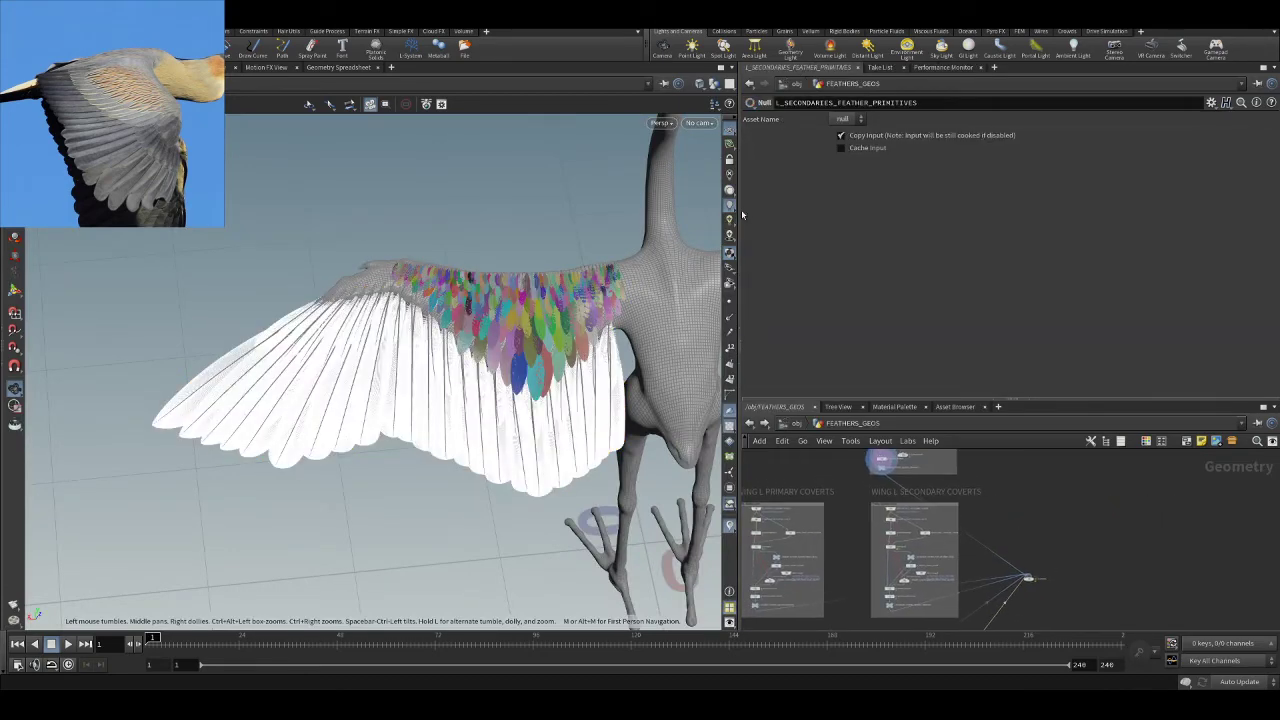
left_click(797, 424)
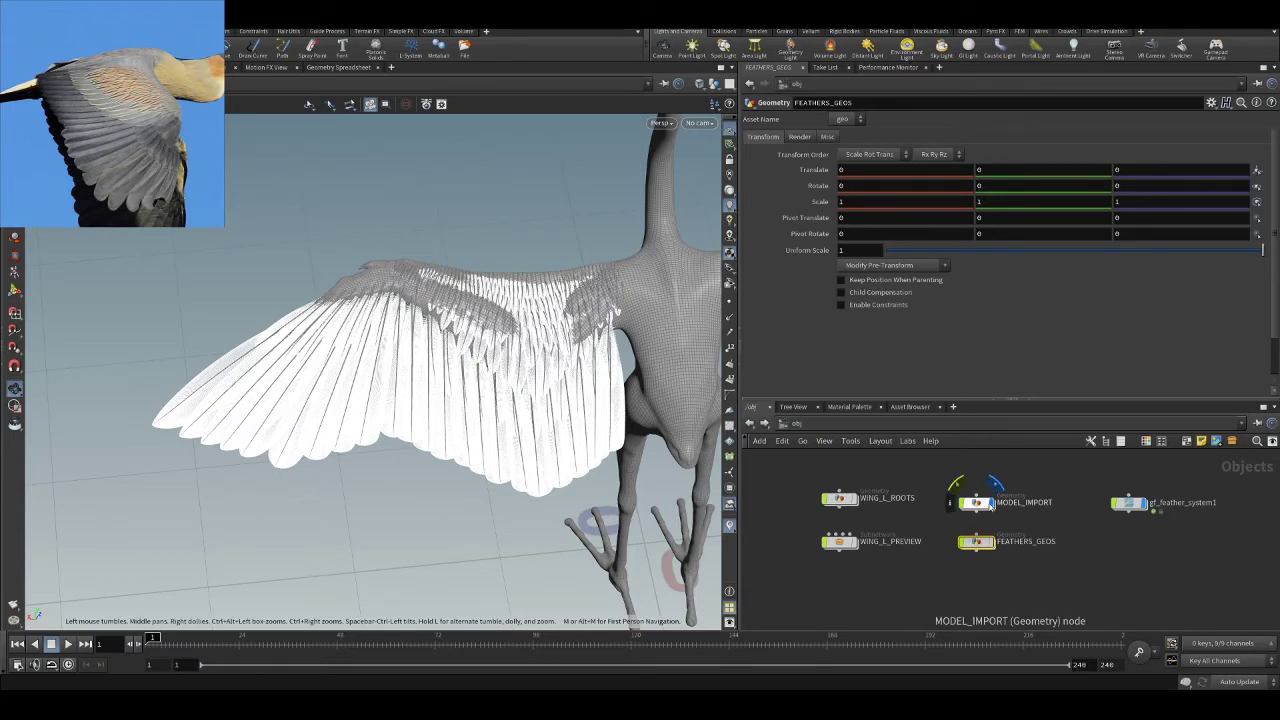
left_click(993, 492)
left_click(856, 524)
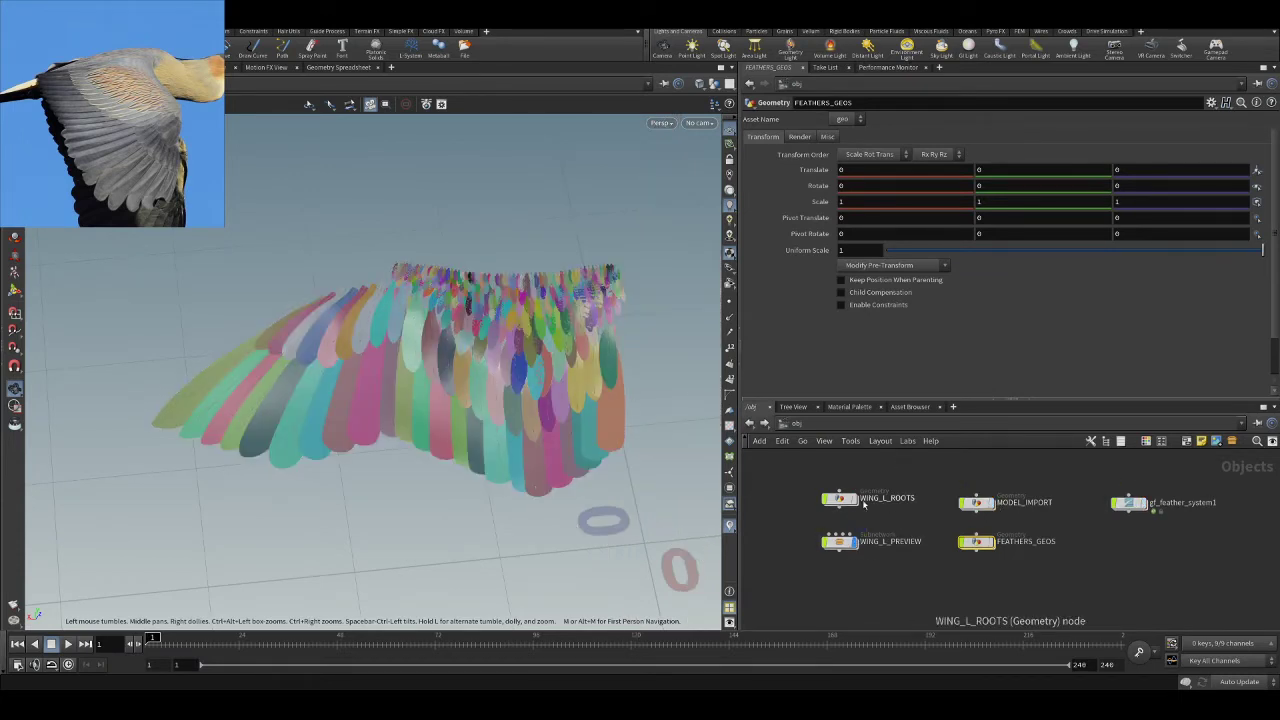
- Check the small coverts in the wing preview and enter the subnet_roots_l_small_coverts subnetwork inside FEATHERS_GEOS
scroll(419, 298, "up", 5)
left_click_drag(419, 298, 514, 297)
scroll(463, 350, "up", 3)
scroll(463, 350, "up", 2)
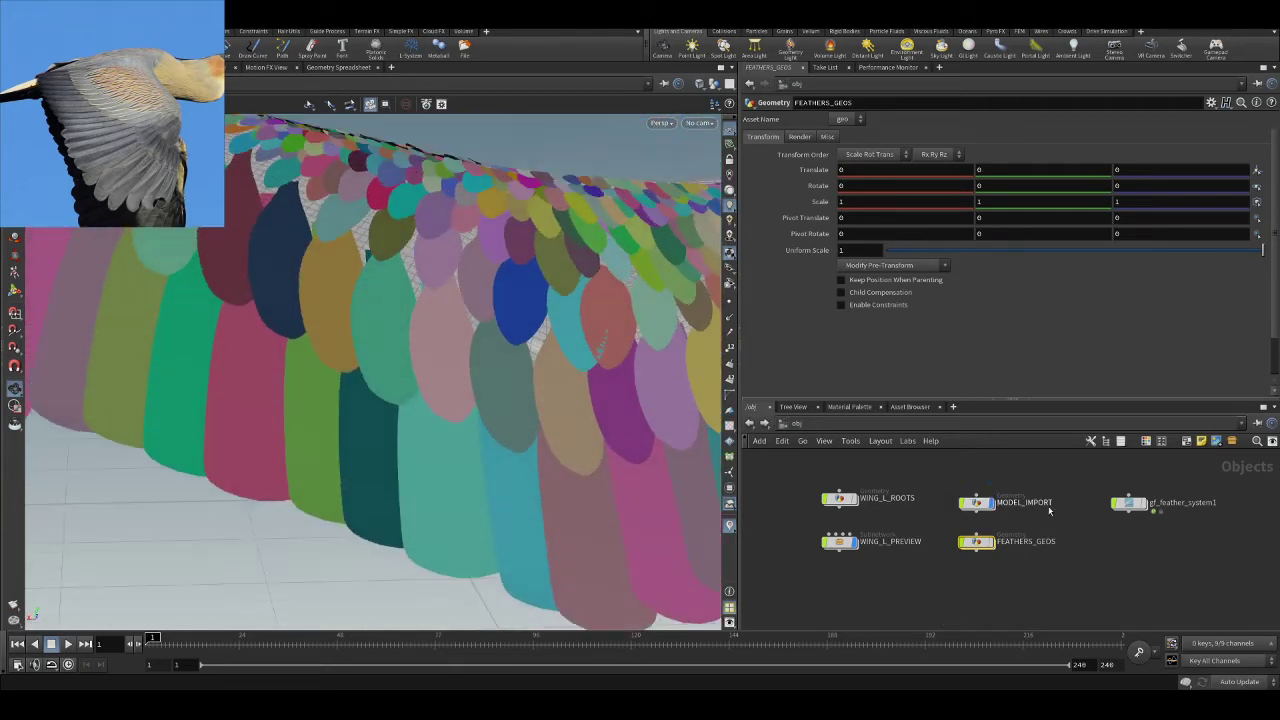
scroll(1079, 529, "down", 3)
scroll(1020, 535, "up", 3)
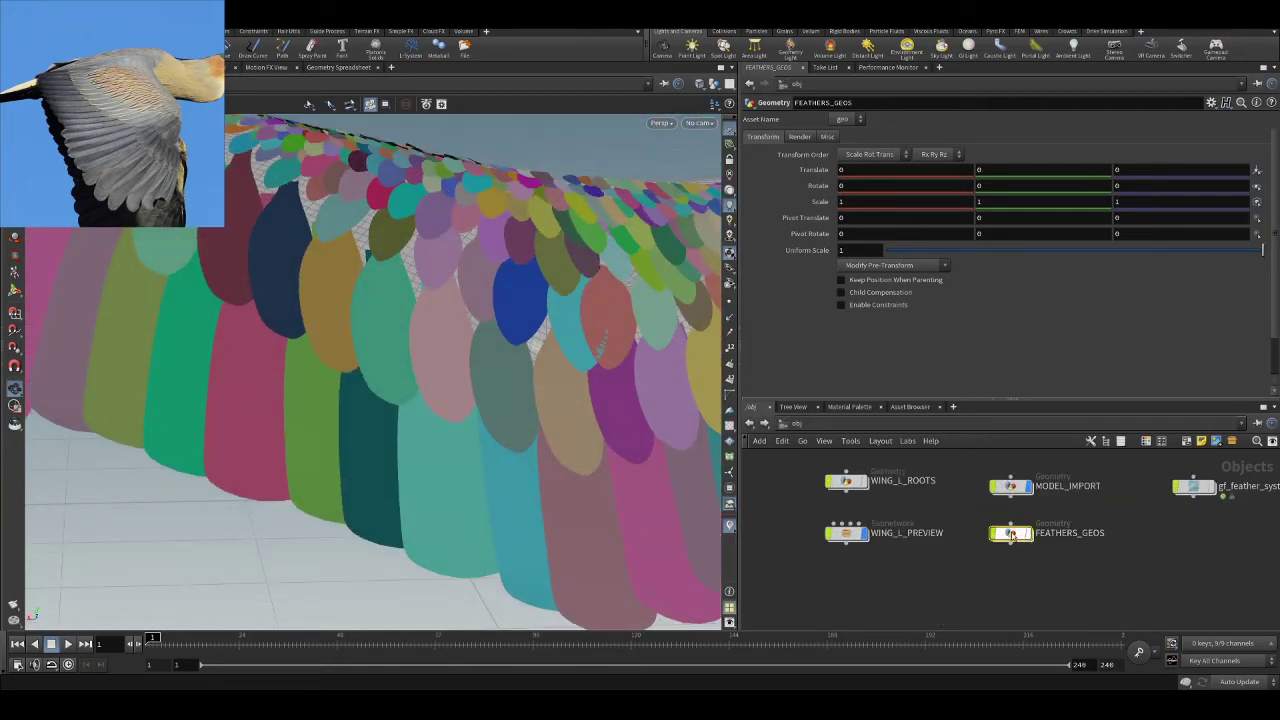
double_click(1008, 530)
scroll(1008, 525, "up", 5)
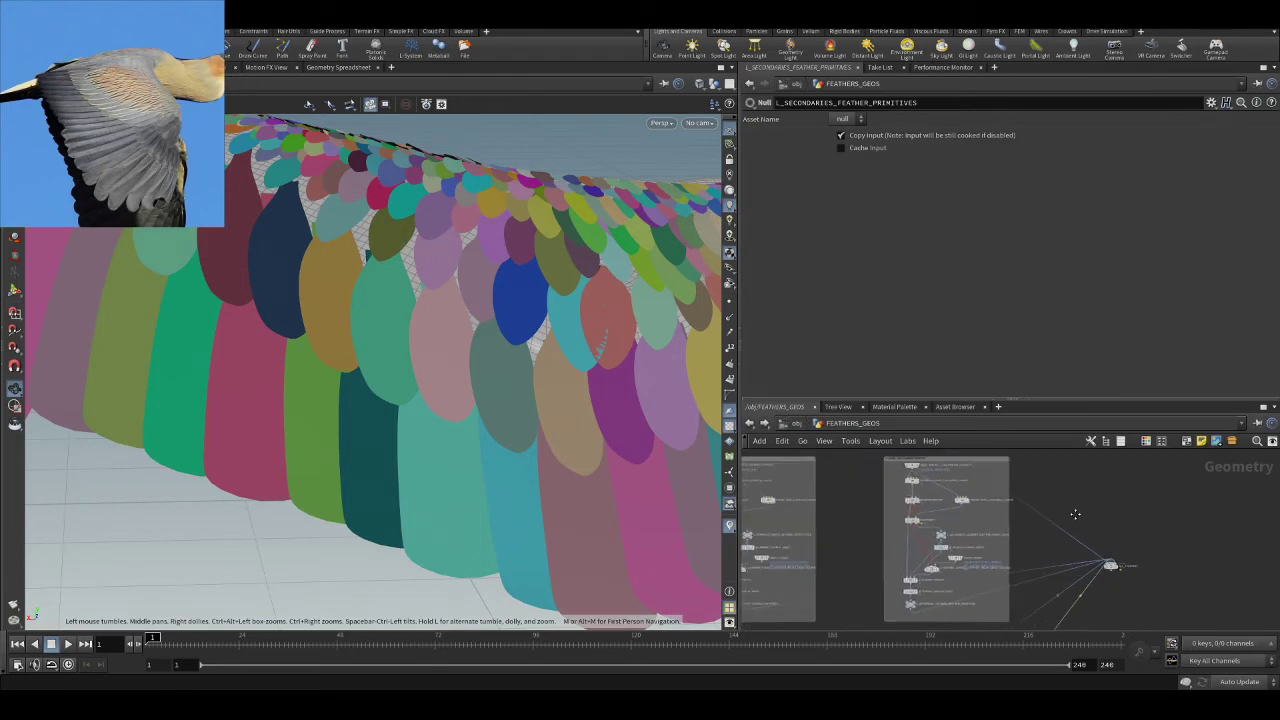
scroll(1006, 512, "up", 3)
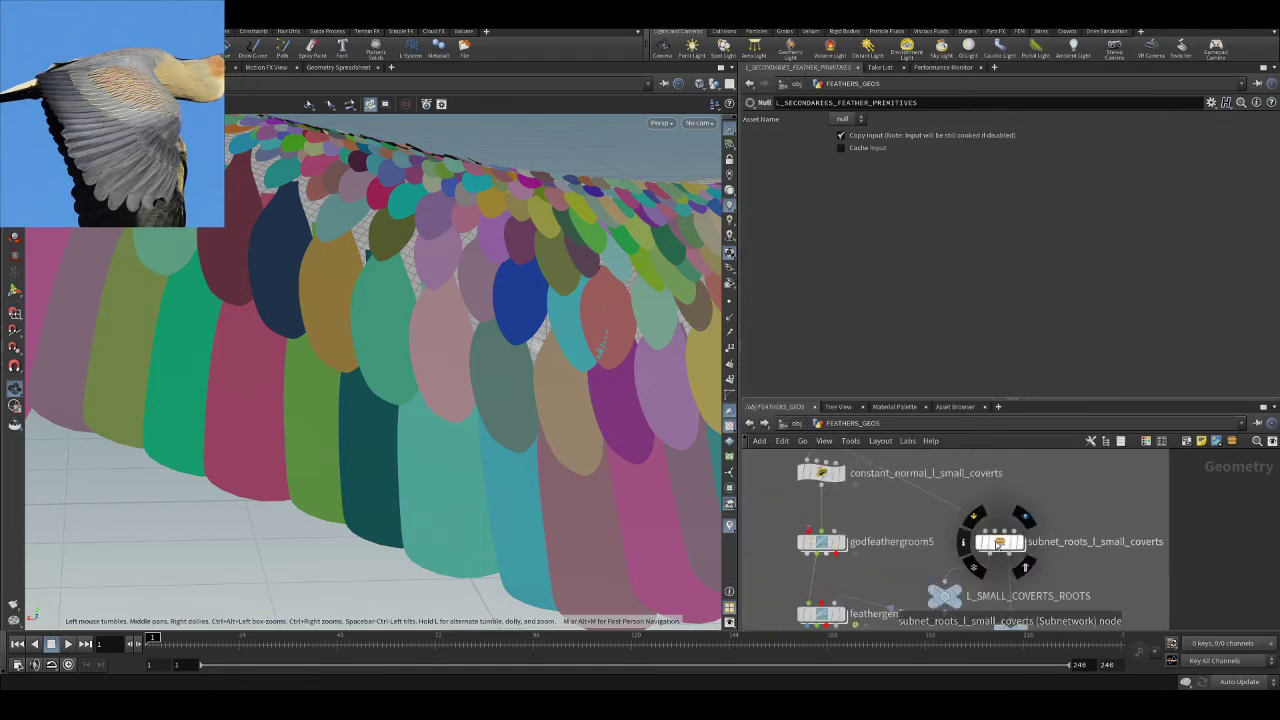
double_click(990, 538)
- Brush guide 6 of guidegroom2 with the Screen Brush at a radius of about 0.061 along the small coverts
scroll(889, 502, "down", 5)
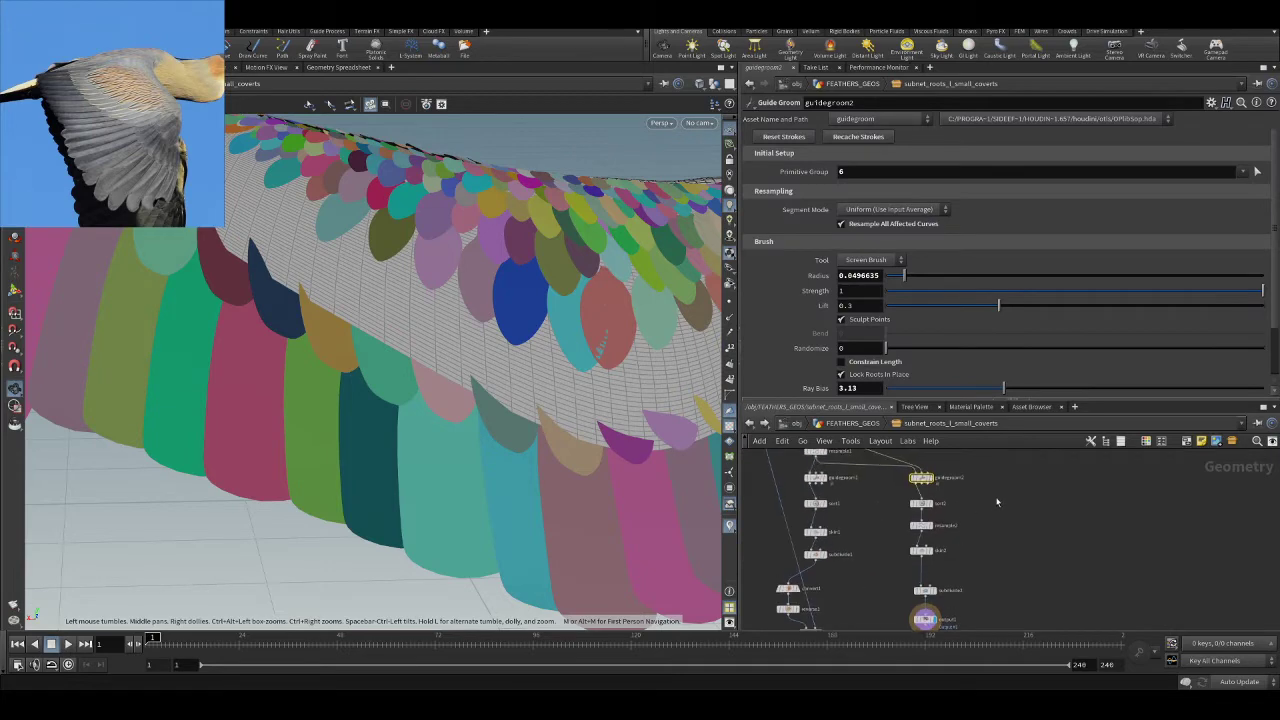
scroll(922, 548, "up", 3)
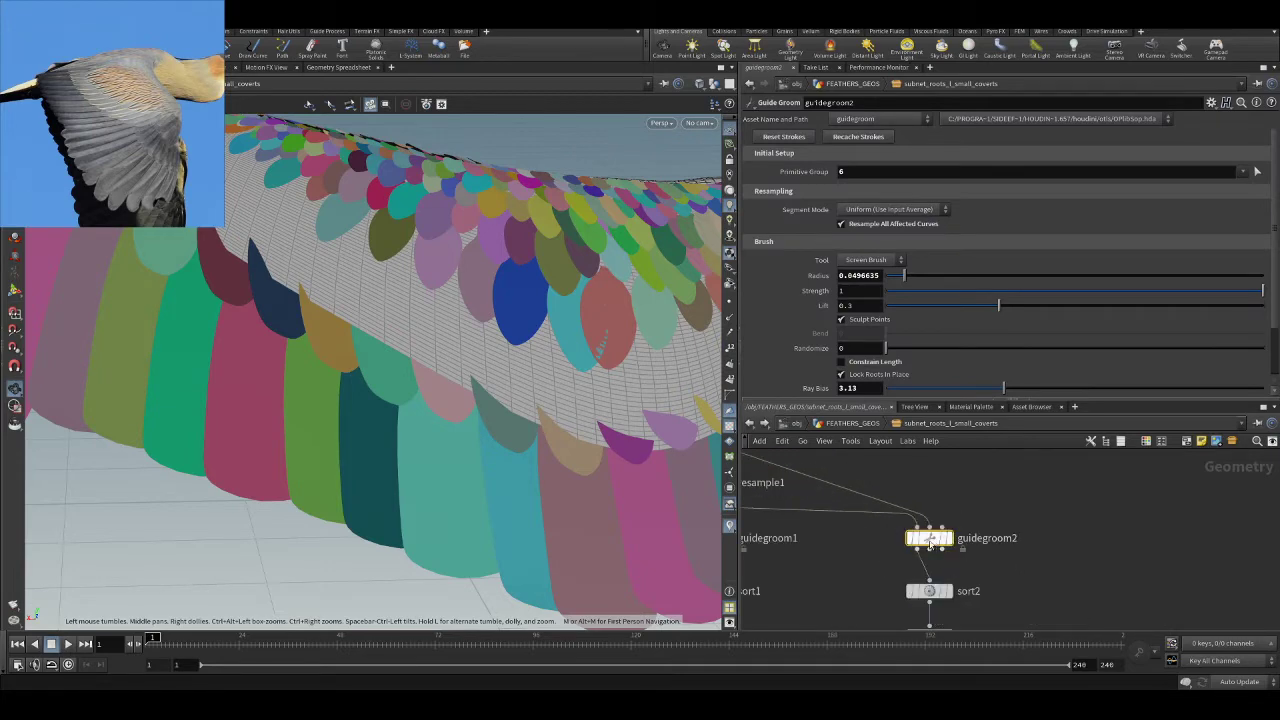
left_click_drag(391, 297, 94, 265)
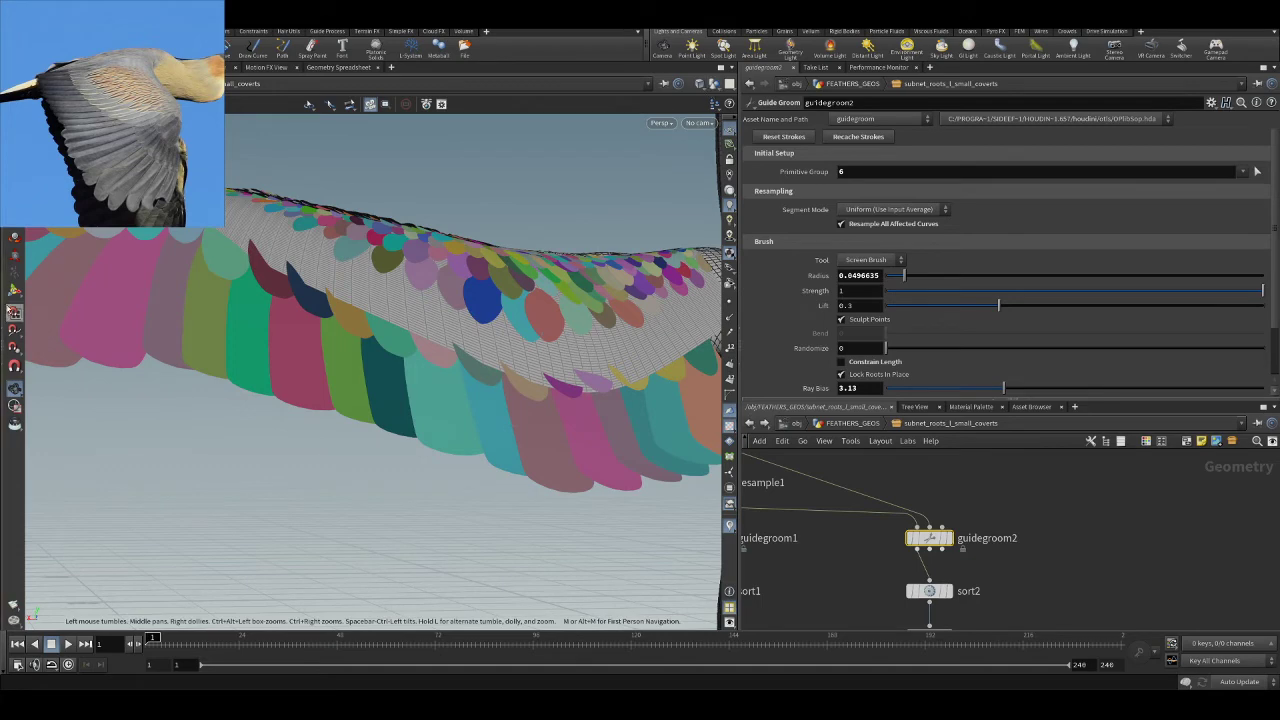
mouse_move(347, 181)
left_mouse_down()
mouse_move(379, 268)
mouse_move(359, 339)
mouse_move(377, 368)
left_mouse_up()
scroll(353, 349, "up", 1)
scroll(353, 349, "up", 1)
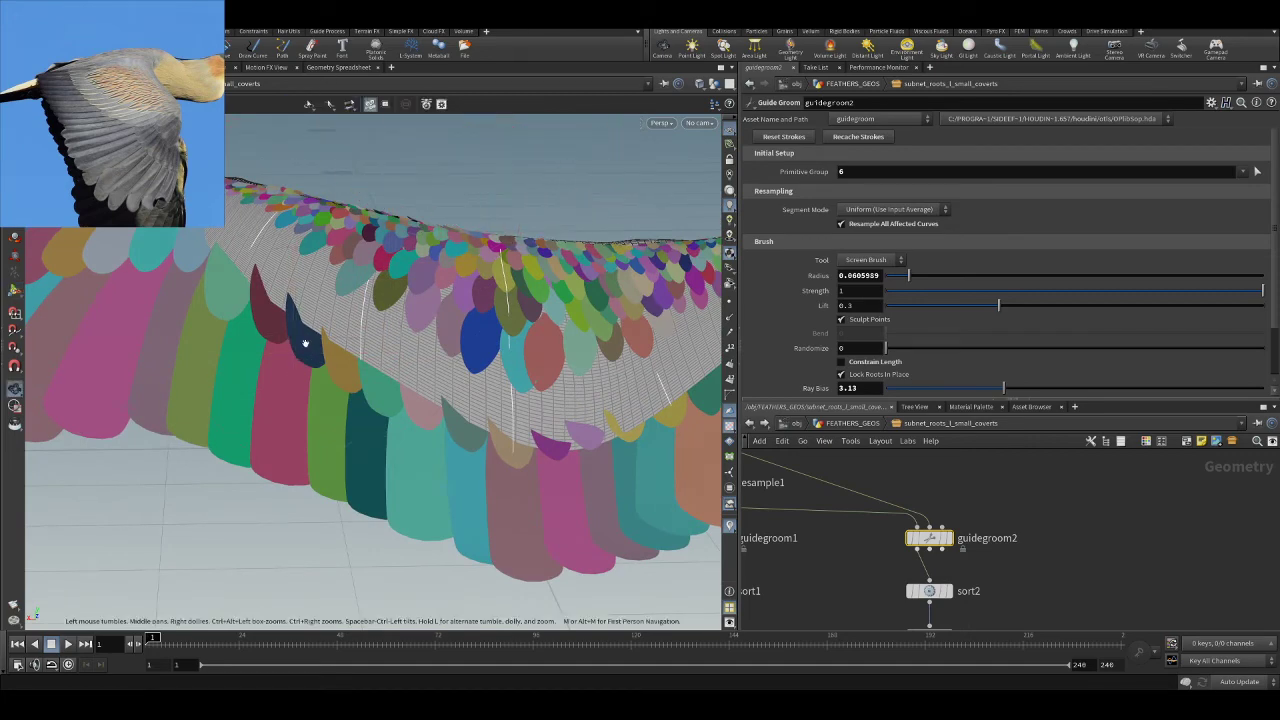
left_click_drag(306, 337, 350, 330)
- Set guidegroom2's primitive group to * and brush the small covert guides at a radius of about 0.05
left_click(878, 171)
scroll(365, 372, "down", 2)
left_click_drag(369, 370, 373, 343)
mouse_move(487, 398)
left_mouse_down("alt")
mouse_move(462, 388)
mouse_move(495, 386)
left_mouse_up("alt")
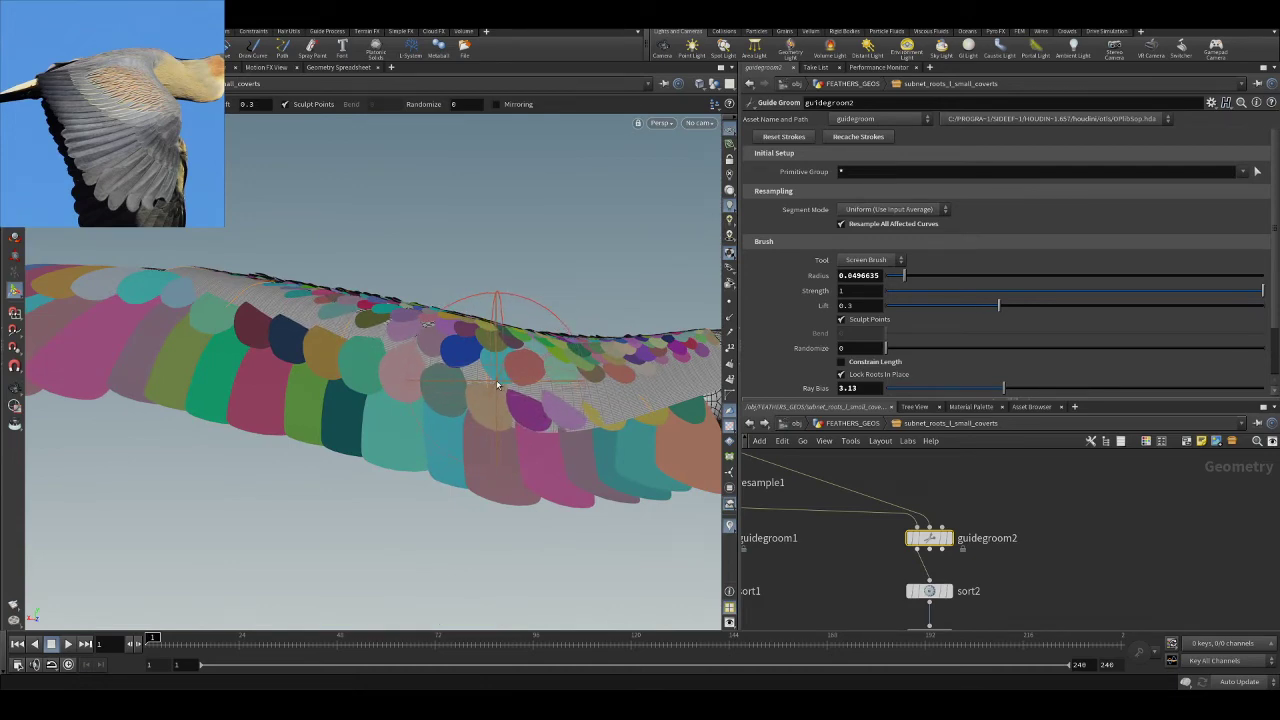
mouse_move(478, 376)
left_mouse_down("alt")
mouse_move(481, 440)
mouse_move(602, 395)
left_mouse_up("alt")
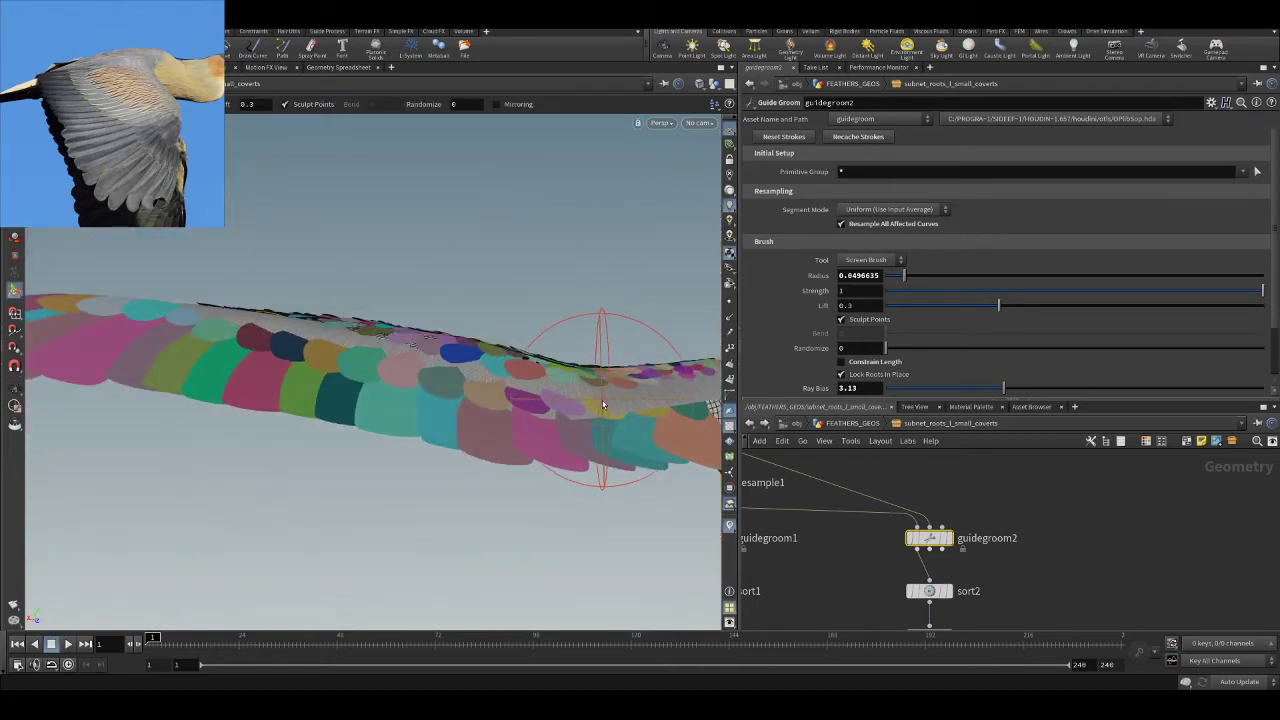
key("Escape")
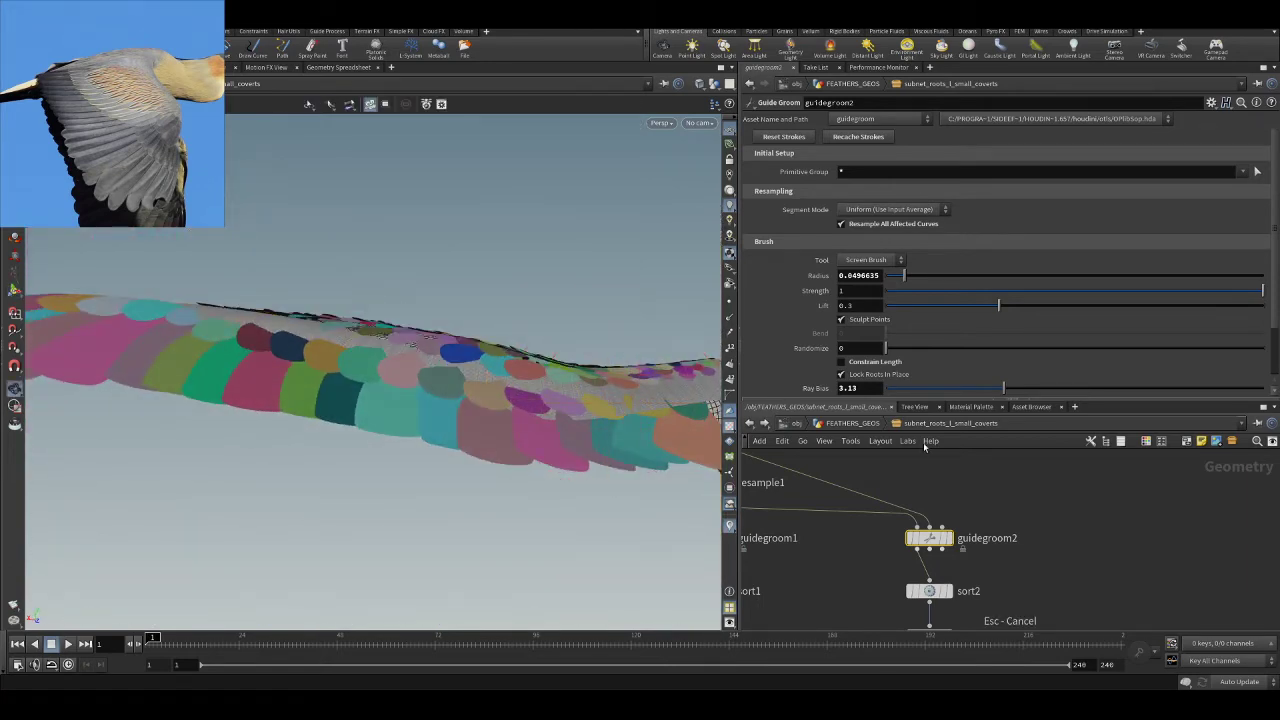
- Return to FEATHERS_GEOS and re-solve the small coverts' gf_feather_solver1, checking the feathers in the preview
left_click(852, 422)
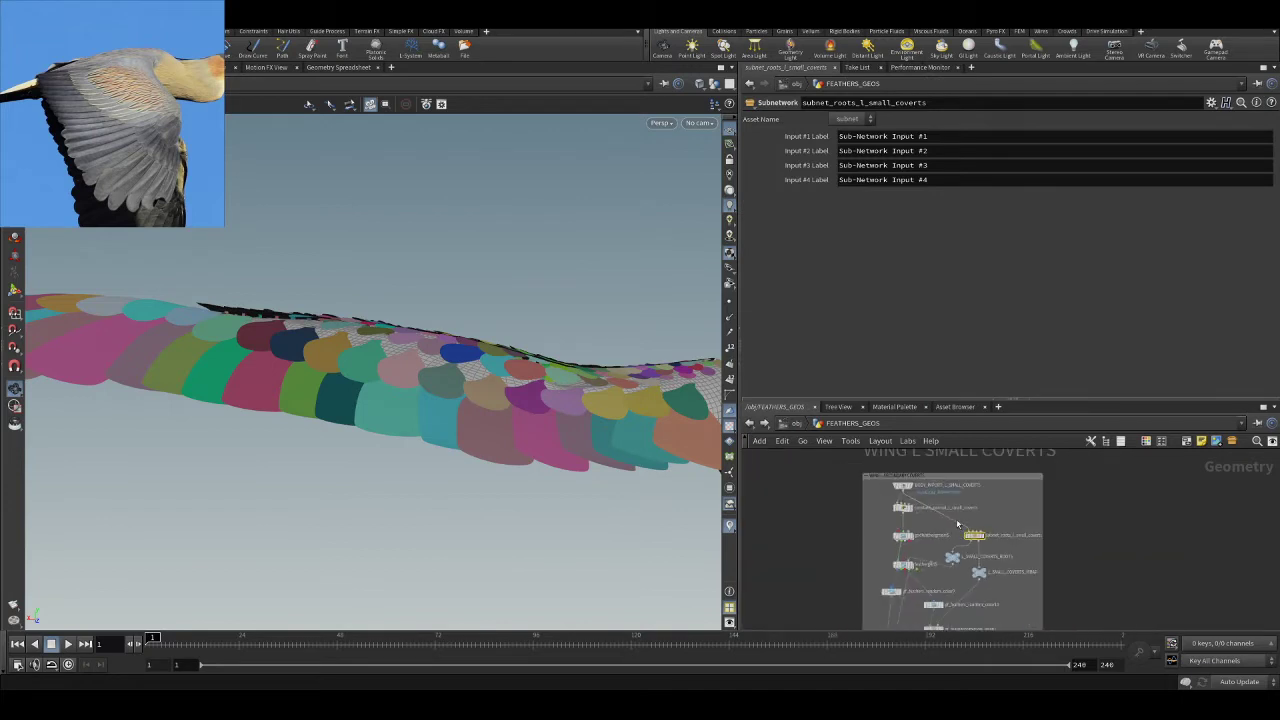
scroll(1029, 565, "up", 2)
middle_click_drag(1031, 589, 1065, 507)
scroll(1036, 515, "up", 1)
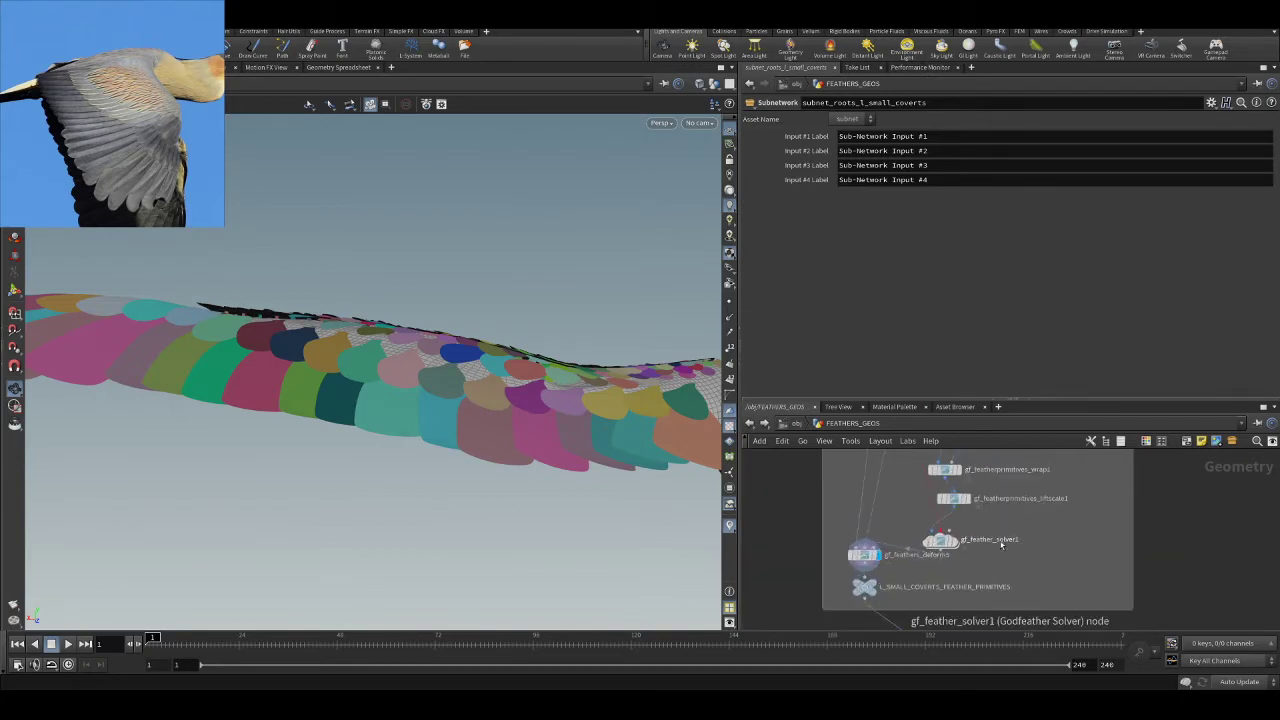
left_click(941, 541)
left_click(865, 167)
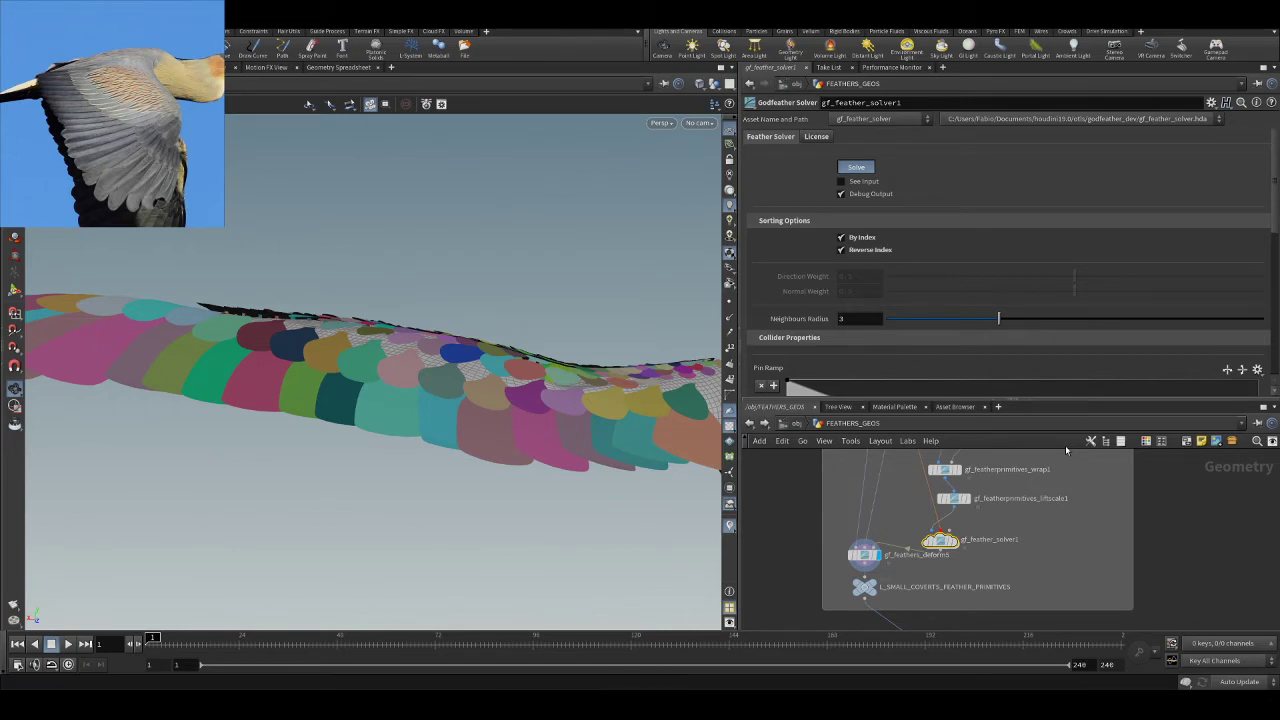
left_click_drag(571, 400, 406, 392)
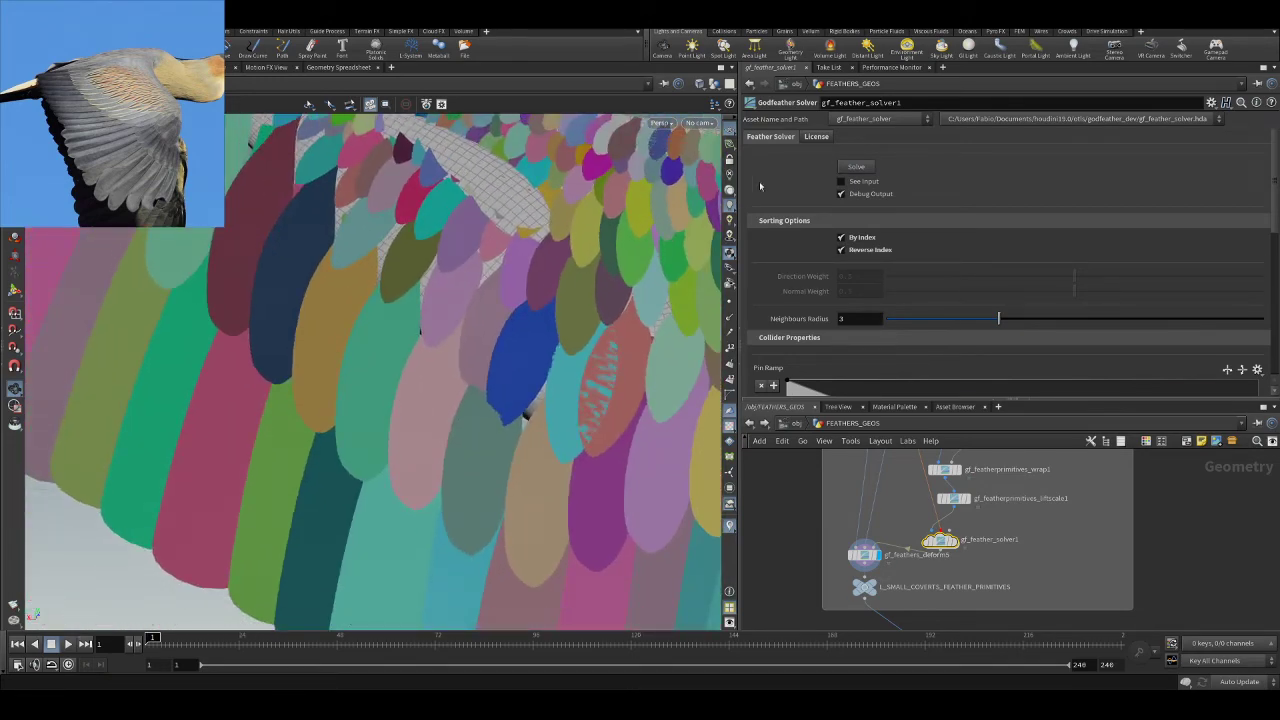
- Open the stage network and examine the Karma render of the wing around the bare patch in the small coverts
left_click(790, 423)
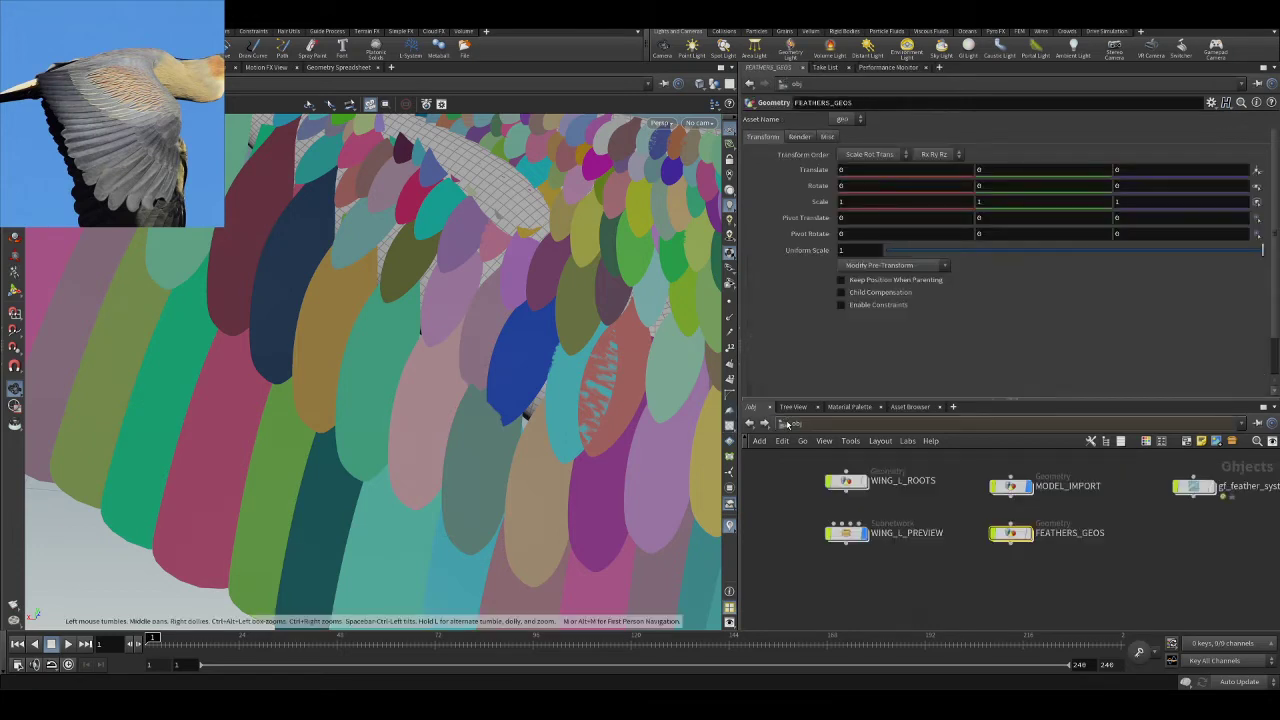
left_click(828, 511)
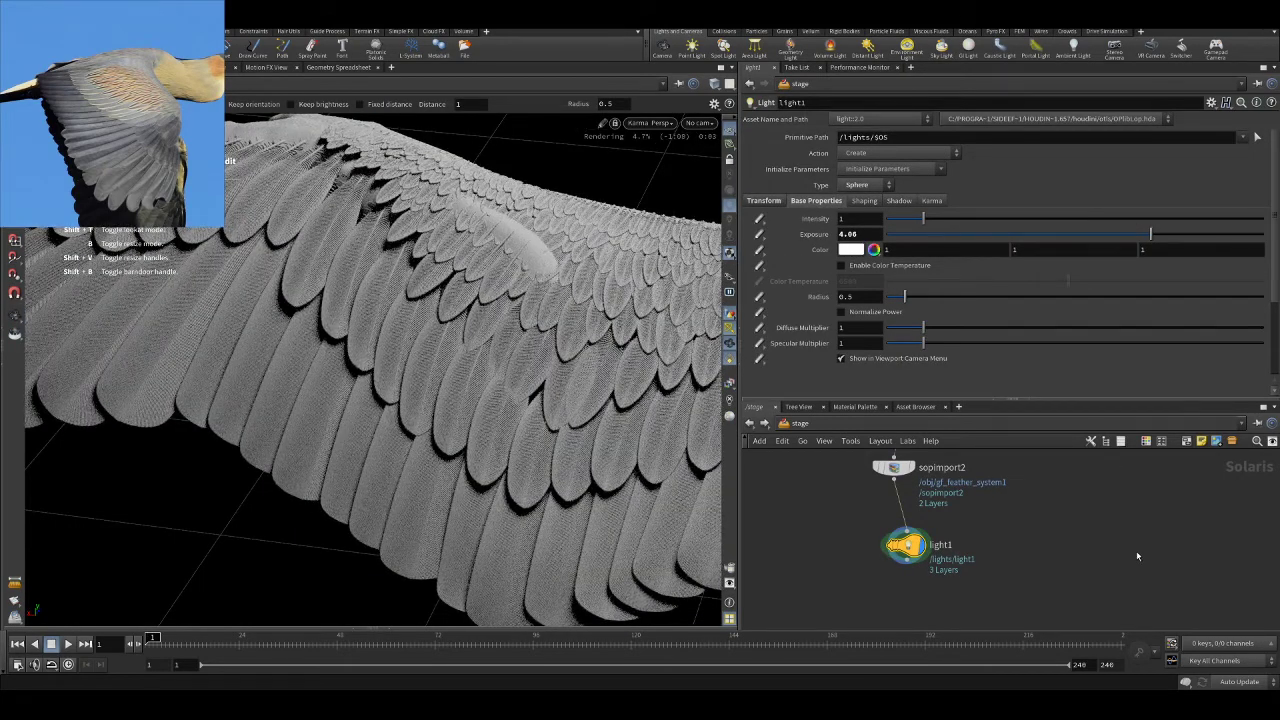
right_click_drag(507, 352, 560, 370, "alt")
left_click_drag(560, 370, 542, 311, "alt")
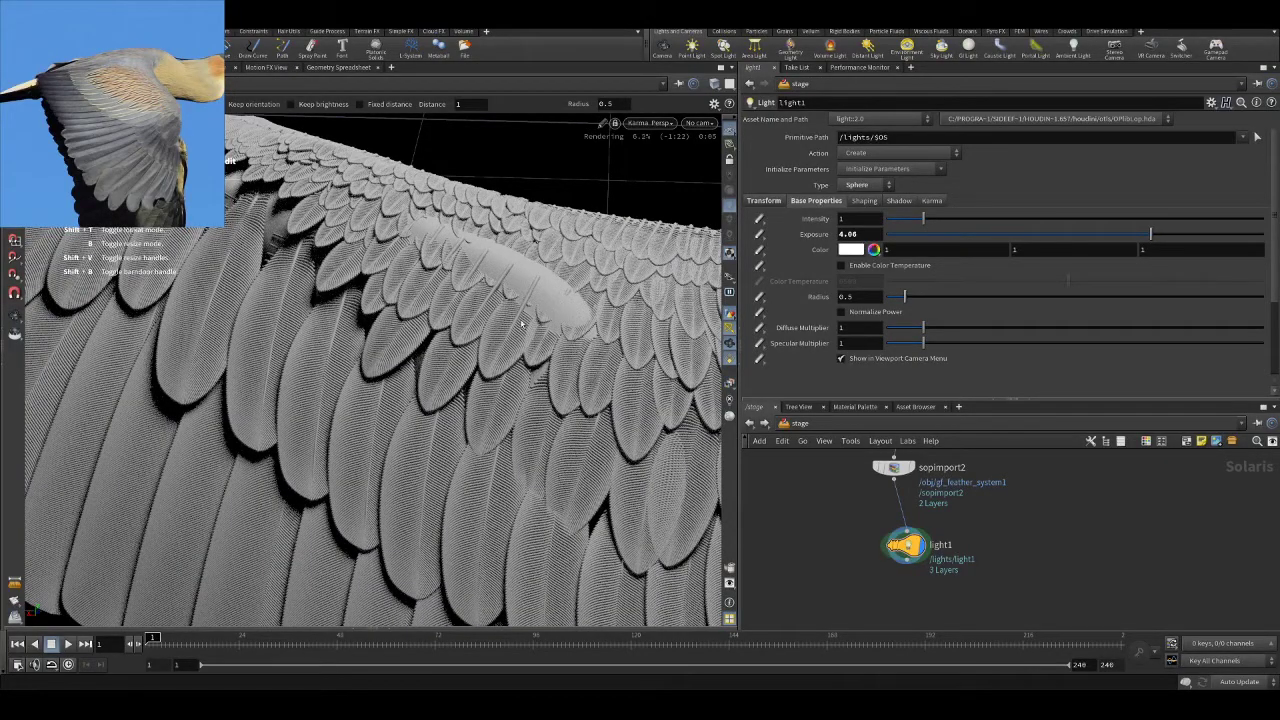
left_click_drag(528, 318, 583, 322, "alt")
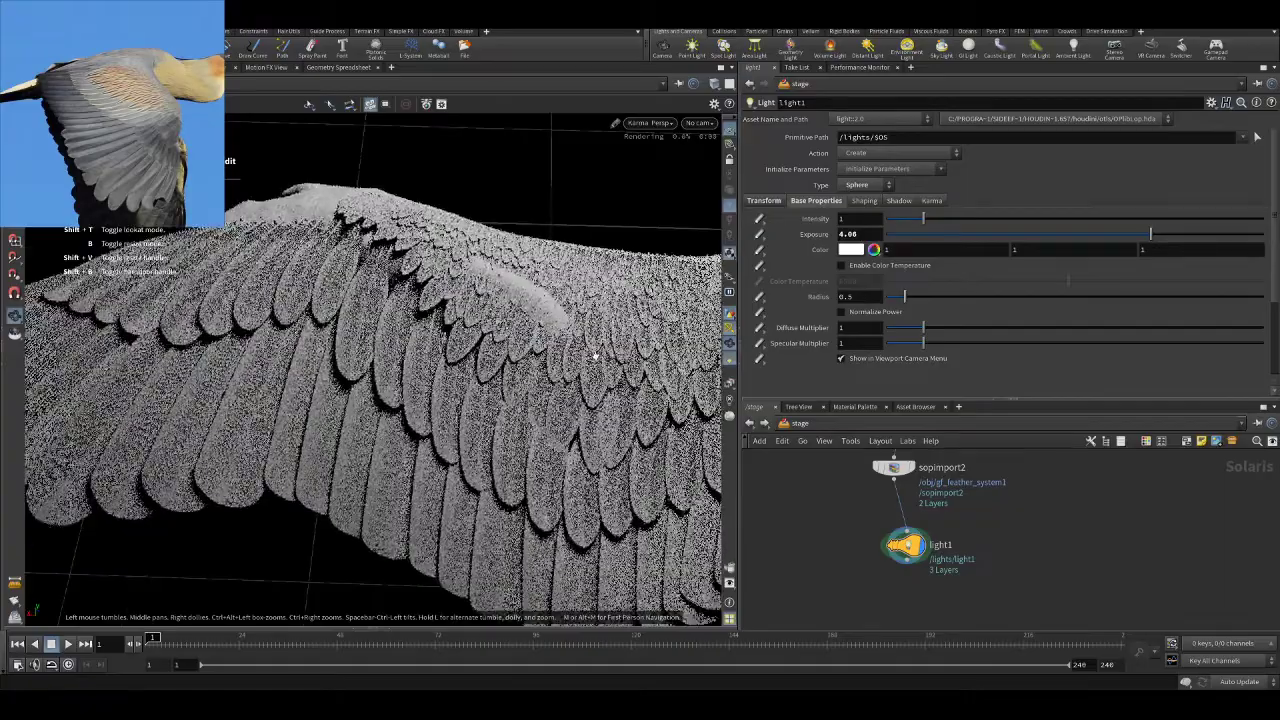
middle_click_drag(584, 322, 592, 200, "alt")
middle_click_drag(524, 310, 470, 440, "alt")
mouse_move(500, 400)
left_mouse_down("alt")
mouse_move(434, 390)
mouse_move(500, 382)
left_mouse_up("alt")
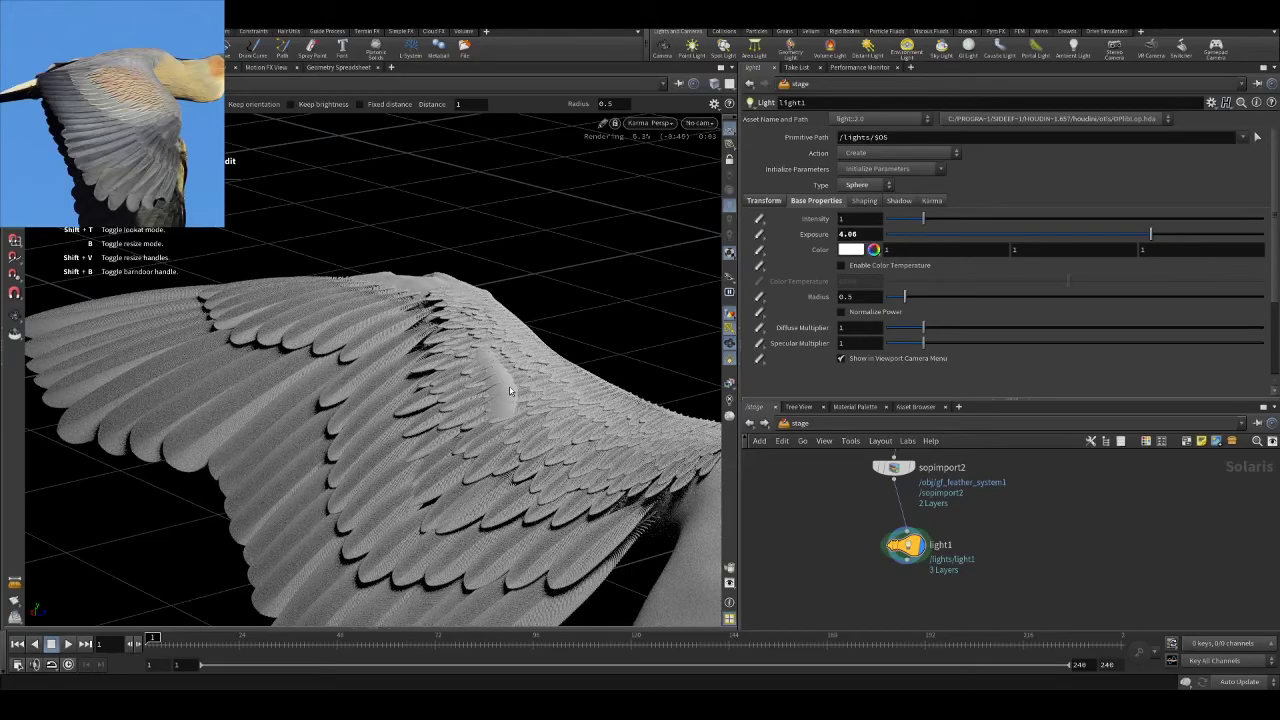
right_click_drag(510, 391, 520, 345, "alt")
left_click_drag(520, 345, 495, 372, "alt")
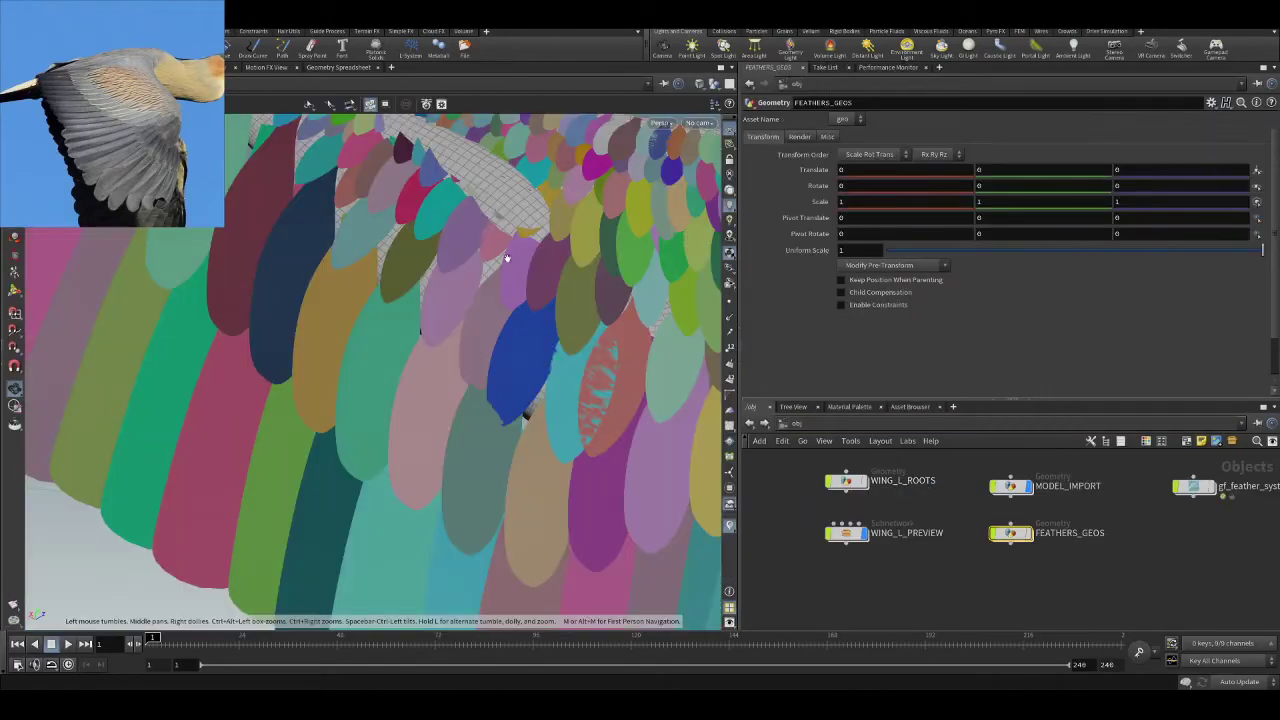
- At object level, inspect the bare patch in the small coverts and hide WING_L_PREVIEW
left_click_drag(507, 258, 452, 345)
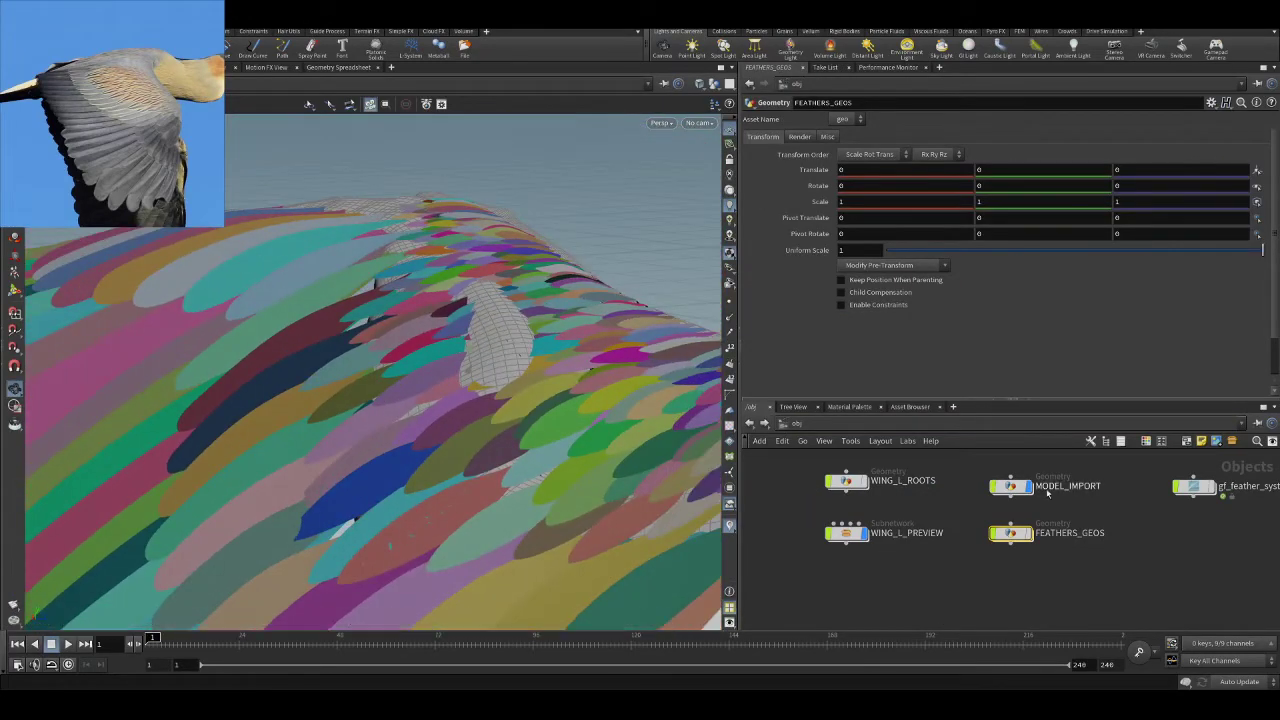
scroll(1151, 533, "down", 3)
scroll(1140, 530, "up", 5)
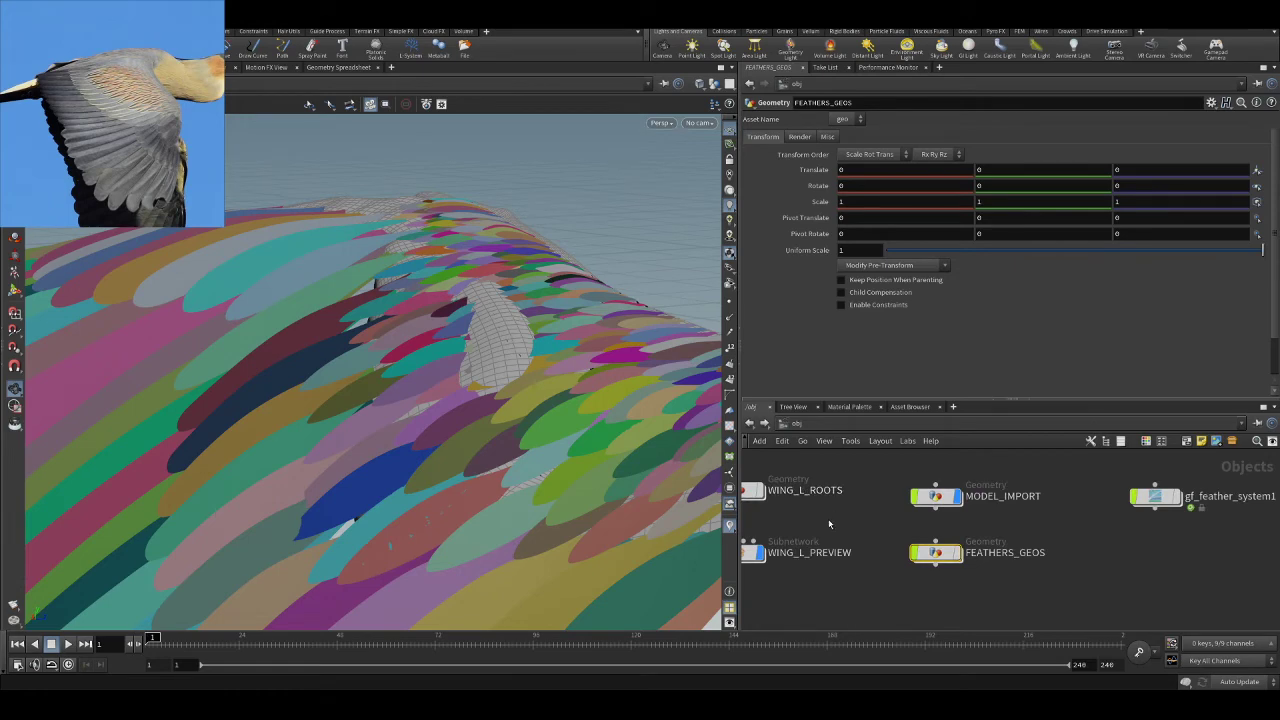
middle_click_drag(828, 519, 921, 493)
left_click(855, 530)
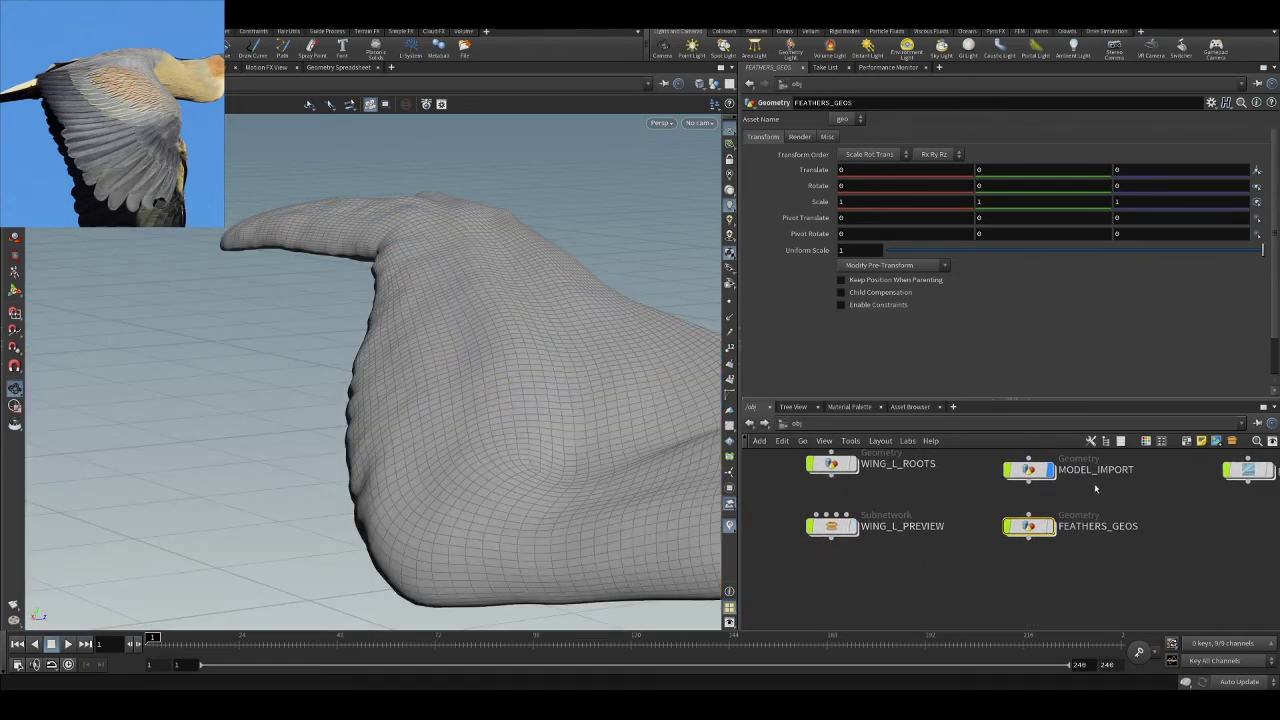
- Enter FEATHERS_GEOS and open its subnet_roots_l_small_coverts subnetwork, facing the mesh patch that pokes through the wrap surface
scroll(1099, 483, "down", 2)
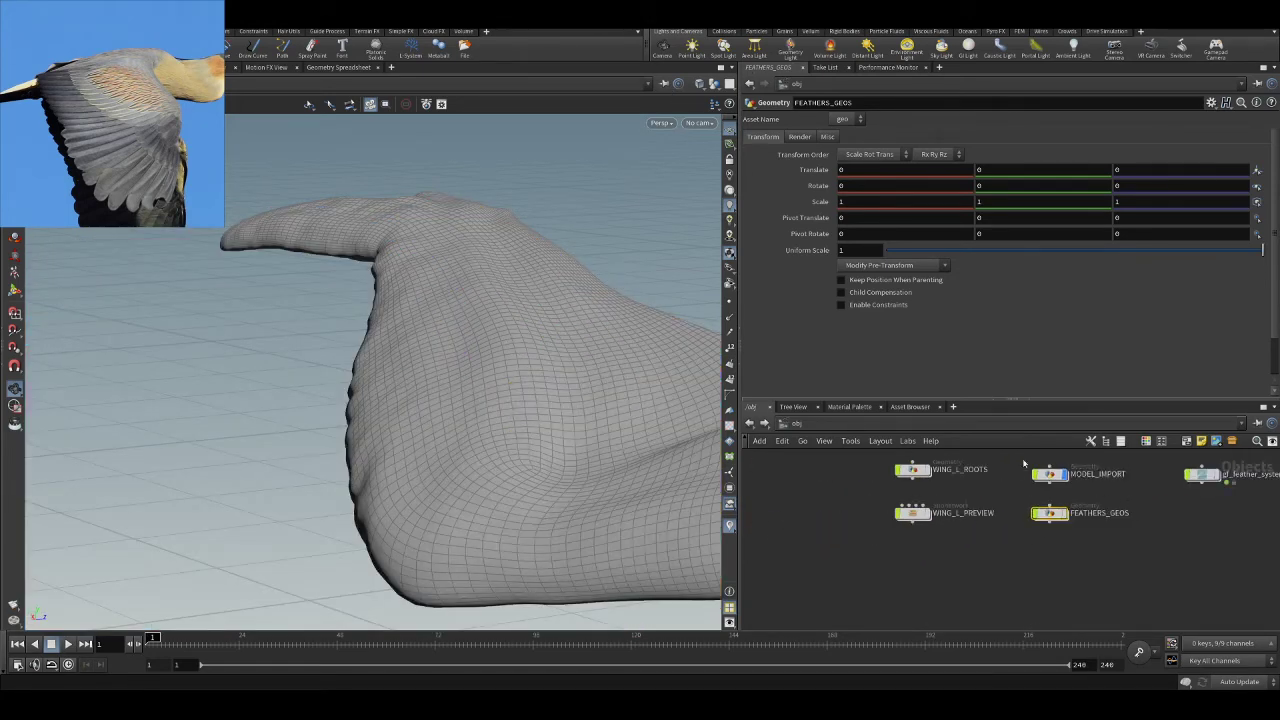
double_click(1050, 514)
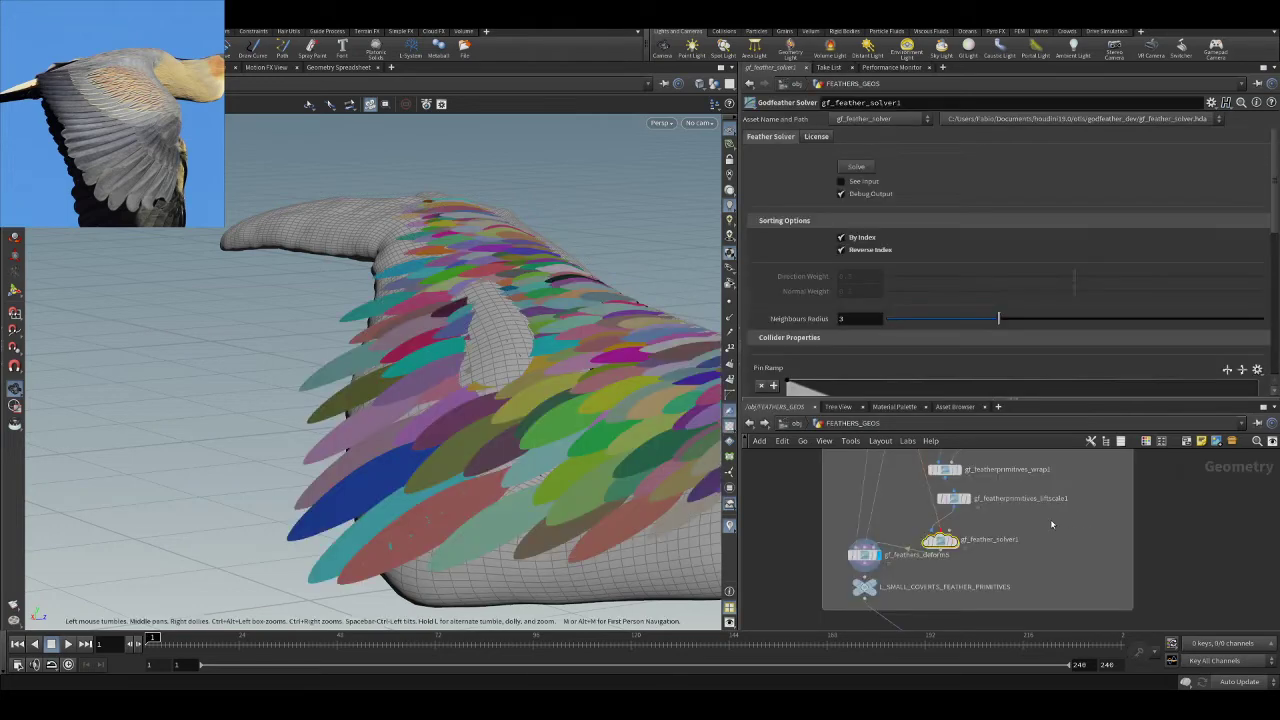
middle_click_drag(1023, 514, 1007, 656)
middle_click_drag(1037, 467, 1017, 533)
scroll(1014, 530, "up", 3)
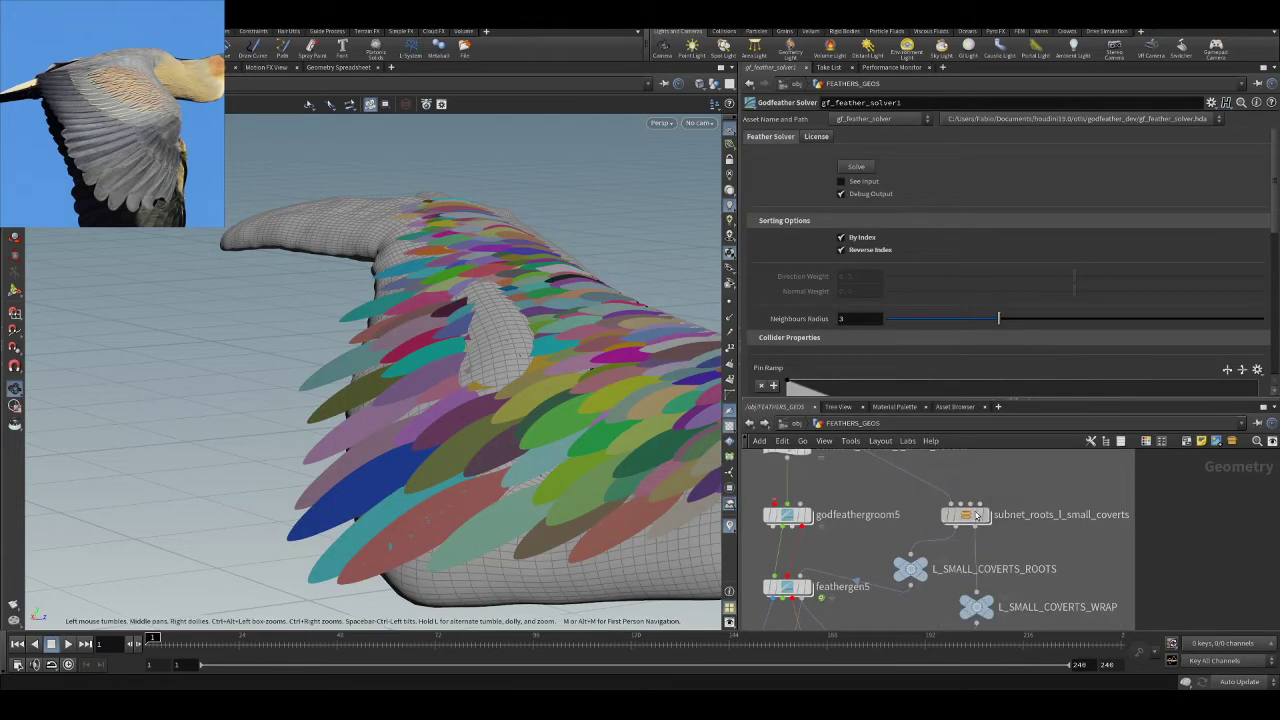
double_click(965, 516)
mouse_move(471, 281)
left_mouse_down()
mouse_move(517, 280)
mouse_move(563, 257)
mouse_move(446, 285)
left_mouse_up()
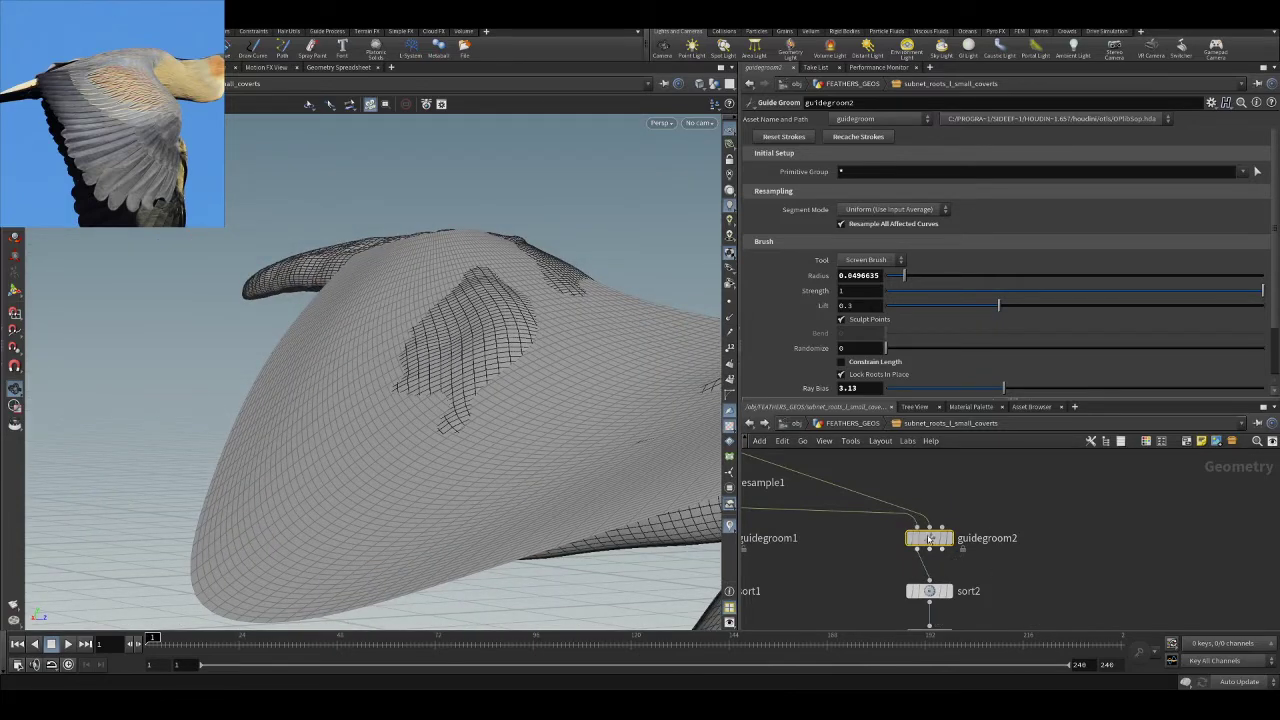
- Limit guidegroom2 to guide 6 and brush it upward over the protruding patch with a radius of about 0.022
left_click(16, 291)
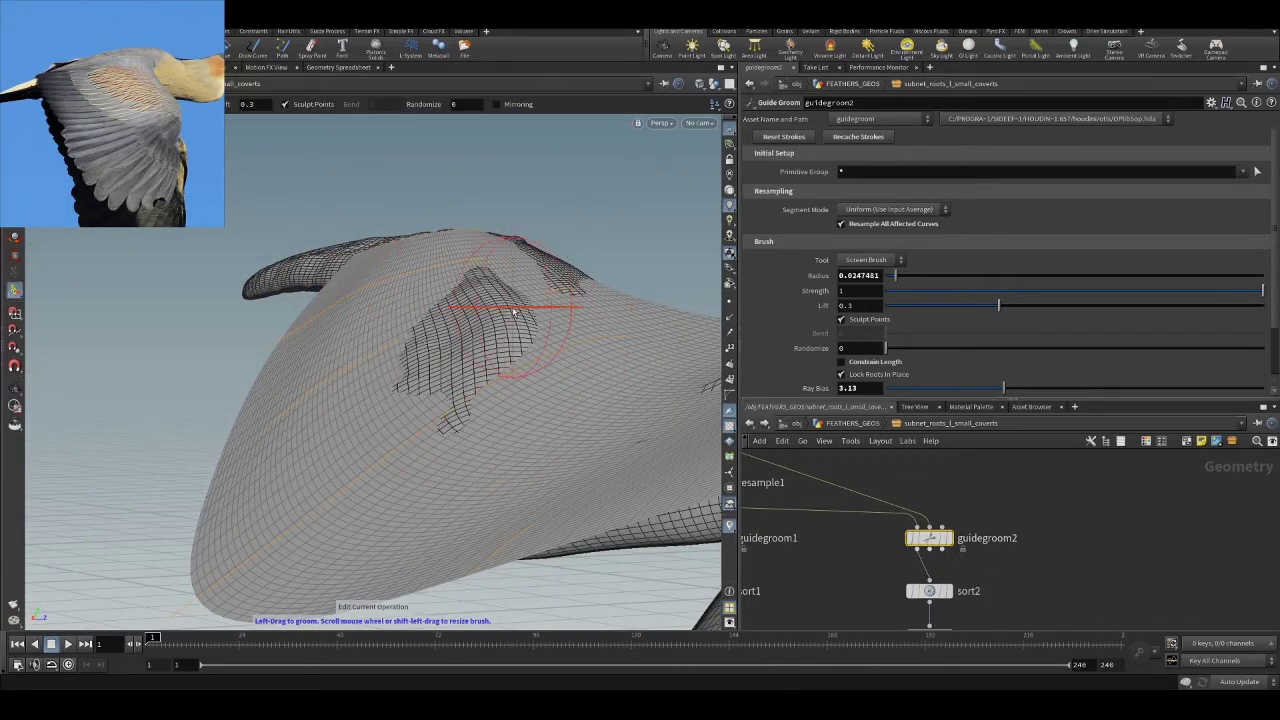
scroll(509, 316, "down", 3)
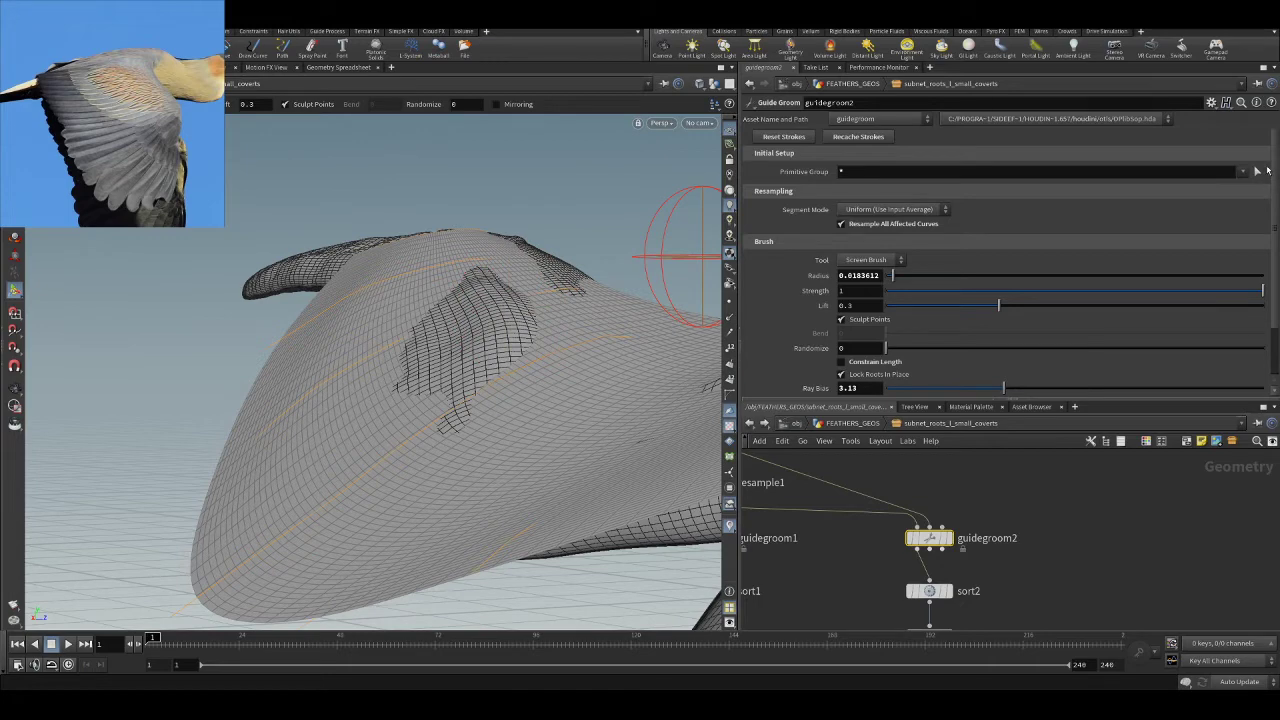
left_click(1258, 171)
left_click(559, 288)
key("Return")
scroll(495, 340, "up", 2)
mouse_move(490, 342)
left_mouse_down()
mouse_move(517, 331)
mouse_move(511, 322)
mouse_move(606, 360)
mouse_move(400, 240)
mouse_move(386, 257)
mouse_move(510, 280)
left_mouse_up()
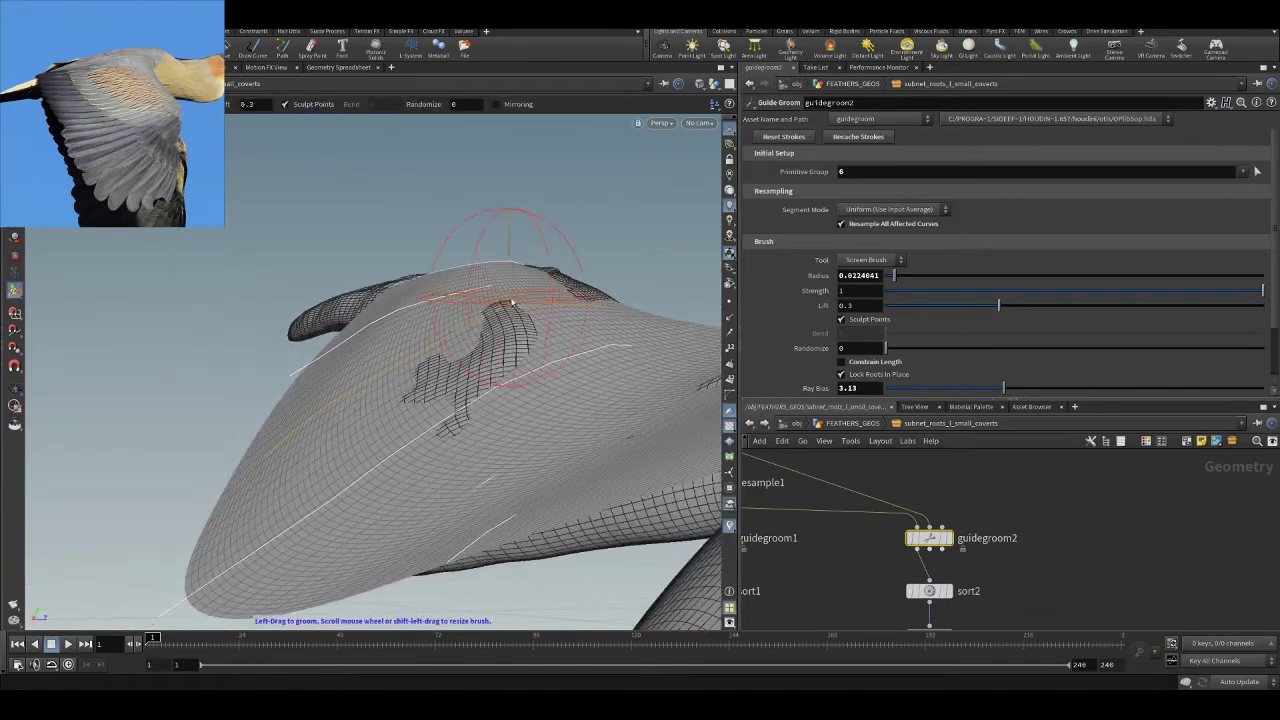
- Reselect guide 6 as the primitive group and resample it with Uniform segment mode and a segments count of 12
left_click(1257, 172)
left_click(557, 282)
key("Return")
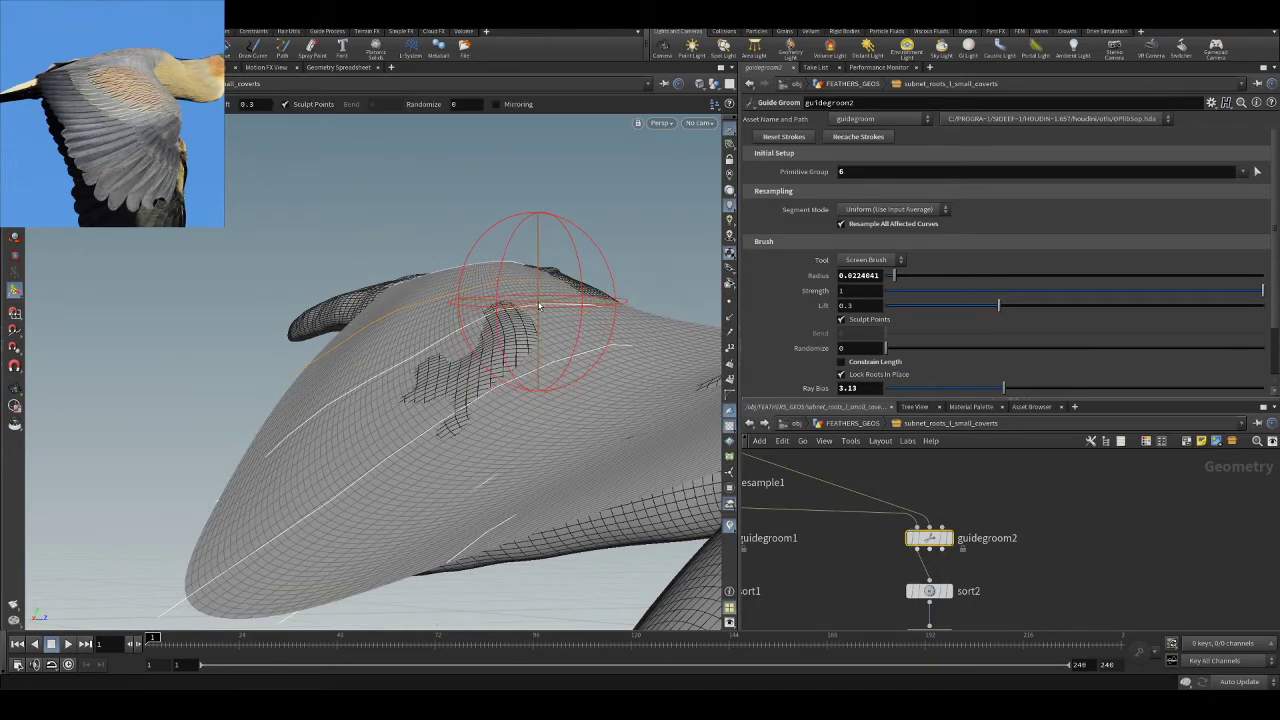
left_click_drag(515, 330, 825, 281, "alt")
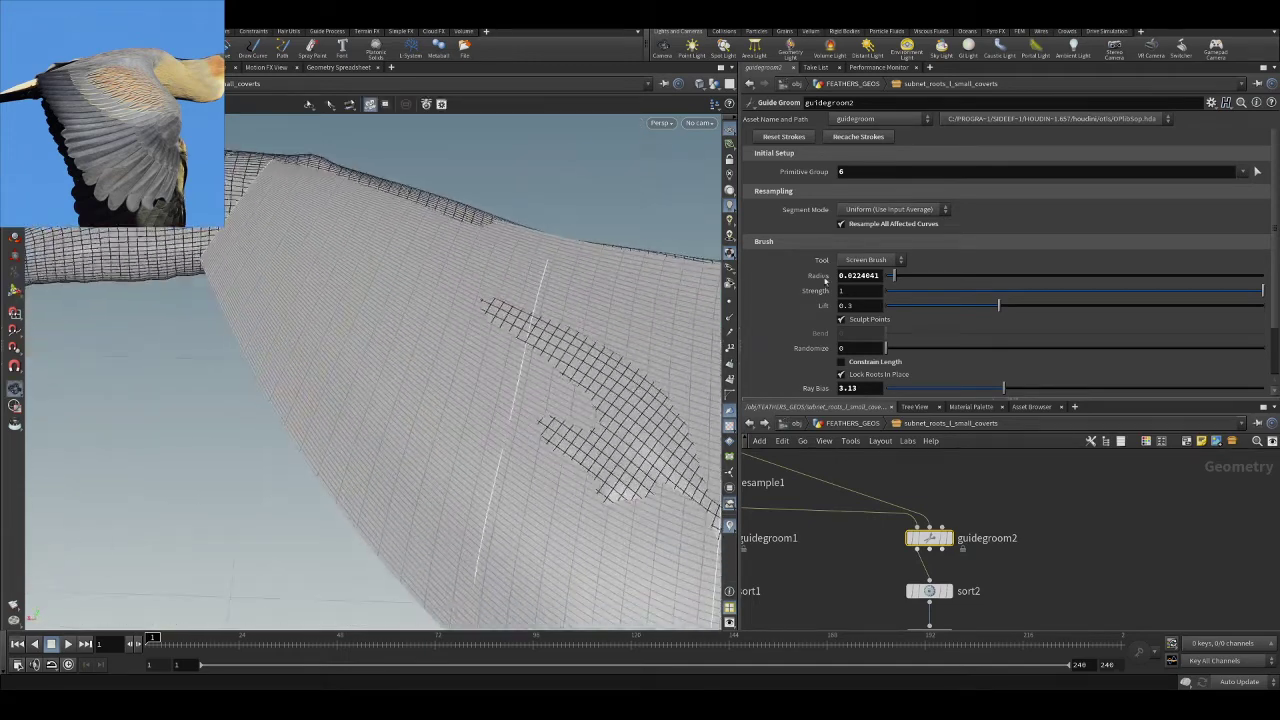
scroll(980, 214, "down", 4)
scroll(1000, 215, "up", 3)
left_click(895, 197)
left_click(887, 208)
left_click_drag(1187, 212, 1264, 213)
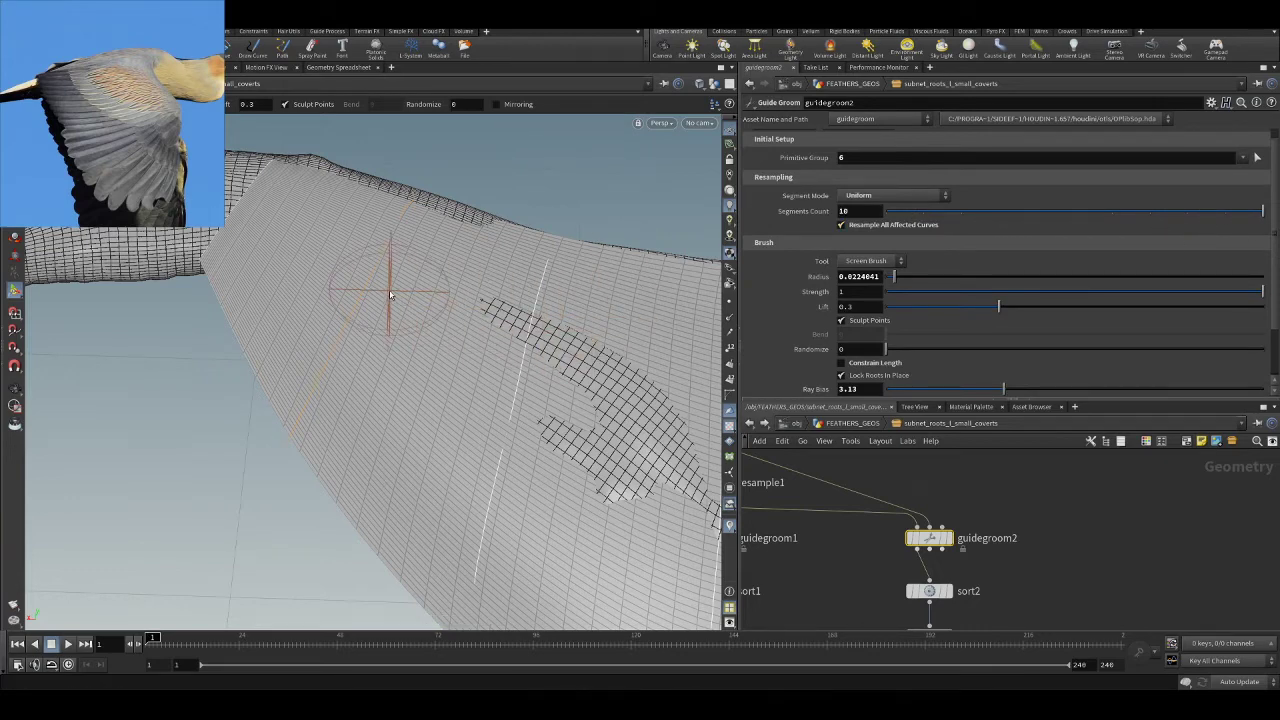
mouse_move(451, 303)
left_mouse_down("alt")
mouse_move(349, 200)
mouse_move(700, 250)
left_mouse_up("alt")
left_click(854, 212)
type("12")
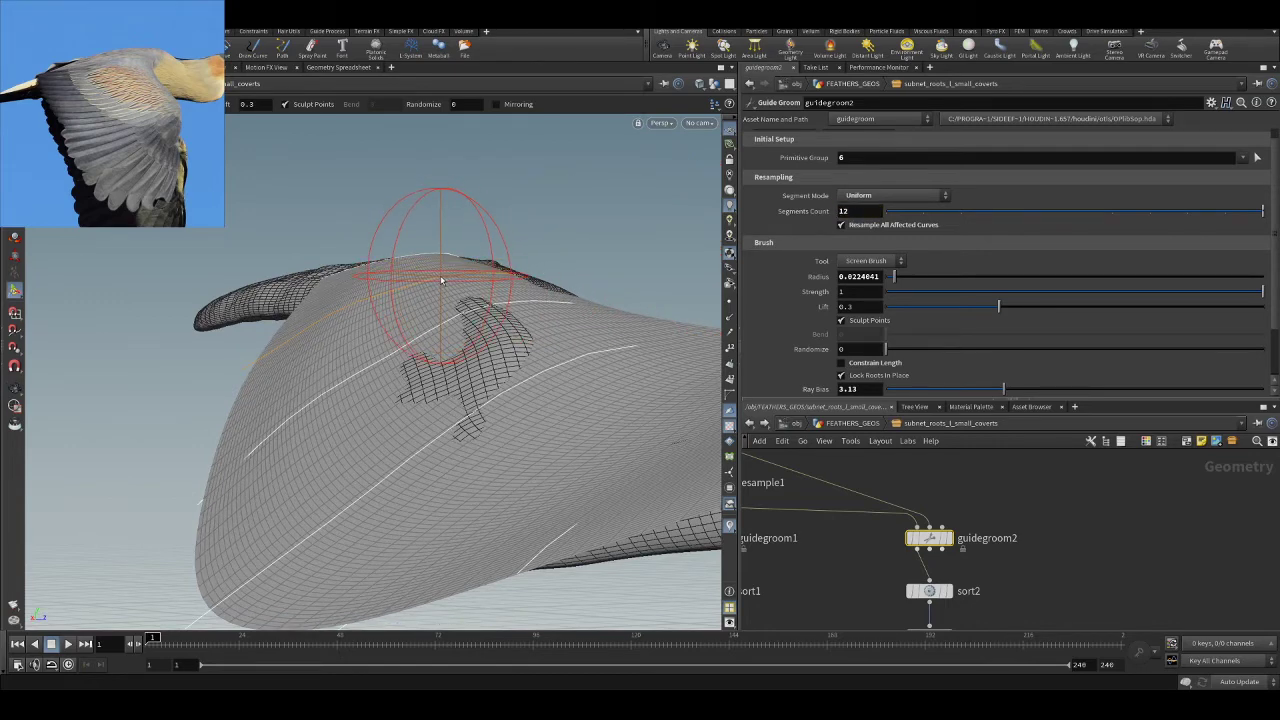
- Plant an extra guide over the protruding patch with the Plant Guides tool at a radius of about 0.0075
key("Escape")
mouse_move(443, 277)
left_mouse_down()
mouse_move(537, 260)
mouse_move(540, 293)
mouse_move(466, 331)
mouse_move(503, 351)
mouse_move(520, 440)
left_mouse_up()
key("Return")
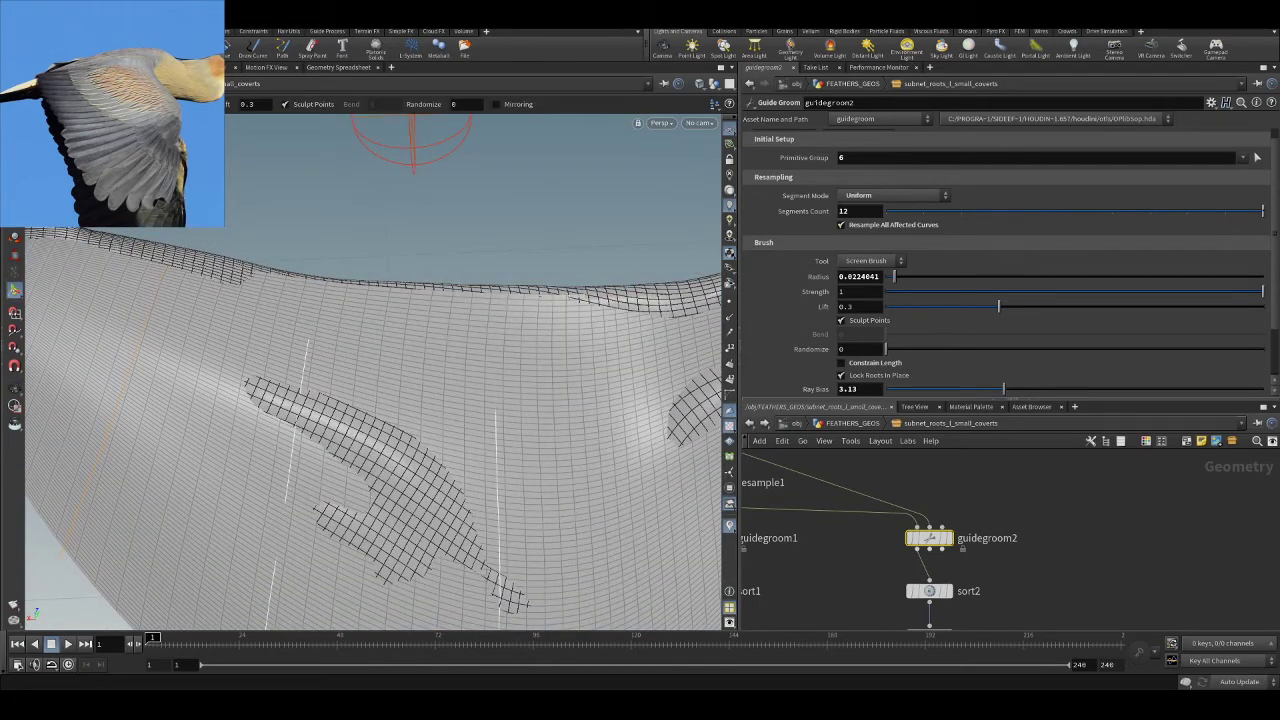
left_click(107, 233)
mouse_move(428, 256)
left_mouse_down("alt")
mouse_move(434, 294)
mouse_move(494, 146)
left_mouse_up("alt")
scroll(420, 290, "down", 6)
left_click(420, 293)
scroll(480, 200, "down", 3)
left_click_drag(460, 277, 494, 274, "alt")
- Set the primitive group to the new guide 7 and switch to the Screen Brush with a radius of about 0.027
left_click(1257, 157)
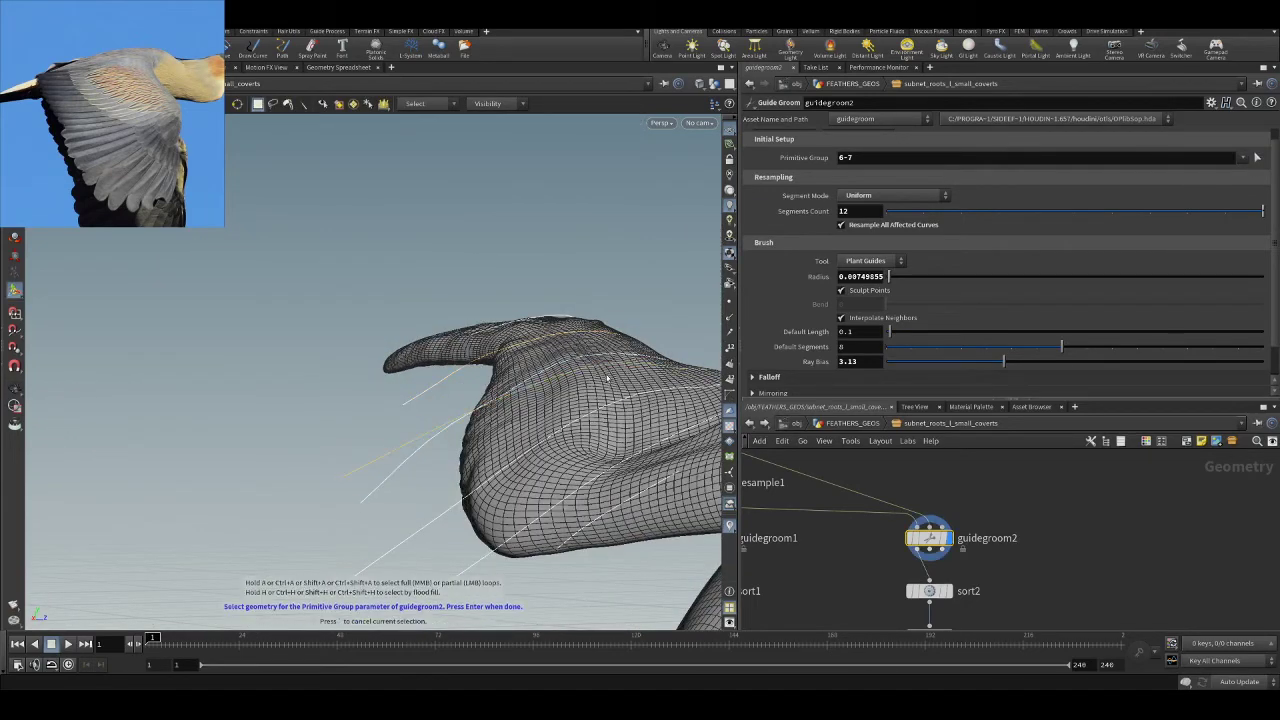
left_click(612, 372)
key("Return")
left_click_drag(566, 274, 326, 186, "alt")
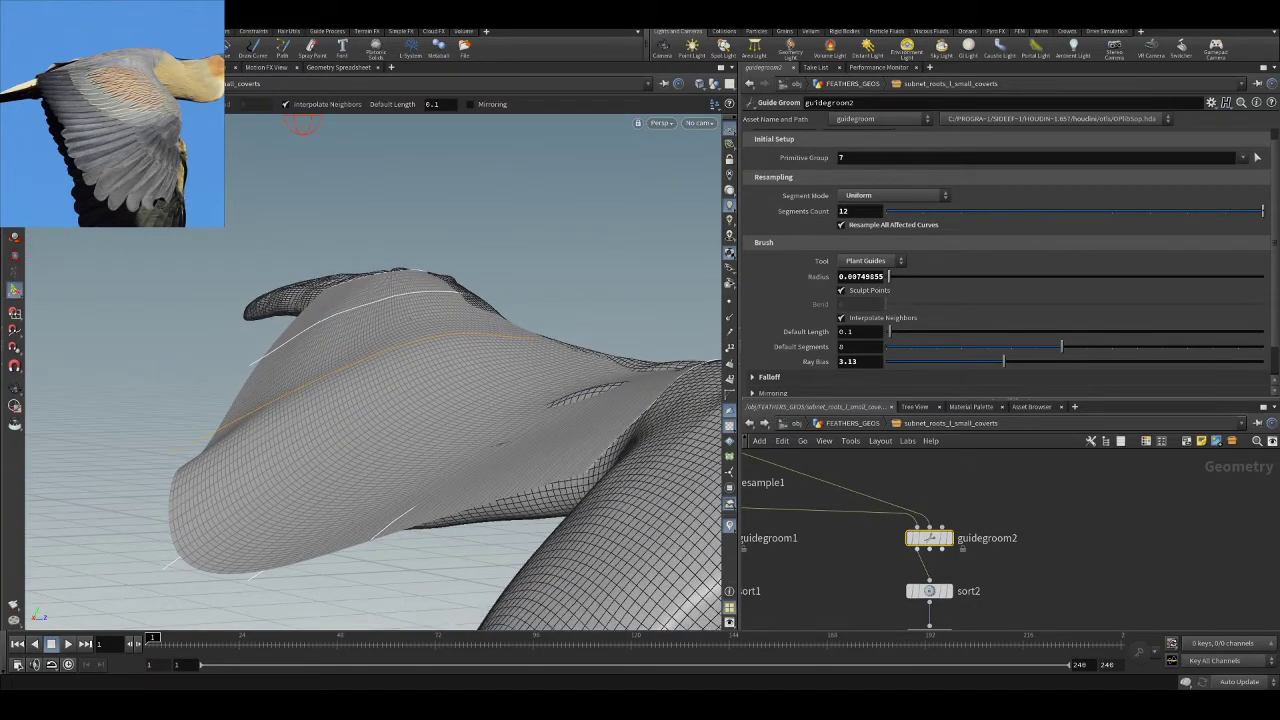
left_click(95, 120)
scroll(452, 344, "up", 15)
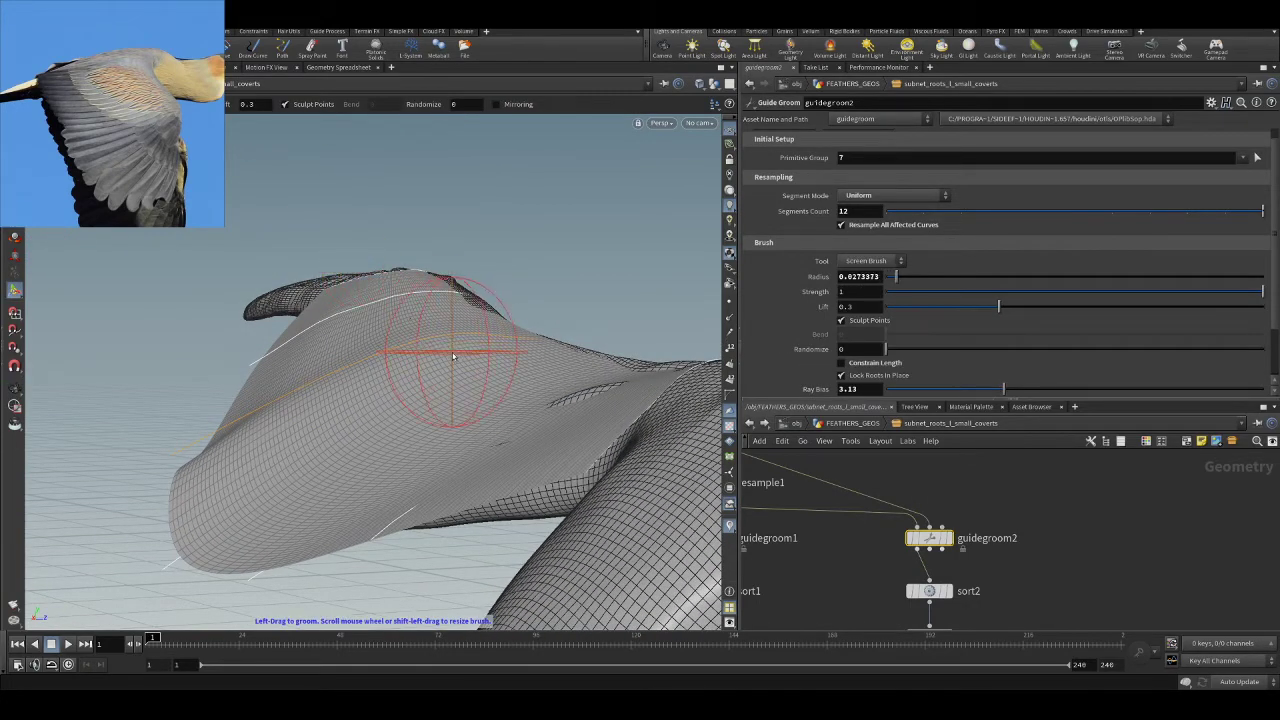
- Brush guide 7 over the protruding patch with a radius of about 0.033 and turn on Constrain Length
left_click_drag(473, 359, 378, 375)
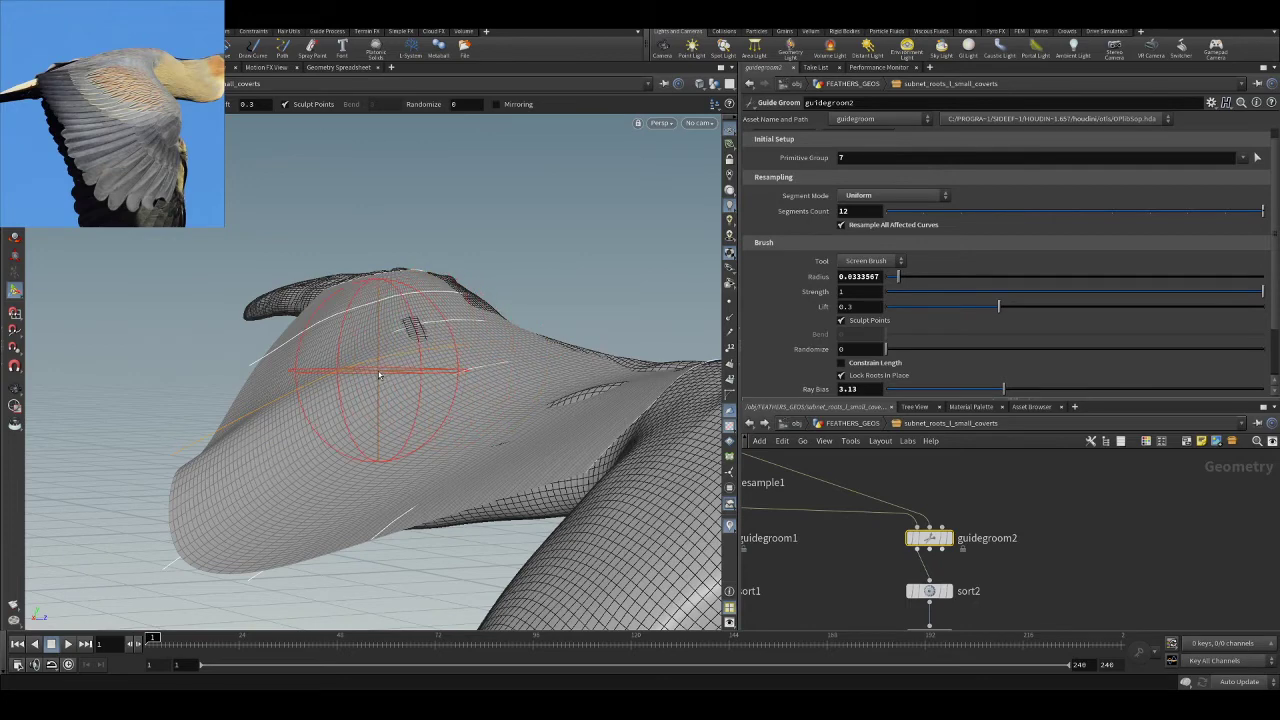
mouse_move(488, 375)
left_mouse_down()
mouse_move(443, 357)
mouse_move(451, 337)
mouse_move(443, 371)
mouse_move(291, 403)
mouse_move(380, 400)
mouse_move(423, 360)
mouse_move(352, 410)
mouse_move(406, 428)
mouse_move(423, 420)
mouse_move(418, 408)
left_mouse_up()
key("Escape")
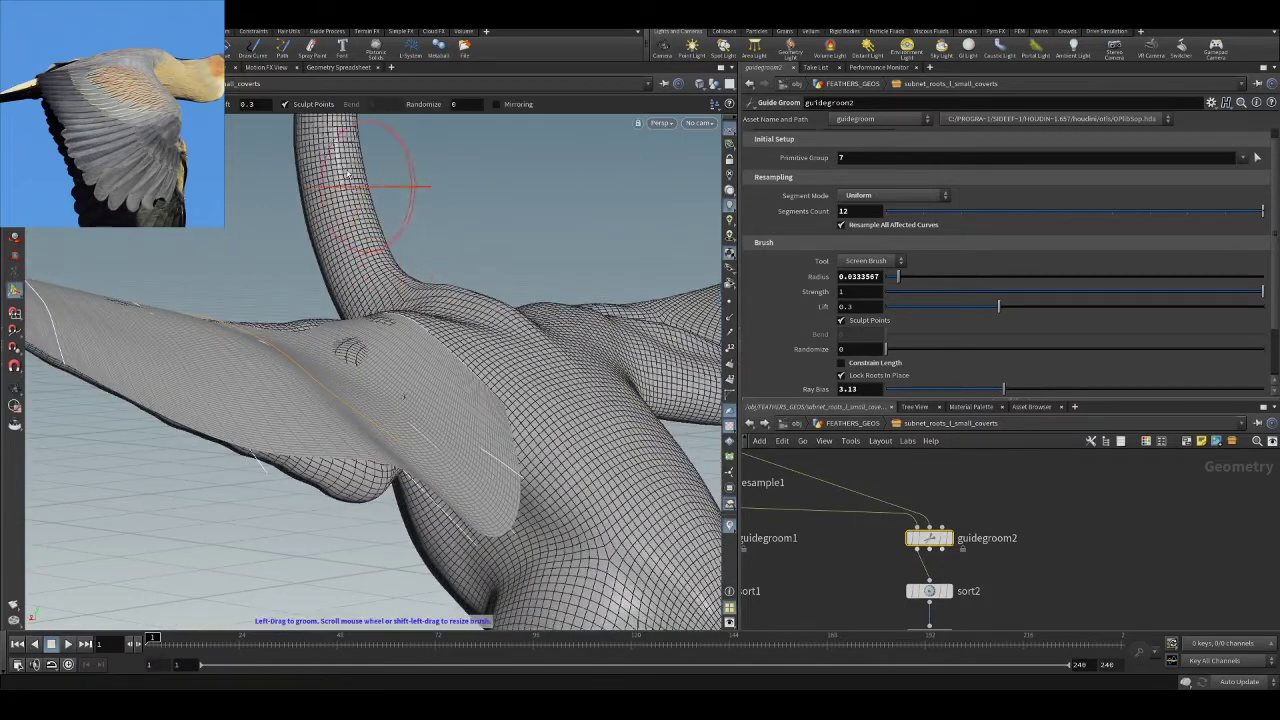
scroll(858, 343, "down", 2)
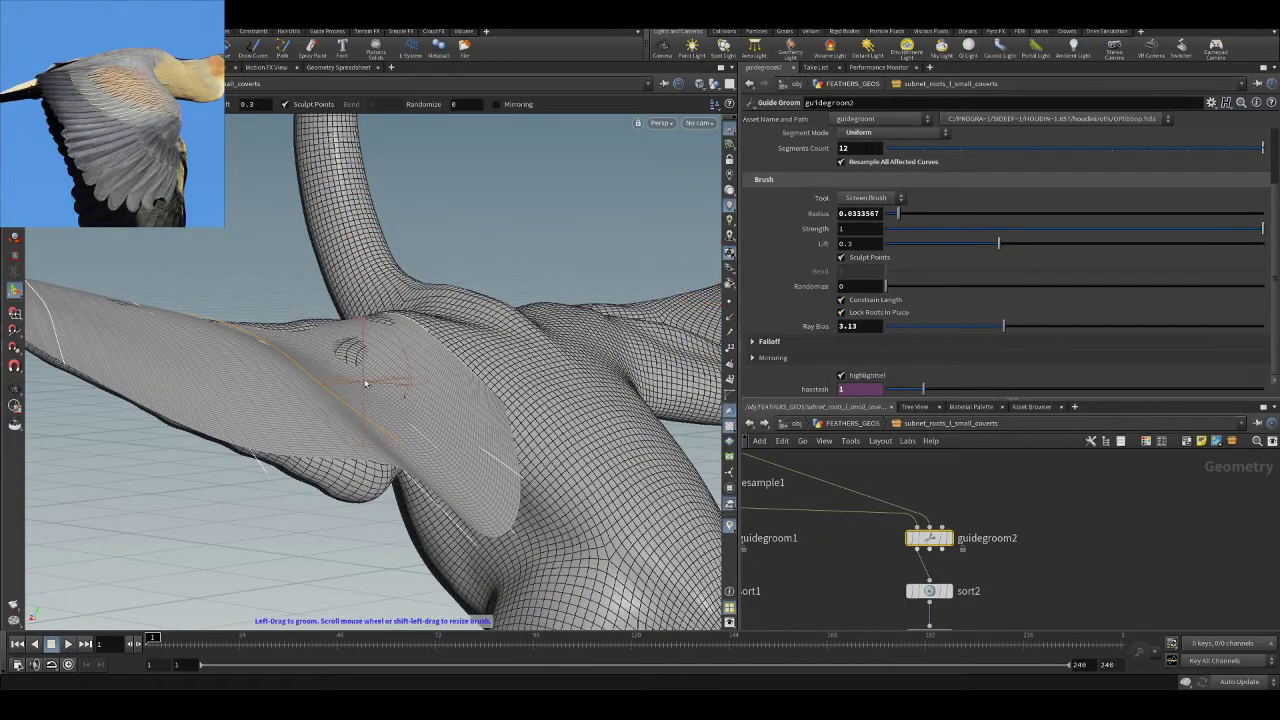
mouse_move(399, 437)
left_mouse_down()
mouse_move(392, 525)
mouse_move(360, 400)
mouse_move(410, 480)
mouse_move(380, 423)
mouse_move(340, 394)
mouse_move(306, 322)
mouse_move(308, 375)
mouse_move(280, 200)
mouse_move(246, 349)
left_mouse_up()
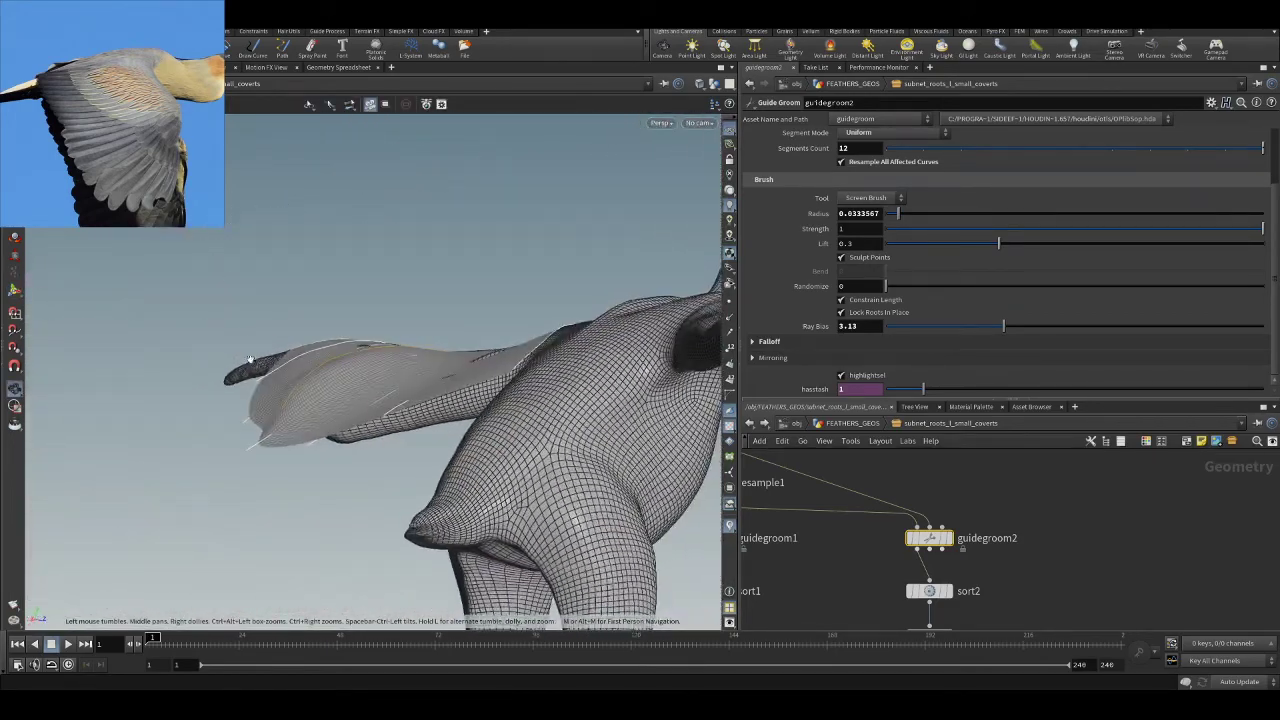
mouse_move(283, 414)
left_mouse_down()
mouse_move(251, 443)
mouse_move(329, 350)
mouse_move(236, 462)
mouse_move(363, 449)
mouse_move(340, 437)
mouse_move(350, 420)
left_mouse_up()
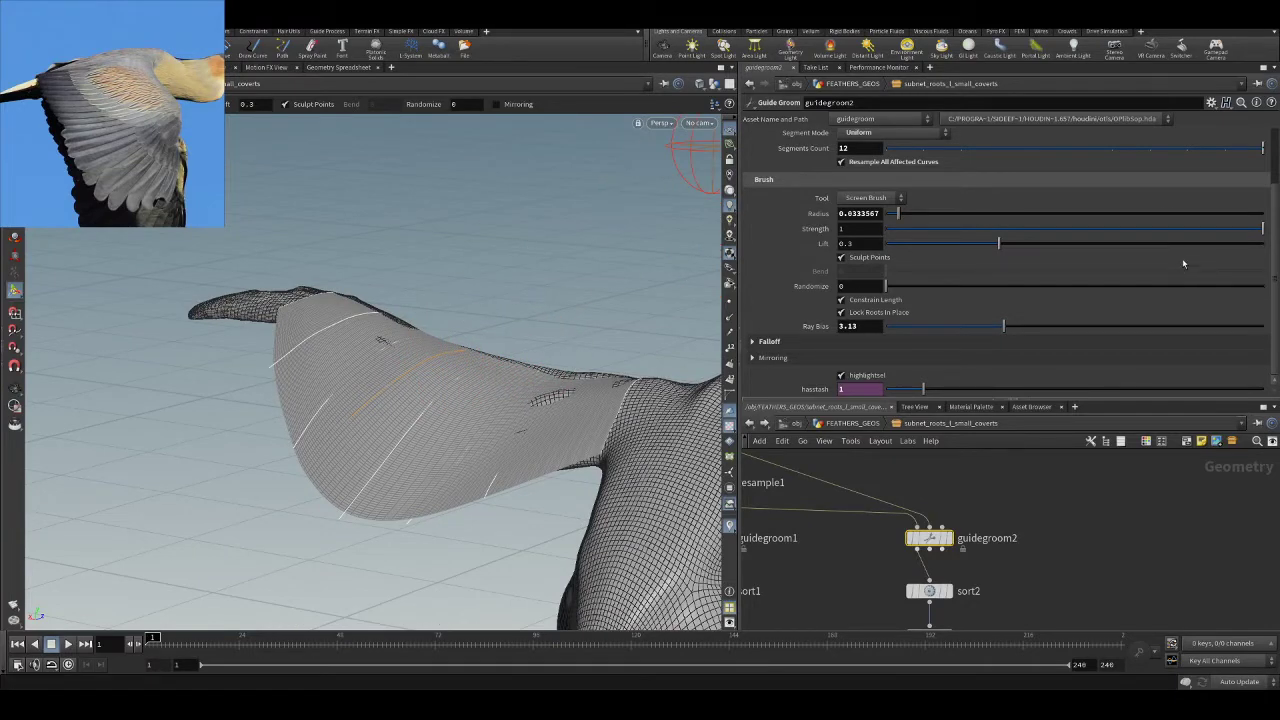
- Reselect the neighbouring guide on the wing-tip side as the primitive group and regroom the remaining small protruding patch
scroll(1181, 228, "up", 3)
left_click(1256, 171)
left_click(368, 353)
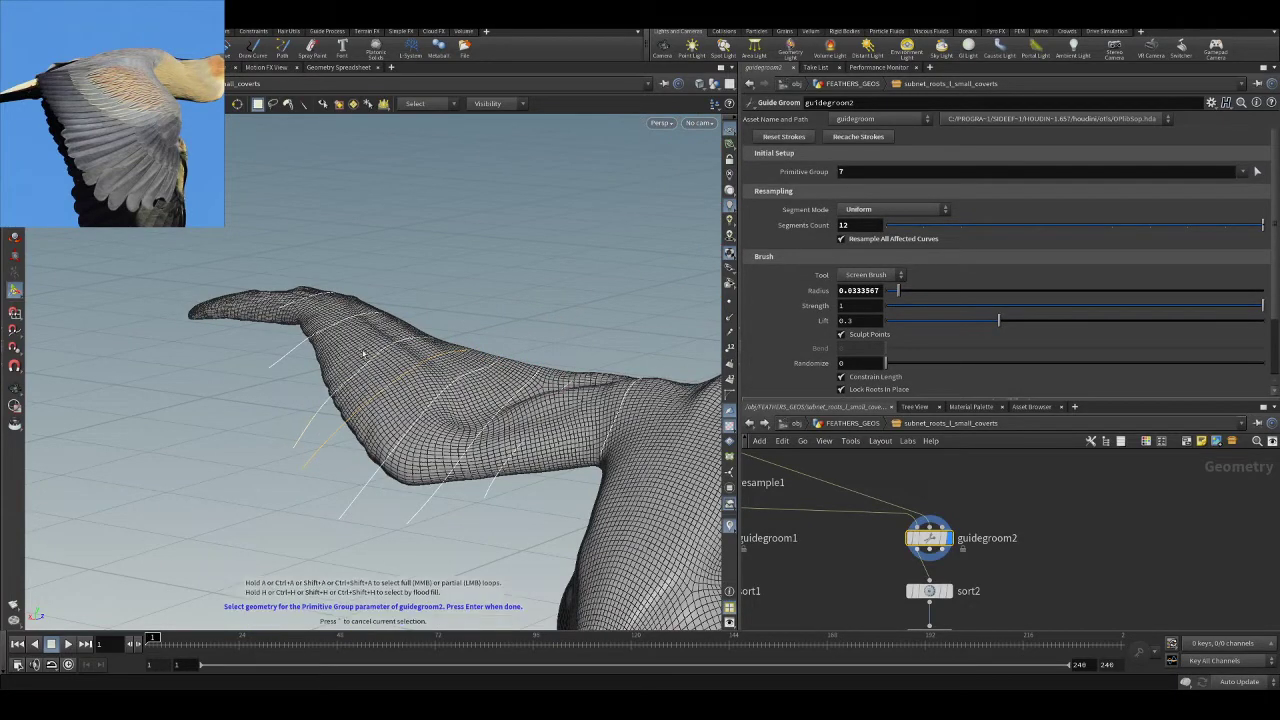
key("Return")
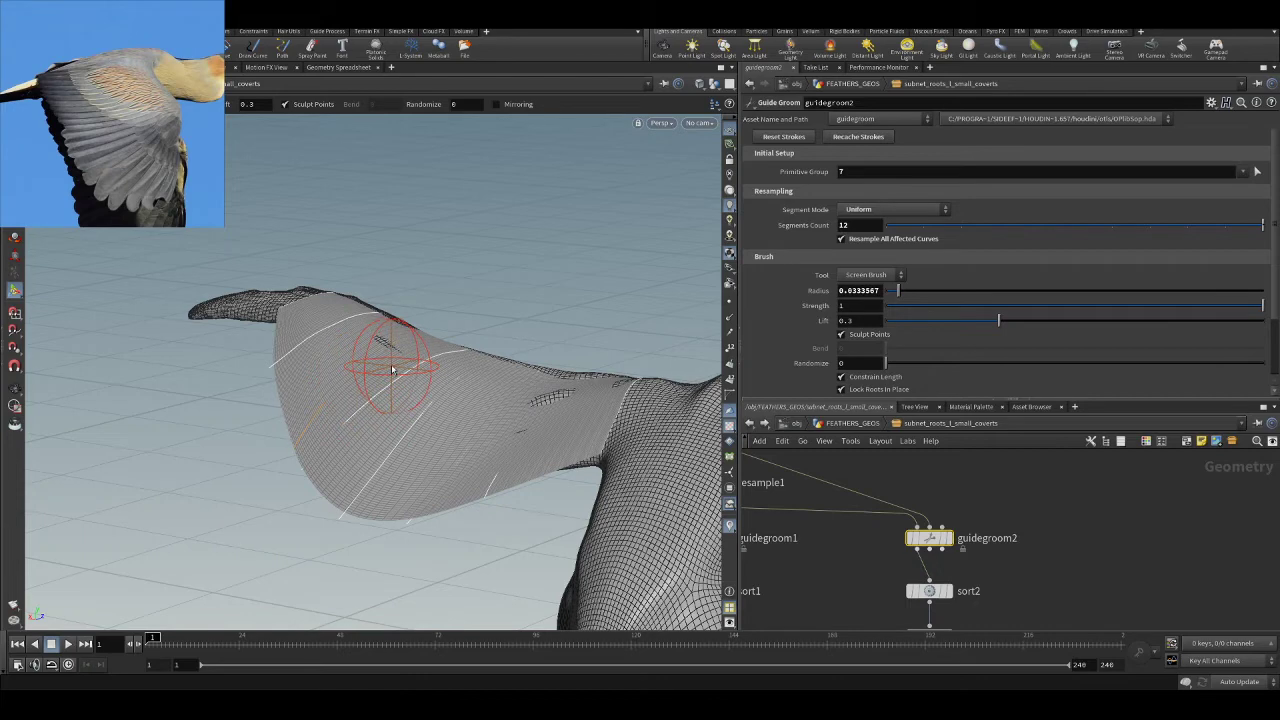
key("ctrl+z")
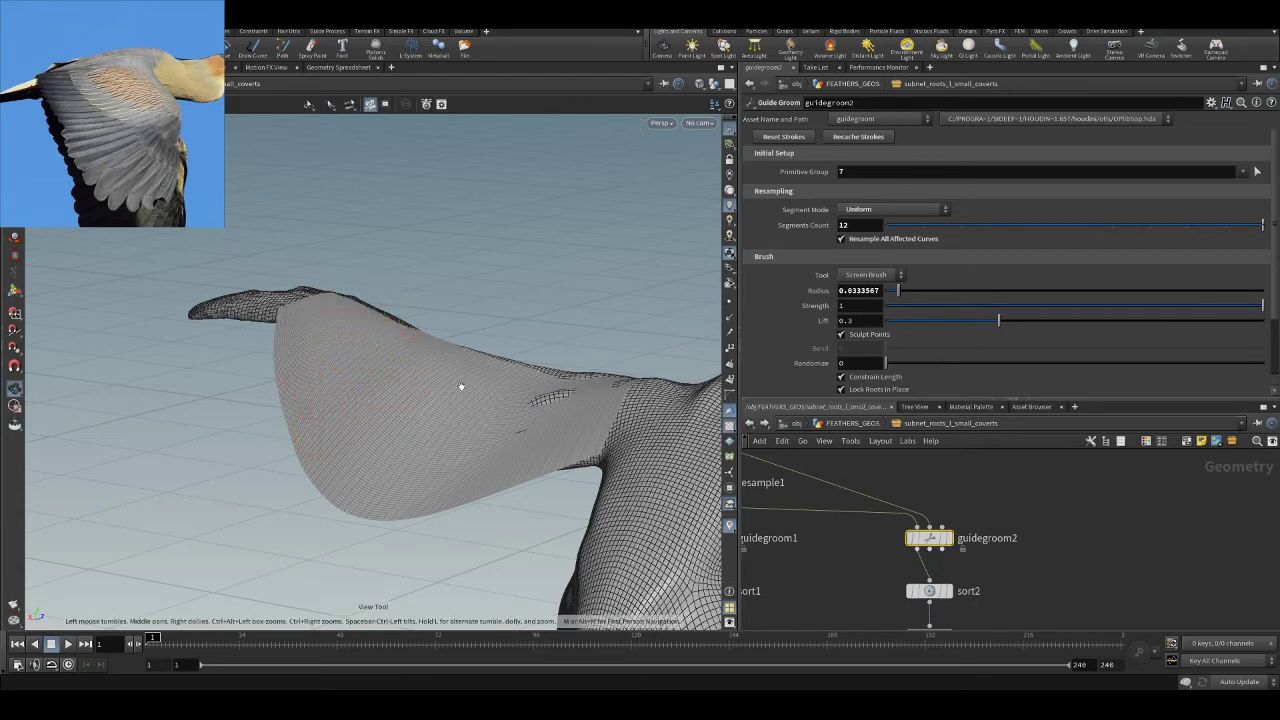
left_click_drag(440, 302, 480, 350)
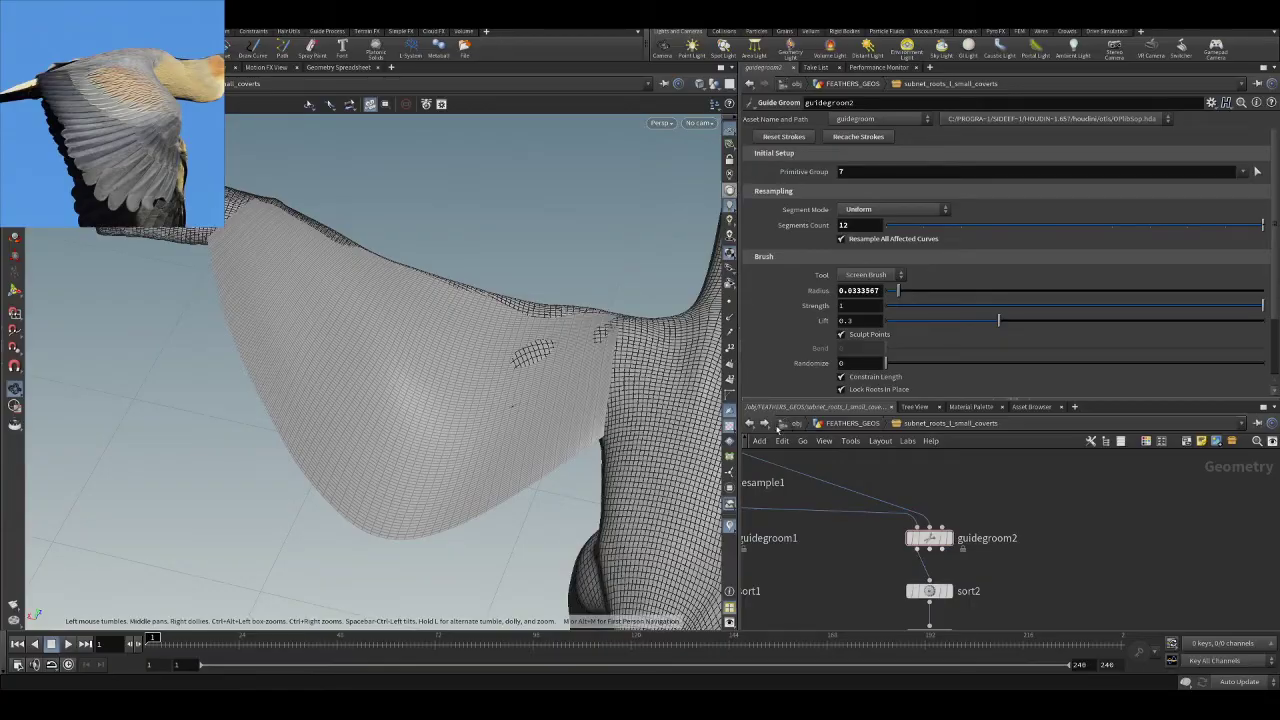
- Switch to the Solaris stage with the wing's Karma render and pin the viewport to it
left_click(780, 426)
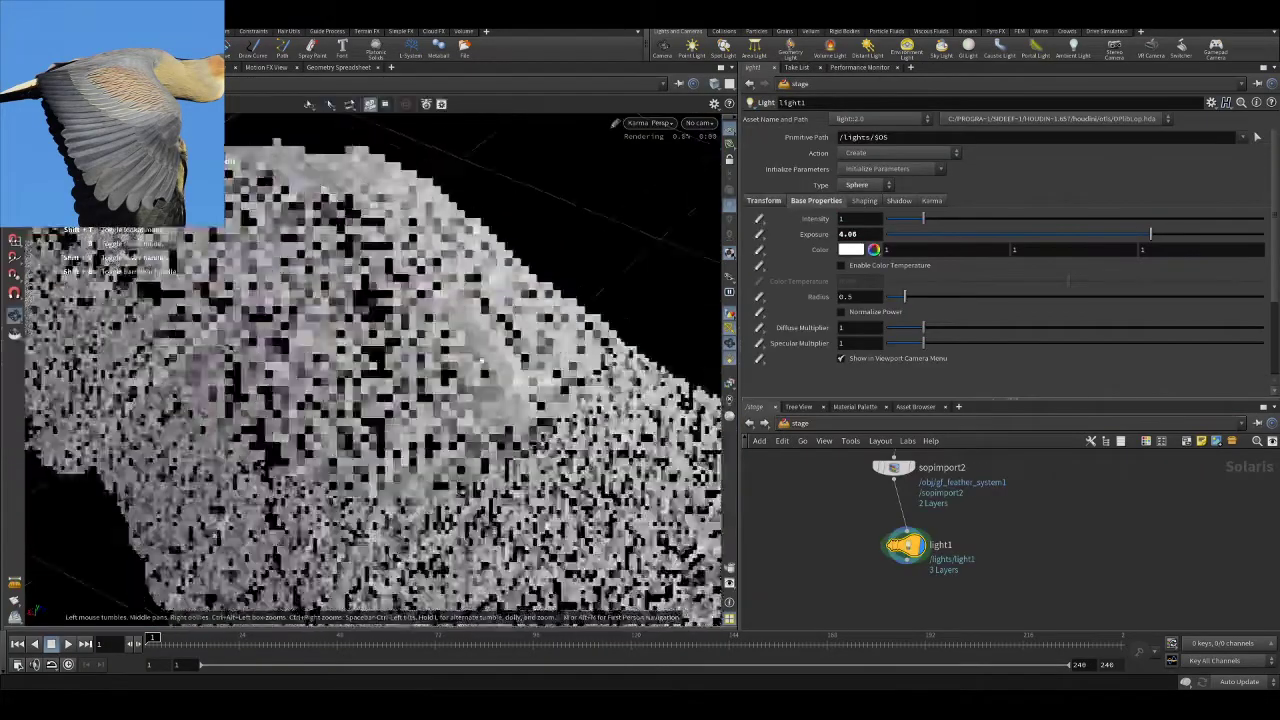
left_click_drag(481, 361, 630, 262)
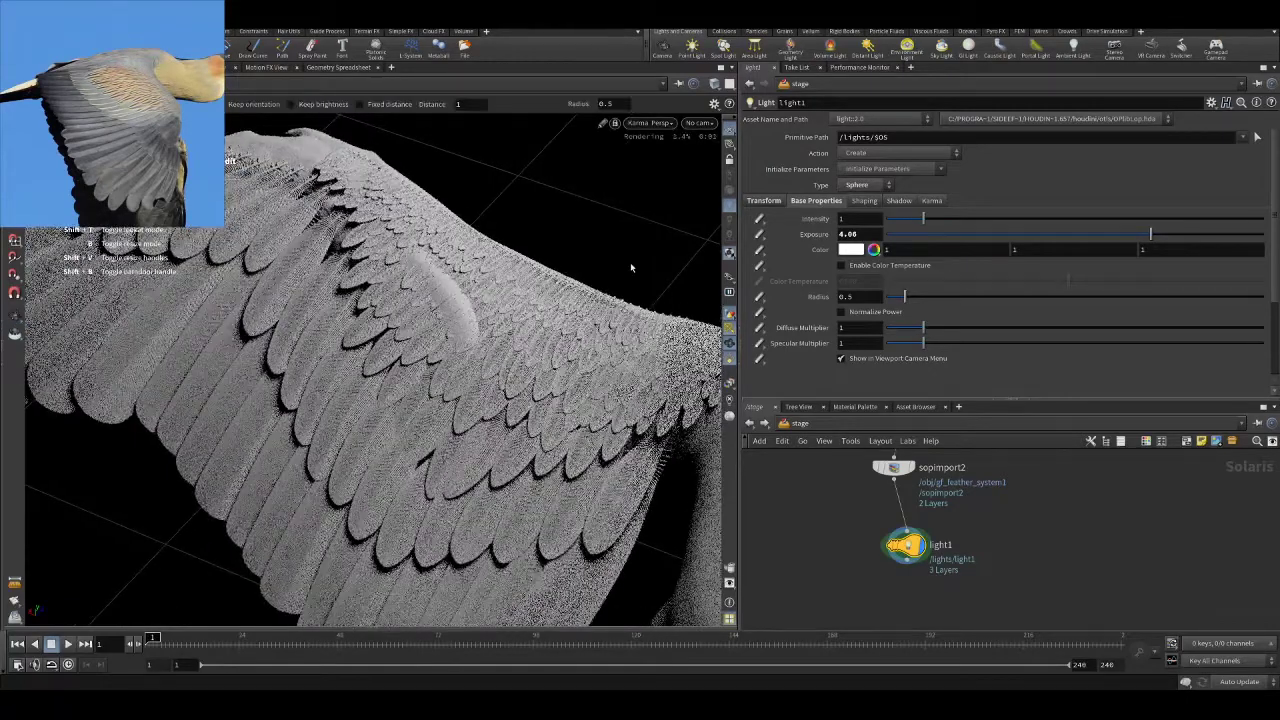
left_click(679, 84)
- Re-solve the small coverts' gf_feather_solver1 inside FEATHERS_GEOS
left_click(786, 426)
left_click(810, 488)
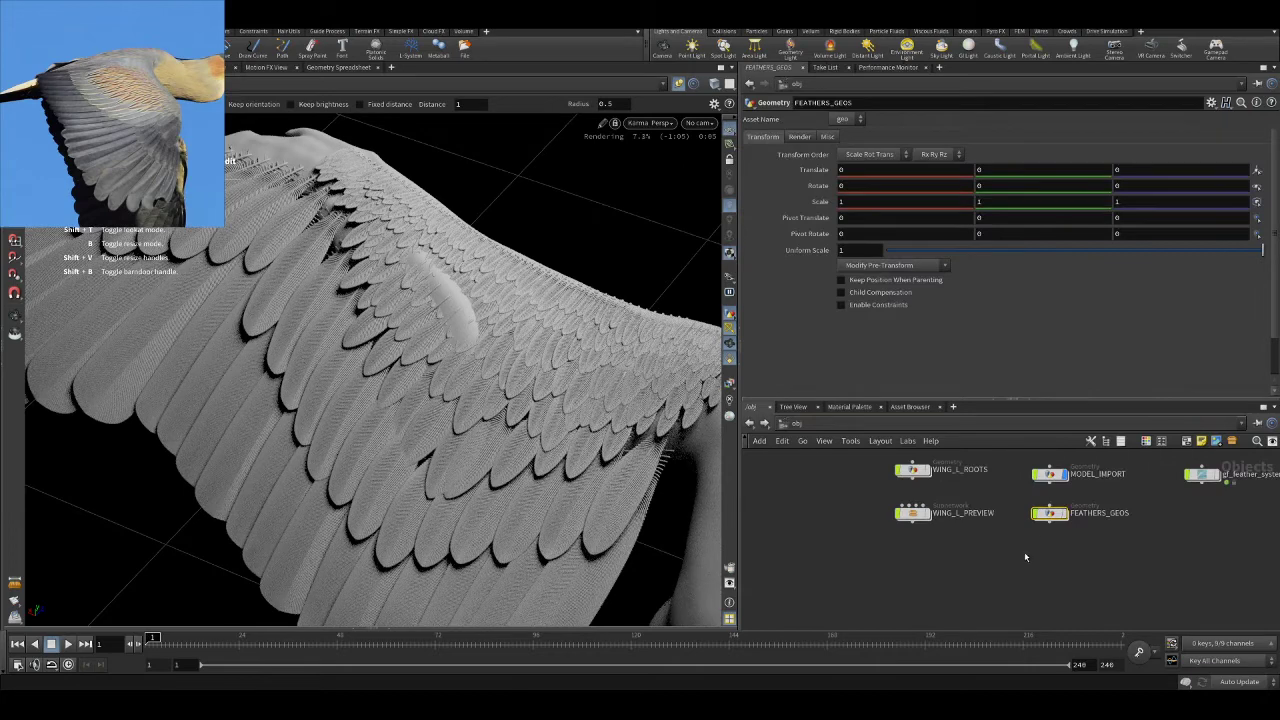
double_click(1045, 513)
scroll(1027, 545, "down", 2)
middle_click_drag(1034, 602, 1057, 506)
scroll(1010, 575, "up", 3)
middle_click_drag(1012, 588, 1032, 456)
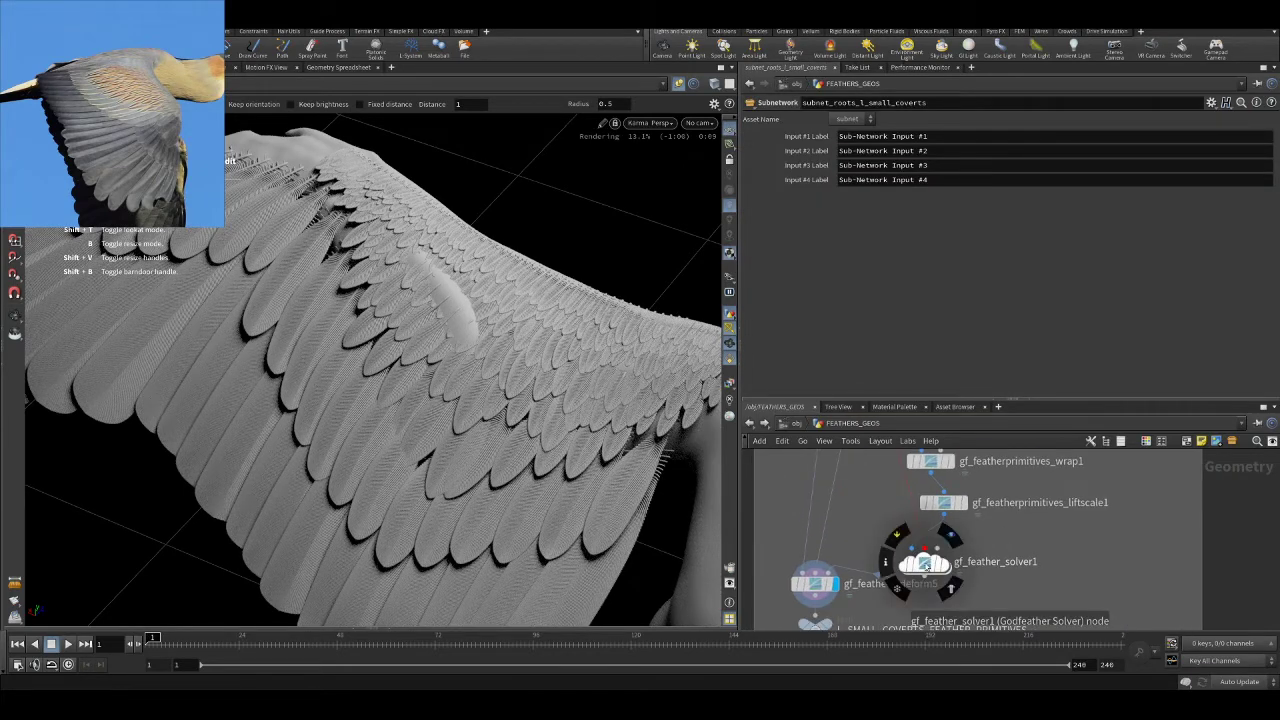
left_click(925, 564)
scroll(1040, 564, "down", 5)
scroll(1047, 534, "up", 3)
left_click(852, 169)
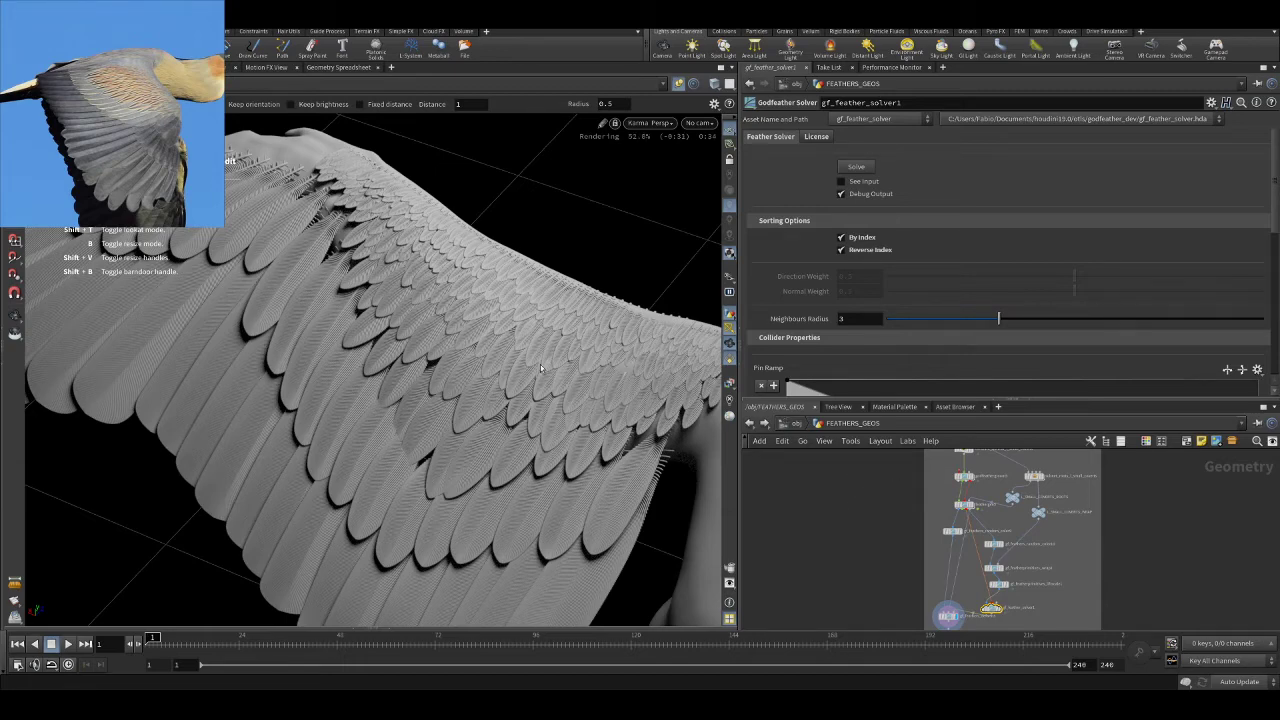
- Compare the wing's render in the stage by displaying sopimport2 without the light and switching back to light1
left_click_drag(505, 356, 585, 270, "alt")
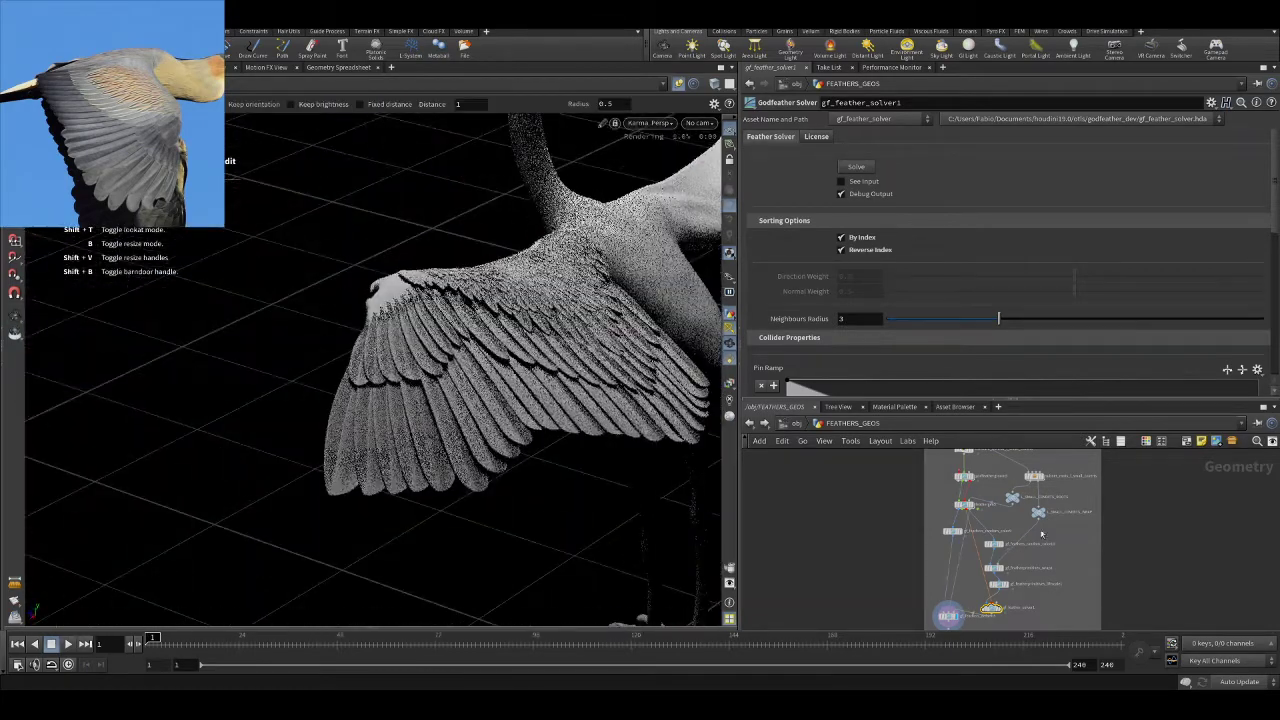
left_click(786, 425)
left_click(818, 517)
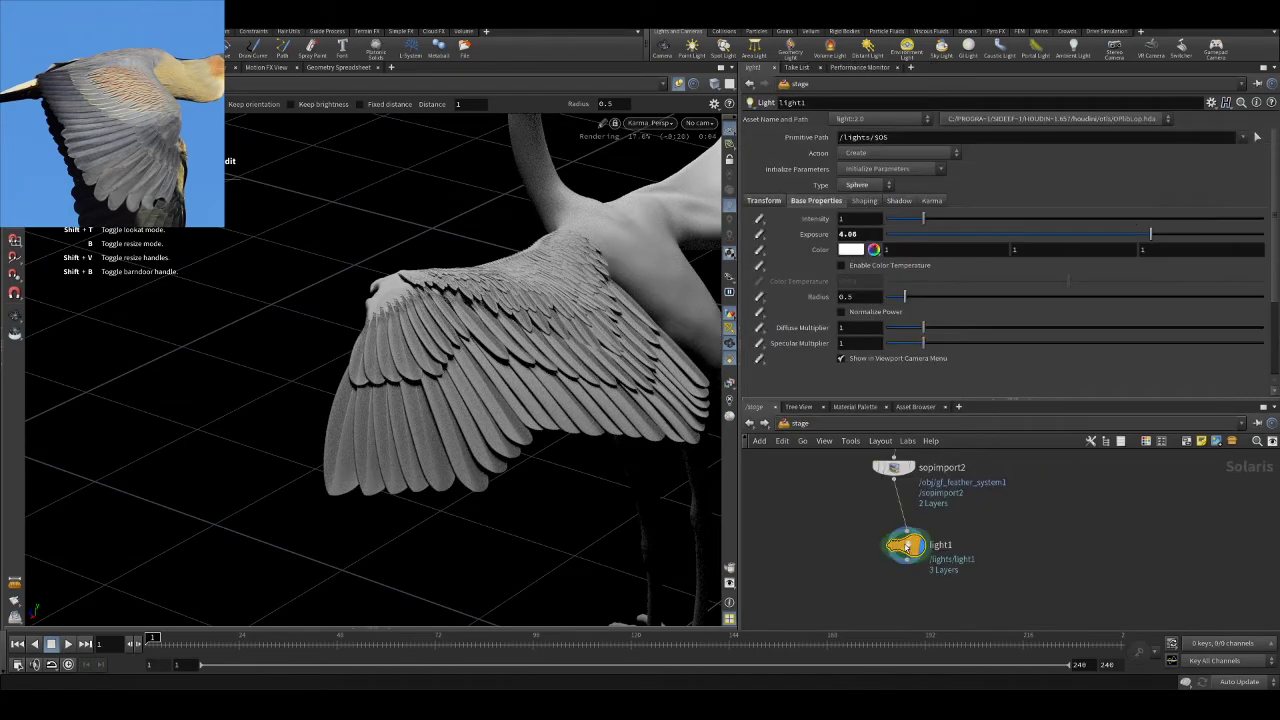
left_click(913, 469)
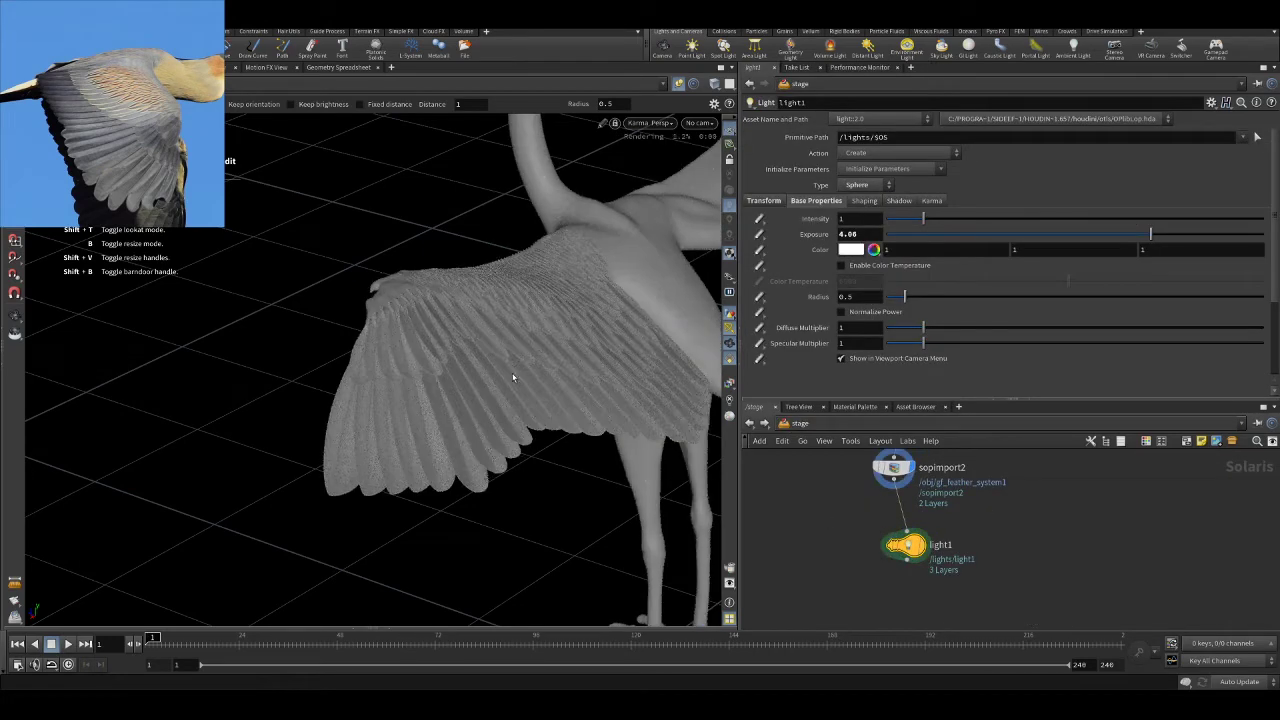
mouse_move(506, 323)
left_mouse_down("alt")
mouse_move(474, 323)
mouse_move(498, 348)
mouse_move(486, 354)
mouse_move(483, 321)
left_mouse_up("alt")
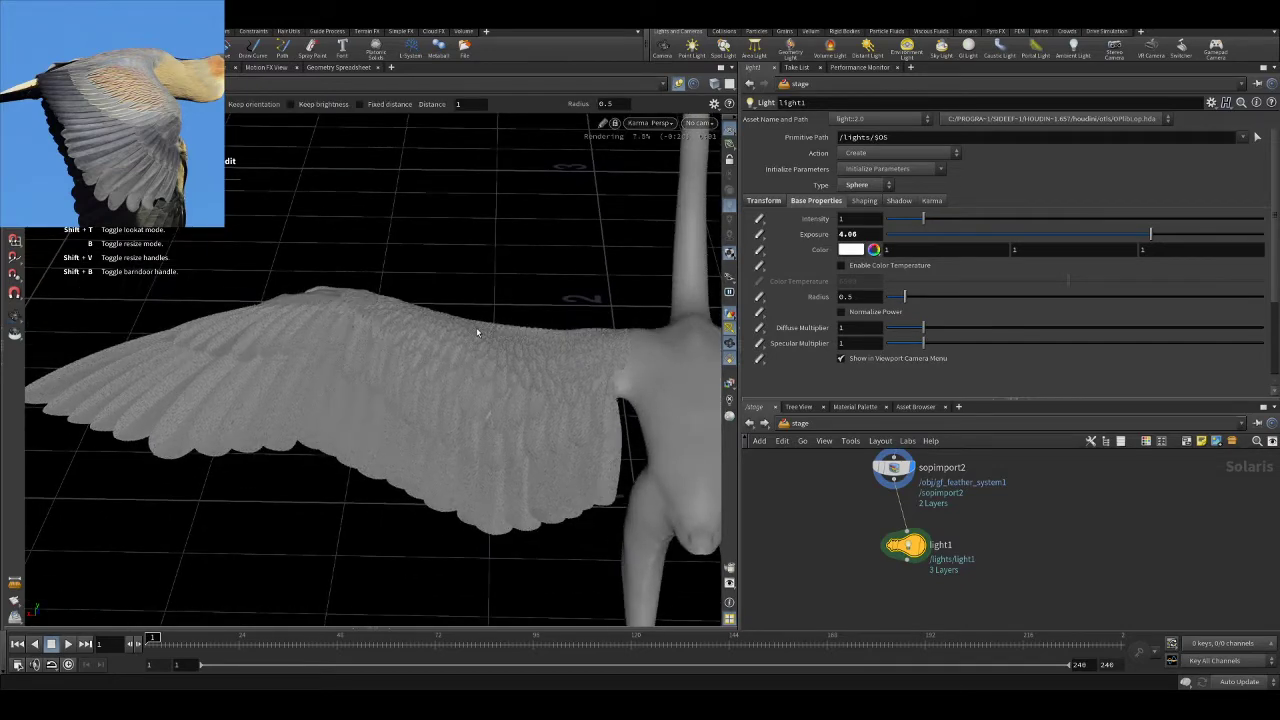
left_click_drag(477, 332, 505, 382, "alt")
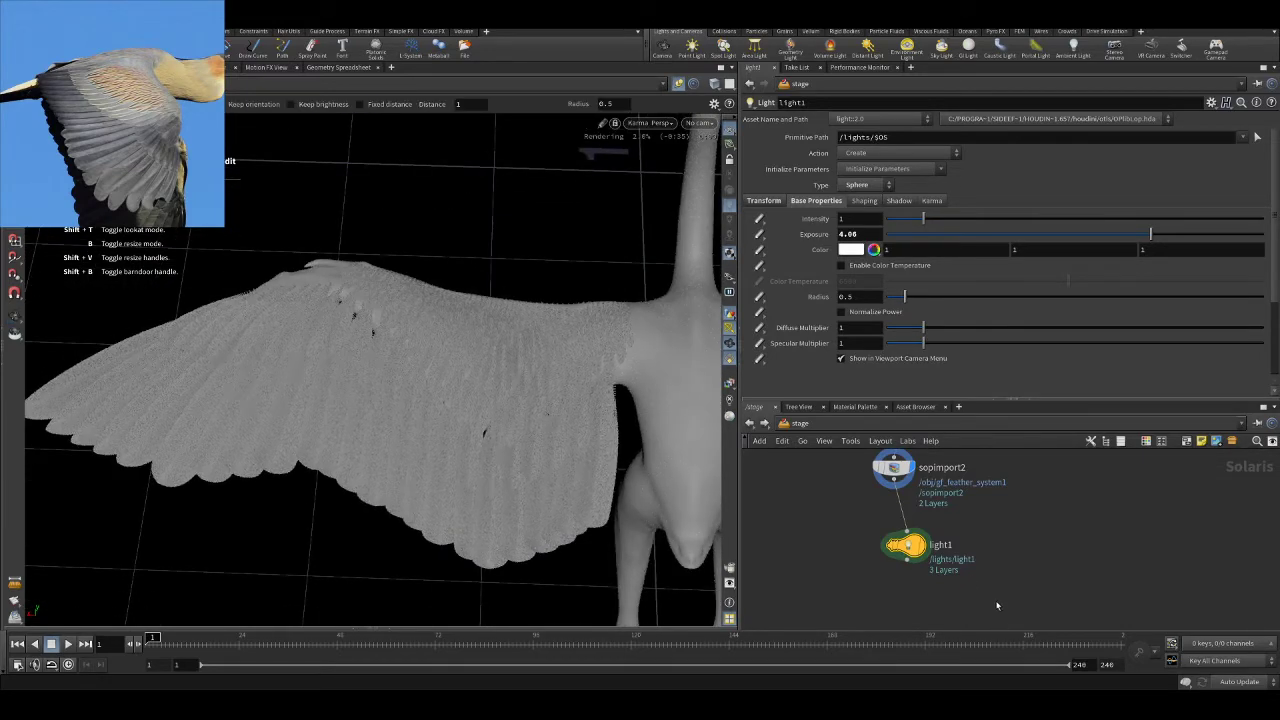
left_click(922, 547)
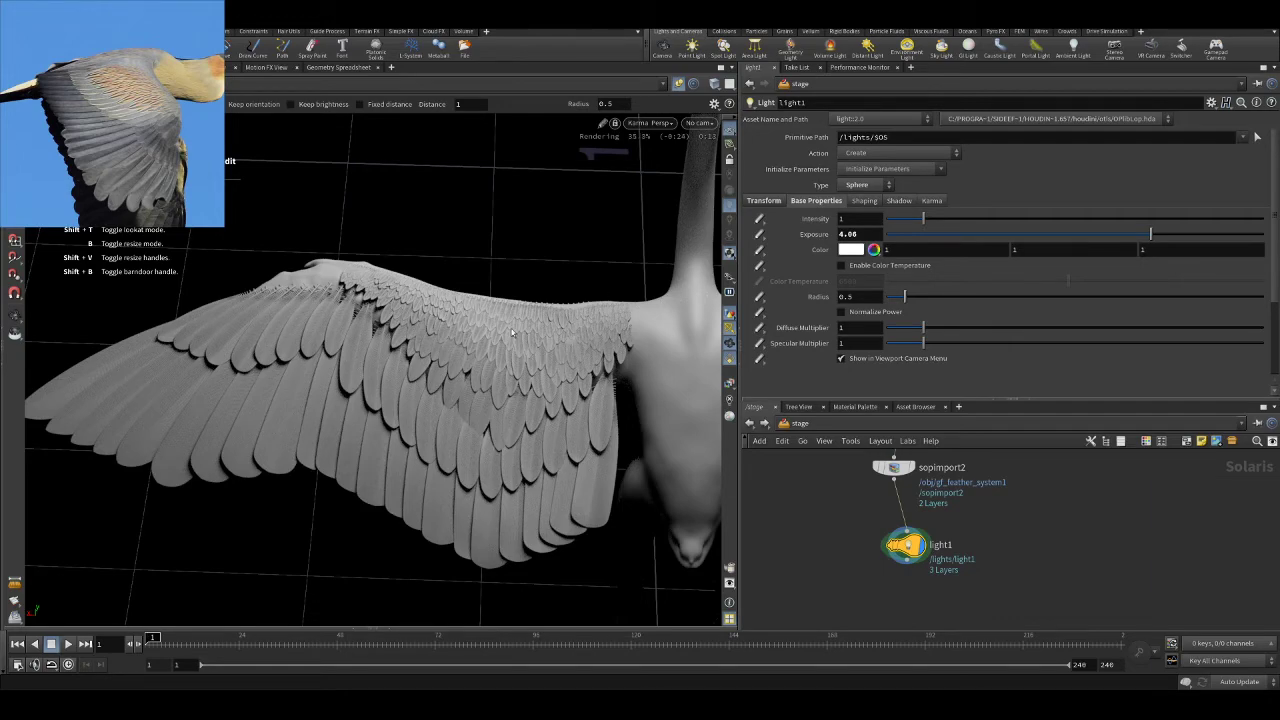
- Open the Barbs_Generator in gf_feather_system1's build_feather network and set the Base Width to 0.0003
left_click_drag(449, 340, 496, 392, "alt")
right_click_drag(496, 392, 492, 476, "alt")
left_click_drag(492, 477, 499, 392, "alt")
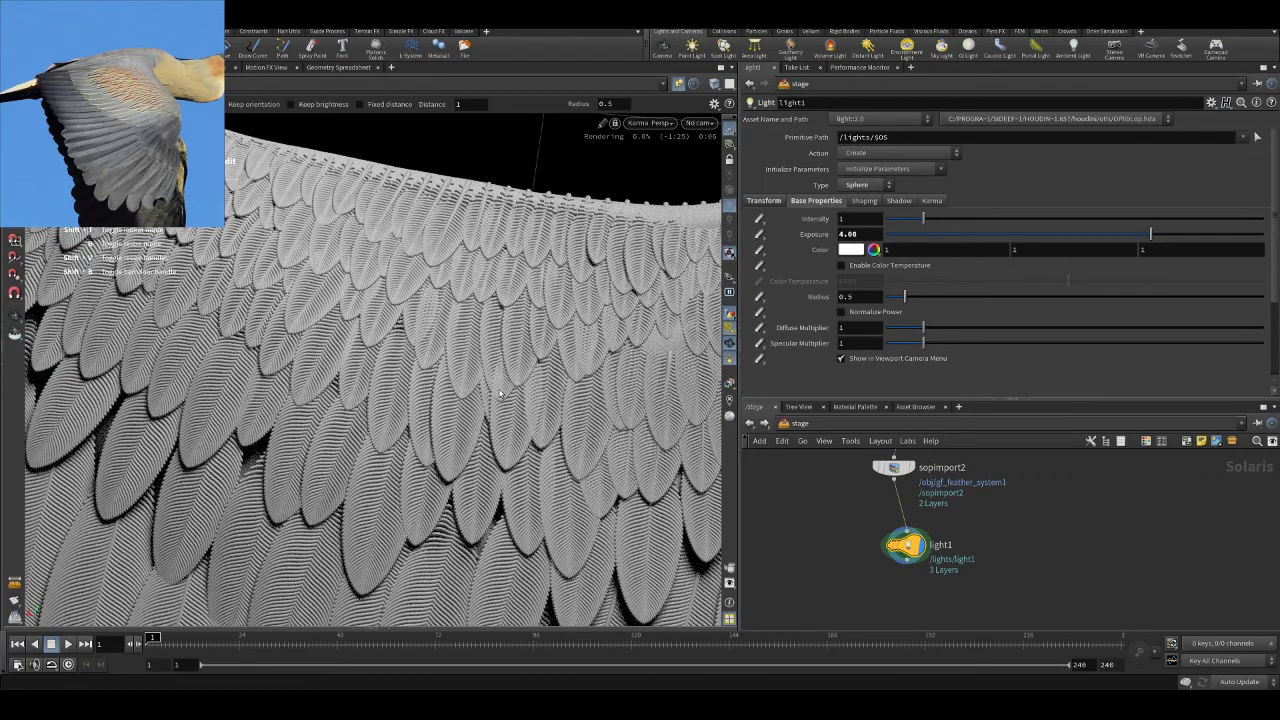
middle_click_drag(452, 300, 468, 326, "alt")
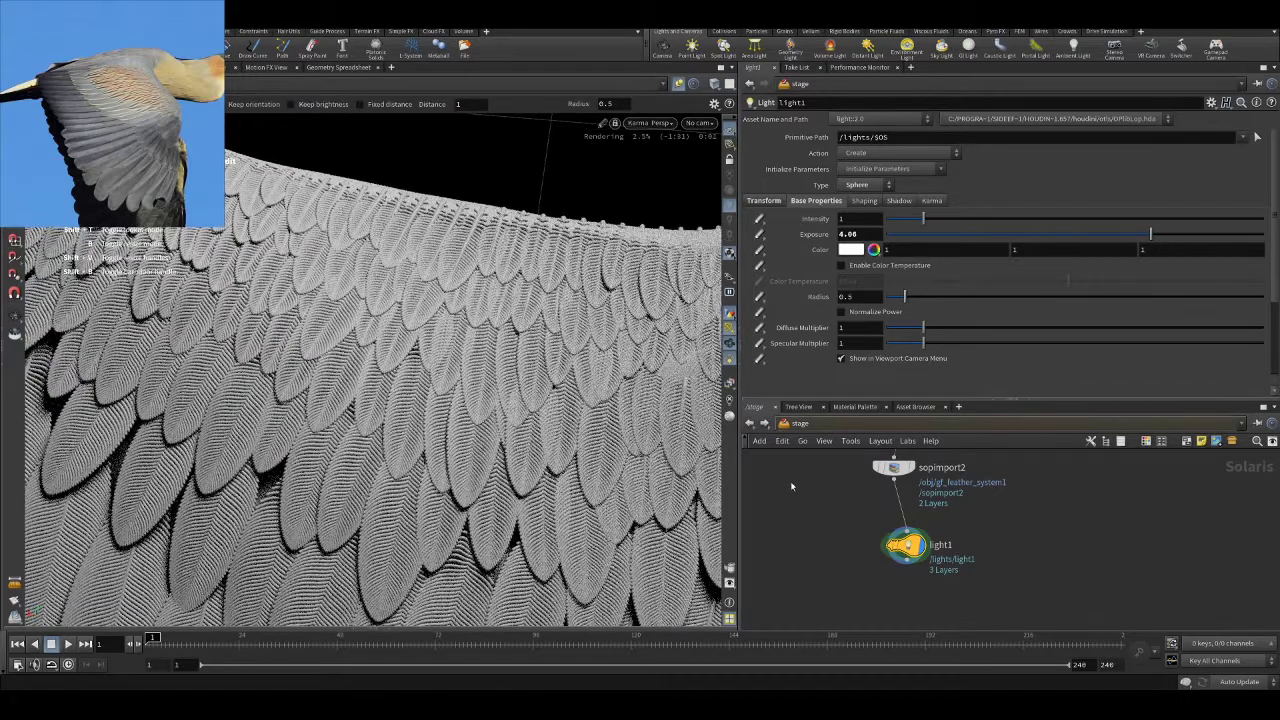
key("alt+Left")
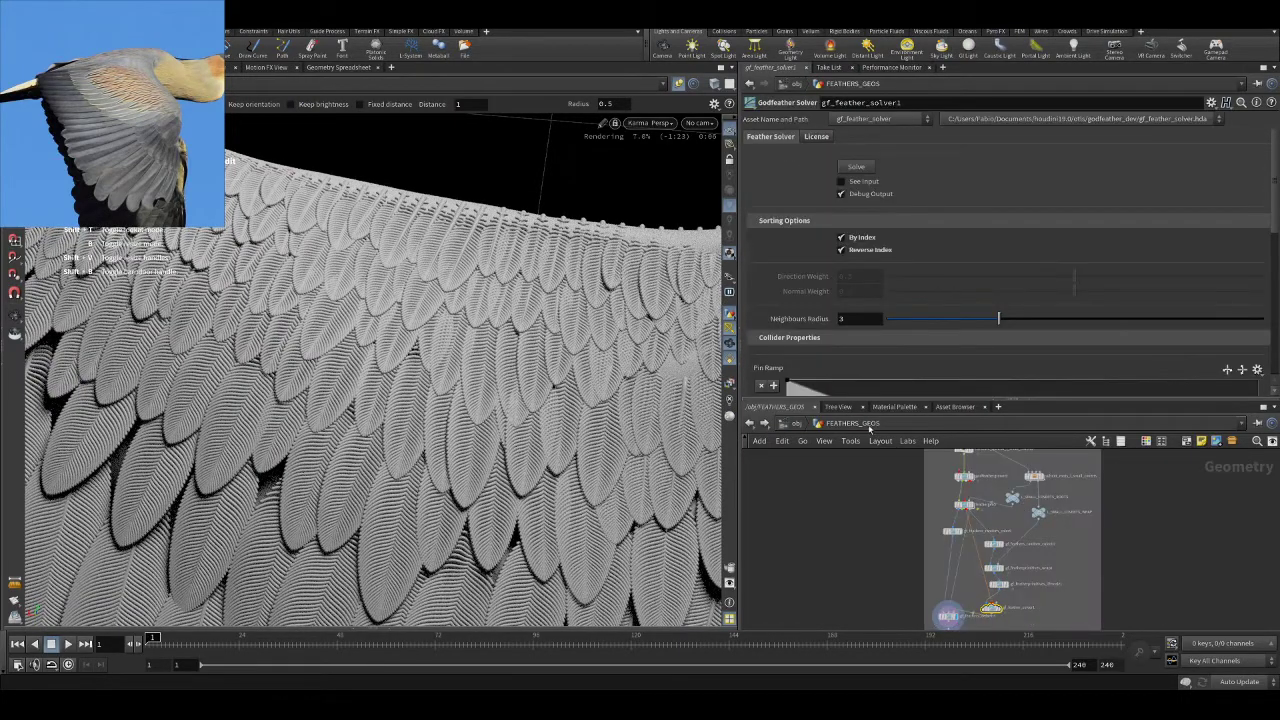
left_click(795, 423)
double_click(1083, 520)
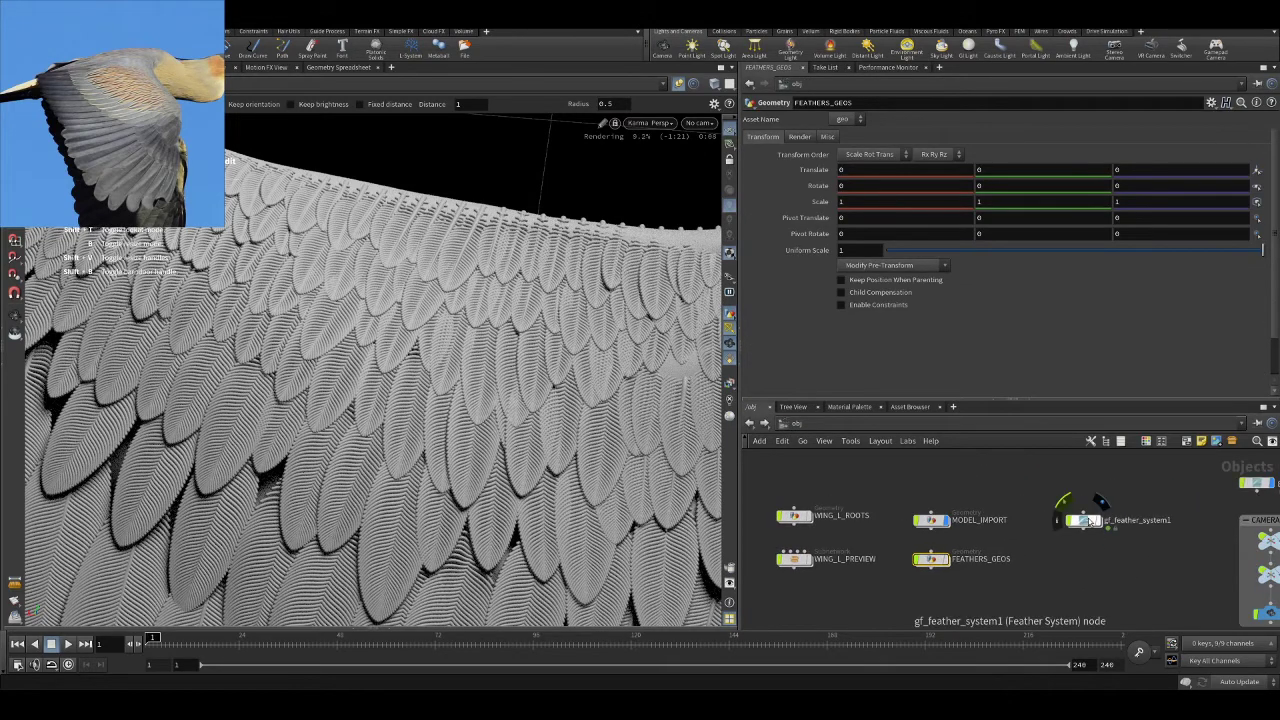
double_click(998, 507)
scroll(1017, 505, "up", 5)
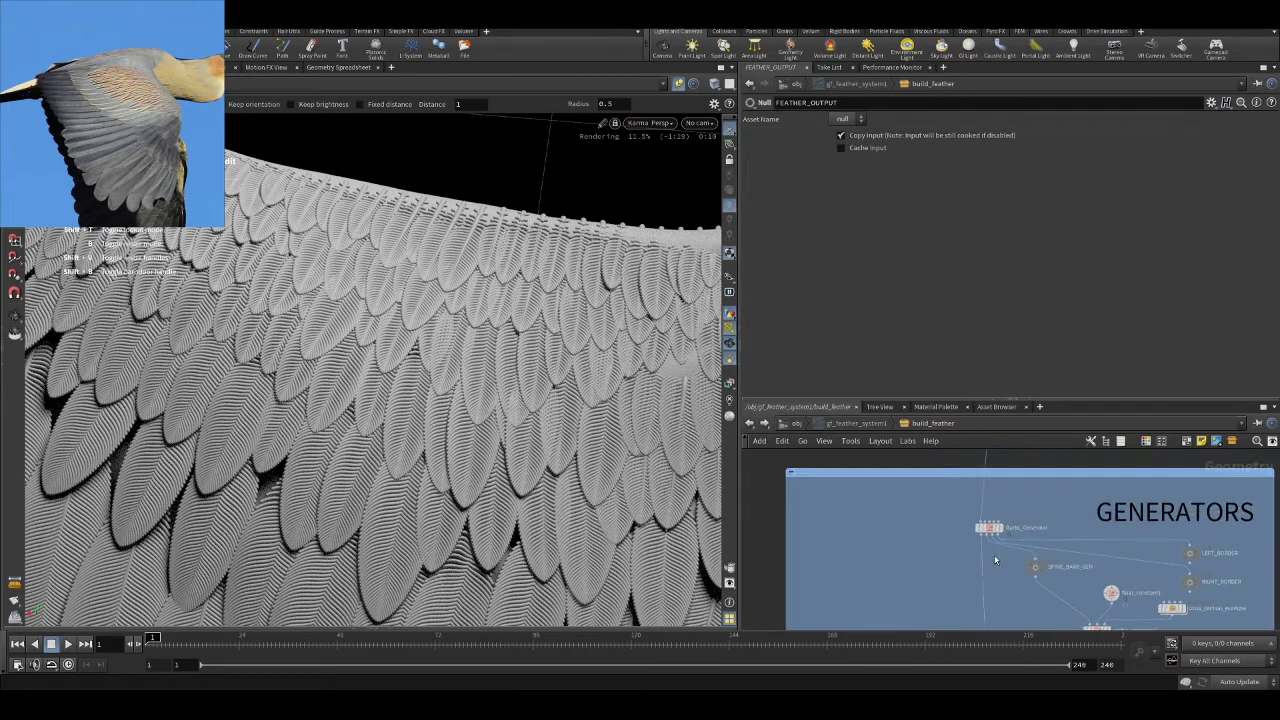
left_click(985, 500)
left_click(866, 170)
type("03")
key("Return")
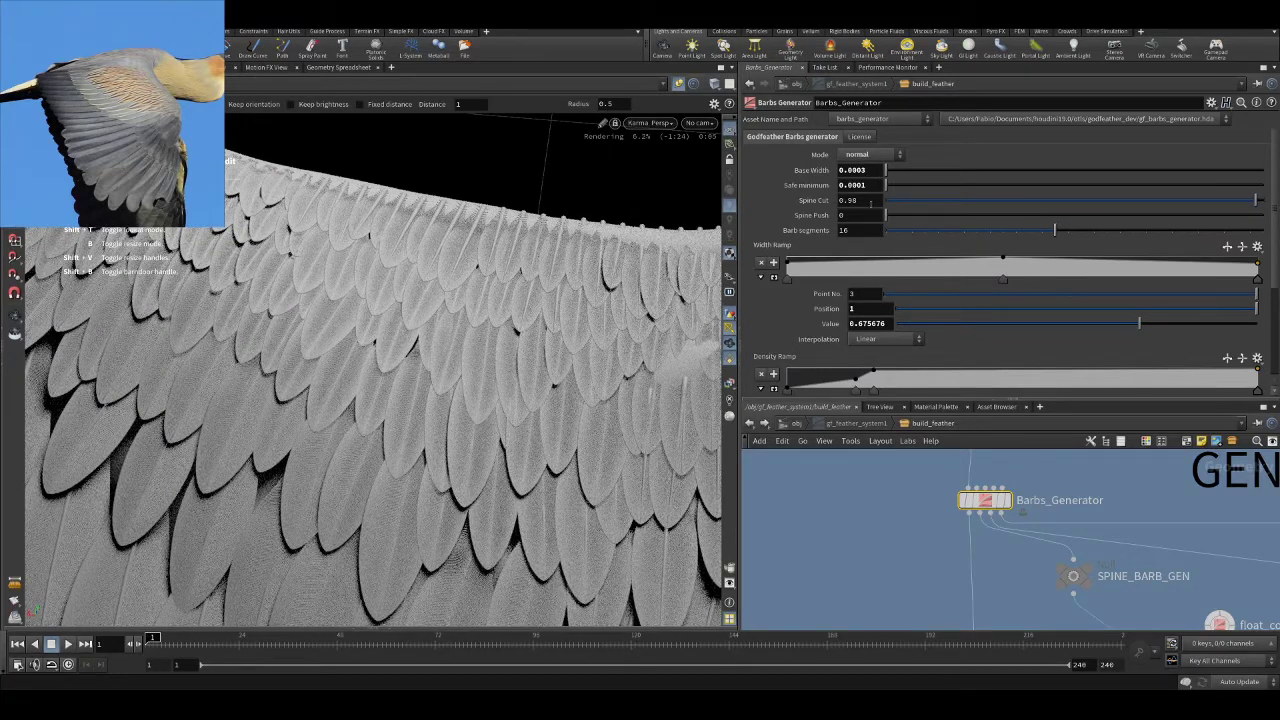
- Set the Barbs_Generator's Spine Cut to 0.94
key("BackSpace")
type("4")
key("Return")
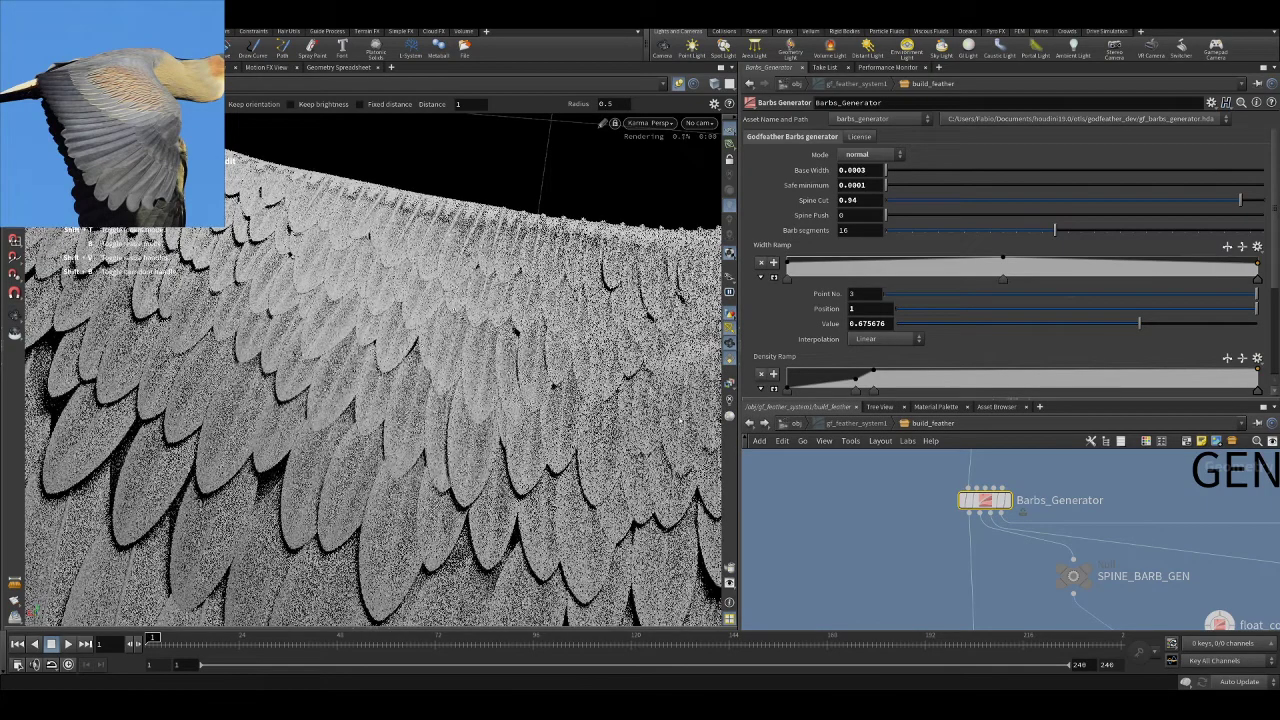
- Examine the wing's updated barbs and covert layers in the Karma render from several angles and distances
left_click_drag(530, 412, 467, 399, "alt")
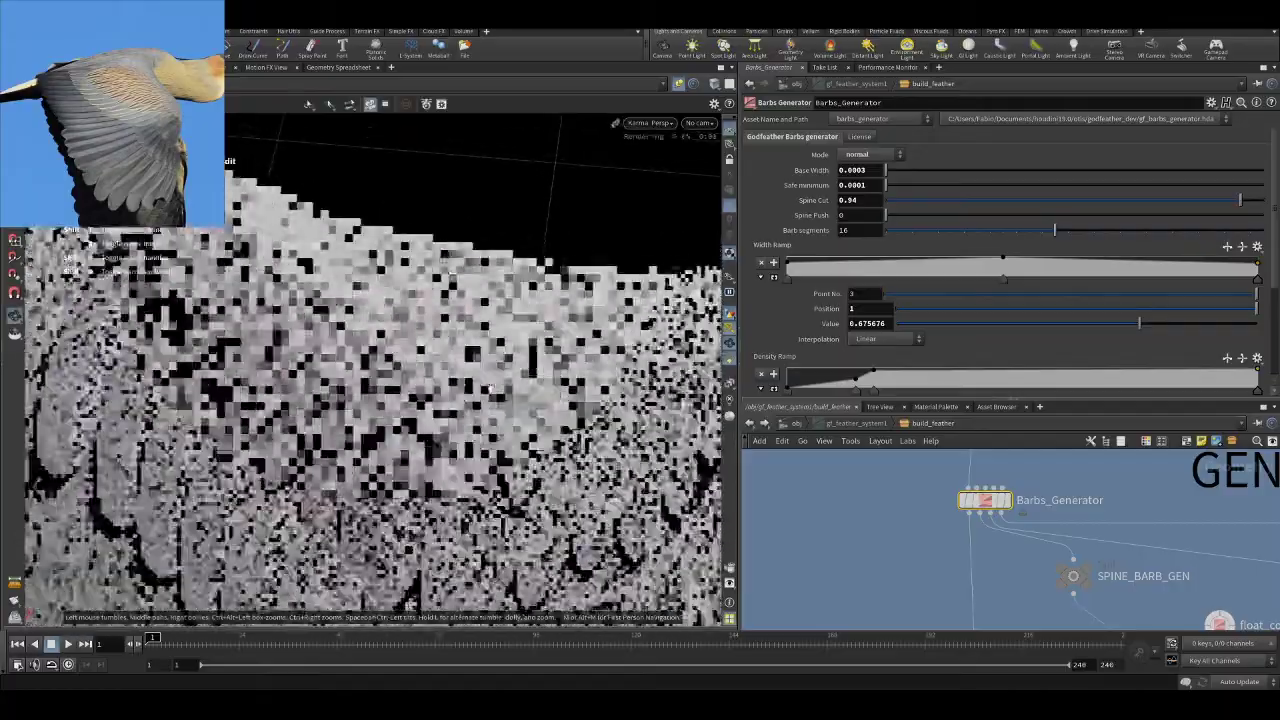
middle_click_drag(470, 470, 443, 349, "alt")
right_click_drag(443, 349, 443, 386, "alt")
left_click_drag(454, 369, 487, 348, "alt")
middle_click_drag(487, 348, 484, 390, "alt")
left_click_drag(484, 390, 454, 400, "alt")
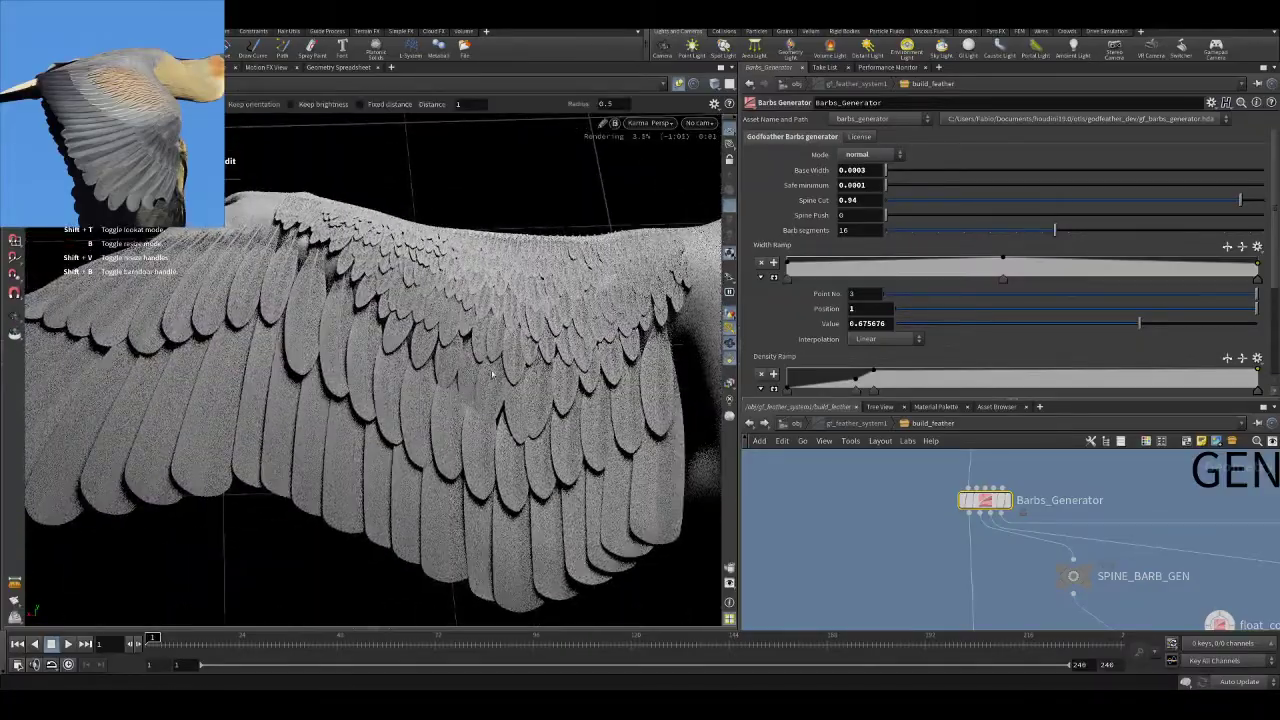
left_click_drag(530, 390, 575, 410, "alt")
scroll(575, 408, "up", 1)
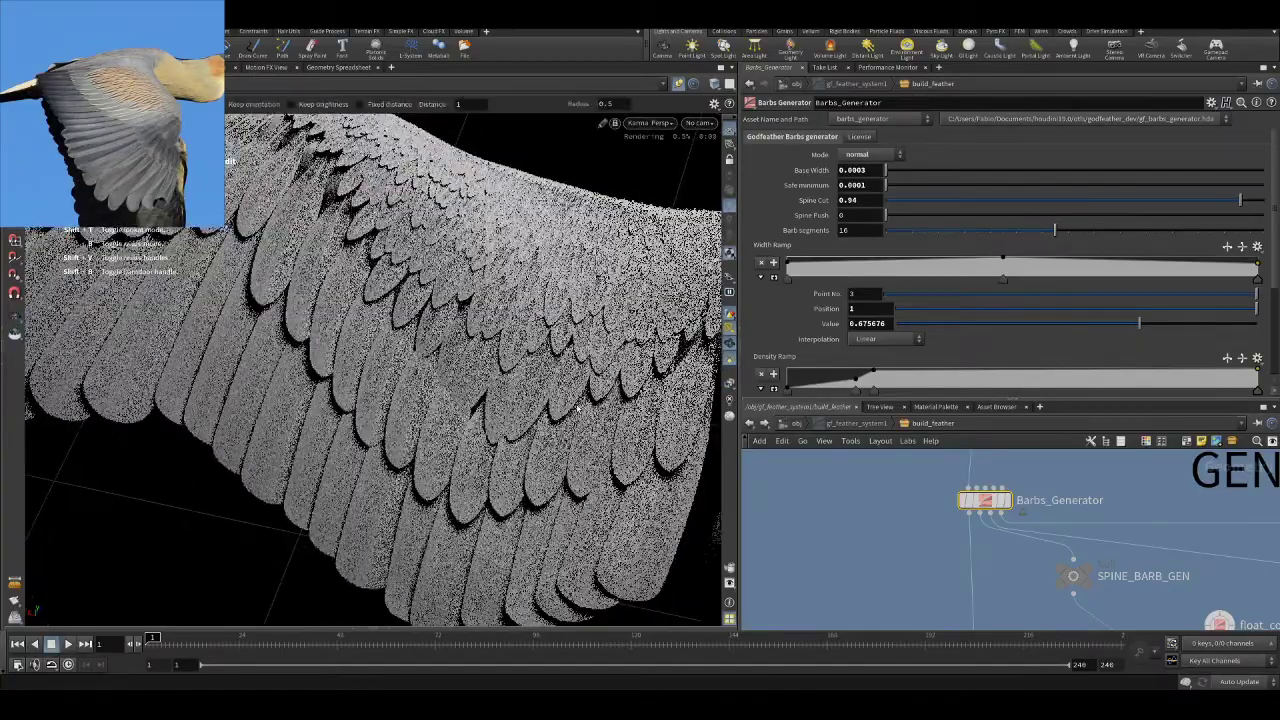
left_click_drag(577, 408, 537, 363, "alt")
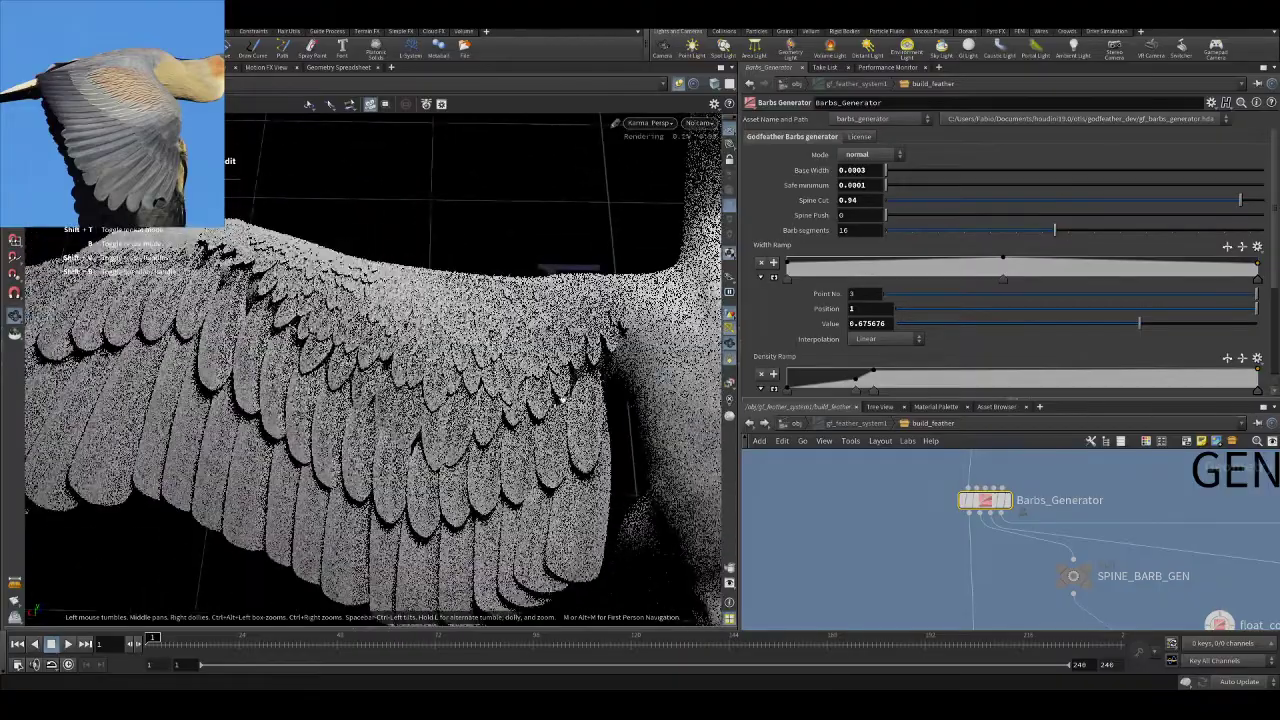
scroll(467, 377, "up", 3)
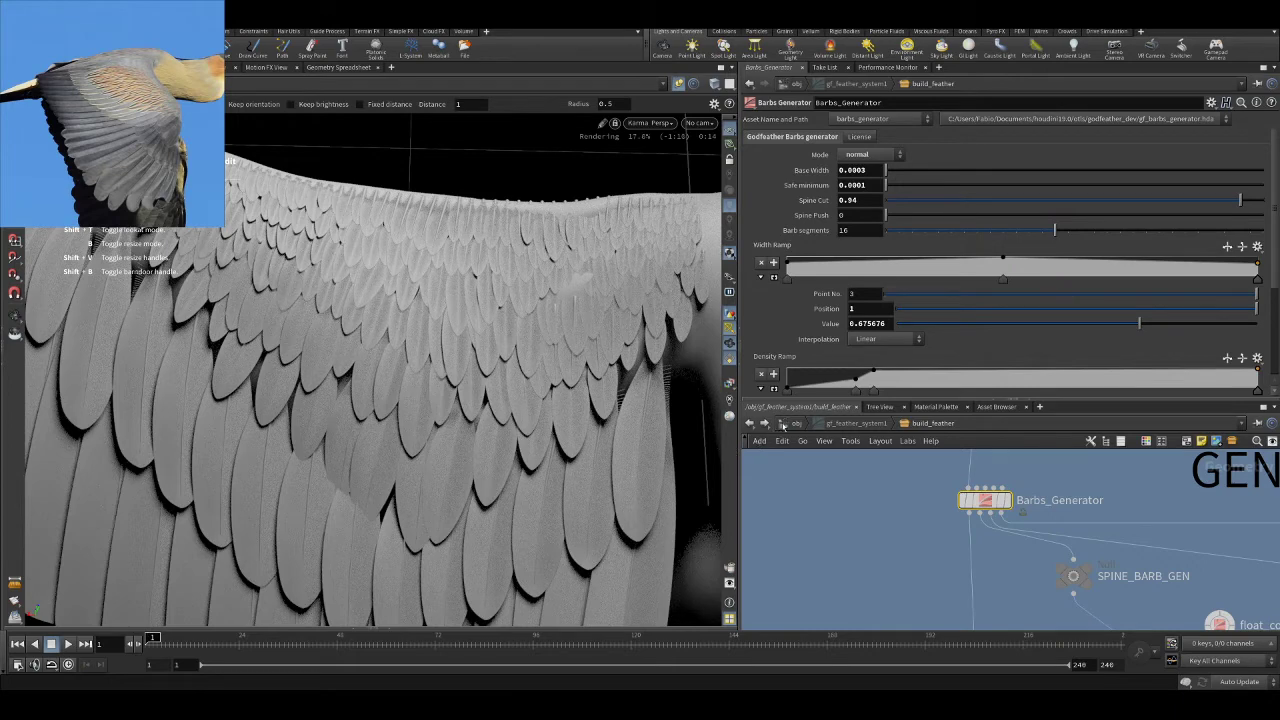
- Return to the object level and inspect the whole left wing's render from further away and around the small coverts
left_click(797, 423)
middle_click_drag(1101, 555, 1065, 545)
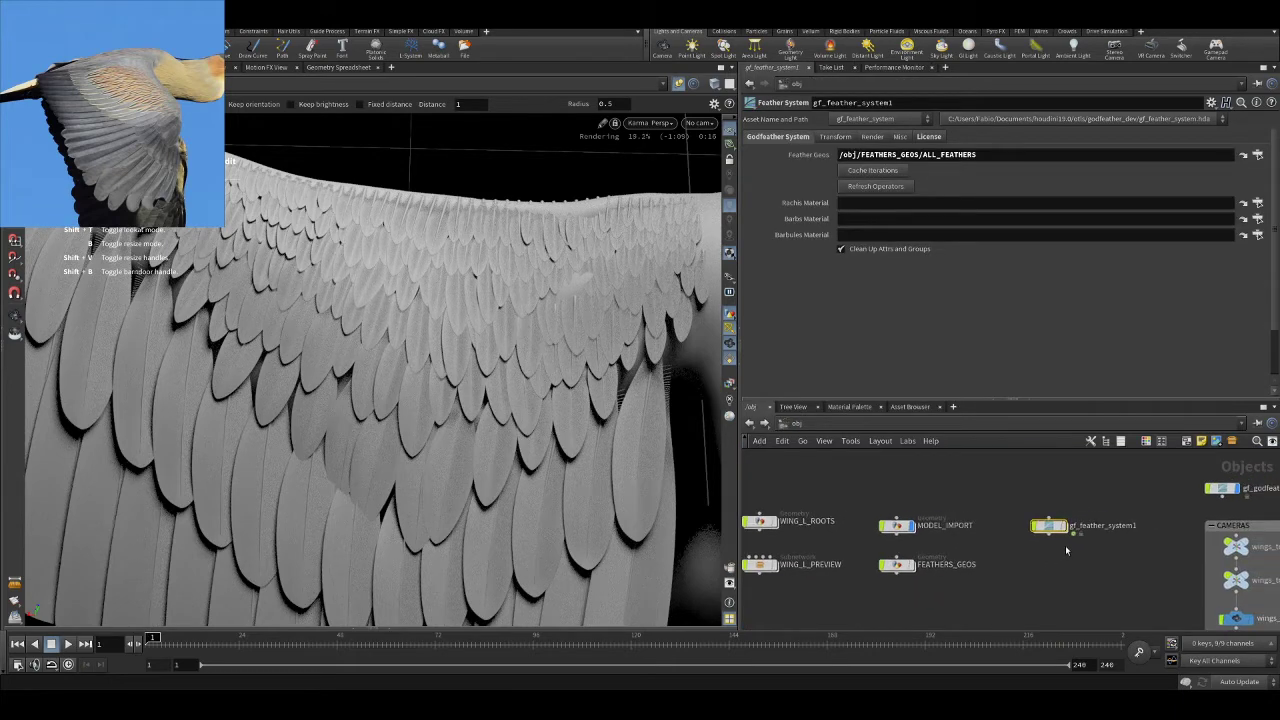
scroll(1053, 544, "up", 3)
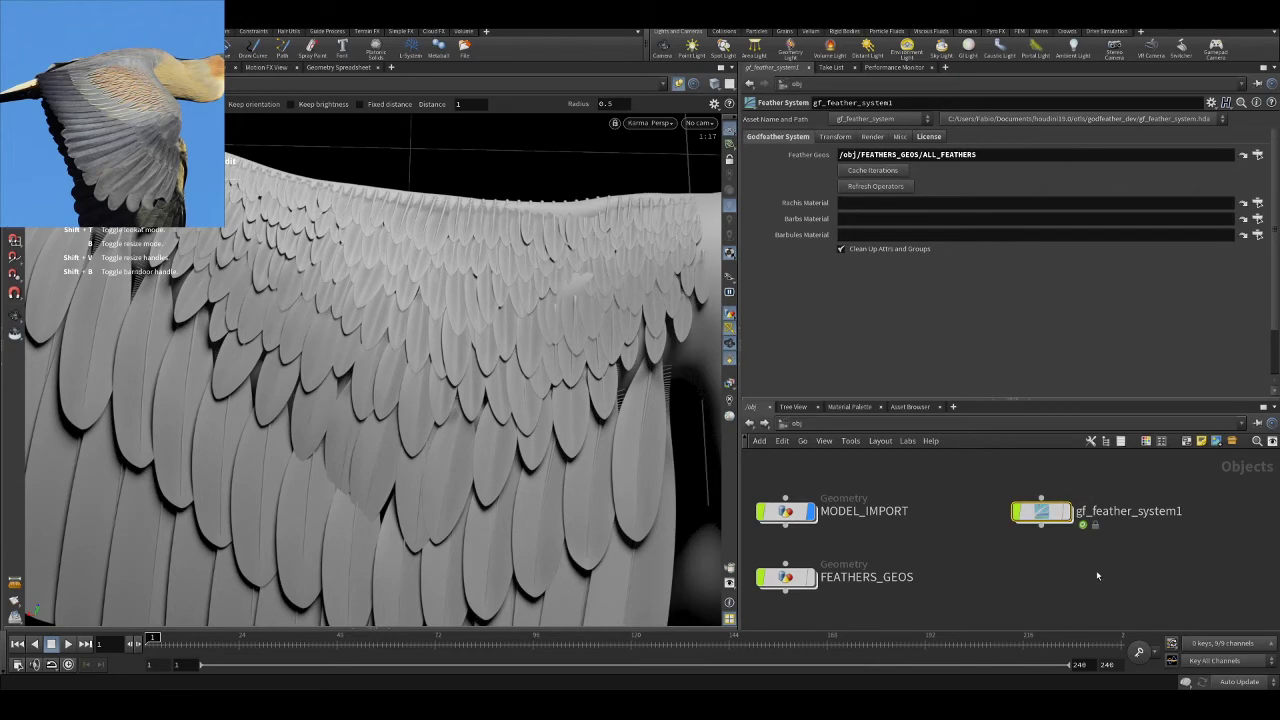
right_click_drag(551, 466, 385, 425, "alt")
left_click_drag(400, 425, 432, 402, "alt")
middle_click_drag(432, 402, 432, 456, "alt")
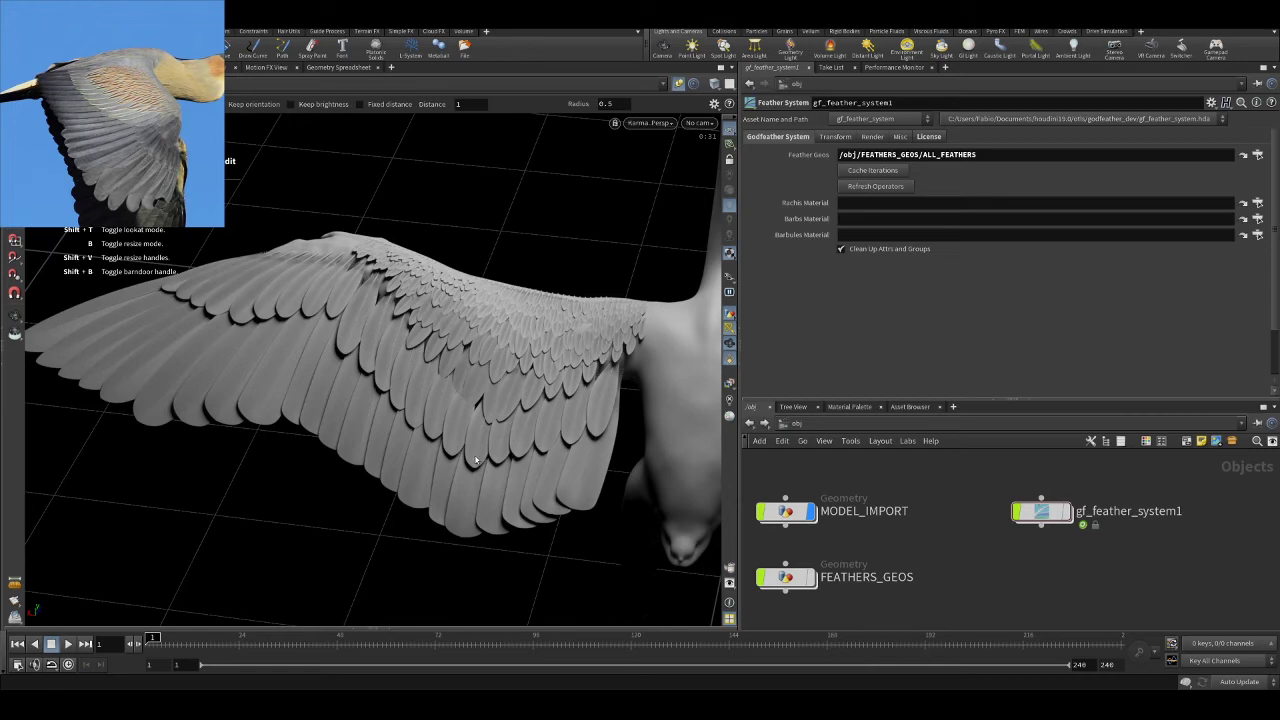
key("Escape")
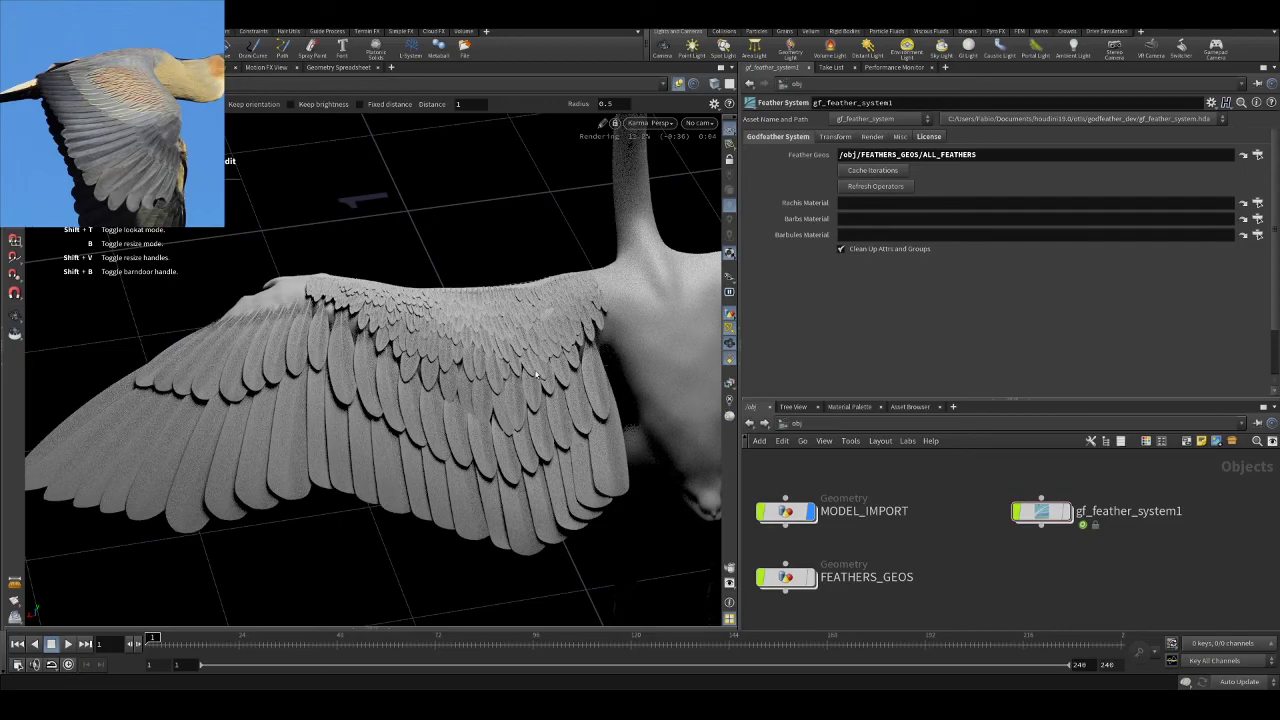
mouse_move(538, 354)
left_mouse_down("alt")
mouse_move(550, 350)
mouse_move(526, 361)
left_mouse_up("alt")
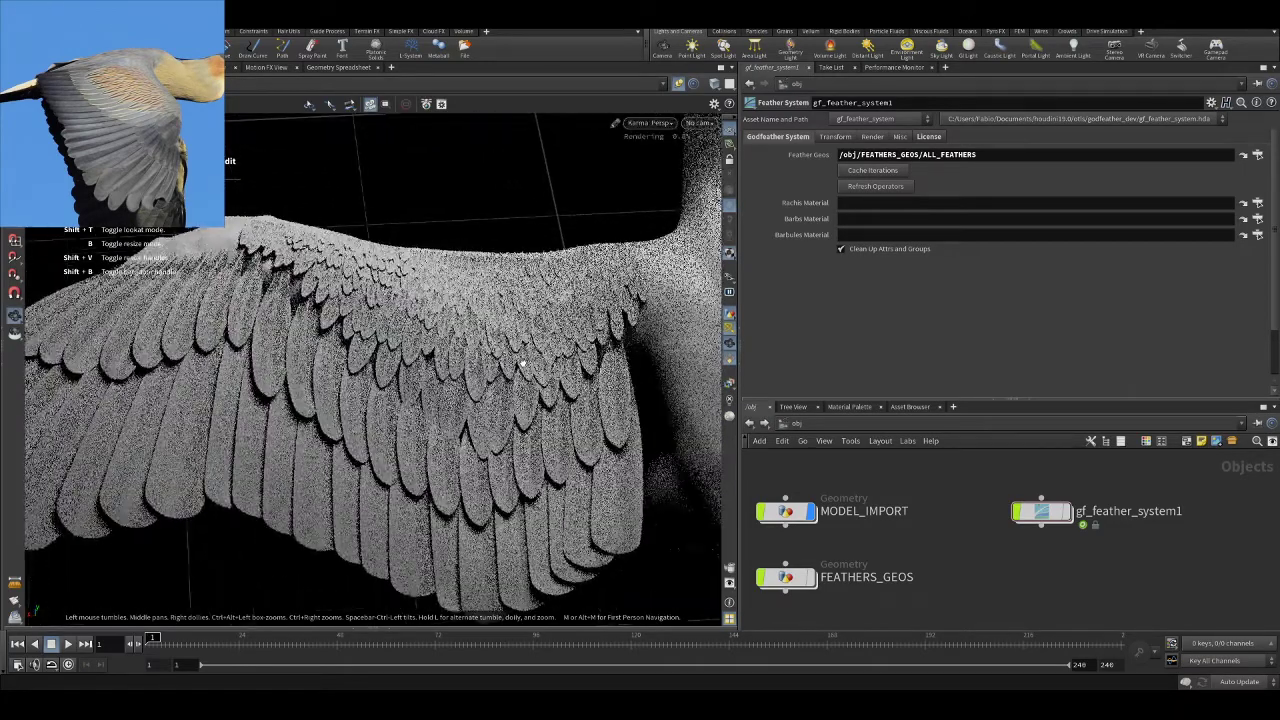
left_click_drag(522, 366, 553, 370, "alt")
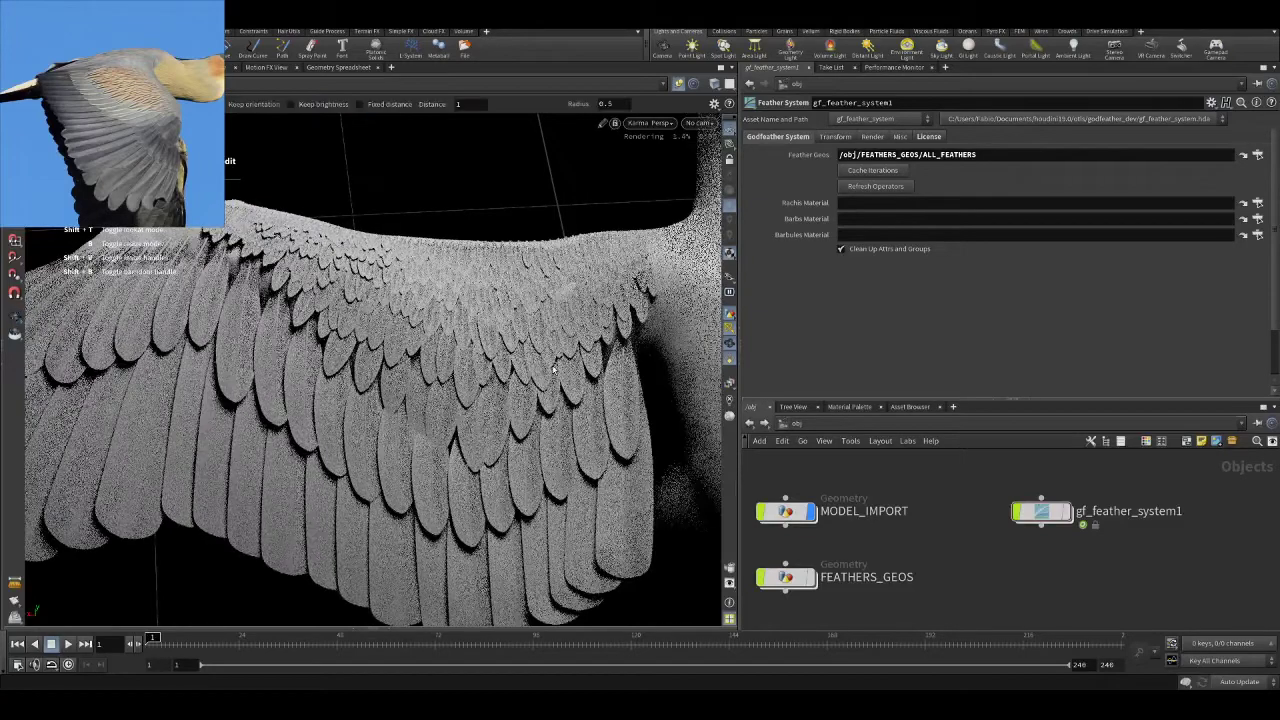